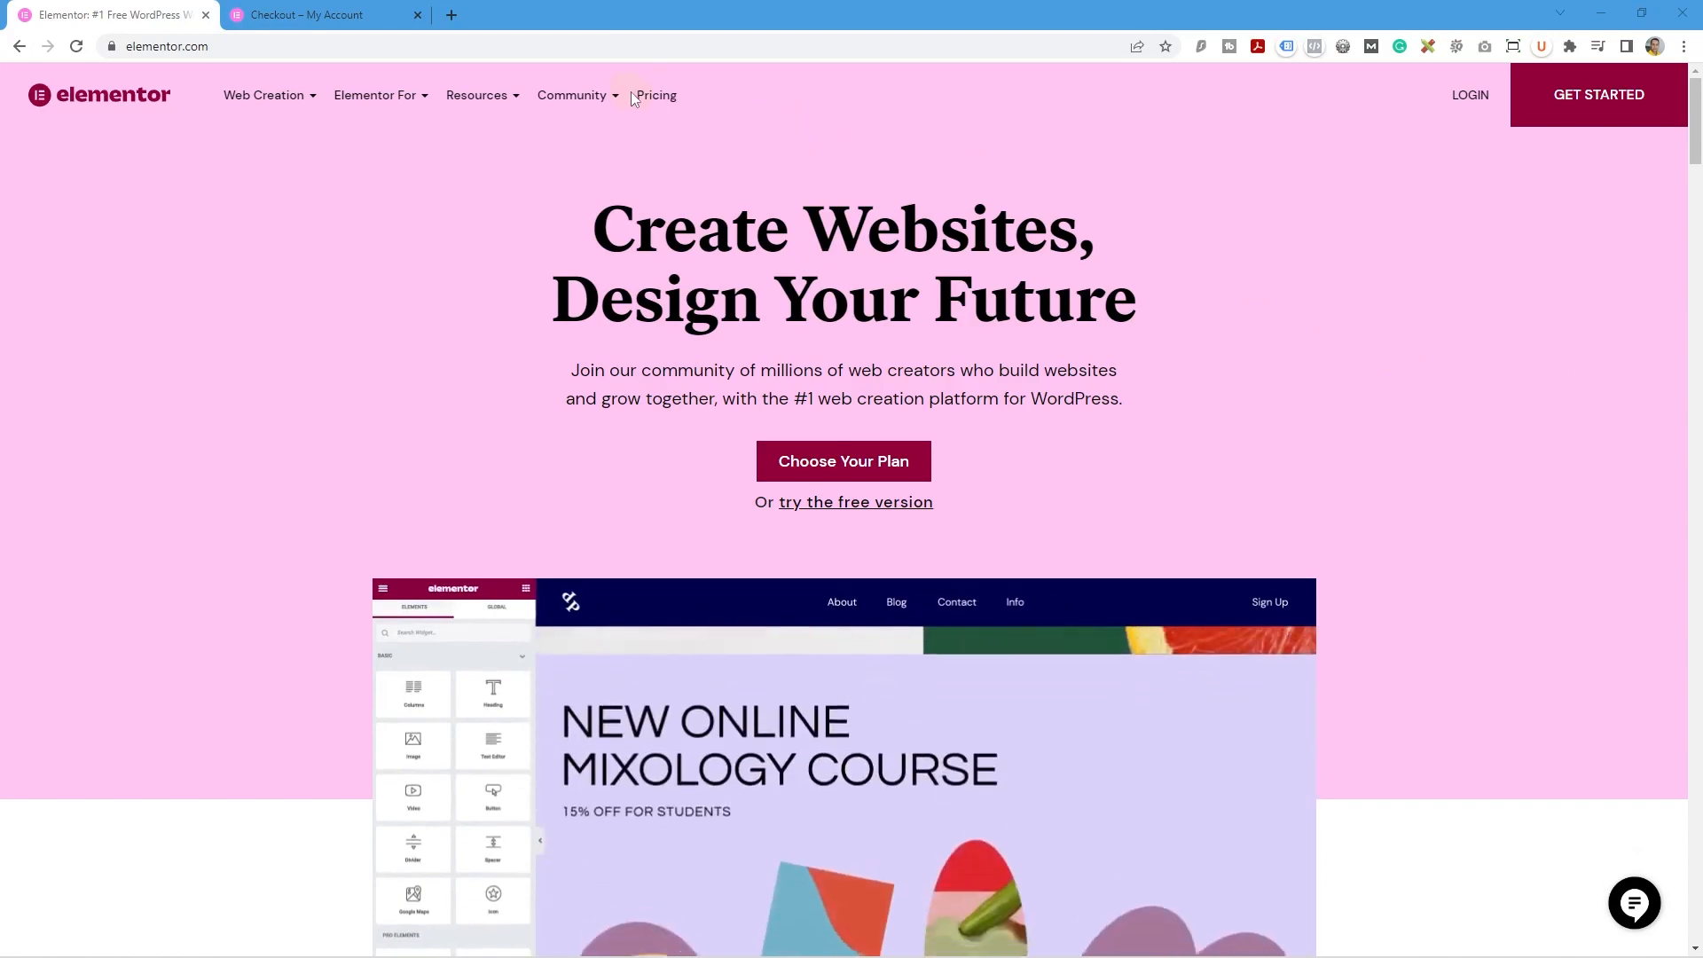
- Open the Pricing page and scroll to the Elementor Cloud Website plan at USD 99 per year
click(657, 95)
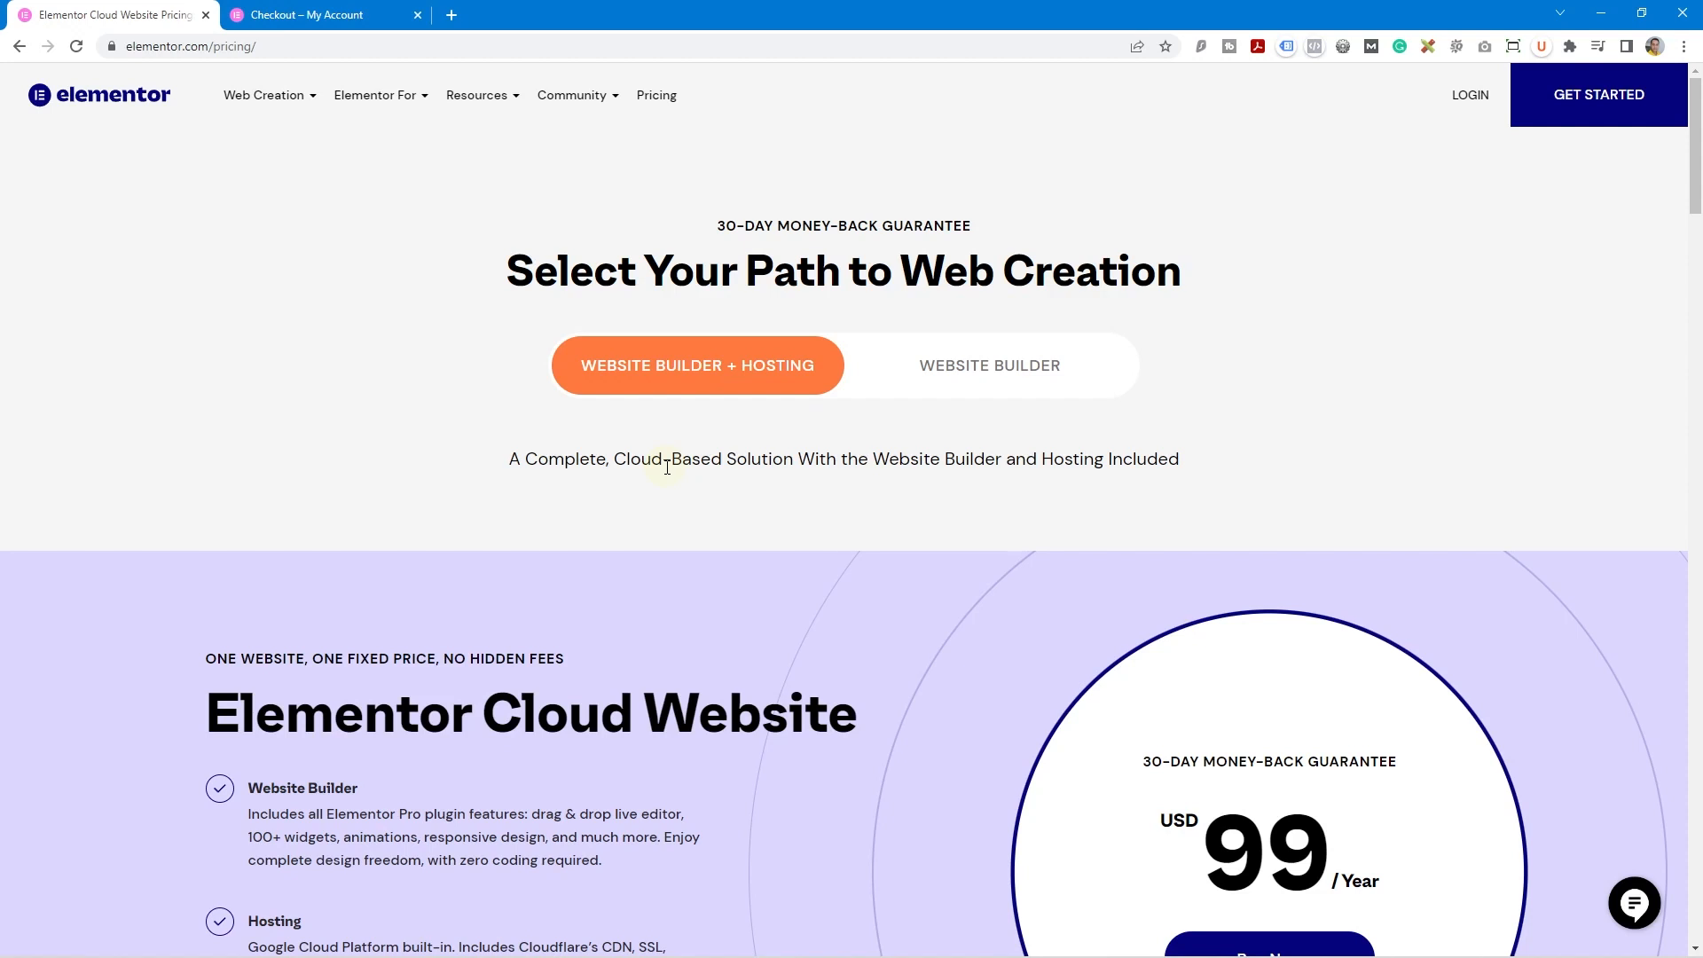
scroll(667, 468, down, 4)
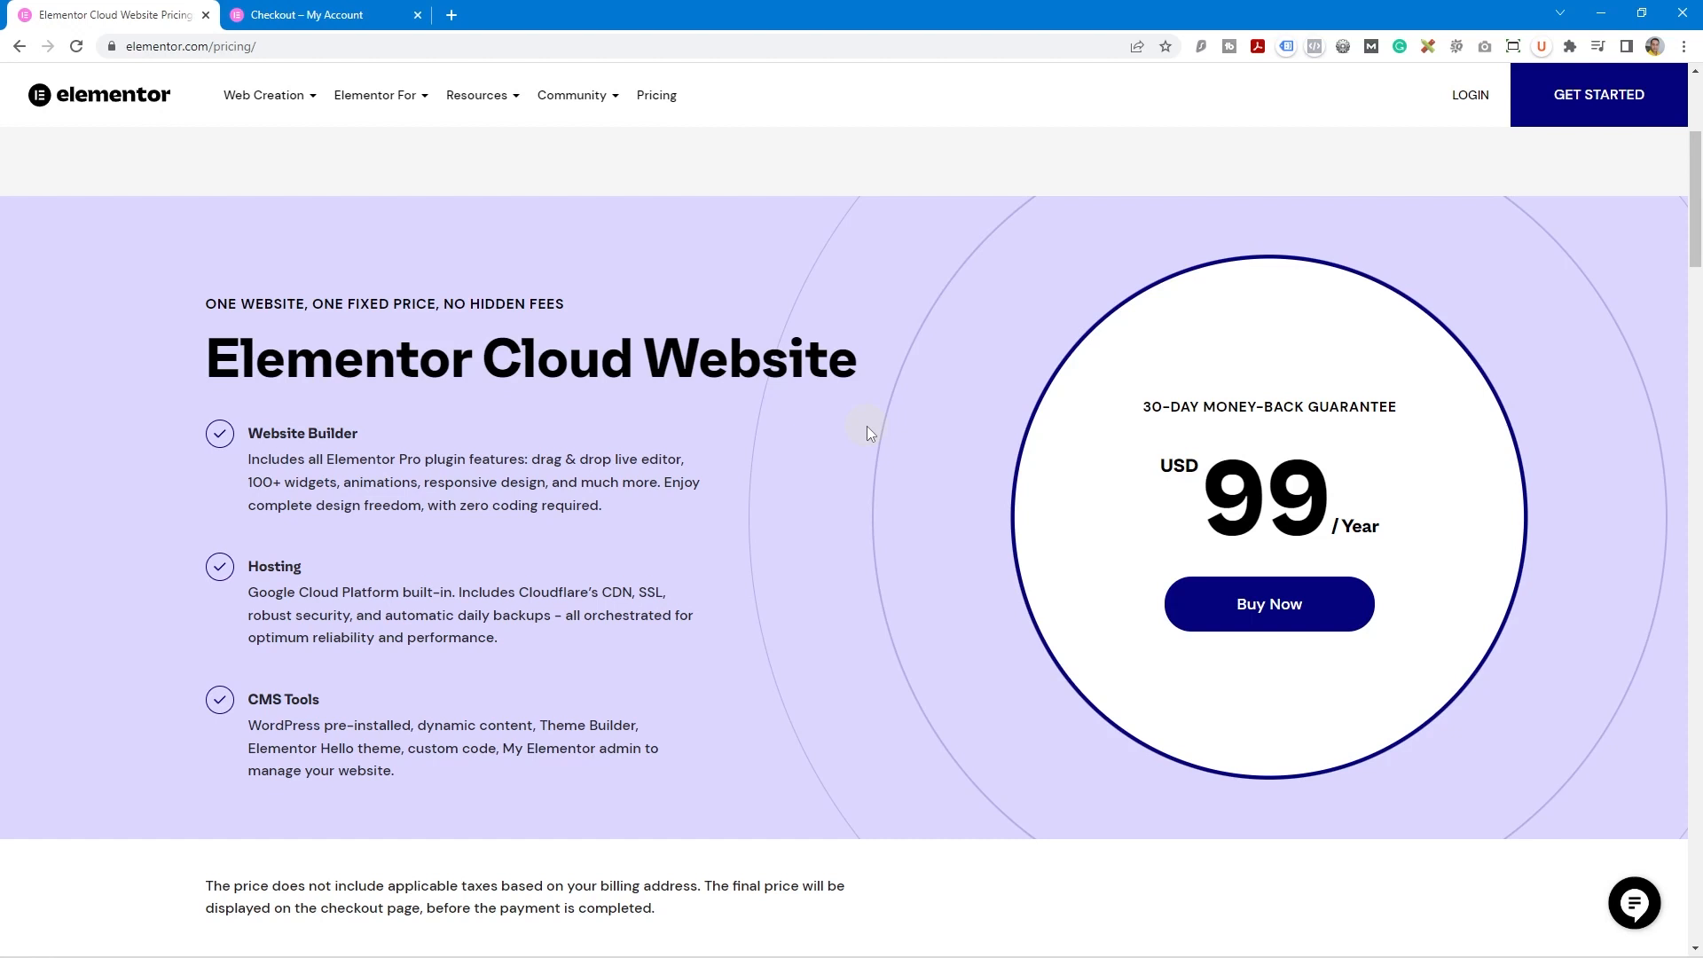
drag(1209, 342, 1374, 530)
click(837, 444)
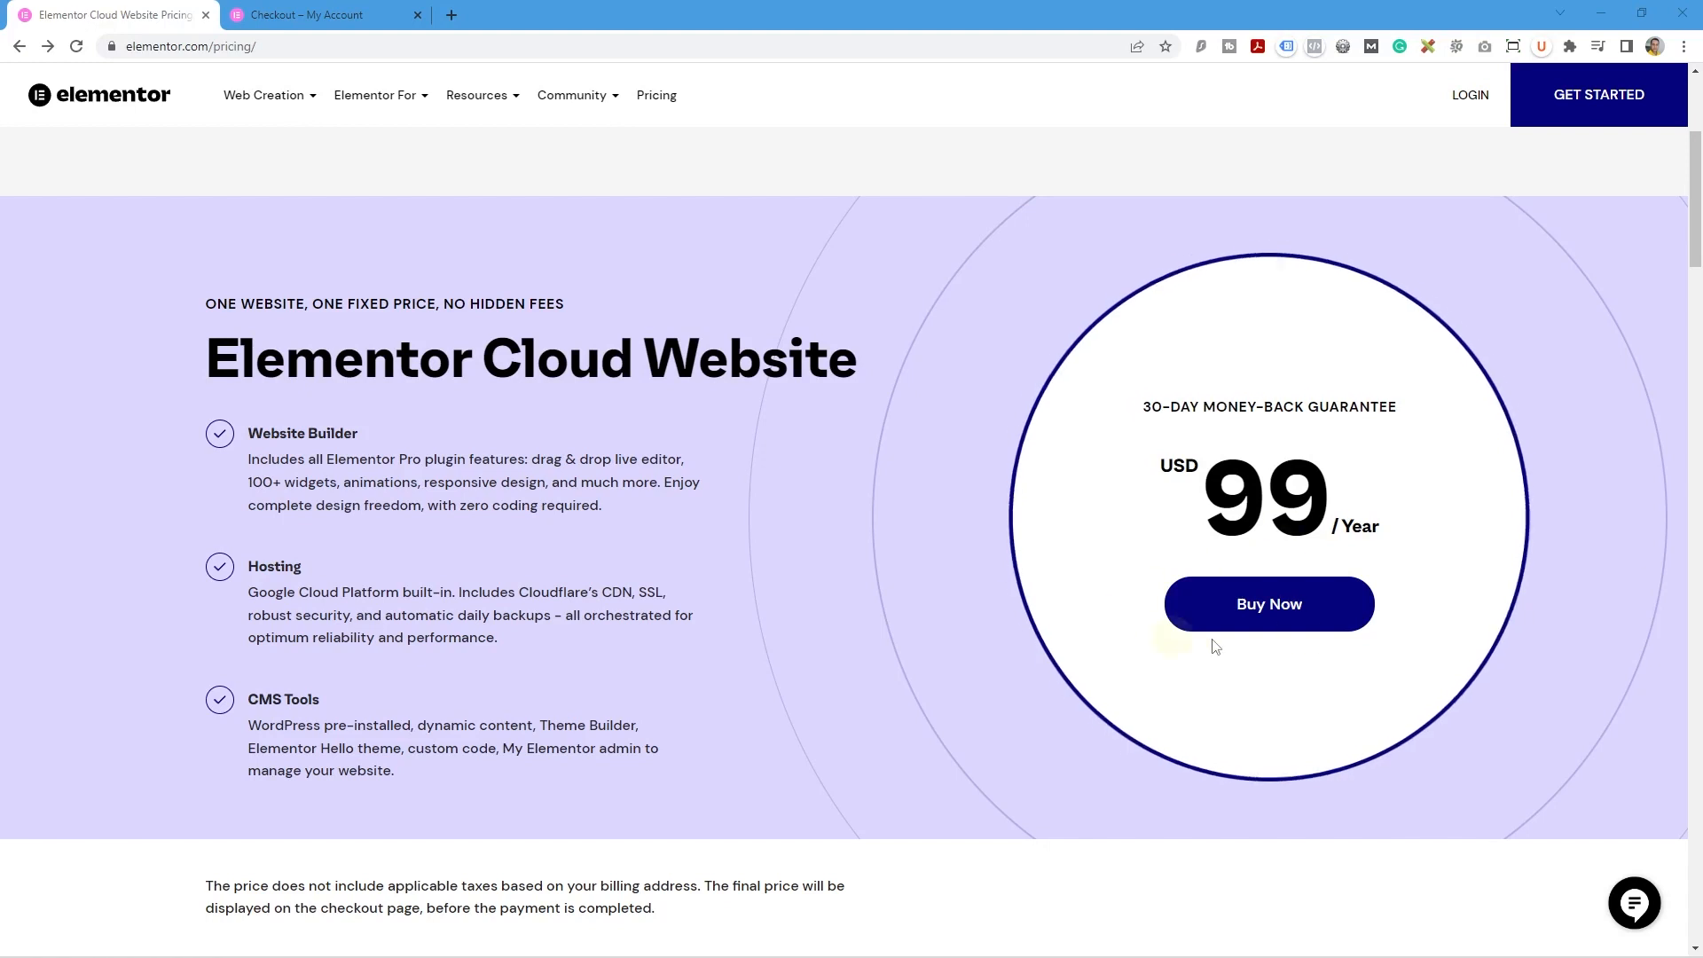
- Buy the Elementor Cloud Website plan and start creating the website from the thank-you page
click(1284, 611)
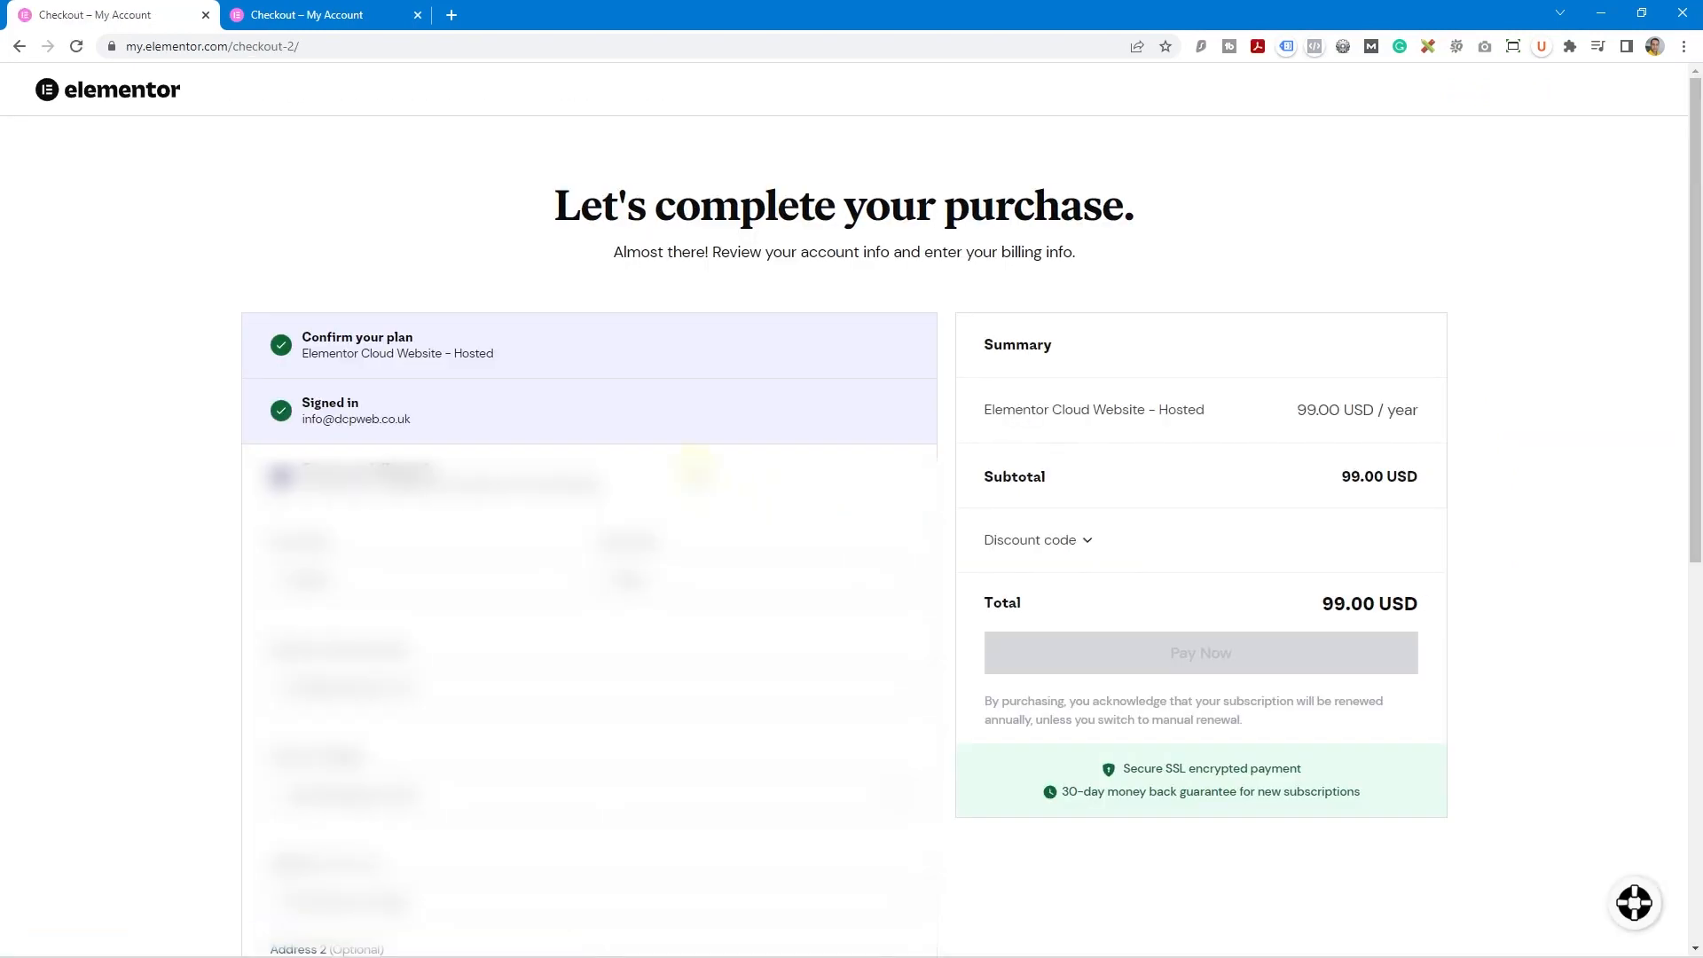
scroll(697, 453, down, 8)
scroll(697, 461, up, 8)
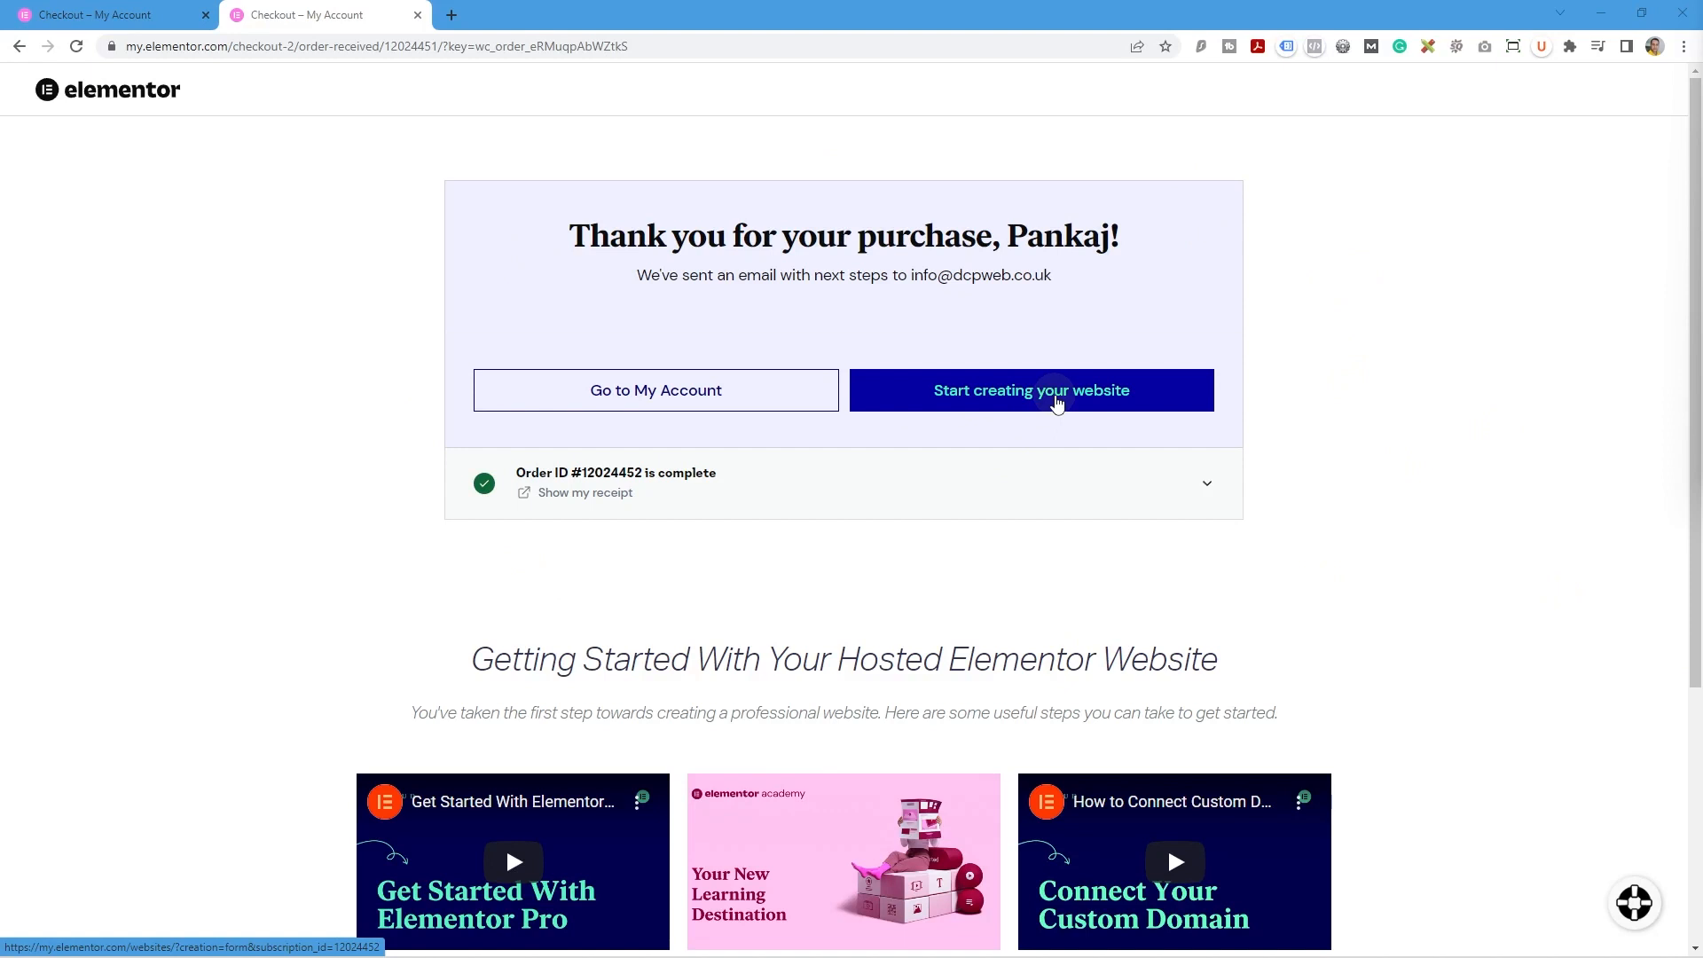
click(1058, 404)
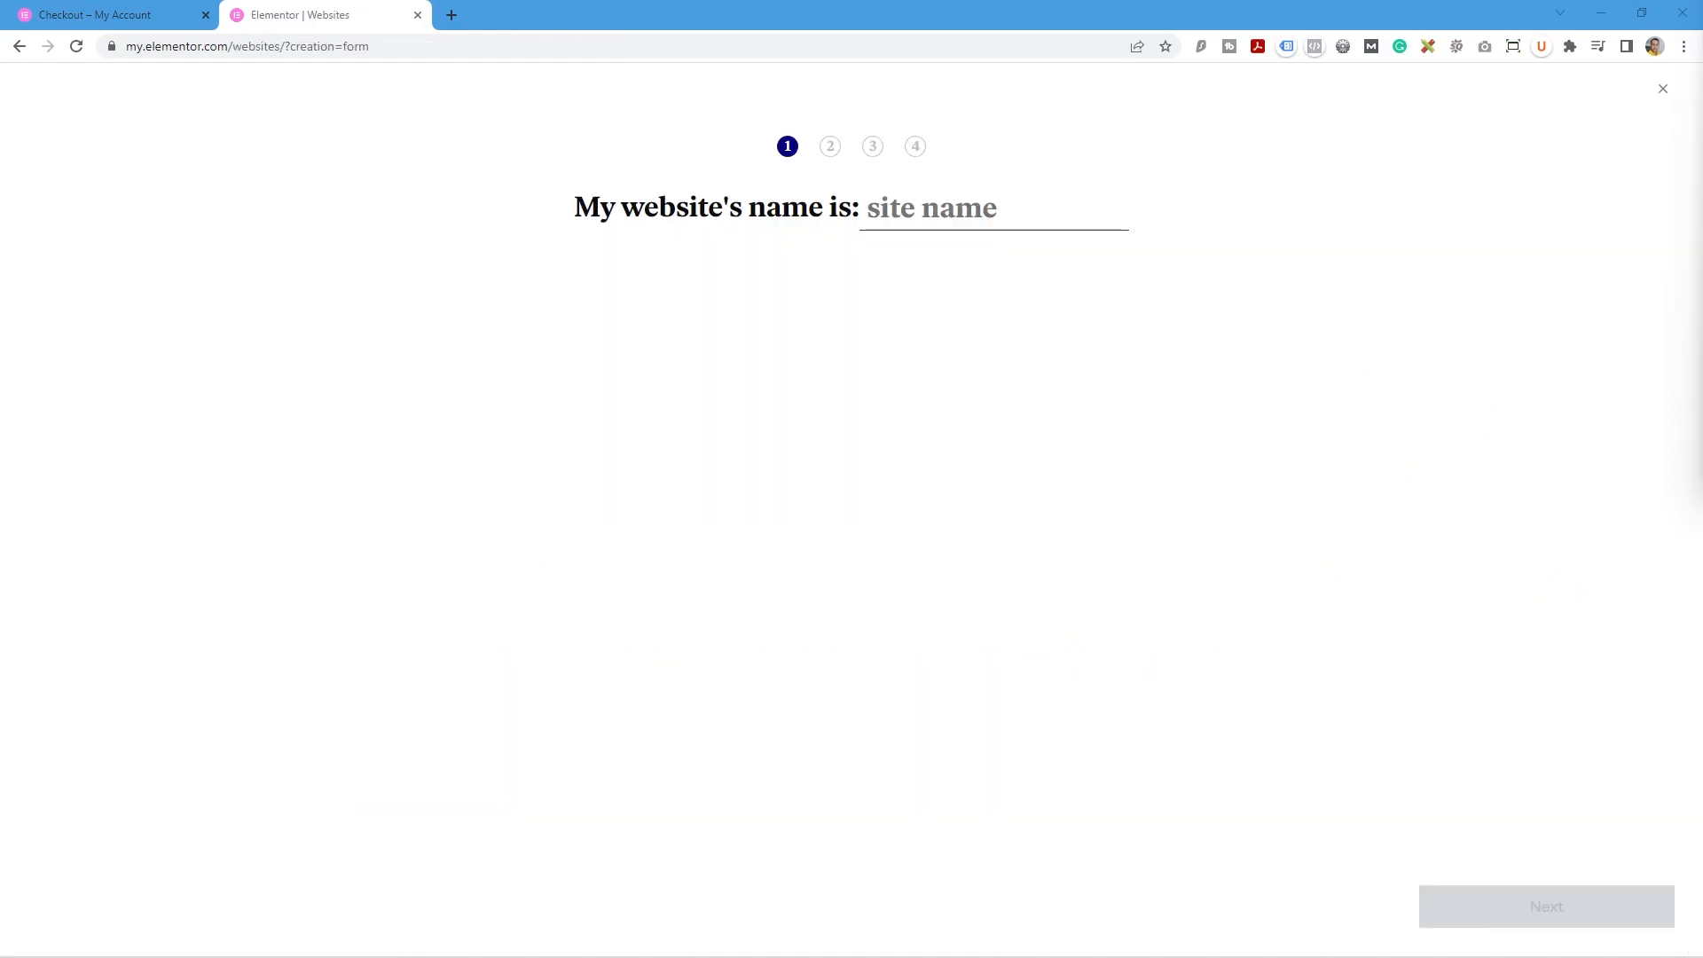
- Name the new site 'dcpwebtech' and continue to the domain step
click(893, 207)
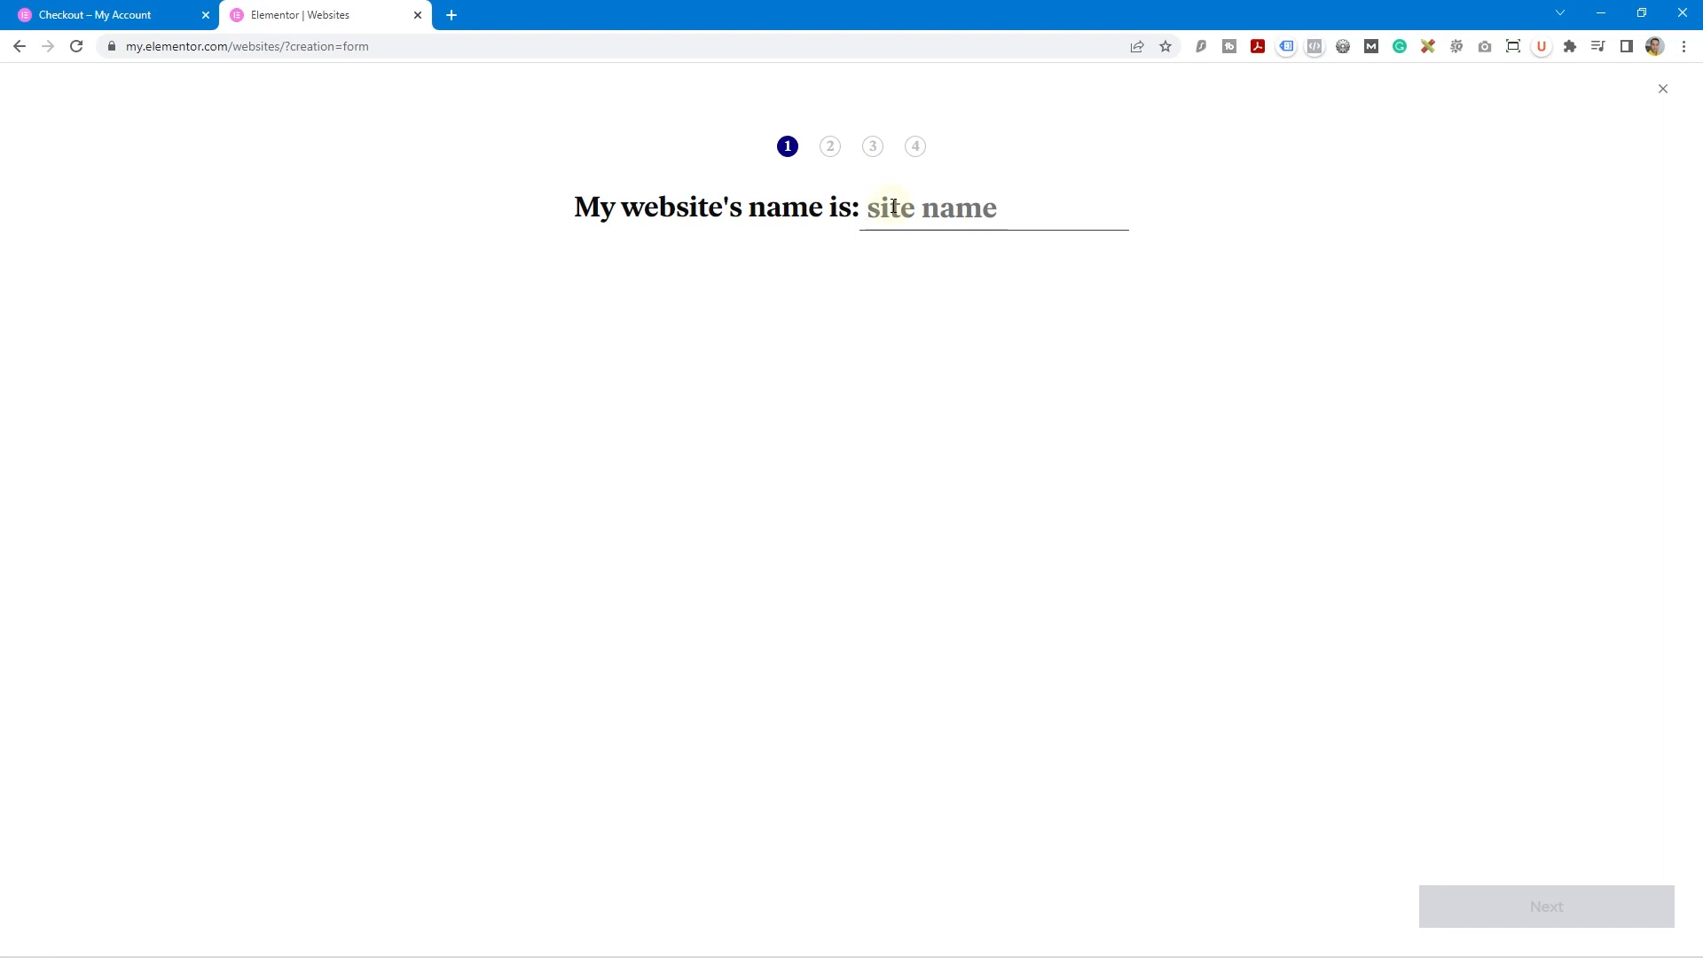
text(dcpwebtech)
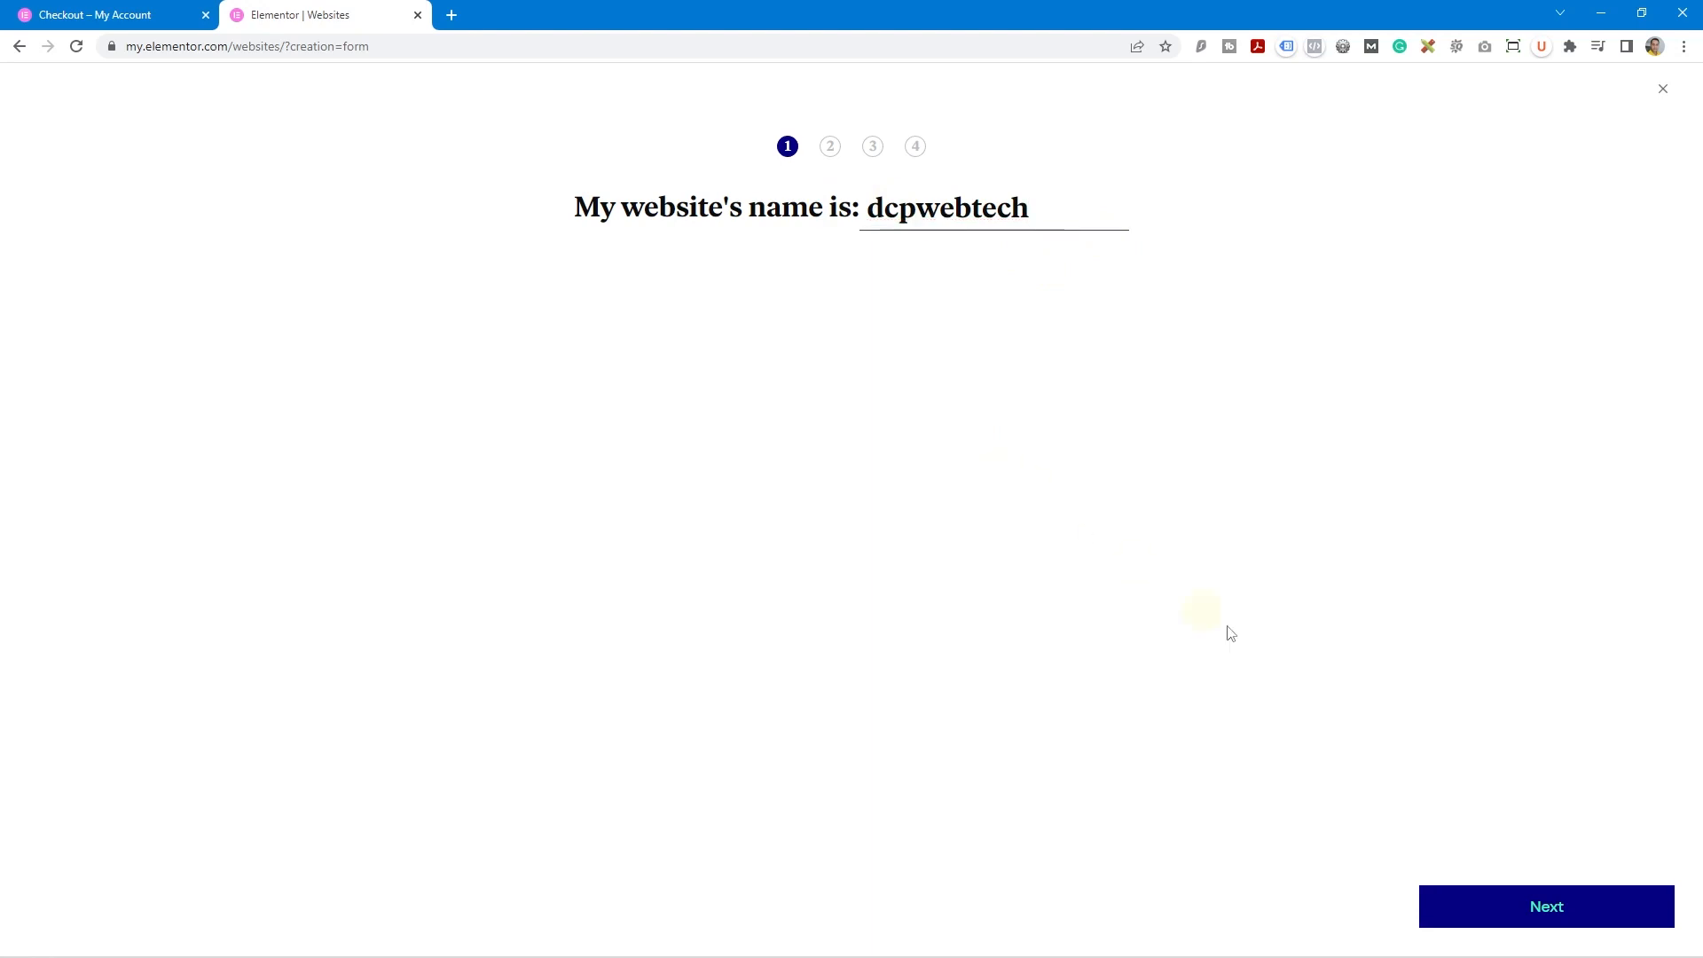
click(1564, 908)
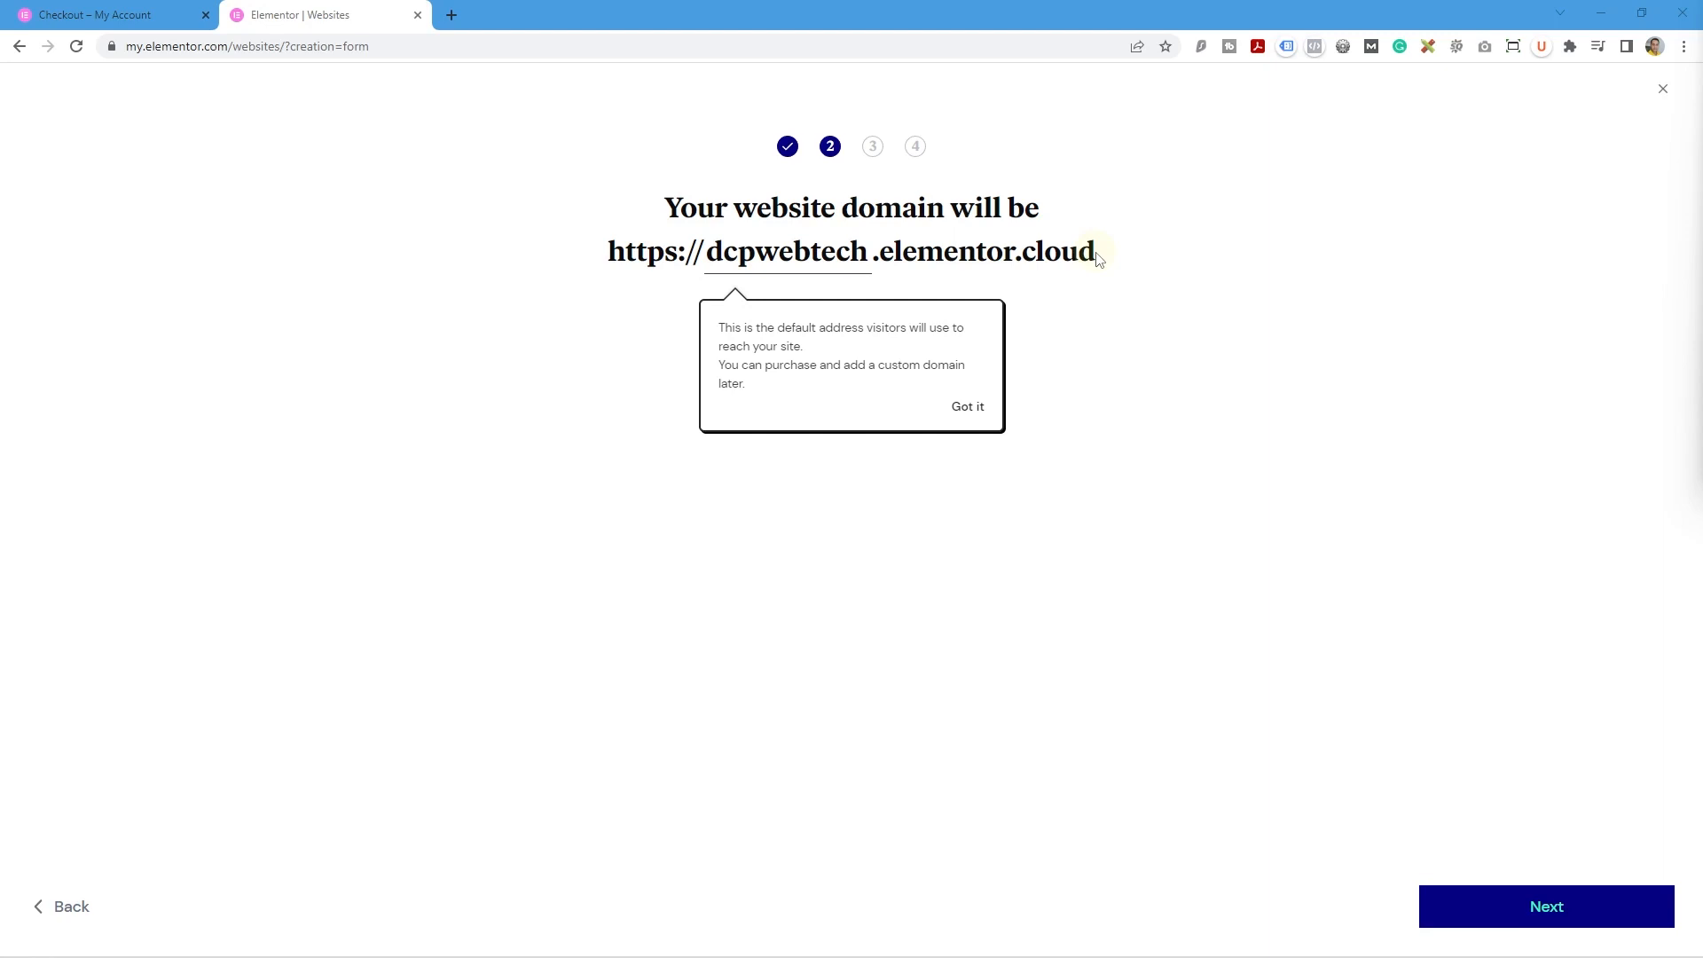
- Accept the dcpwebtech.elementor.cloud domain and choose Business / Corporate website as the site type
mouse_move(1097, 251)
mouse_down()
mouse_move(612, 252)
mouse_move(1102, 255)
mouse_up()
click(602, 257)
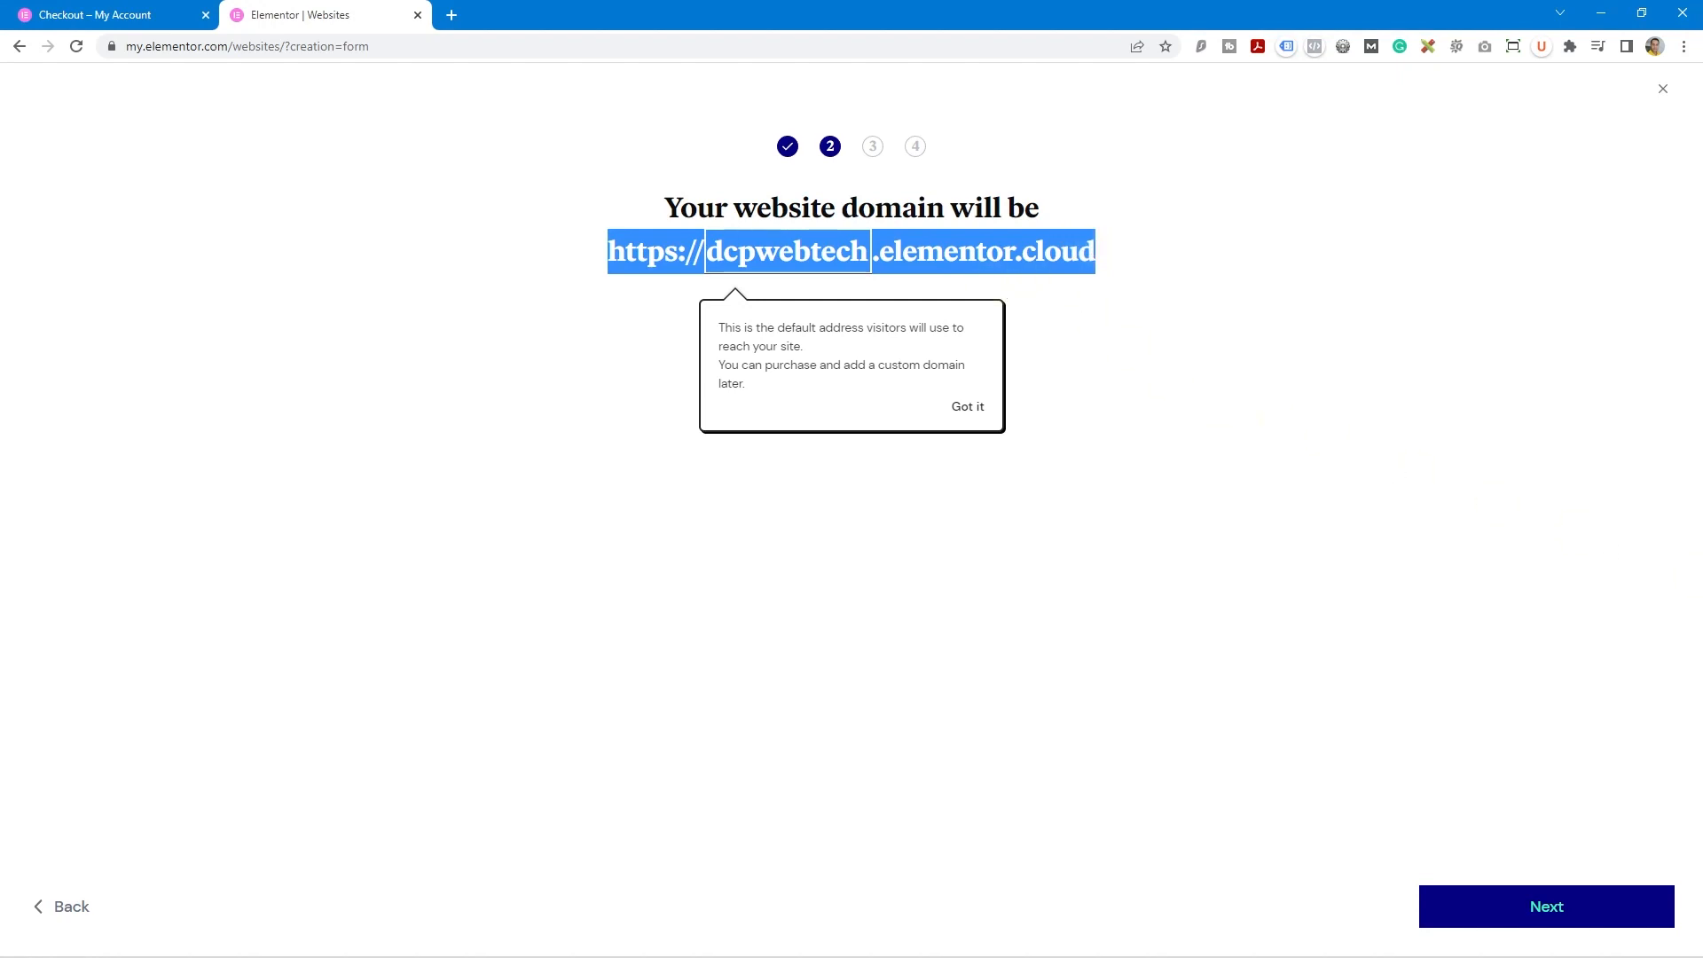
click(1247, 456)
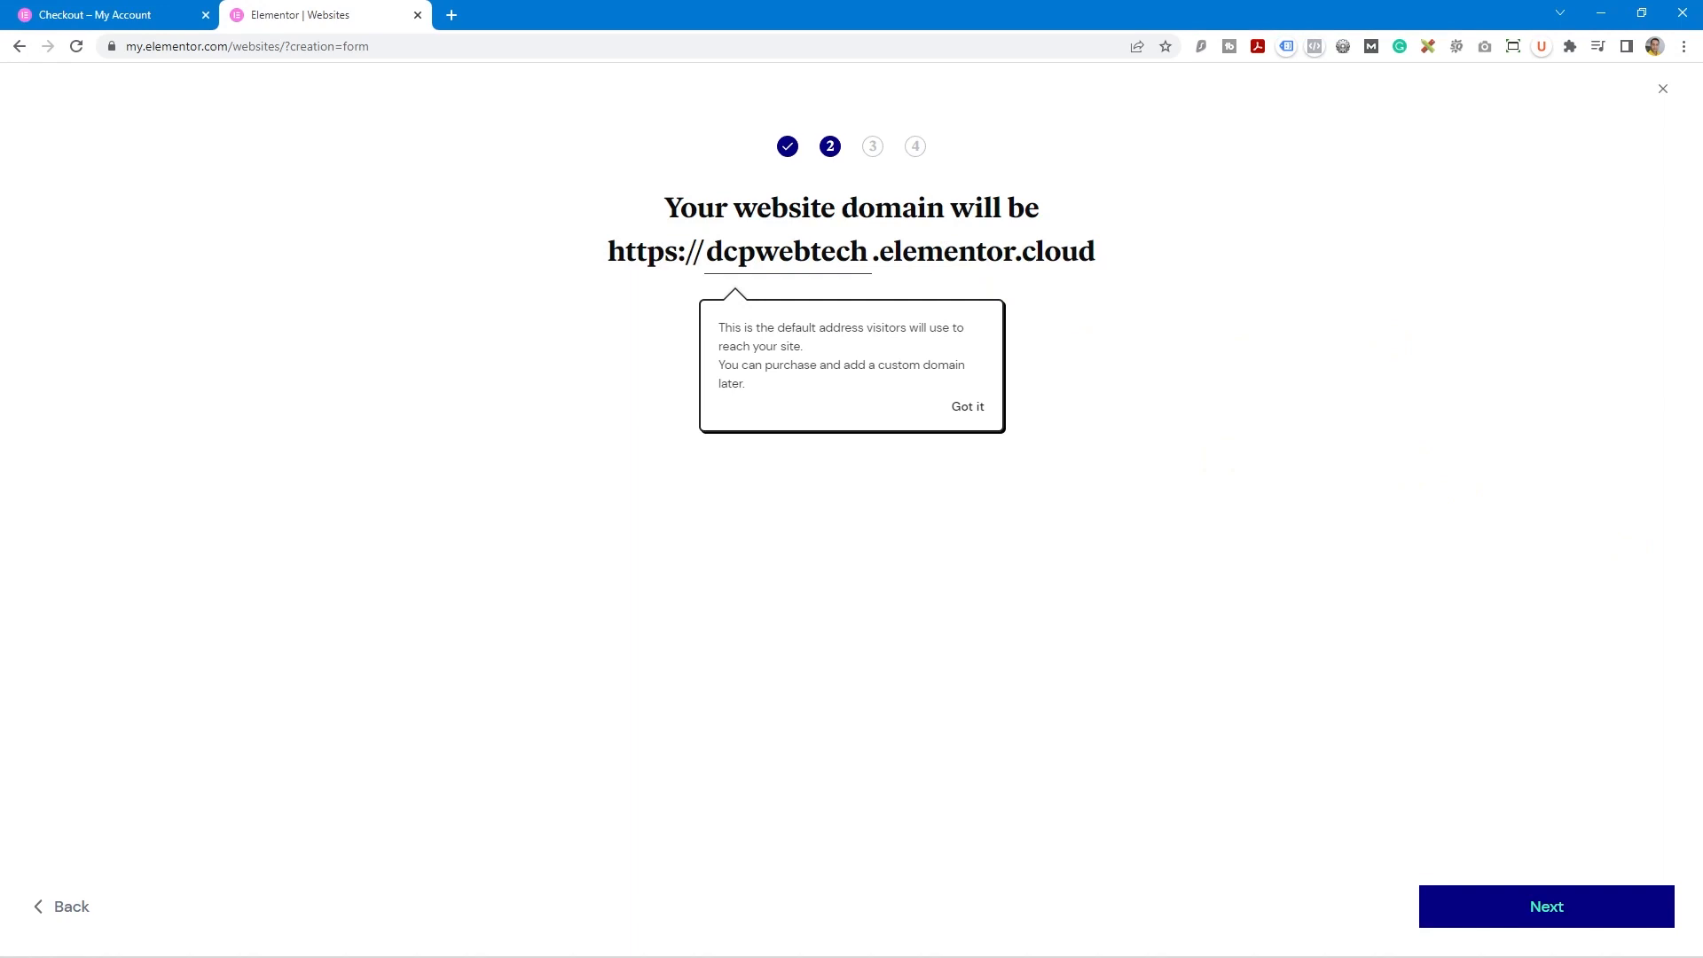
click(1540, 904)
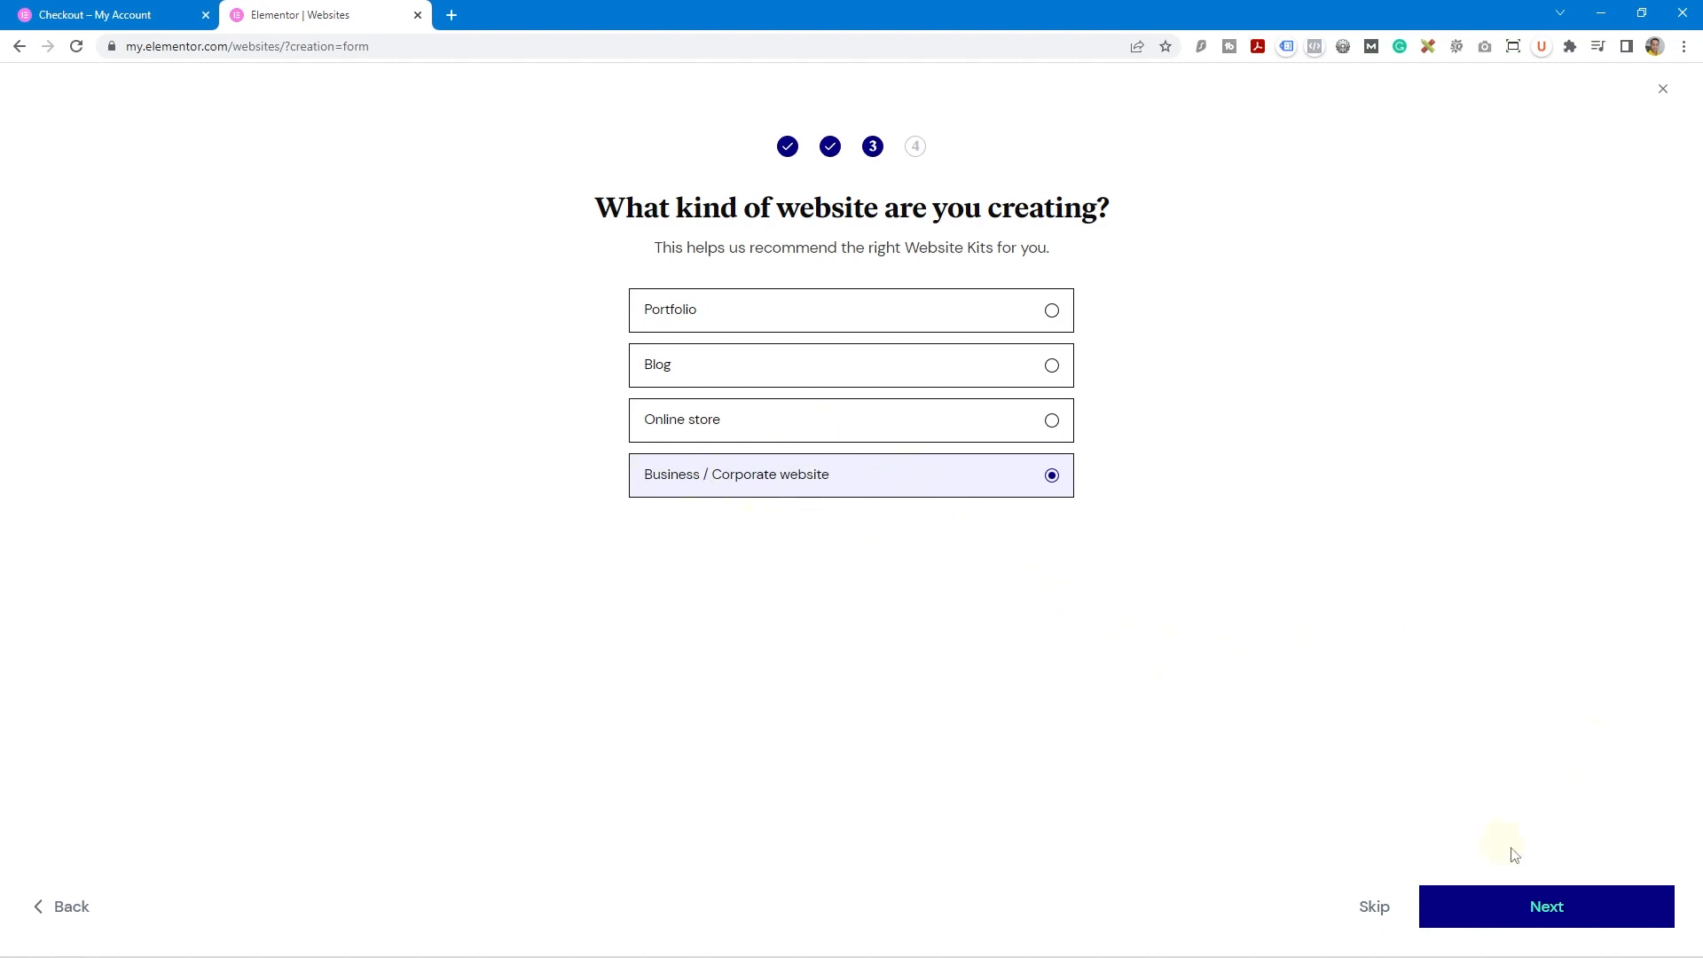
click(1548, 906)
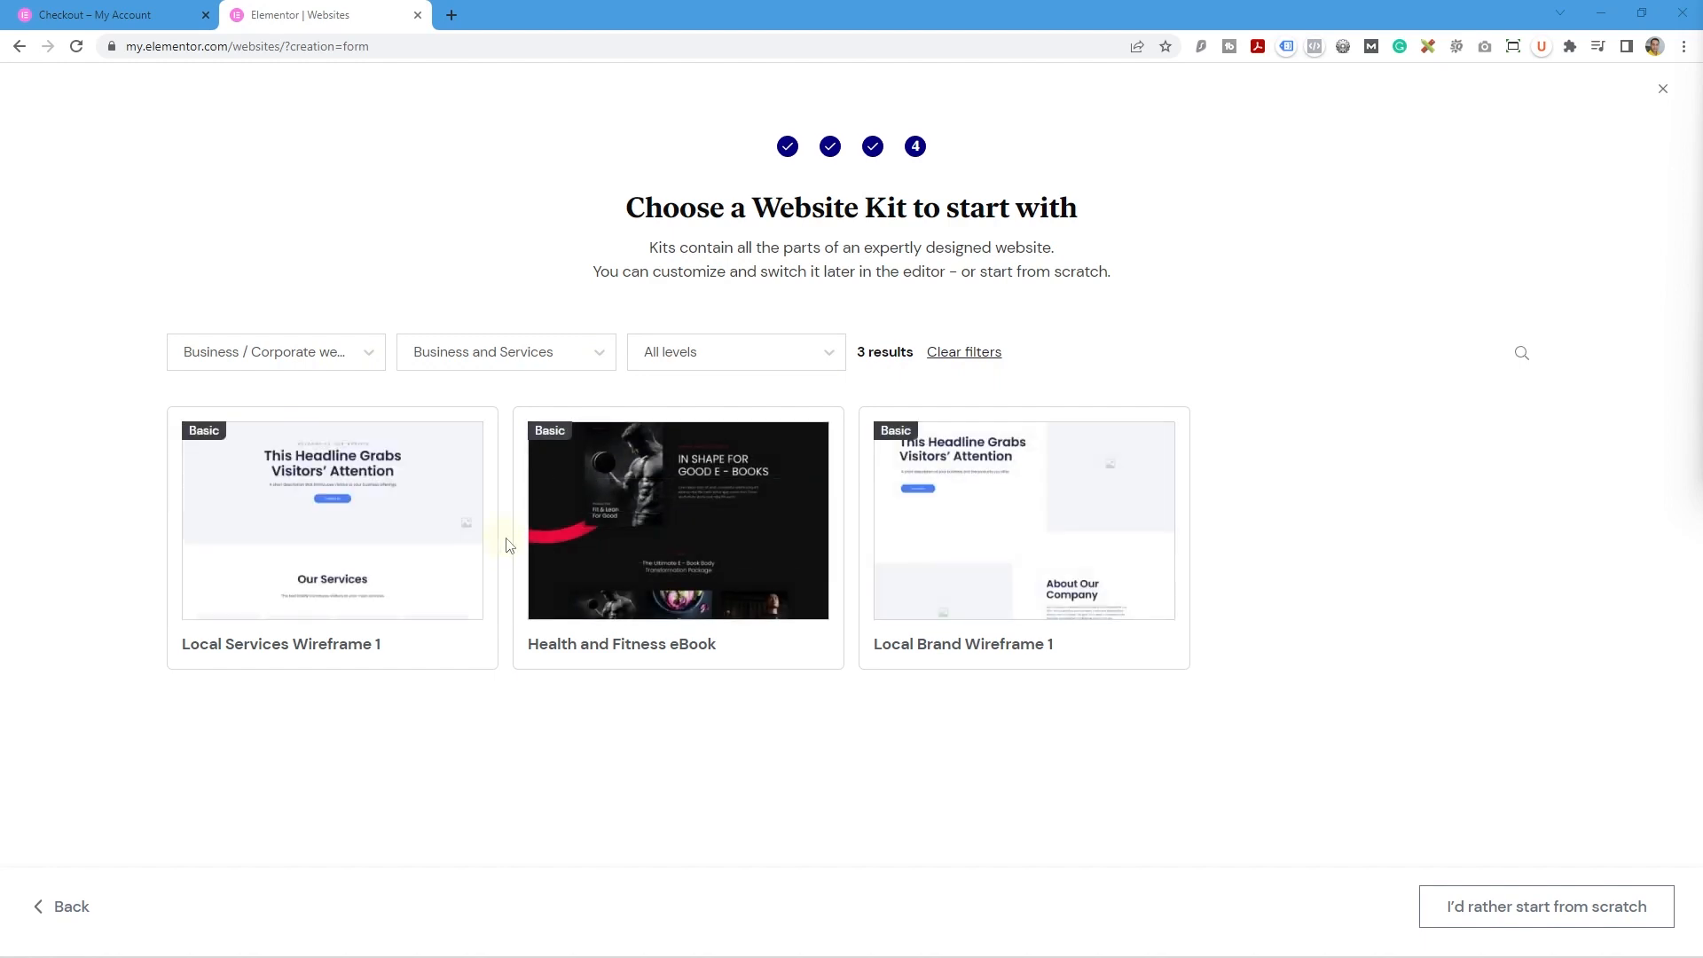
- Clear the kit filters and browse all 103 website kits, comparing the kit cards
click(982, 353)
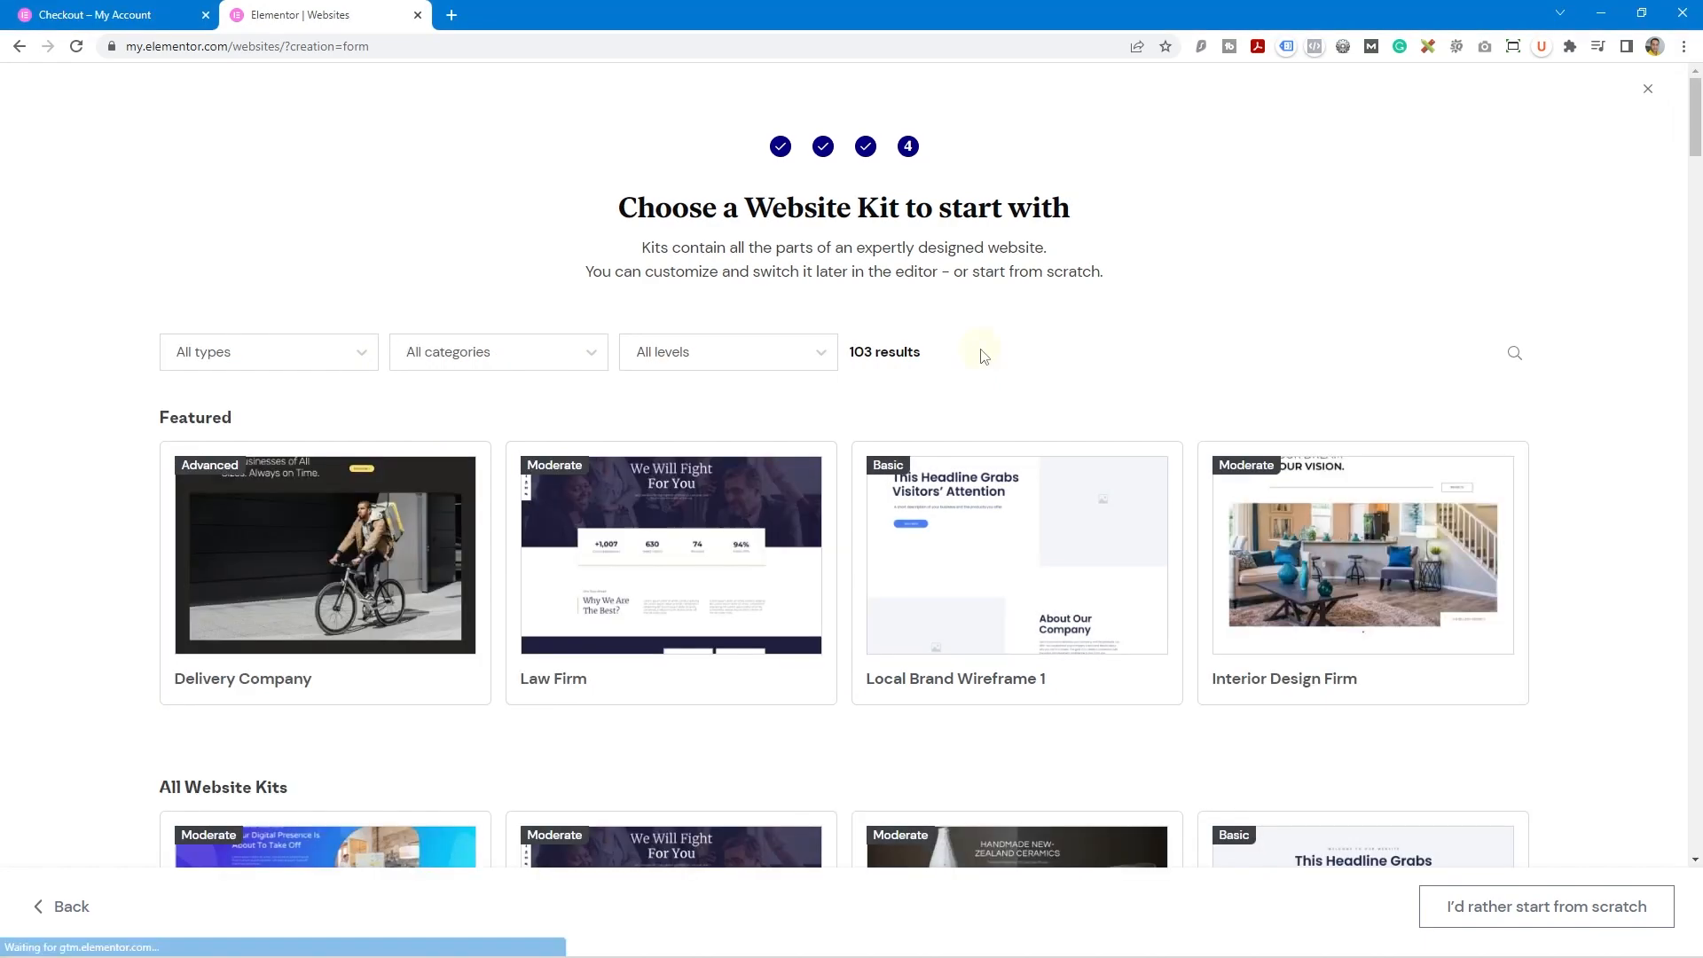
scroll(621, 514, down, 6)
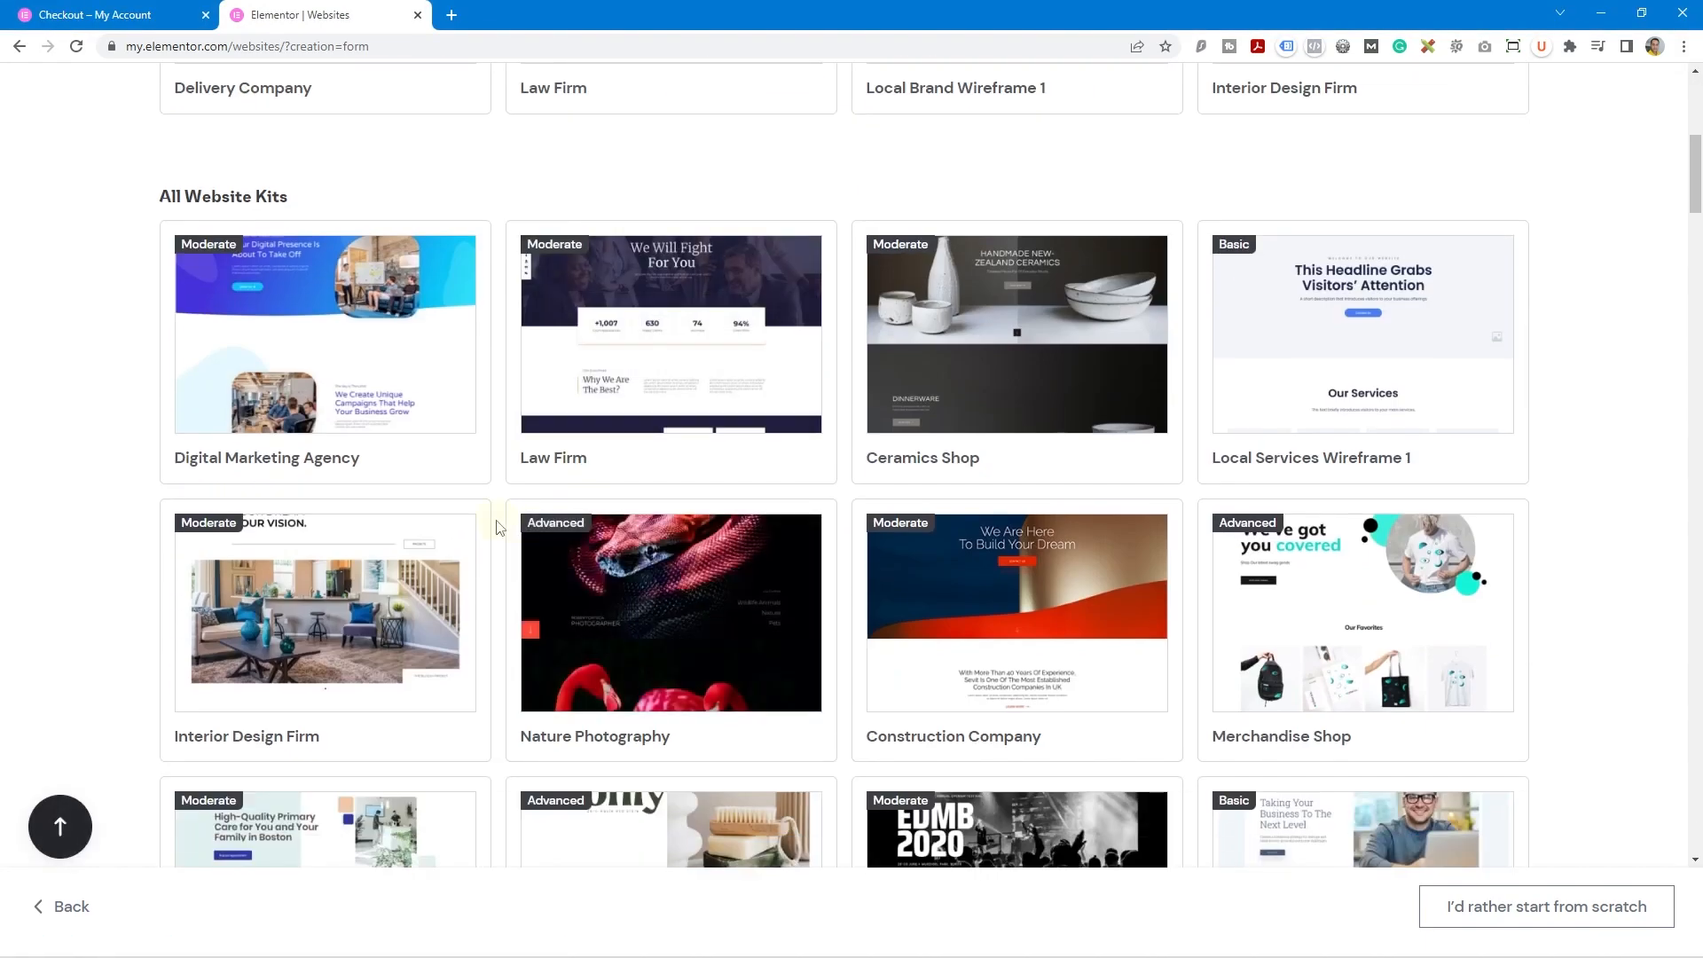
scroll(532, 531, down, 12)
scroll(499, 527, down, 13)
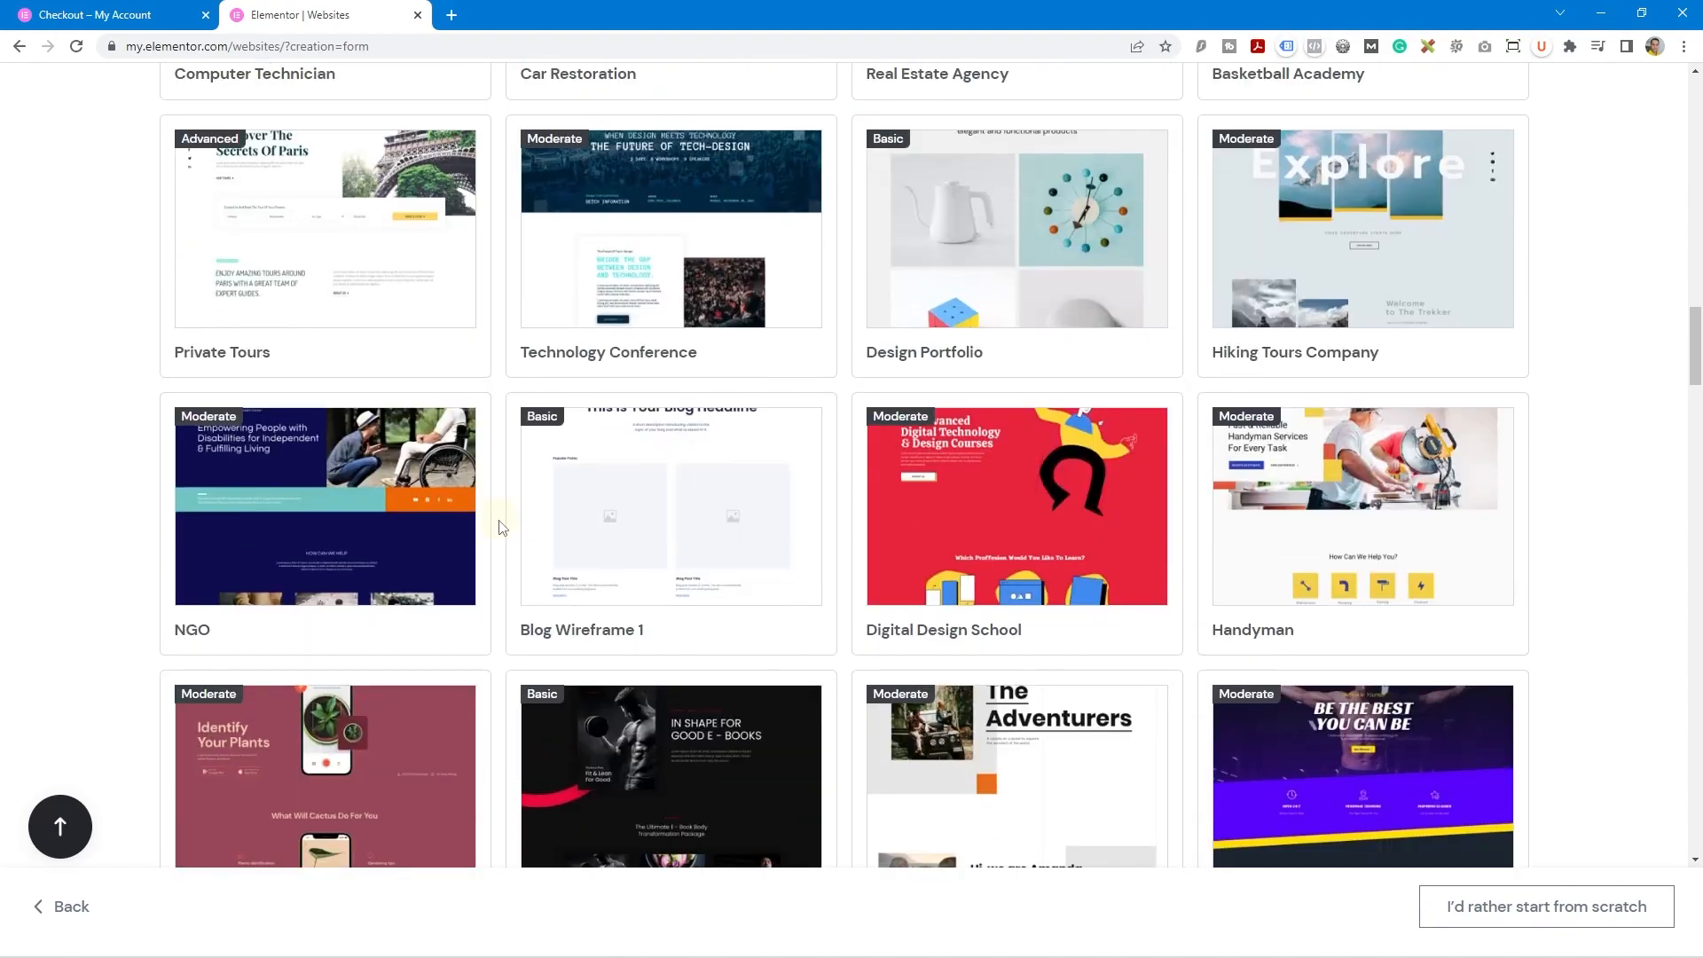
scroll(500, 526, up, 8)
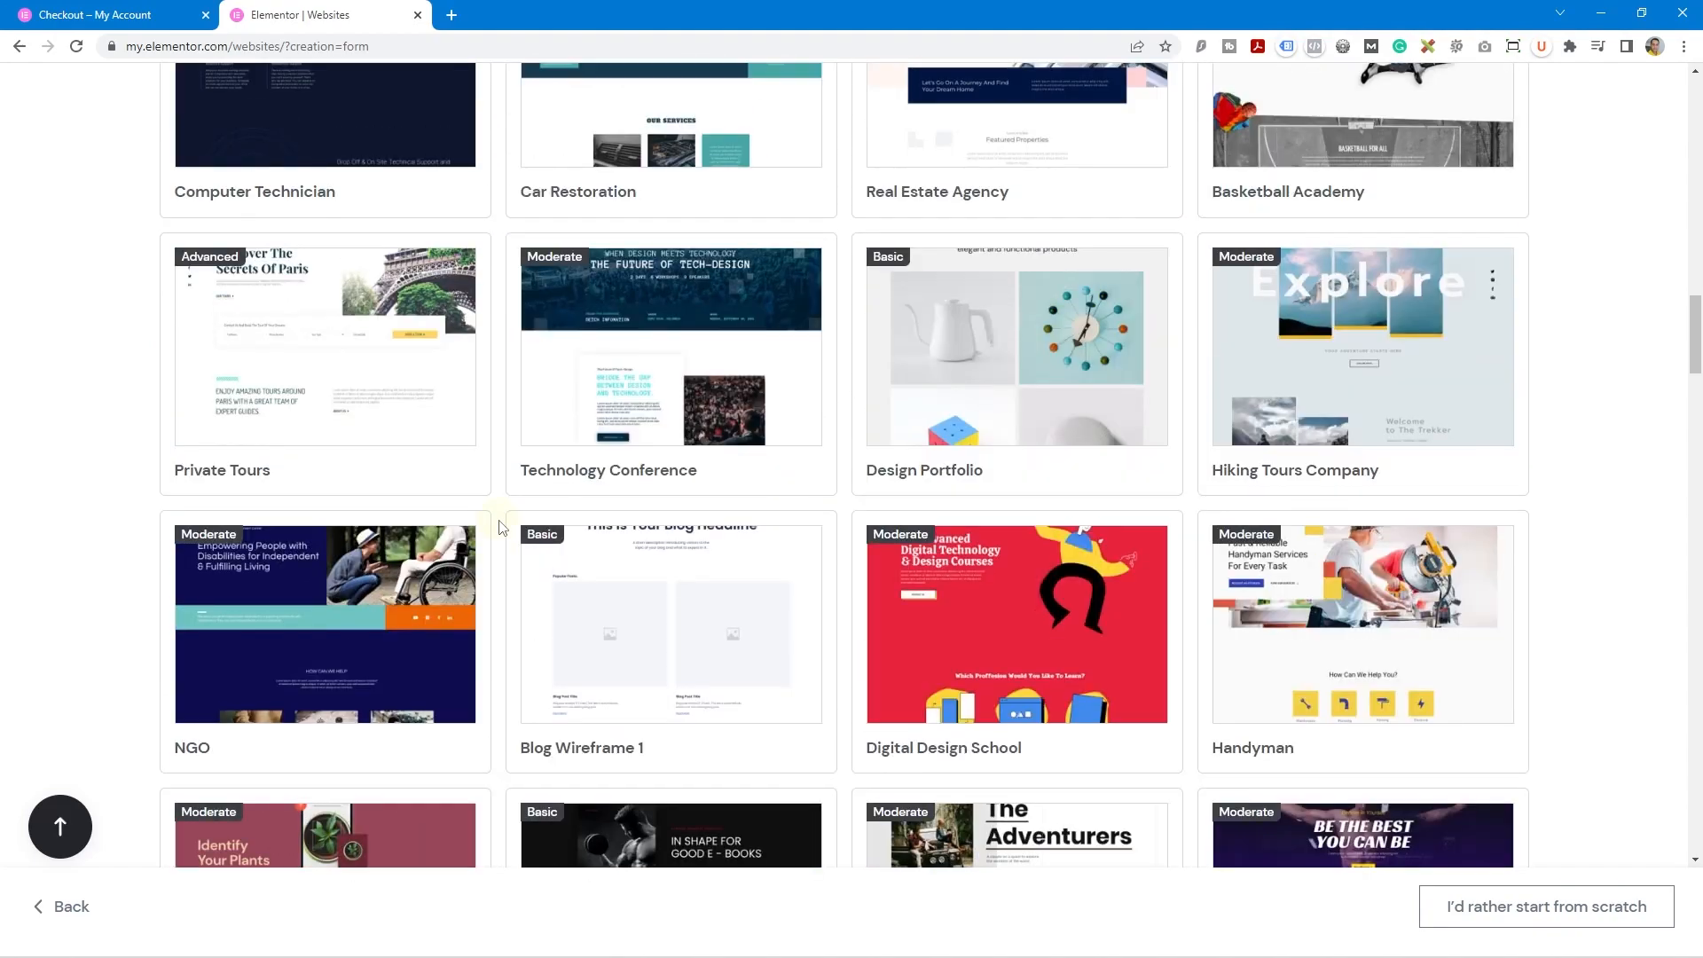
mouse_move(541, 328)
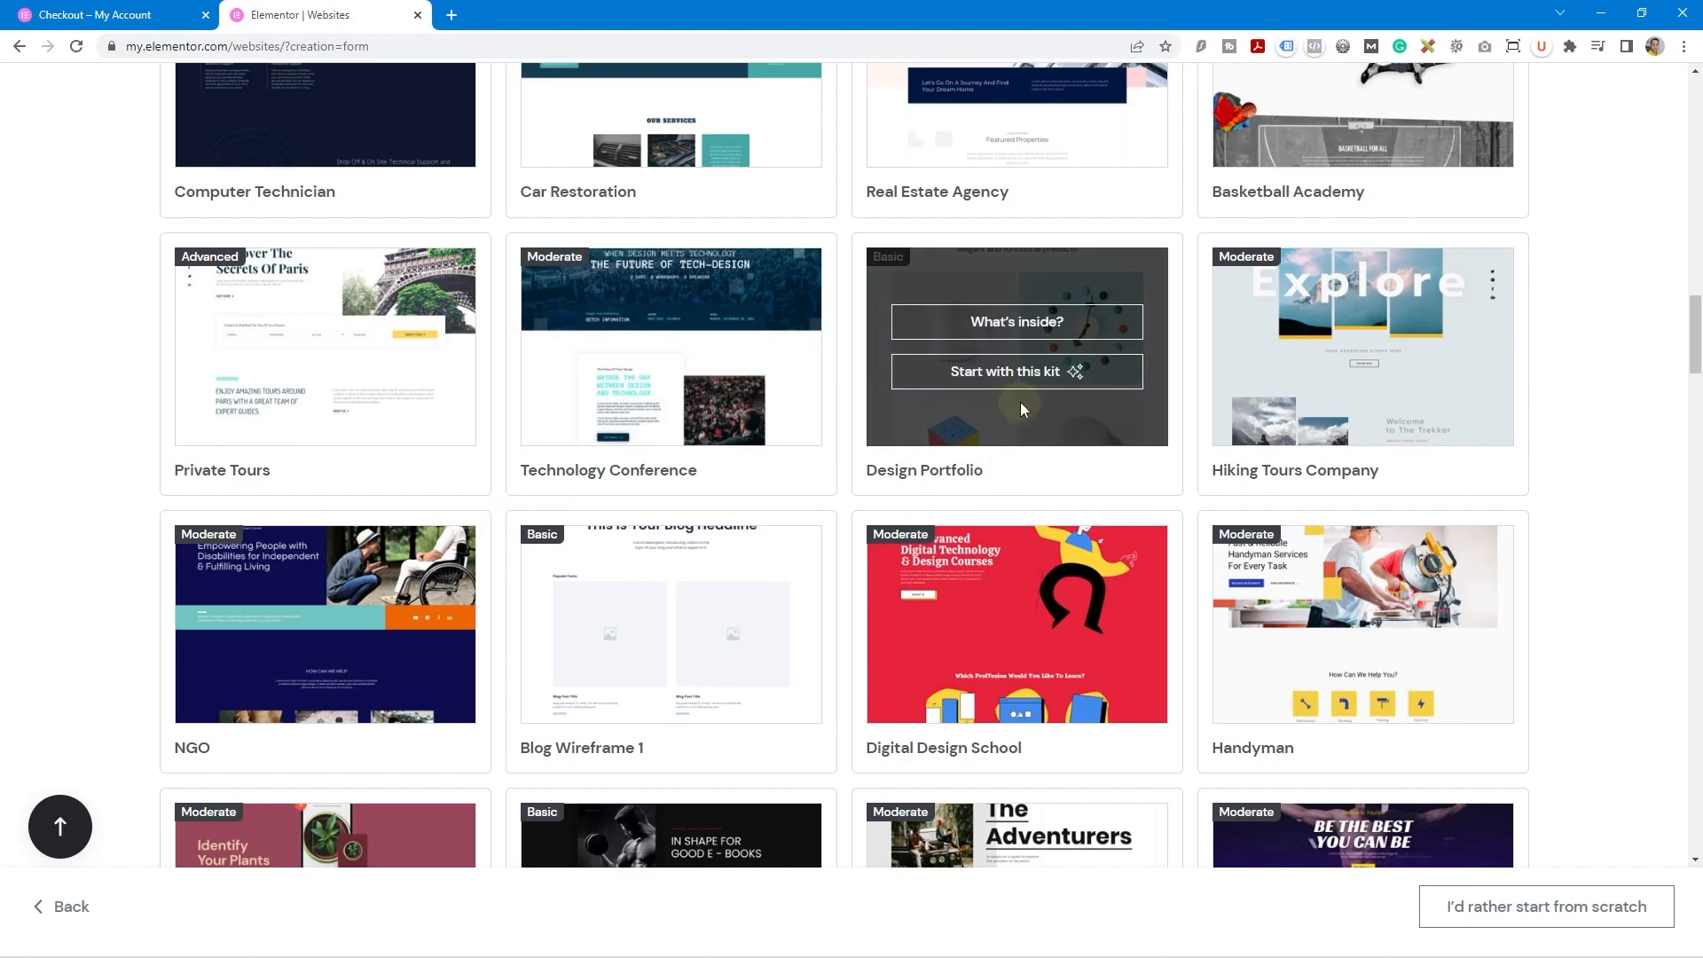
mouse_move(1351, 414)
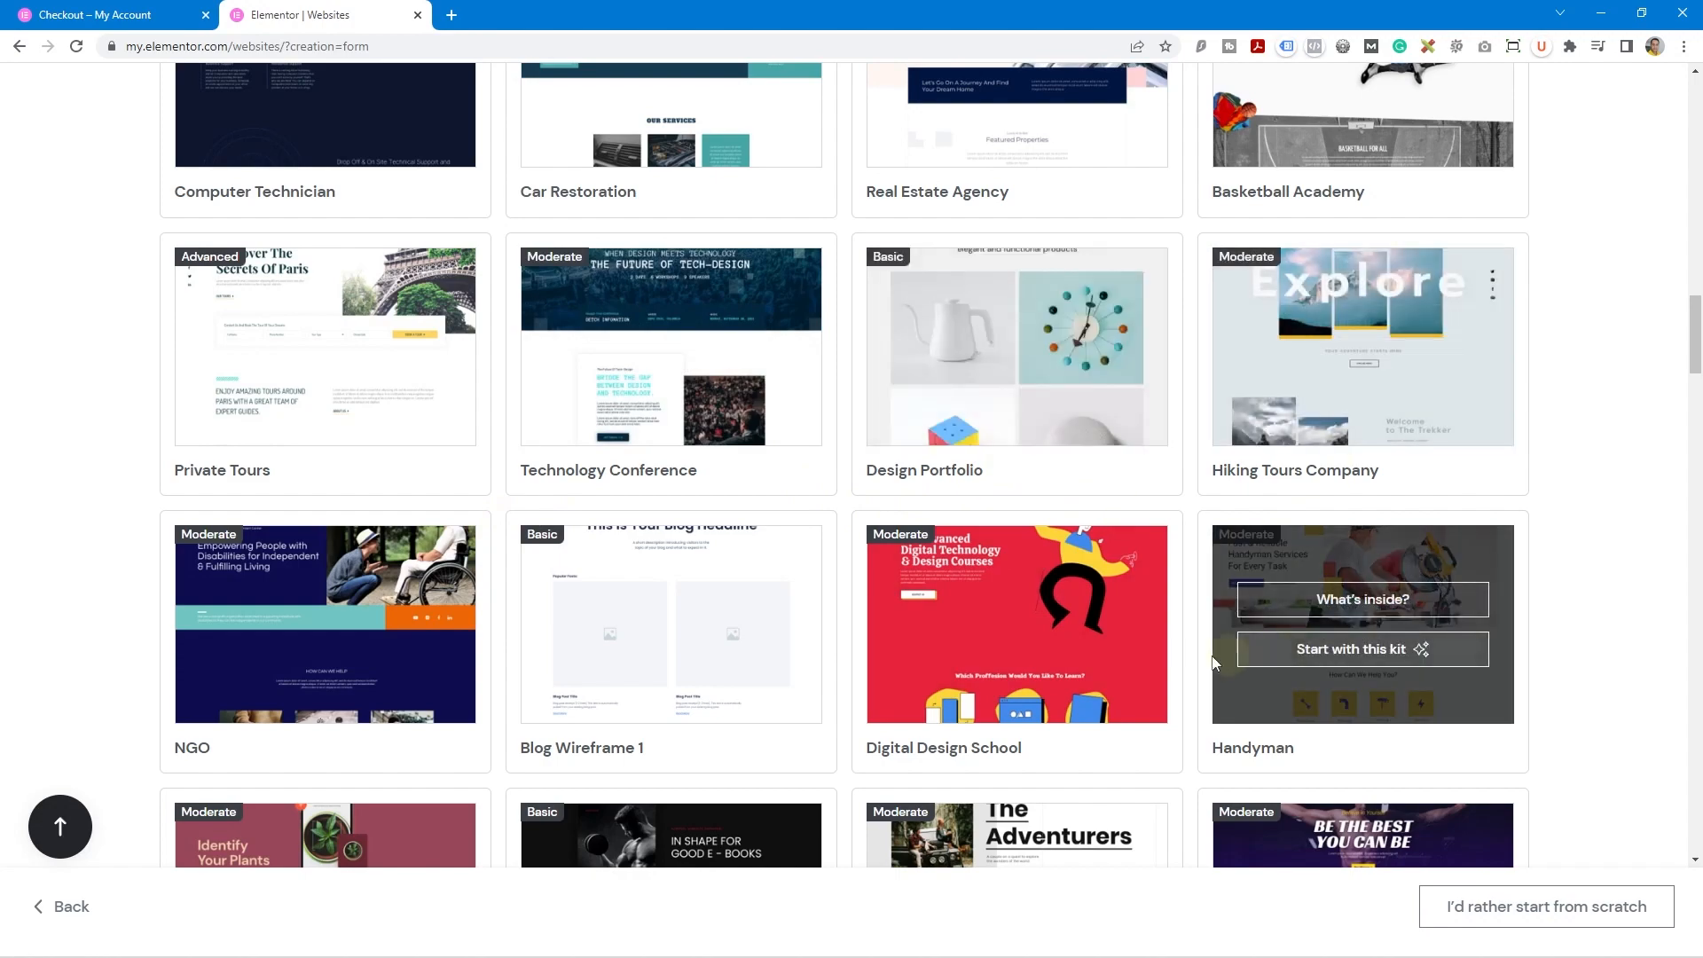
scroll(116, 566, up, 13)
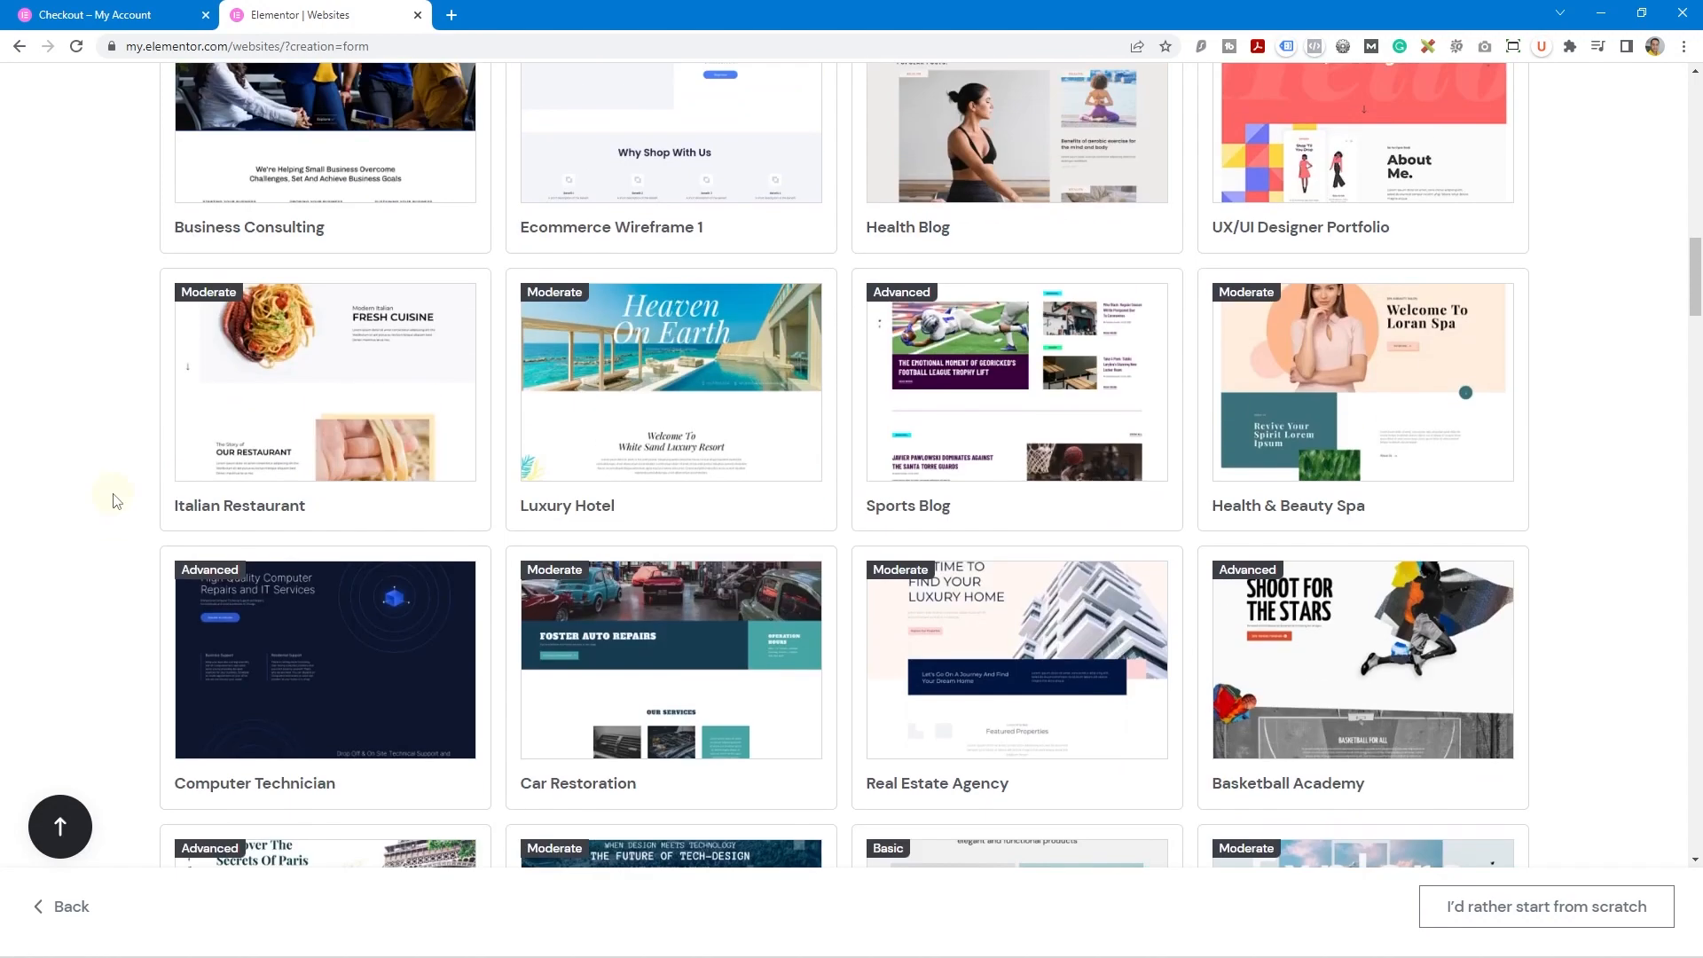
scroll(114, 499, up, 7)
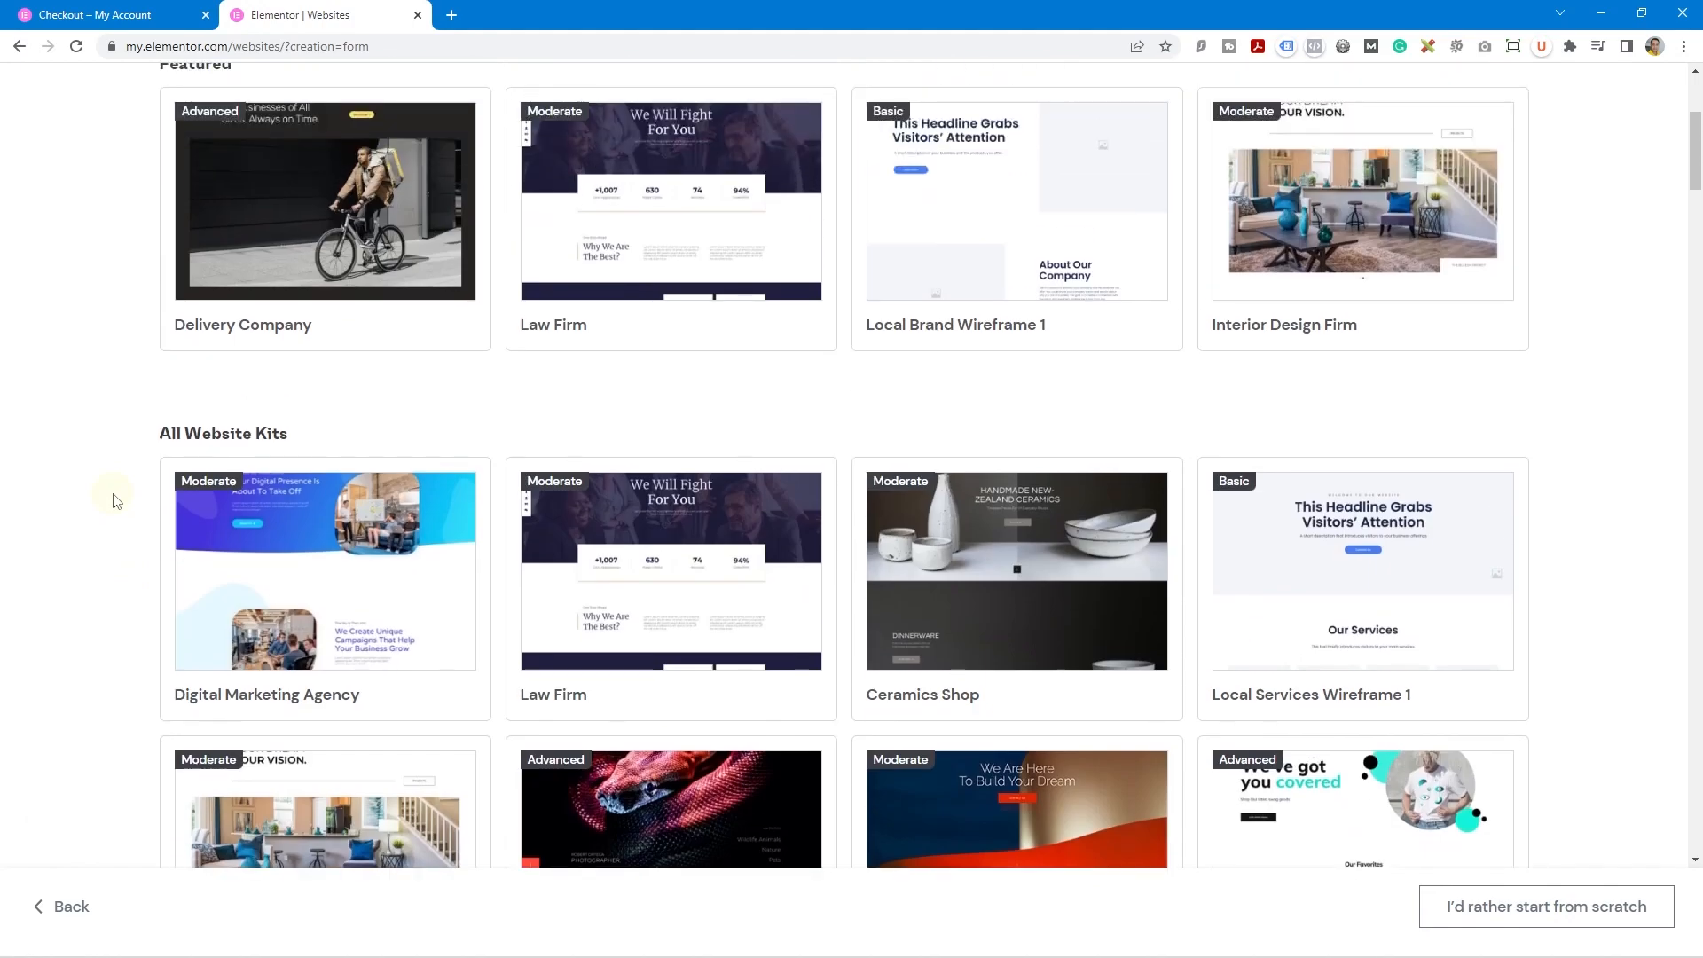
scroll(114, 499, down, 5)
mouse_move(1366, 507)
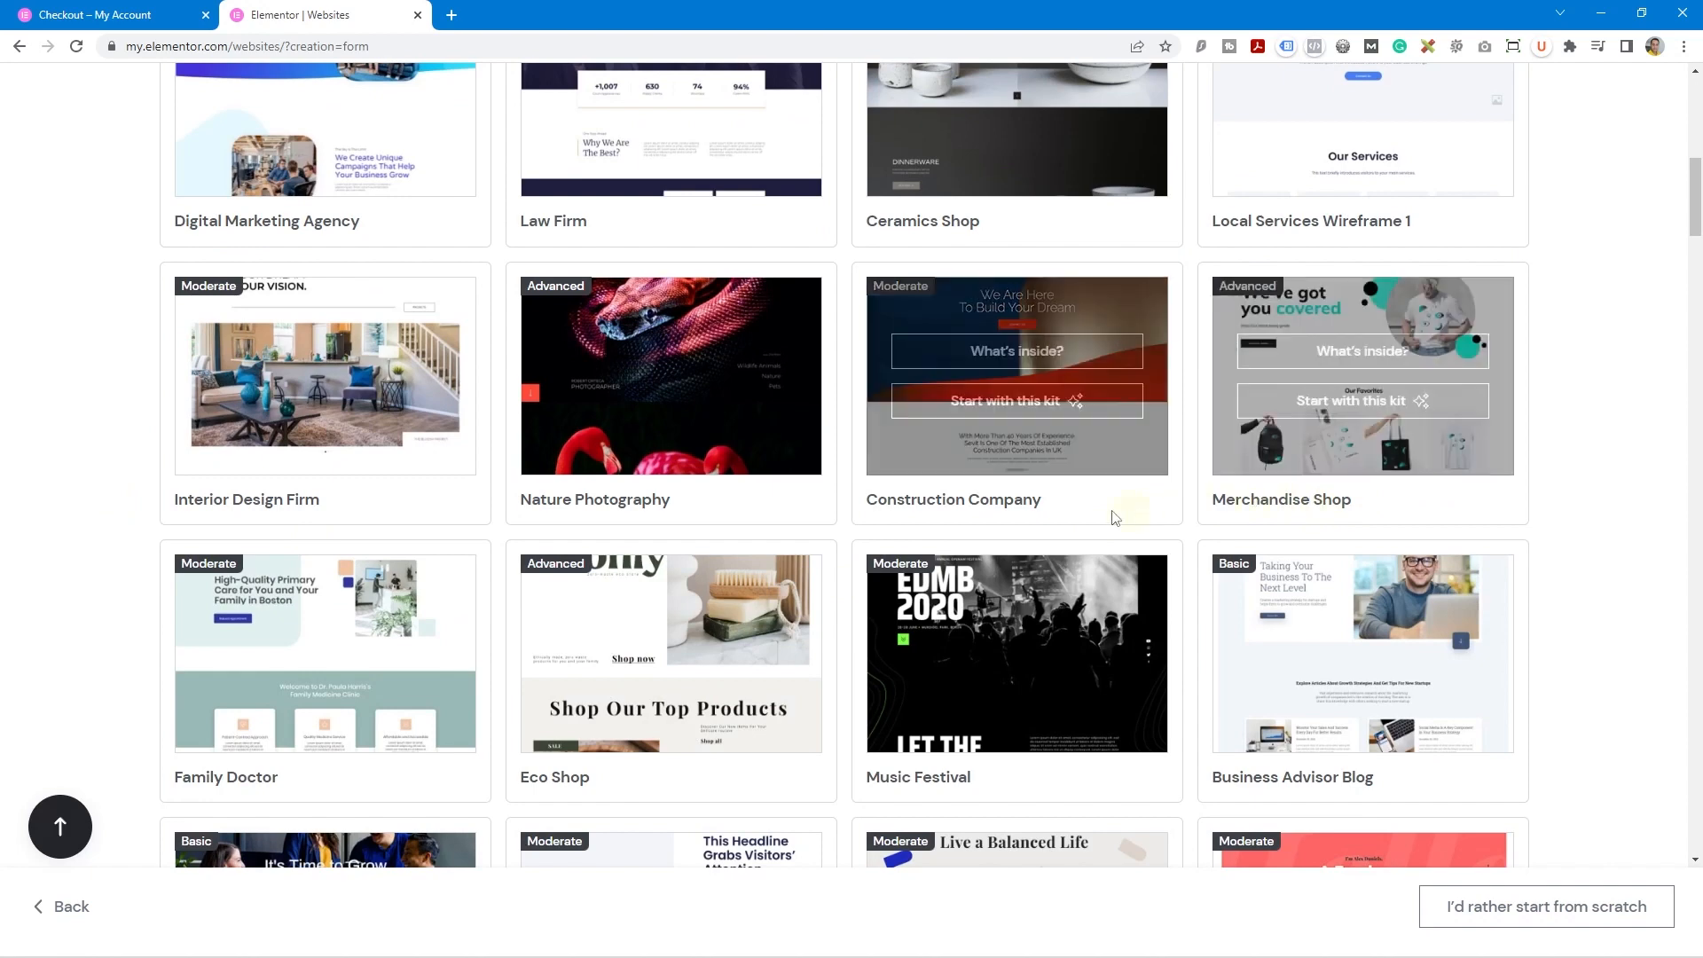
scroll(30, 443, up, 9)
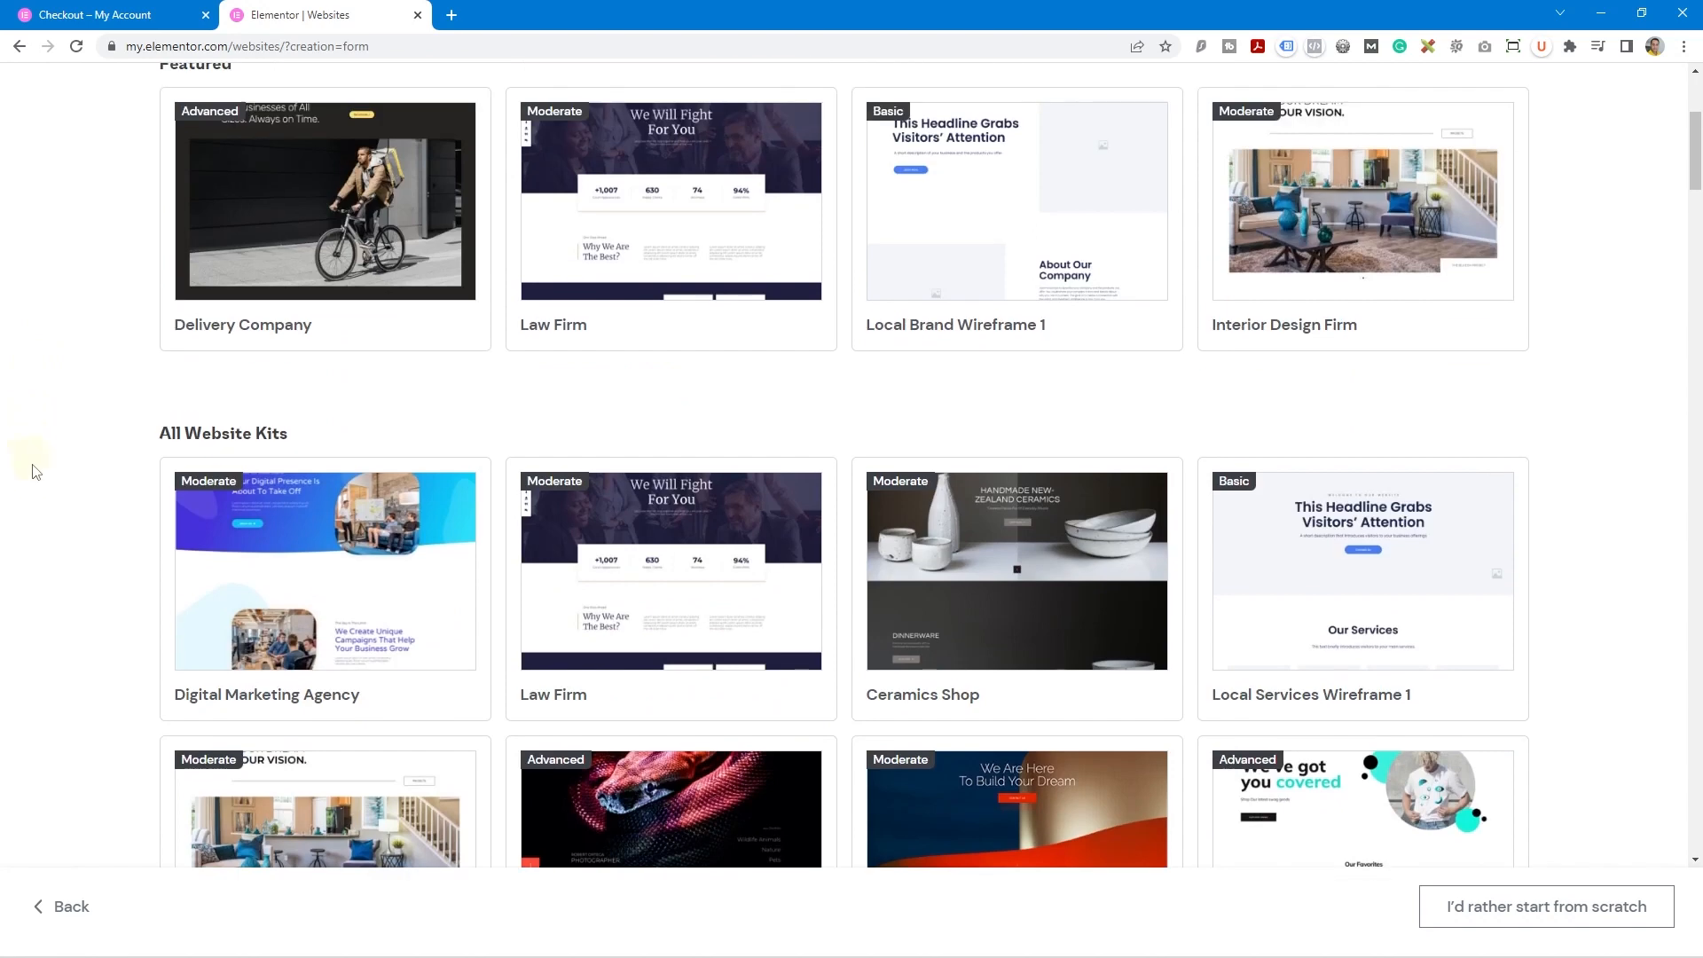
scroll(35, 493, down, 3)
scroll(35, 497, down, 3)
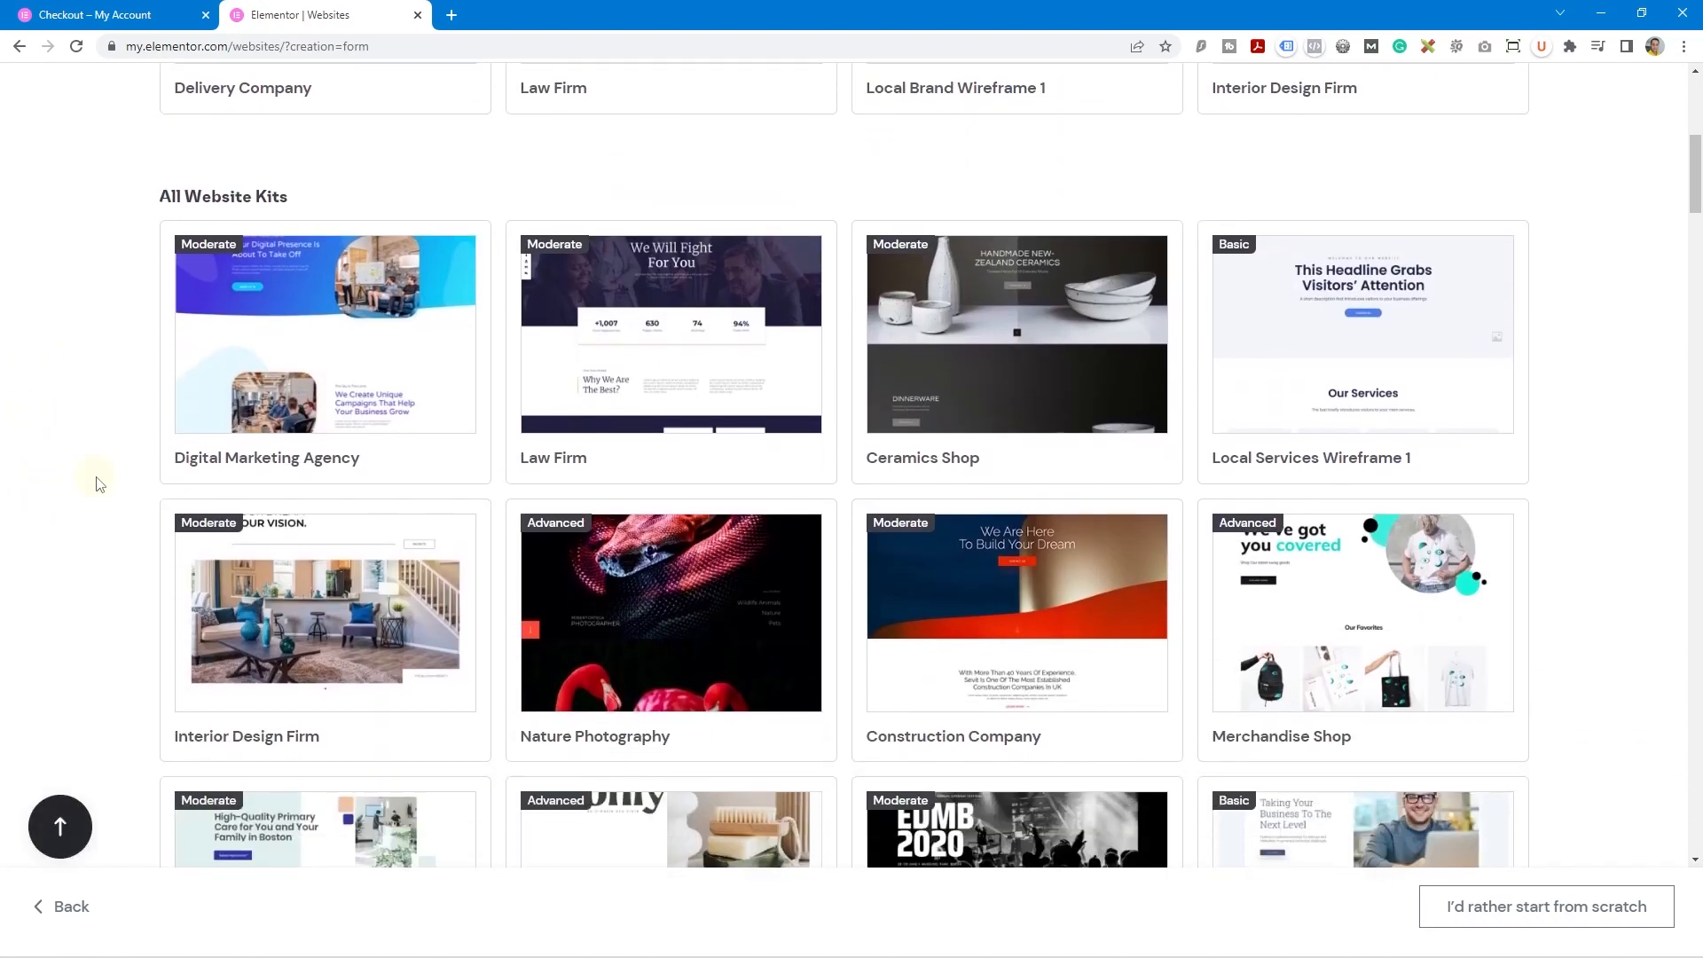
mouse_move(561, 479)
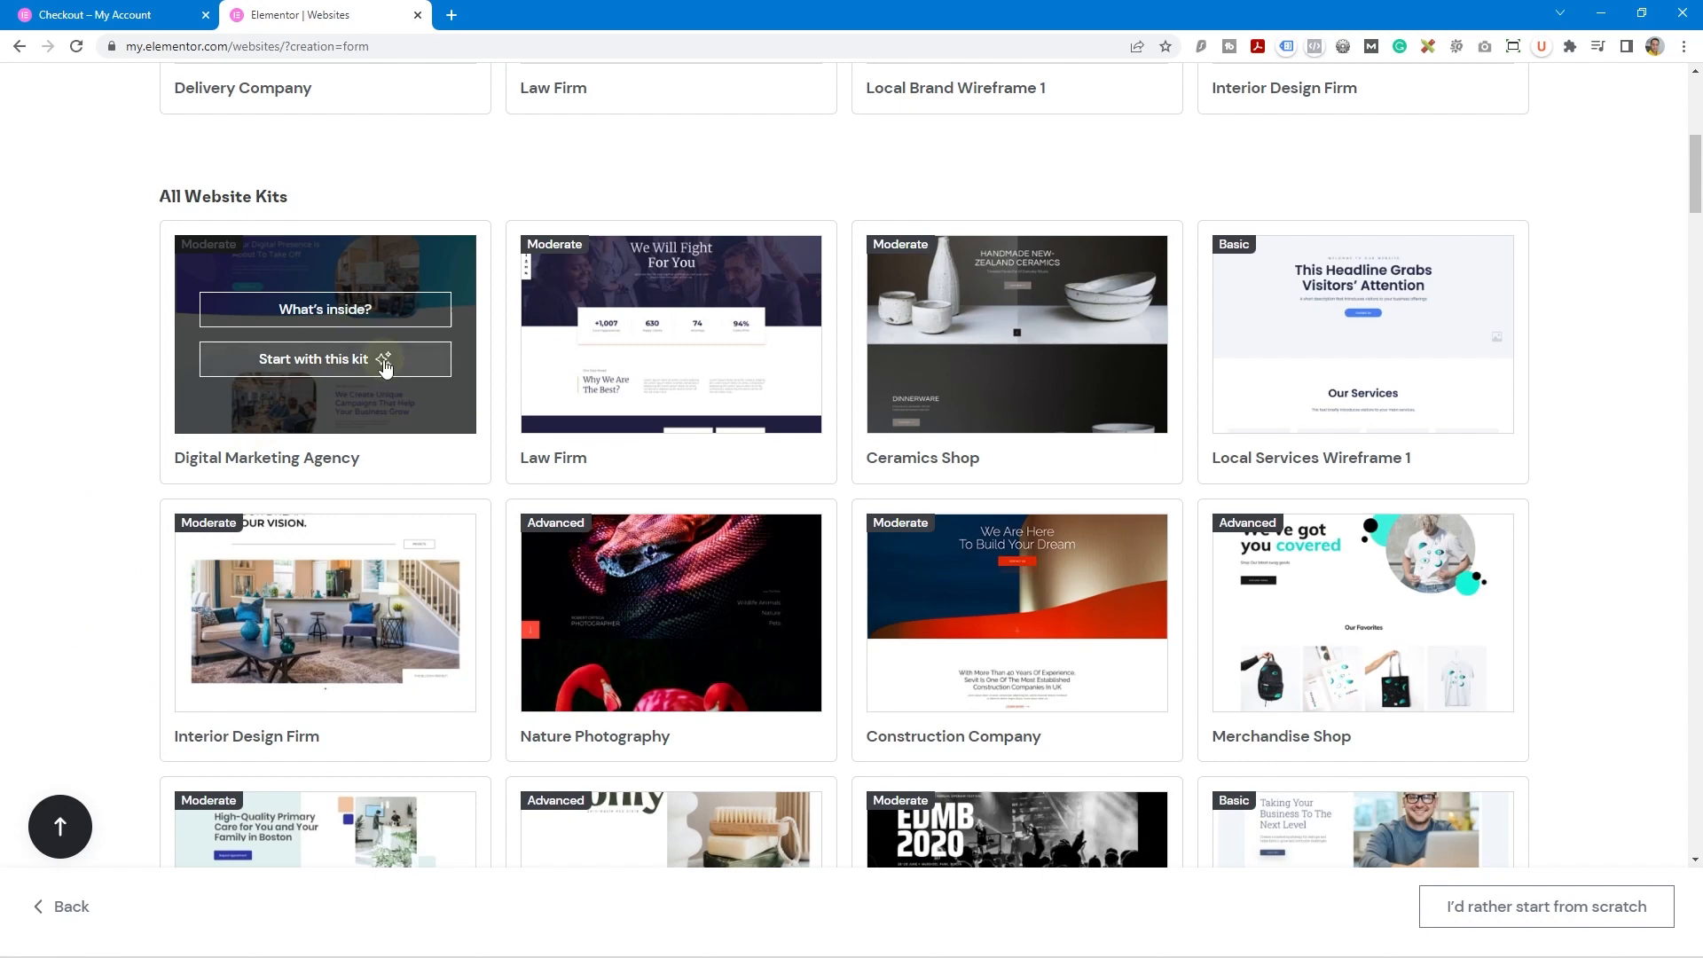
- Preview the Digital Marketing Agency kit at tablet, mobile and desktop widths, then return to the kit list
click(324, 311)
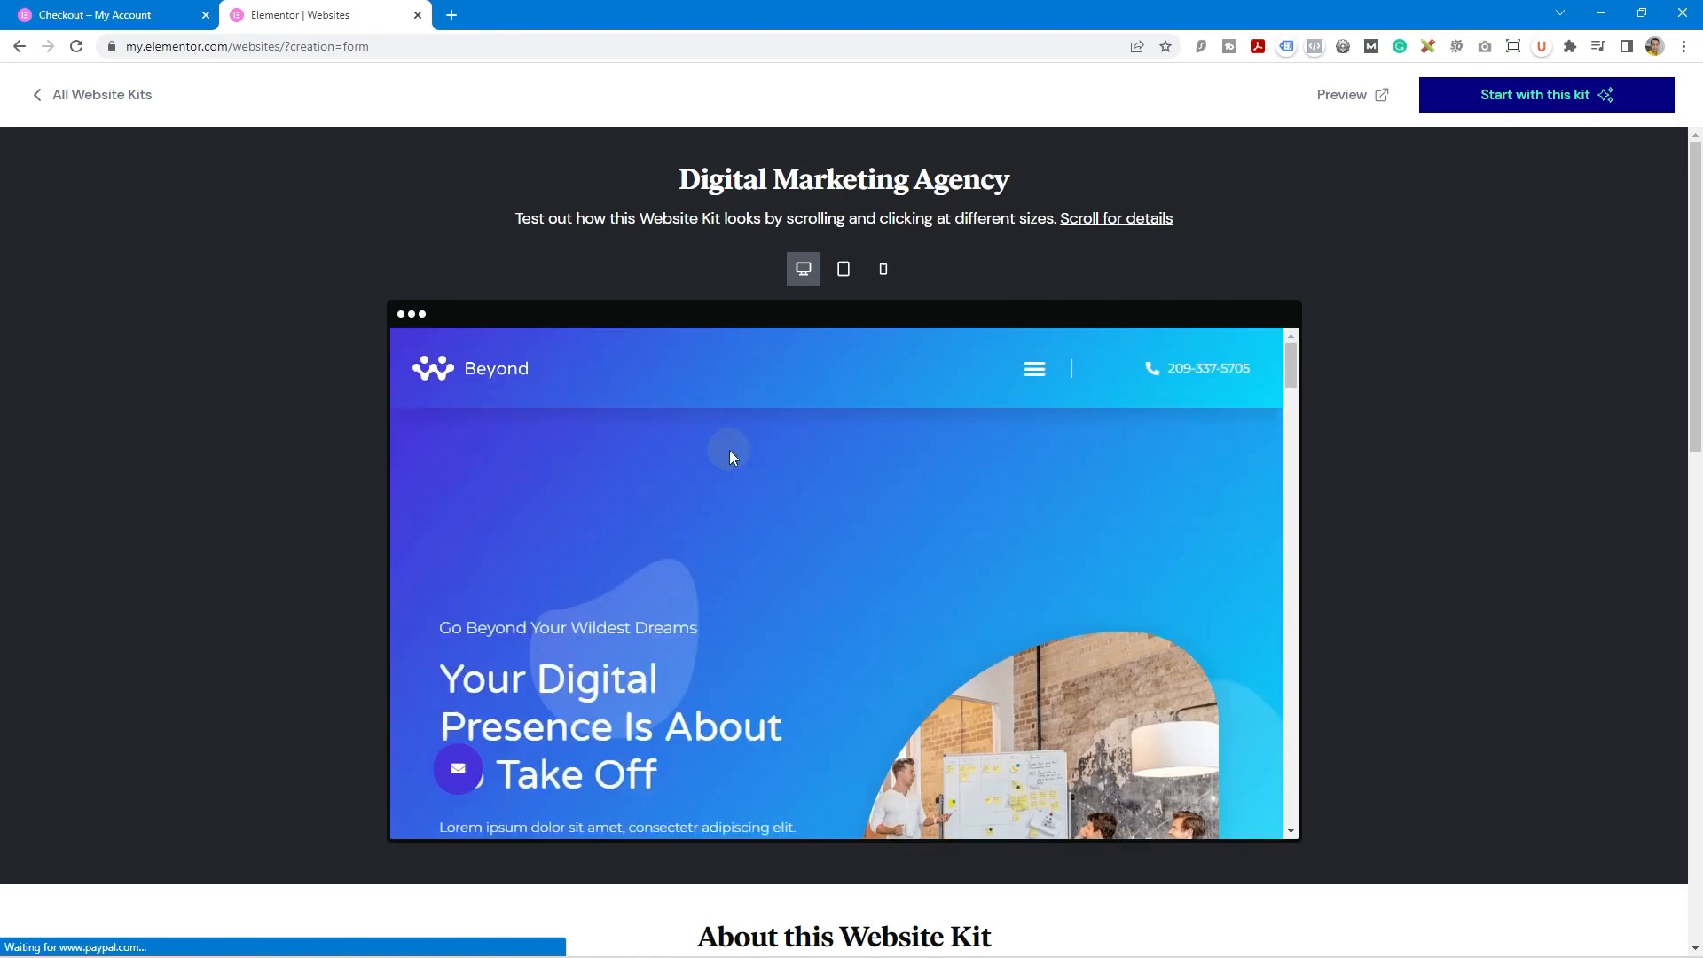
click(844, 270)
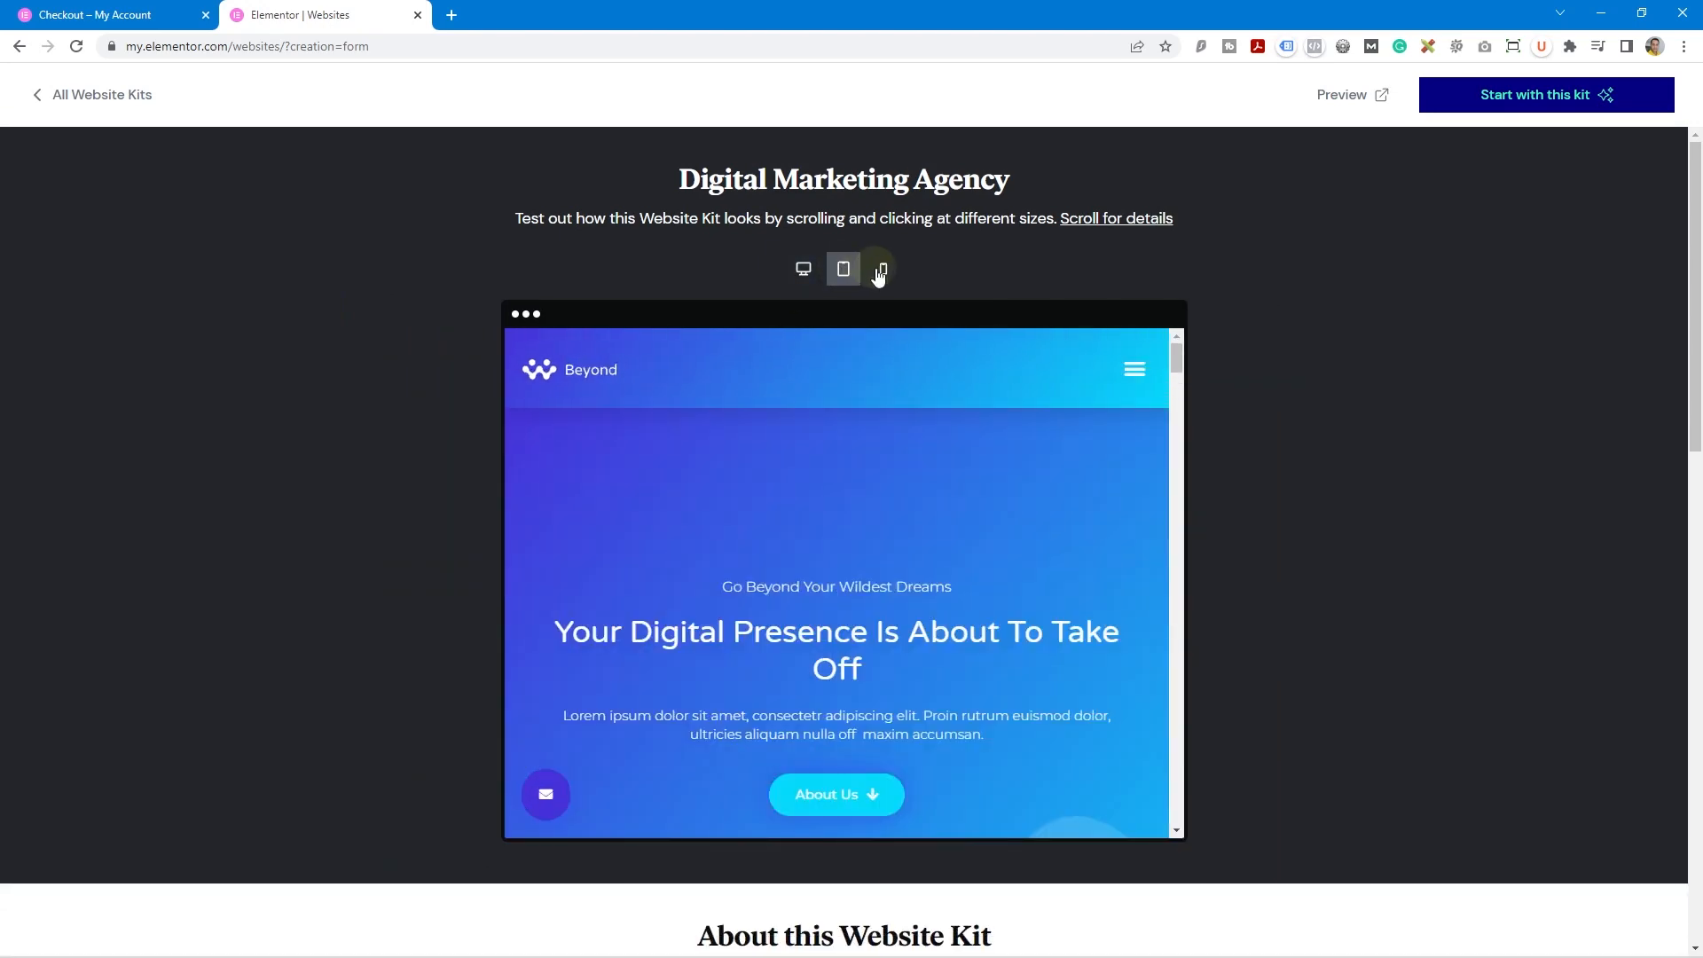
click(881, 271)
click(803, 269)
scroll(833, 543, down, 20)
scroll(833, 537, down, 5)
scroll(833, 536, up, 10)
scroll(833, 536, up, 10)
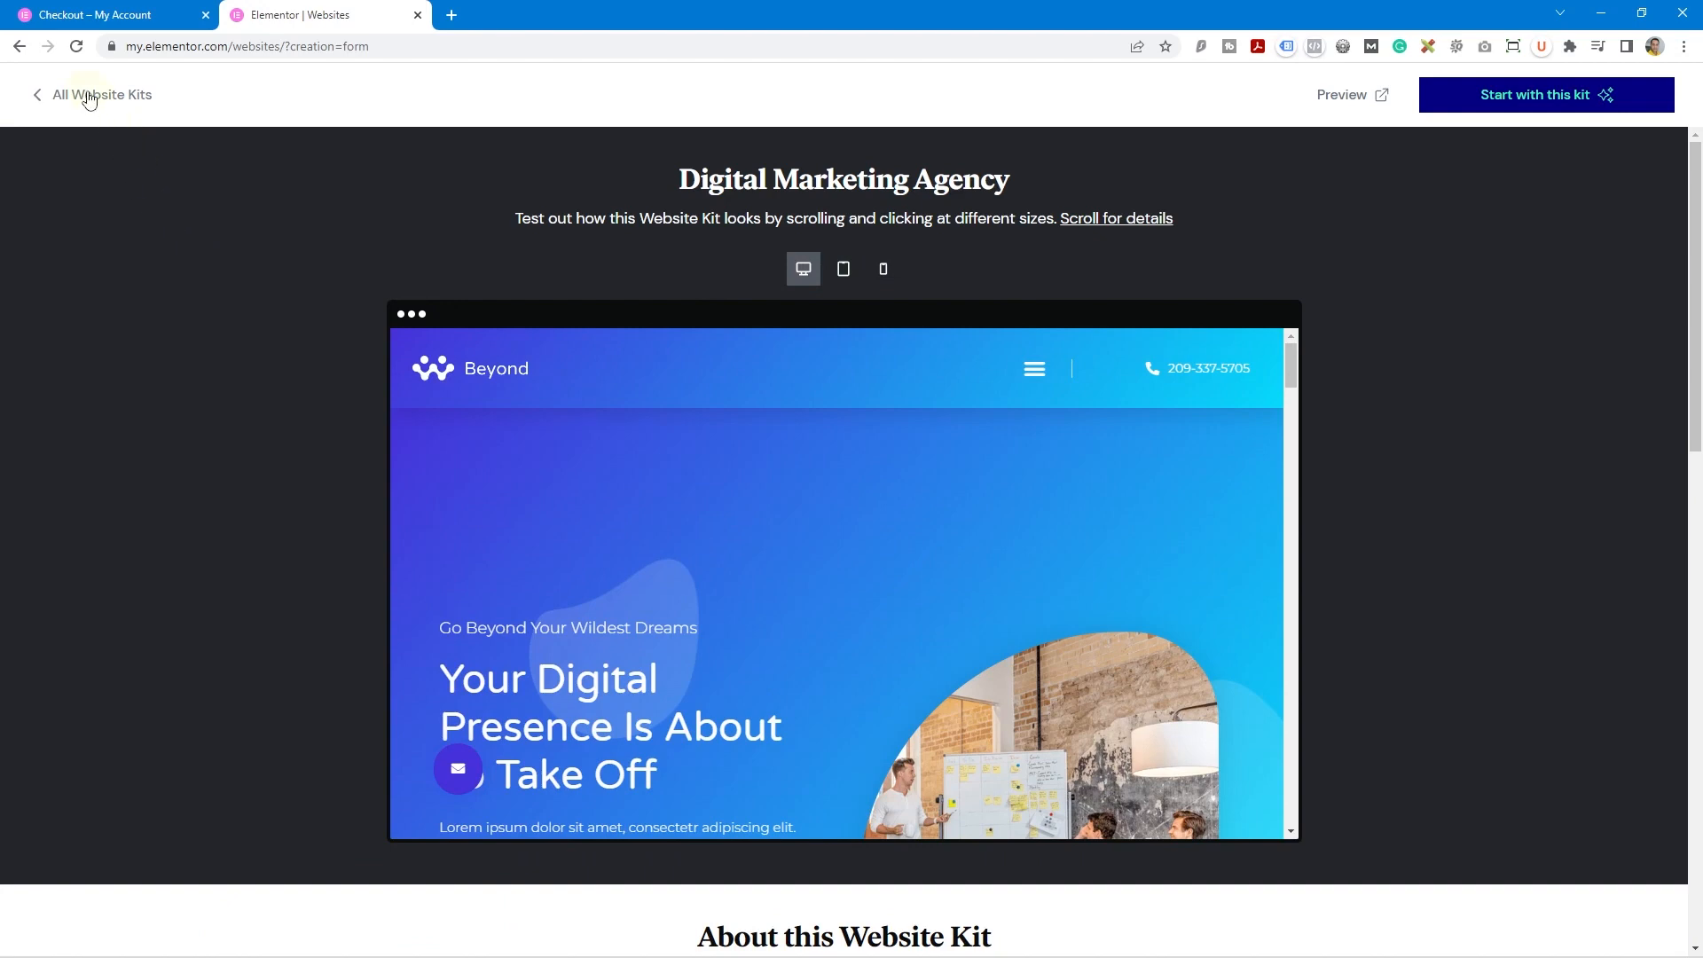
click(89, 99)
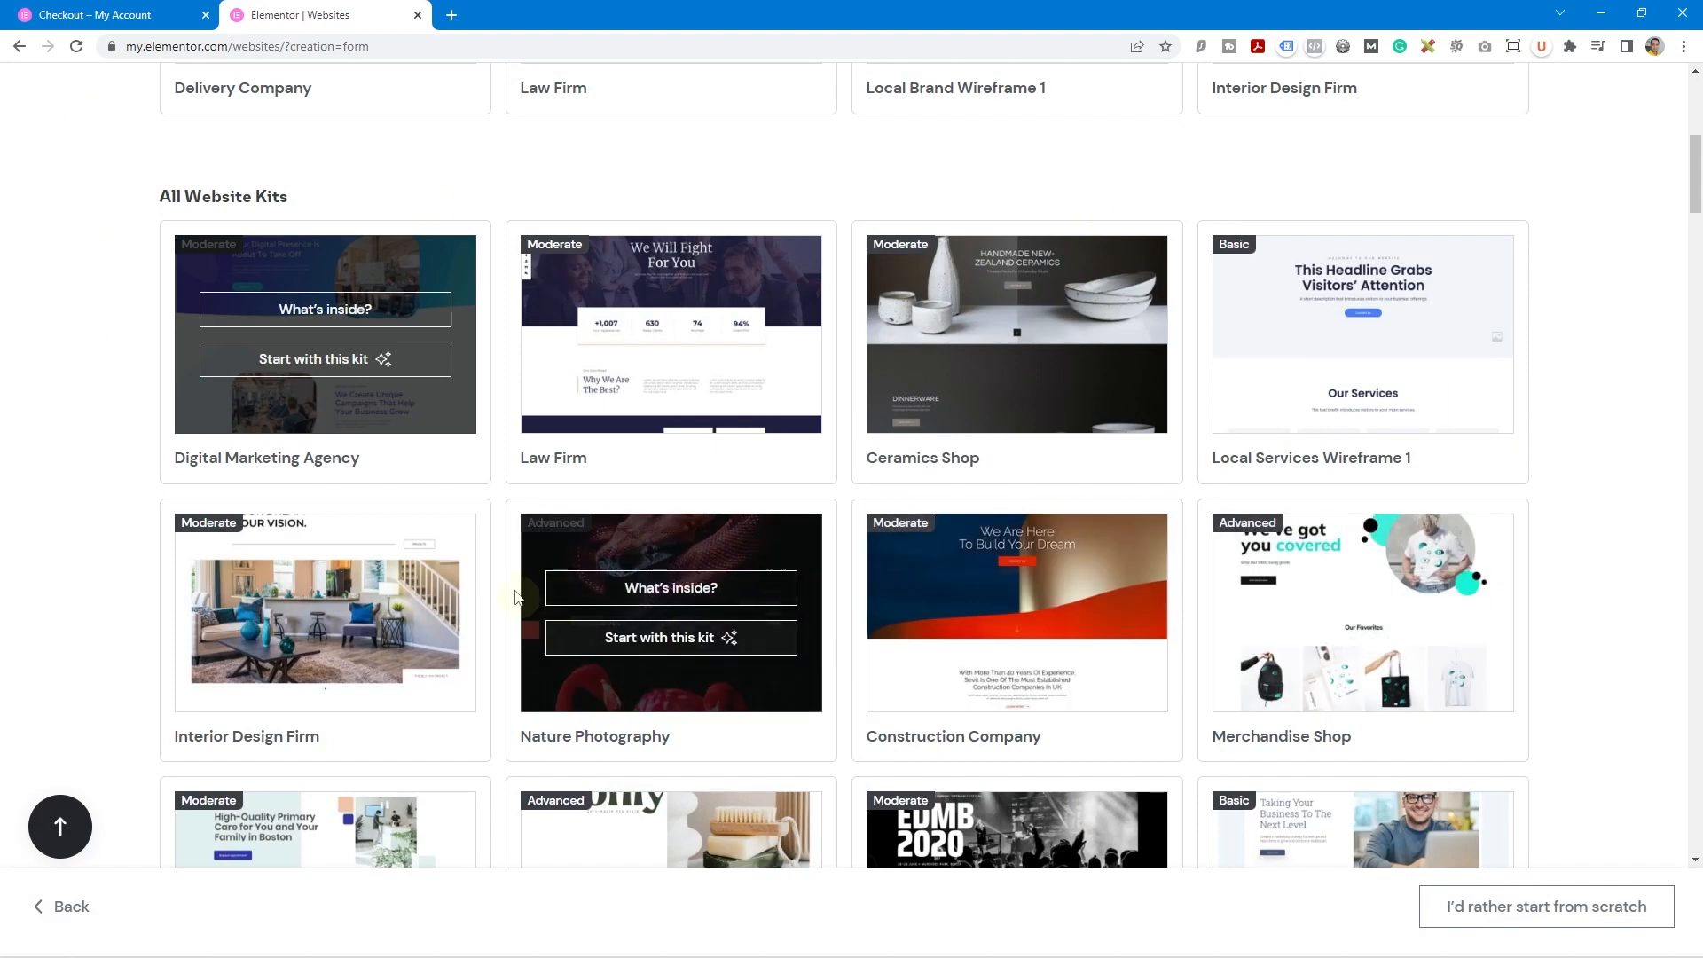
- Reopen the Digital Marketing Agency kit, try its preview's hamburger menu, and start building from it
scroll(498, 545, down, 5)
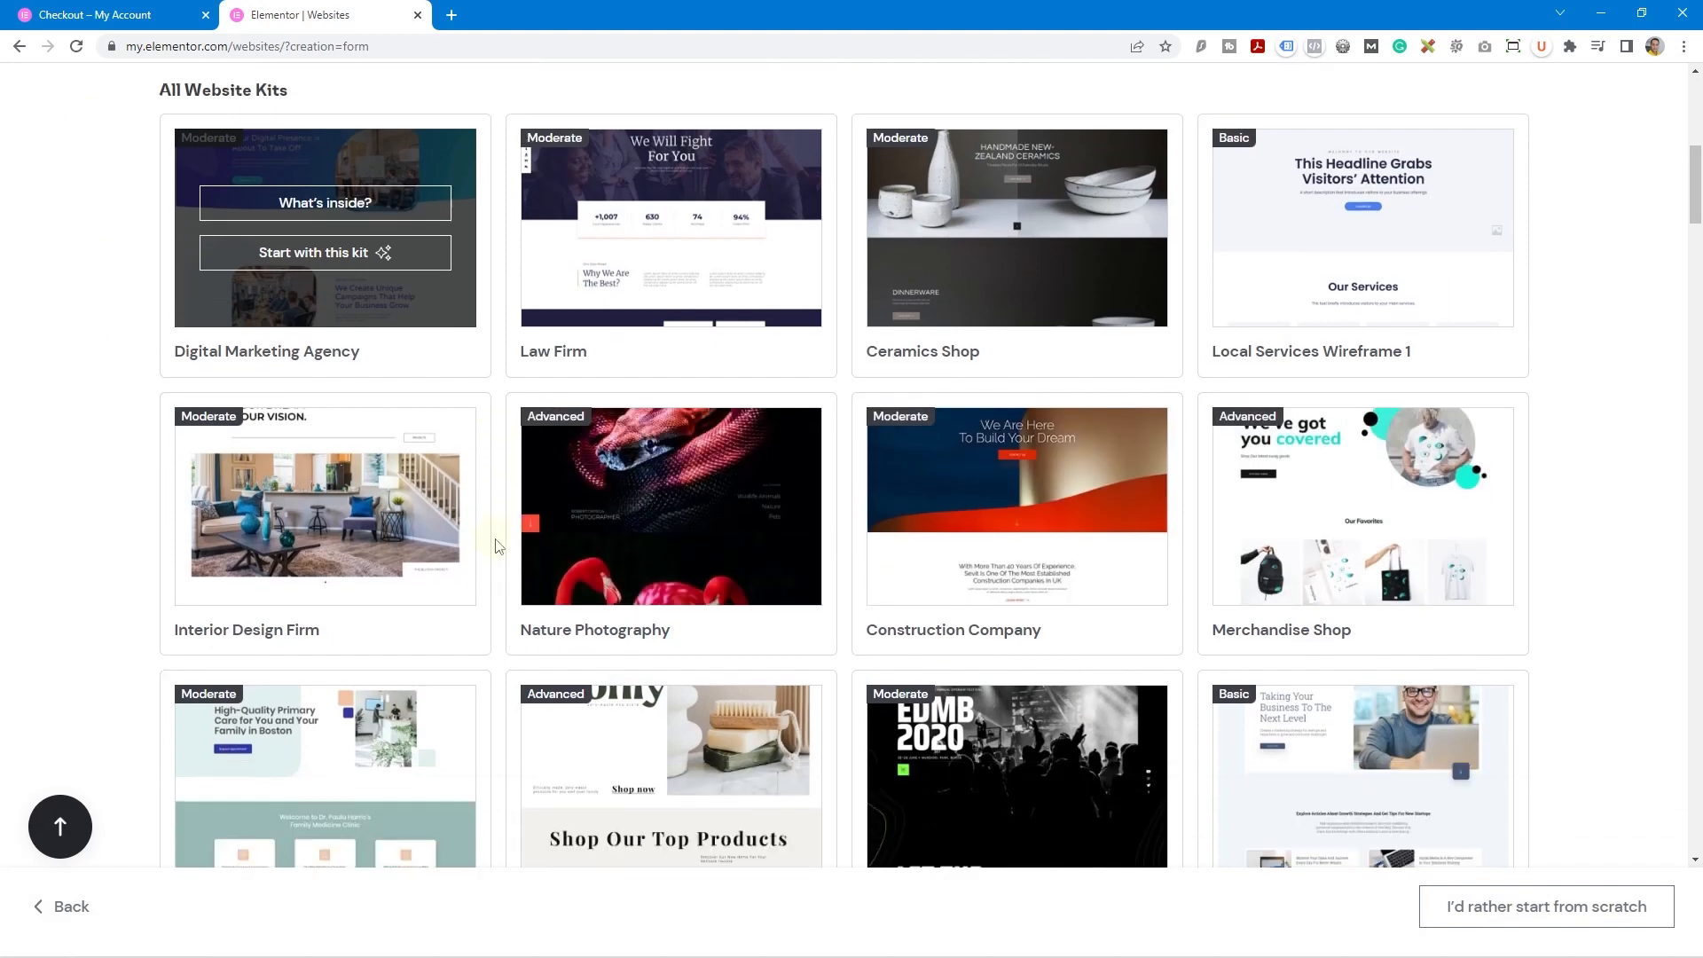
scroll(498, 545, down, 3)
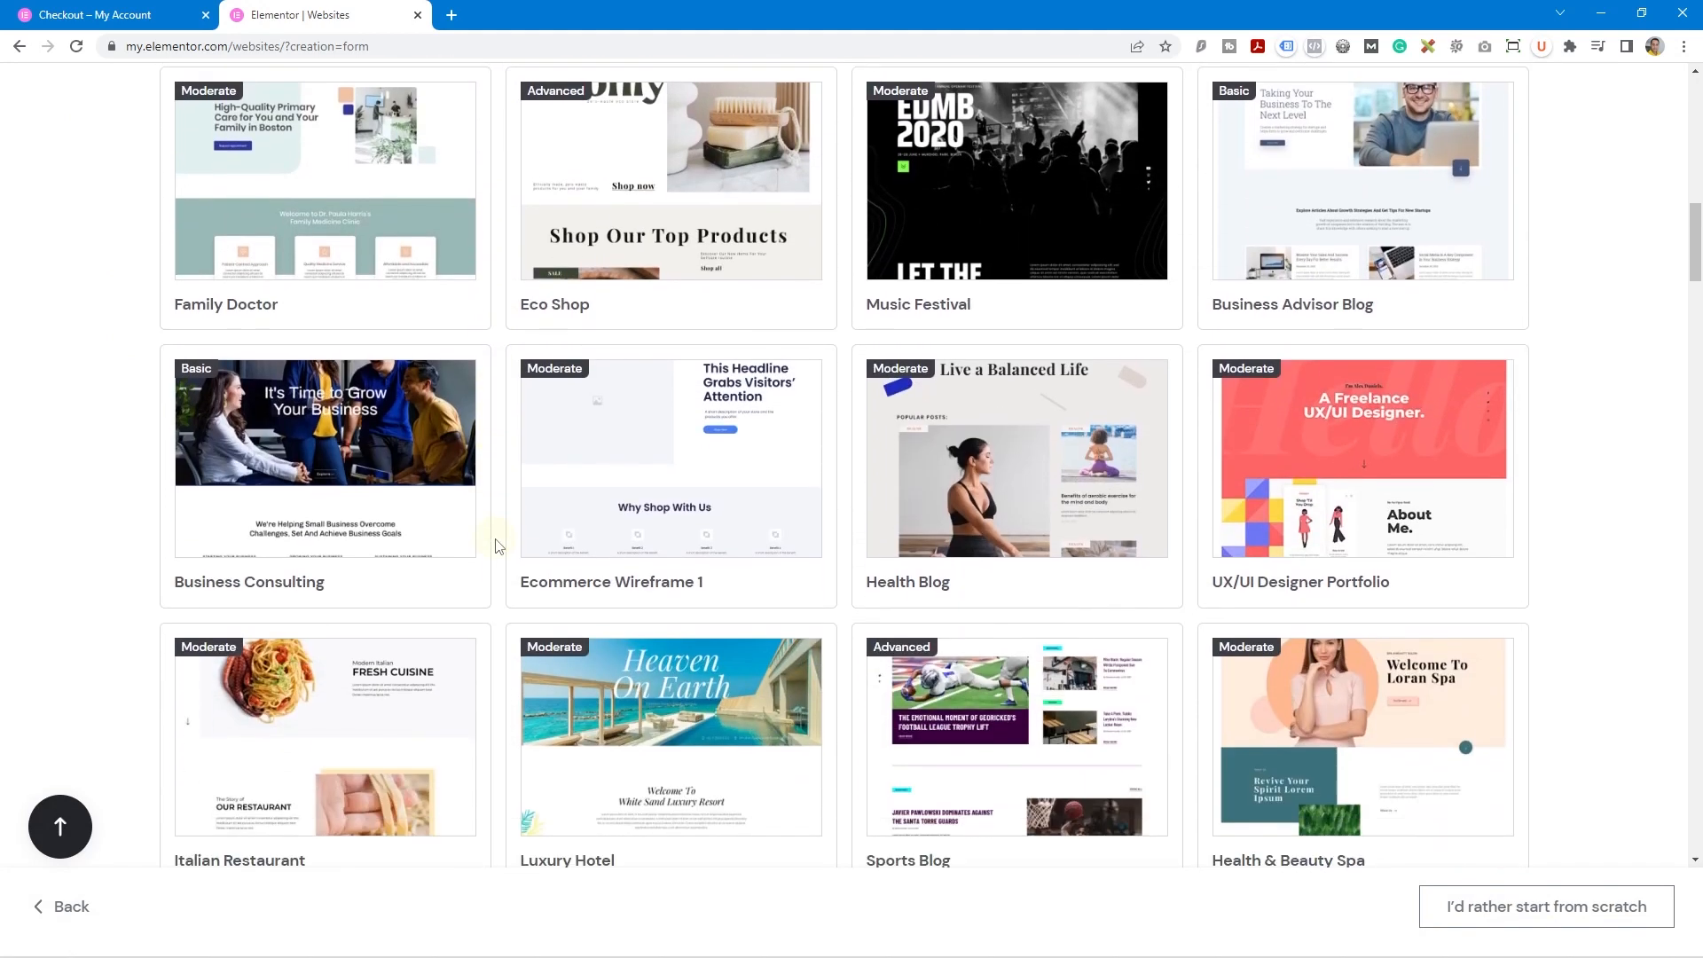
scroll(497, 545, down, 3)
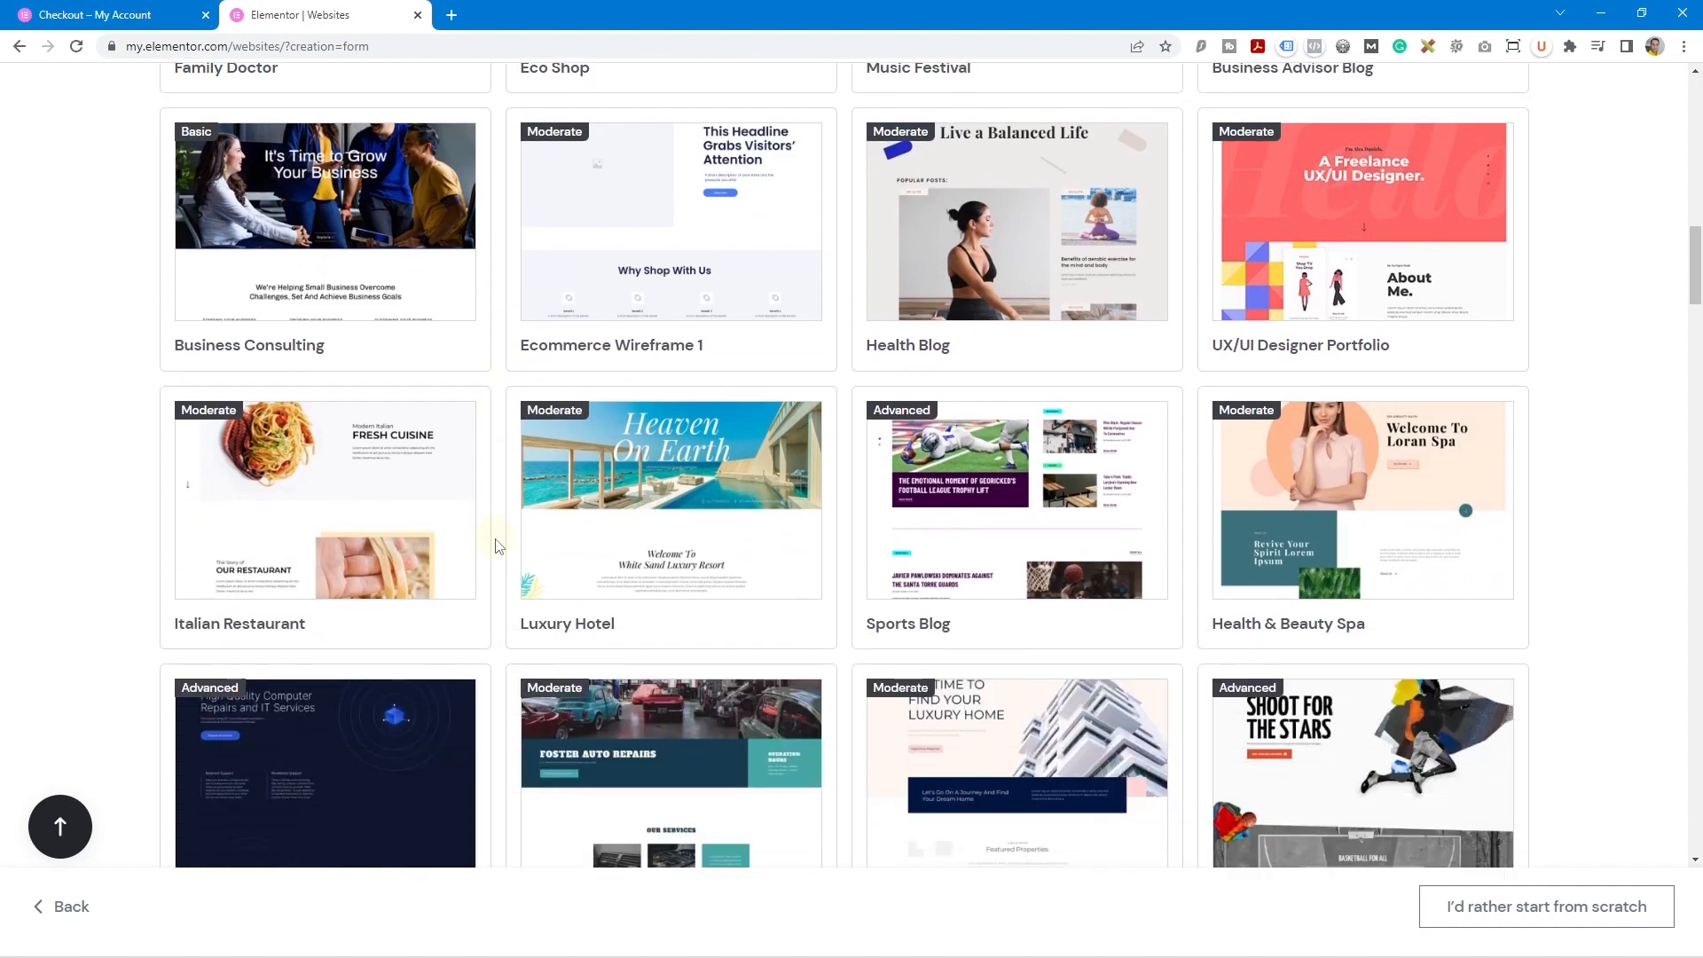
scroll(498, 546, down, 4)
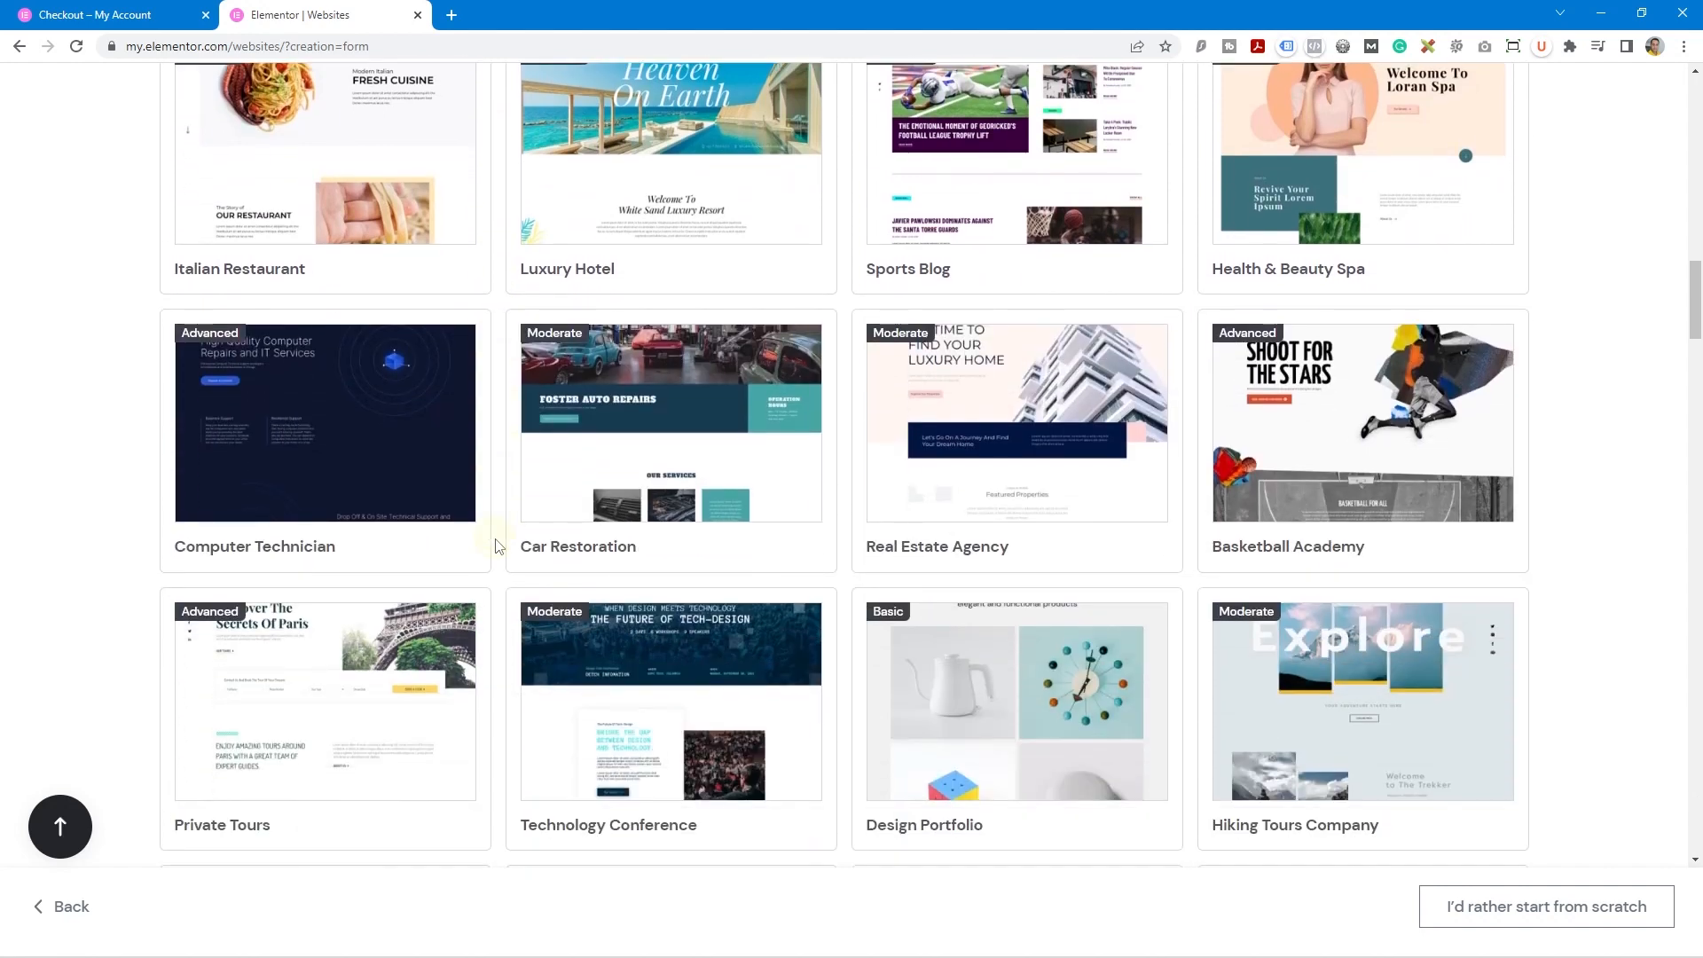
scroll(498, 546, down, 1)
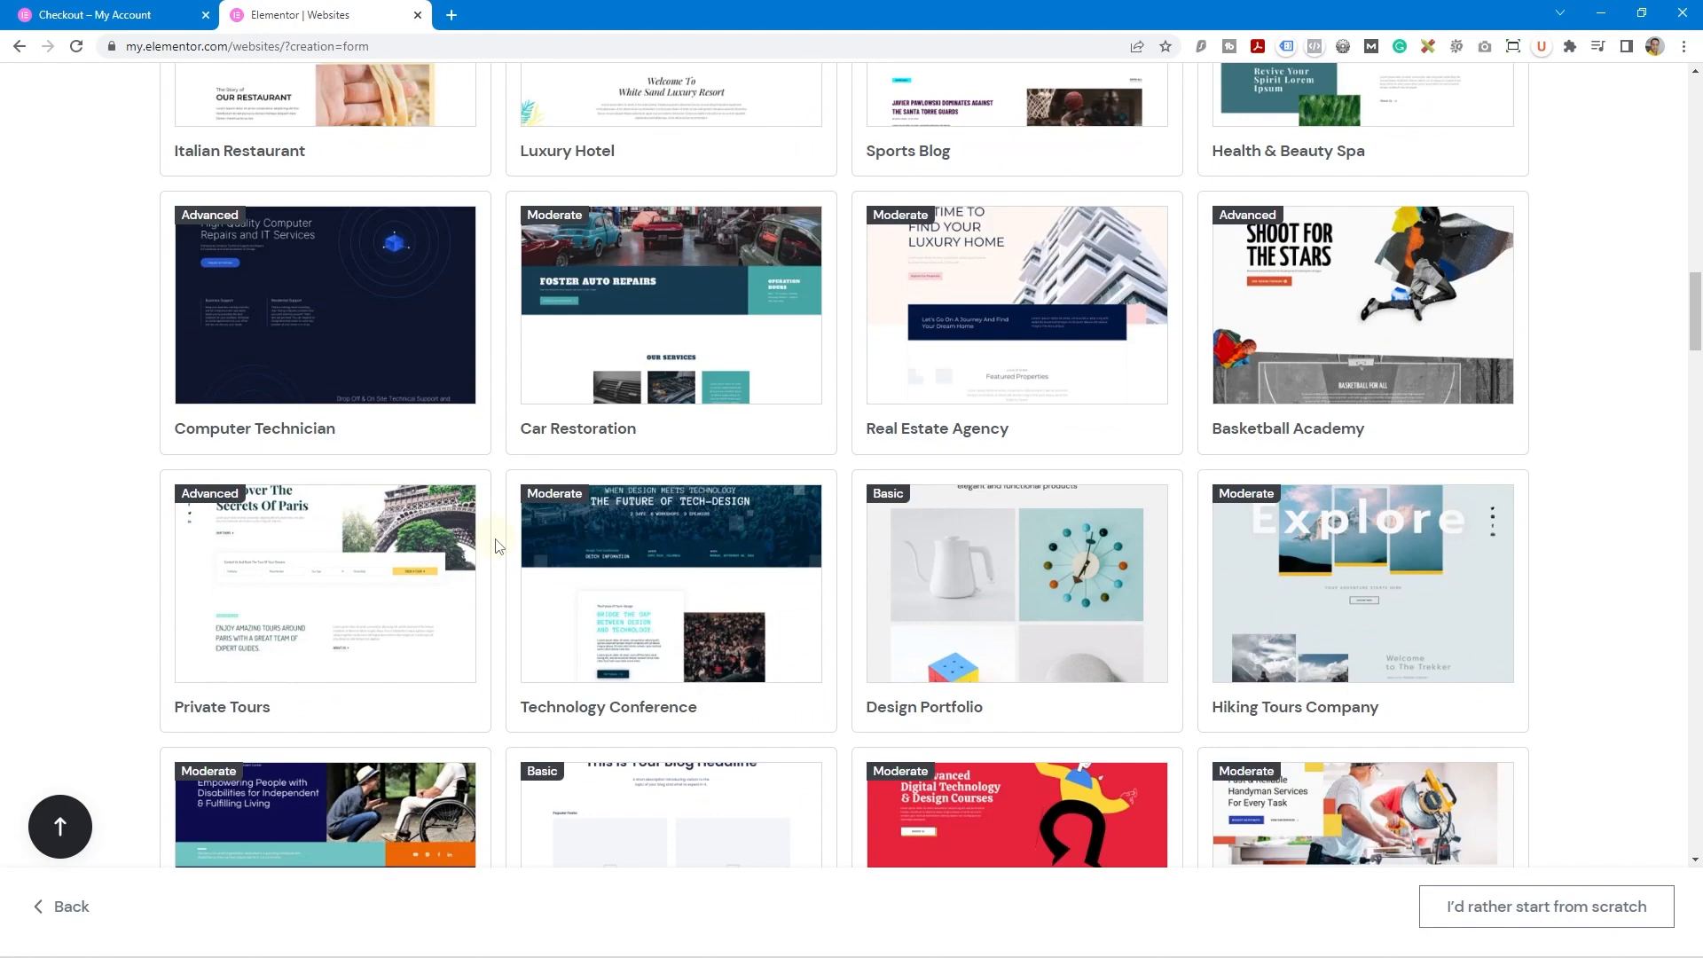
scroll(498, 546, down, 1)
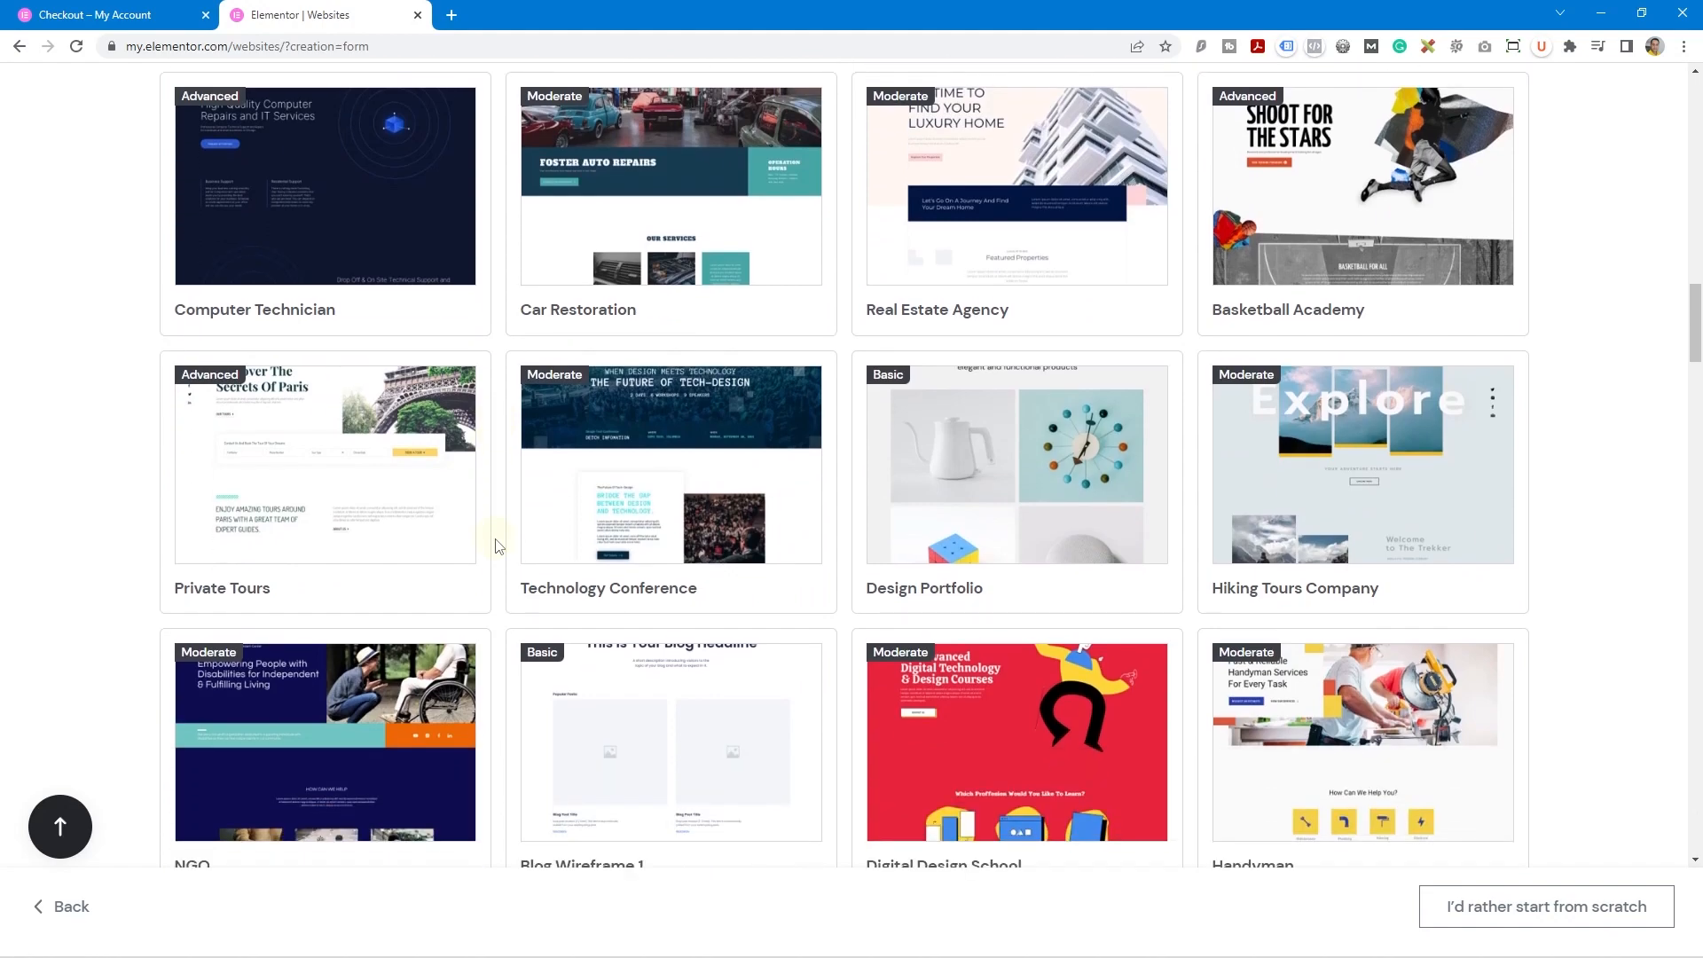
scroll(498, 545, up, 15)
scroll(497, 545, up, 3)
scroll(498, 545, down, 5)
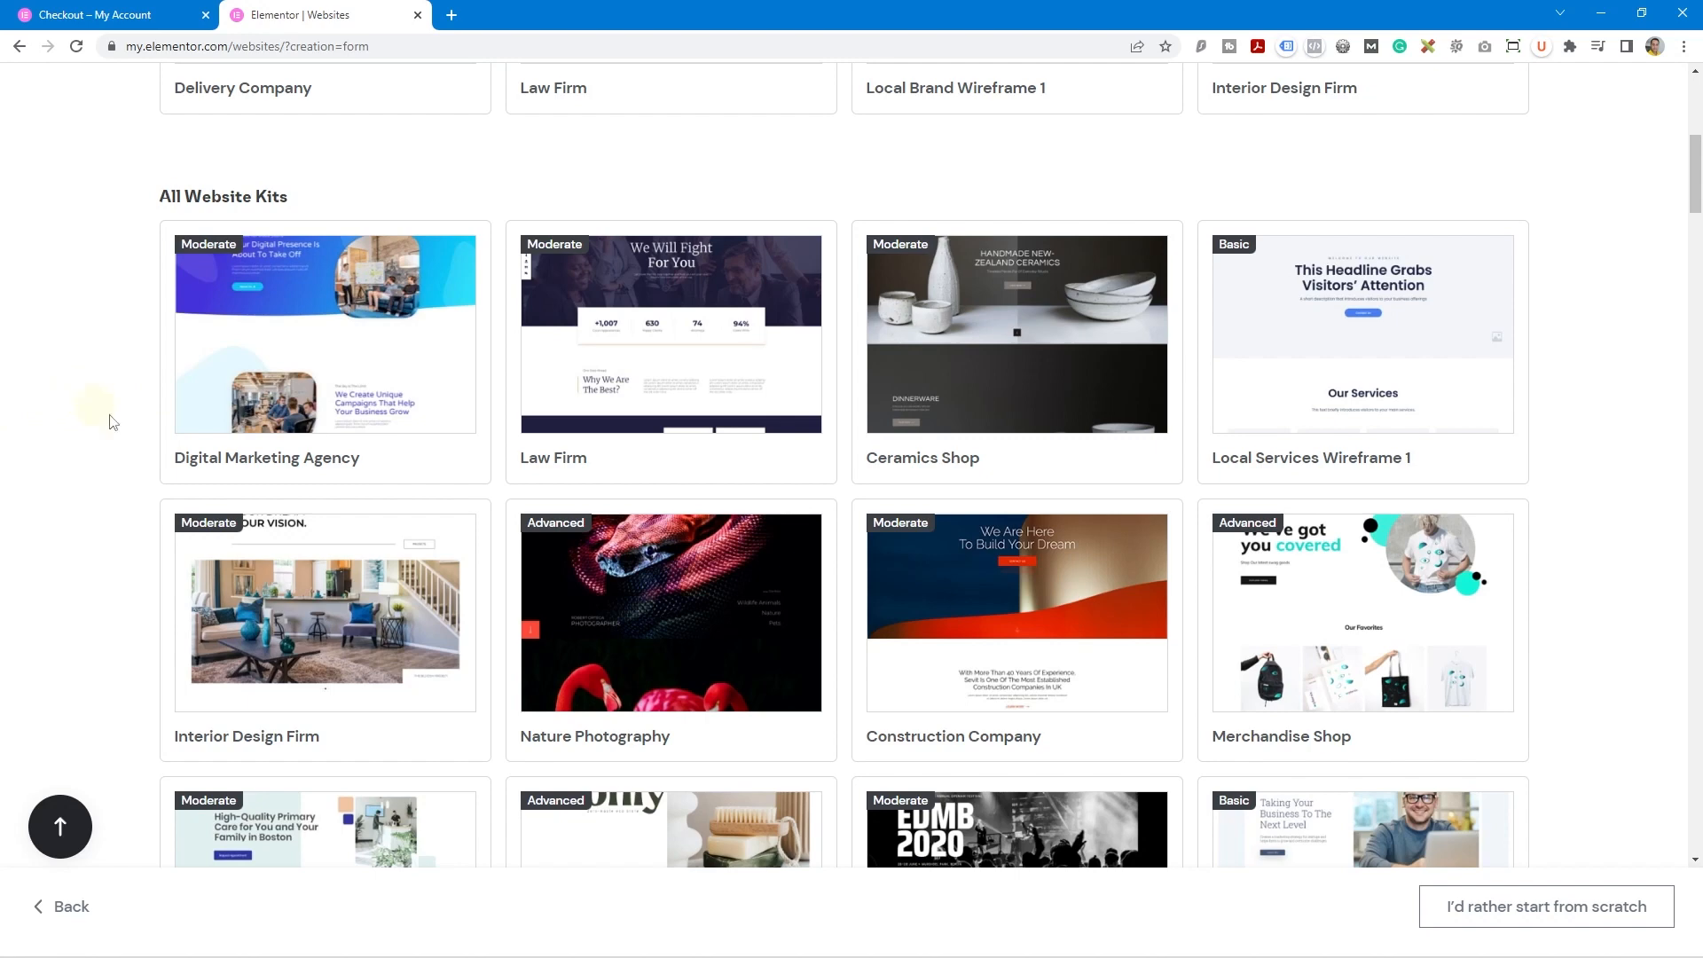
mouse_move(228, 349)
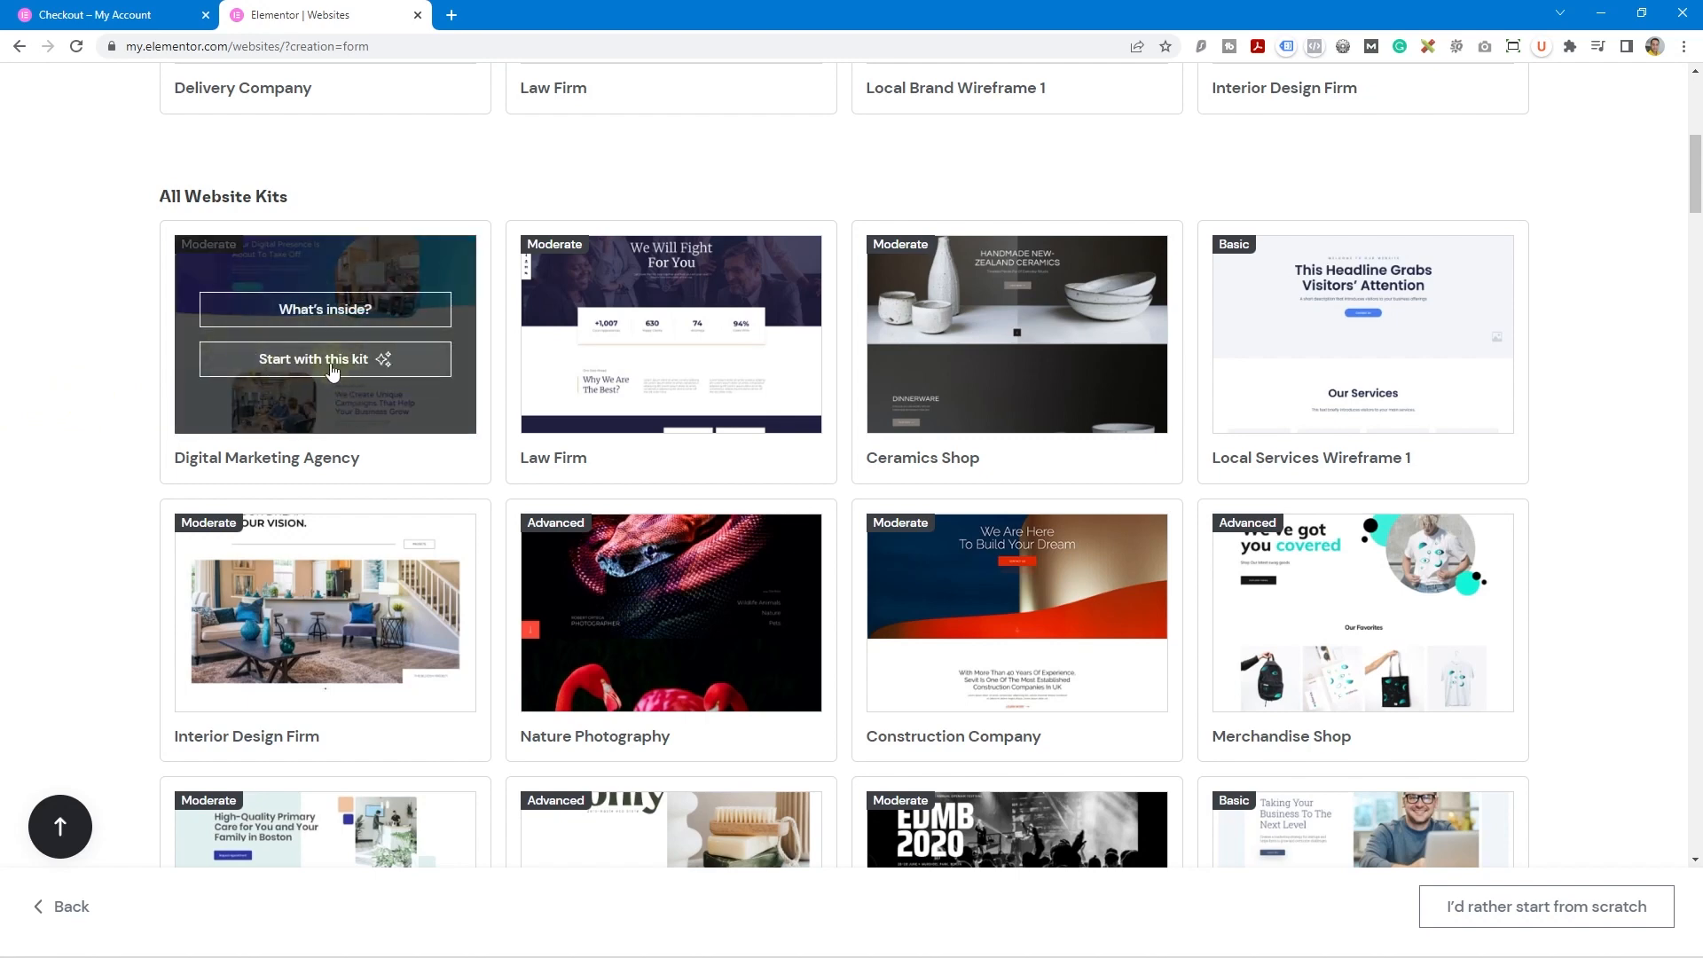
click(324, 311)
scroll(972, 508, down, 3)
scroll(971, 507, down, 5)
scroll(976, 508, up, 10)
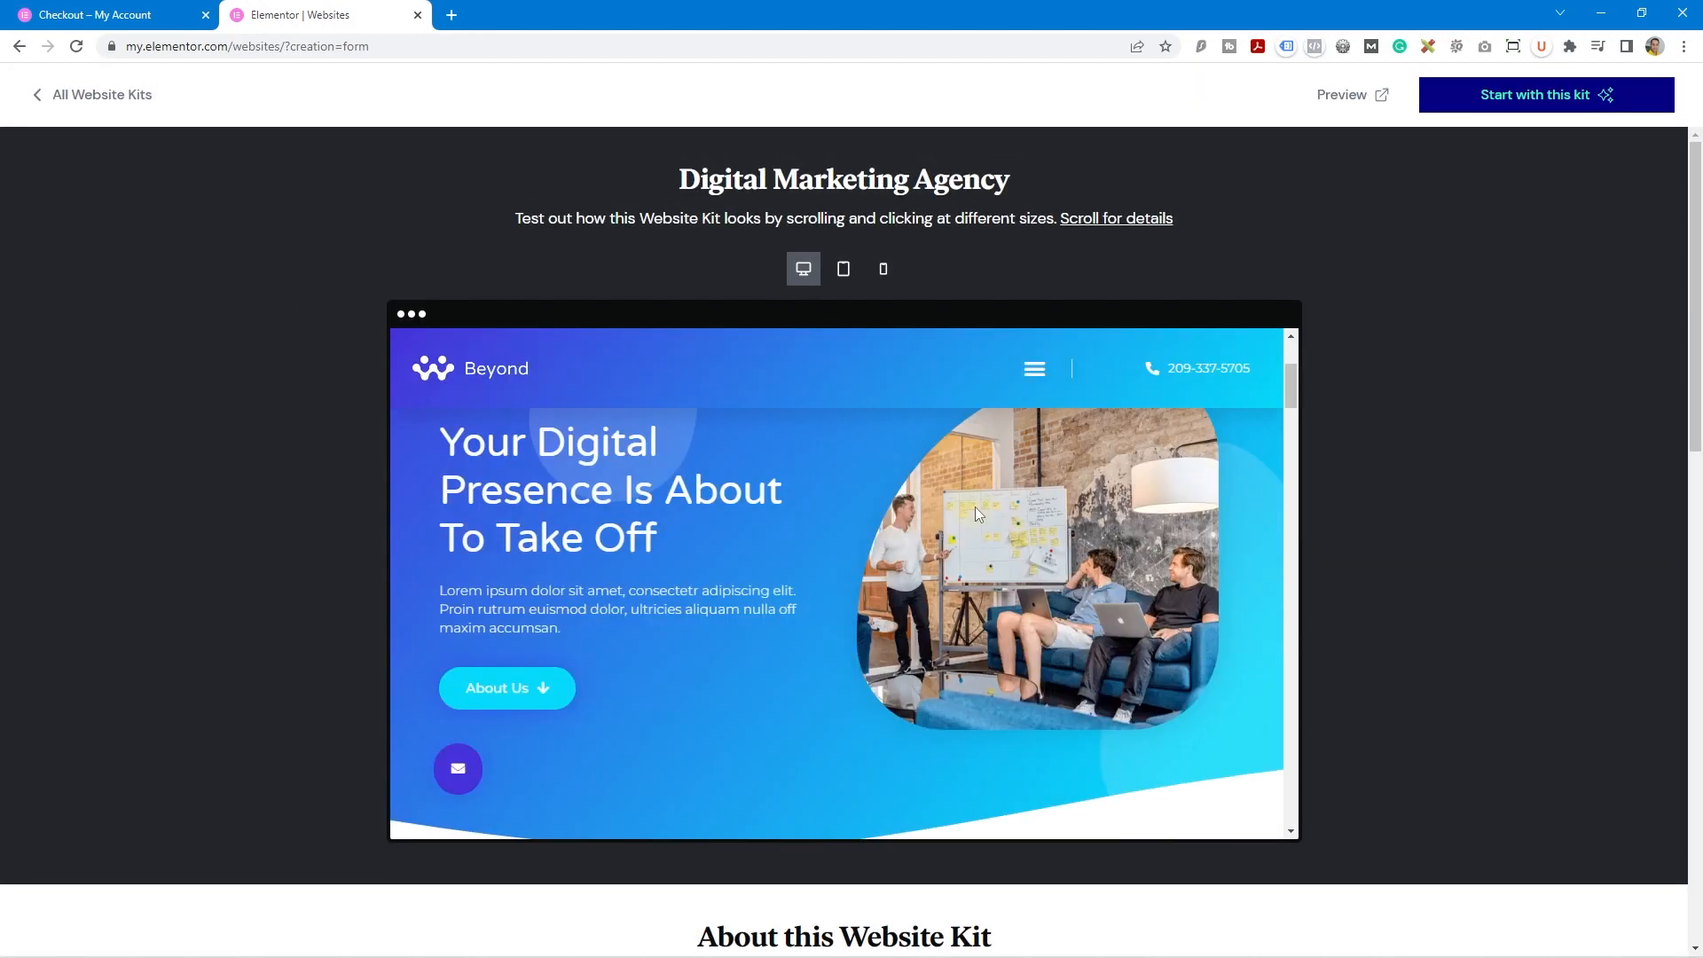
click(1035, 382)
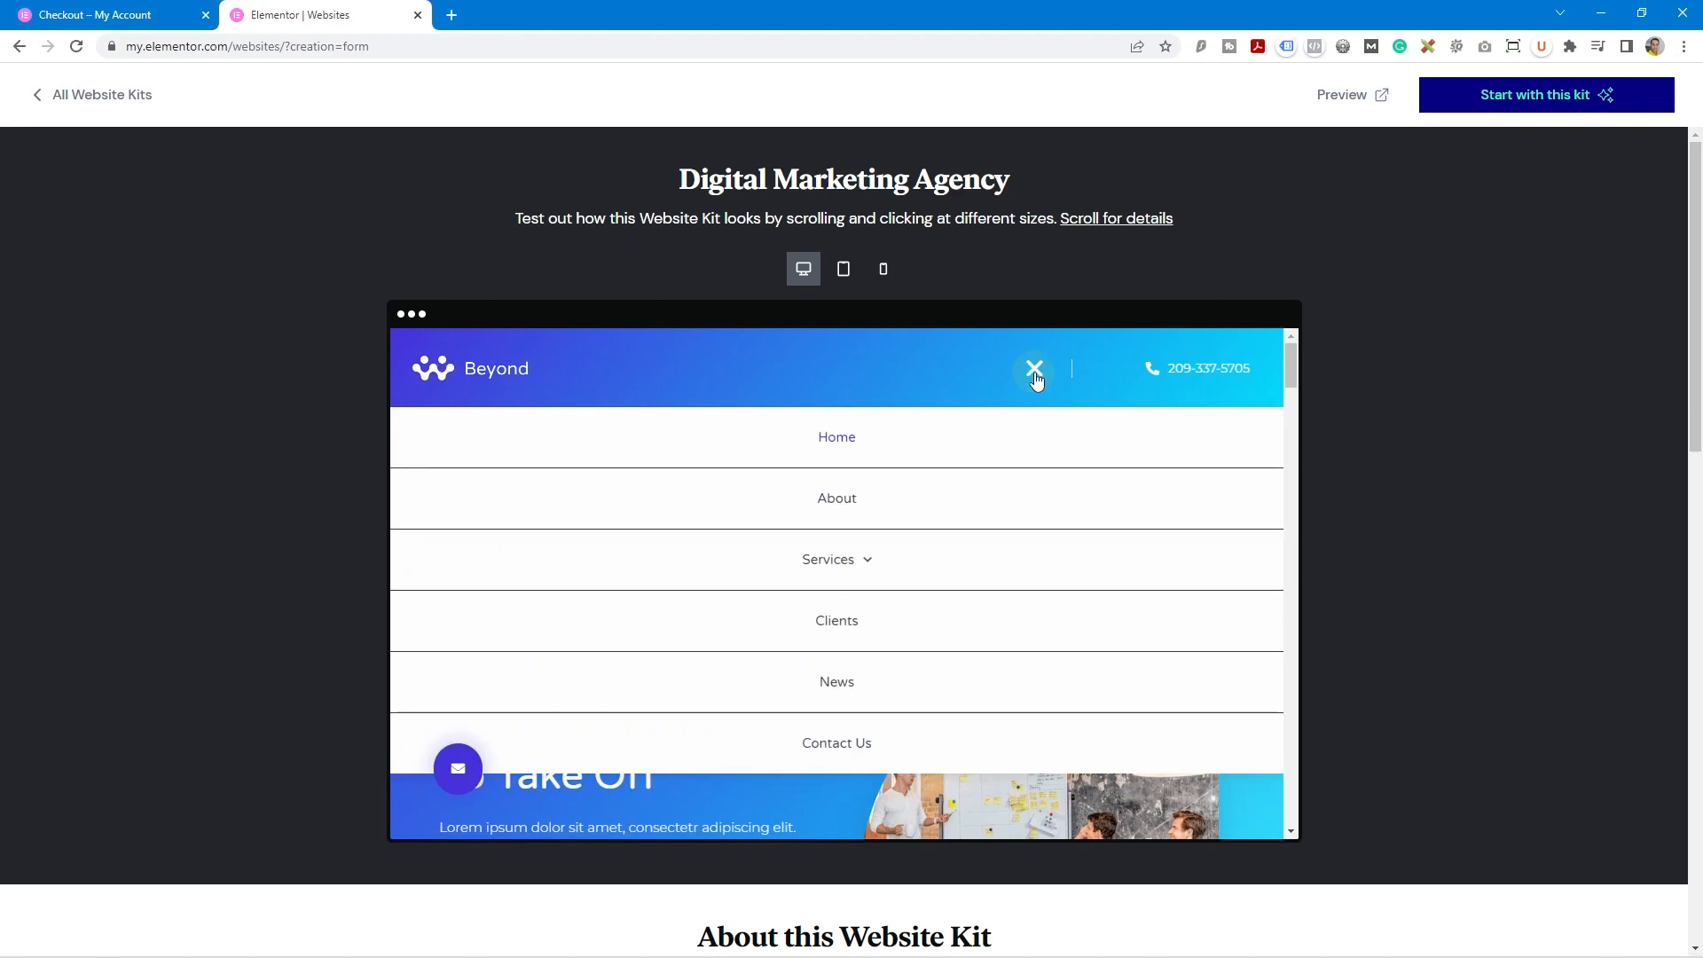
click(1035, 371)
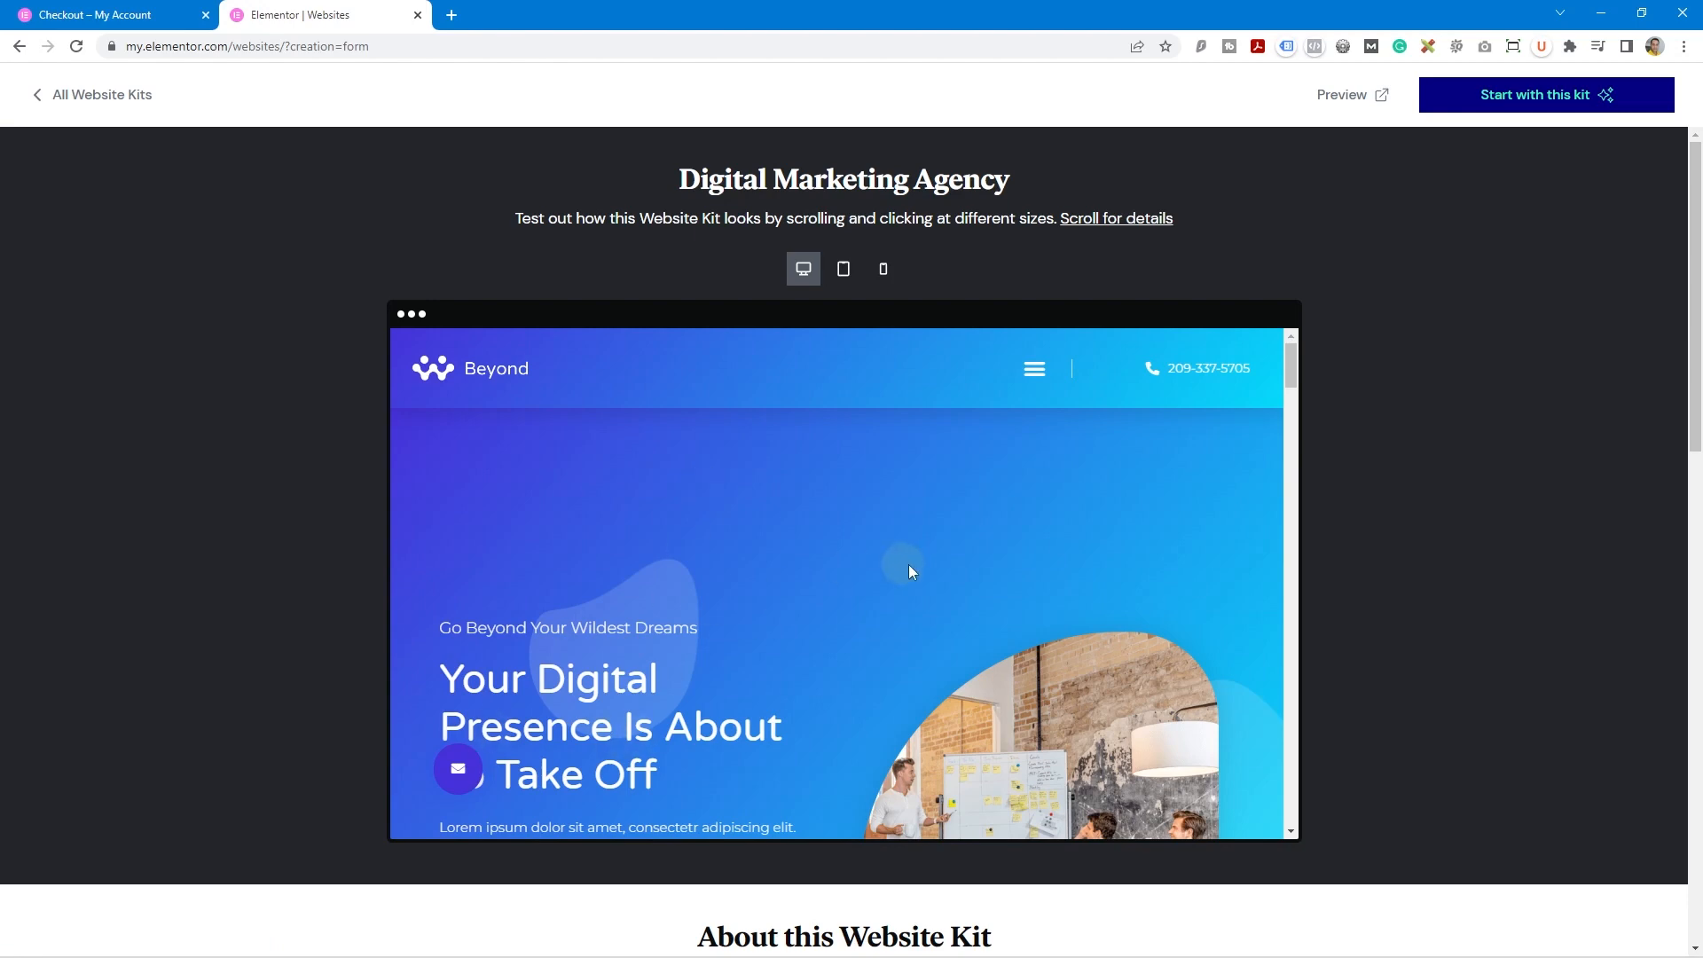
click(1517, 96)
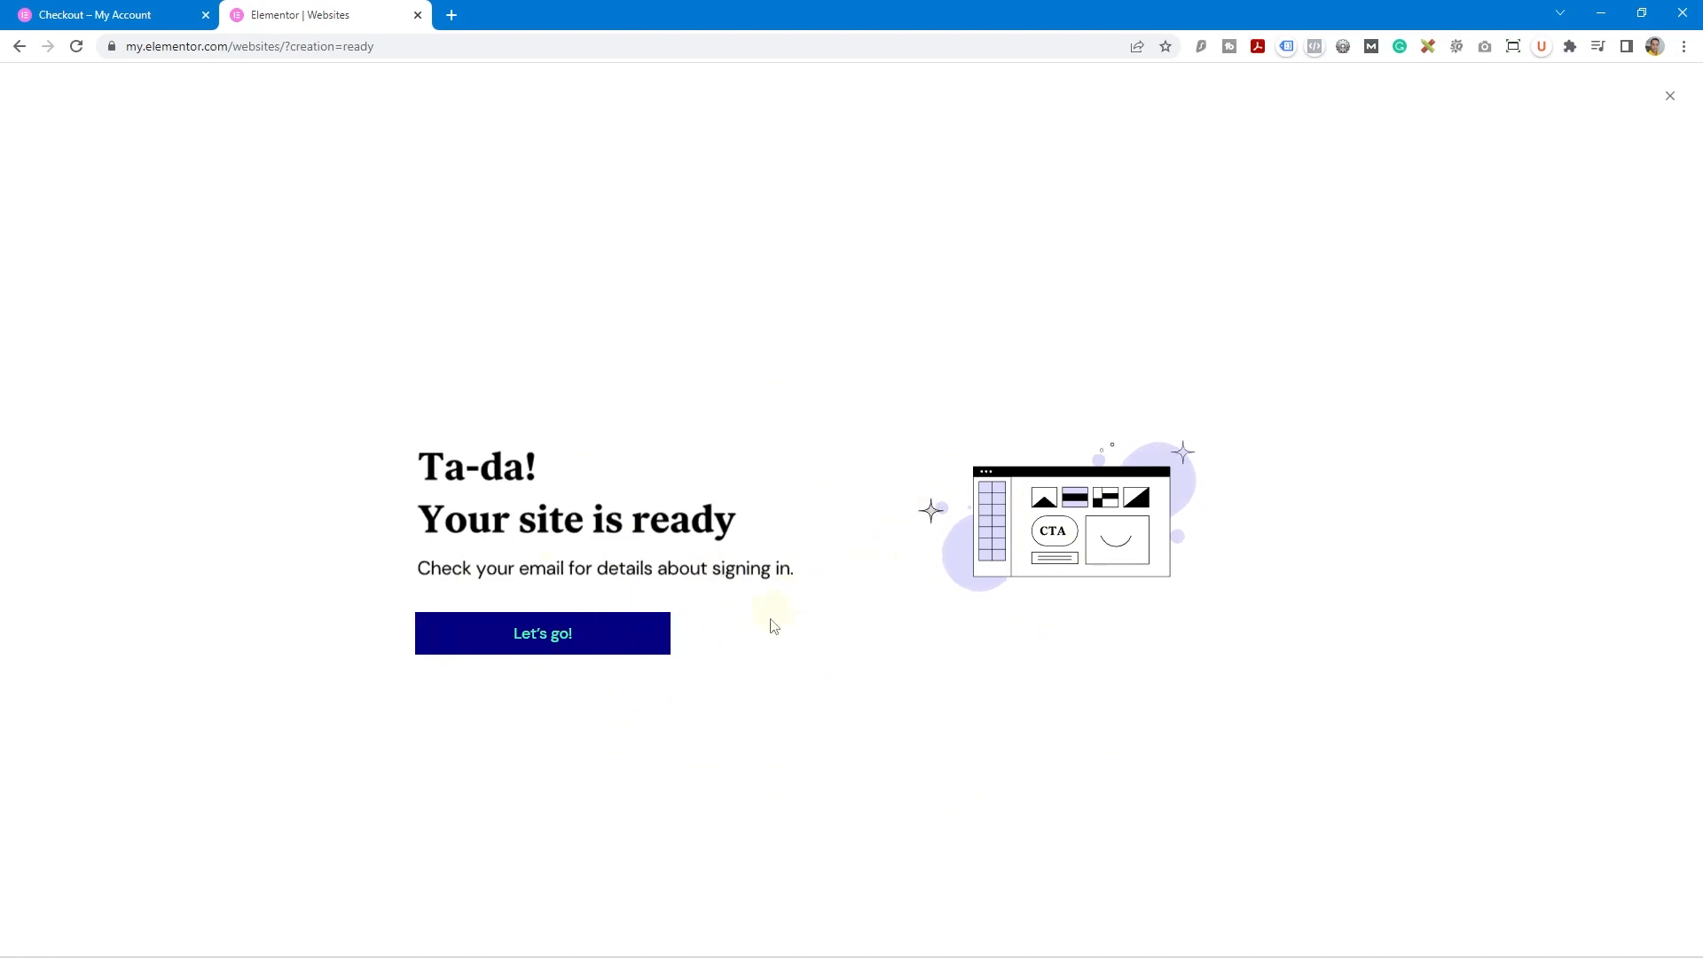
- Continue to the websites list, dismiss the tip, and open the dcpwebtech WordPress dashboard
click(542, 635)
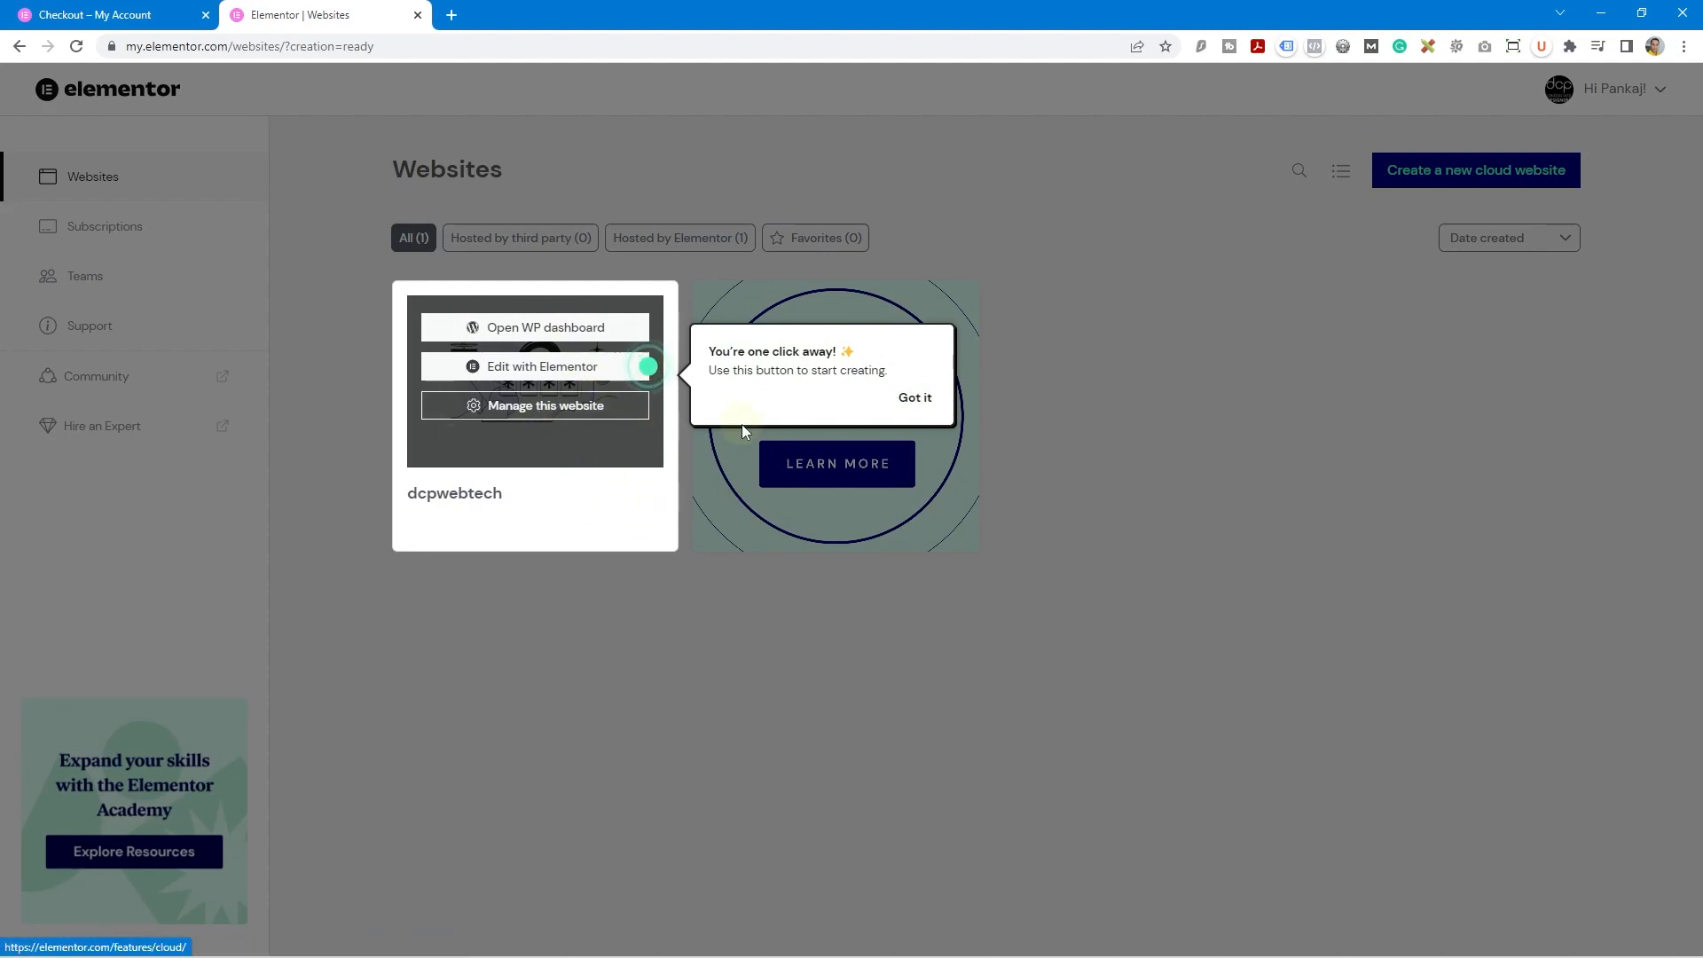
click(922, 403)
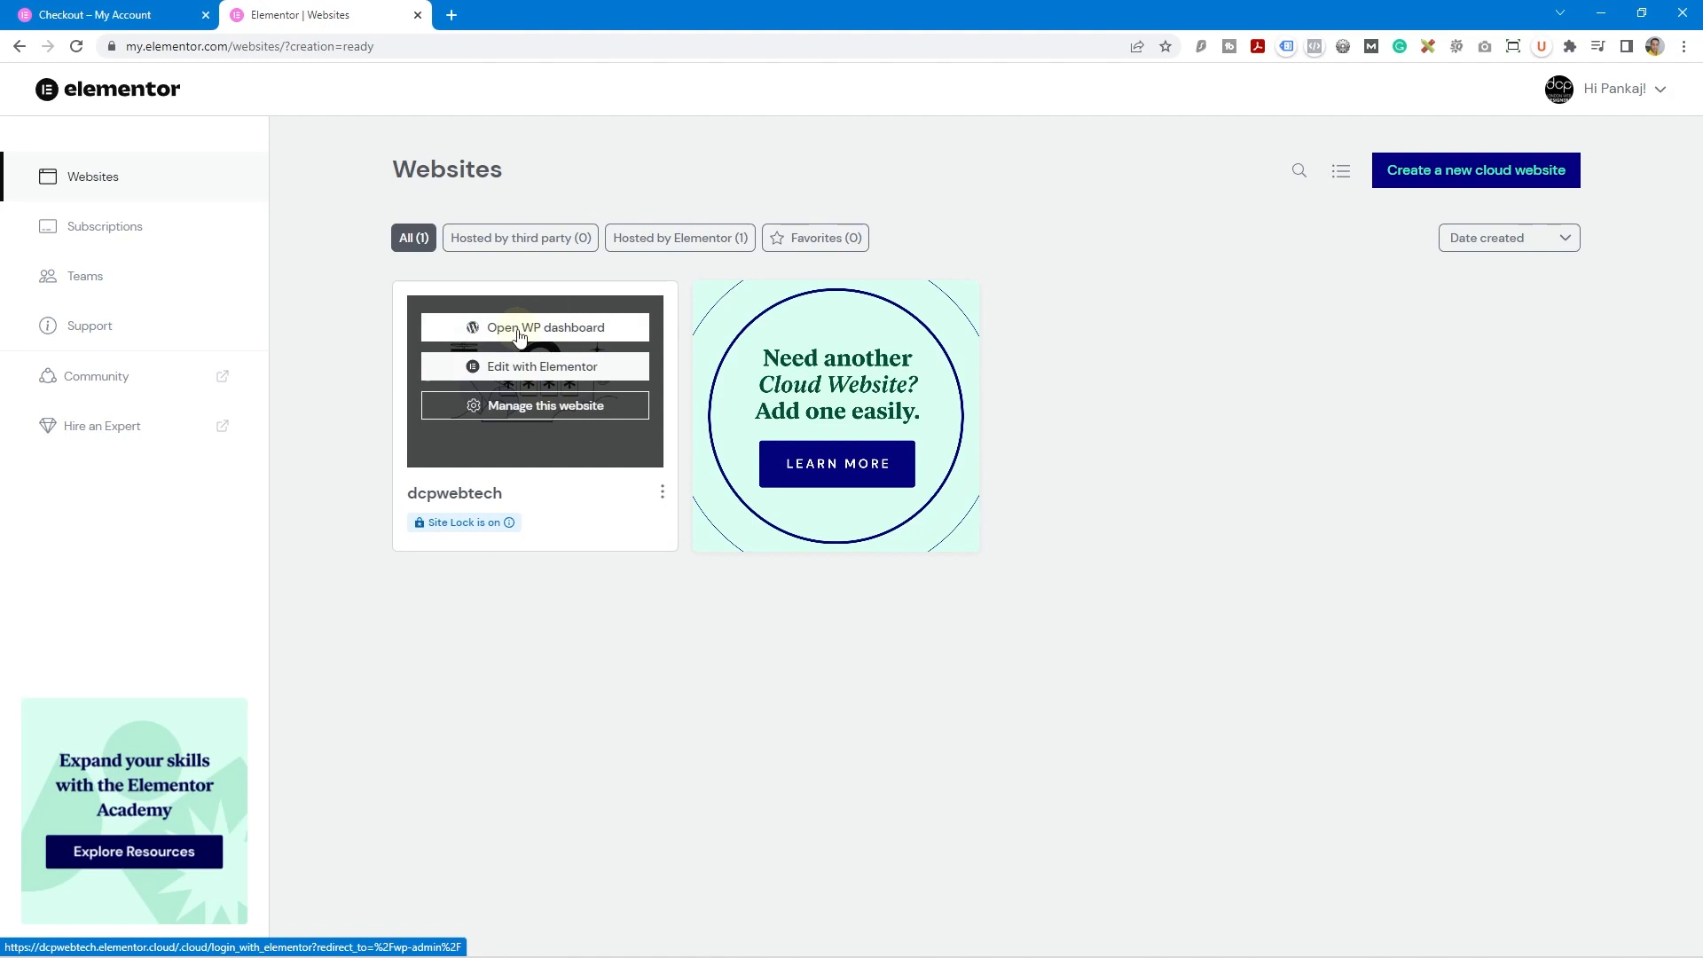
click(545, 333)
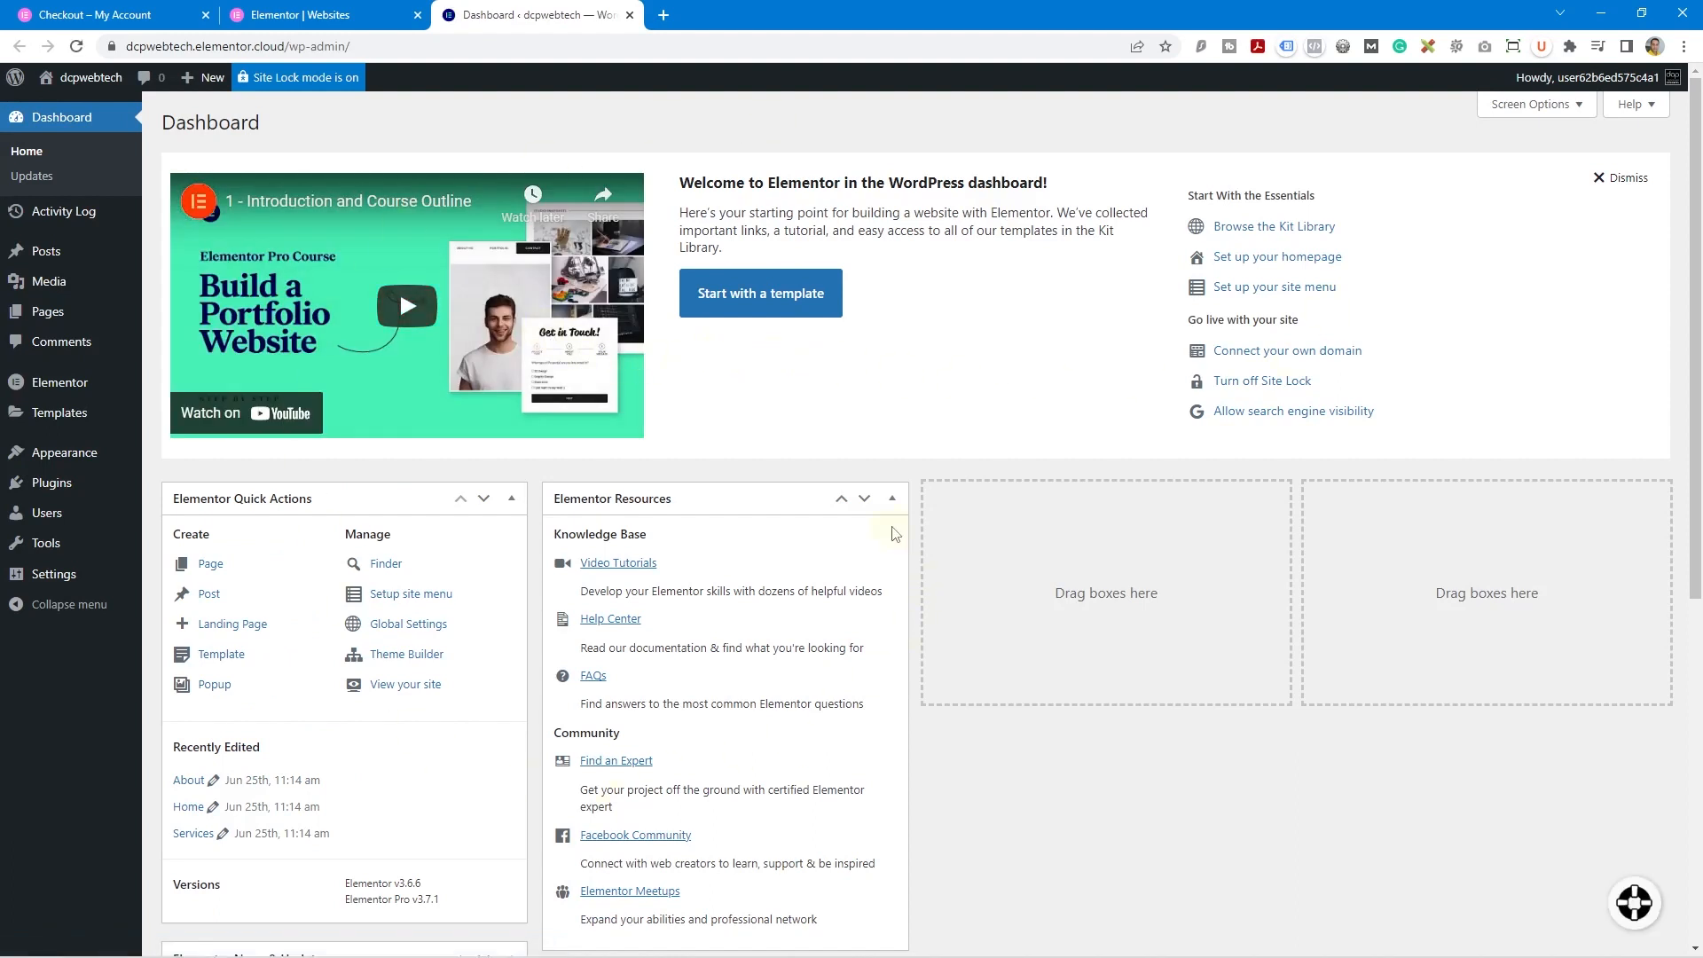
- Choose Visit Site under the dcpwebtech name in the admin bar to load the live site
mouse_move(86, 86)
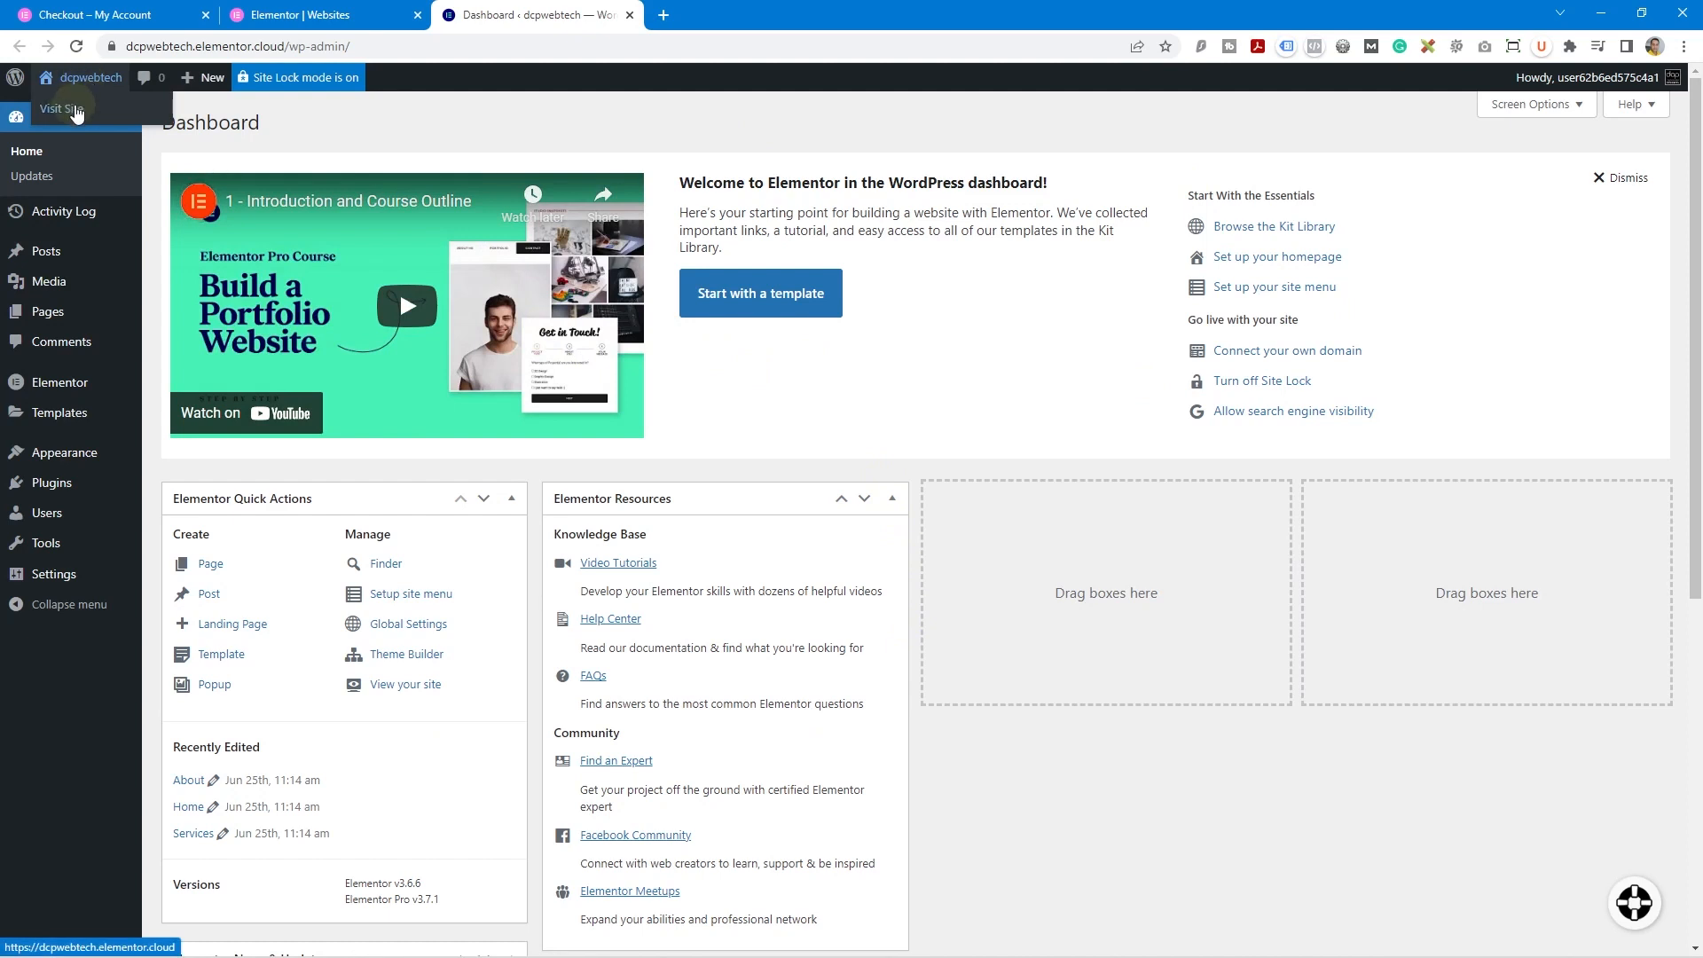
click(76, 110)
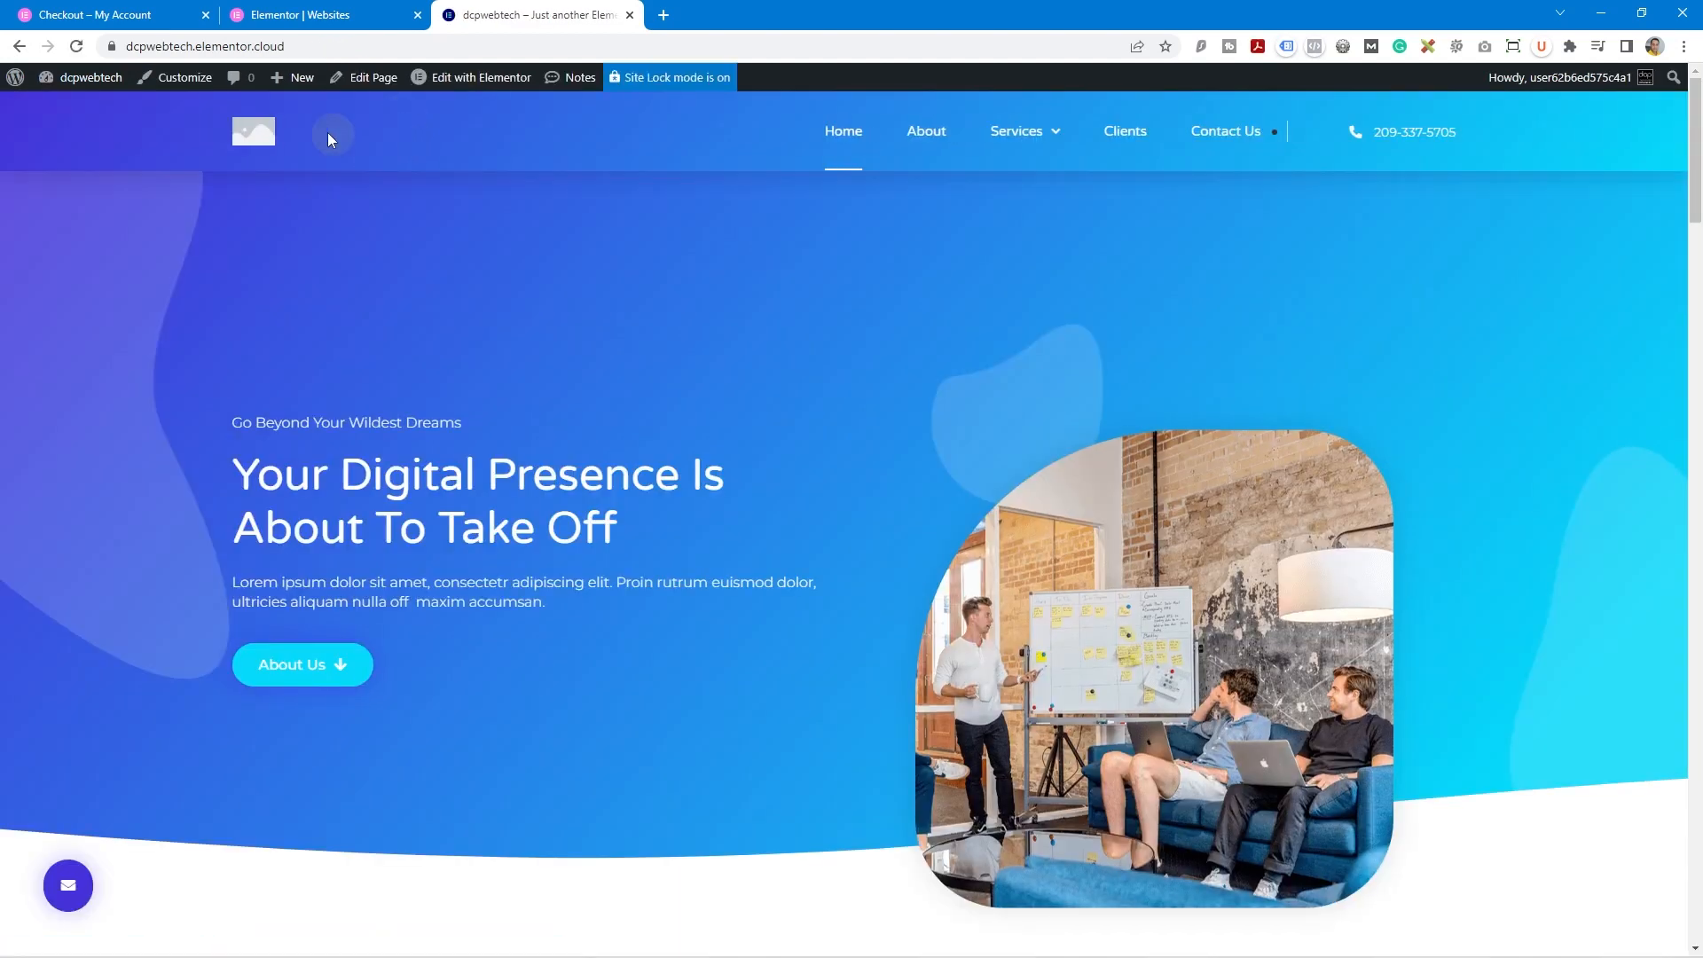
scroll(573, 351, down, 10)
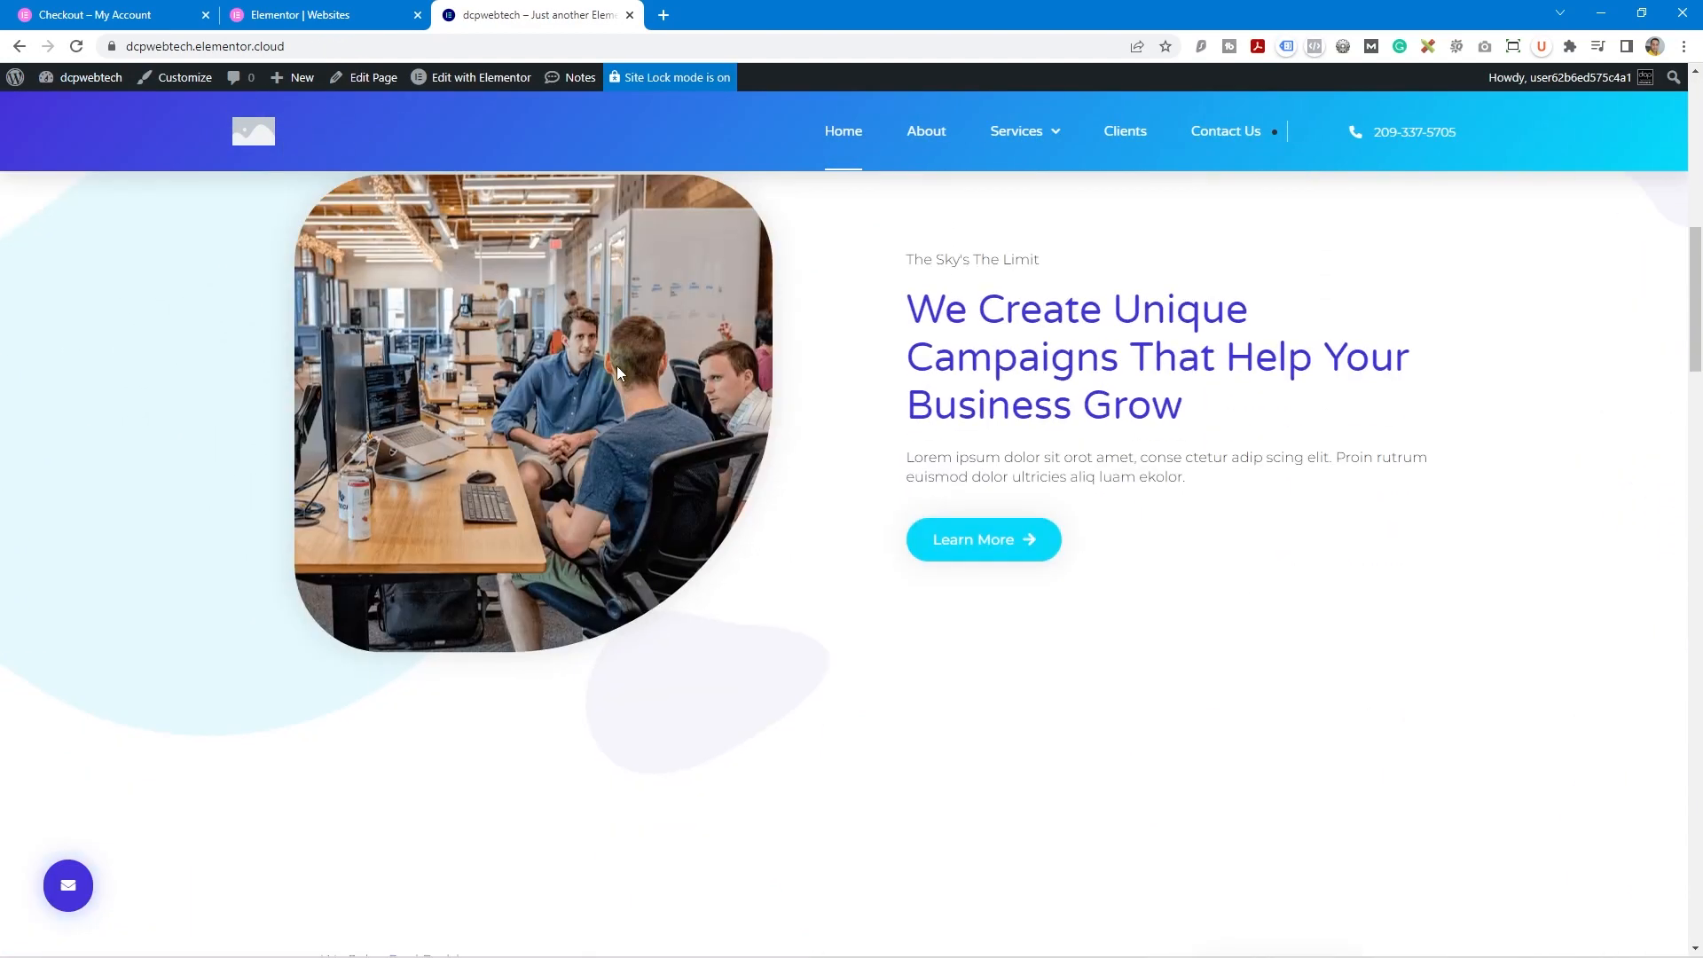
drag(979, 300, 1089, 394)
click(1116, 444)
scroll(876, 487, down, 5)
scroll(879, 493, down, 15)
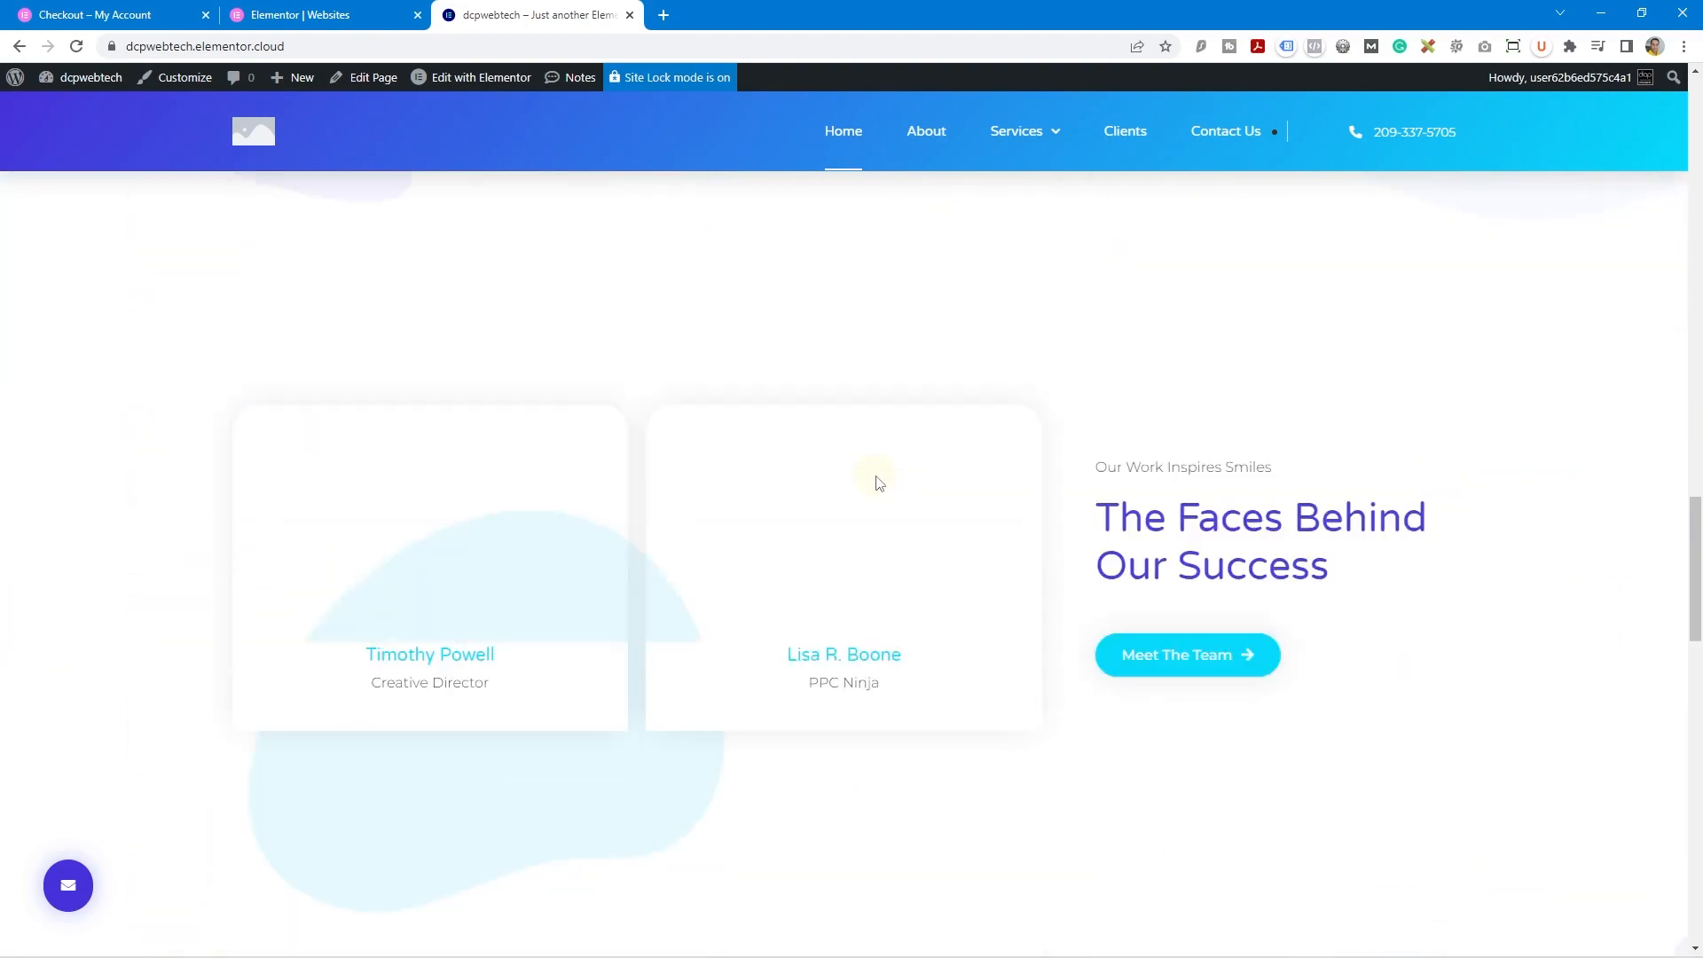
scroll(880, 479, down, 5)
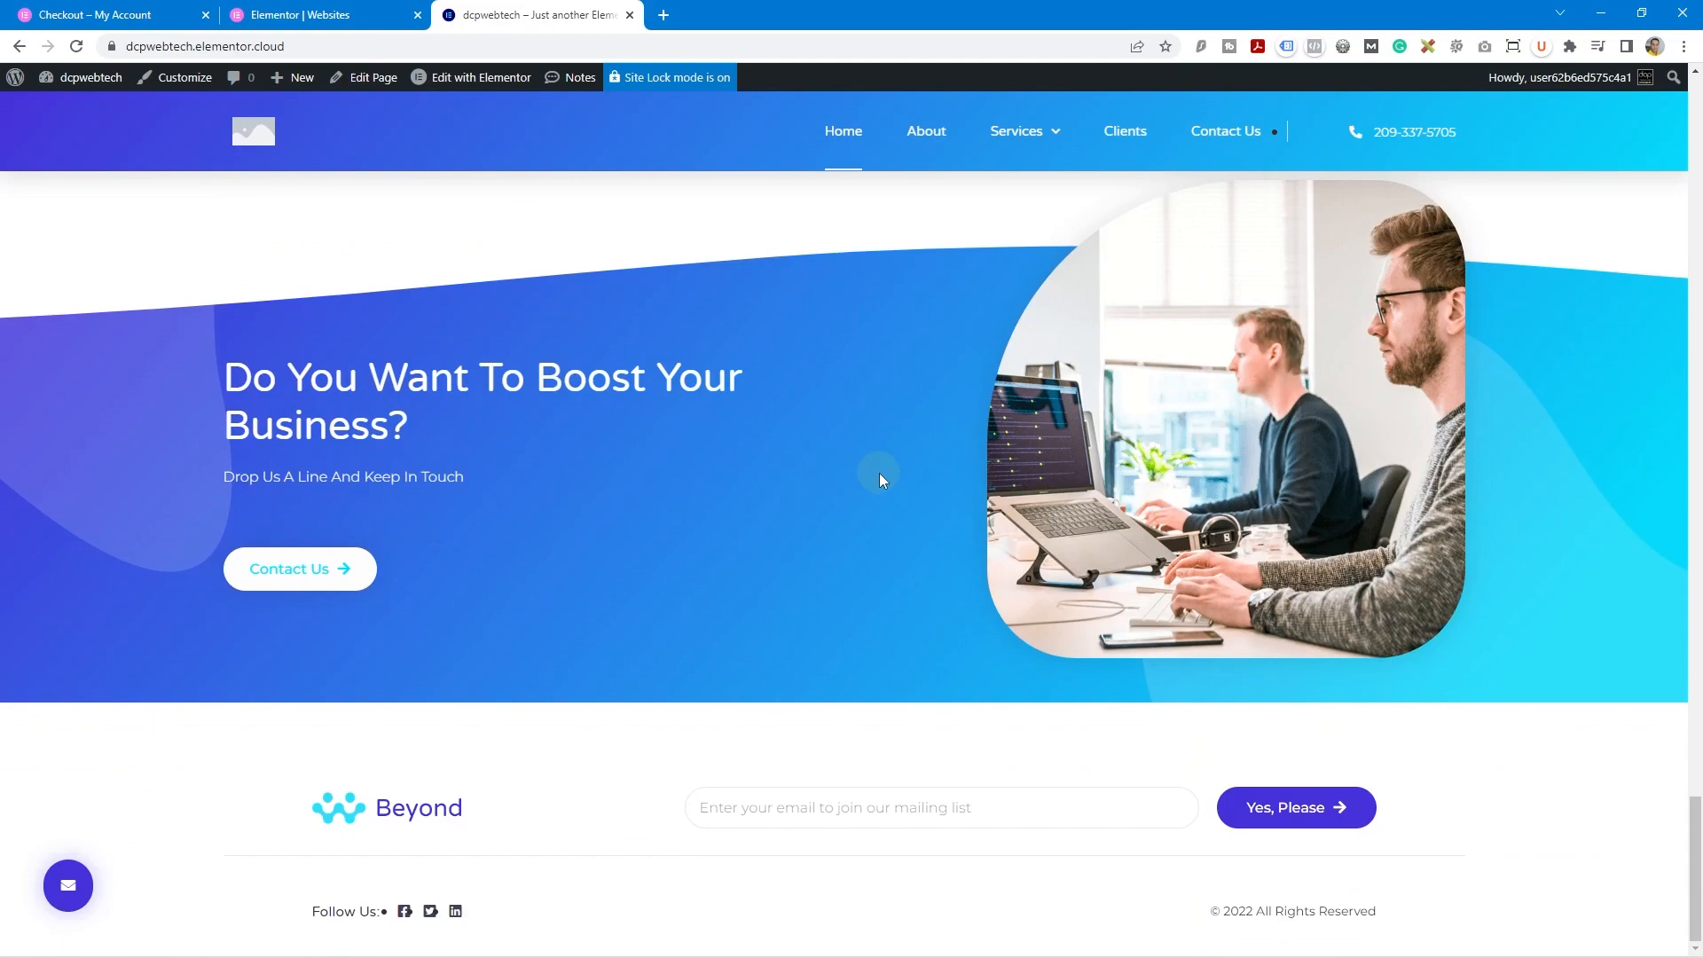
scroll(880, 479, up, 12)
scroll(883, 480, up, 10)
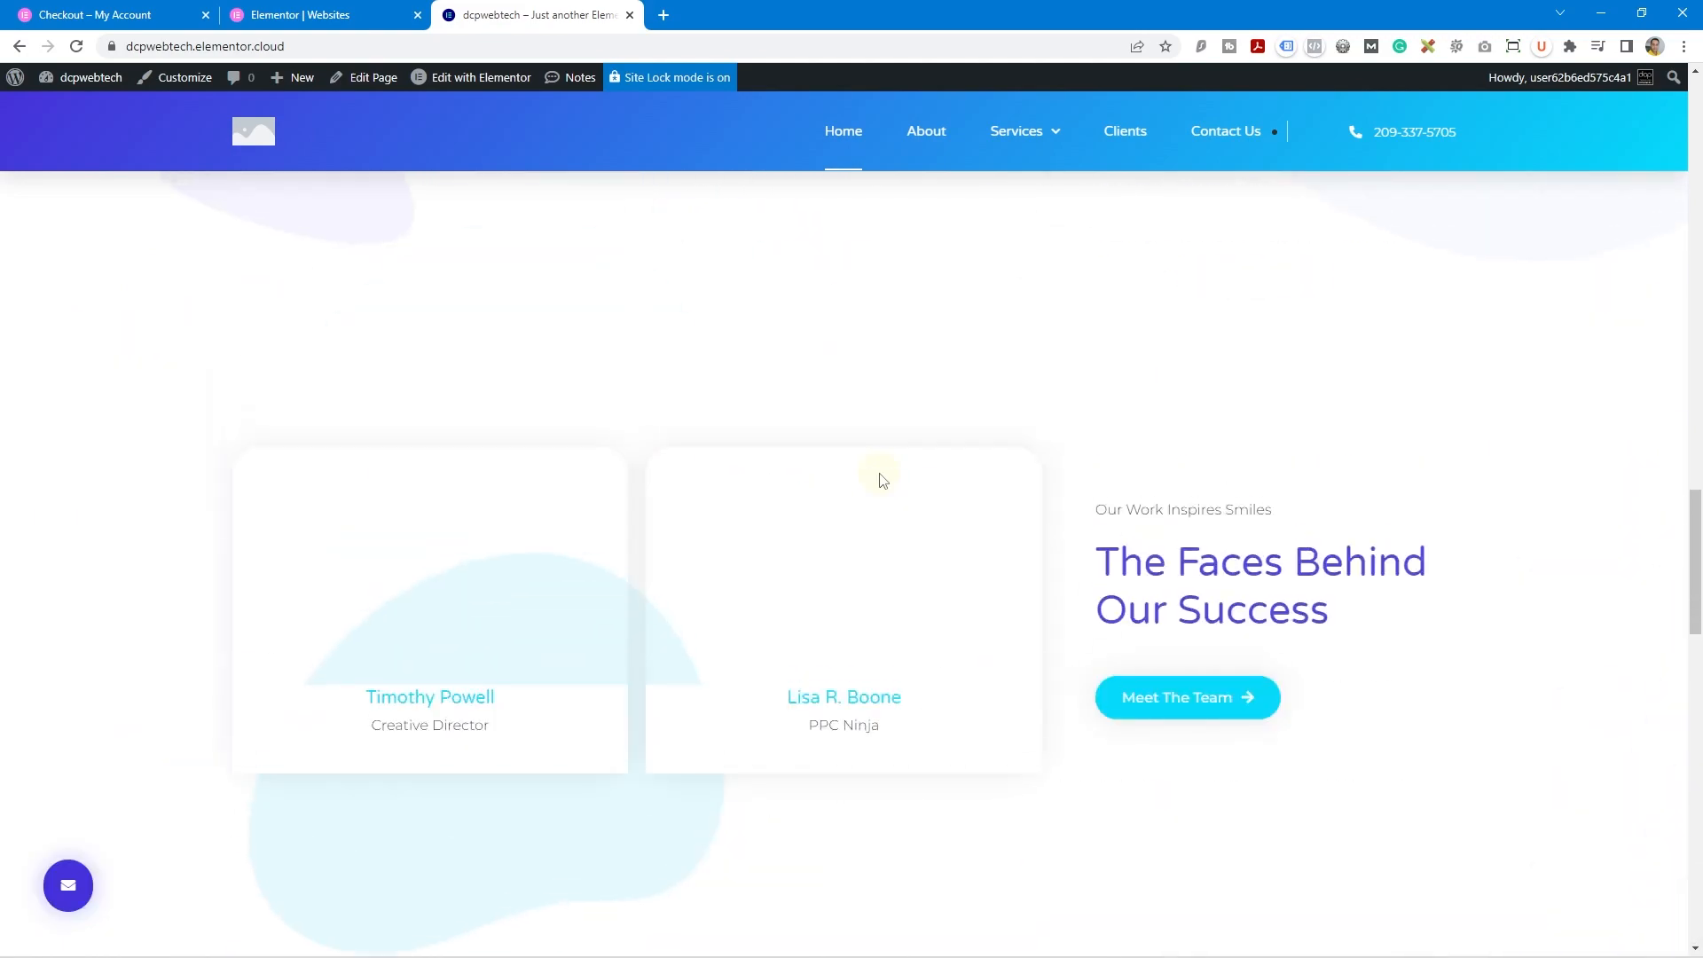
scroll(883, 480, up, 4)
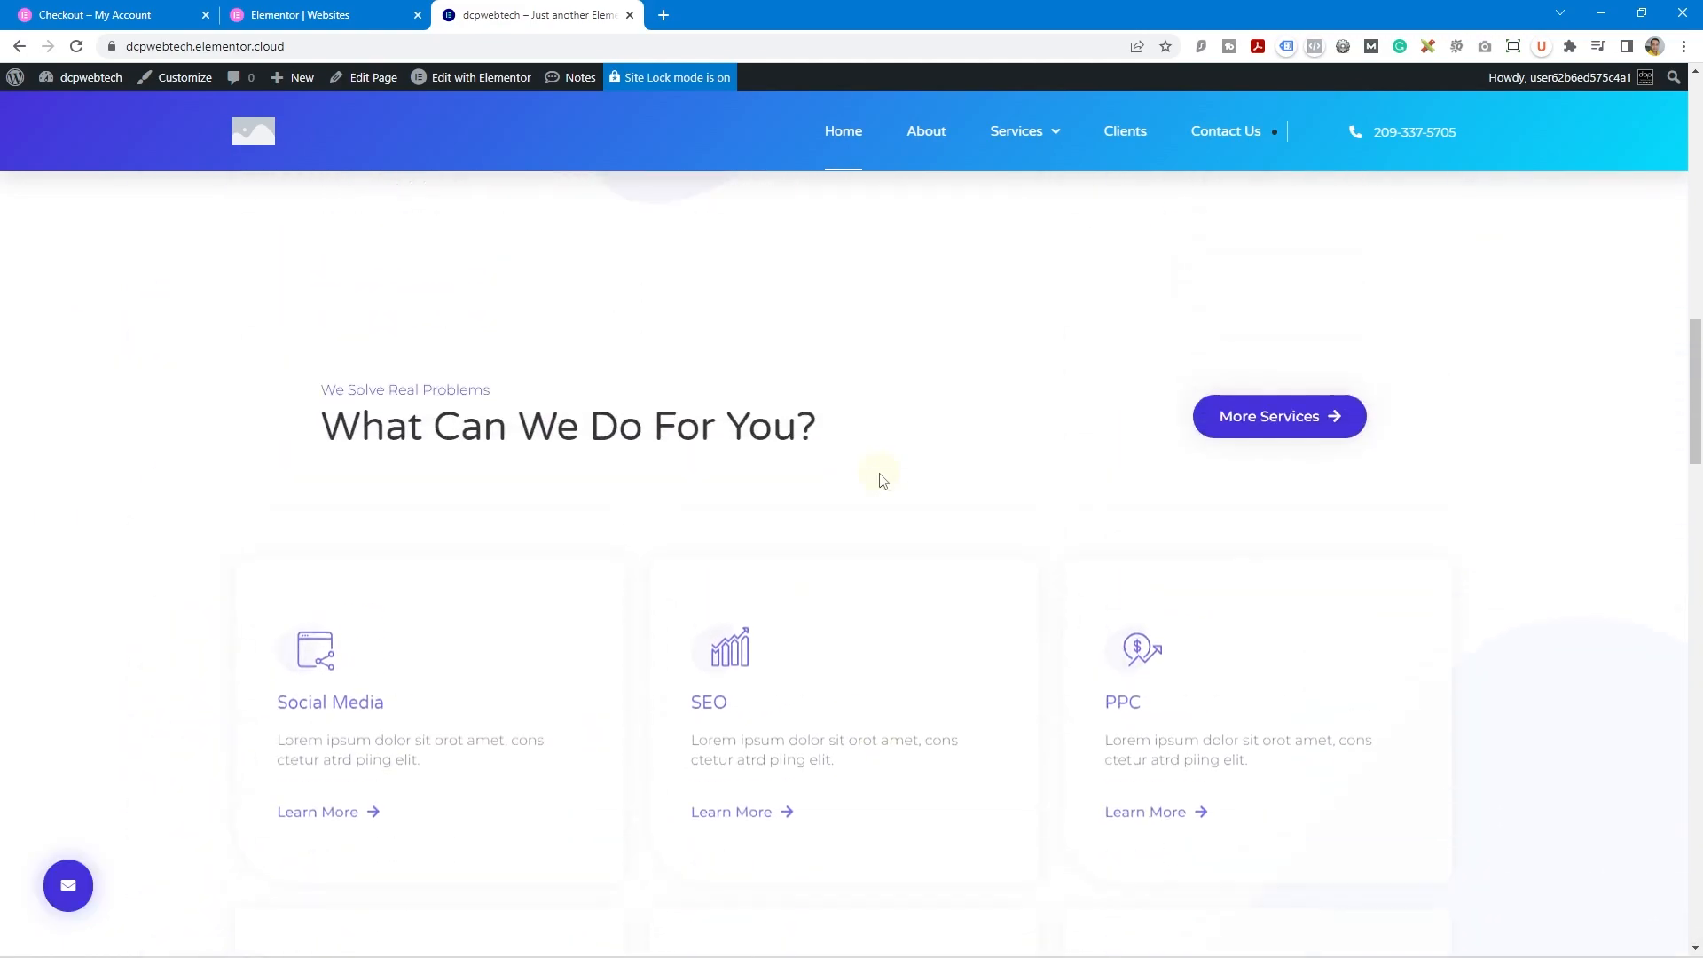
scroll(883, 480, up, 6)
scroll(883, 480, up, 5)
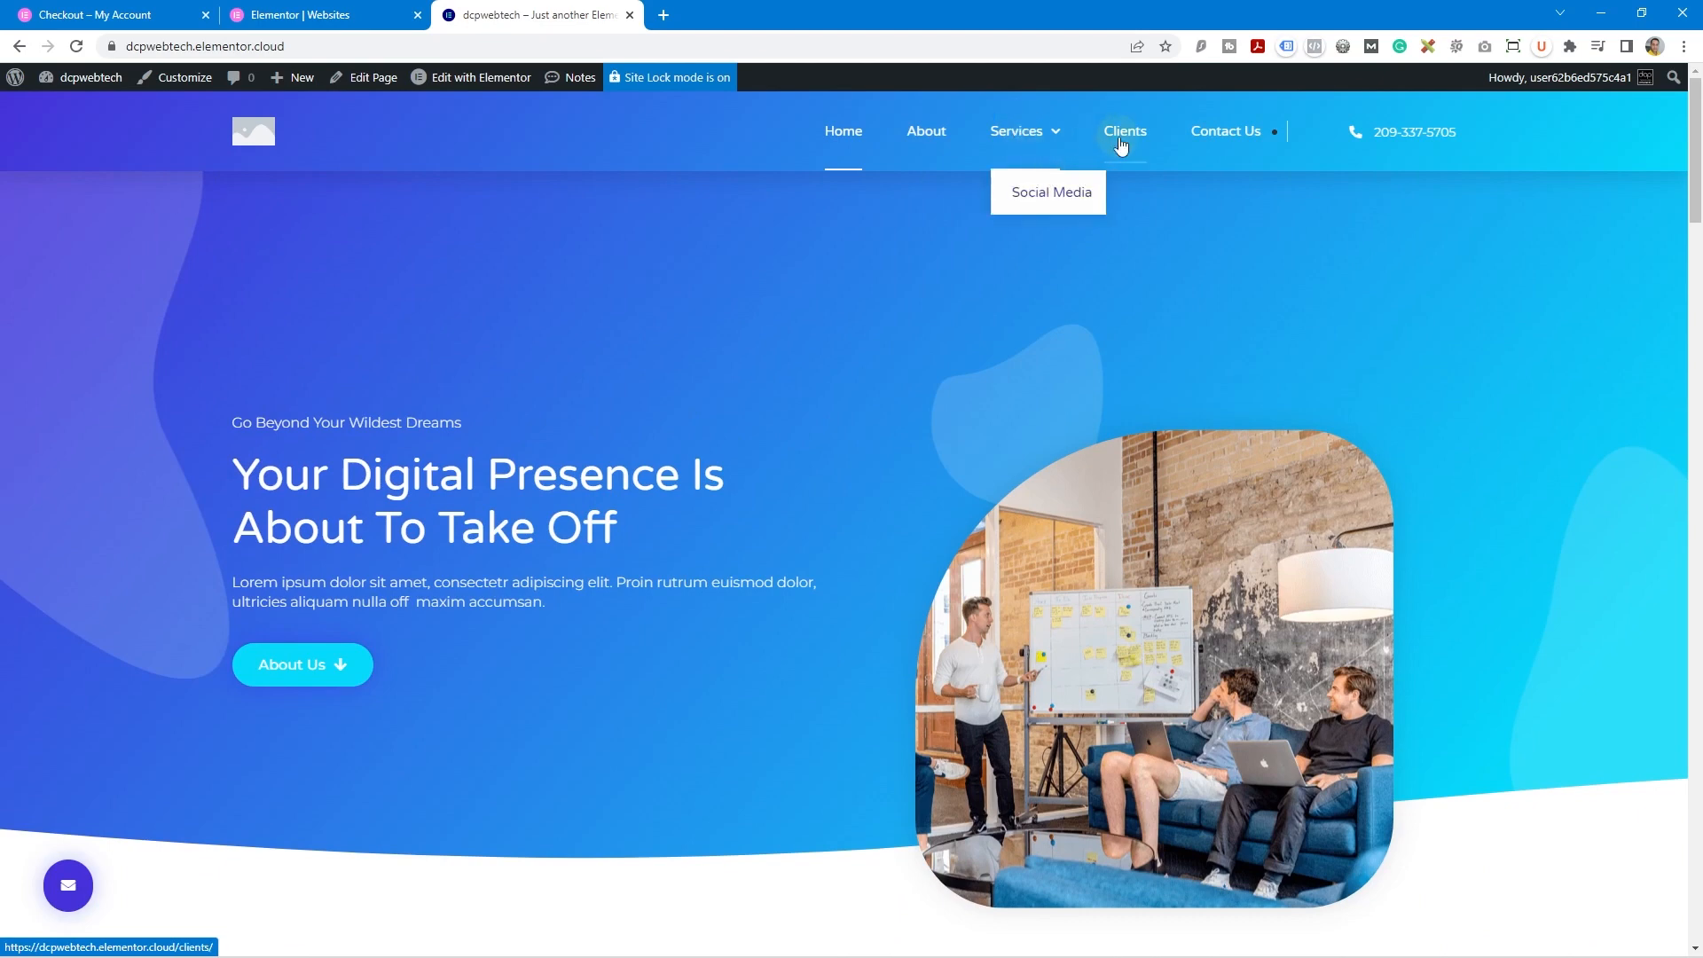
click(1240, 127)
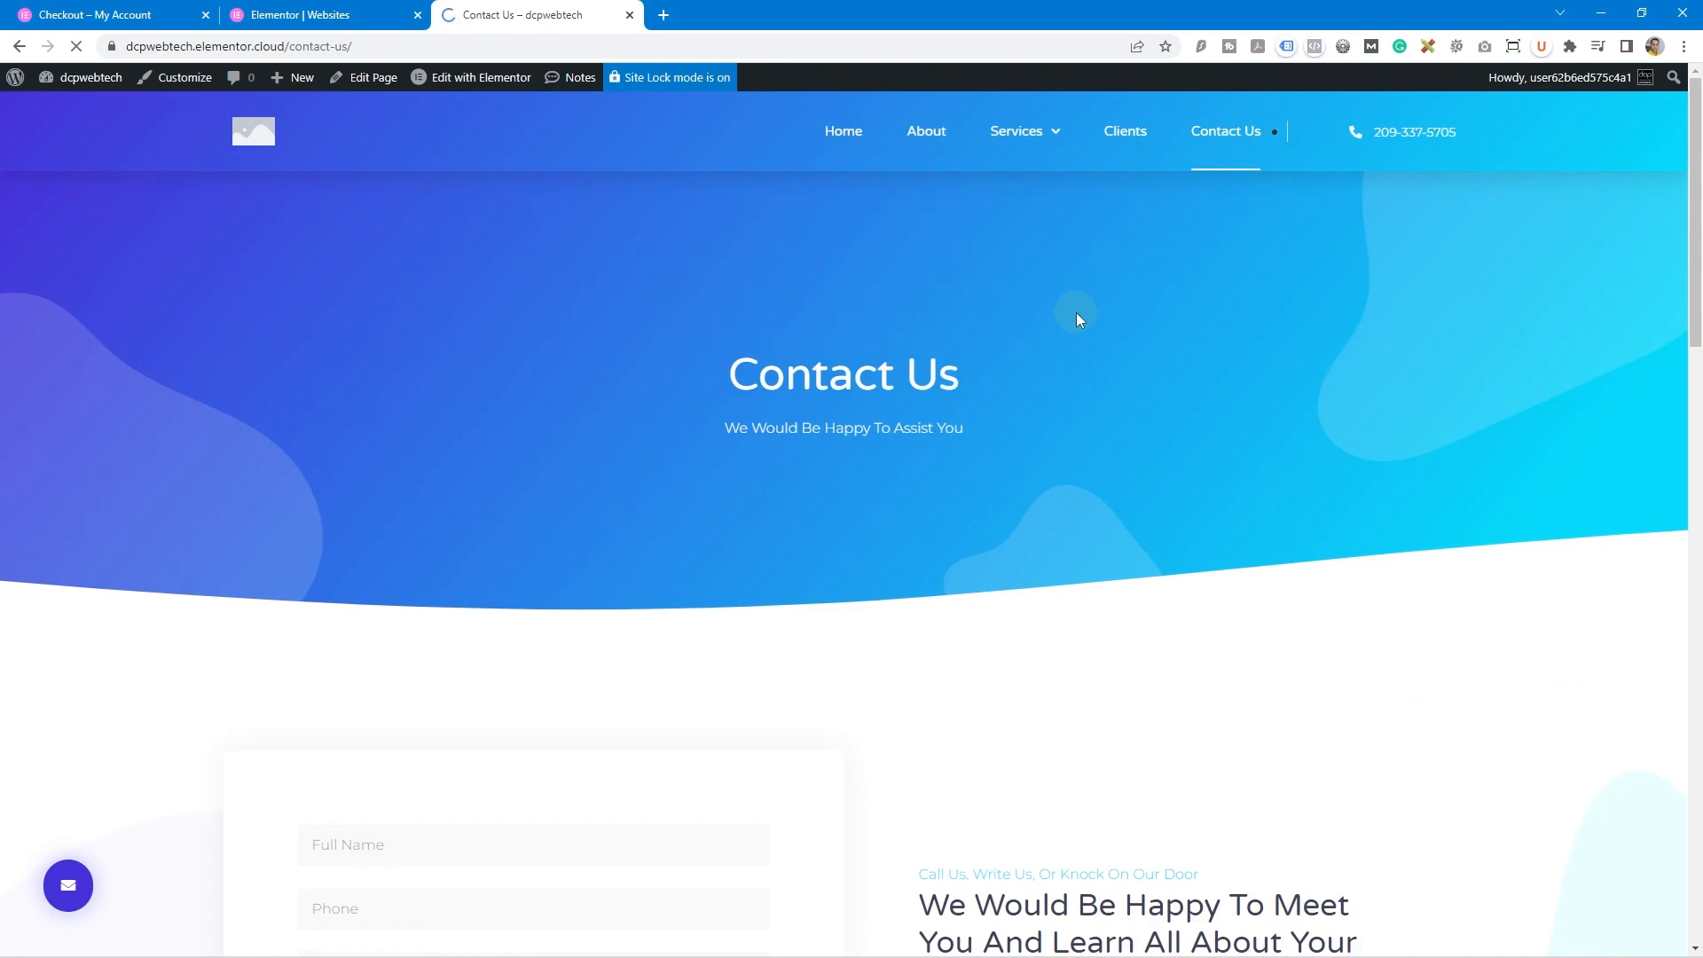
drag(707, 368, 956, 466)
click(956, 466)
scroll(931, 532, down, 6)
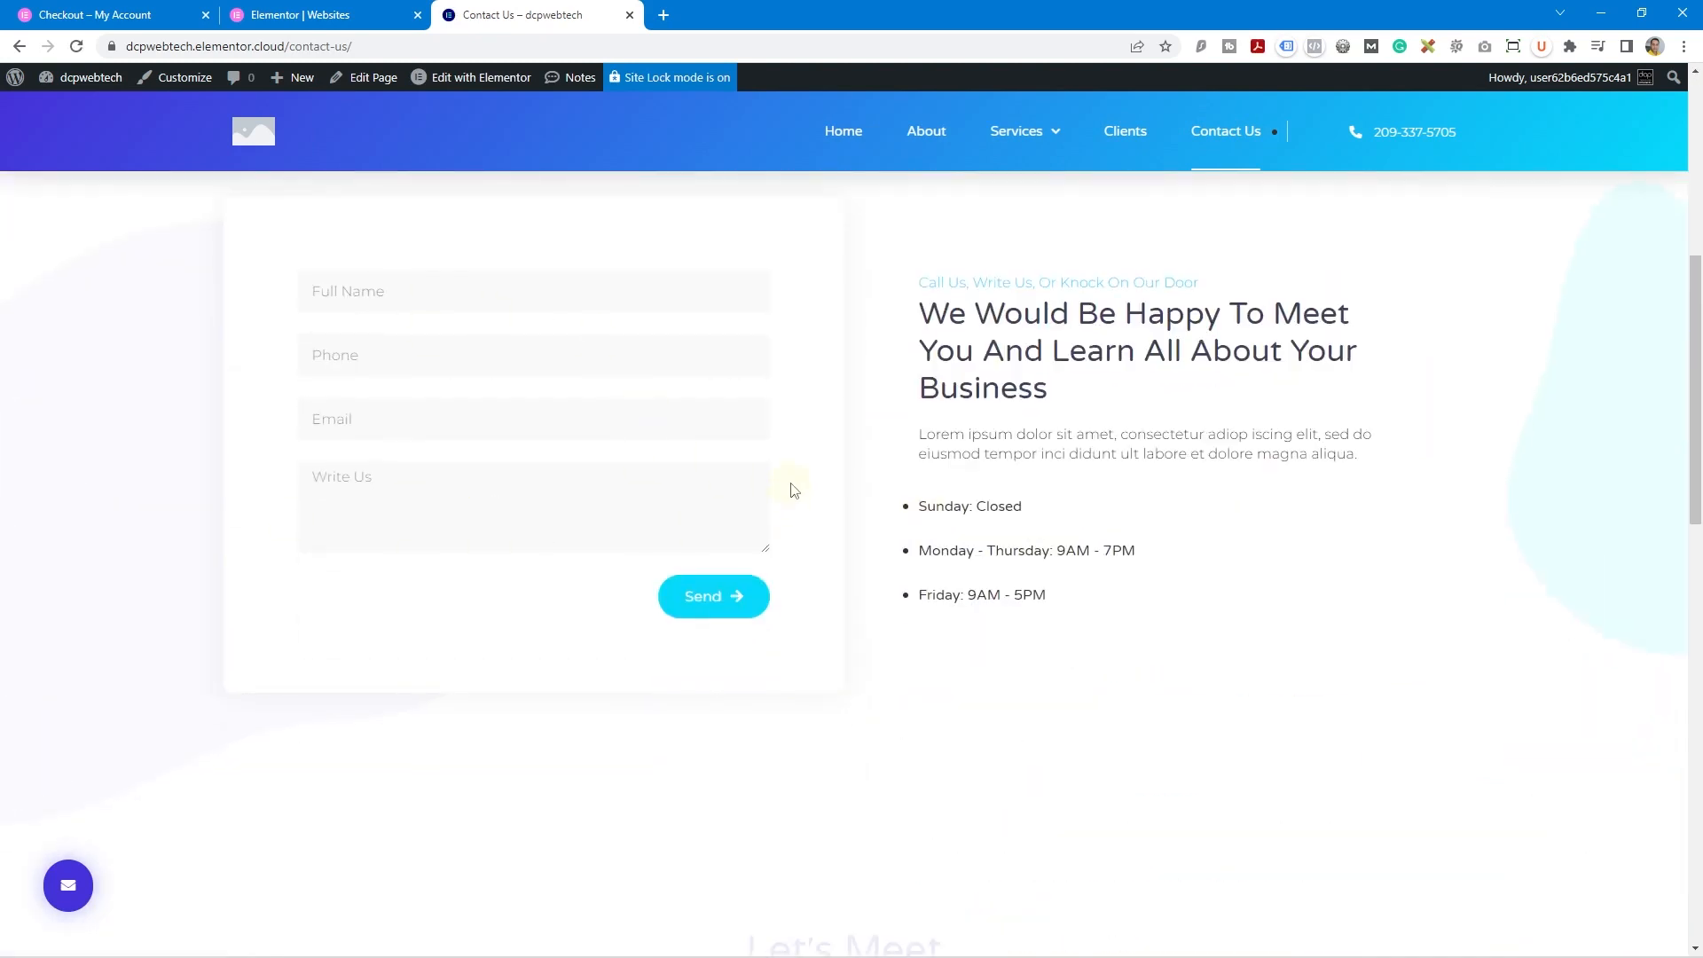
scroll(996, 564, up, 6)
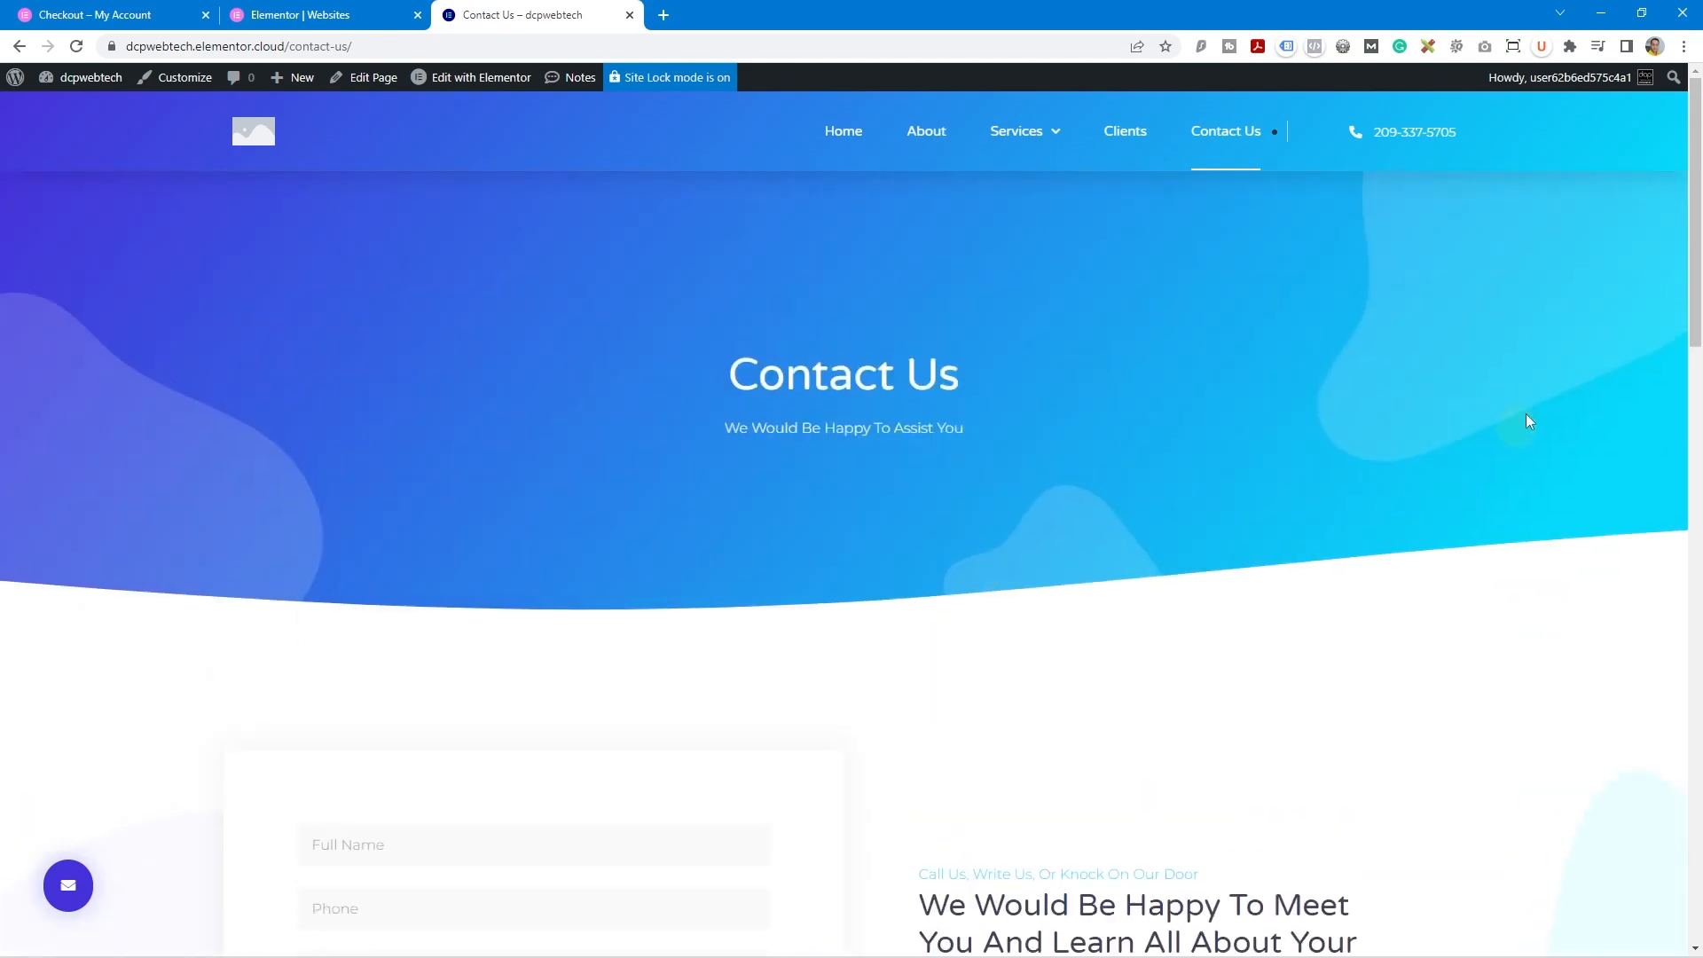
click(854, 143)
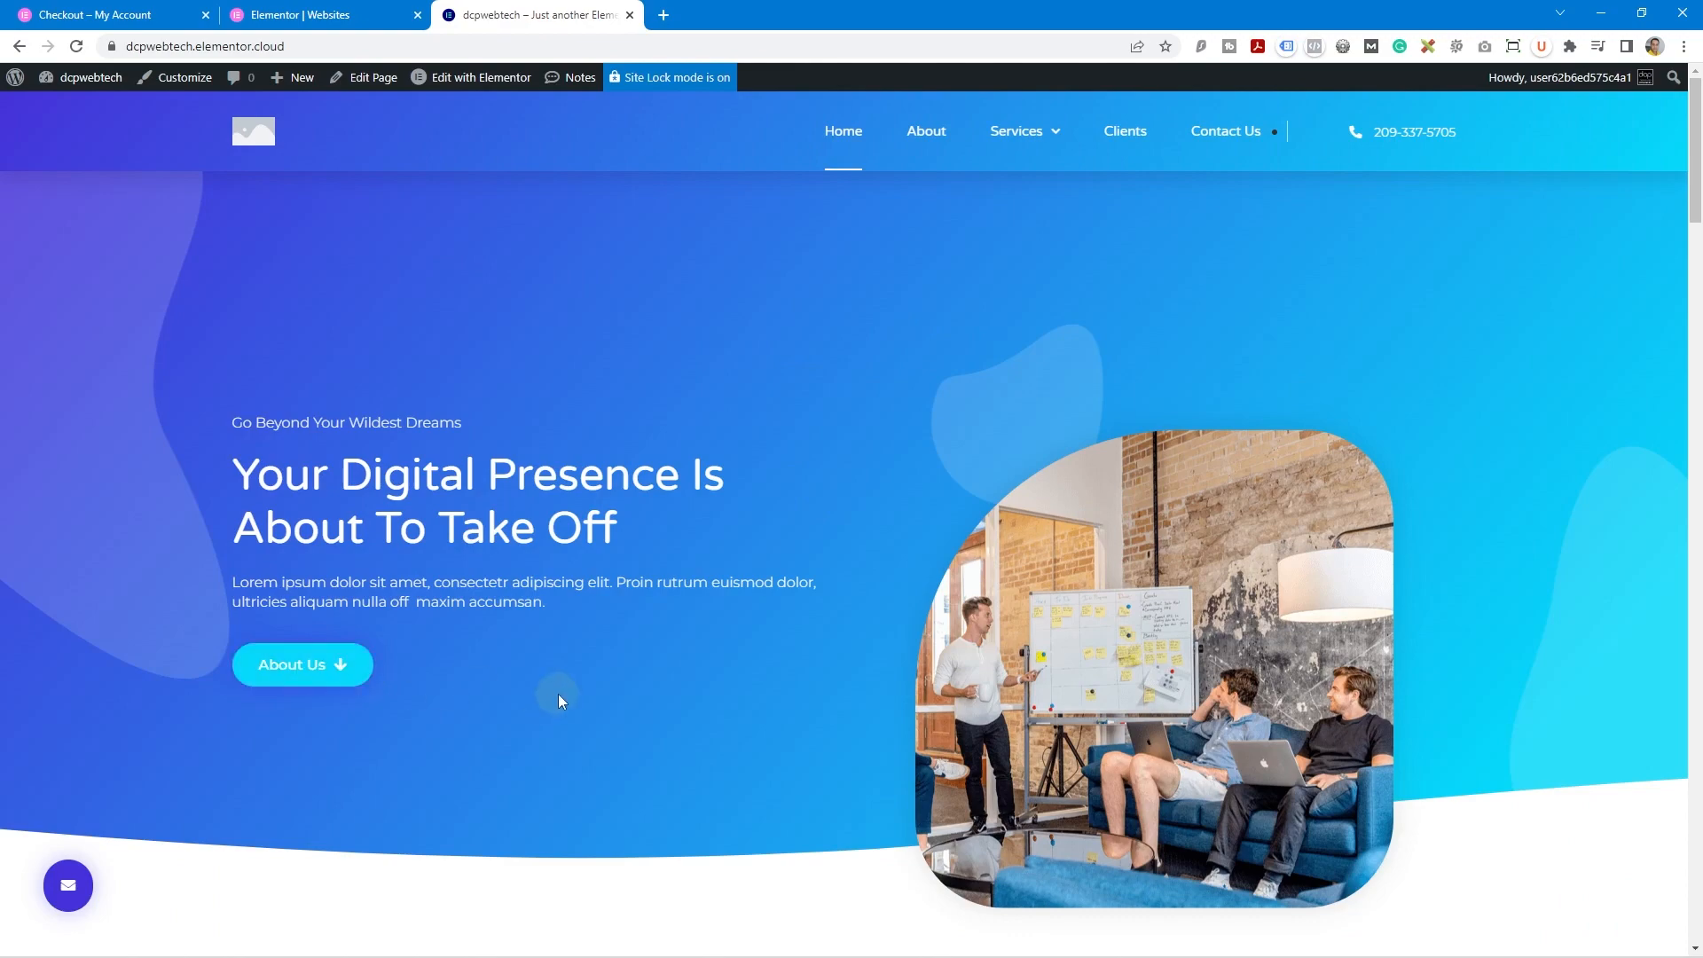
scroll(558, 689, down, 8)
scroll(564, 678, down, 5)
scroll(567, 671, down, 8)
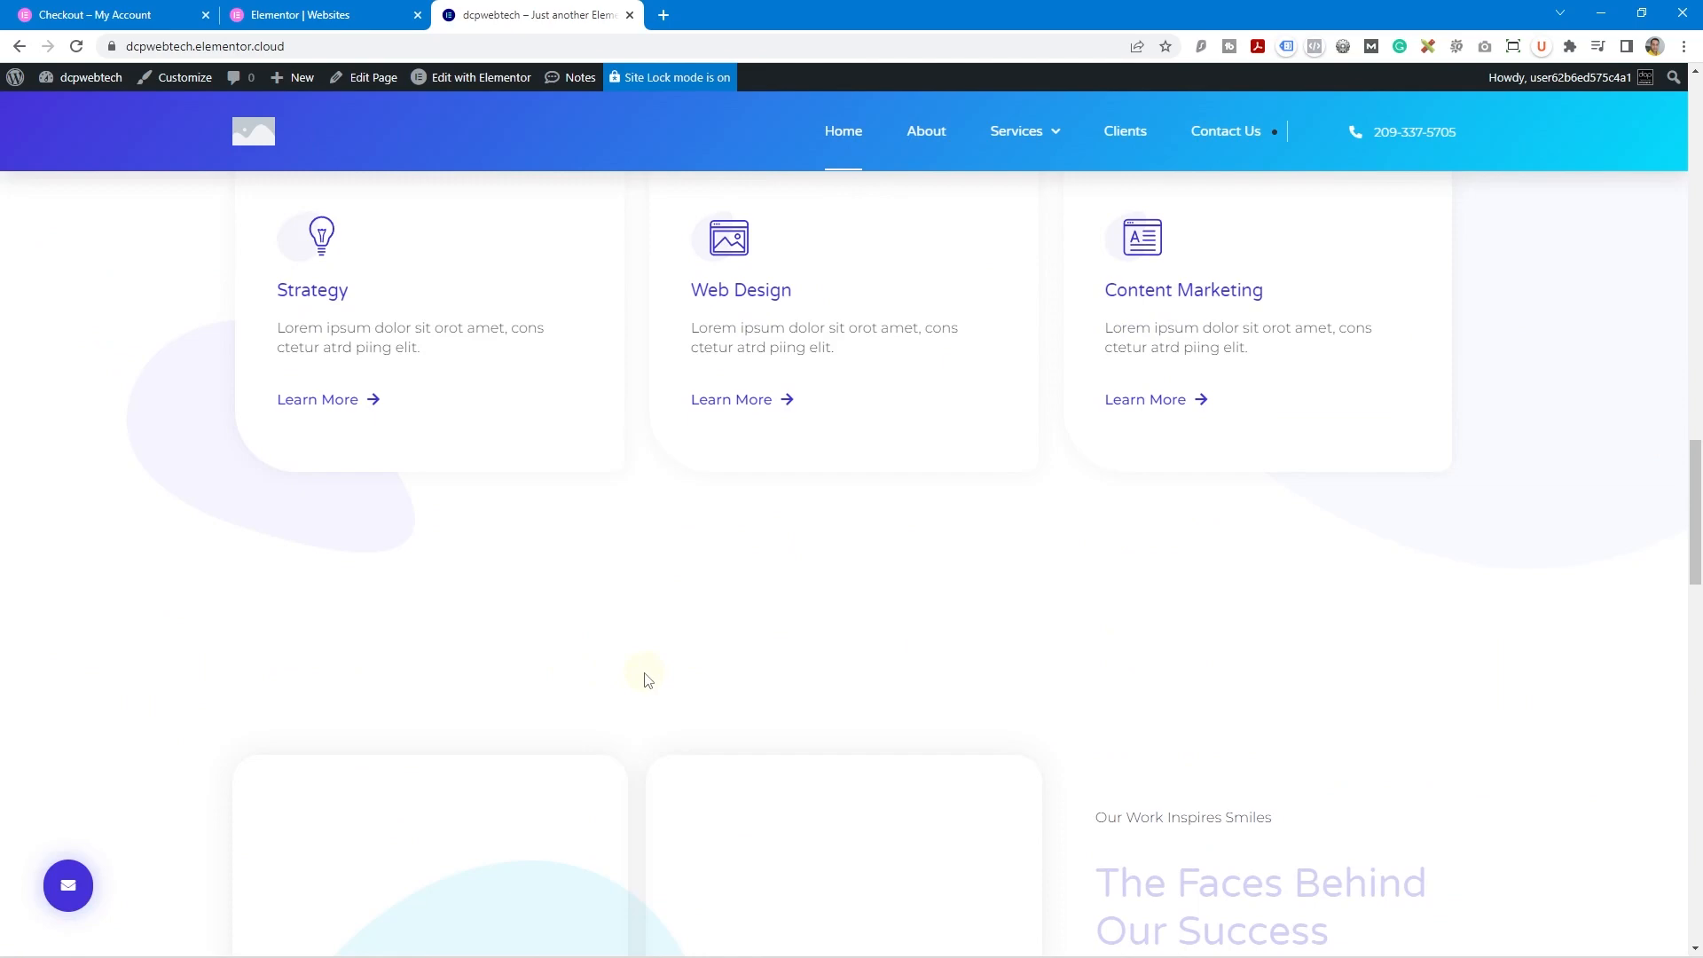
scroll(645, 679, down, 15)
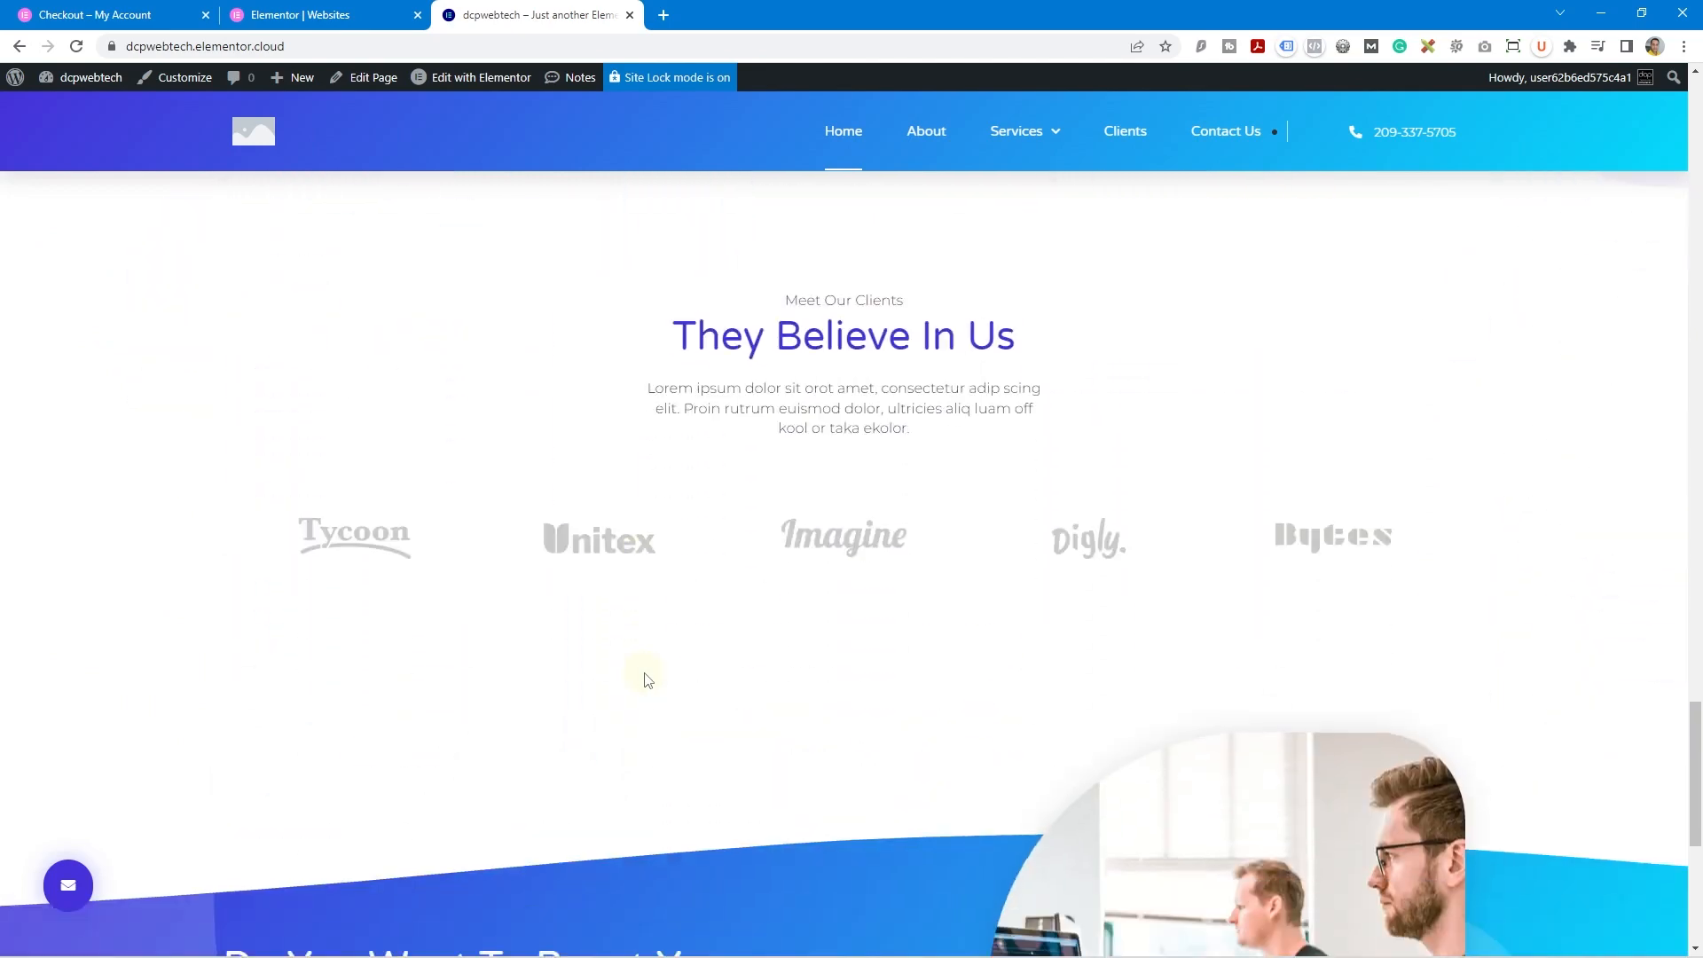
scroll(645, 680, down, 7)
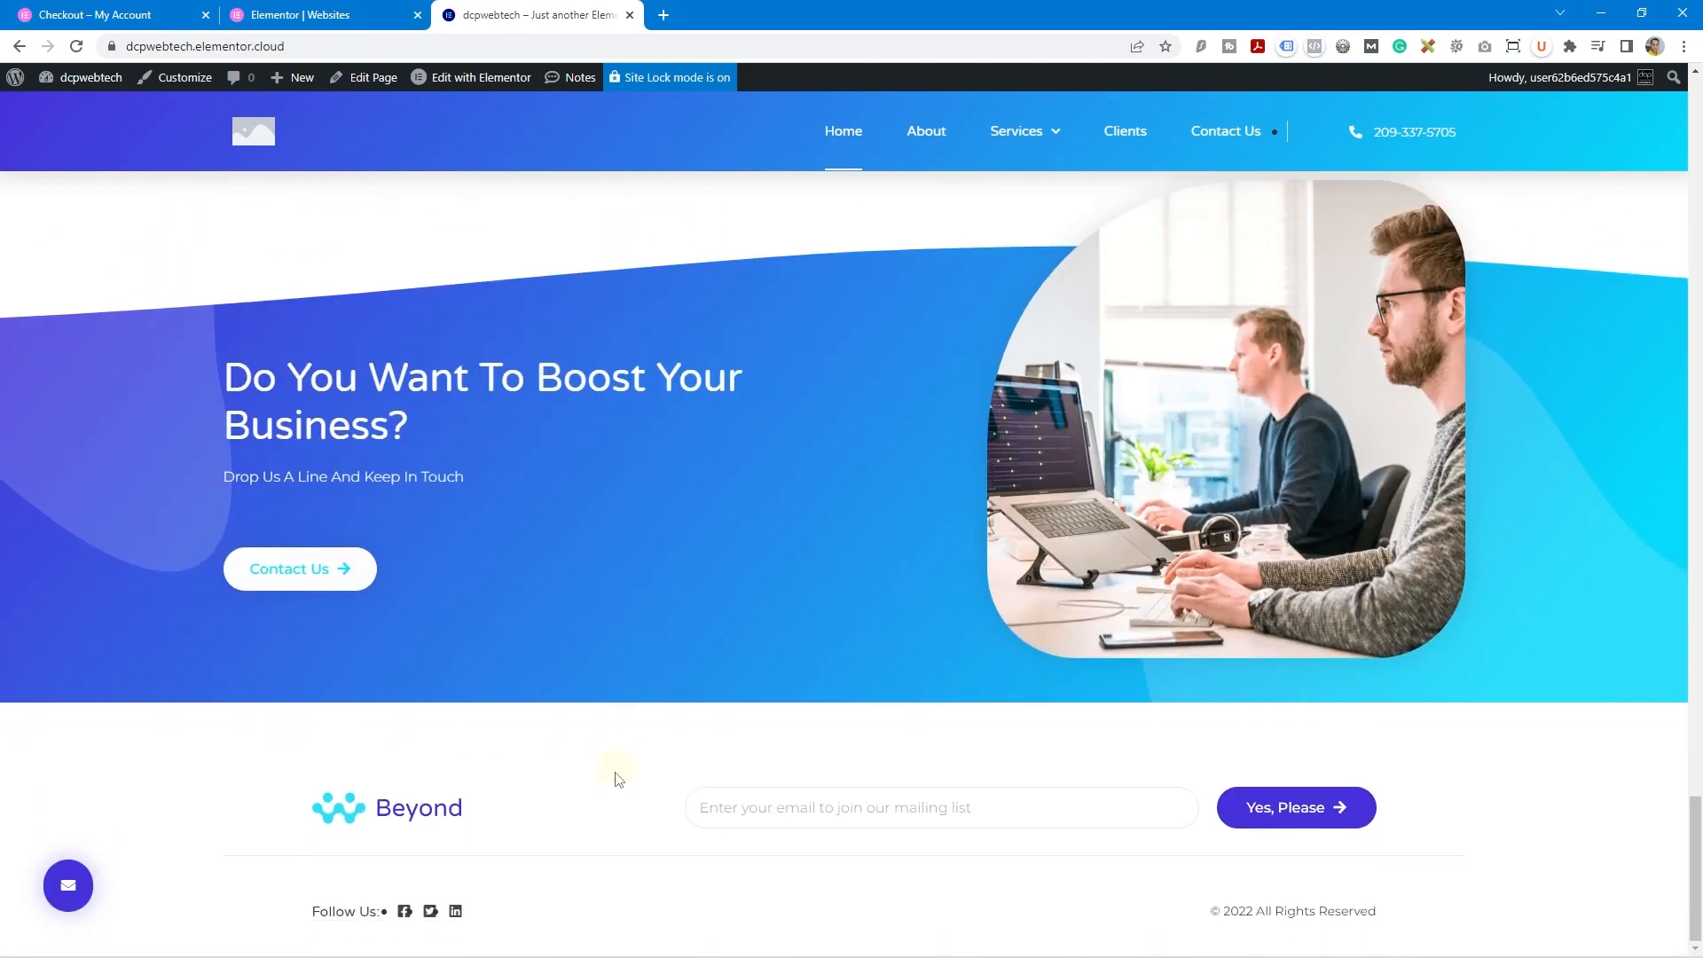
scroll(604, 638, up, 20)
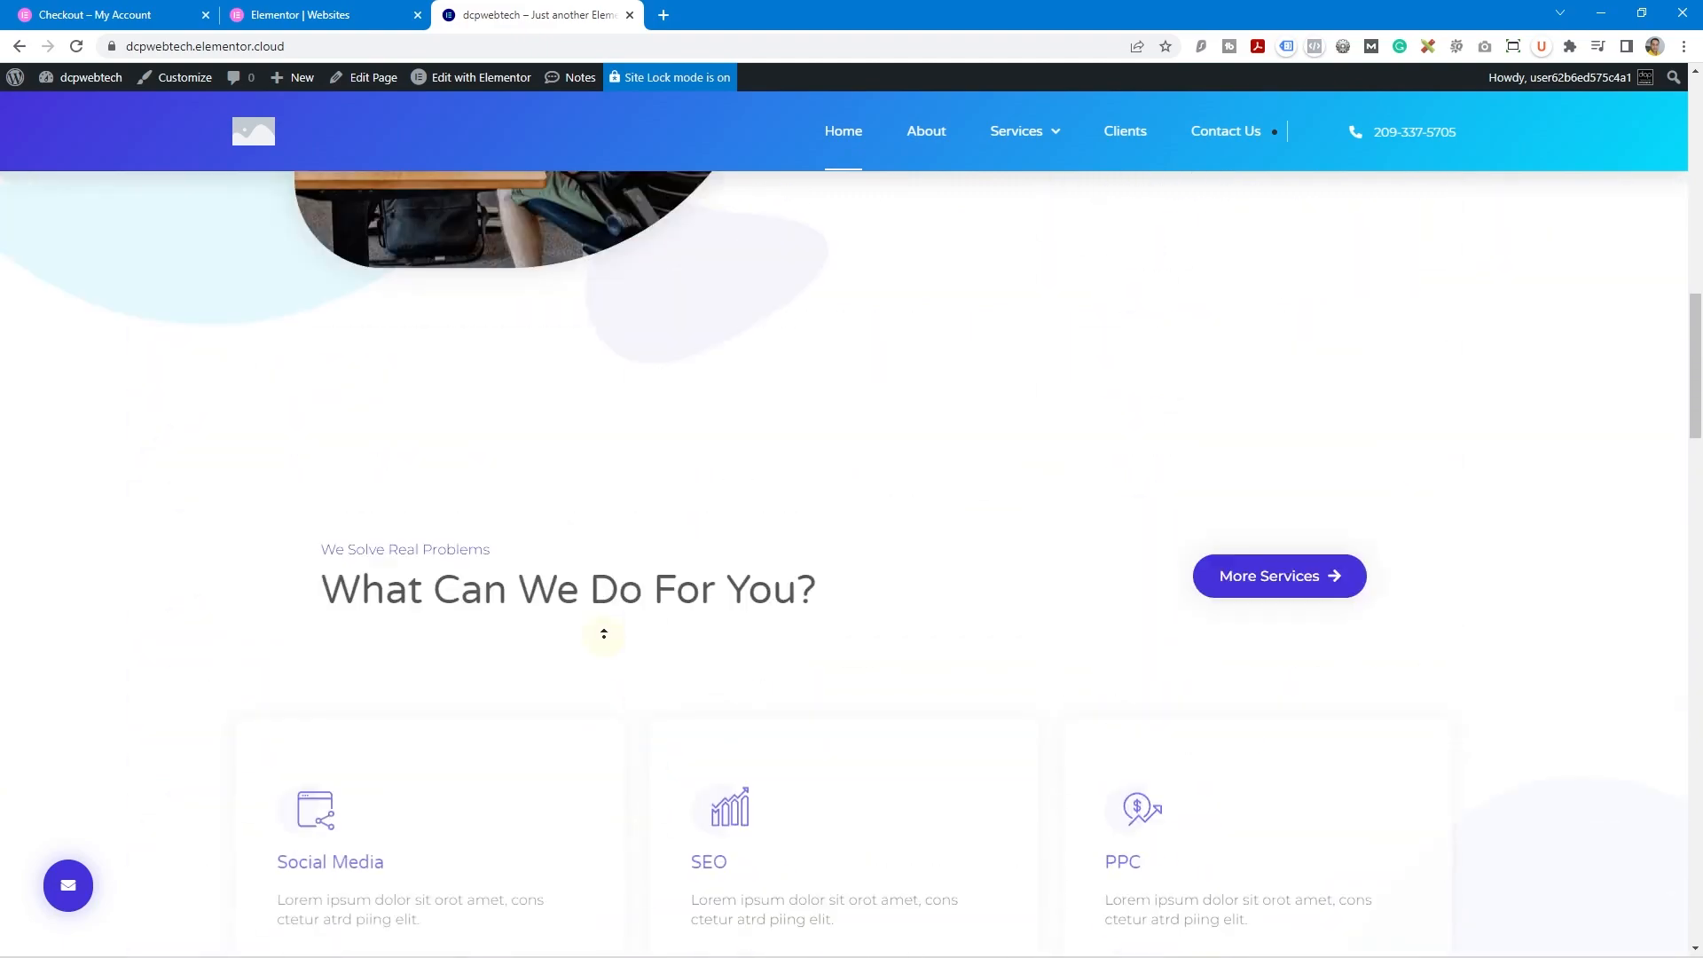
scroll(605, 633, up, 10)
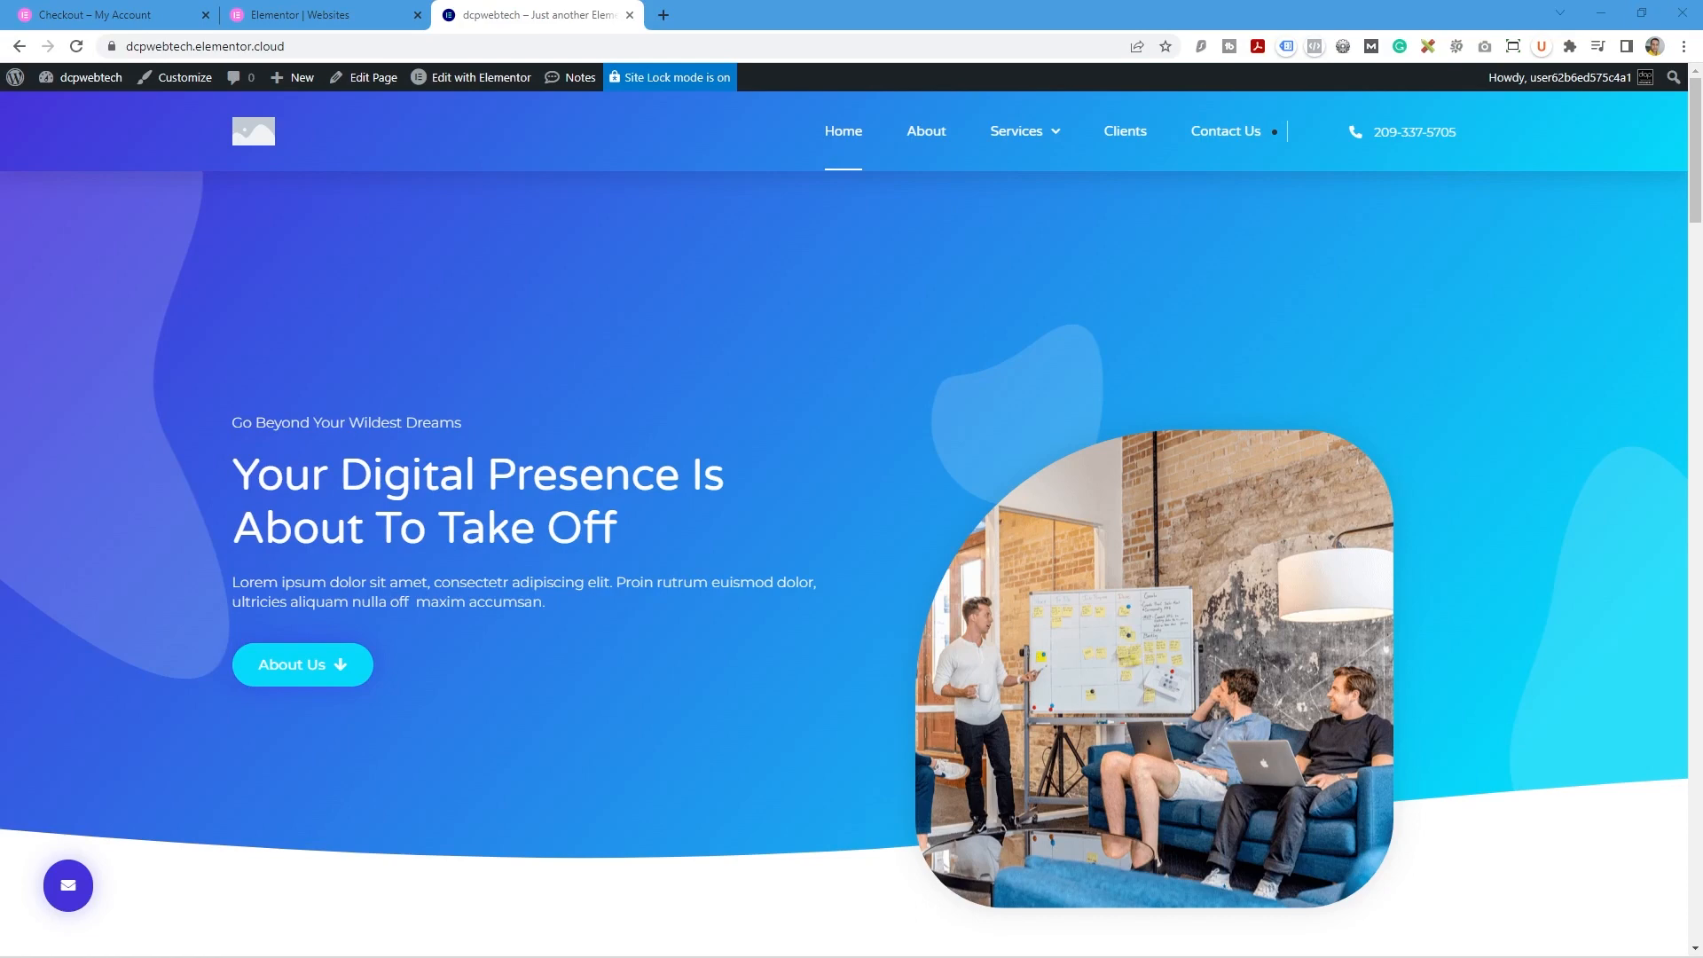
- Close the leftover Checkout tab and open the dcpwebtech WordPress dashboard in a new tab
click(118, 16)
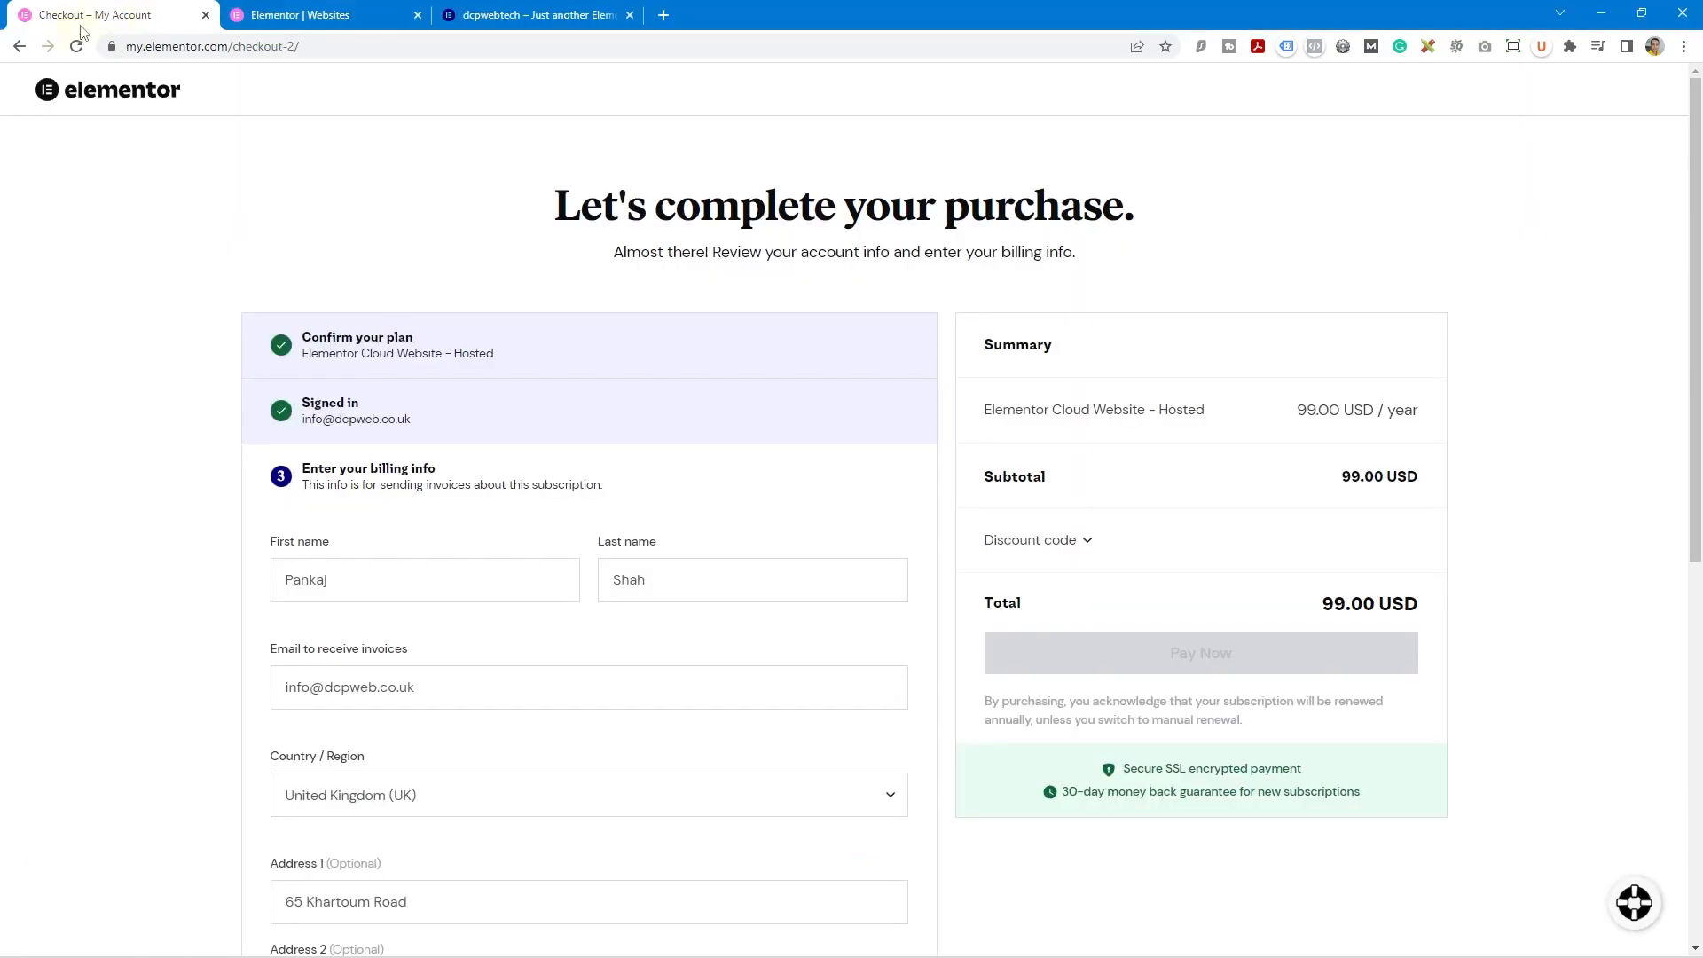
click(205, 16)
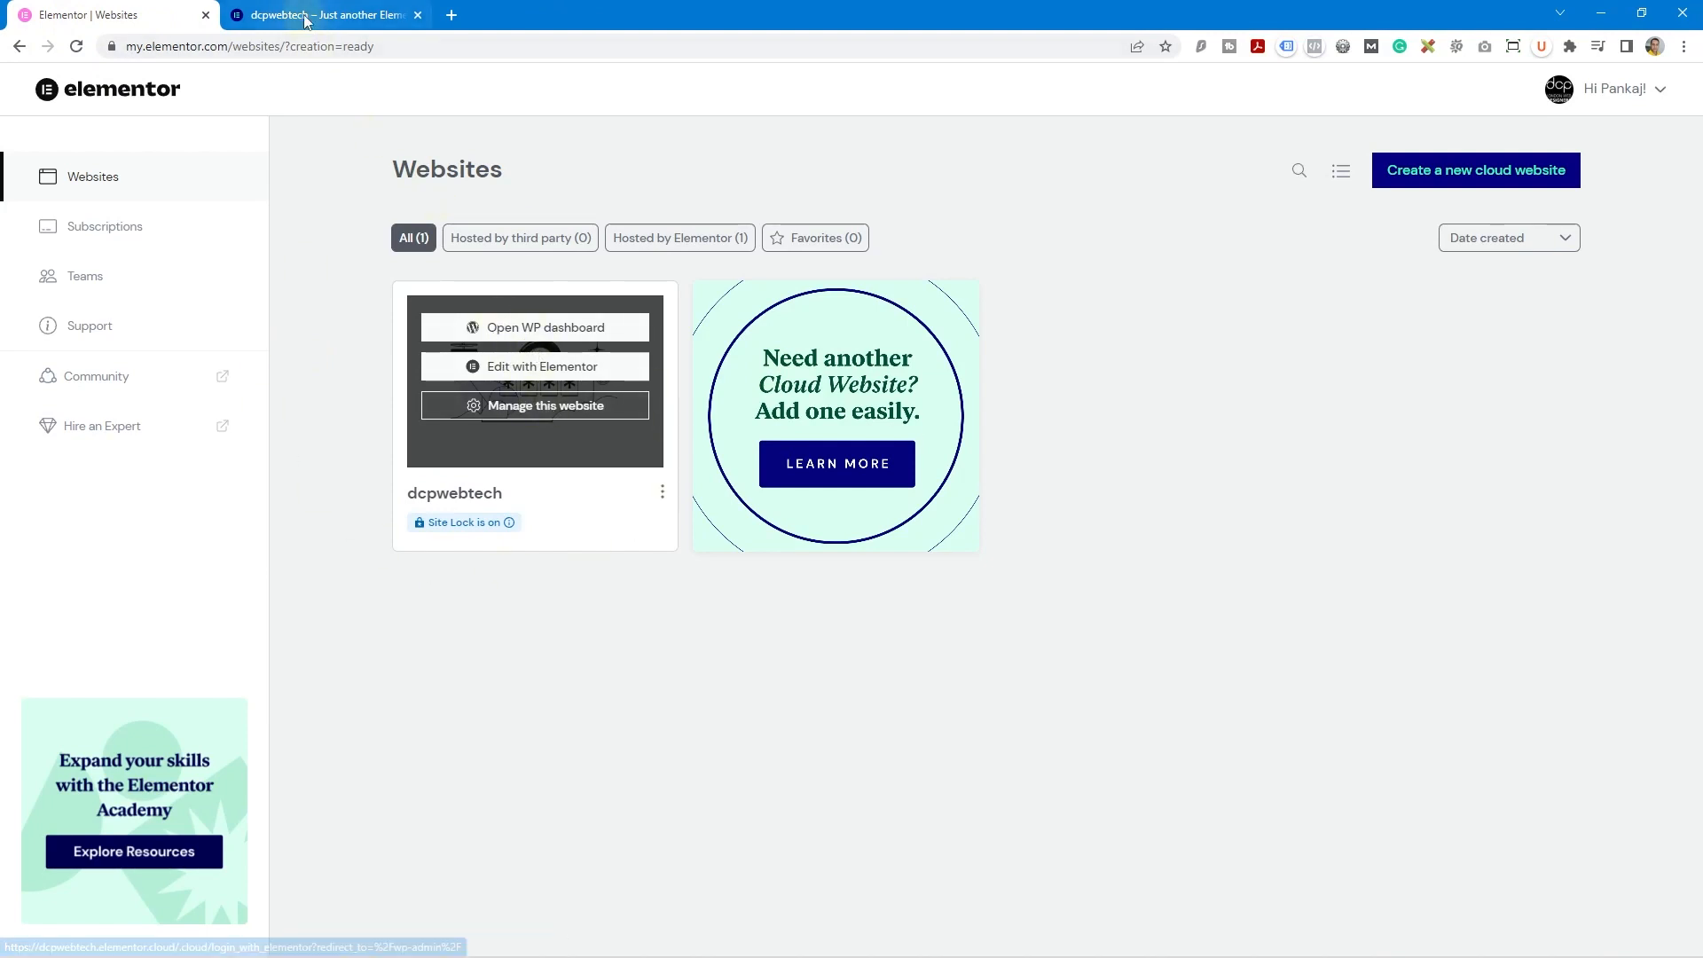
click(361, 25)
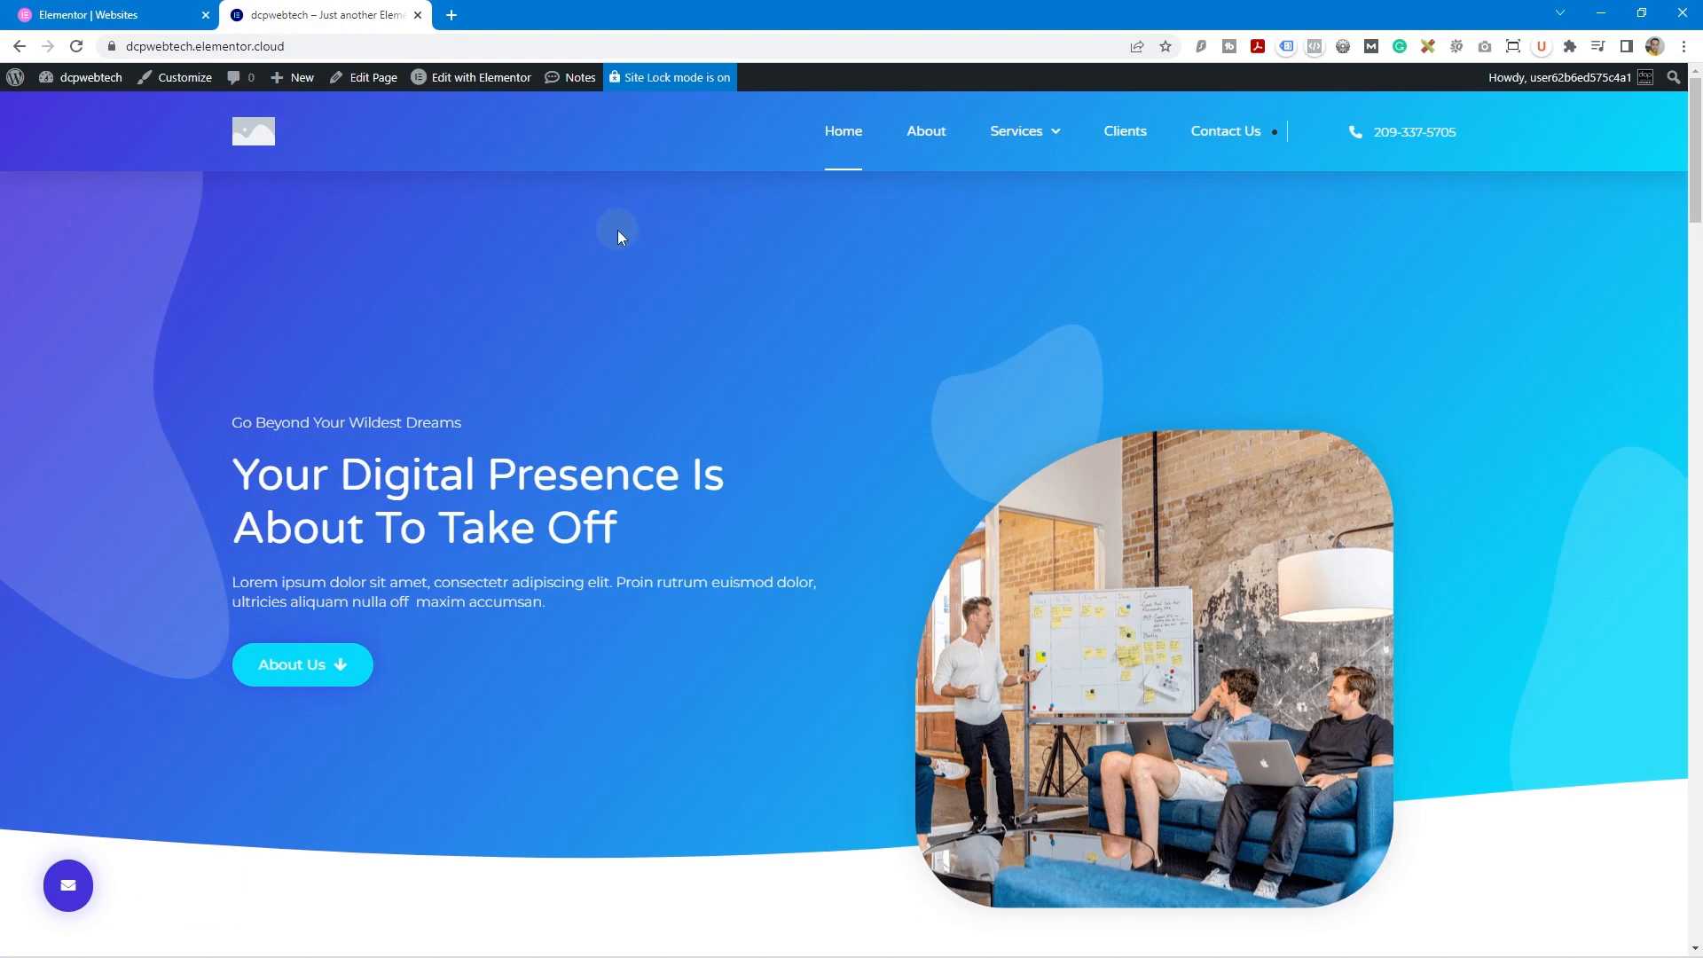
mouse_move(105, 81)
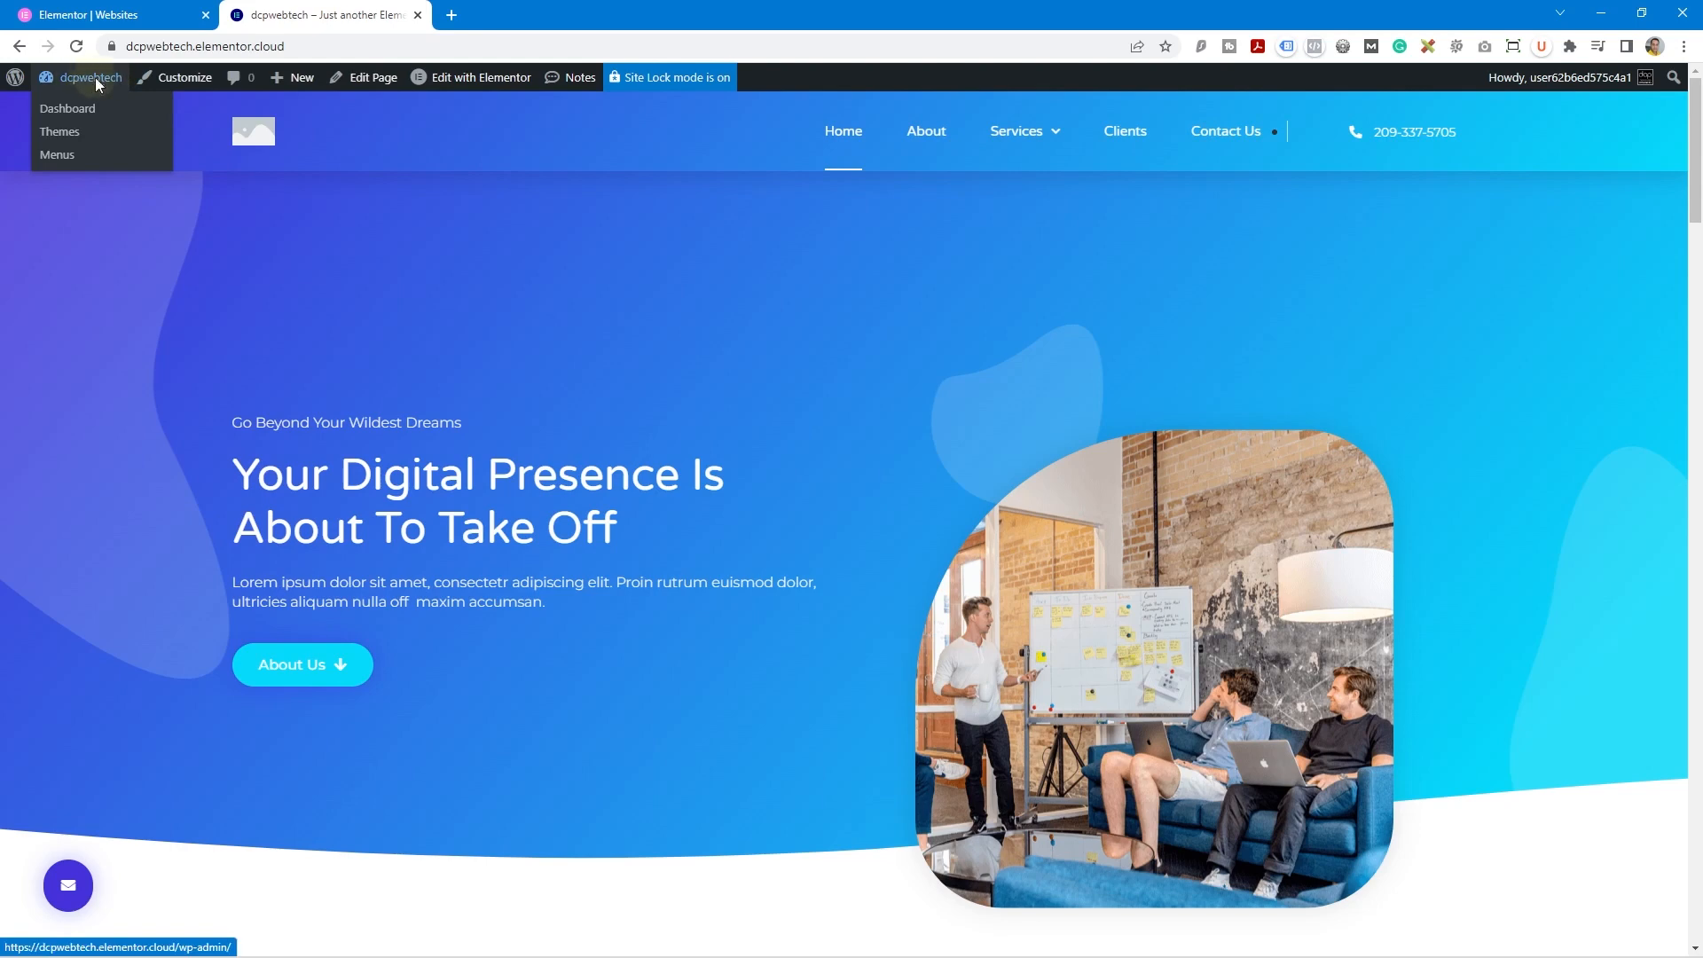
right_click(97, 84)
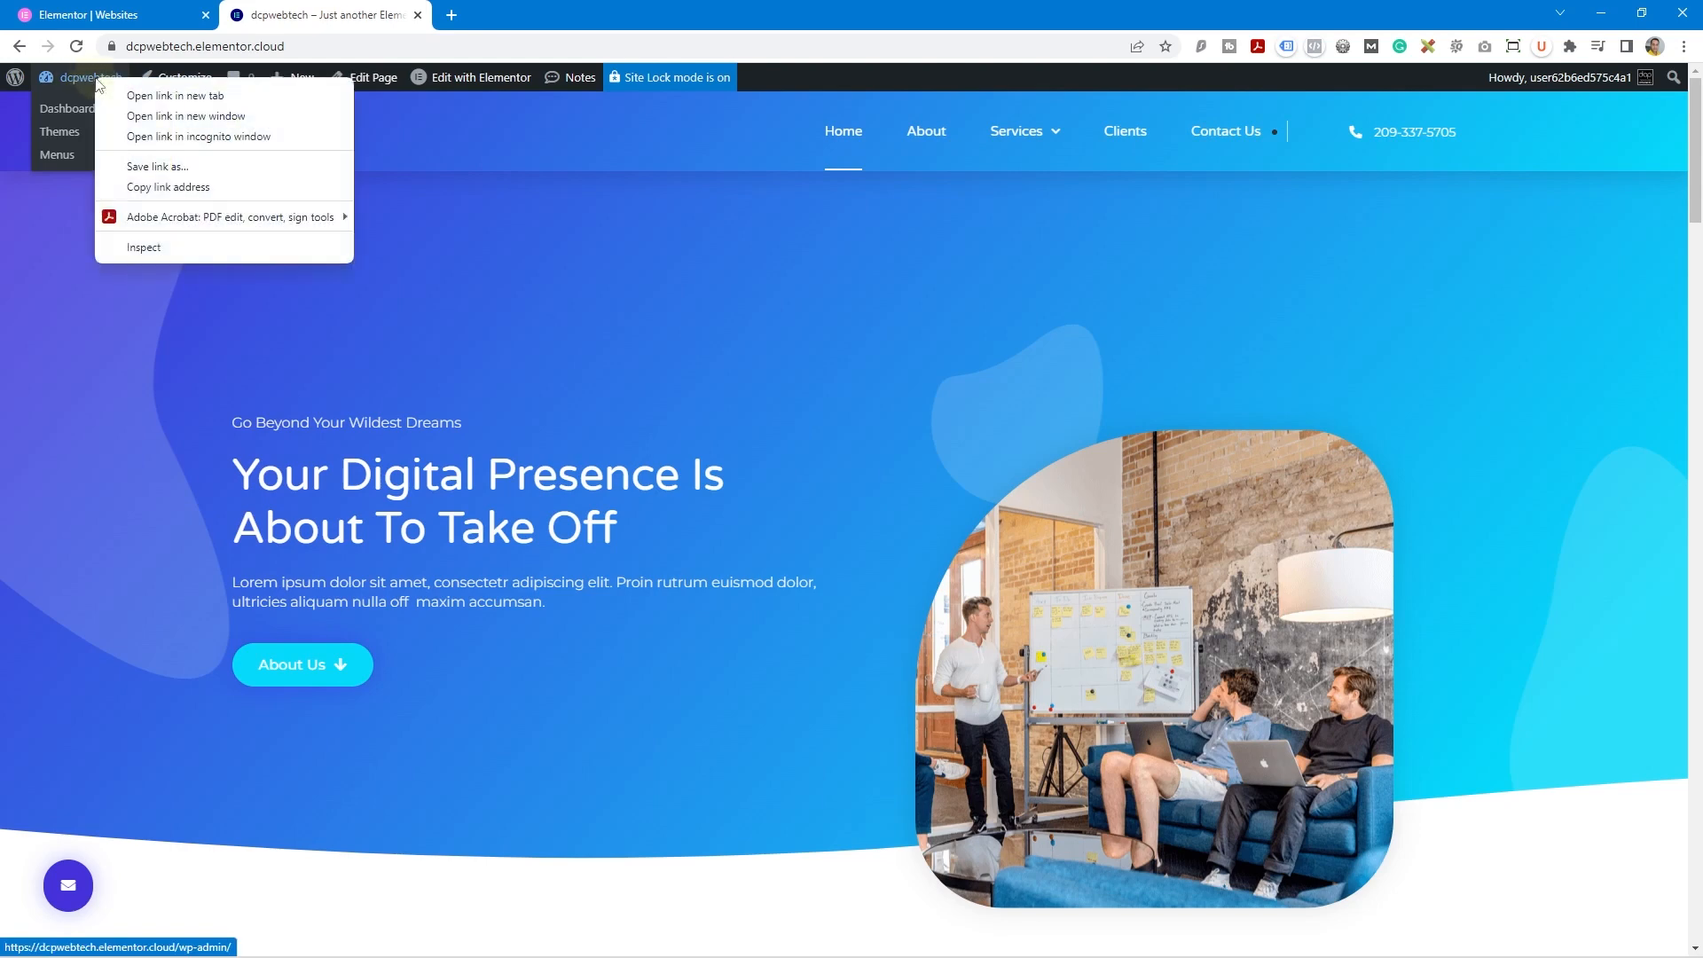
click(197, 99)
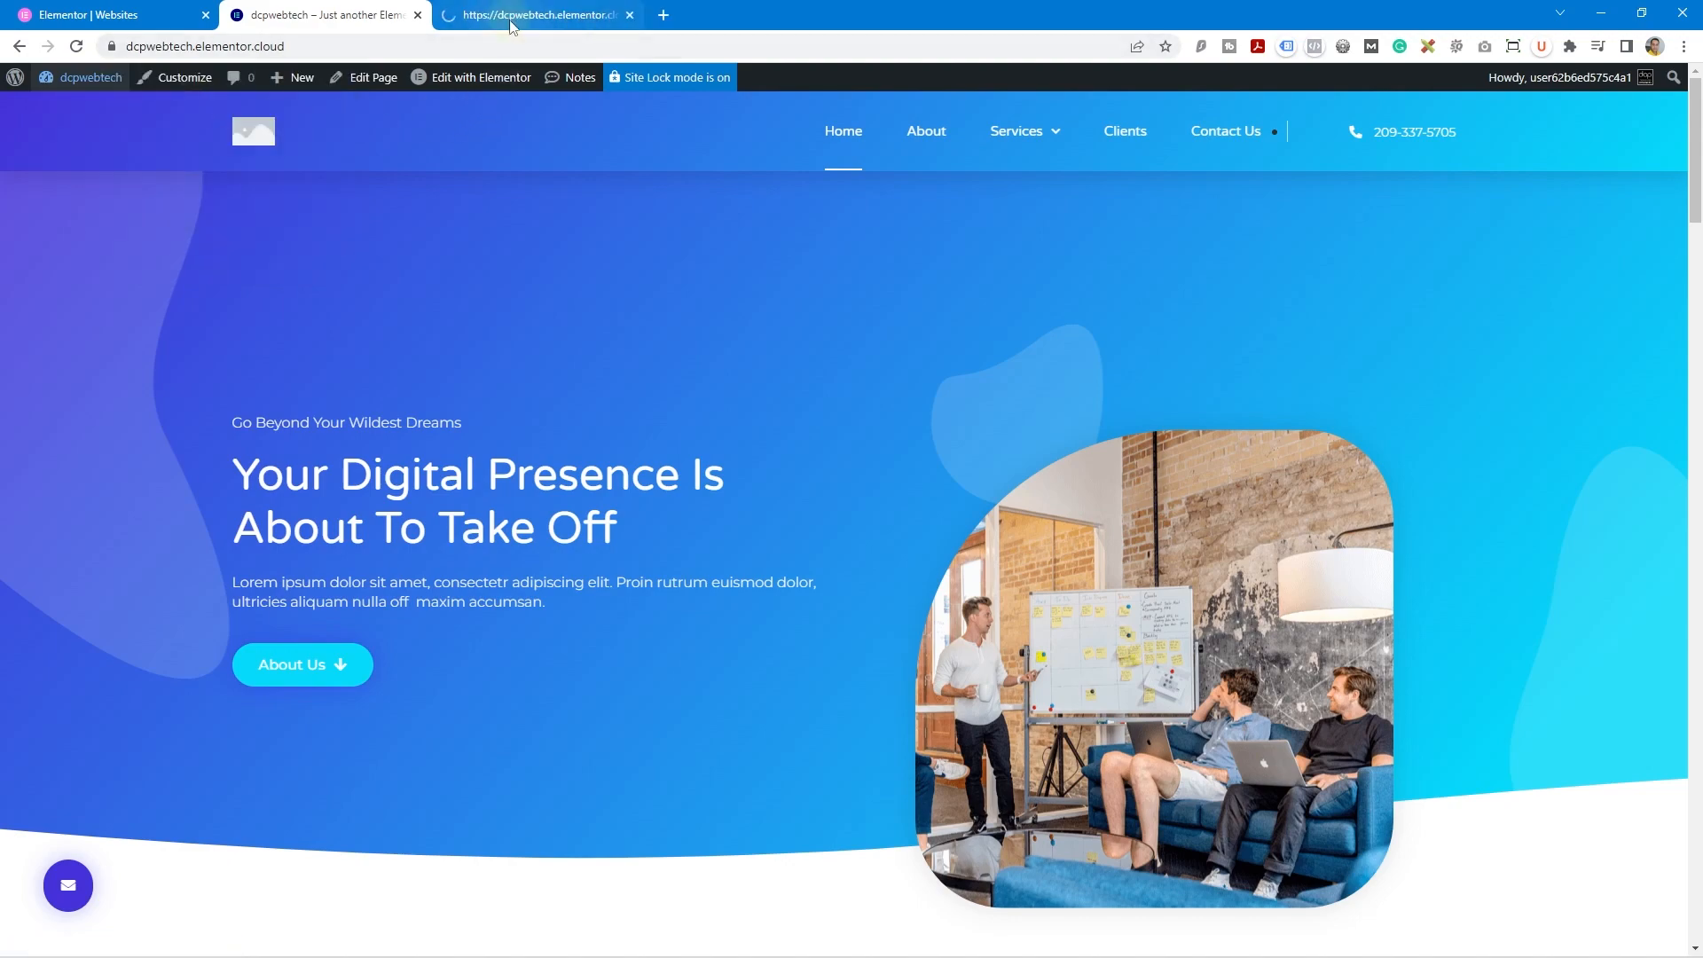
click(510, 24)
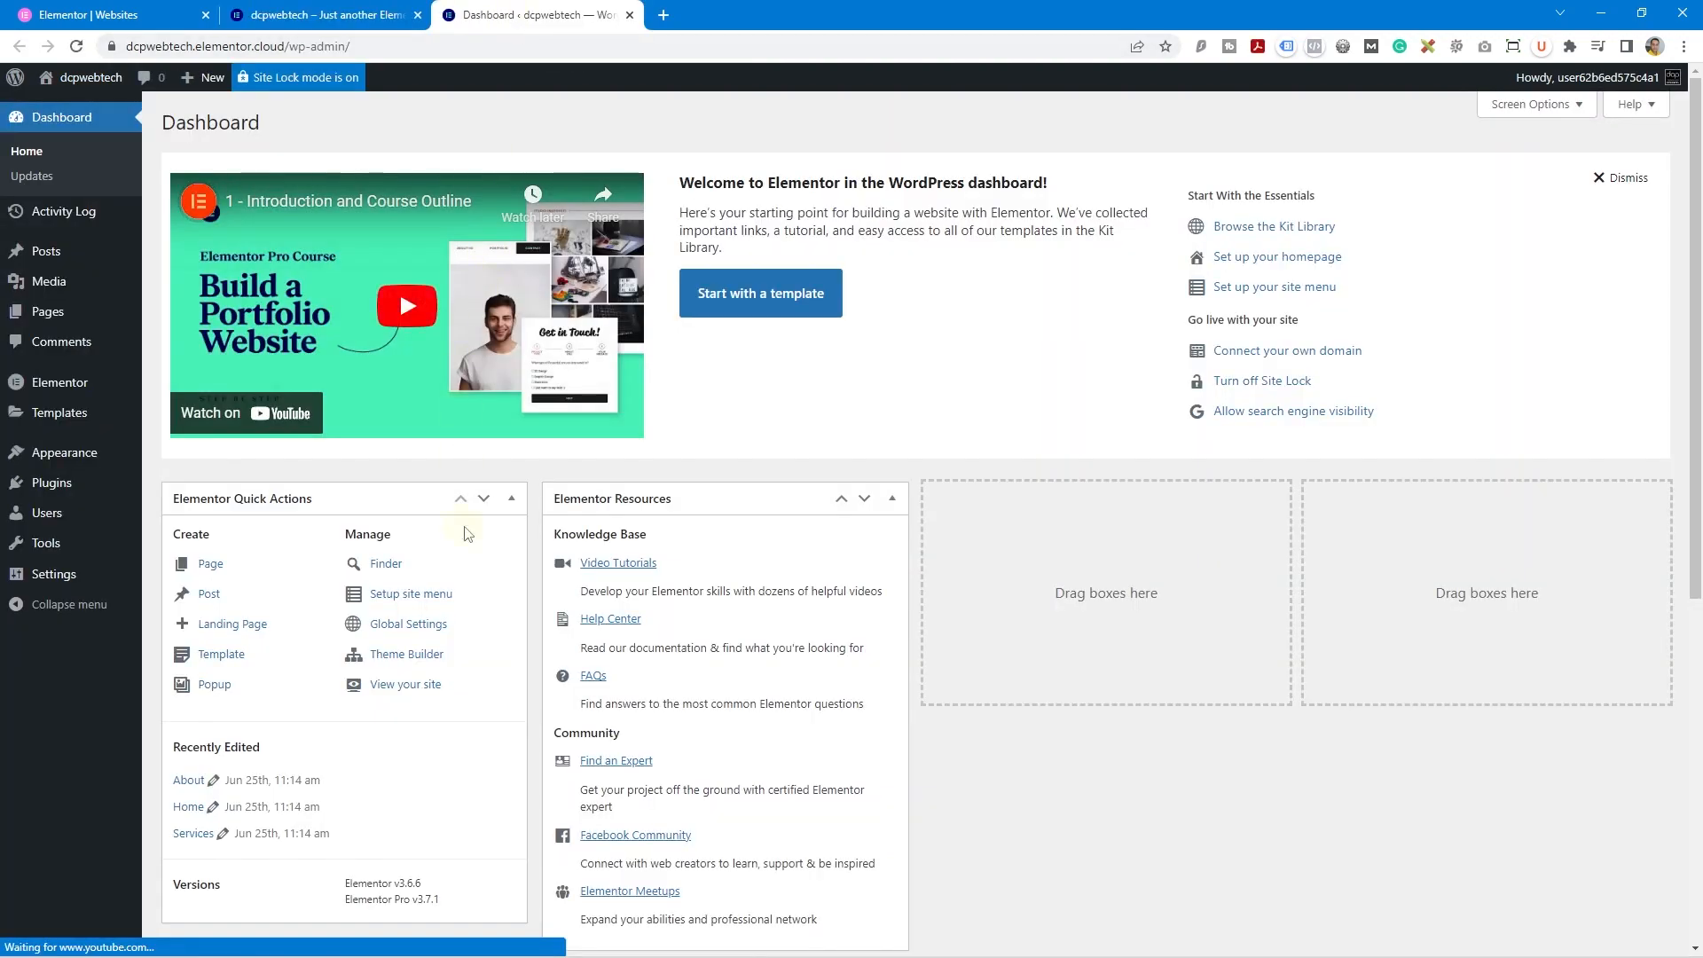
scroll(480, 641, down, 3)
scroll(479, 640, down, 5)
scroll(479, 640, up, 7)
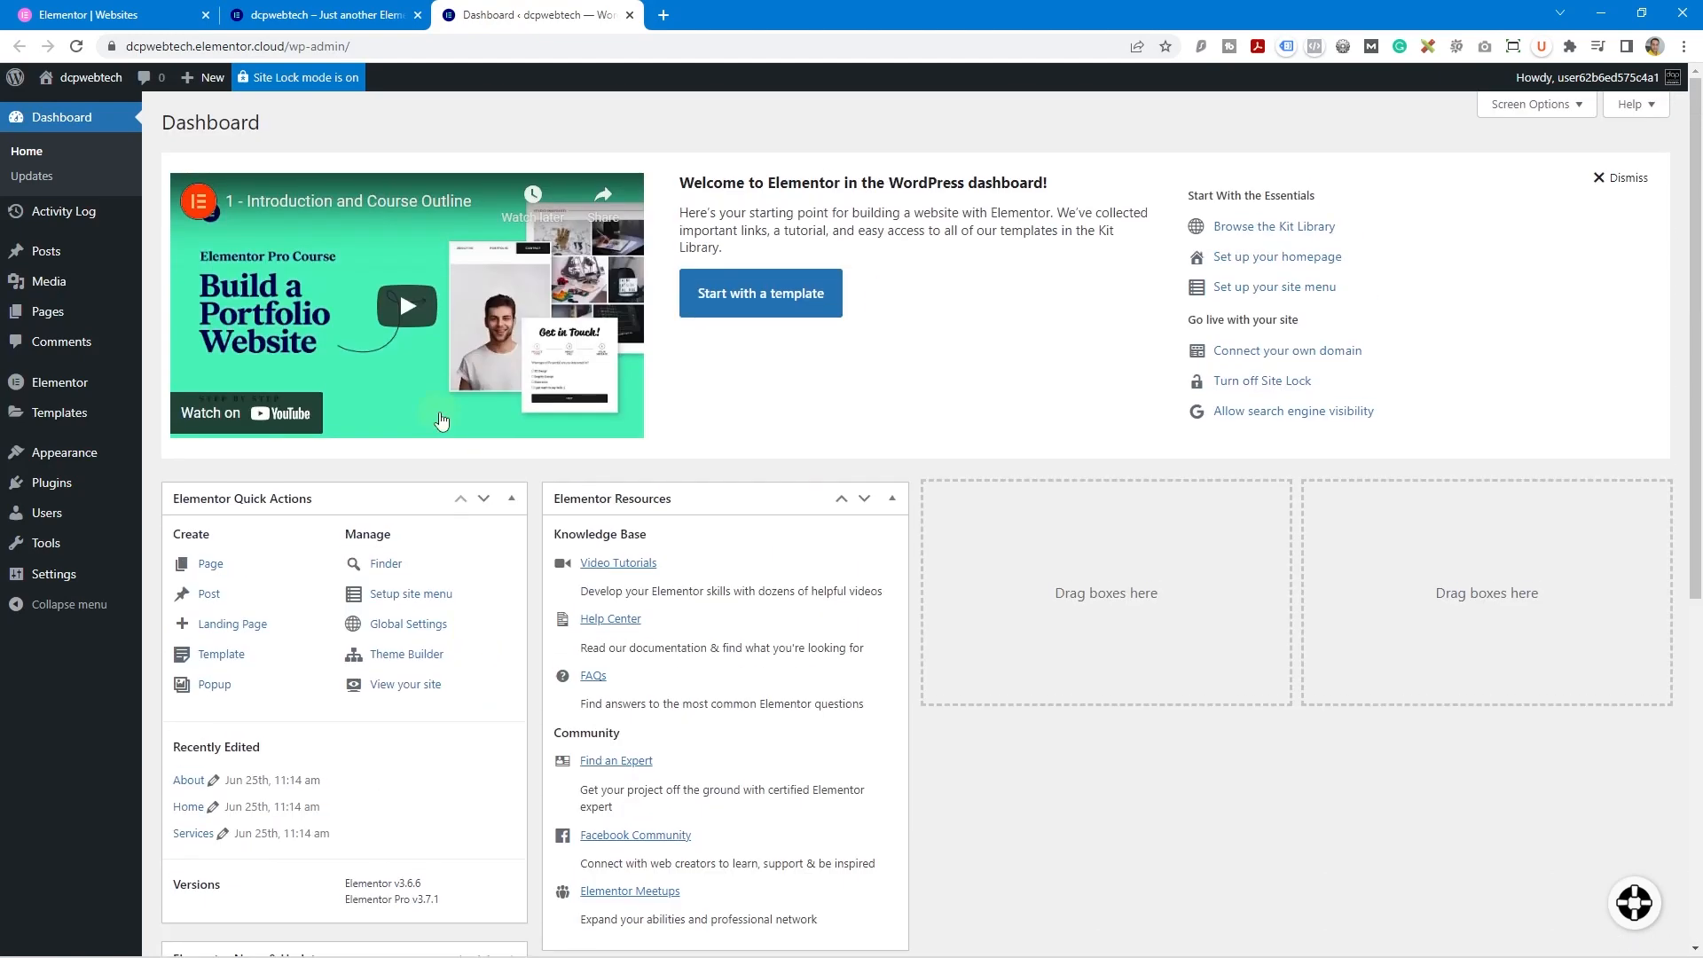
click(304, 19)
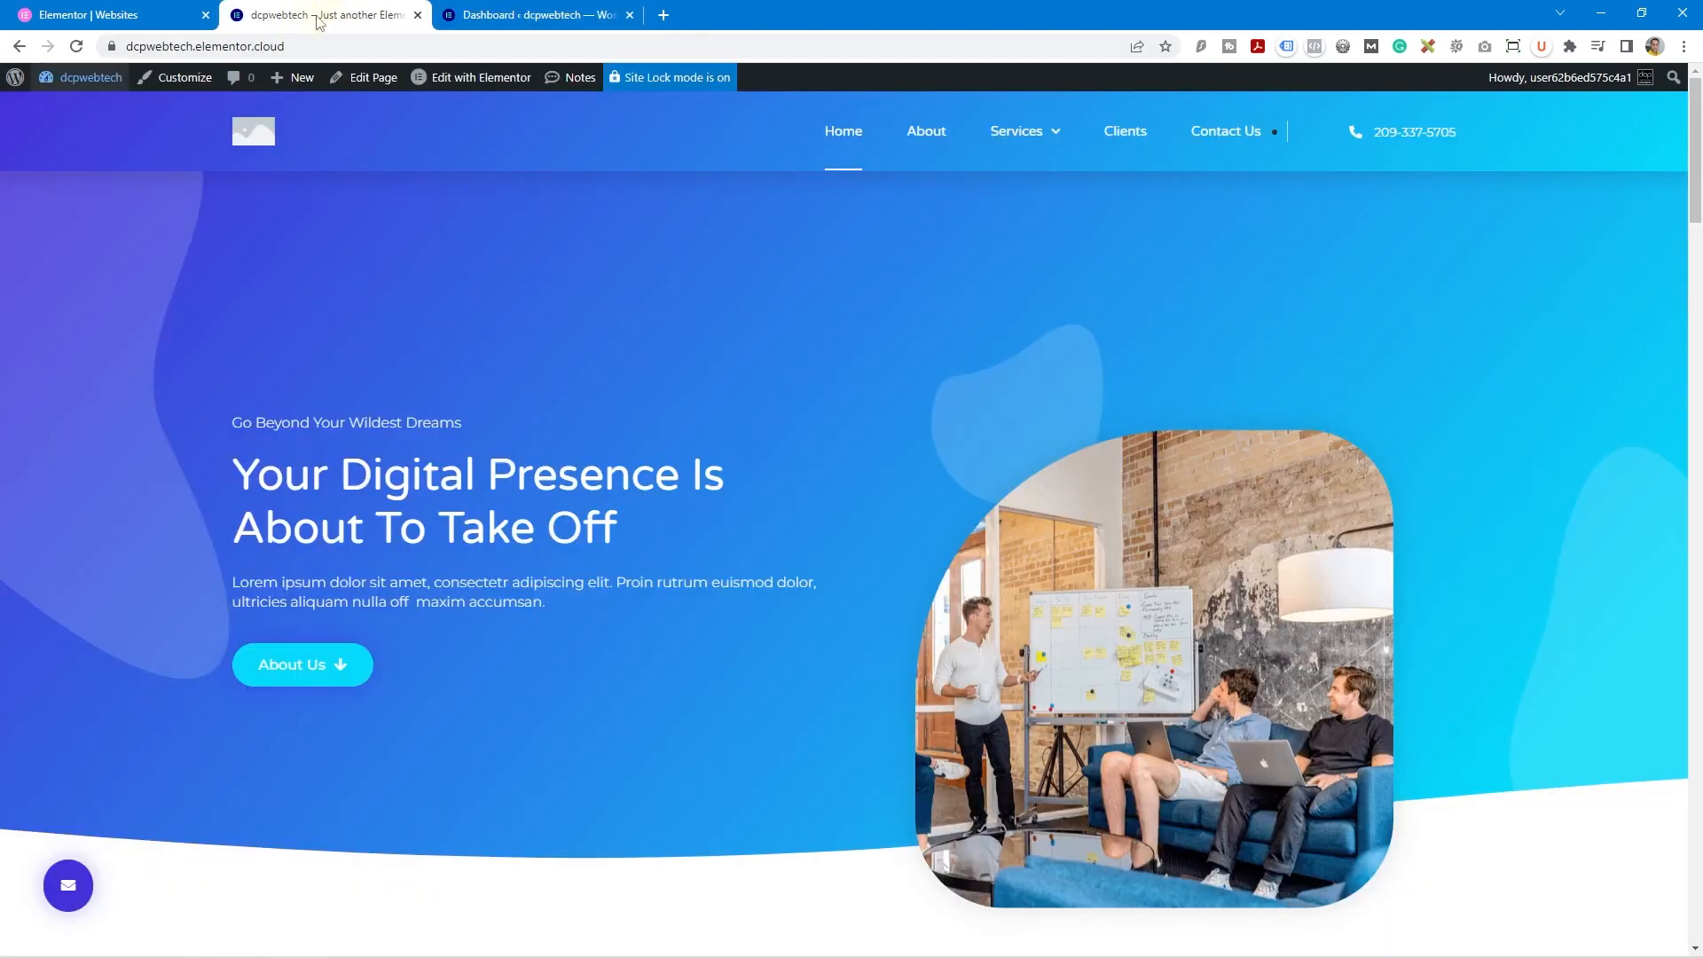
- Move the live site tab after the dashboard tab and switch between the two
drag(317, 22, 531, 20)
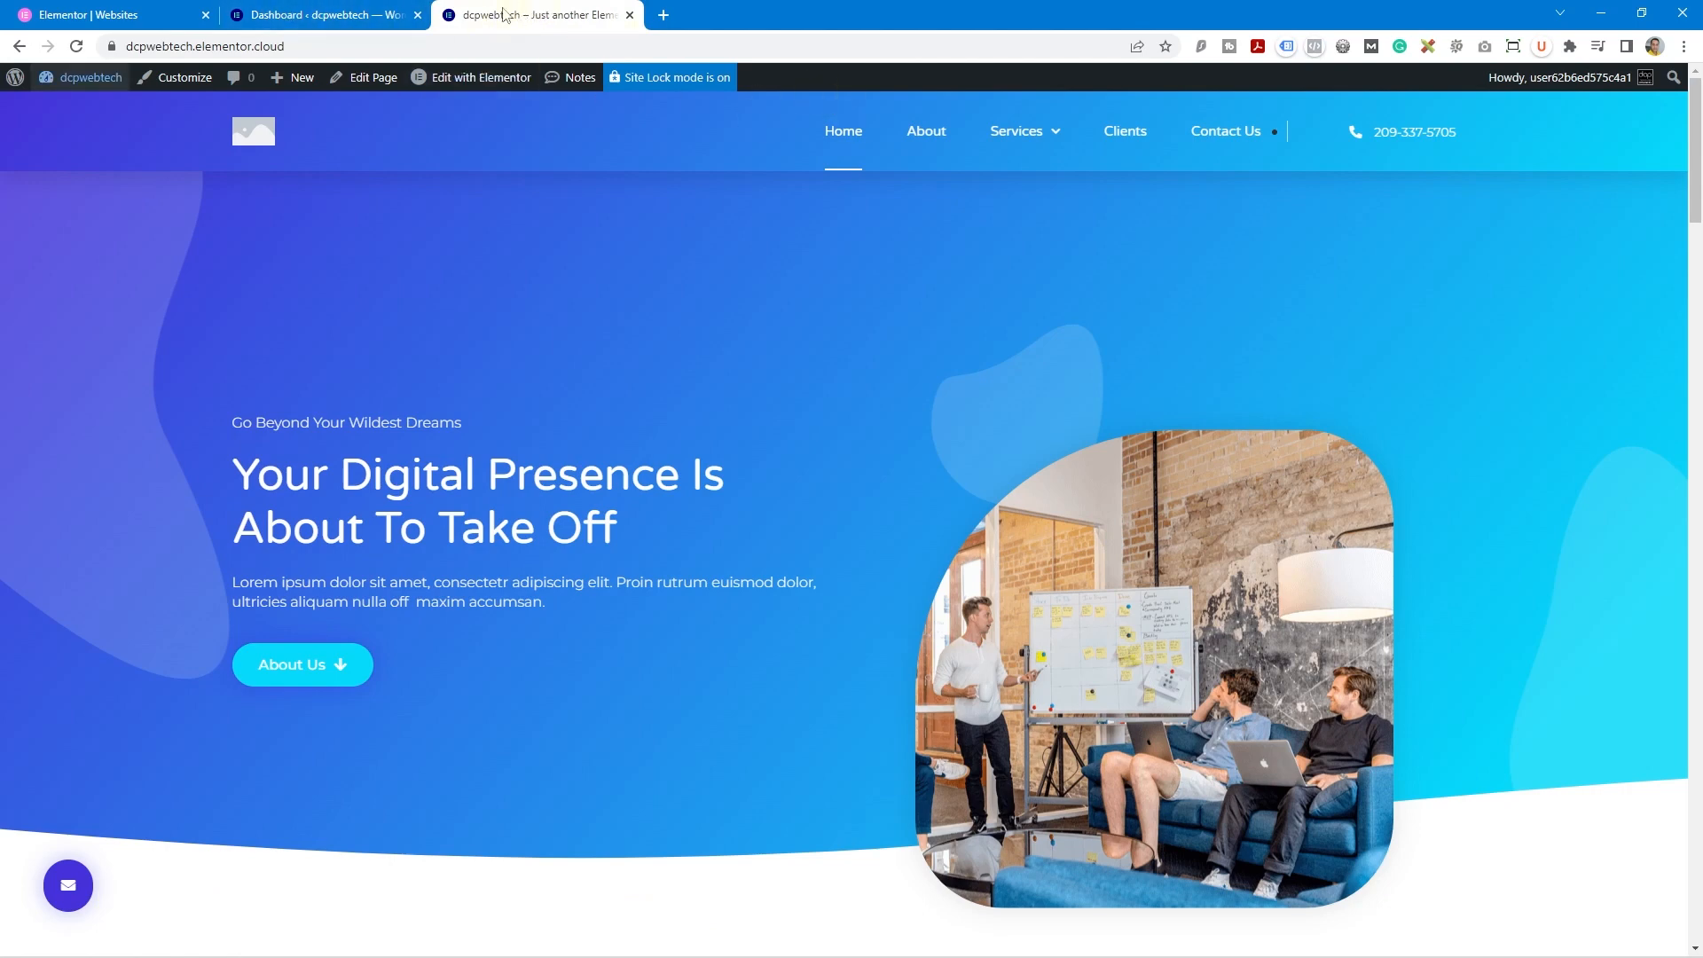
click(337, 17)
click(534, 15)
click(353, 24)
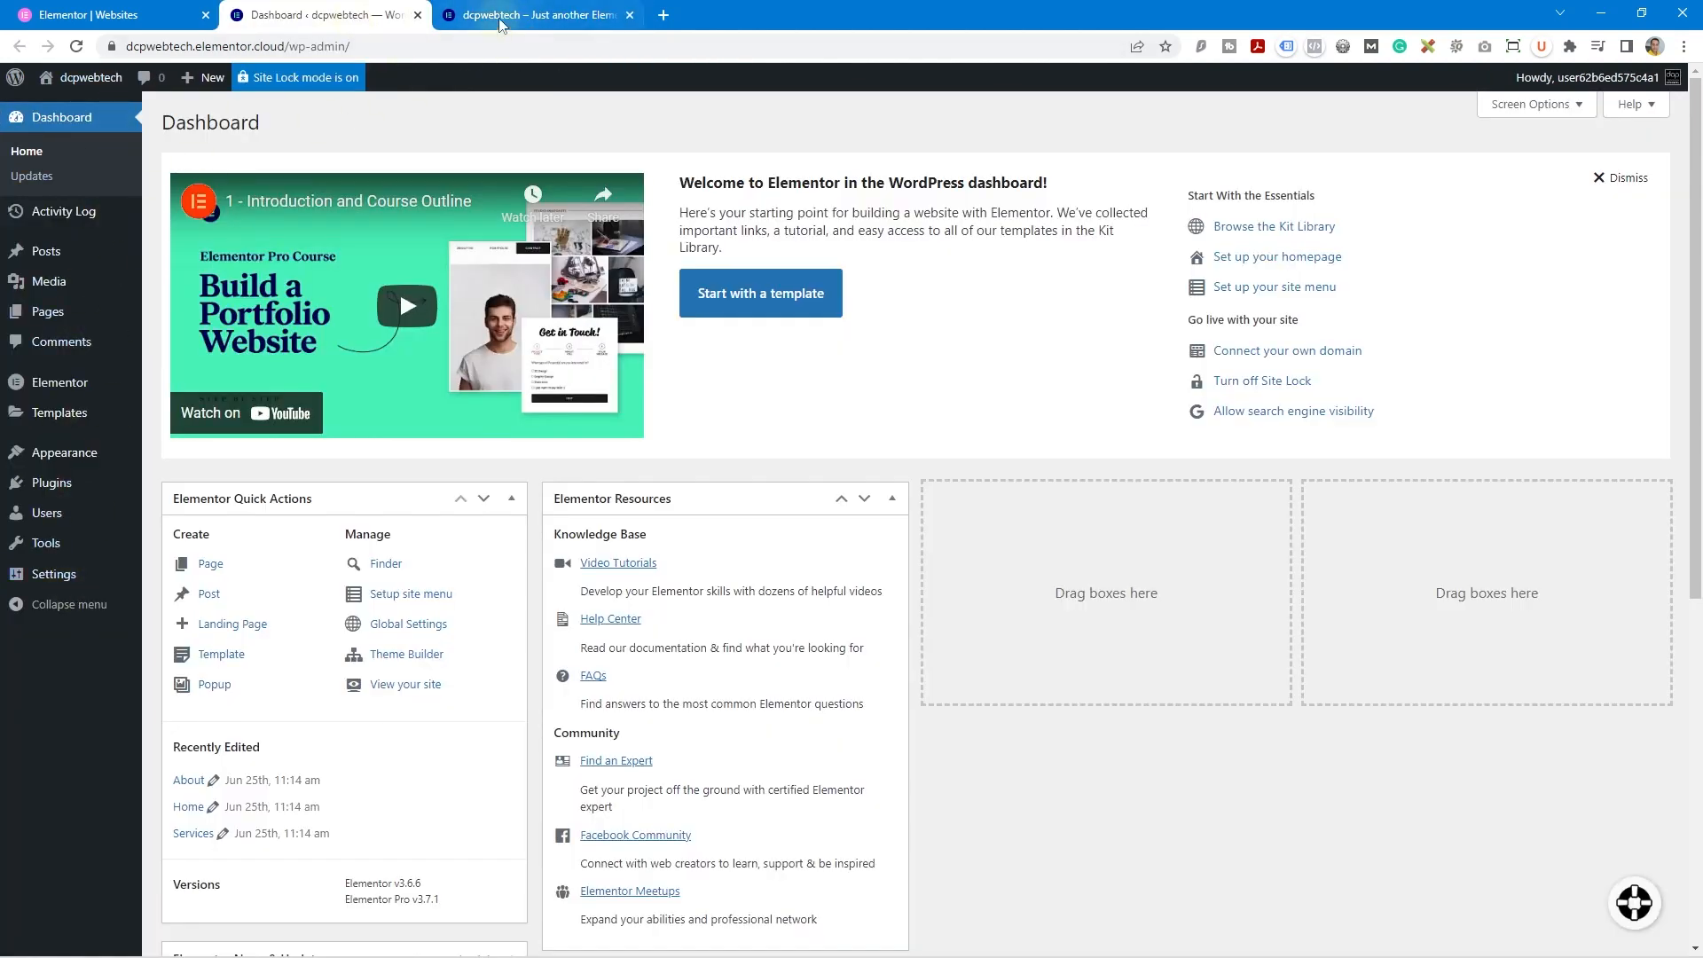
click(499, 19)
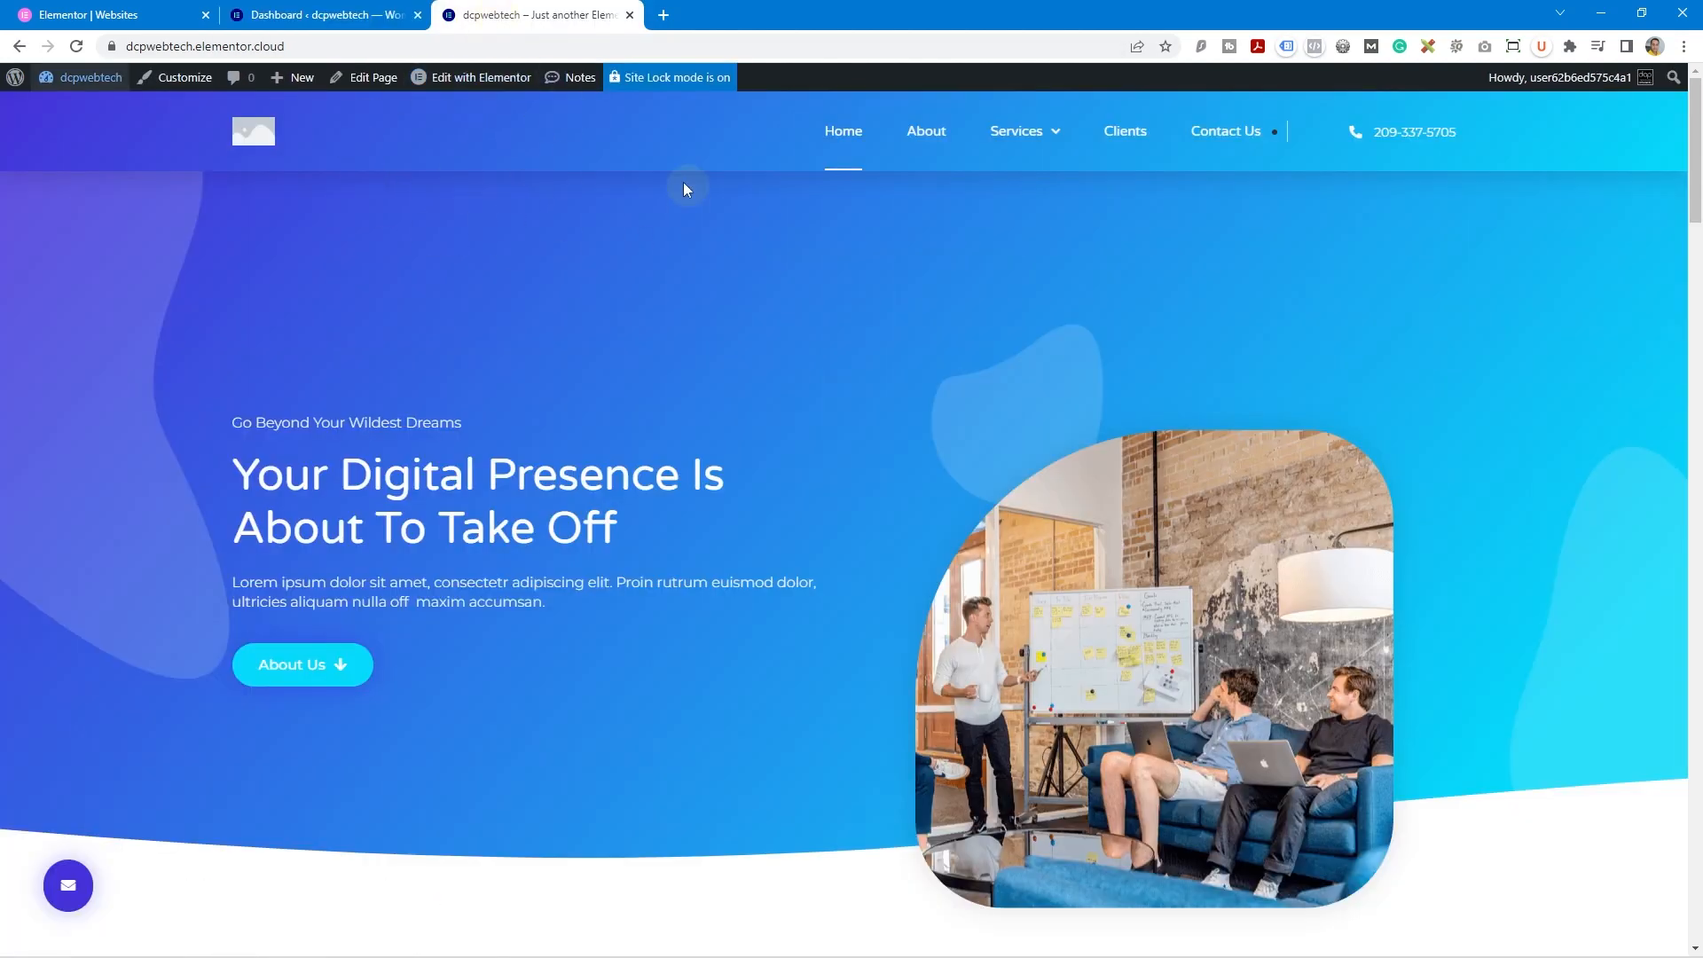
click(350, 18)
click(532, 15)
click(358, 19)
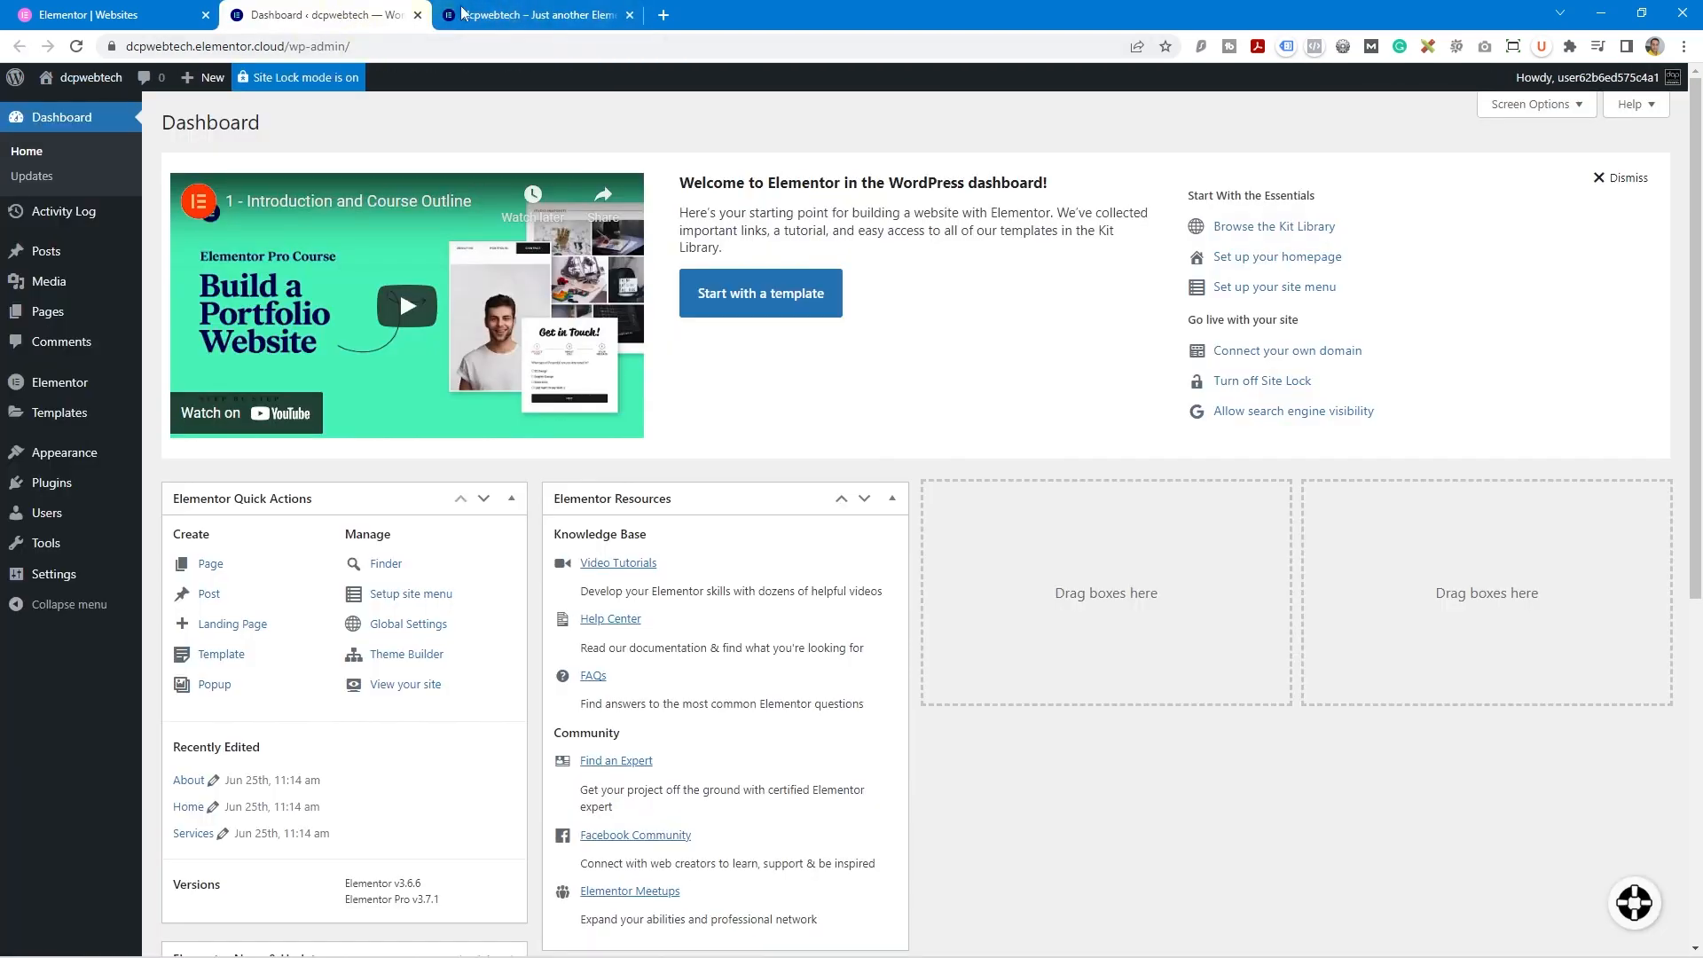
click(515, 20)
click(355, 16)
click(513, 18)
click(373, 18)
click(483, 15)
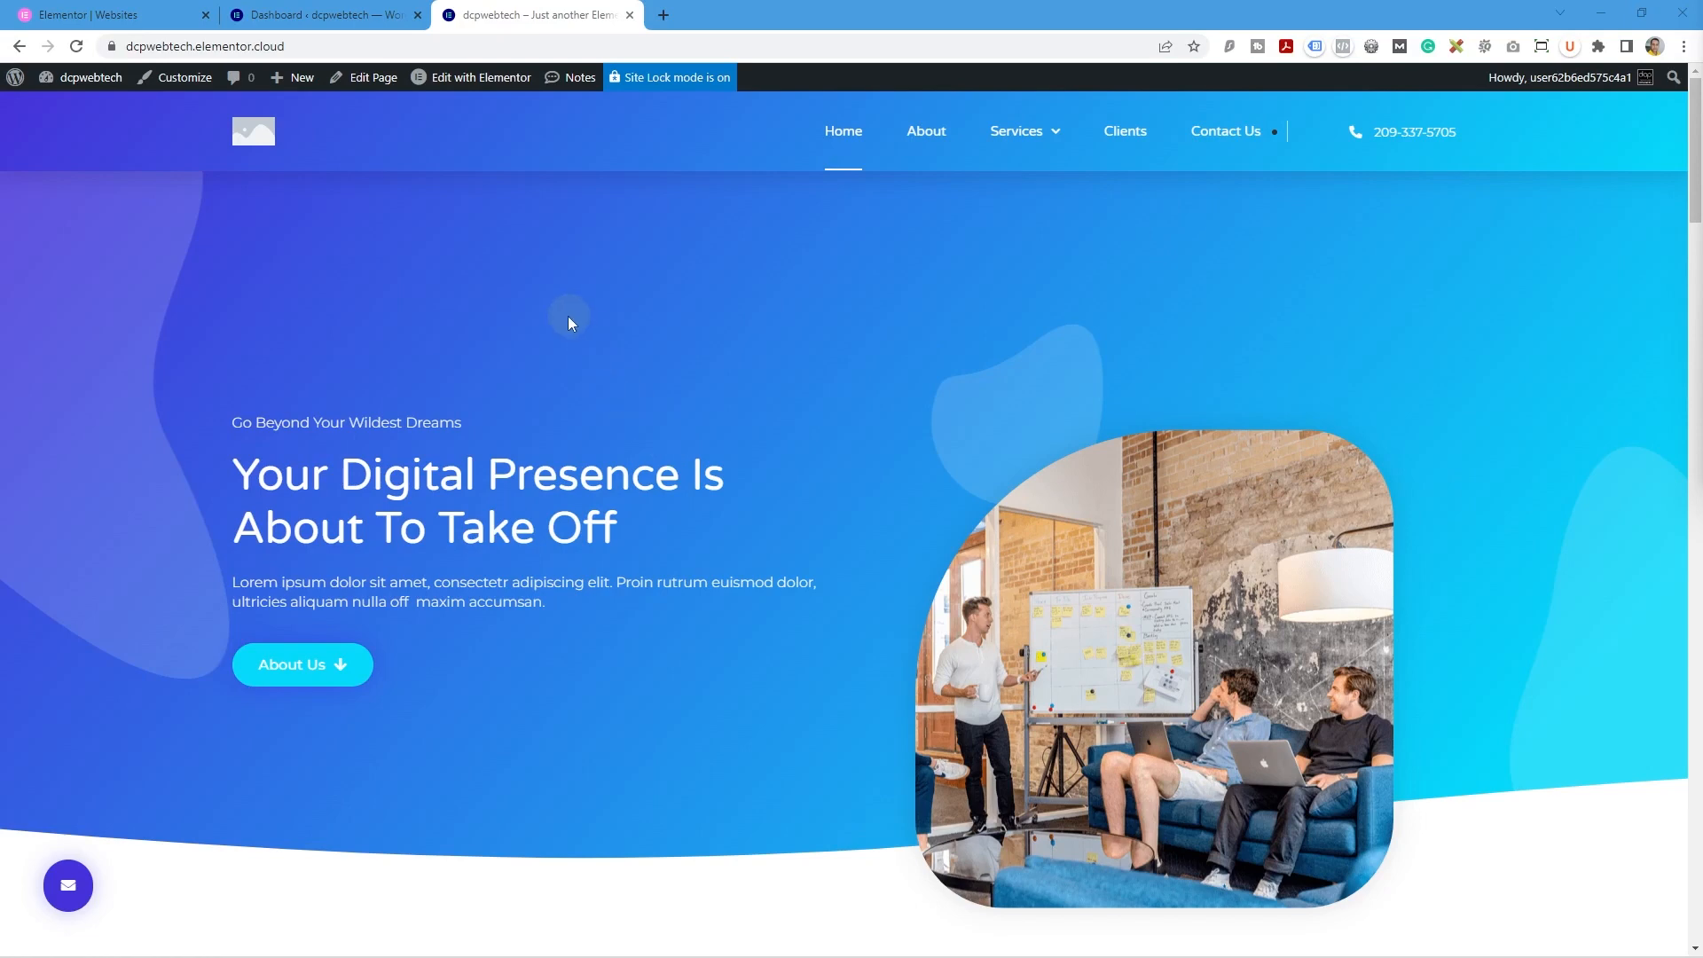
- Open the Home page in the Elementor editor via Edit with Elementor in the admin bar
mouse_move(461, 84)
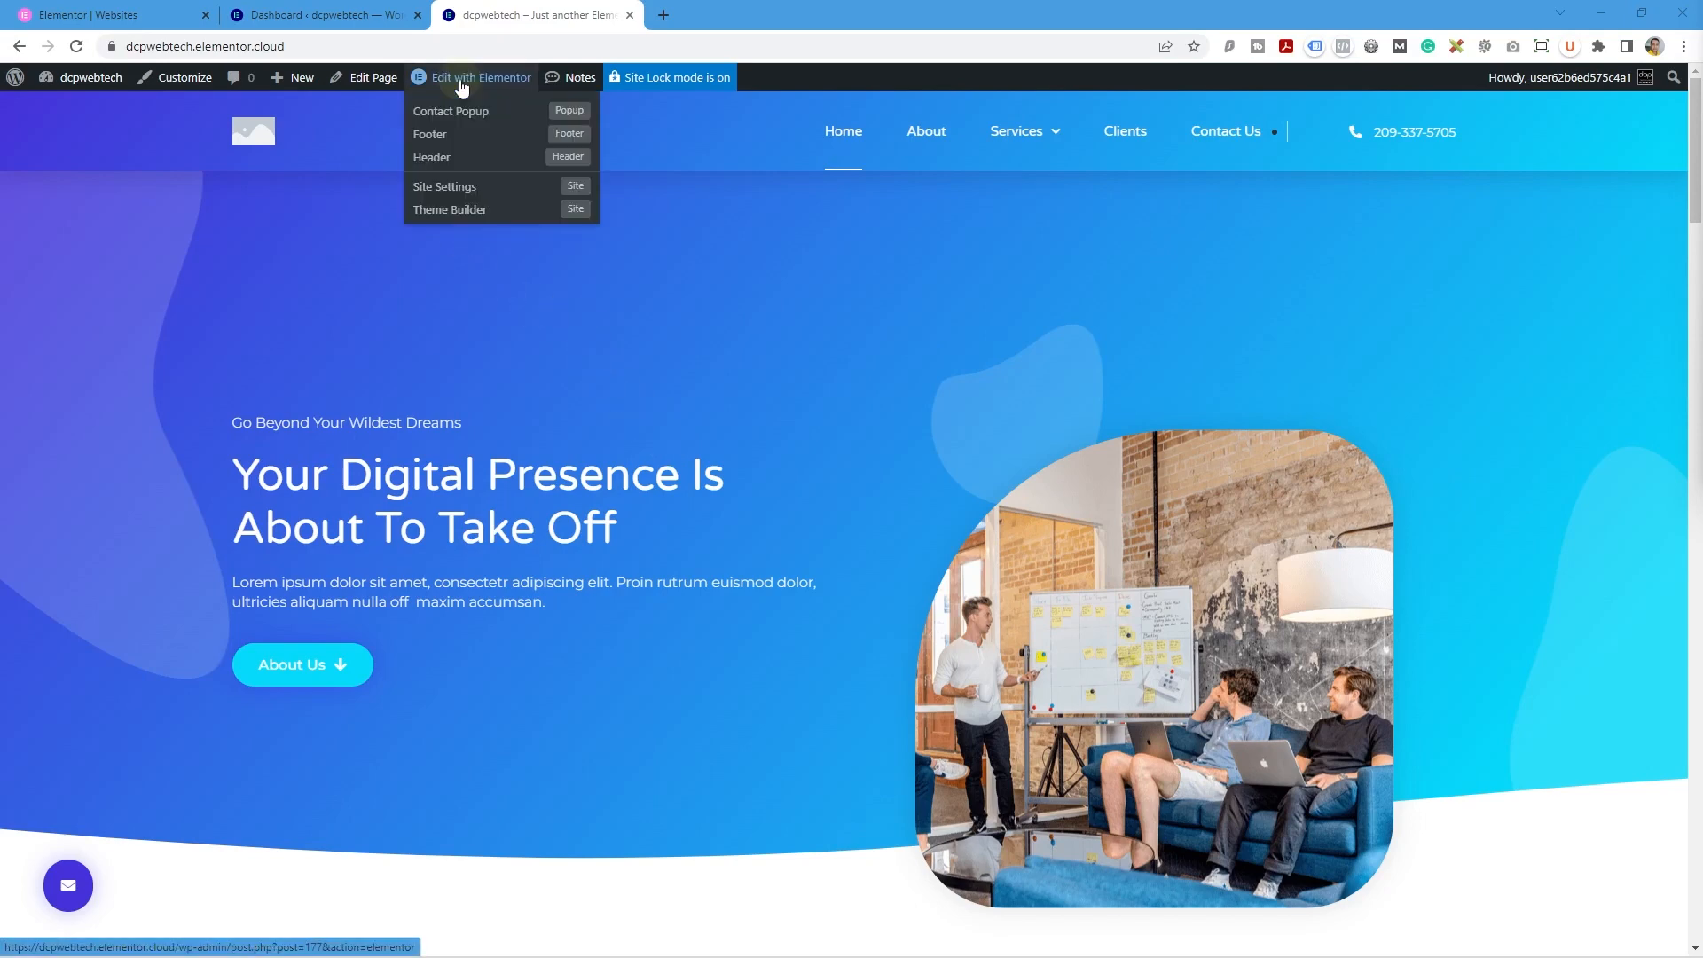
click(470, 85)
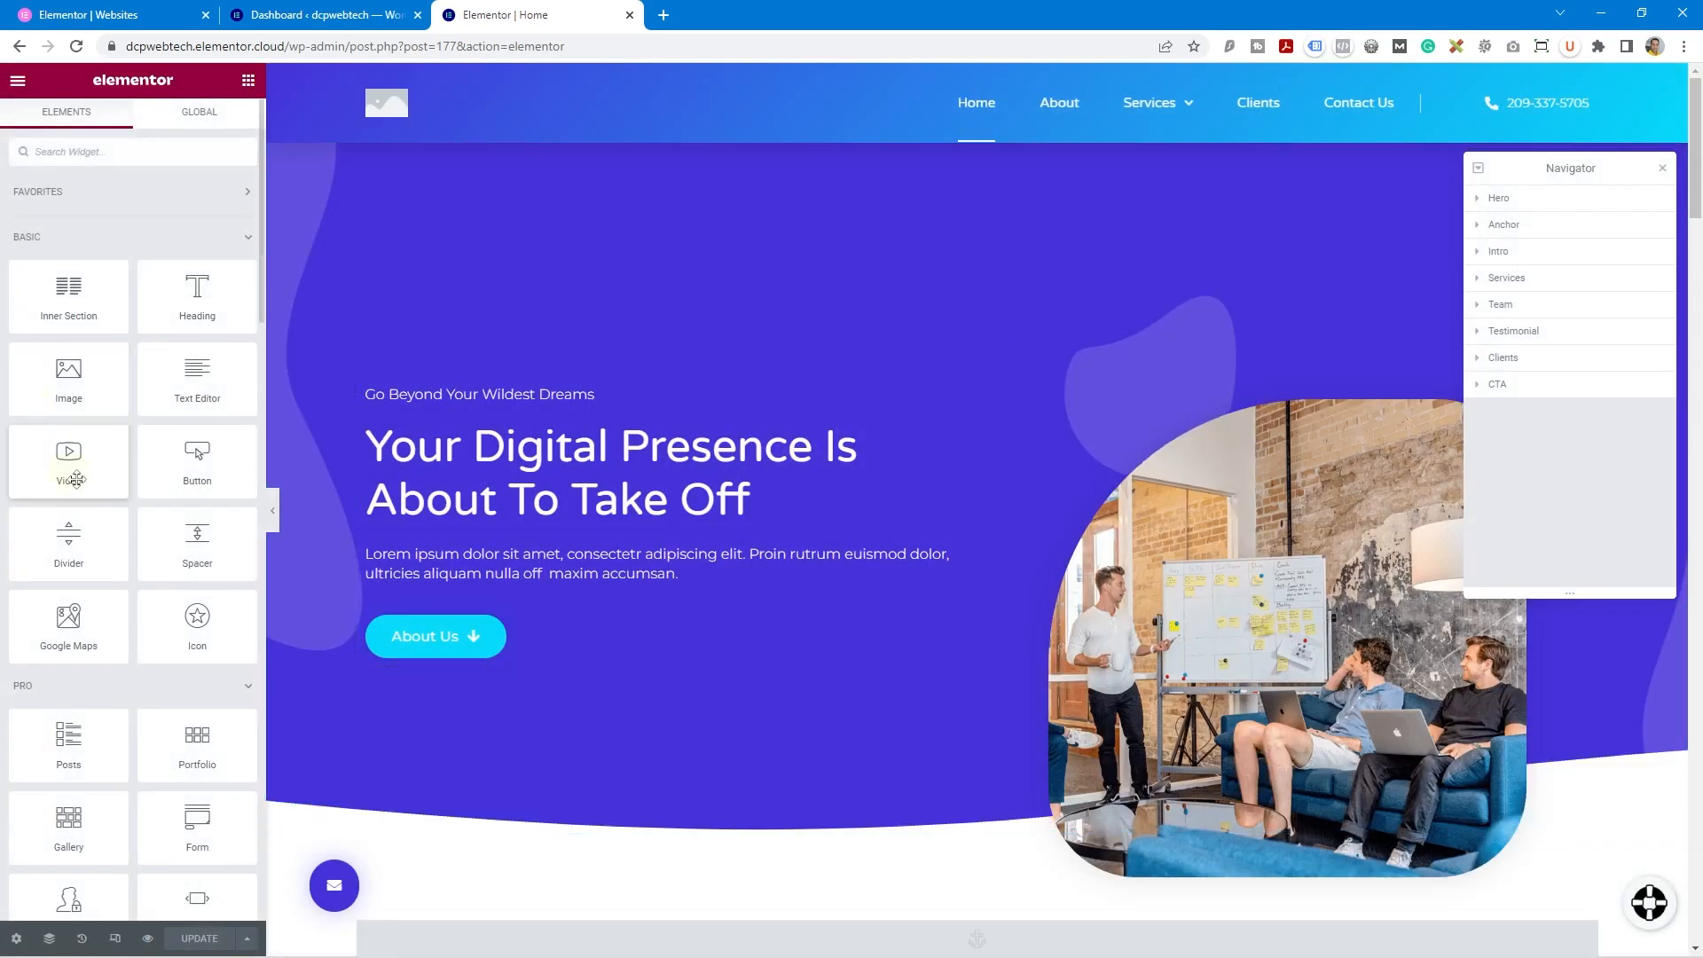
scroll(86, 484, down, 15)
scroll(86, 484, down, 12)
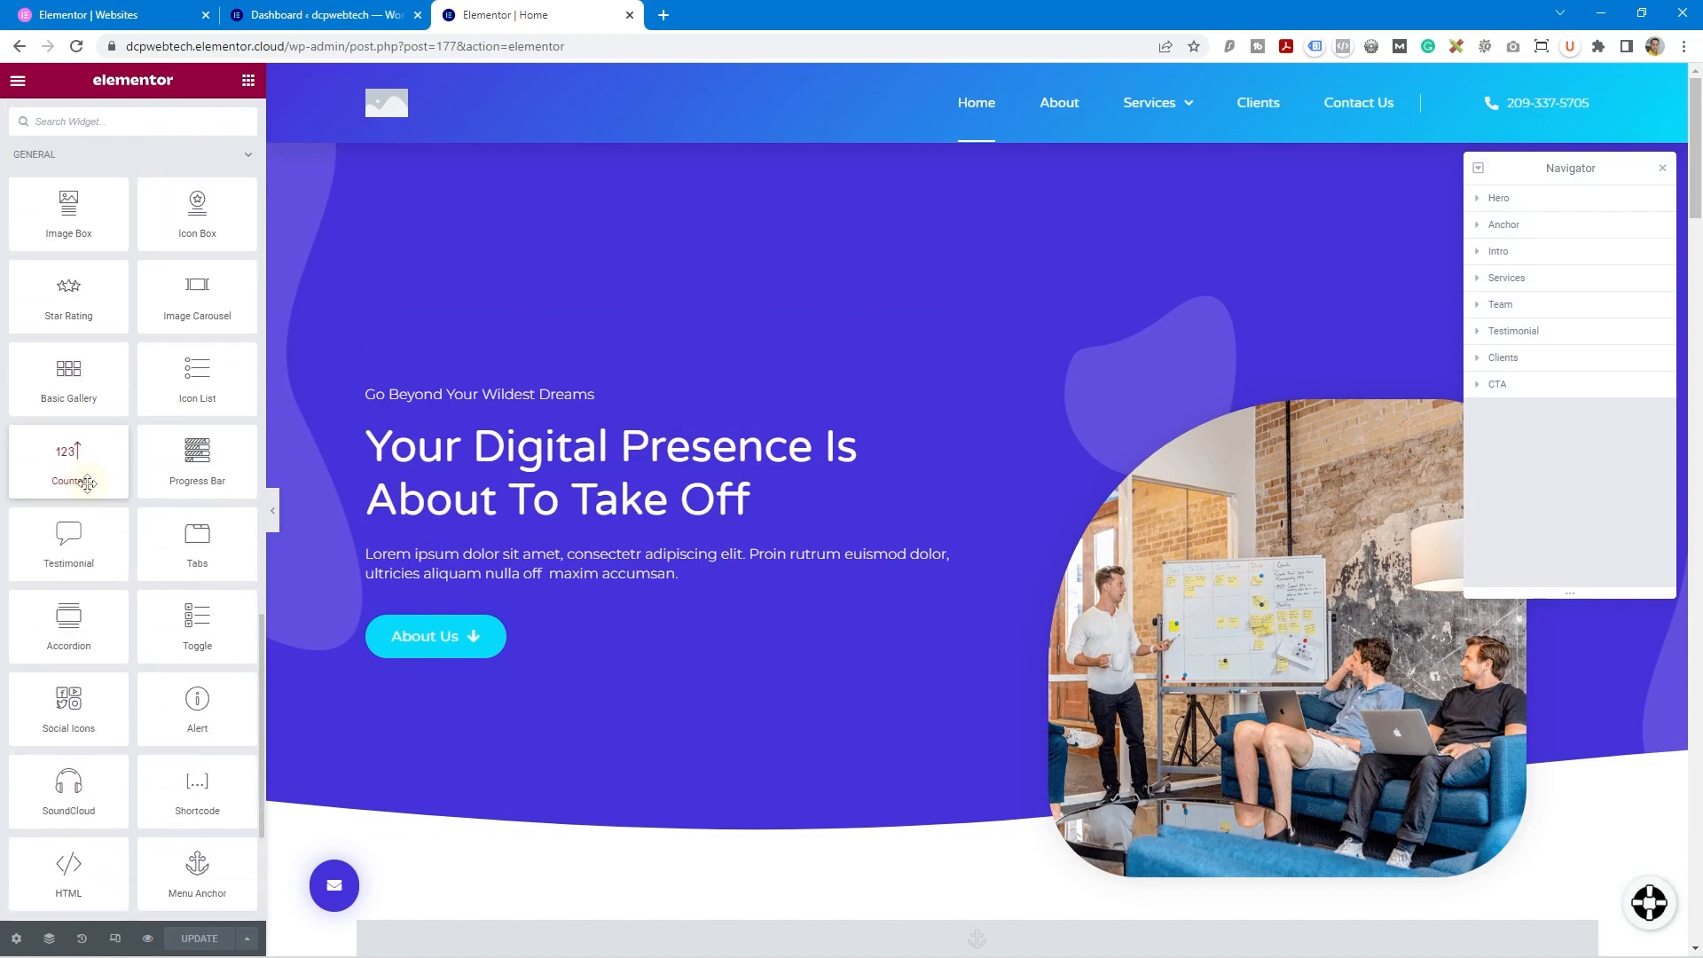
scroll(86, 483, up, 20)
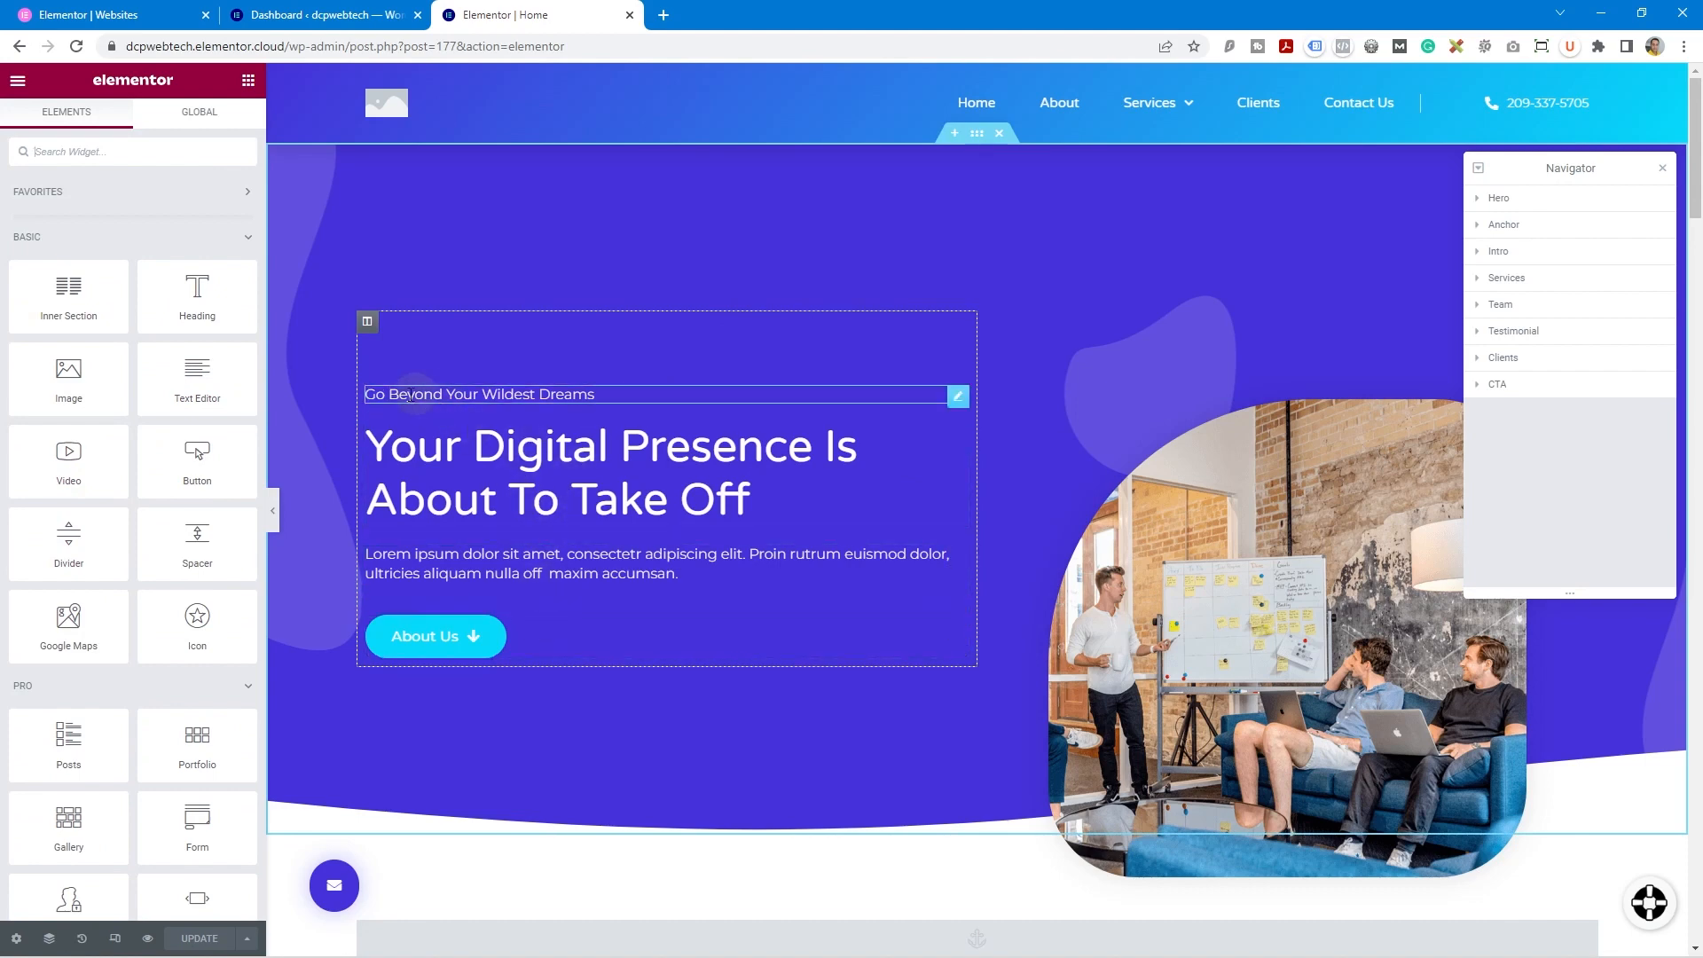
- Replace the tagline 'Go Beyond Your Wildest Dreams' with 'London Web Designer'
click(595, 396)
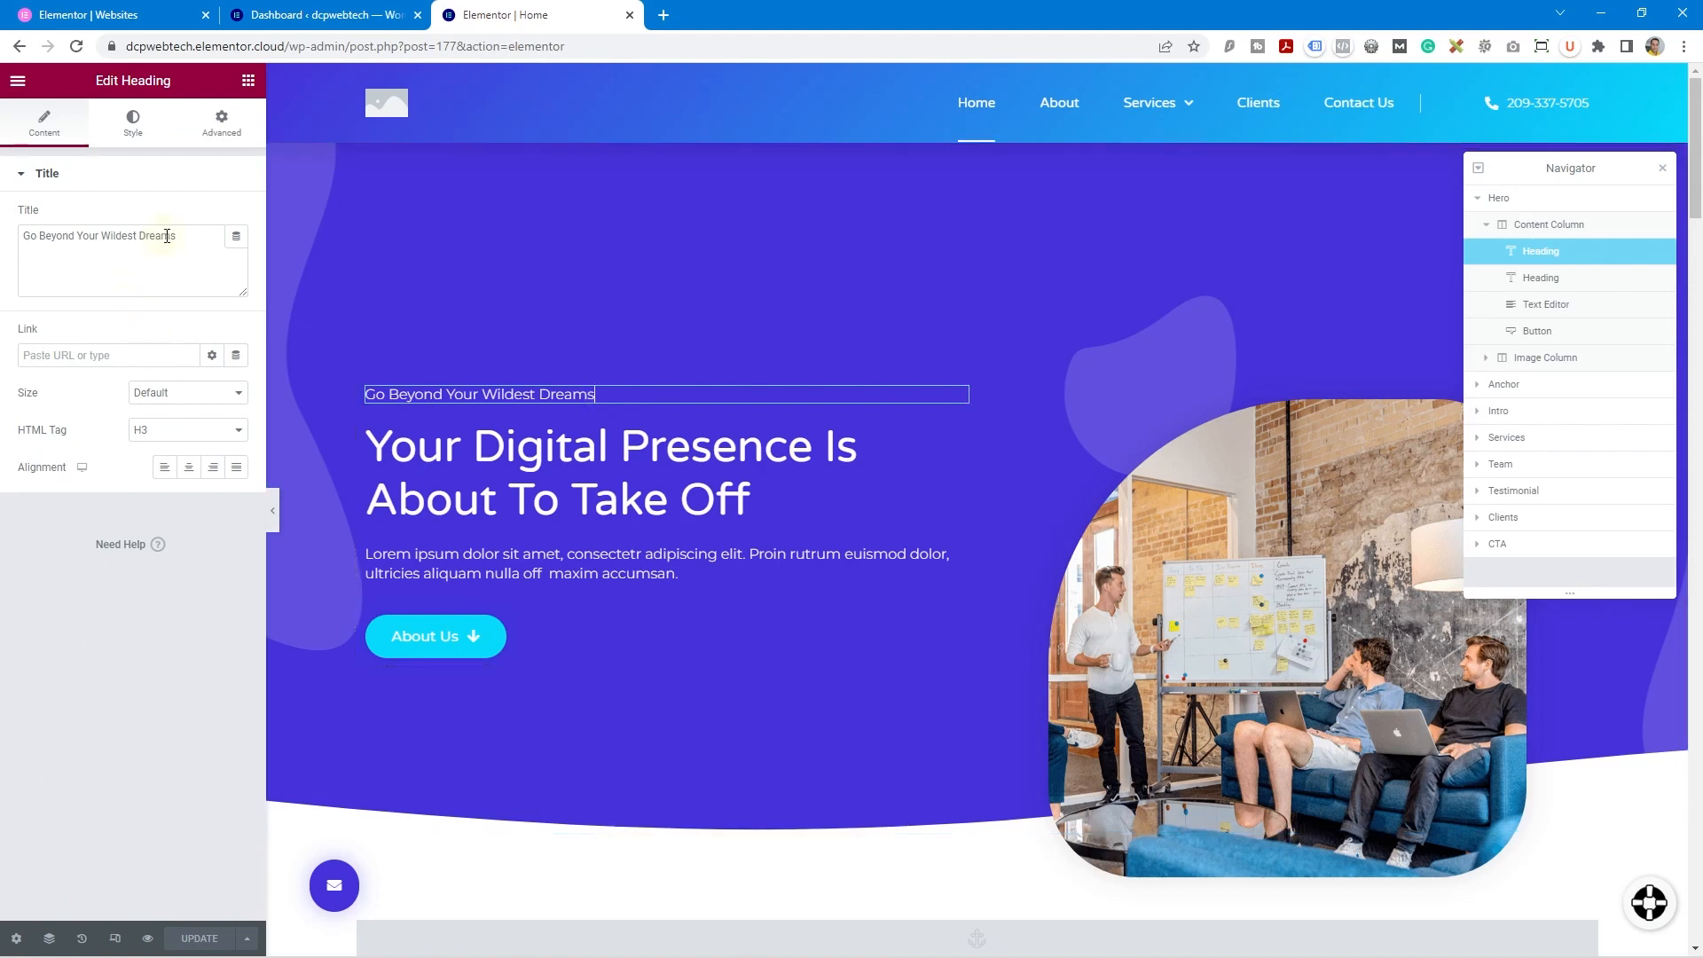
drag(604, 395, 362, 400)
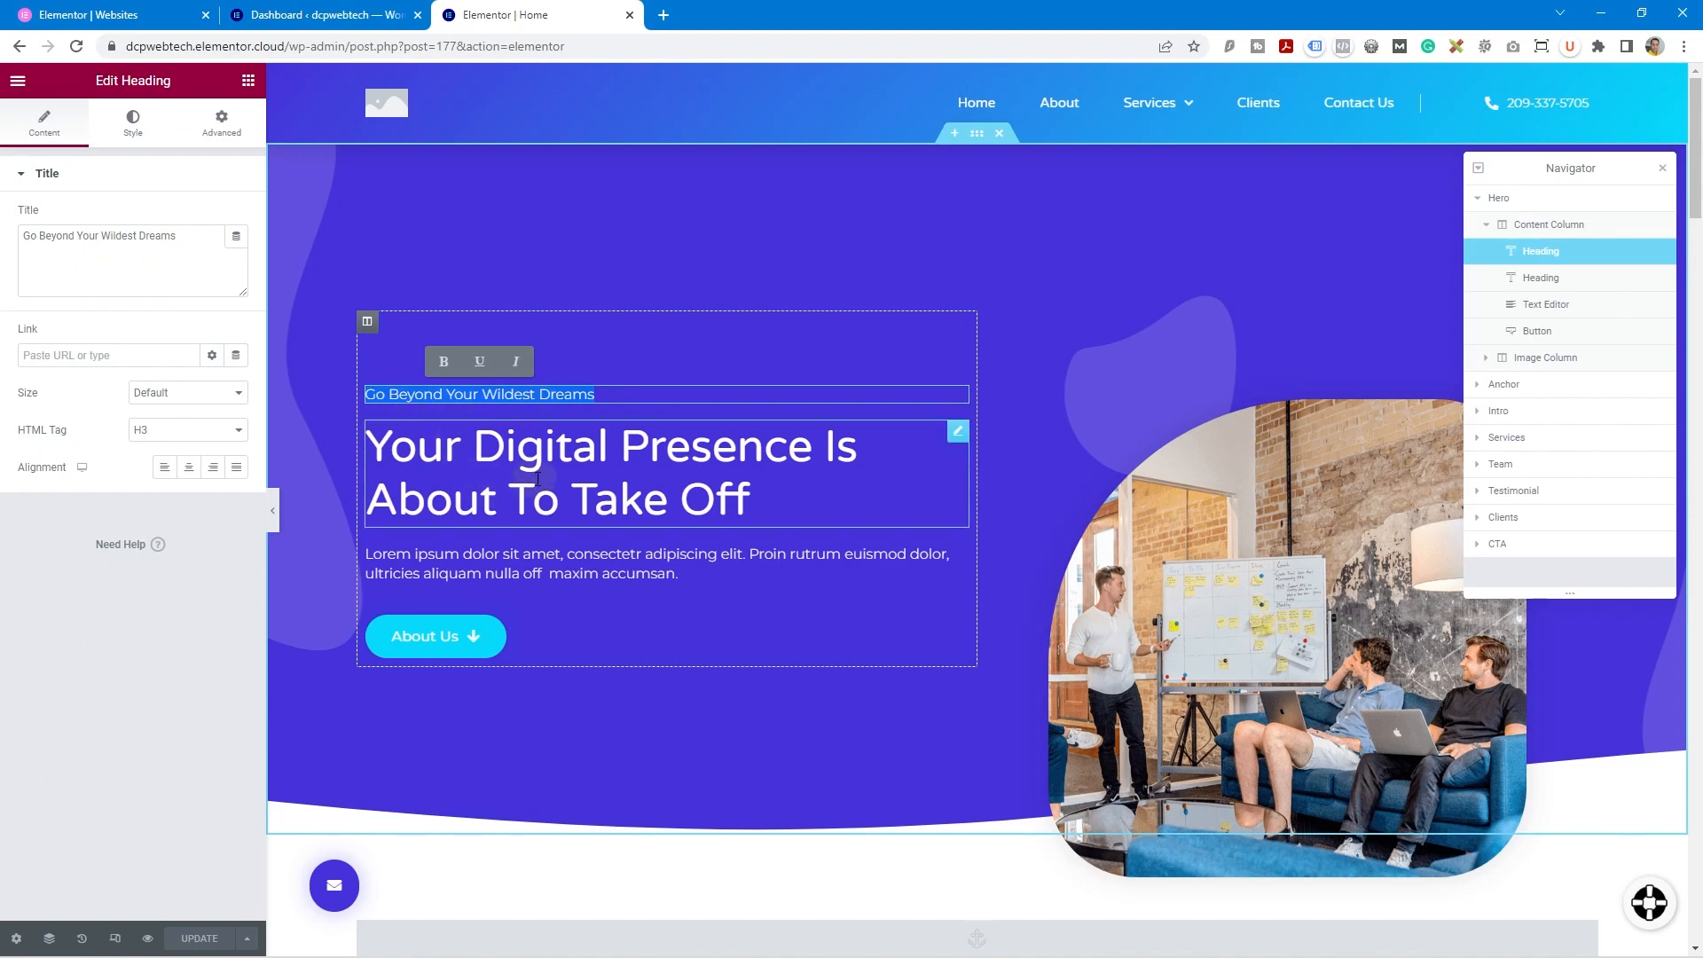
text(London Web Desigf)
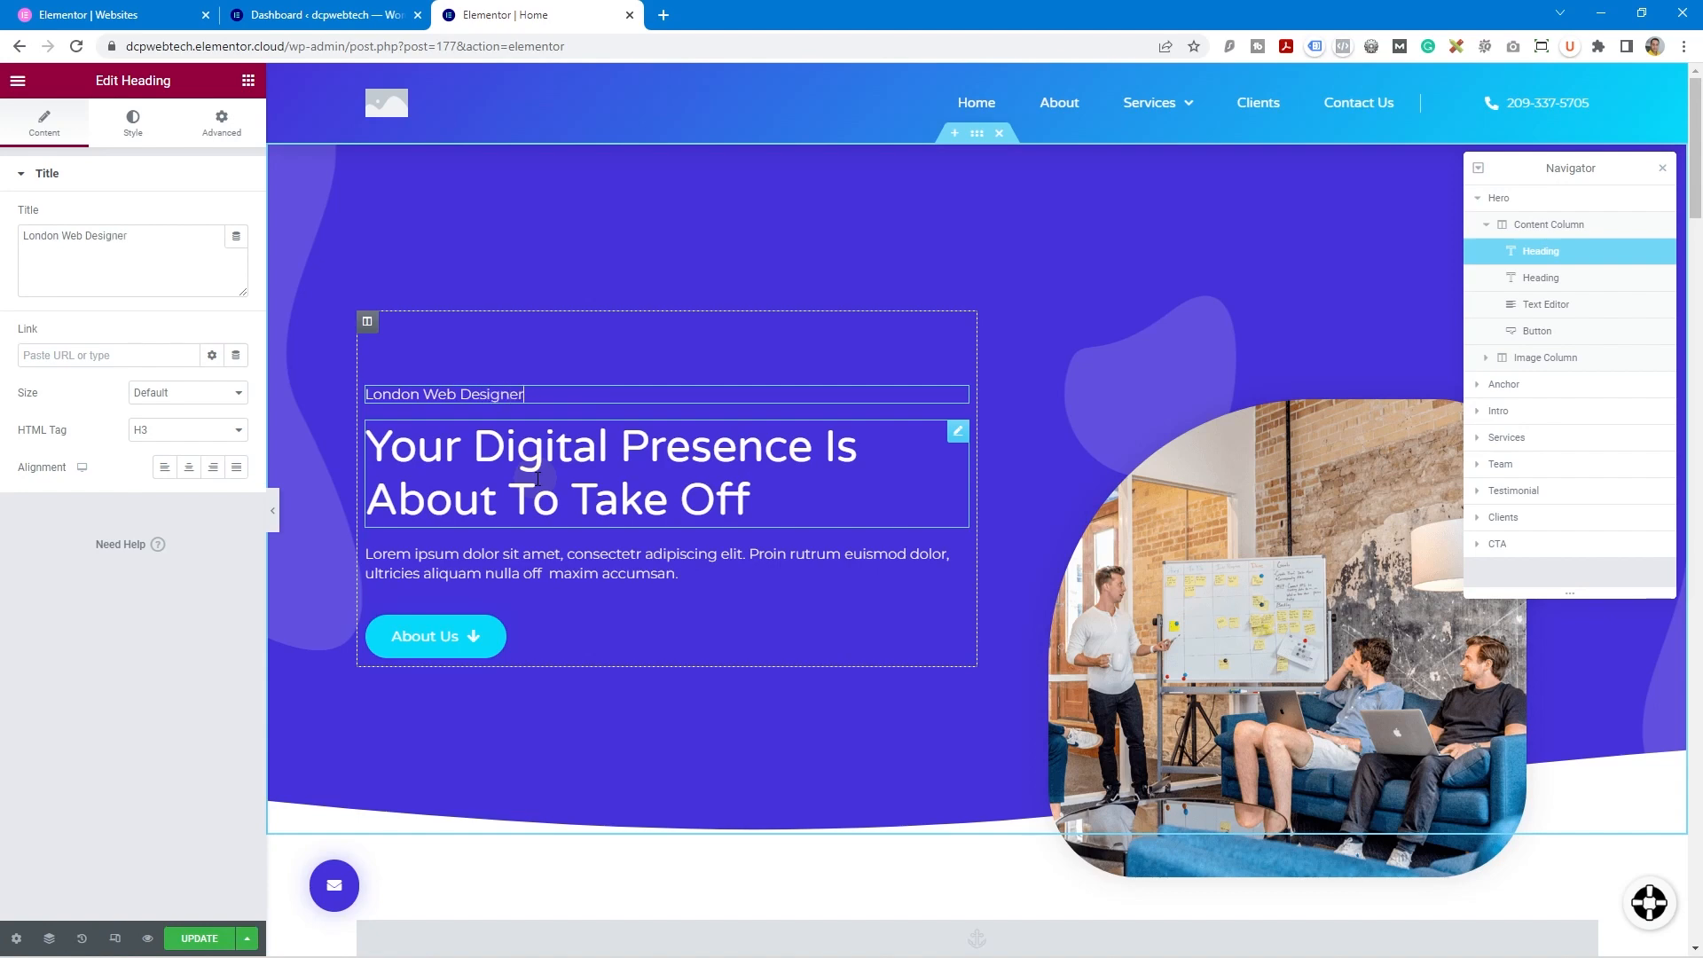
- Change the main title to 'London's number 1 web development company', keep it H1, and select the paragraph text
click(631, 475)
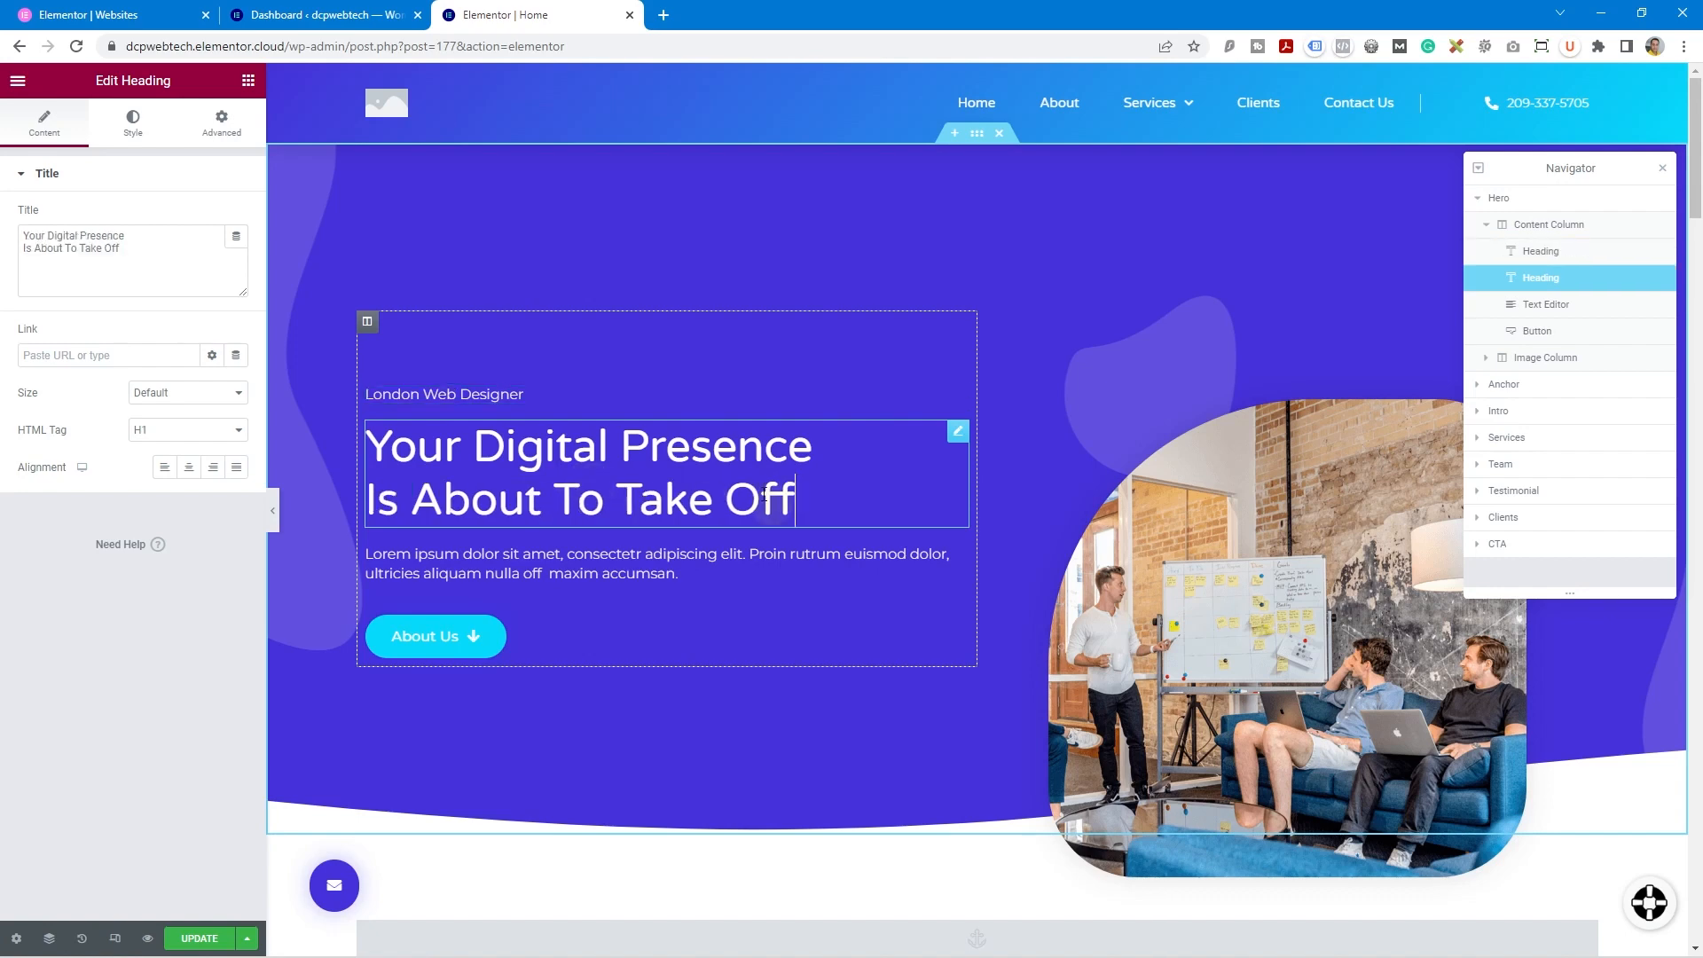
click(794, 496)
drag(794, 497, 392, 460)
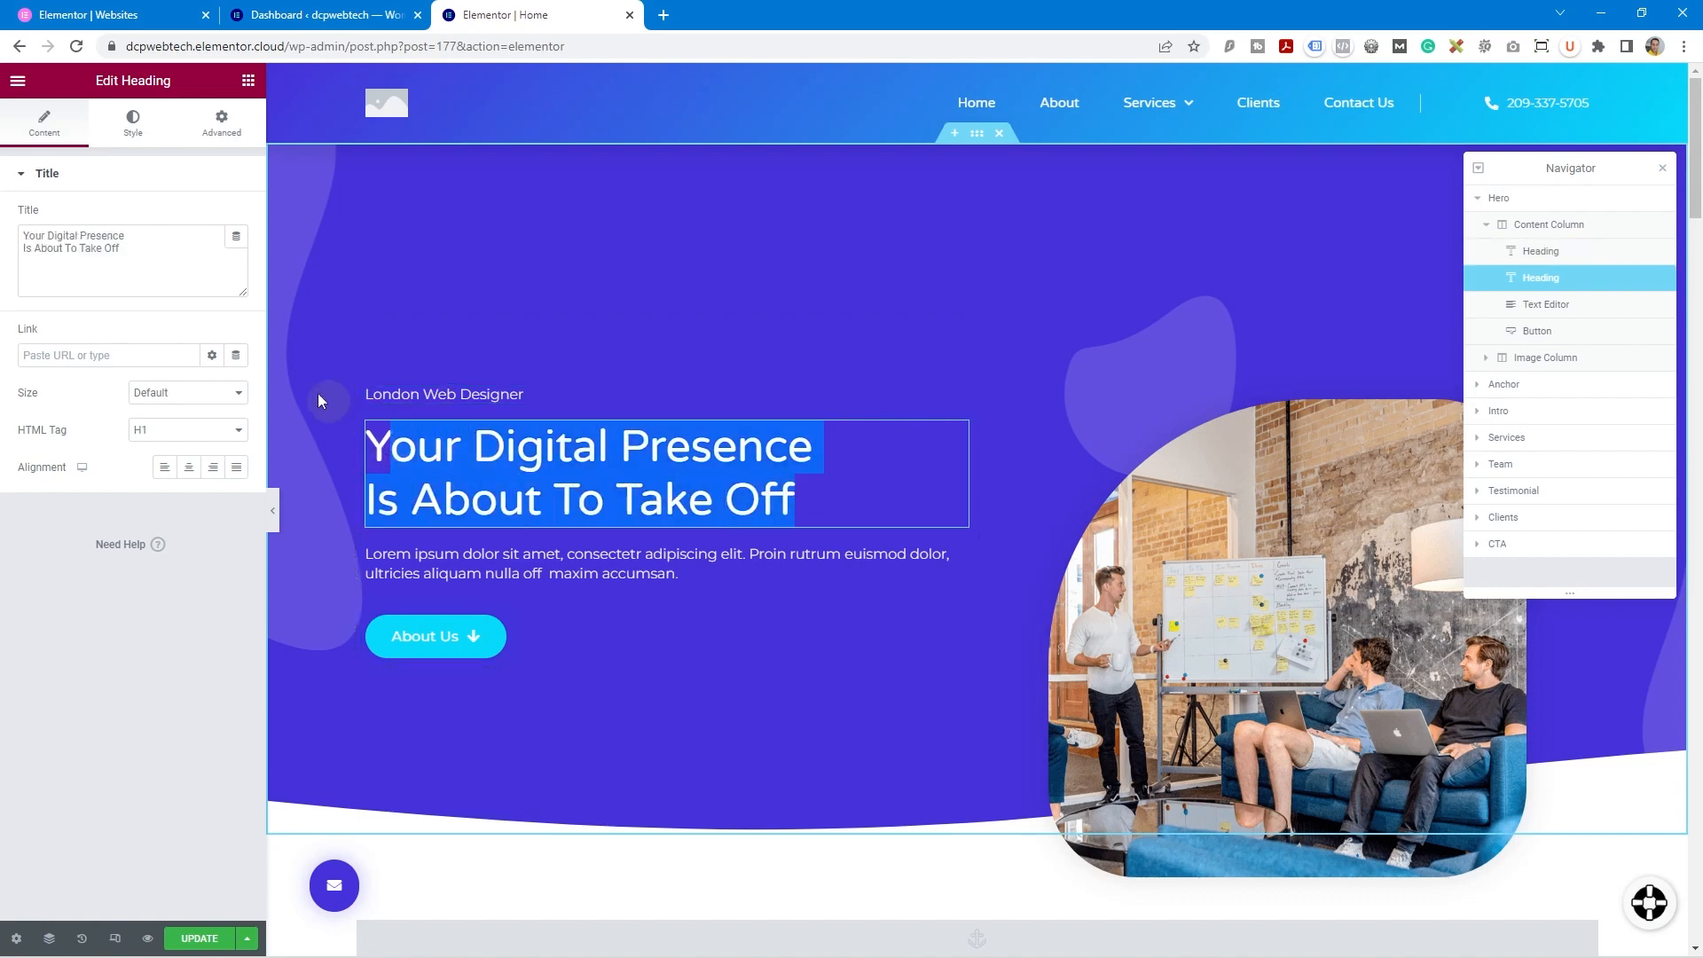
drag(129, 249, 5, 235)
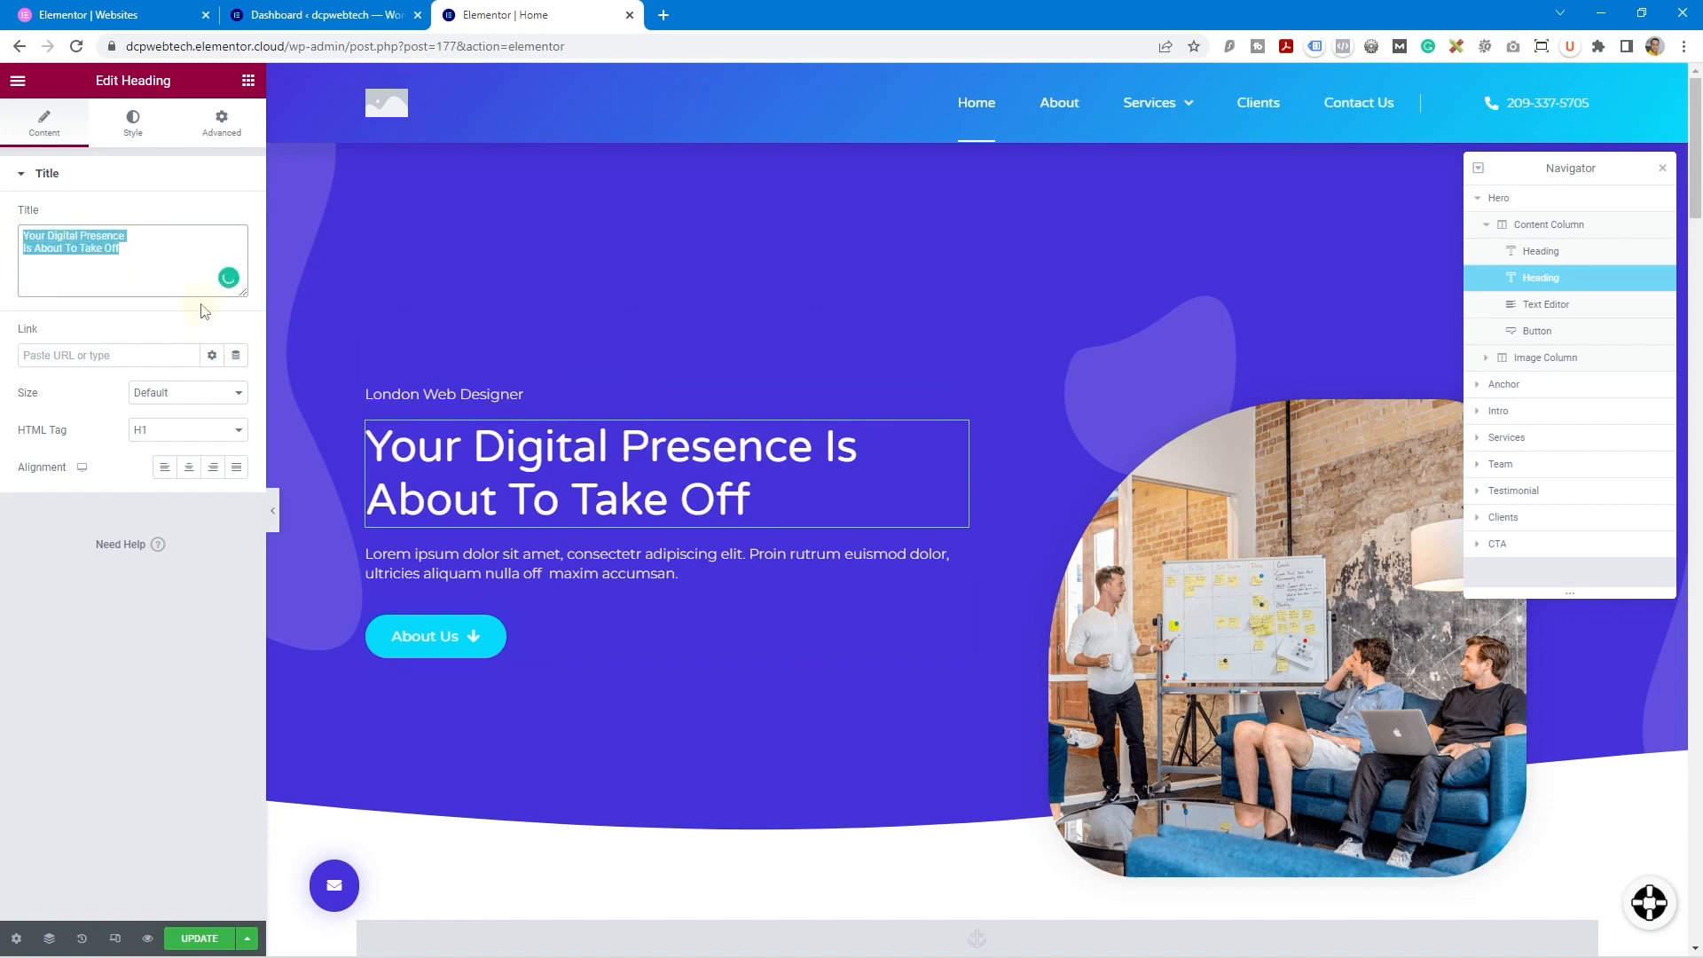
text(L)
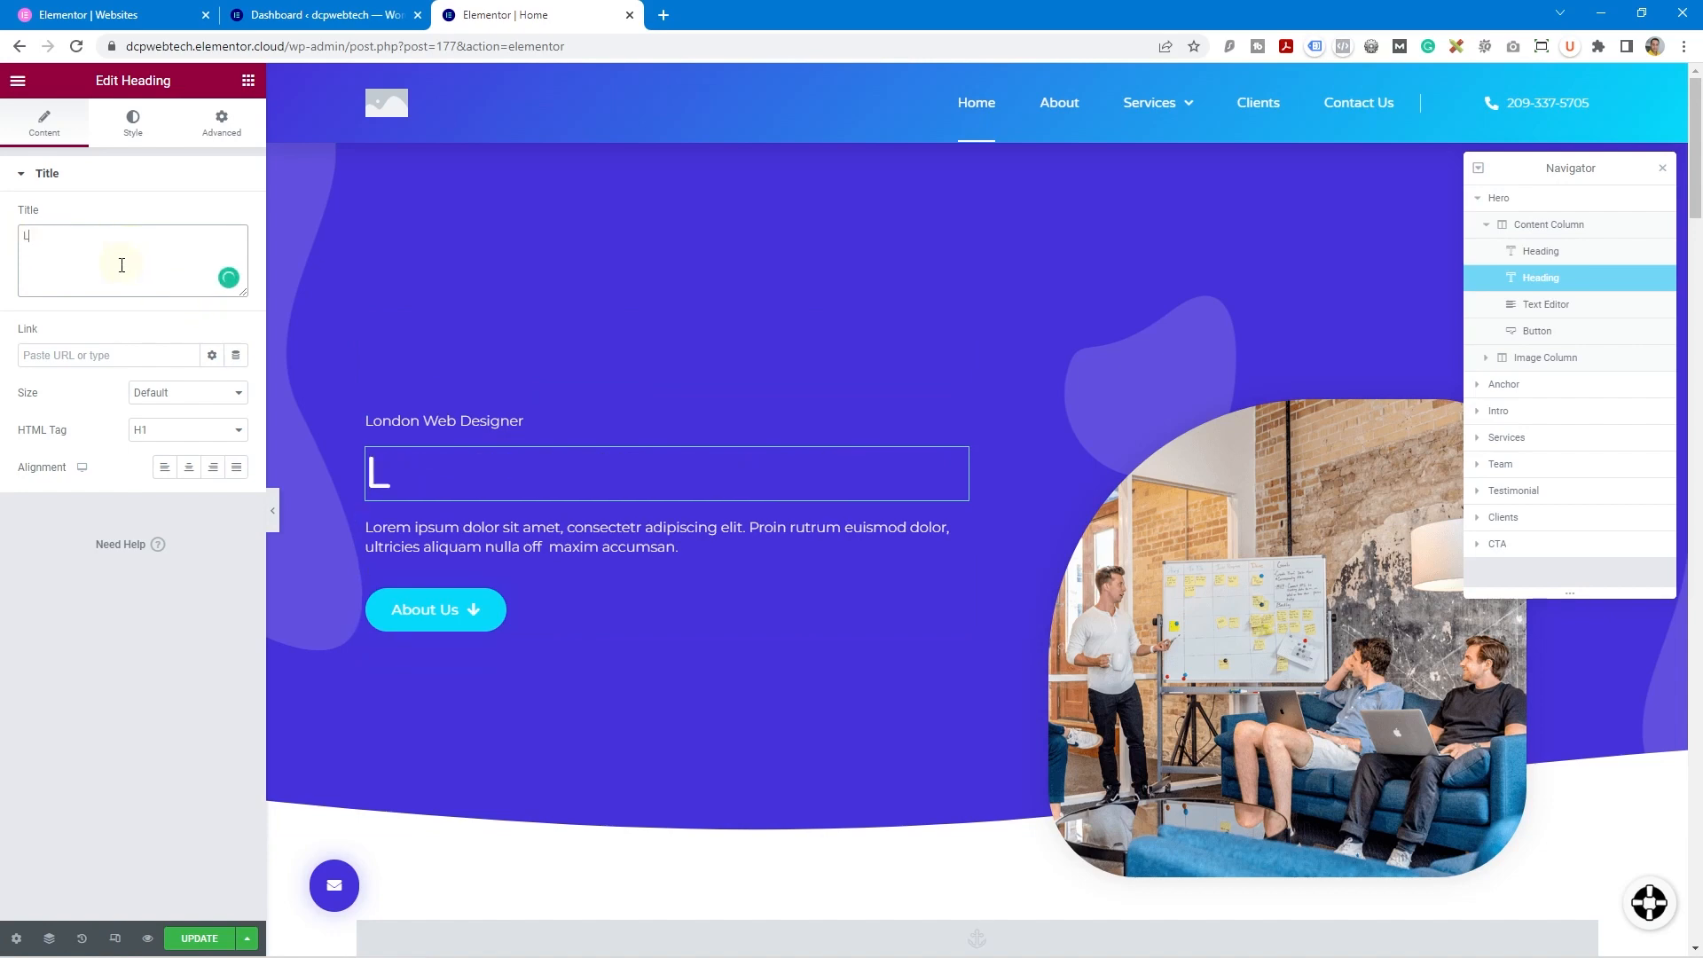
text(ondon's number 1 we)
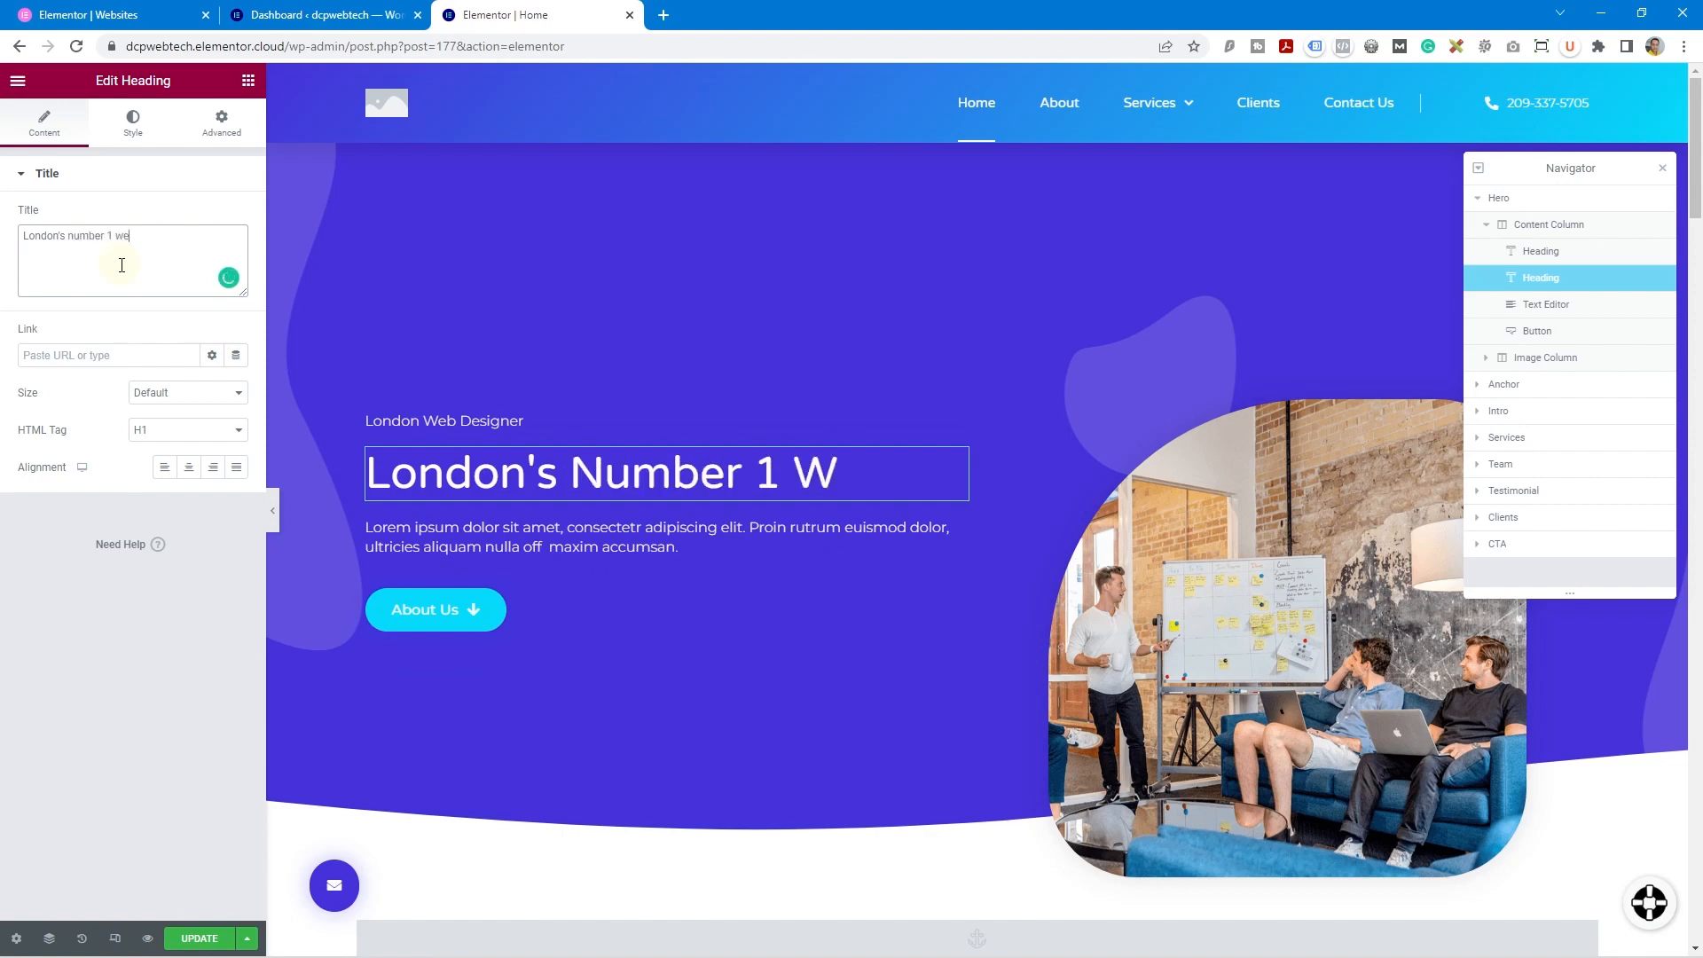
text(b development company)
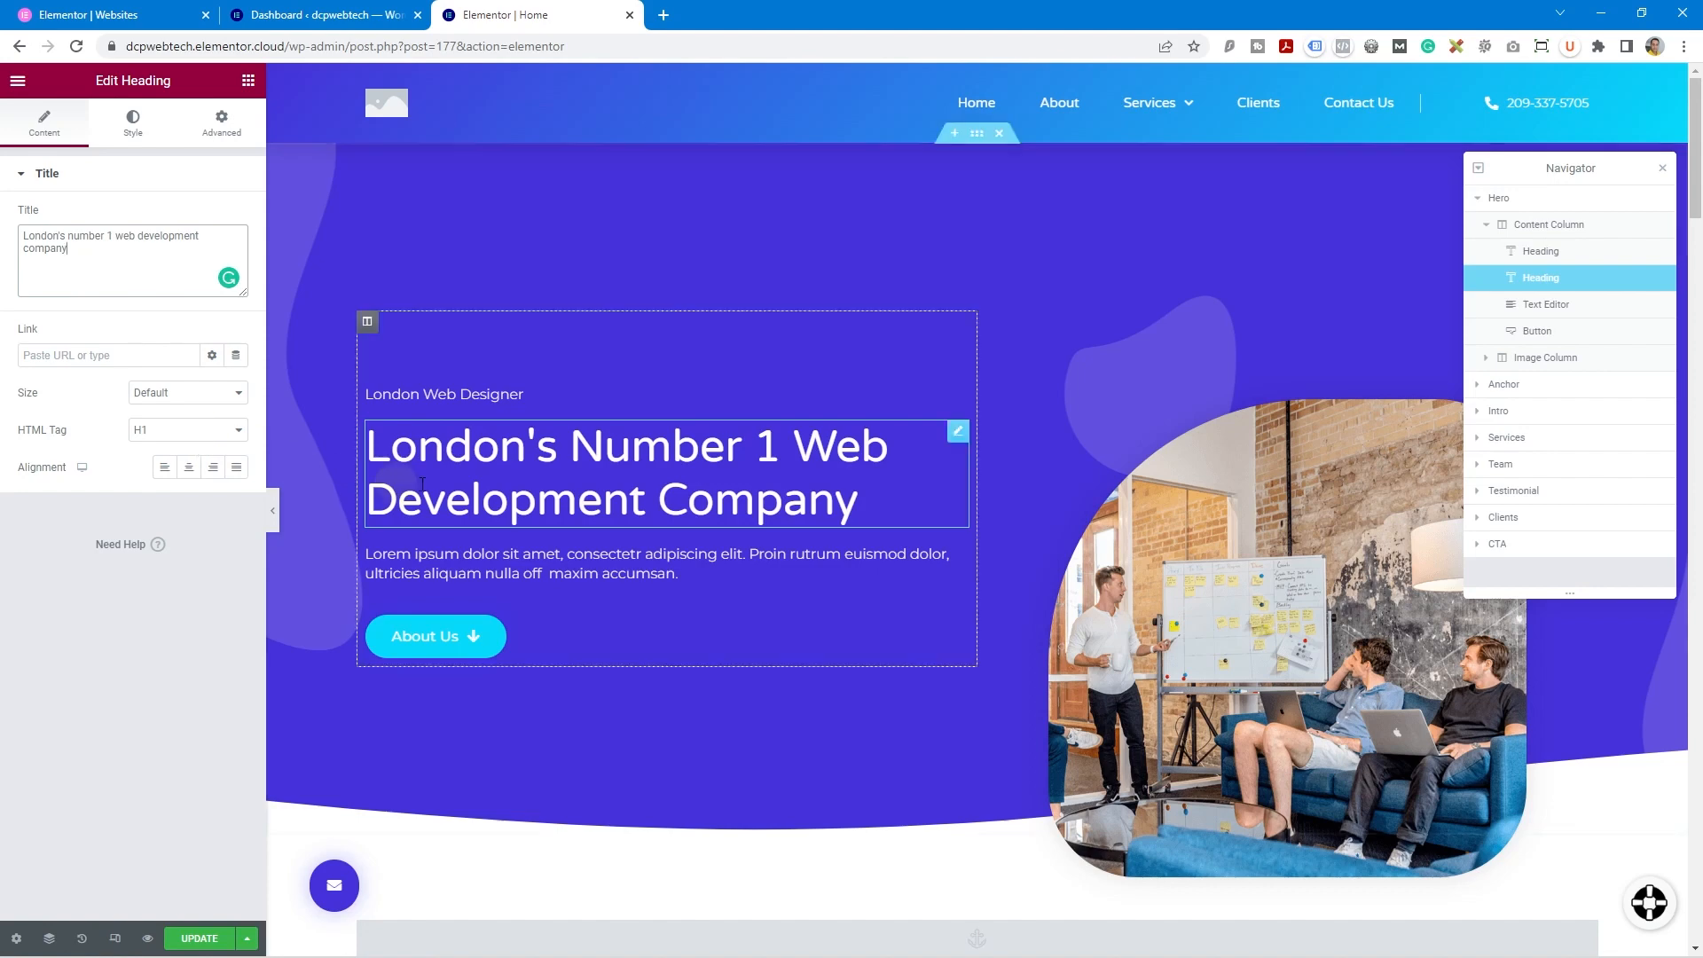
click(186, 433)
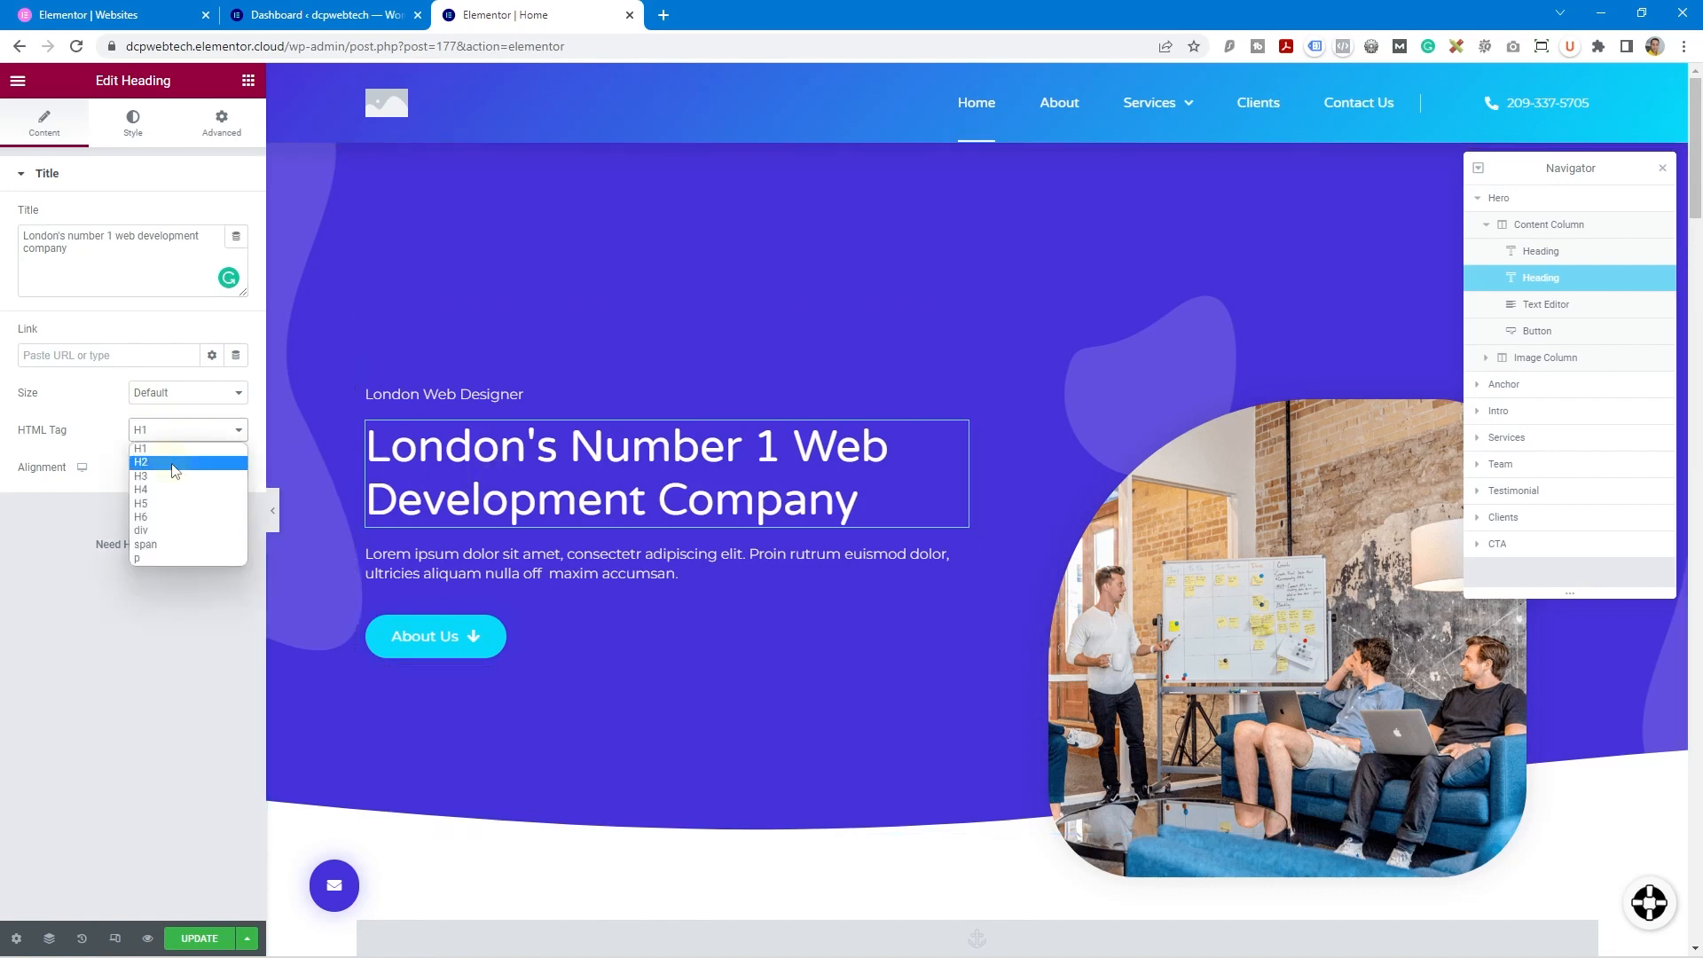
click(178, 448)
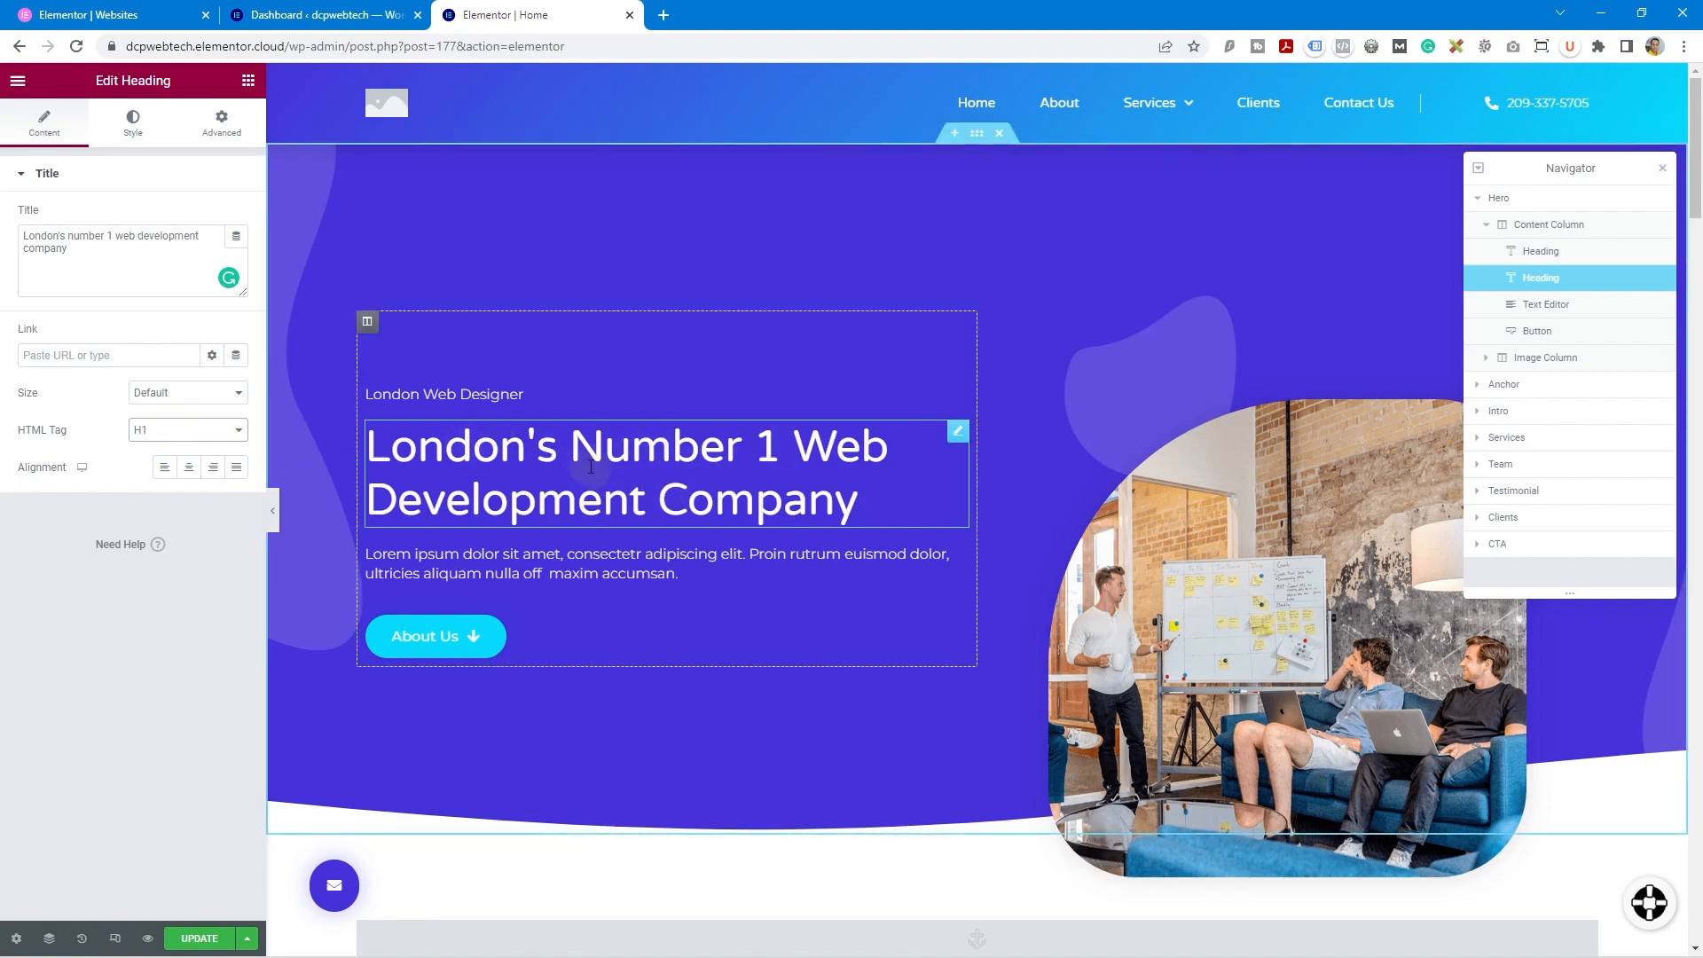
click(538, 569)
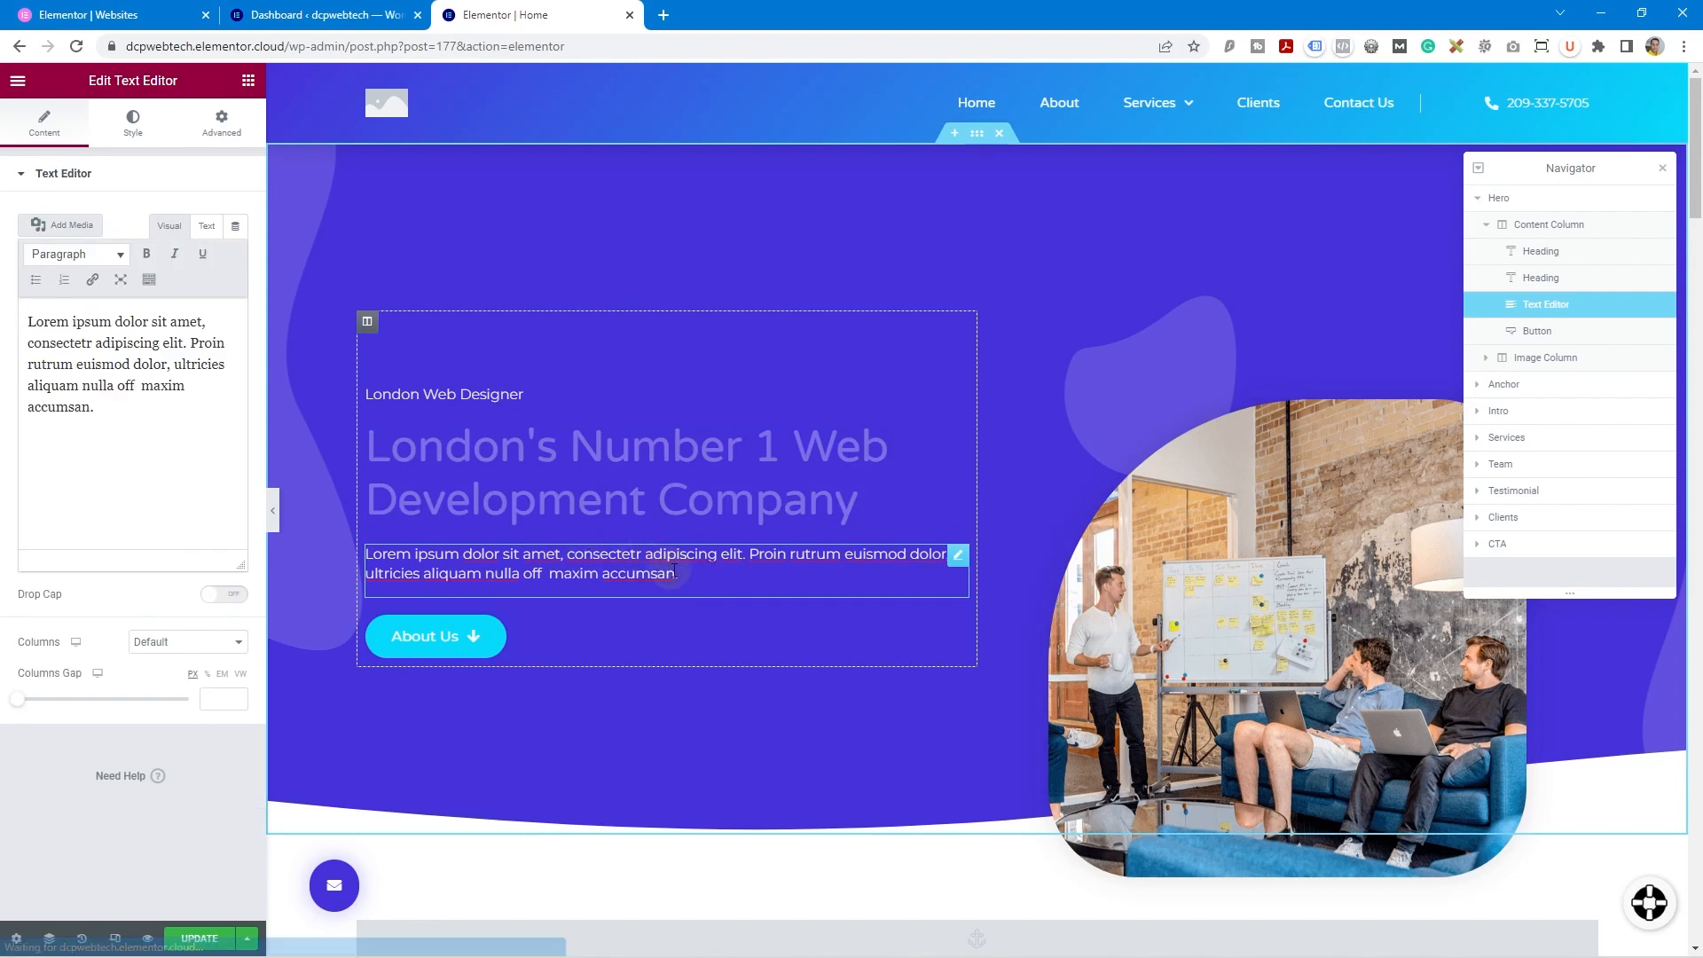
drag(681, 573, 345, 557)
- Replace the hero's Lorem ipsum paragraph with 'Building websites for over 16 years'
drag(155, 417, 4, 318)
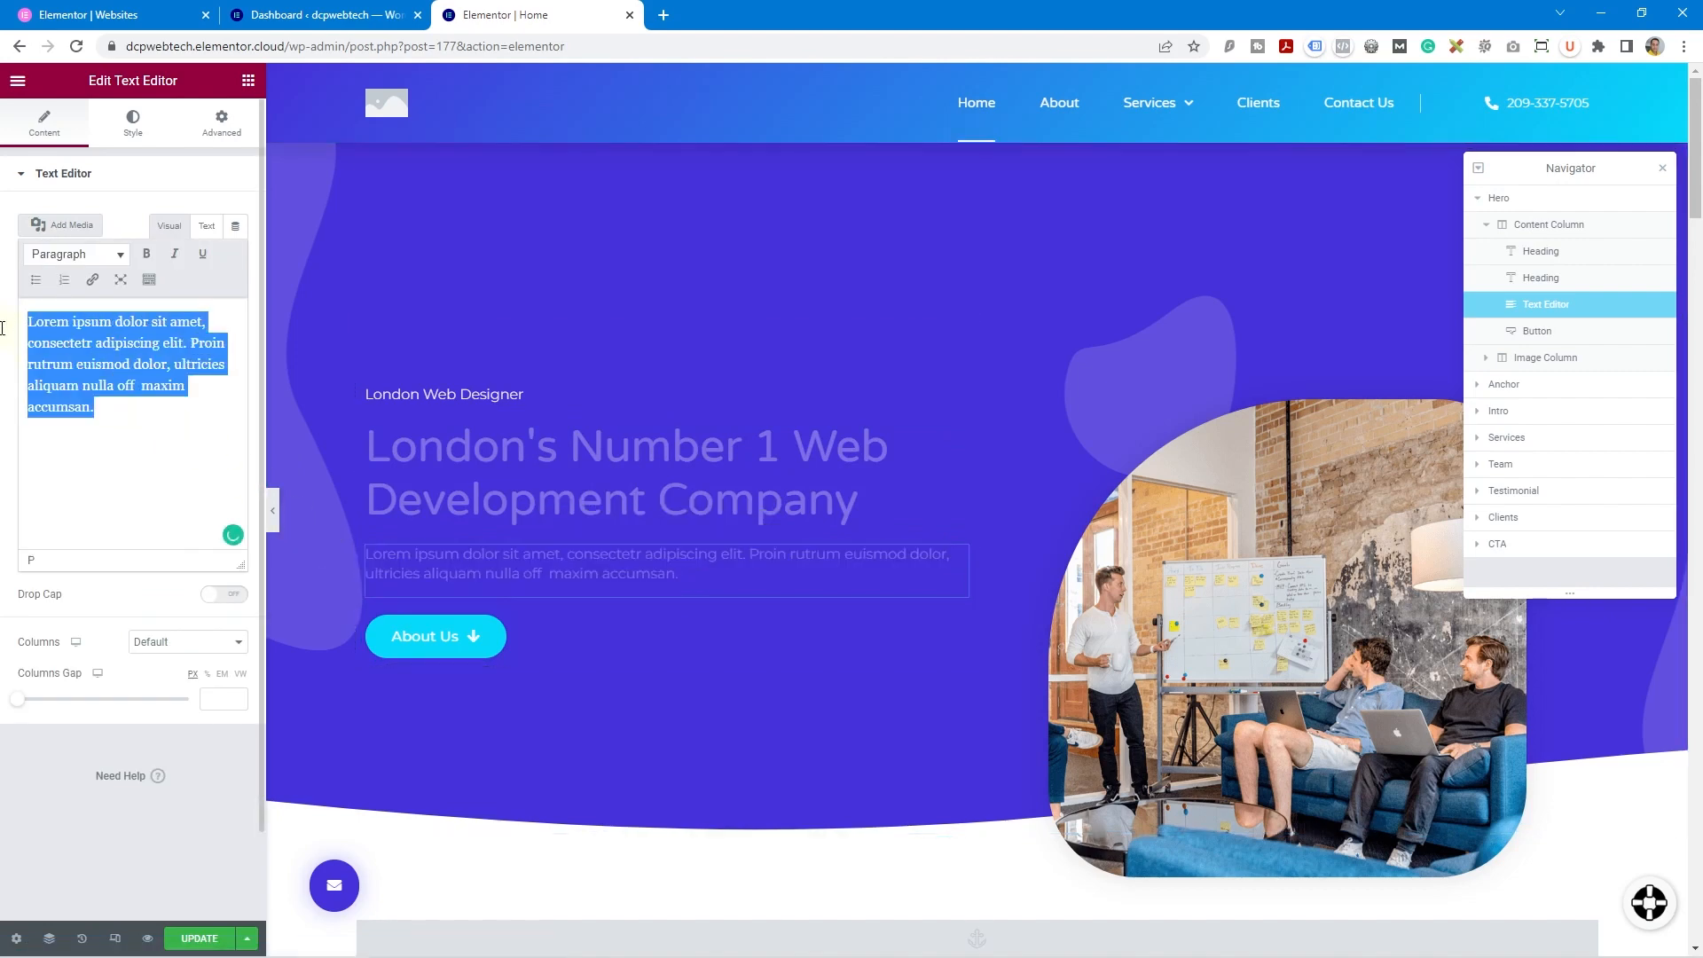
text(Building websites for over)
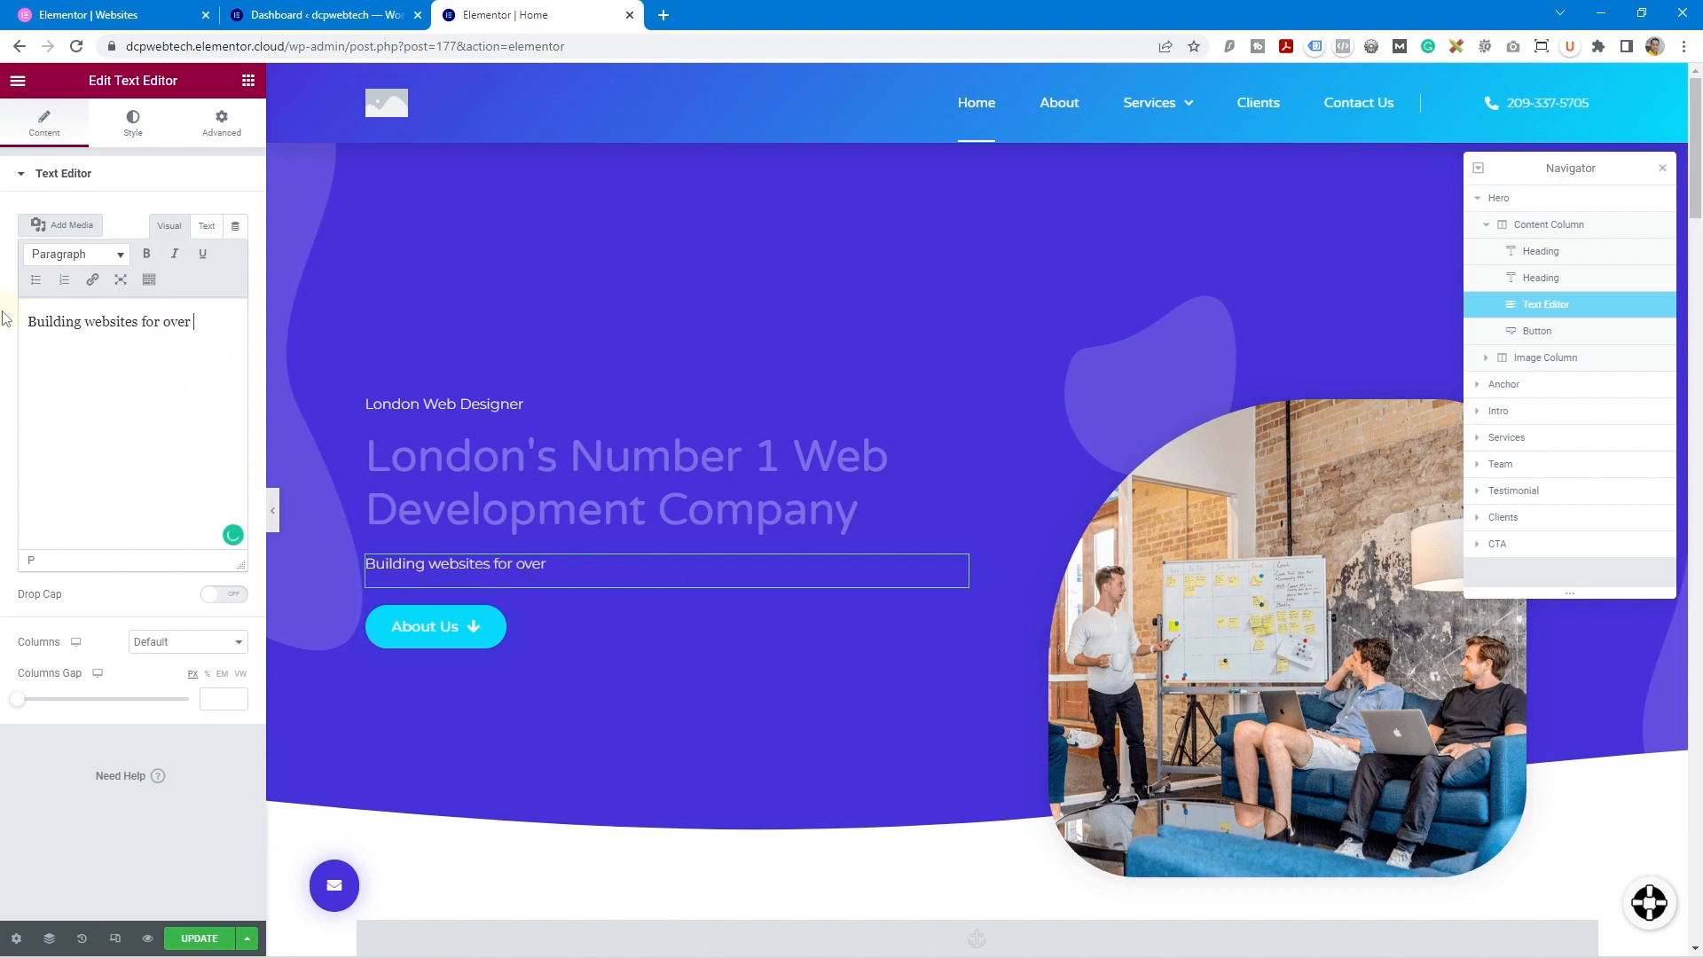
text(16 years.)
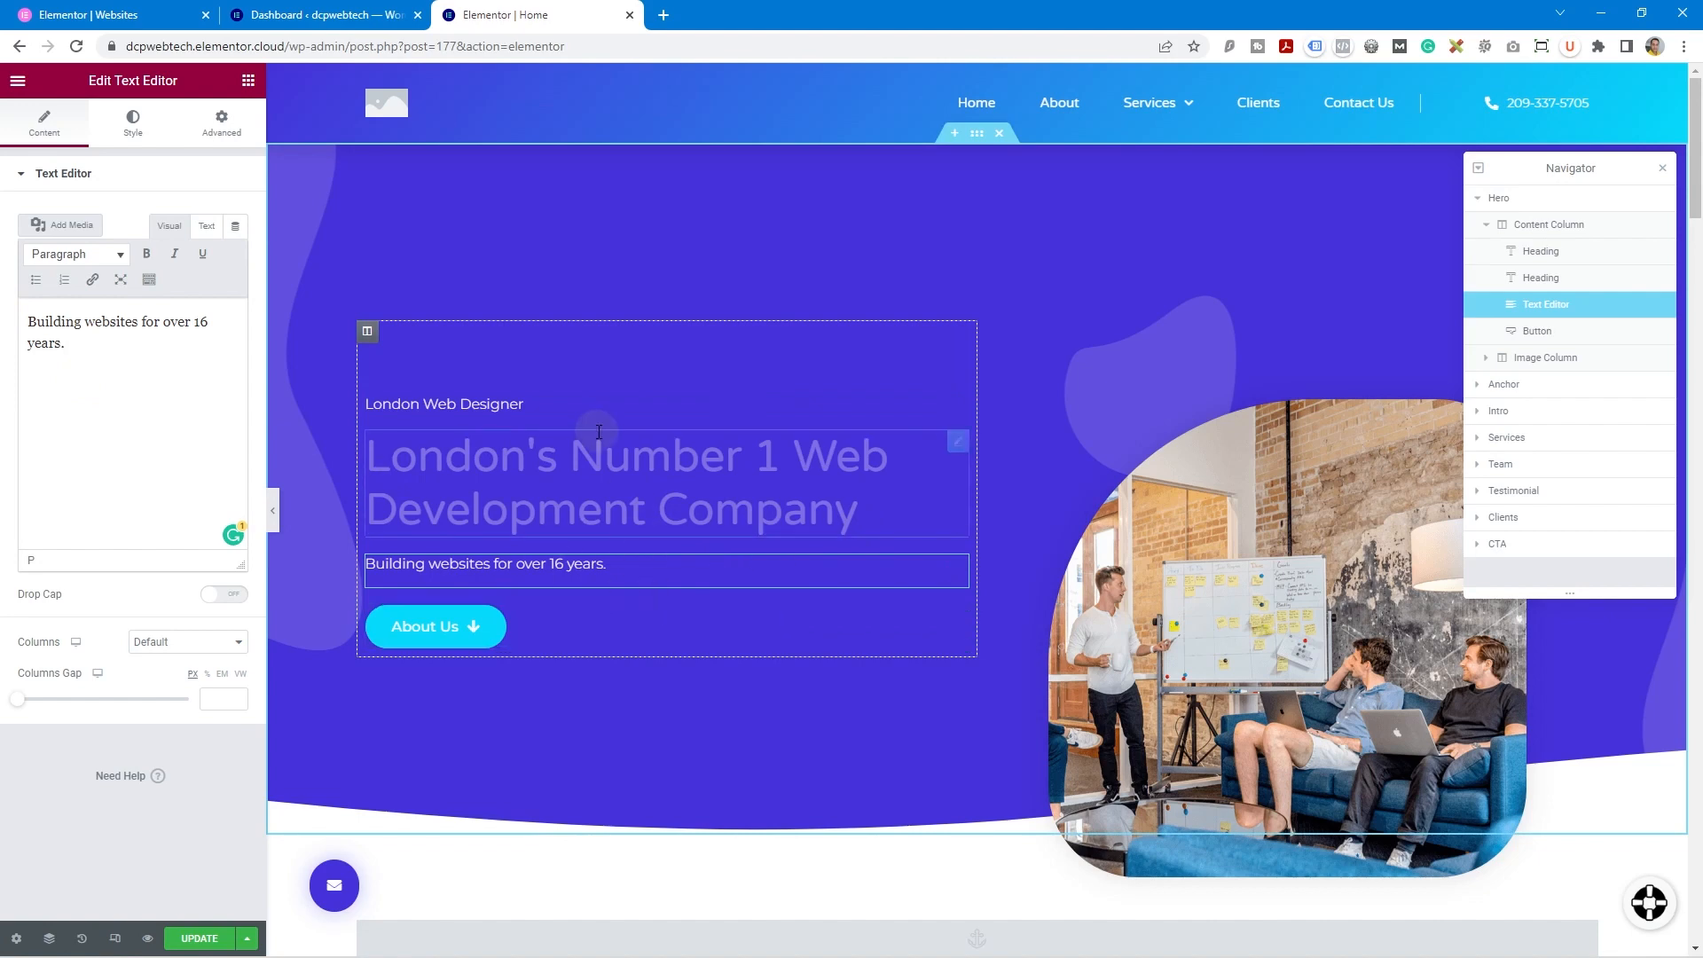
click(638, 471)
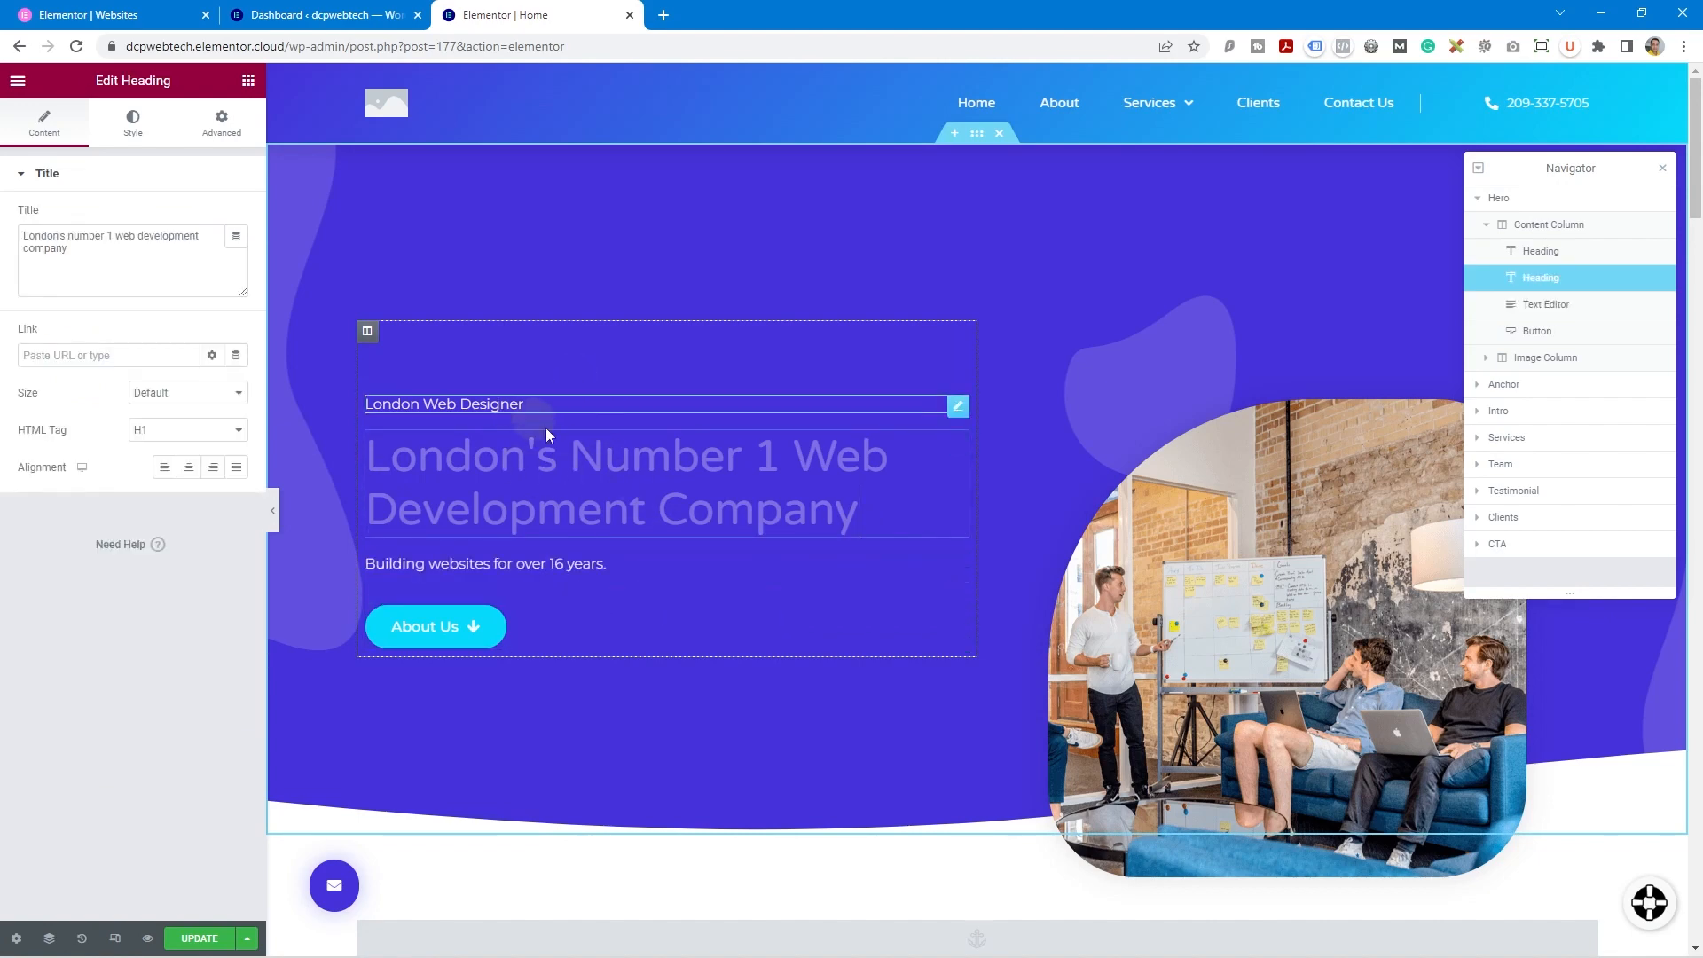
- Try the global Accent cyan on the hero headline, then switch it to White Element
drag(865, 511, 359, 454)
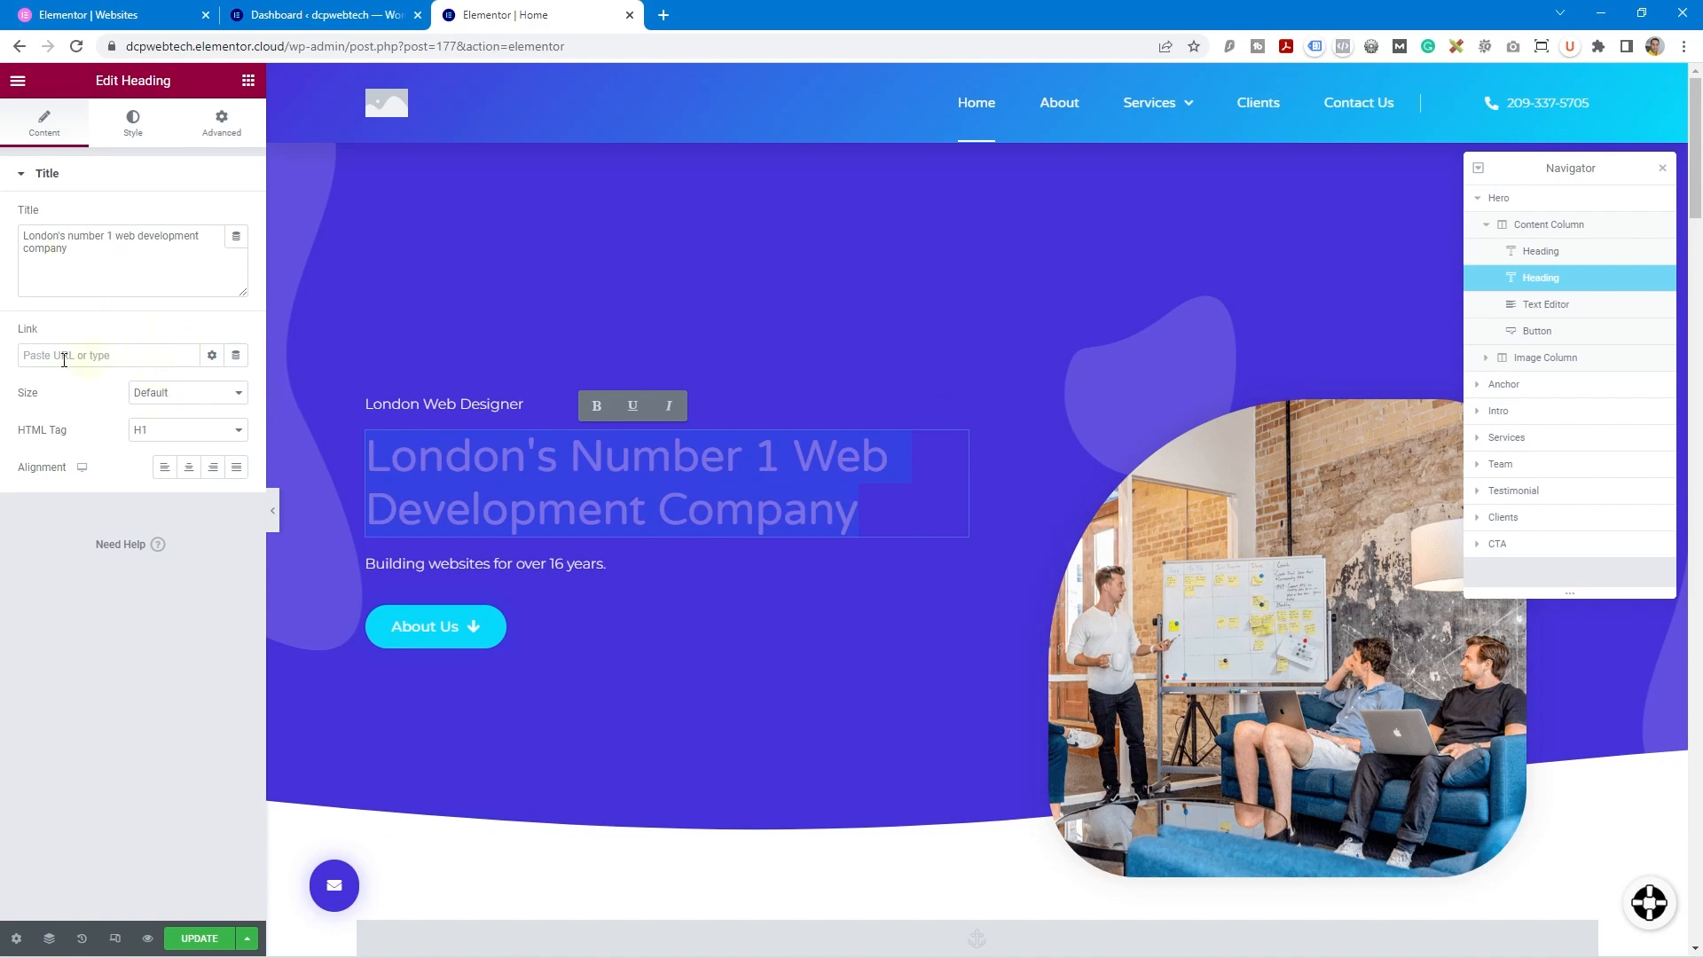
click(129, 129)
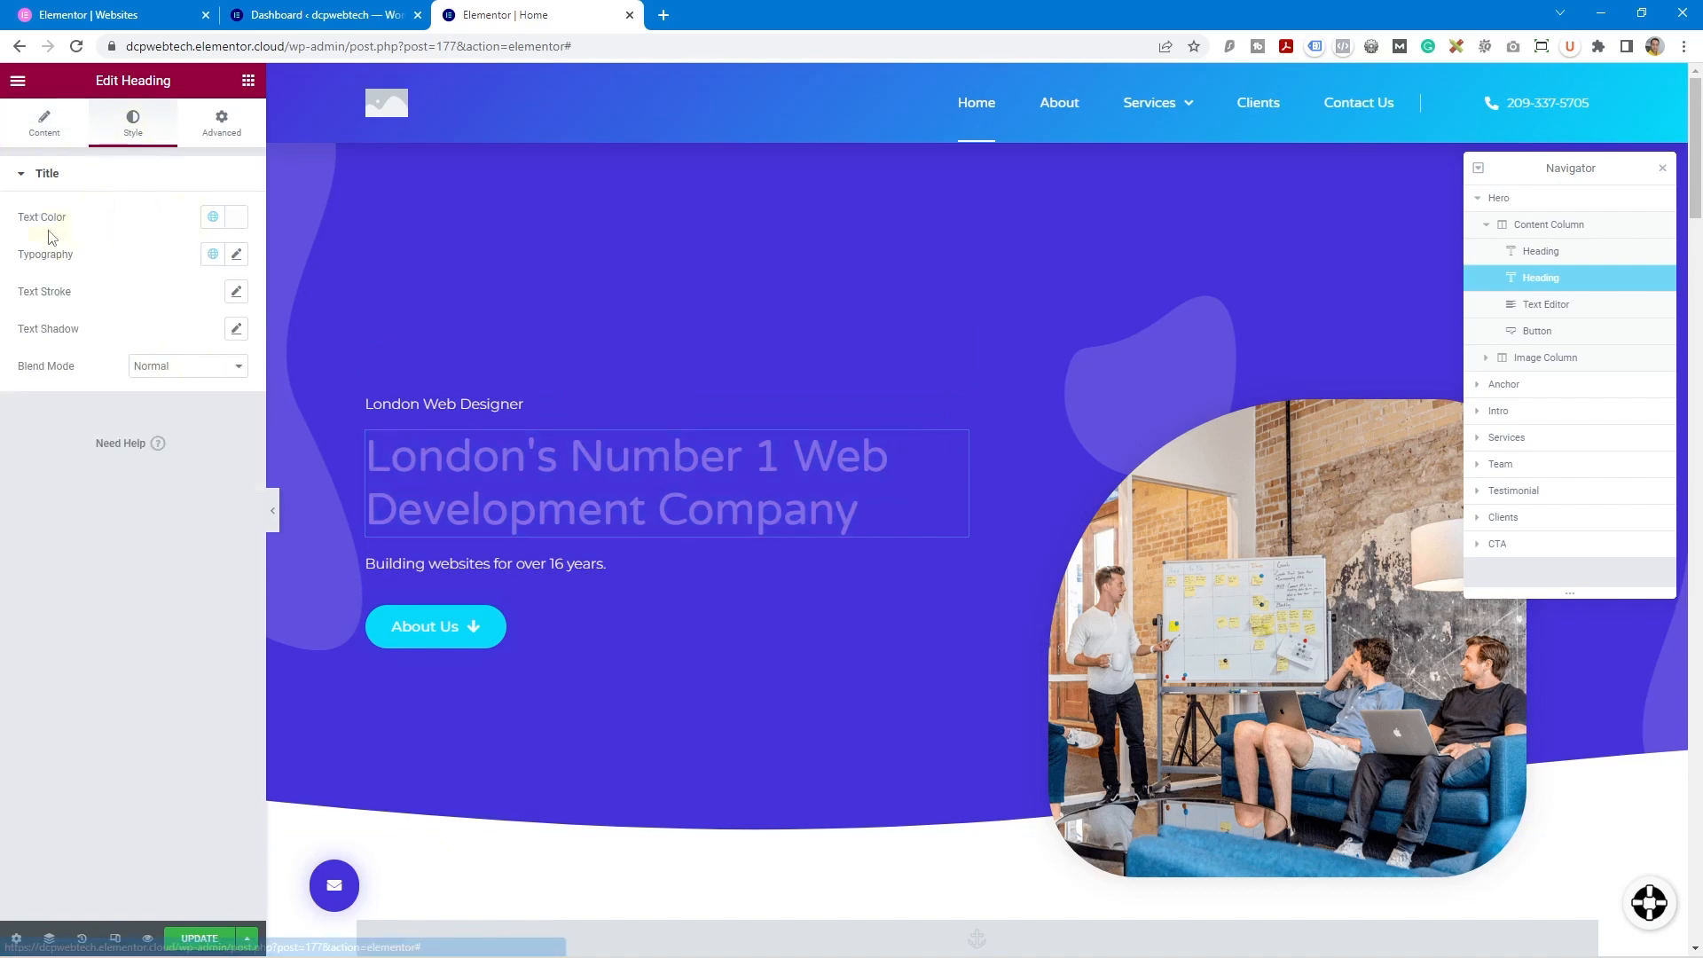
click(213, 219)
click(239, 222)
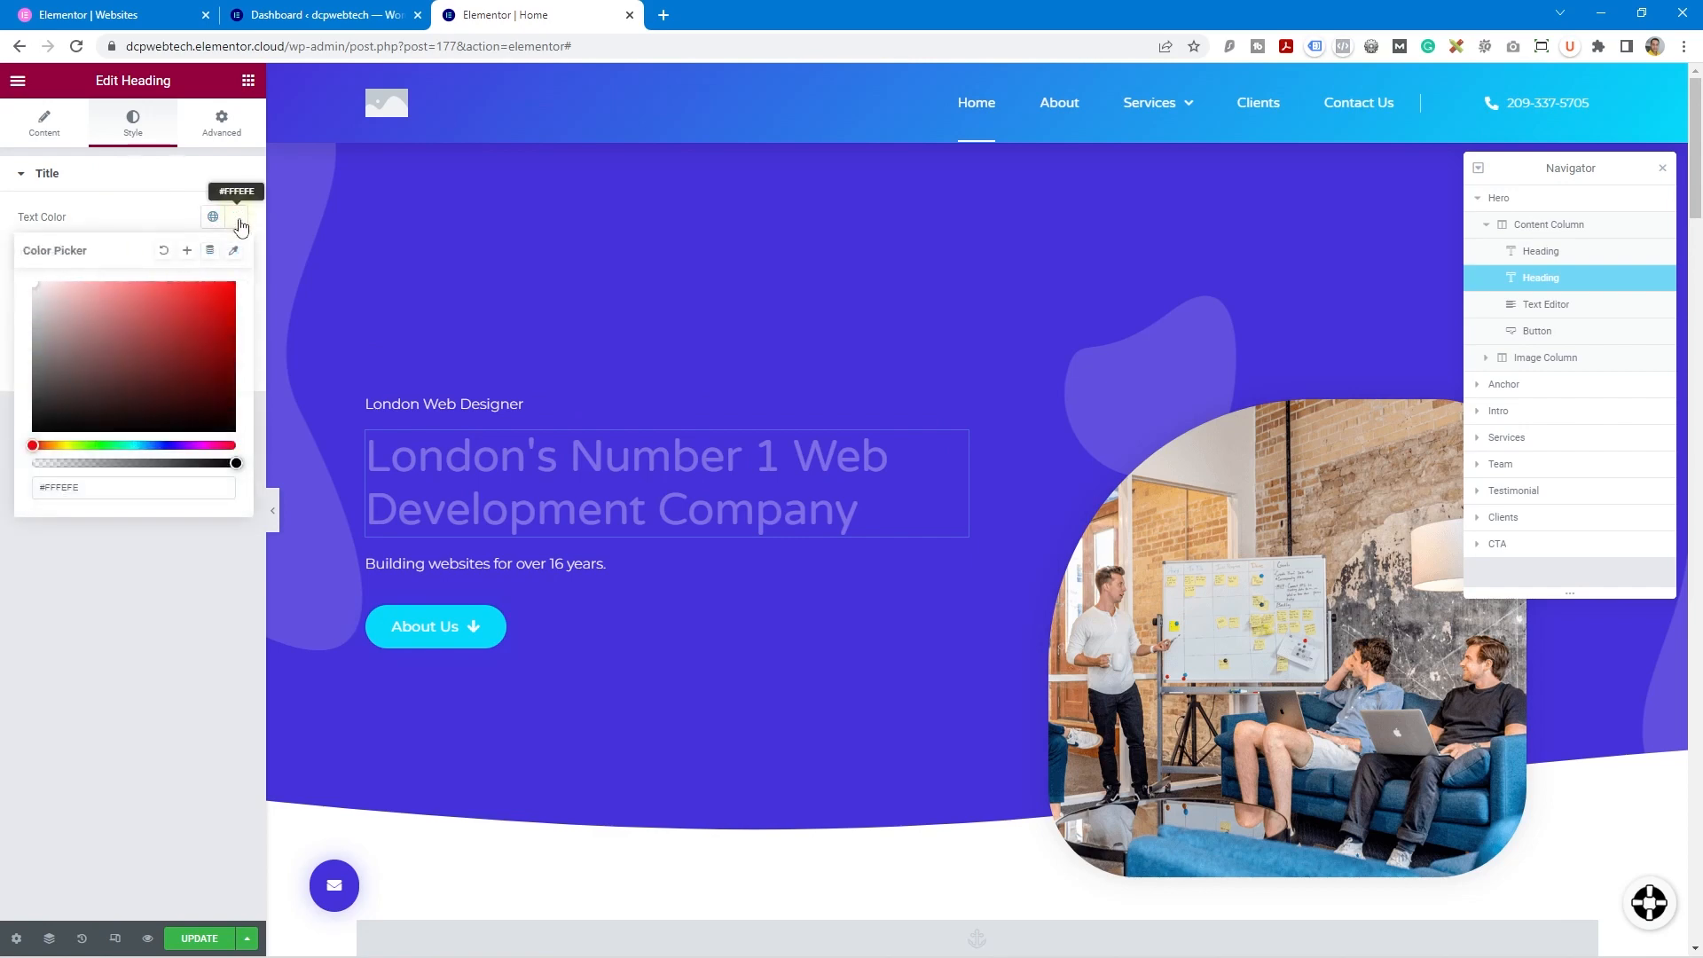
click(213, 216)
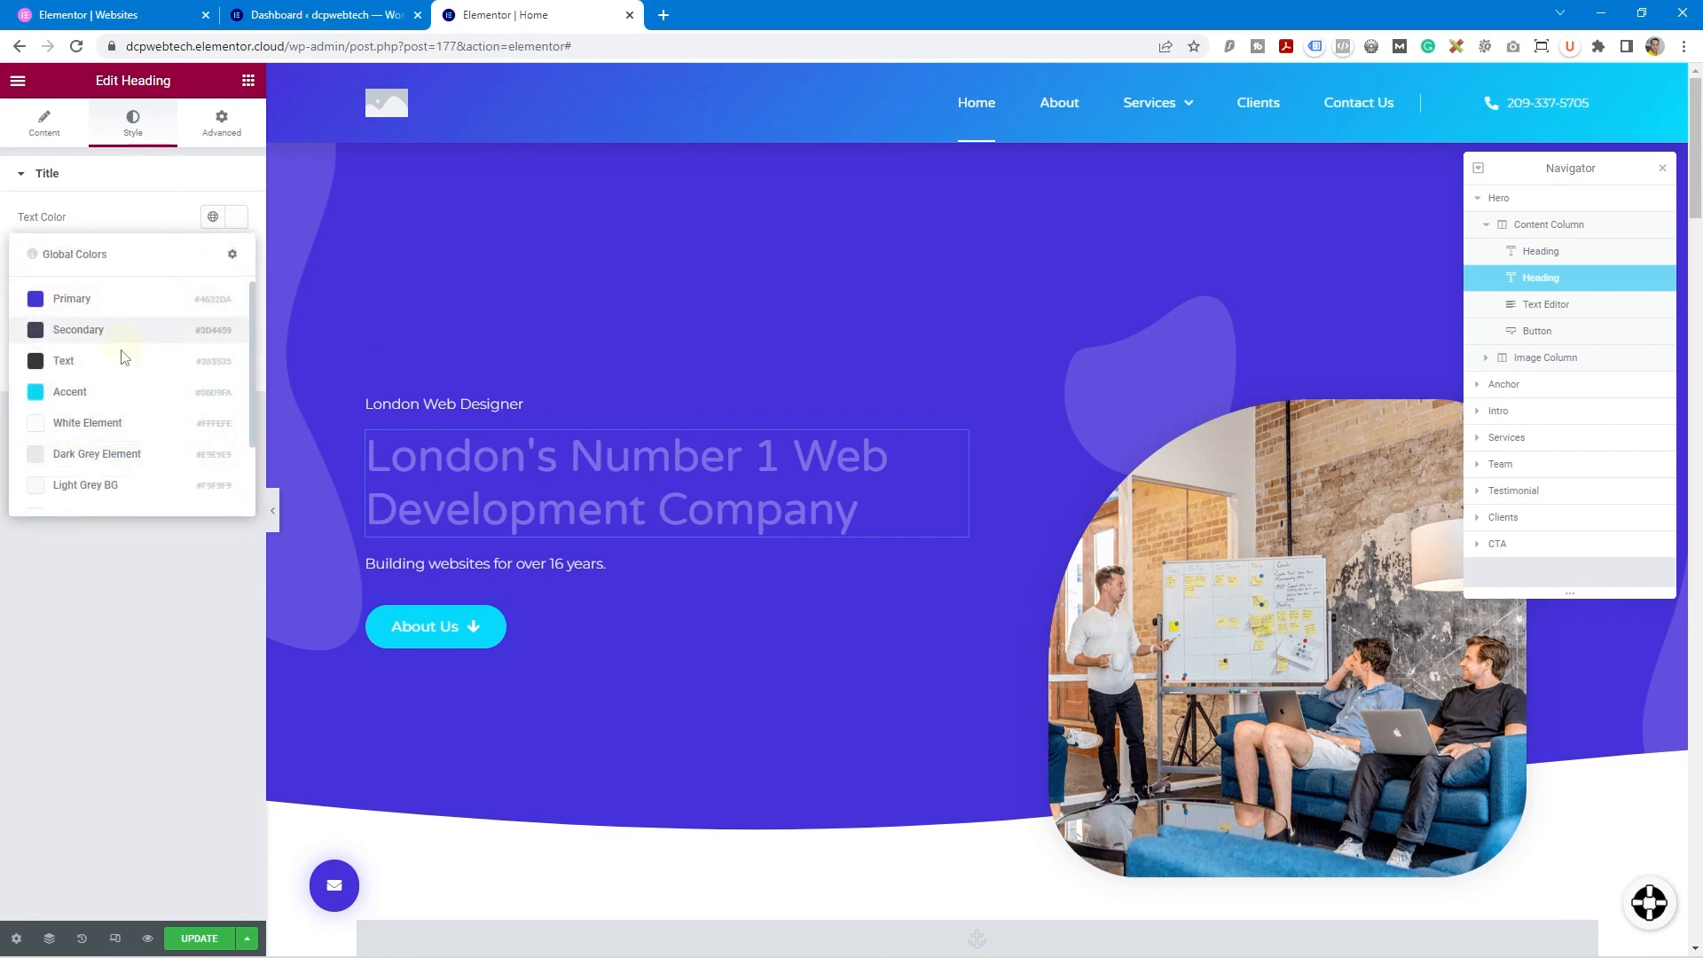
click(105, 401)
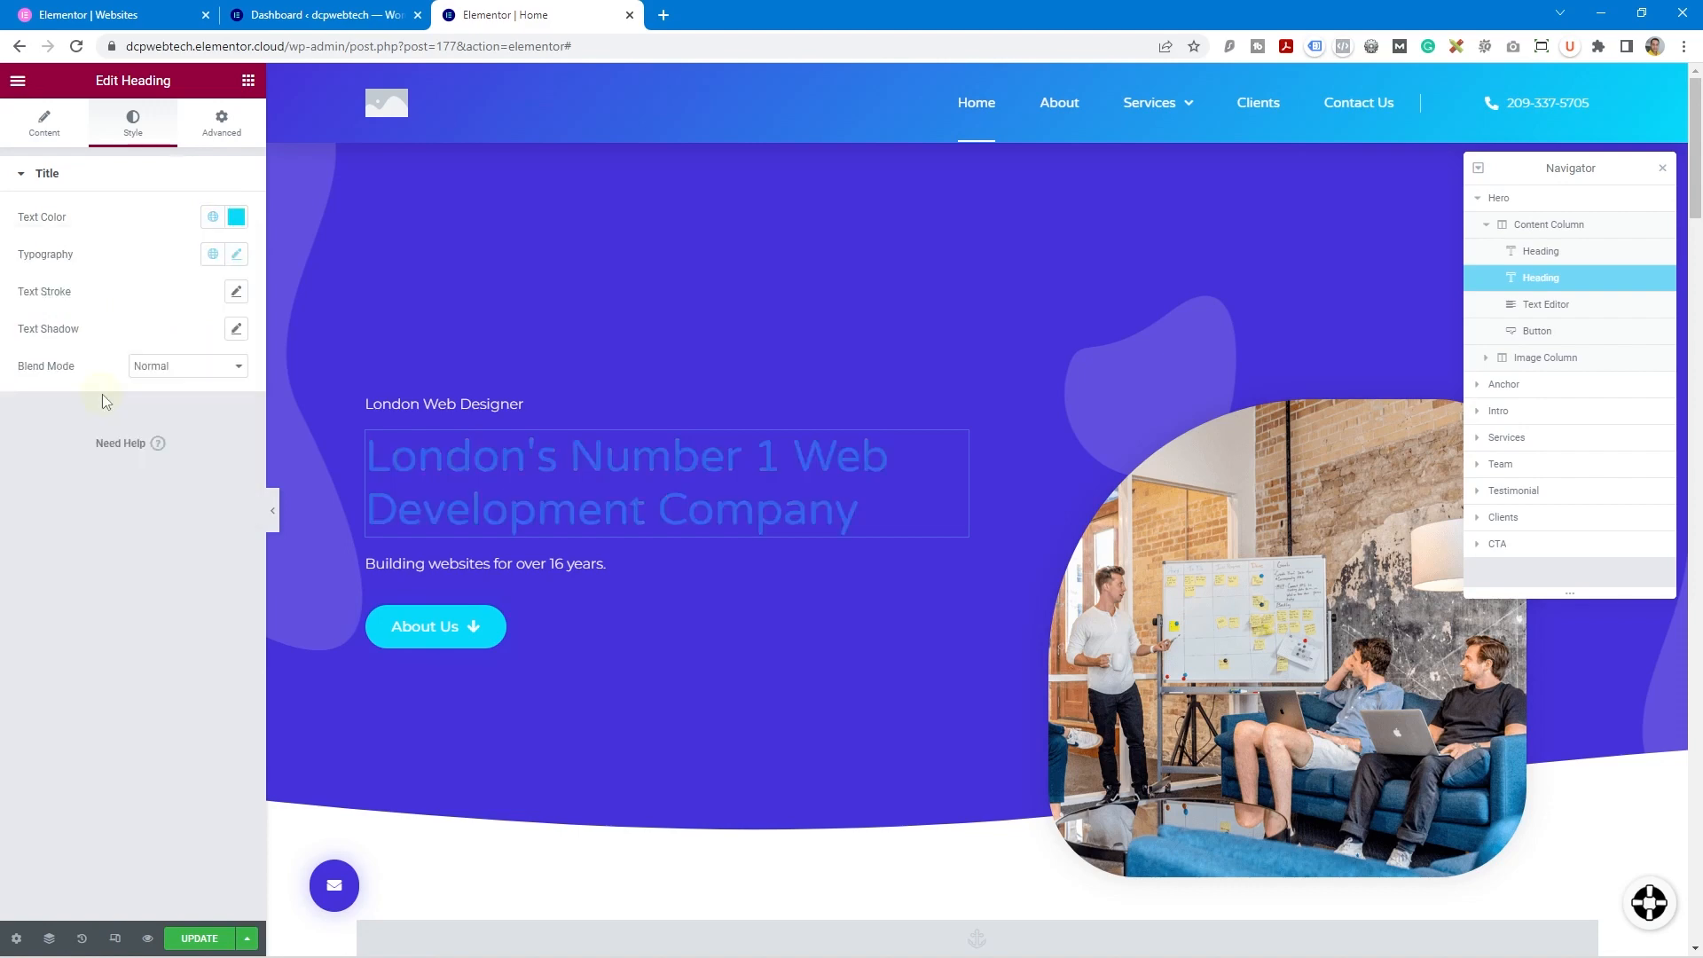
click(235, 216)
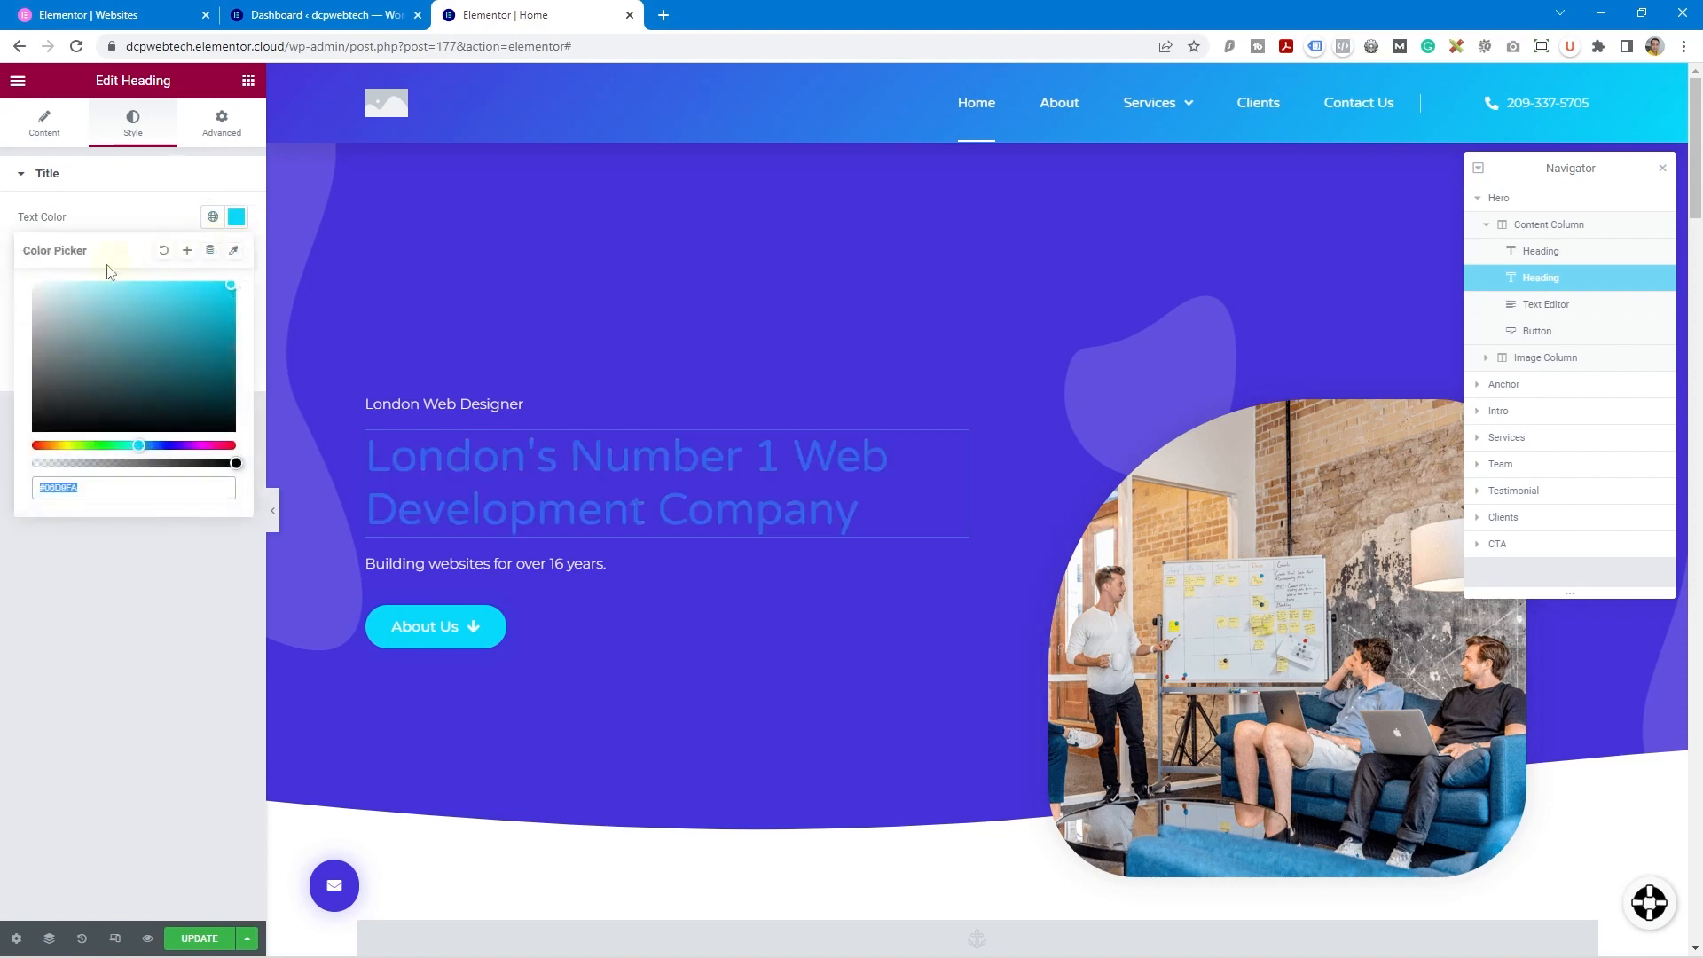
click(212, 217)
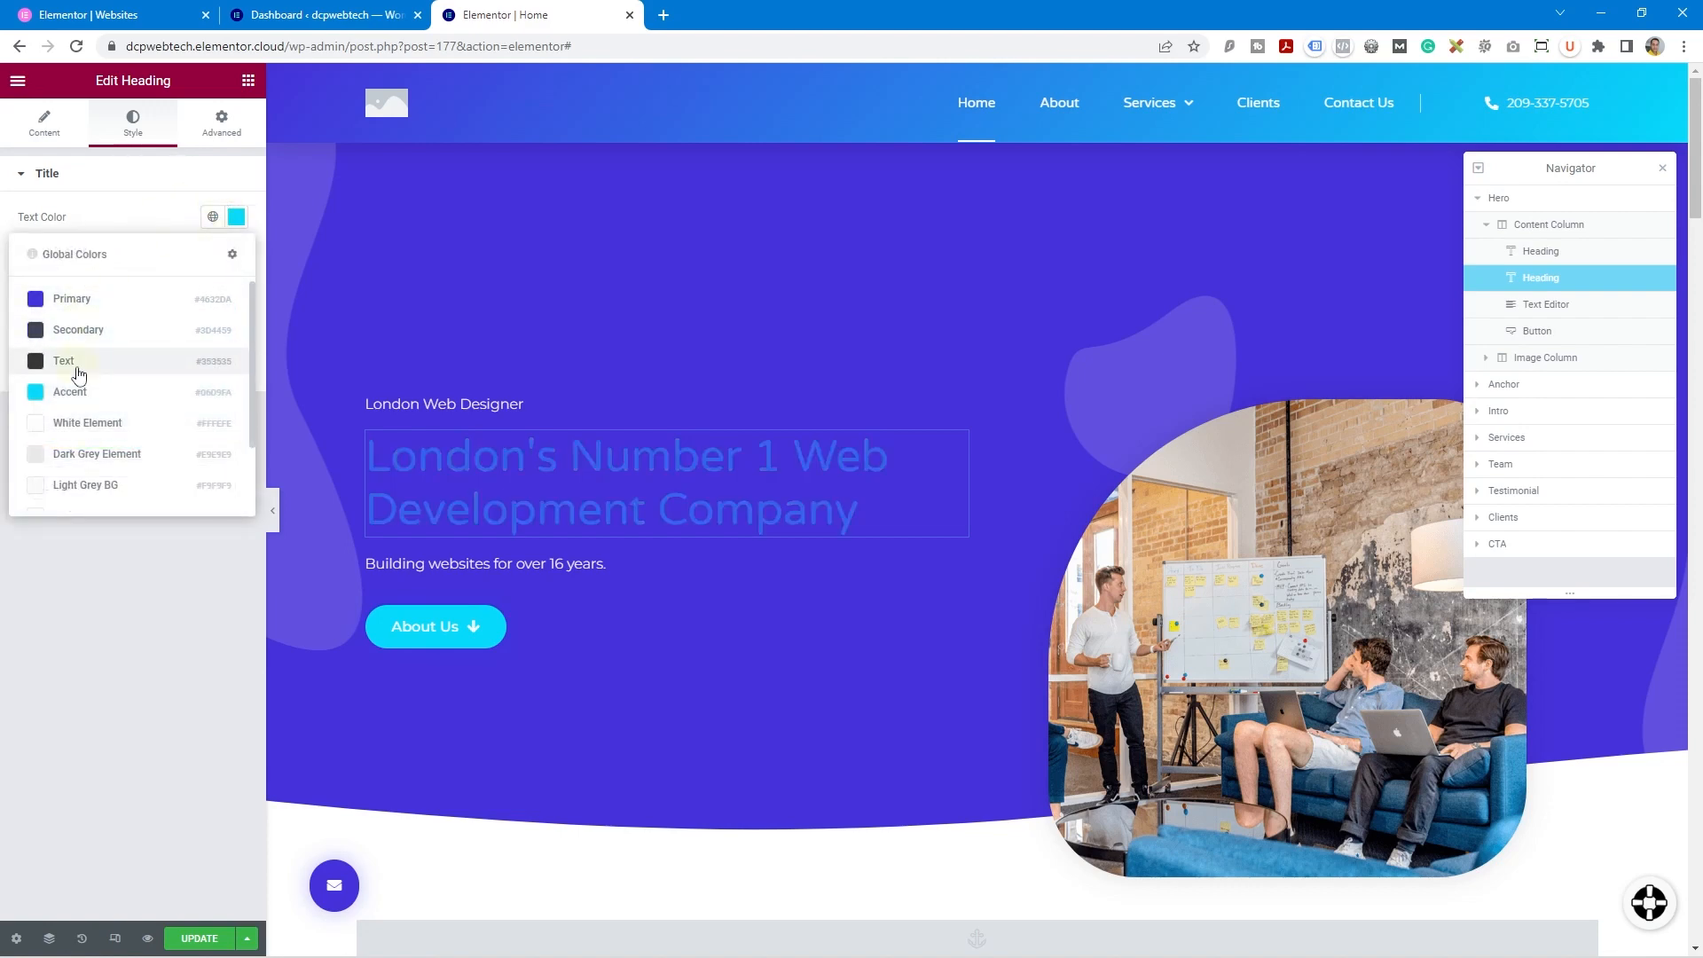
click(79, 426)
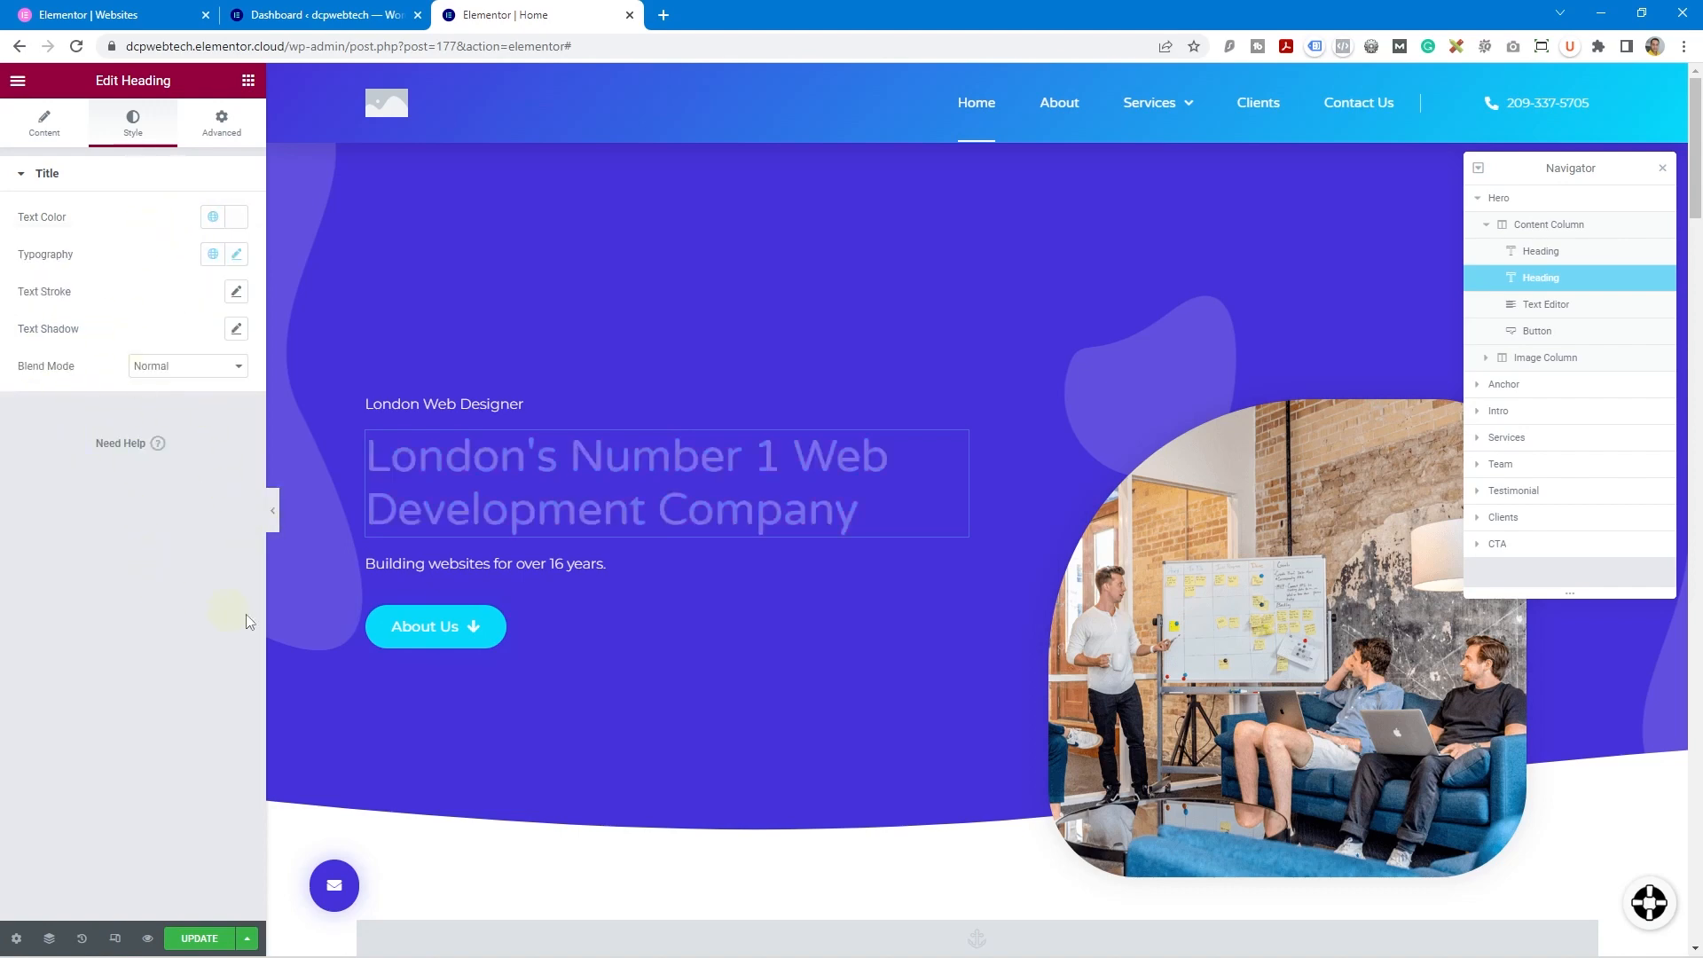
- Try custom red shades on the headline in the colour picker, then return it to White Element
click(496, 572)
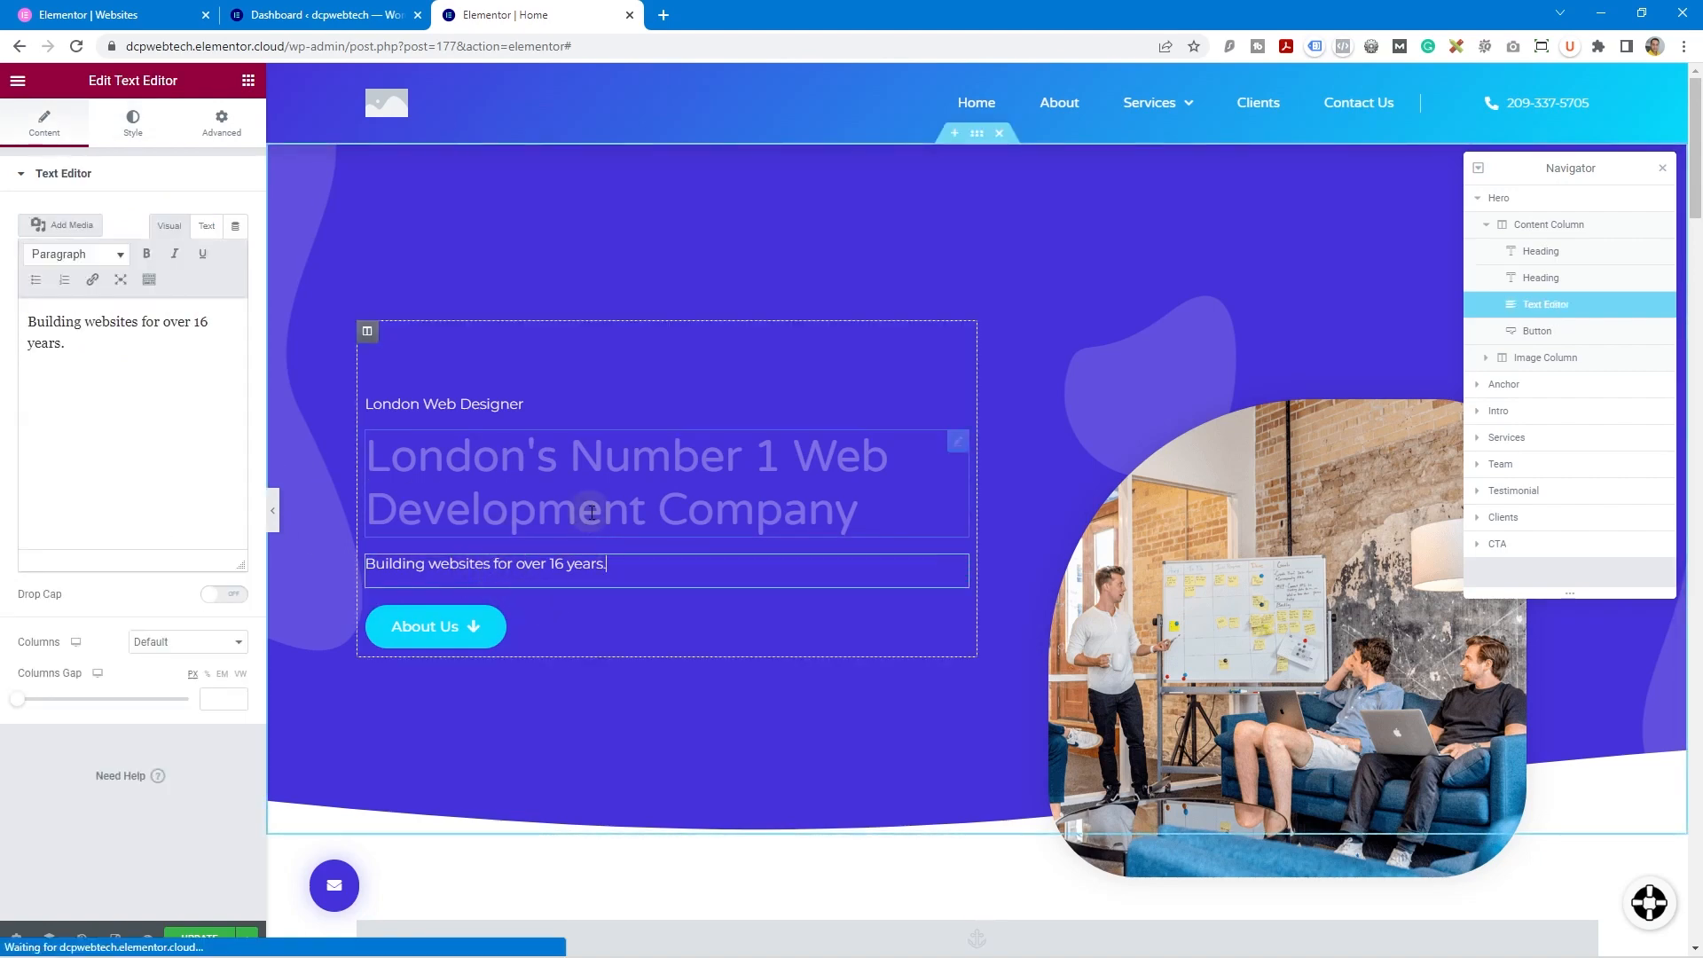
click(591, 512)
drag(863, 510, 327, 462)
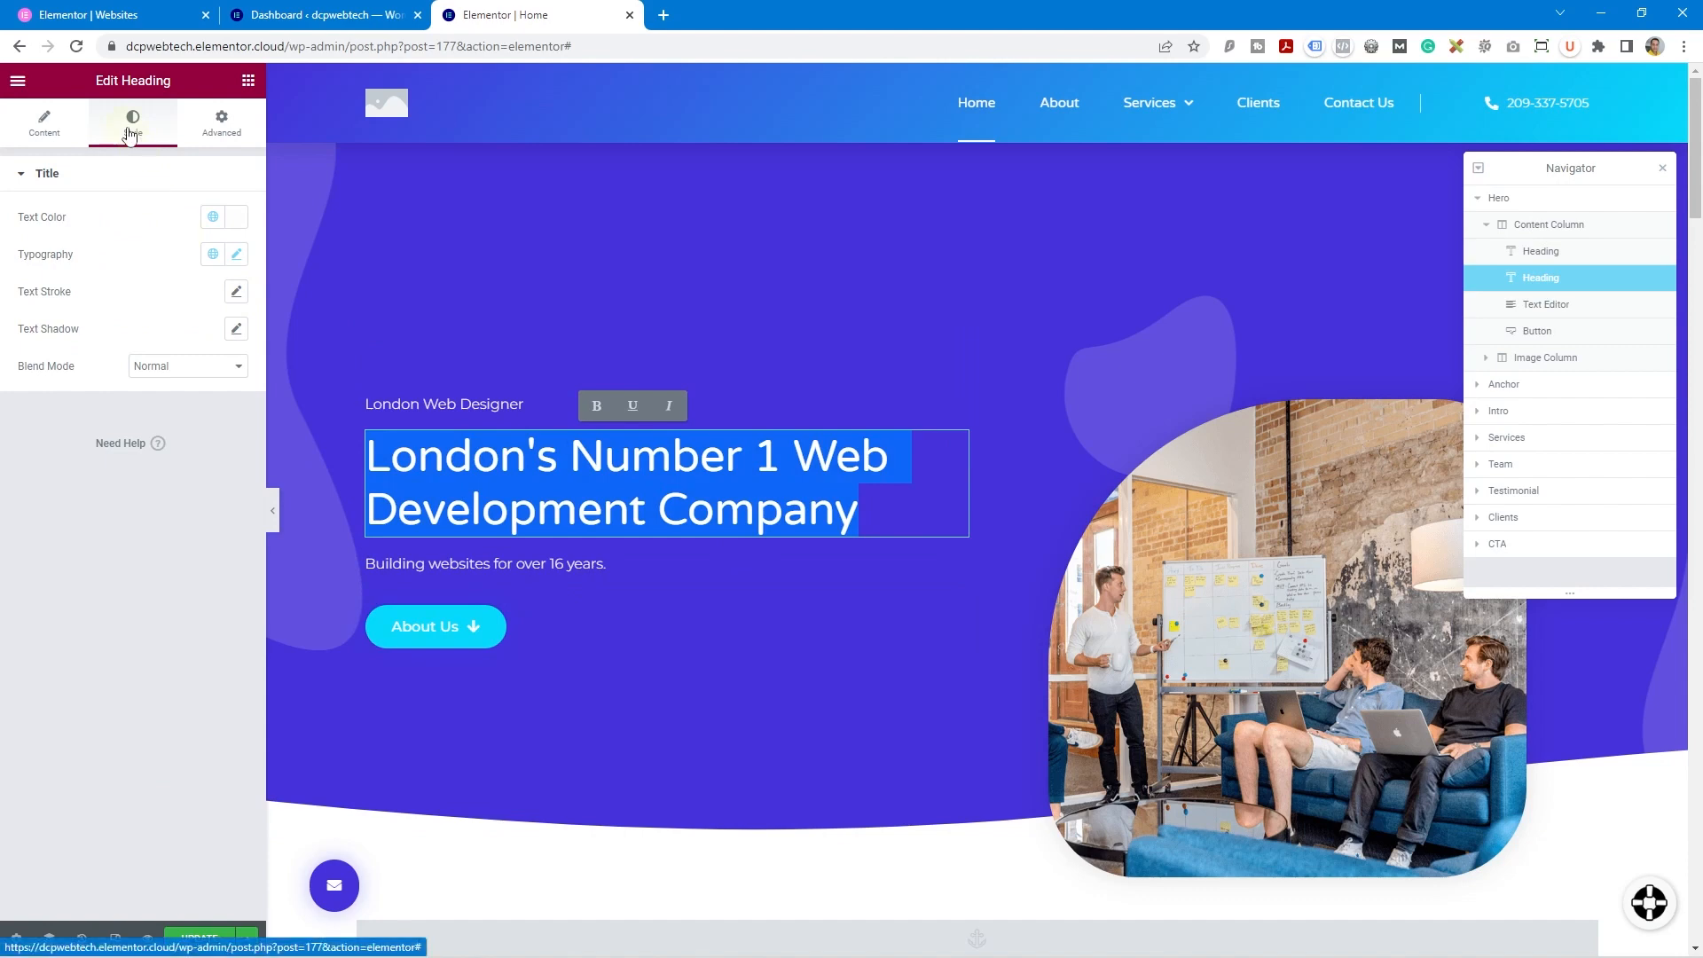
click(235, 218)
click(220, 303)
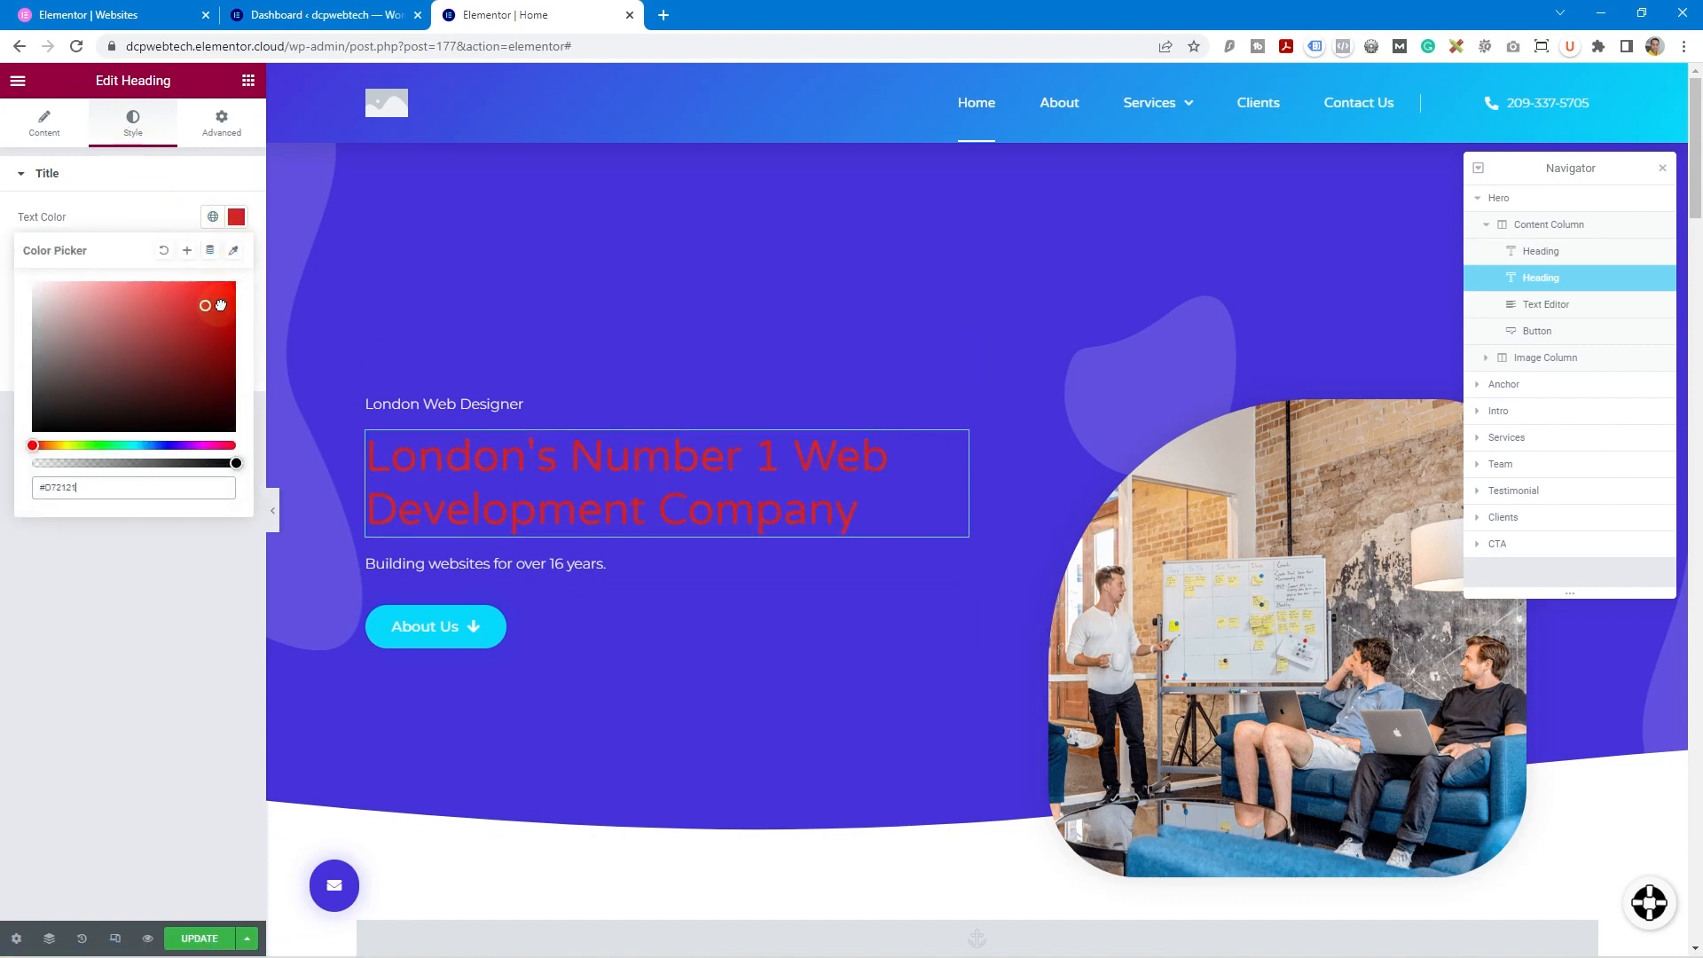
mouse_move(220, 303)
mouse_down()
mouse_move(133, 380)
mouse_move(97, 302)
mouse_move(180, 342)
mouse_move(150, 370)
mouse_move(126, 350)
mouse_up()
mouse_move(33, 448)
mouse_down()
mouse_move(204, 445)
mouse_move(31, 444)
mouse_up()
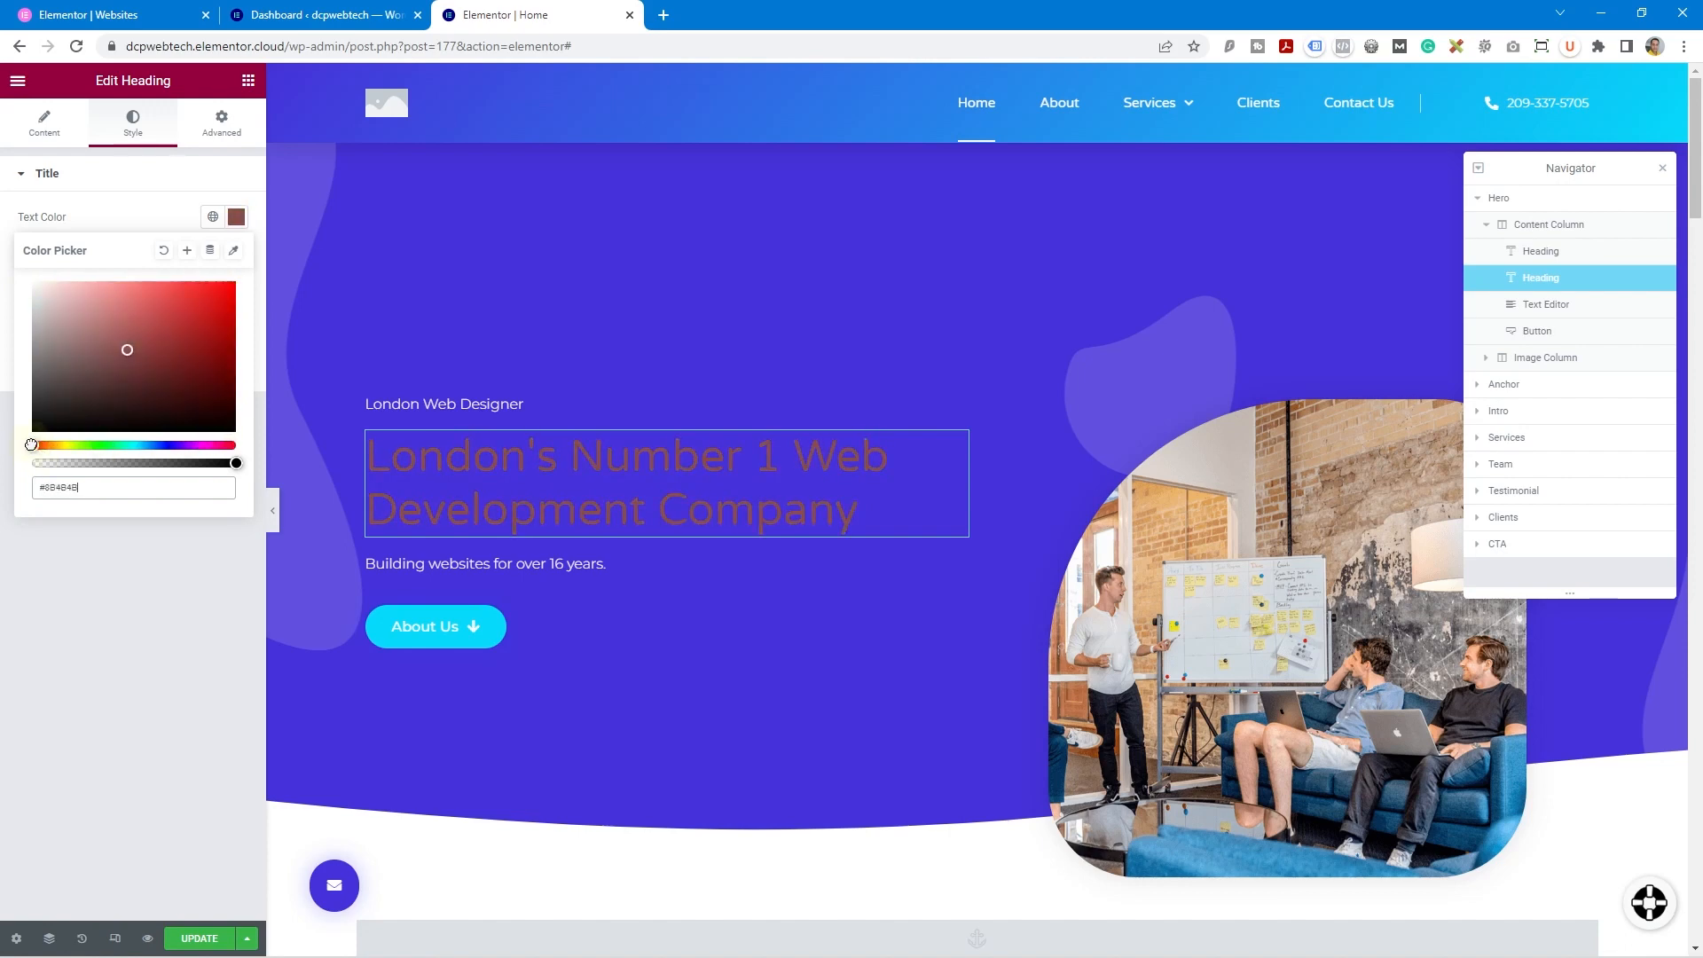
click(213, 216)
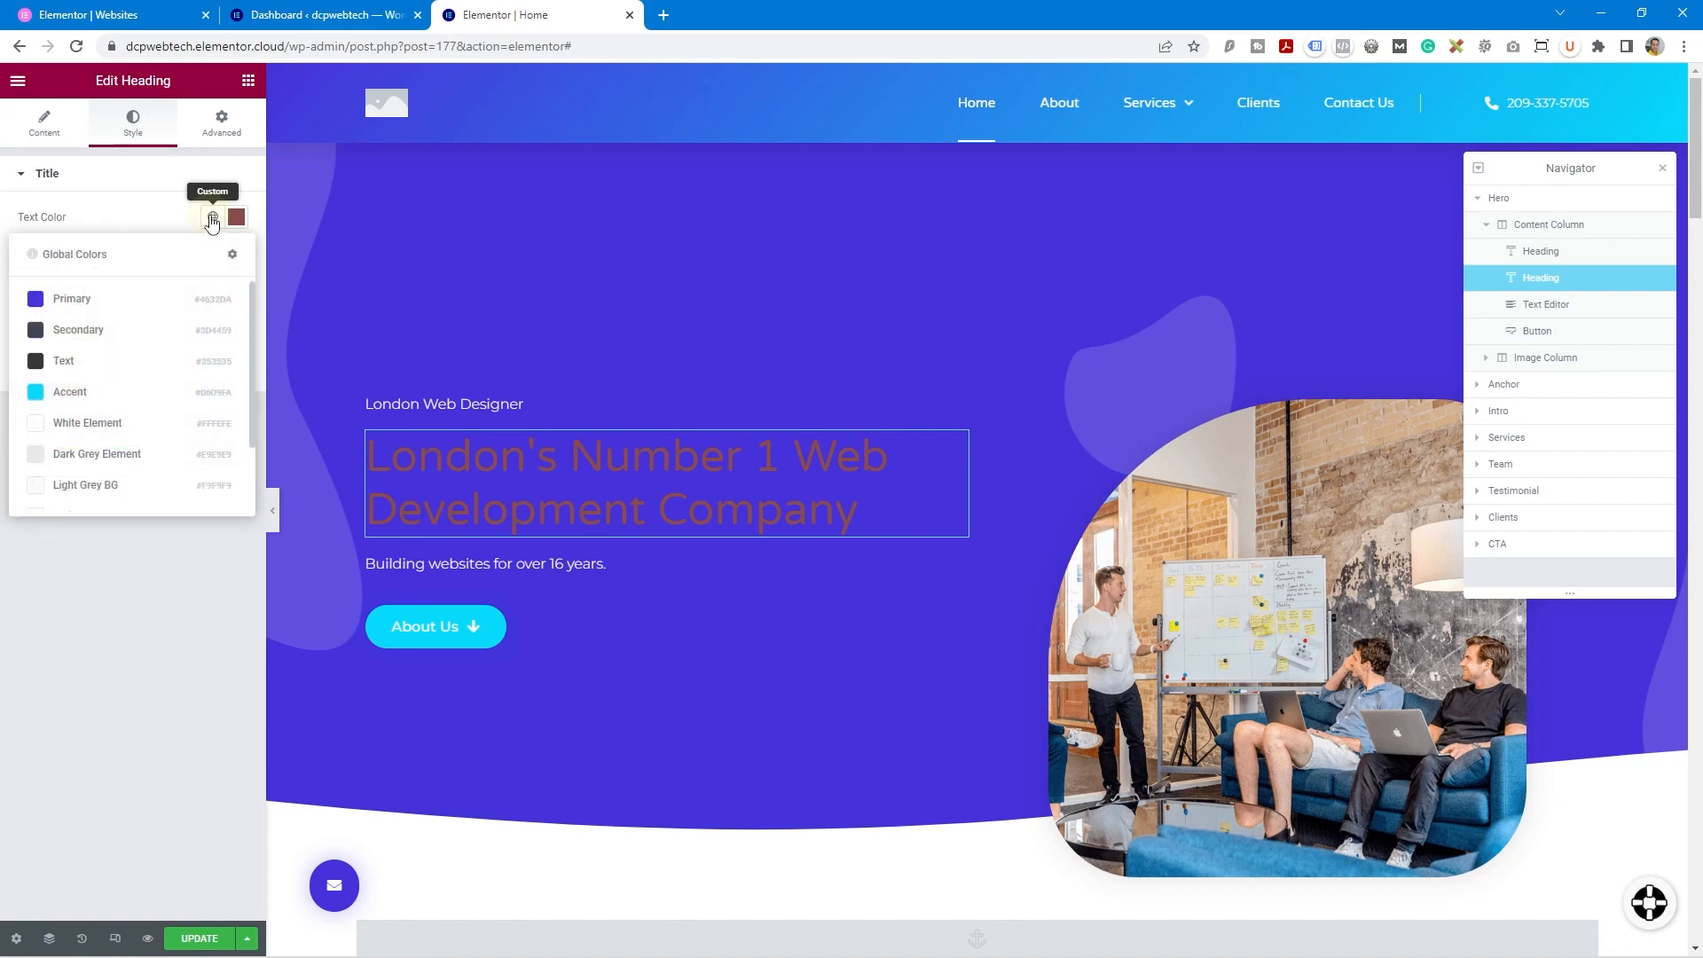
click(81, 425)
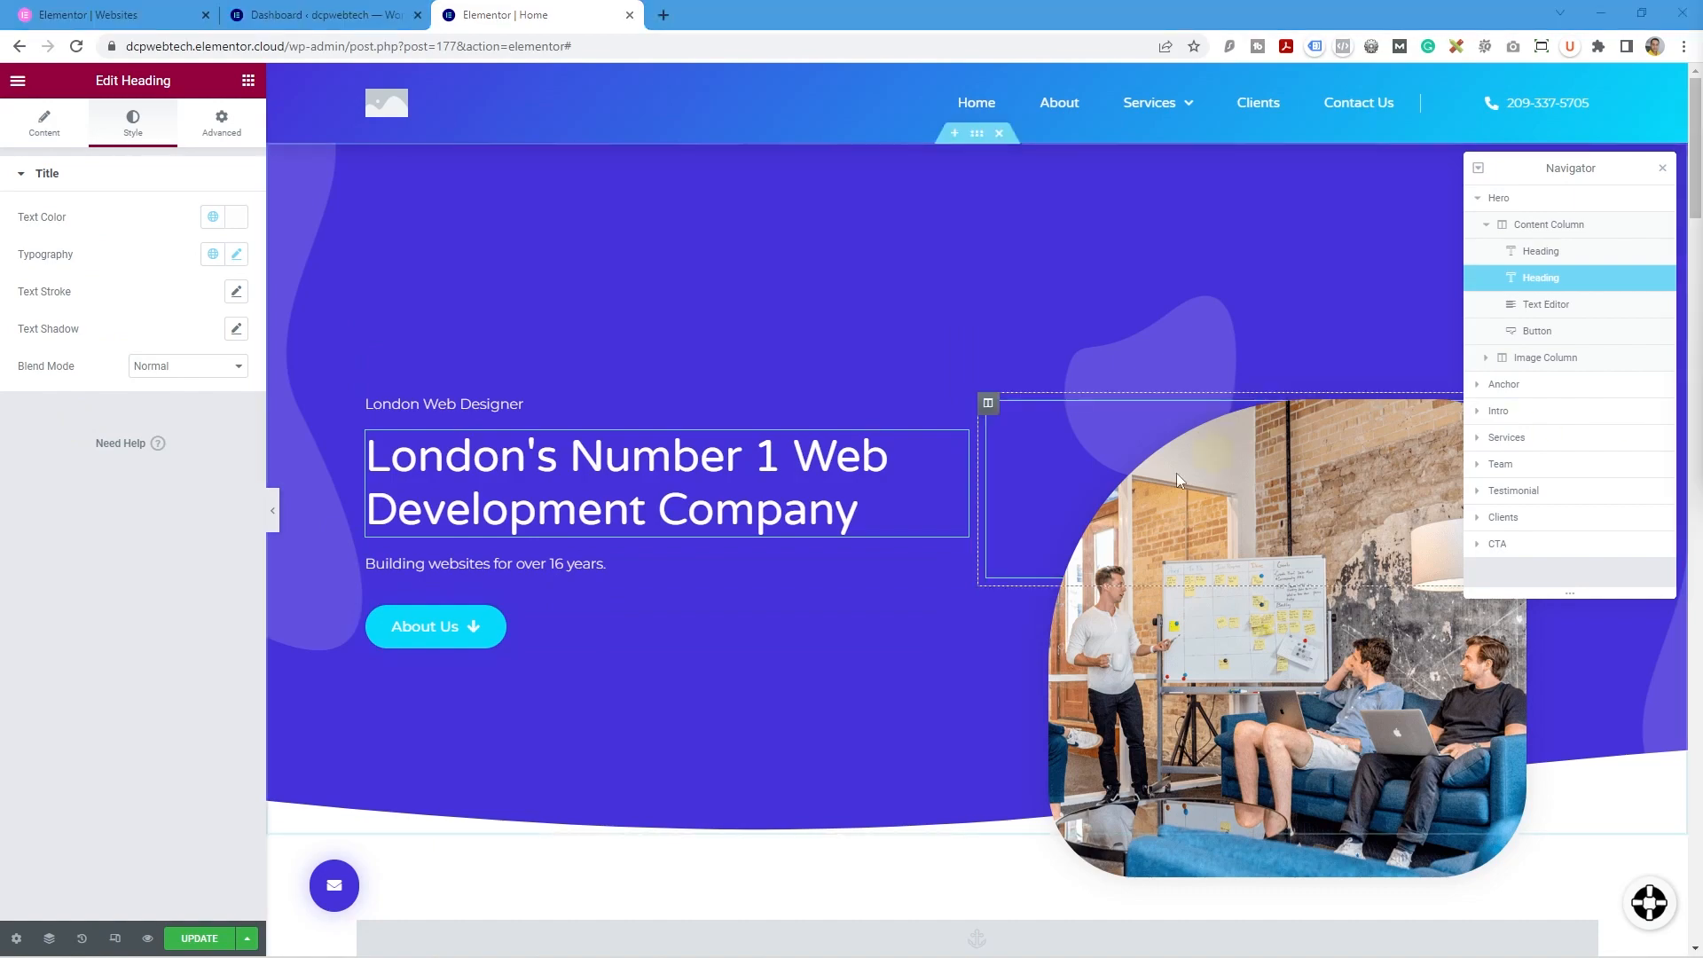
scroll(794, 532, down, 8)
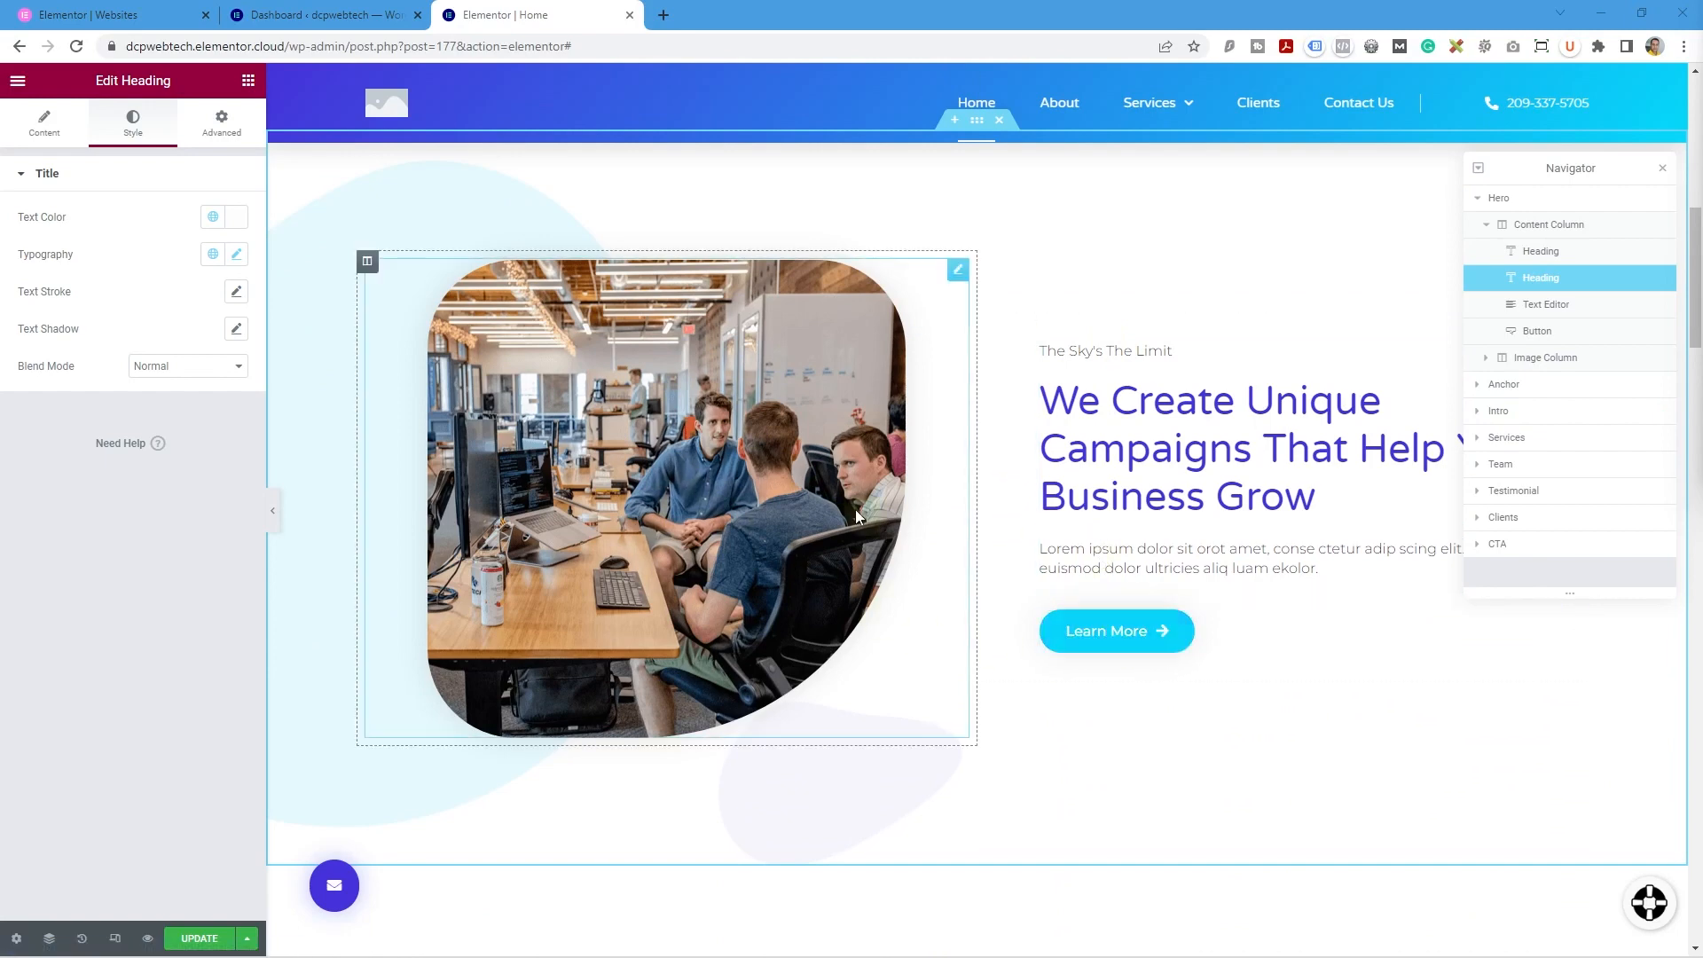
scroll(834, 586, down, 5)
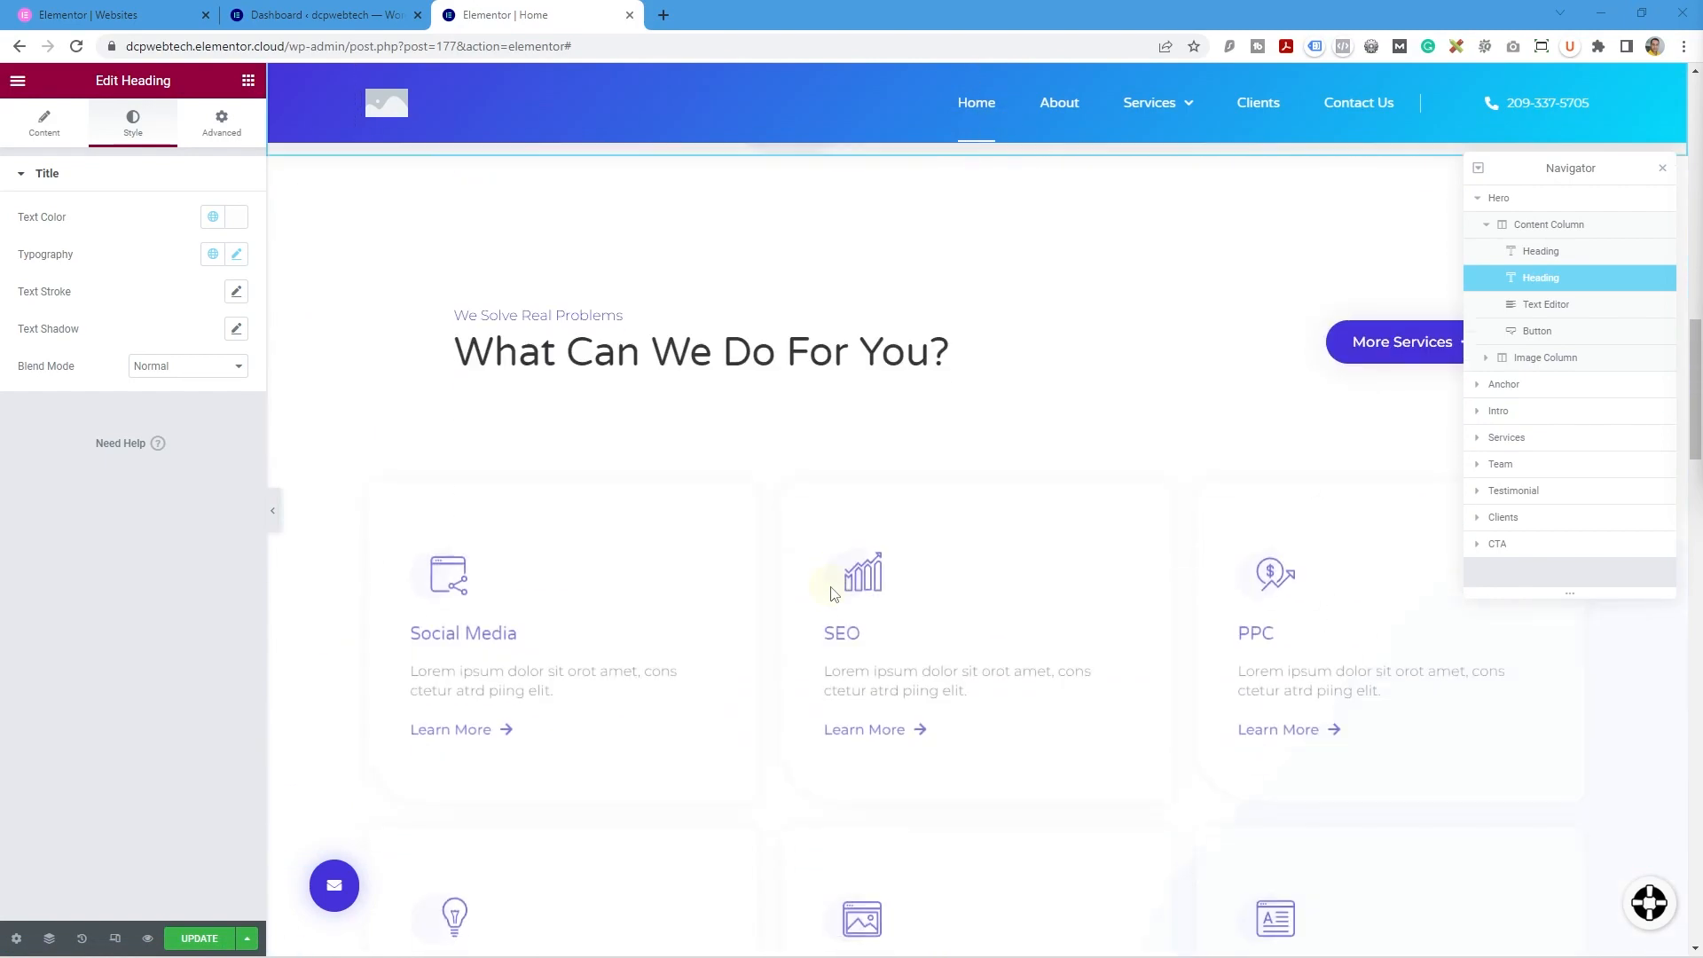
scroll(842, 579, down, 4)
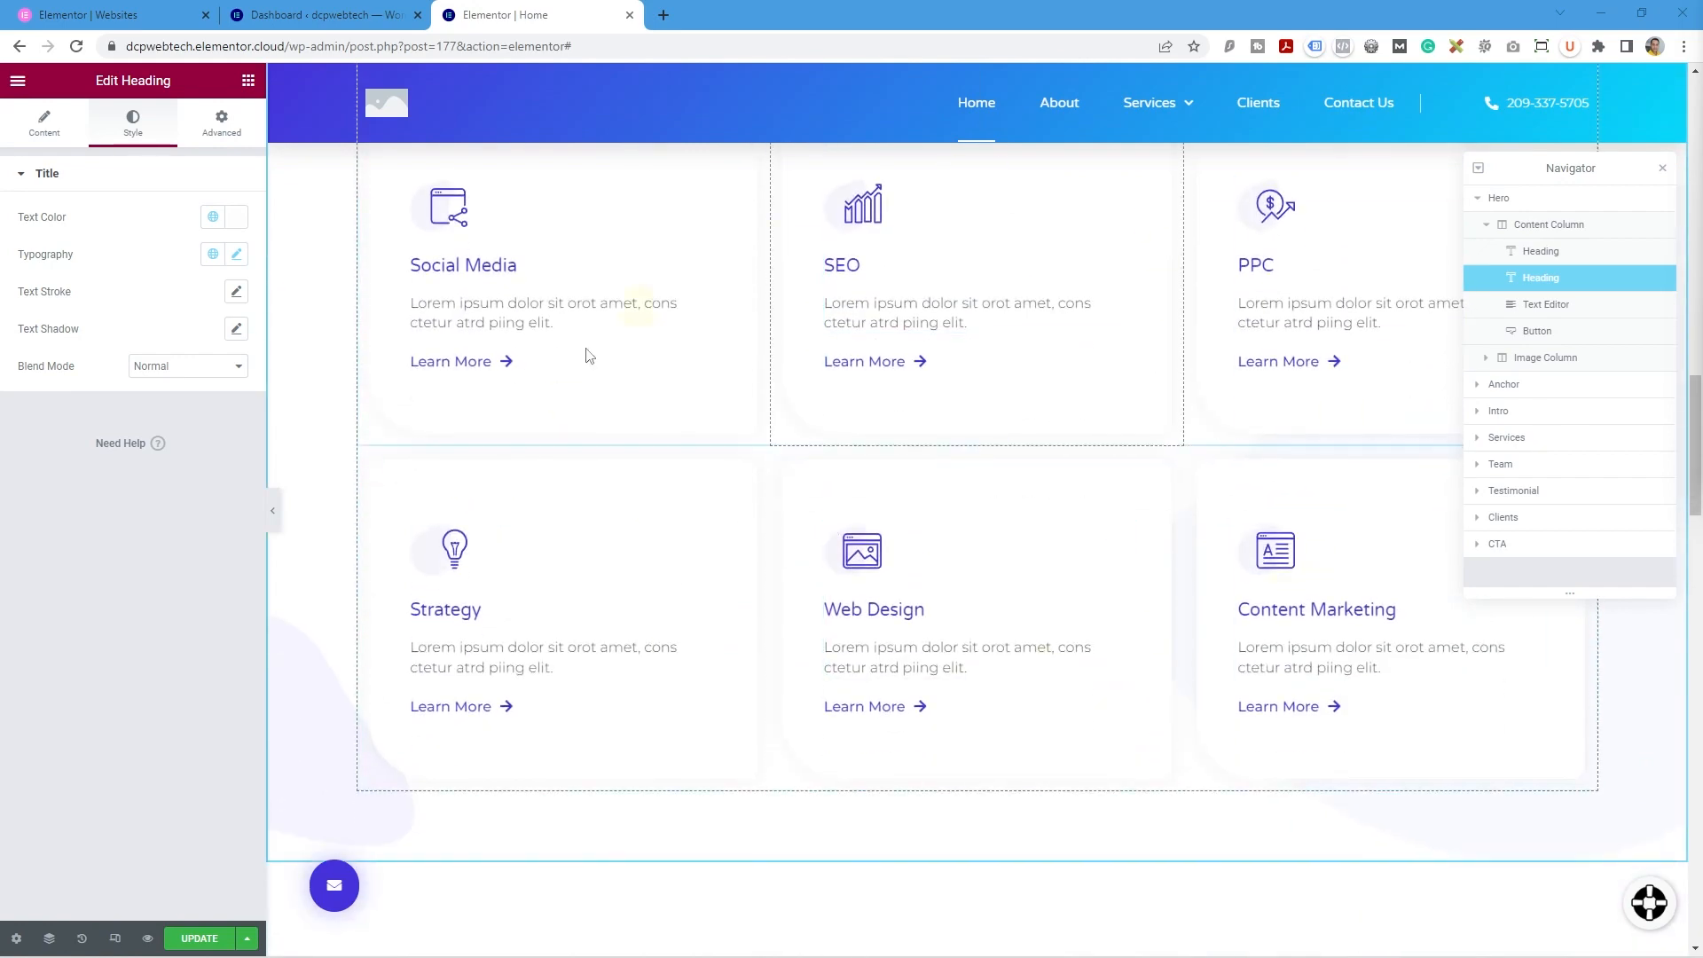
scroll(932, 691, down, 10)
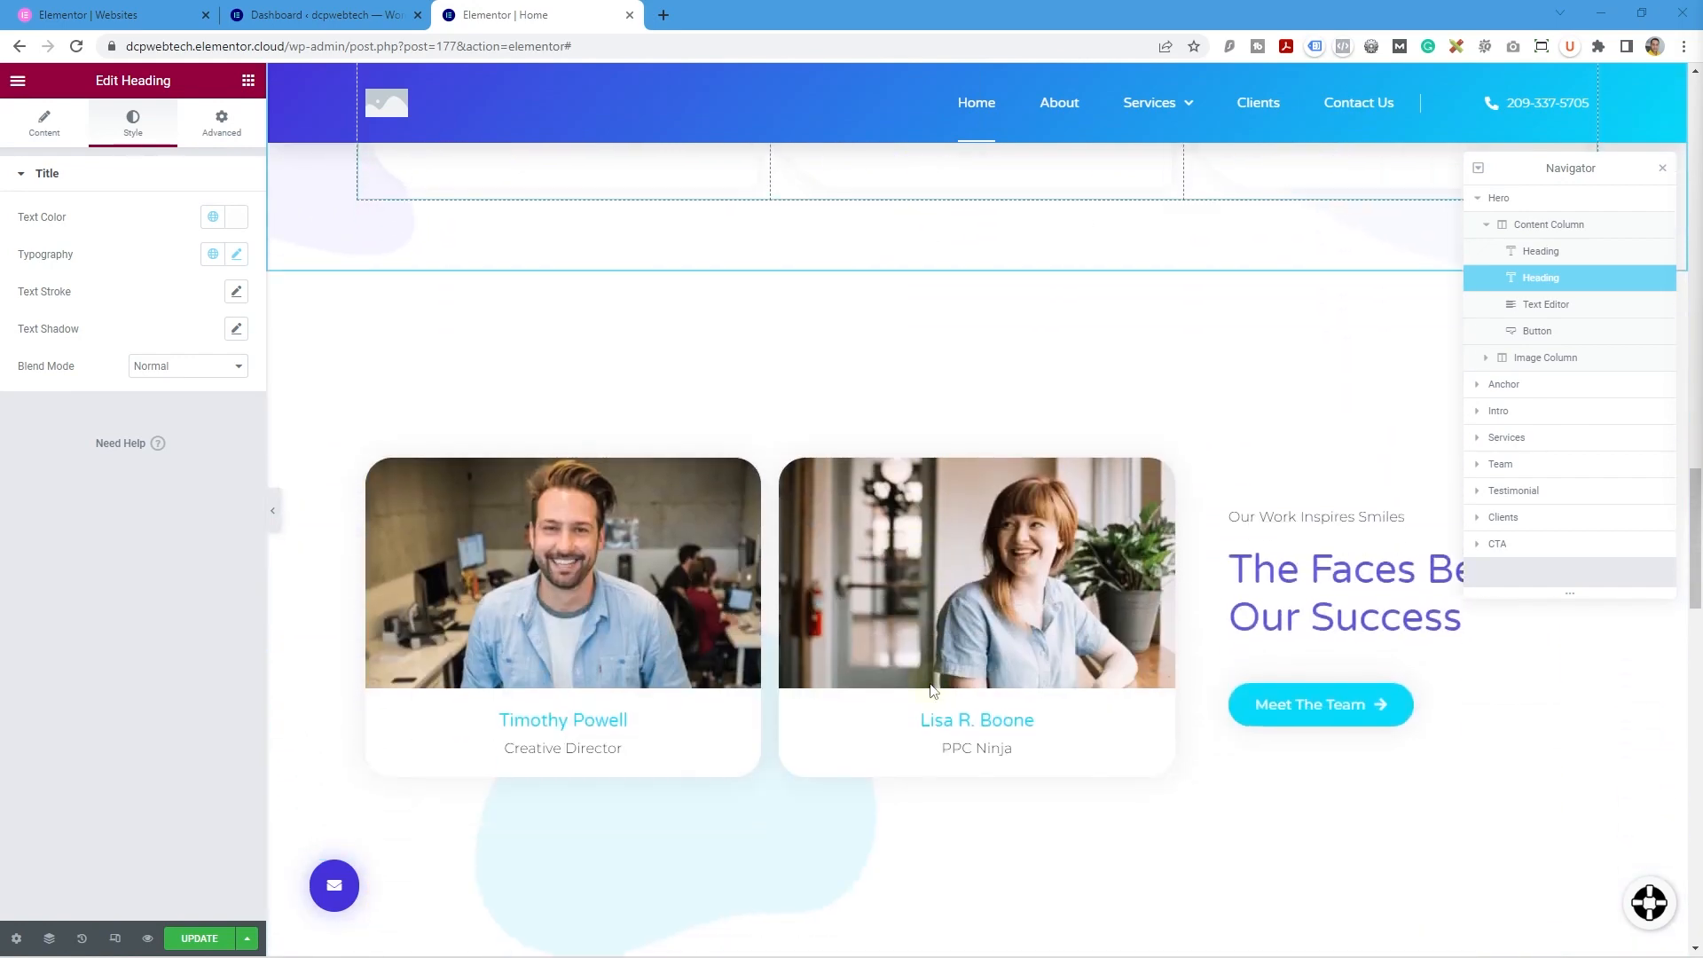
scroll(932, 691, down, 4)
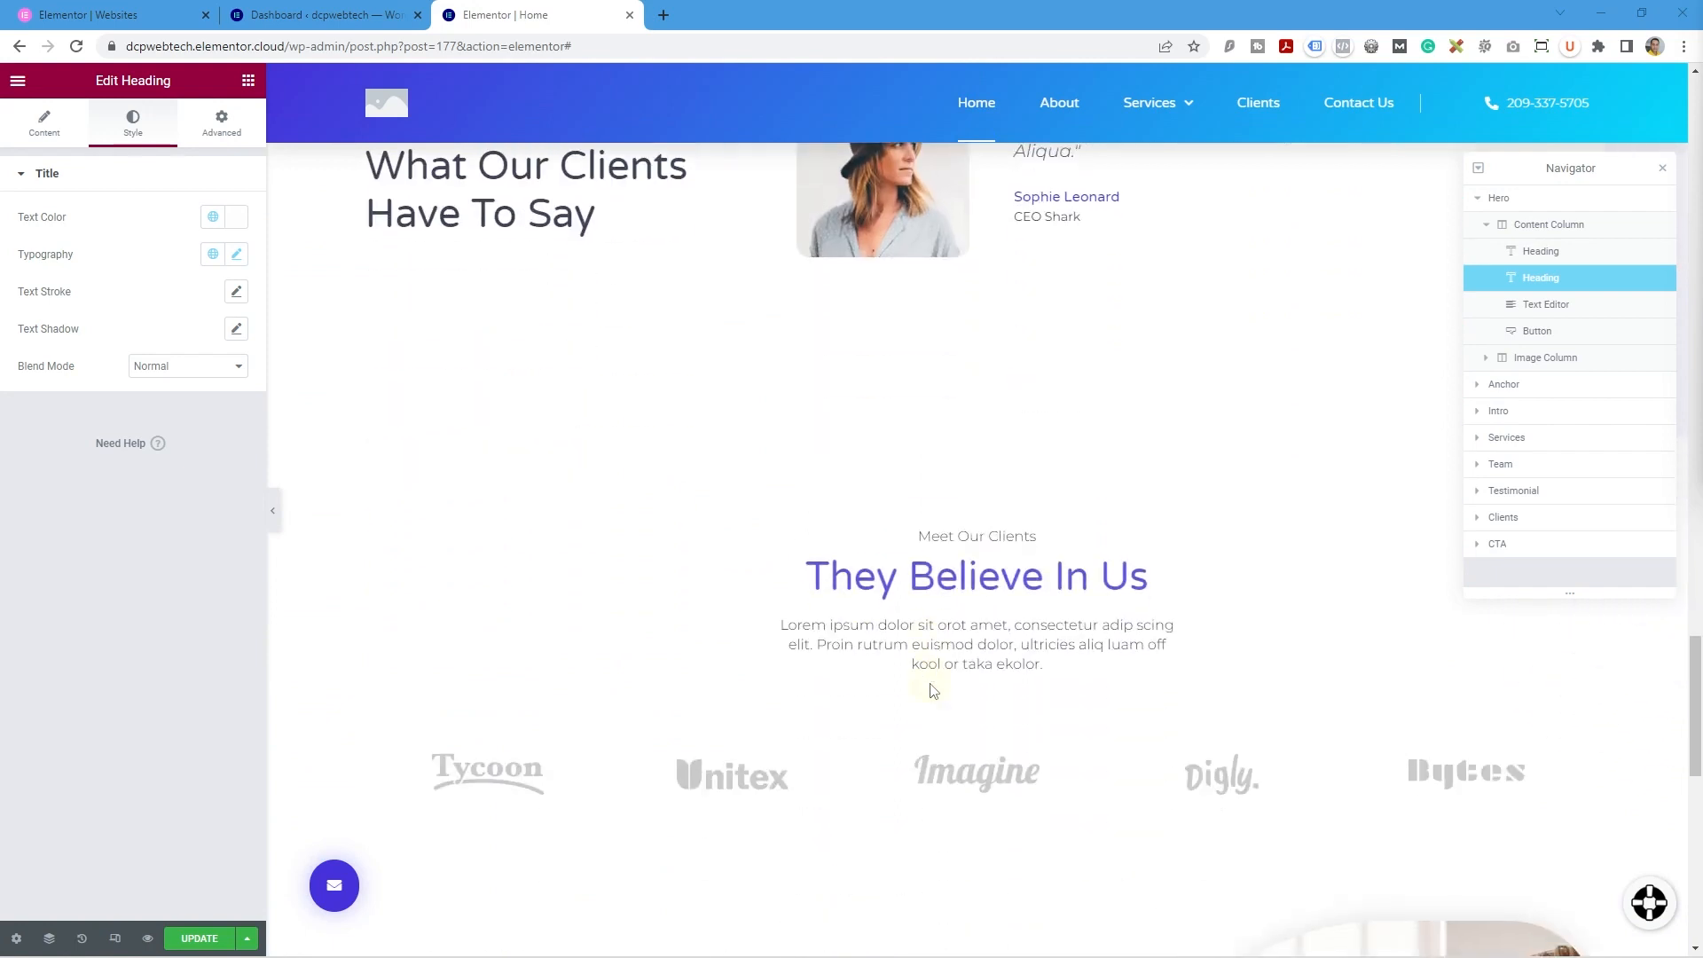
scroll(933, 691, up, 8)
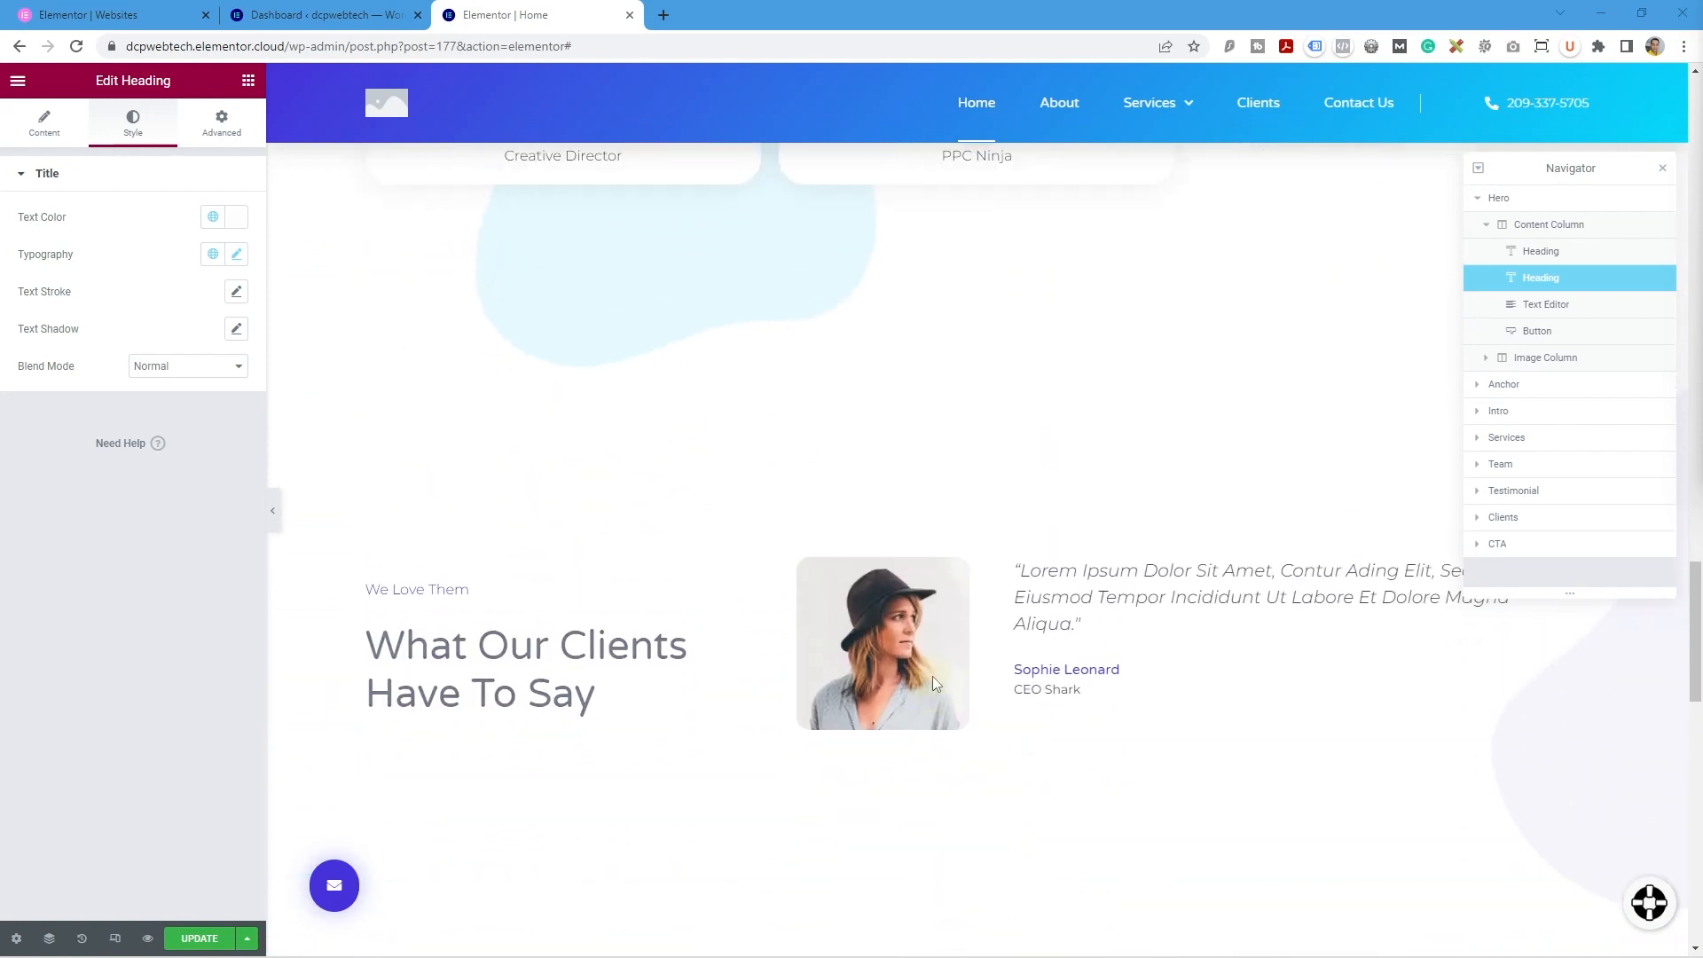
scroll(934, 683, up, 7)
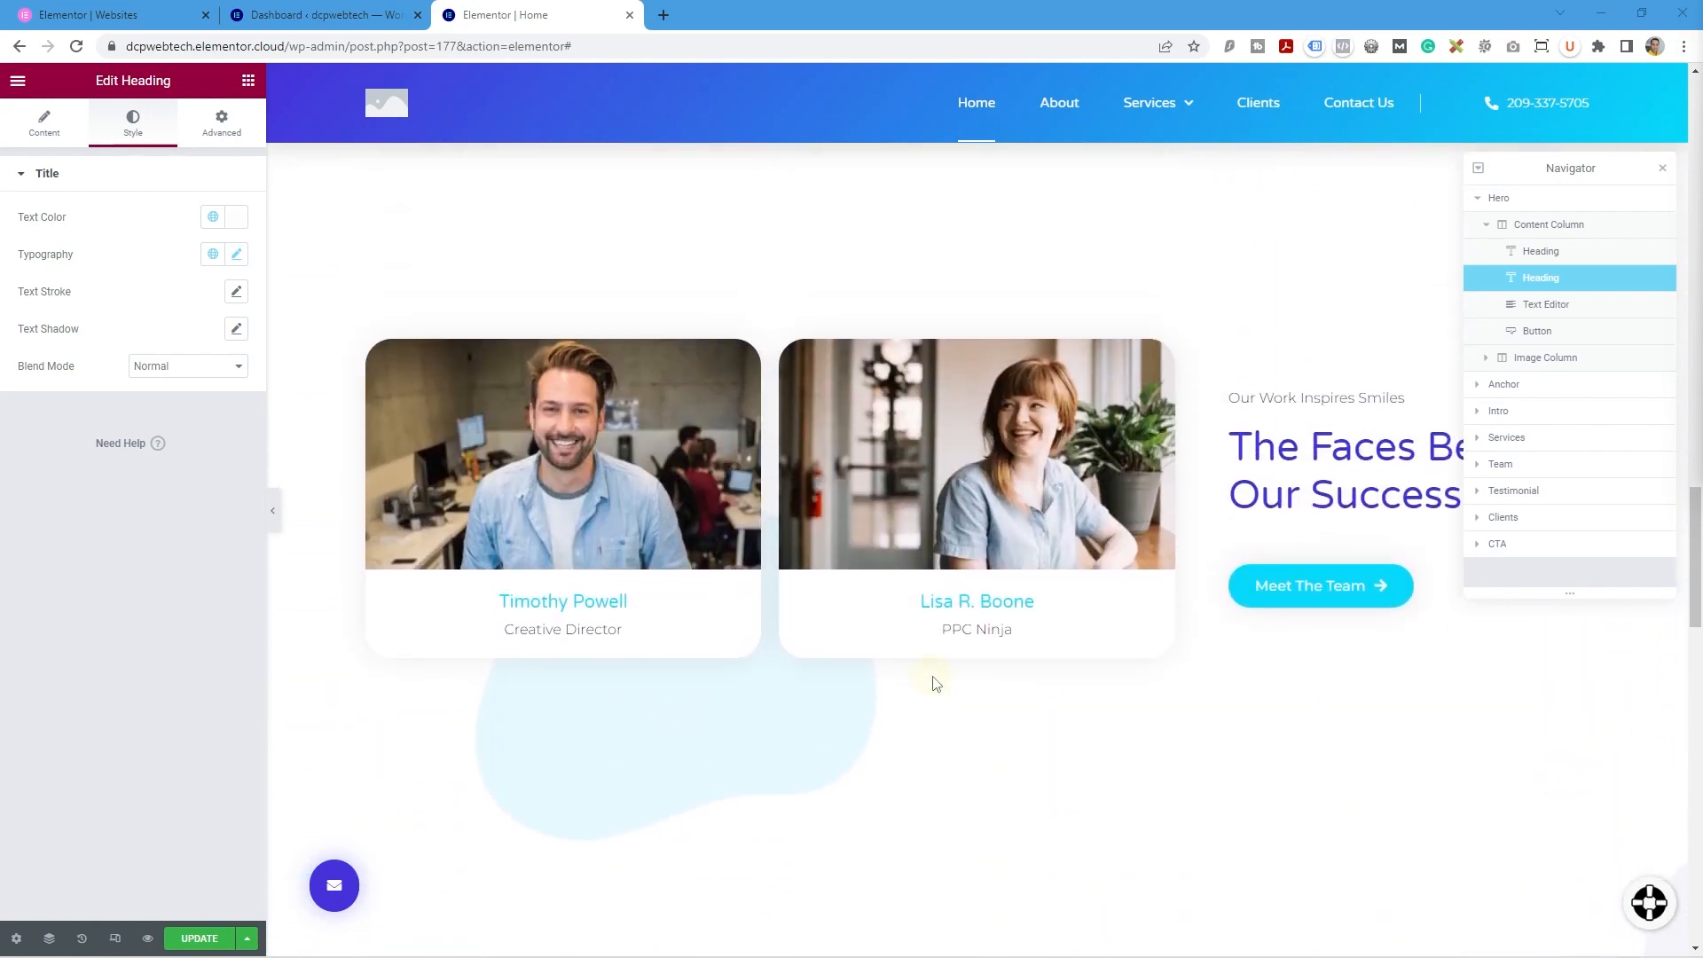
scroll(933, 683, up, 3)
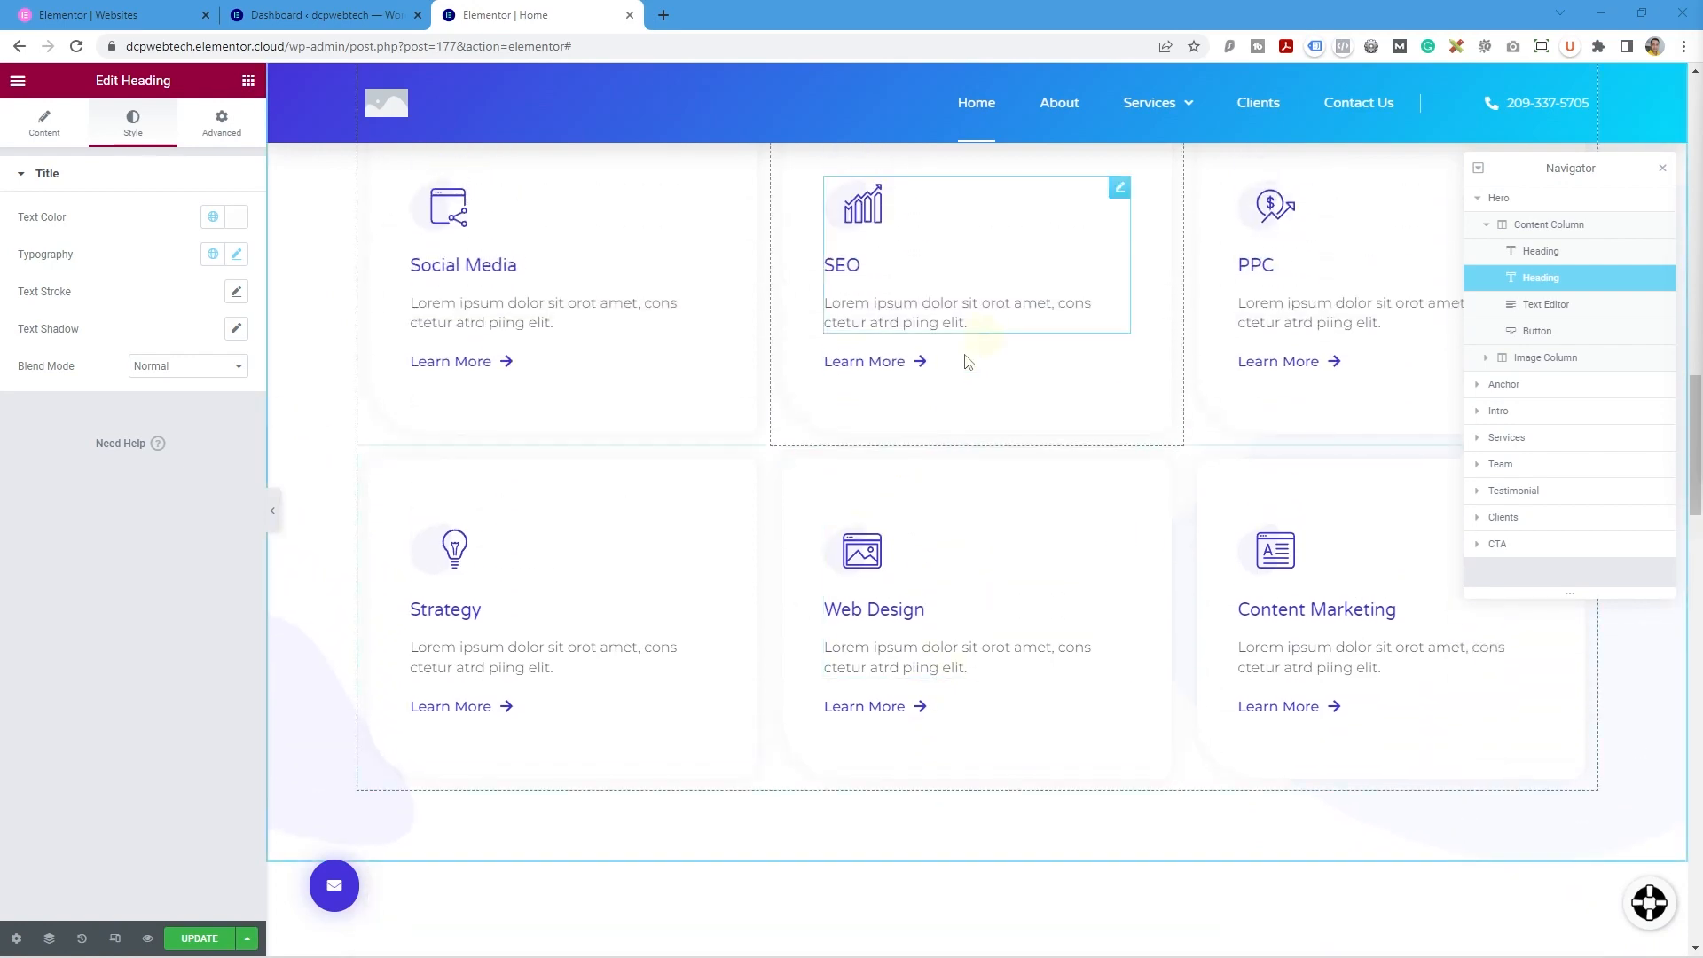
scroll(834, 739, down, 9)
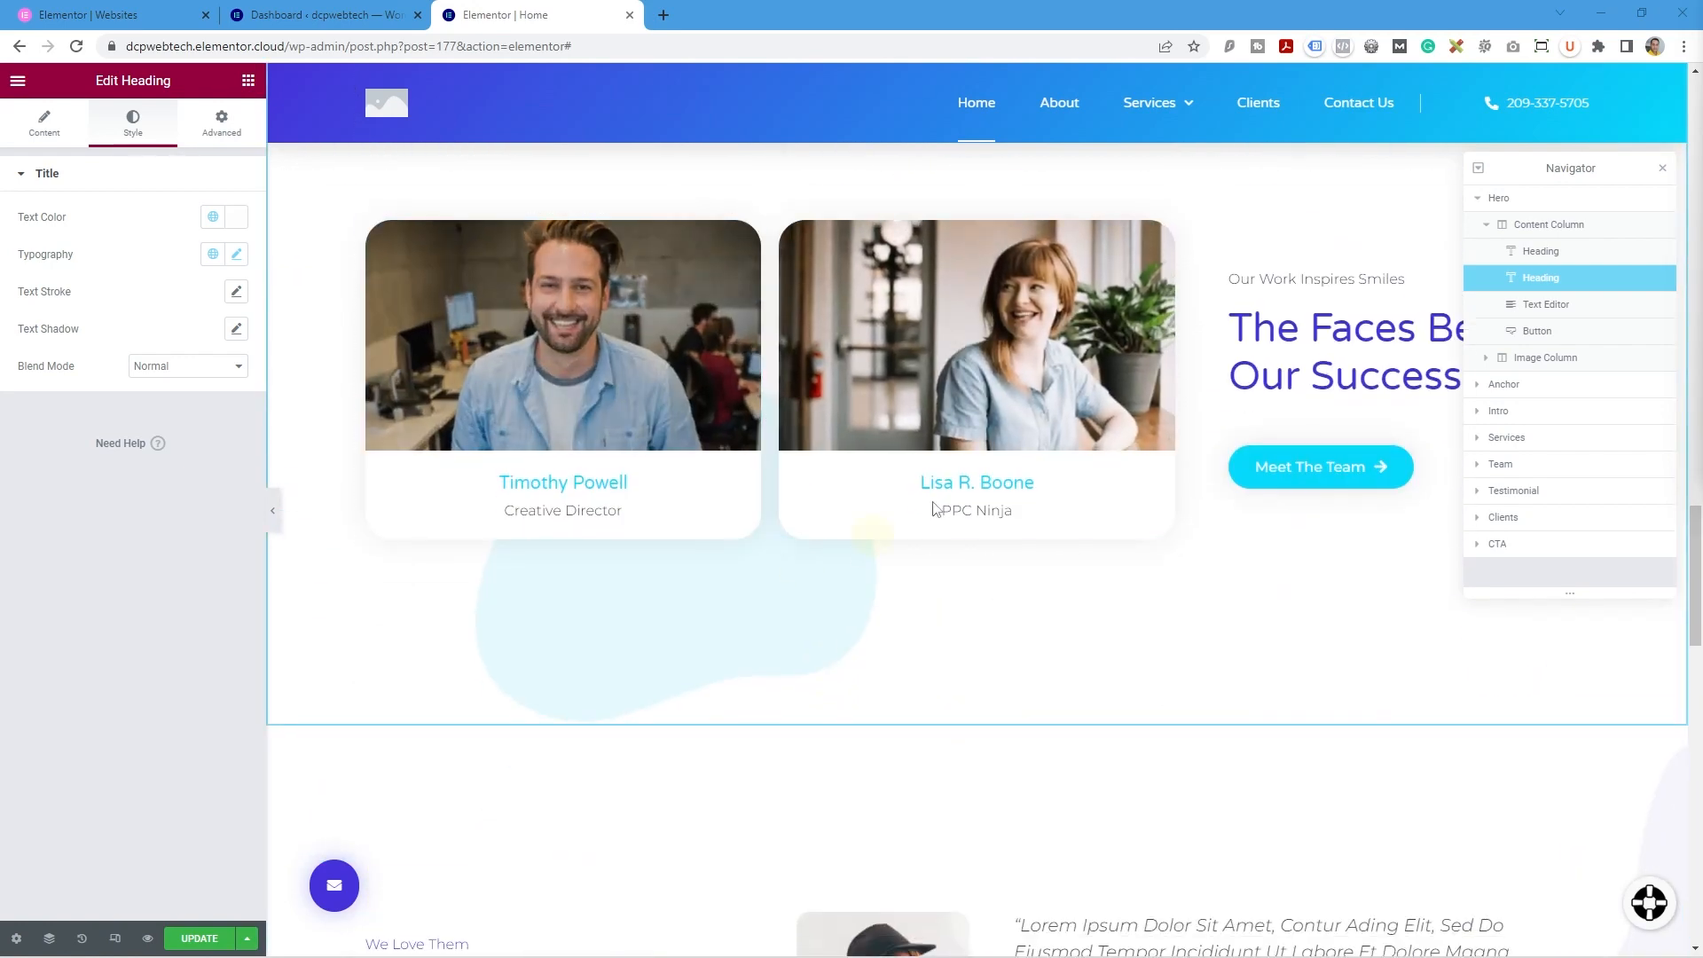
scroll(974, 748, down, 1)
scroll(974, 748, down, 15)
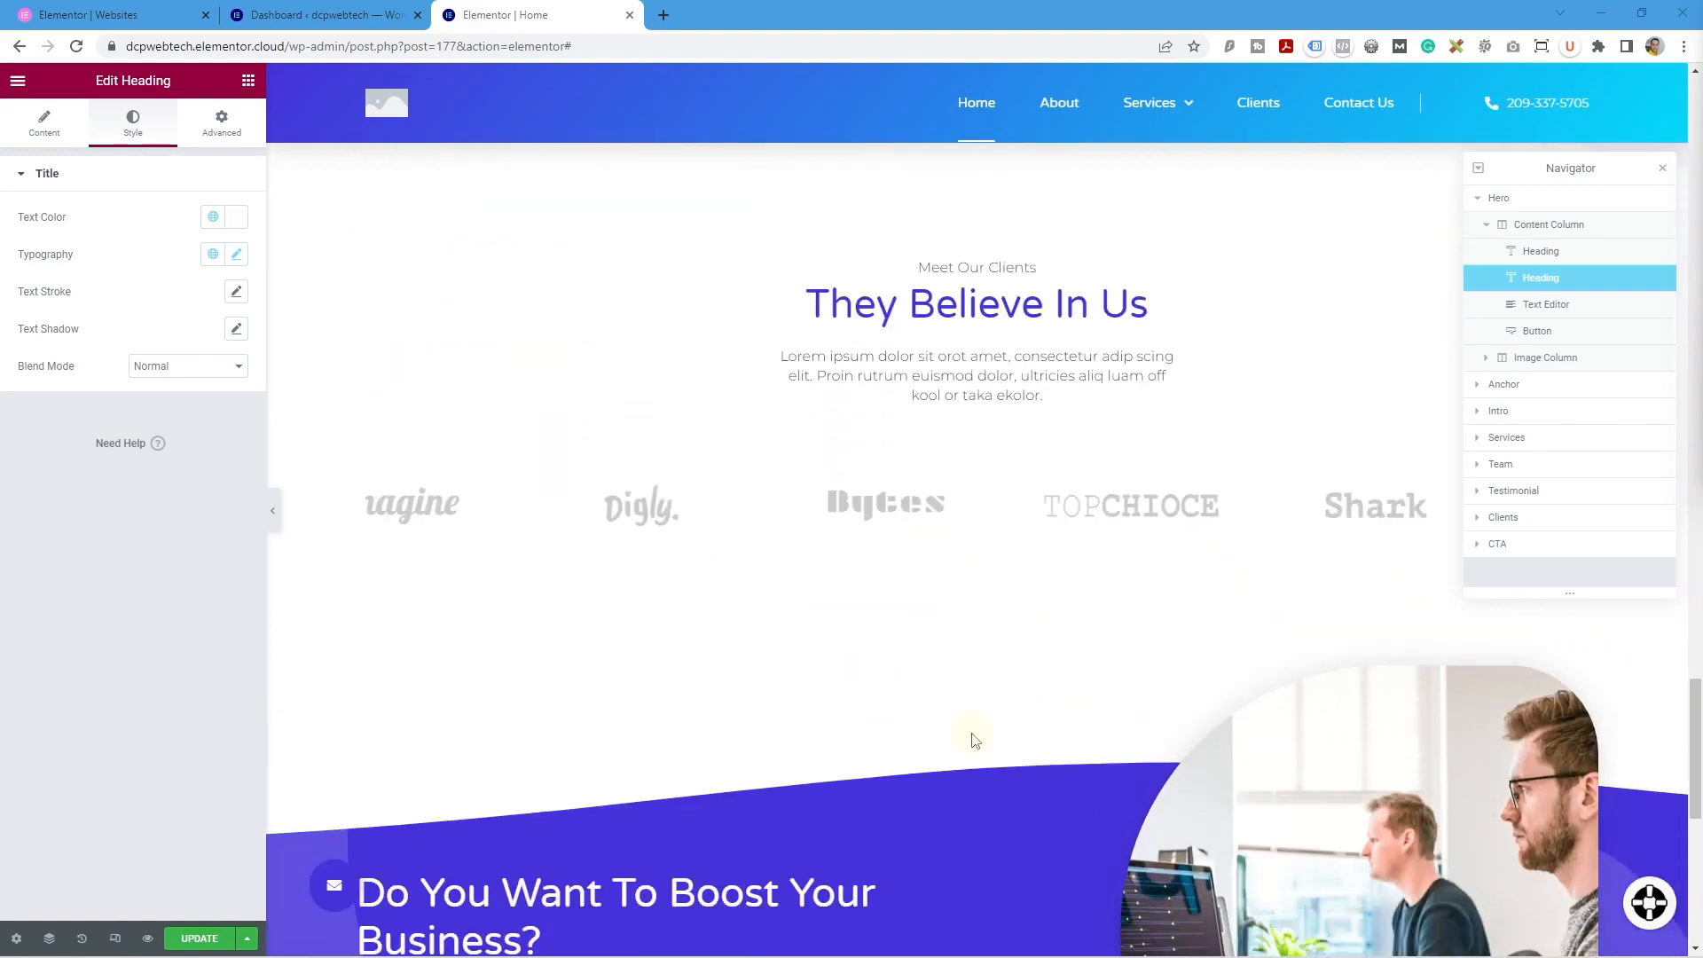
scroll(973, 739, up, 20)
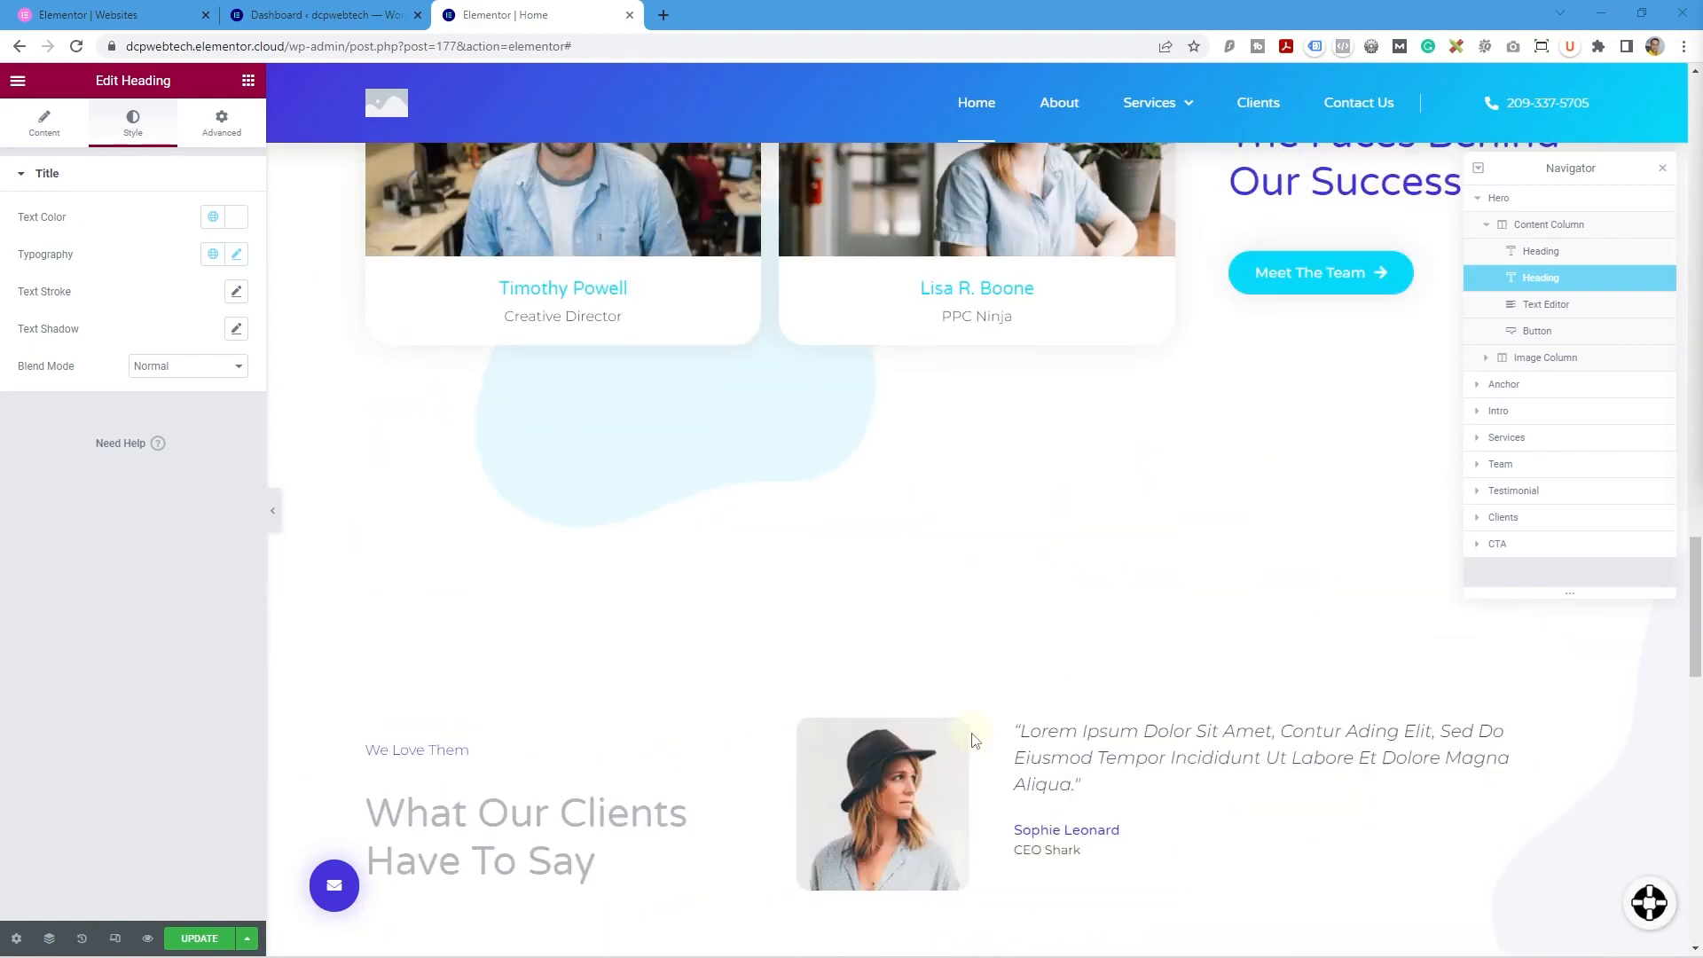
scroll(971, 735, up, 5)
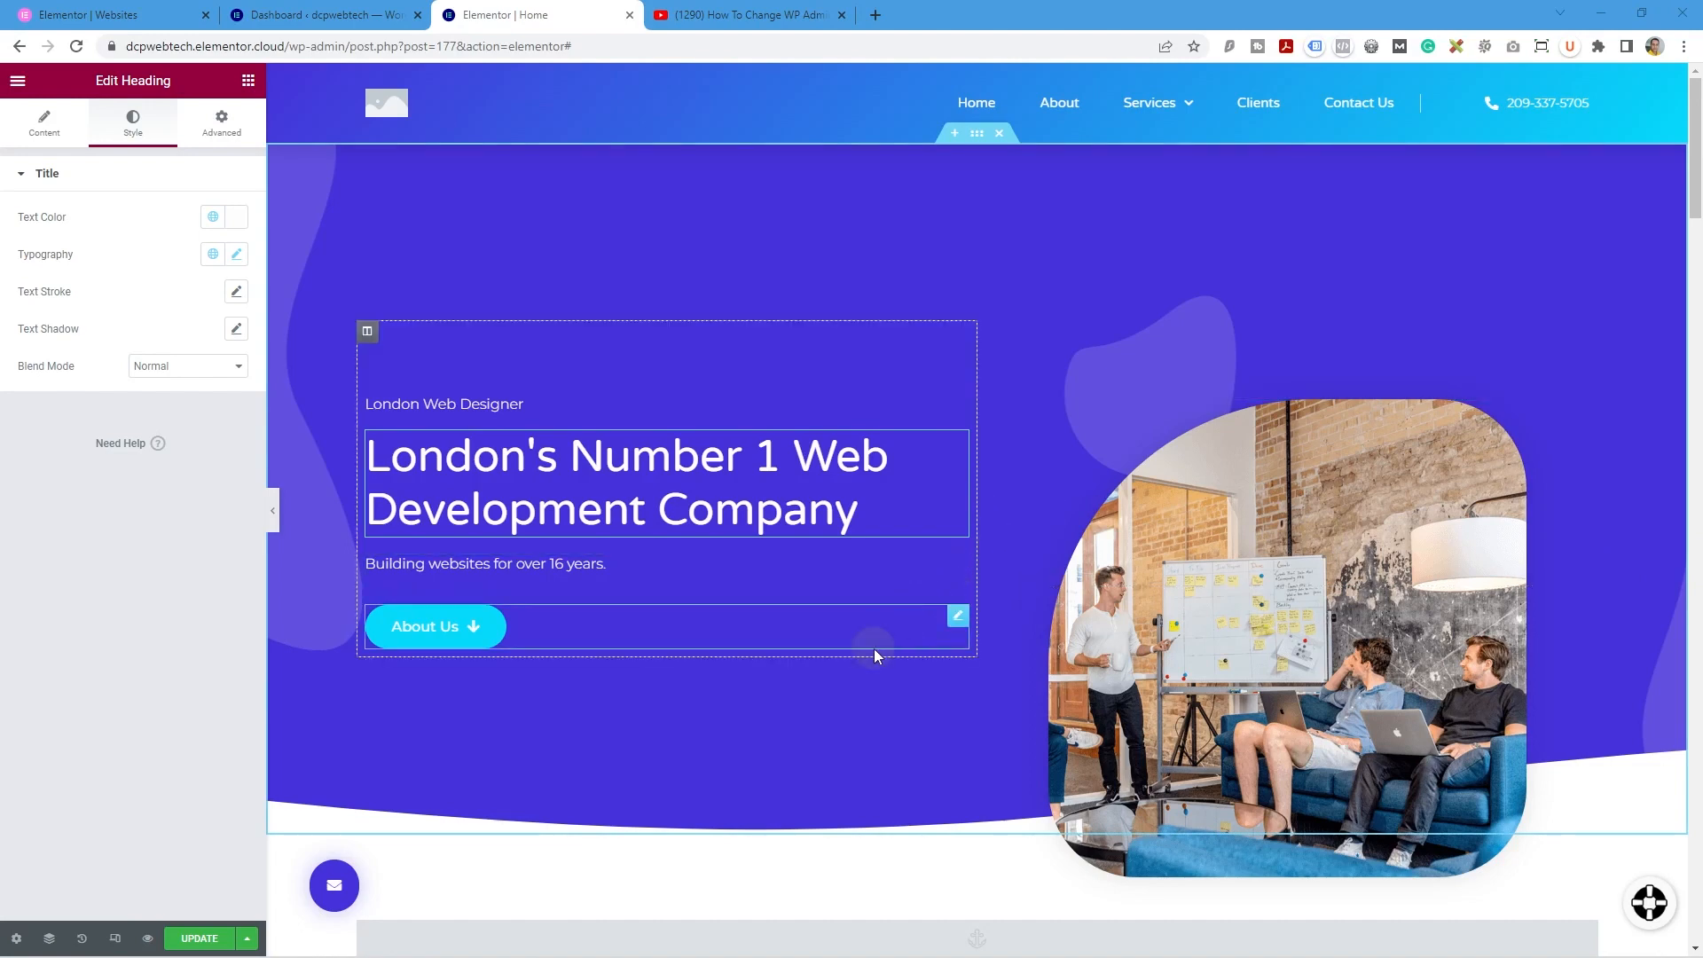
scroll(874, 648, down, 3)
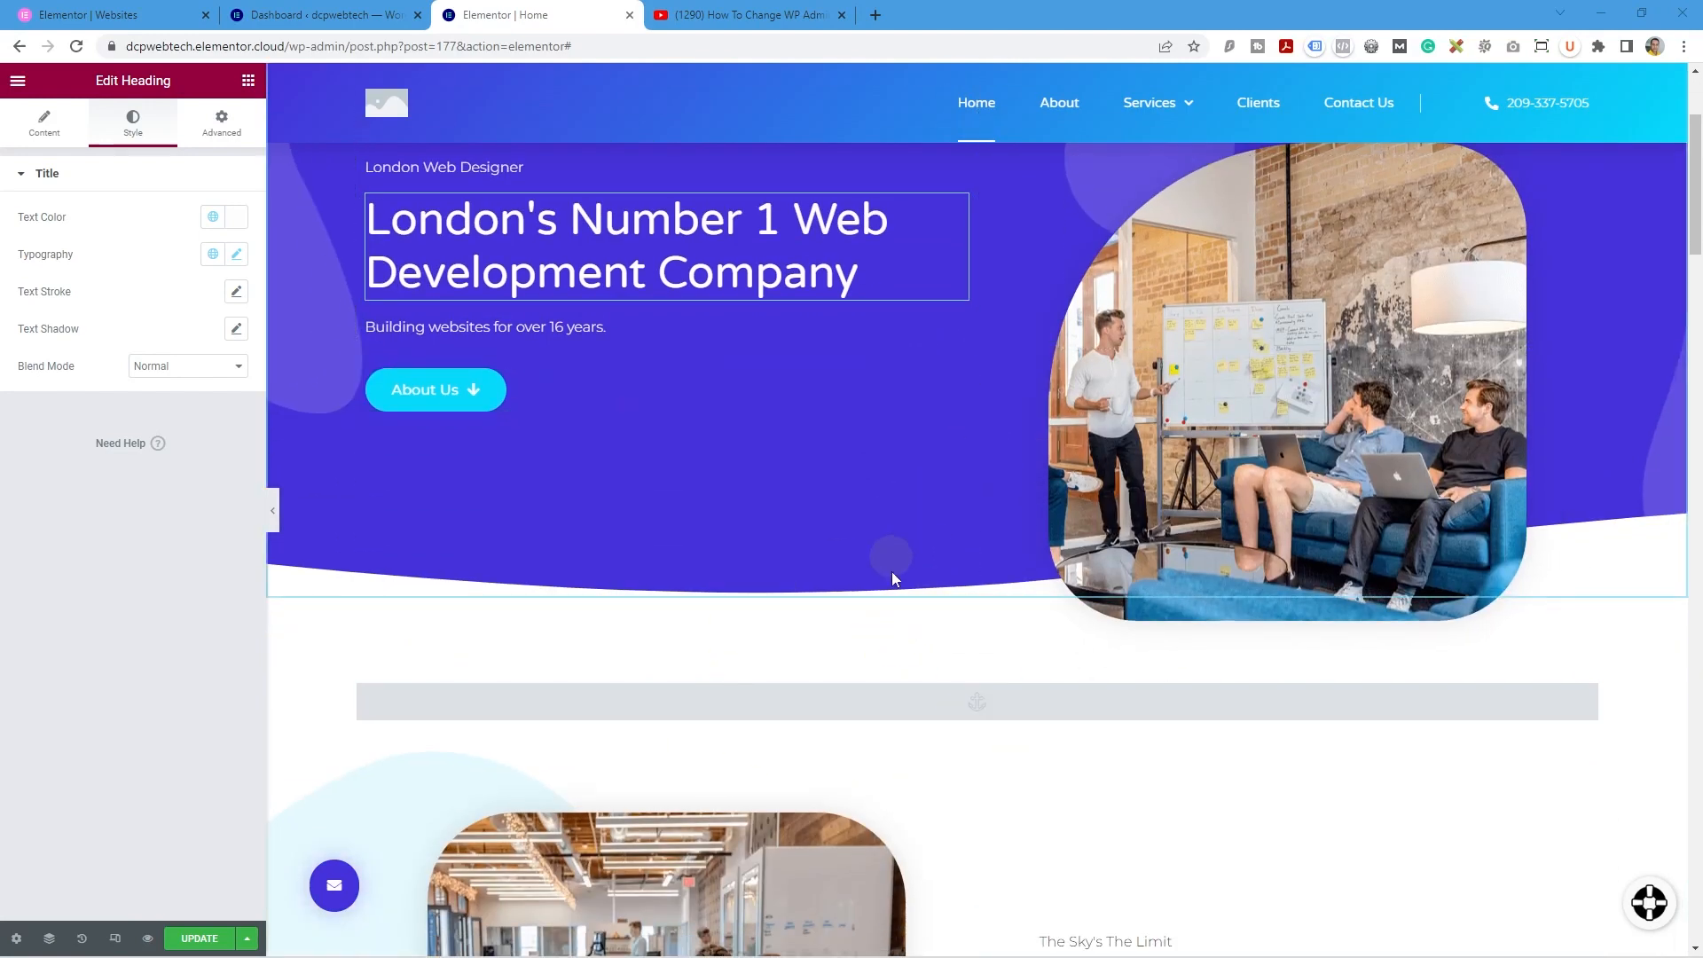
scroll(893, 493, up, 3)
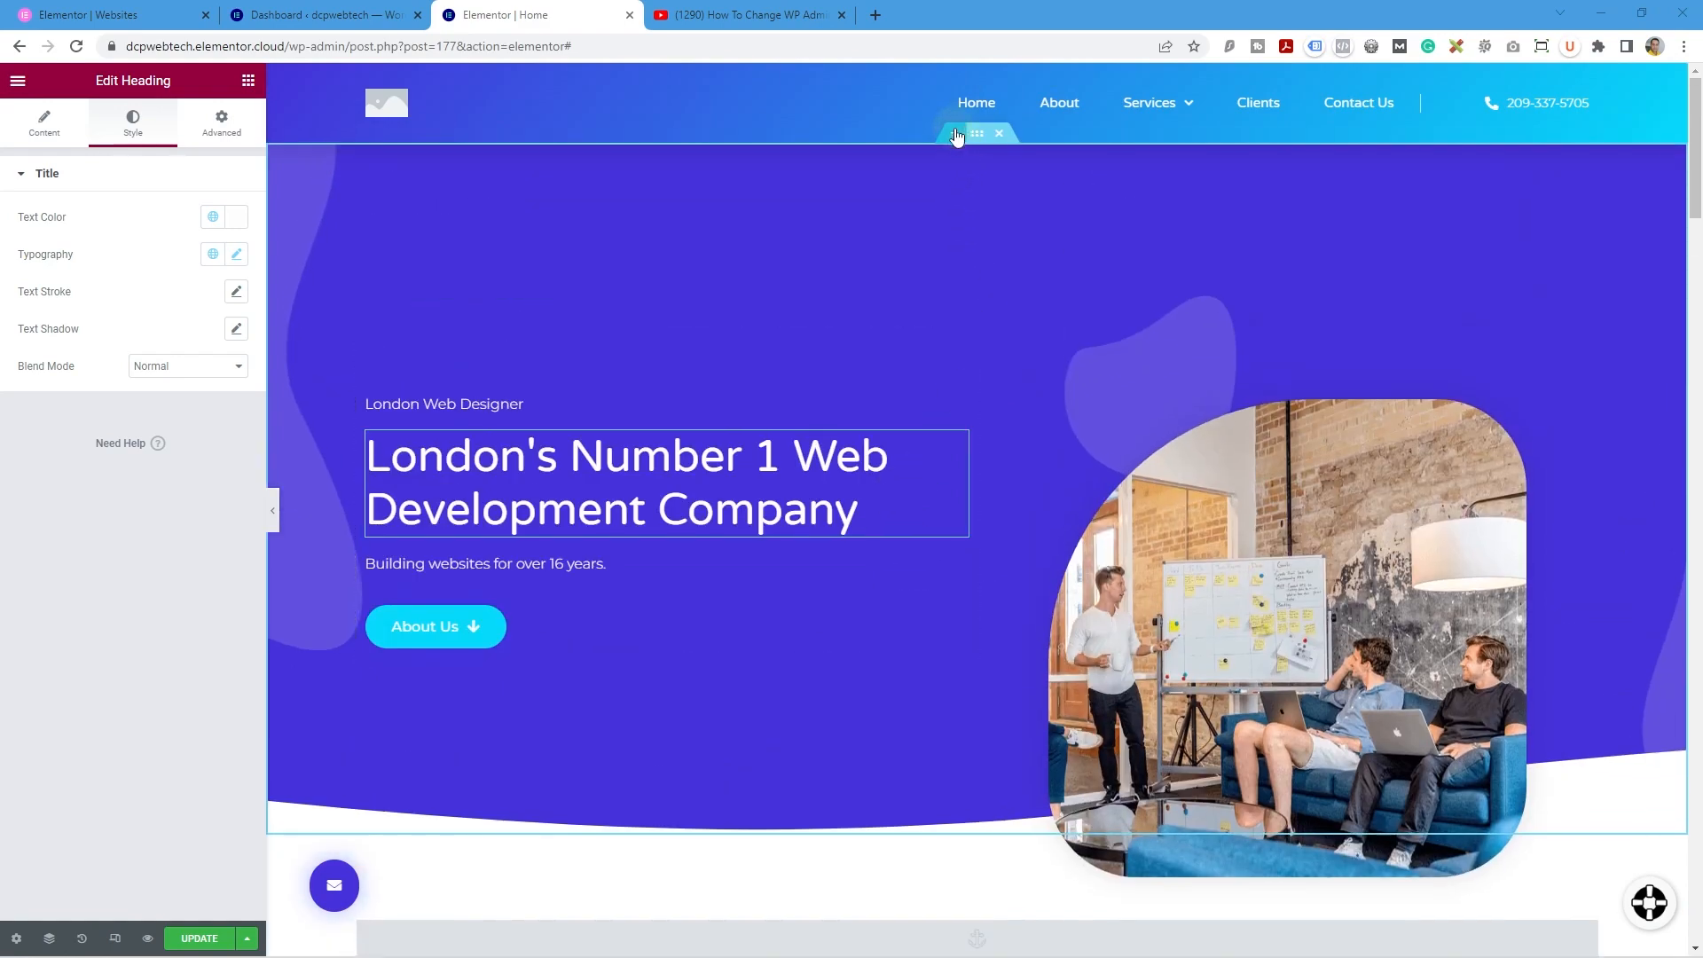
scroll(973, 597, down, 2)
scroll(985, 461, up, 2)
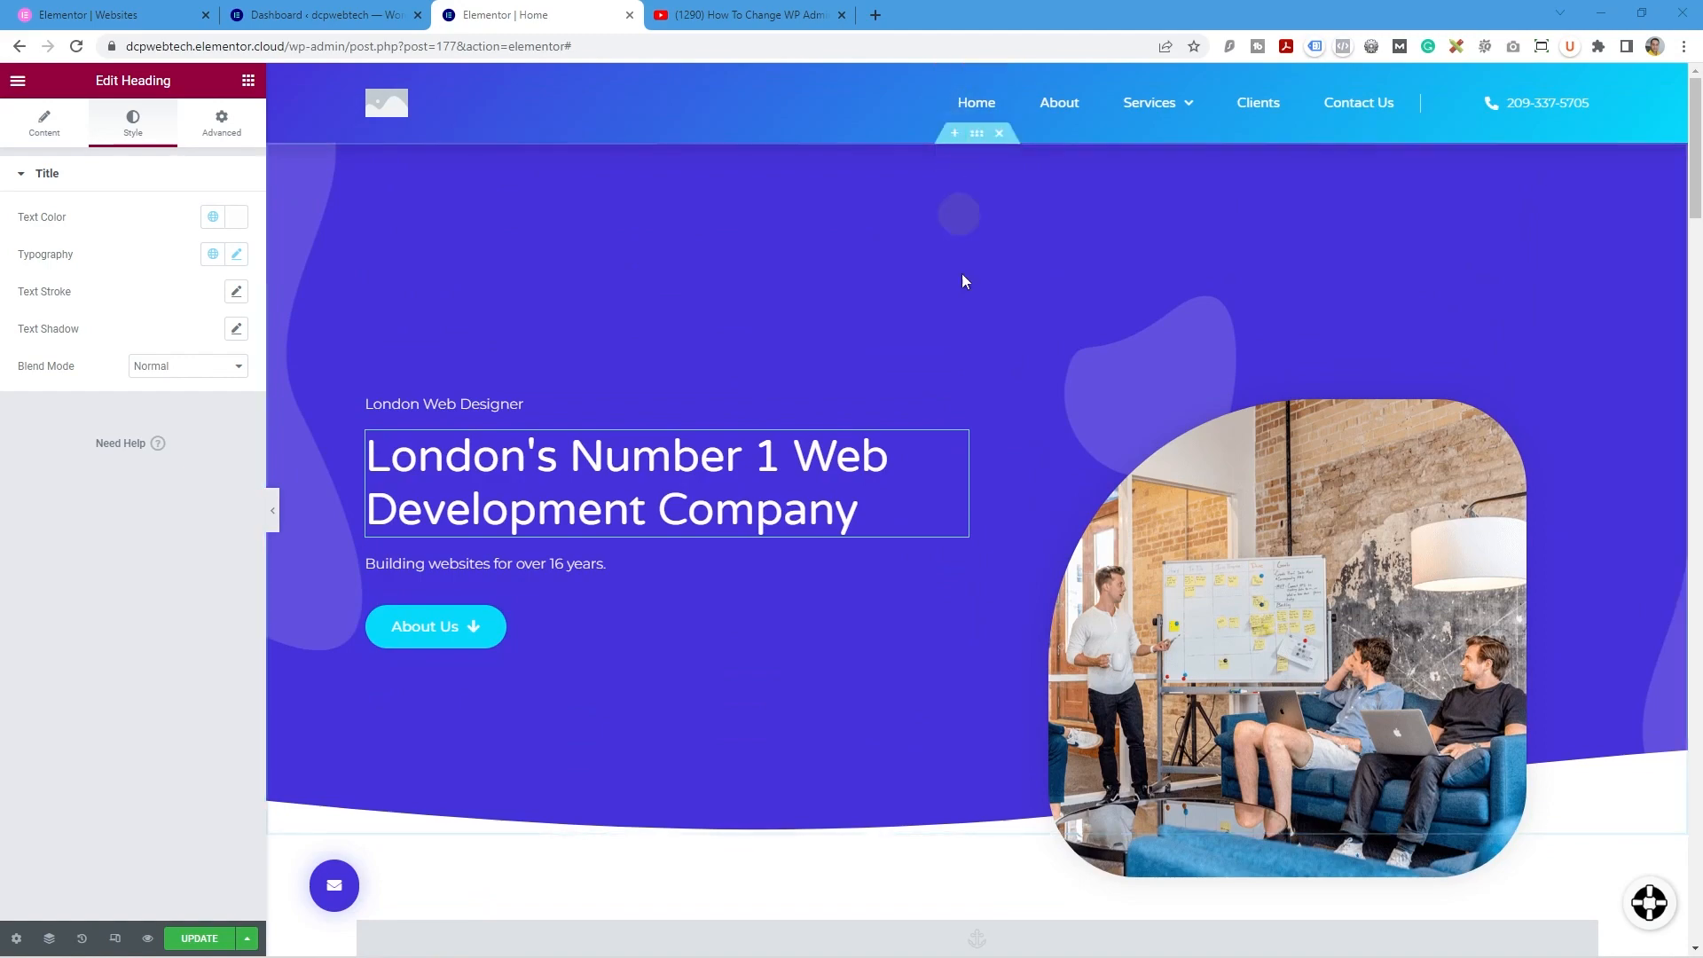
scroll(962, 277, down, 5)
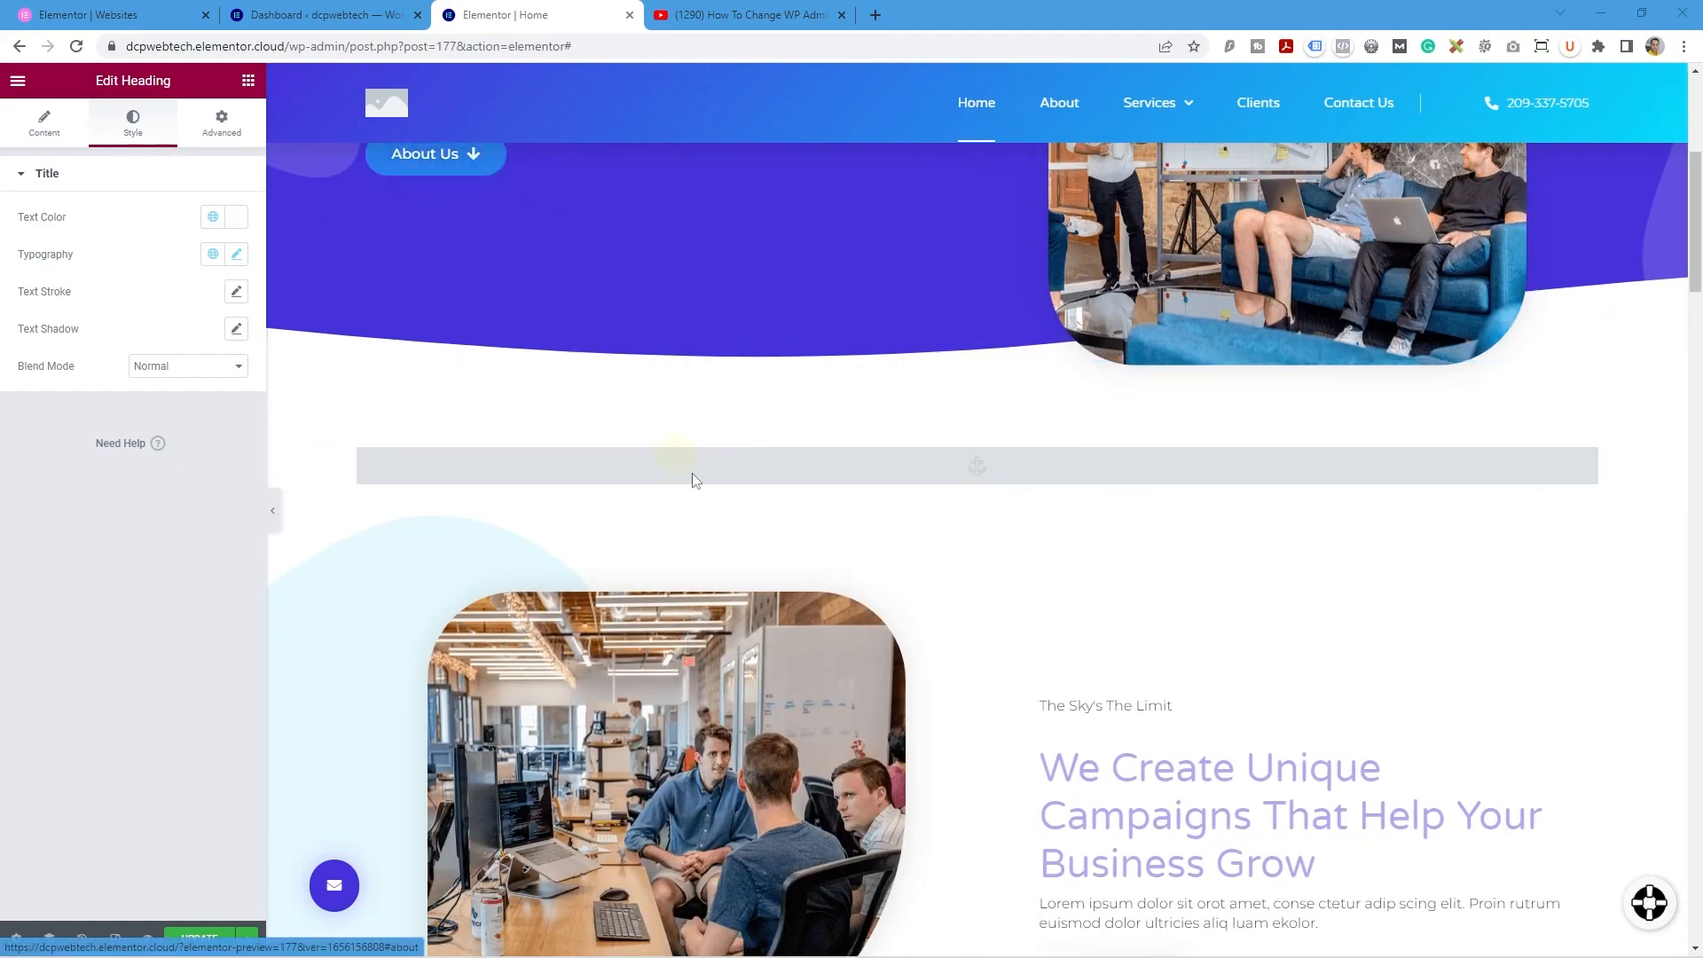
- Confirm the About Us button links to the #about menu anchor, then add an empty section below the hero
click(726, 467)
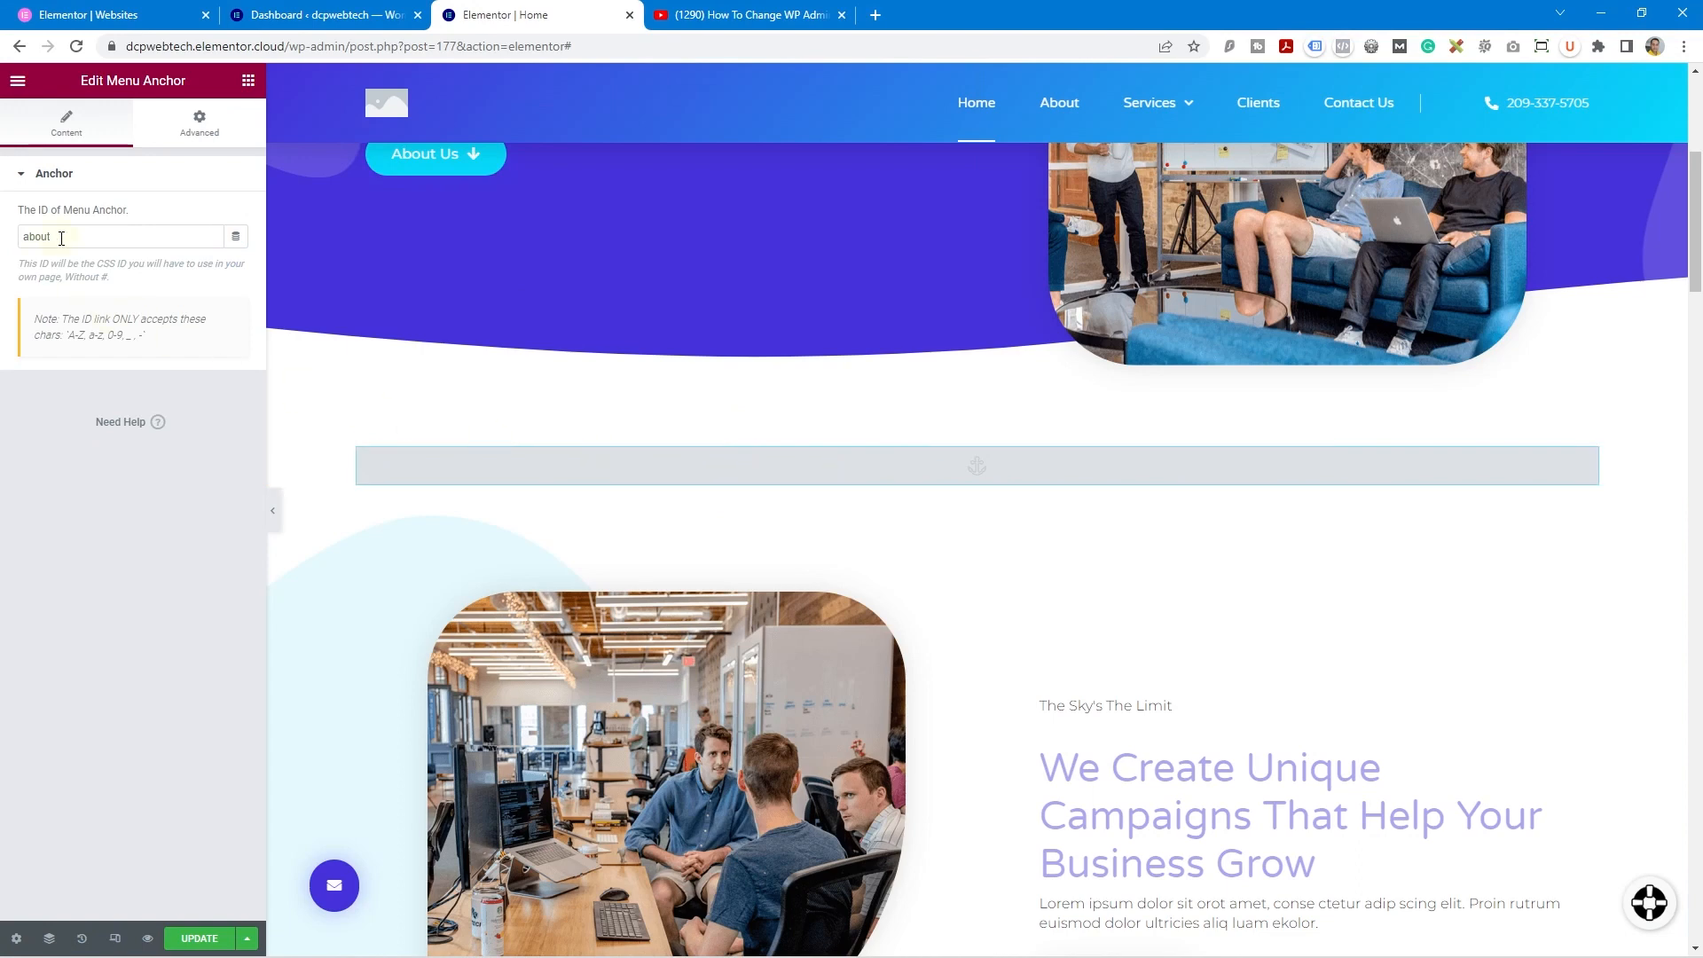
click(441, 161)
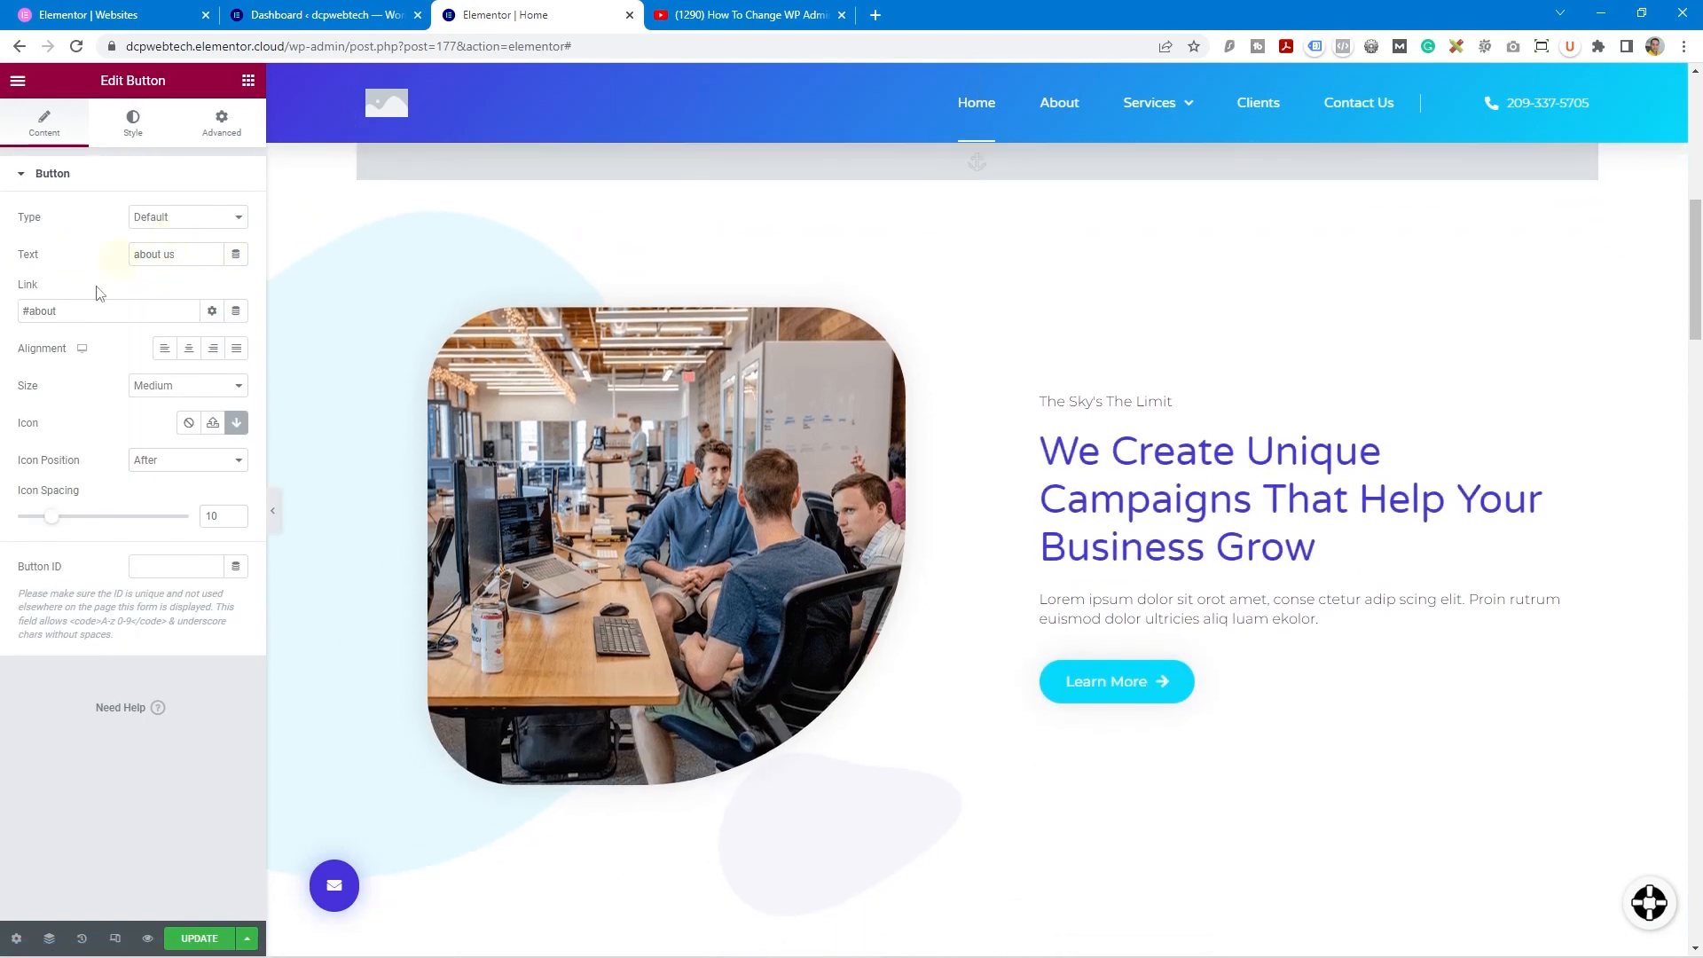
drag(64, 312, 19, 312)
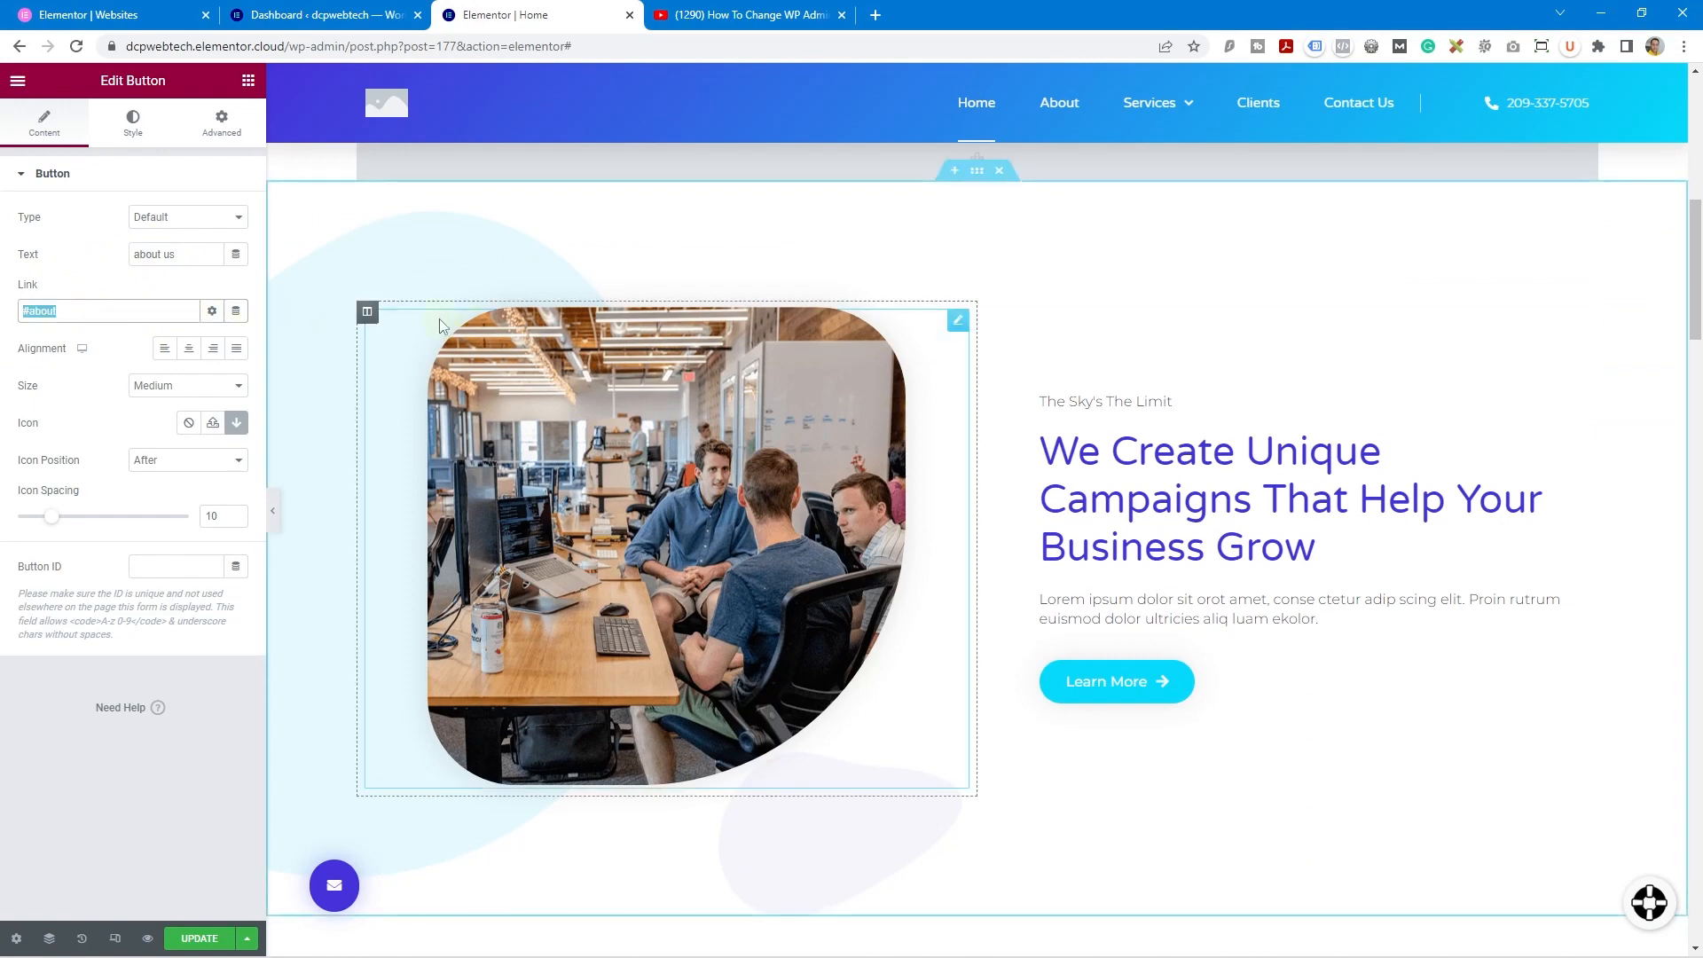
scroll(450, 326, up, 5)
click(439, 319)
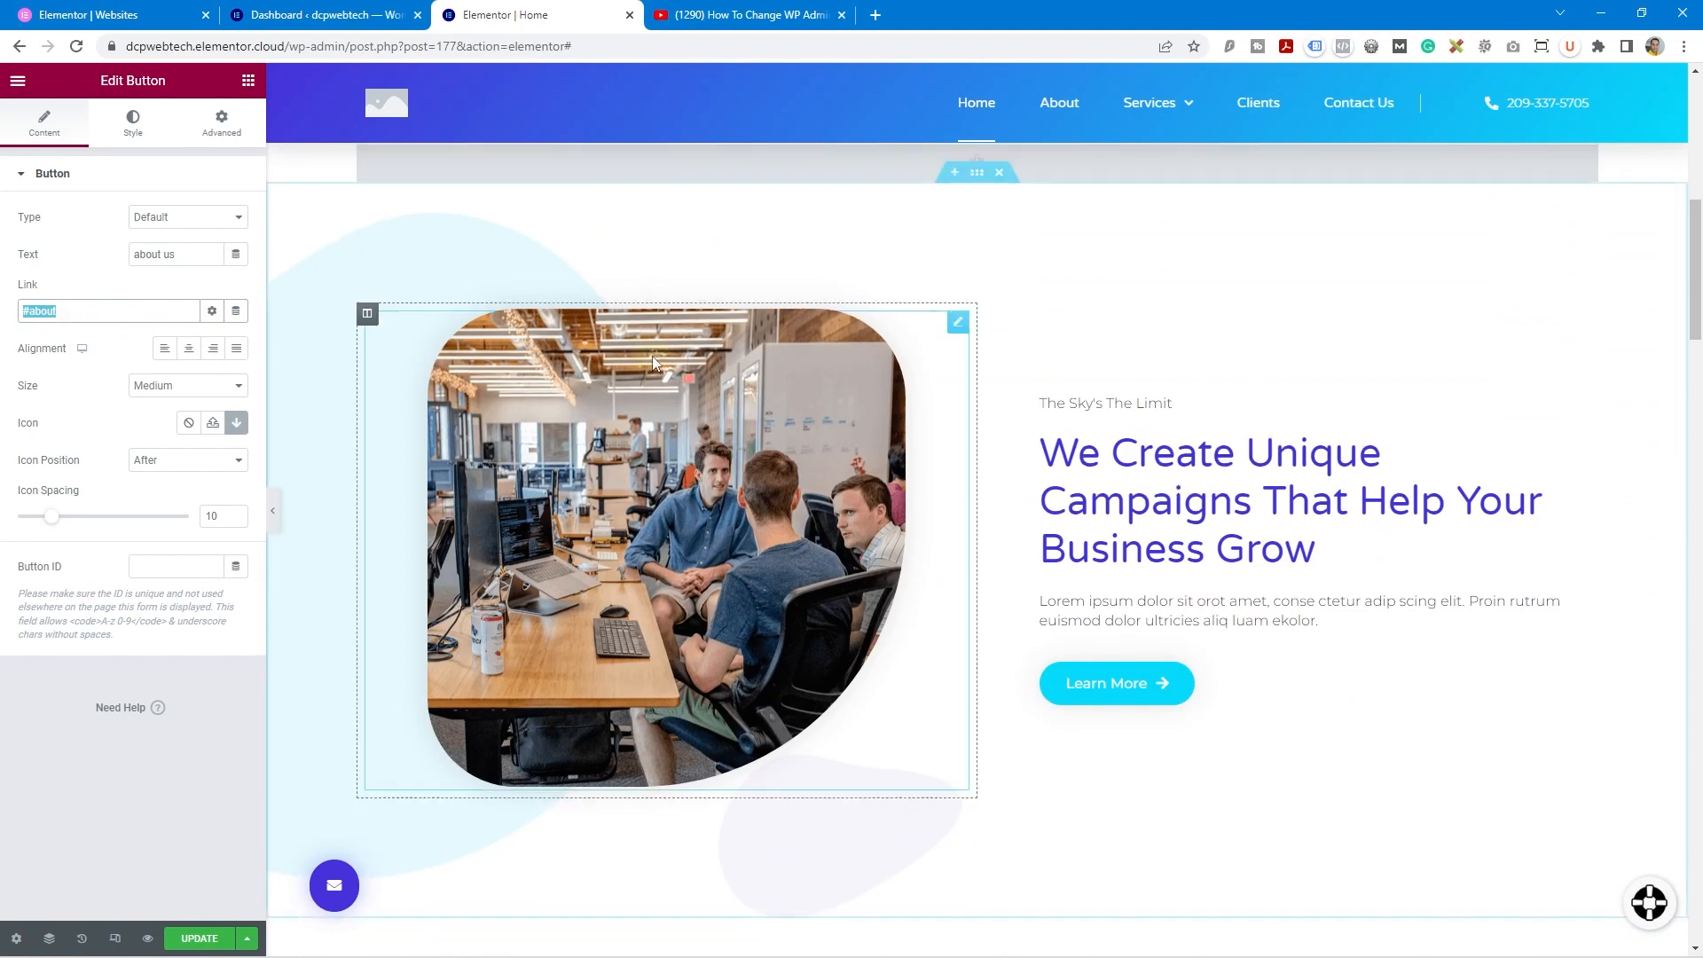
scroll(653, 358, up, 5)
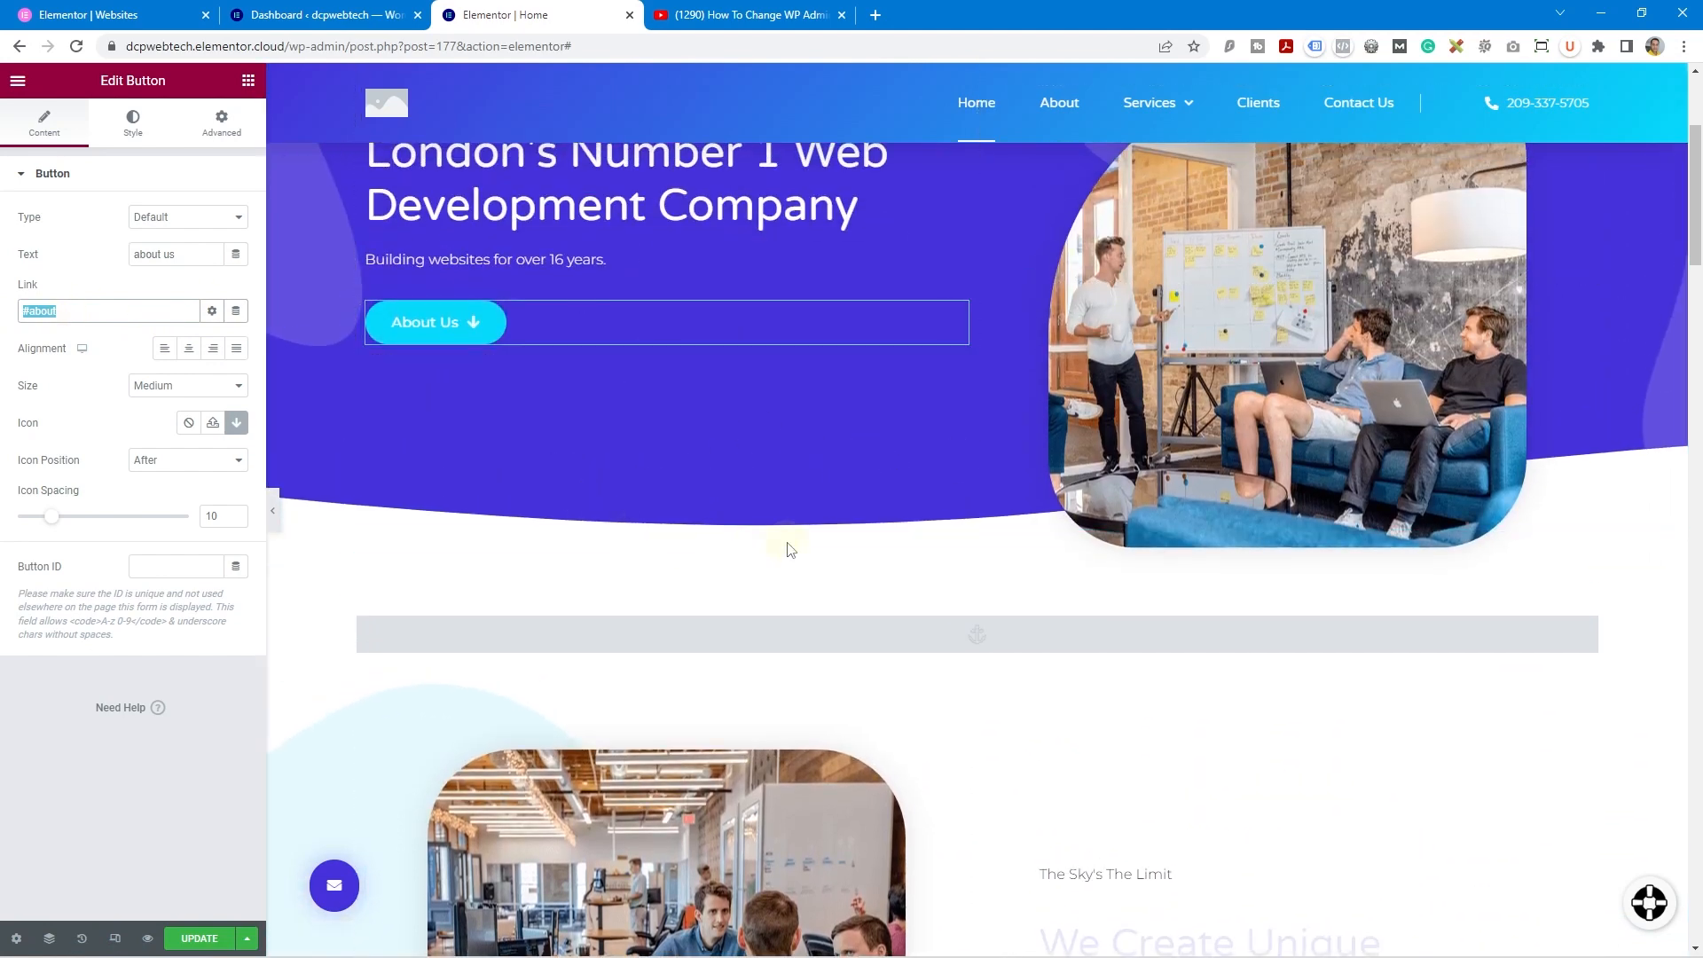
click(818, 559)
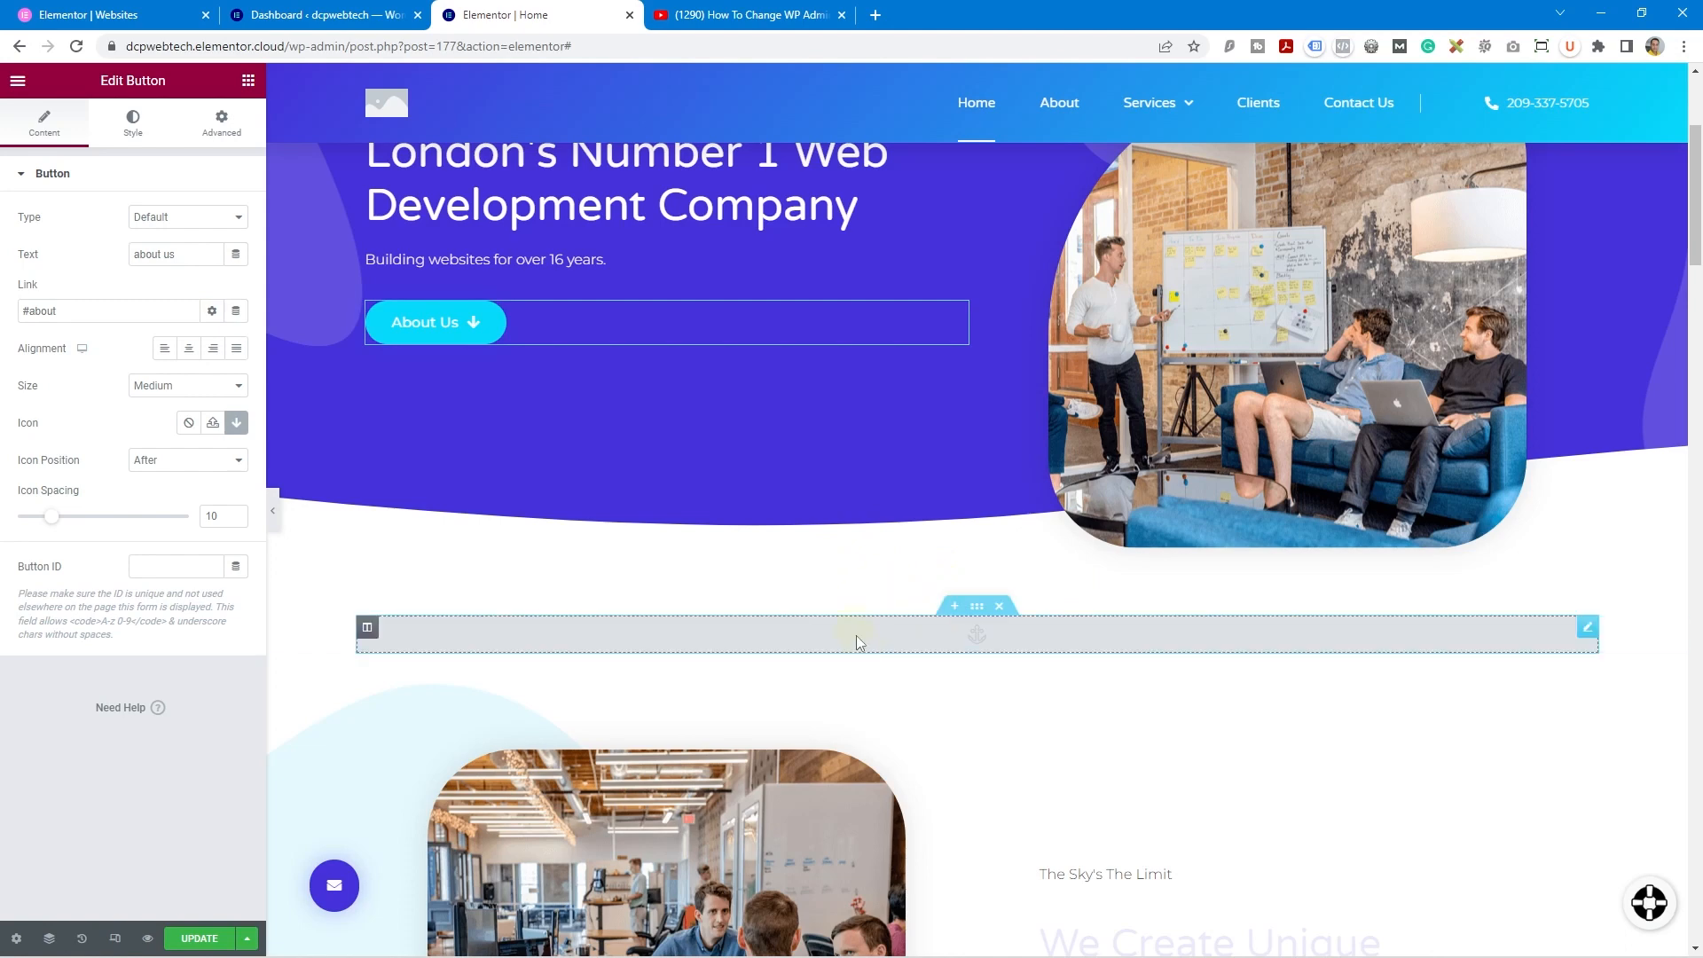
click(956, 611)
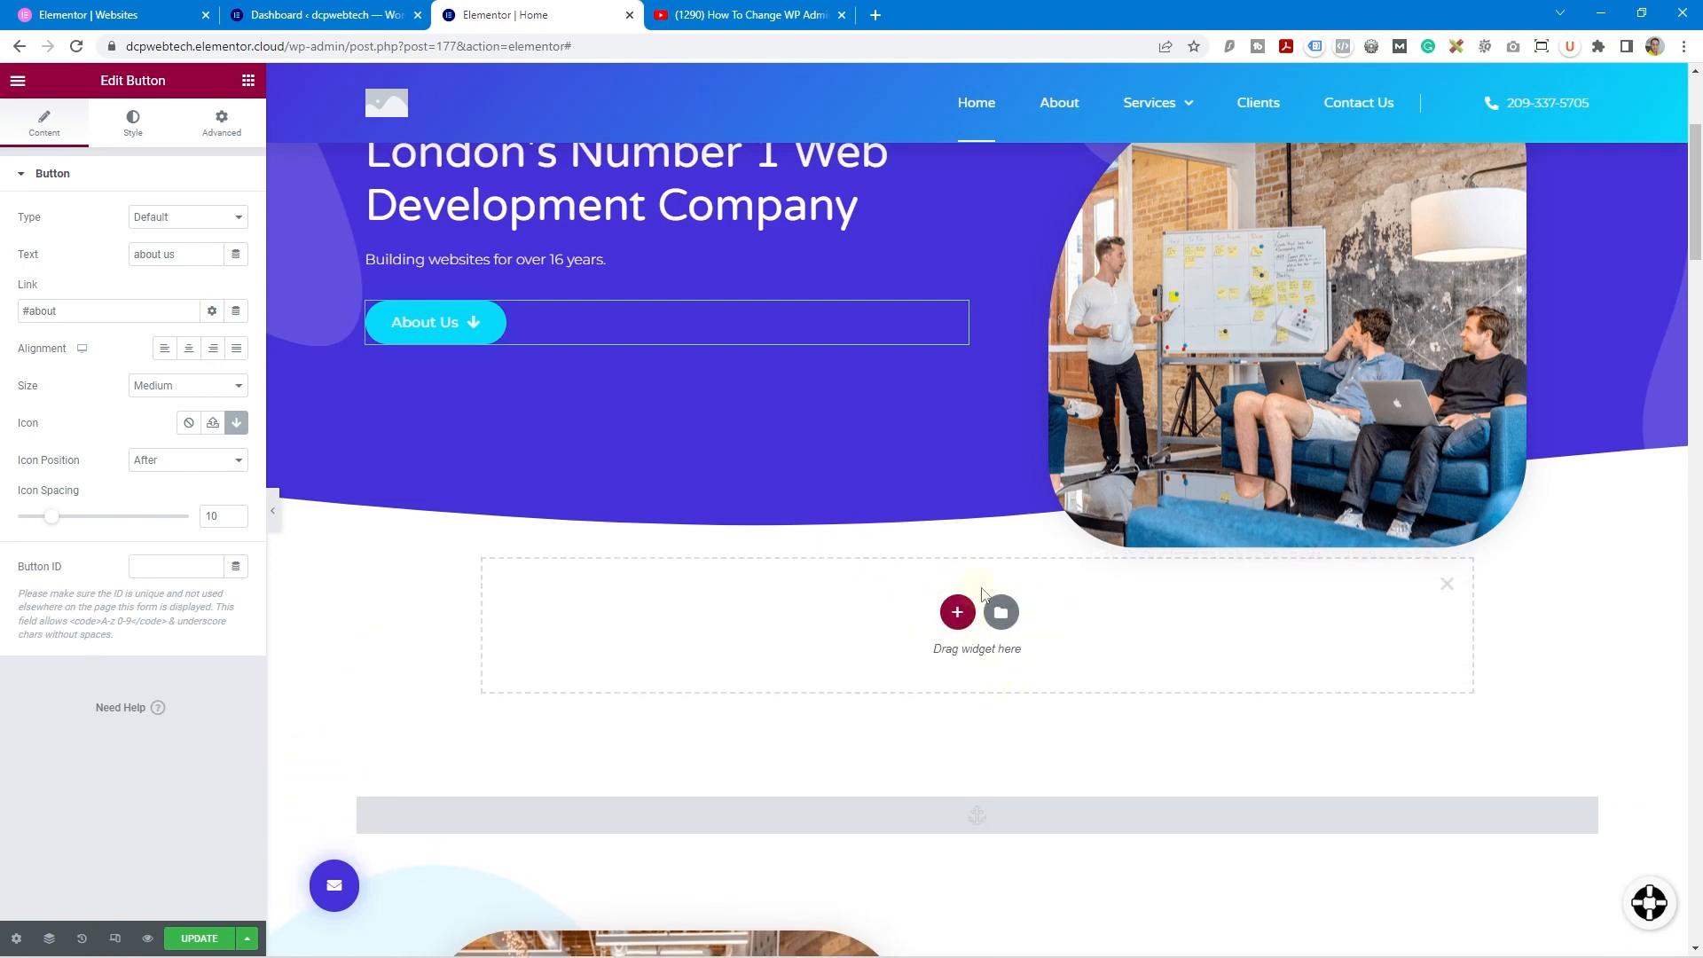
- Browse the Elements widget list and drop a Video widget into the new empty section
click(248, 80)
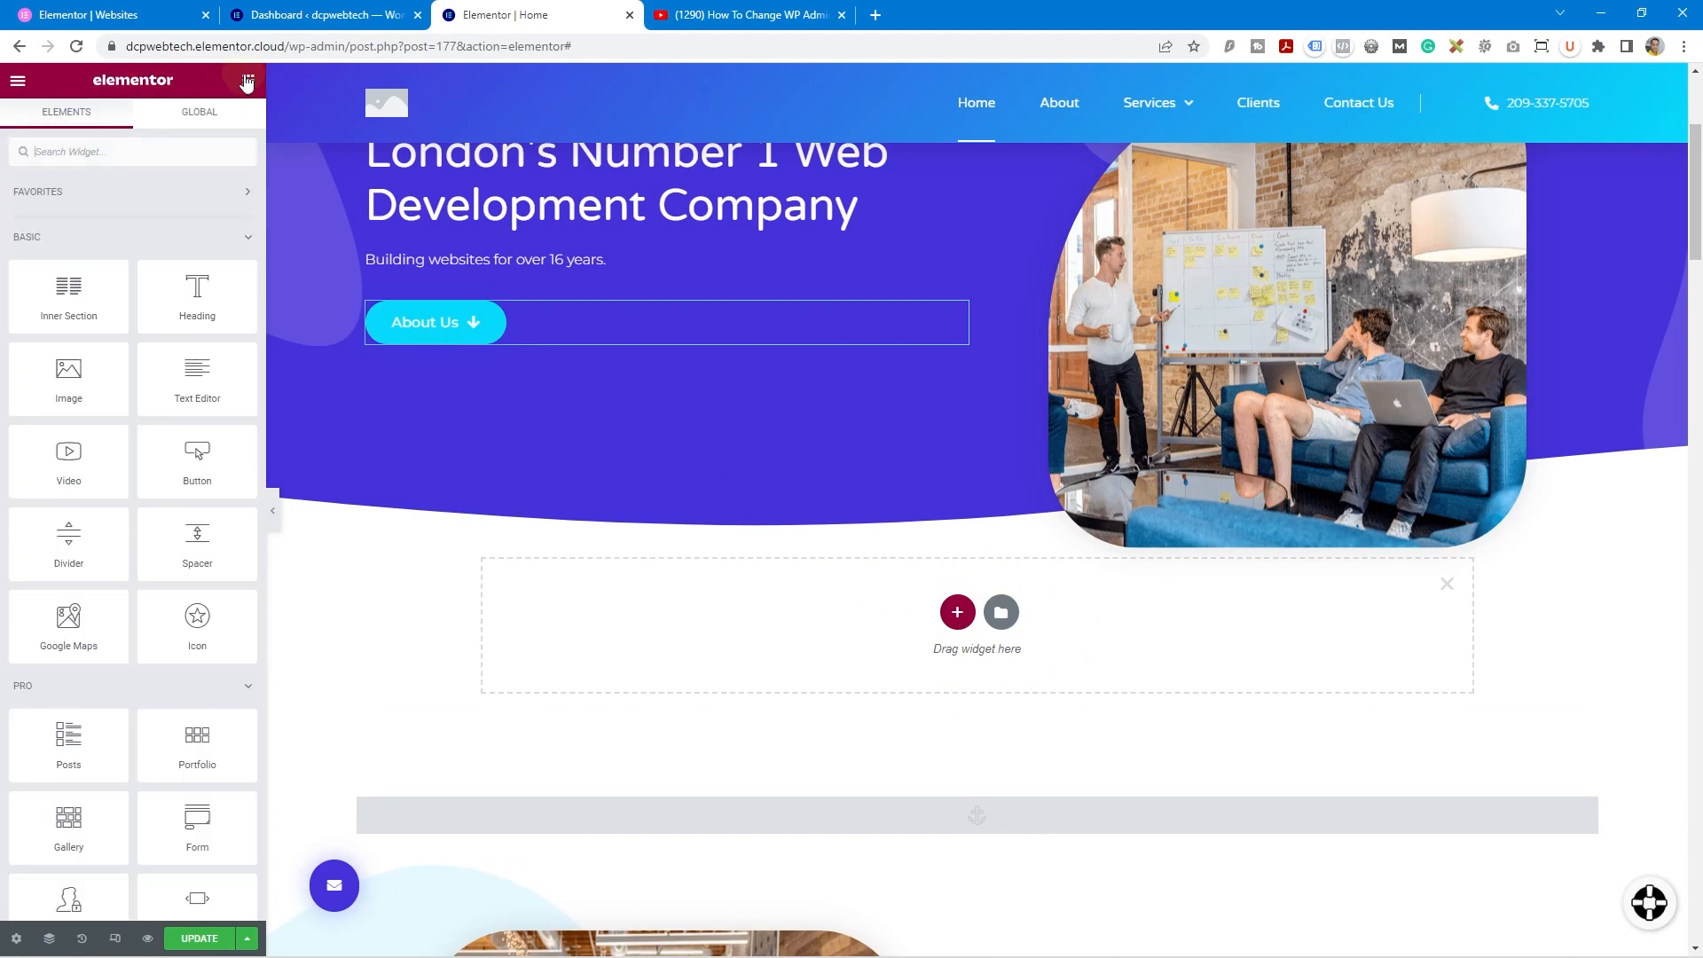
scroll(81, 748, down, 20)
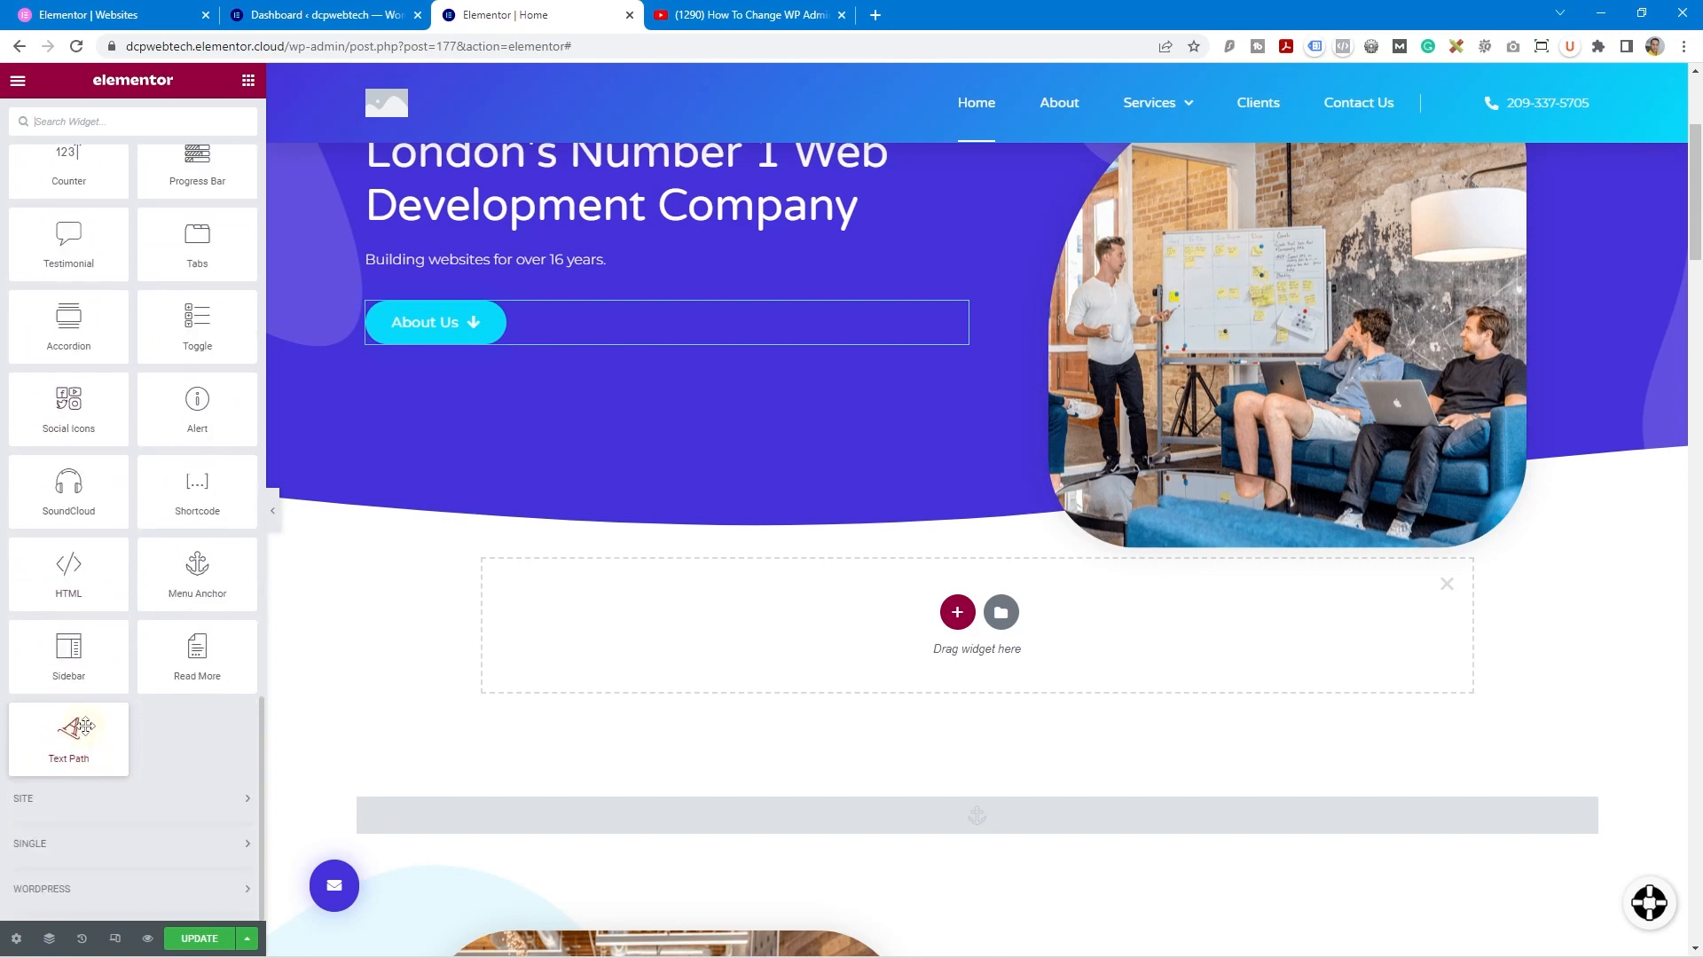
scroll(84, 728, up, 15)
scroll(85, 726, down, 15)
scroll(106, 621, up, 3)
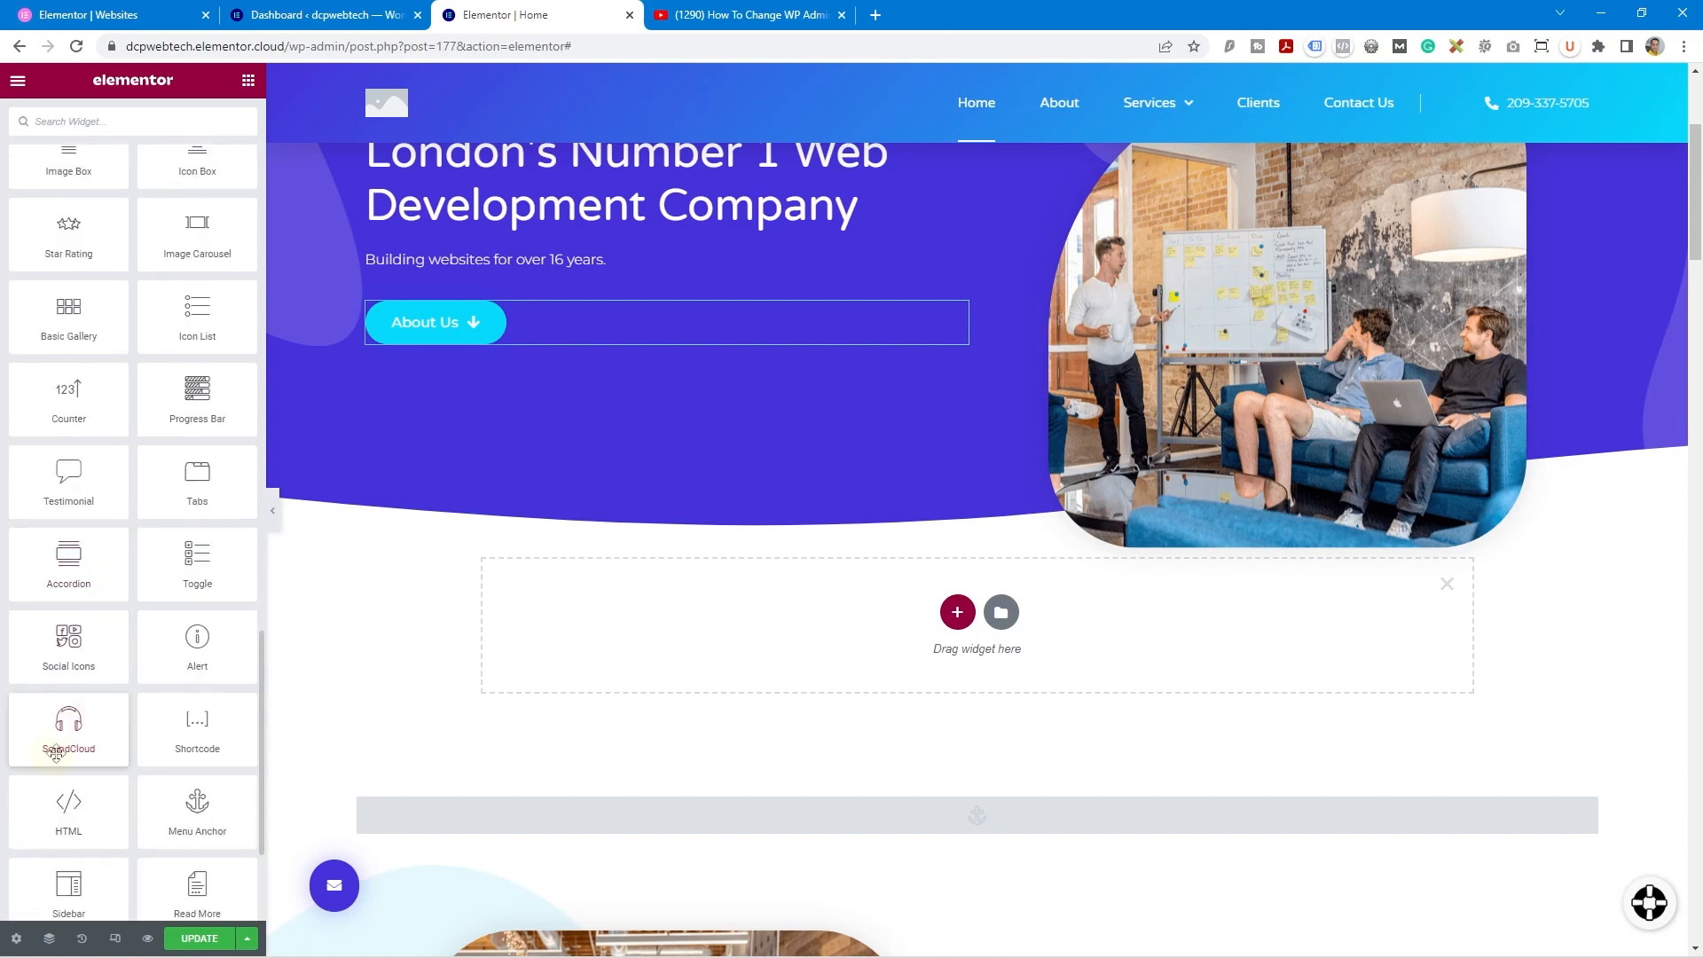
scroll(102, 451, up, 6)
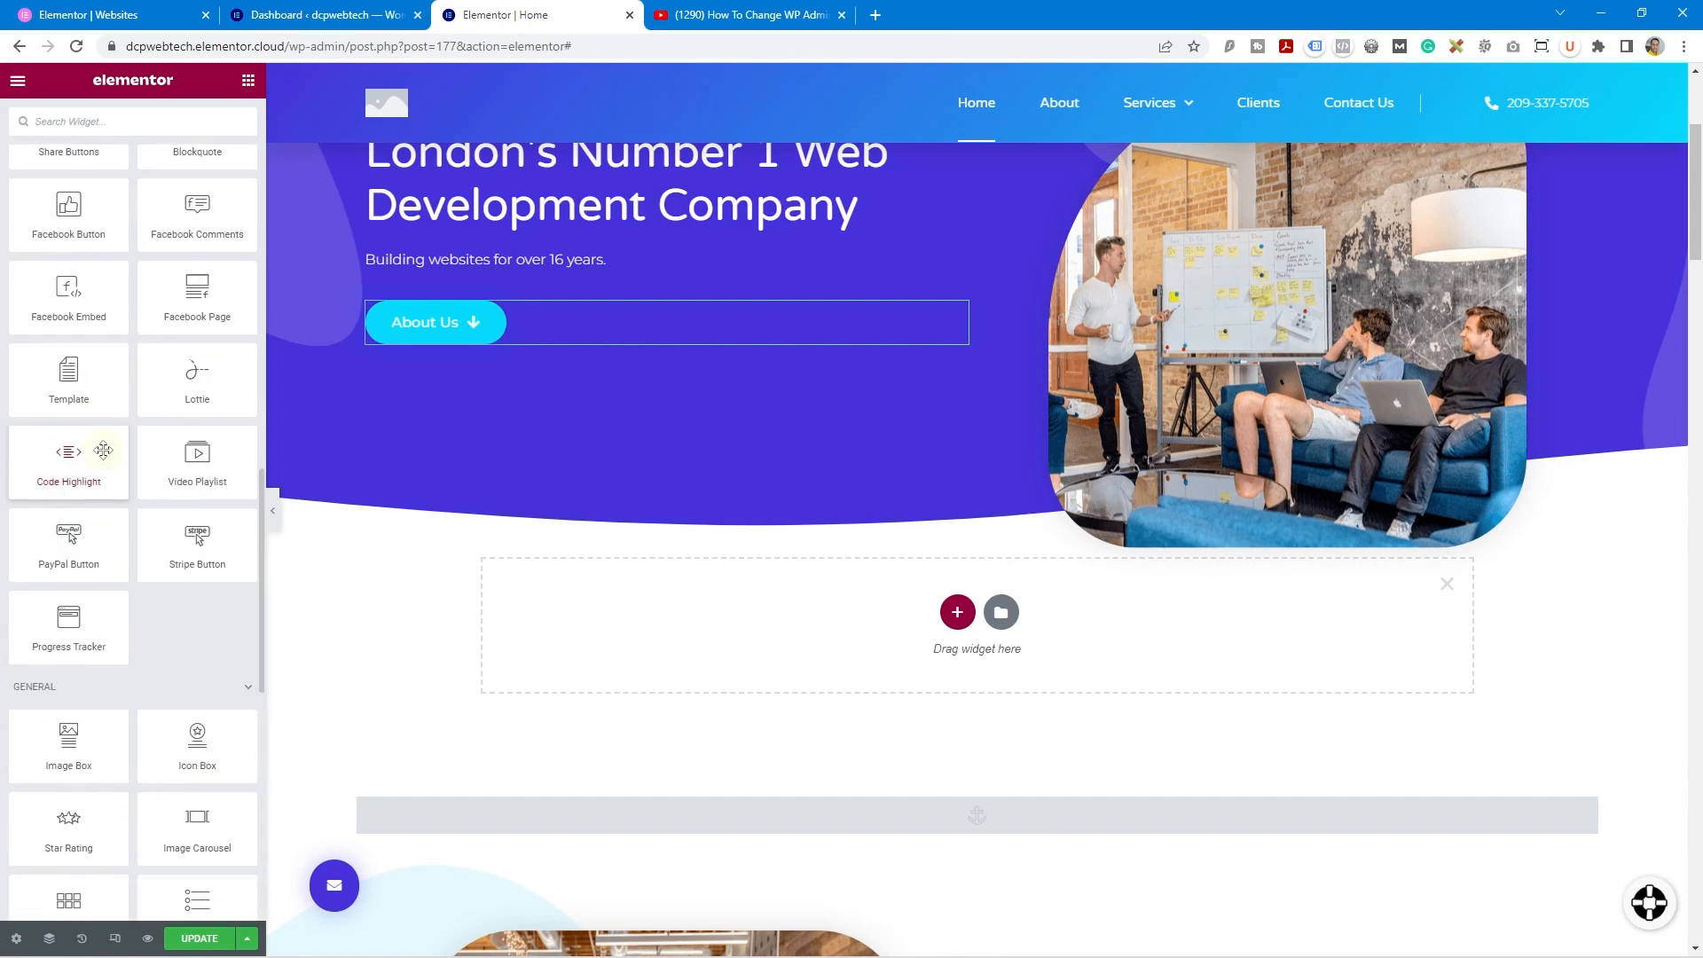
scroll(103, 451, up, 4)
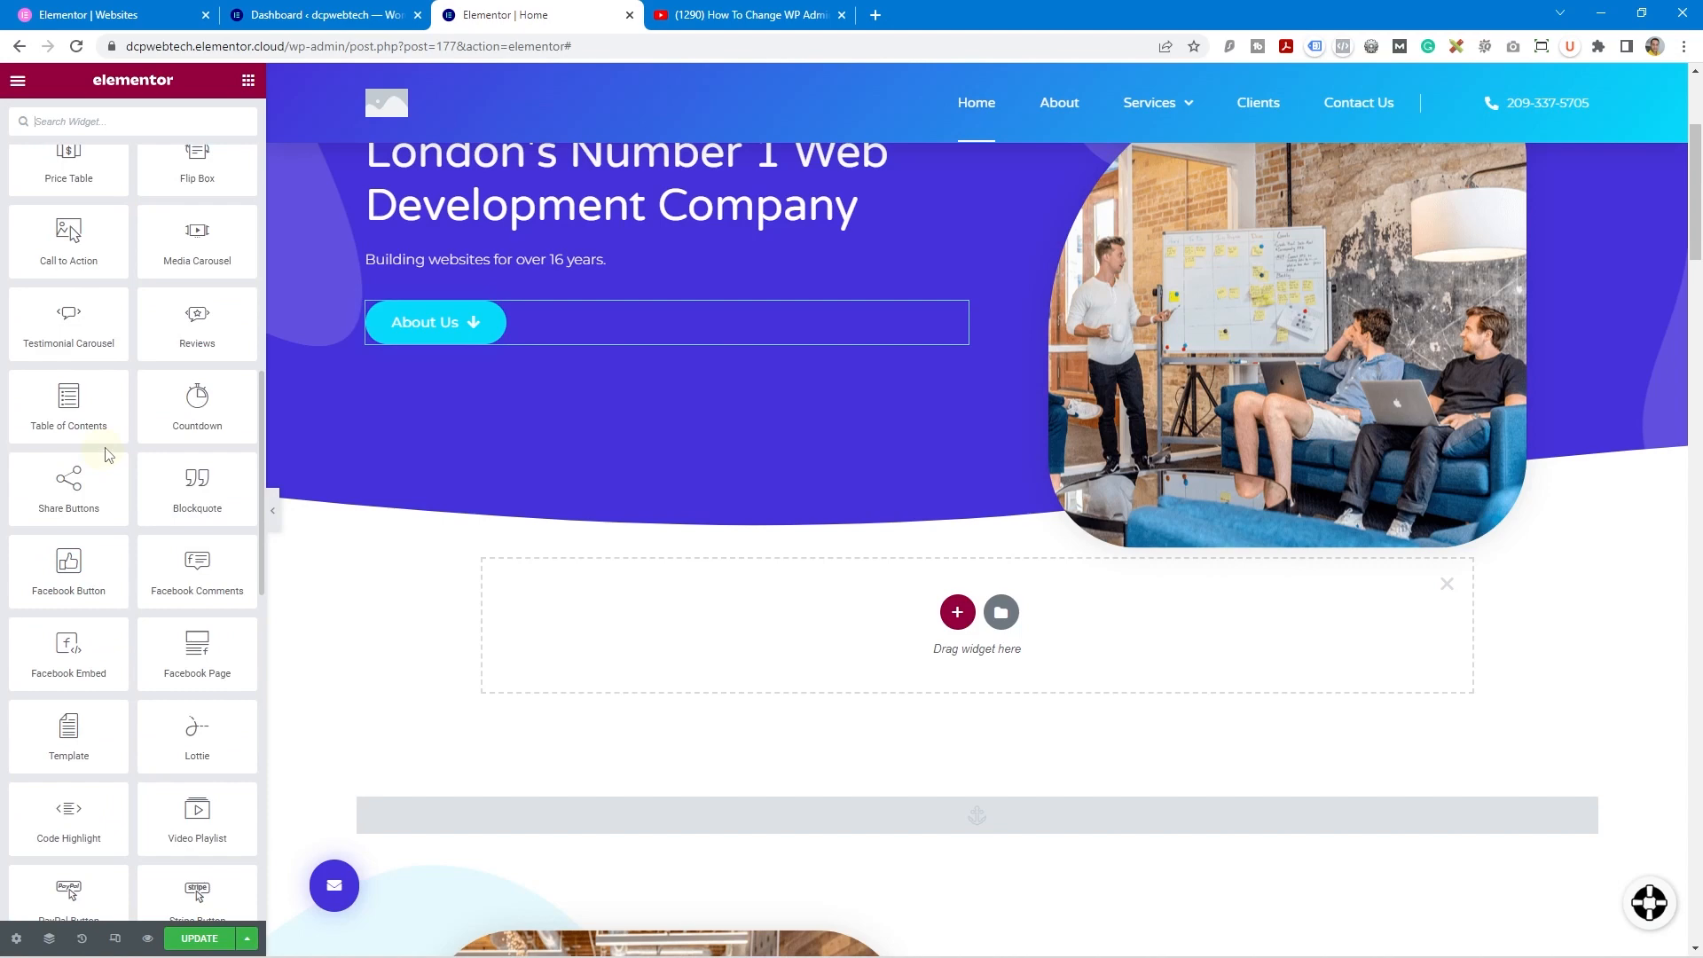
scroll(66, 337, up, 8)
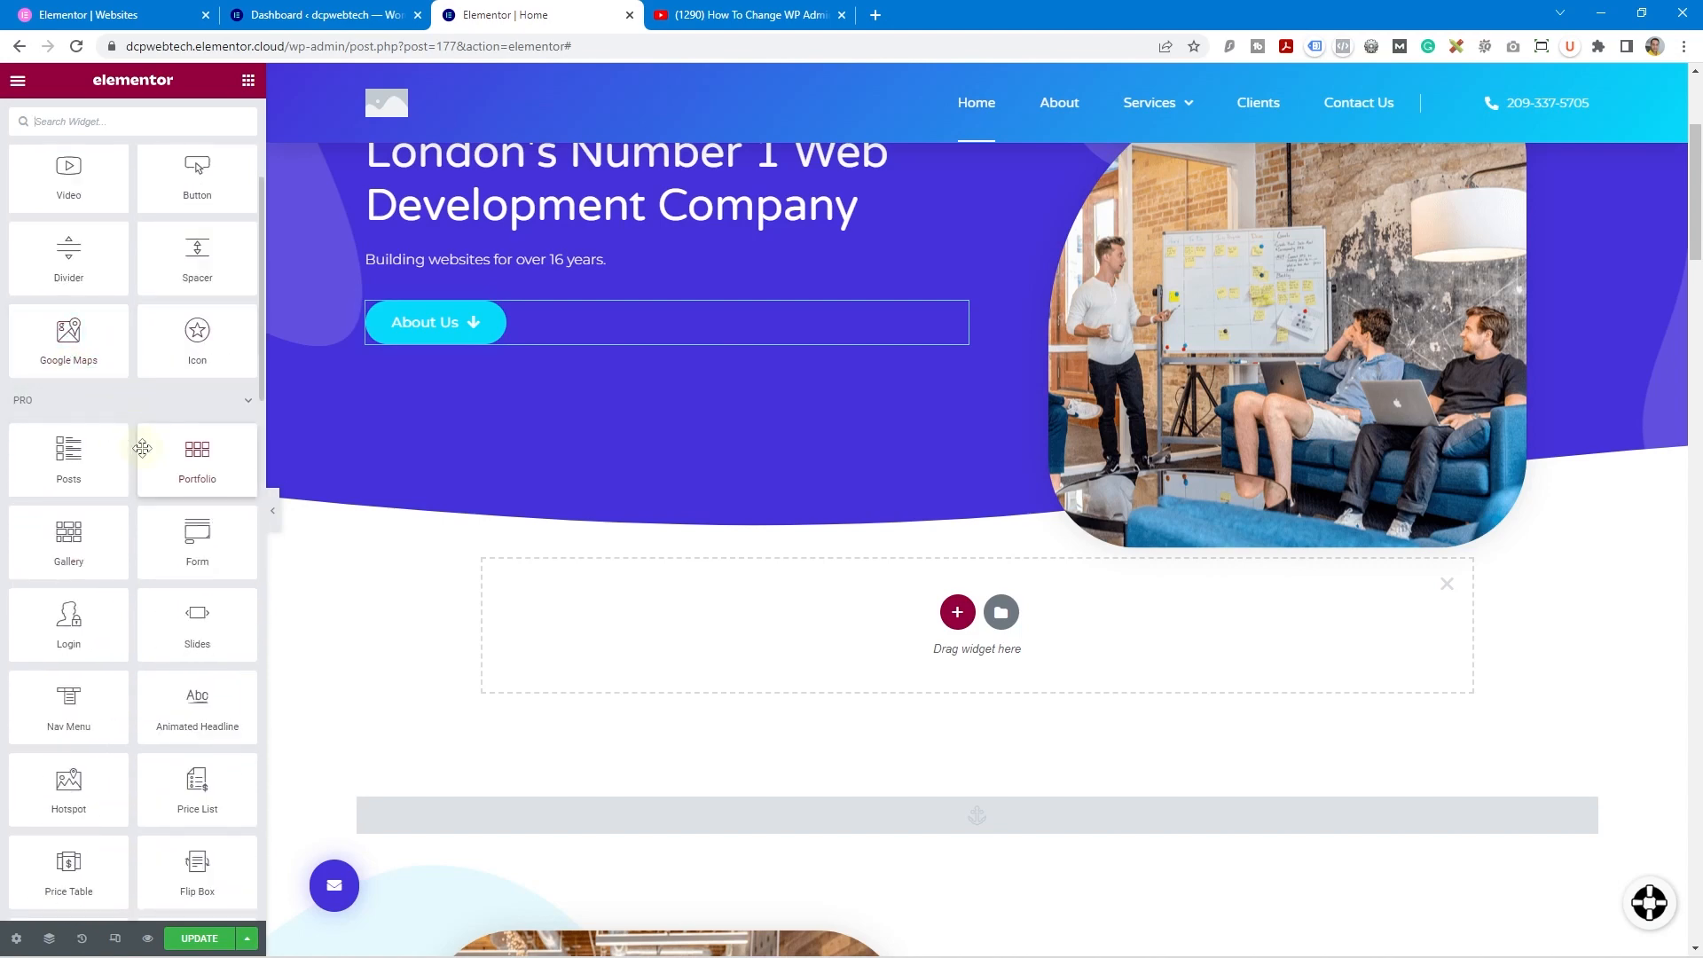
scroll(138, 436, up, 3)
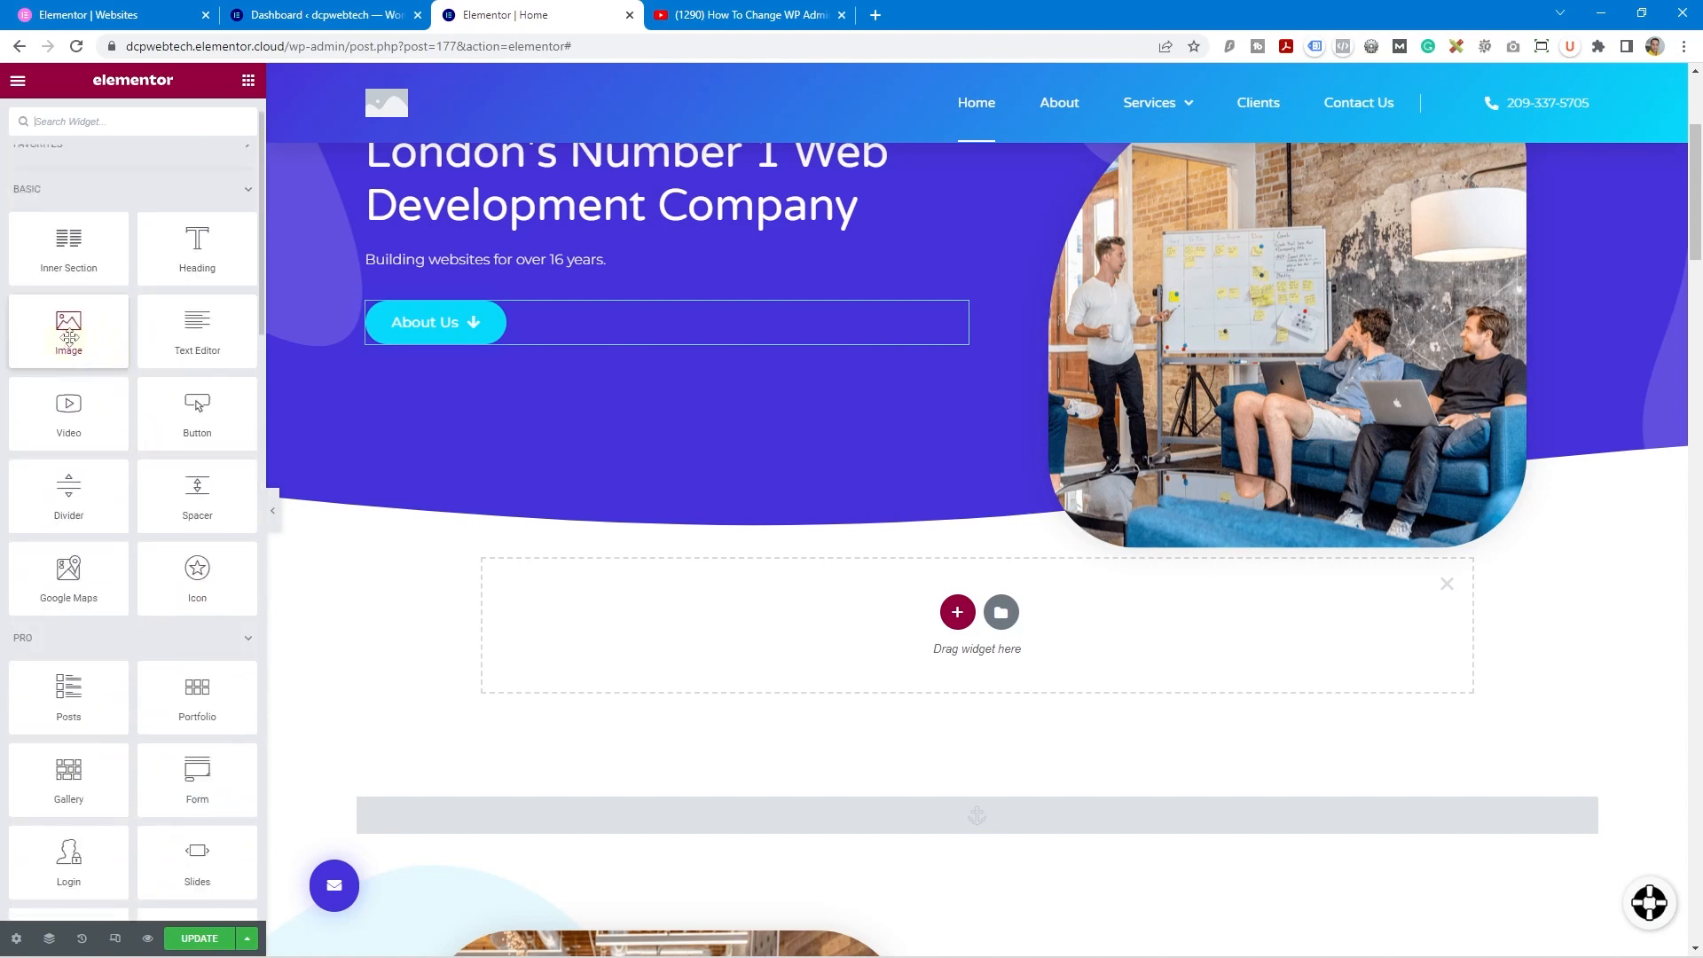
mouse_move(65, 328)
mouse_down()
mouse_move(468, 586)
mouse_move(768, 595)
mouse_move(367, 559)
mouse_move(67, 331)
mouse_up()
drag(67, 408, 797, 628)
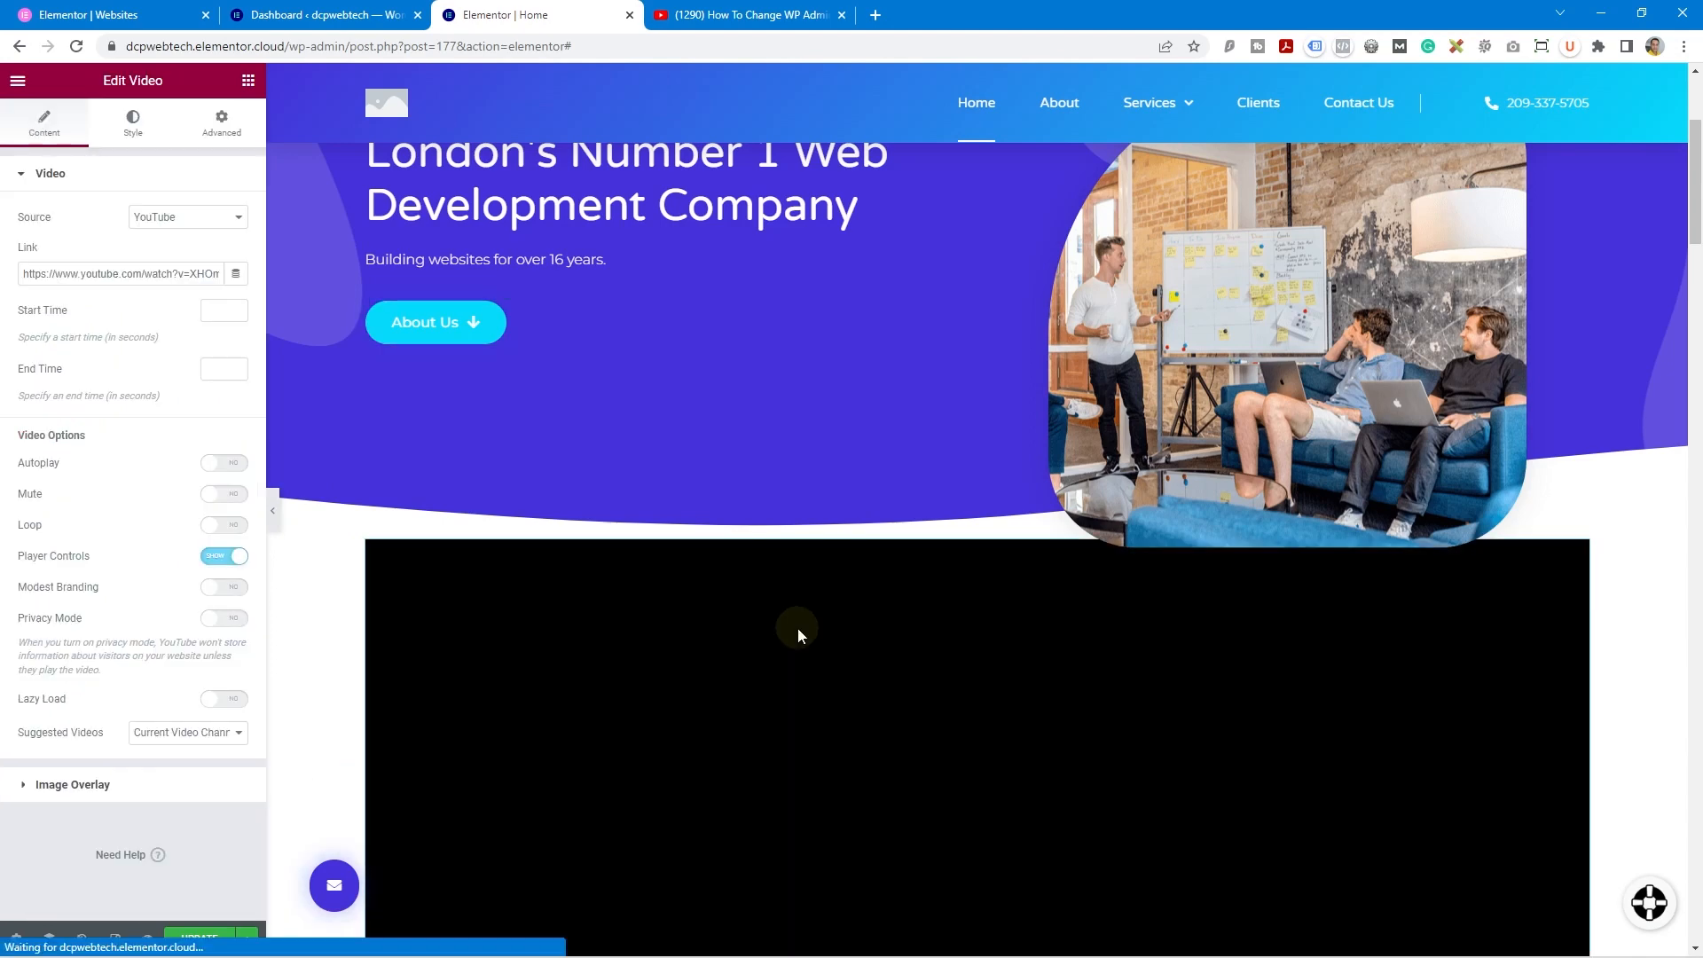
- Review the new Video widget's settings and switch to the 'How To Change WP Admin URL' YouTube tab
scroll(716, 695, down, 3)
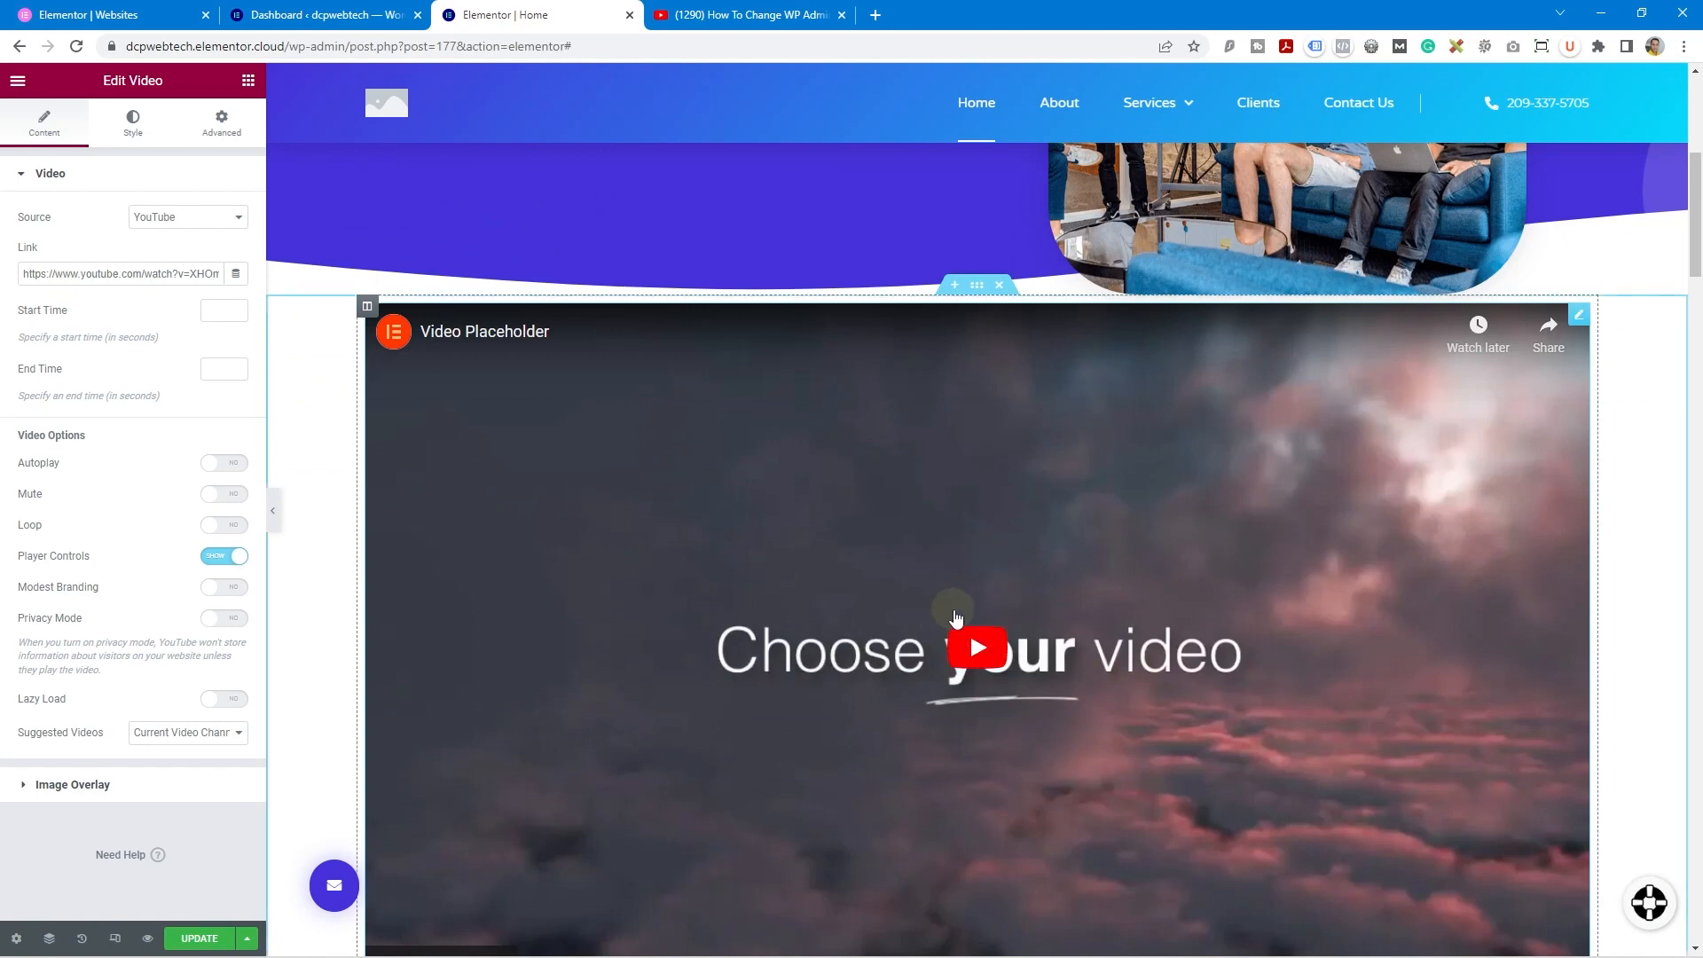
scroll(952, 612, down, 1)
scroll(952, 610, up, 1)
scroll(952, 610, up, 3)
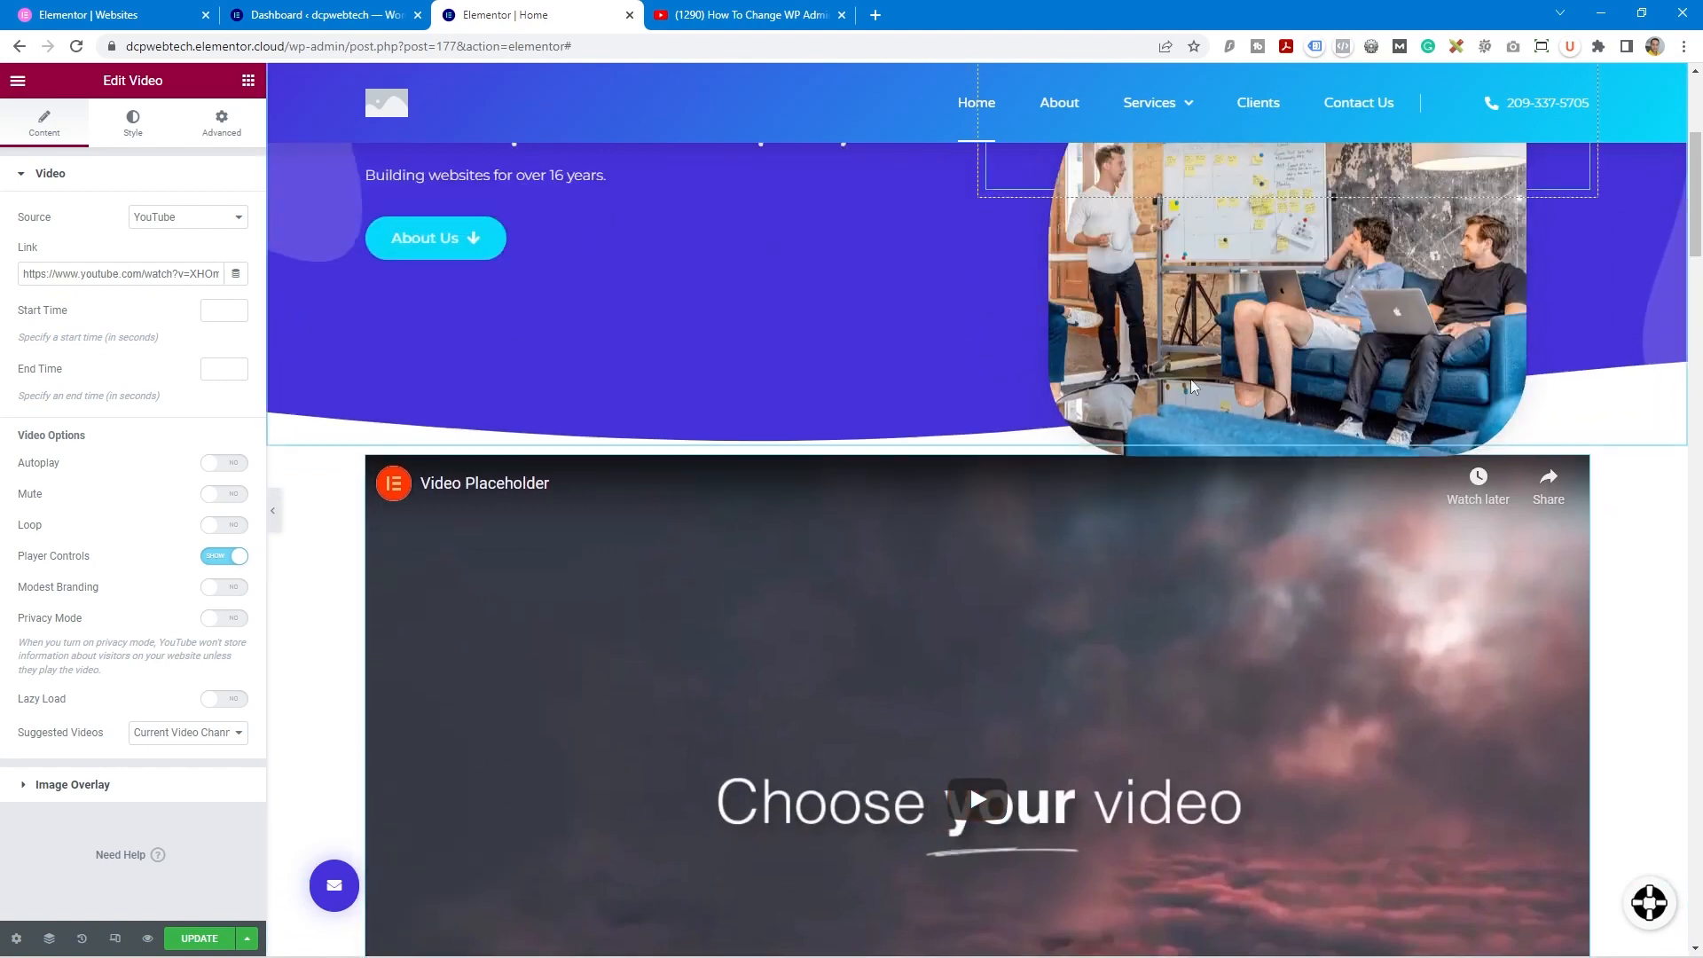
scroll(741, 661, down, 3)
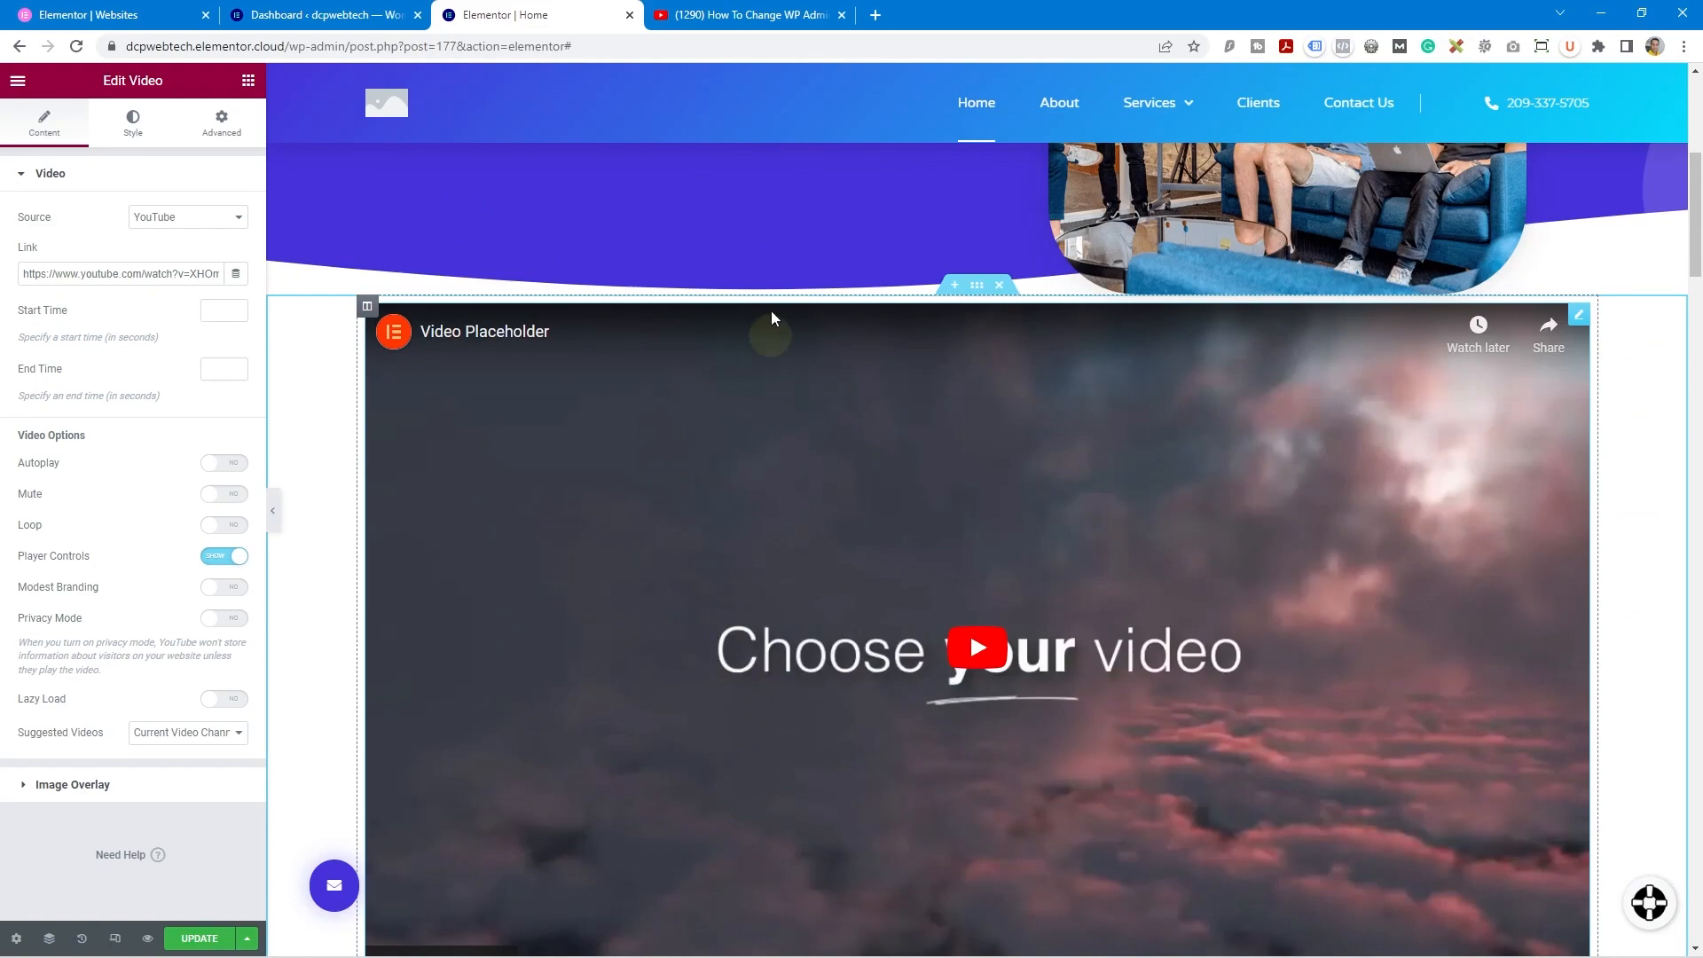
click(754, 15)
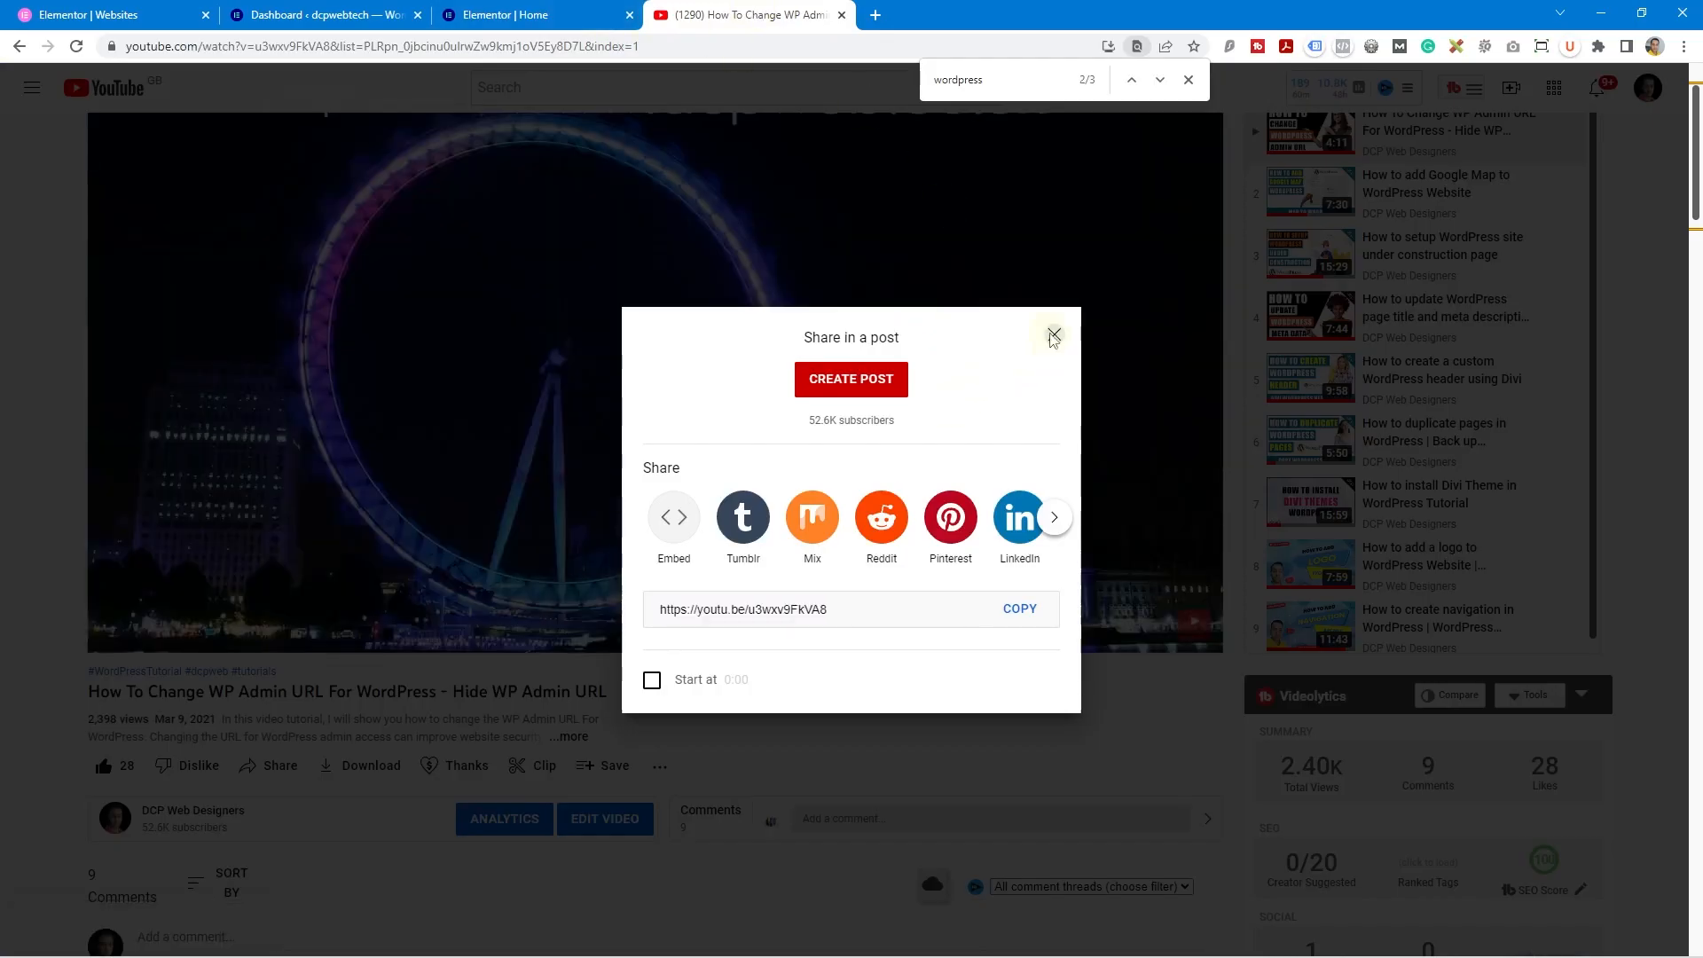
- Close the share dialog and pause the 'How To Change WP Admin URL For WordPress' video
click(1055, 334)
click(1188, 80)
scroll(301, 541, up, 2)
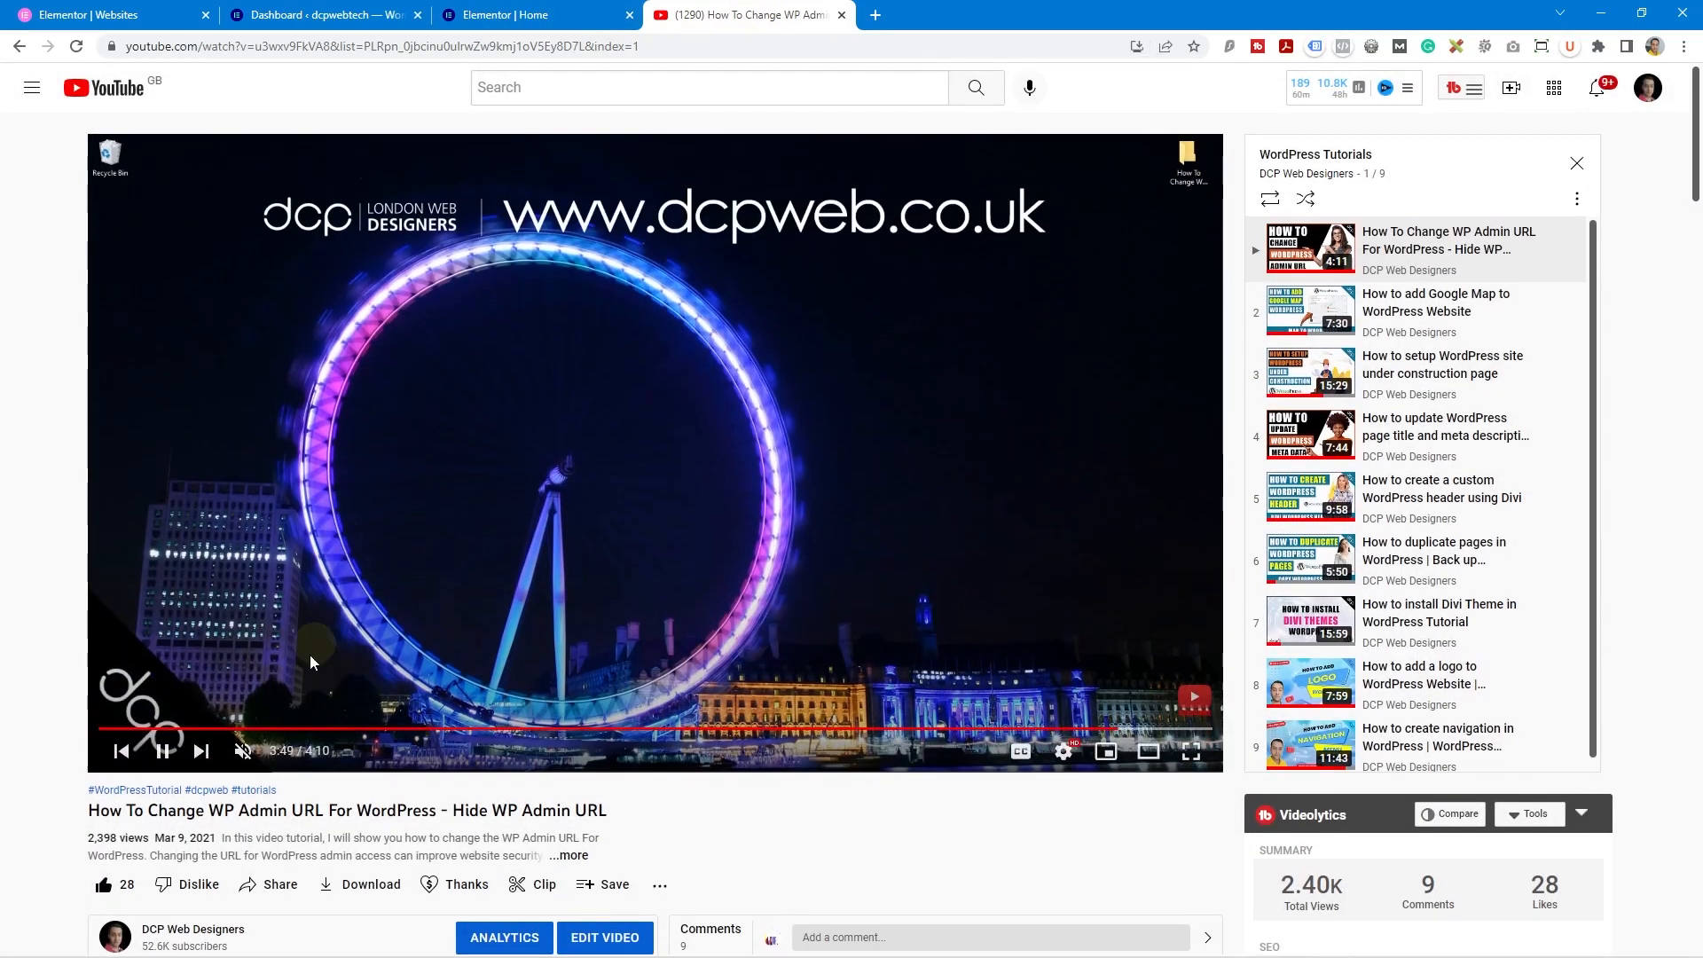
drag(146, 820, 587, 814)
click(593, 525)
click(851, 825)
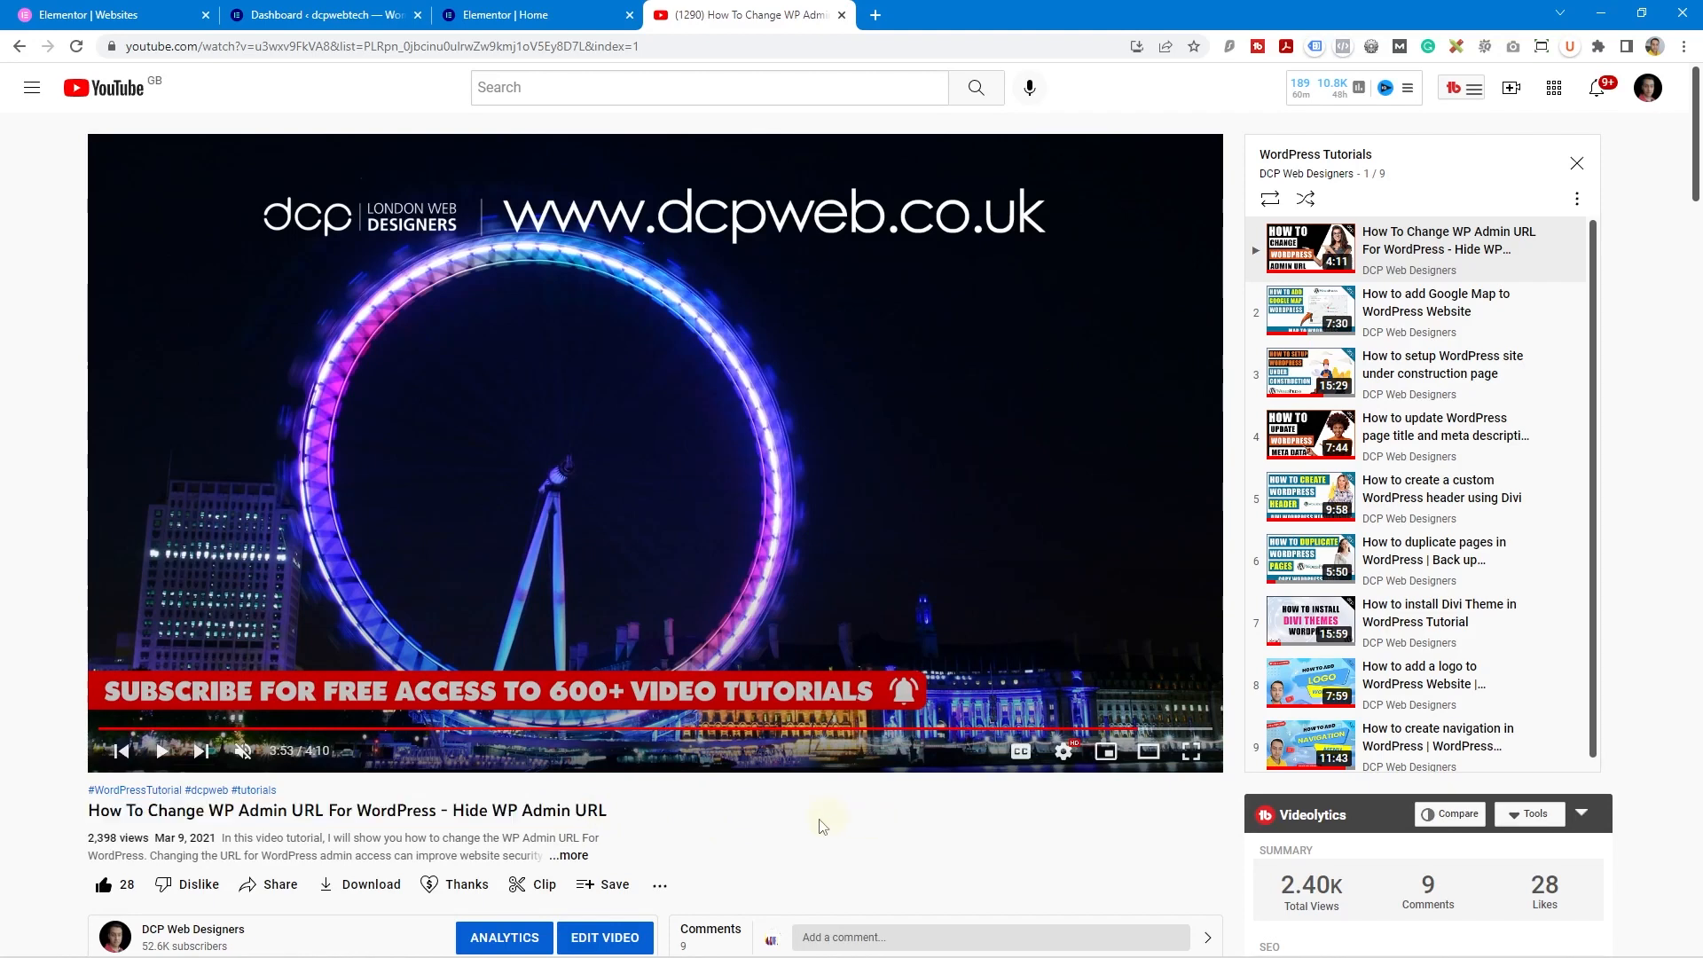
scroll(754, 803, down, 1)
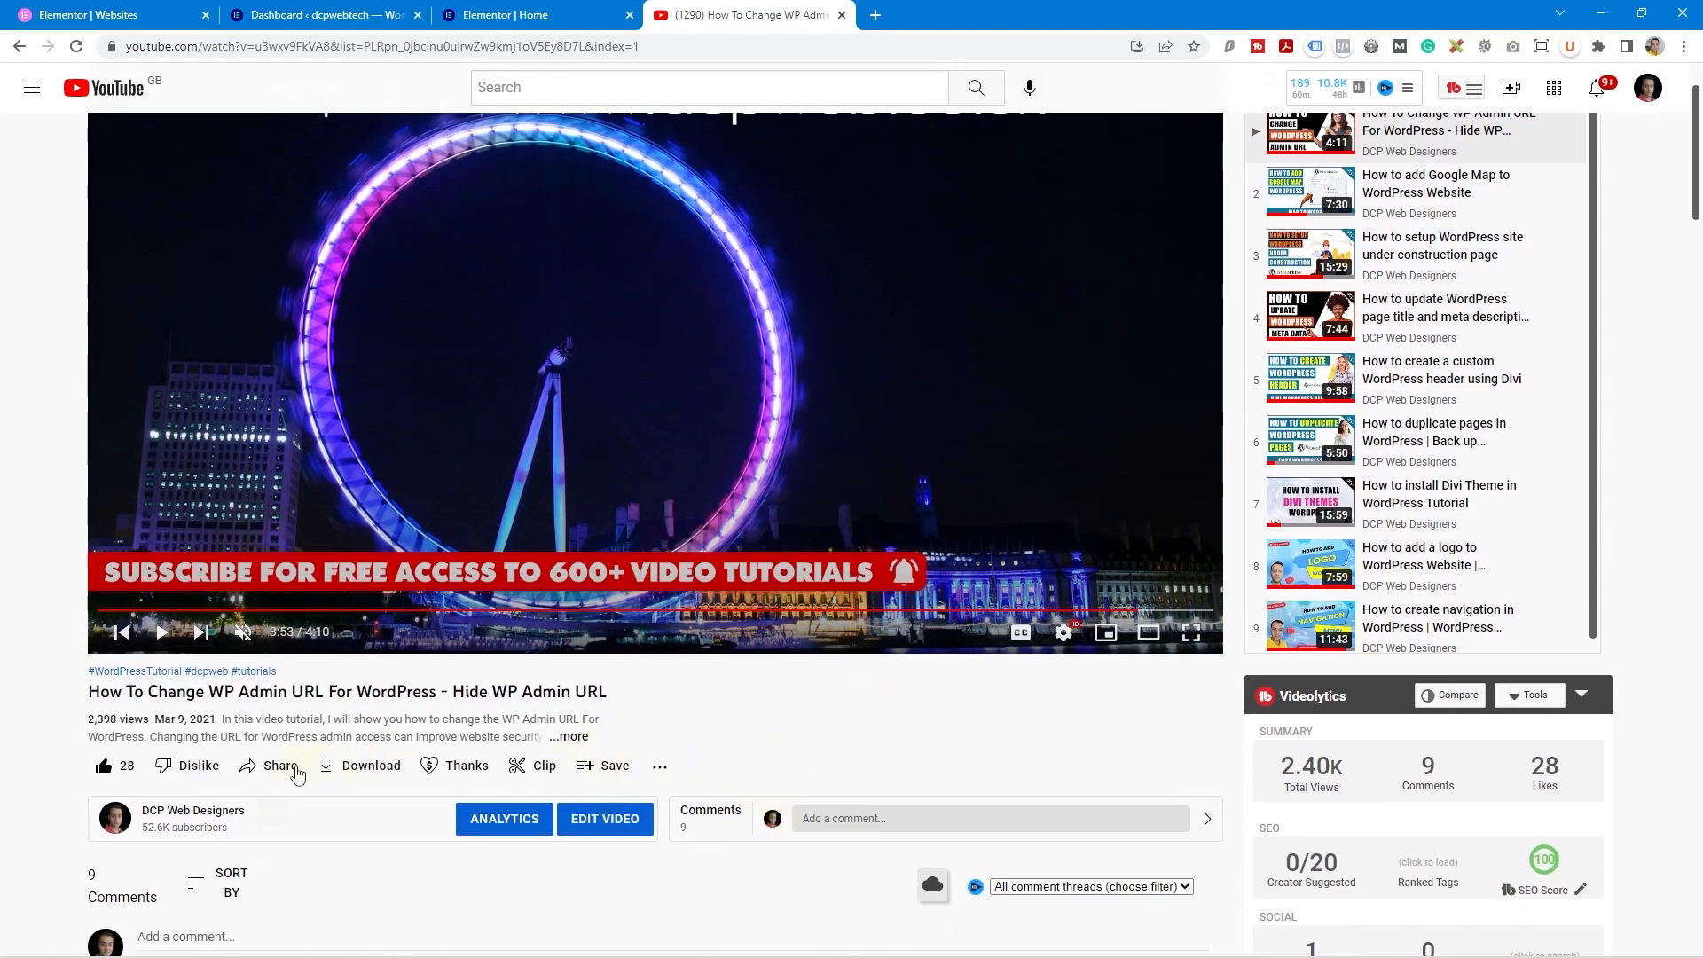
- Copy the video's youtu.be share link and return to the Elementor Home editor
click(280, 766)
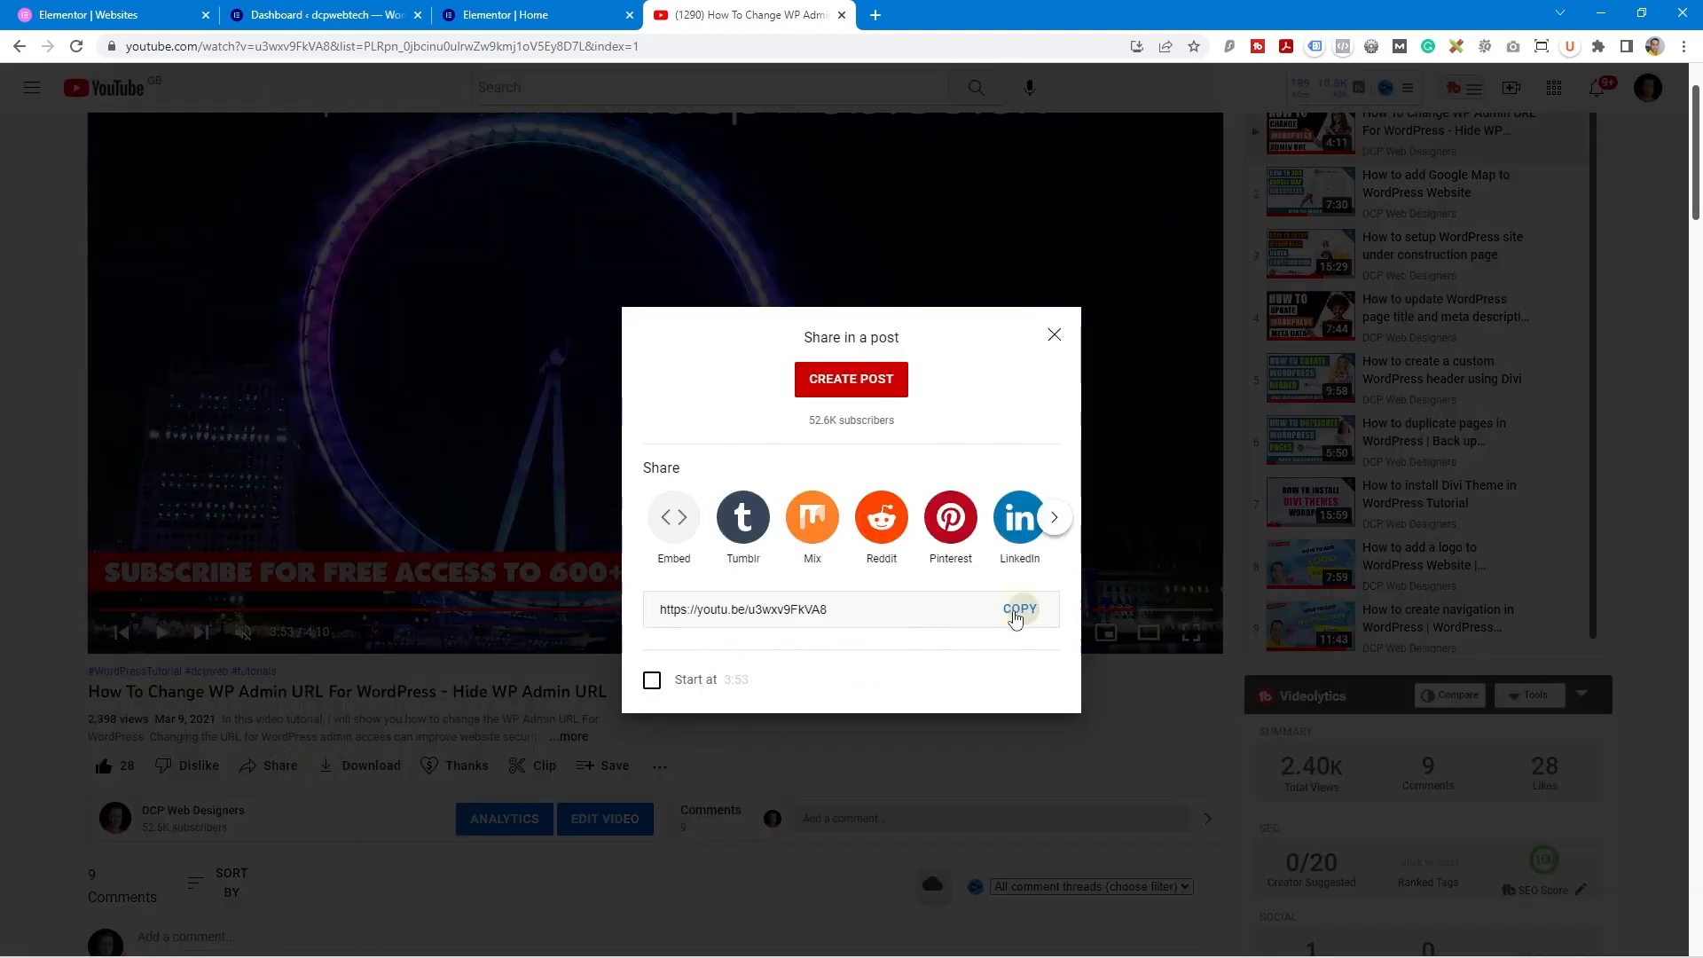
click(1020, 610)
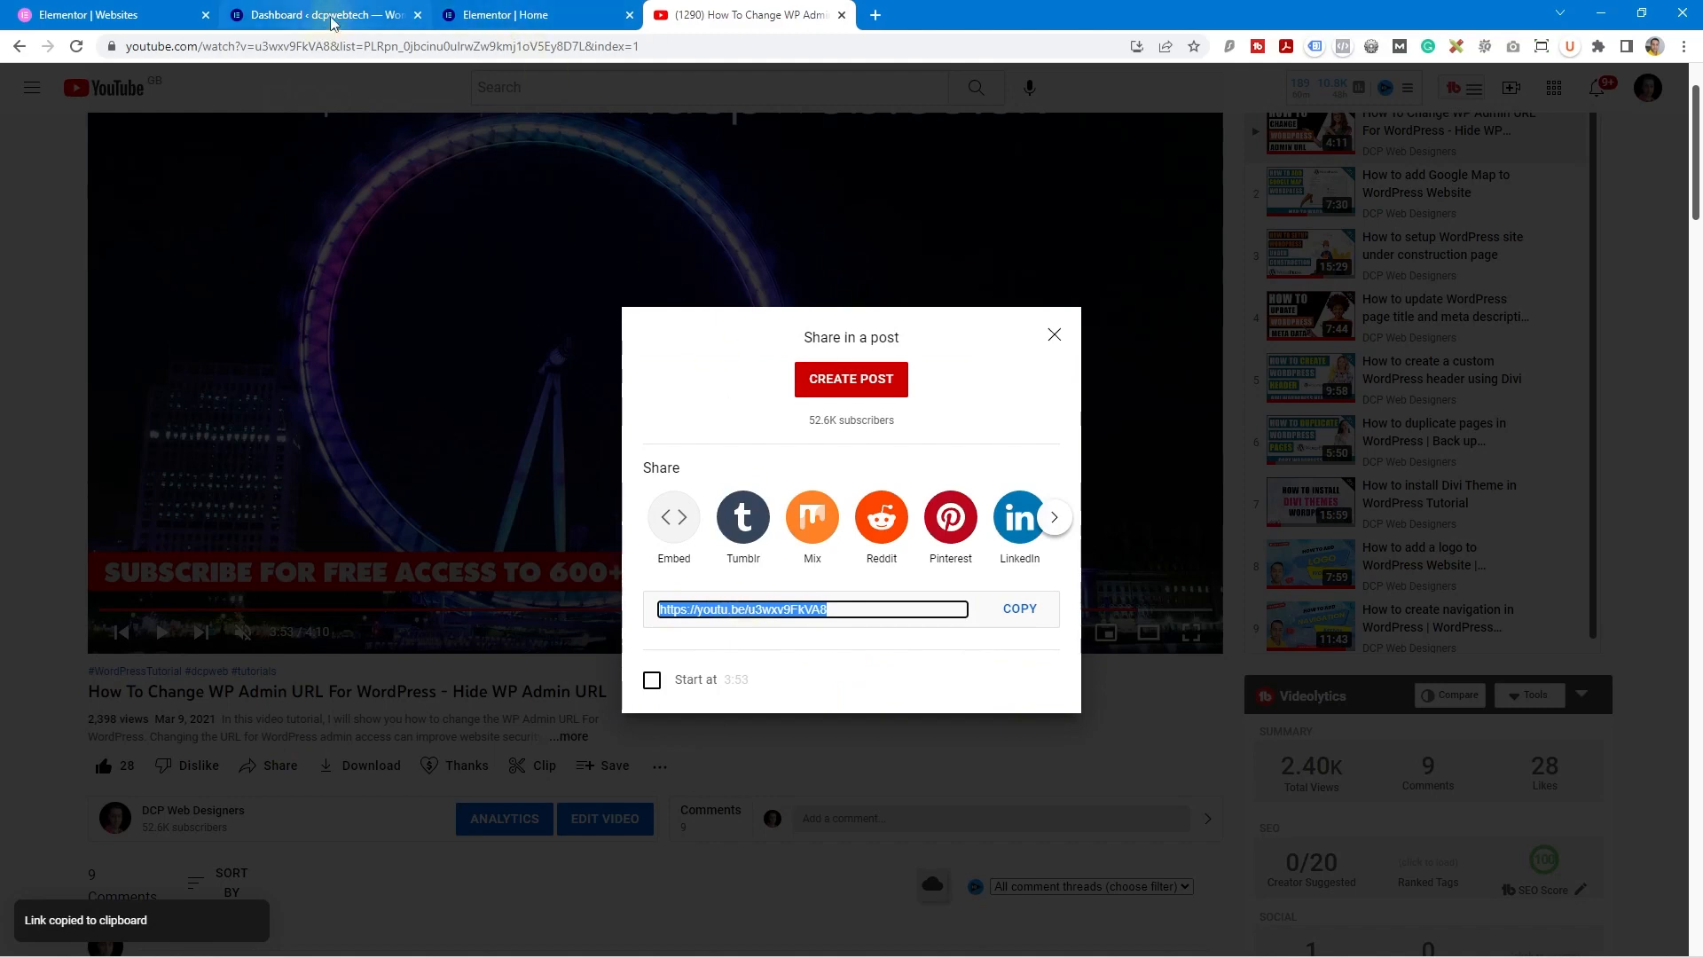
click(520, 15)
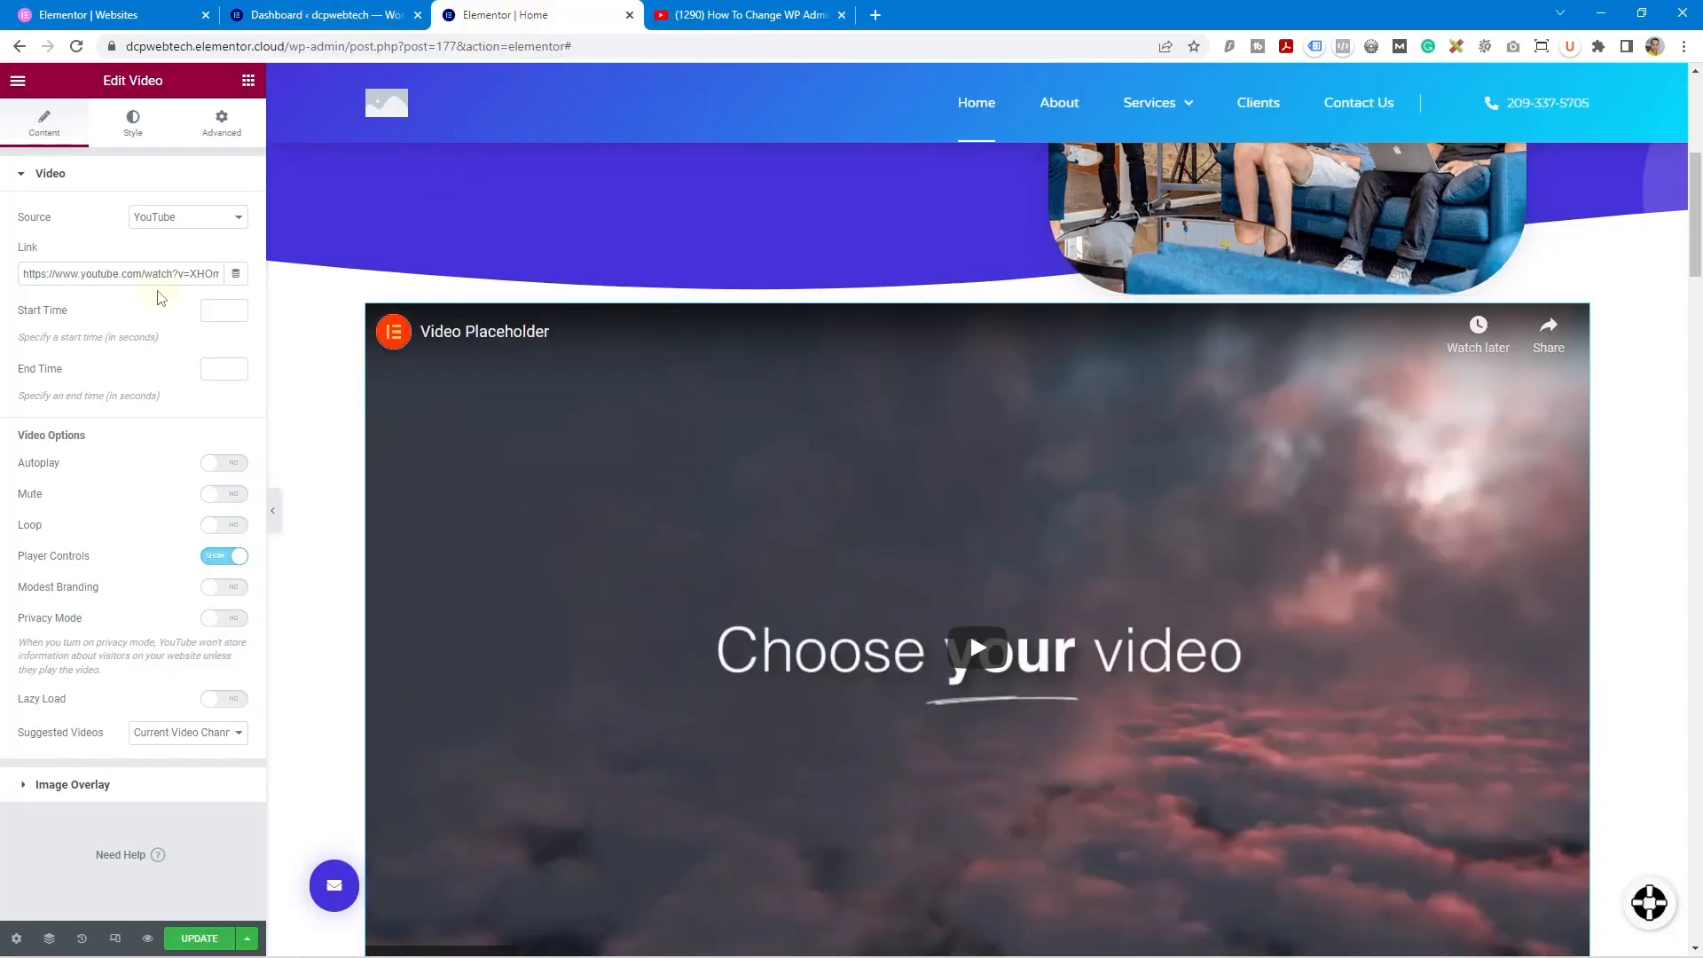
- Keep YouTube as the video source and paste the copied youtu.be link into the Link field
click(236, 222)
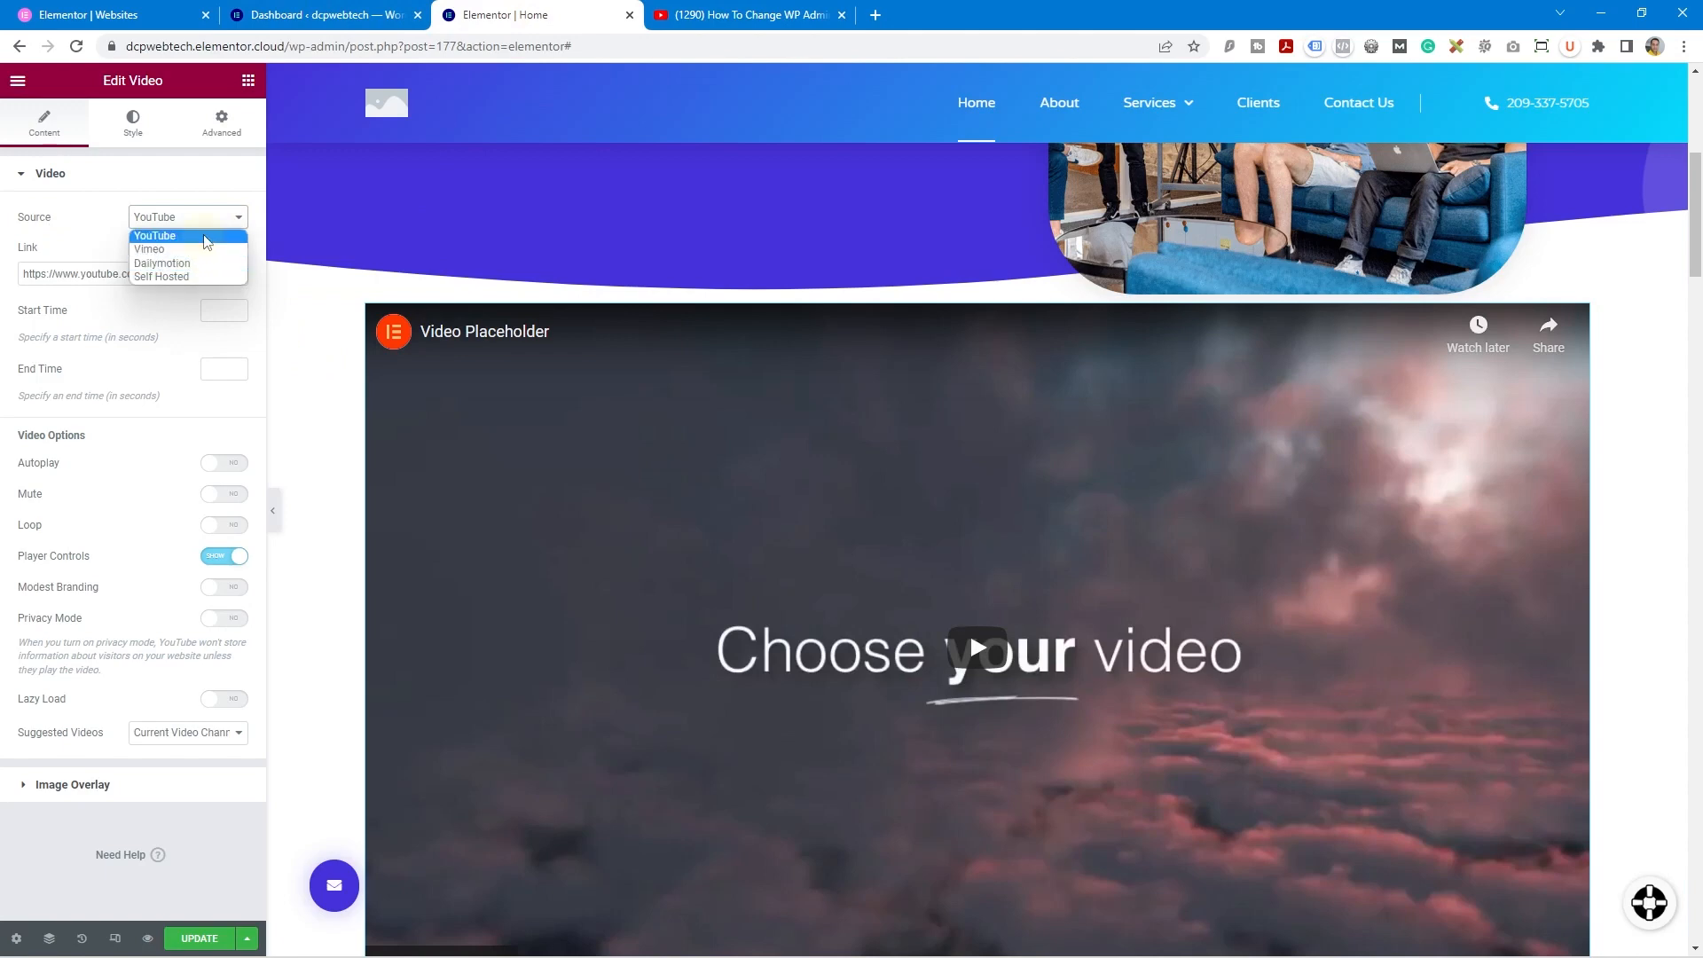
click(205, 236)
click(99, 274)
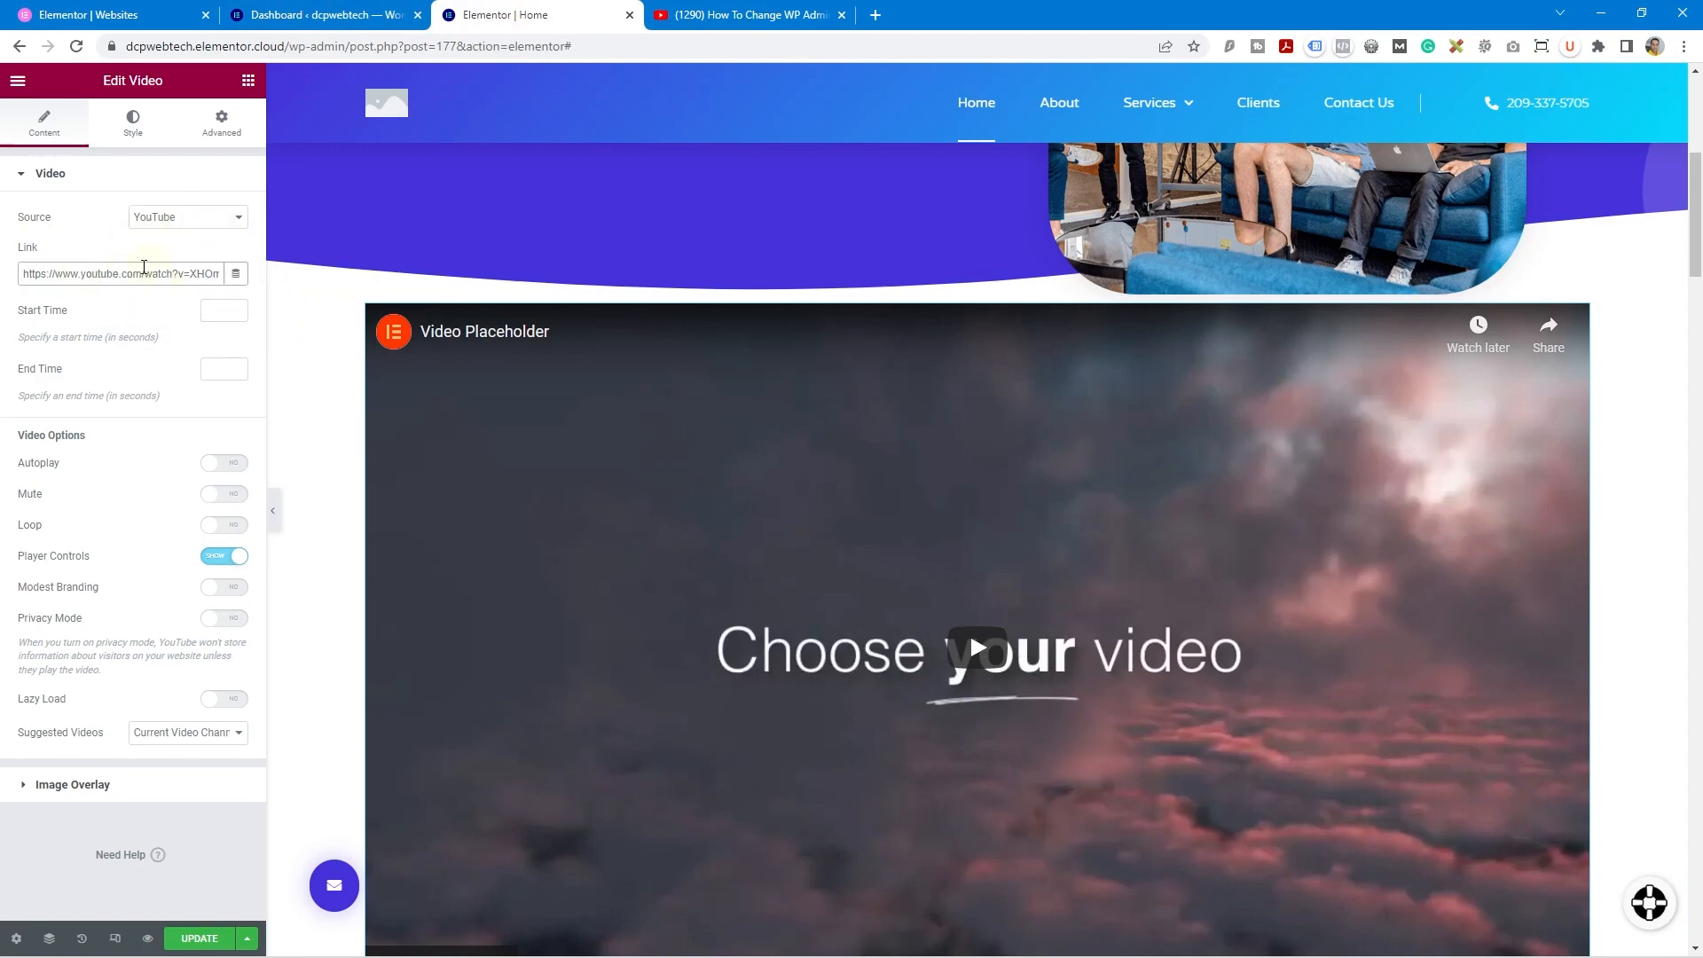
triple_click(187, 273)
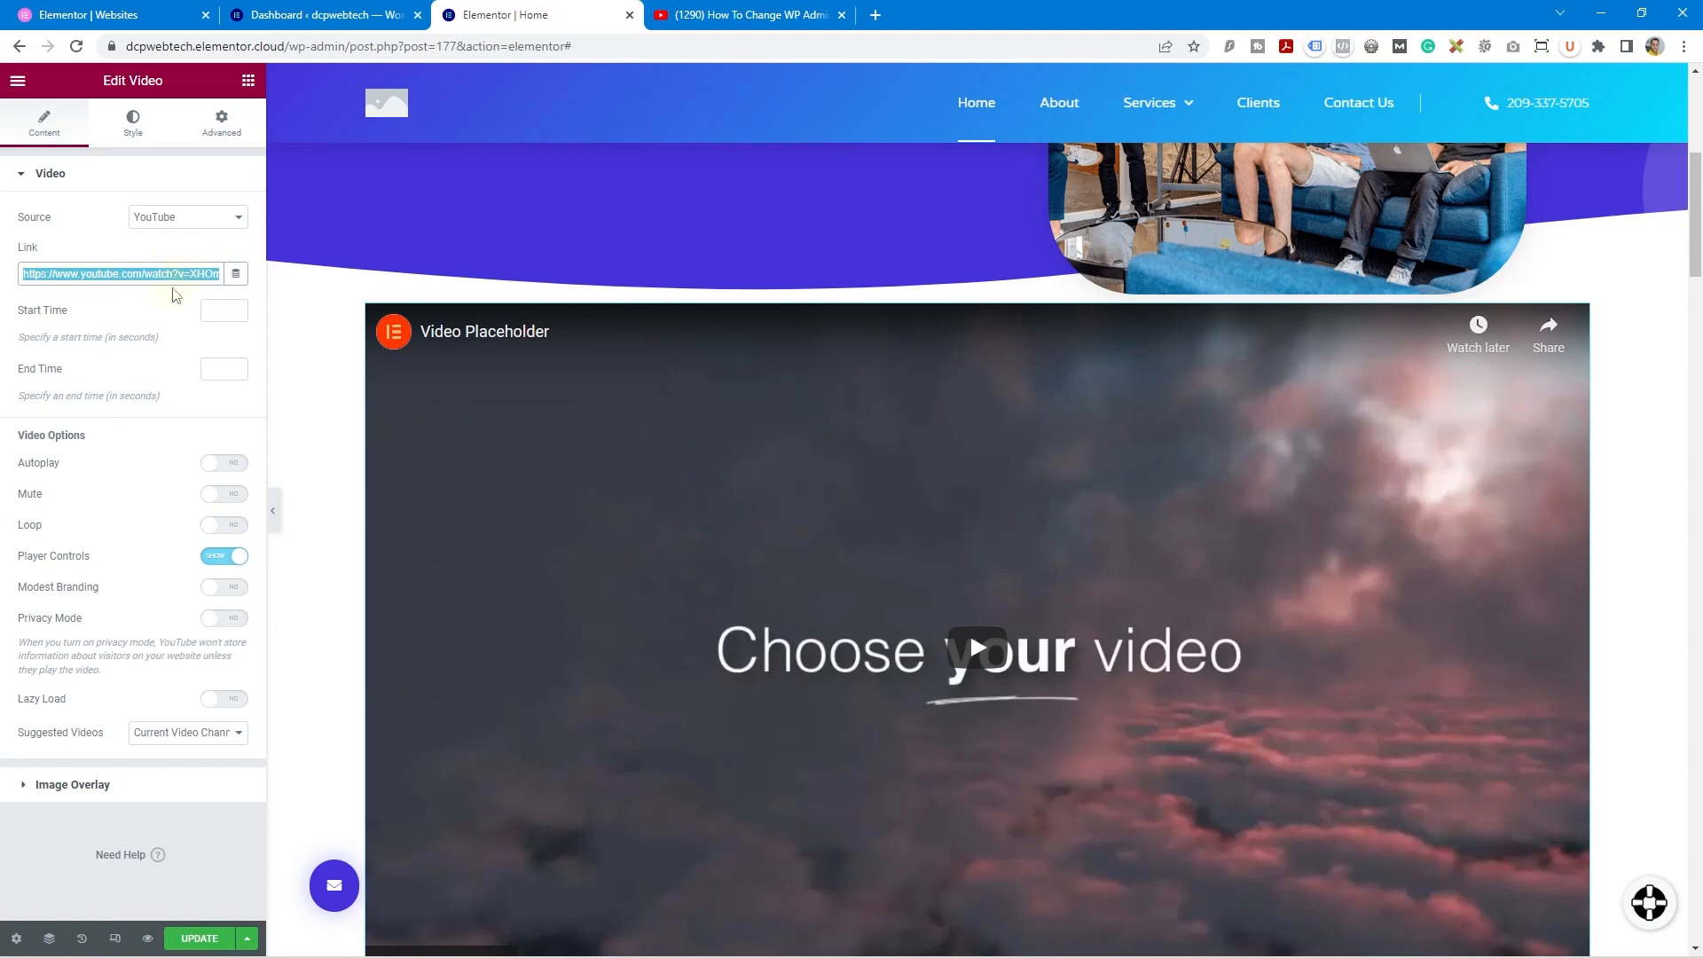
key(BackSpace)
key(ctrl+v)
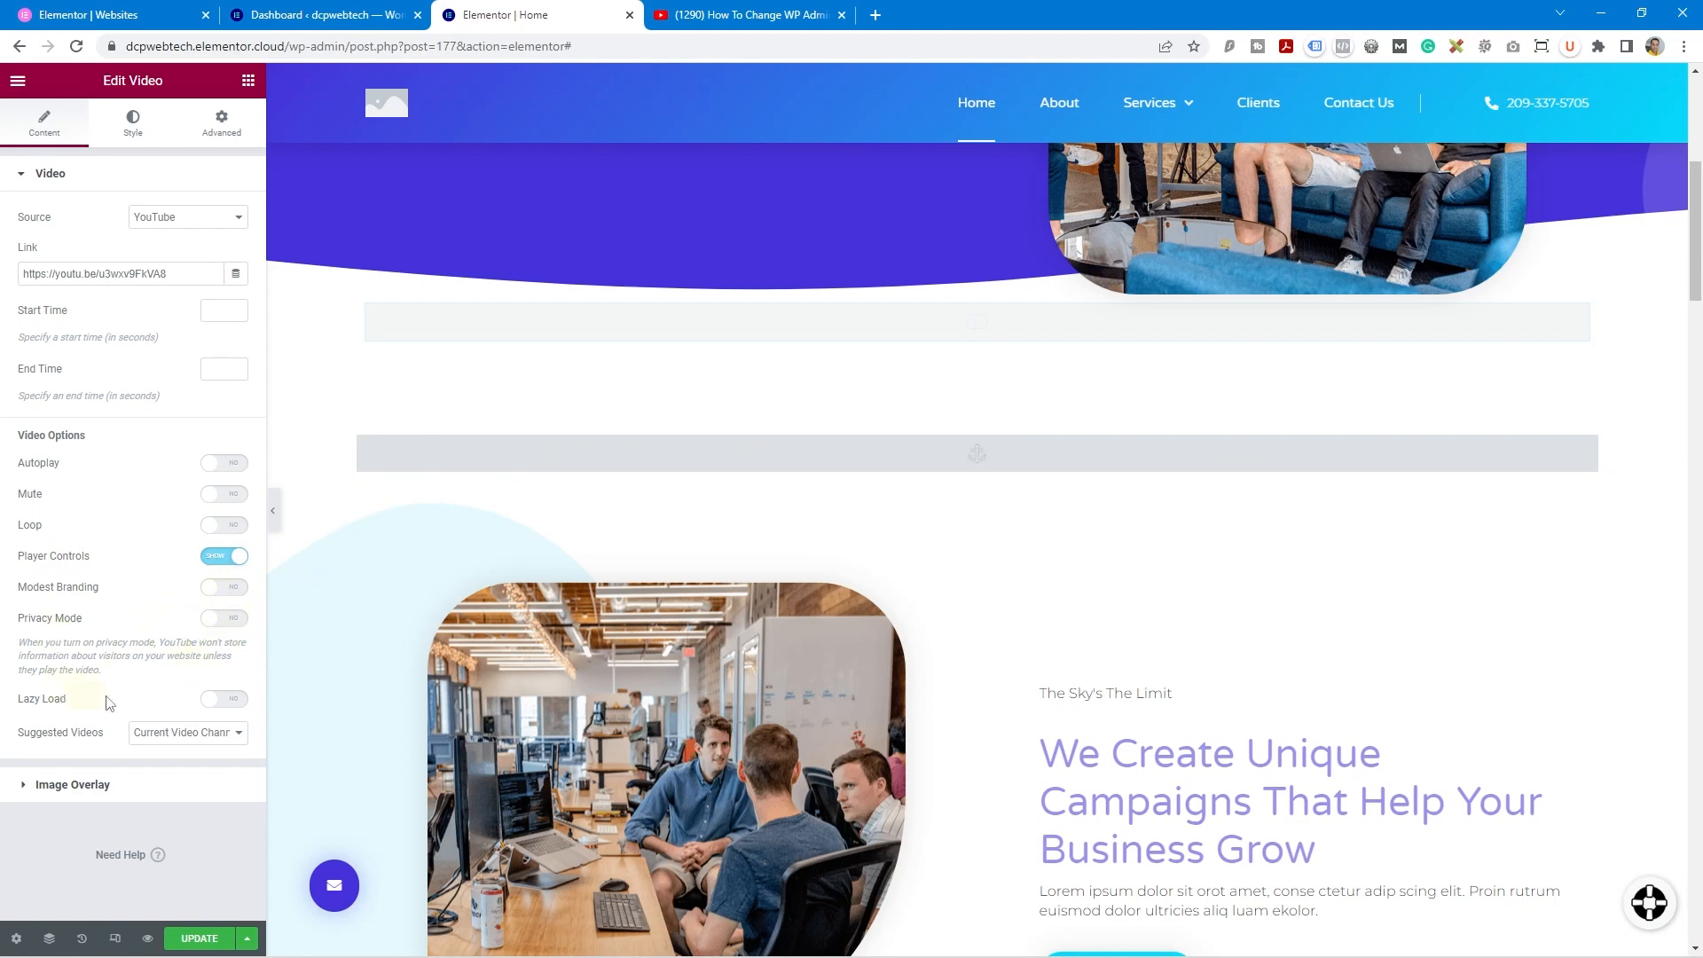
- Switch the video's Lazy Load setting to YES
click(221, 705)
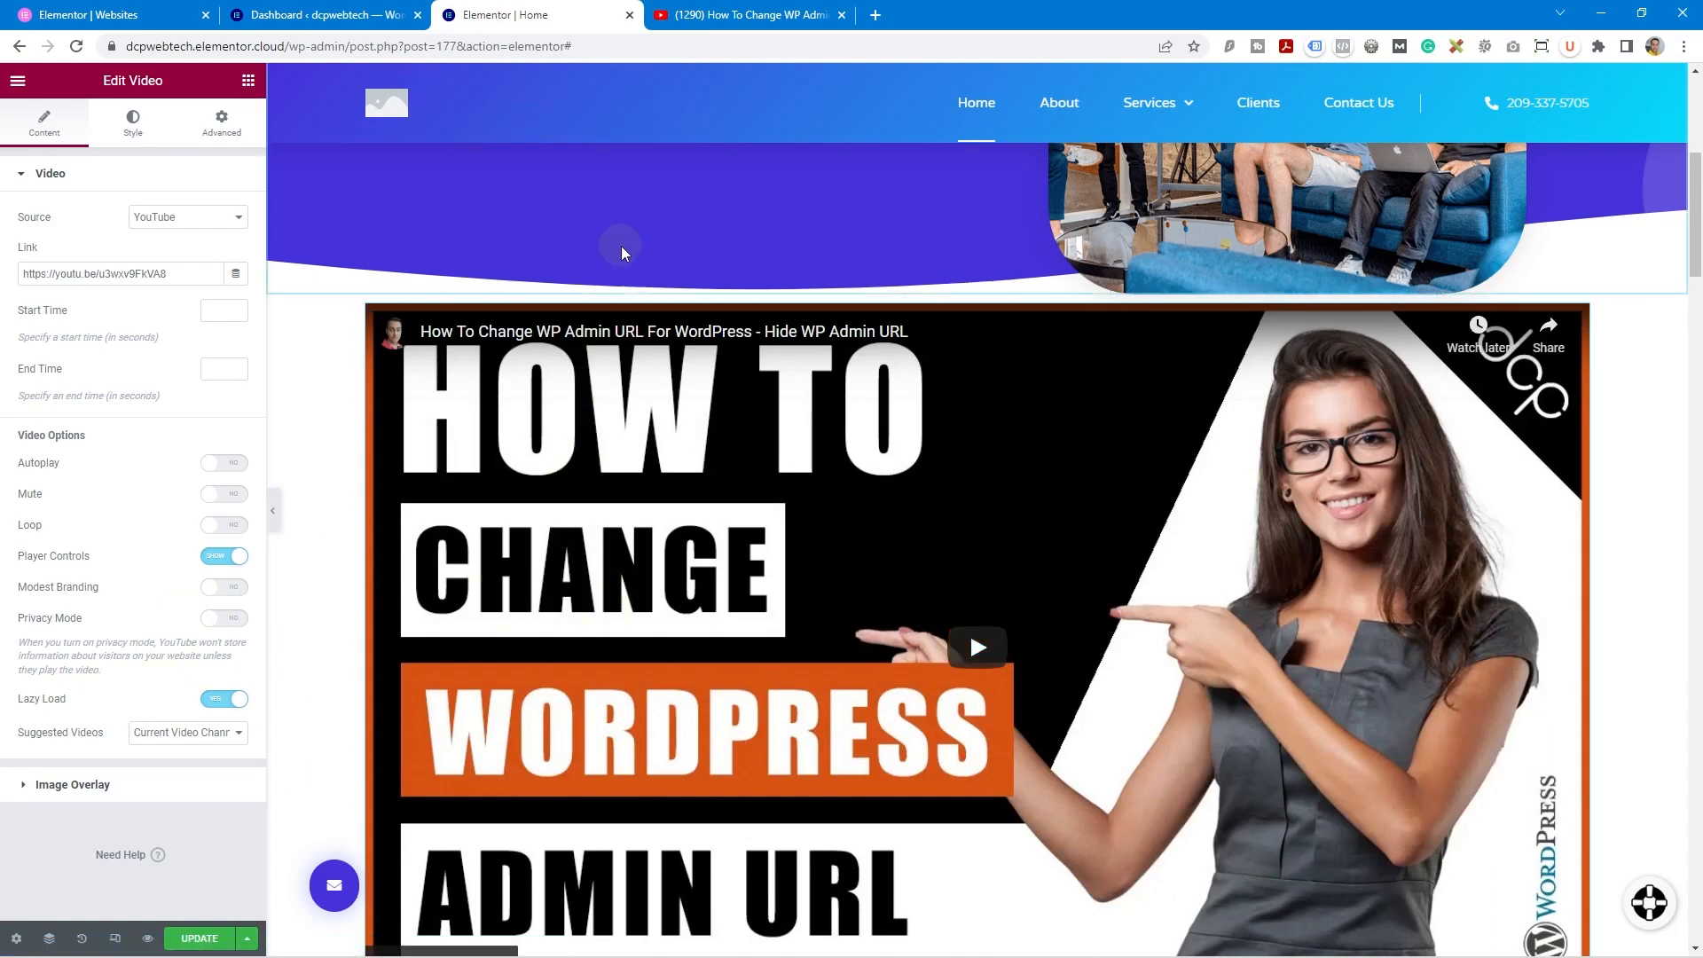
scroll(549, 595, up, 5)
scroll(550, 596, down, 5)
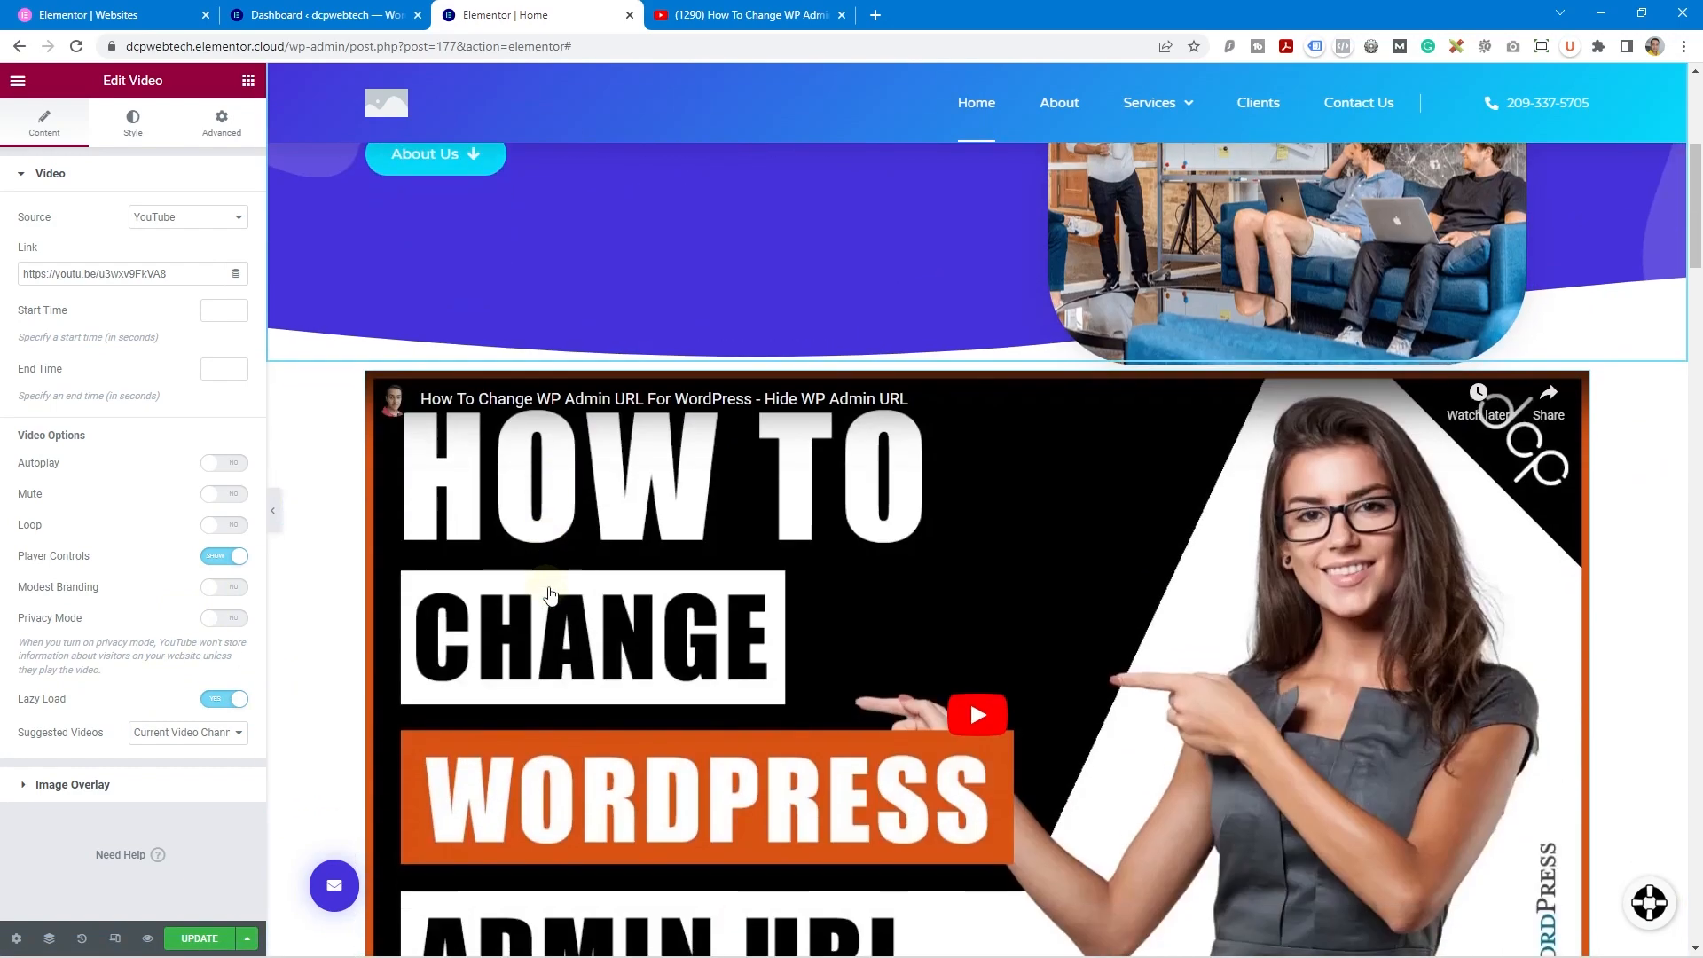
- Check the video's suggested-videos and Style options, keeping the 16:9 aspect ratio
click(185, 736)
click(188, 739)
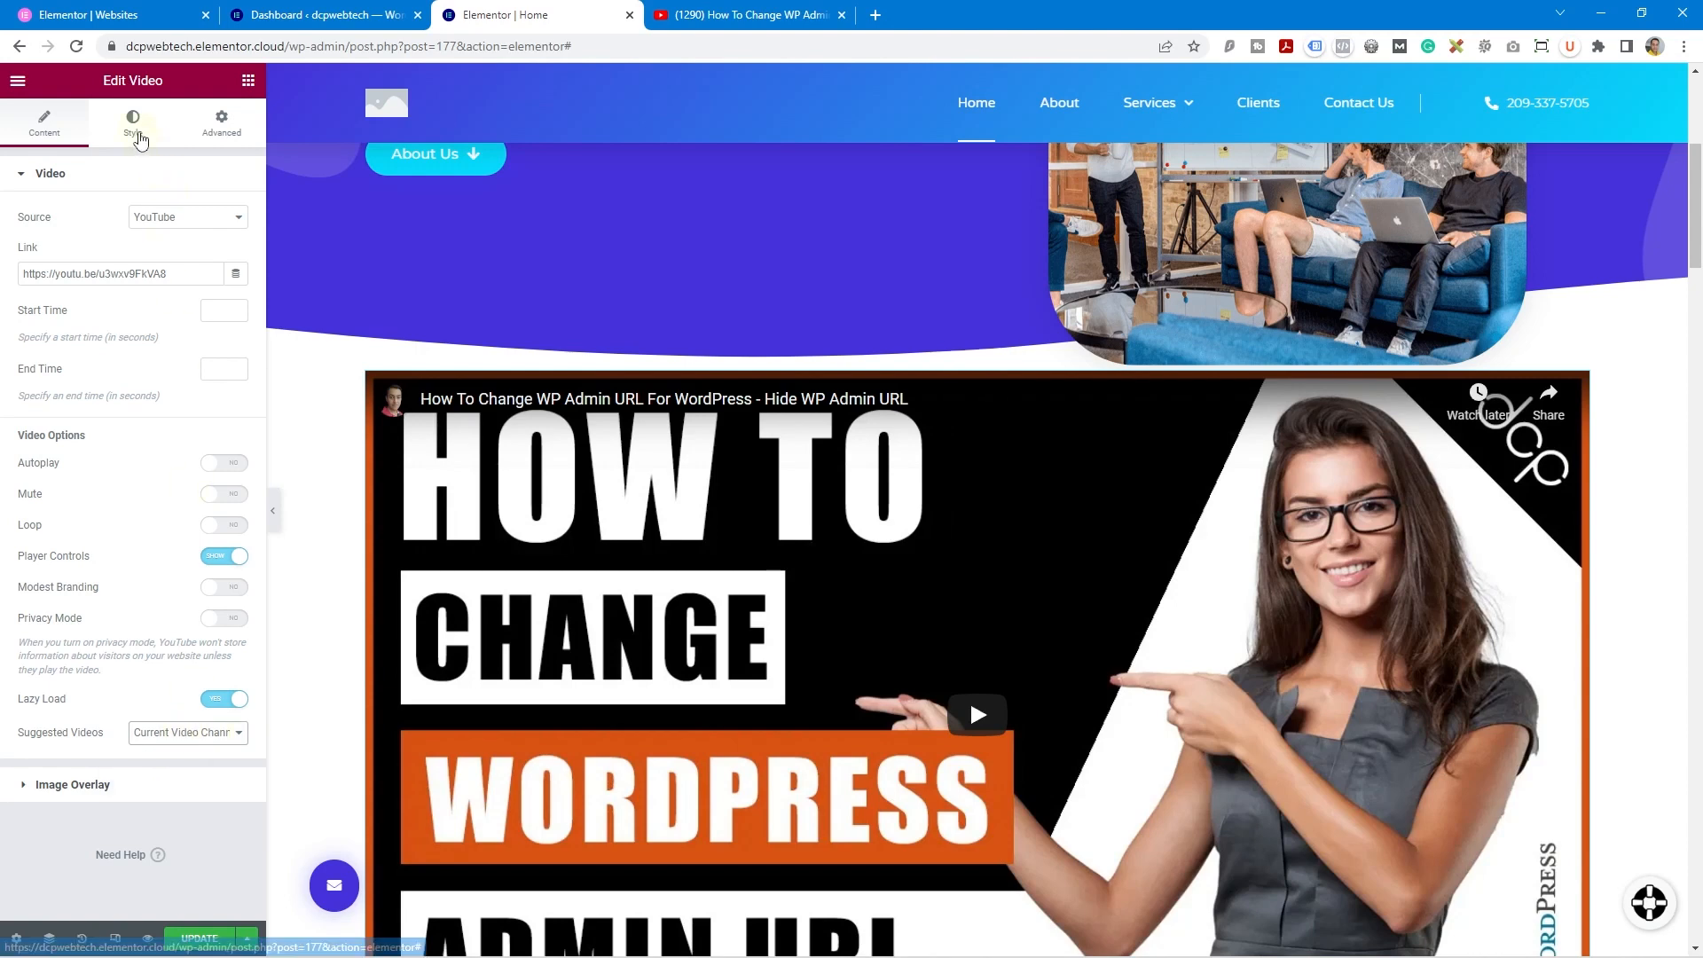
click(139, 133)
click(169, 221)
click(171, 221)
click(221, 132)
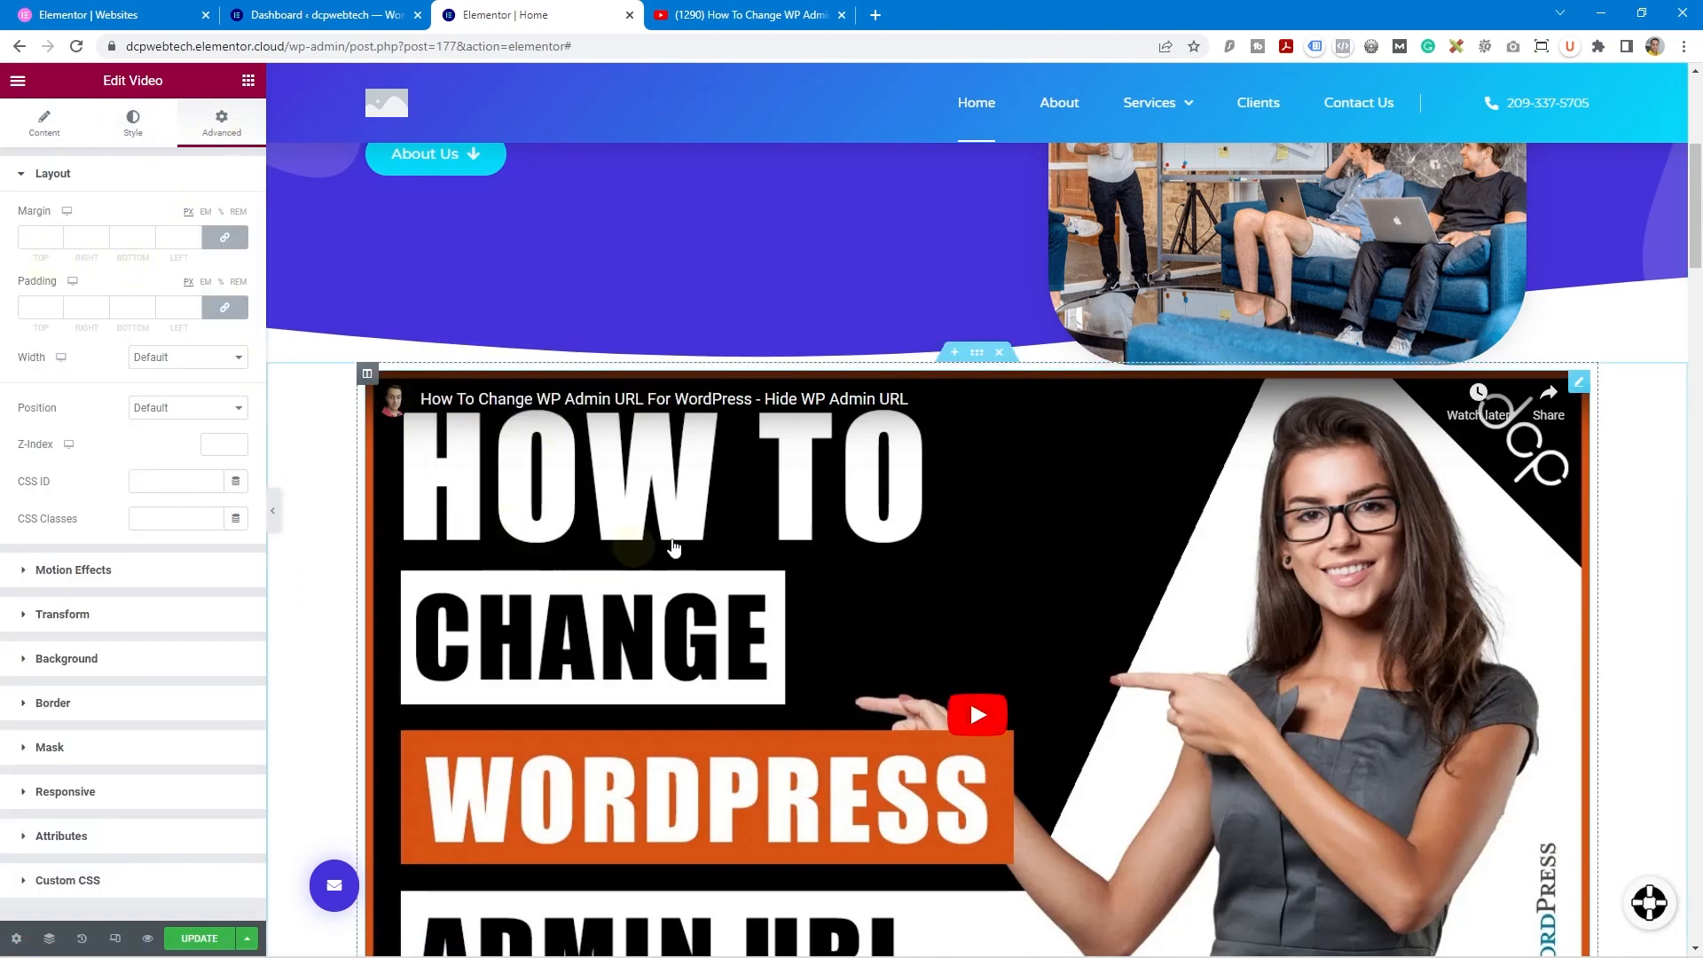
scroll(1004, 551, up, 2)
scroll(1004, 551, up, 1)
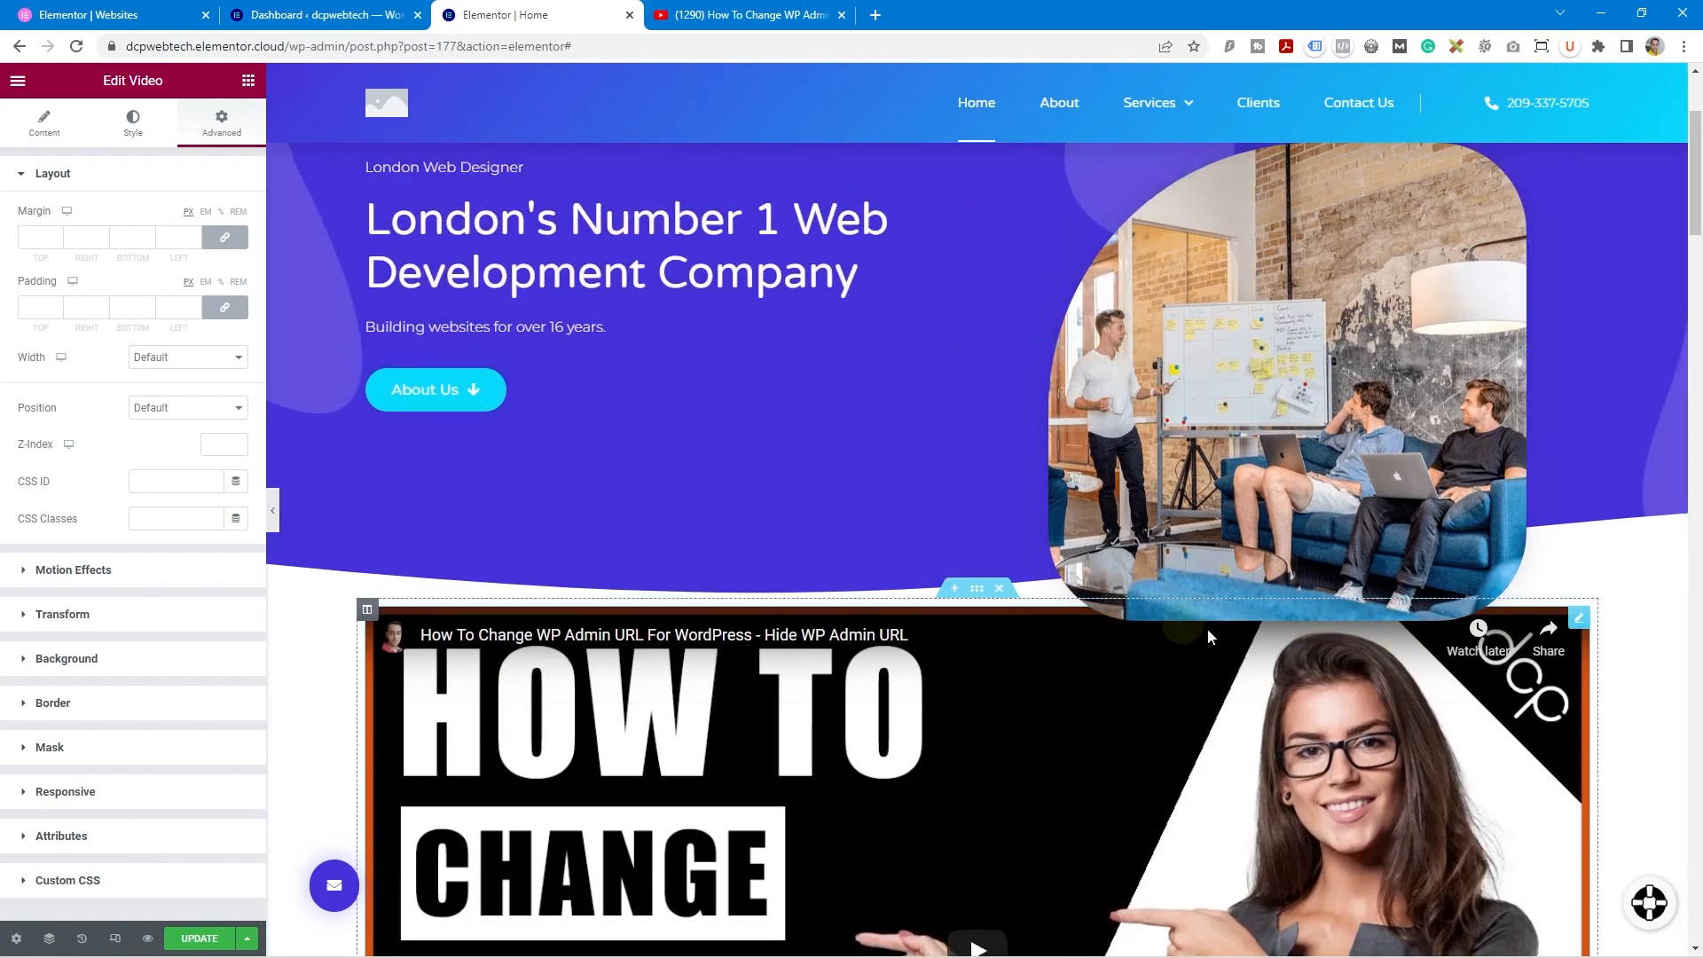
scroll(763, 675, down, 3)
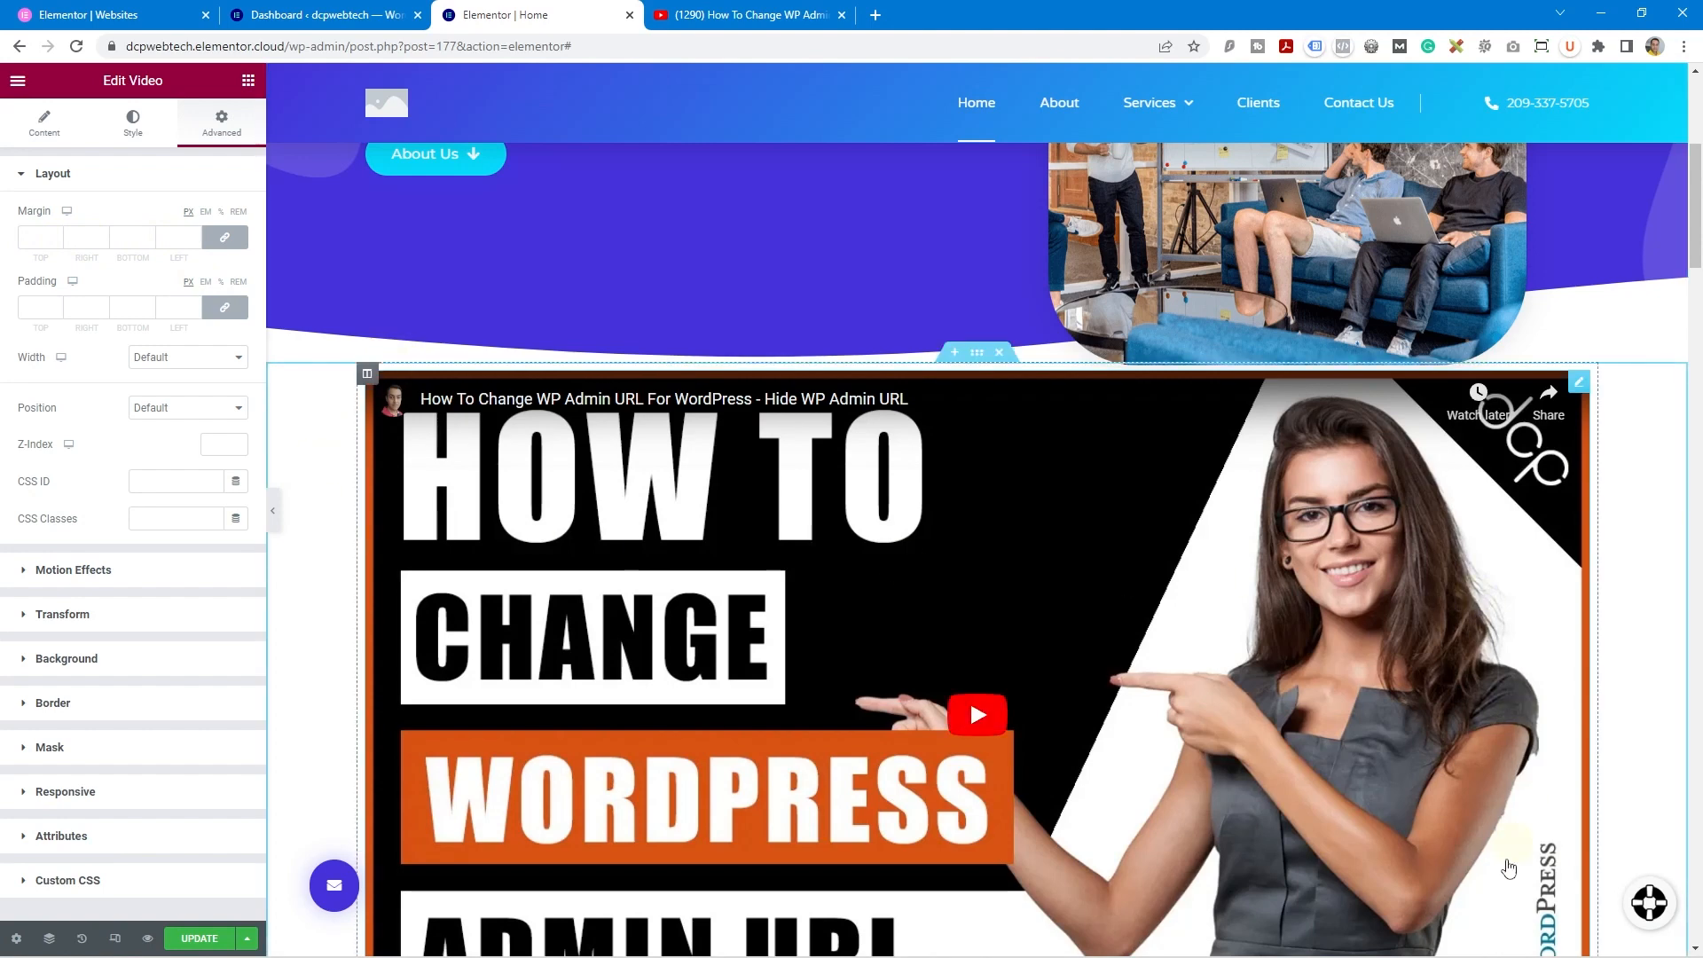
- Unlink the video's margins and raise its top margin to 40 px
click(227, 240)
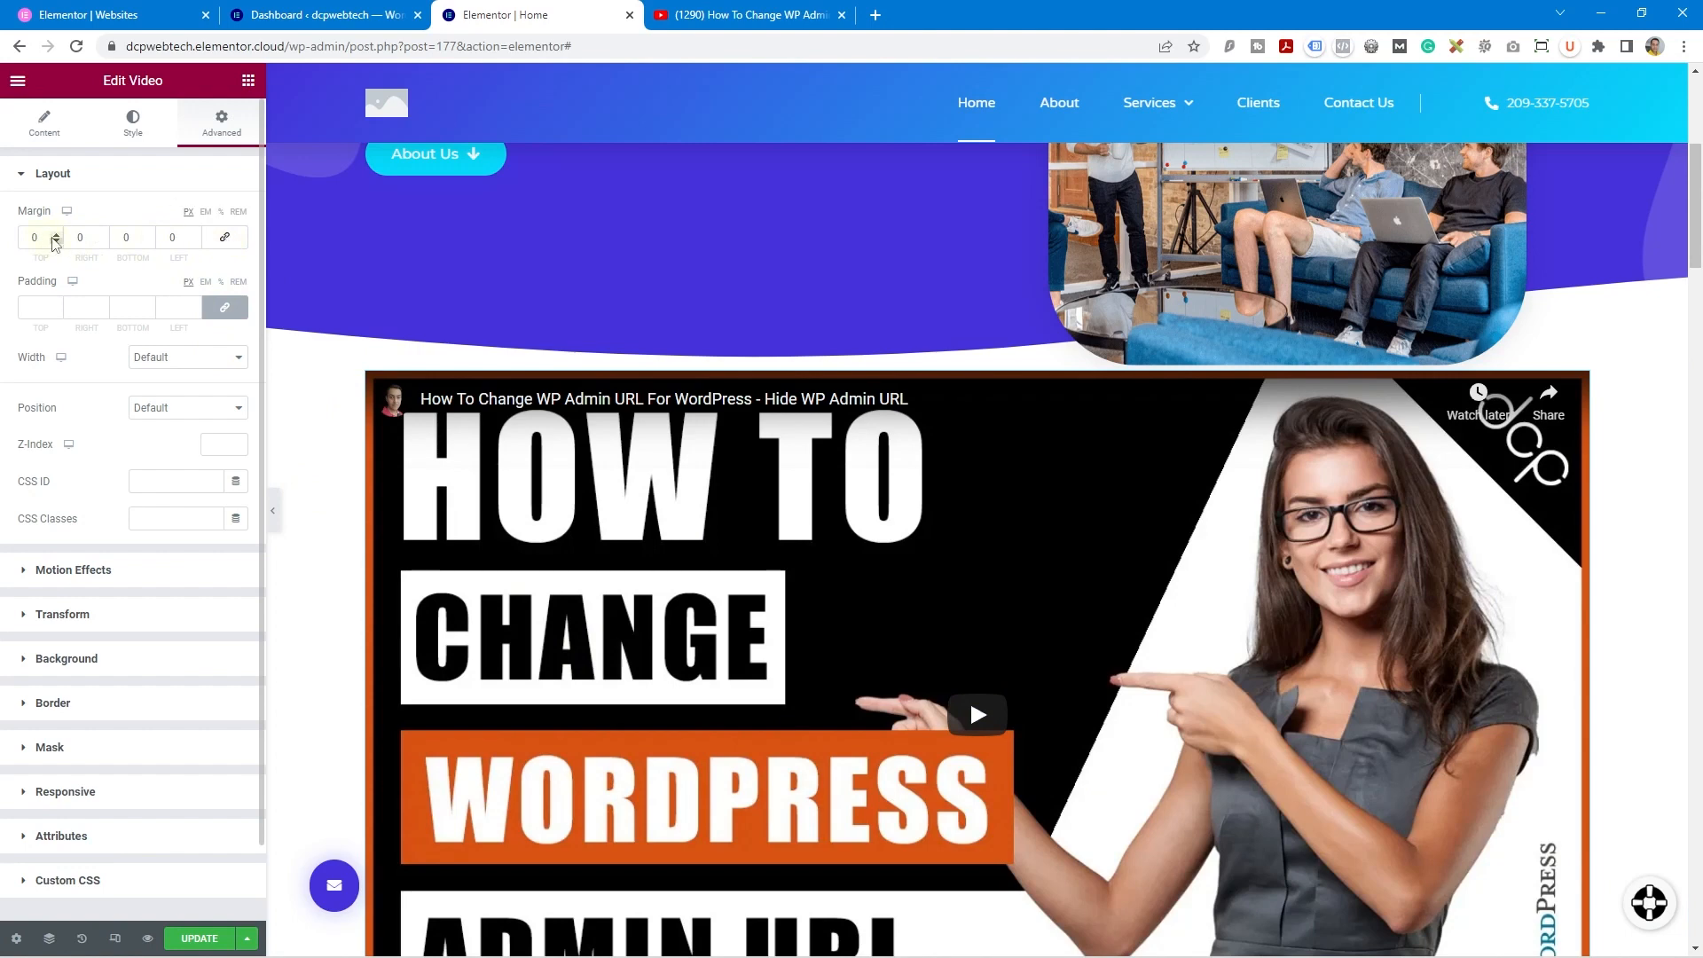
mouse_move(56, 235)
mouse_down()
mouse_move(58, 200)
mouse_move(58, 240)
mouse_up()
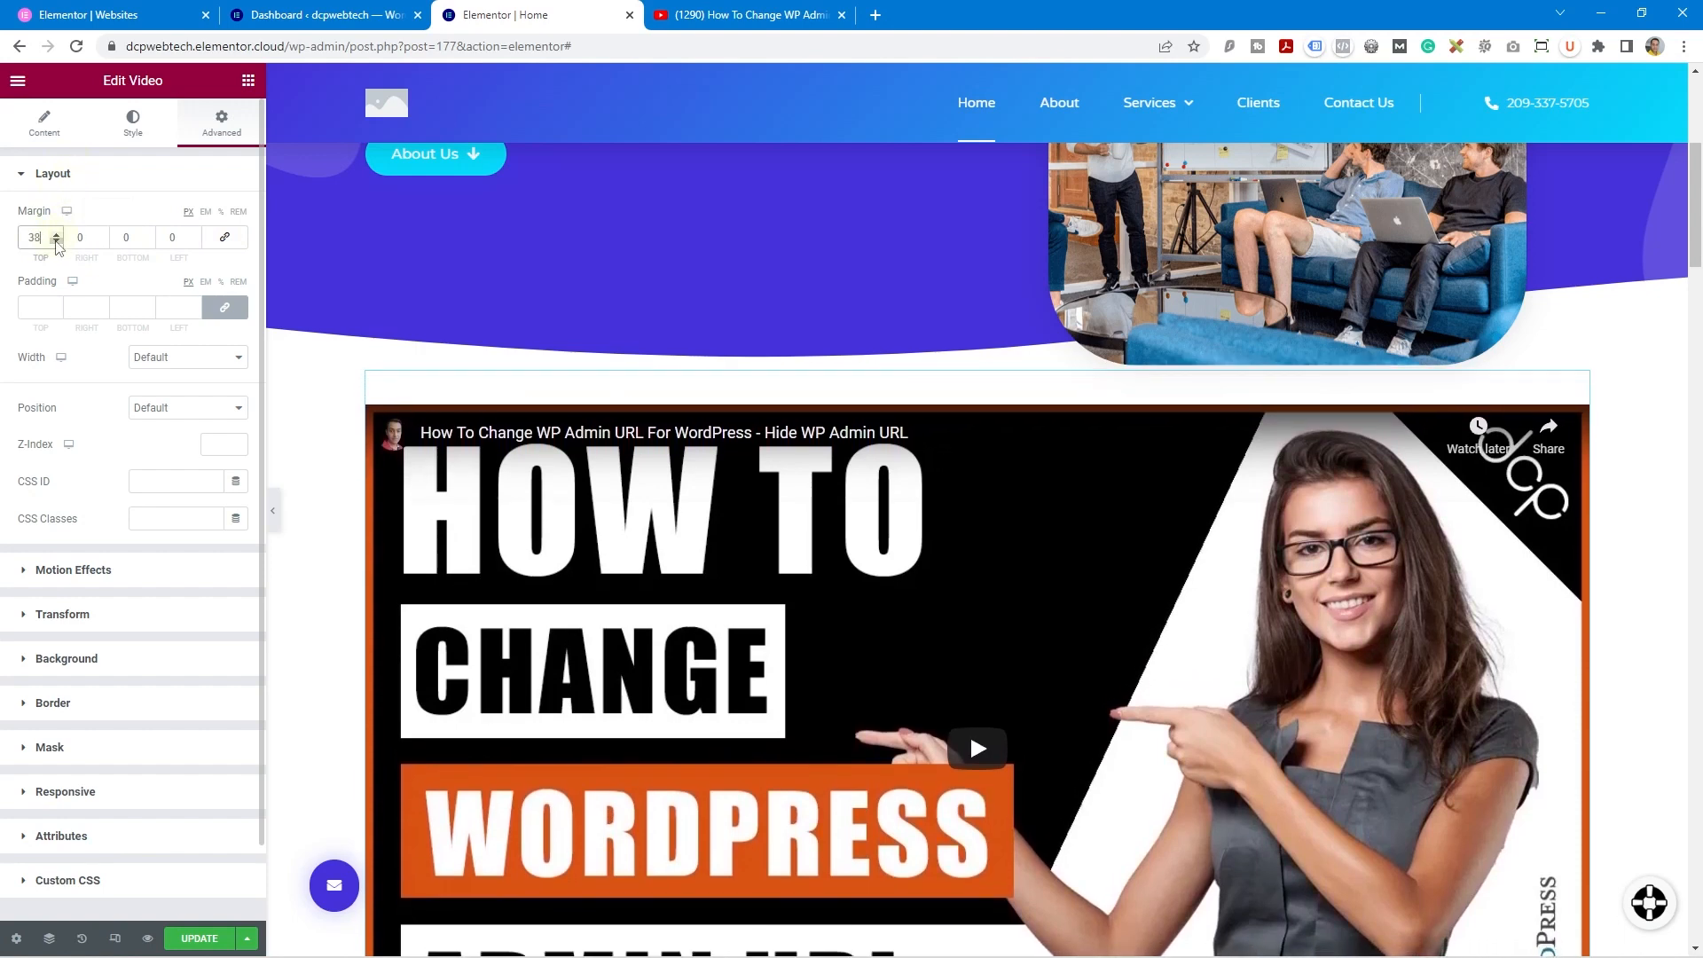
click(55, 234)
click(56, 234)
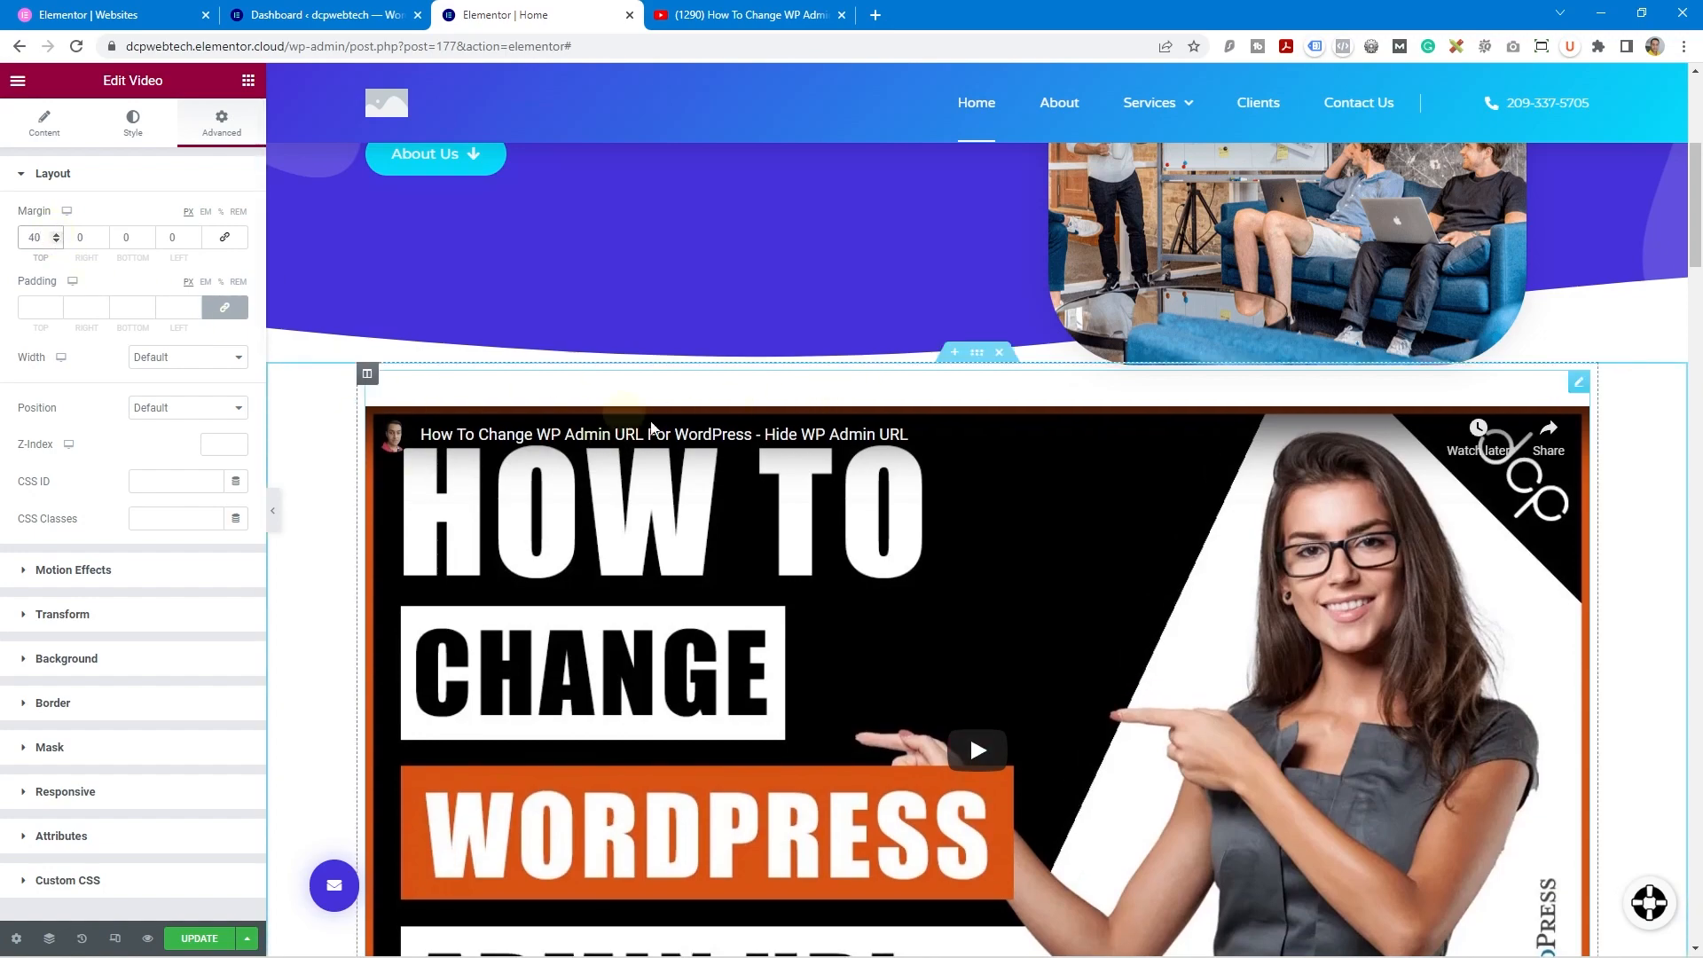
scroll(872, 592, down, 3)
scroll(872, 593, down, 4)
scroll(872, 593, up, 7)
scroll(869, 591, down, 1)
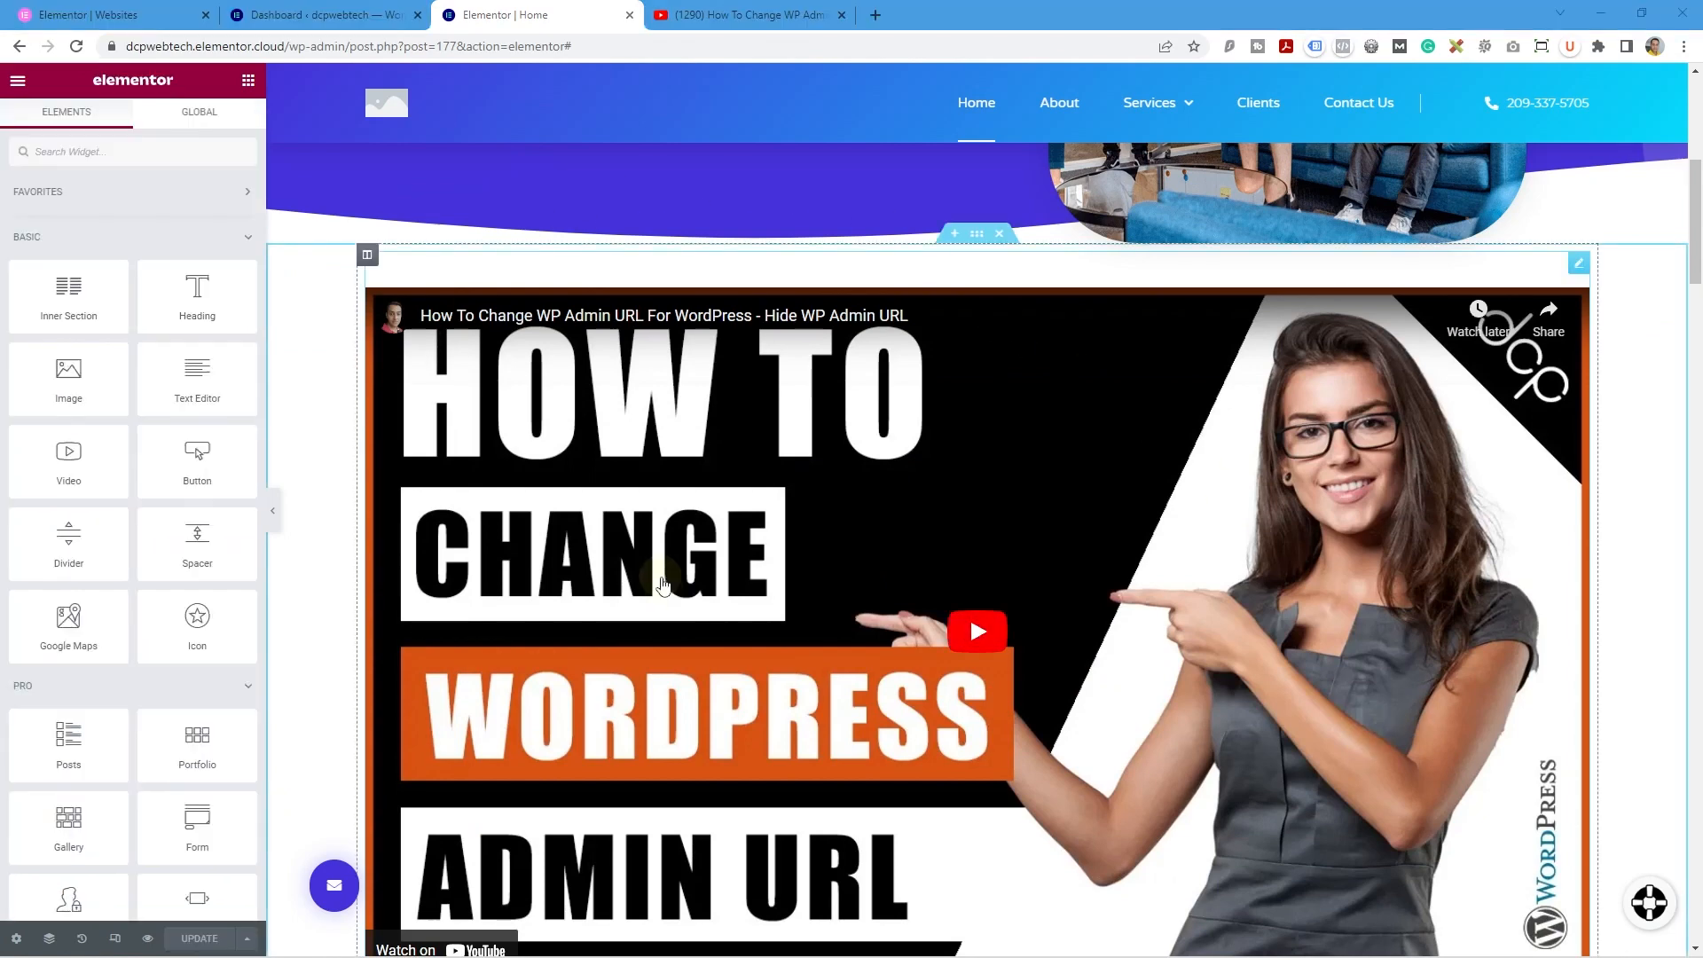
scroll(823, 516, up, 5)
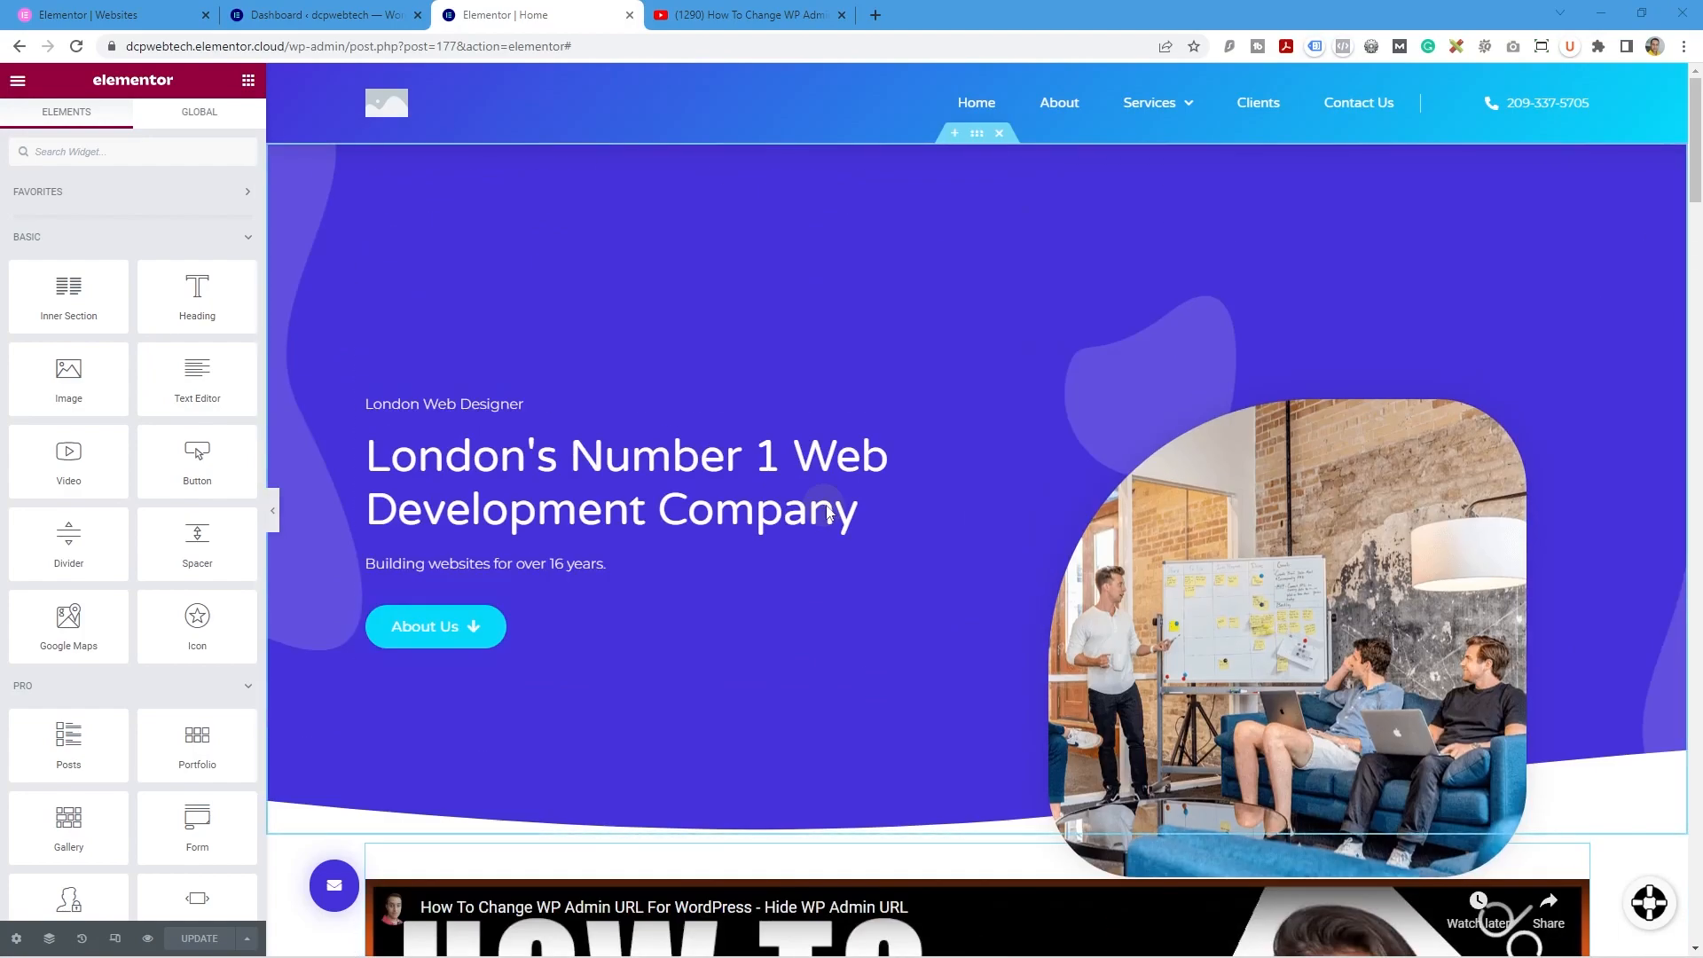
scroll(827, 509, down, 6)
scroll(850, 476, down, 6)
scroll(849, 477, up, 10)
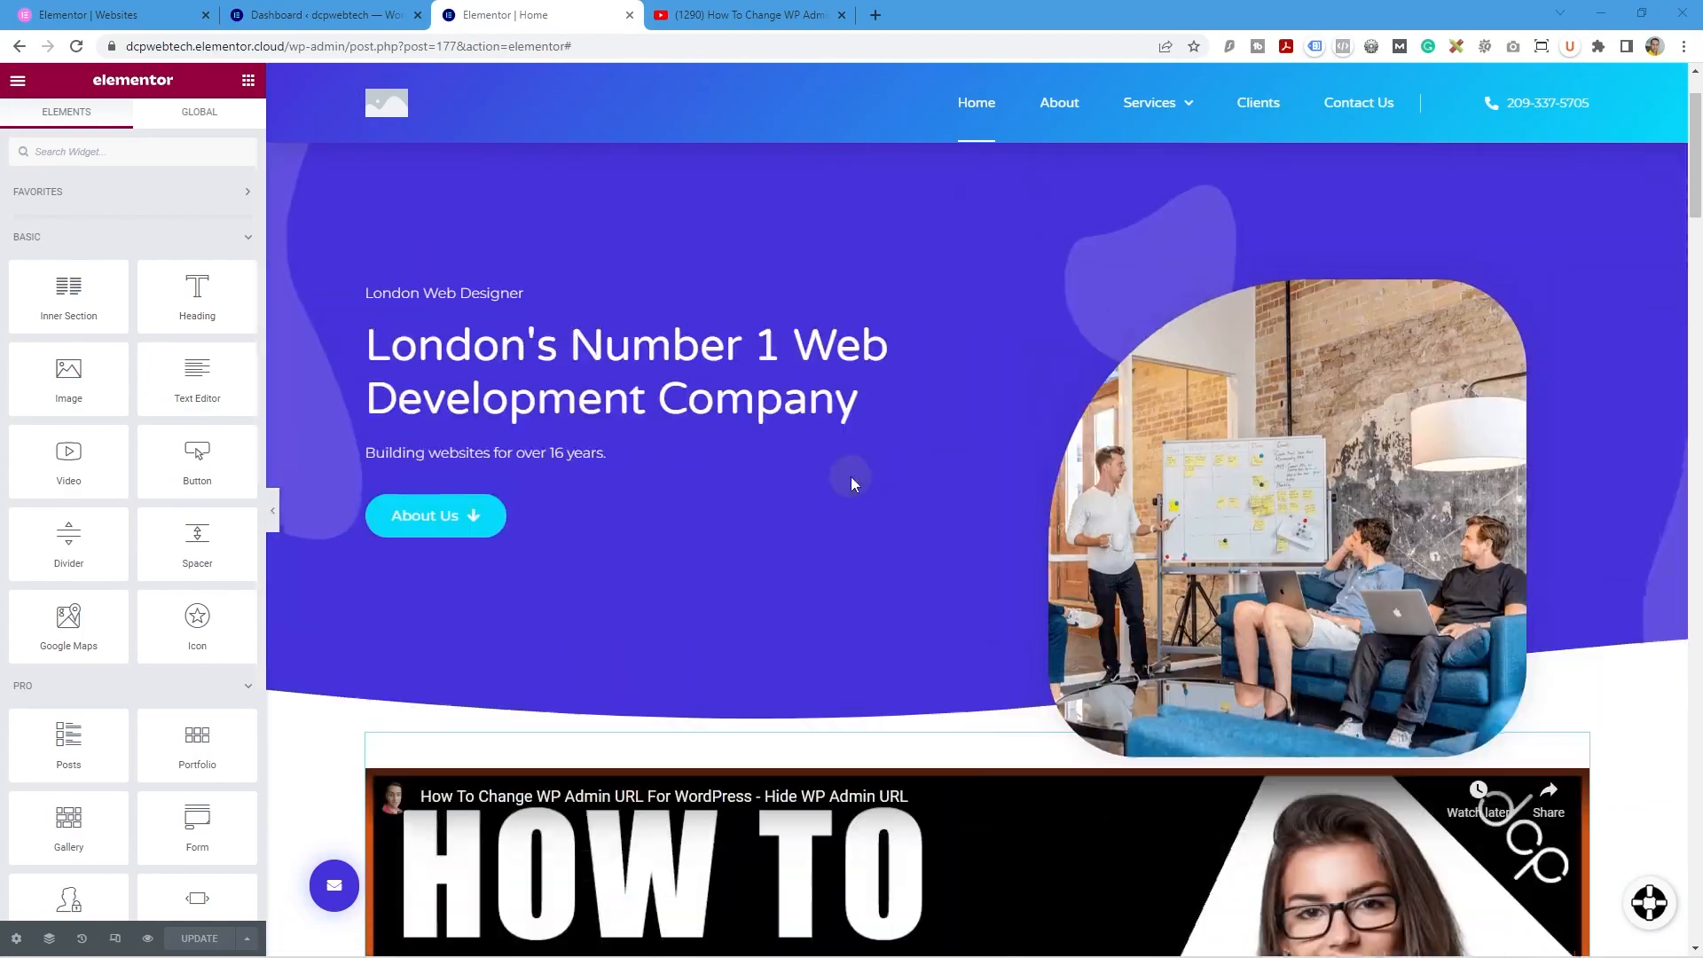
scroll(550, 587, down, 4)
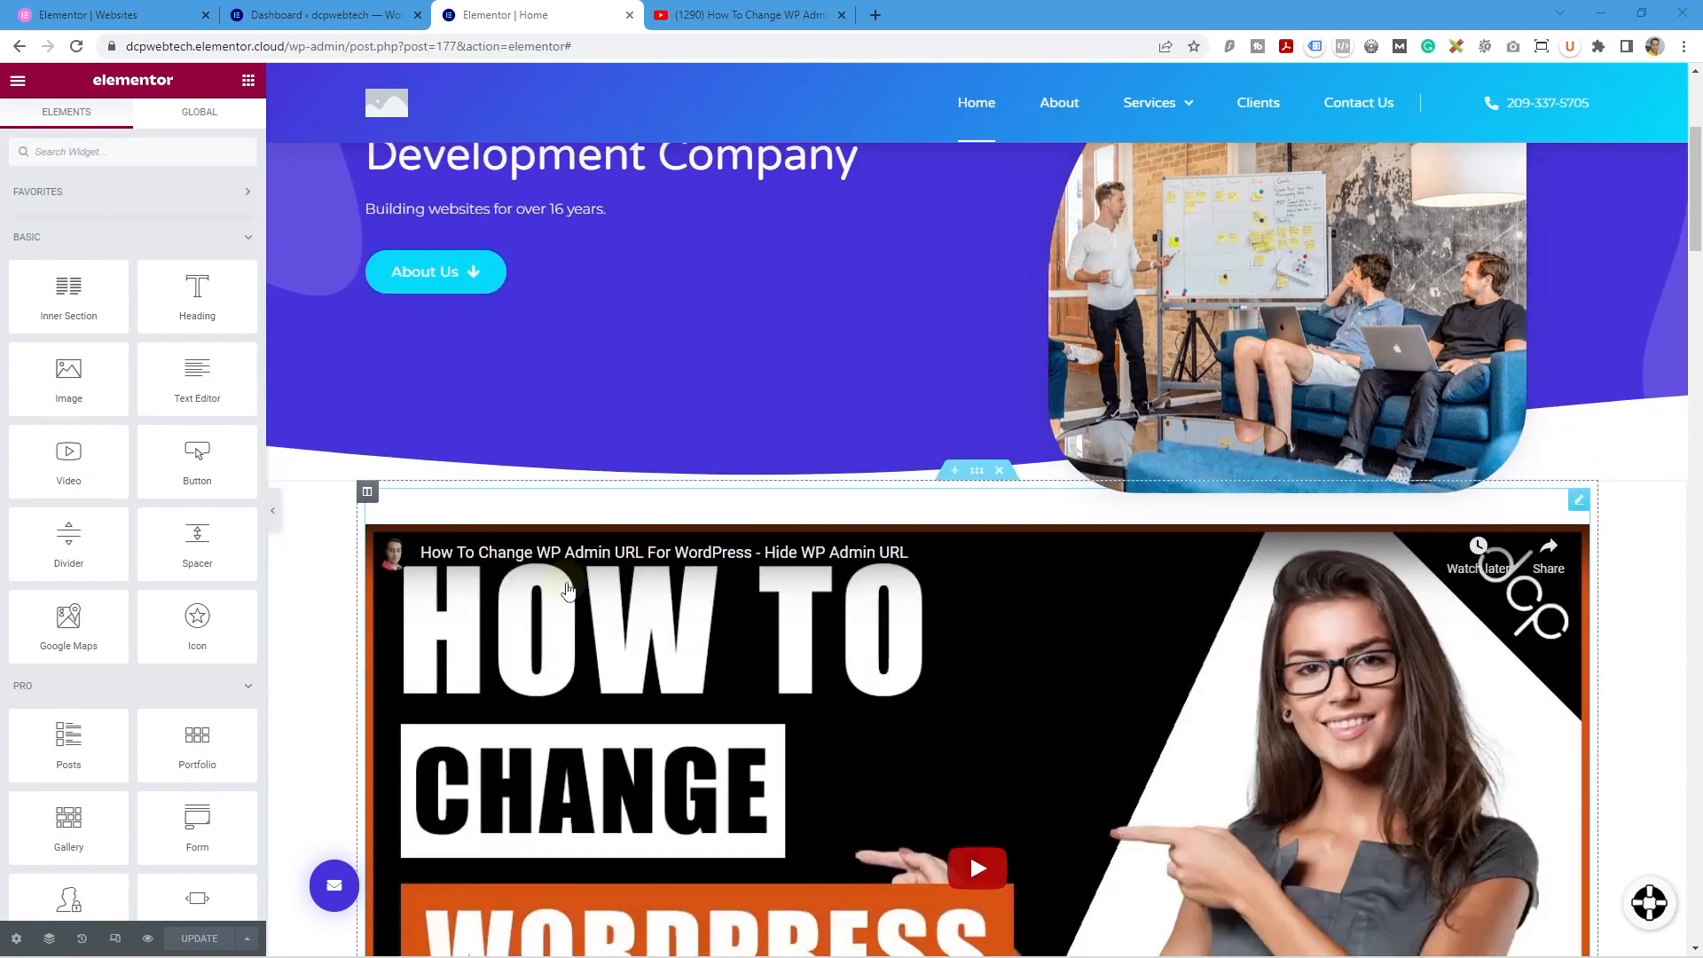
scroll(710, 372, up, 4)
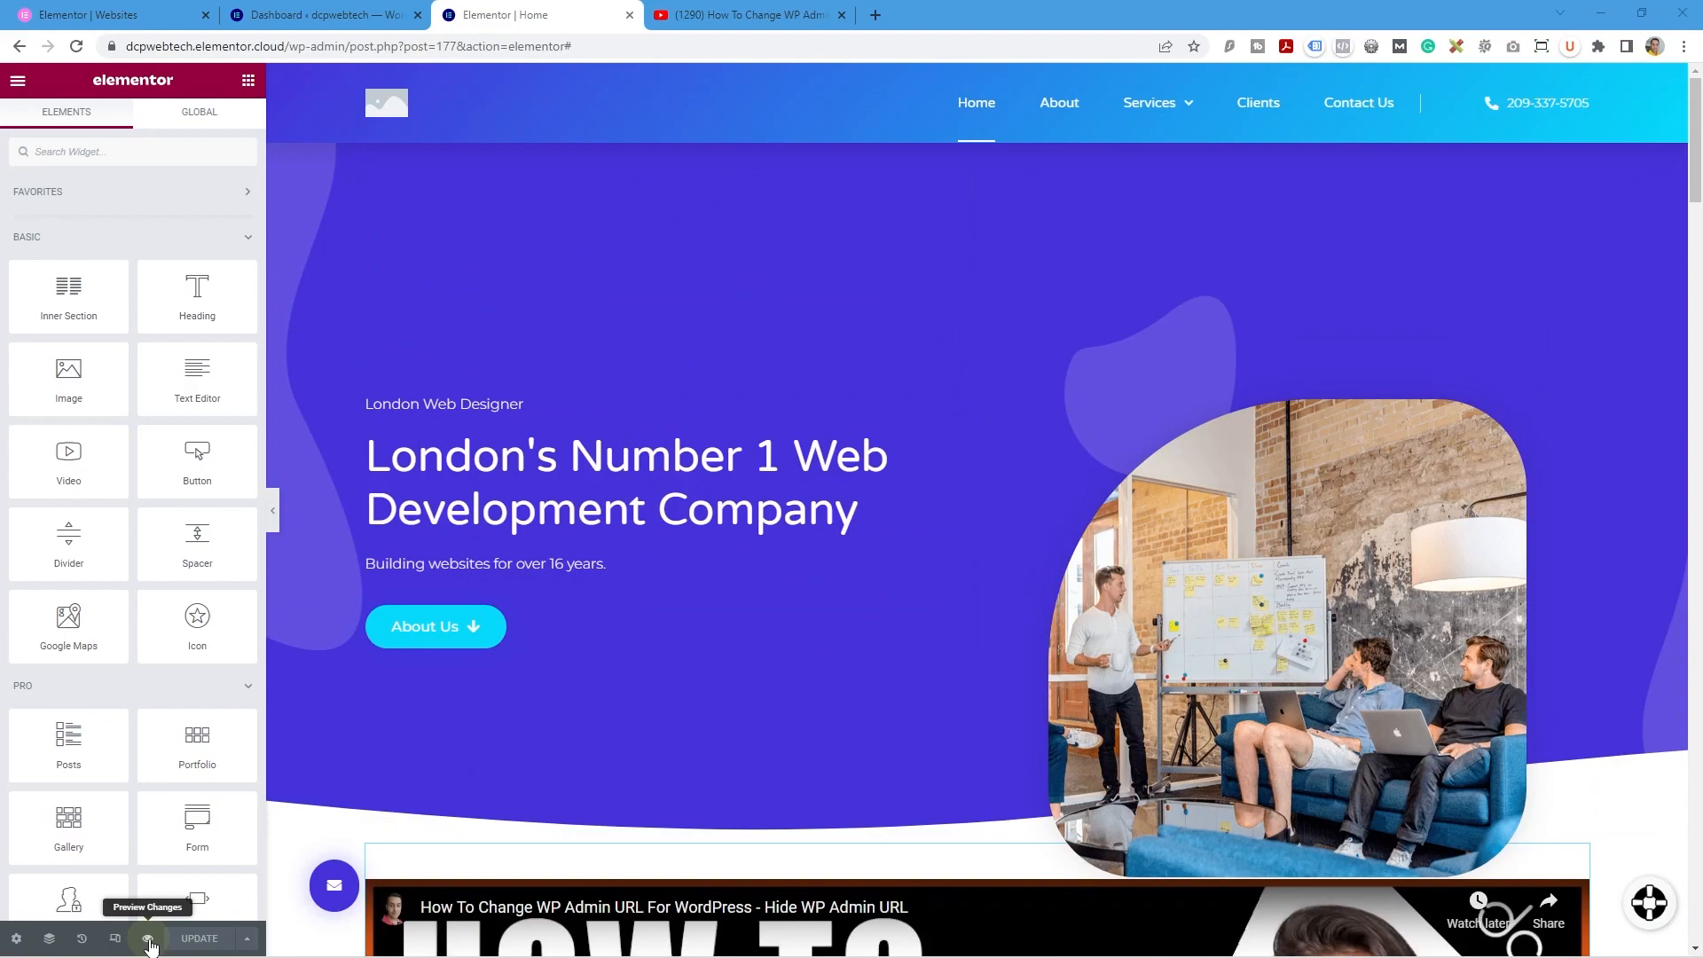
- Open a live preview of the Home page and scroll down through it
click(148, 939)
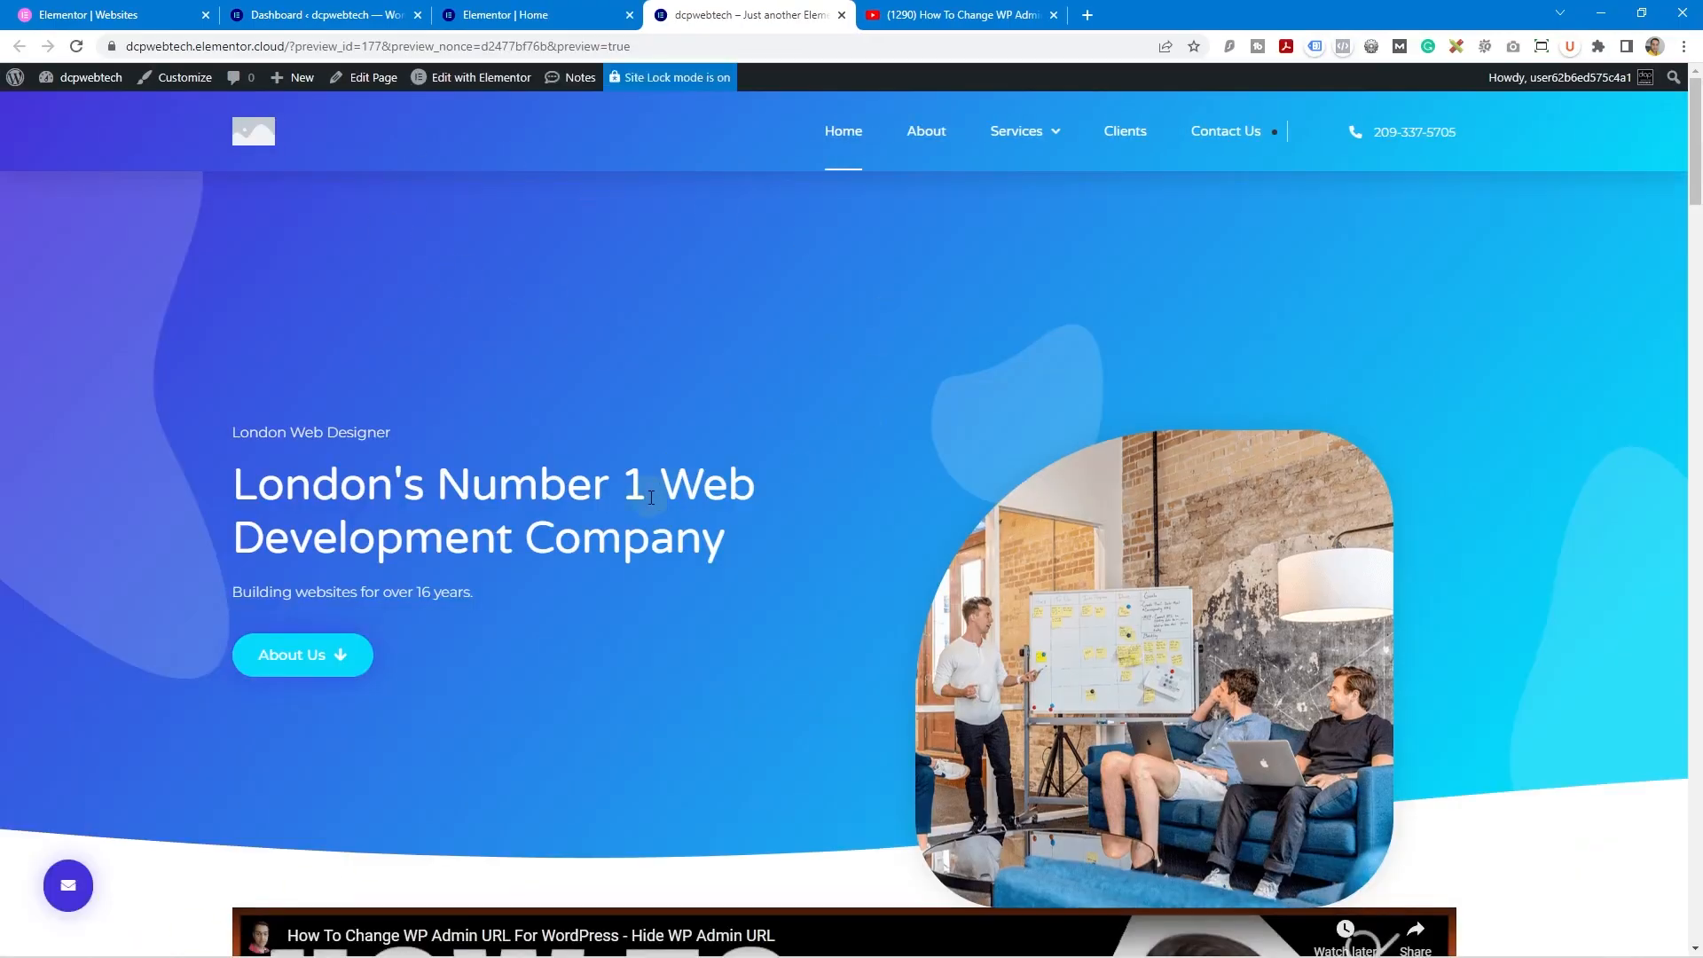
scroll(662, 498, down, 4)
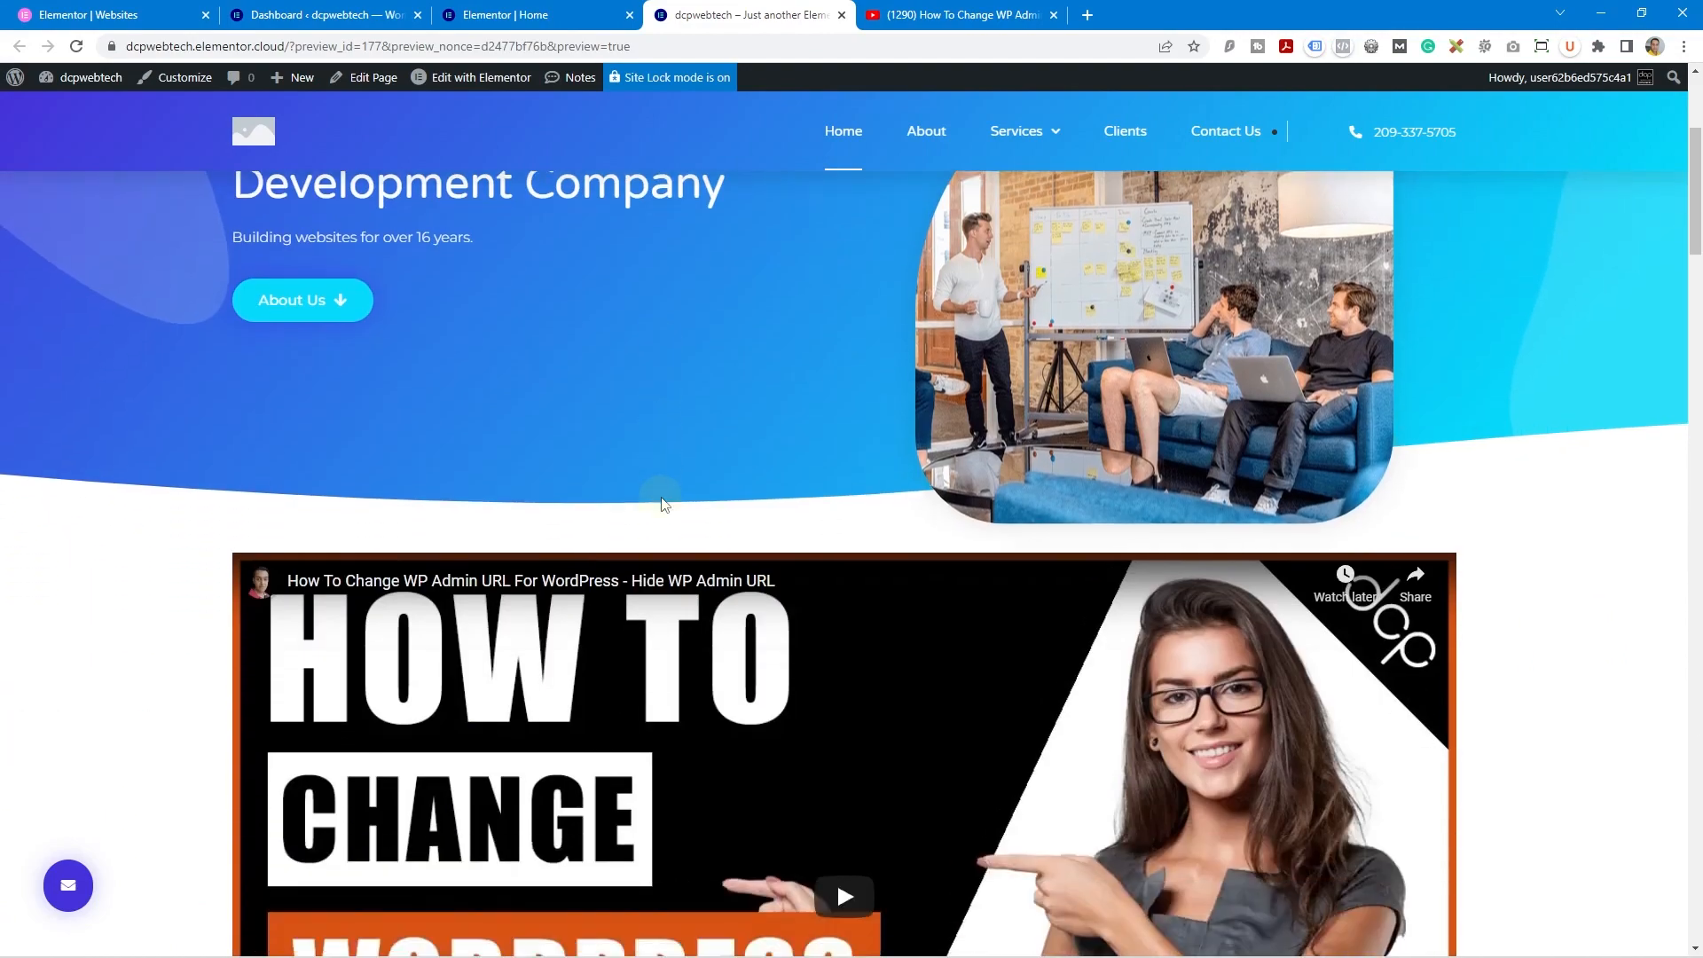
scroll(1036, 556, down, 4)
scroll(1037, 555, up, 8)
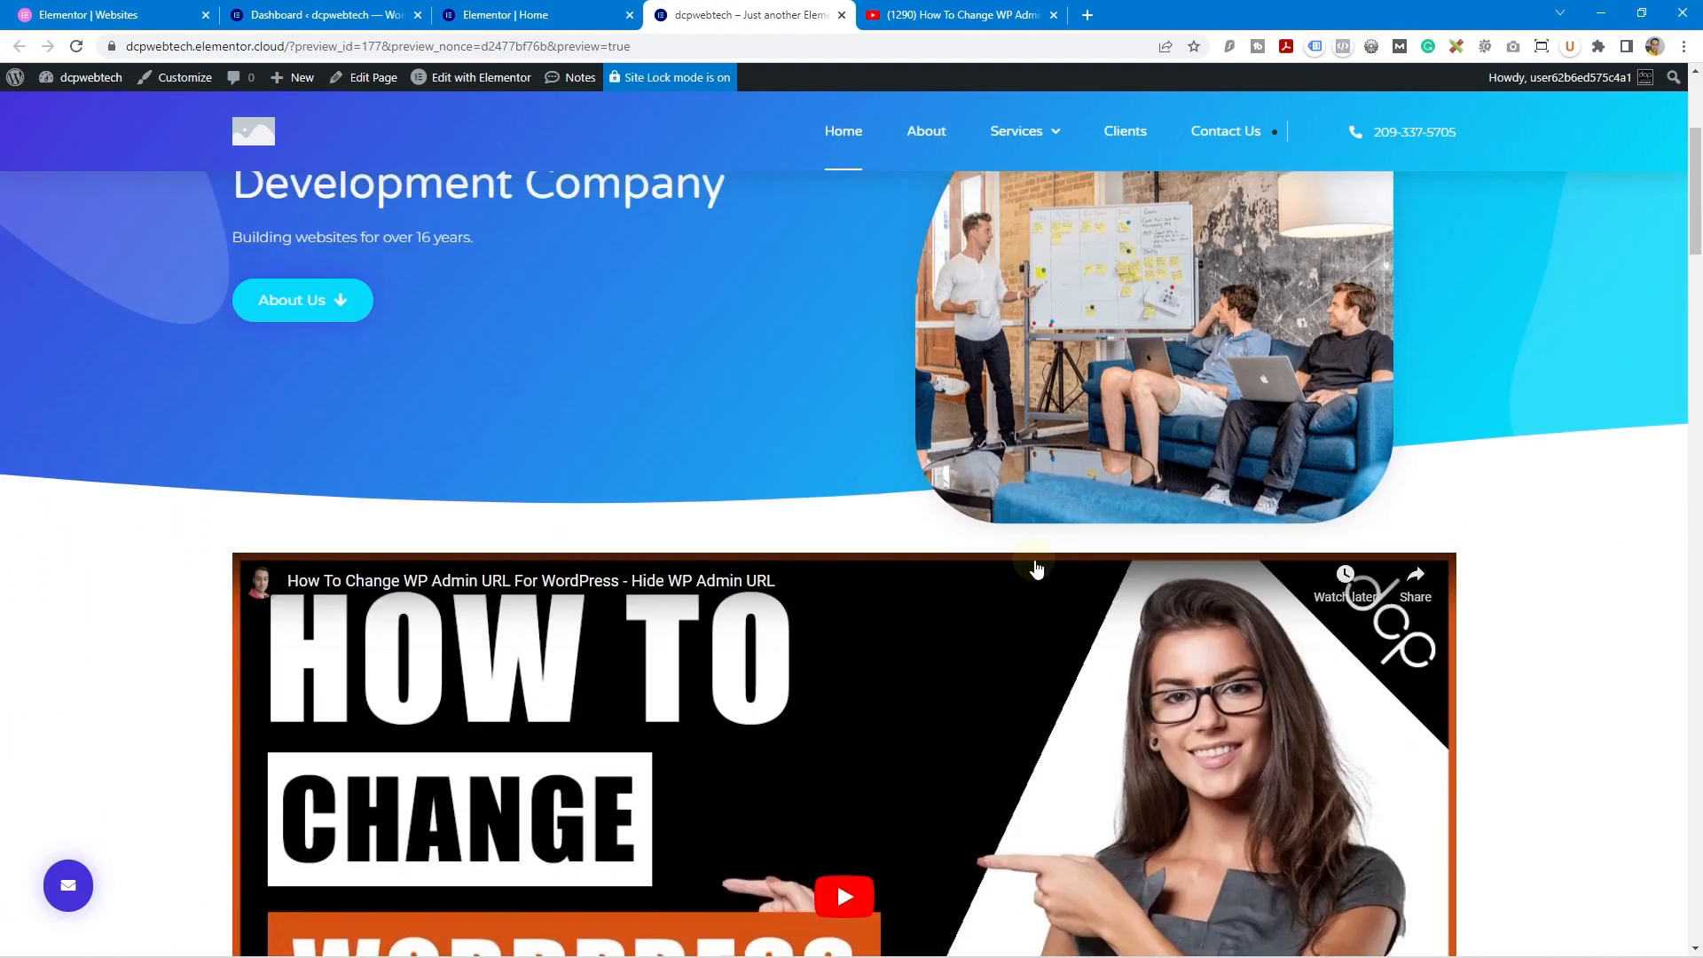
scroll(887, 443, down, 5)
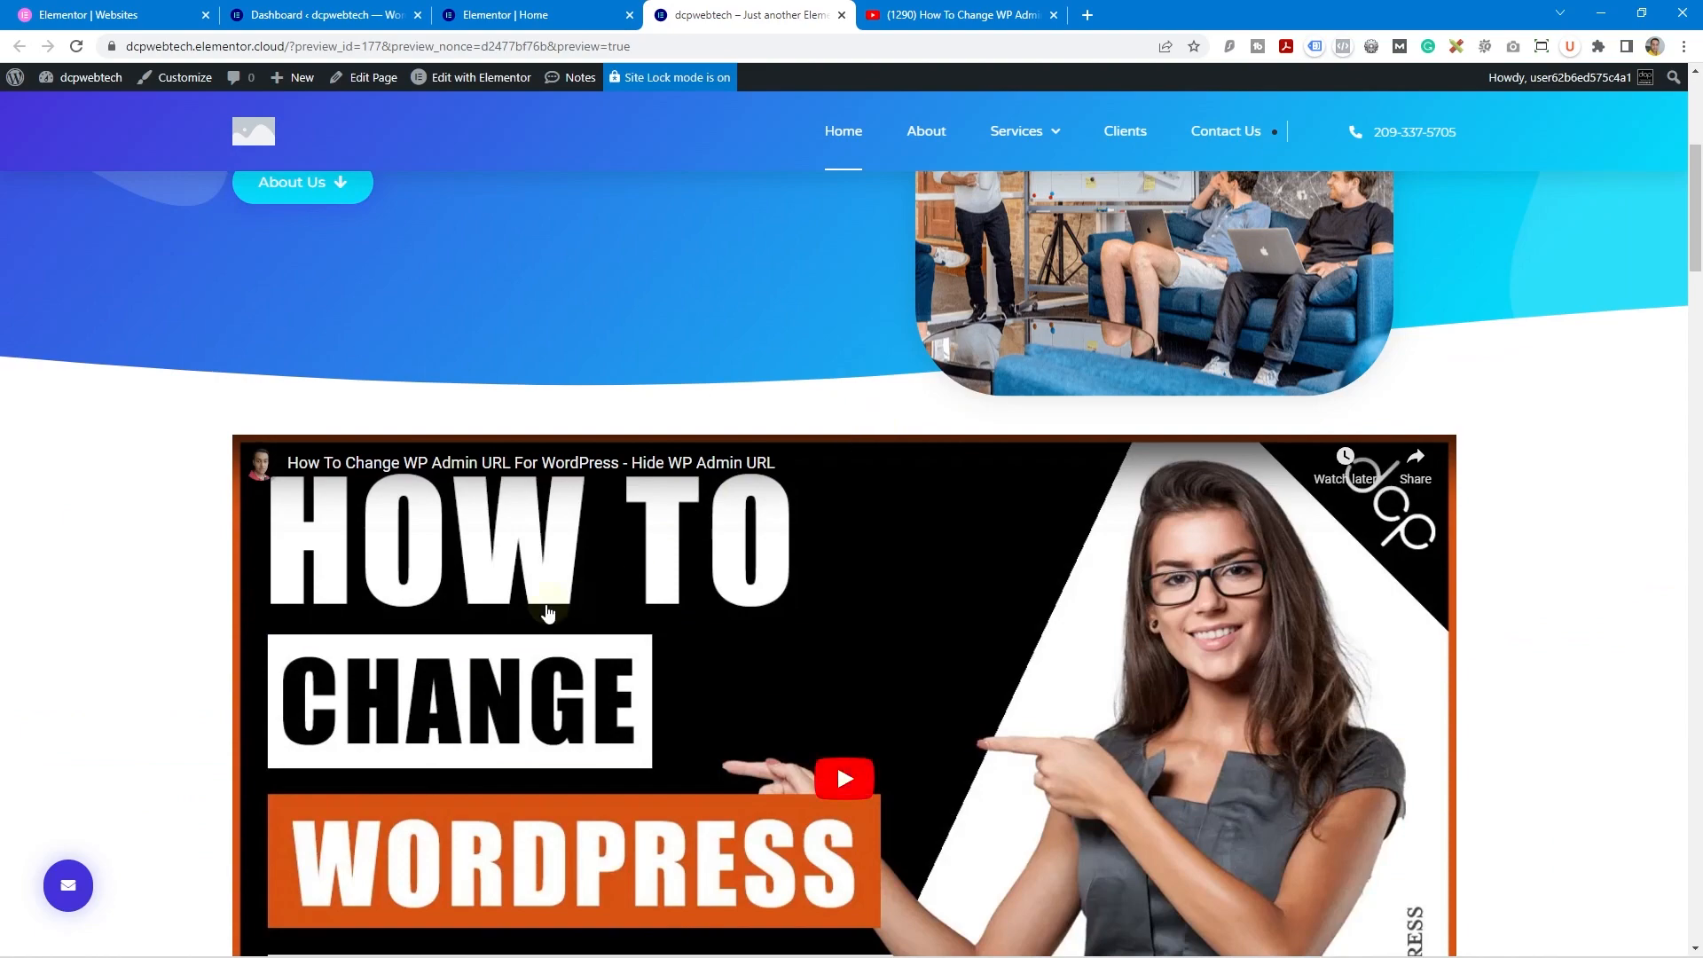
scroll(559, 609, down, 3)
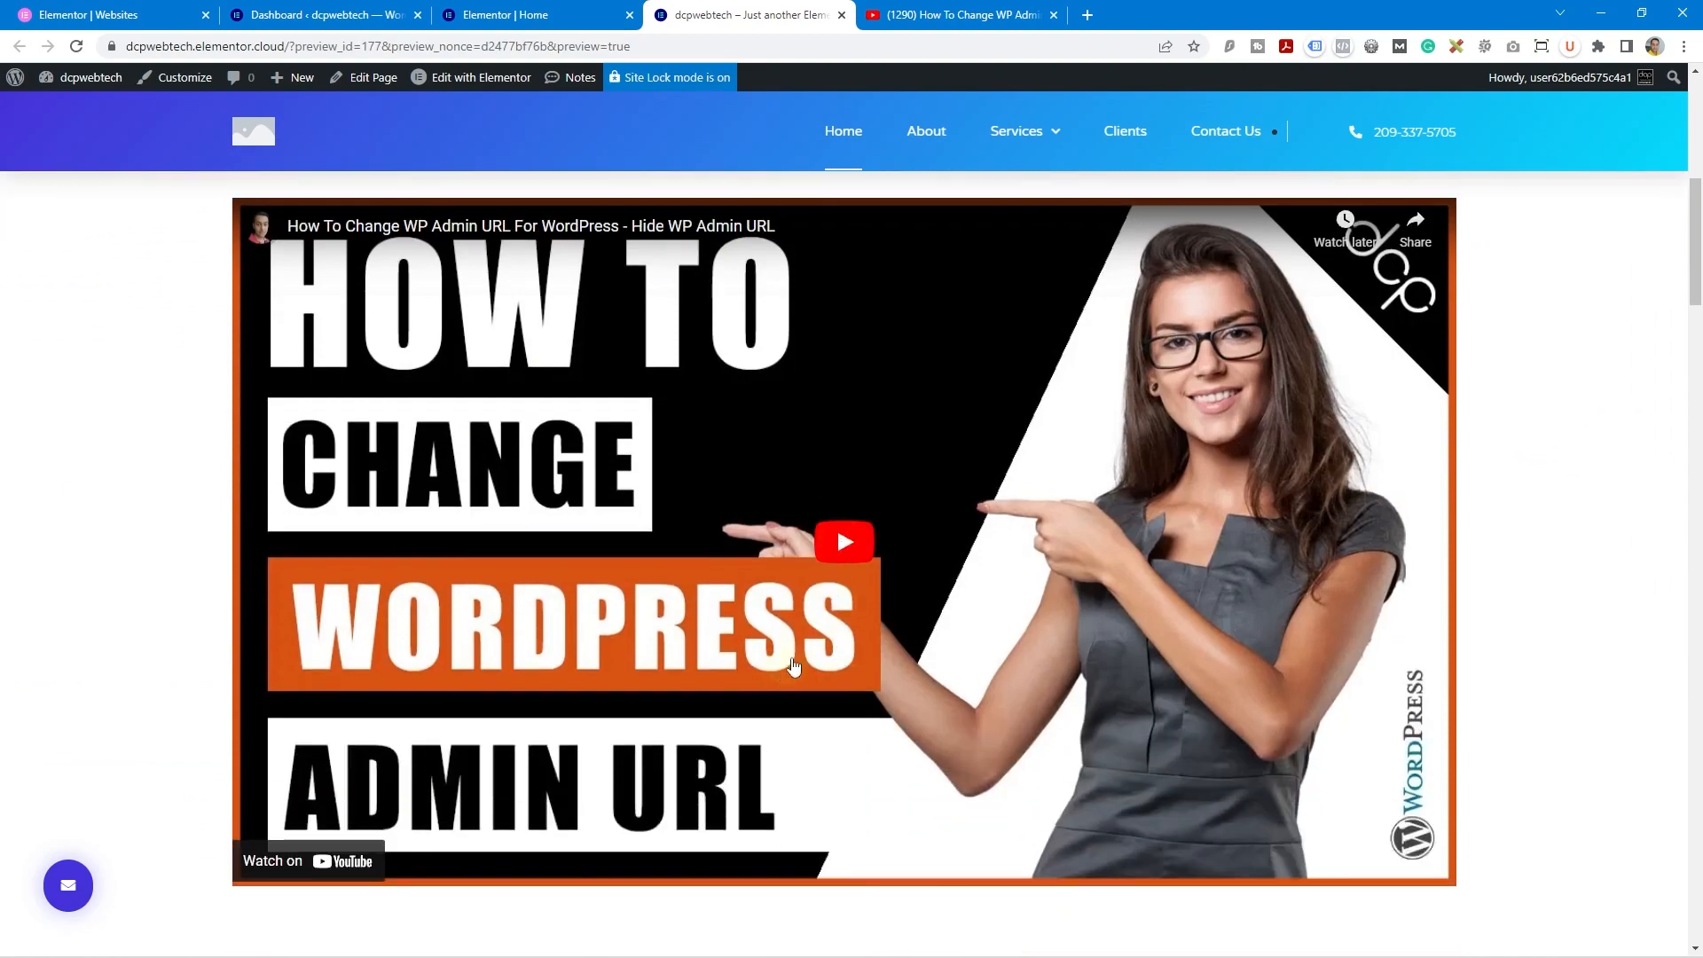
- Play and pause the embedded YouTube video in the preview, then close the preview tab
click(761, 695)
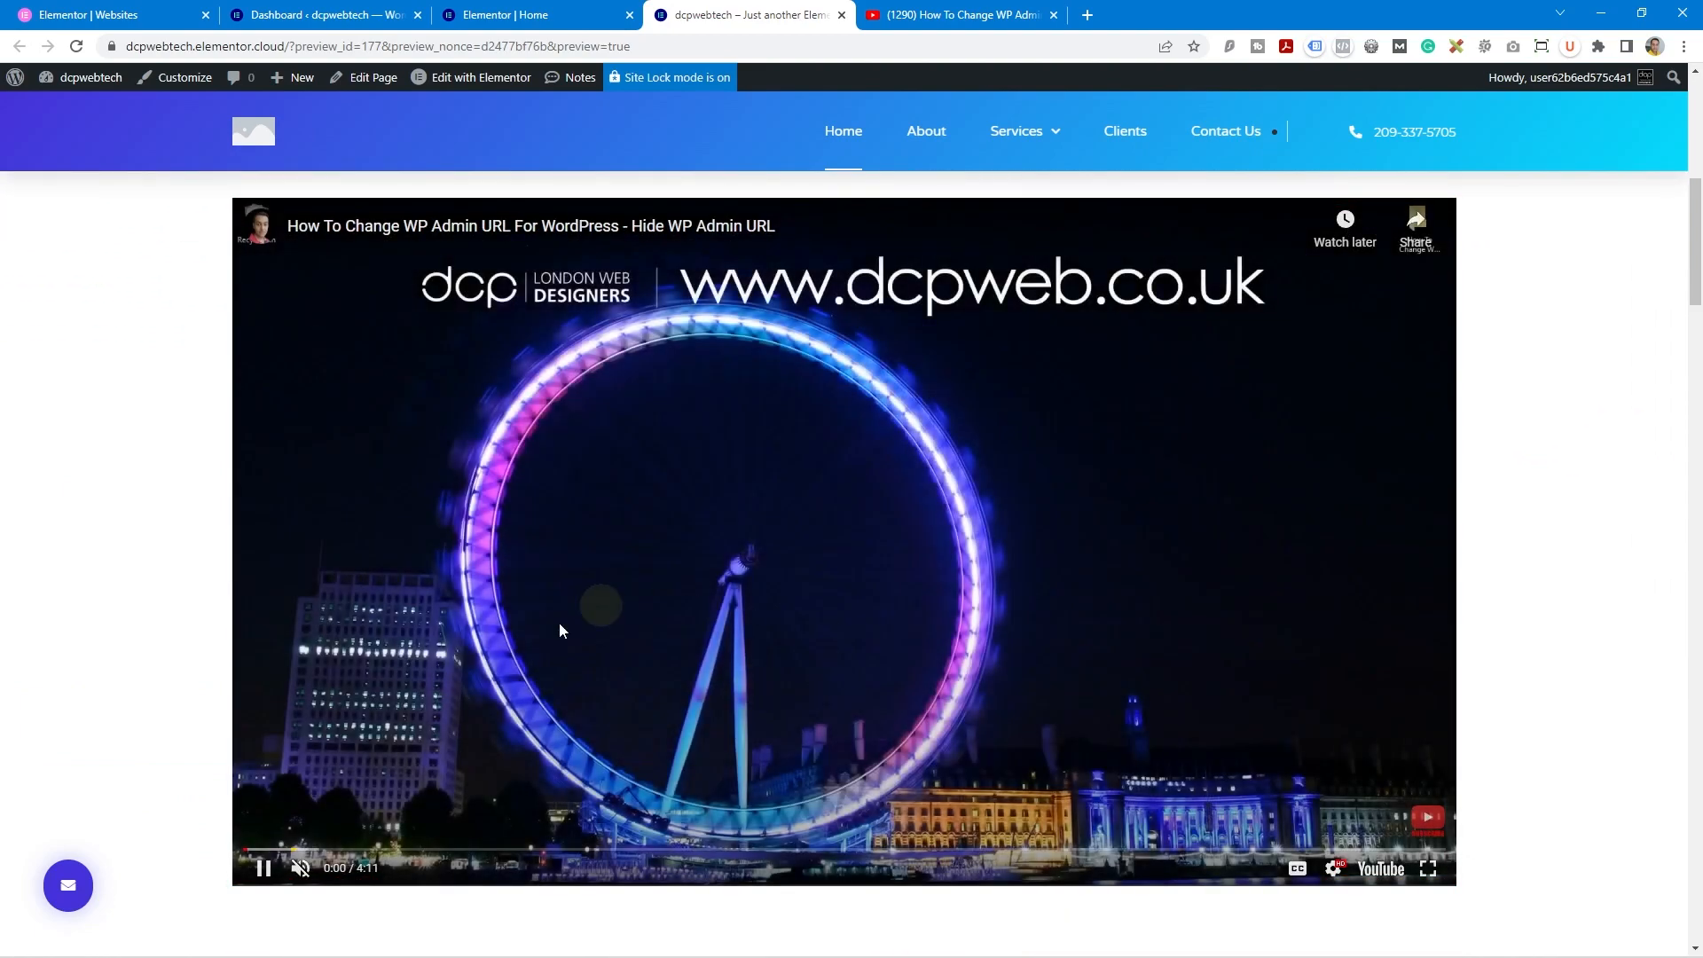
click(561, 688)
scroll(568, 621, down, 6)
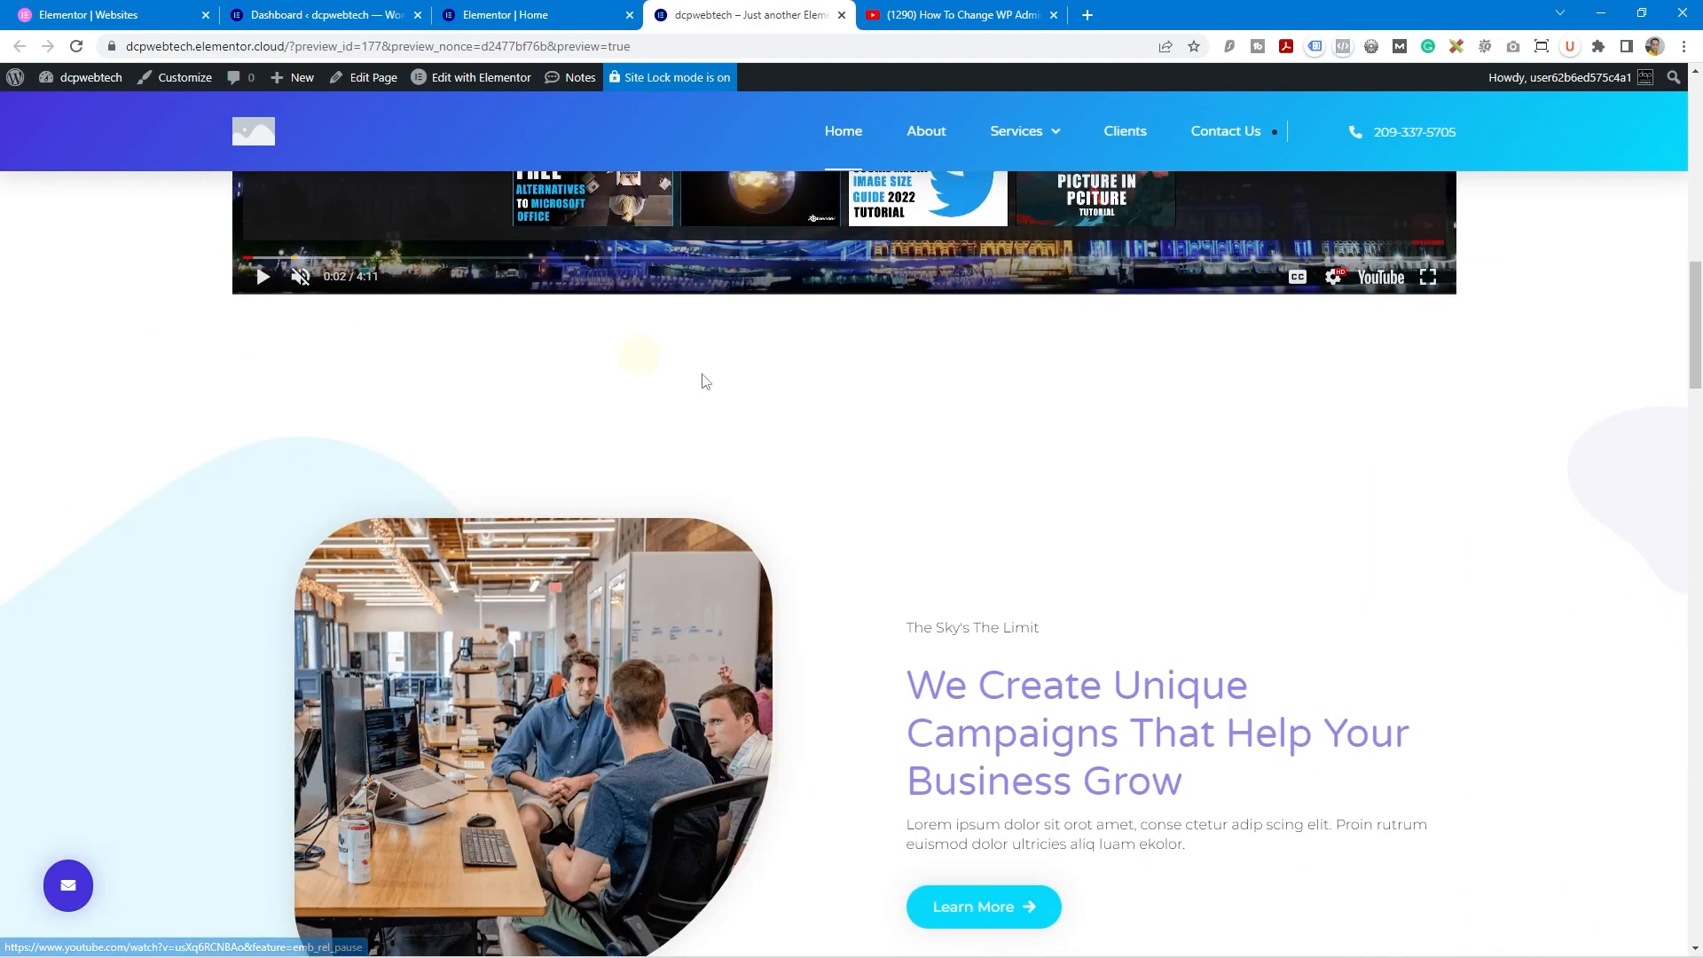
scroll(638, 631, up, 15)
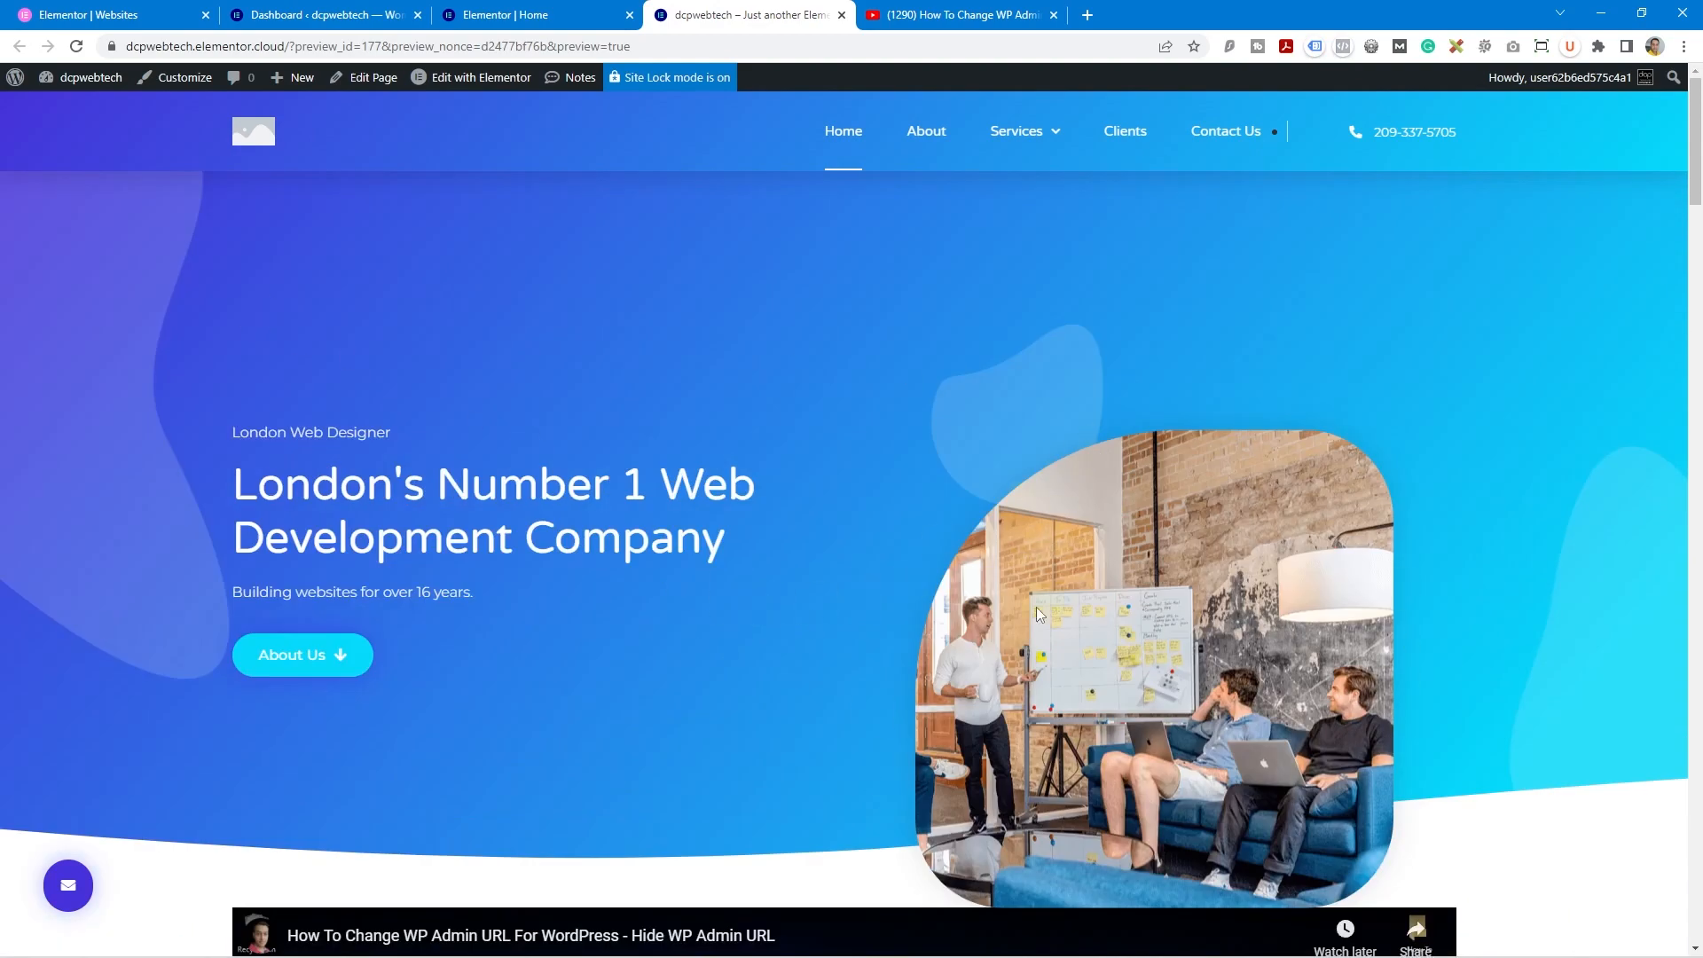
scroll(756, 645, down, 5)
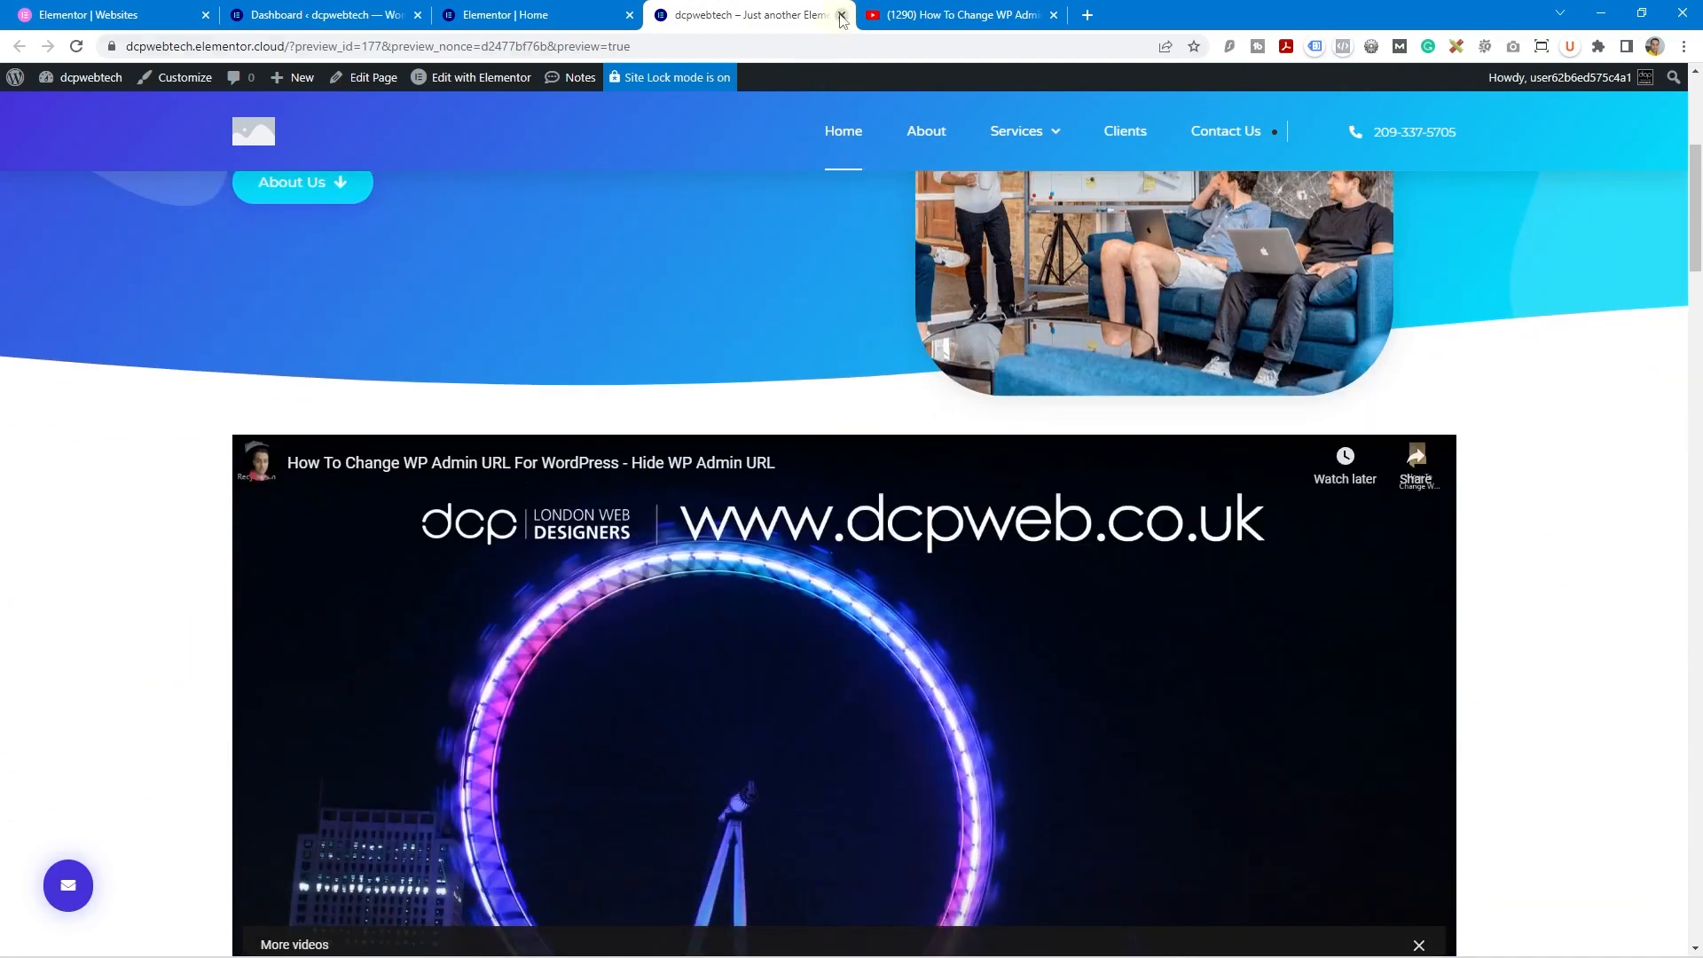
click(842, 15)
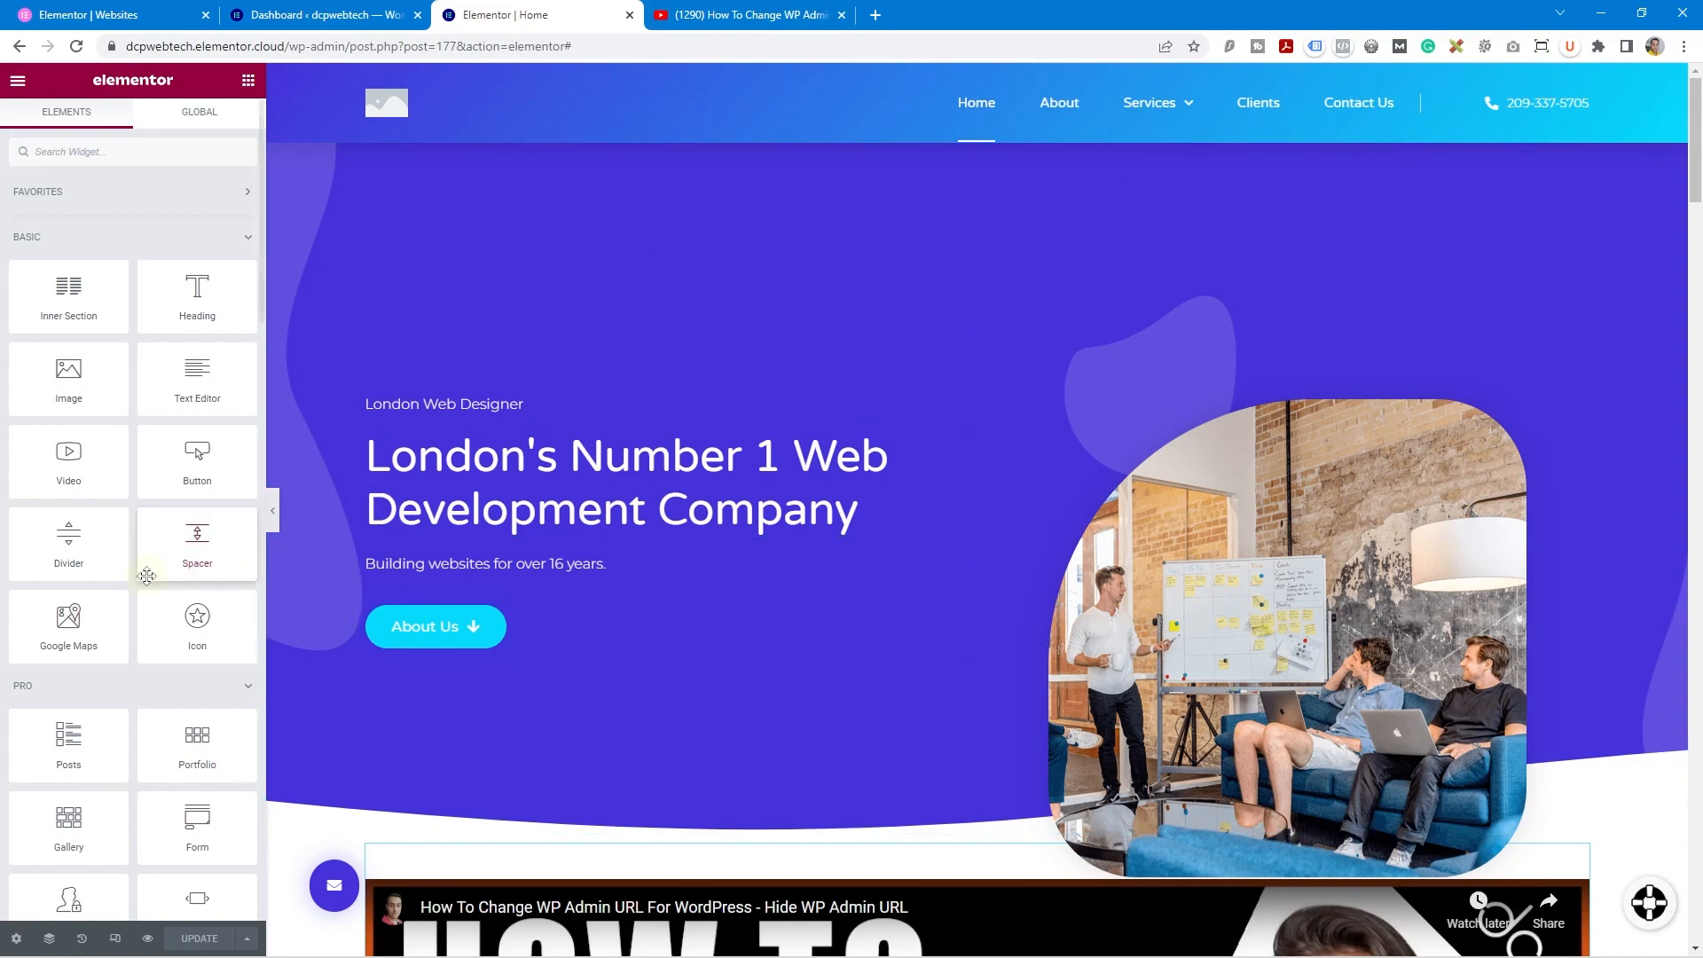
- Delete the video section under the hero, insert a new empty section, and start placing a heading
scroll(695, 741, down, 5)
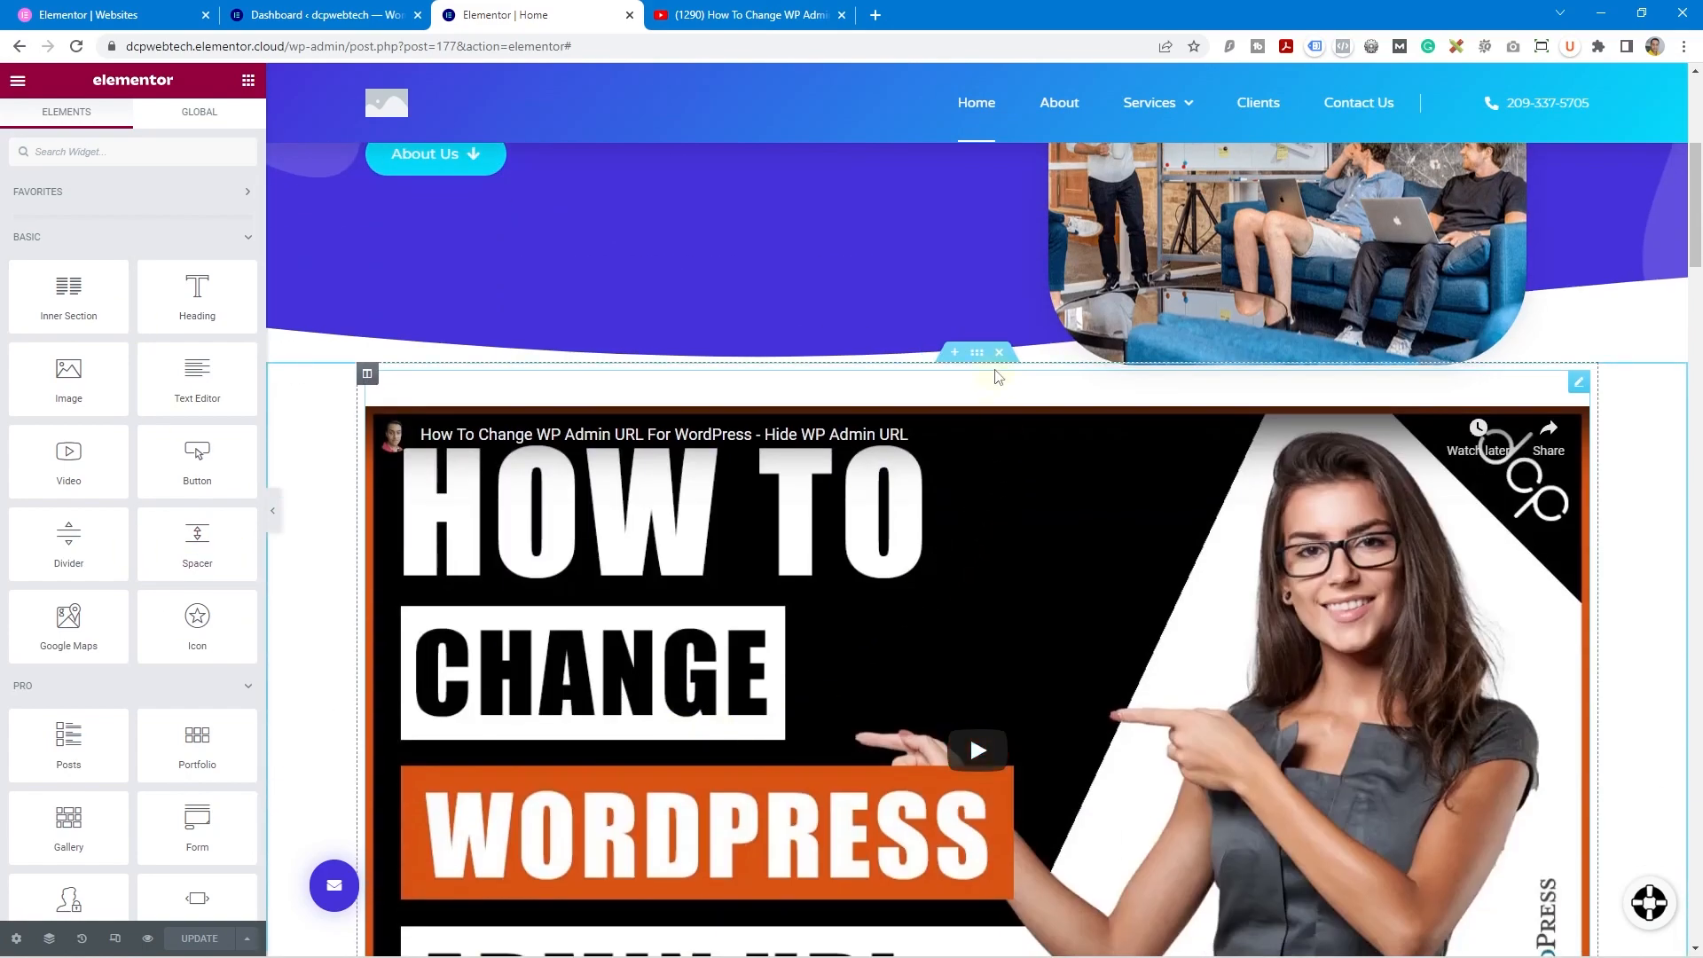
click(997, 401)
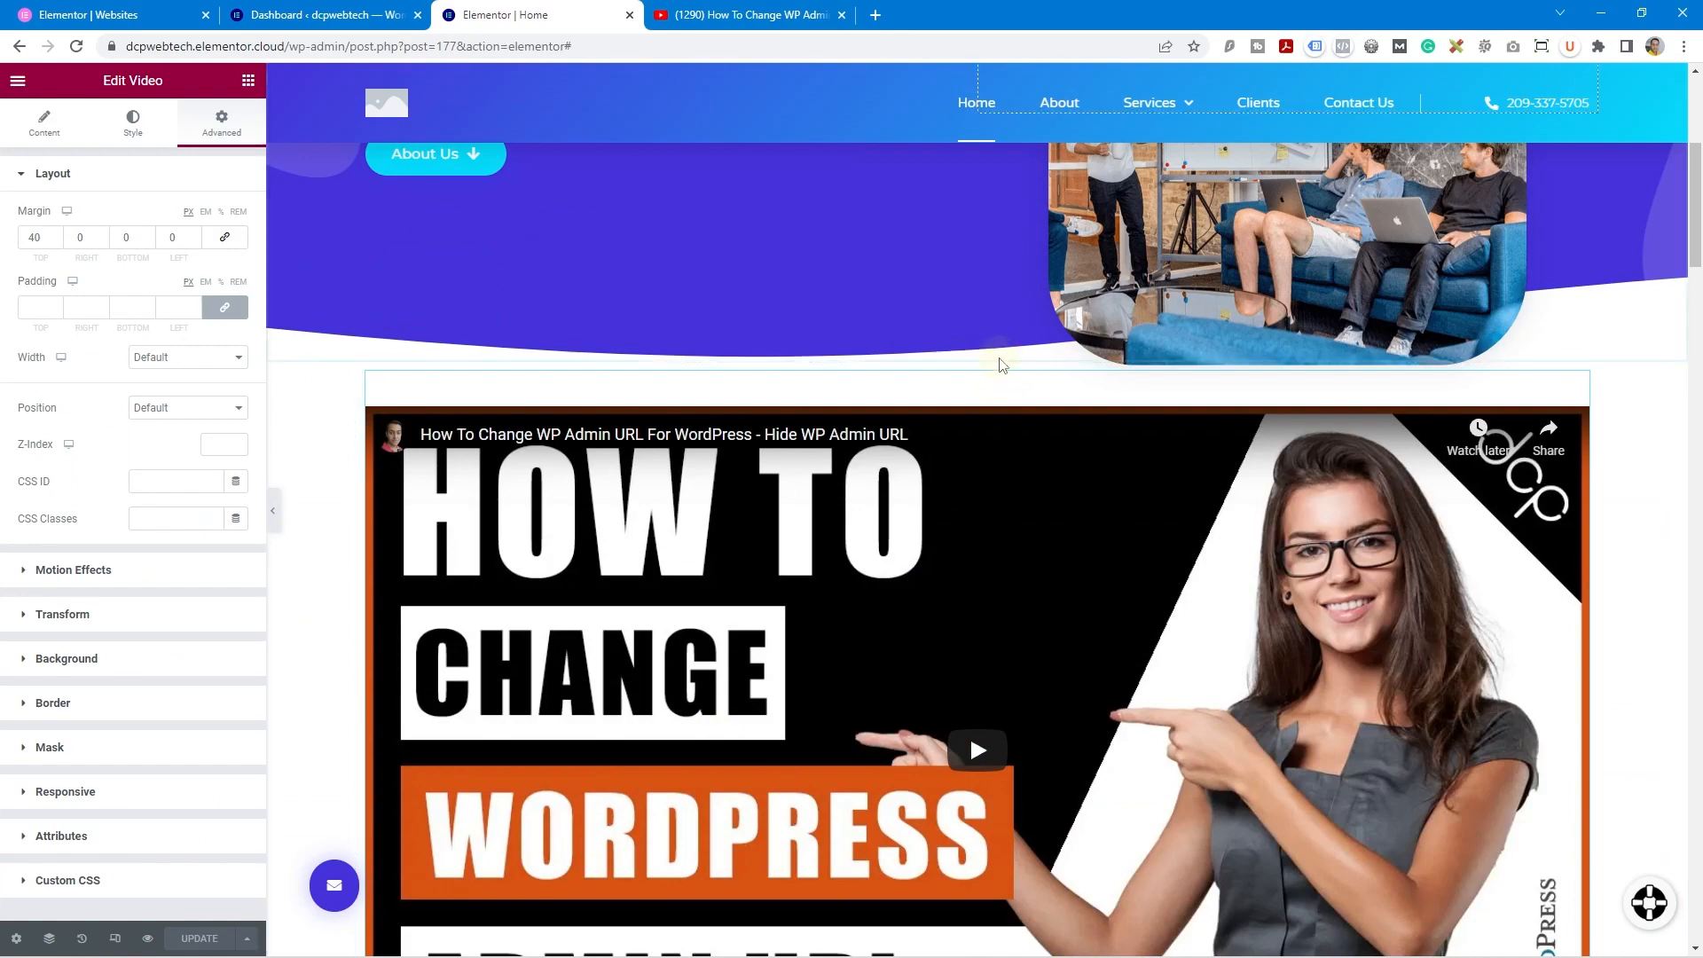
click(1020, 454)
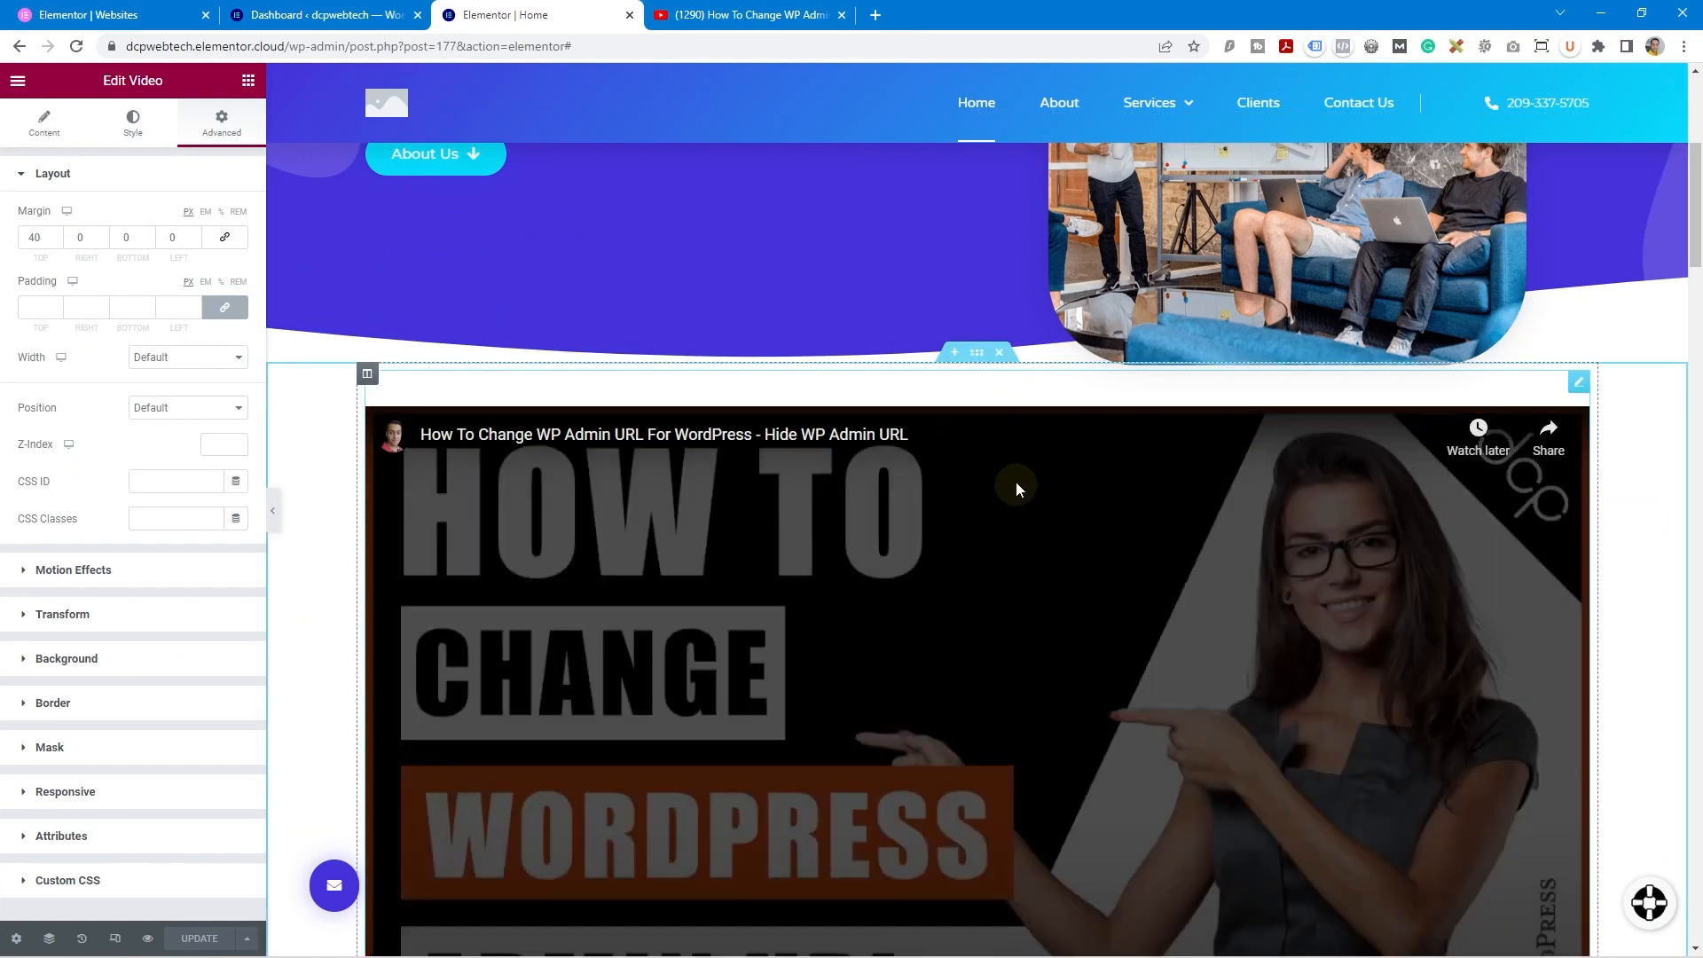
scroll(976, 399, down, 2)
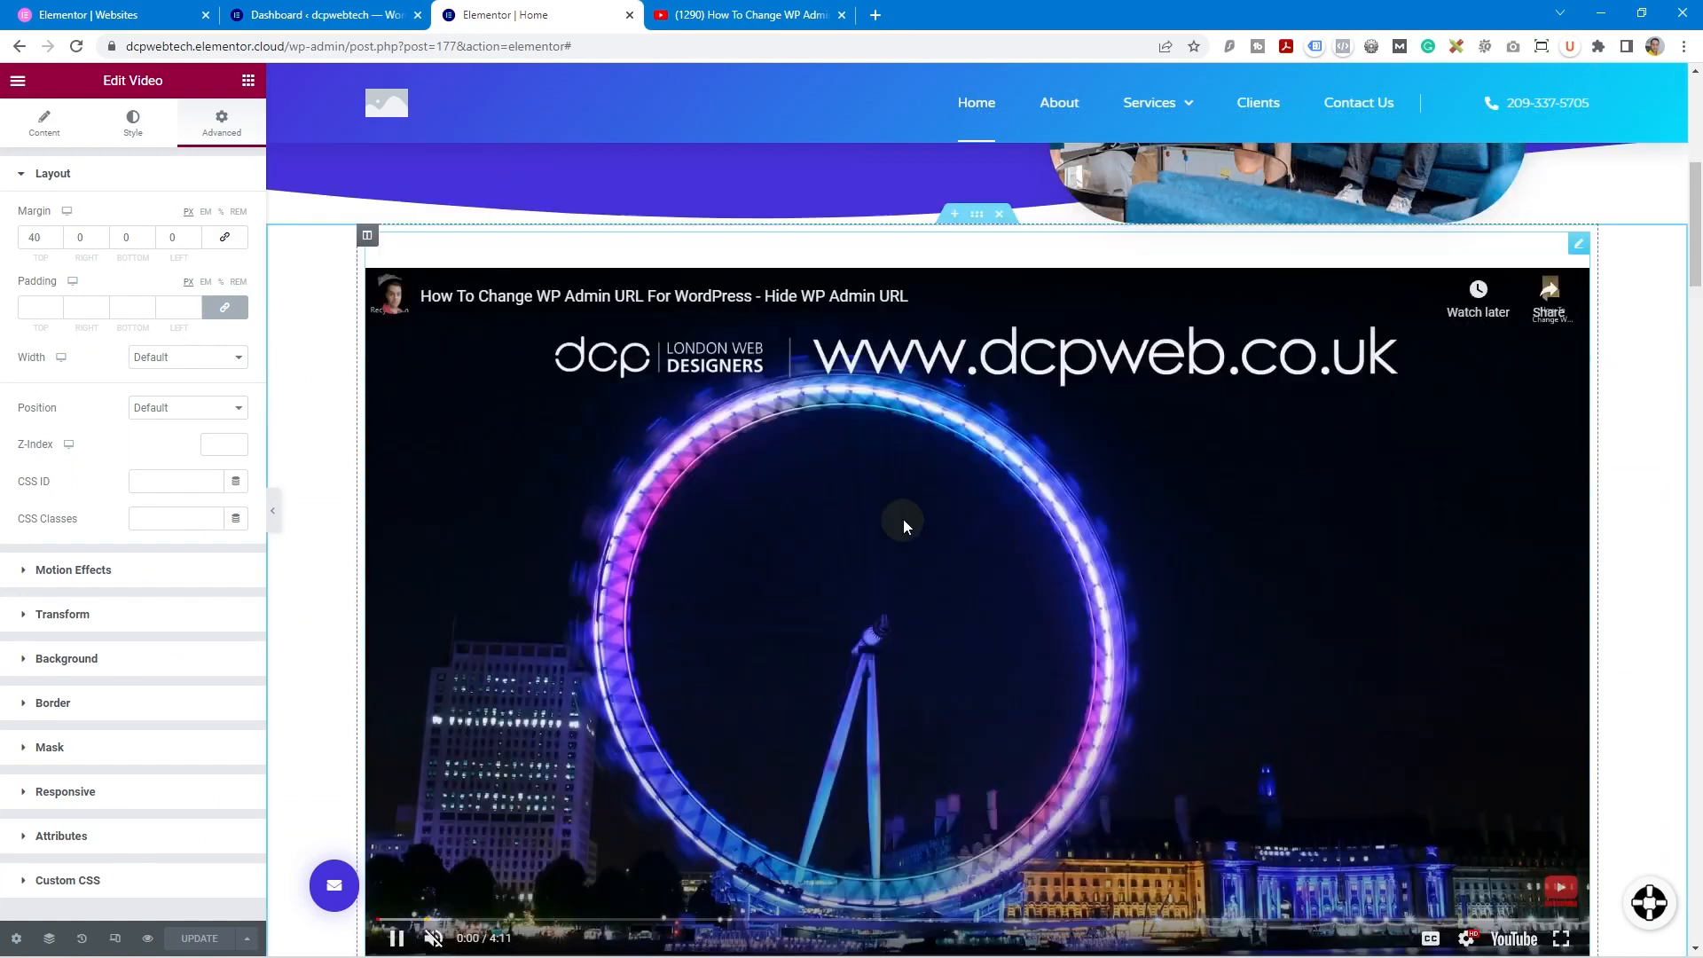
click(1000, 217)
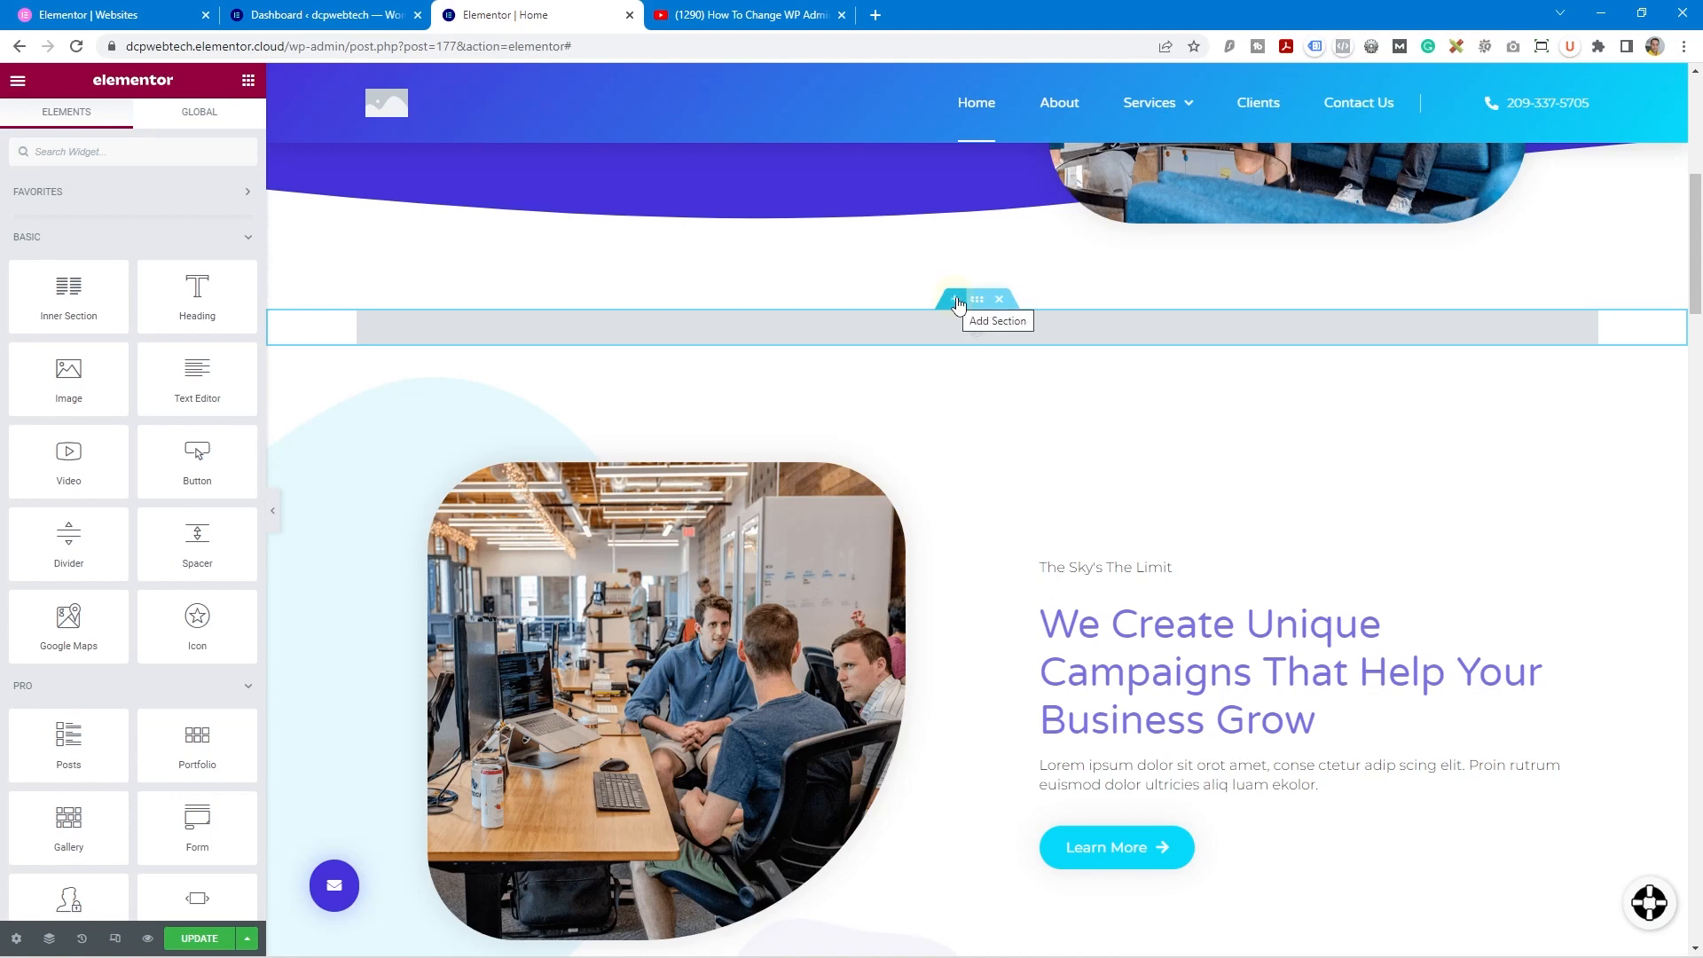
click(956, 301)
drag(245, 281, 166, 295)
- Drop an Animated Headline widget, 'This Page Is Amazing', into the empty section
drag(70, 391, 83, 352)
mouse_move(195, 457)
mouse_down()
mouse_move(387, 482)
mouse_move(175, 439)
mouse_up()
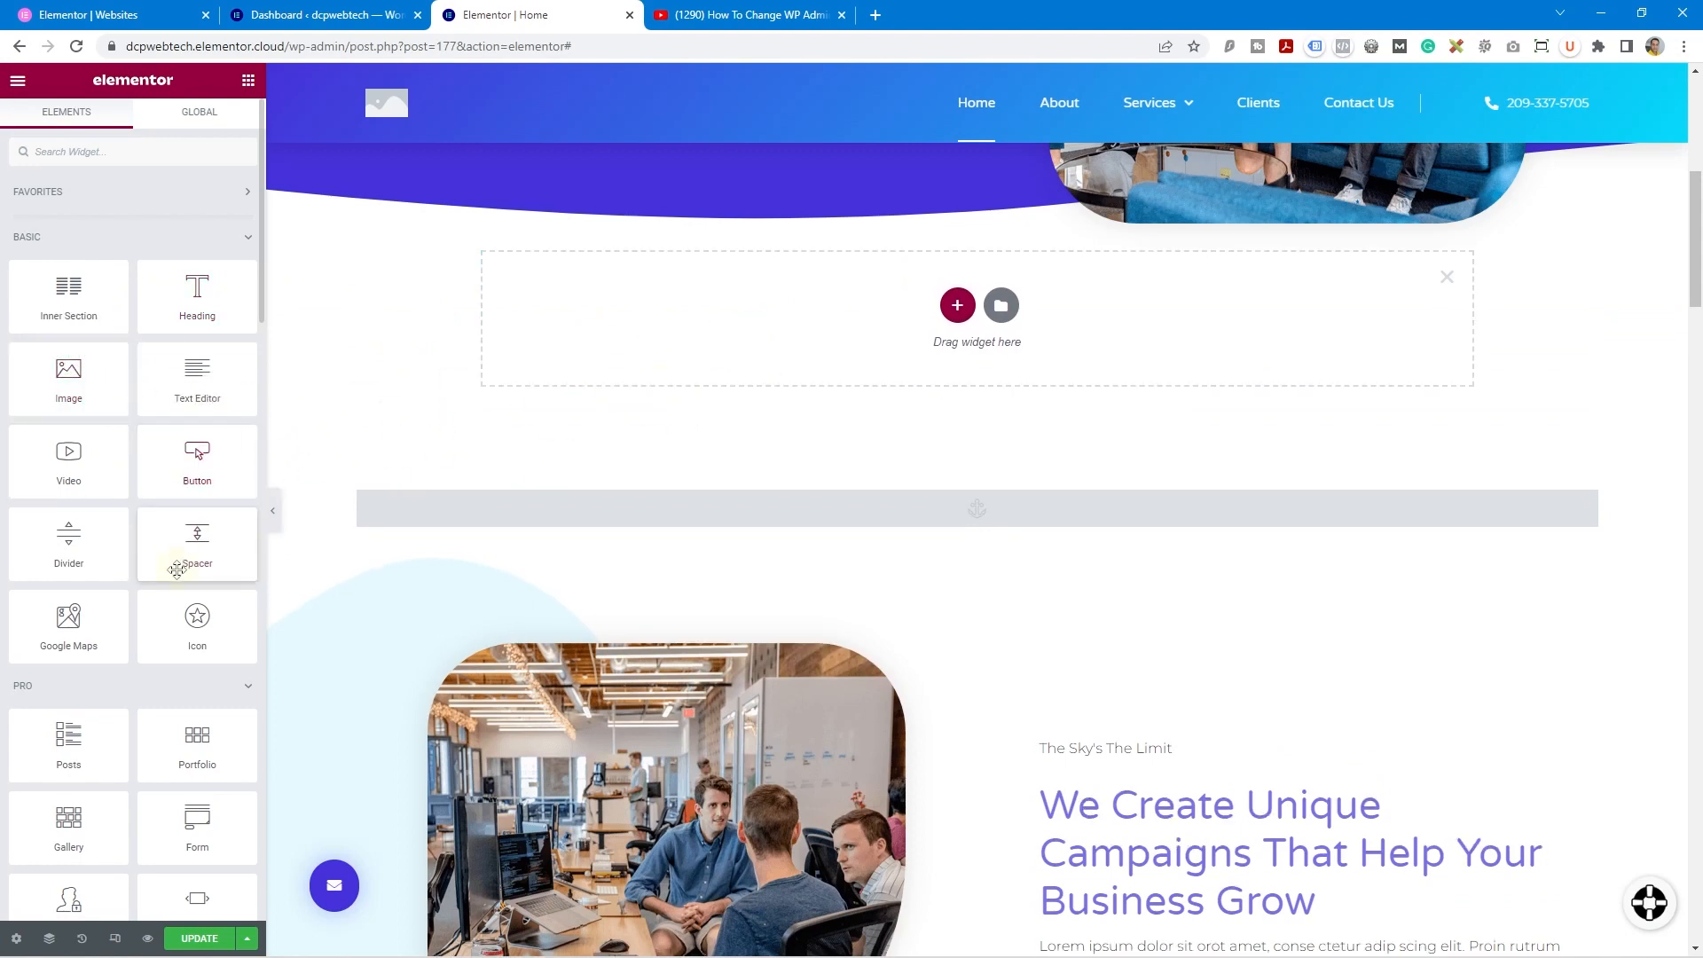
scroll(160, 709, down, 3)
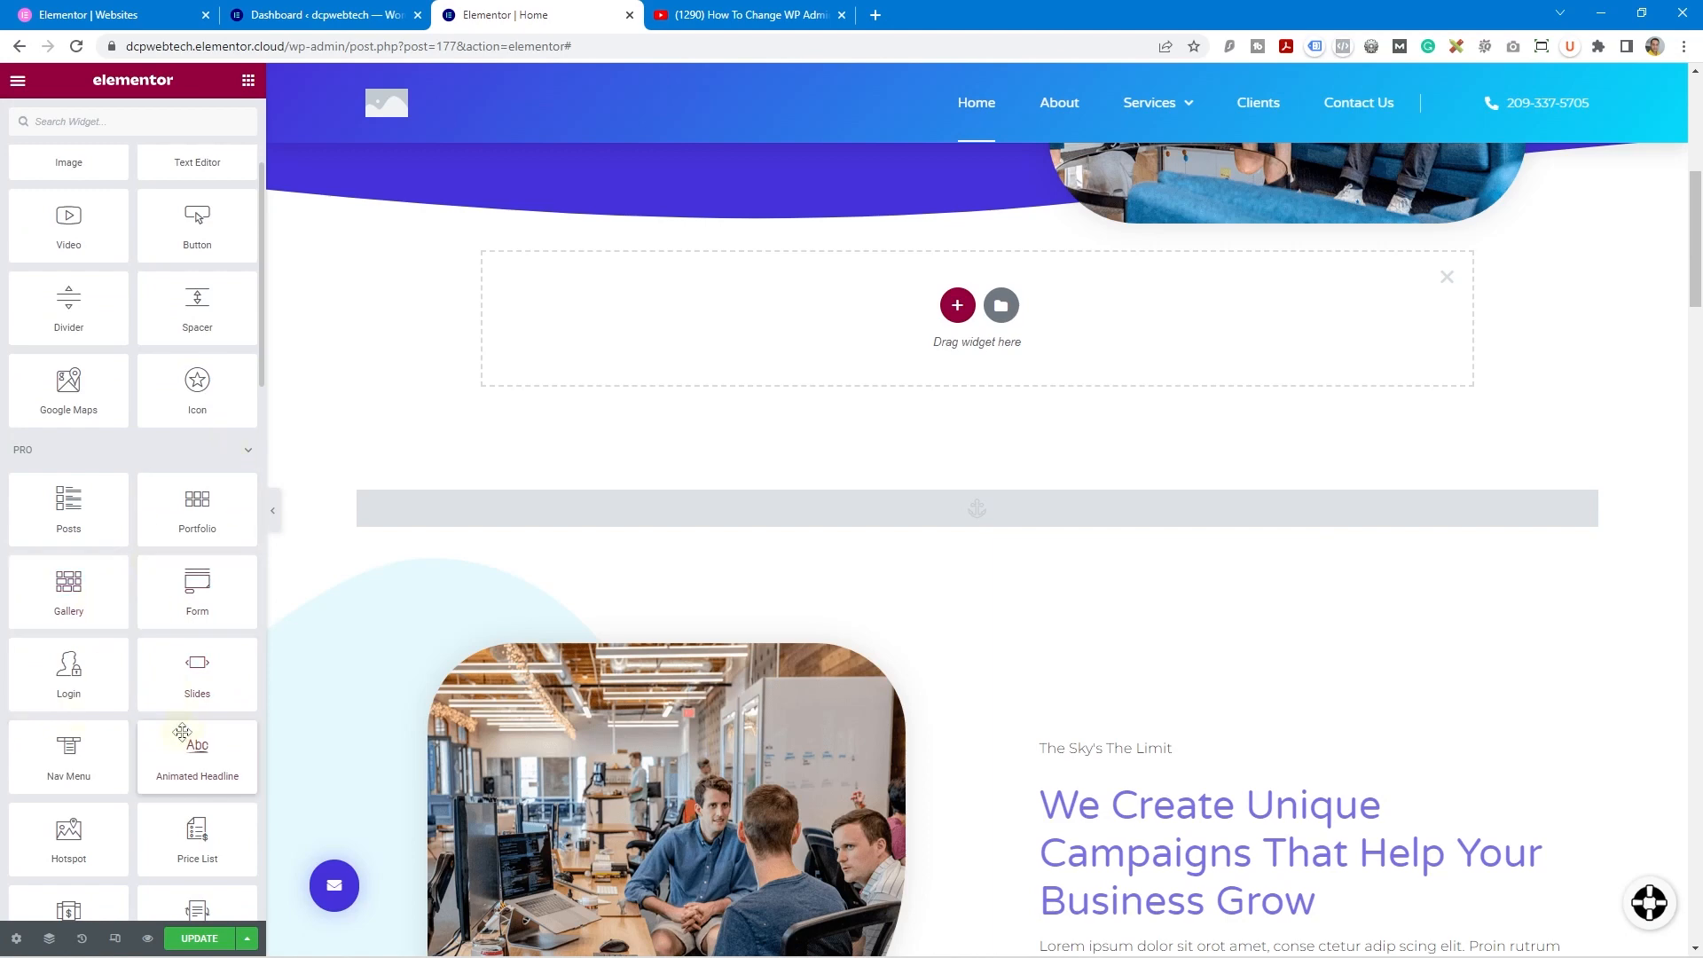
scroll(189, 701, down, 4)
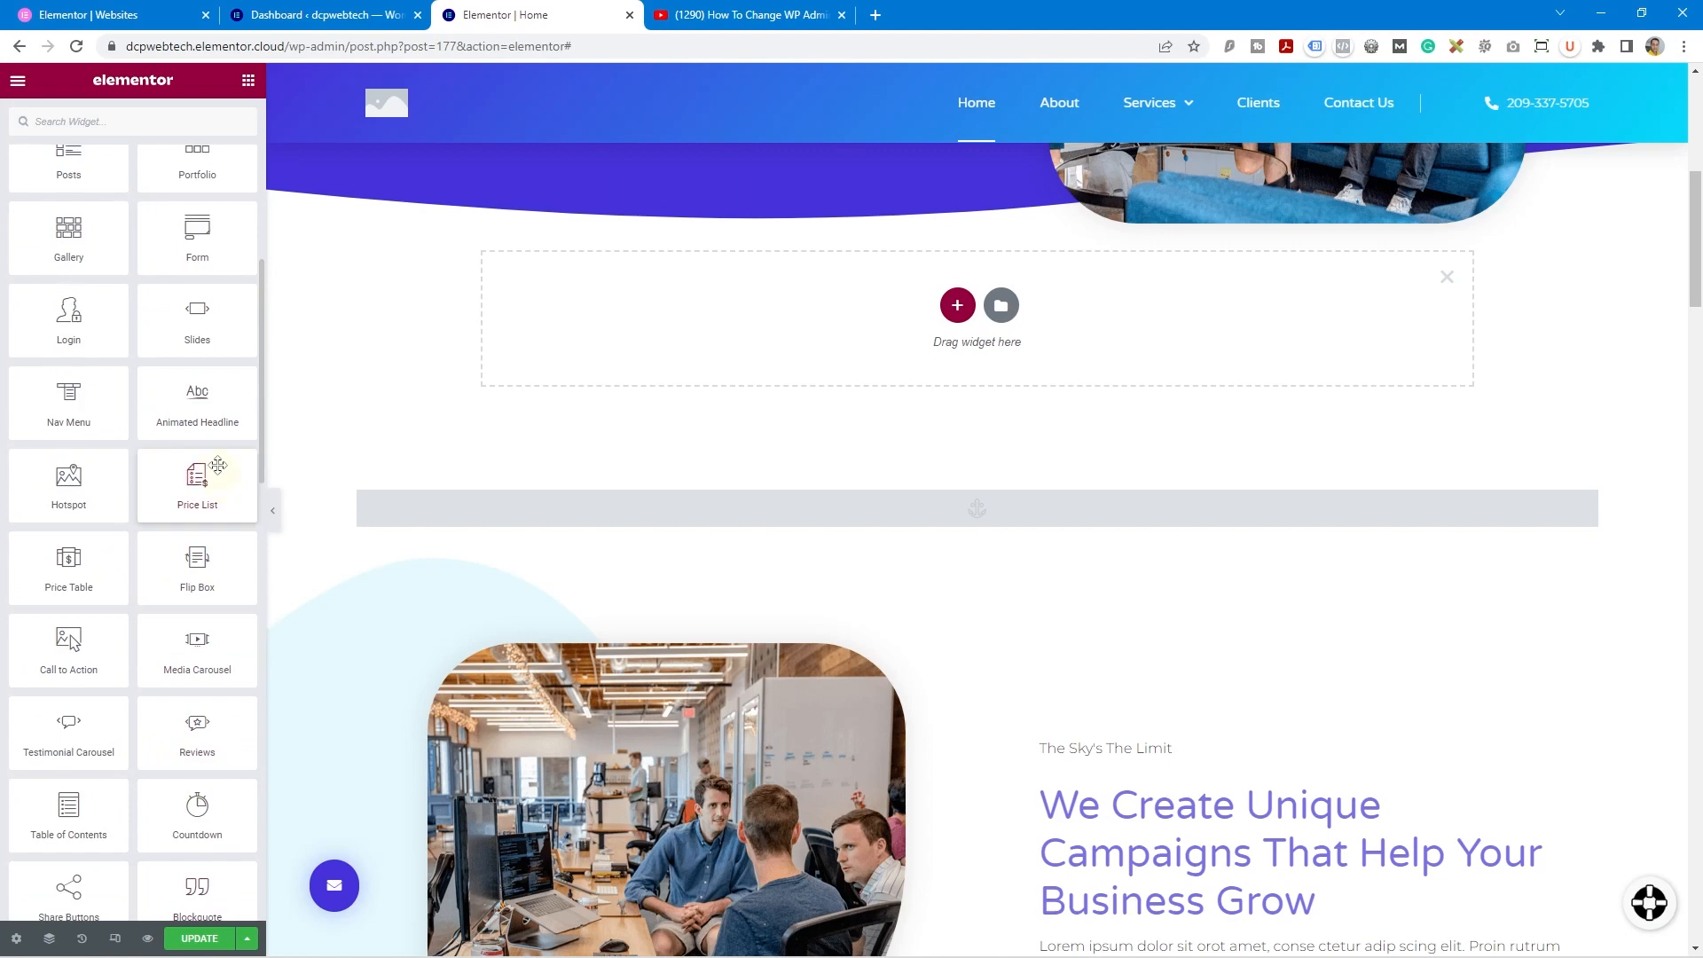
drag(197, 401, 943, 301)
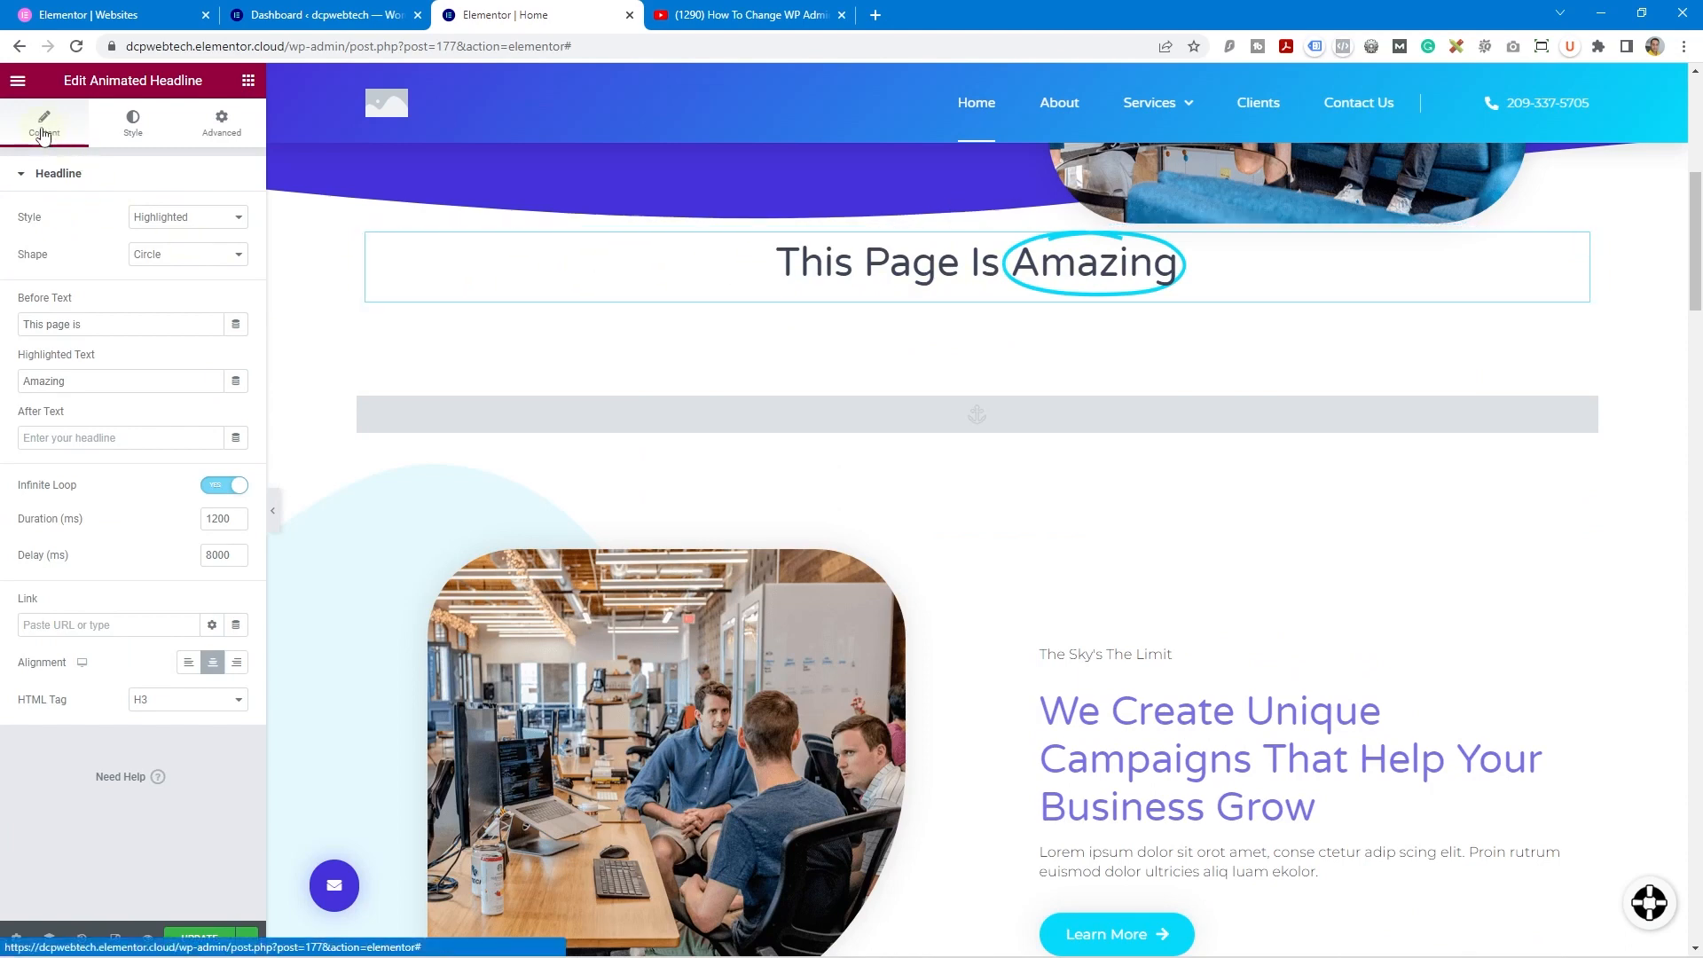
- Replace the before text with 'Web Developers' and the circled word Amazing with 'London'
drag(95, 323, 8, 327)
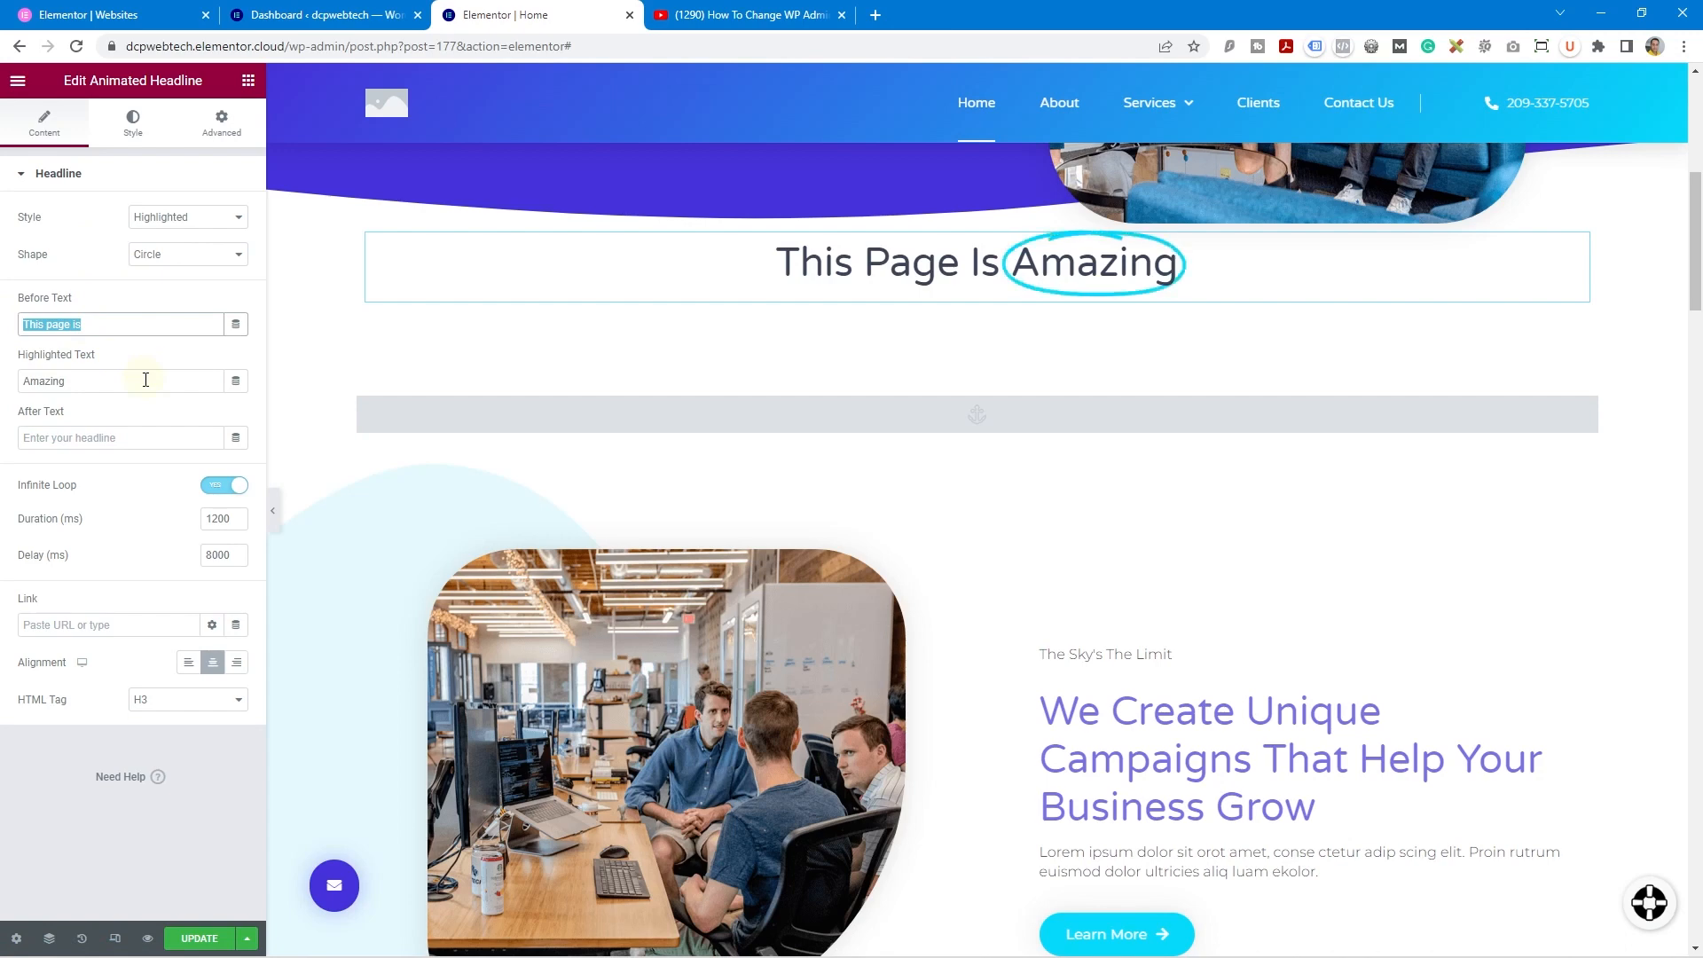
text(Web)
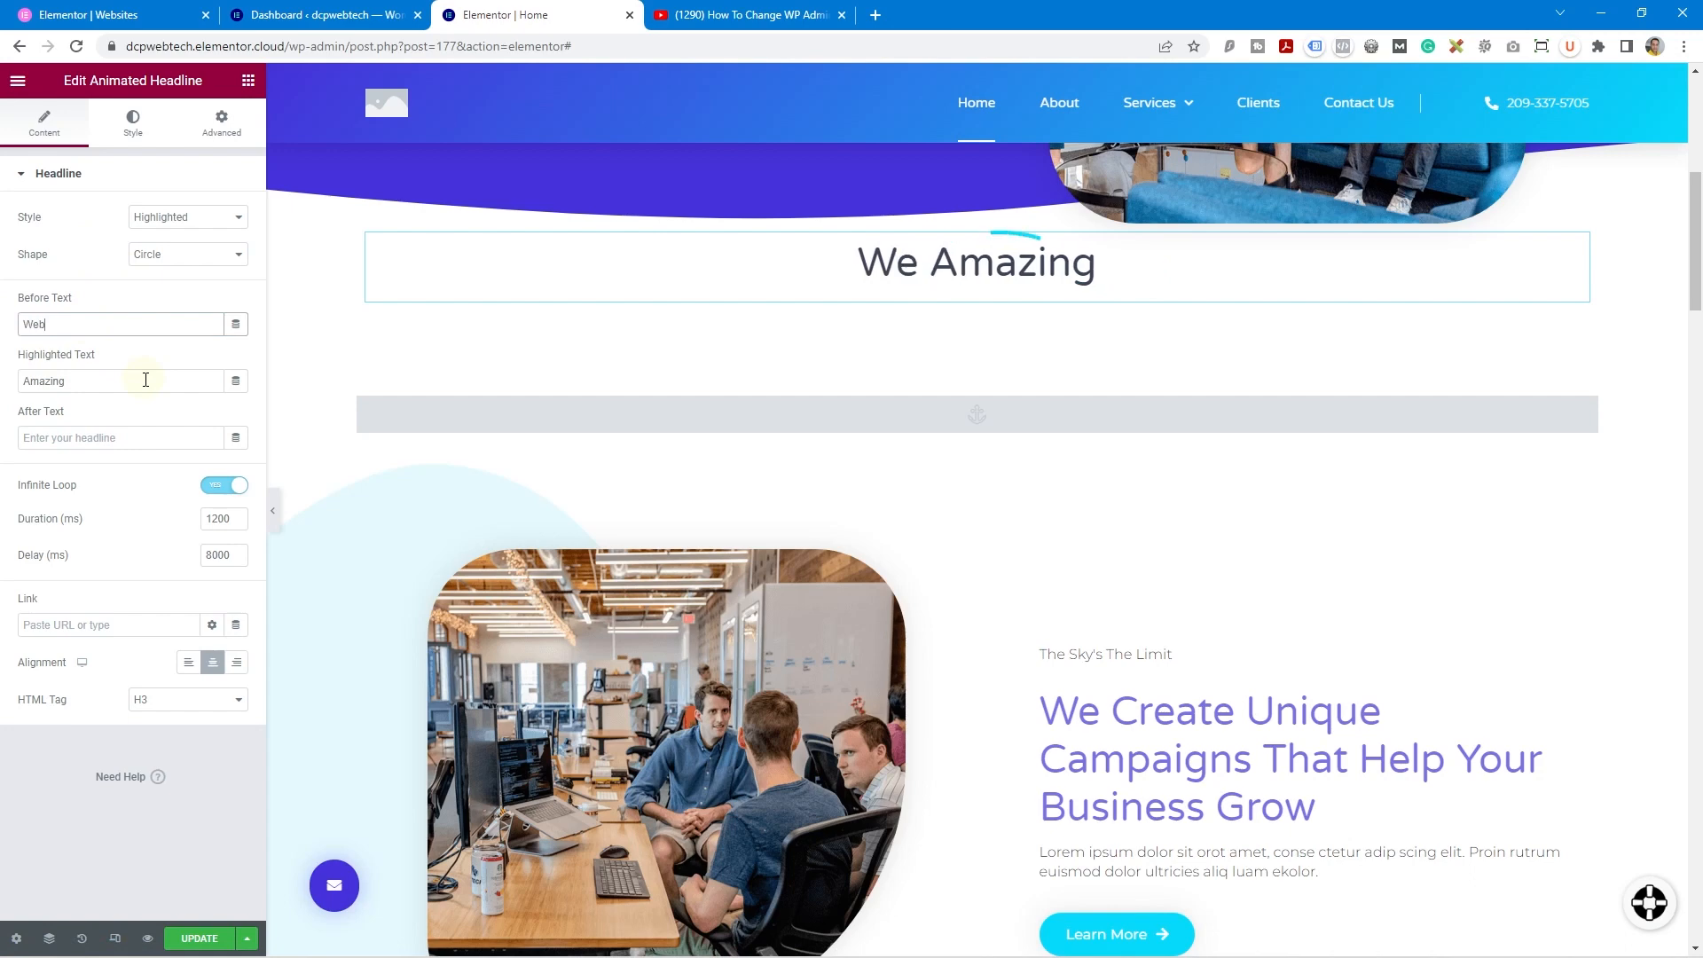
text( Development)
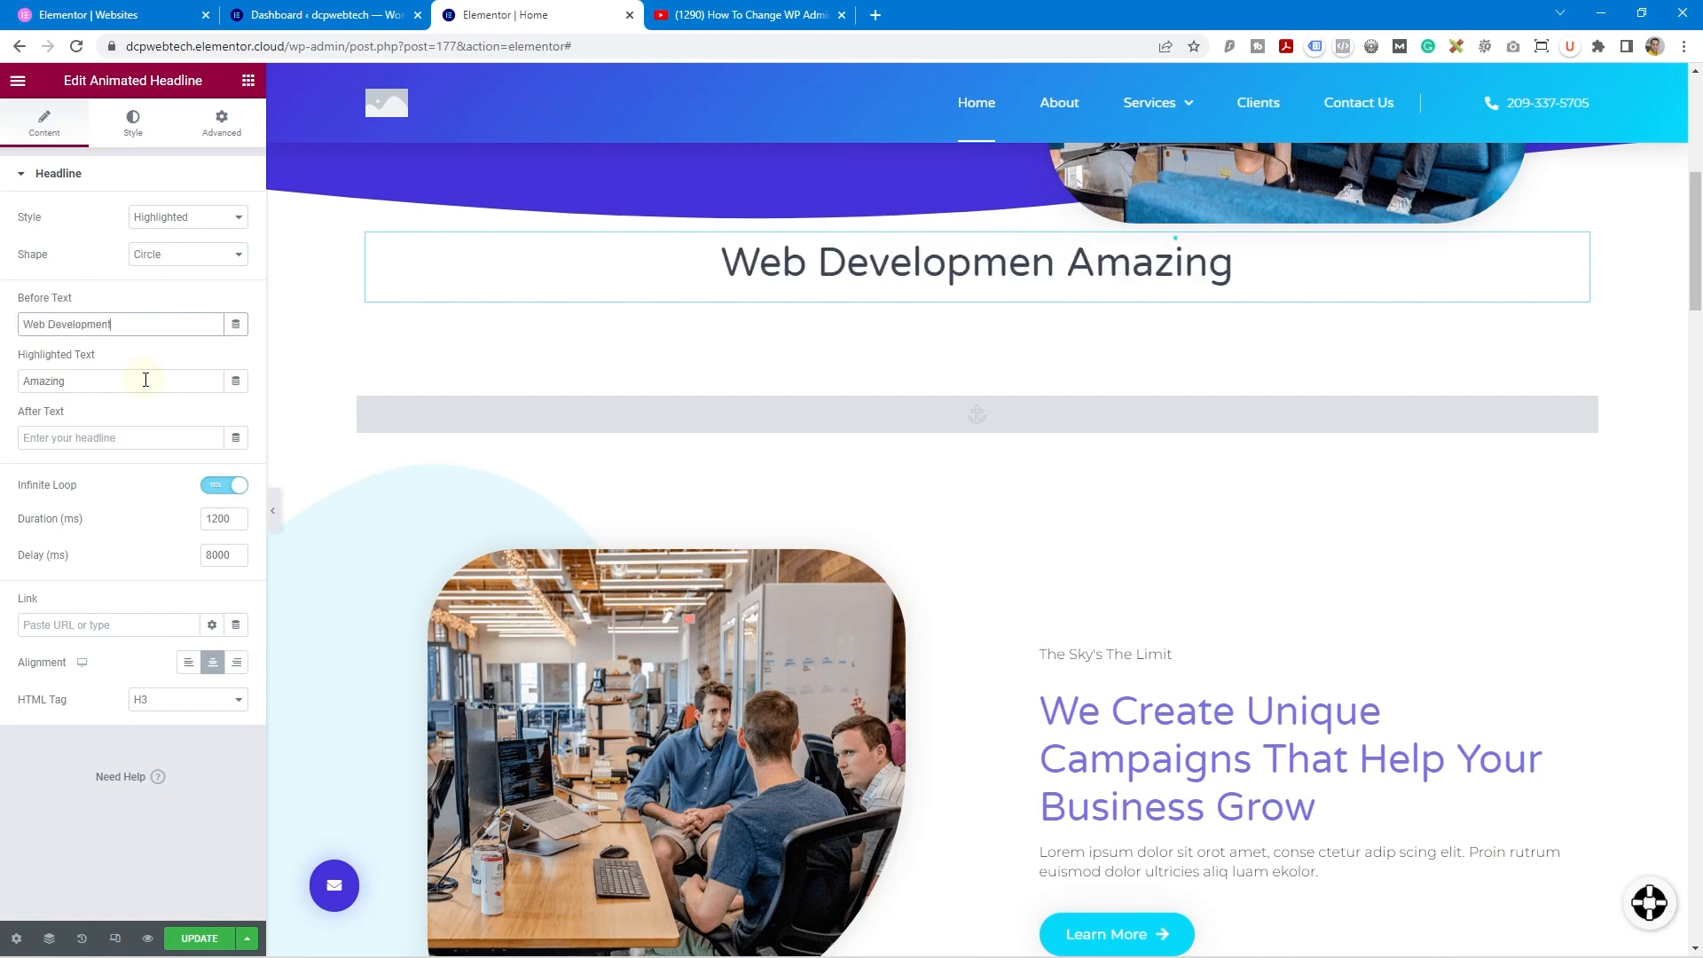
key(ctrl+shift+Left)
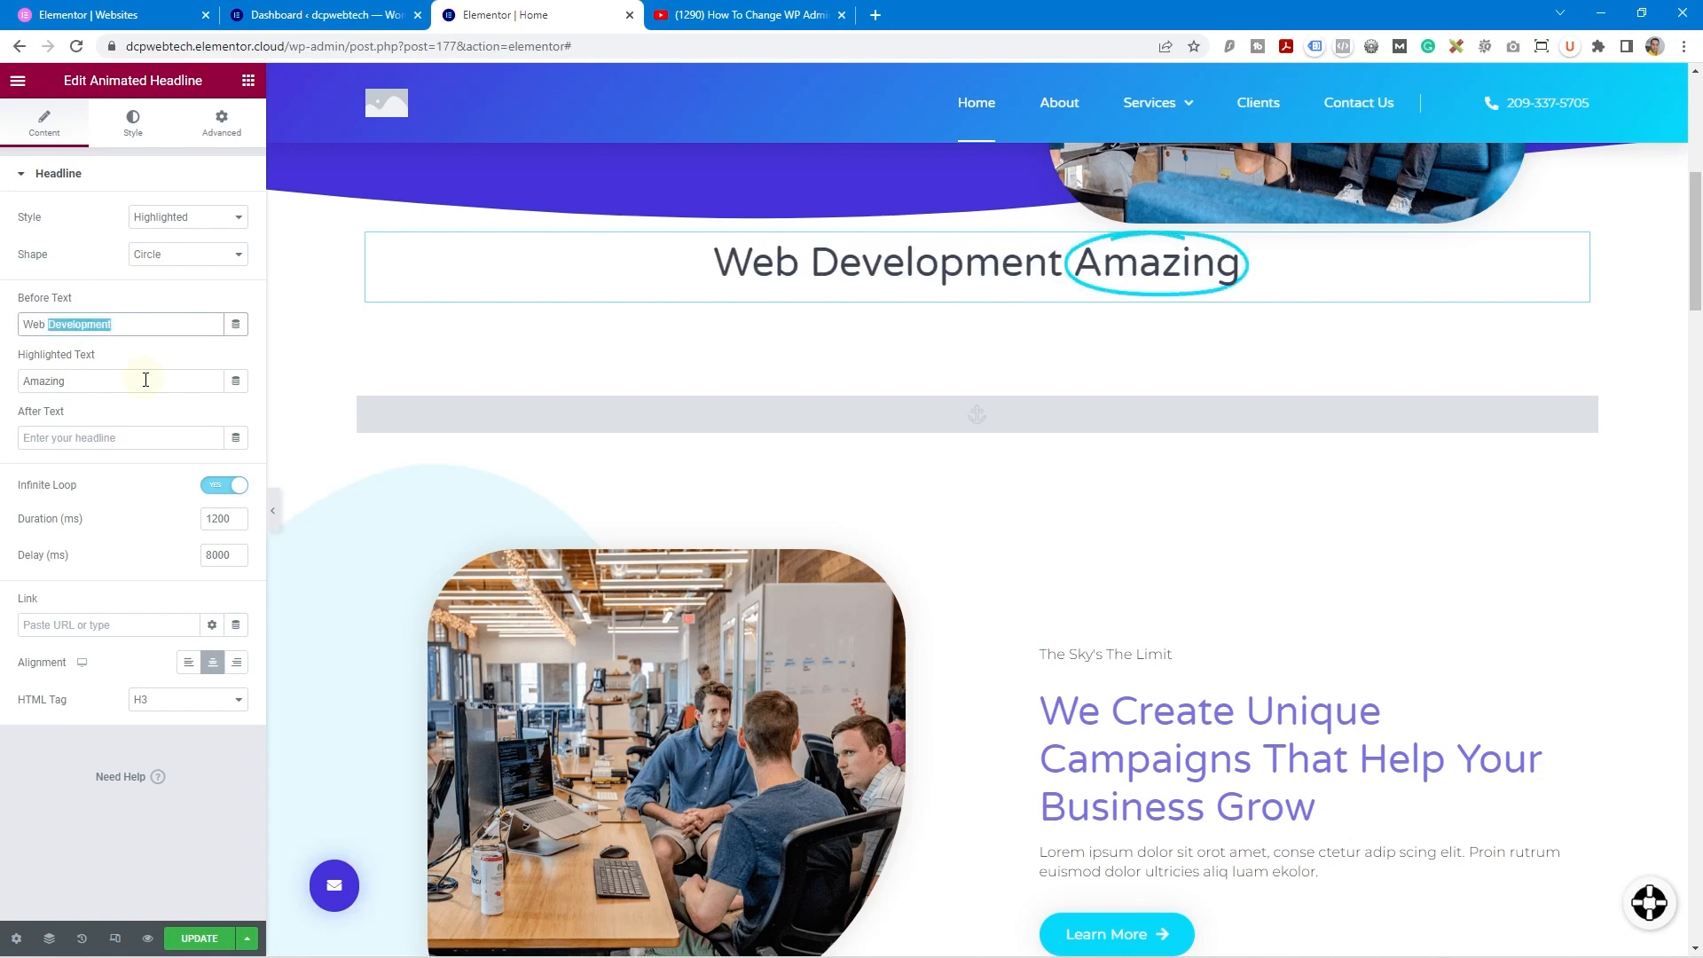
text(Developers)
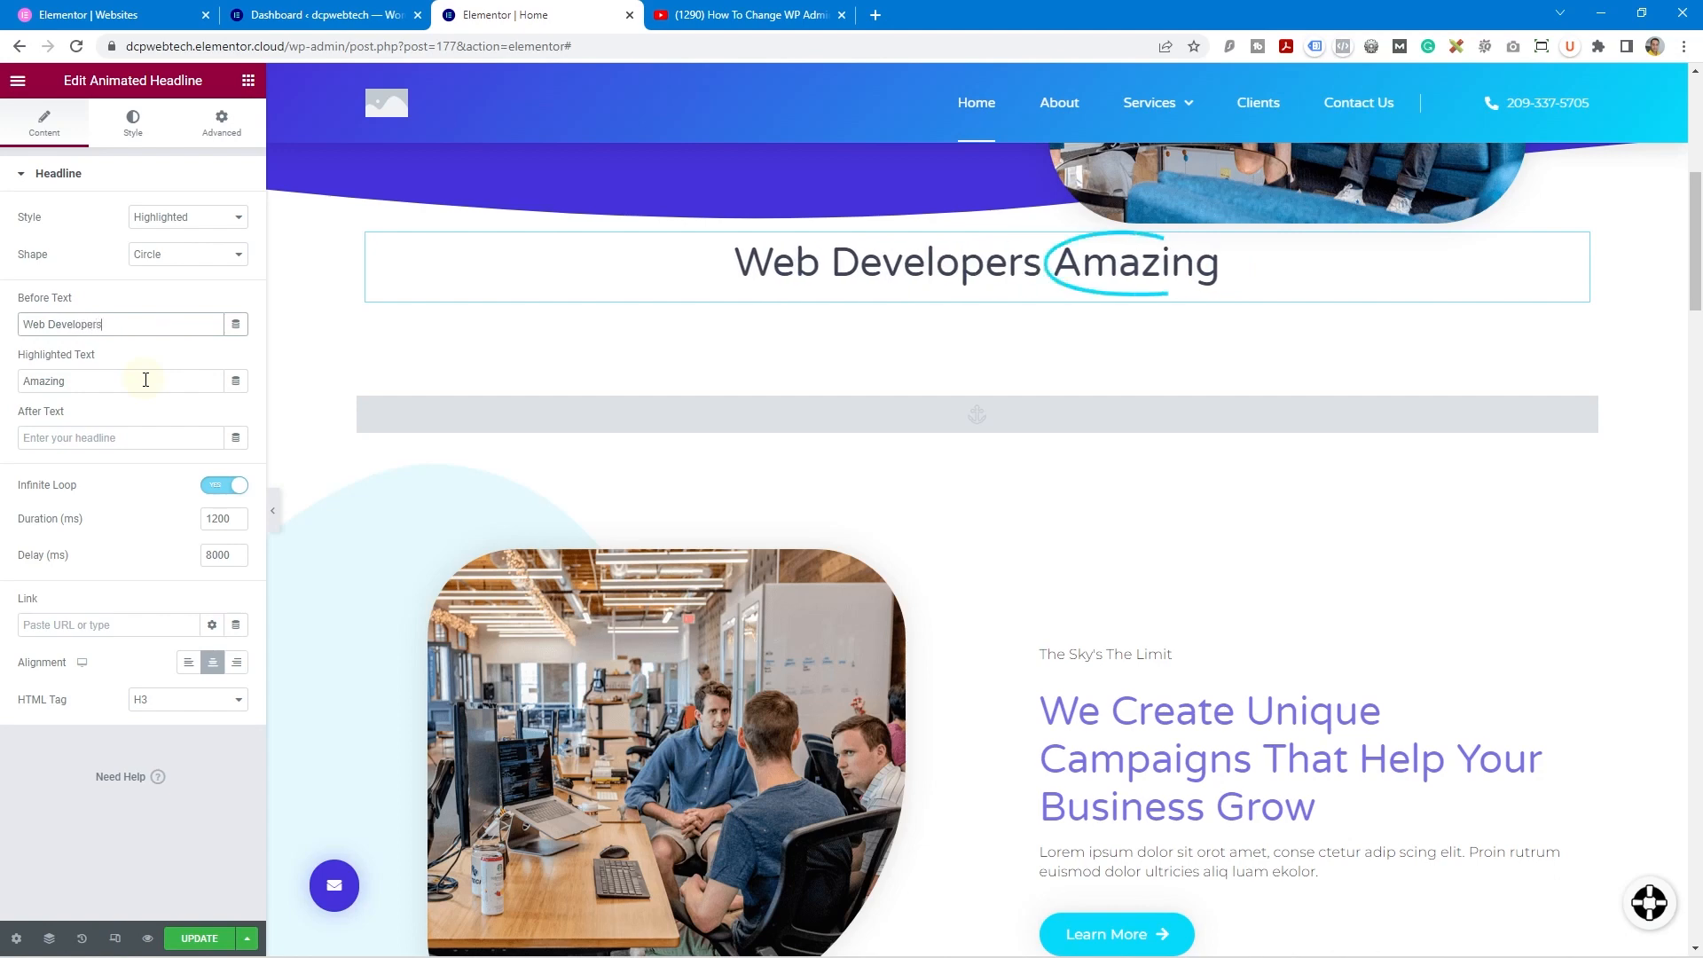
drag(66, 386, 4, 395)
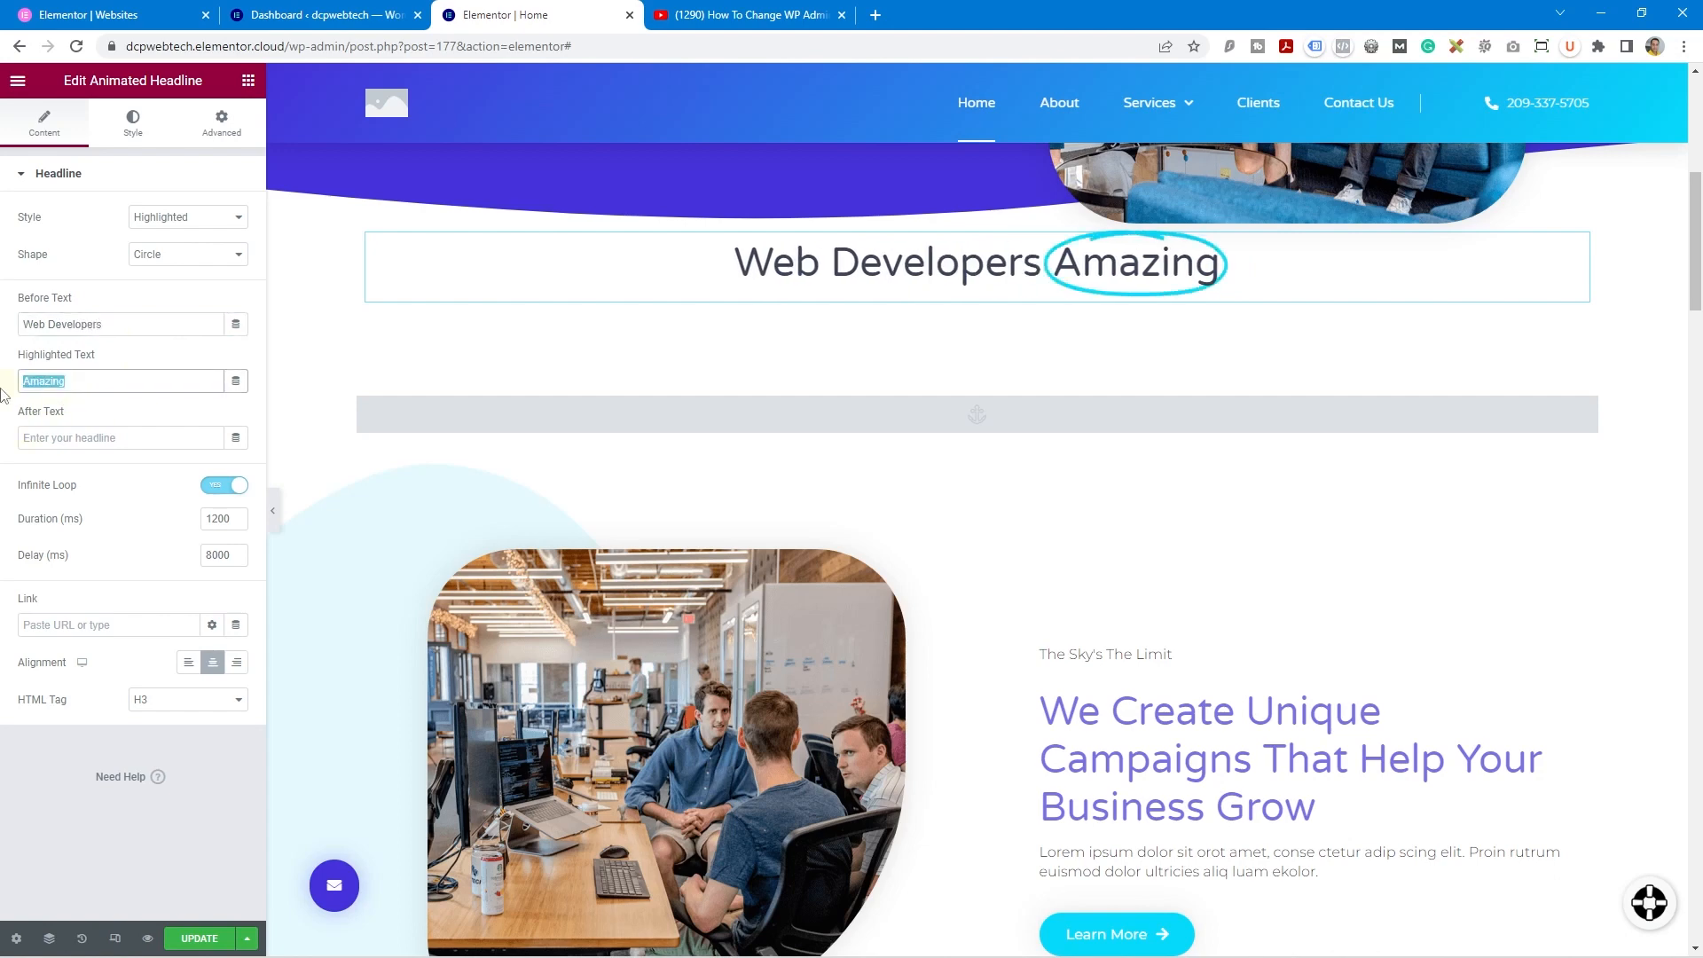
text(London)
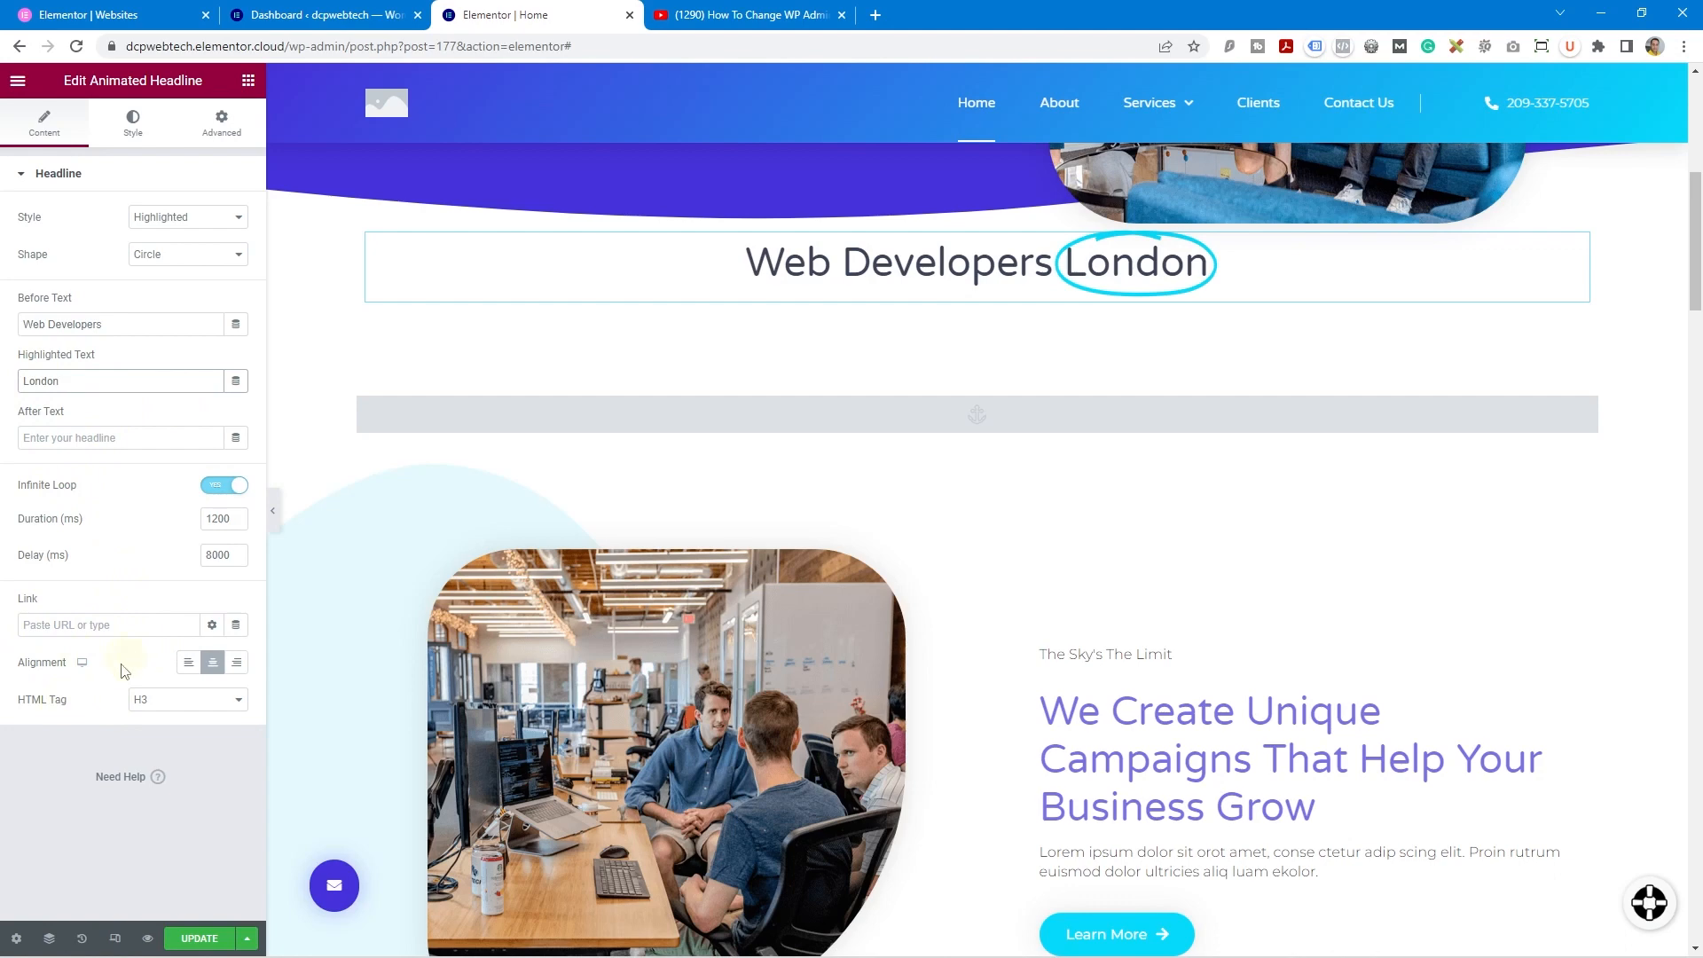
- Thin the circle shape to width 1 and recolour it red #E3394F
click(133, 124)
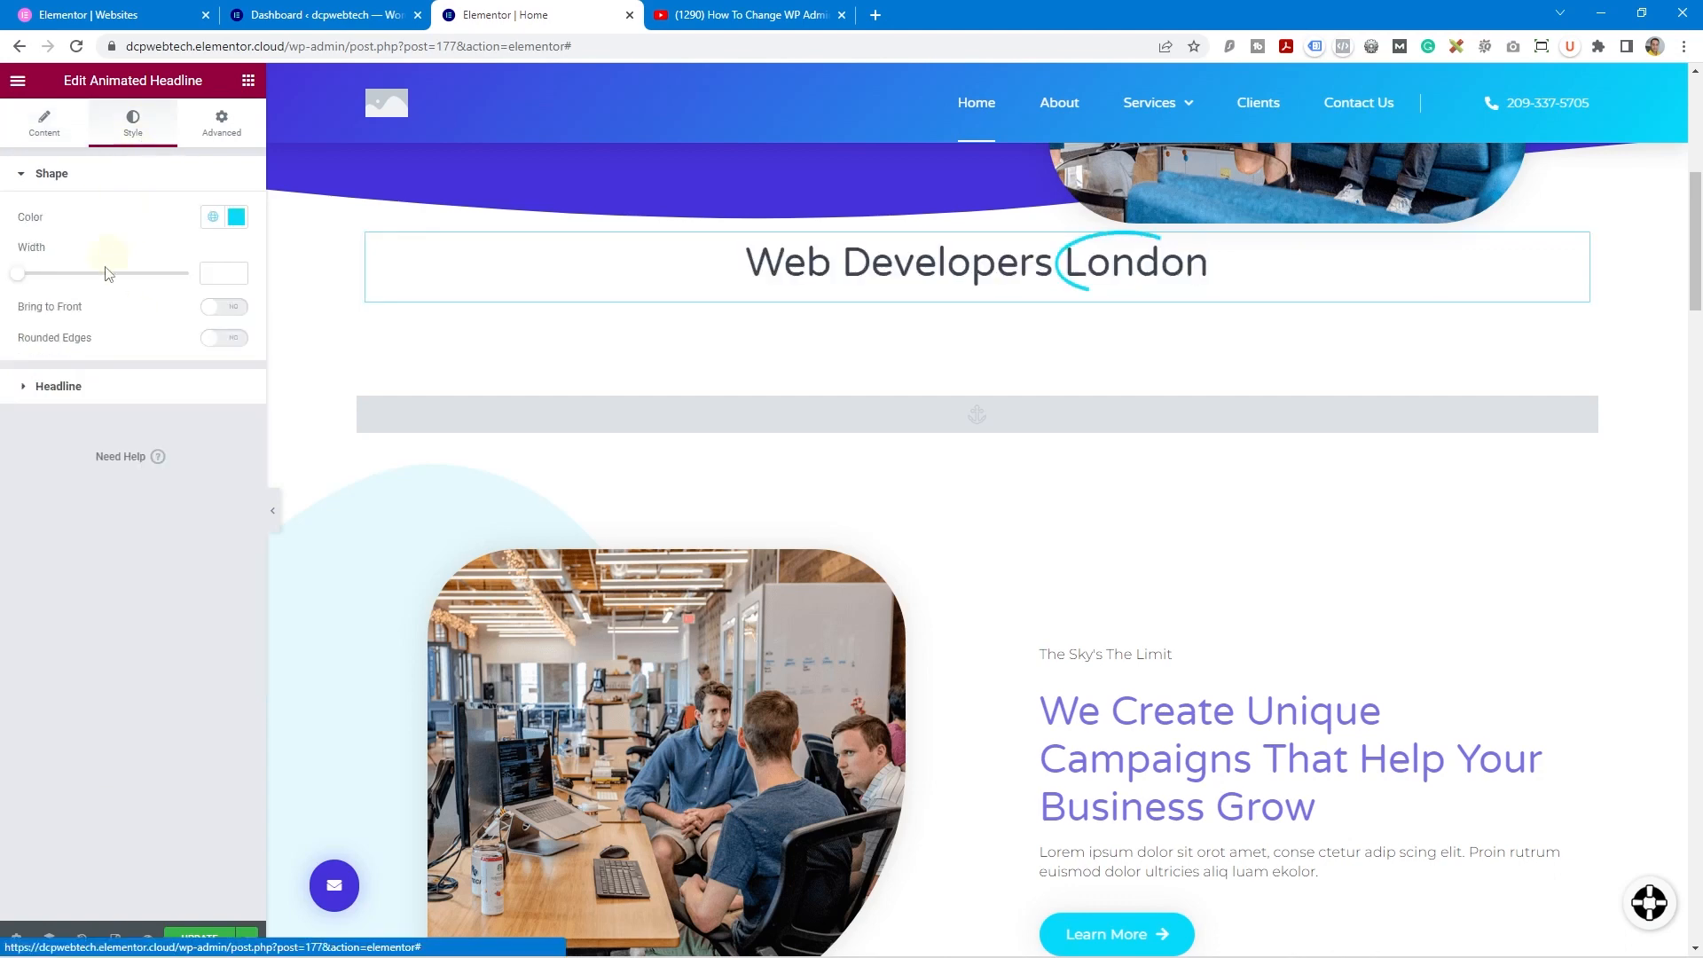
mouse_move(34, 280)
mouse_down()
mouse_move(55, 280)
mouse_move(14, 281)
mouse_up()
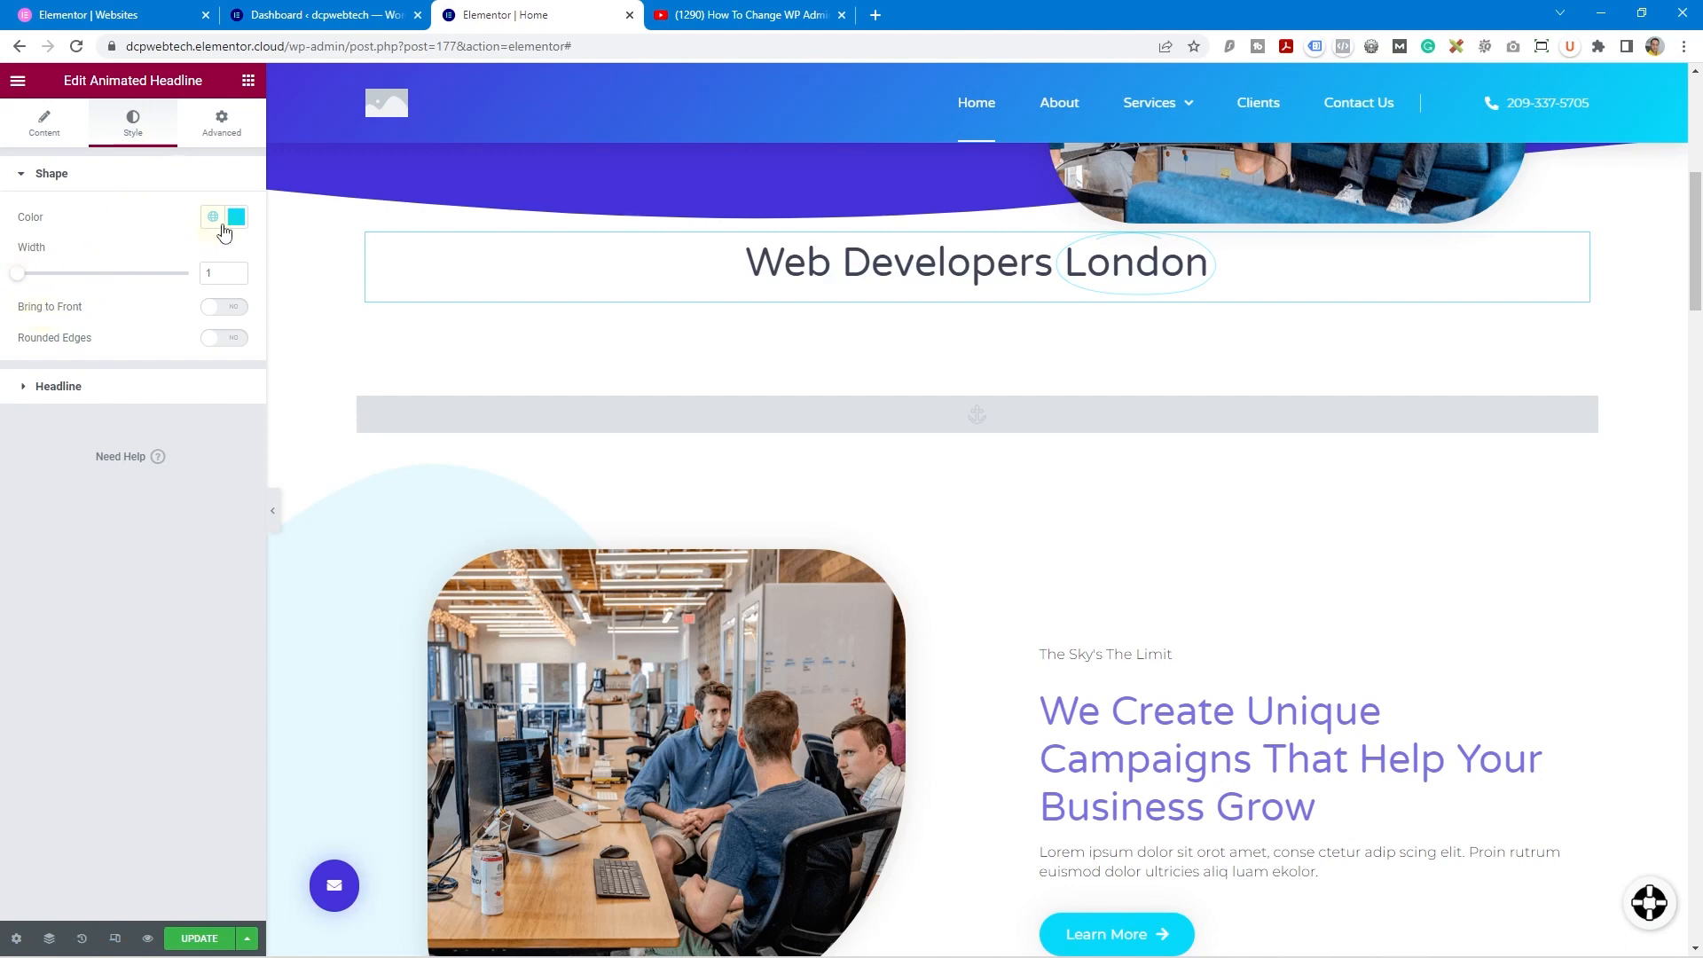
click(236, 216)
drag(178, 305, 246, 277)
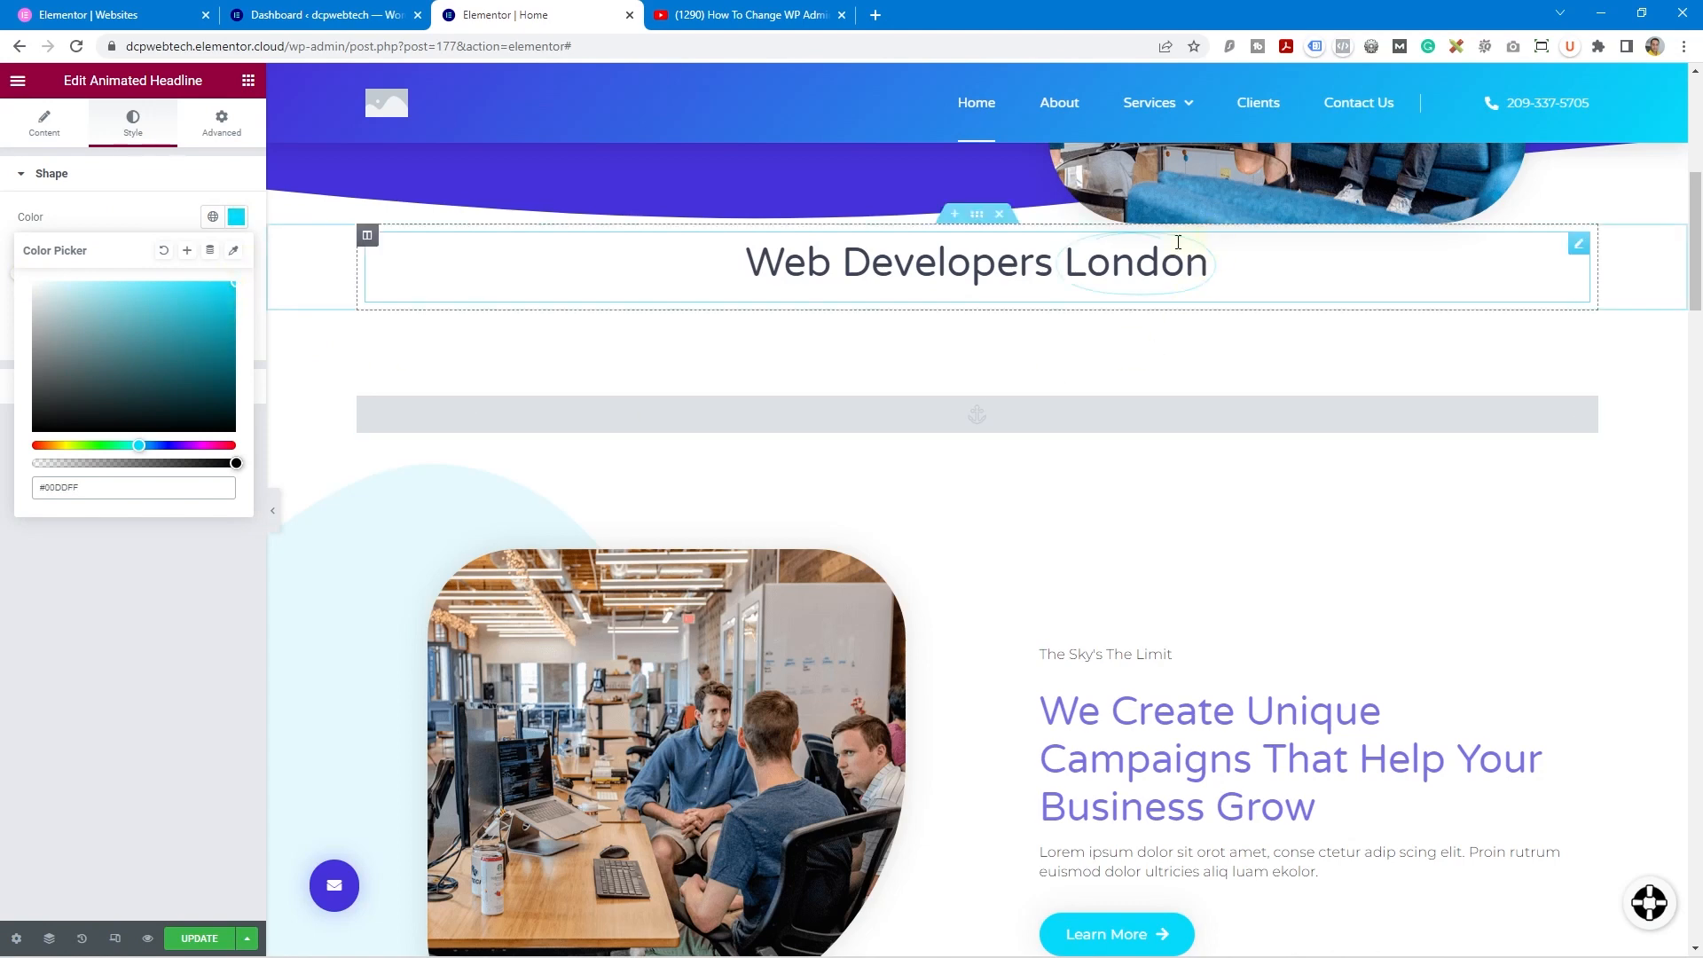
click(231, 447)
click(185, 298)
click(222, 122)
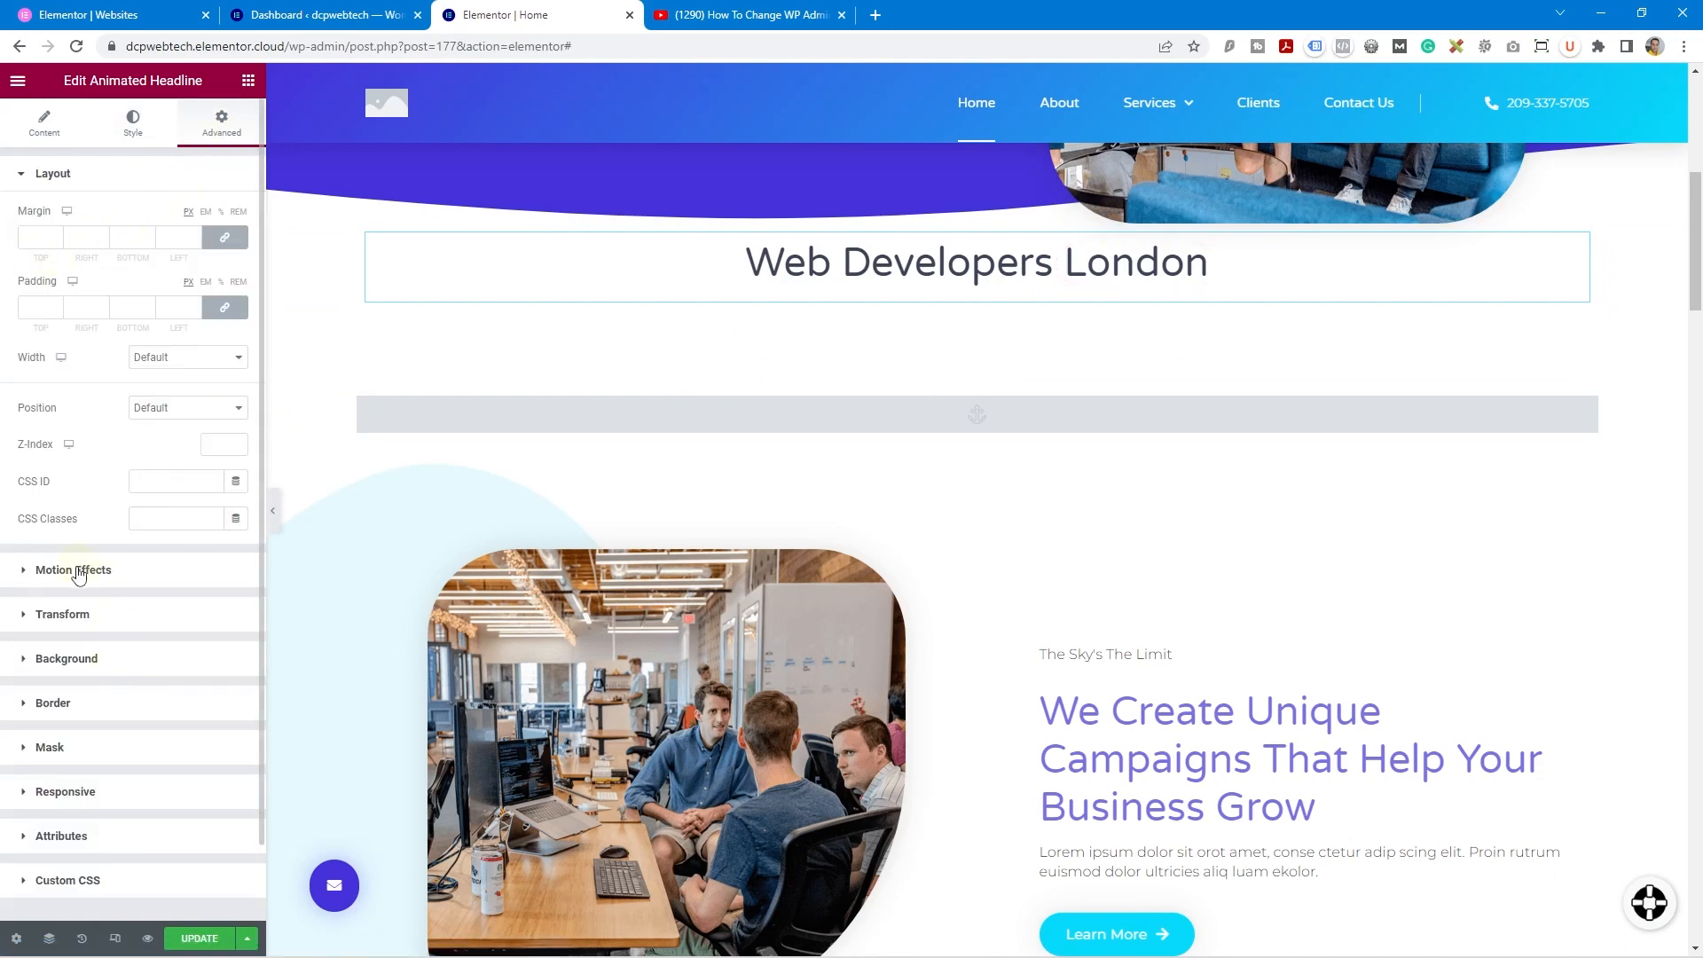
- Set the headline's entrance animation to Fade In Right
click(79, 573)
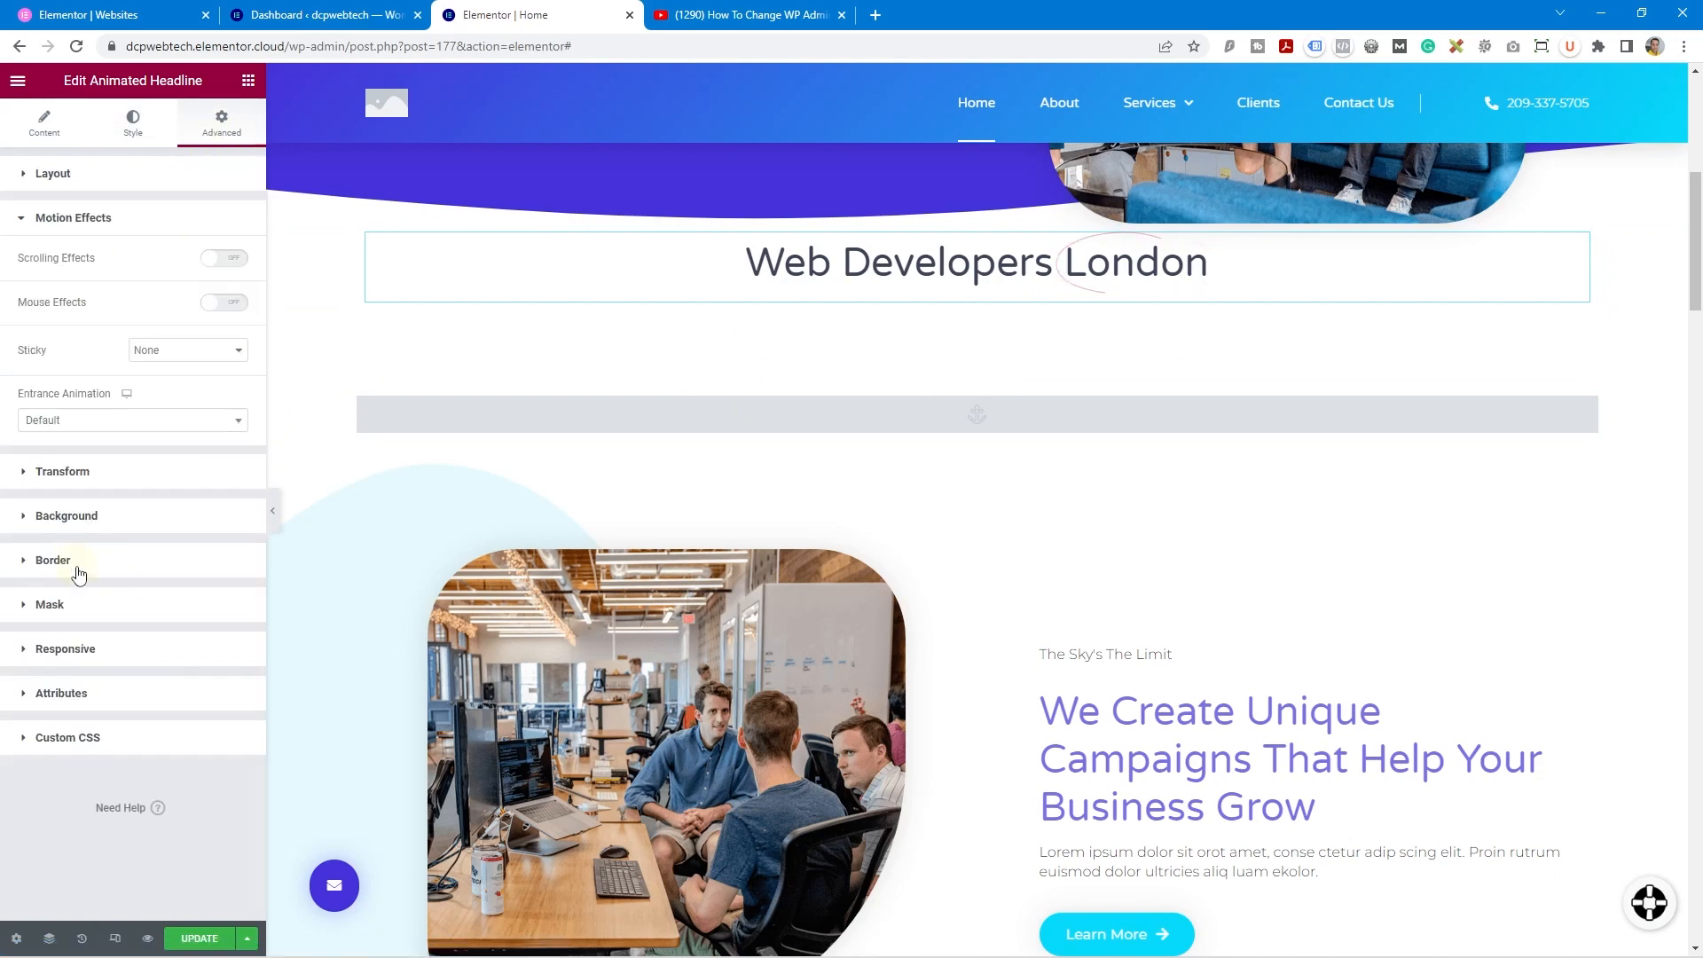
click(95, 423)
click(93, 518)
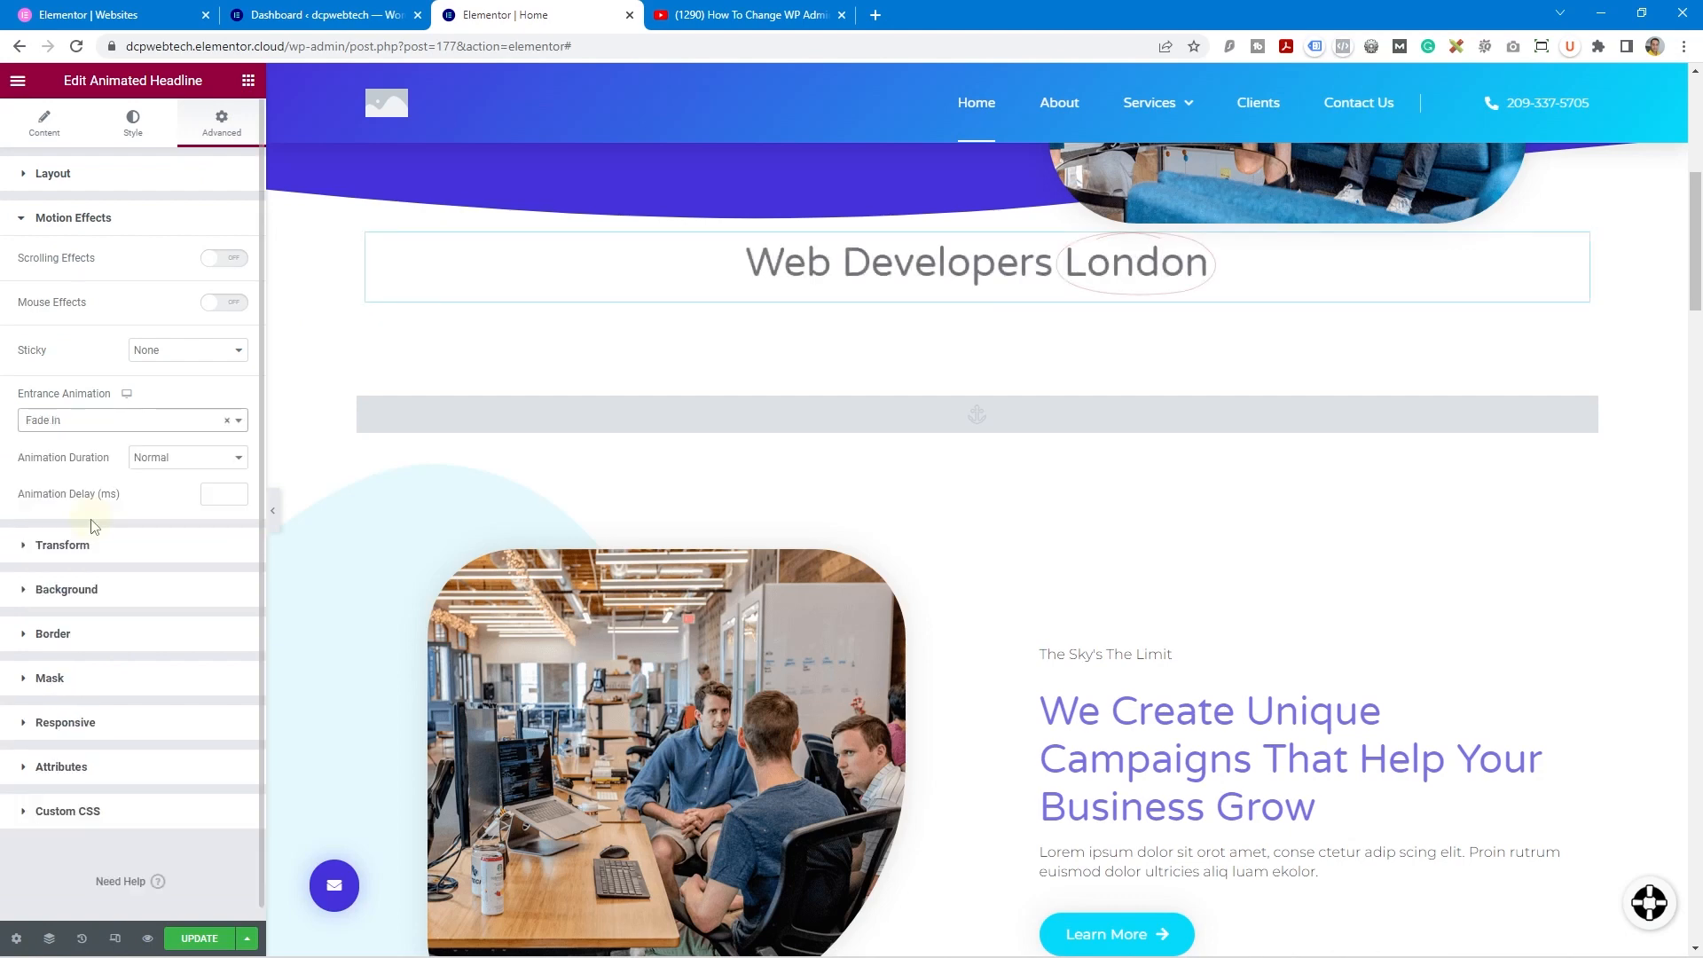
click(92, 423)
click(84, 579)
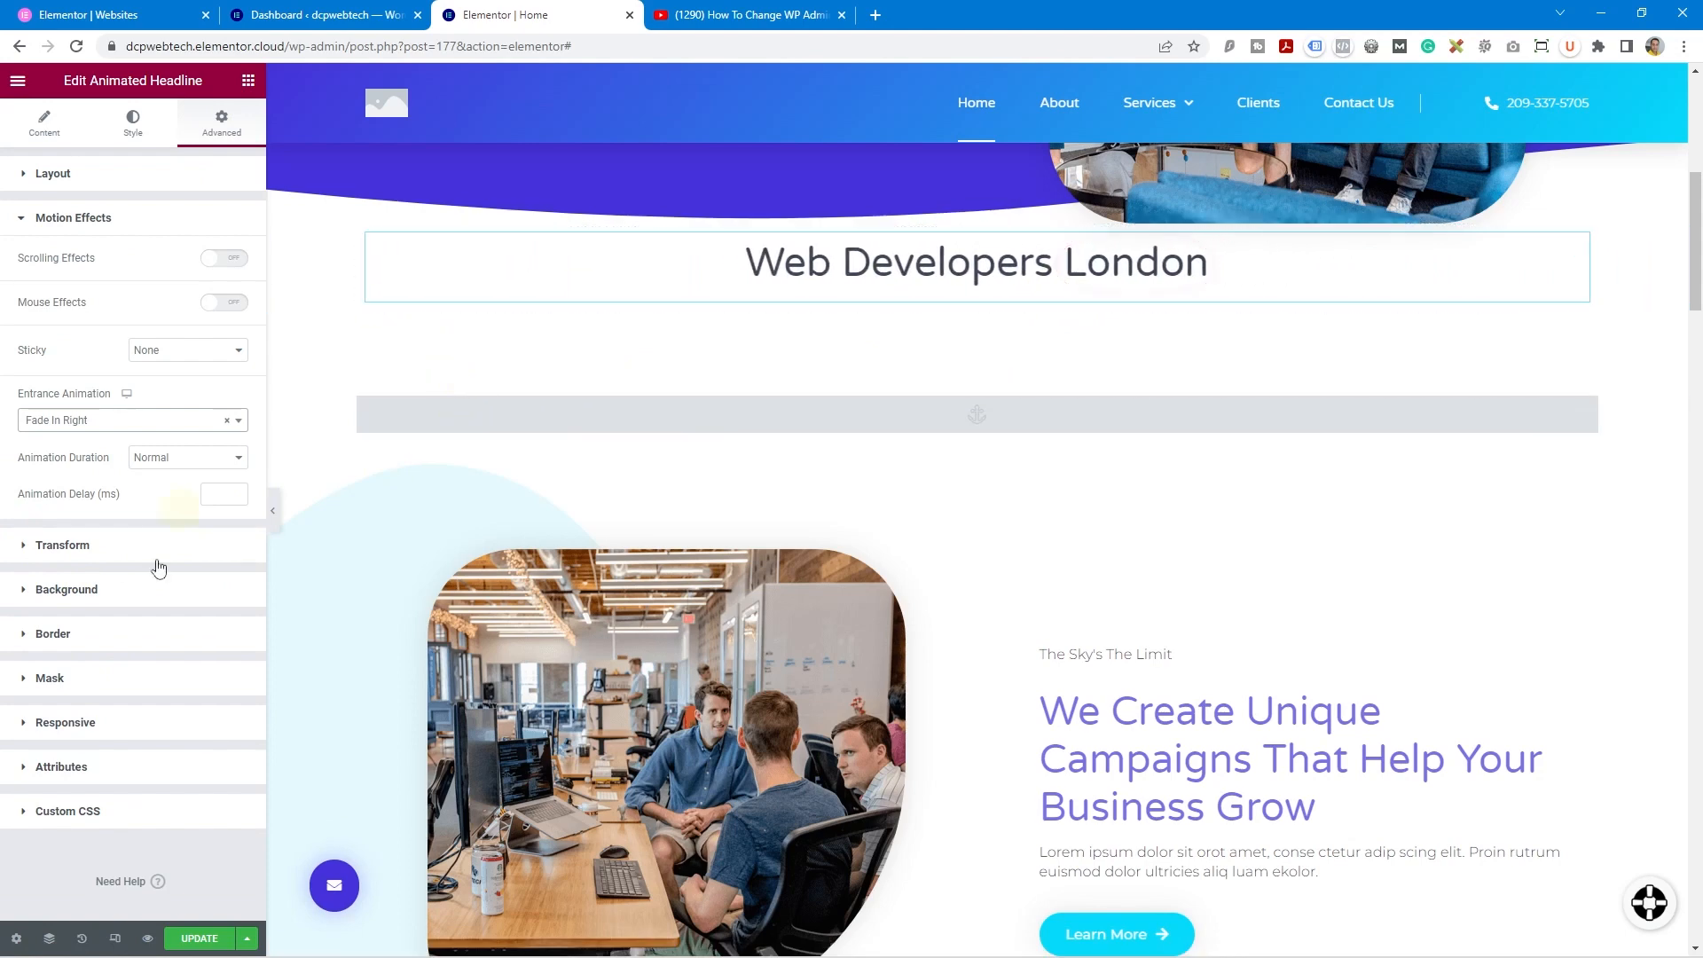
- Save the page with Update and open its preview in a new tab
click(192, 938)
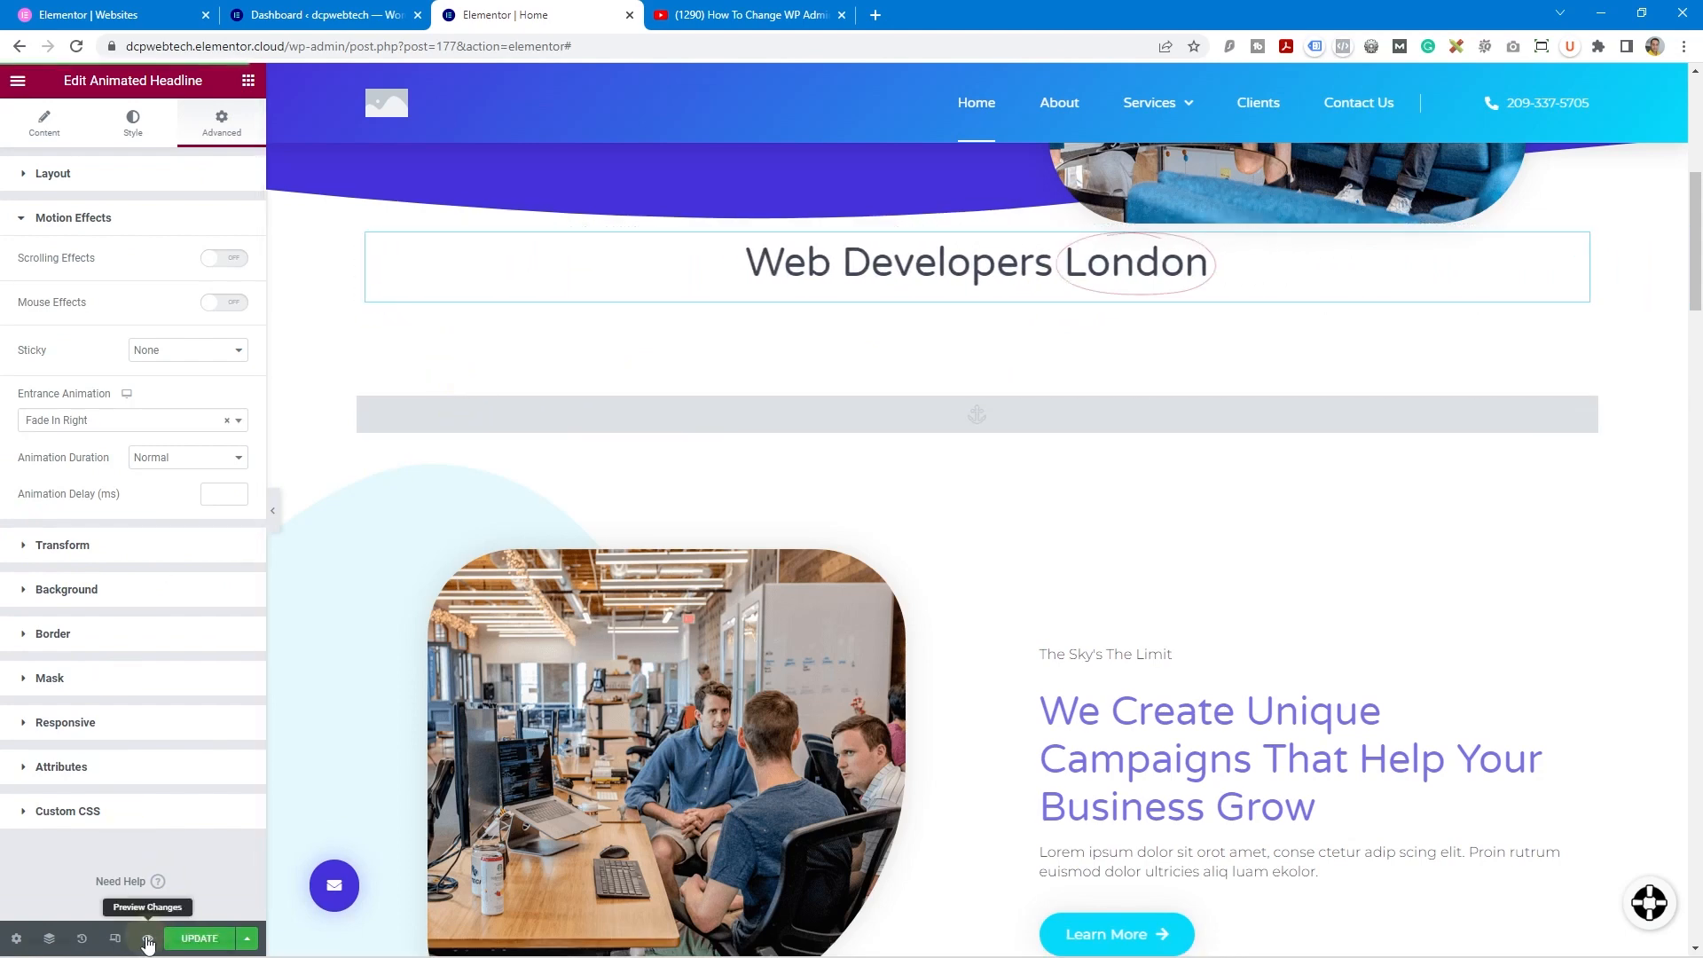
click(147, 941)
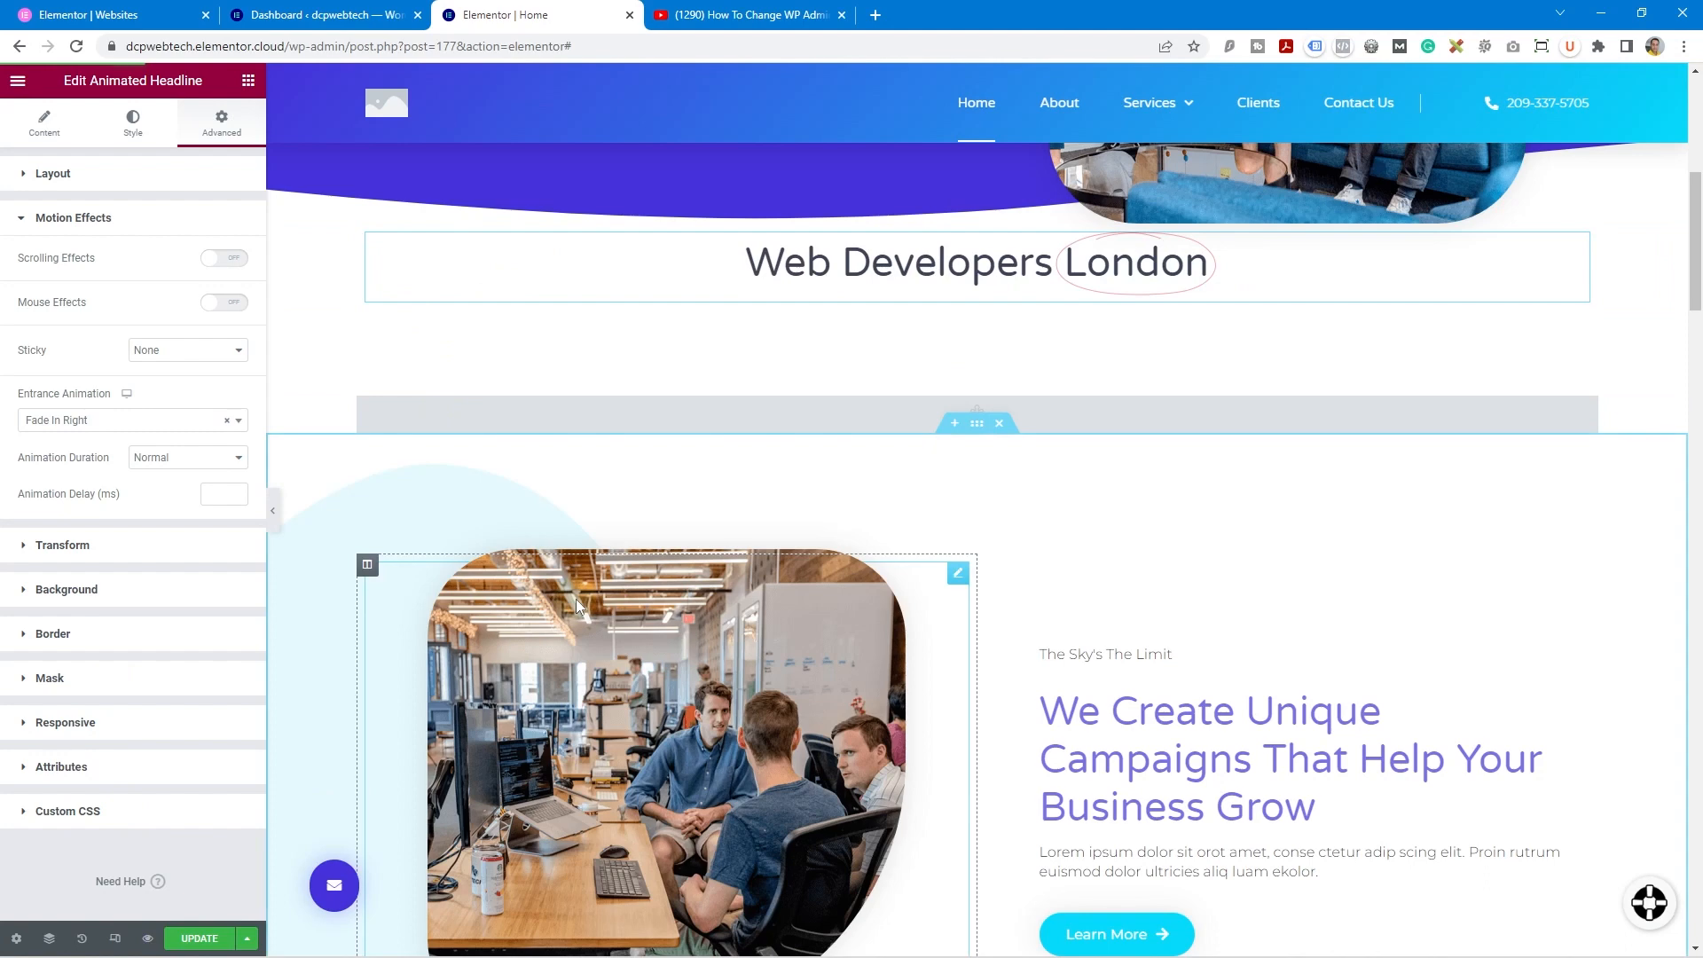
click(147, 942)
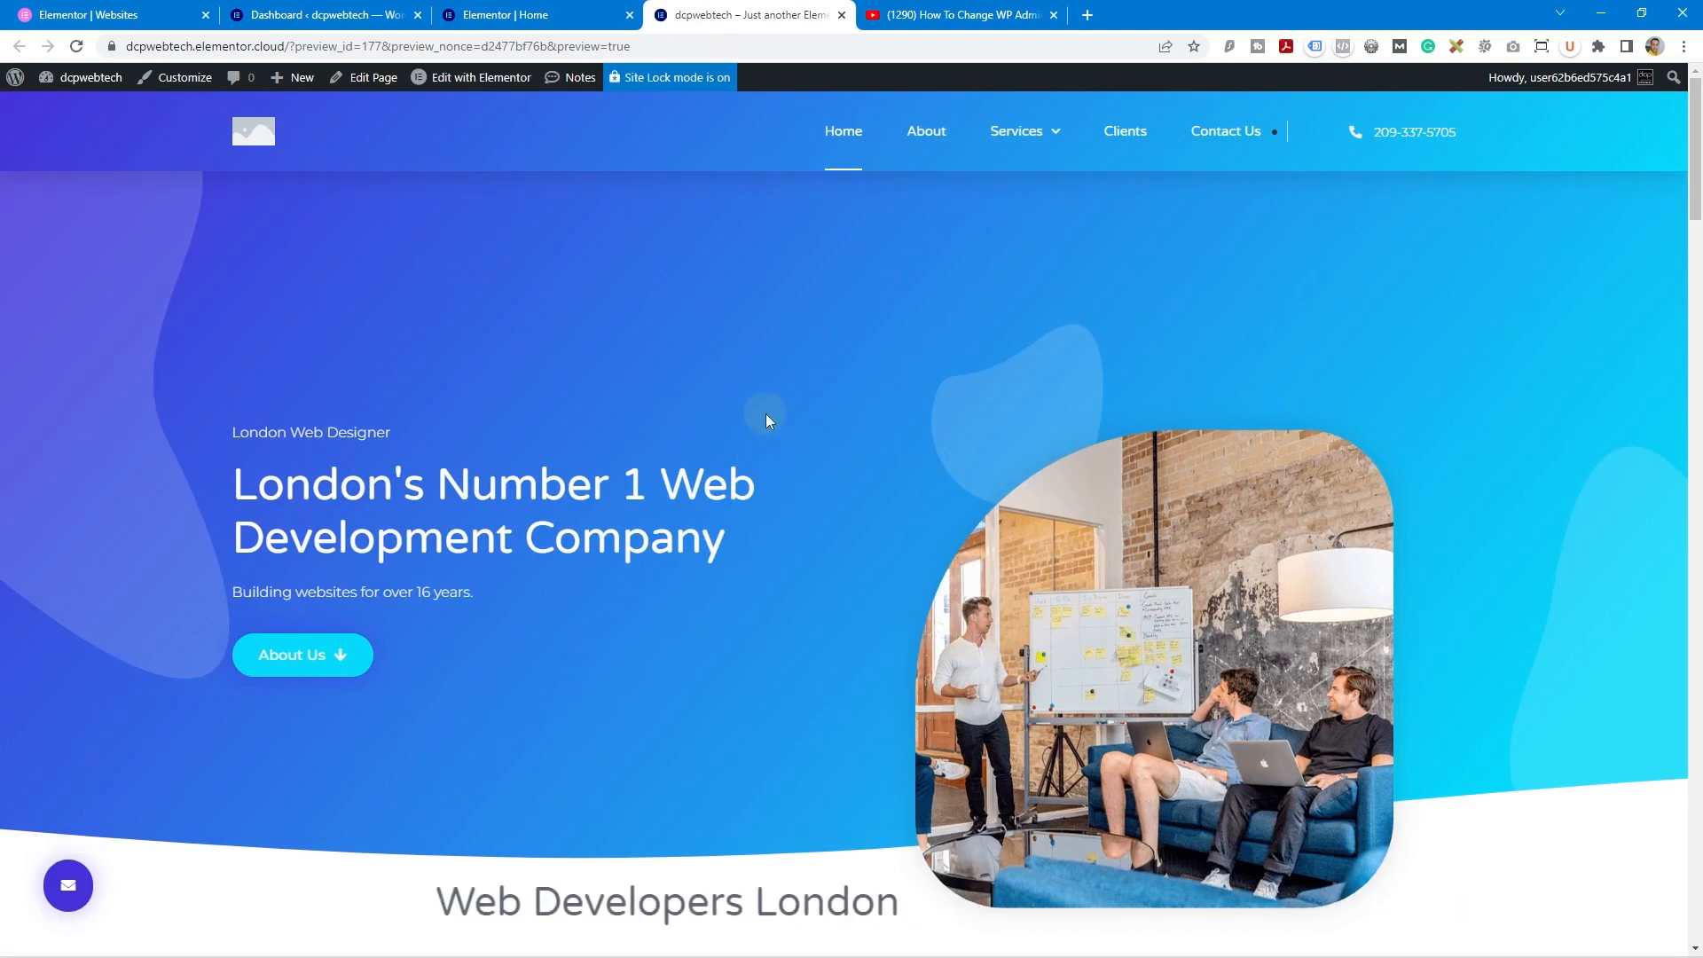
- Scroll the live preview to watch London's circle animation, then close the preview tab
scroll(769, 420, down, 3)
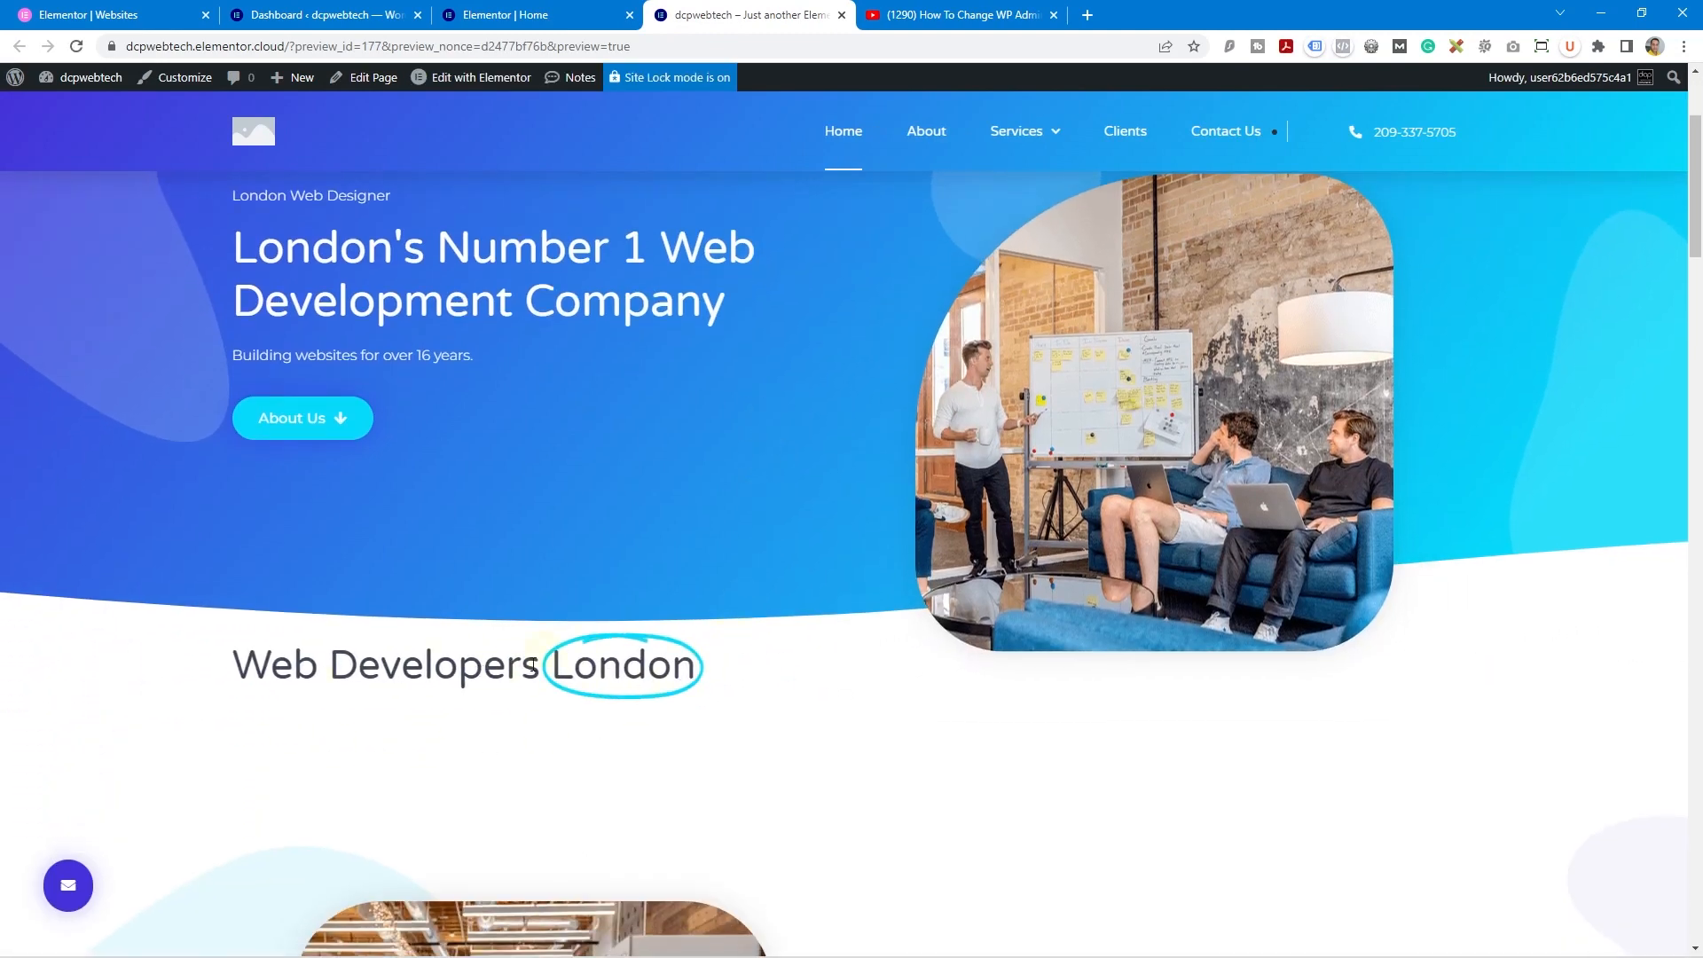
scroll(264, 552, down, 2)
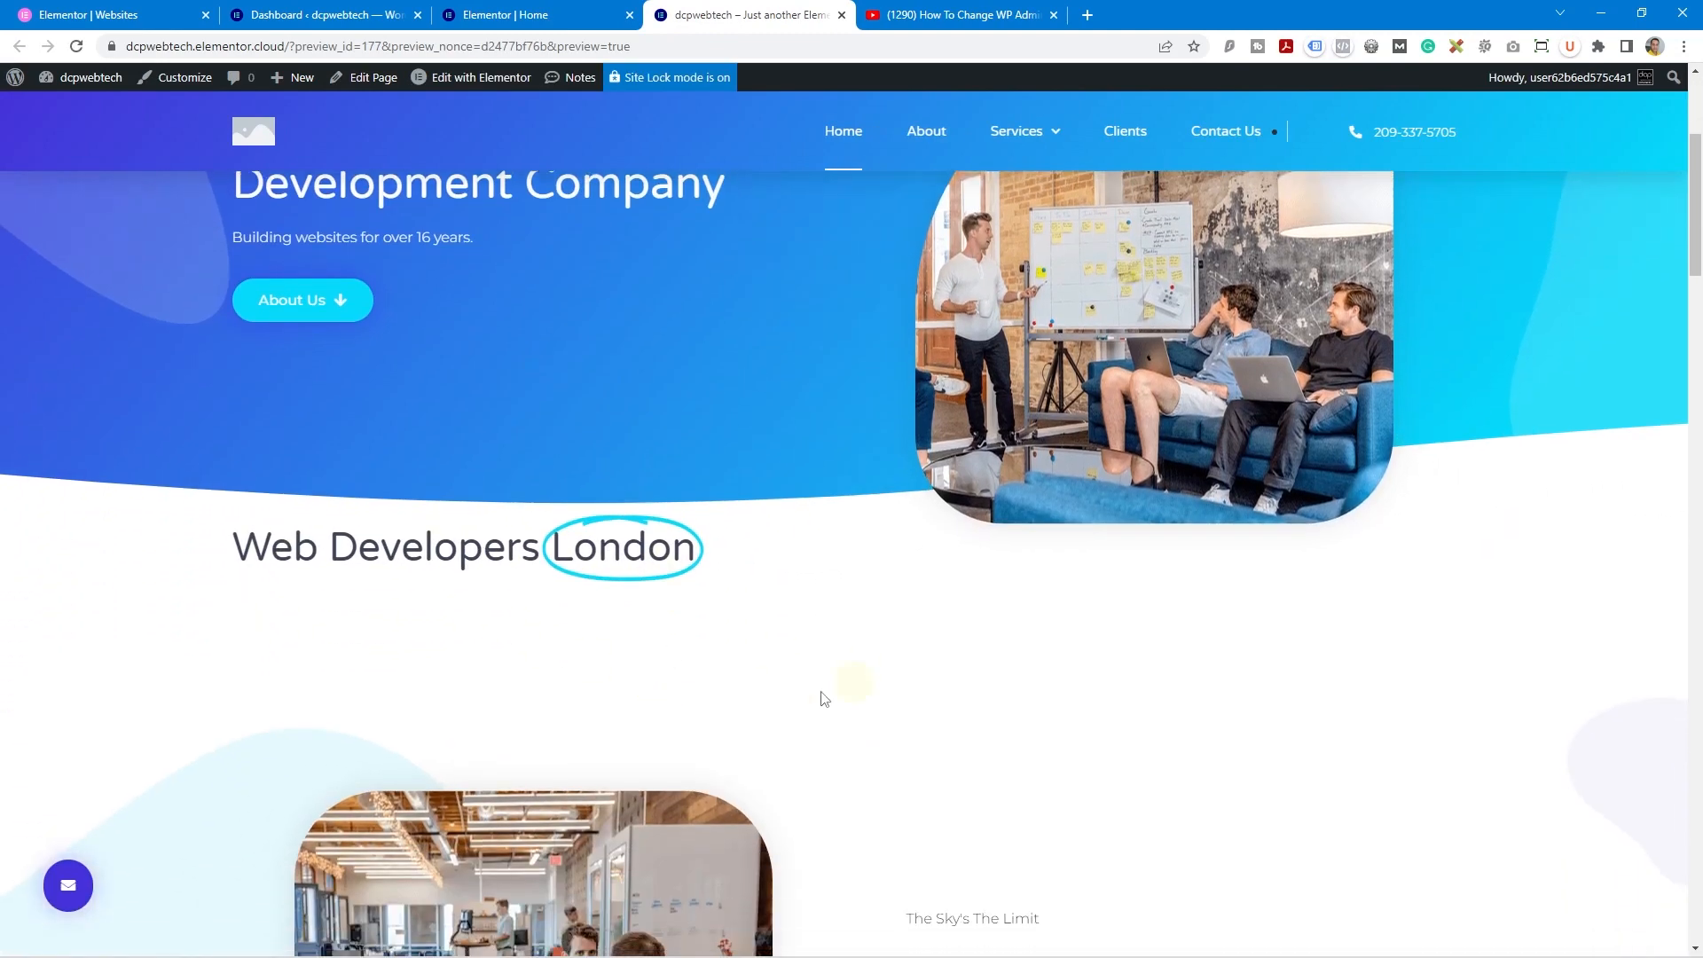
scroll(451, 528, up, 2)
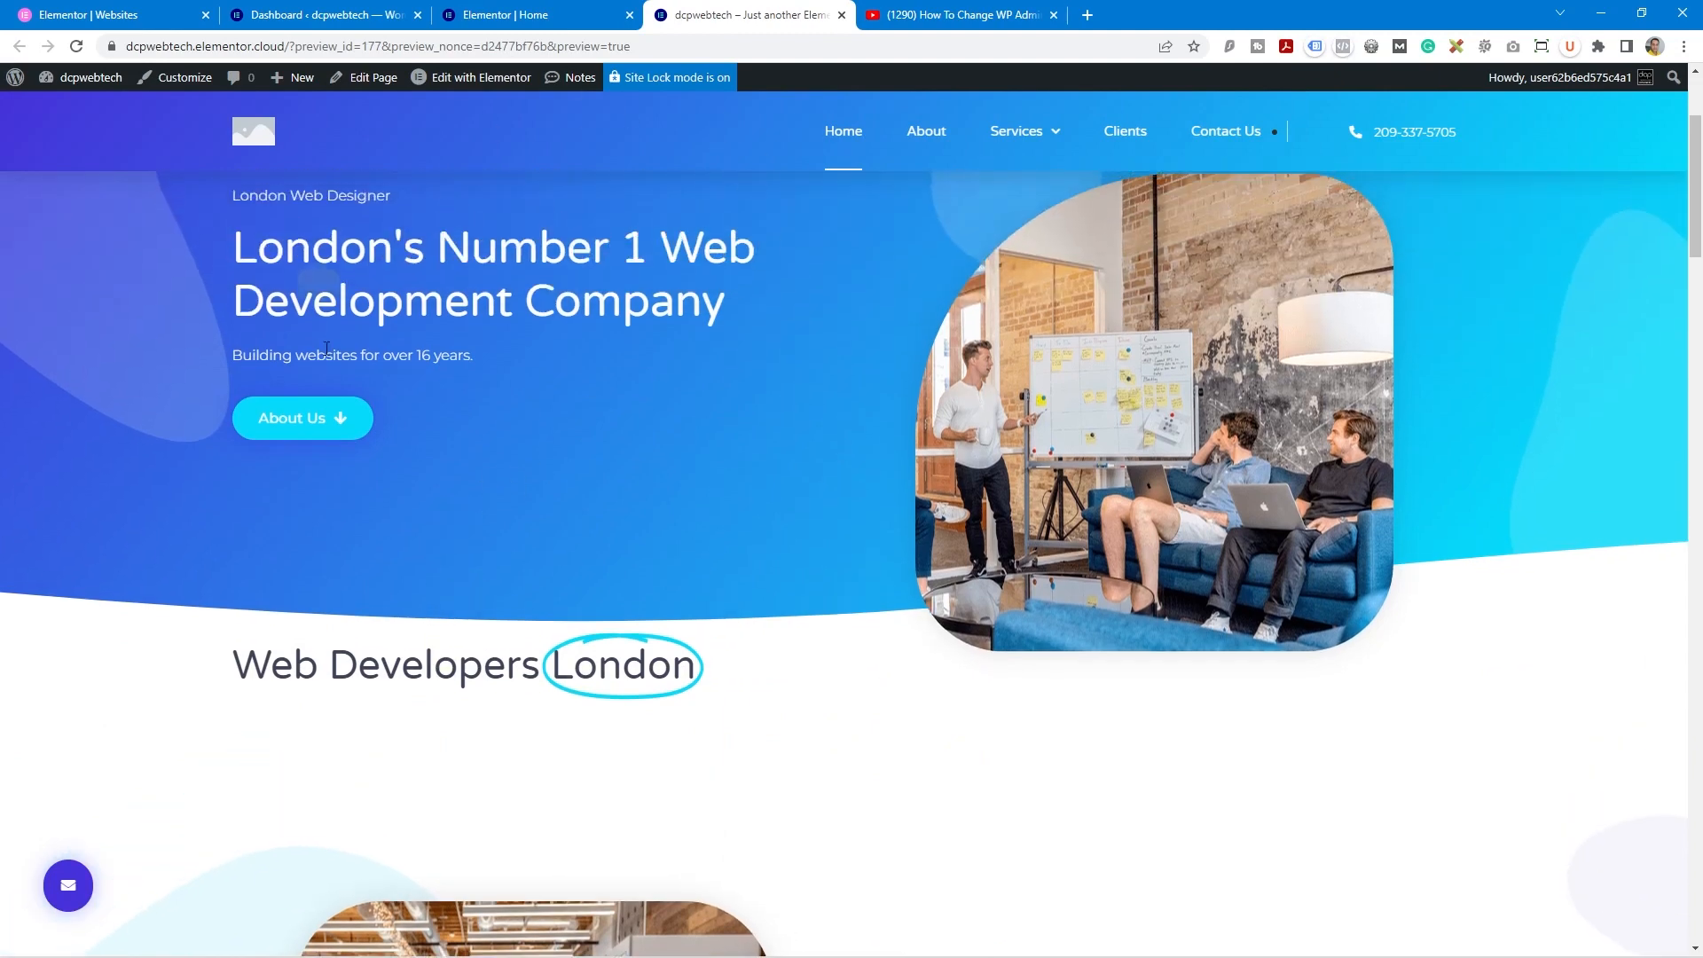
click(842, 15)
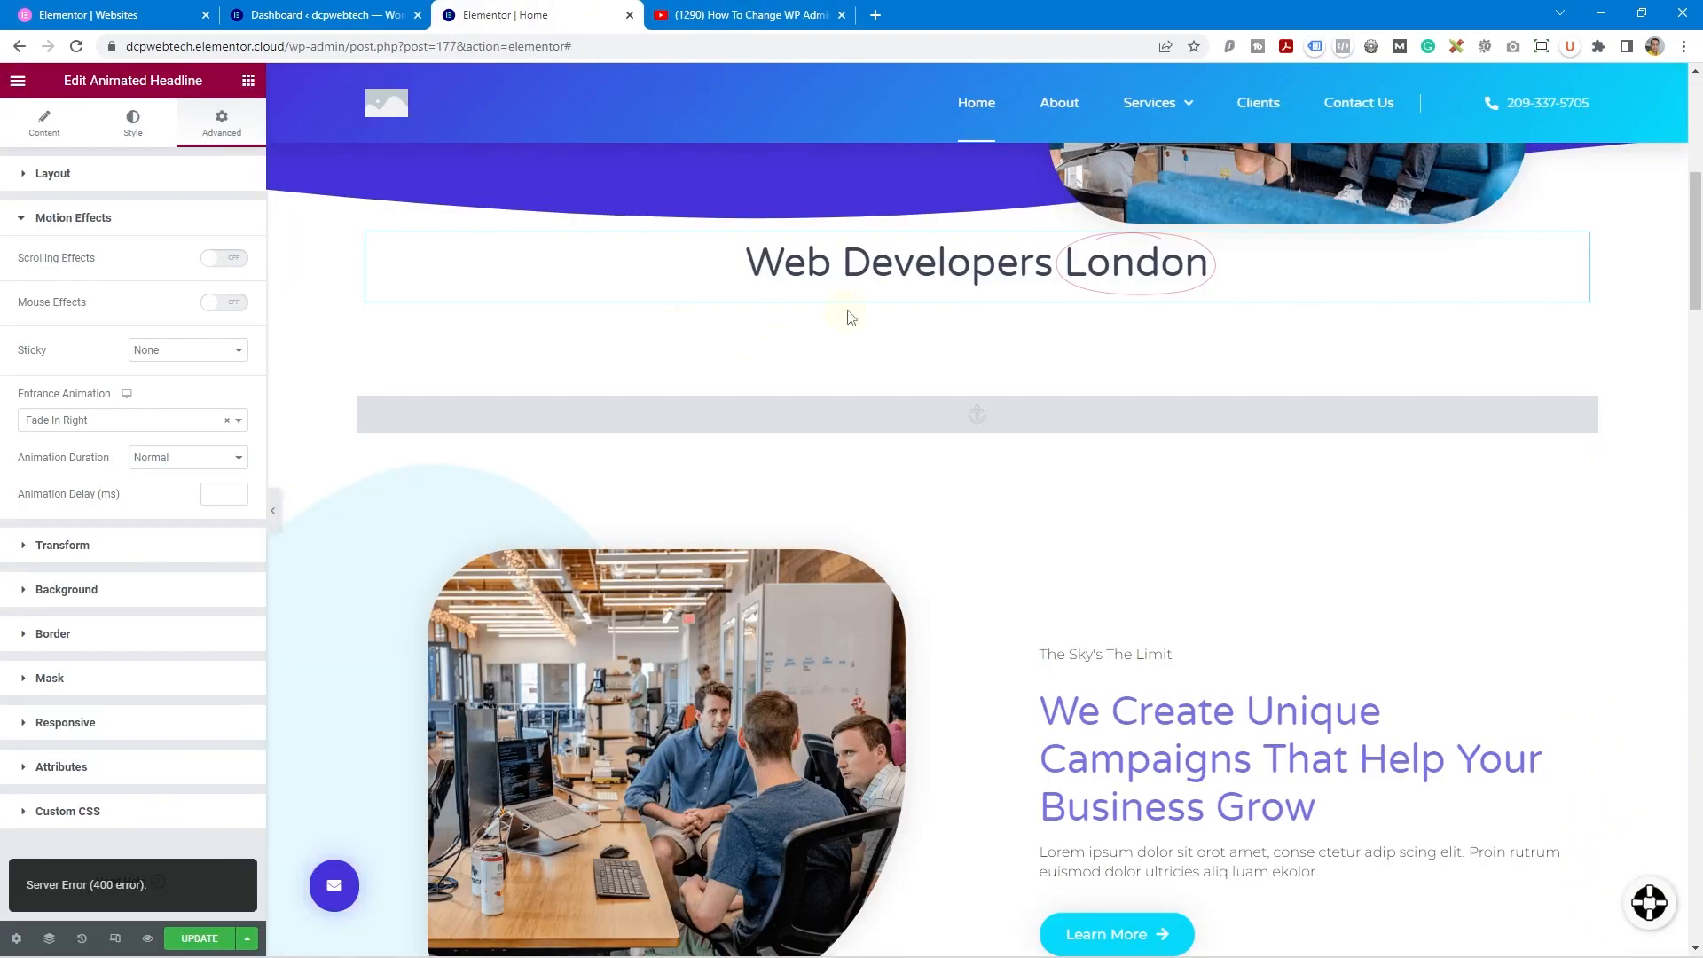
- Delete the 'Web Developers London' section and scroll through the page to check the layout
scroll(873, 320, up, 2)
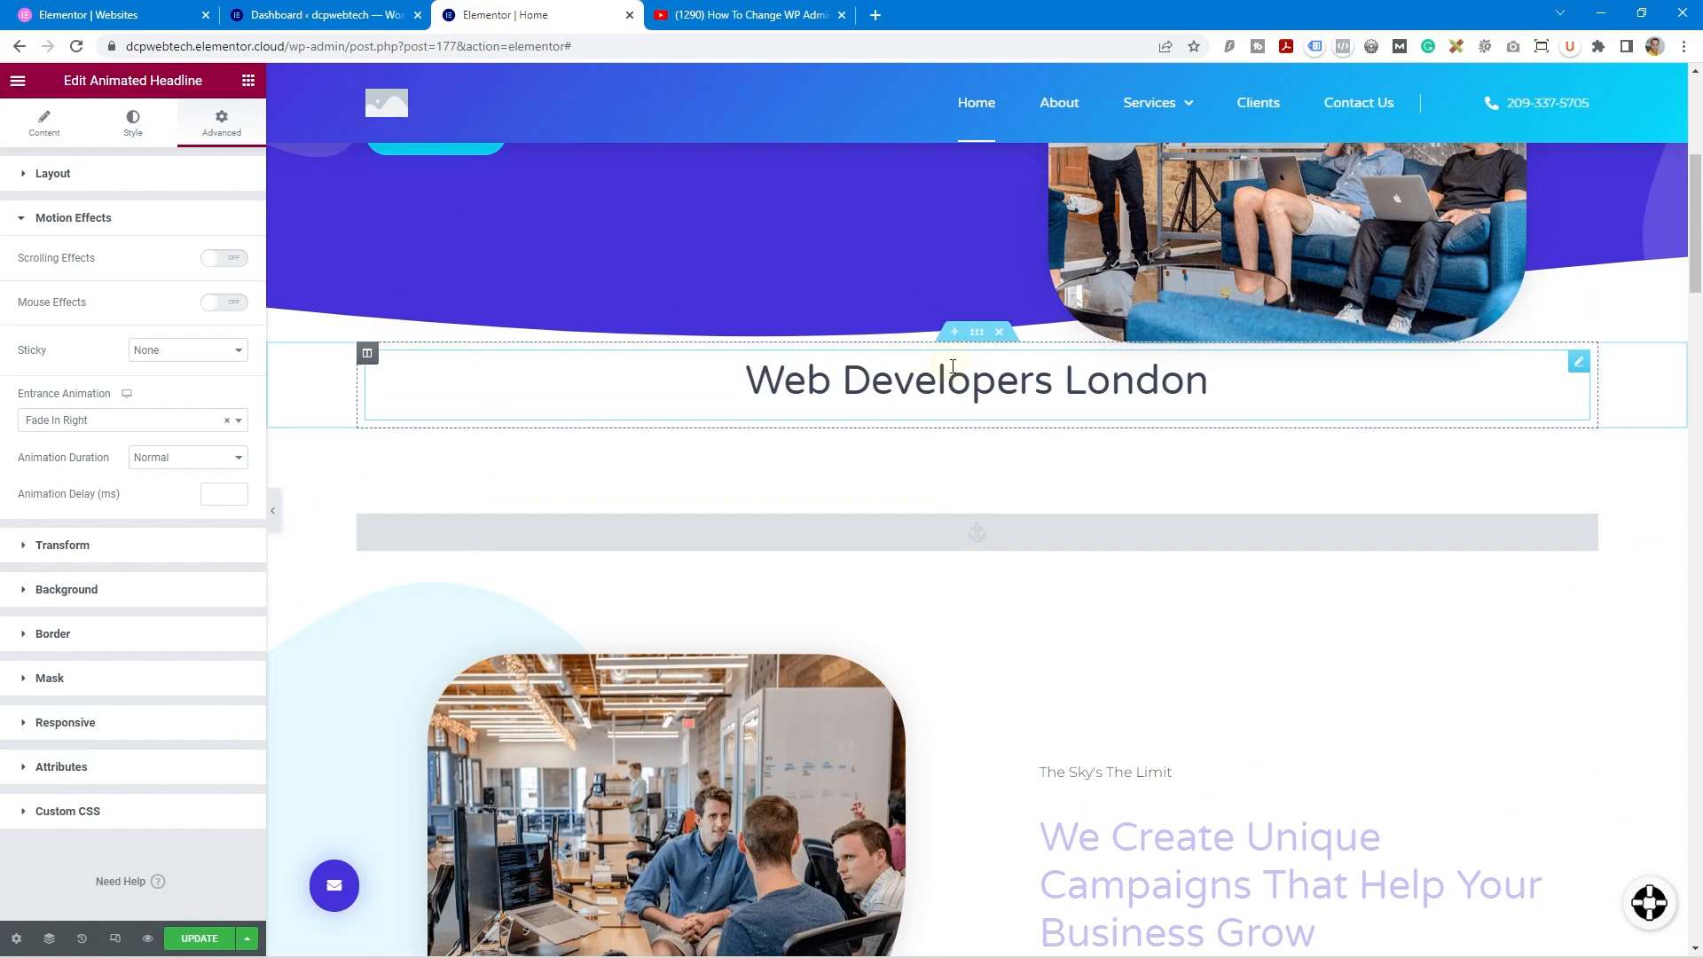
click(999, 334)
scroll(967, 561, down, 1)
scroll(967, 560, down, 8)
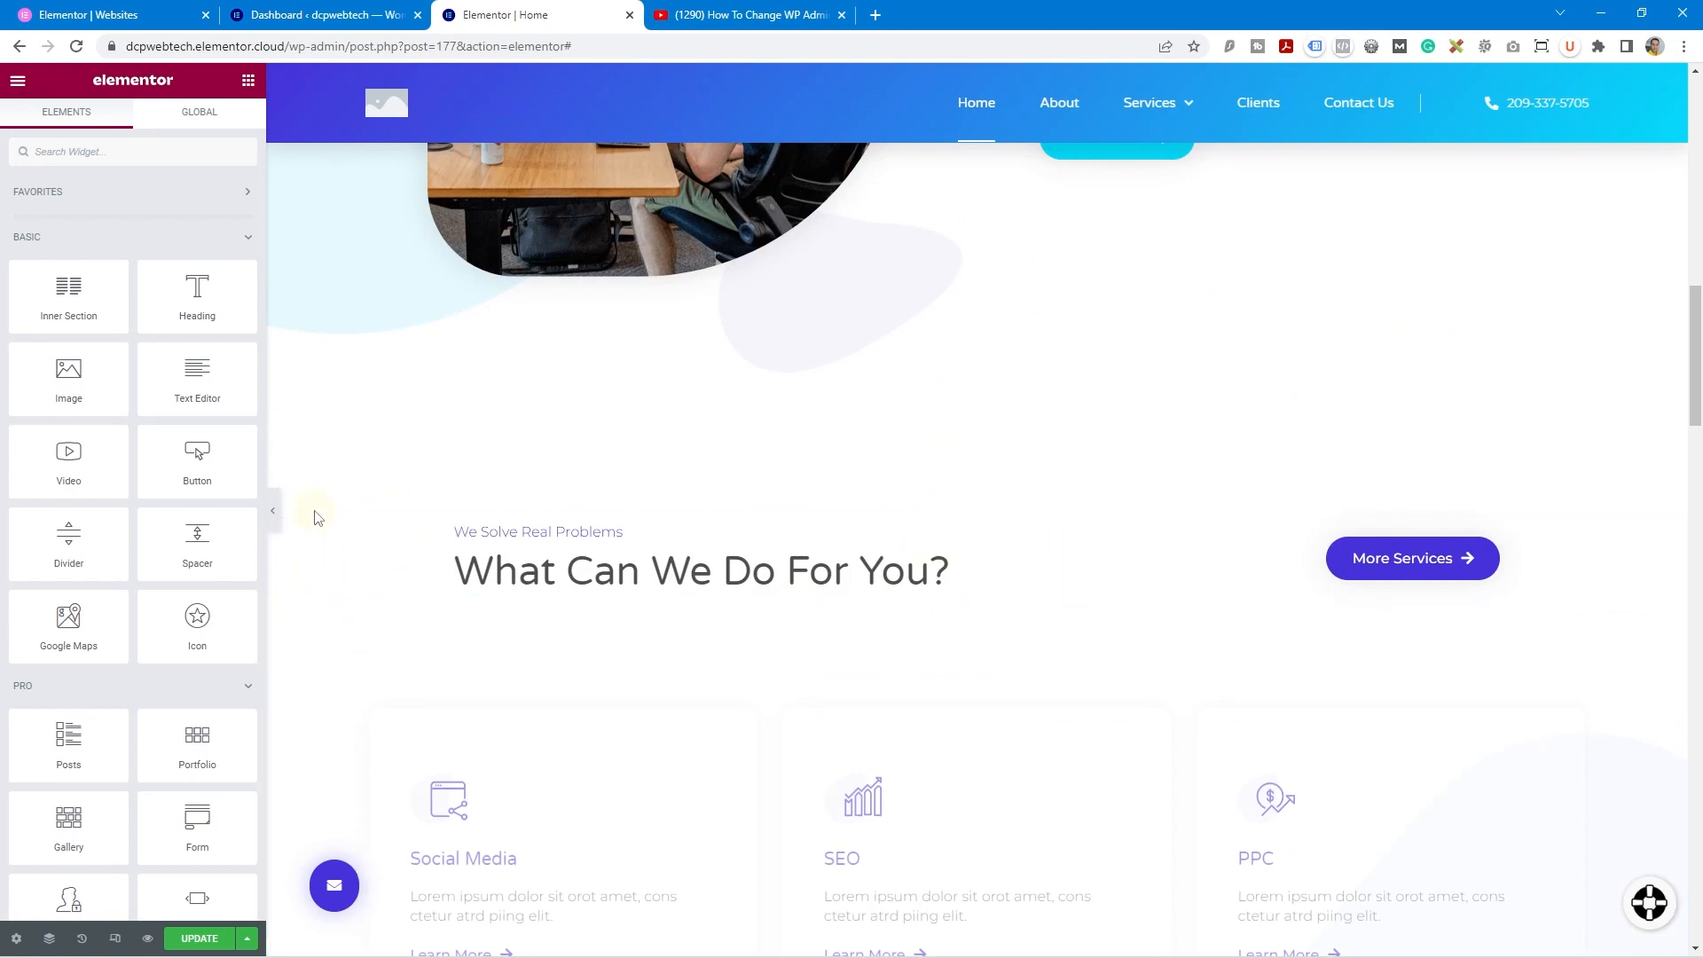
scroll(325, 532, up, 5)
scroll(325, 458, up, 6)
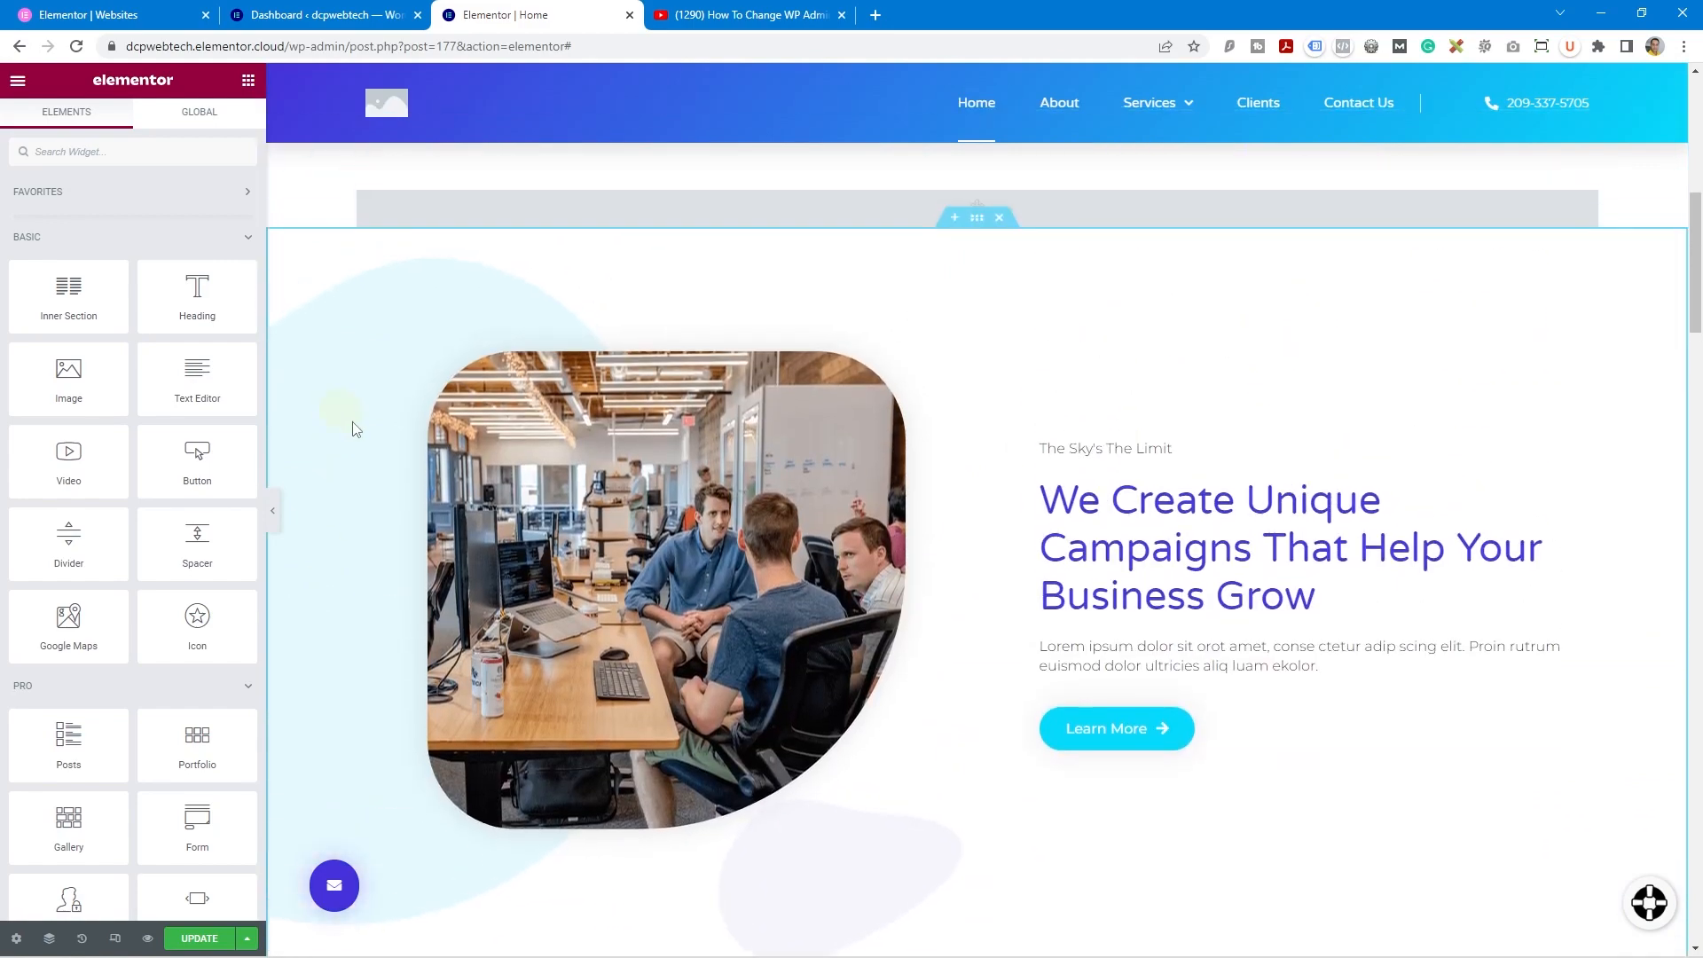
scroll(324, 528, up, 3)
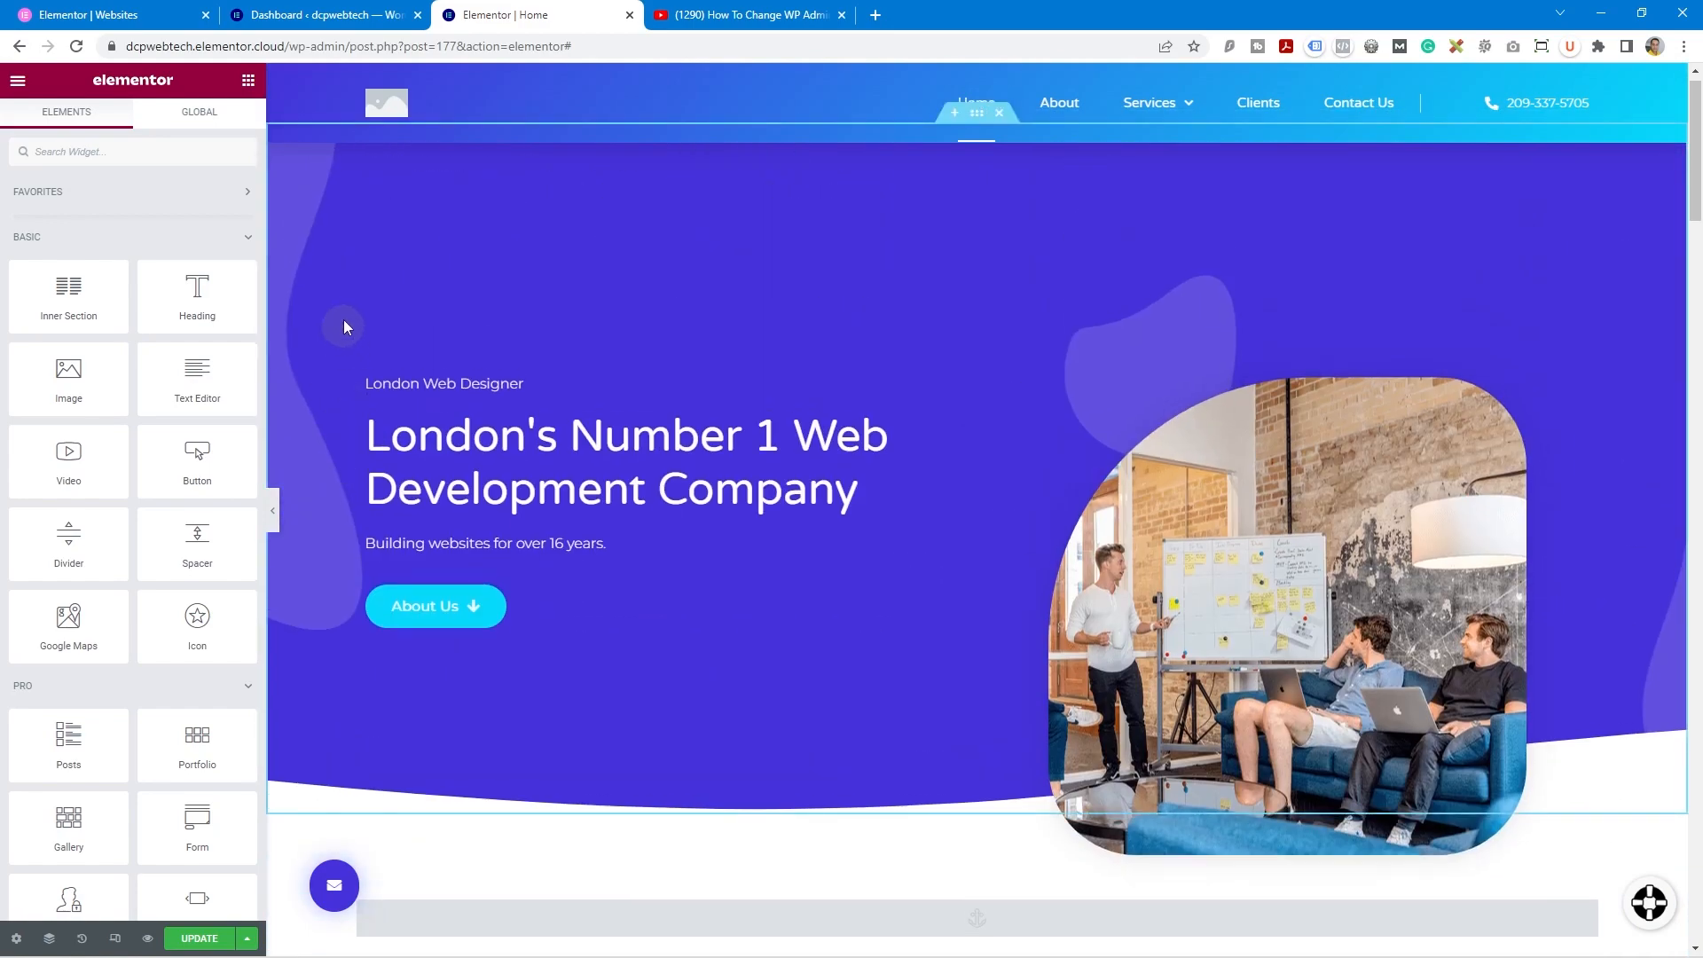
scroll(387, 685, down, 3)
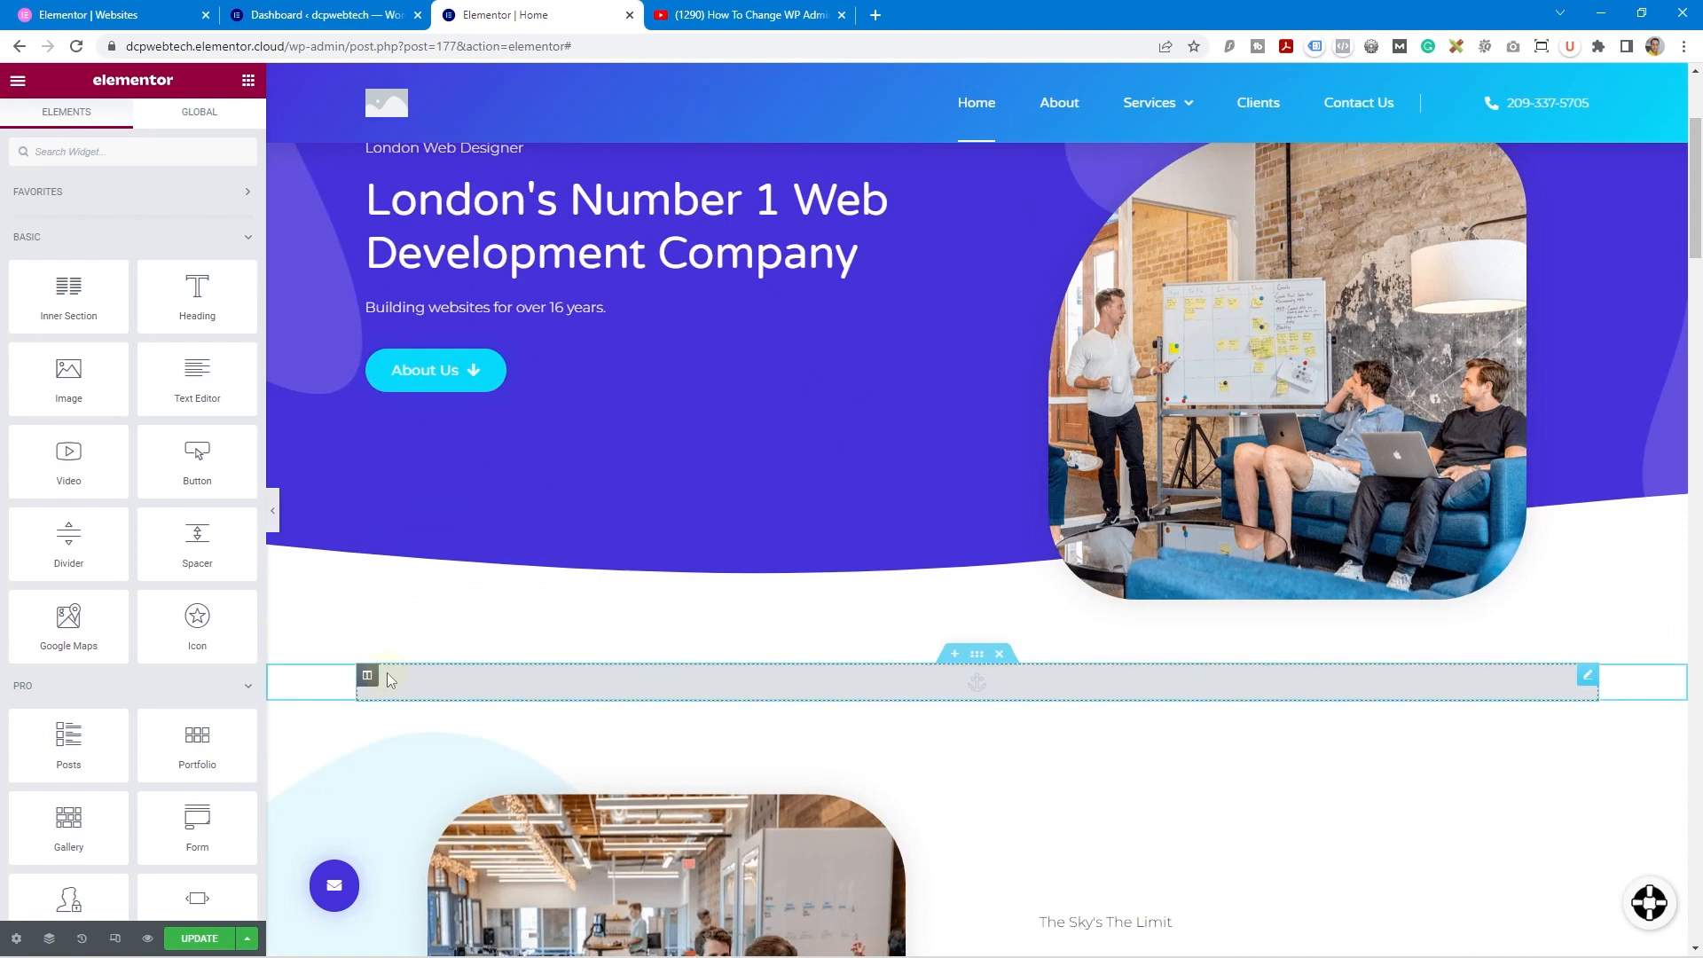
scroll(390, 679, down, 9)
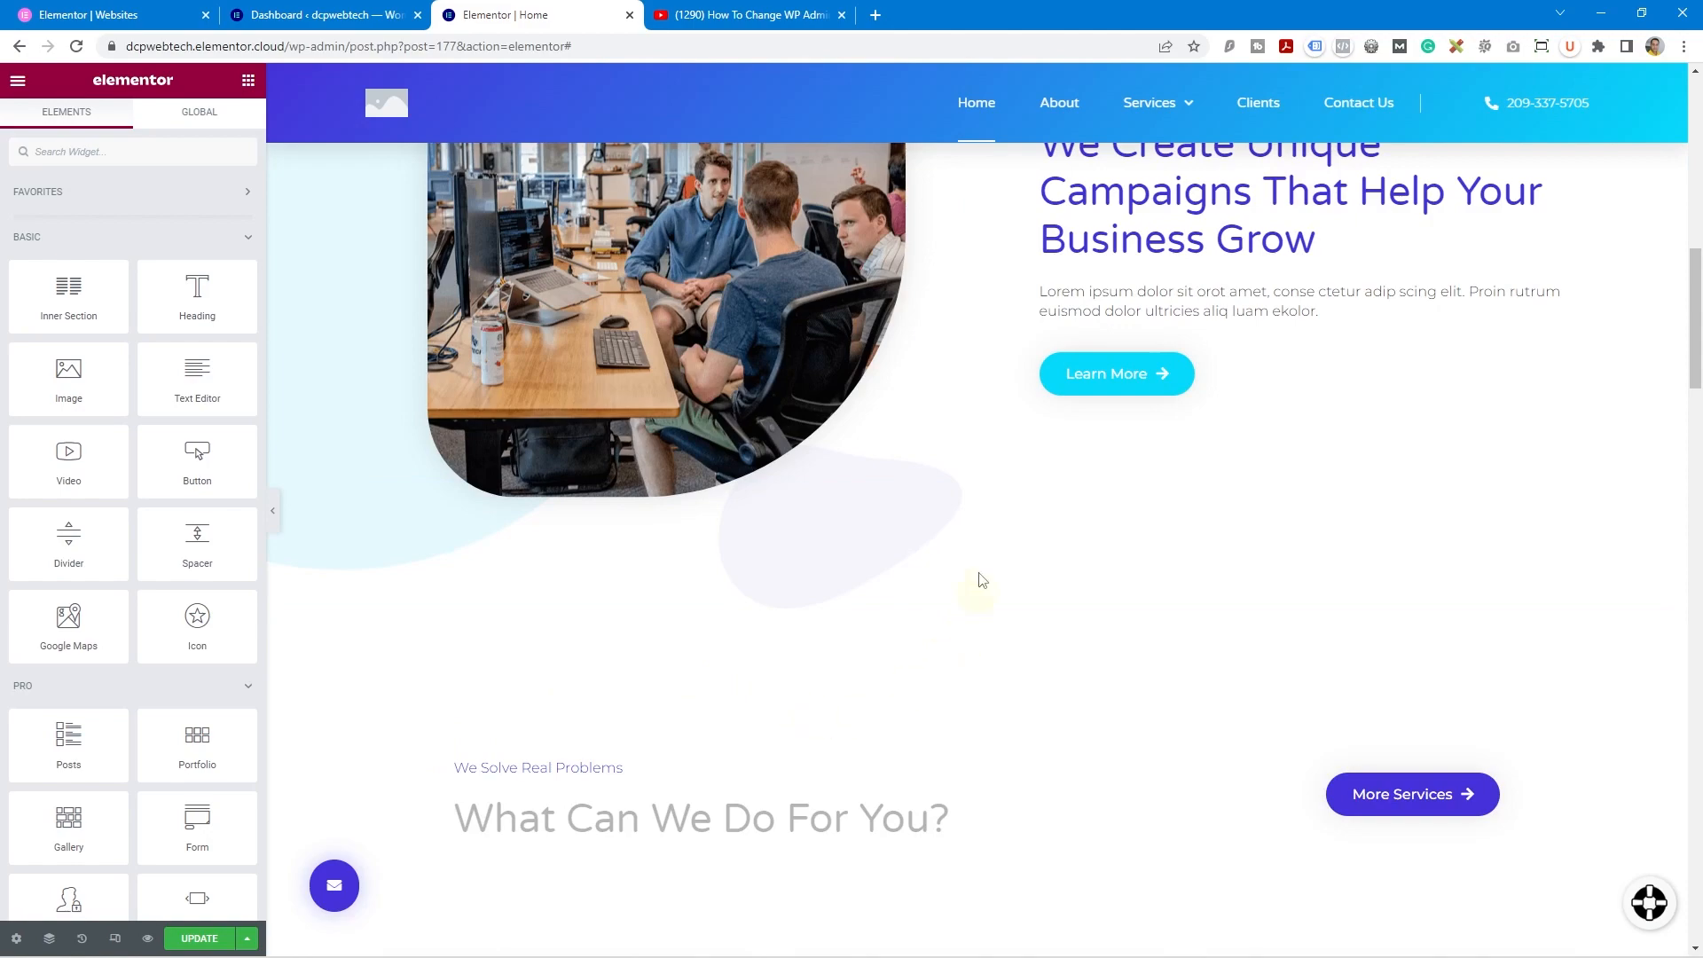
scroll(967, 843, down, 6)
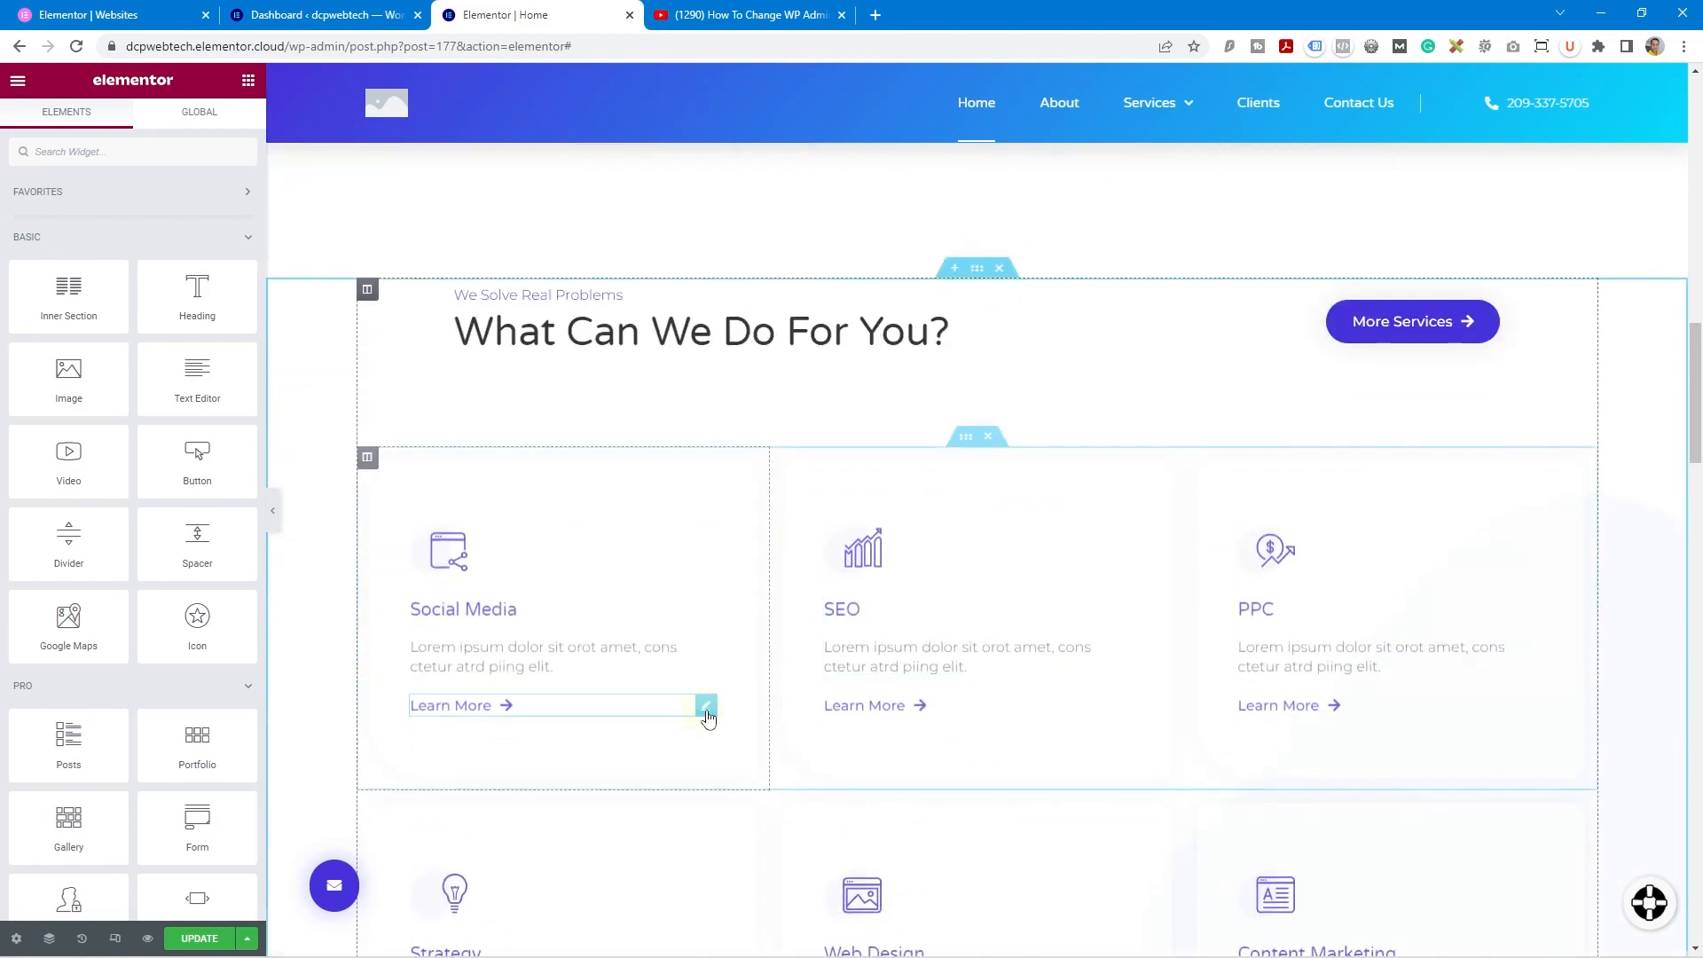
scroll(707, 719, up, 15)
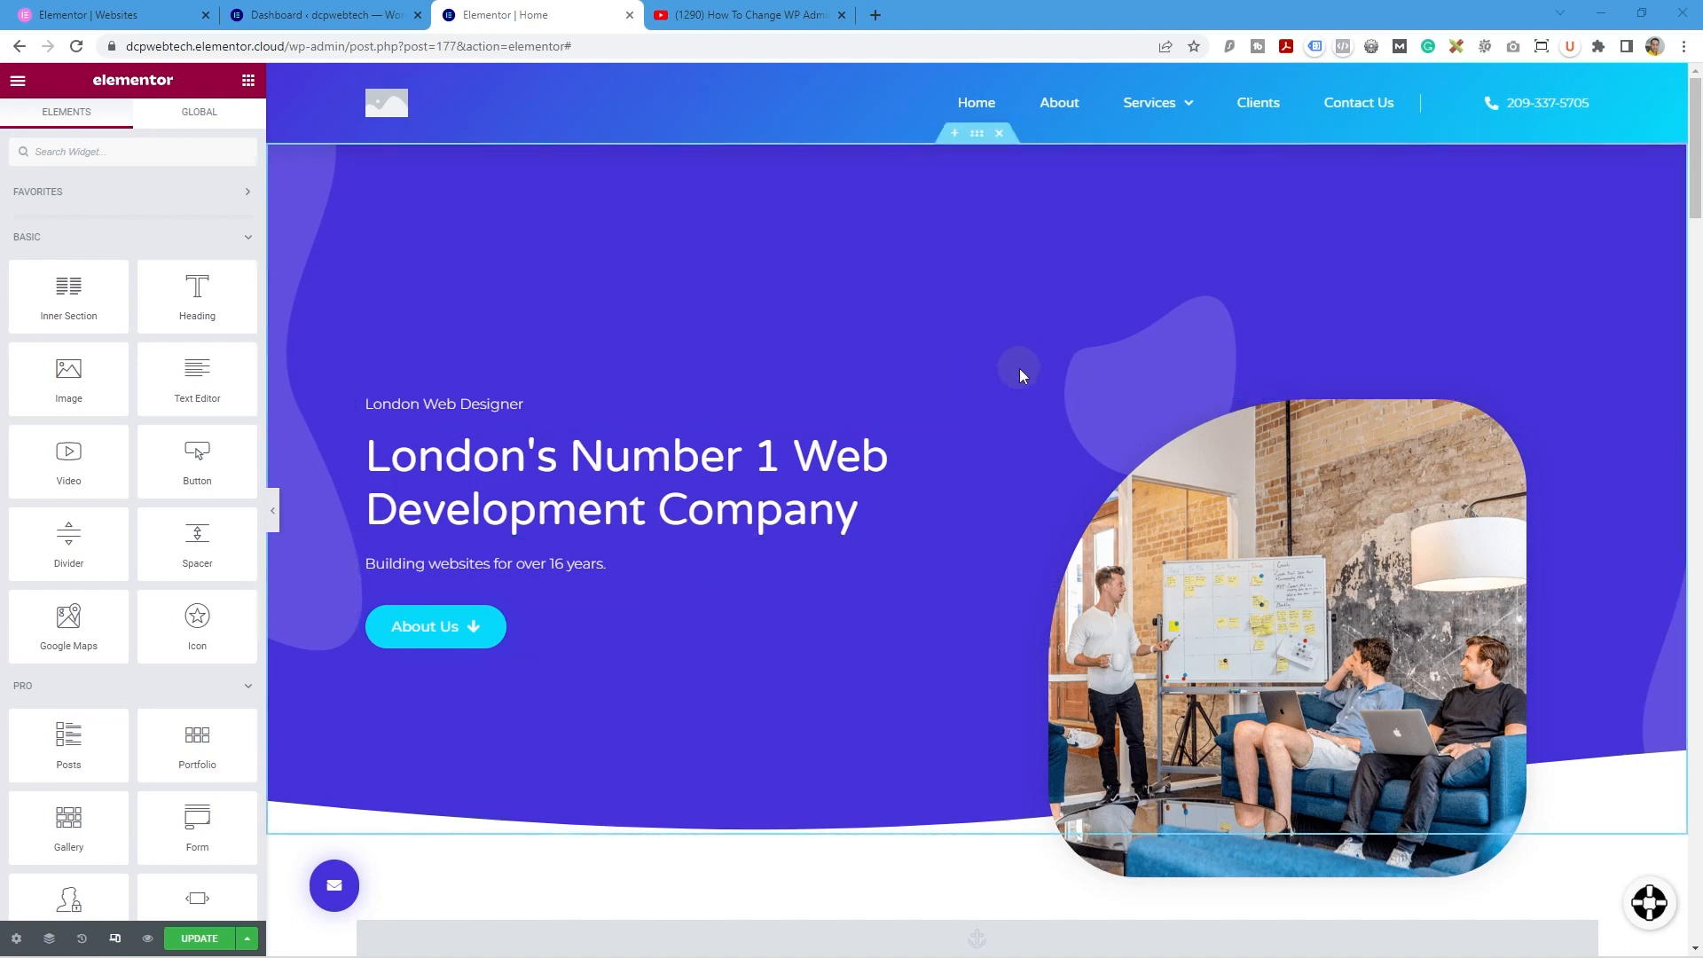
- Preview and scroll the Home page at tablet and mobile widths, then return to desktop
click(114, 941)
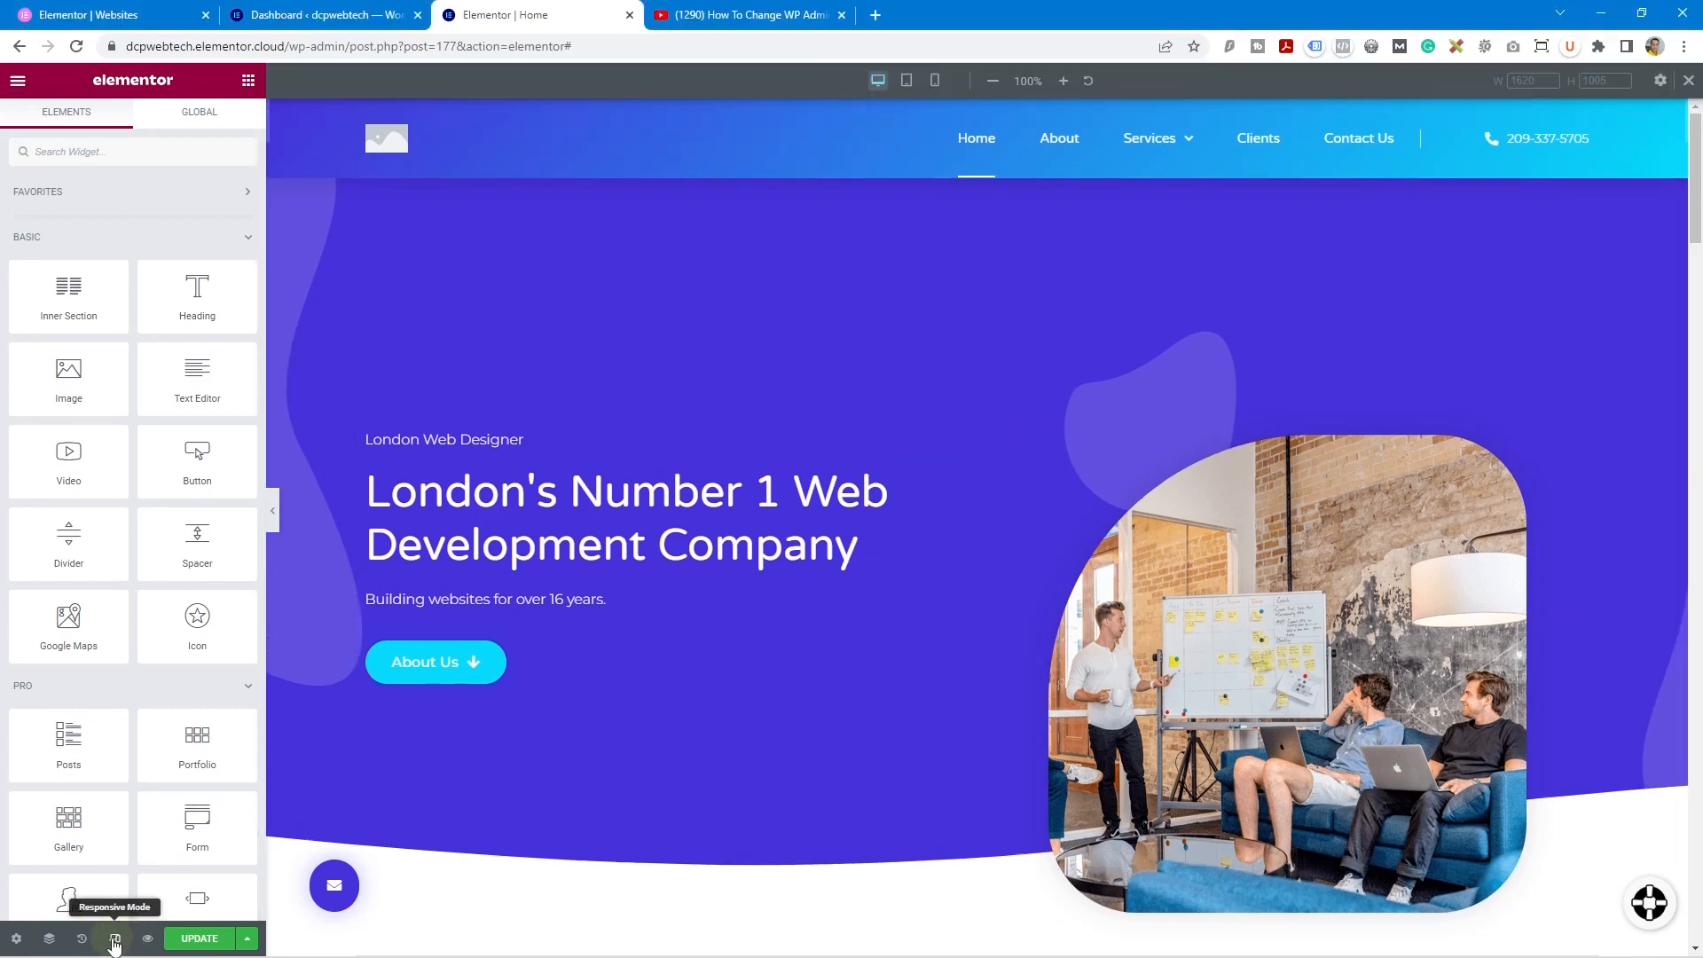
click(913, 86)
scroll(1034, 494, down, 15)
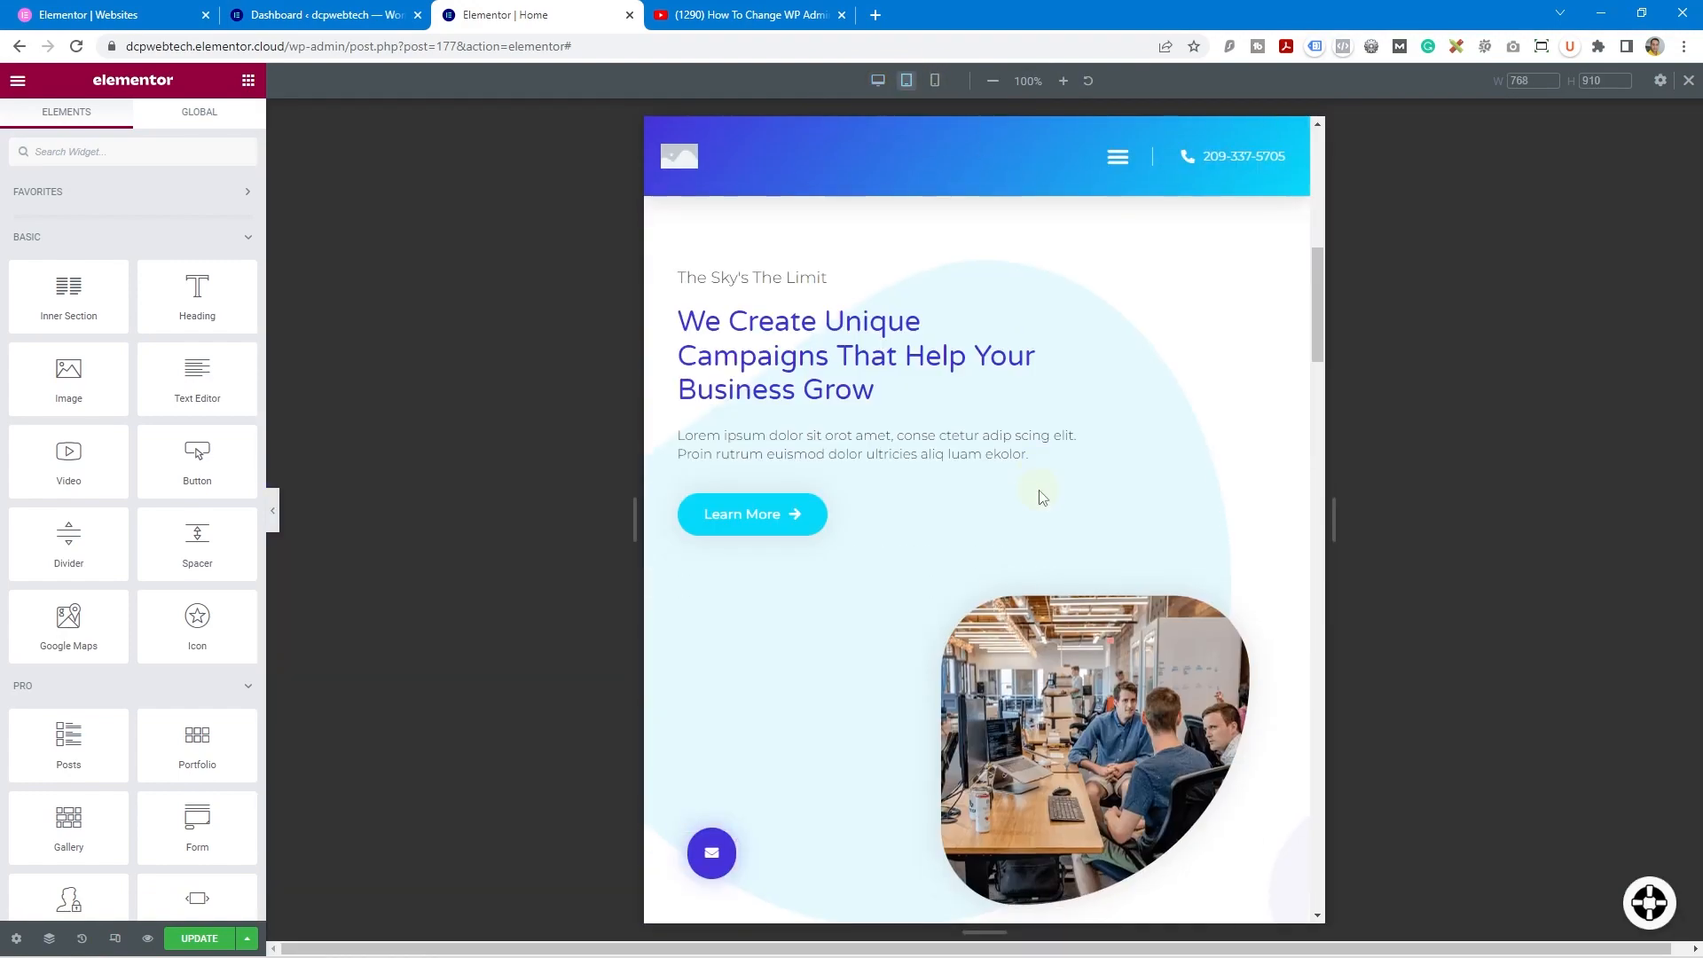
scroll(1044, 498, up, 20)
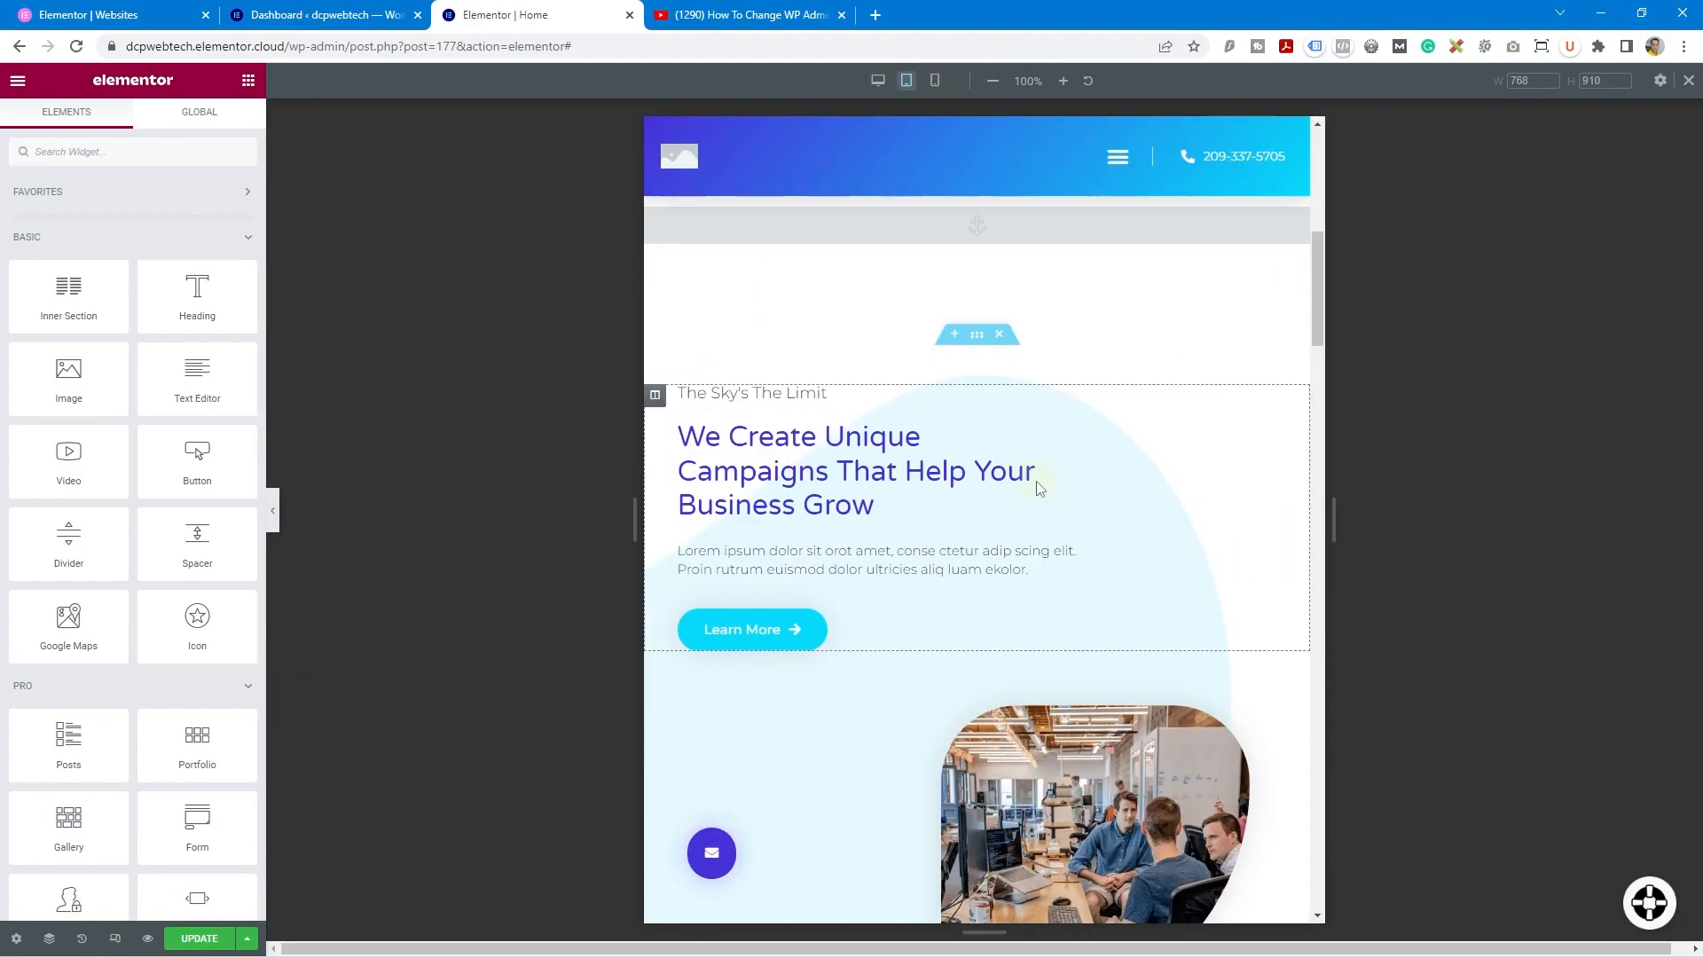
click(943, 84)
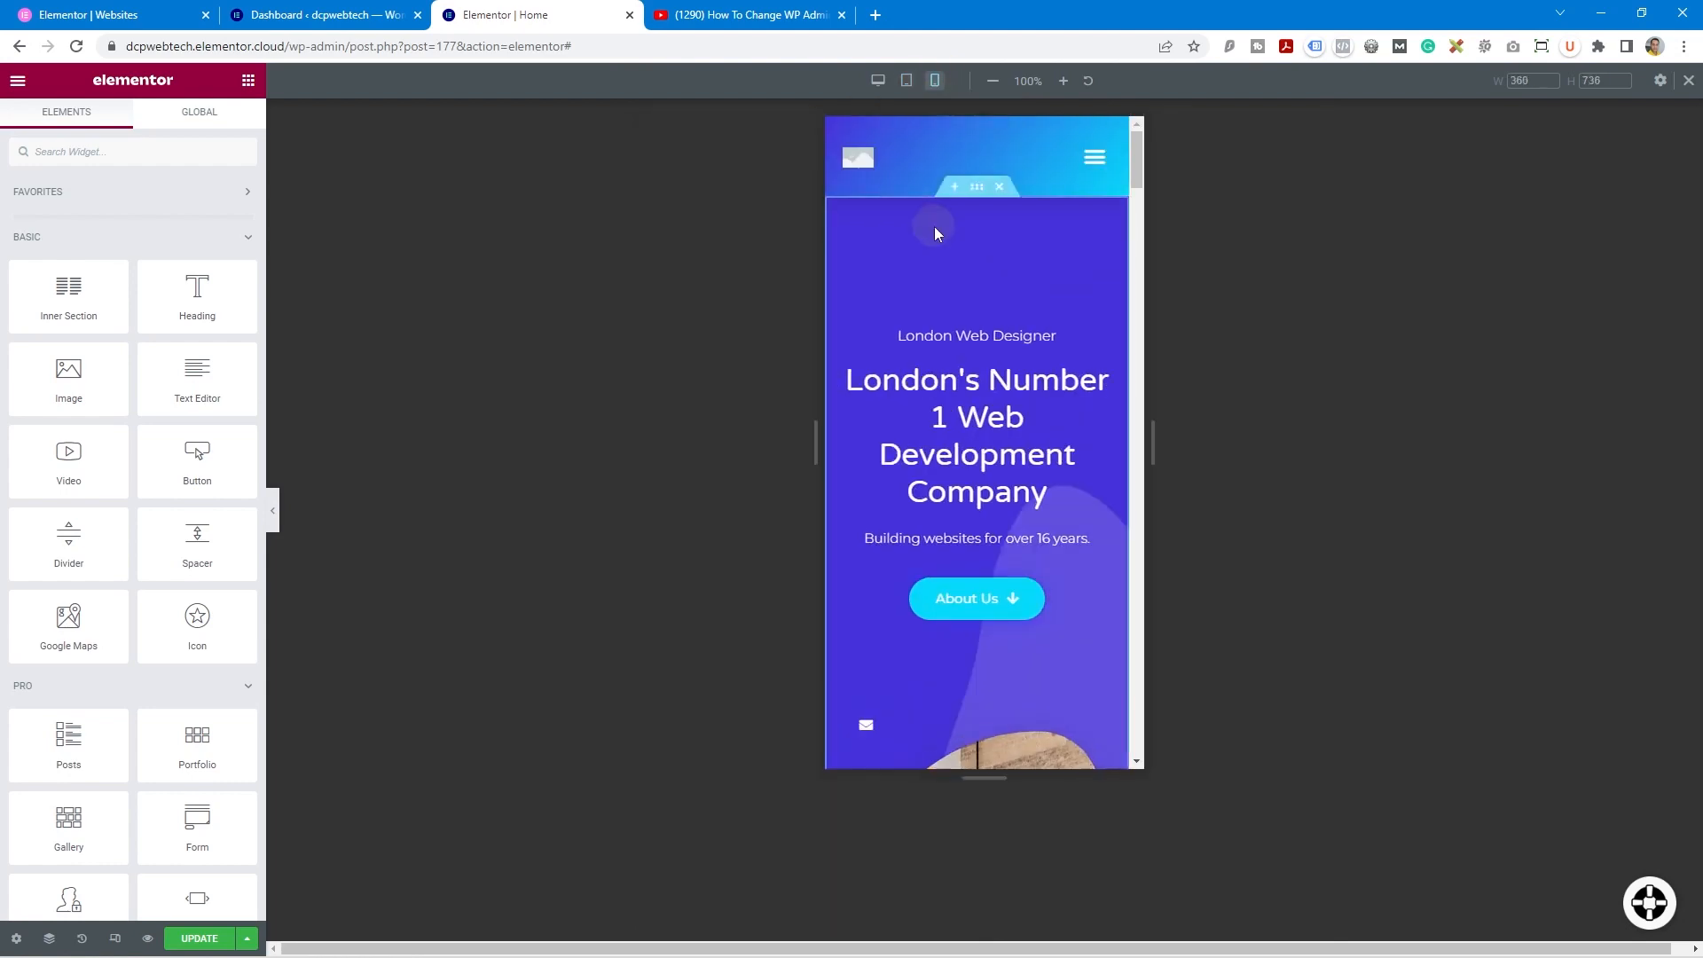
scroll(1000, 393, down, 6)
scroll(1001, 393, down, 12)
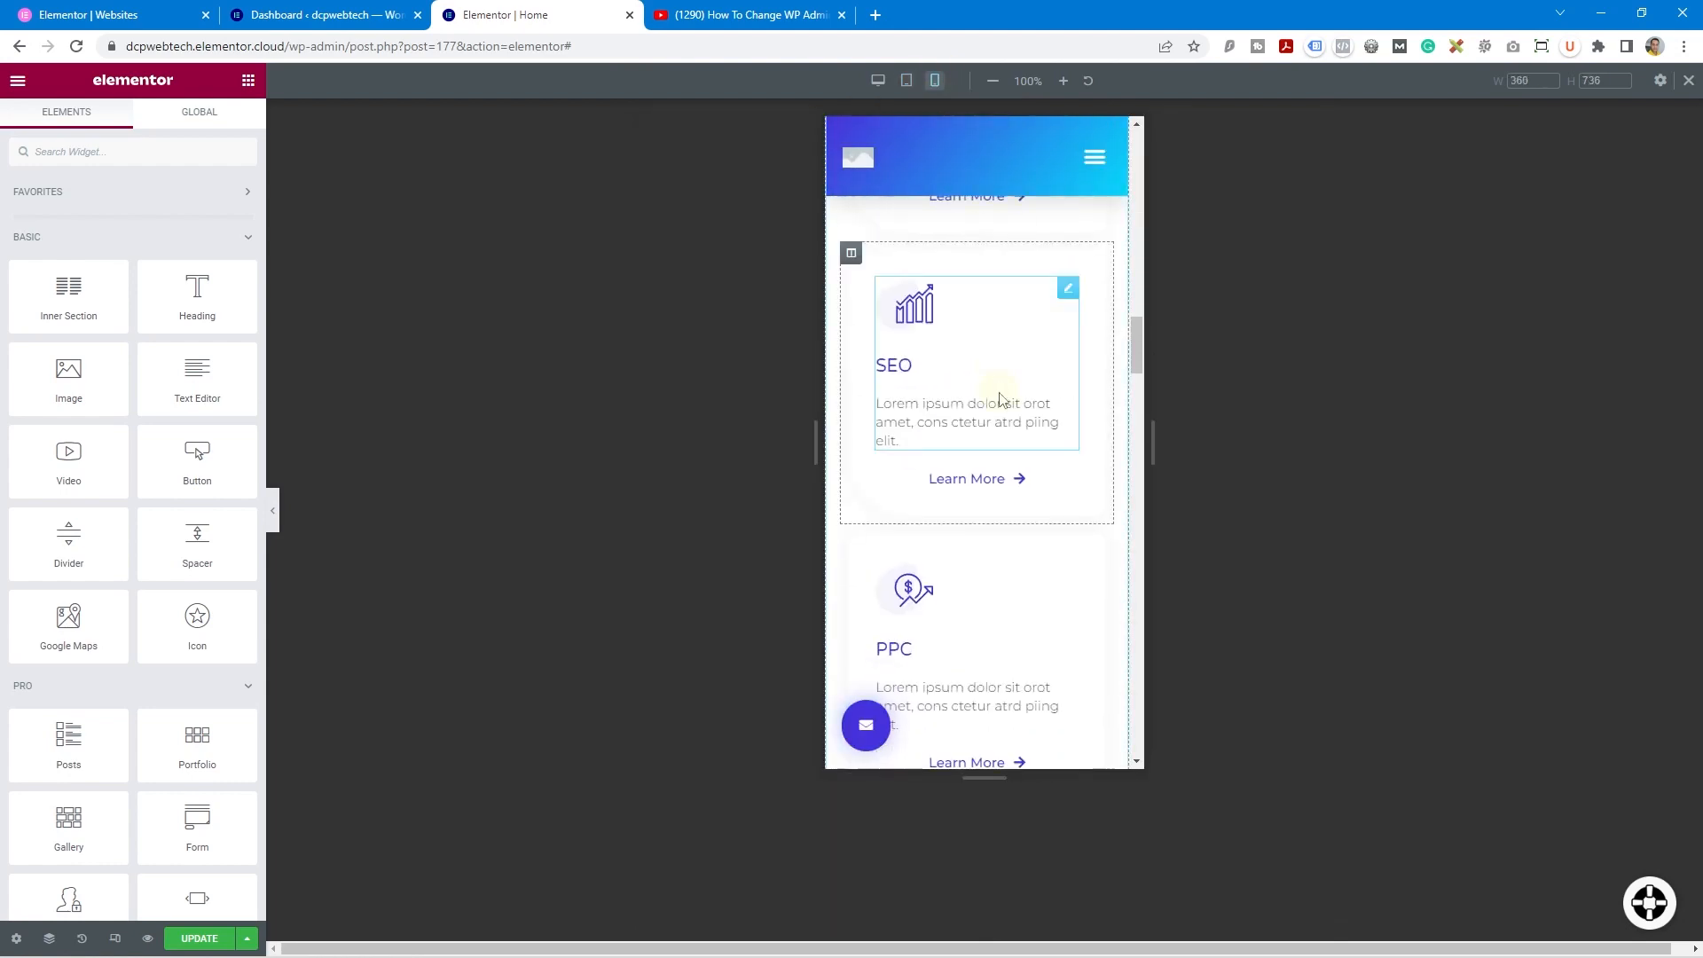
scroll(1001, 393, up, 8)
scroll(1001, 393, up, 10)
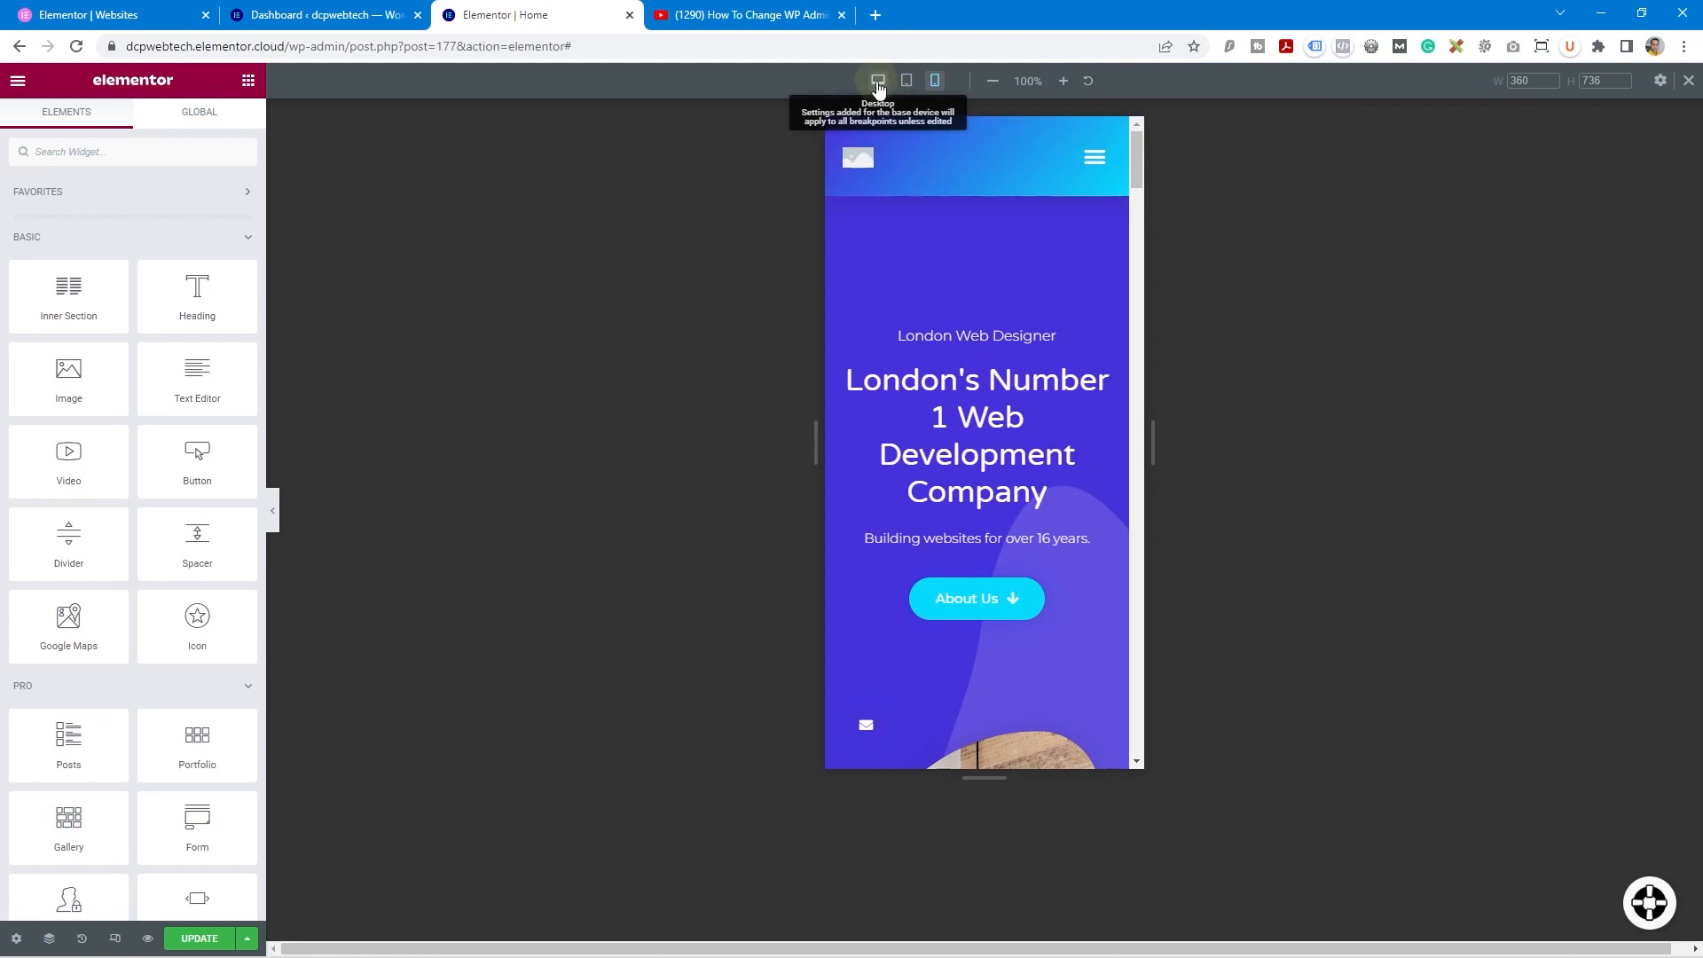
click(878, 82)
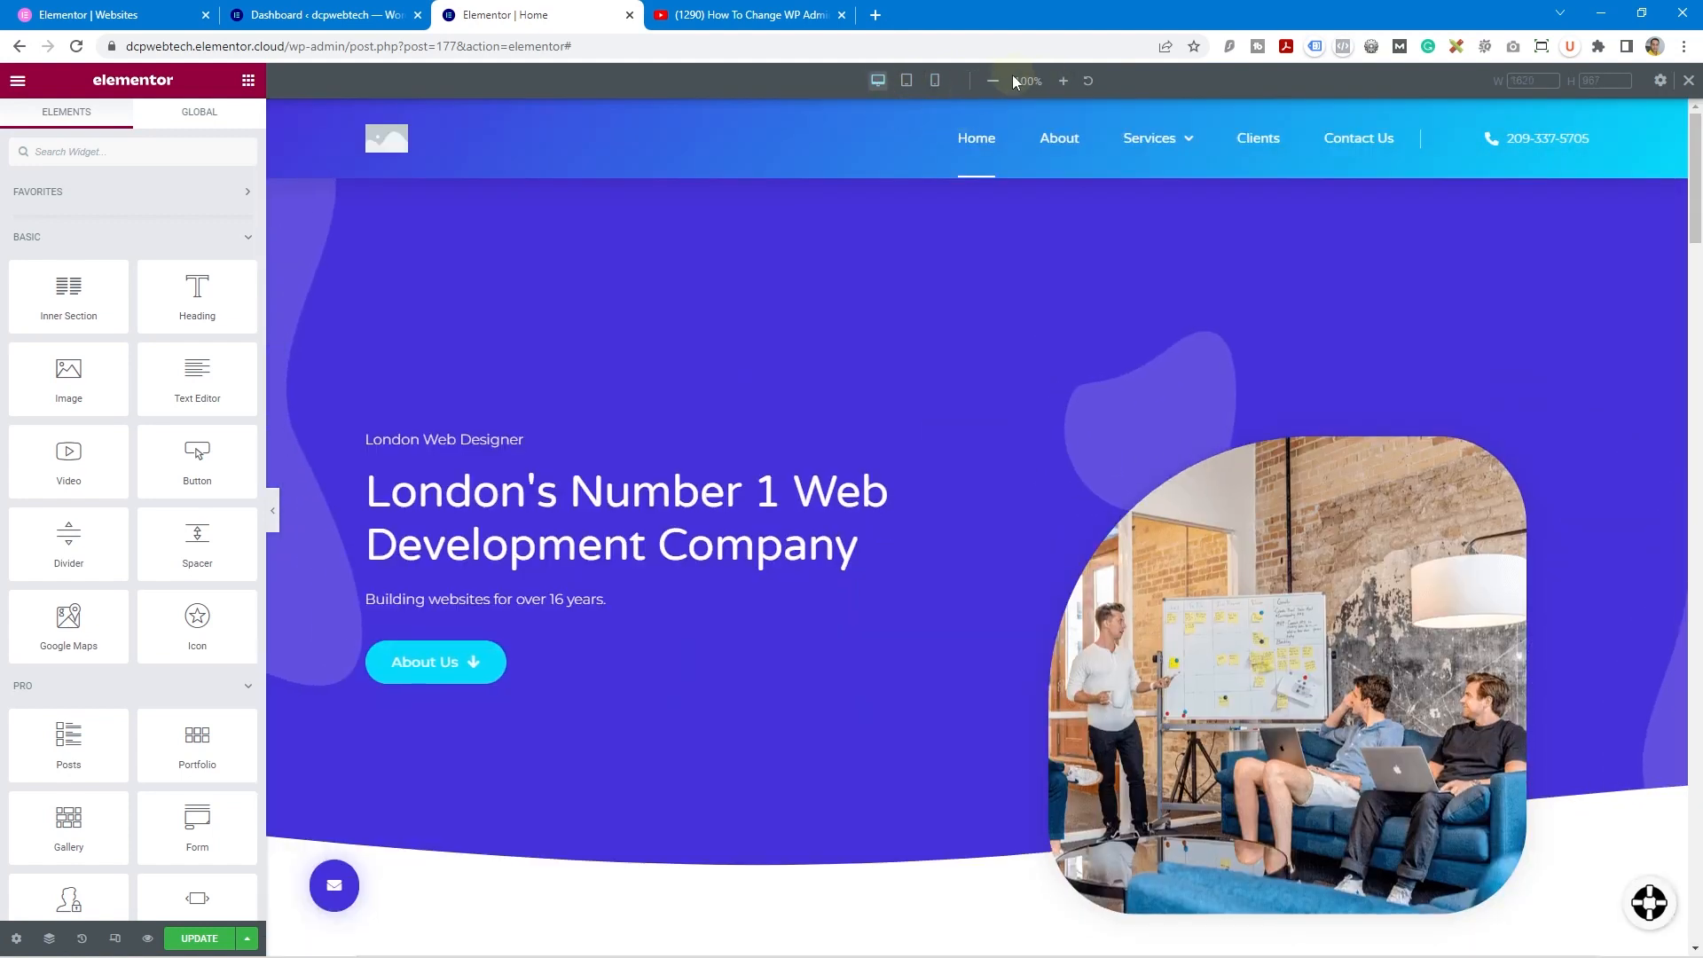
- Zoom the canvas preview out to 50%, then back up to 90%
click(992, 81)
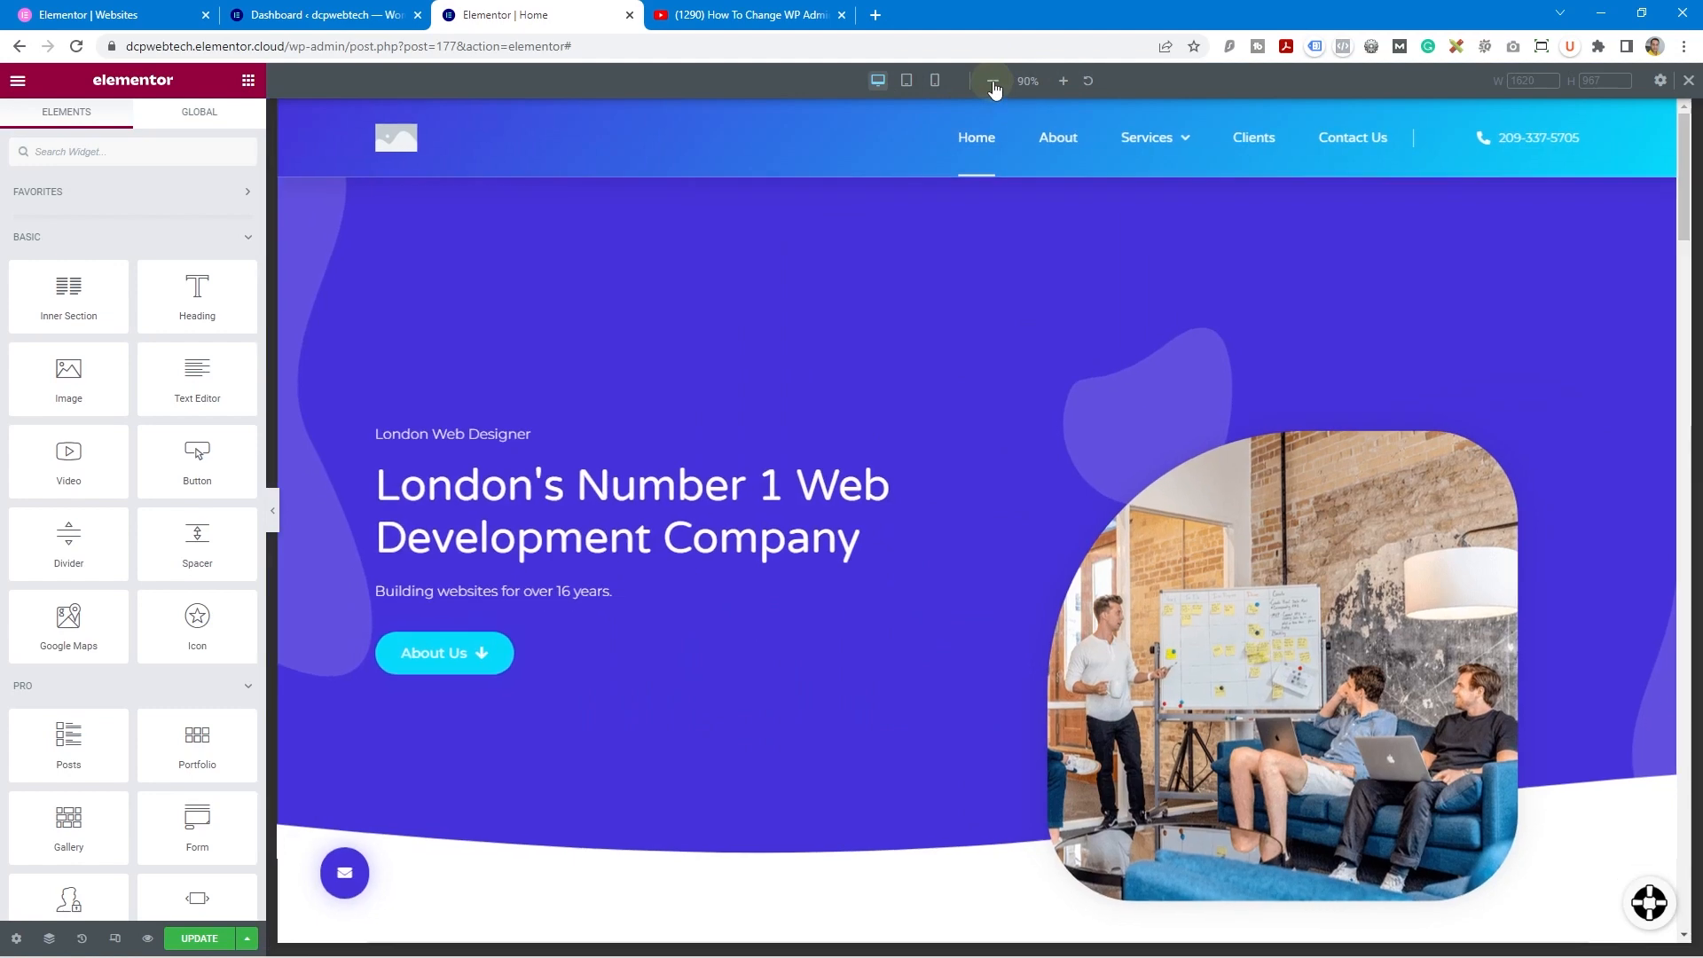
click(993, 81)
click(993, 81)
click(992, 81)
click(993, 80)
click(1062, 81)
click(1062, 81)
click(1062, 81)
click(1061, 81)
click(1061, 81)
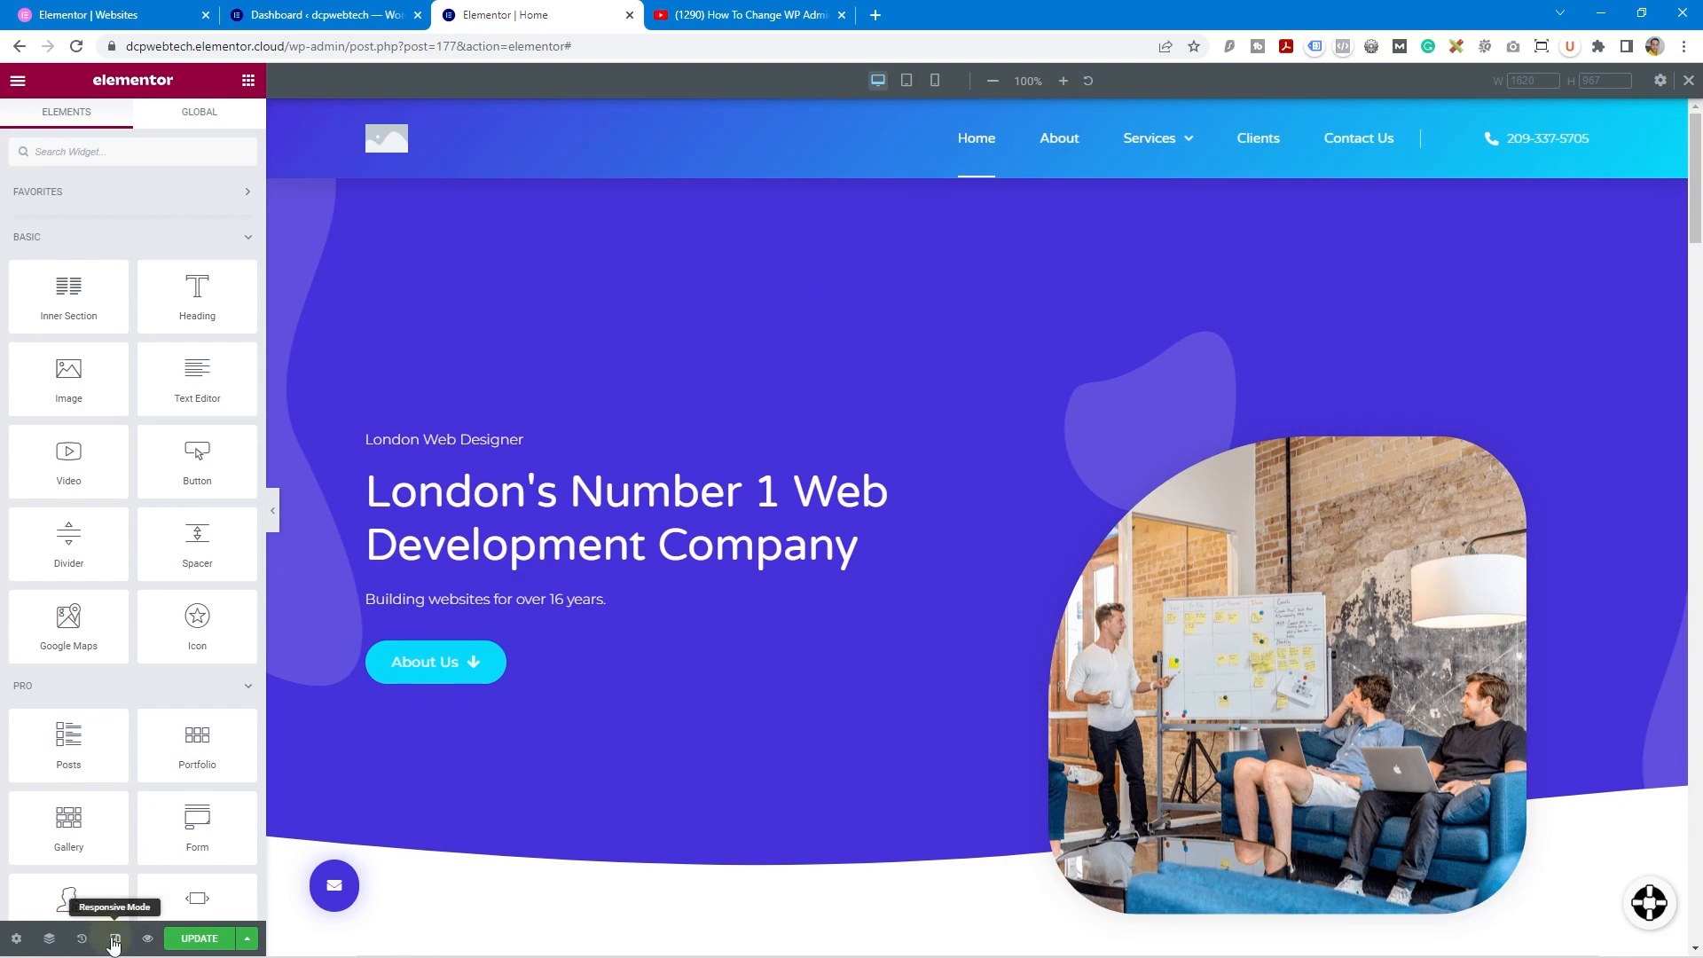
- Exit responsive mode and open the hero About Us button's settings with its #about link
click(1688, 81)
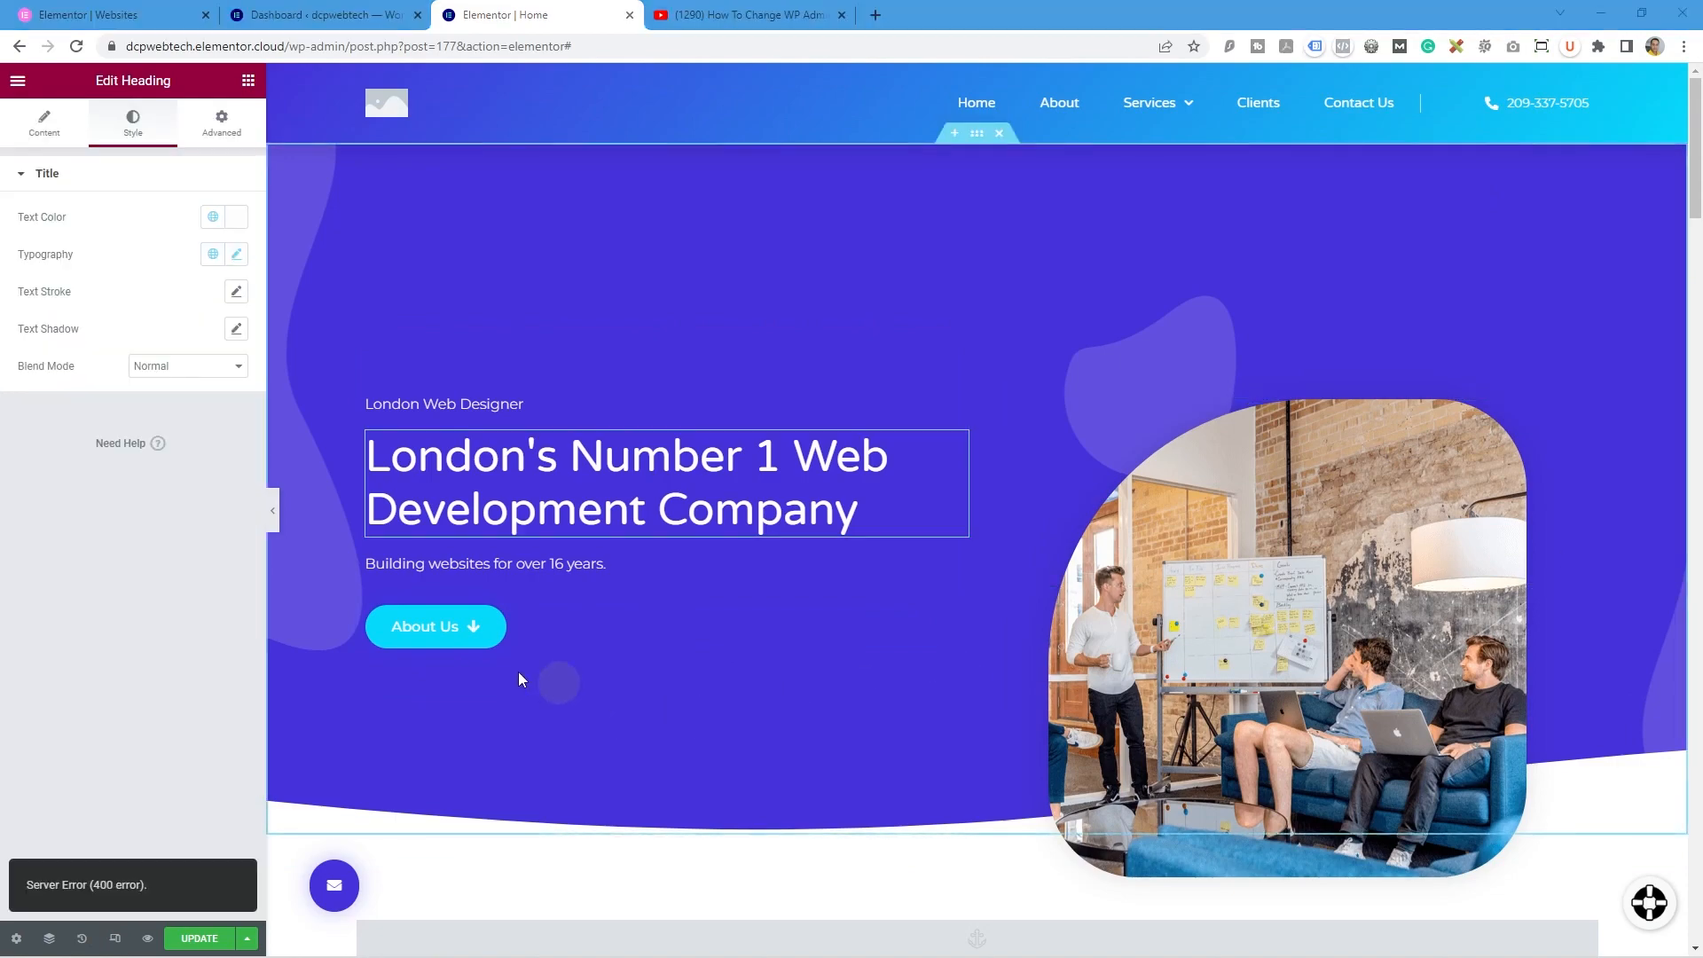
click(420, 630)
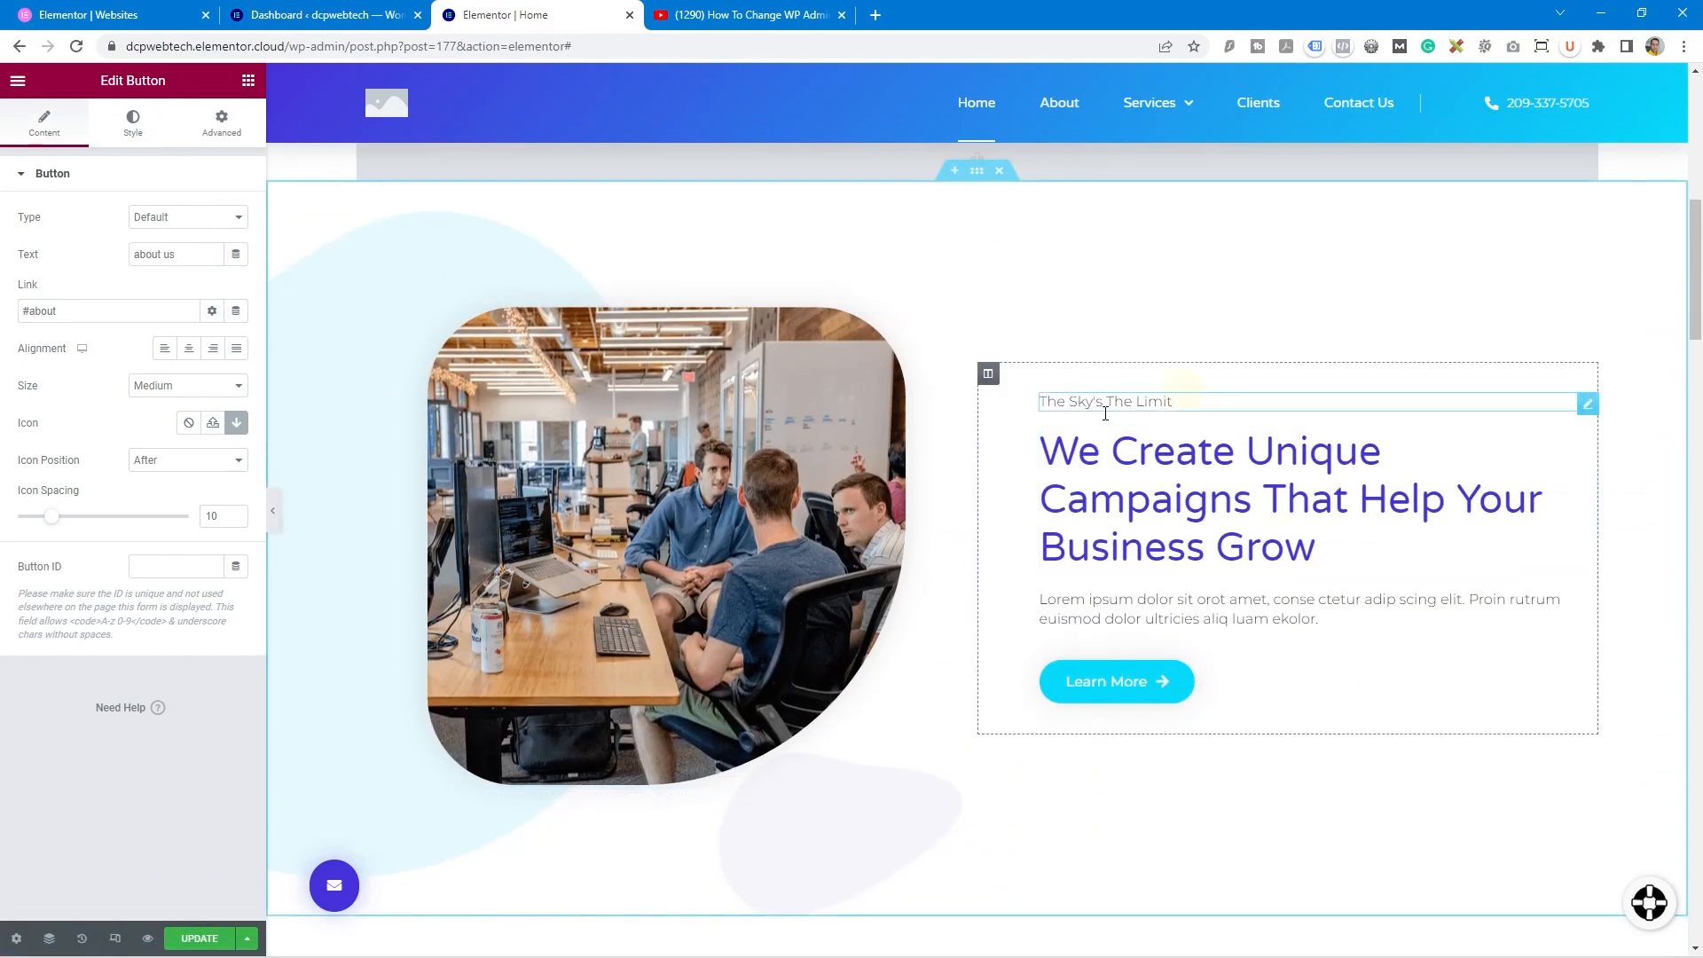
scroll(1020, 487, up, 2)
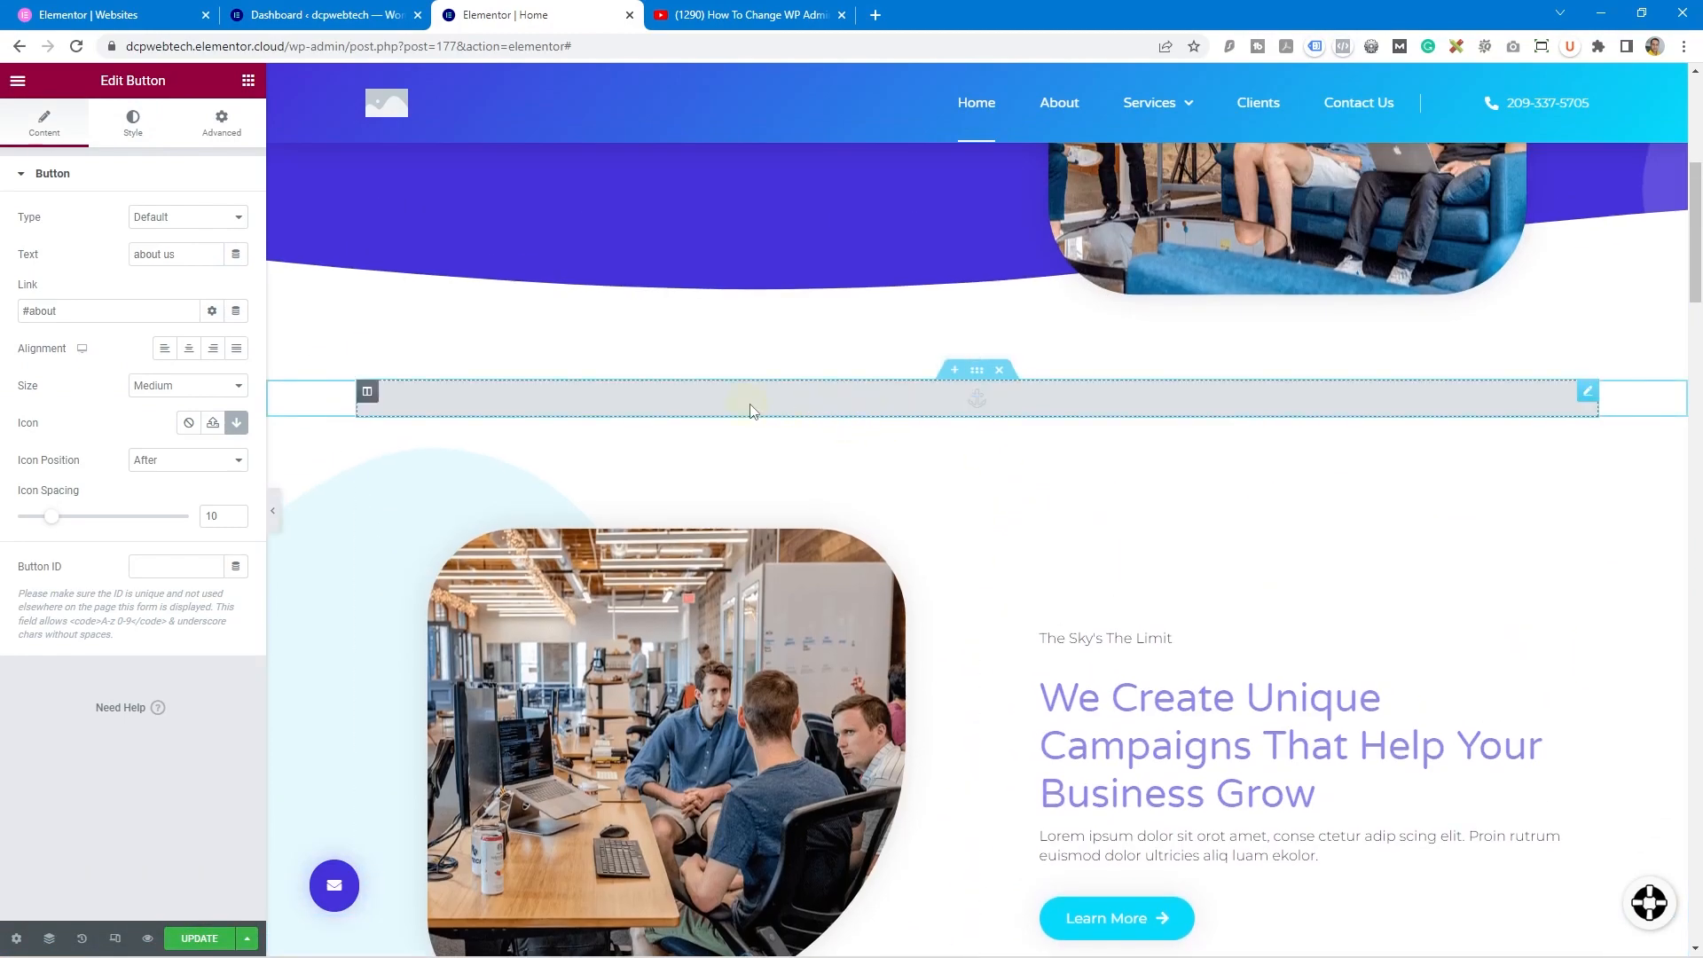
scroll(611, 528, up, 6)
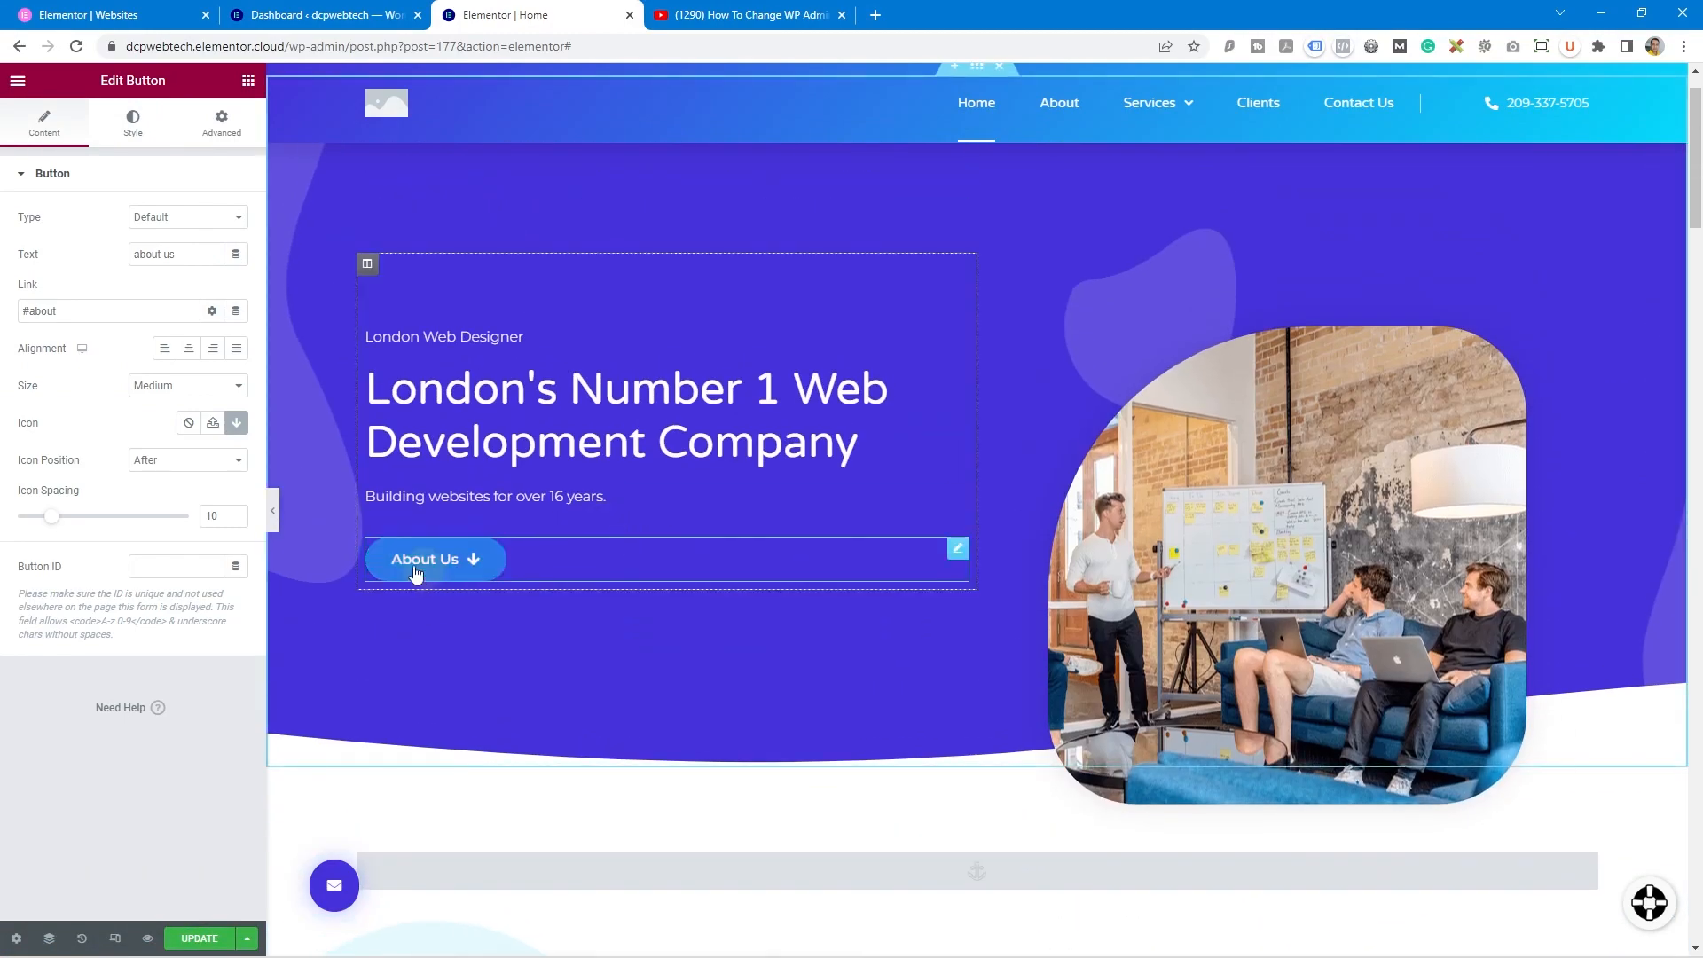
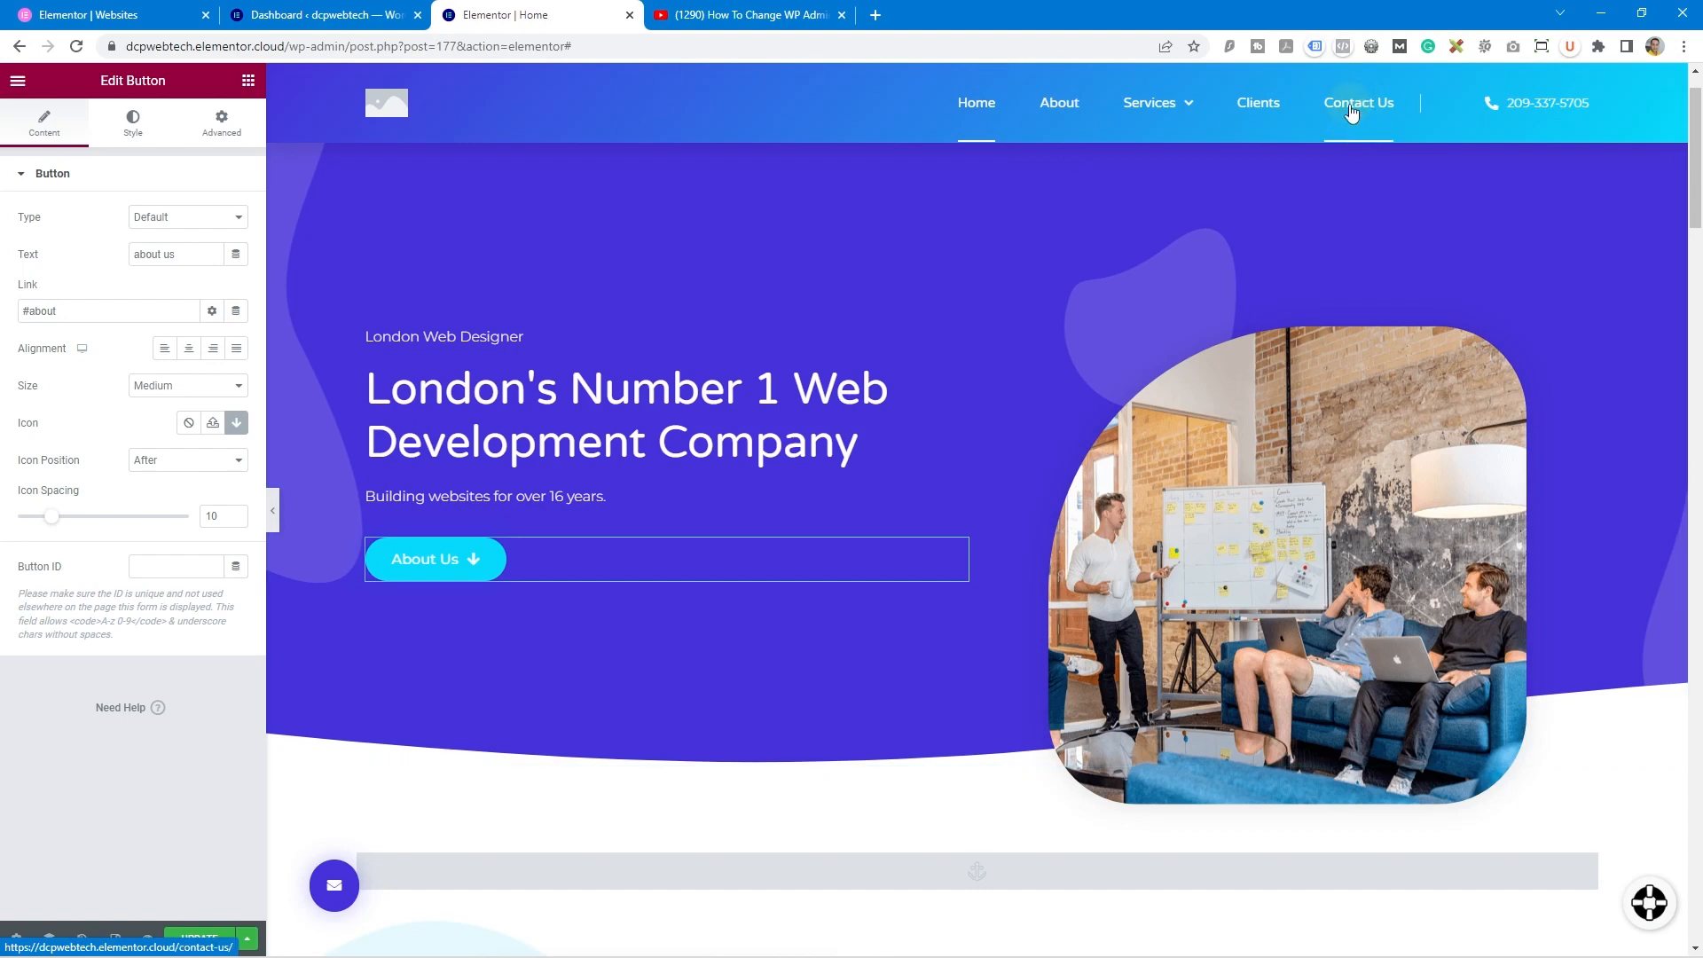
- Change the hero button's label from About Us to Contact Us
click(410, 575)
scroll(434, 486, up, 7)
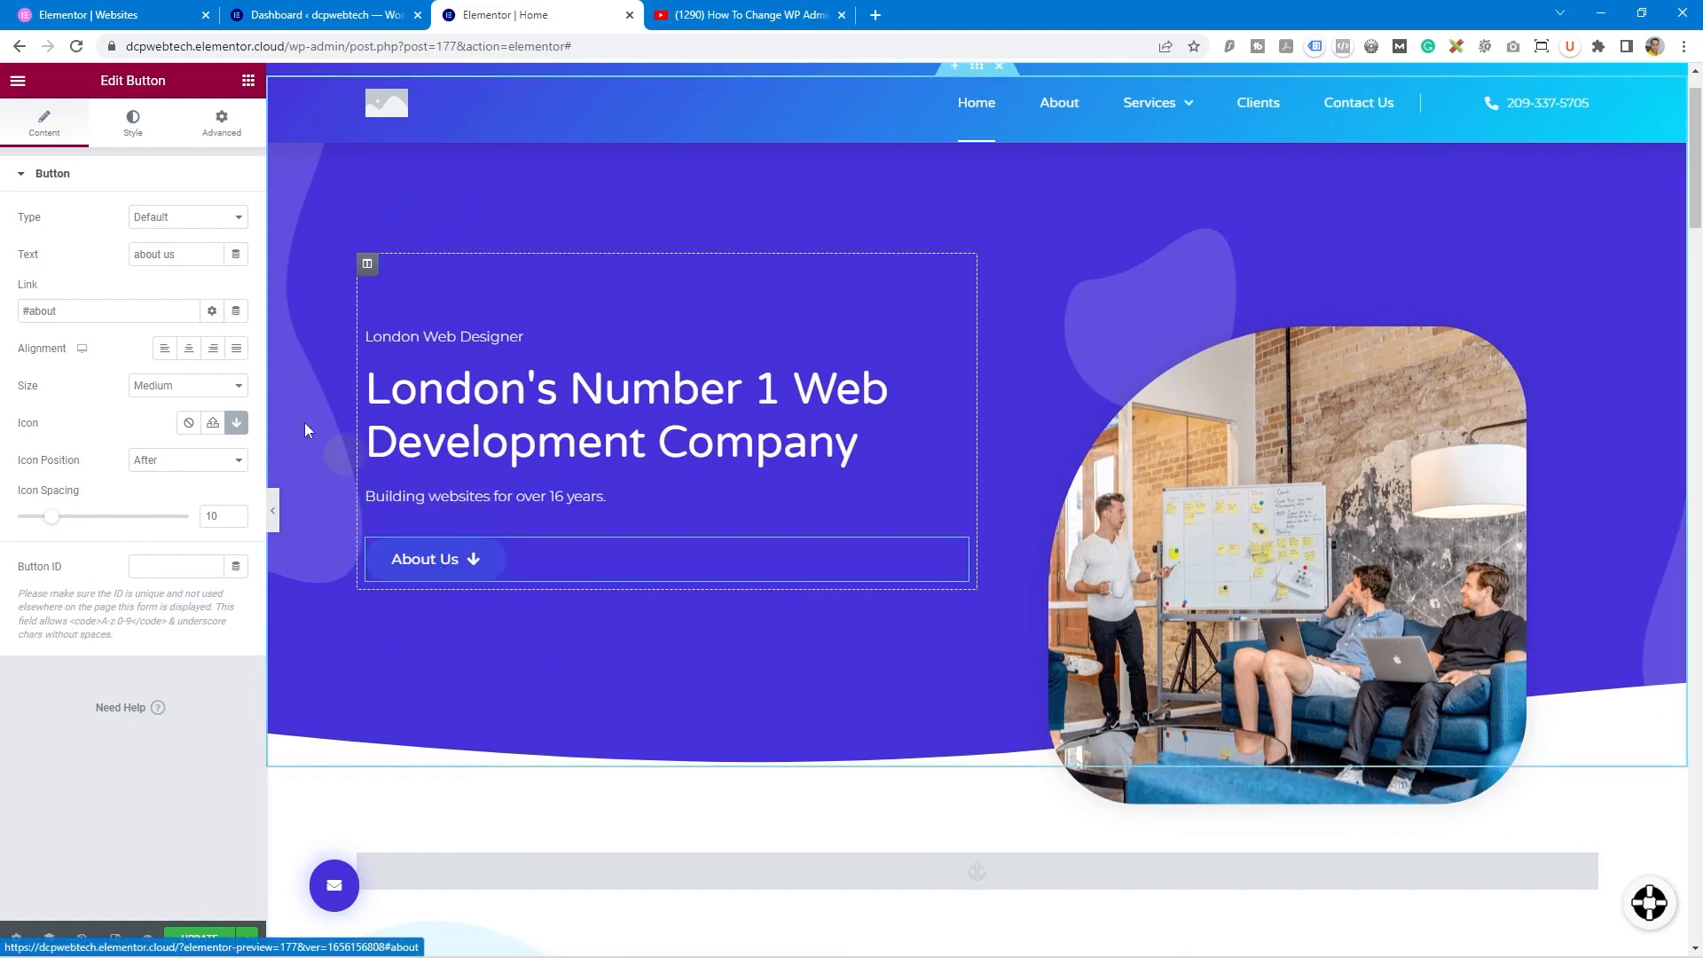
drag(178, 259, 118, 262)
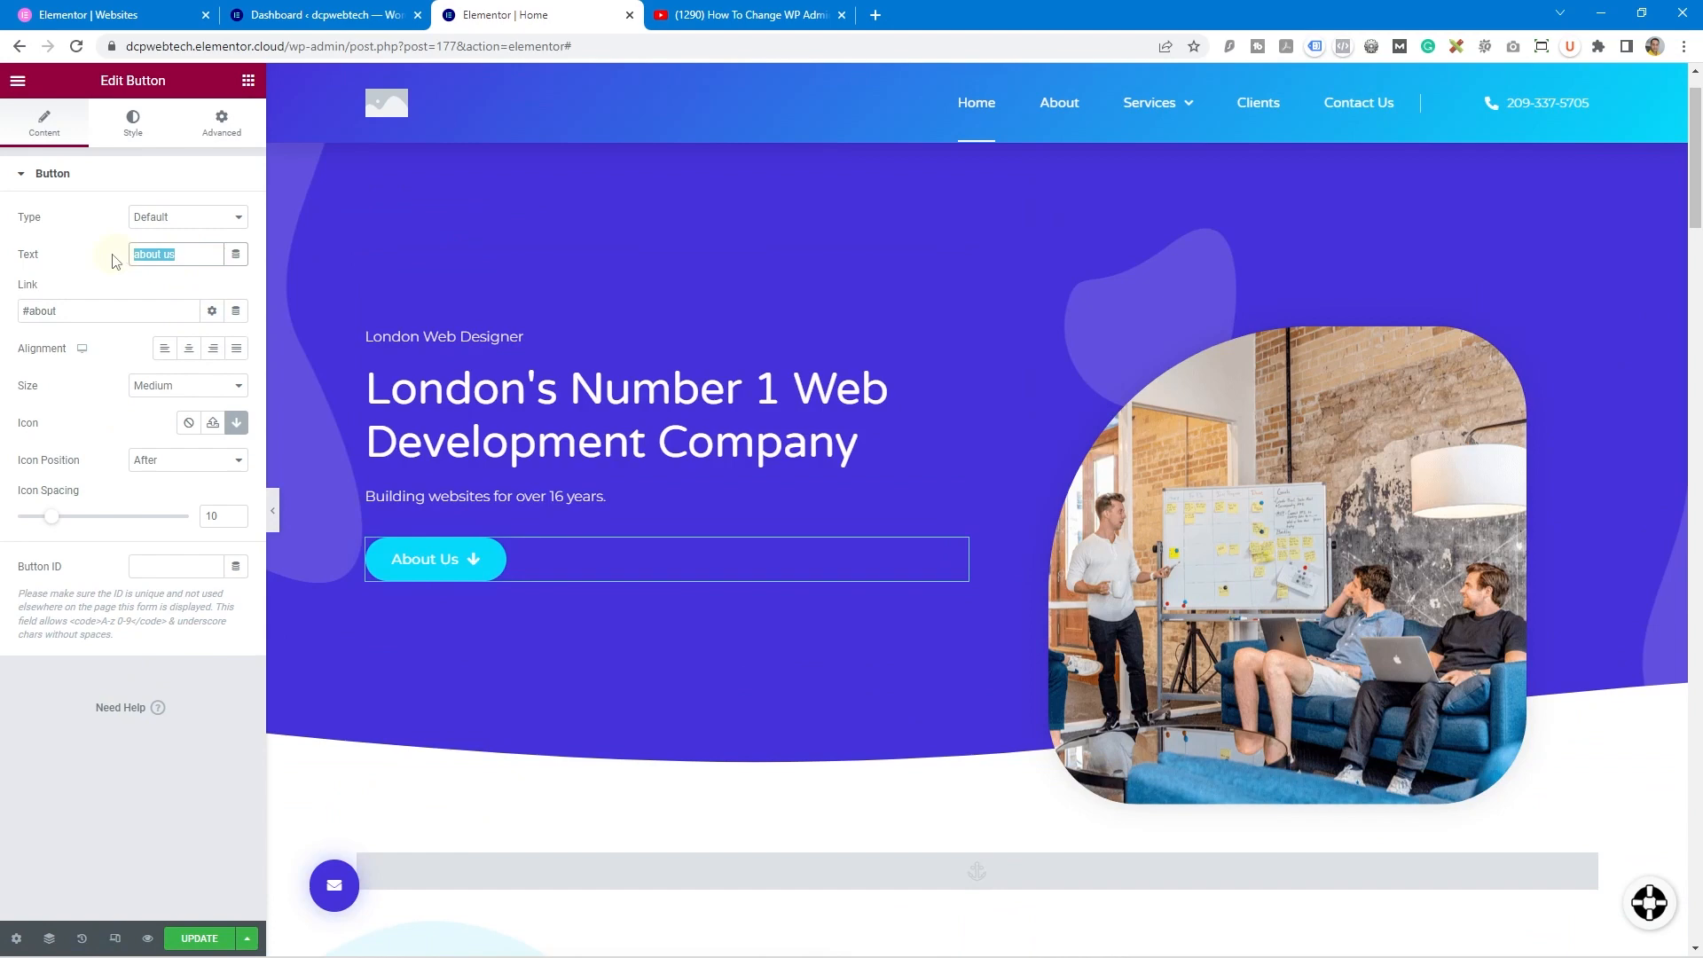
text(Contact Us)
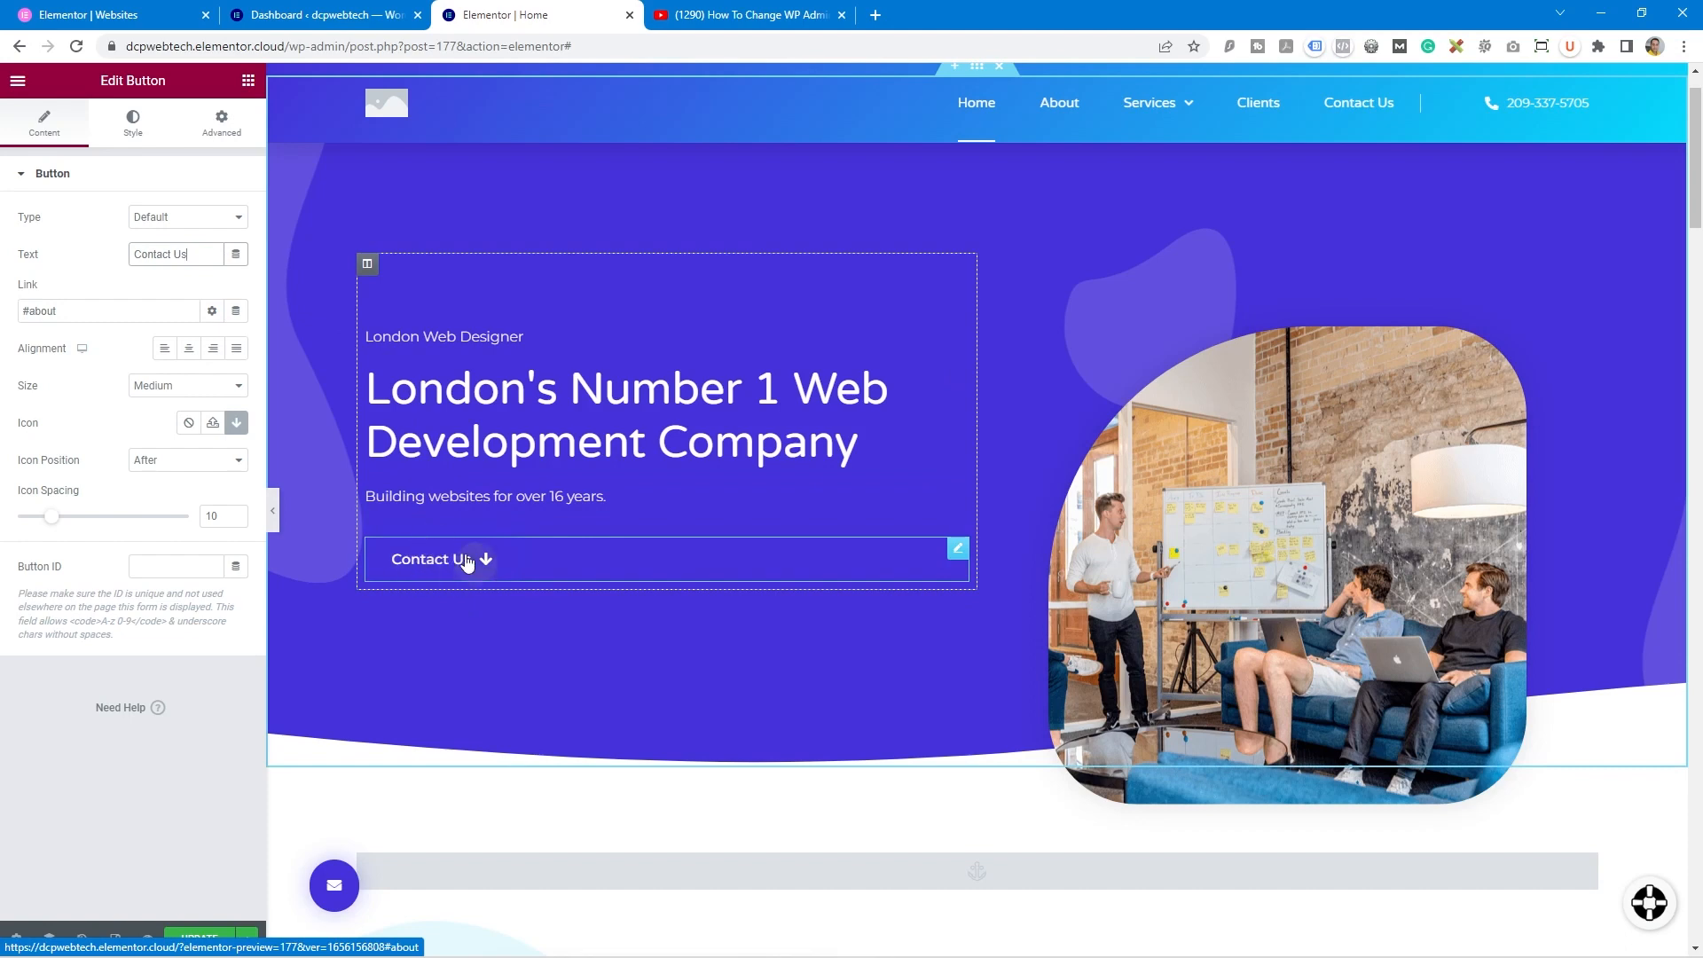
- Replace the button's #about link with the Contact Us page
triple_click(48, 312)
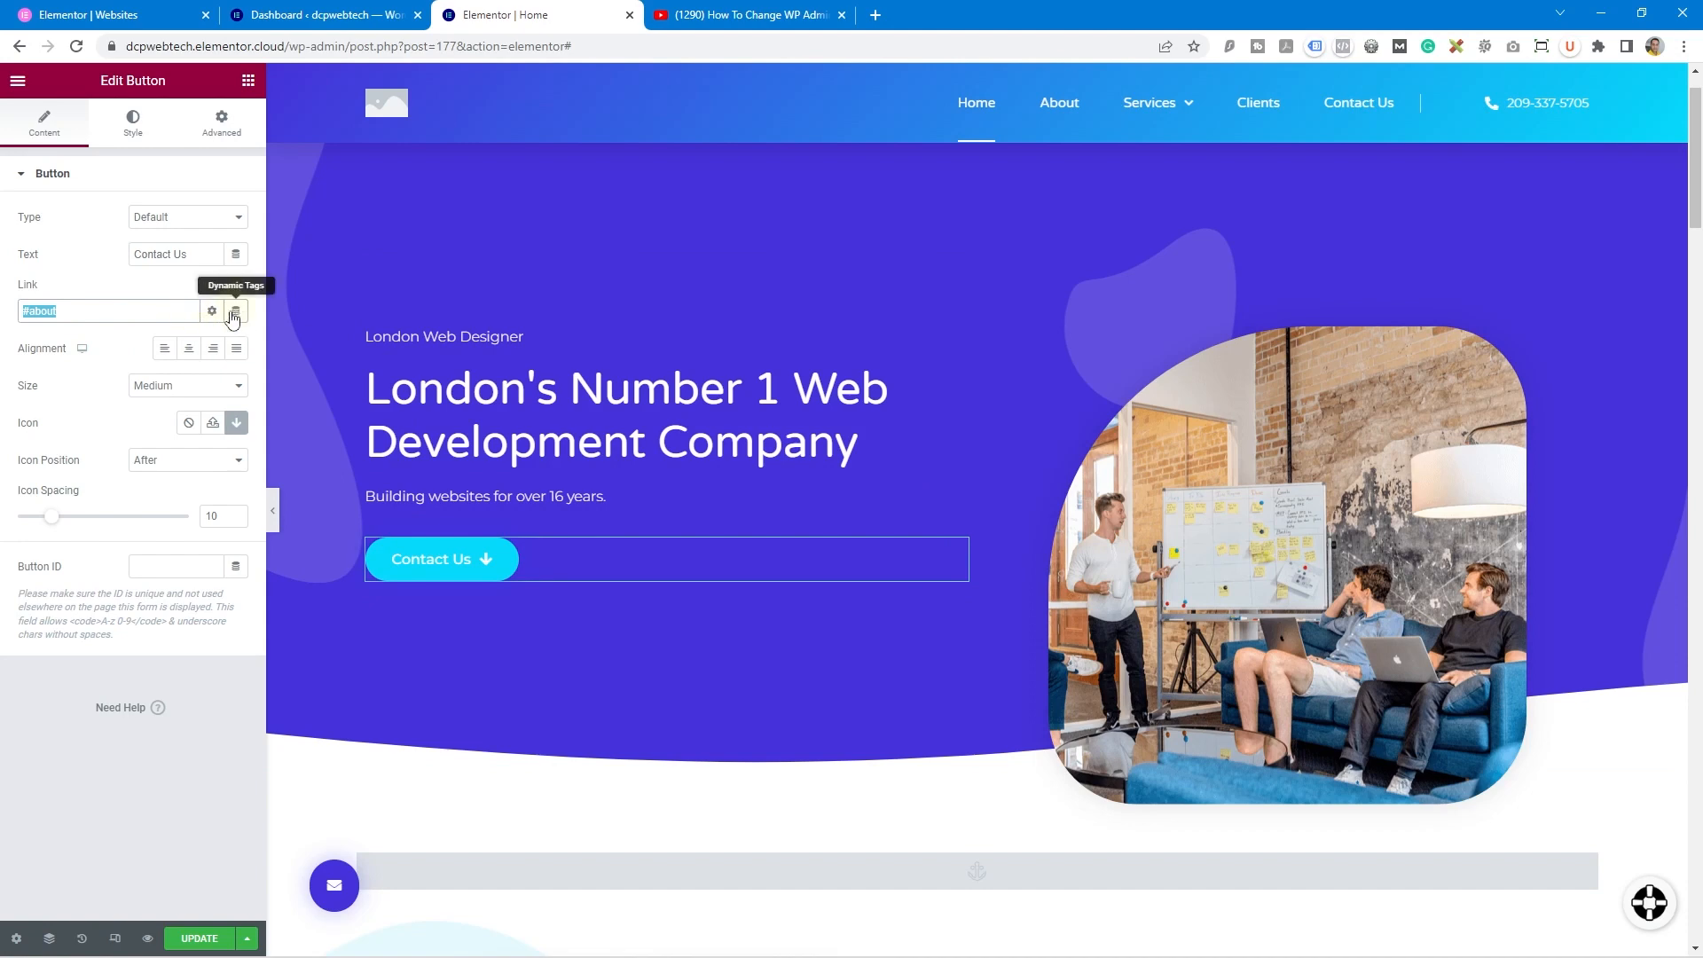
drag(145, 311, 3, 311)
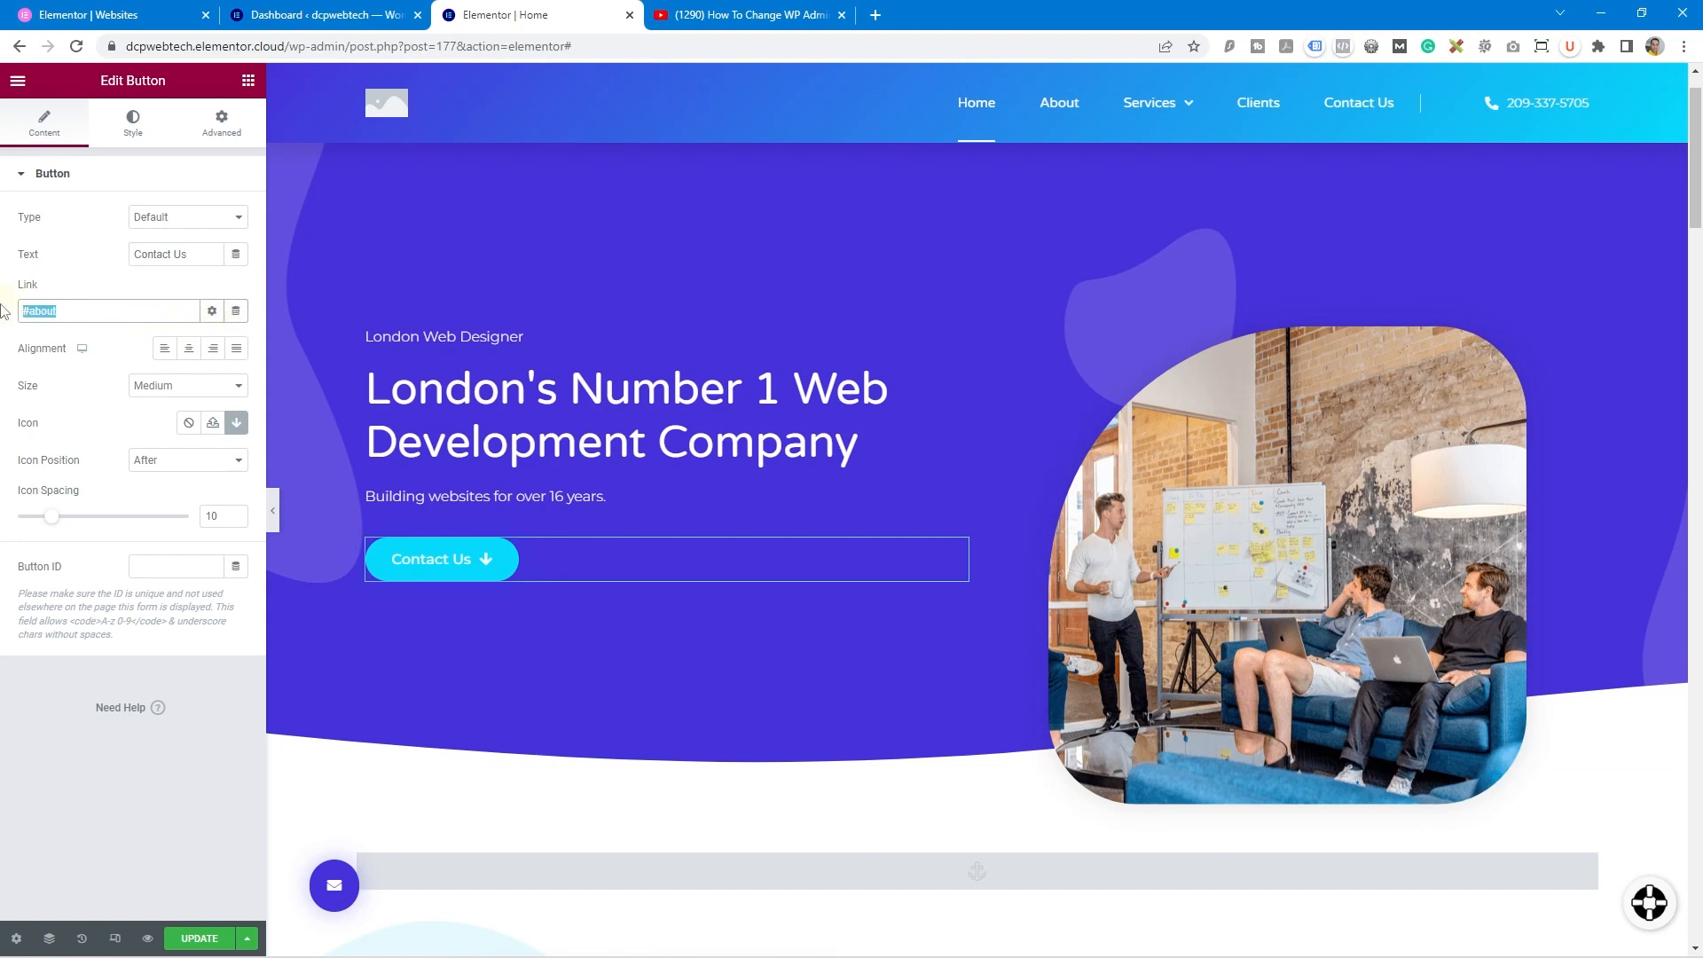
key(BackSpace)
text(con)
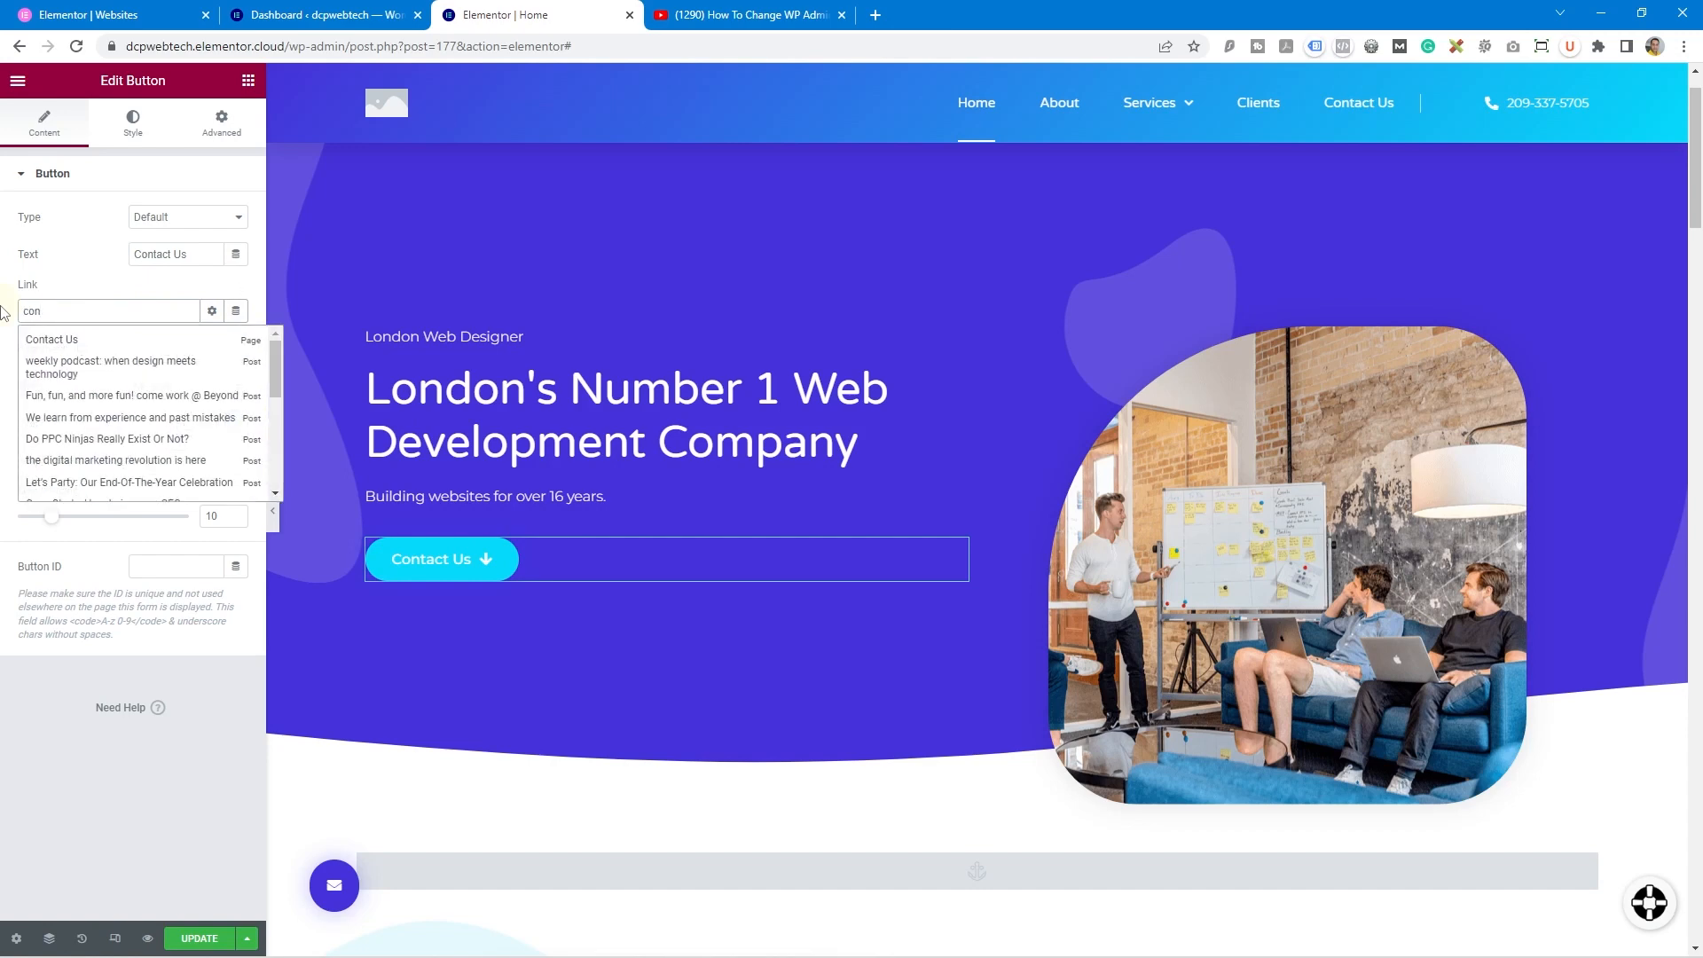
scroll(79, 441, down, 4)
scroll(82, 446, up, 4)
click(56, 340)
drag(70, 313, 217, 321)
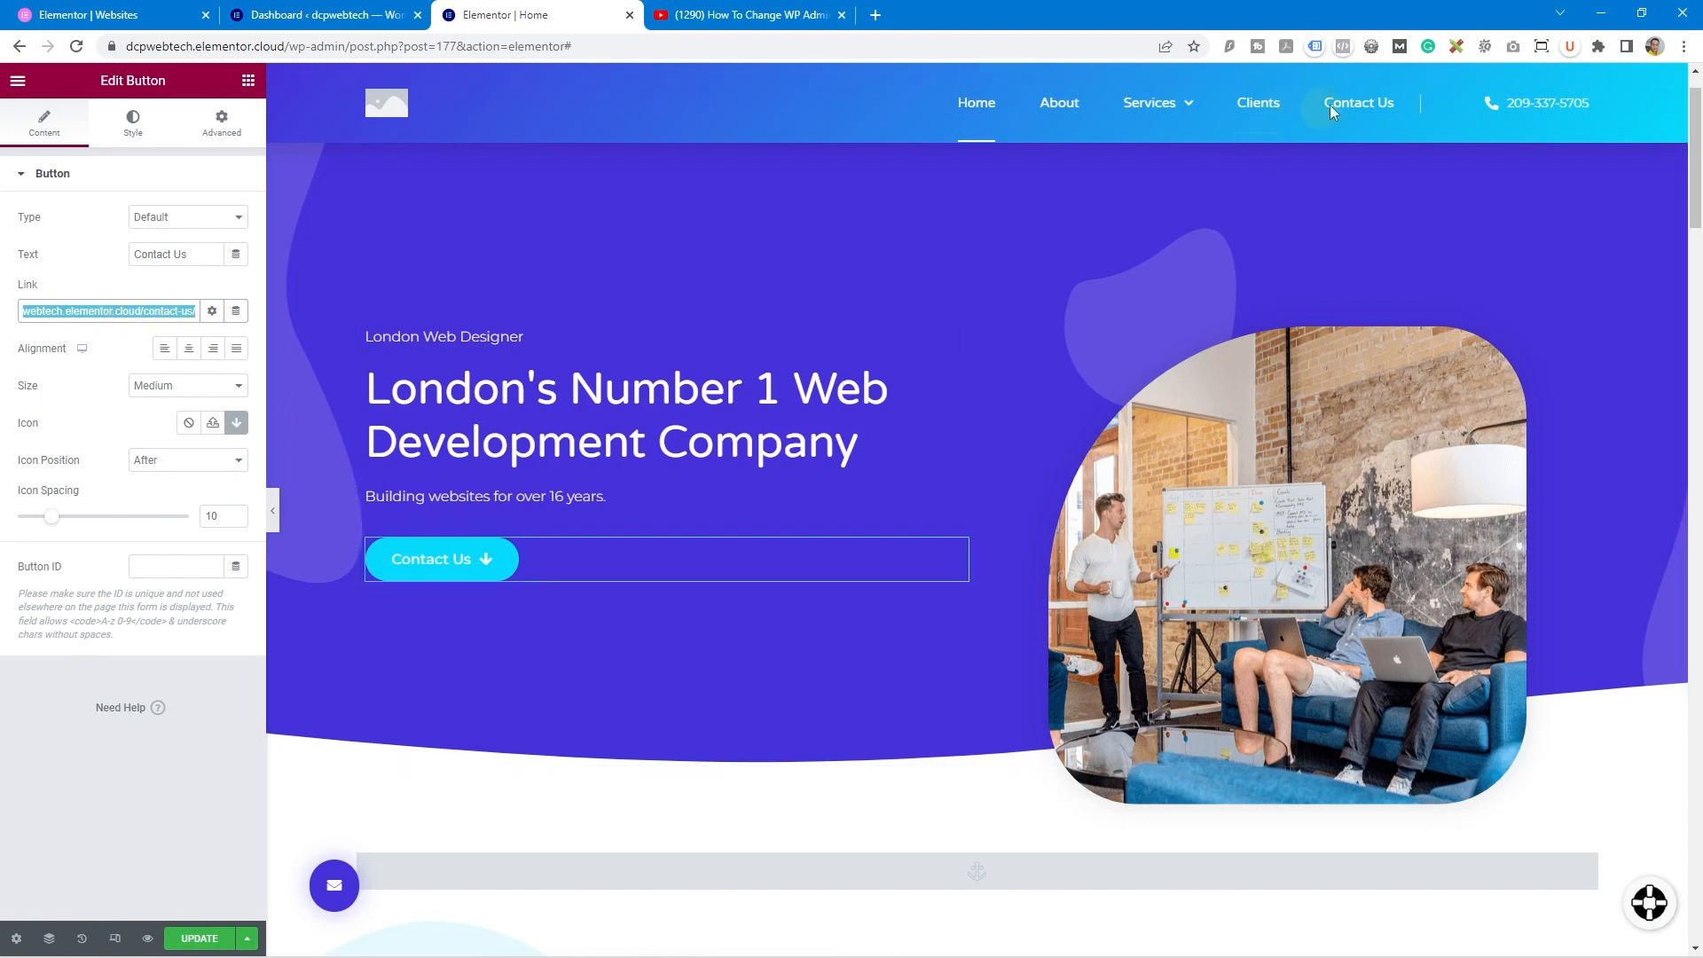
- Try Extra Small, Extra Large, center and right options, then settle on Medium, left-aligned
click(221, 388)
click(211, 404)
click(210, 390)
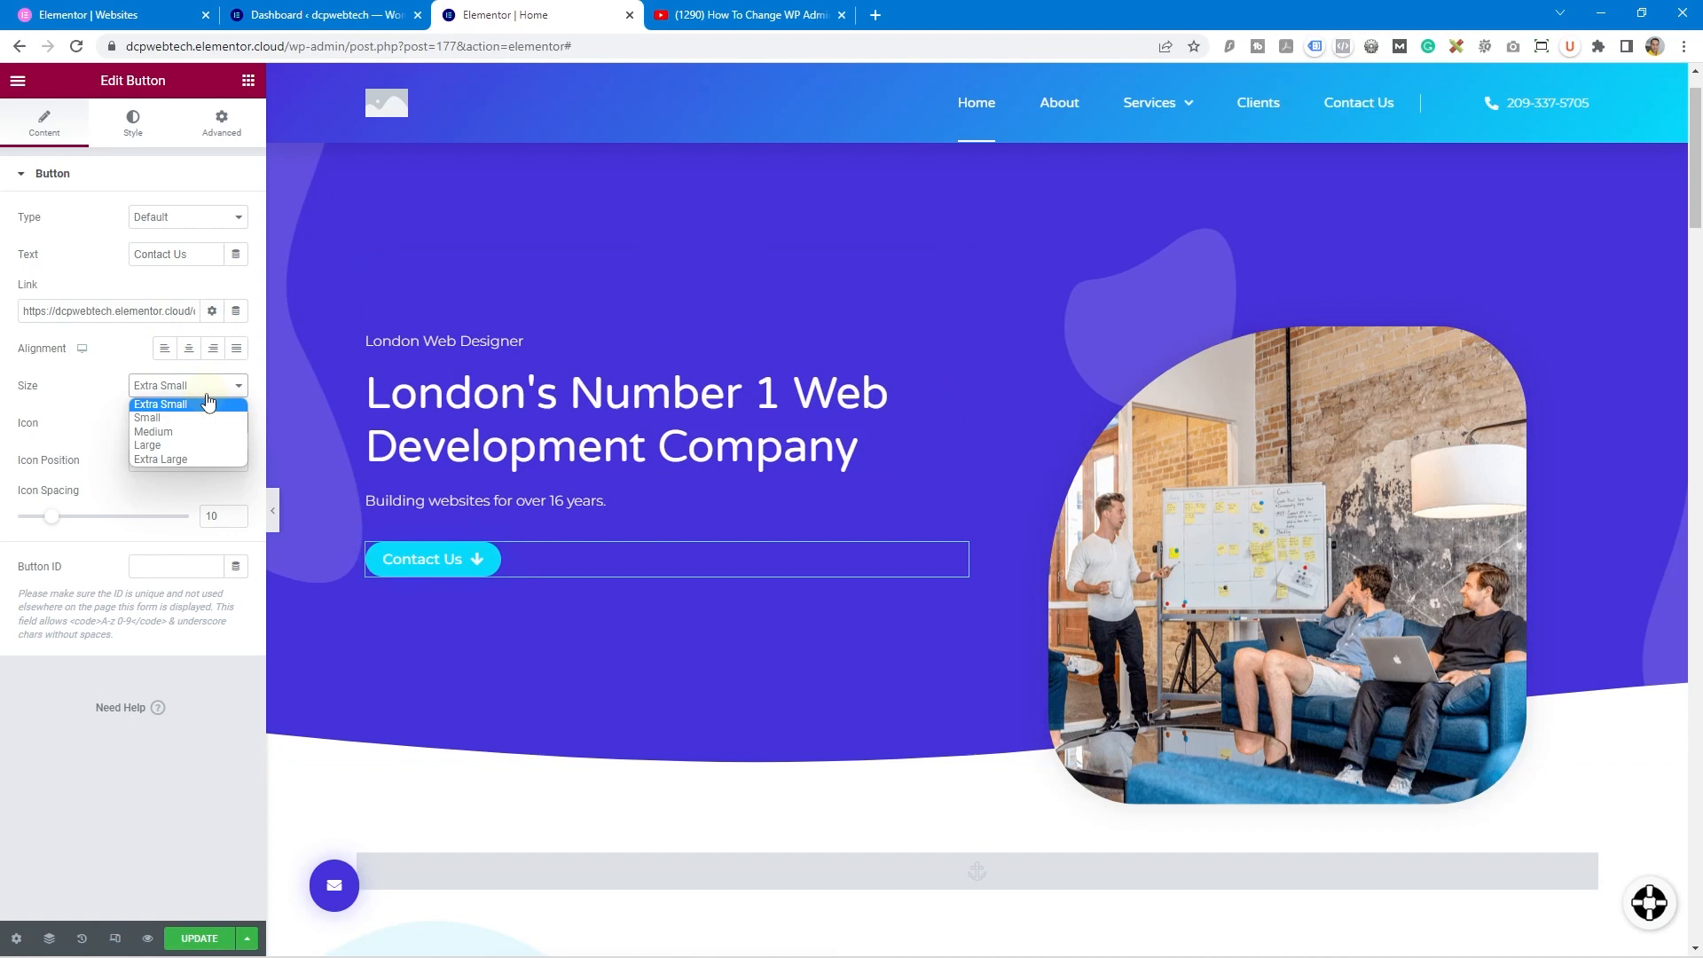
click(195, 459)
click(193, 389)
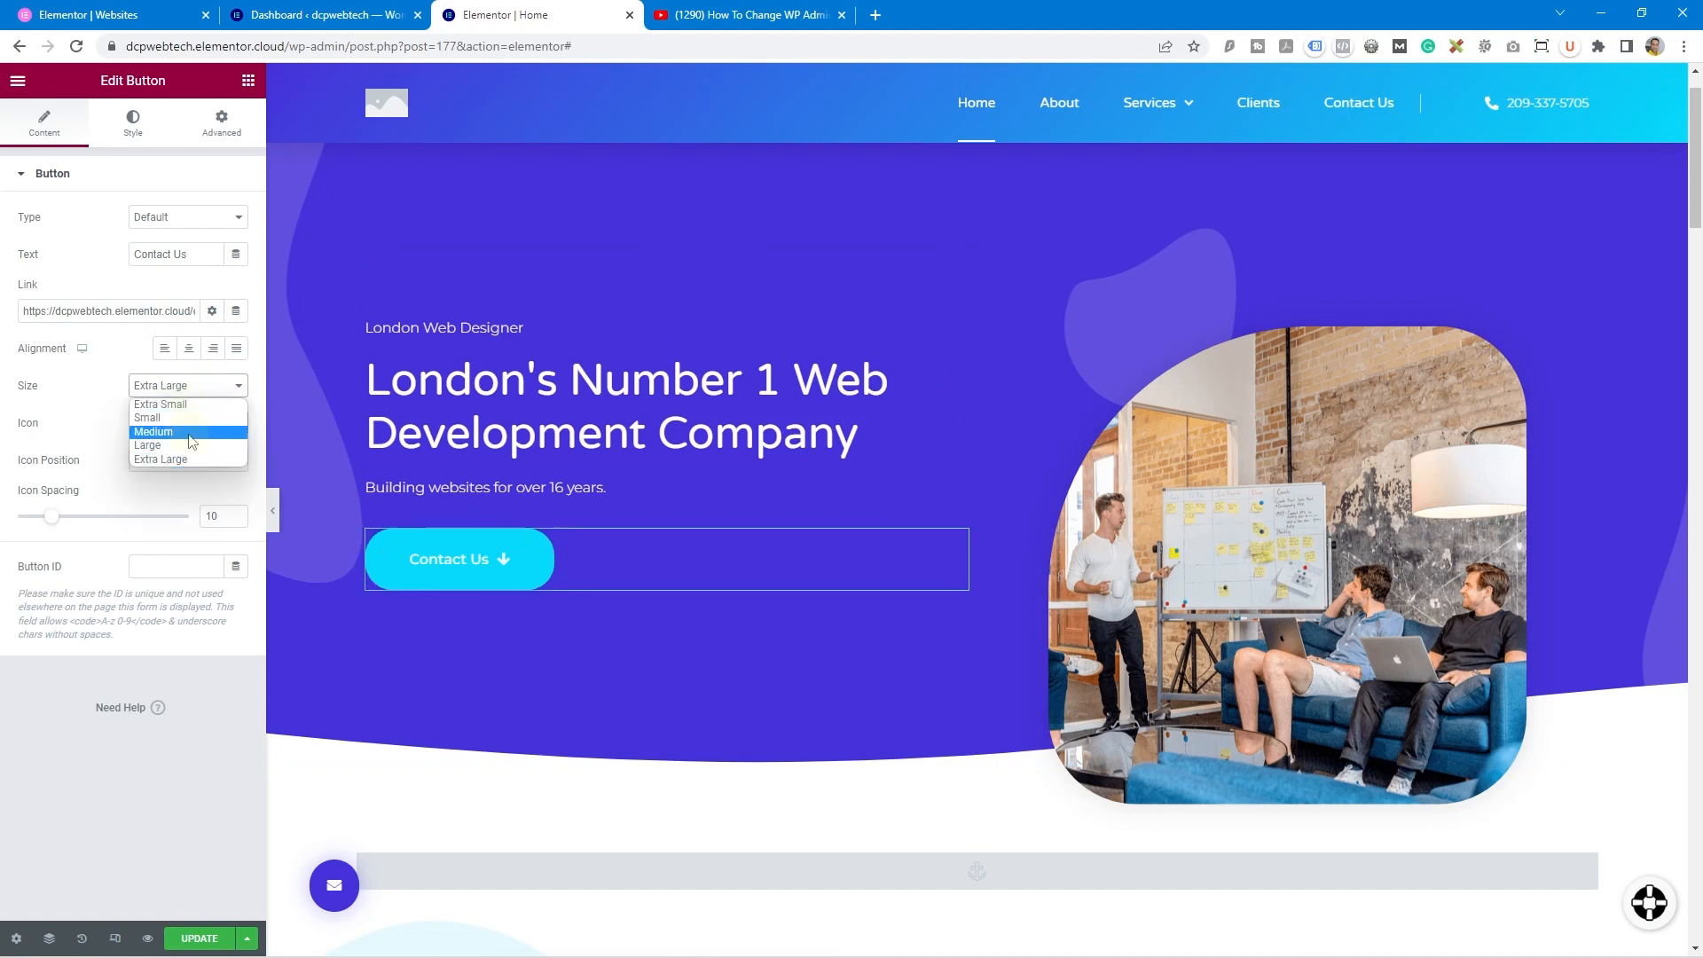
click(190, 432)
click(188, 348)
click(212, 347)
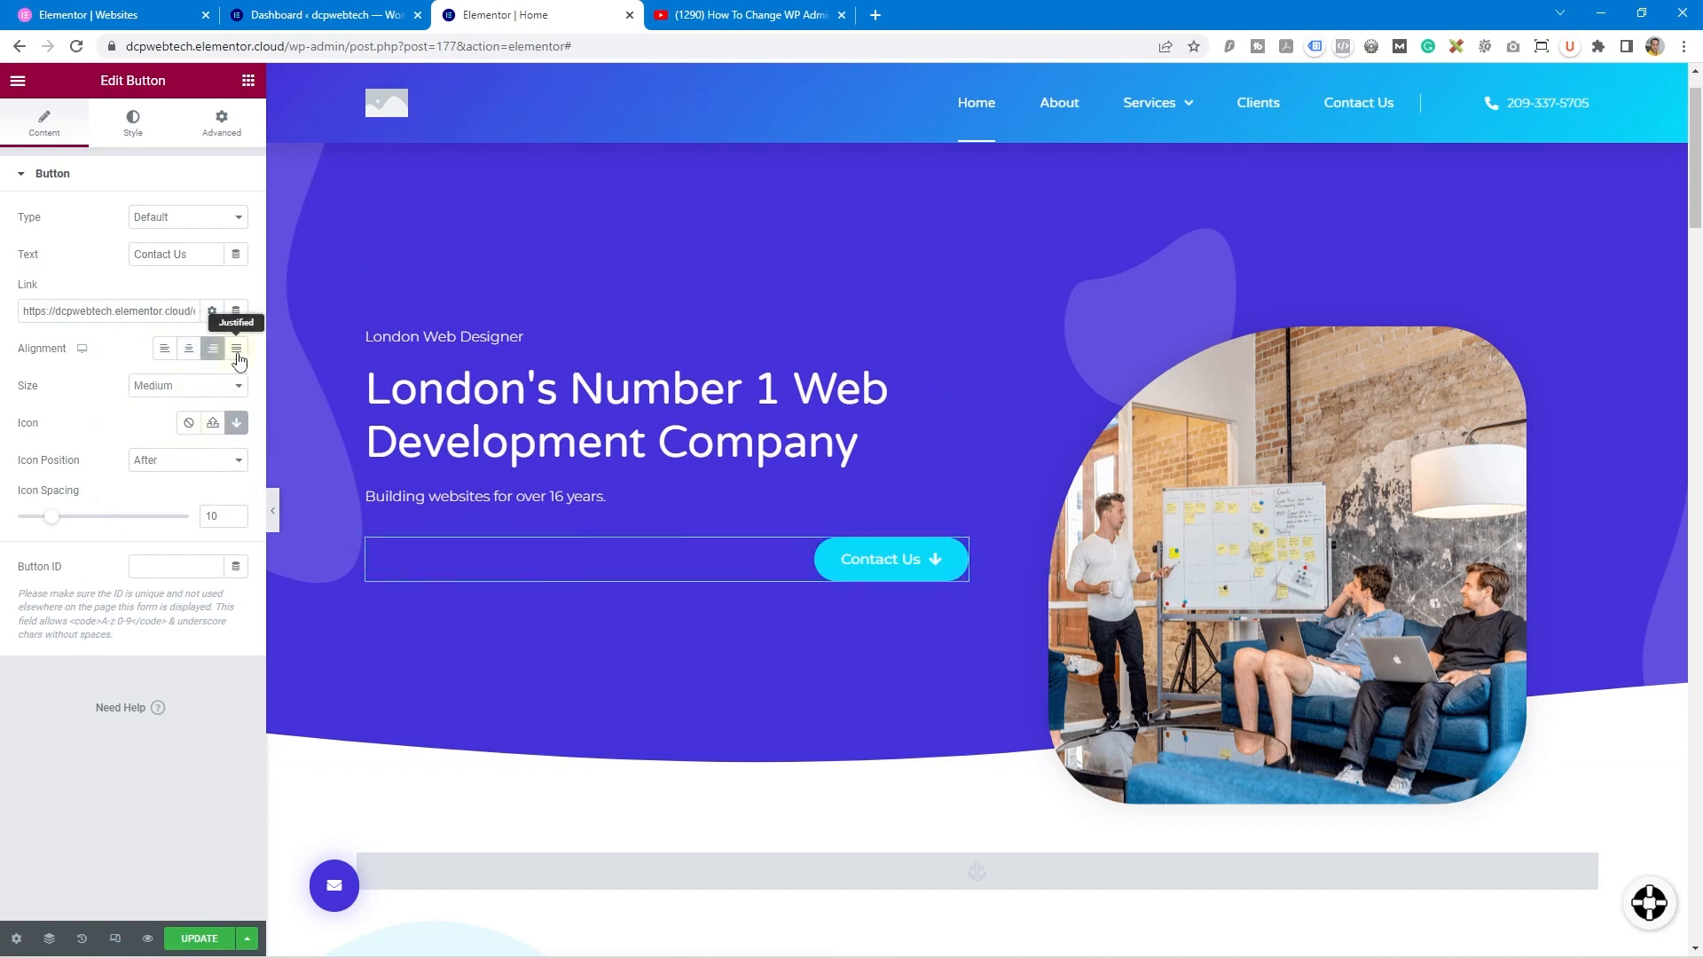
click(165, 349)
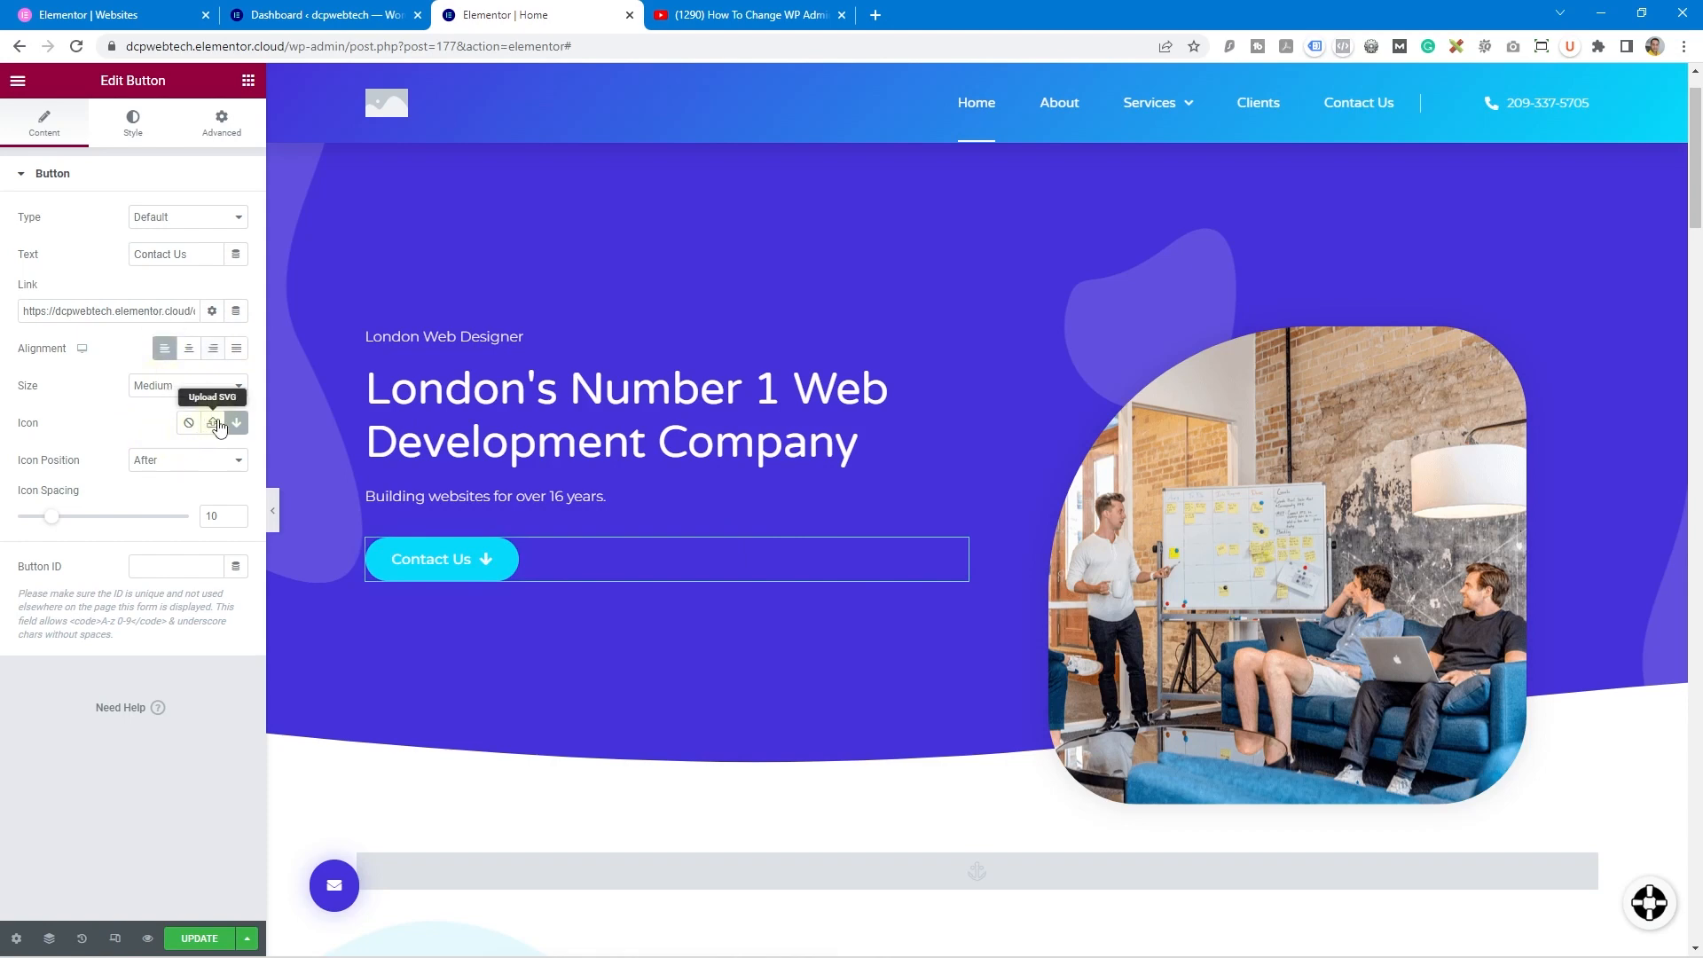
- Browse the media library for a custom SVG icon, then close it without choosing
click(214, 424)
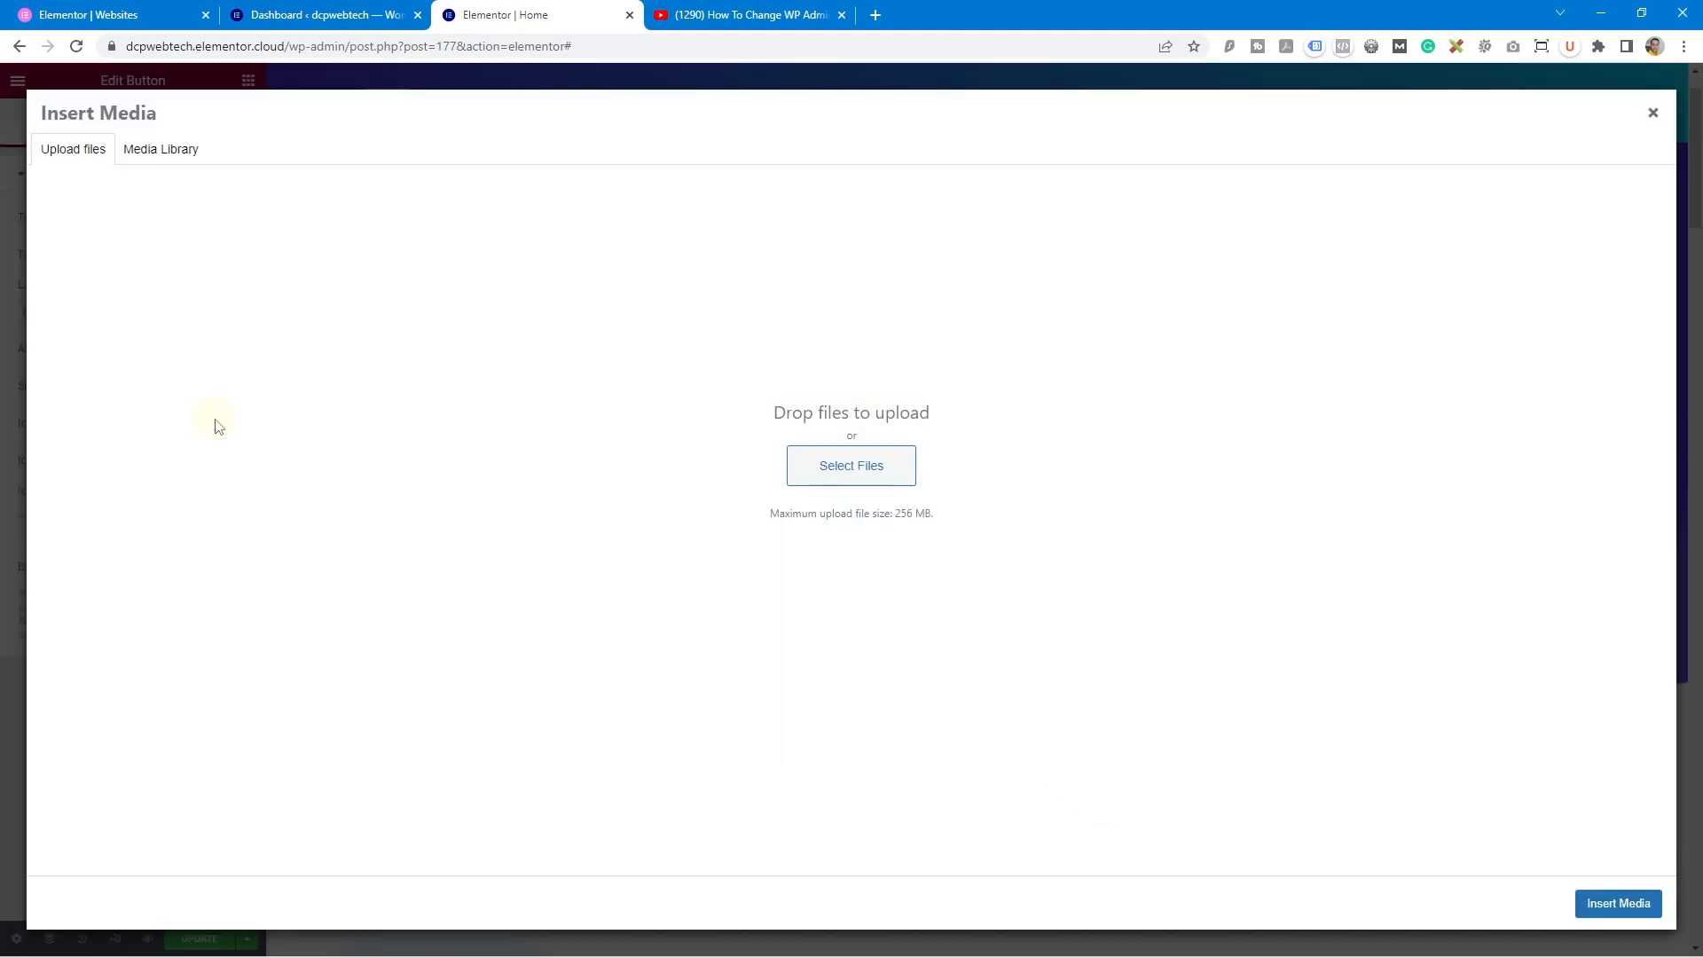
click(156, 151)
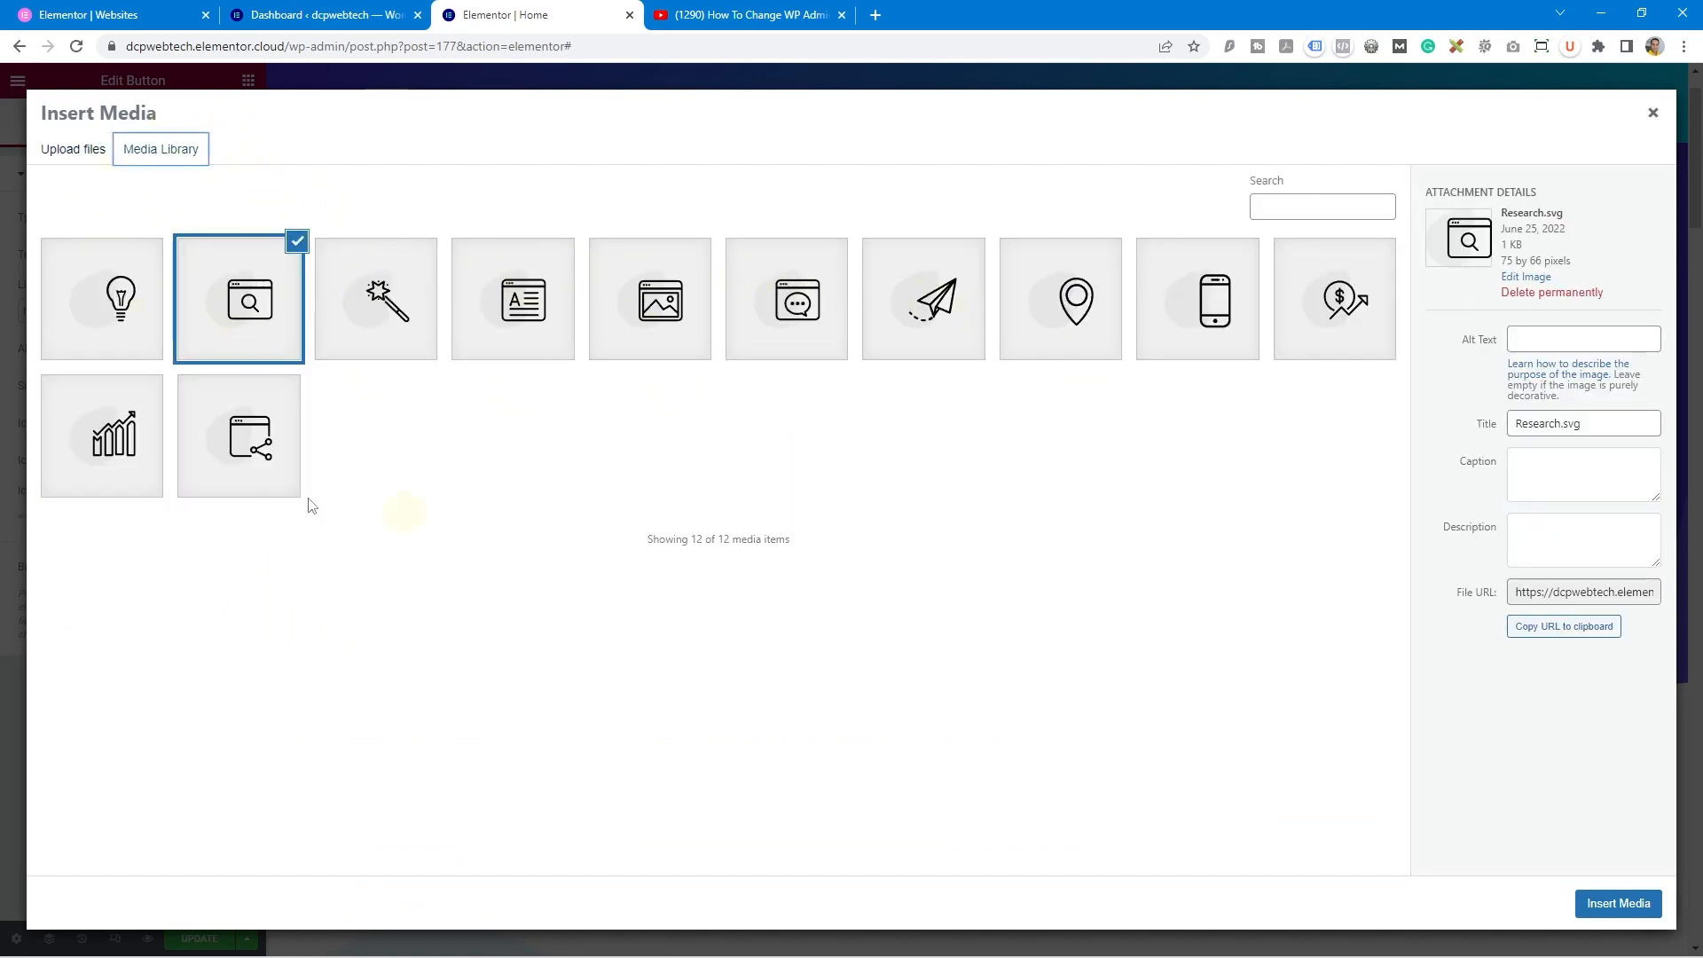
click(72, 153)
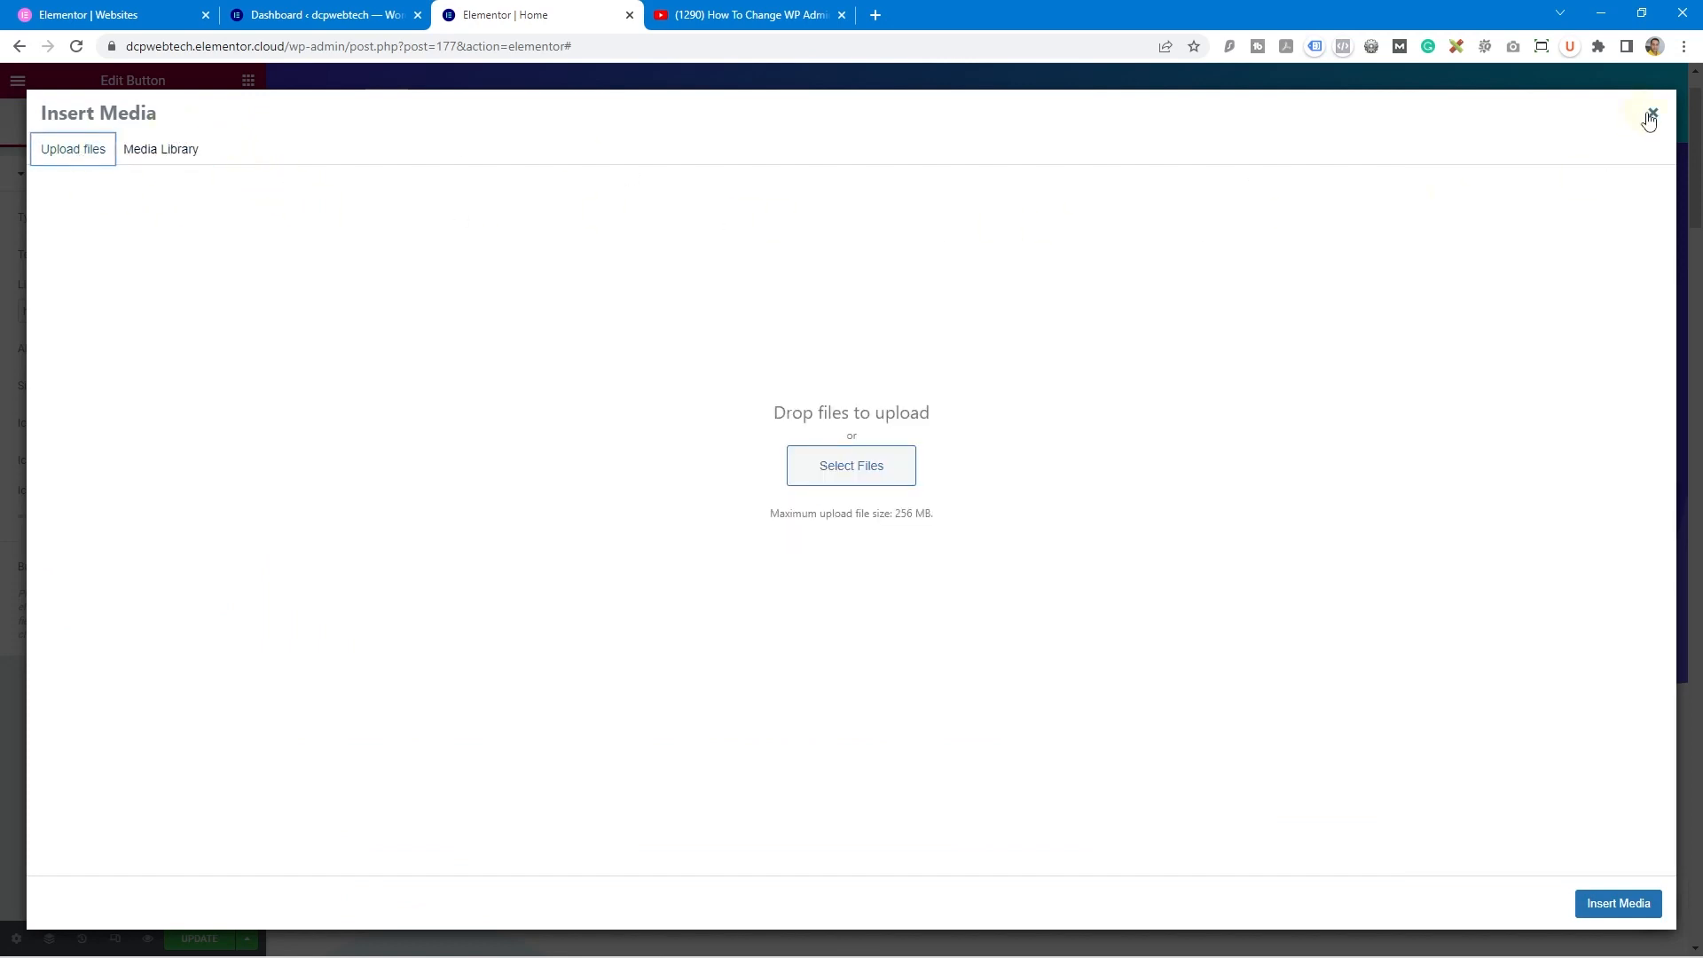
click(1650, 119)
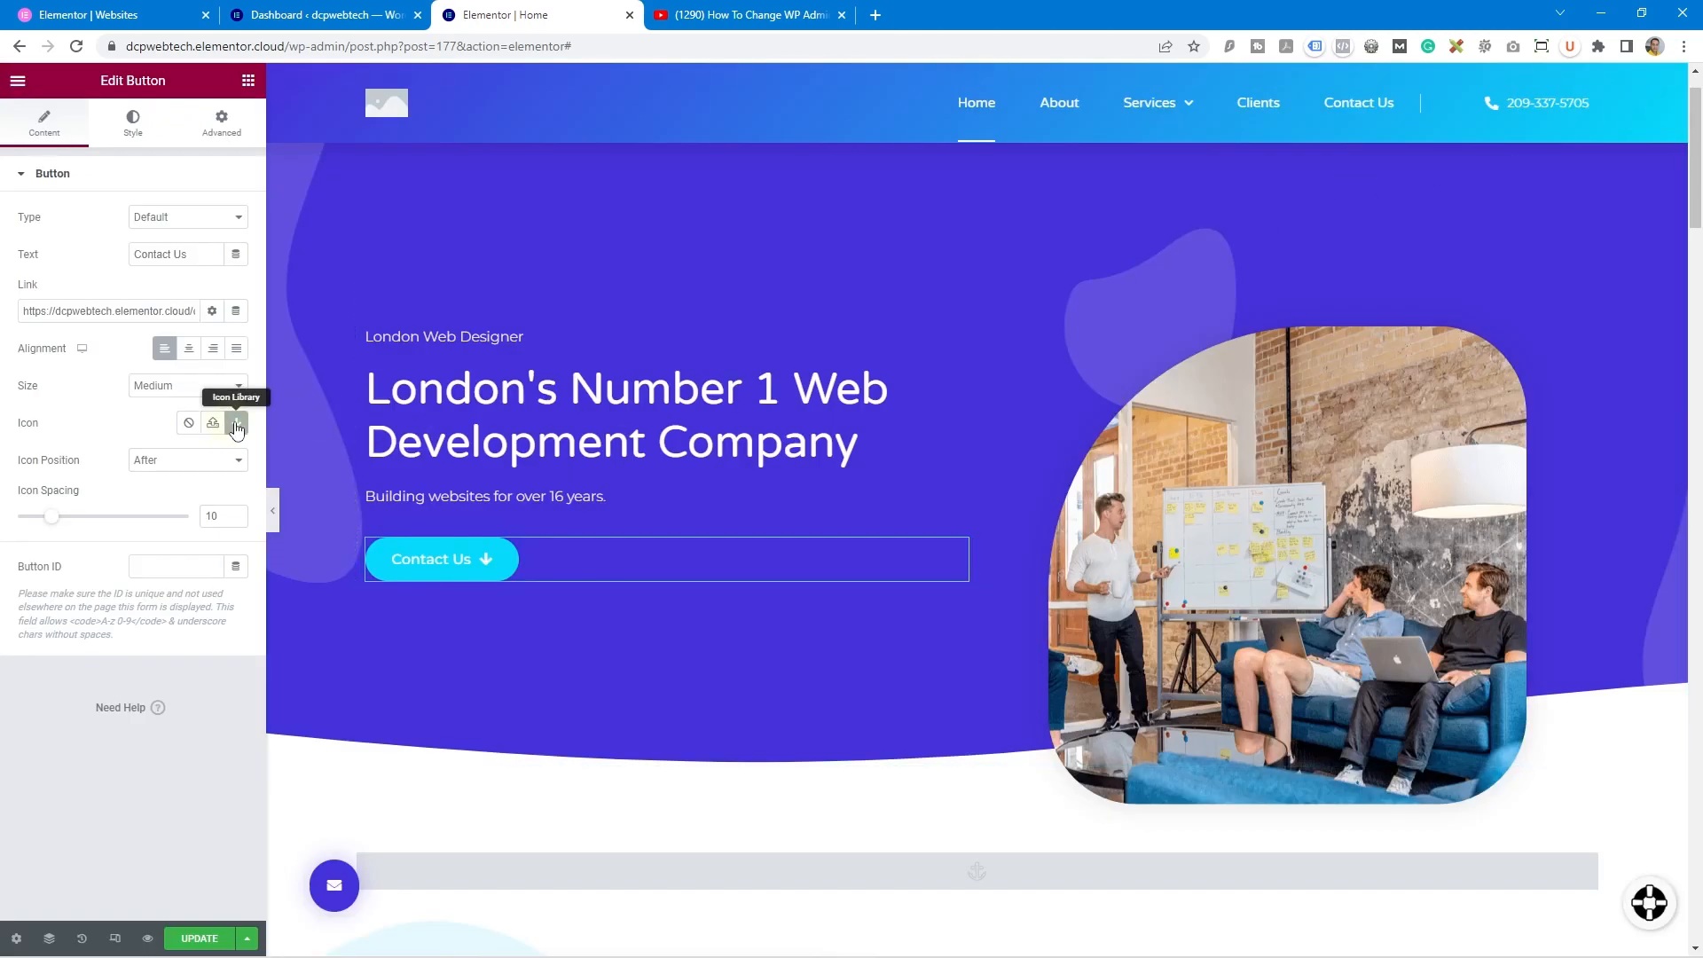
- Insert the Arrow right icon from the Icon Library onto the button
click(236, 423)
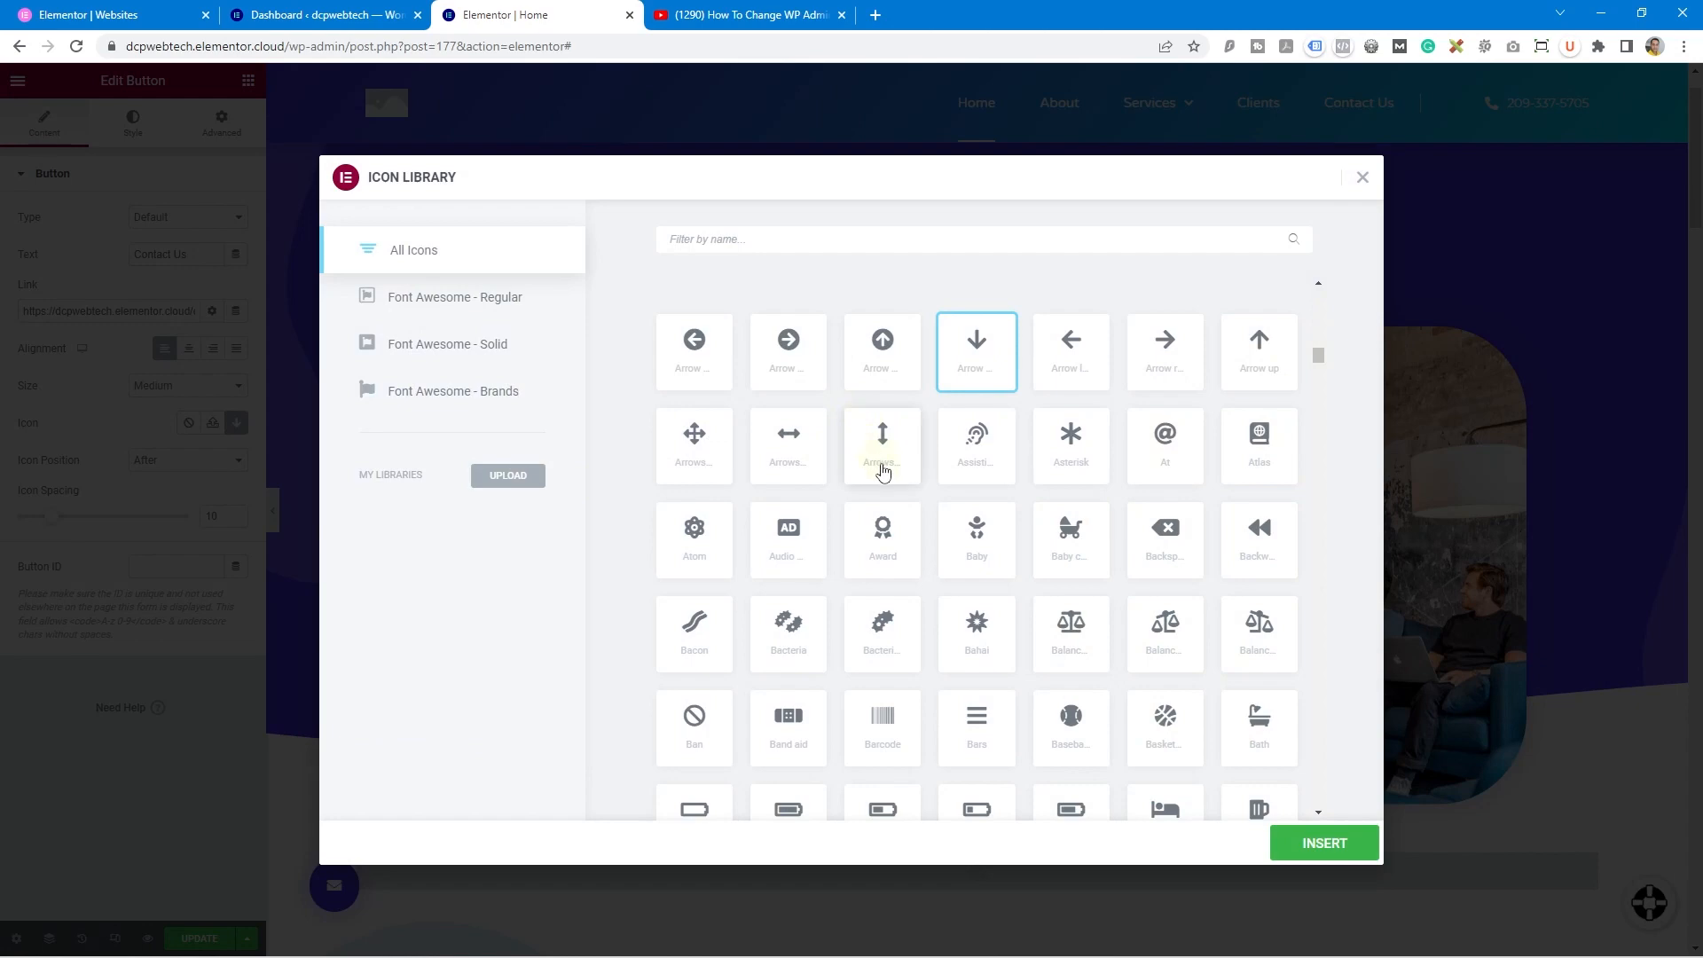
click(1166, 355)
click(1315, 845)
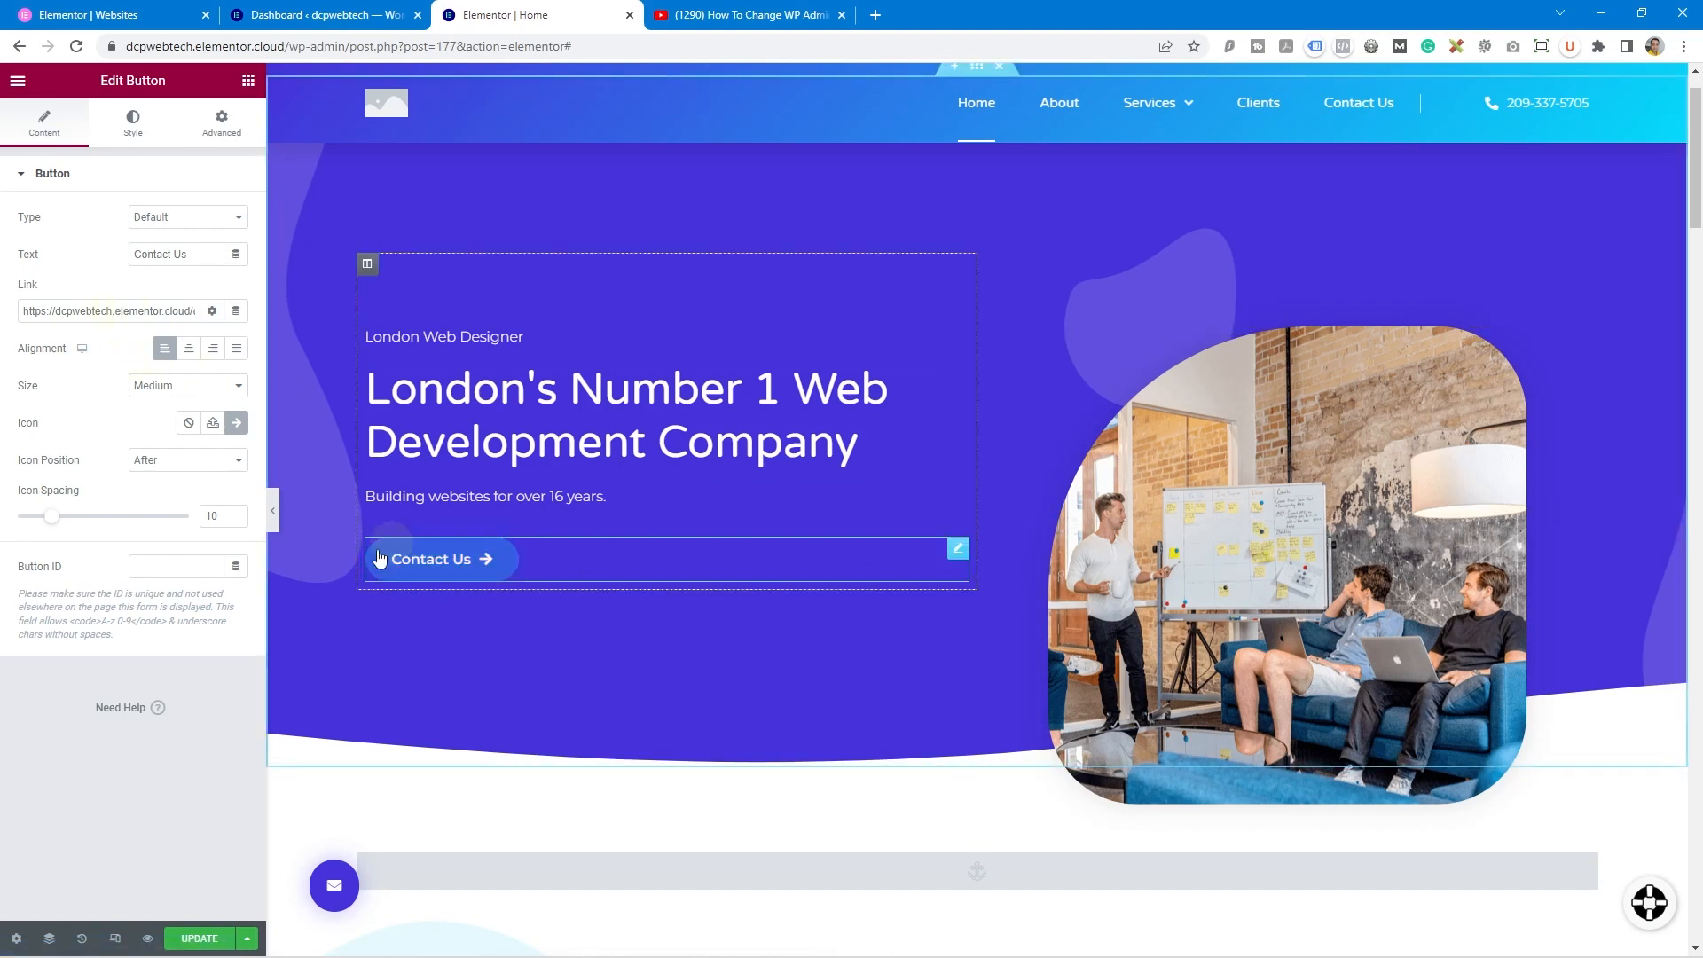
- In the Style tab, review the typography font list unchanged and give the button text a darker colour
click(133, 133)
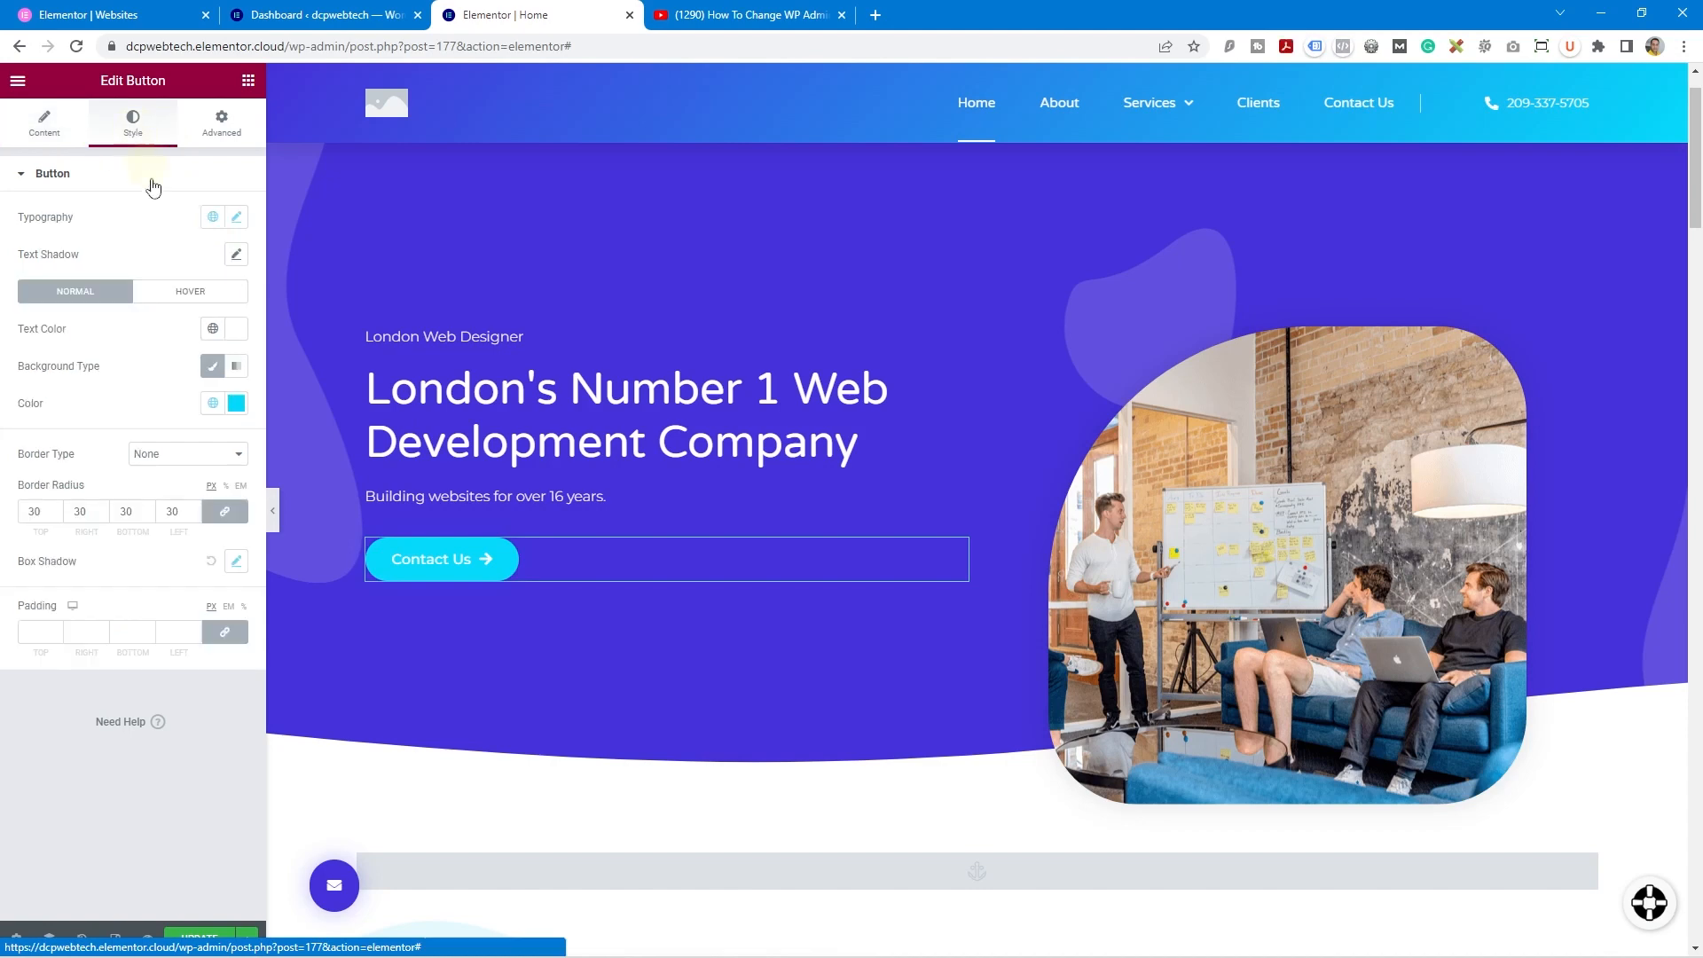
click(236, 220)
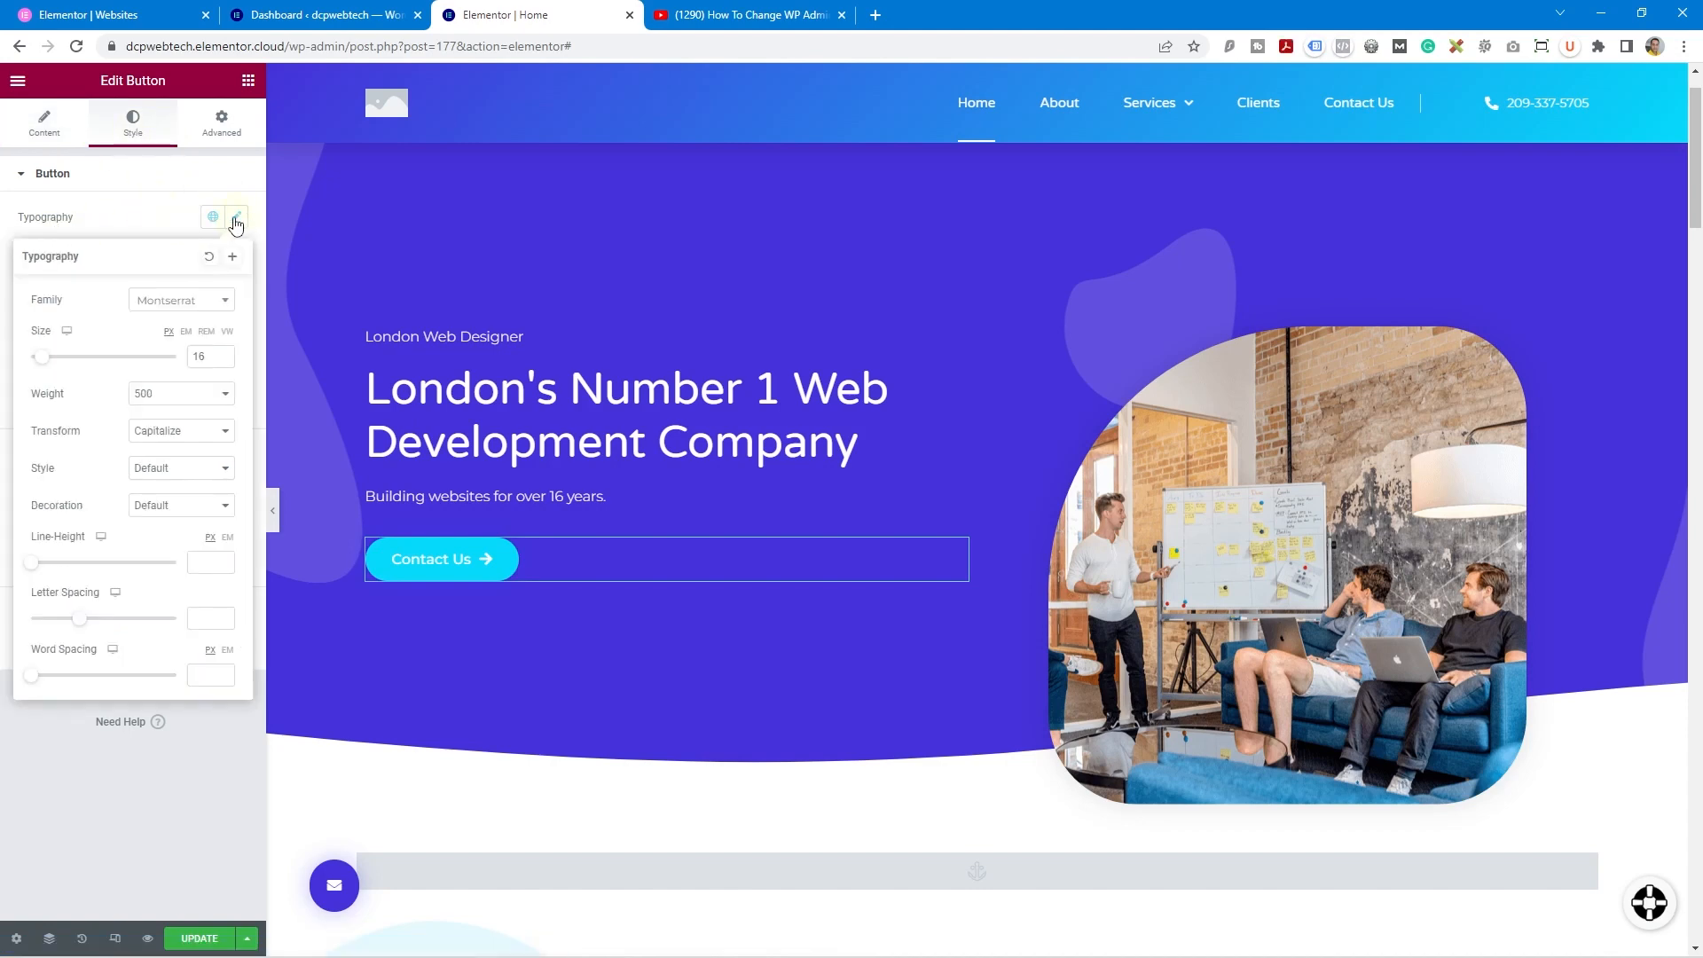
click(178, 302)
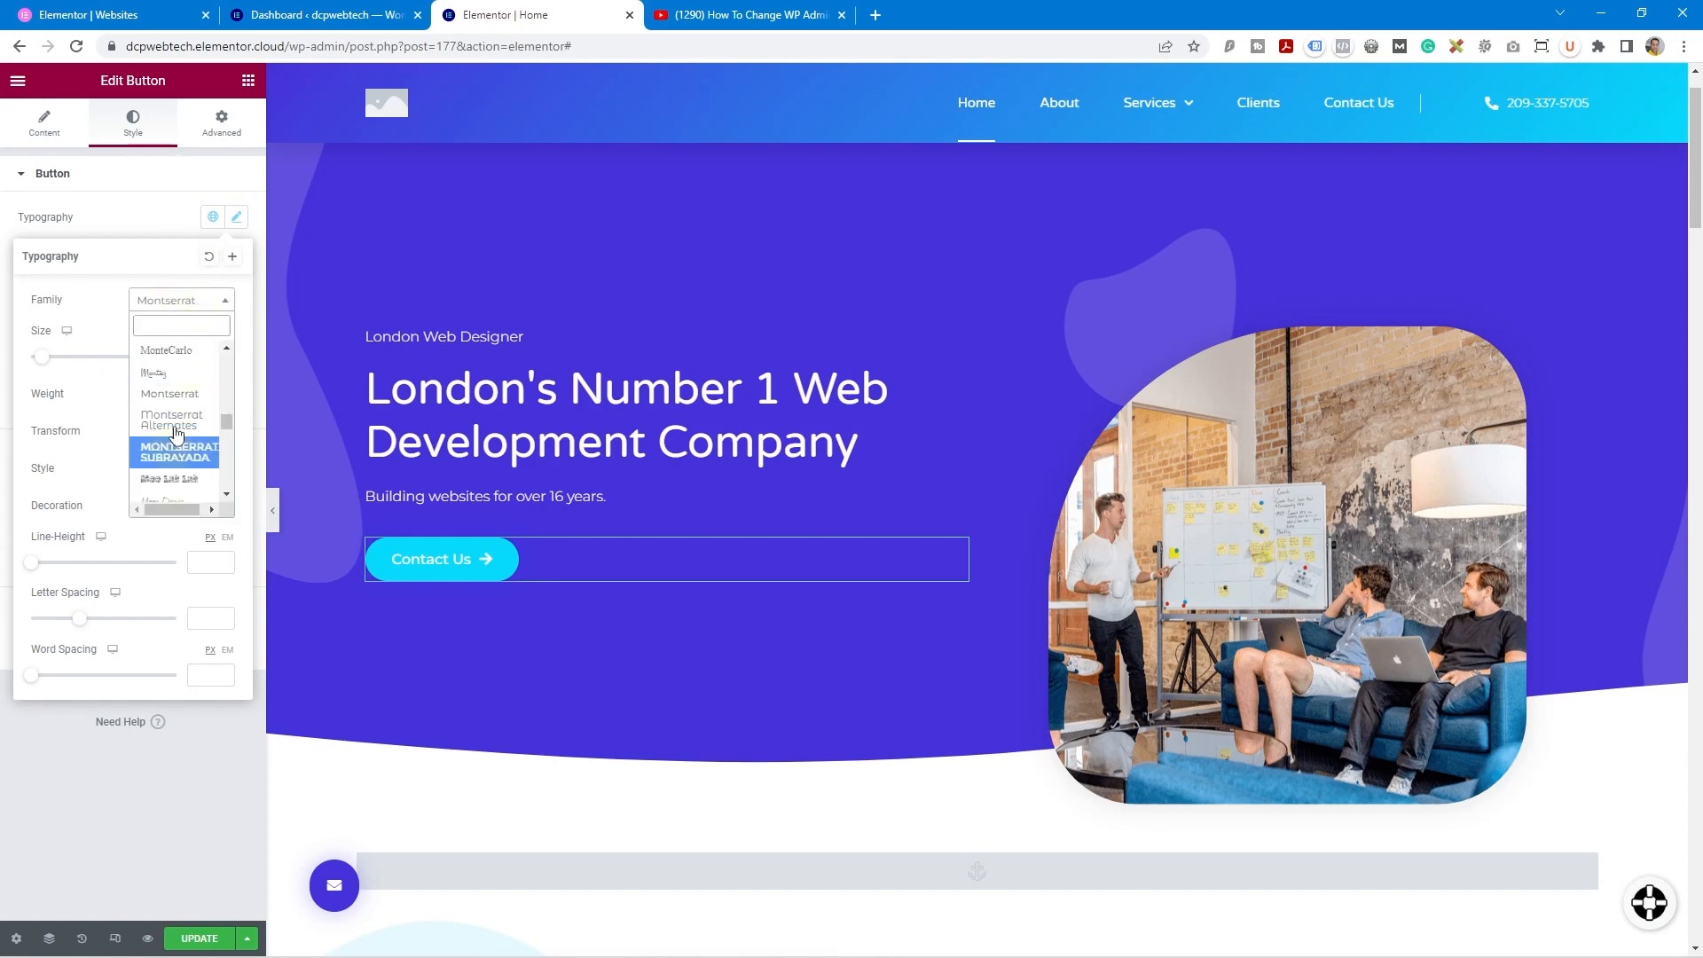
click(152, 223)
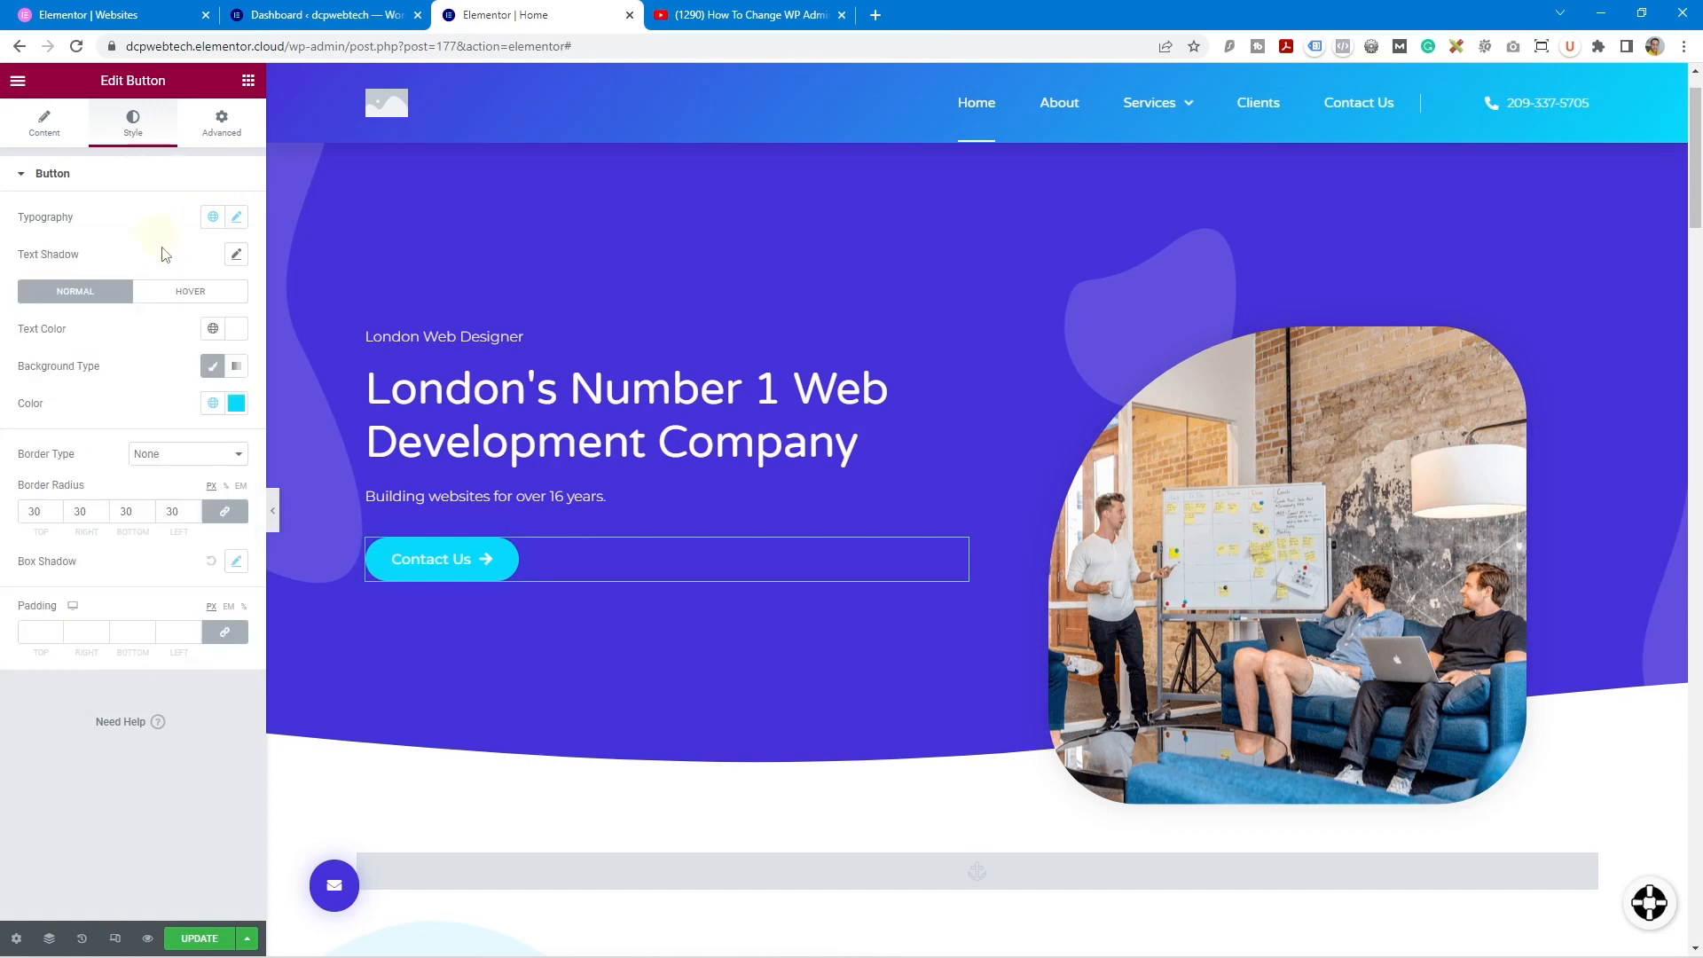
click(236, 338)
mouse_move(167, 407)
mouse_down()
mouse_move(151, 430)
mouse_move(229, 411)
mouse_move(168, 498)
mouse_move(94, 476)
mouse_move(145, 506)
mouse_move(153, 488)
mouse_move(49, 507)
mouse_move(33, 477)
mouse_move(33, 506)
mouse_up()
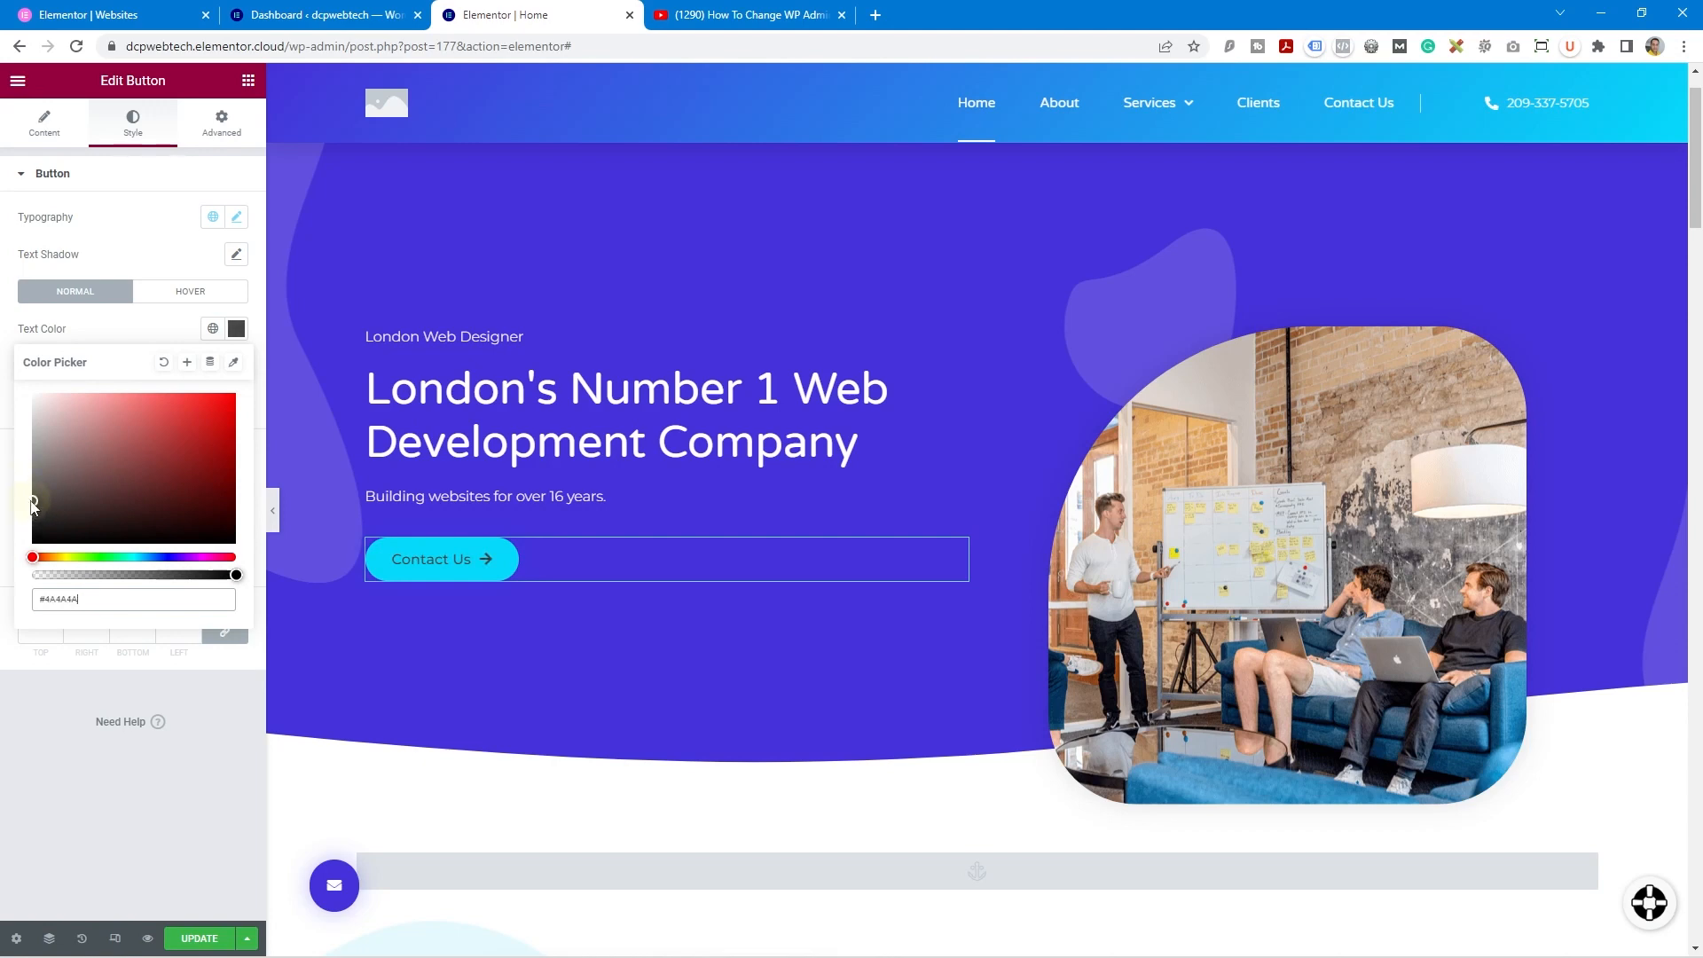
click(209, 742)
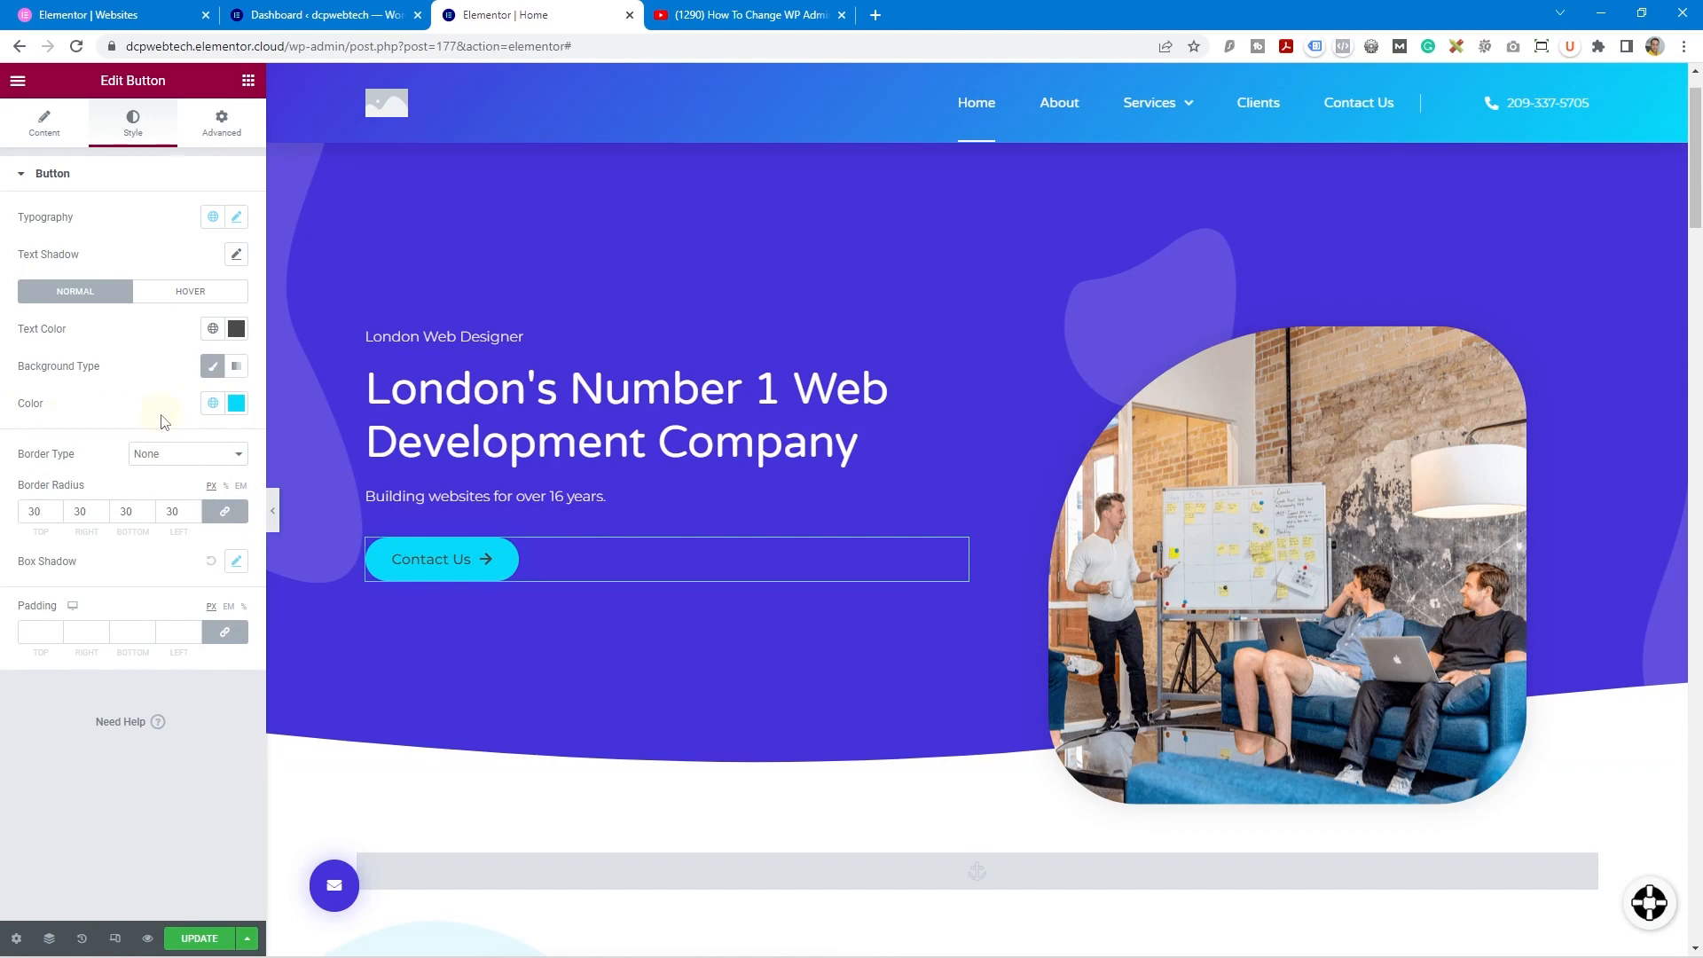
- Change the button background to cyan and try a dotted border before setting none
click(236, 404)
drag(142, 519, 235, 469)
click(194, 788)
click(197, 456)
click(160, 513)
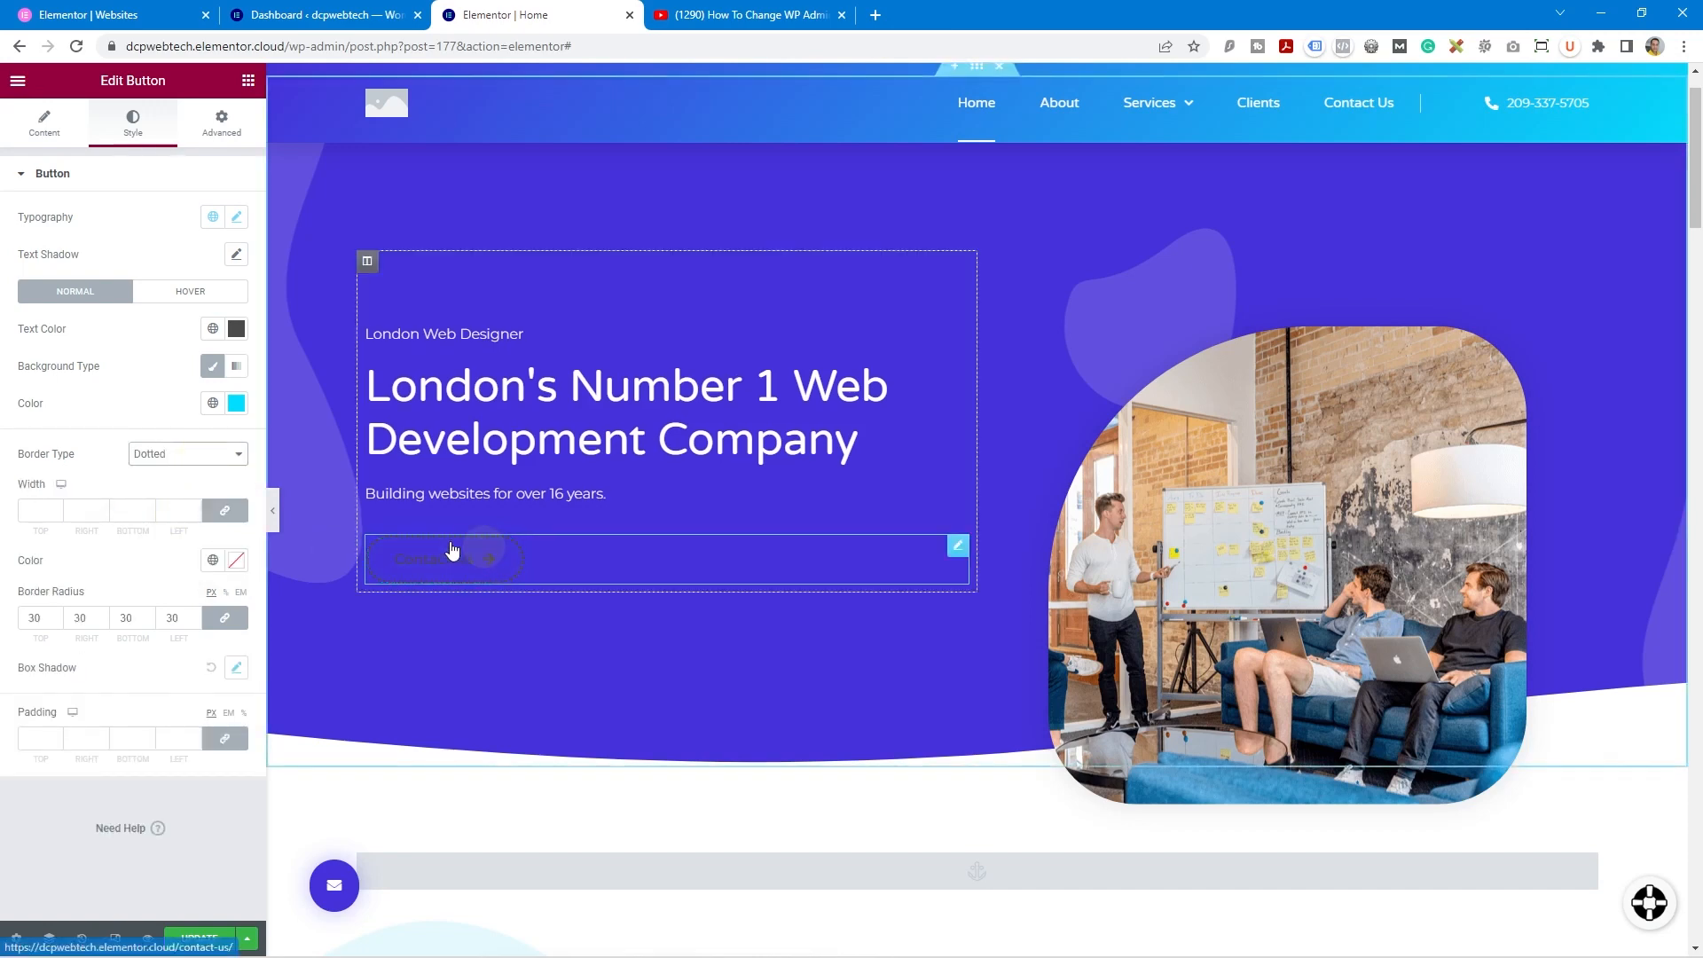
click(148, 456)
click(153, 475)
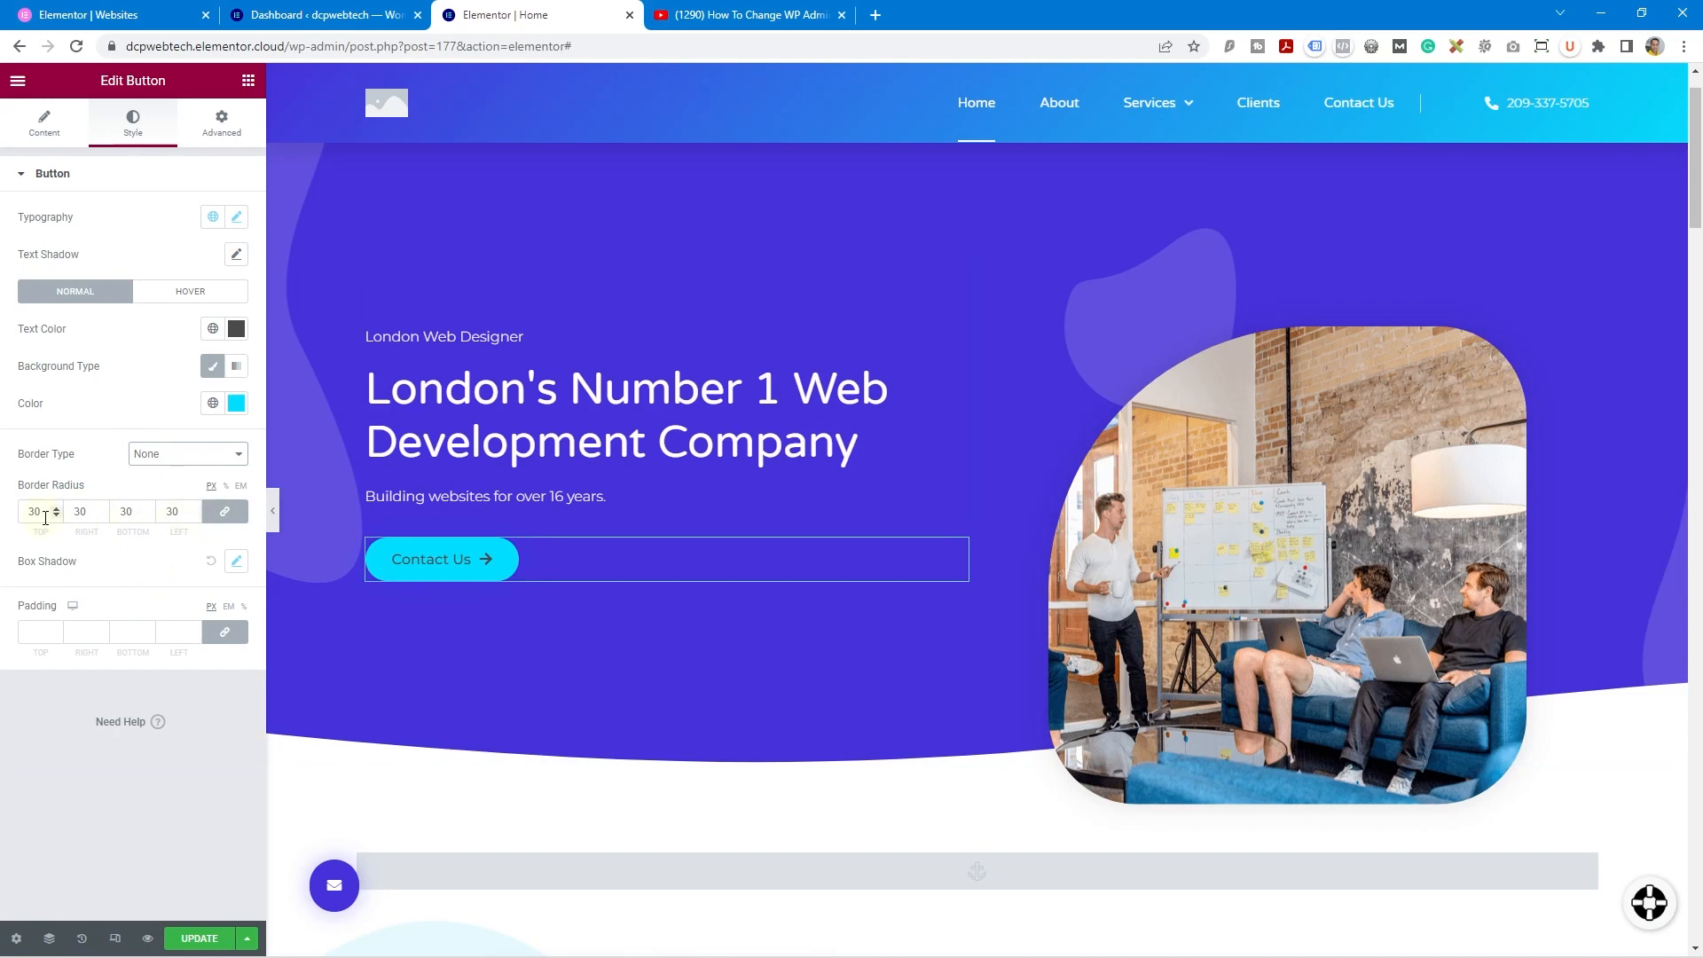
- Set the Border Radius to 20 on all corners and update the page
drag(56, 510, 61, 467)
mouse_move(64, 549)
mouse_down()
mouse_move(65, 585)
mouse_move(67, 567)
mouse_up()
drag(56, 513, 70, 414)
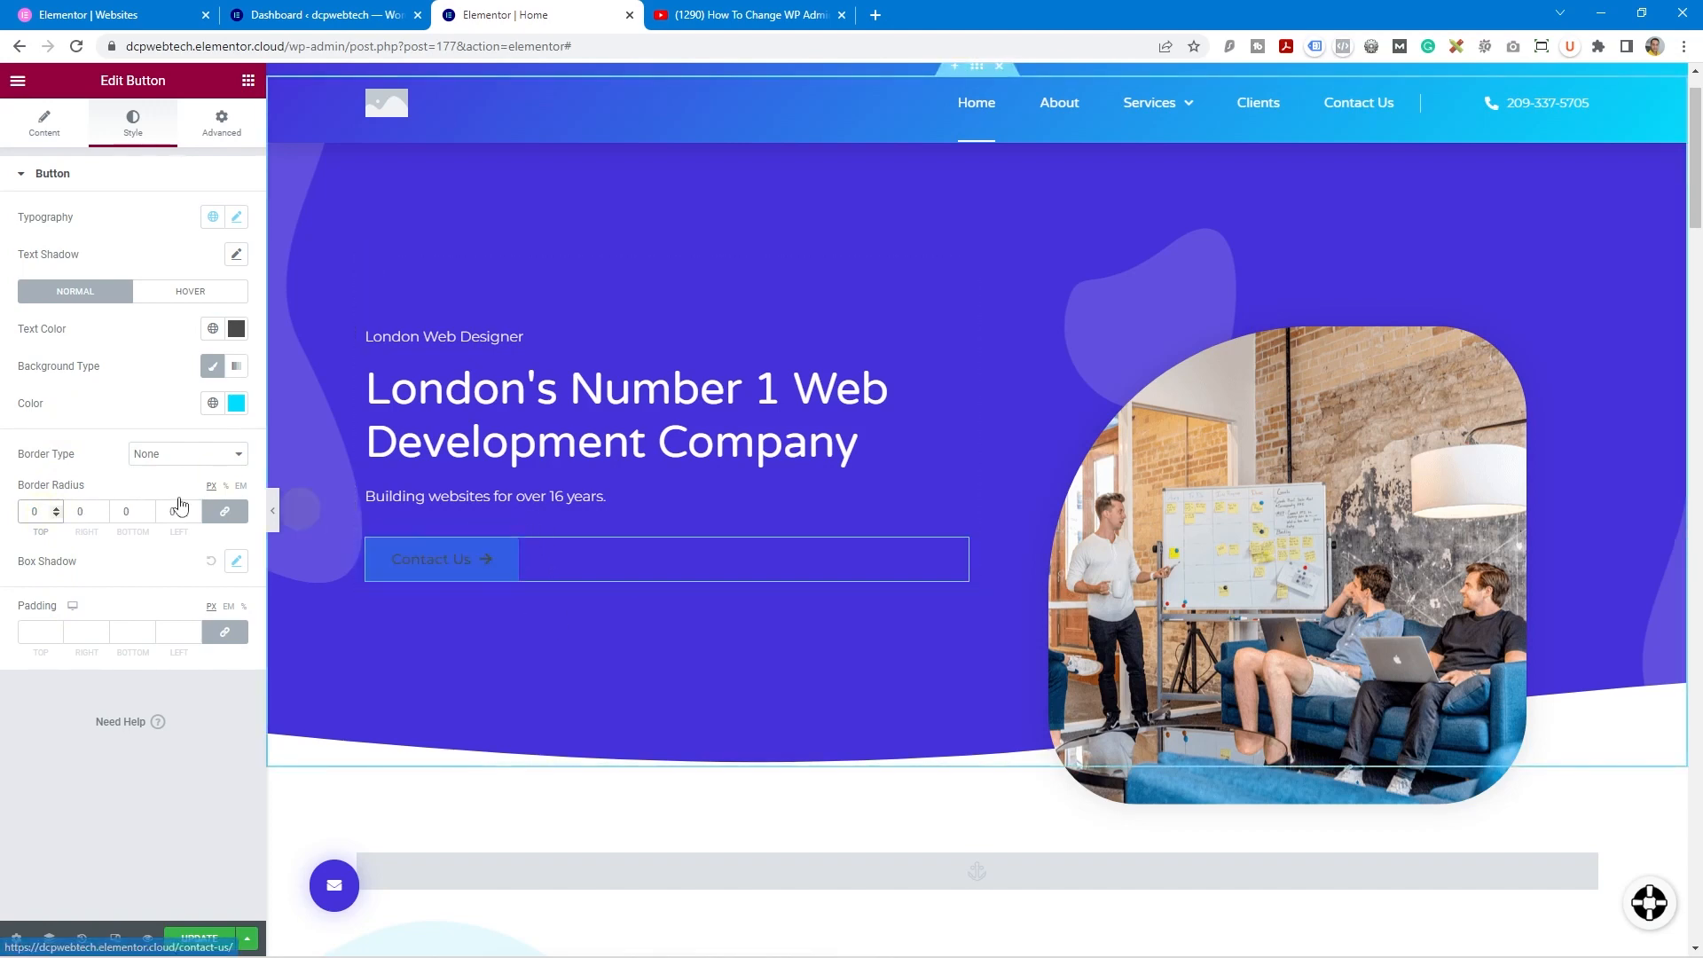
drag(44, 511, 12, 508)
text(30)
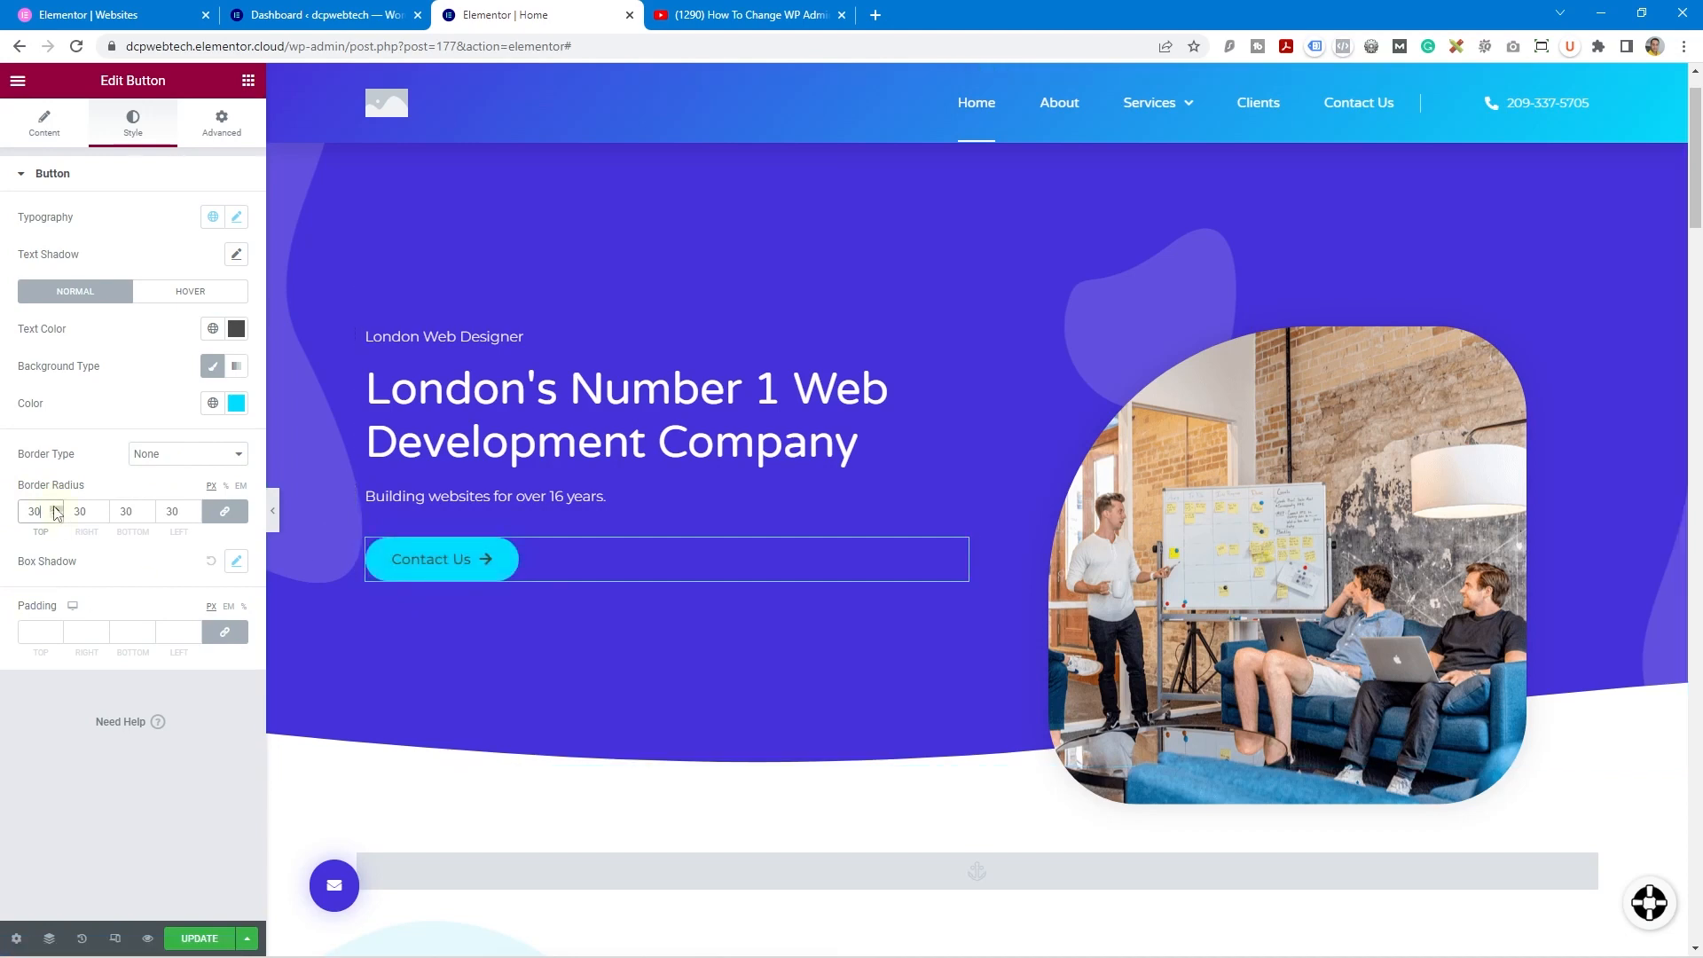
drag(40, 511, 14, 509)
text(20)
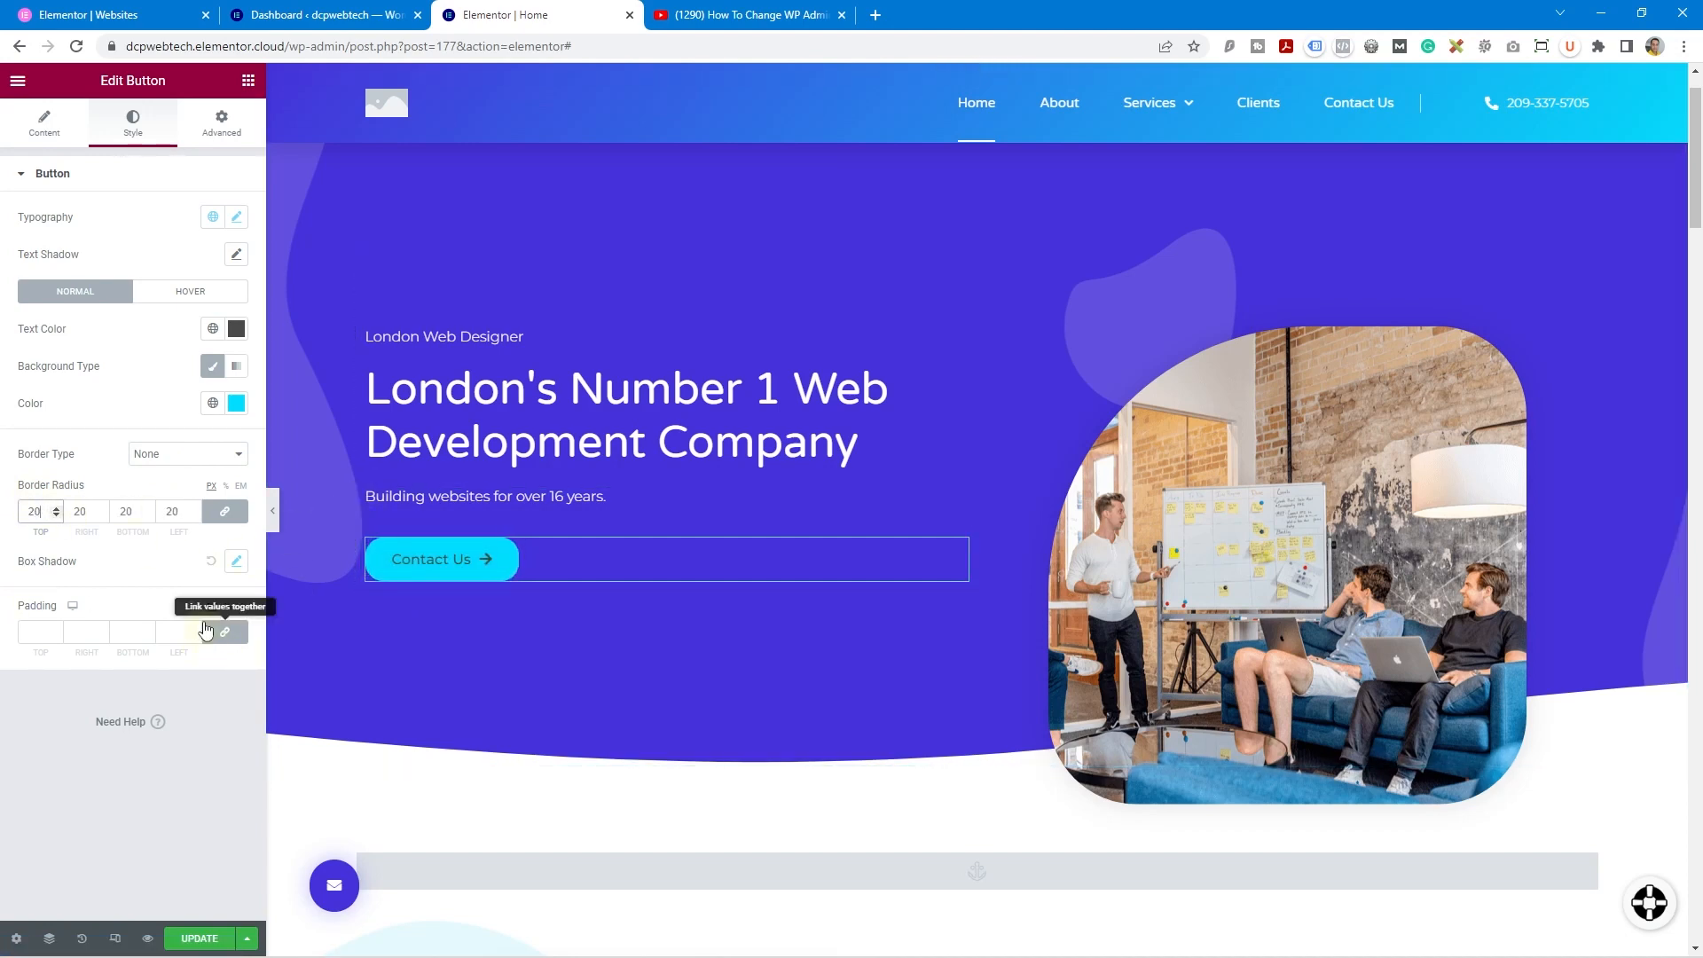
click(197, 938)
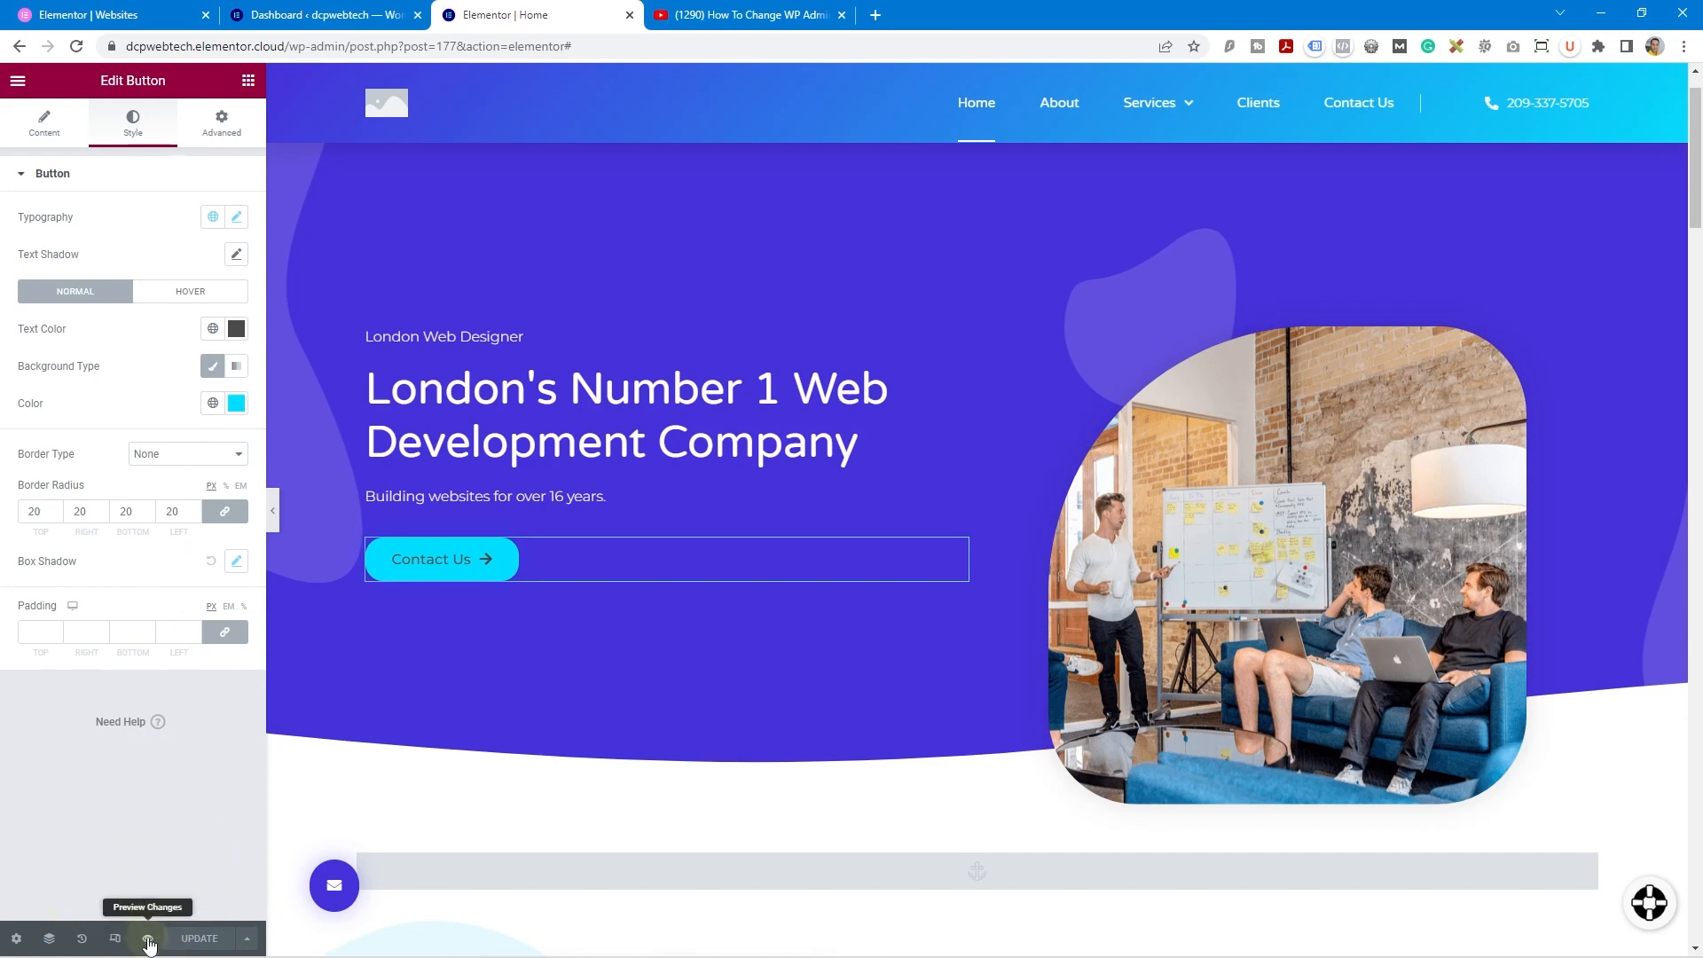
- Preview the page, test the Contact Us button, then close the Contact Us tab
click(147, 939)
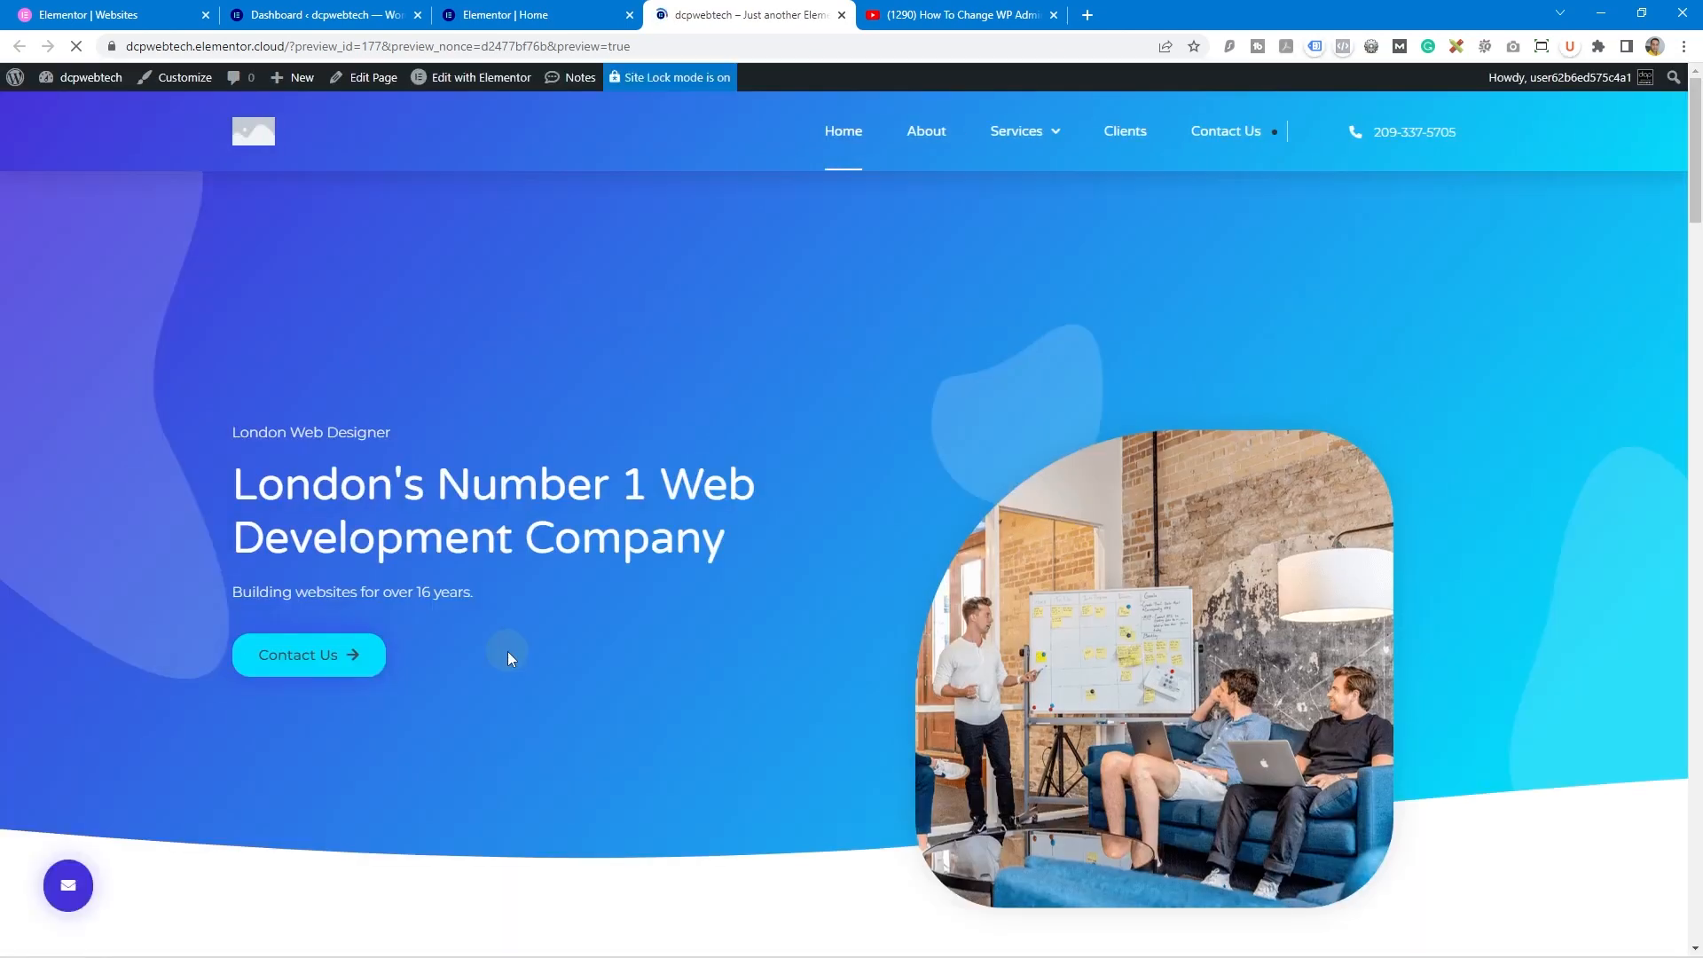
click(315, 662)
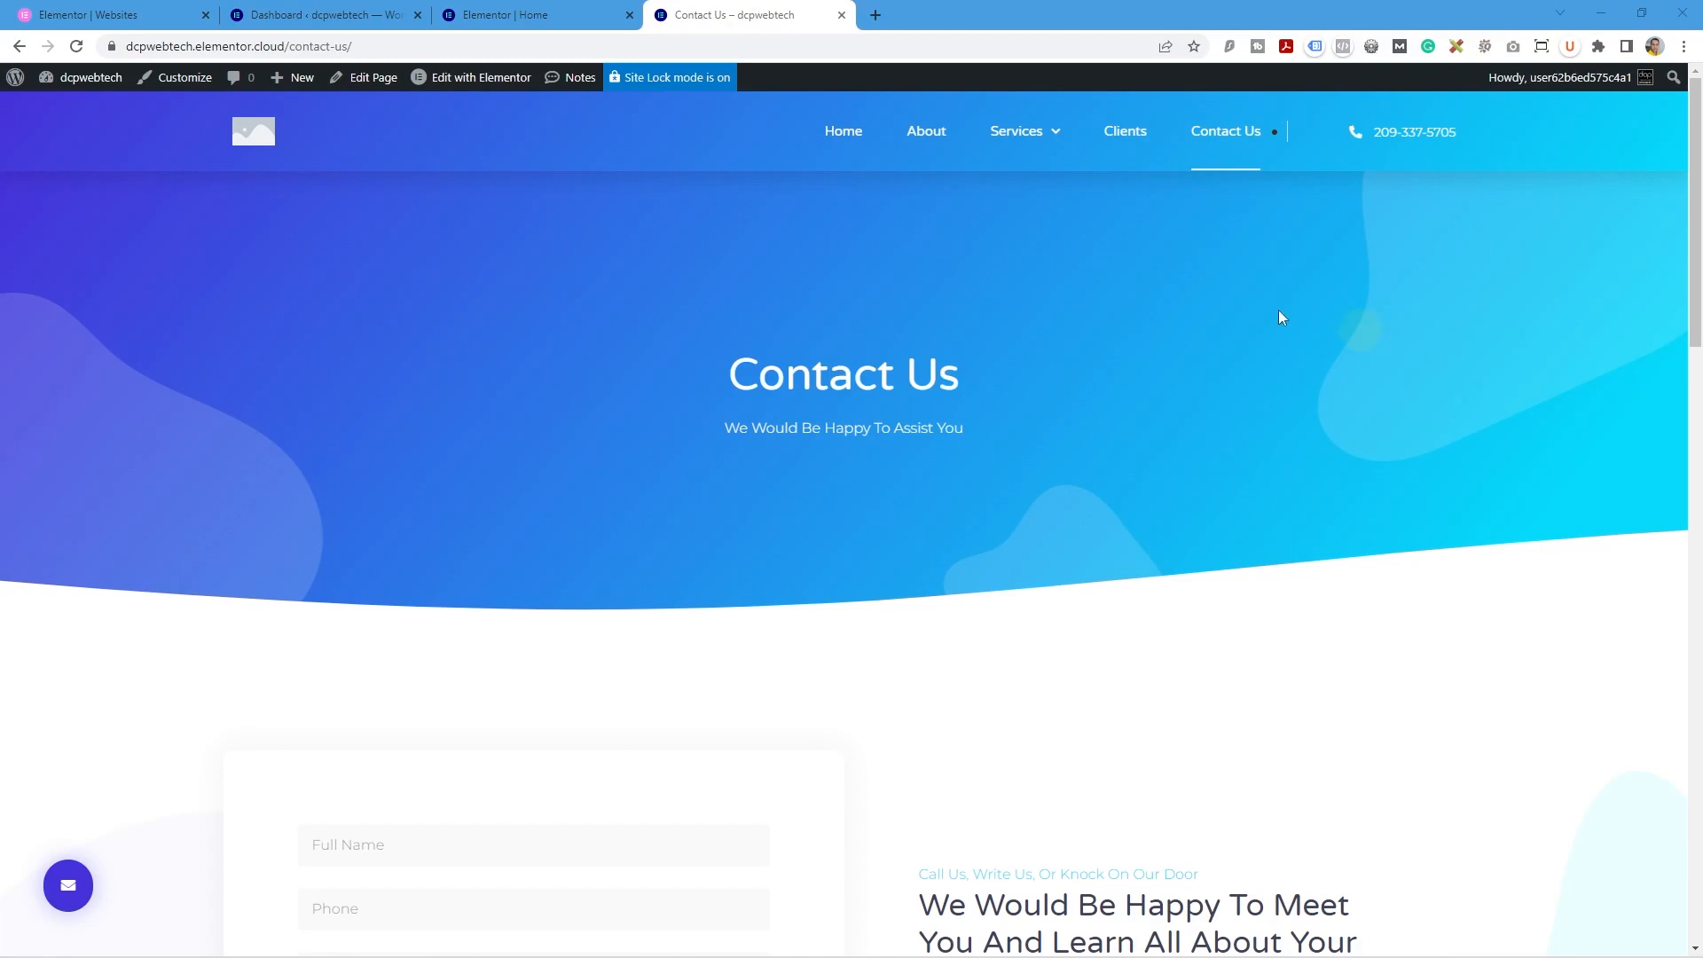
click(842, 15)
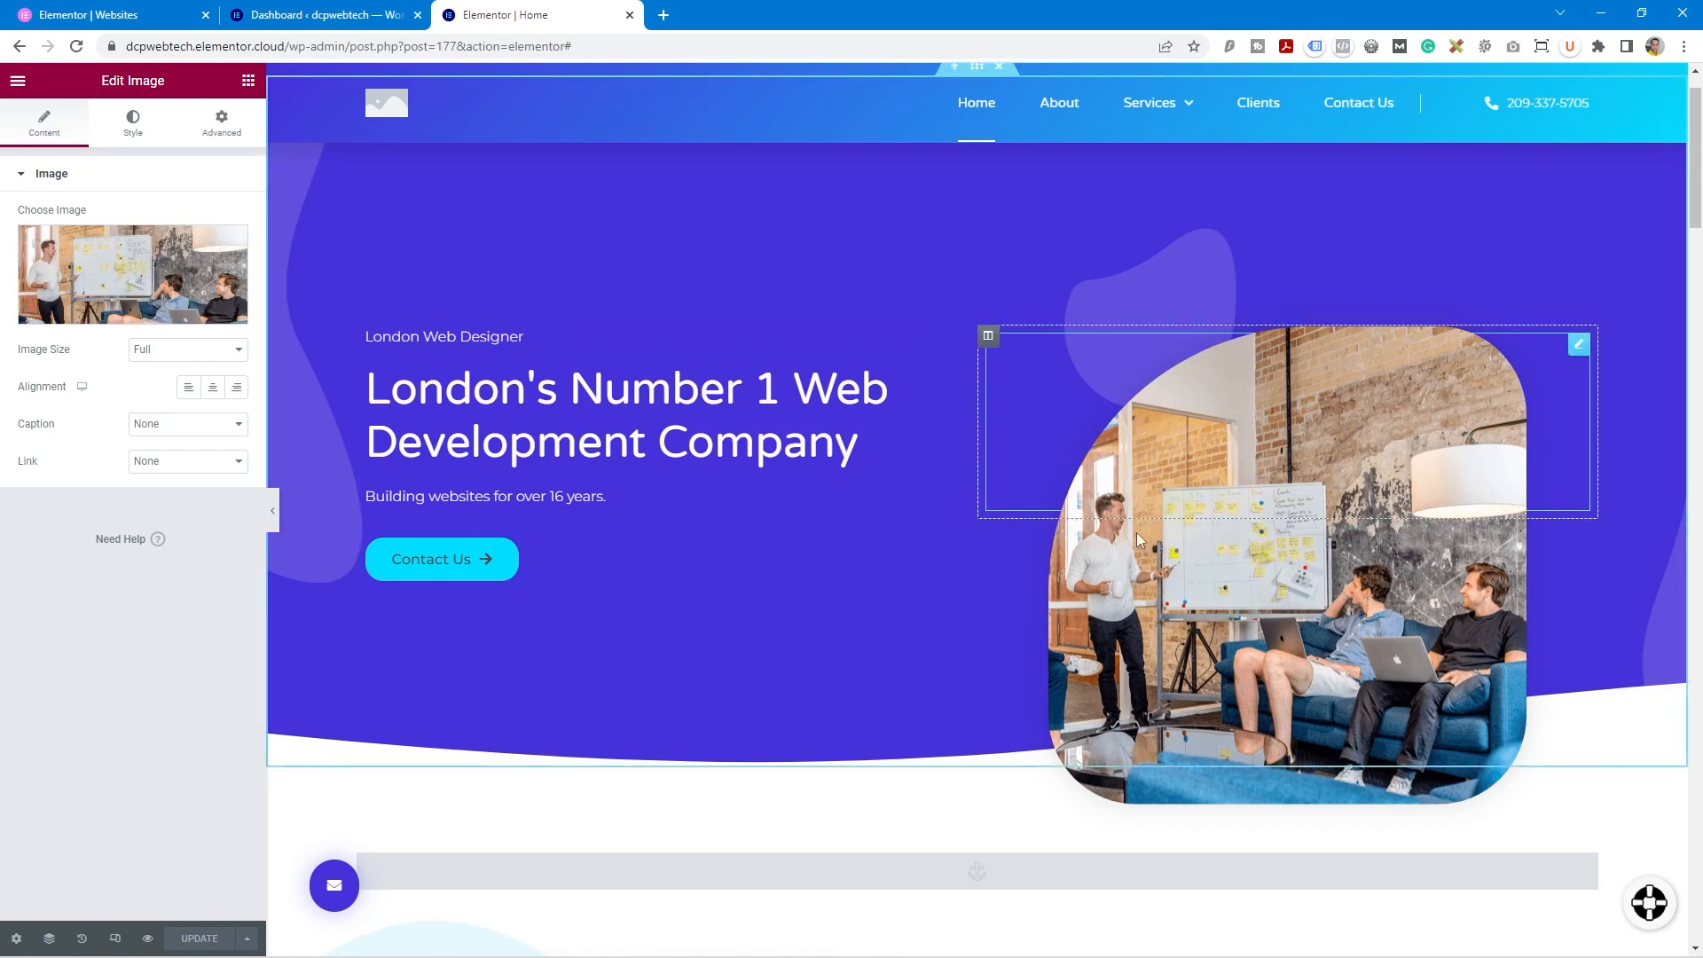
- Open the hero image in the media library, copy its '539 by 539 pixels' size, and close it
click(152, 261)
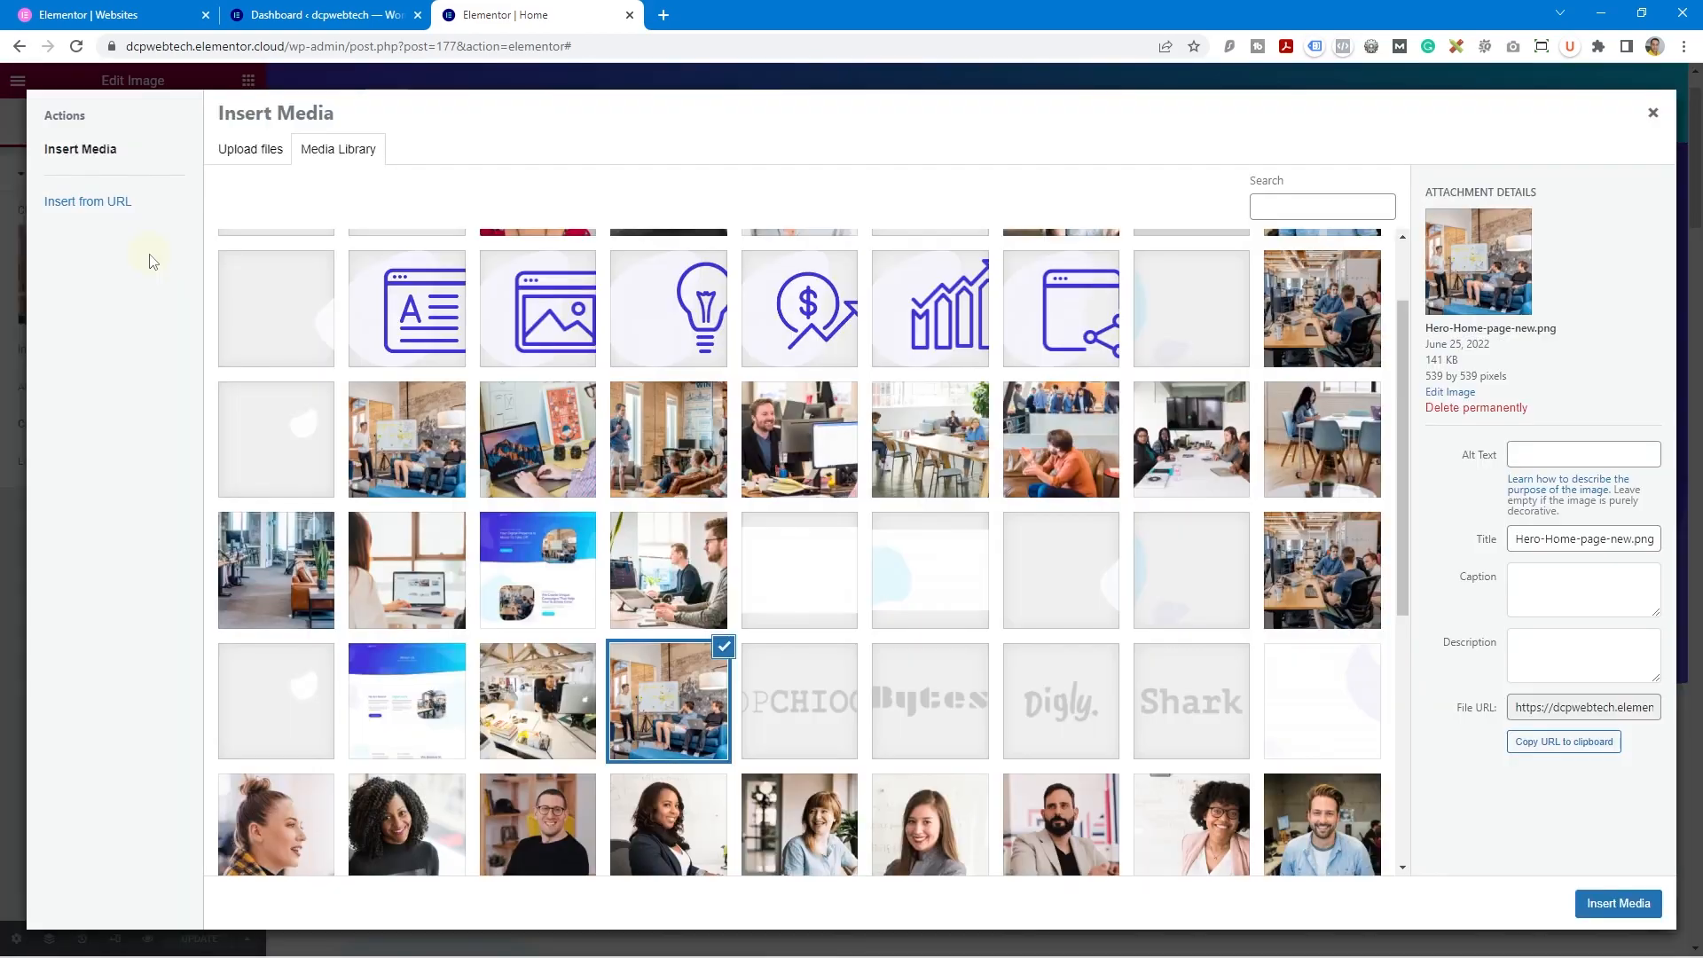
scroll(829, 390, down, 4)
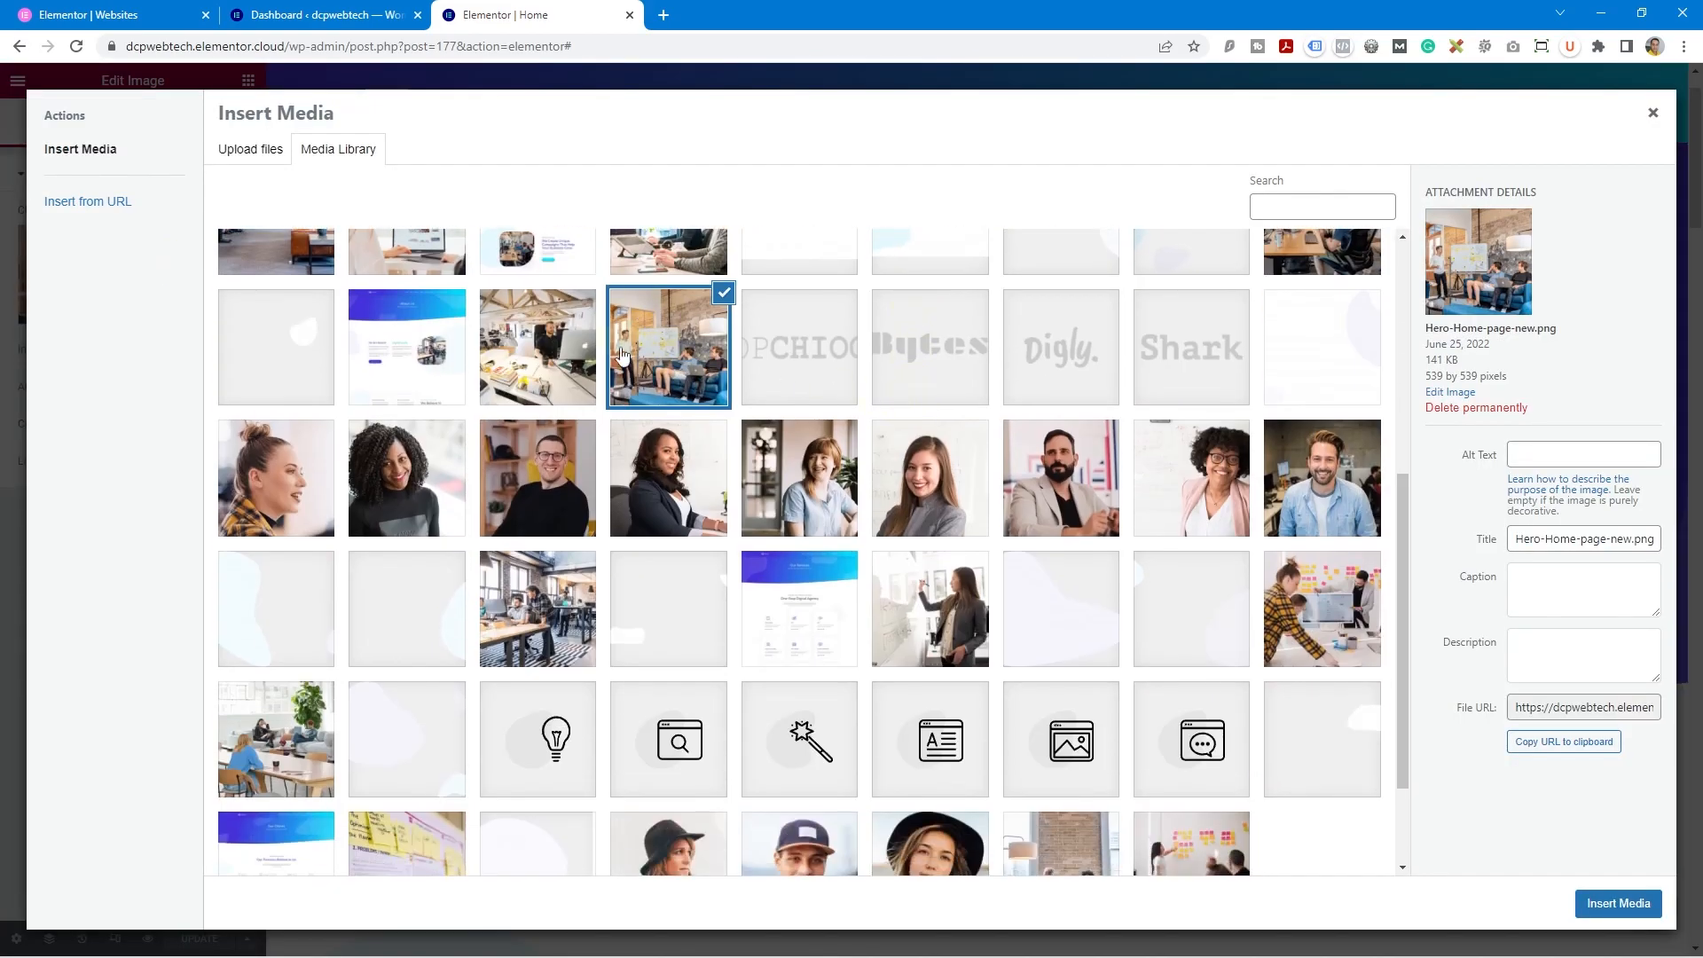
scroll(626, 350, up, 4)
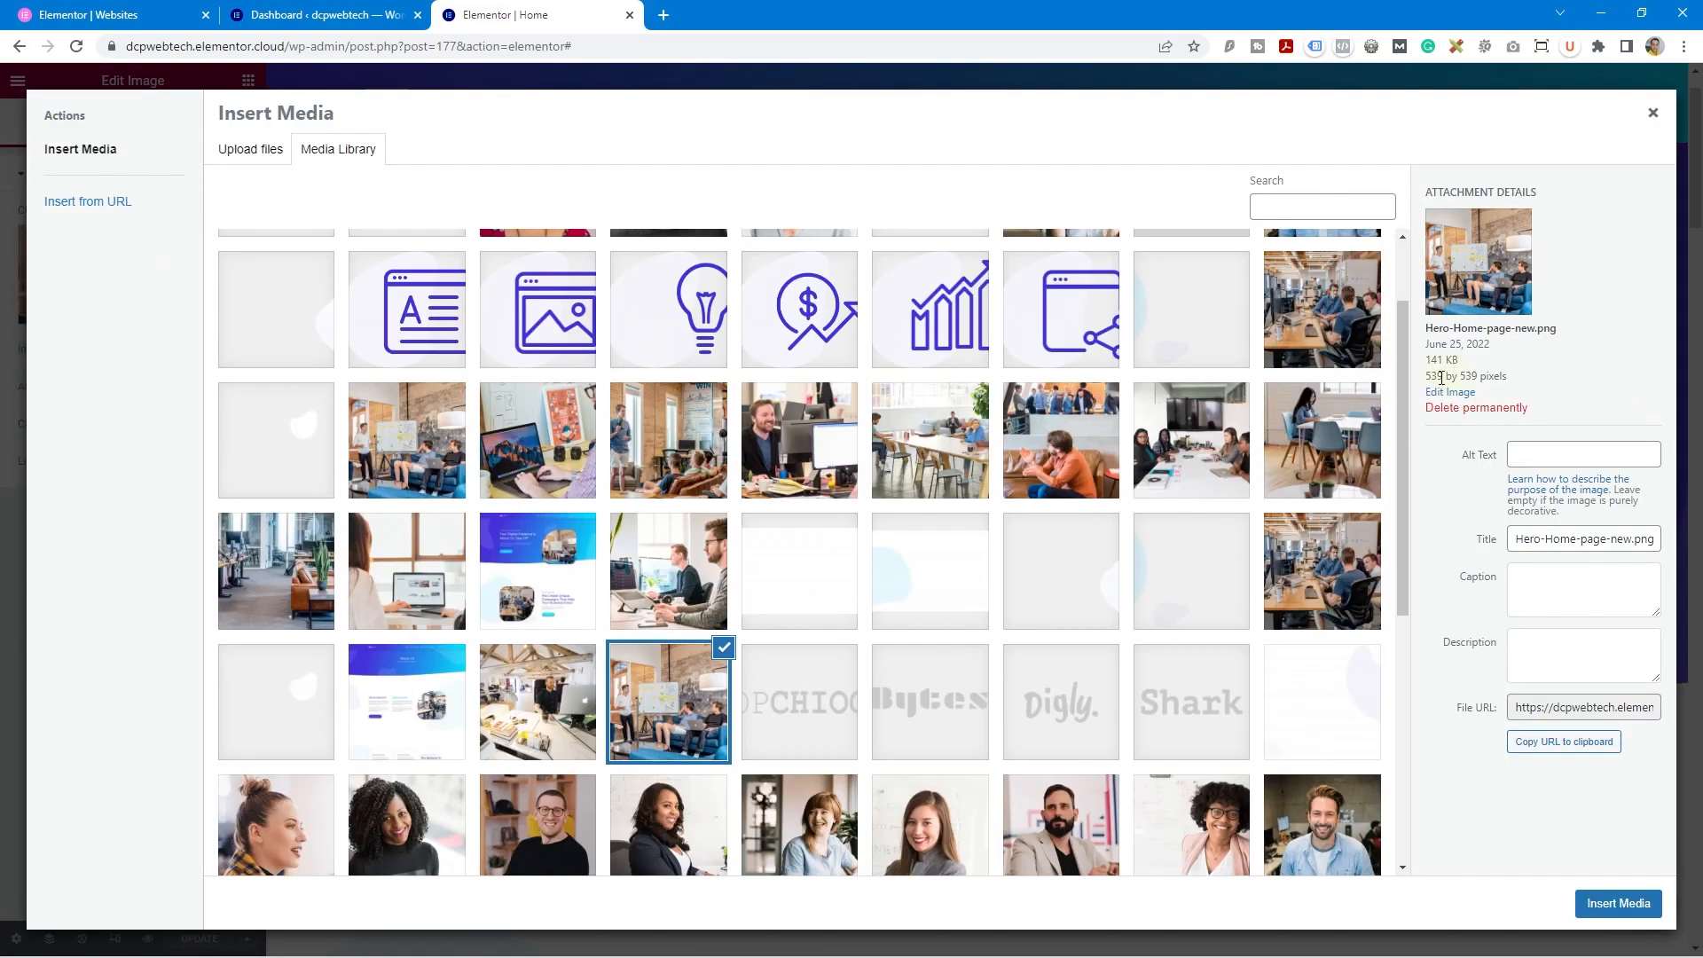
drag(1427, 379, 1517, 380)
click(1702, 565)
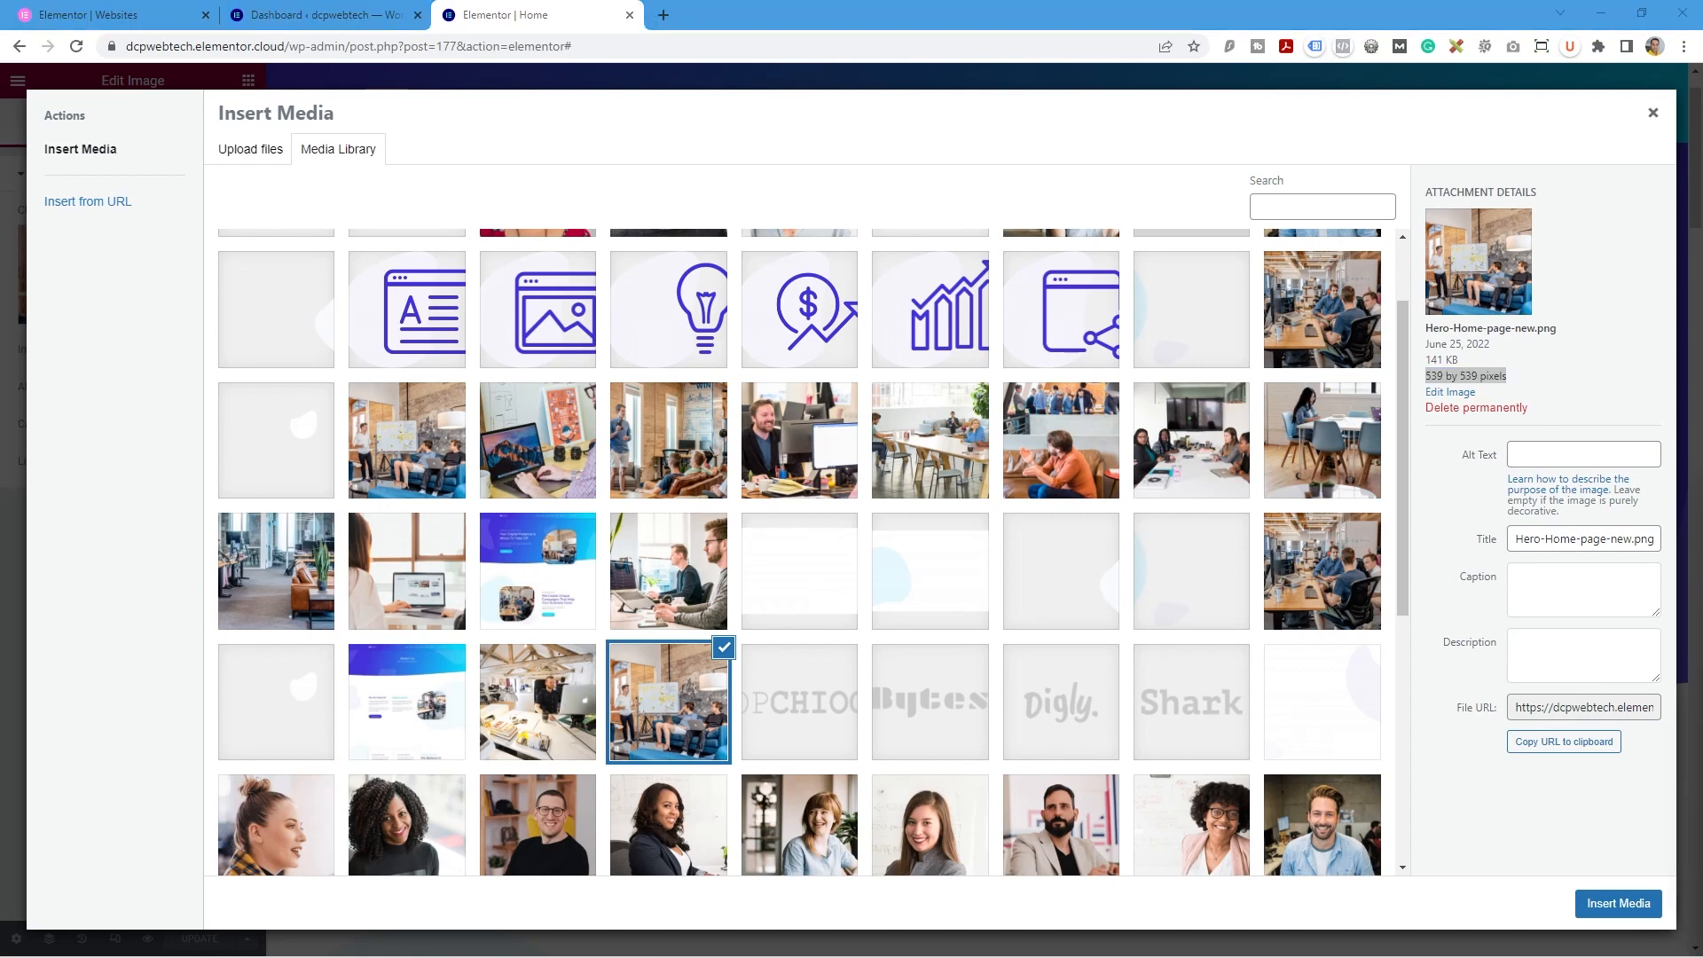
right_click(1456, 379)
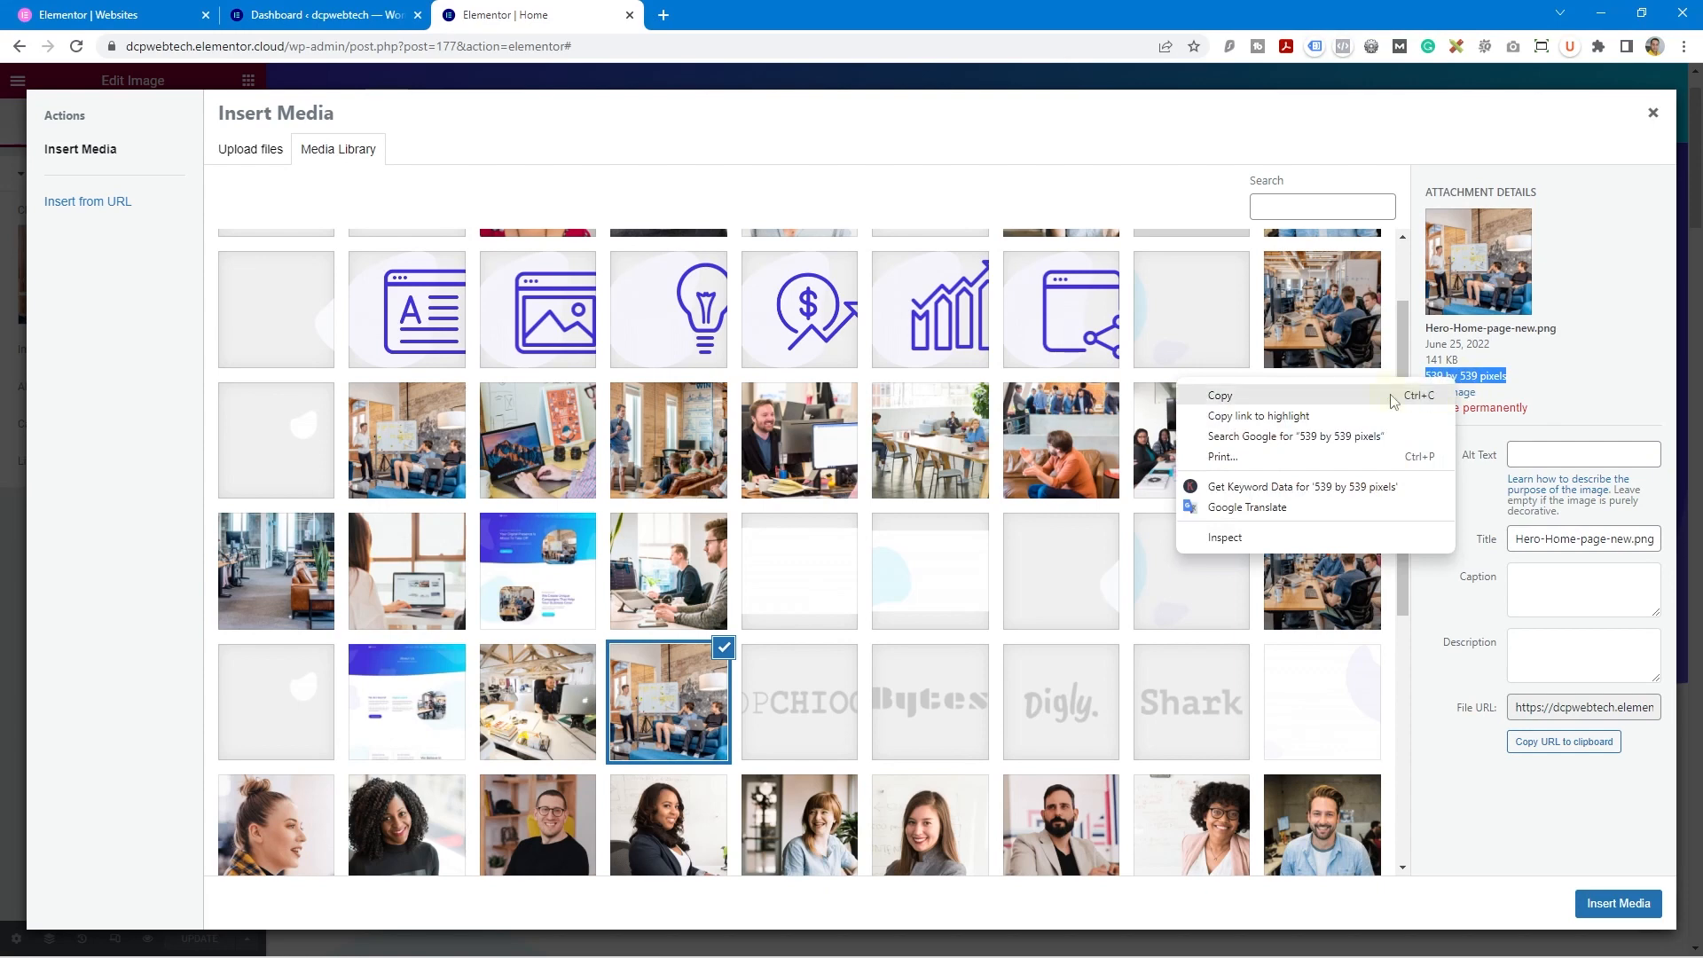
click(1391, 396)
click(1702, 559)
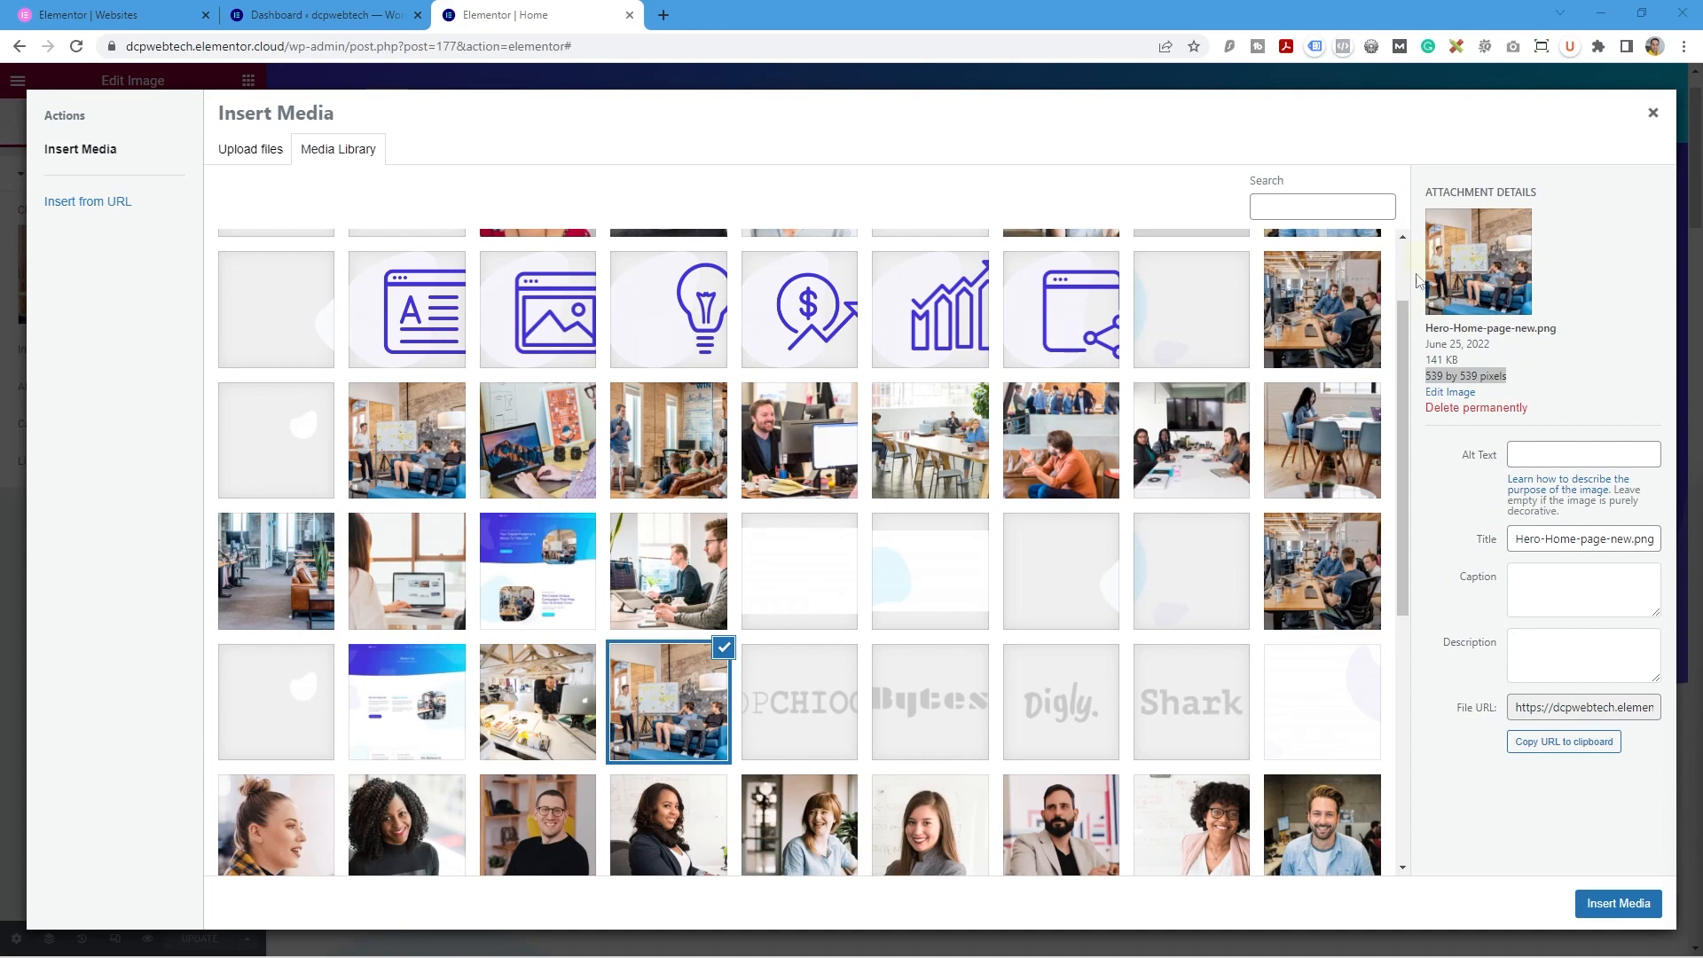
click(1653, 115)
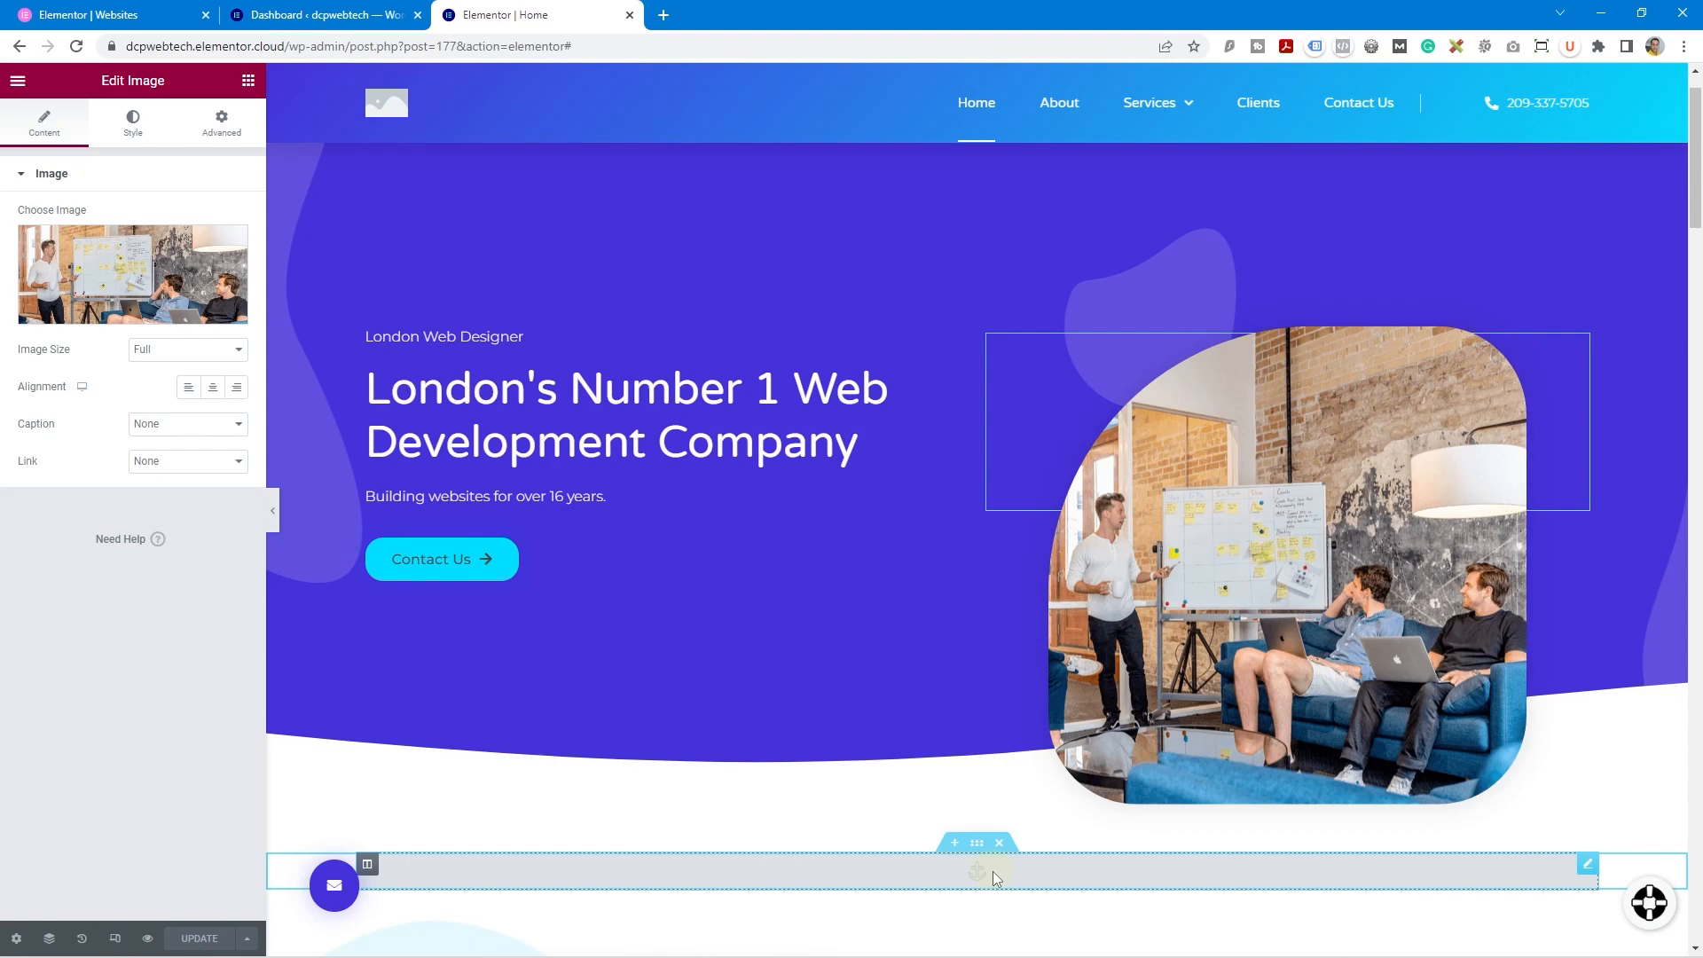
key(super)
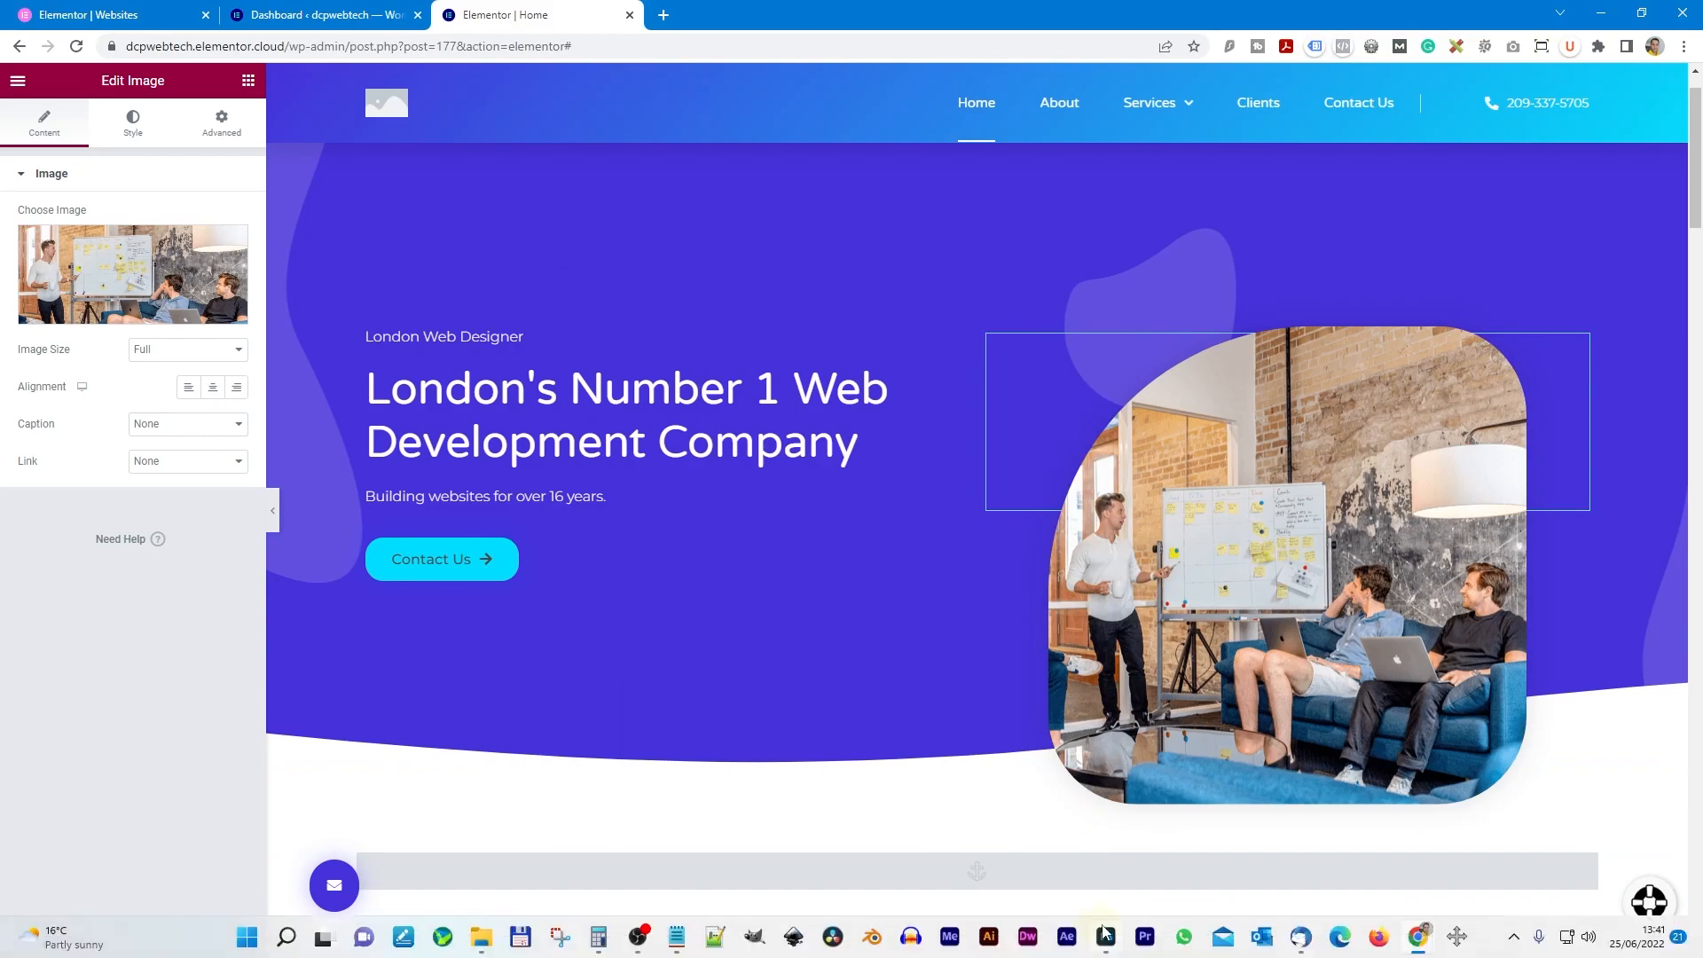
- In Photoshop, create a new document with width and height both 539 px
click(1106, 938)
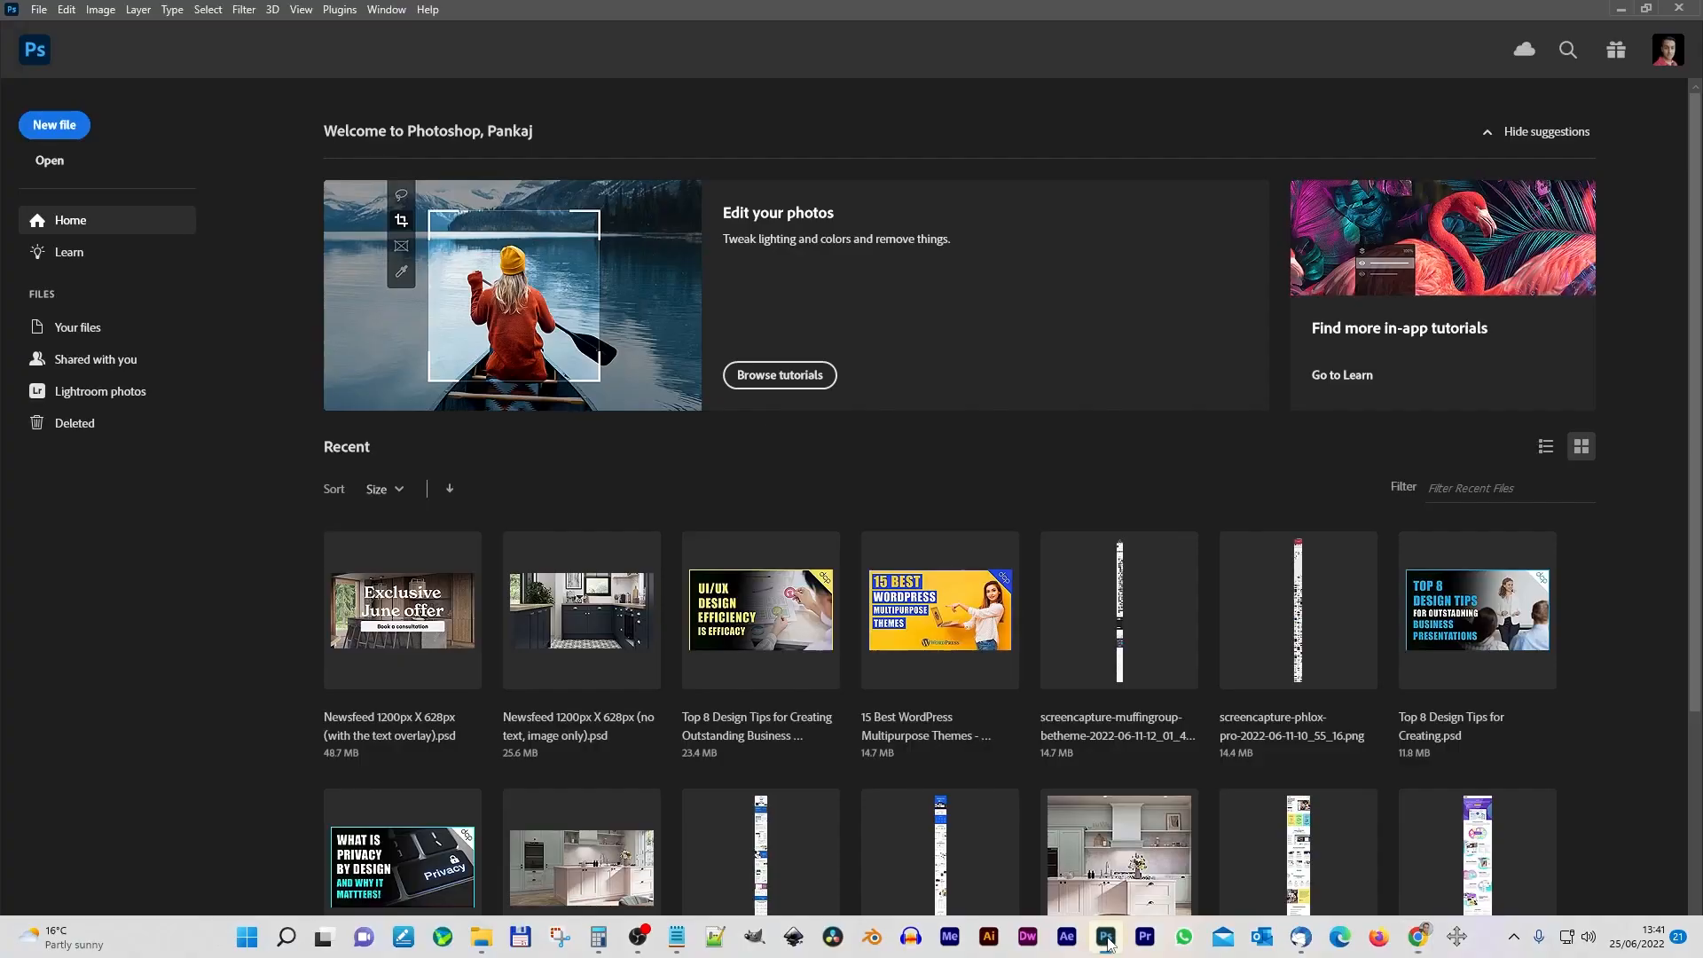
click(87, 132)
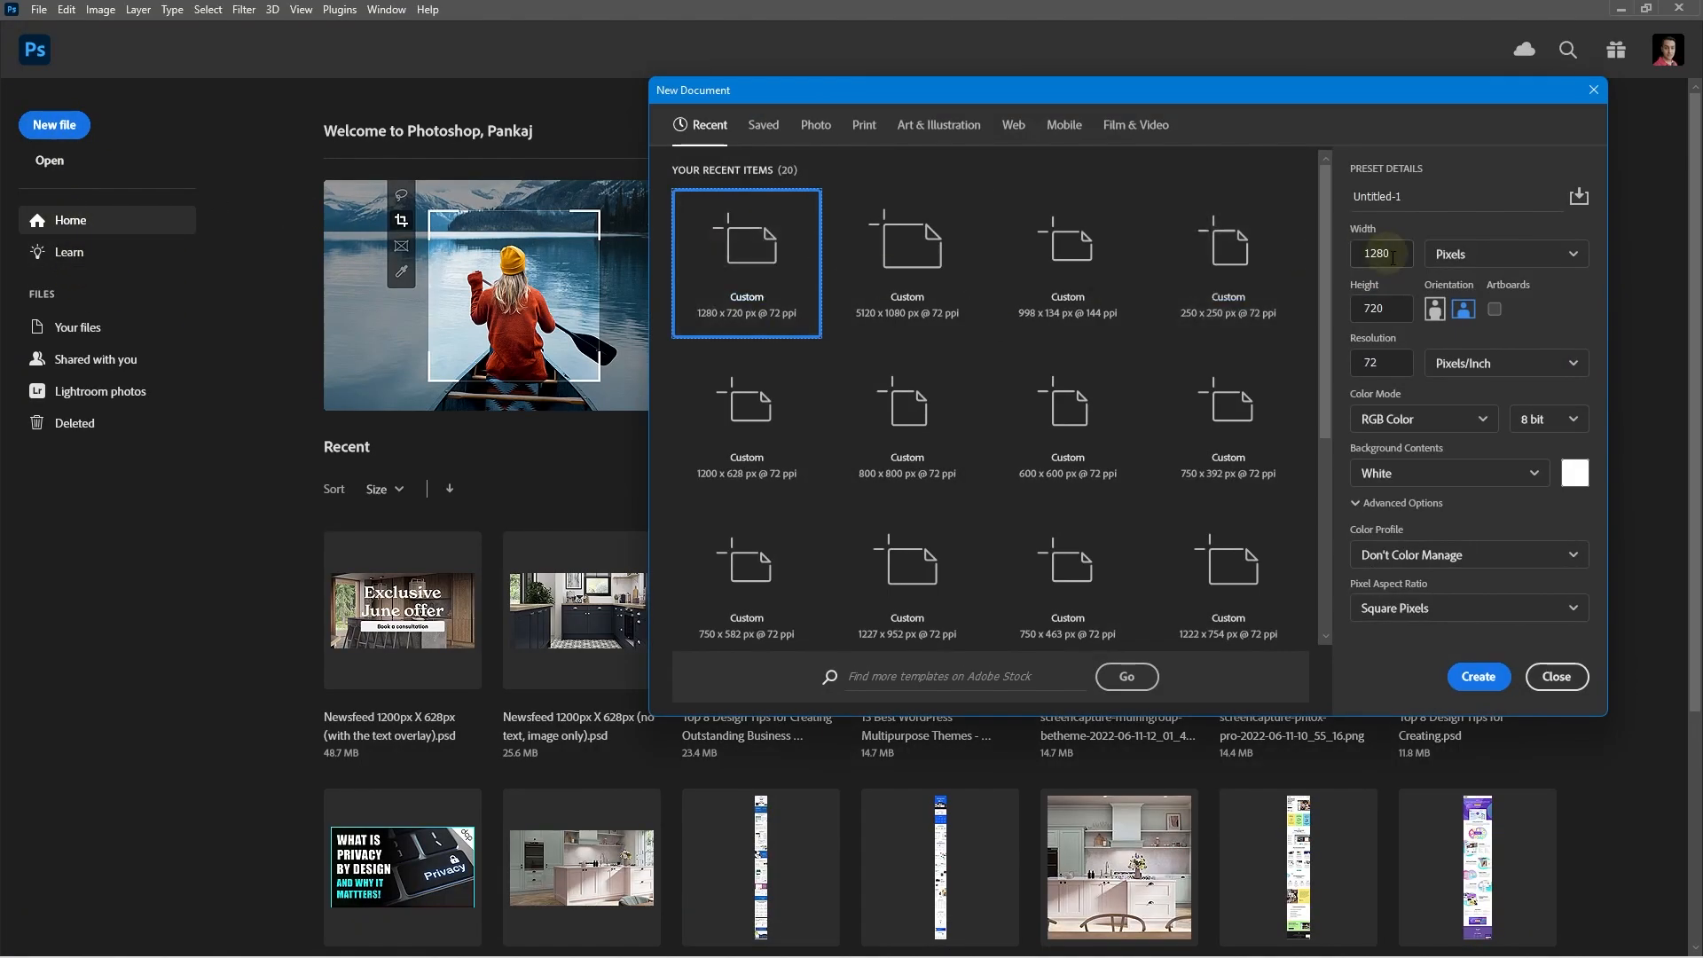
text(539)
key(Tab)
text(53)
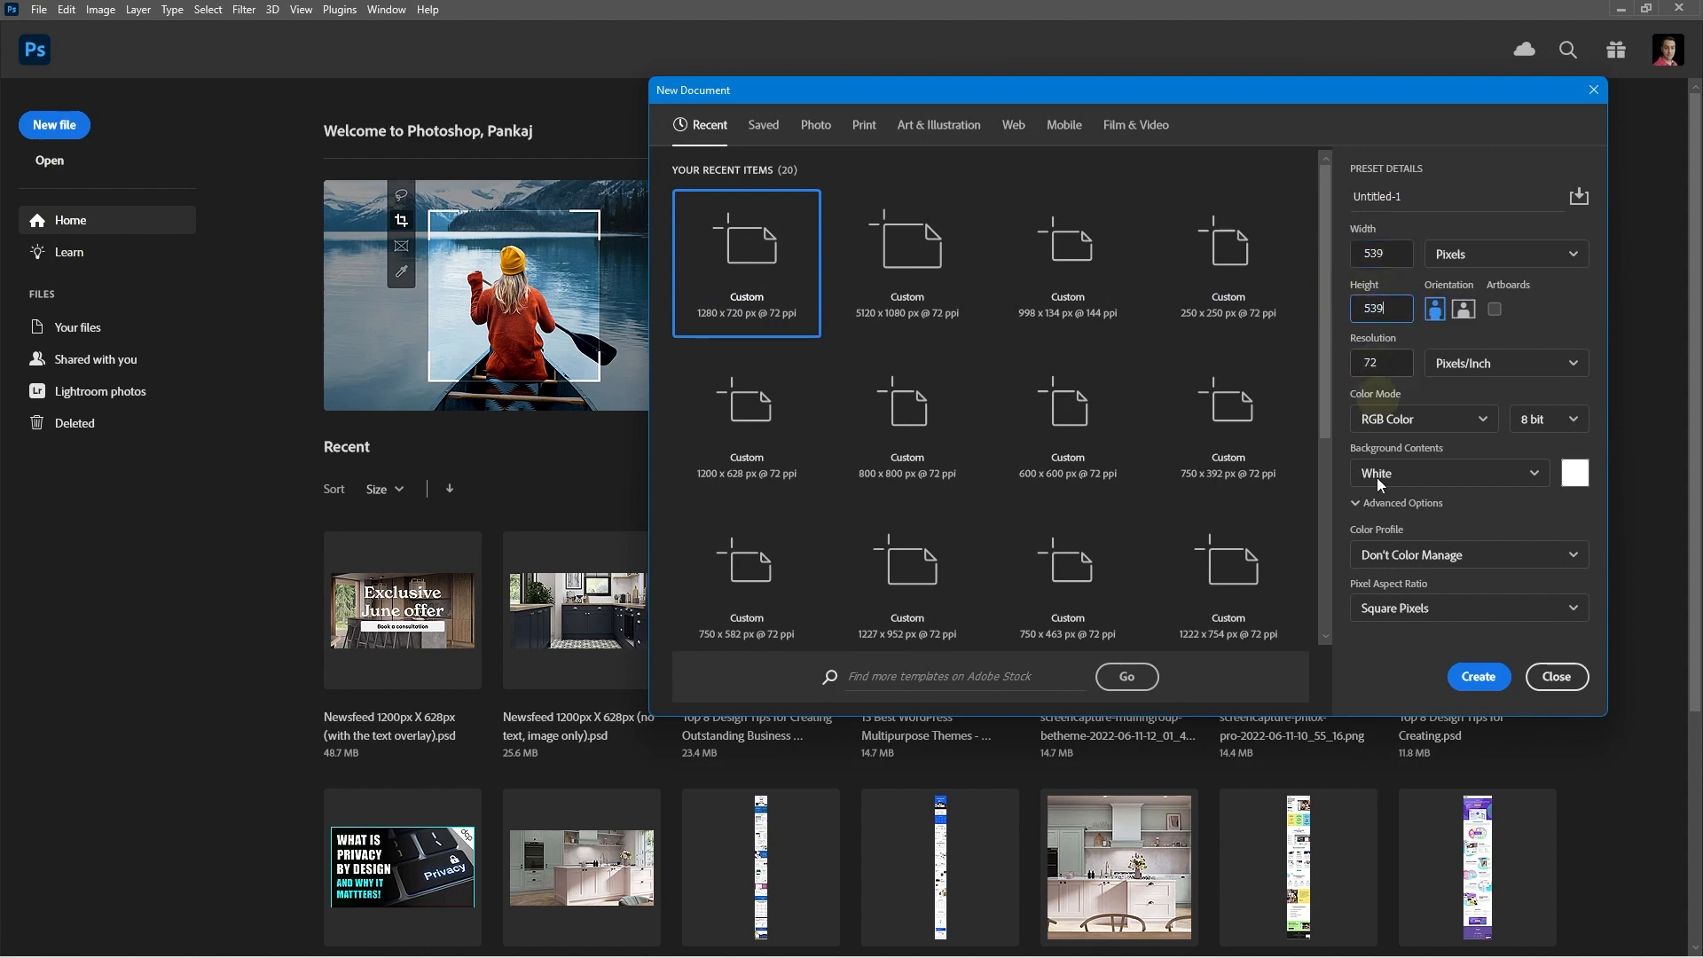
click(1375, 679)
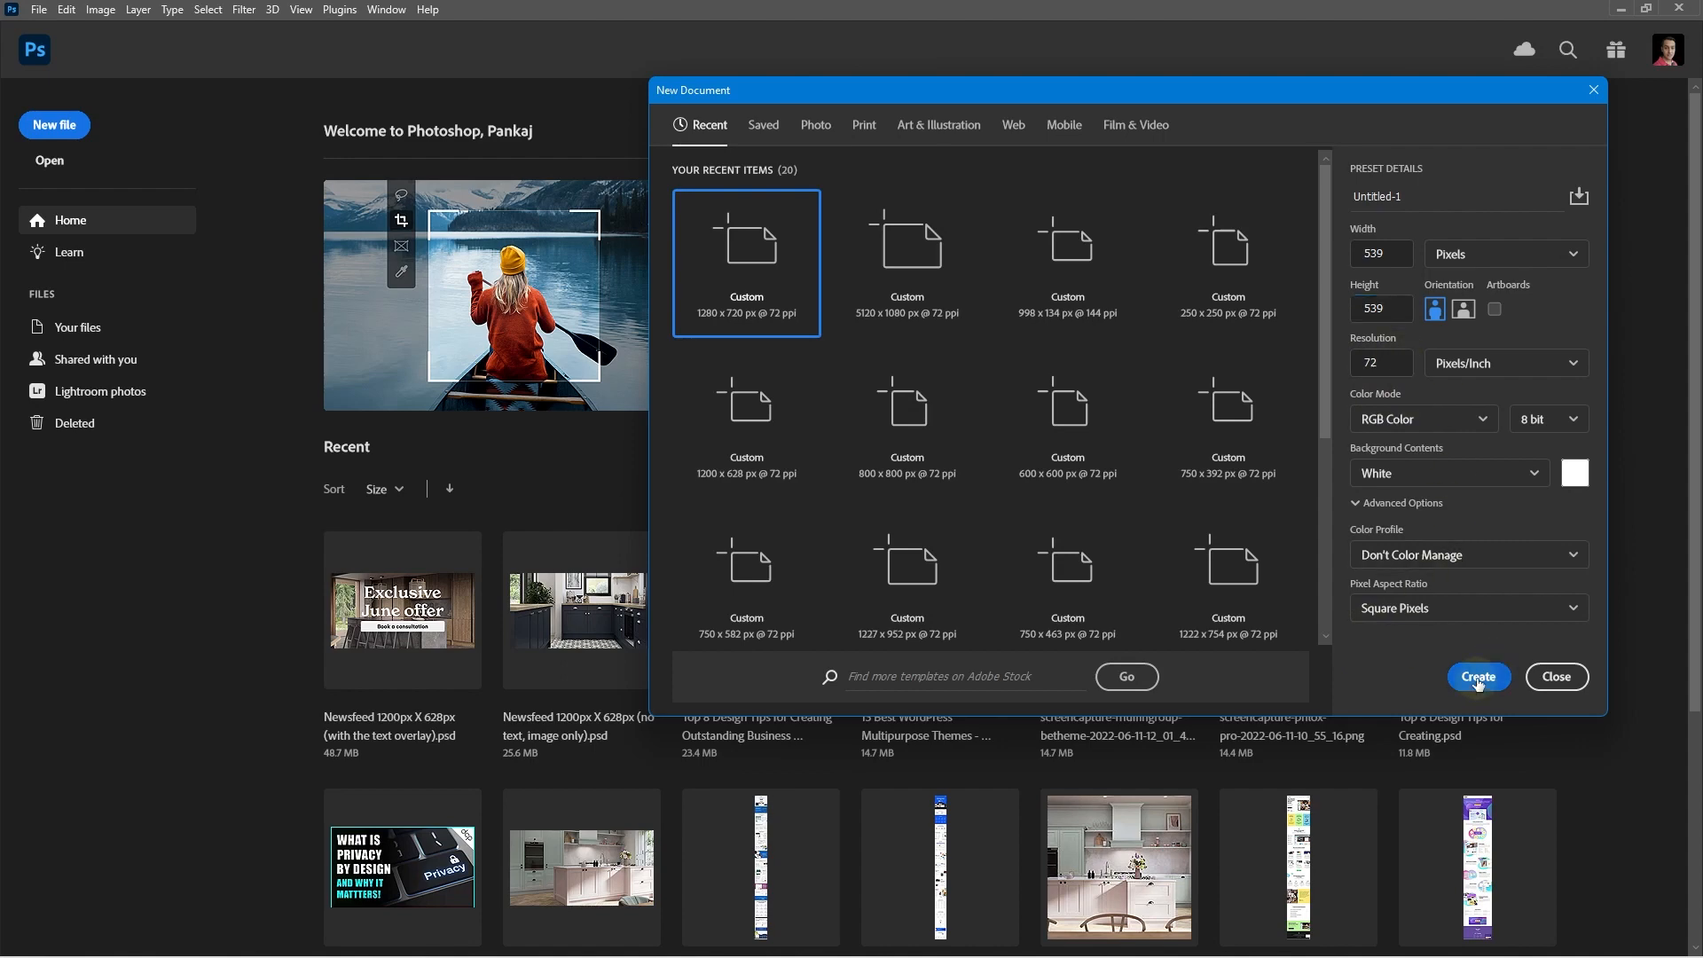
click(1478, 676)
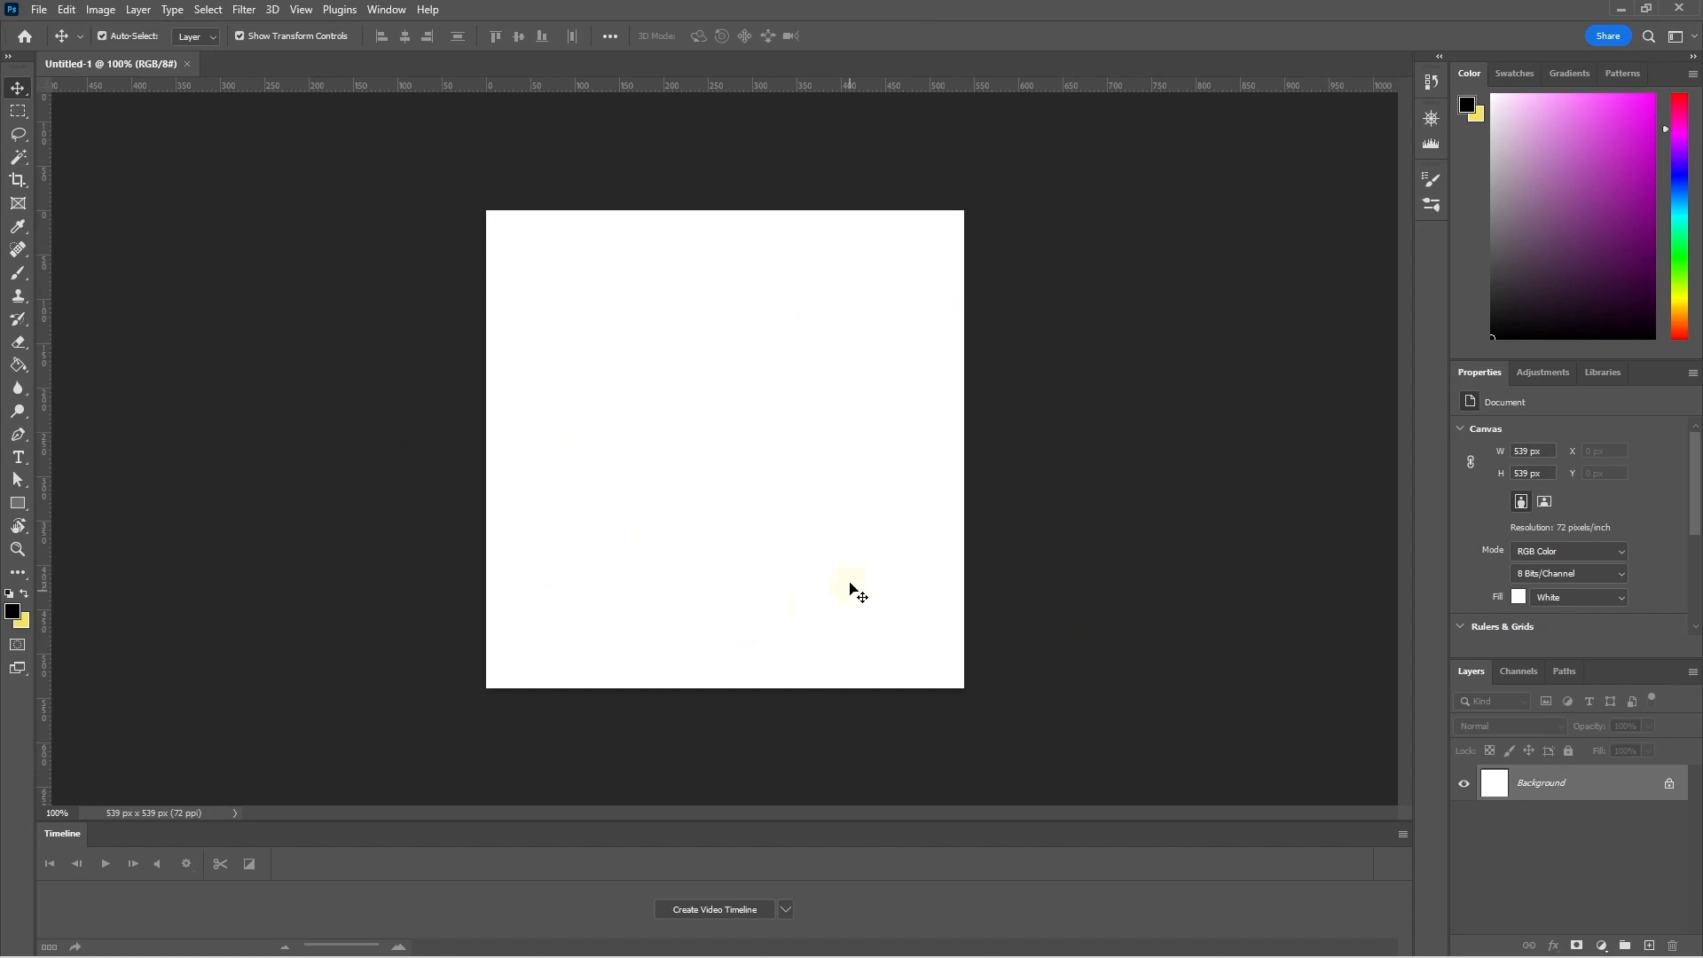
- Back in Chrome, load unsplash.com in a new tab
mouse_move(1268, 945)
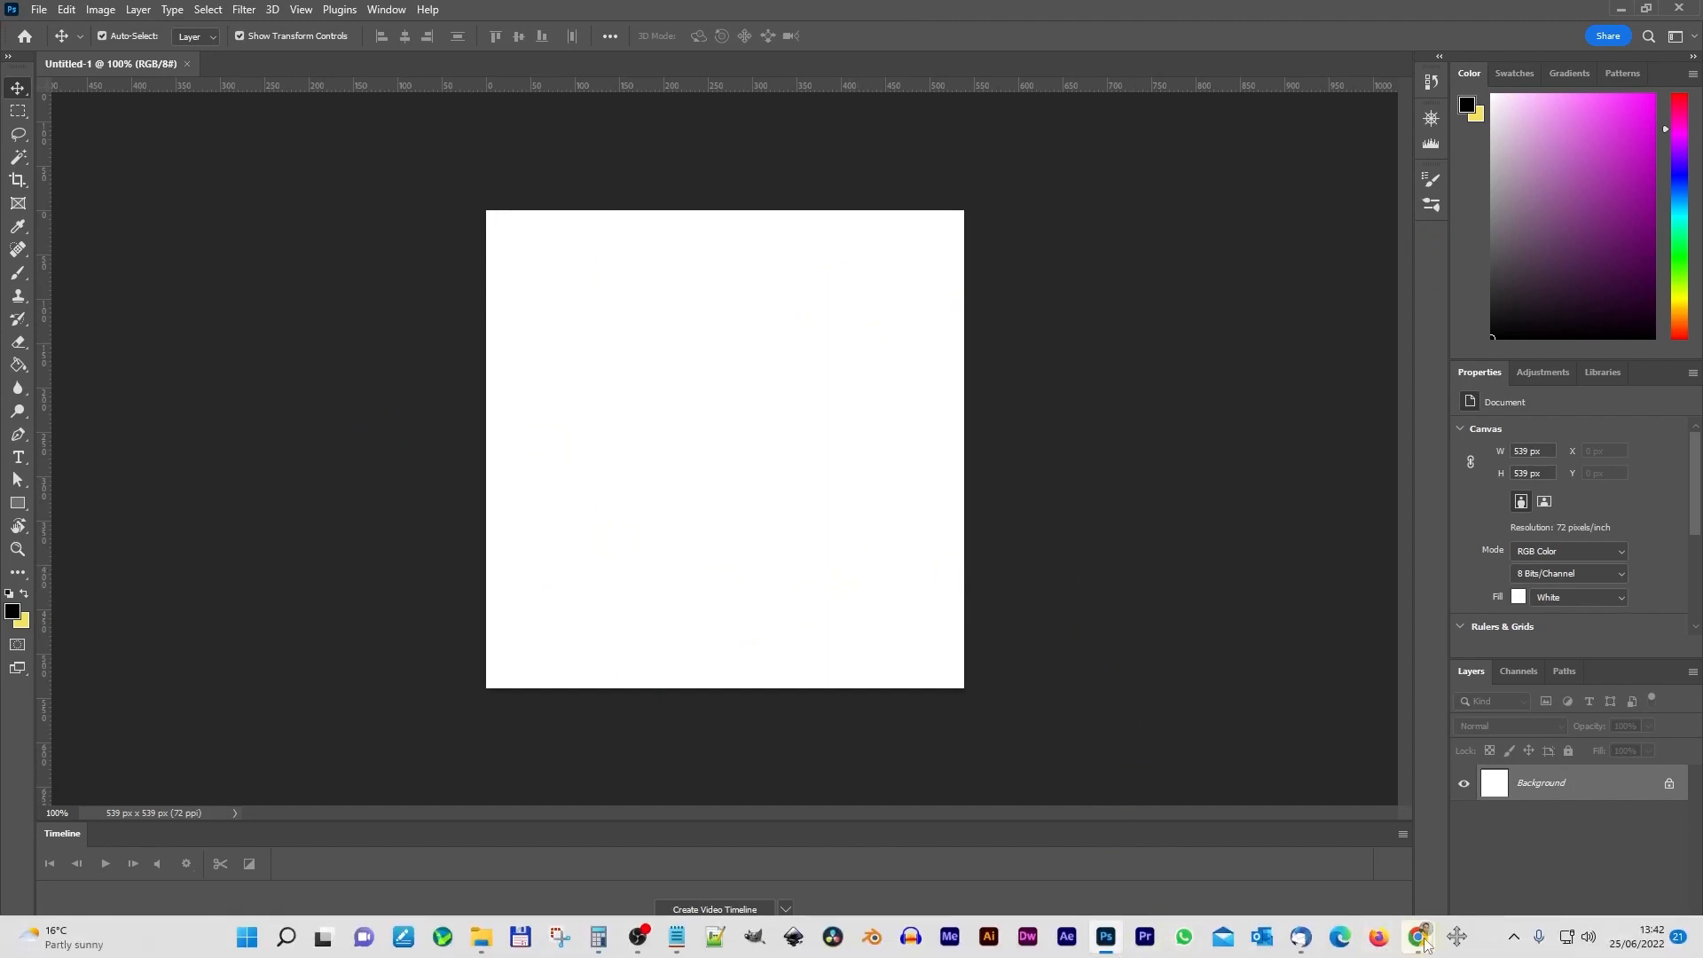
mouse_move(1418, 938)
click(1387, 899)
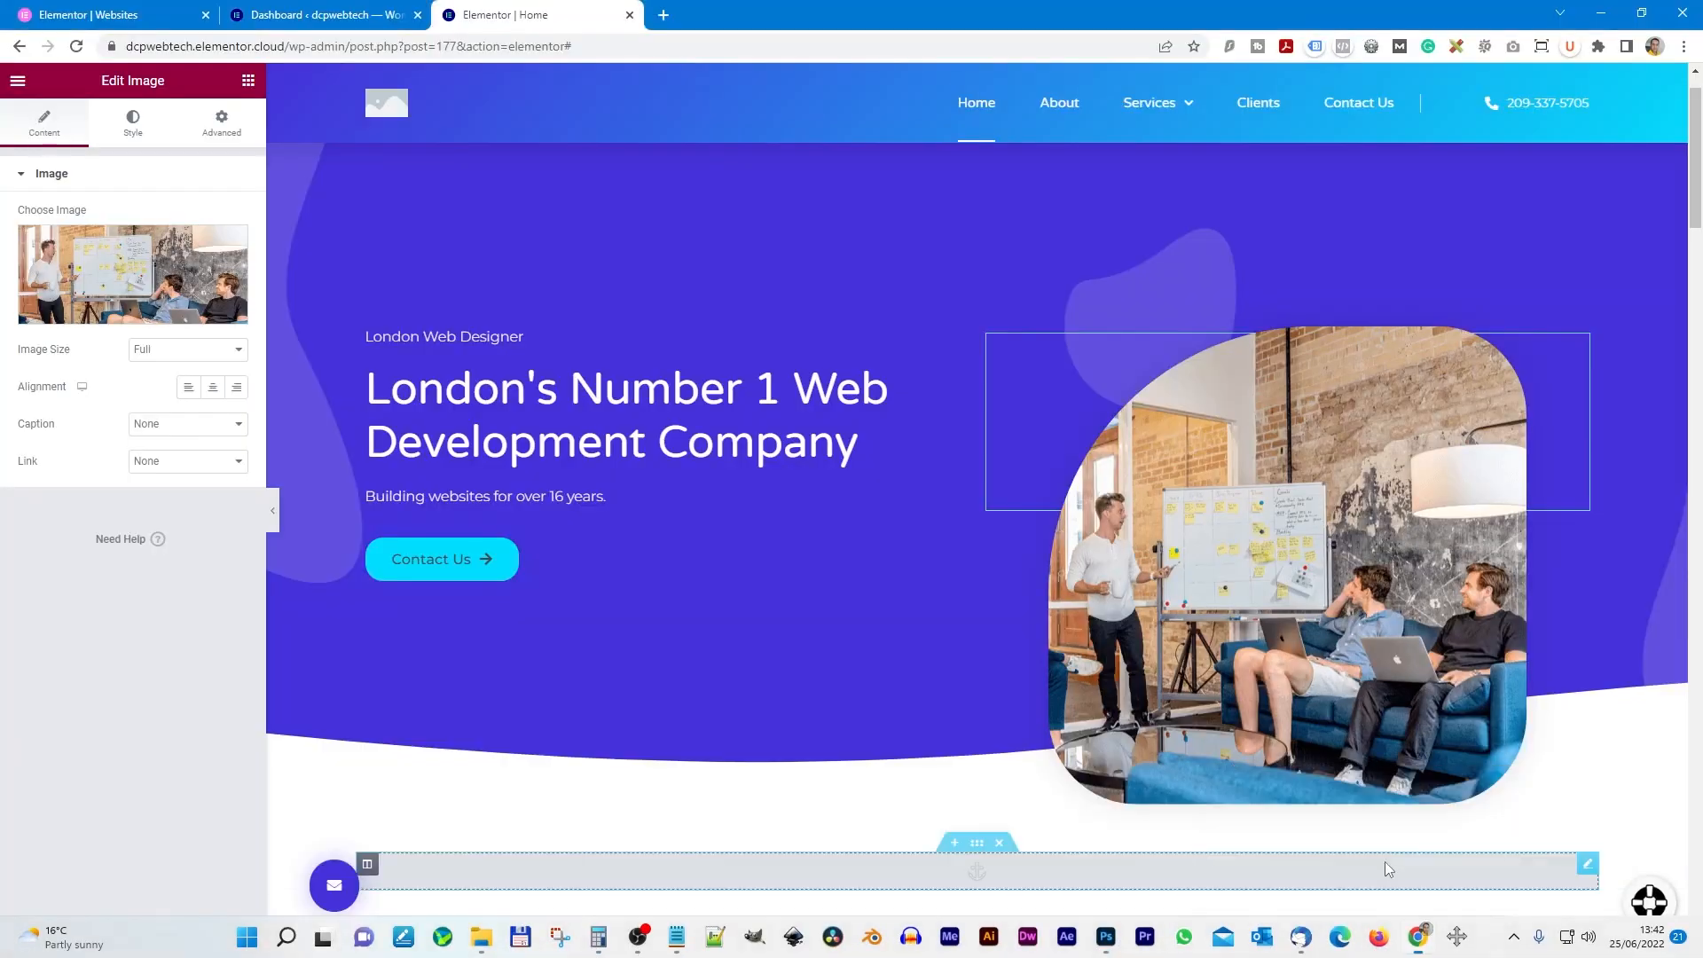
click(663, 15)
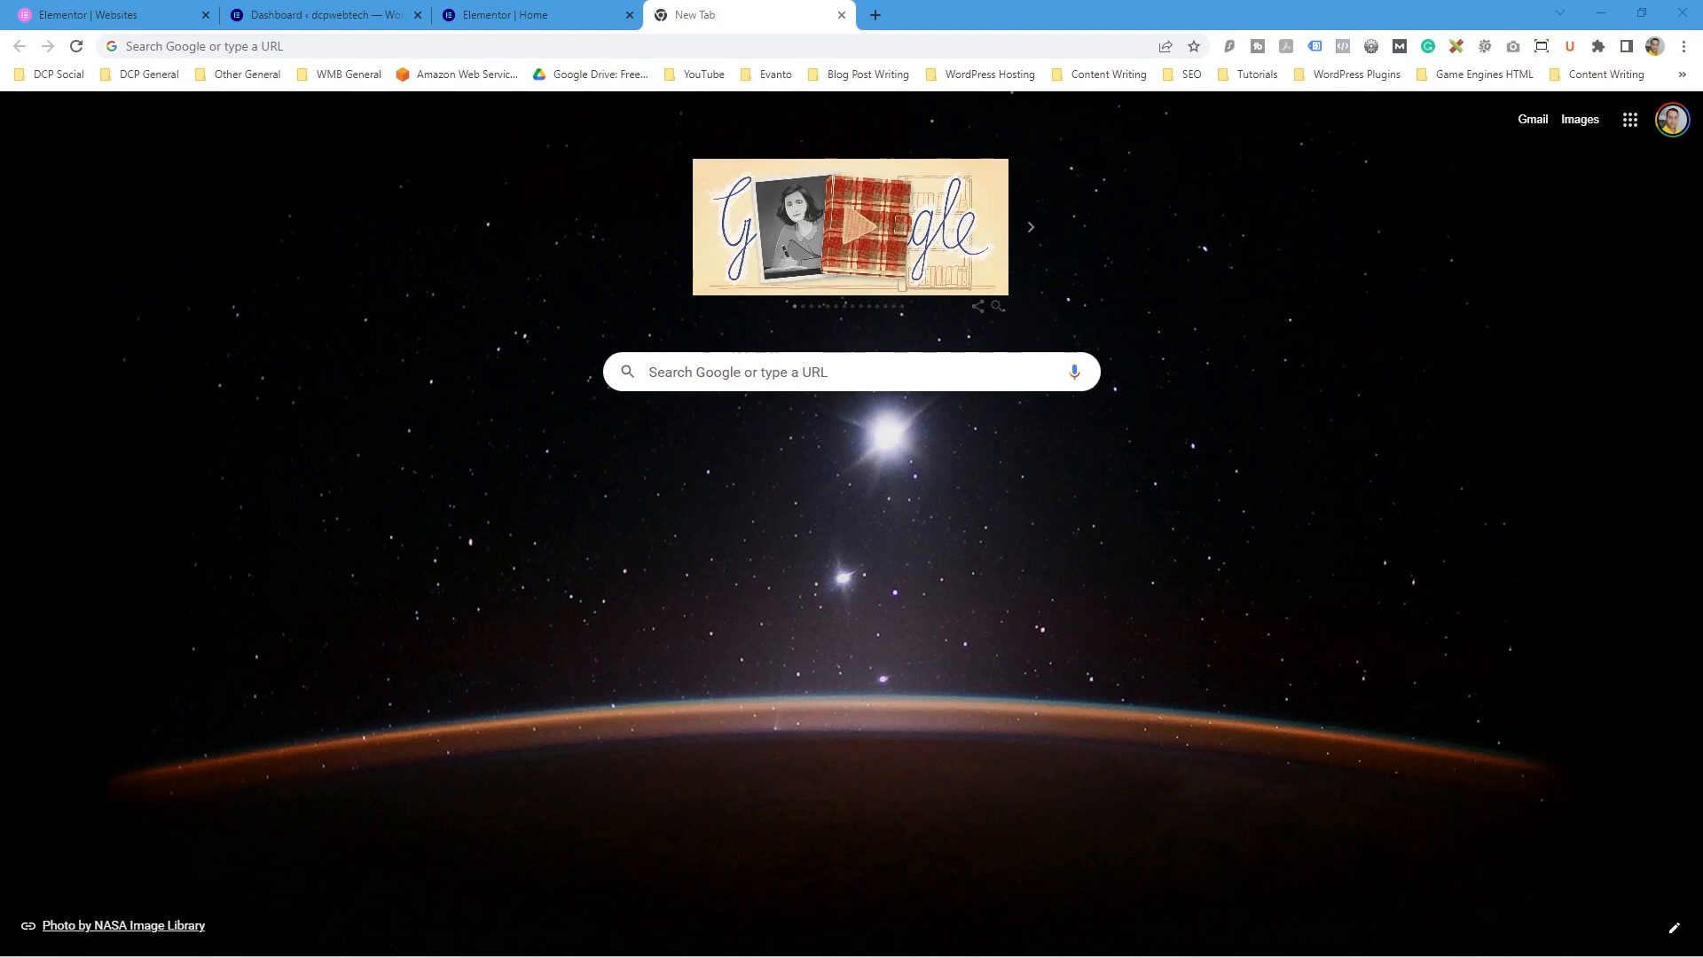
click(777, 74)
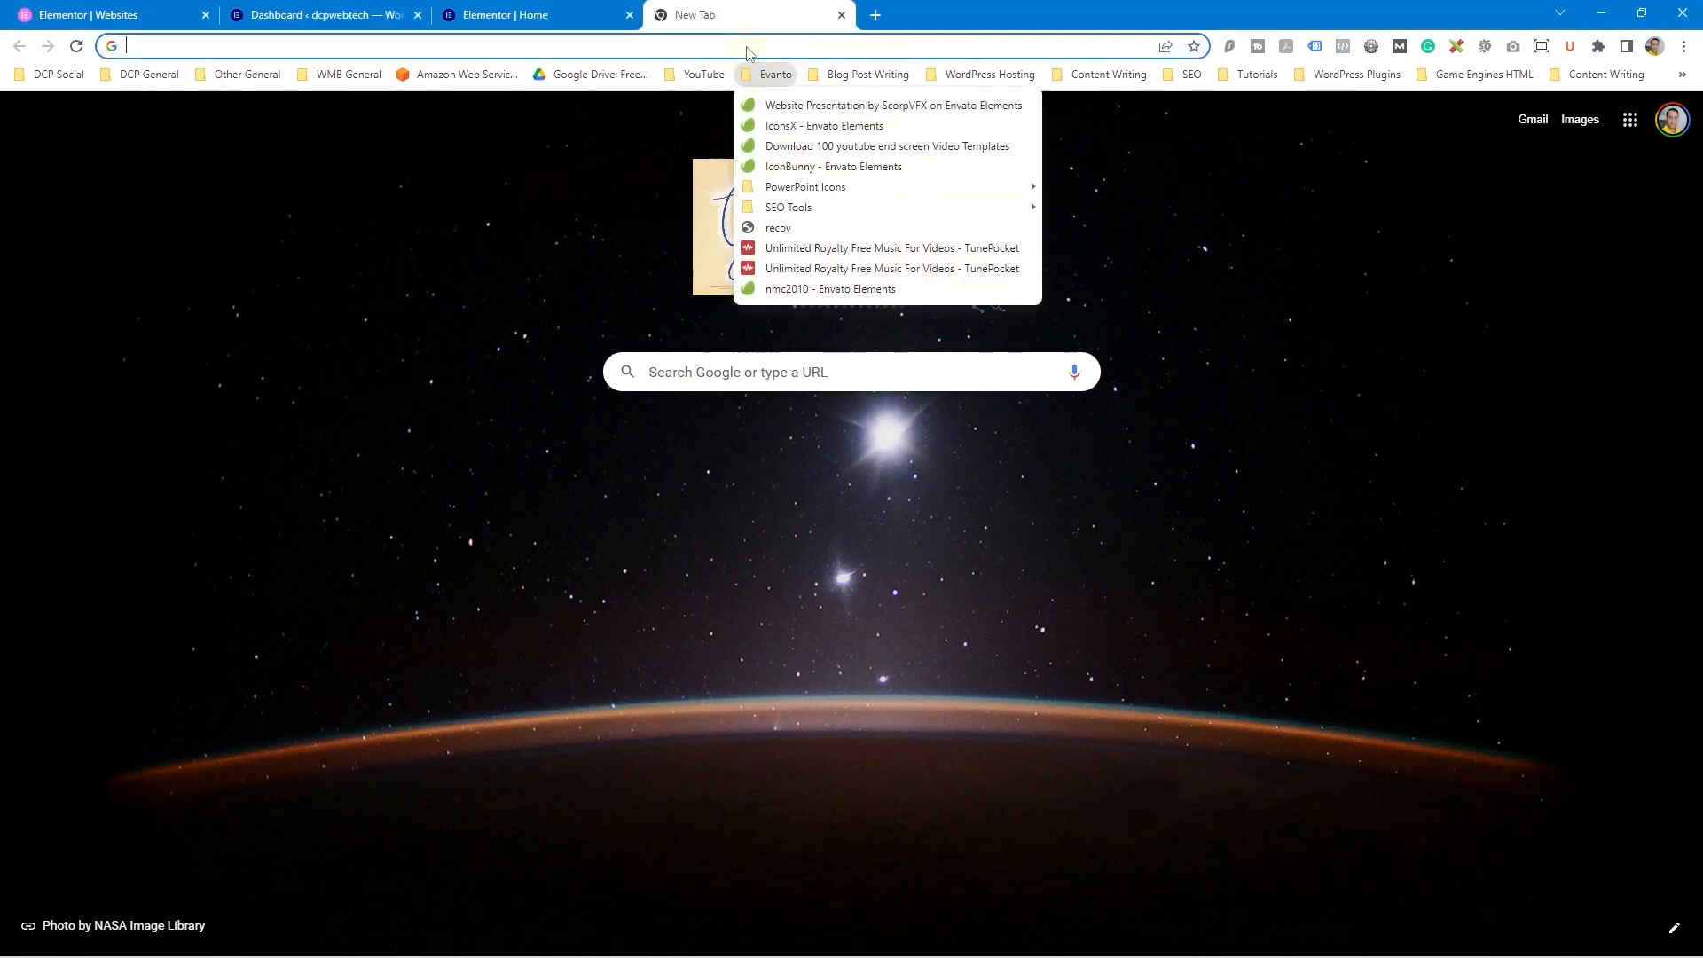
click(748, 46)
key(ctrl+v)
key(Return)
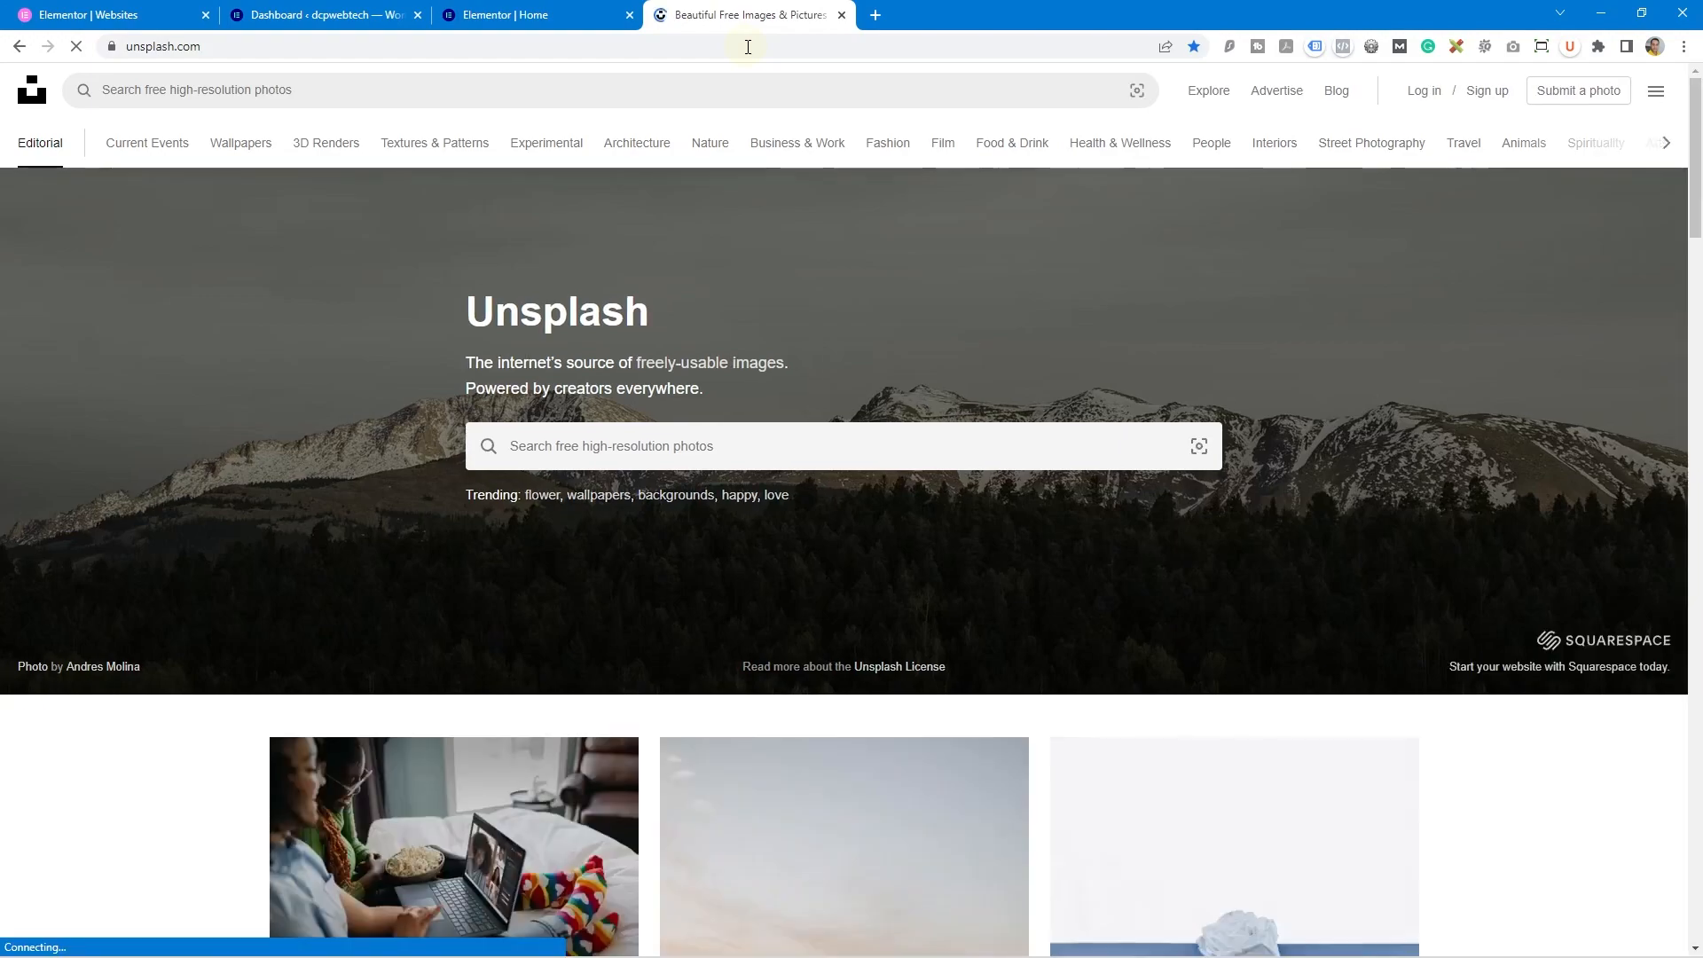
click(798, 266)
click(788, 424)
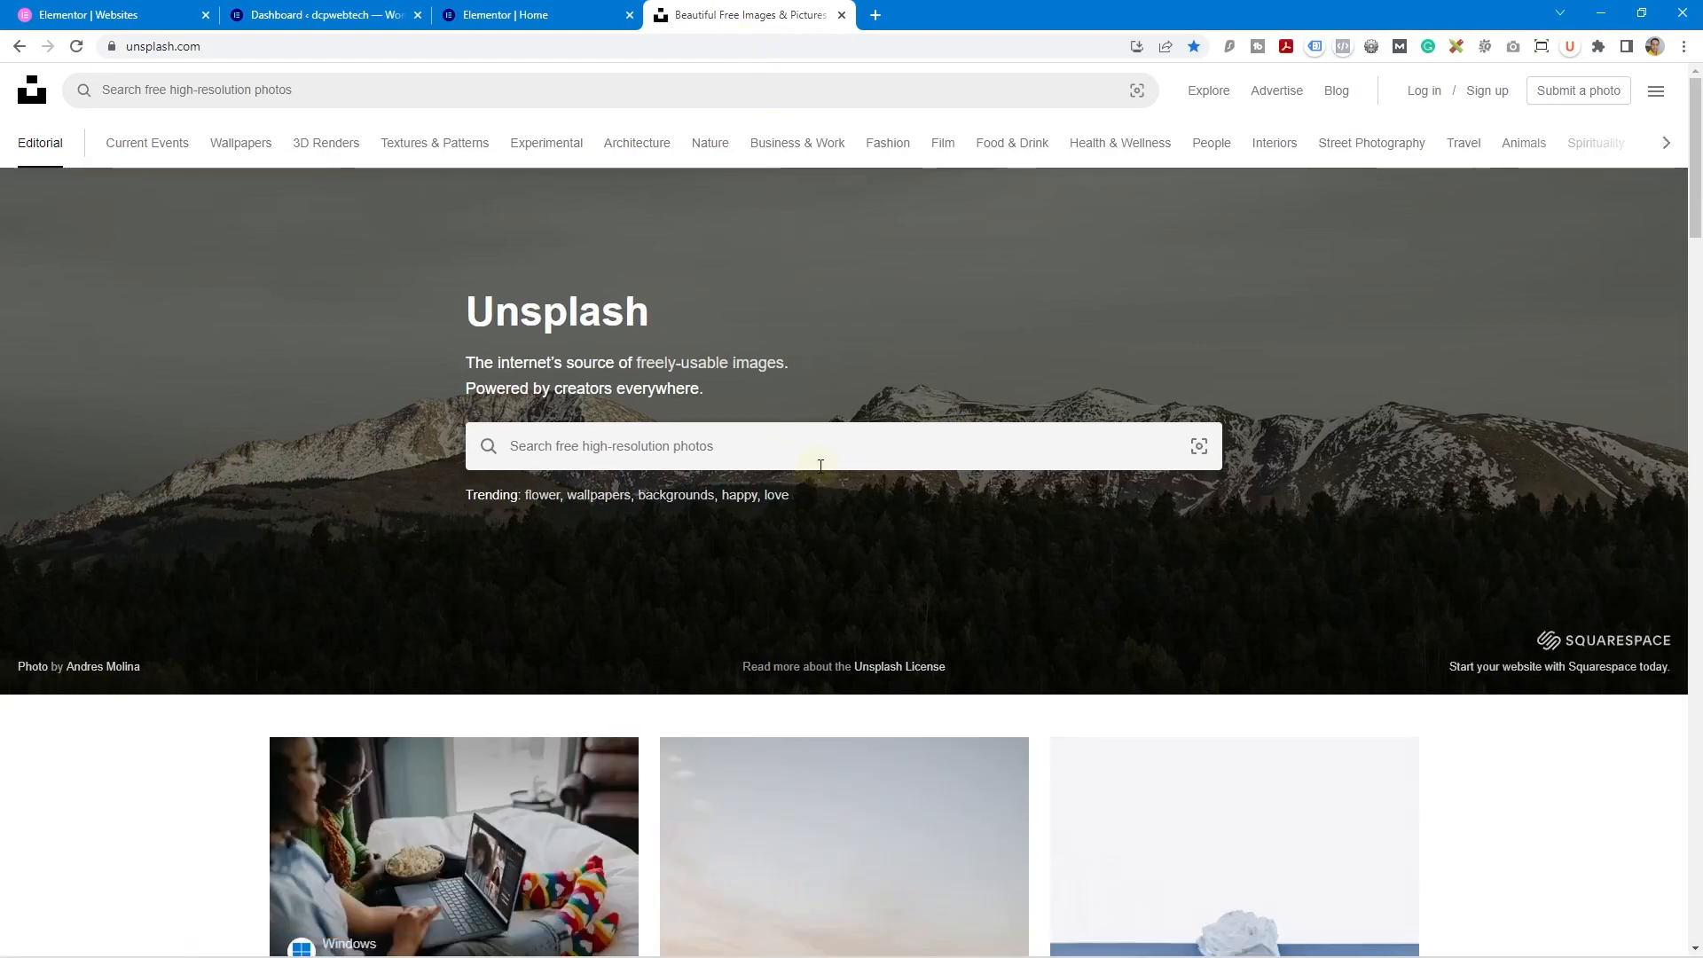
scroll(822, 461, down, 15)
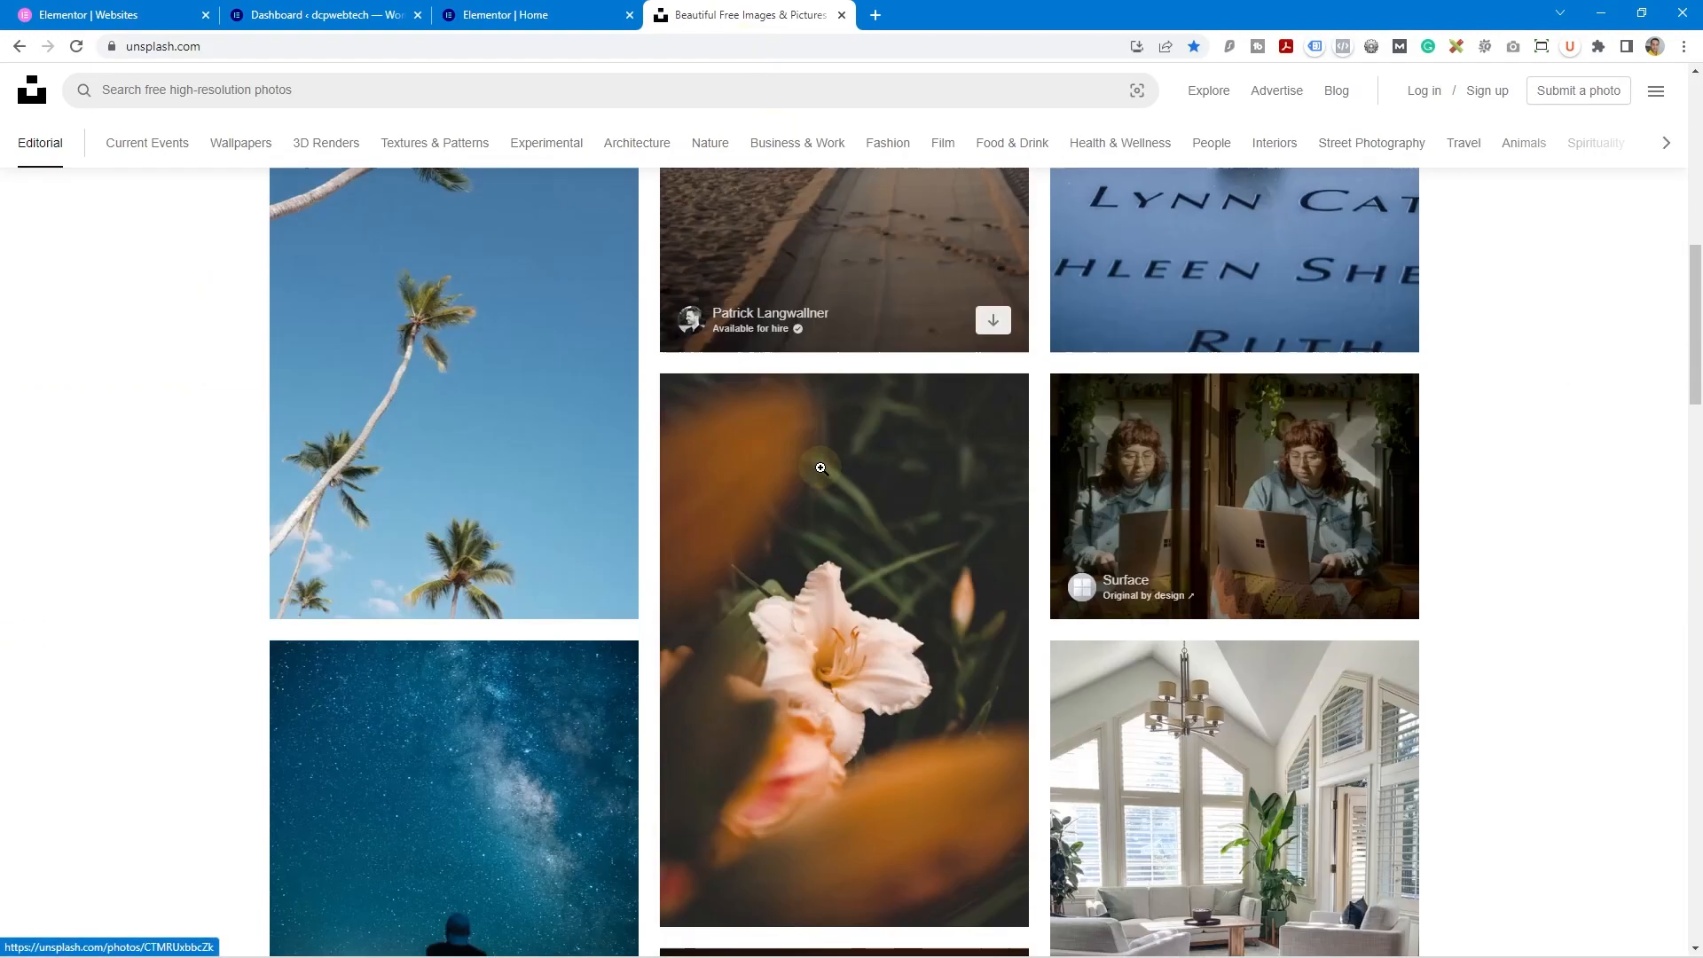
scroll(820, 468, up, 15)
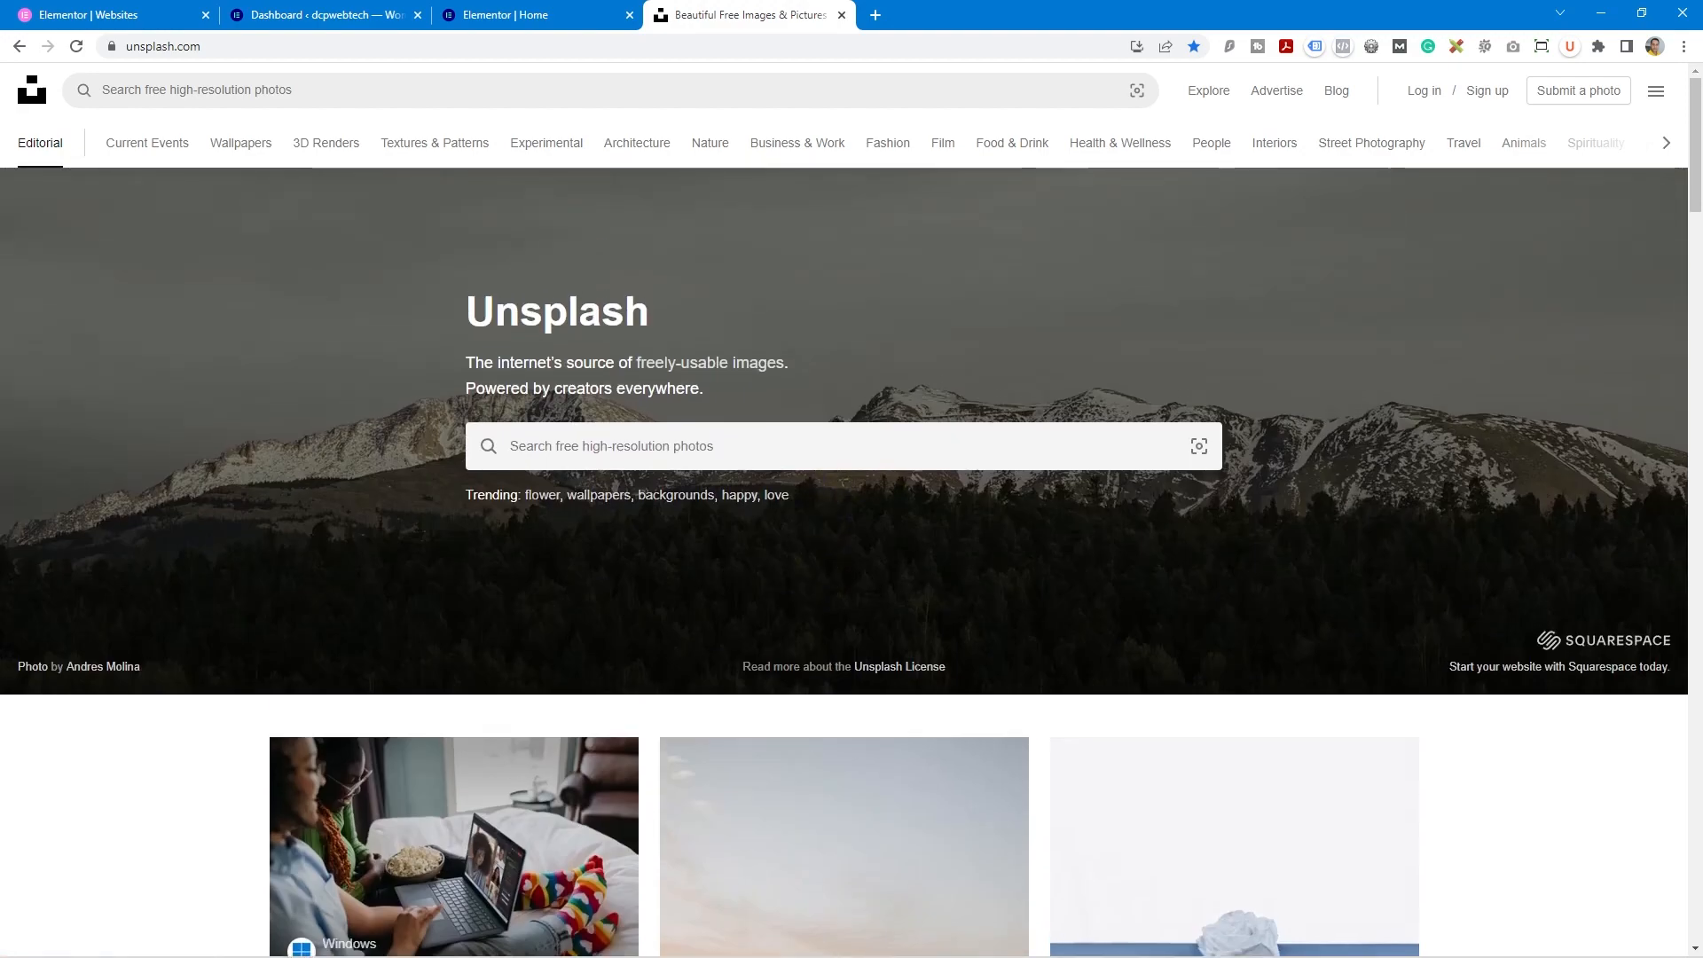
- Open pexels.com in another new tab
key(ctrl+t)
key(ctrl+v)
key(Return)
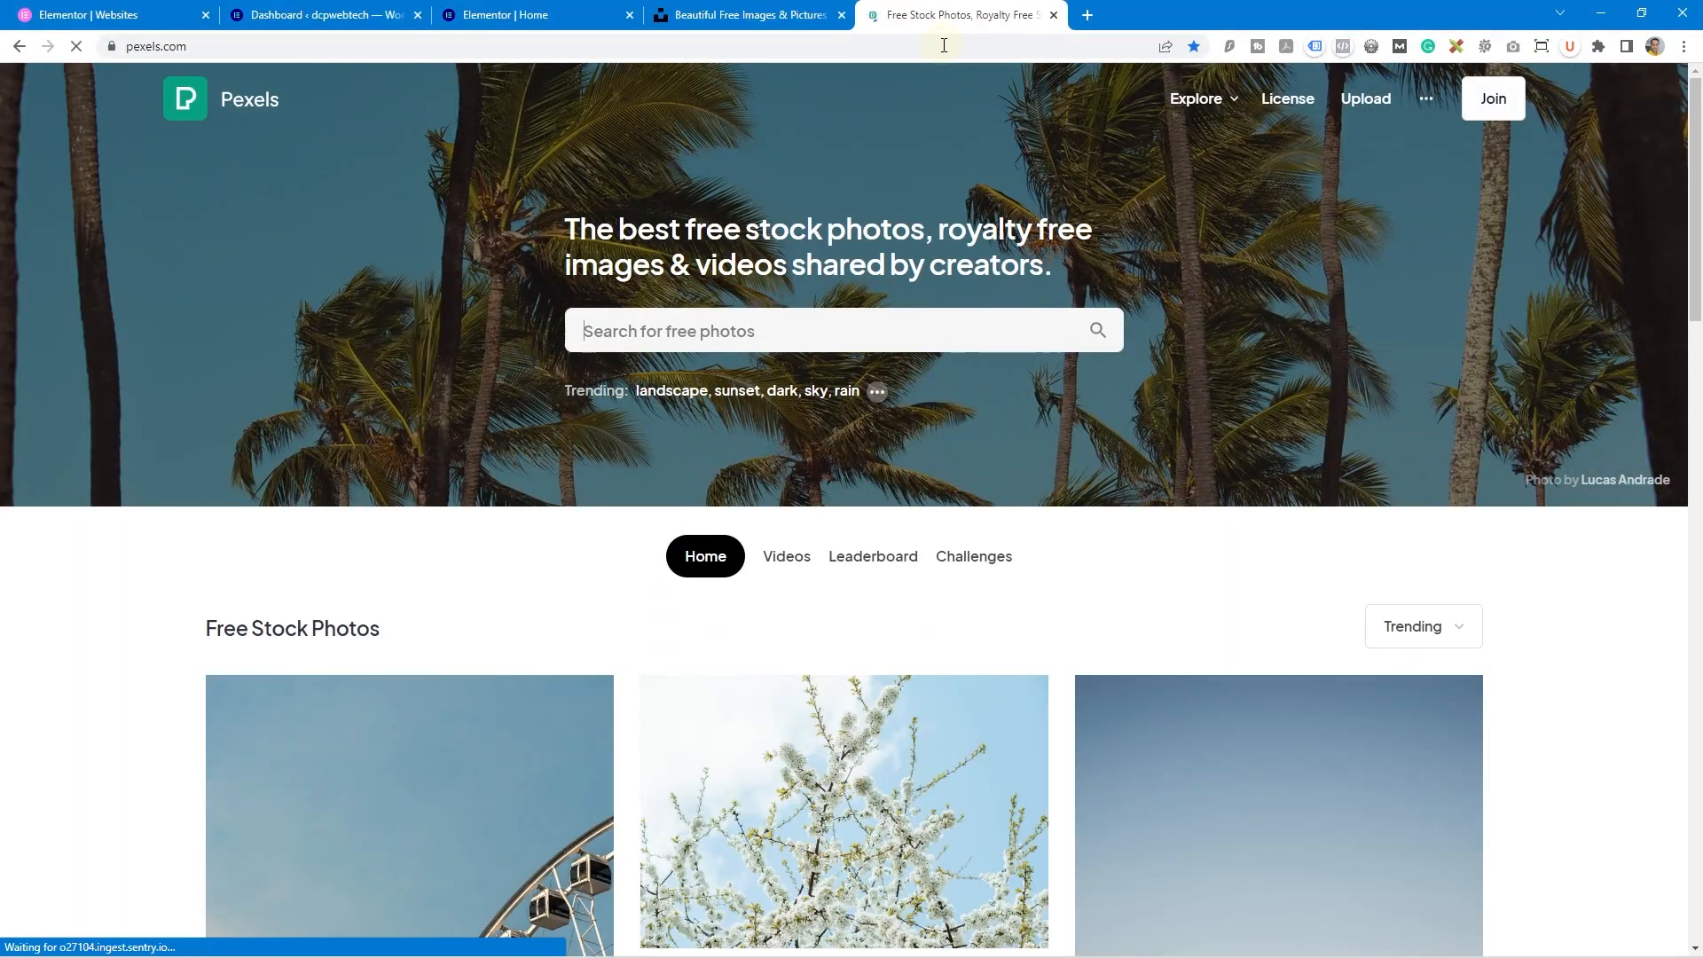
scroll(767, 470, down, 8)
scroll(770, 480, up, 8)
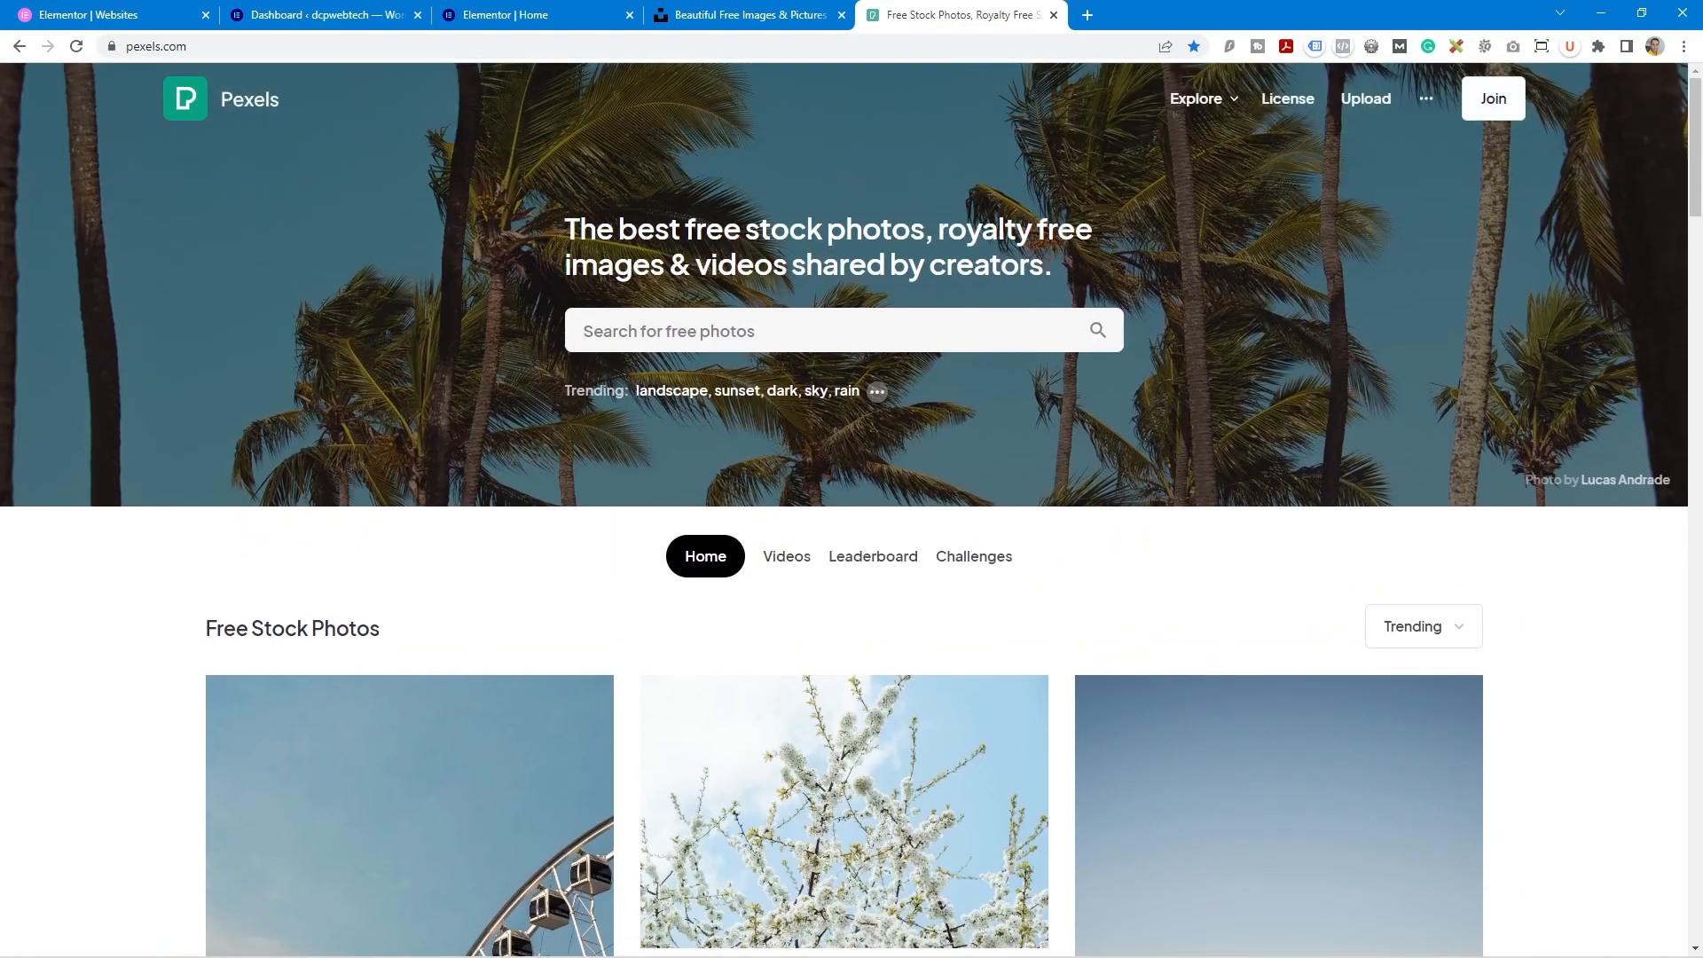
- Open pixabay.com in a third tab, then switch back to Unsplash
click(1087, 15)
key(ctrl+v)
key(Return)
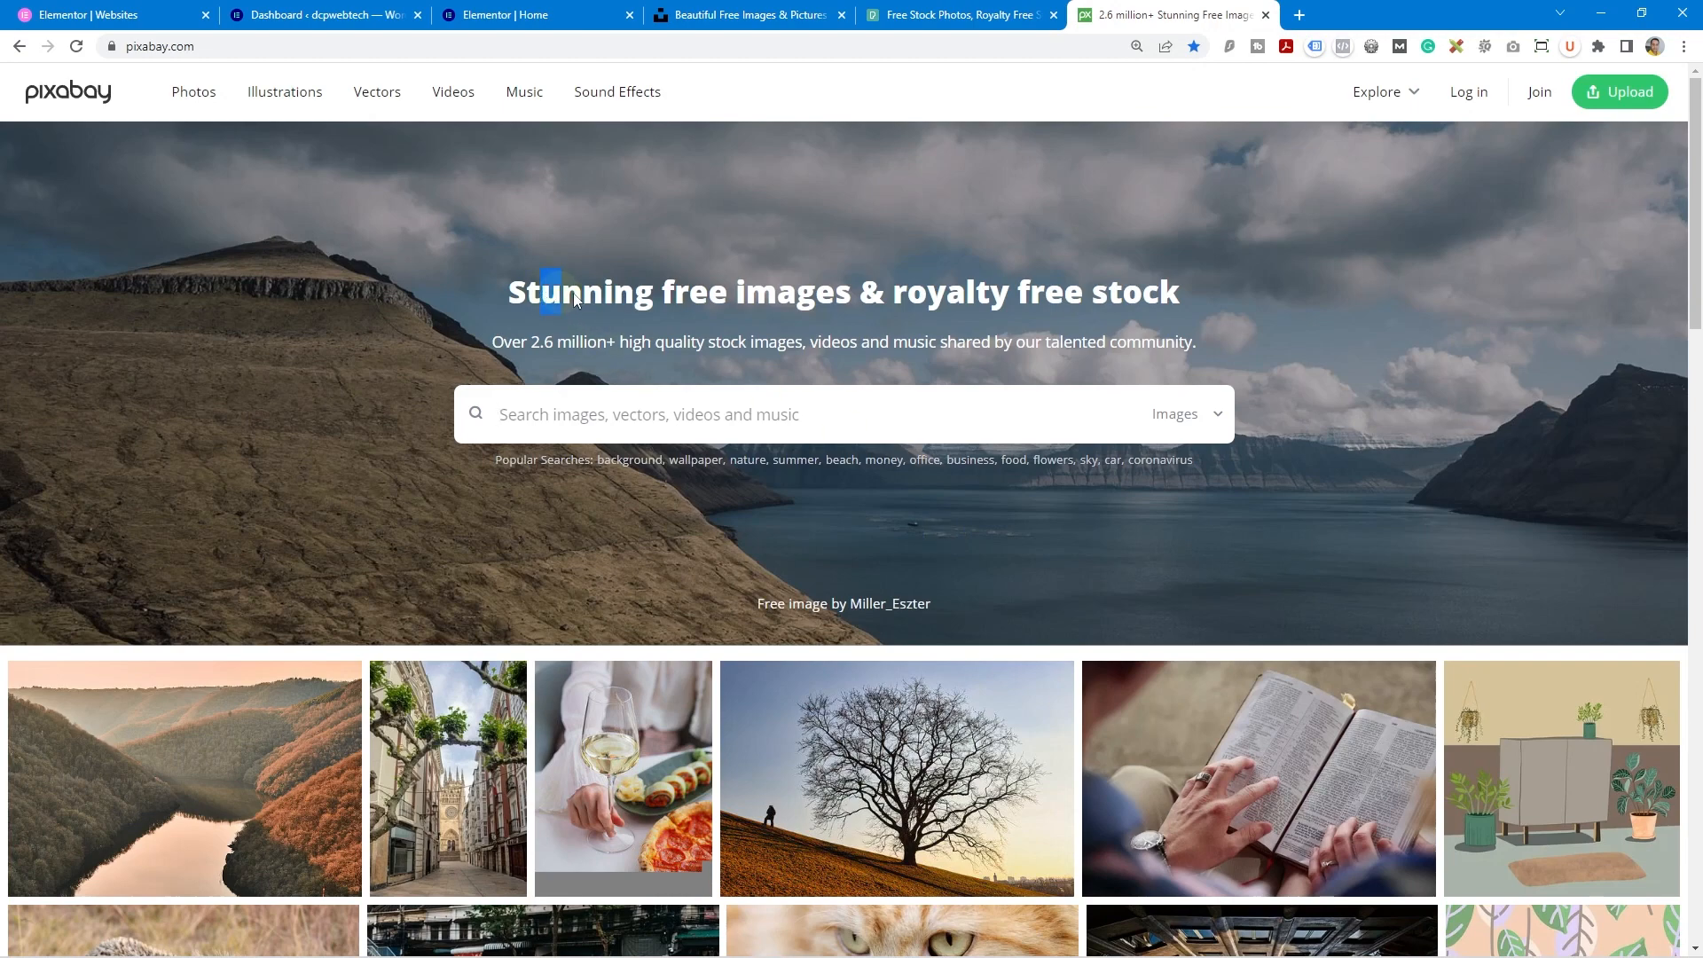
drag(541, 296, 910, 303)
click(1154, 296)
click(887, 15)
click(754, 15)
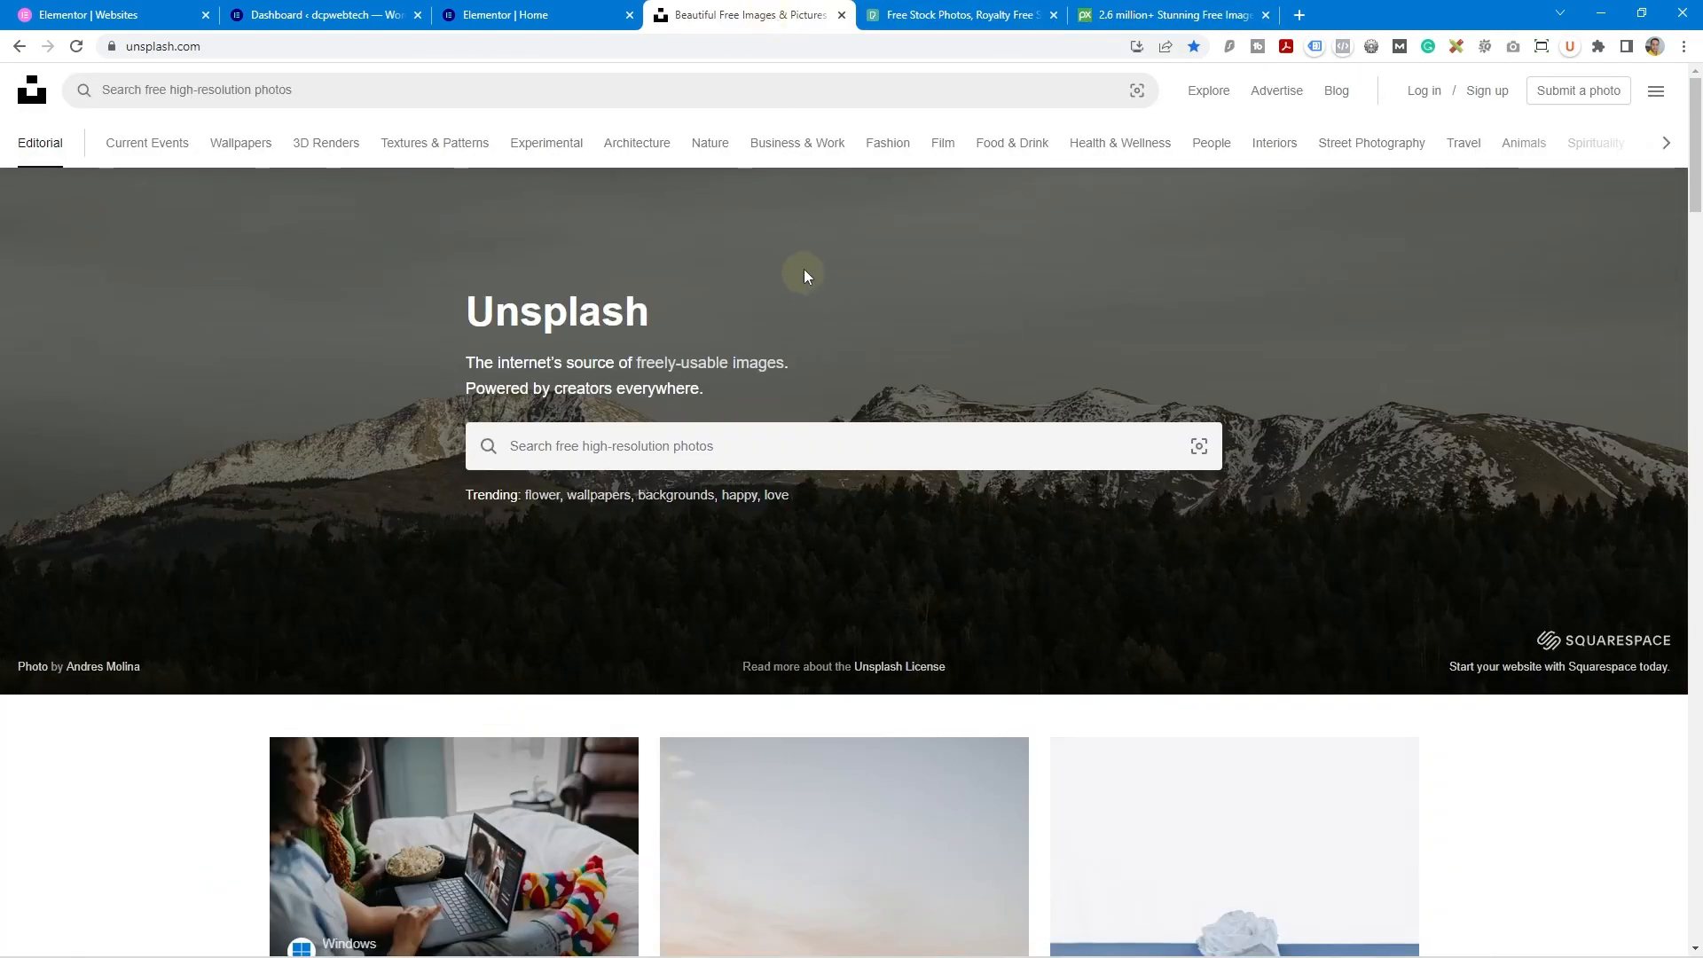
- Search Unsplash for 'web design' and browse the results
click(639, 441)
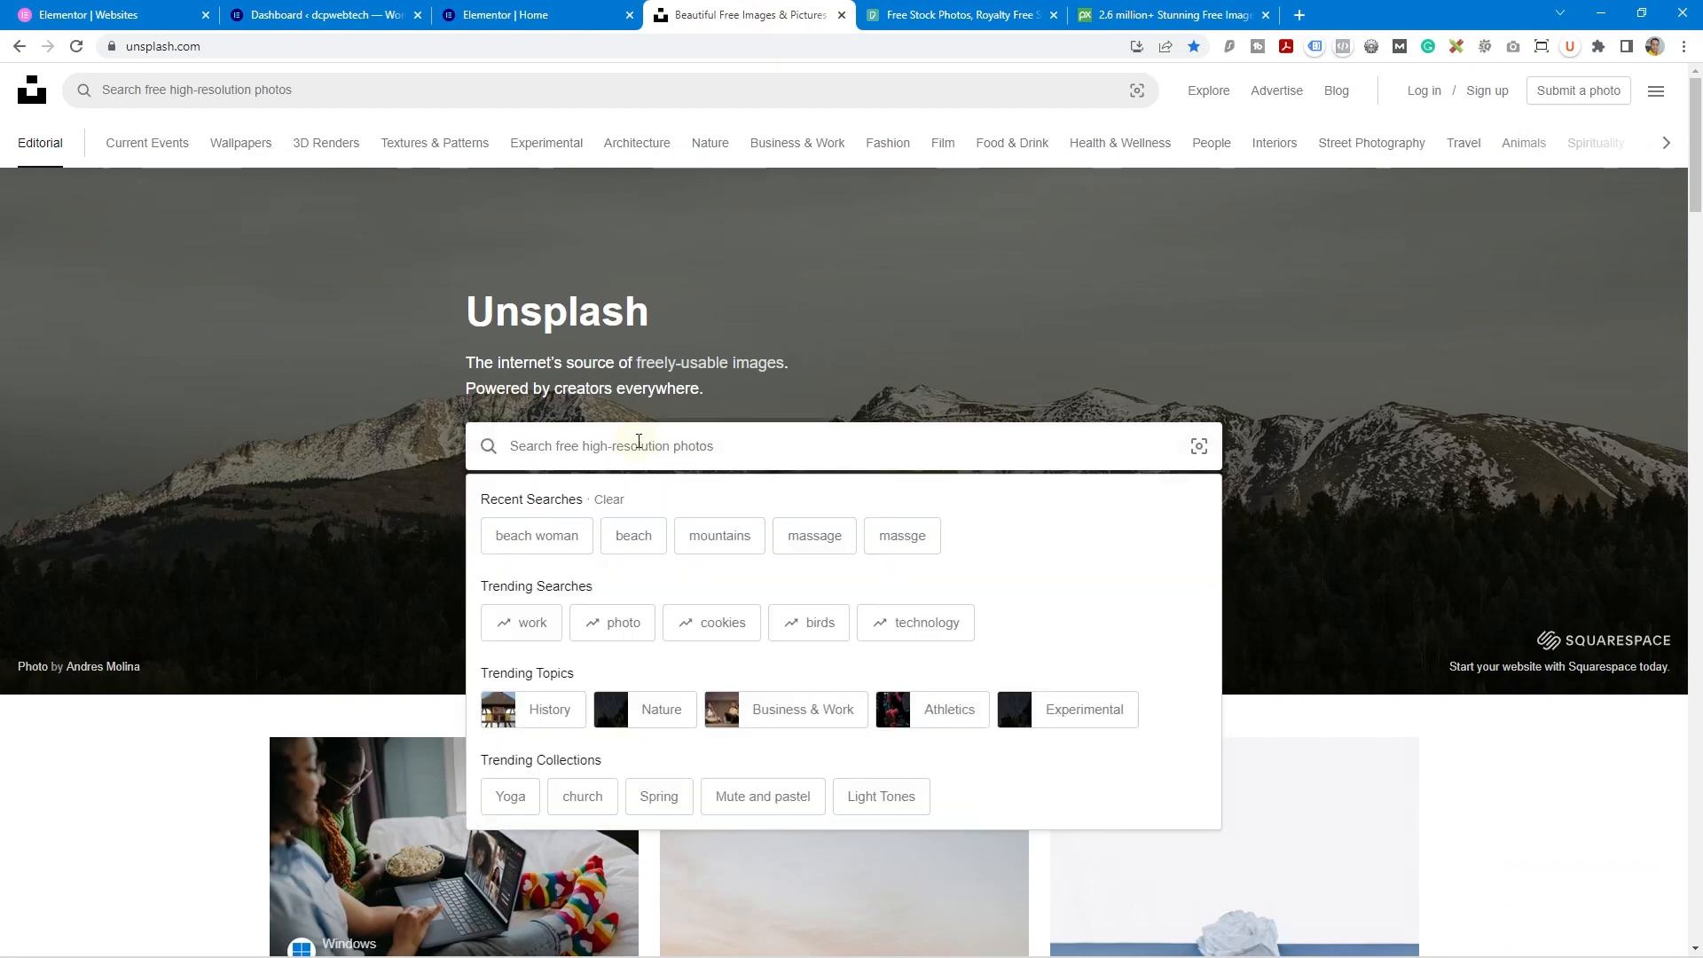
text(web design)
key(Return)
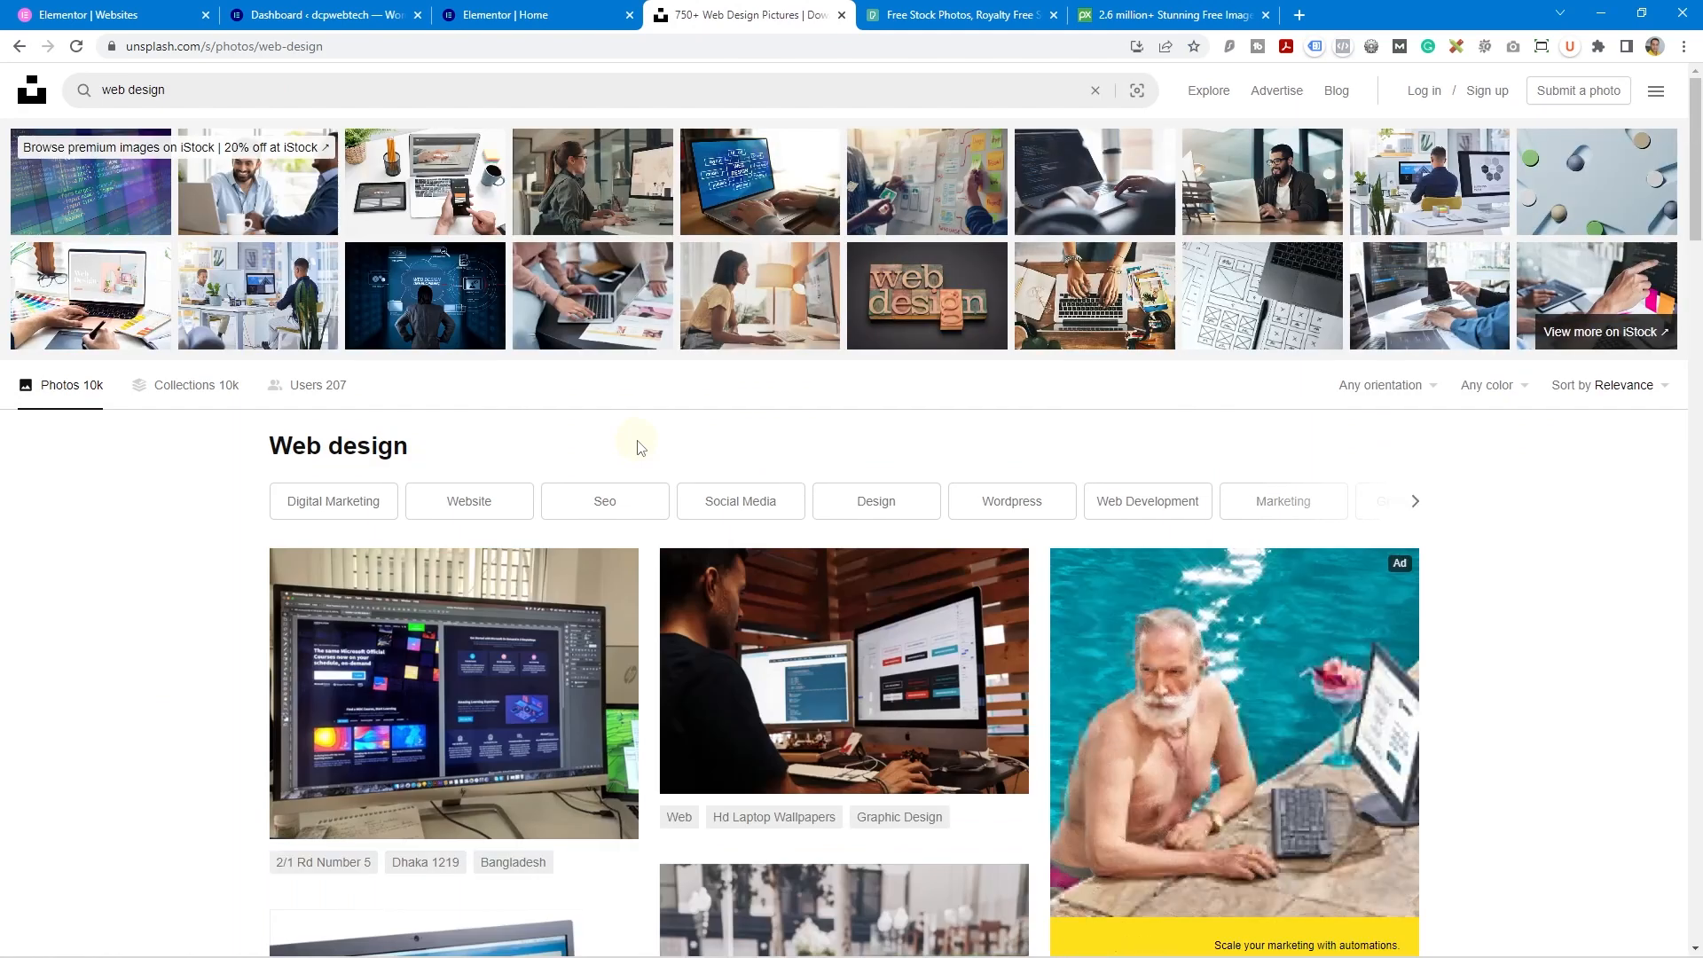
scroll(942, 604, down, 8)
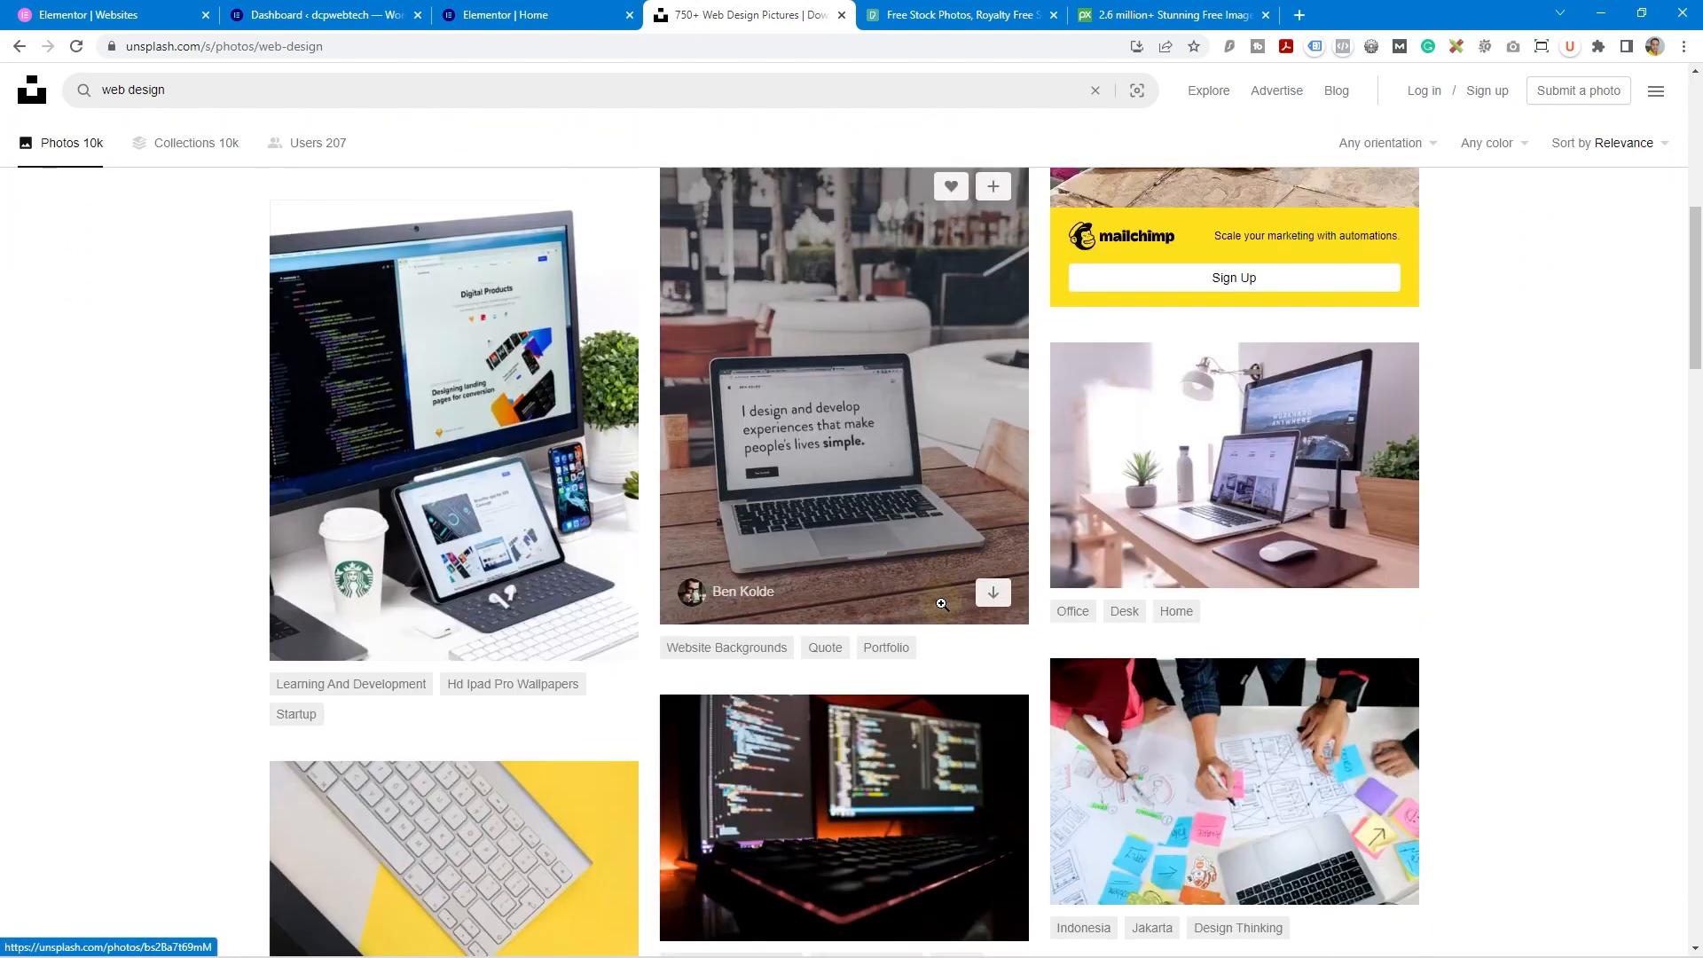
scroll(942, 604, down, 12)
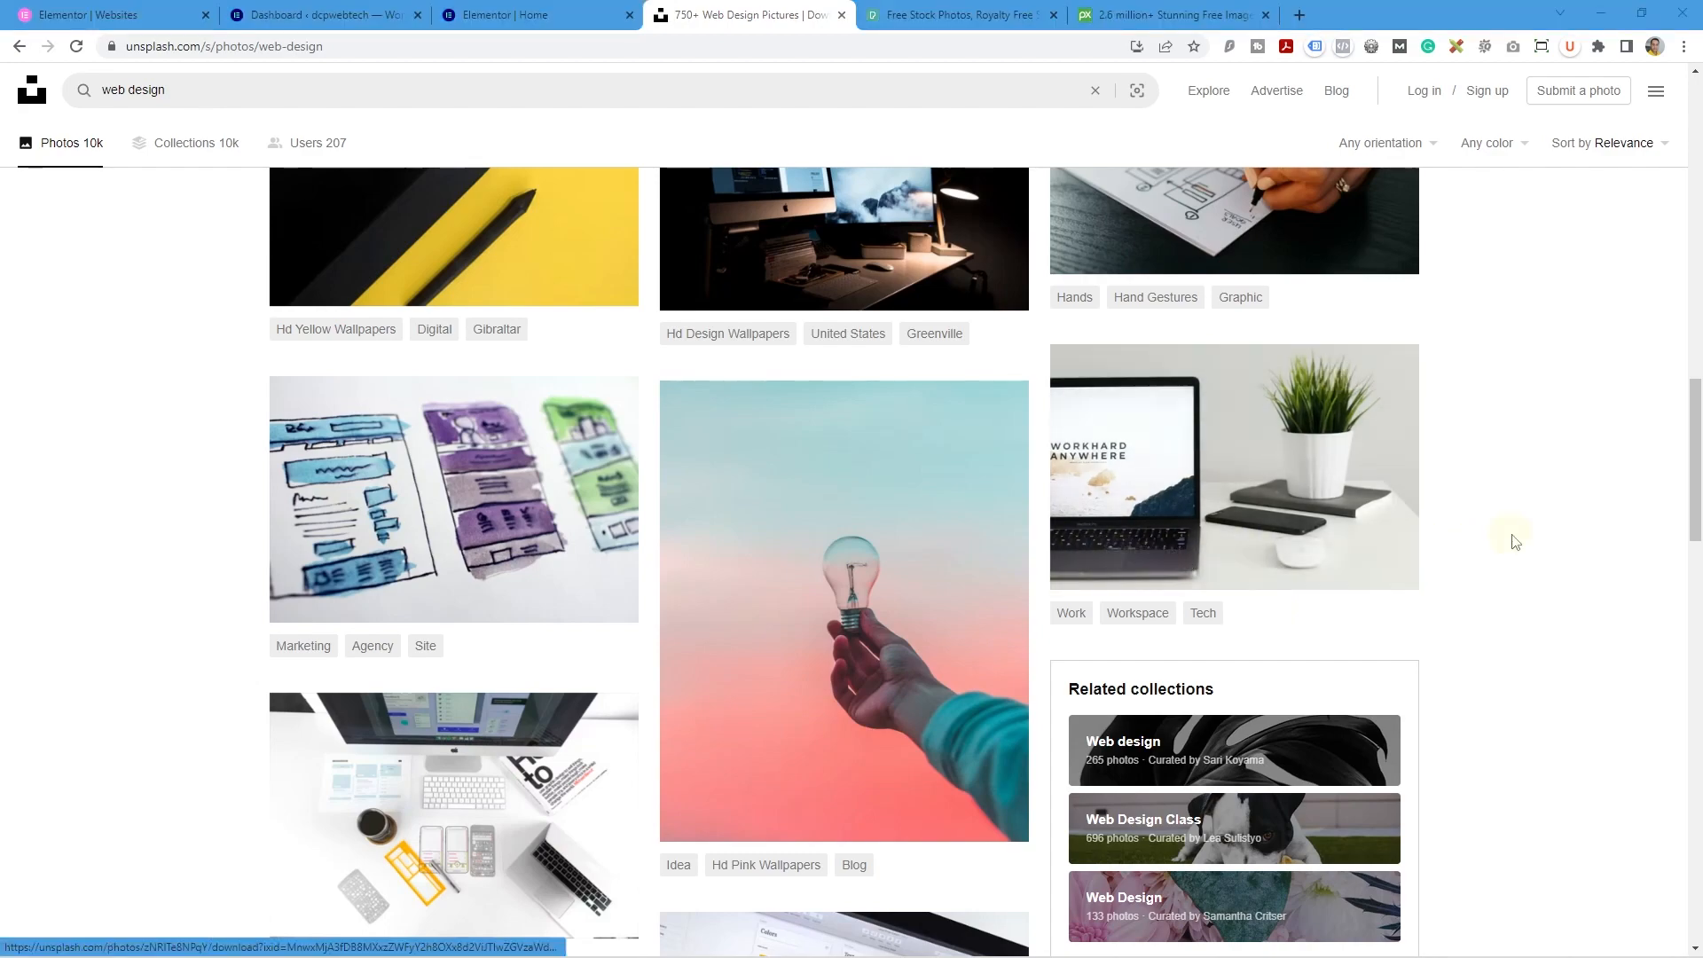
scroll(1515, 541, up, 5)
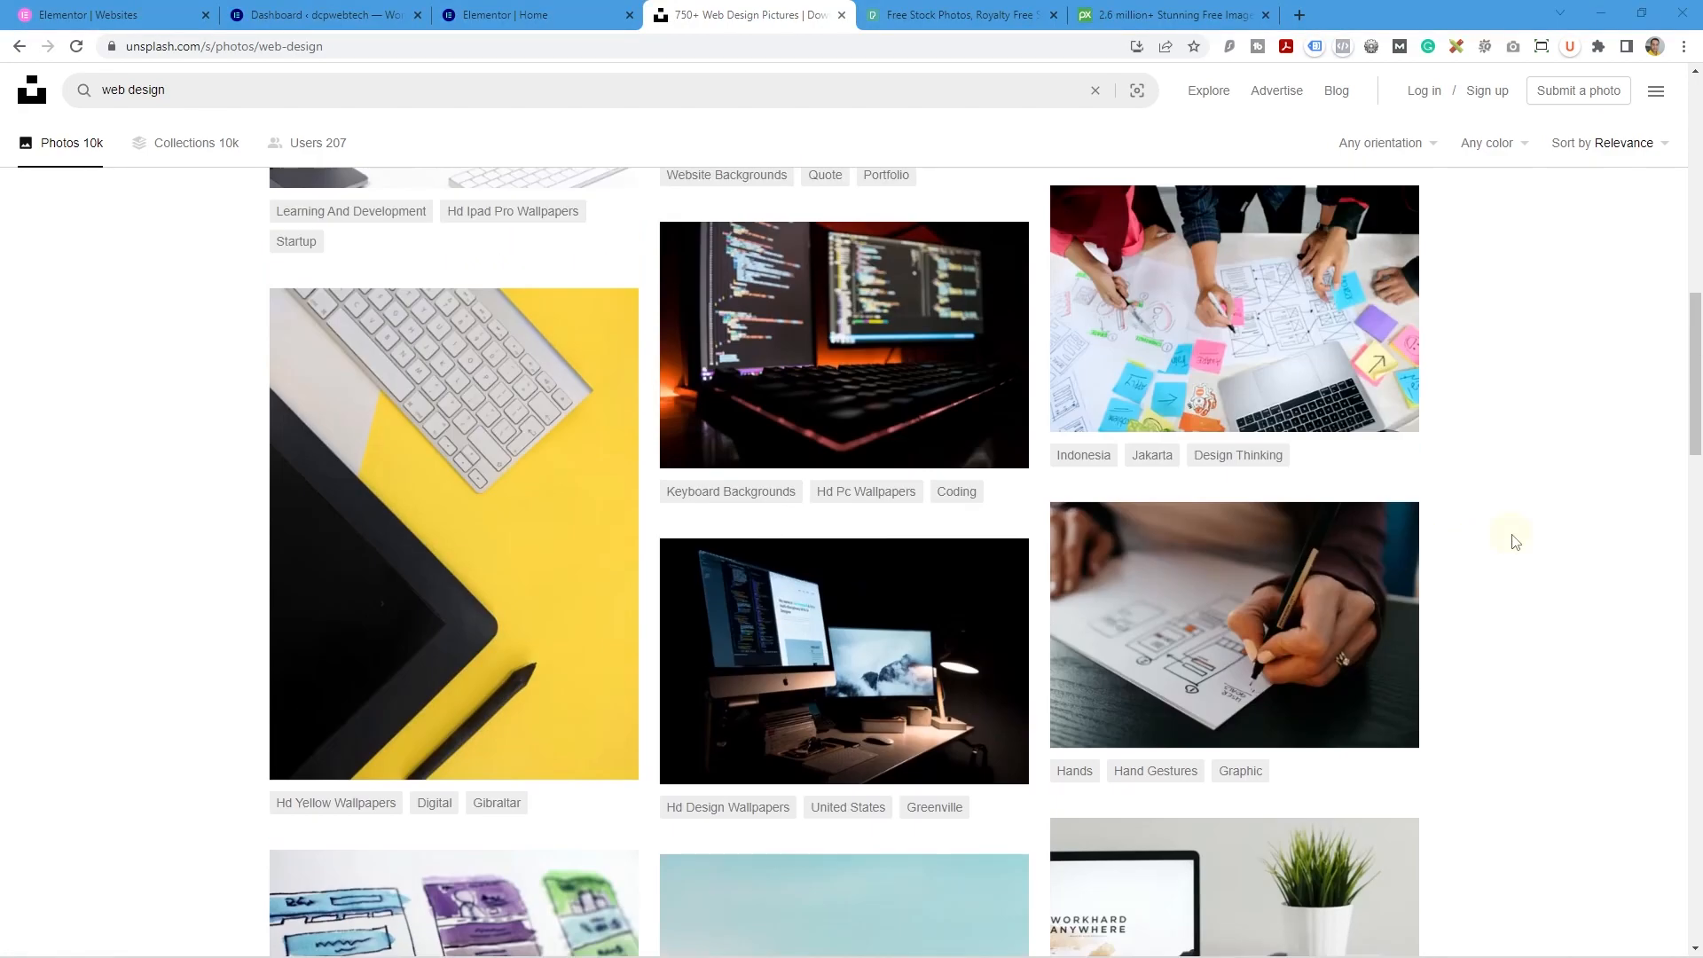
scroll(1515, 541, up, 10)
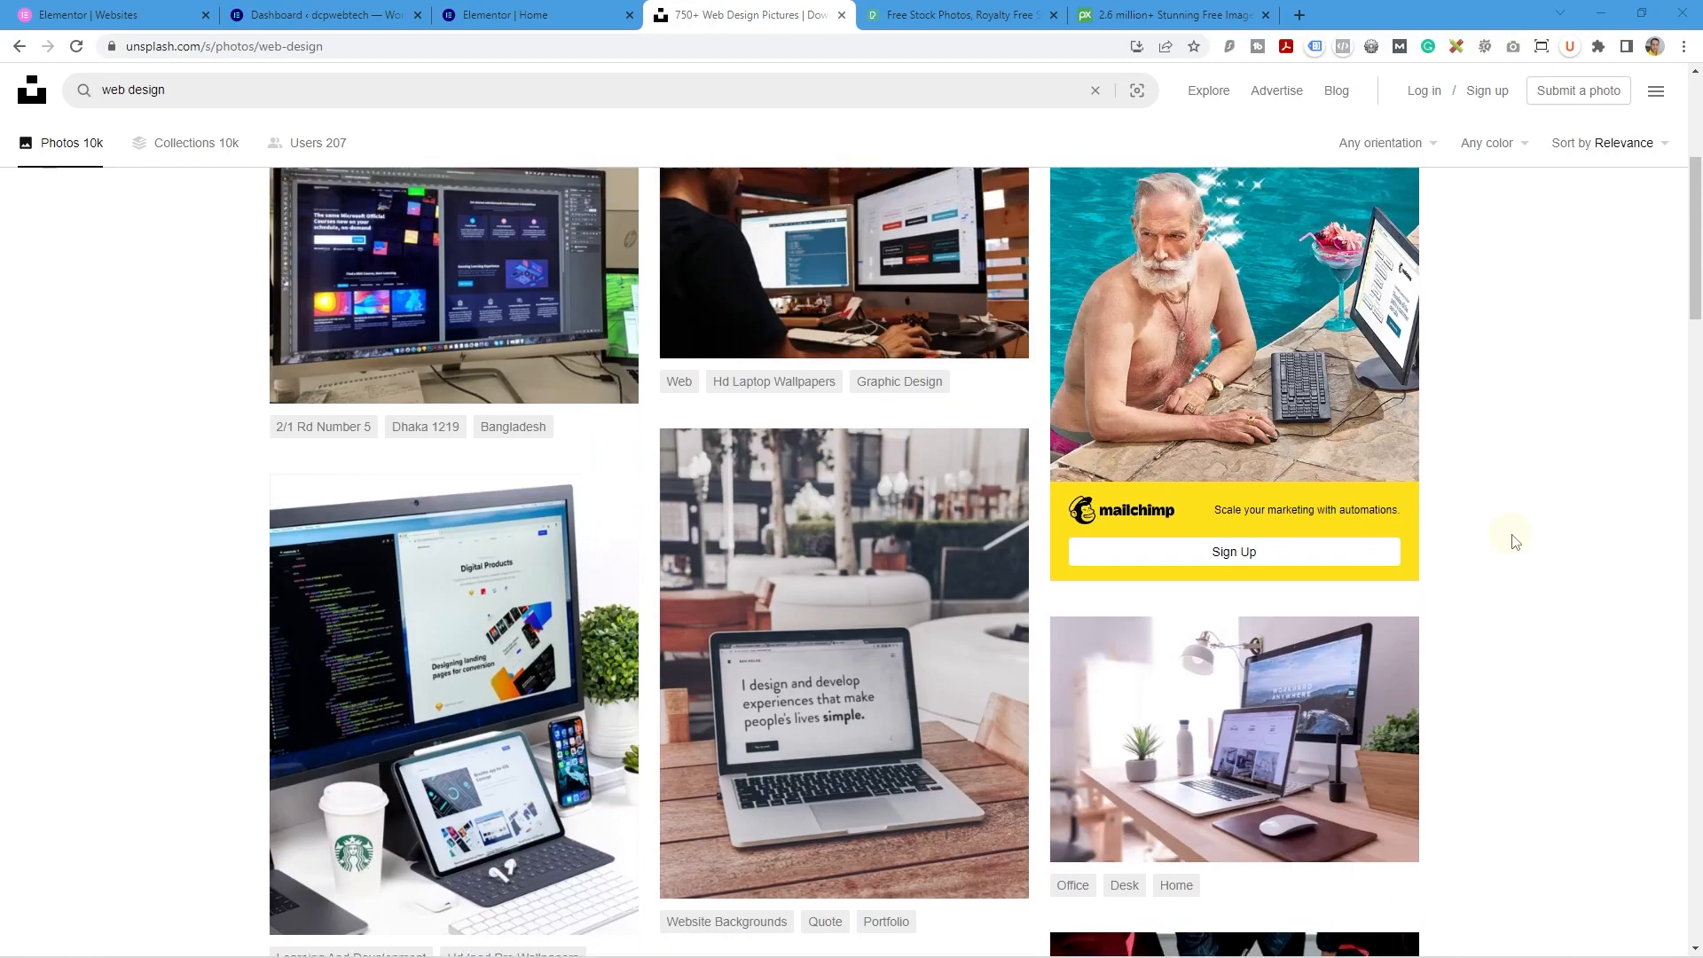
scroll(1515, 542, down, 1)
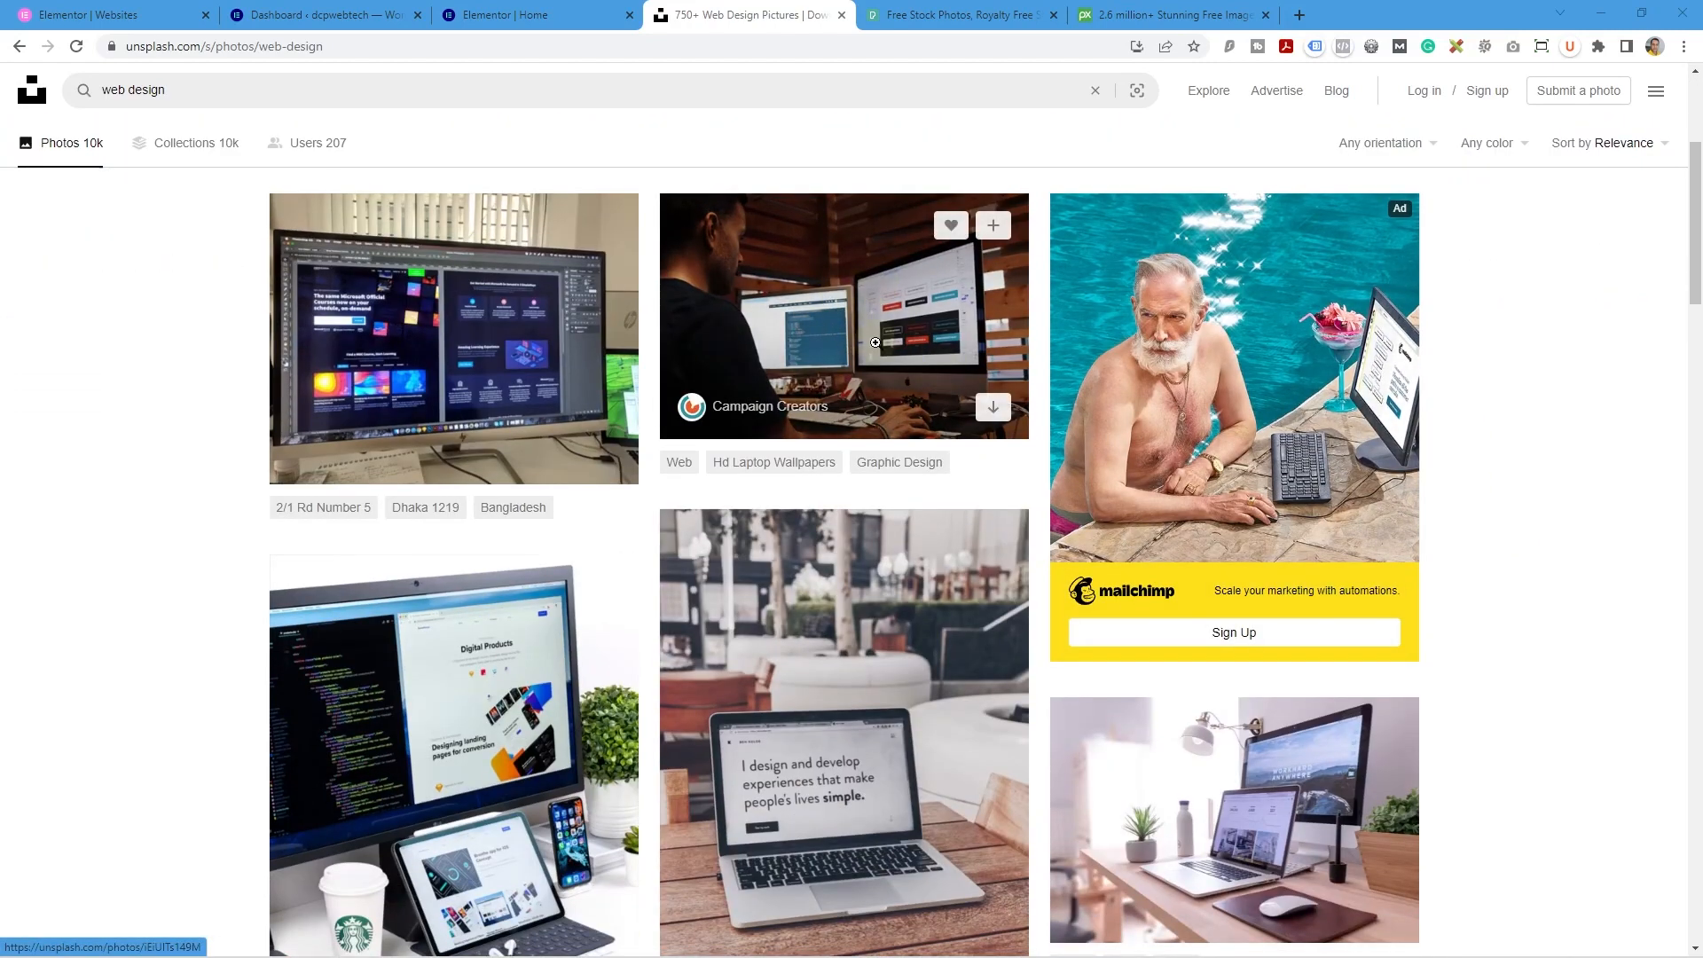
- Download the man-at-computer photo with Download free after checking its sizes
click(876, 319)
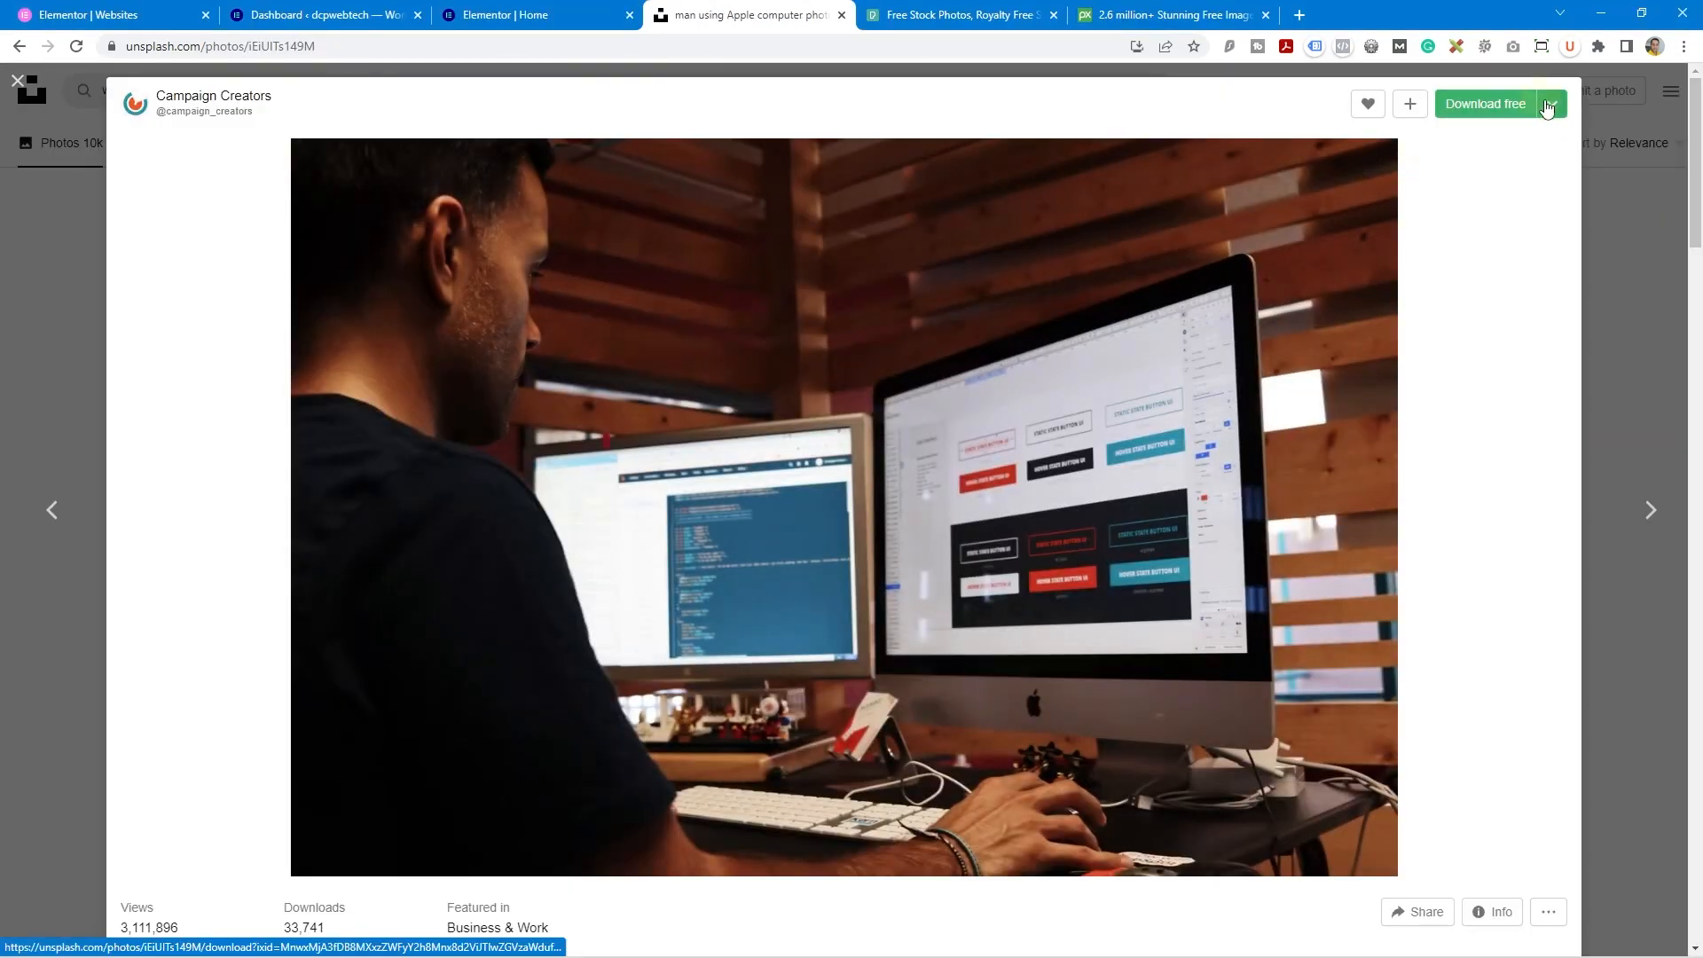
click(1545, 110)
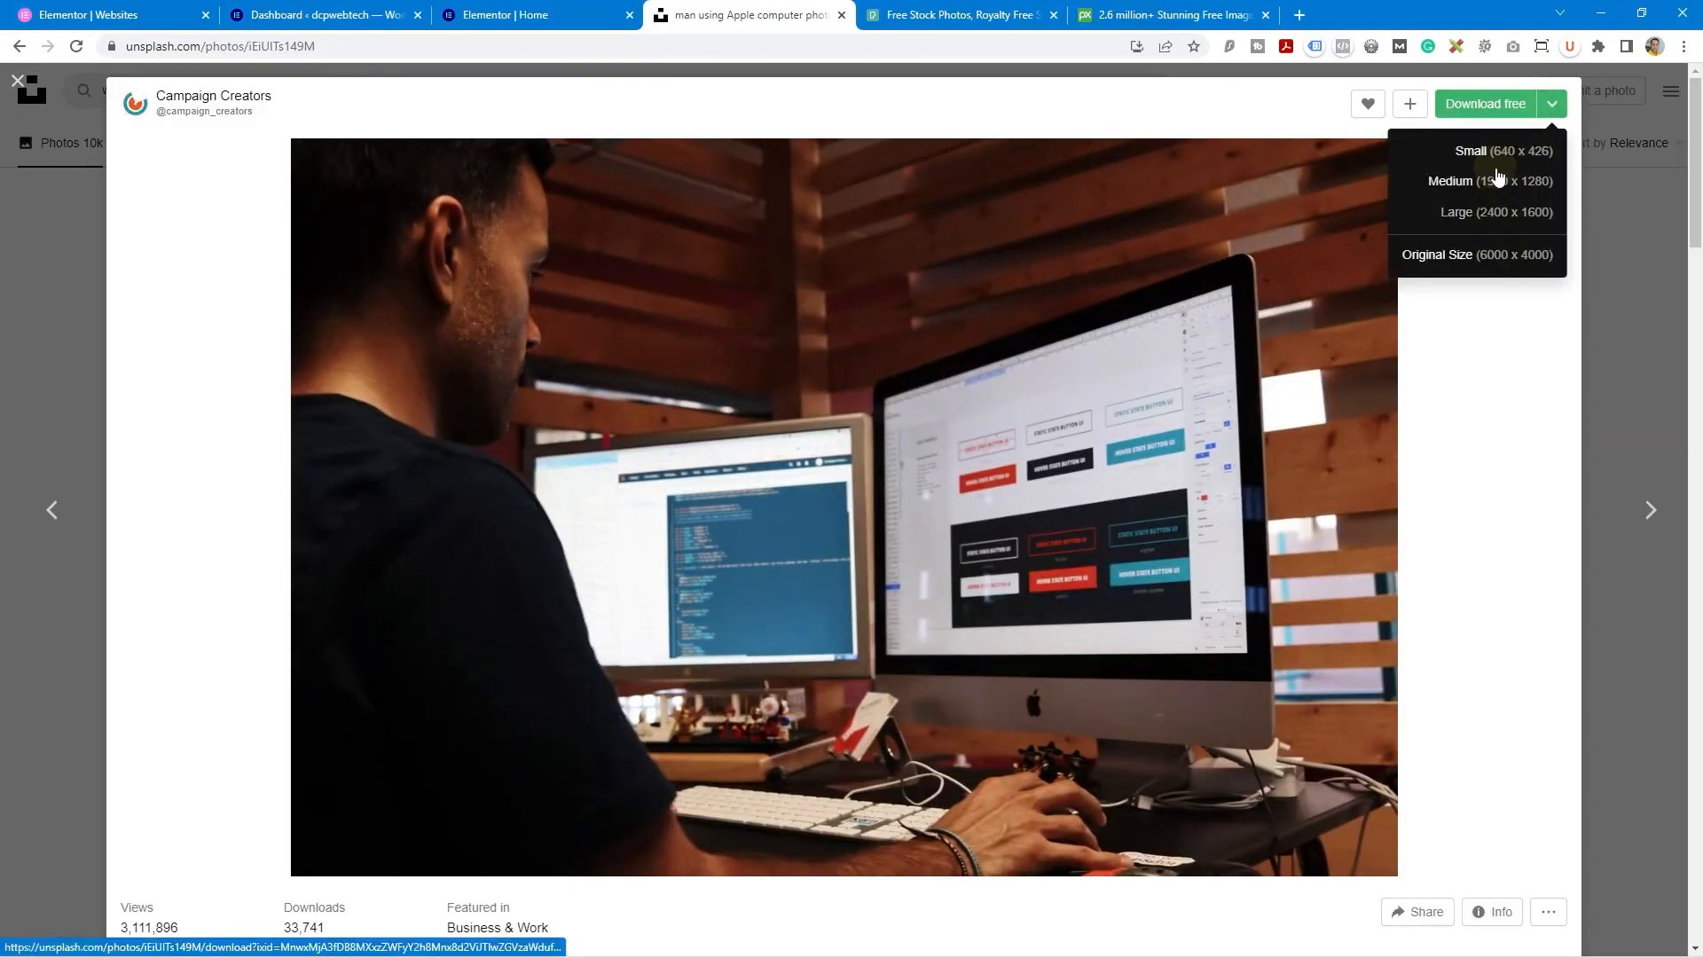
click(1479, 111)
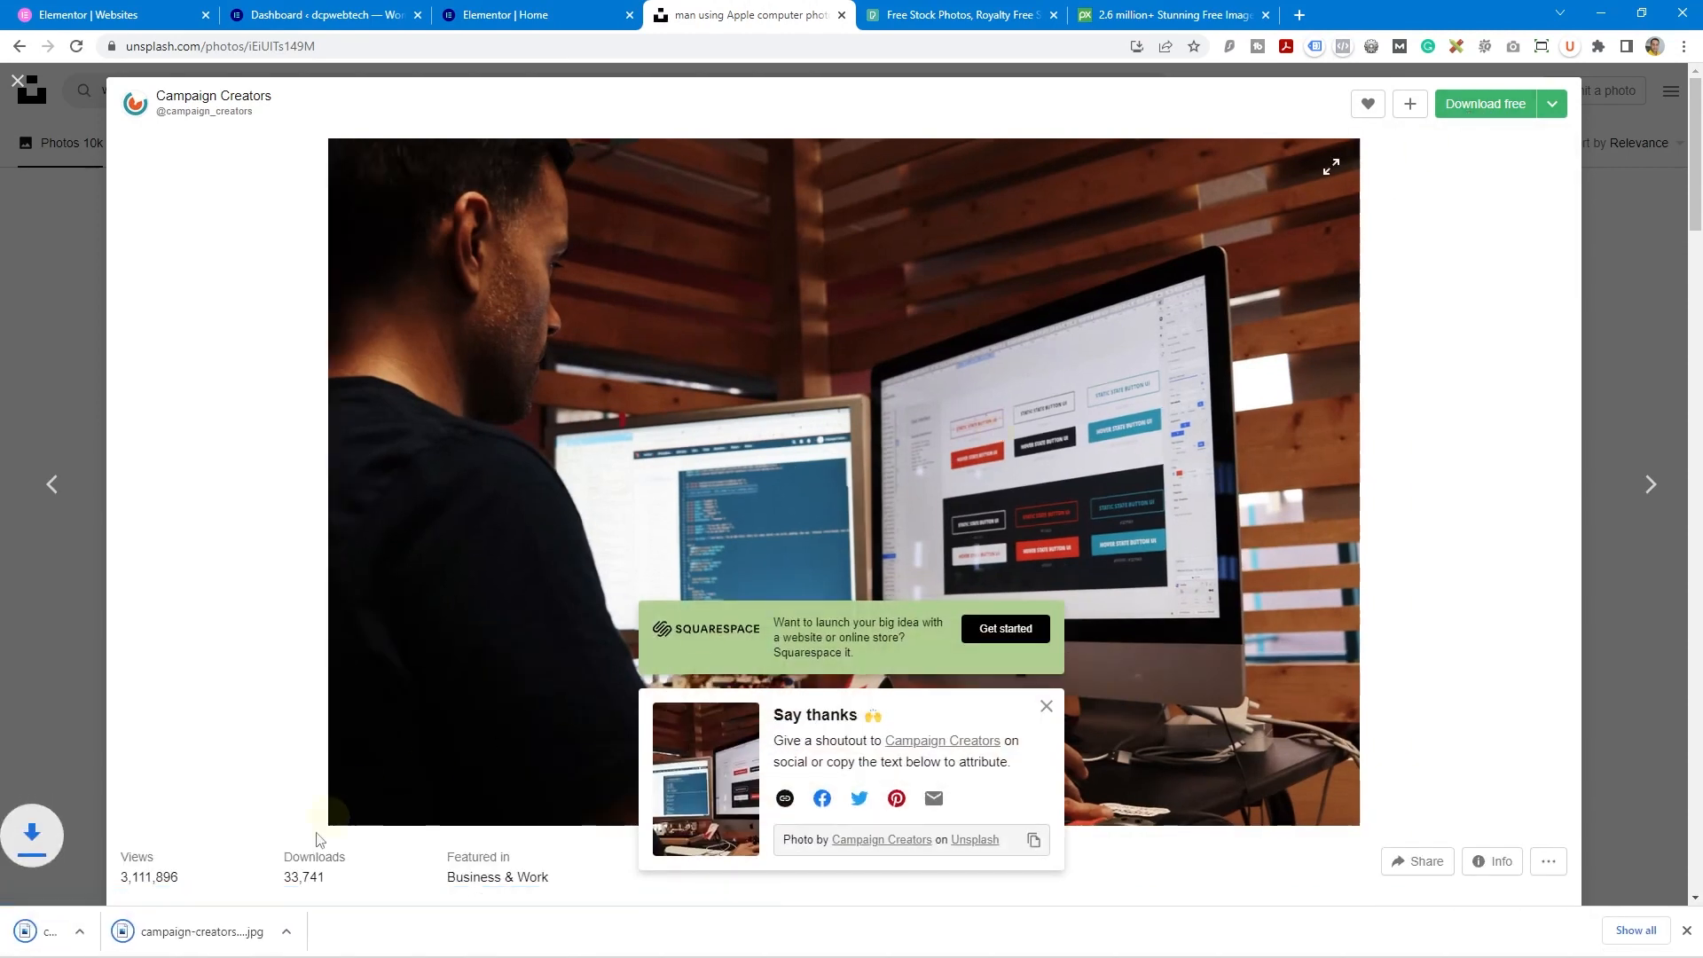
drag(1331, 12, 2, 293)
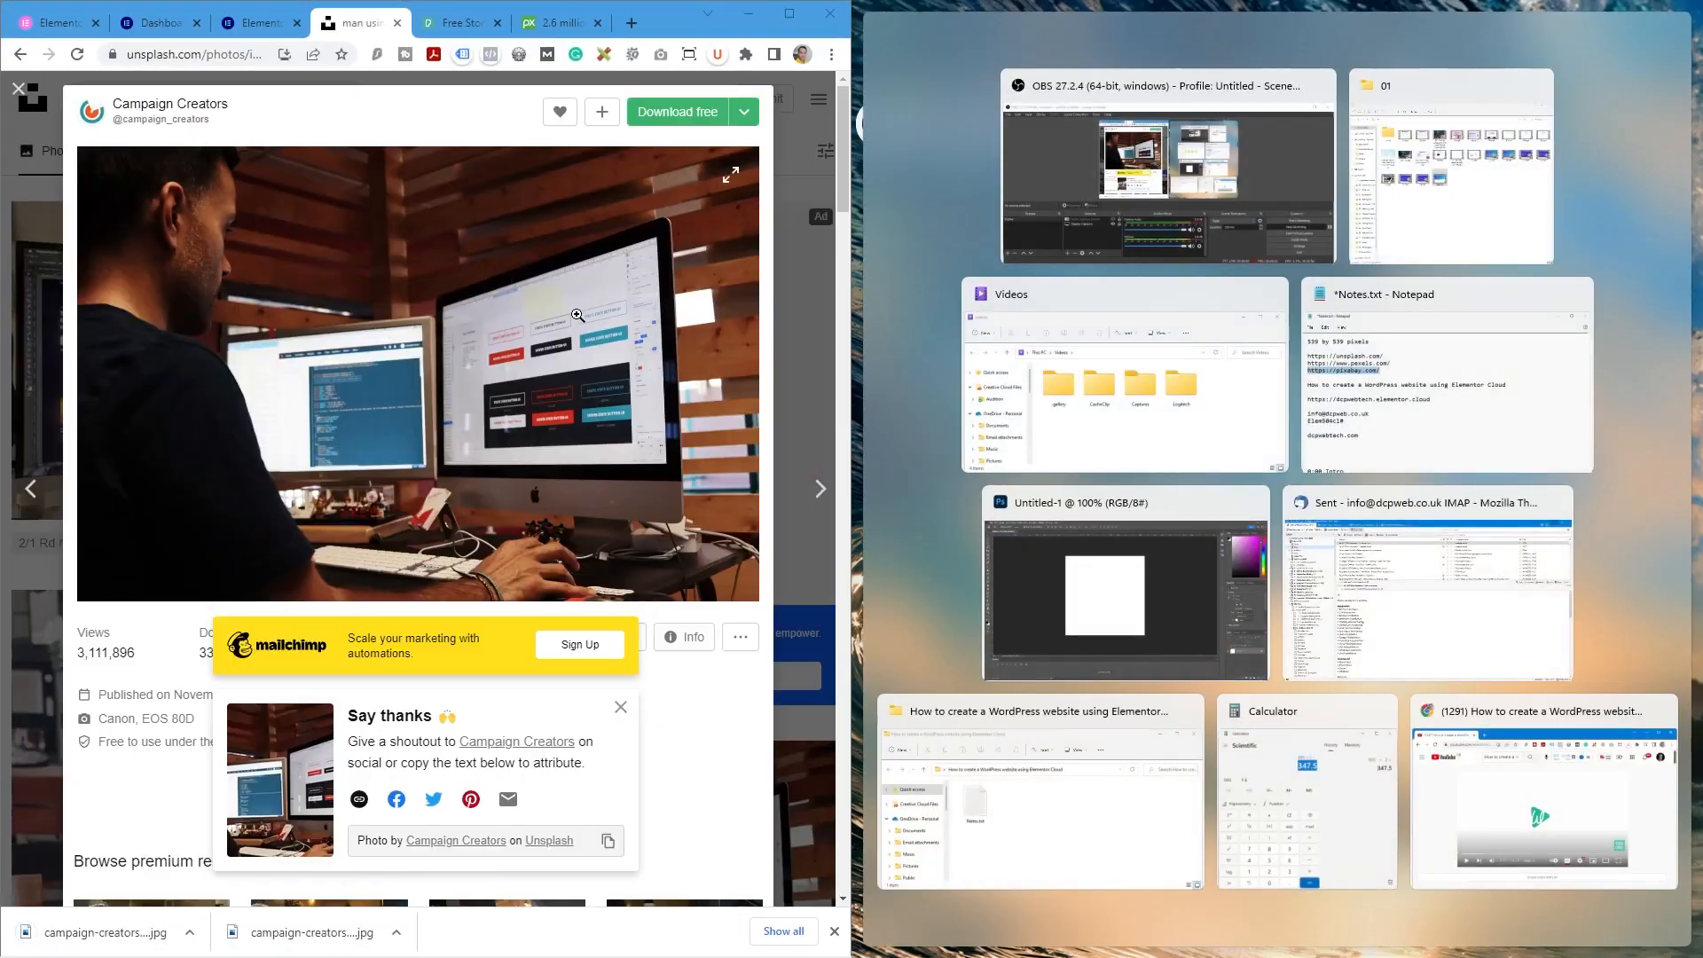
- Open the project folder from the desktop and create a 'website images' folder in it
click(1126, 581)
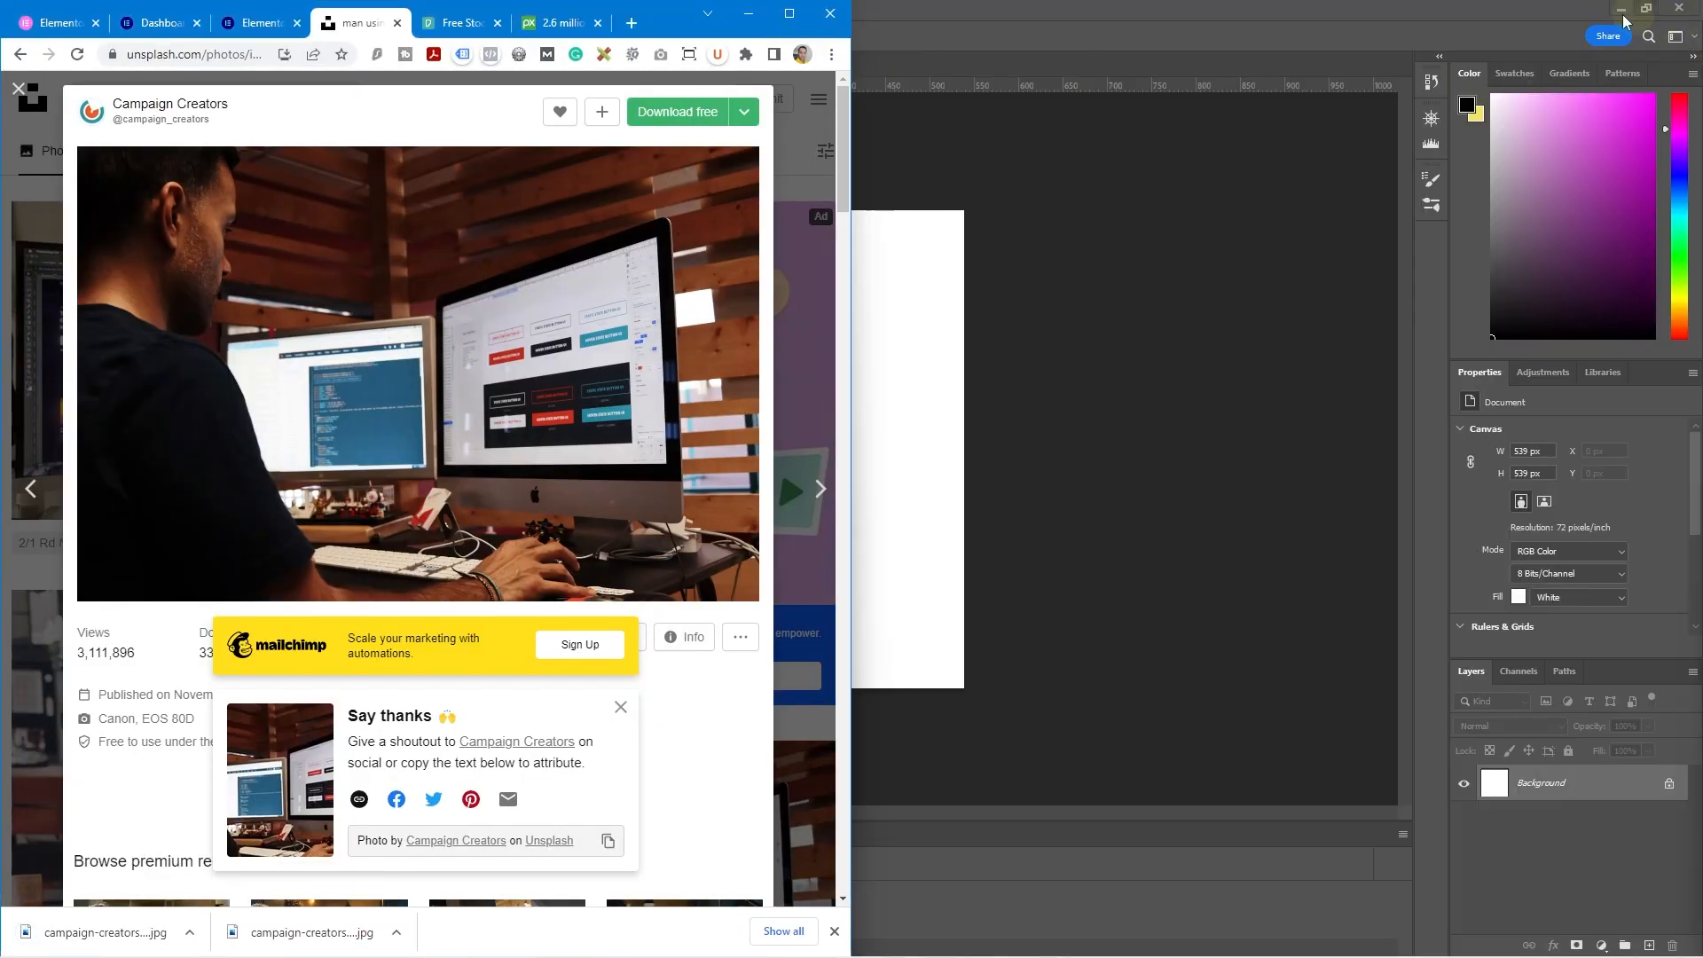
click(1614, 24)
double_click(1652, 33)
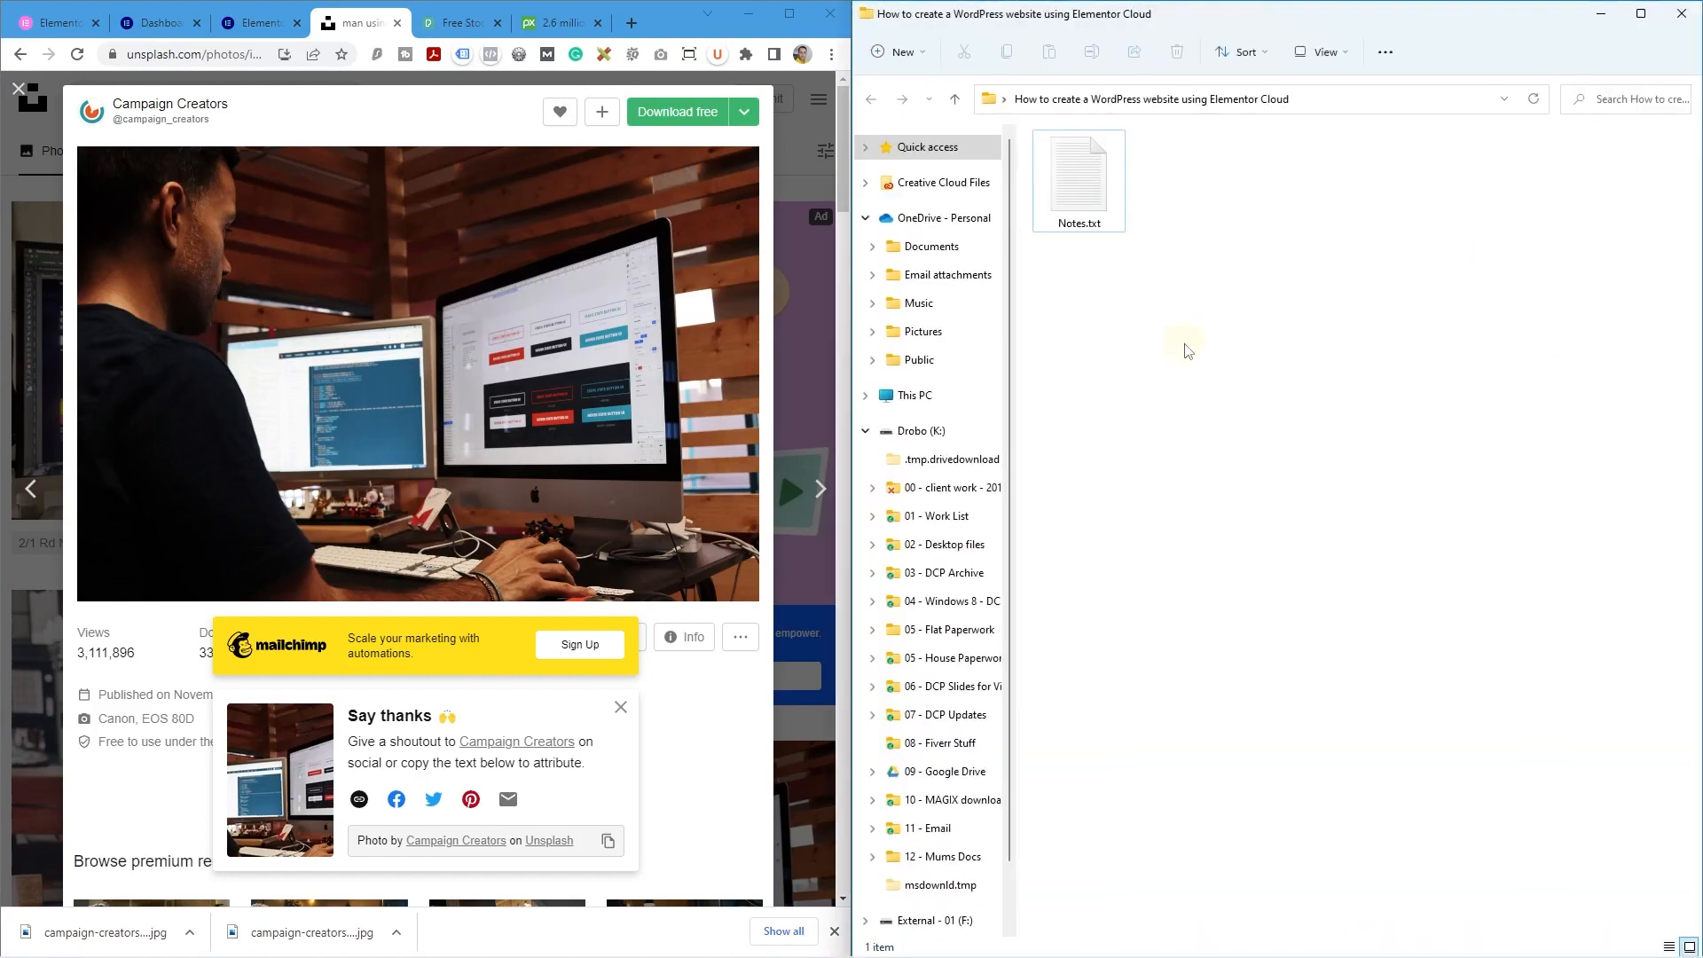
click(865, 218)
click(866, 289)
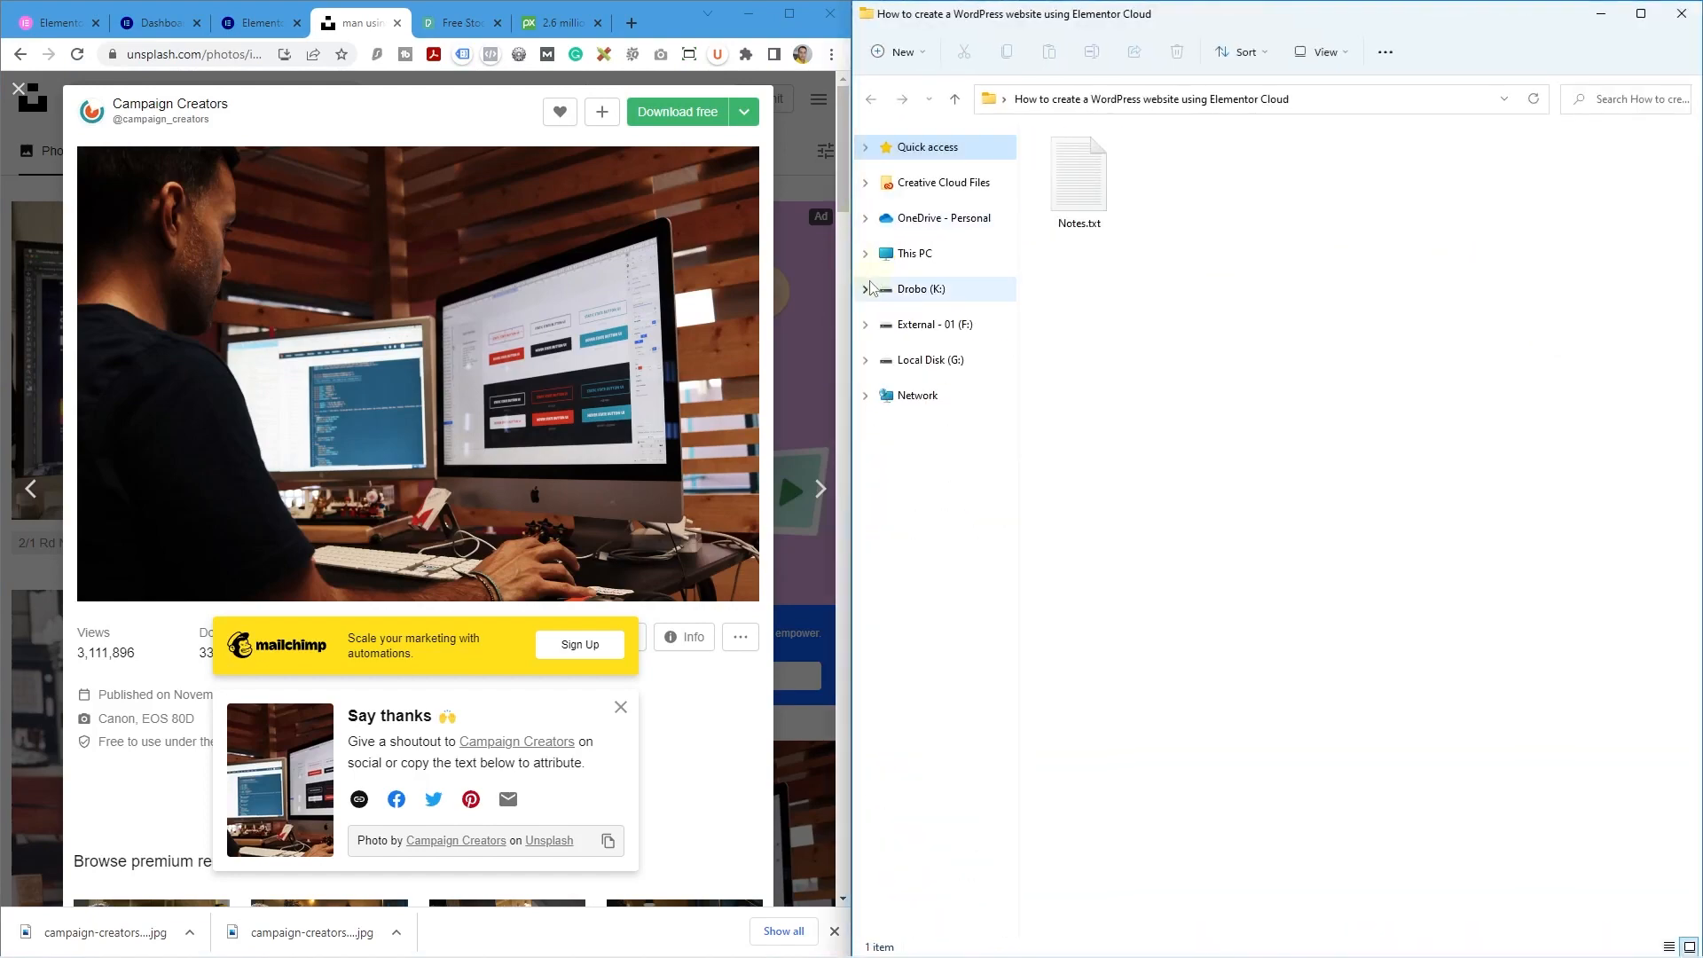
right_click(1206, 291)
mouse_move(1410, 426)
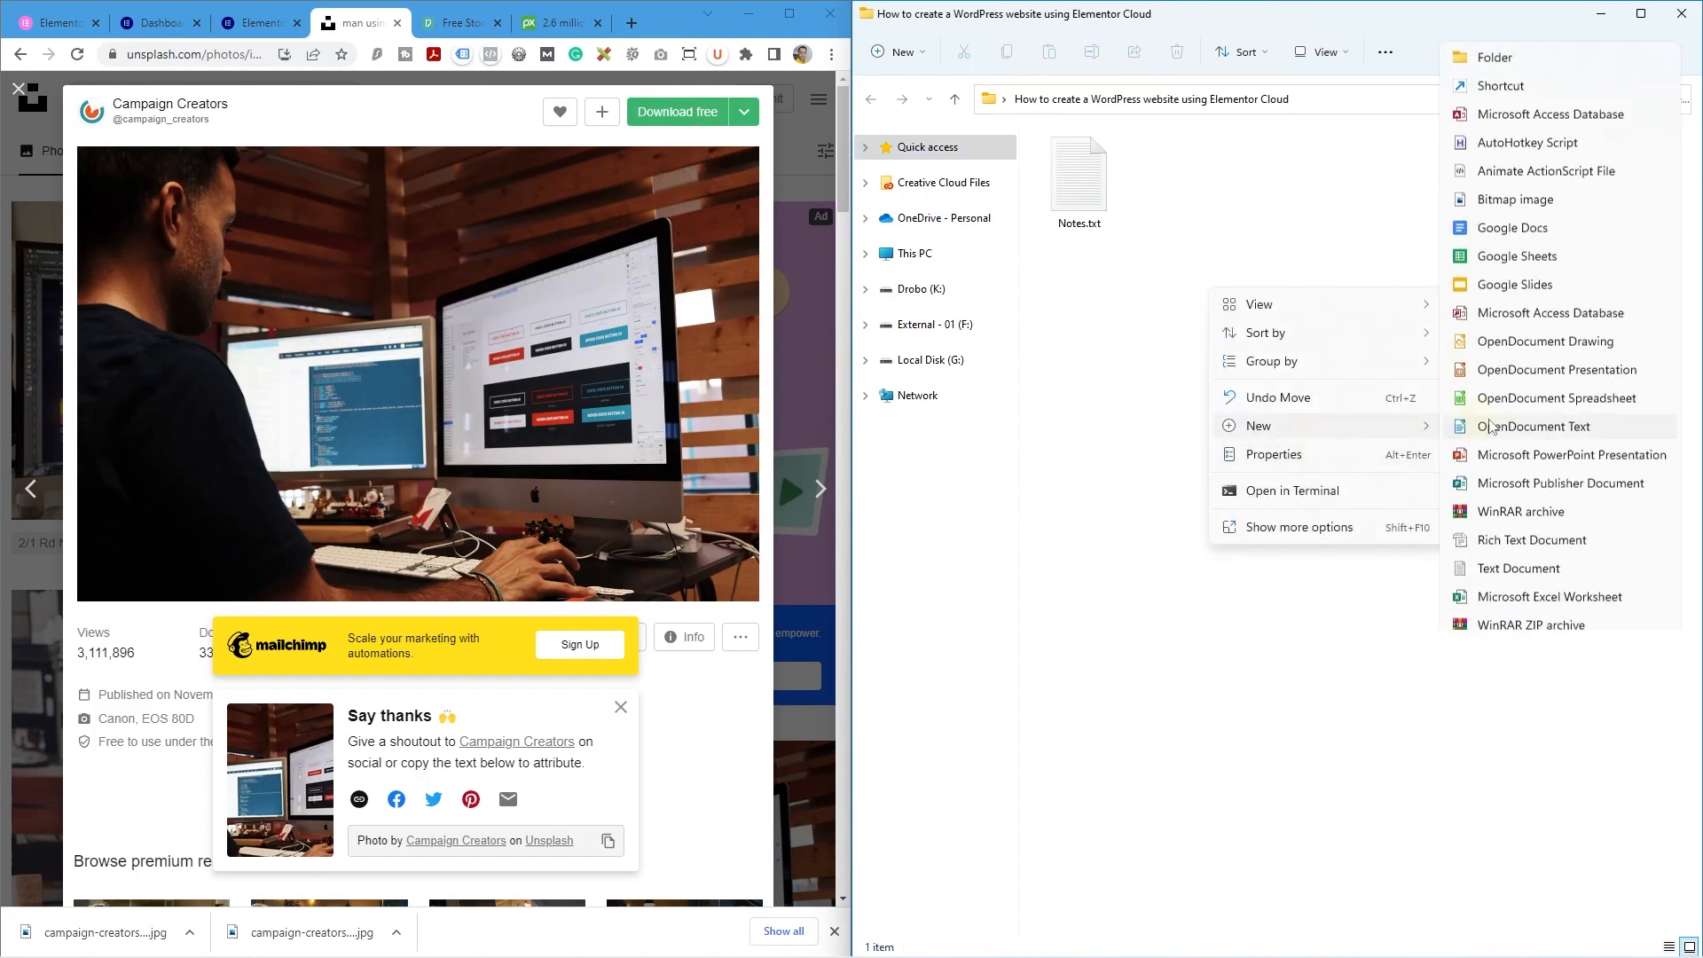
click(1497, 46)
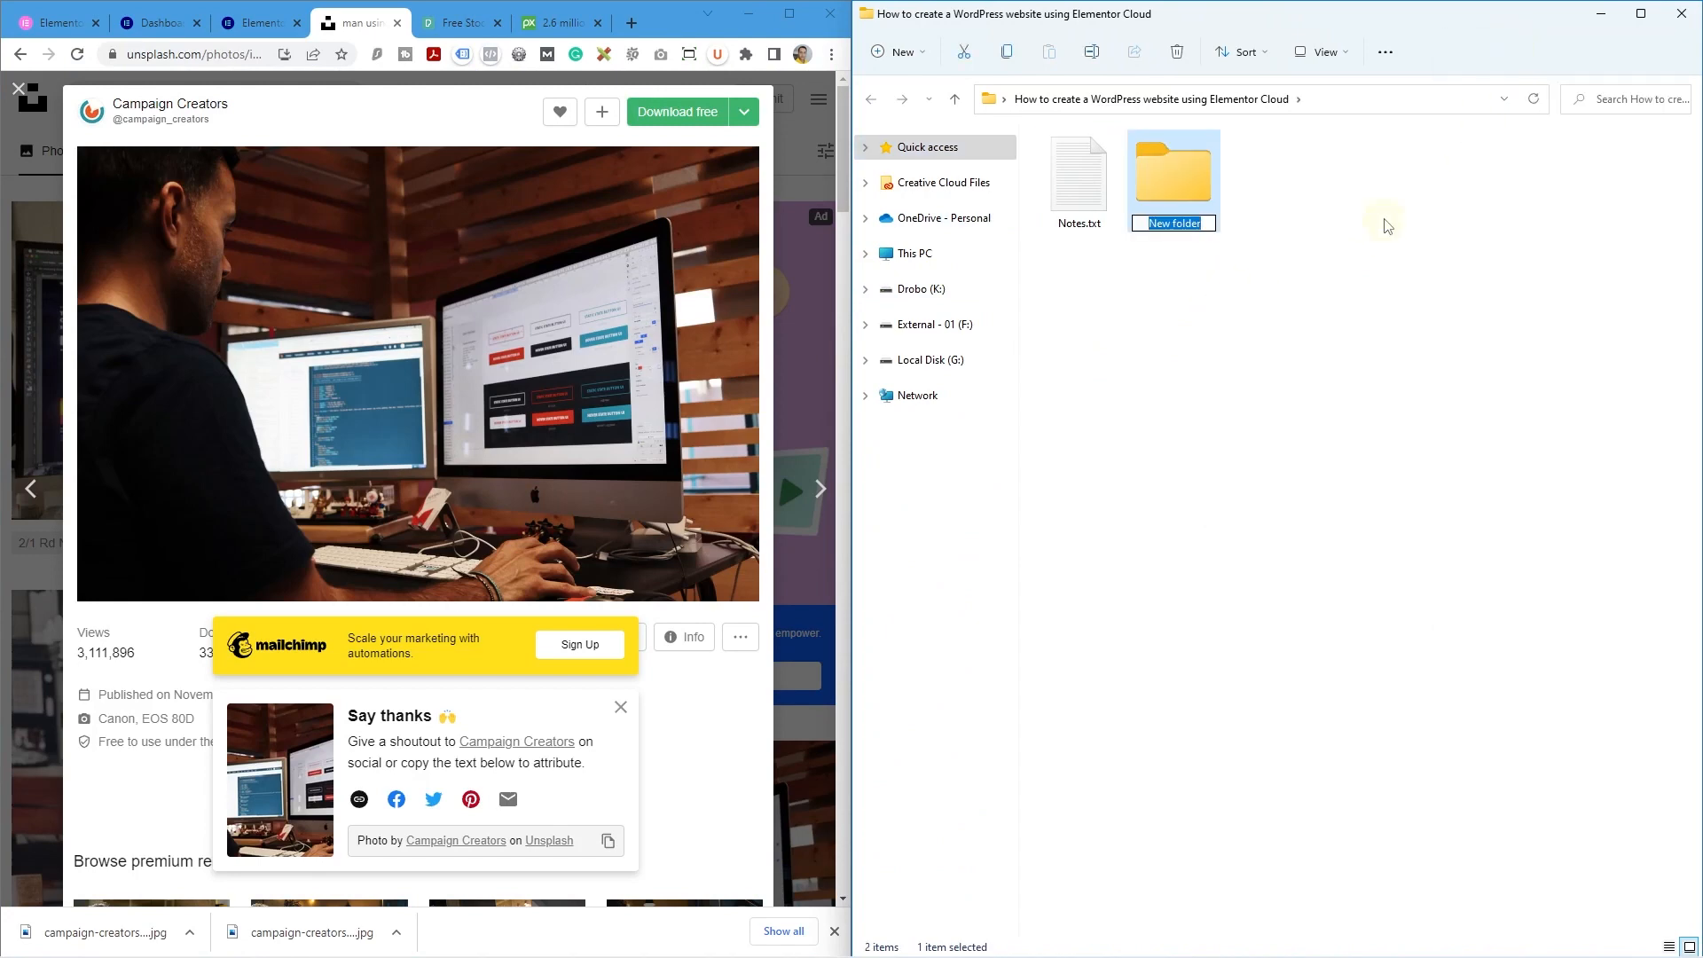
text(website image)
key(Return)
double_click(1109, 233)
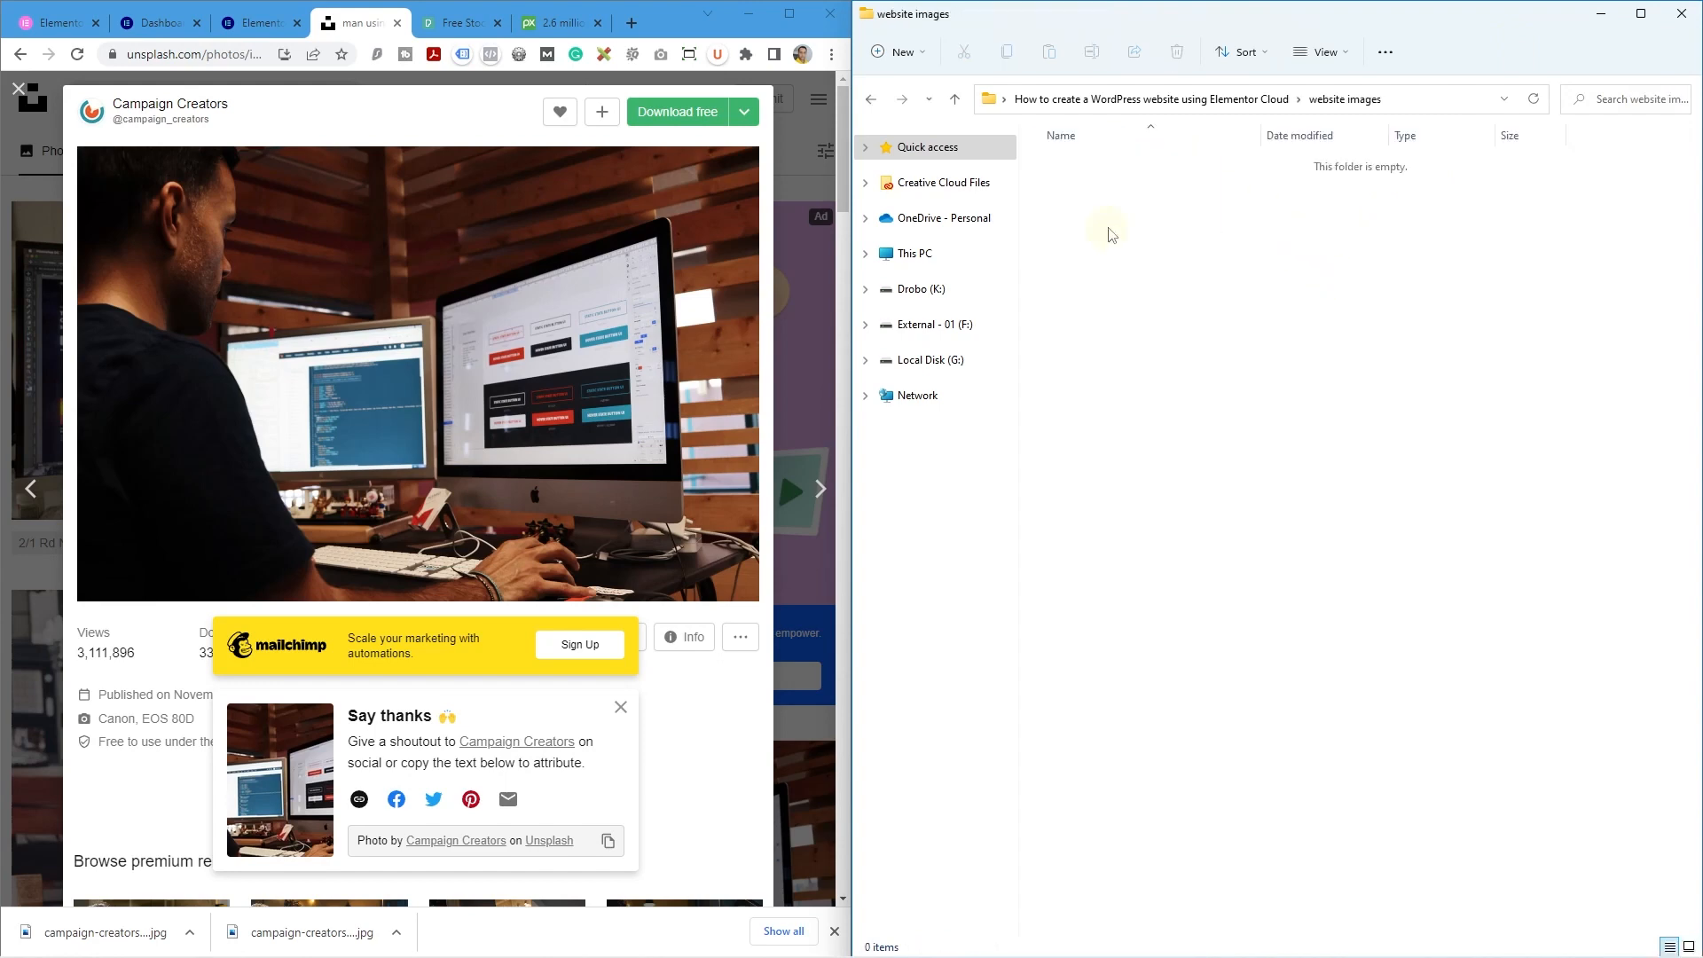
- Create a 'home' subfolder inside website images and open it
right_click(1115, 236)
mouse_move(1211, 373)
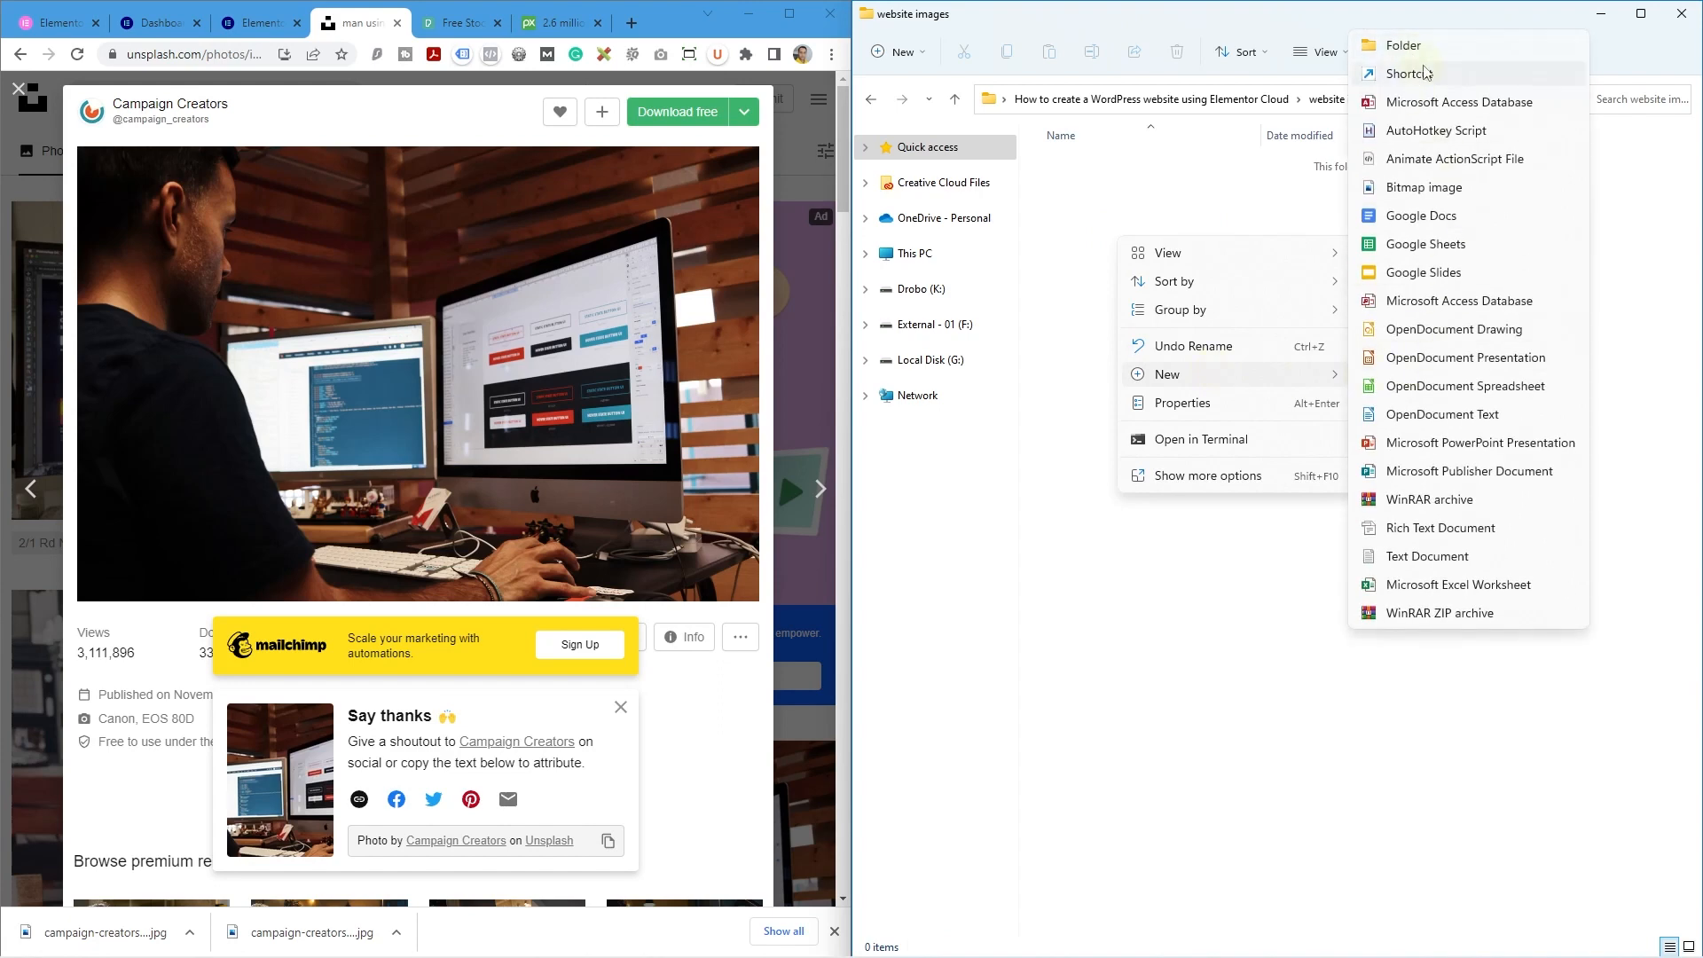
click(1406, 45)
text(home)
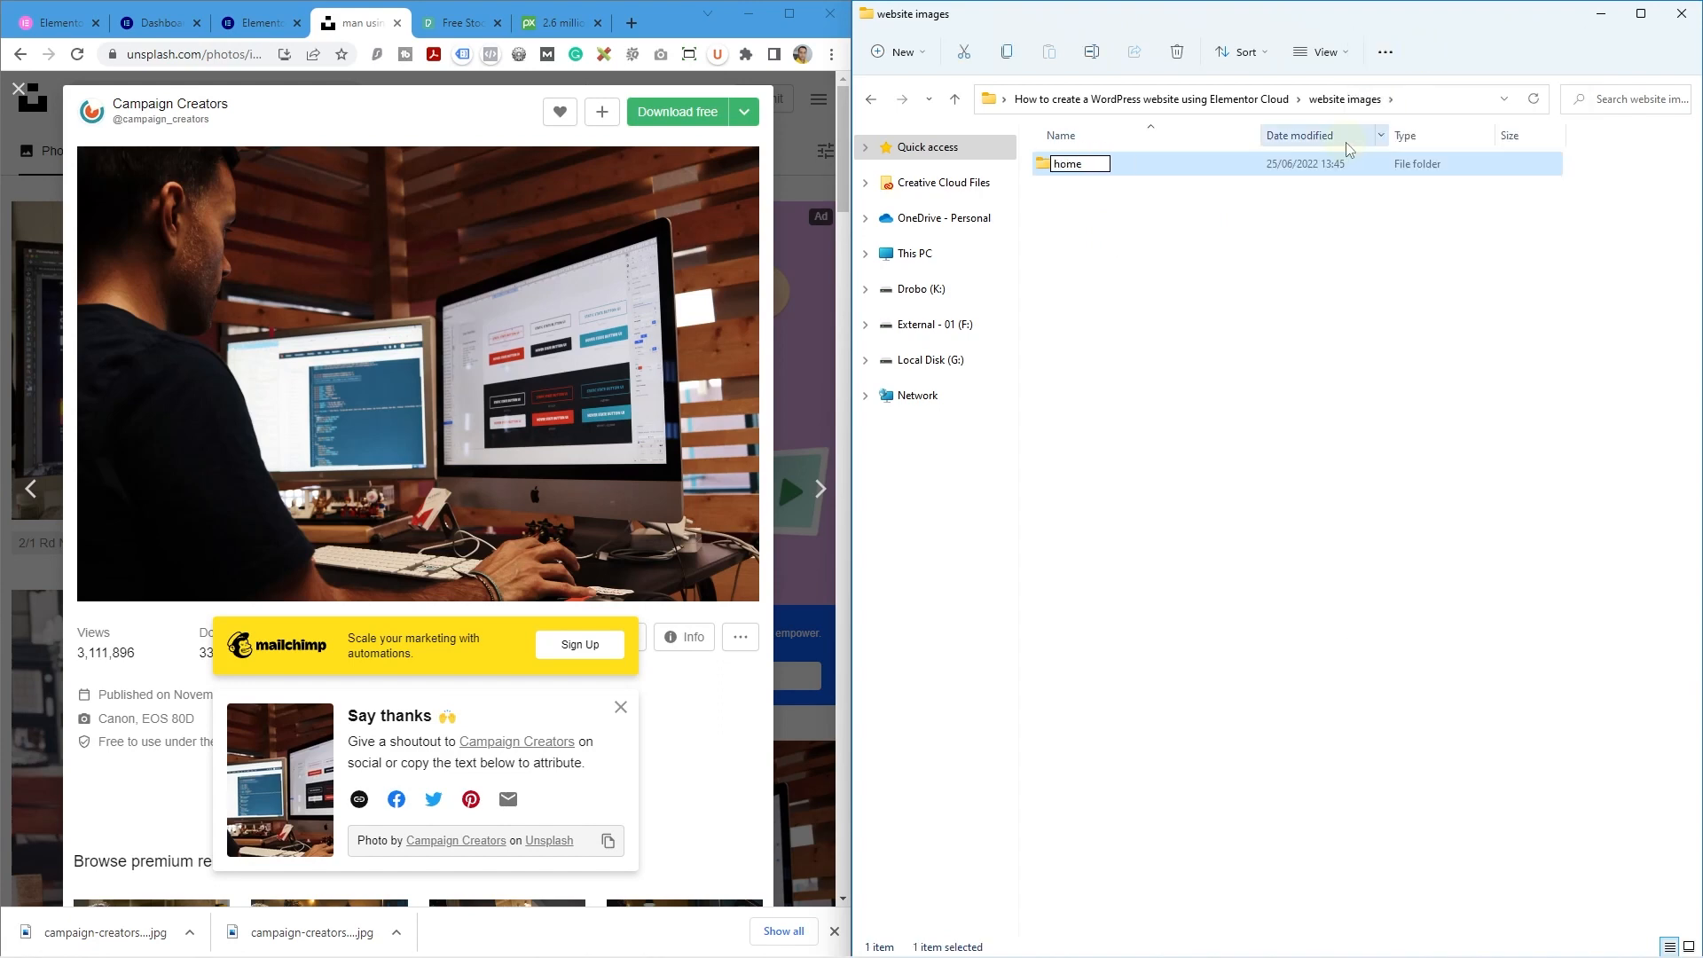
key(Return)
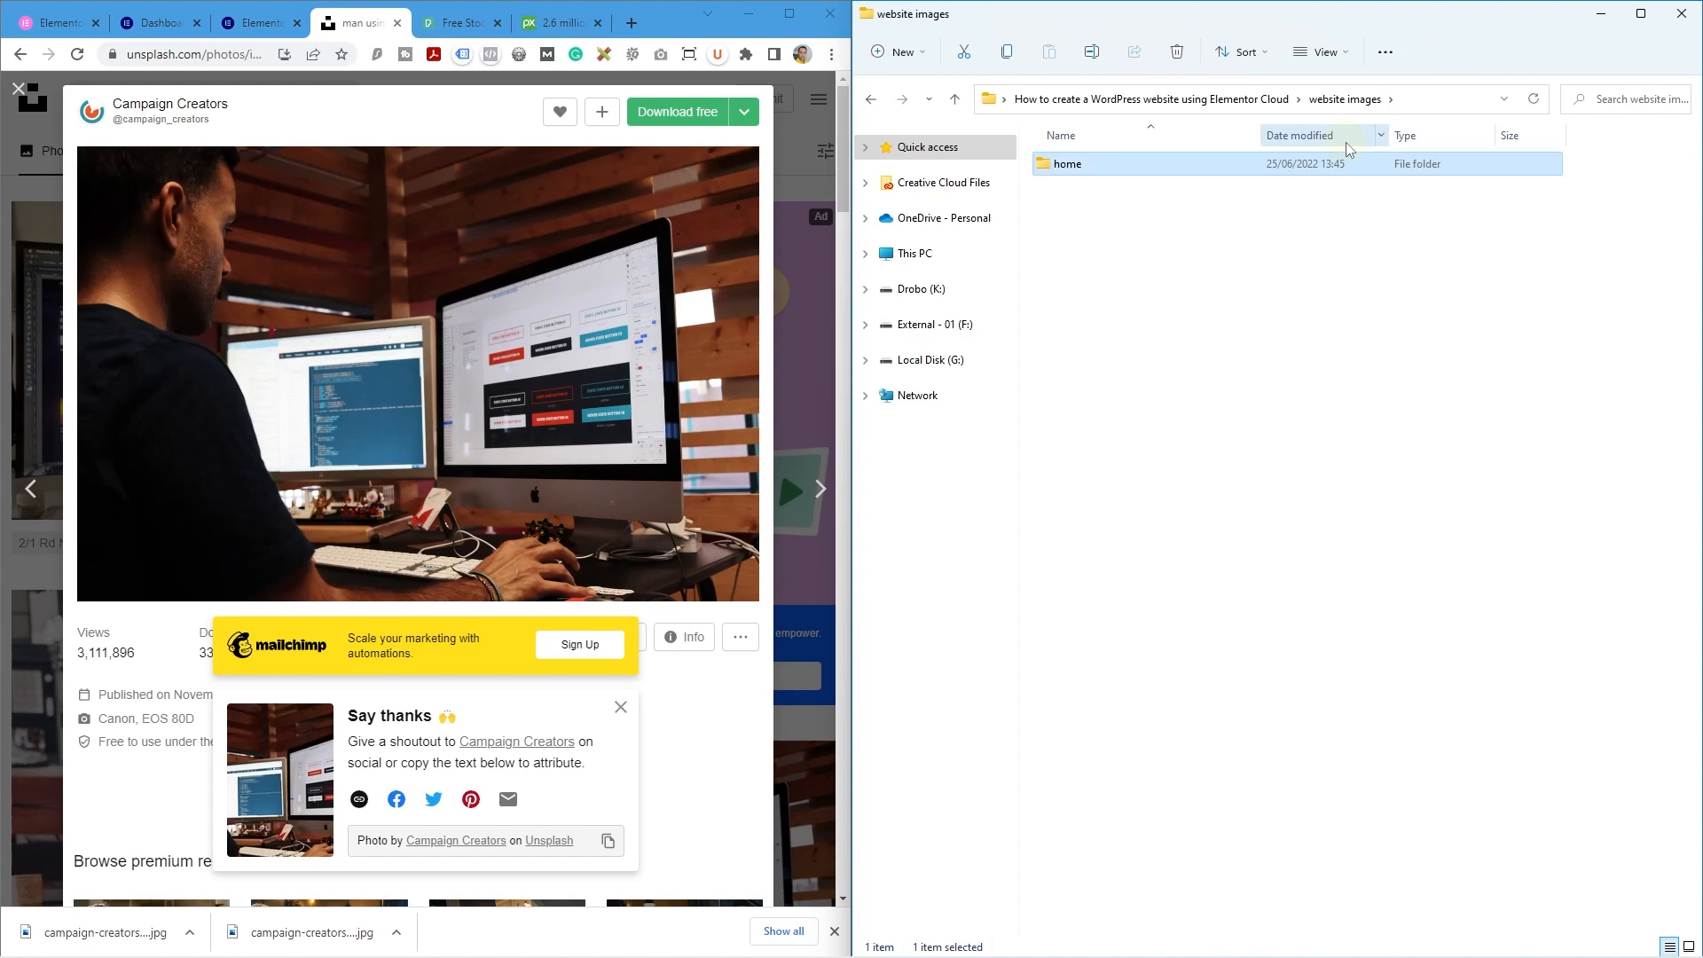
key(Return)
- Drag the downloaded campaign-creators JPG from Chrome's download bar into the home folder
drag(310, 931, 1002, 776)
click(835, 932)
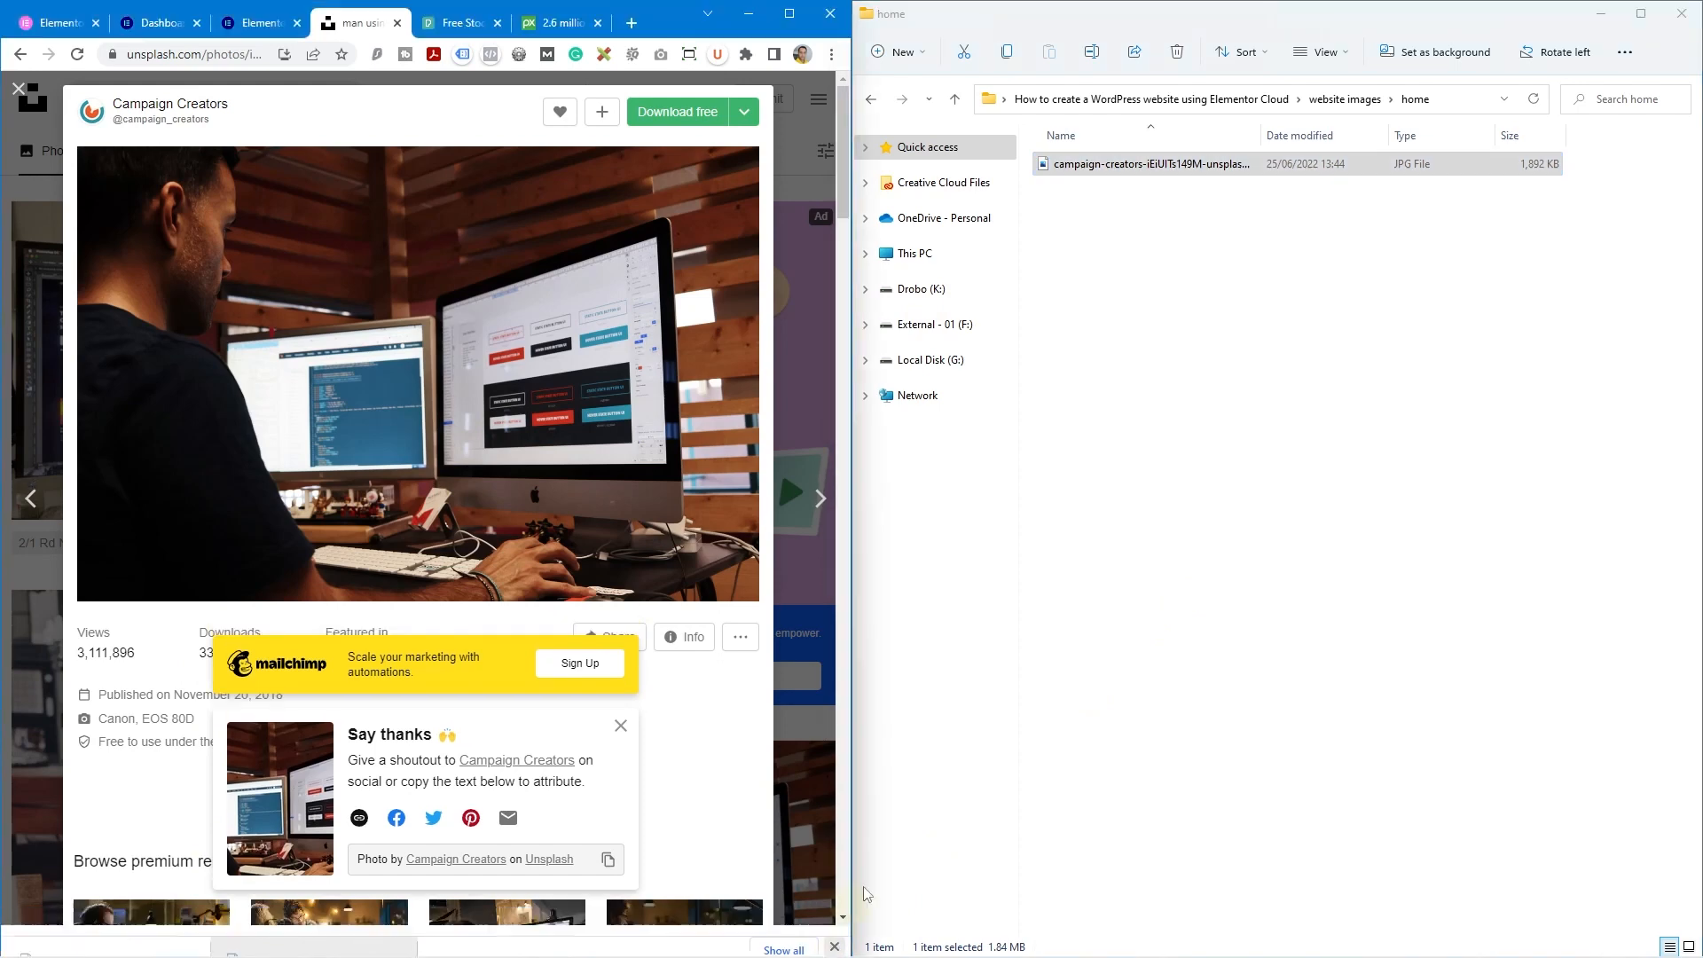
click(1508, 165)
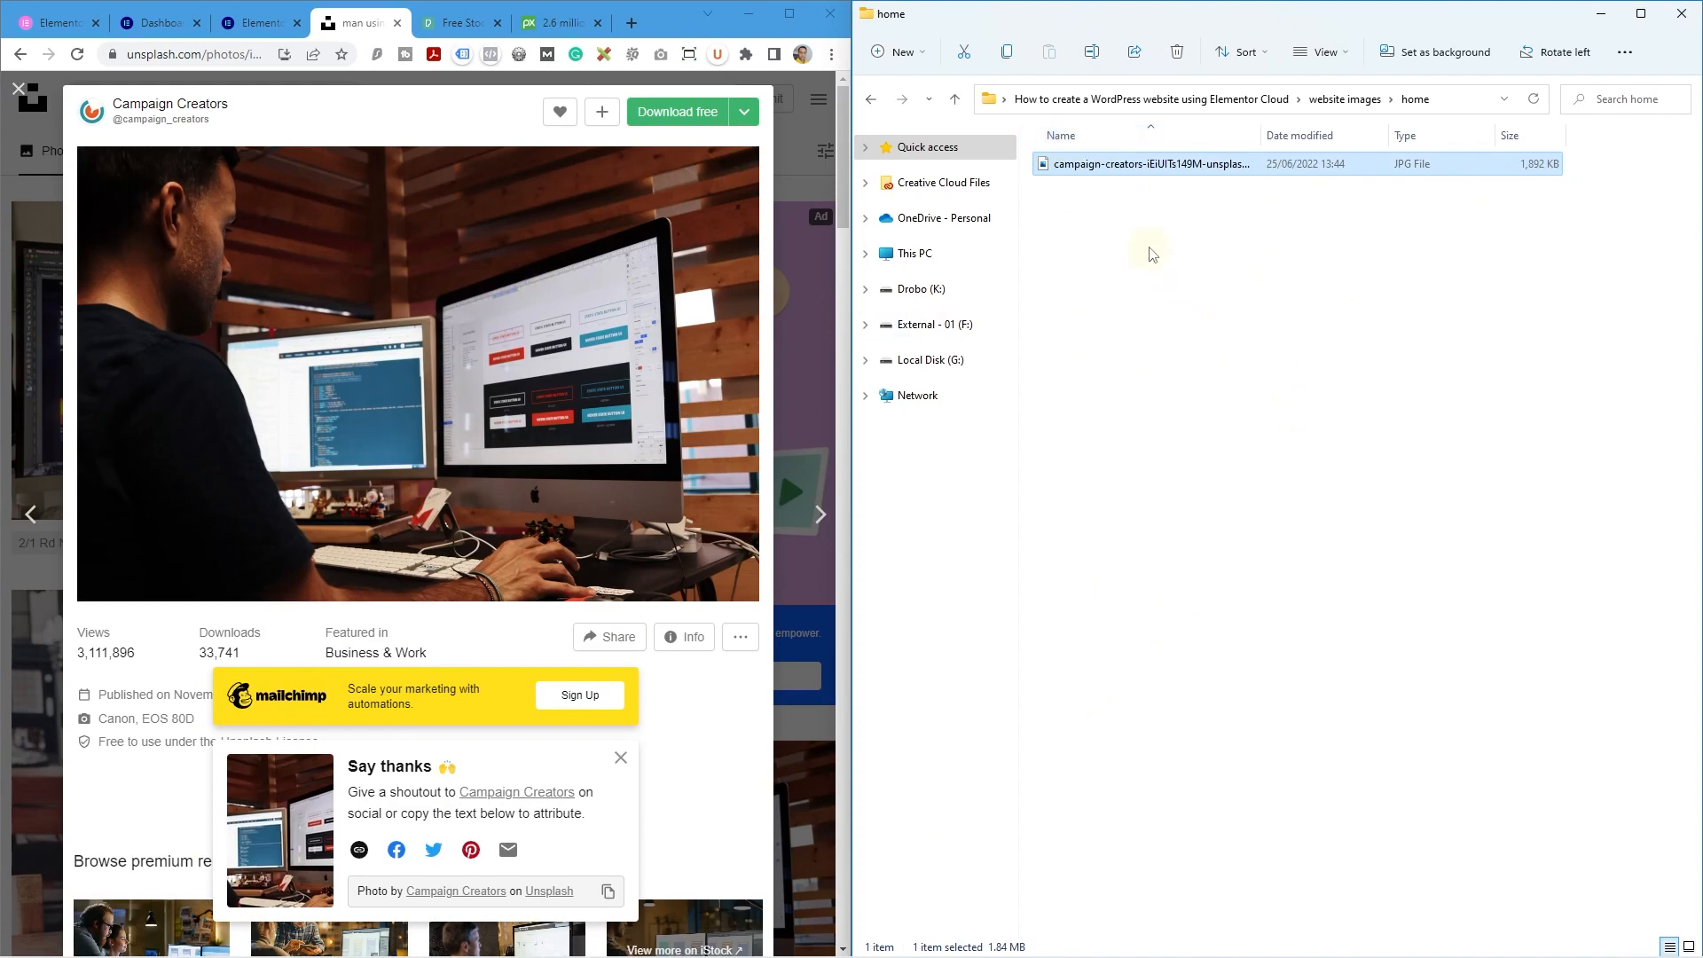
click(750, 15)
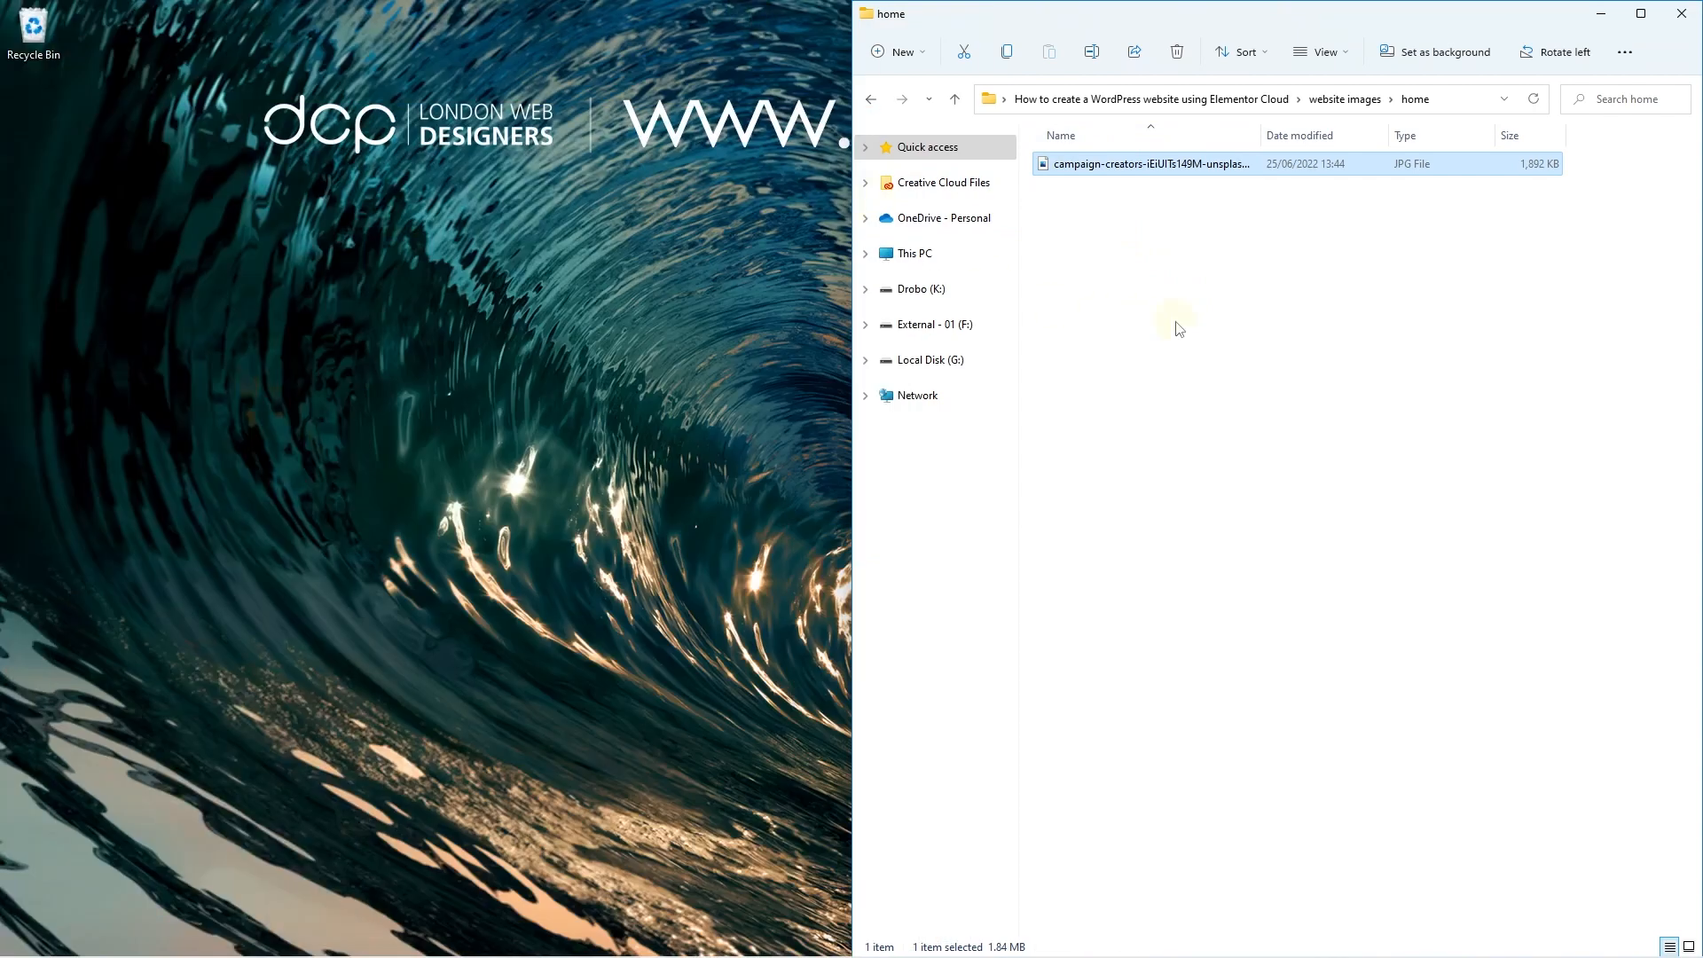
click(1130, 275)
mouse_move(1239, 952)
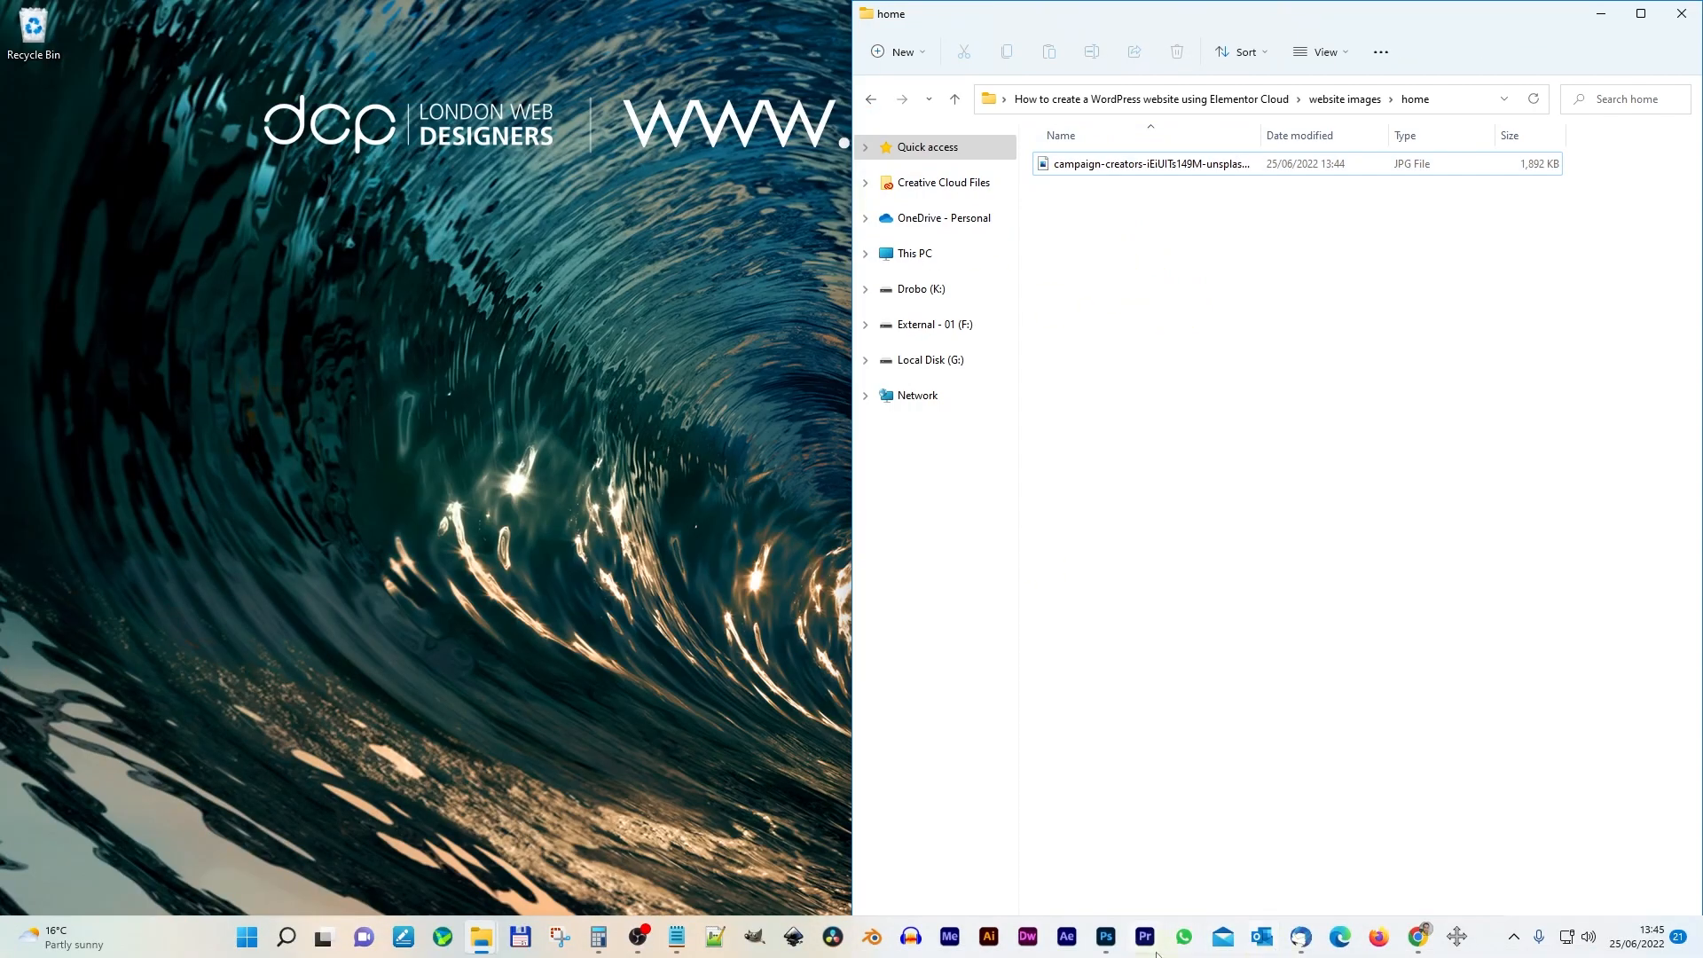
- Drag the downloaded campaign-creators photo from Explorer onto the square canvas and commit the placement
click(1114, 948)
key(alt+Tab)
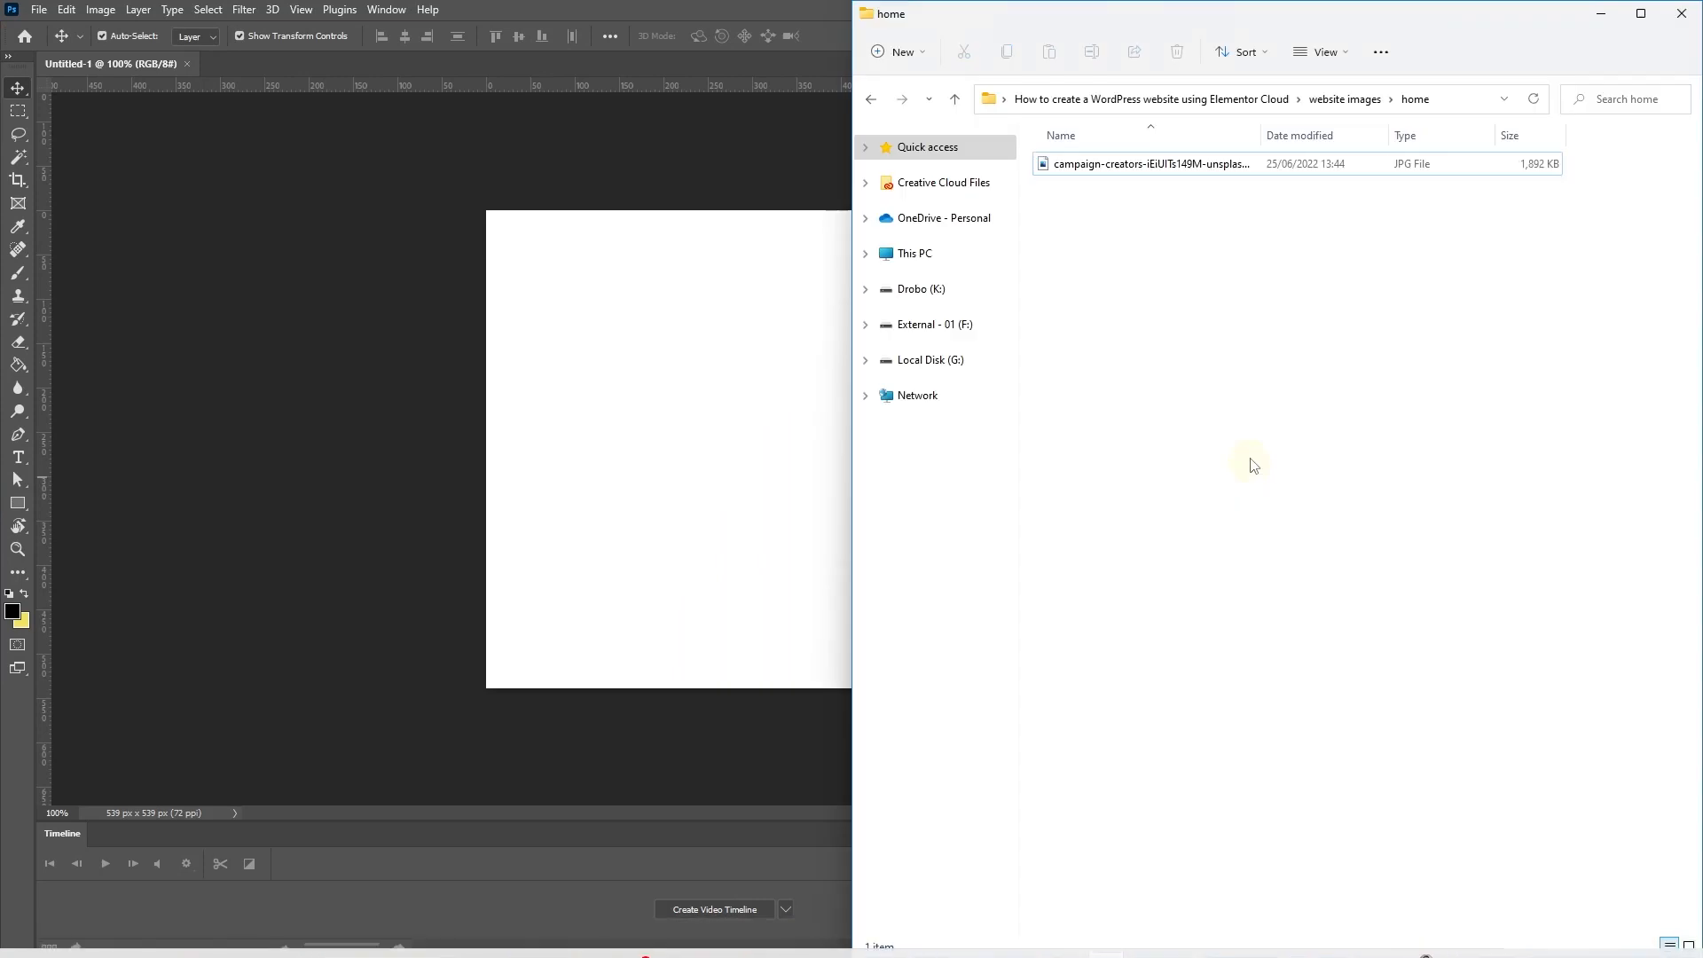
click(1127, 166)
drag(1127, 166, 625, 441)
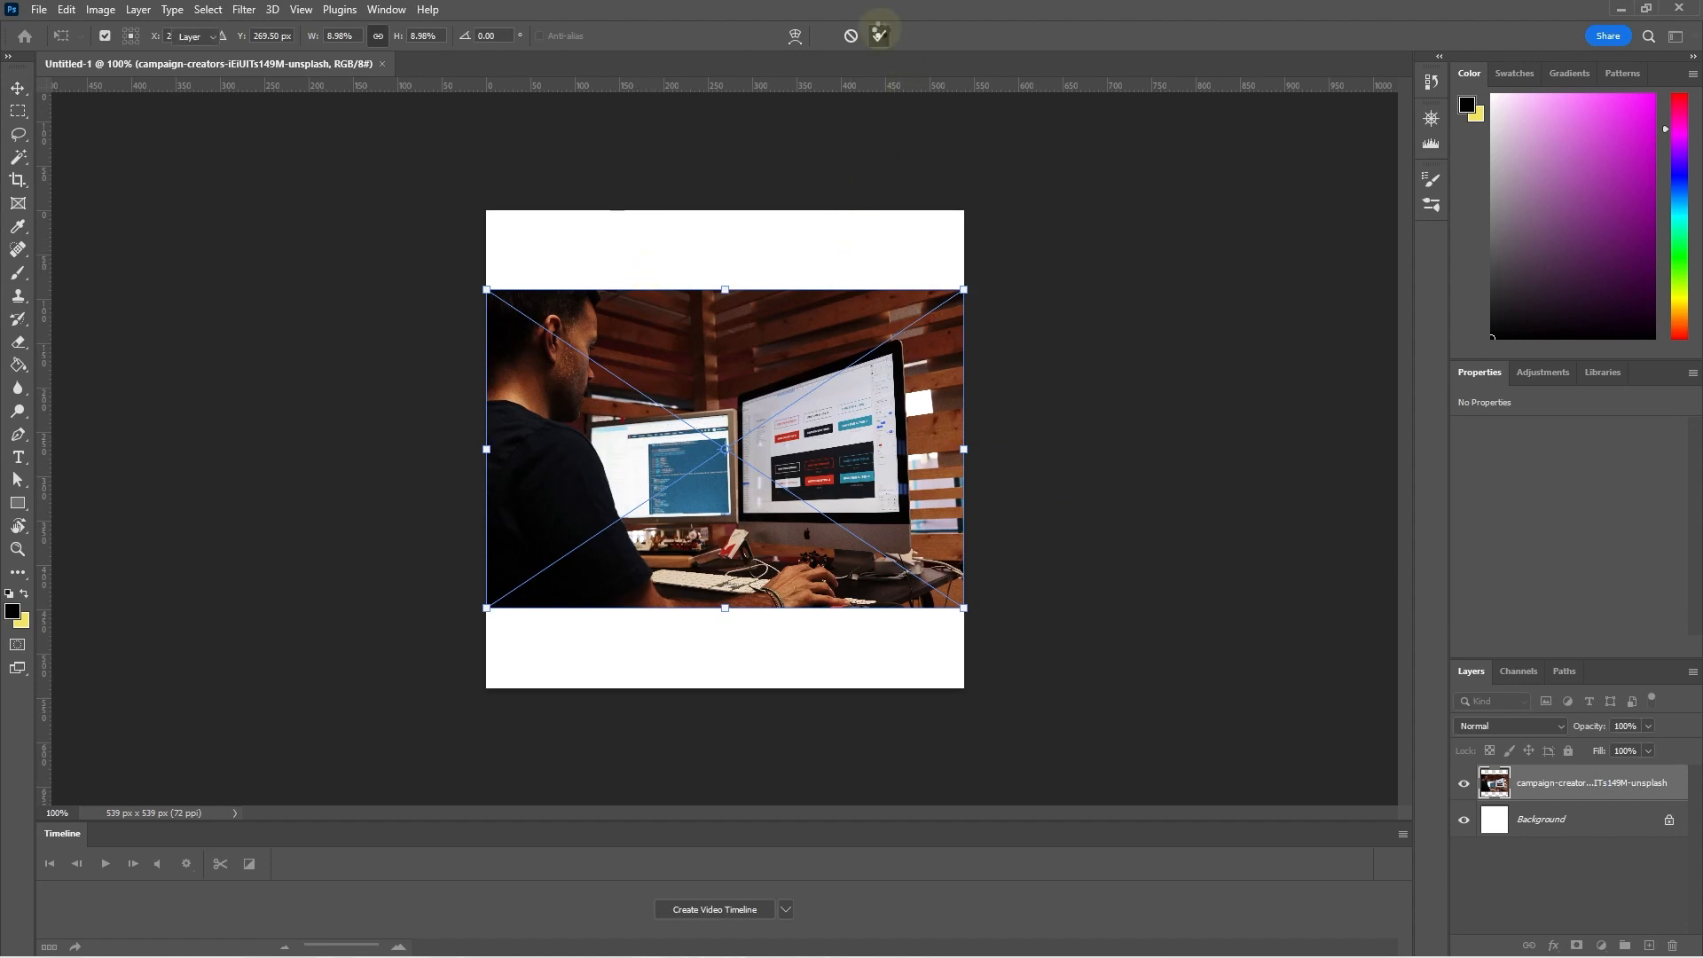
click(879, 35)
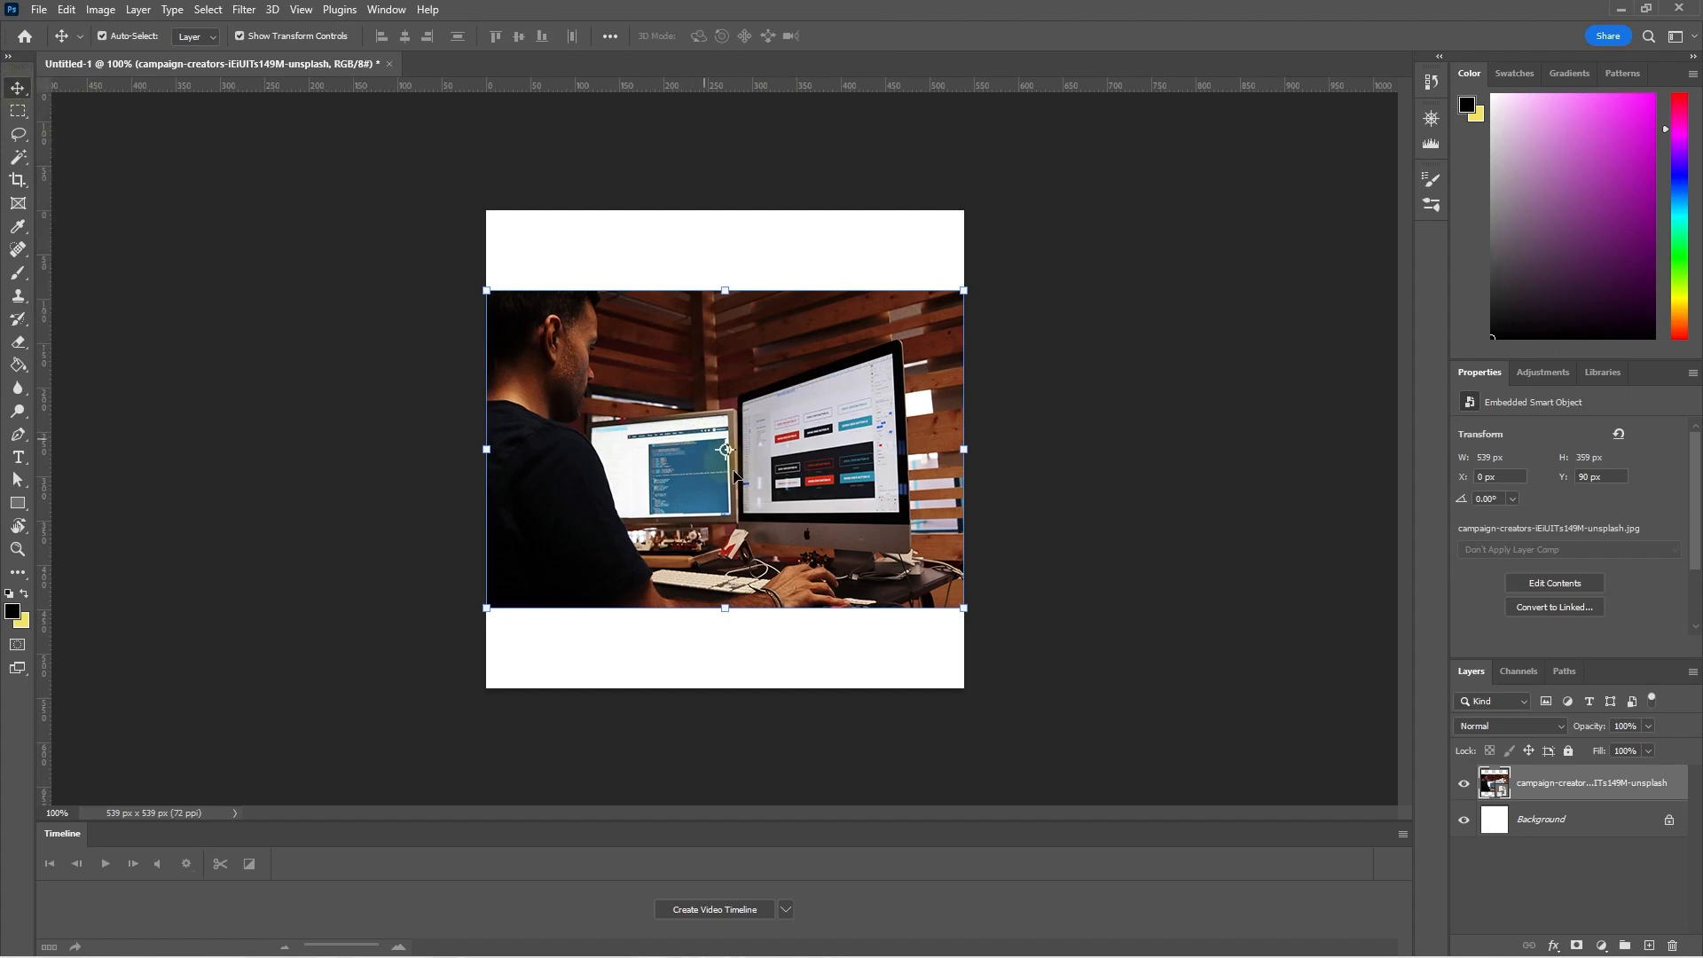
- Scale the placed photo up so it covers the whole 539 × 539 px canvas
key(ctrl)
drag(965, 609, 1092, 693)
key(ctrl+z)
drag(821, 580, 867, 587)
click(886, 40)
click(1255, 559)
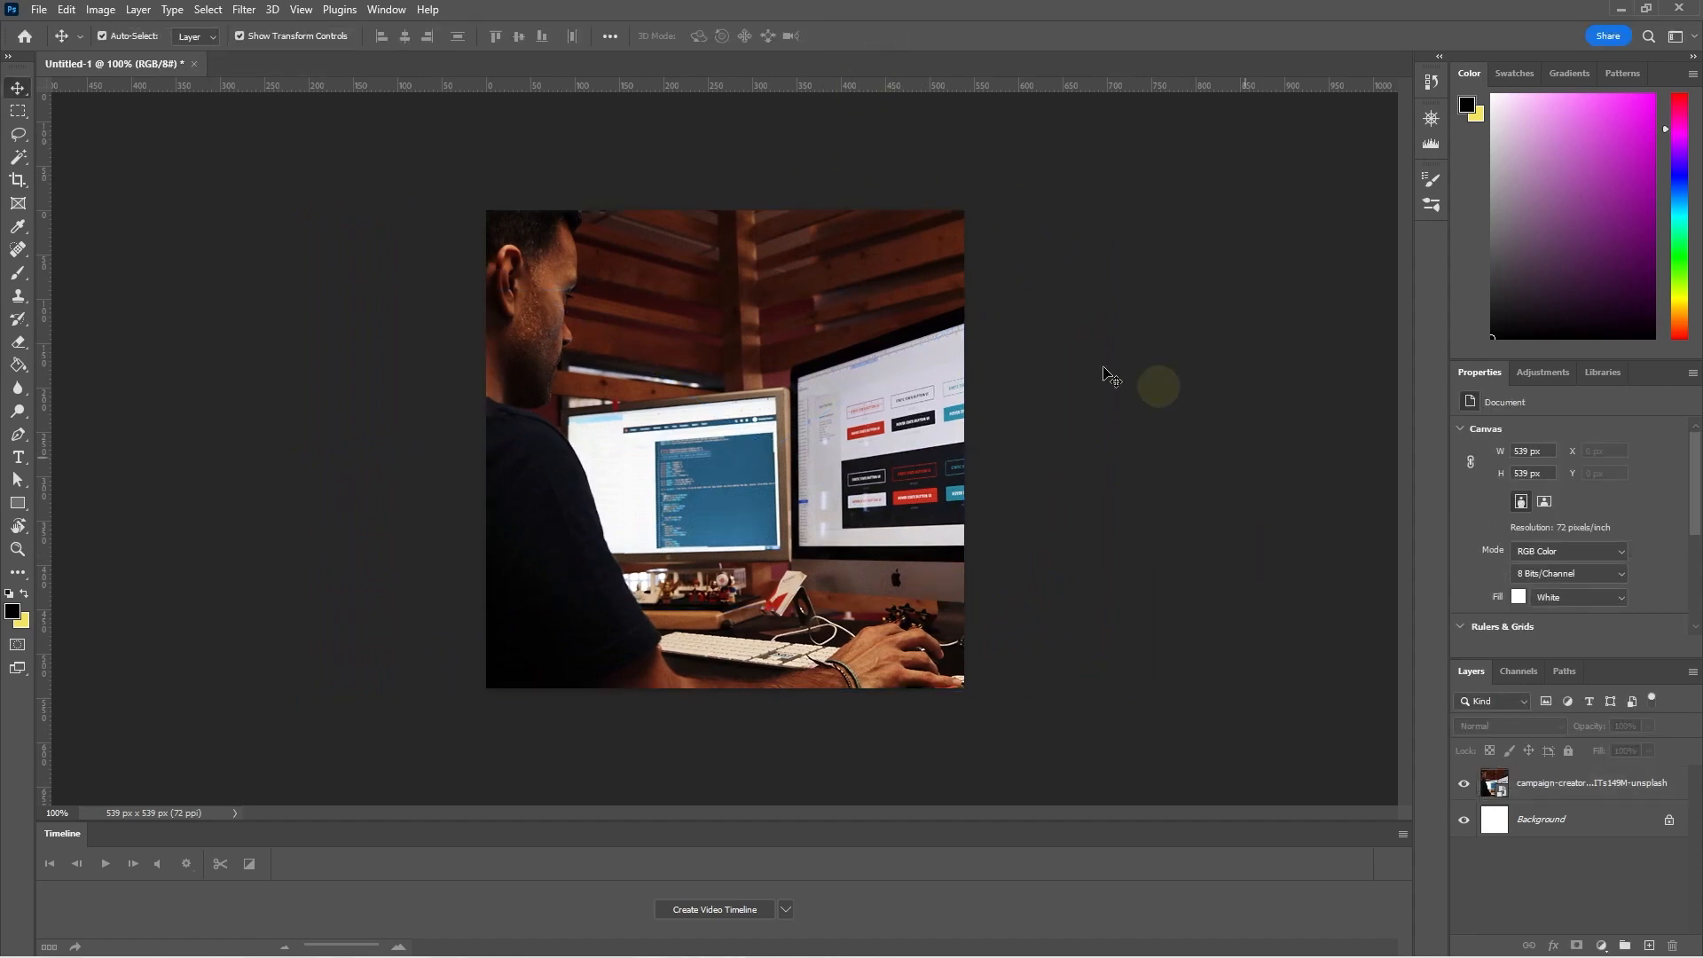
click(39, 10)
mouse_move(106, 284)
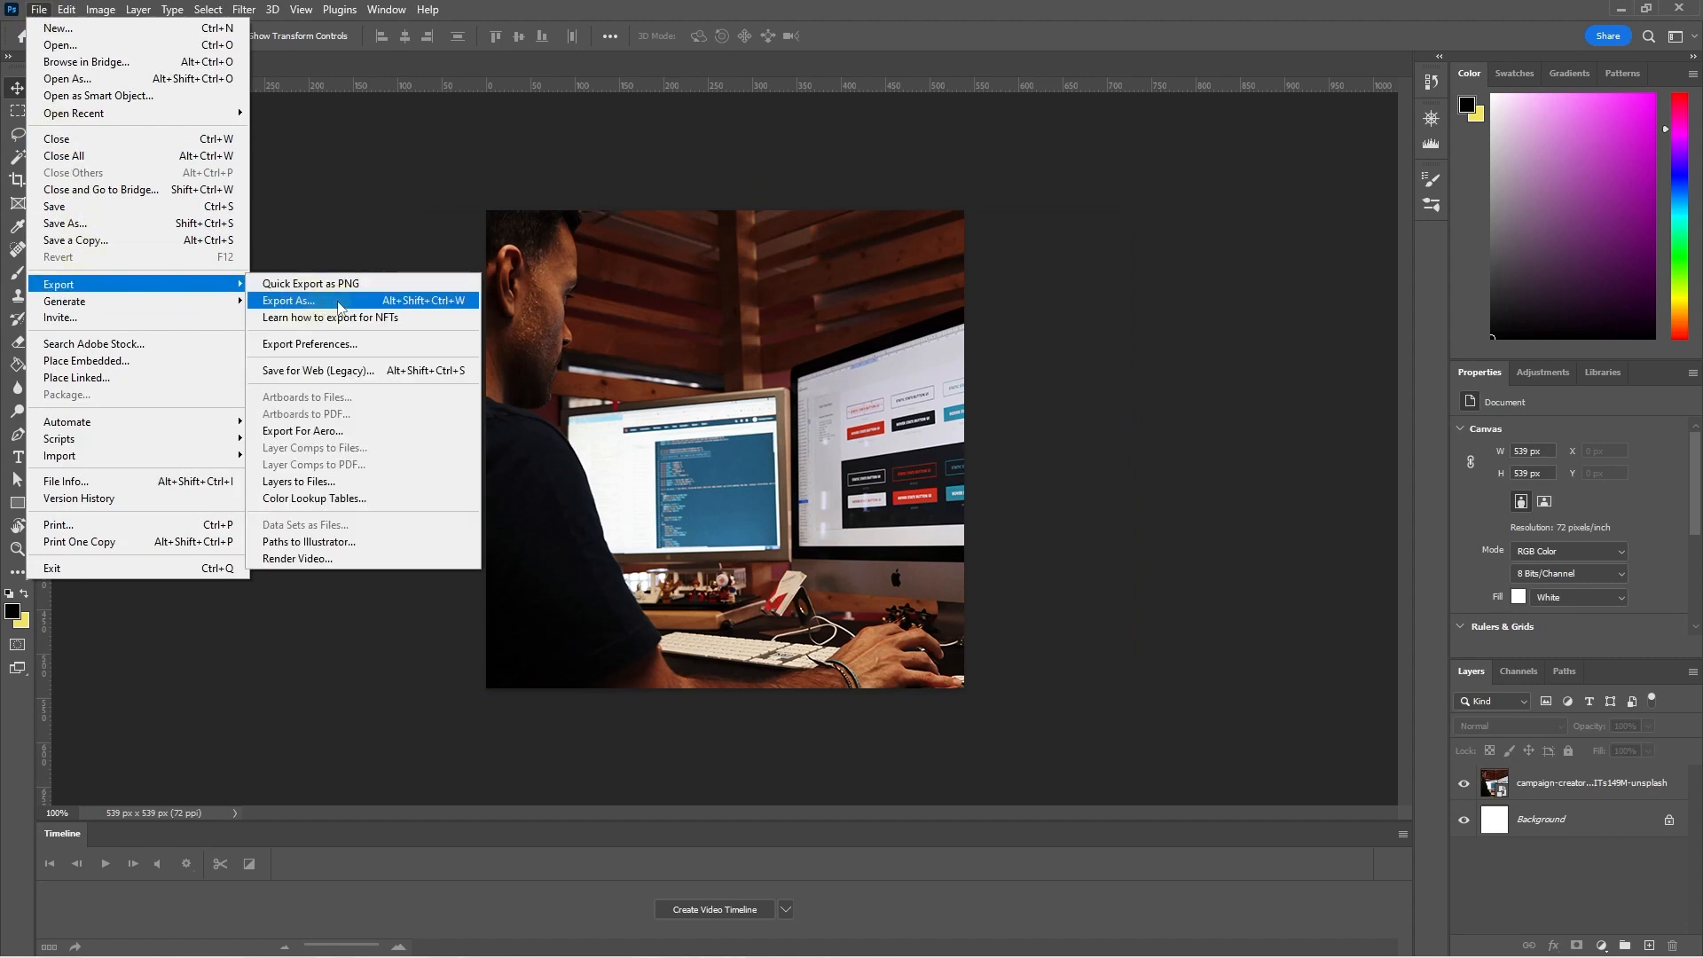
- Export the square image as a JPG at quality 5 with Export As
click(443, 303)
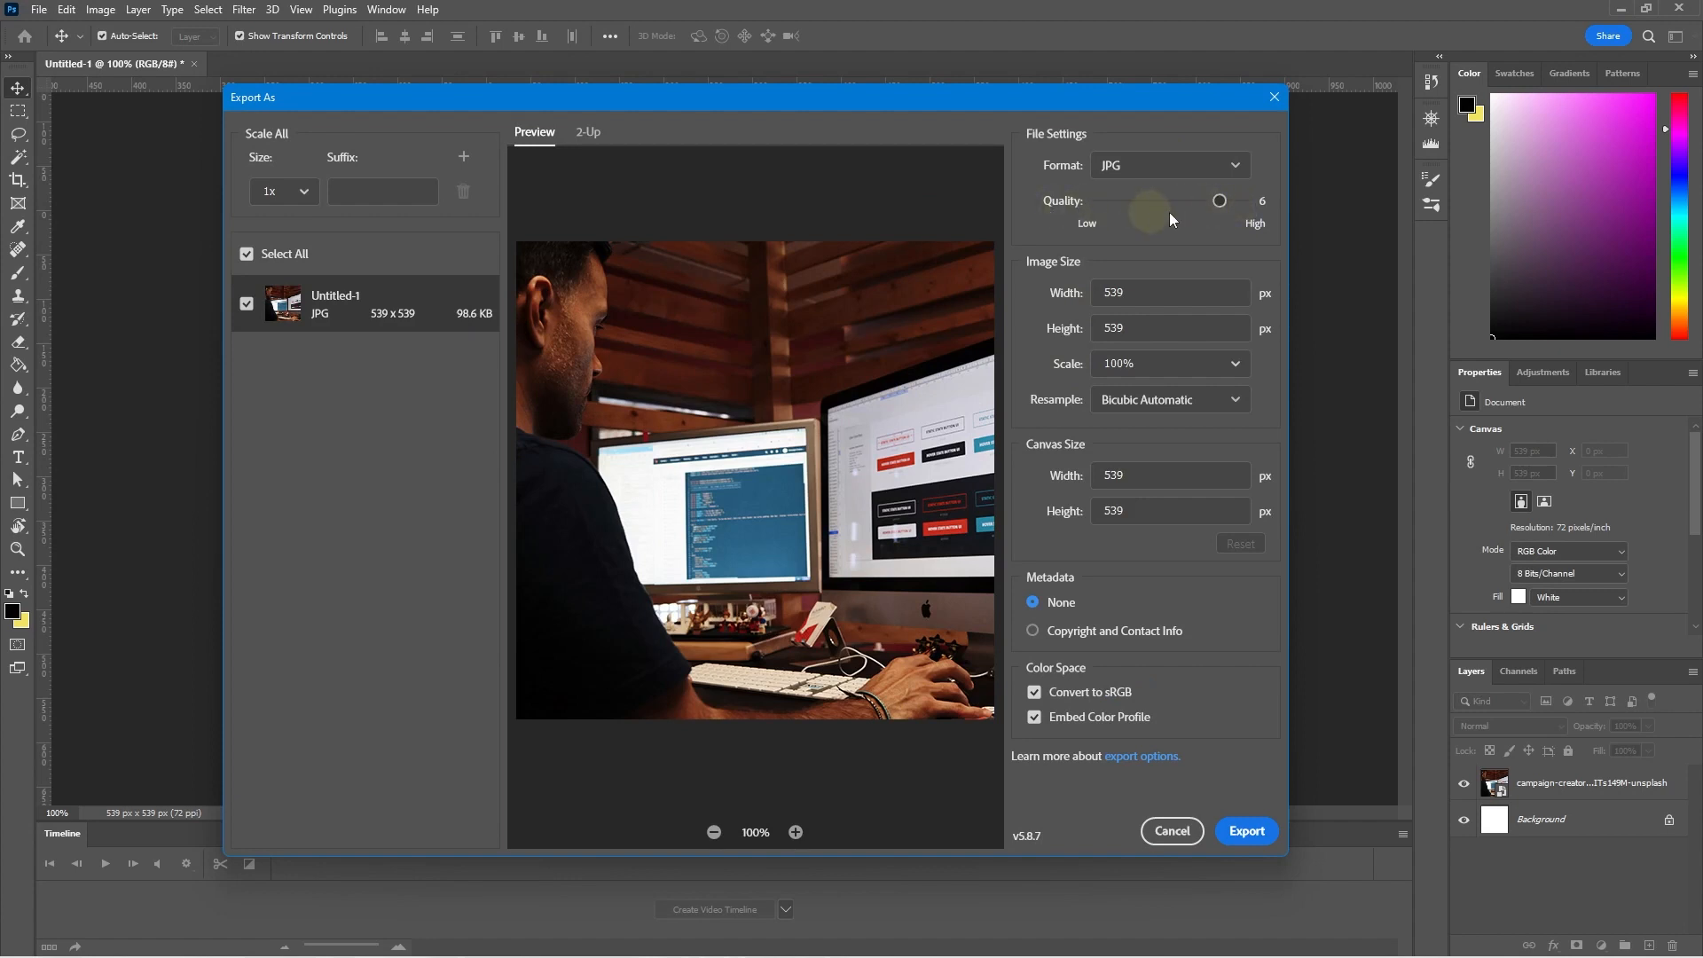
mouse_move(1221, 199)
mouse_down()
mouse_move(1258, 200)
mouse_move(1204, 201)
mouse_move(1219, 201)
mouse_up()
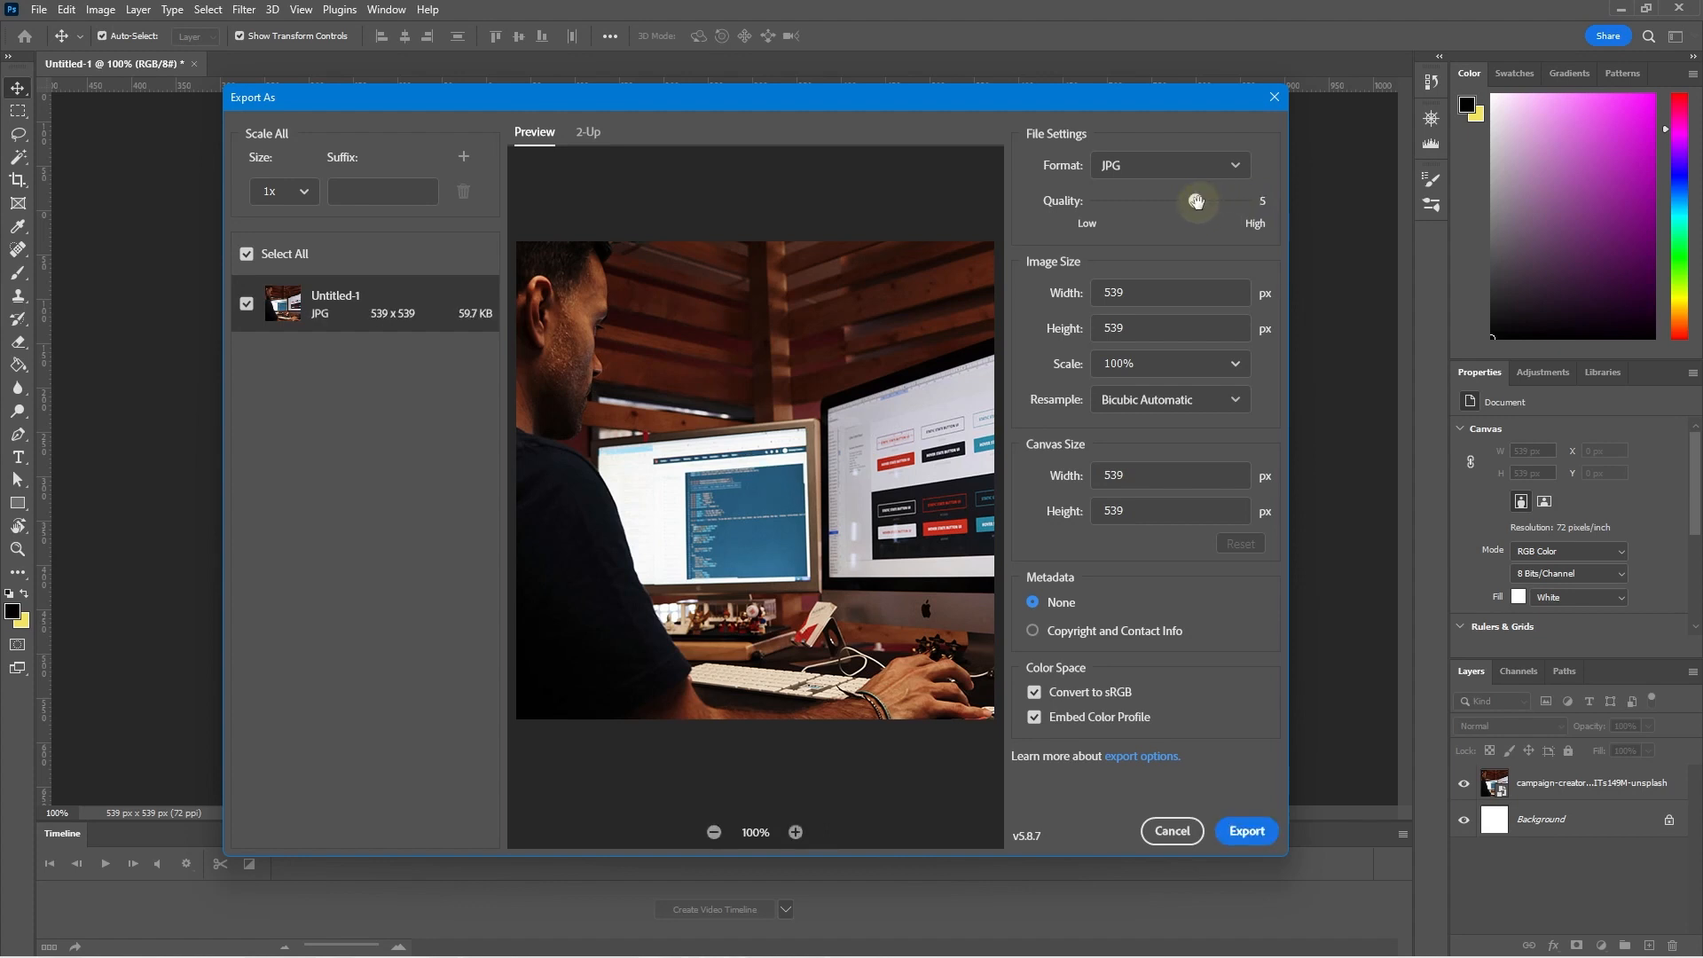
drag(1198, 200, 1220, 201)
drag(1218, 202, 1206, 205)
click(1248, 830)
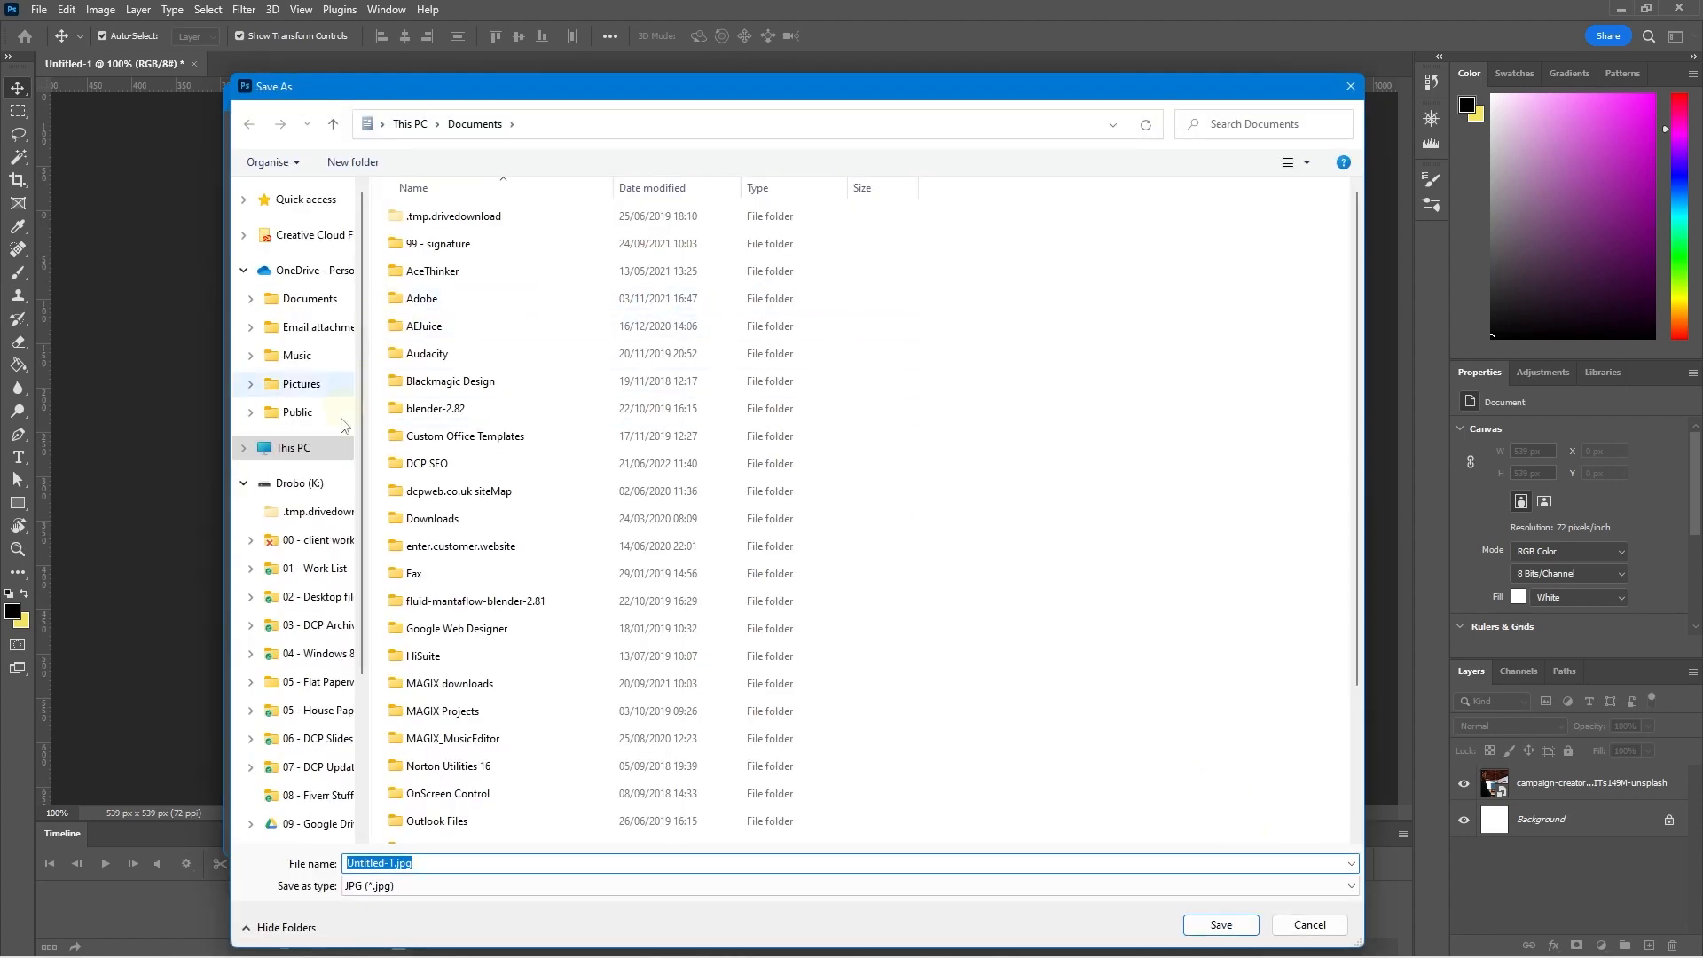
- Save the JPG as london-web-designers-01 in the website images > home folder
click(322, 448)
double_click(439, 220)
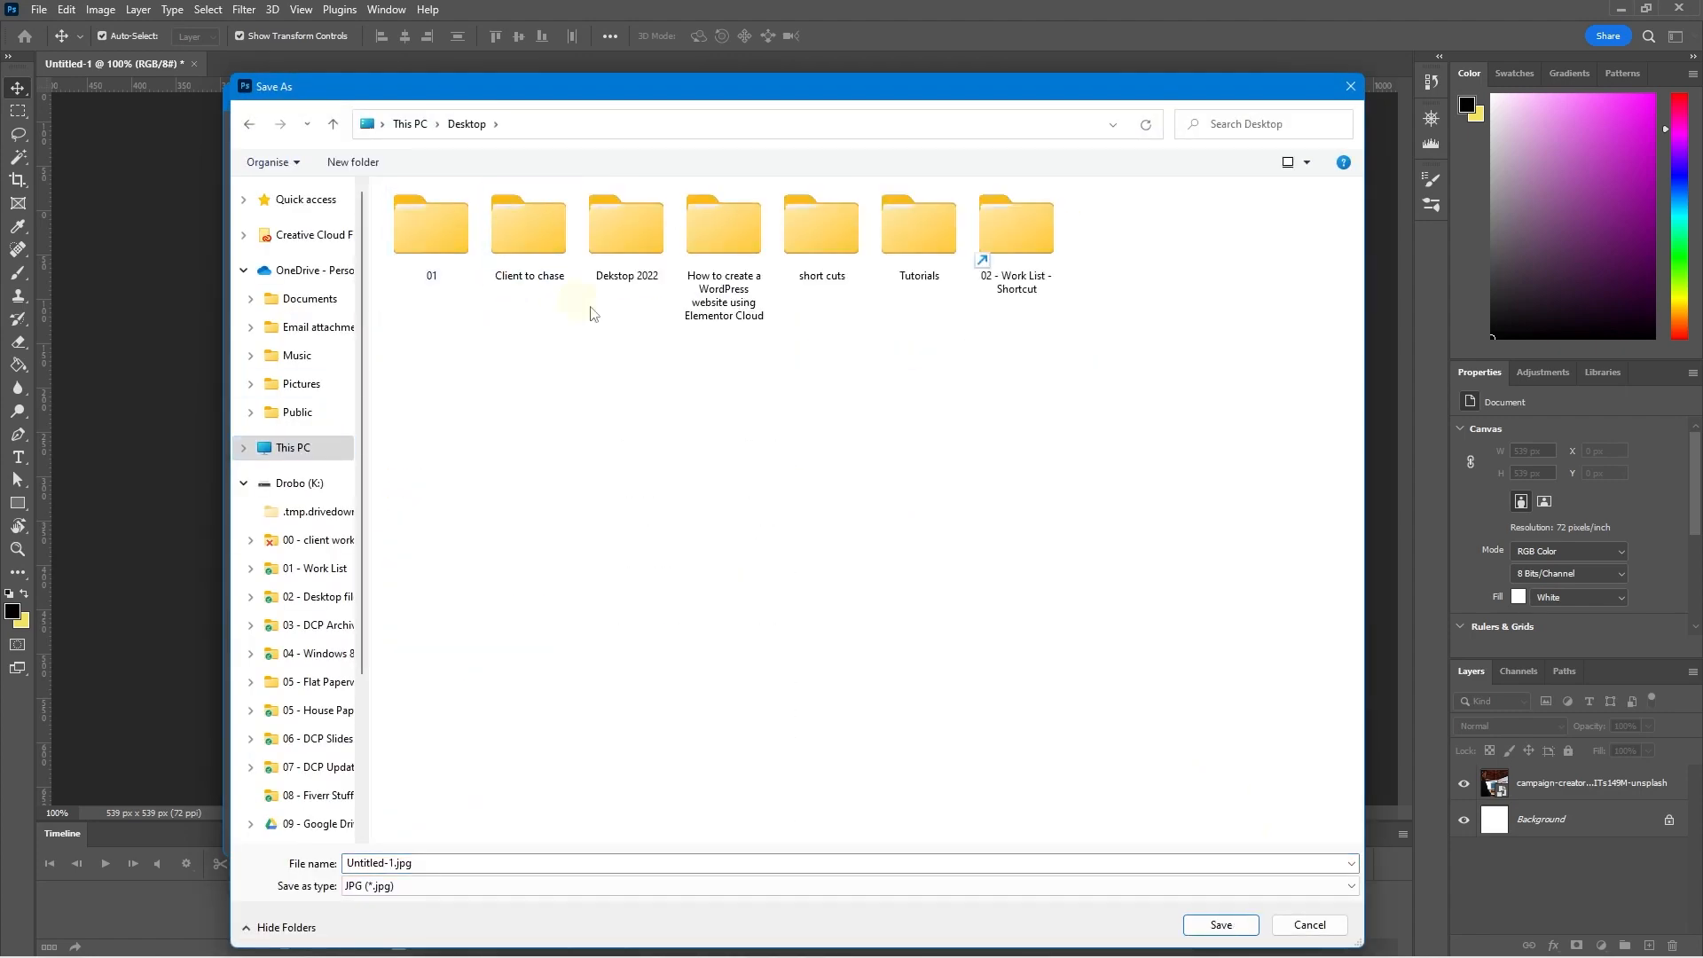
click(726, 278)
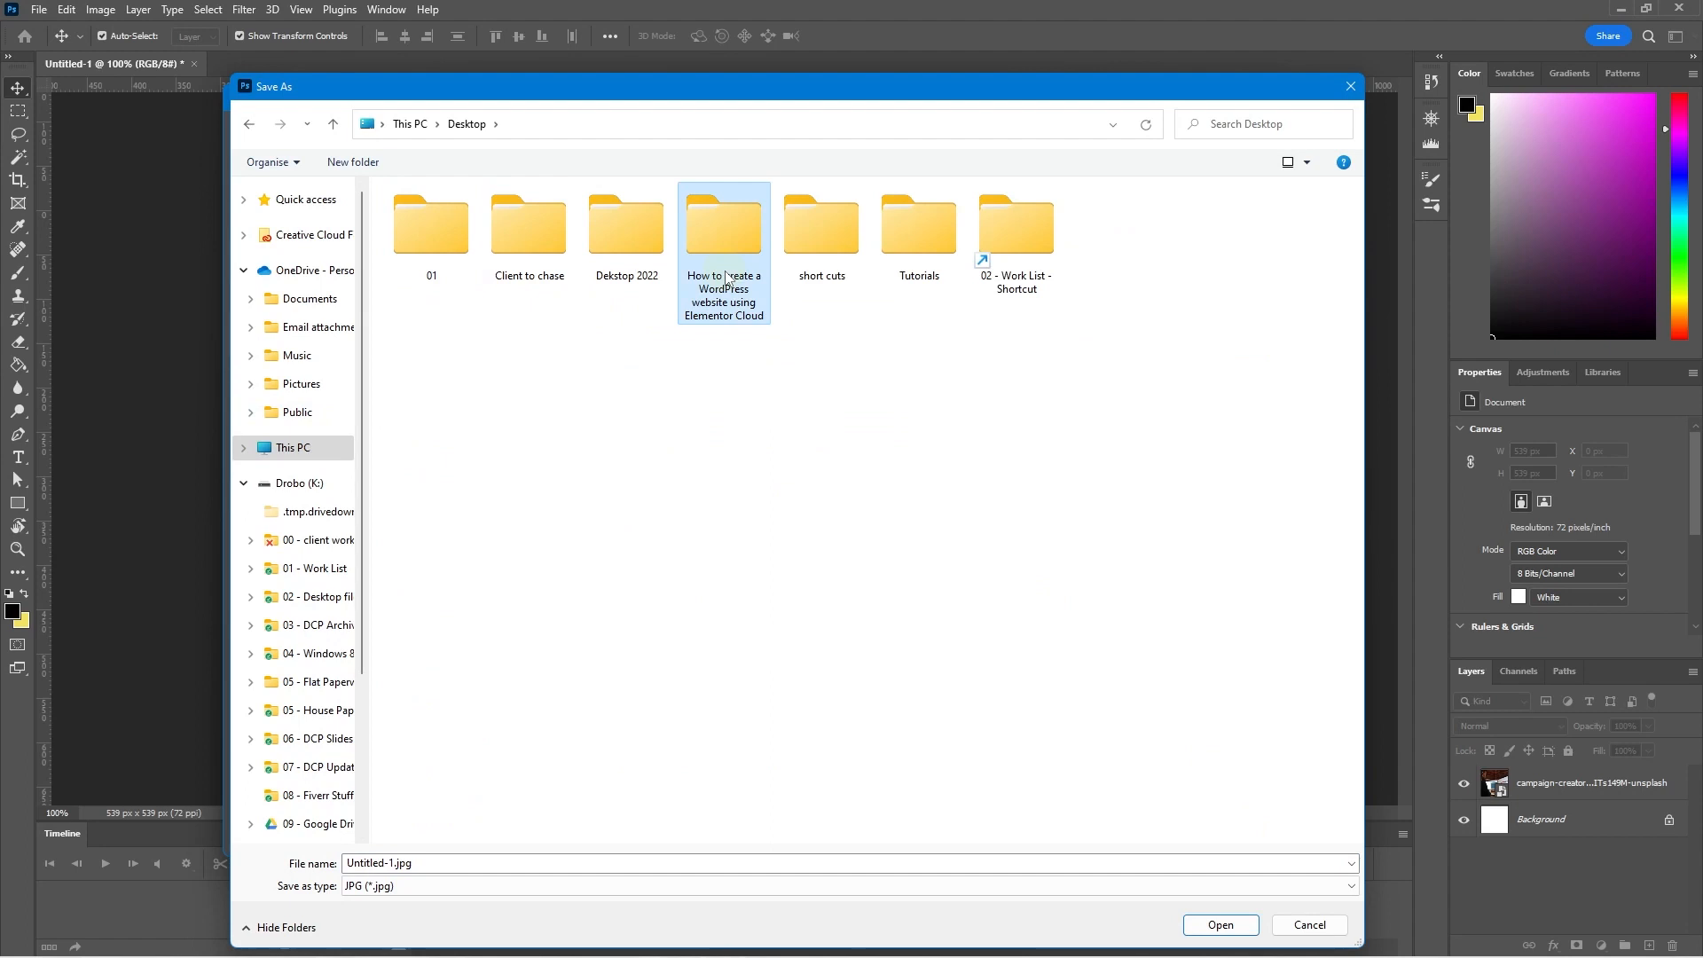
double_click(726, 278)
double_click(434, 221)
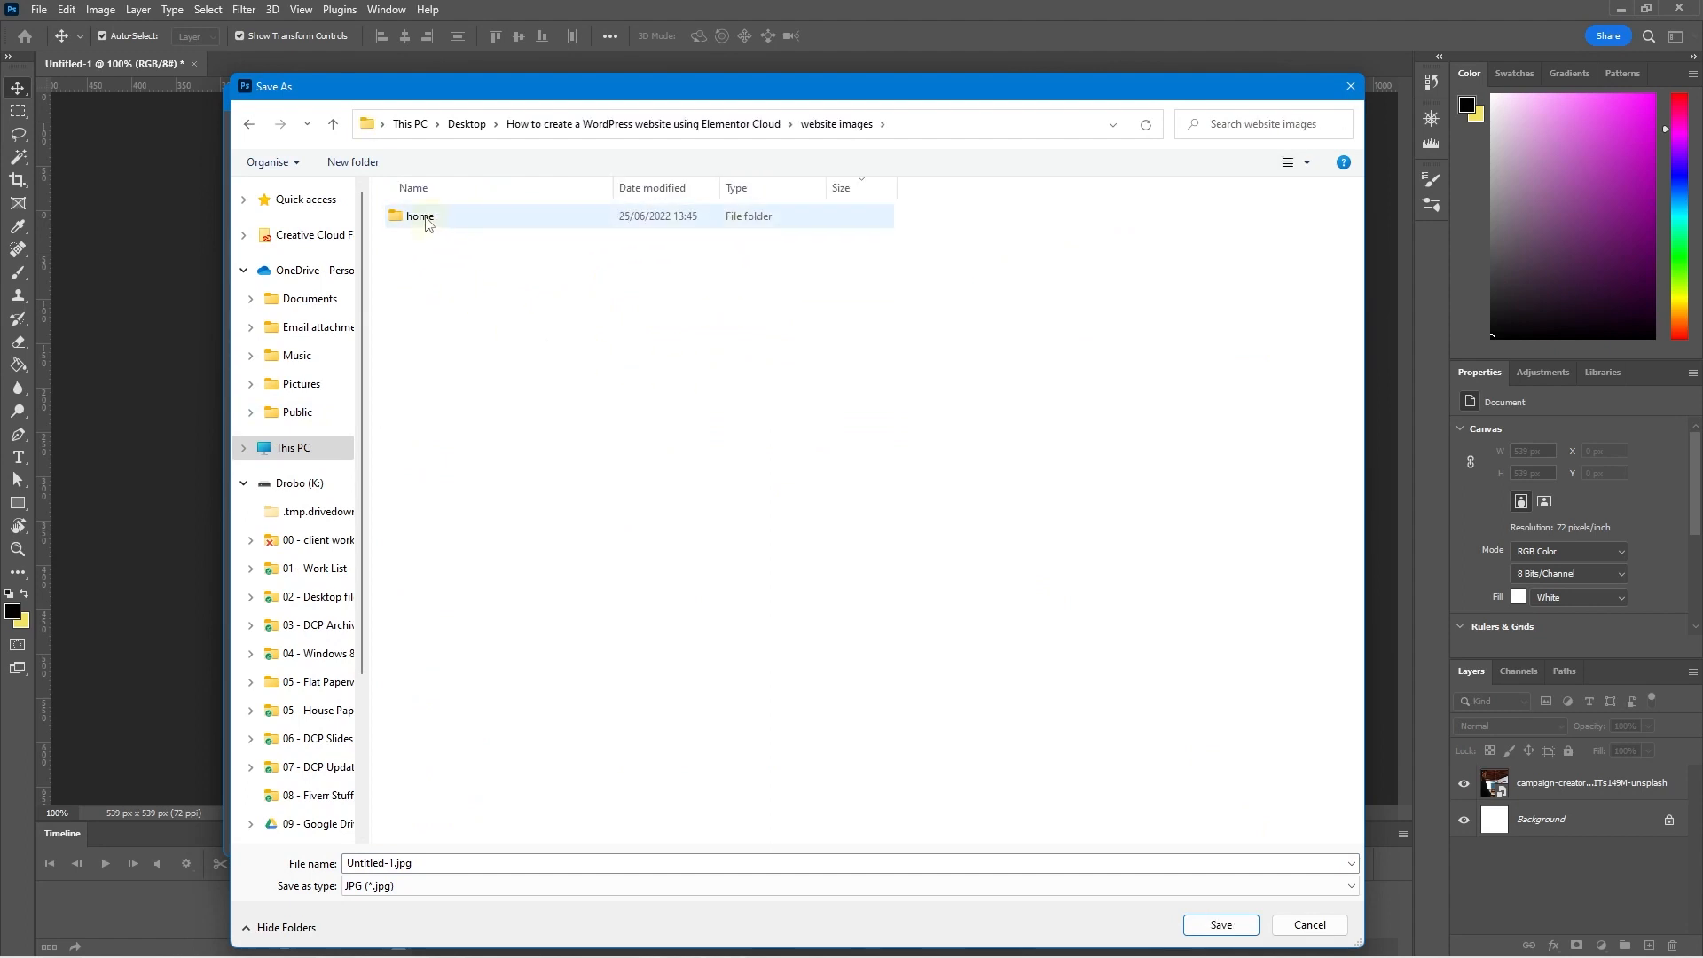
double_click(426, 221)
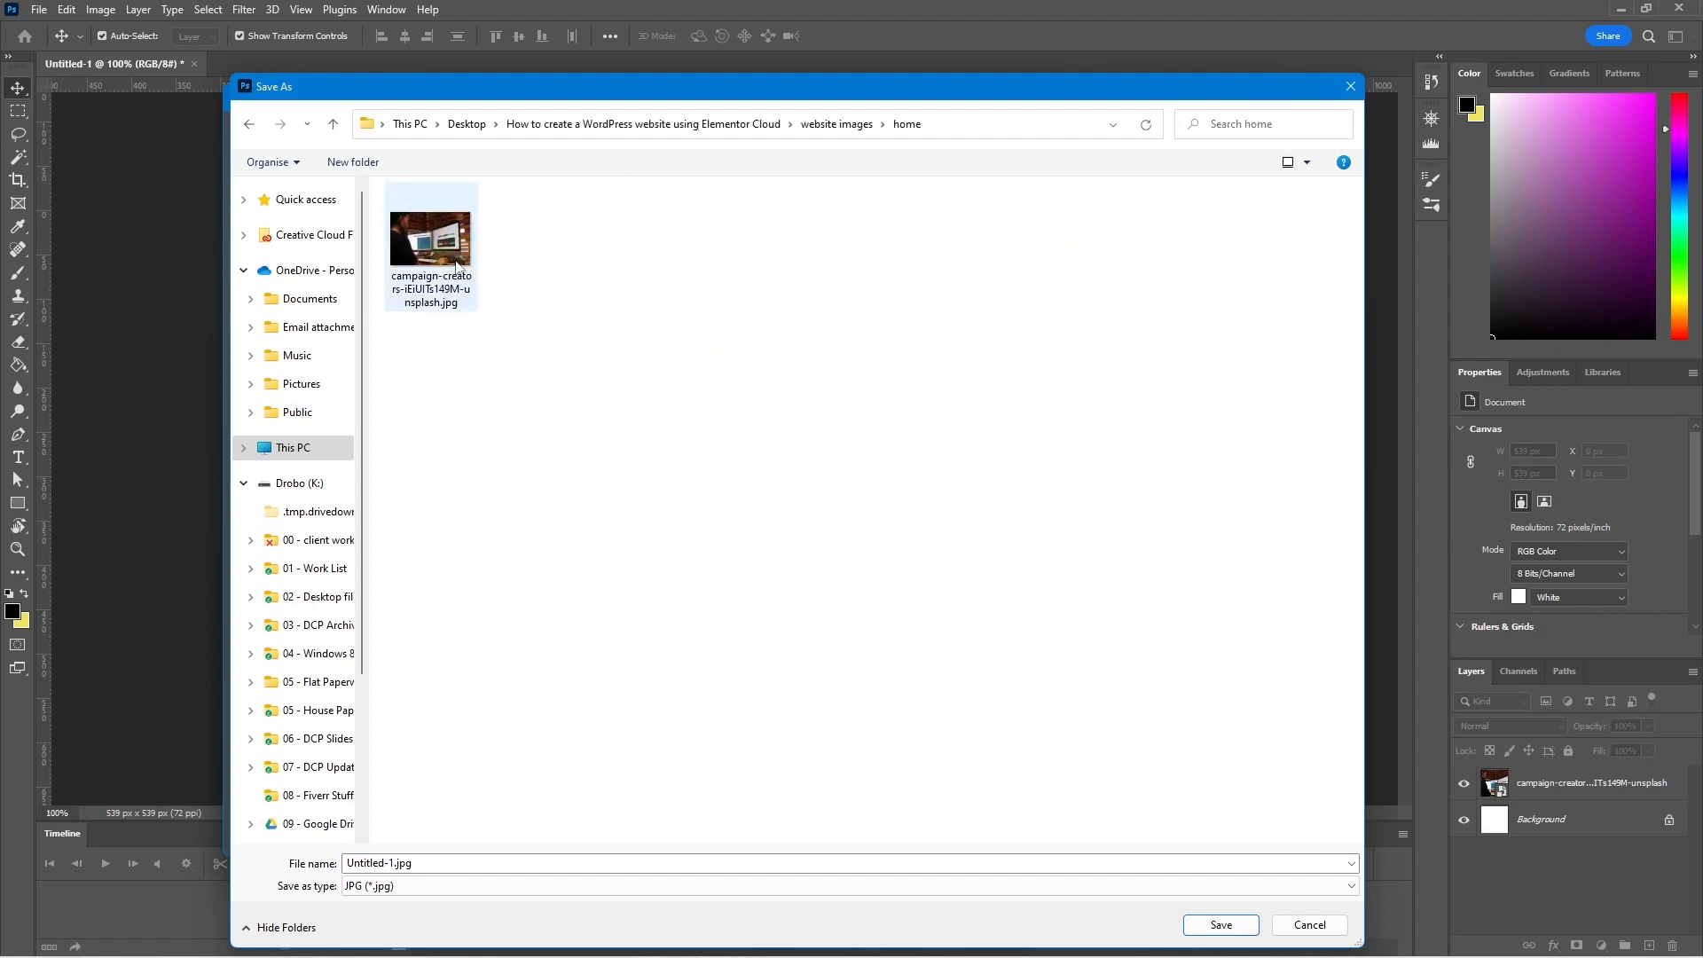
double_click(414, 868)
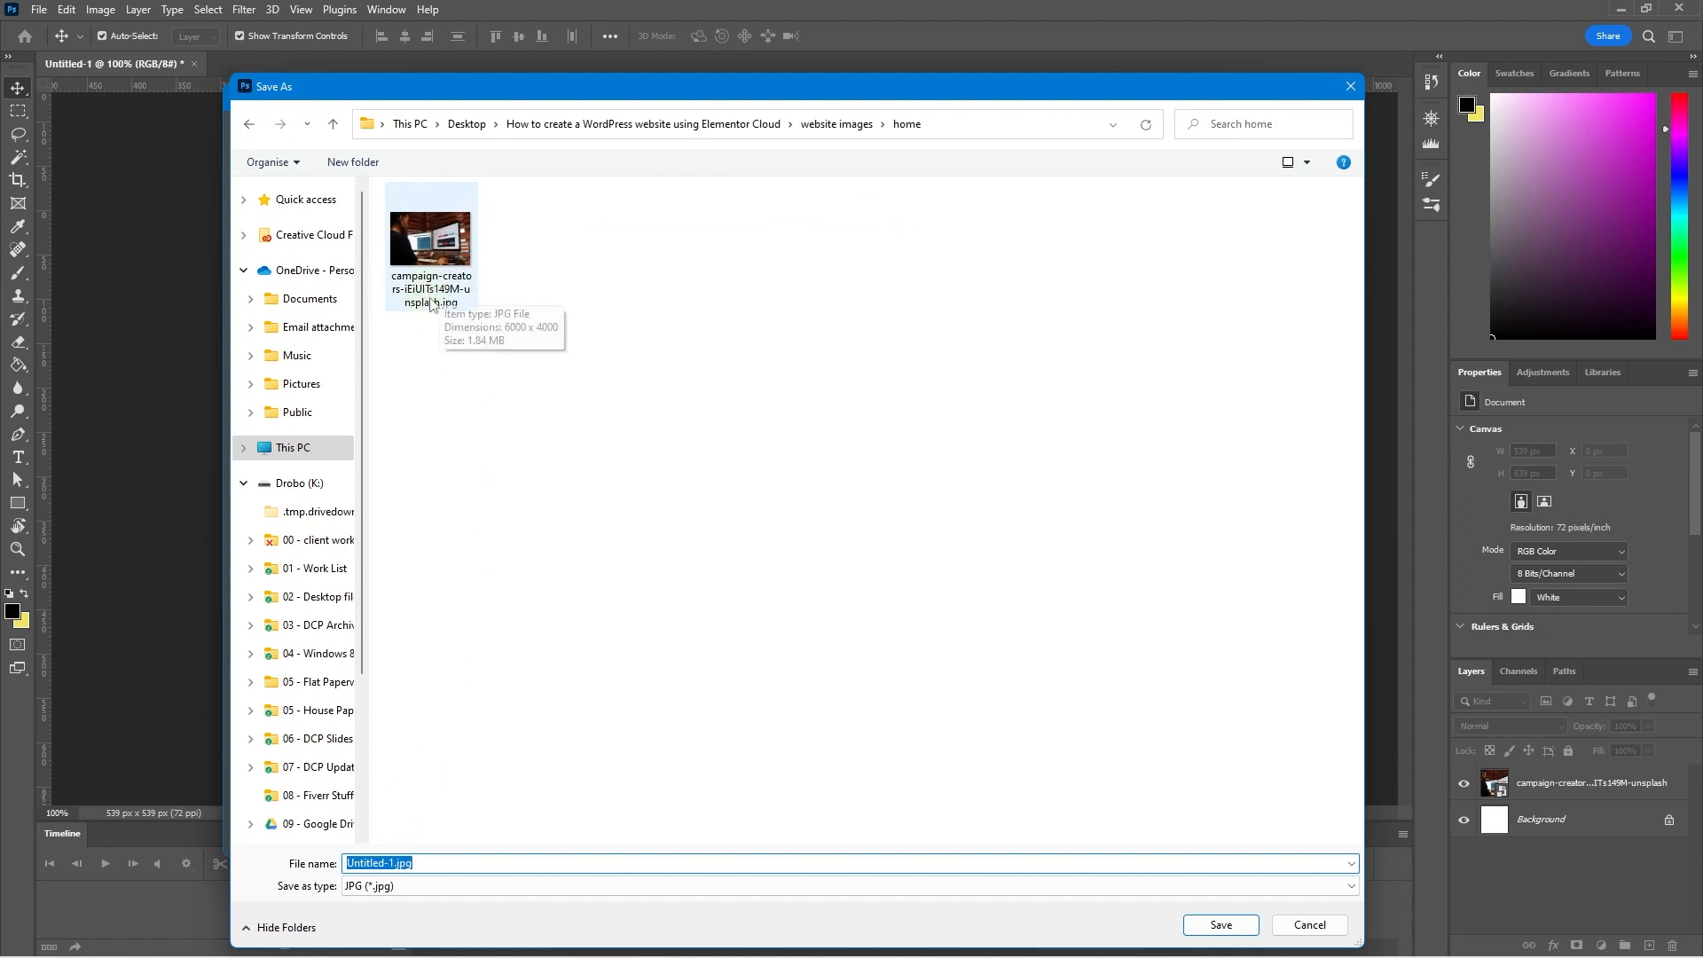
text(web-designers-01)
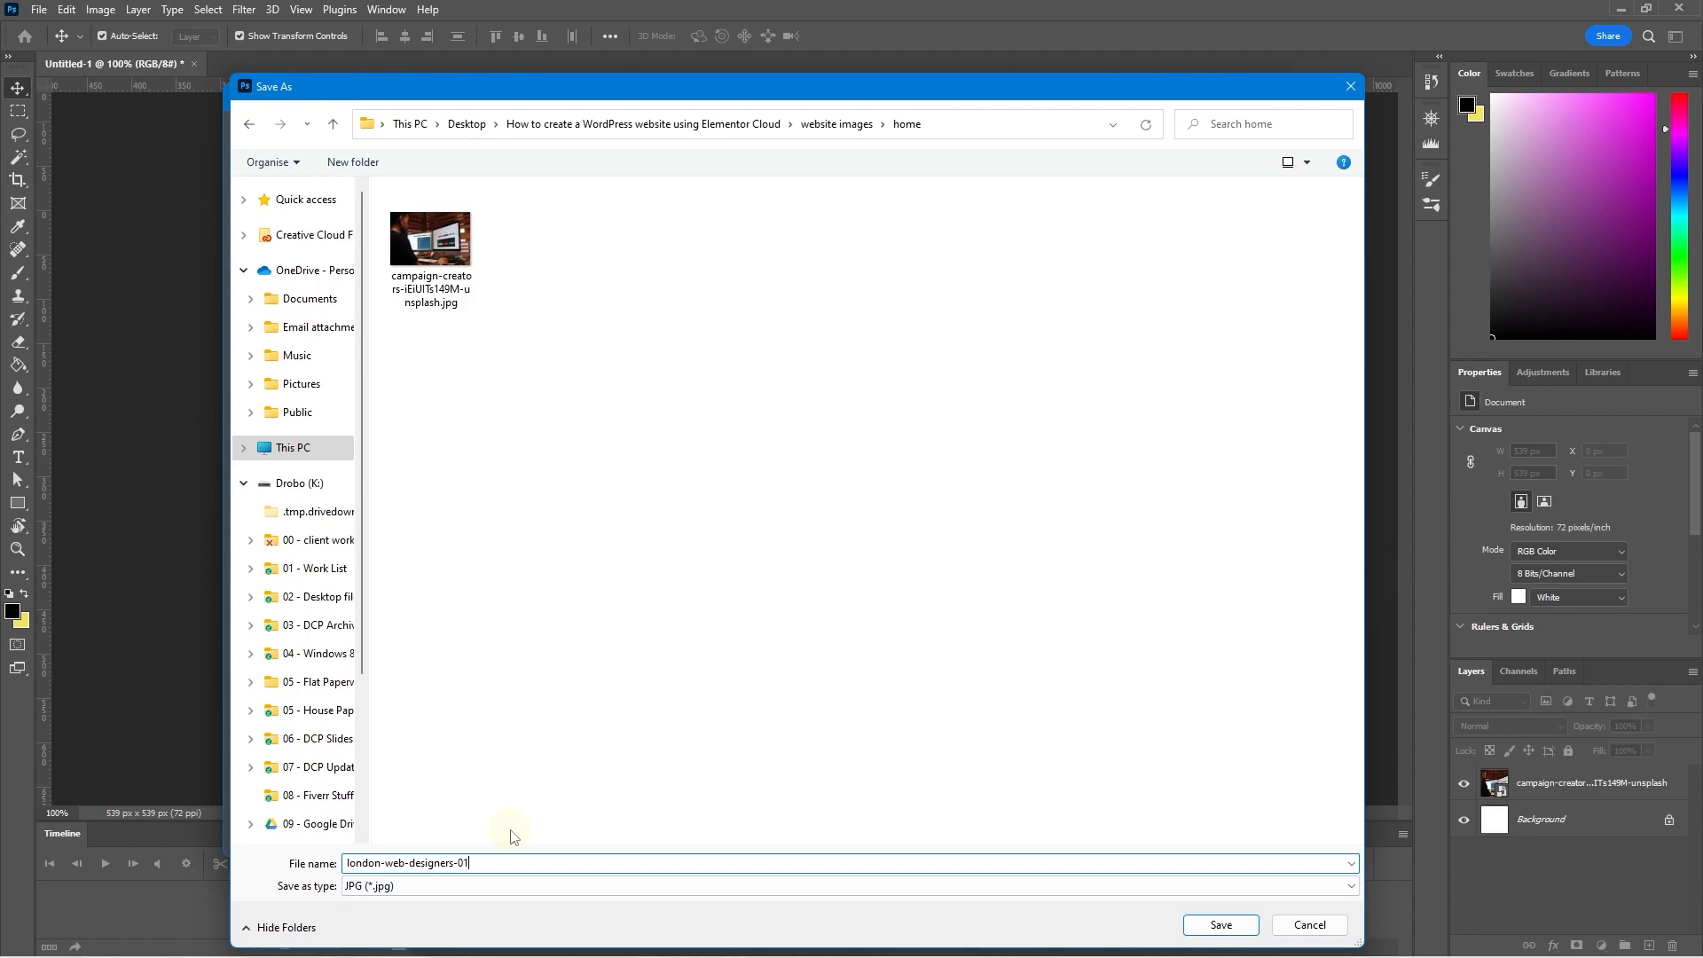
click(1220, 925)
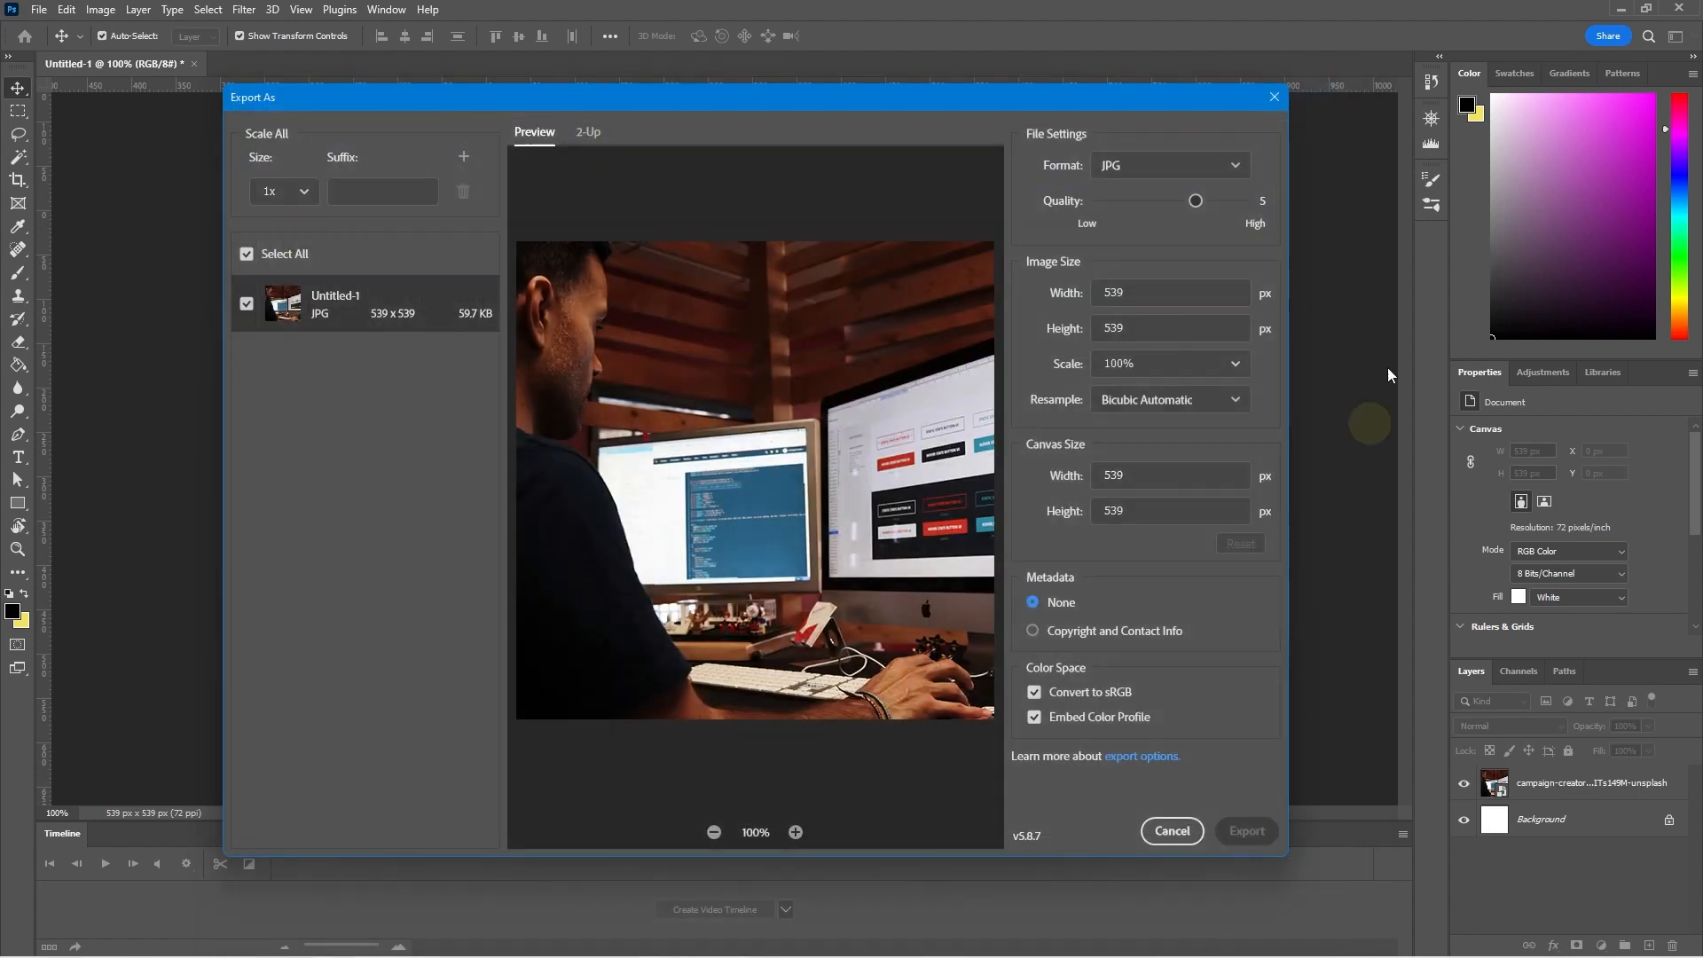
key(Return)
- Create a new folder named Done inside the home folder
click(1620, 8)
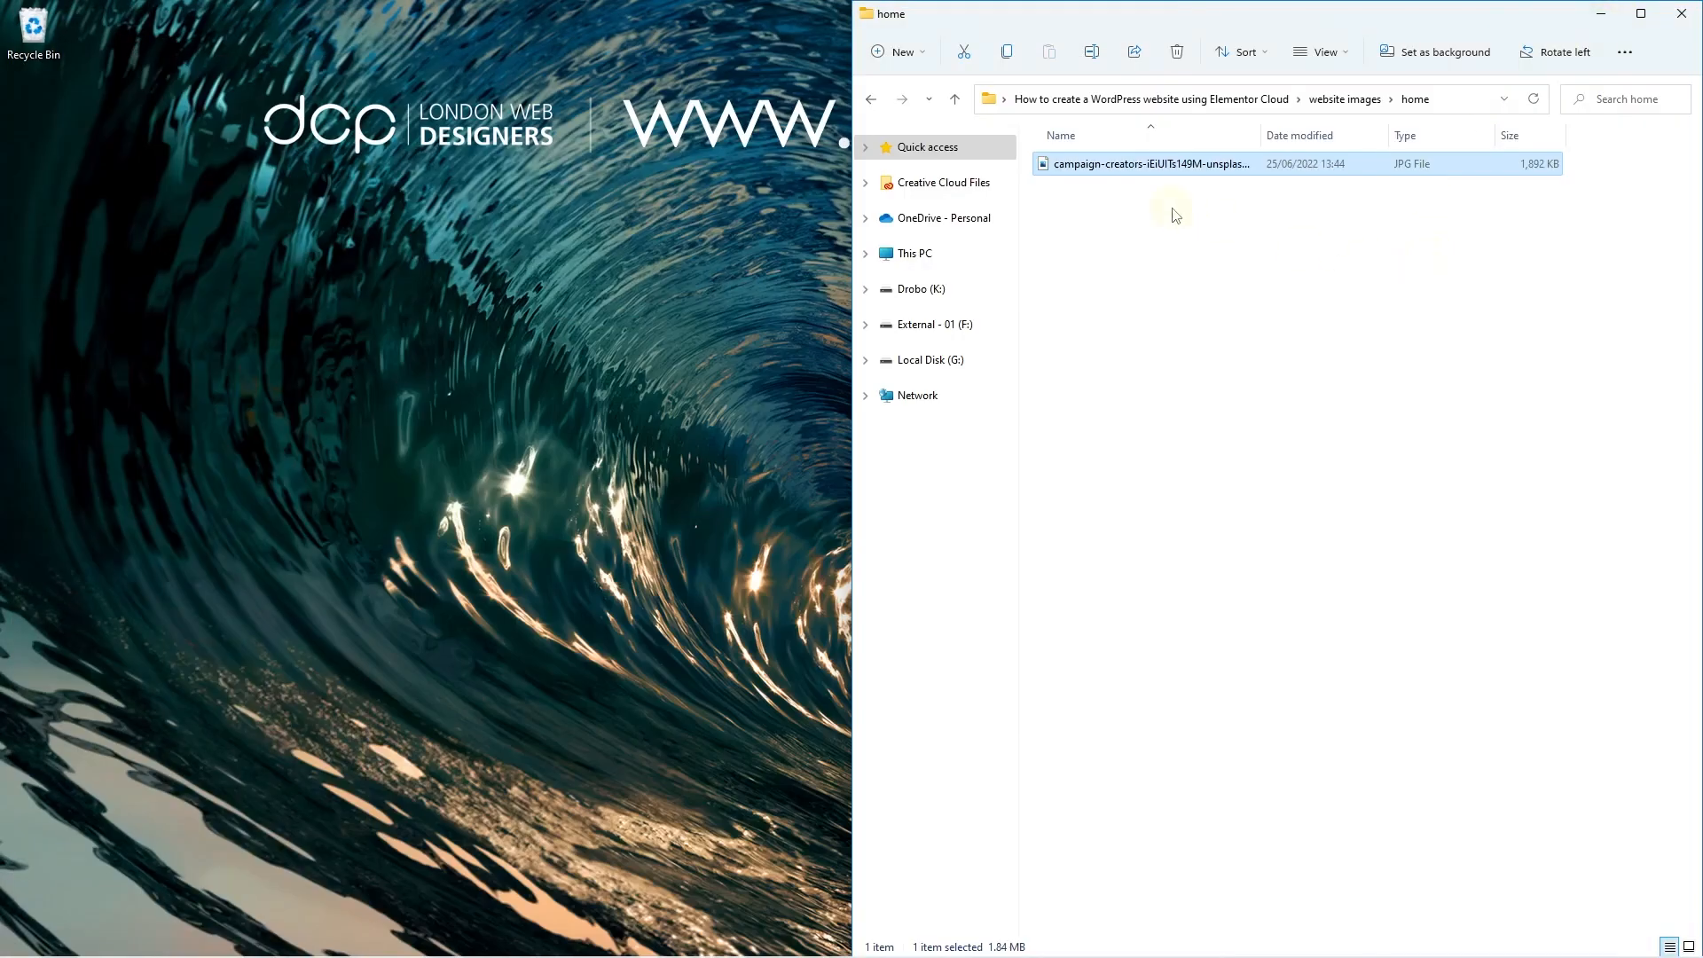
click(1122, 213)
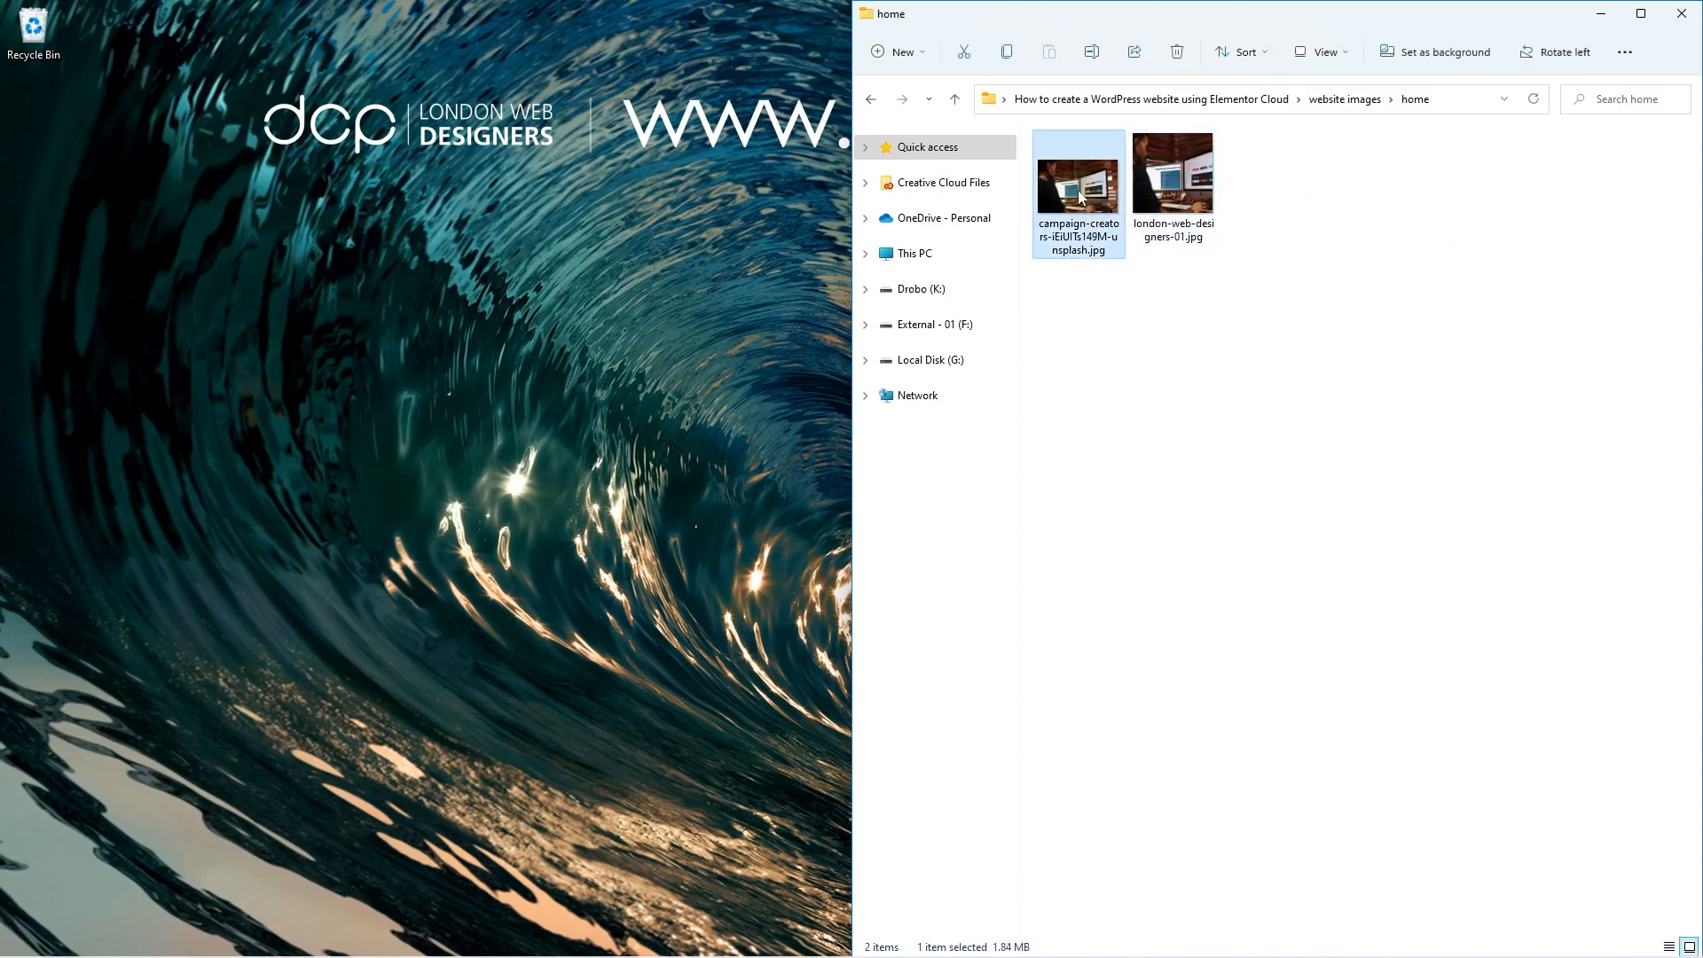
click(1171, 218)
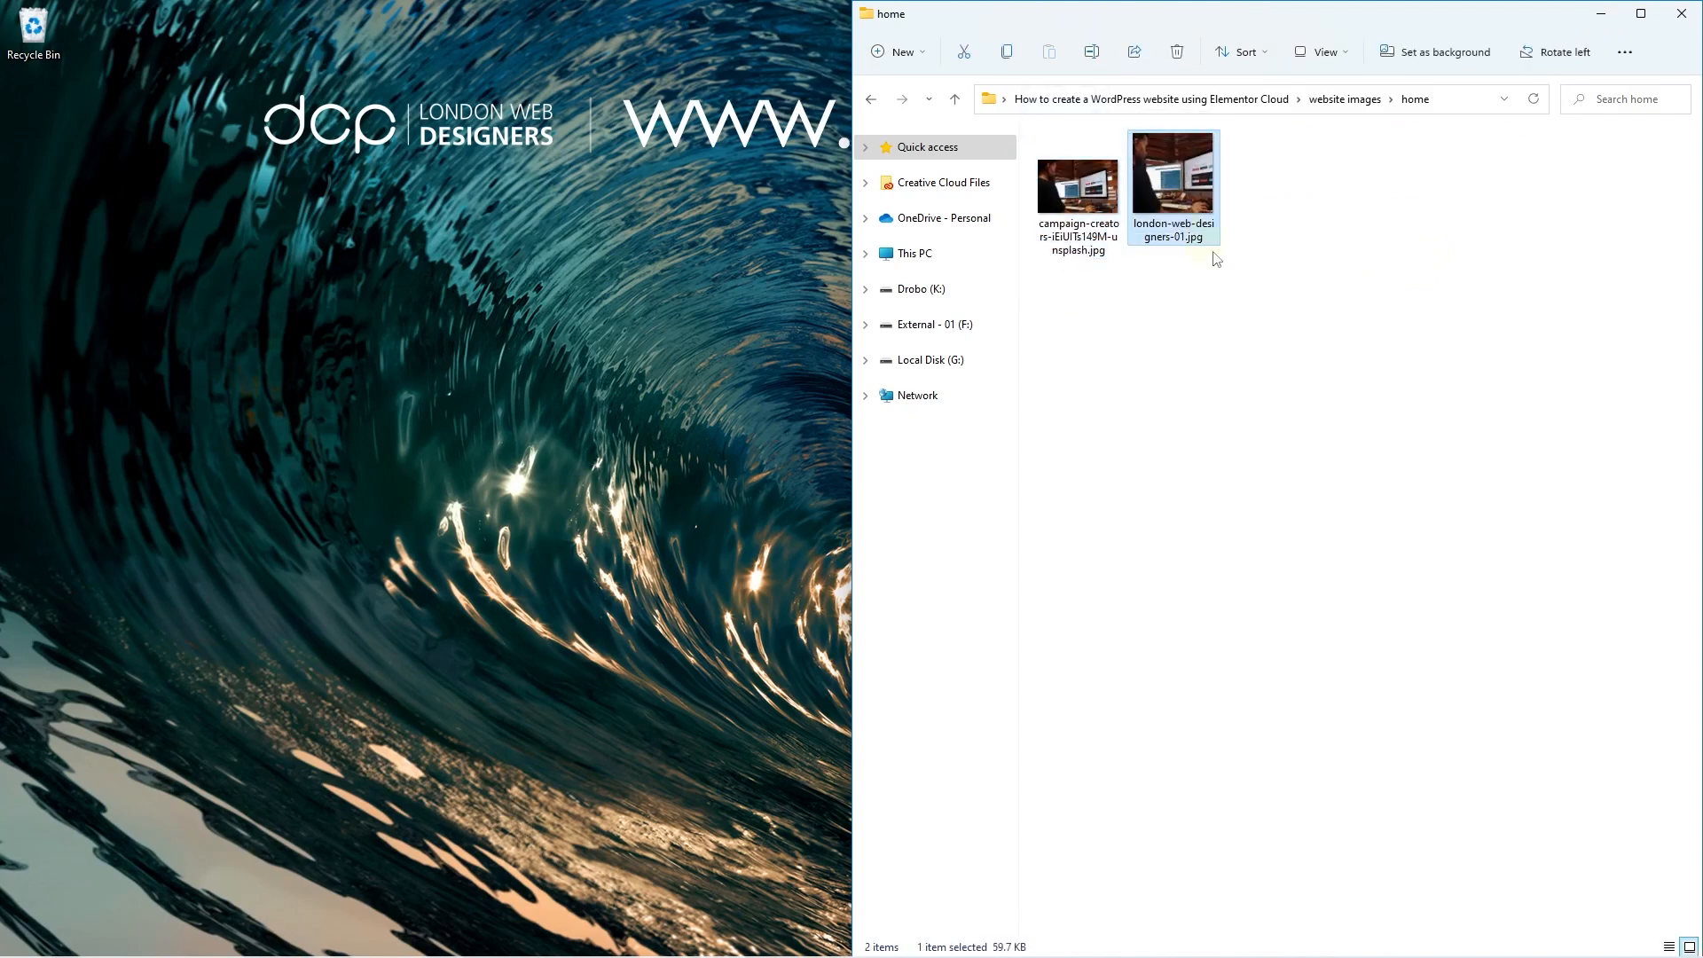
right_click(1242, 323)
mouse_move(1349, 464)
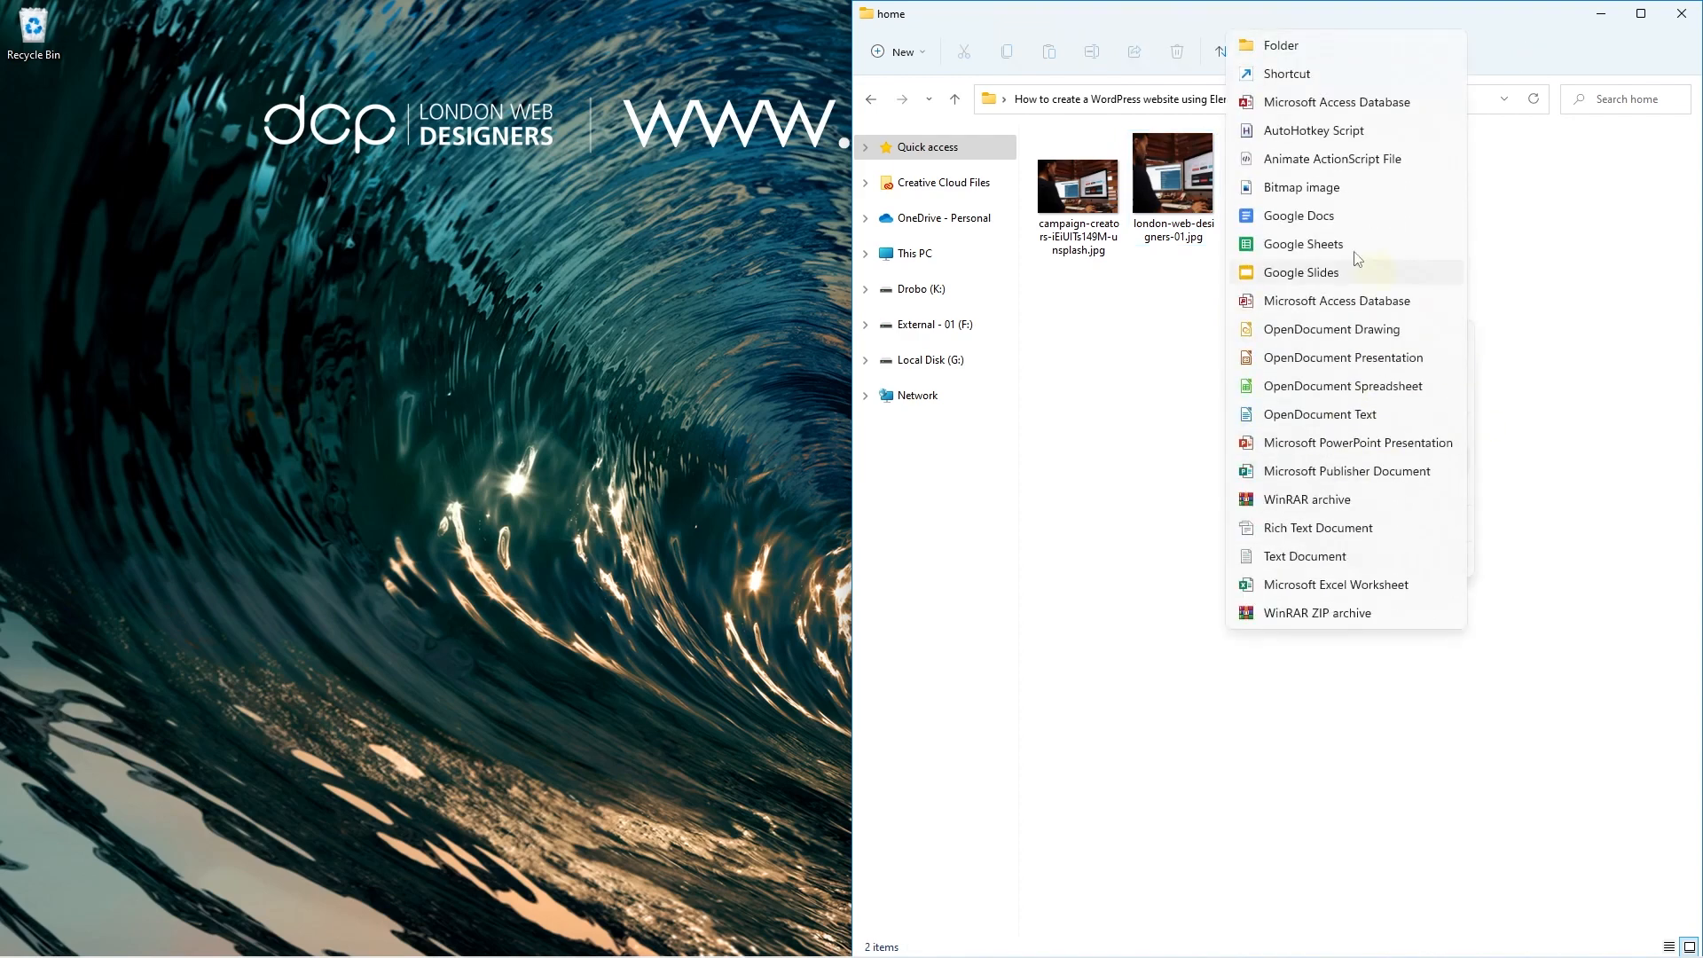
click(1304, 46)
text(Done)
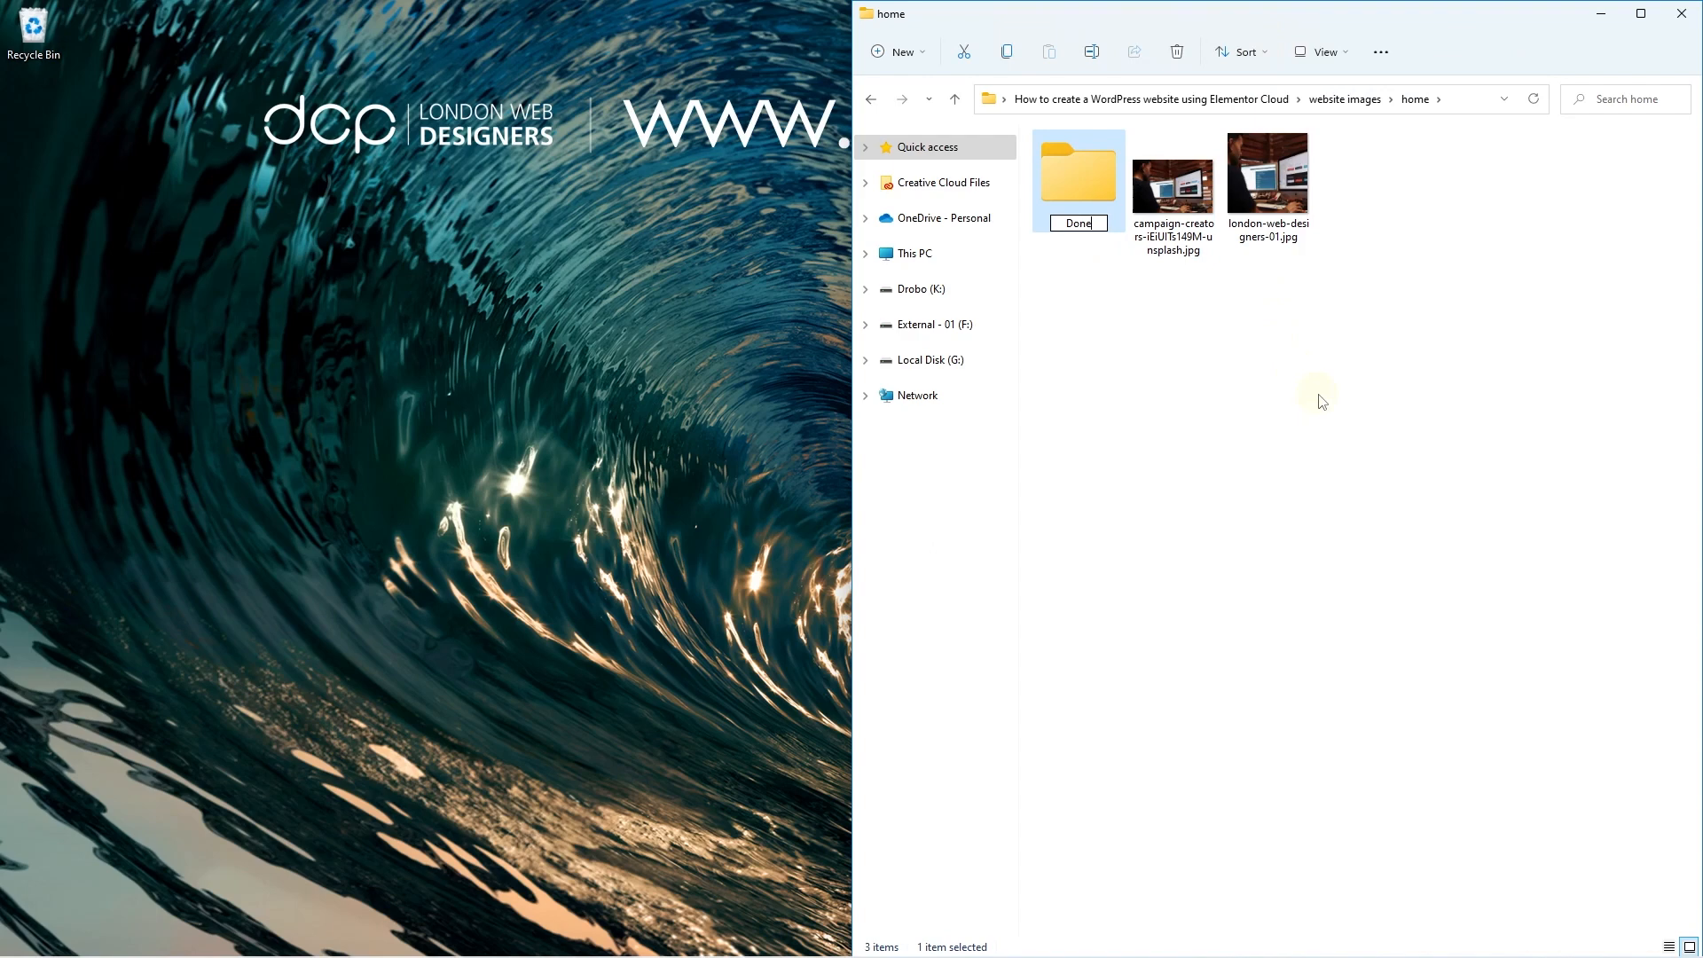
click(1269, 182)
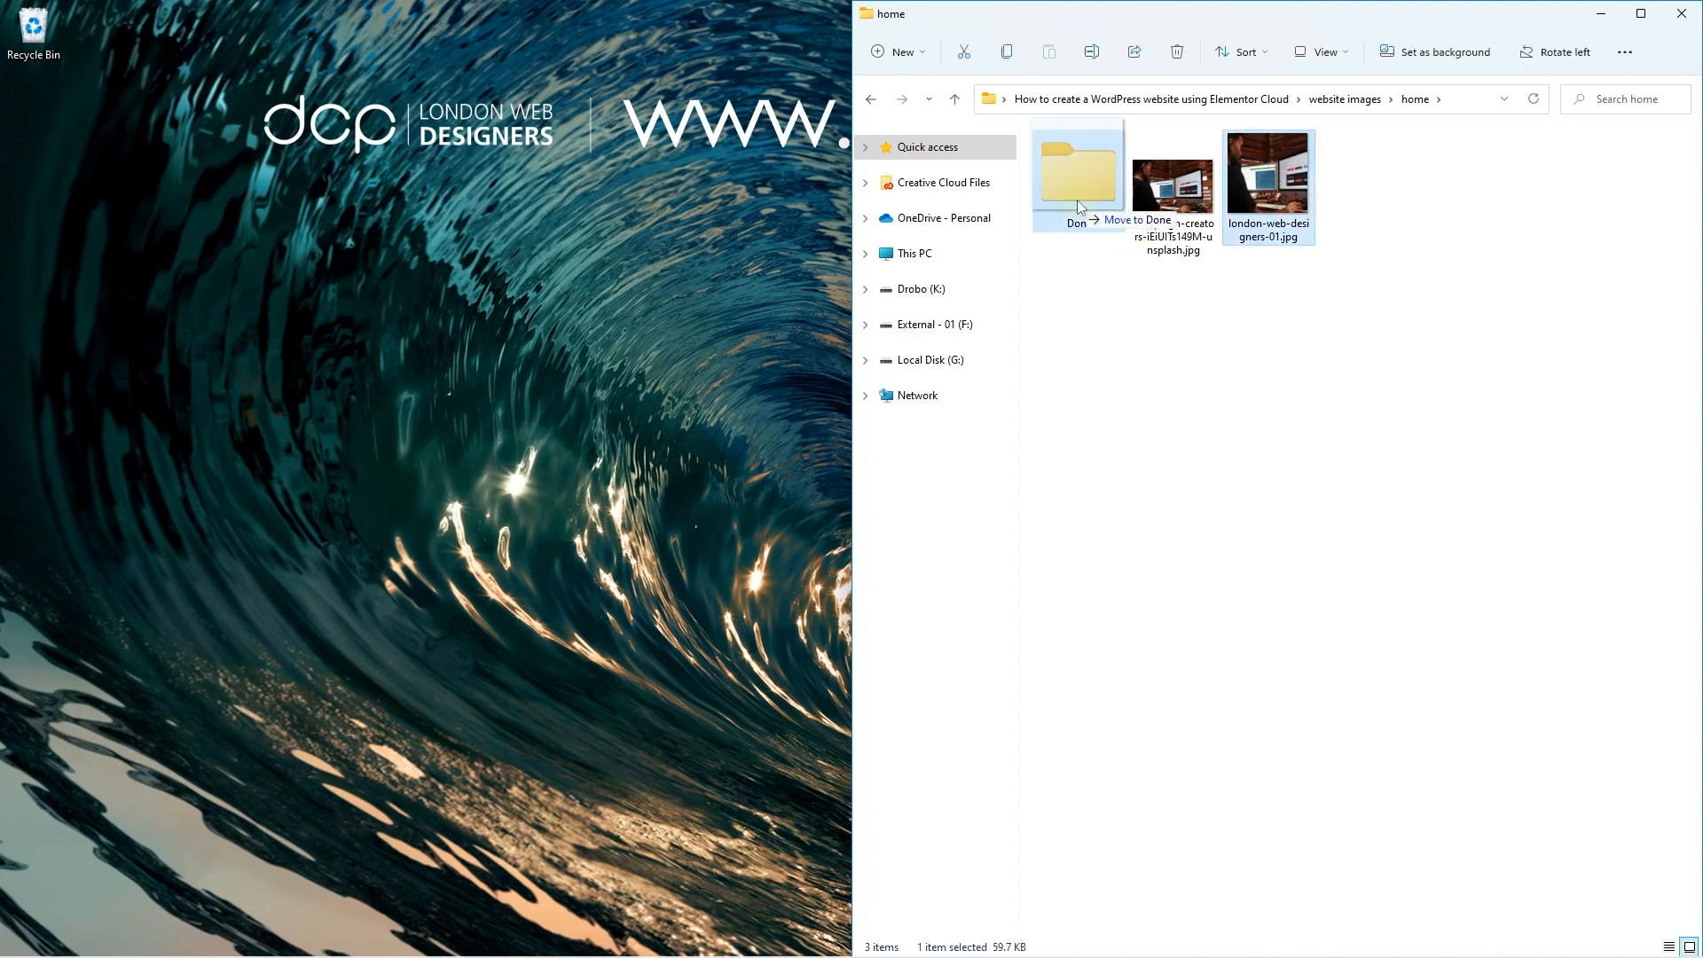
- Move the original campaign-creators photo into the Done folder
click(1173, 230)
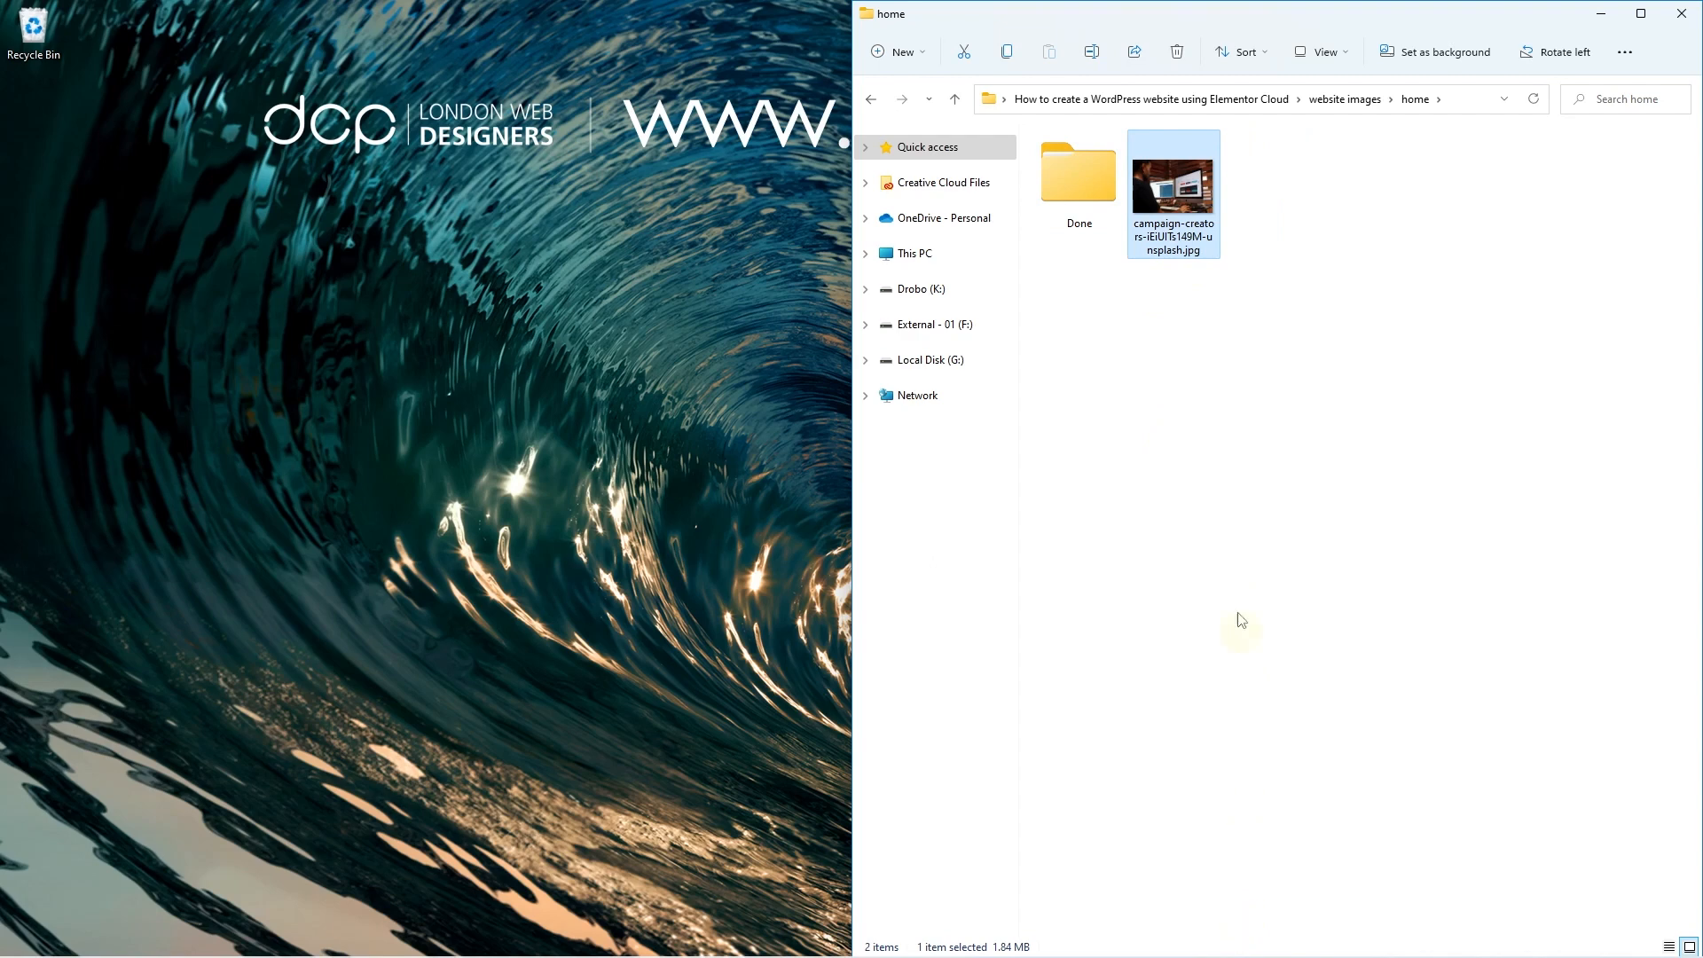
key(ctrl+z)
drag(1208, 244, 1263, 385)
mouse_move(1202, 954)
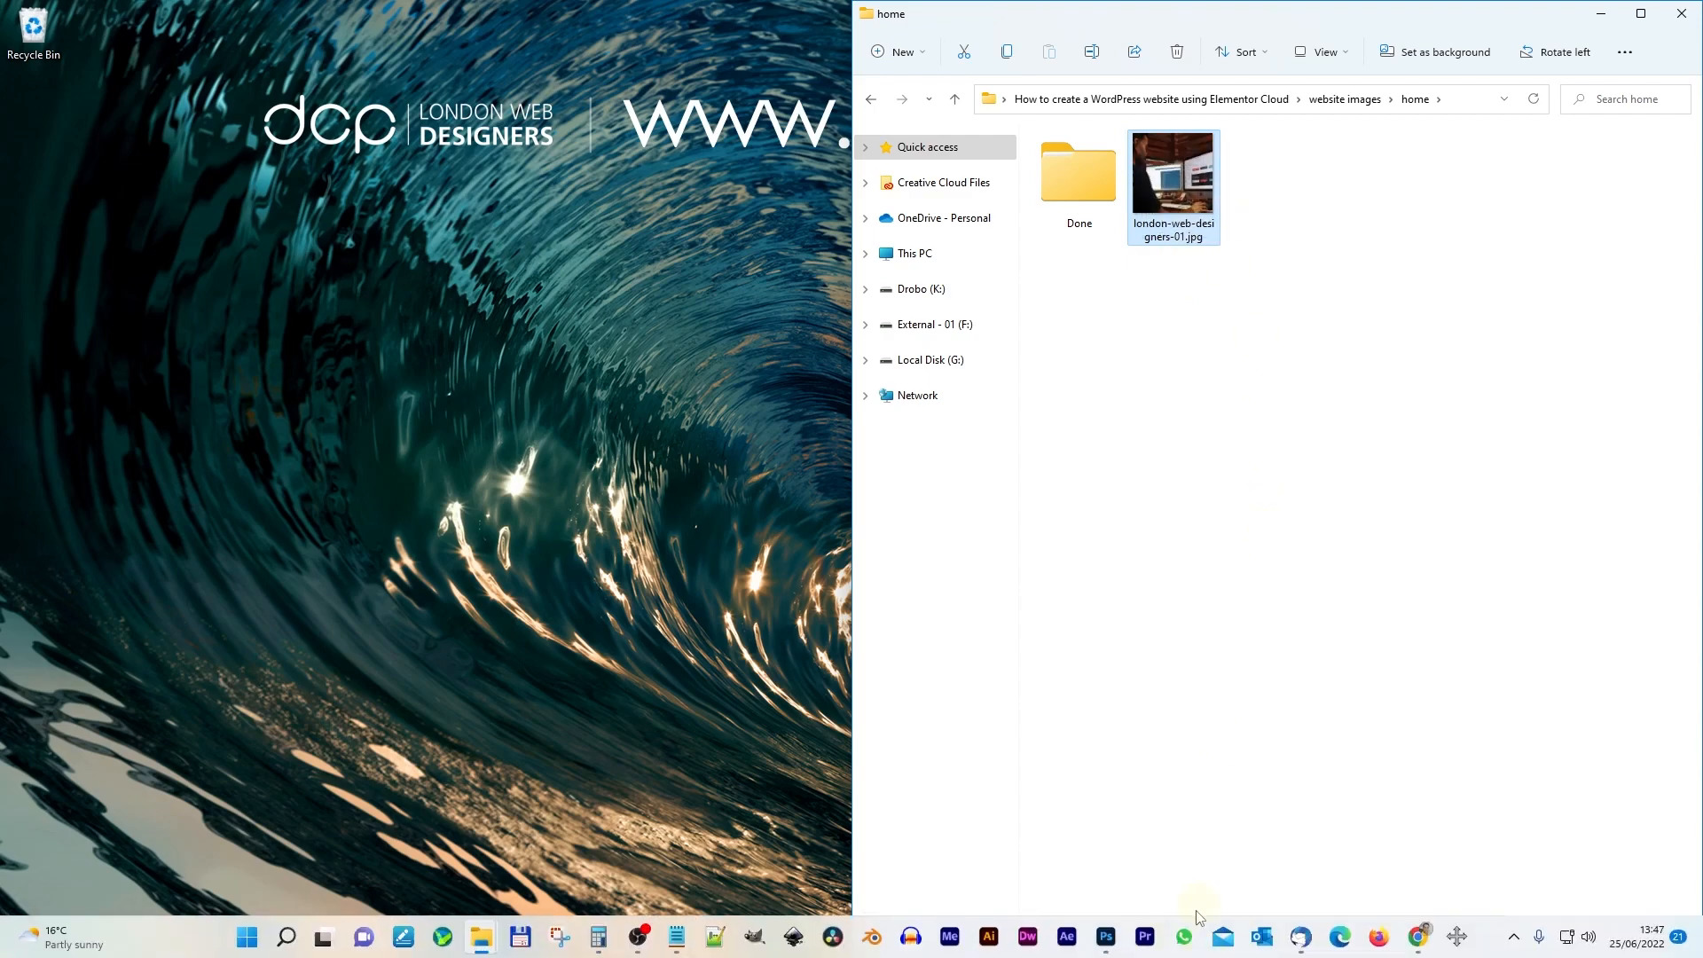
- Switch to the Elementor | Home tab in Chrome and close the three stock photo tabs
mouse_move(1417, 948)
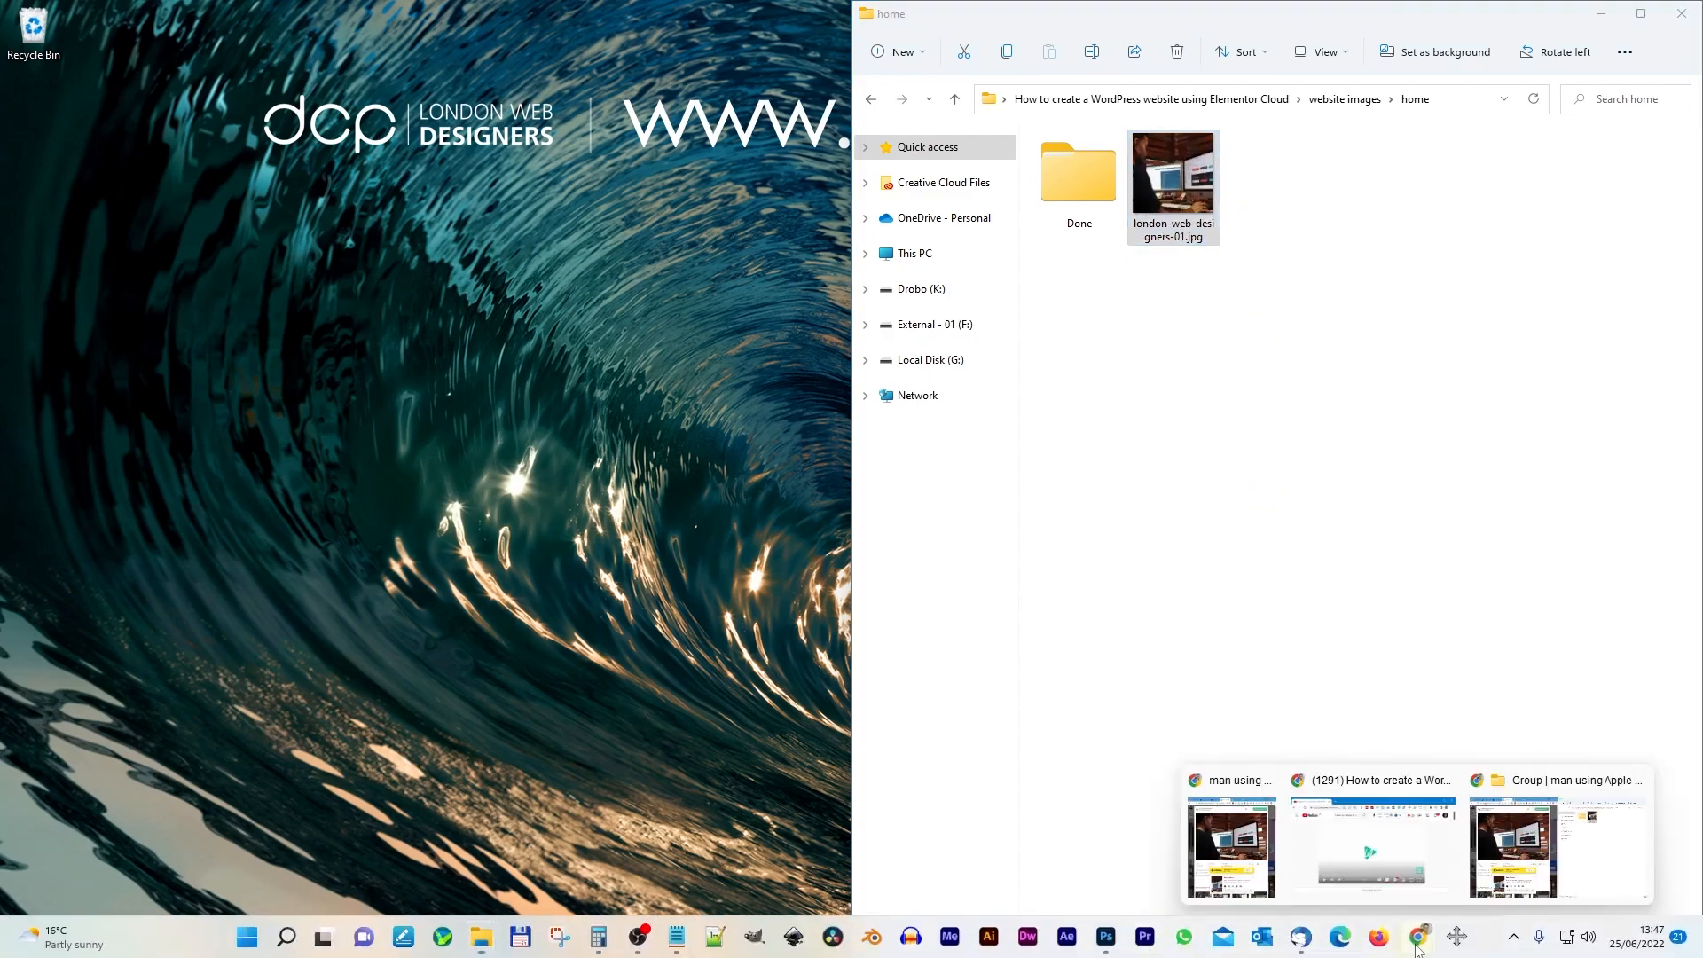
click(1204, 852)
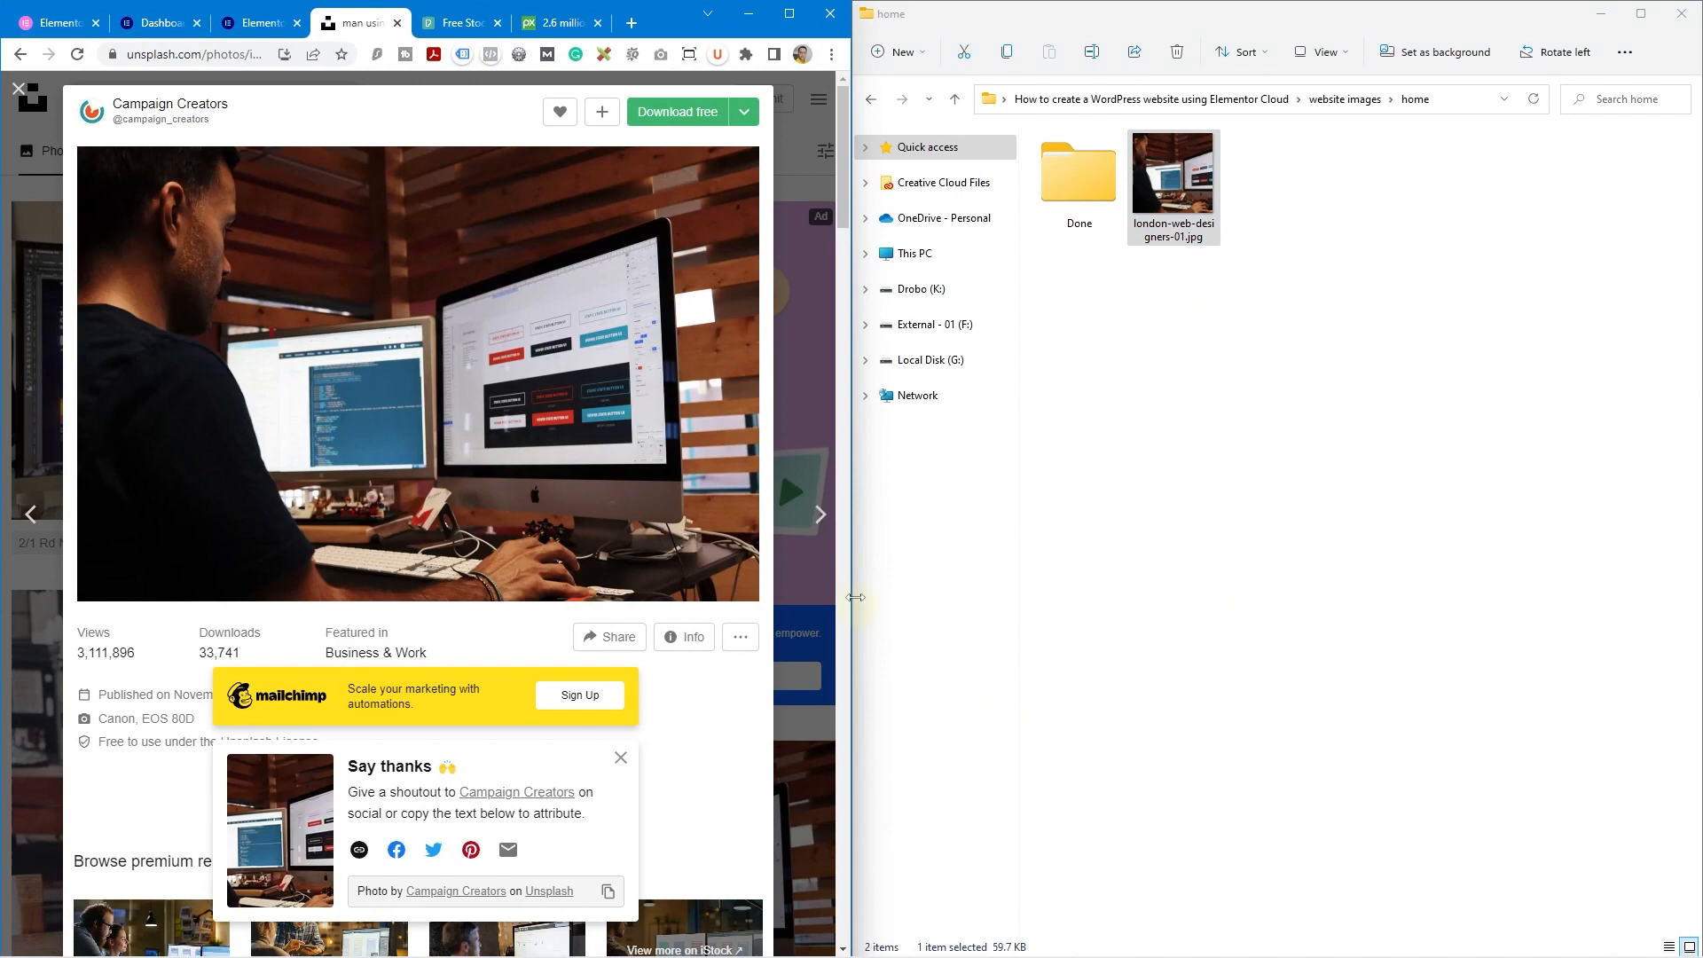
click(789, 15)
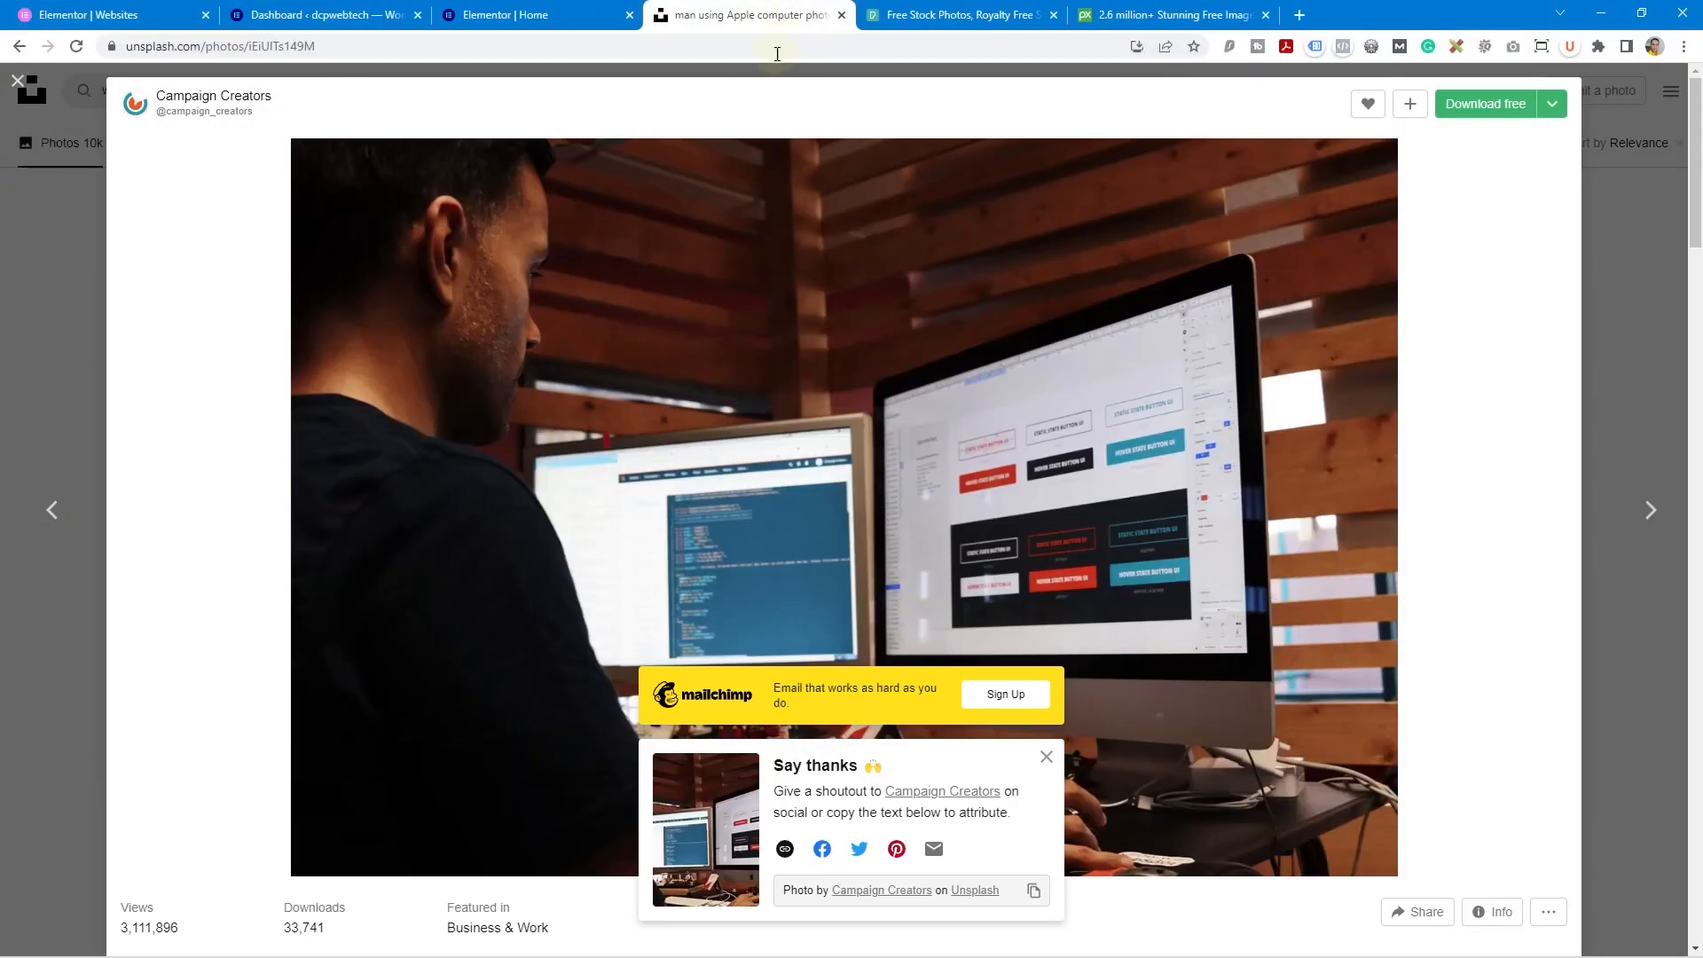
click(1637, 247)
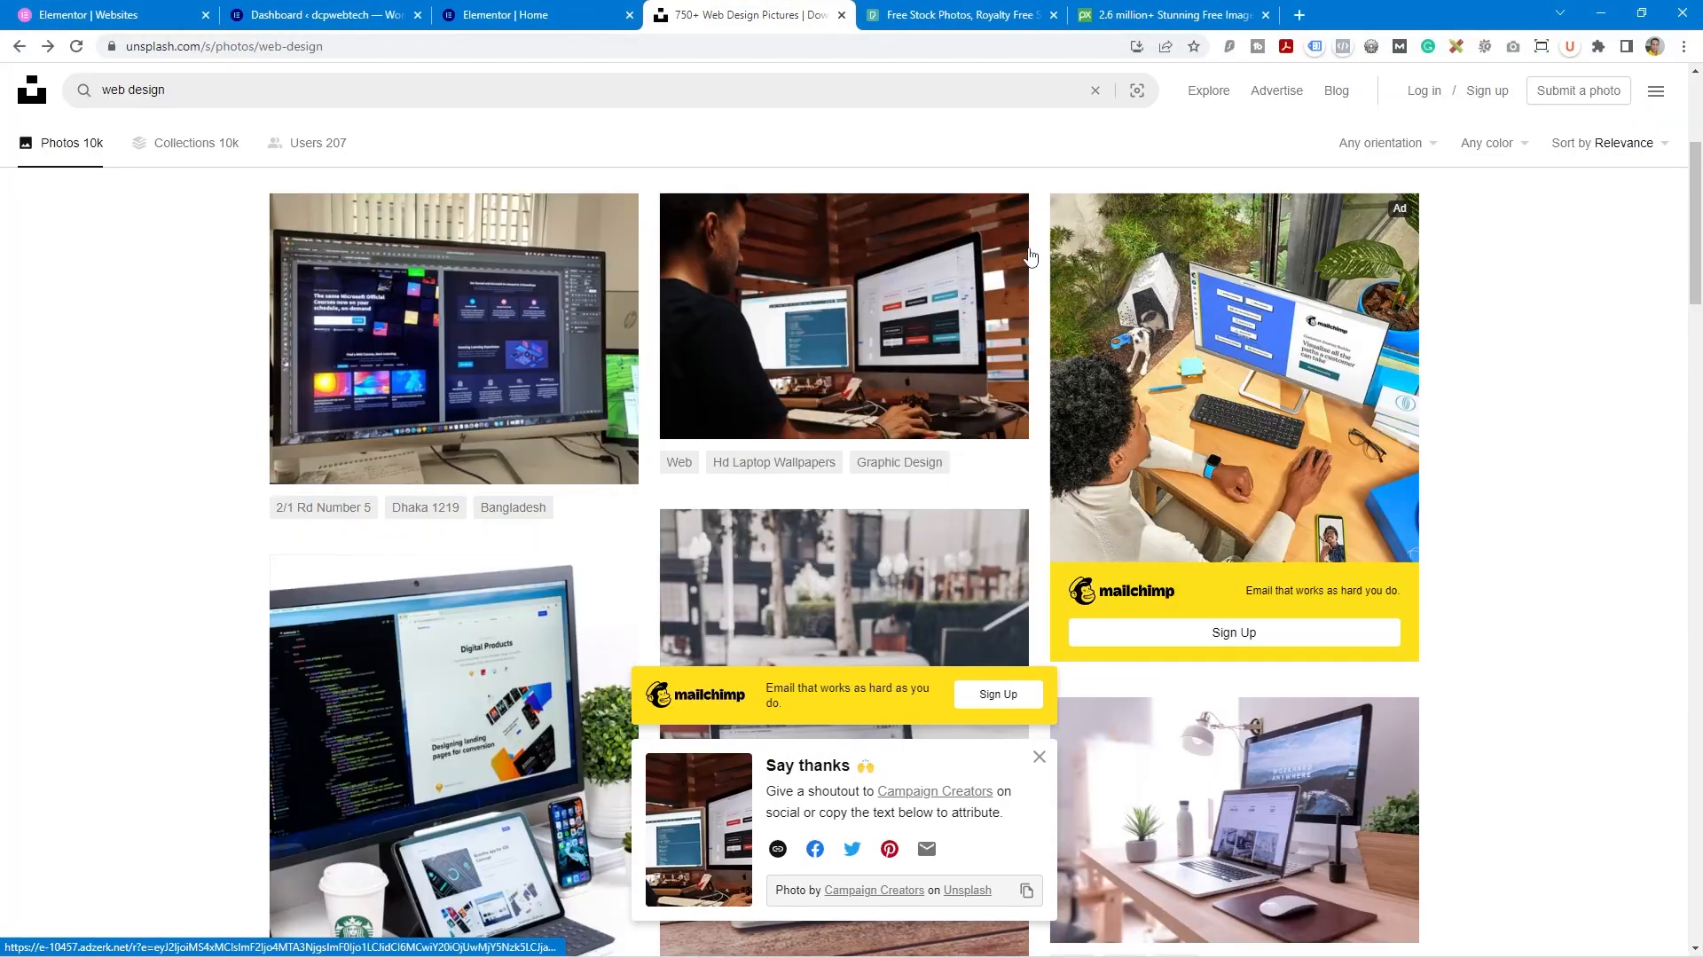
click(506, 15)
click(844, 16)
click(844, 16)
click(845, 16)
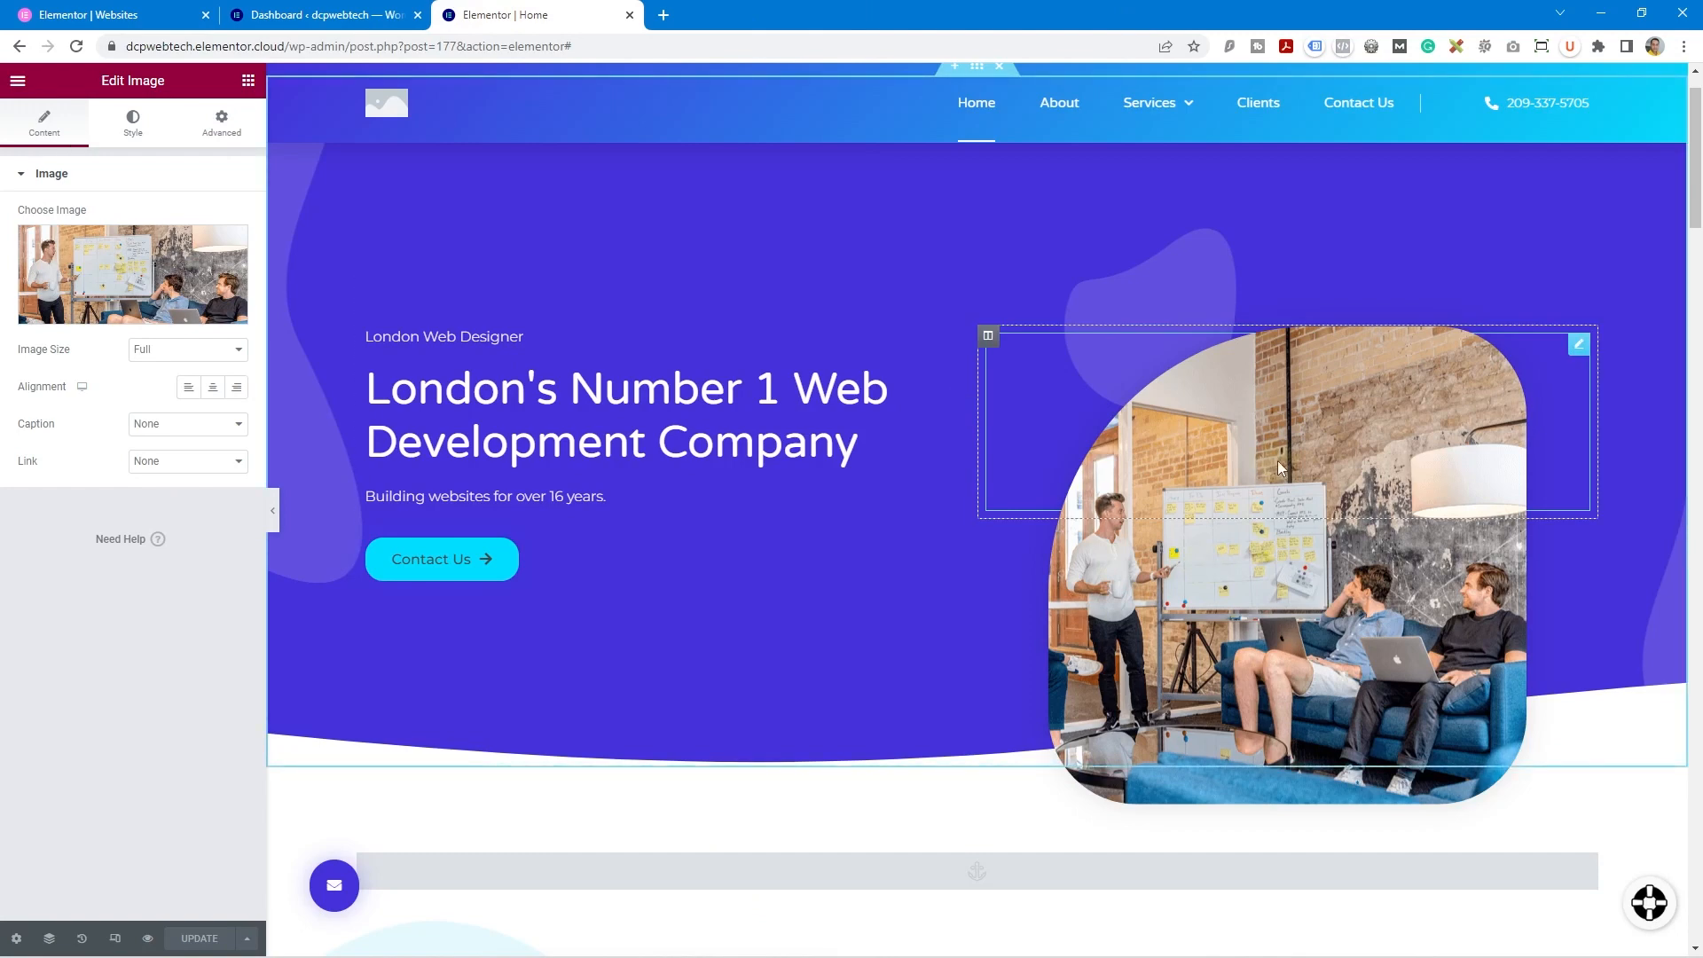
- Open the hero image's media library and drag in london-web-designers-01.jpg, dismissing the failed upload
click(133, 281)
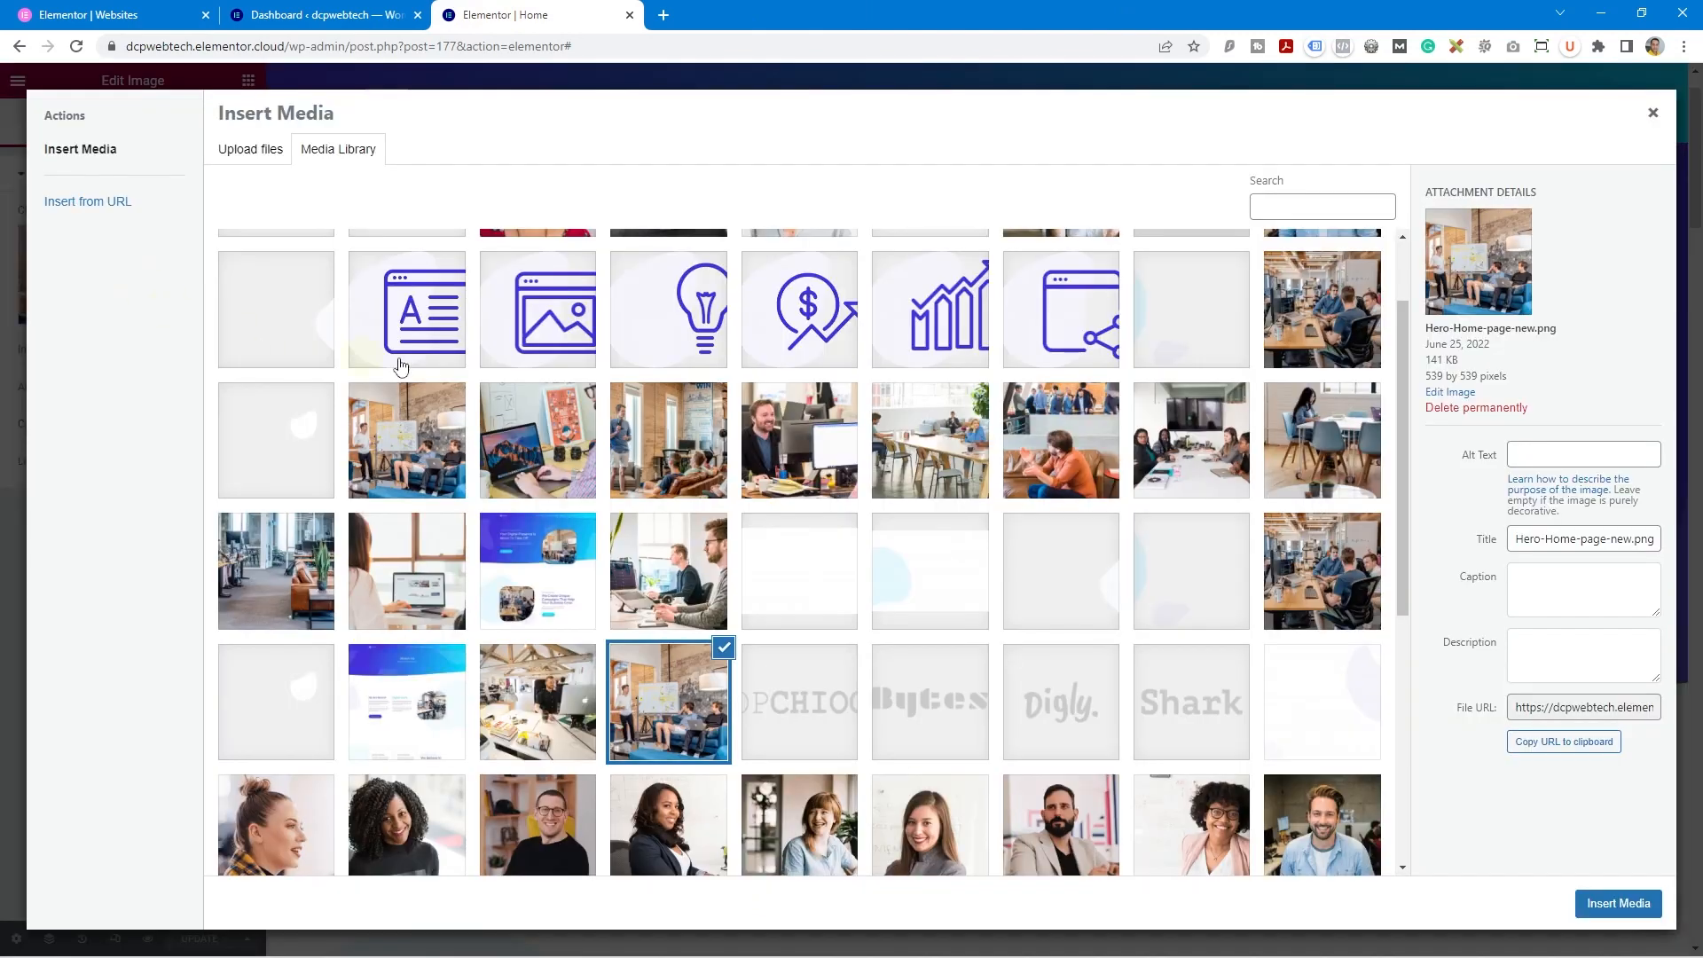
key(alt+Tab)
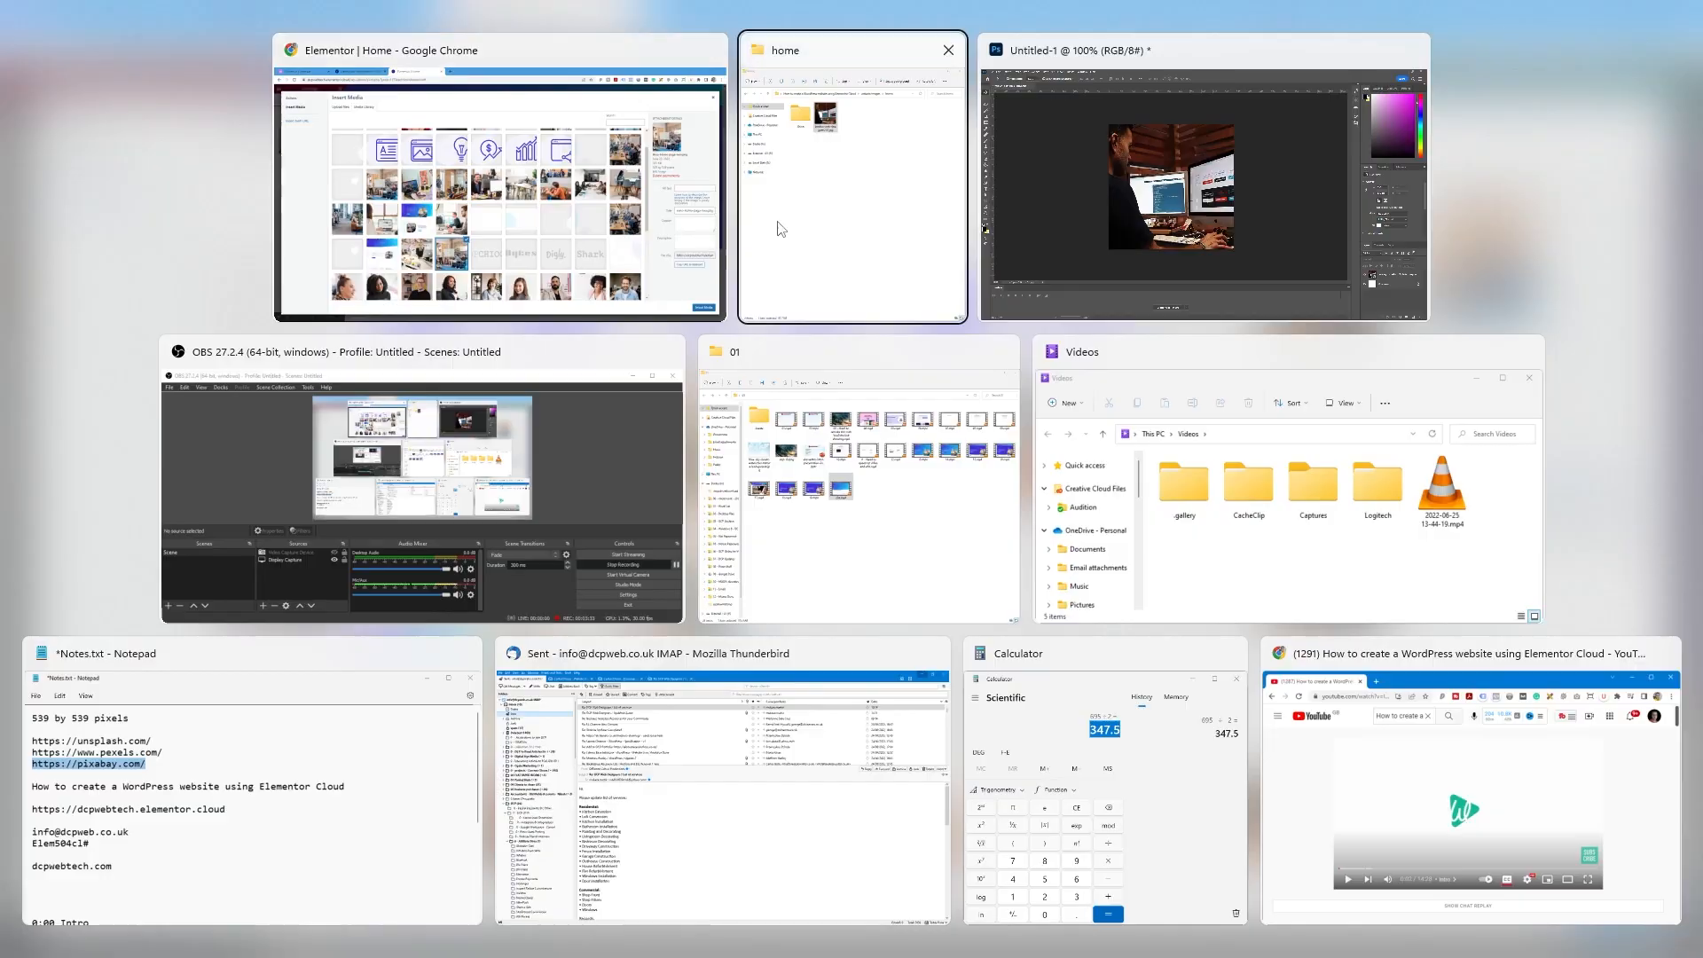
click(781, 229)
drag(1192, 188, 603, 450)
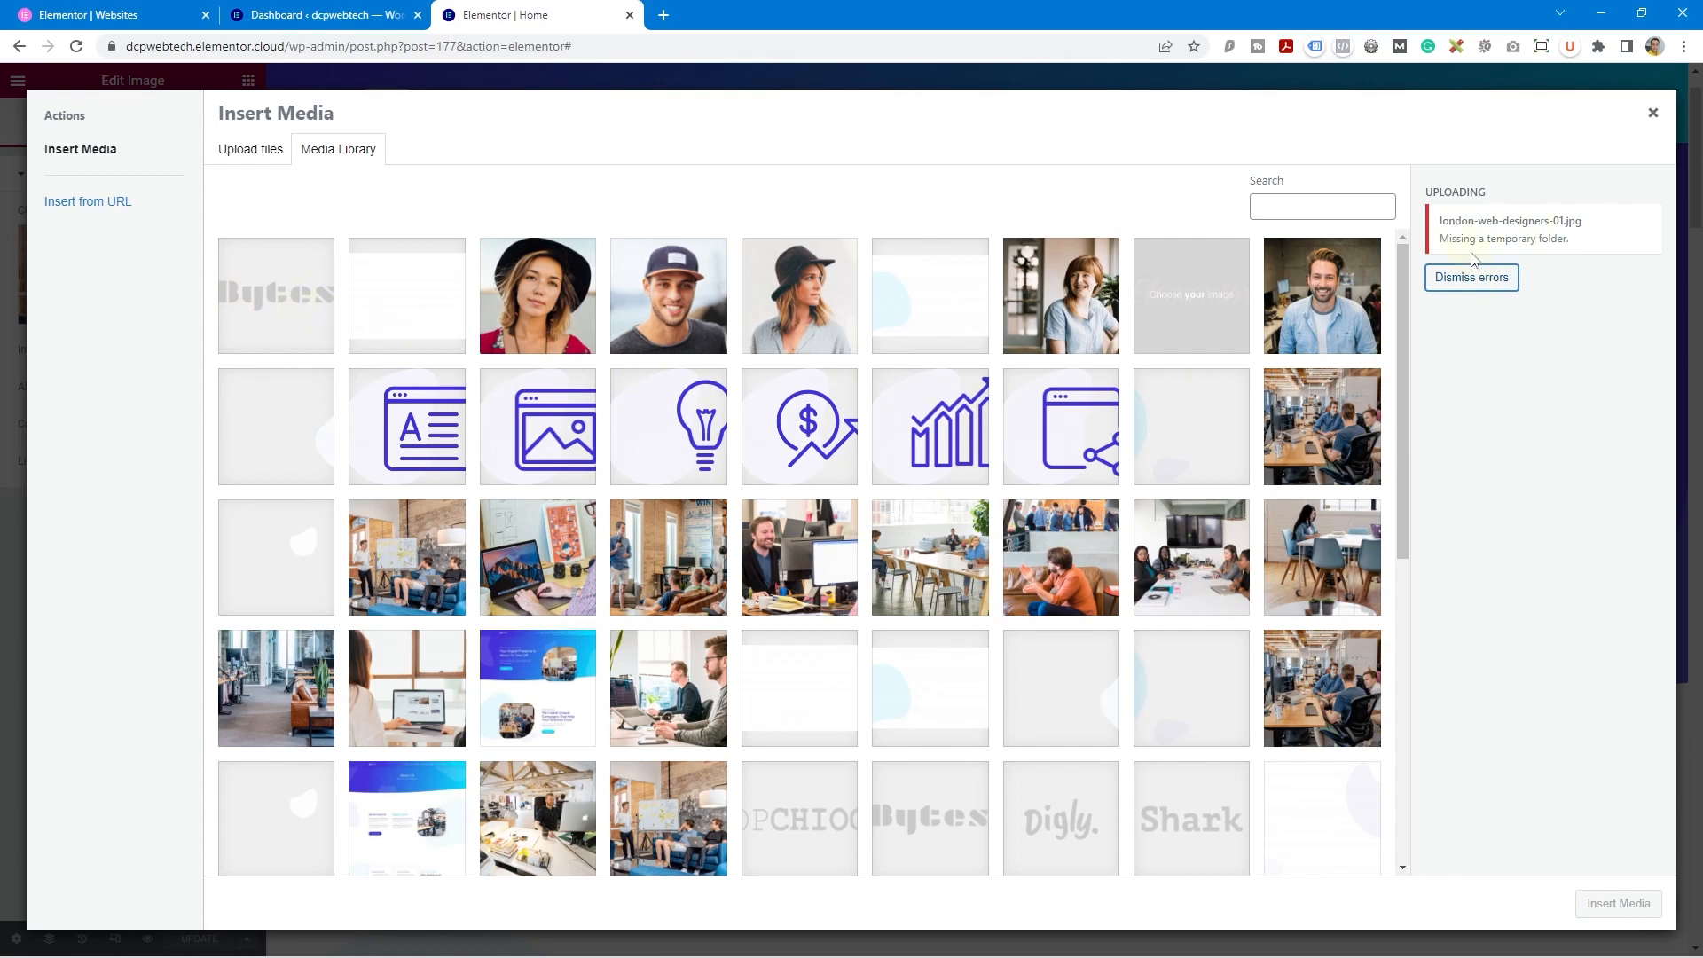
click(1488, 281)
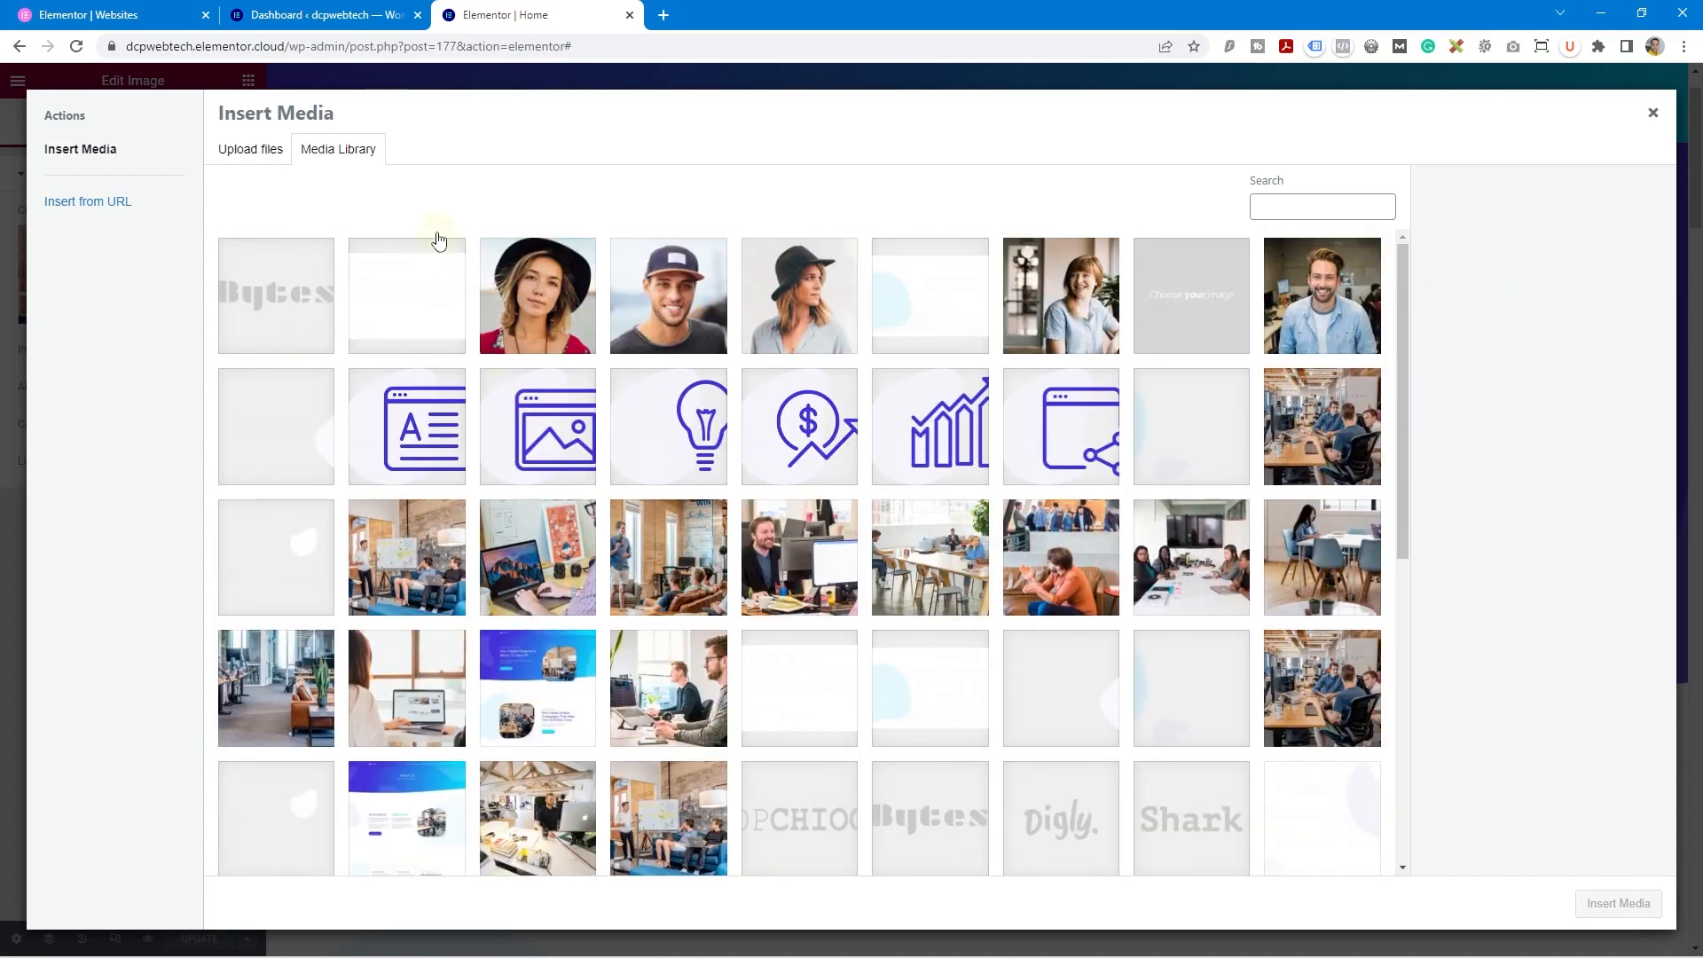
- Retry uploading london-web-designers-01.jpg via Upload Files until it lands in the library
click(276, 153)
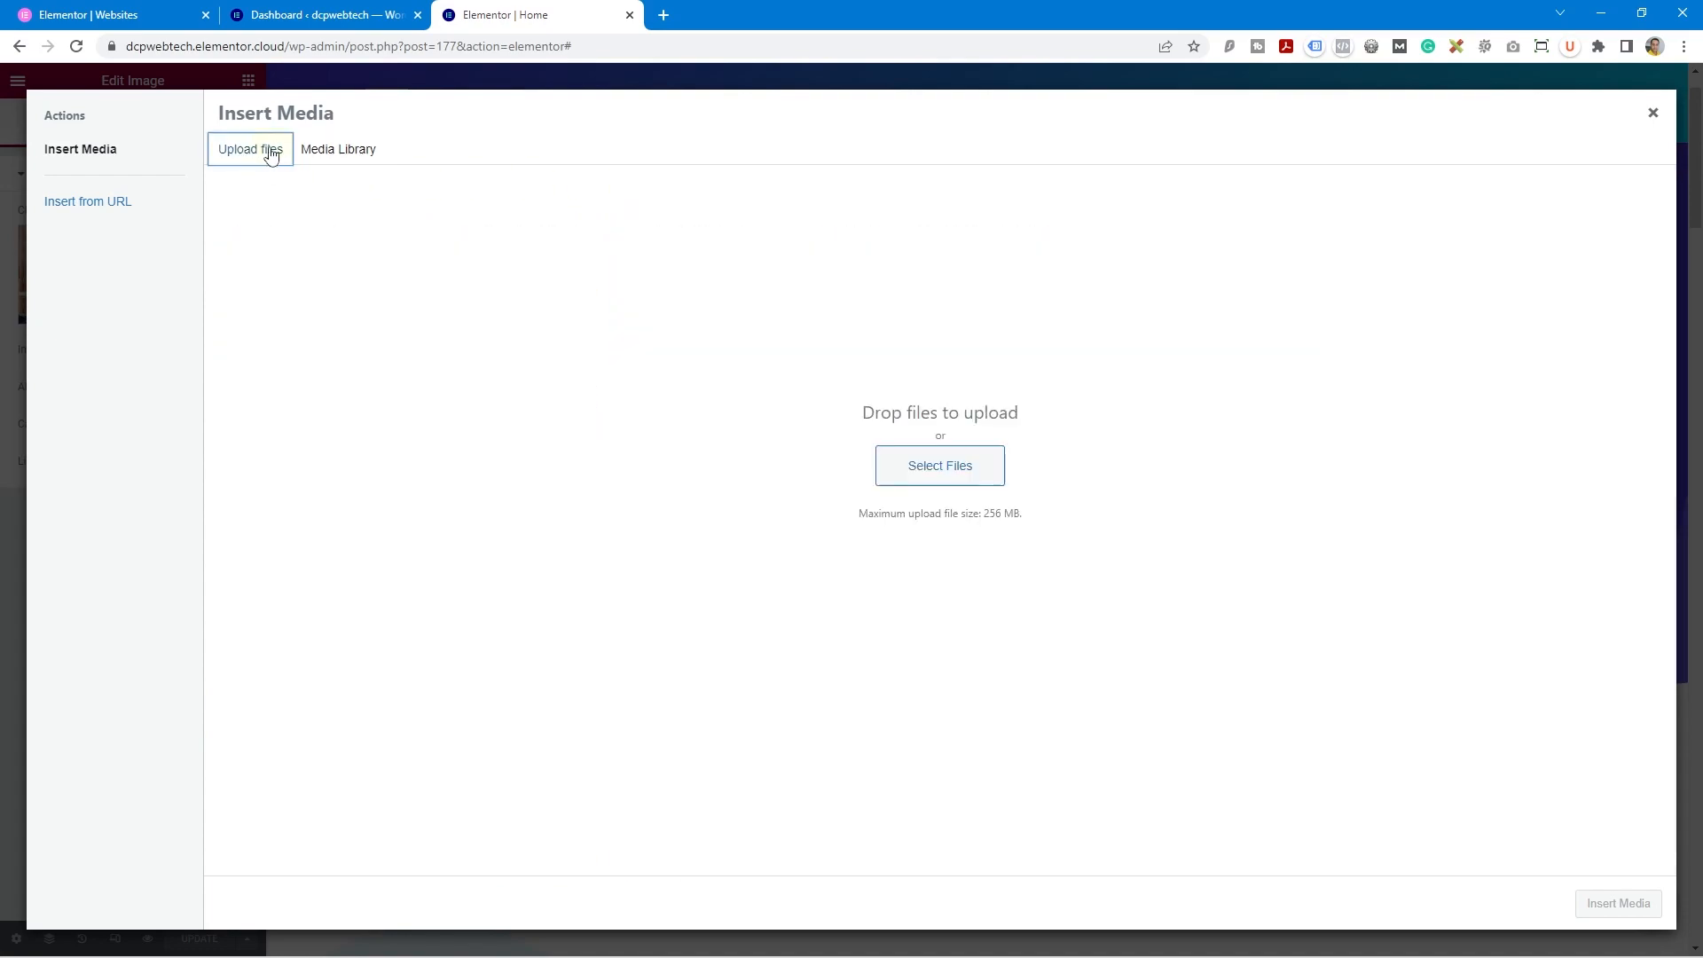
key(alt+Tab)
drag(1173, 177, 1183, 258)
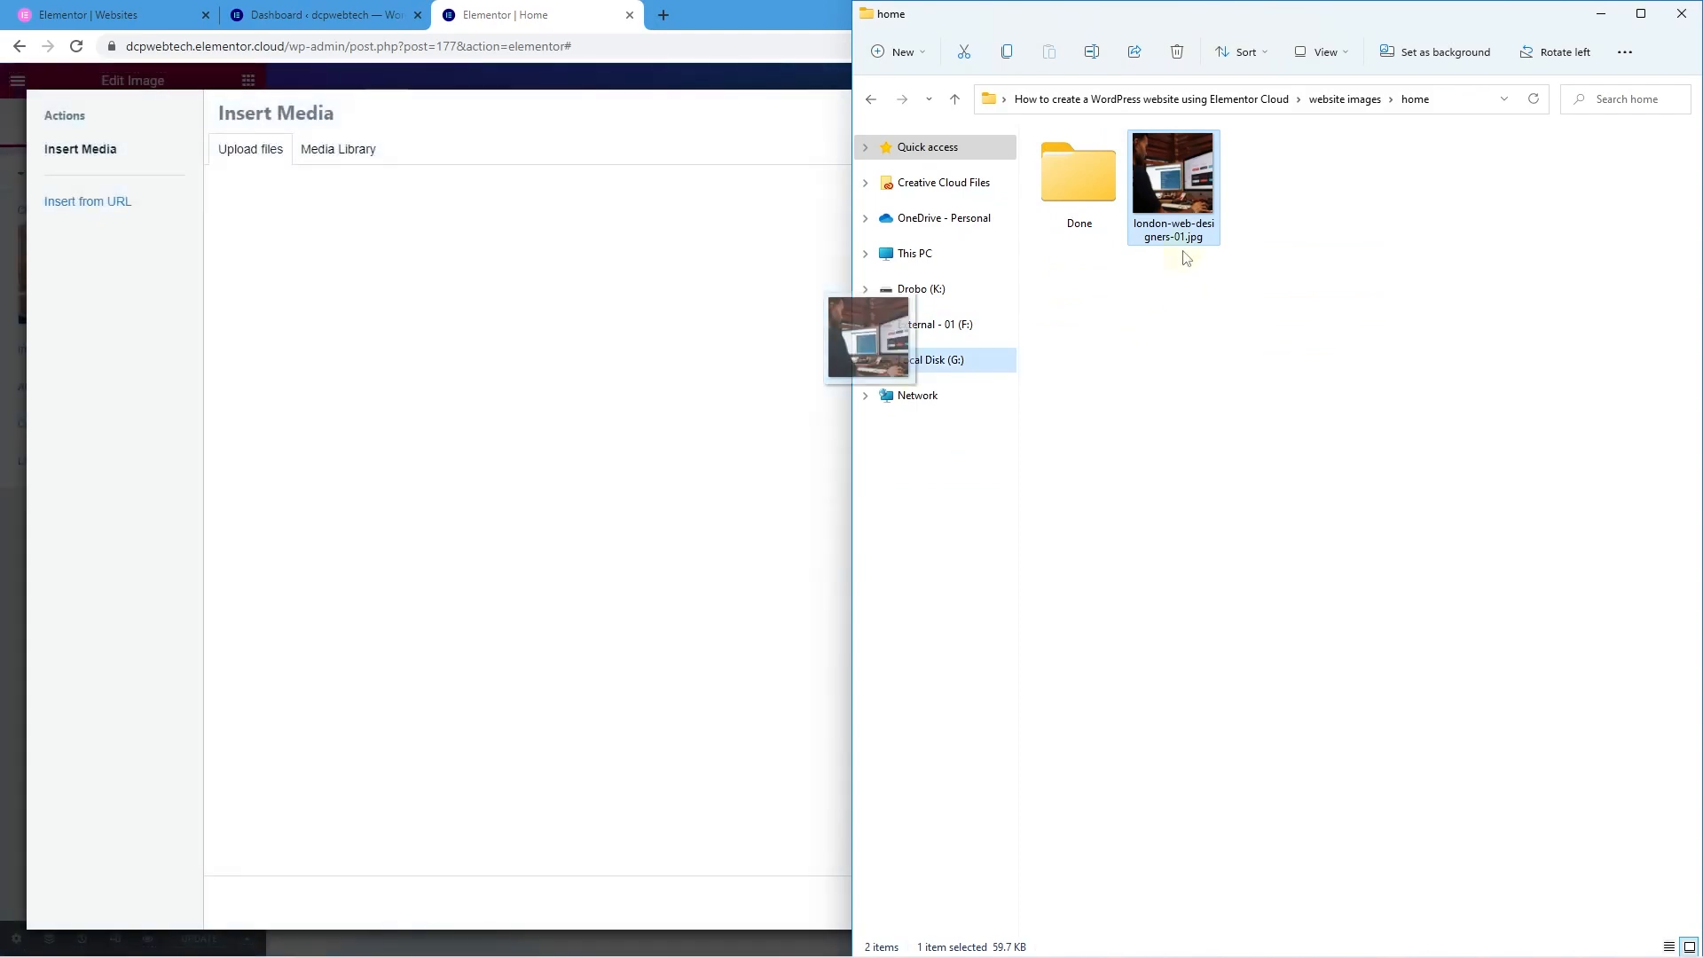
drag(704, 392, 702, 392)
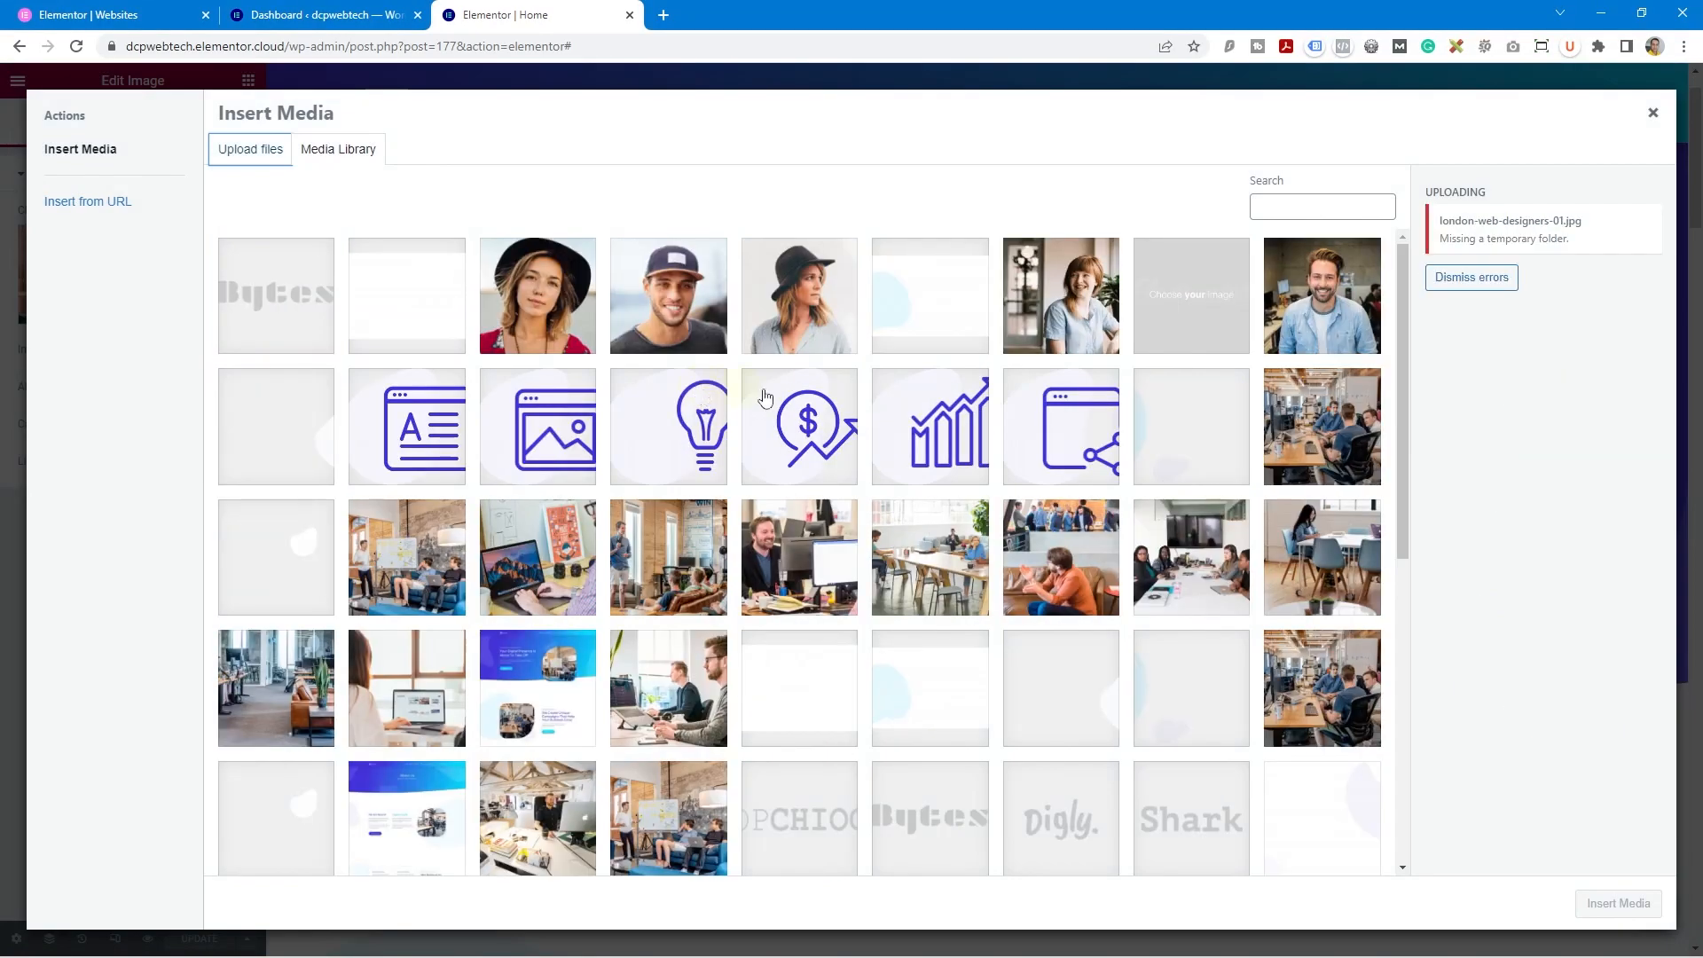
click(1433, 278)
key(alt+Tab)
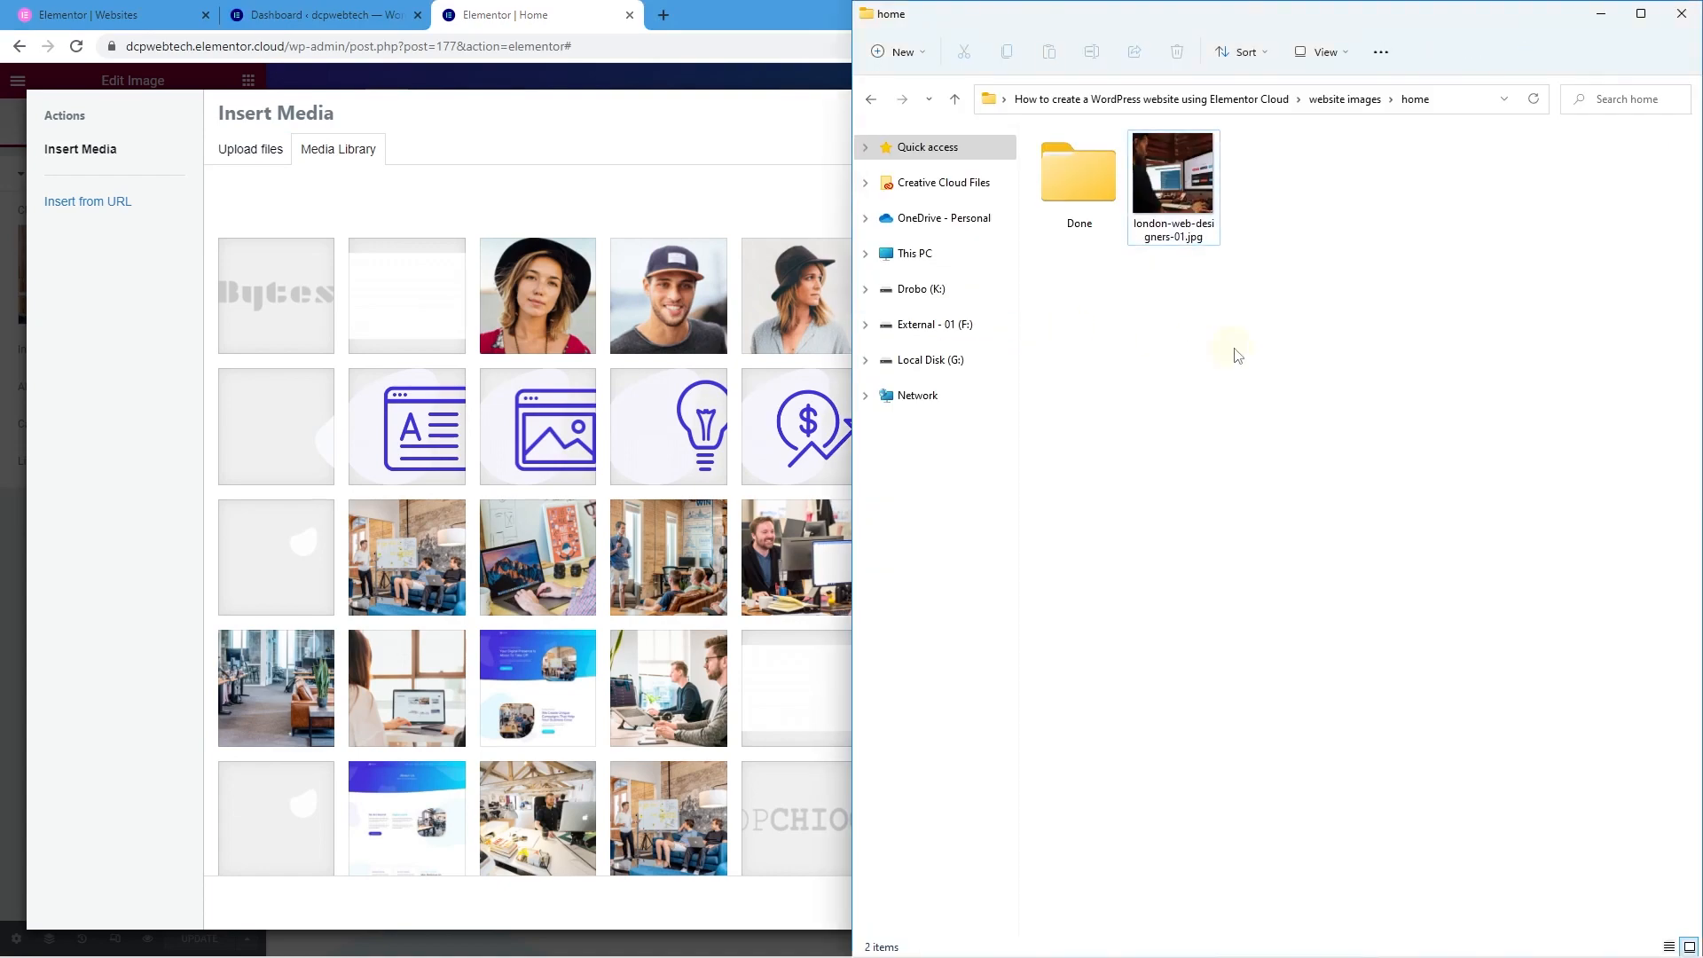
drag(1173, 182, 413, 364)
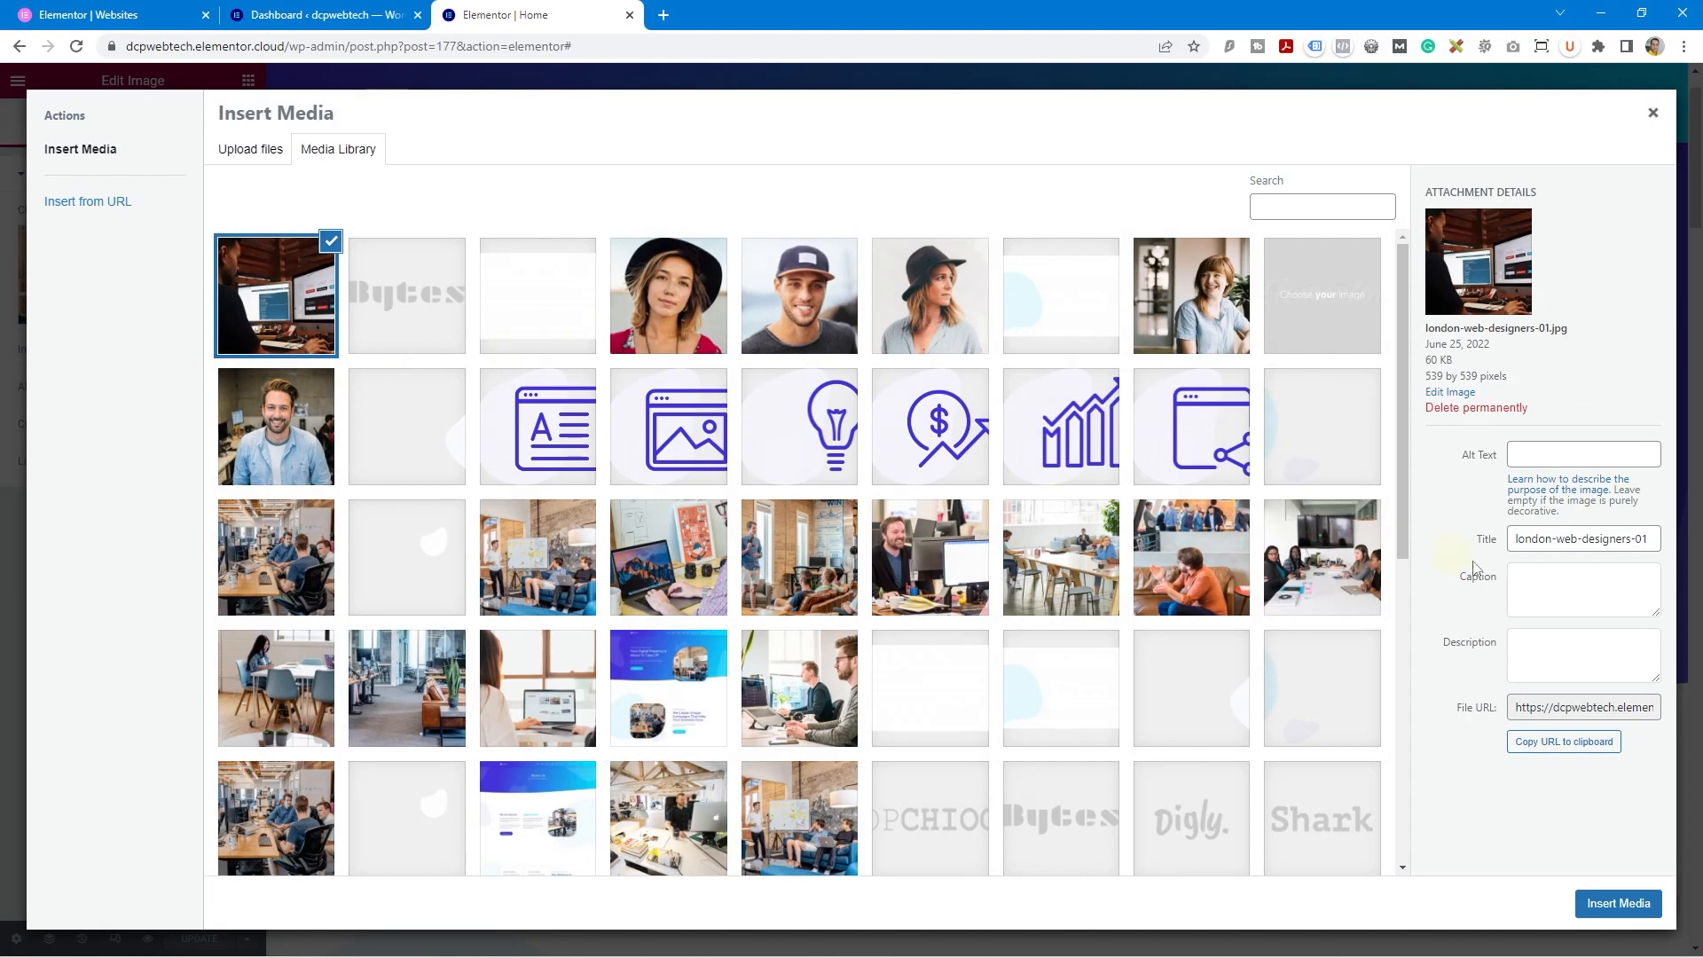
- Clear the photo's title, give it alt text 'London Web Designers', and insert it into the hero
triple_click(1657, 536)
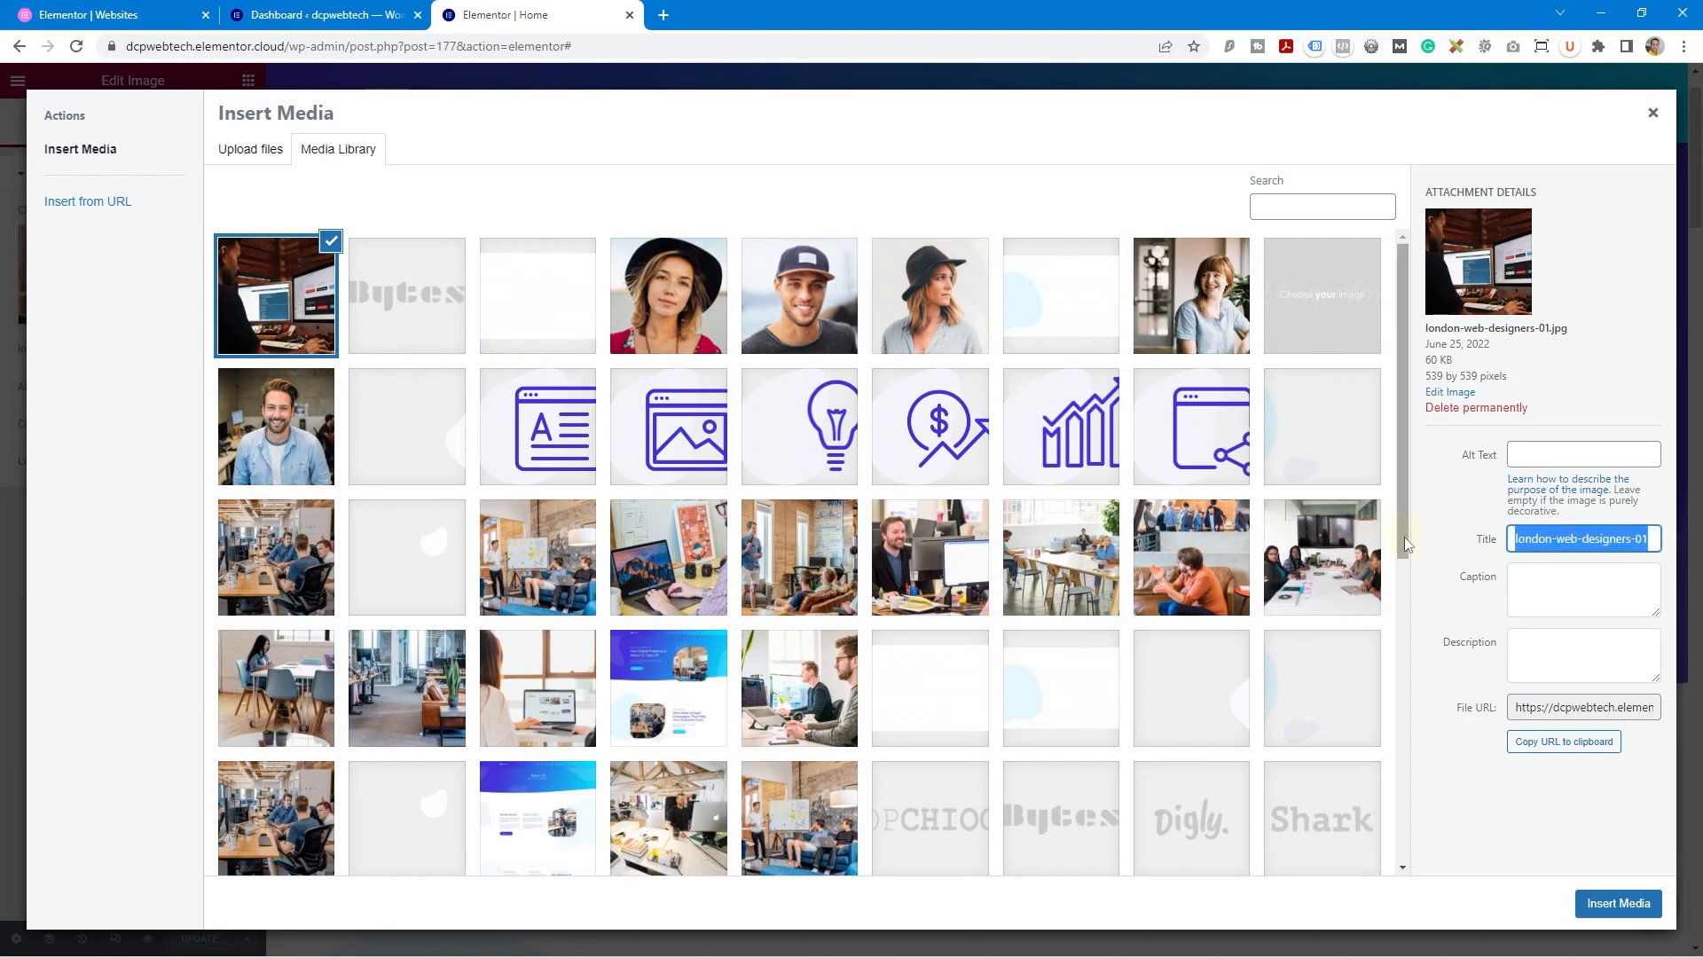
key(BackSpace)
click(1544, 450)
text(London Web Designers)
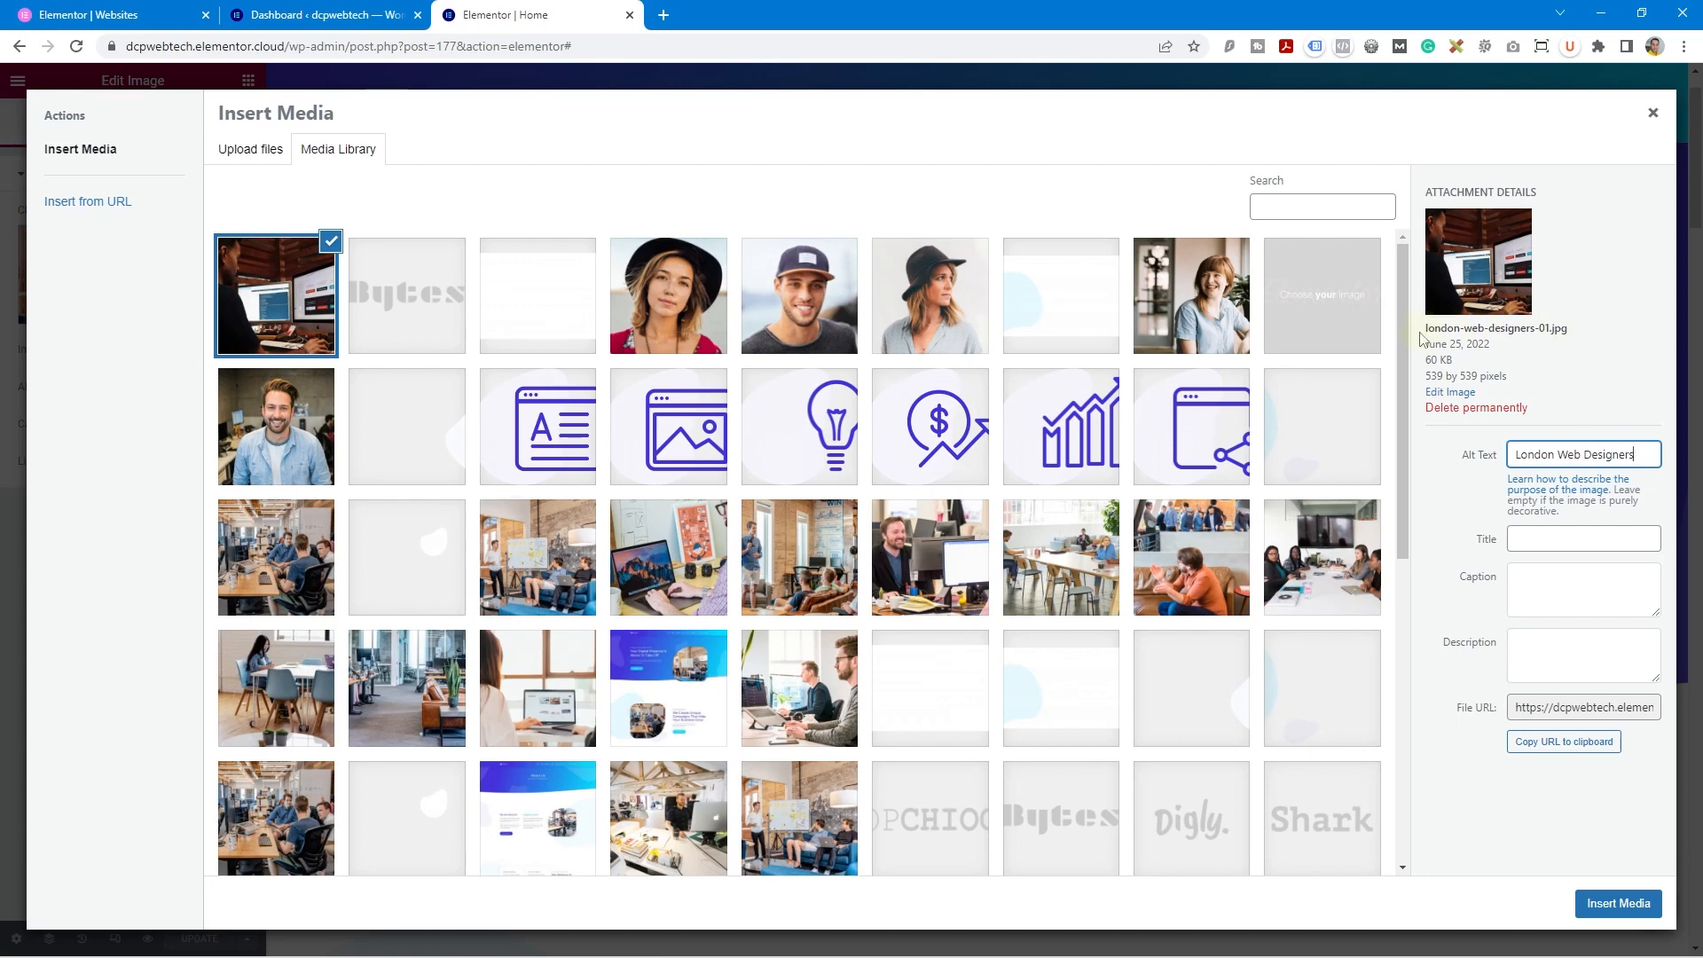
drag(1424, 329, 1567, 328)
click(1537, 356)
drag(1516, 452, 1657, 453)
click(1594, 391)
click(1616, 913)
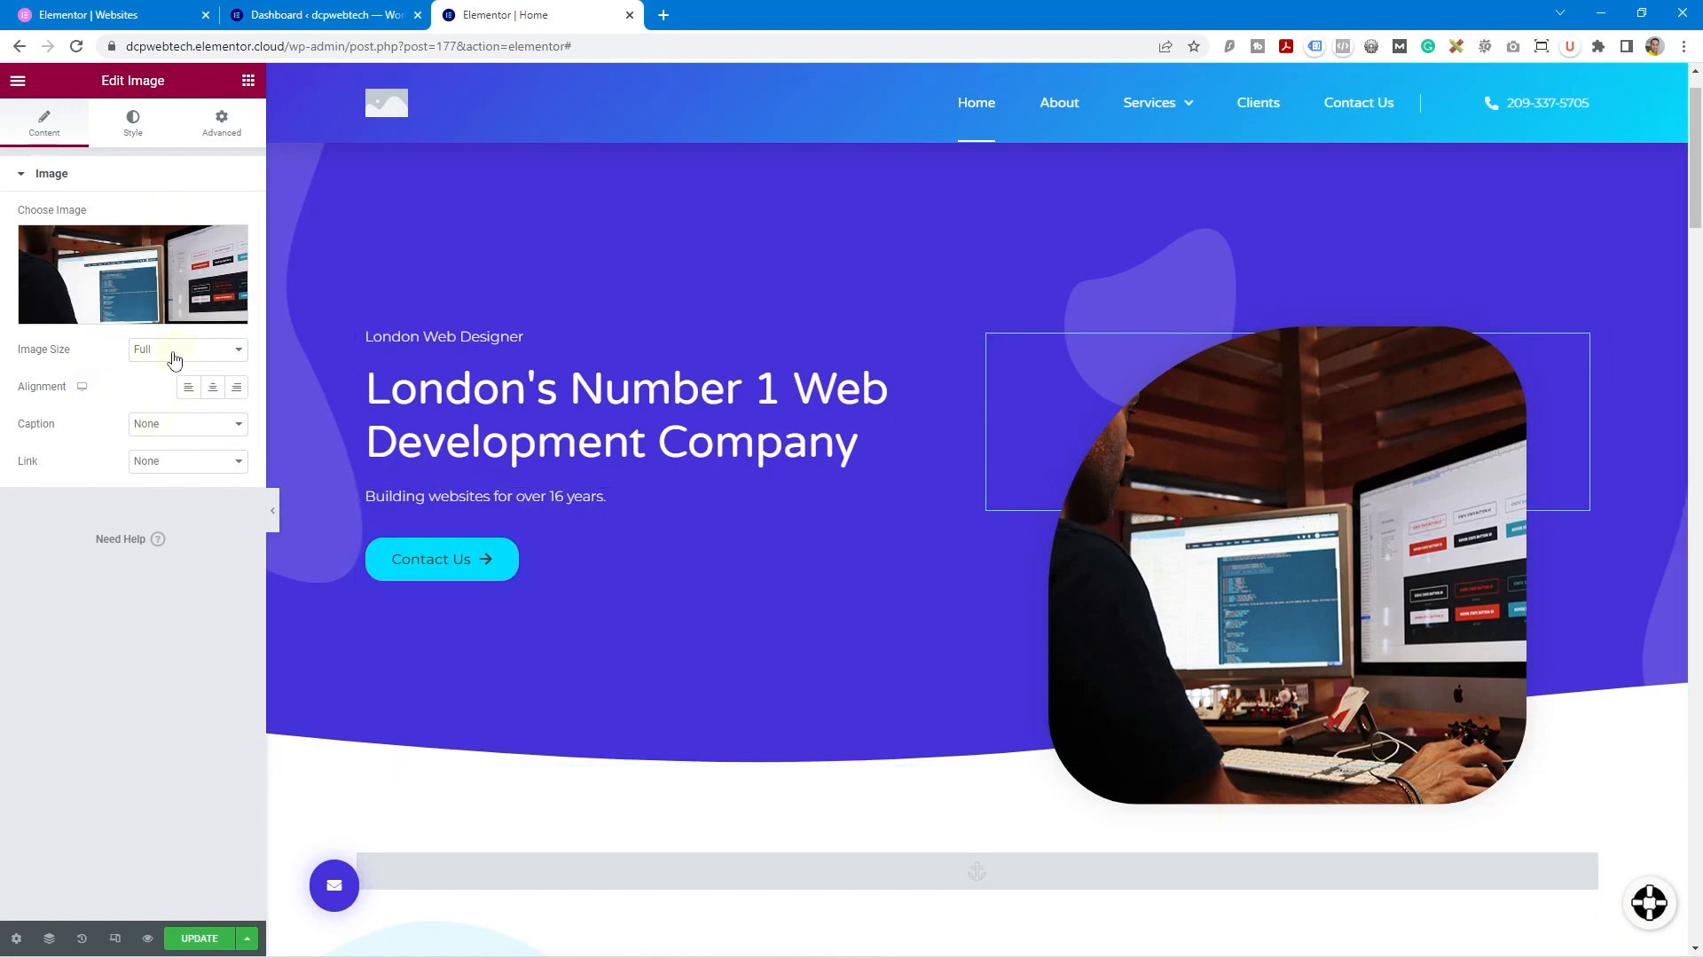
- Try Medium Large and 1536x1536 image sizes, set it back to Full, and show Style settings
click(175, 352)
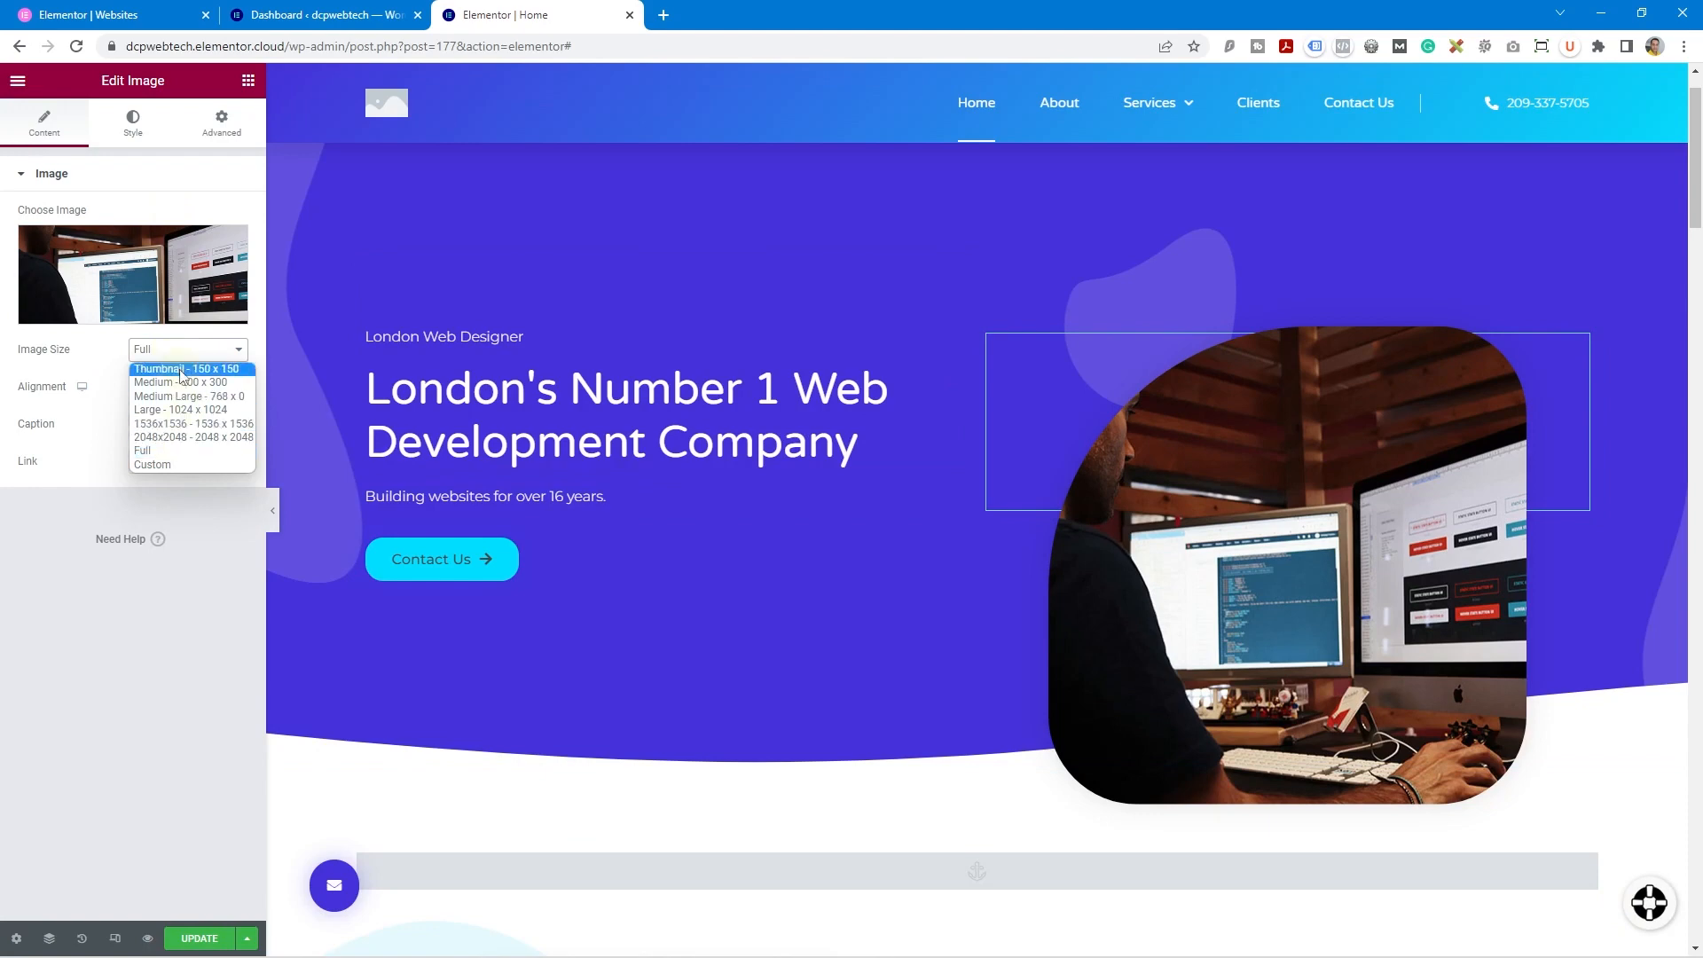
click(46, 547)
click(164, 349)
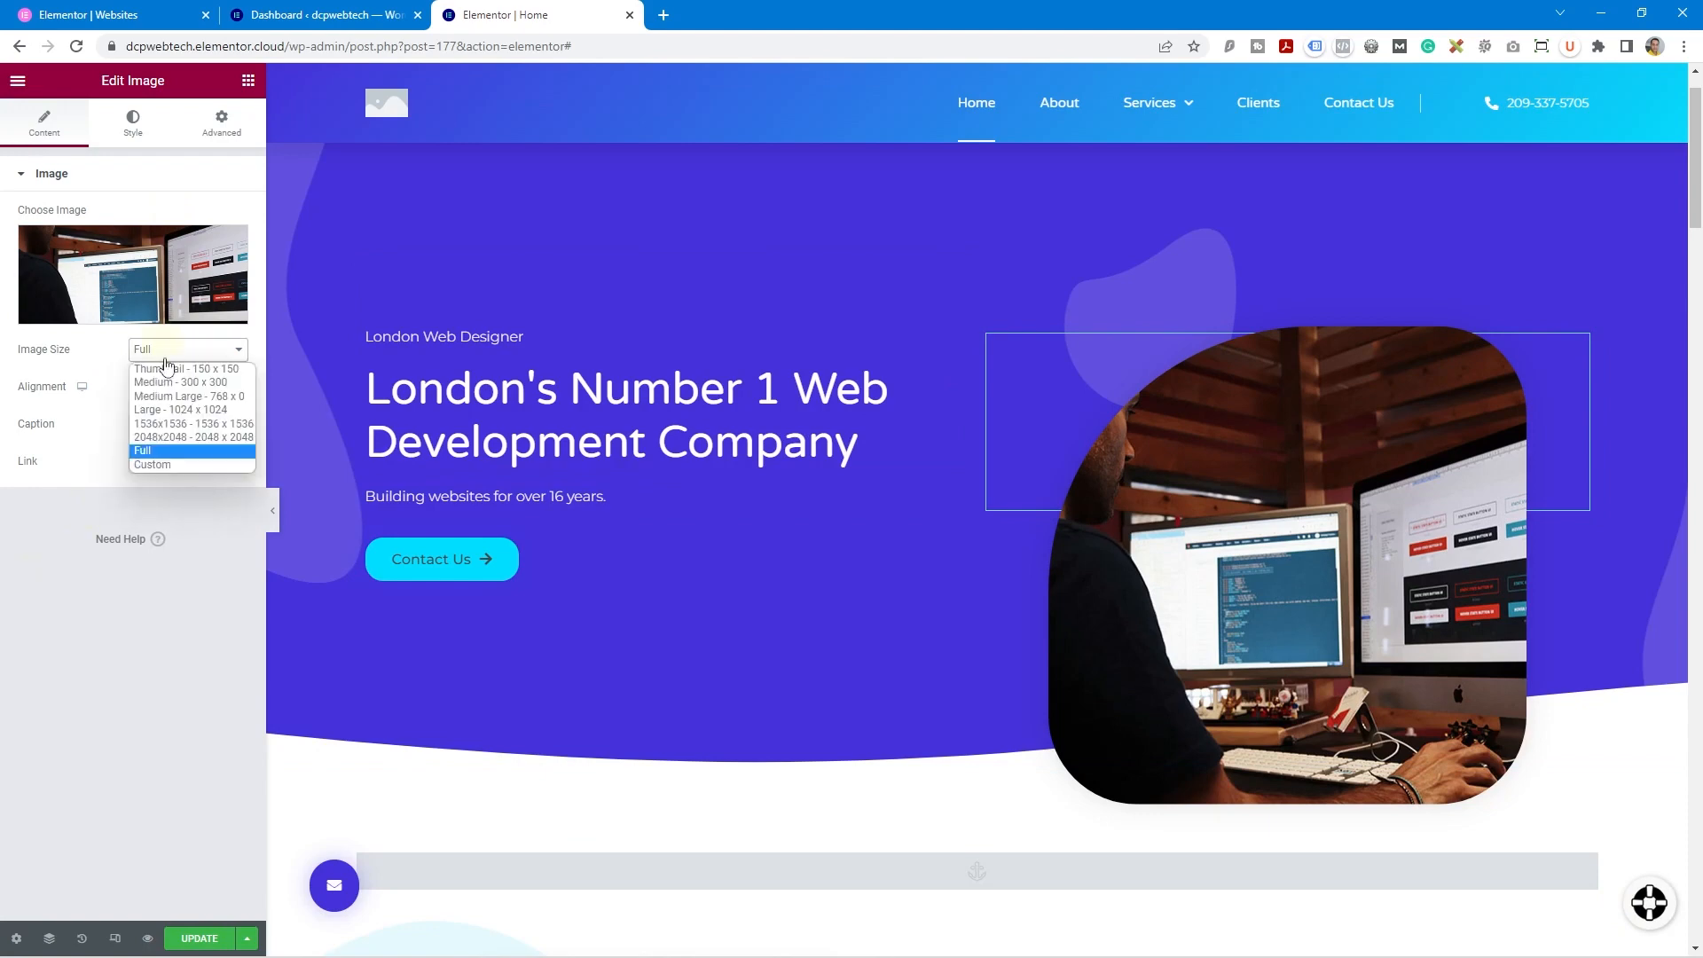
click(174, 396)
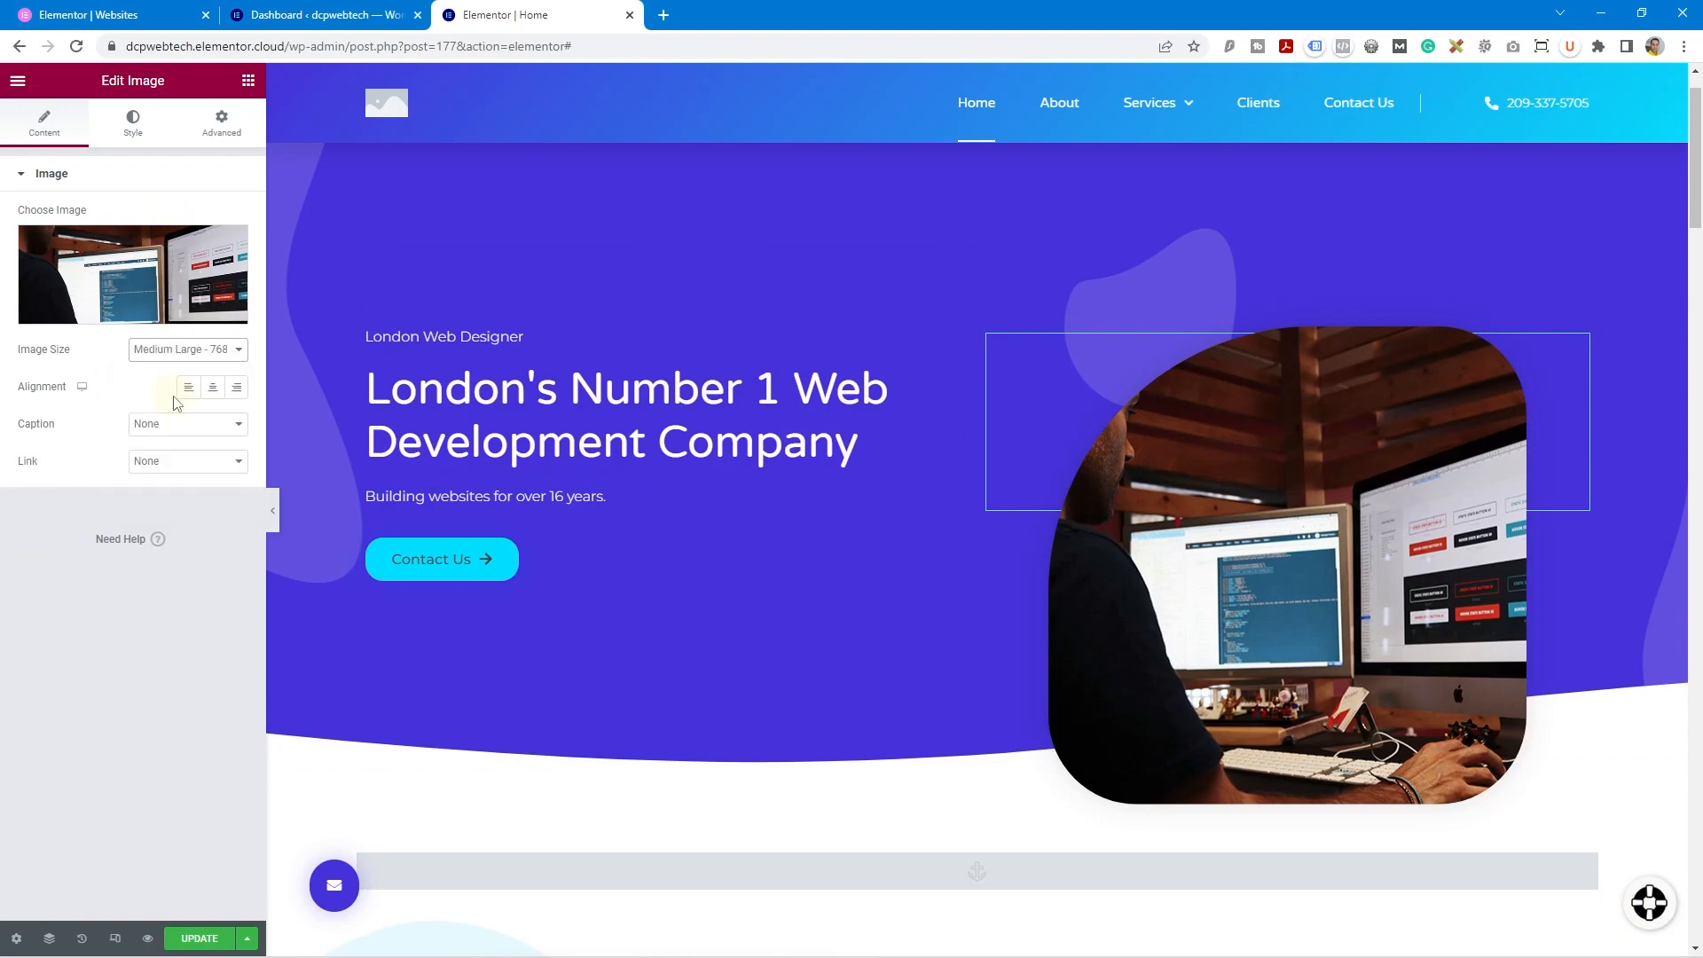
click(181, 355)
click(178, 423)
click(178, 351)
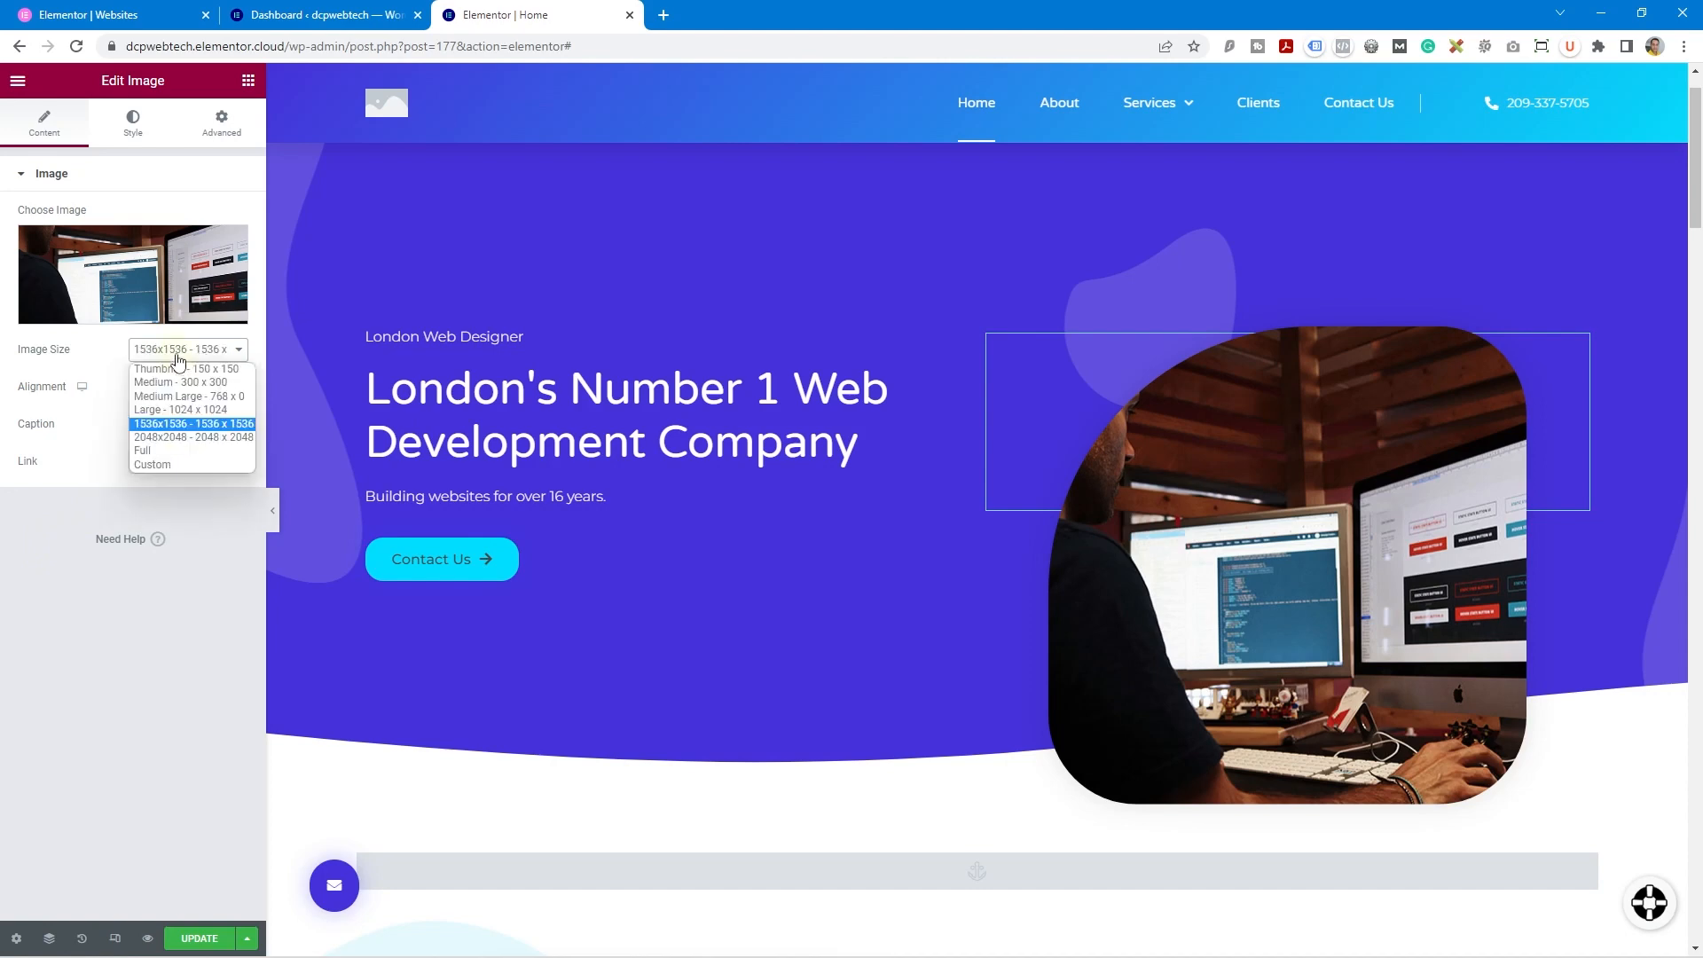
click(179, 450)
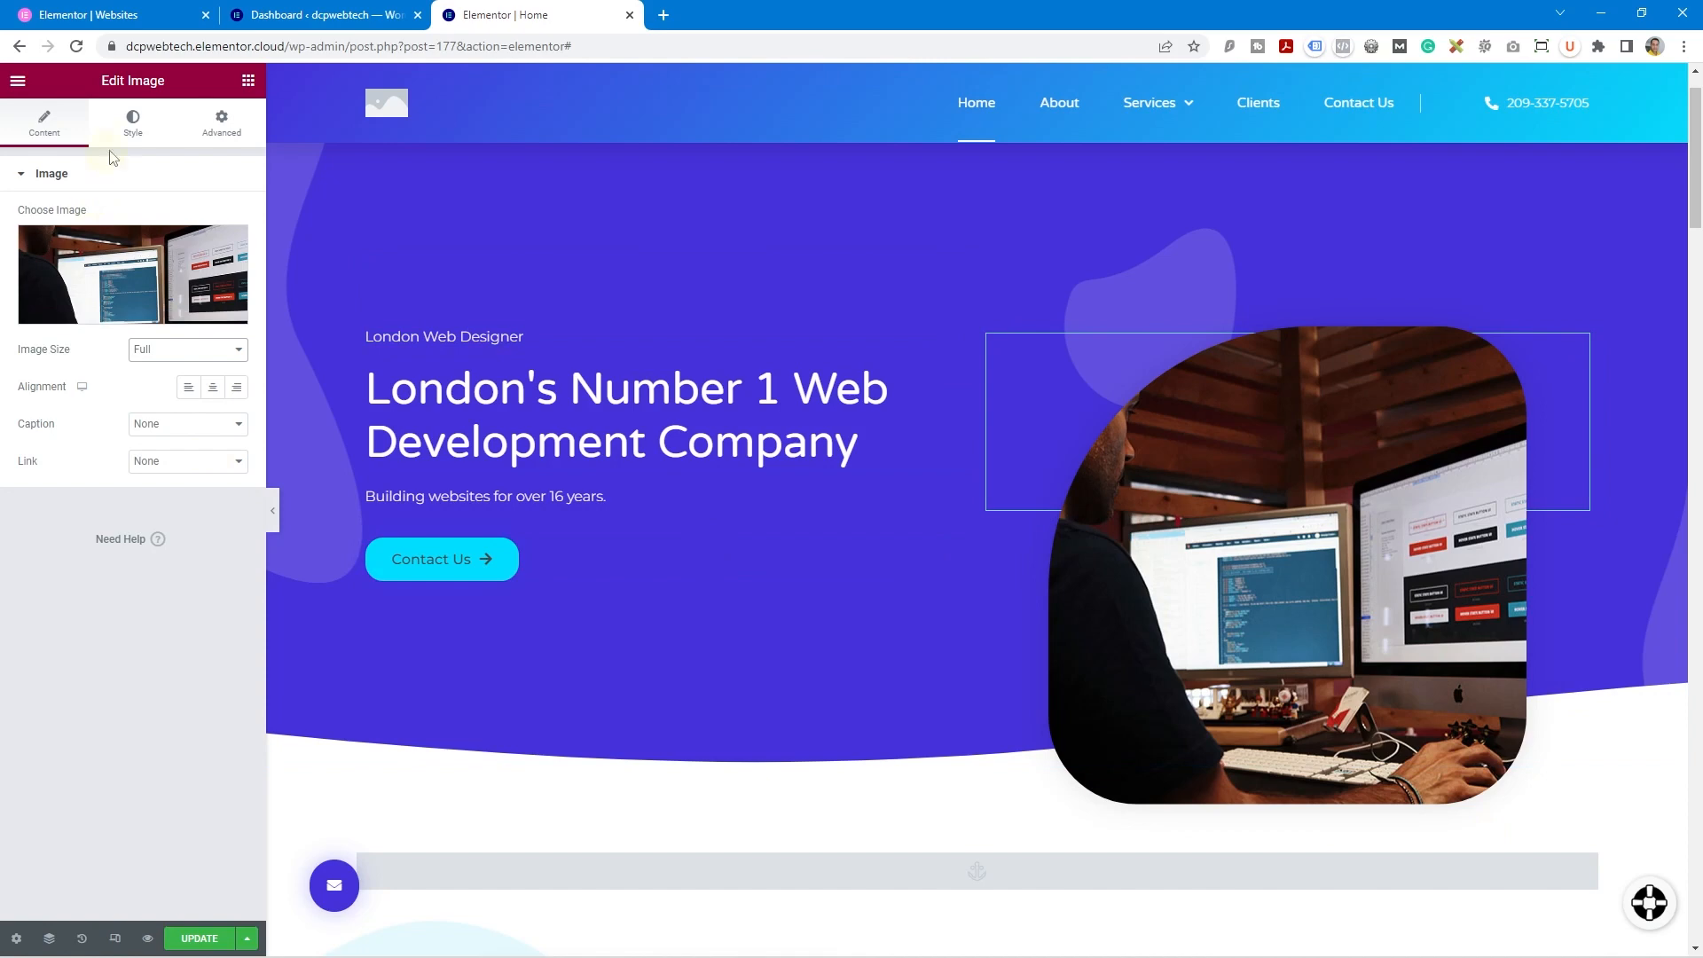
click(131, 129)
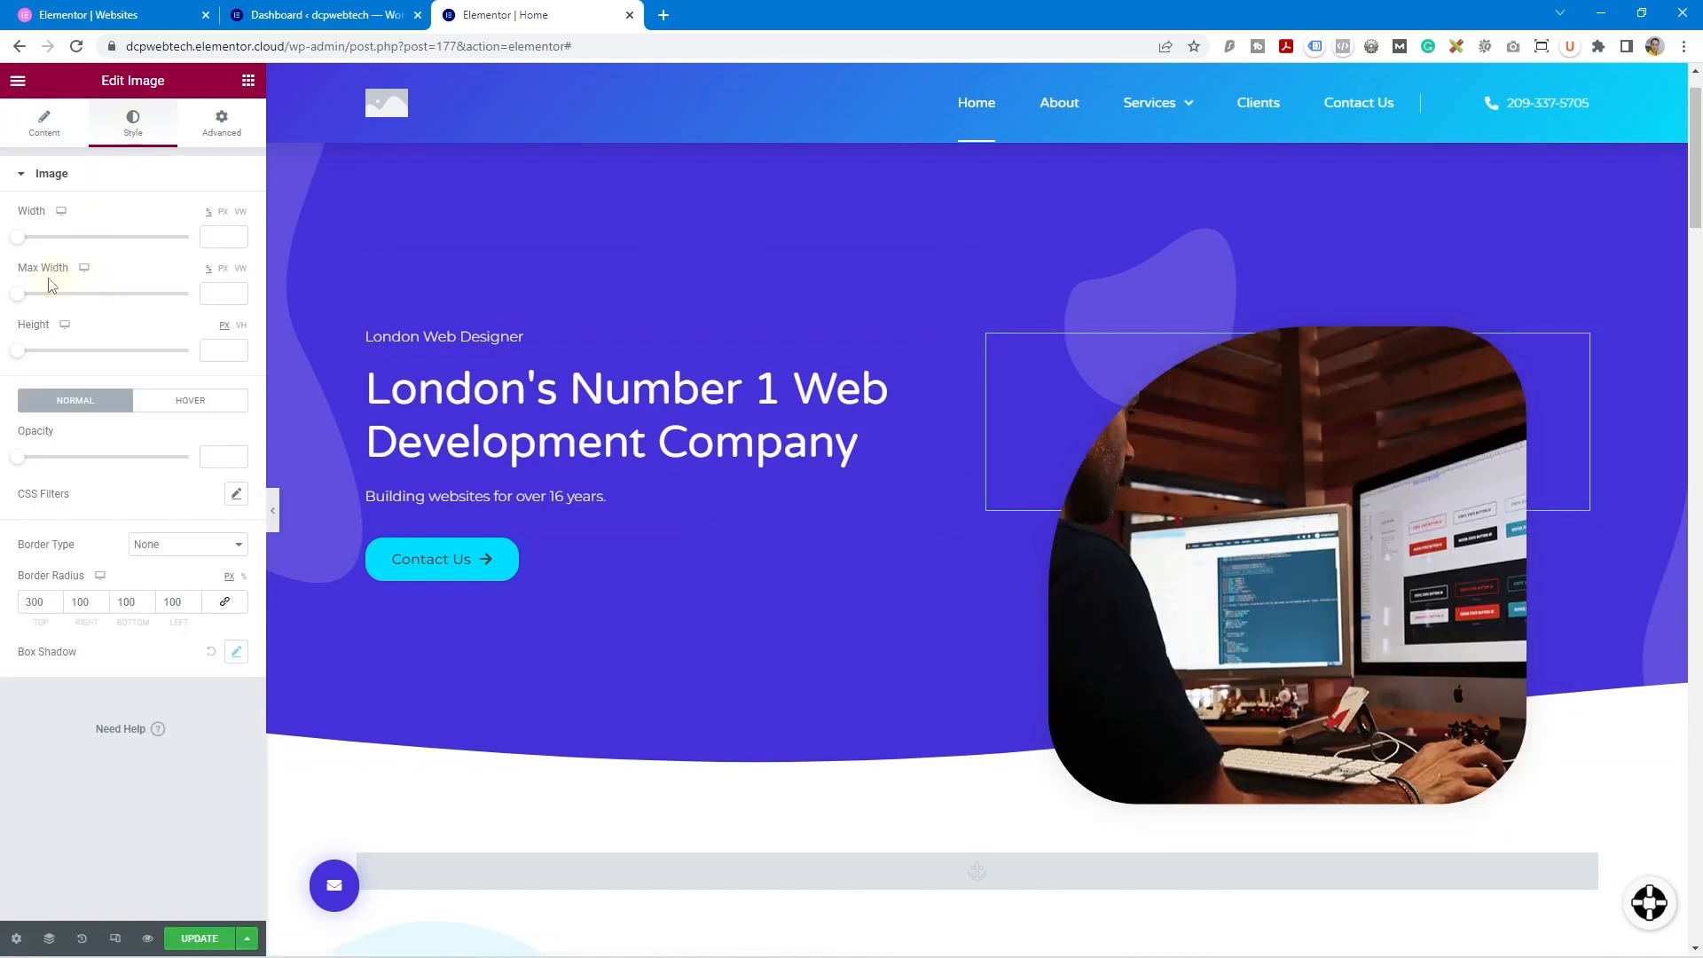
- Experiment with width, max width, height and opacity on the hero image, undoing the size changes
drag(24, 246, 167, 247)
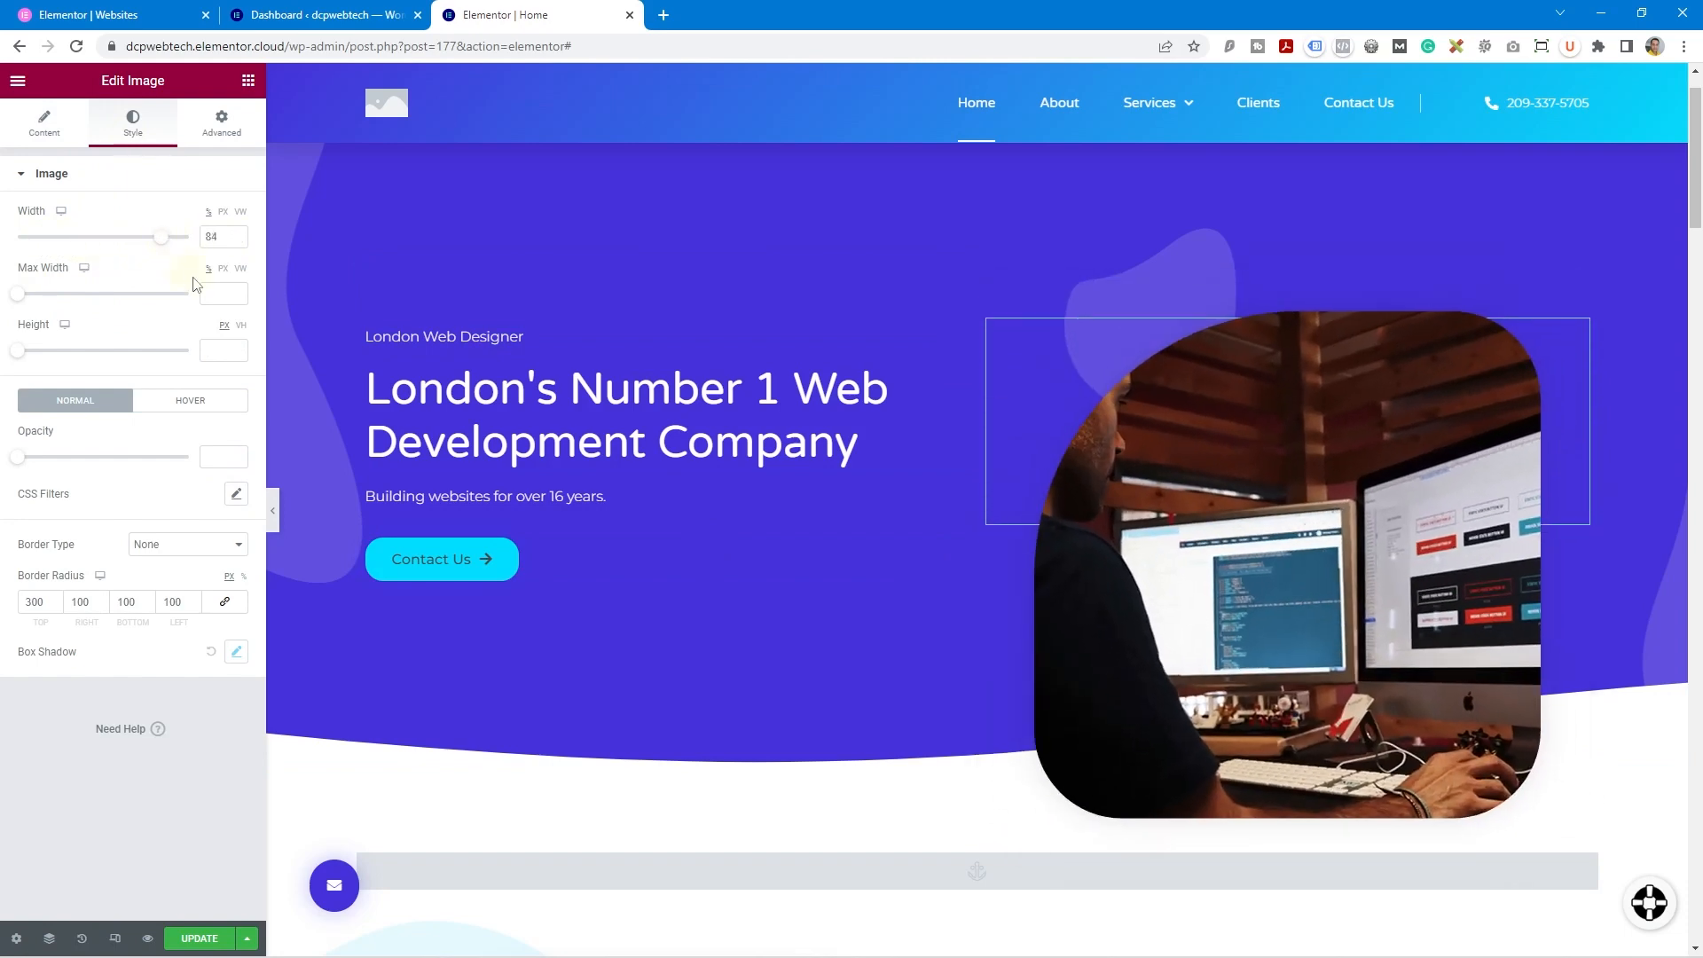
key(ctrl+z)
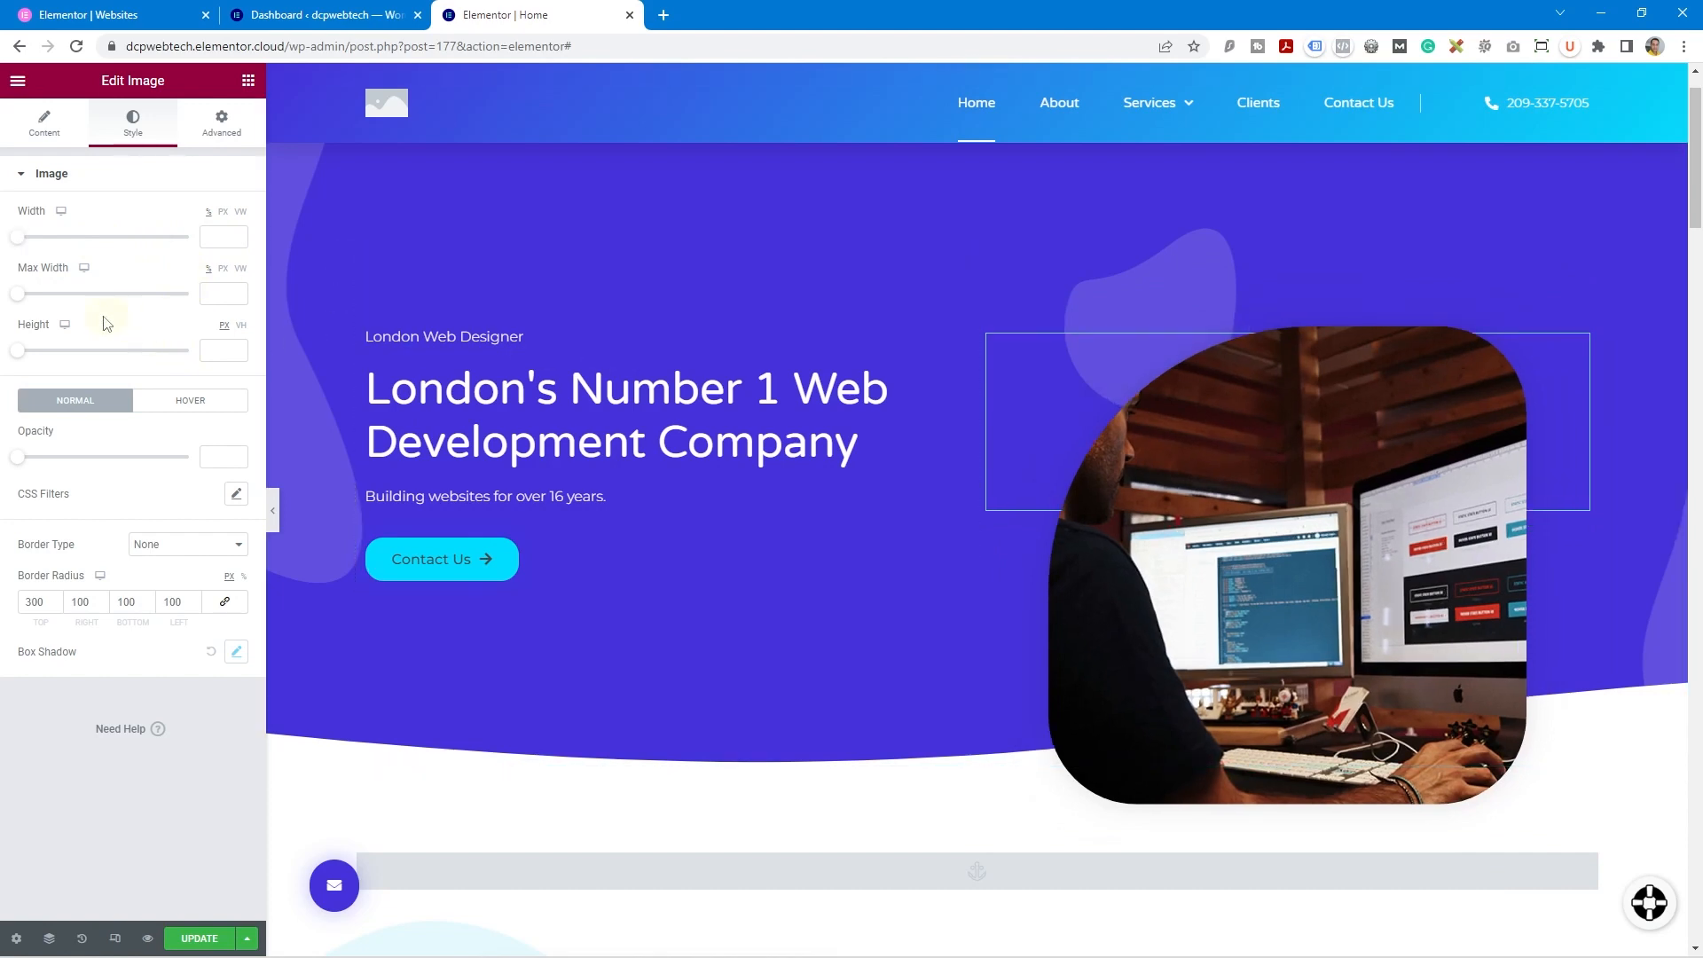
drag(22, 302, 216, 289)
key(ctrl+z)
drag(31, 353, 120, 349)
drag(18, 293, 81, 293)
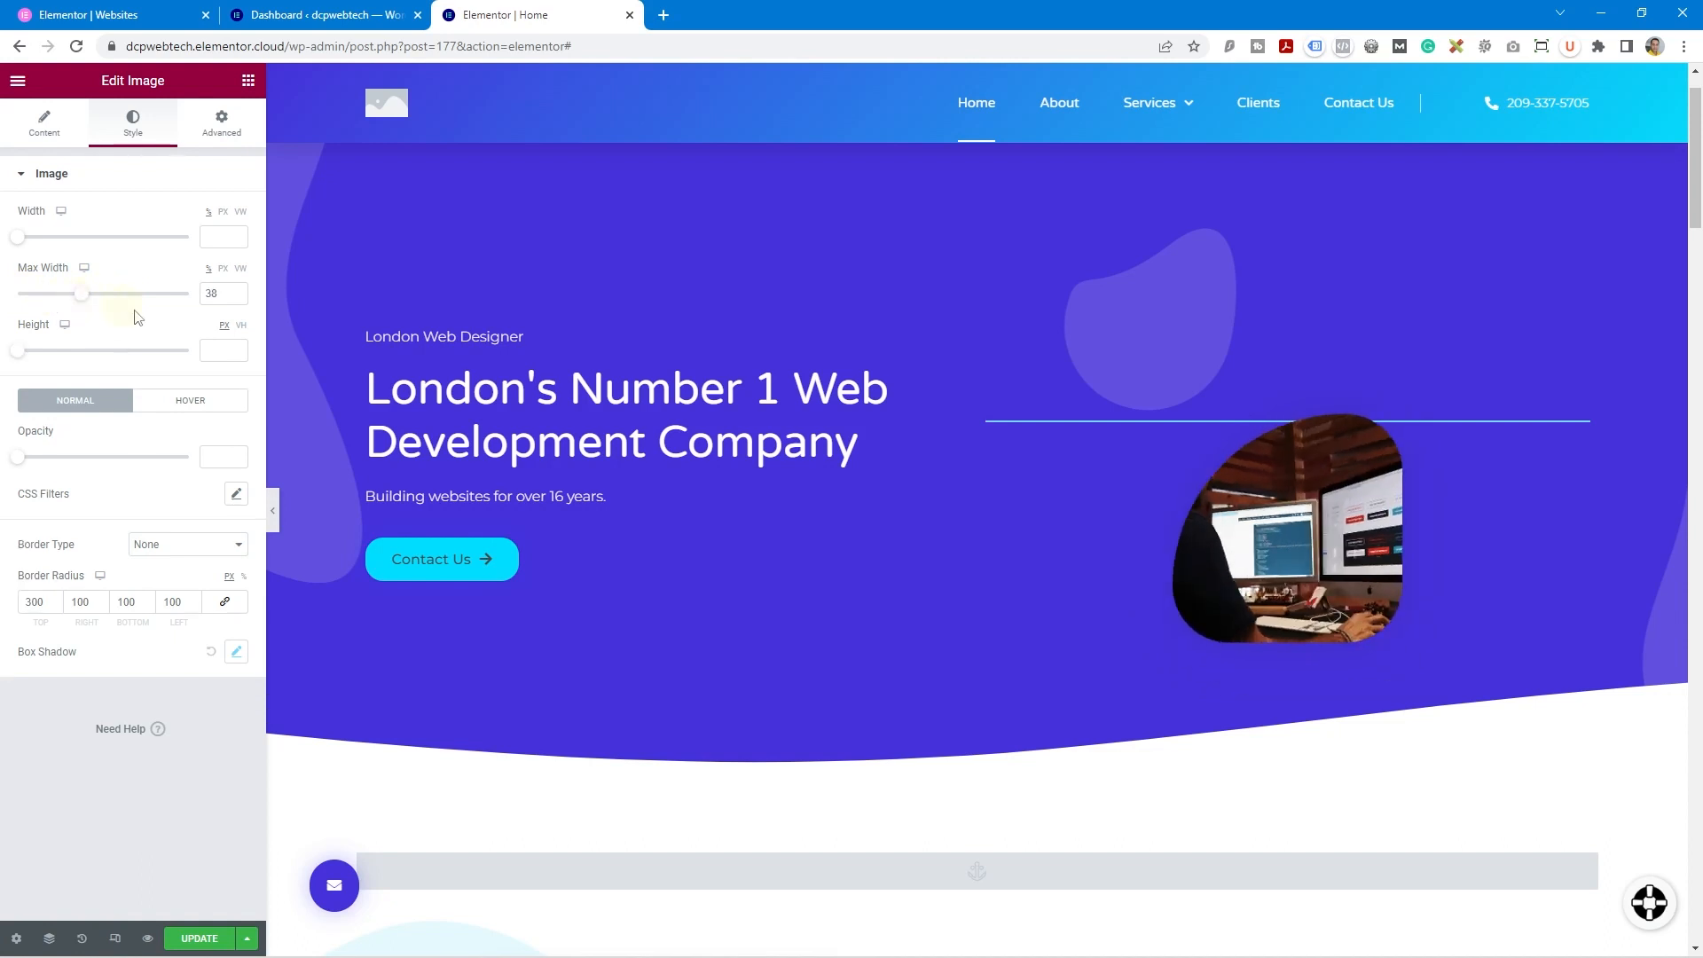
key(ctrl+z)
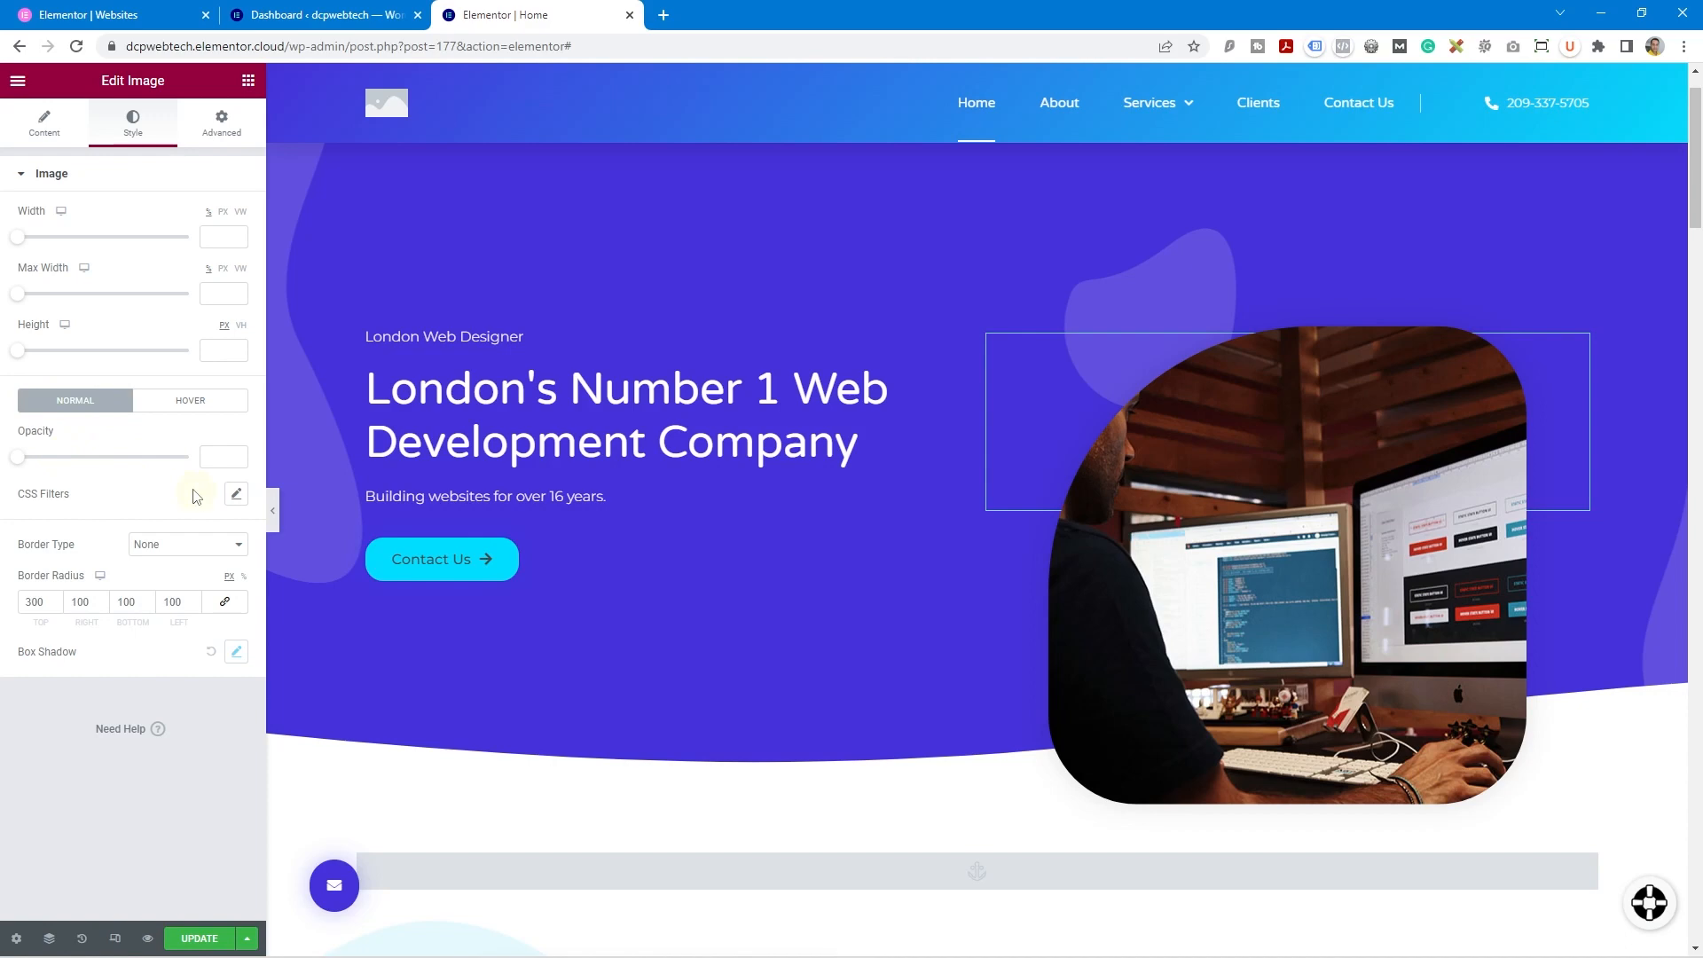
drag(18, 459, 235, 458)
- Try a Double border on the hero image, then set Border Type to None
click(184, 545)
click(174, 592)
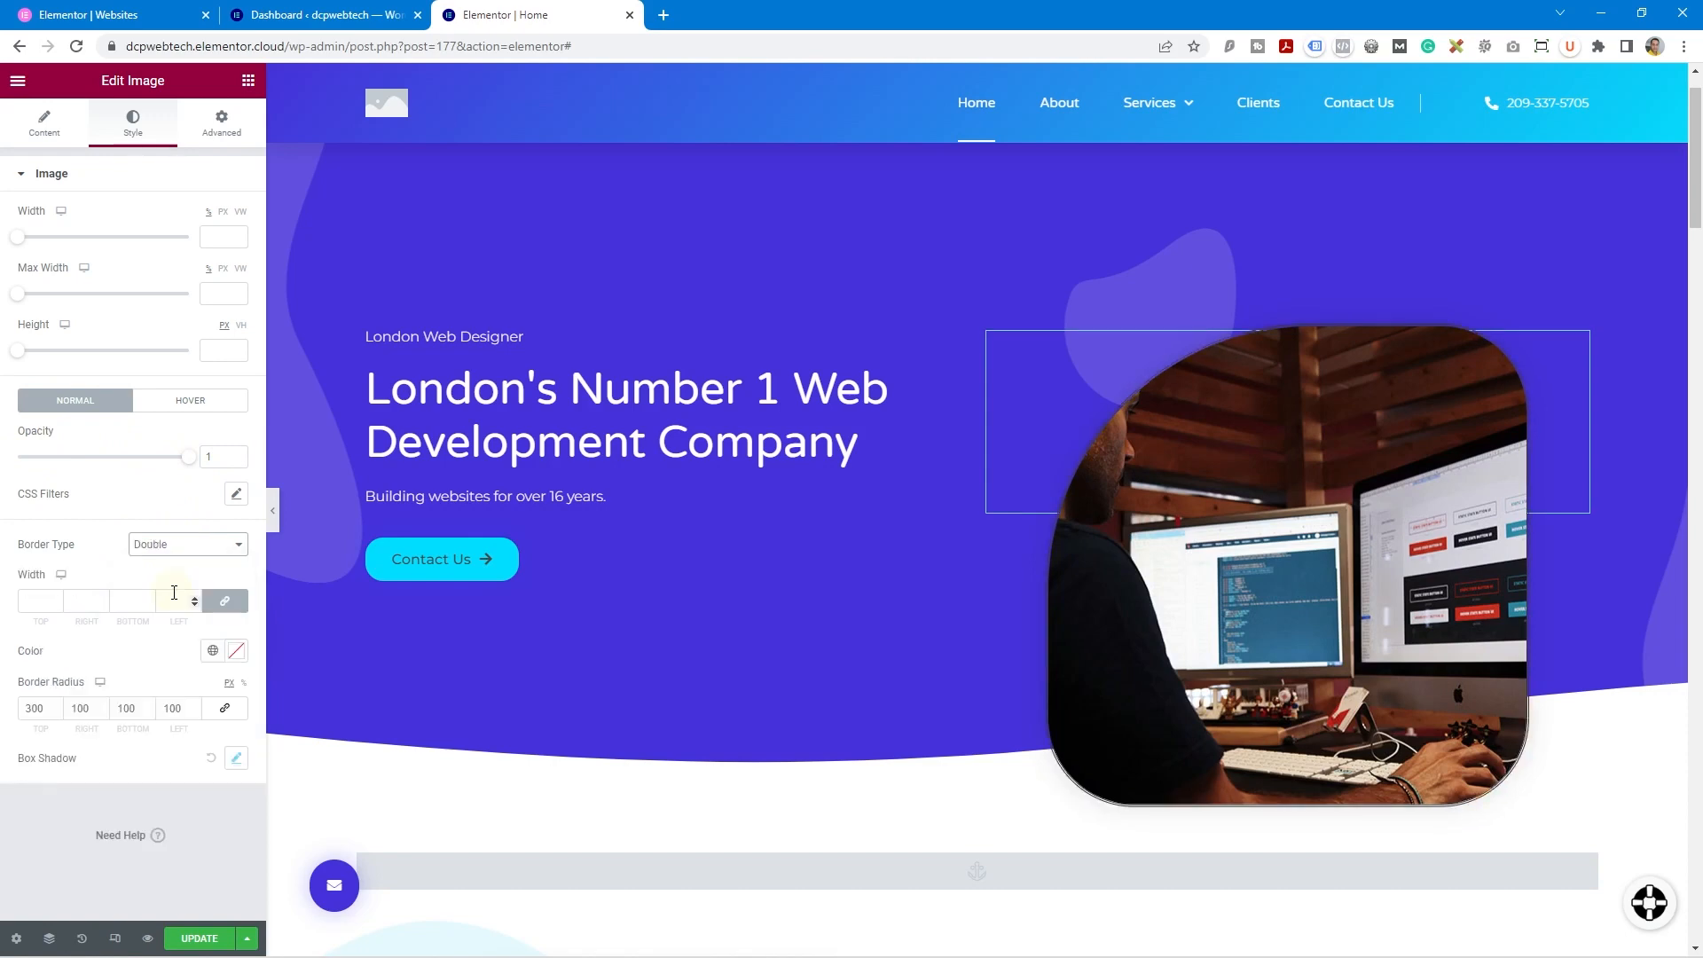
click(183, 549)
click(183, 550)
click(183, 550)
click(184, 564)
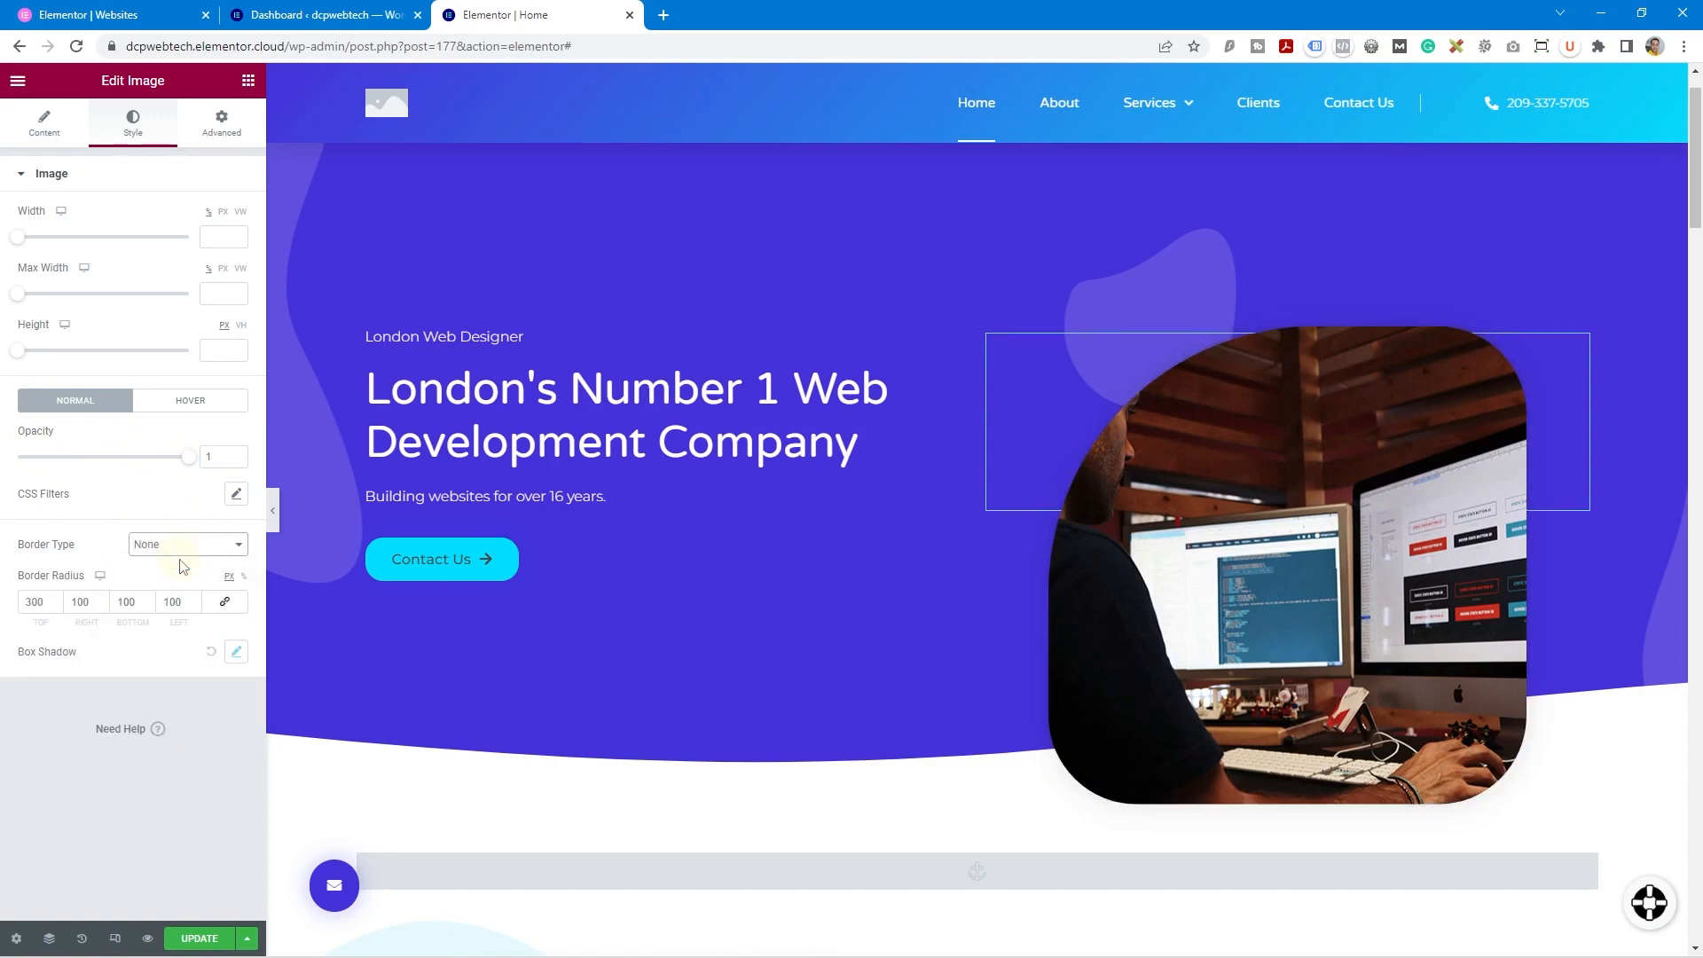
click(251, 130)
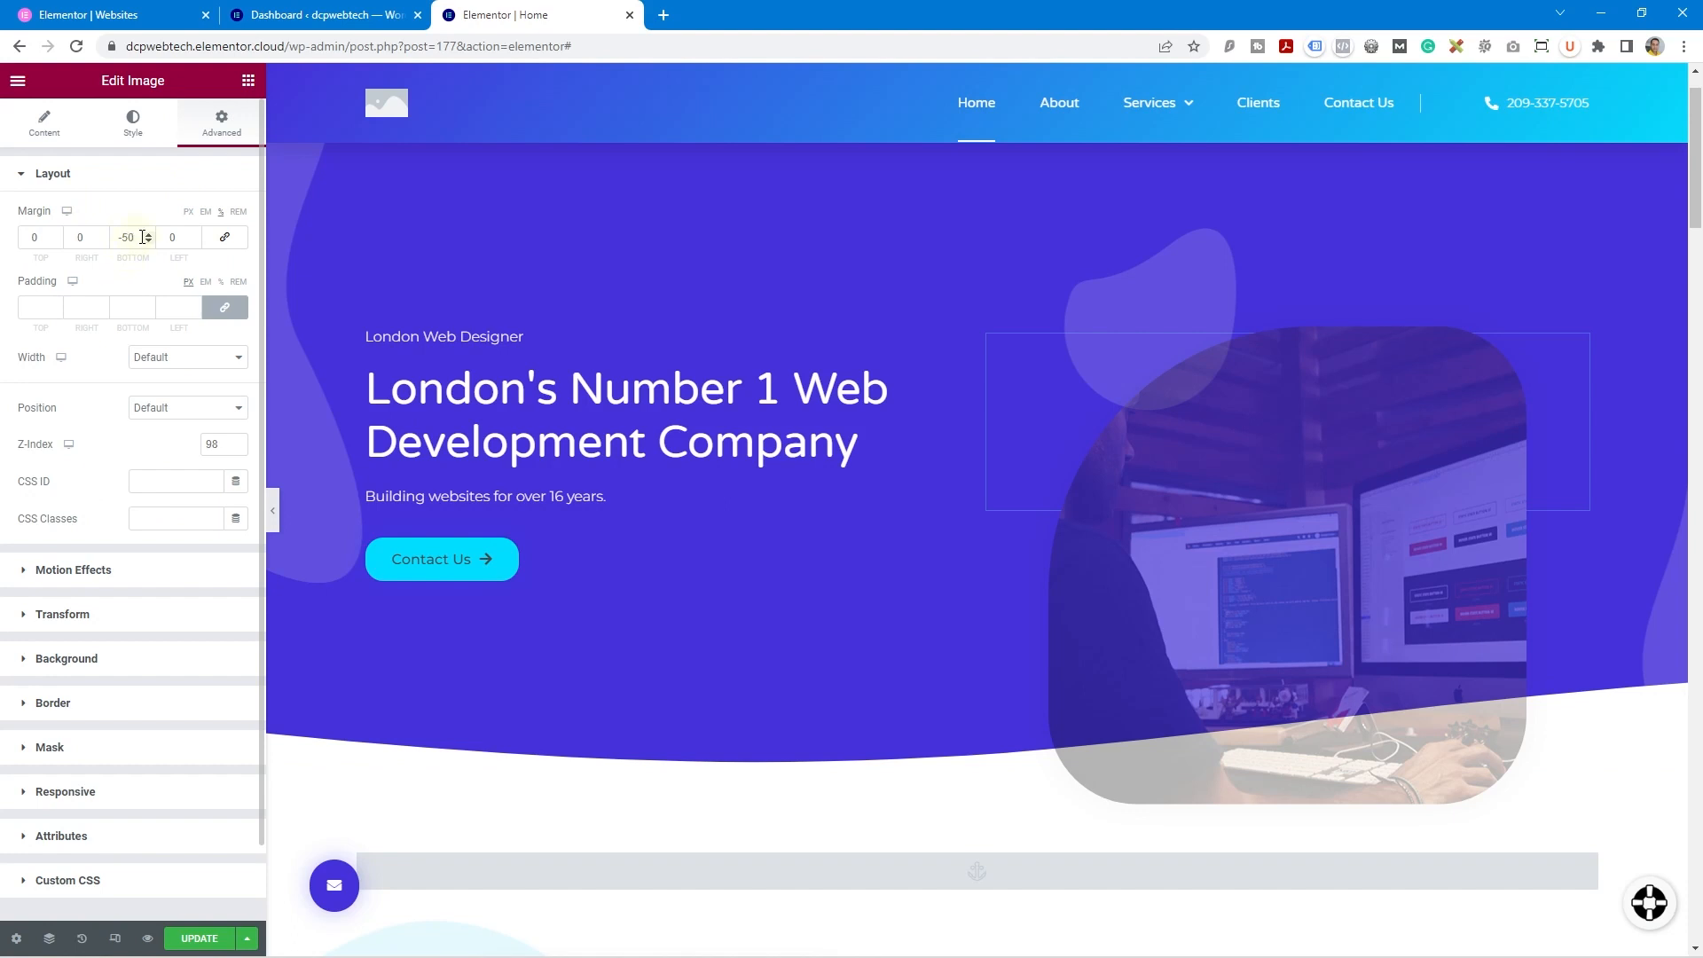
- Adjust the hero image's Margin Bottom from -50 to -48
drag(149, 241, 155, 207)
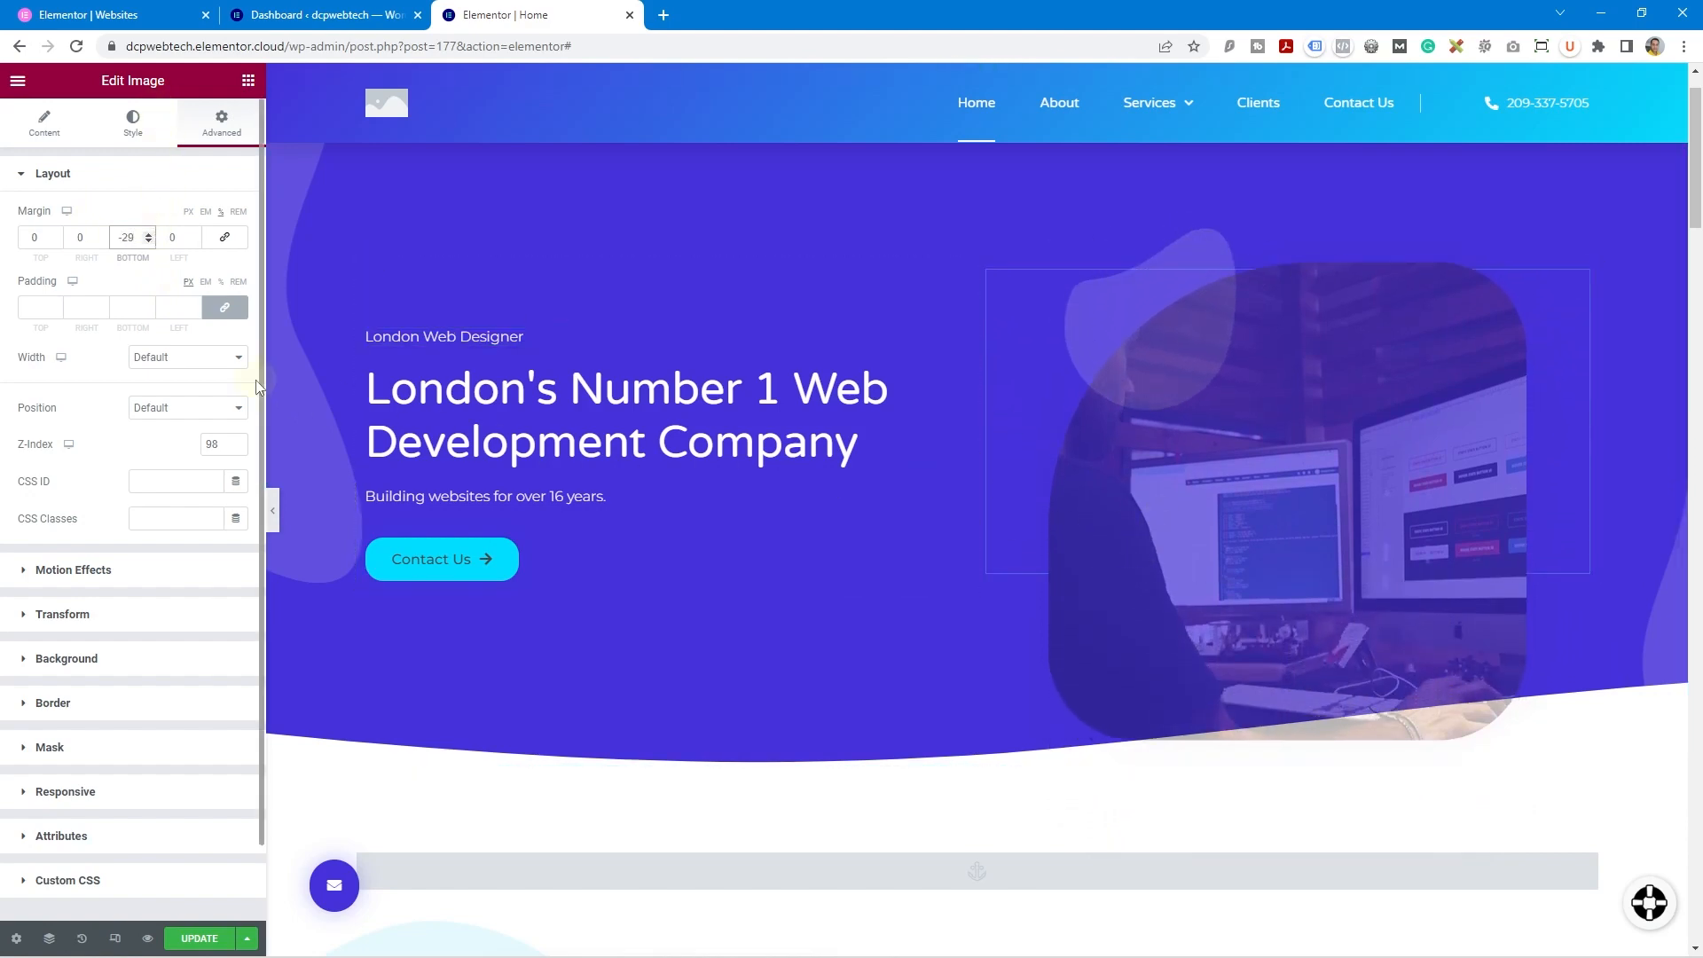
click(149, 245)
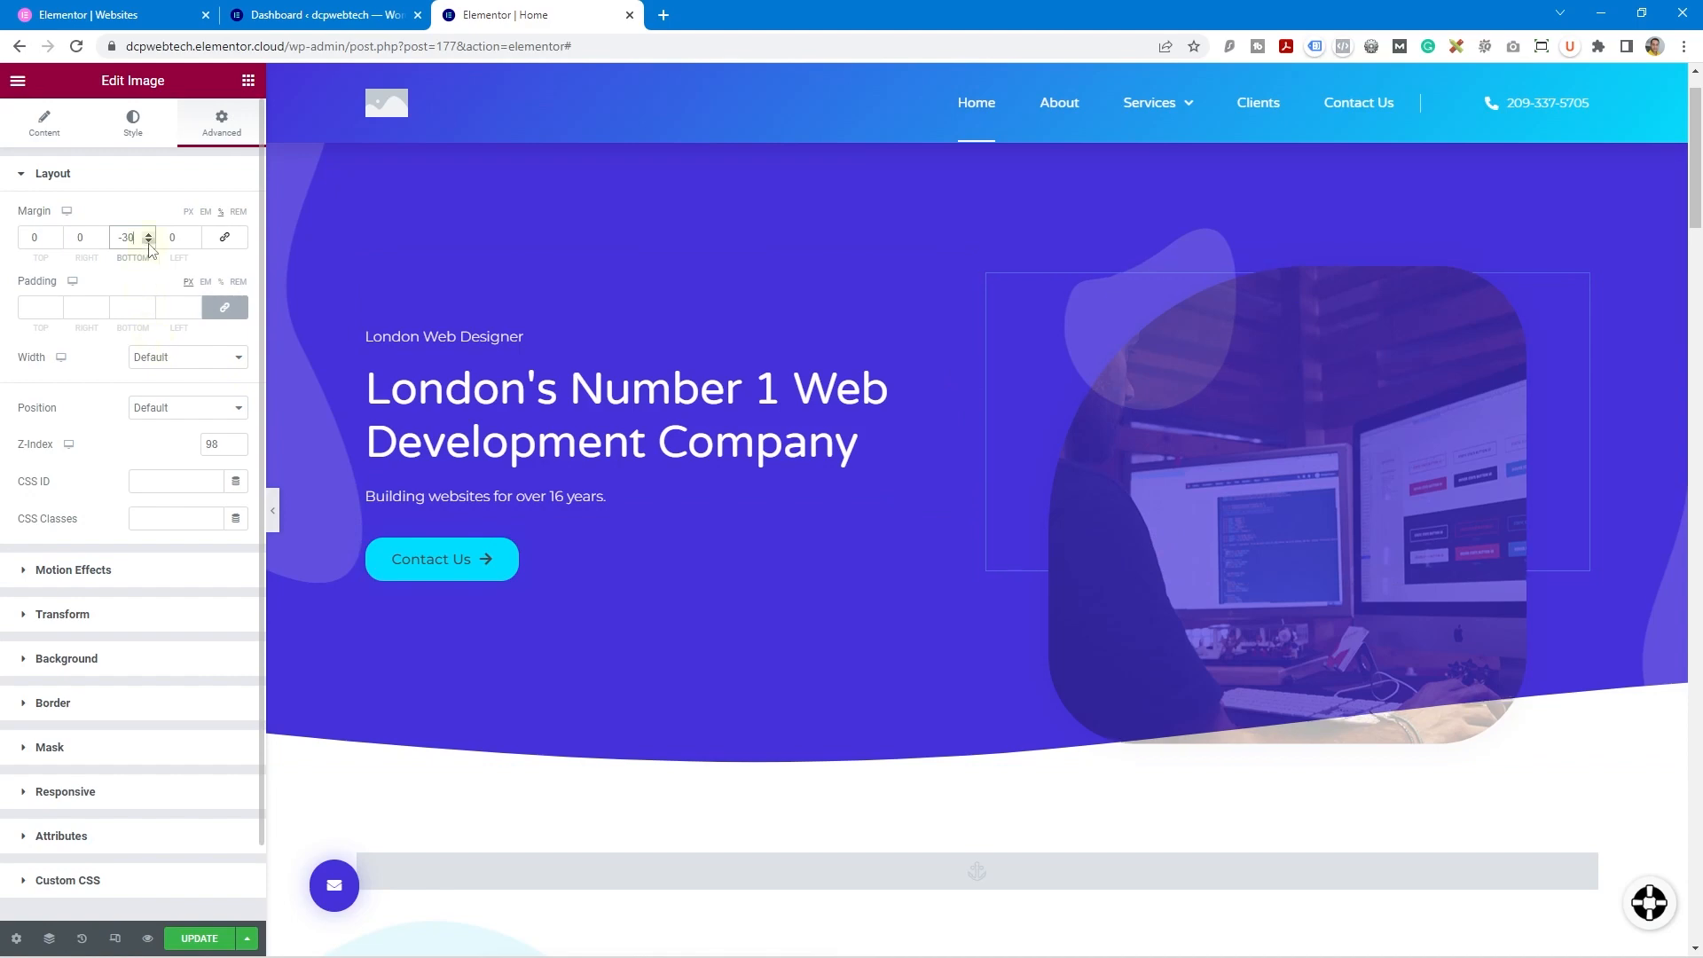
drag(153, 241, 152, 232)
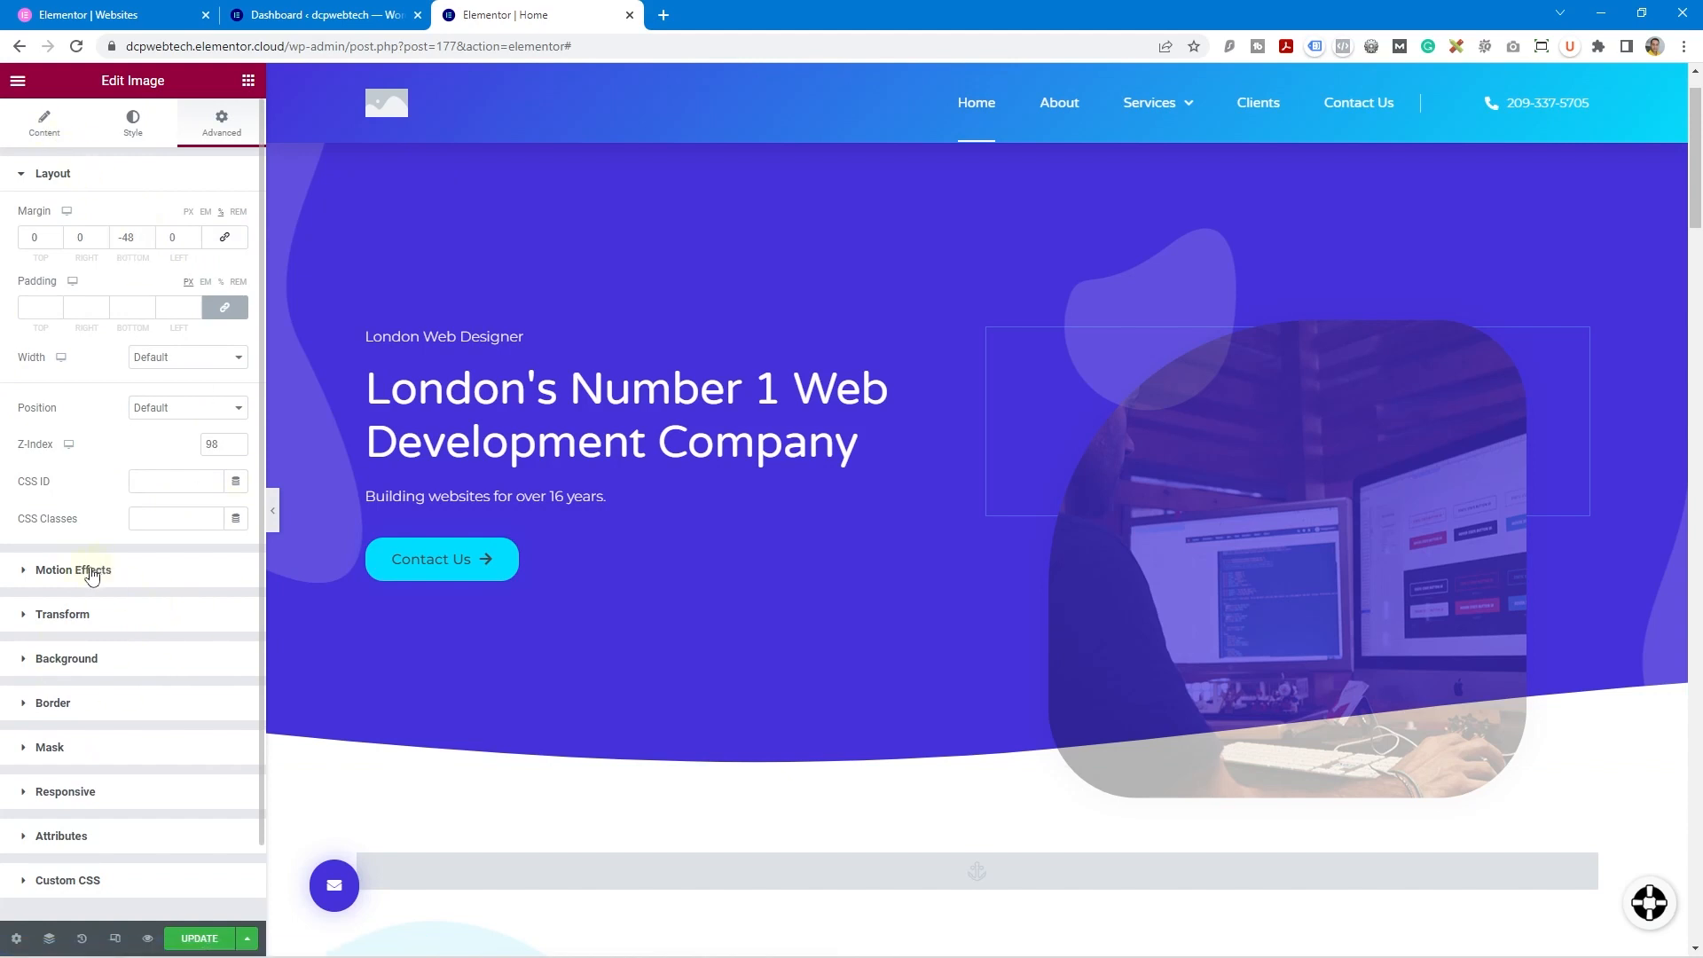
- Review the hero image's motion effects, opacity and transform settings, leaving opacity at 1
click(89, 571)
click(133, 124)
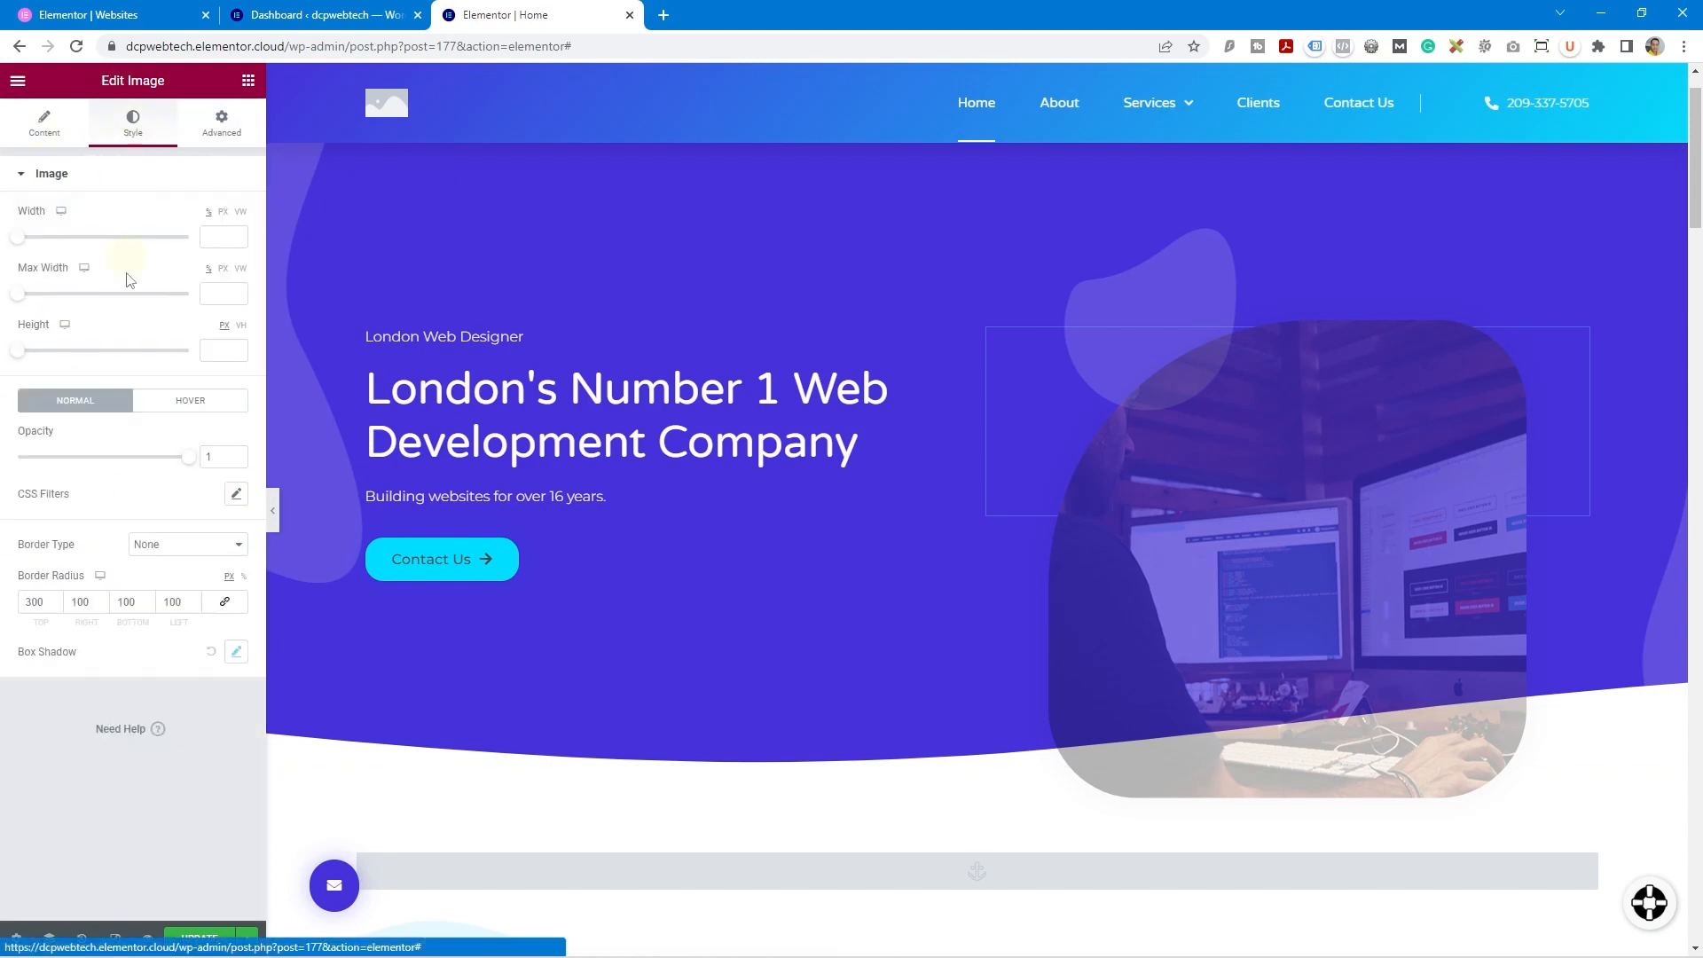
drag(187, 458, 229, 455)
double_click(229, 455)
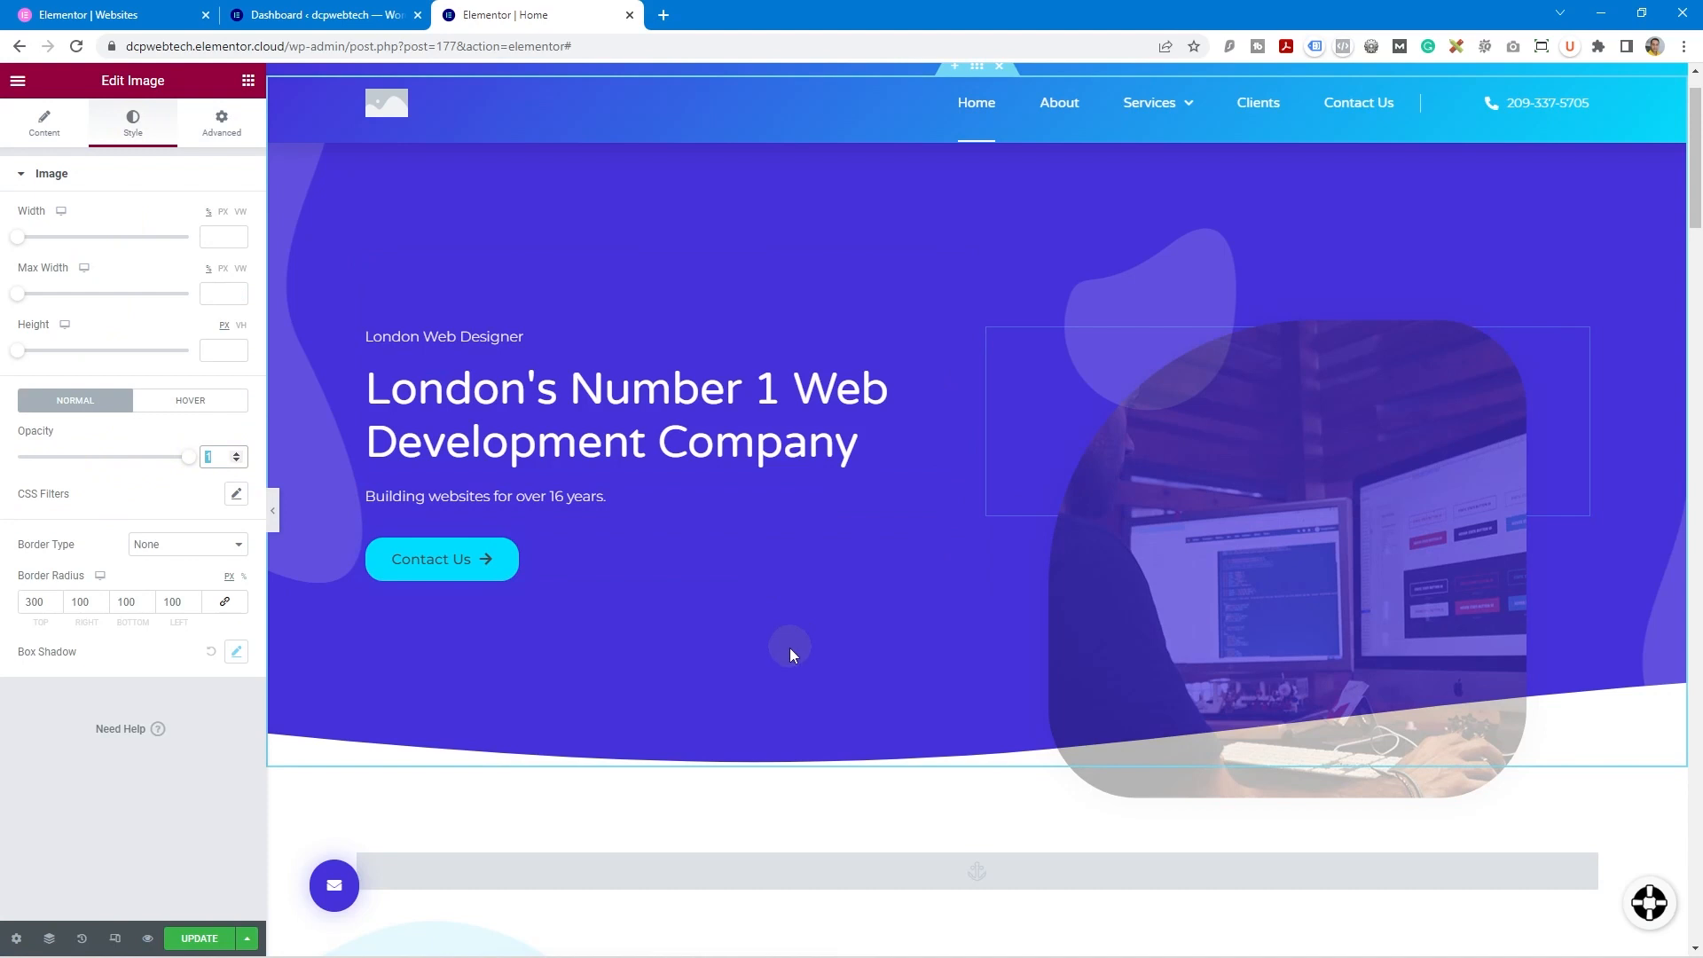
click(211, 131)
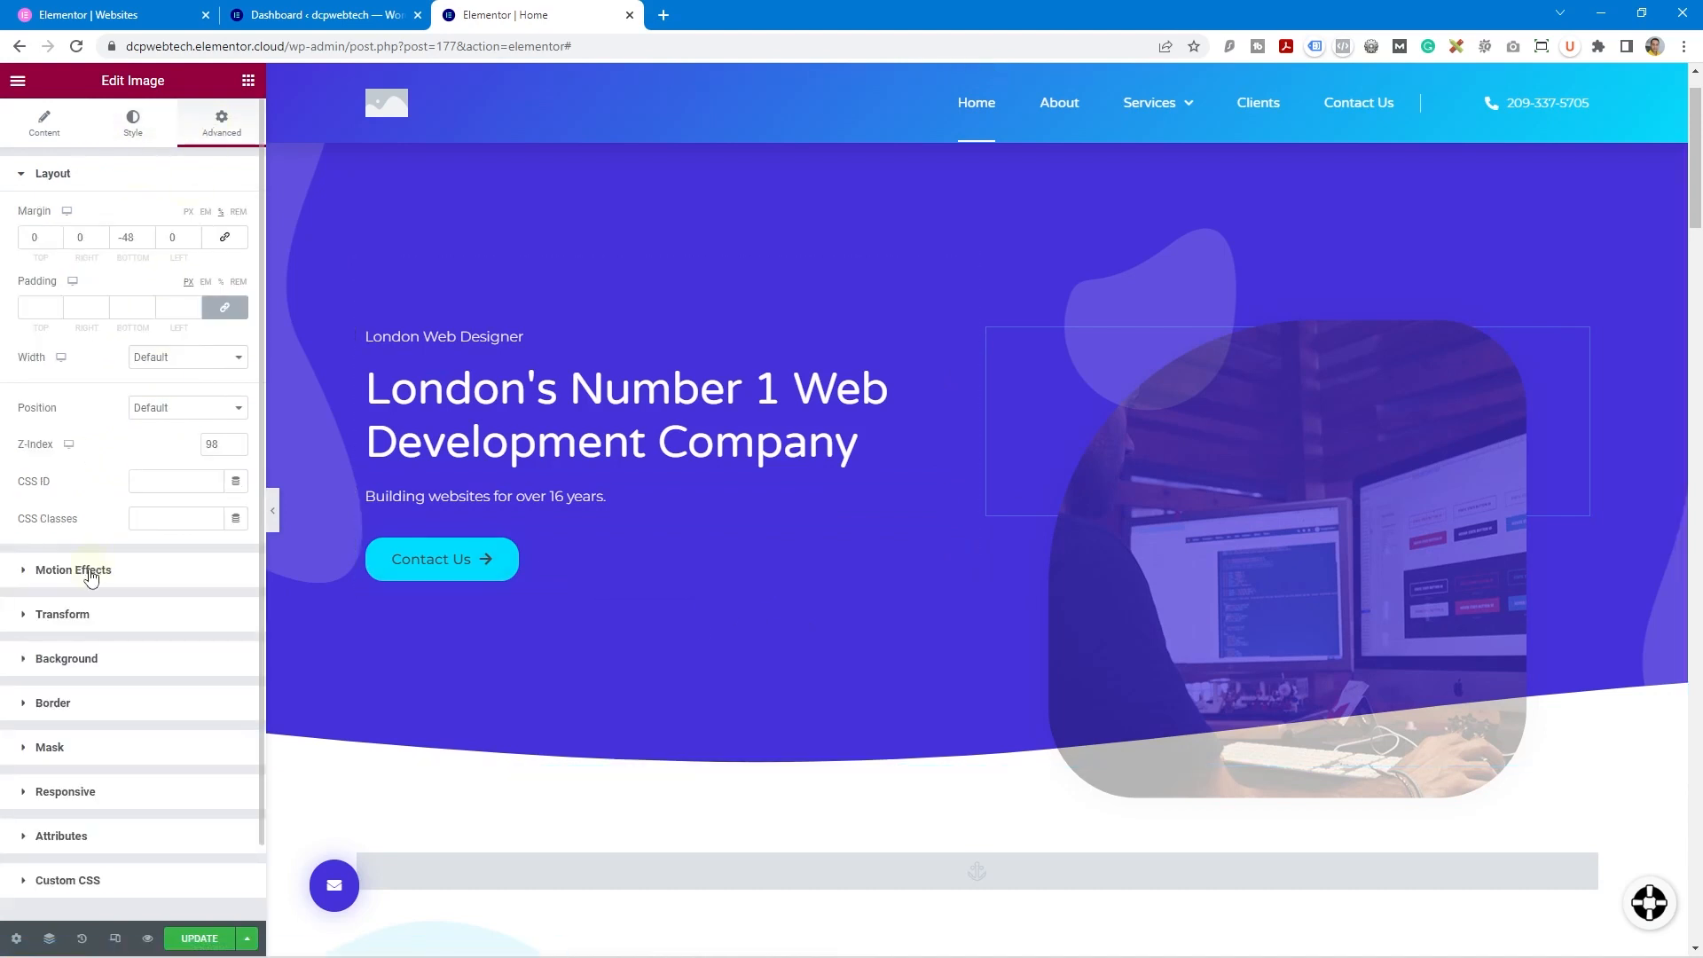
click(90, 572)
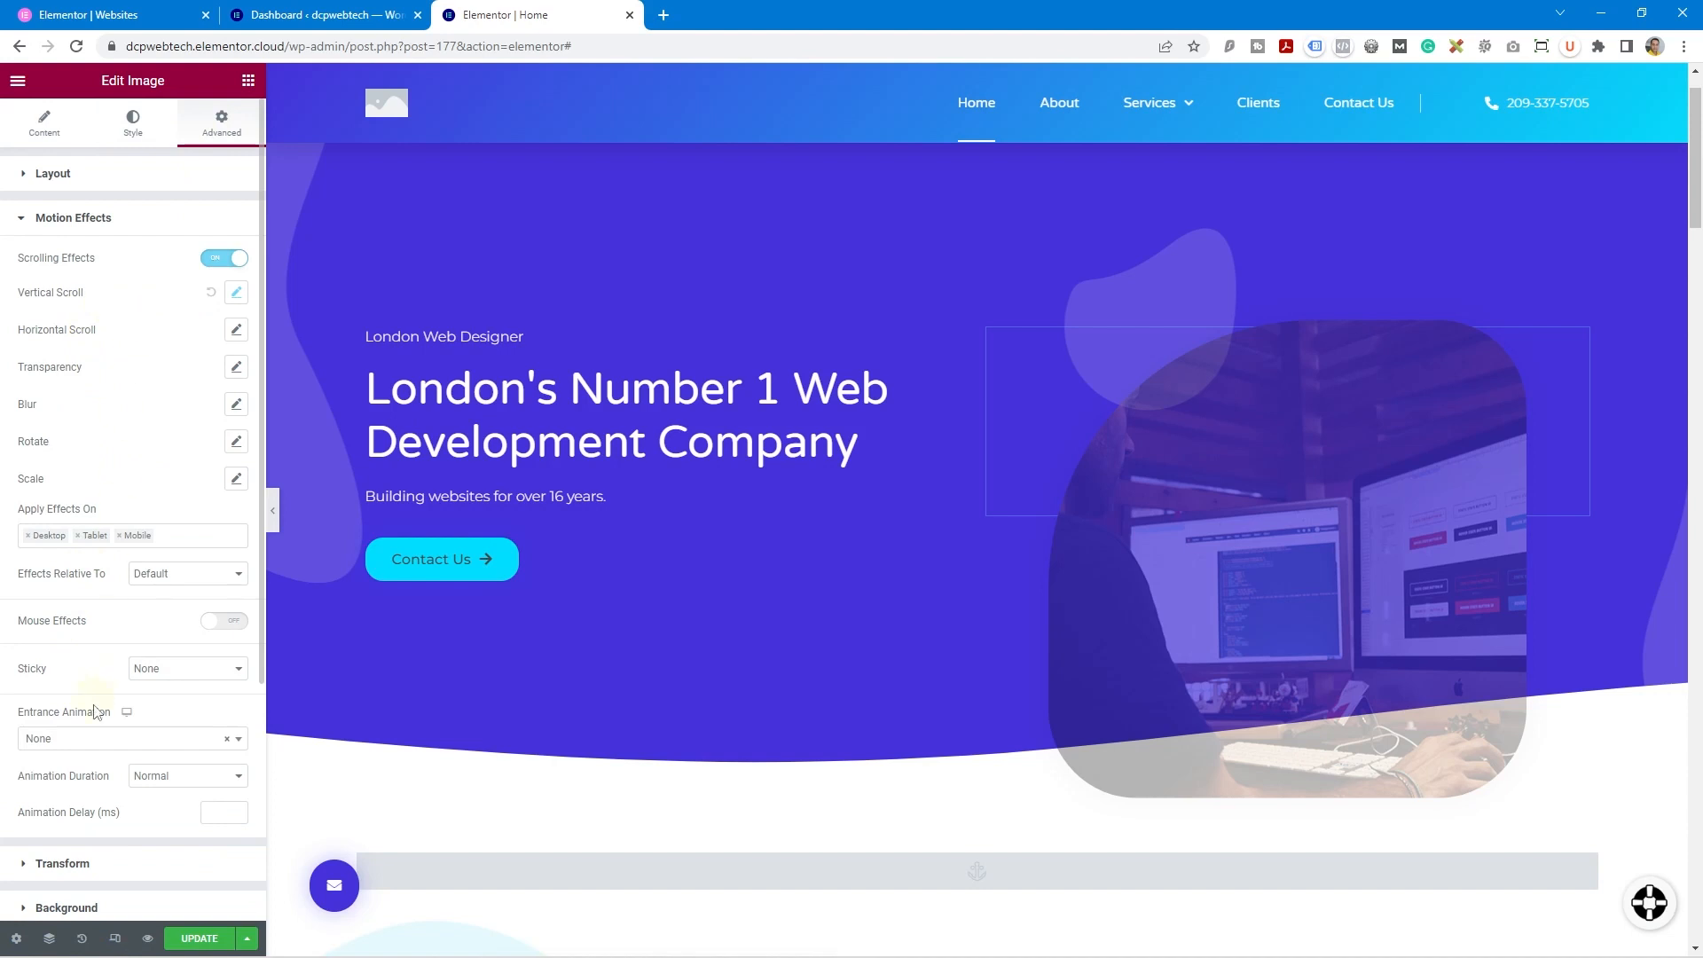
click(79, 220)
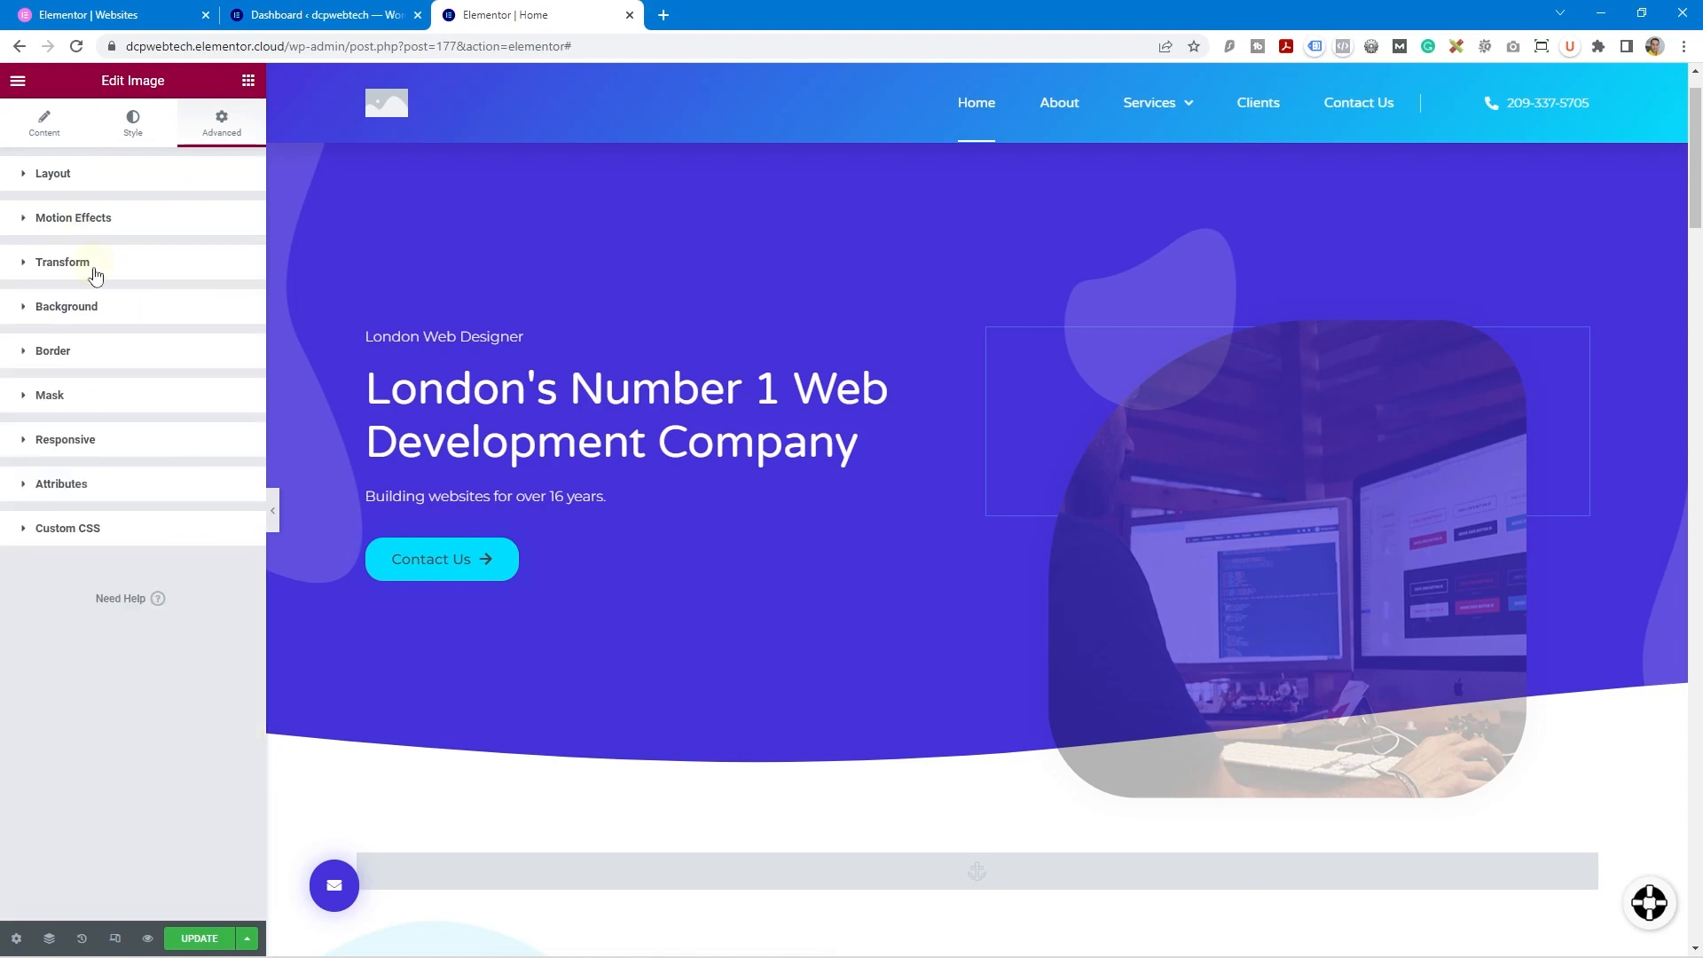
click(85, 221)
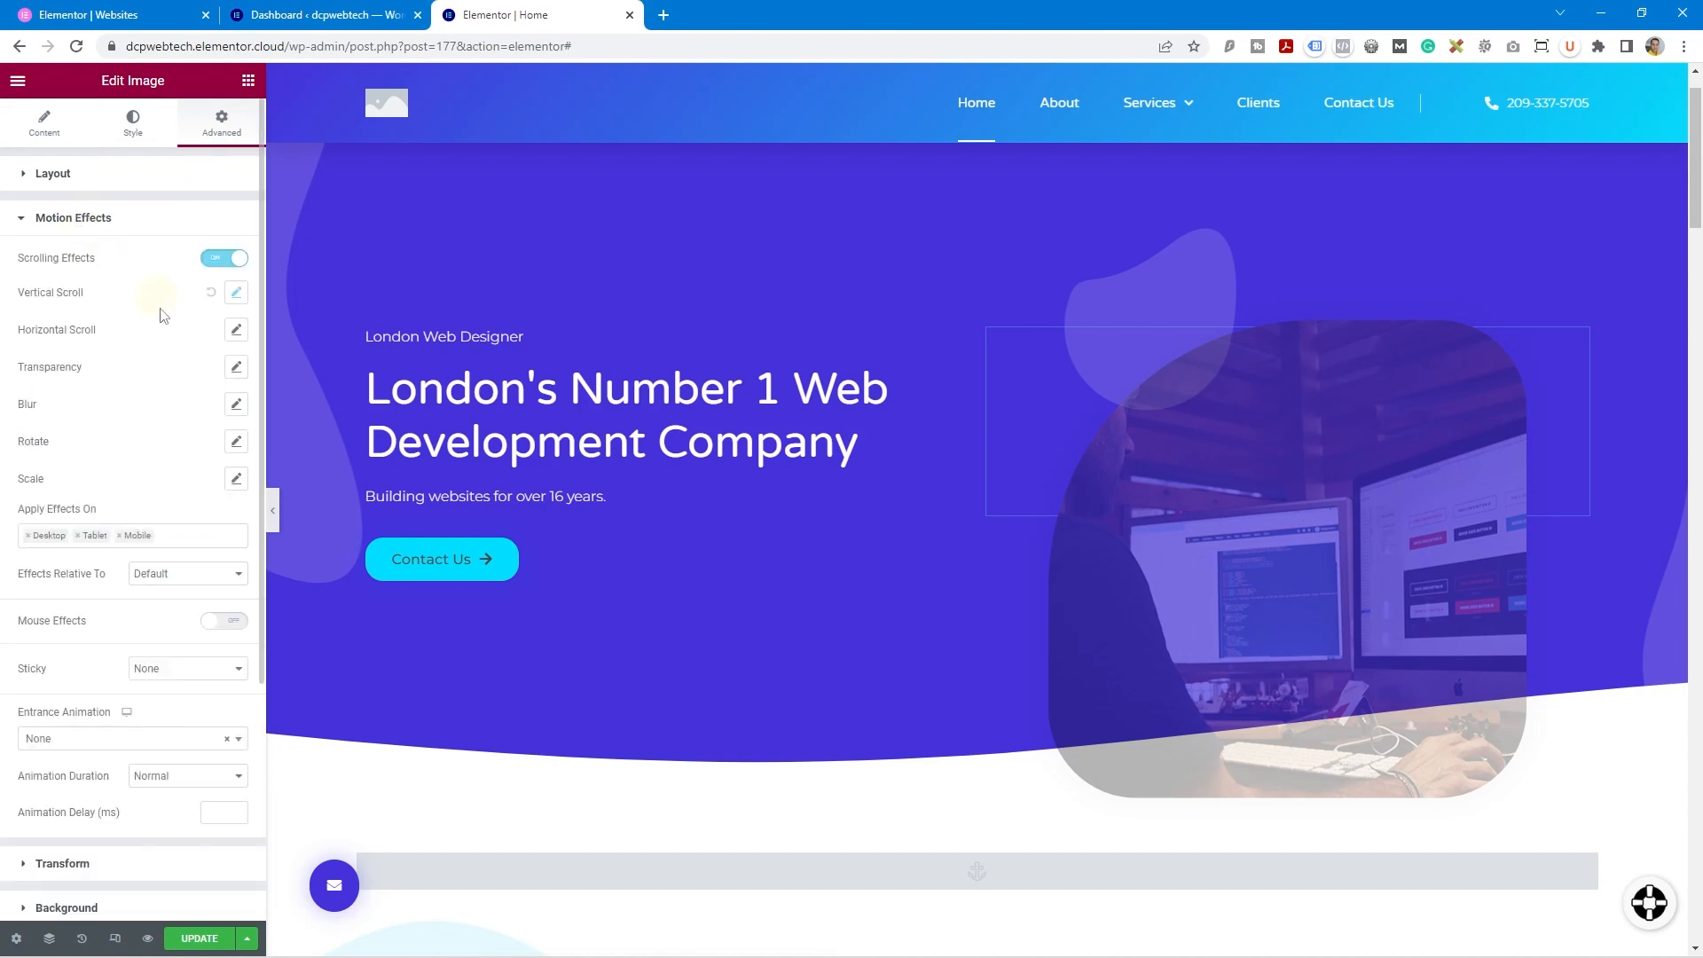
scroll(156, 590, down, 3)
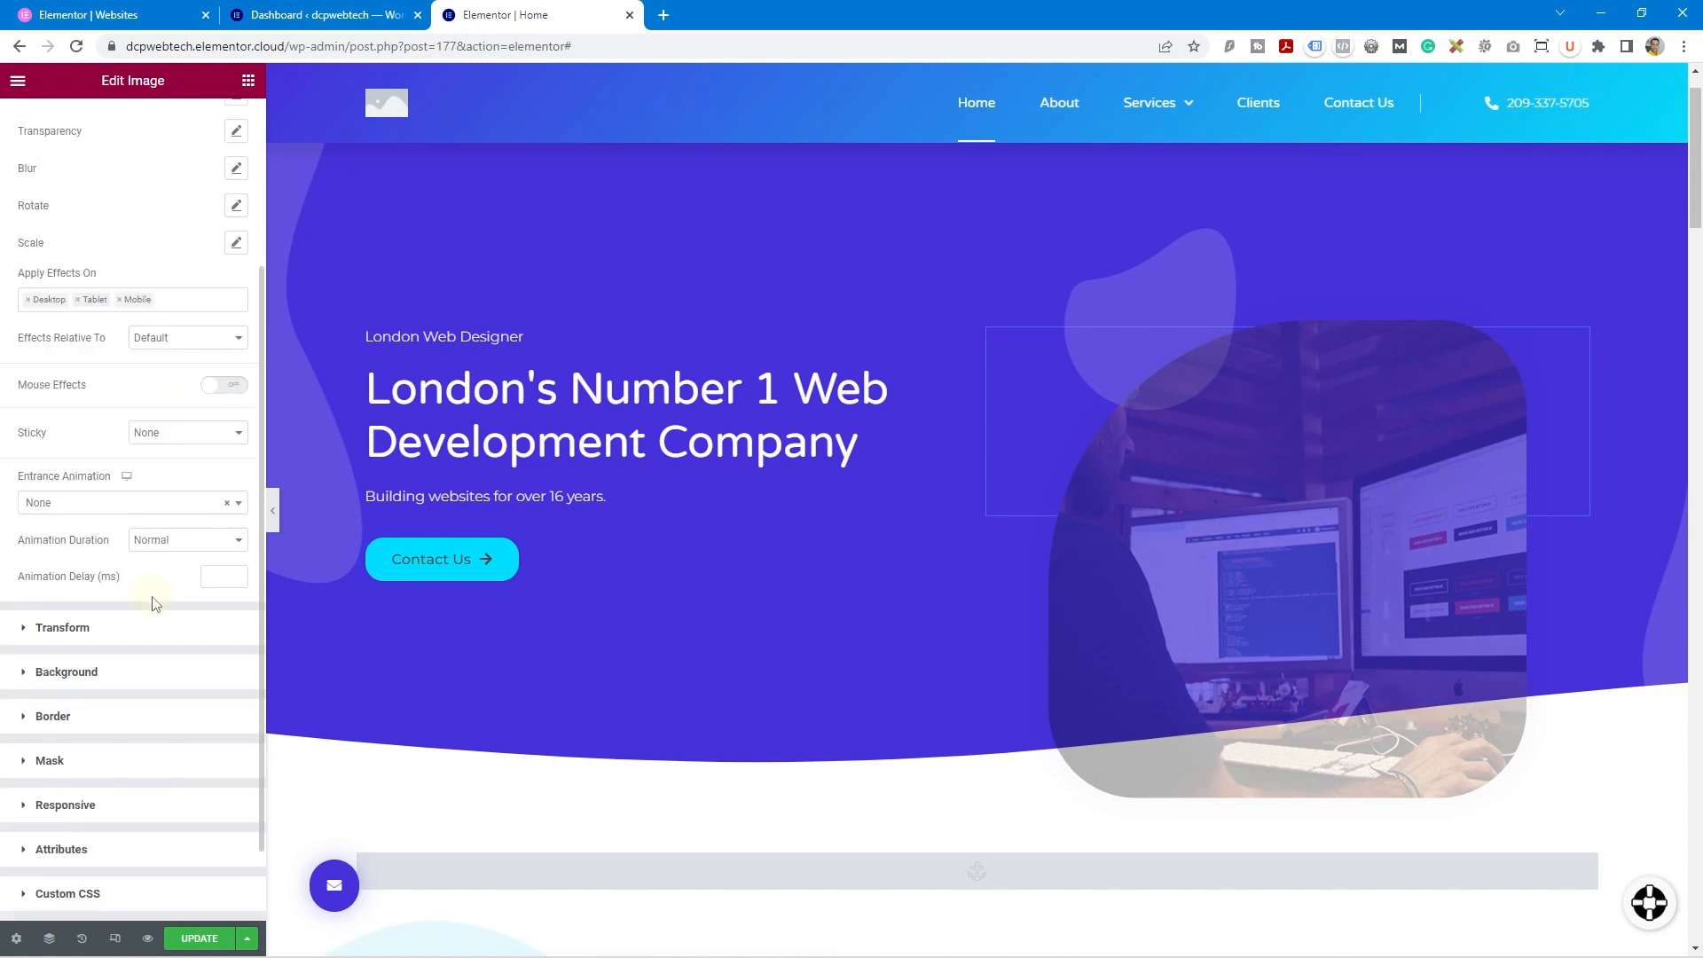
scroll(156, 604, down, 1)
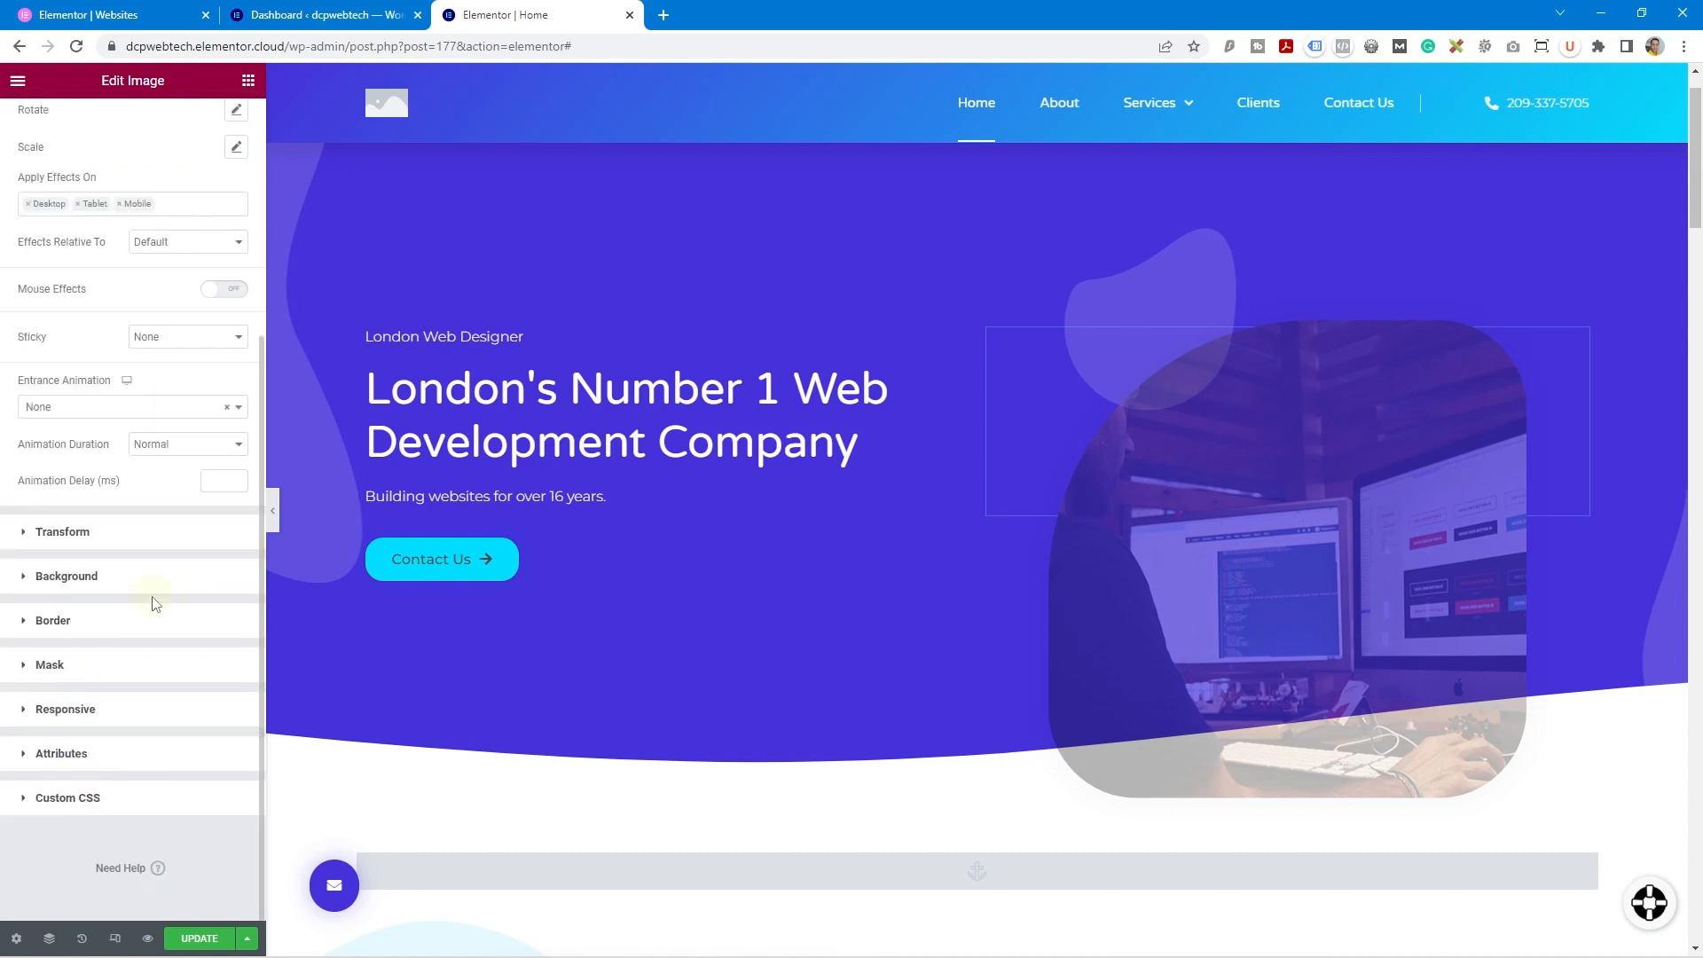
click(70, 534)
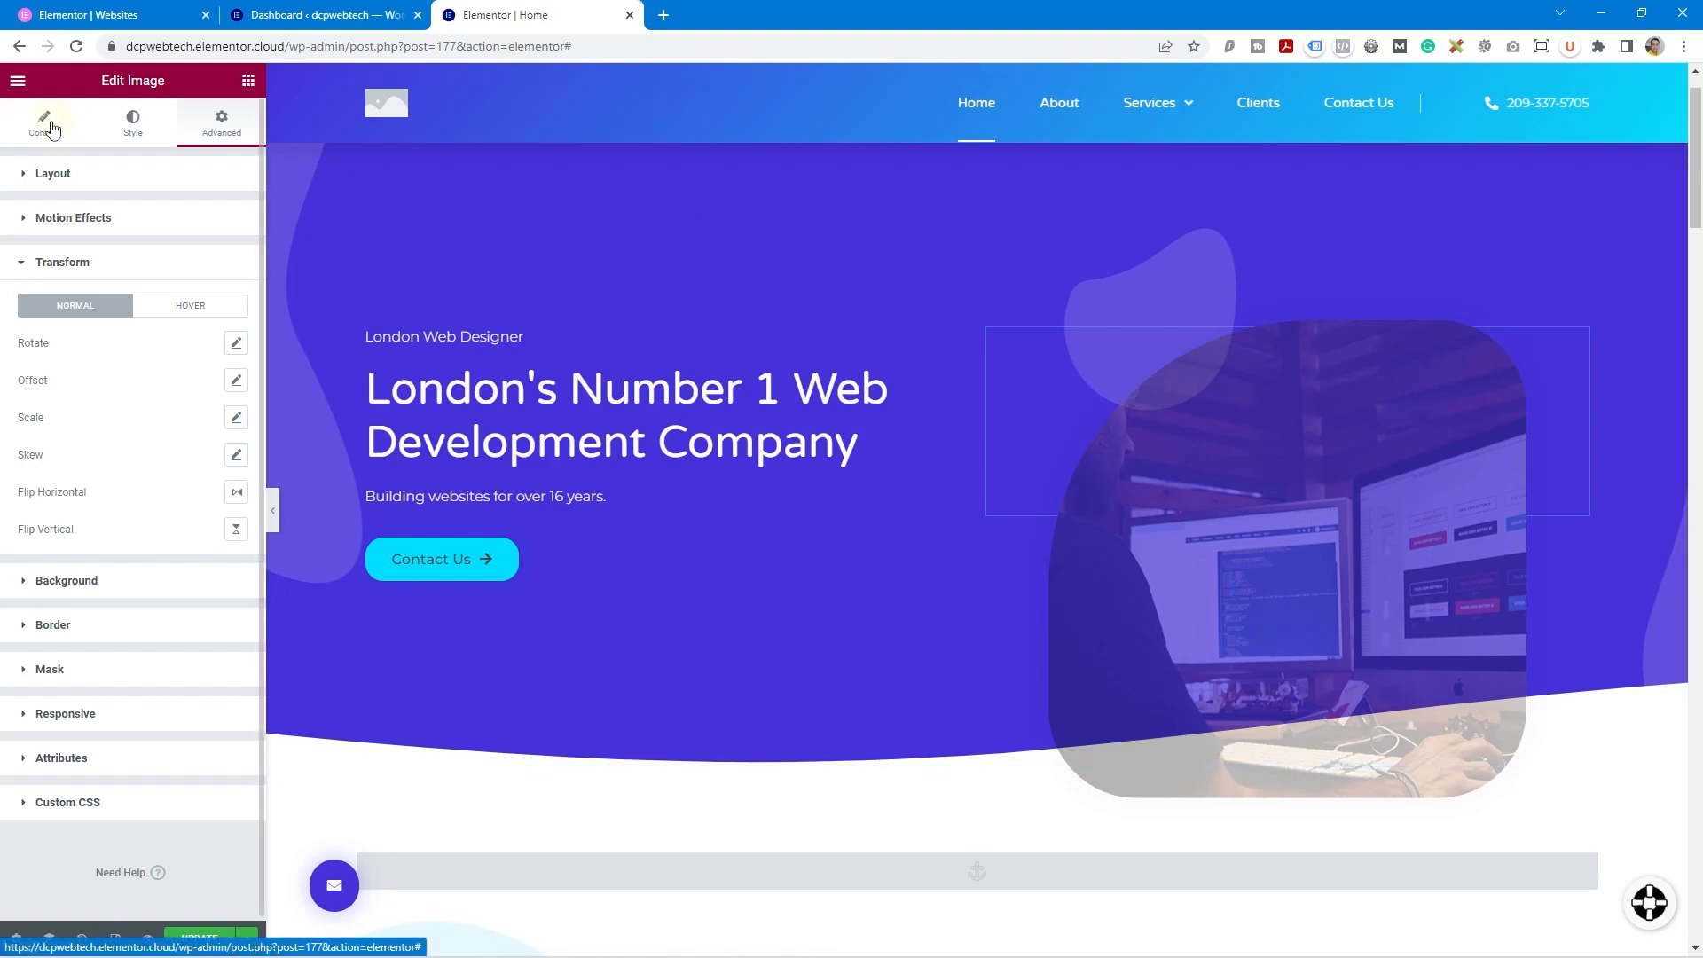
- Select the main heading, then update the homepage and preview it in a new tab
click(53, 130)
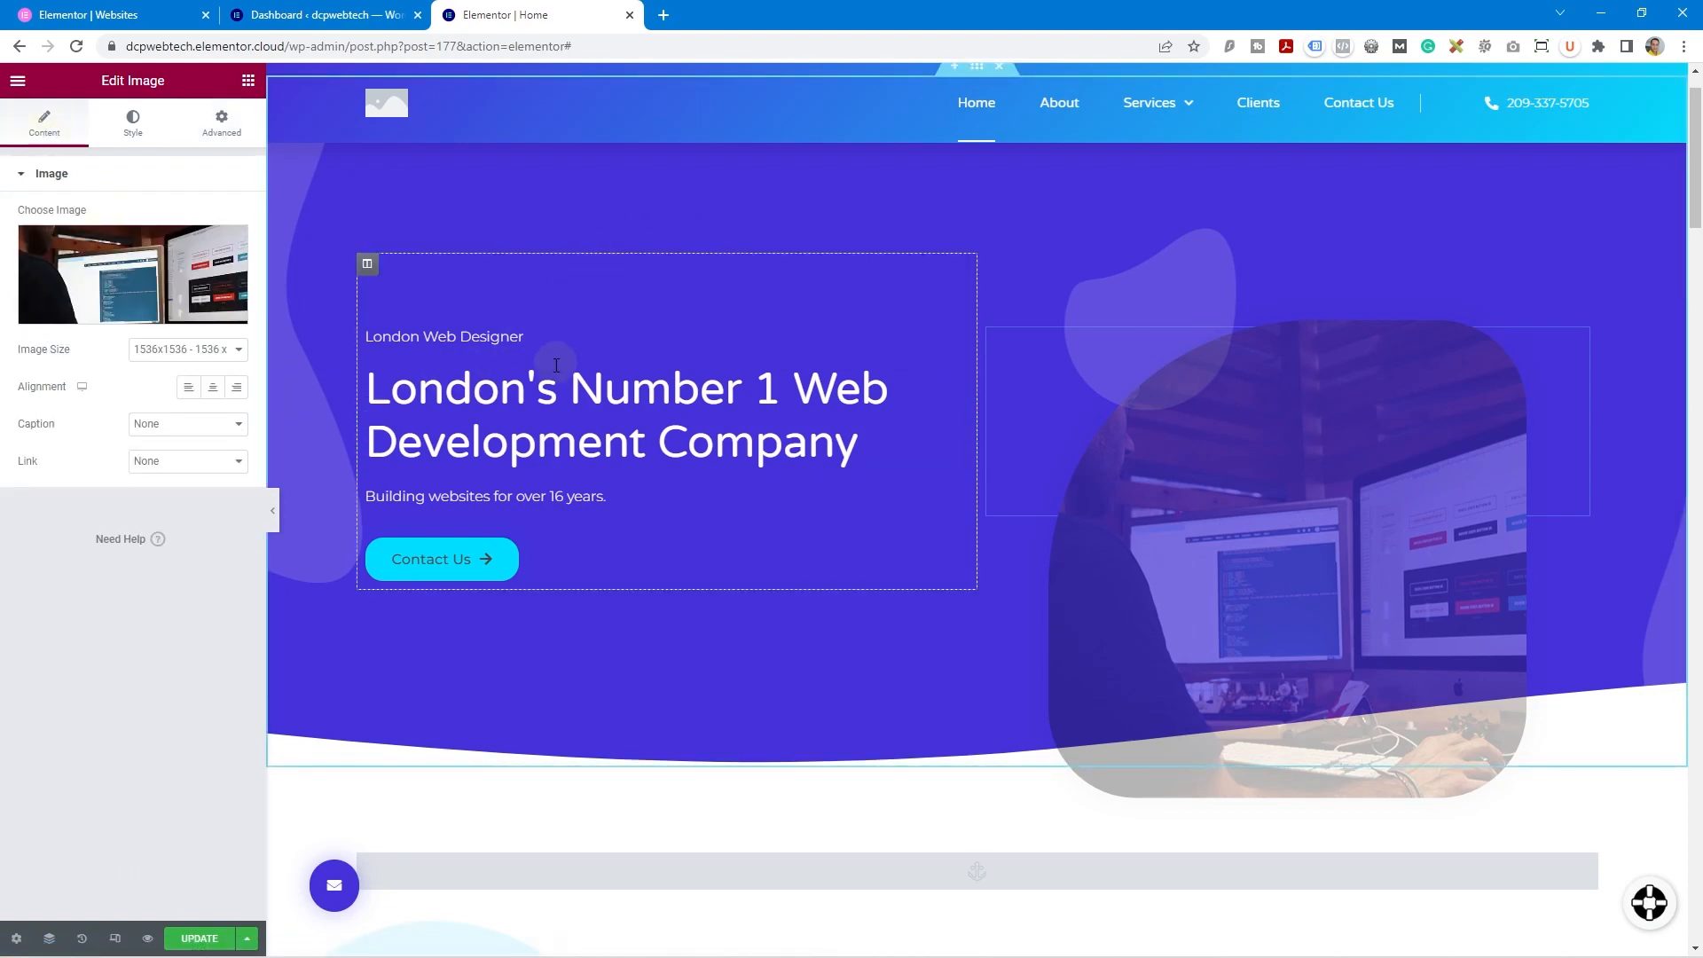
click(556, 365)
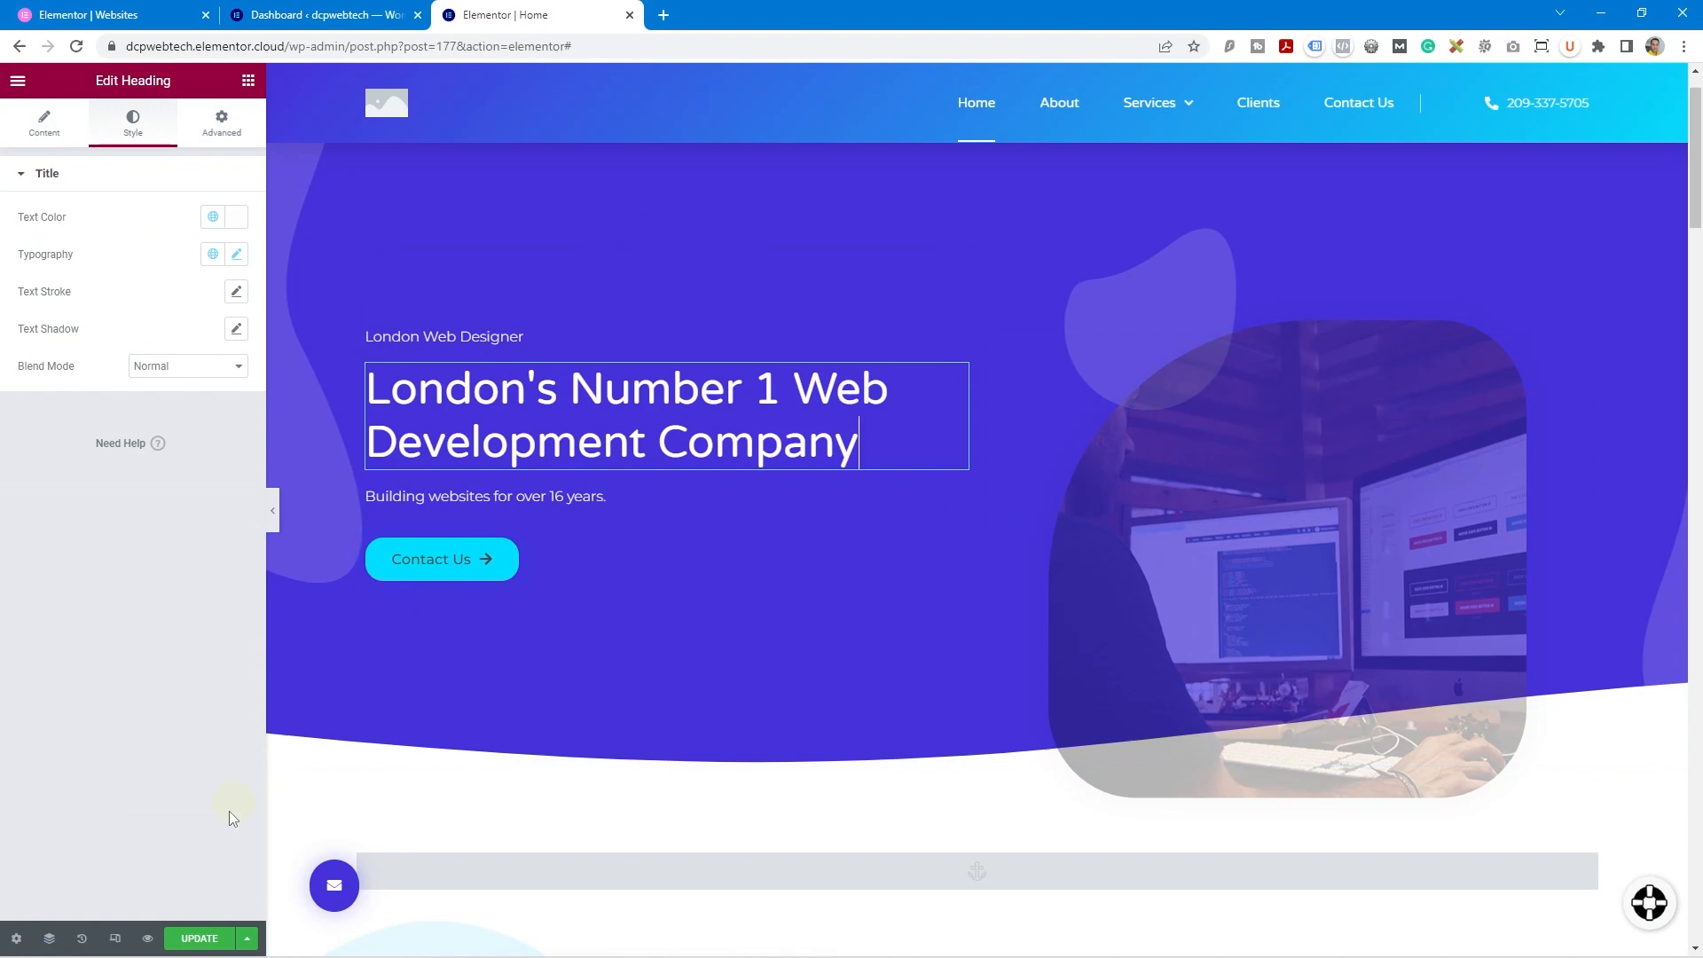
click(203, 937)
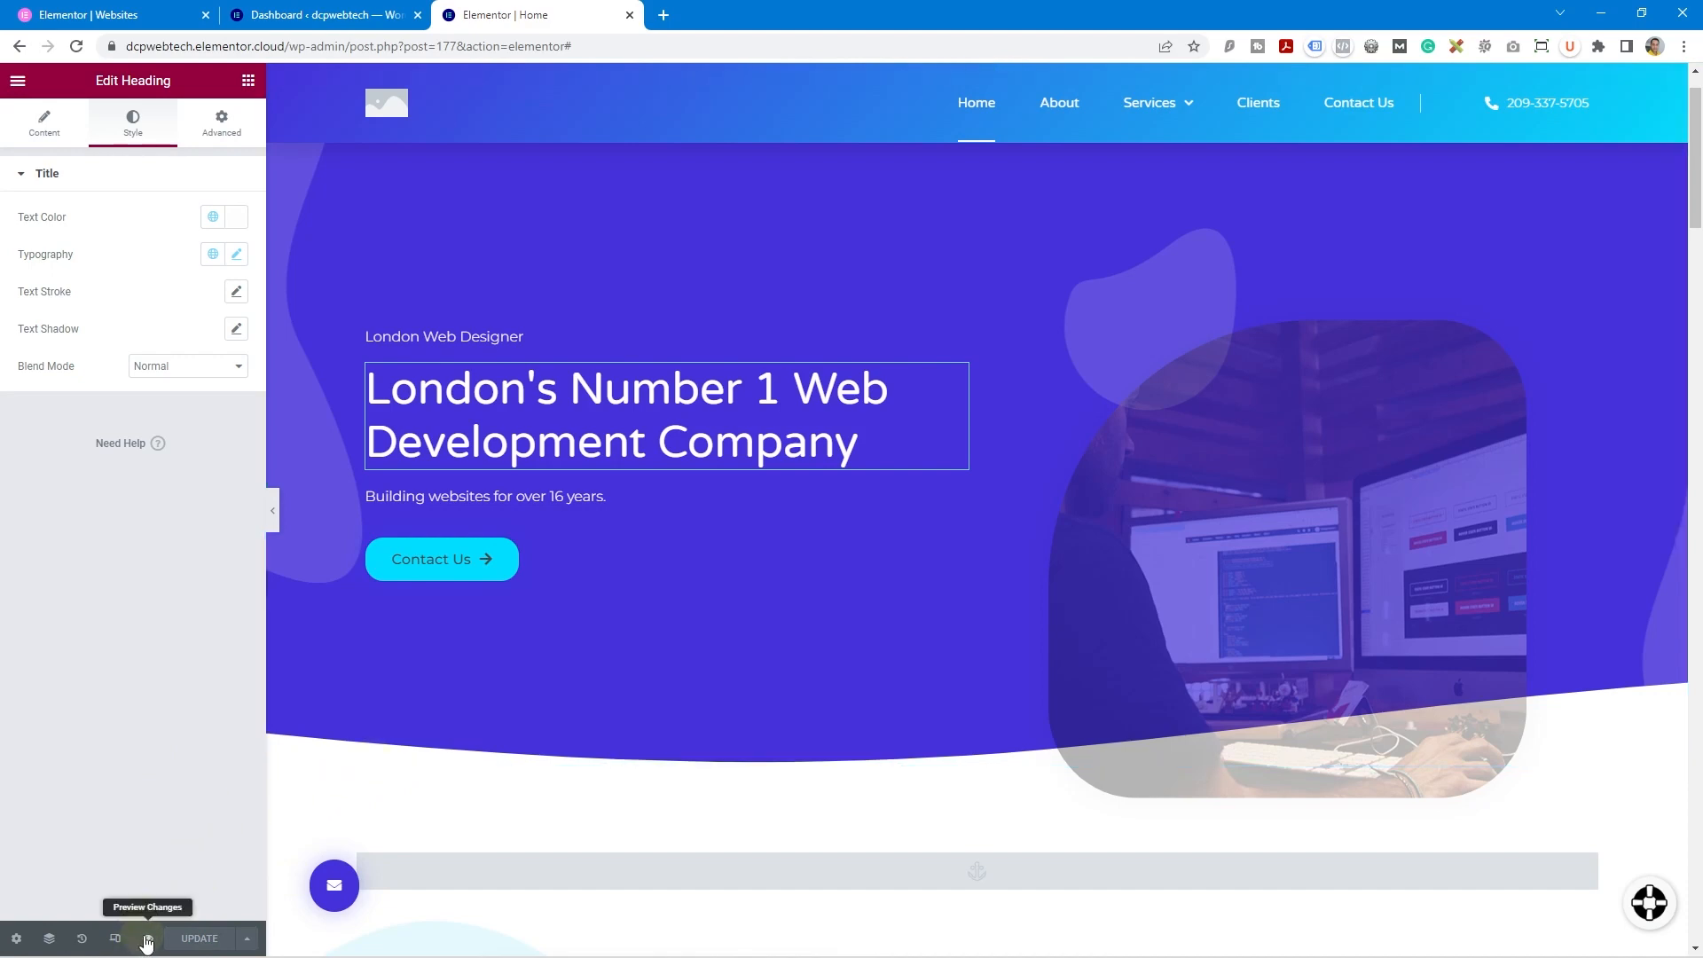
click(148, 940)
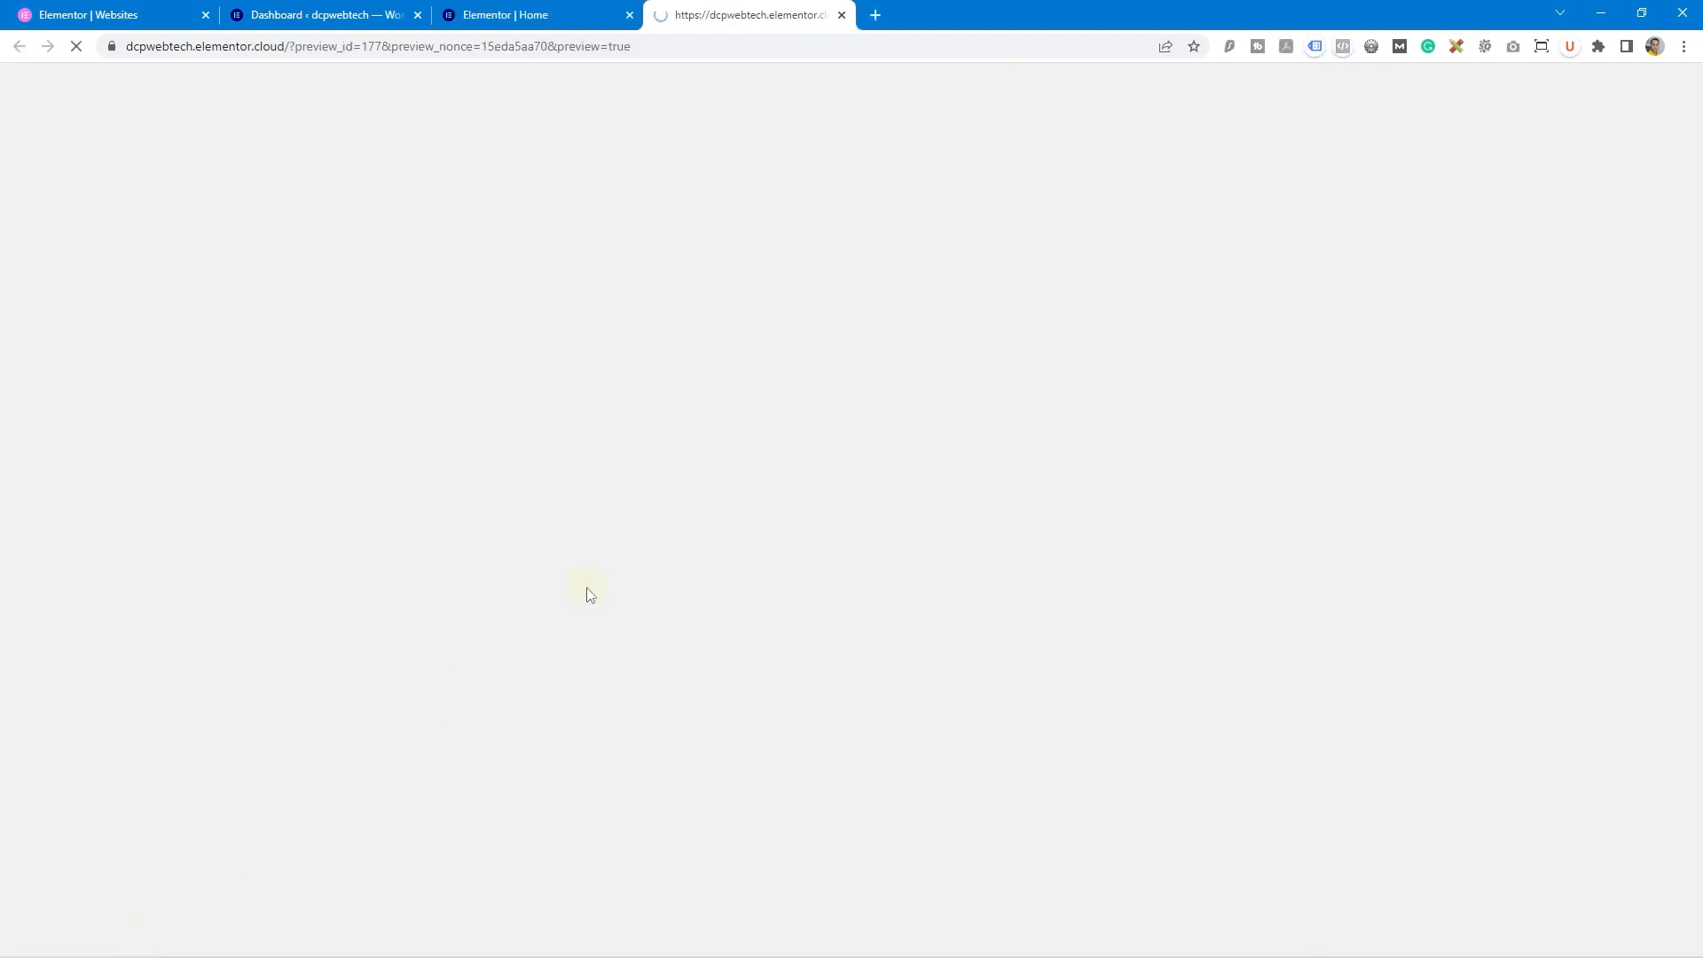
- Scroll through the Home preview with the new hero photo down to the footer and back up
scroll(977, 719, down, 7)
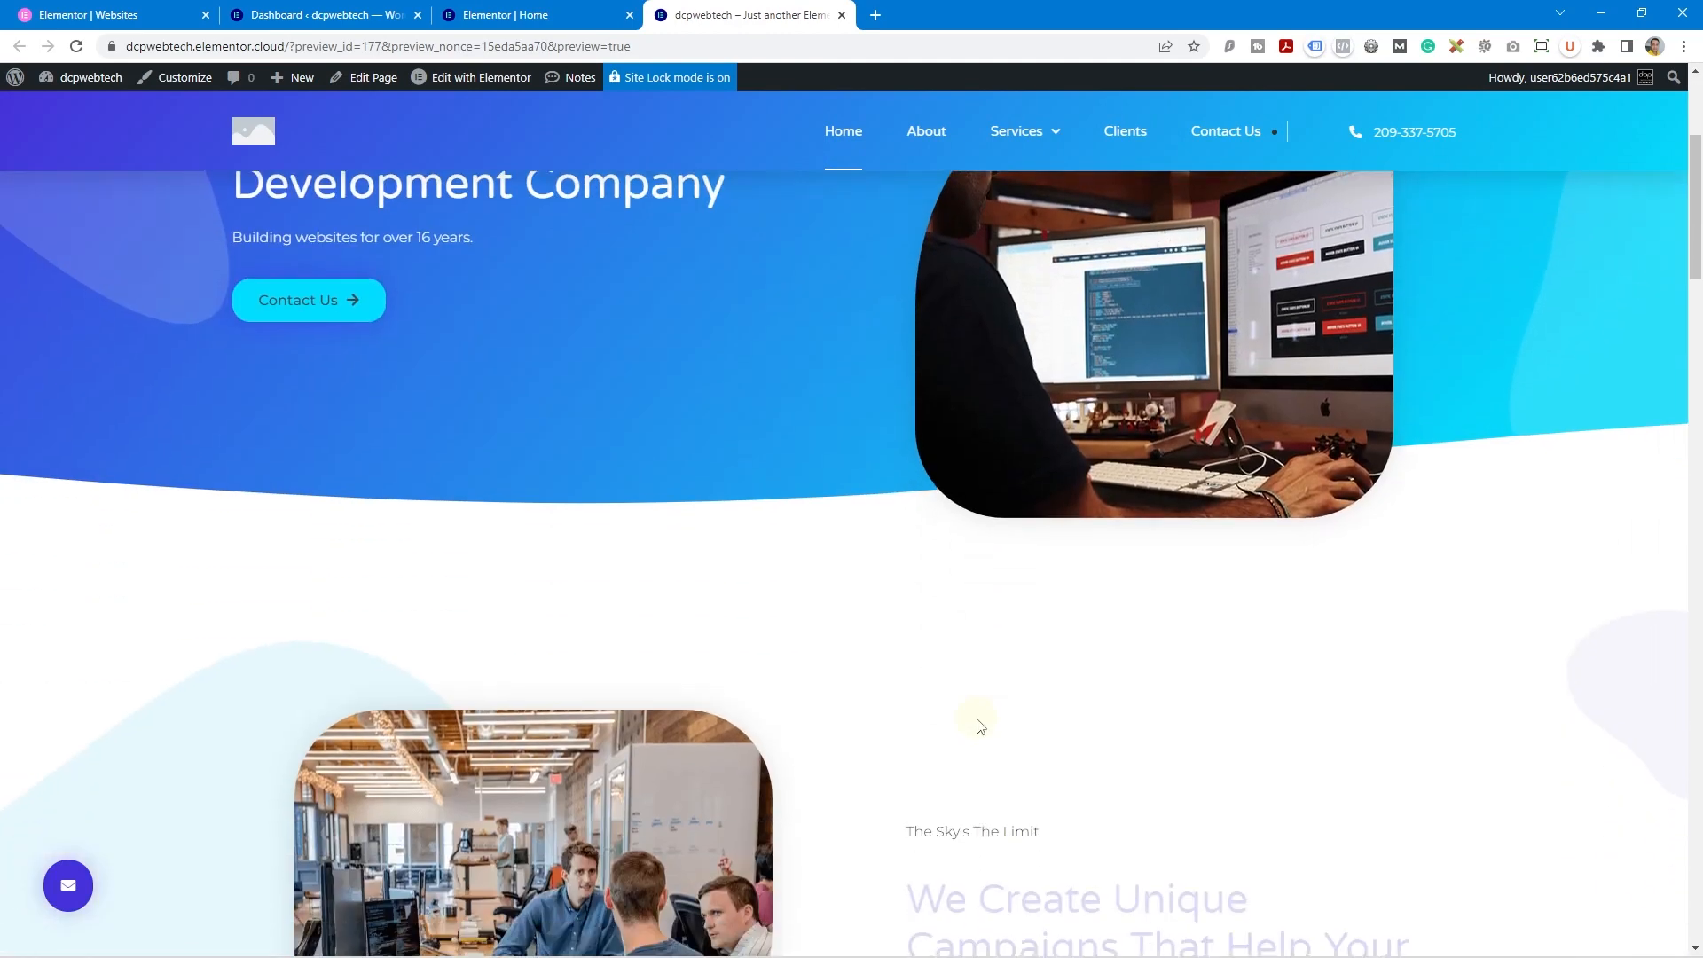
scroll(977, 718, up, 6)
scroll(1192, 642, up, 1)
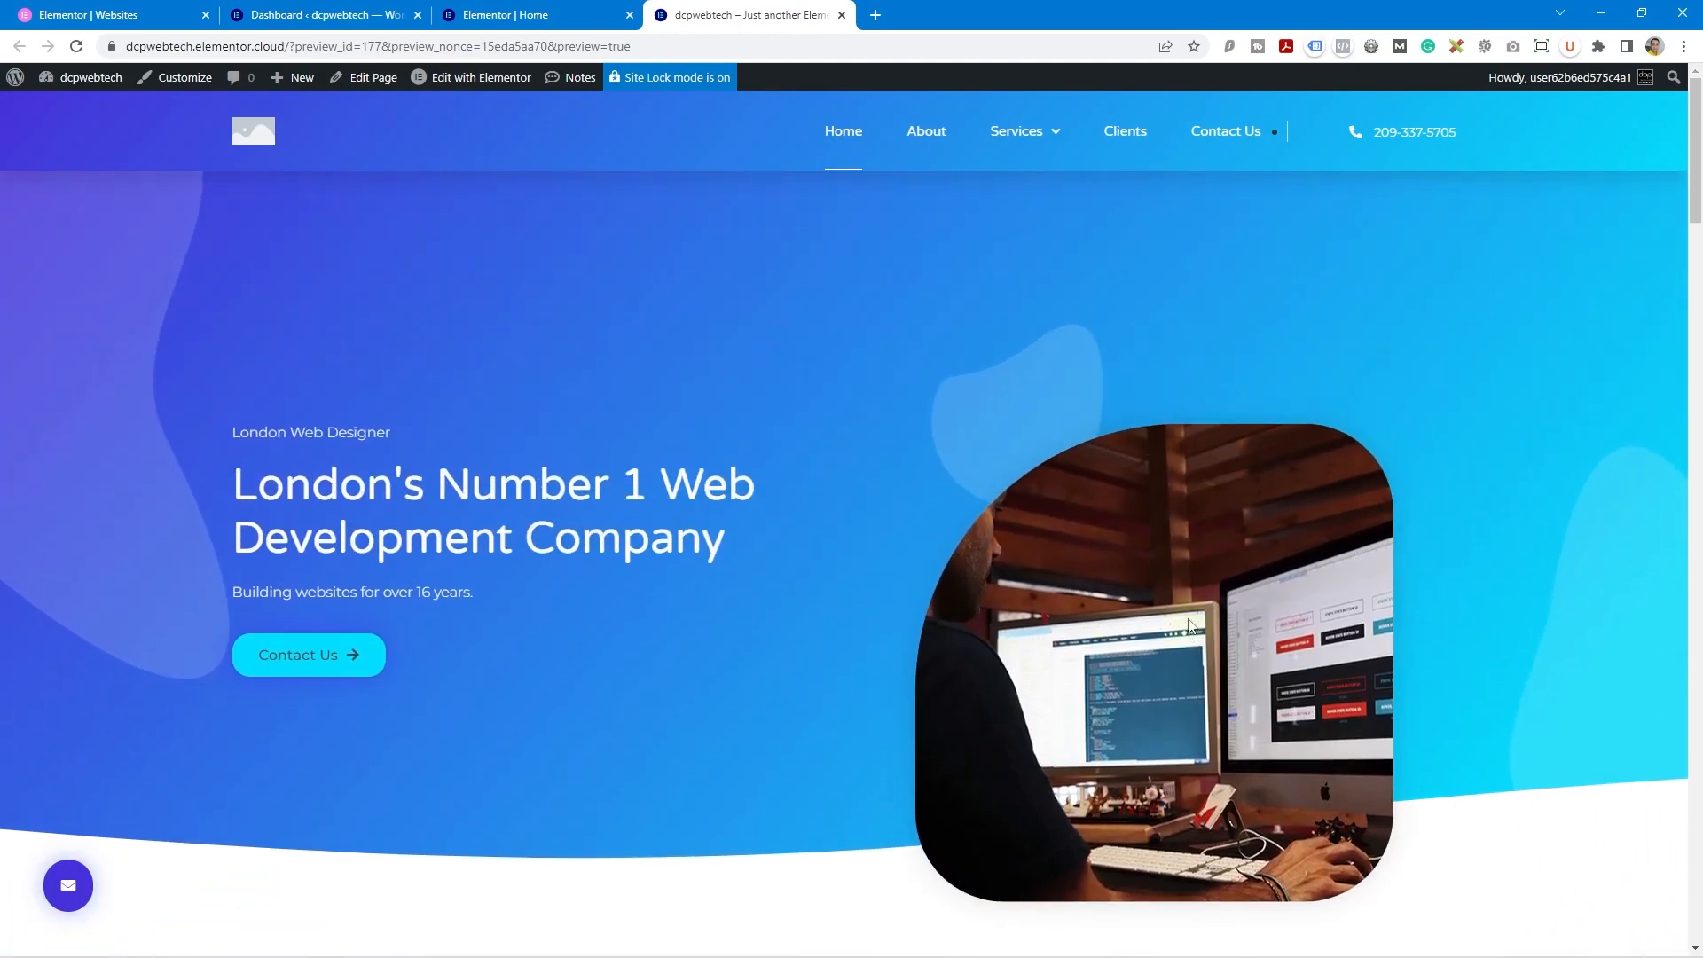
drag(291, 500, 551, 555)
drag(352, 595, 467, 596)
drag(331, 656, 1118, 683)
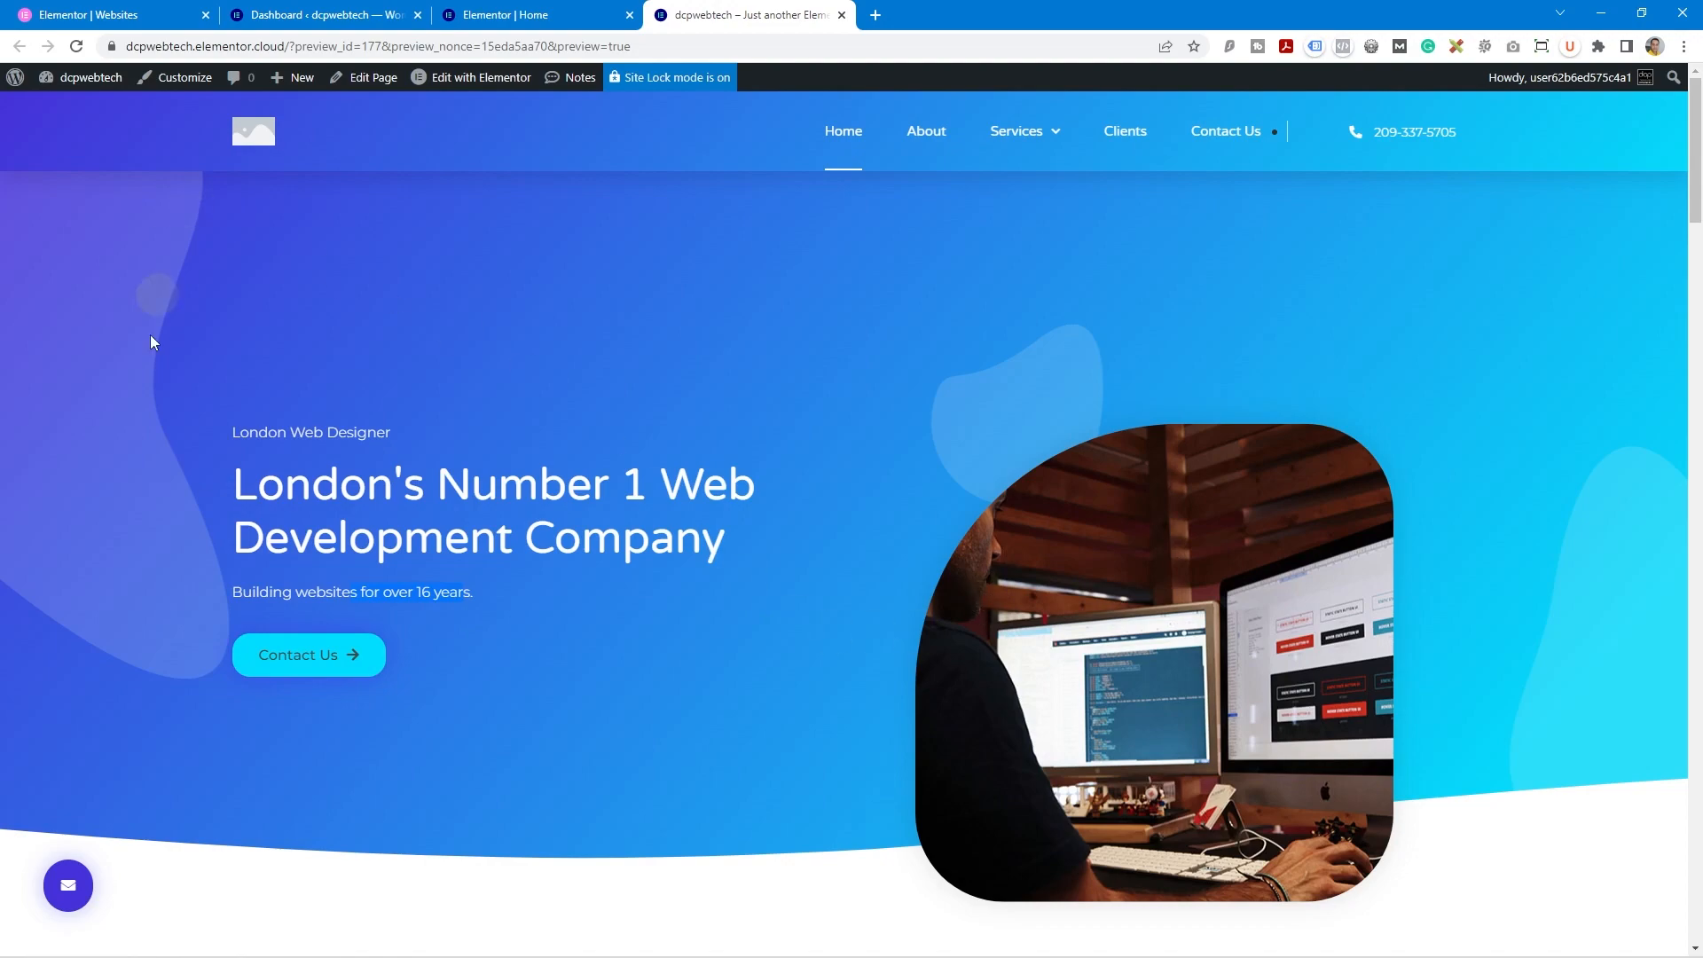
scroll(506, 703, down, 10)
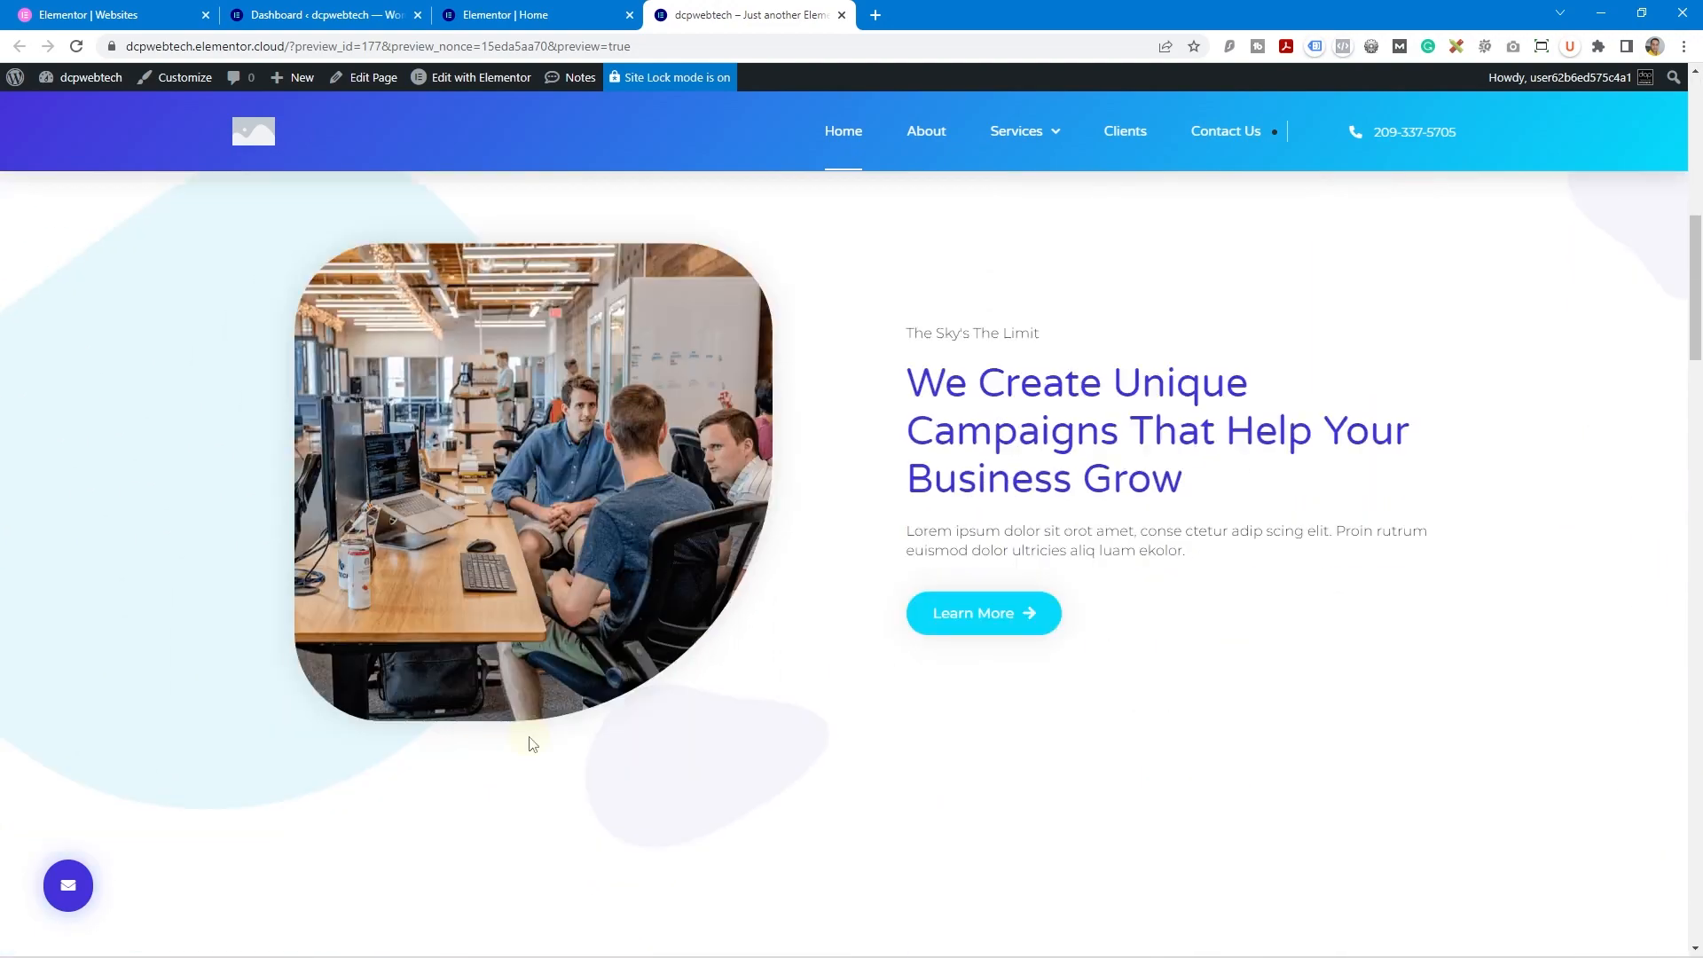
scroll(597, 579, down, 5)
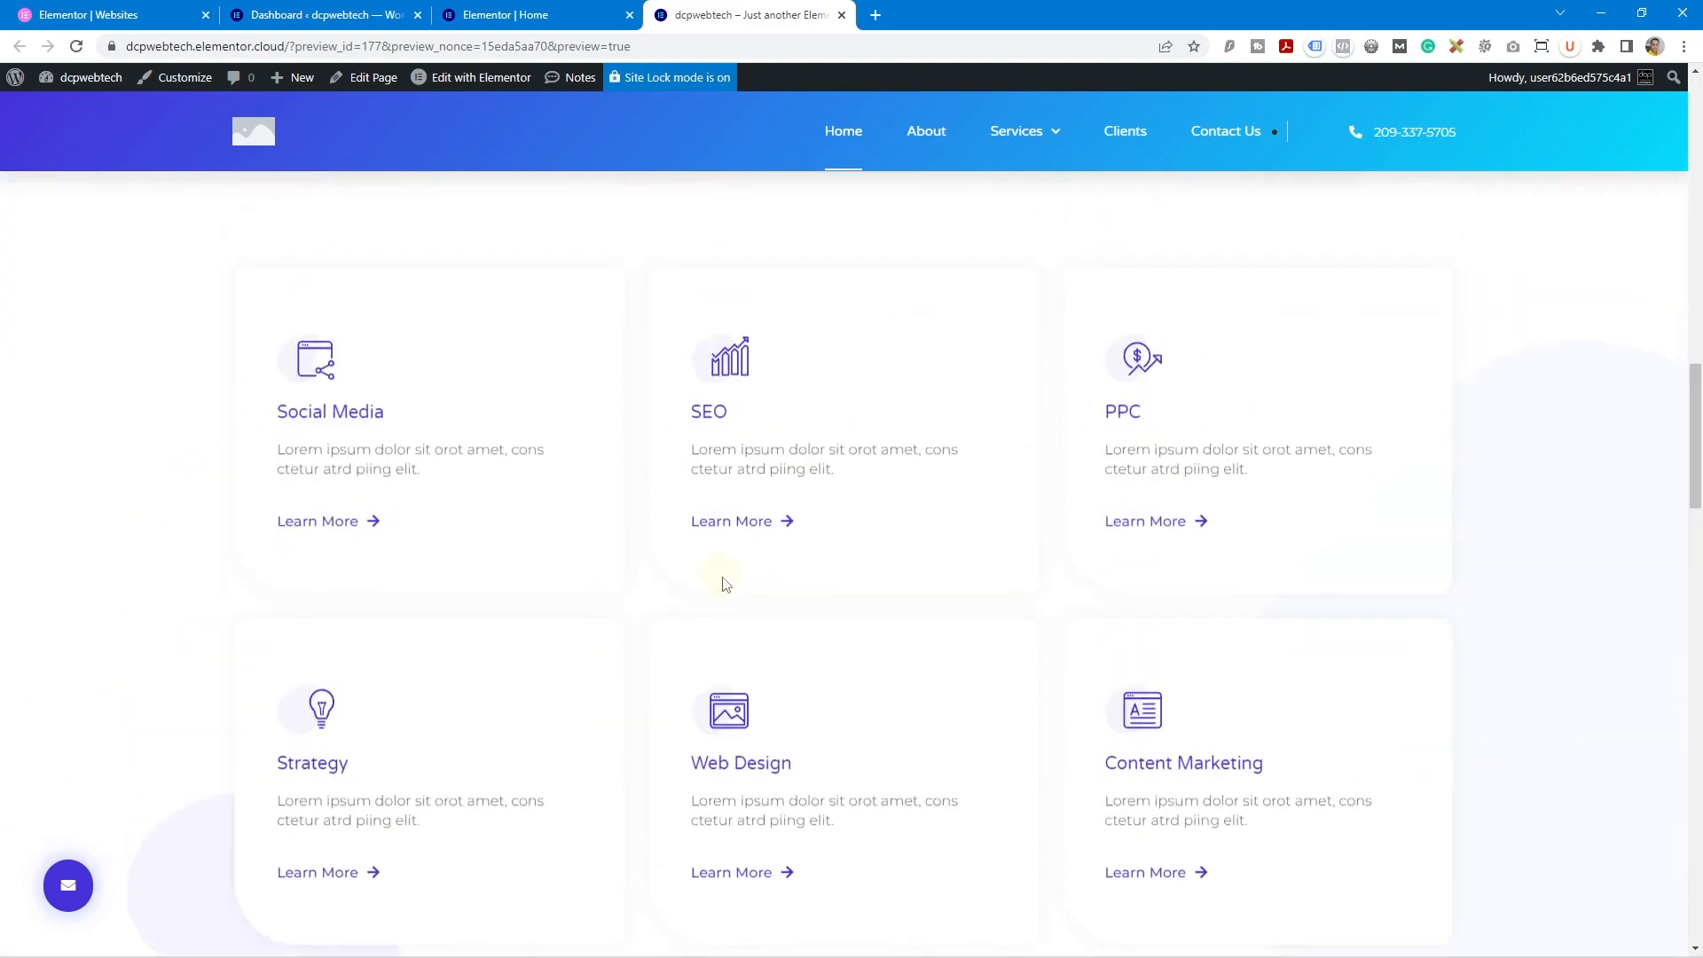
scroll(628, 725, down, 8)
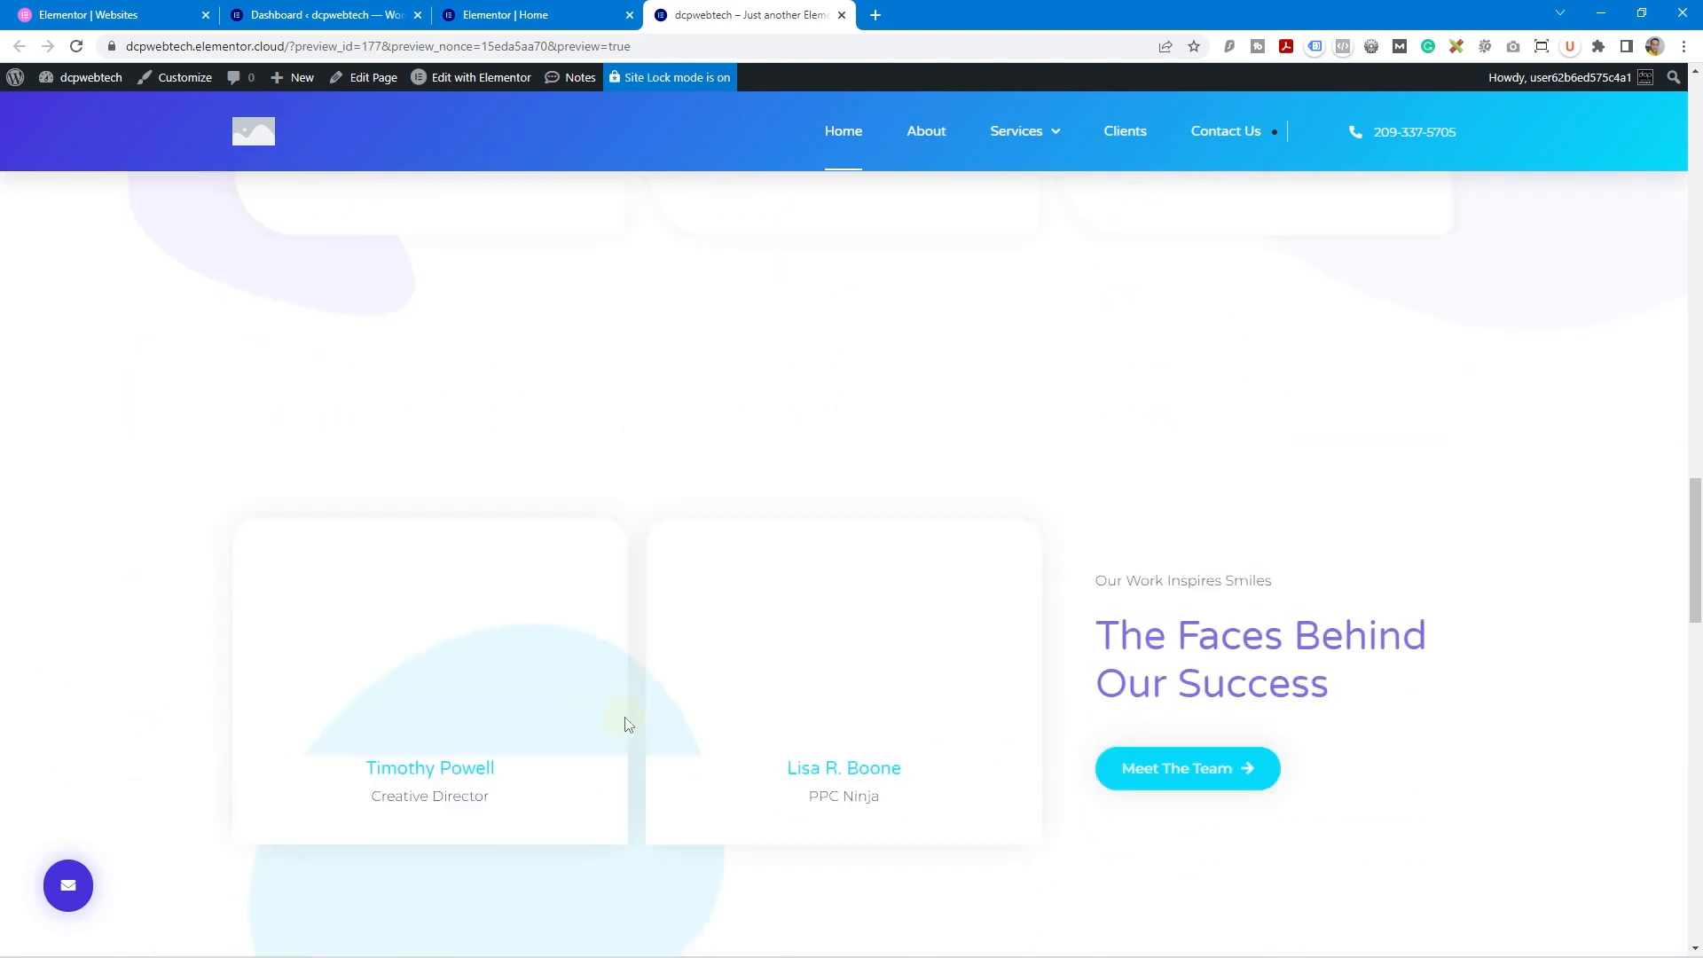
scroll(273, 691, down, 20)
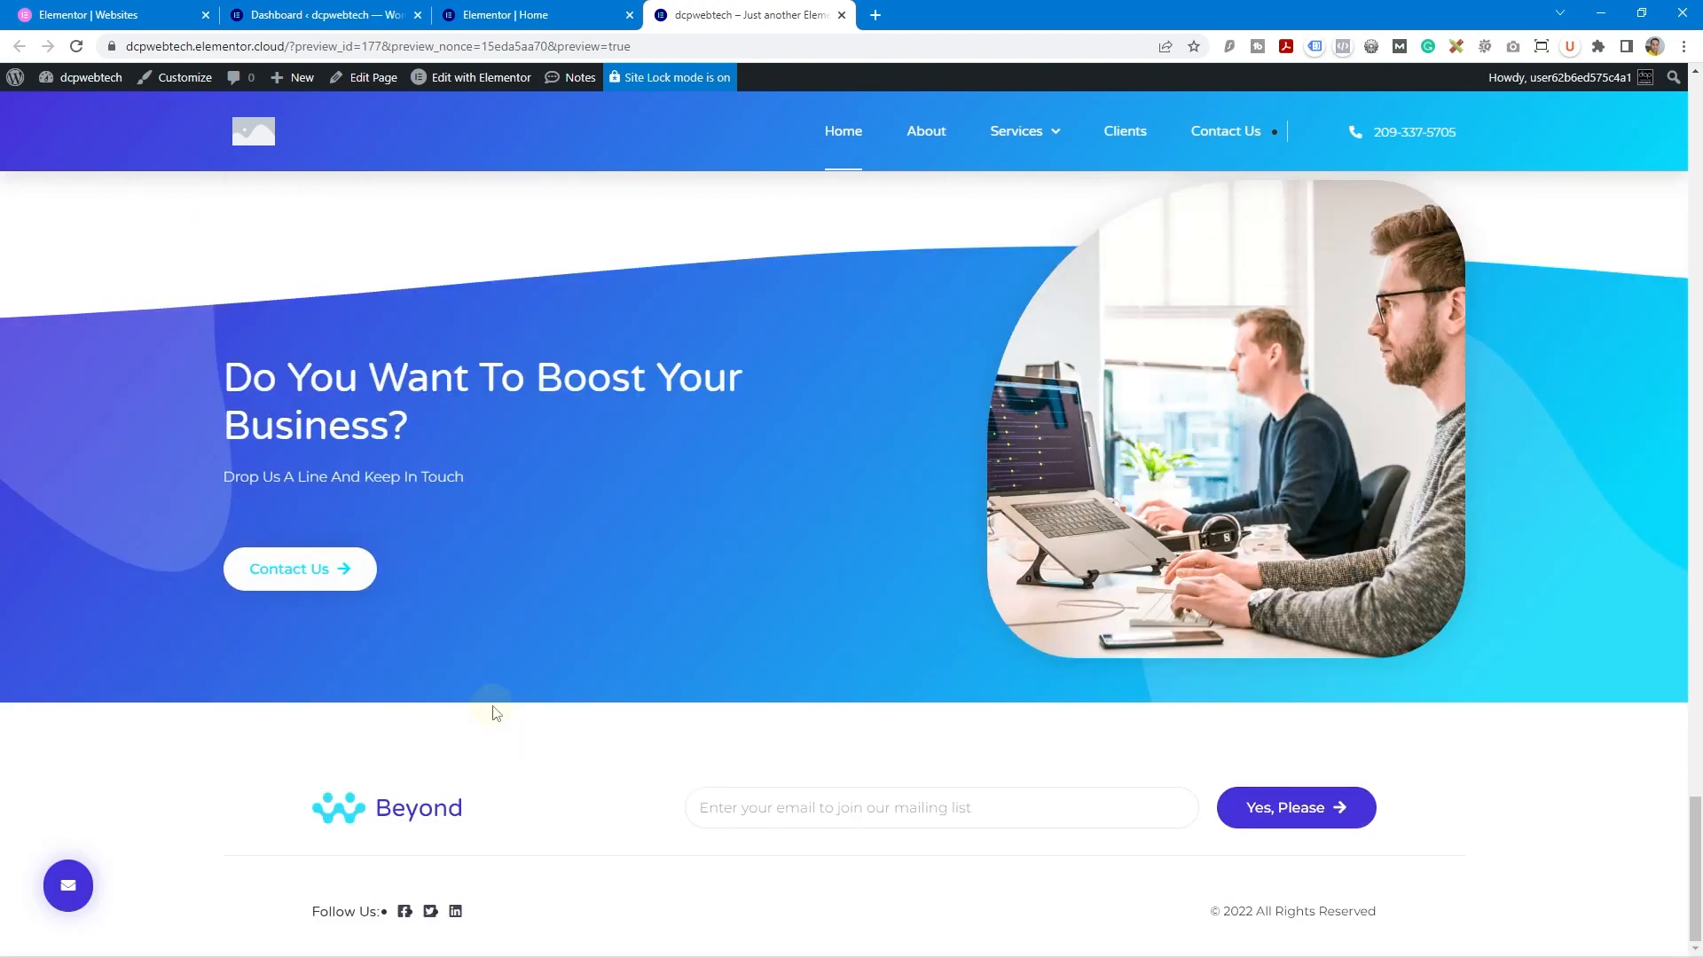
scroll(575, 714, up, 20)
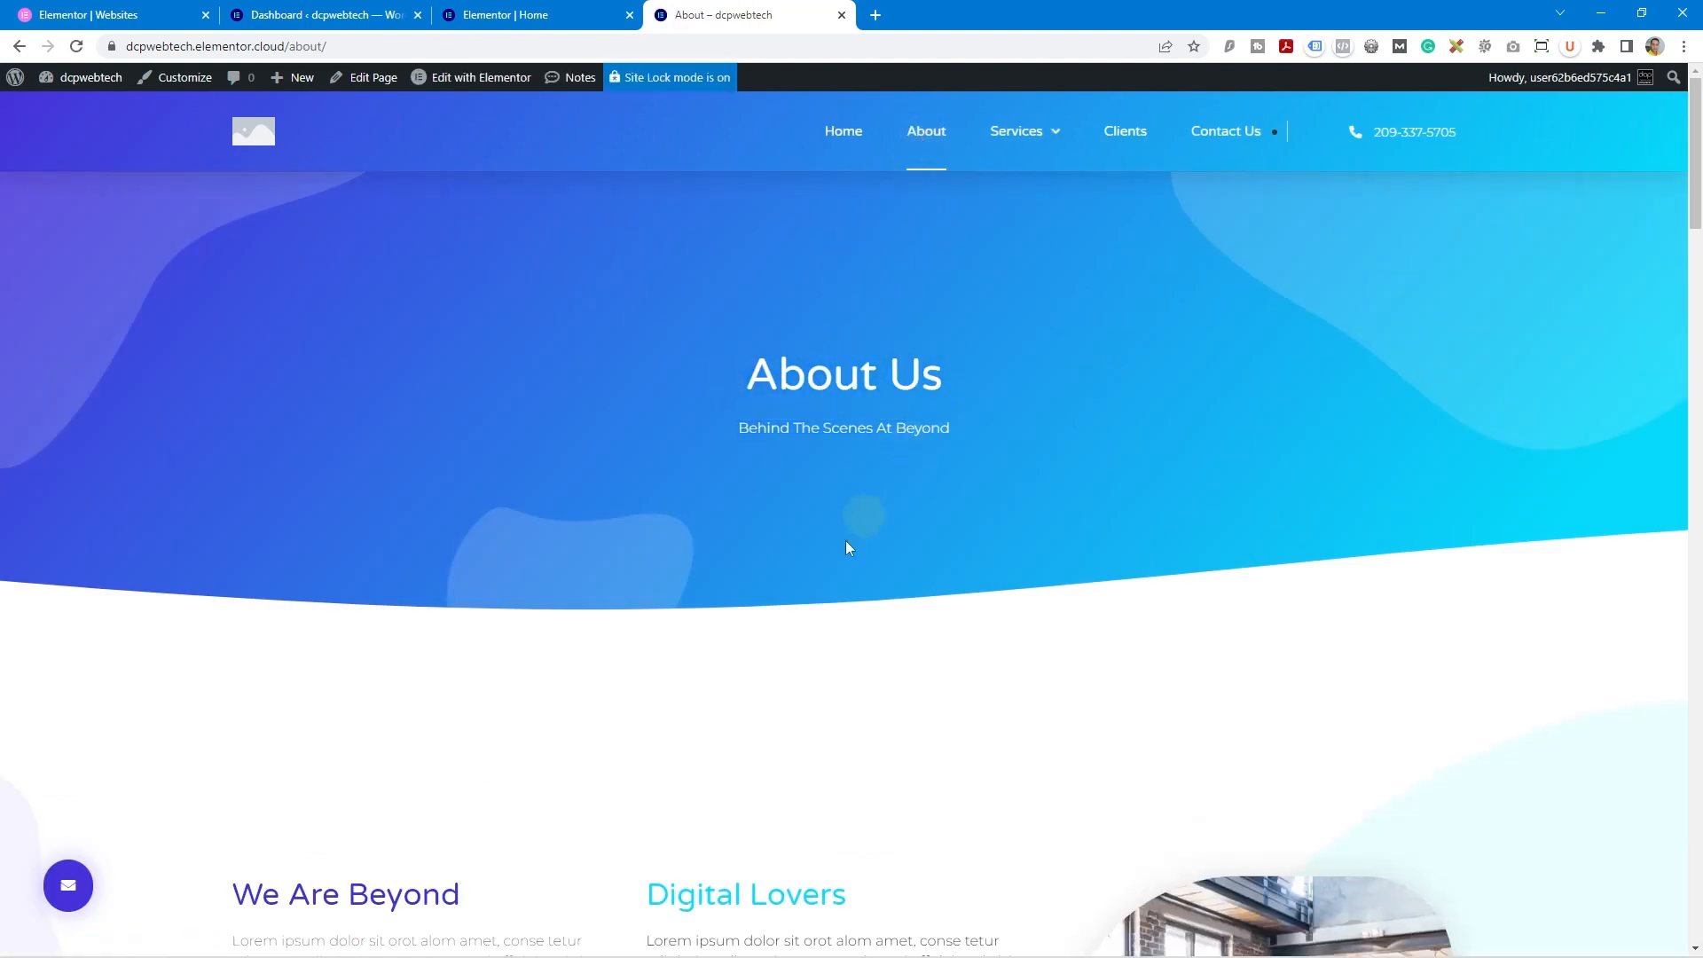
- Scroll through the About Us page and back up, clearing an accidental text selection
scroll(886, 494, down, 5)
drag(1235, 495, 1232, 626)
drag(421, 426, 769, 614)
click(766, 470)
drag(678, 428, 805, 424)
click(664, 608)
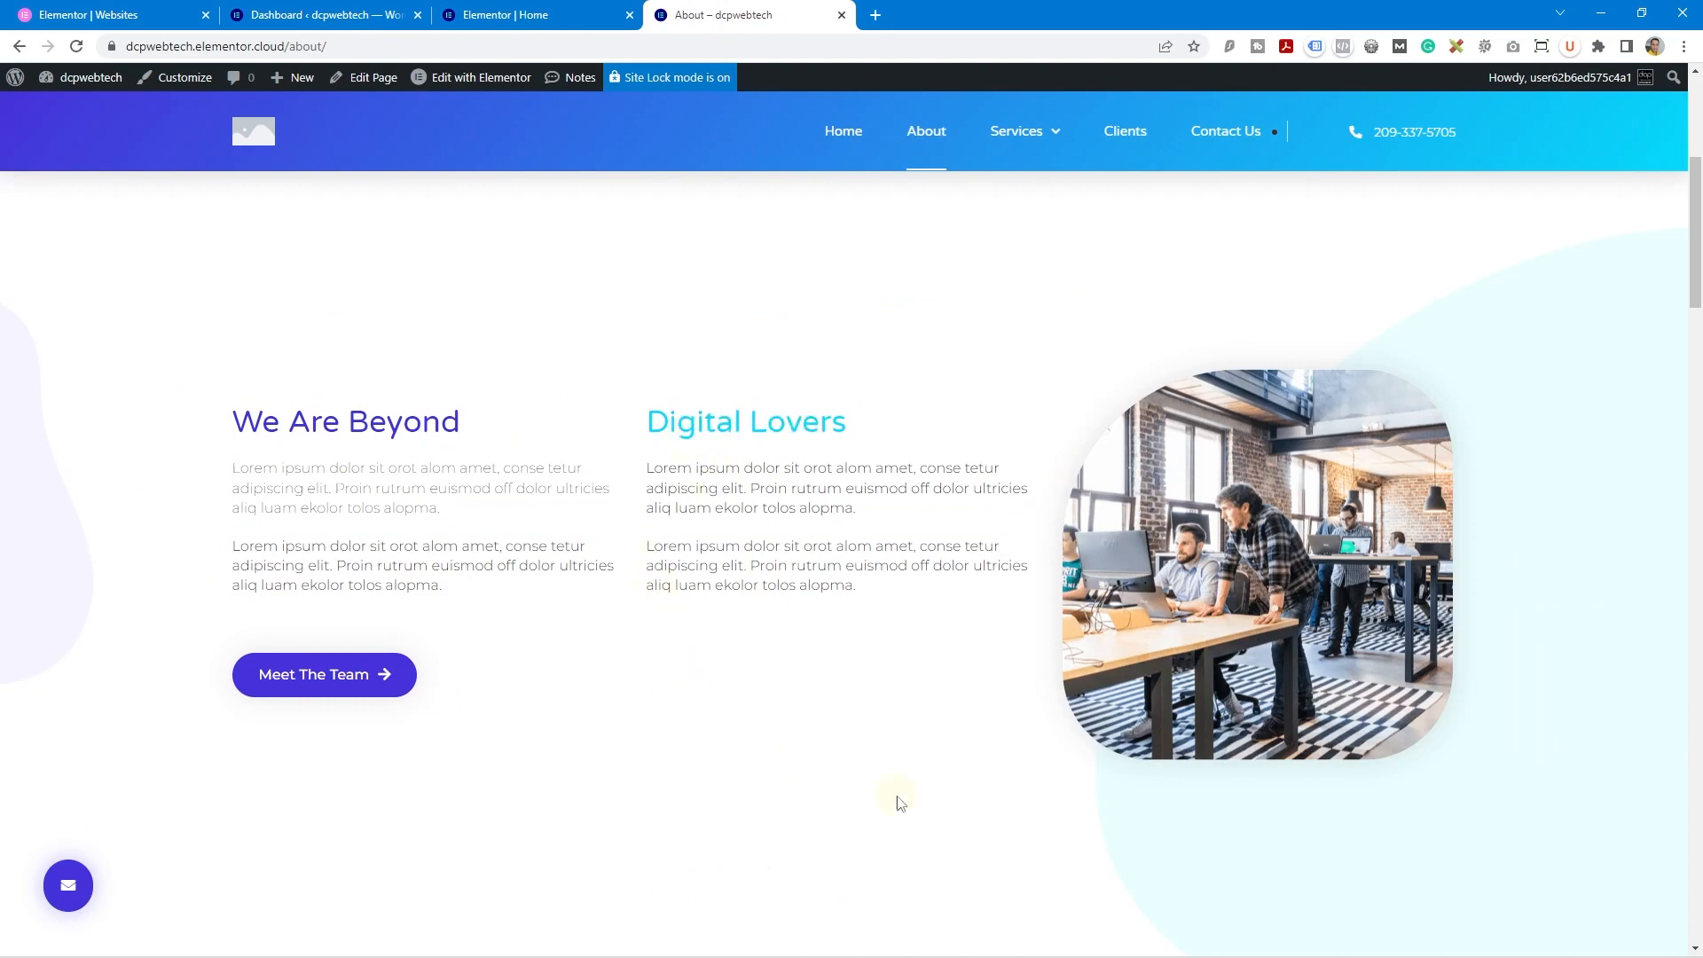
scroll(886, 798, down, 5)
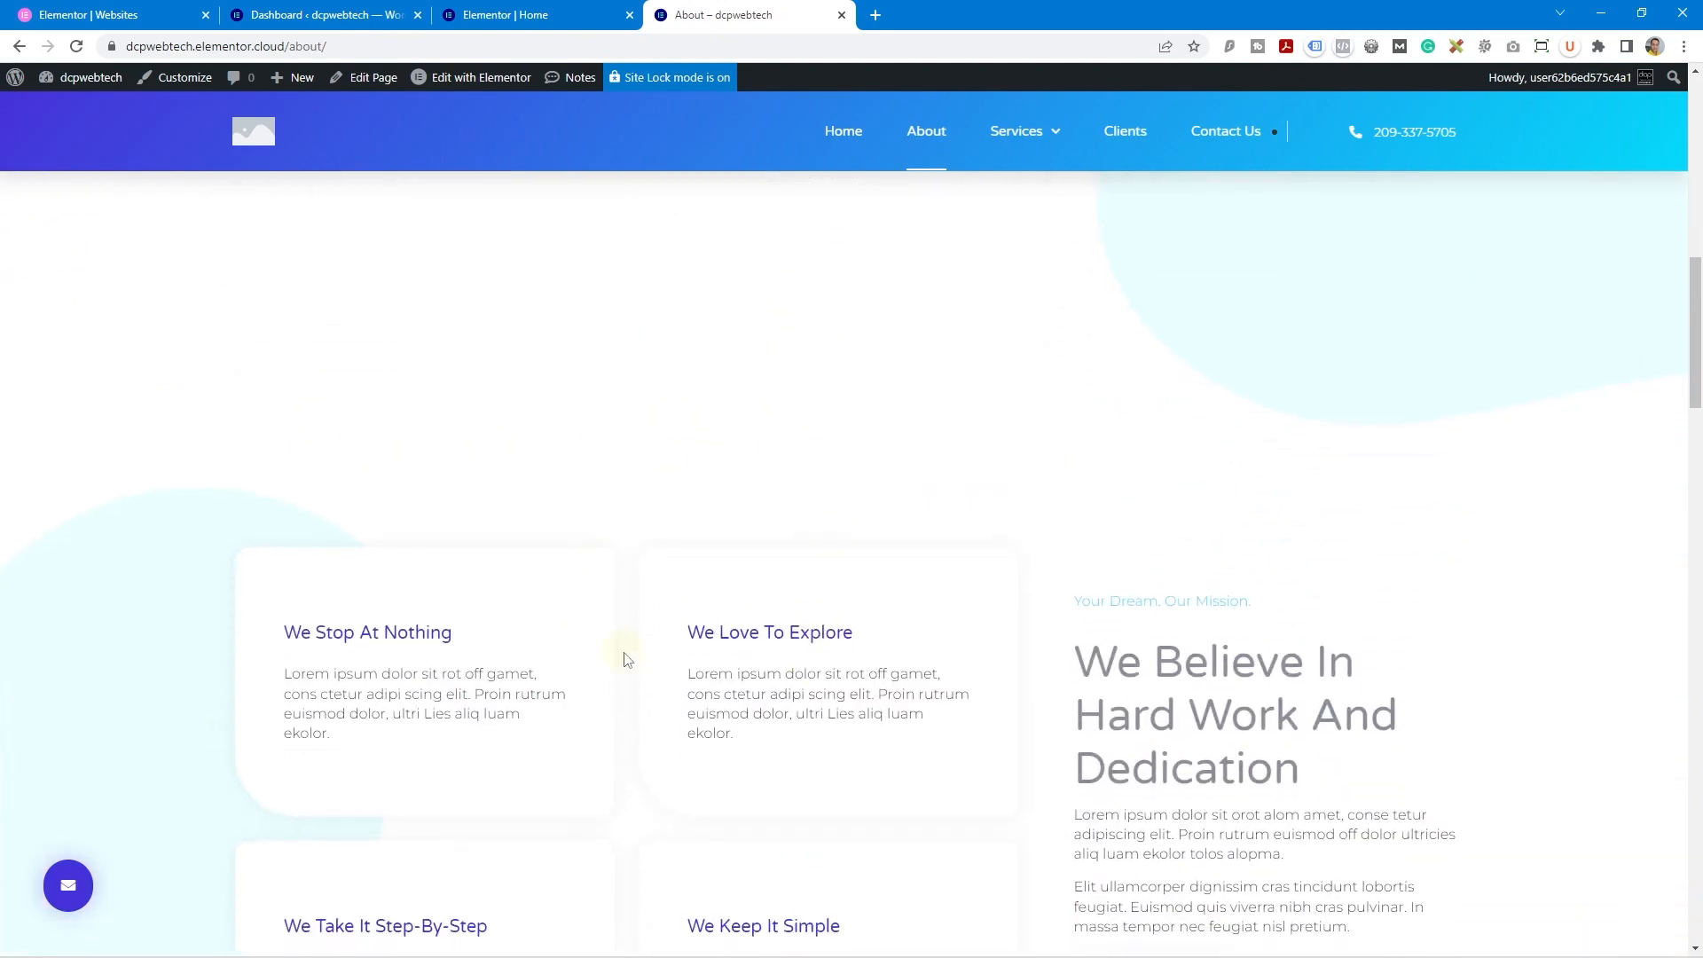
scroll(628, 654, down, 4)
scroll(923, 643, down, 18)
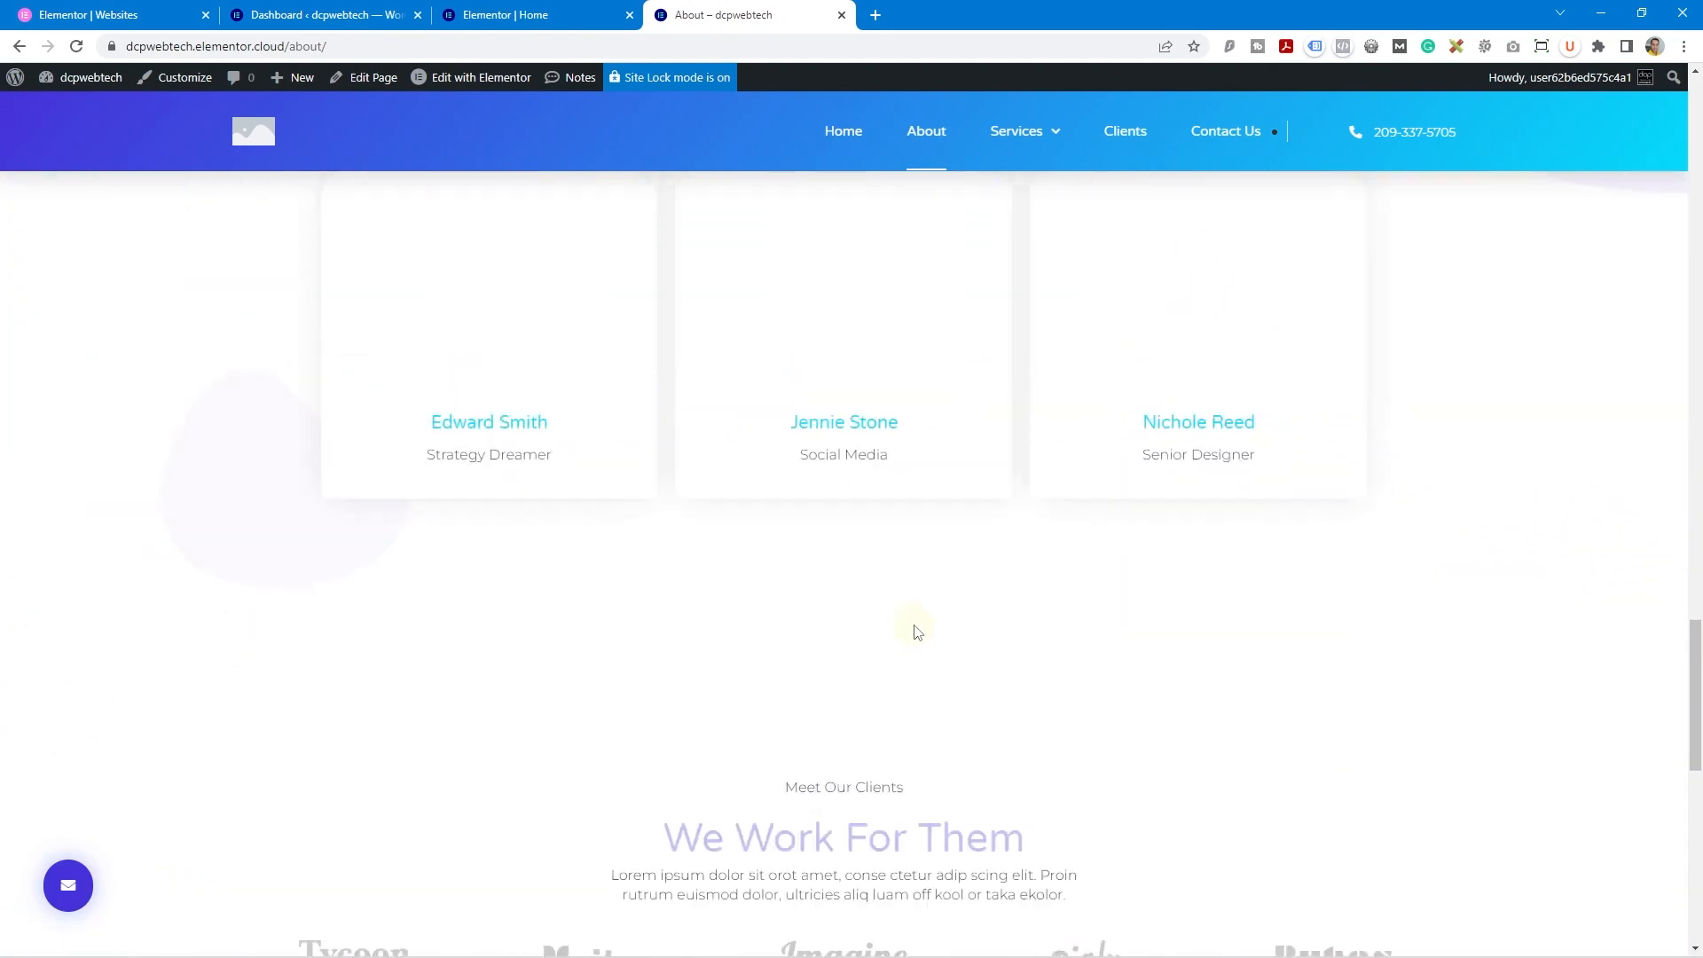
scroll(918, 631, up, 6)
scroll(918, 631, up, 5)
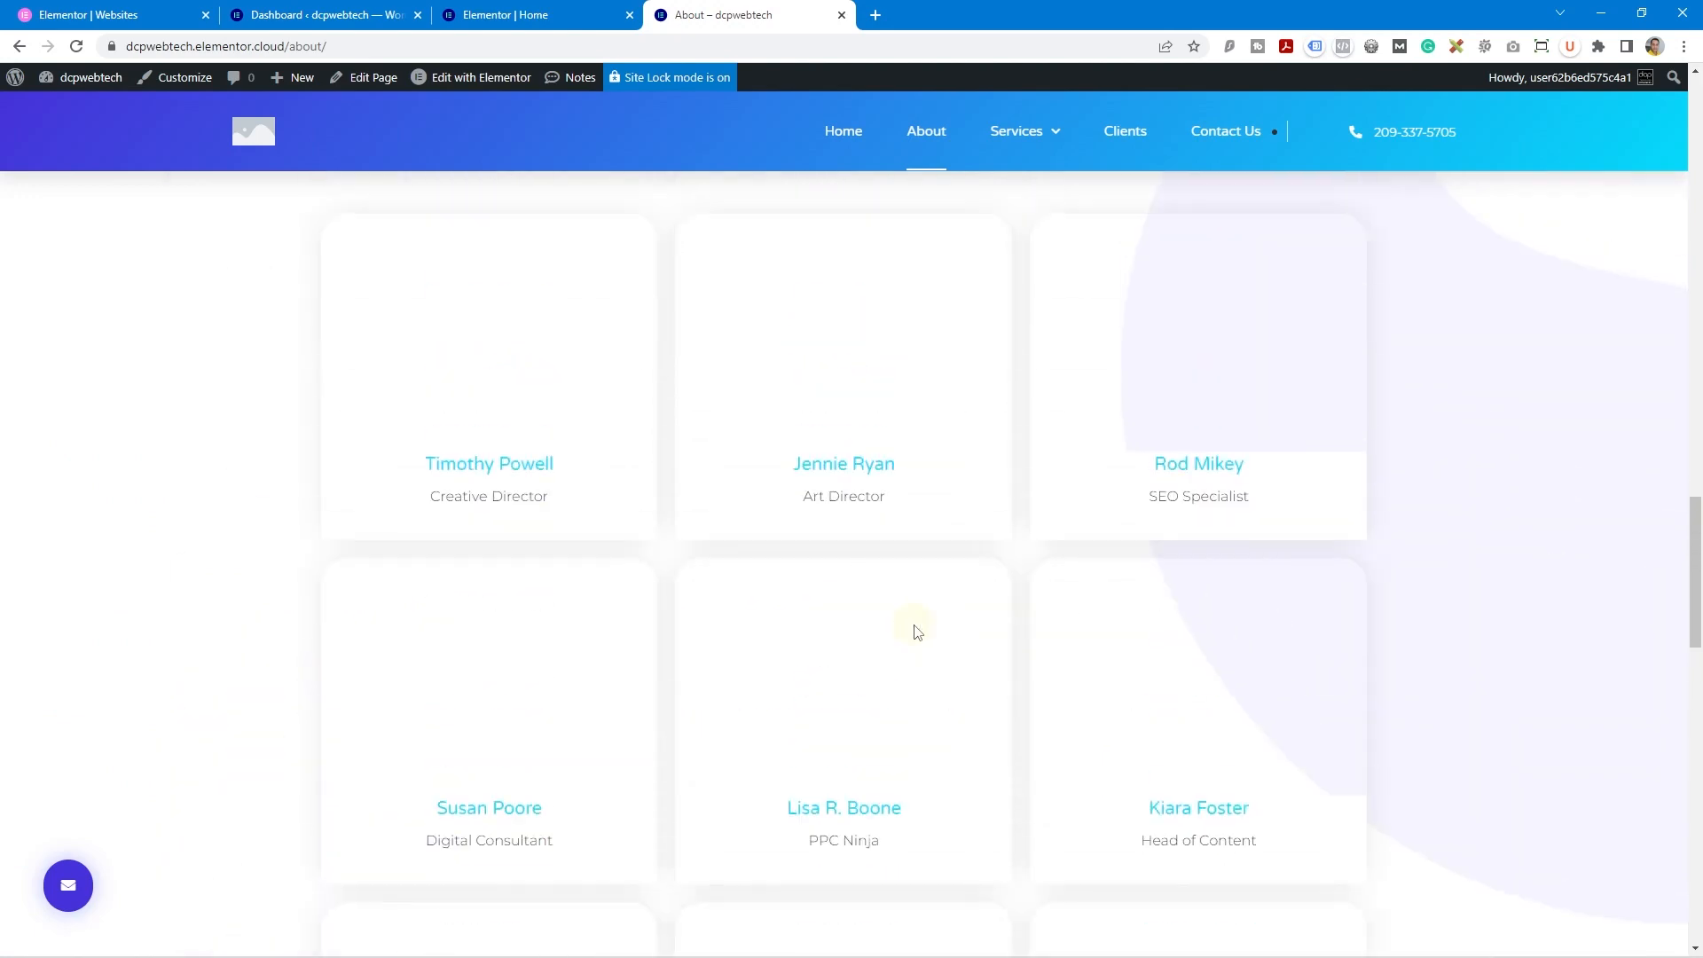
scroll(916, 631, up, 20)
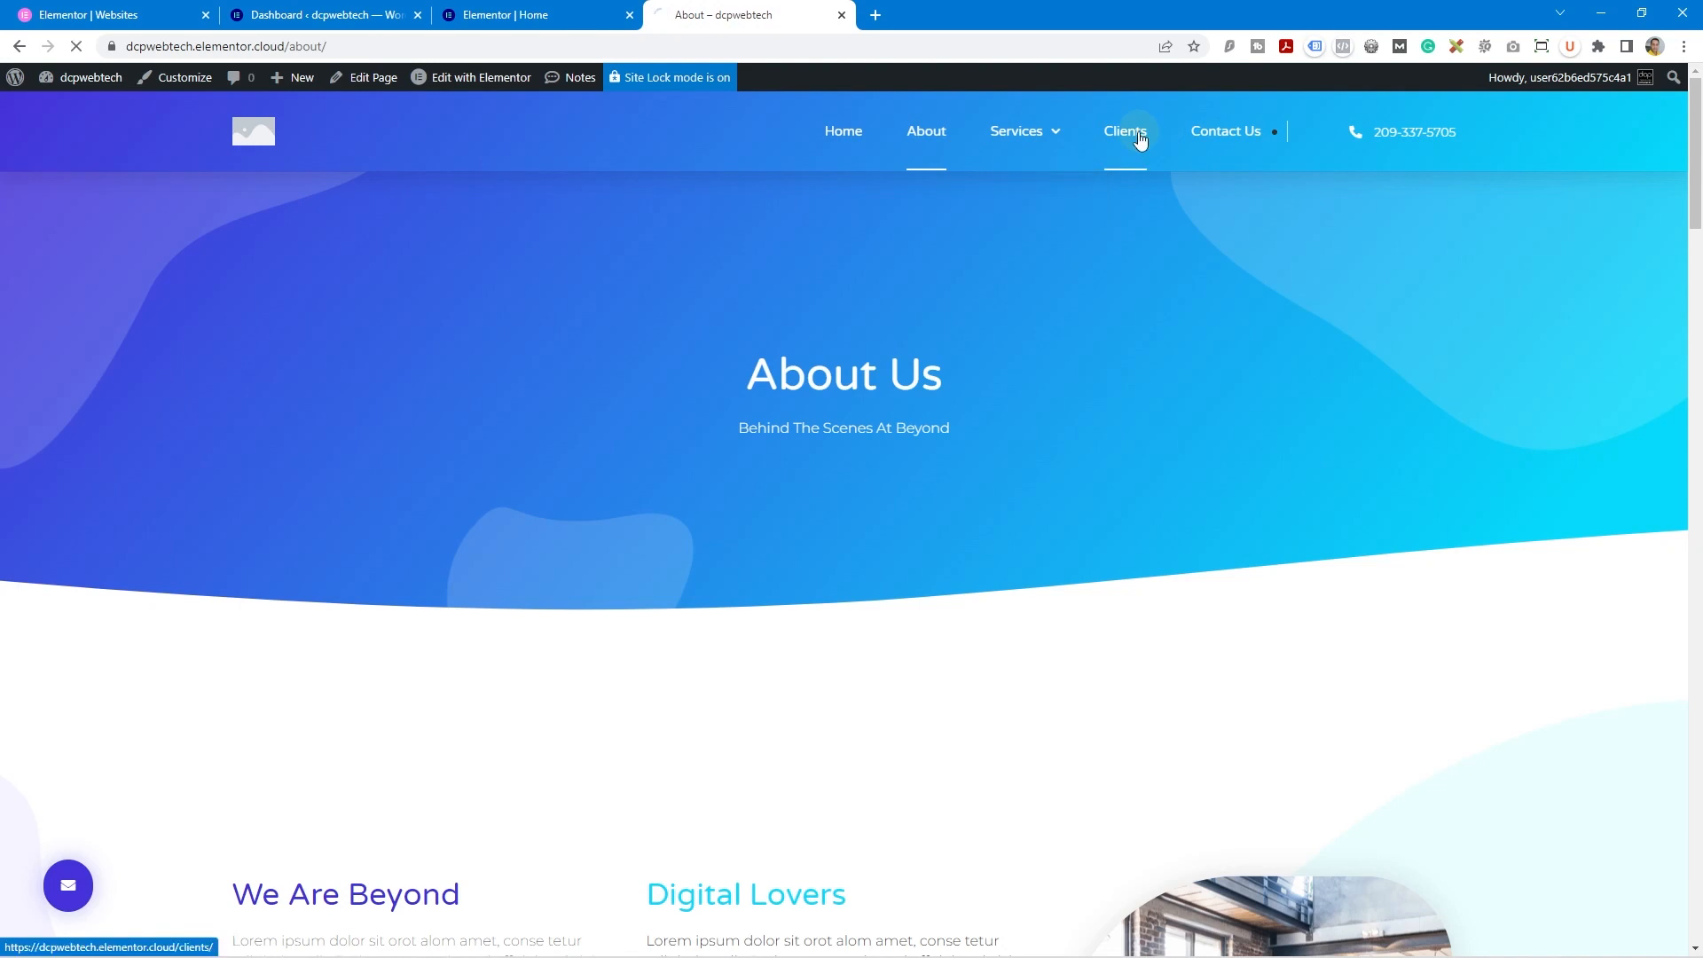
- Browse the Clients page, then return to the Home page
click(1139, 137)
scroll(775, 582, down, 6)
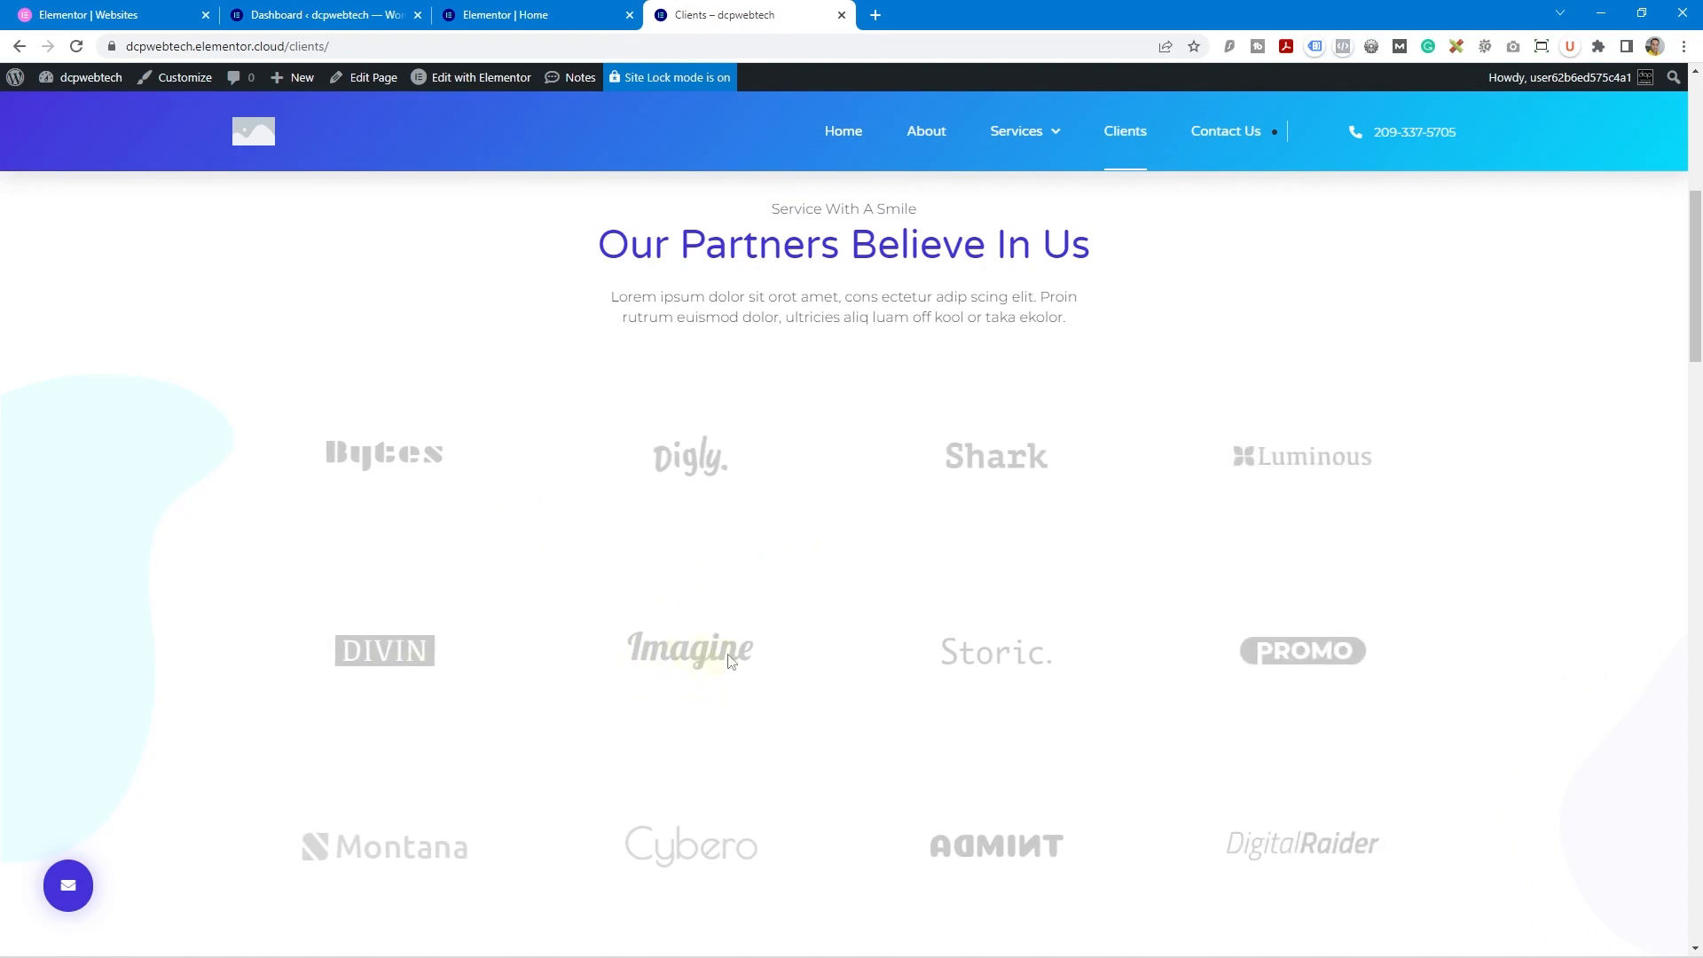
scroll(784, 663, down, 10)
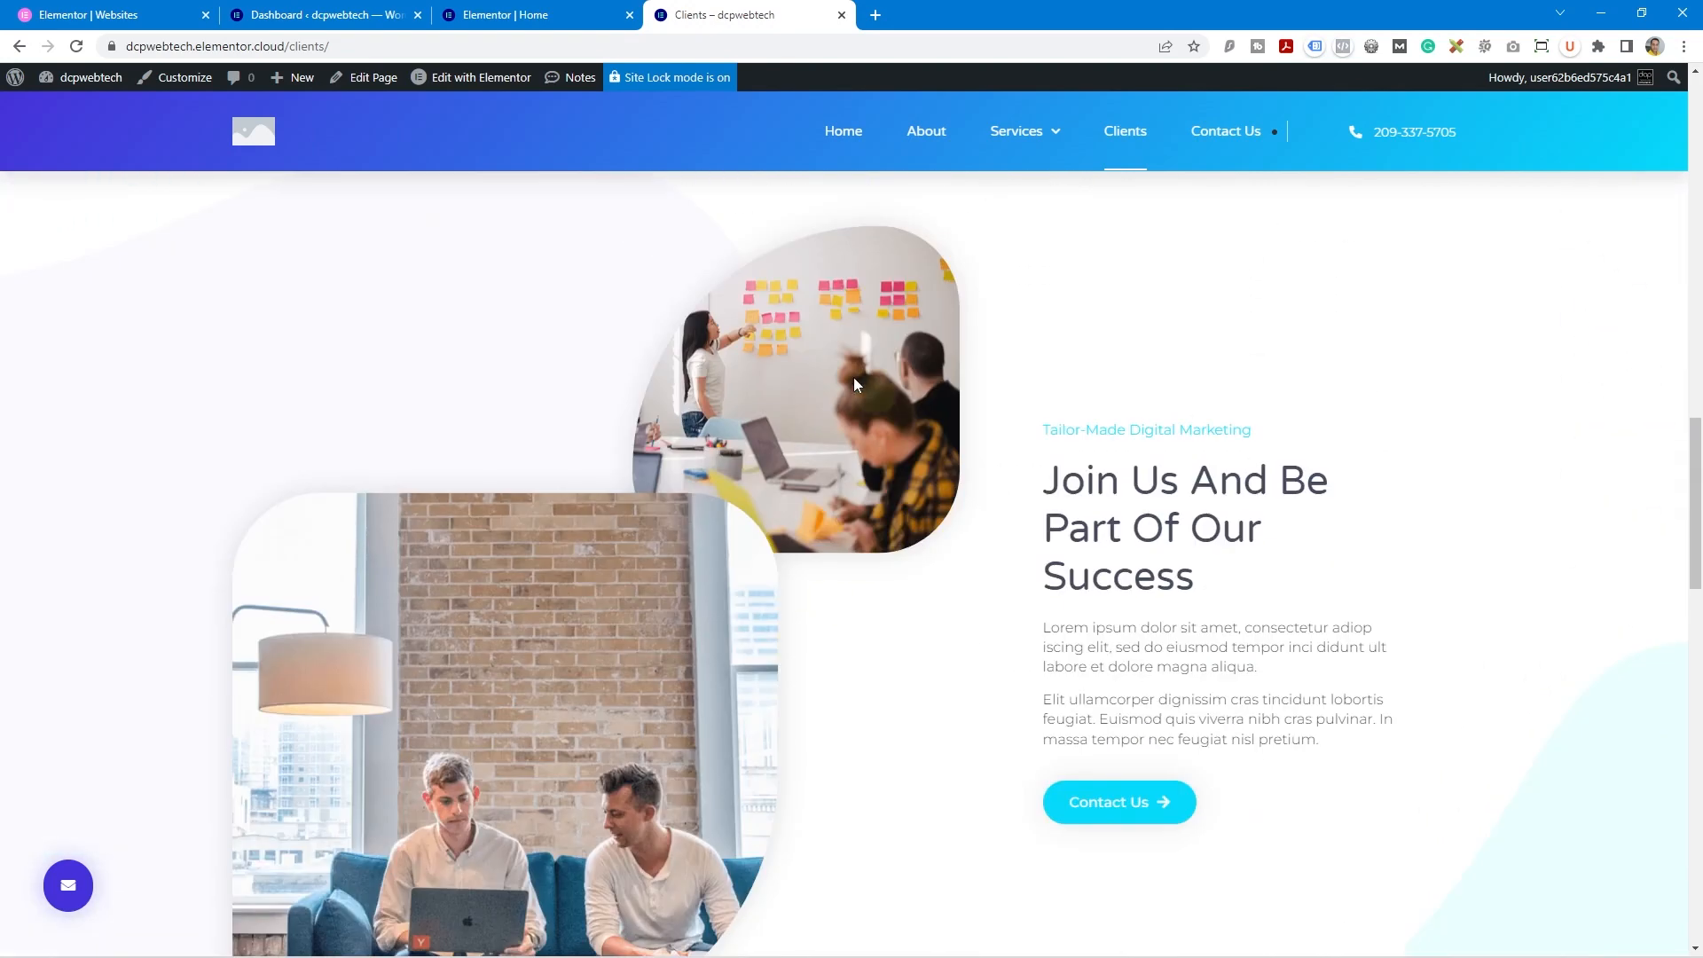
scroll(910, 679, down, 20)
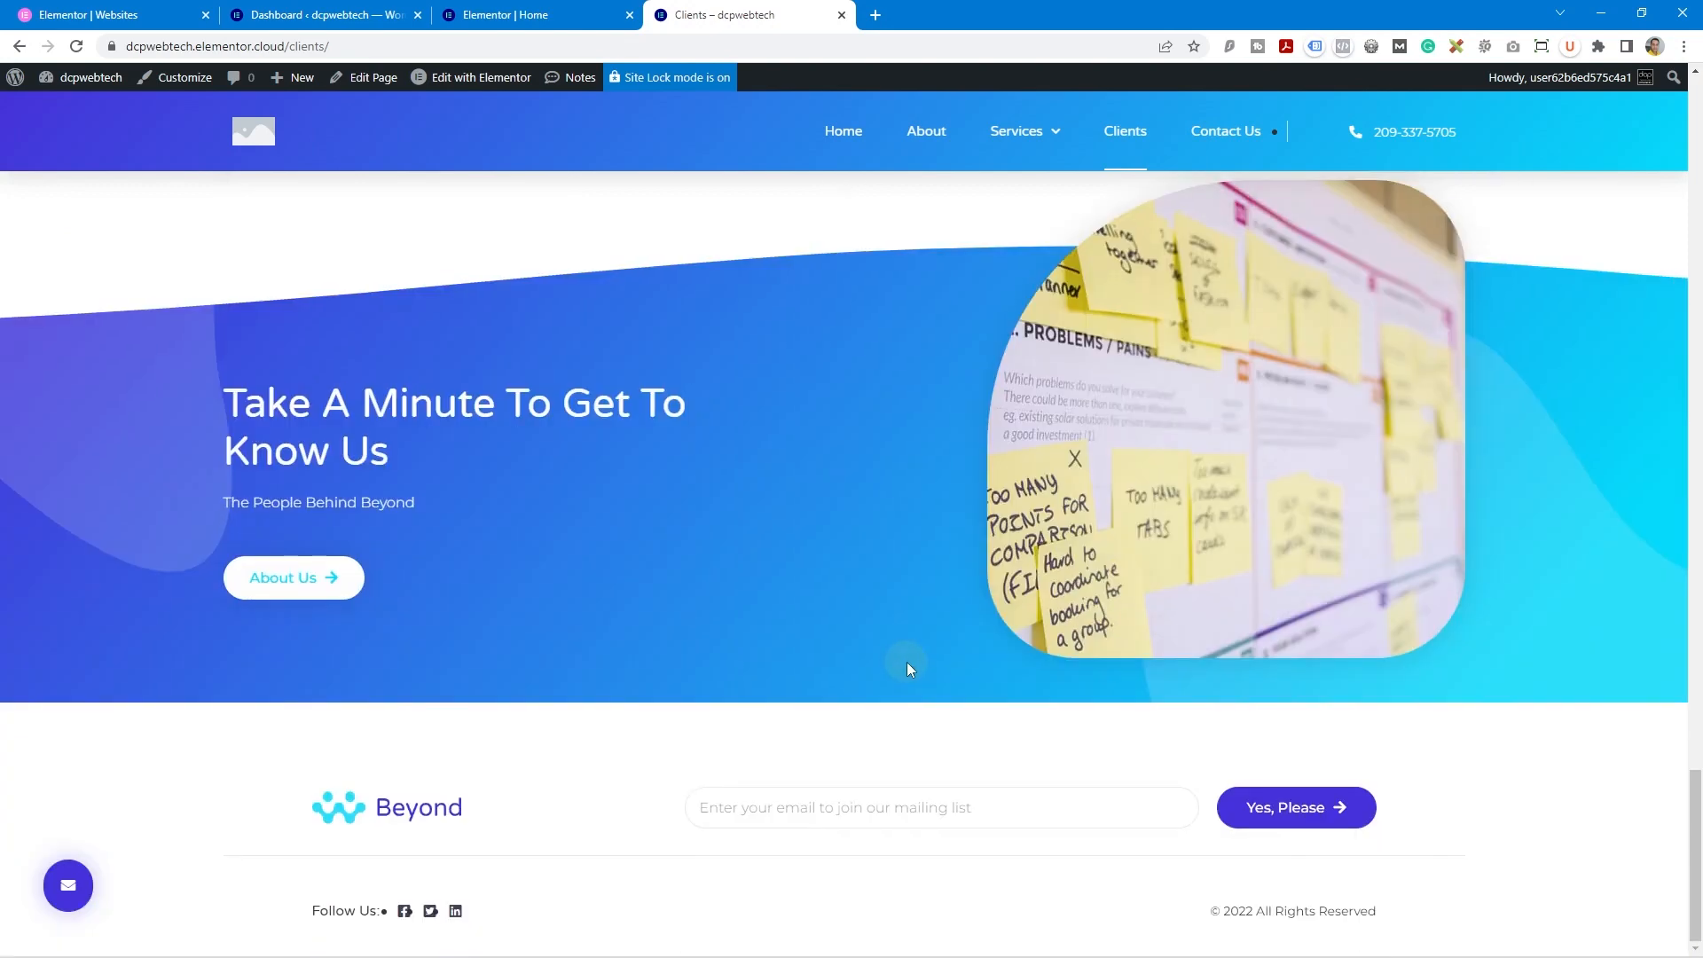
scroll(908, 668, up, 9)
scroll(909, 668, up, 15)
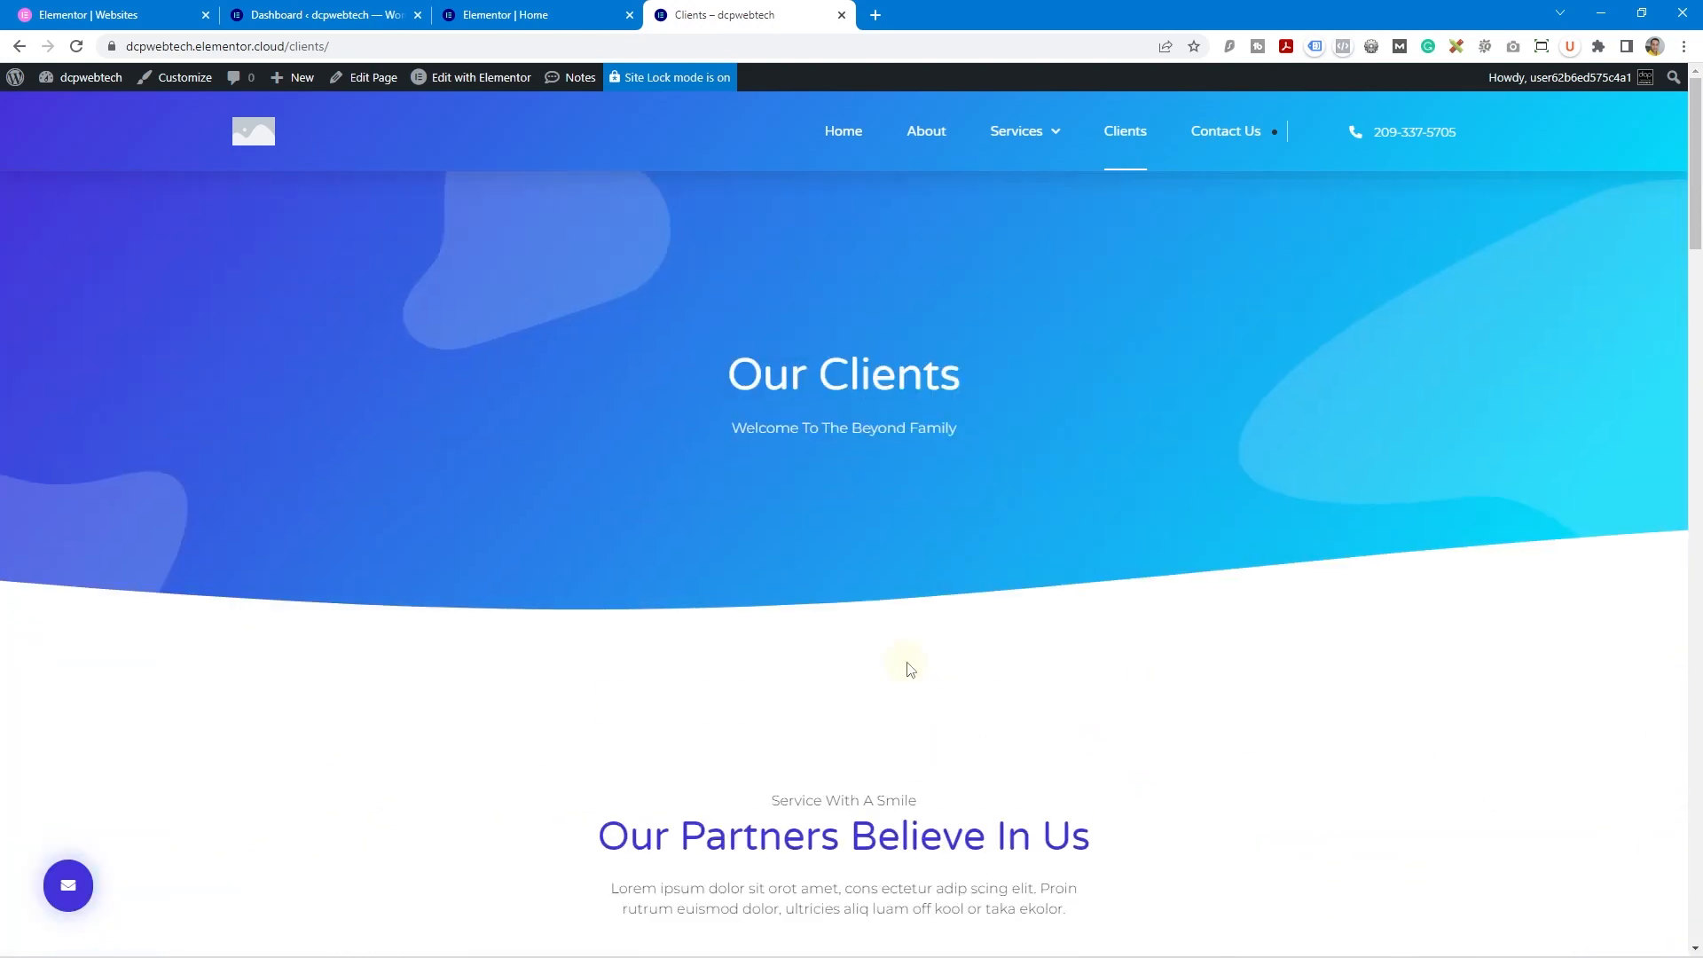
click(844, 128)
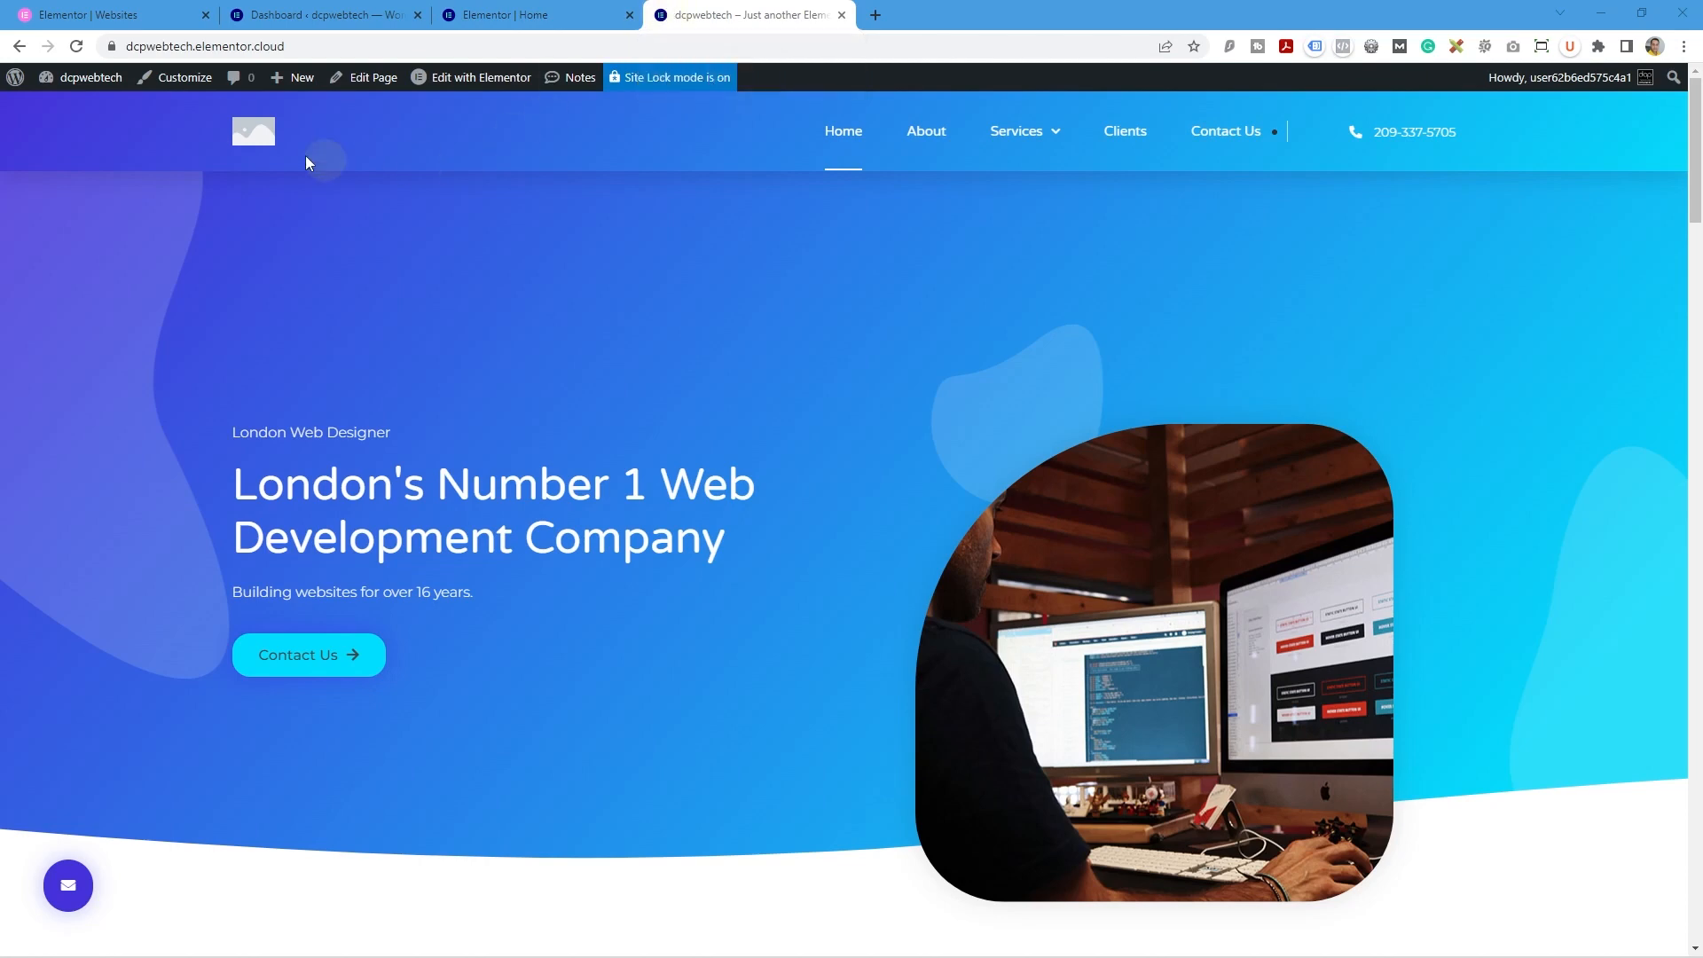
- Delete the site tagline in the Customizer's Site Identity panel, noting the 512 × 512 icon size
click(195, 79)
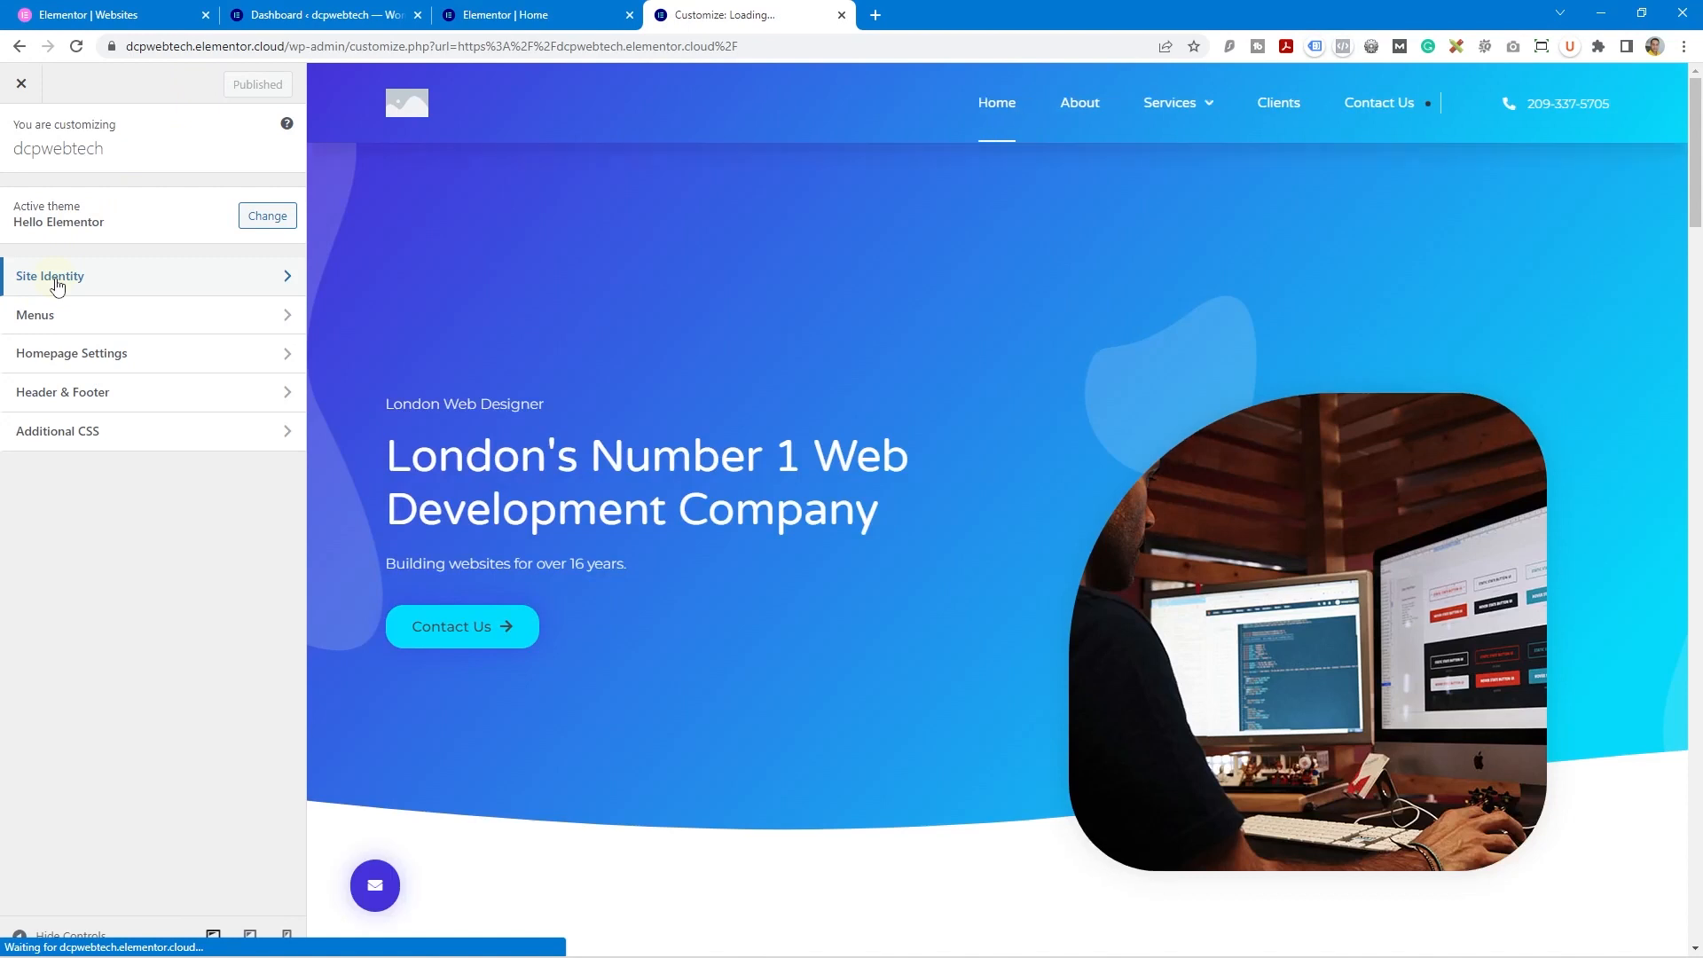
click(56, 282)
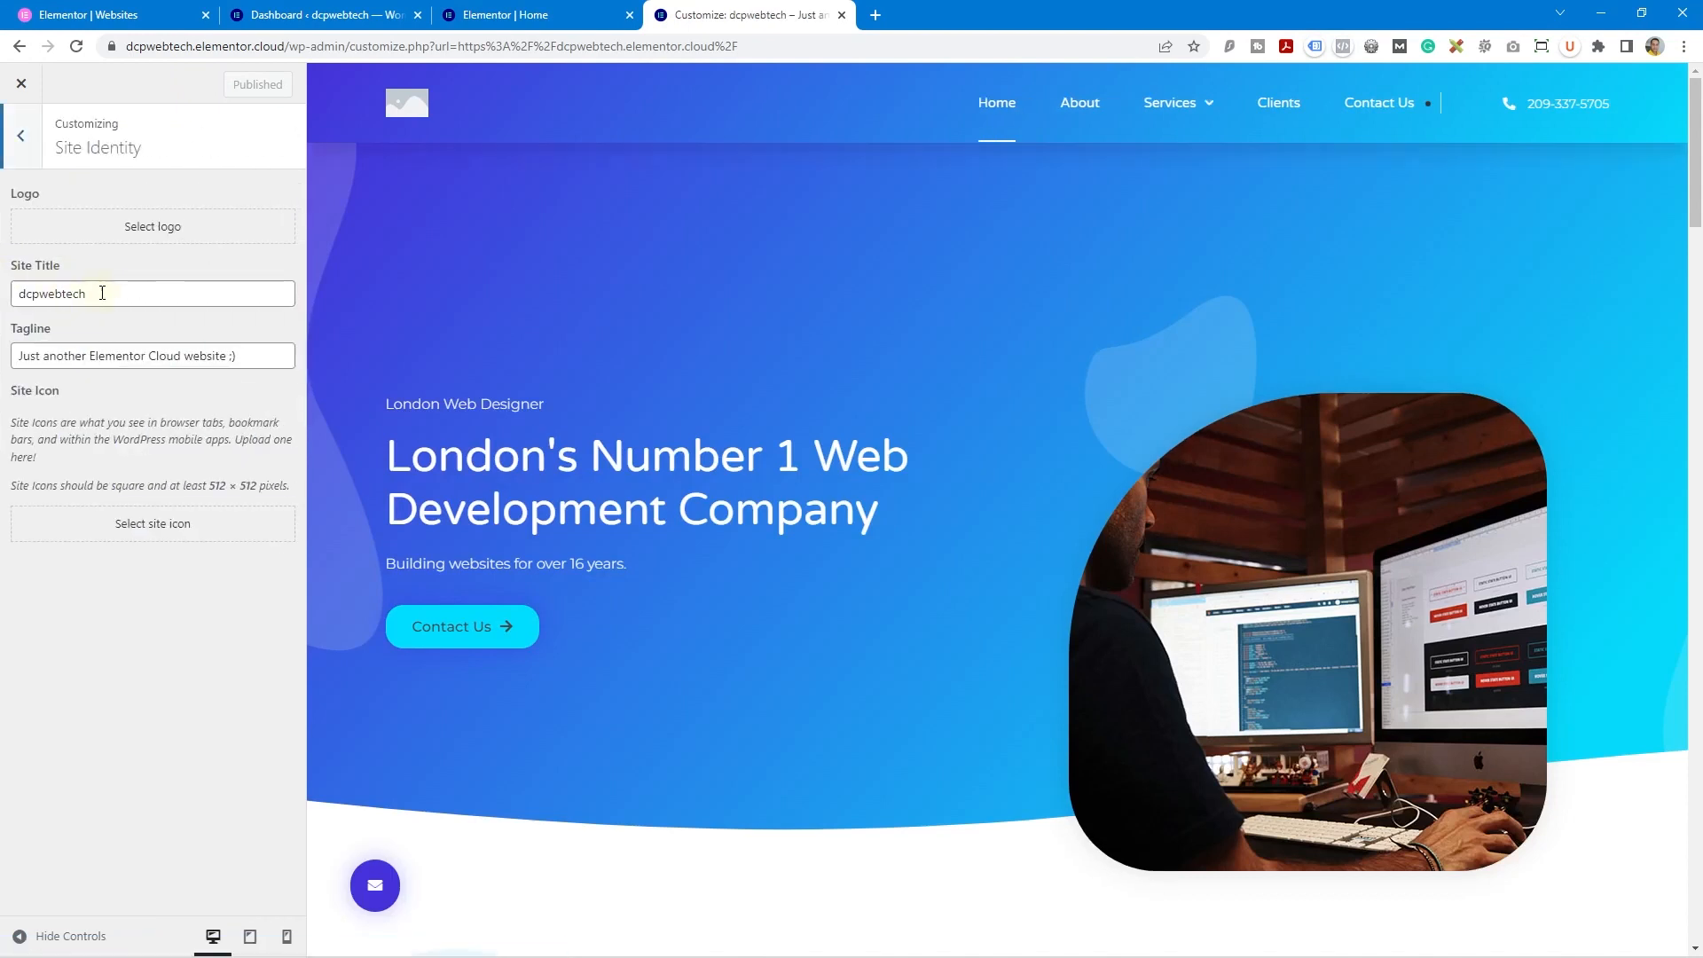
drag(102, 293, 3, 301)
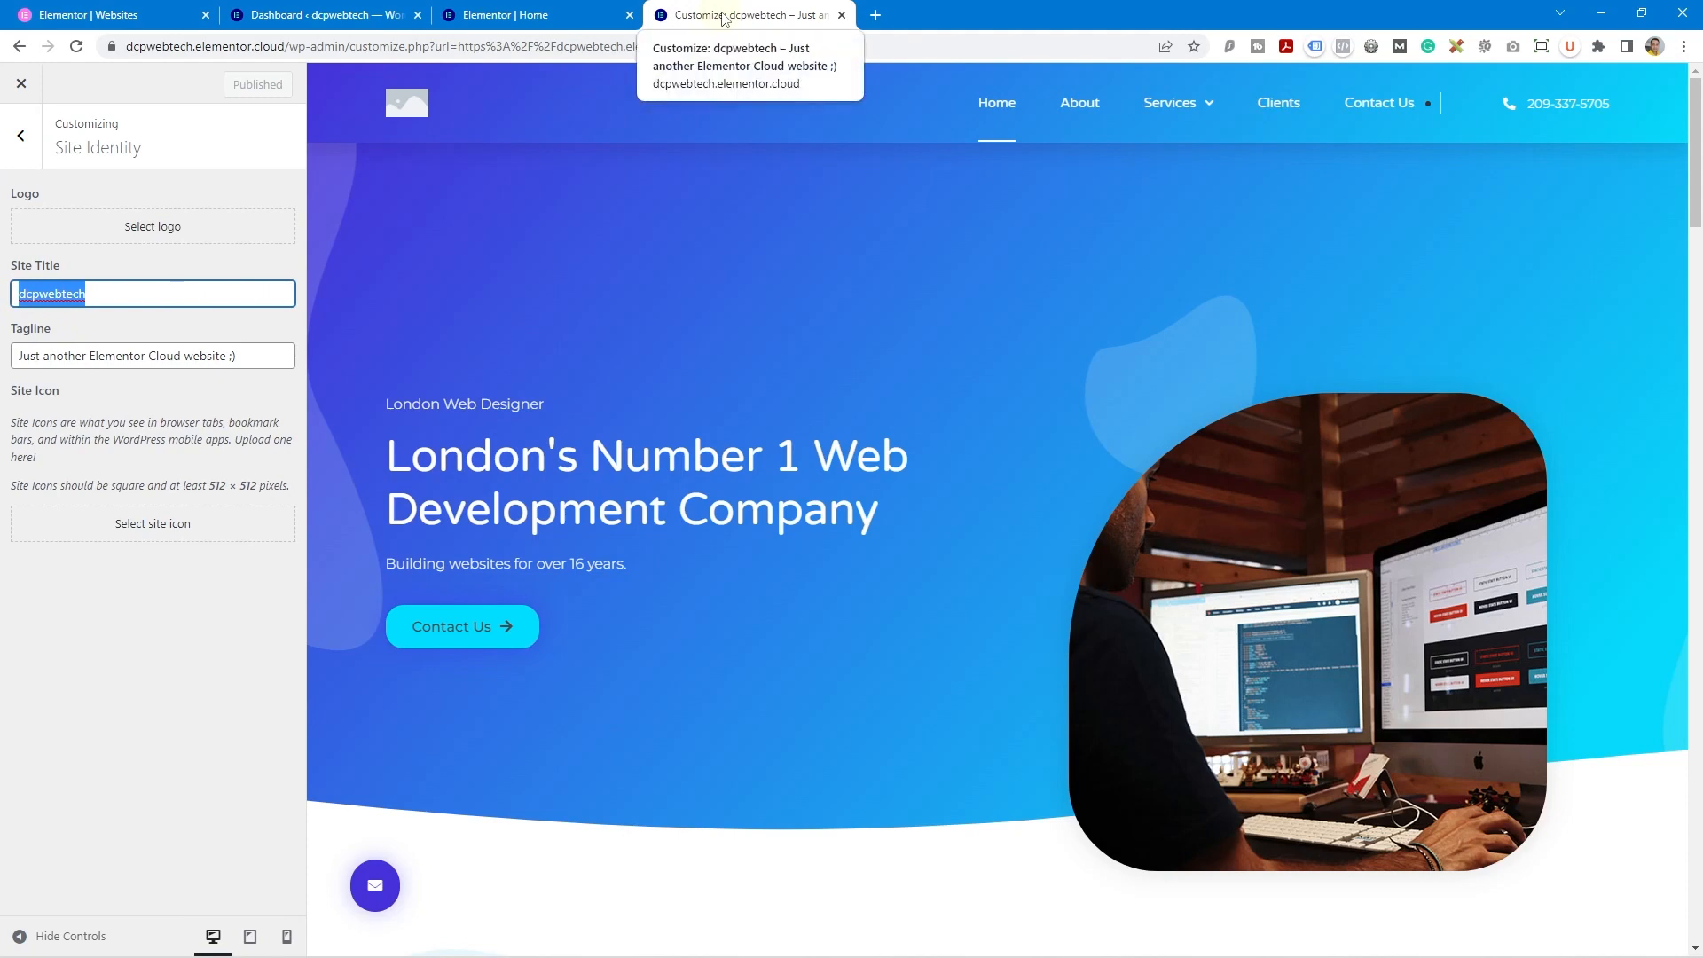
drag(257, 355, 3, 366)
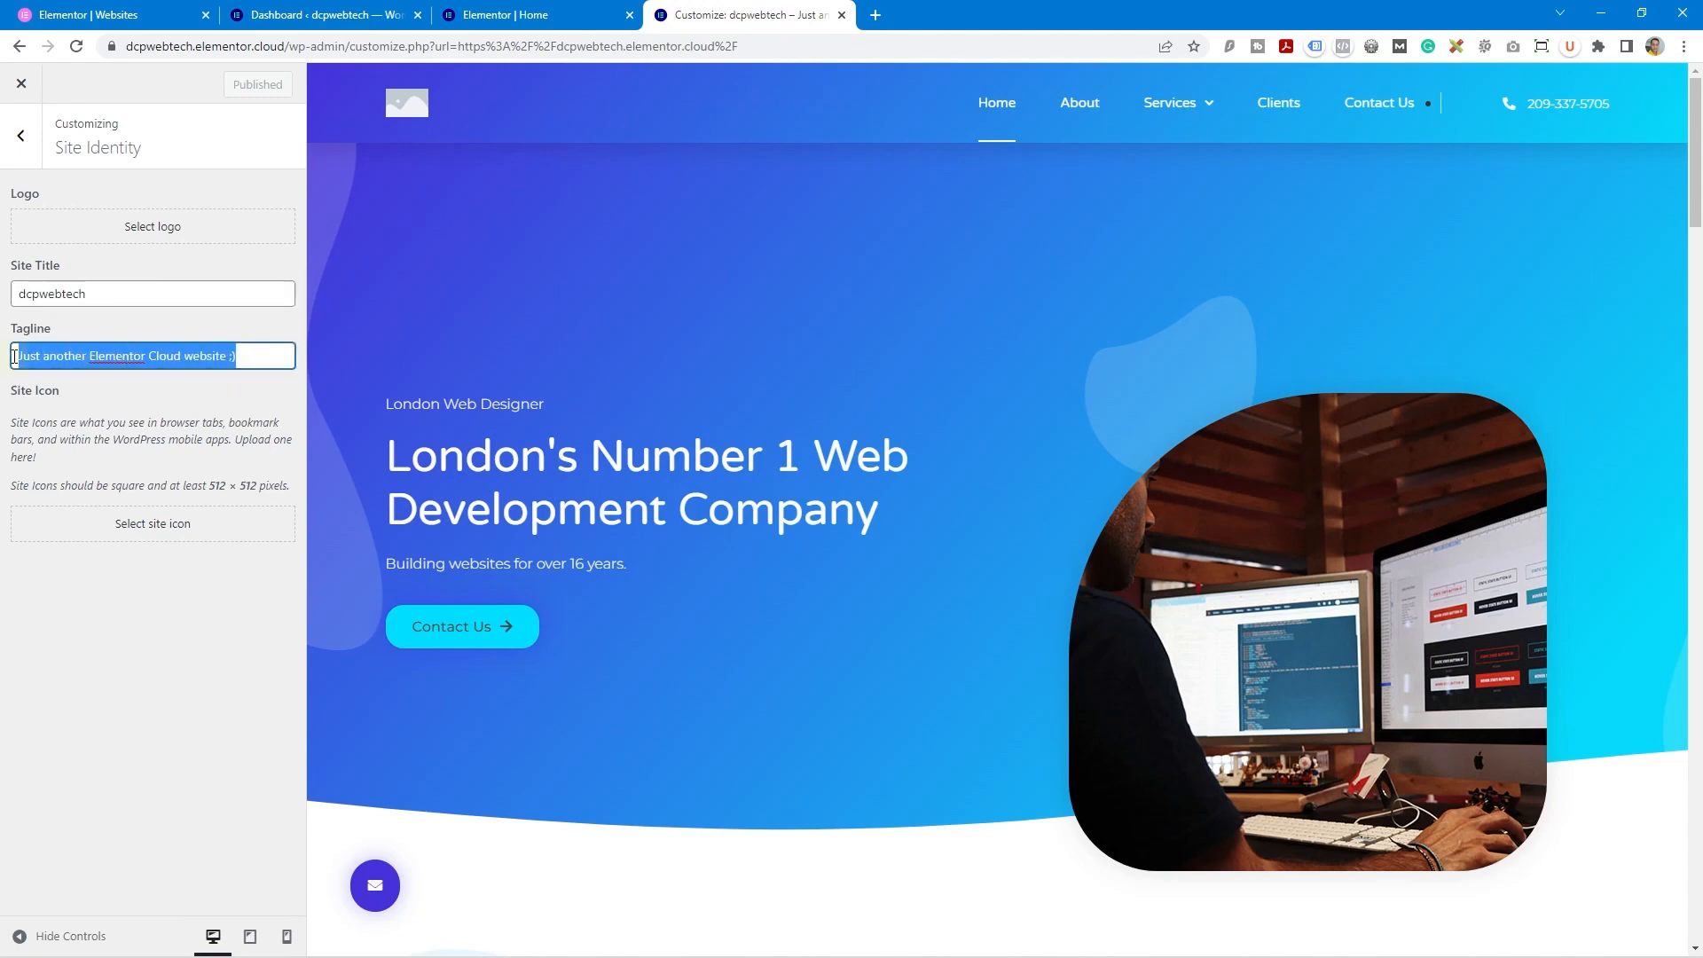
key(BackSpace)
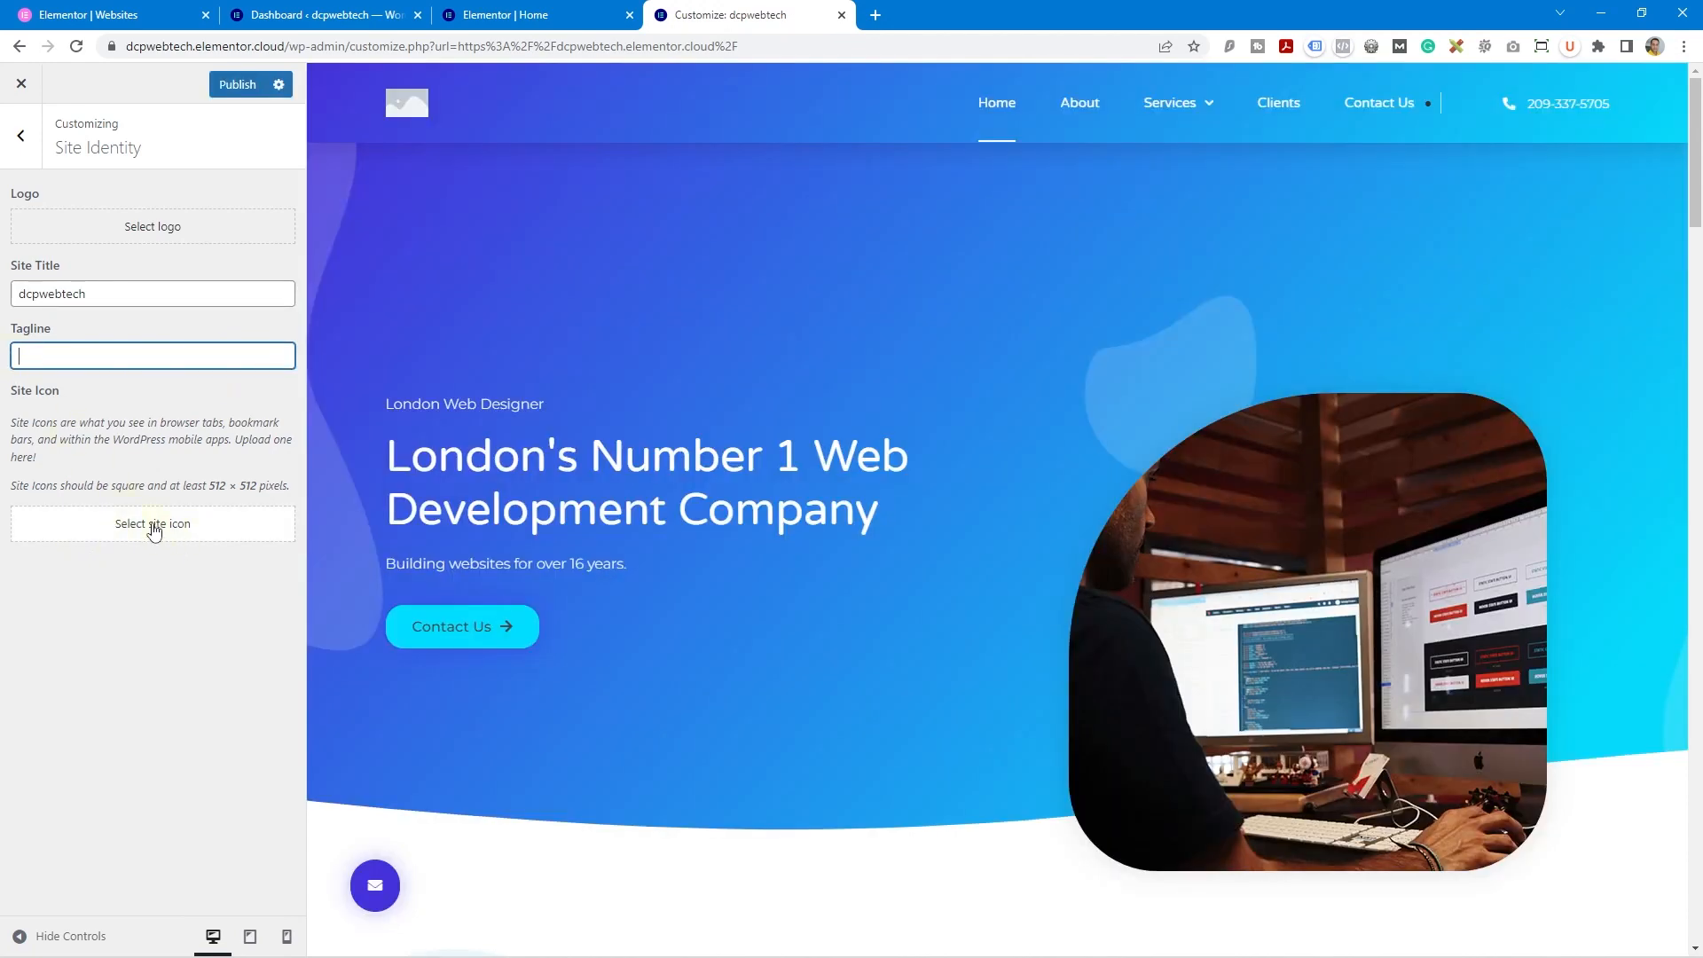
drag(205, 486, 258, 486)
click(162, 635)
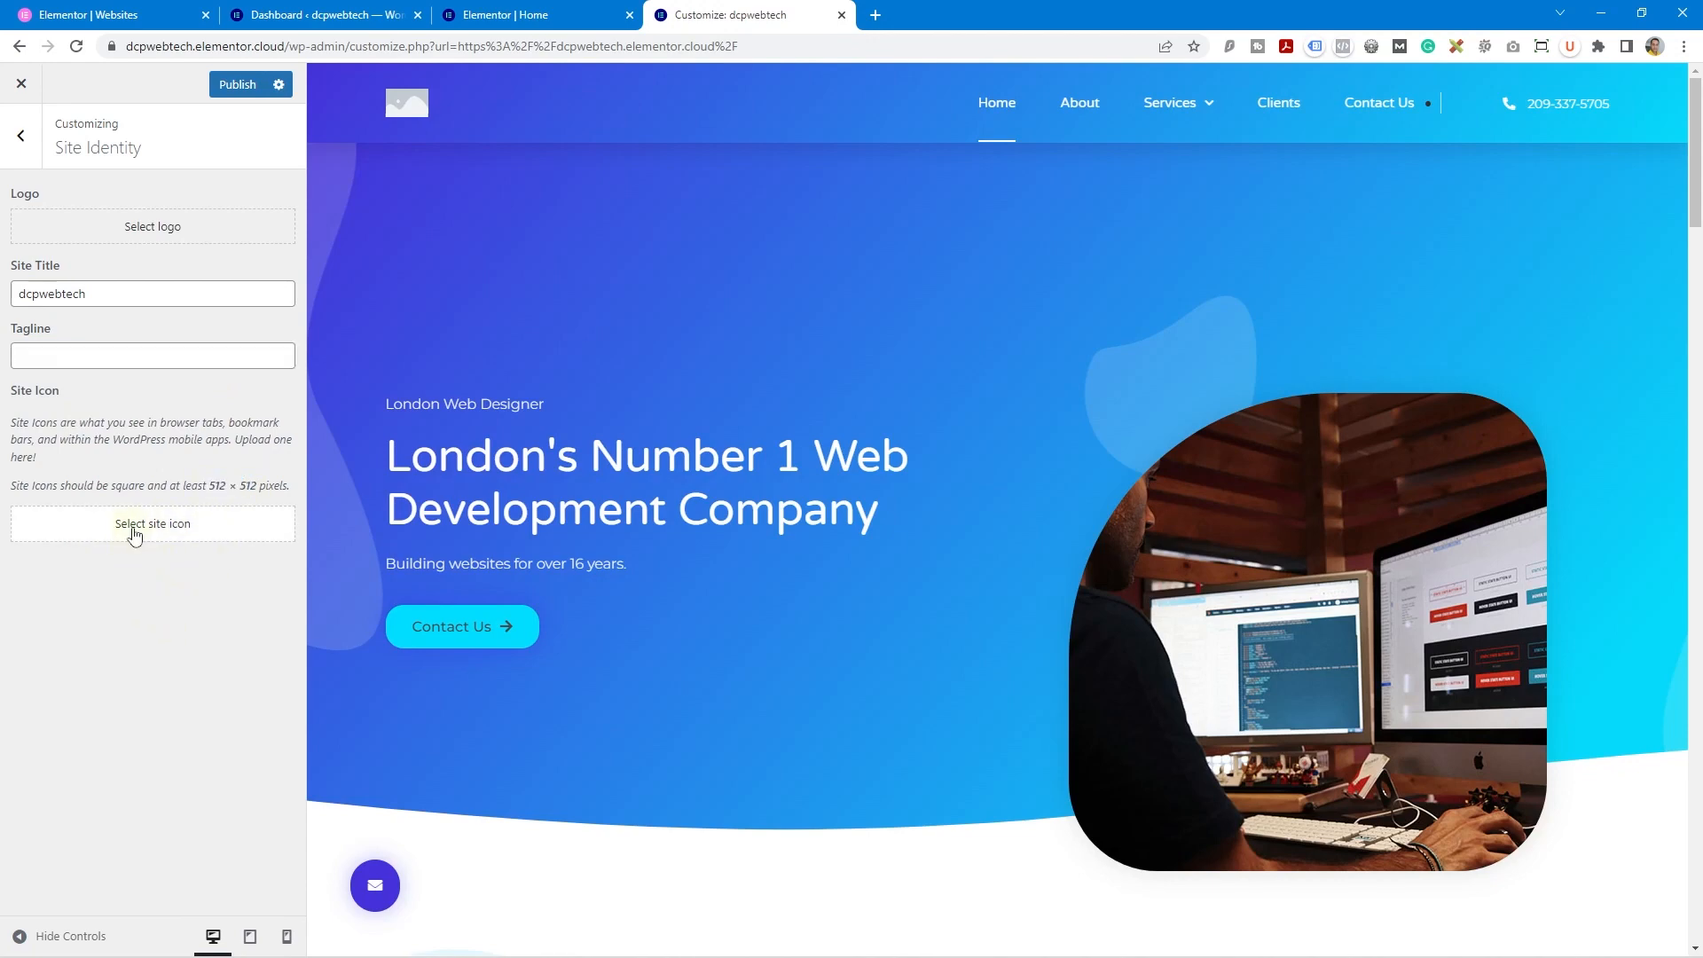
- Locate coding.svg in the Logo Design folder and switch to Photoshop
click(1601, 12)
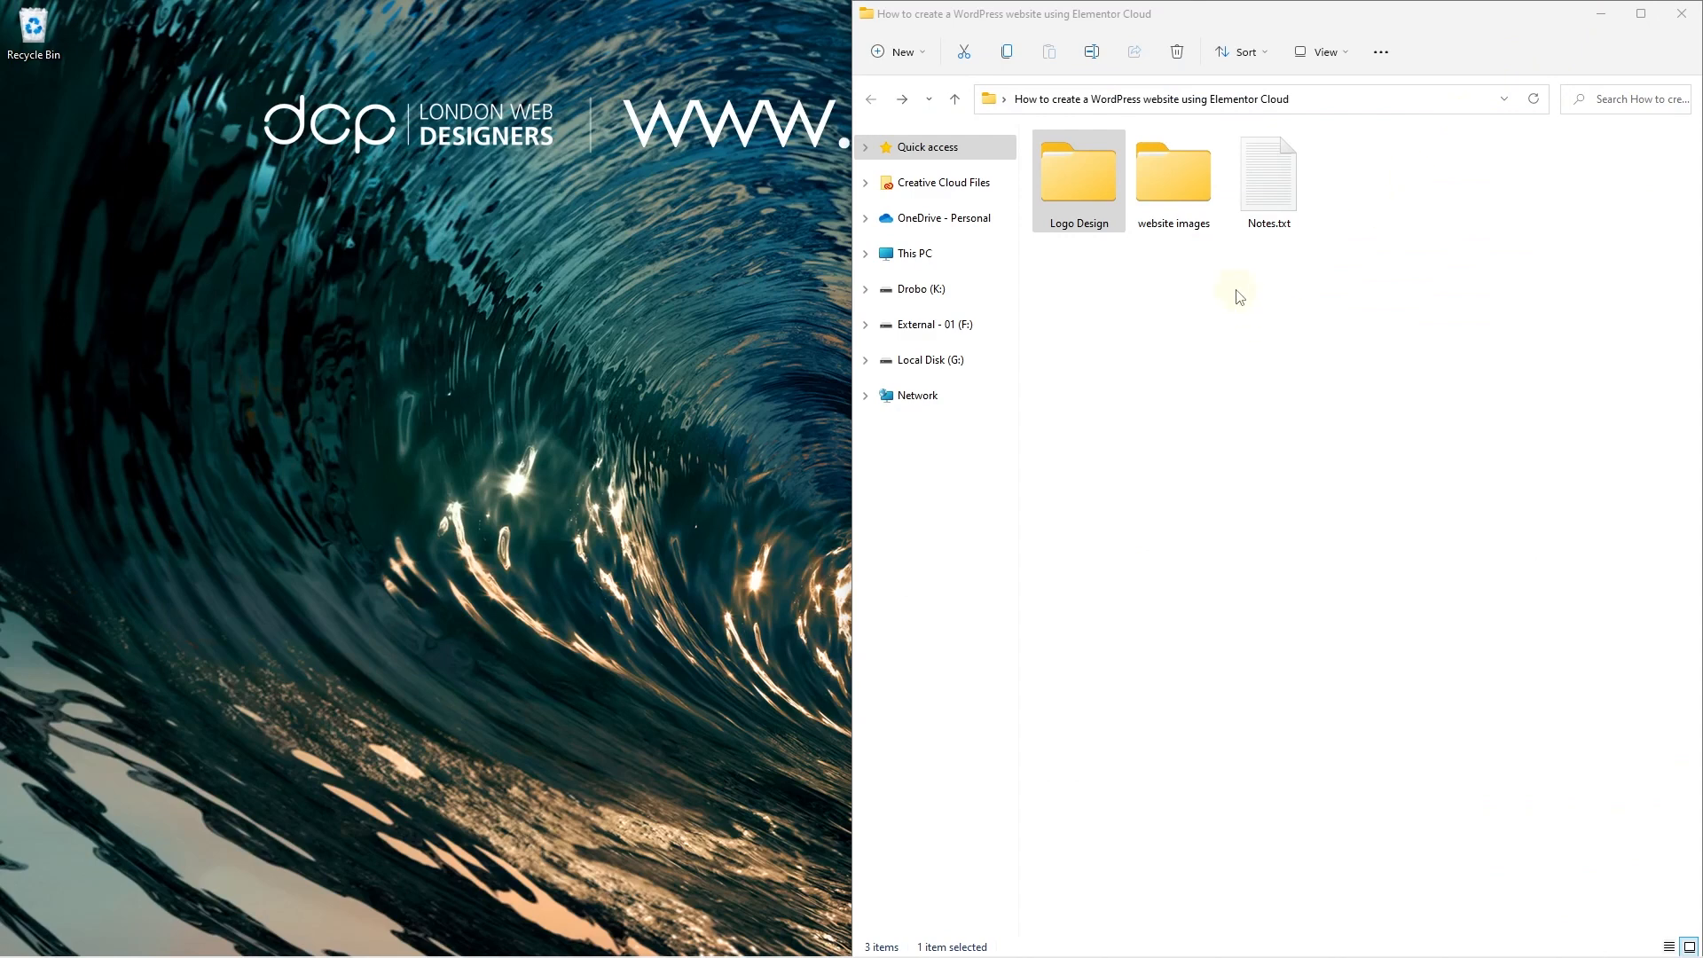
double_click(1088, 200)
mouse_move(1091, 188)
mouse_down()
mouse_move(1158, 248)
mouse_move(1100, 195)
mouse_up()
key(super)
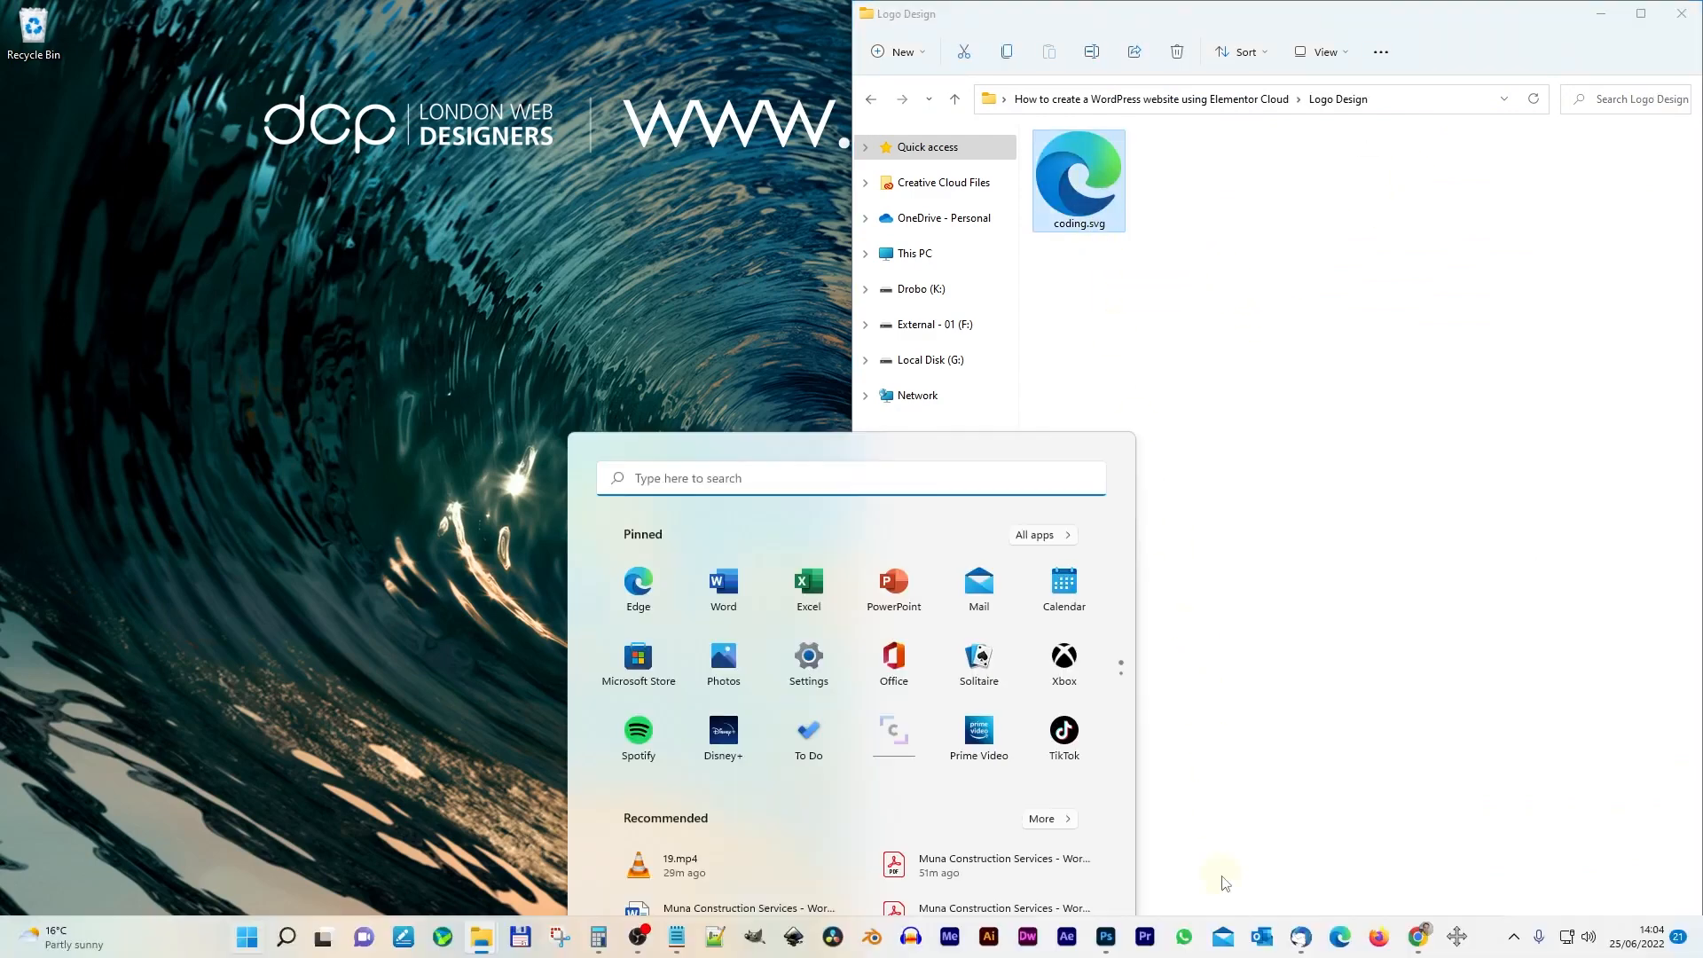
click(1108, 945)
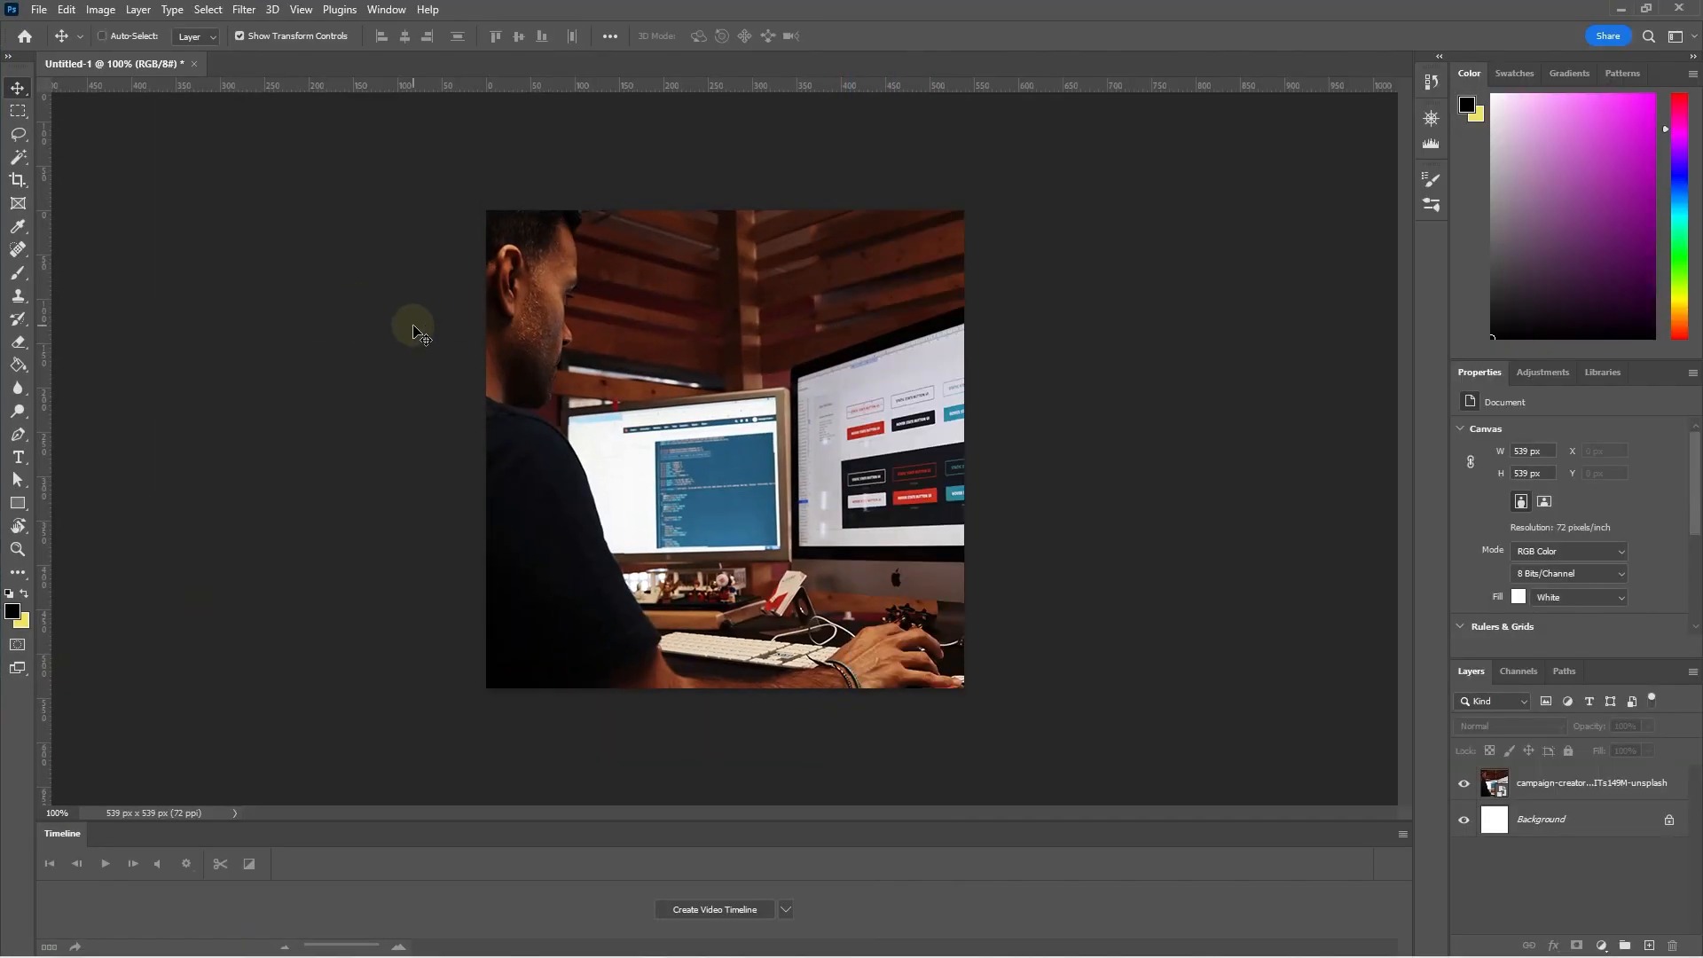
- Create a 512 × 512 px document and place coding.svg into it
key(ctrl+n)
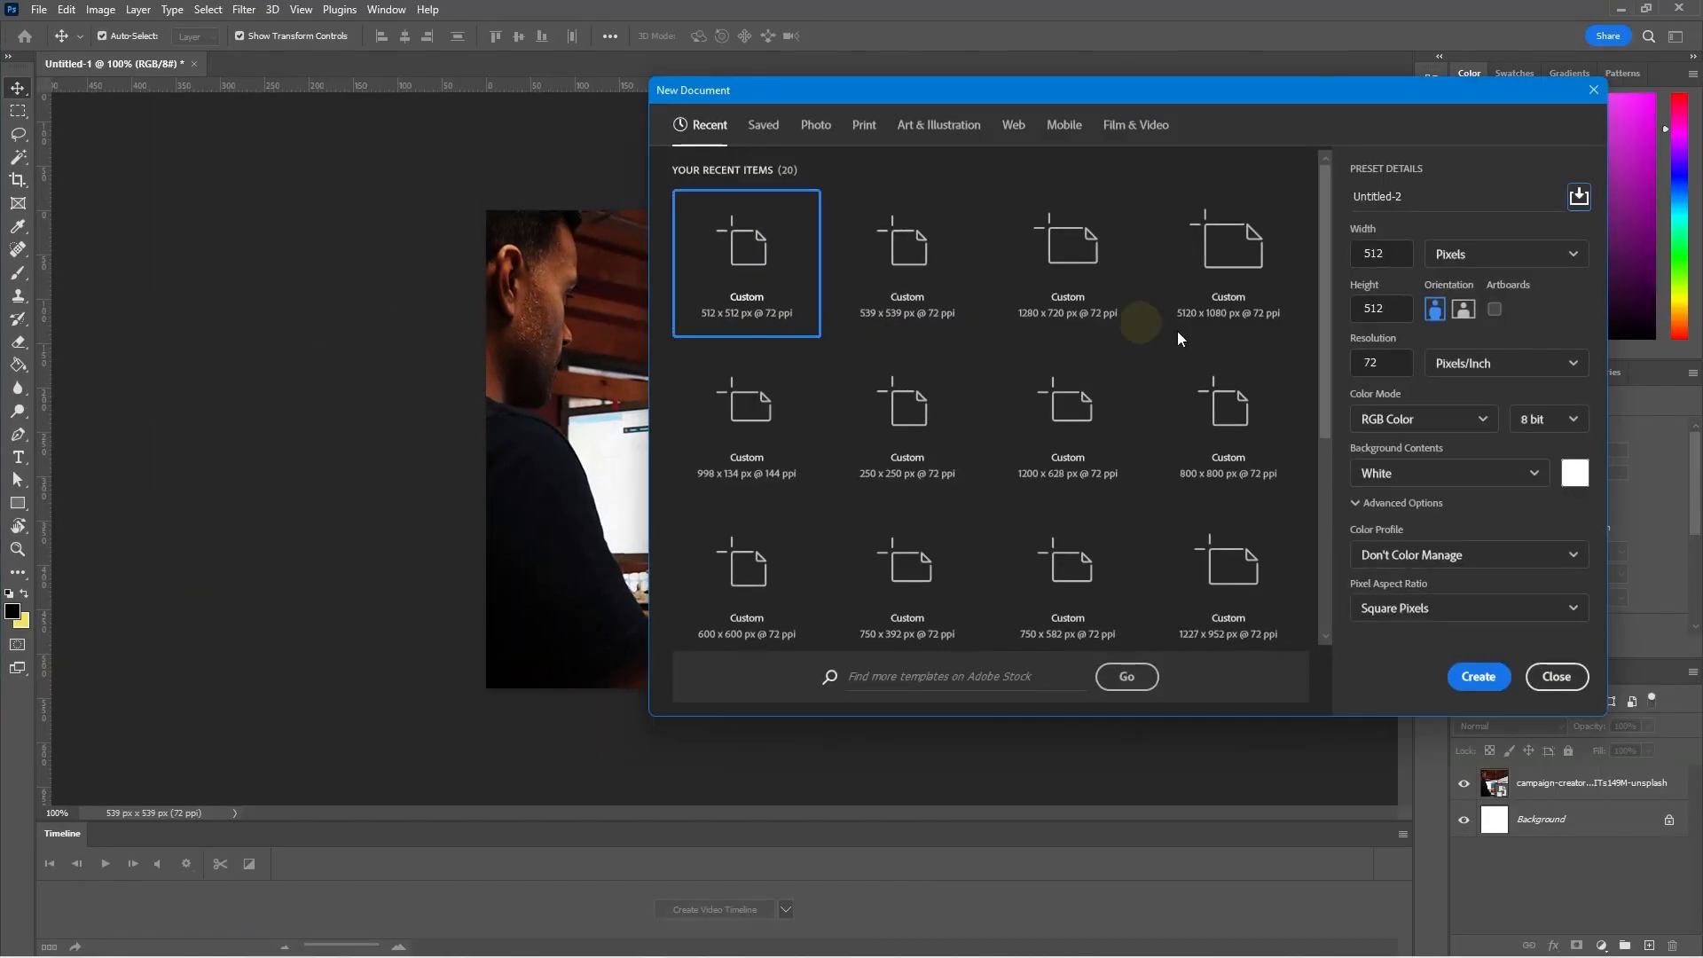
click(1502, 679)
key(alt+Tab)
drag(1077, 186, 667, 448)
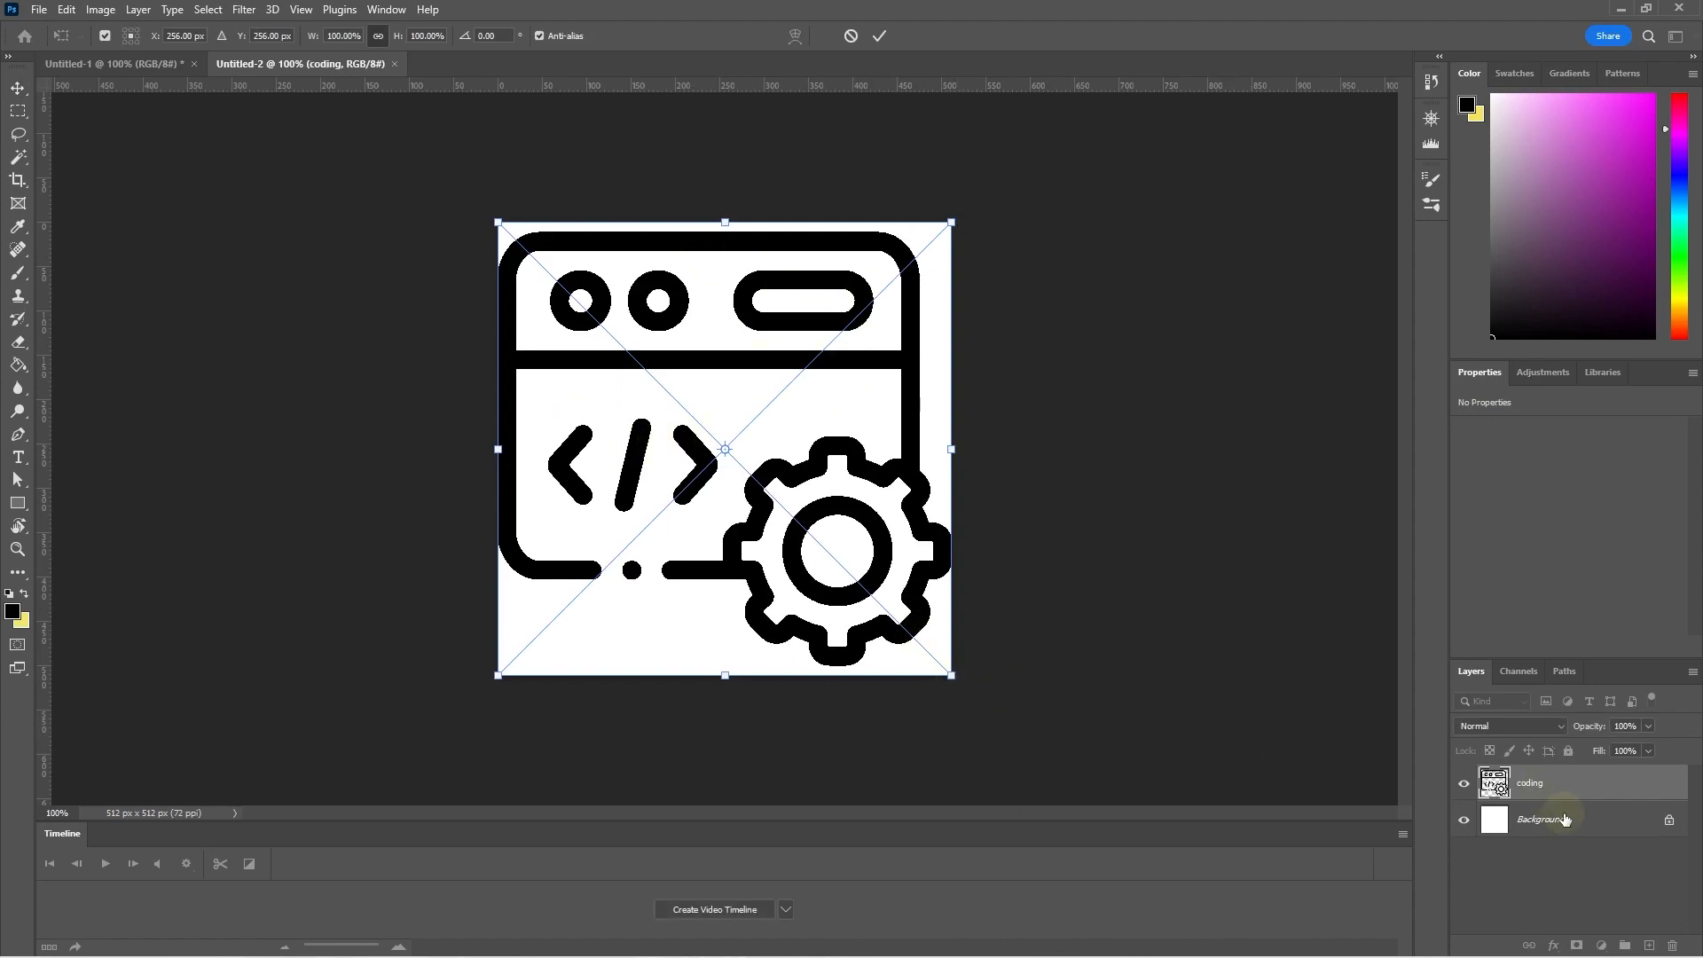
- Delete the white Background layer for transparency and scale the icon to about 466 px
click(1534, 820)
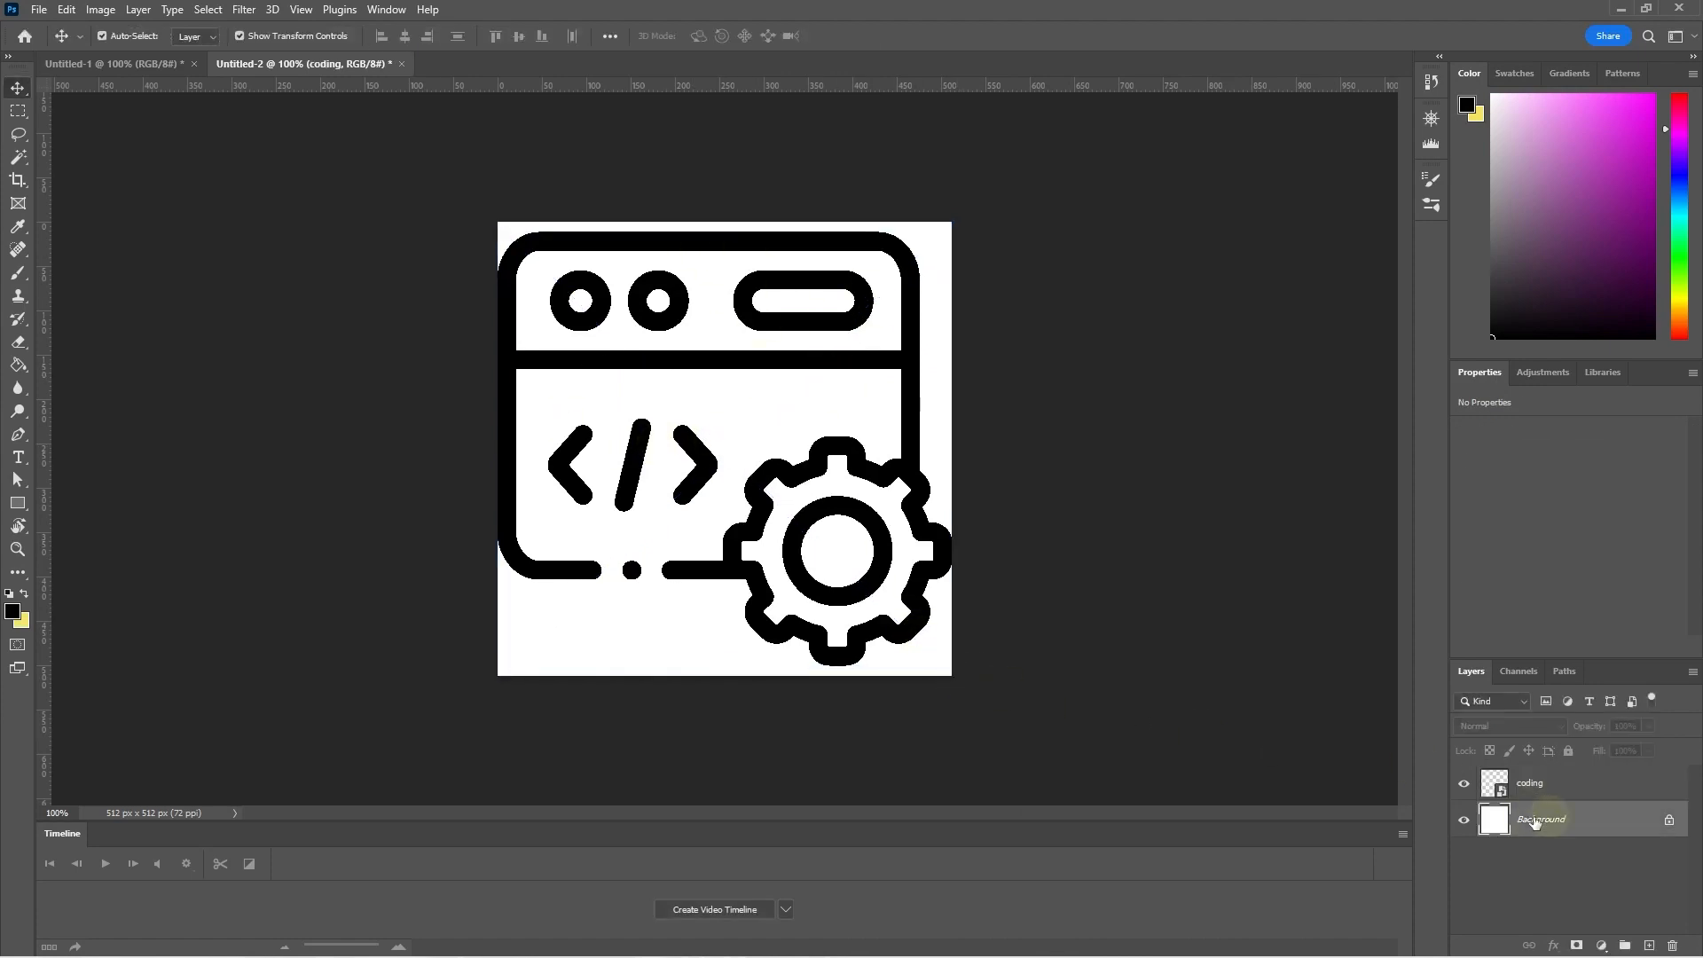
click(1668, 822)
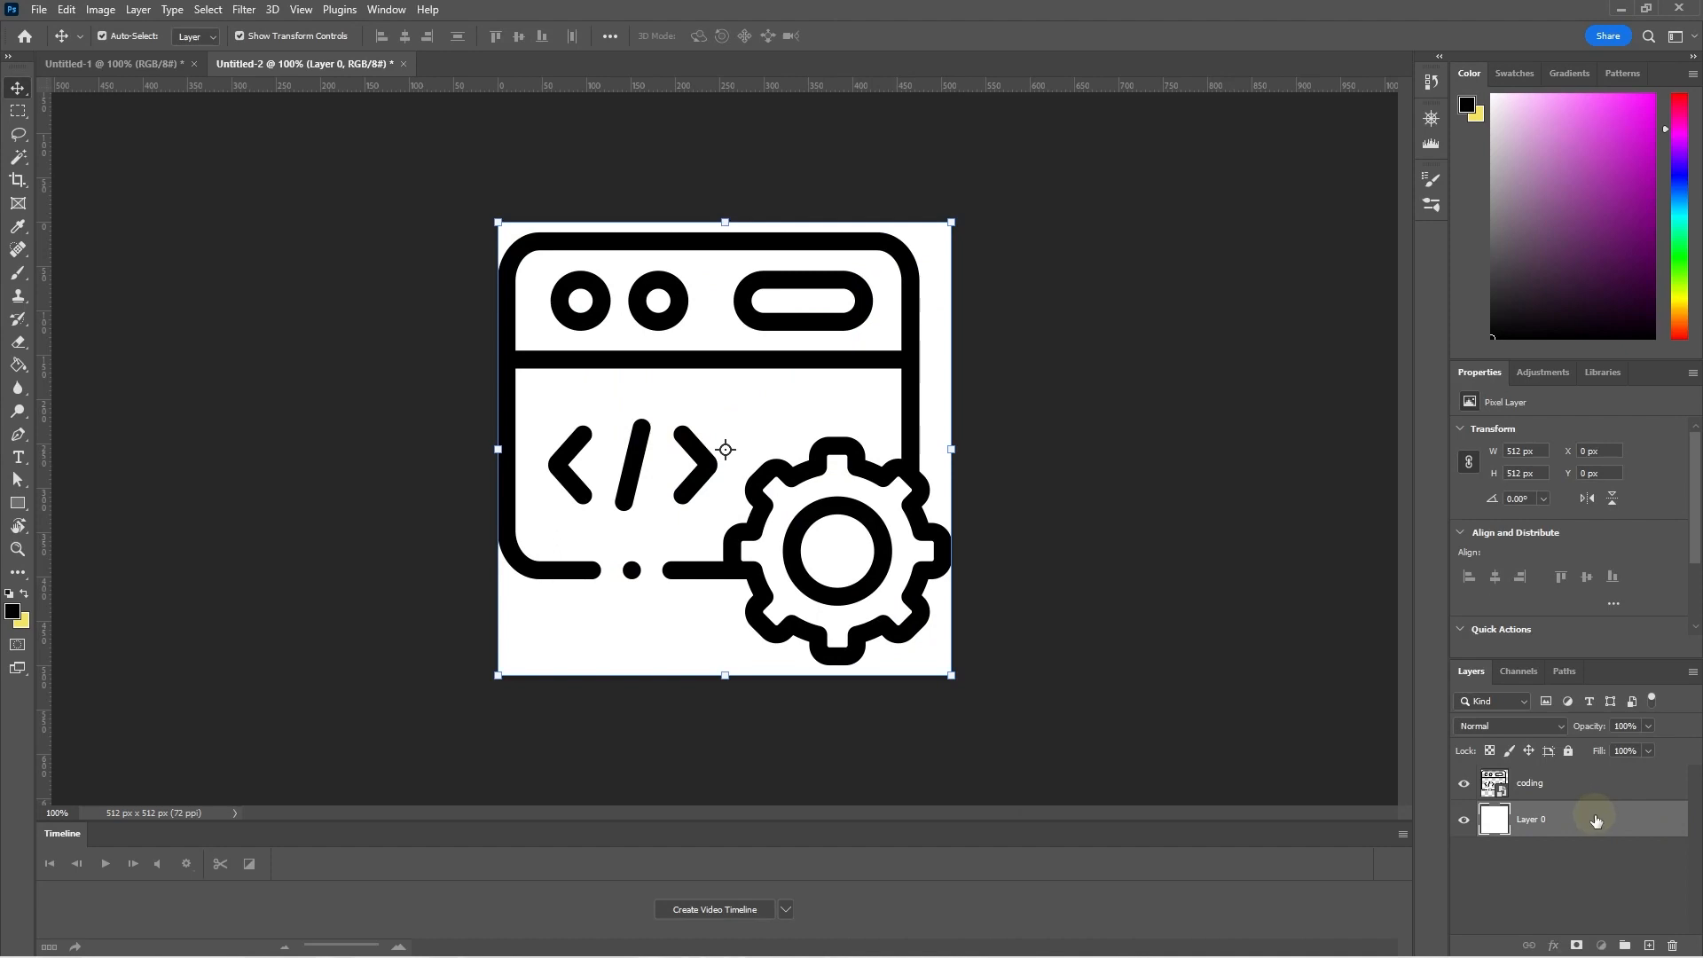
key(Delete)
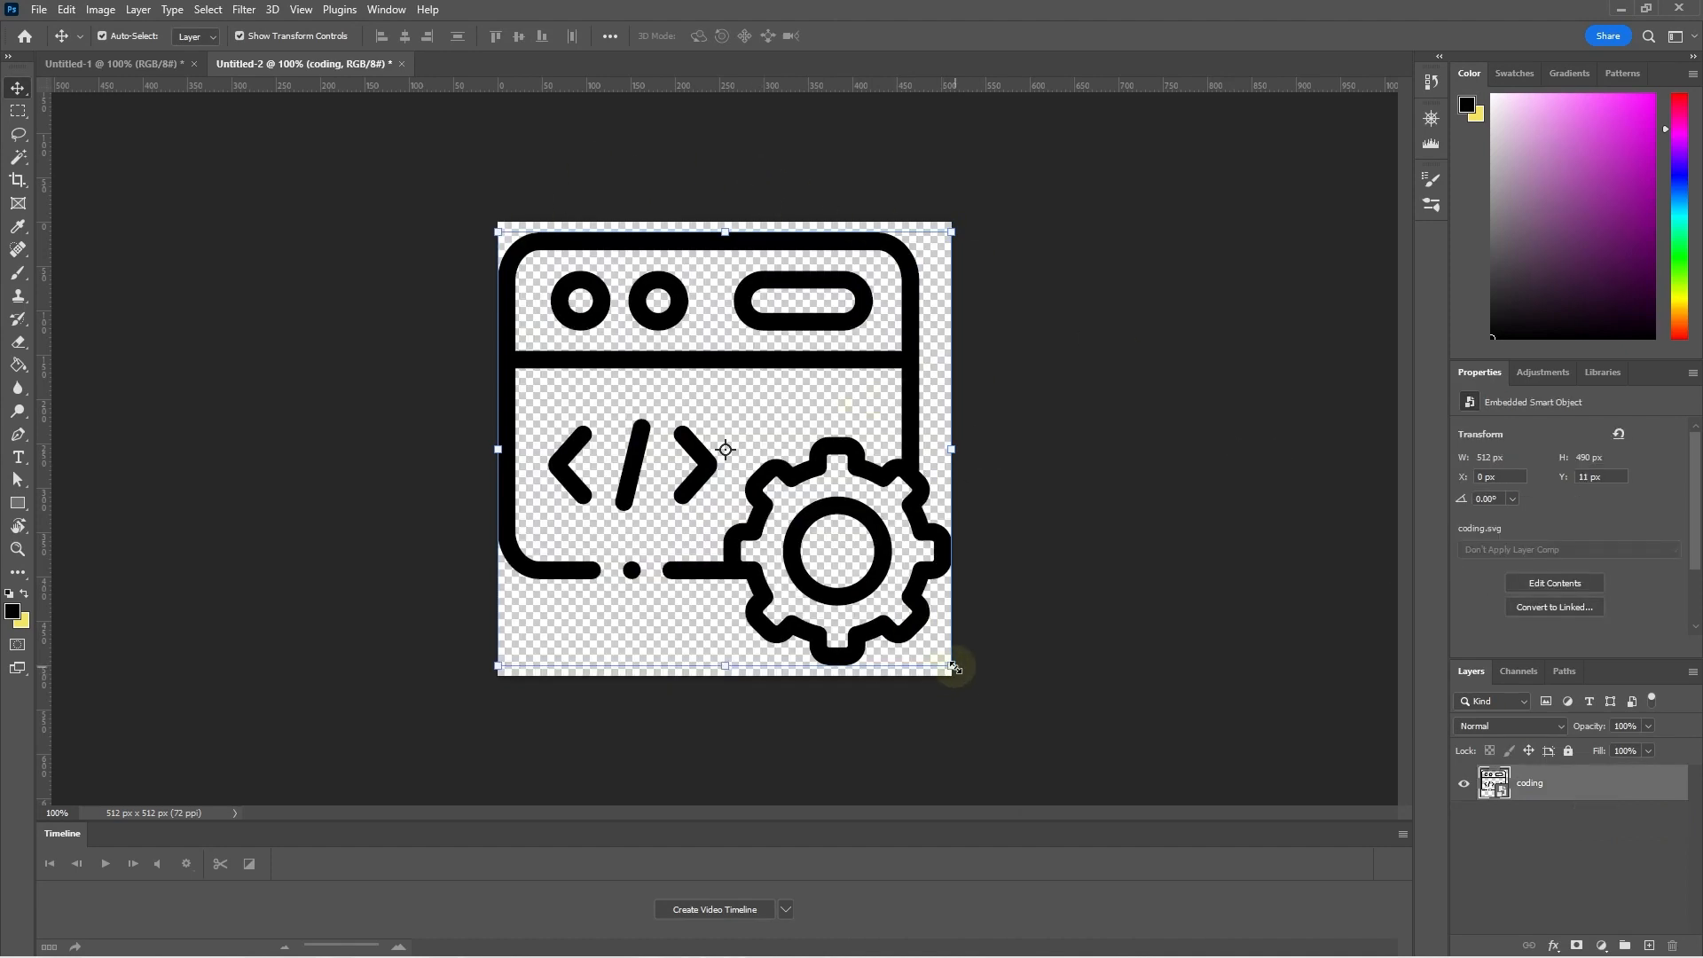
drag(953, 668, 935, 651)
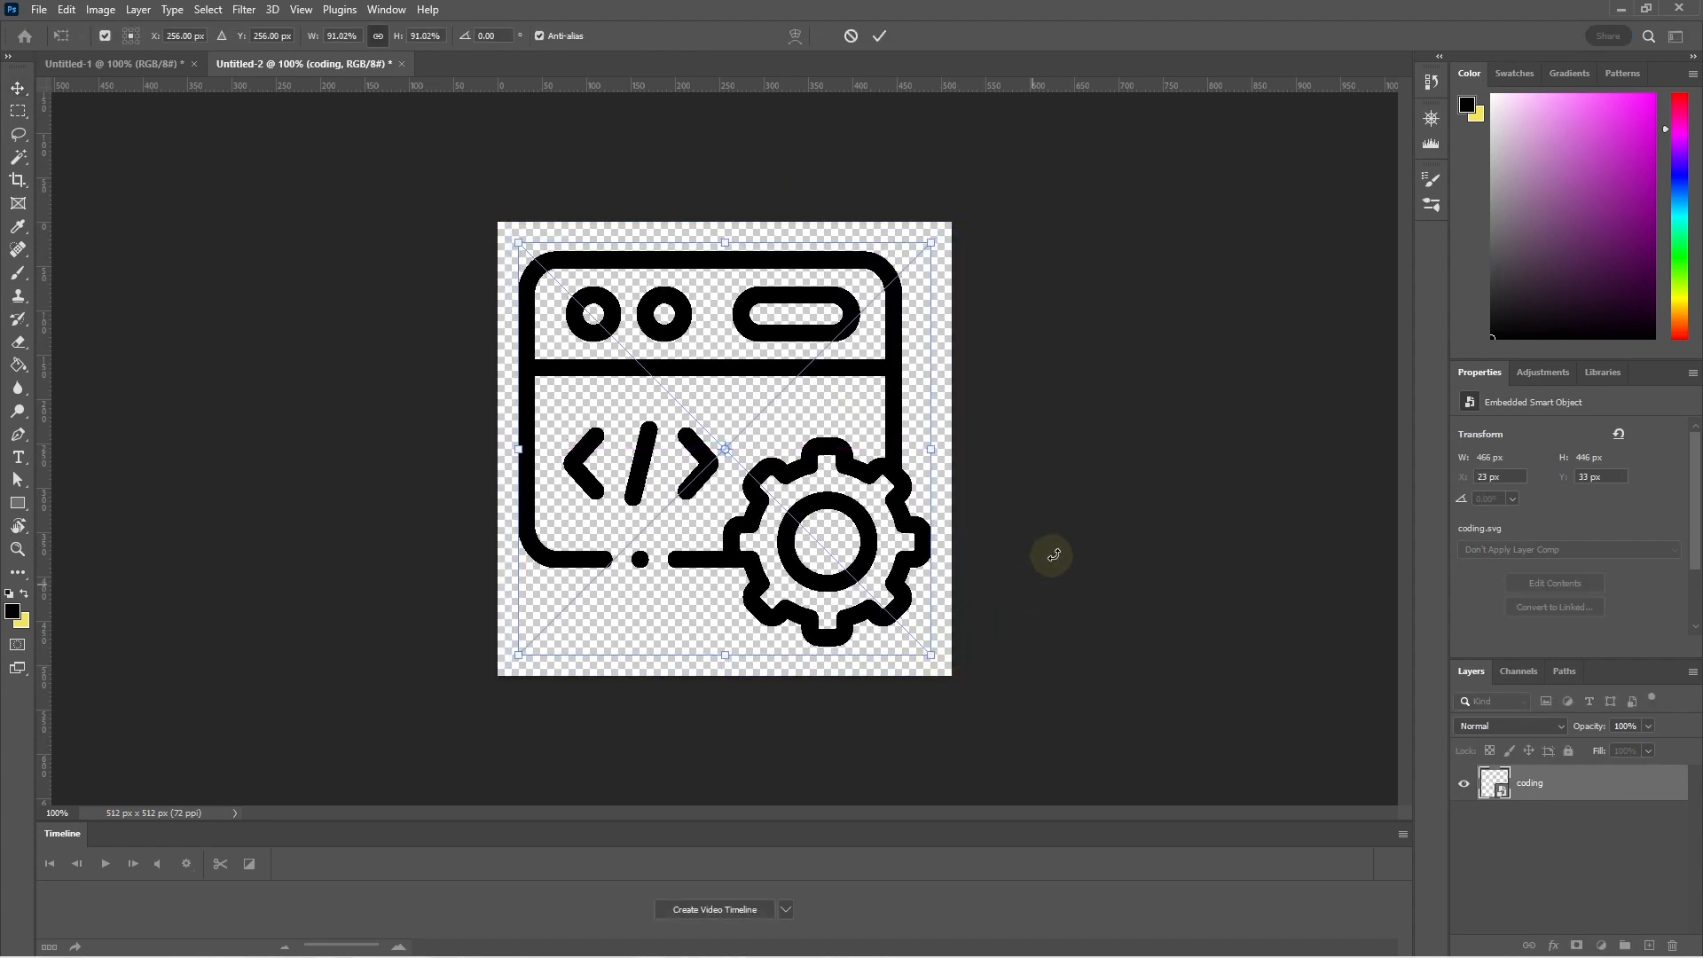
key(Return)
click(1162, 510)
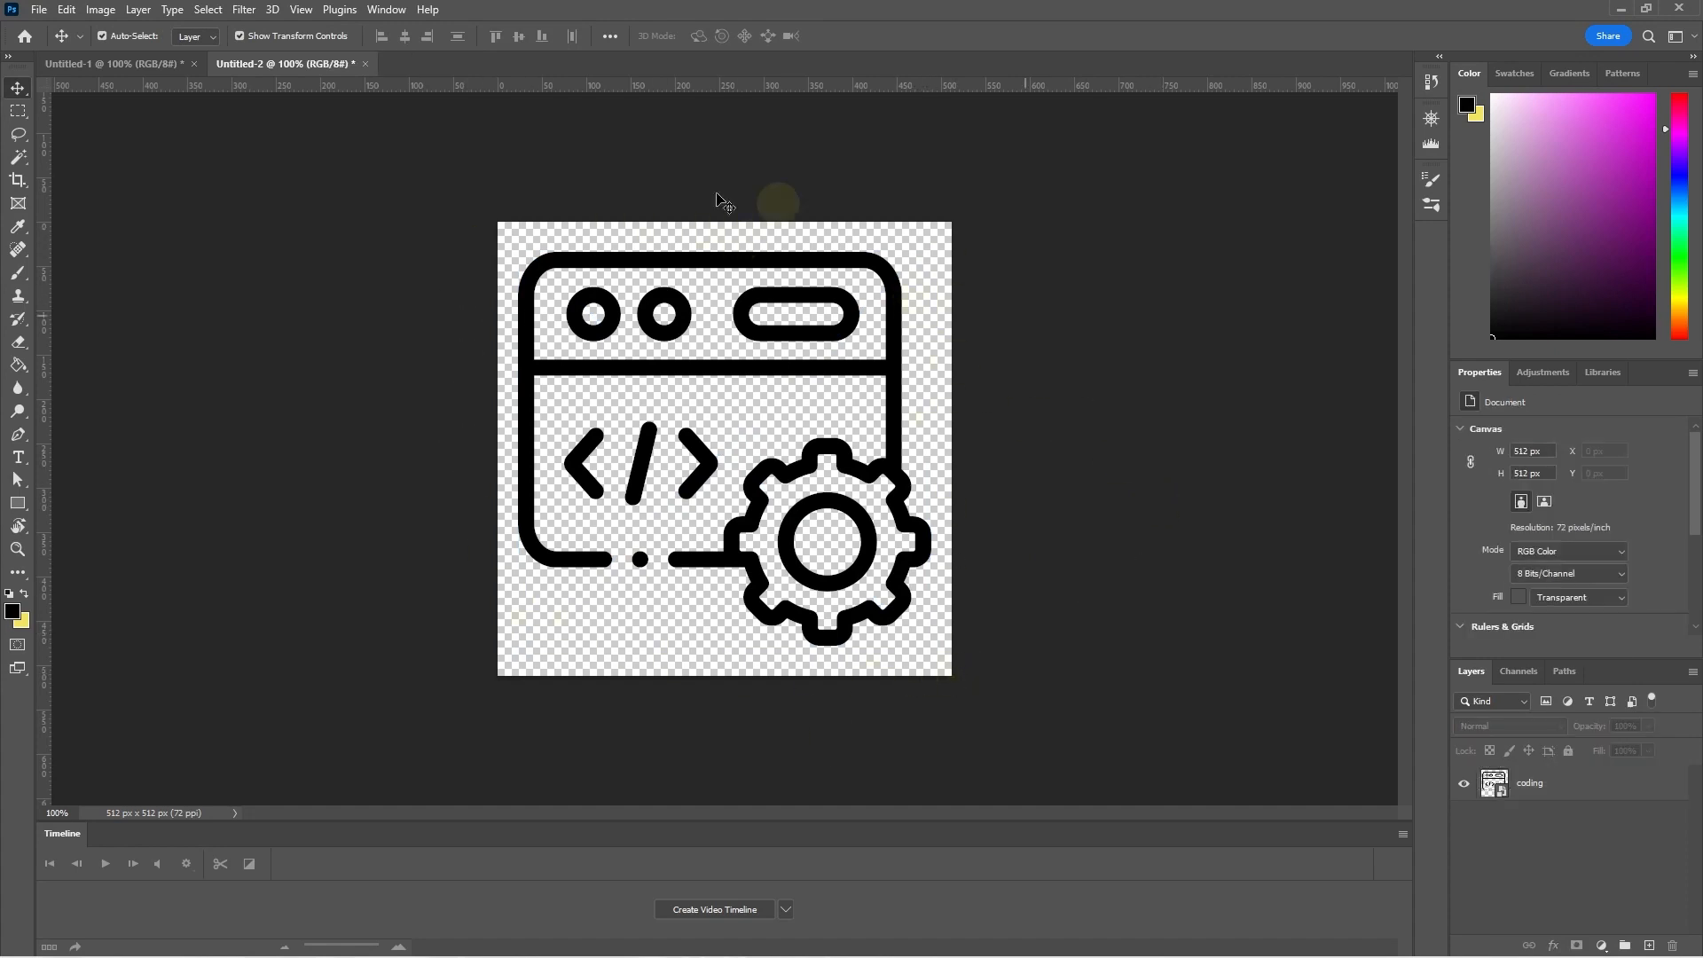
click(1550, 792)
click(1042, 367)
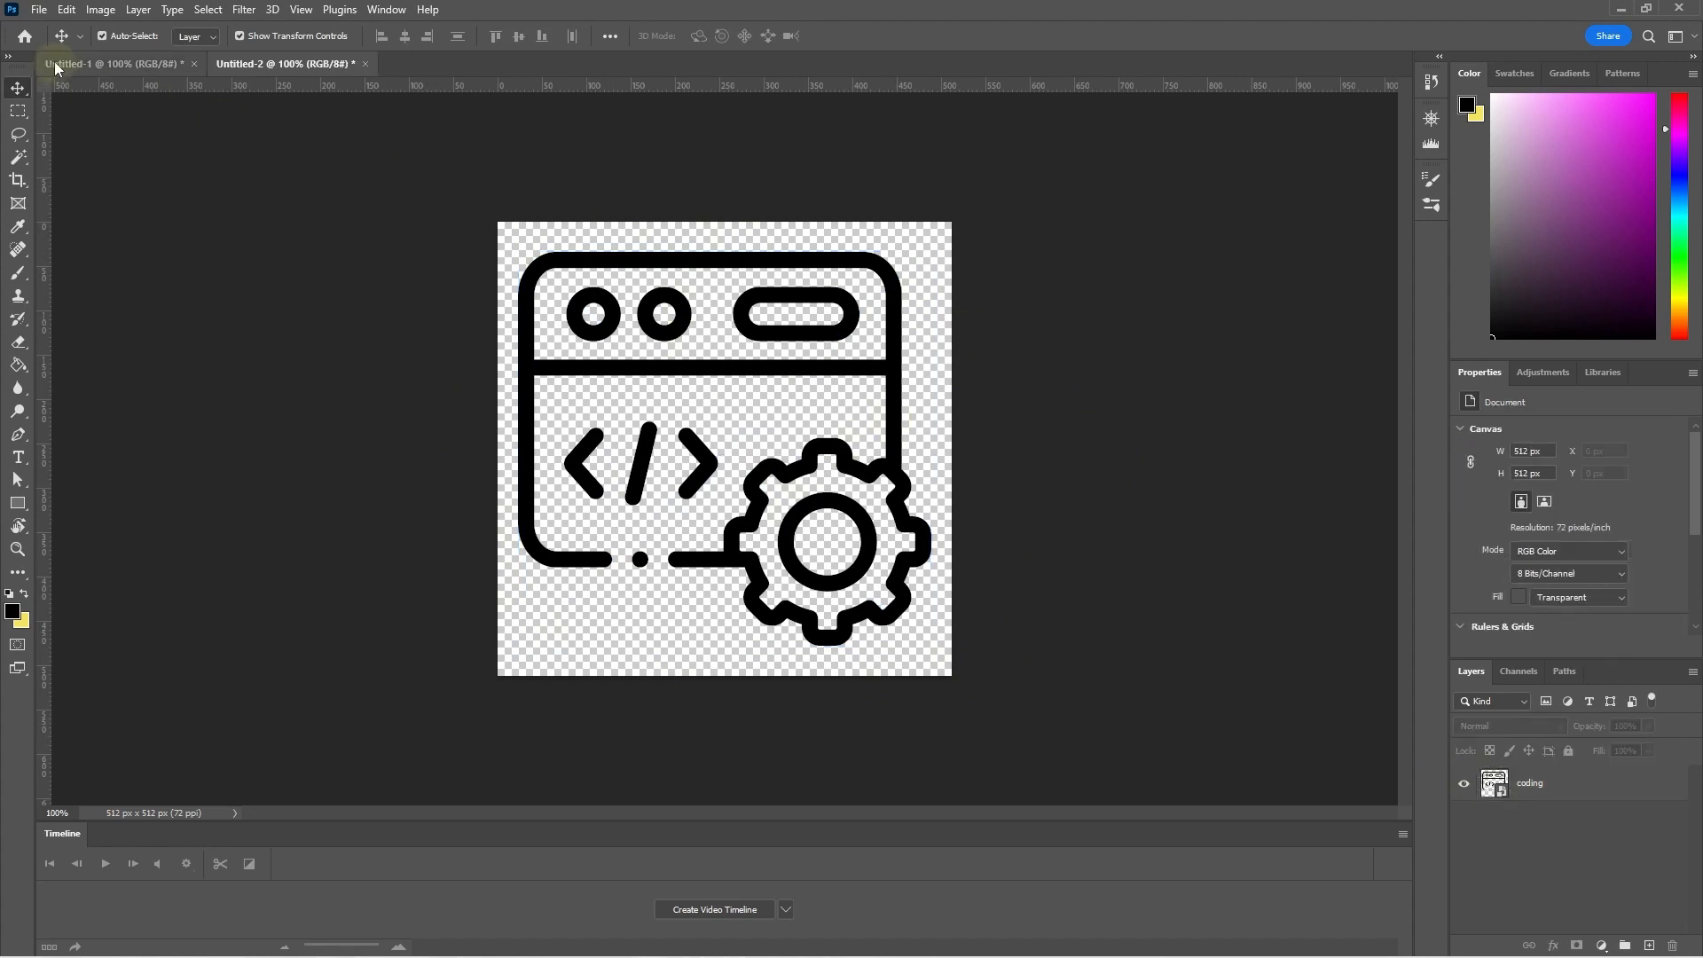
- Export the icon via Export As in PNG format with transparency
click(39, 10)
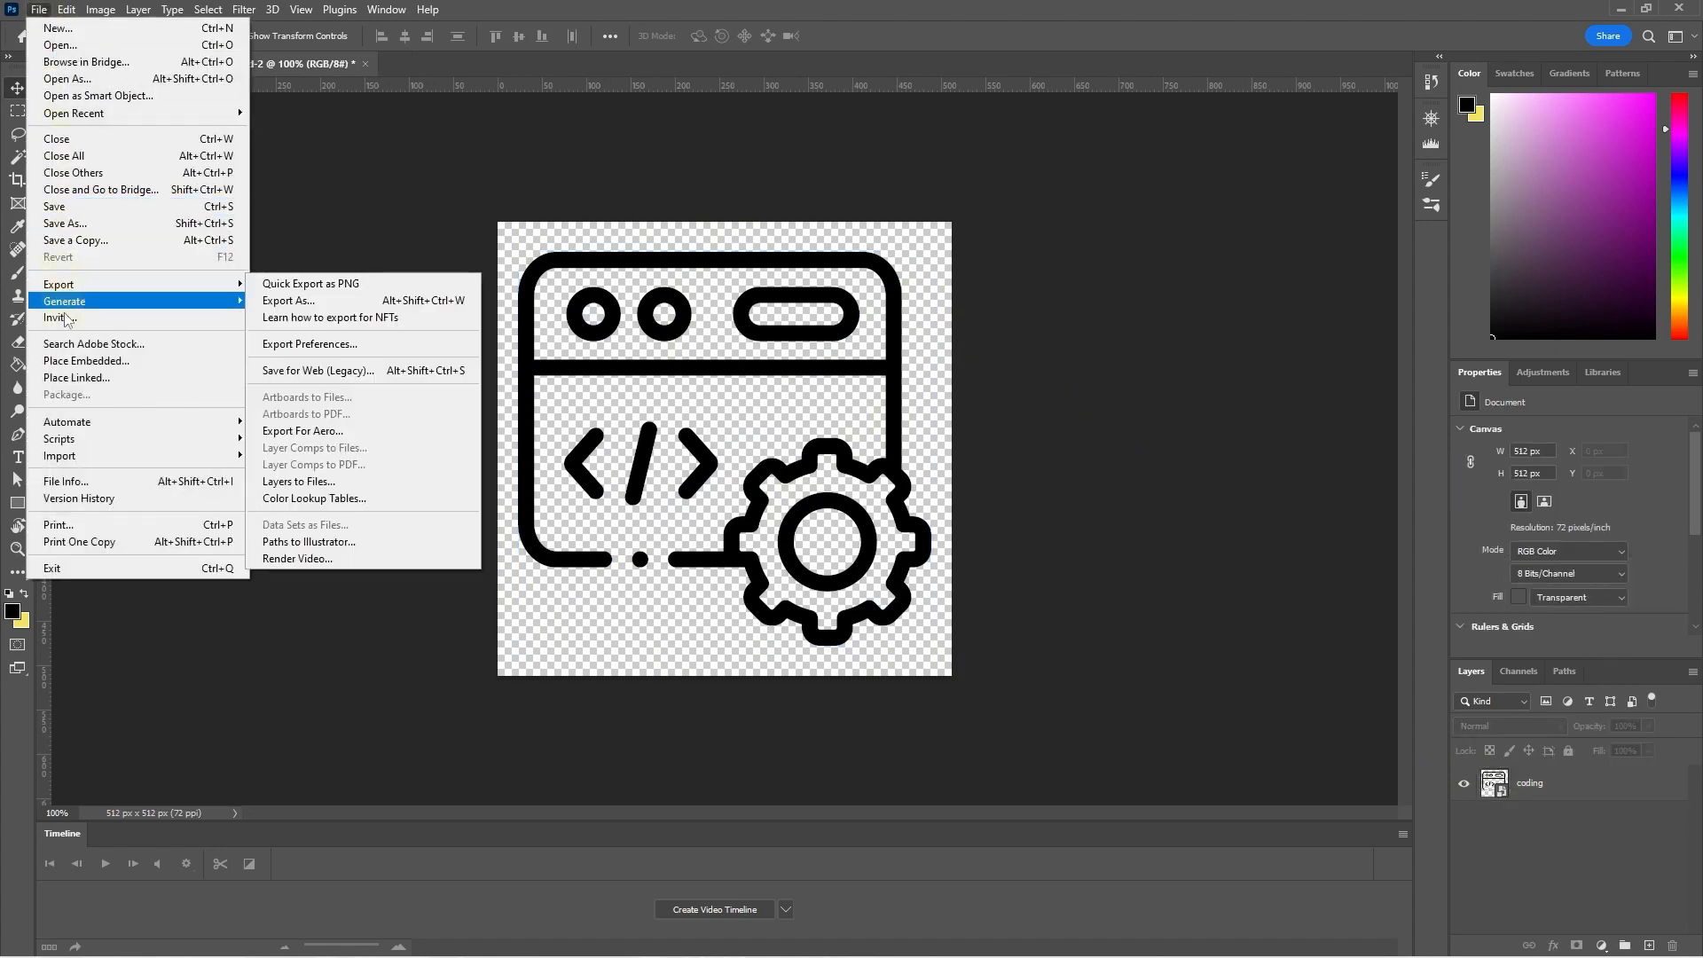
mouse_move(81, 290)
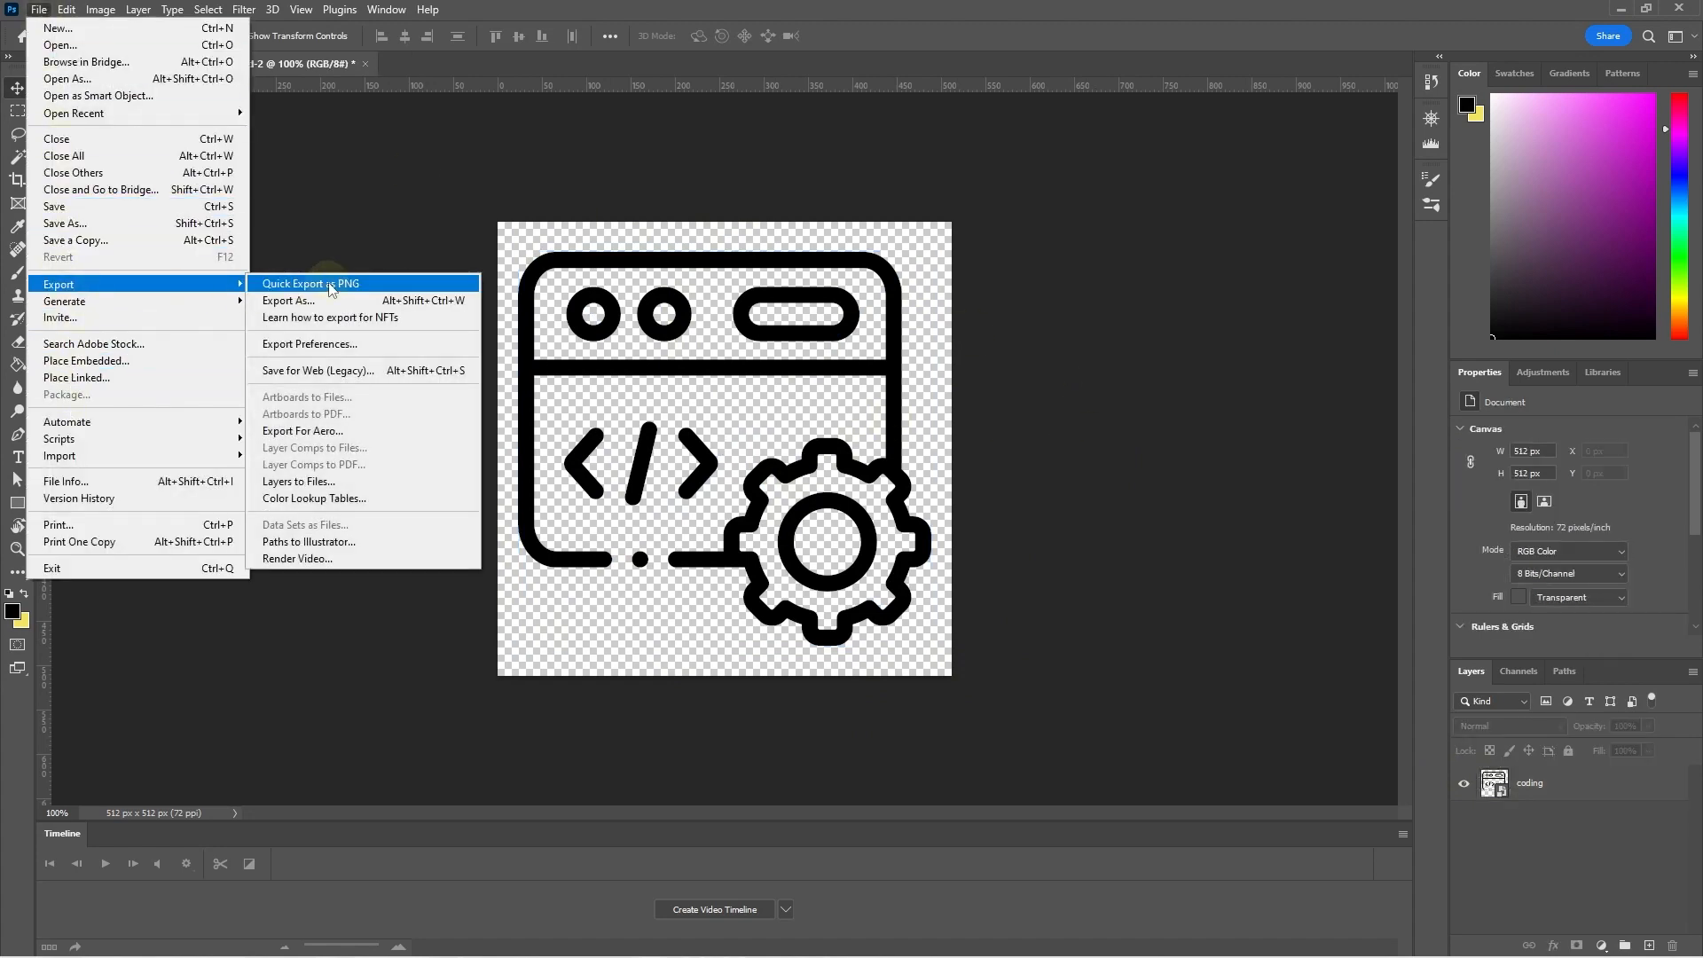
click(289, 301)
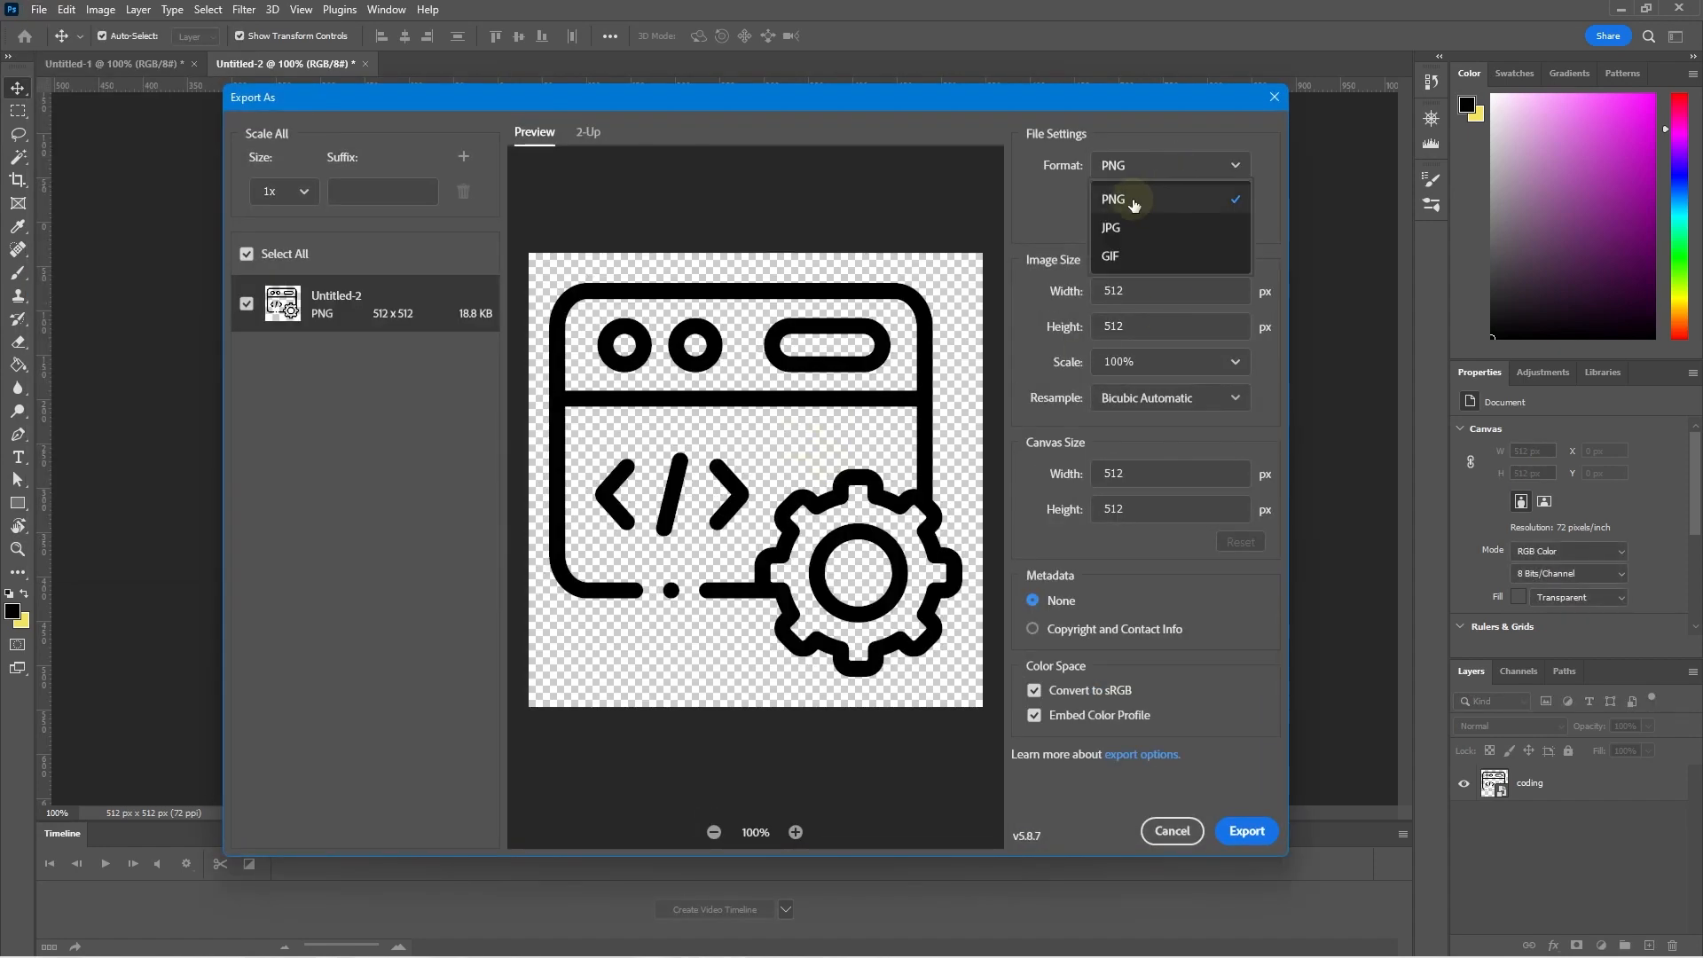
click(1131, 200)
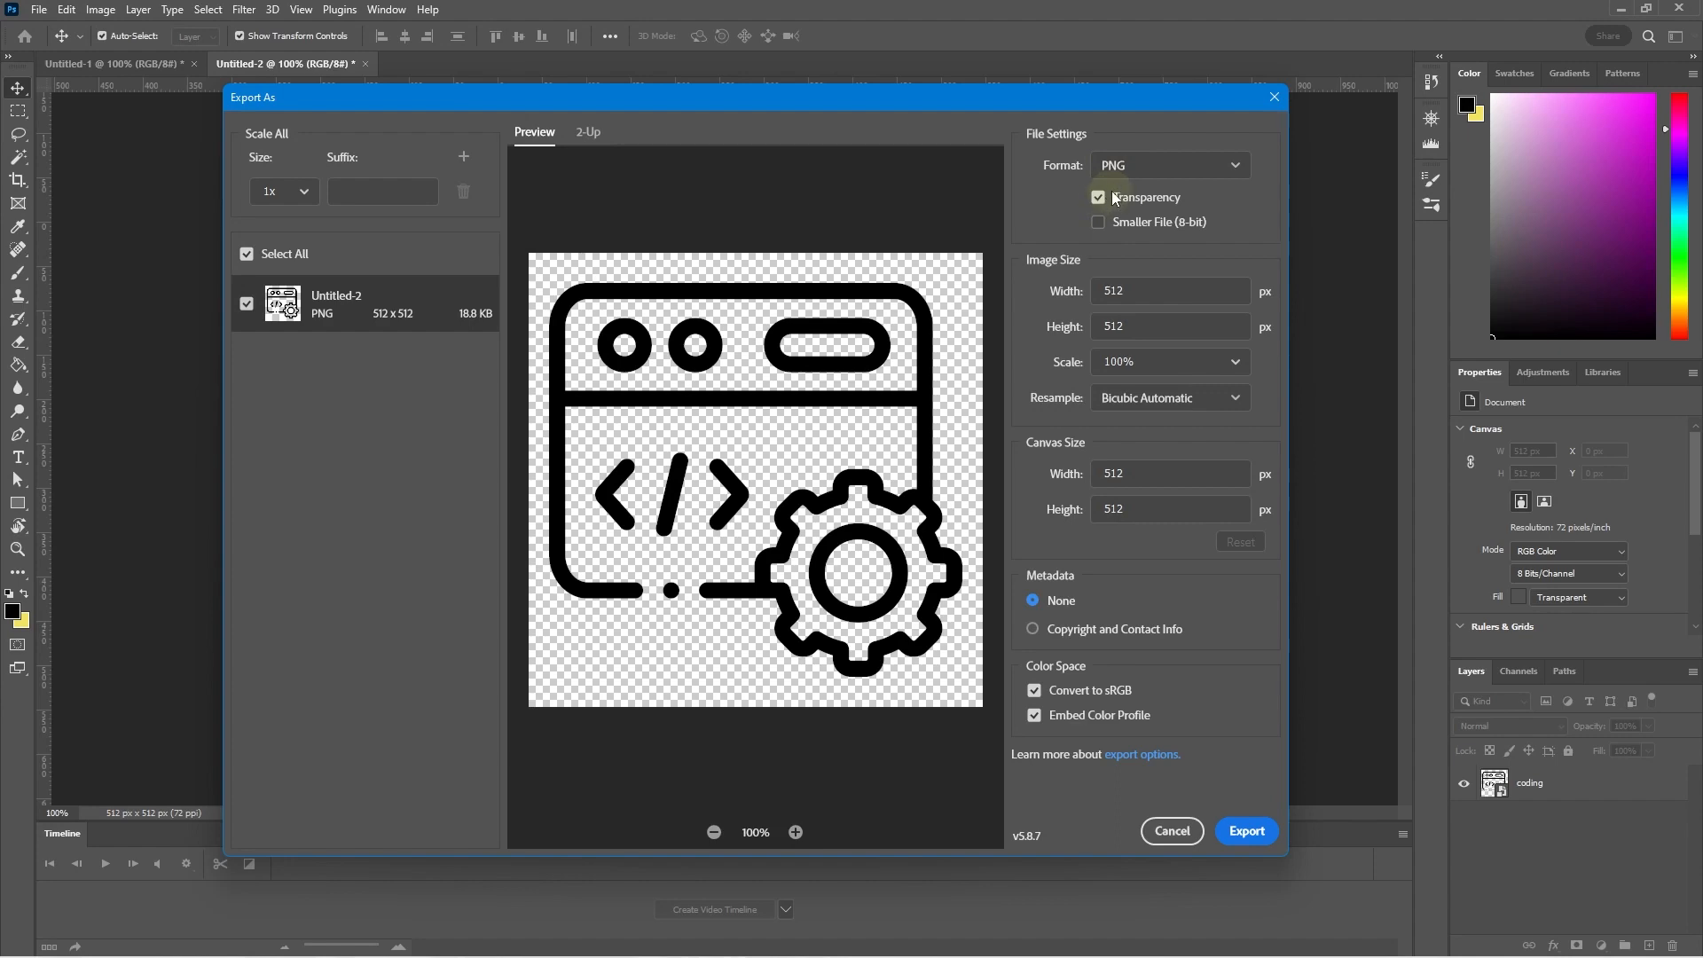
click(1247, 831)
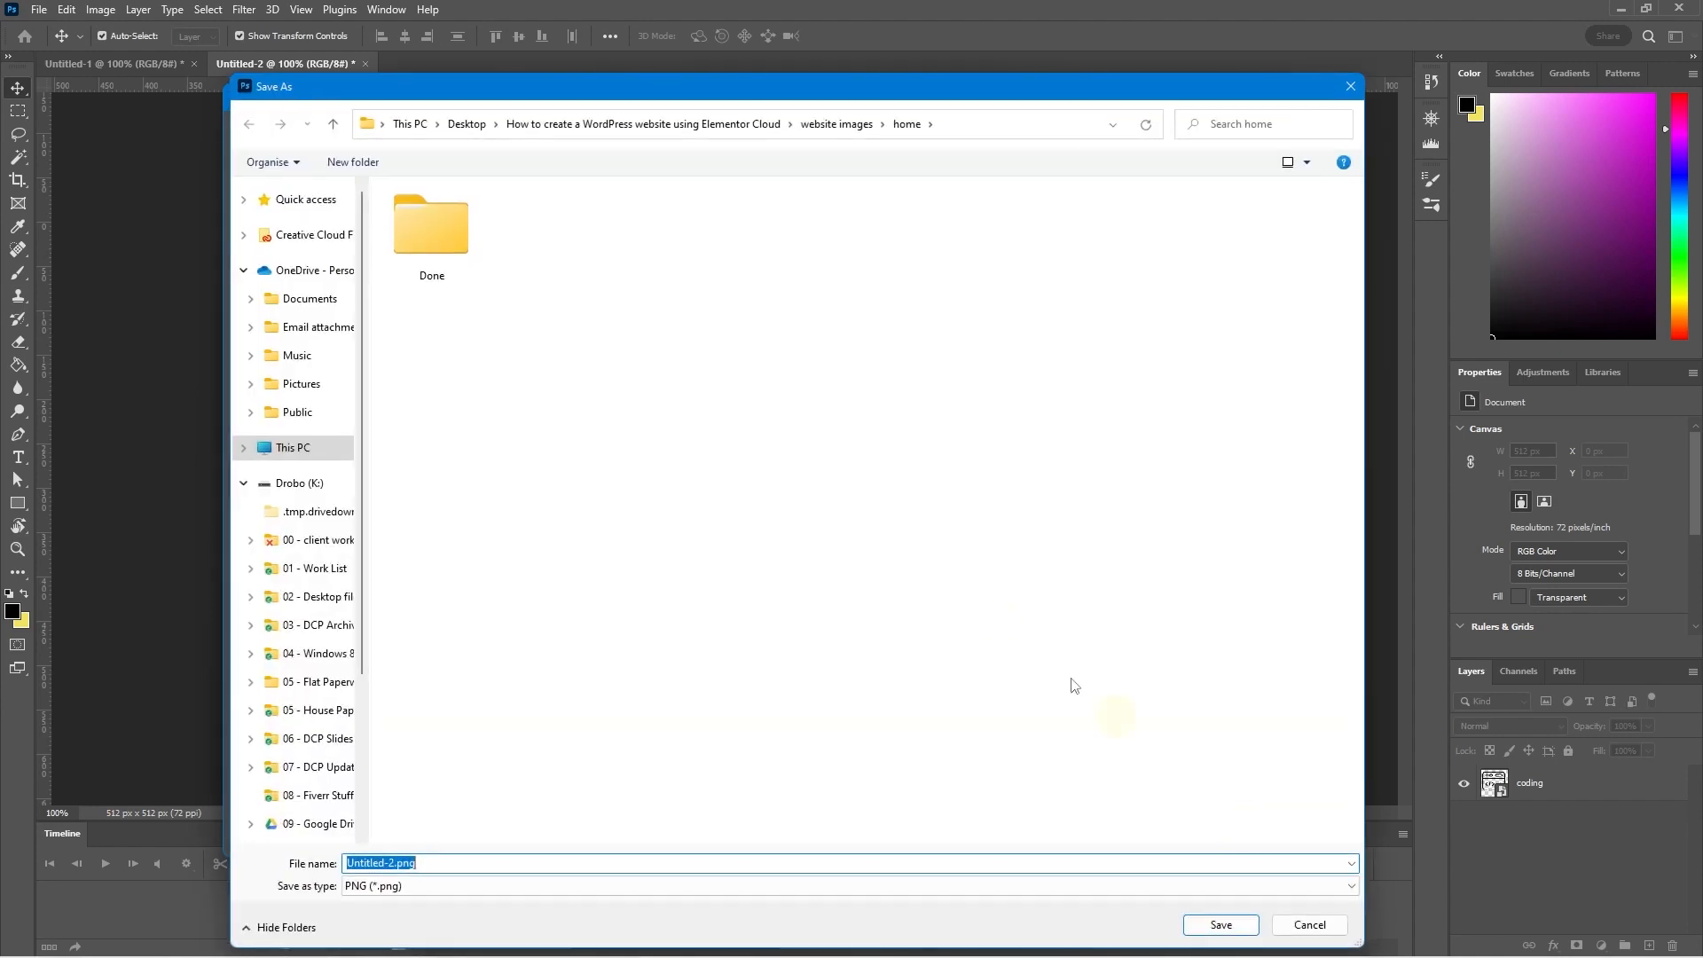
- Save the exported PNG as ico-01.png in the Logo Design folder
click(839, 125)
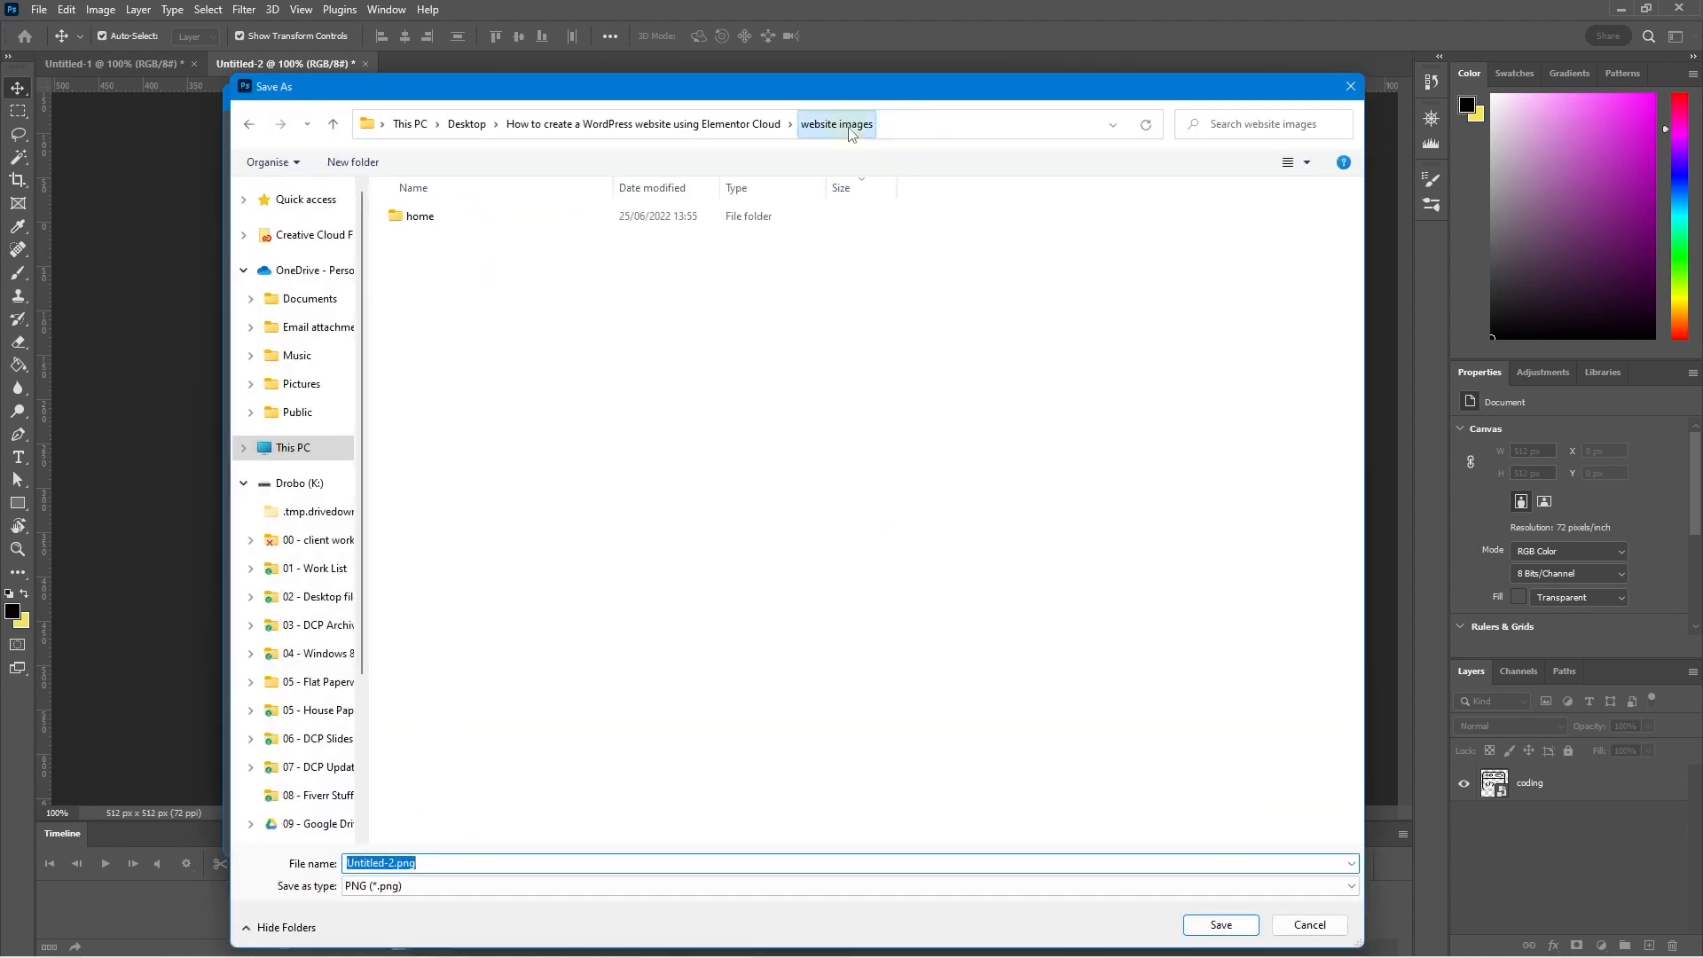
click(754, 125)
click(429, 219)
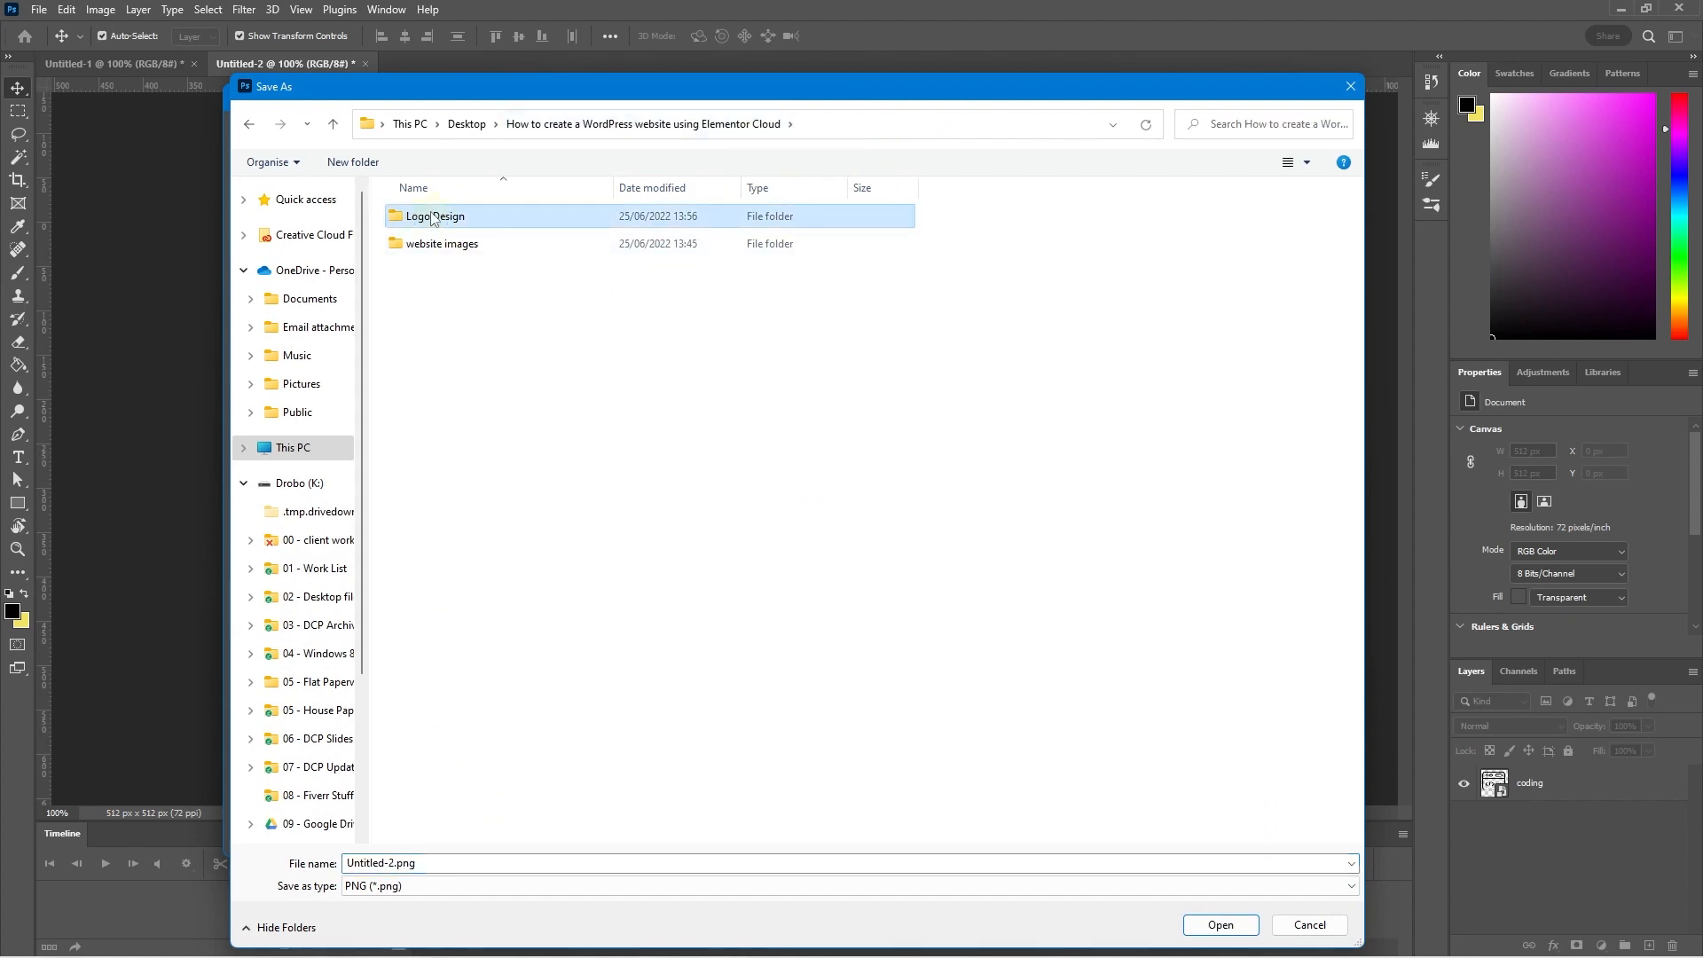
double_click(434, 219)
click(432, 859)
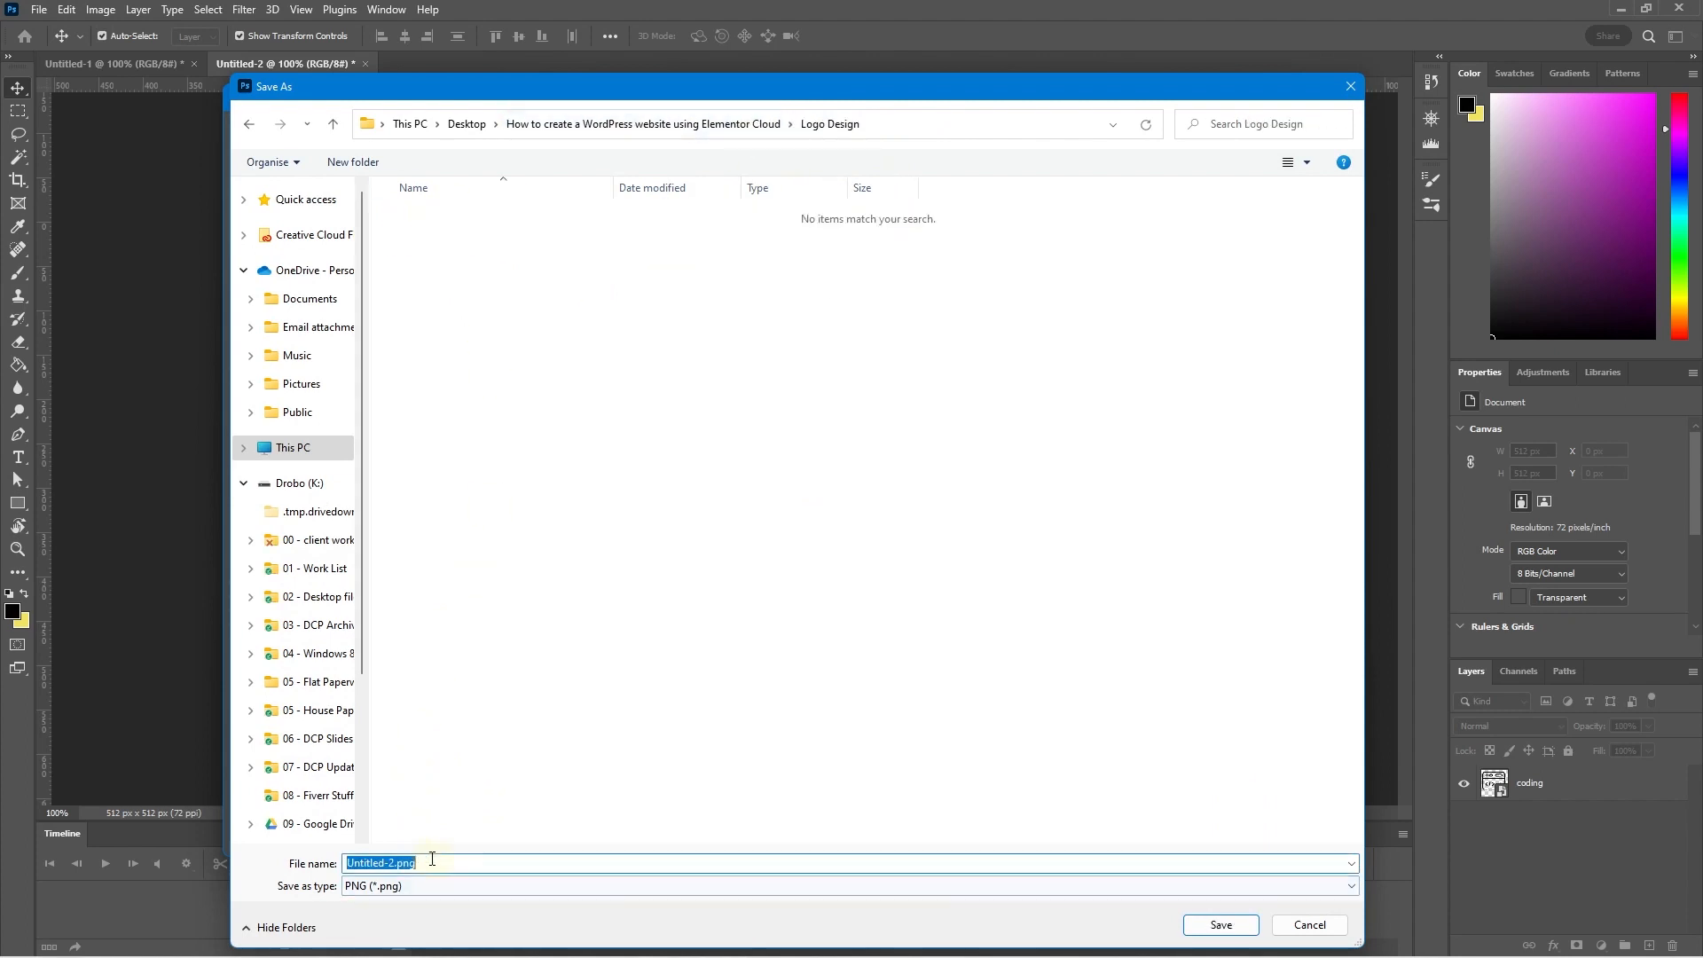
text(icn-01)
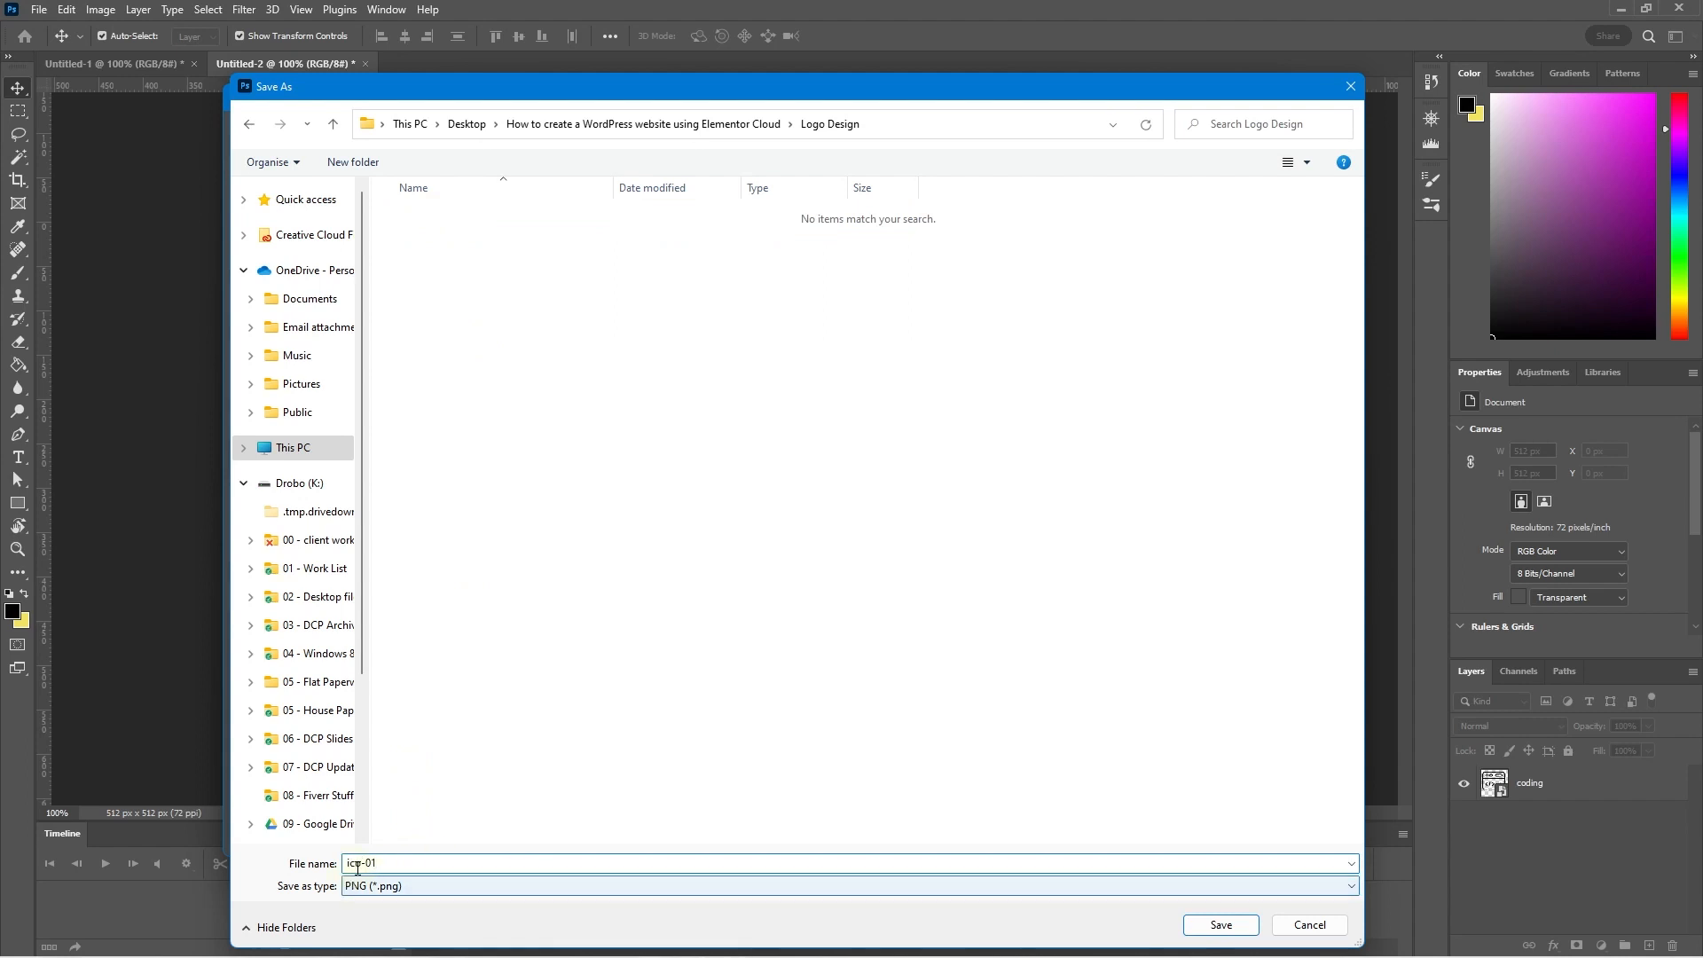
click(1221, 924)
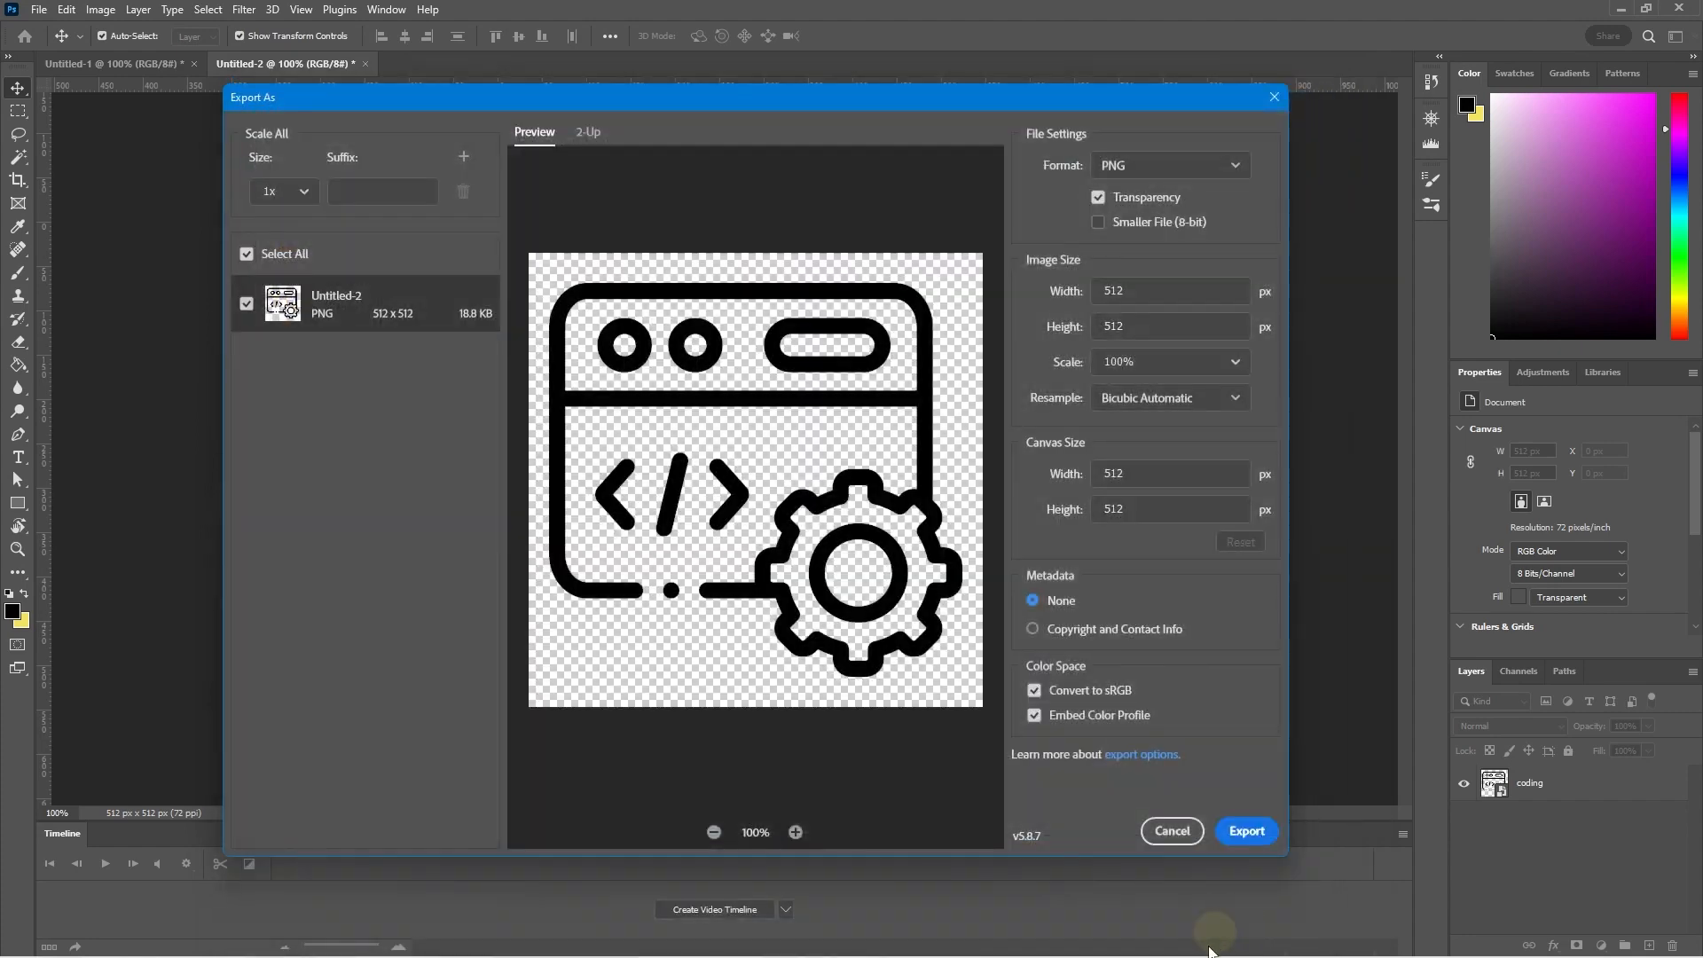
click(1243, 825)
- Minimize Photoshop and confirm ico-01.png appears in the Logo Design folder
click(1620, 8)
click(1173, 173)
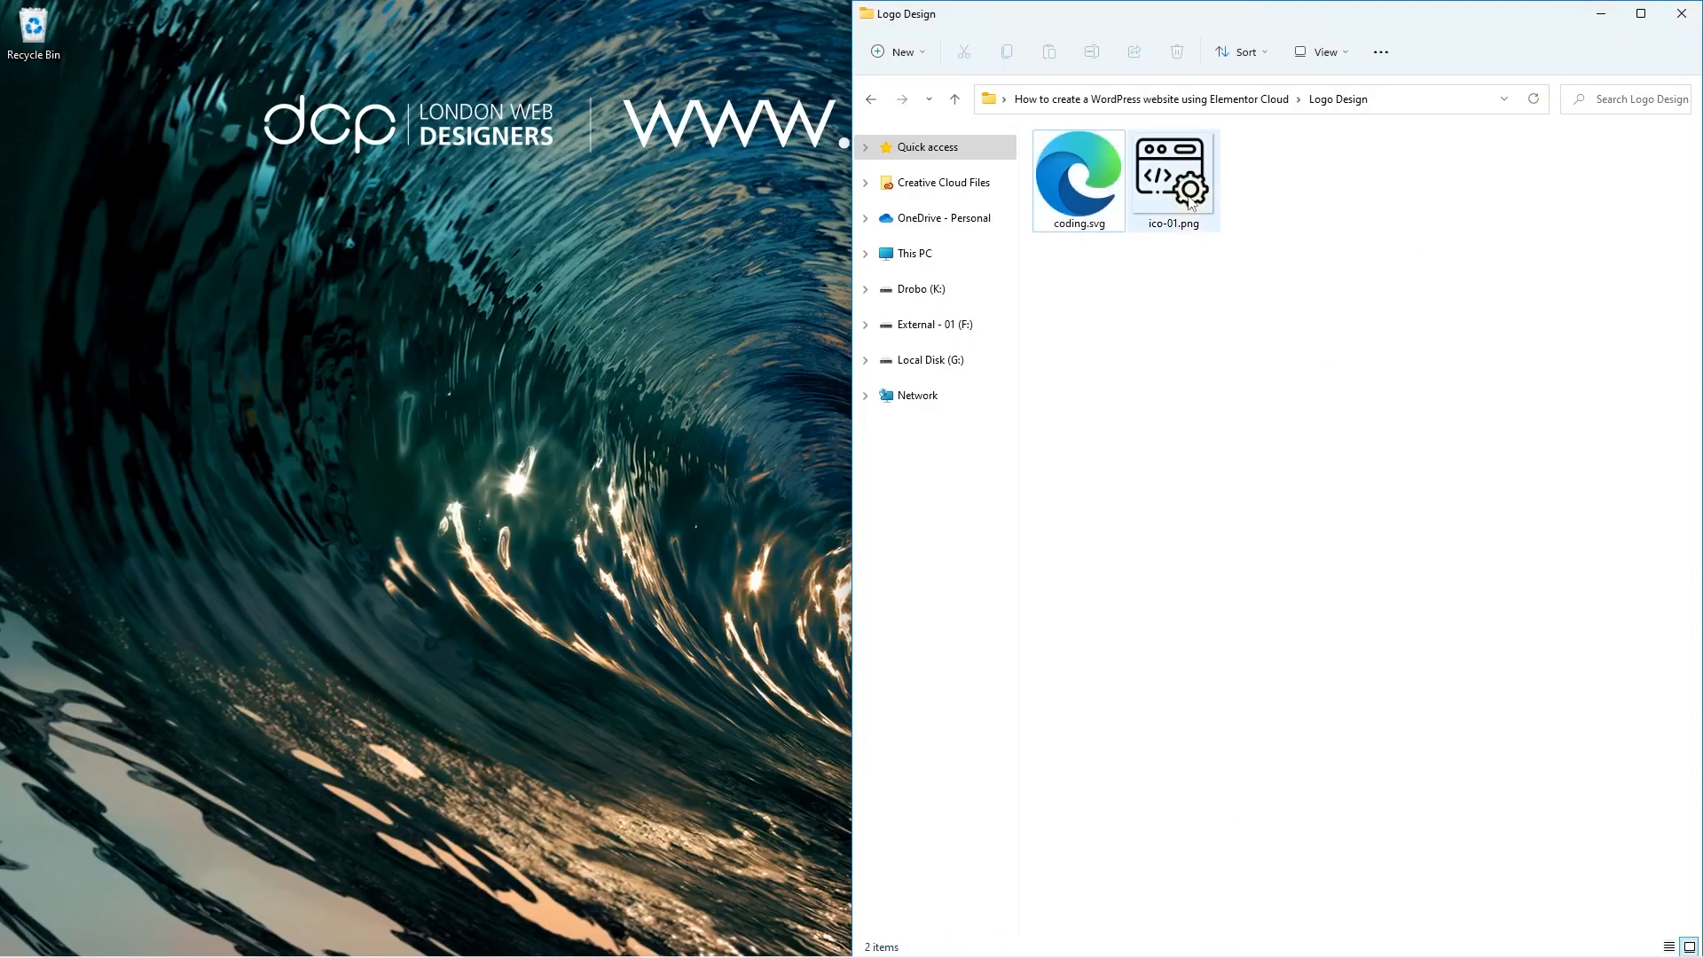
click(1295, 280)
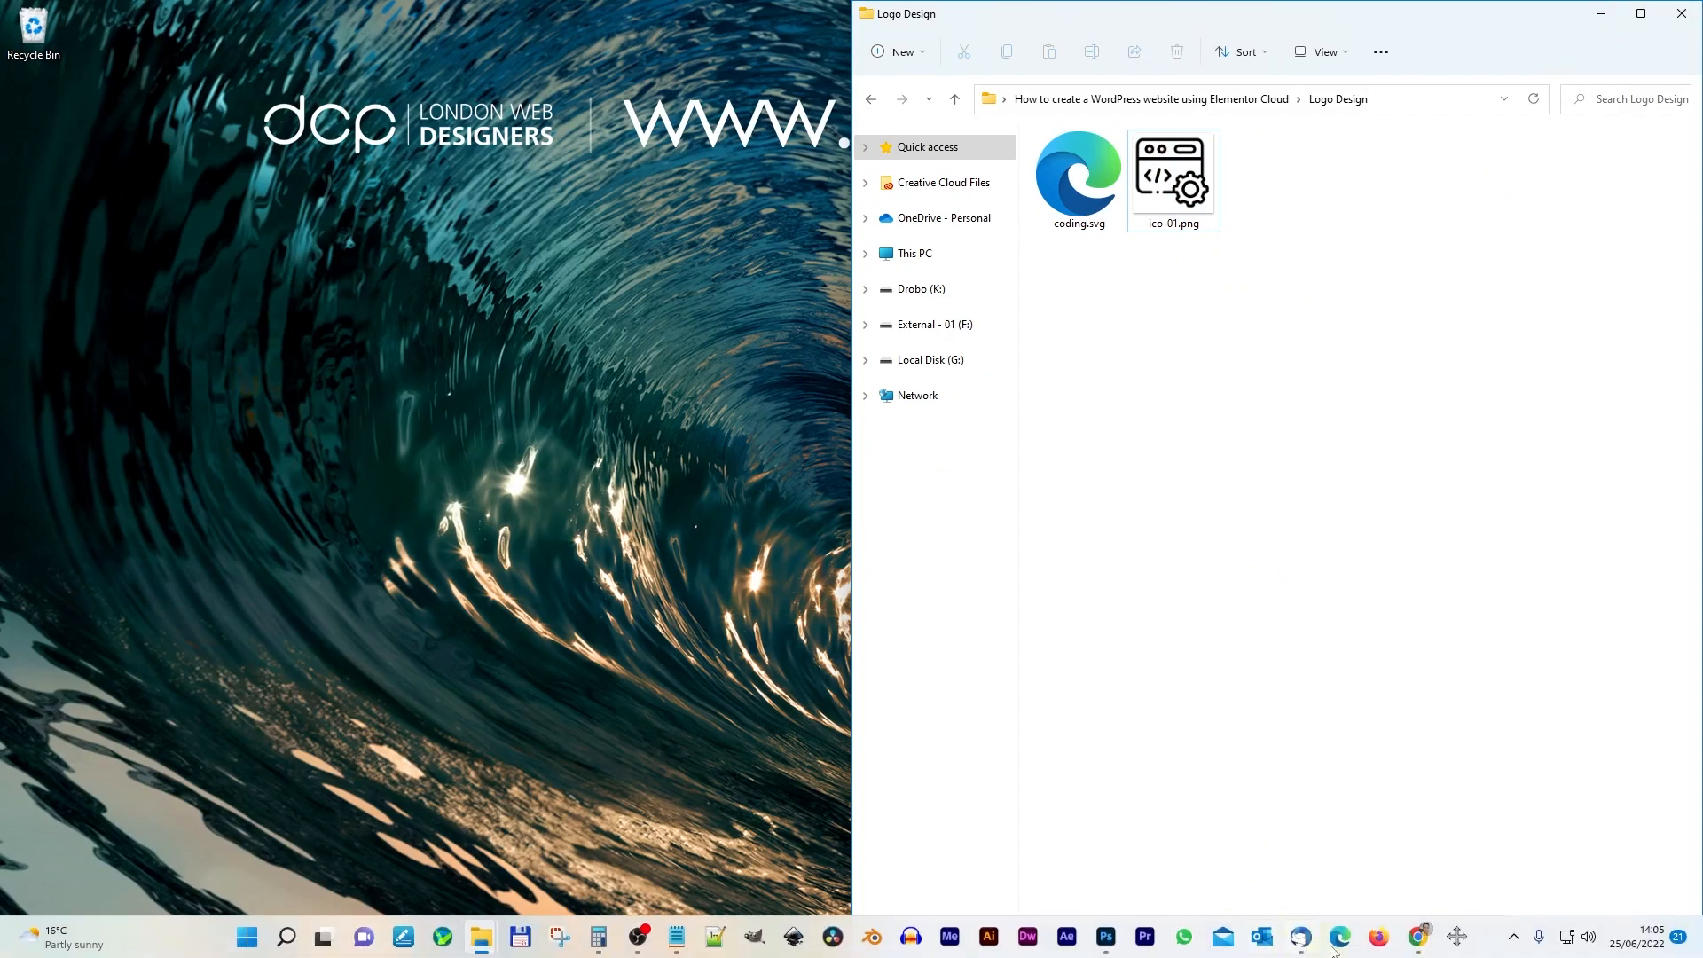
mouse_move(1415, 946)
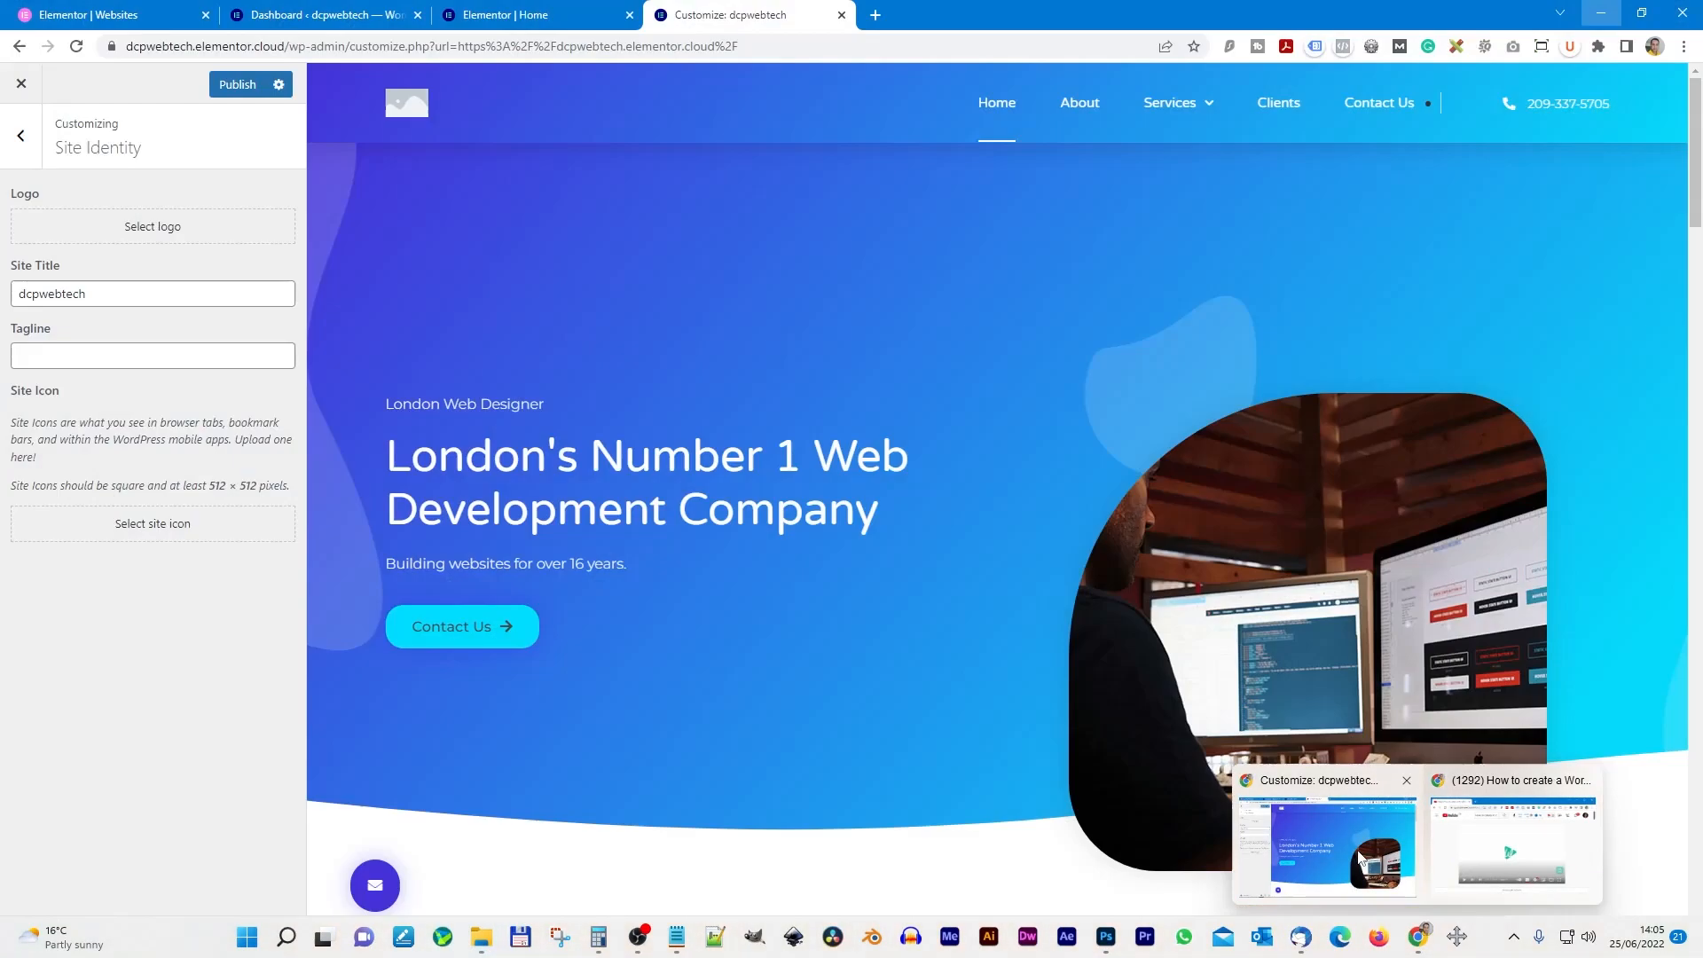
- Permanently delete cropped-ico-02.png and ico-02.png from the site icon media library
click(1361, 858)
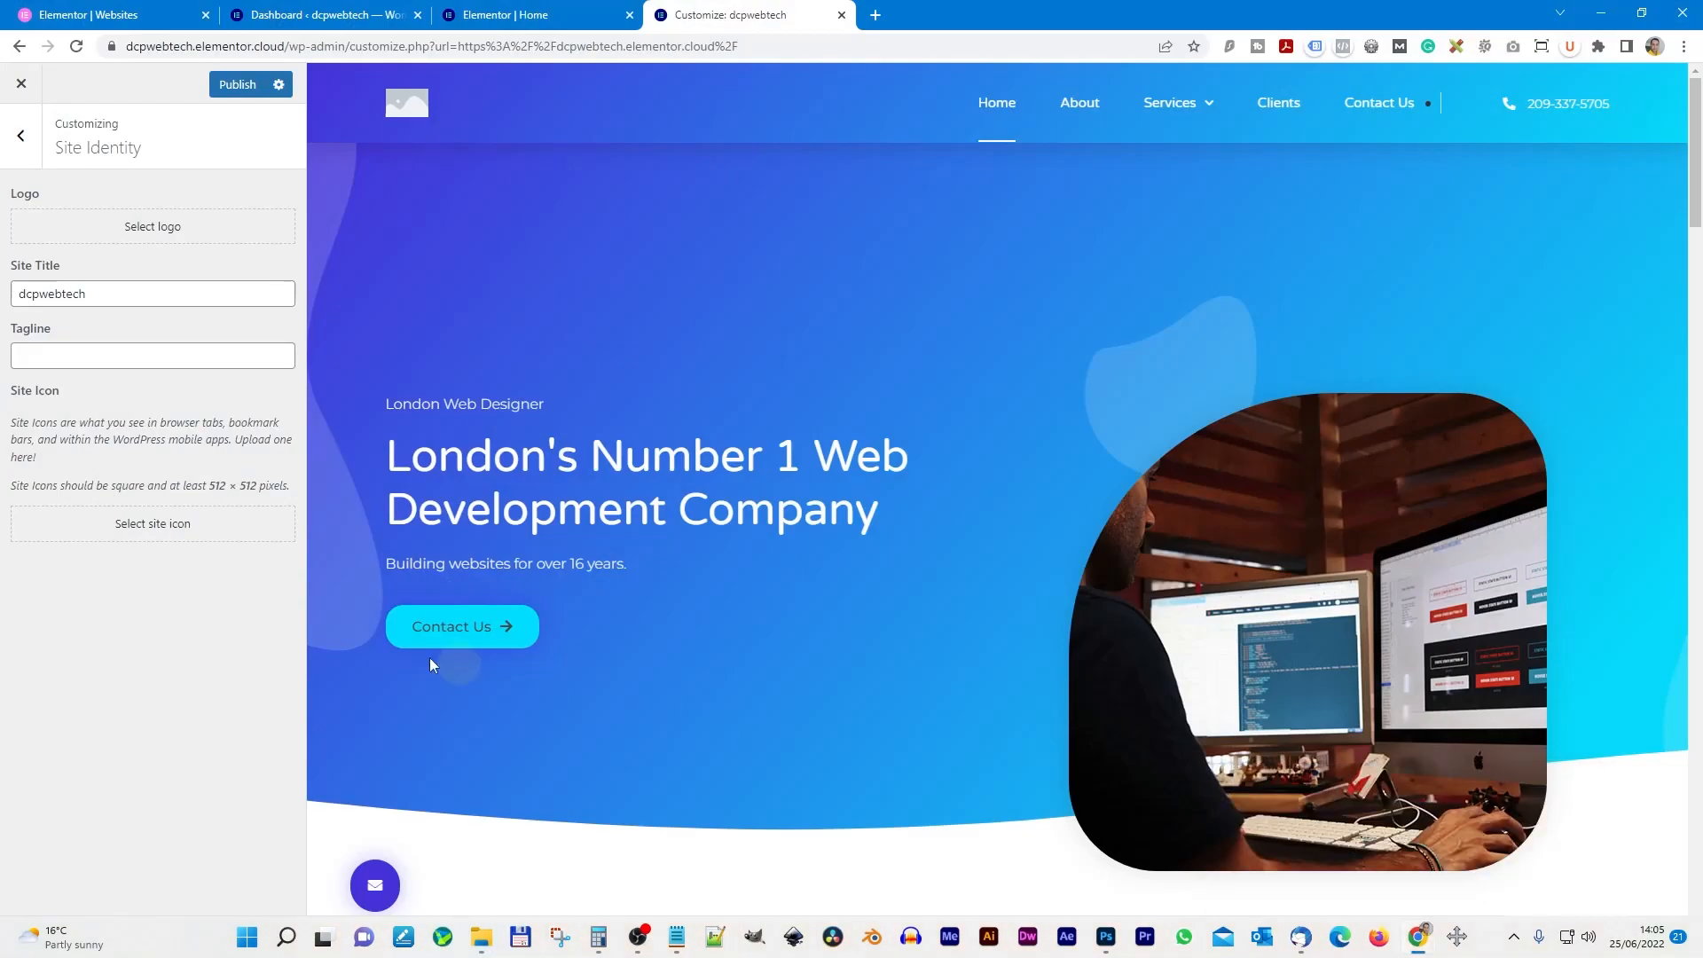
click(142, 532)
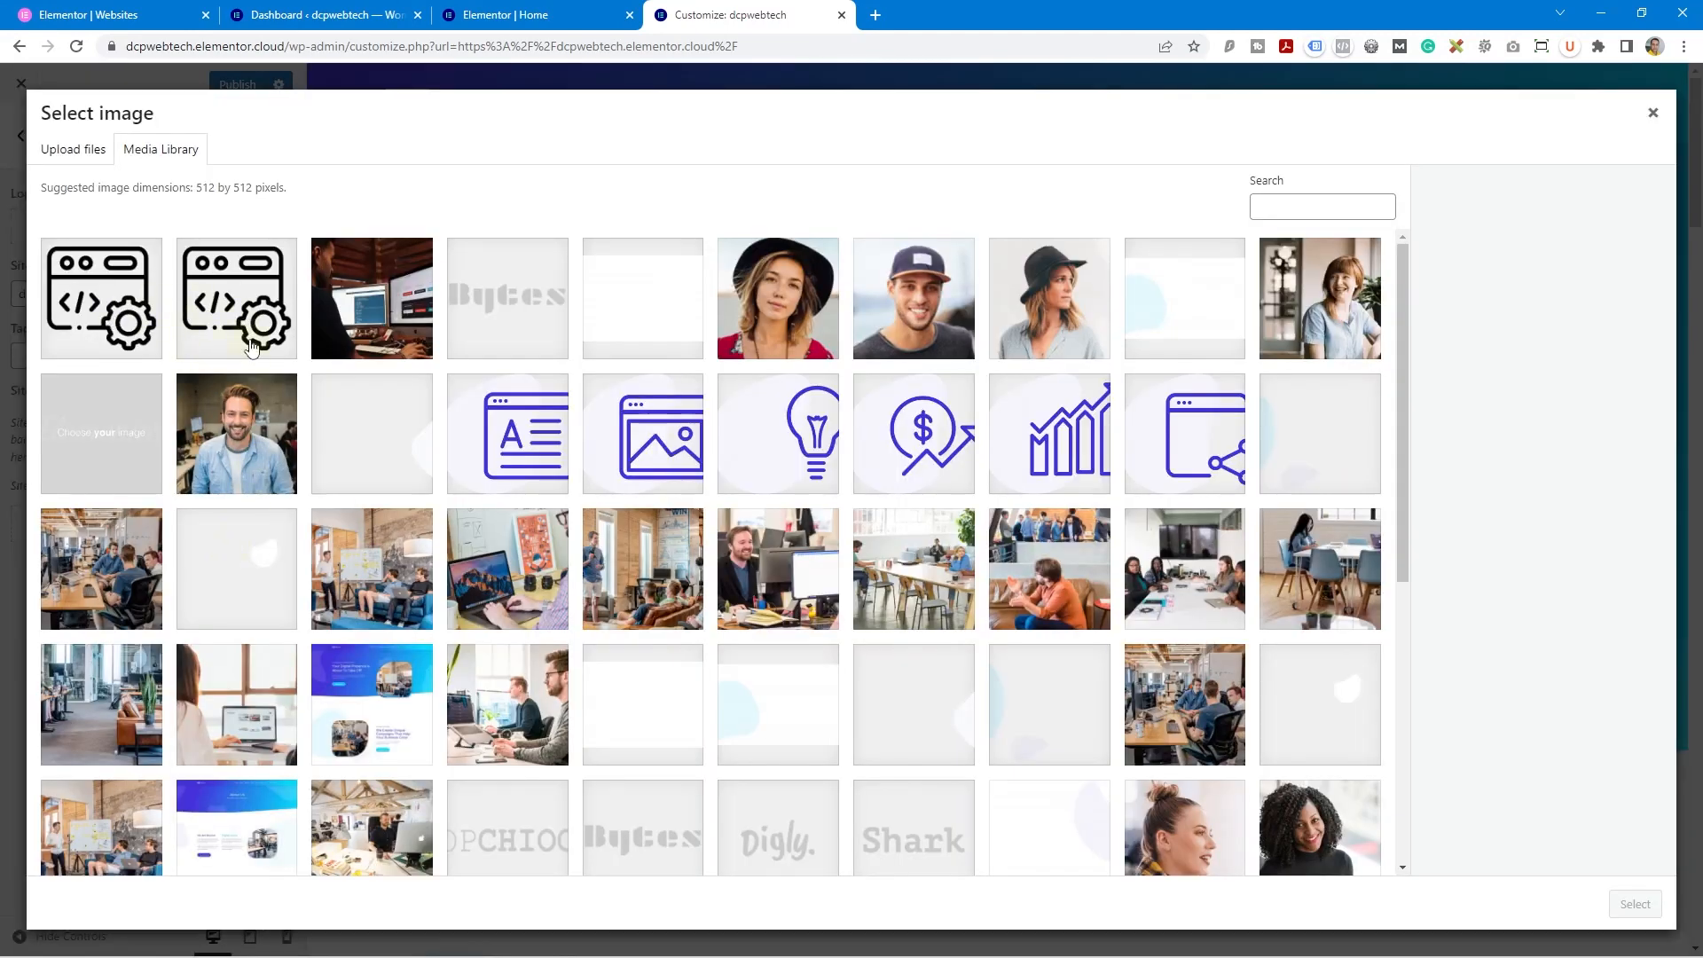
click(128, 298)
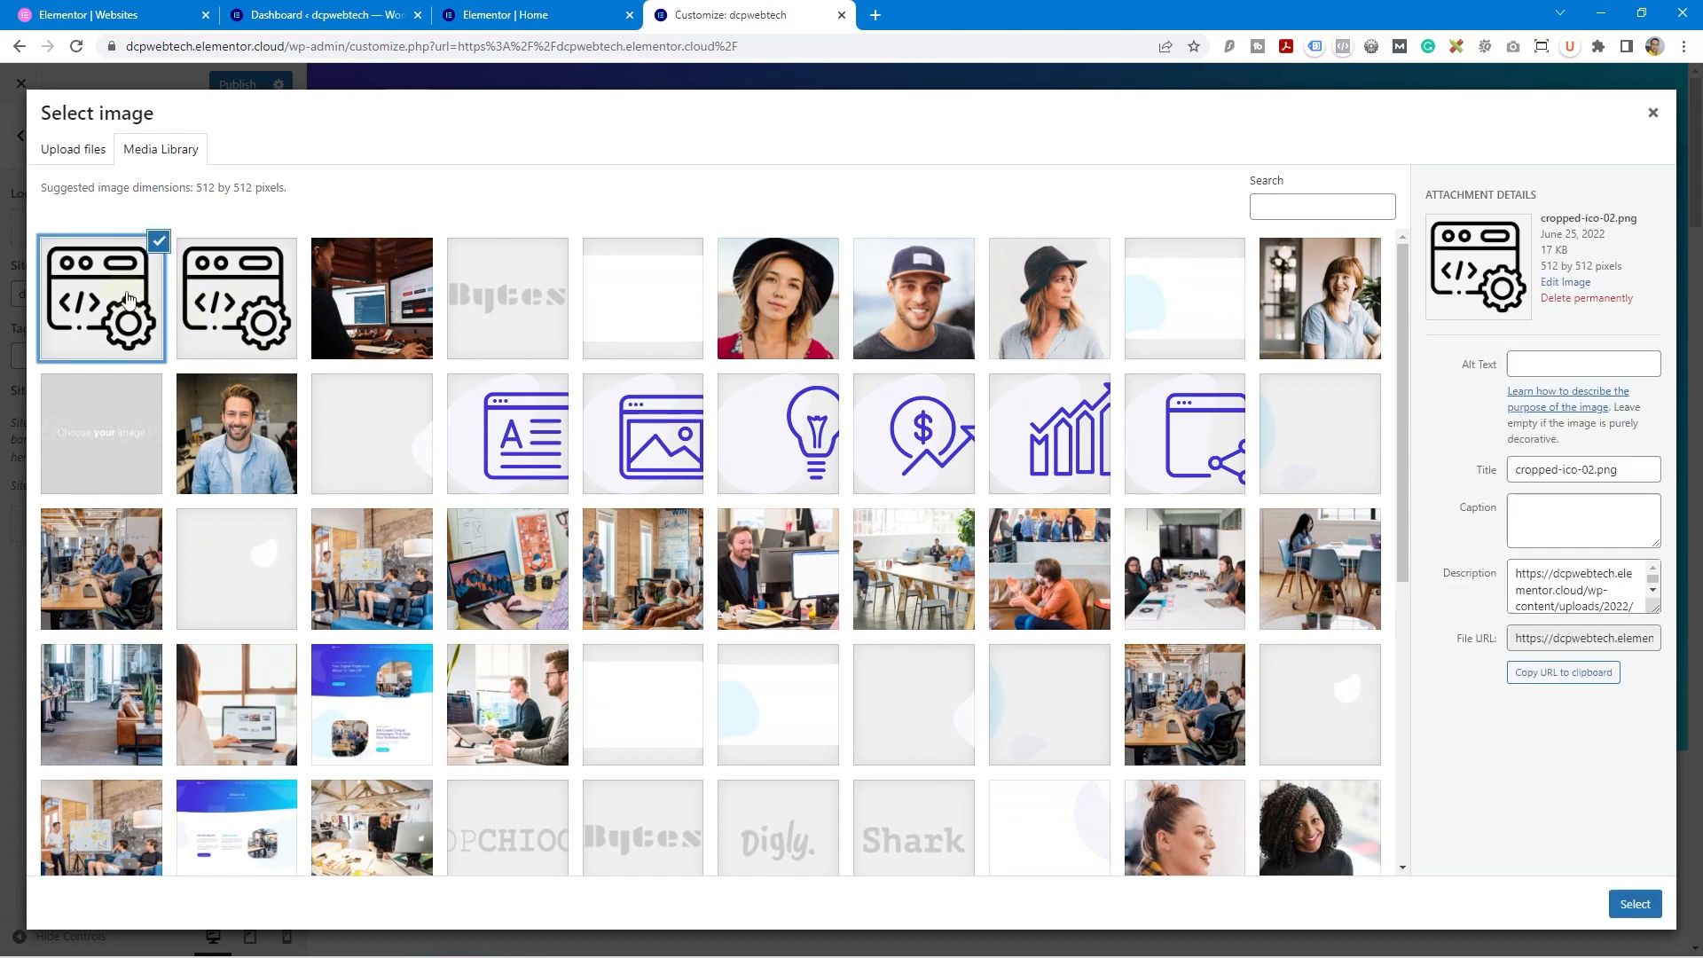
click(1587, 298)
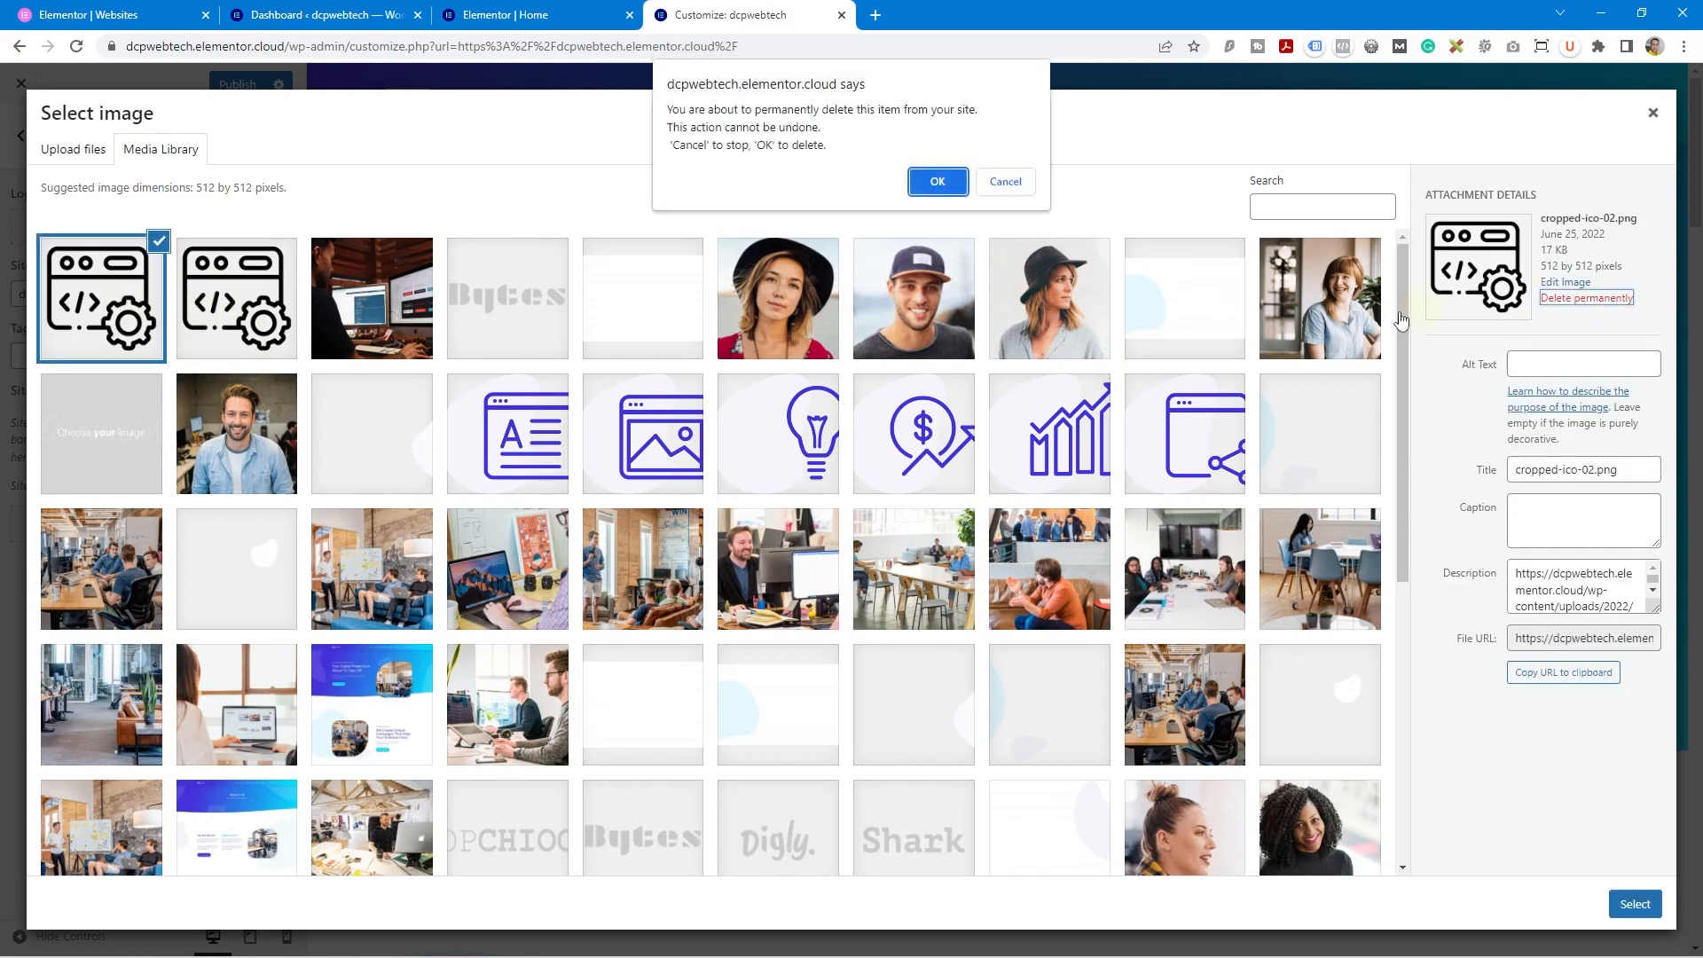
click(937, 182)
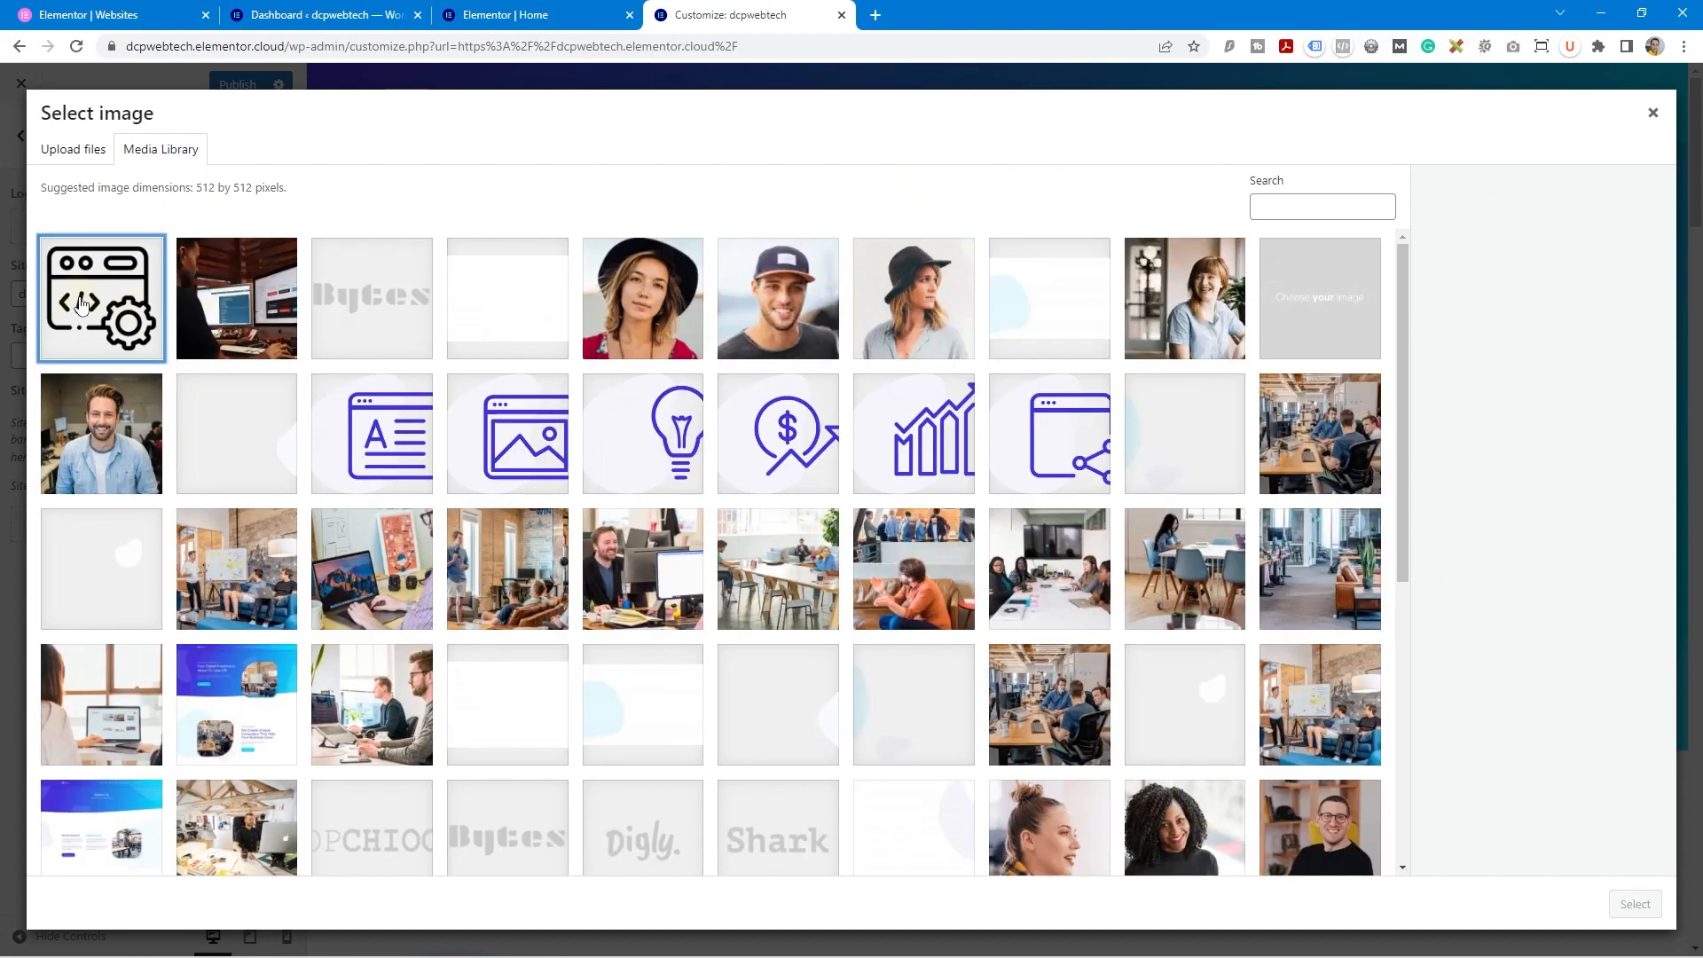
click(80, 305)
click(1587, 298)
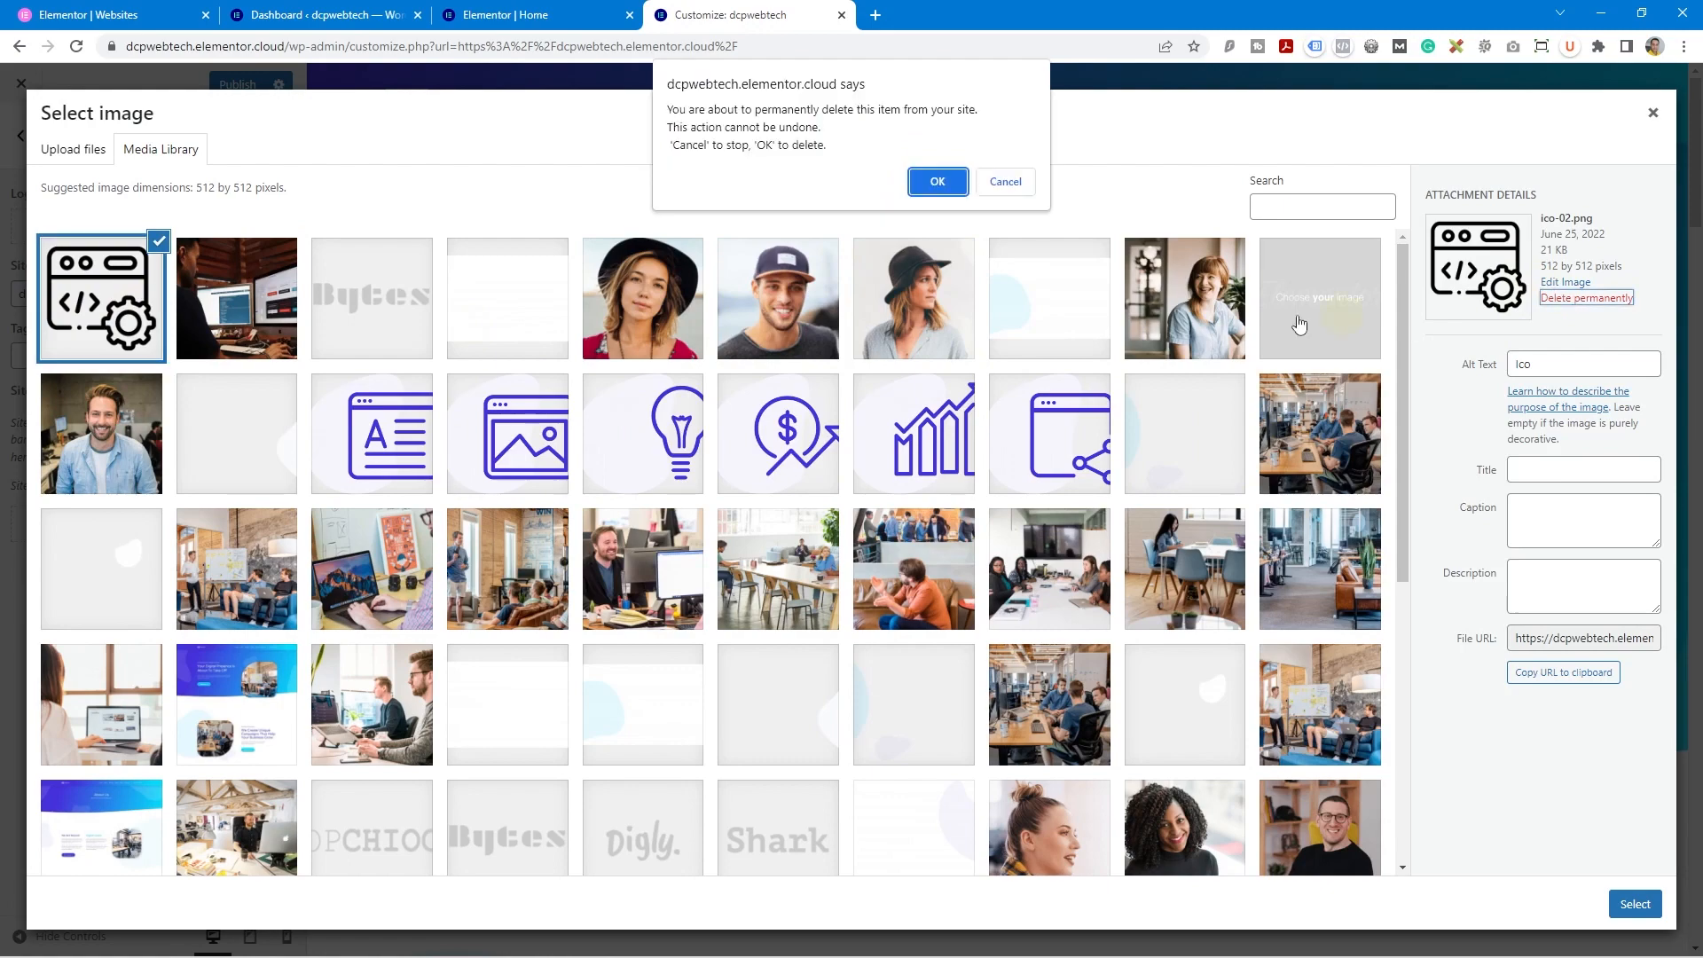
click(937, 182)
click(81, 155)
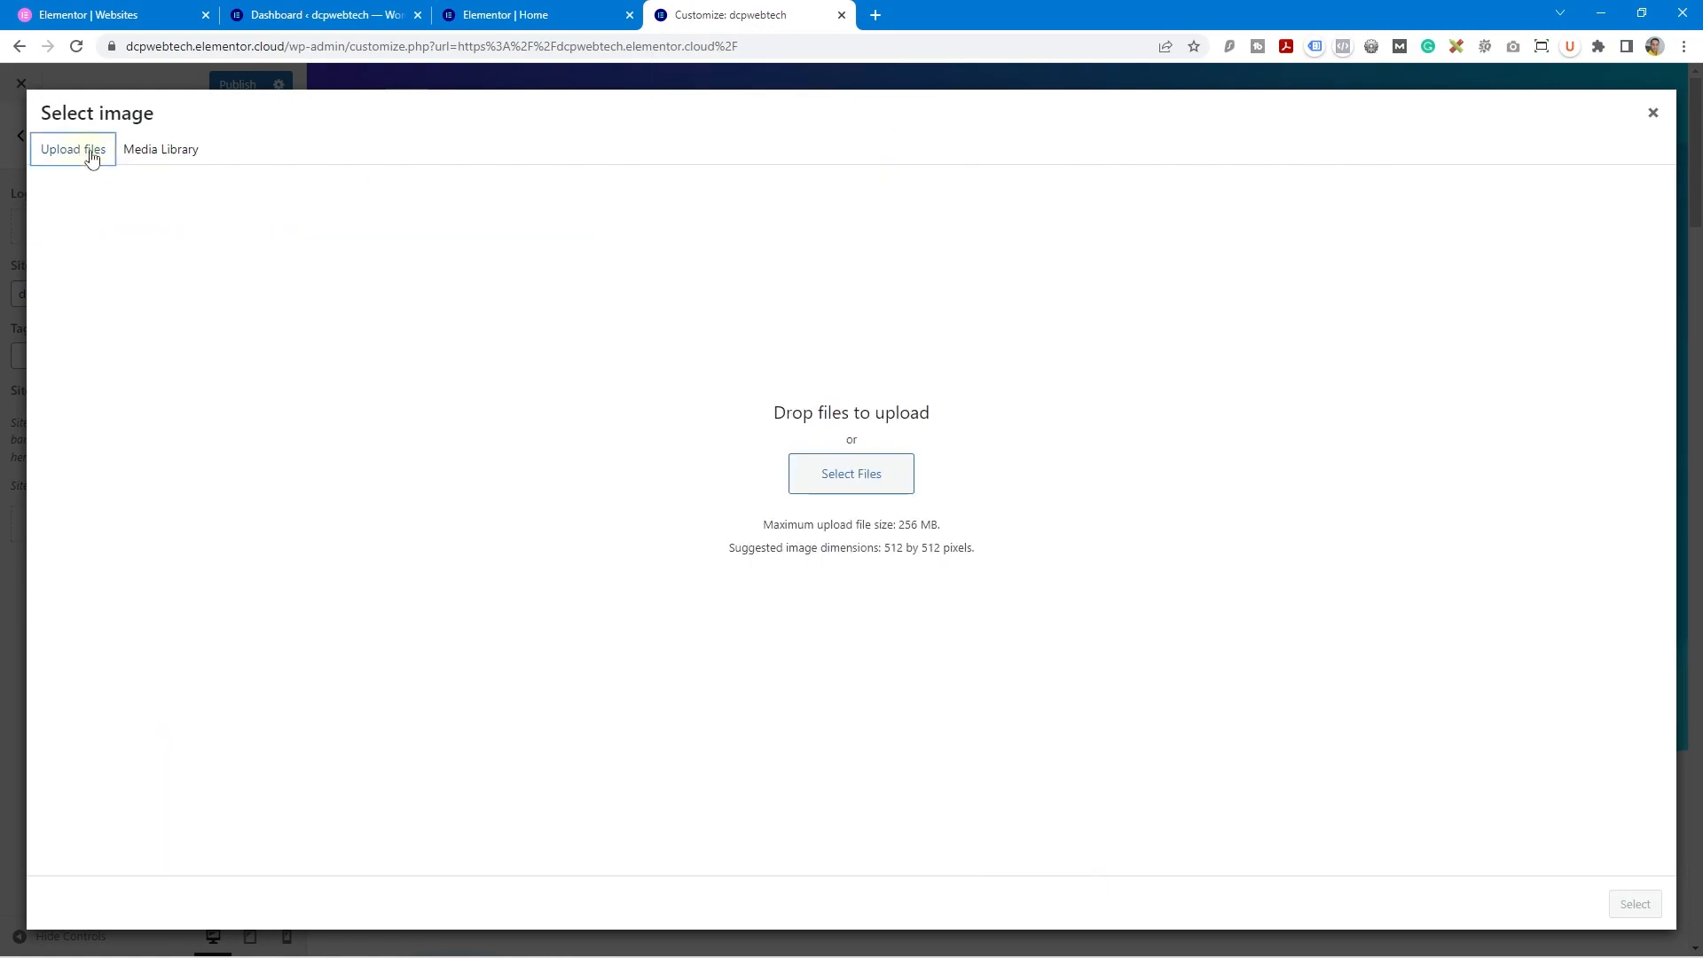
- Upload ico-01.png, clear its title, give it alt text 'Ico', and select it as site icon
key(alt+Tab)
click(1169, 213)
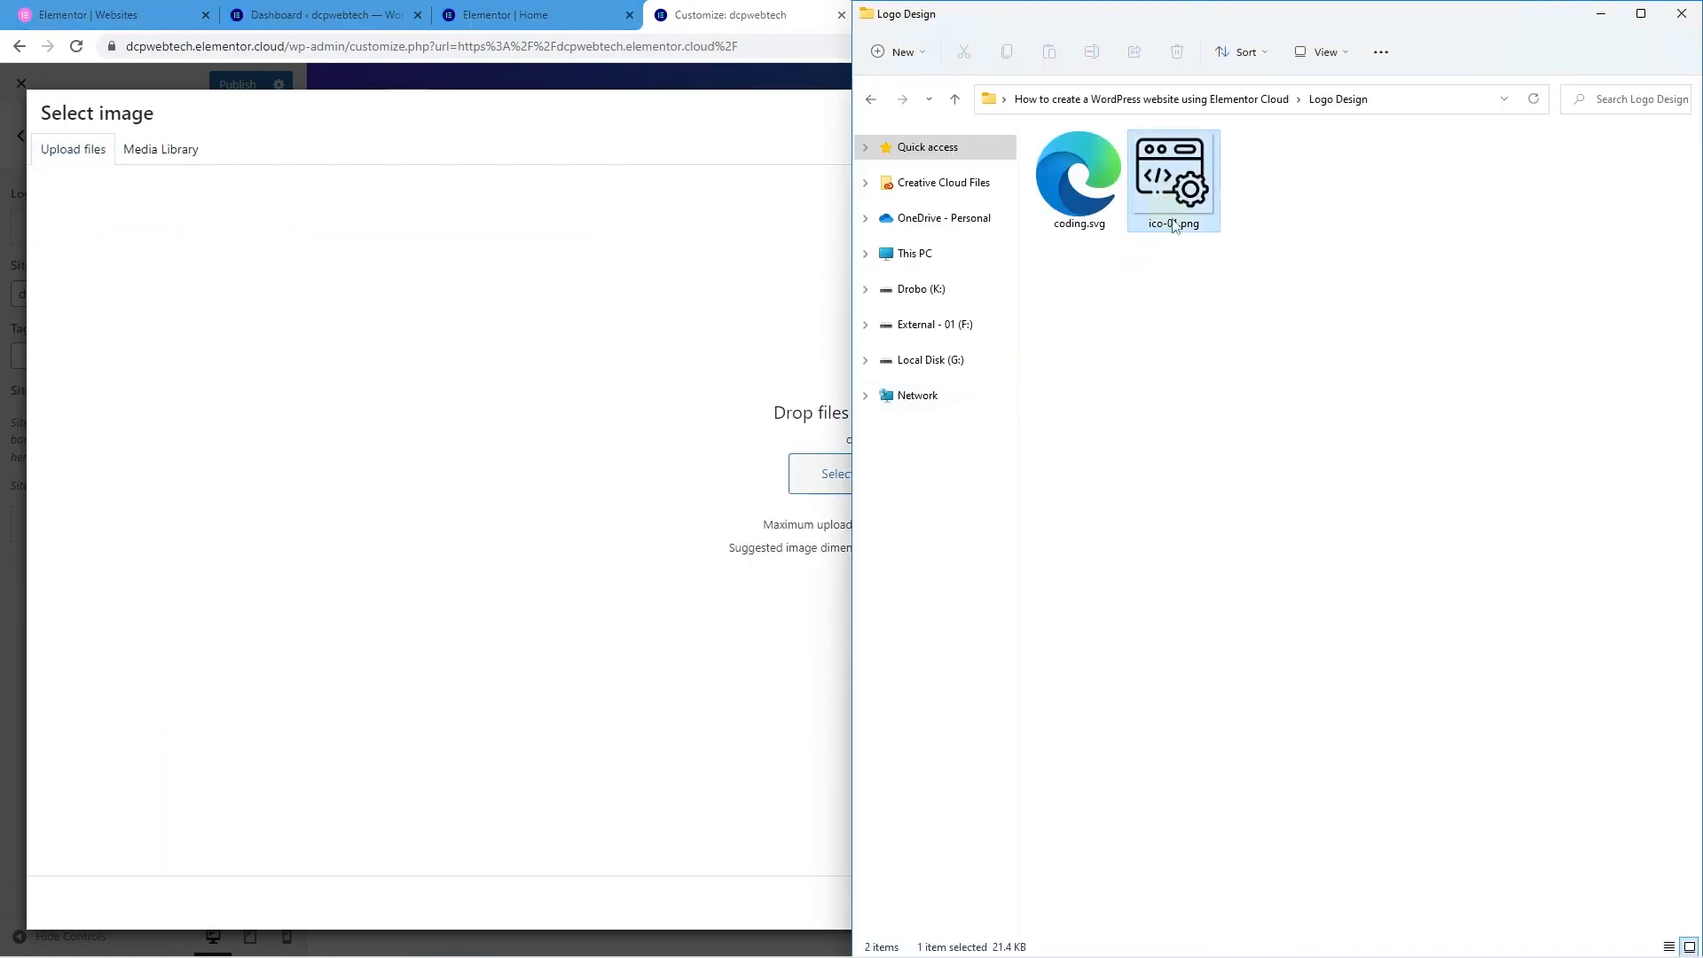
click(1207, 351)
drag(1173, 191, 662, 381)
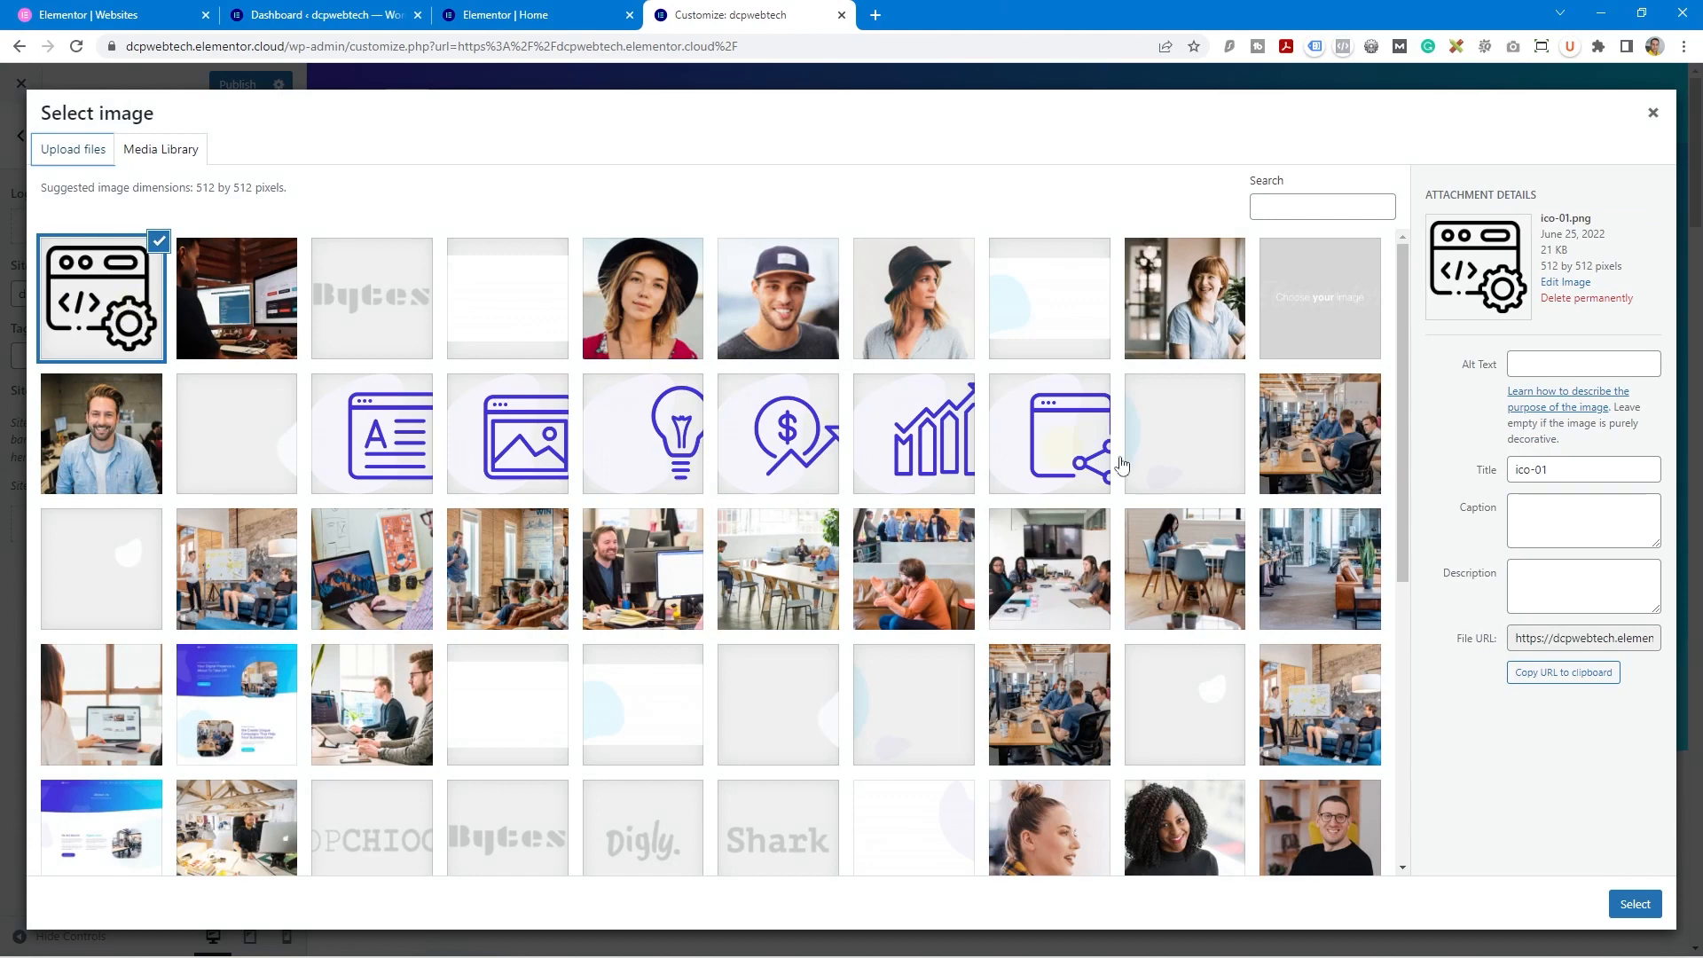
drag(1555, 471, 1431, 460)
key(ctrl+x)
click(1543, 359)
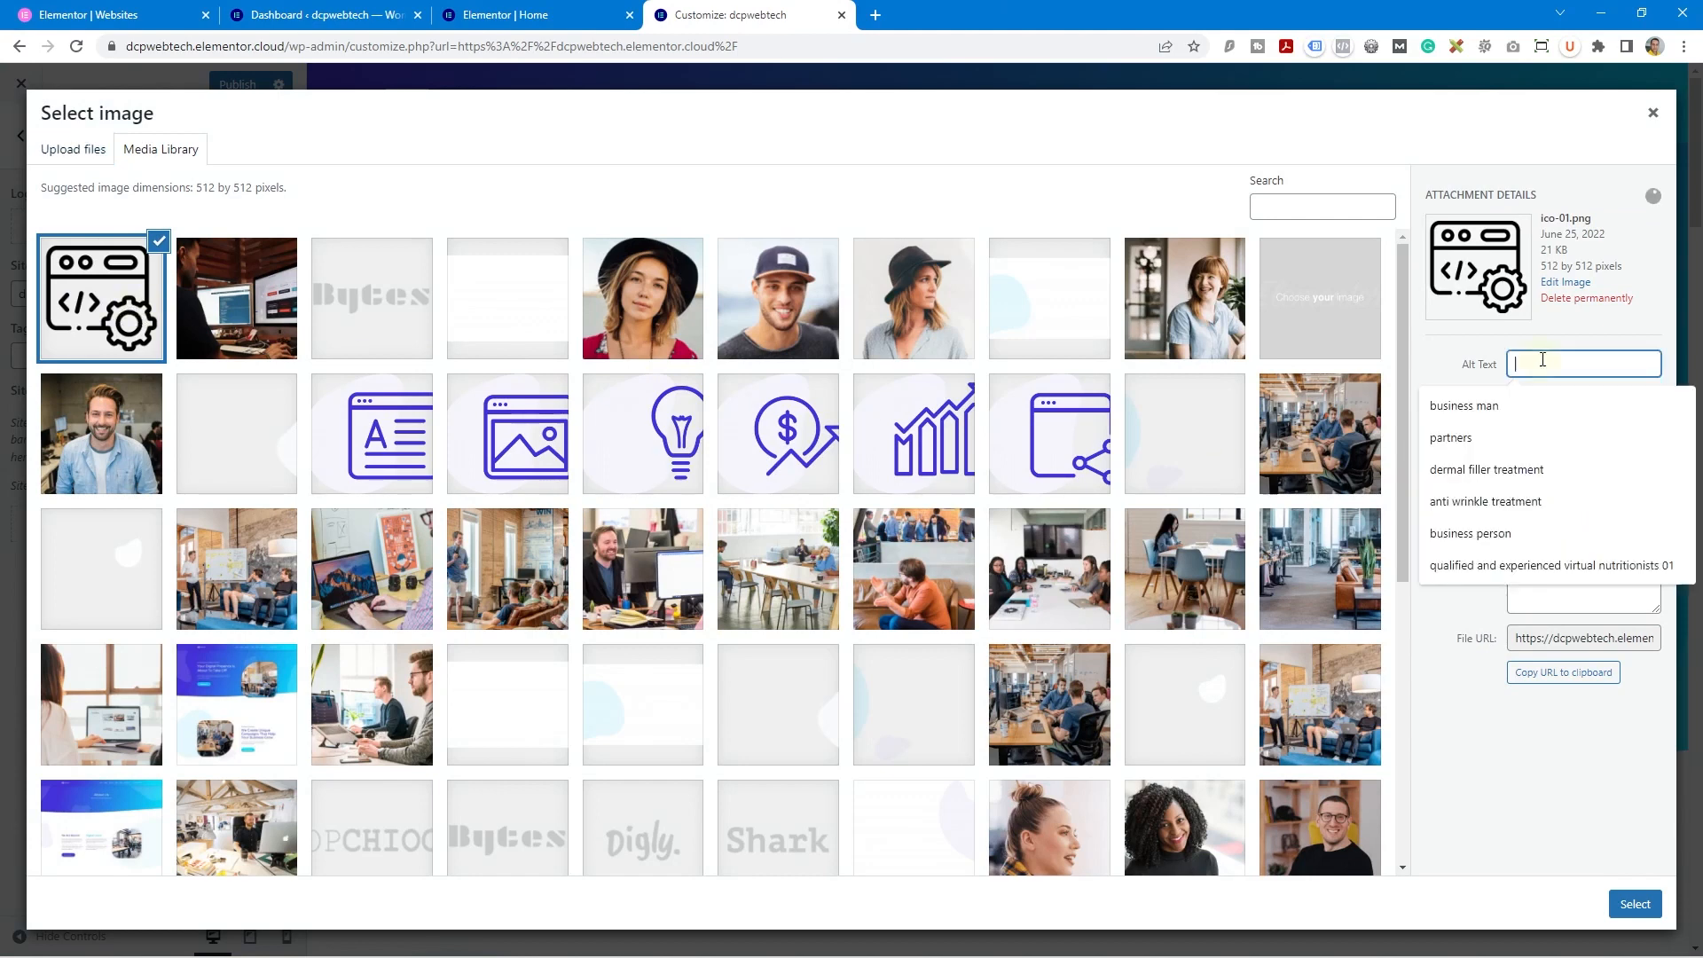
text(Ico)
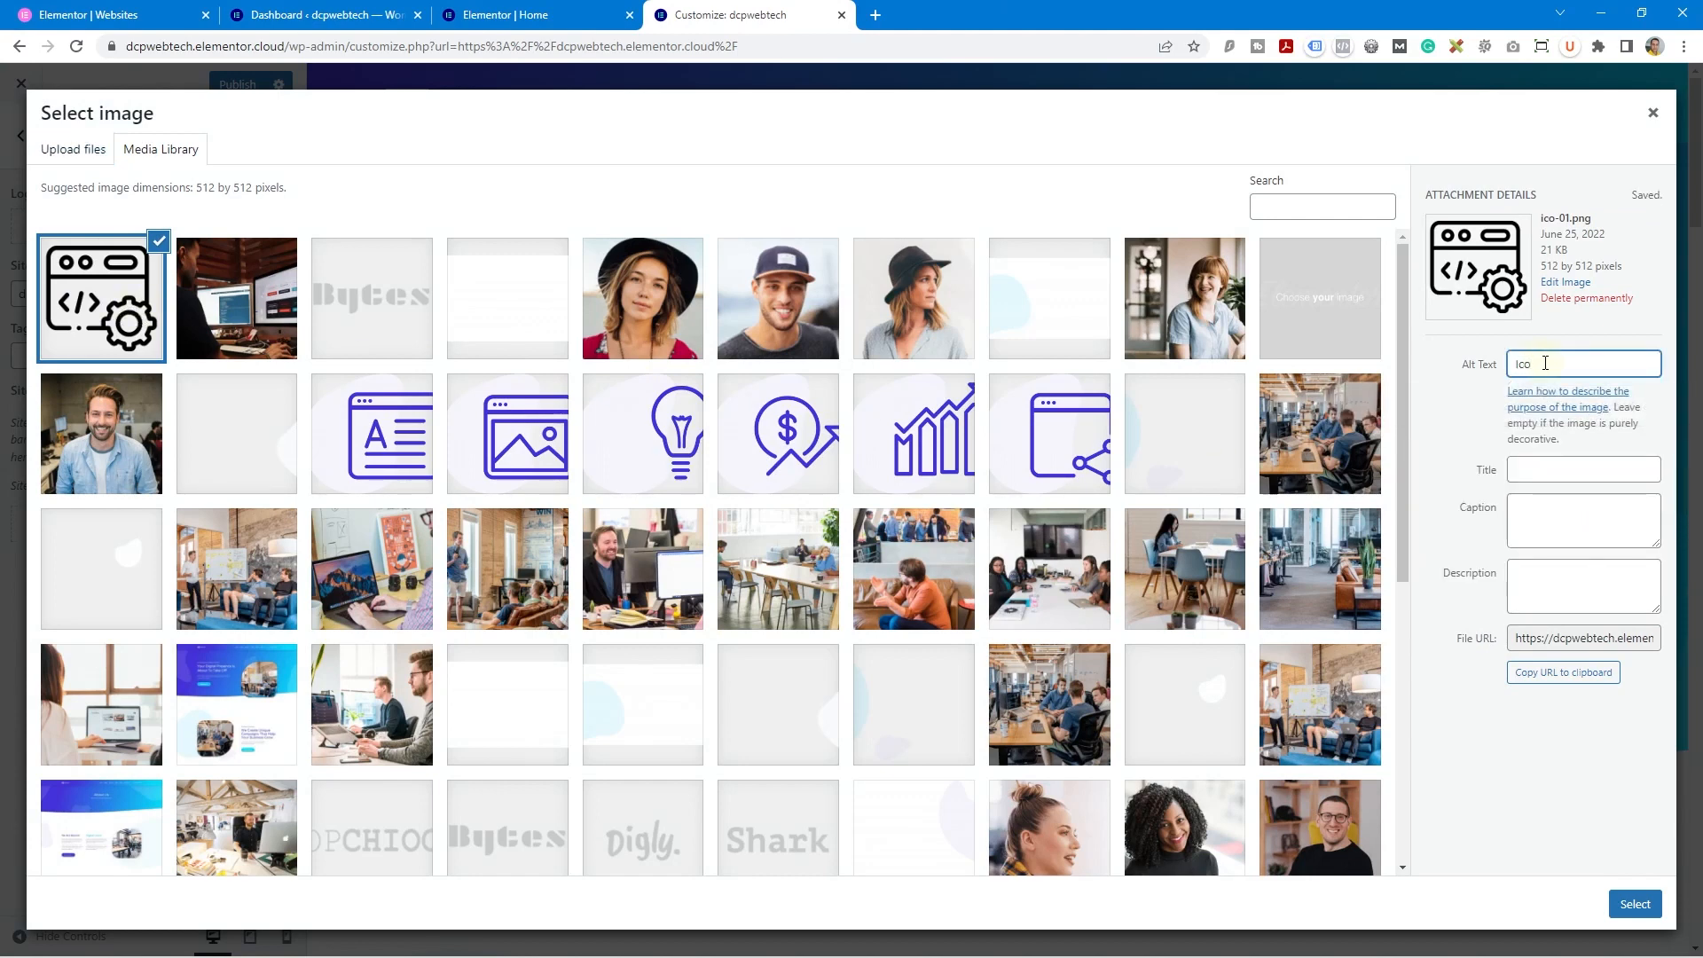
click(1634, 904)
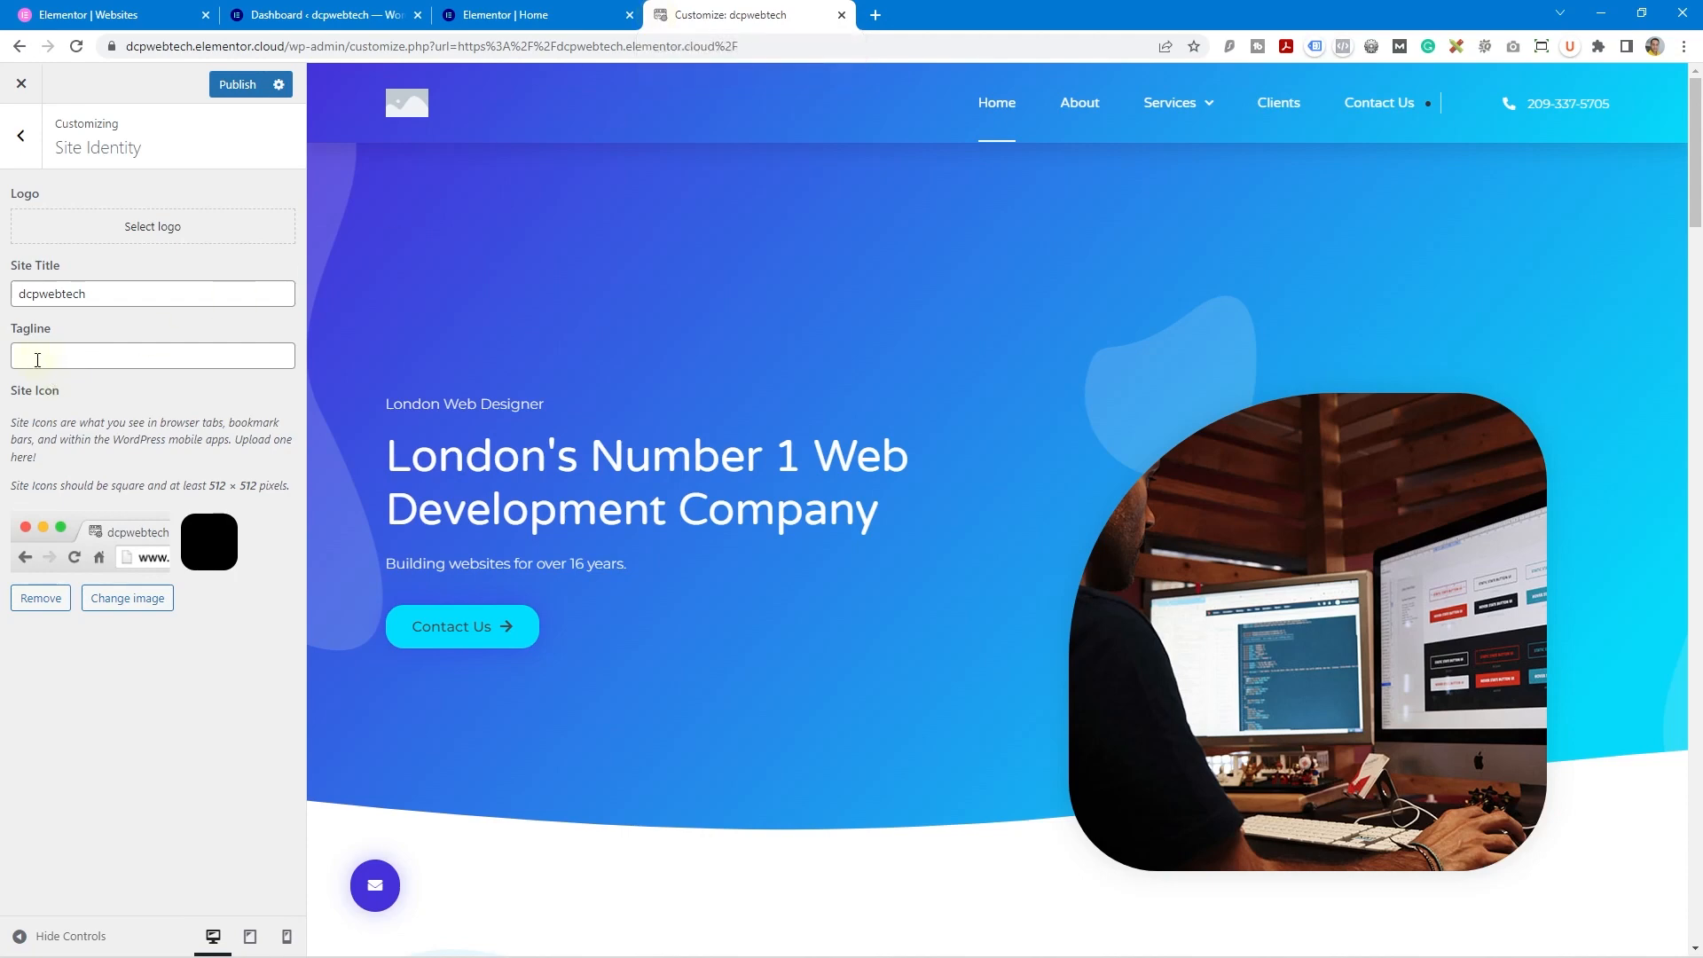
- Publish the site icon, close the Customizer, and check the live About and Home pages
click(237, 84)
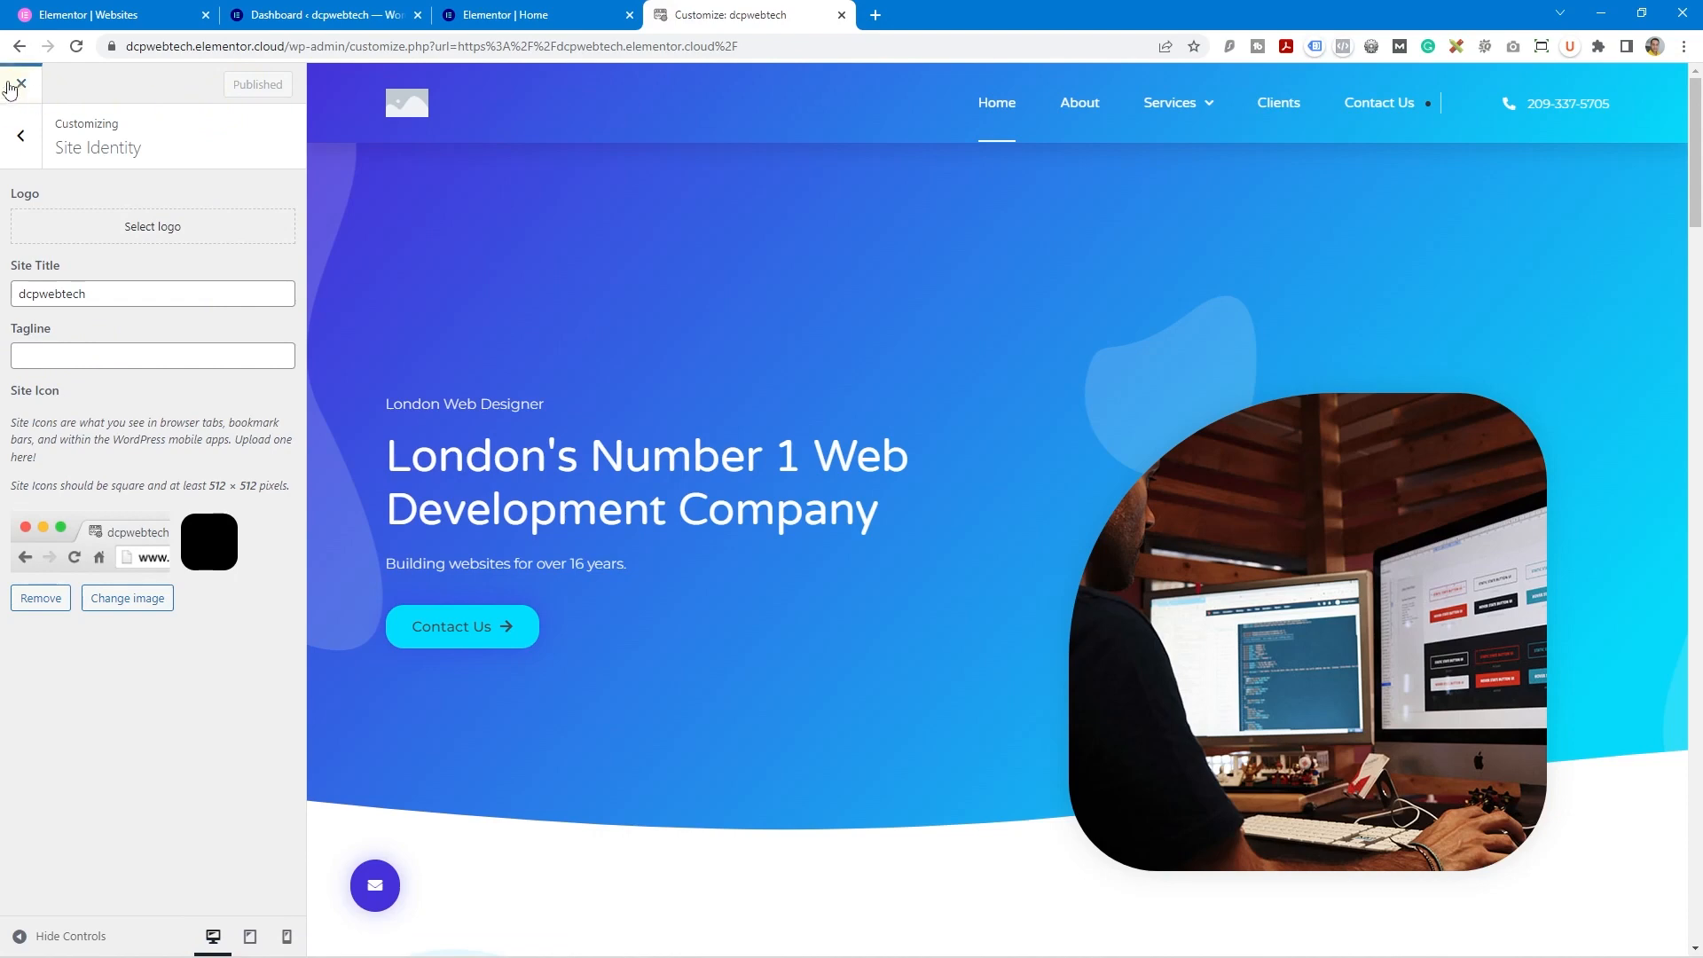
click(22, 83)
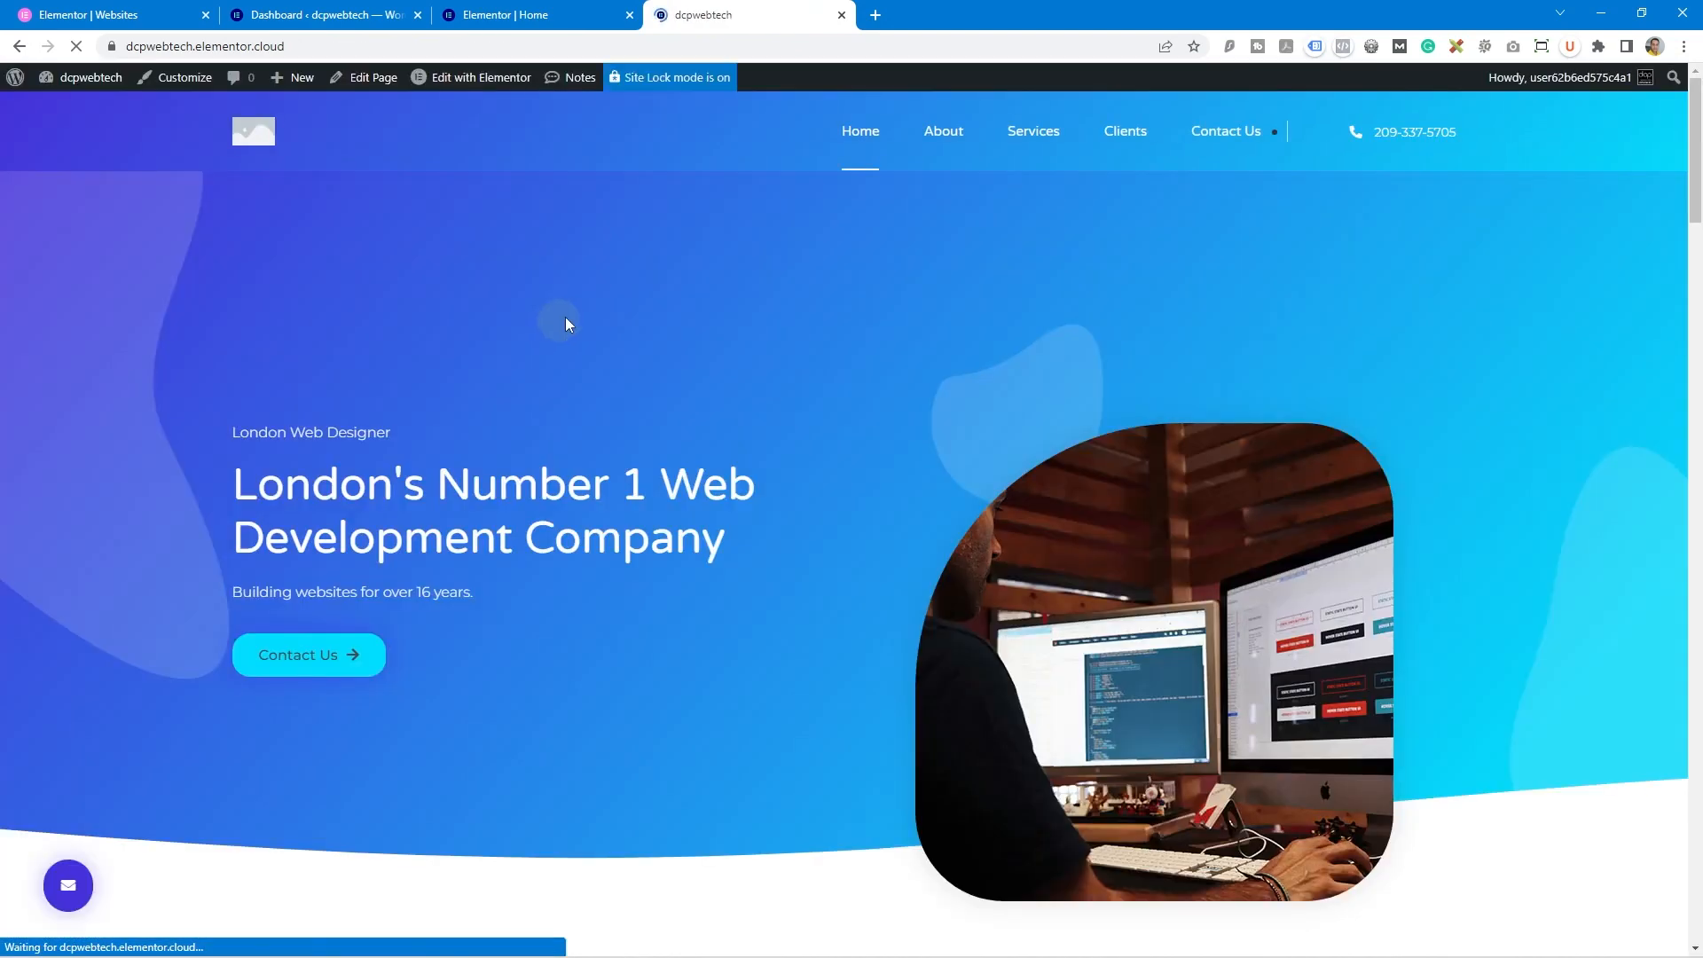
click(922, 133)
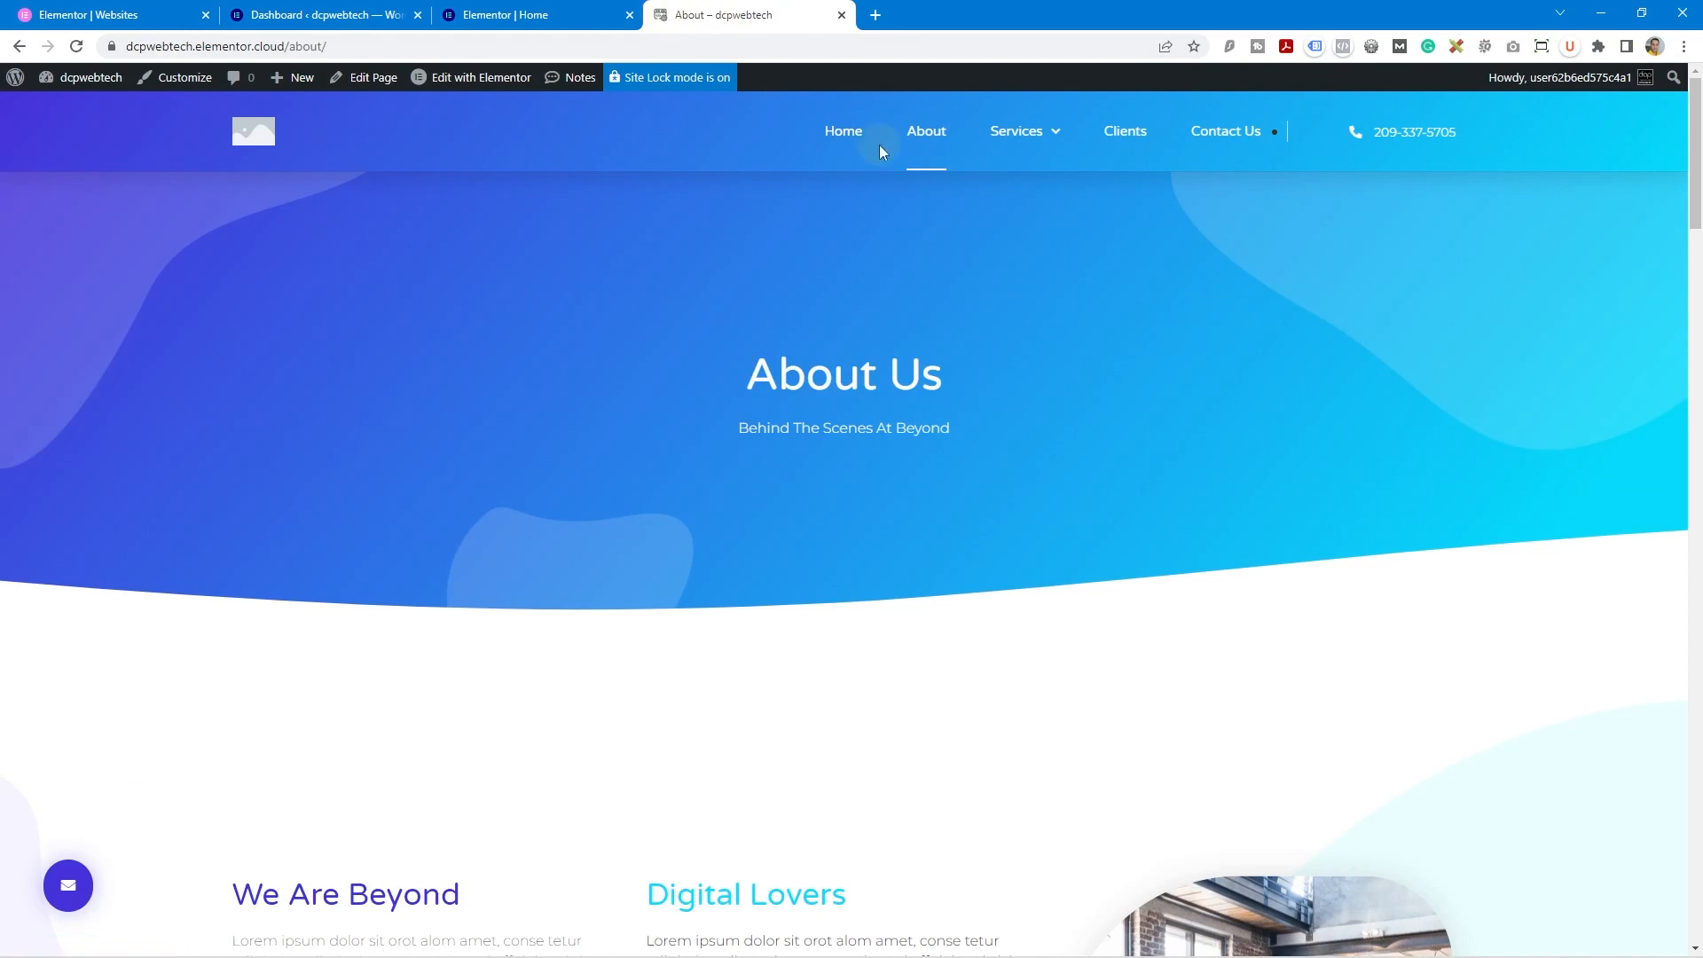
click(854, 139)
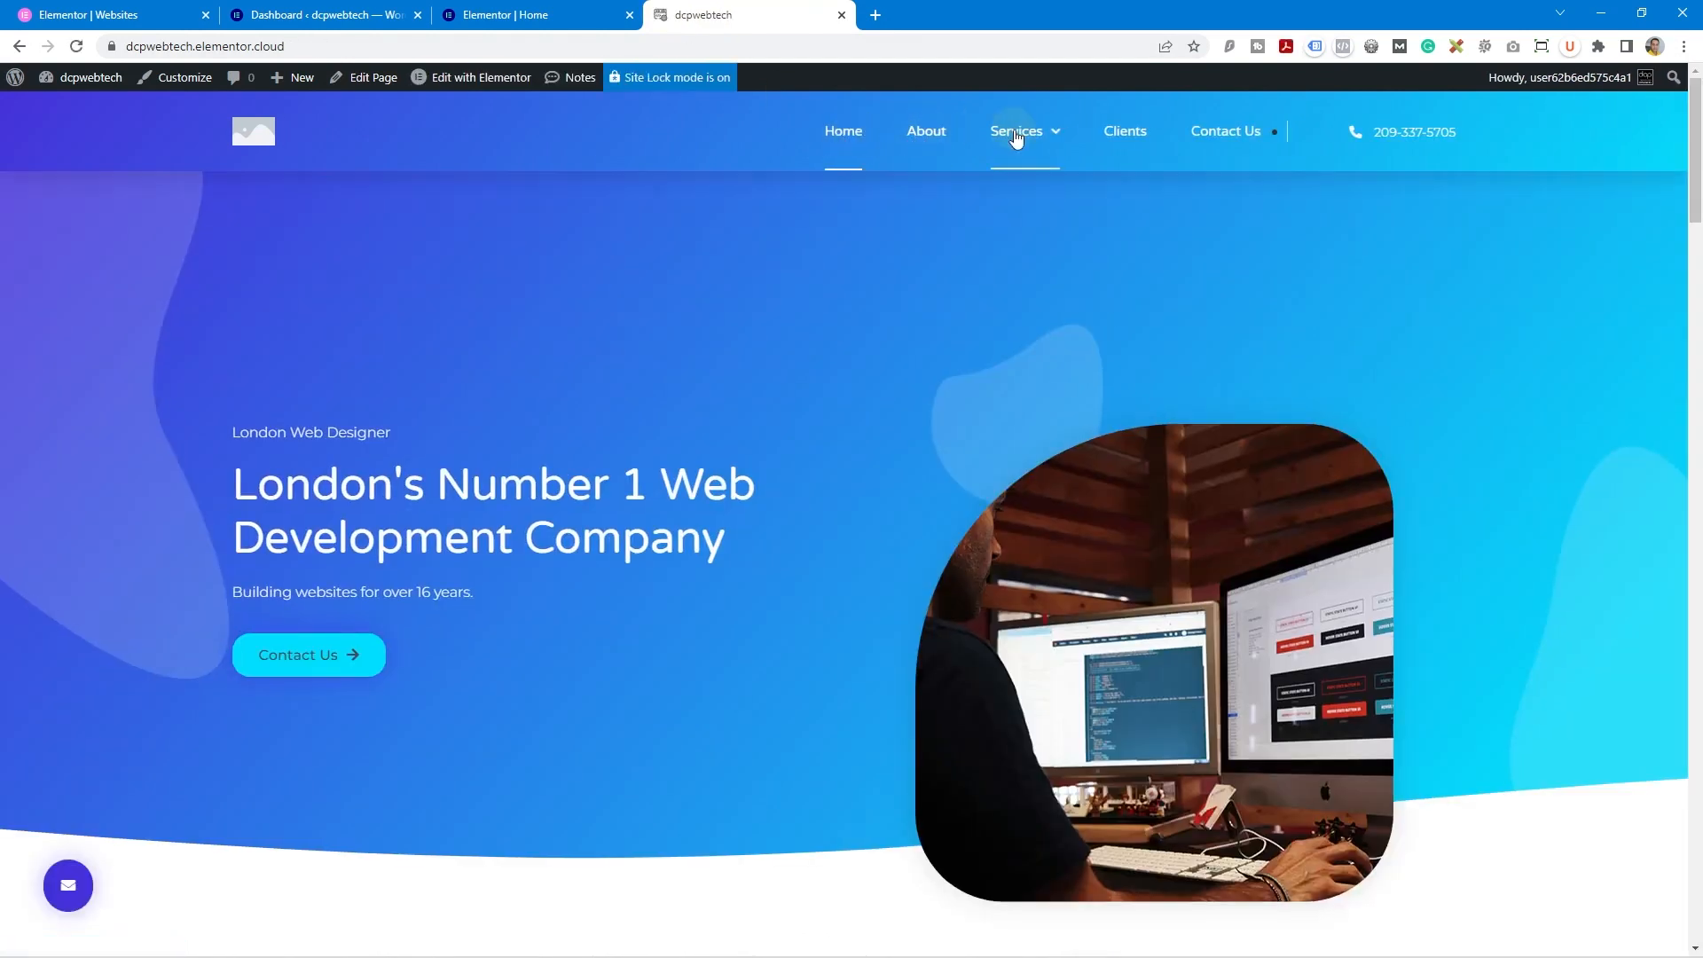
mouse_move(1017, 137)
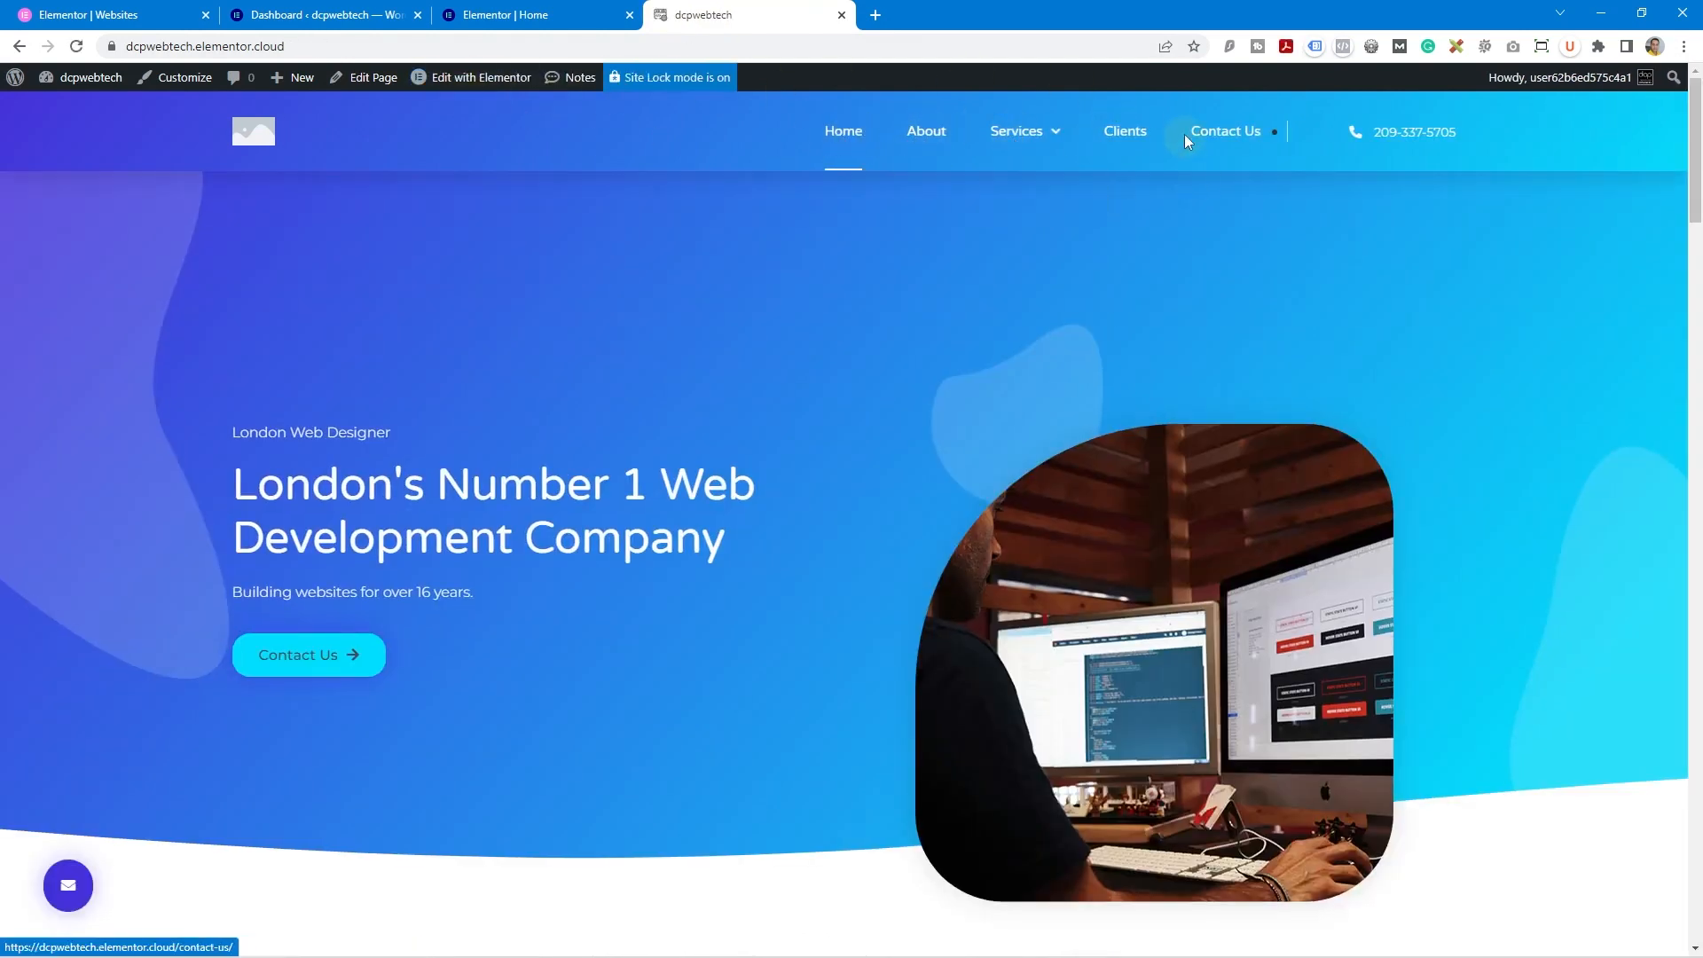
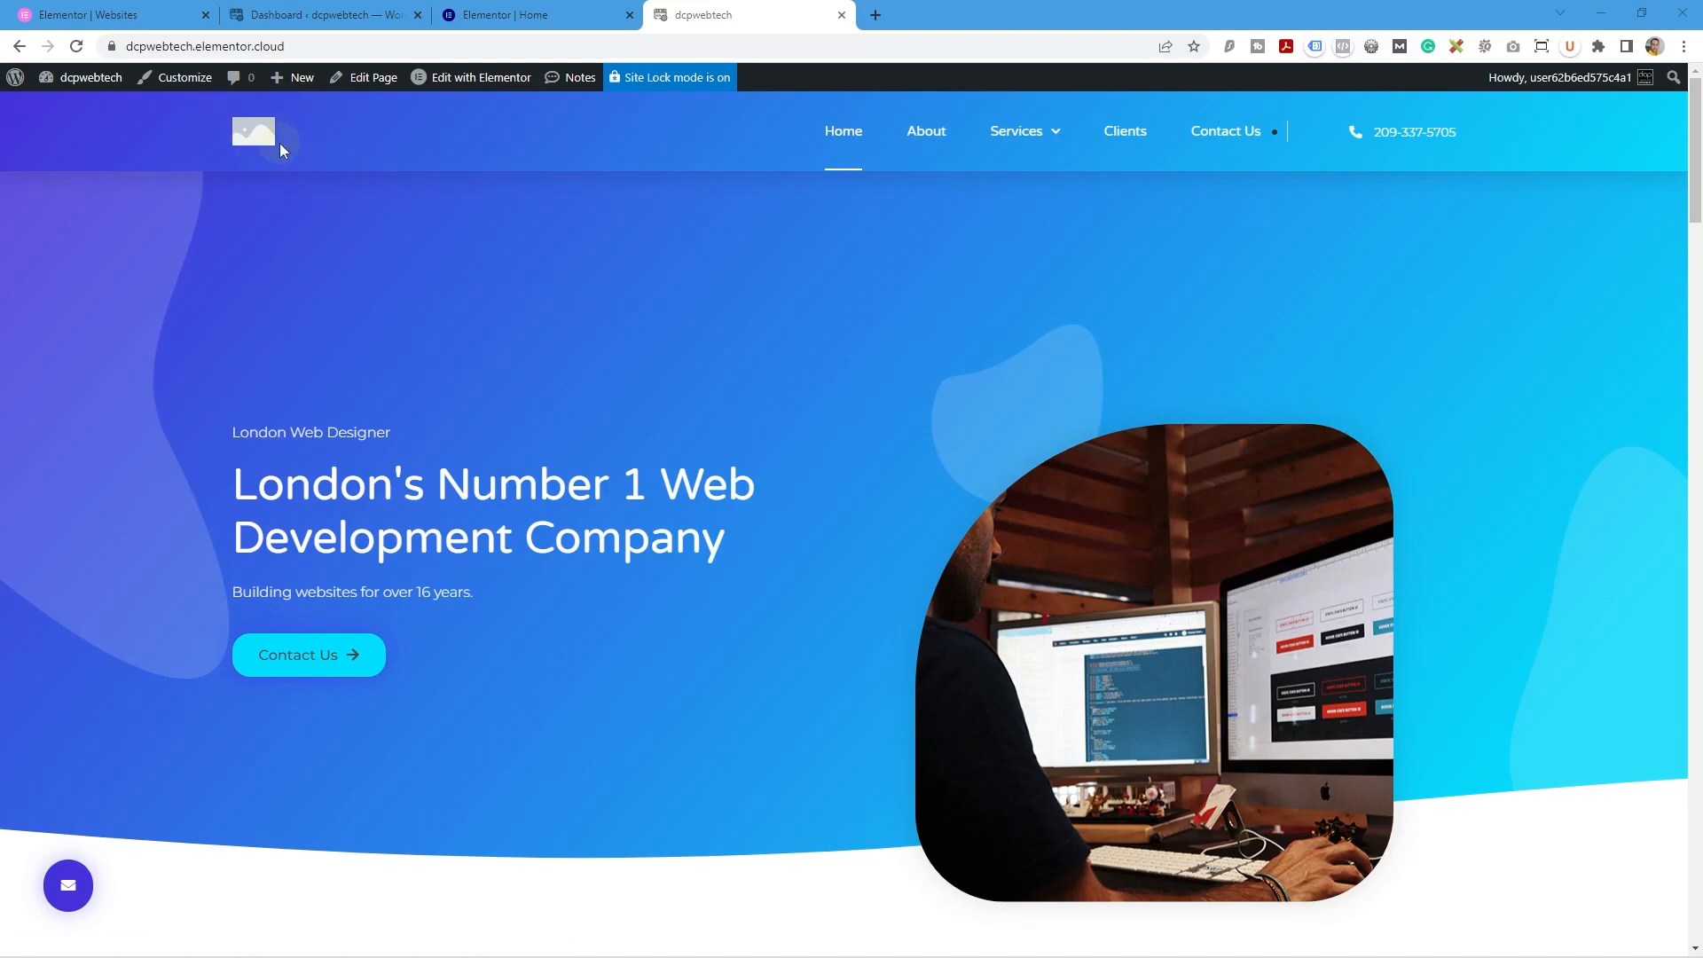
- Open Site Identity in the Customizer and bring up the media library to pick a site logo
click(182, 78)
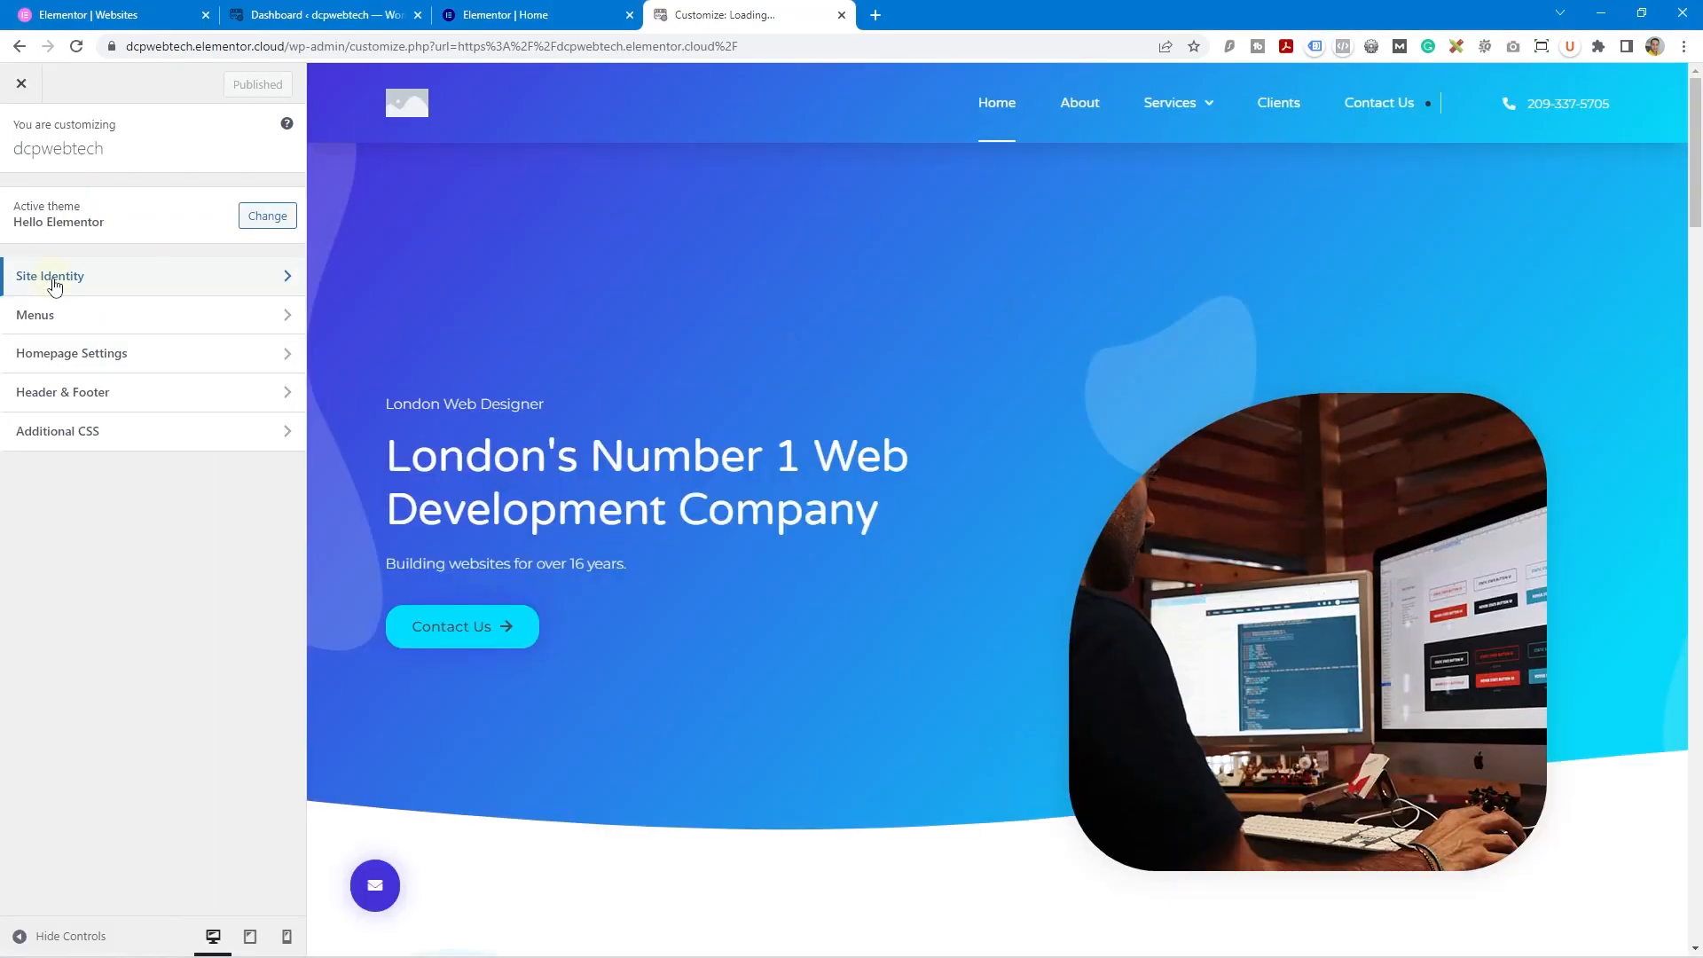
click(51, 282)
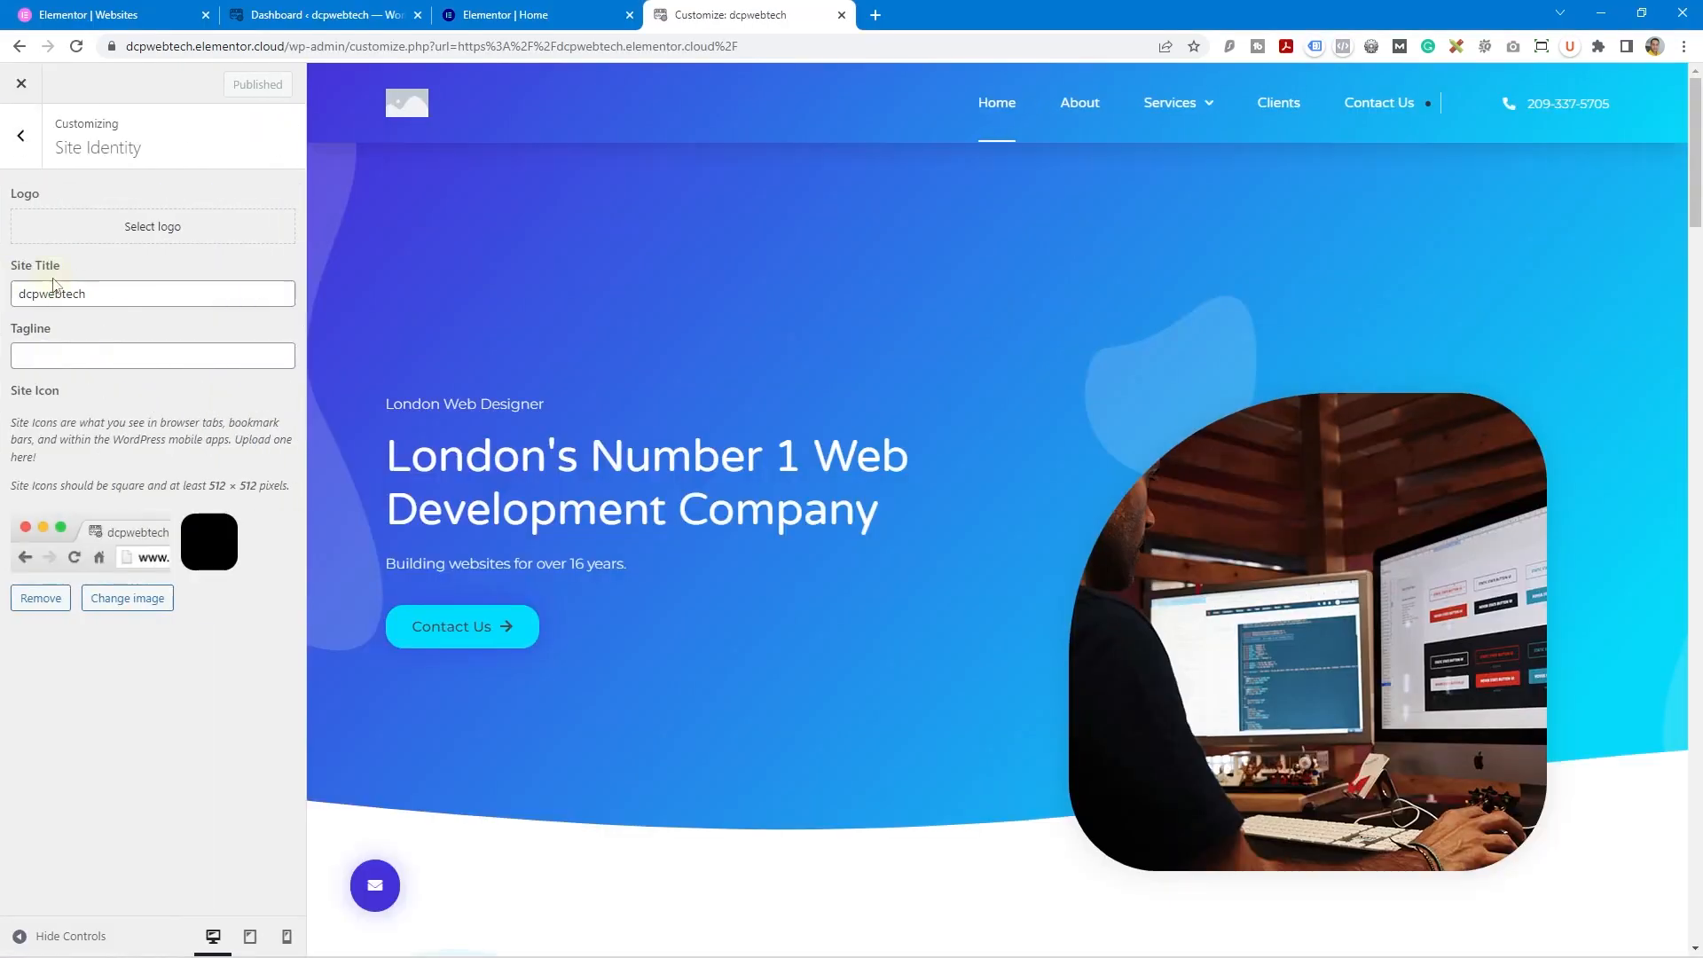
click(152, 234)
key(alt+Tab)
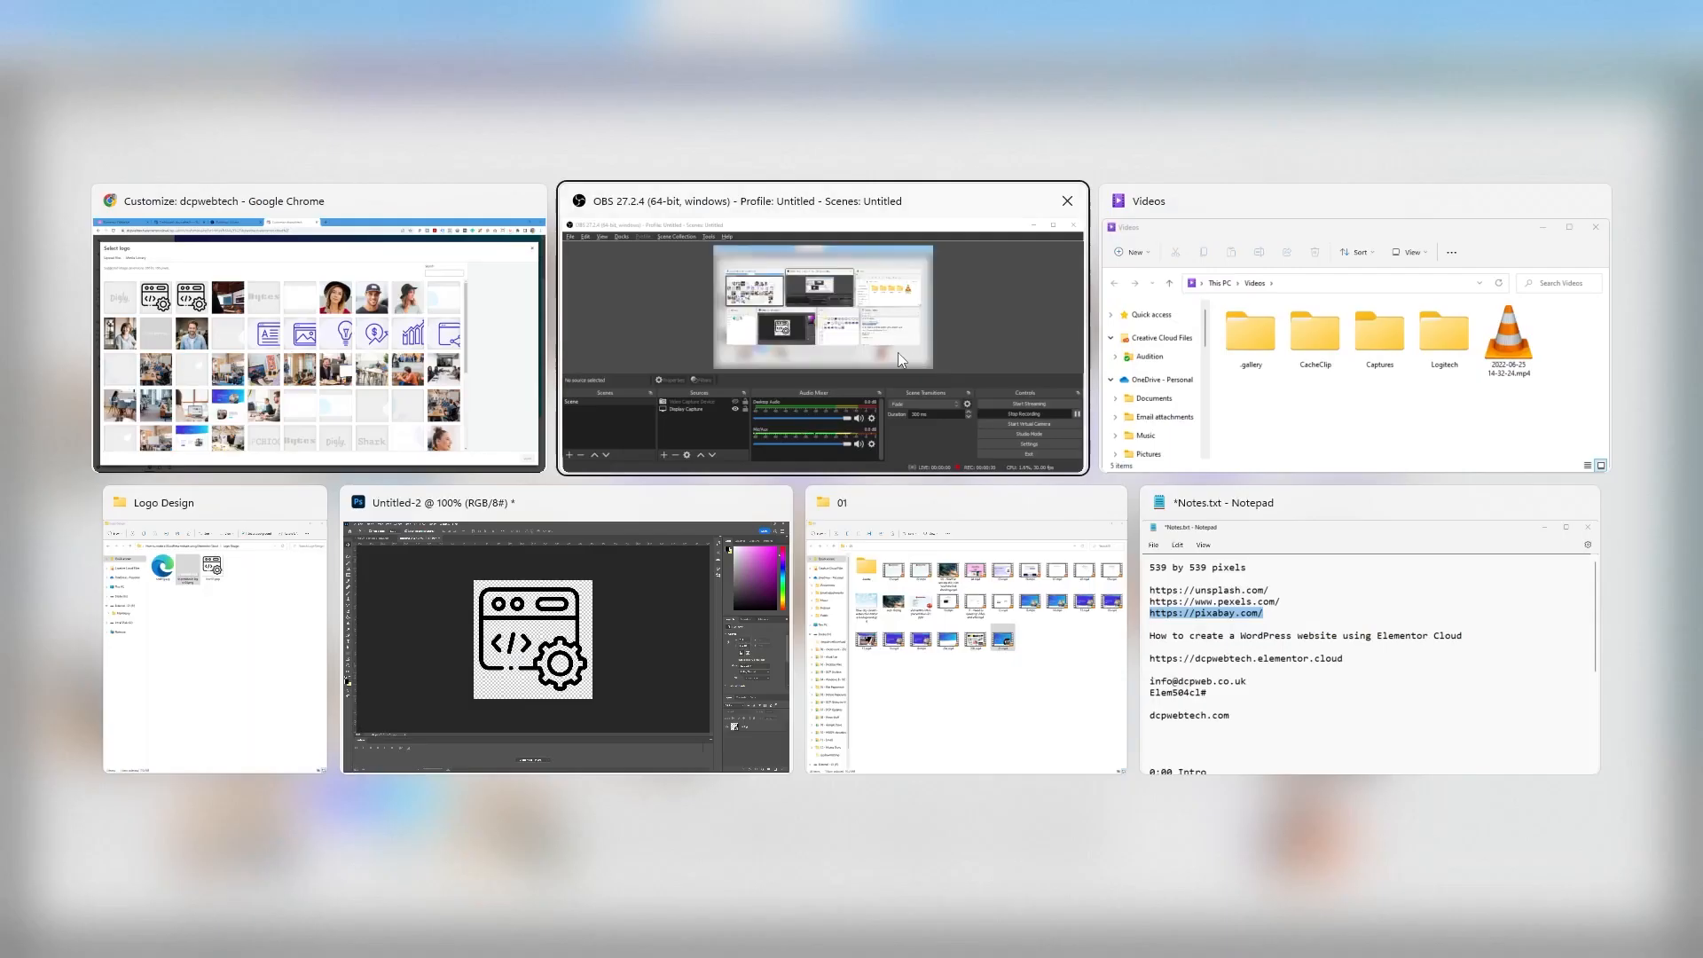
- Preview dcpwebtech-logo-04.png from the Logo Design folder, then drag it into the media library
click(253, 610)
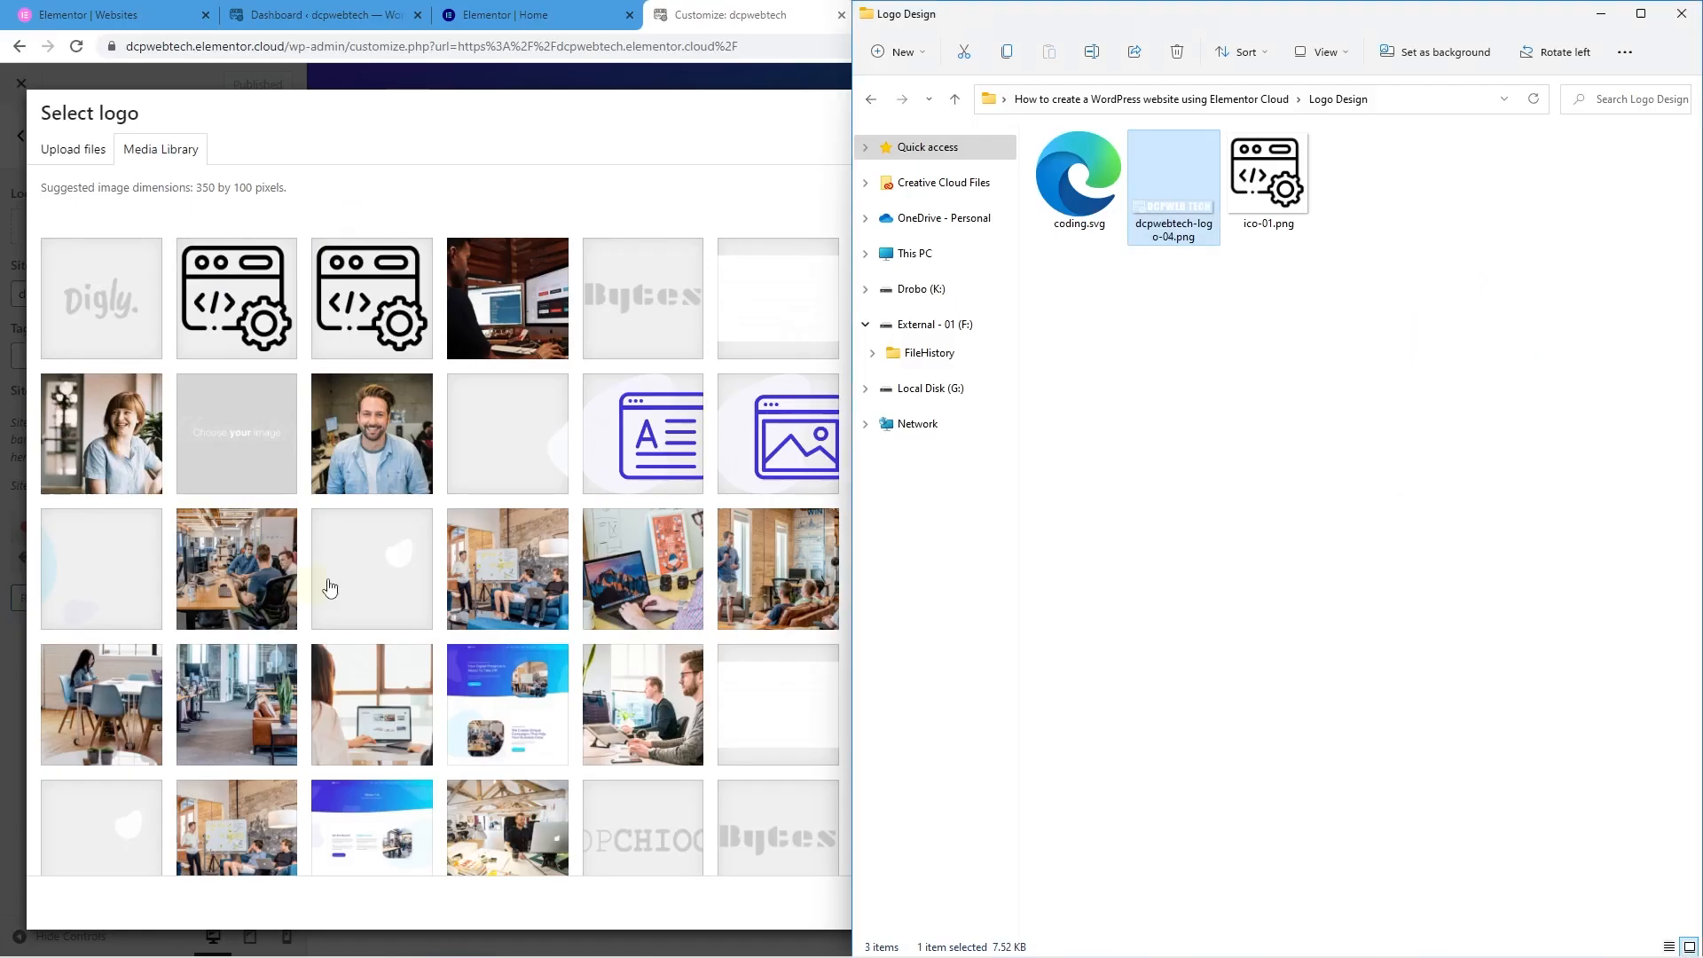
double_click(1165, 215)
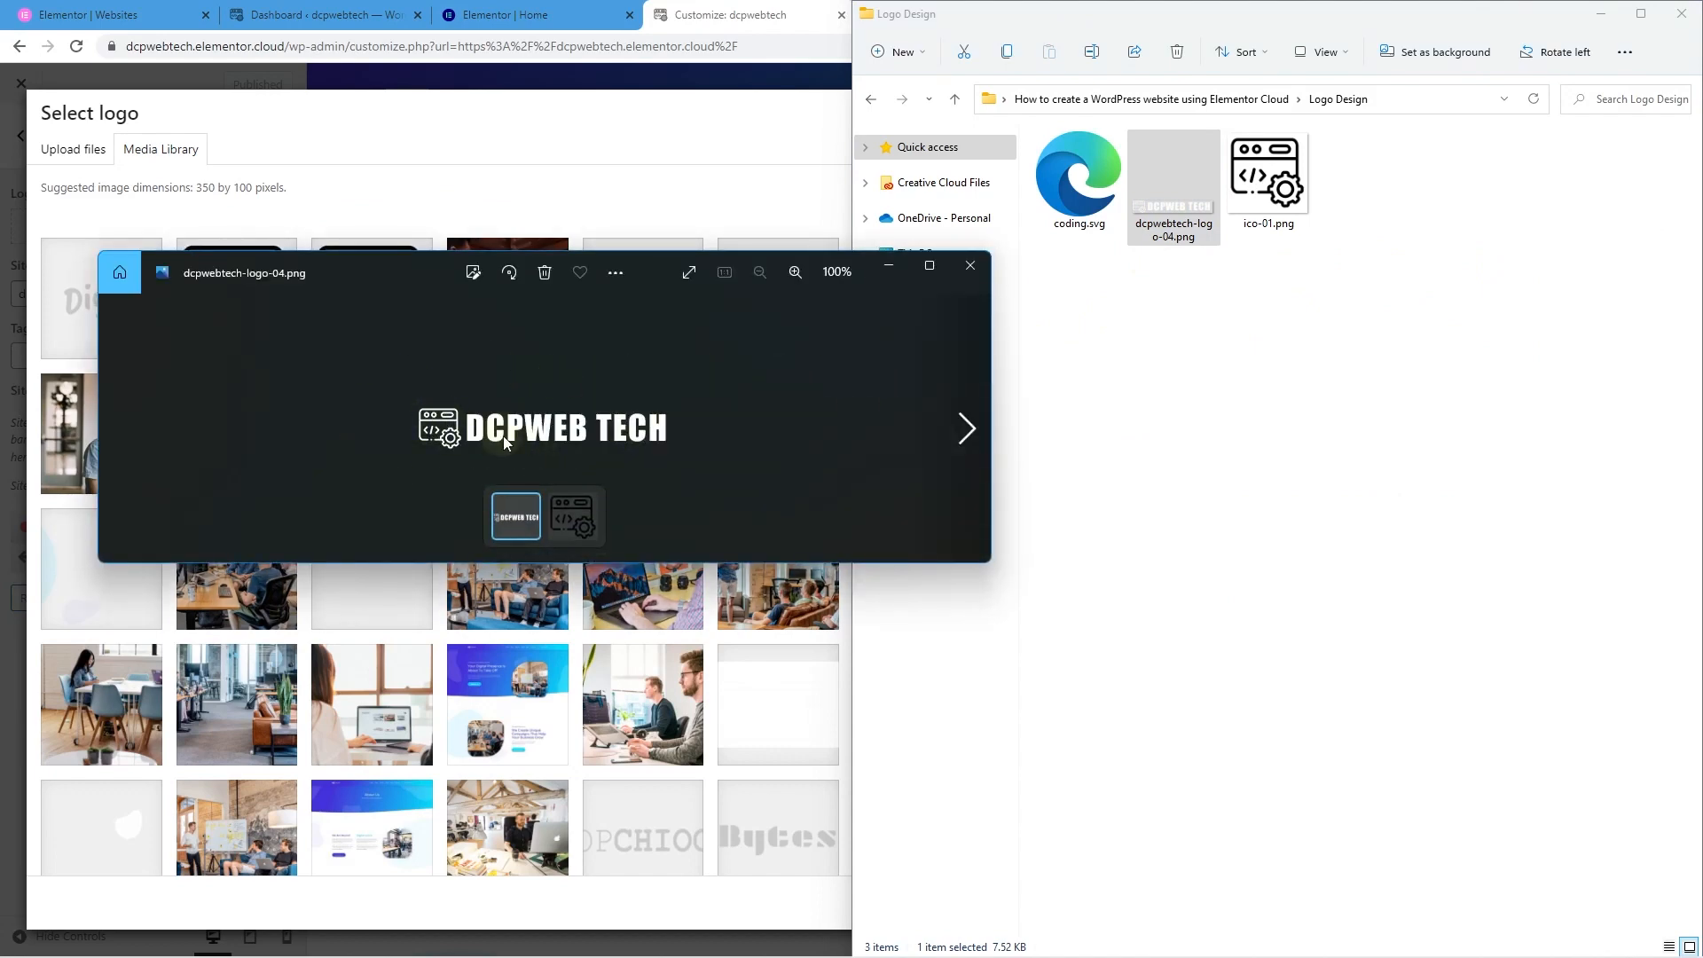
click(970, 265)
click(1183, 268)
drag(1175, 202, 932, 468)
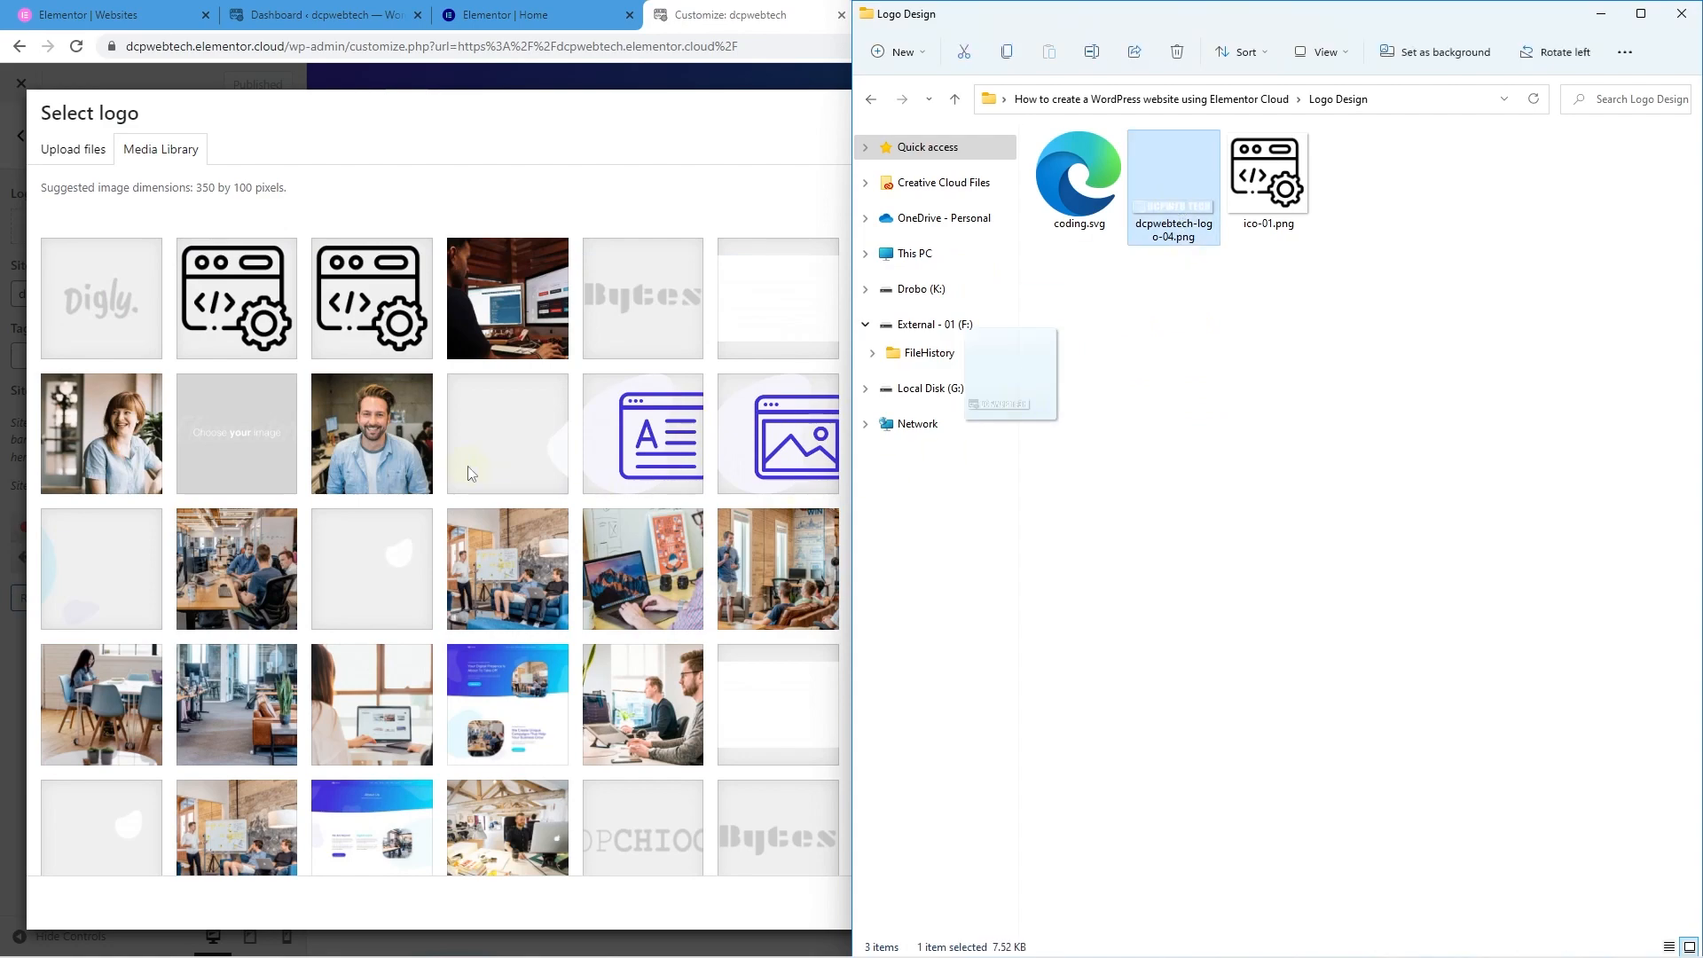
drag(469, 471, 469, 471)
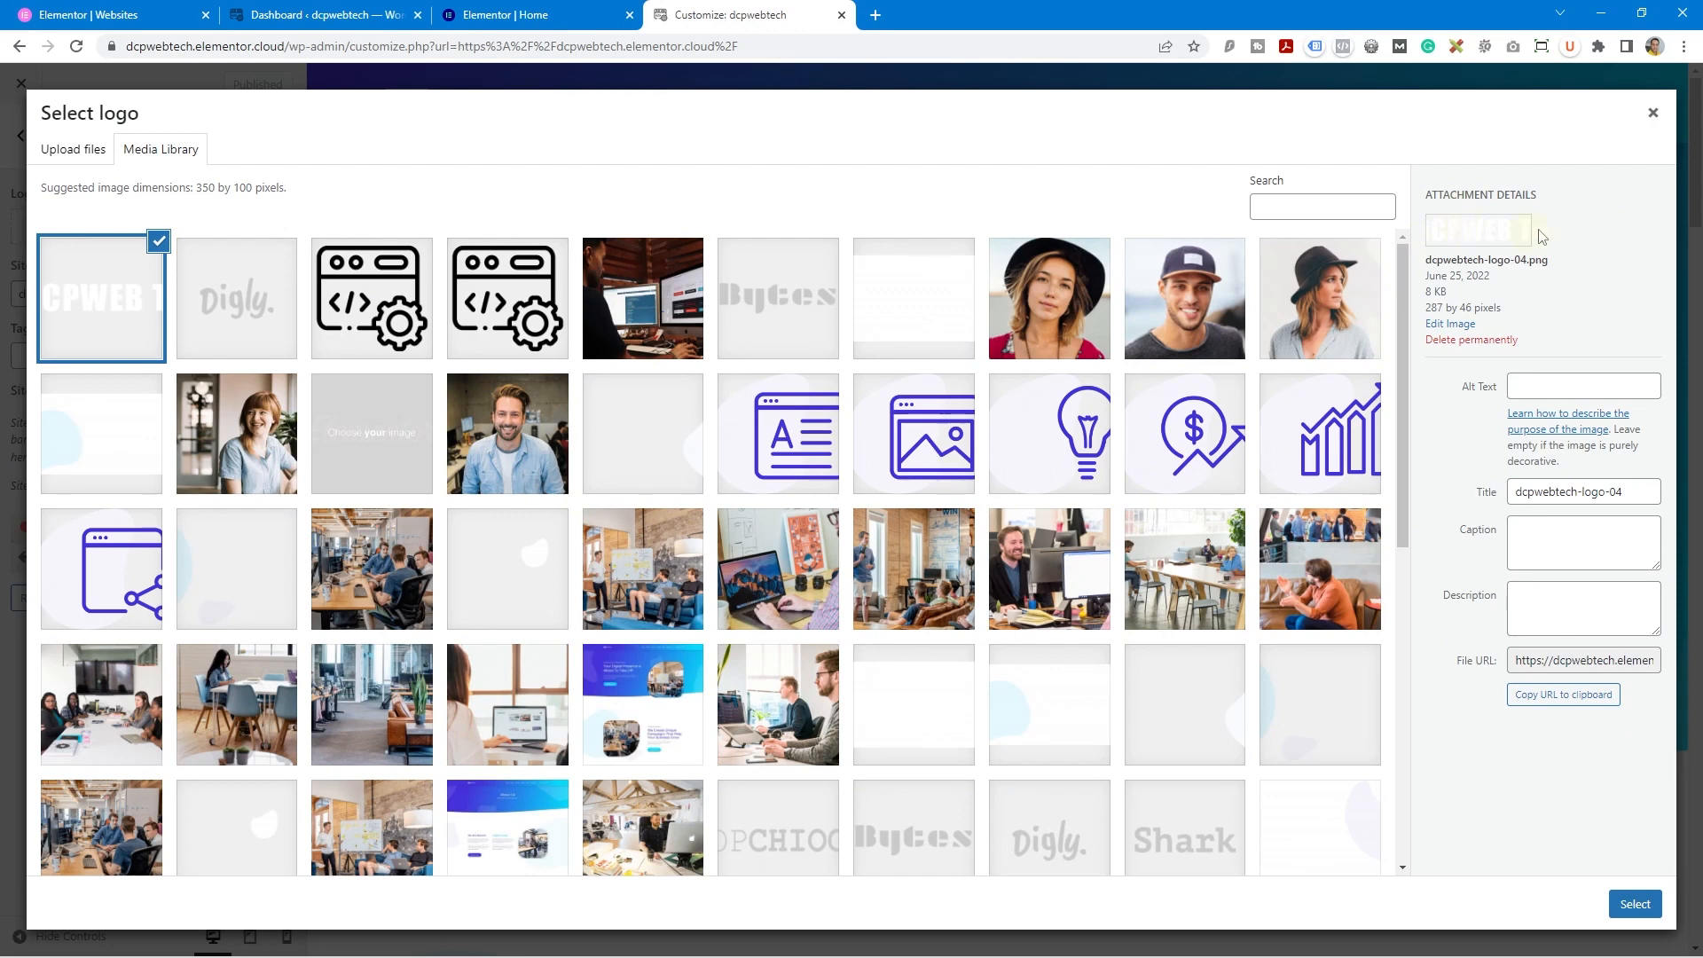
- Clear the logo image's title, give it alt text 'DCP Web Tech Logo', and select it
triple_click(1562, 491)
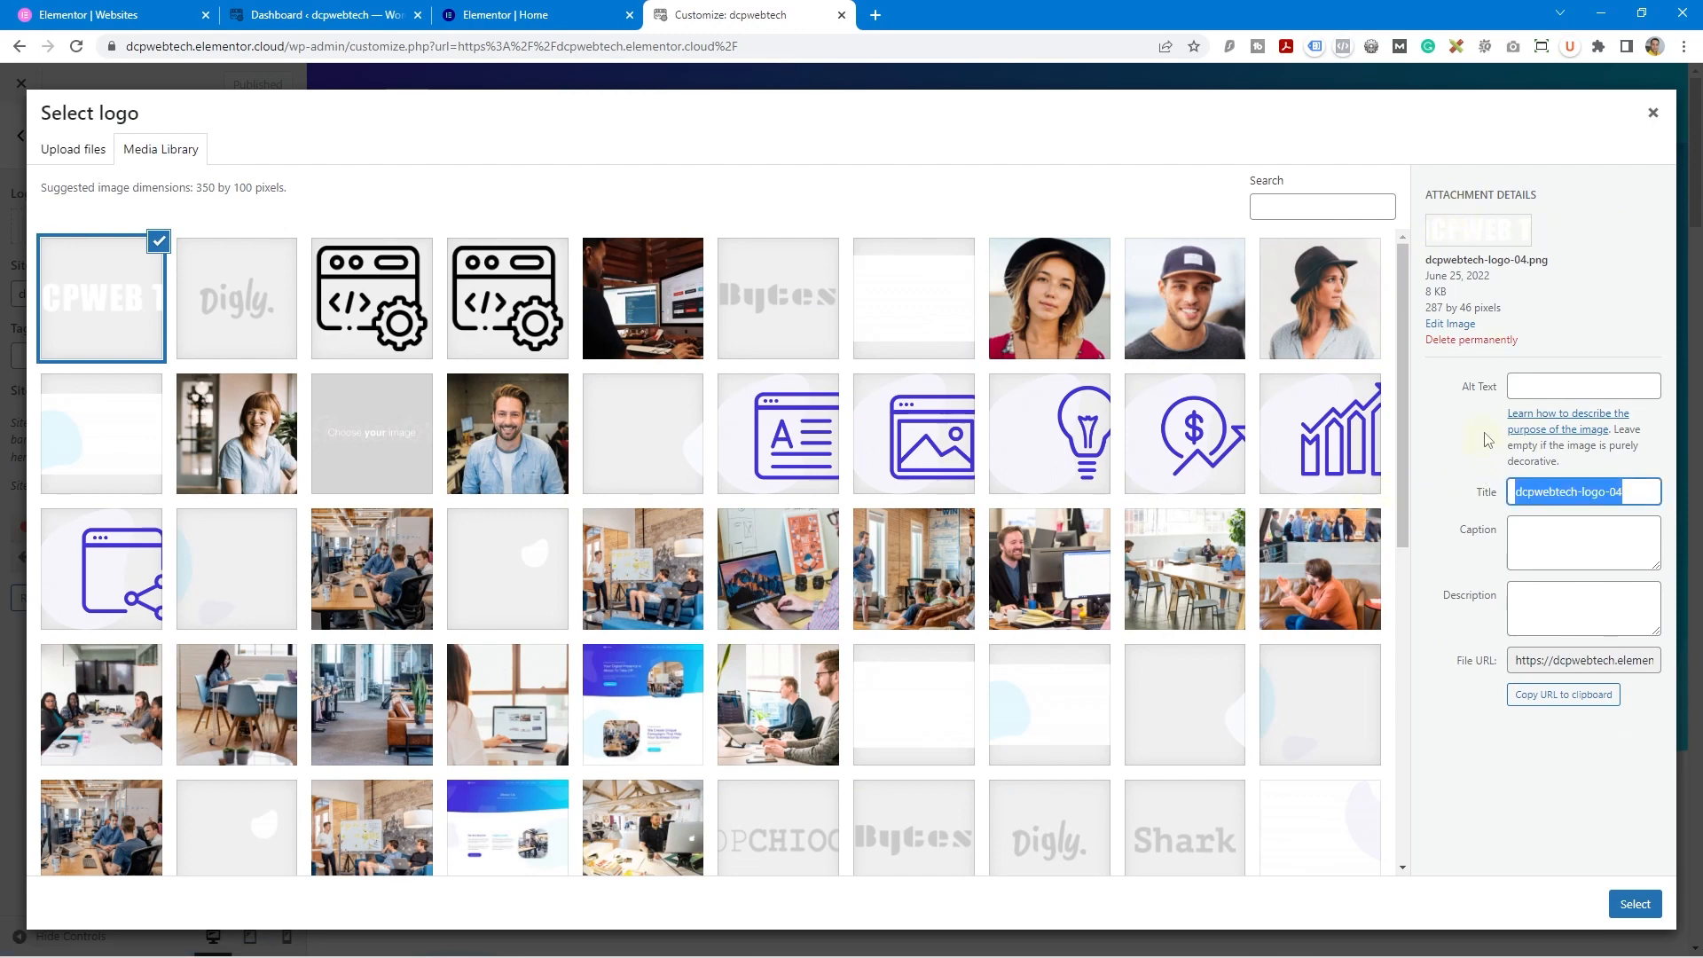
key(BackSpace)
click(1519, 381)
text(DCP Web Tech Logo)
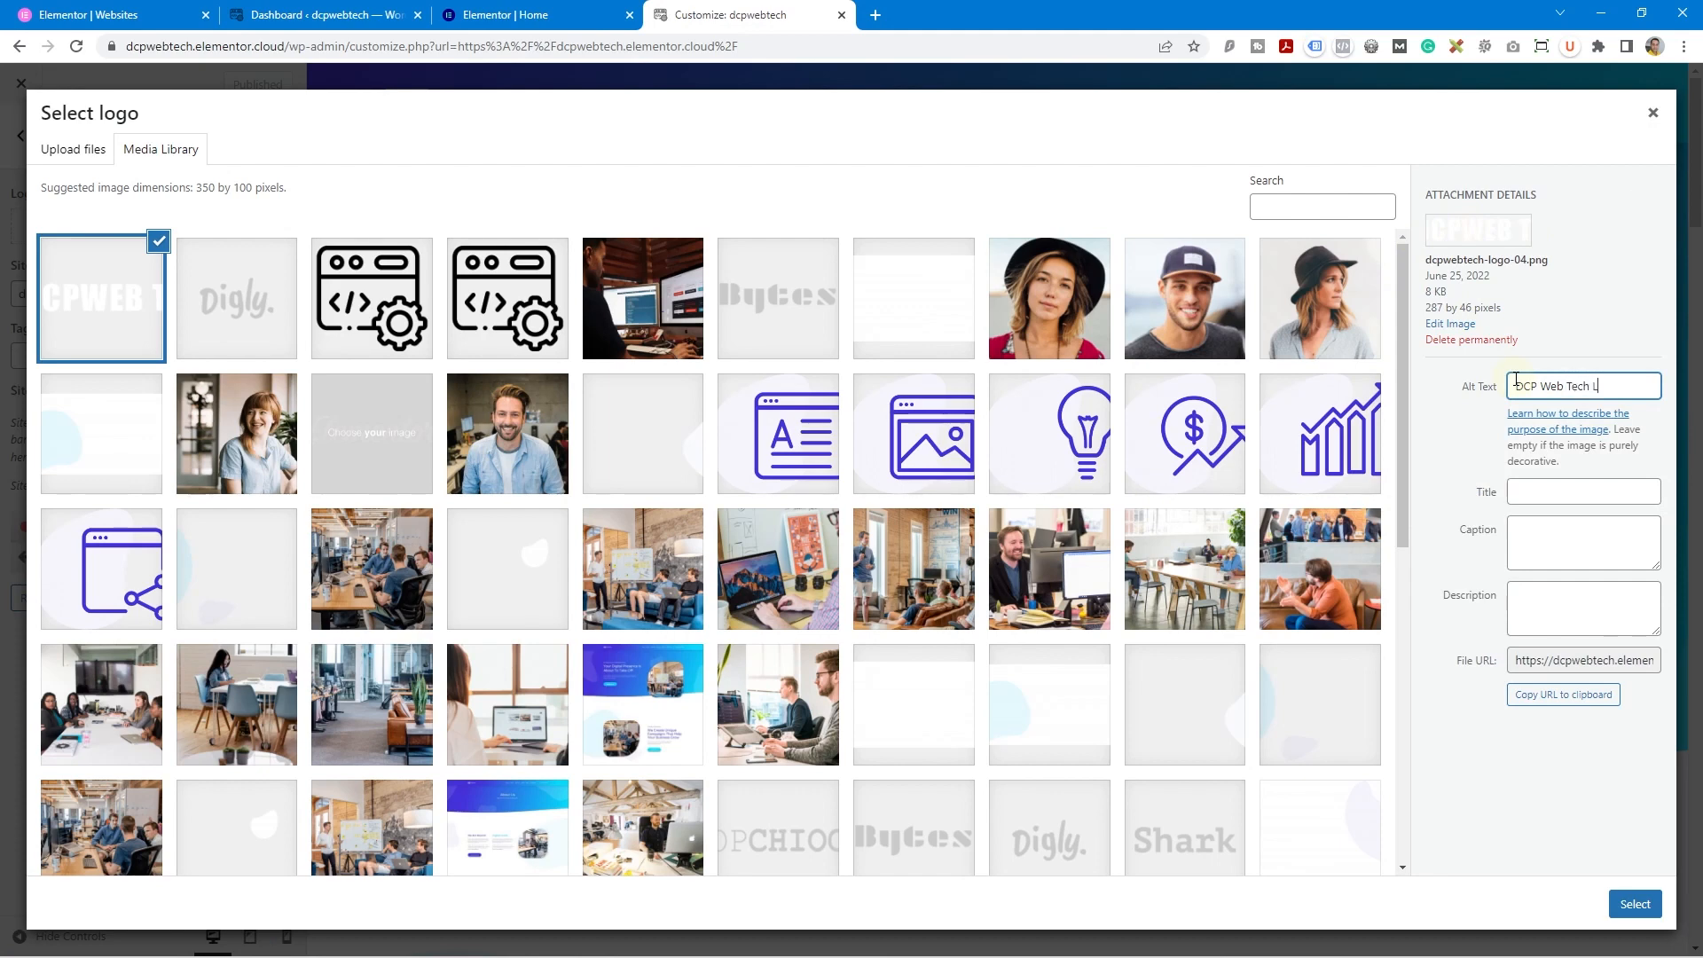
click(1635, 904)
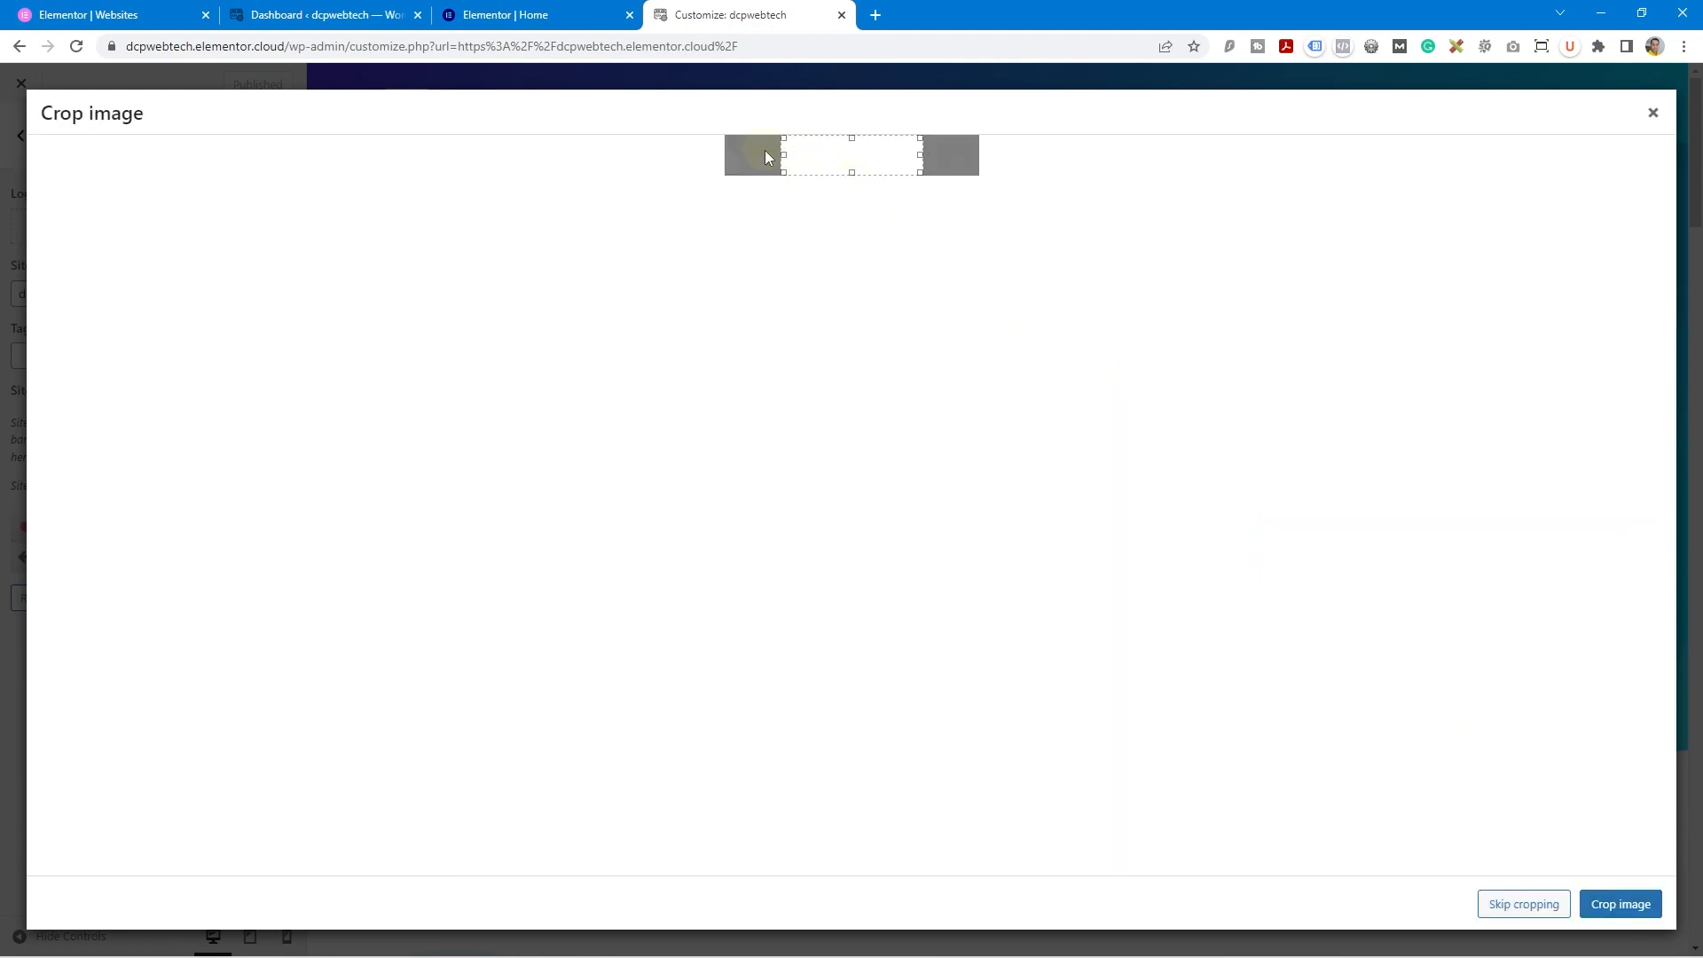
- Skip cropping, publish the new logo, and exit the Customizer to the live site
click(1519, 919)
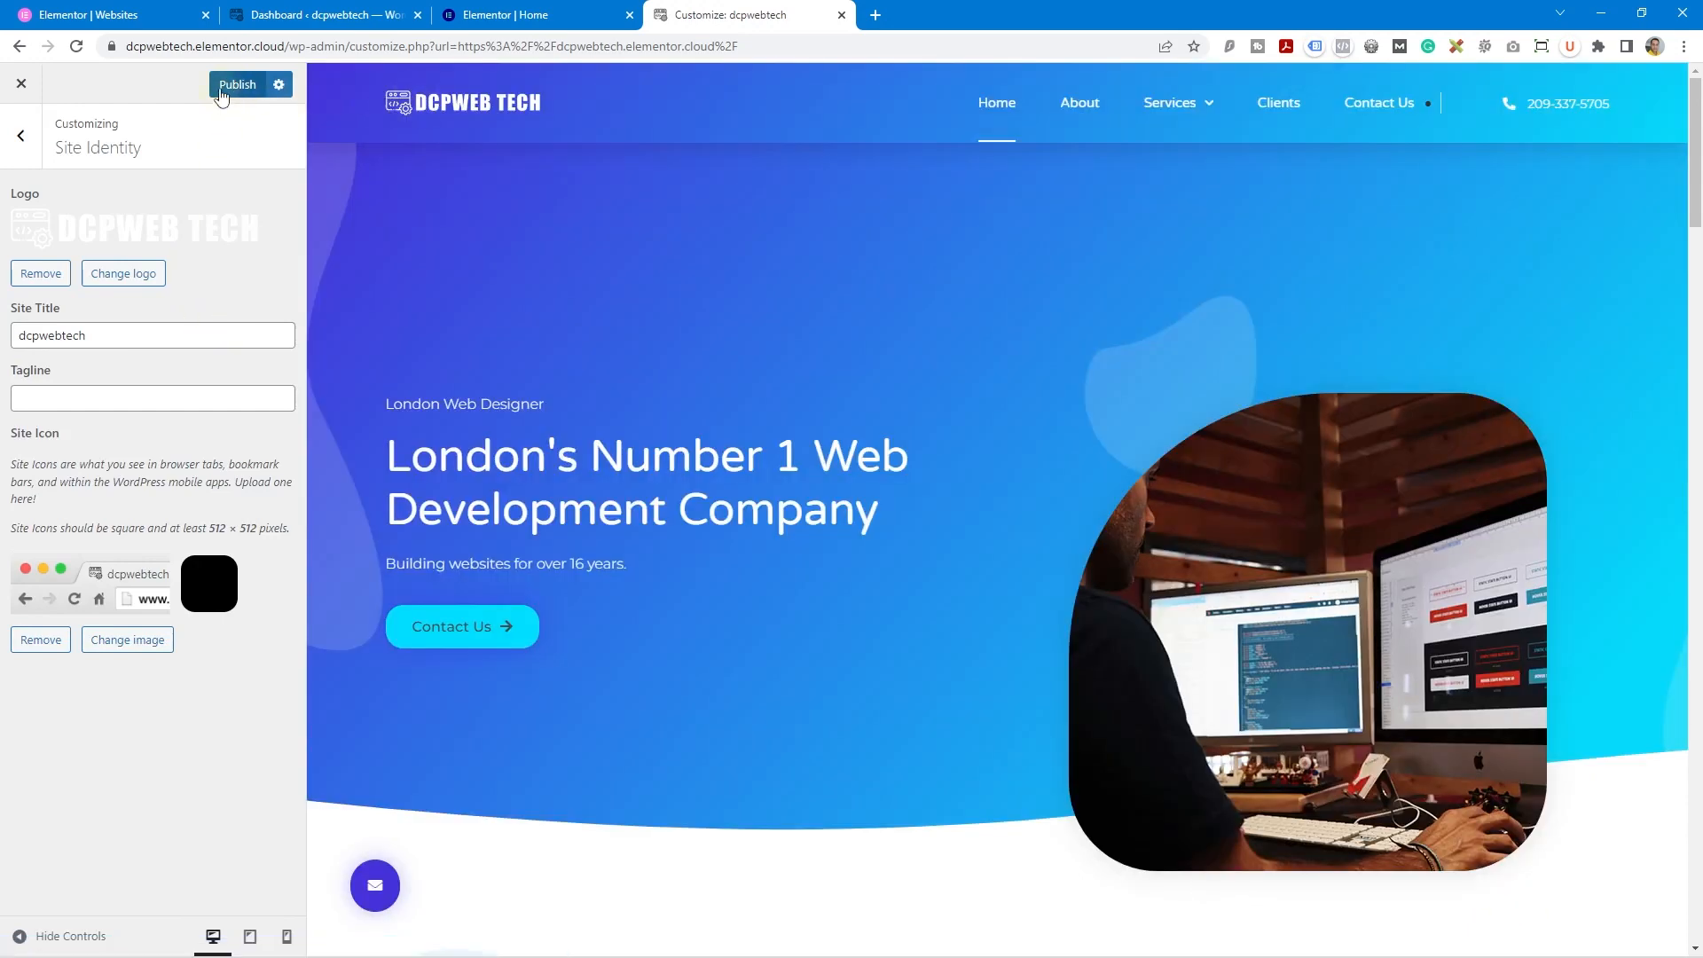
click(232, 86)
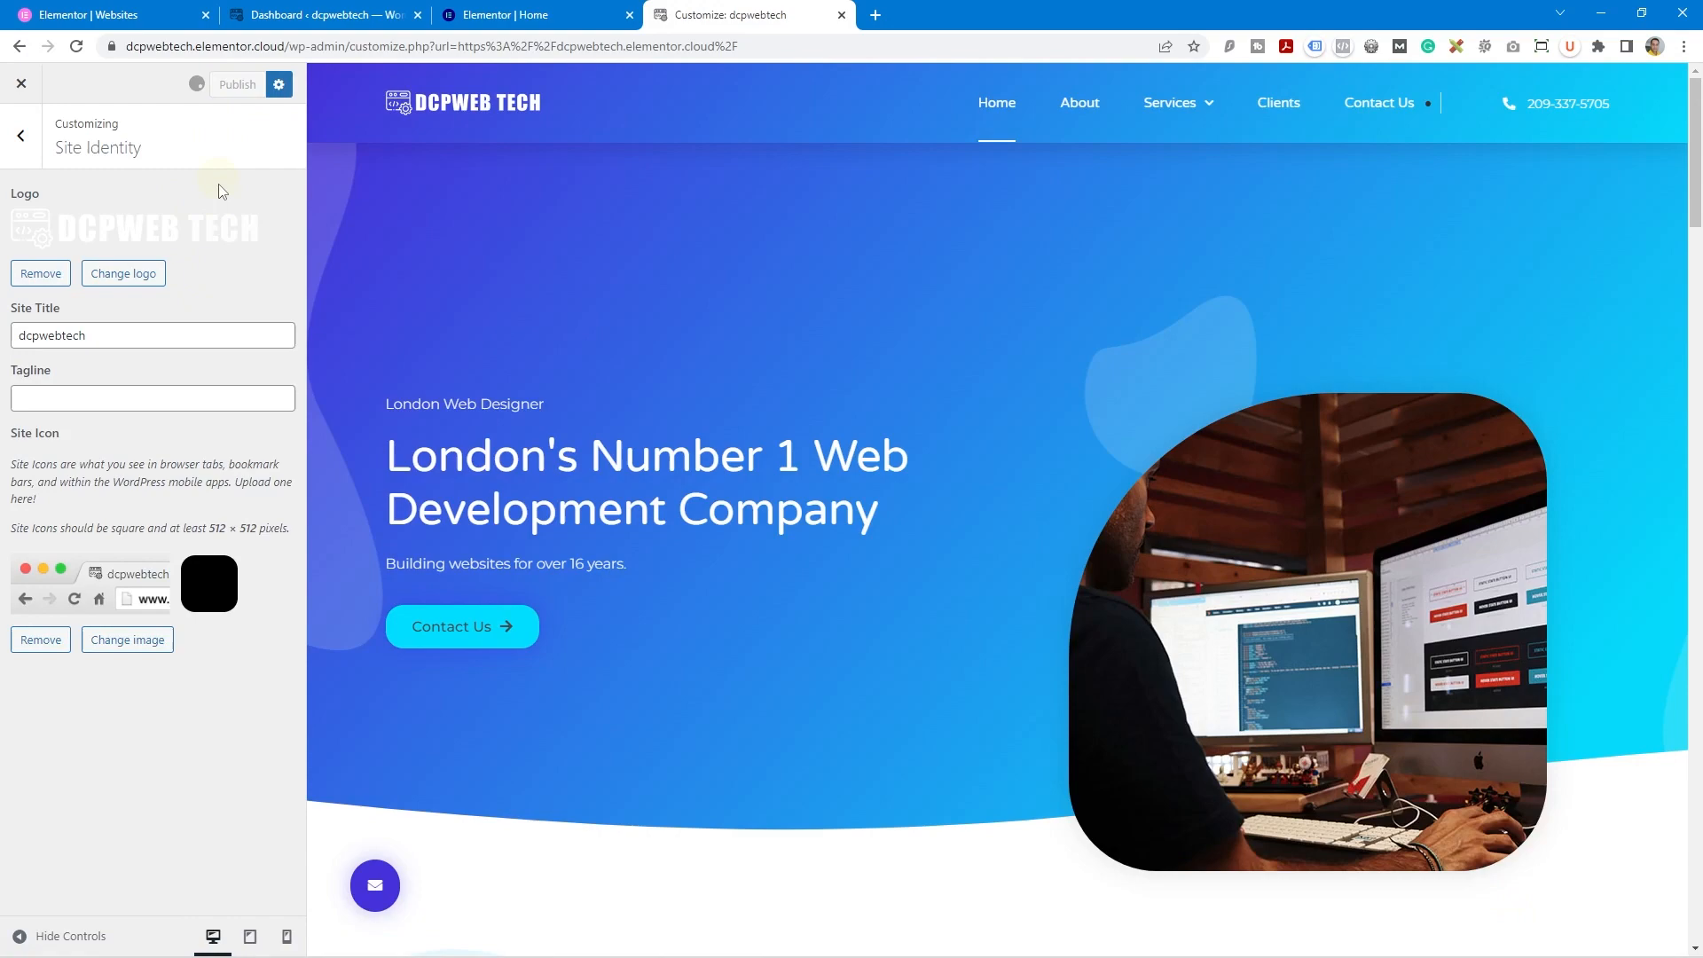
click(21, 86)
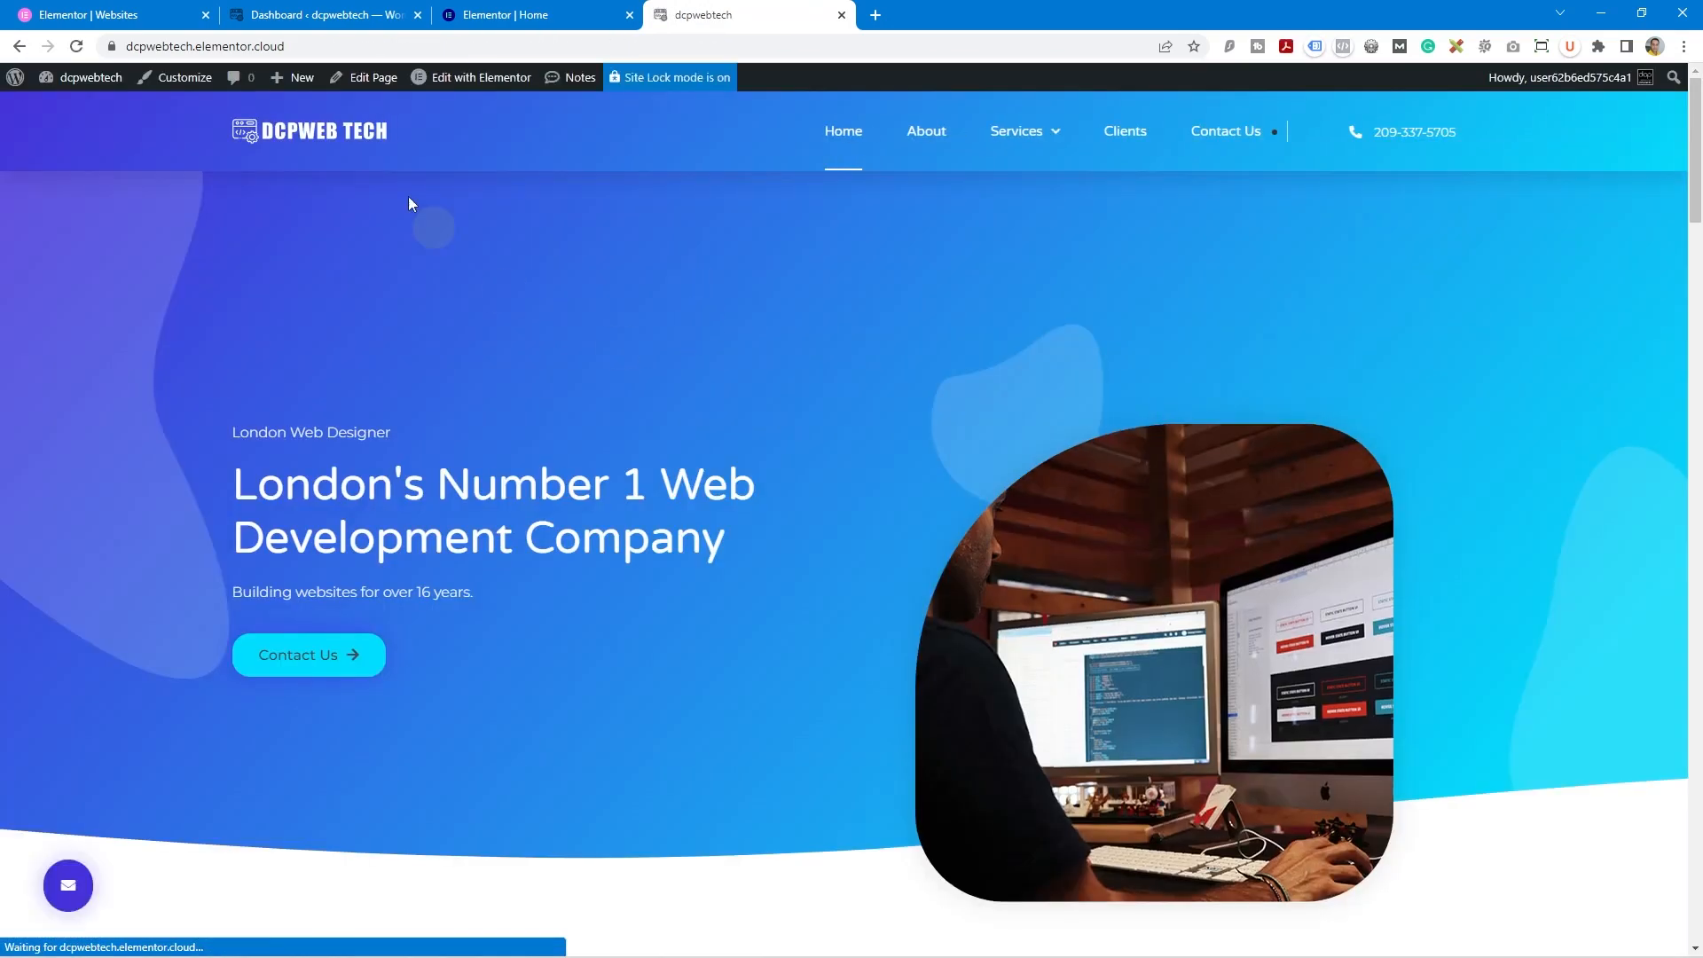
scroll(561, 315, down, 12)
scroll(561, 316, up, 12)
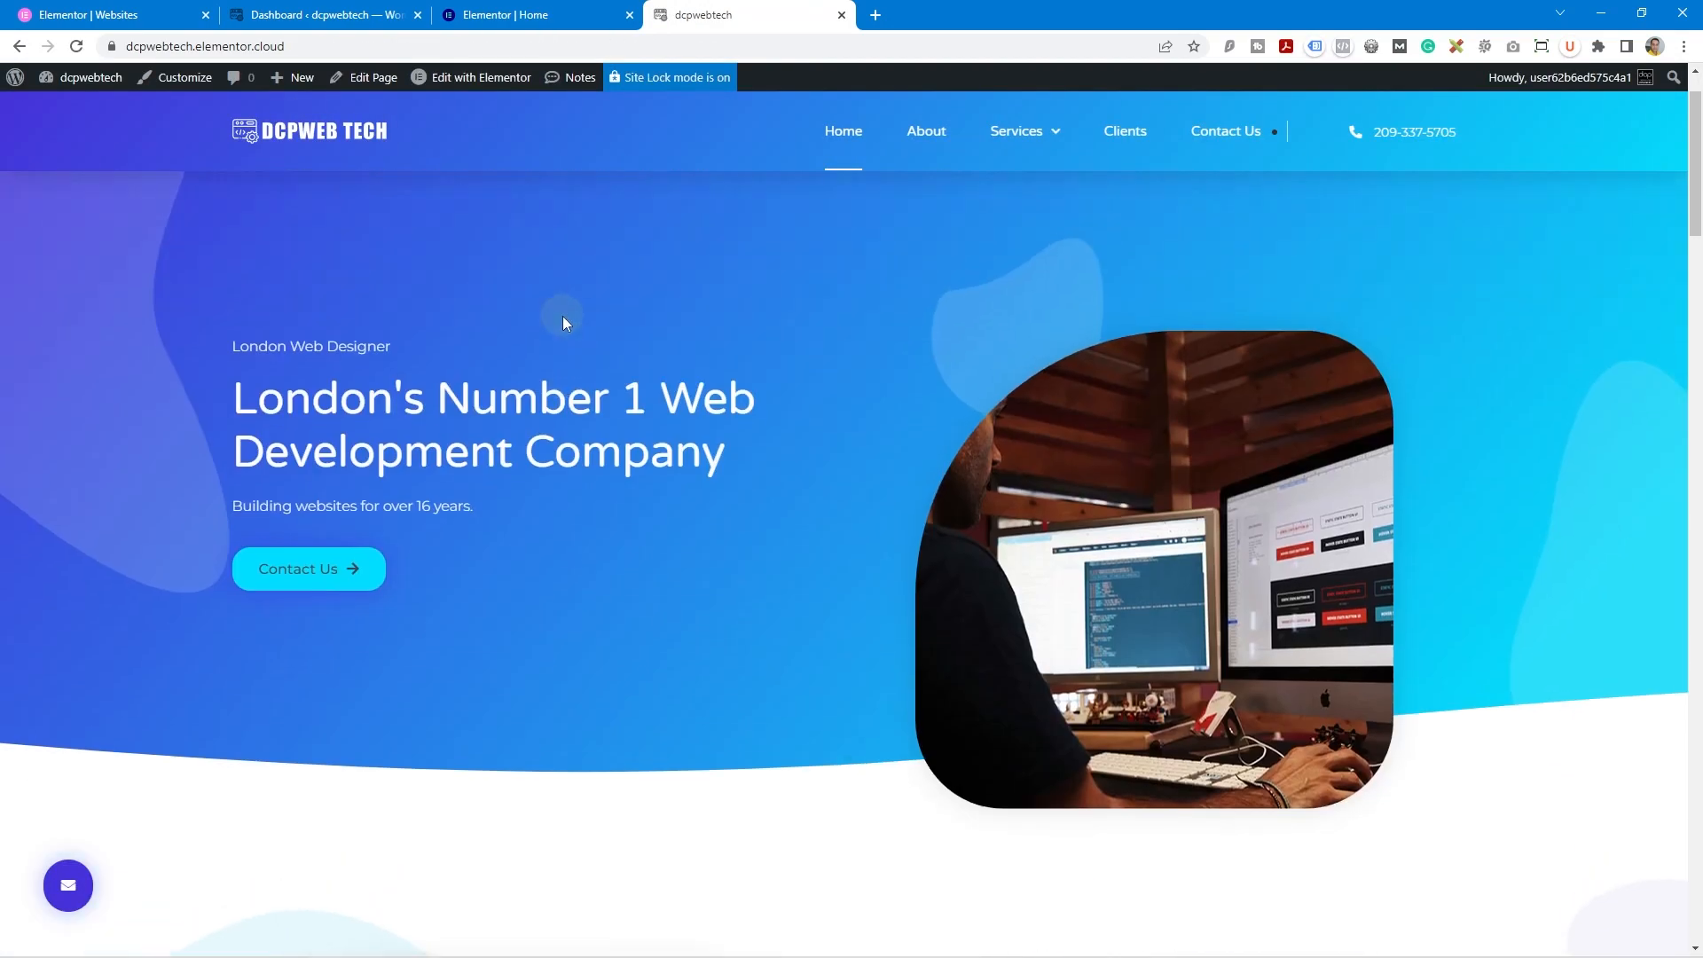
drag(529, 413, 532, 591)
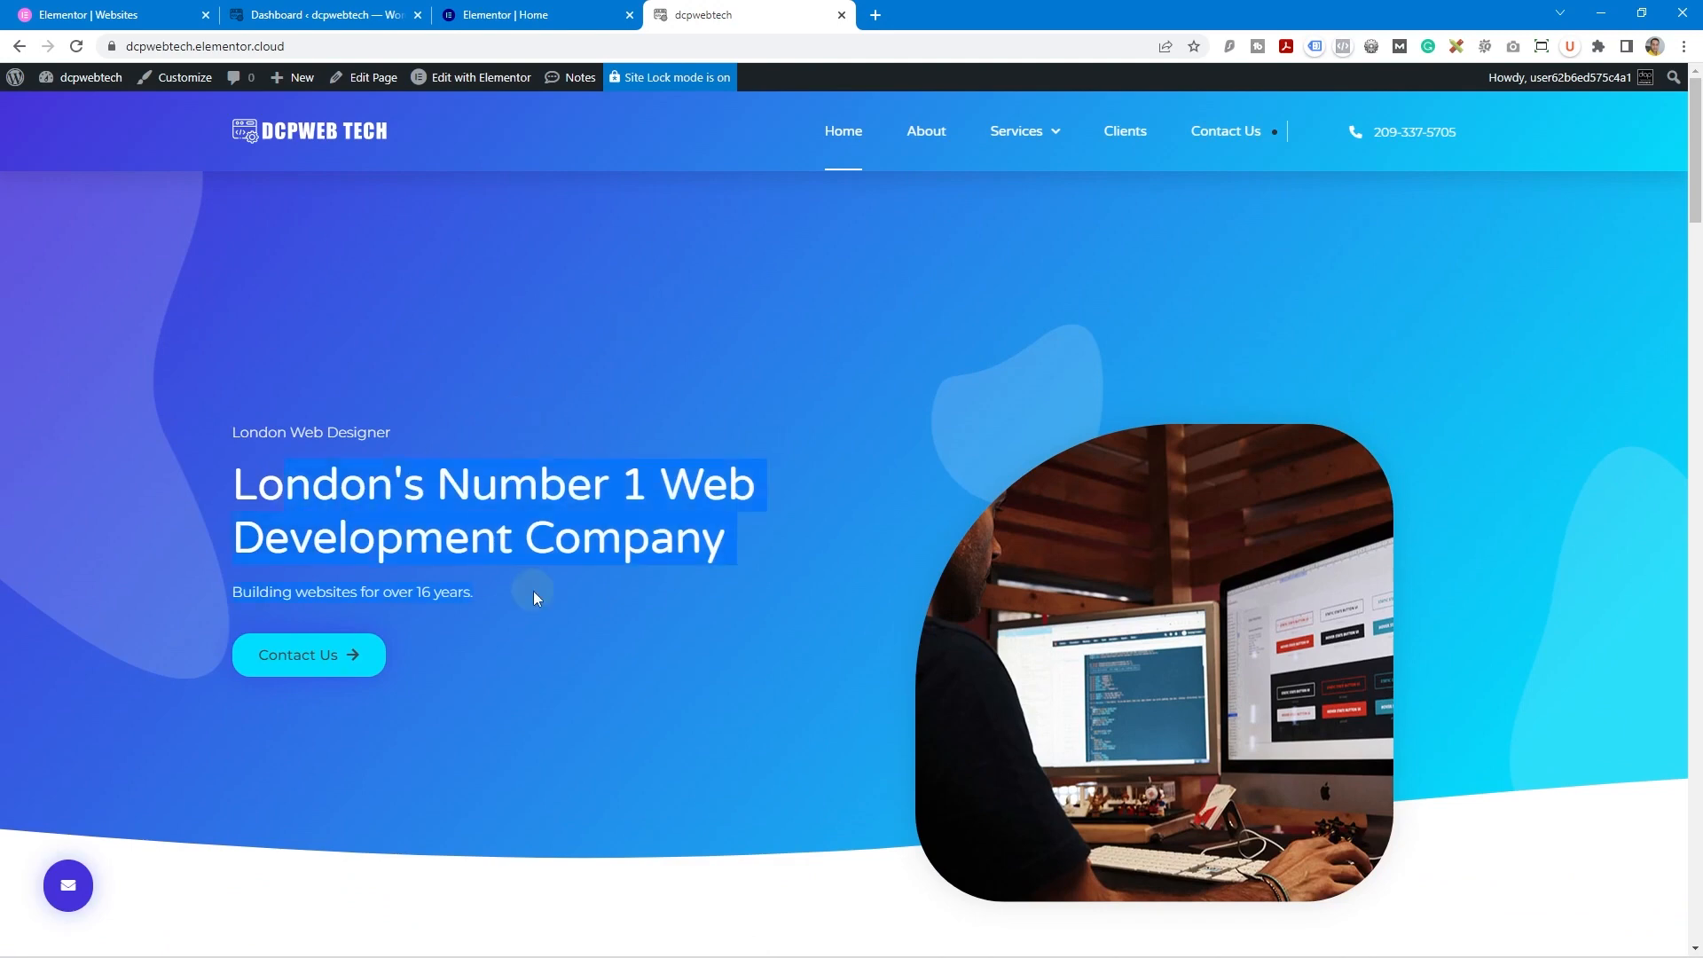
click(531, 594)
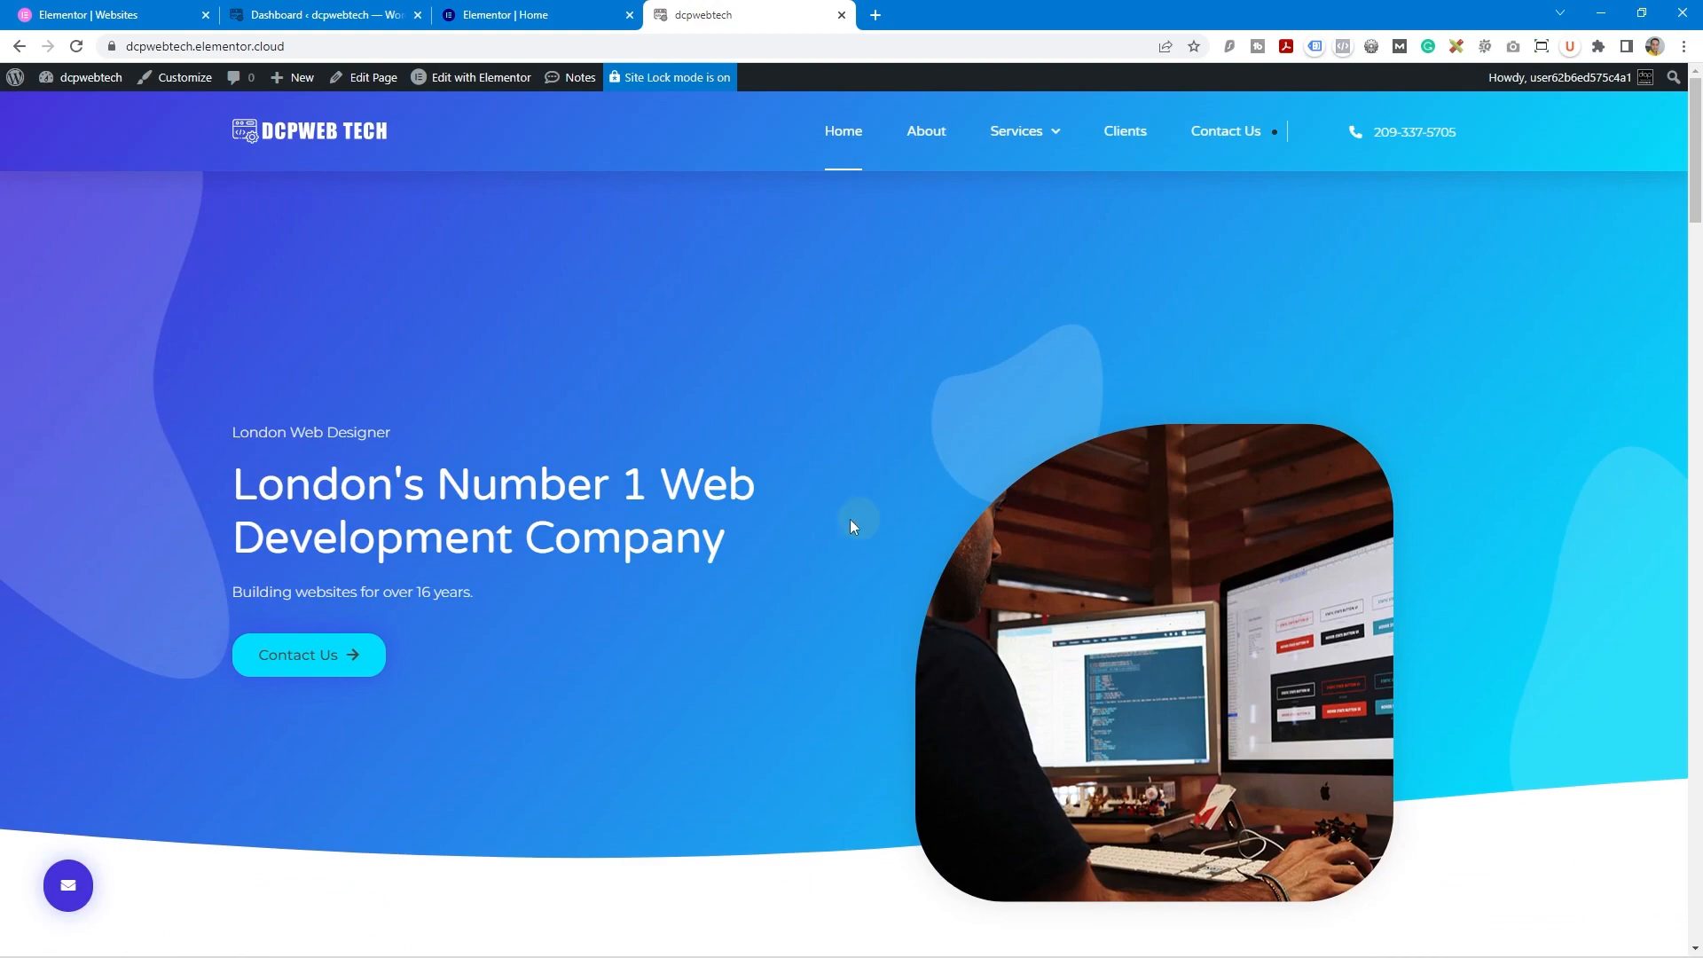
scroll(784, 485, down, 10)
scroll(783, 470, down, 8)
scroll(716, 385, up, 15)
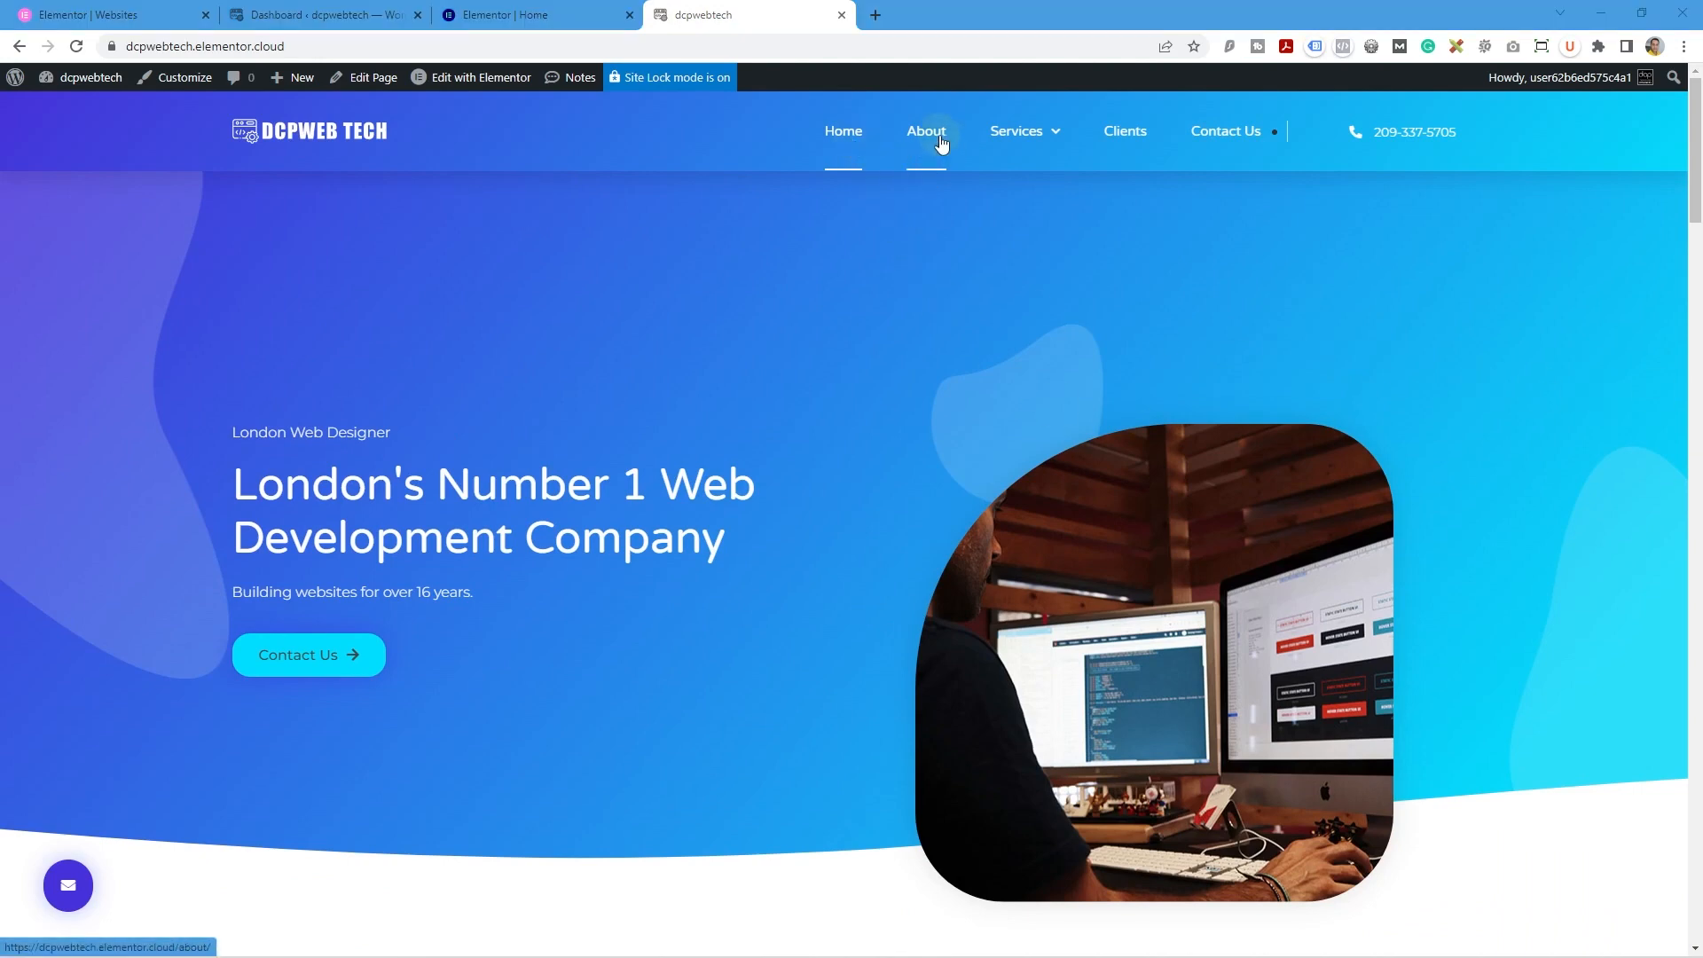
mouse_move(1029, 133)
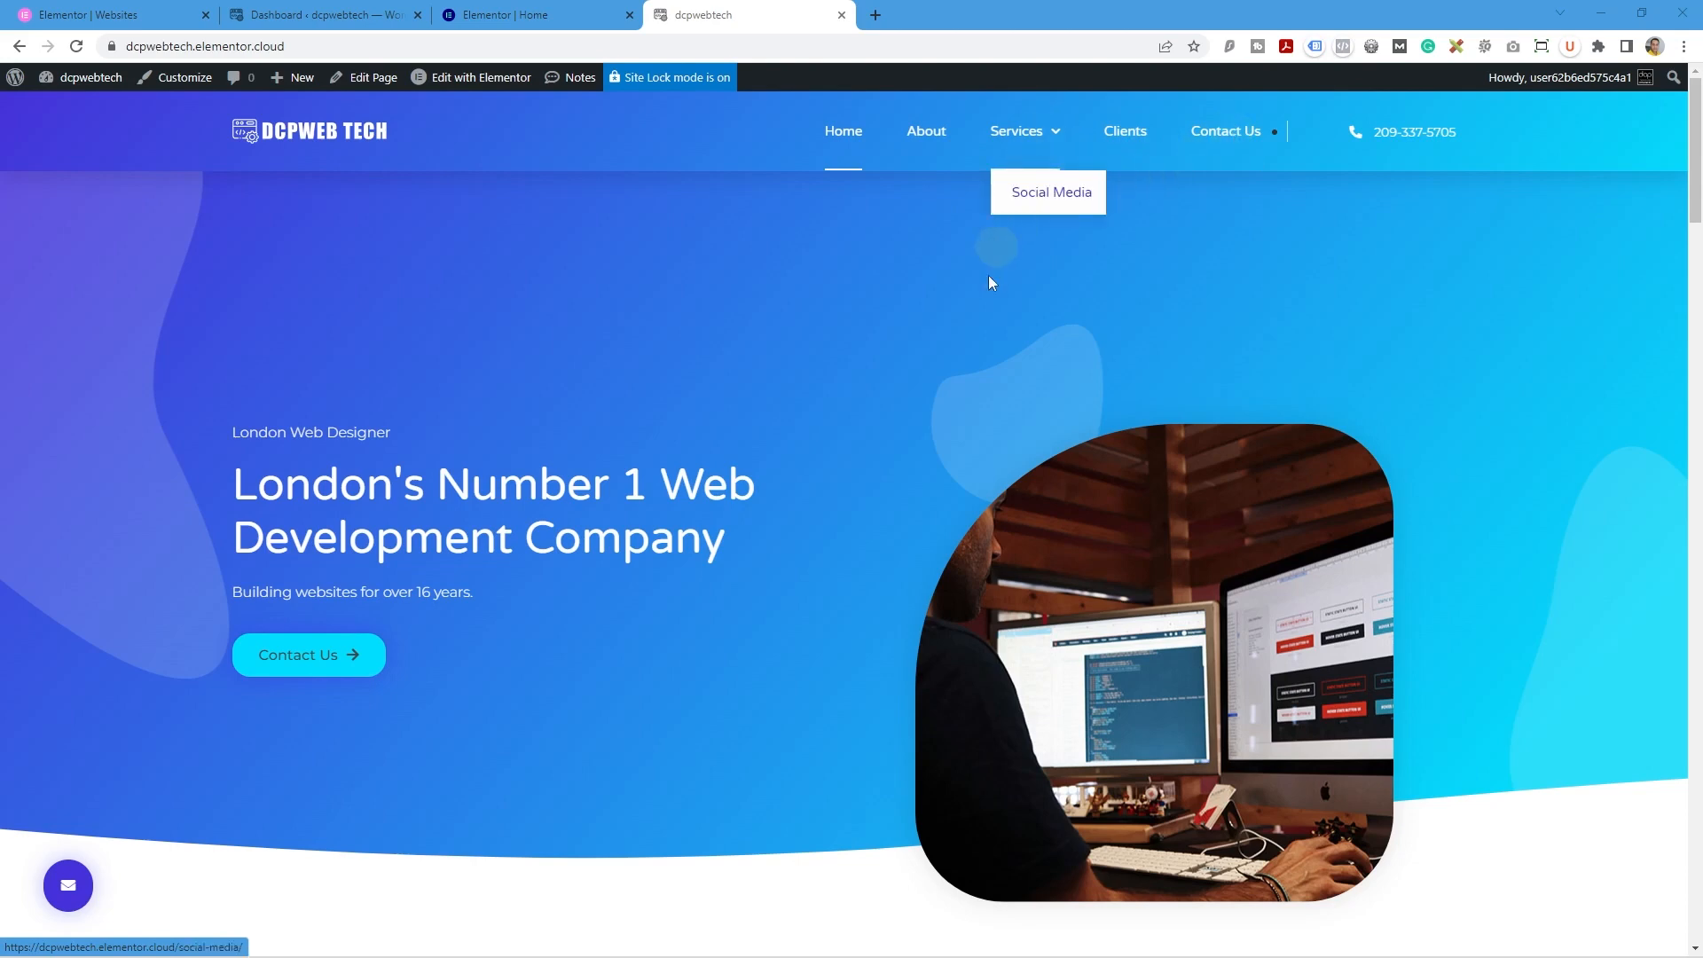
mouse_move(302, 82)
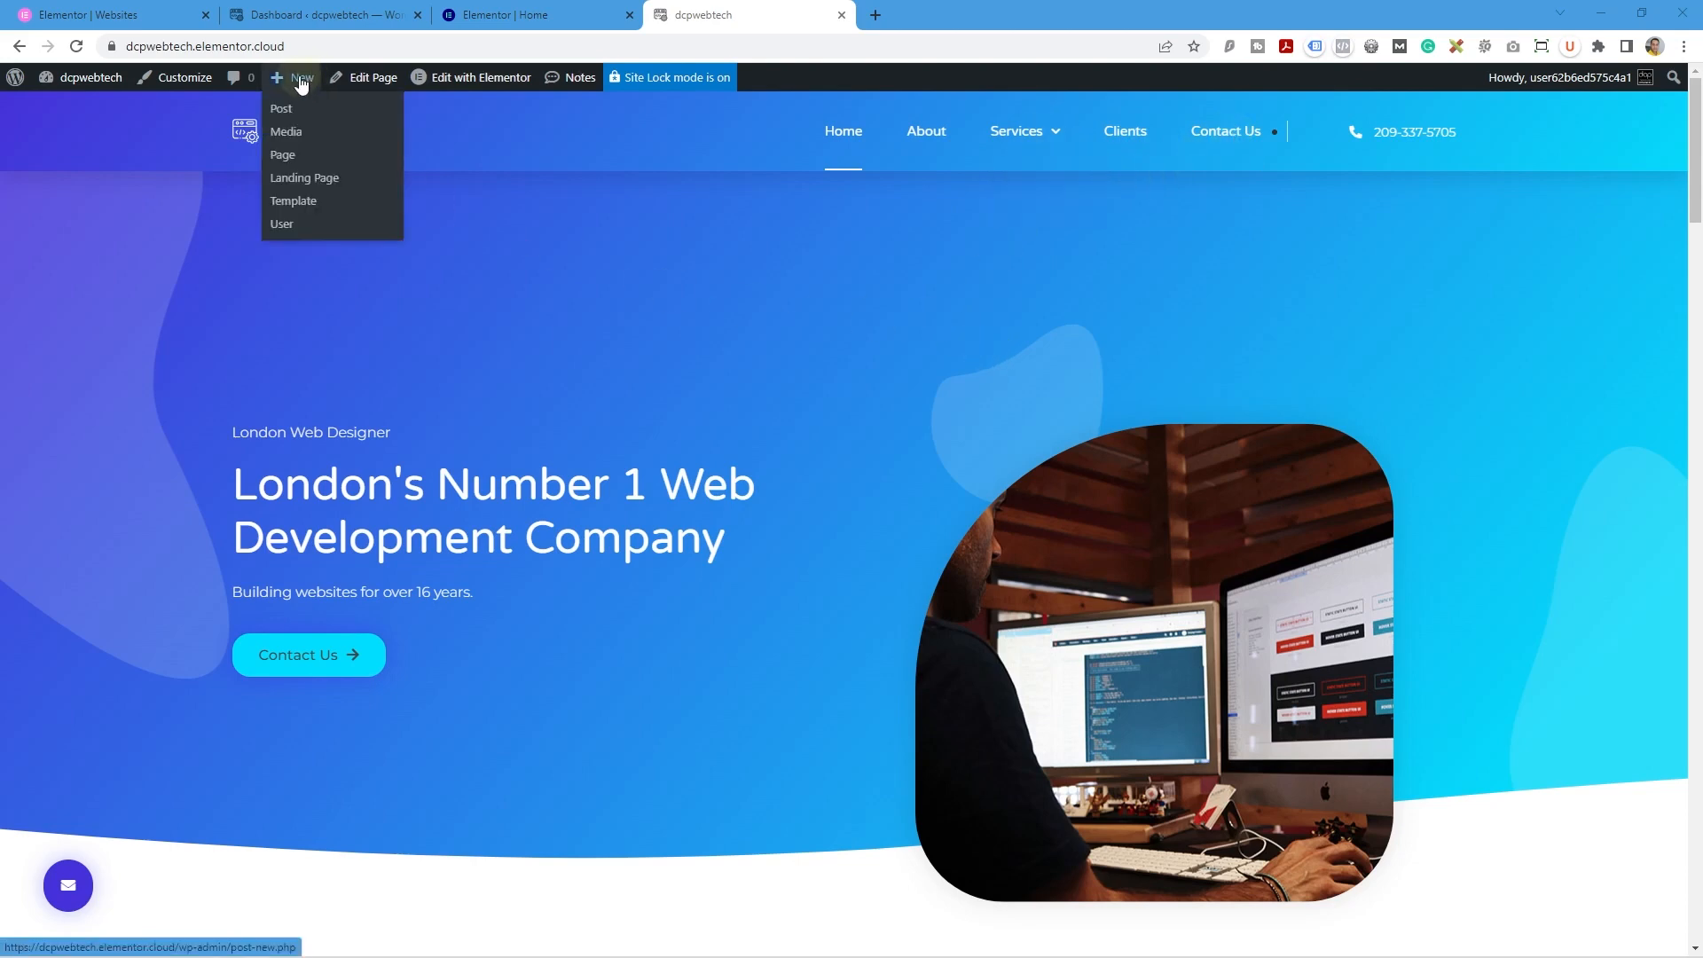
- Add a new page titled 'Website Design', save it as a draft, and open it in Elementor
click(284, 158)
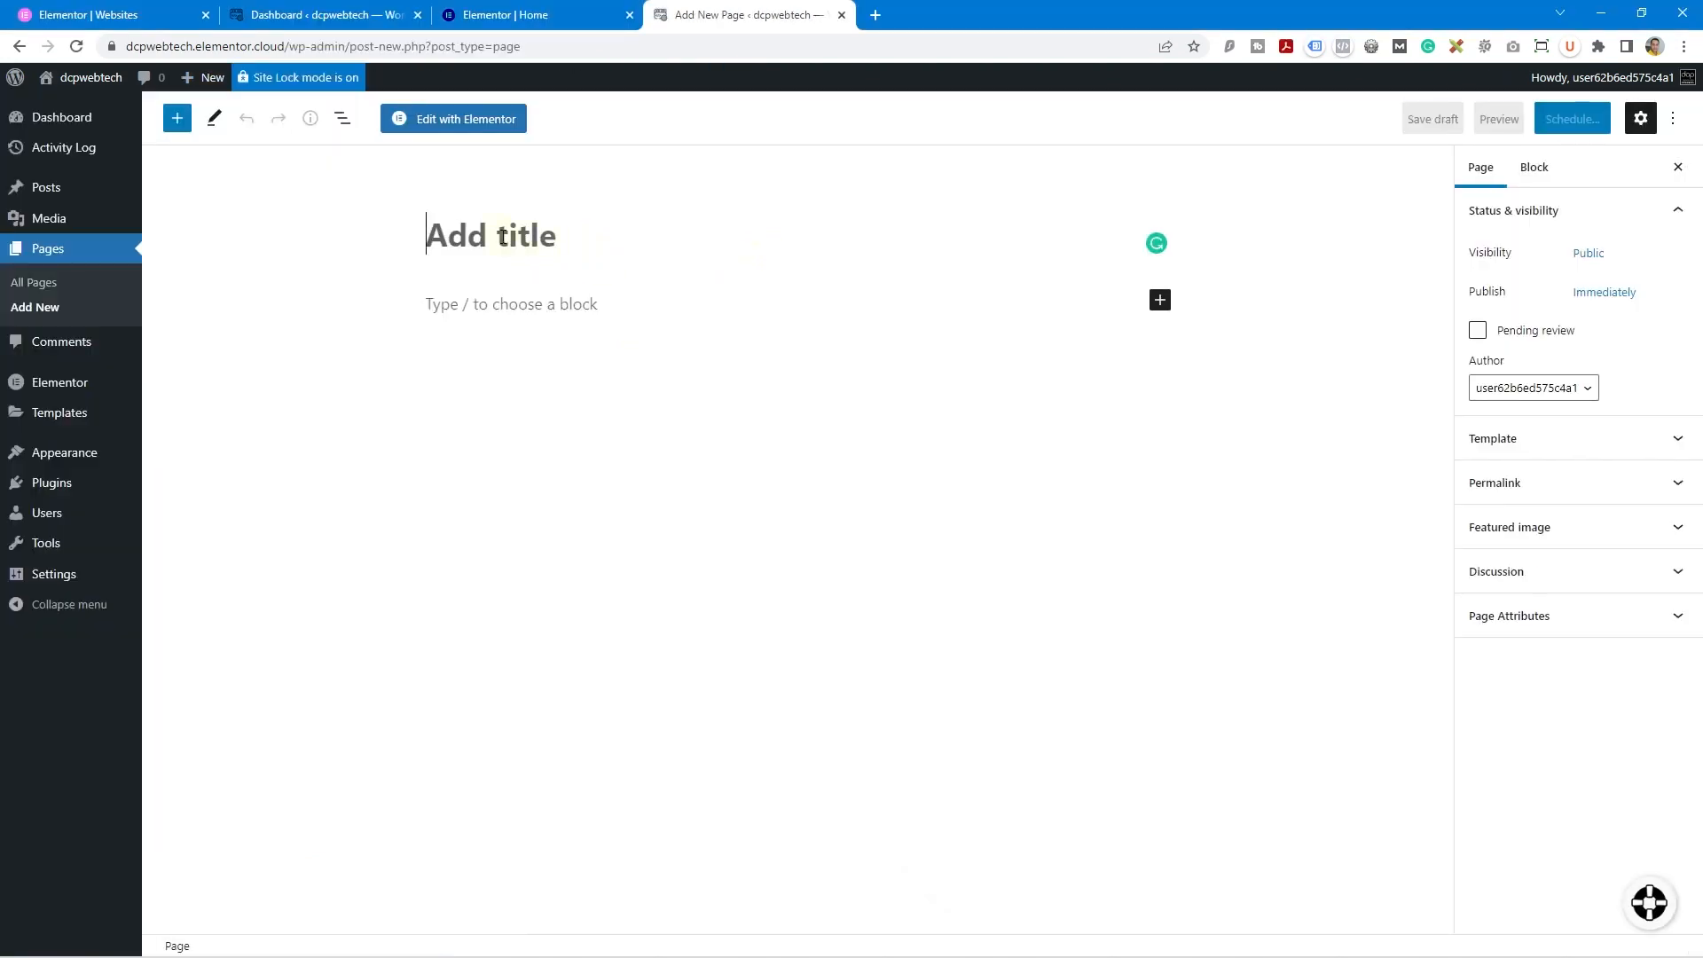
click(502, 235)
text(Website Design)
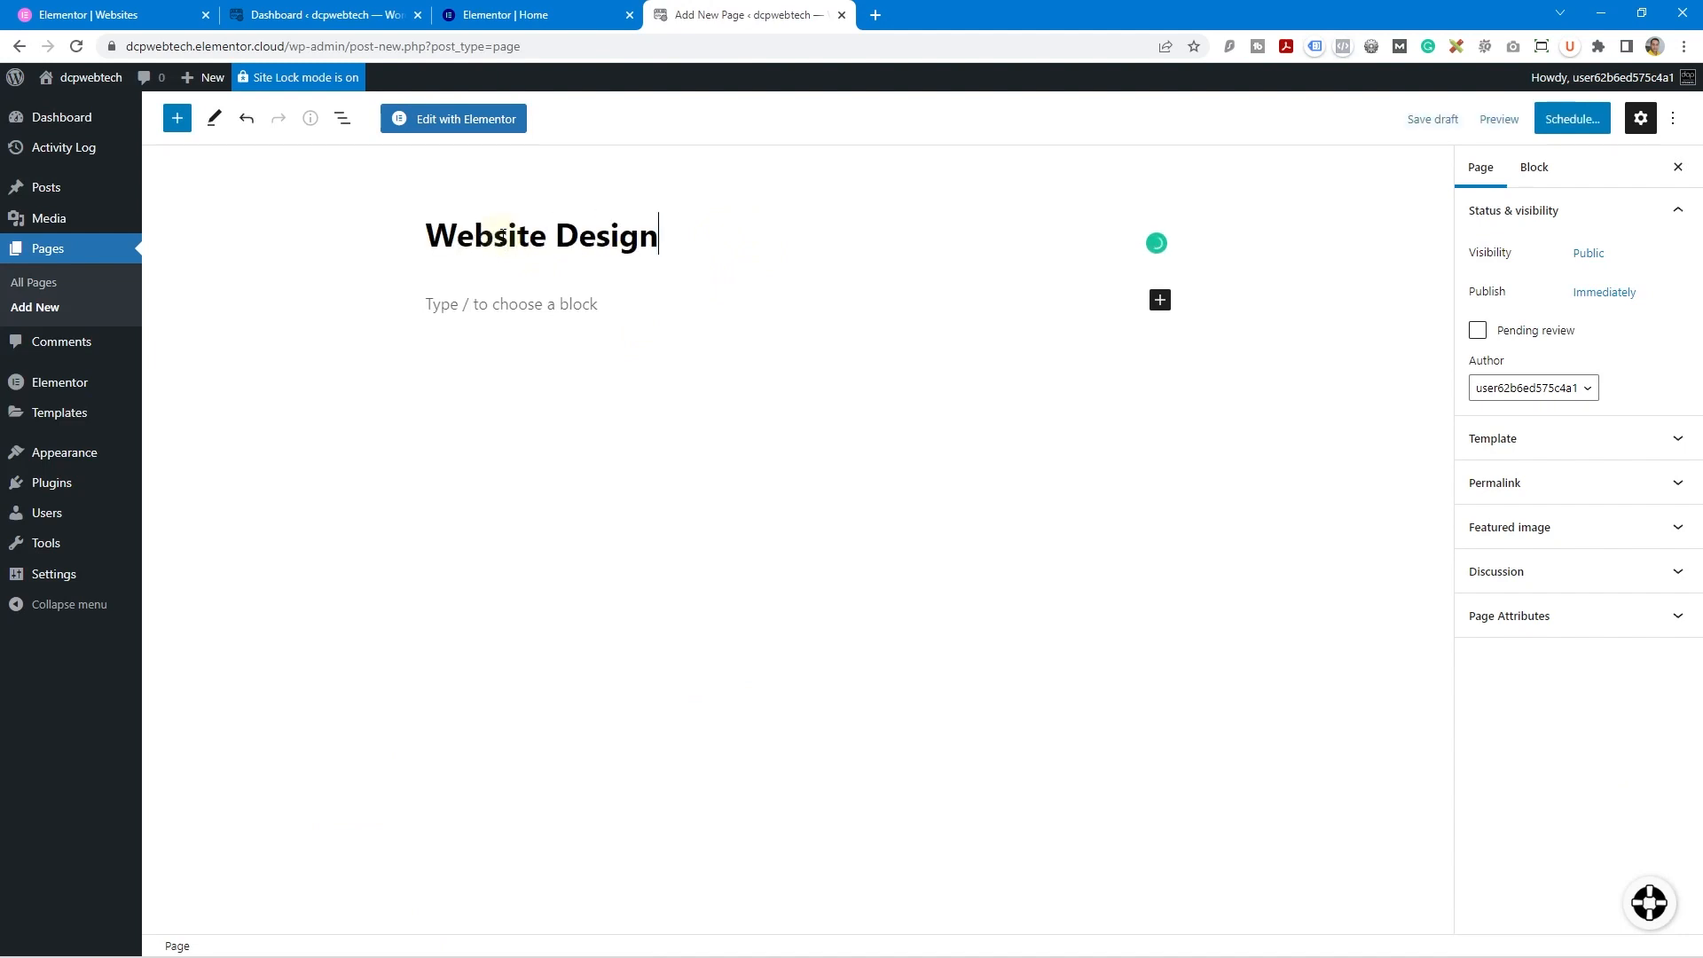
click(1432, 119)
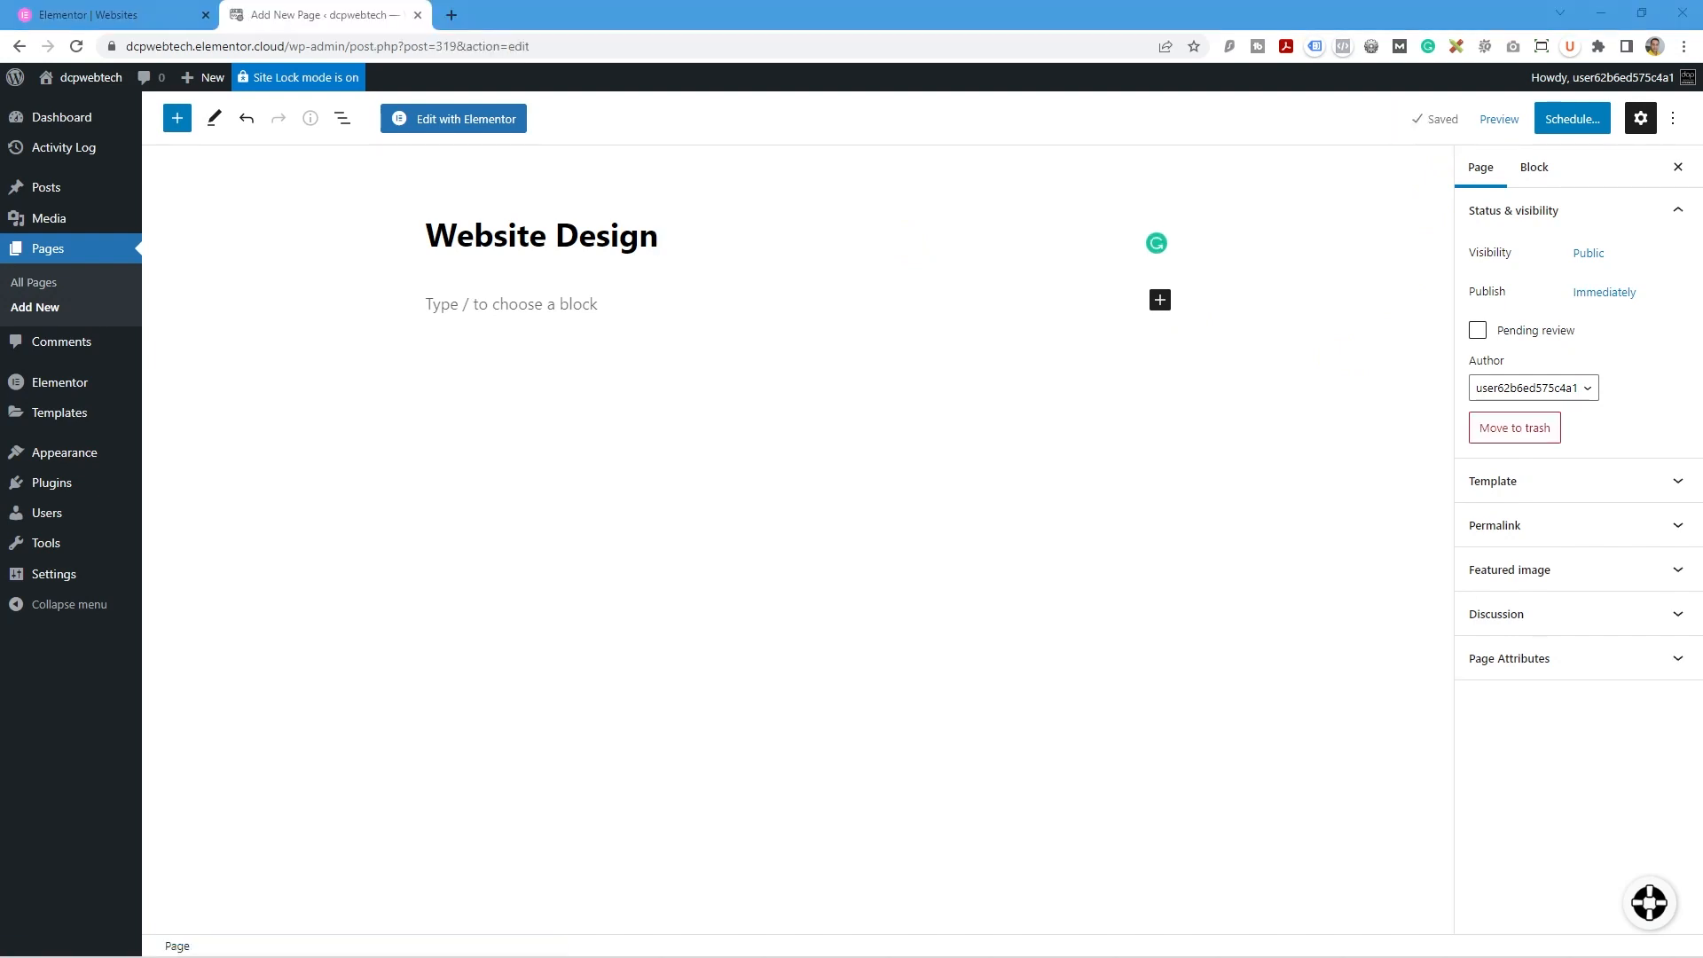
click(470, 126)
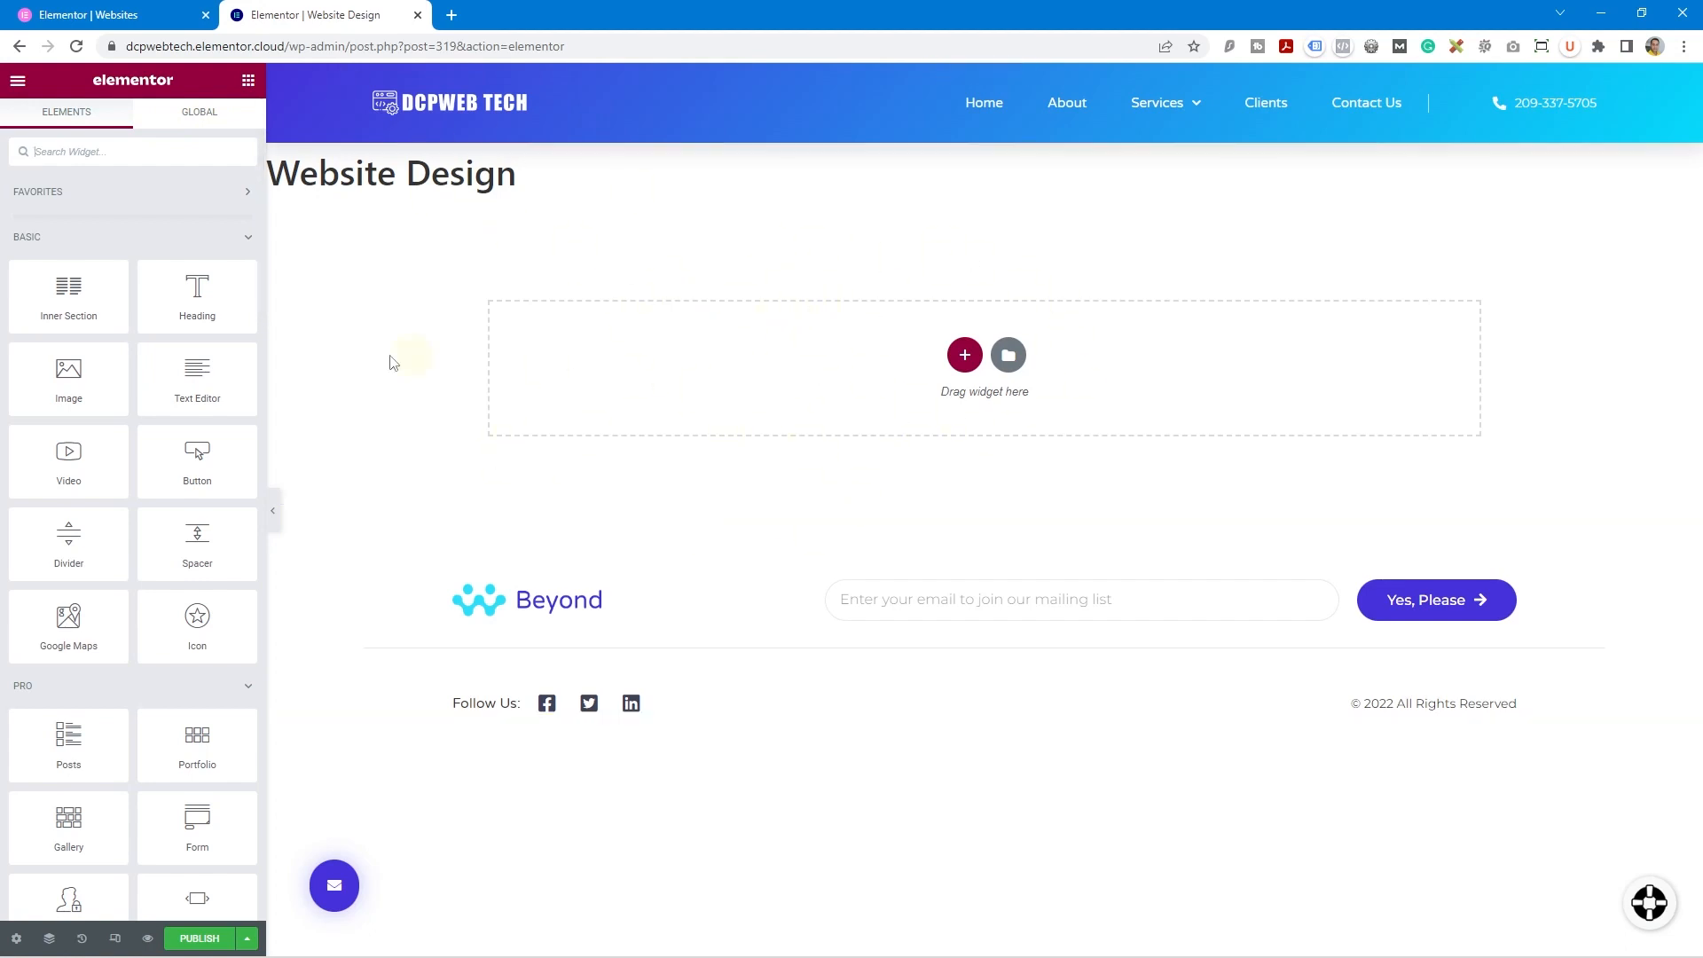
- Open the template Library from the empty section's Add Template icon
scroll(171, 416, down, 20)
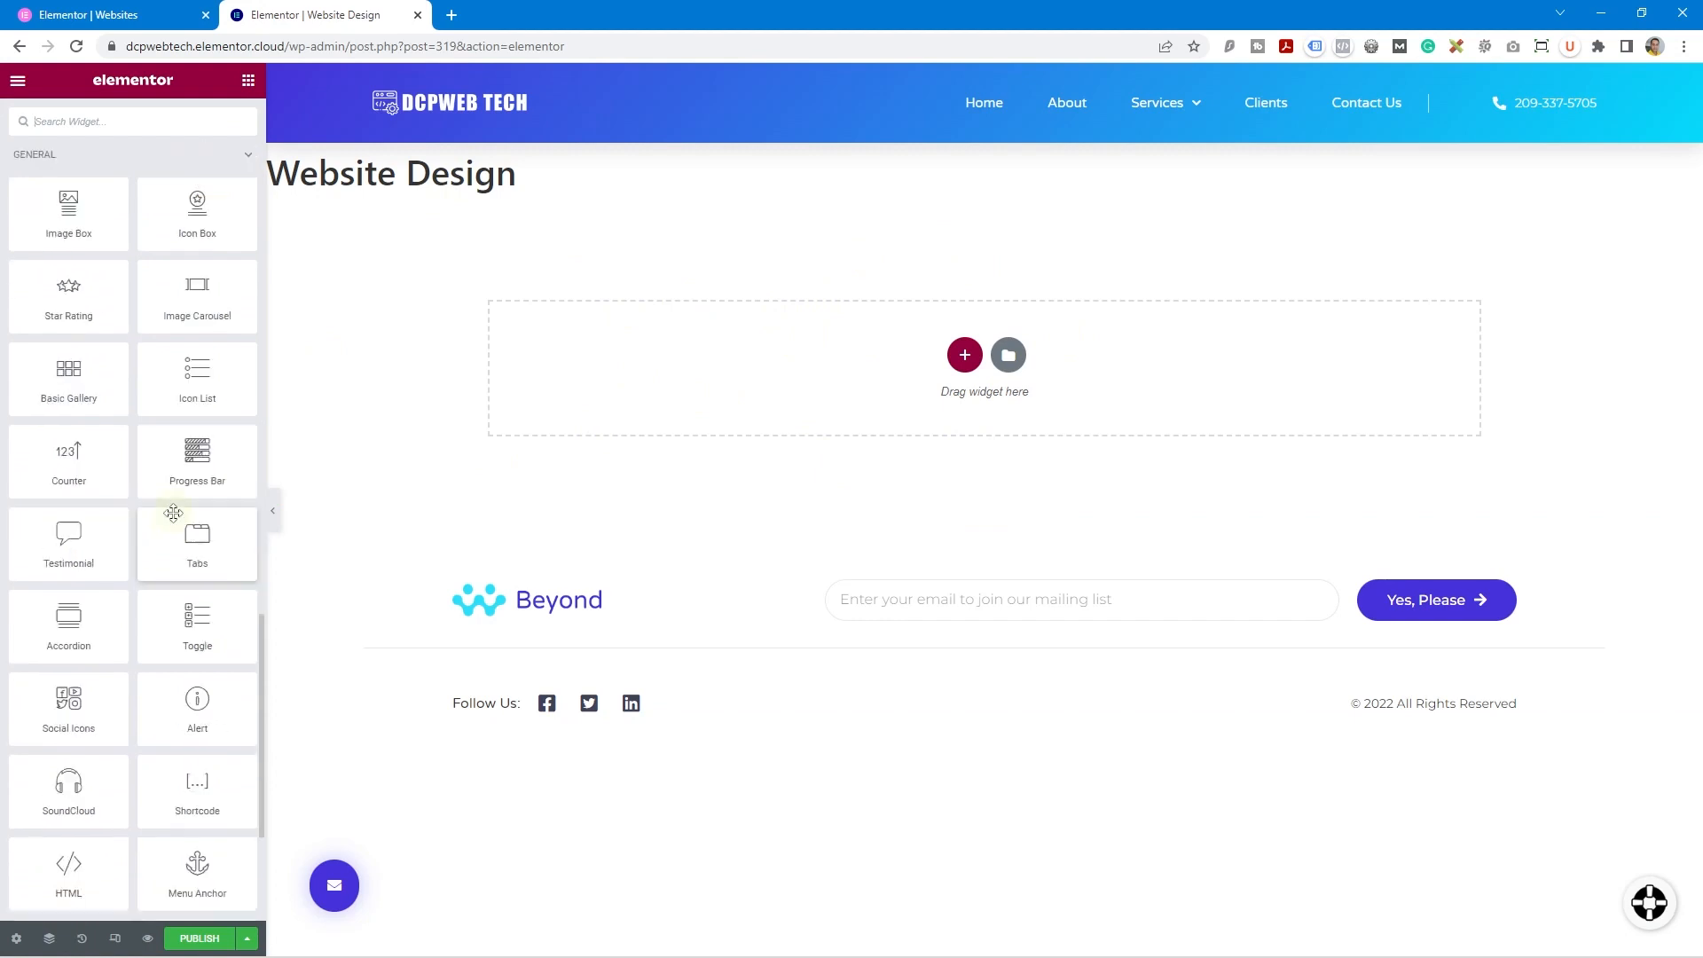
scroll(173, 513, up, 20)
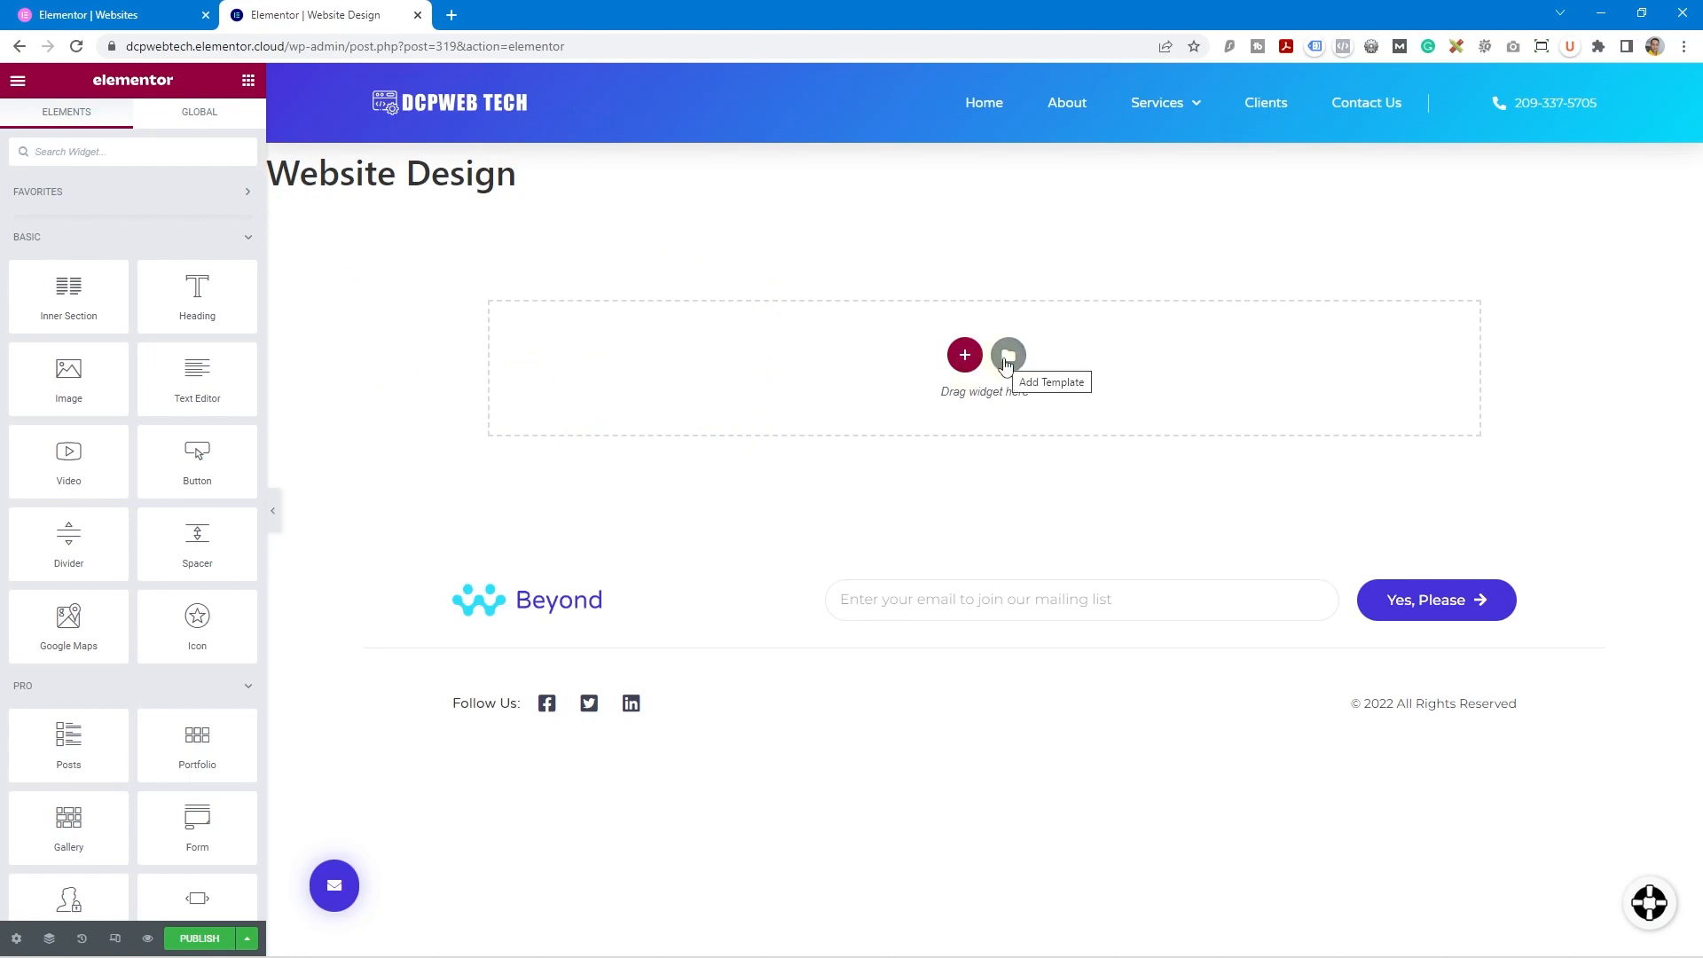
click(1007, 356)
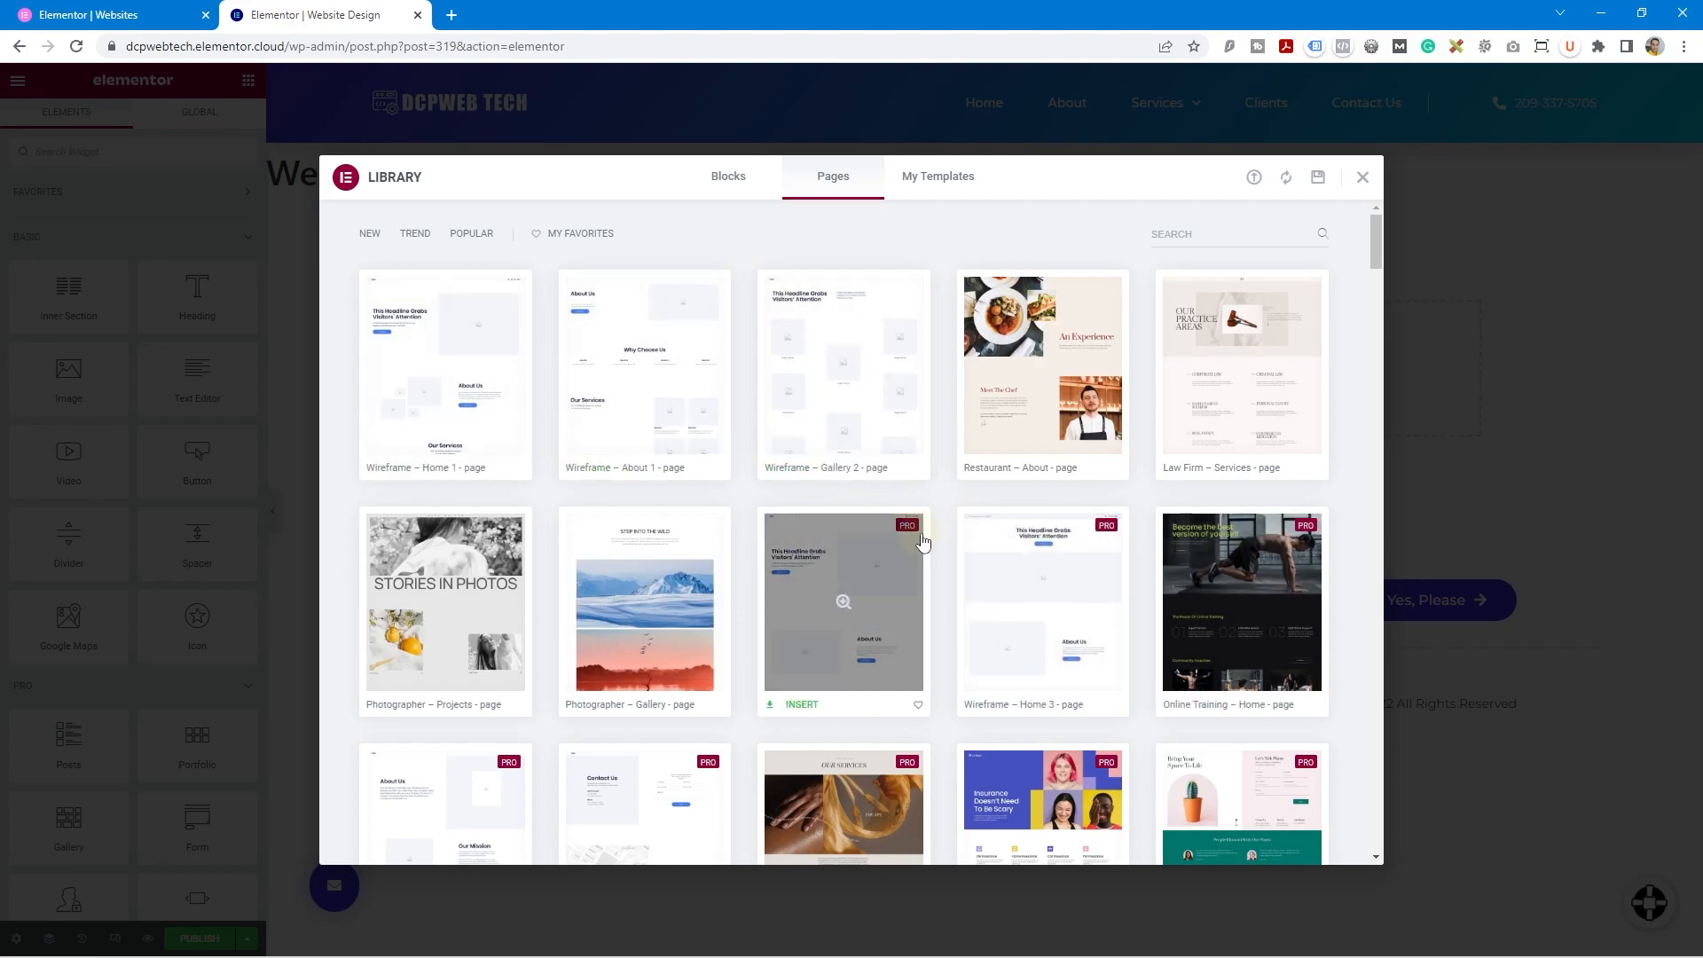
- Find and preview the Digital Agency – Social Media page template, then insert it
scroll(949, 523, down, 20)
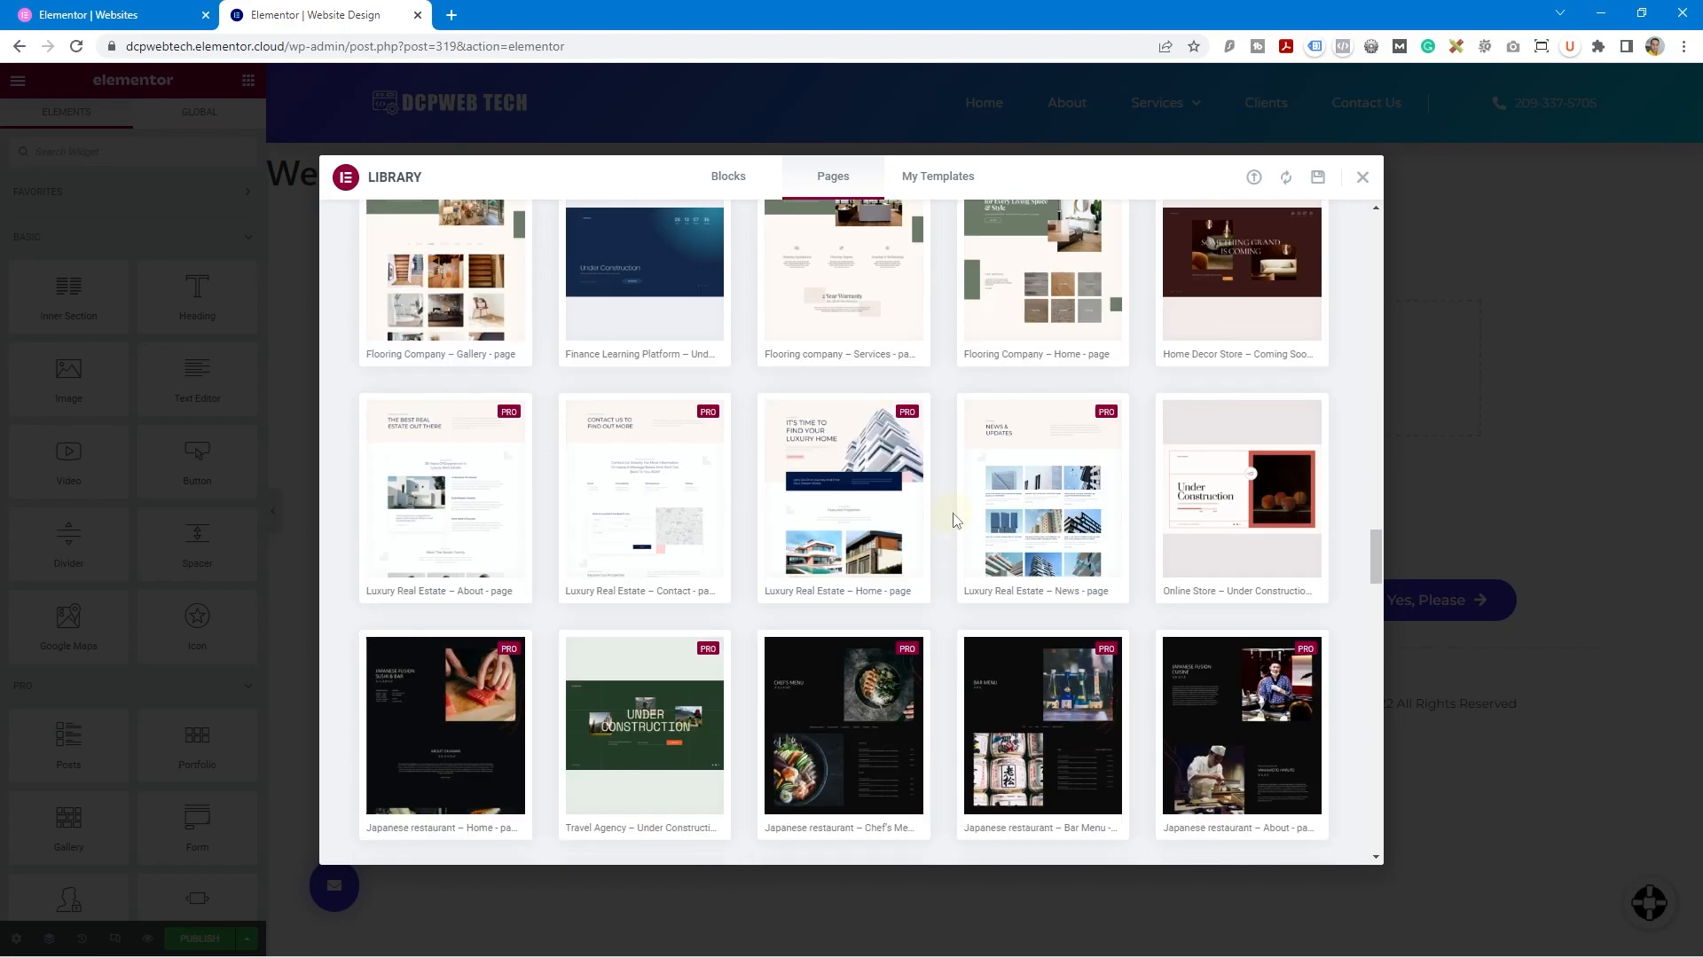
scroll(958, 519, down, 20)
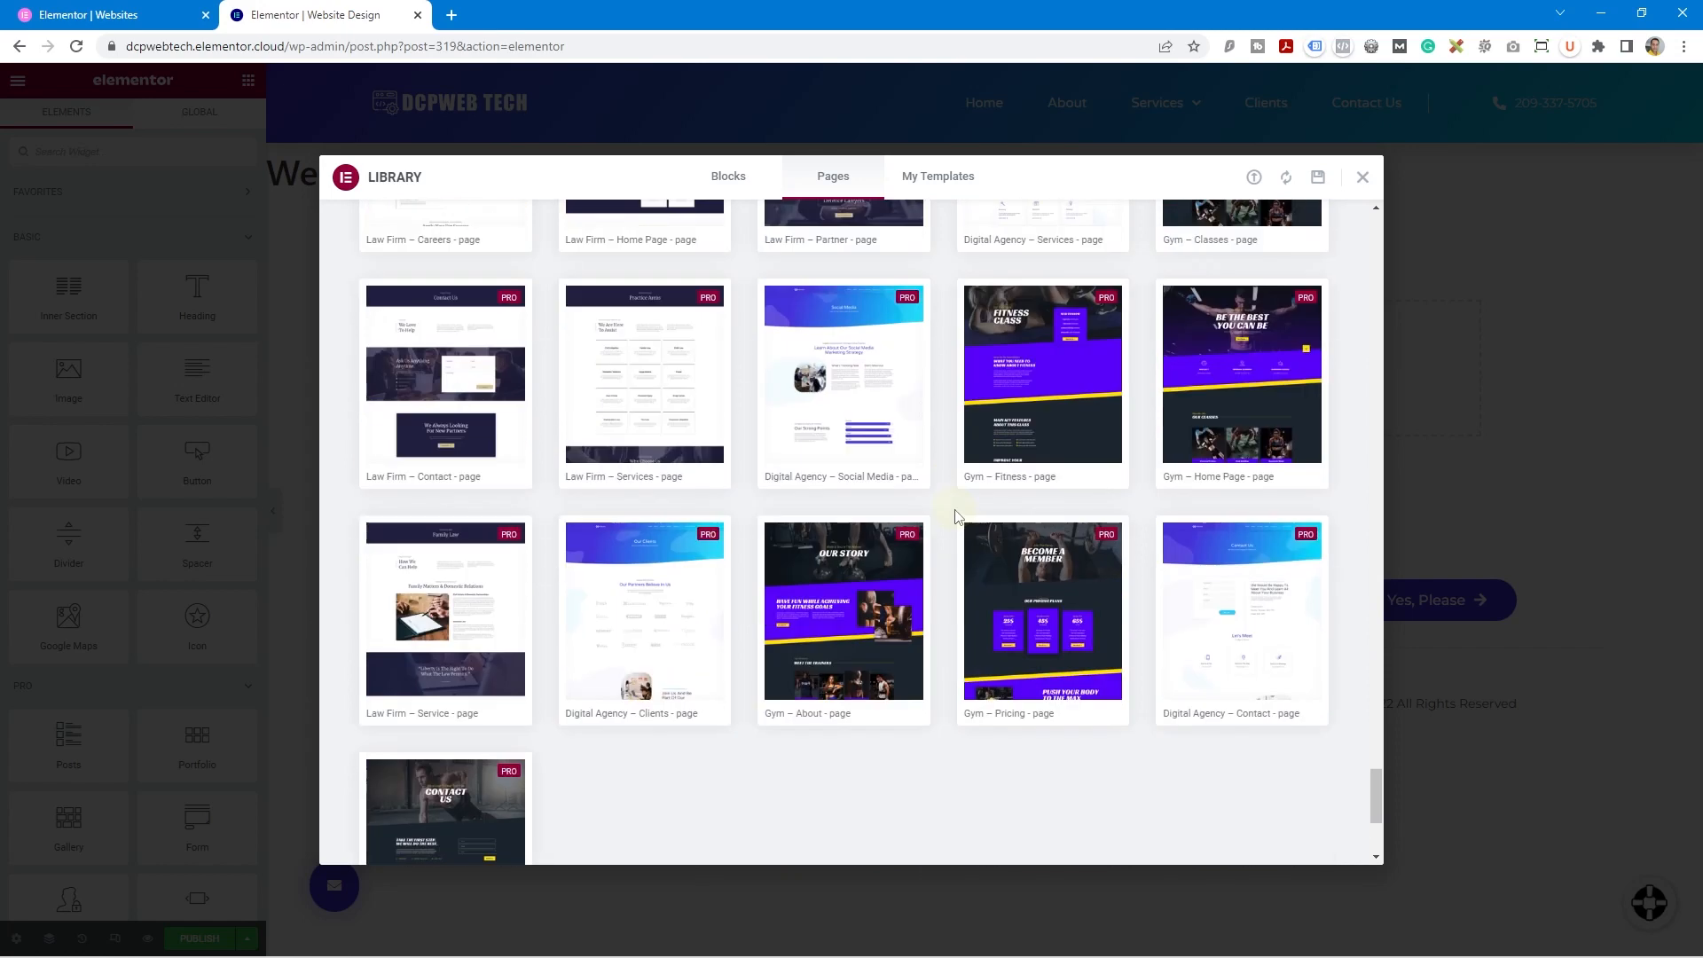
scroll(958, 517, up, 1)
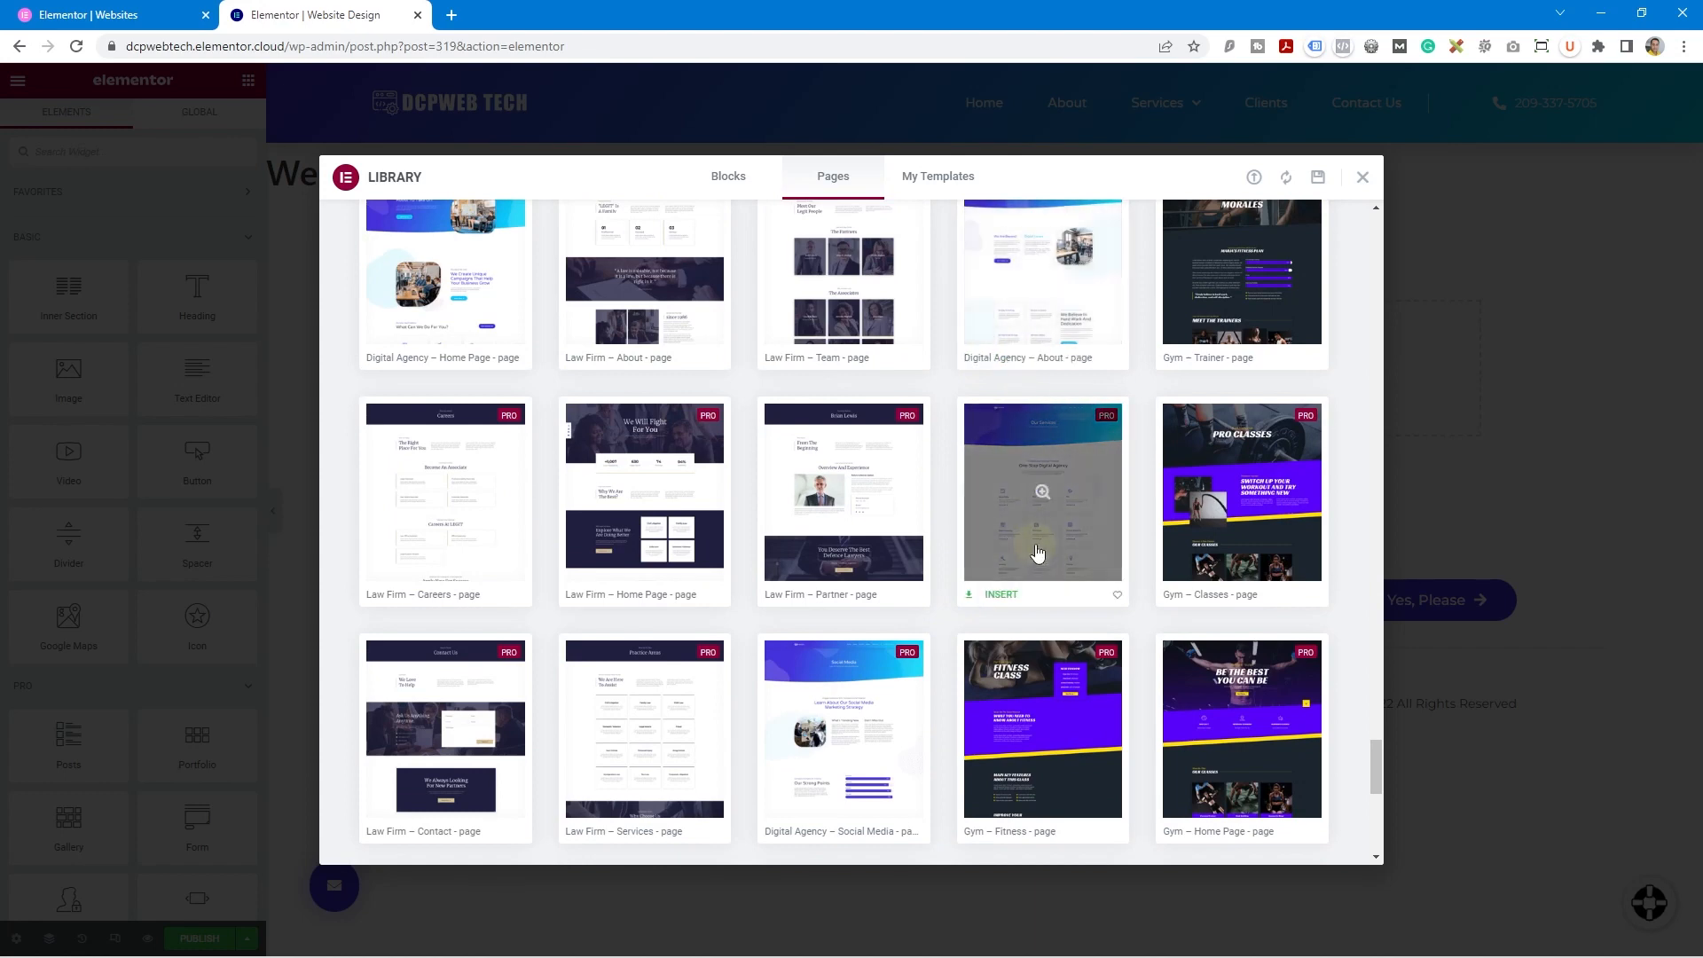
scroll(709, 589, down, 3)
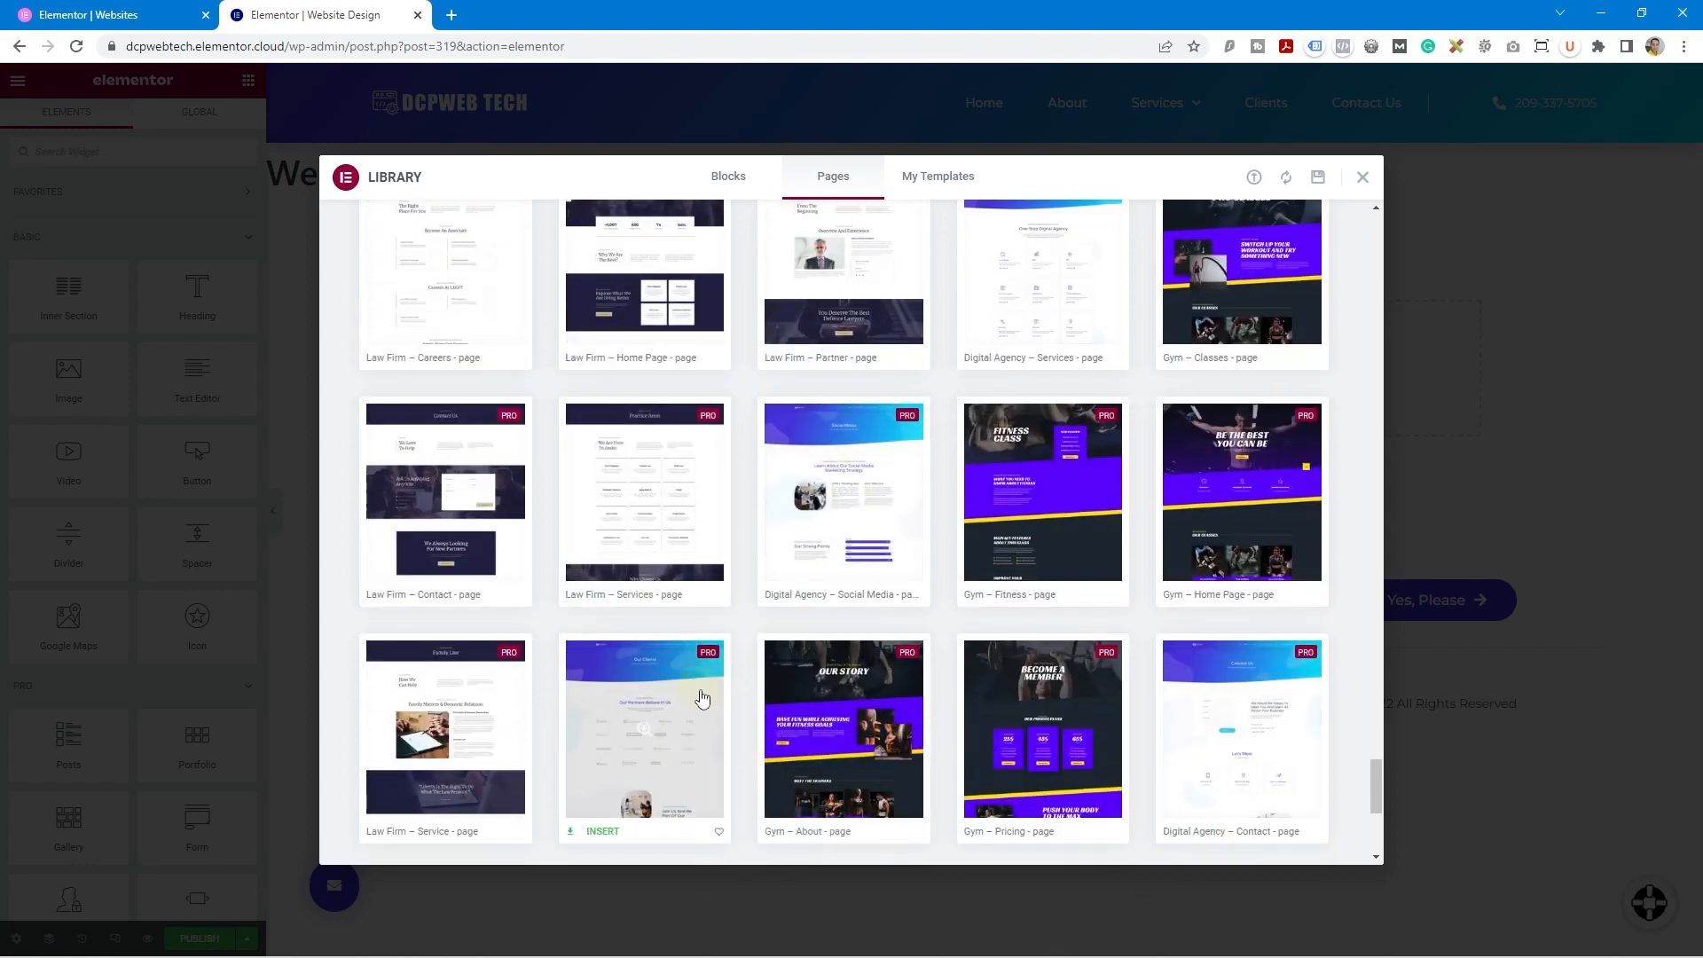
scroll(709, 705, down, 3)
scroll(710, 705, up, 3)
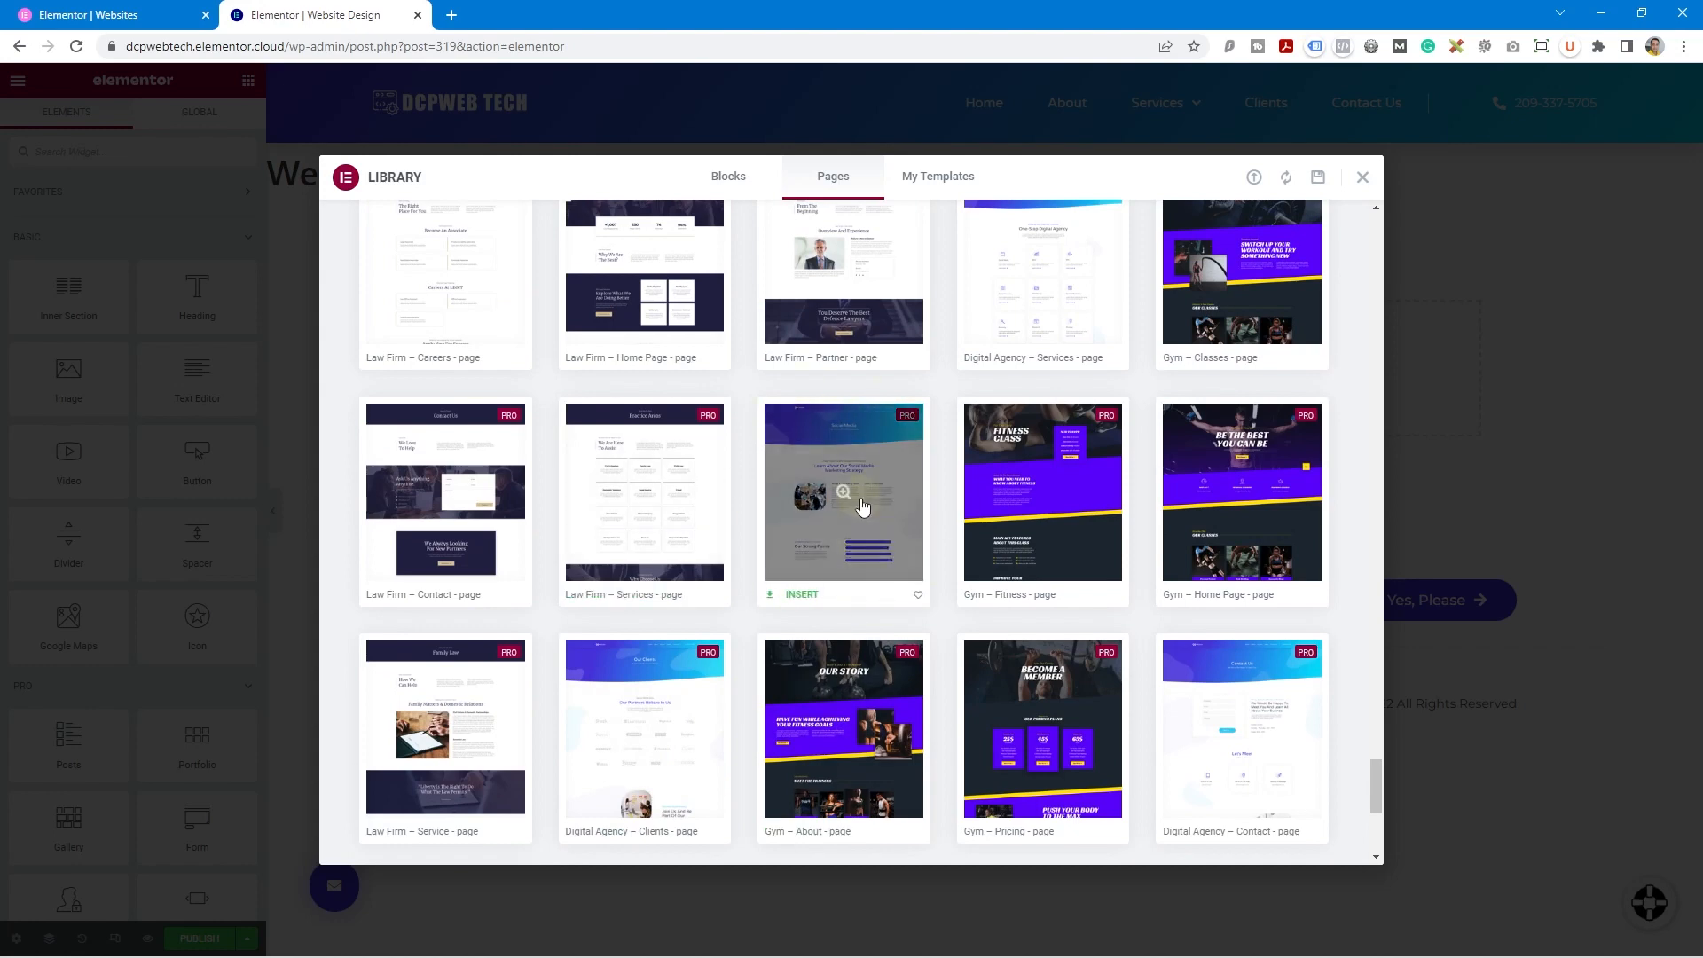
click(852, 479)
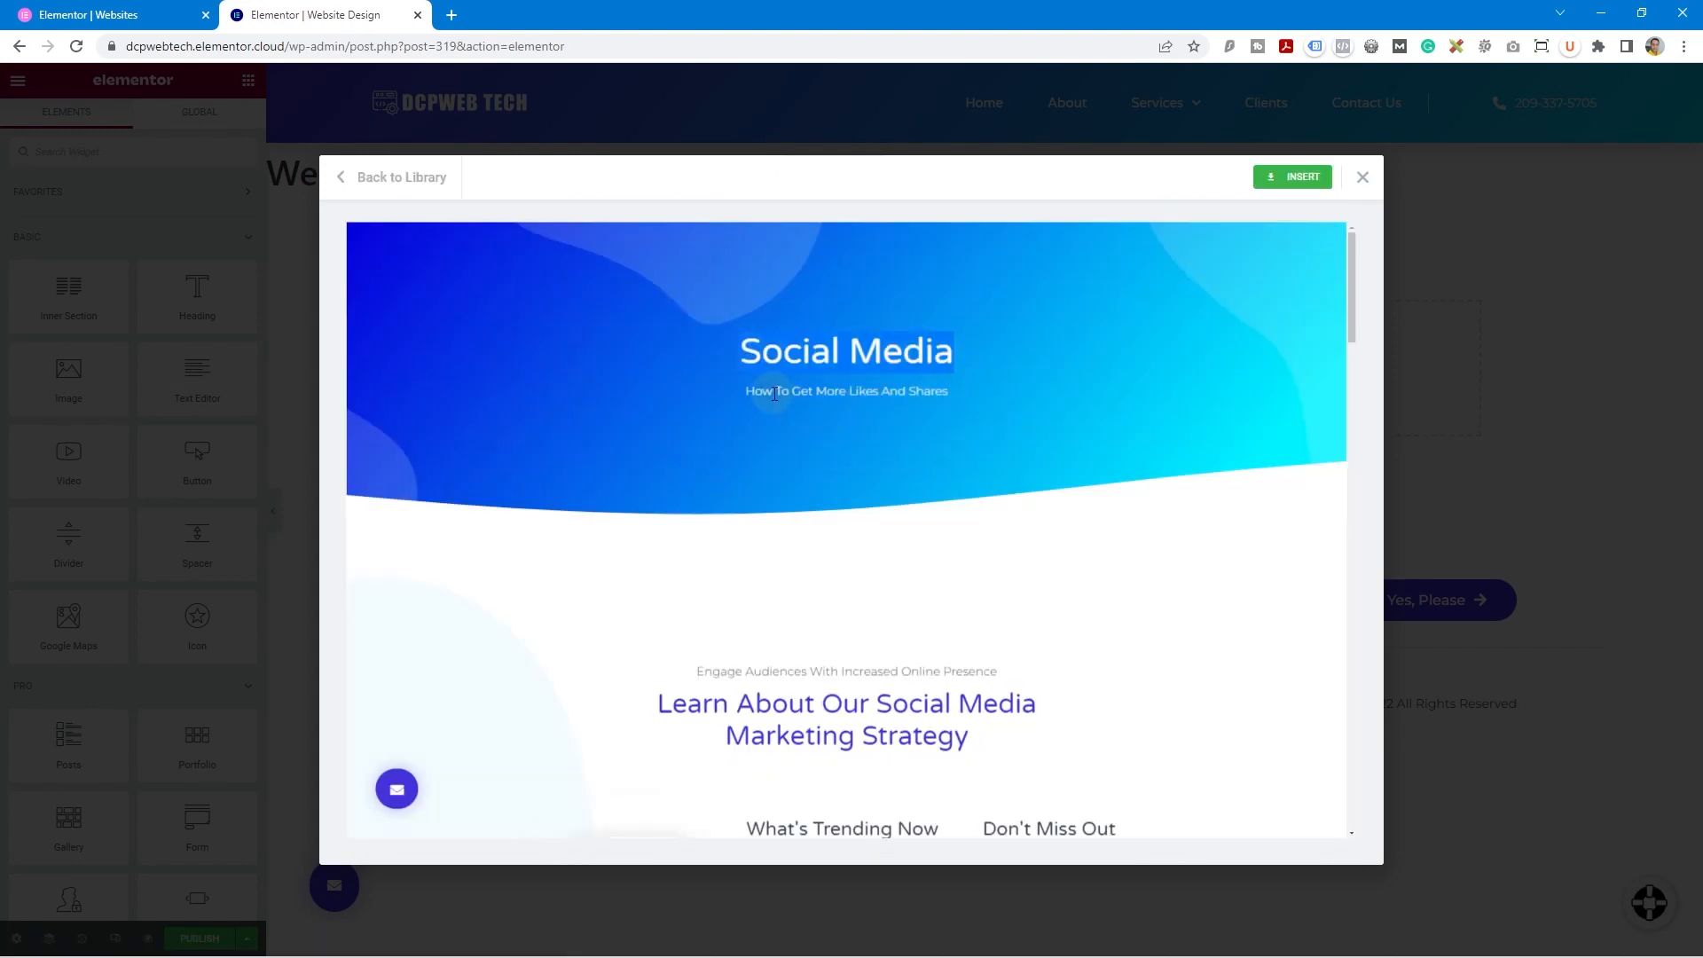
drag(824, 735, 882, 736)
click(891, 672)
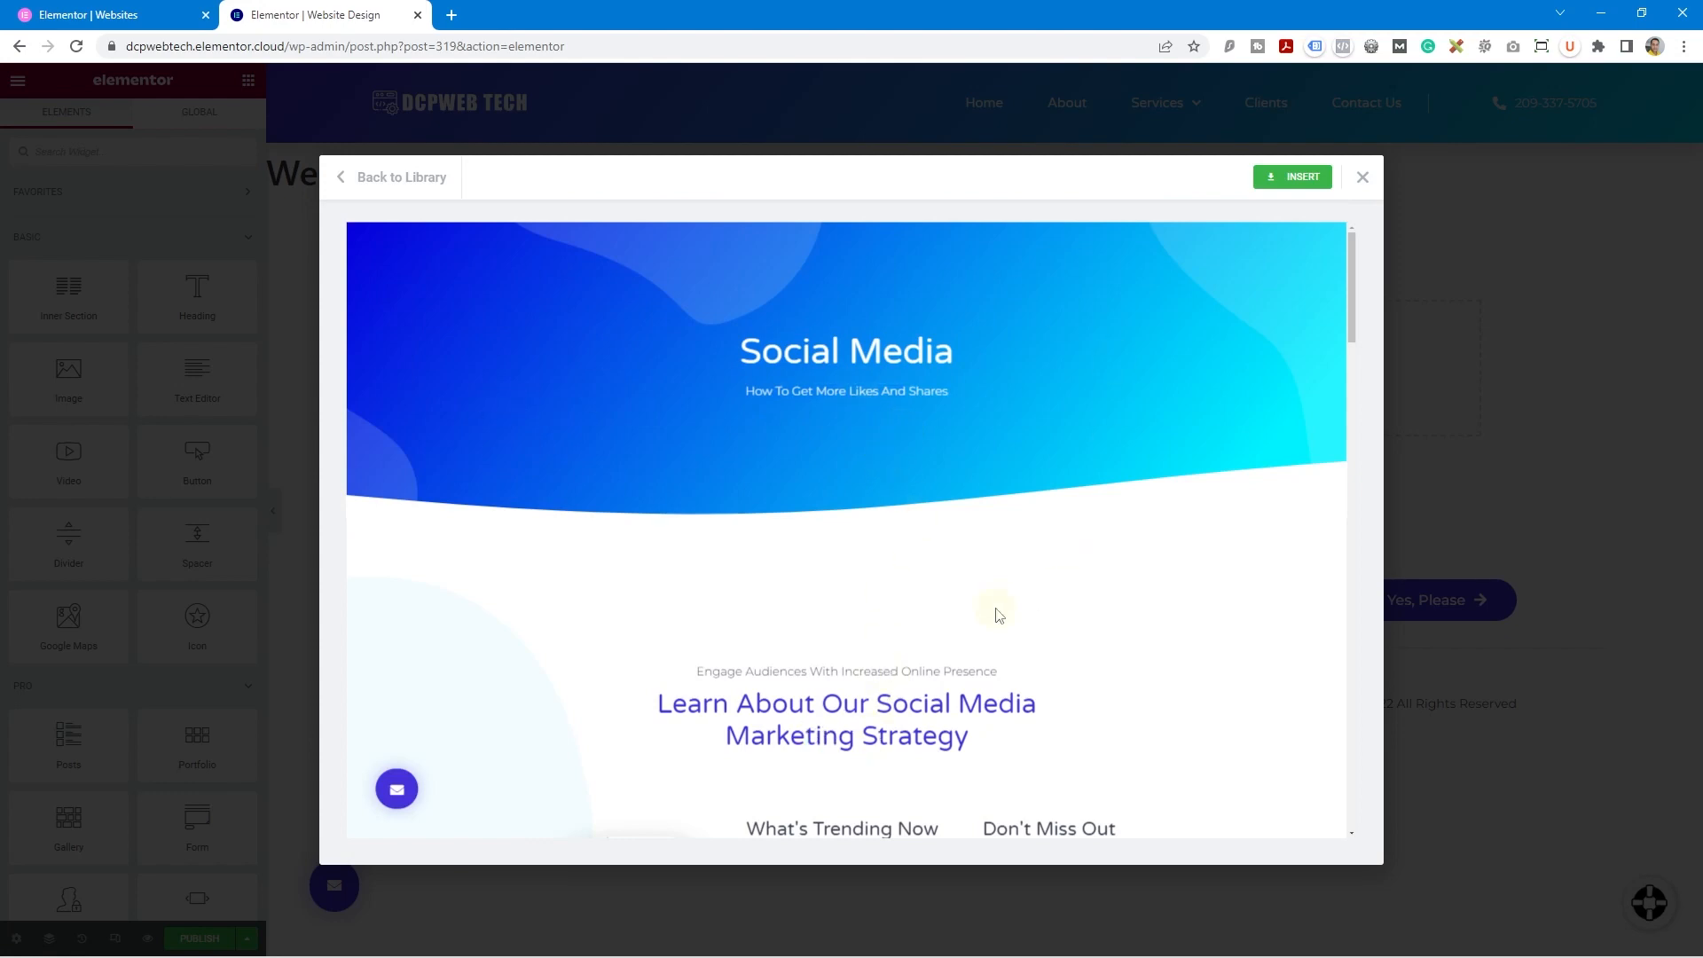
scroll(1007, 597, down, 15)
scroll(1010, 595, up, 15)
click(1304, 178)
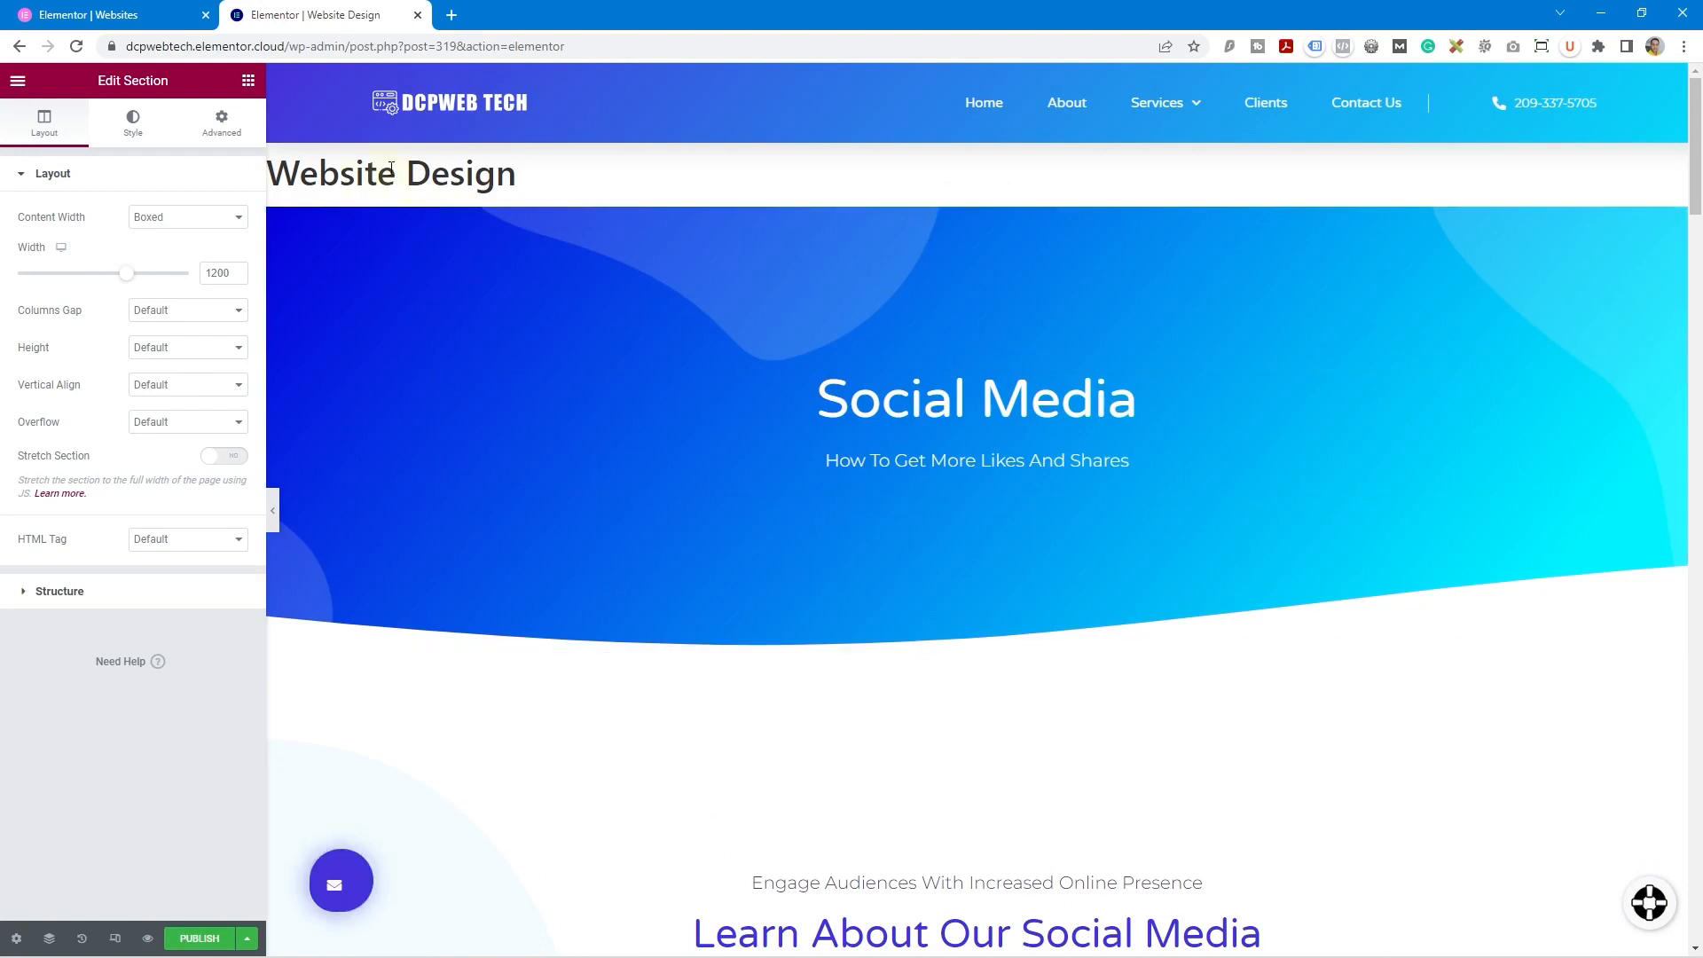
- Change the hero heading to 'Website Design' and its subheading to 'WordPress Web Developer'
drag(516, 167, 268, 162)
click(329, 172)
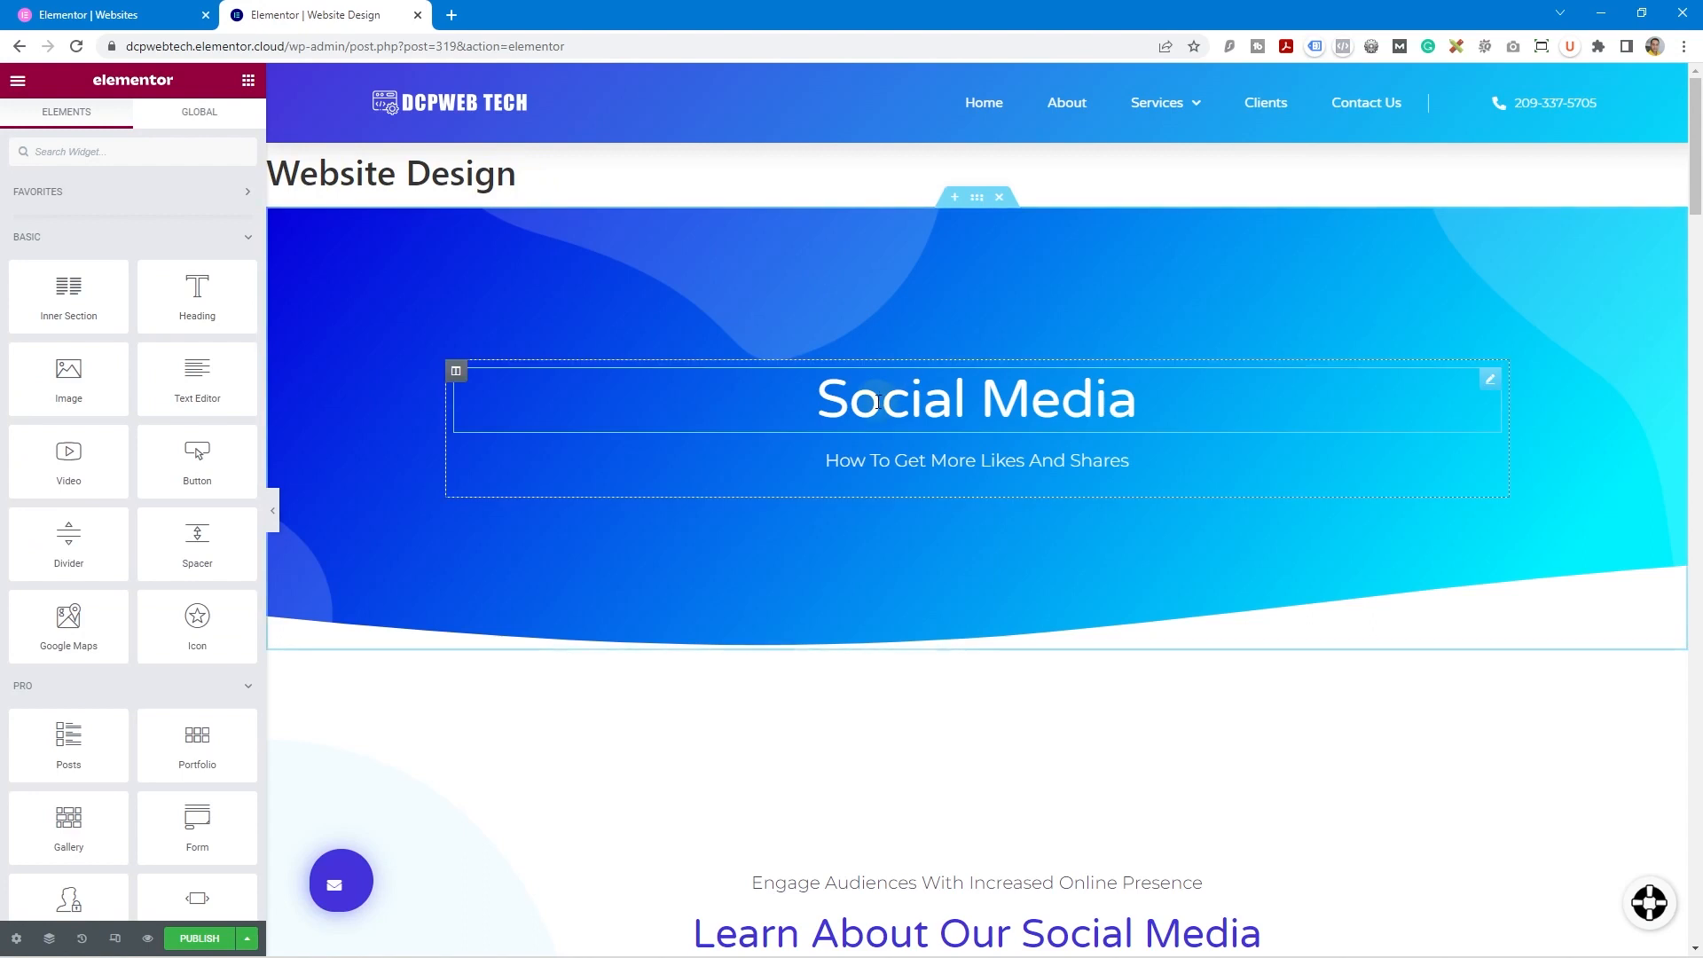
click(983, 401)
drag(1159, 389, 833, 379)
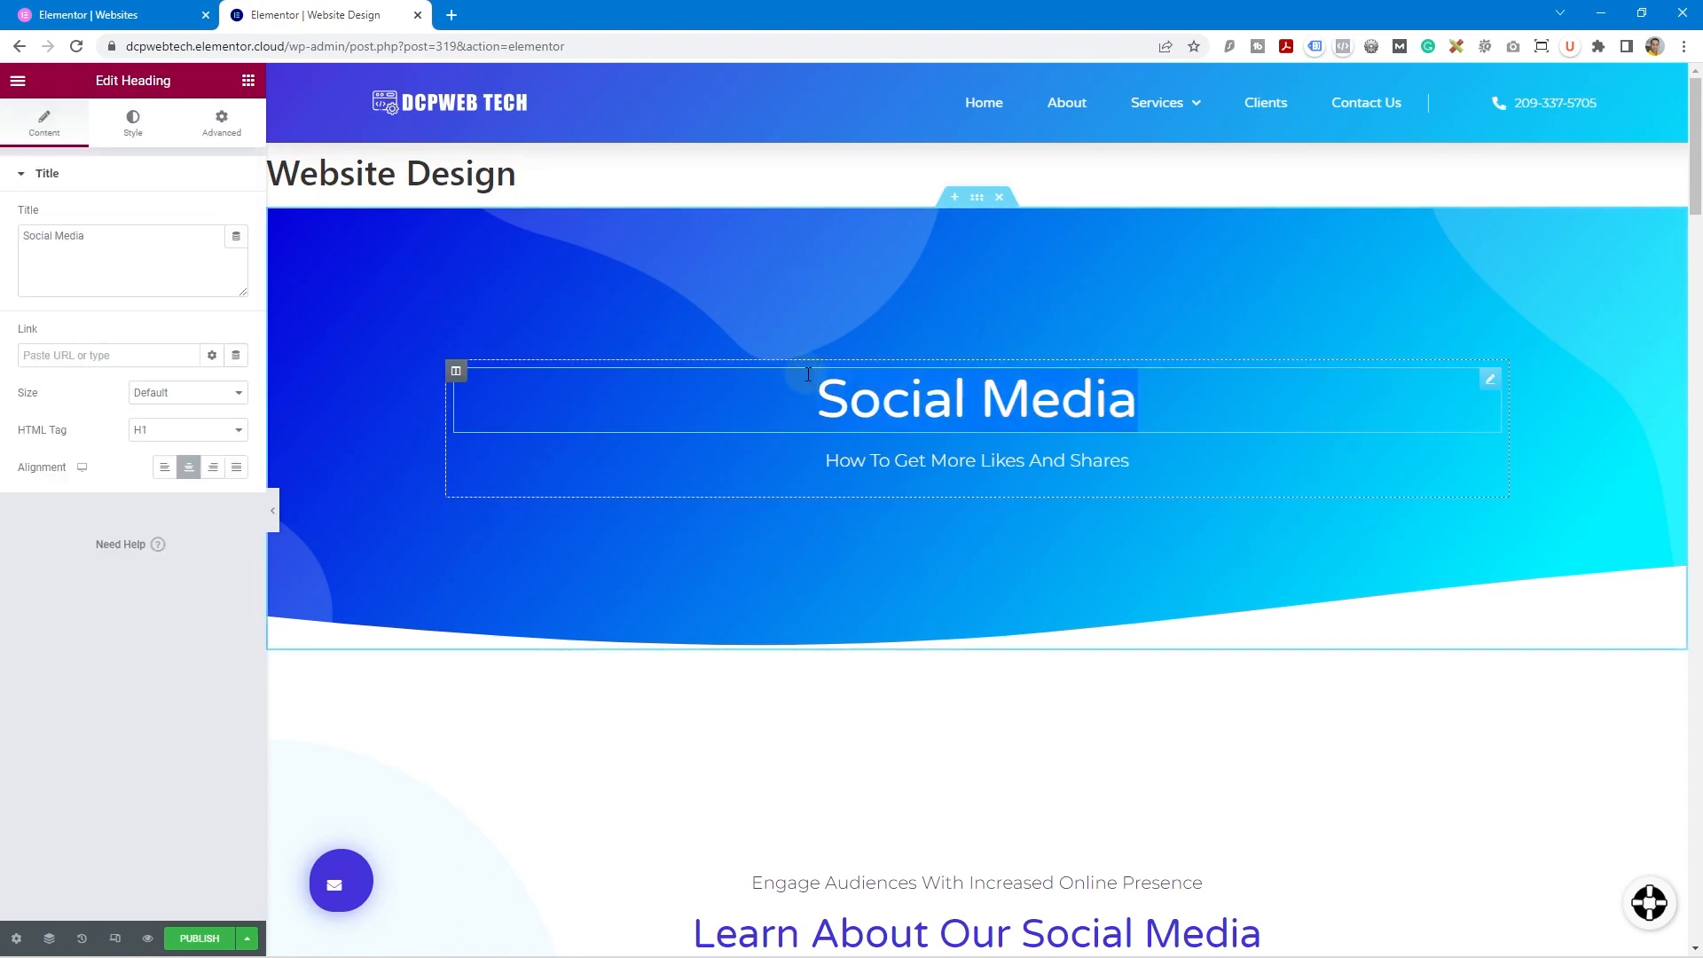
text(Webstie)
key(BackSpace)
key(BackSpace)
key(BackSpace)
text(ite Design)
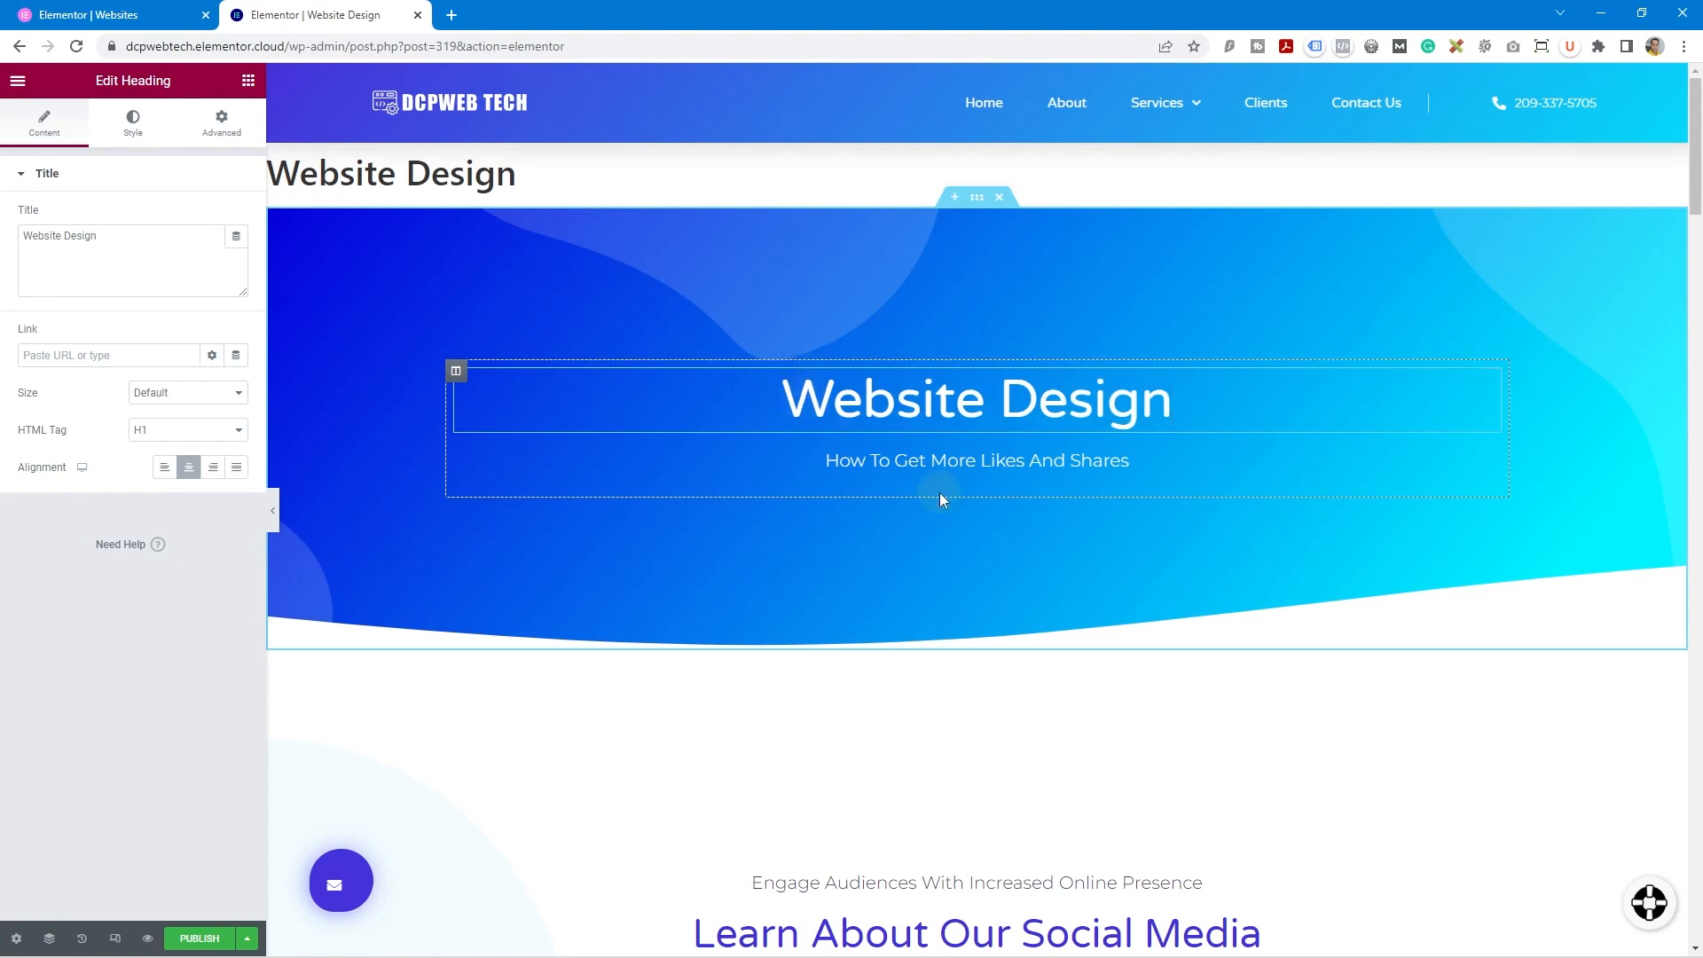
click(1048, 447)
drag(1129, 456, 839, 462)
text(WordP)
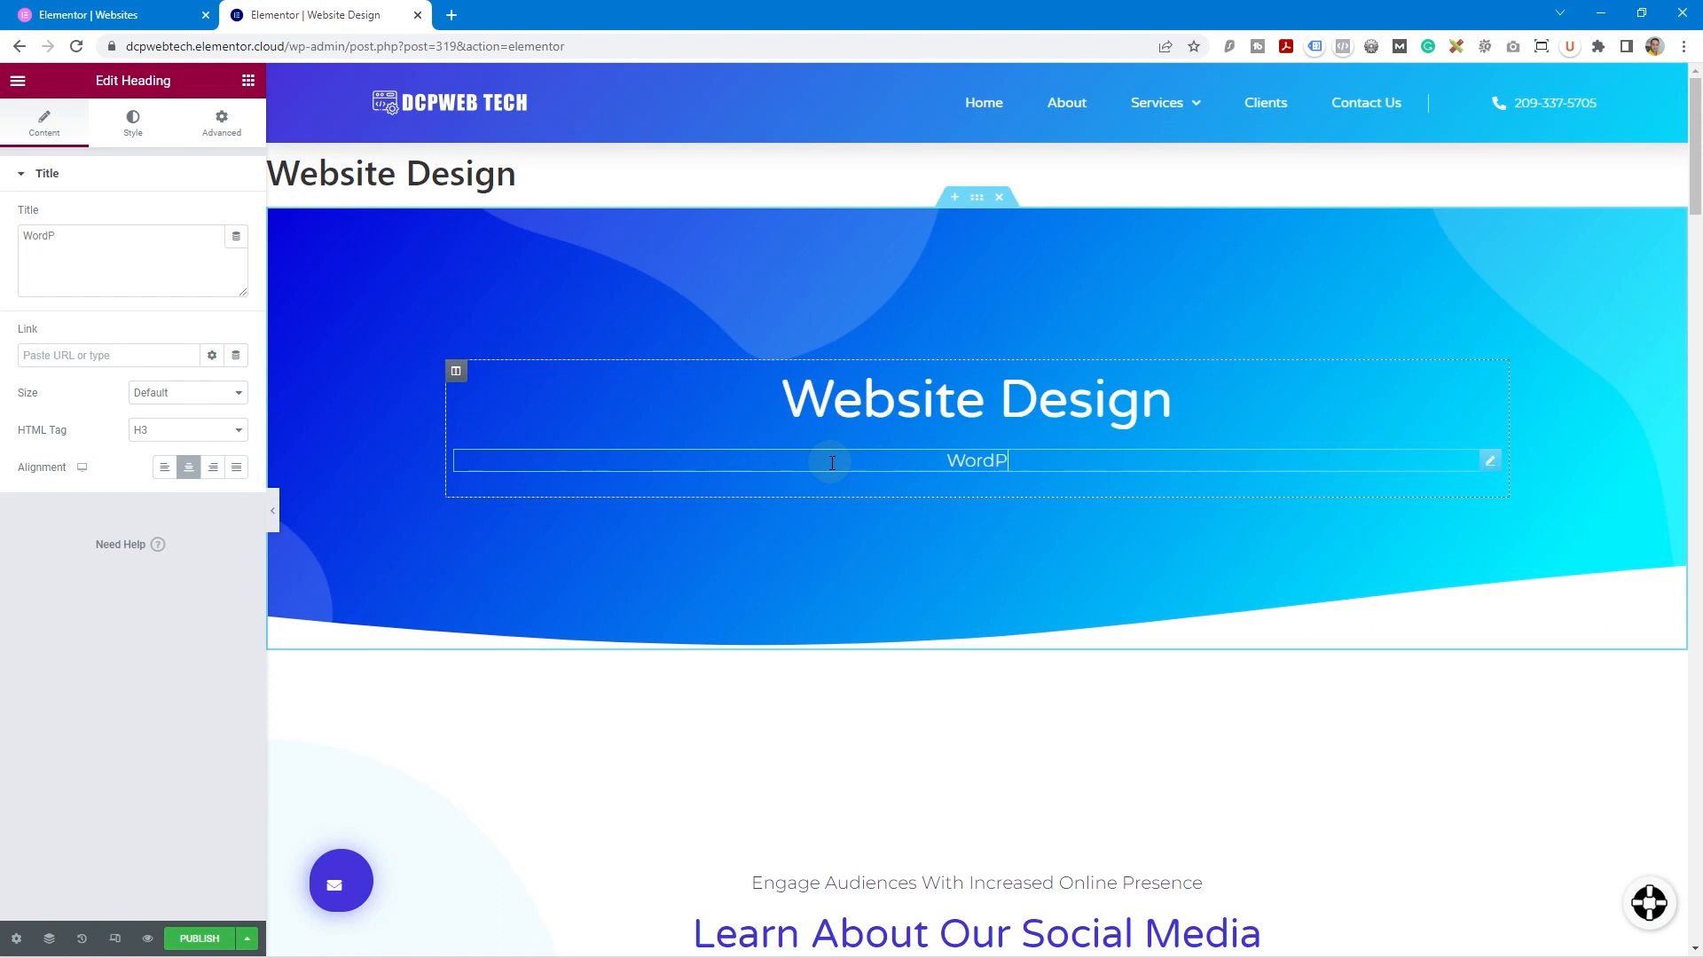
text(ress Web Developer)
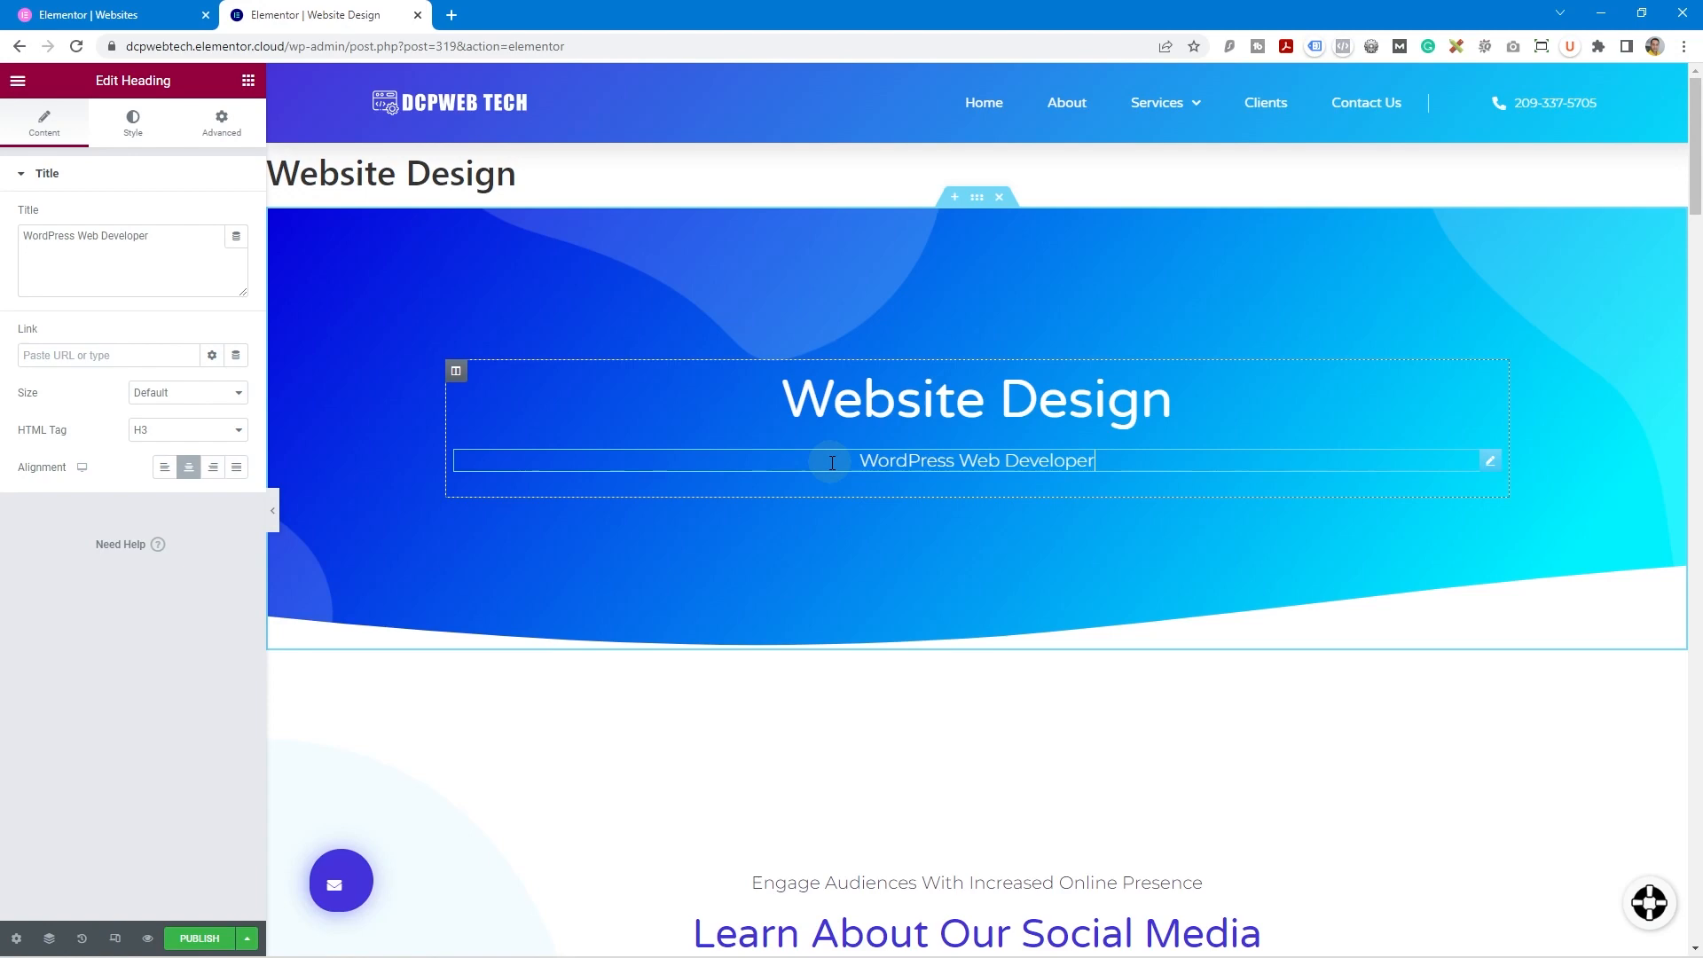
- Retype the next heading as 'Learn About Our Website Design Services'
scroll(912, 603, down, 4)
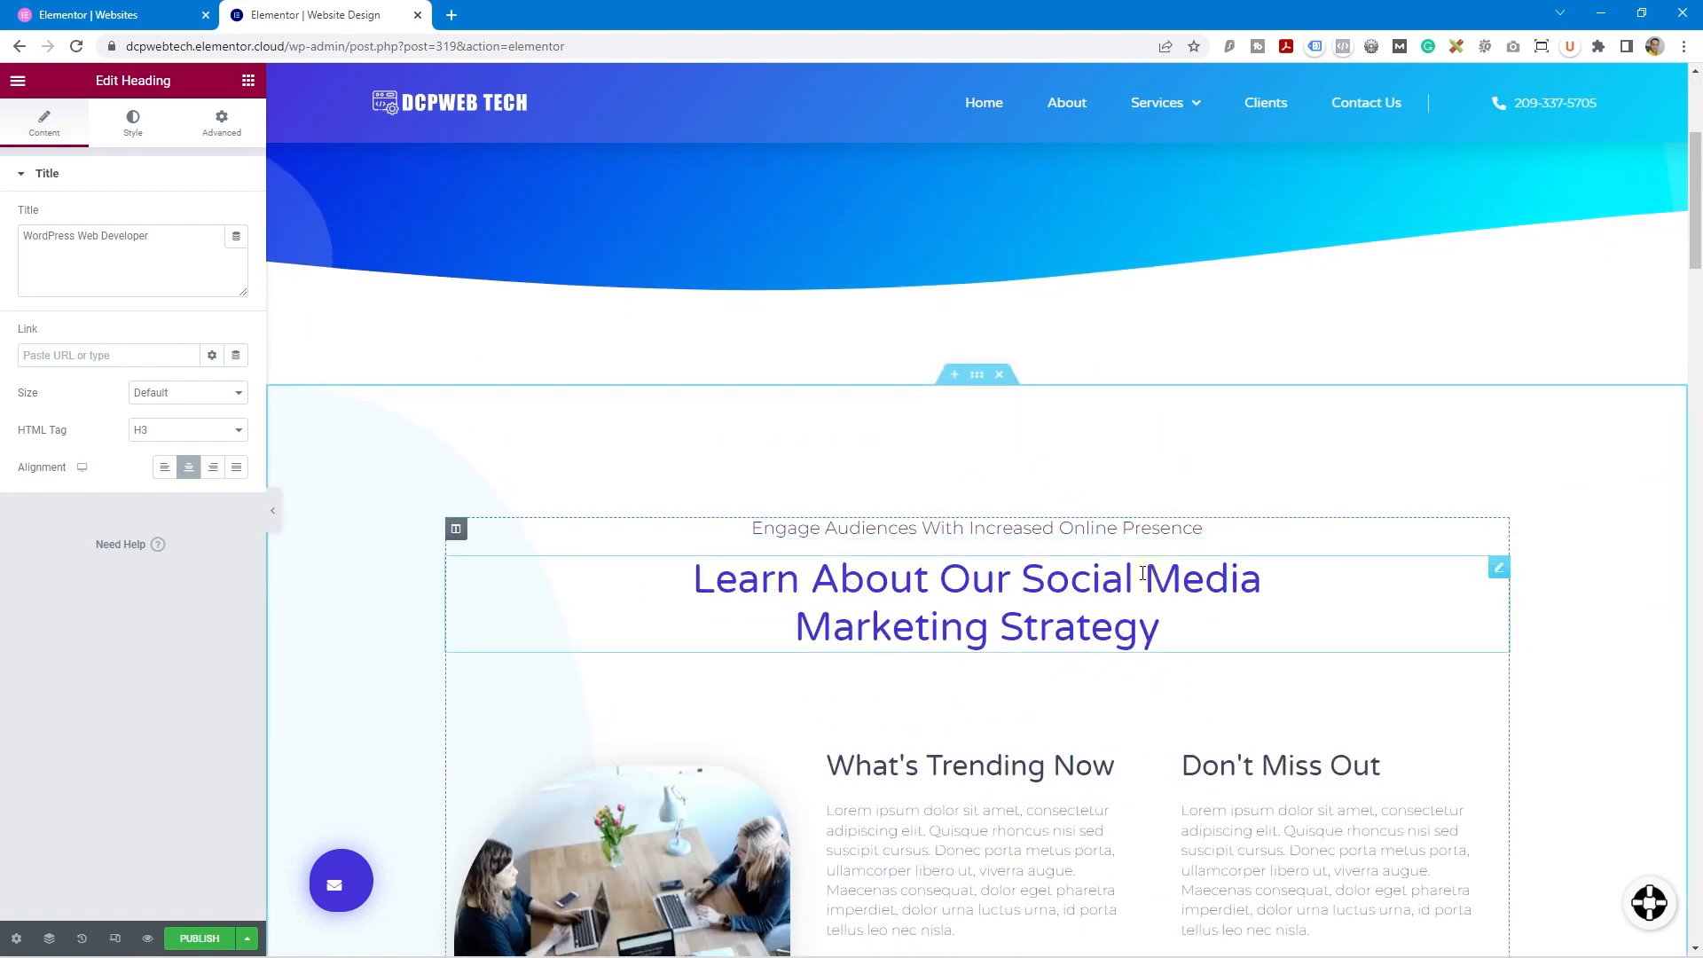
click(1015, 574)
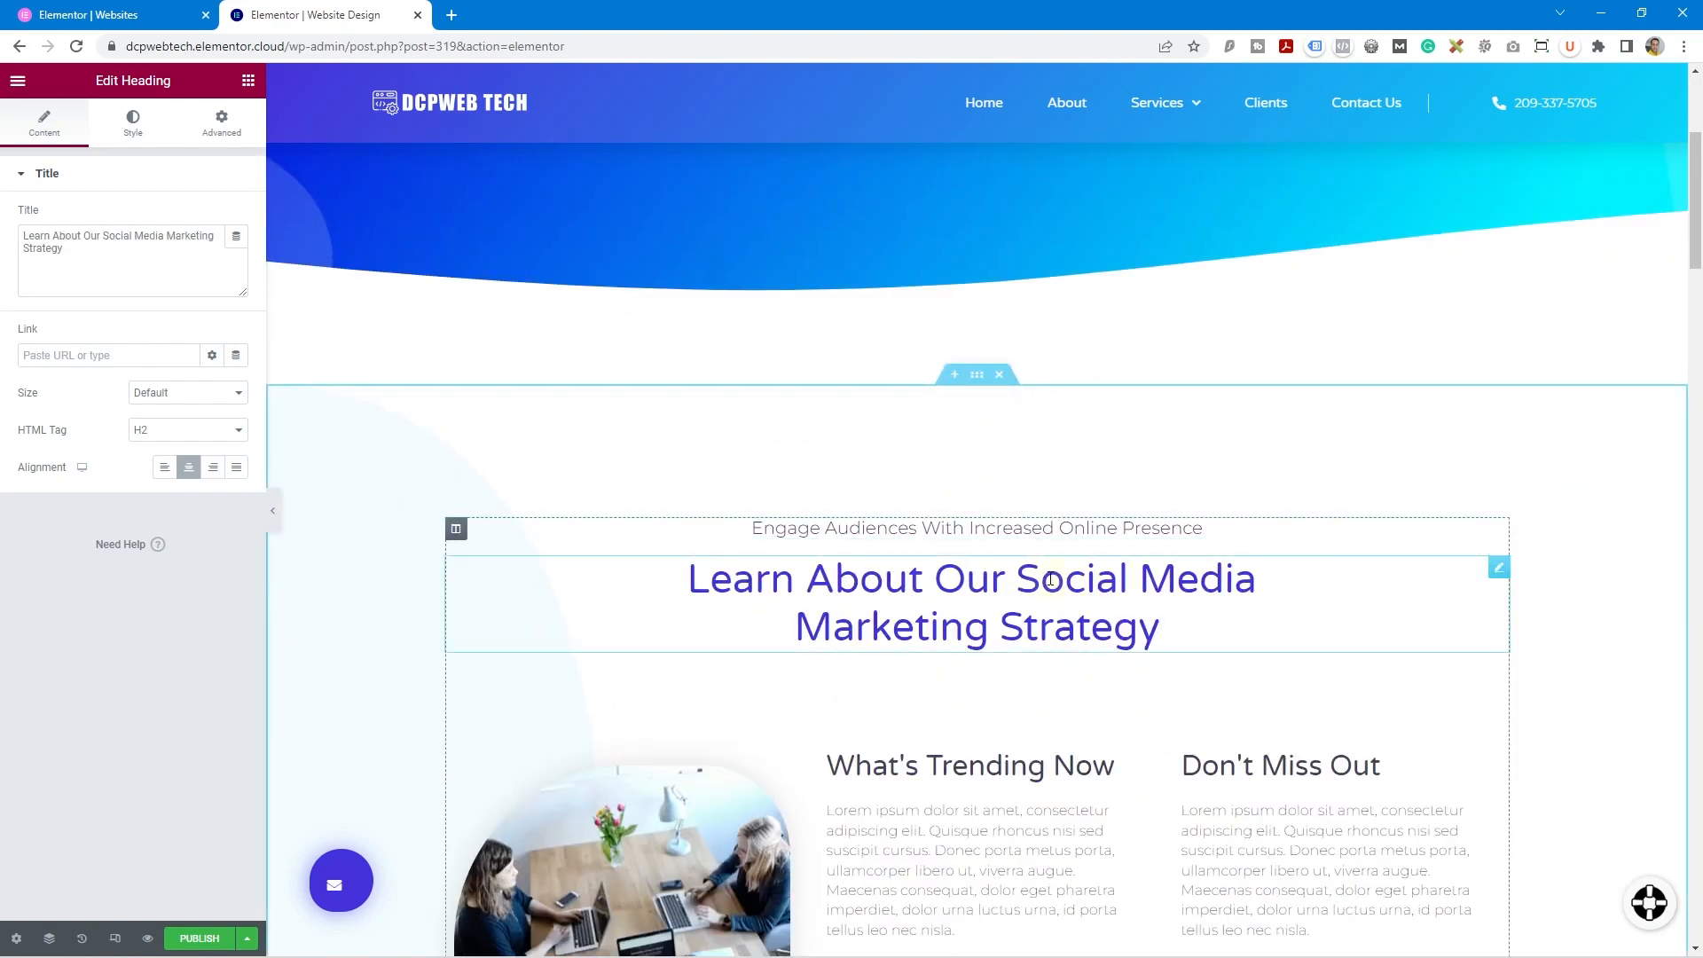
drag(1017, 576, 1182, 624)
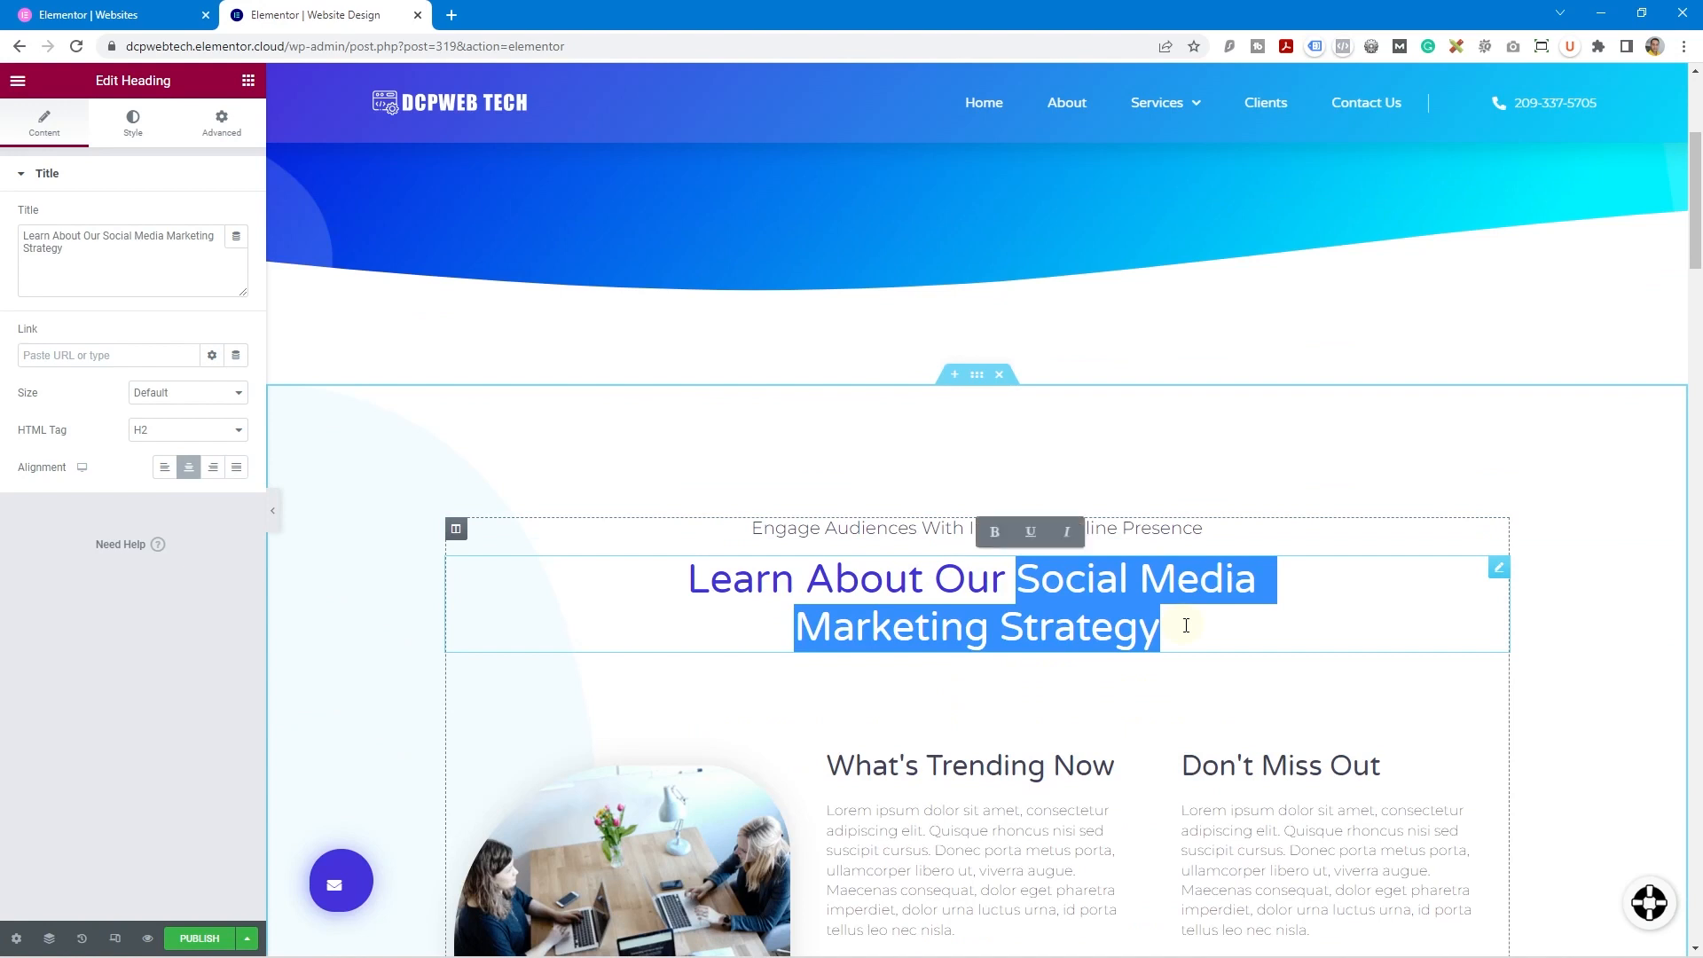
text(Wsbit)
key(BackSpace)
key(BackSpace)
key(BackSpace)
key(BackSpace)
text(ebsite De)
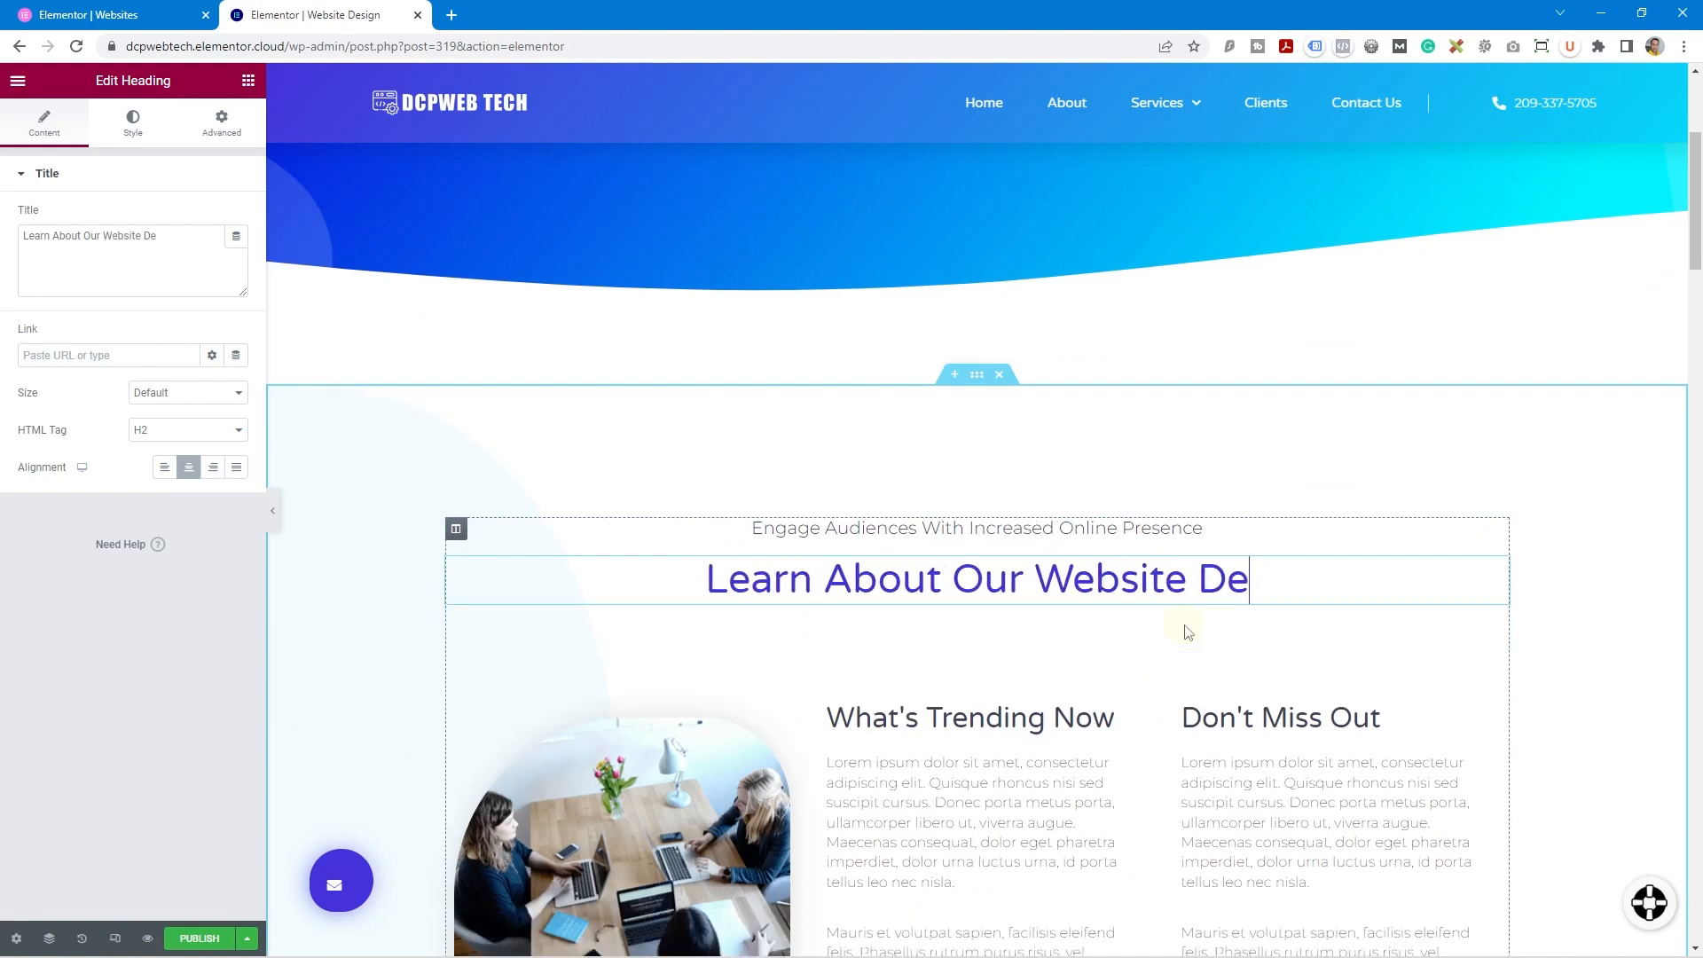
text(sign Services)
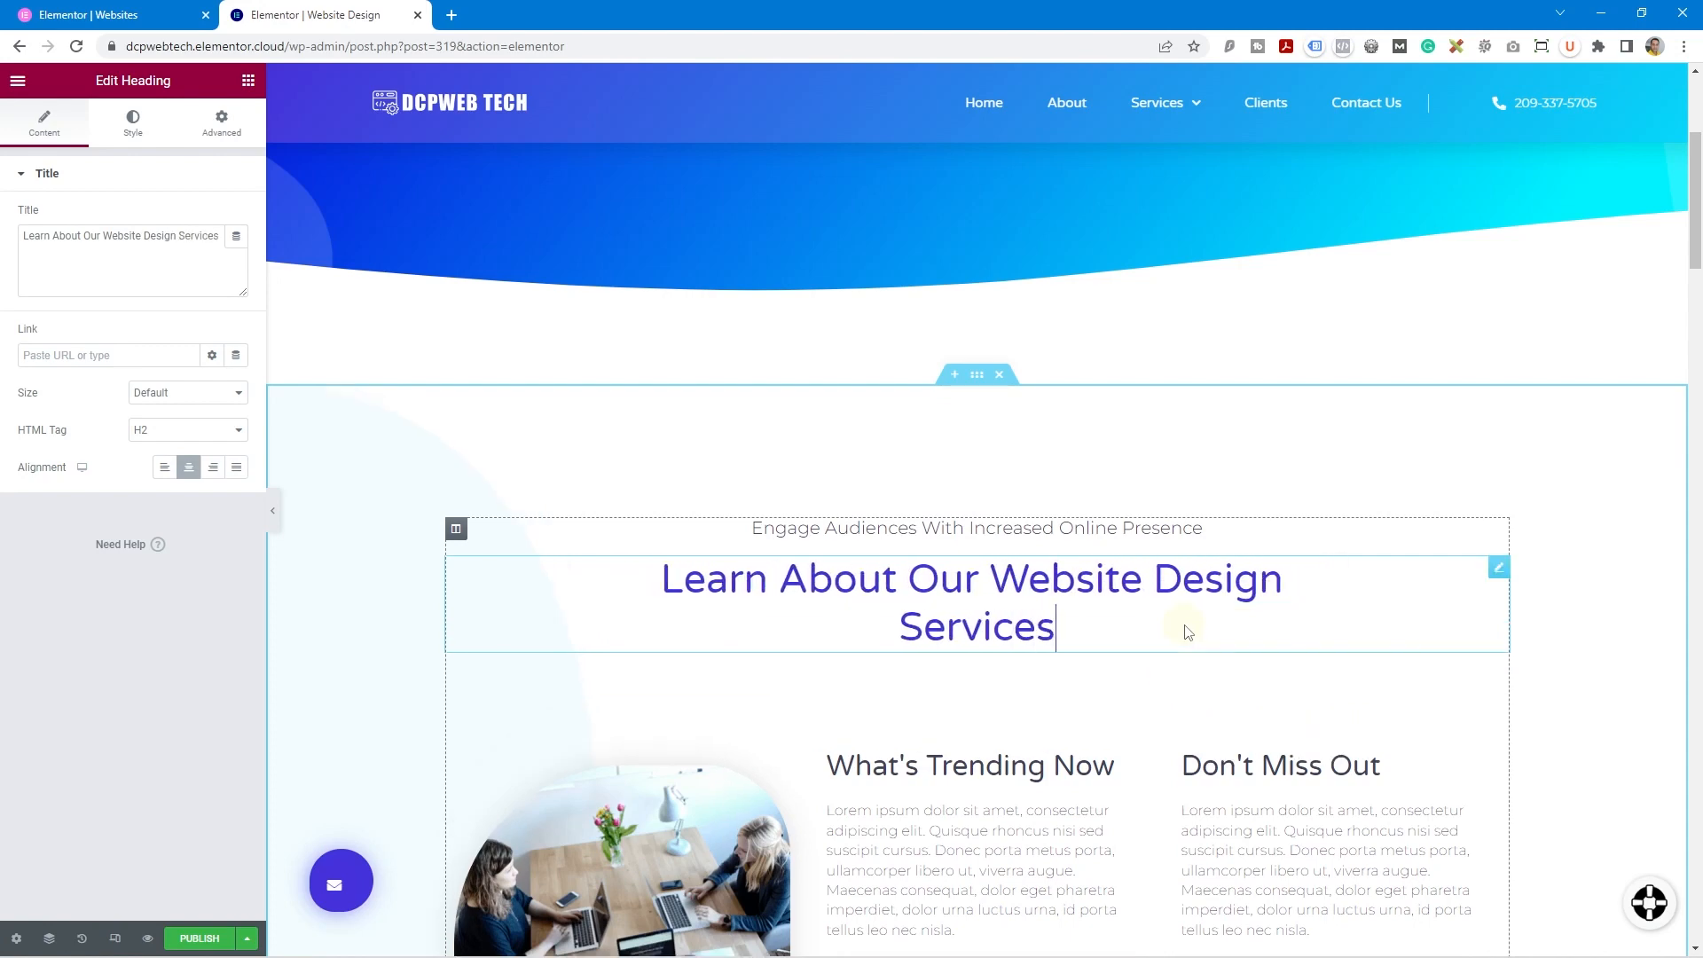
- Replace the meeting photo with london-web-designers-01.jpg from the Media Library
scroll(1064, 639, down, 4)
click(776, 428)
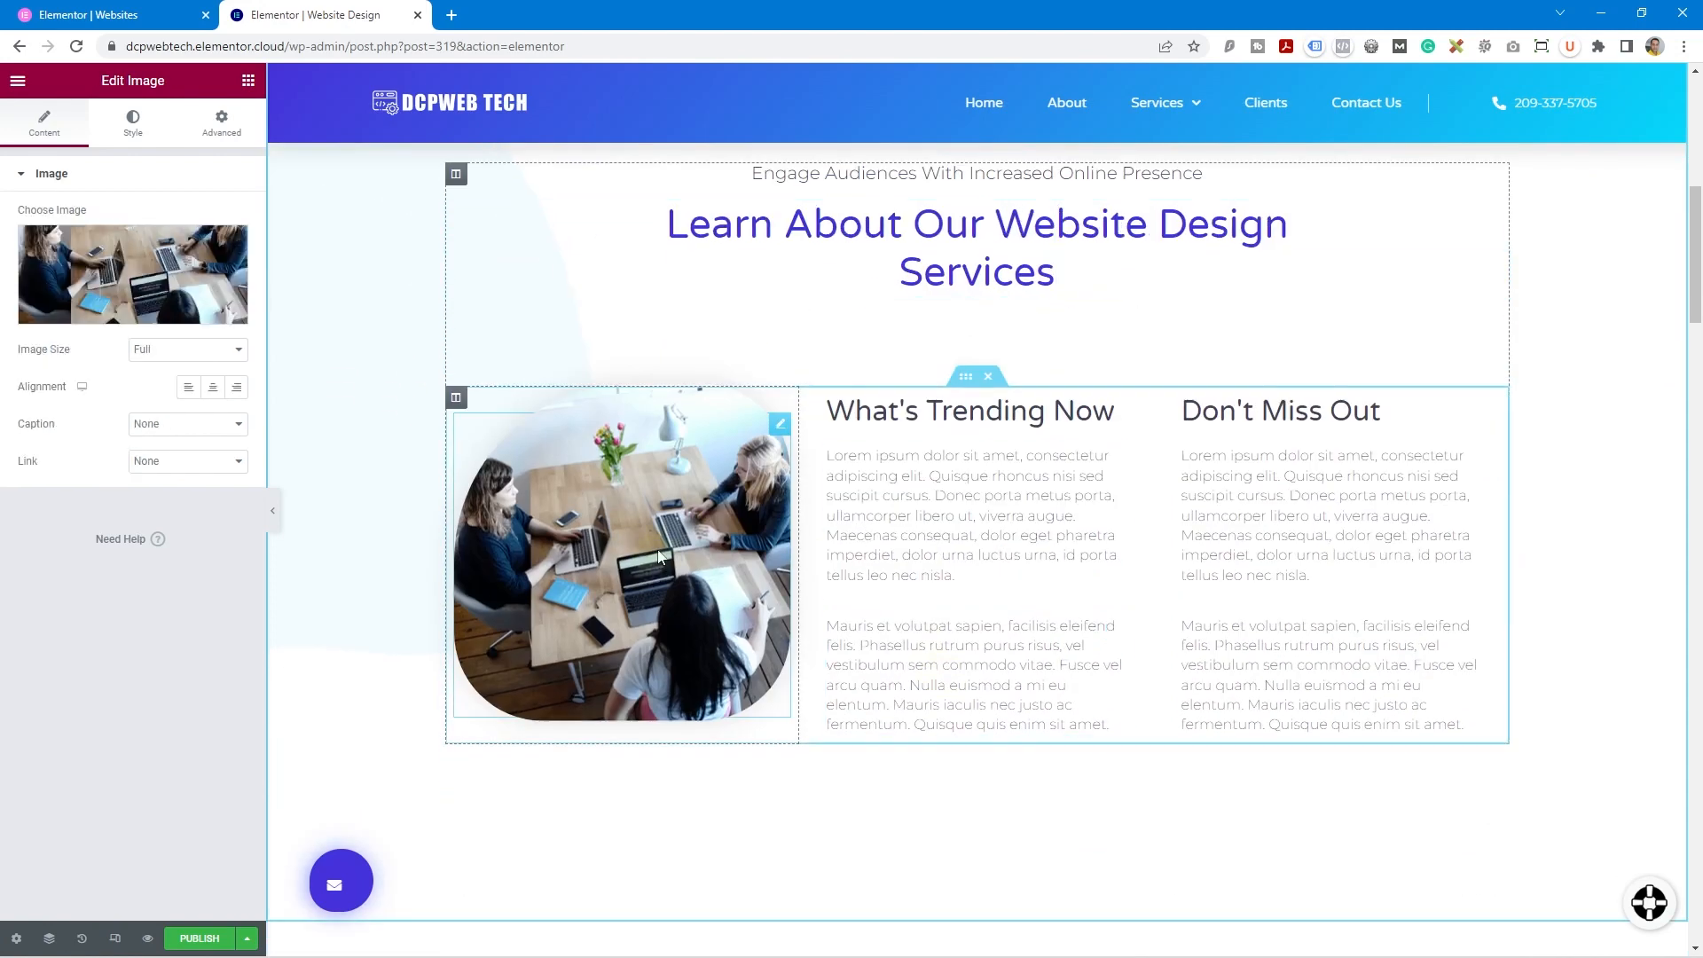
click(171, 296)
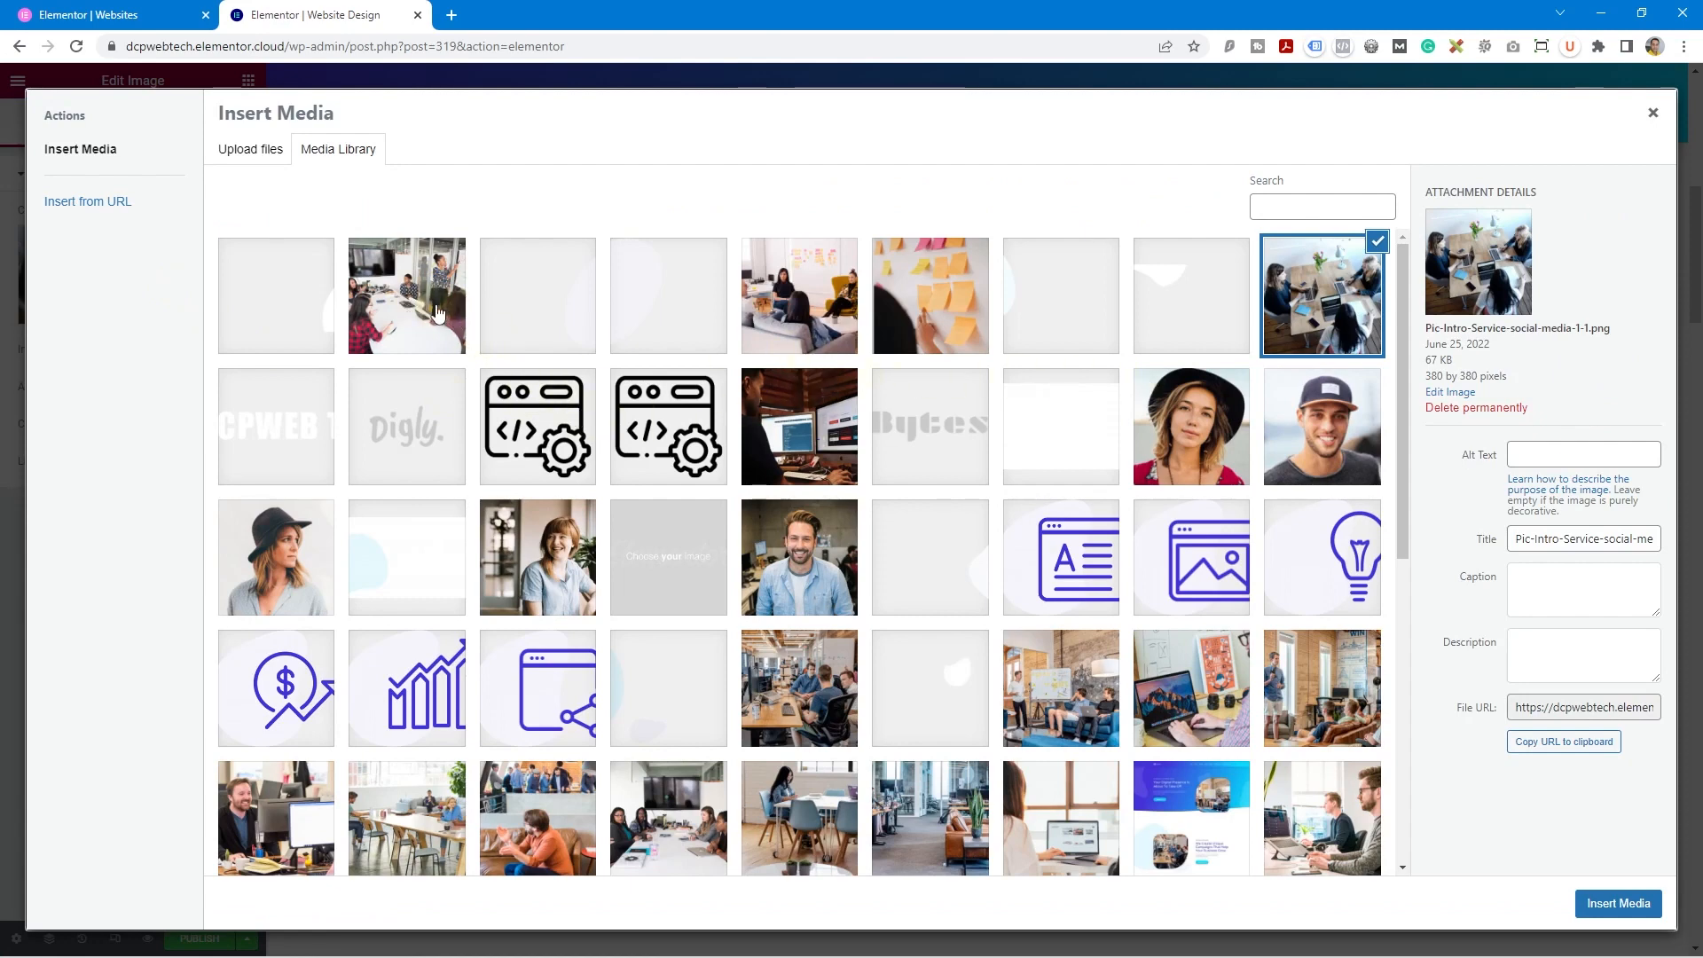
click(831, 431)
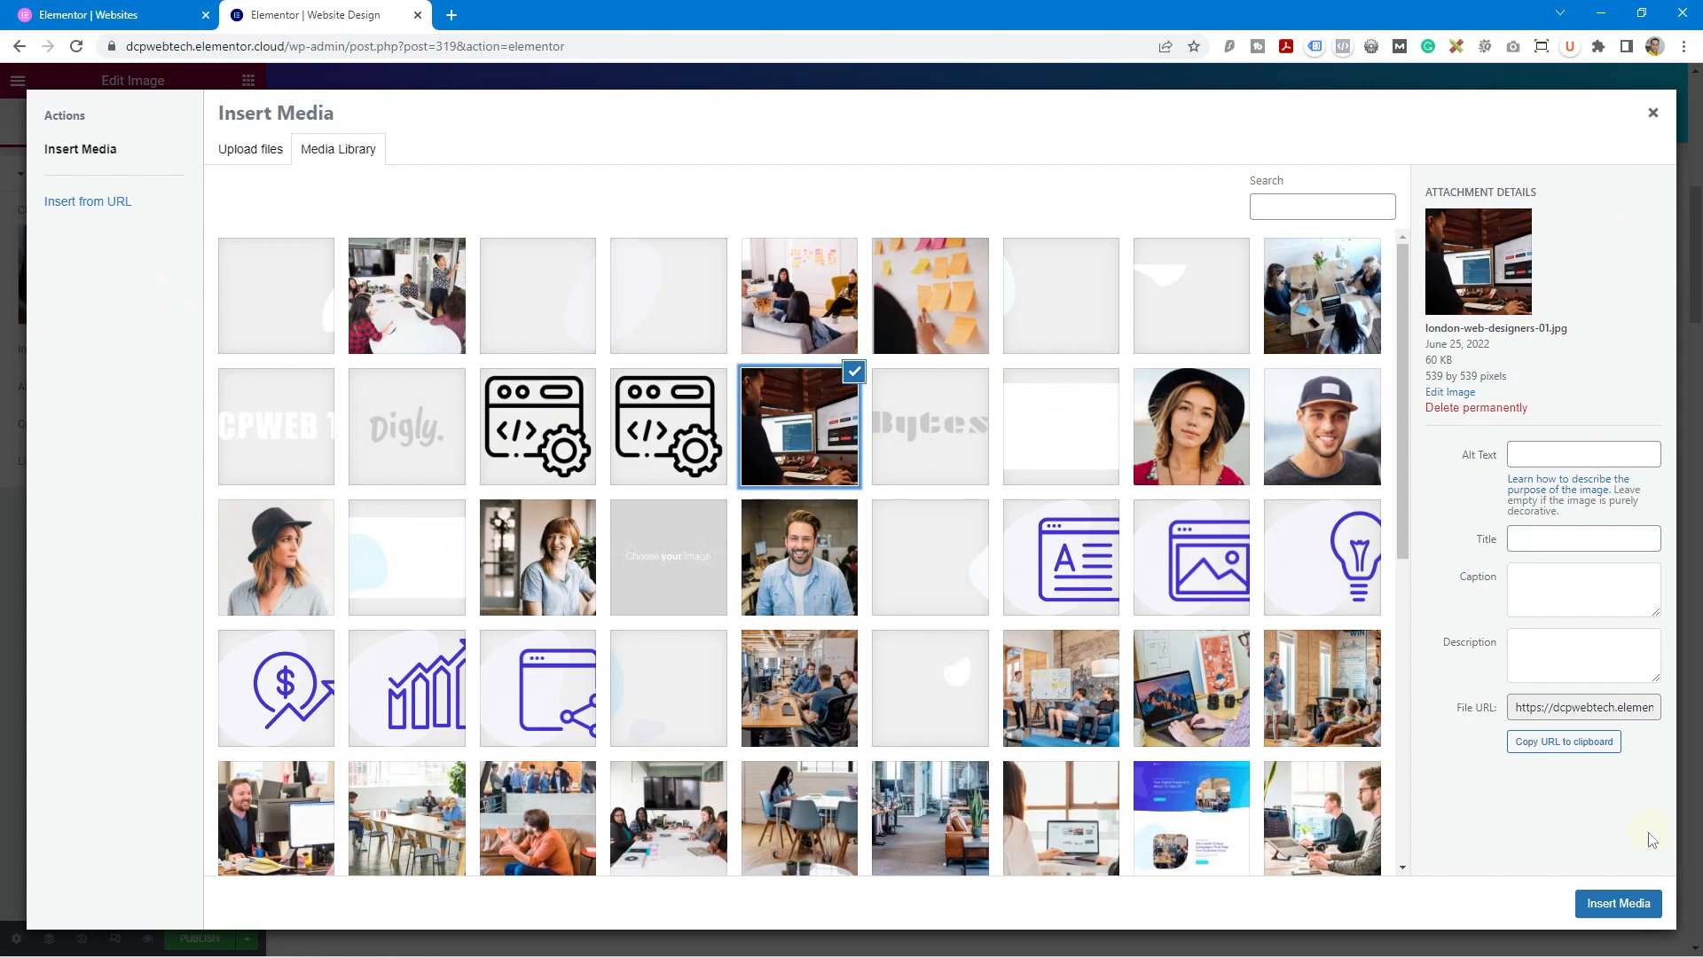
click(1618, 903)
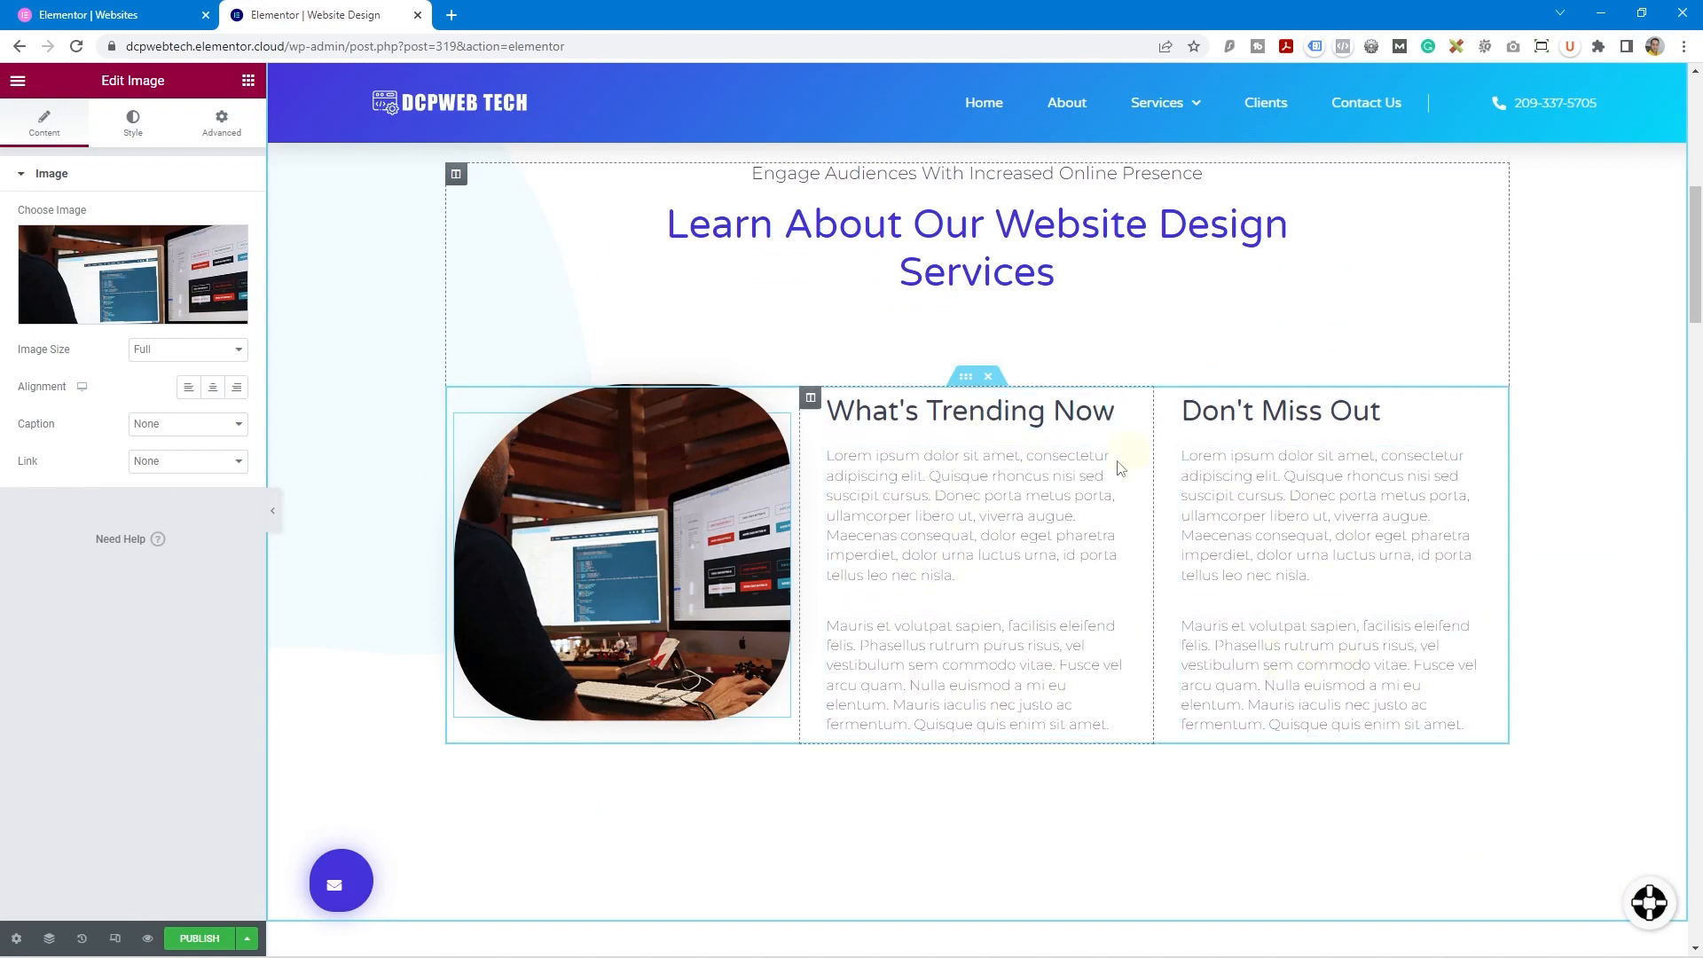
scroll(1064, 550, down, 10)
scroll(973, 635, up, 4)
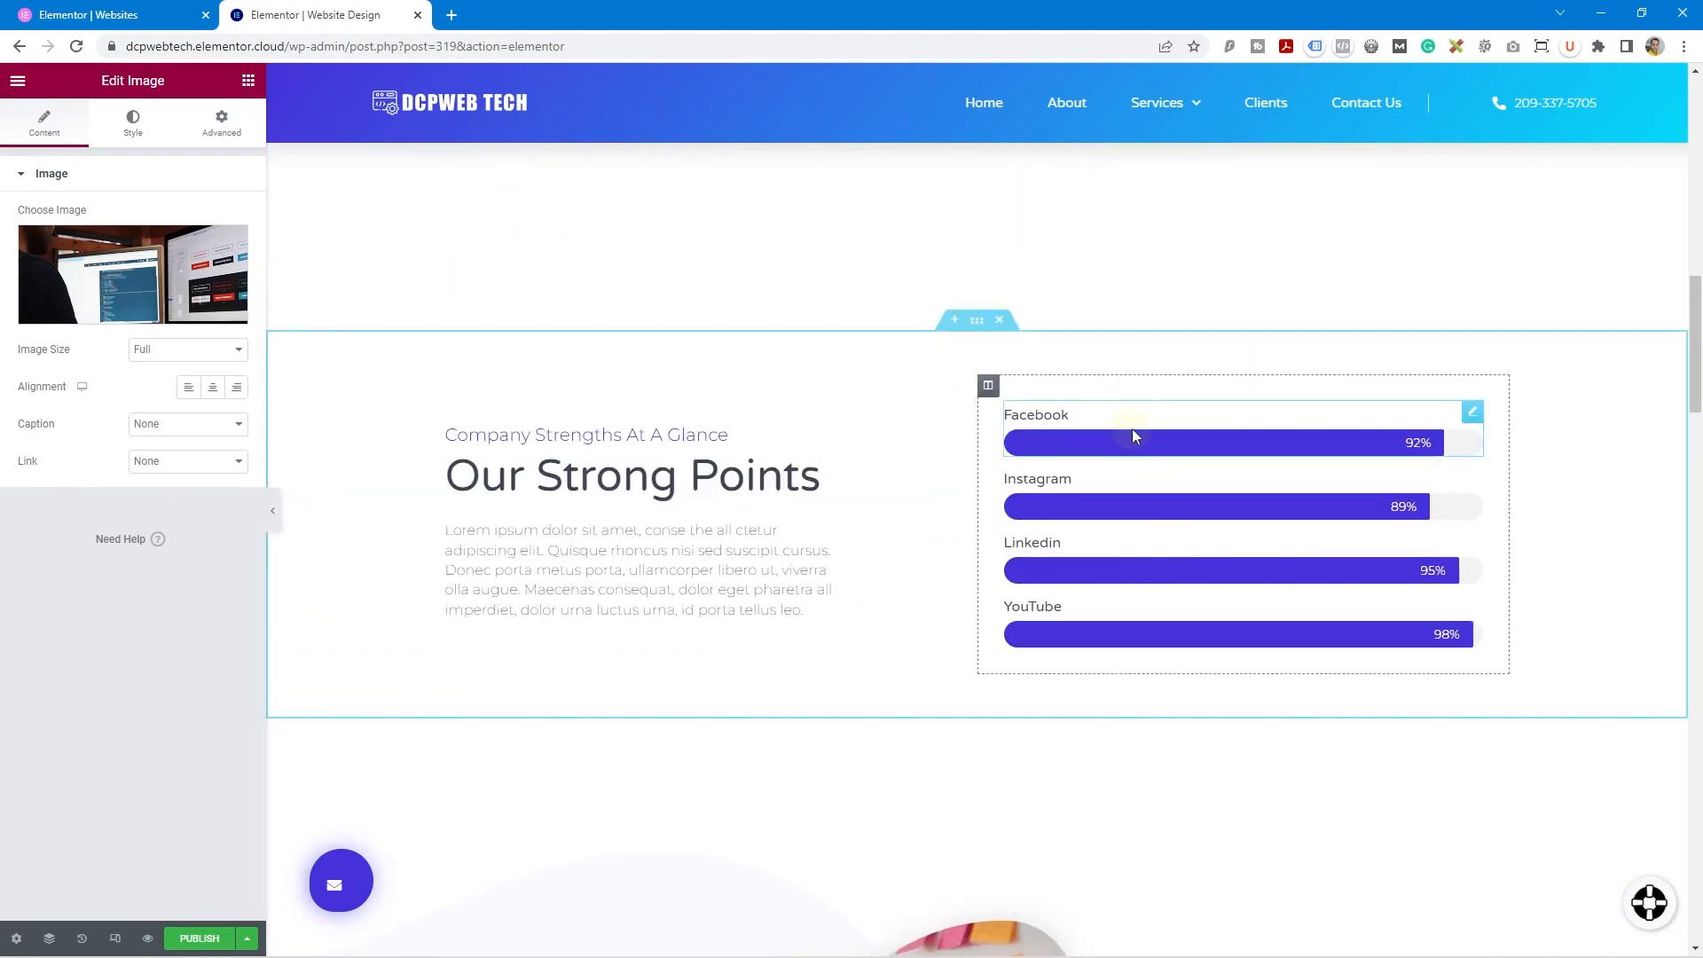
- Rename the Facebook progress bar to WordPress and the Instagram bar to PHP
click(1133, 429)
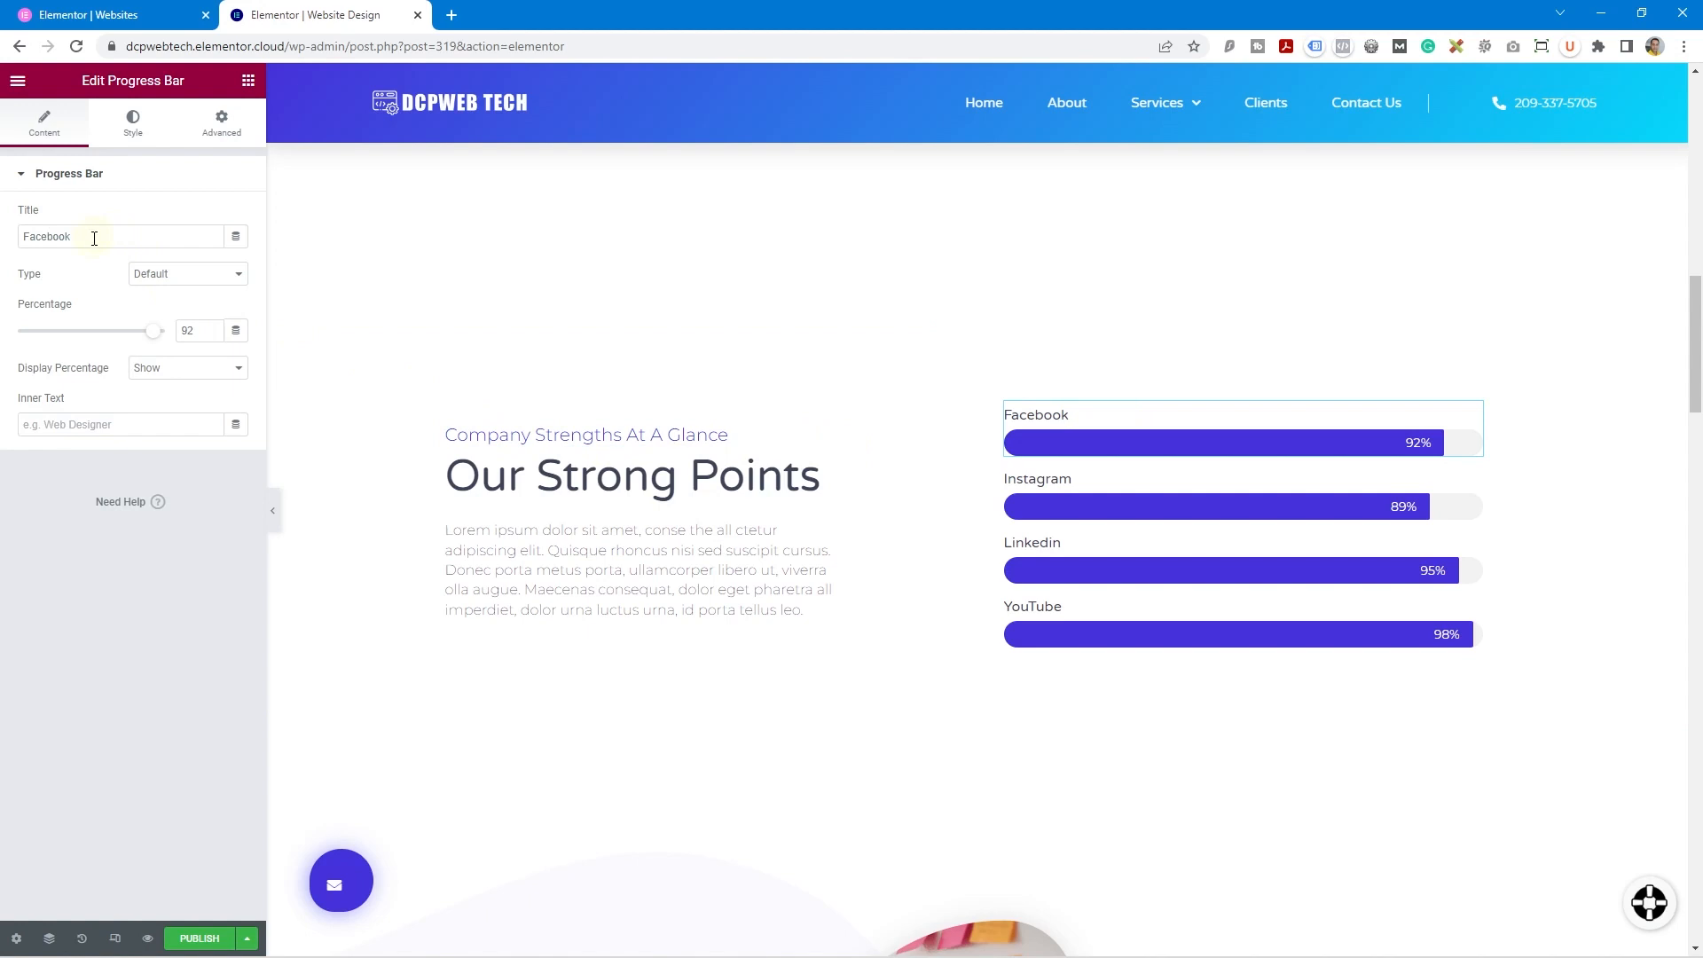
text(Wo)
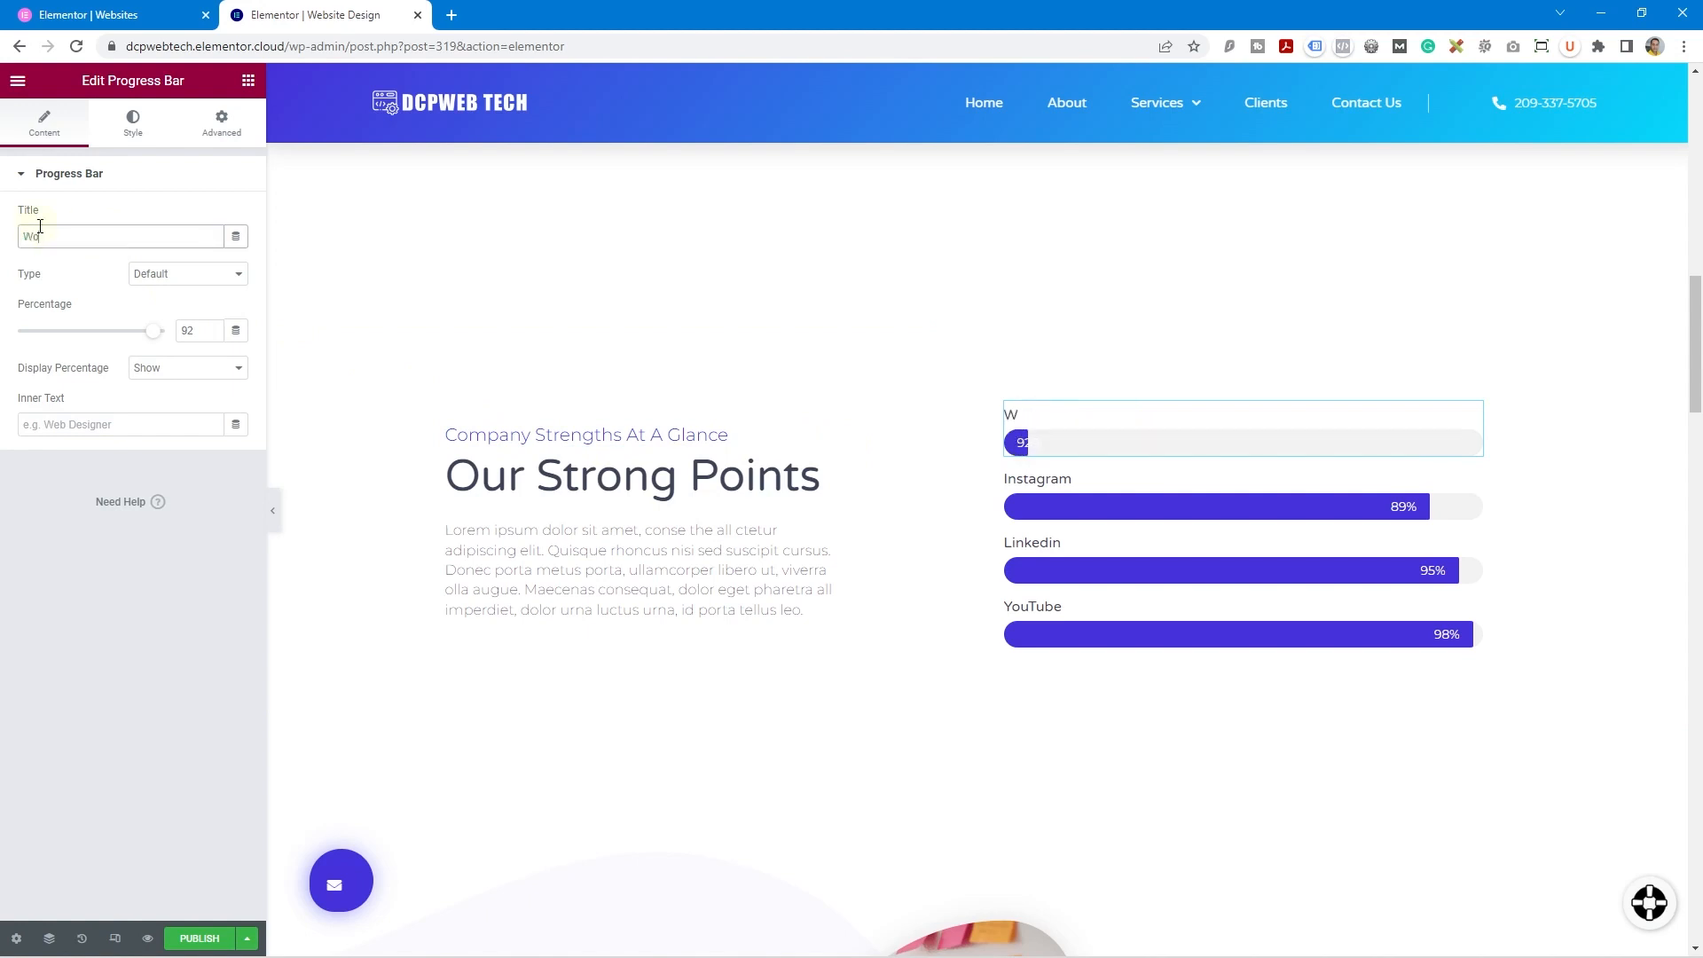
text(rdP)
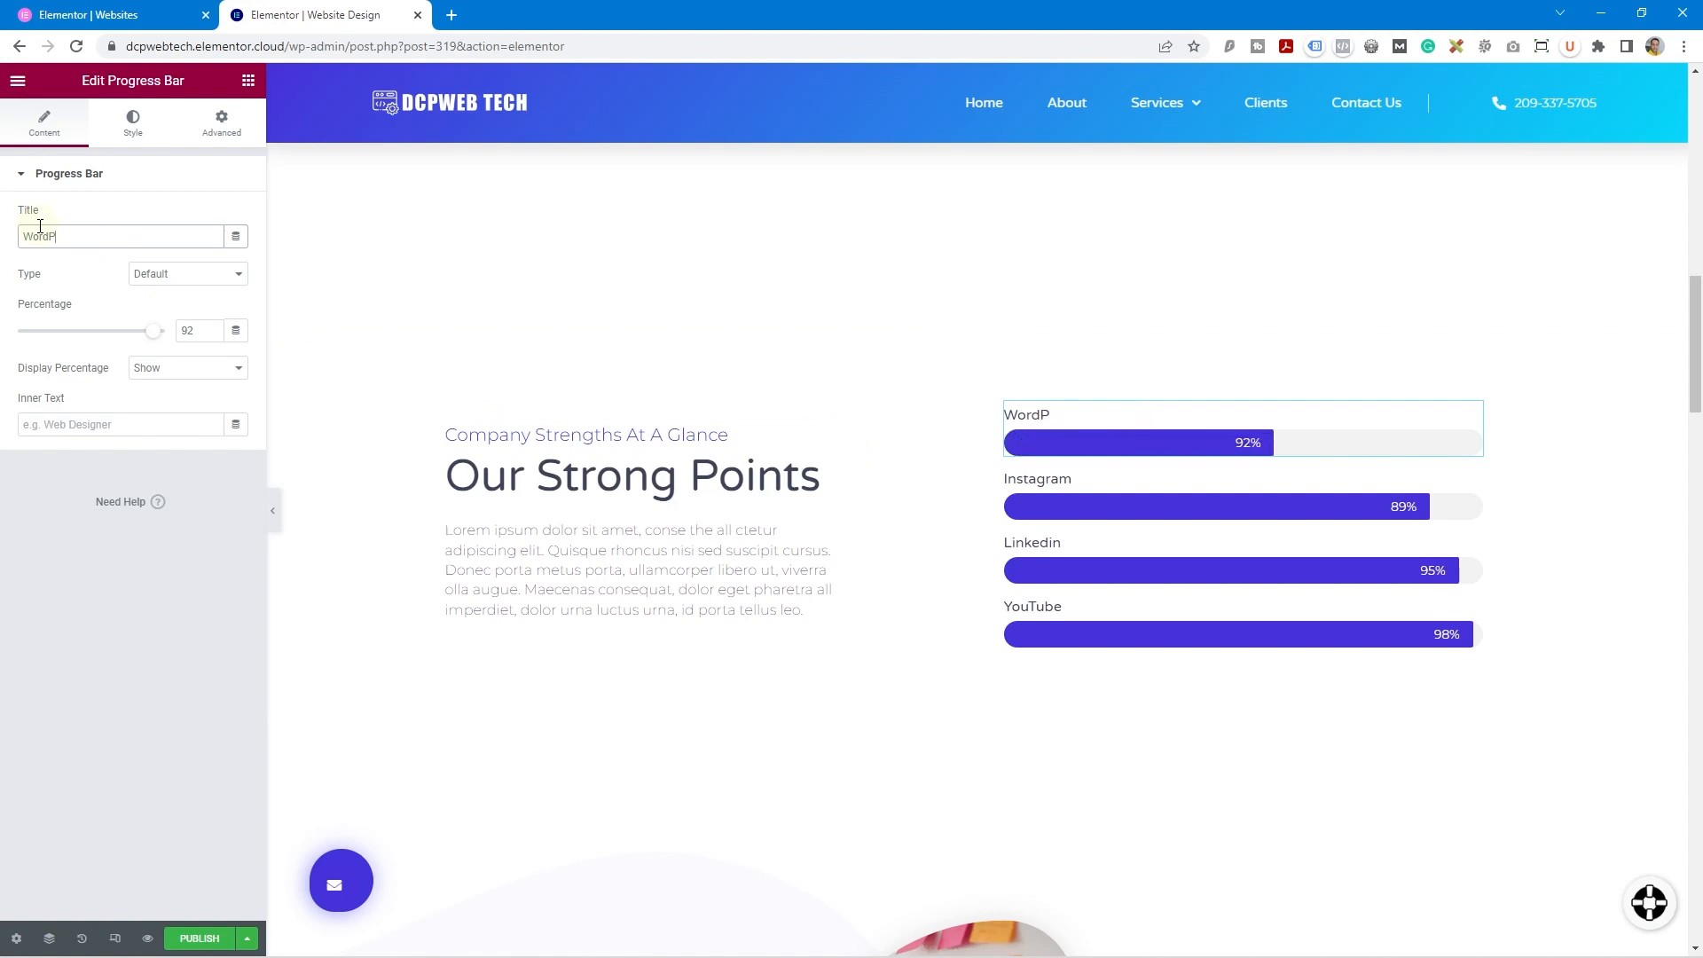
text(Press)
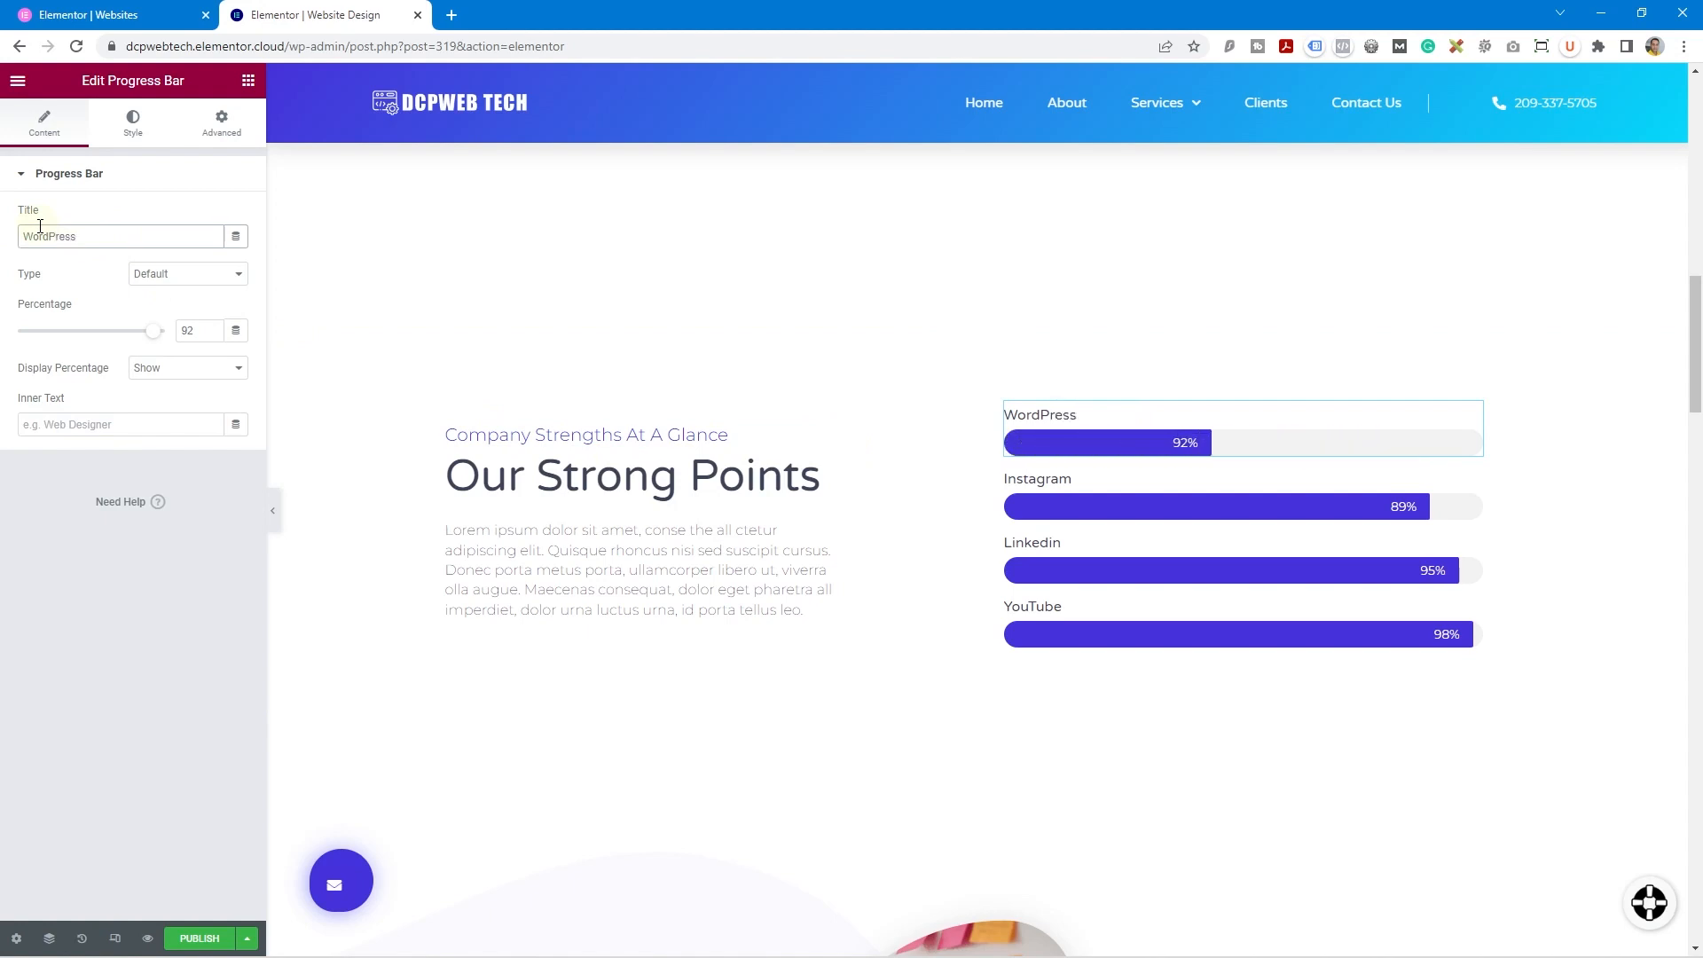
click(1039, 484)
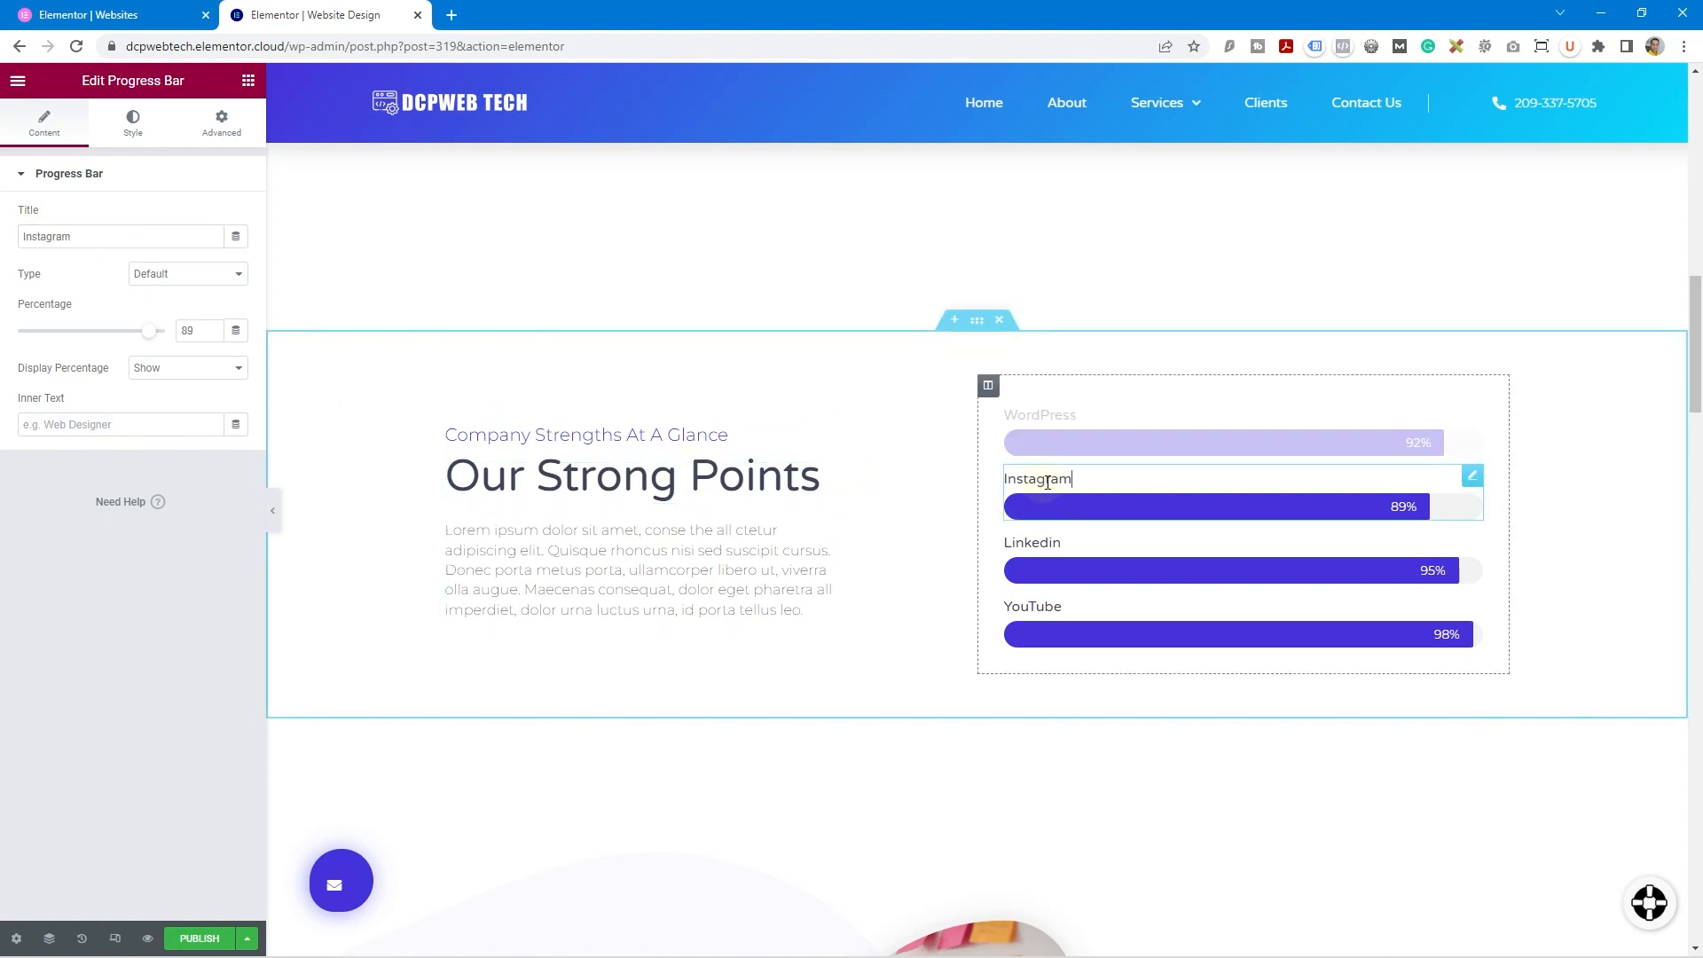
double_click(92, 234)
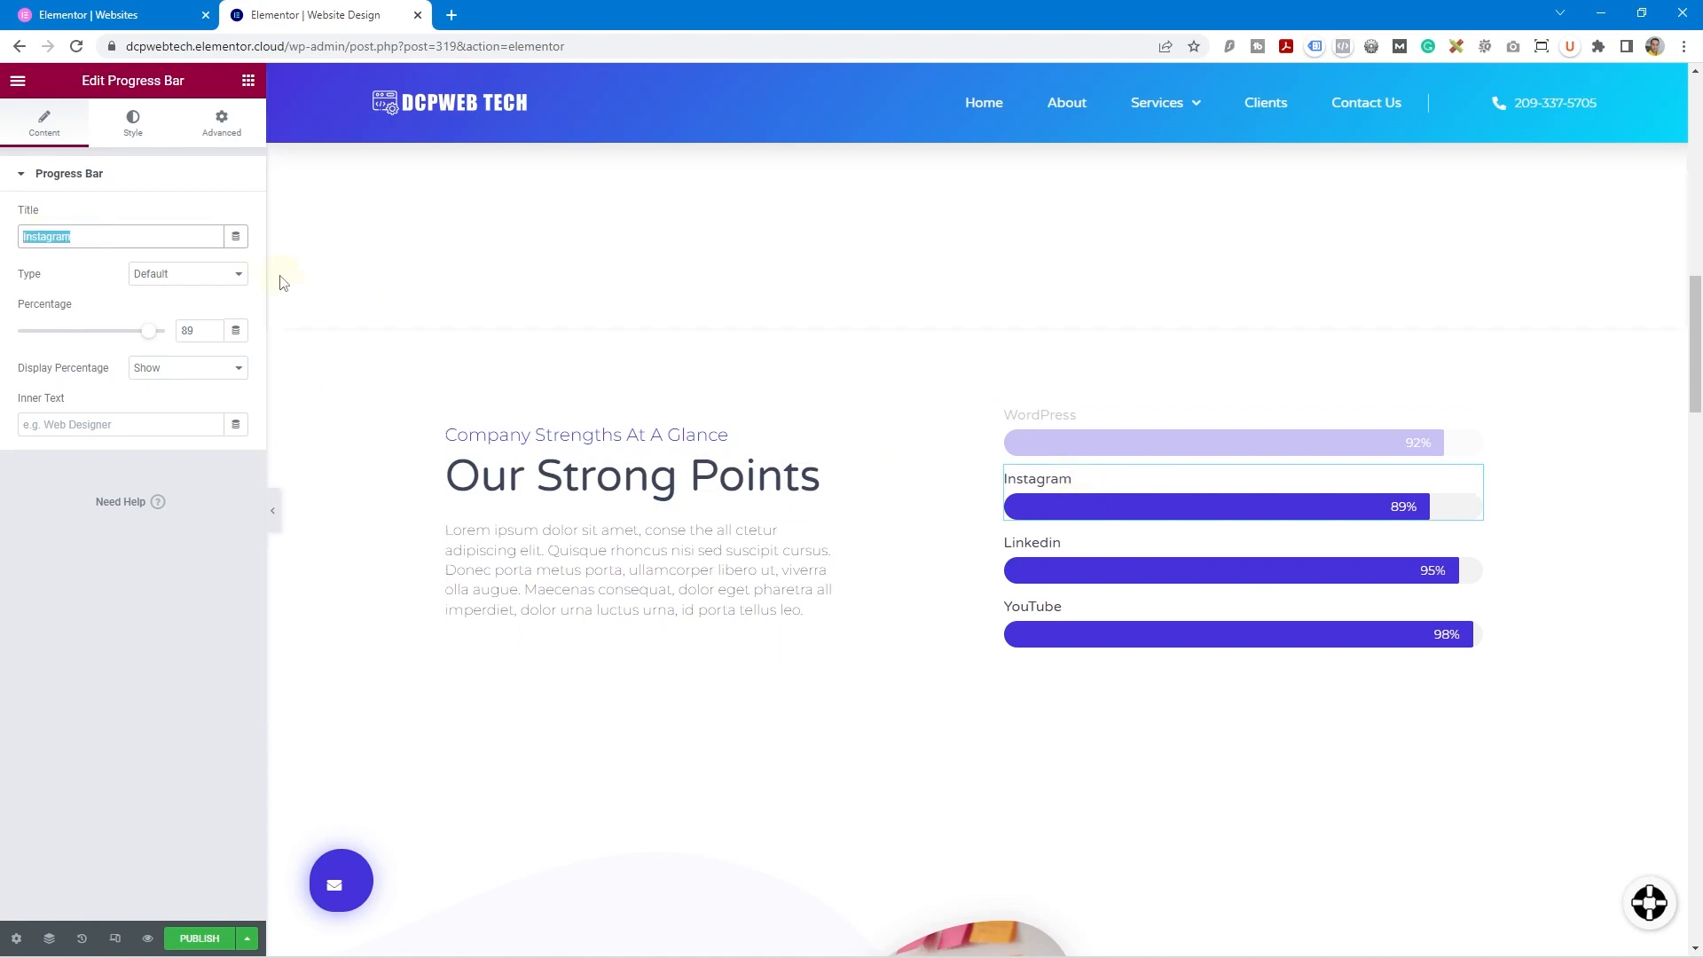
text(P)
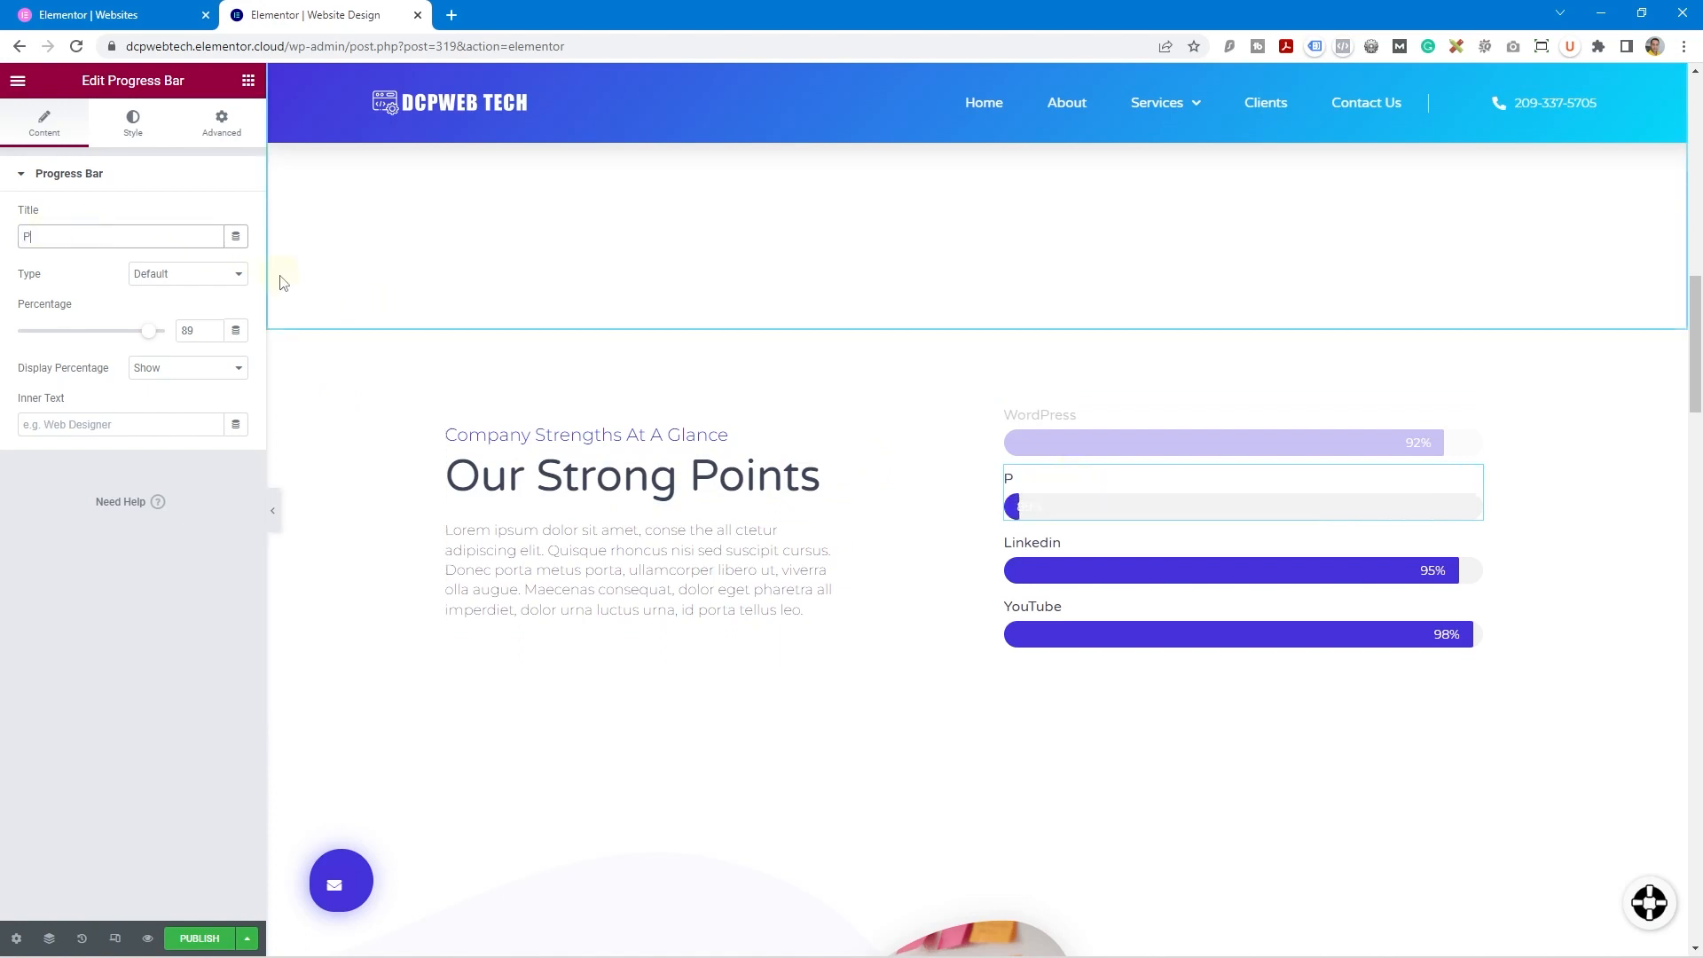
text(hp)
key(BackSpace)
key(BackSpace)
text(P)
key(BackSpace)
key(BackSpace)
key(BackSpace)
text(HP)
- Rename the Linkedin progress bar to MySQL and the YouTube bar to Javascript
click(1056, 543)
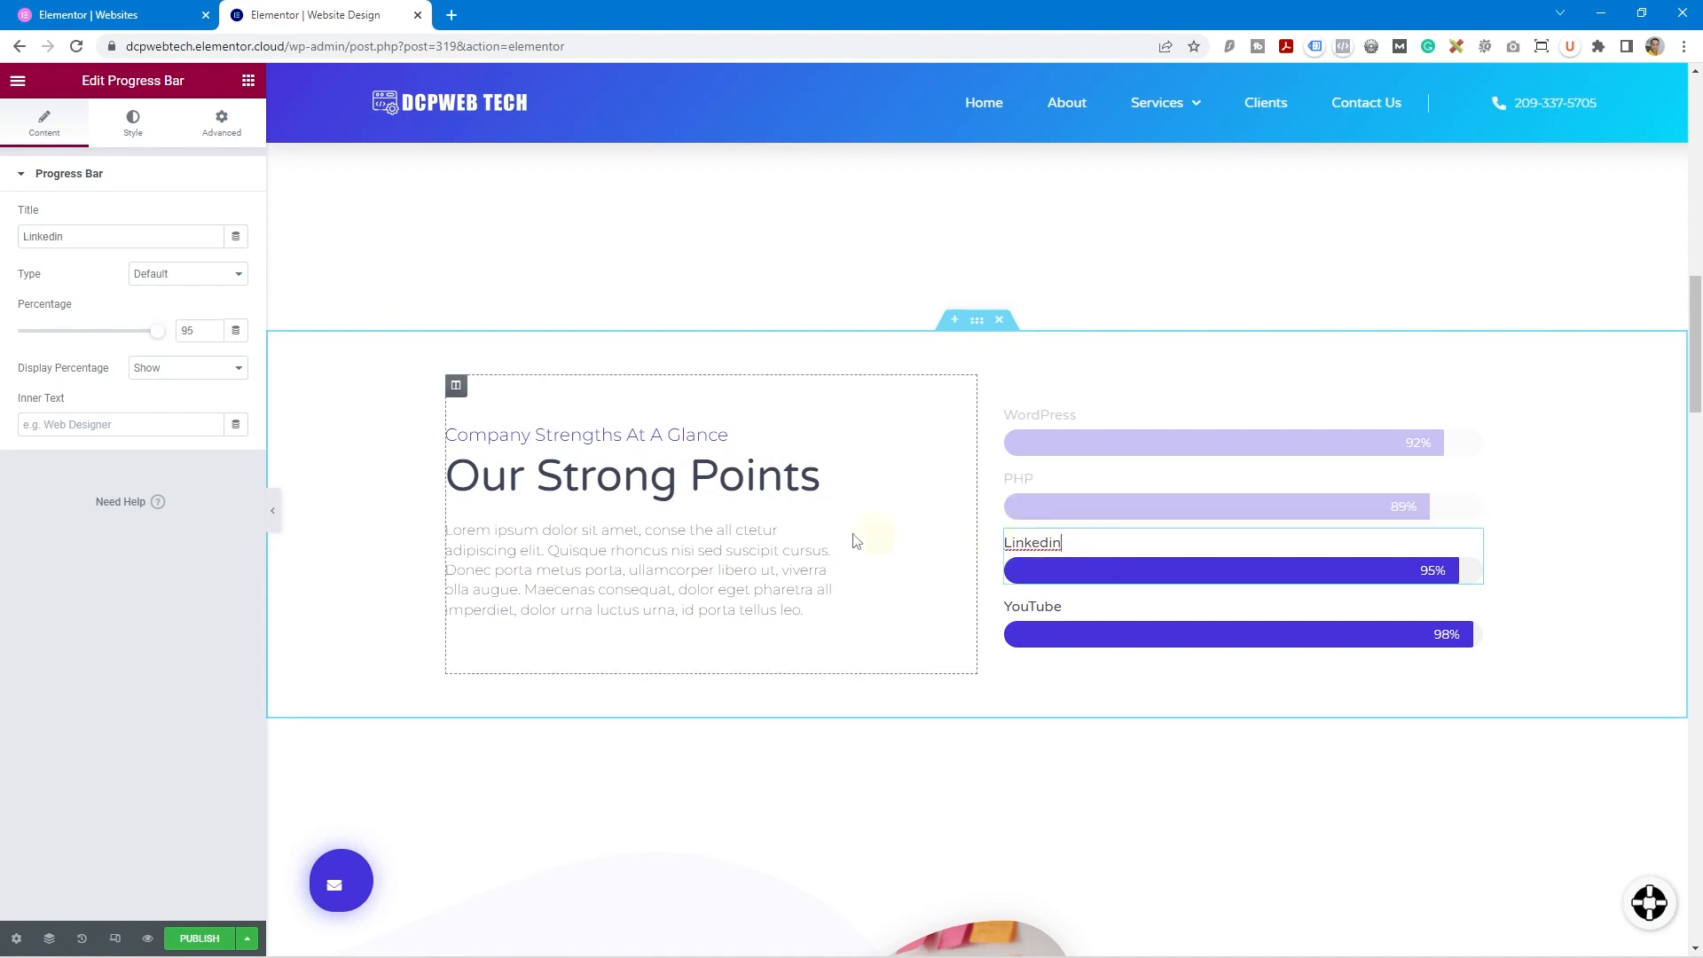
drag(69, 235, 6, 241)
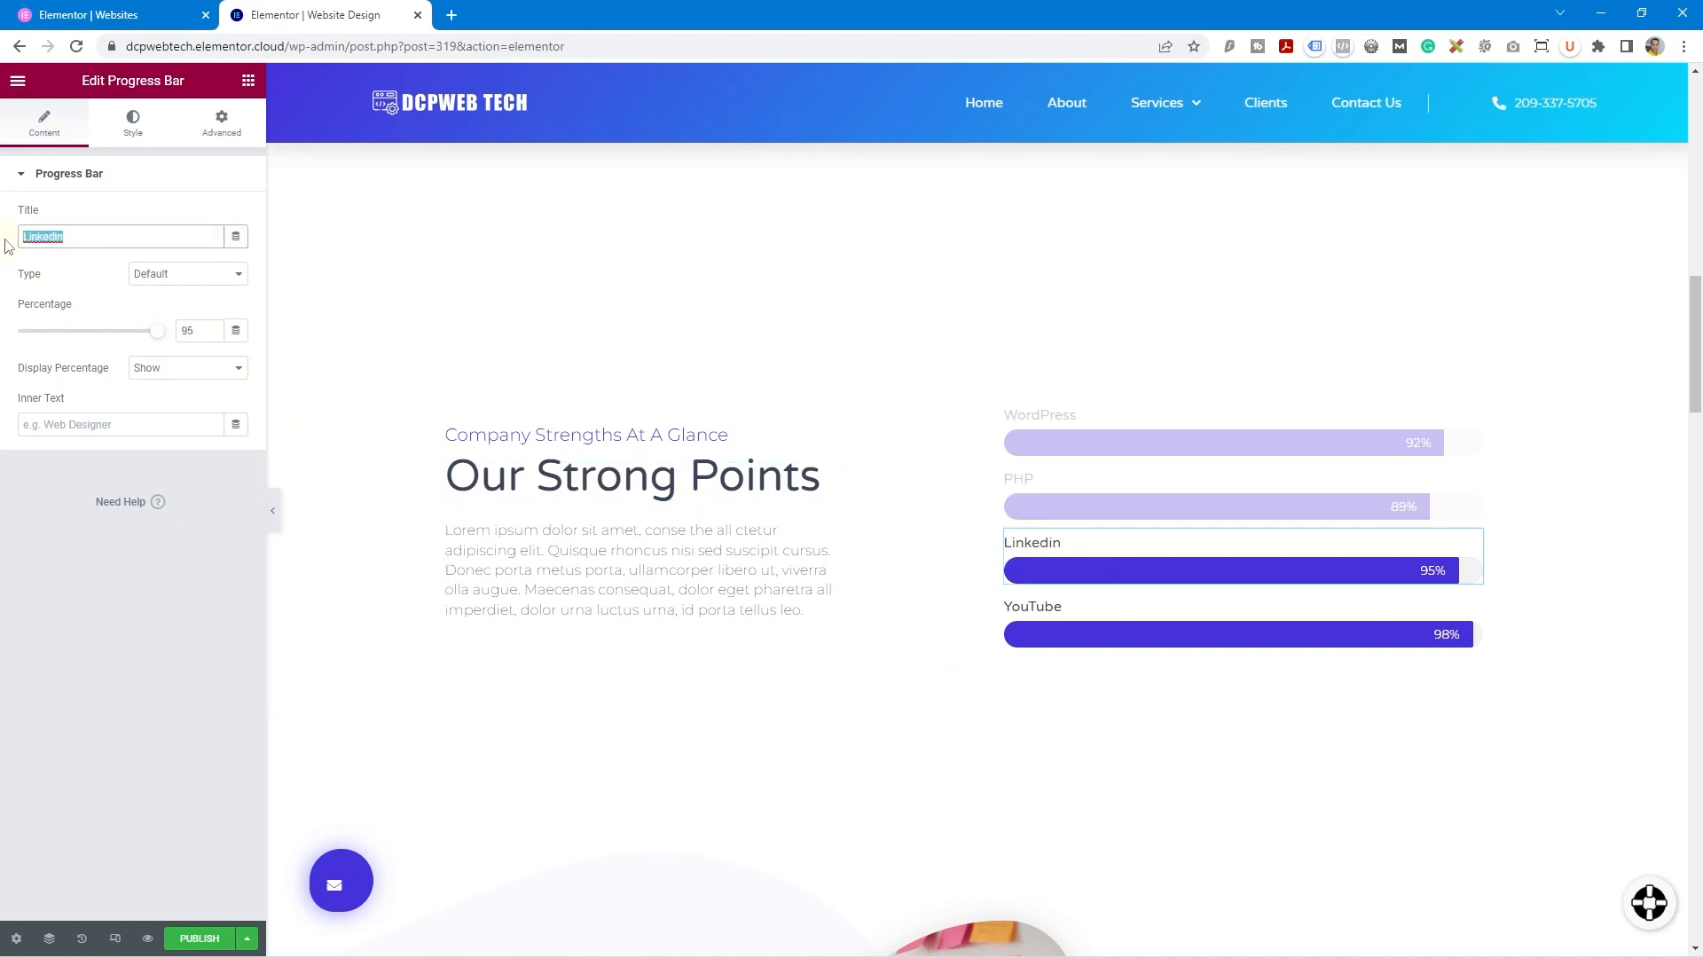
text(MySQL)
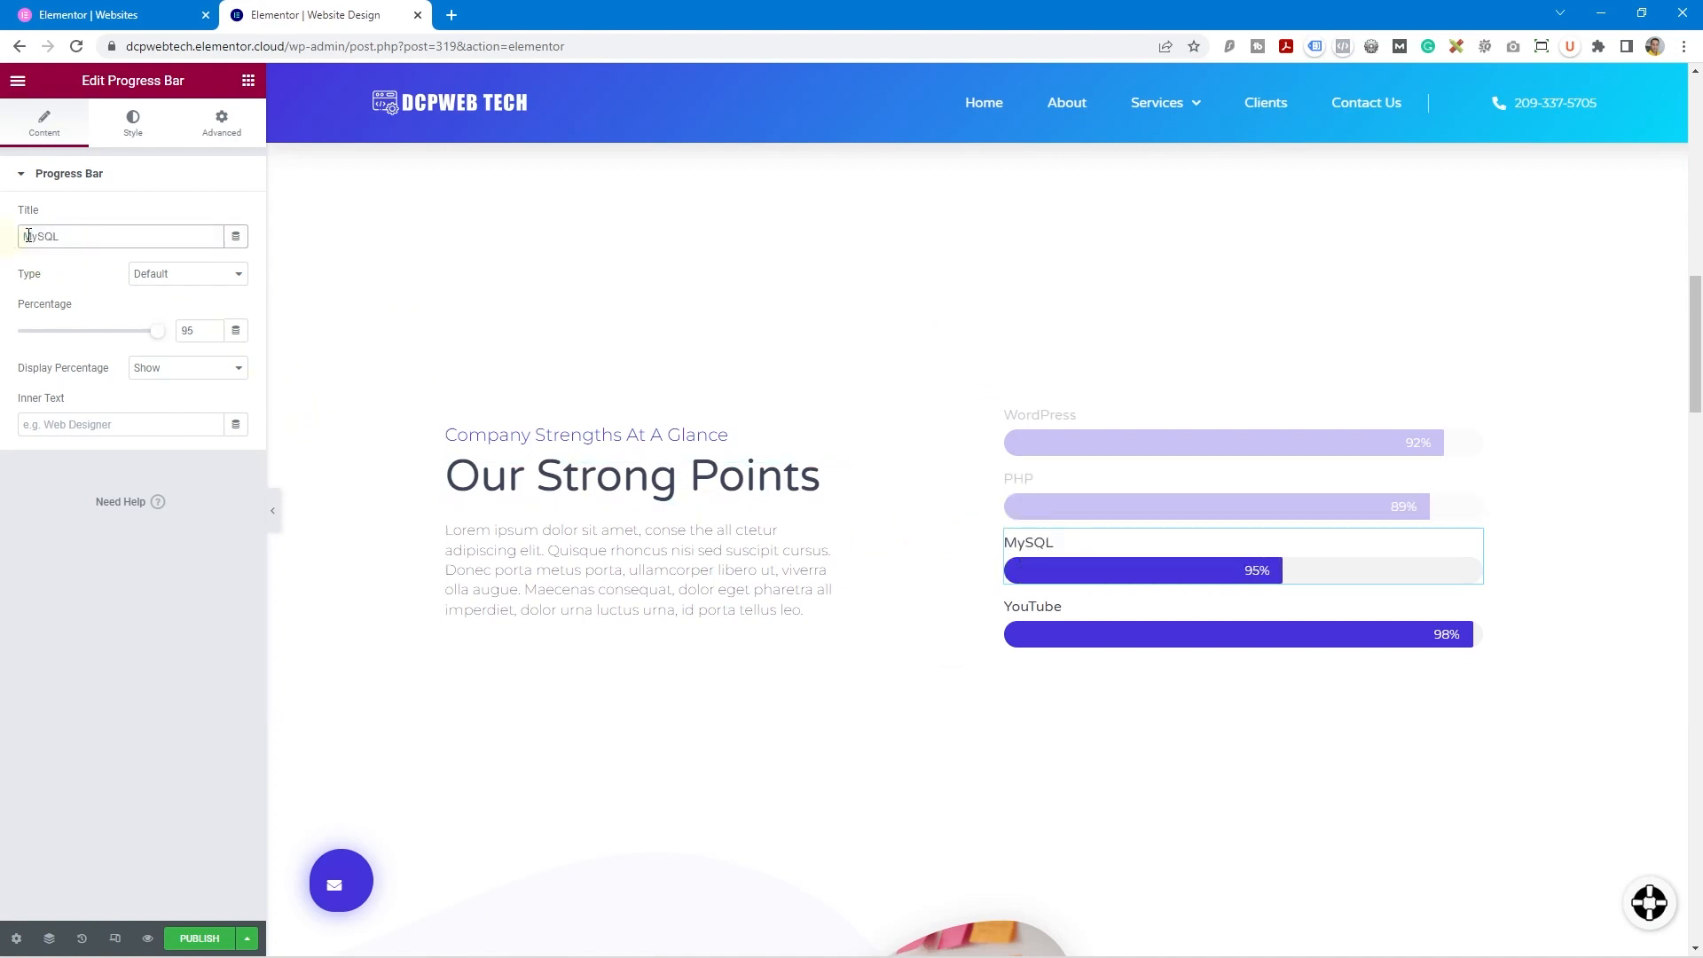
click(1093, 606)
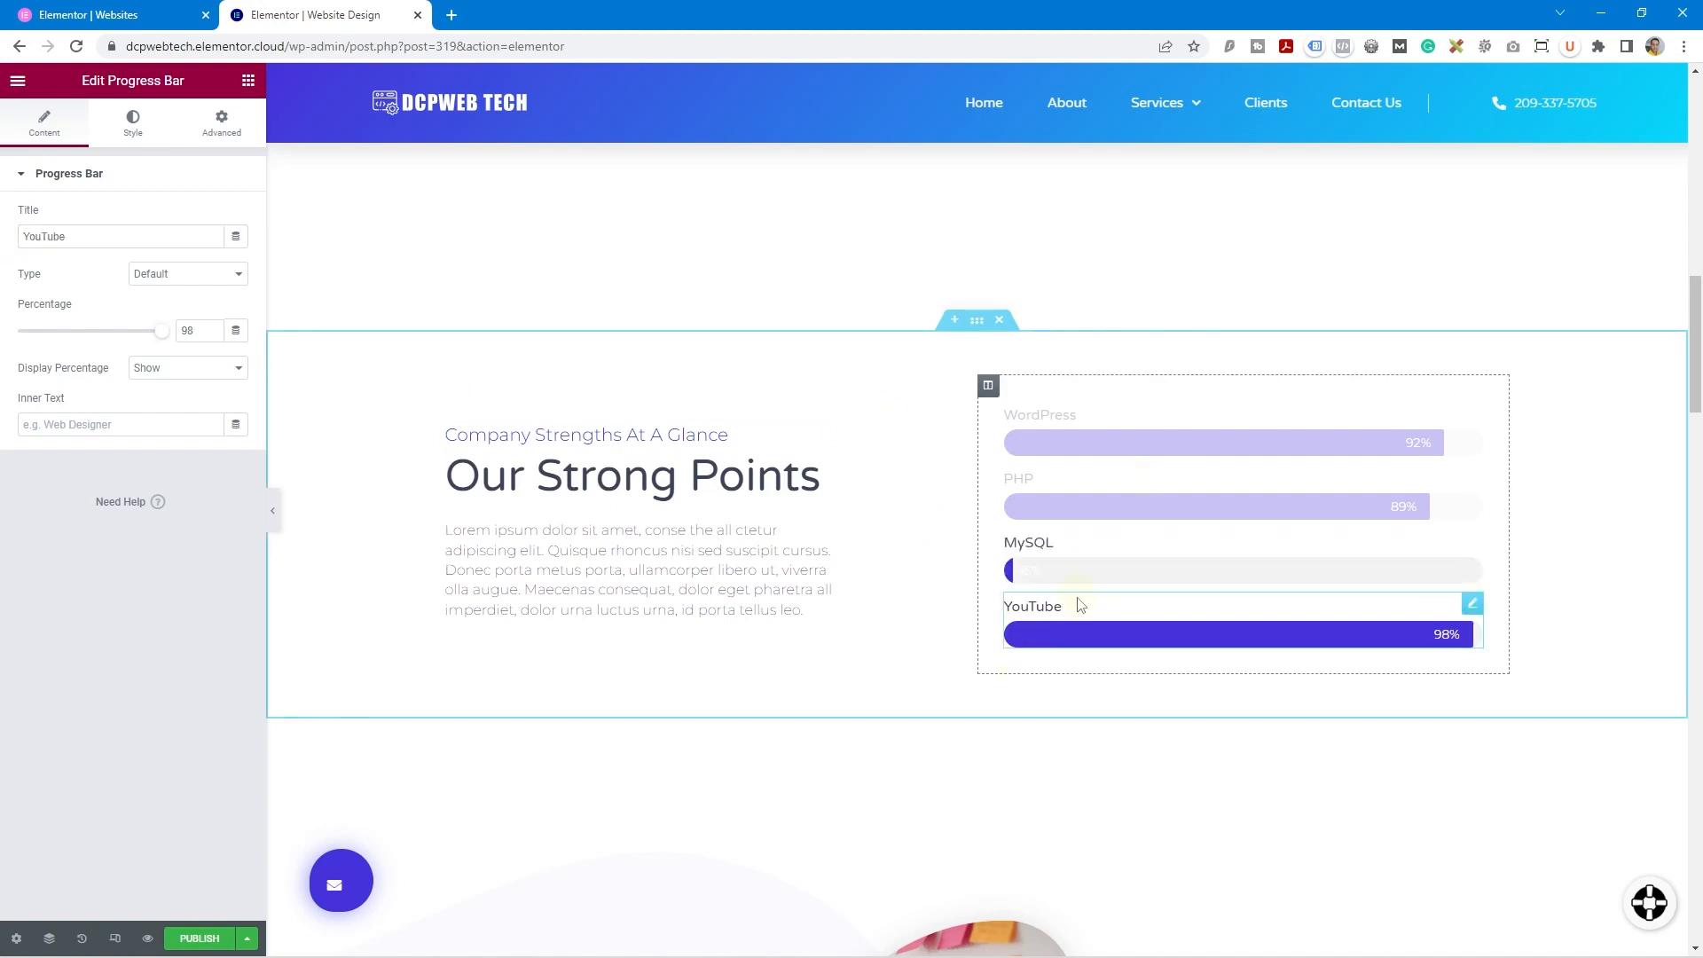
double_click(76, 233)
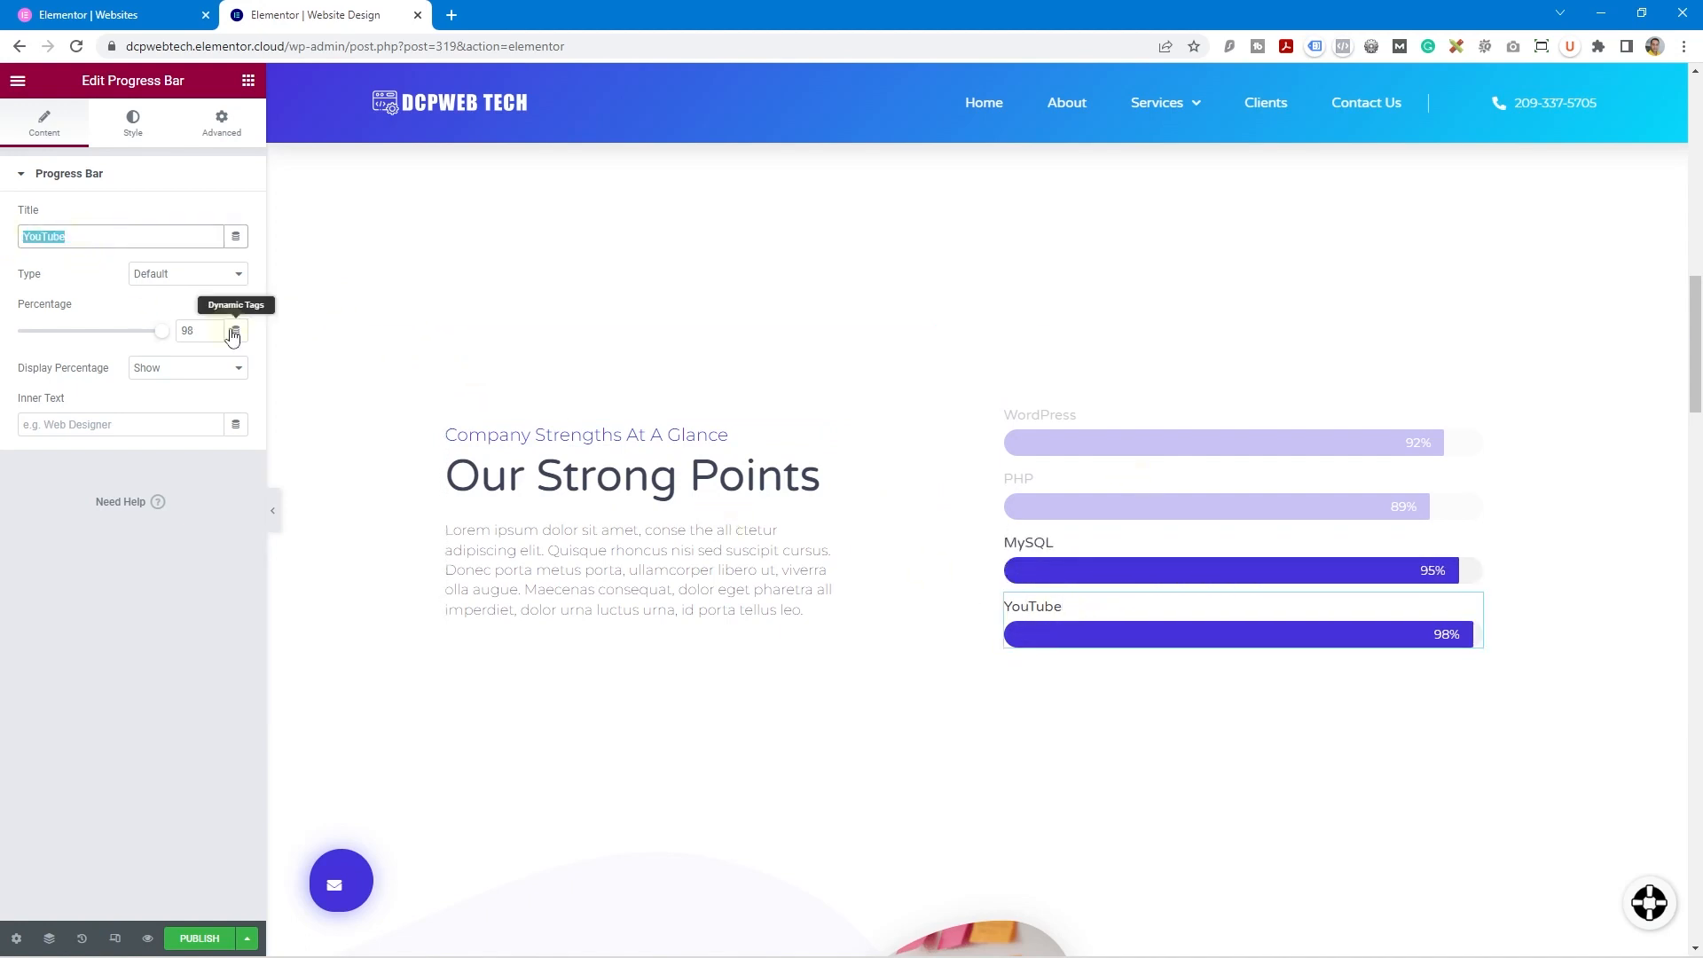
text(Javasci)
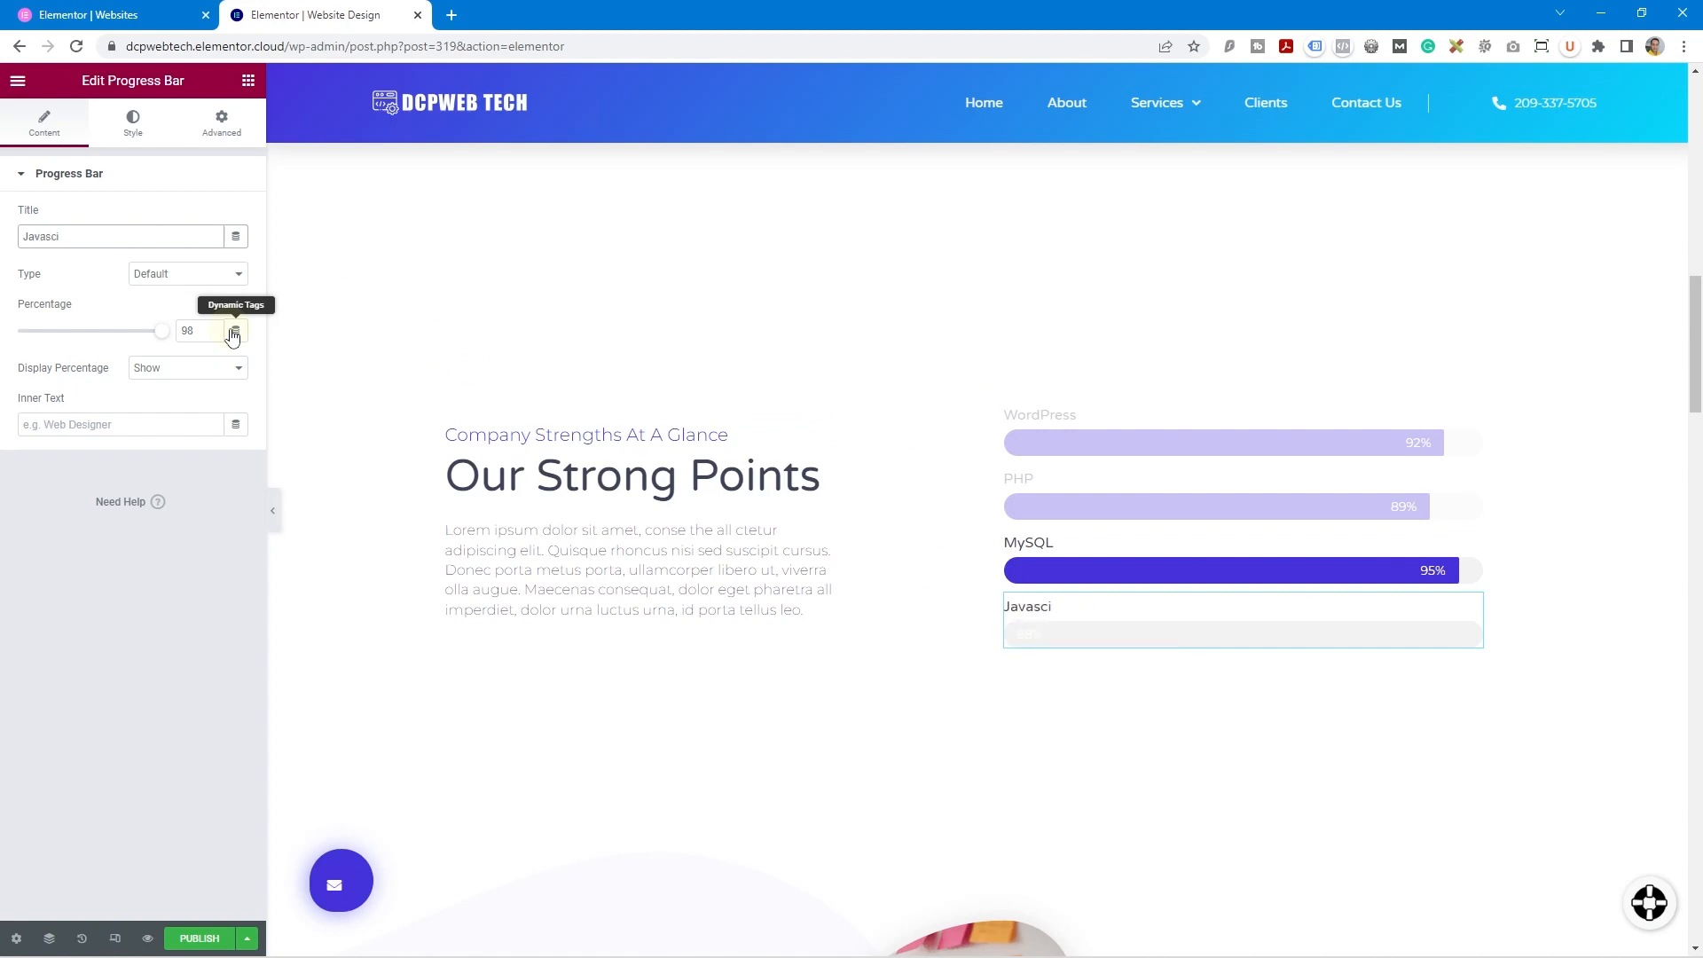
key(BackSpace)
text(ript)
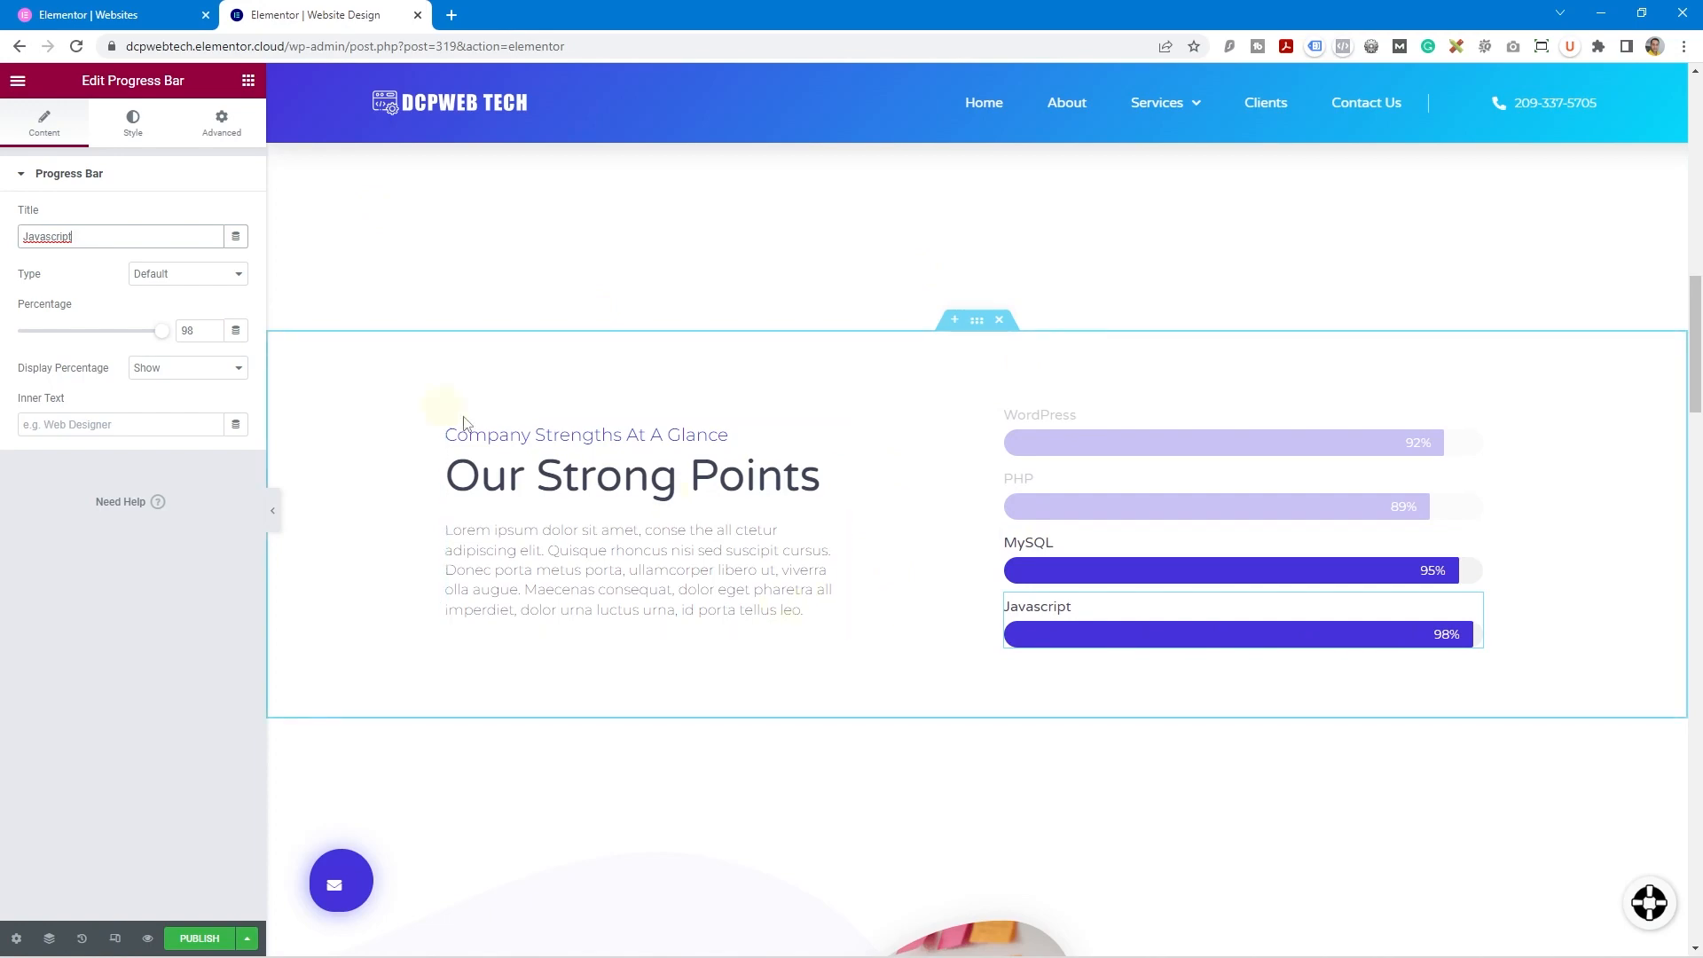
scroll(532, 443, down, 8)
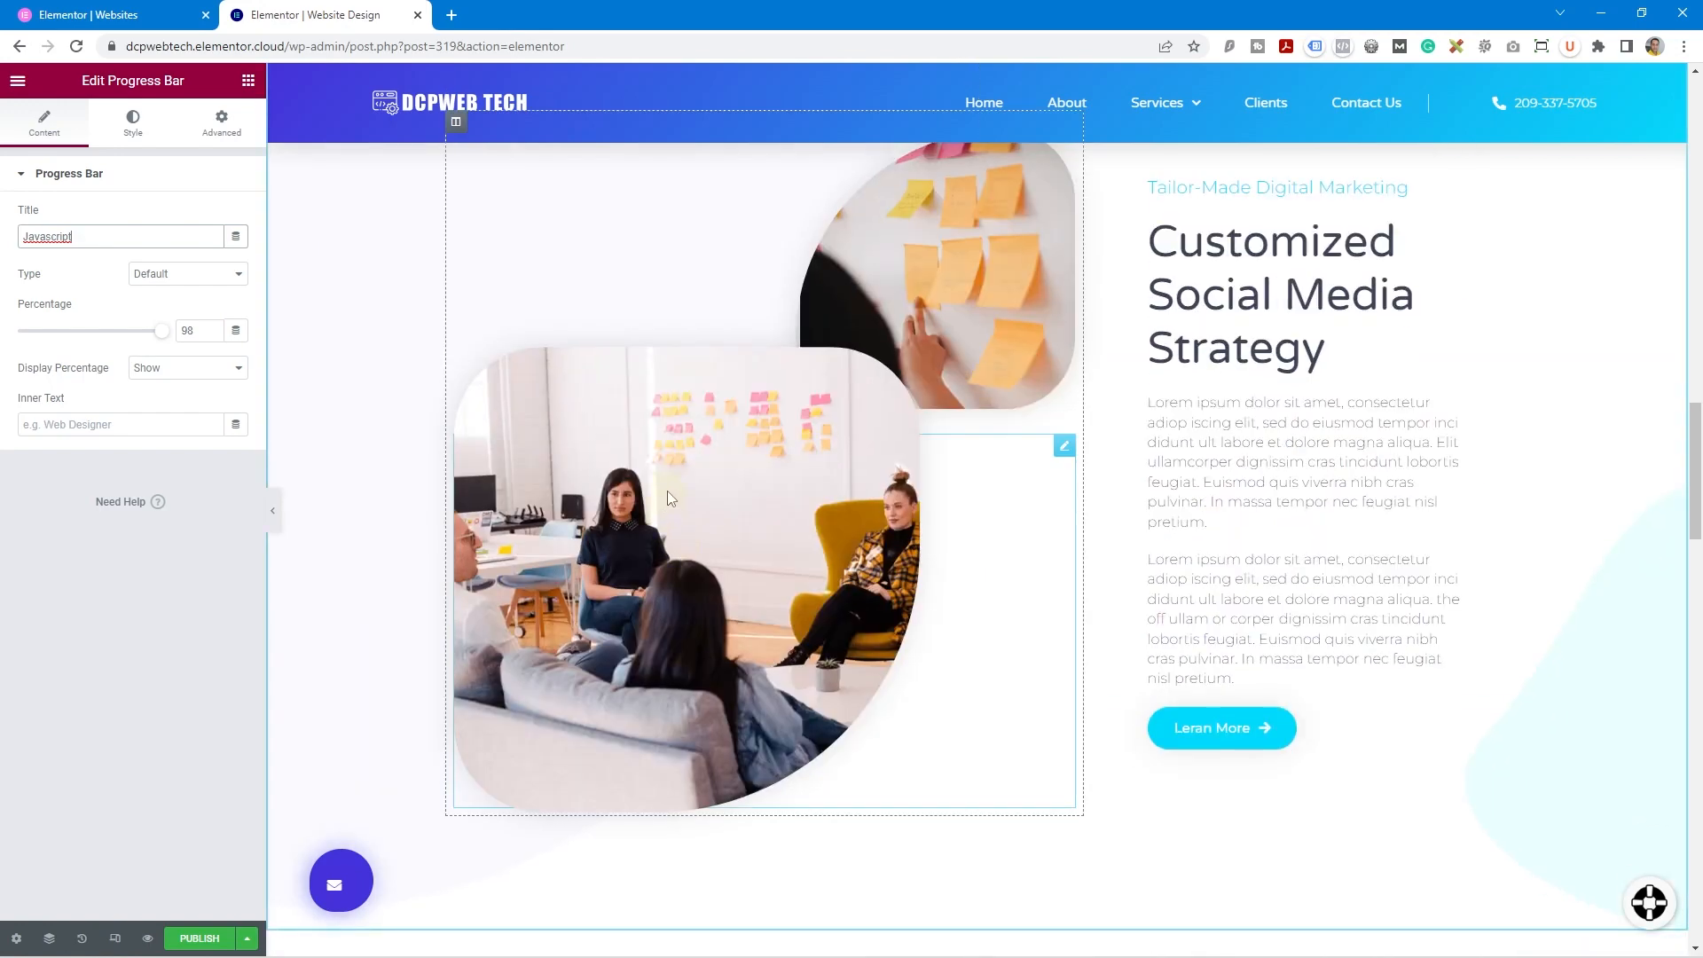
scroll(747, 493, up, 3)
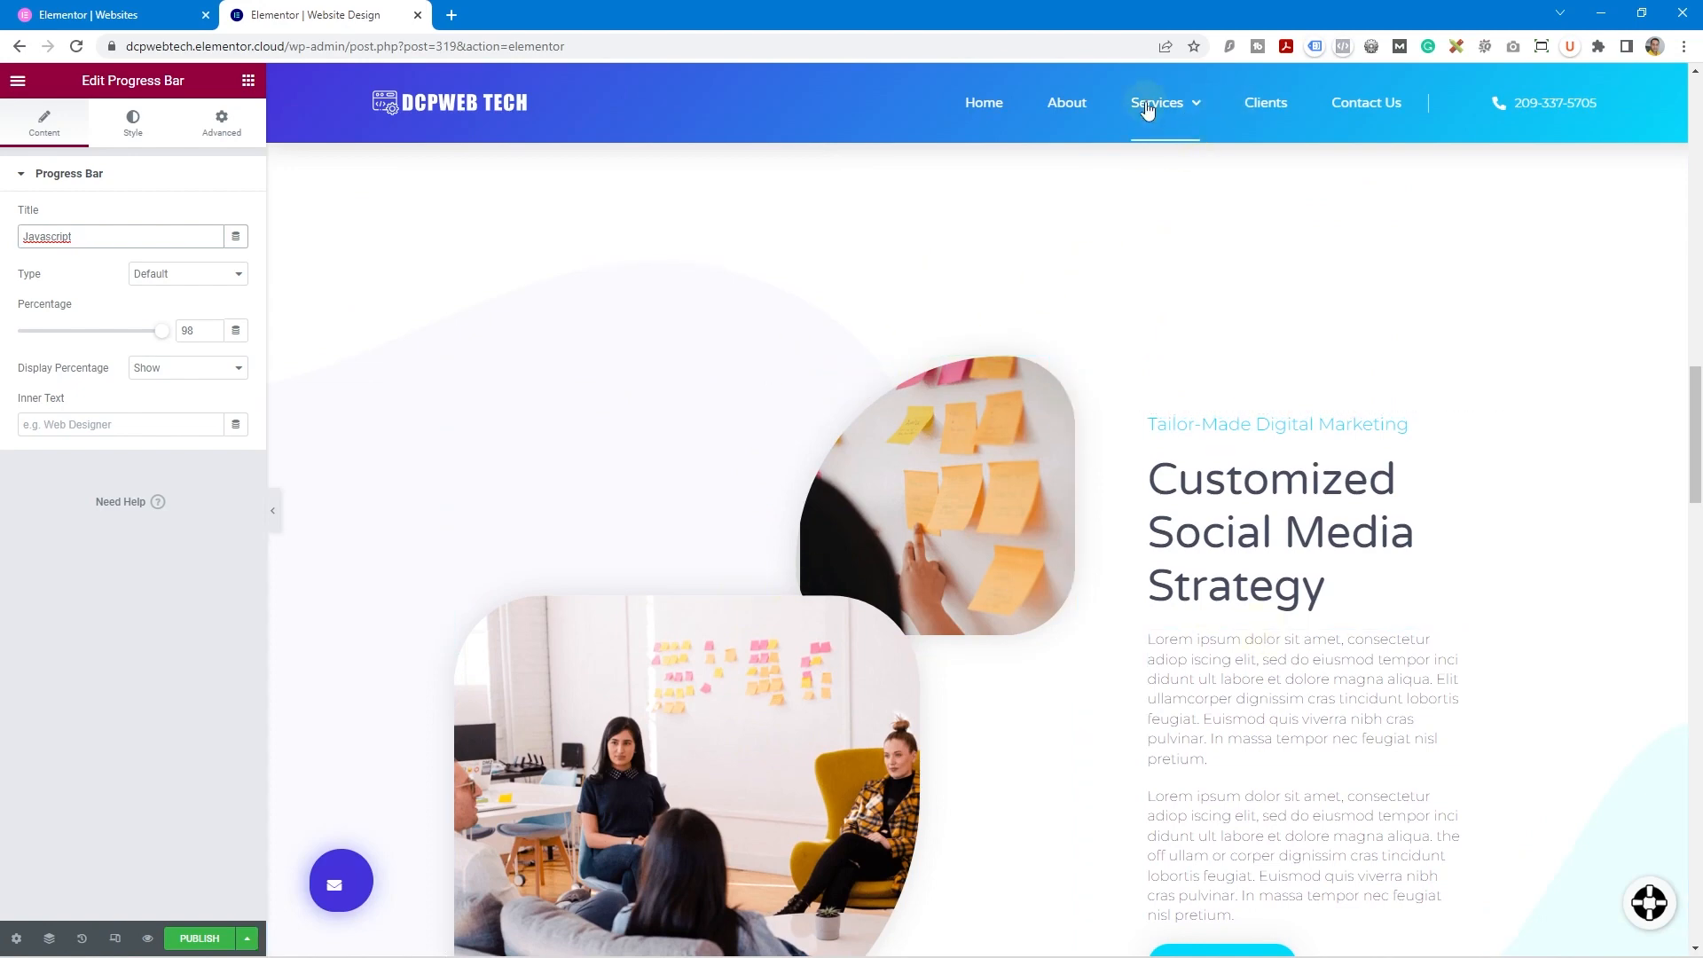
- Open the live Services > Social Media page in a new tab and view its heading
mouse_move(1147, 108)
middle_click(1179, 172)
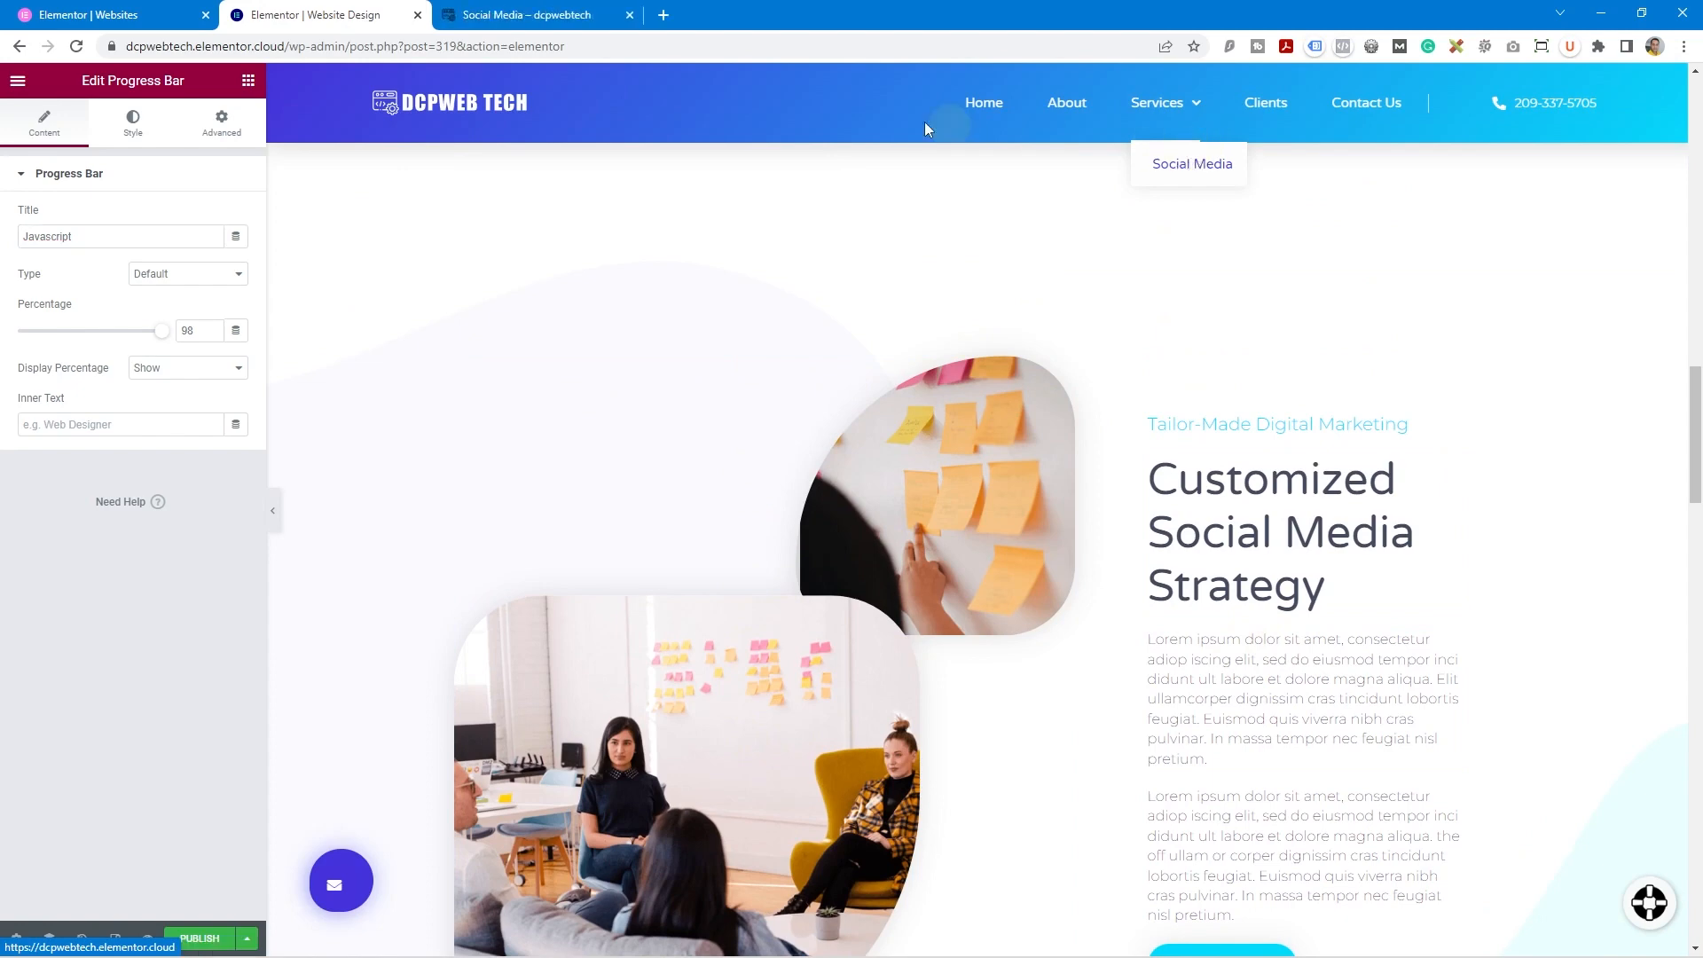
key(ctrl+Tab)
drag(744, 374, 894, 452)
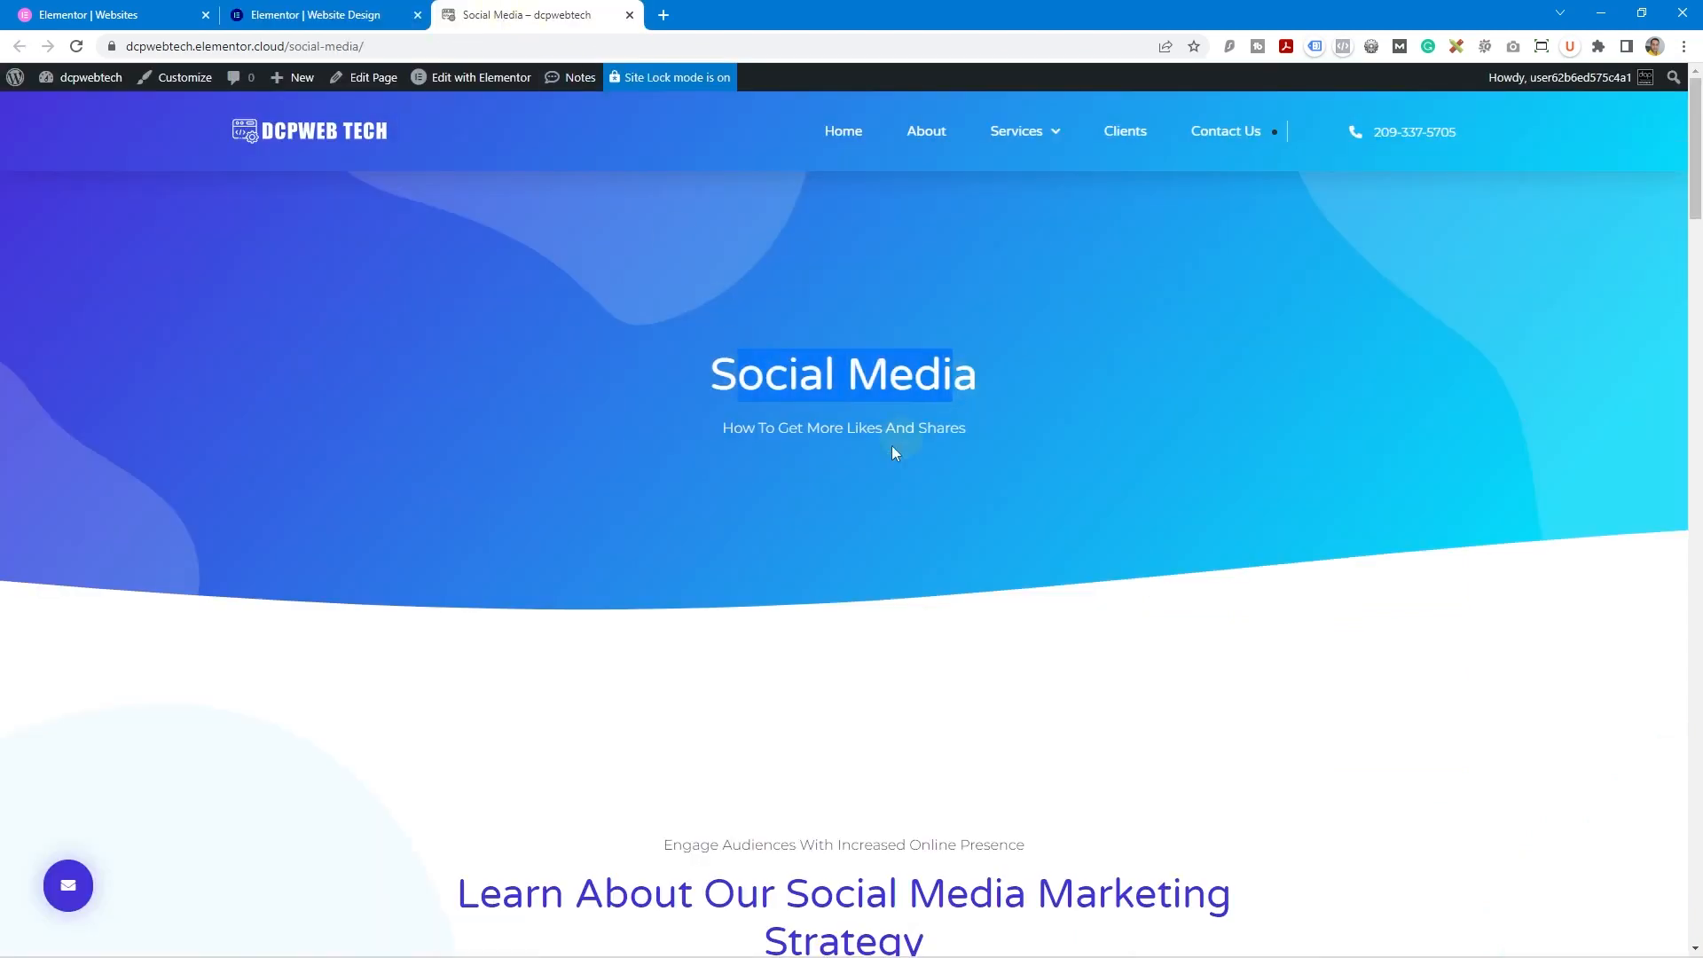
- Compare the Social Media page's headings and progress bars against the Website Design editor
click(315, 14)
scroll(749, 369, up, 10)
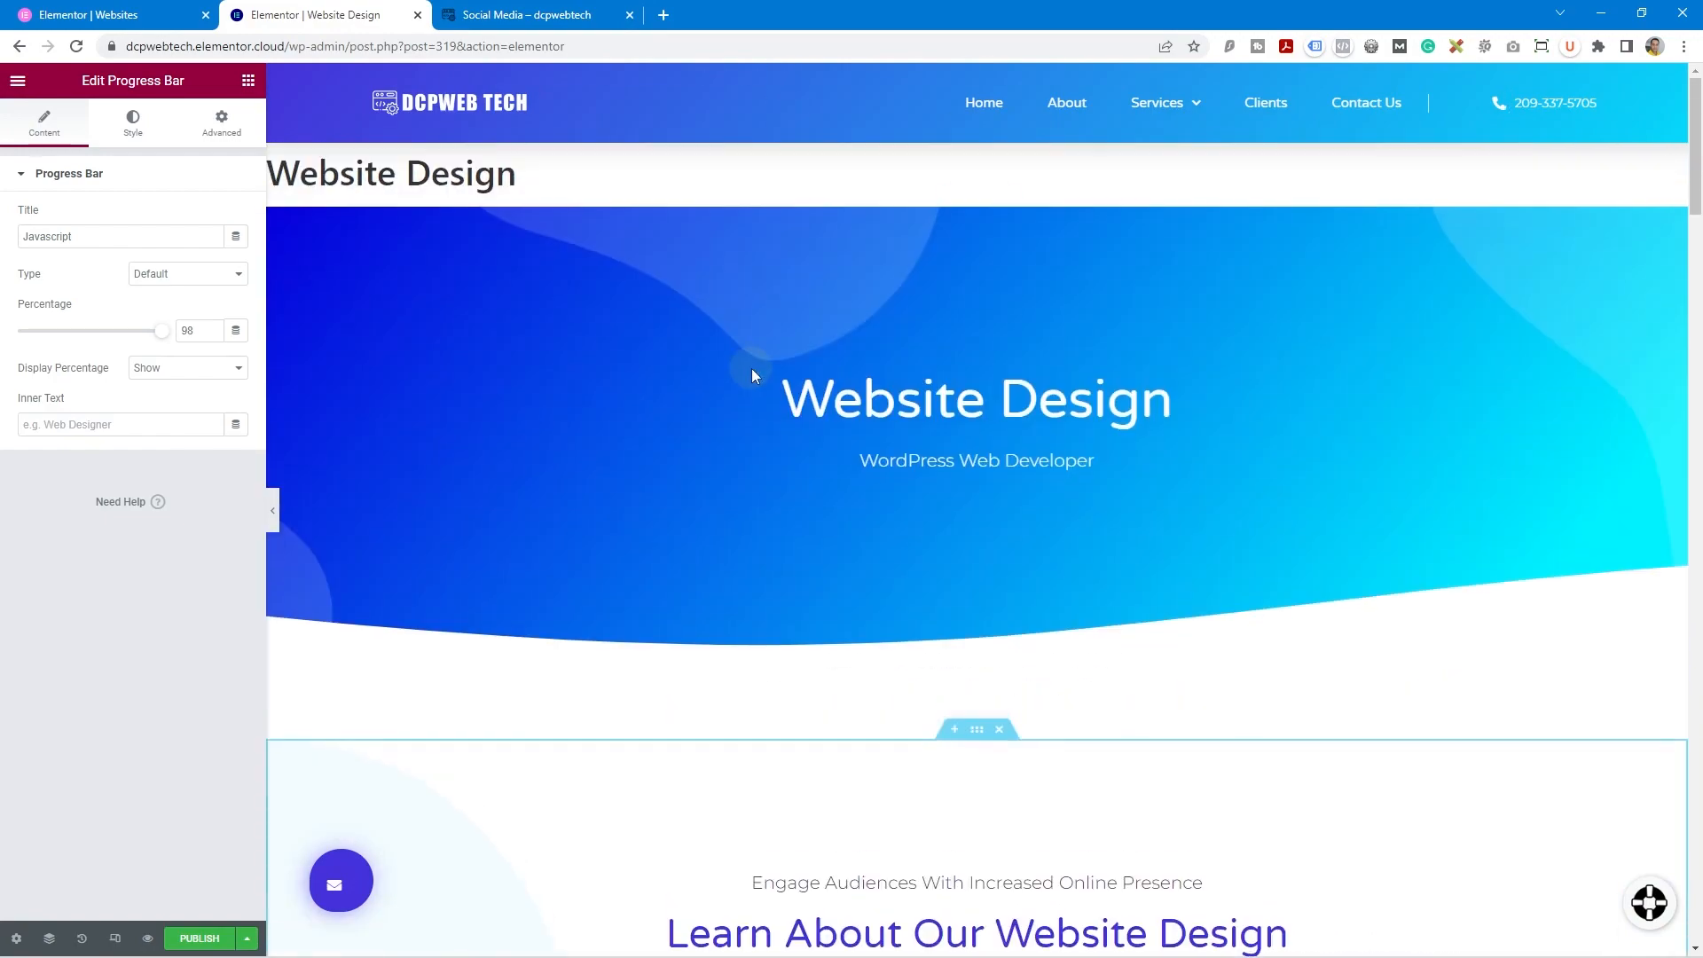
click(527, 15)
scroll(639, 379, down, 8)
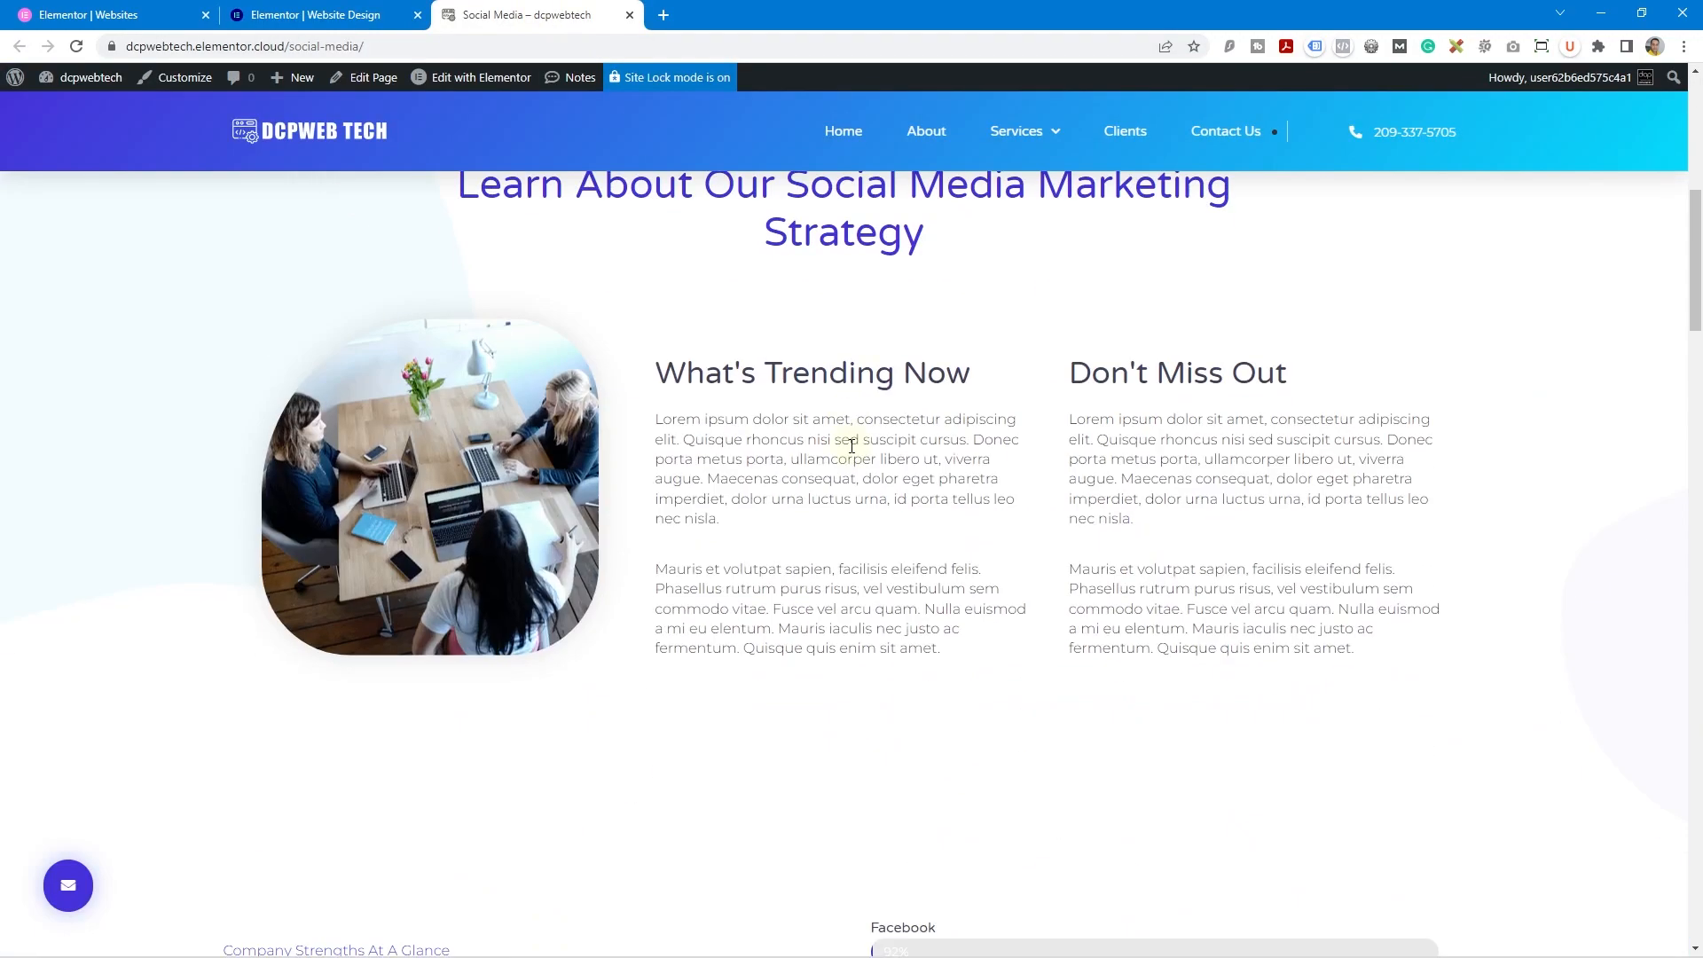
scroll(639, 379, up, 3)
drag(579, 419, 821, 468)
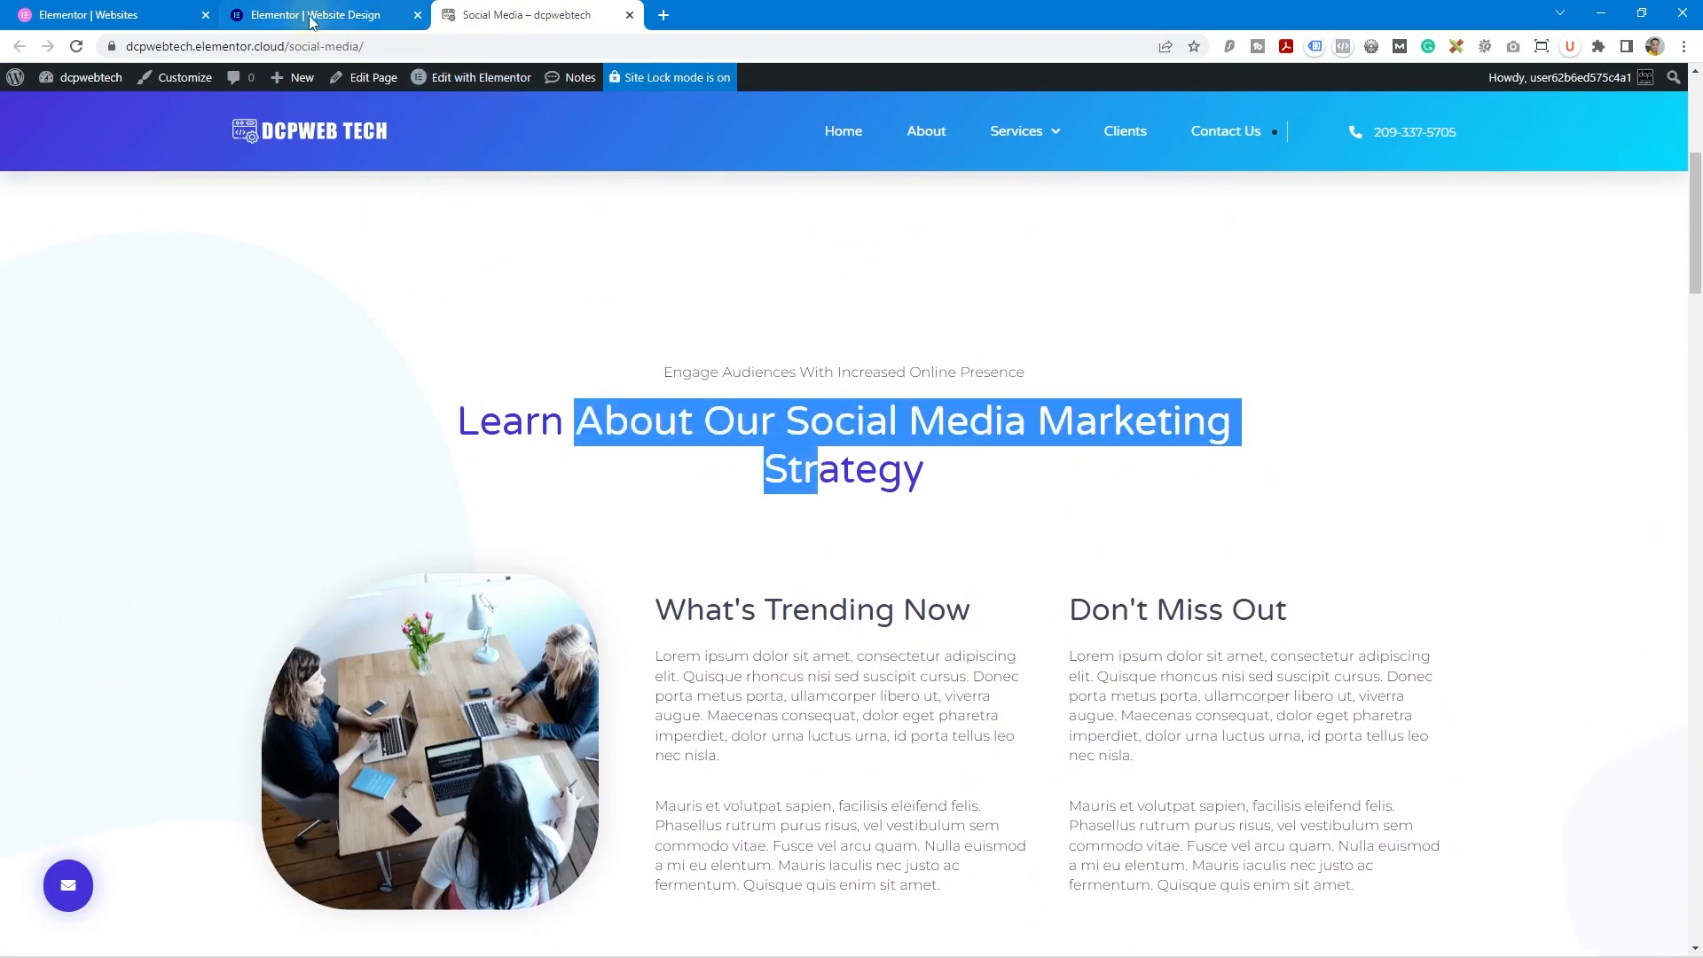
click(315, 14)
scroll(740, 432, down, 6)
drag(736, 342, 1014, 390)
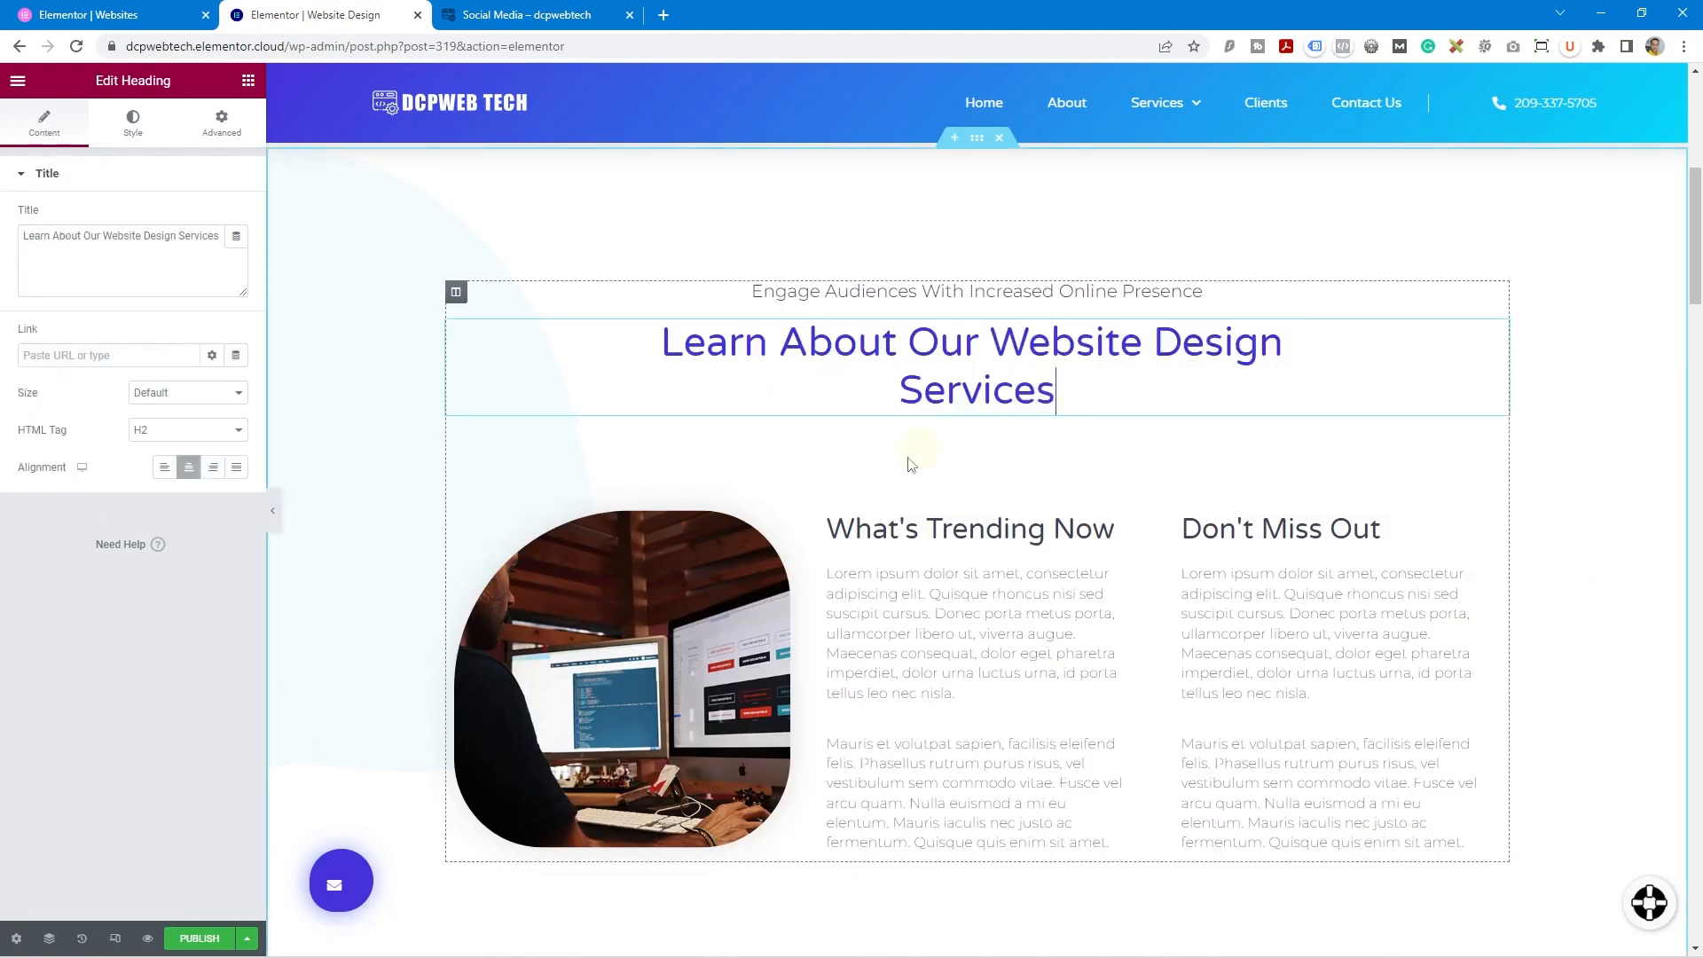
scroll(717, 575, down, 10)
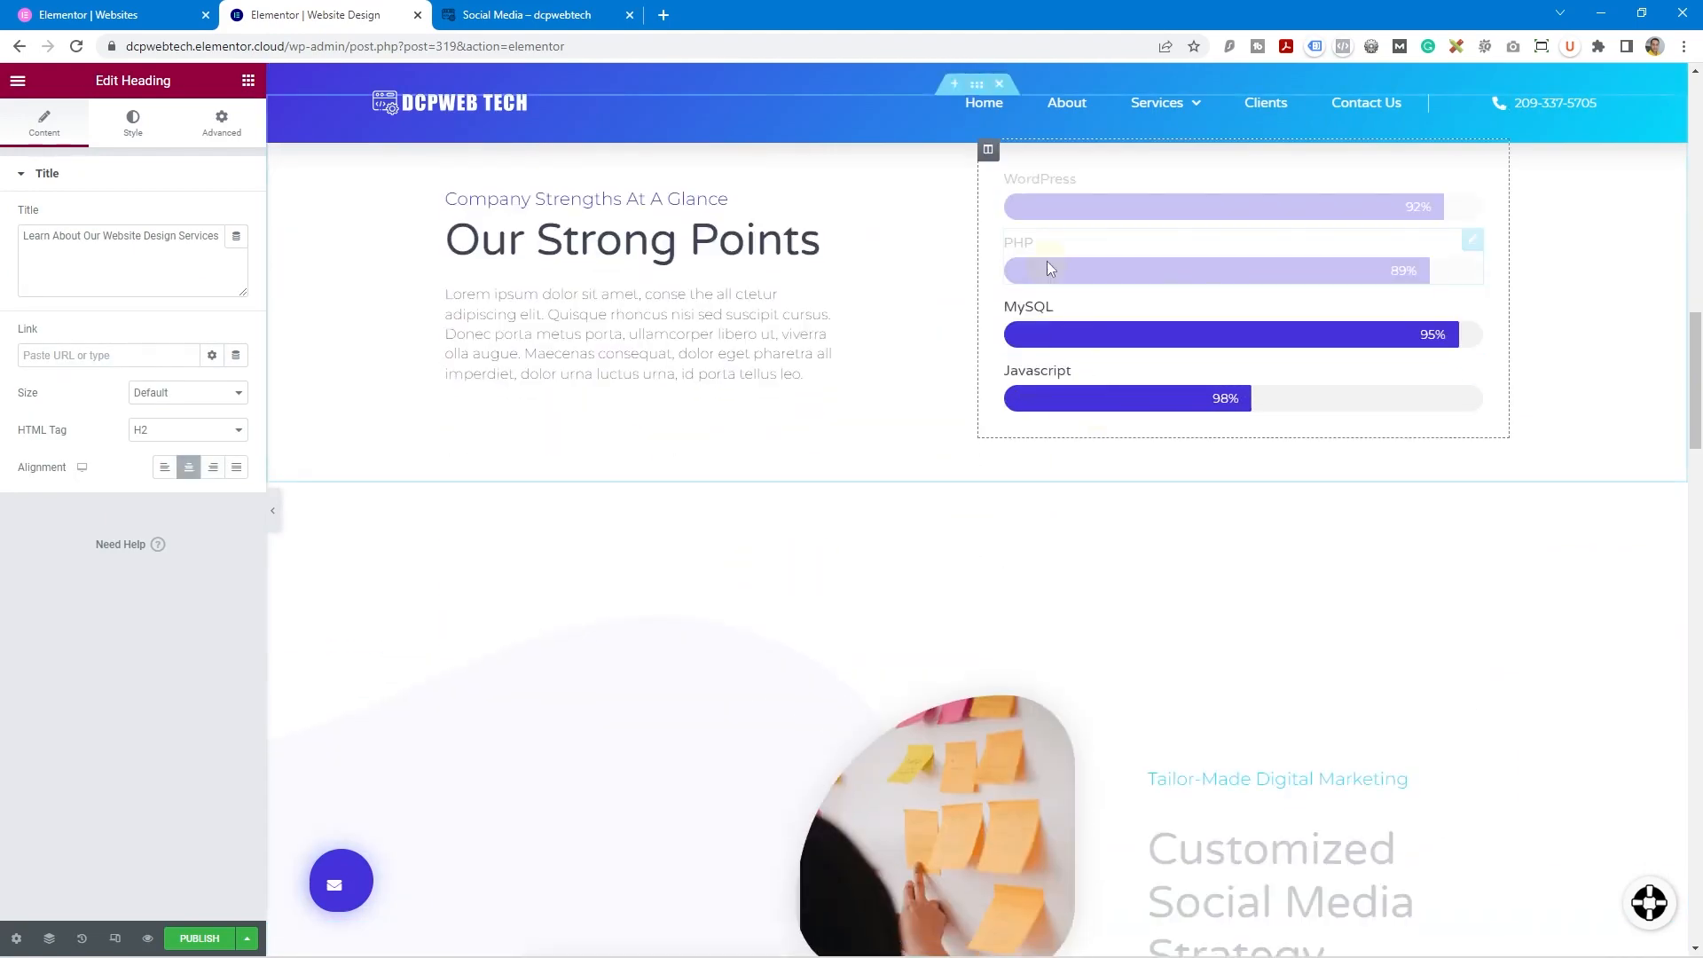
scroll(1056, 391, up, 2)
click(526, 15)
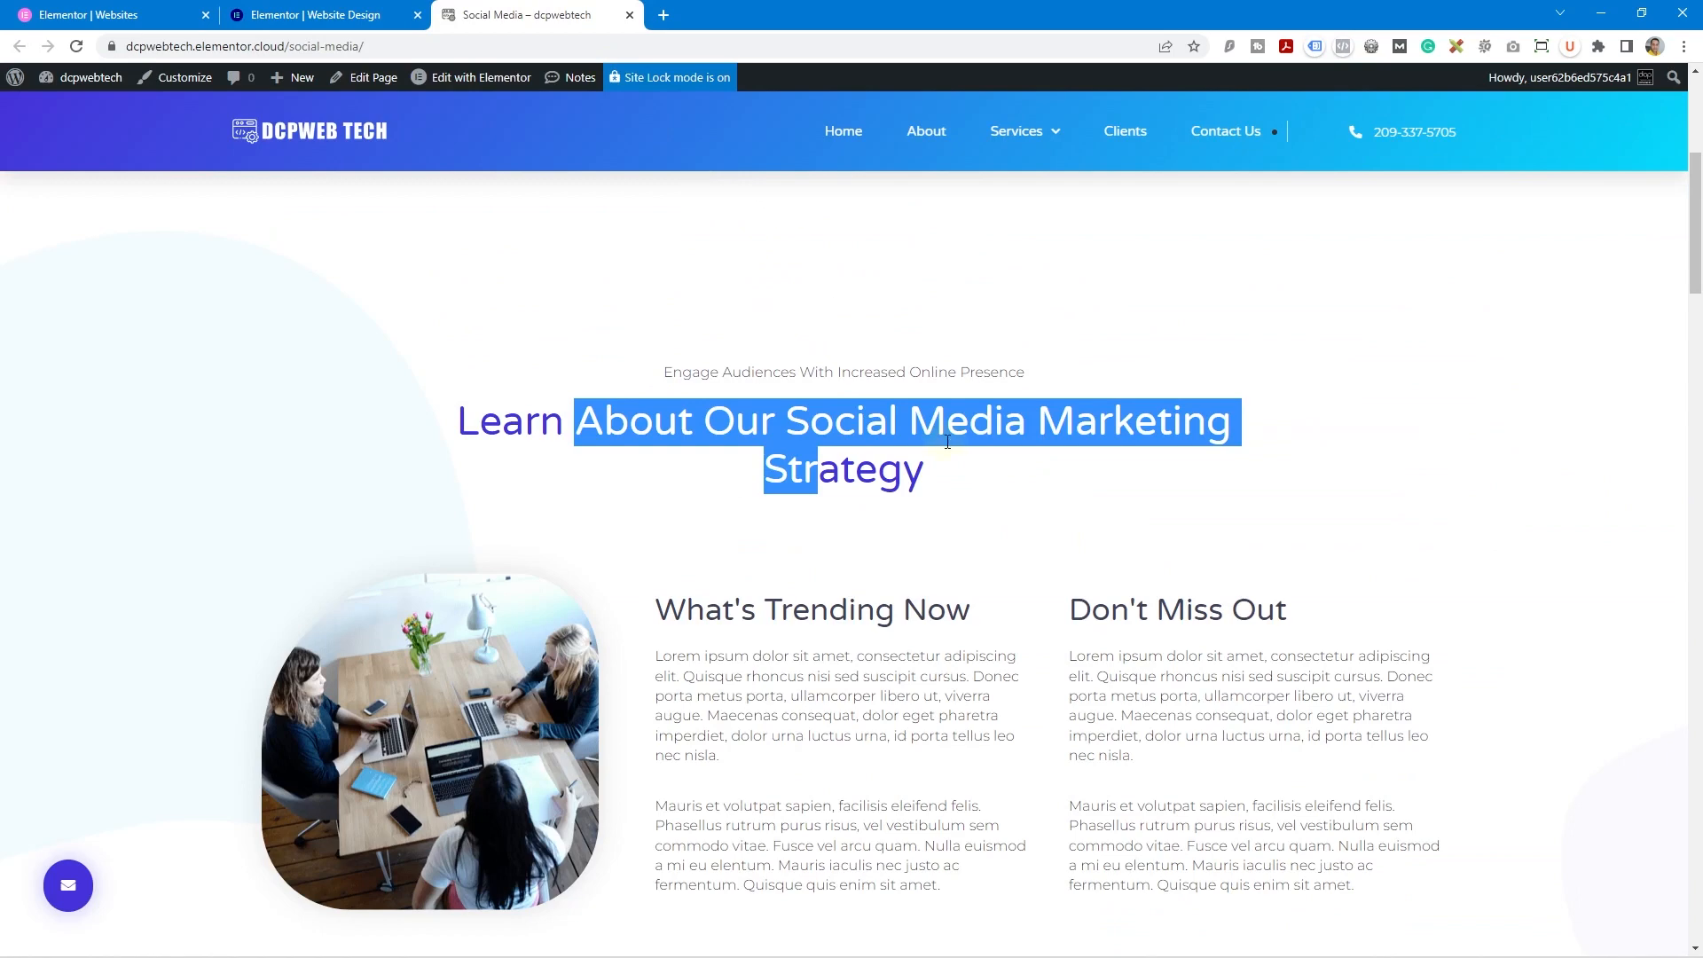
scroll(956, 434, down, 10)
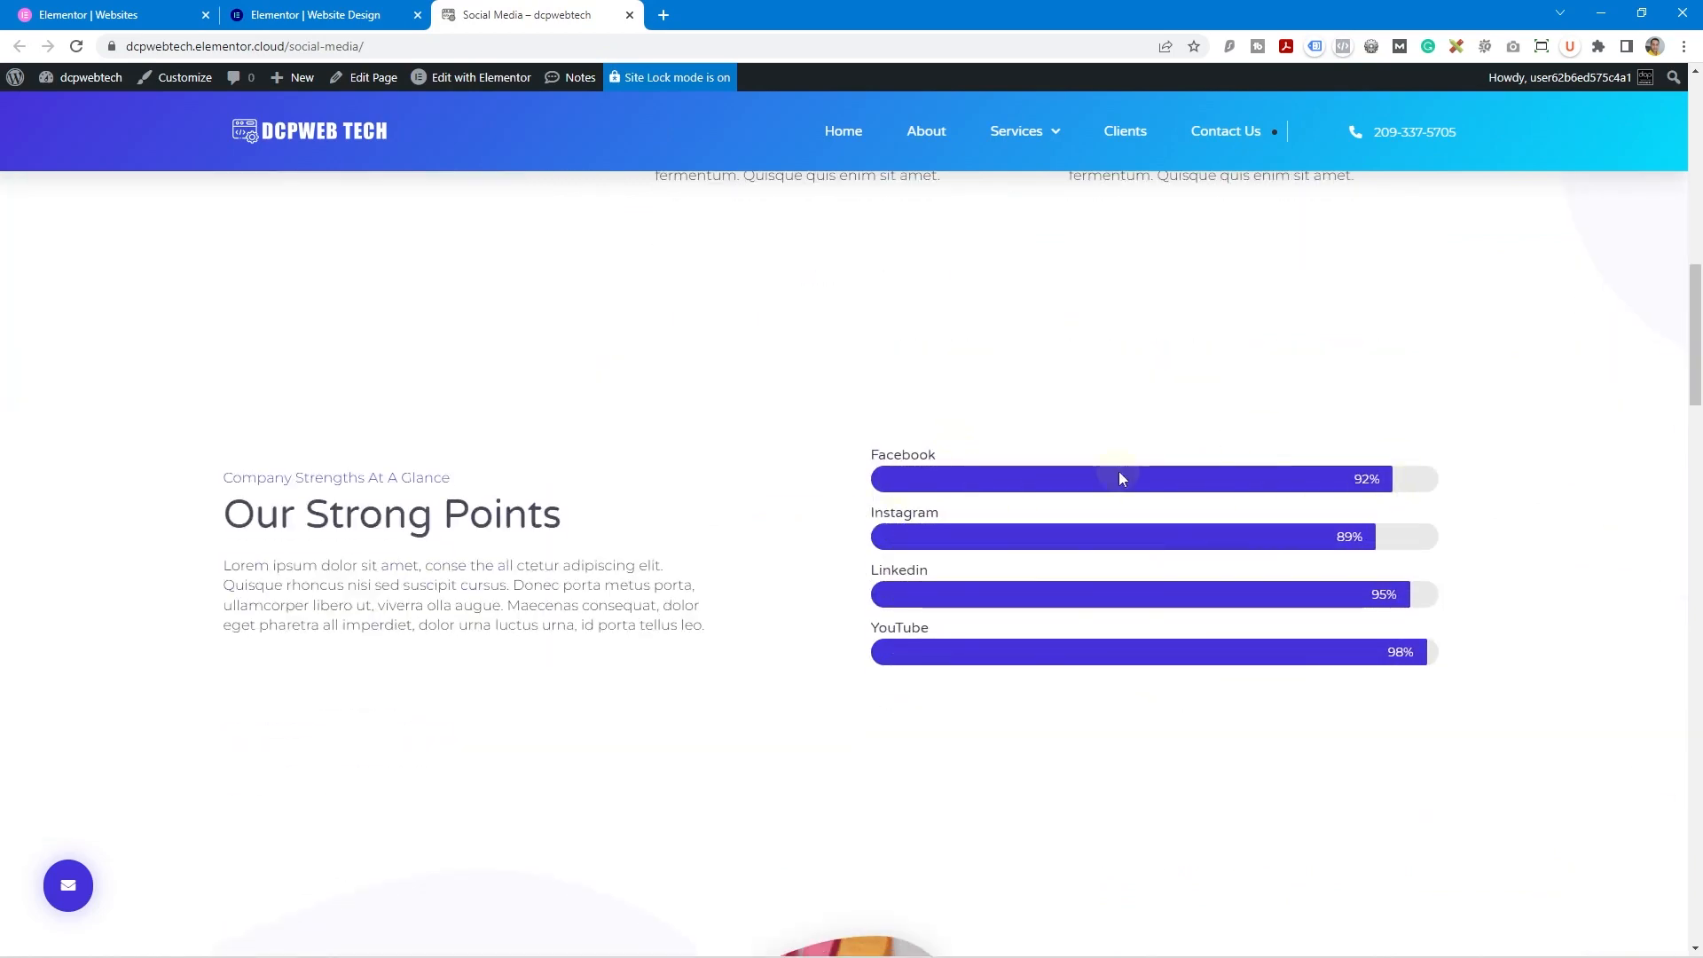
click(359, 15)
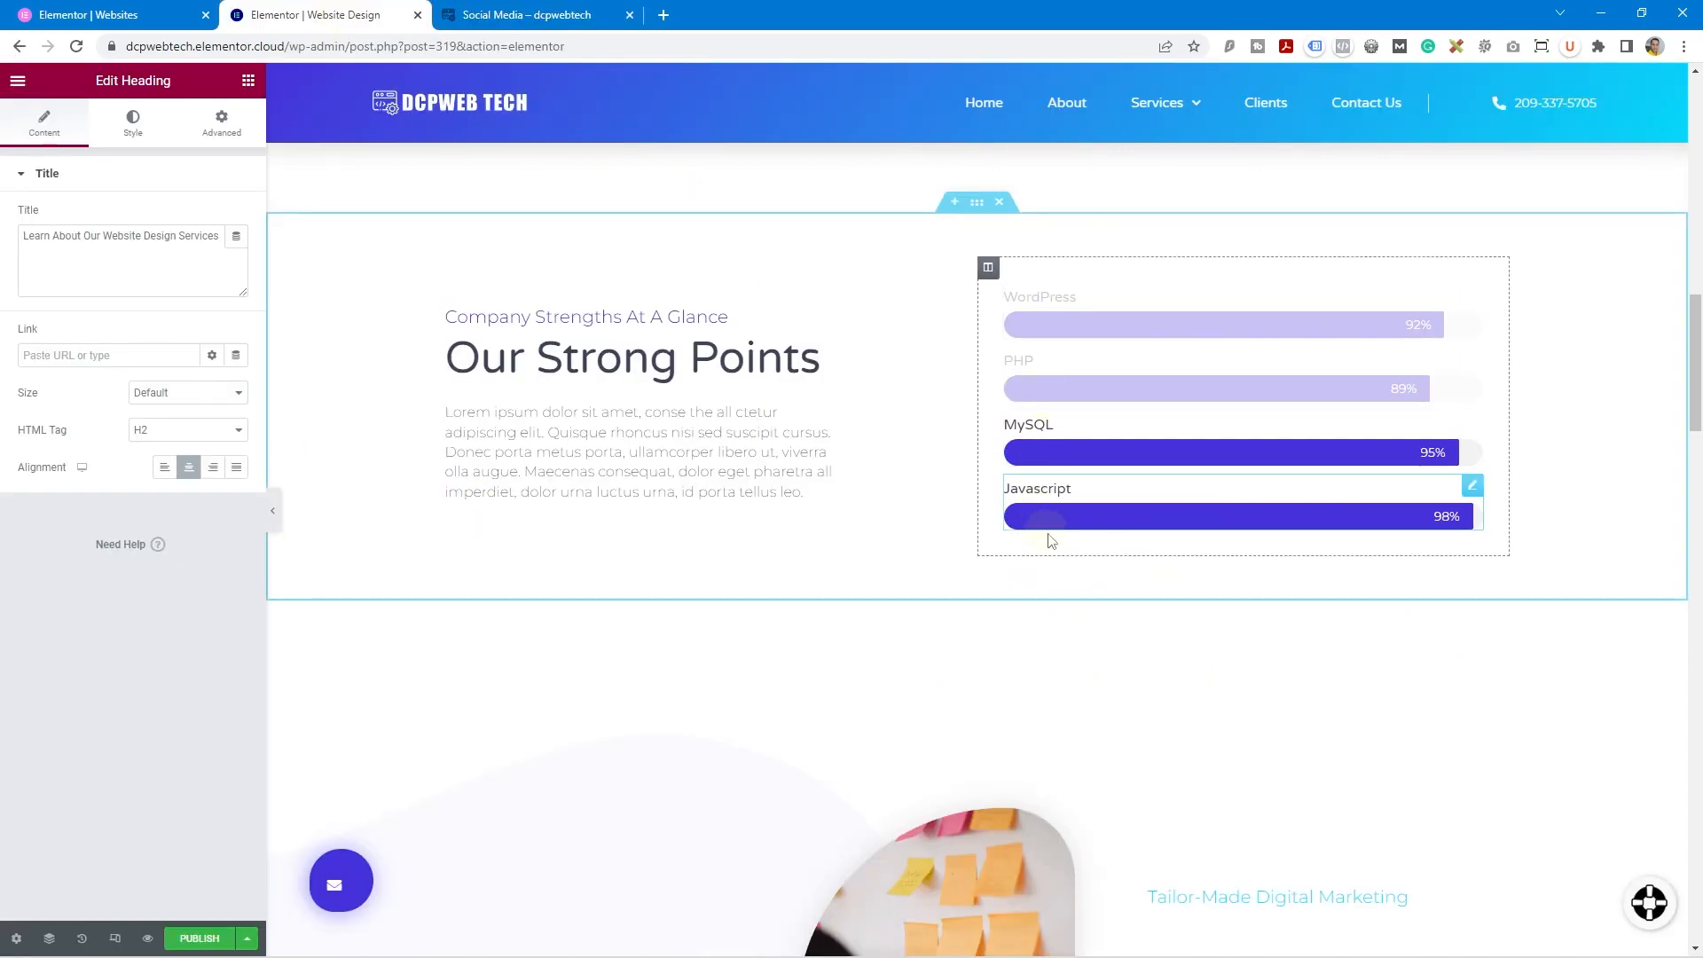
scroll(690, 472, up, 15)
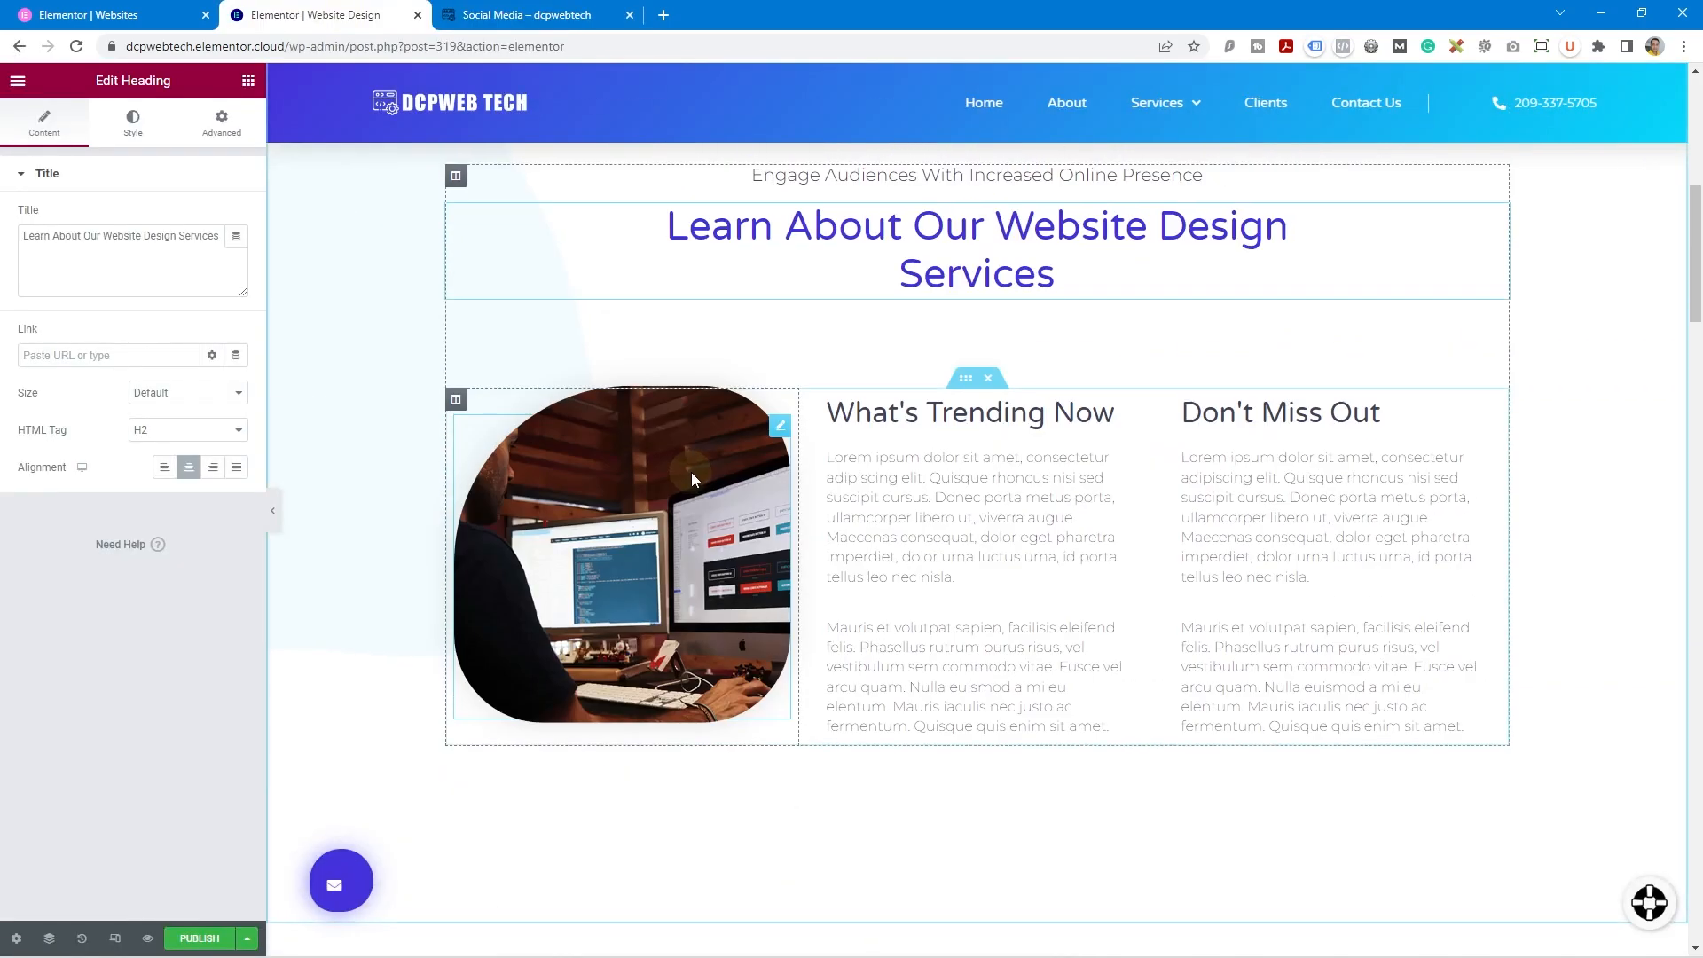
- Retry publishing the Website Design page until it goes live, then show its page settings
click(213, 942)
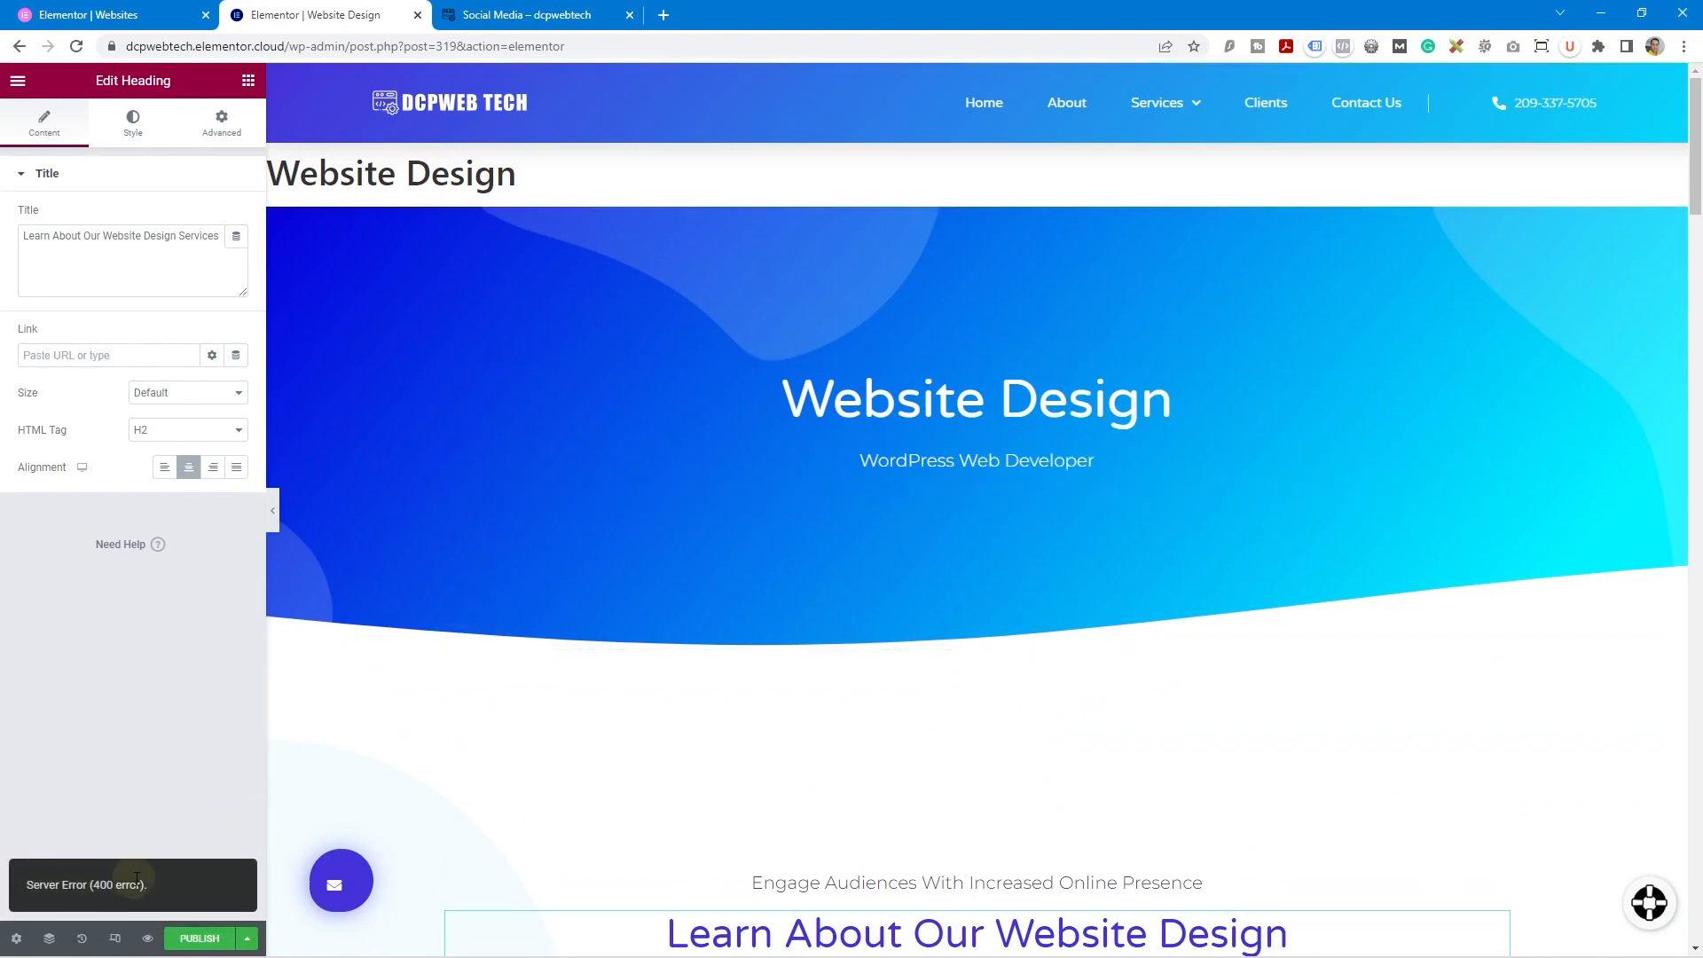
click(246, 939)
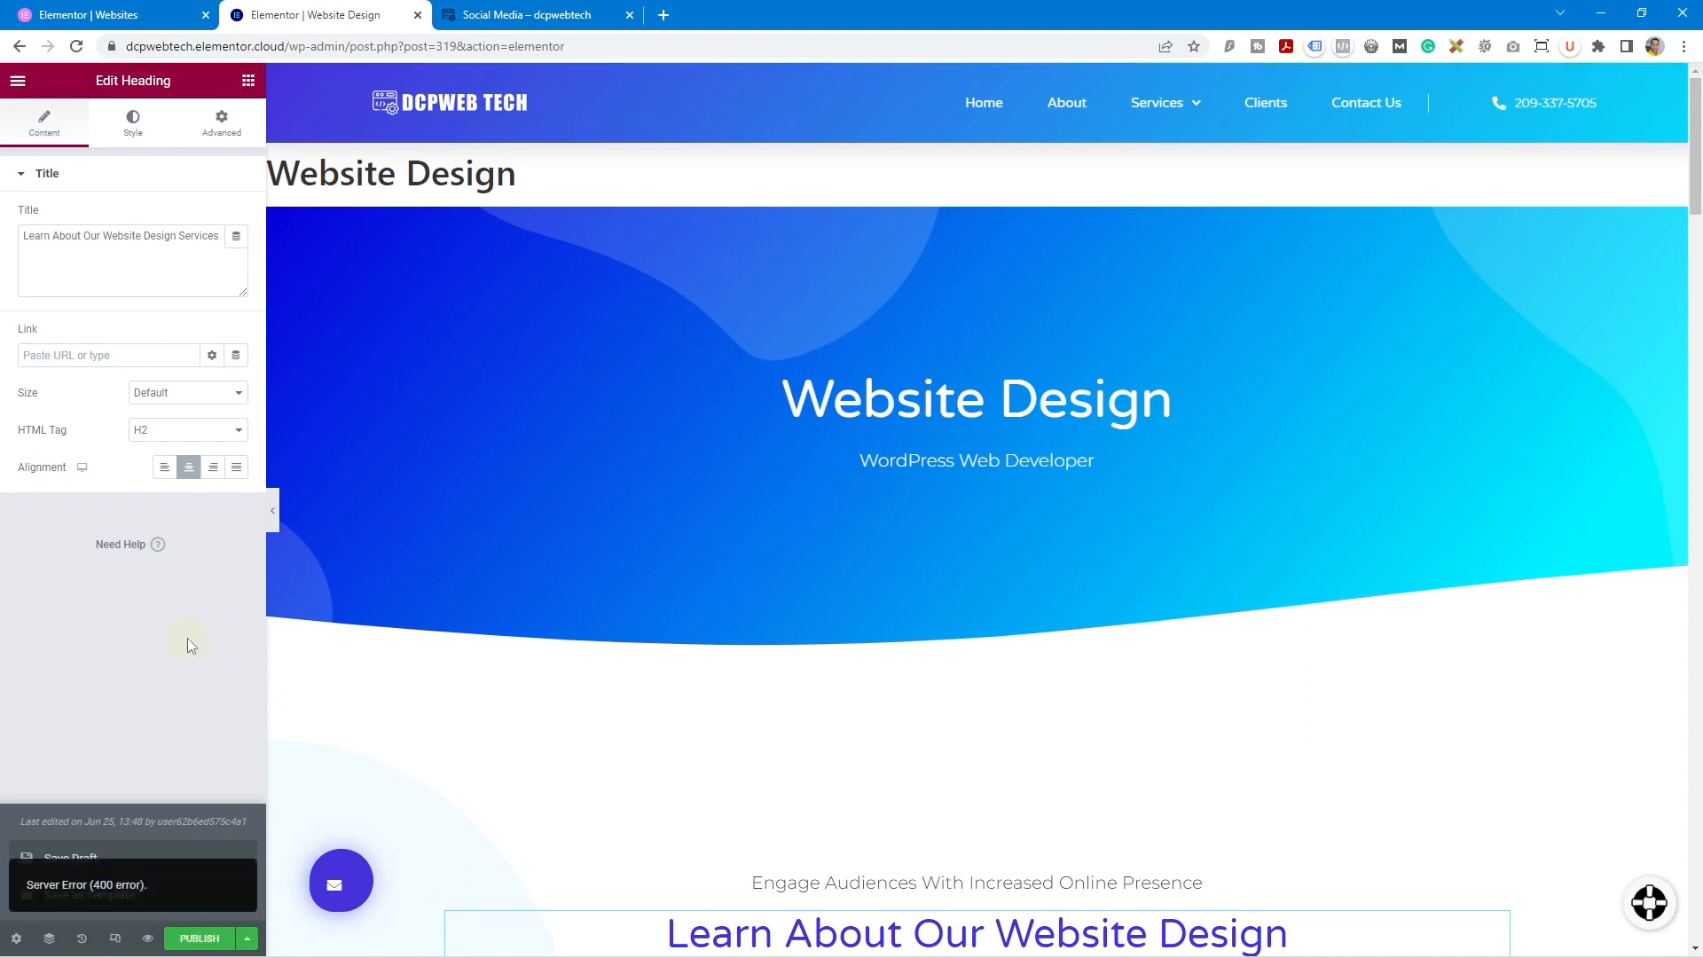
click(211, 946)
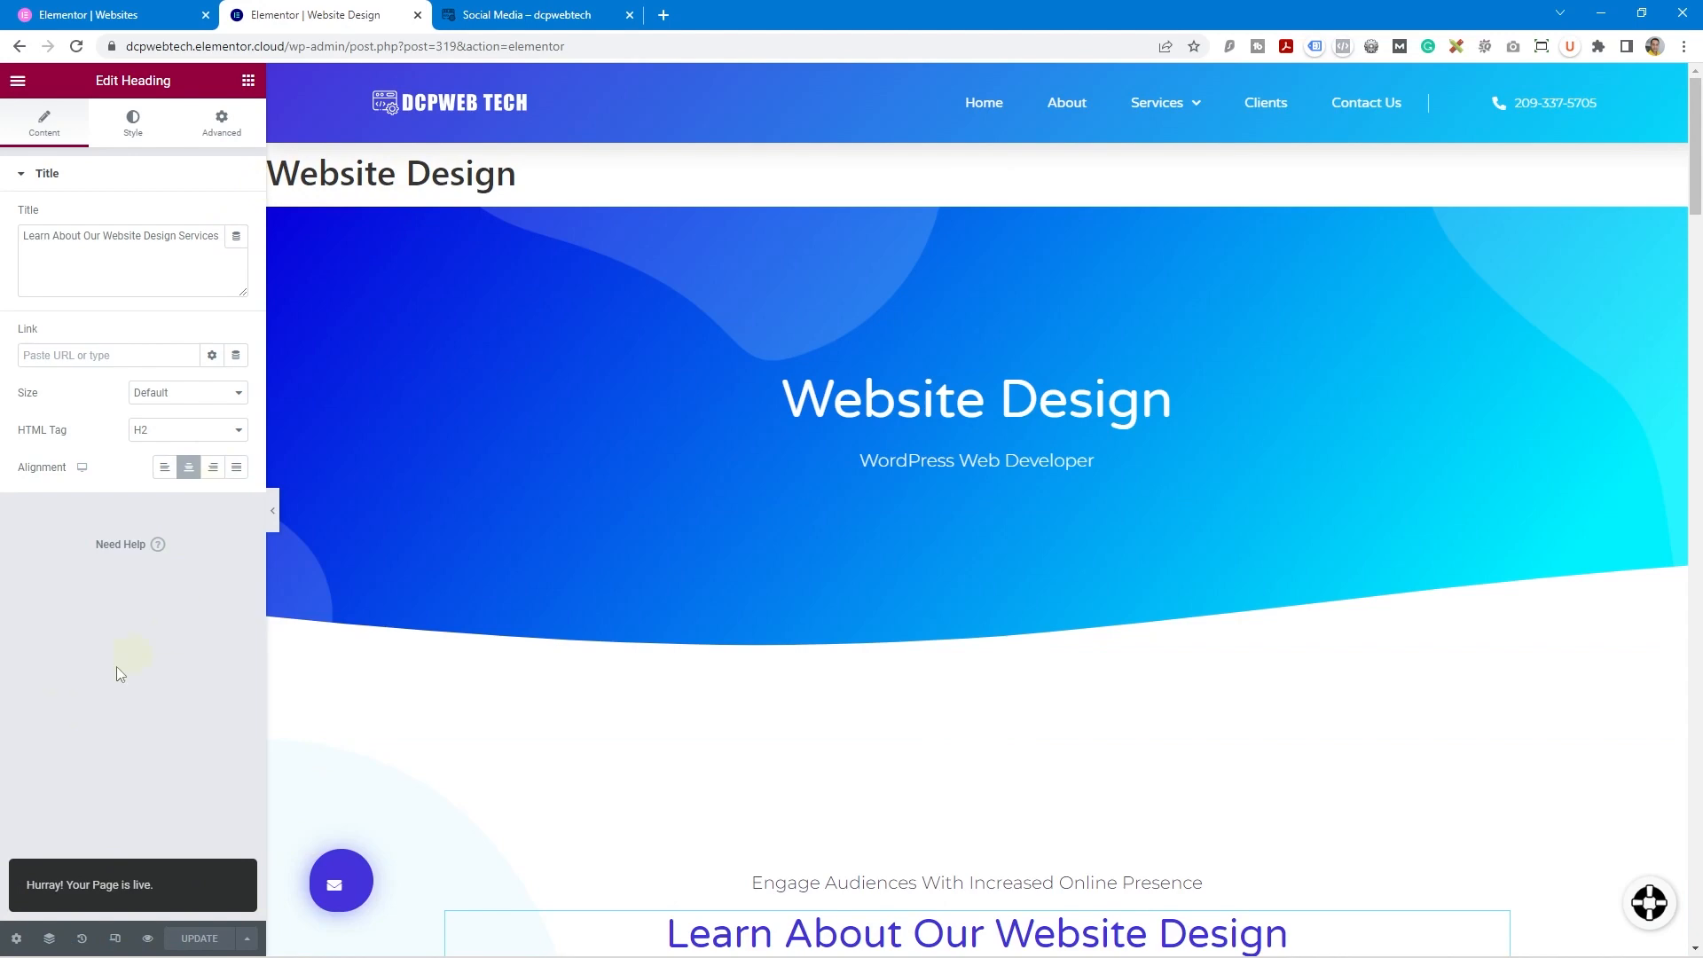
click(16, 939)
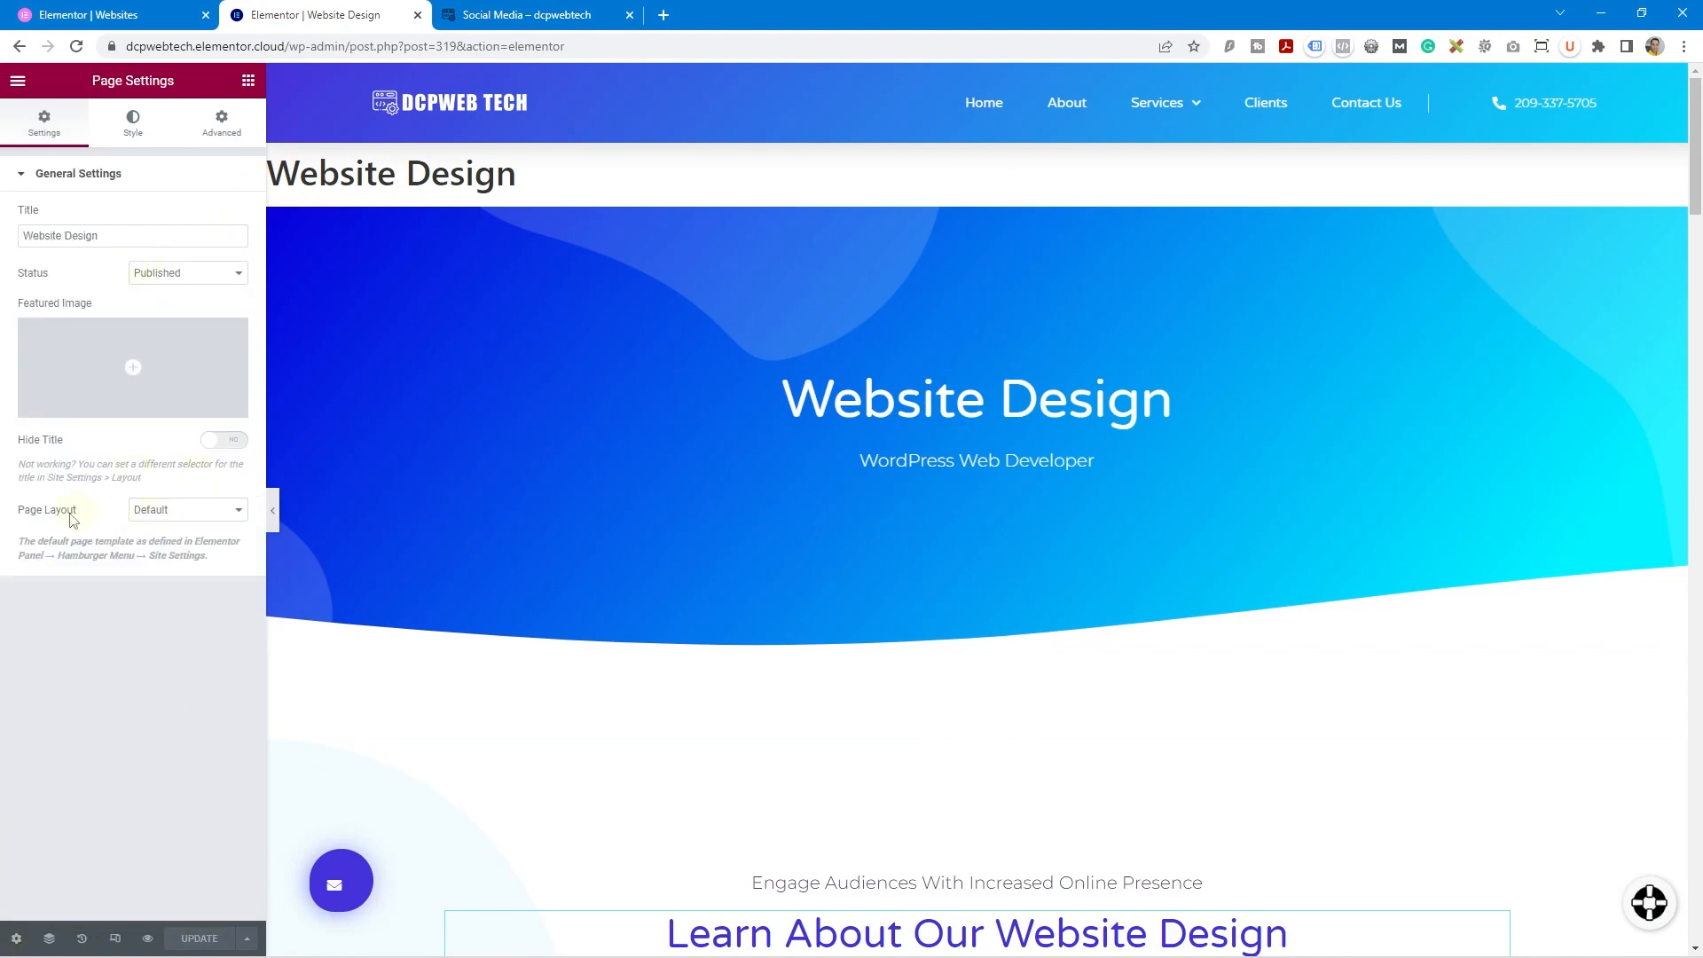
- Switch the page layout to Elementor Full Width, save it, and preview the page
click(160, 512)
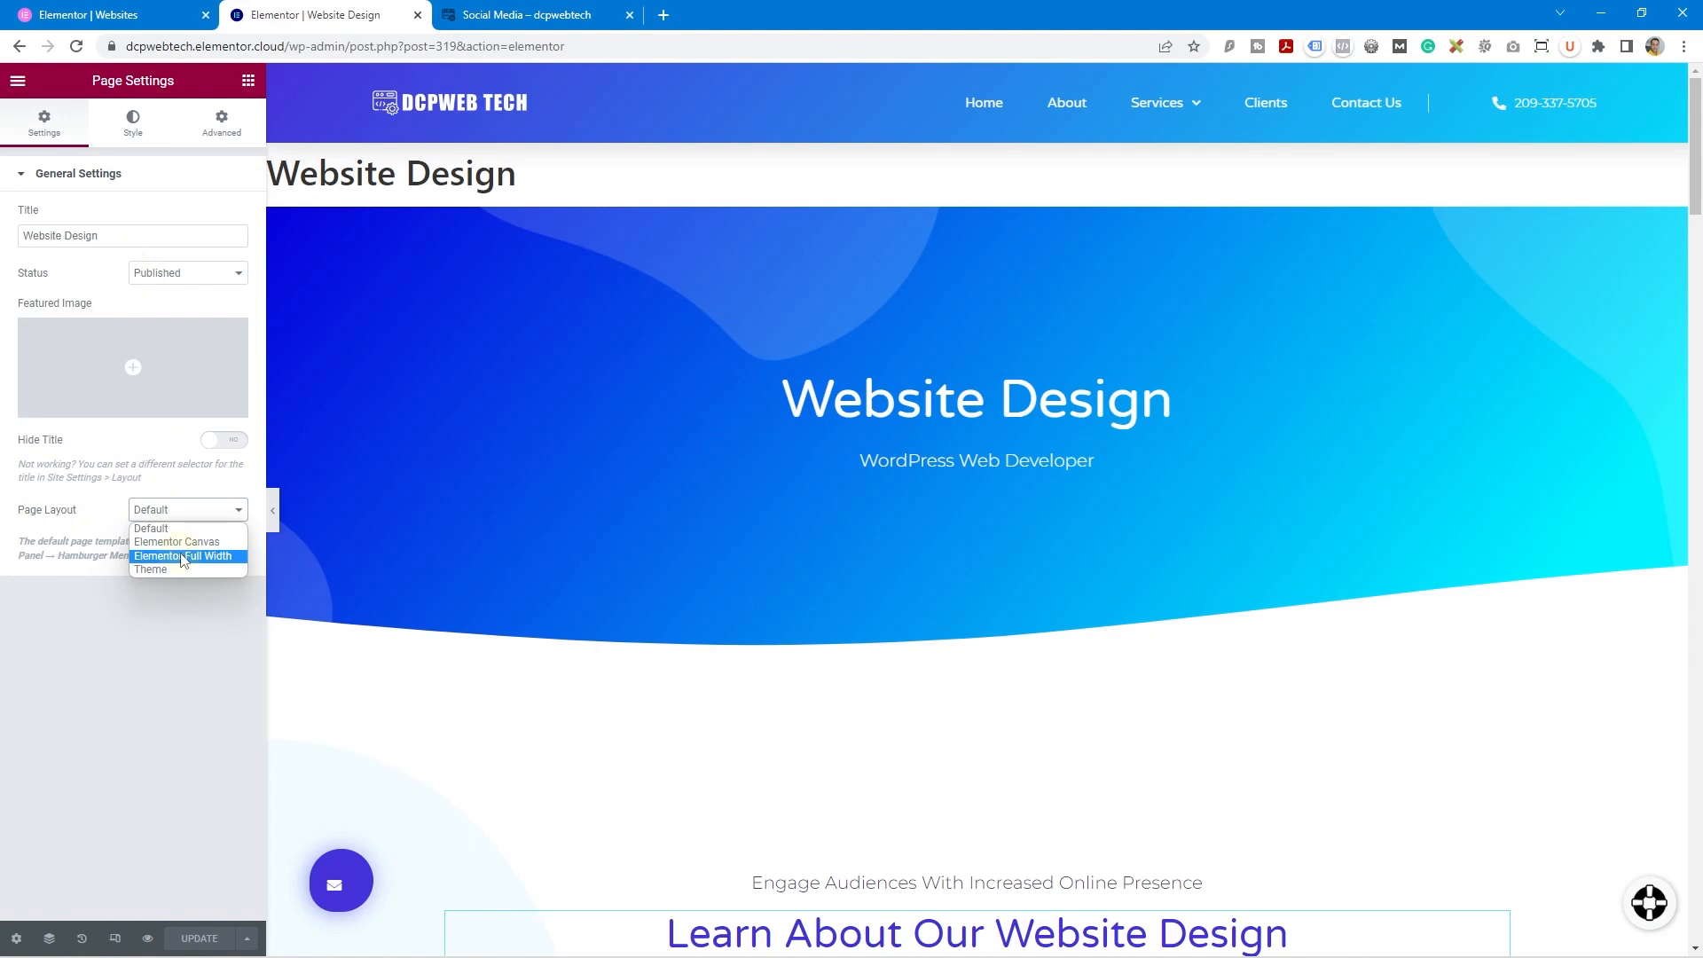
click(184, 557)
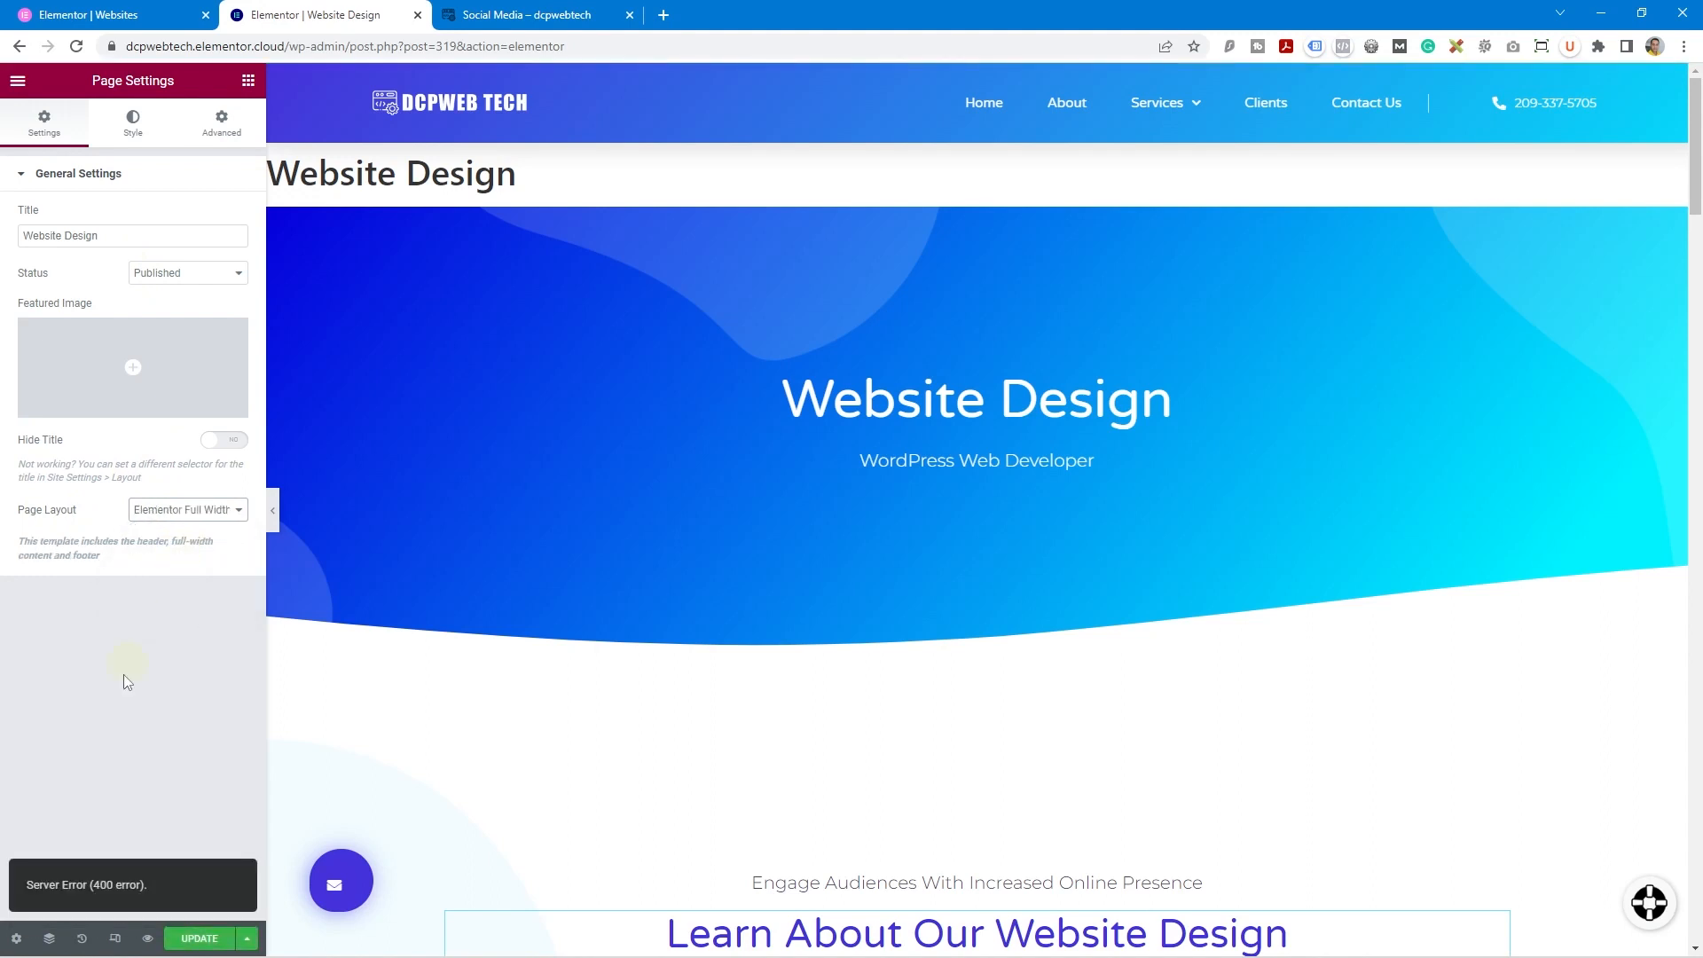
click(197, 934)
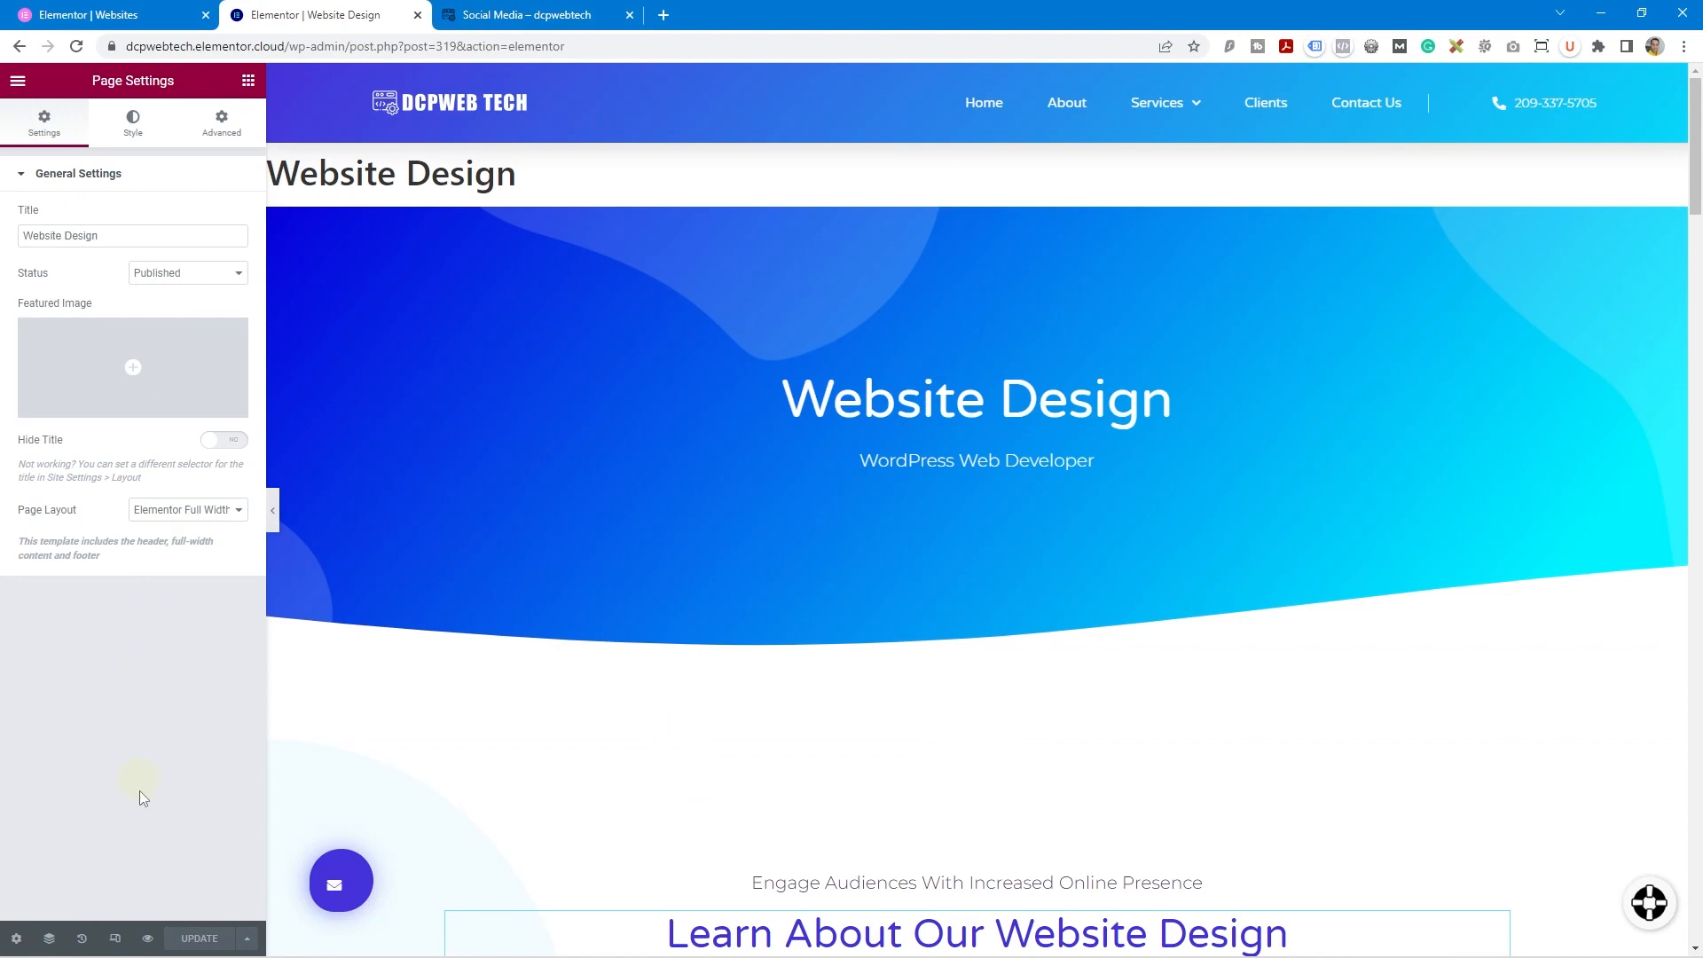
click(148, 938)
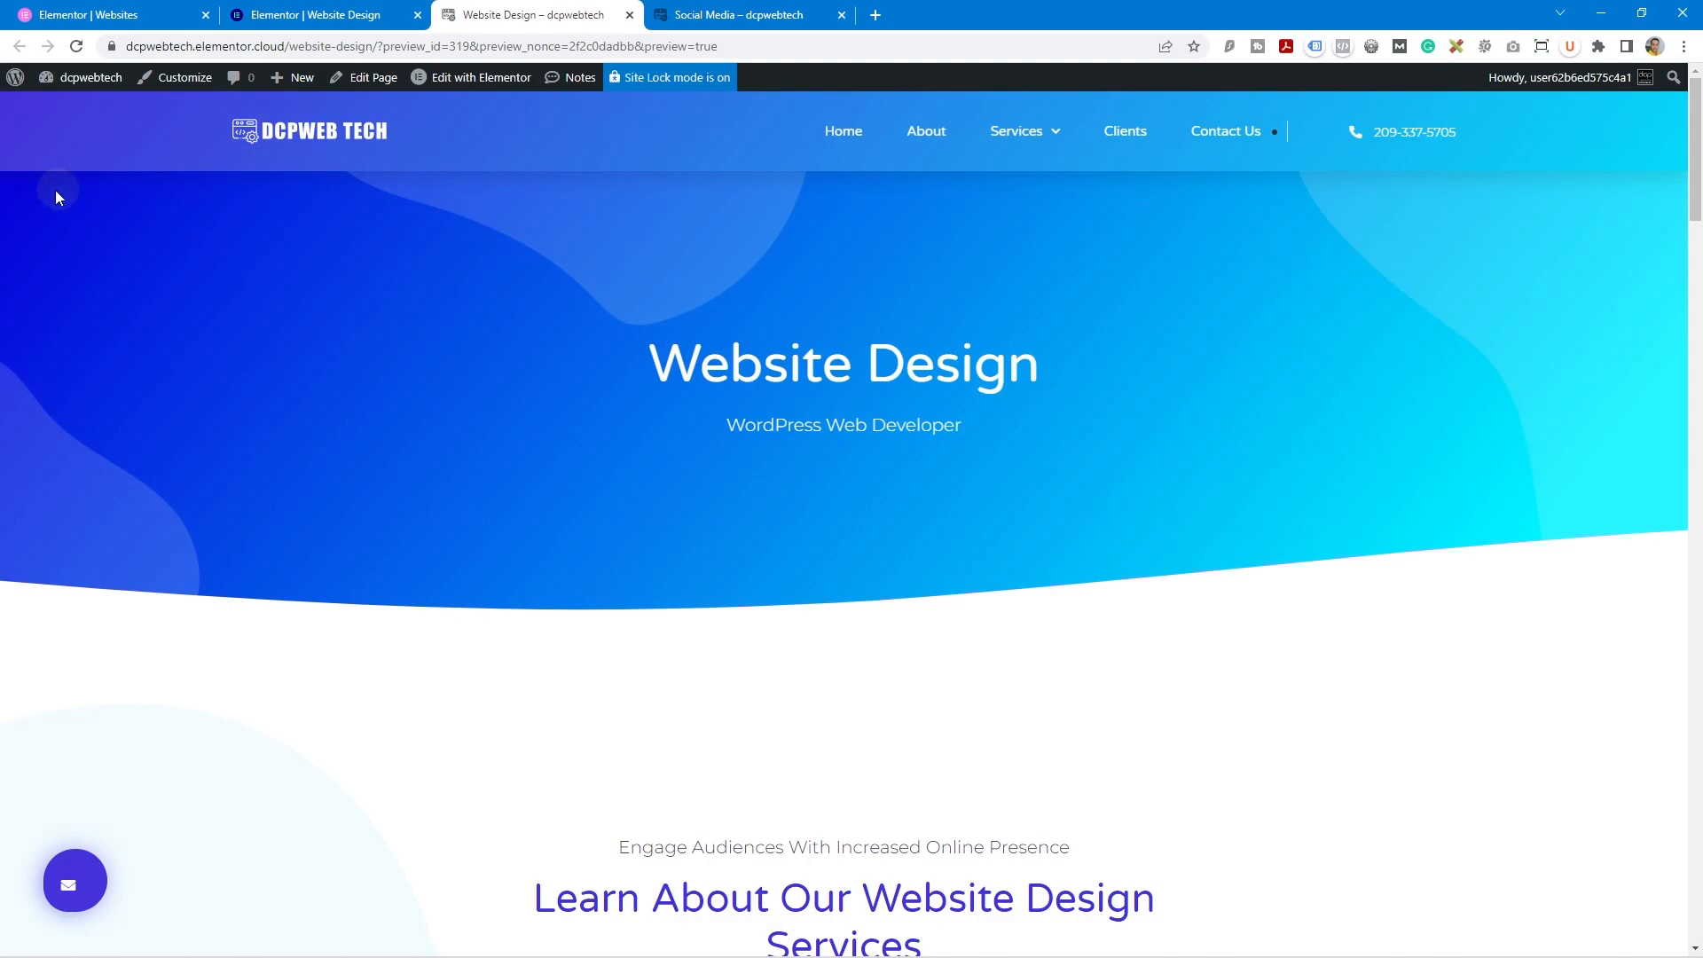
- Close the Website Design editor tab and view the live page before switching to Social Media
click(291, 18)
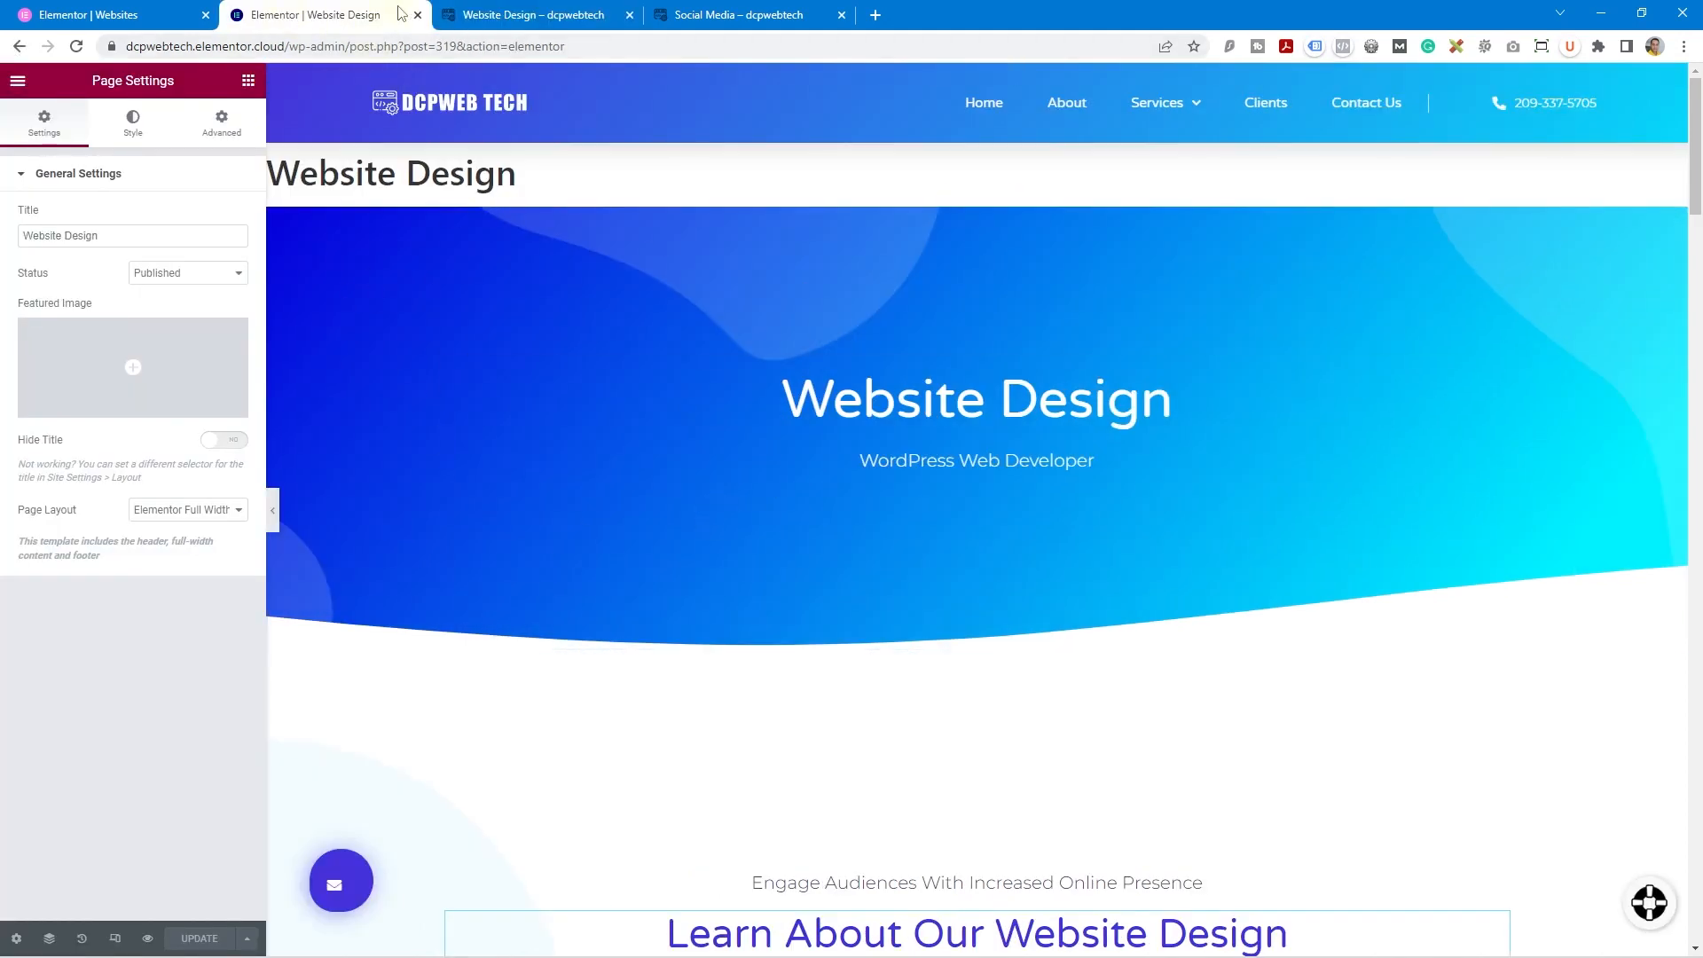
click(418, 15)
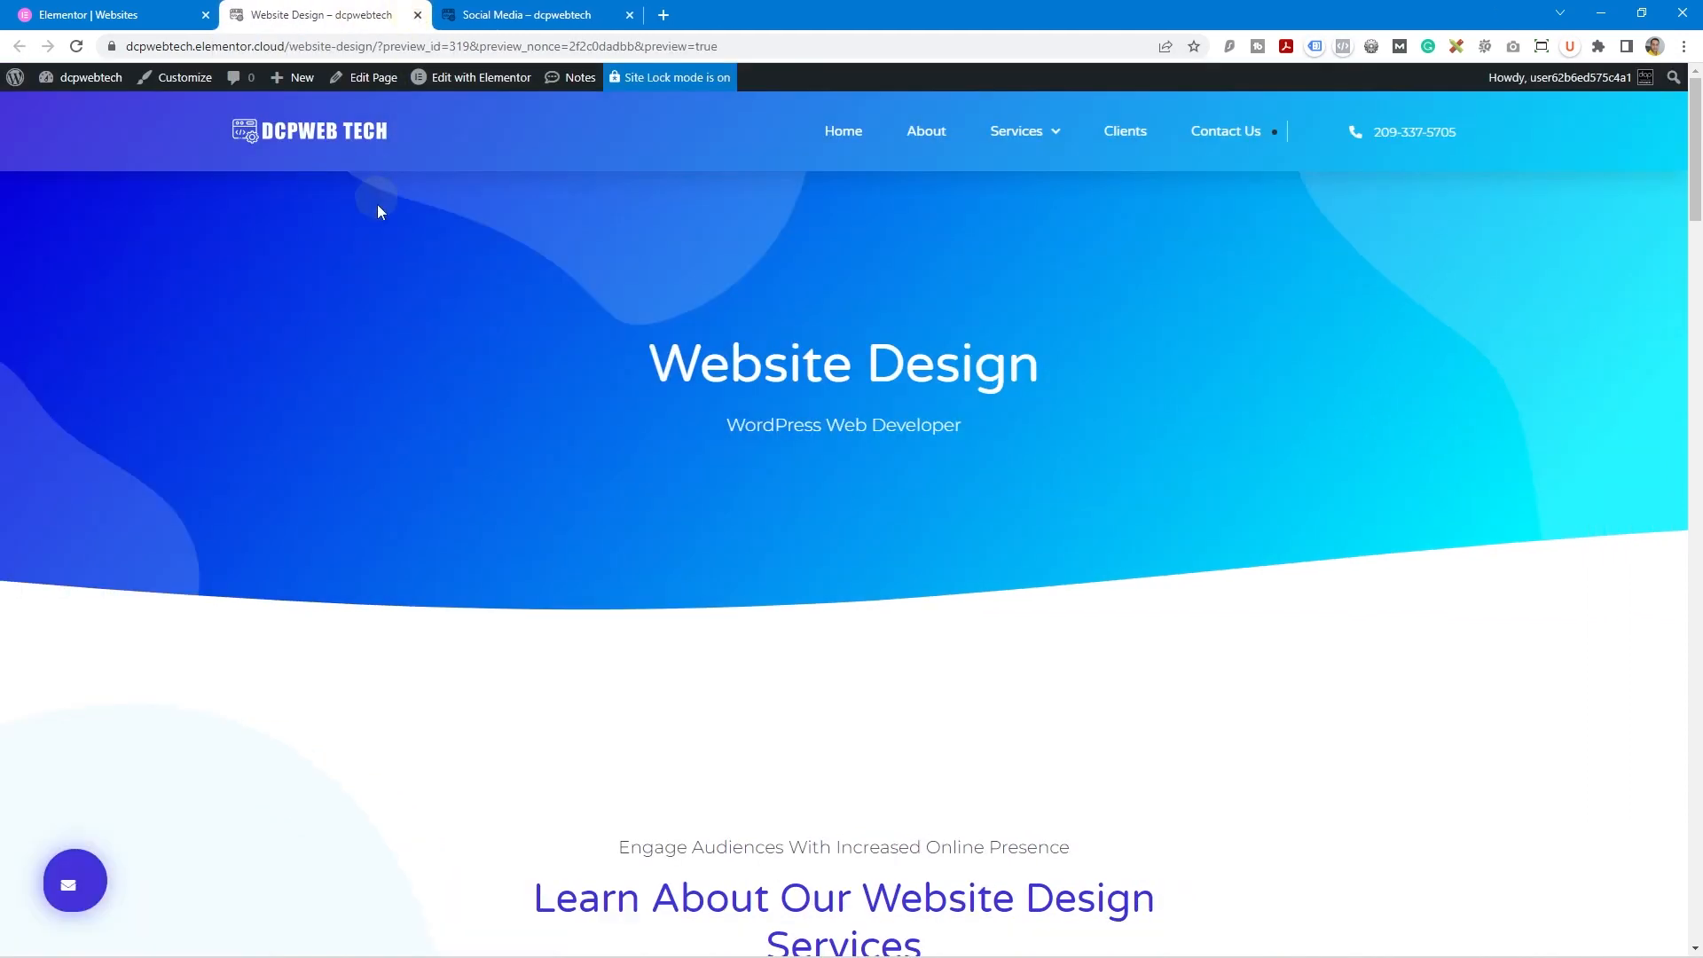
drag(754, 355, 1011, 461)
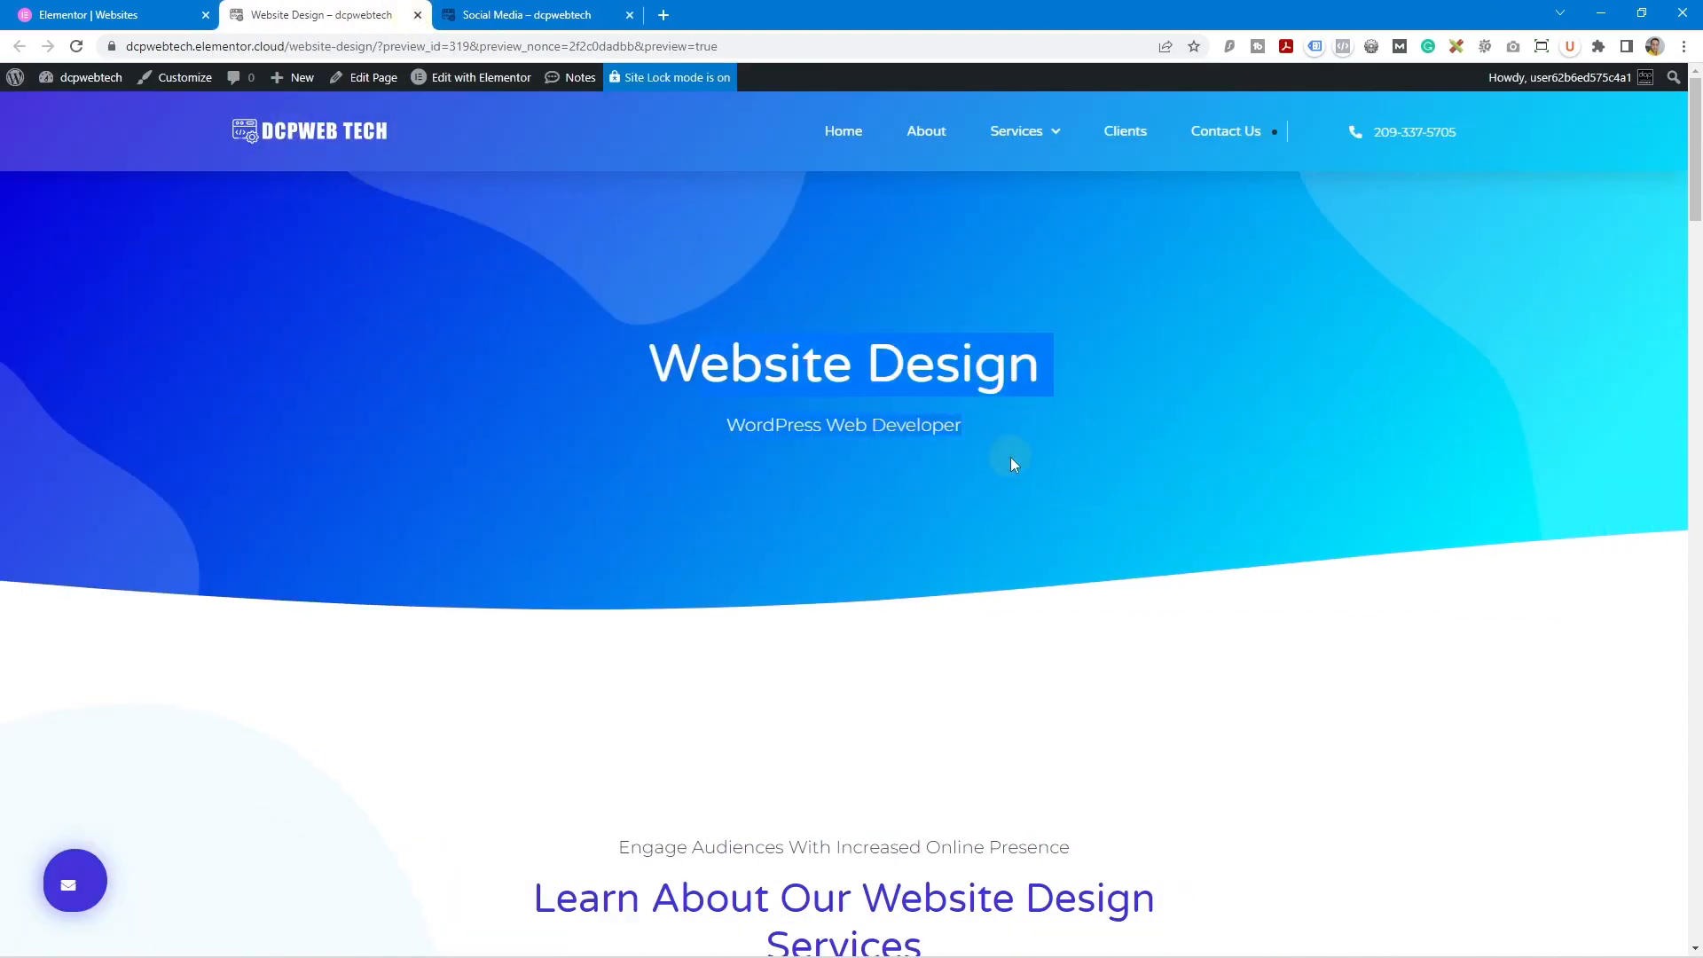
click(901, 258)
mouse_move(1008, 145)
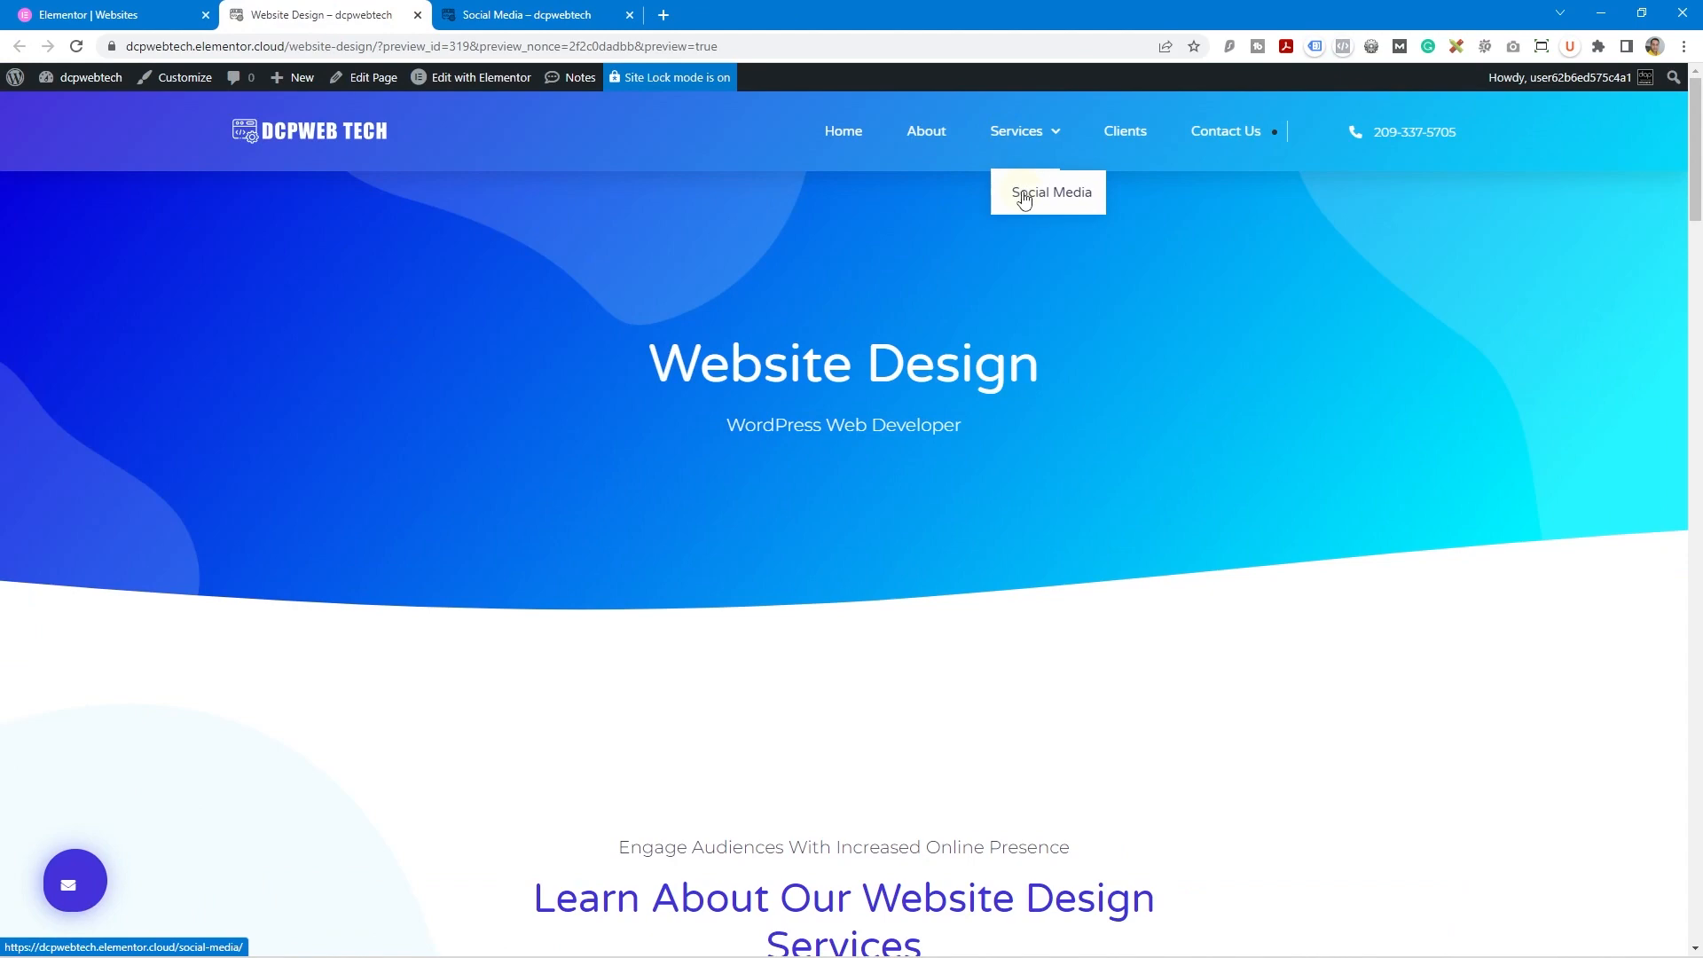
click(494, 15)
- Flip between the Social Media and Website Design tabs to compare their headings
scroll(589, 391, up, 10)
click(589, 506)
click(367, 25)
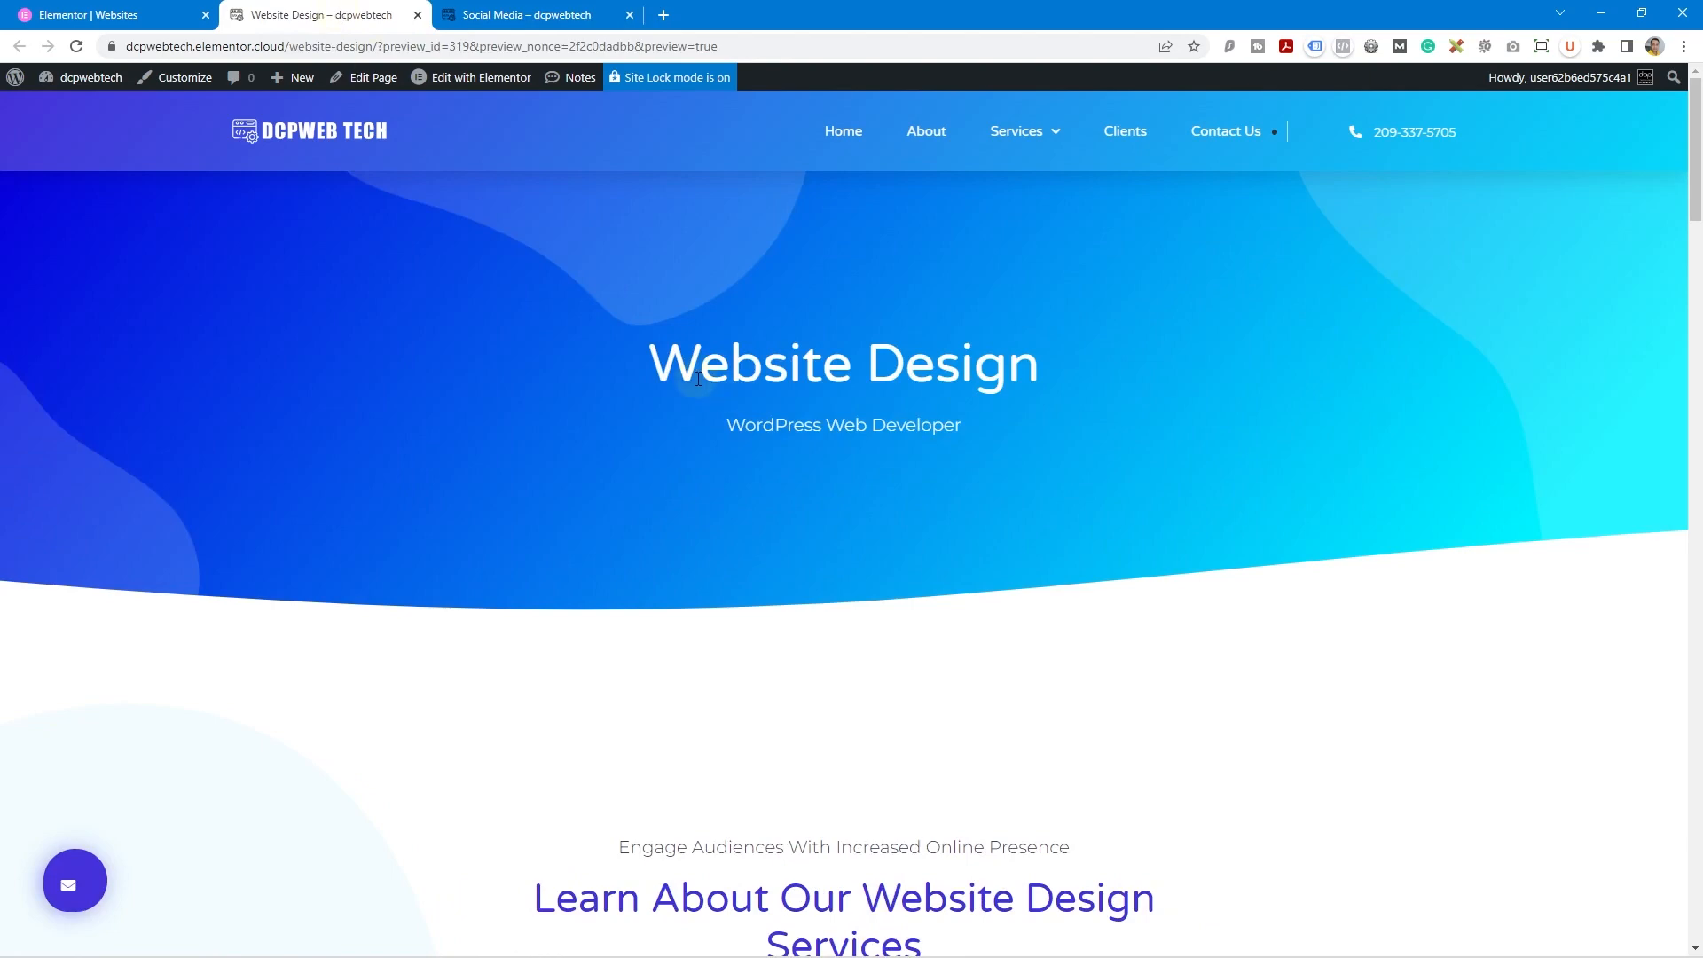
click(519, 17)
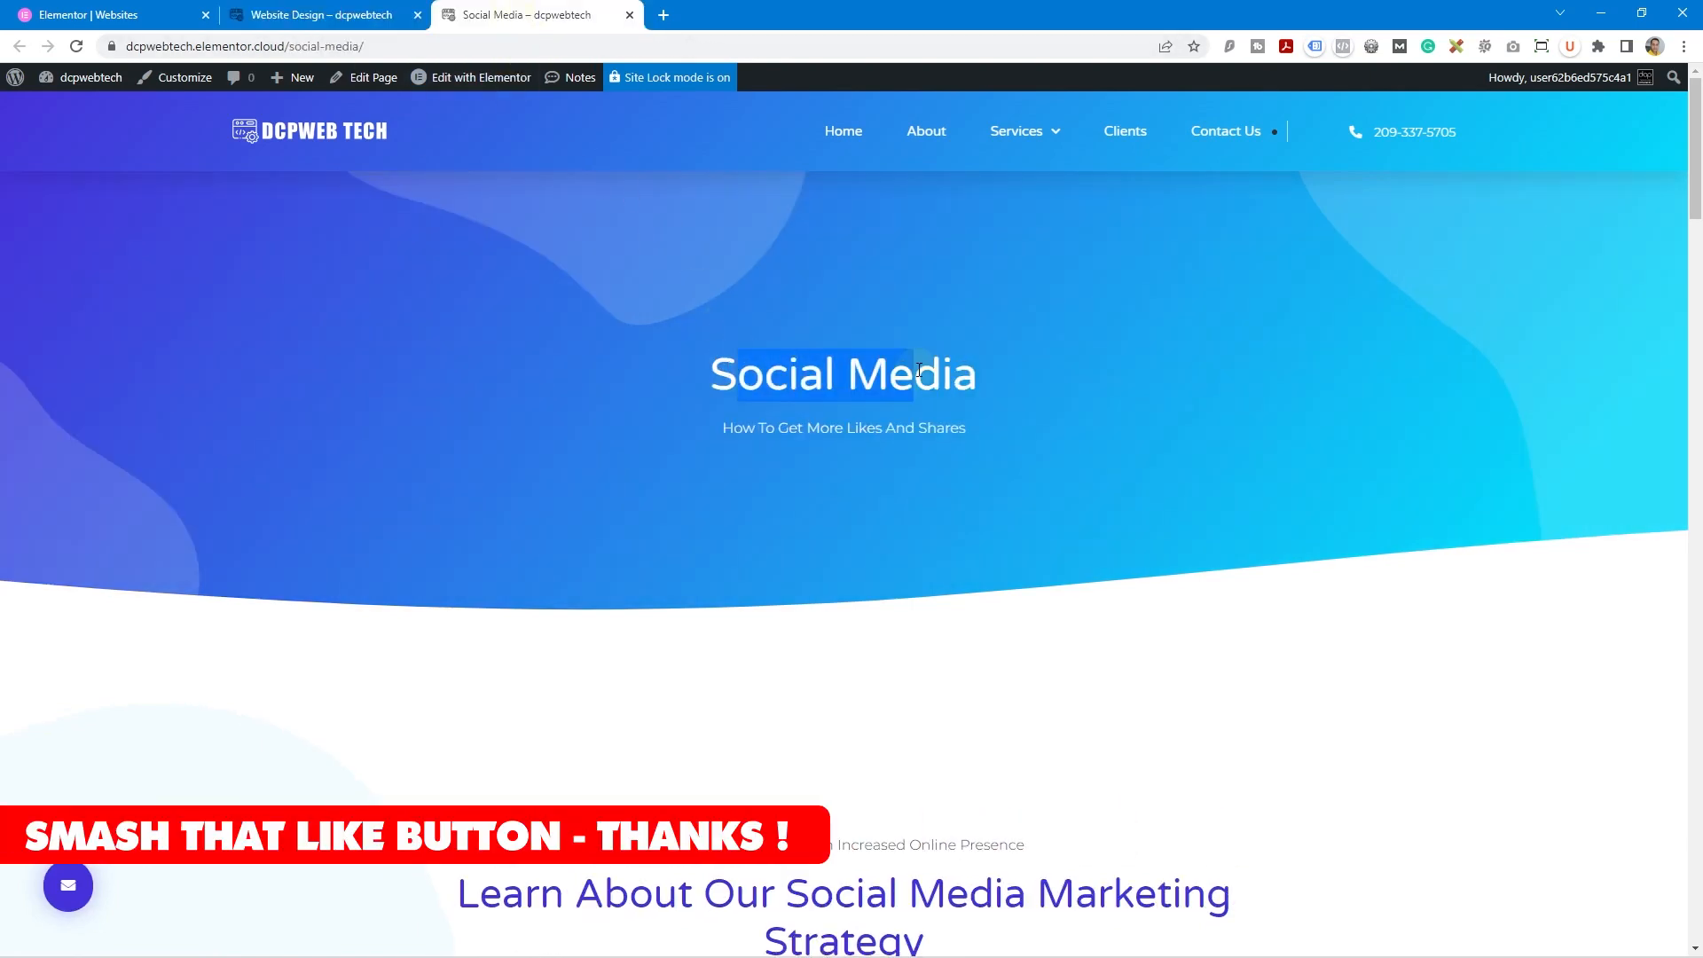
click(354, 15)
drag(774, 429, 896, 426)
scroll(787, 621, down, 4)
drag(706, 550, 849, 591)
- Scroll through the Social Media page and inspect its heading text
click(519, 15)
scroll(800, 577, down, 15)
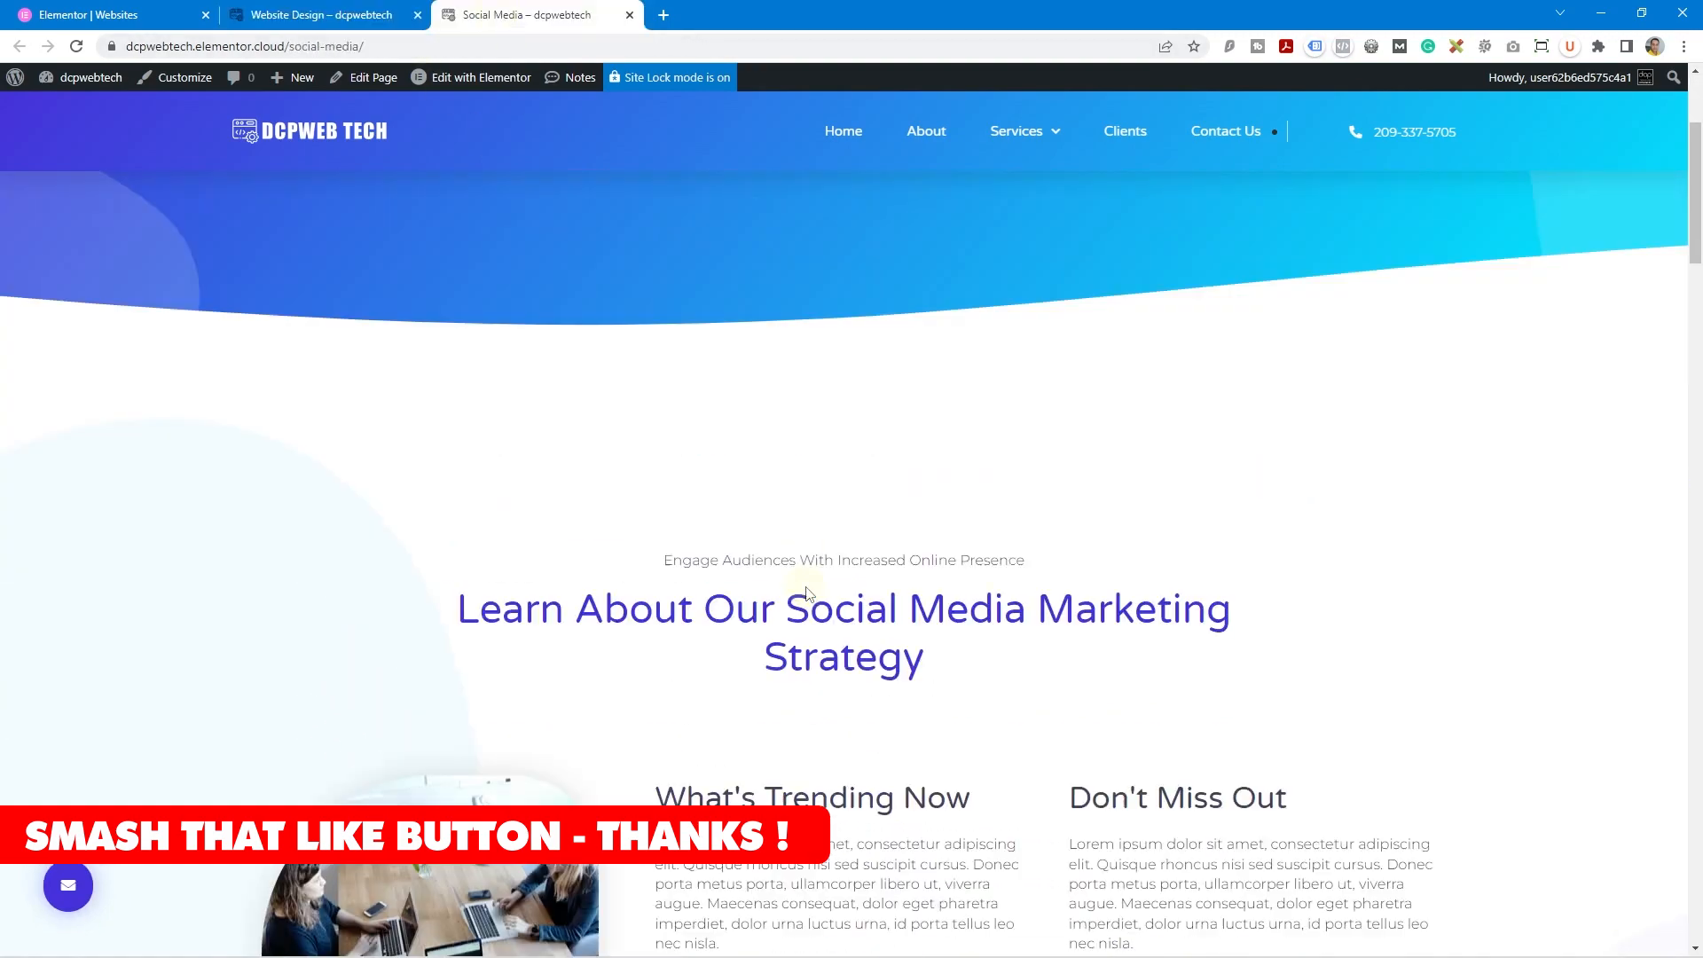
scroll(796, 531, up, 15)
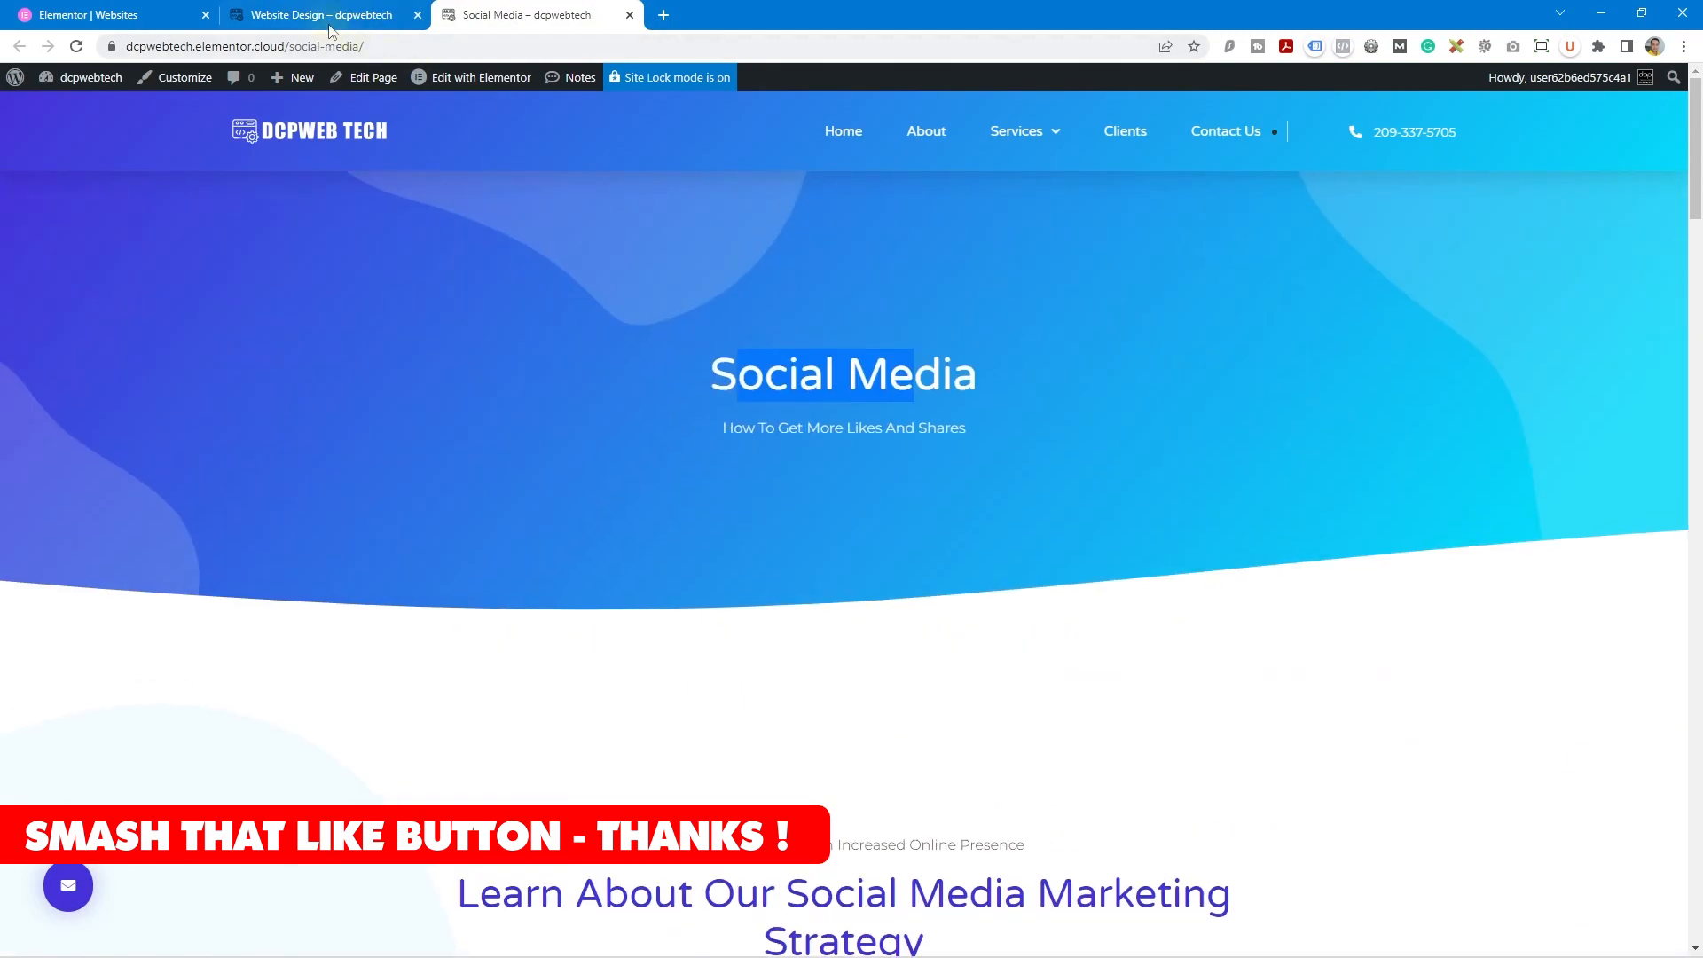
drag(737, 377, 914, 380)
click(896, 454)
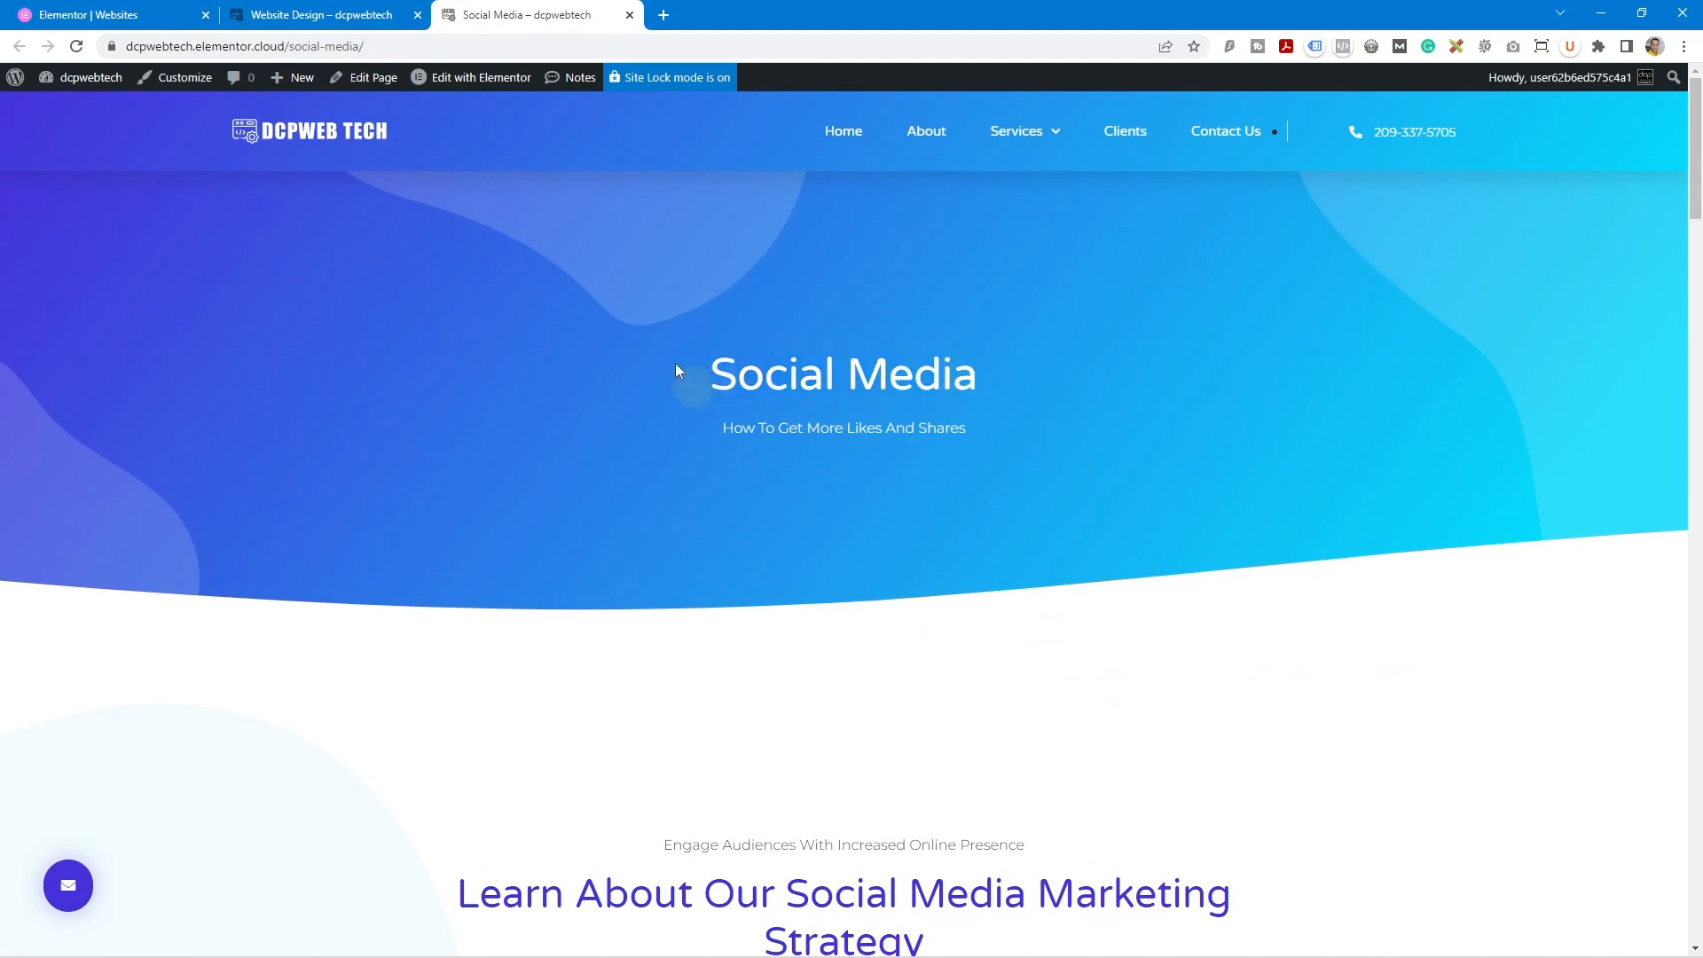
- Return to the Website Design page and launch the site Customizer from it
key(ctrl+shift+Tab)
scroll(737, 377, up, 4)
drag(816, 371, 1009, 427)
click(939, 391)
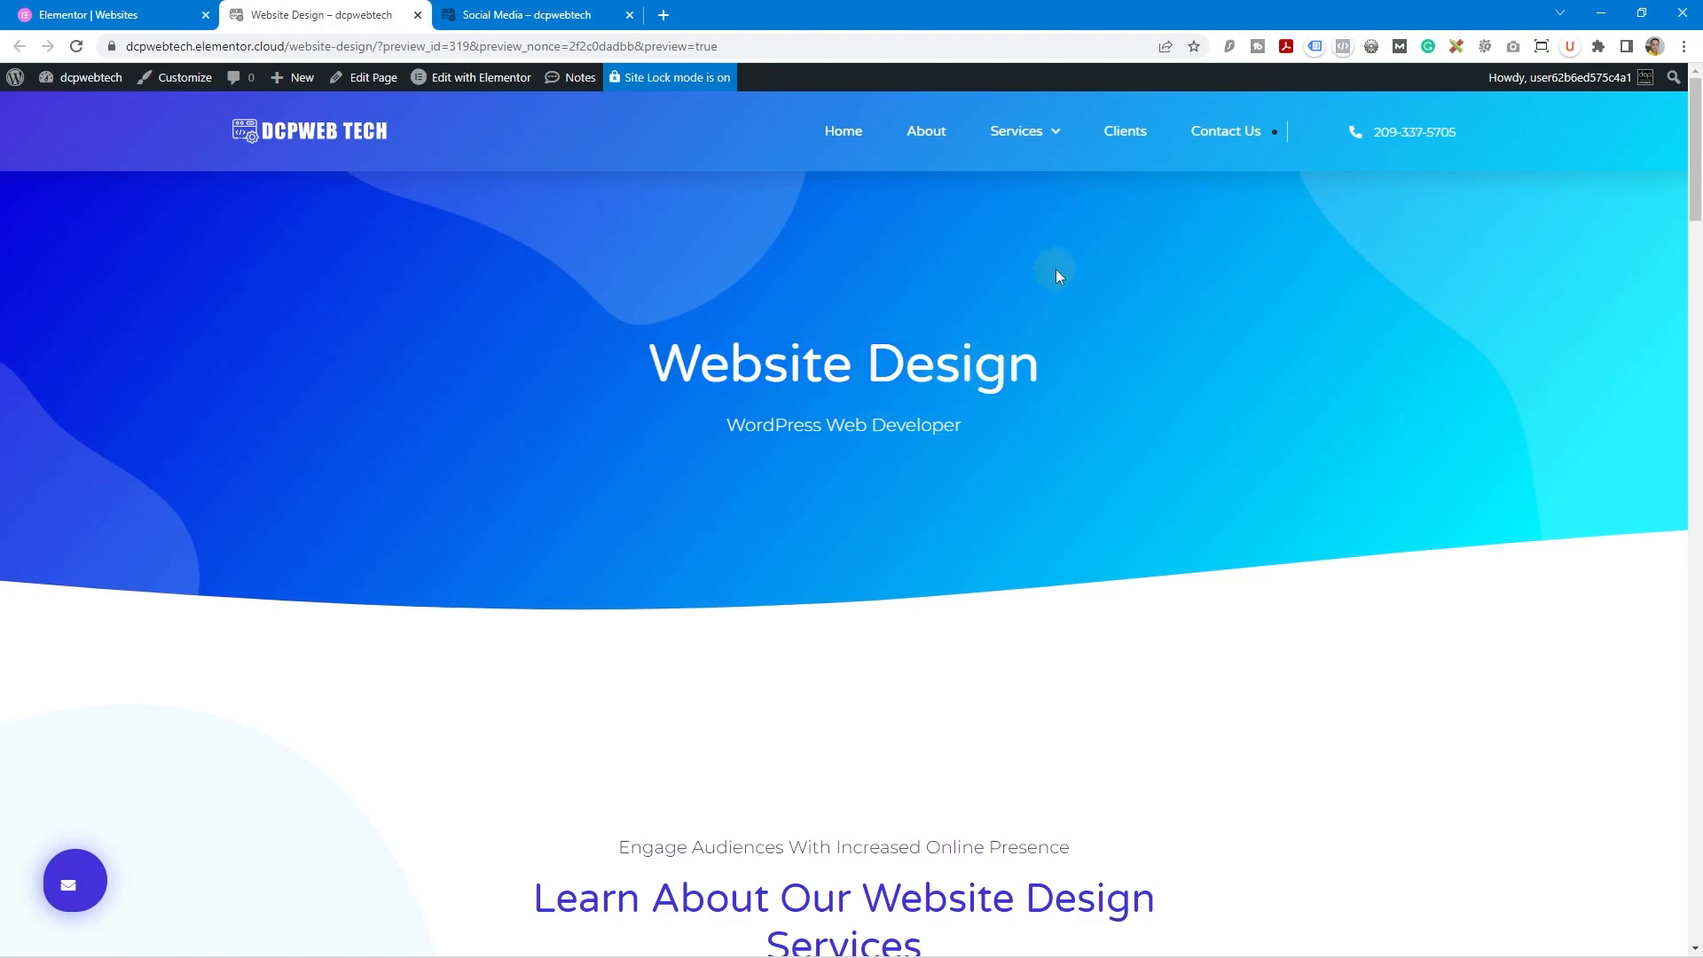
mouse_move(1029, 149)
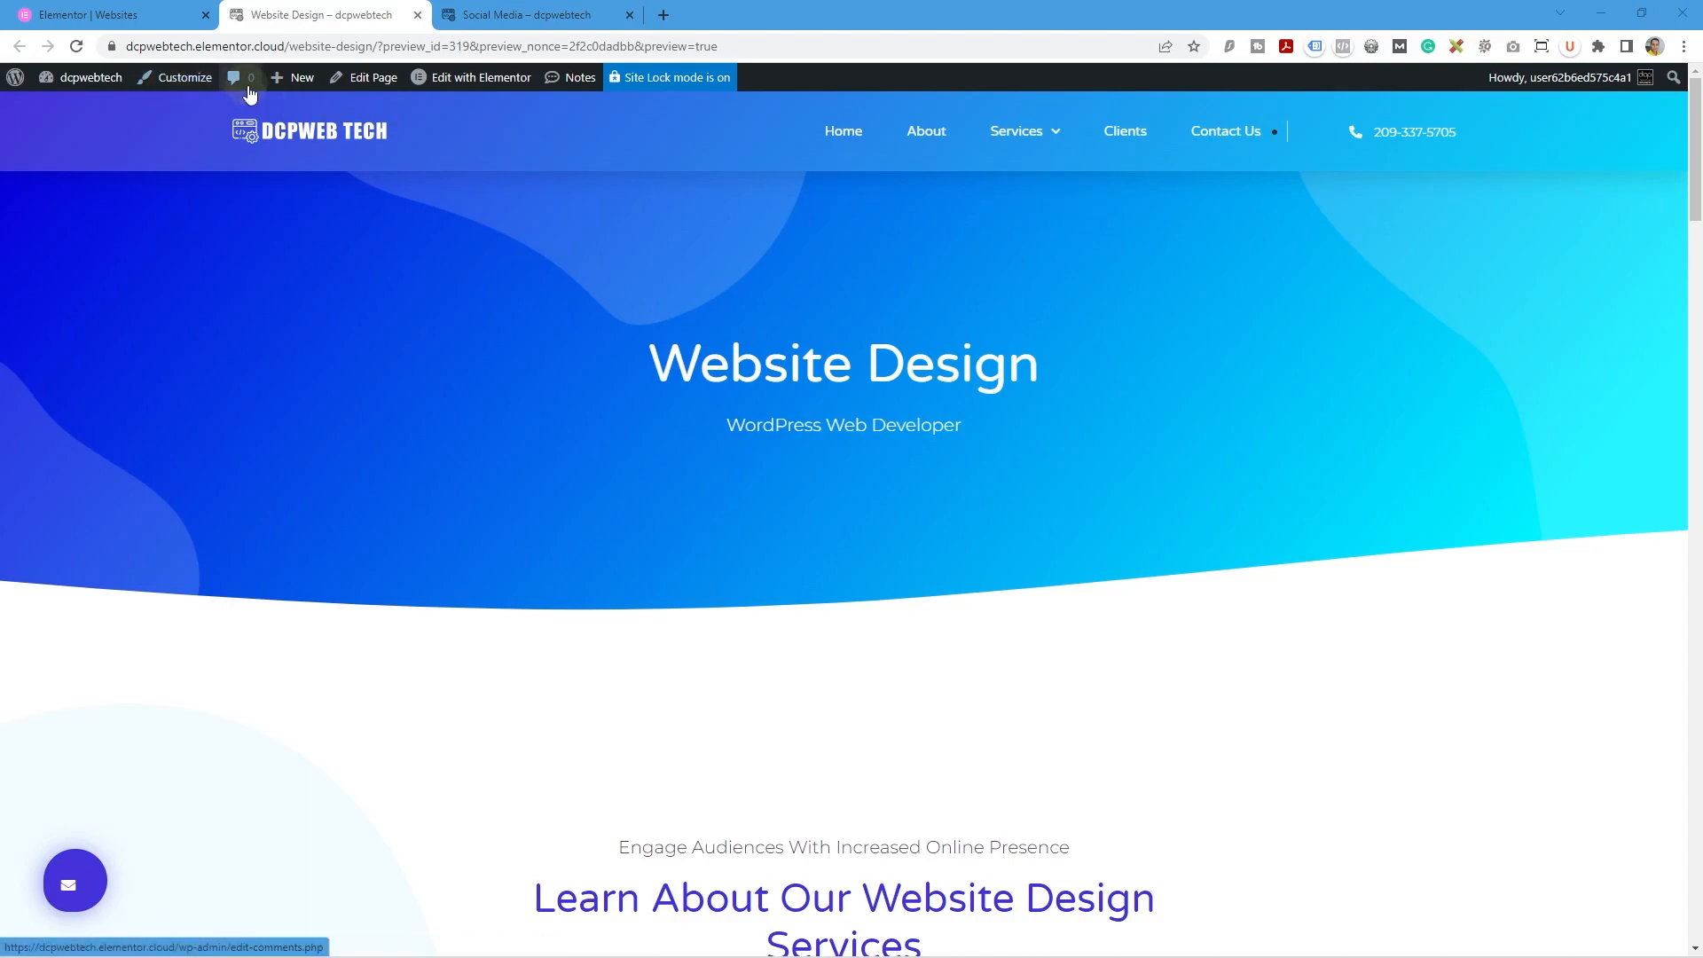
click(197, 91)
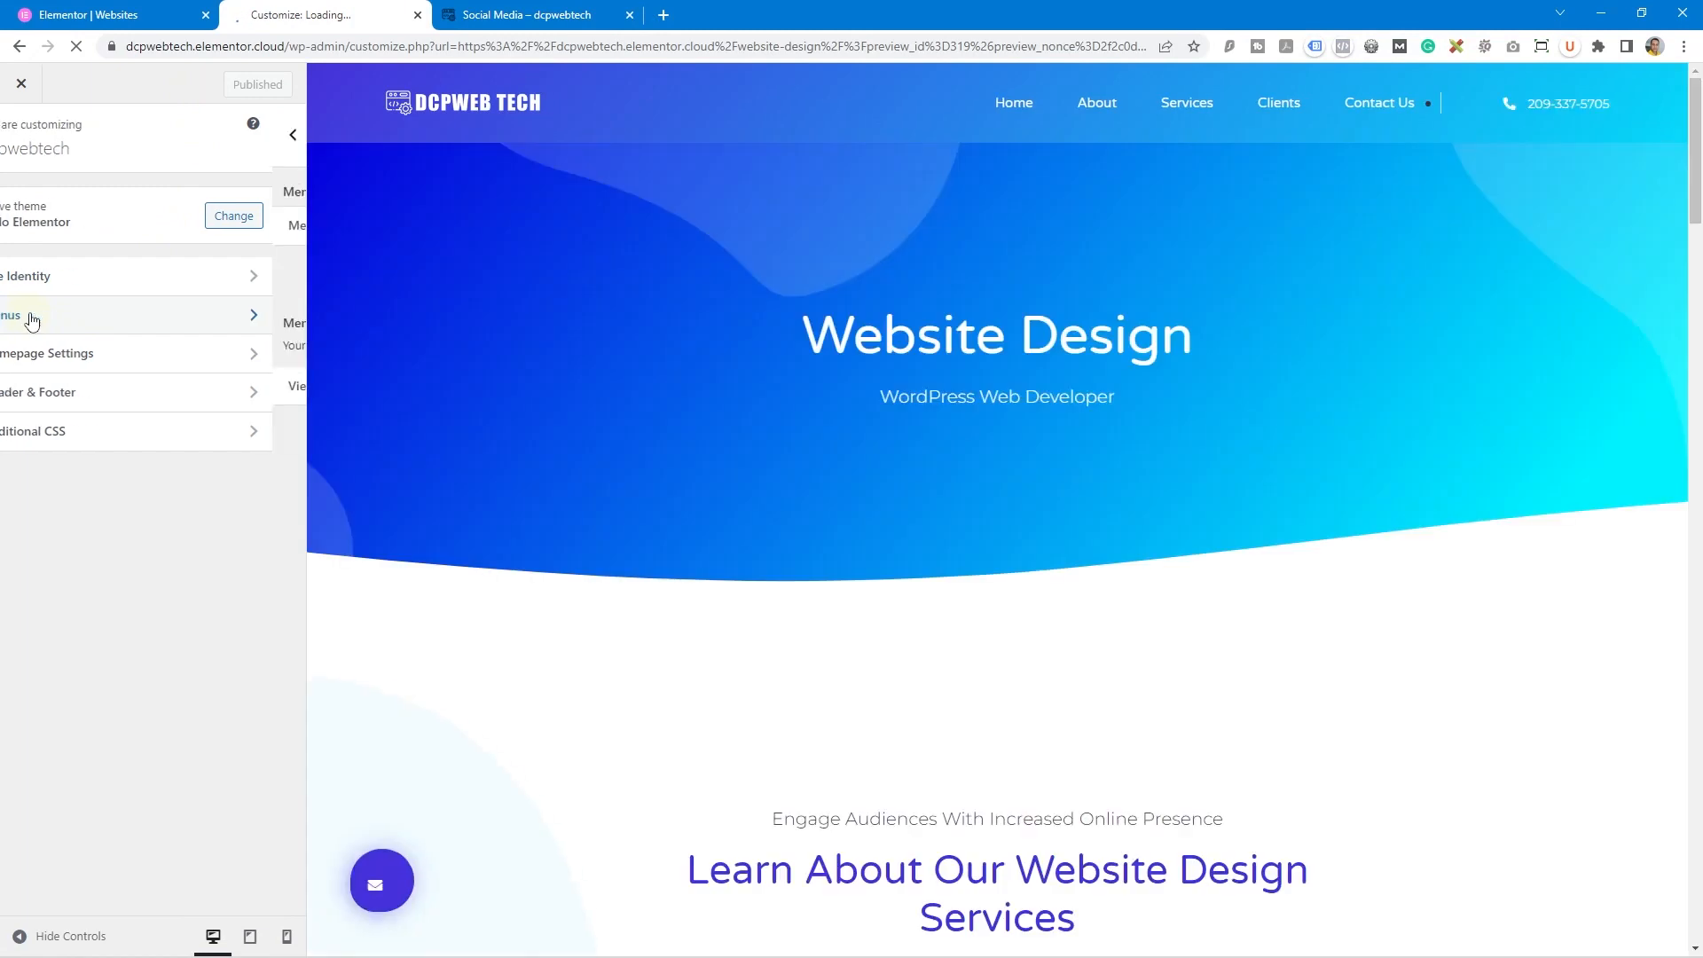
- Open the Customizer's menu named Menu and add the Website Design page to it
click(31, 317)
click(20, 149)
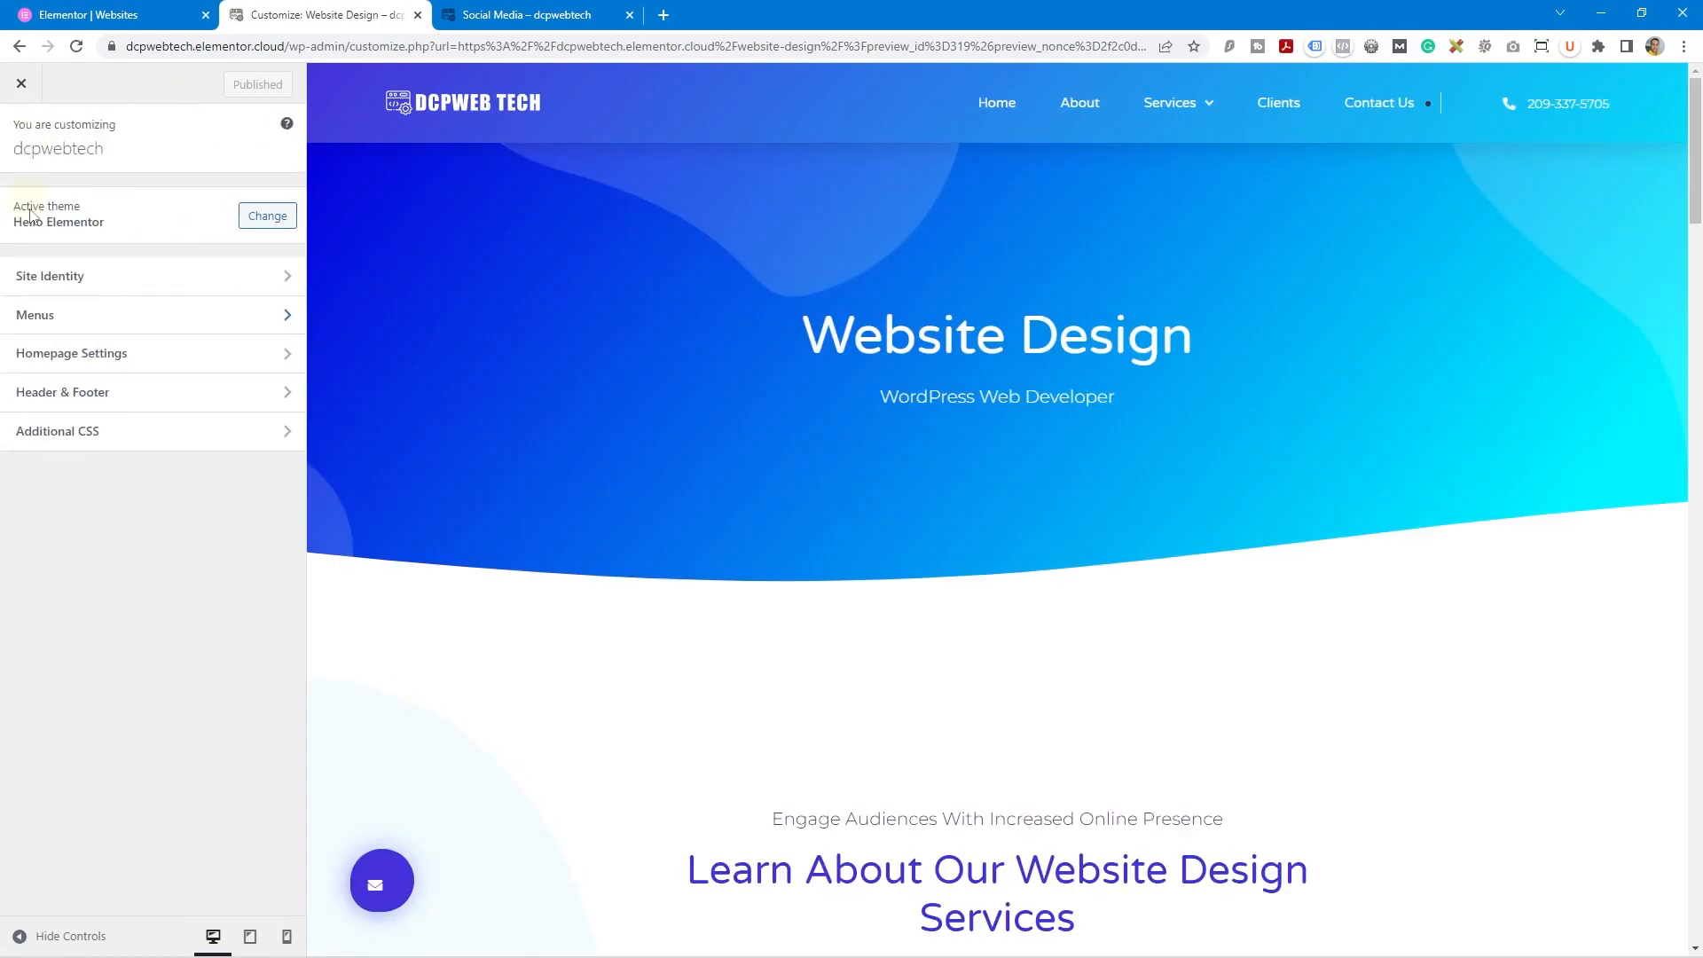
click(31, 315)
click(89, 232)
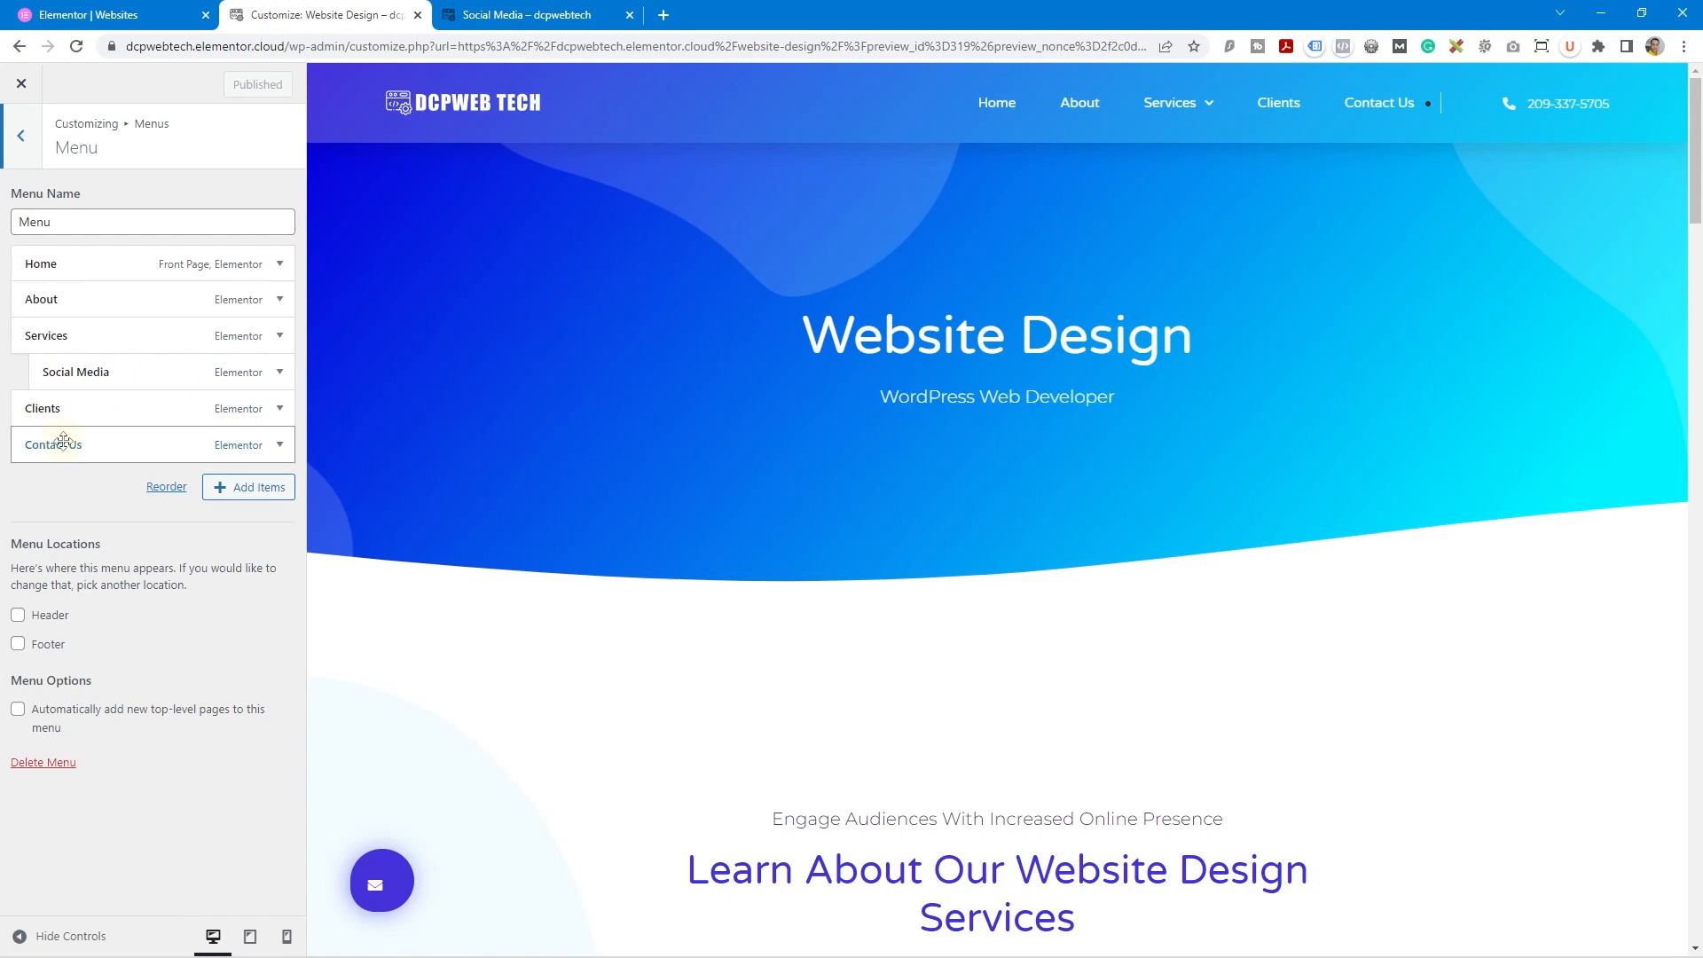
click(254, 493)
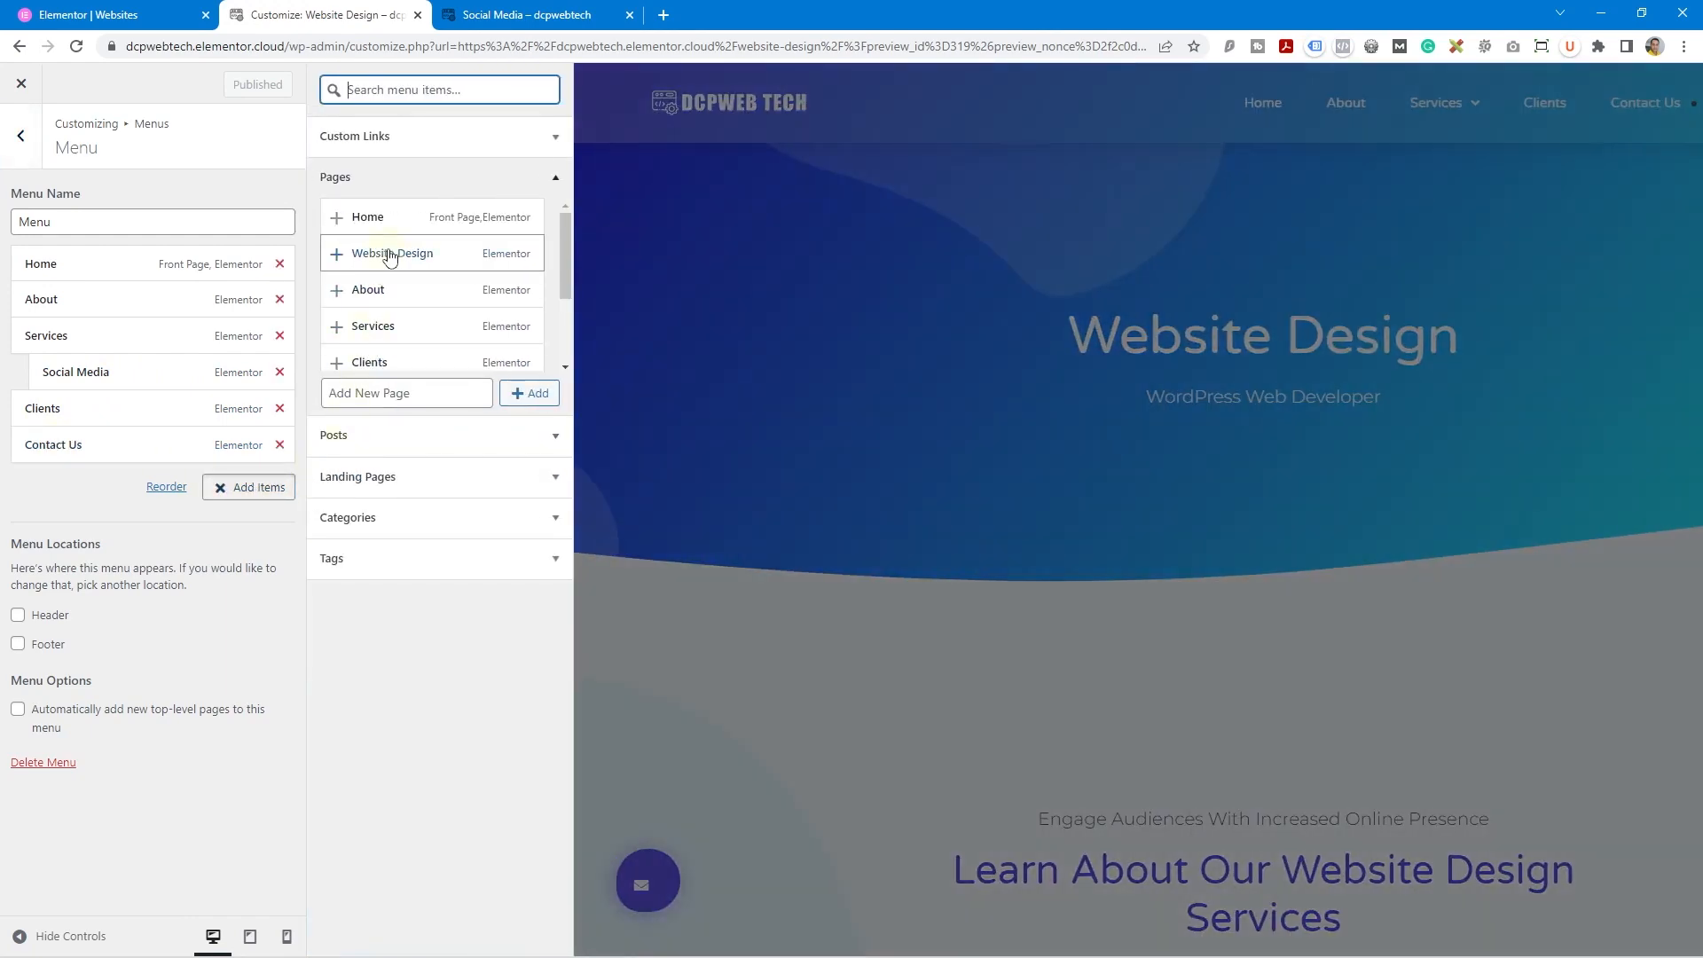
click(389, 254)
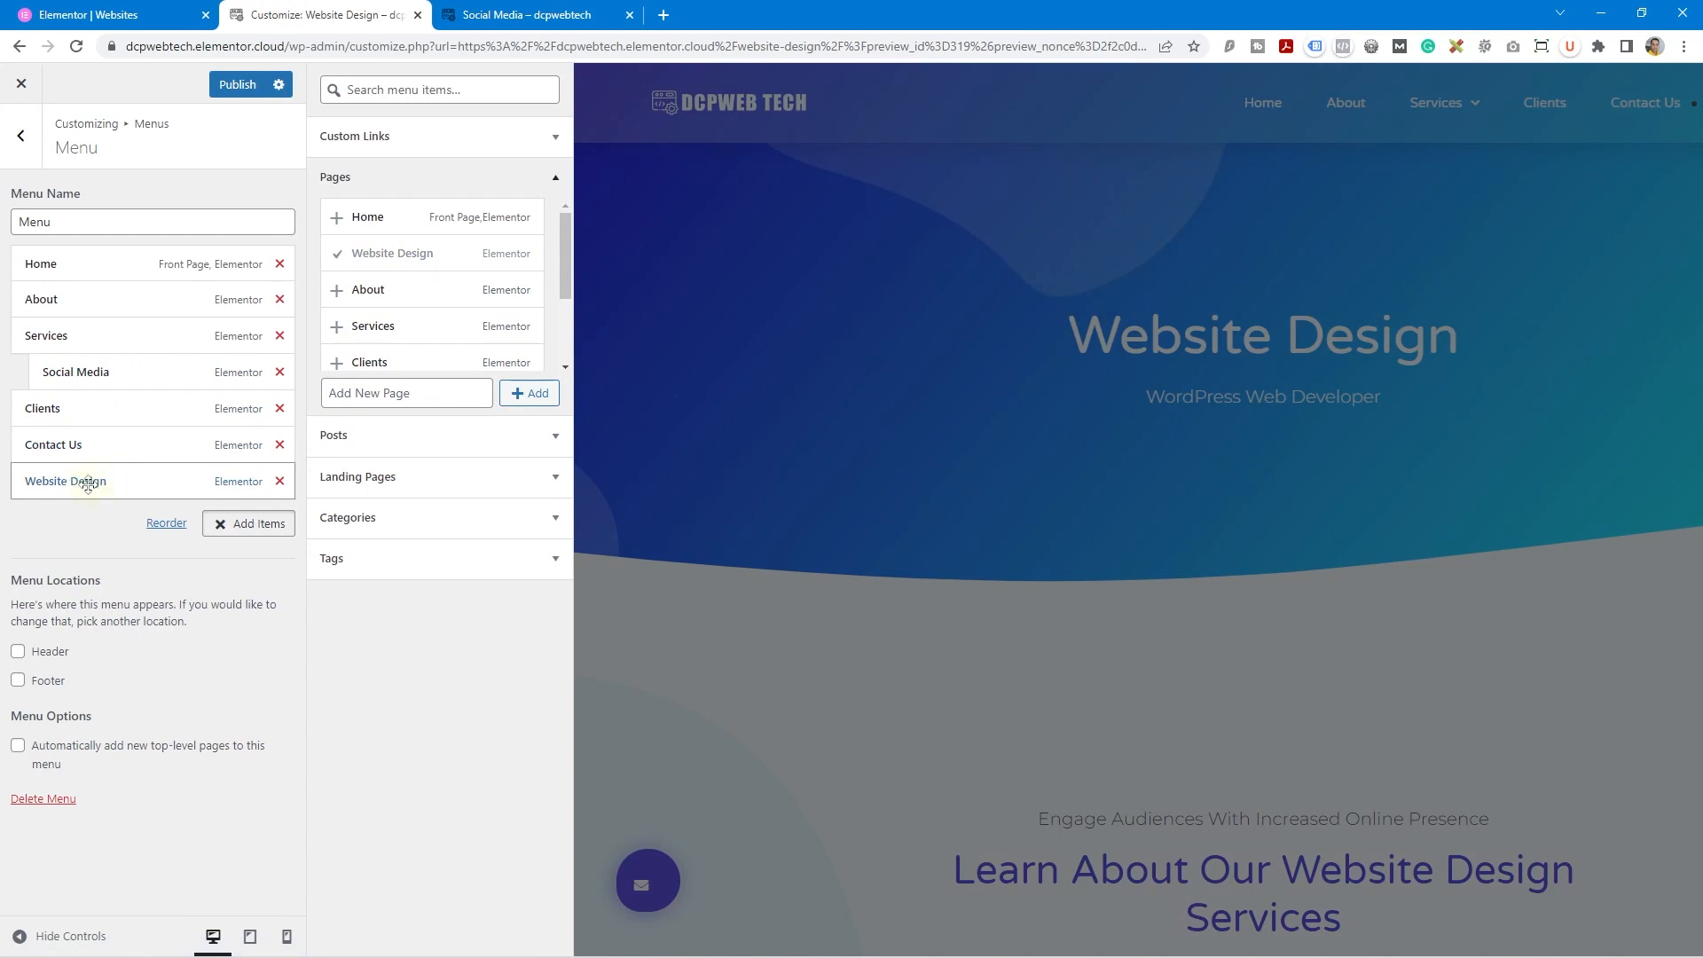
- Nest Website Design under Services above Social Media, then publish and close the Customizer
drag(81, 485, 92, 373)
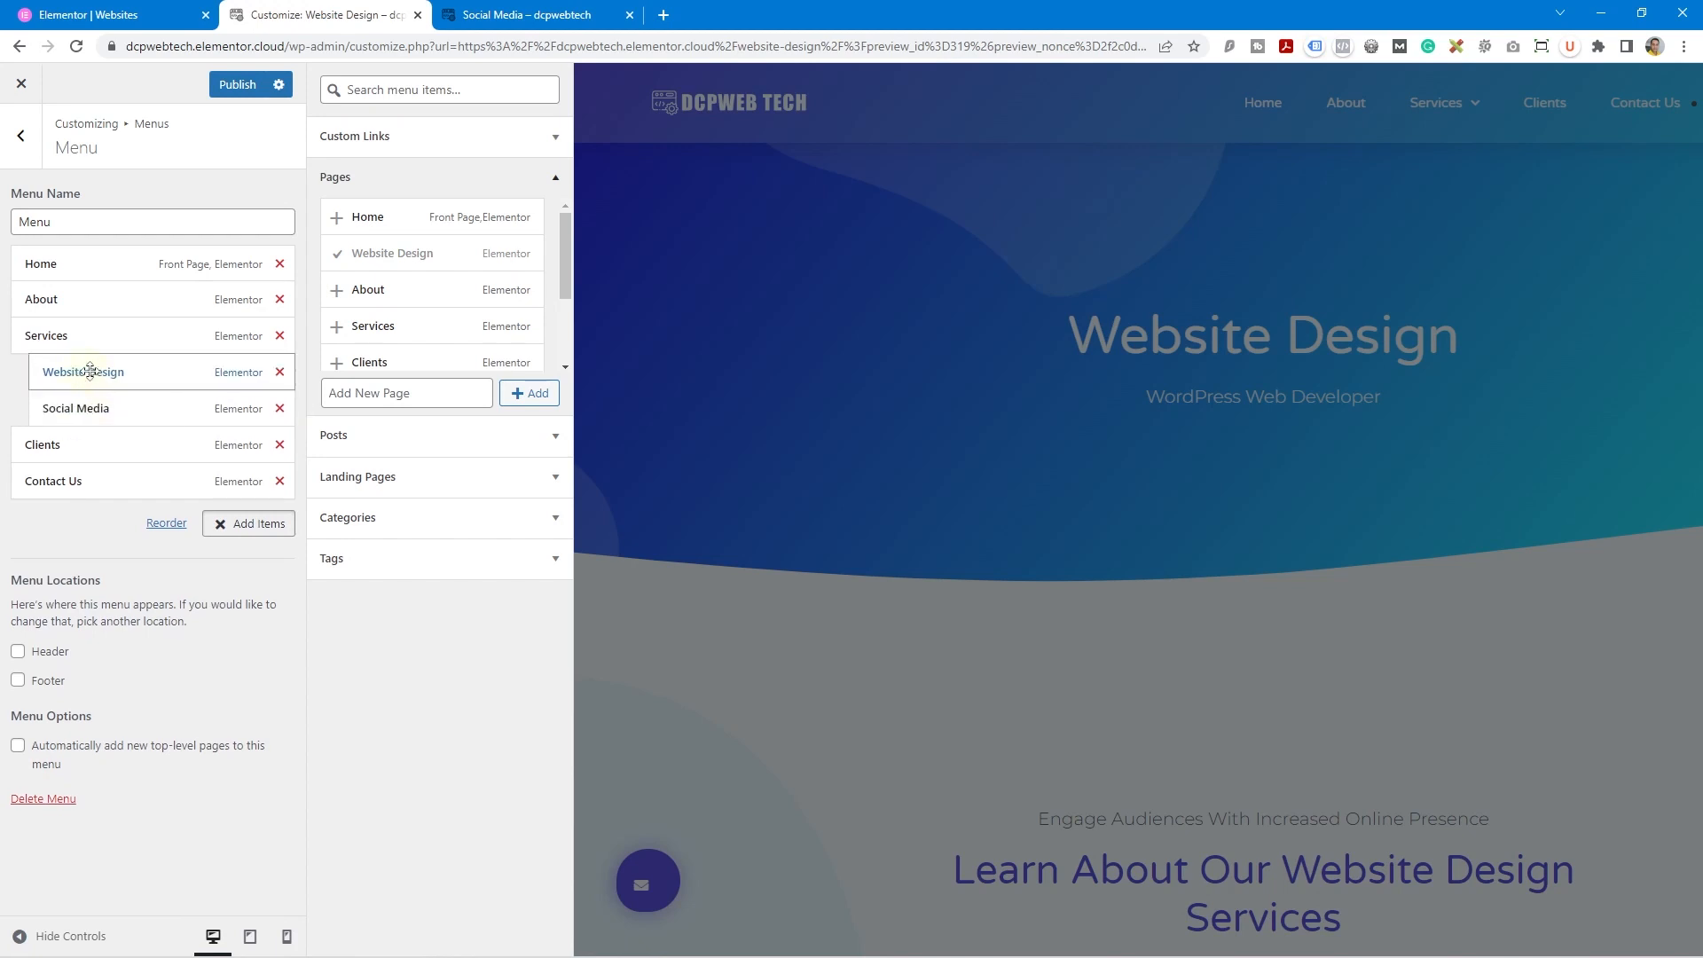
click(236, 84)
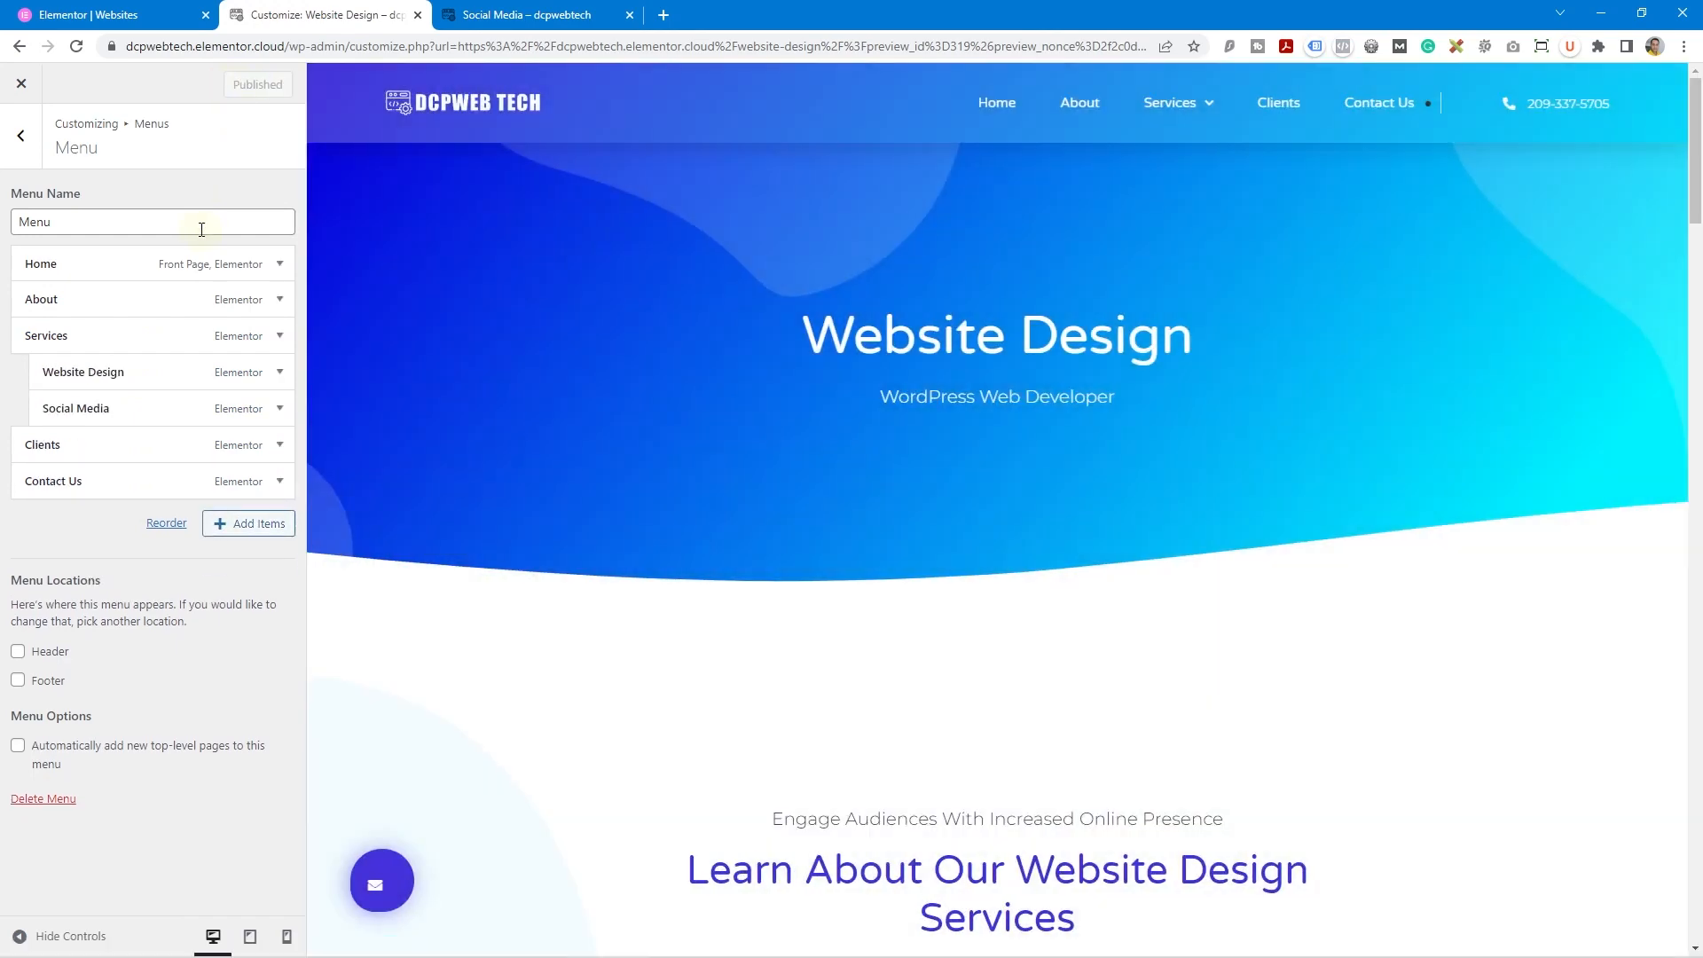
click(19, 85)
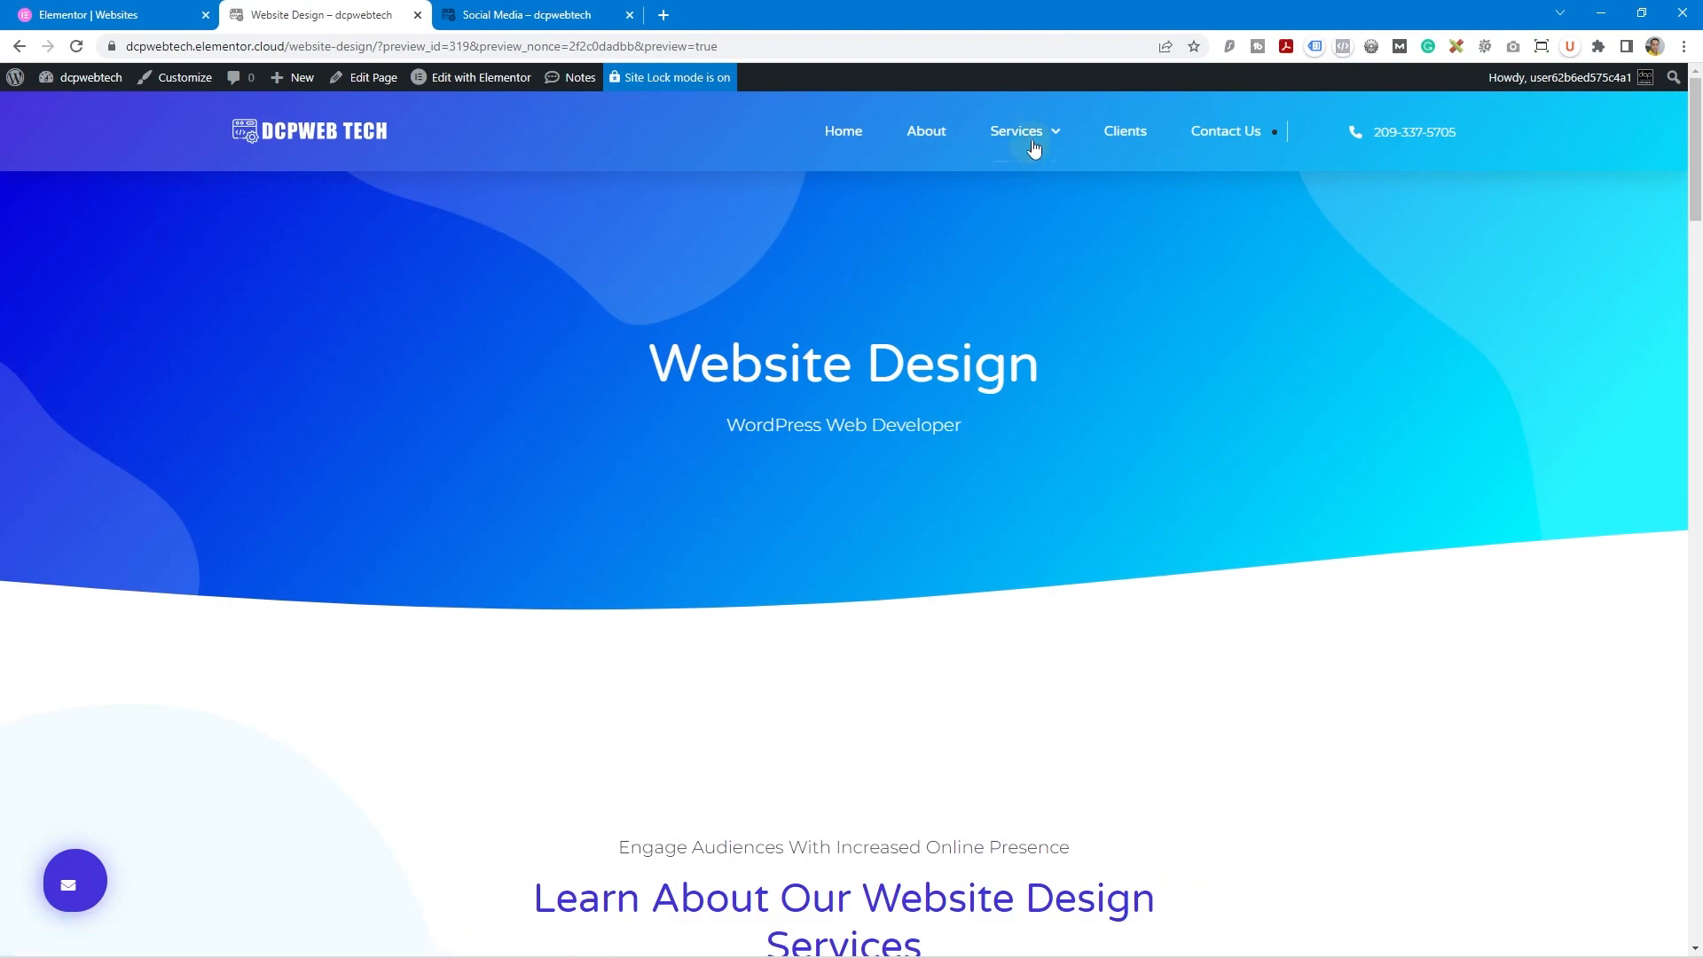
- Test the Services dropdown links to the Website Design and Social Media pages
mouse_move(1038, 140)
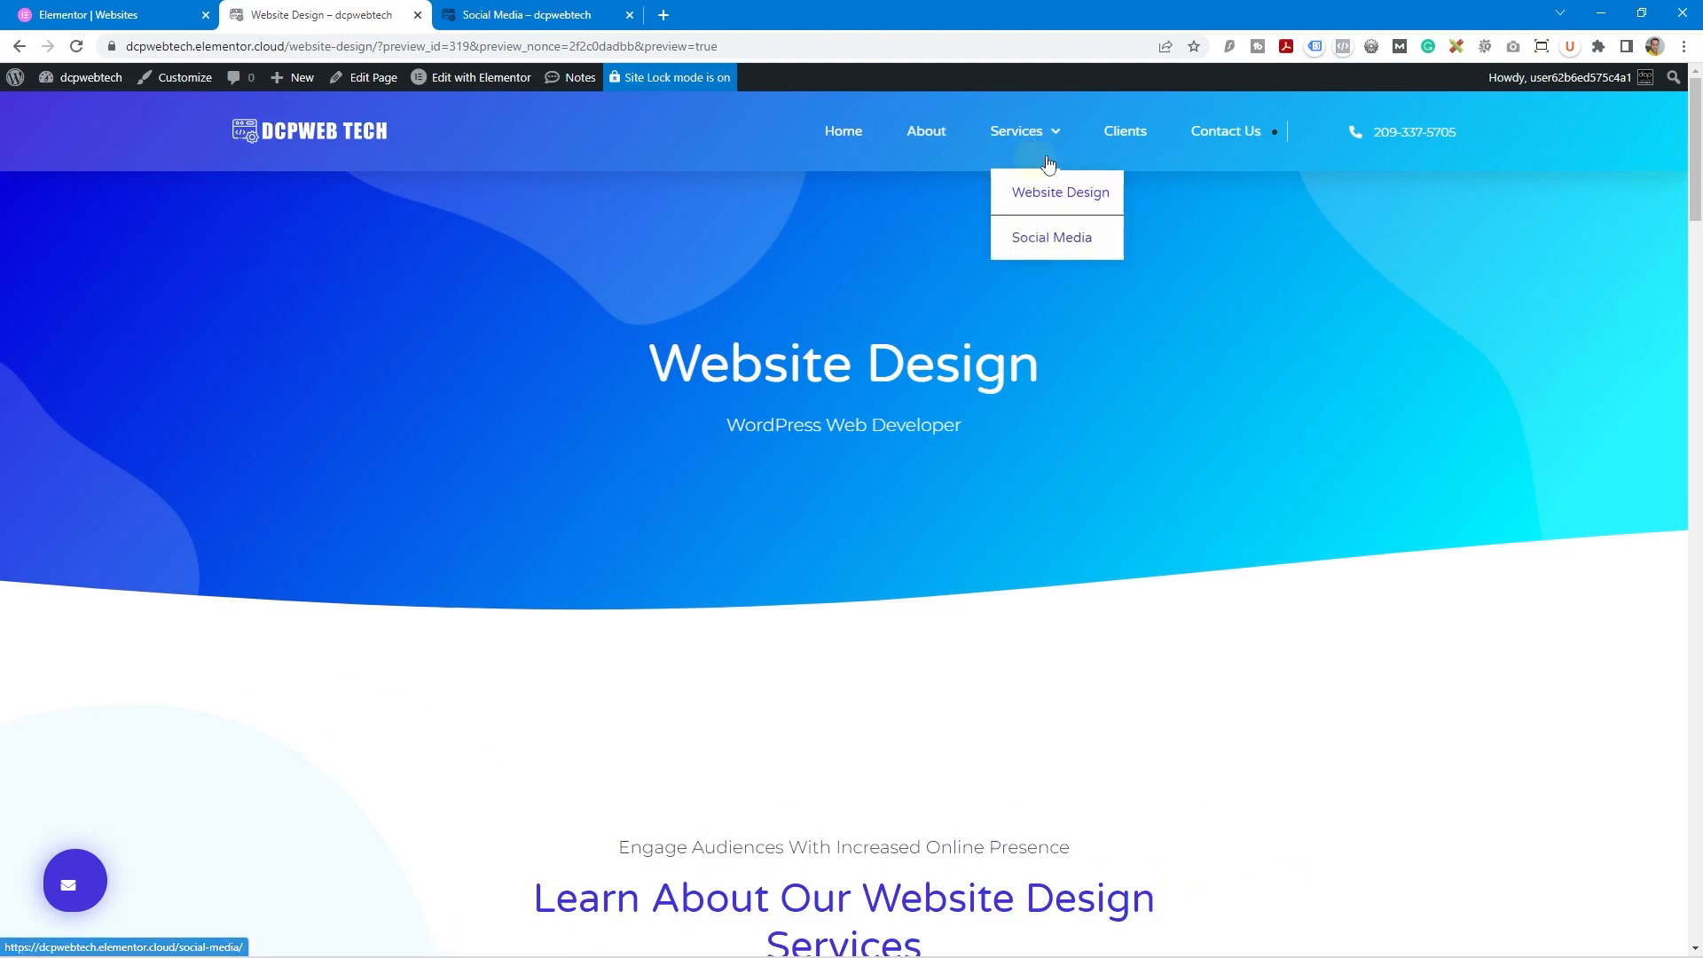
click(1009, 187)
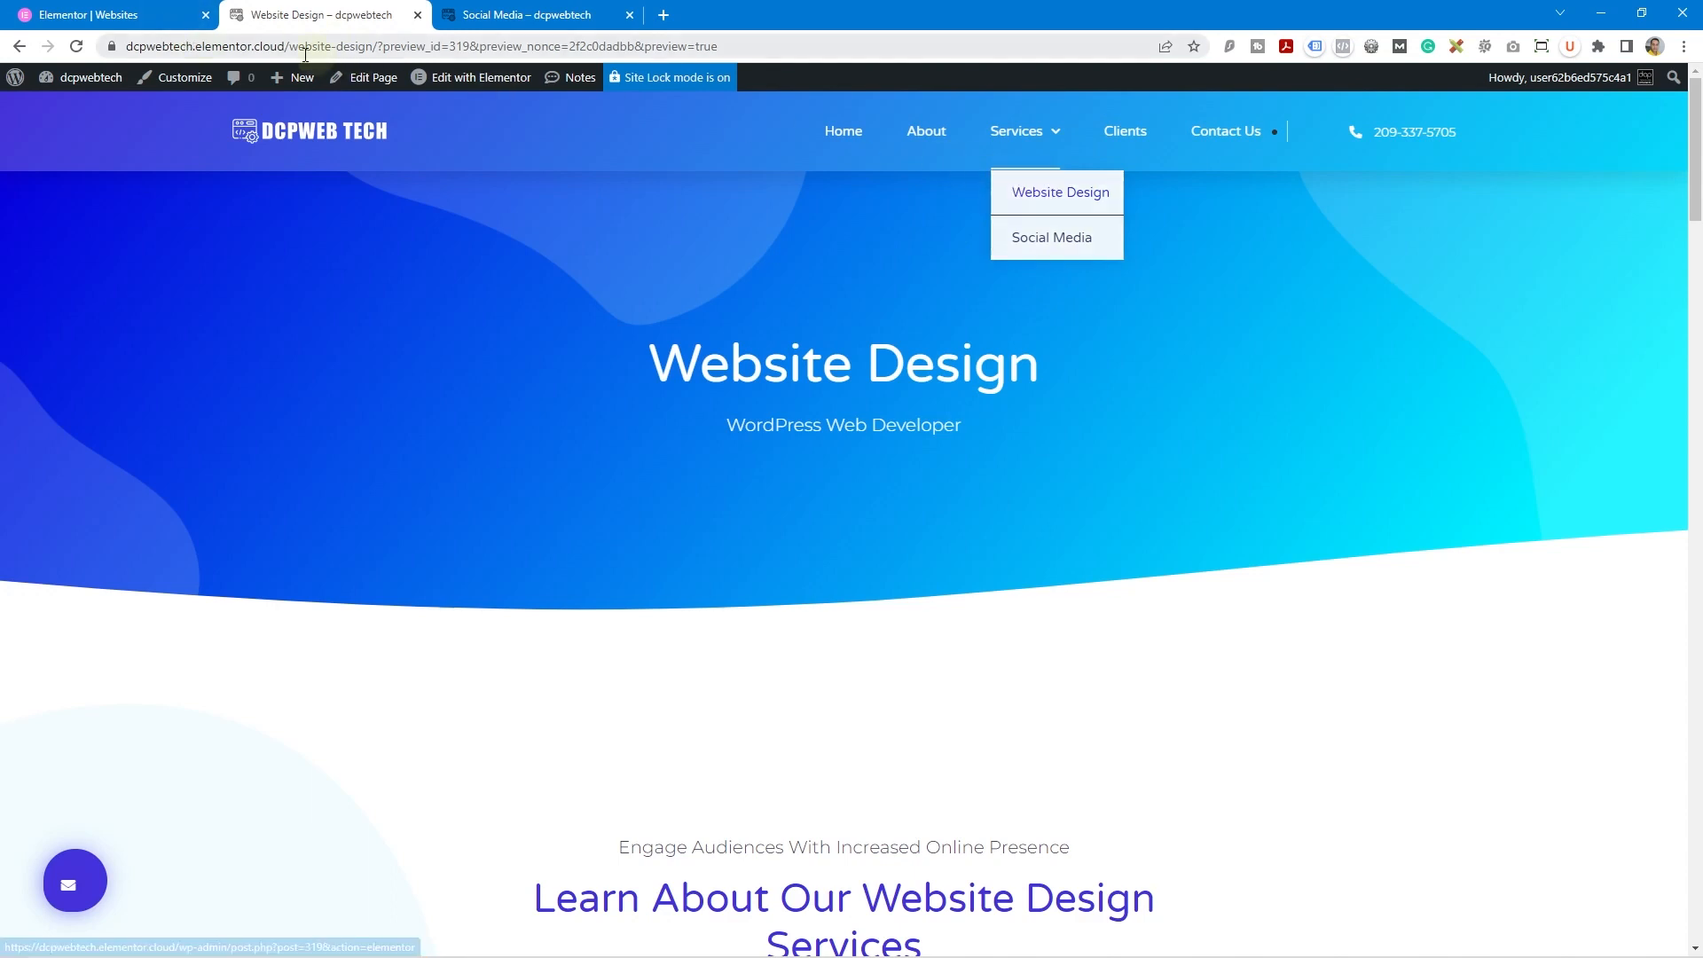
click(1027, 193)
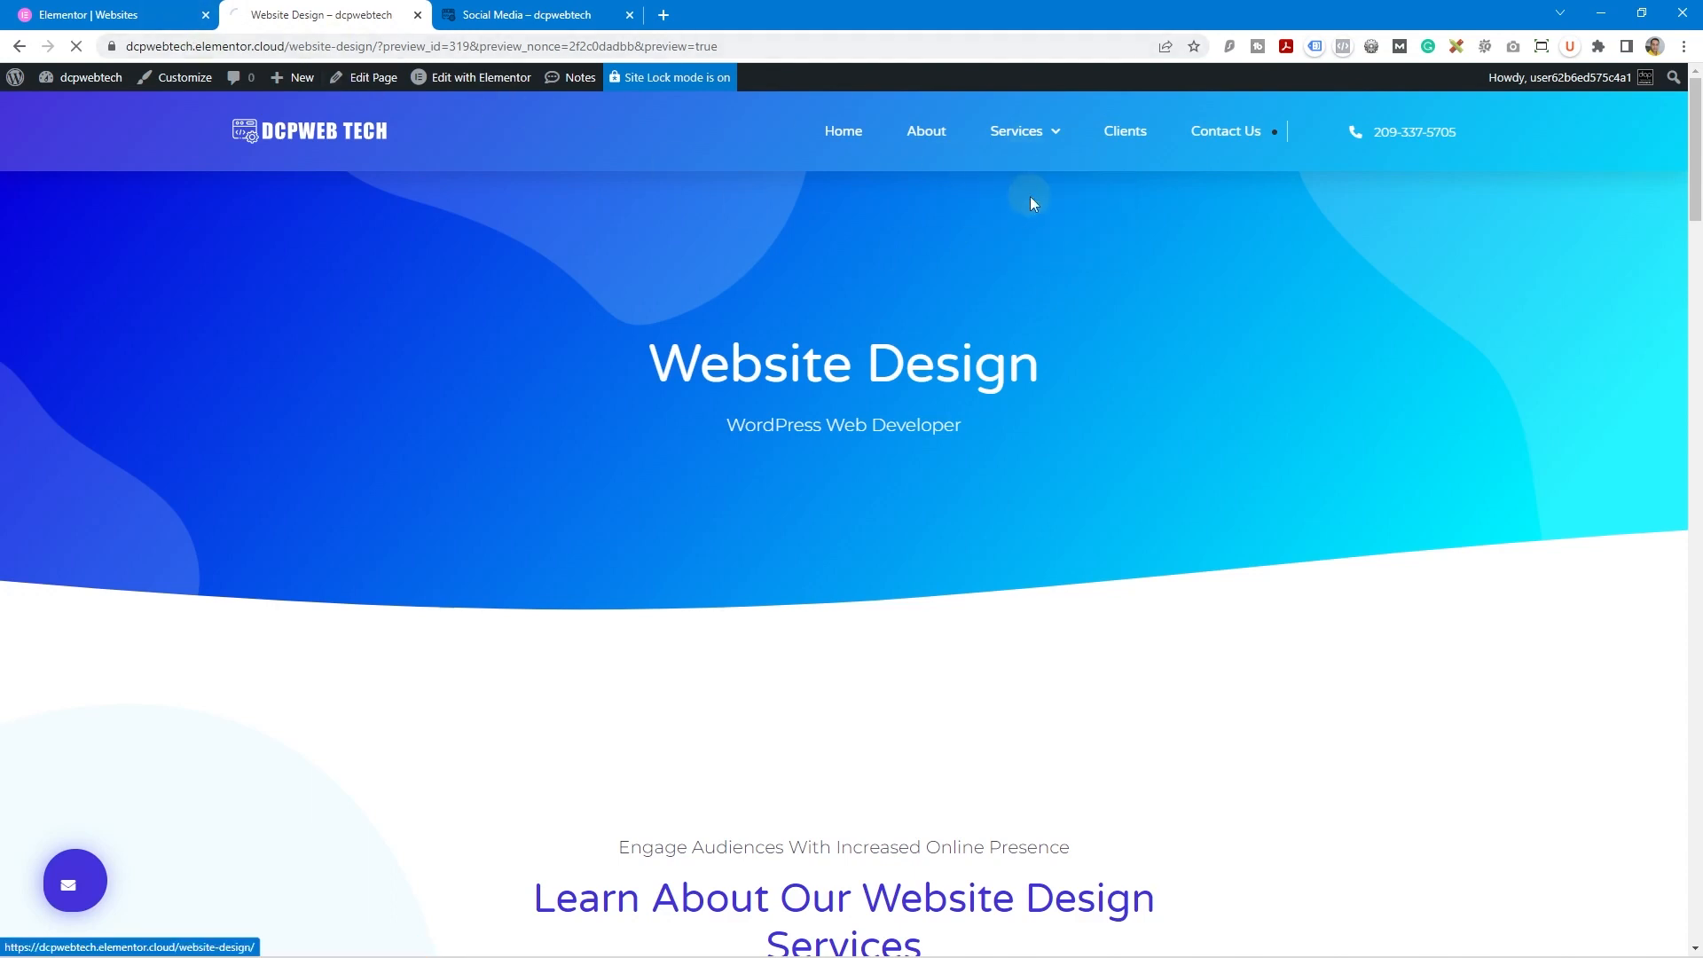
mouse_move(1020, 190)
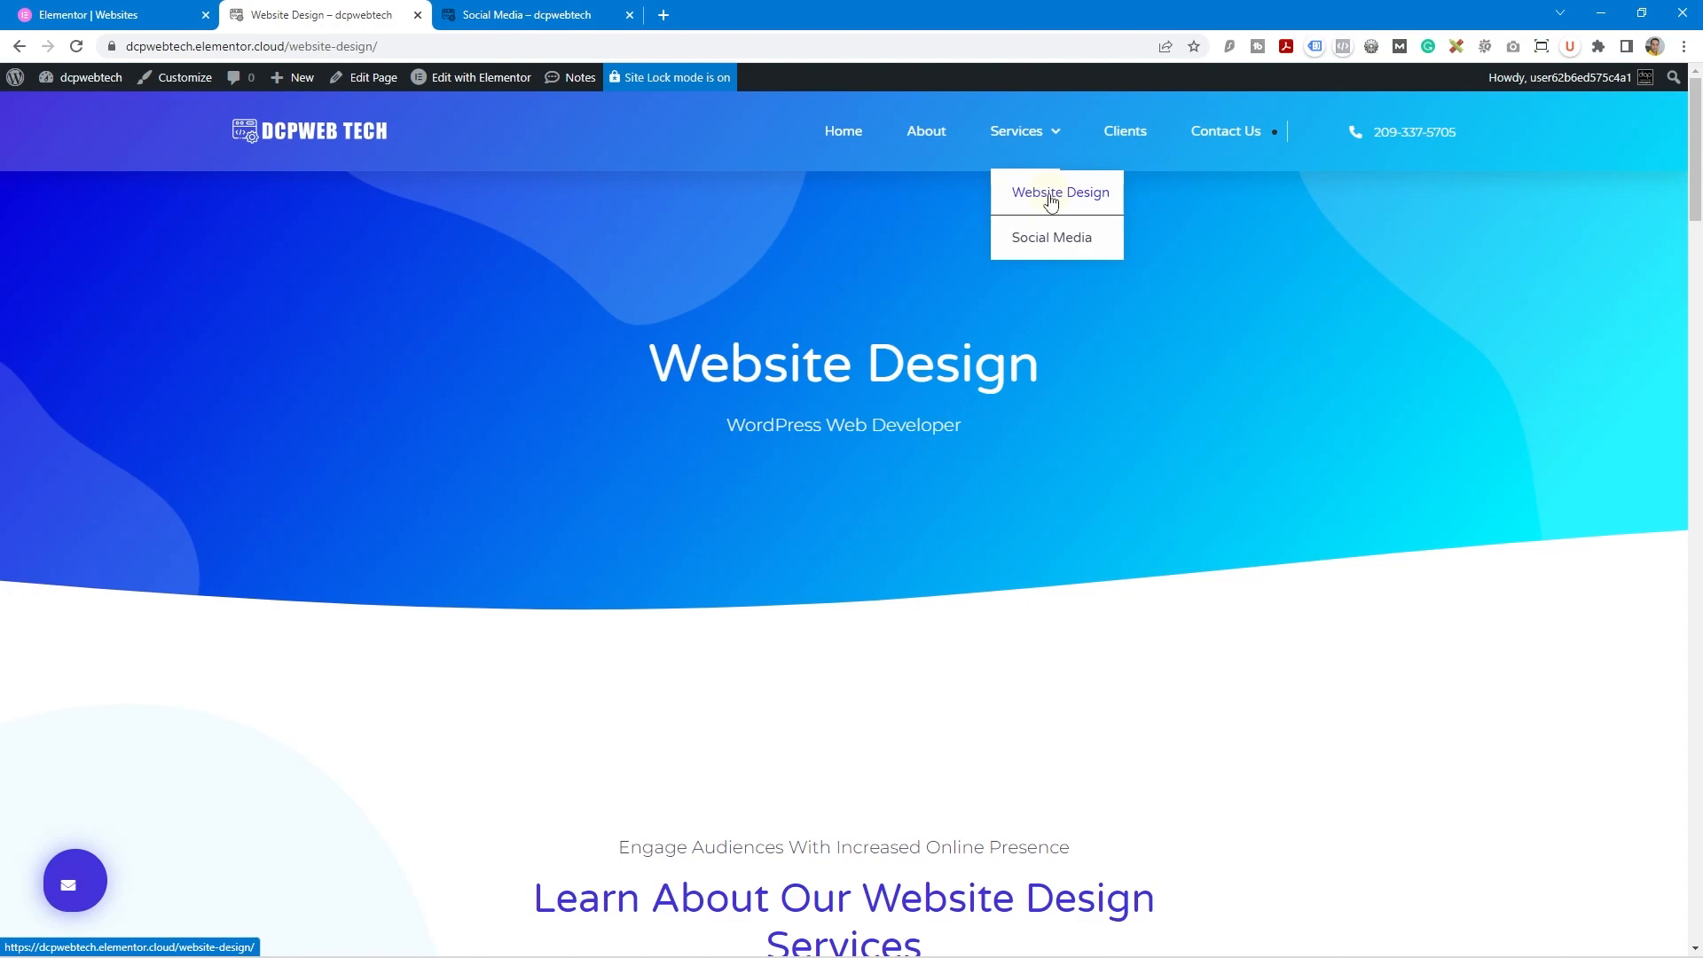
click(1042, 248)
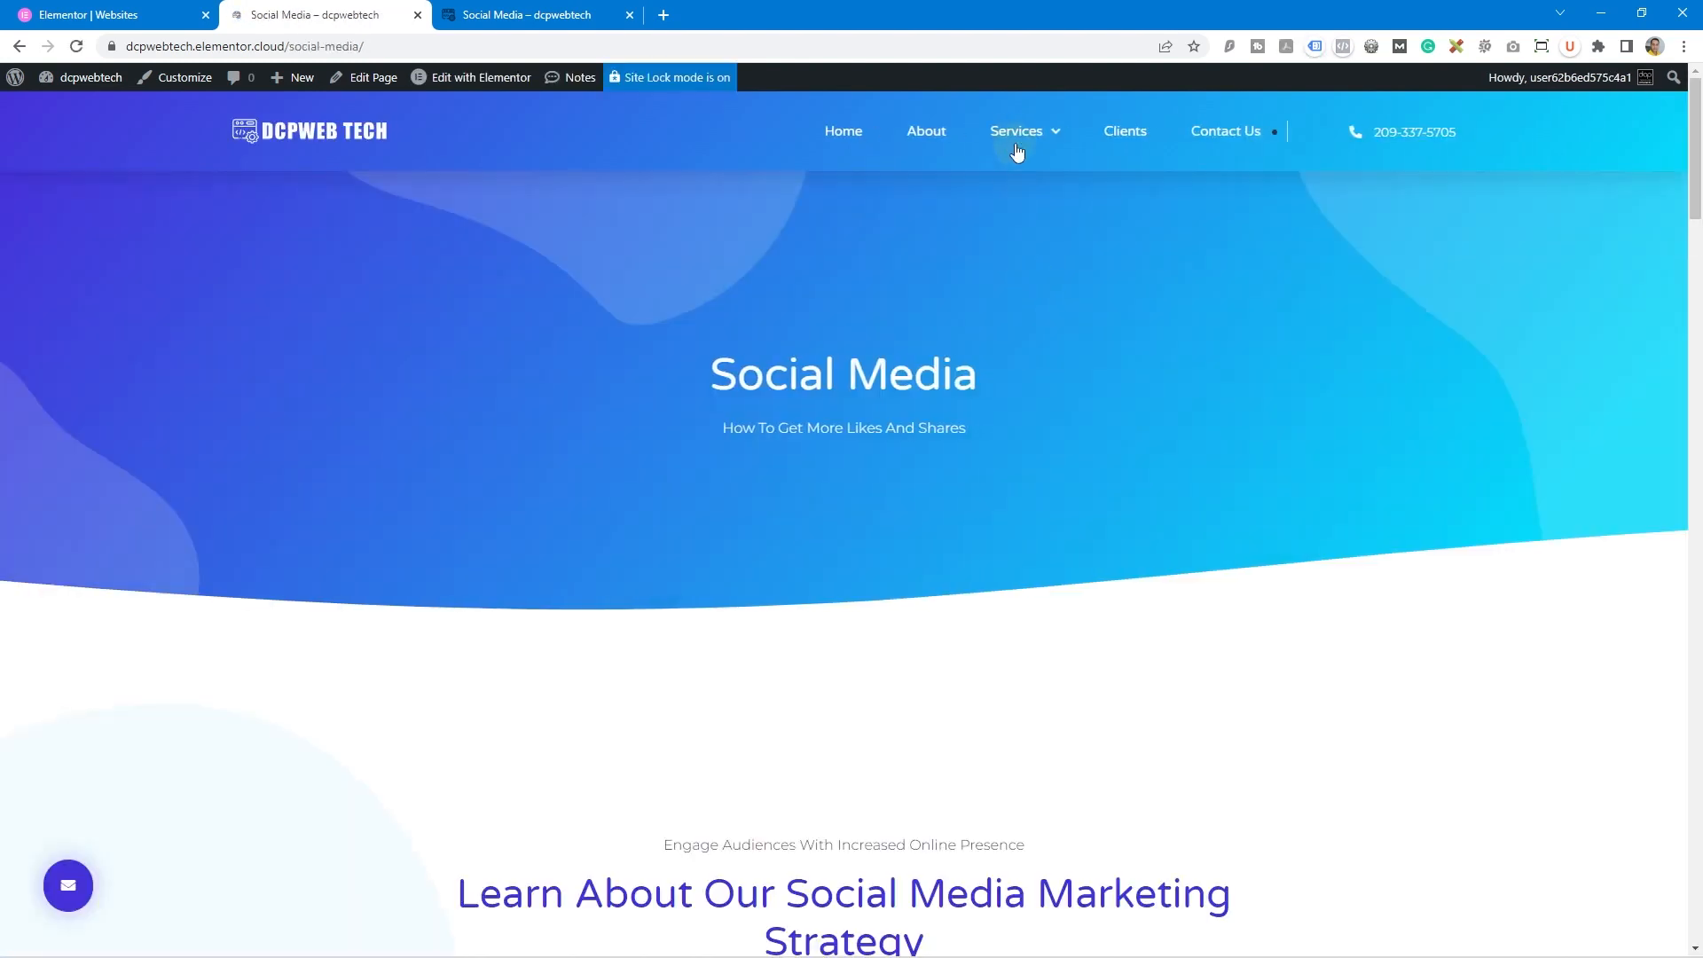
mouse_move(1035, 239)
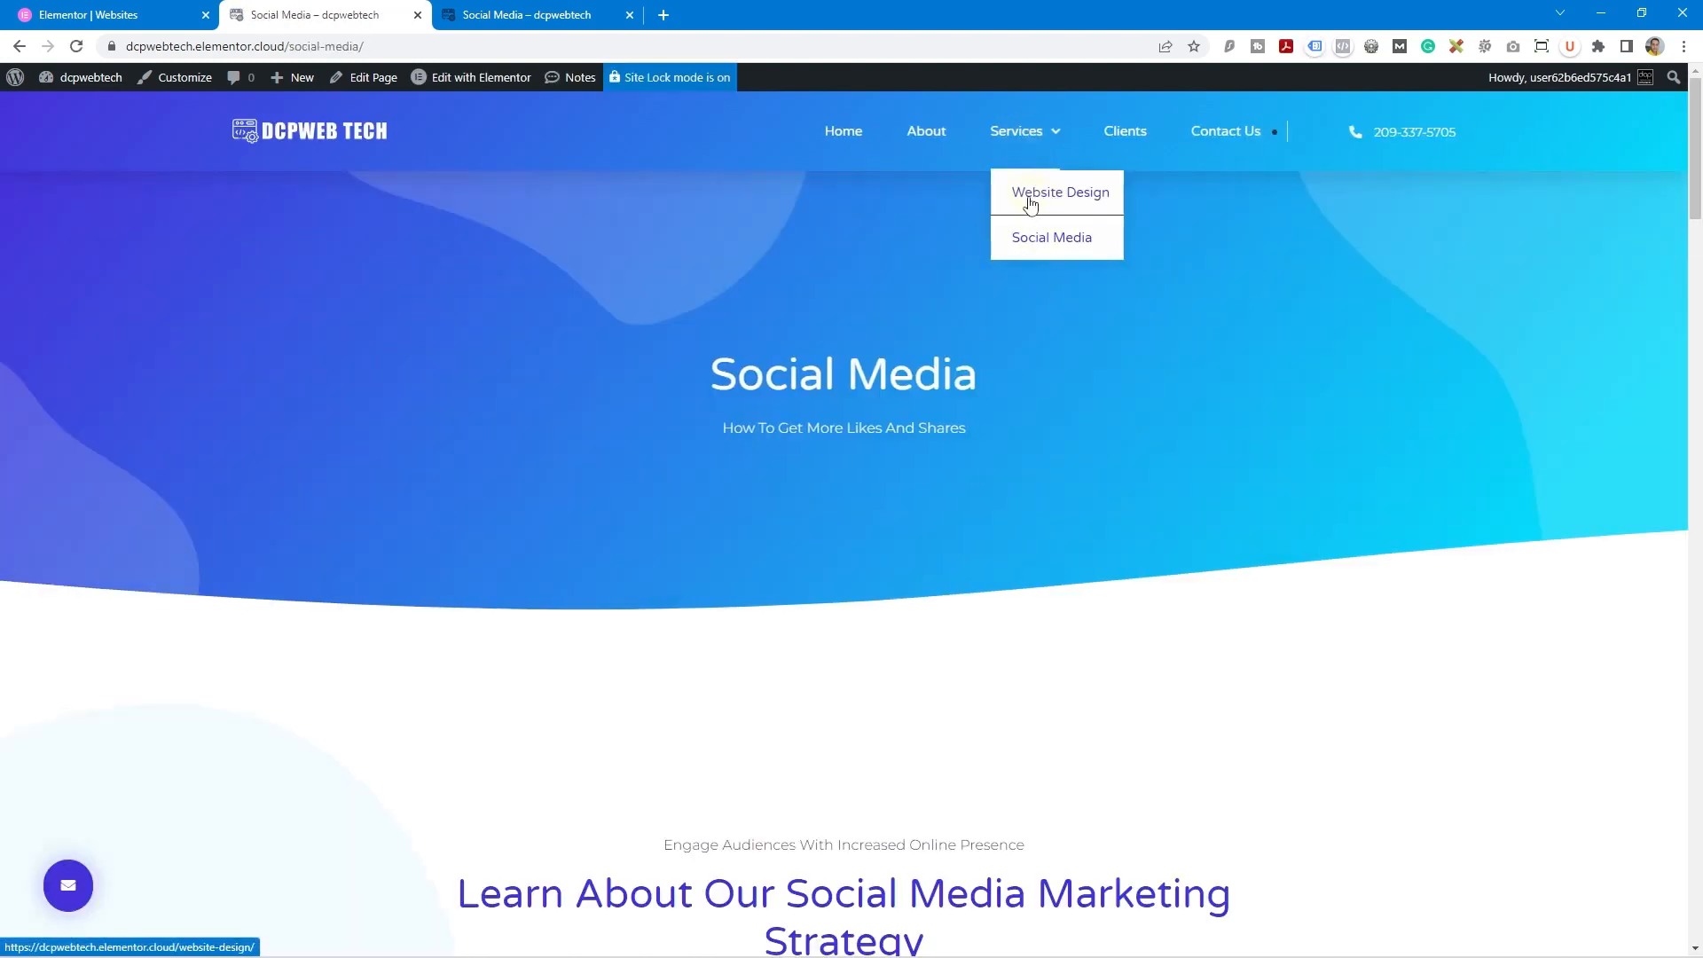
click(1056, 196)
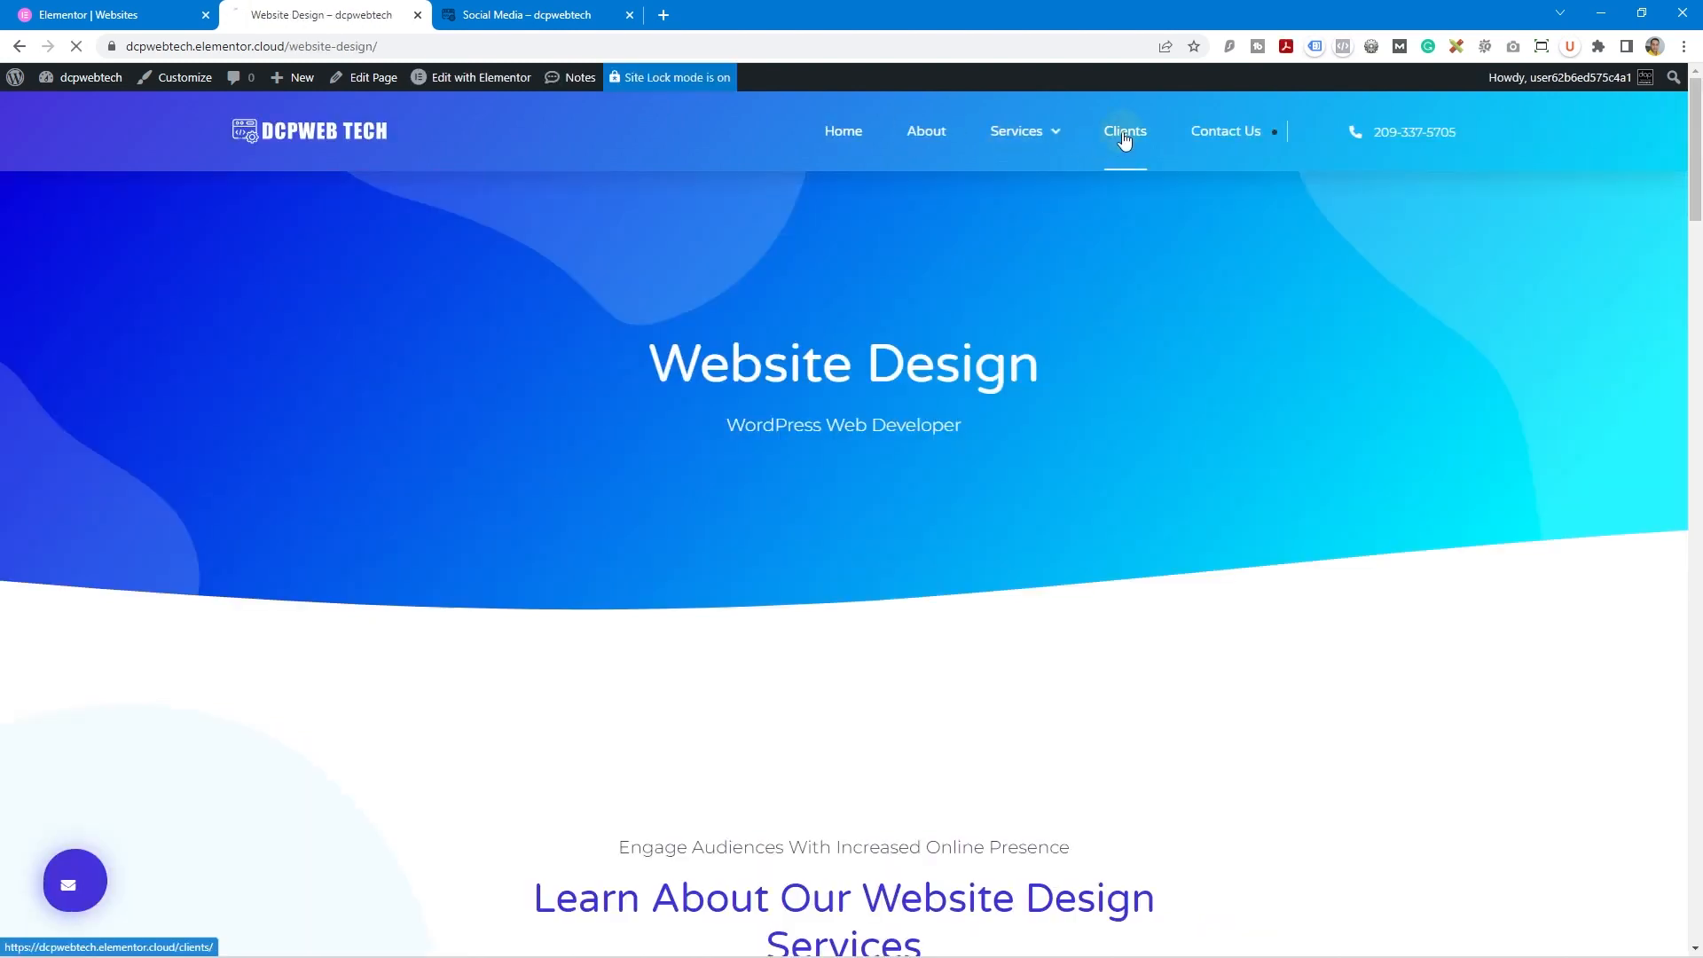
- Visit the Clients page, then read the Contact Us page down to the opening hours
click(1125, 133)
mouse_move(1042, 142)
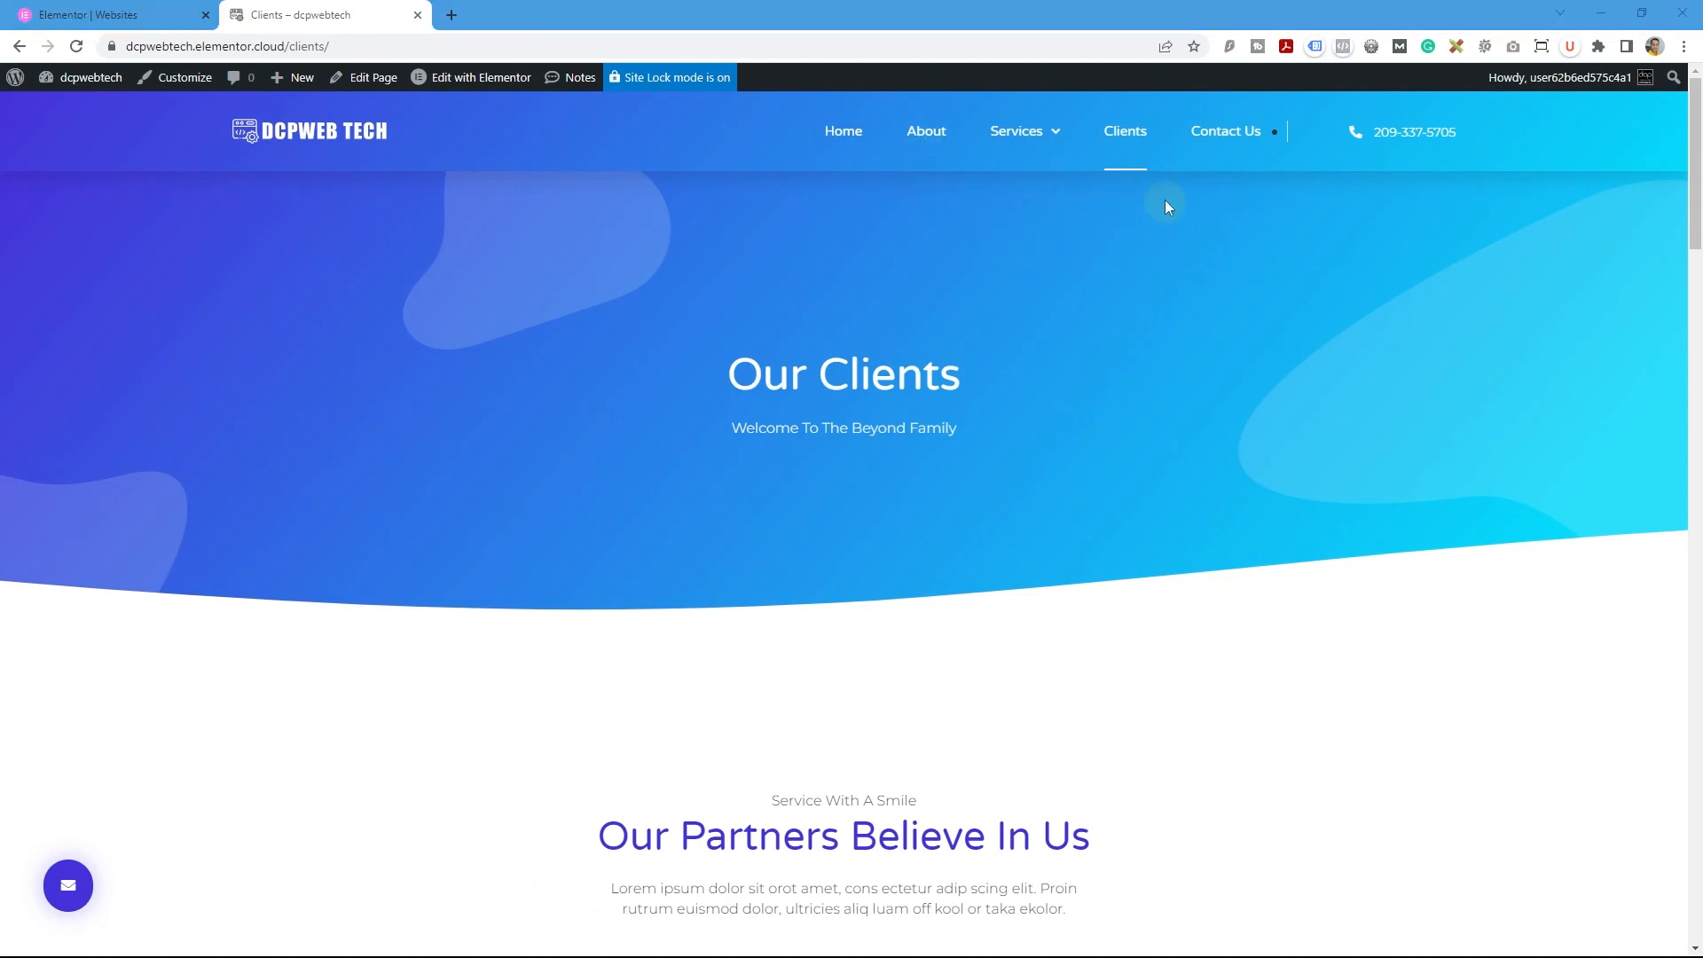
click(1225, 131)
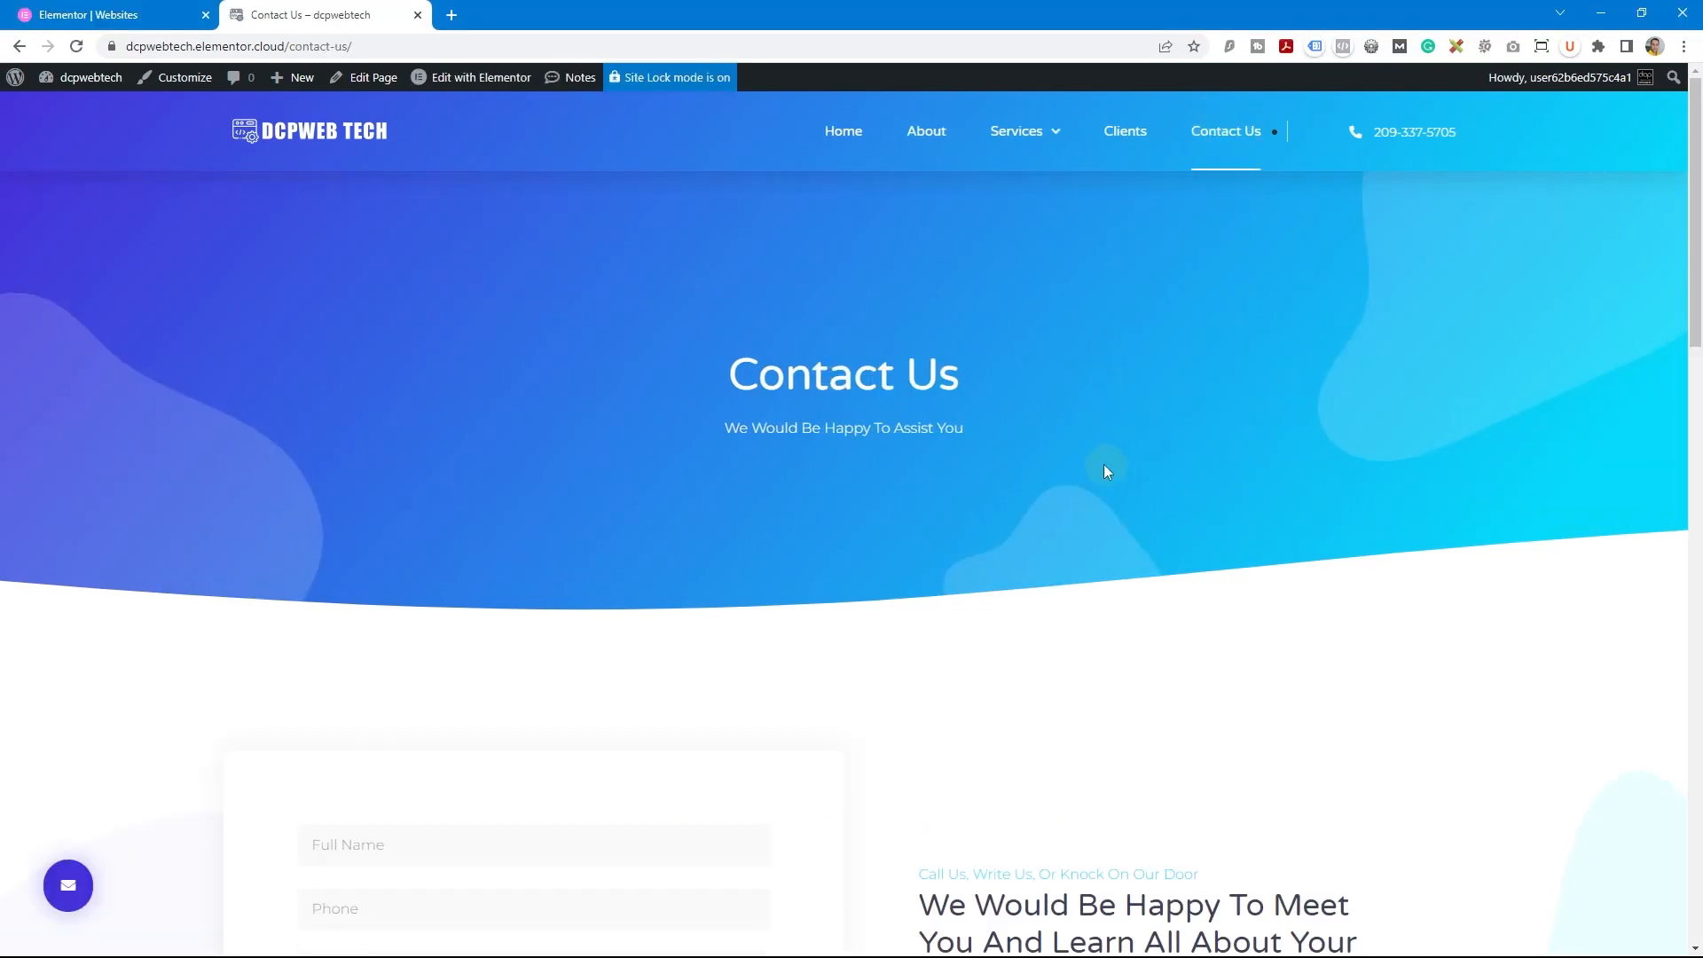
drag(655, 371, 1004, 461)
click(994, 557)
scroll(981, 463, down, 5)
drag(945, 426, 1072, 761)
click(1153, 696)
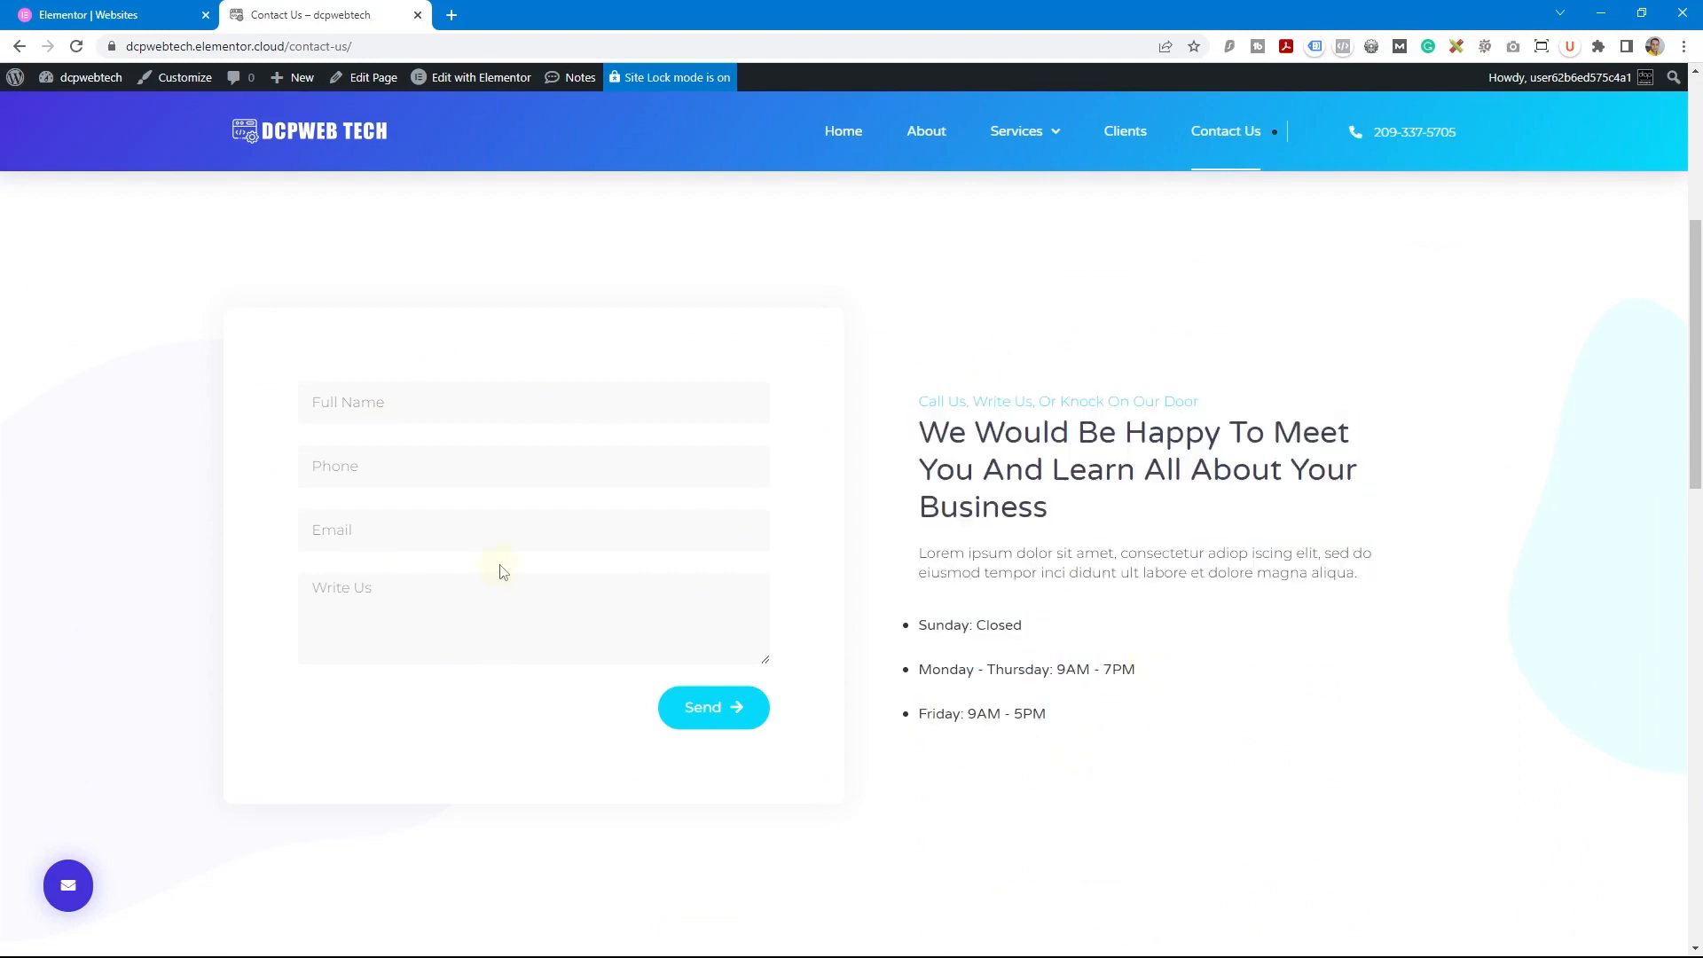
scroll(476, 372, up, 5)
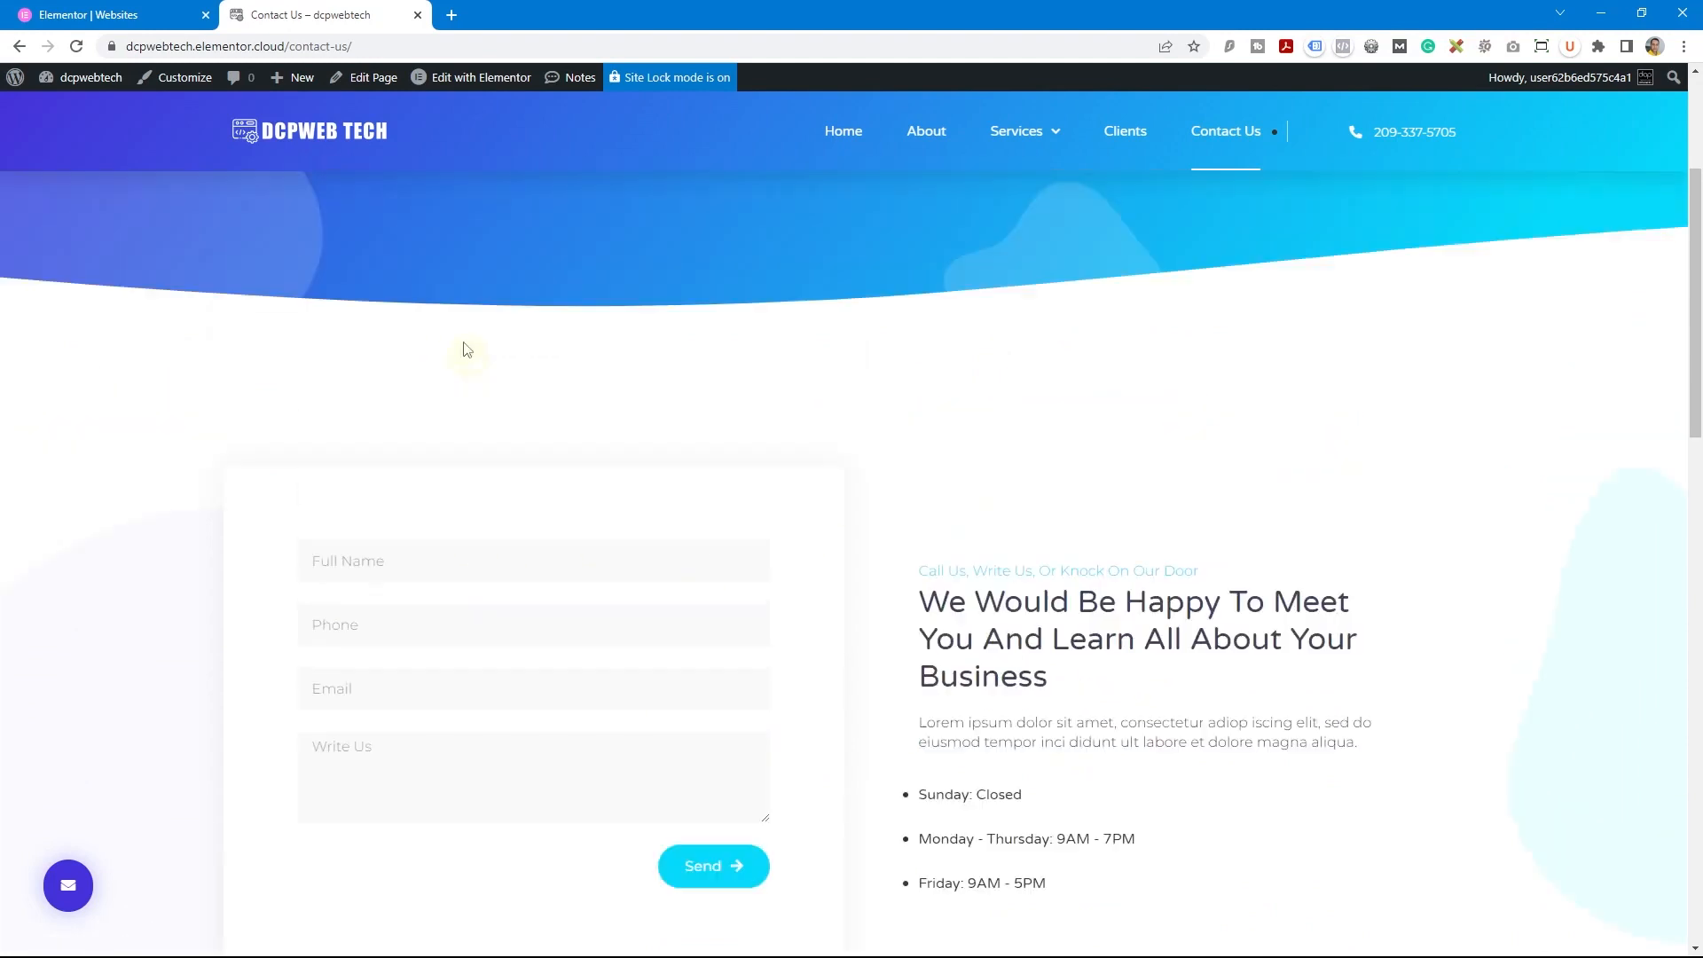
mouse_move(467, 93)
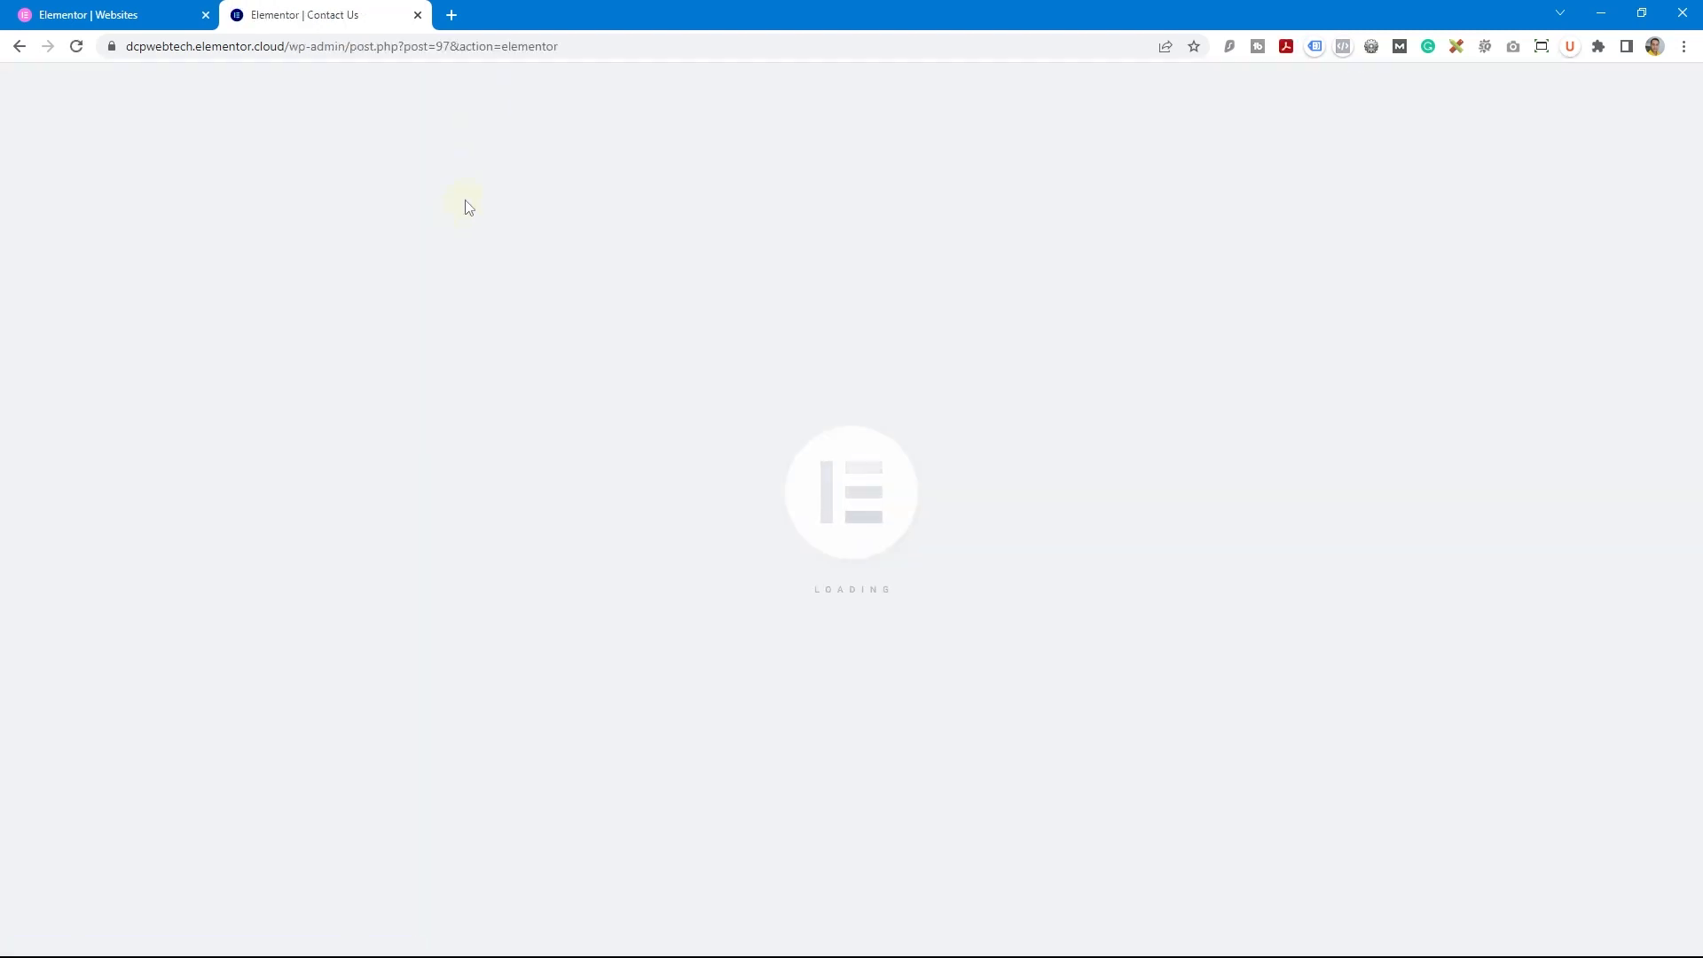
- Add a new HTML-type field to the Contact Us form
scroll(621, 497, down, 5)
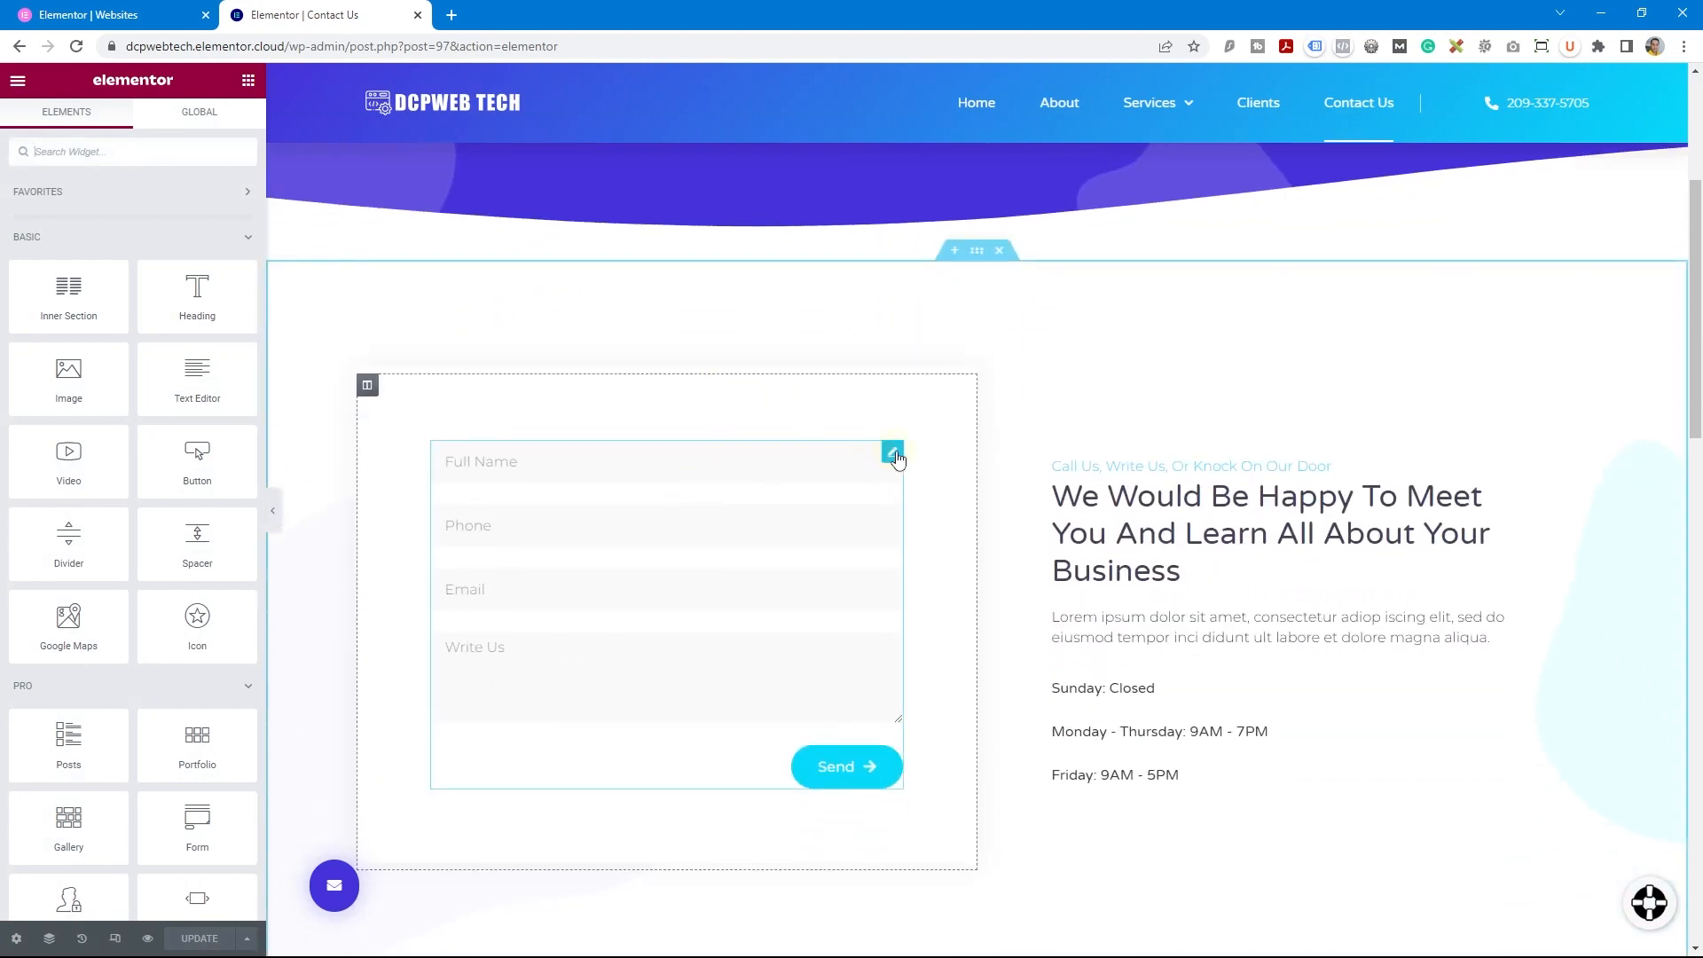
click(893, 456)
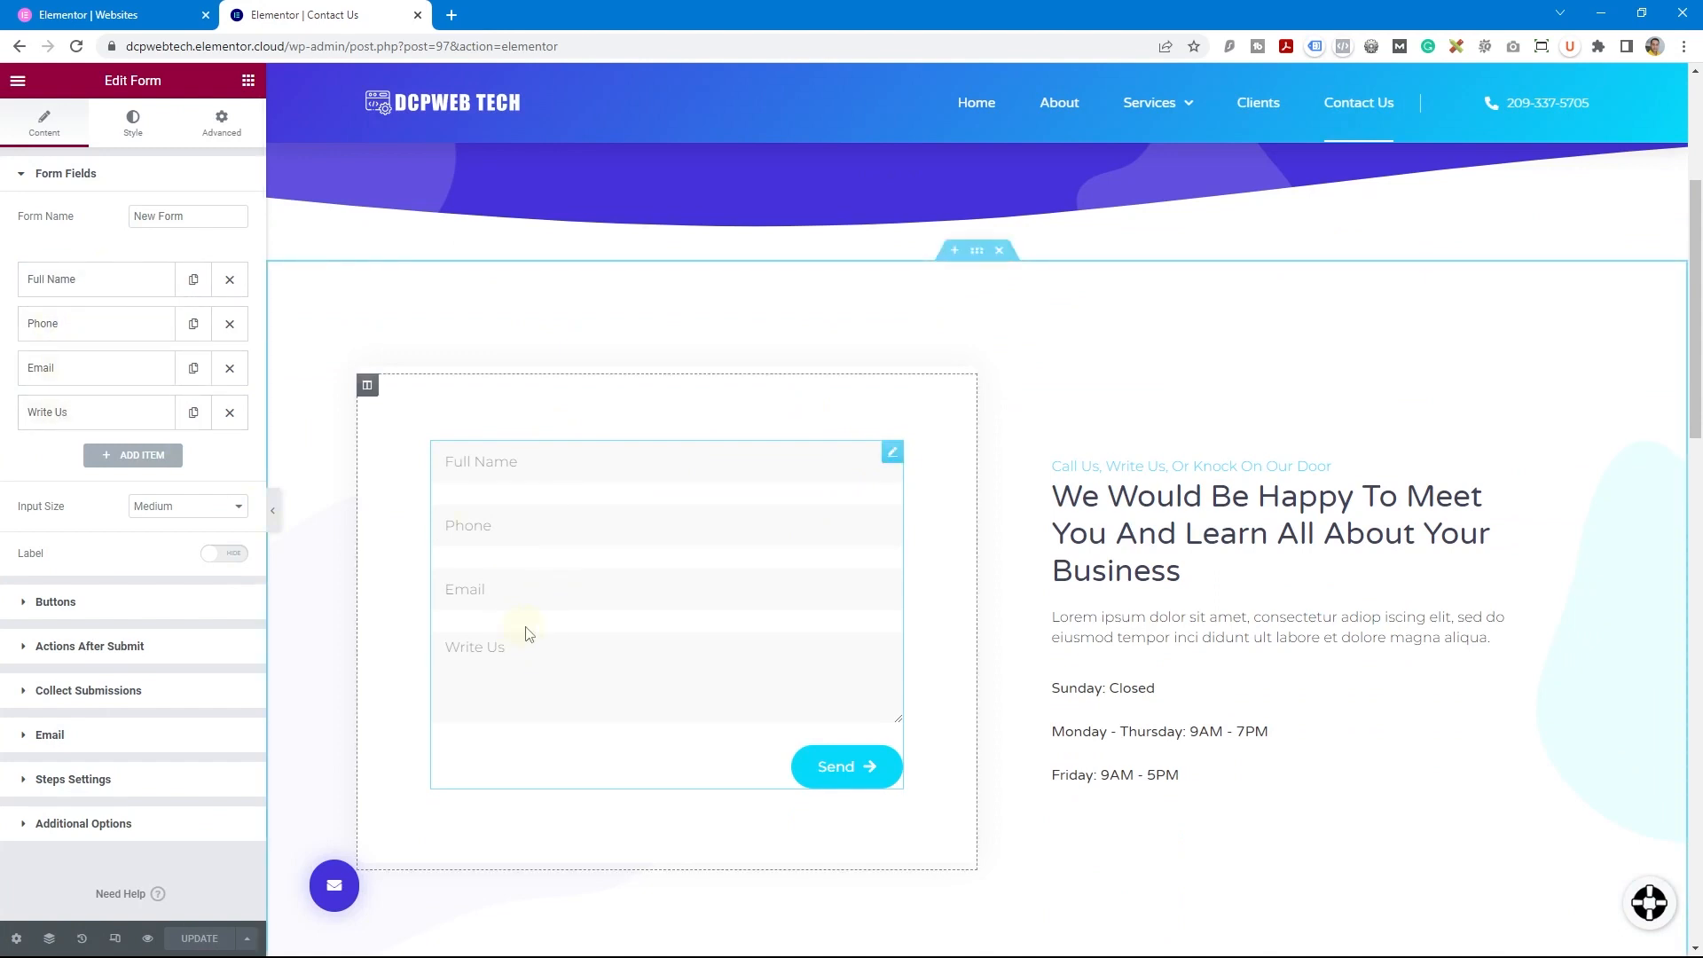
click(129, 456)
click(188, 533)
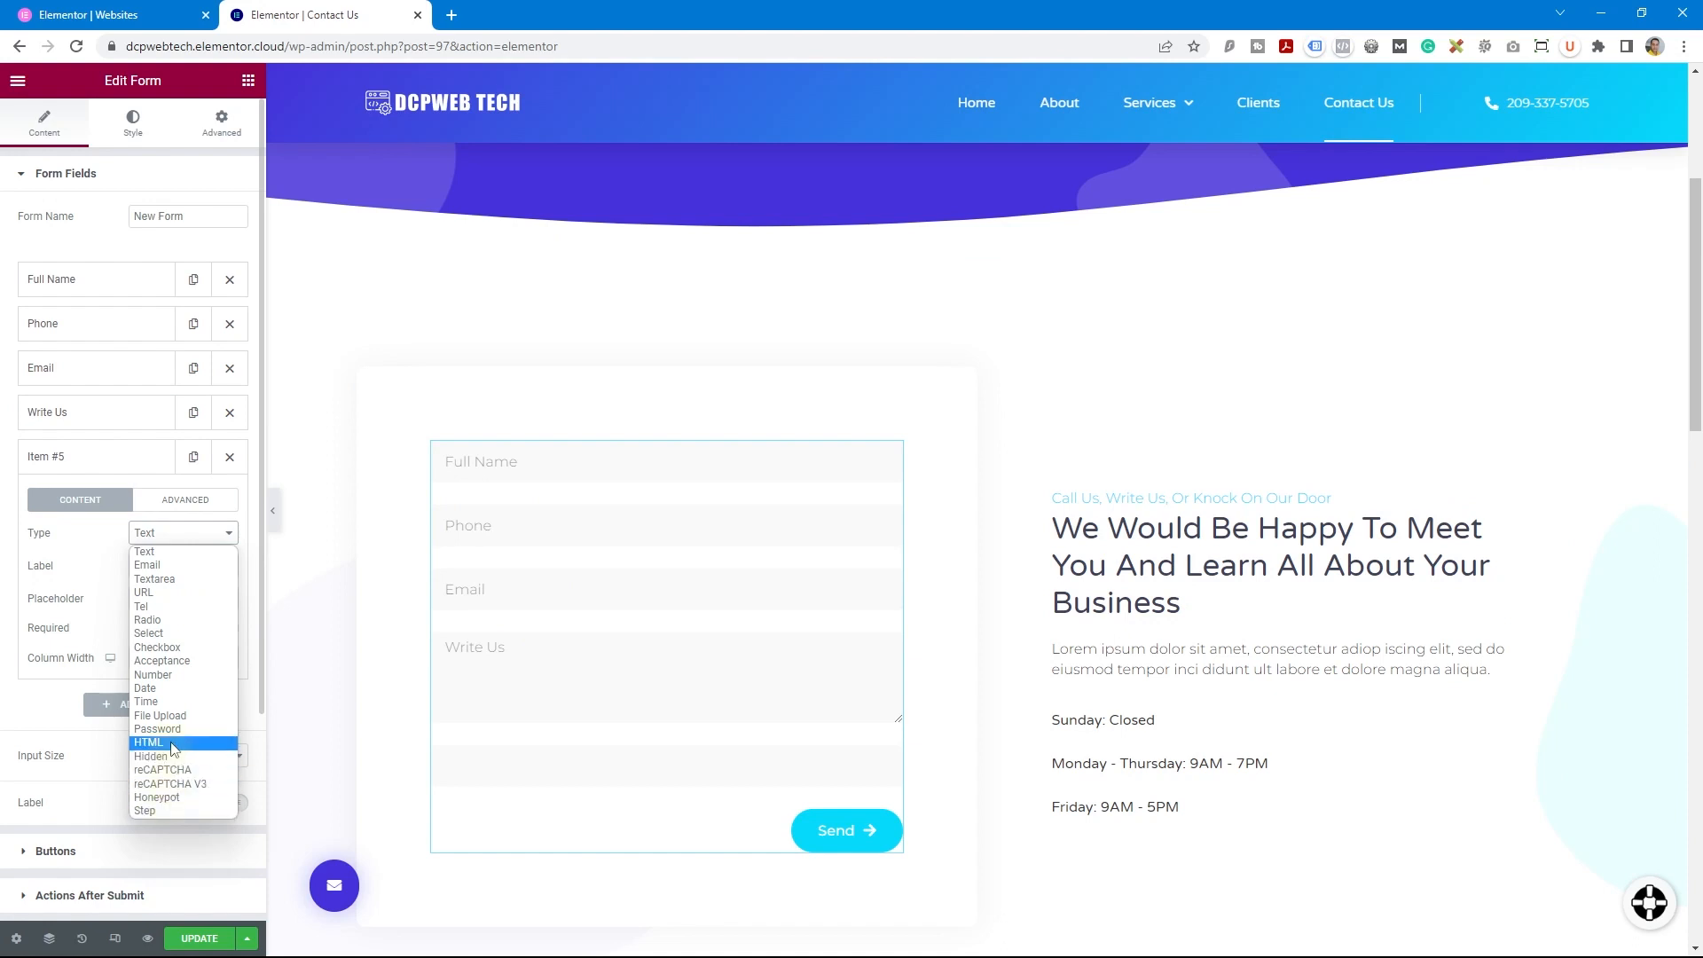
click(148, 742)
- Label the new field 'Select Services' and paste that text into its HTML content
click(162, 565)
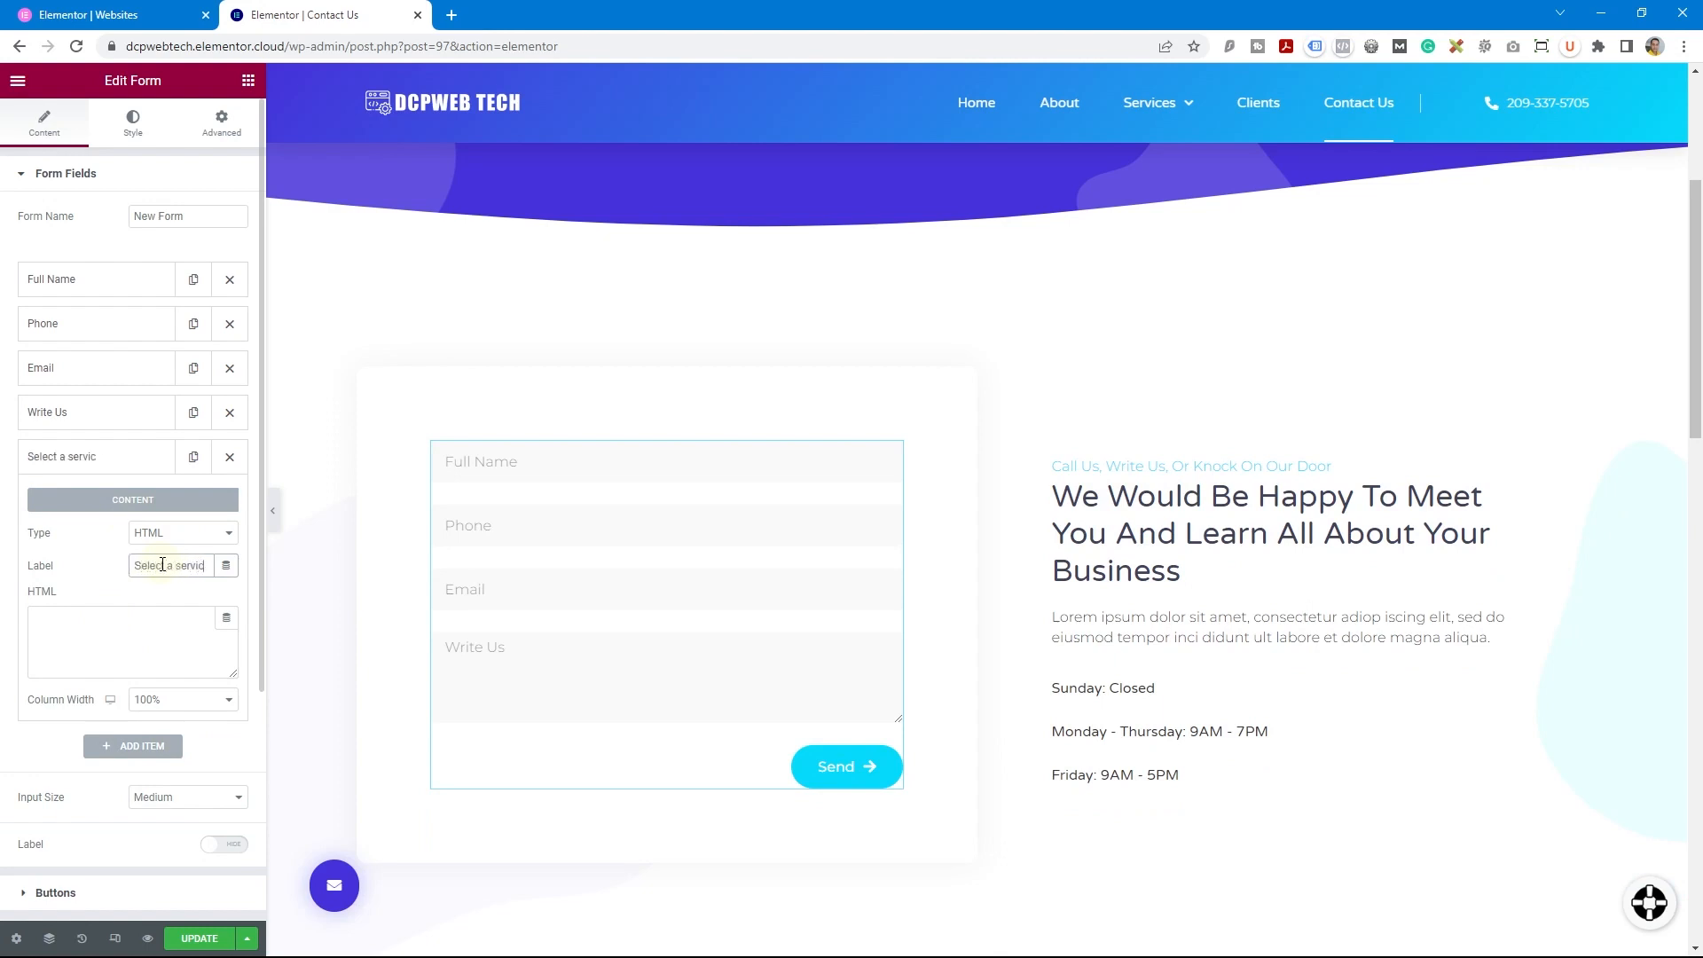
key(shift+End)
text(S)
key(ctrl+a)
key(ctrl+c)
click(141, 645)
key(ctrl+v)
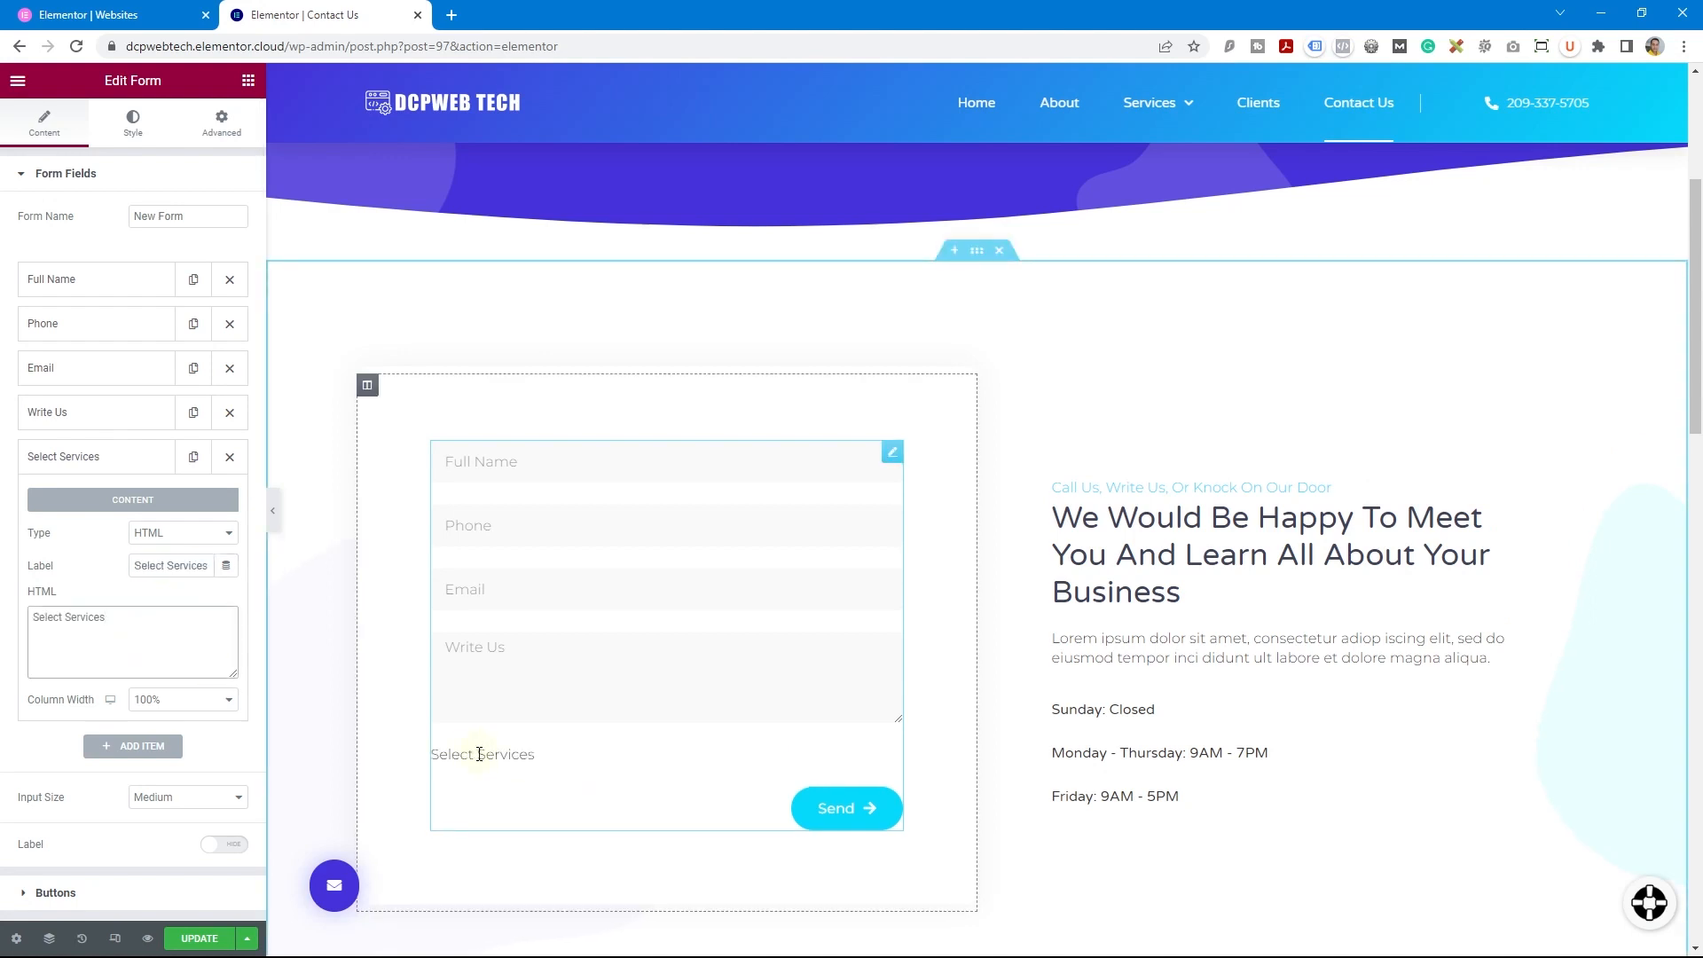
click(106, 463)
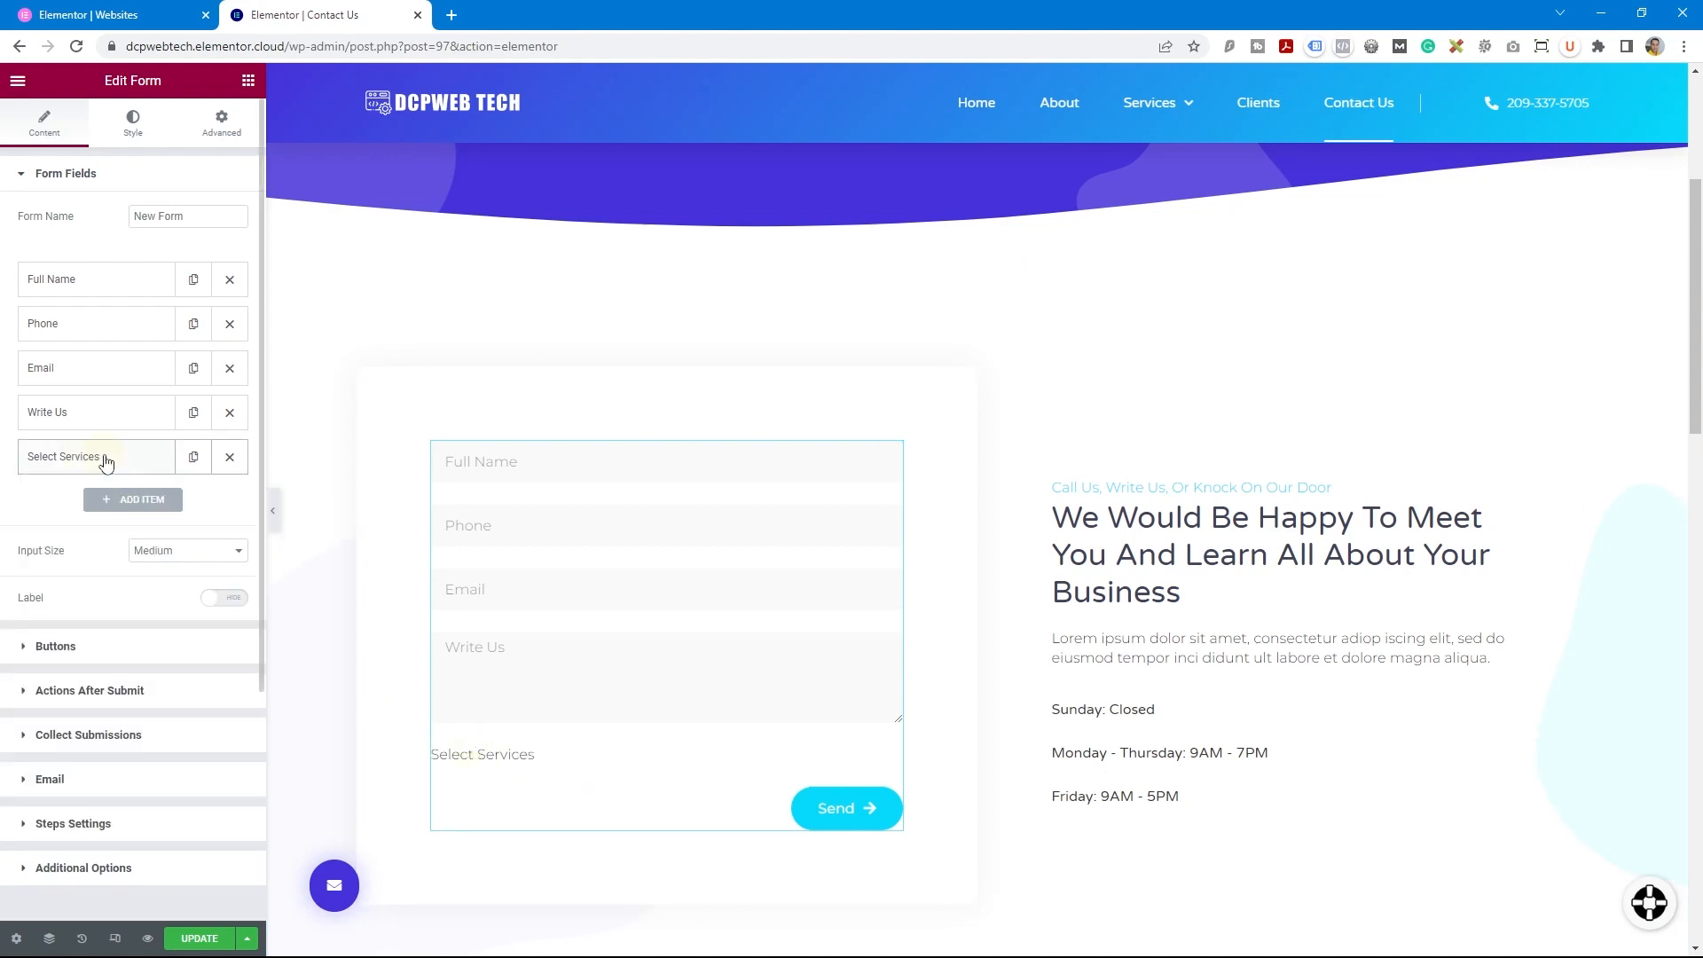
- Move Select Services above Write Us and append a colon to its HTML text
drag(86, 464, 81, 413)
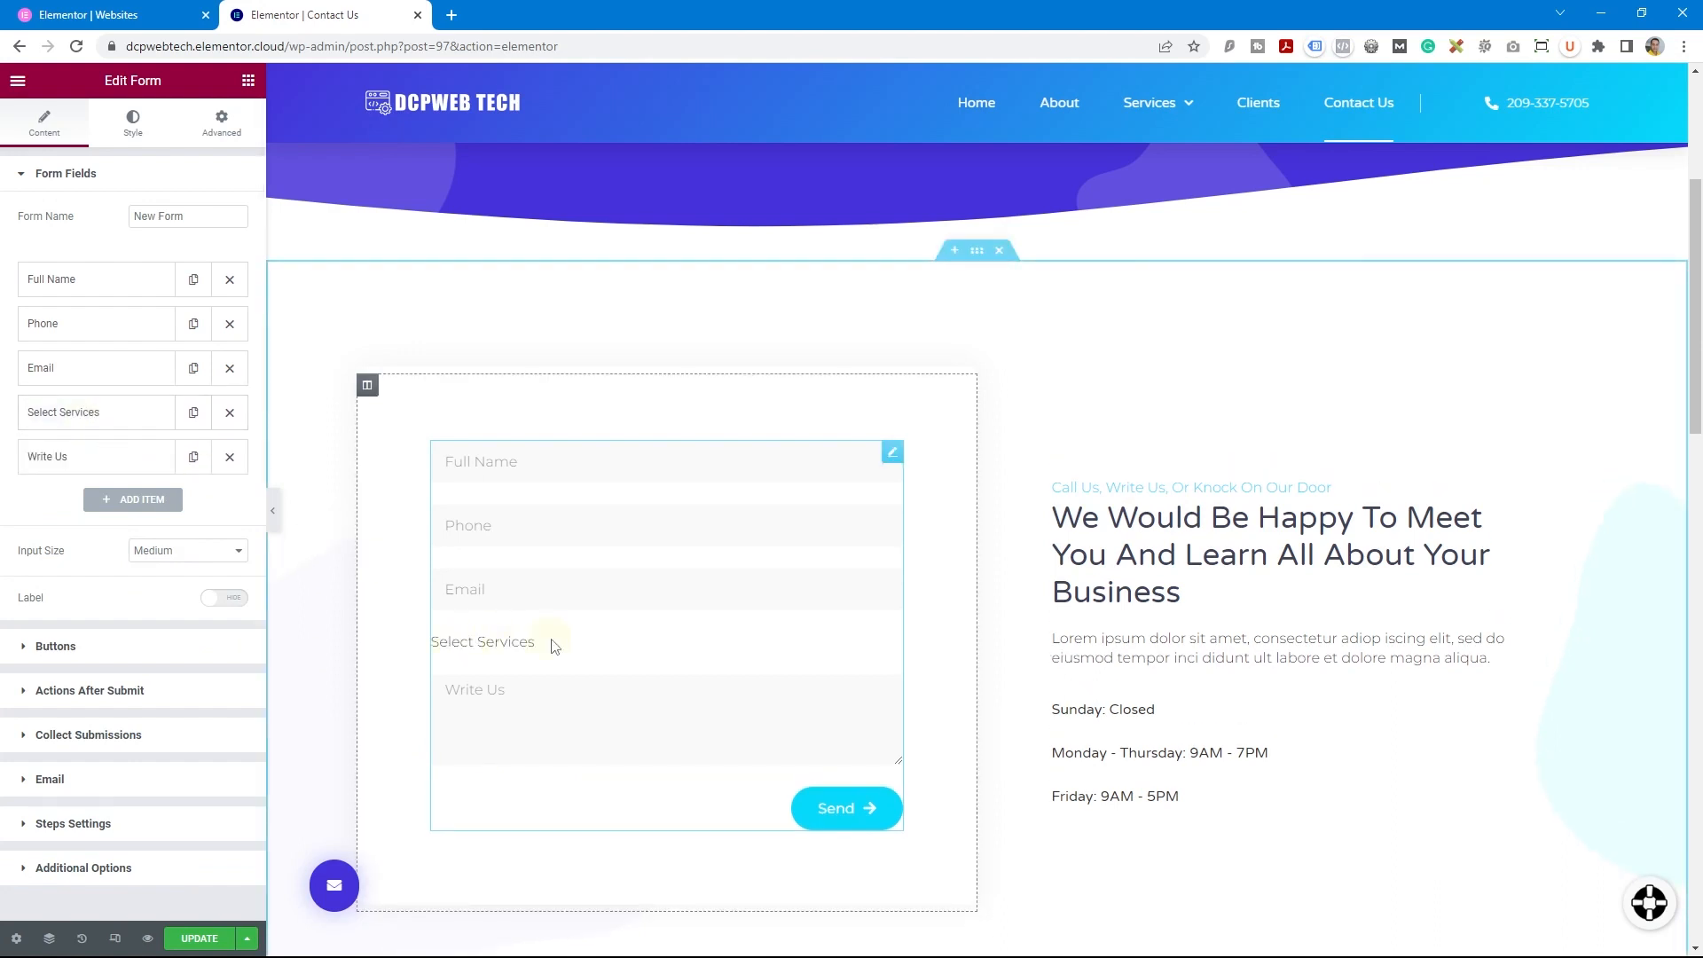
click(102, 414)
click(109, 572)
text(:)
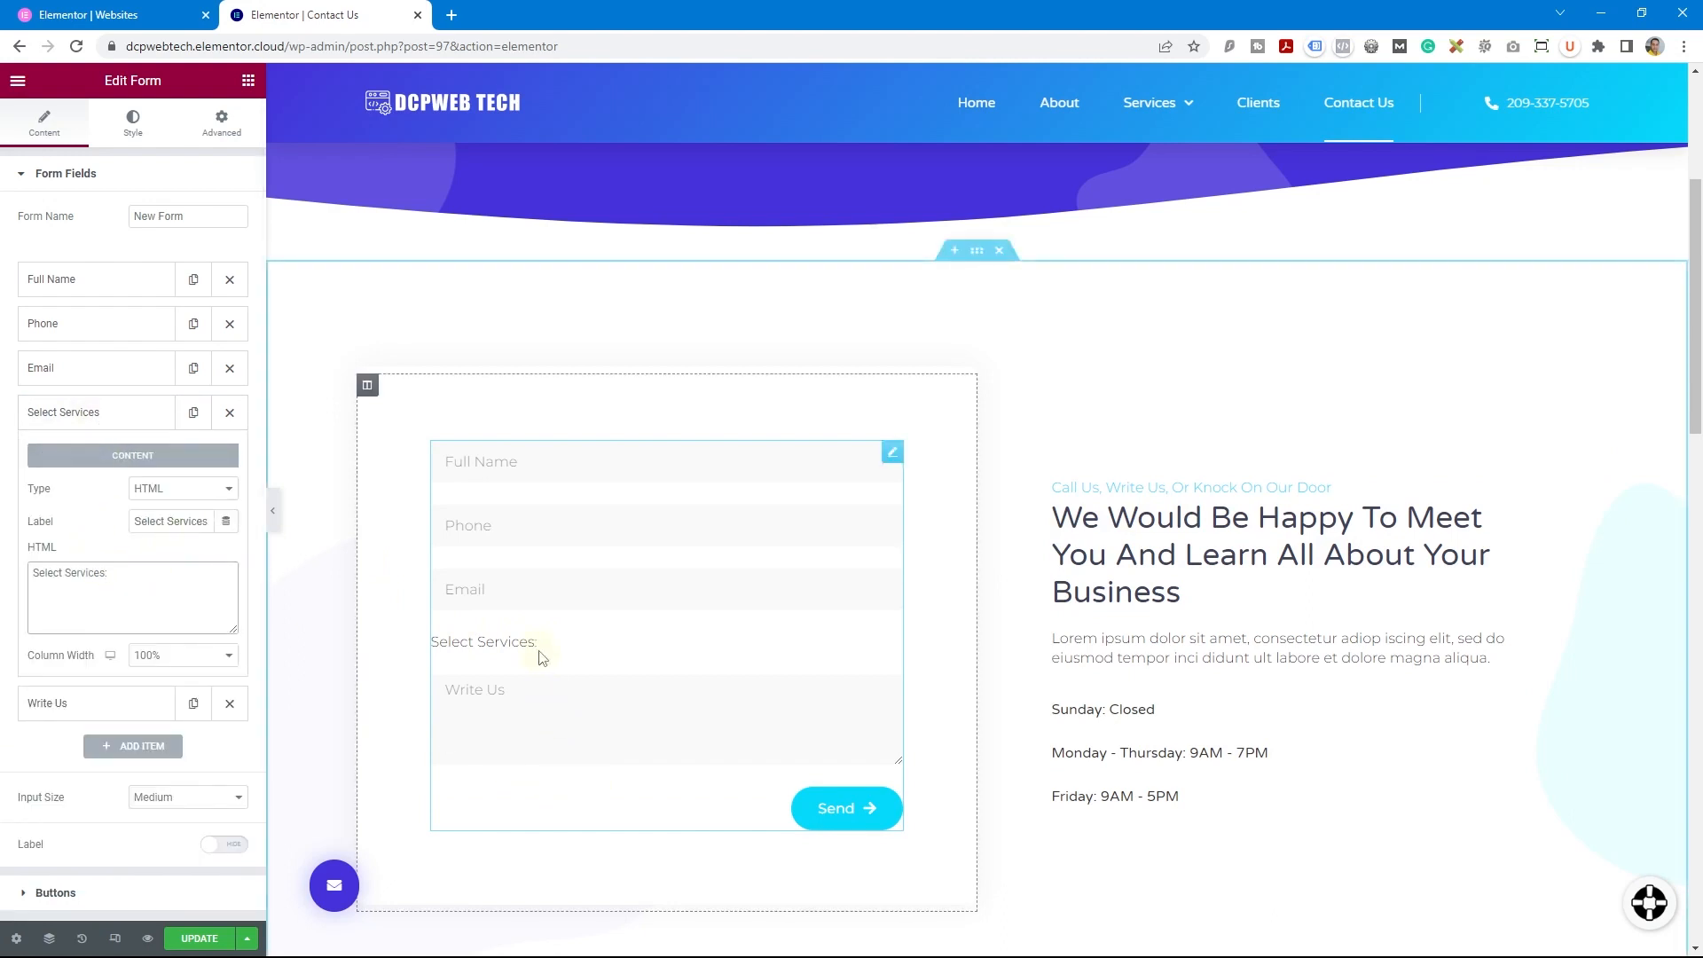
- Add a checkbox field labelled Social Media with a Social Media option
click(97, 418)
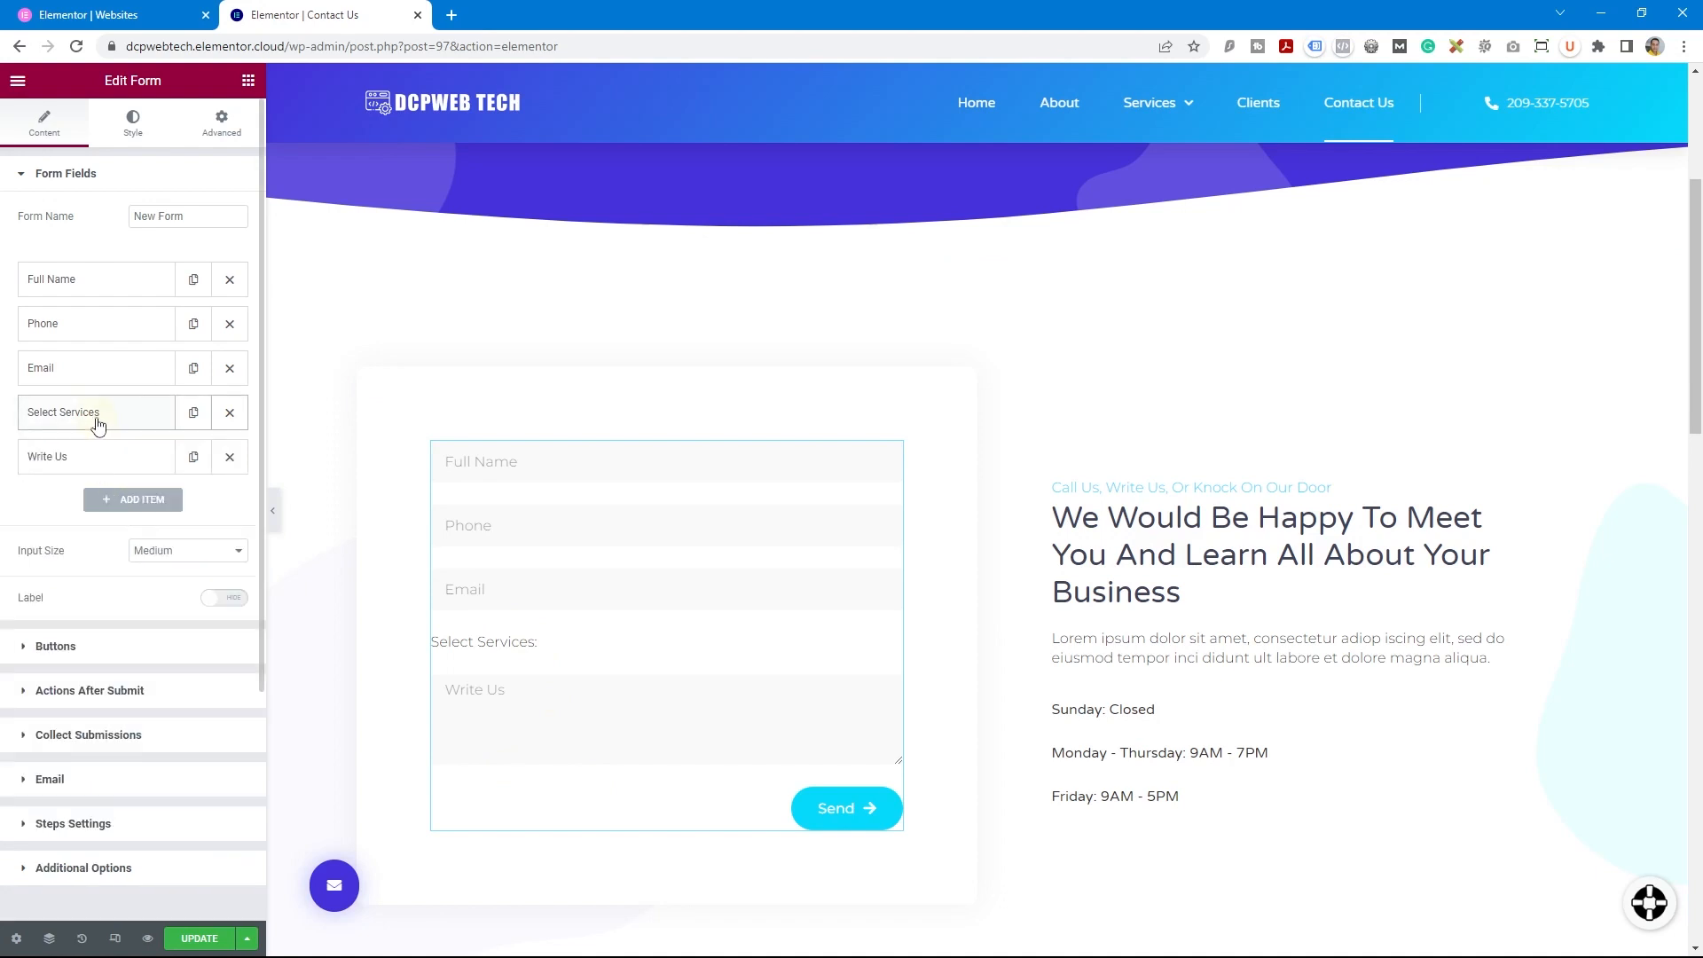
click(121, 501)
click(173, 578)
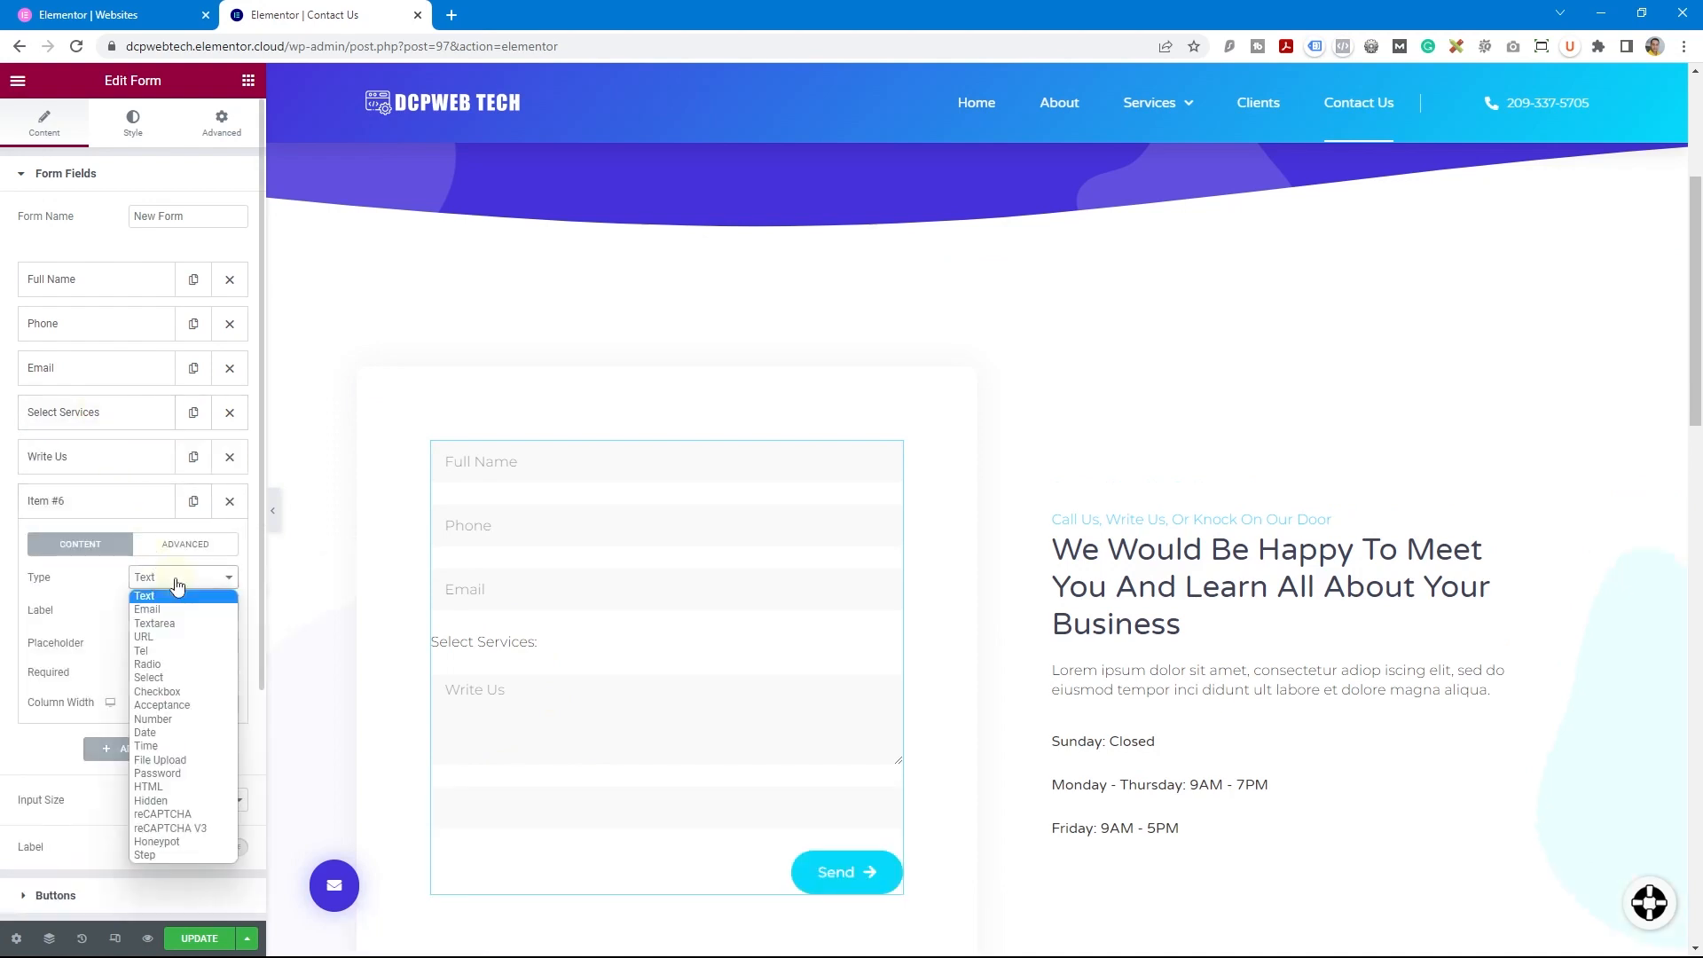
click(187, 692)
click(154, 612)
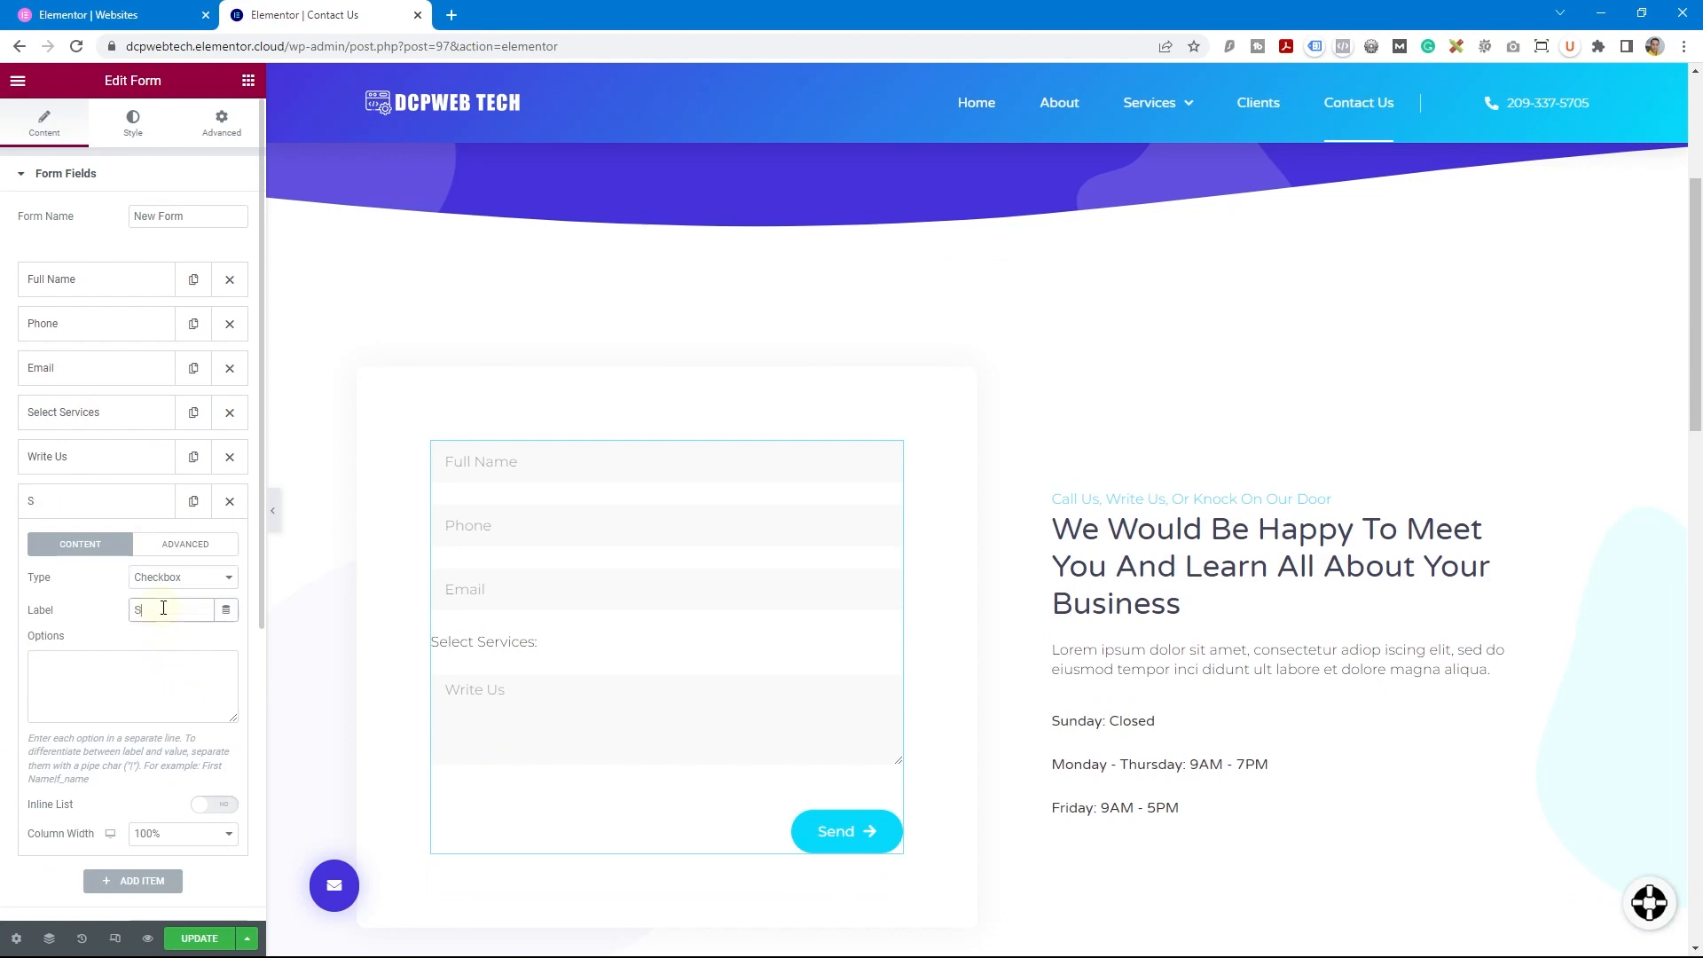
key(ctrl+a)
click(144, 685)
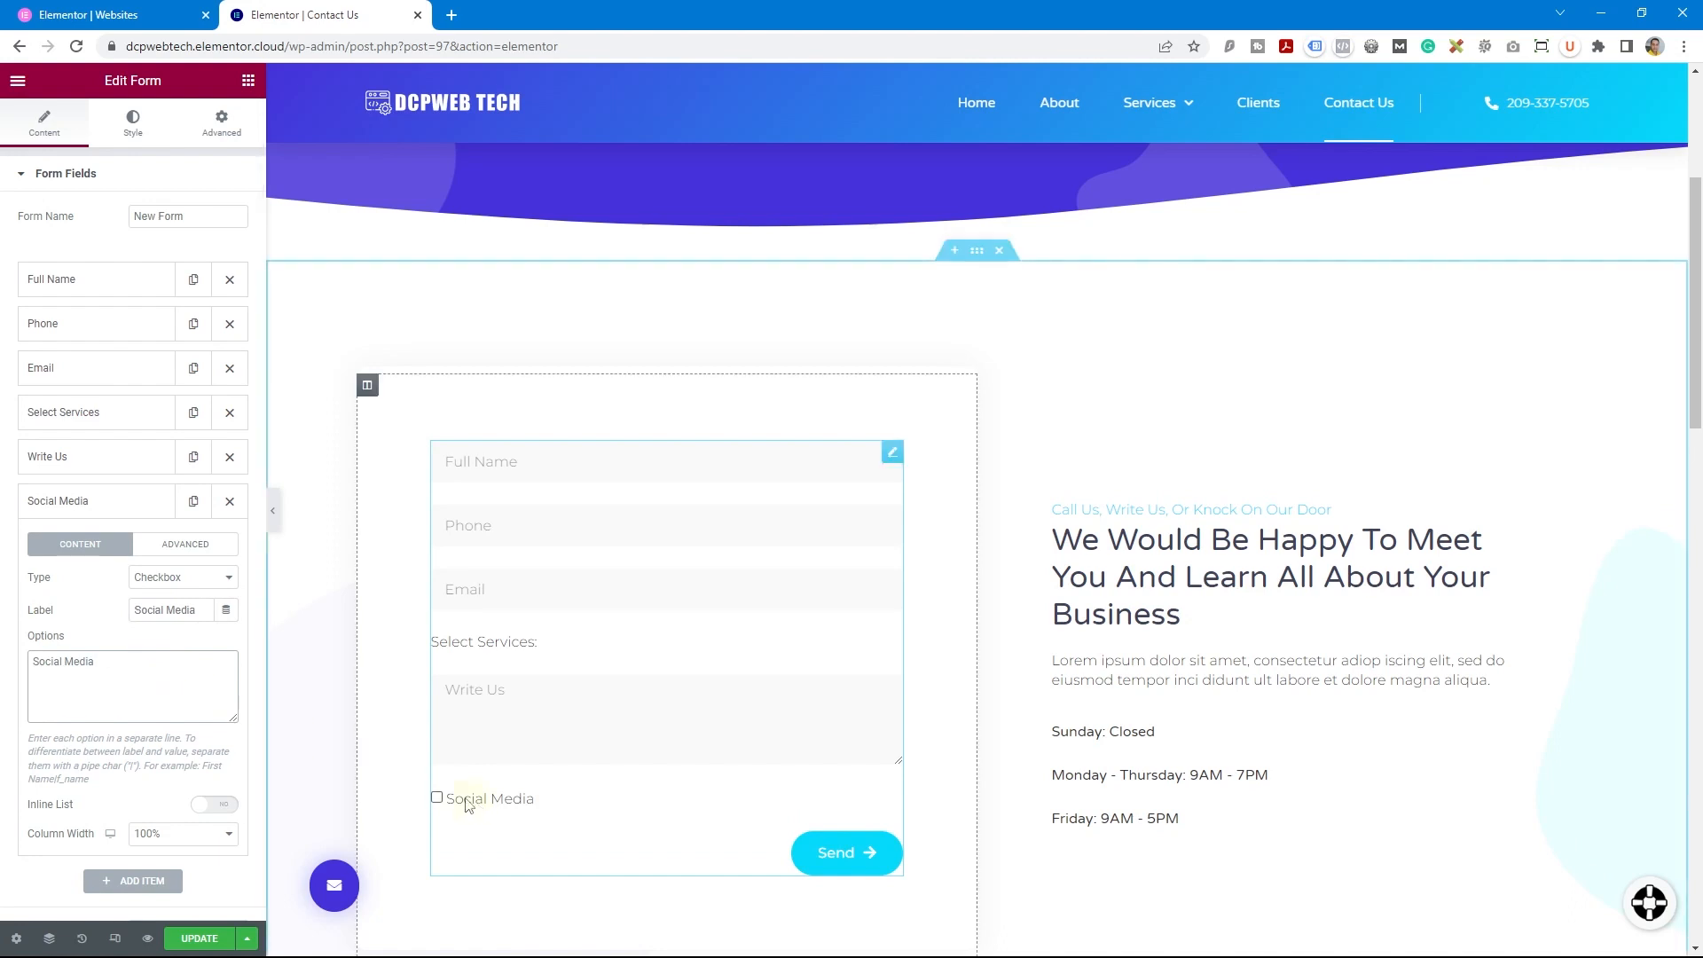
click(104, 503)
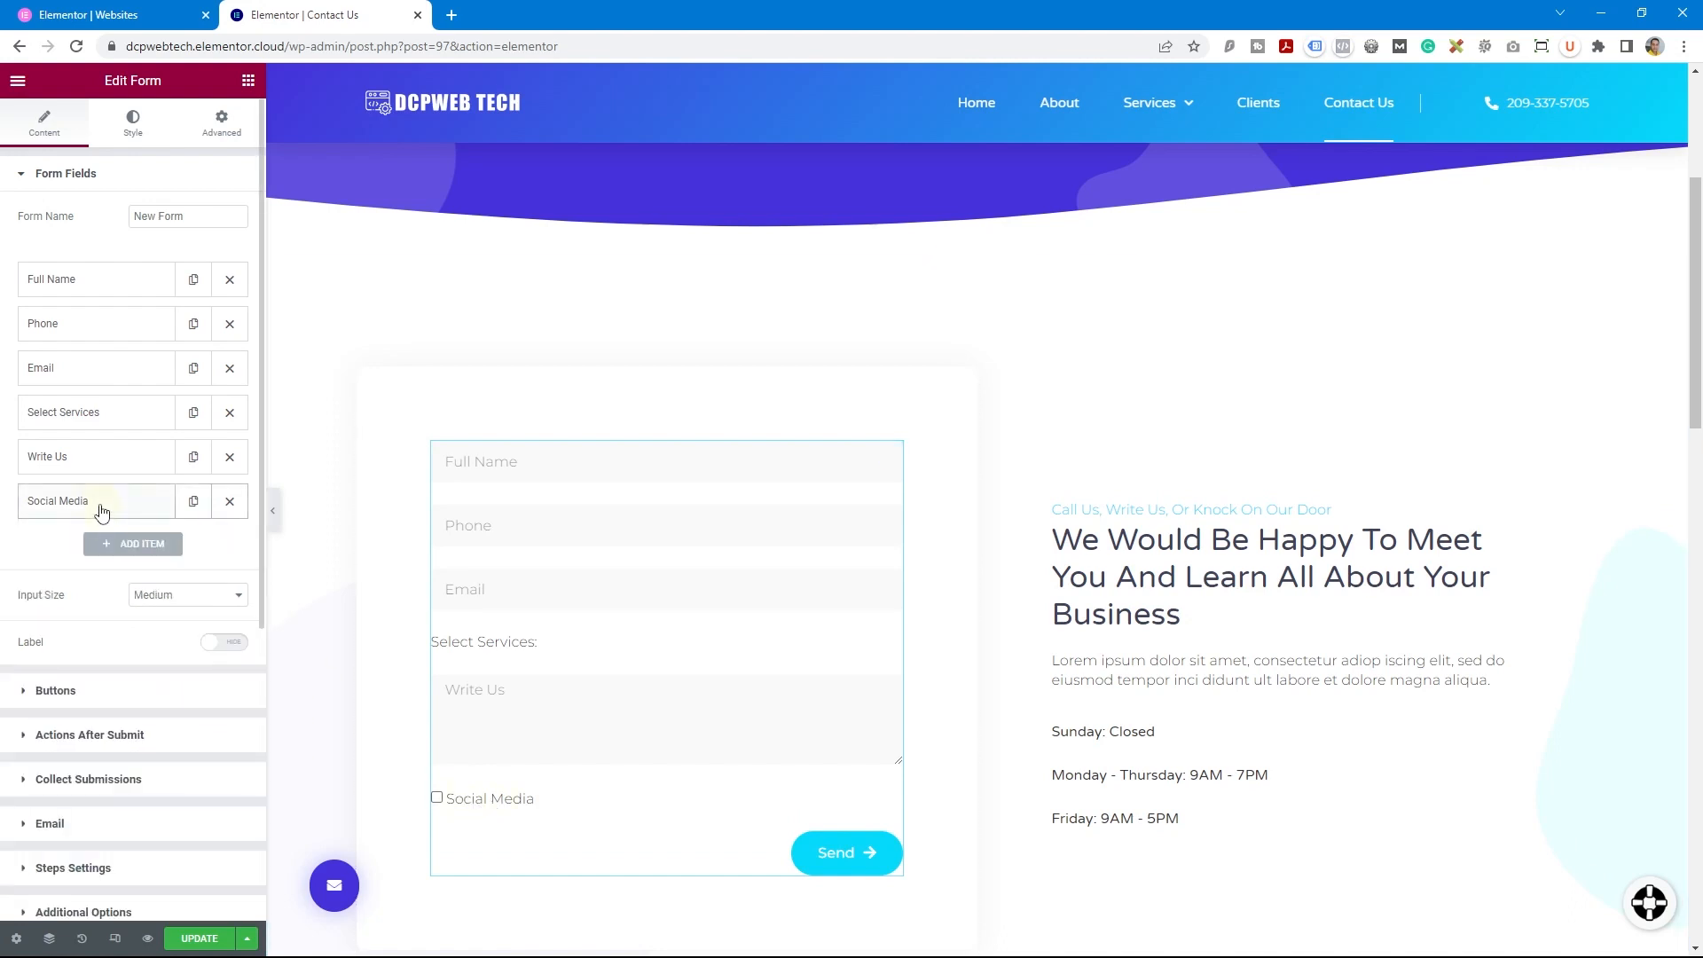
- Delete the extra field, duplicate the Social Media checkbox, and start relabelling the copy Website Design
click(117, 543)
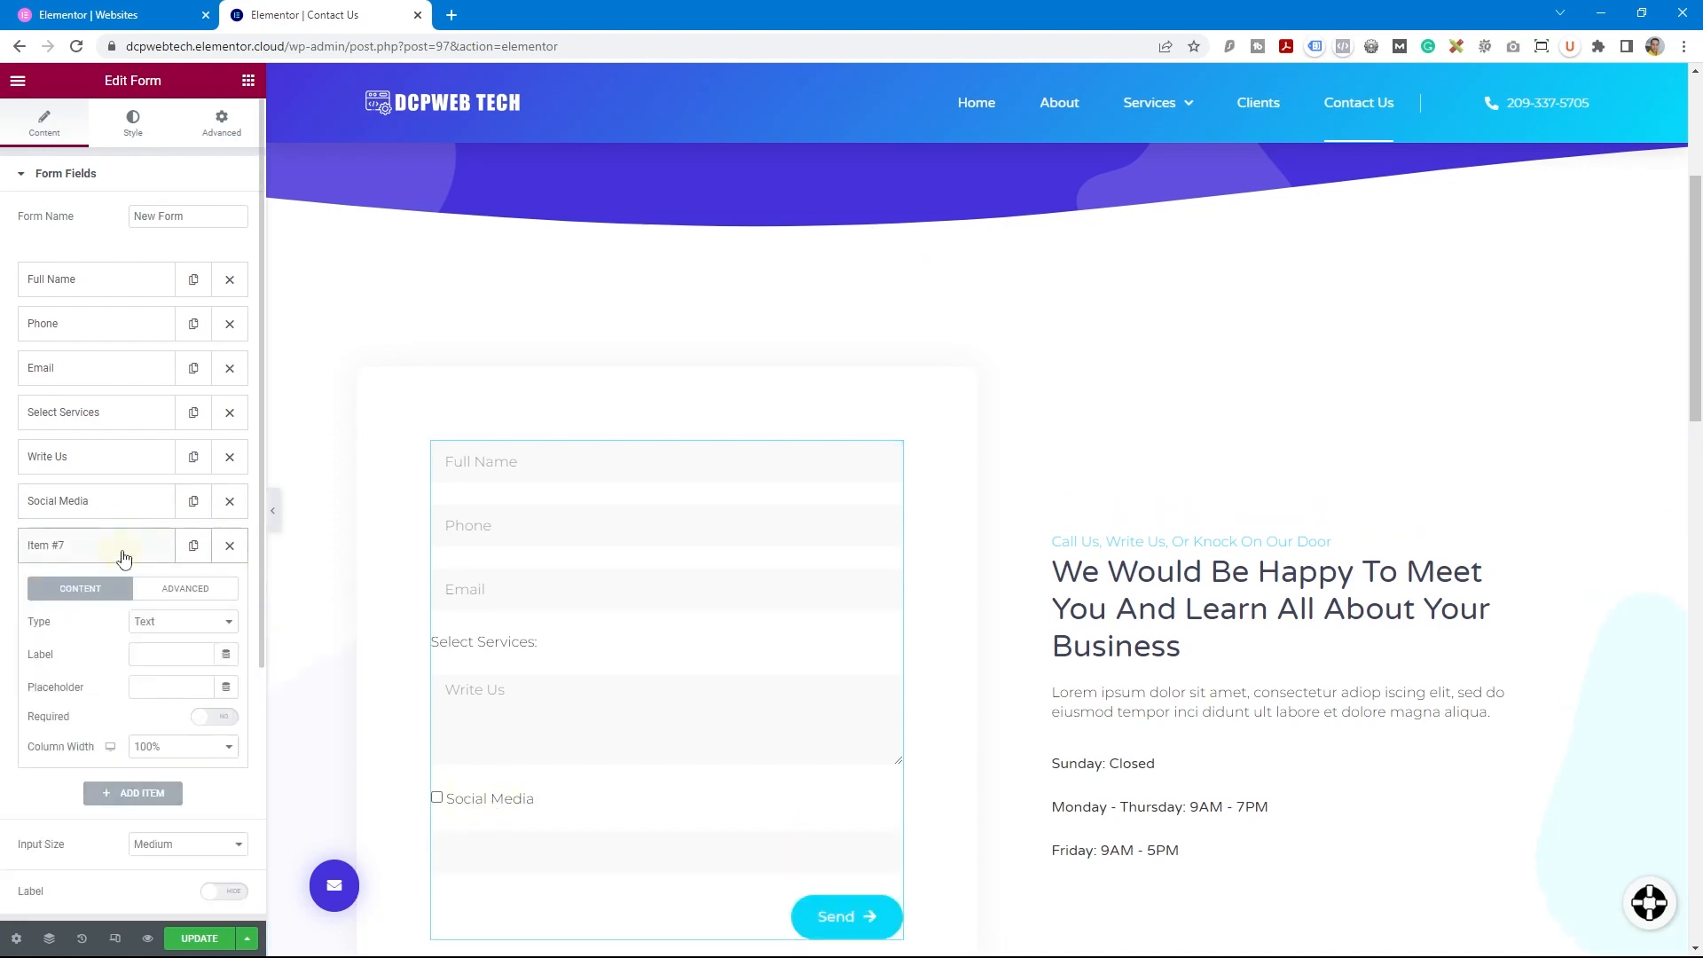
click(229, 546)
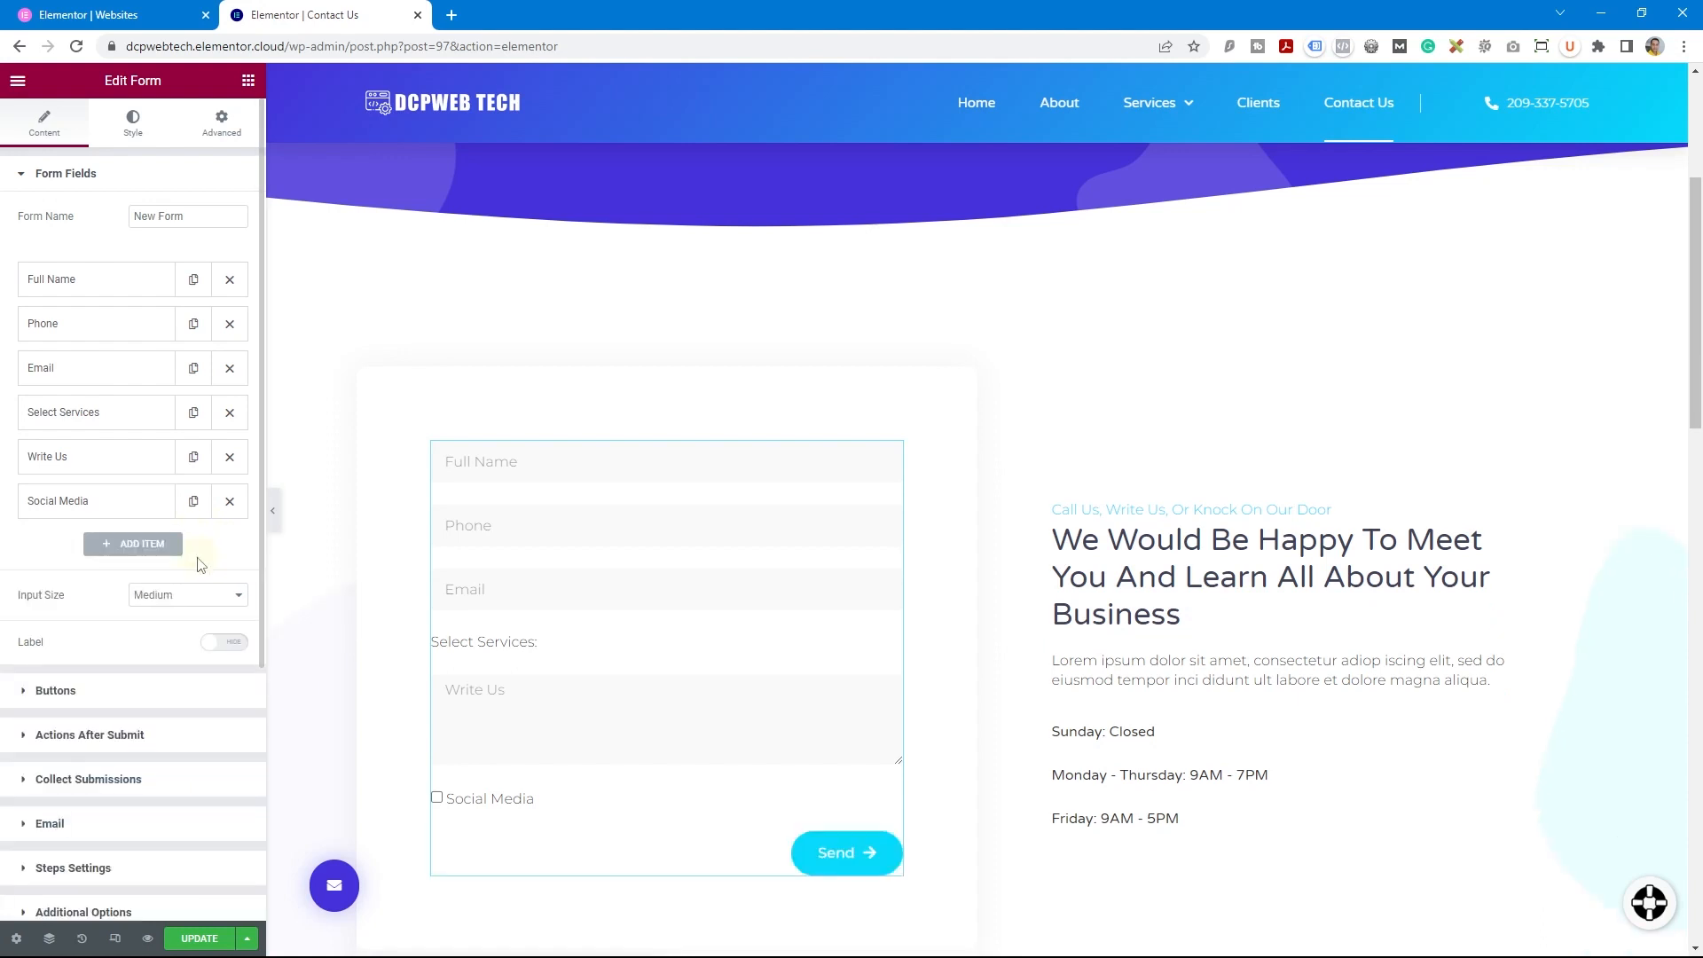
click(193, 502)
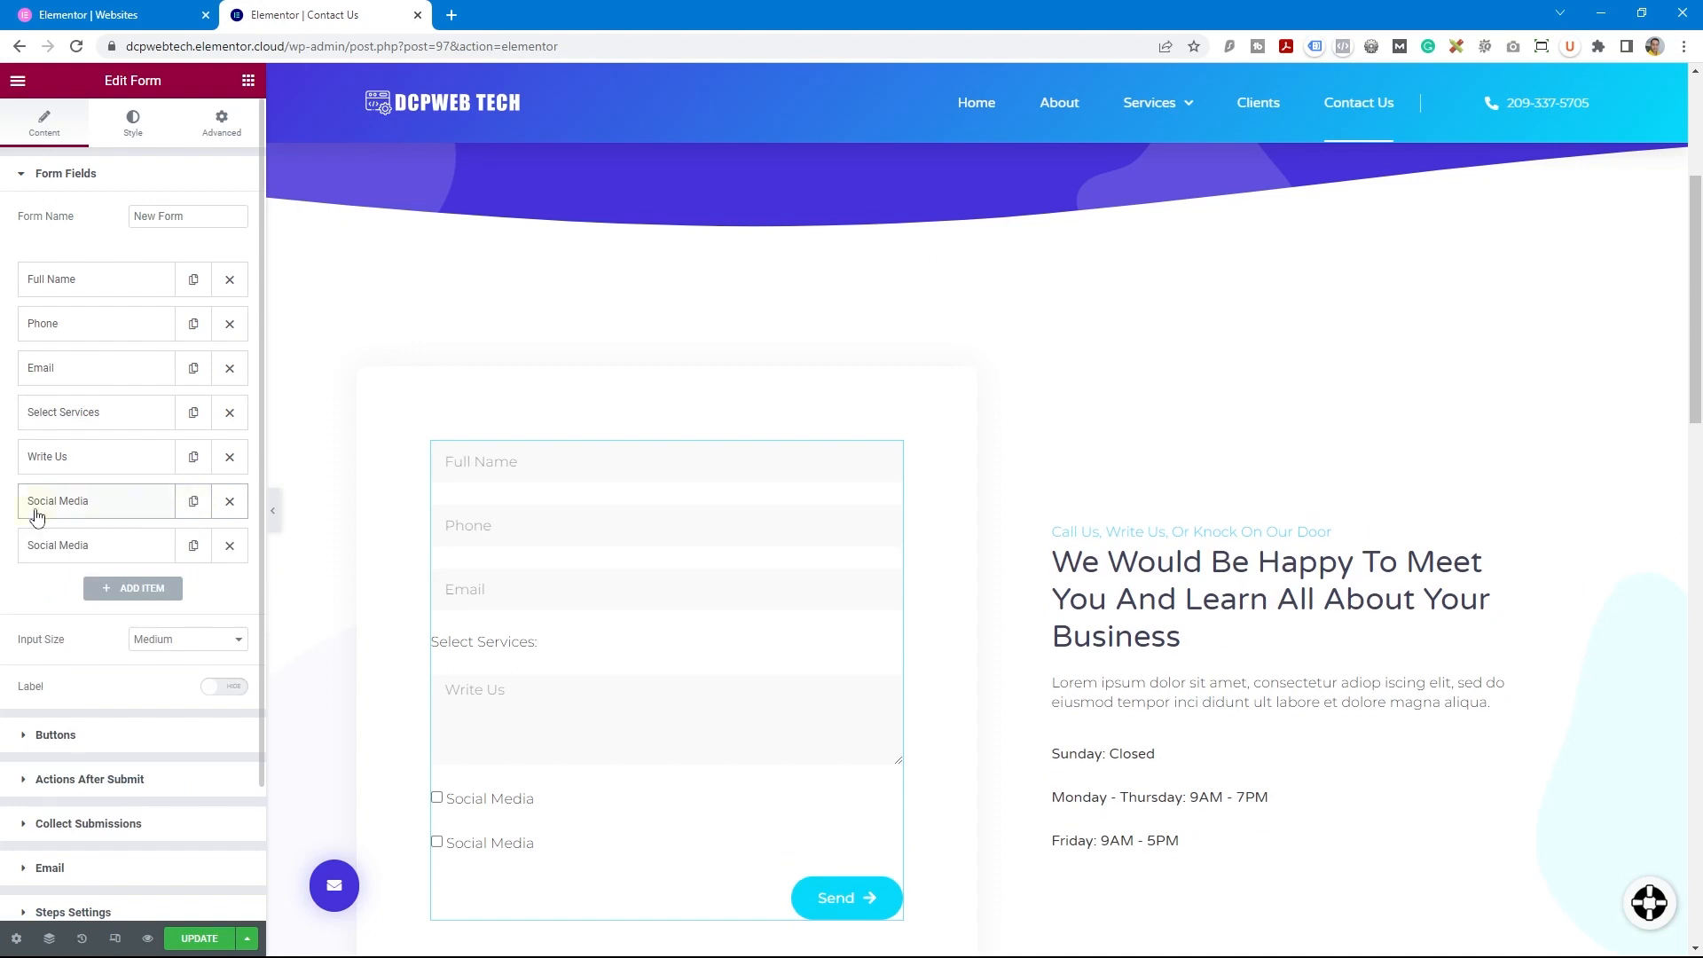
click(99, 556)
click(176, 650)
text(a)
key(ctrl+a)
text(Webstie De)
key(BackSpace)
key(BackSpace)
key(BackSpace)
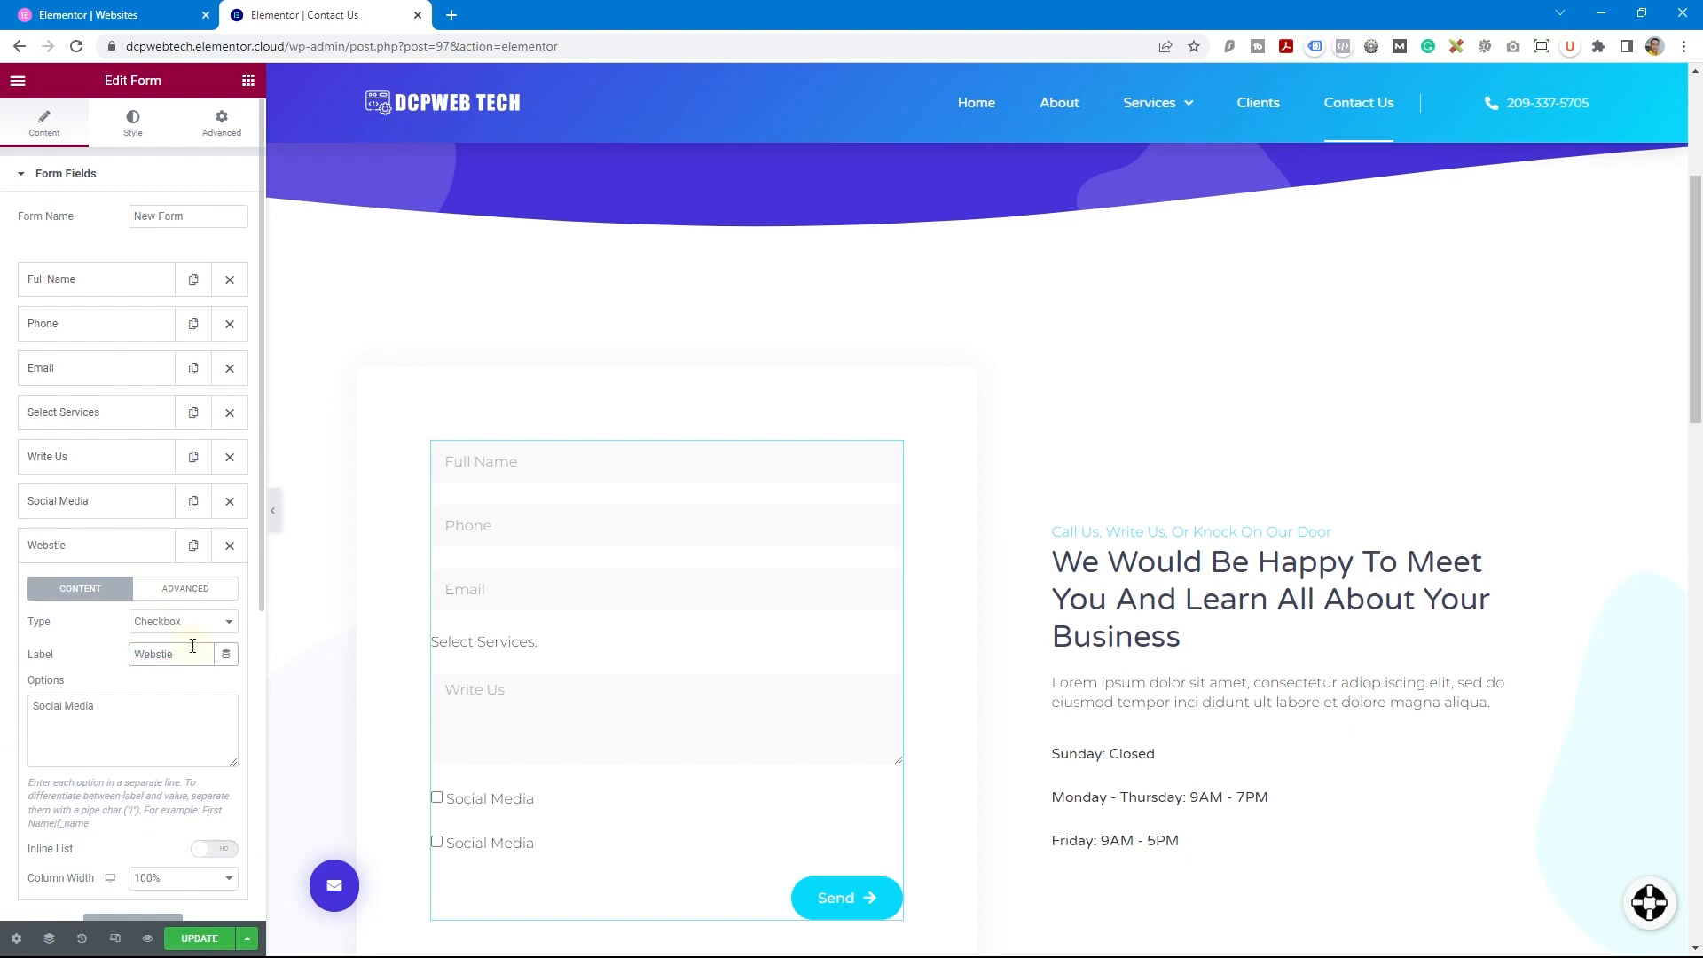
- Finish the copied checkbox's label as Website Design and set its option to Website Design
text(Design)
key(ctrl+a)
key(ctrl+c)
click(134, 714)
key(ctrl+a)
key(ctrl+v)
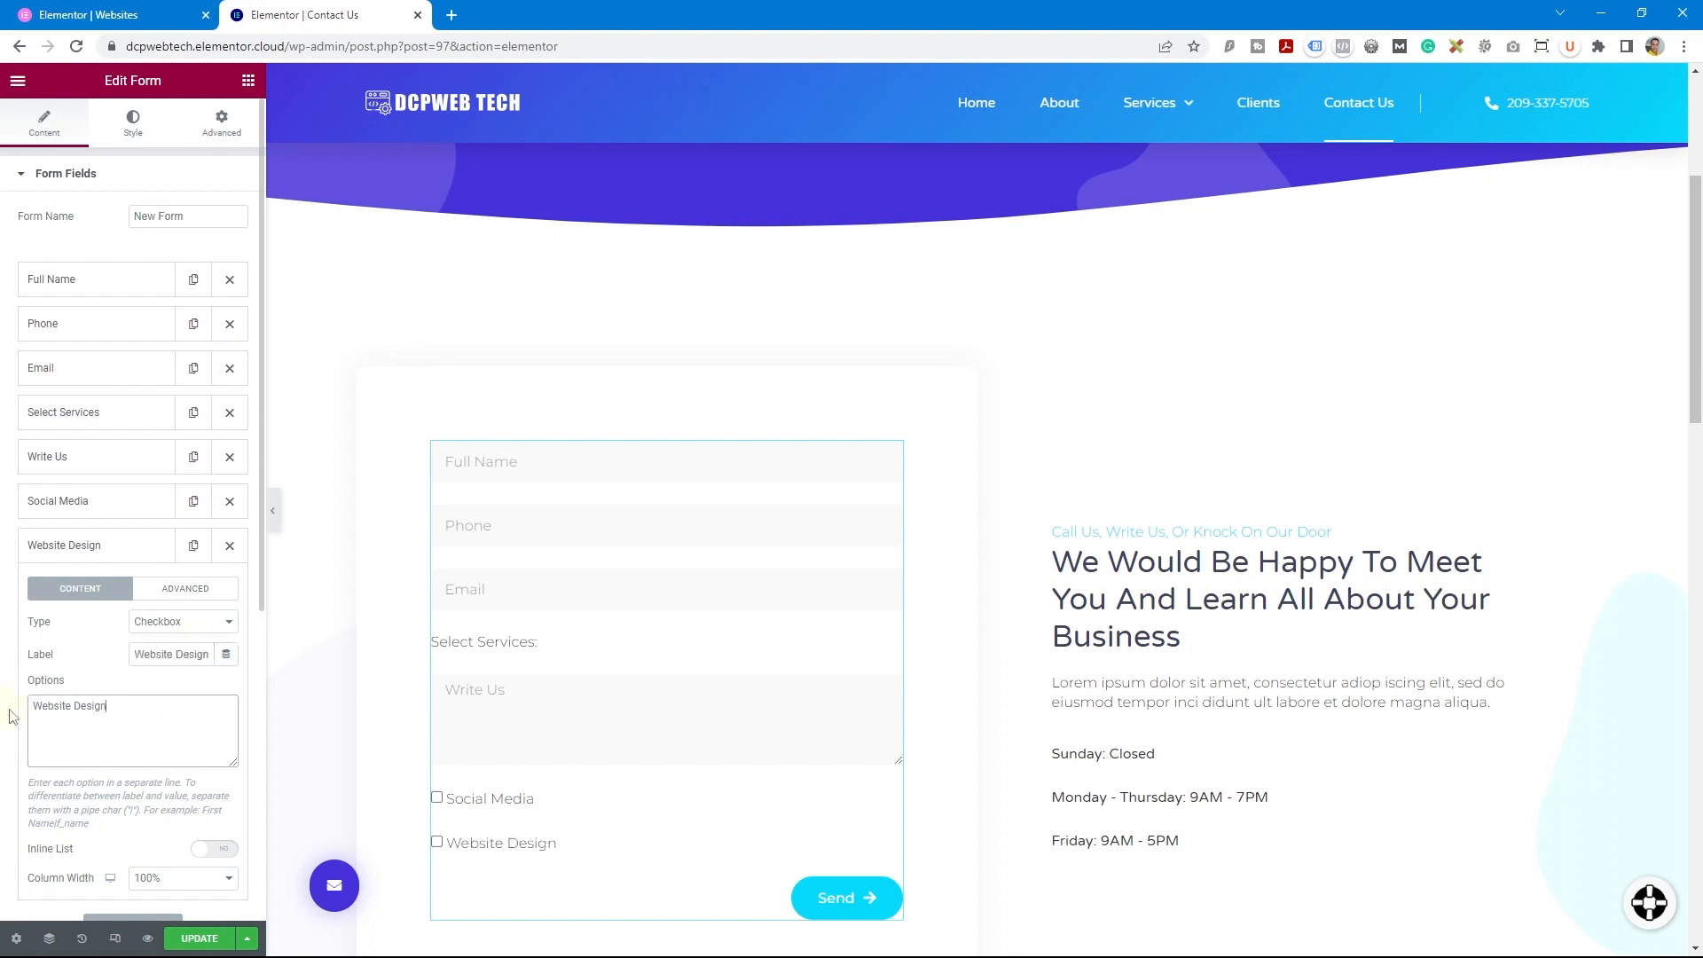
click(103, 551)
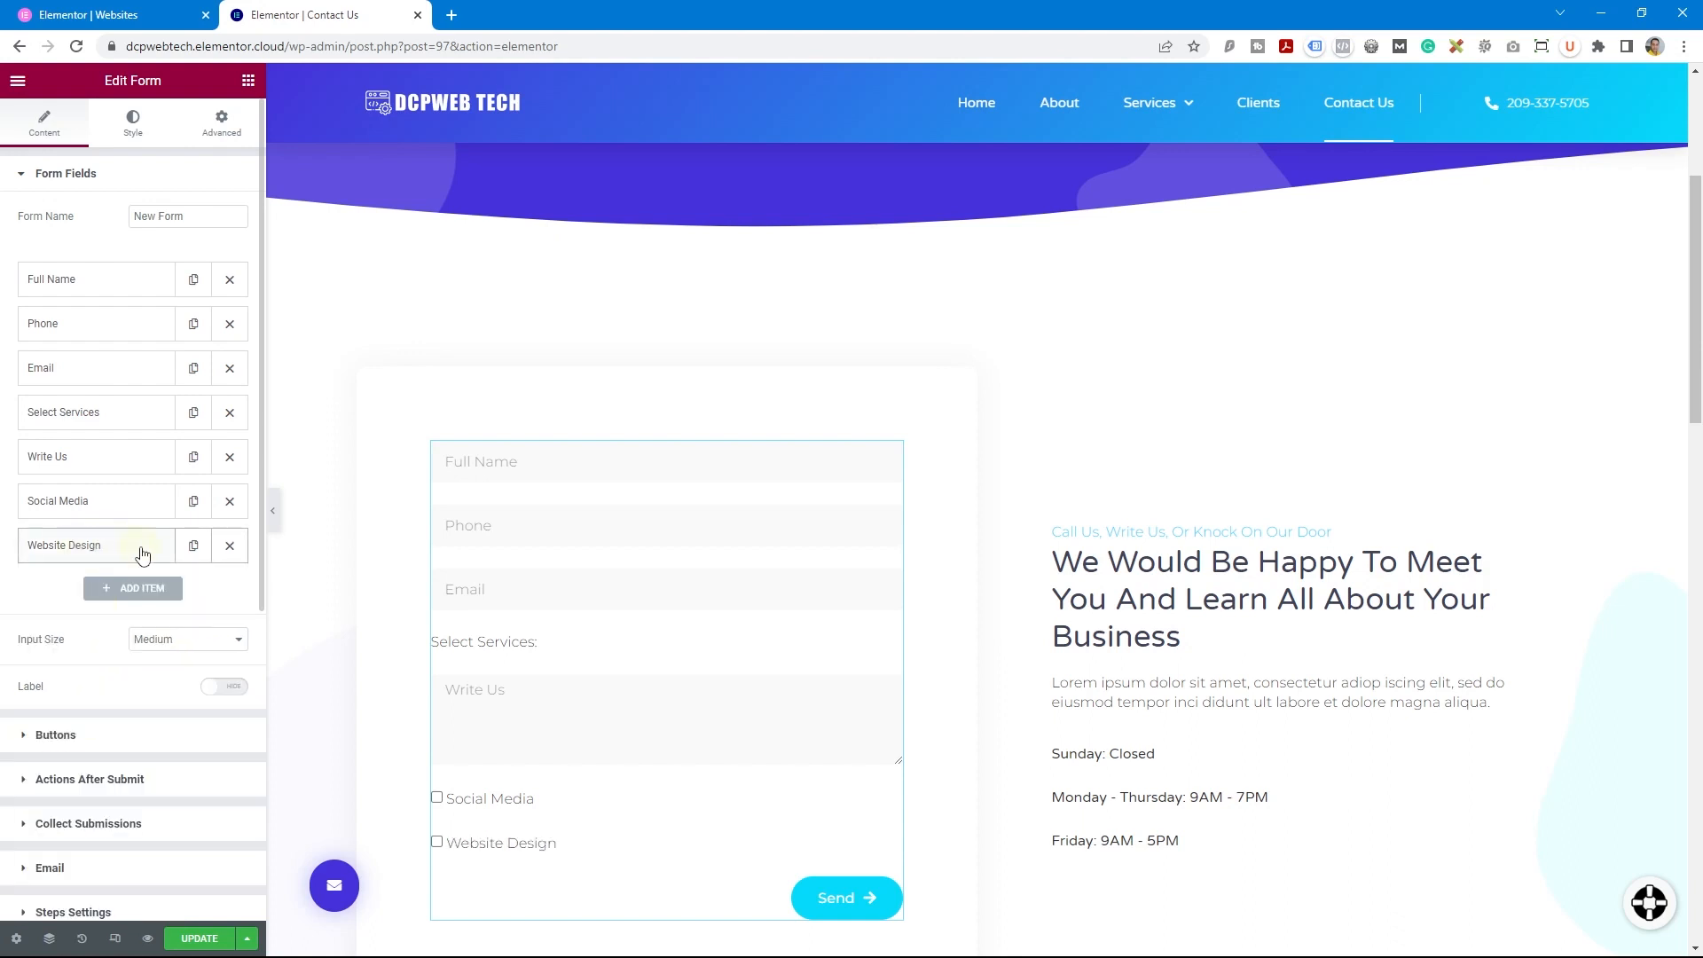
- Move Social Media and Website Design above Write Us and test-tick Social Media in the preview
drag(80, 502, 81, 457)
drag(76, 545, 78, 501)
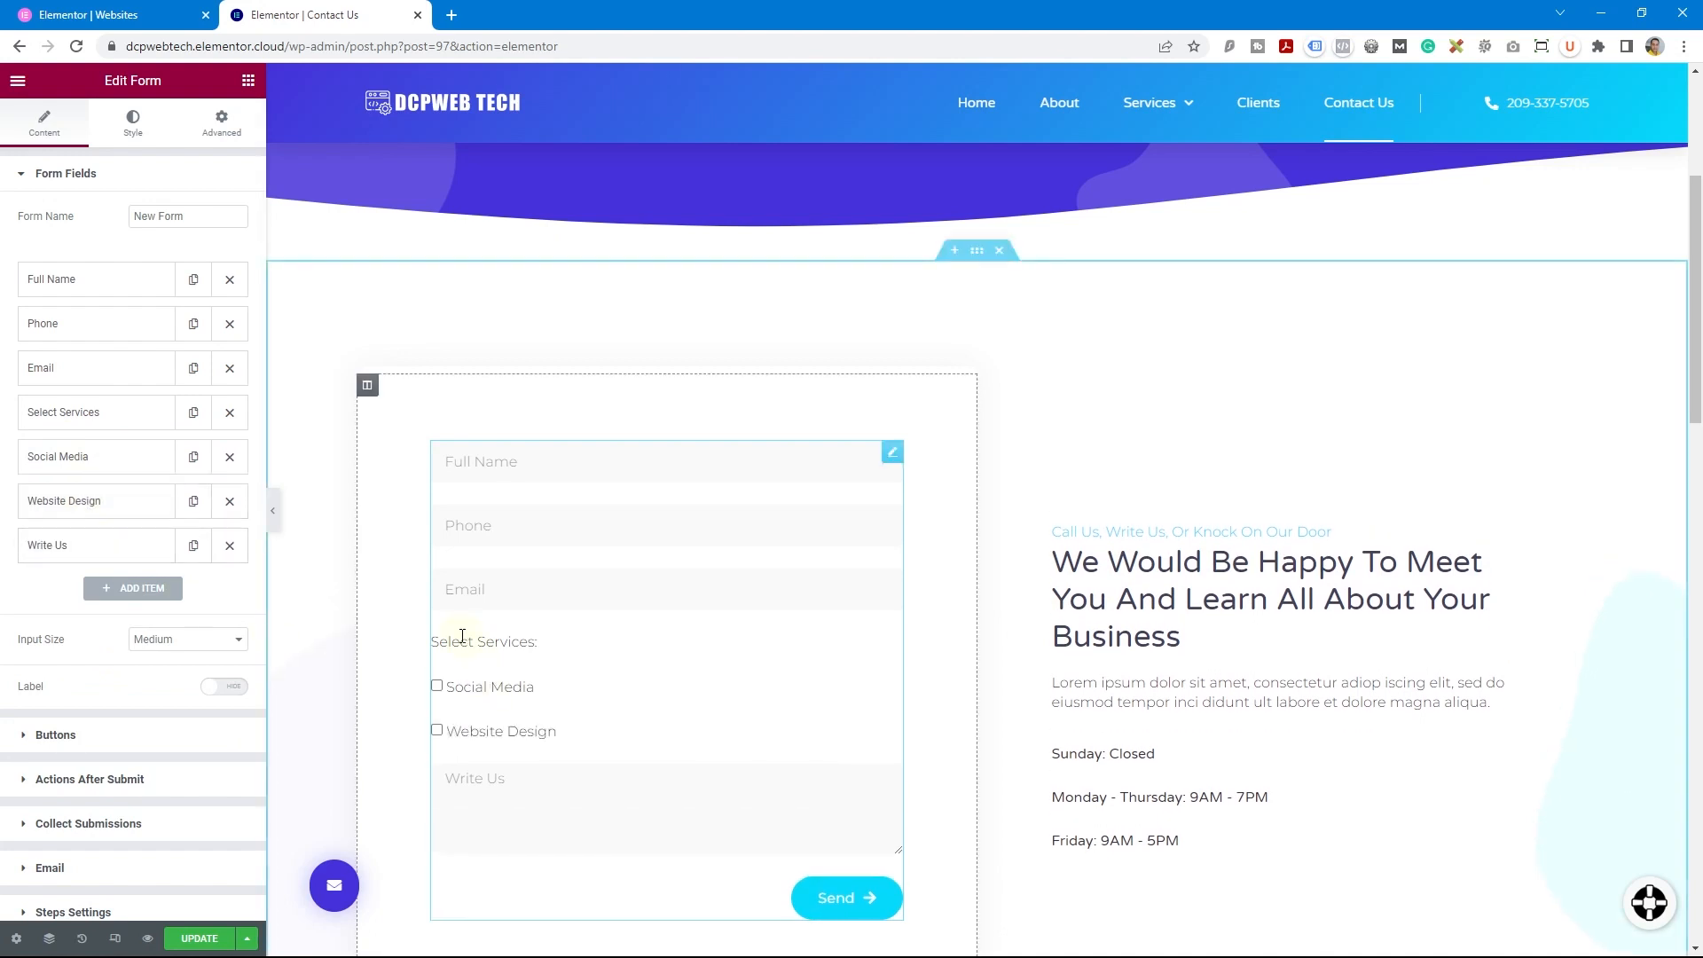
click(437, 686)
drag(438, 728, 438, 724)
click(438, 686)
click(95, 278)
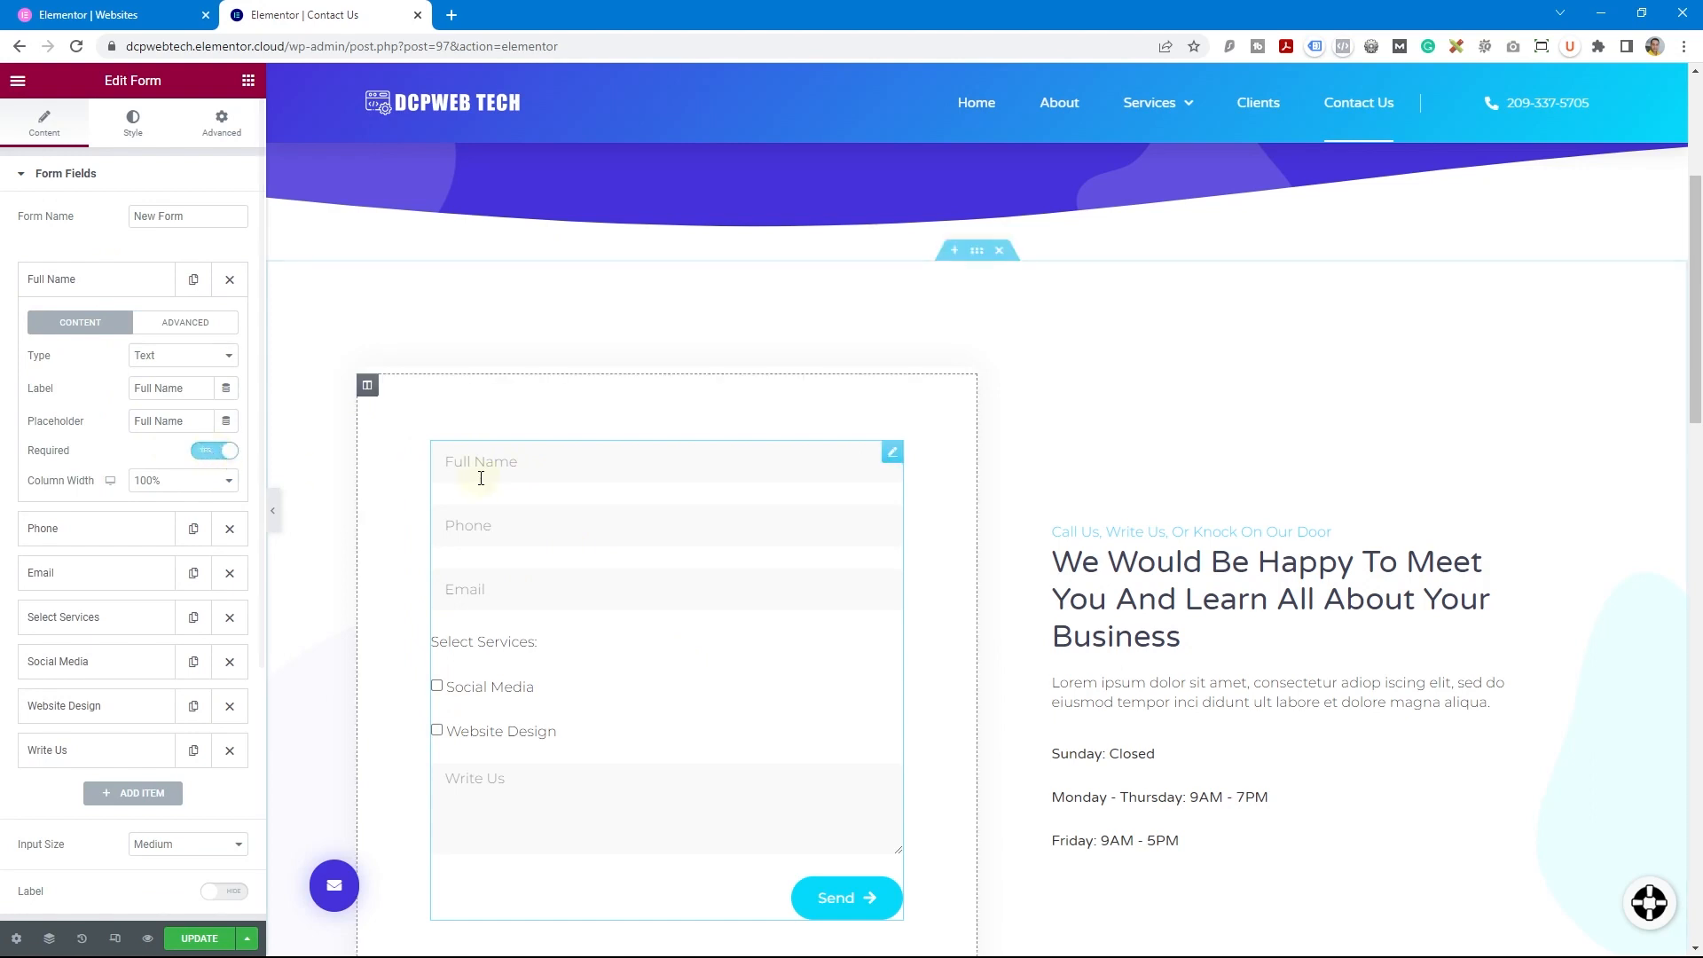
click(92, 285)
click(97, 325)
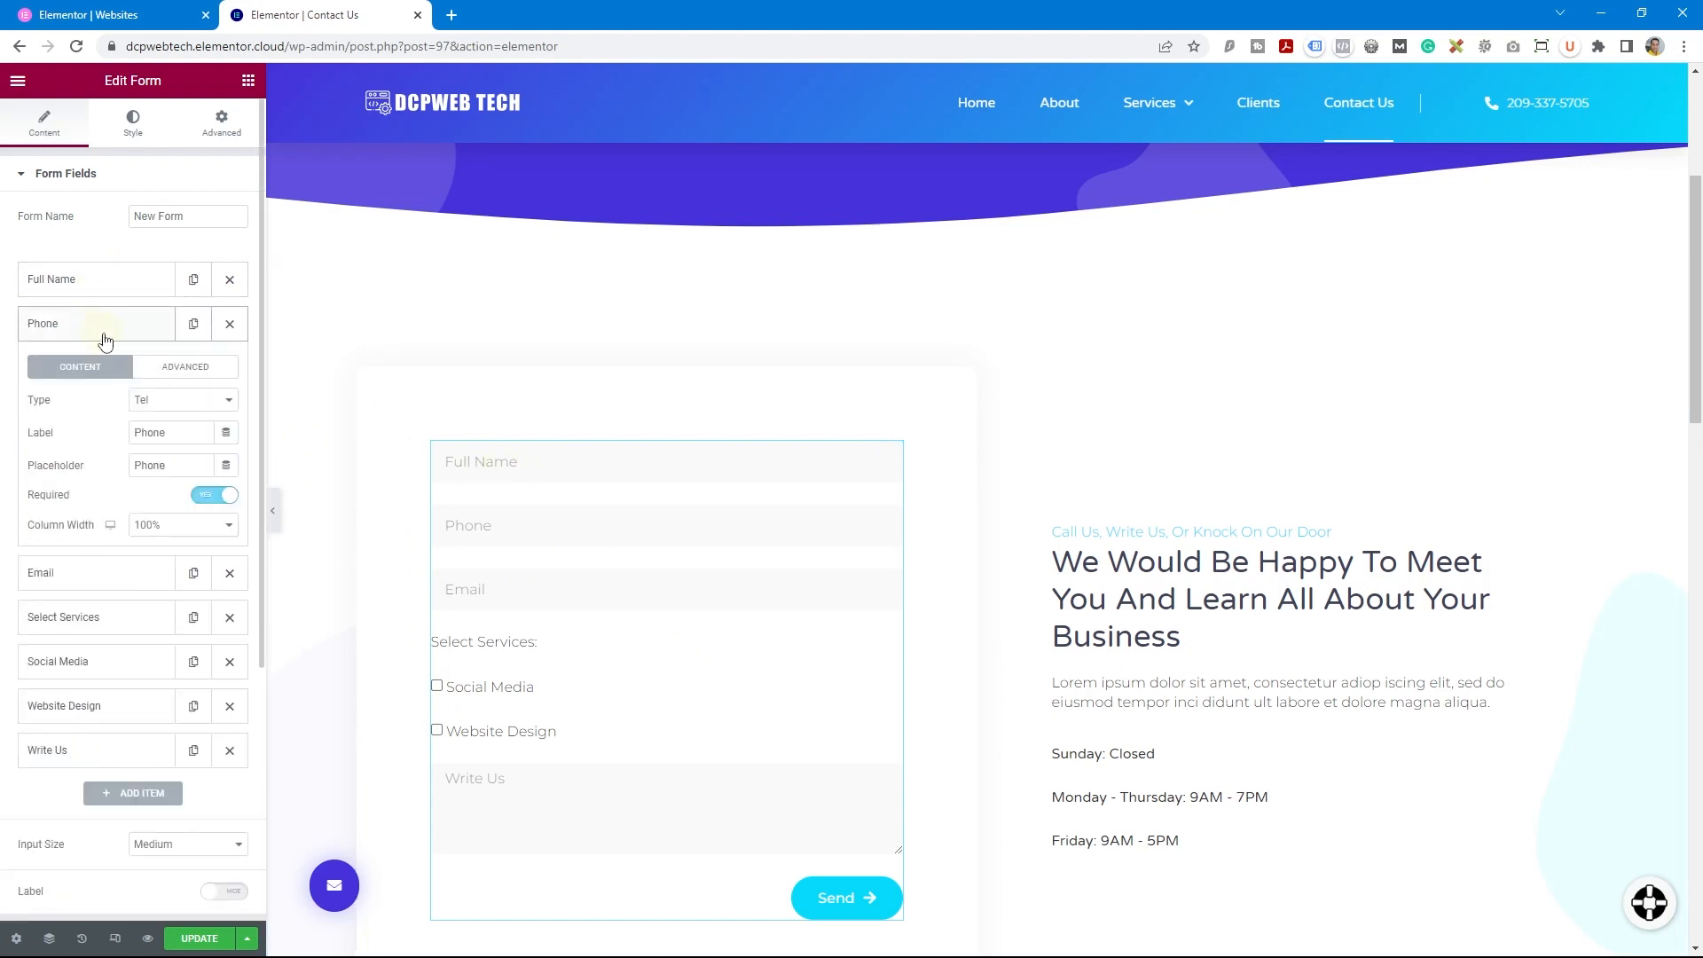
click(114, 339)
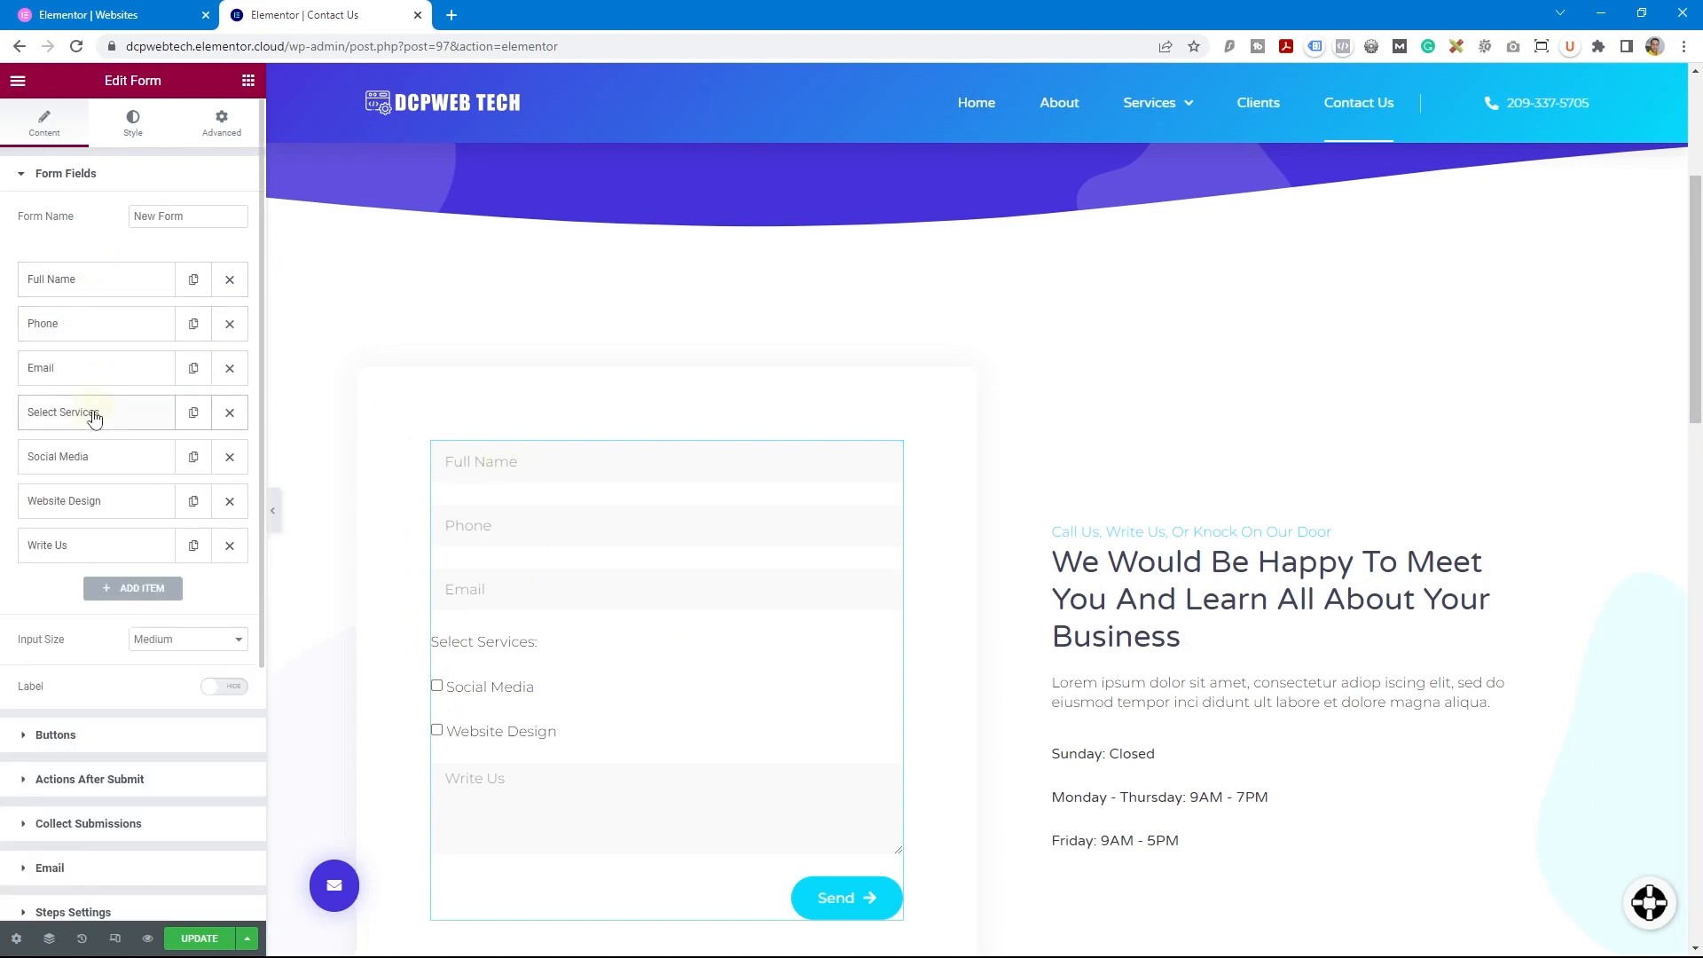
click(100, 377)
click(214, 543)
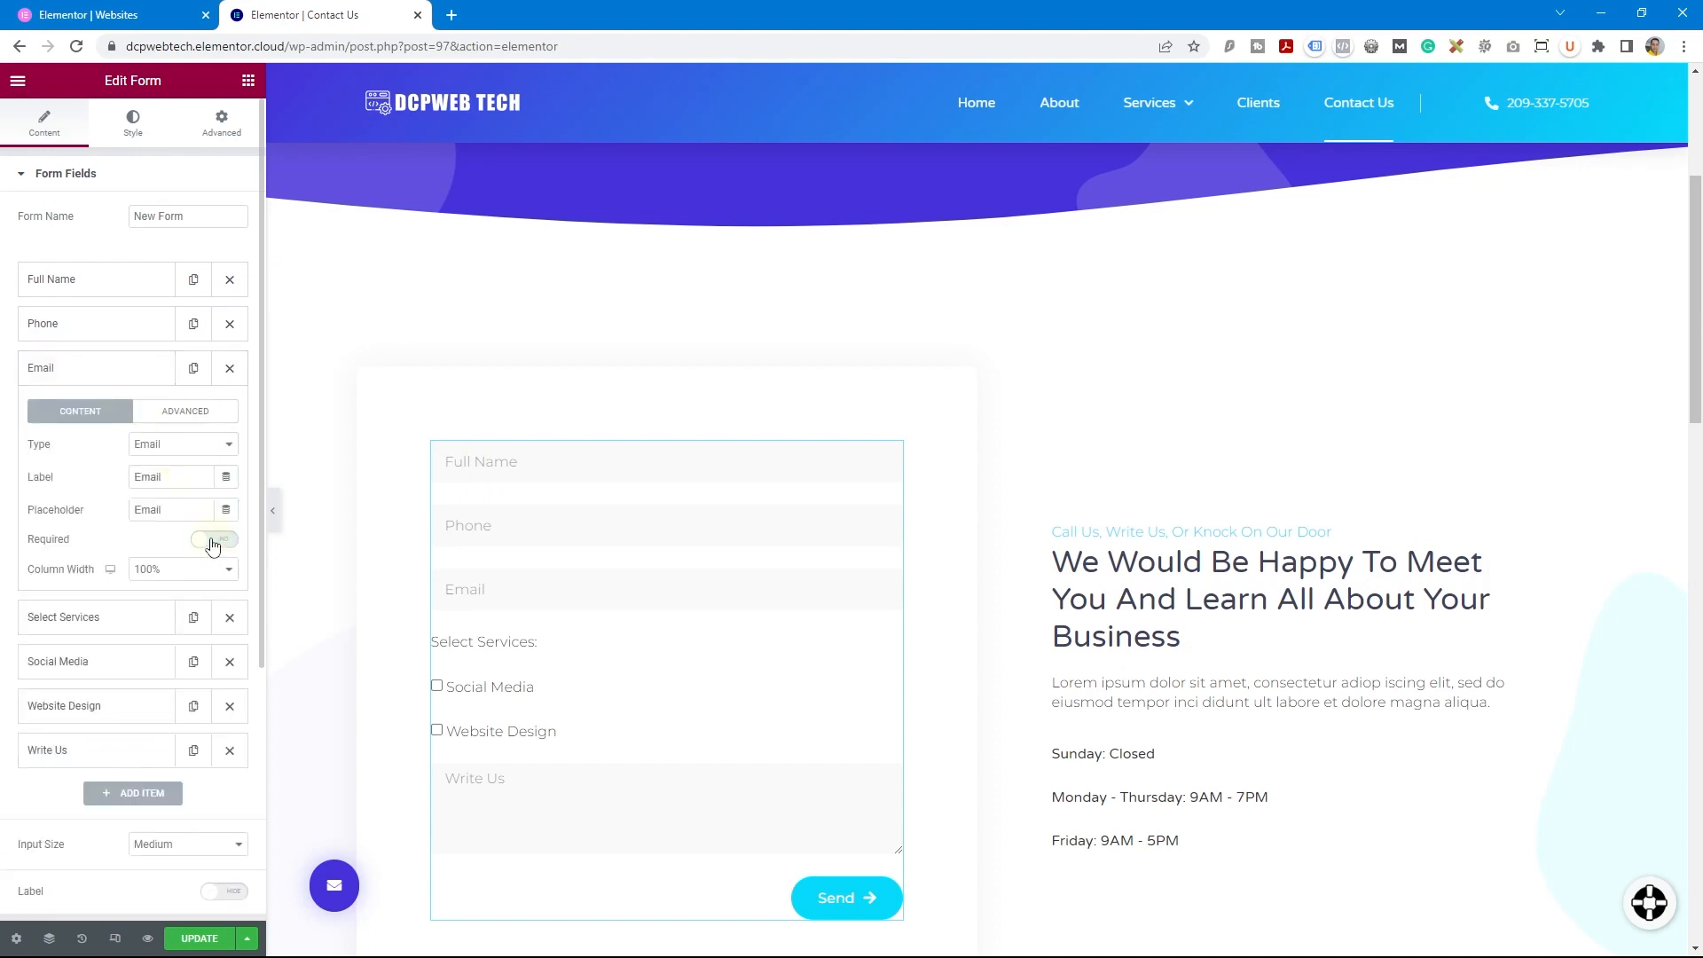
click(212, 542)
click(128, 373)
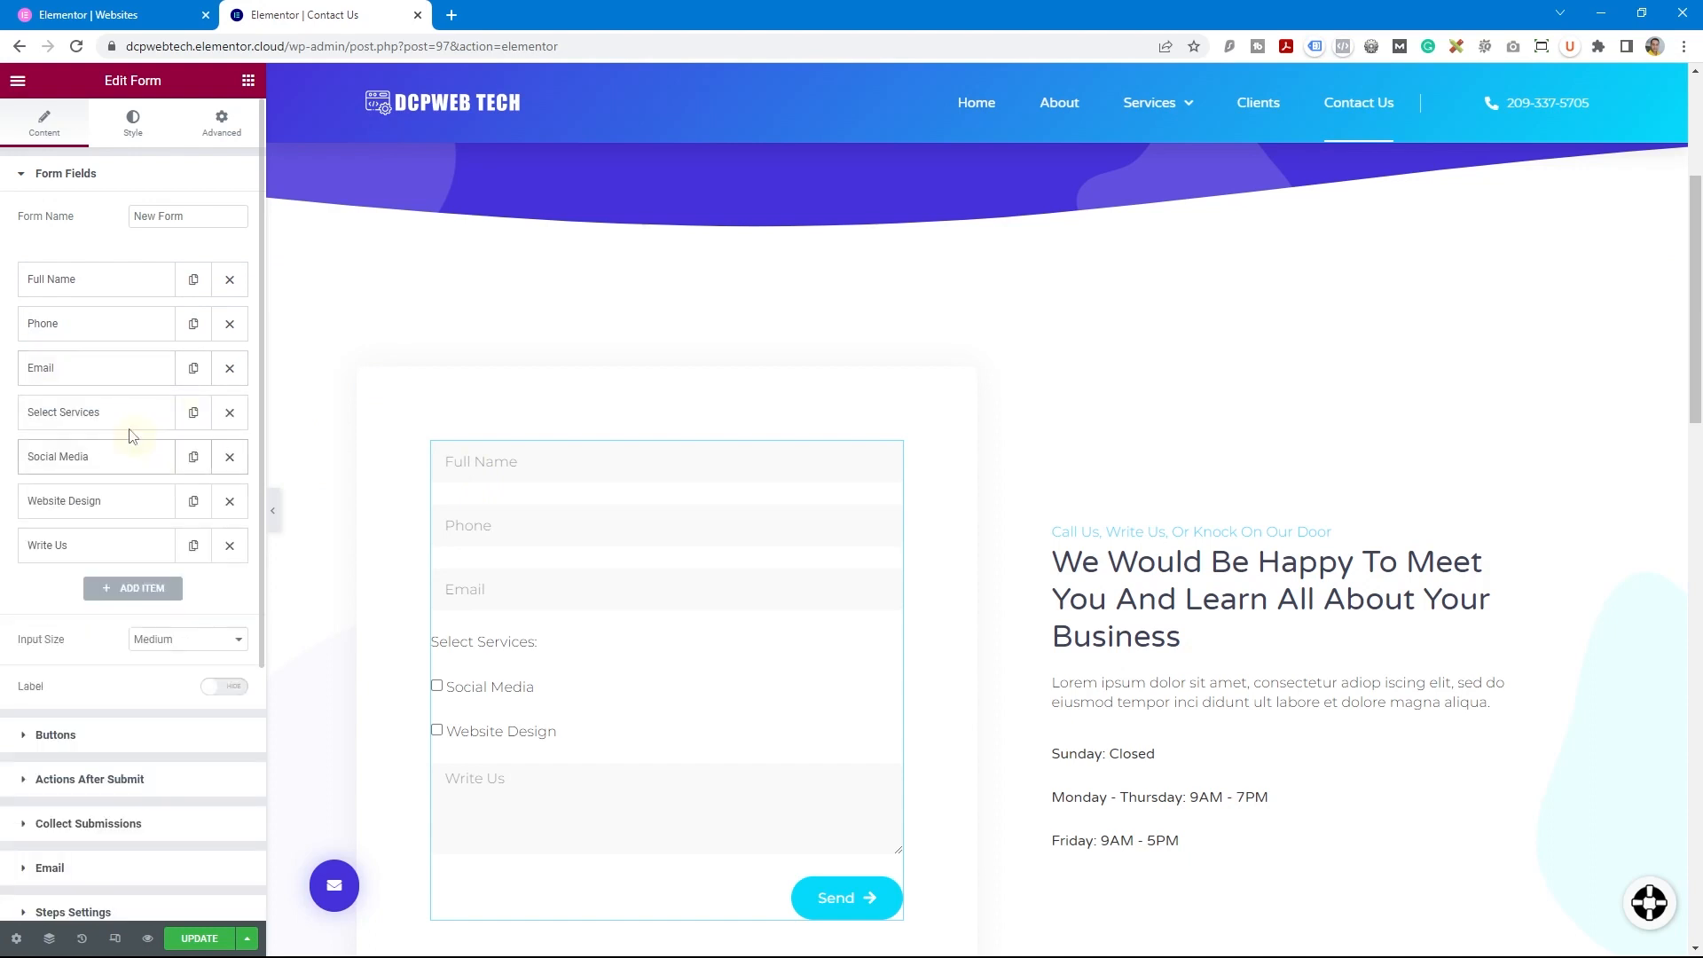
click(113, 456)
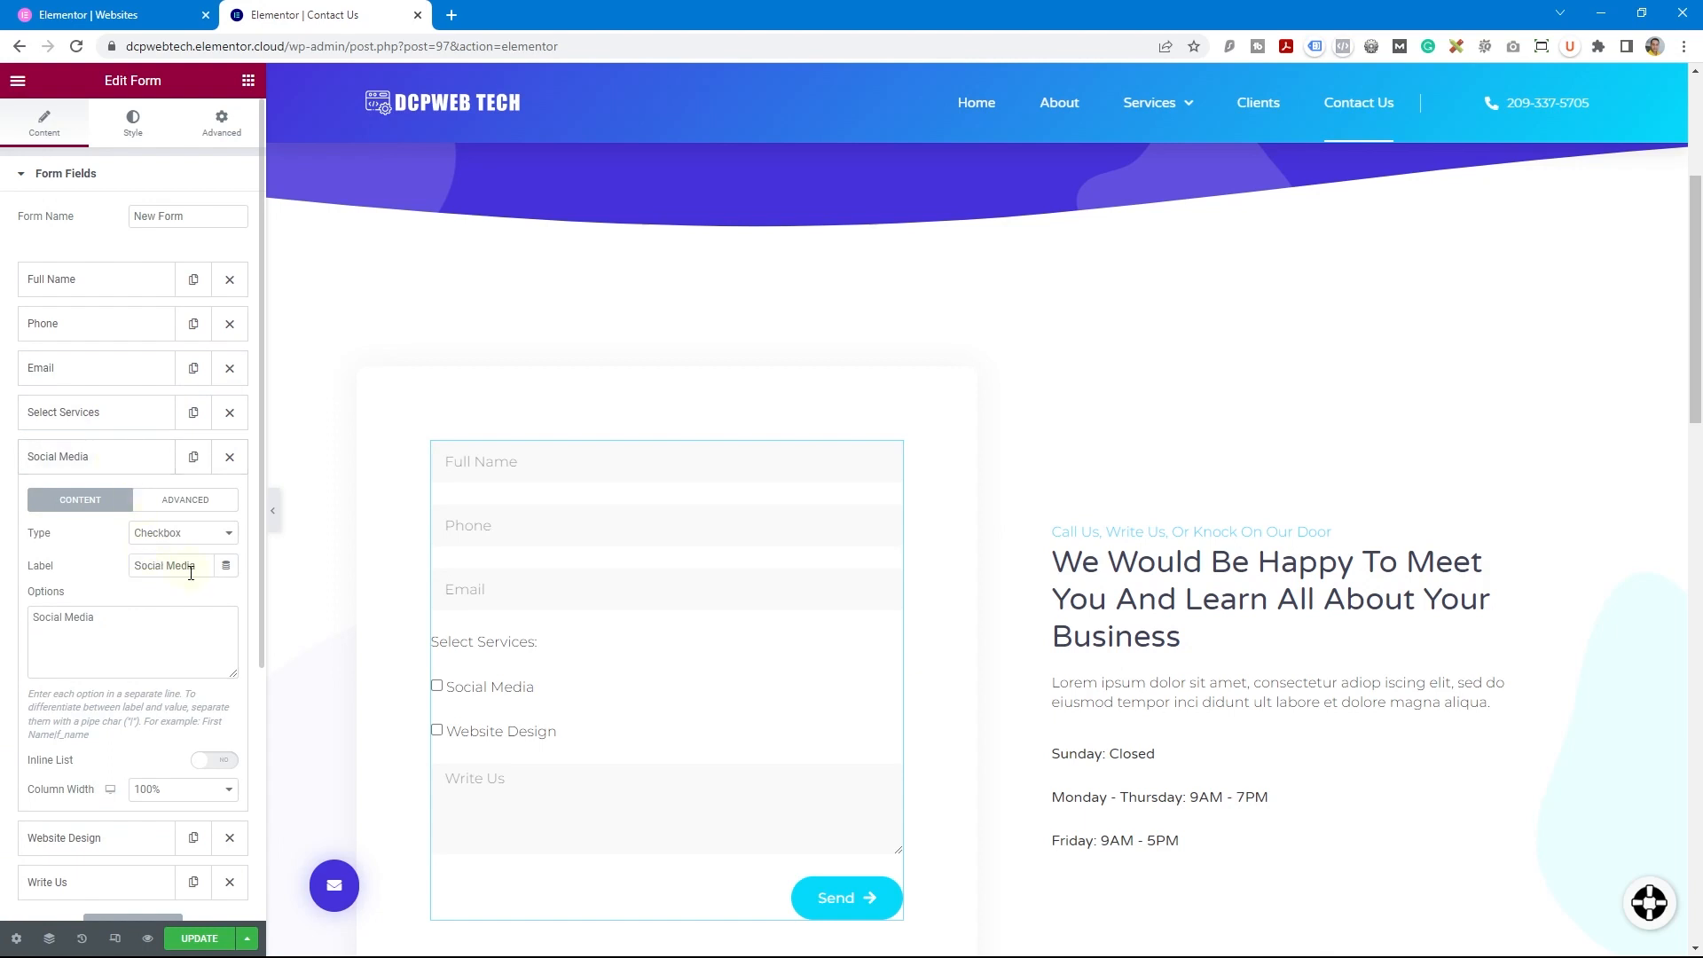
click(68, 458)
click(111, 515)
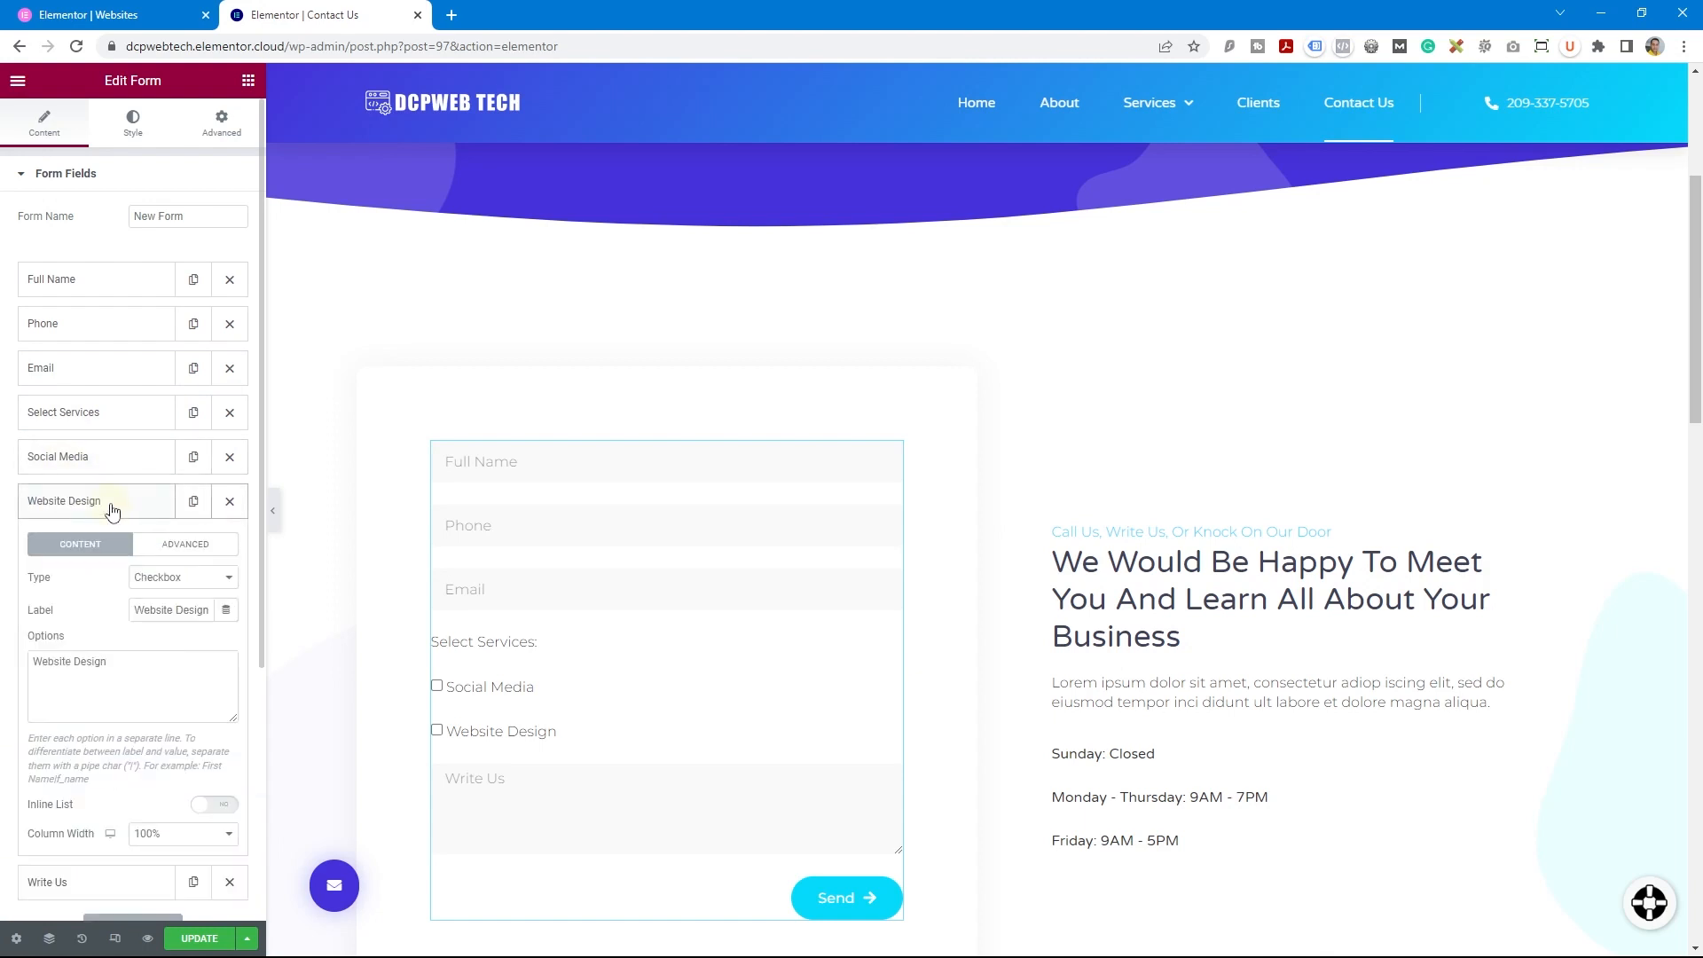
click(106, 503)
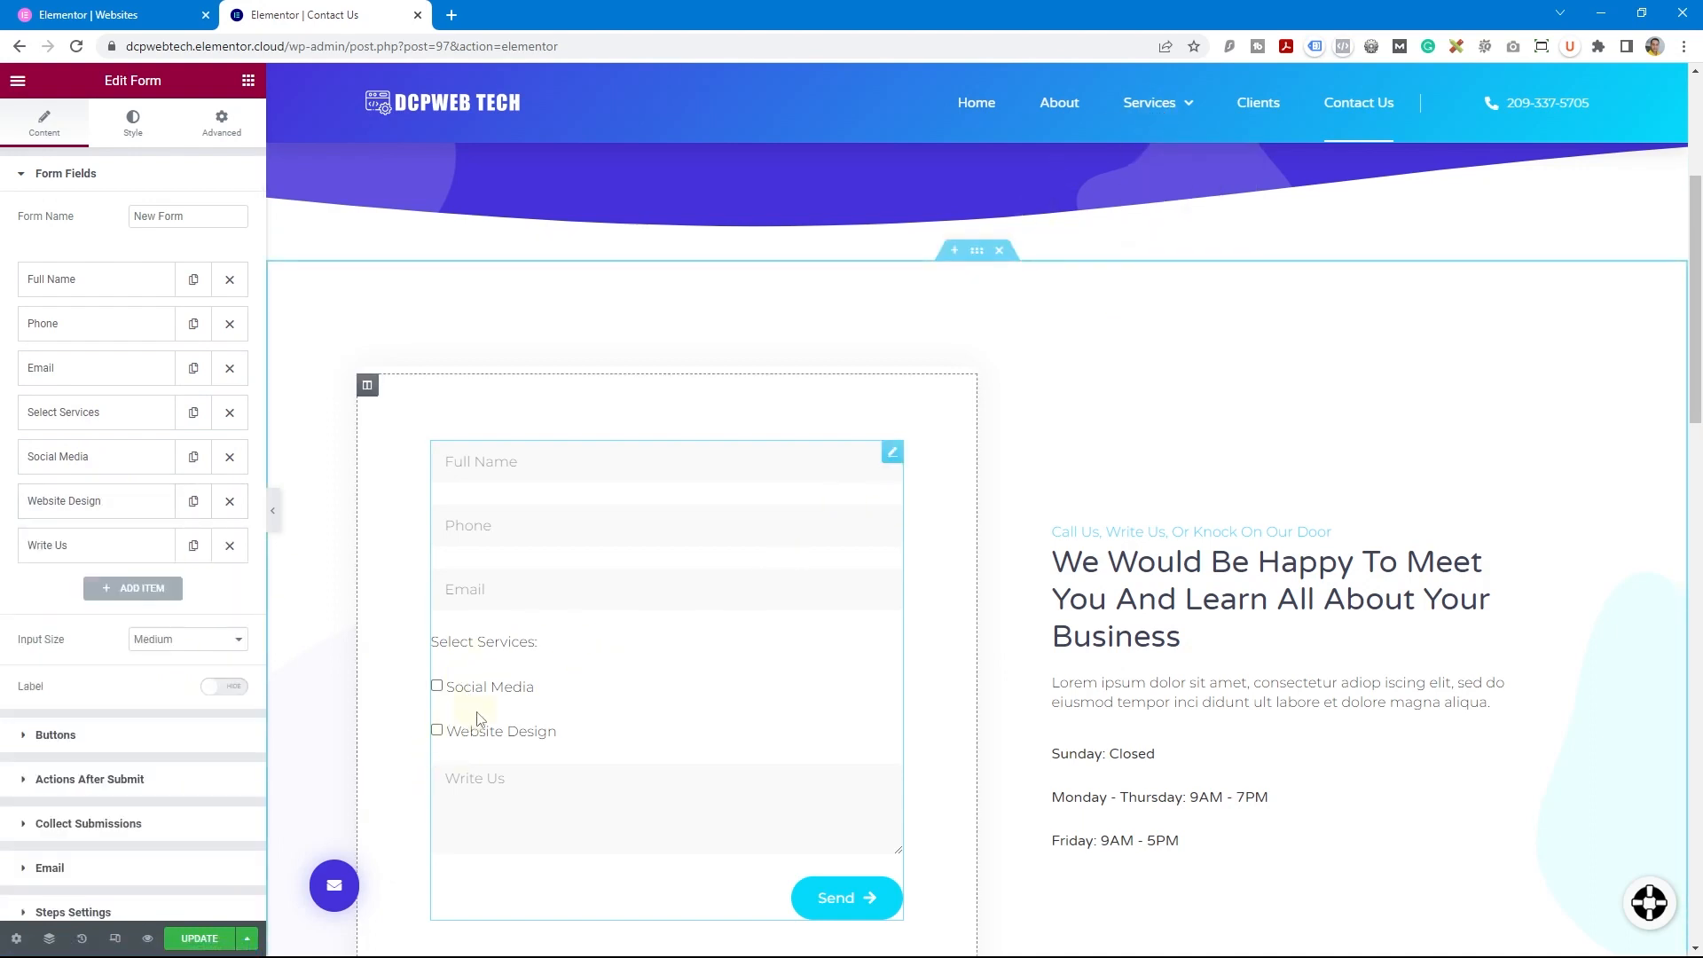
scroll(144, 636, down, 3)
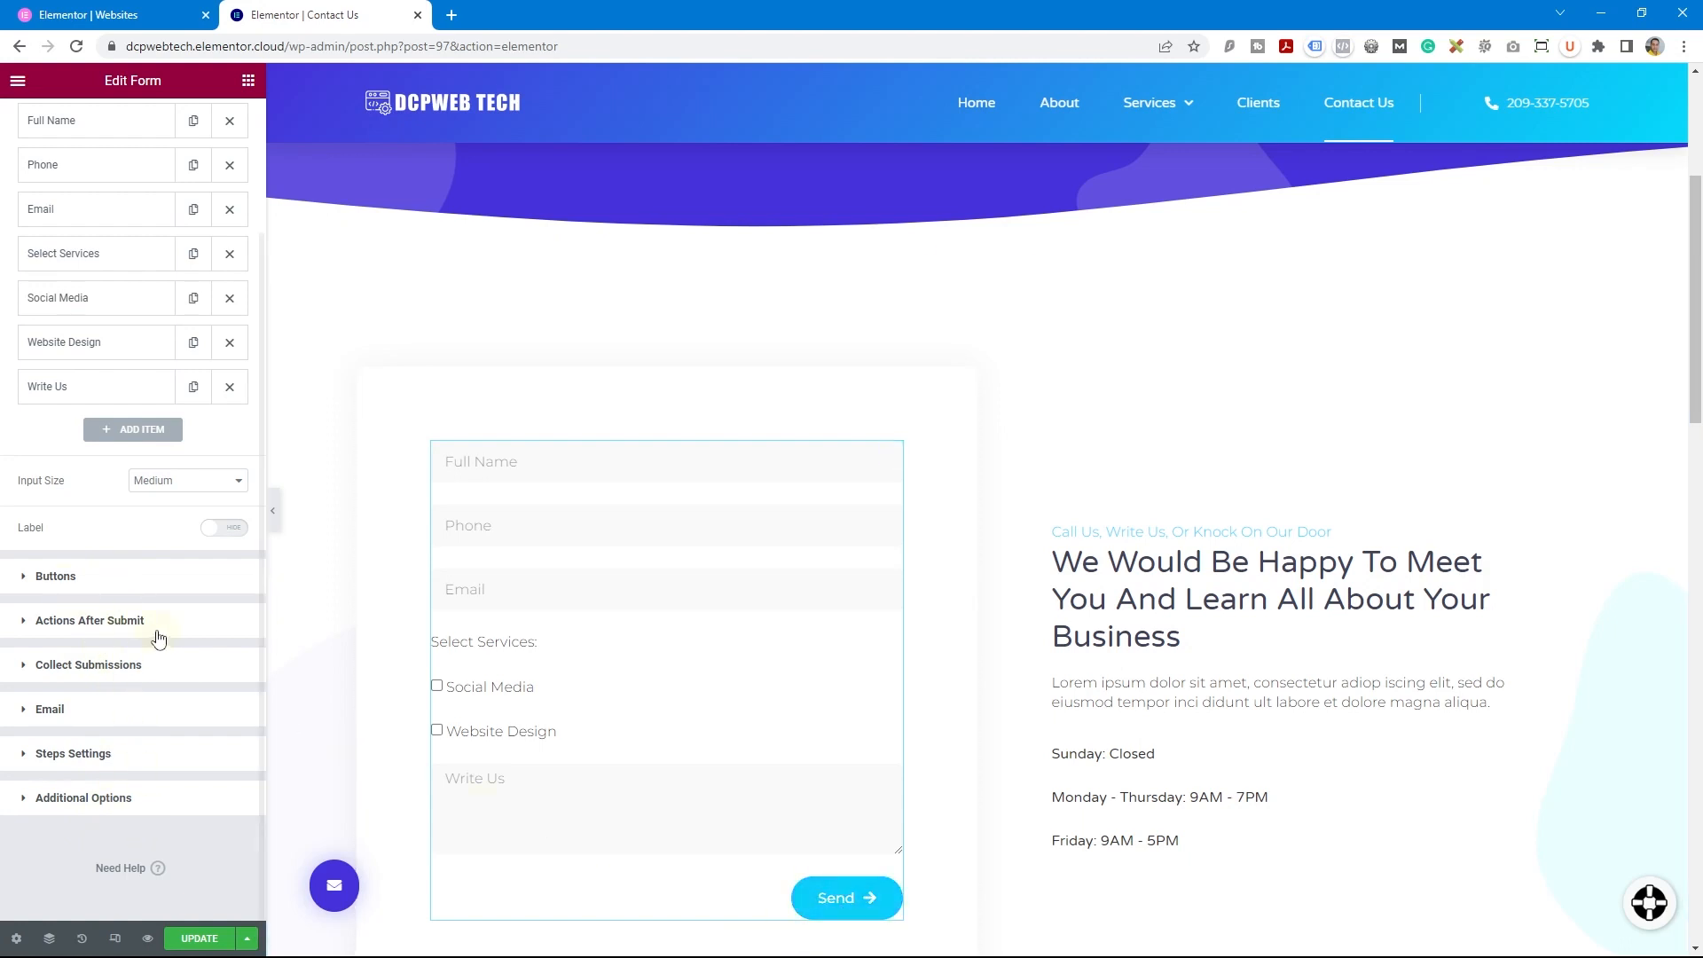
- Check the recipient address in the form's Email action, then update the Contact Us page
click(101, 621)
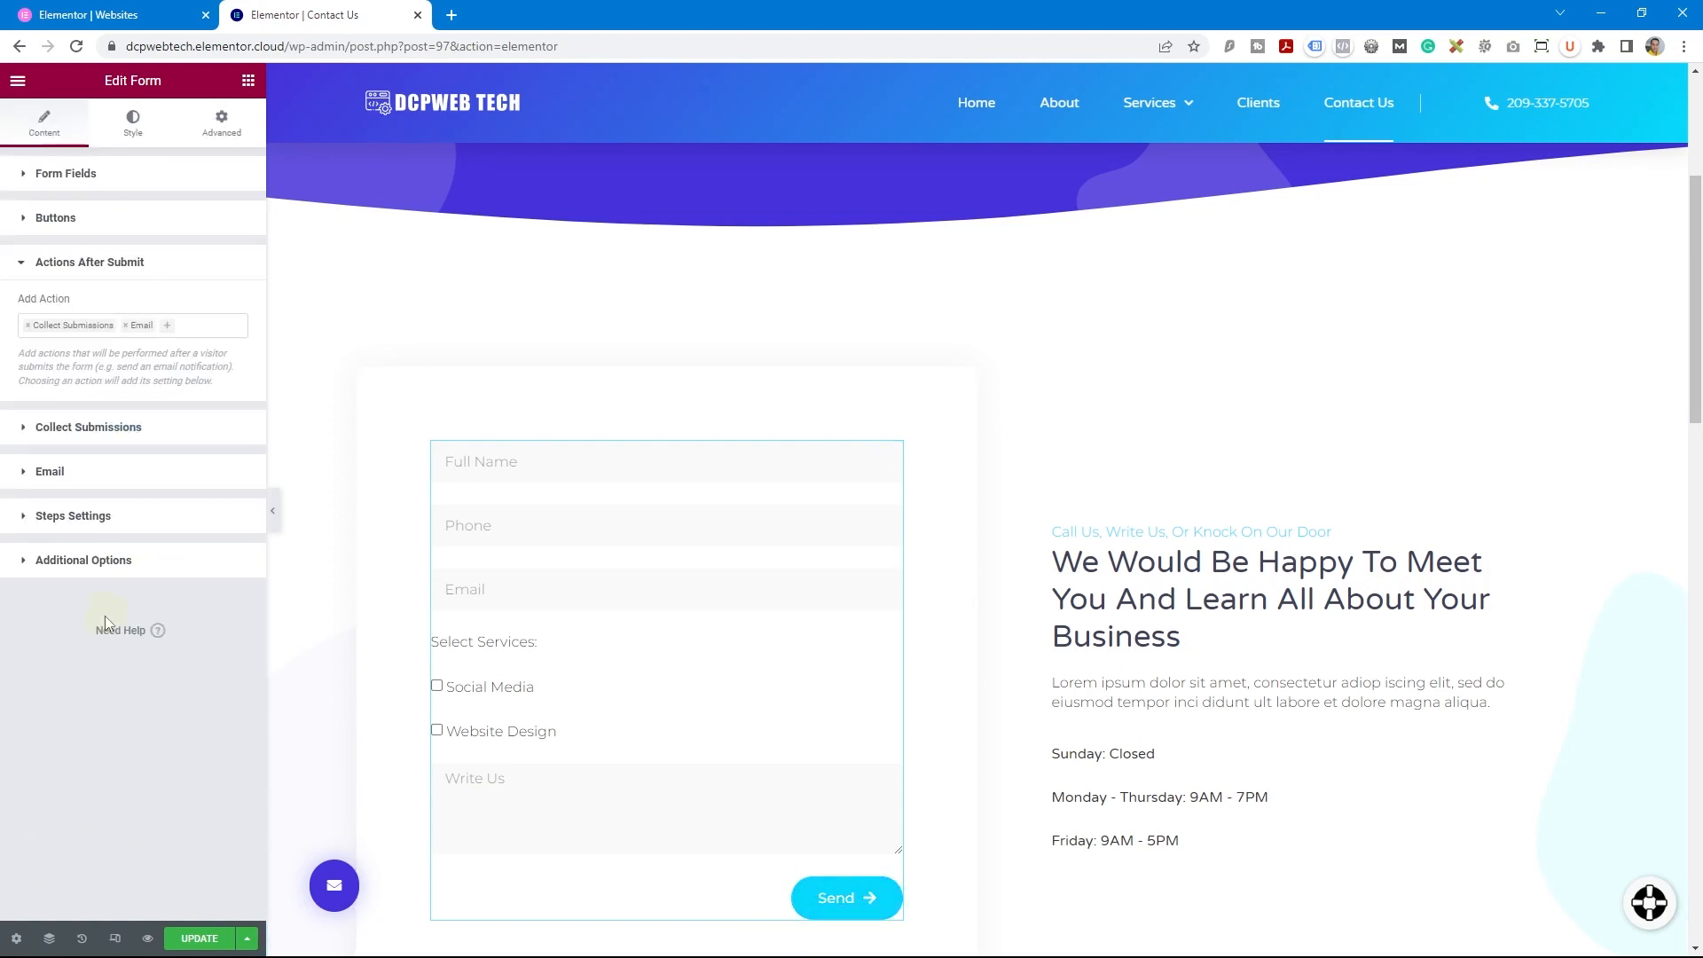
click(109, 262)
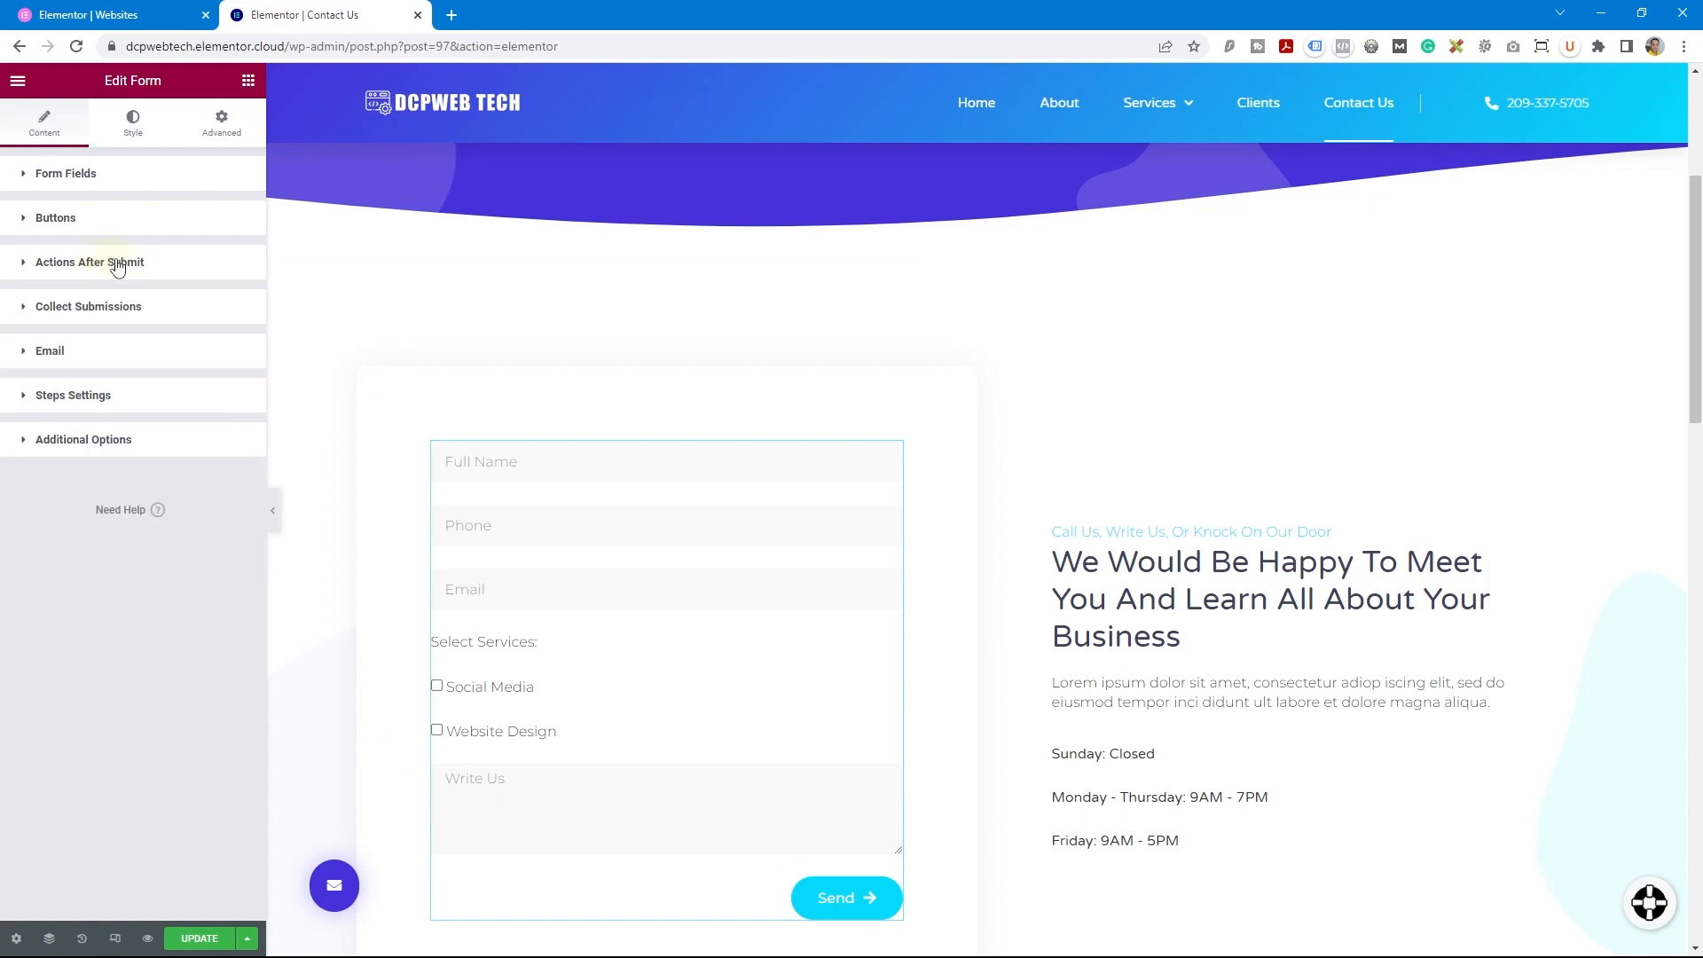
click(55, 351)
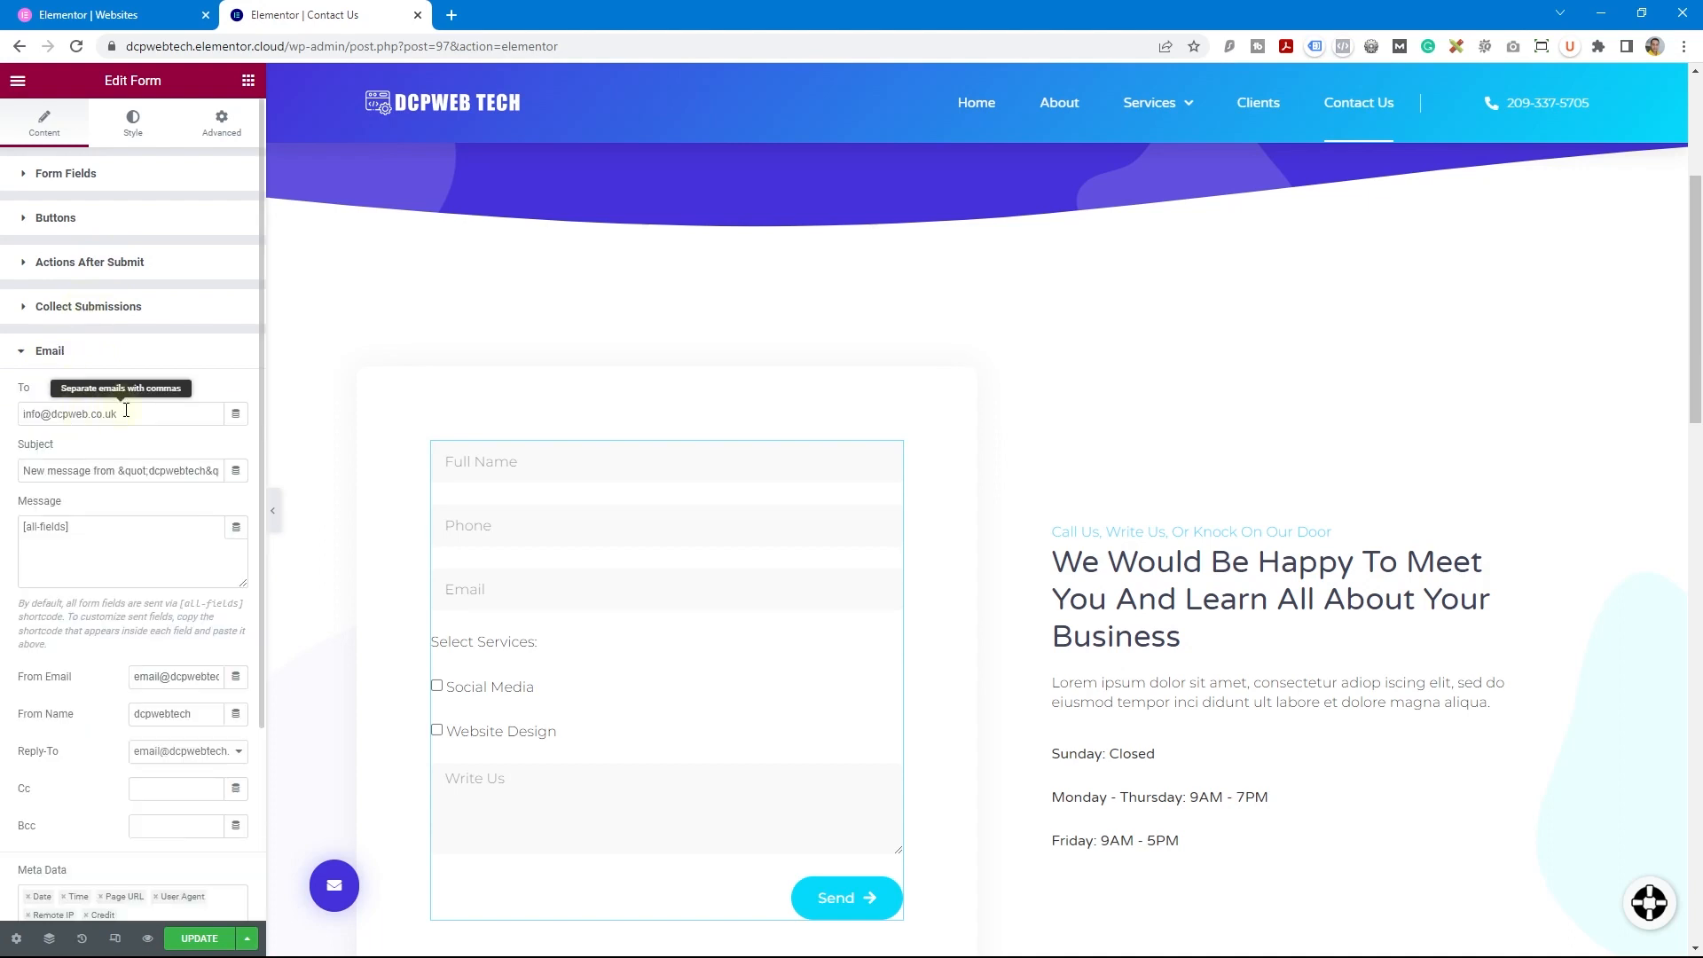
drag(126, 413, 22, 415)
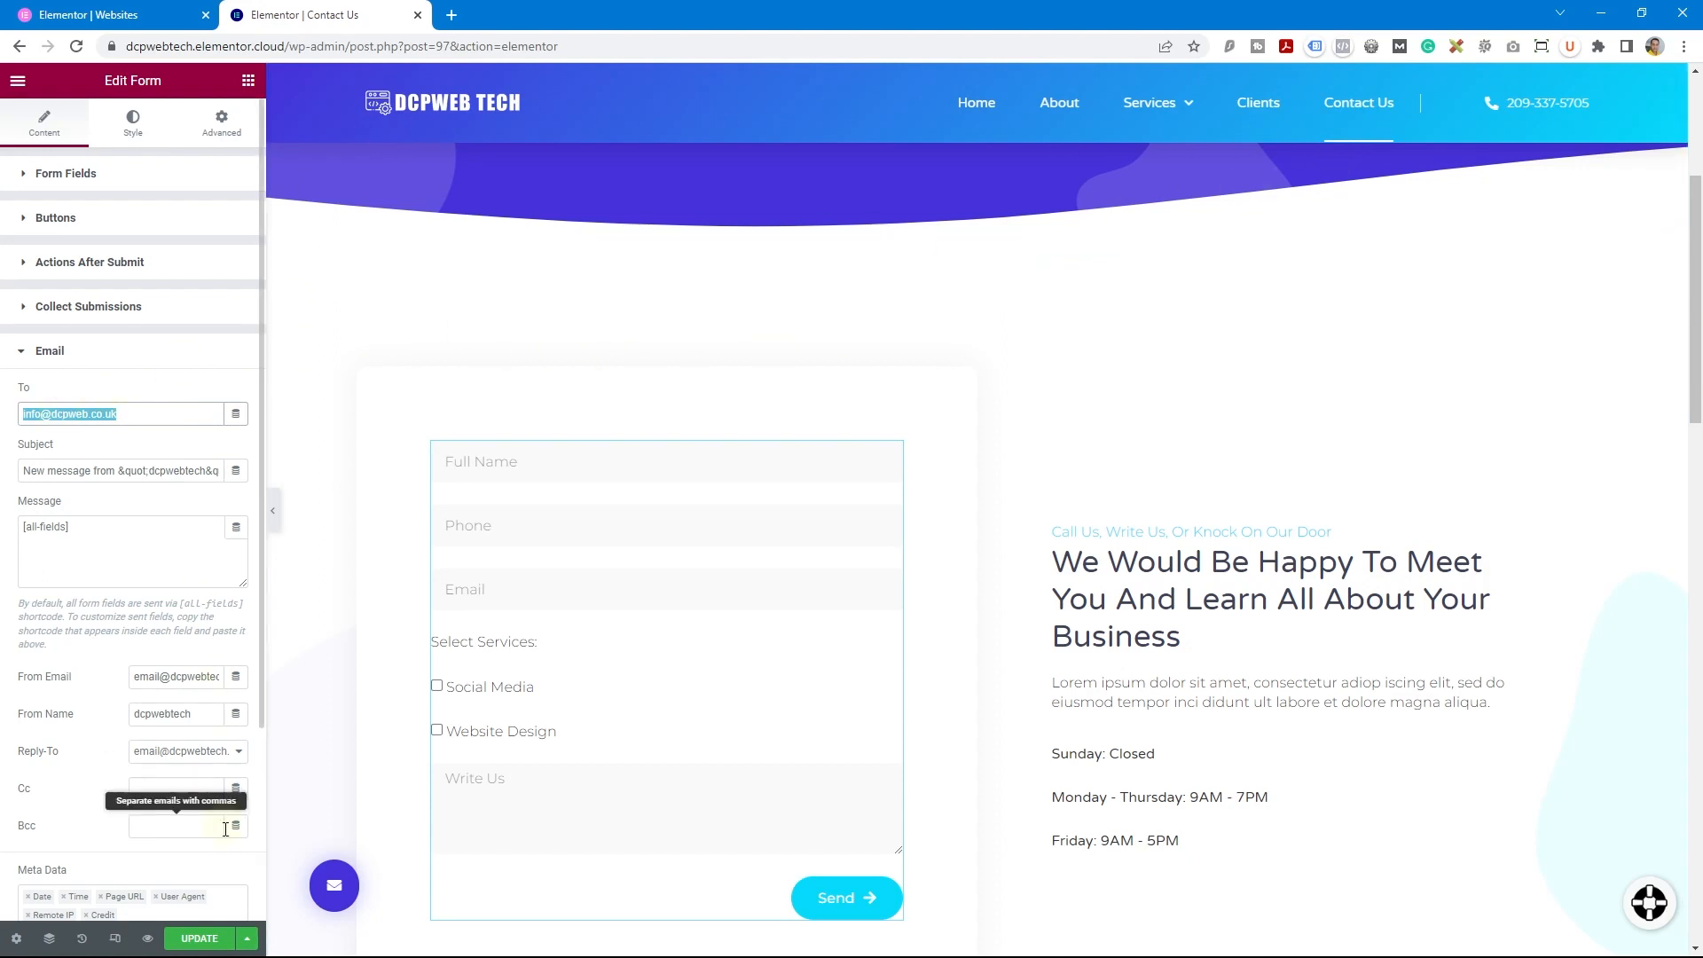
click(220, 941)
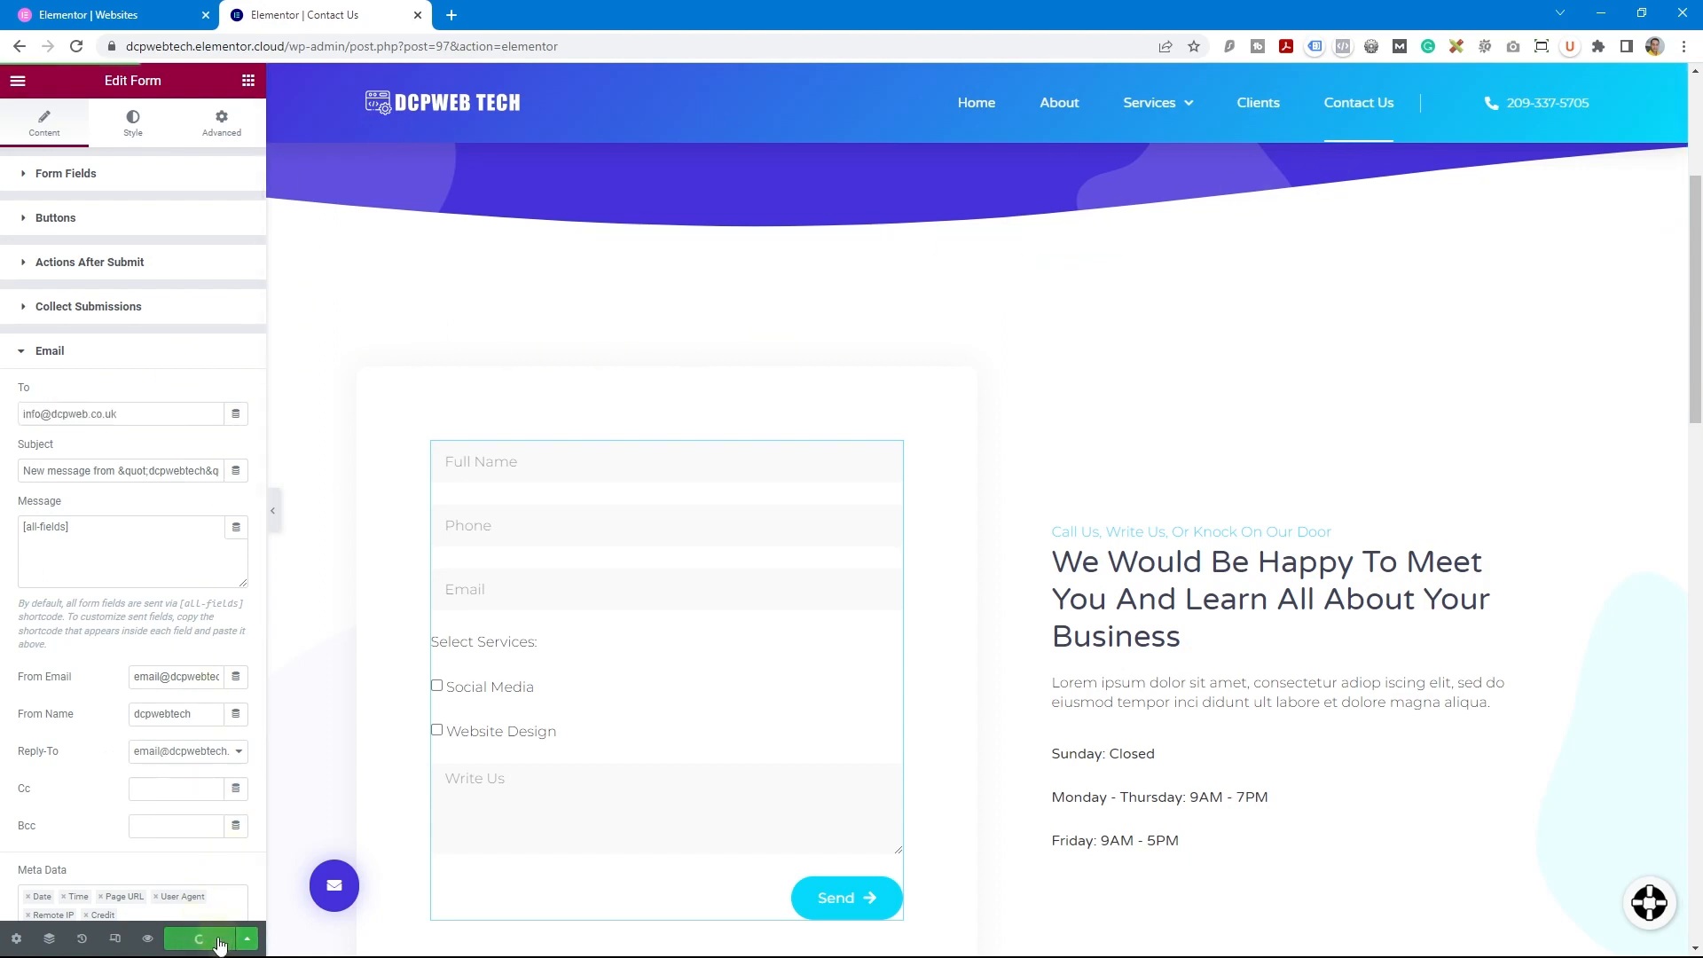
- Preview Contact Us, tick and untick both service checkboxes, submit the empty form, then go Home
click(149, 938)
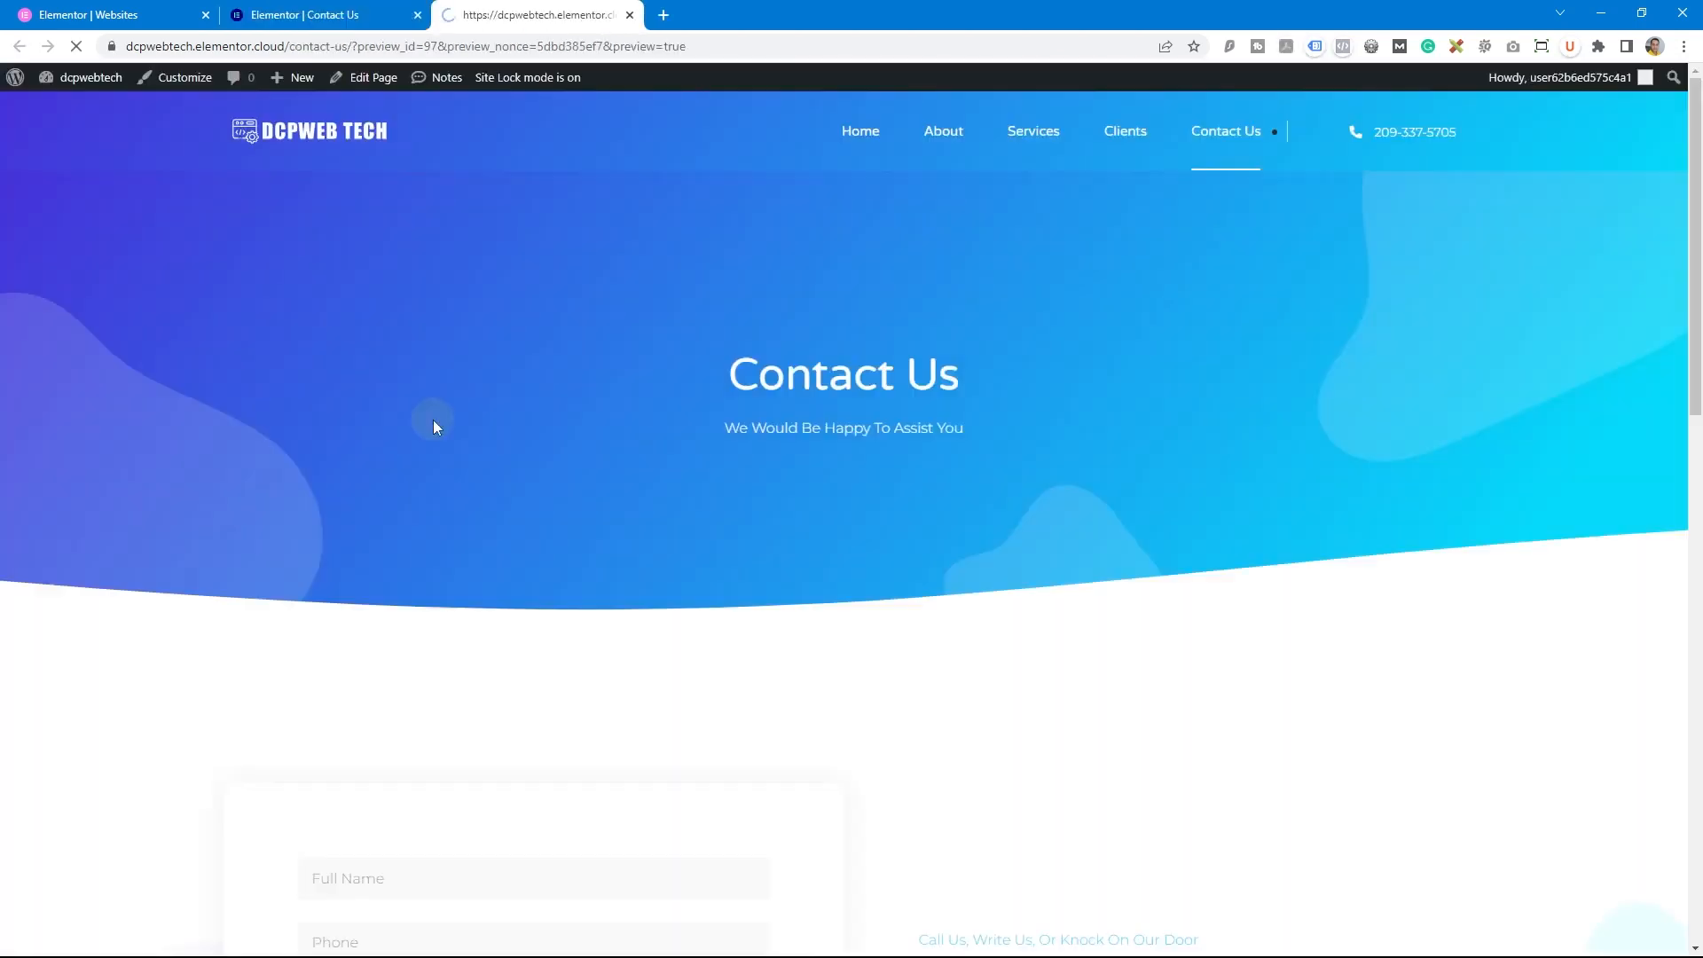
scroll(836, 494, down, 6)
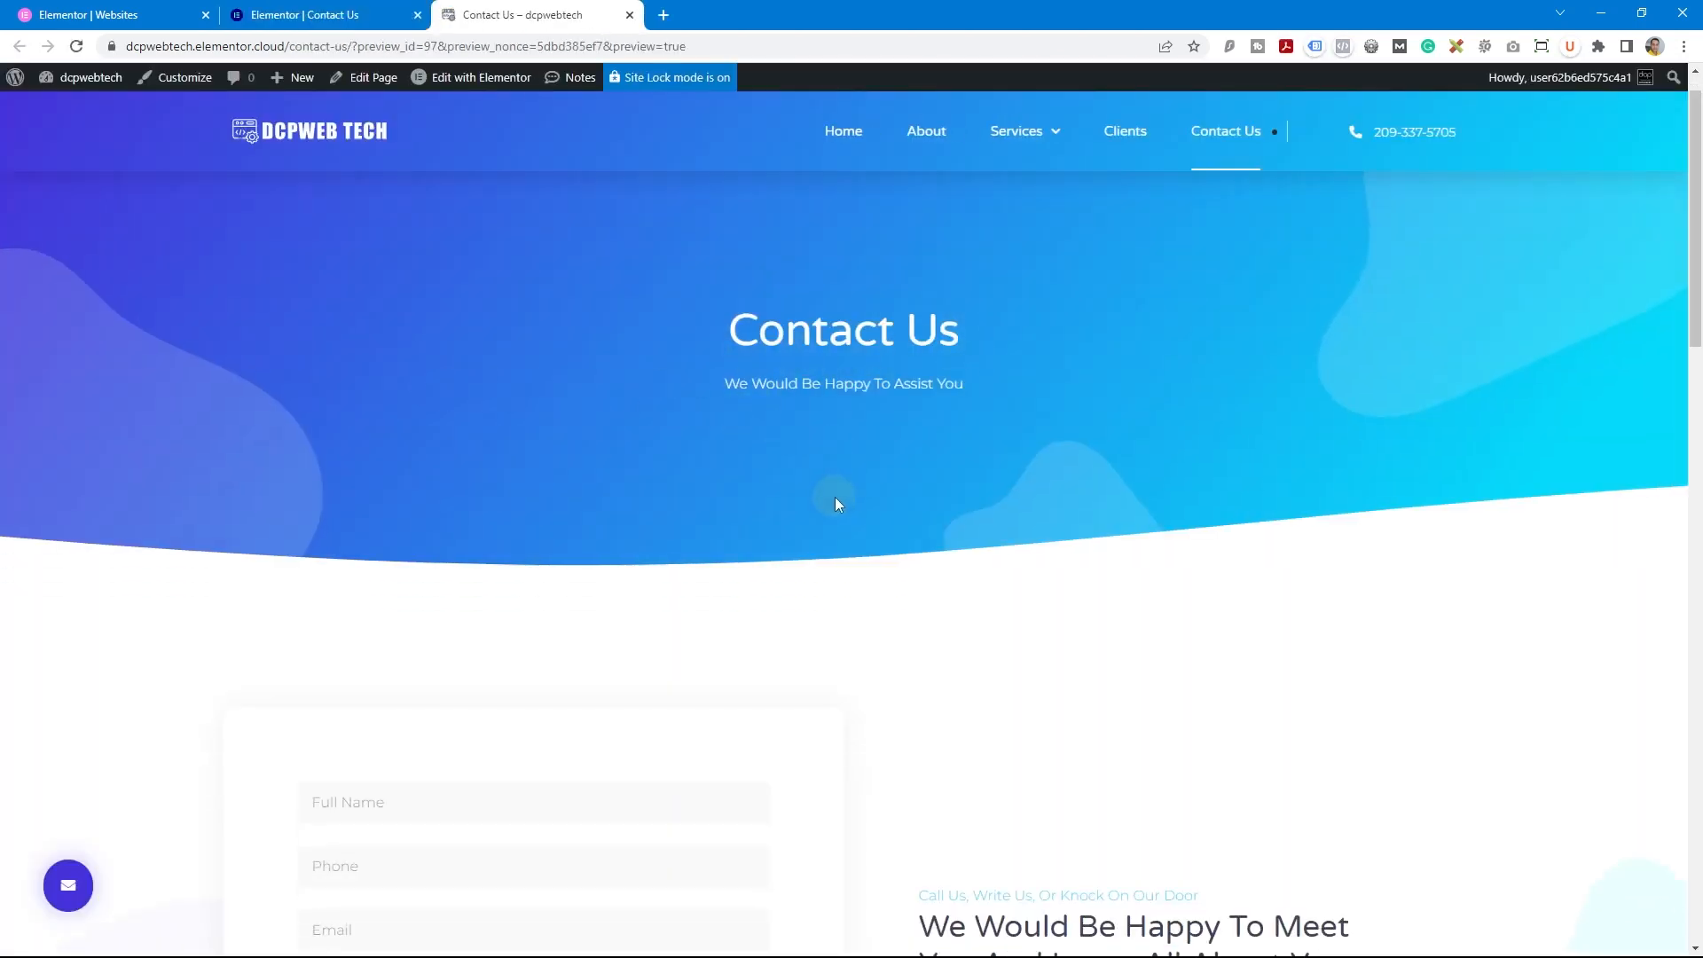
click(304, 556)
click(305, 512)
click(304, 556)
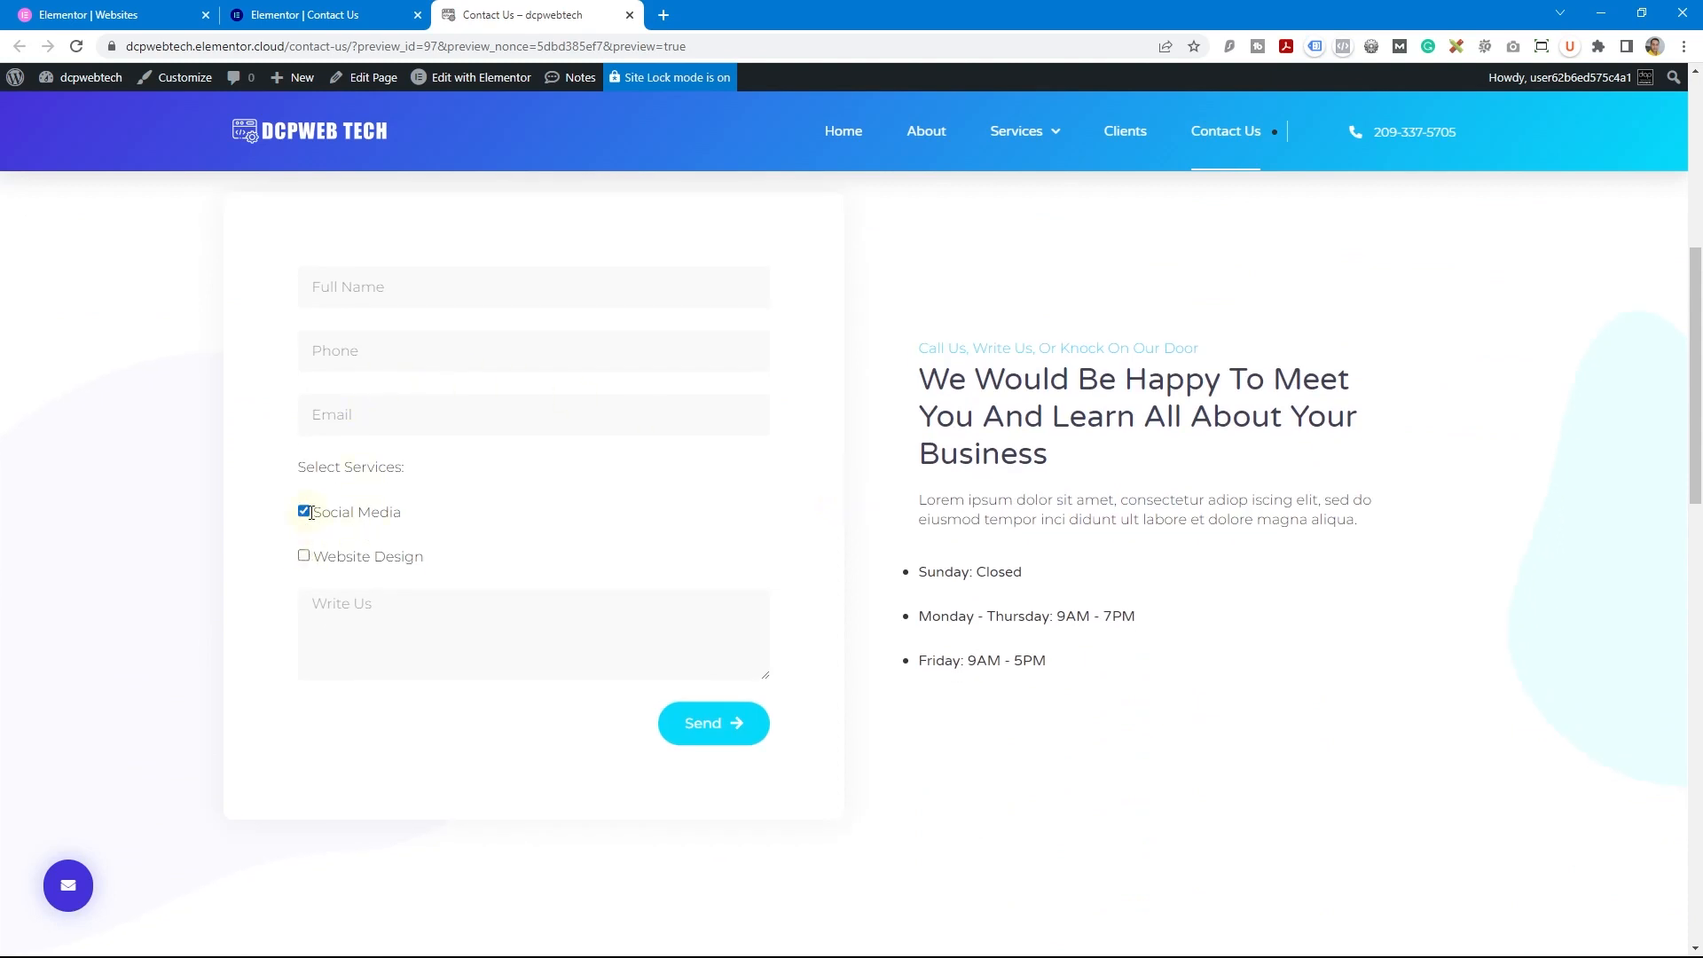
click(304, 512)
click(714, 722)
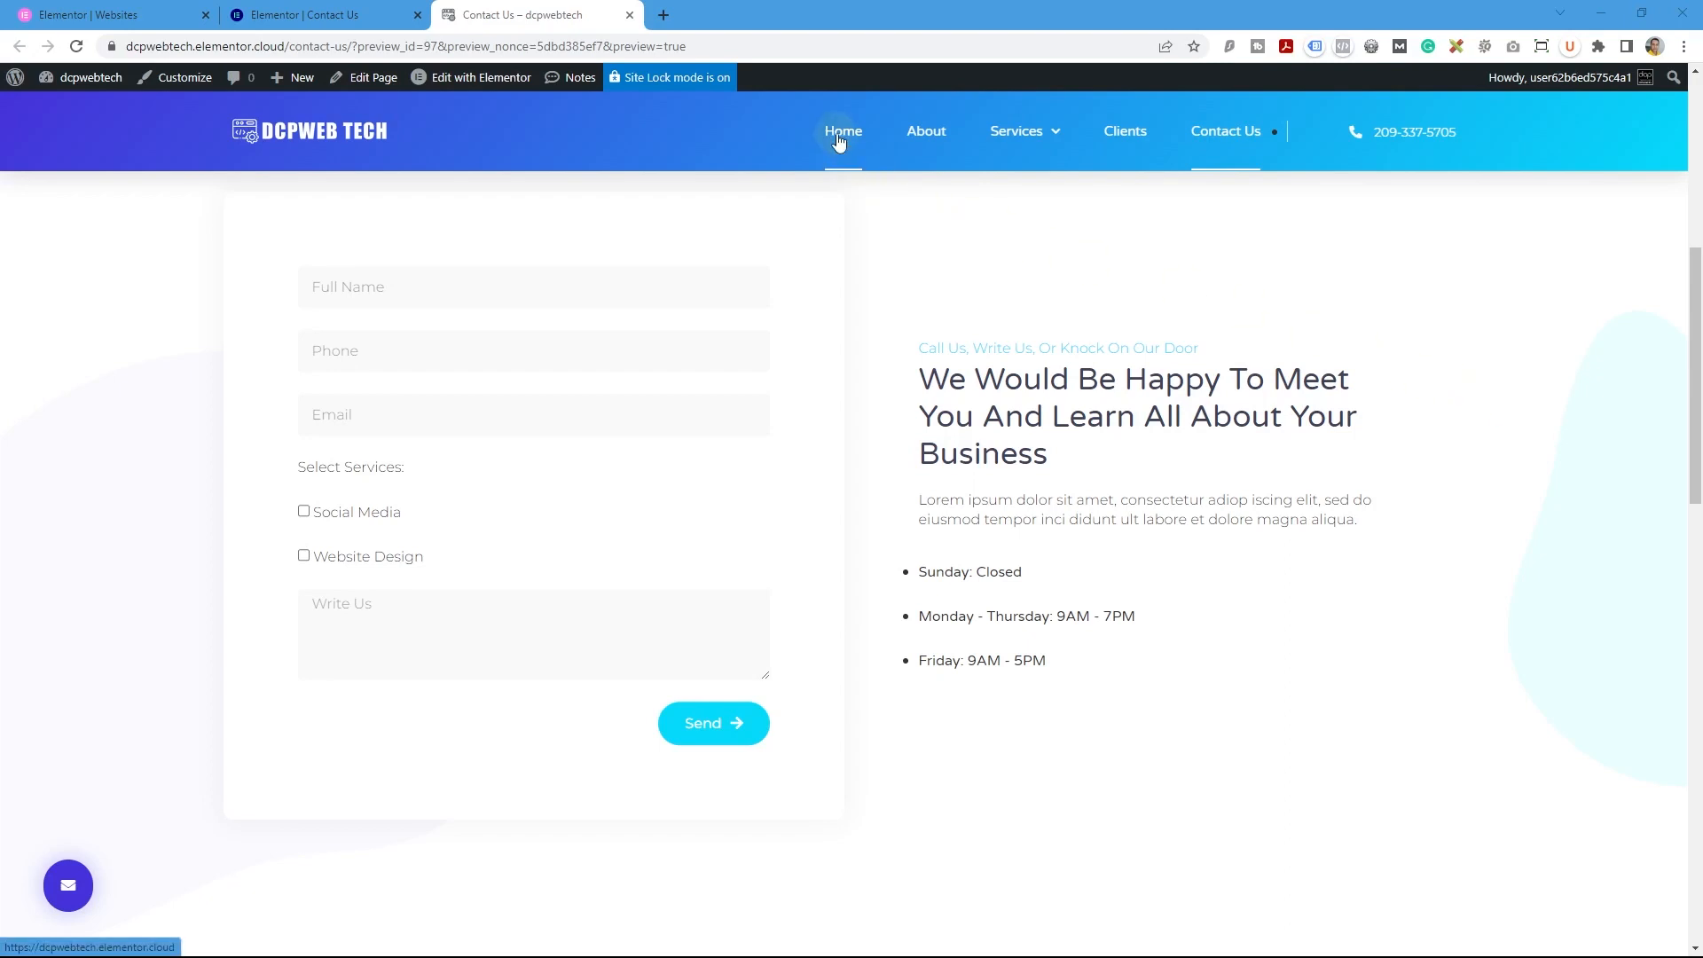
click(838, 142)
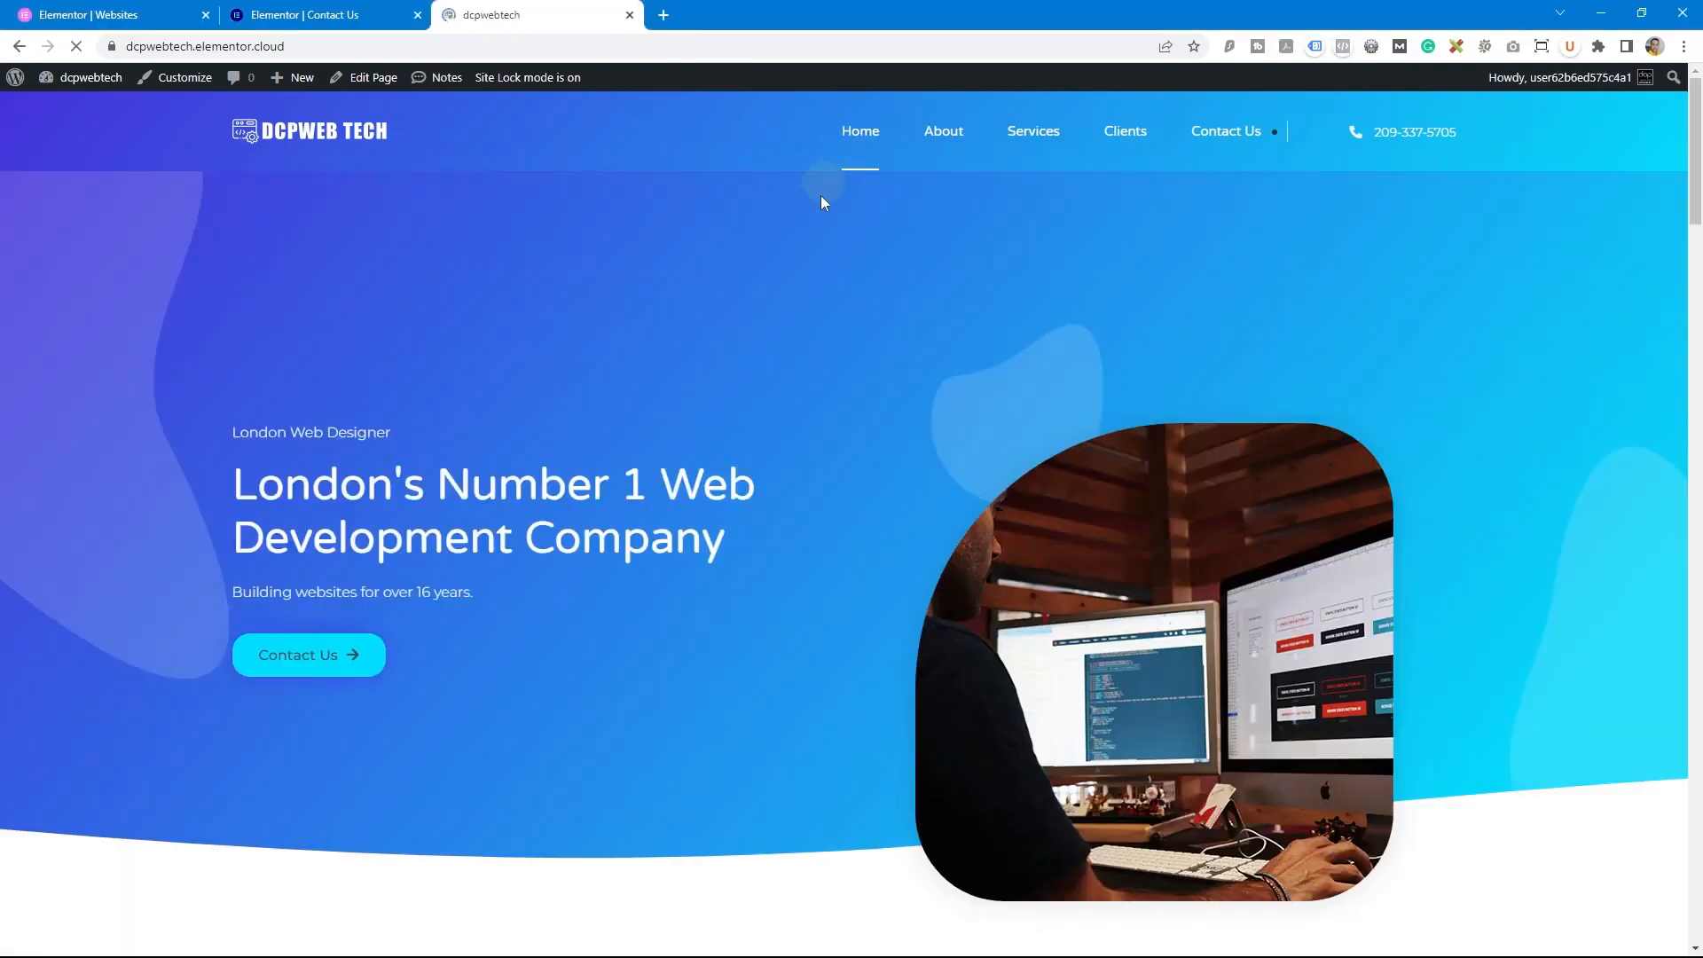
click(177, 46)
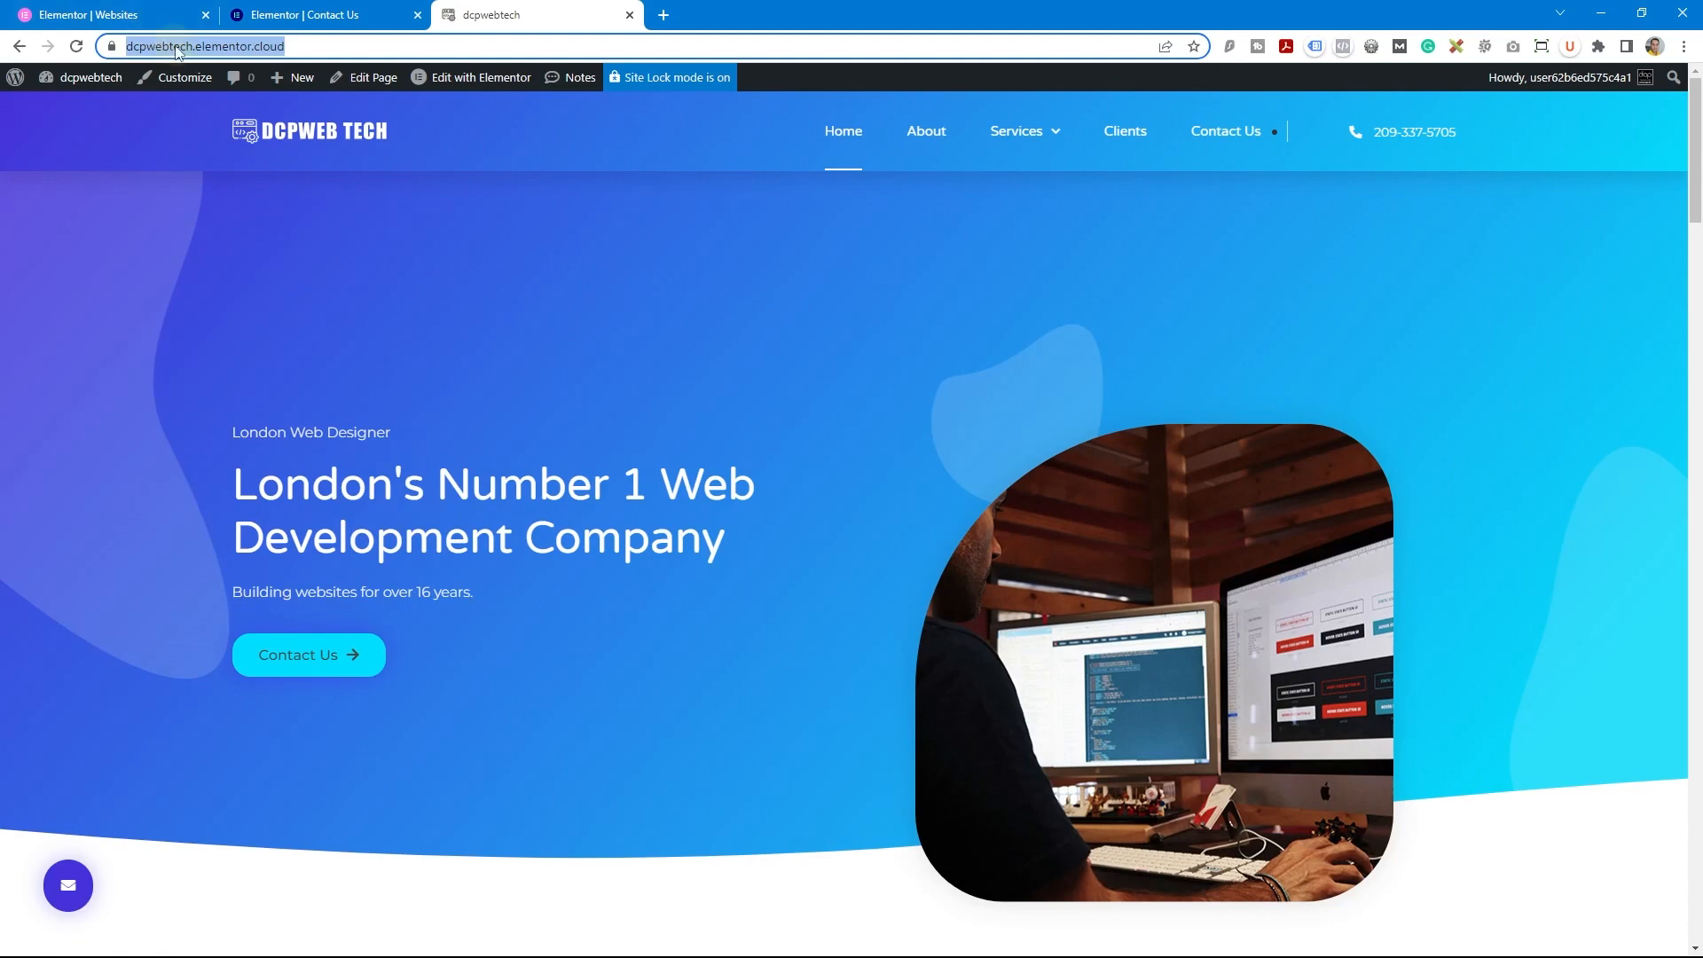
- Copy the site's address from Chrome and open it in Firefox
right_click(176, 47)
click(218, 175)
key(super)
click(1377, 936)
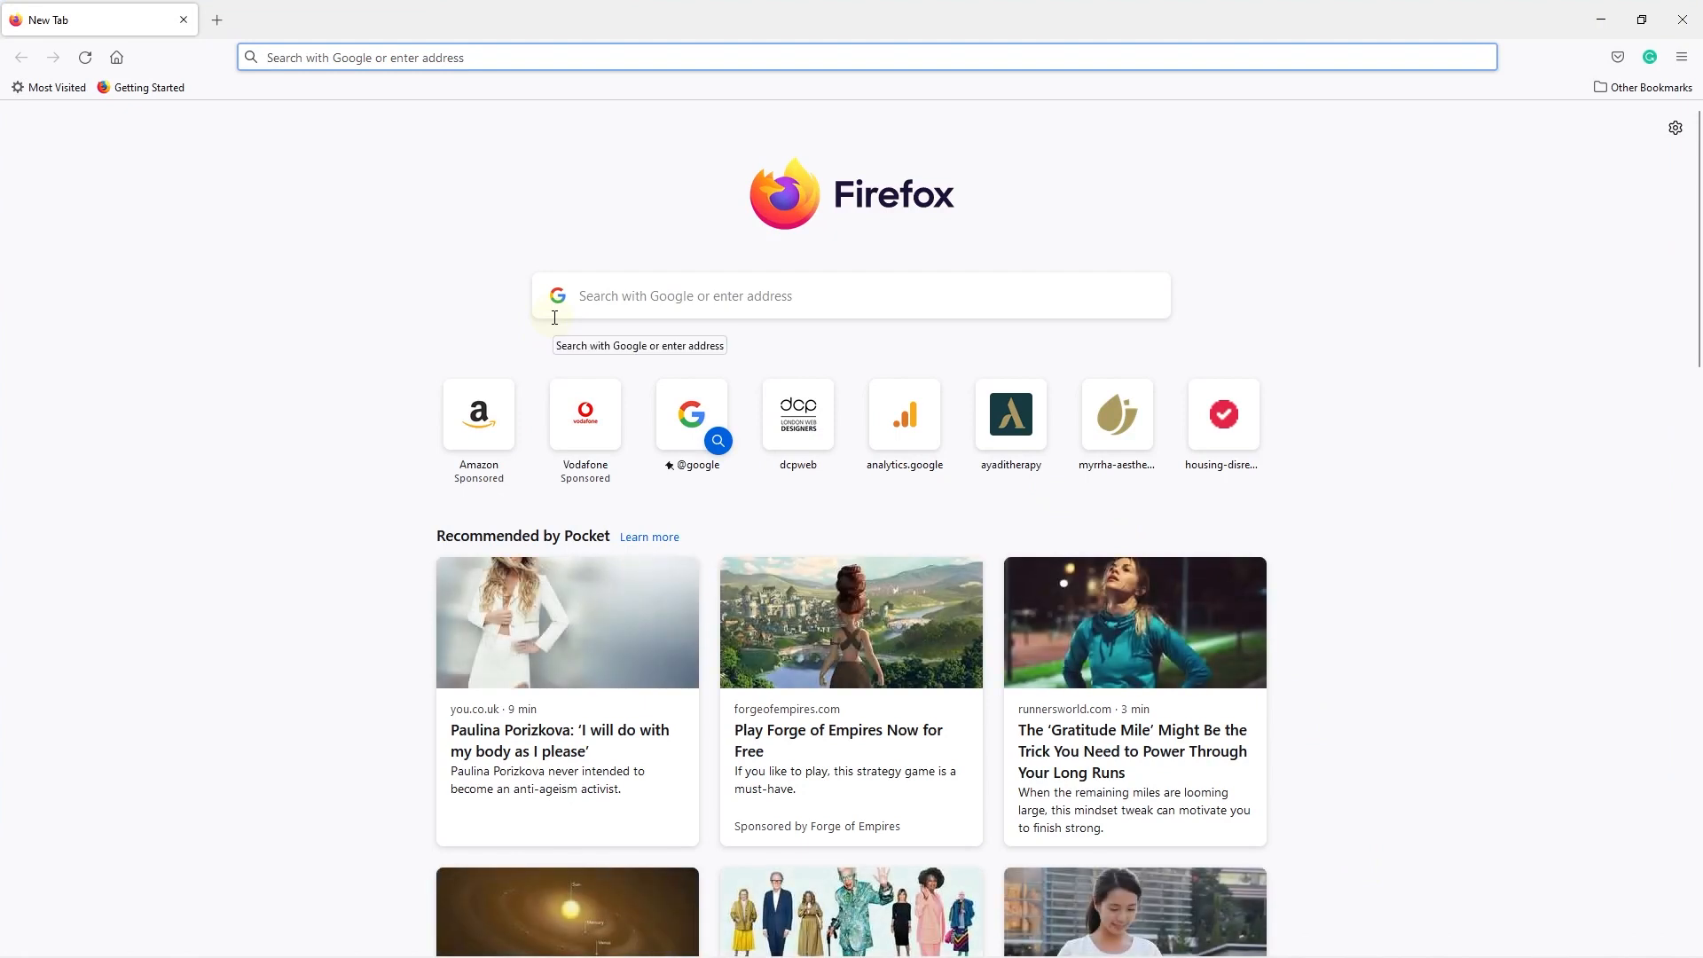
key(ctrl+v)
key(Return)
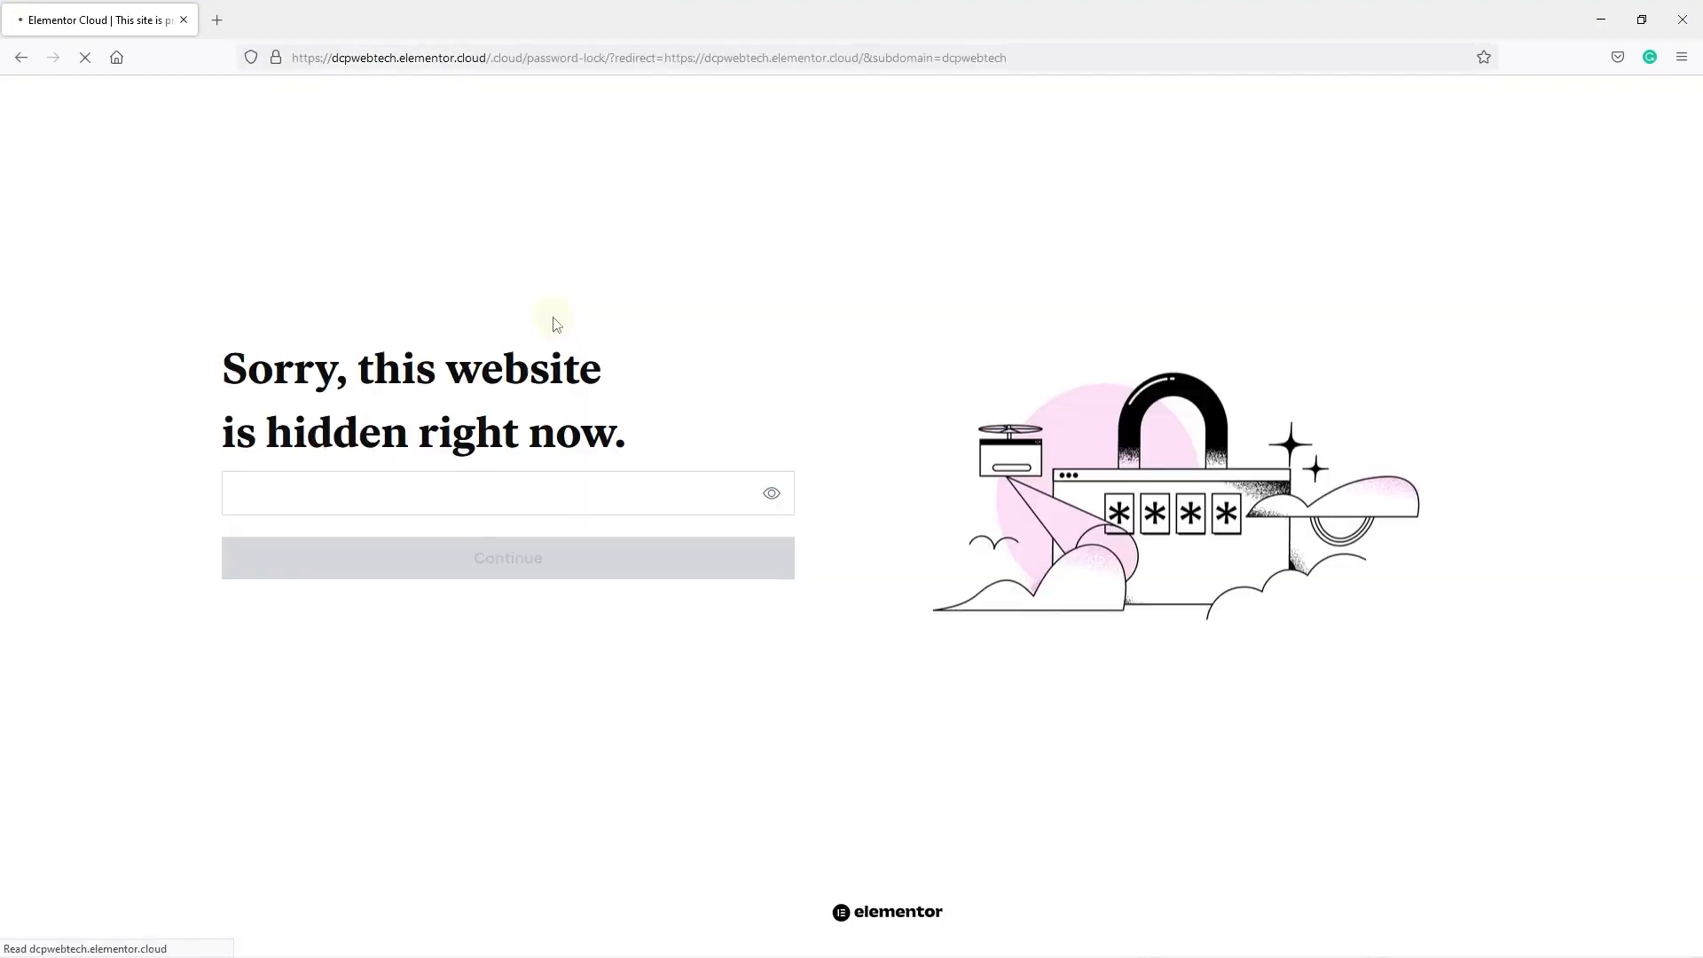
- Confirm Firefox shows the pin-locked hidden-site page, then minimize Firefox
drag(298, 58, 494, 62)
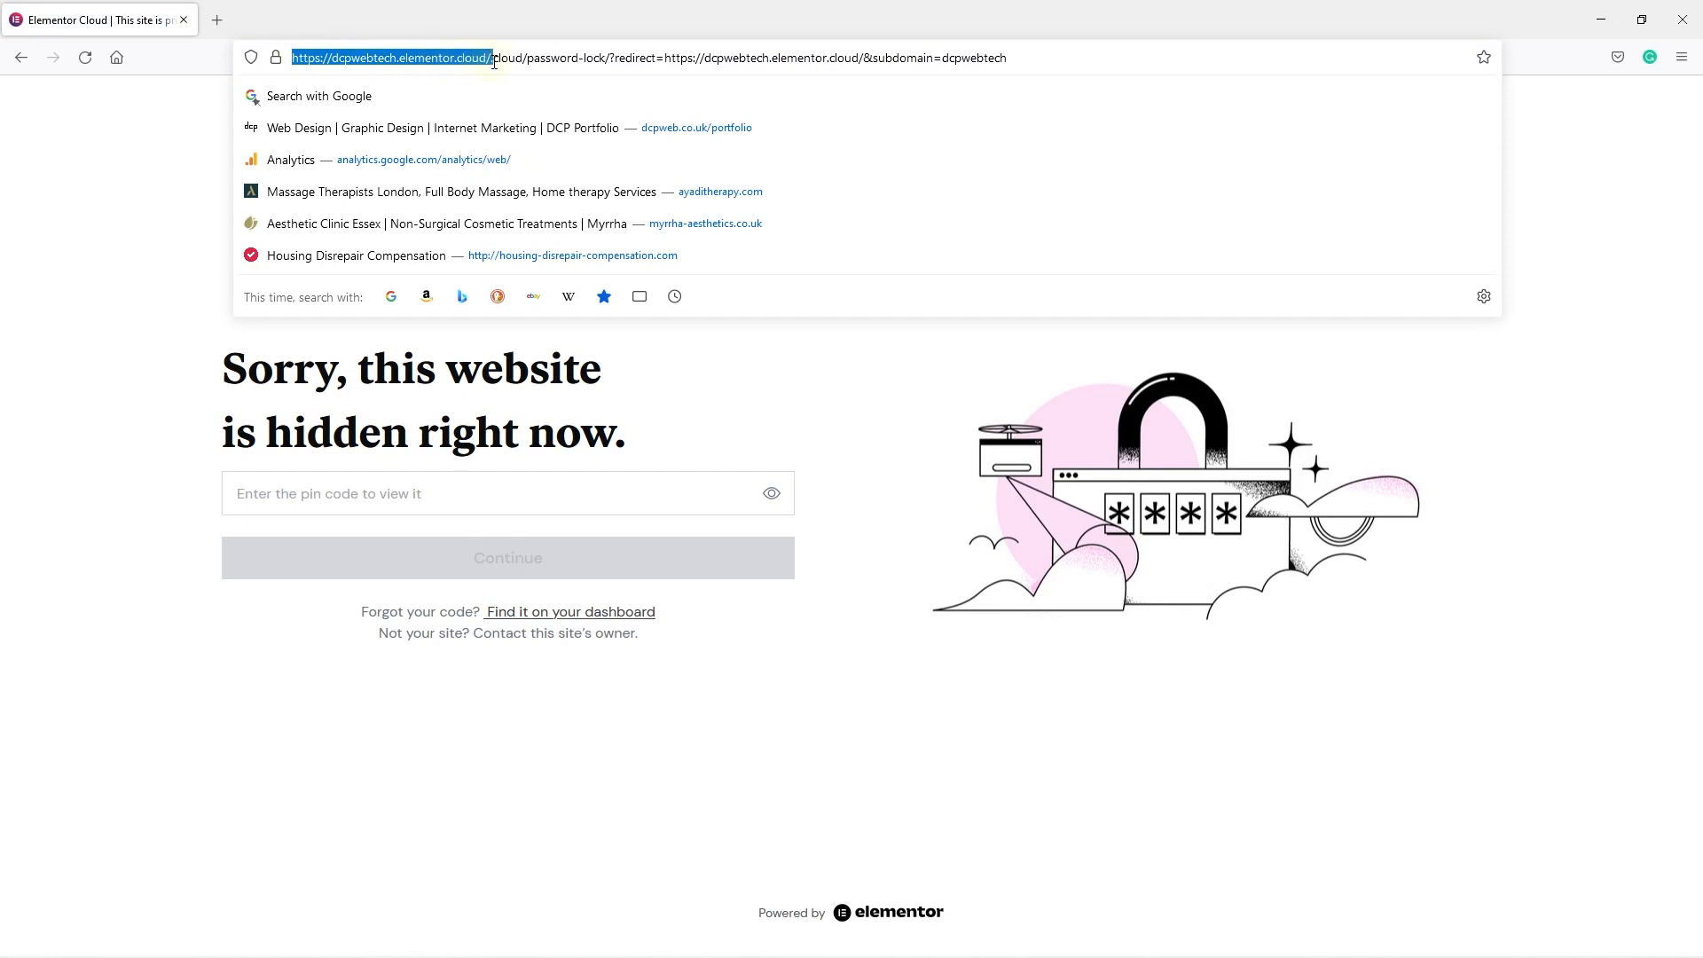
click(76, 199)
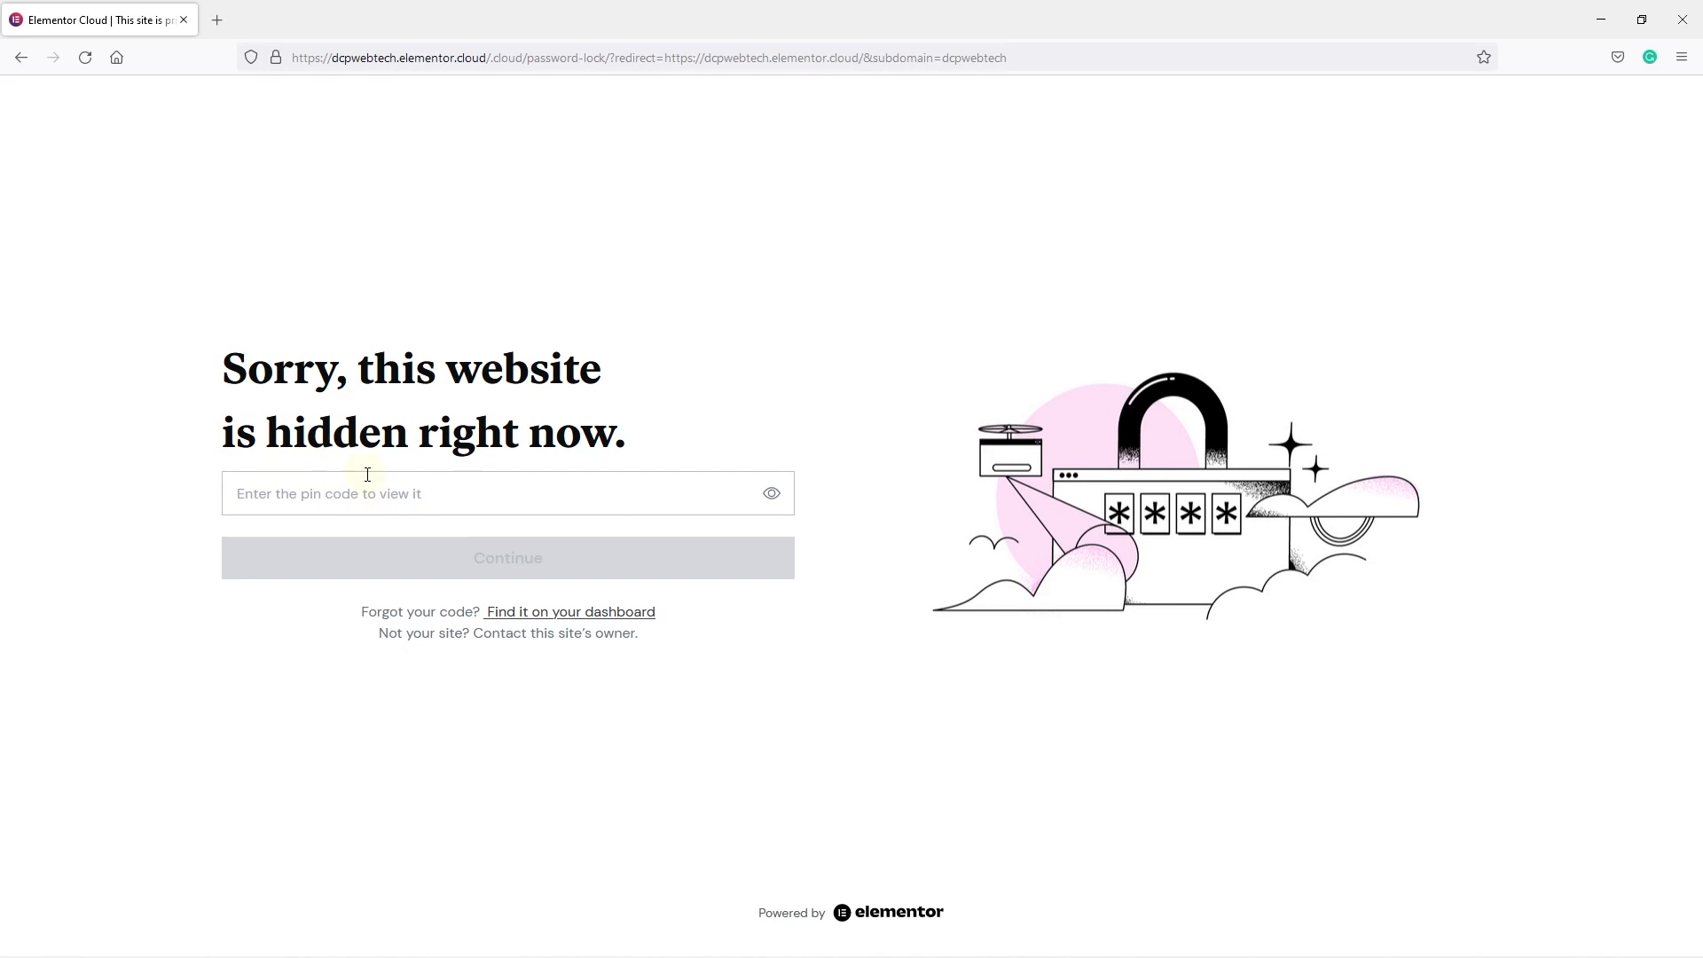
click(1597, 20)
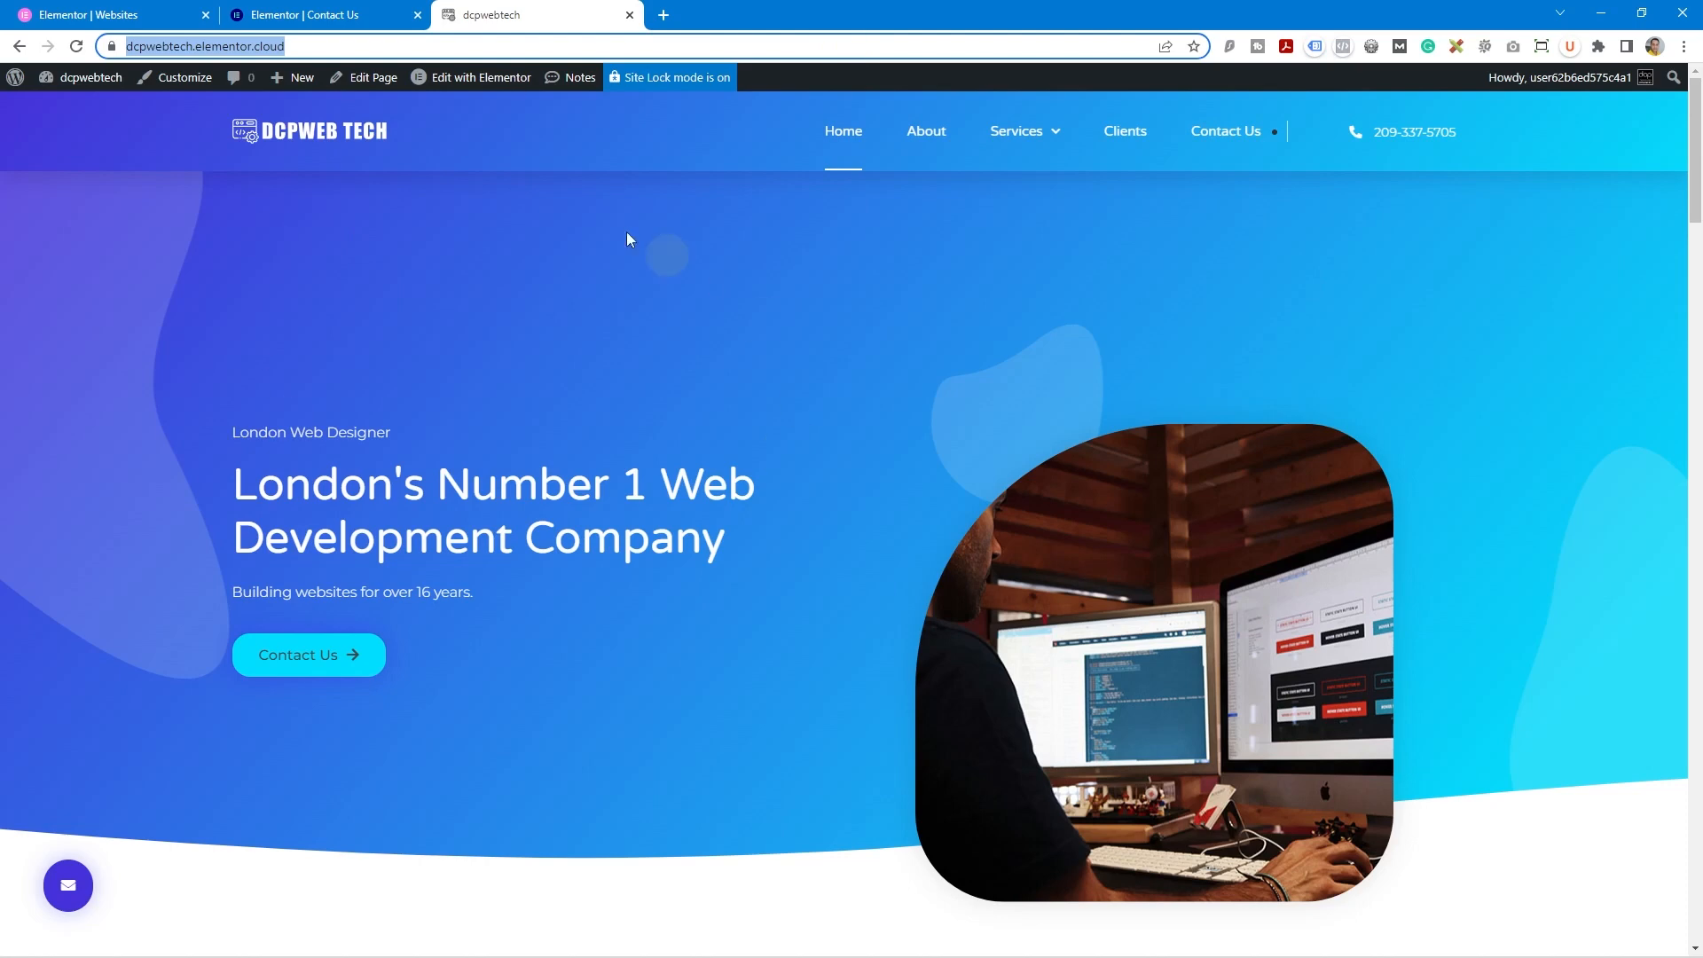
- From the Elementor Websites dashboard, open dcpwebtech's Site Lock 'Change this setting' and show the pin code
click(297, 17)
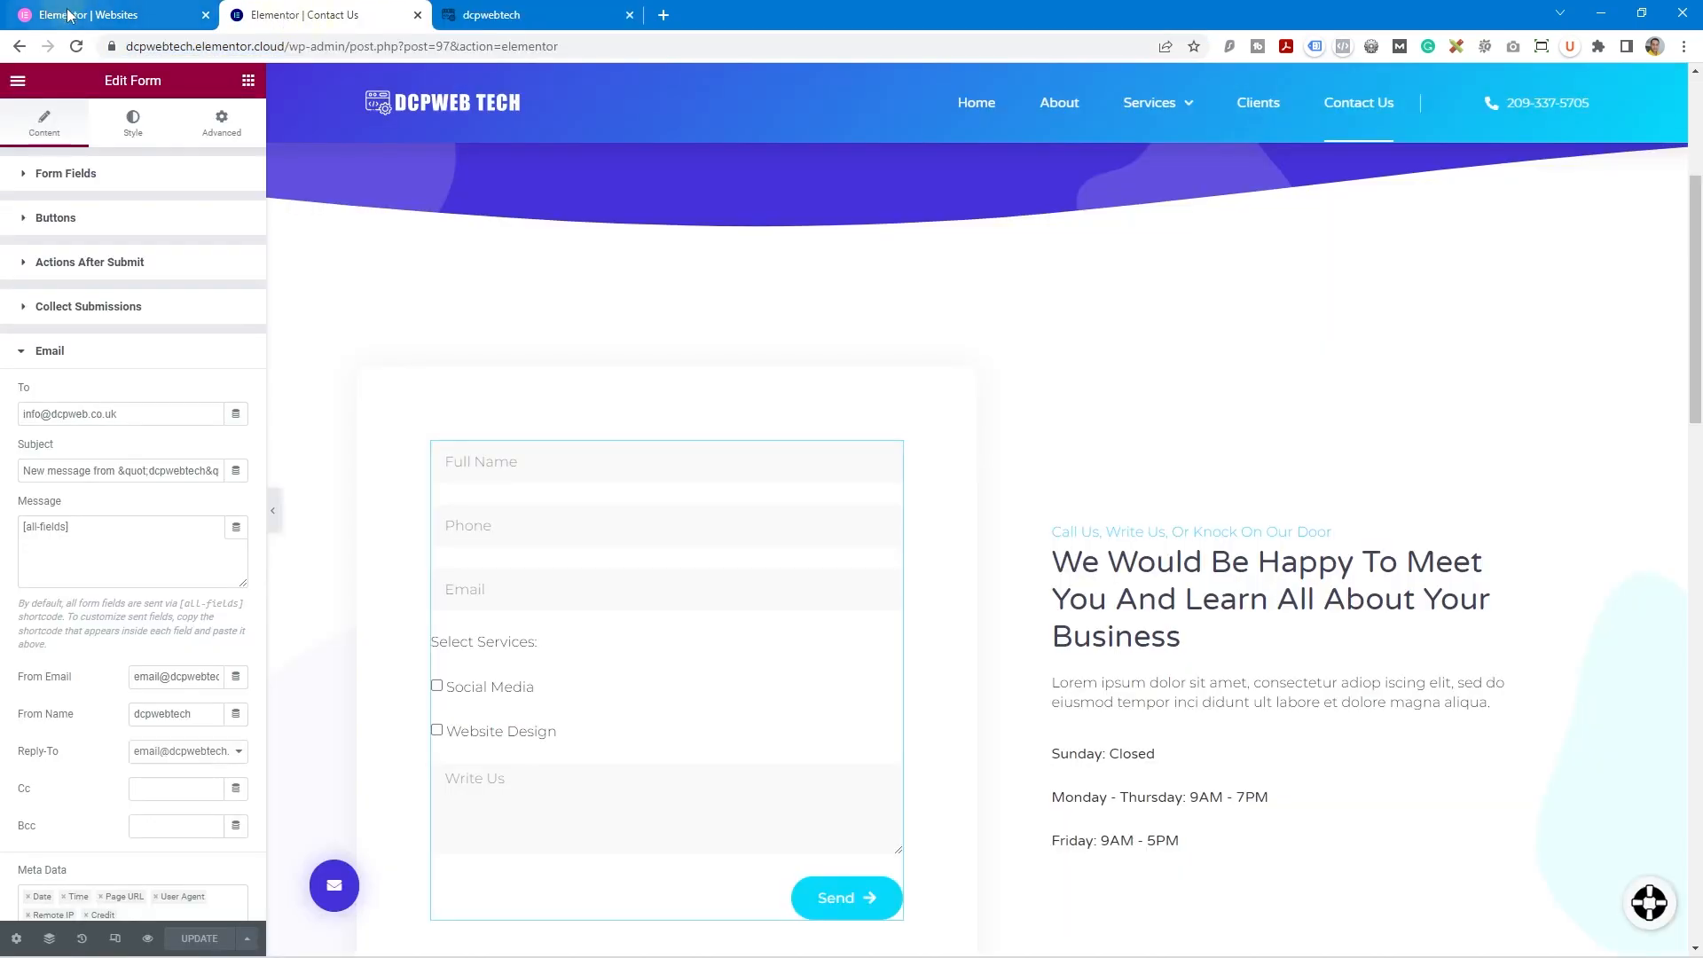
click(102, 18)
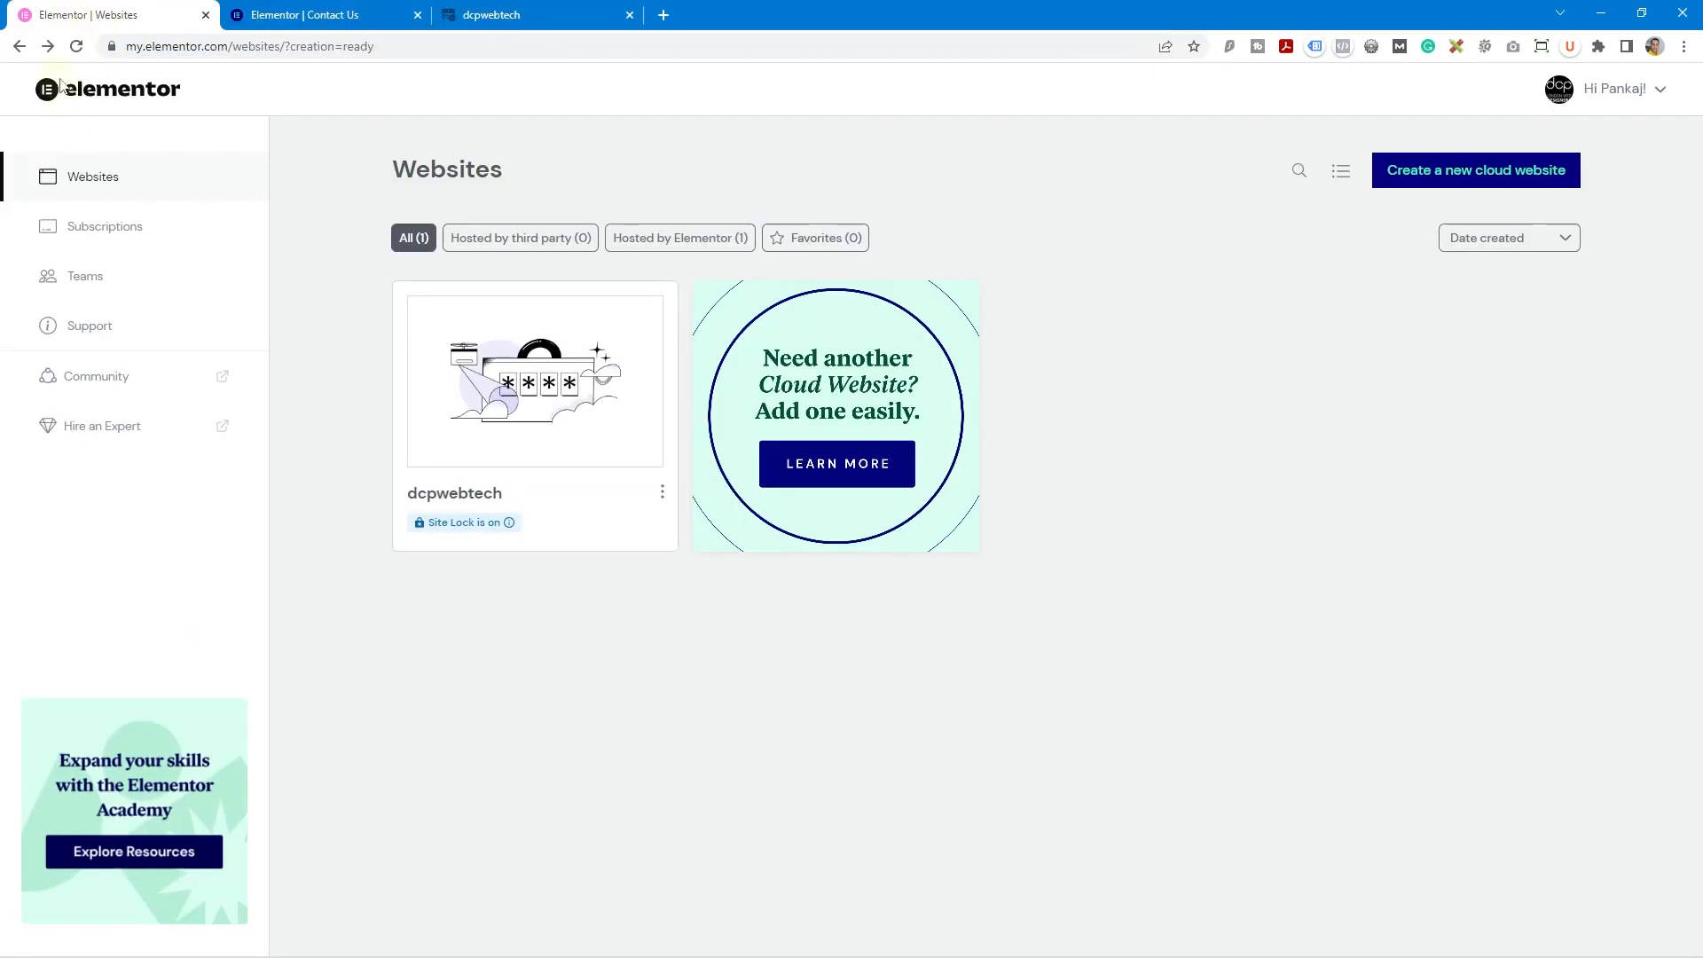
click(1601, 88)
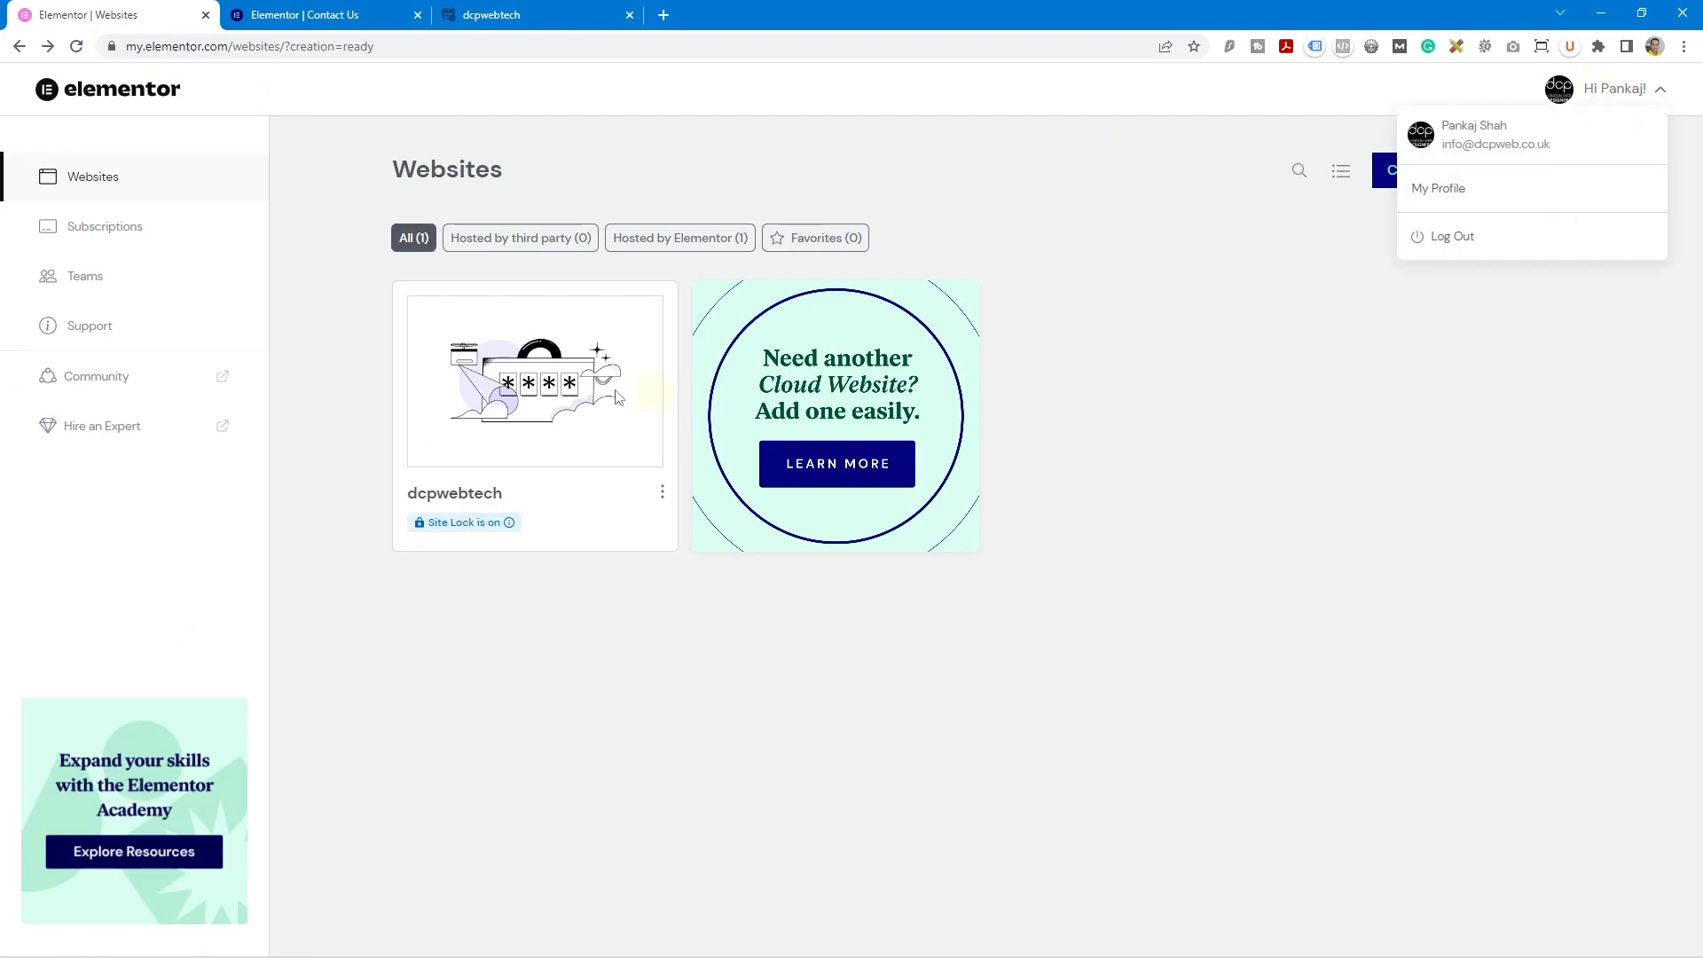
click(1255, 479)
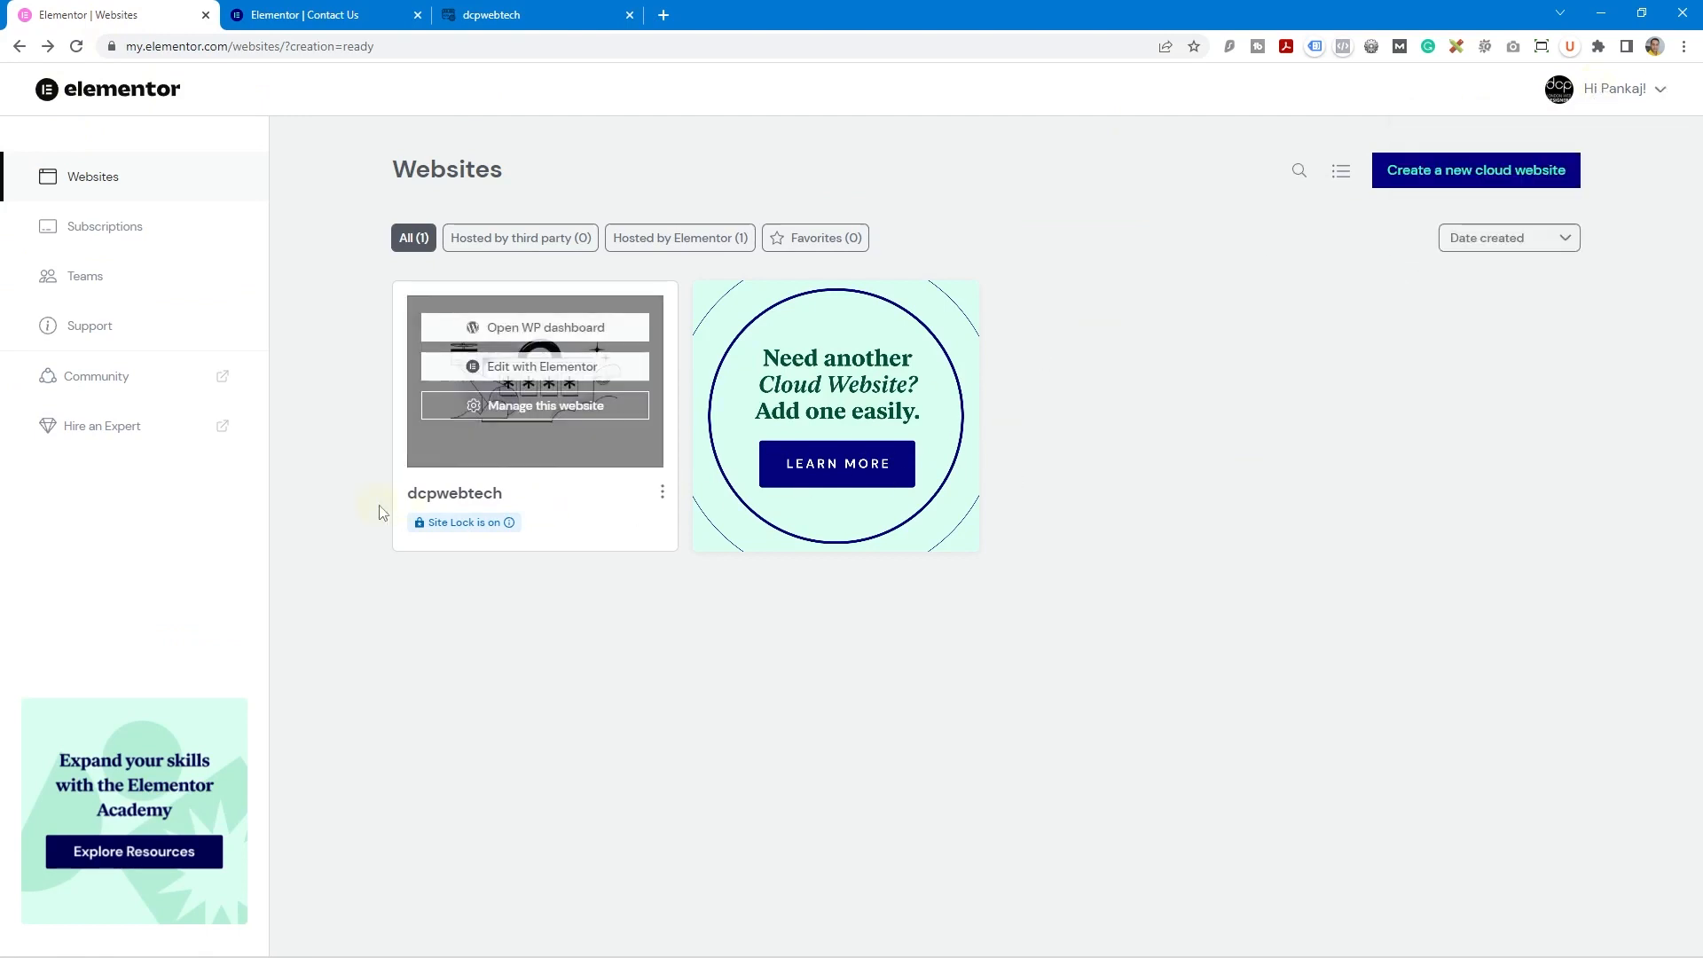
mouse_move(450, 530)
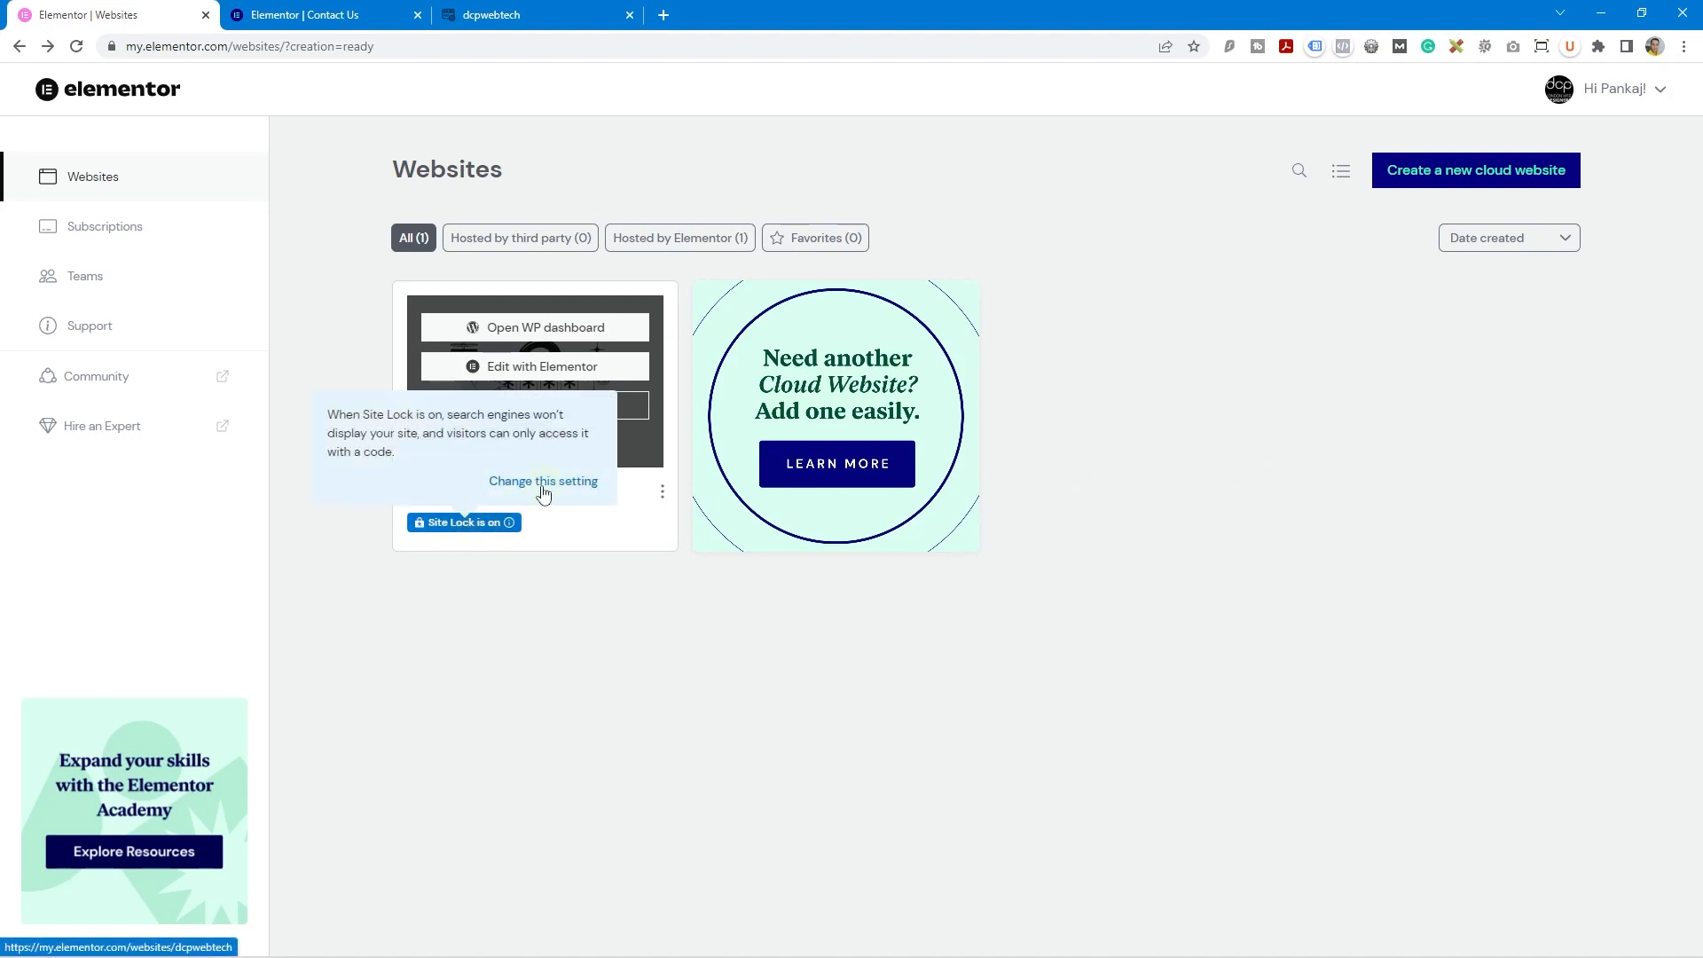
click(544, 481)
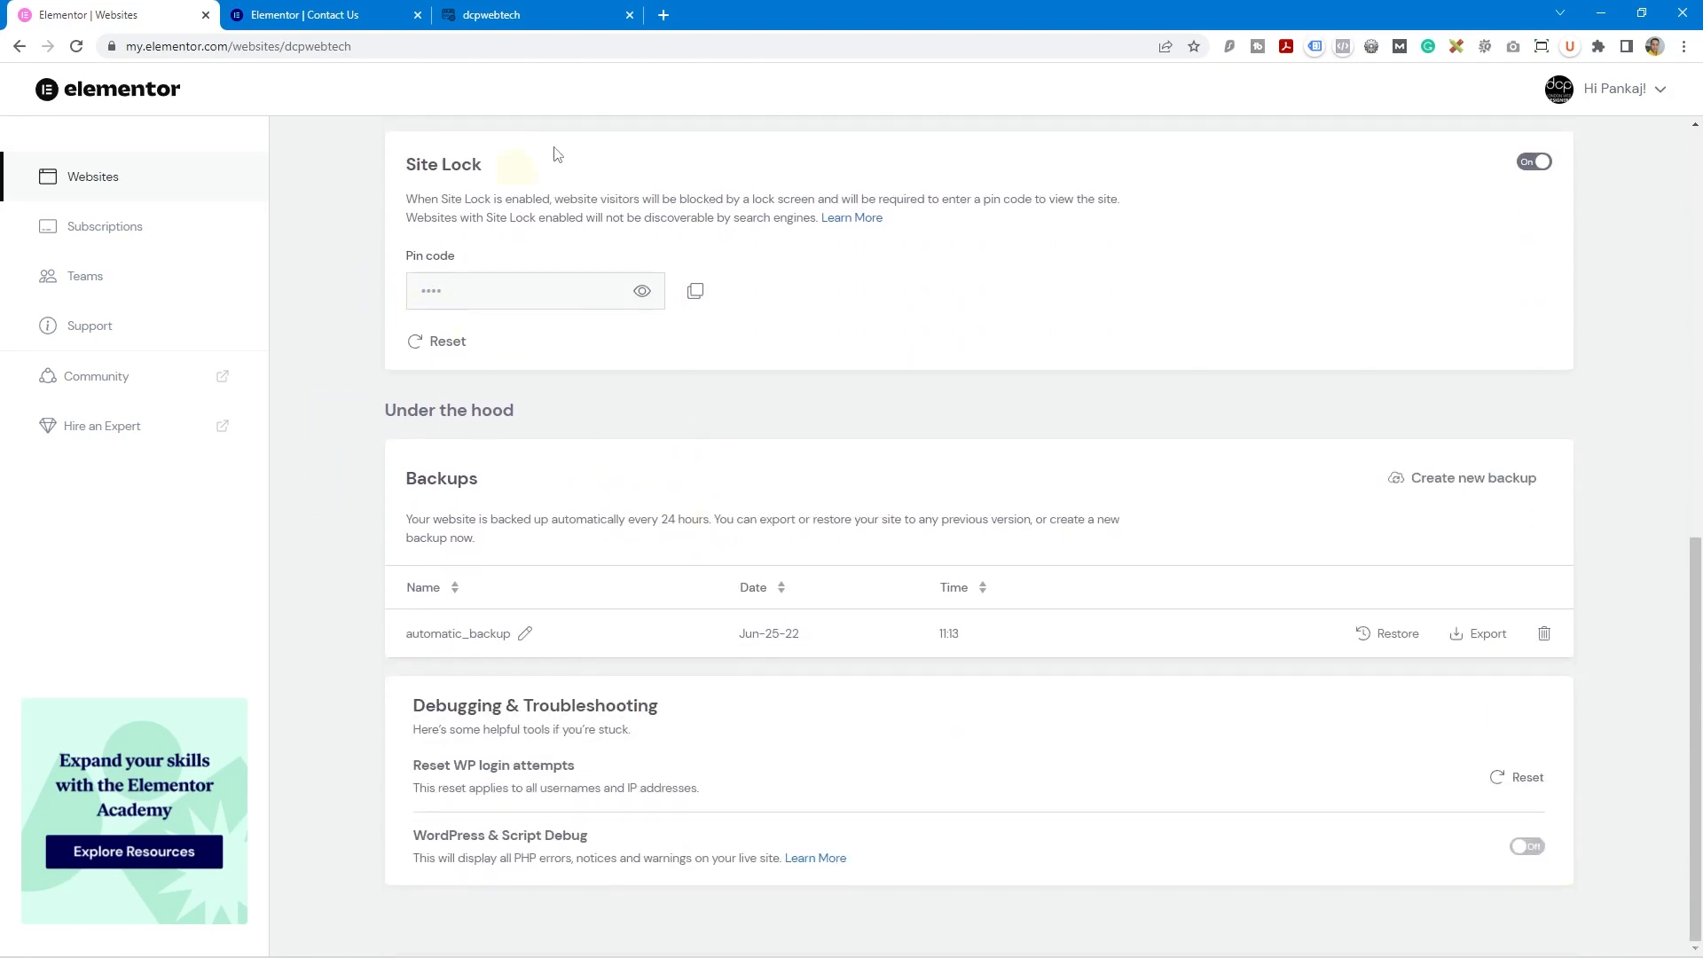
click(643, 291)
- Unlock the site preview in Firefox with the Site Lock pin code, declining to save it
mouse_move(1020, 954)
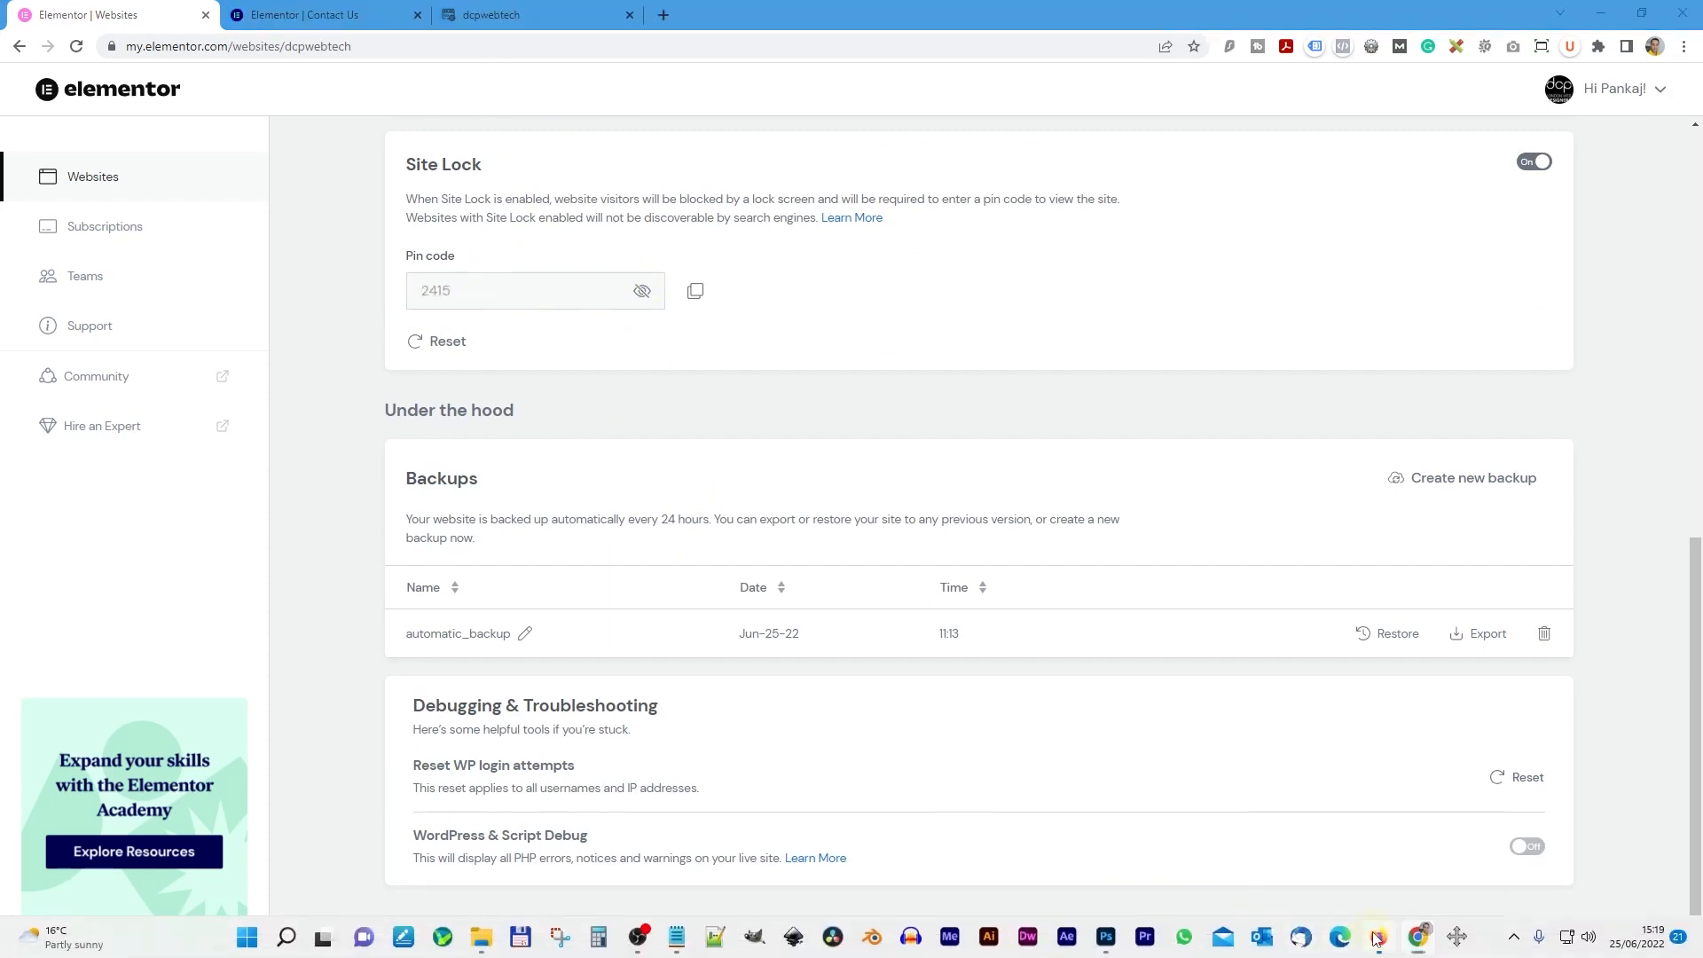
click(1376, 938)
click(346, 497)
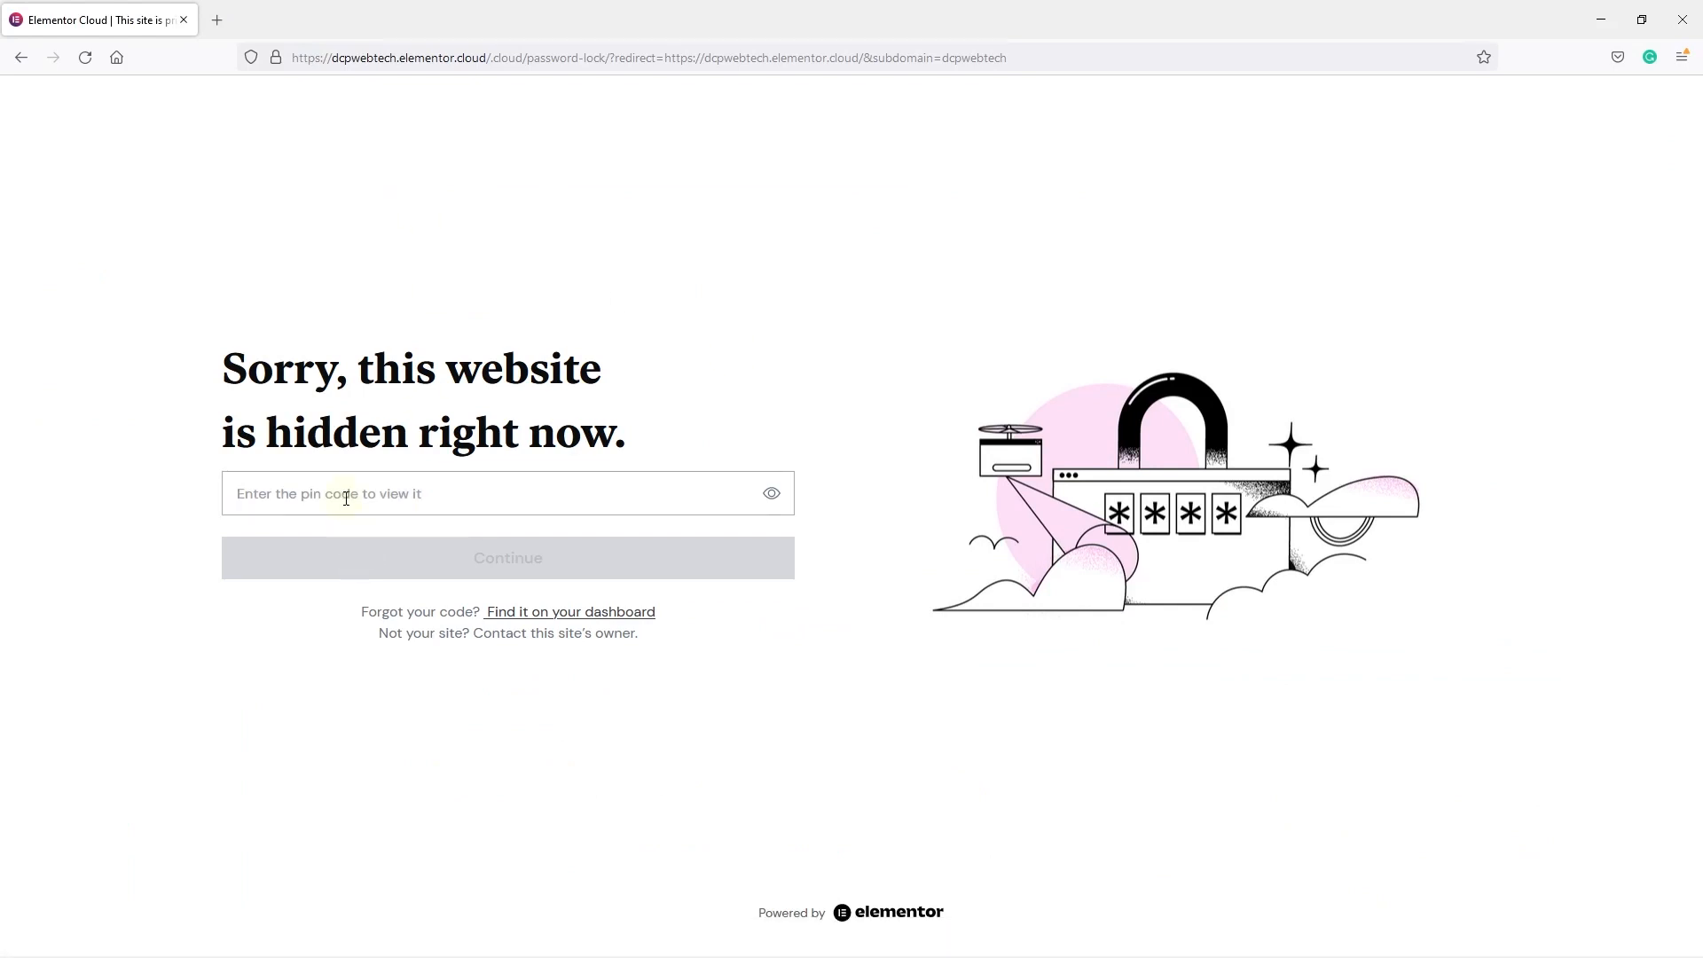
click(771, 493)
click(506, 566)
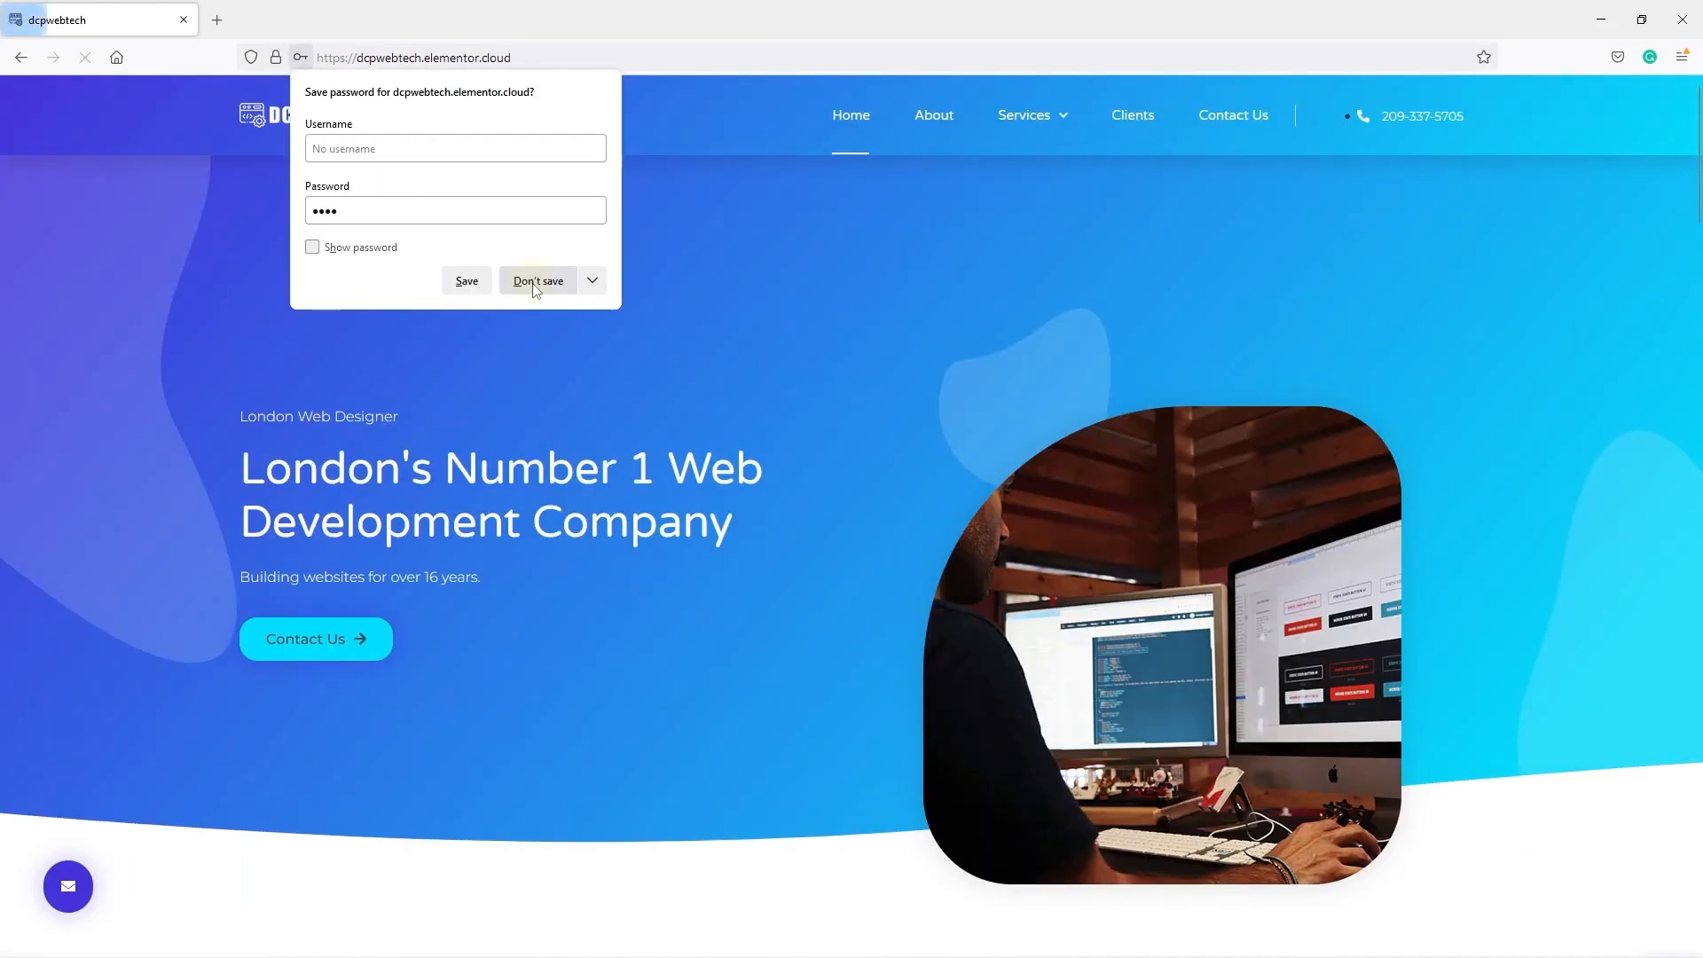
click(536, 282)
- Browse the unlocked site's About, Website Design, home and Clients pages
click(917, 109)
mouse_move(1022, 124)
click(1027, 173)
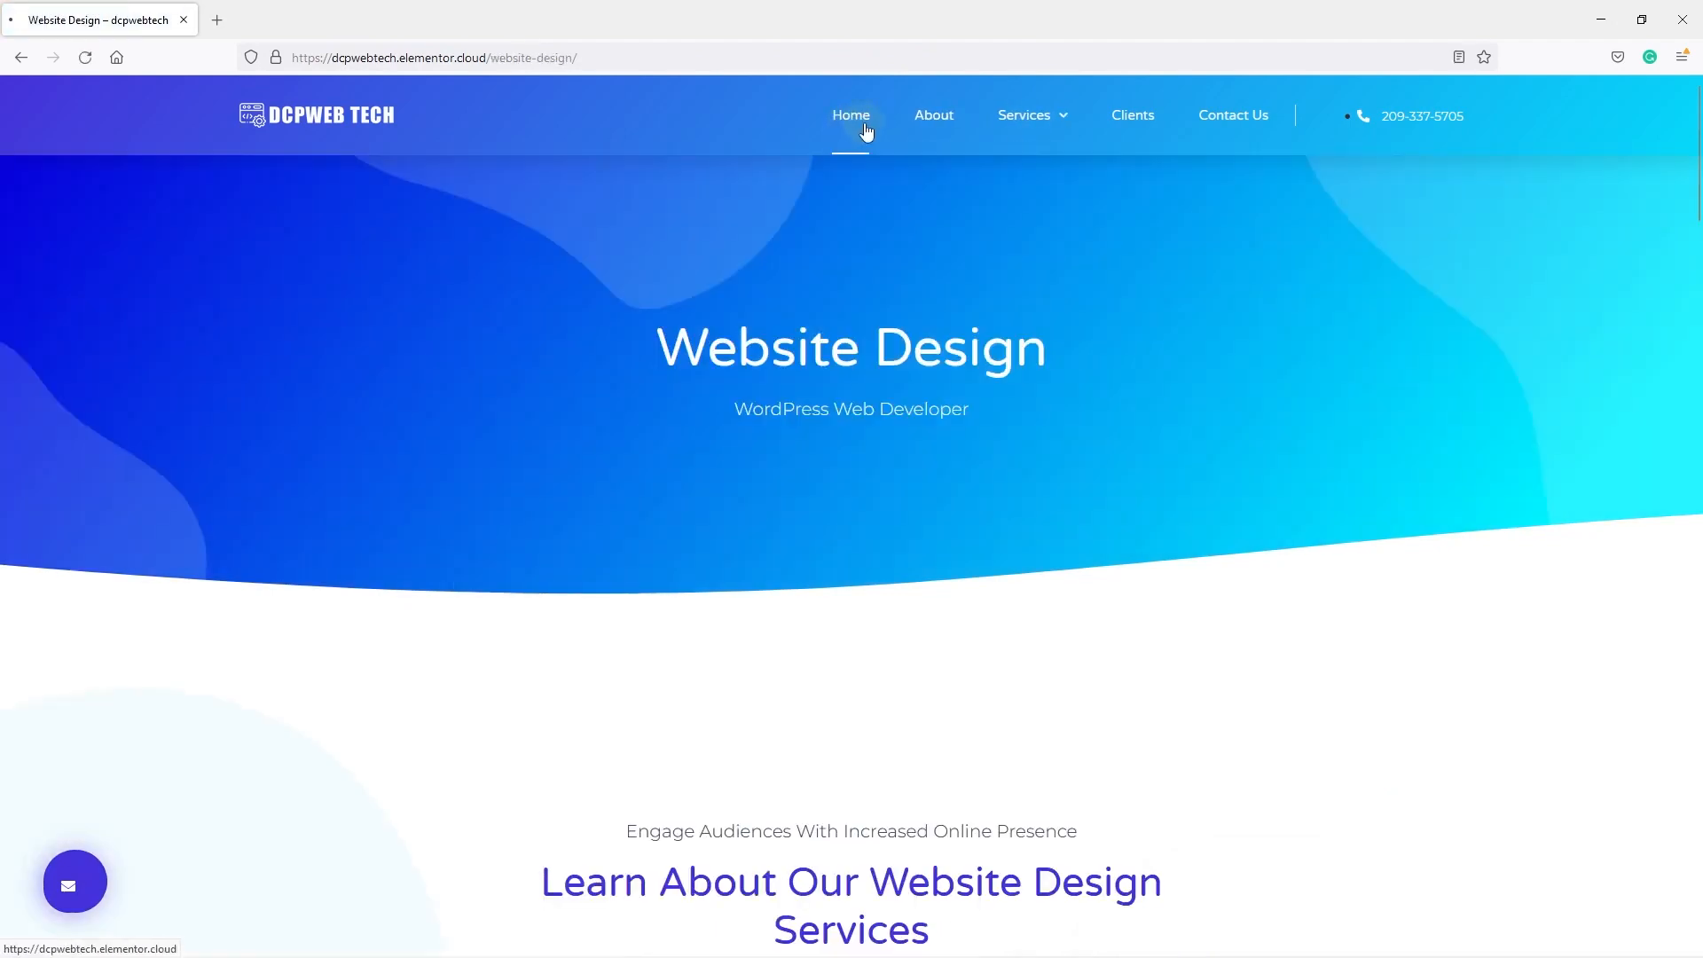
click(867, 131)
scroll(887, 488, down, 15)
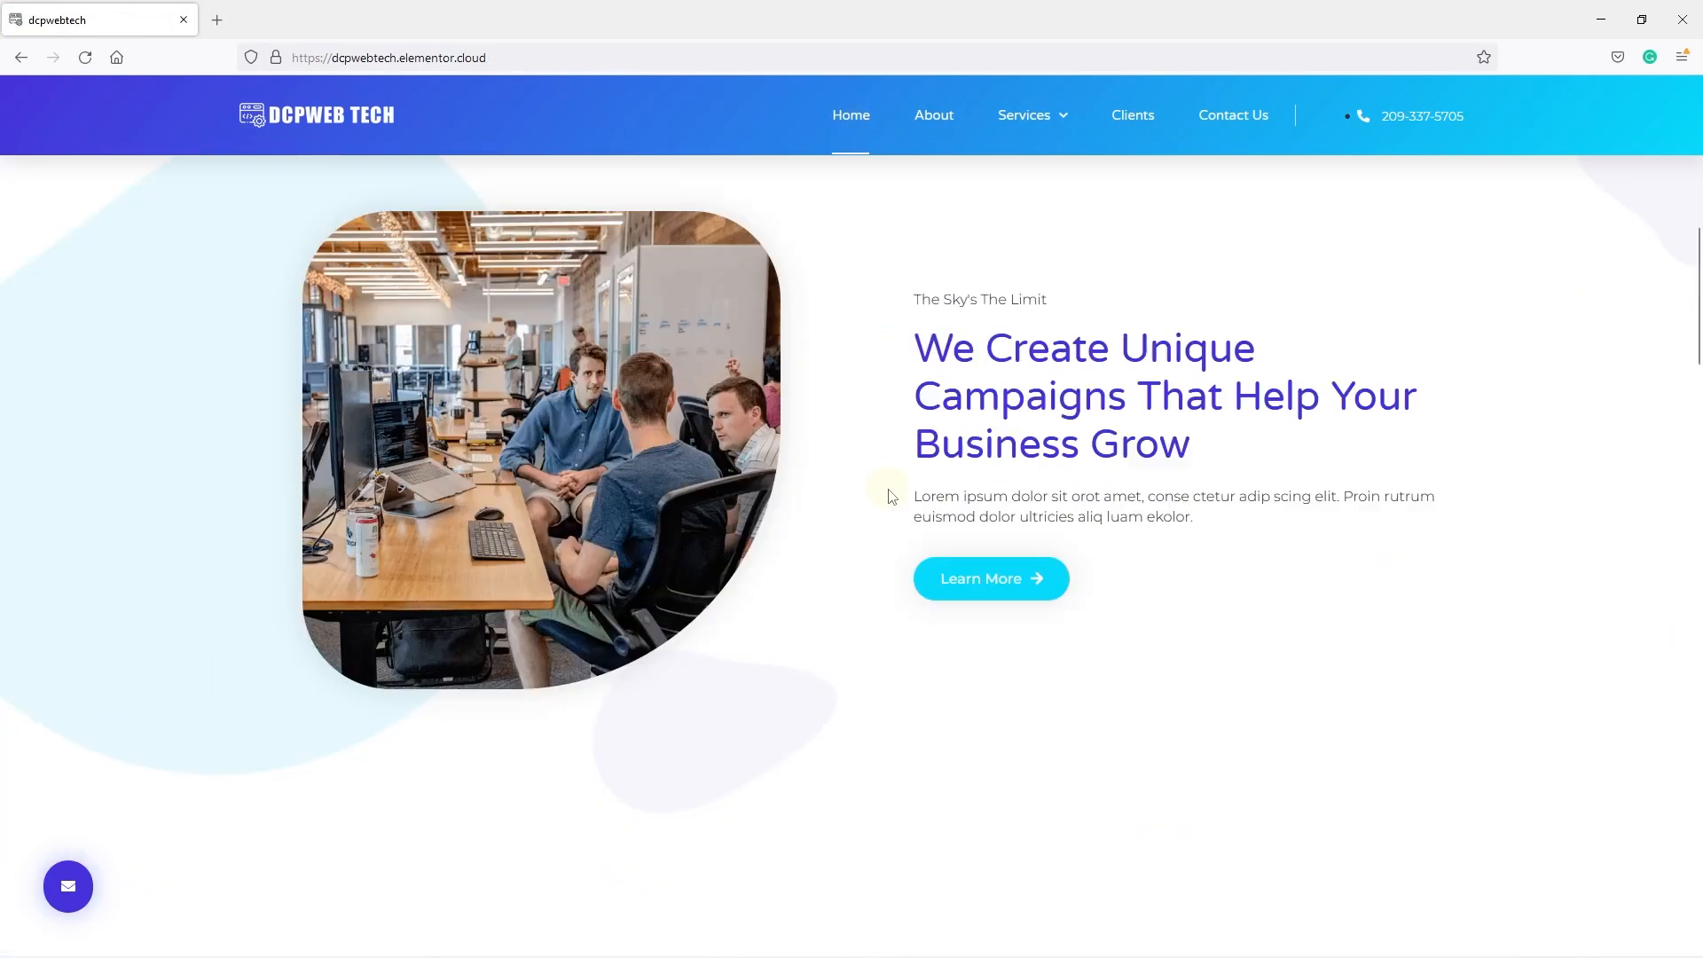
scroll(884, 471, up, 15)
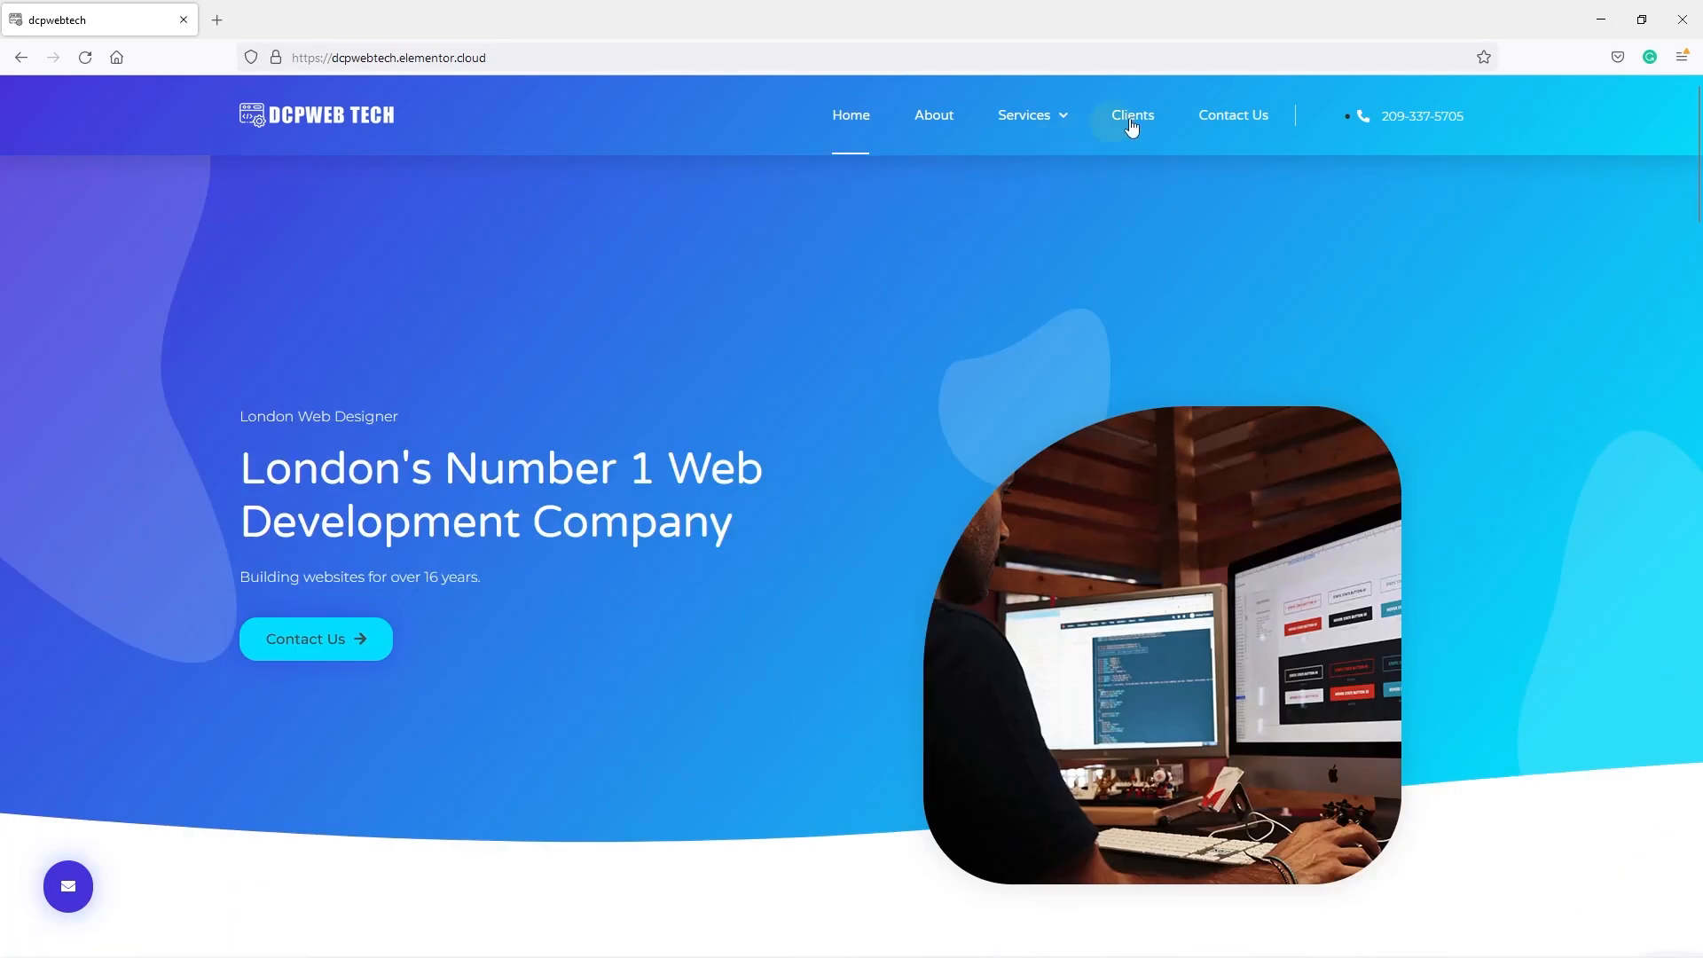
click(1132, 126)
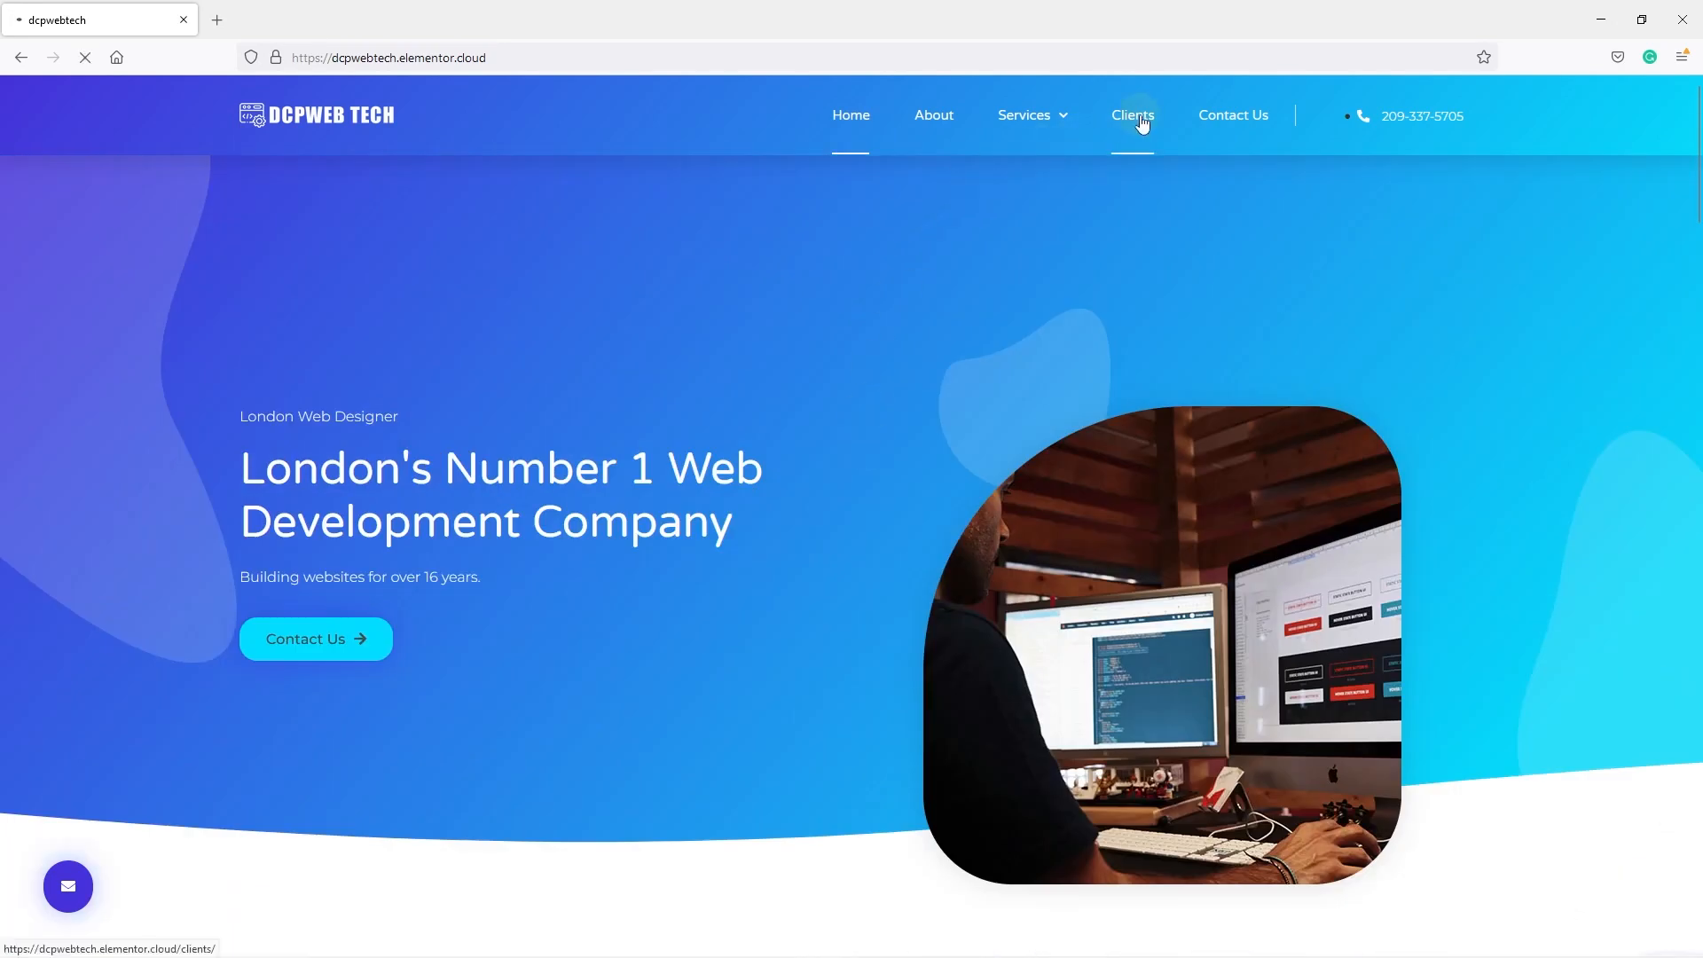
scroll(885, 479, down, 10)
scroll(885, 479, down, 1)
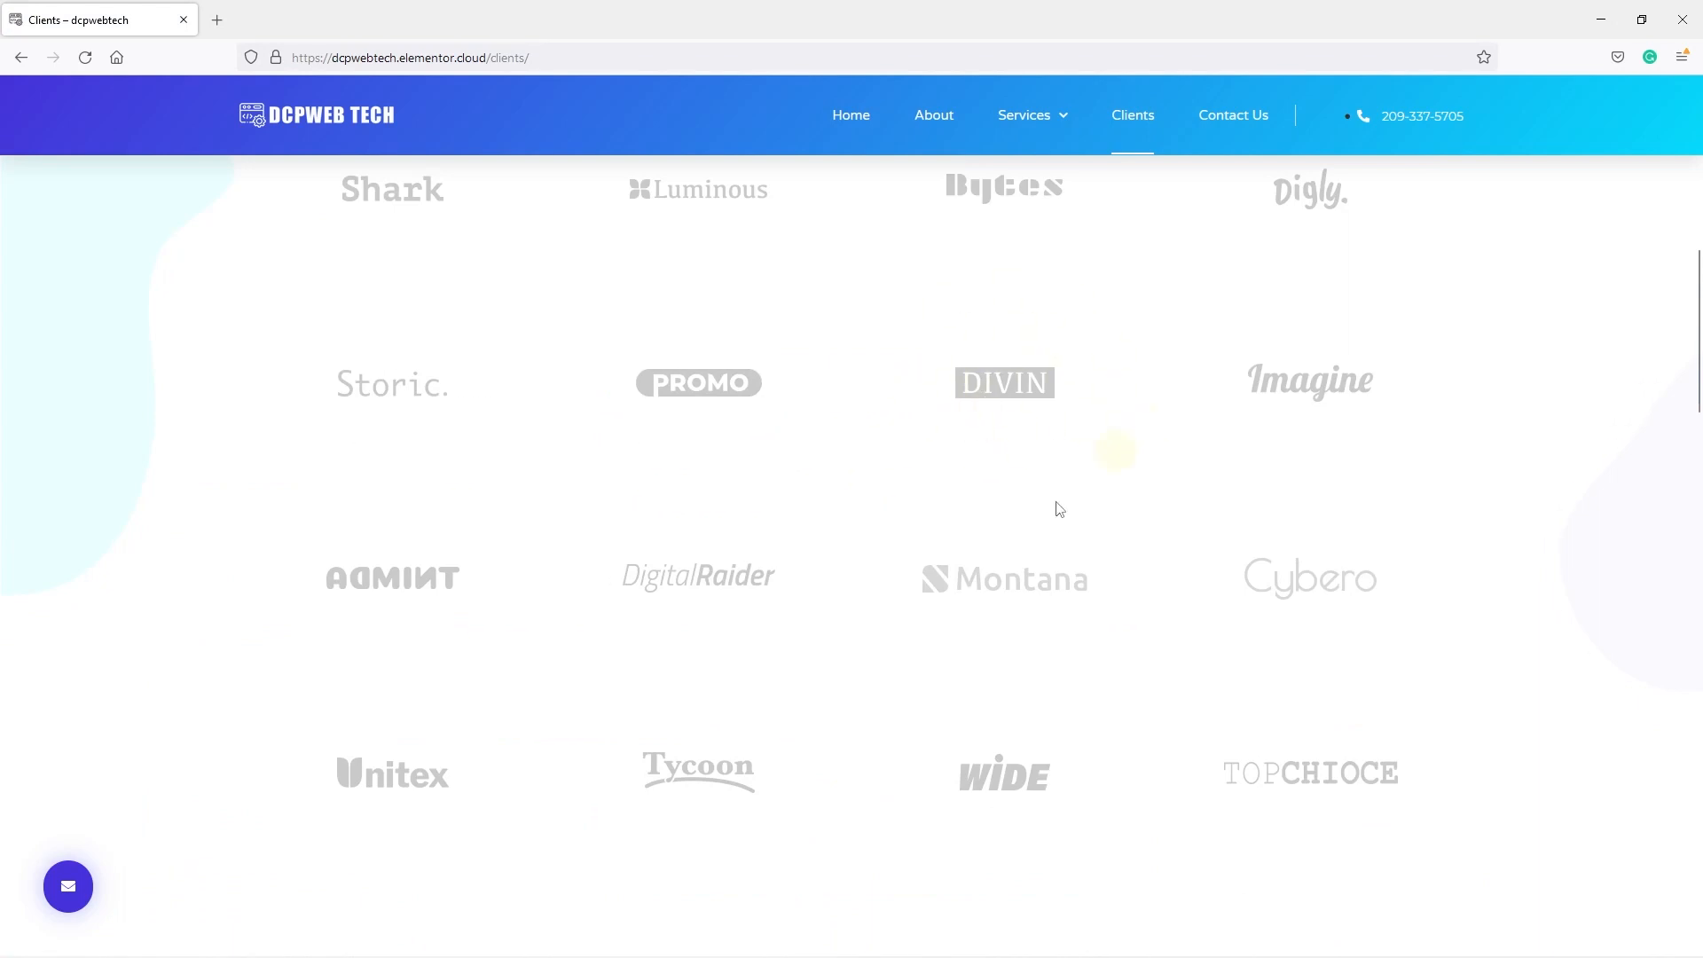
scroll(1011, 627, down, 8)
scroll(997, 581, down, 15)
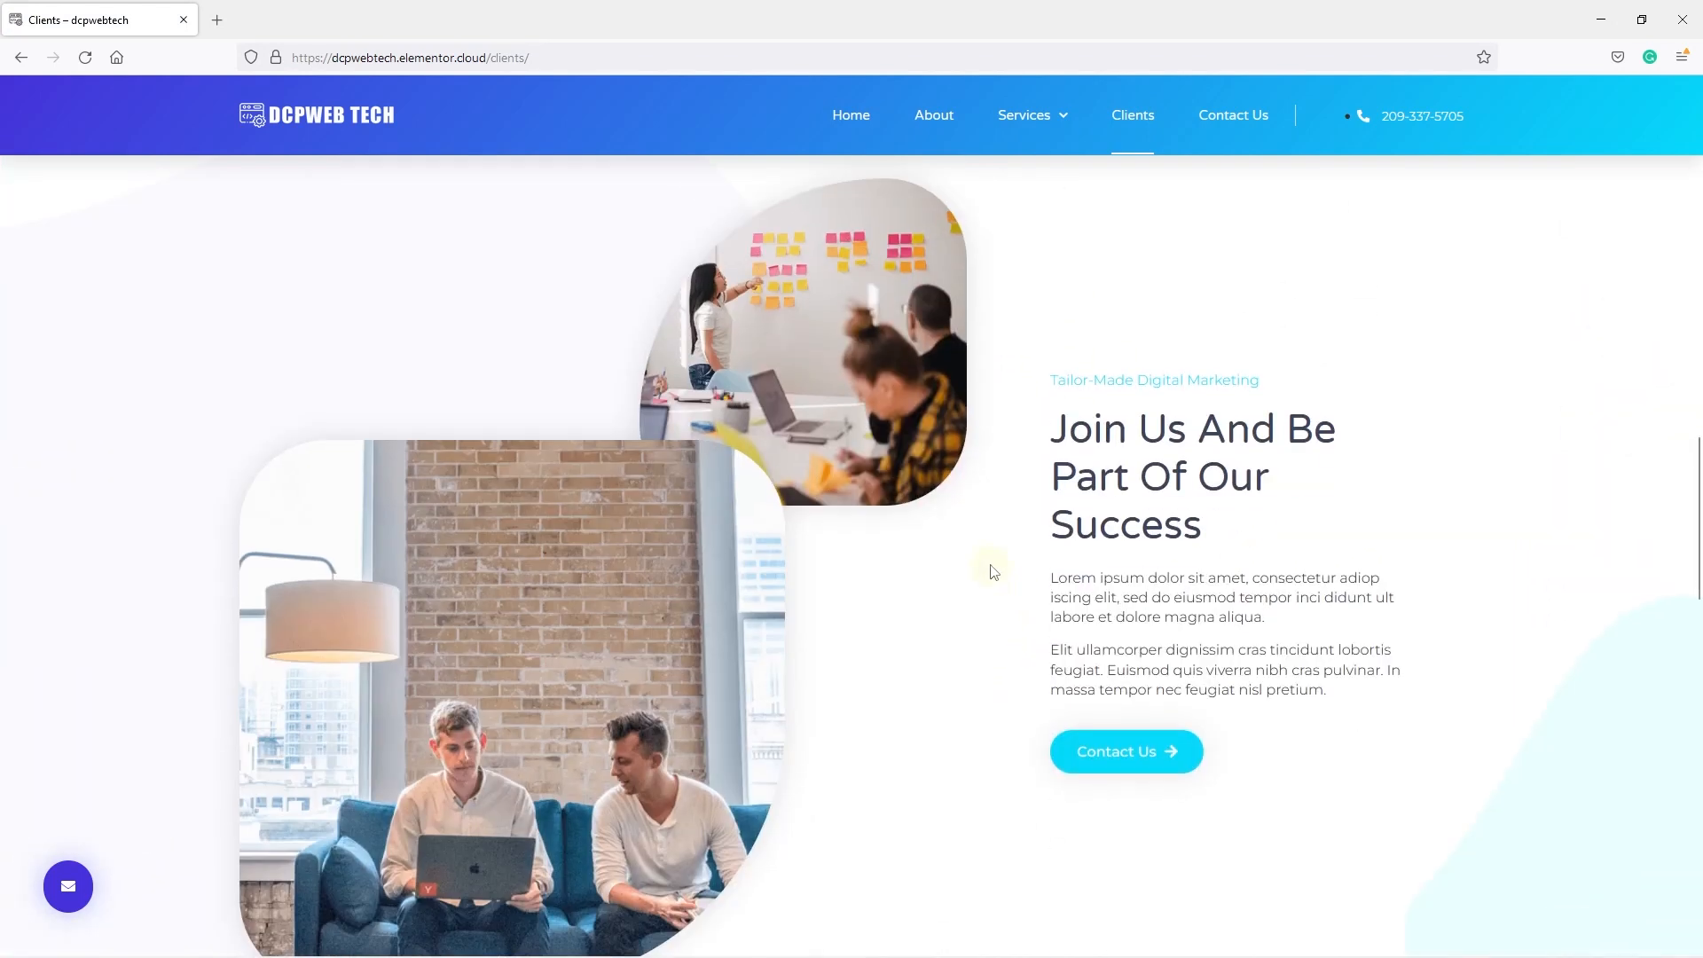
scroll(914, 727, down, 4)
scroll(879, 550, up, 20)
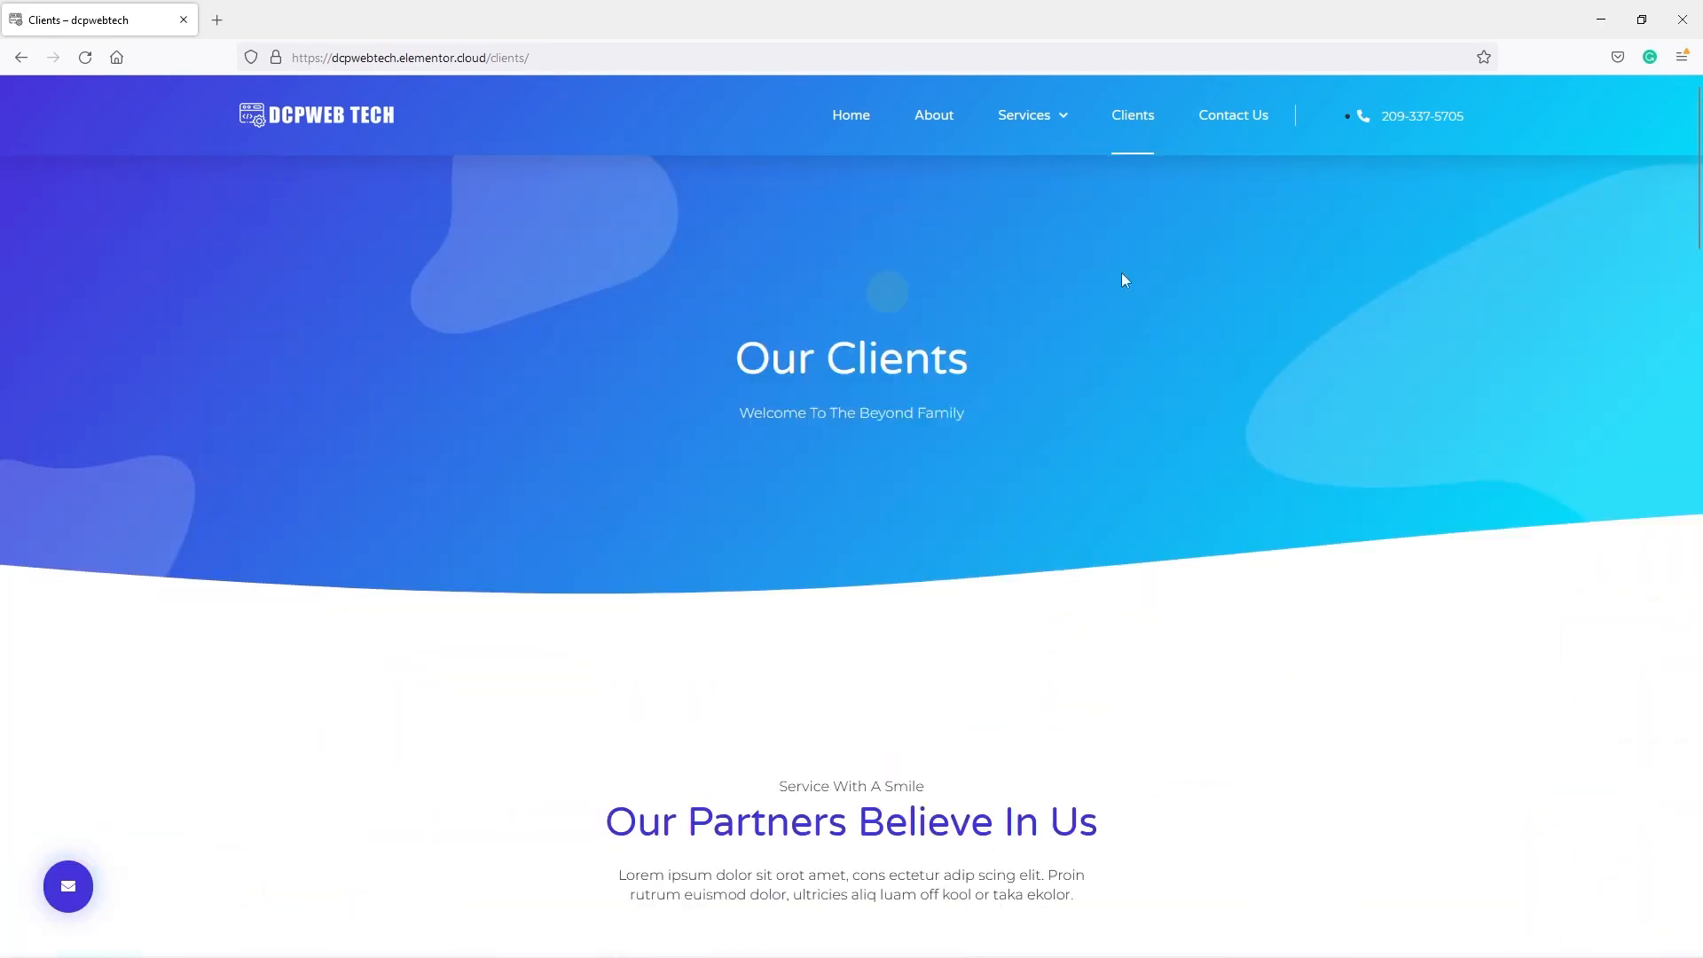
- Close the preview window and copy the Site Lock pin code to the clipboard
click(1683, 19)
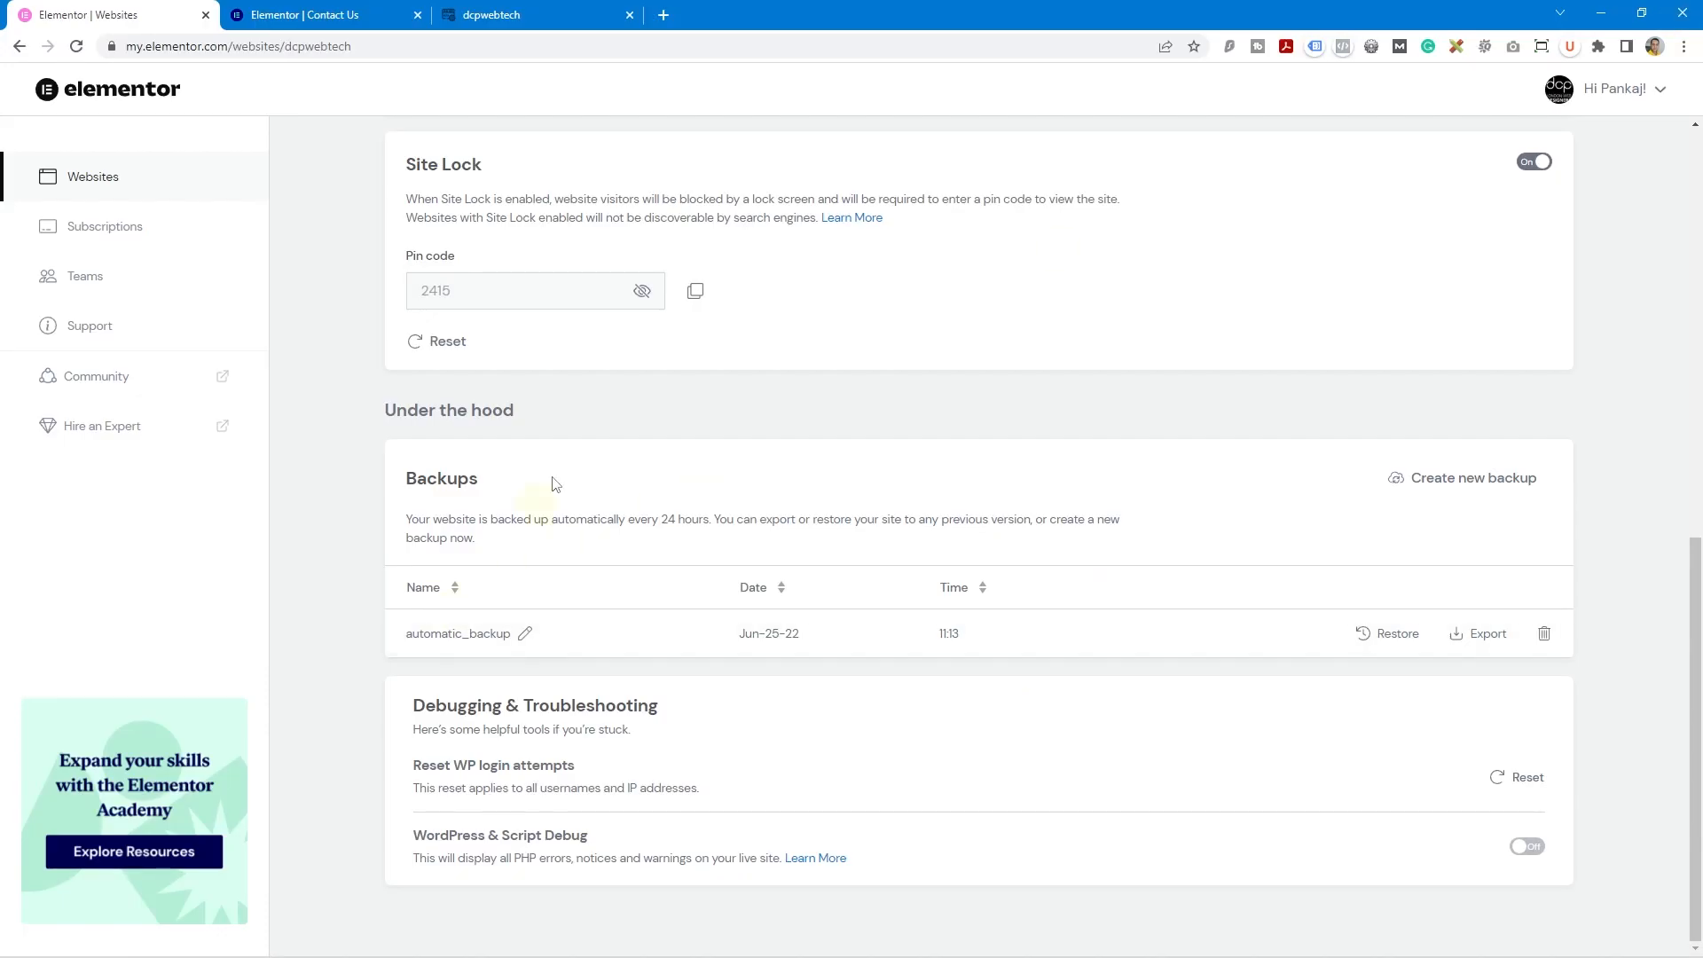
double_click(539, 295)
click(623, 356)
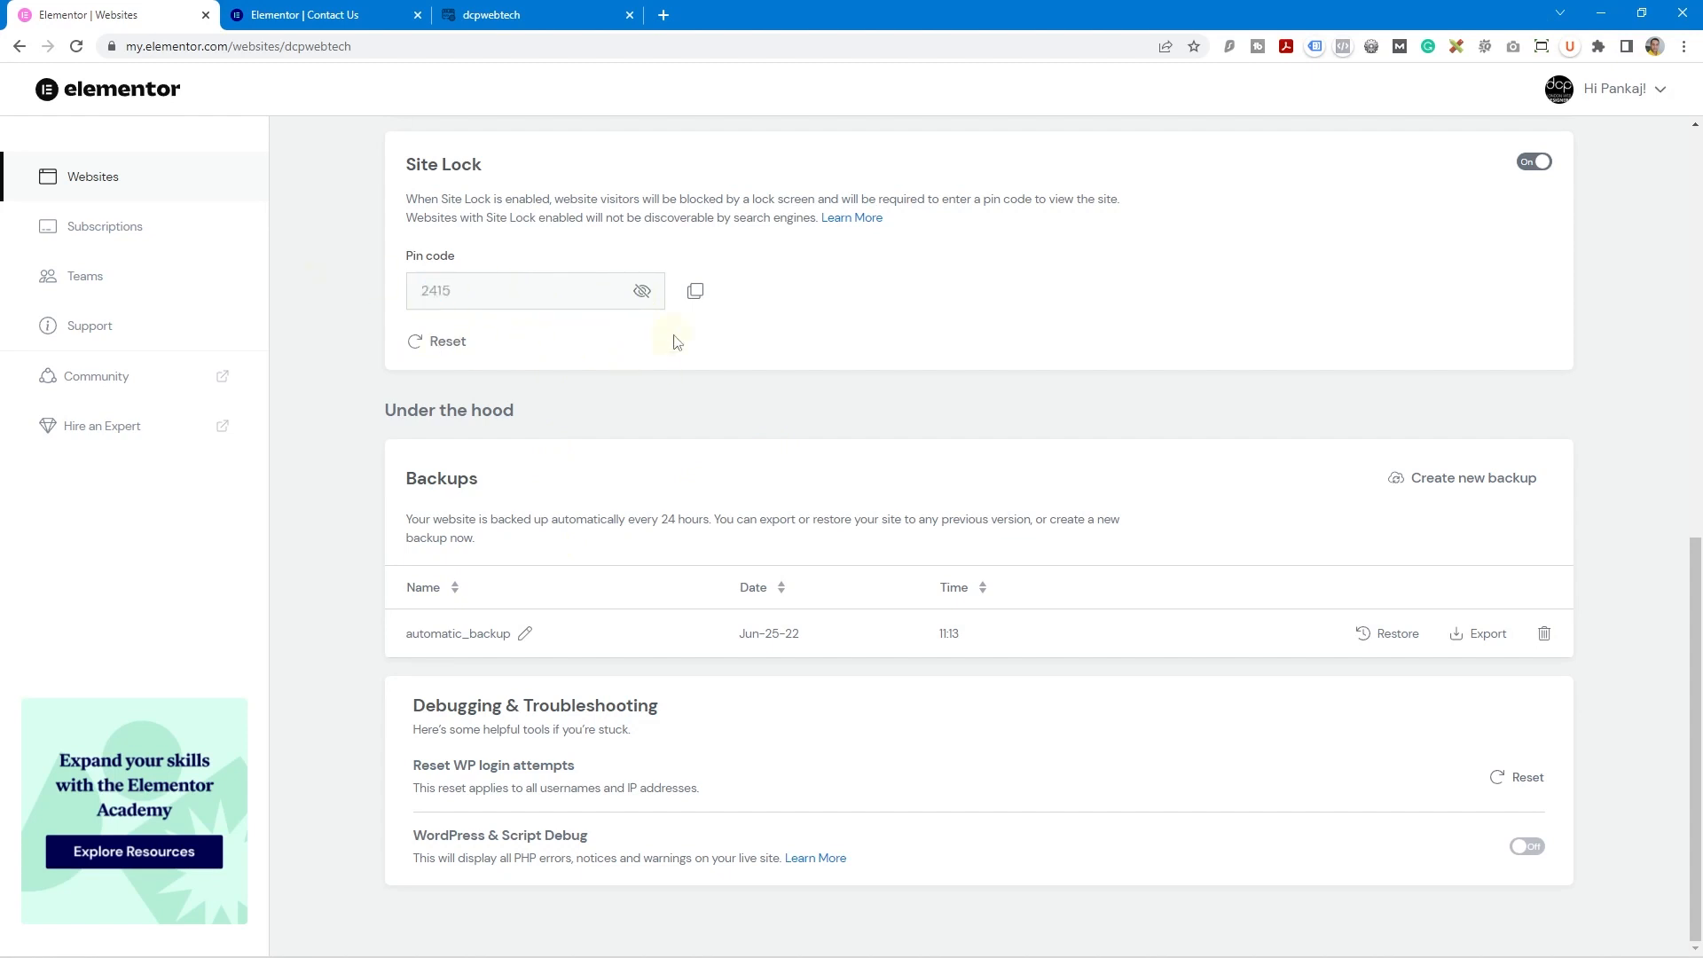
click(696, 293)
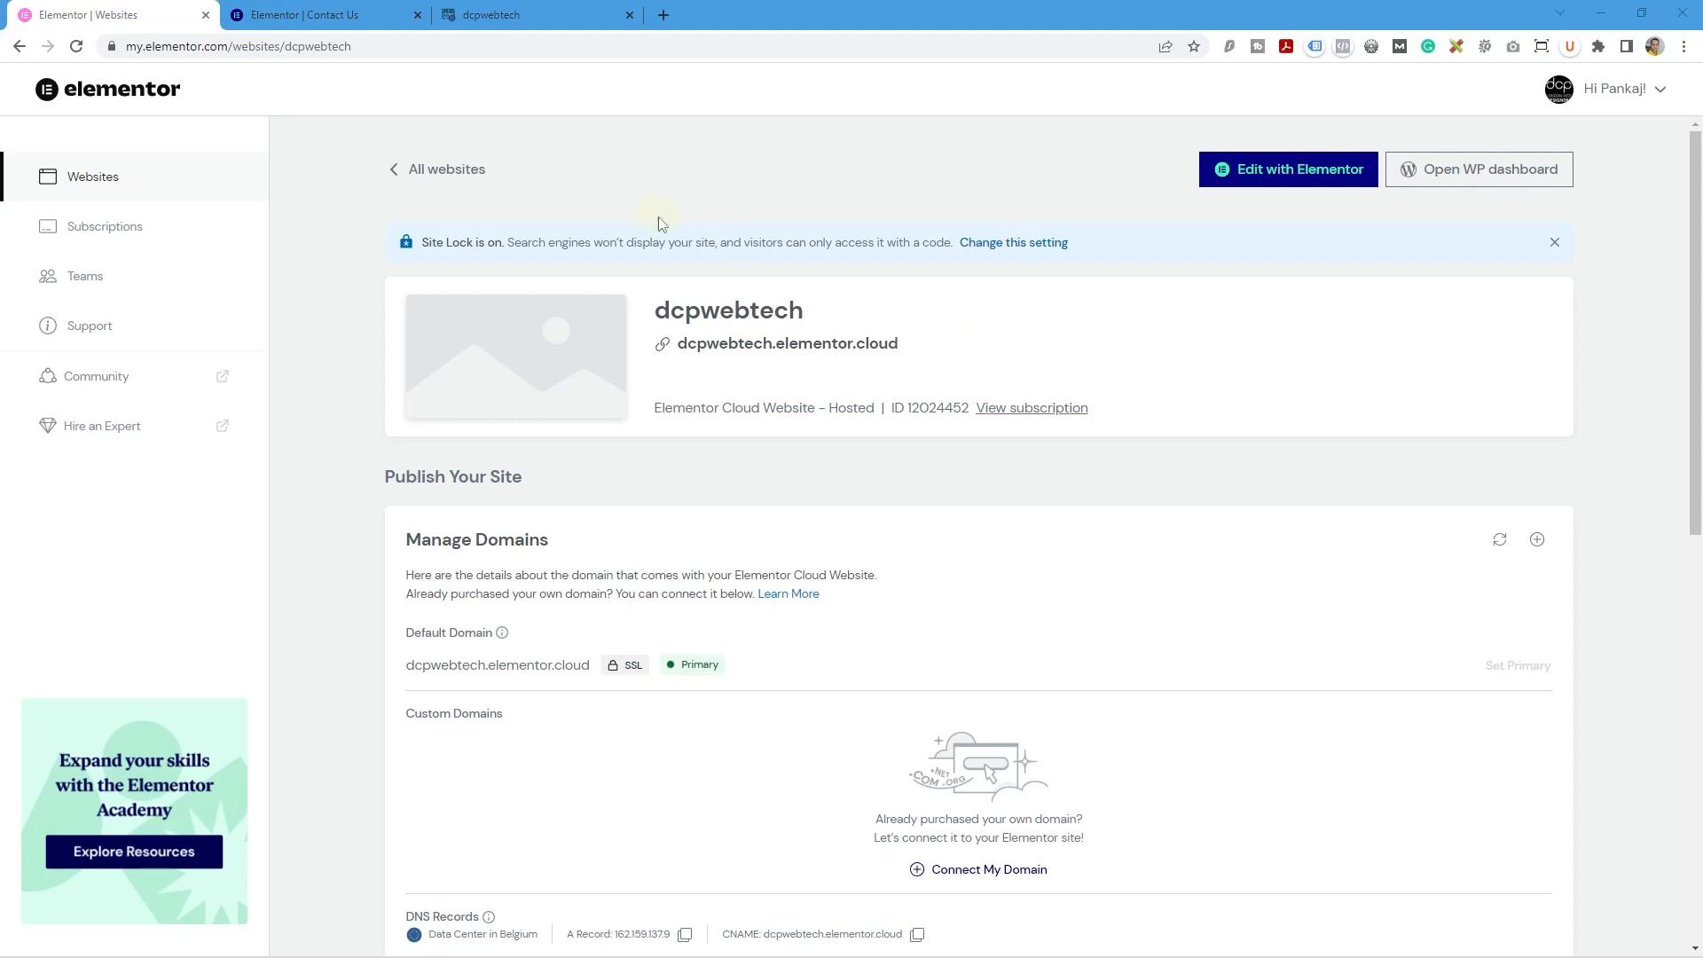
- Load namecheap.com in a new browser tab
click(661, 16)
text(name)
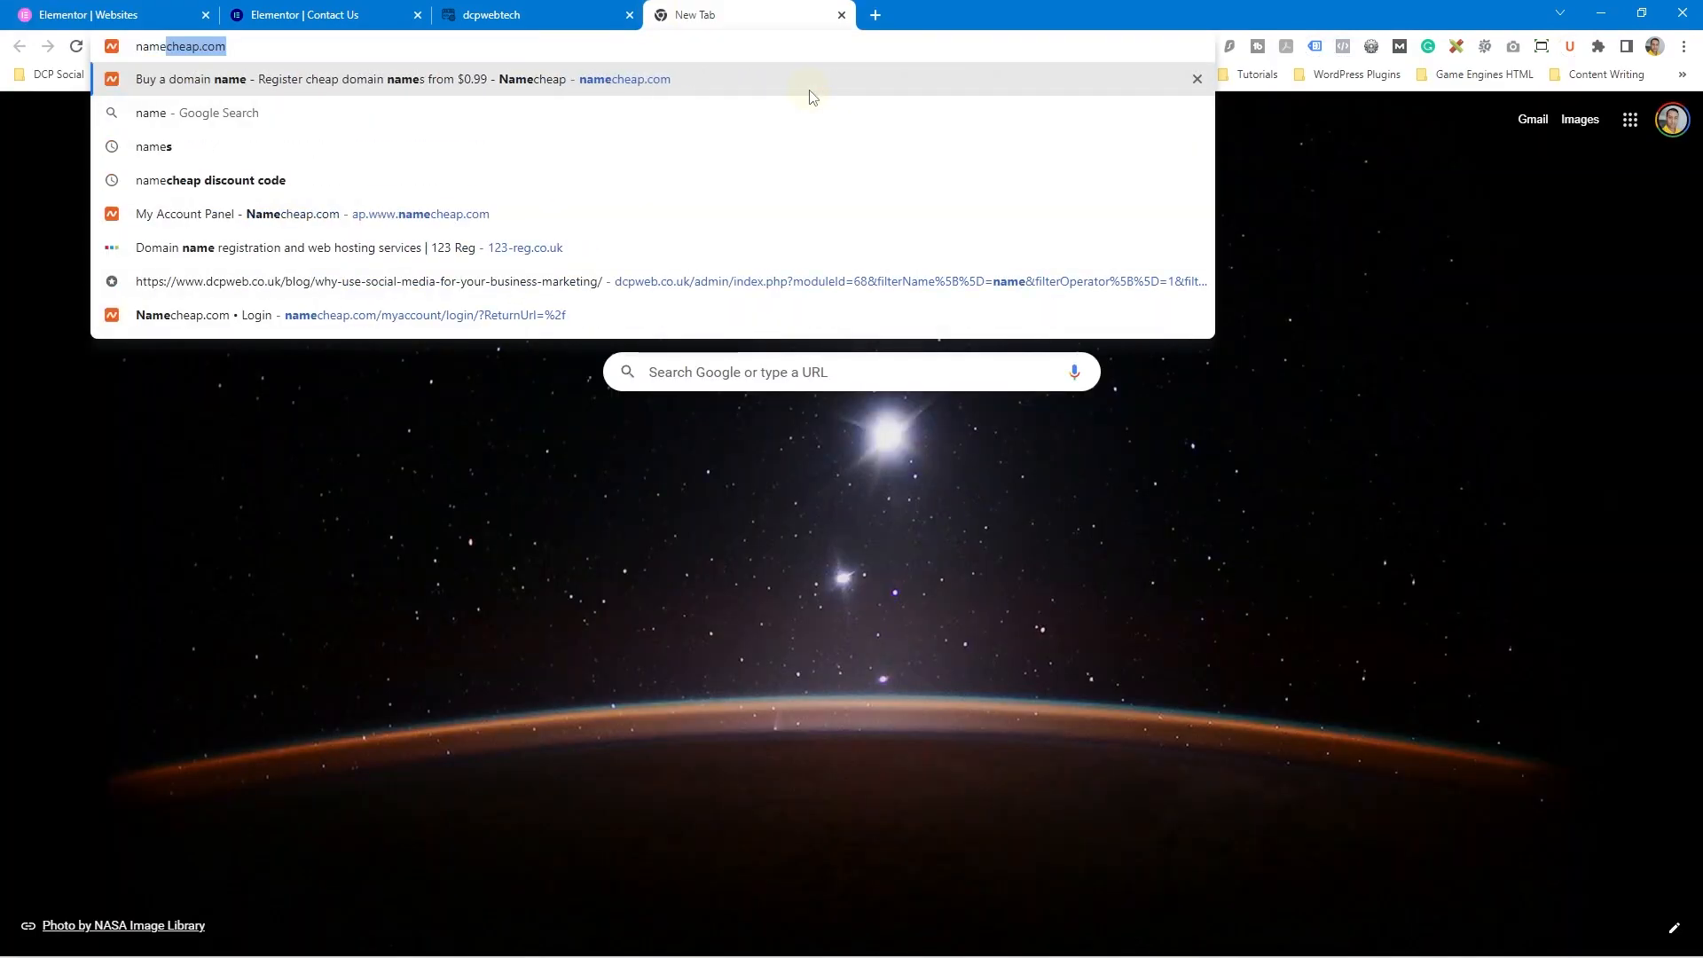
key(Return)
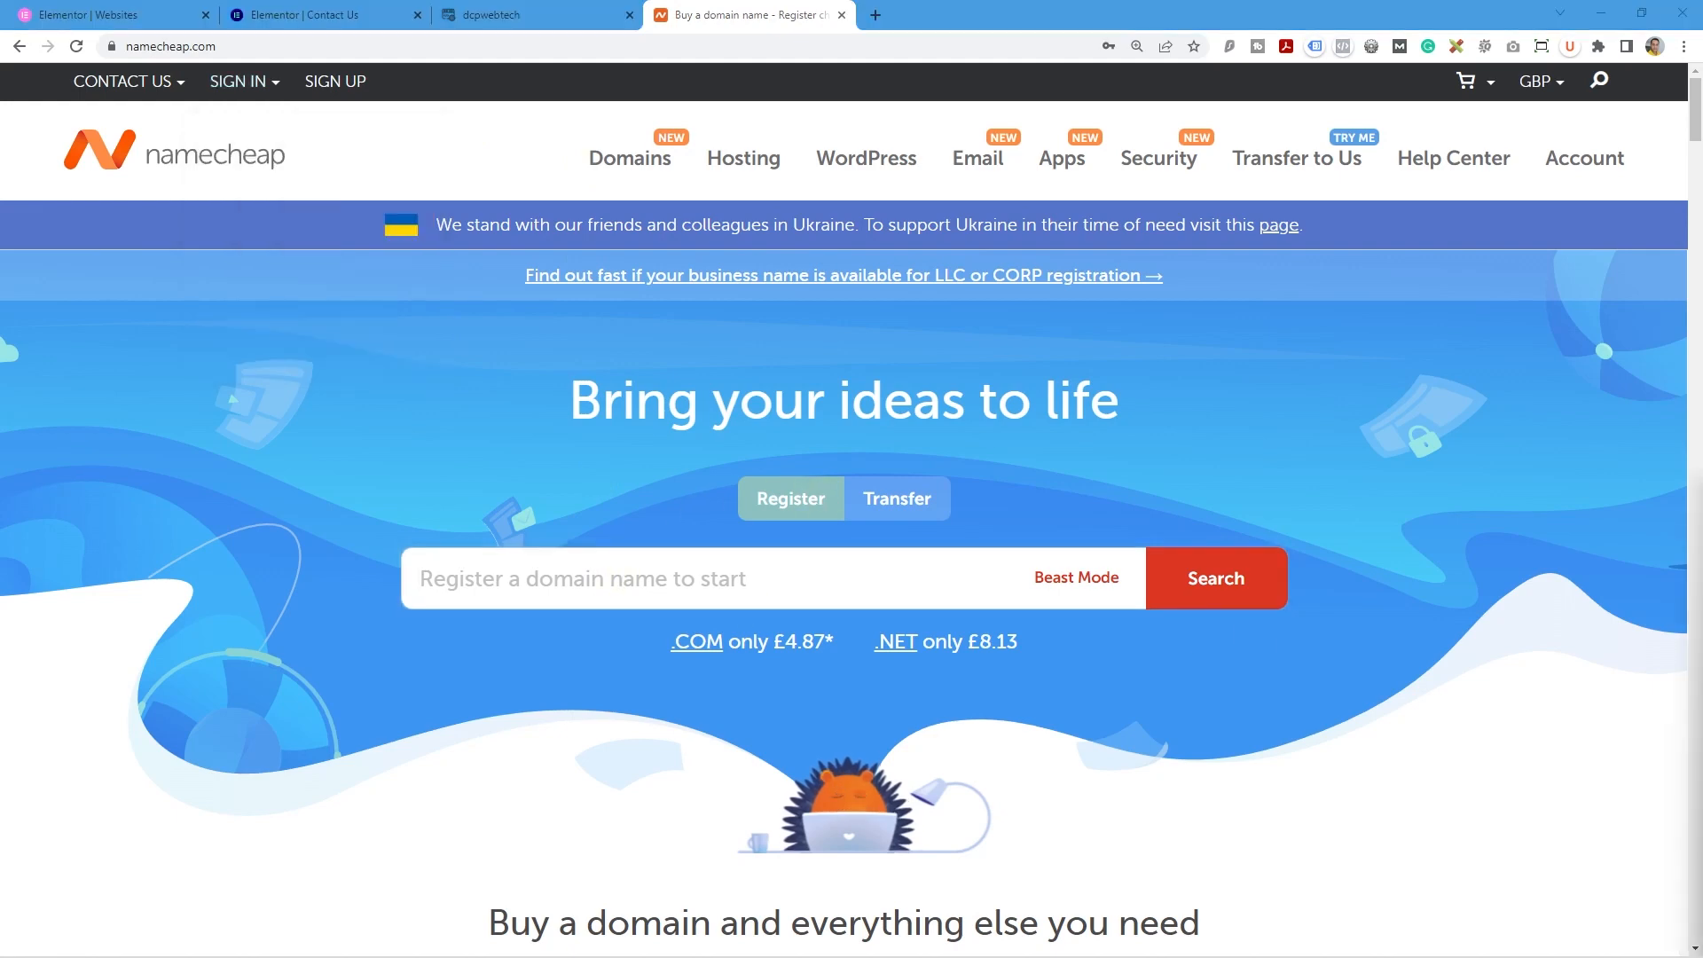
- Run a Namecheap domain search for dcpwebtech without the .com ending
click(676, 581)
key(ctrl+v)
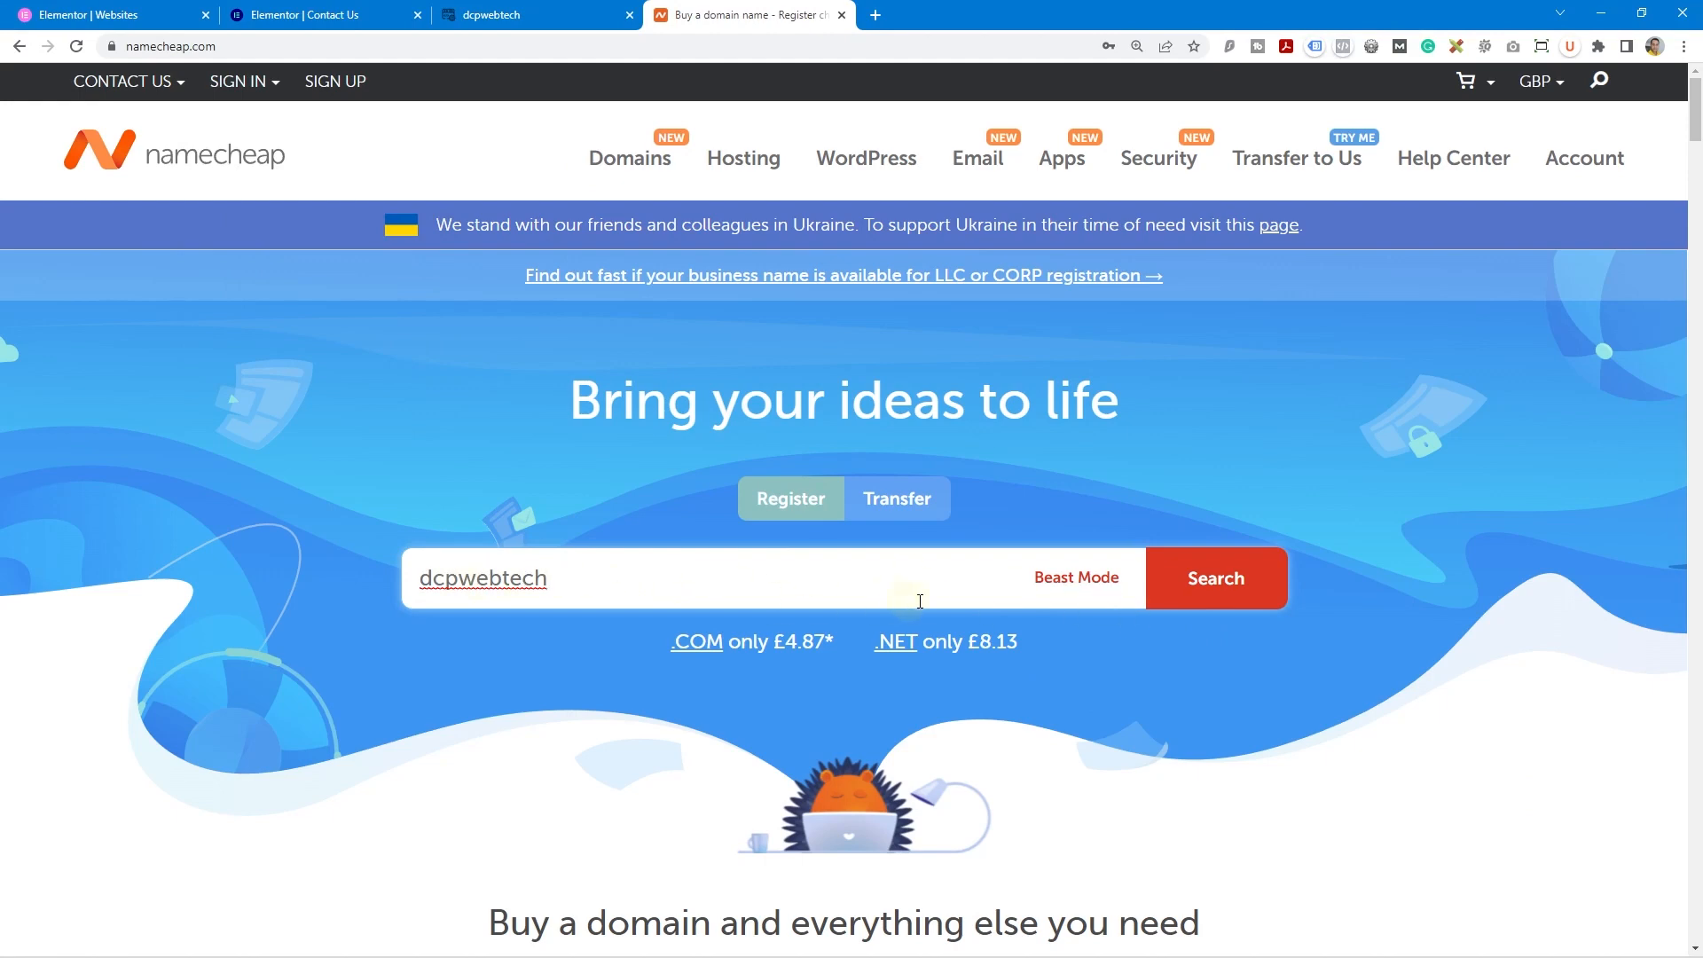
text(.com)
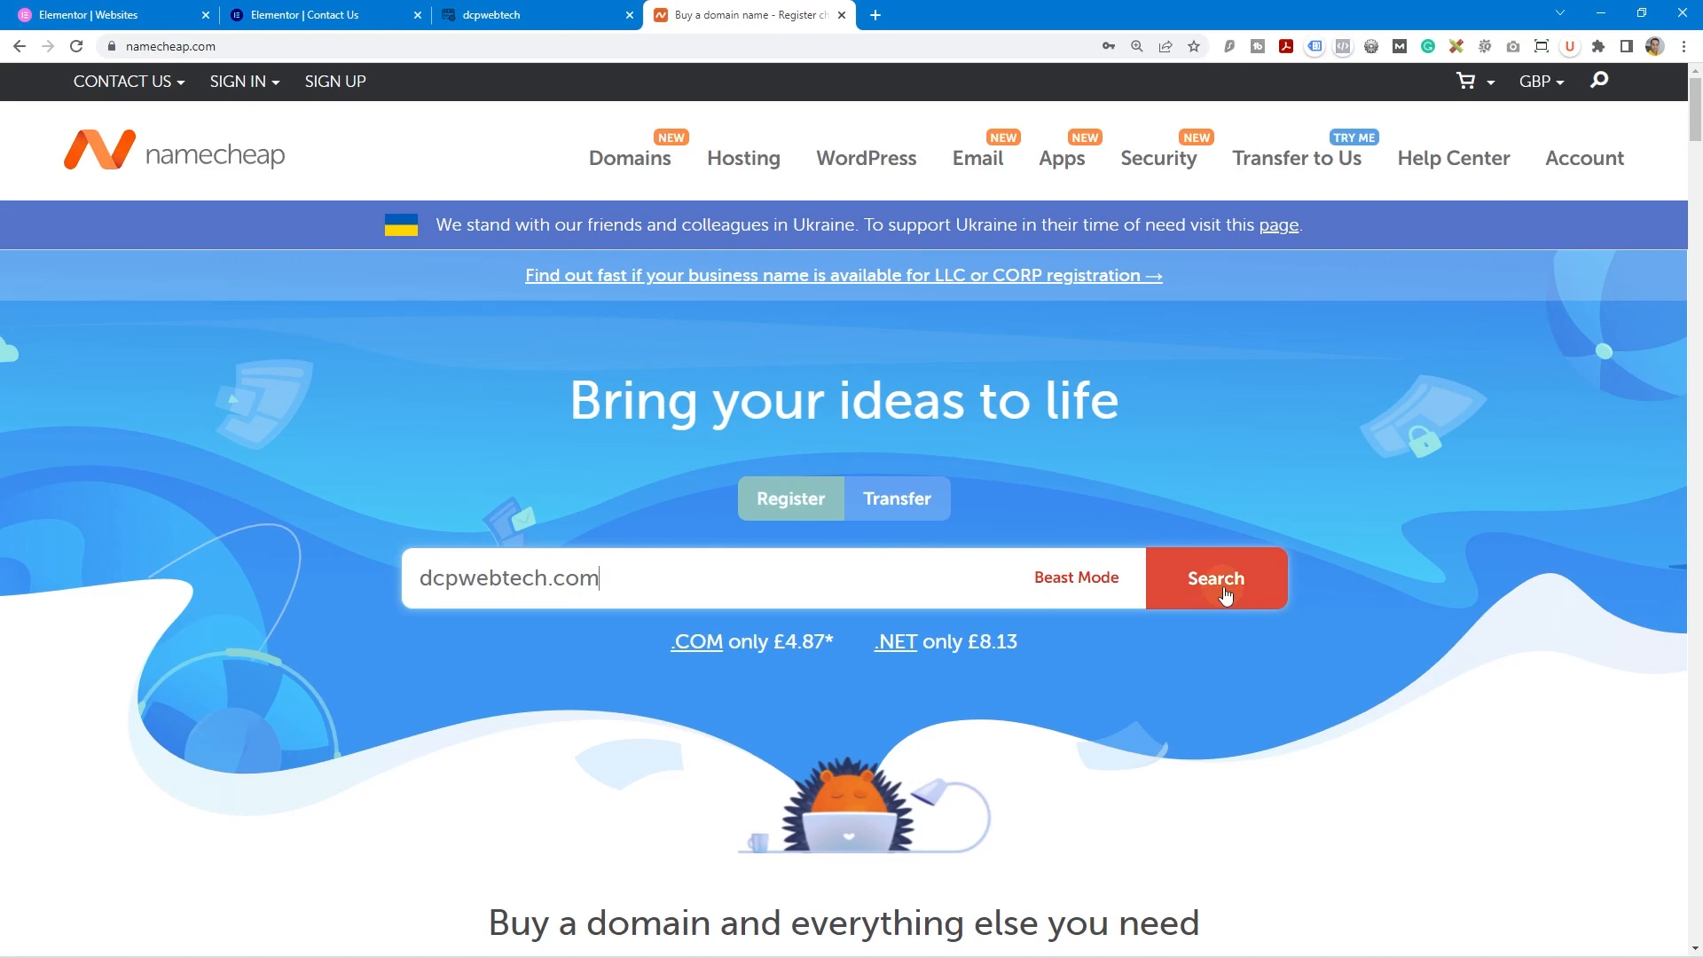
drag(549, 586, 721, 586)
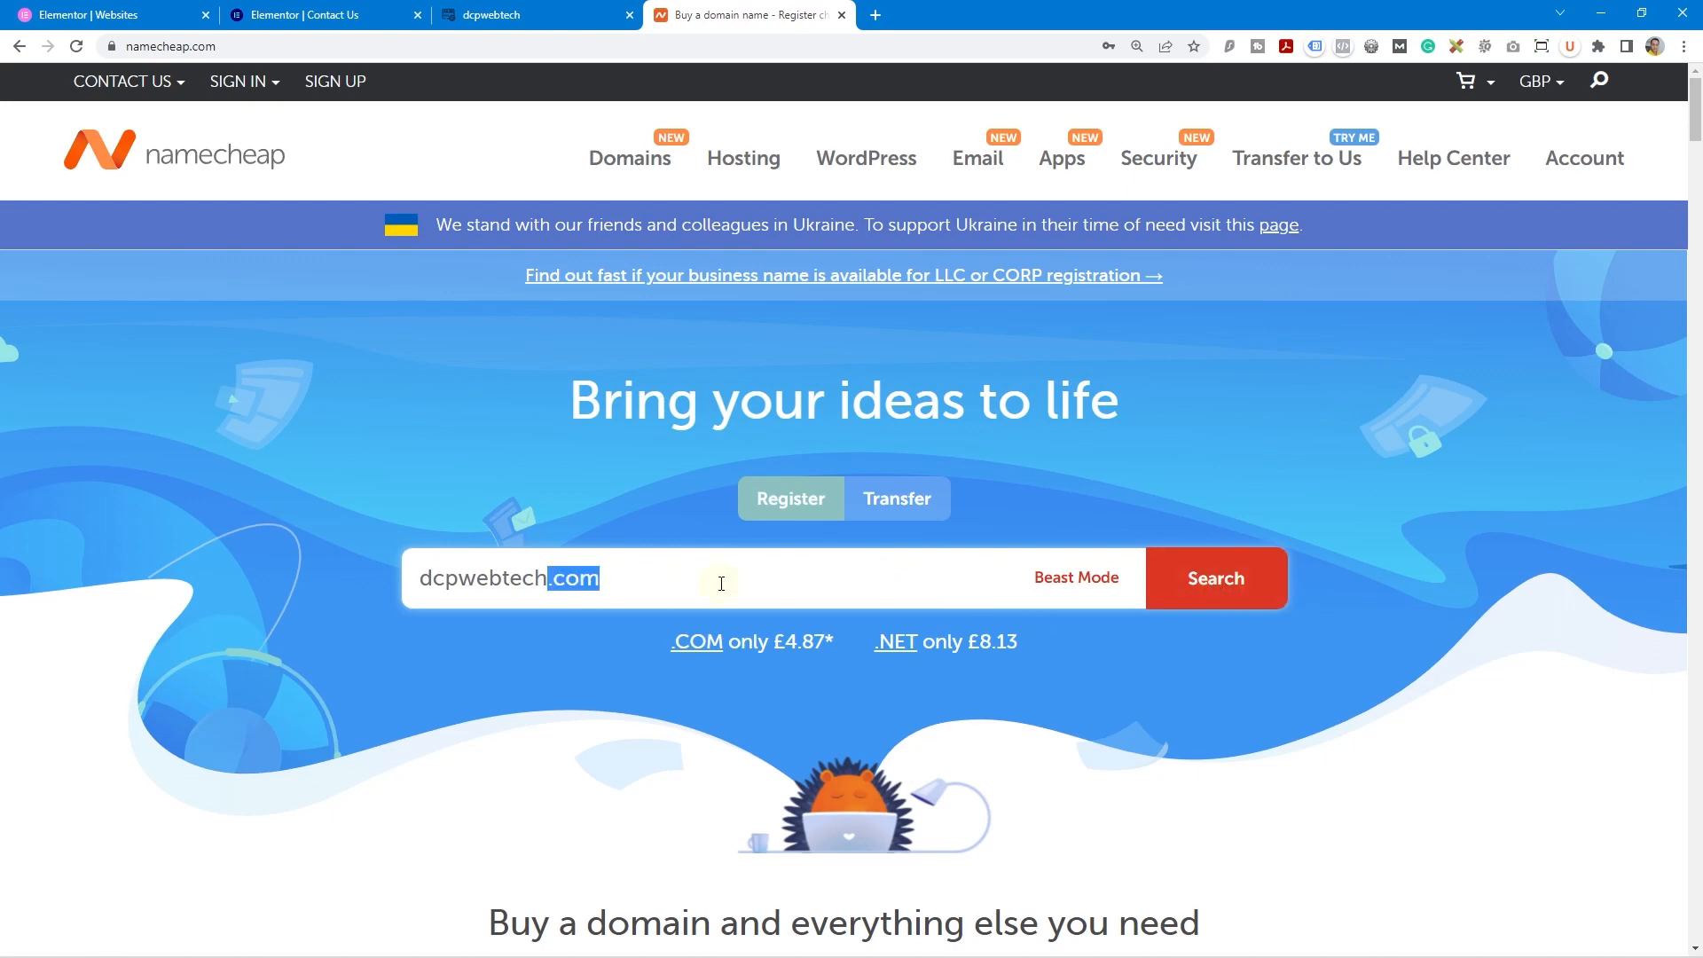
key(BackSpace)
click(1214, 578)
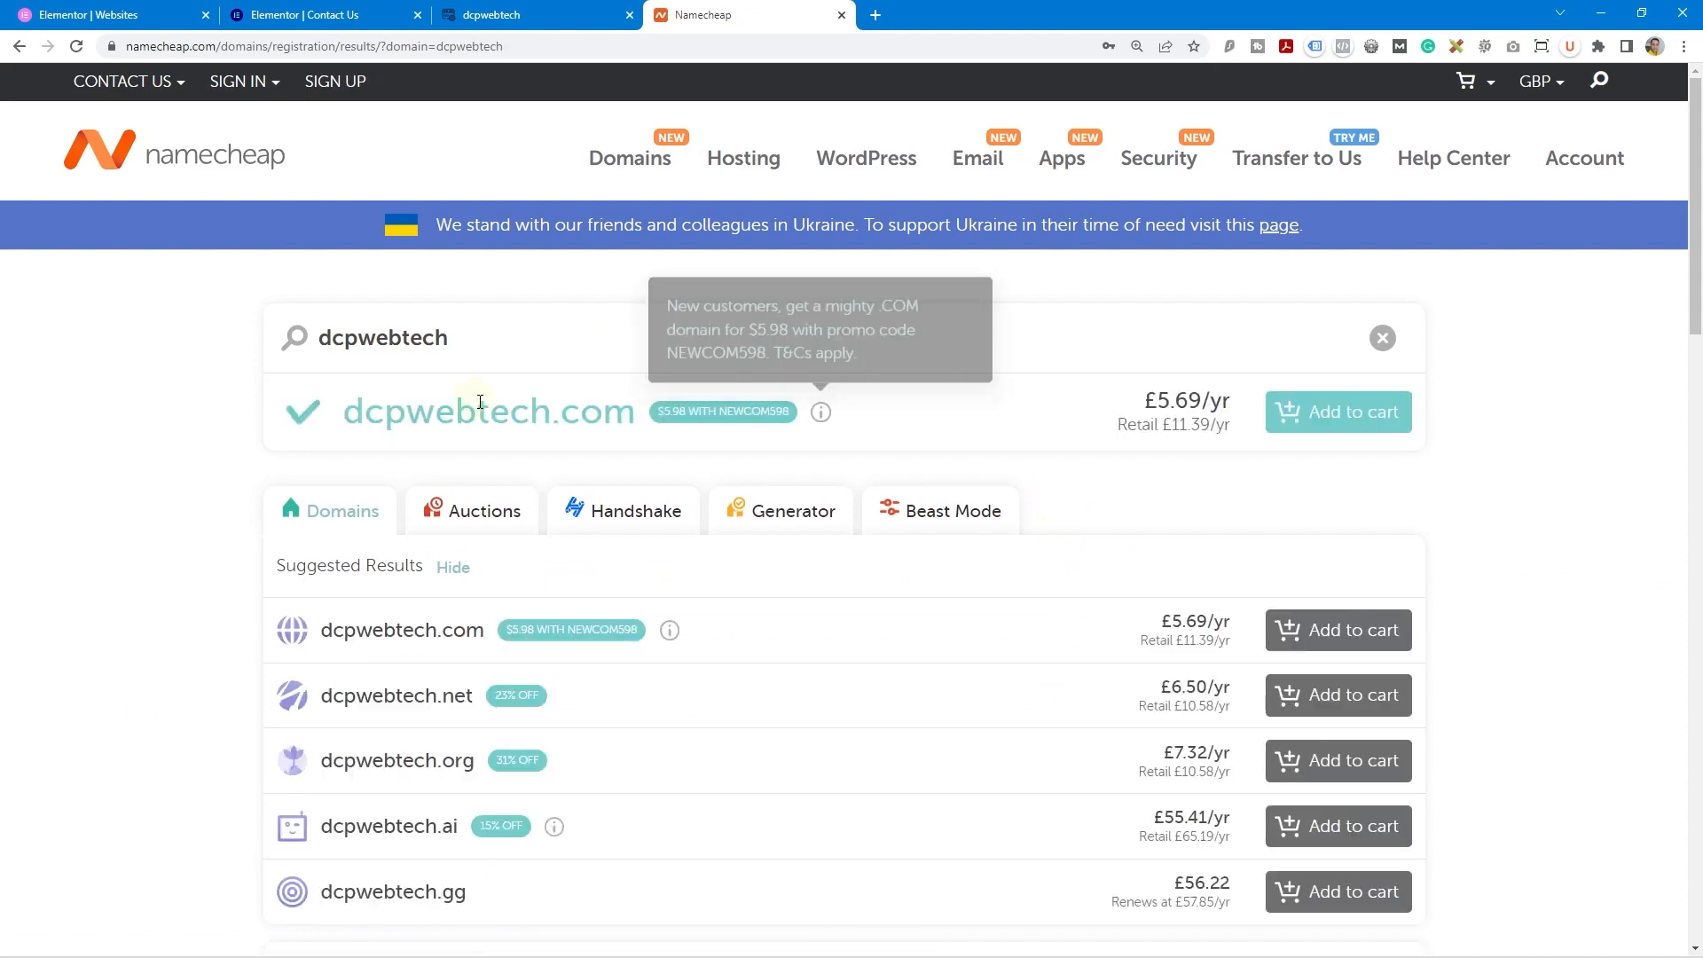
- Review the results, then search for dcpwebtech.co.uk instead
scroll(734, 612, down, 5)
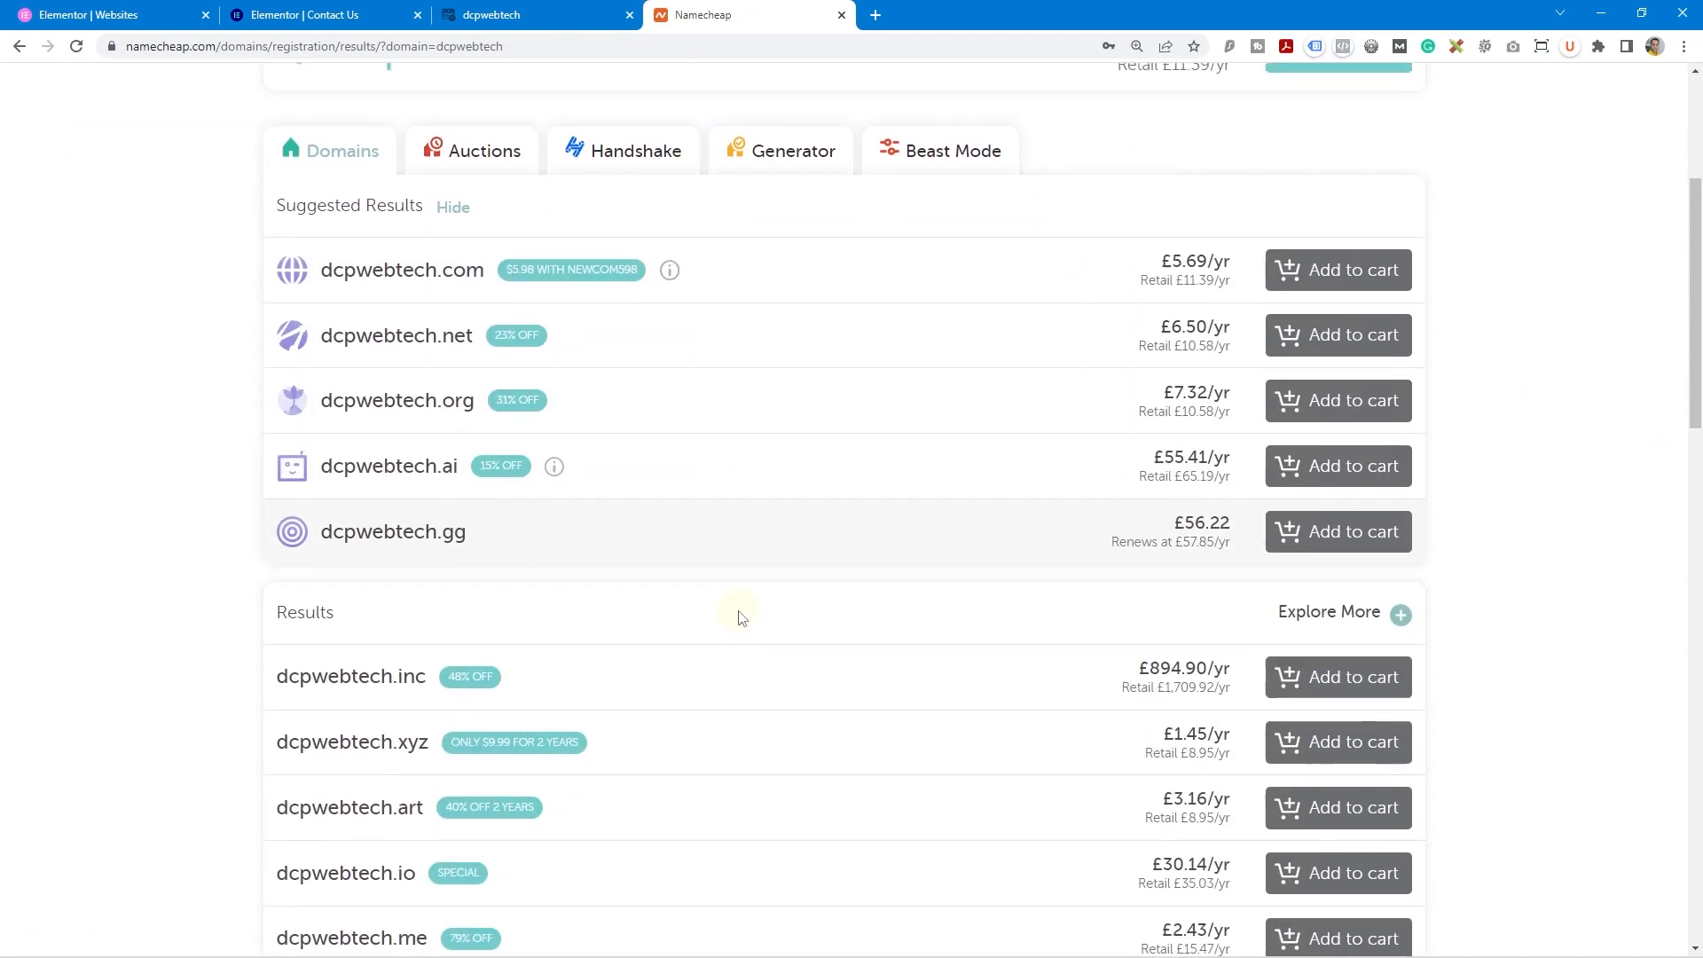
scroll(742, 618, up, 3)
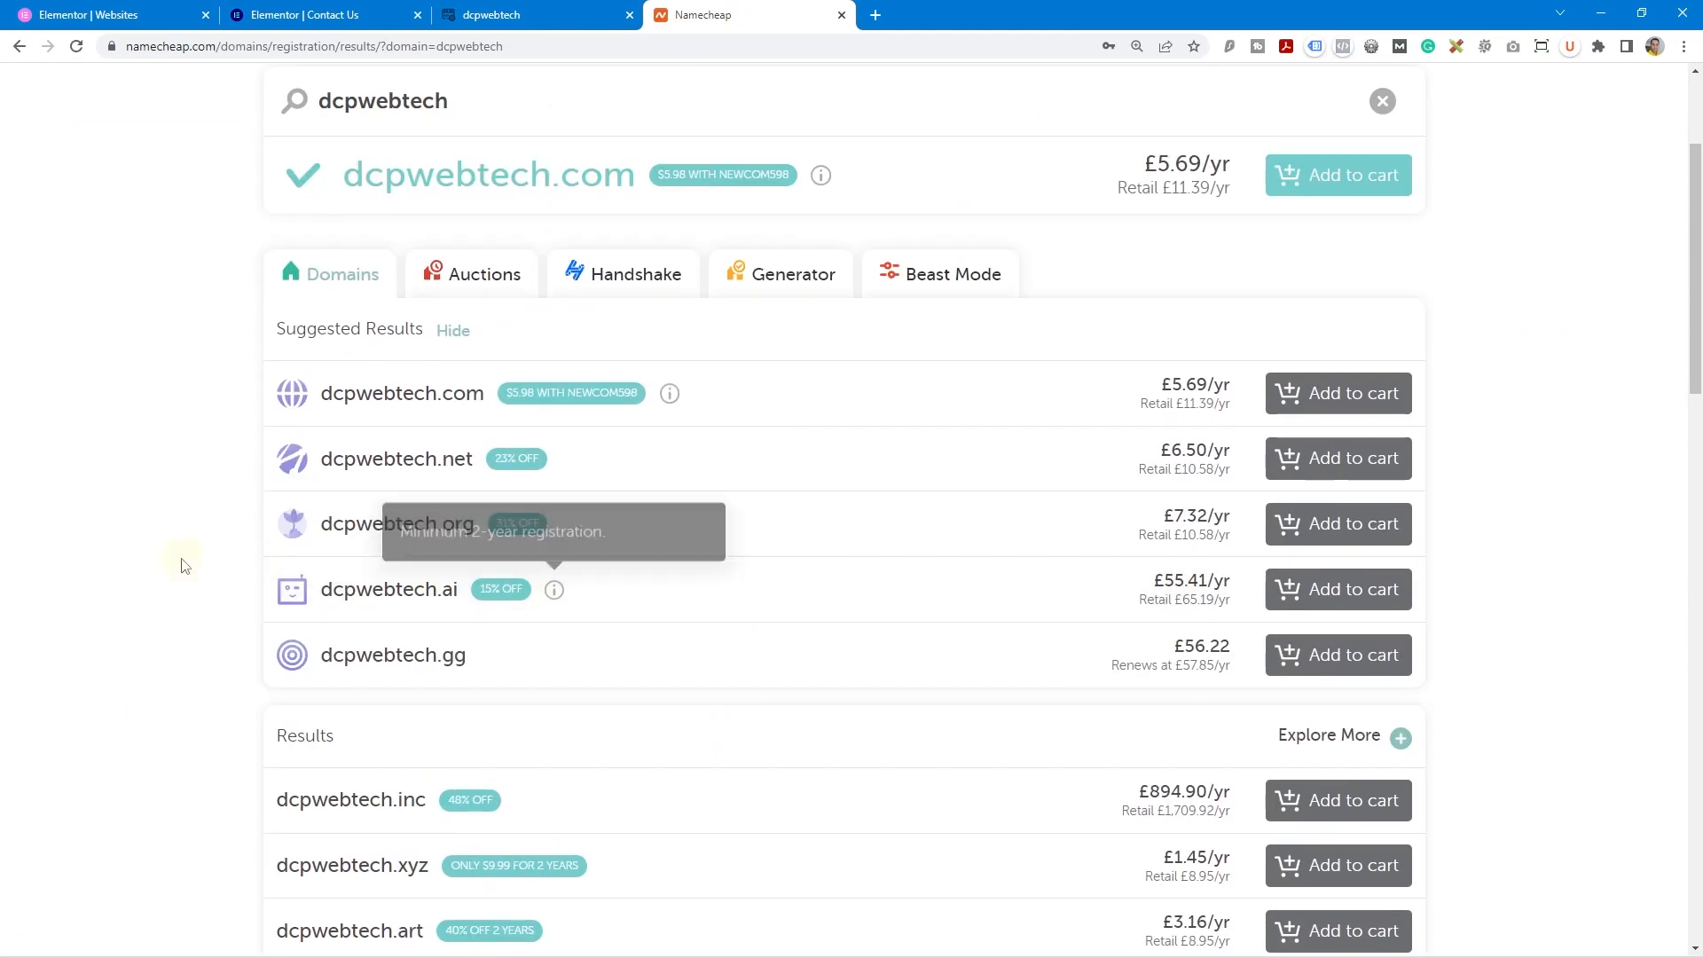
scroll(179, 568, down, 15)
scroll(179, 572, down, 5)
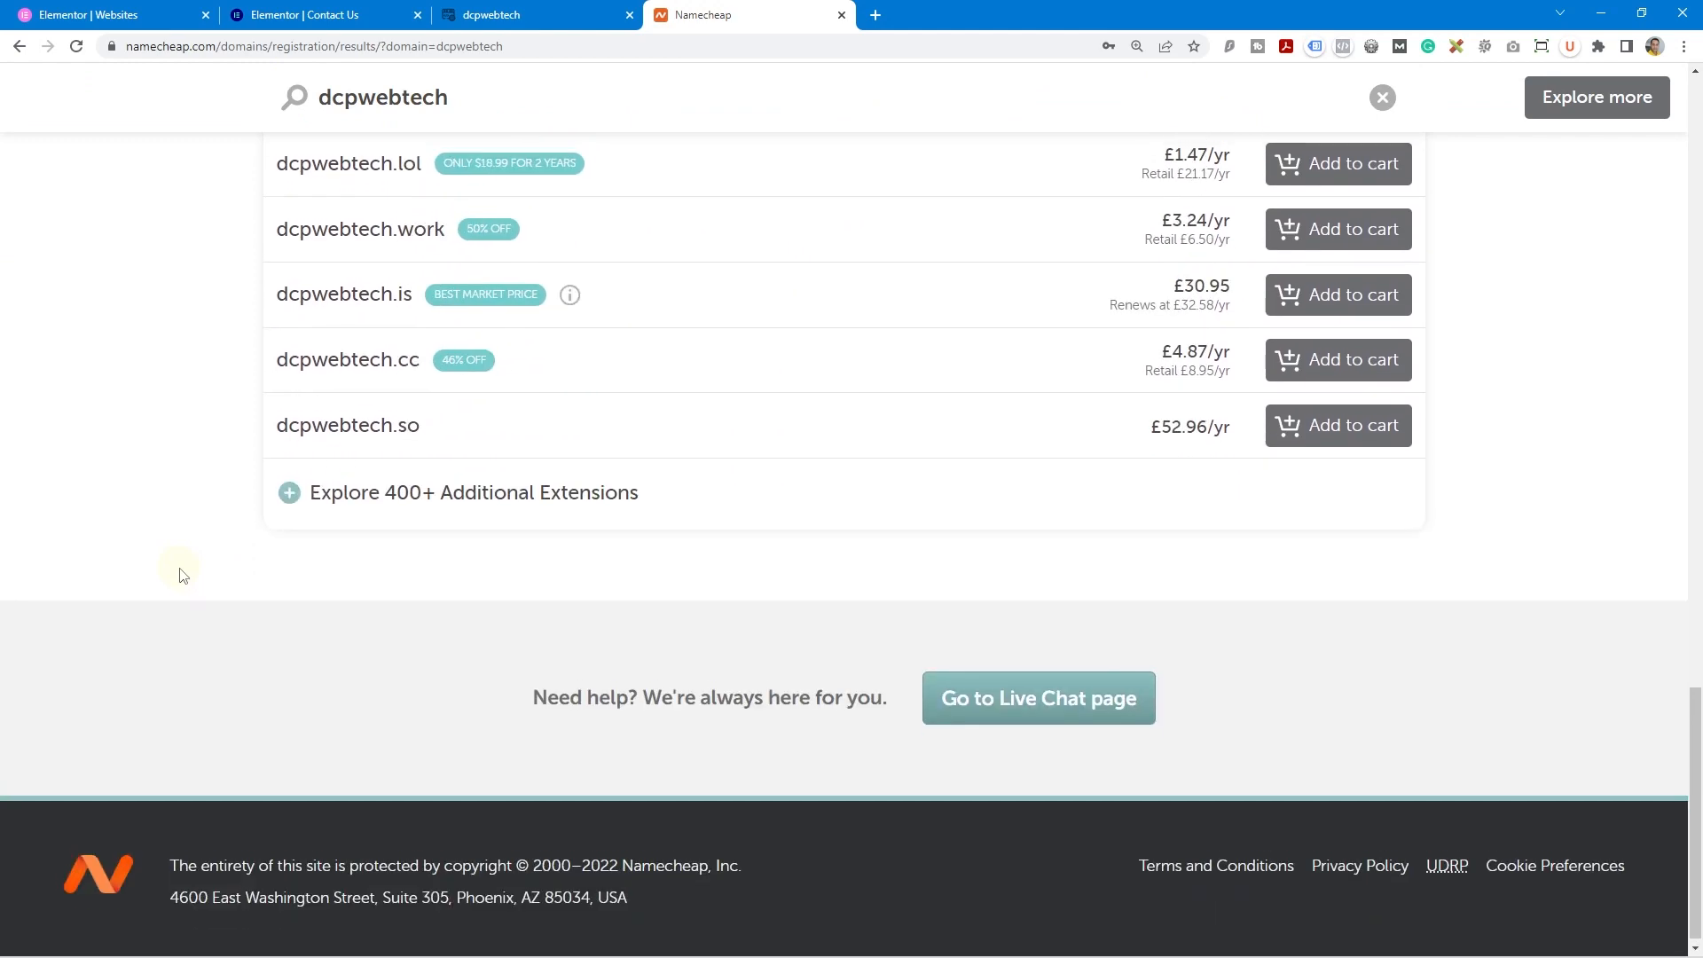
scroll(182, 568, up, 20)
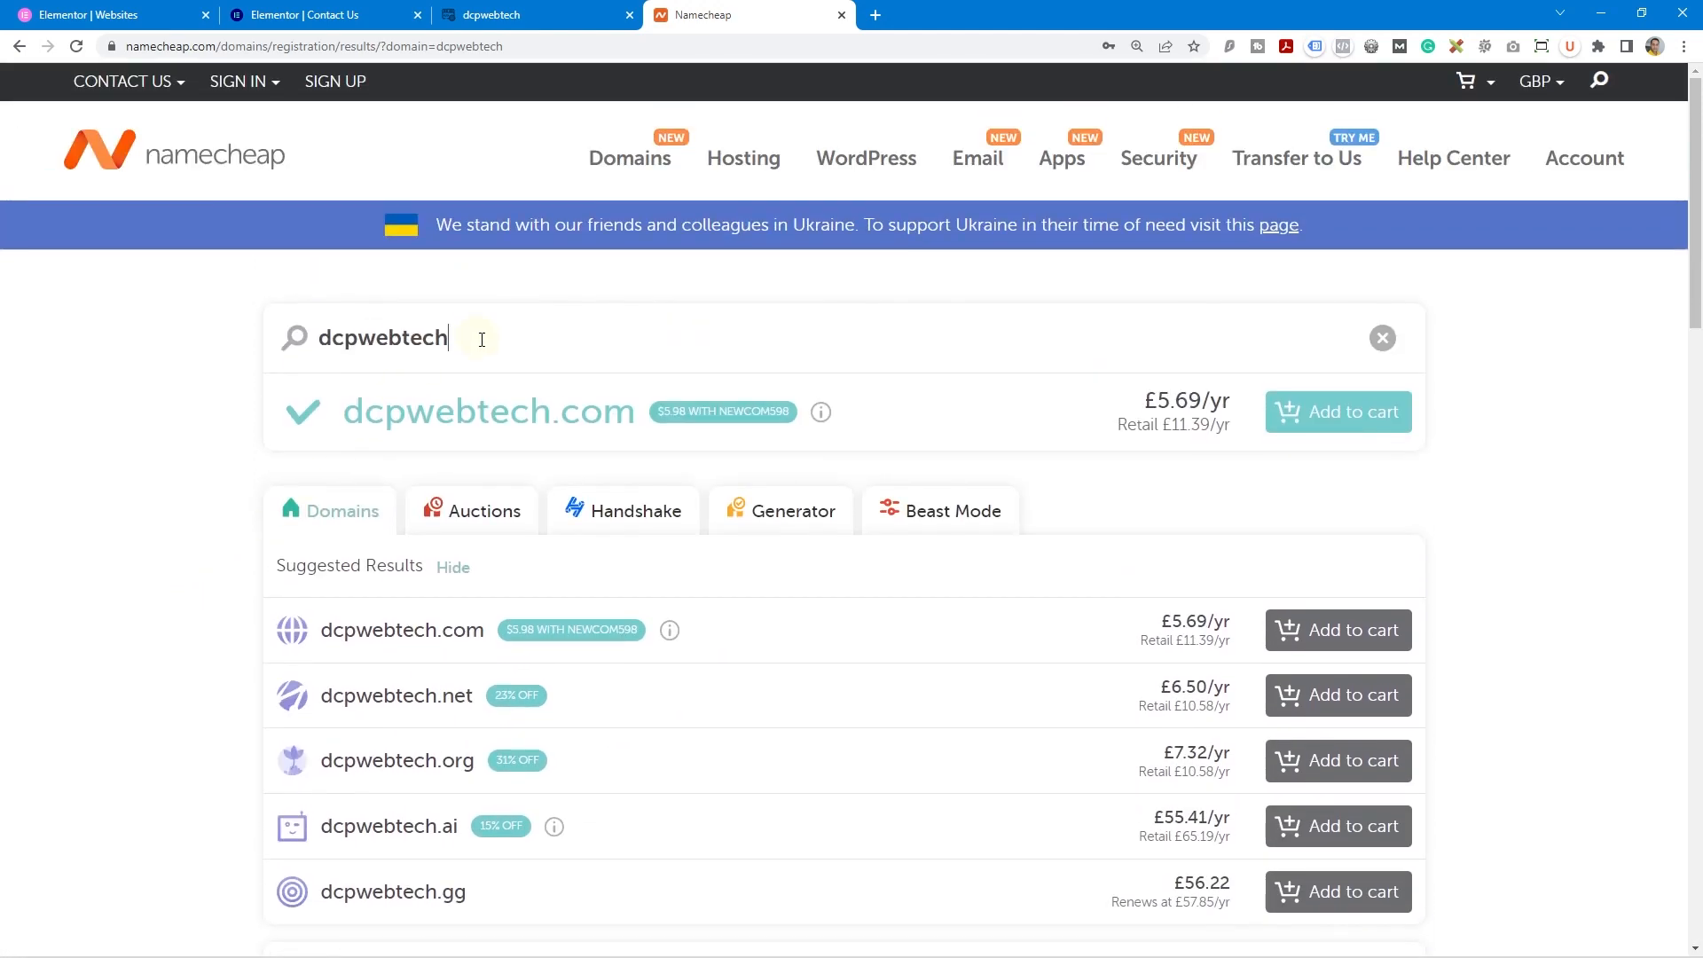
click(482, 339)
text(.co.uk)
key(Return)
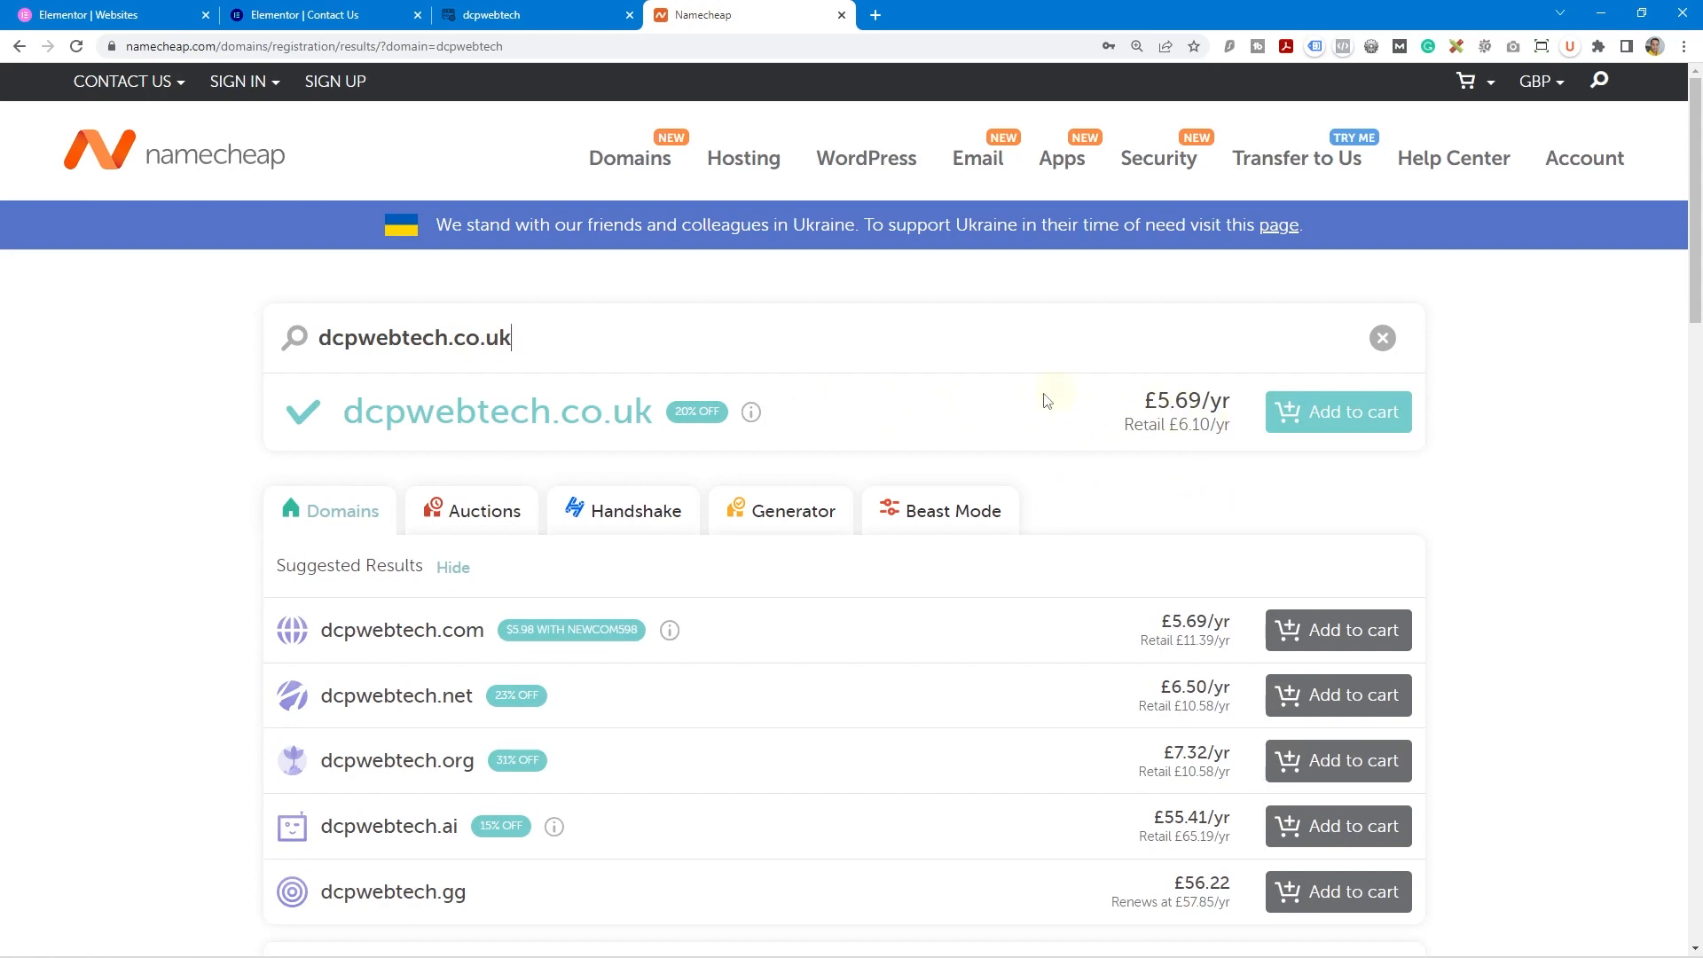
- Switch the search back to dcpwebtech.com and add it to the cart
drag(480, 345, 615, 337)
text(com)
click(1354, 412)
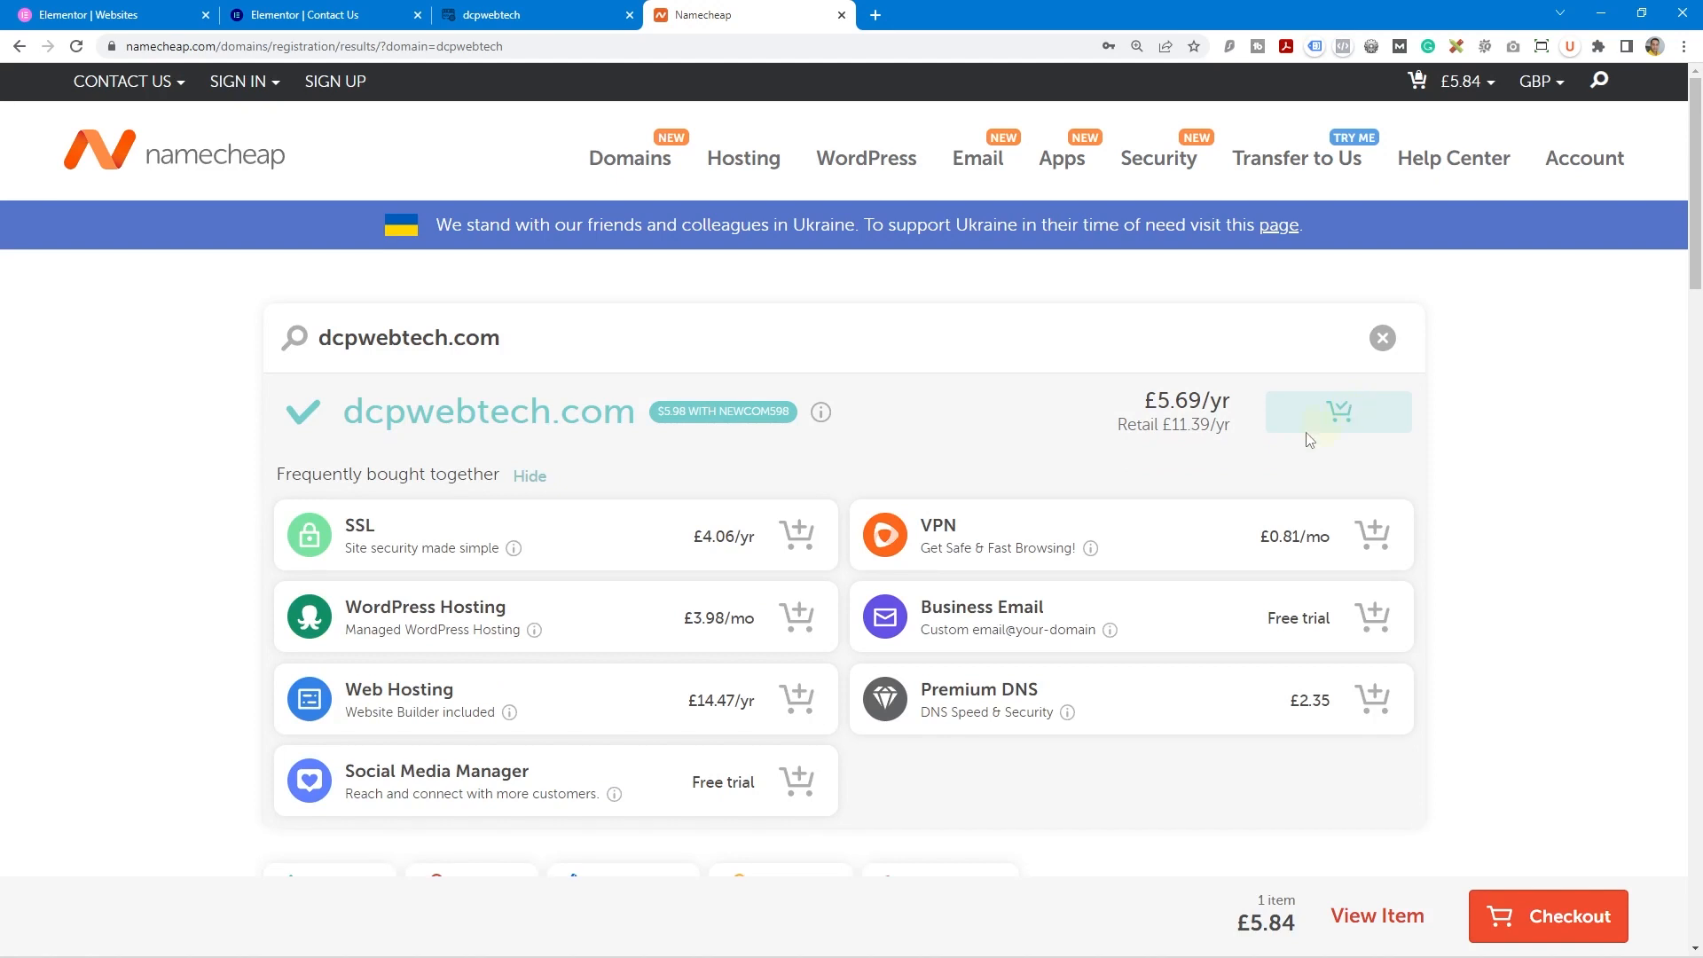
- Check out the £5.84 dcpwebtech.com cart with free domain privacy and confirm the order
click(1538, 923)
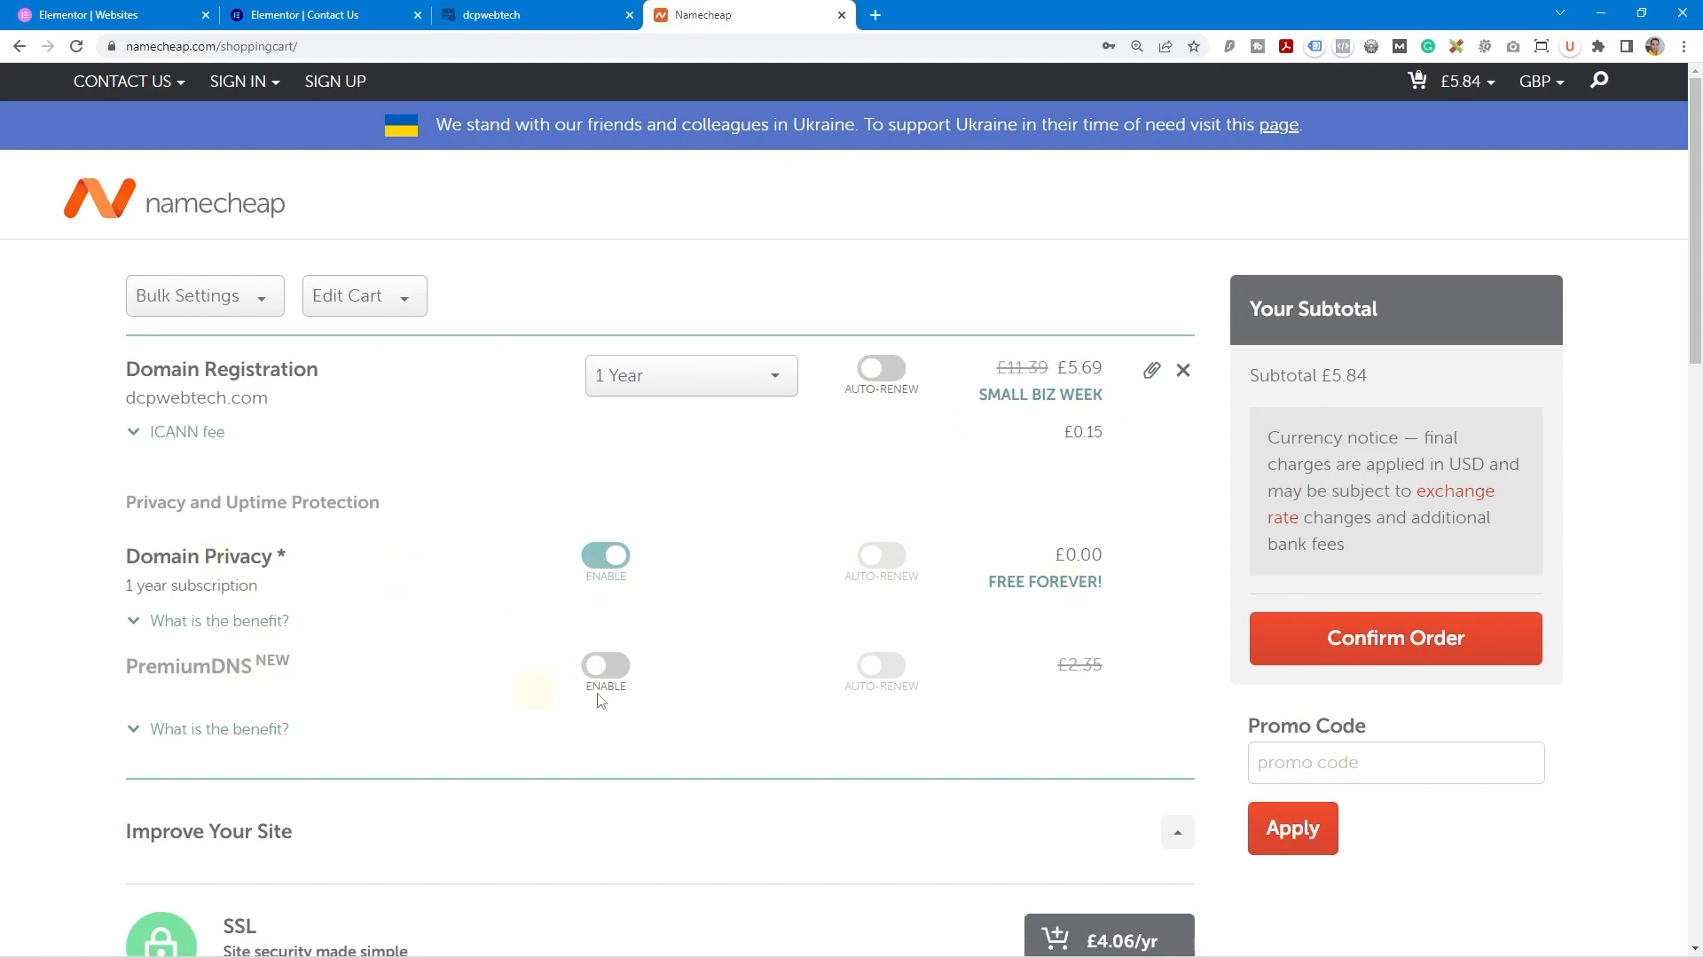
scroll(656, 714, down, 5)
scroll(711, 608, down, 9)
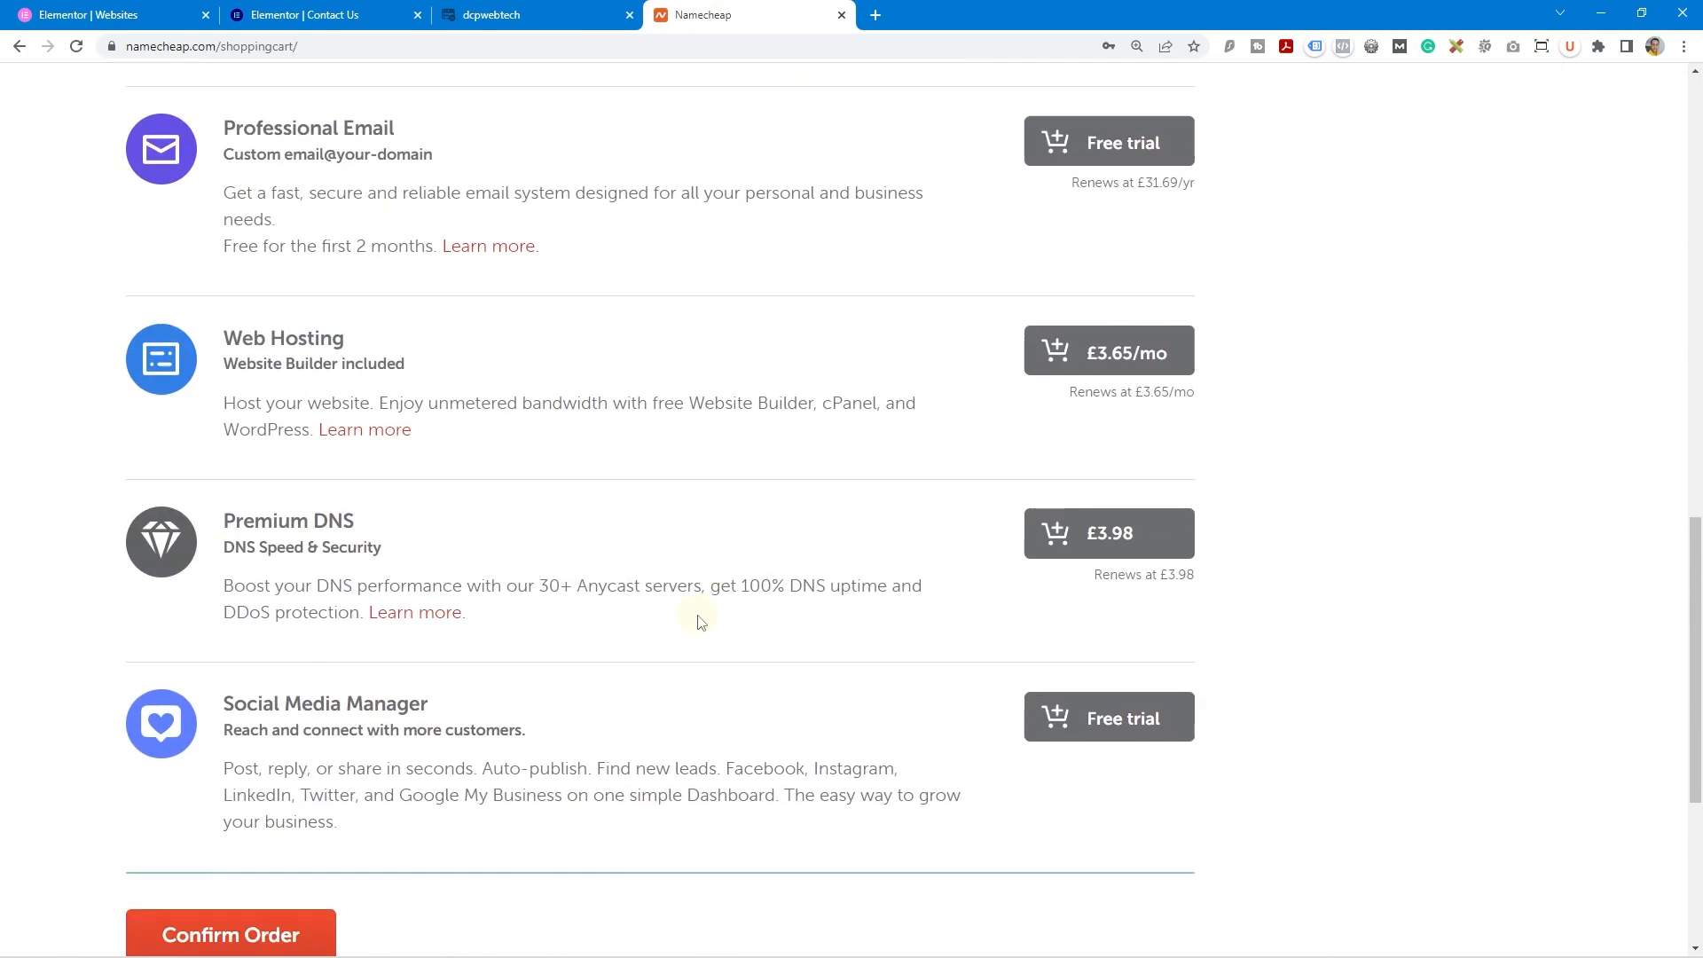
scroll(699, 621, up, 14)
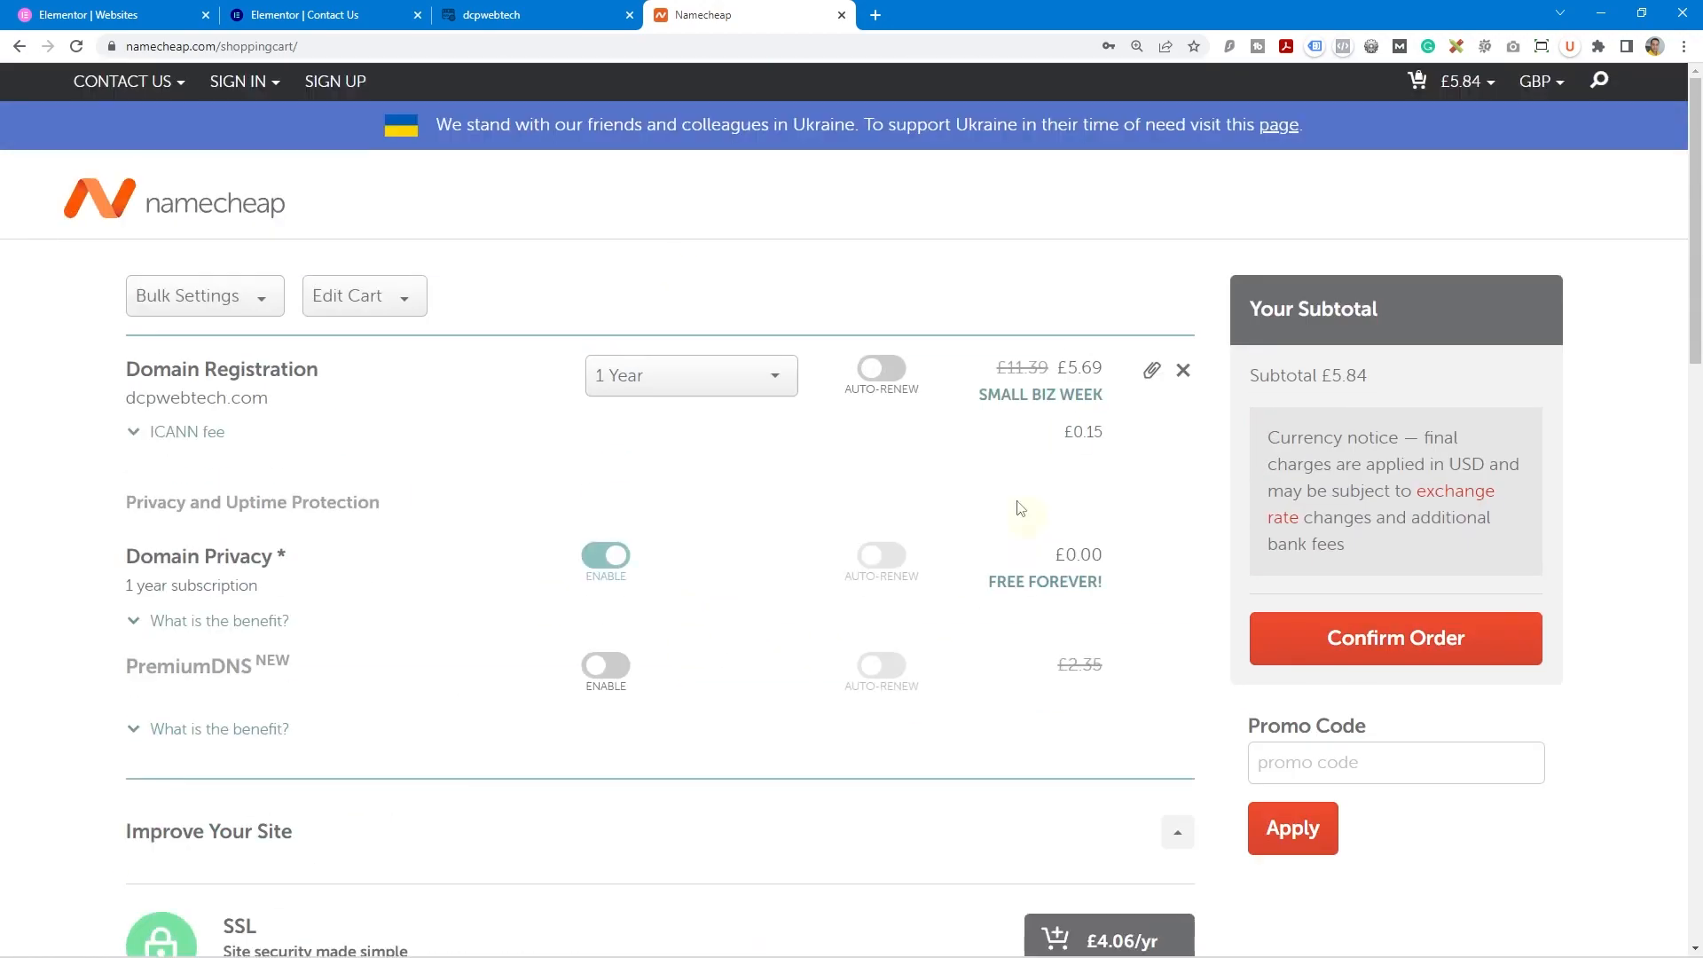
click(1414, 652)
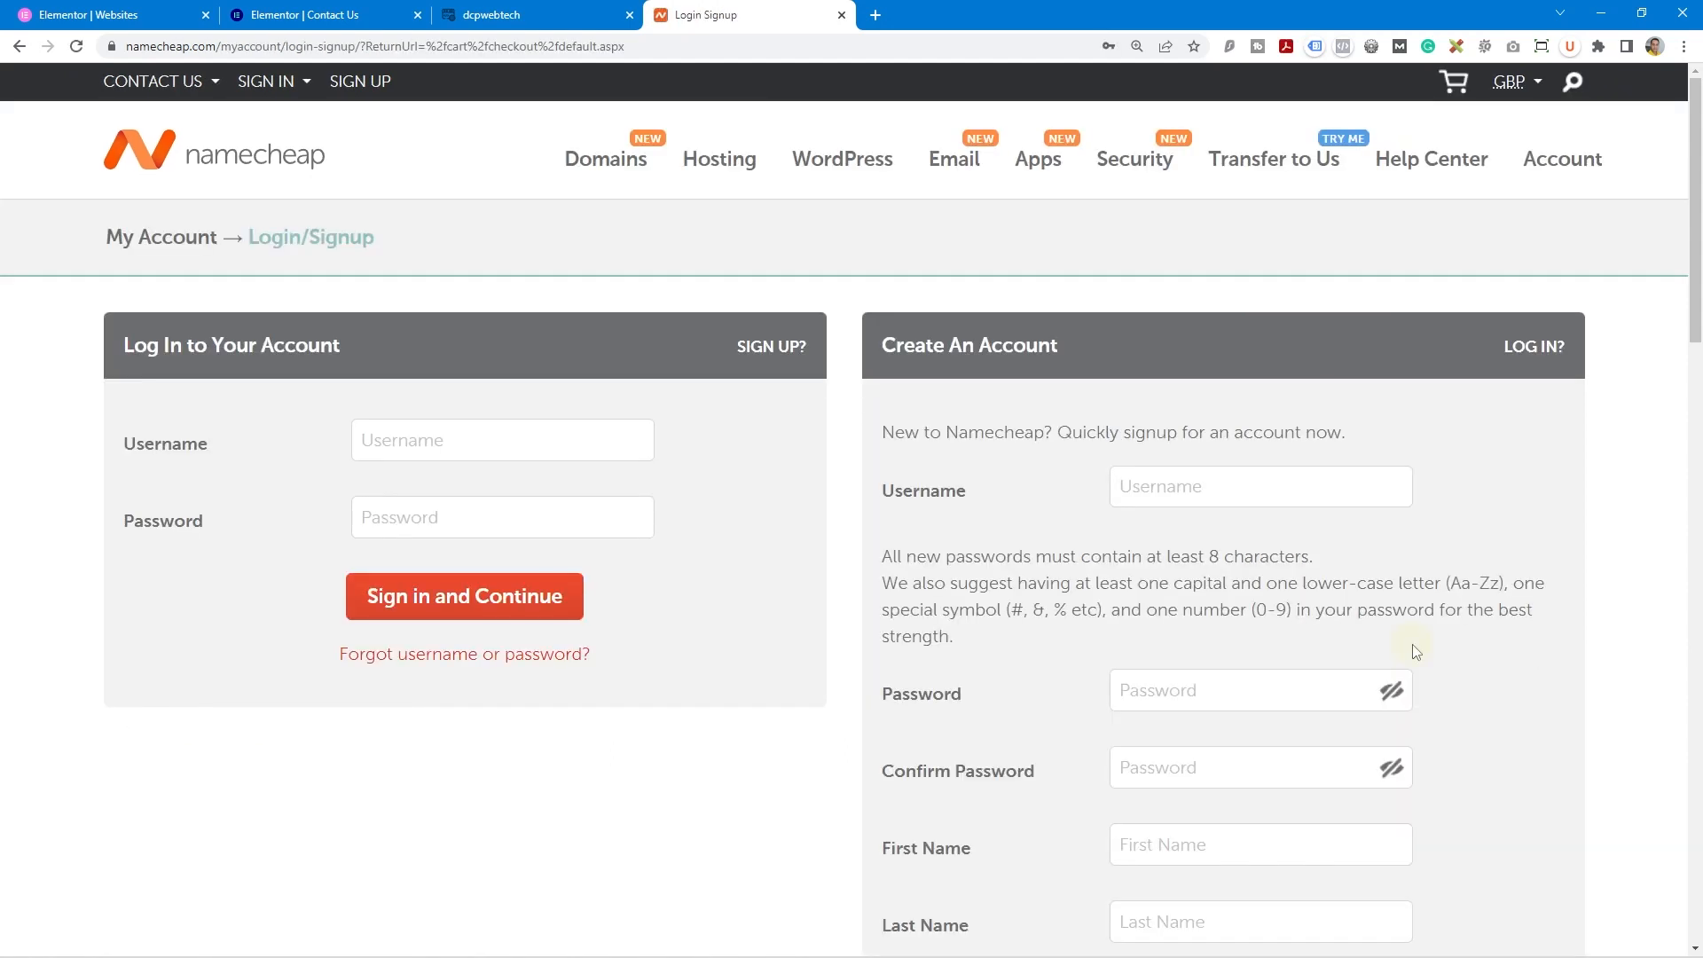
- Sign in to Namecheap with the saved credentials and submit the emailed verification code
click(444, 448)
click(441, 475)
click(440, 514)
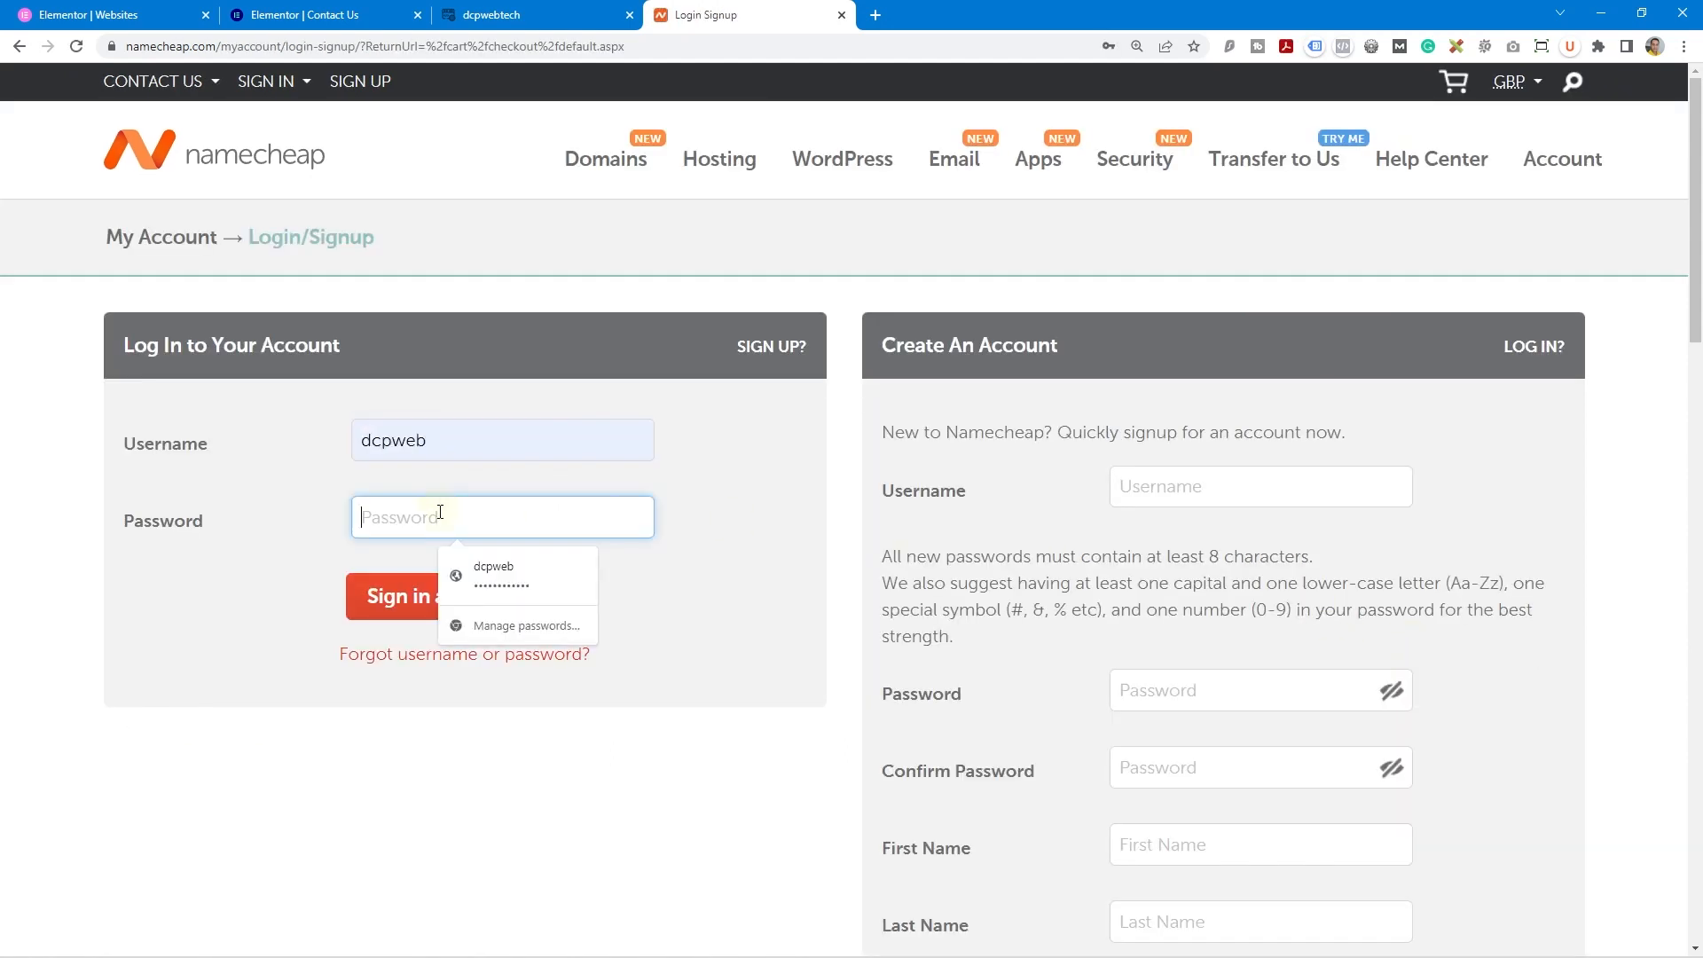
click(457, 570)
click(460, 612)
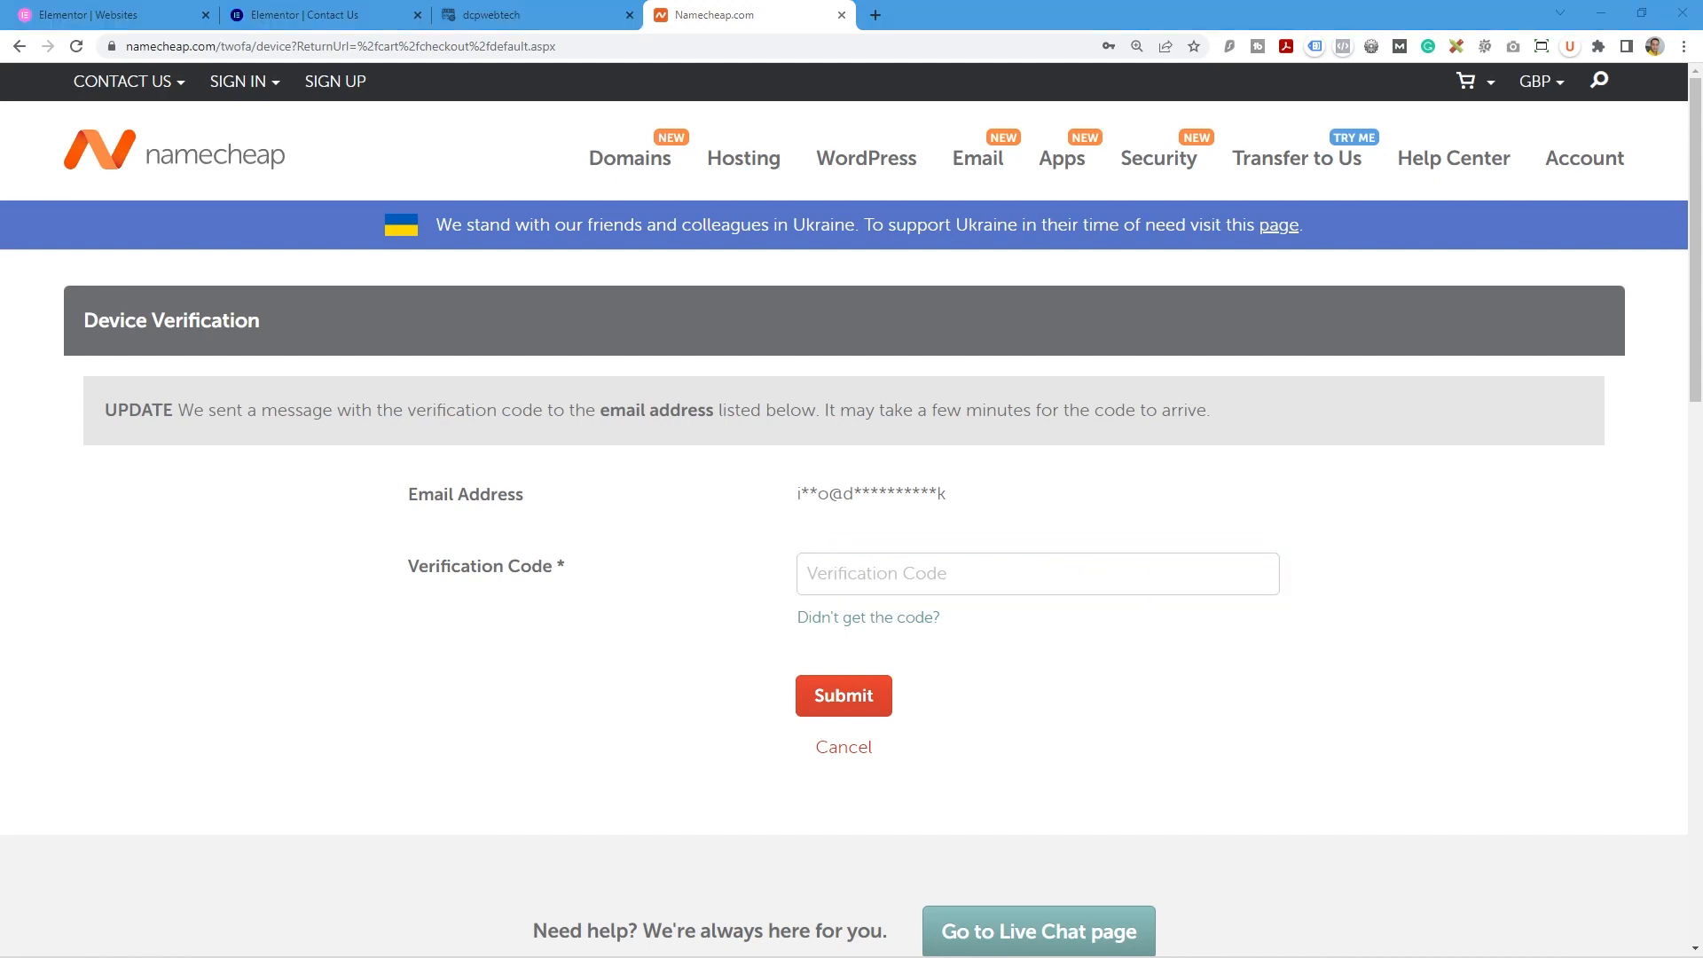
click(848, 575)
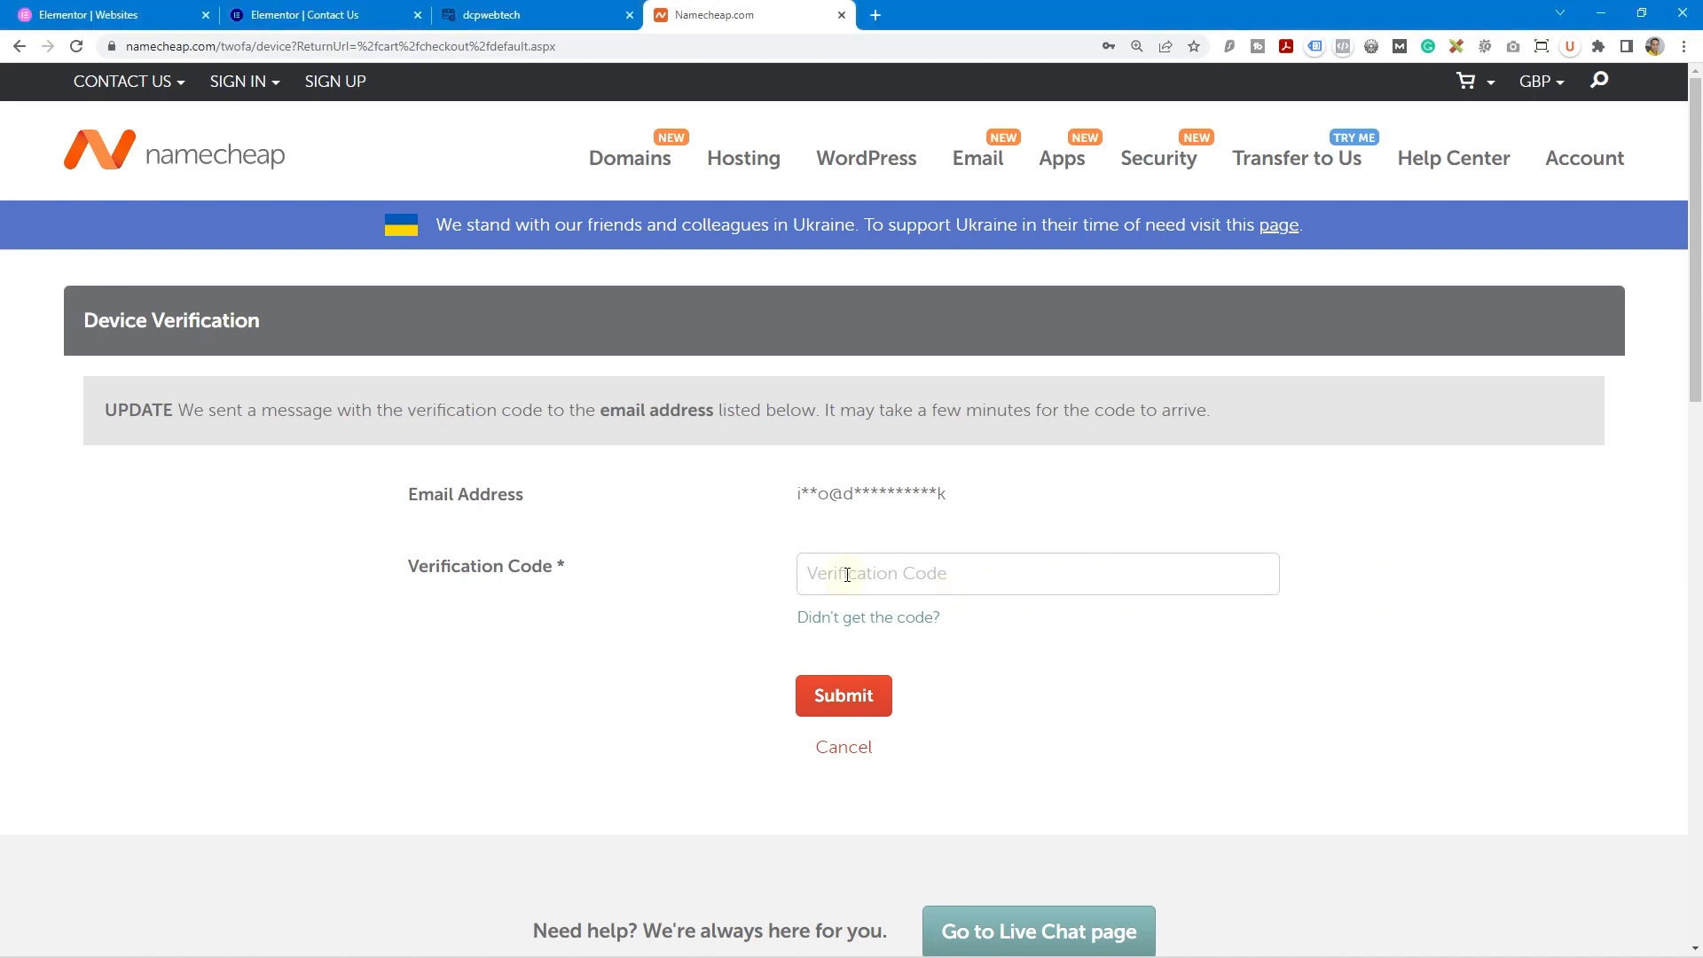
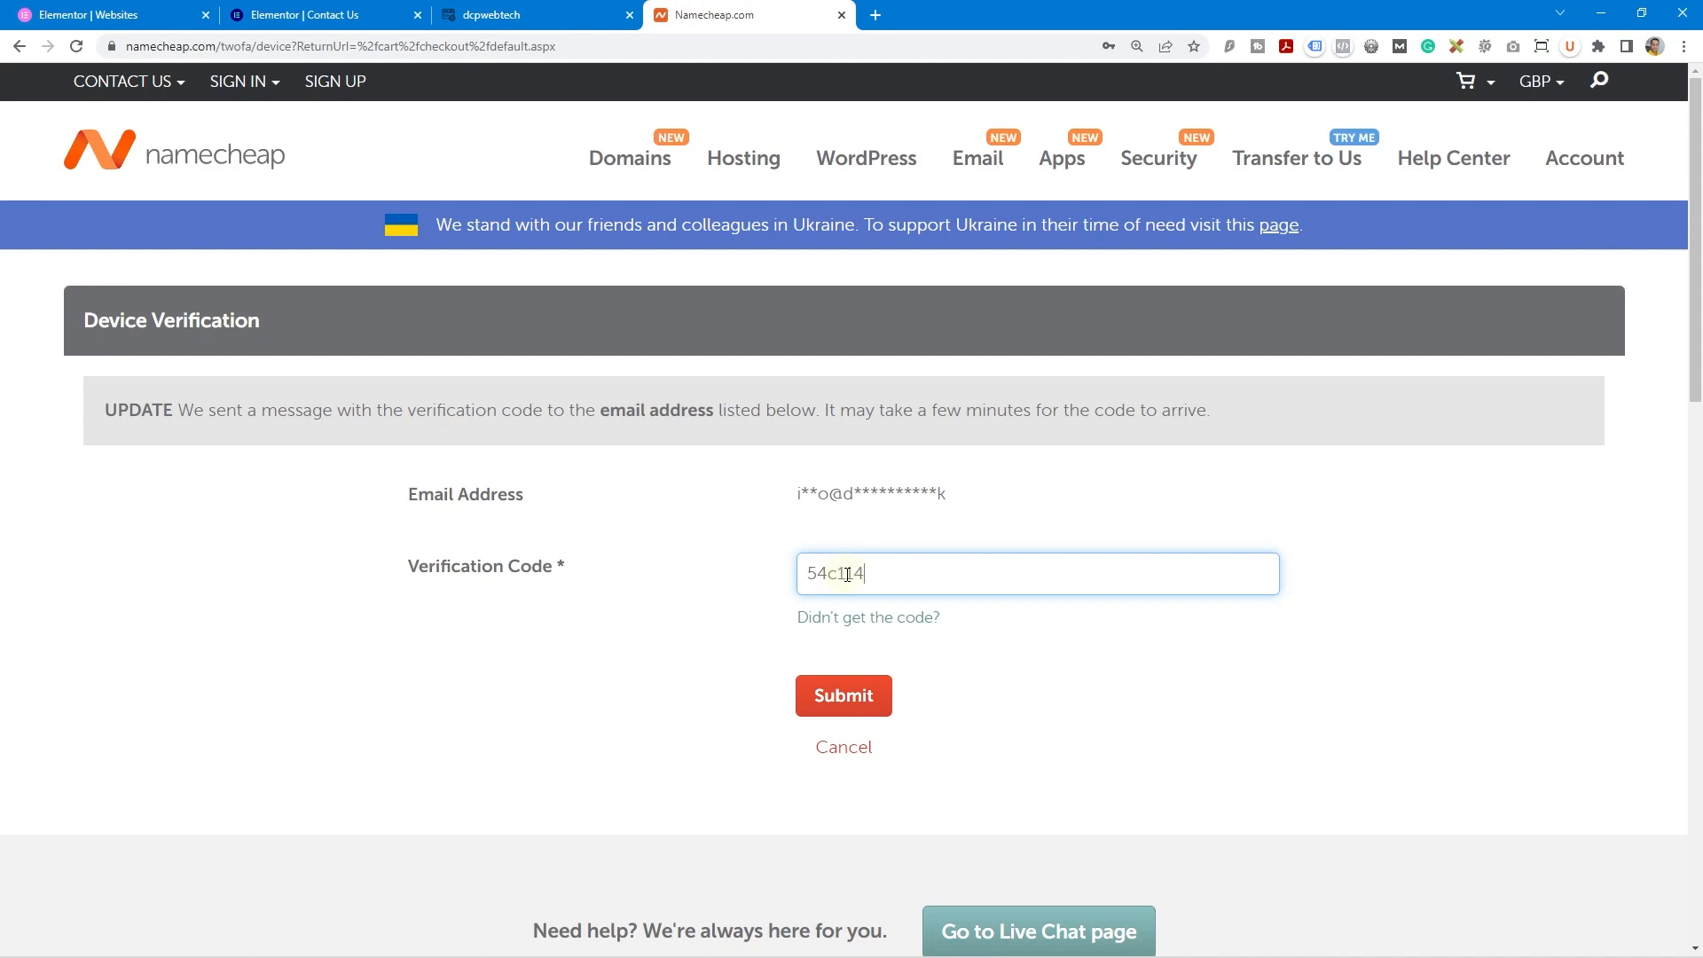
click(832, 697)
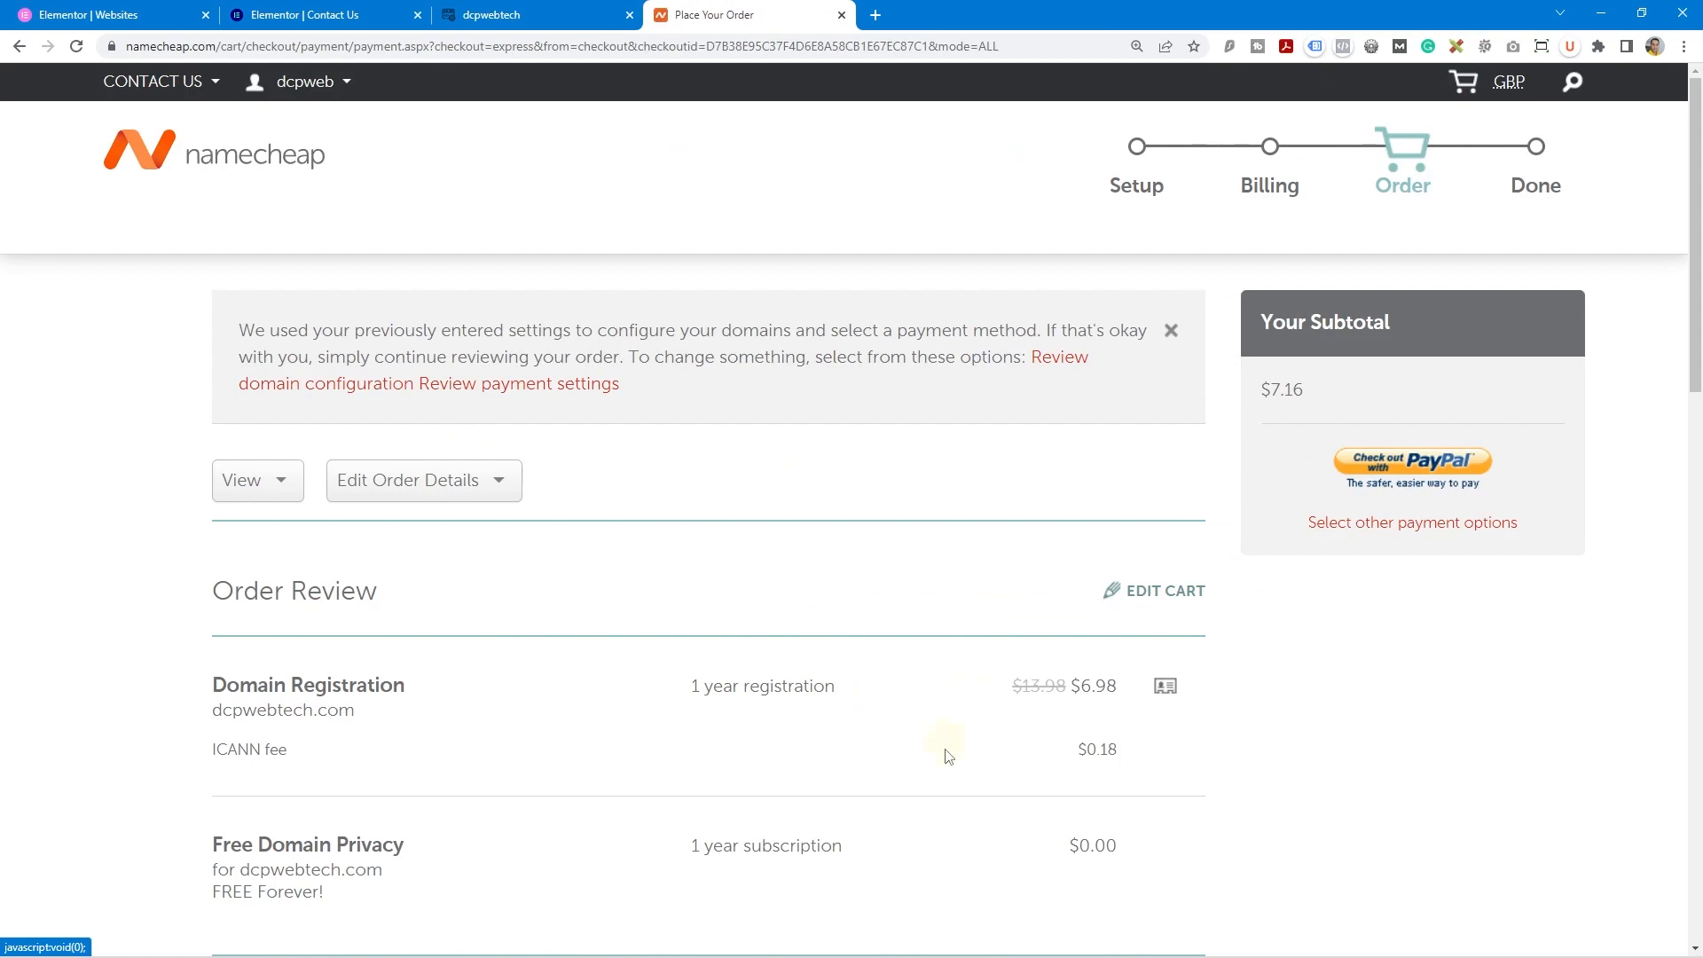
- Review the $7.16 order total and choose Check out with PayPal
scroll(887, 684, down, 1)
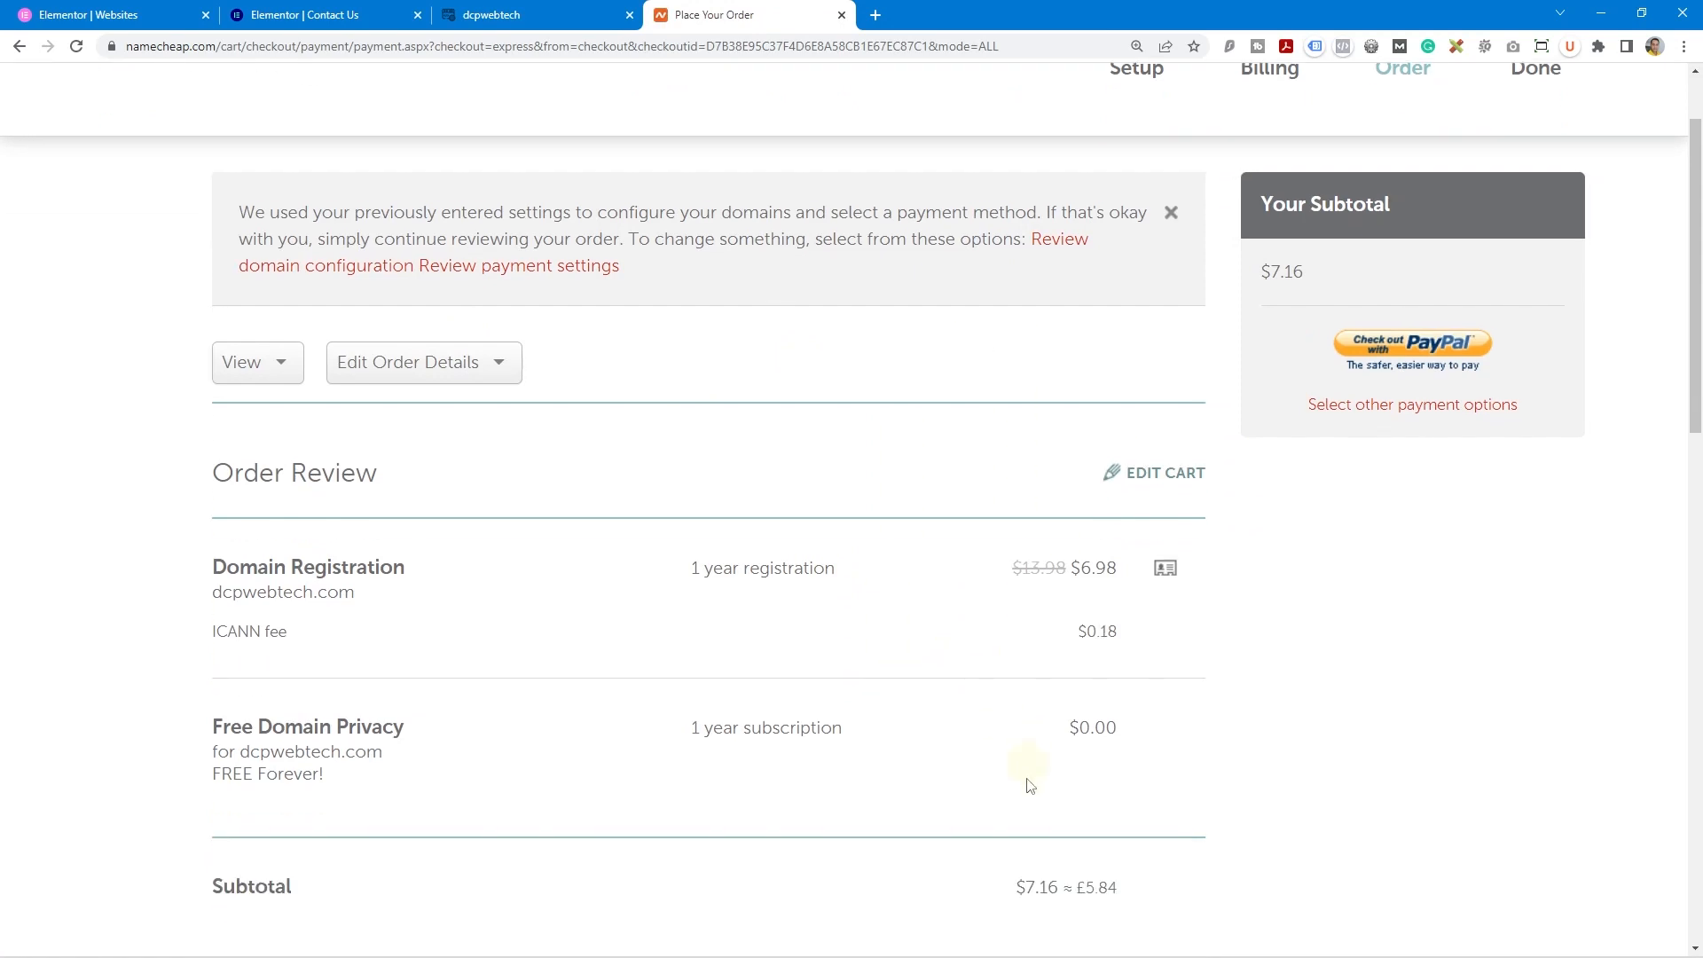
drag(1089, 891, 1016, 890)
click(1130, 892)
click(1422, 346)
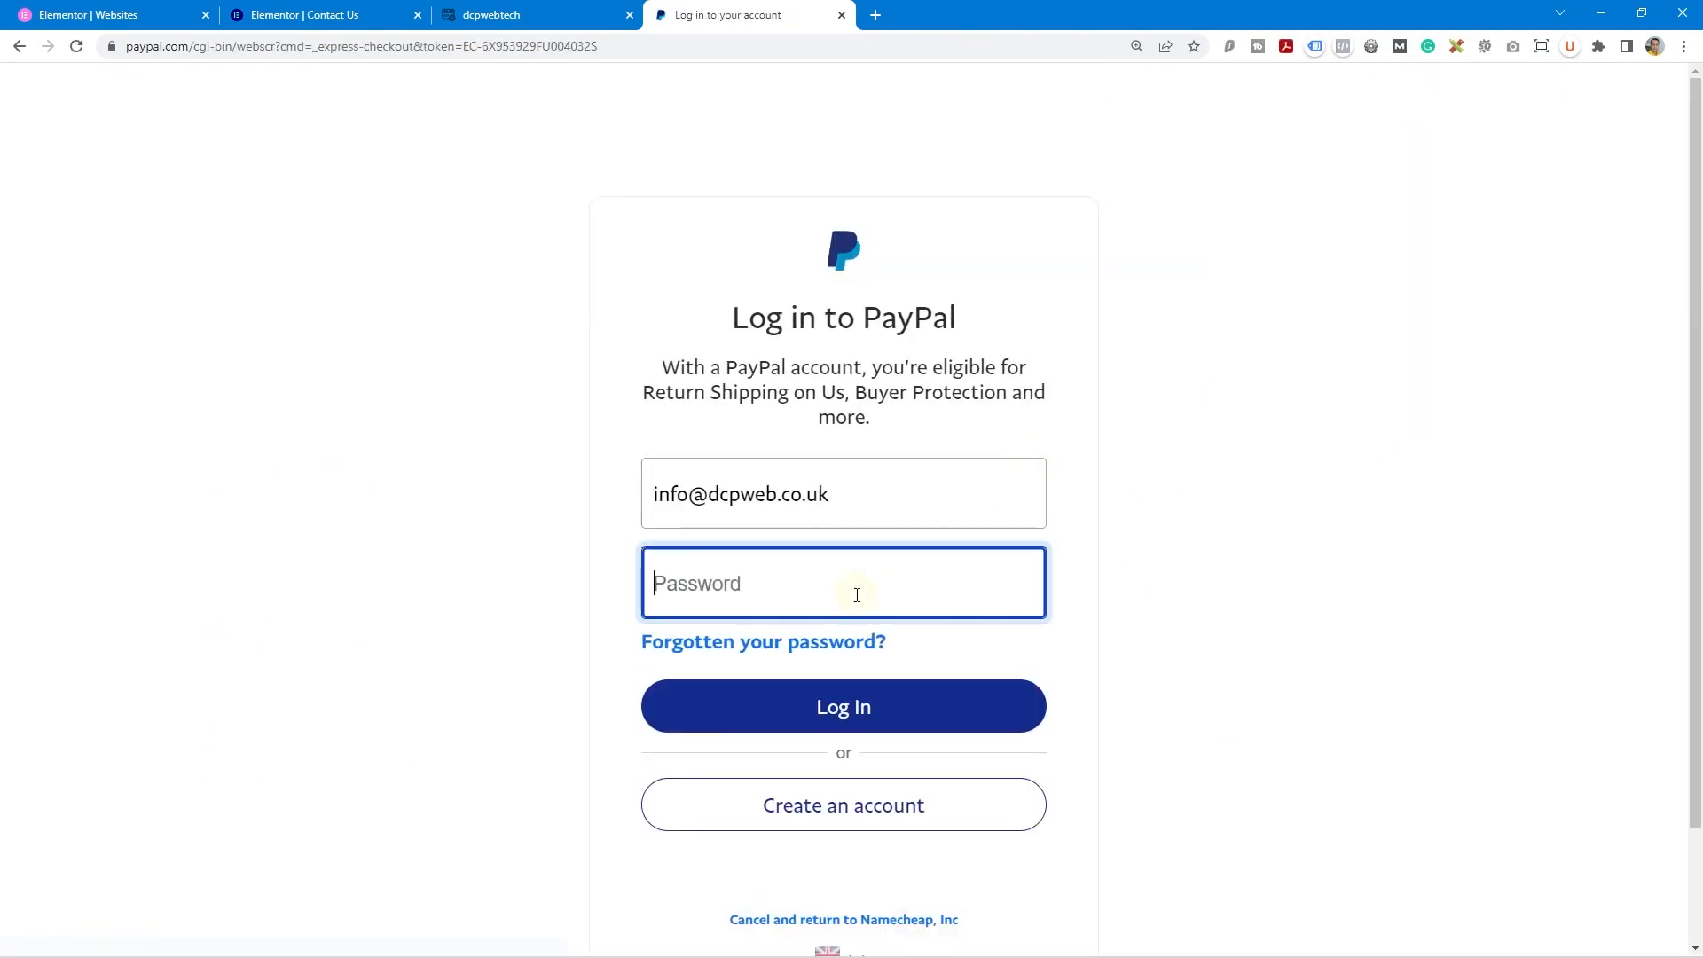
- Log in to PayPal, enter the authenticator app security code, and pay $7.16 from the PayPal balance
text(••)
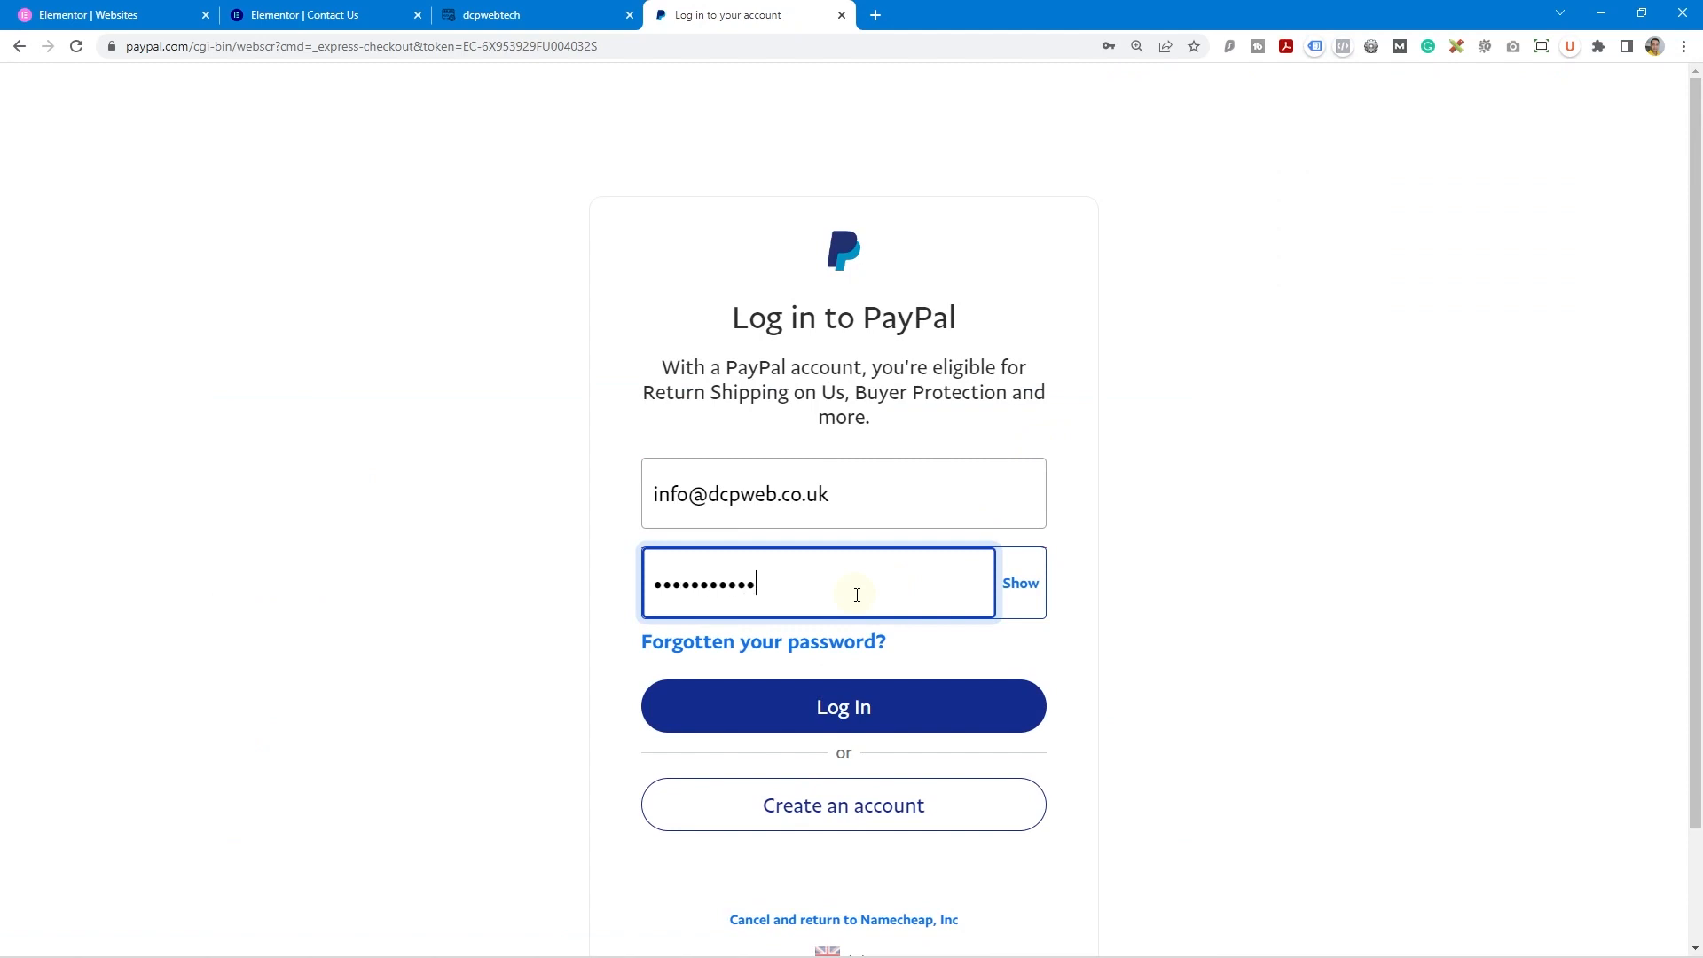
key(Return)
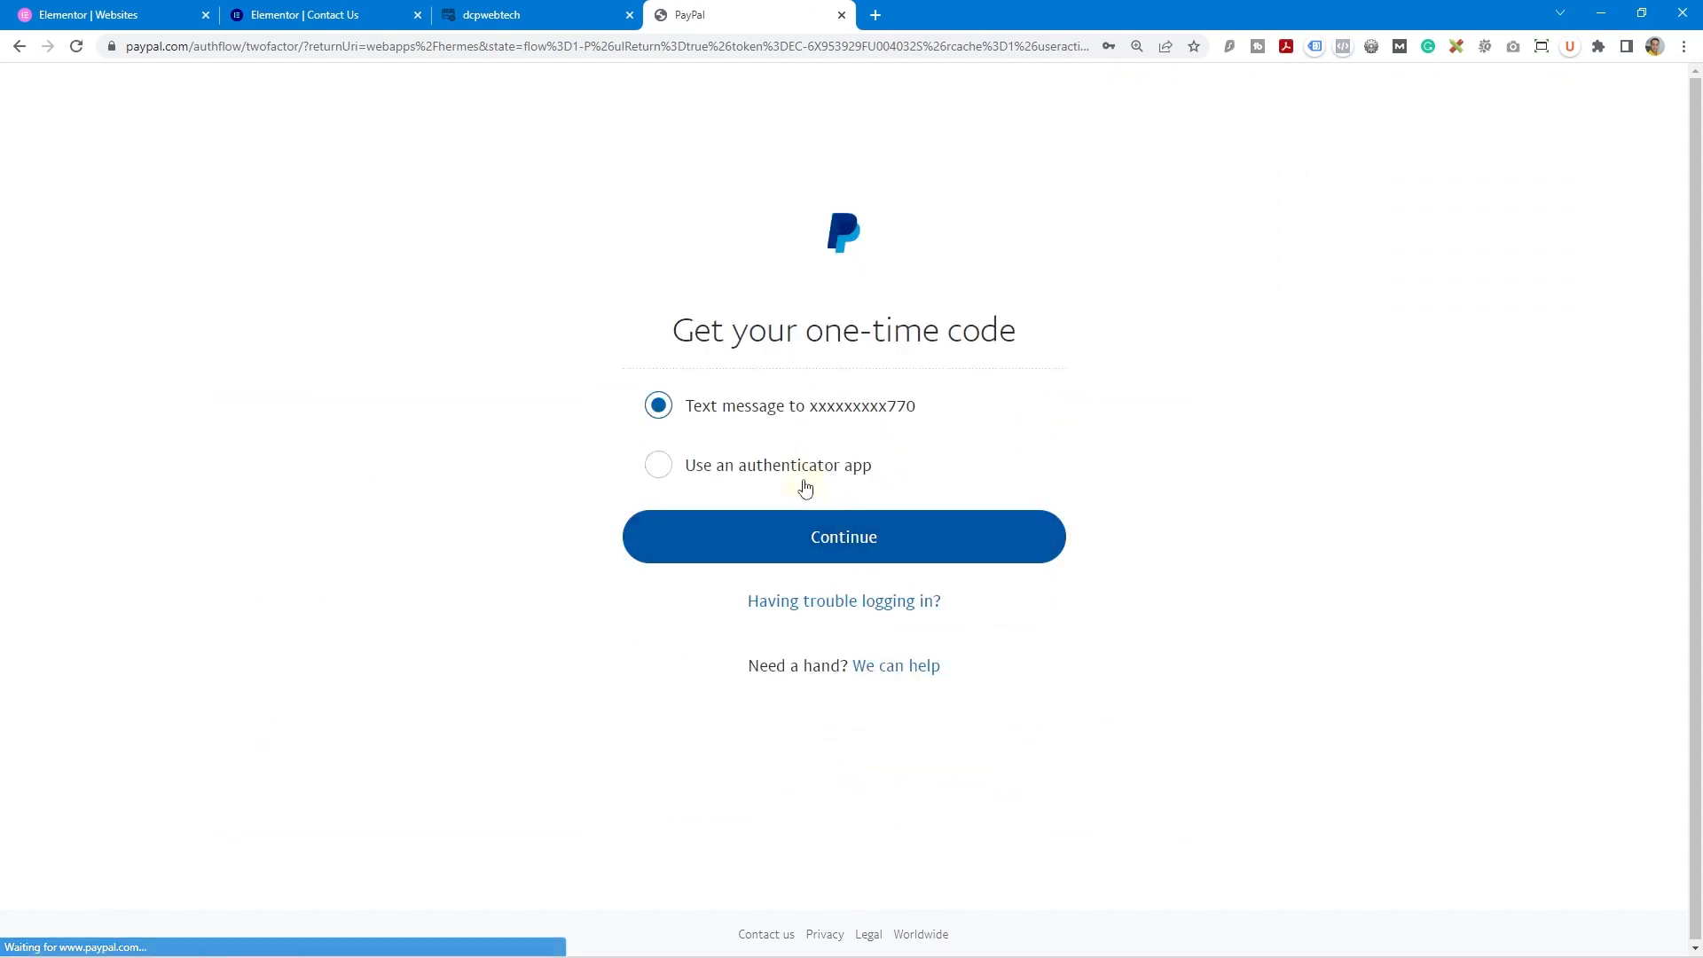
click(740, 468)
click(808, 532)
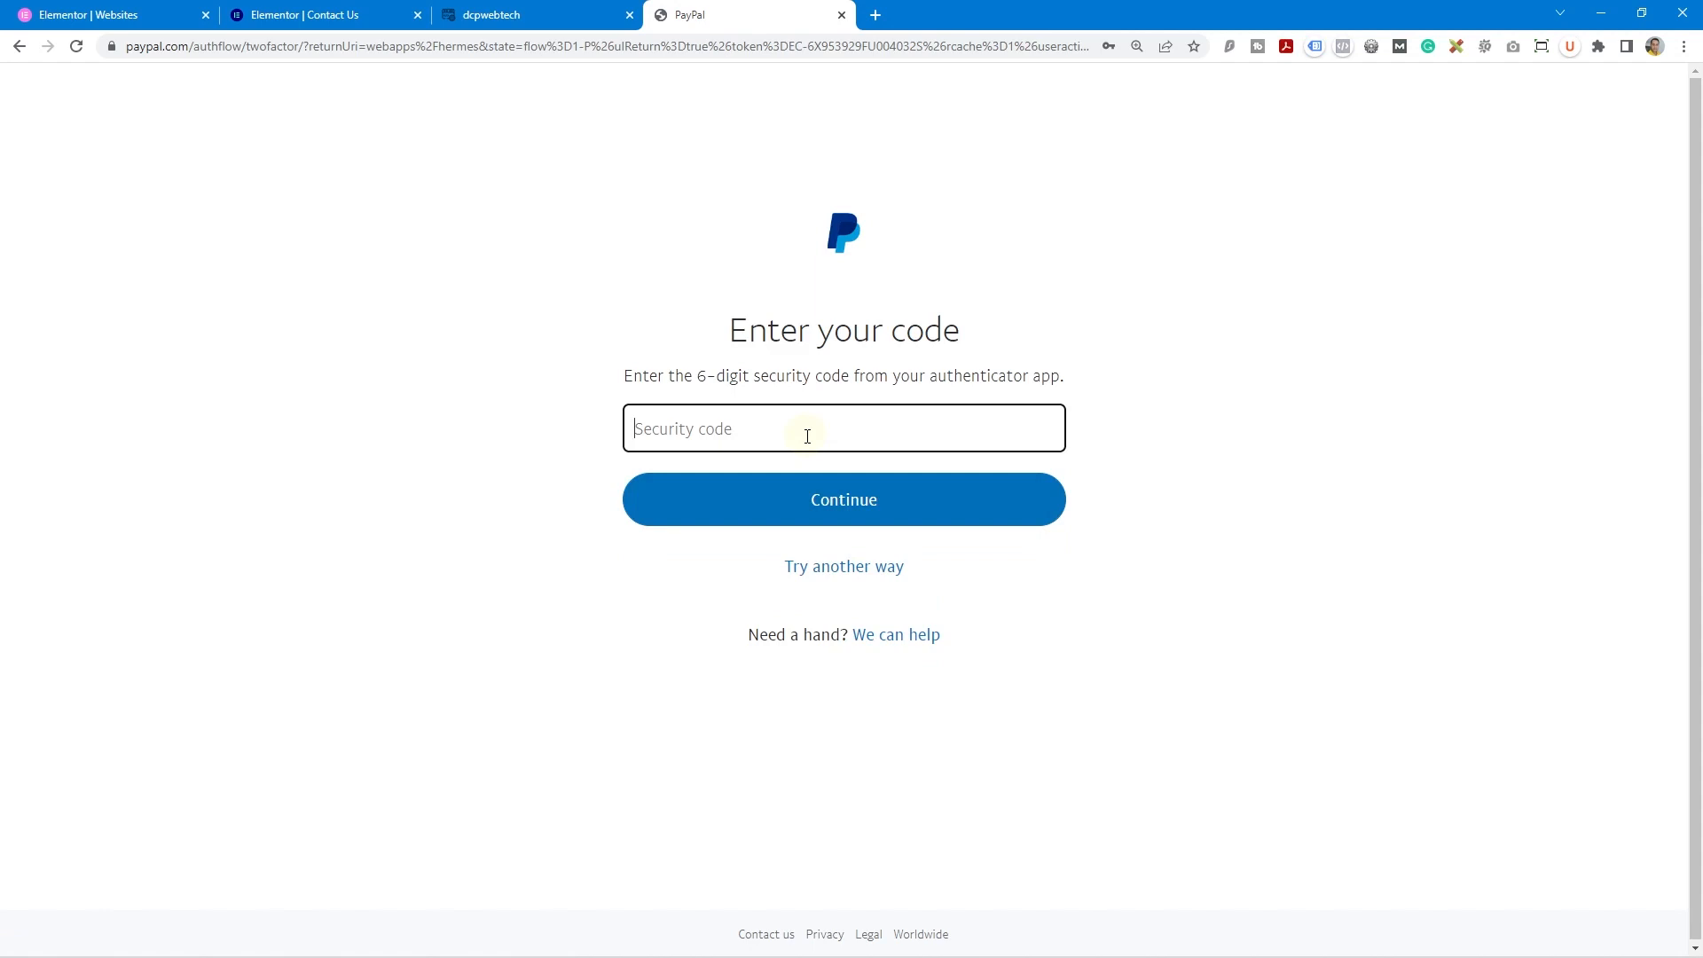
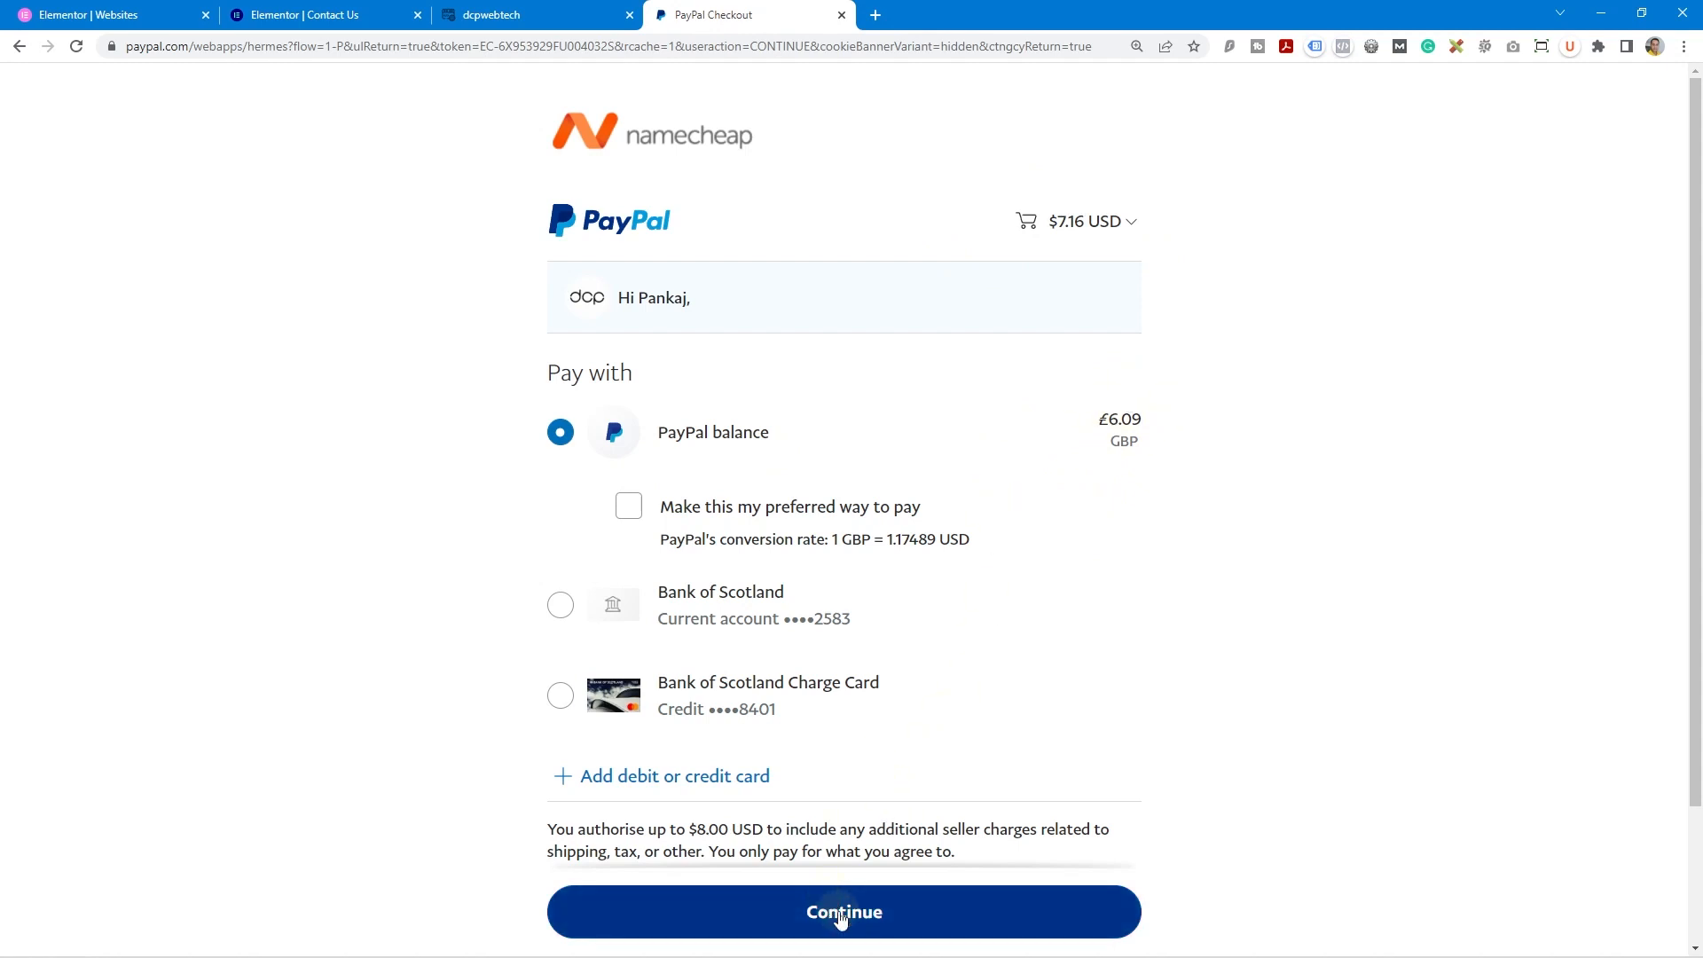
click(841, 914)
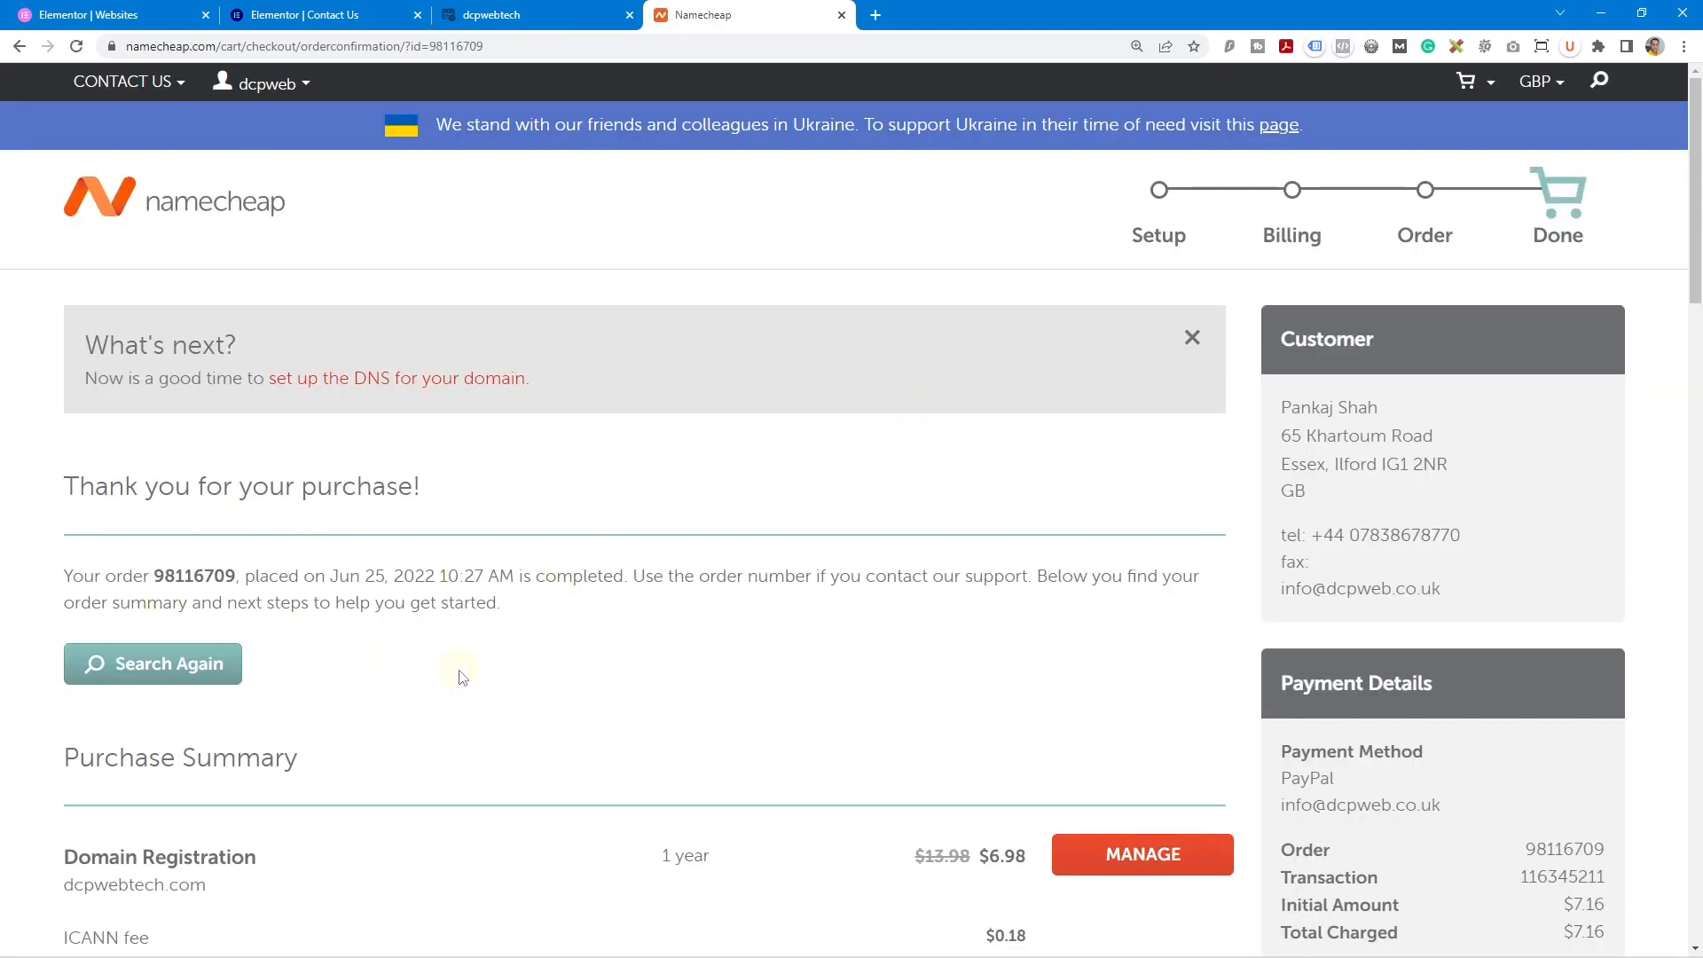
- Go to the Namecheap Dashboard, manage dcpwebtech.com and open its Advanced DNS tab
scroll(681, 672, down, 2)
scroll(676, 666, up, 2)
mouse_move(266, 104)
click(272, 312)
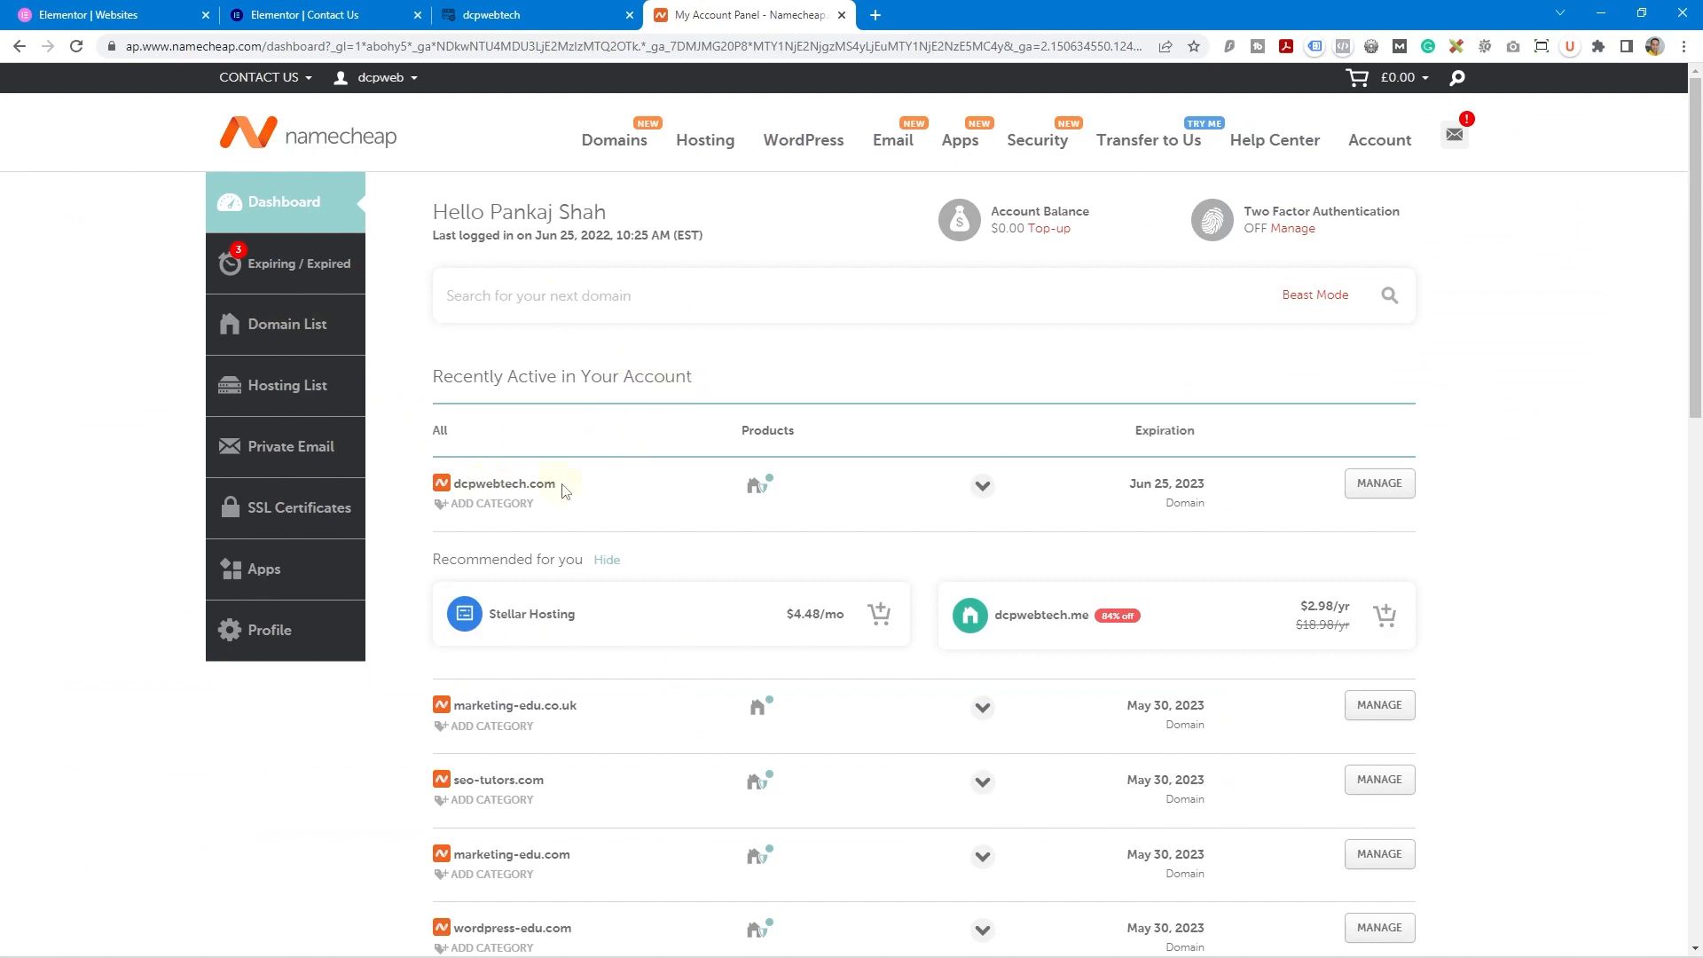
click(1357, 496)
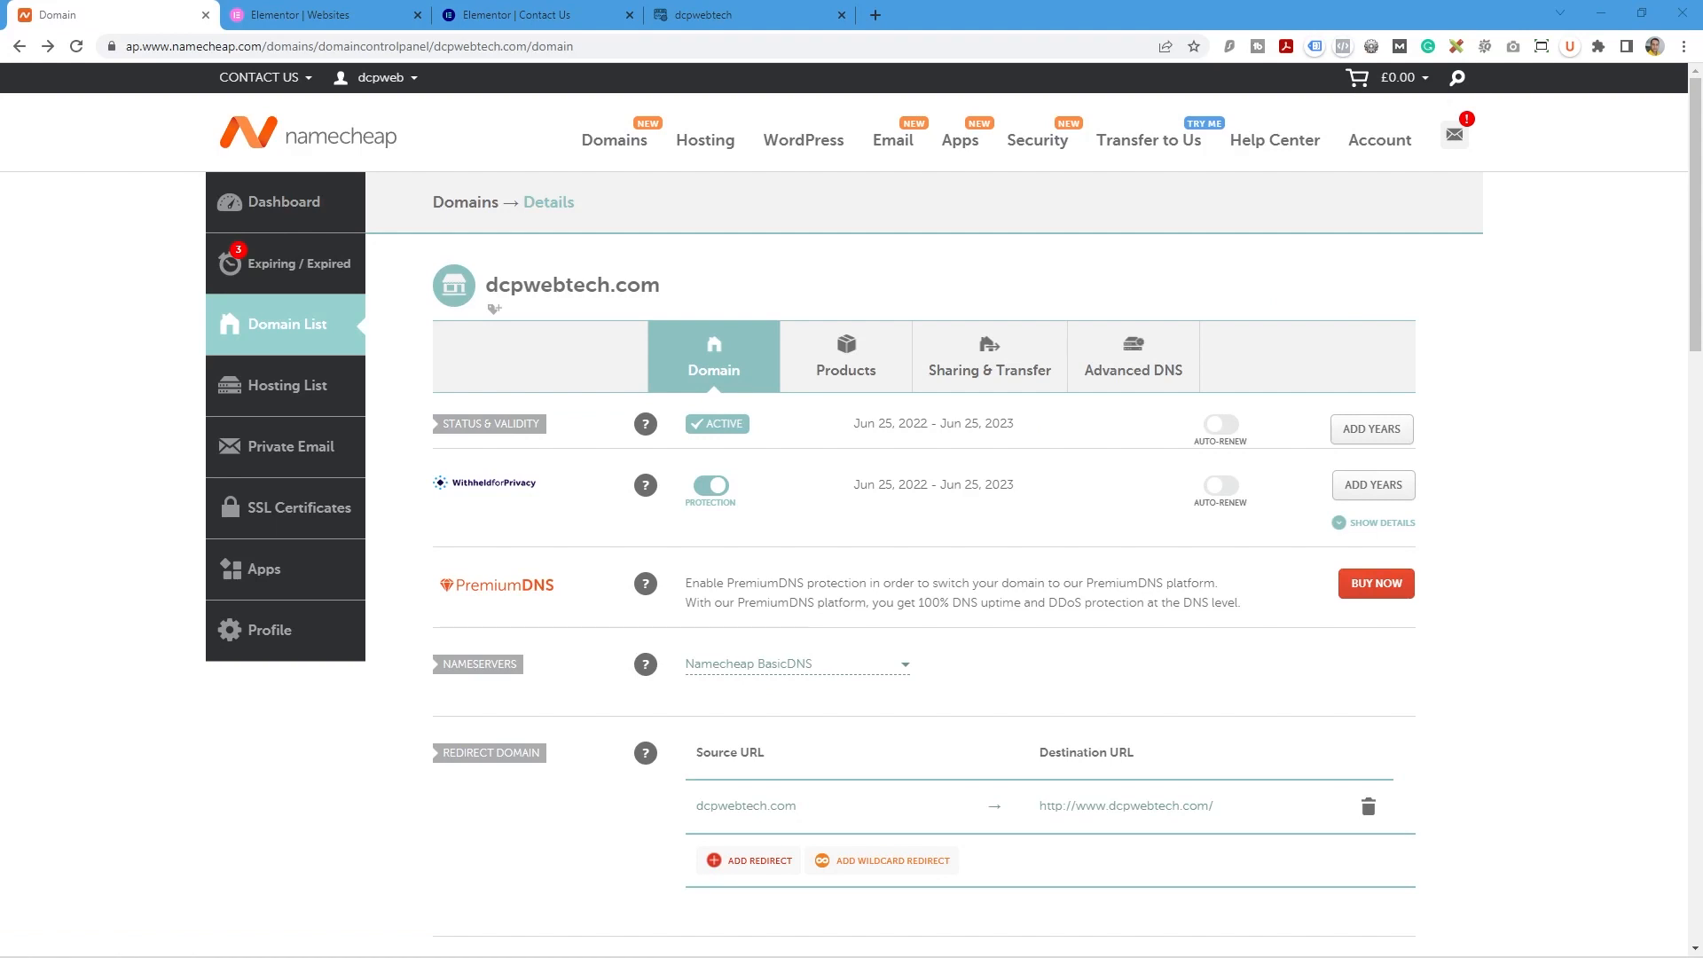
click(1155, 367)
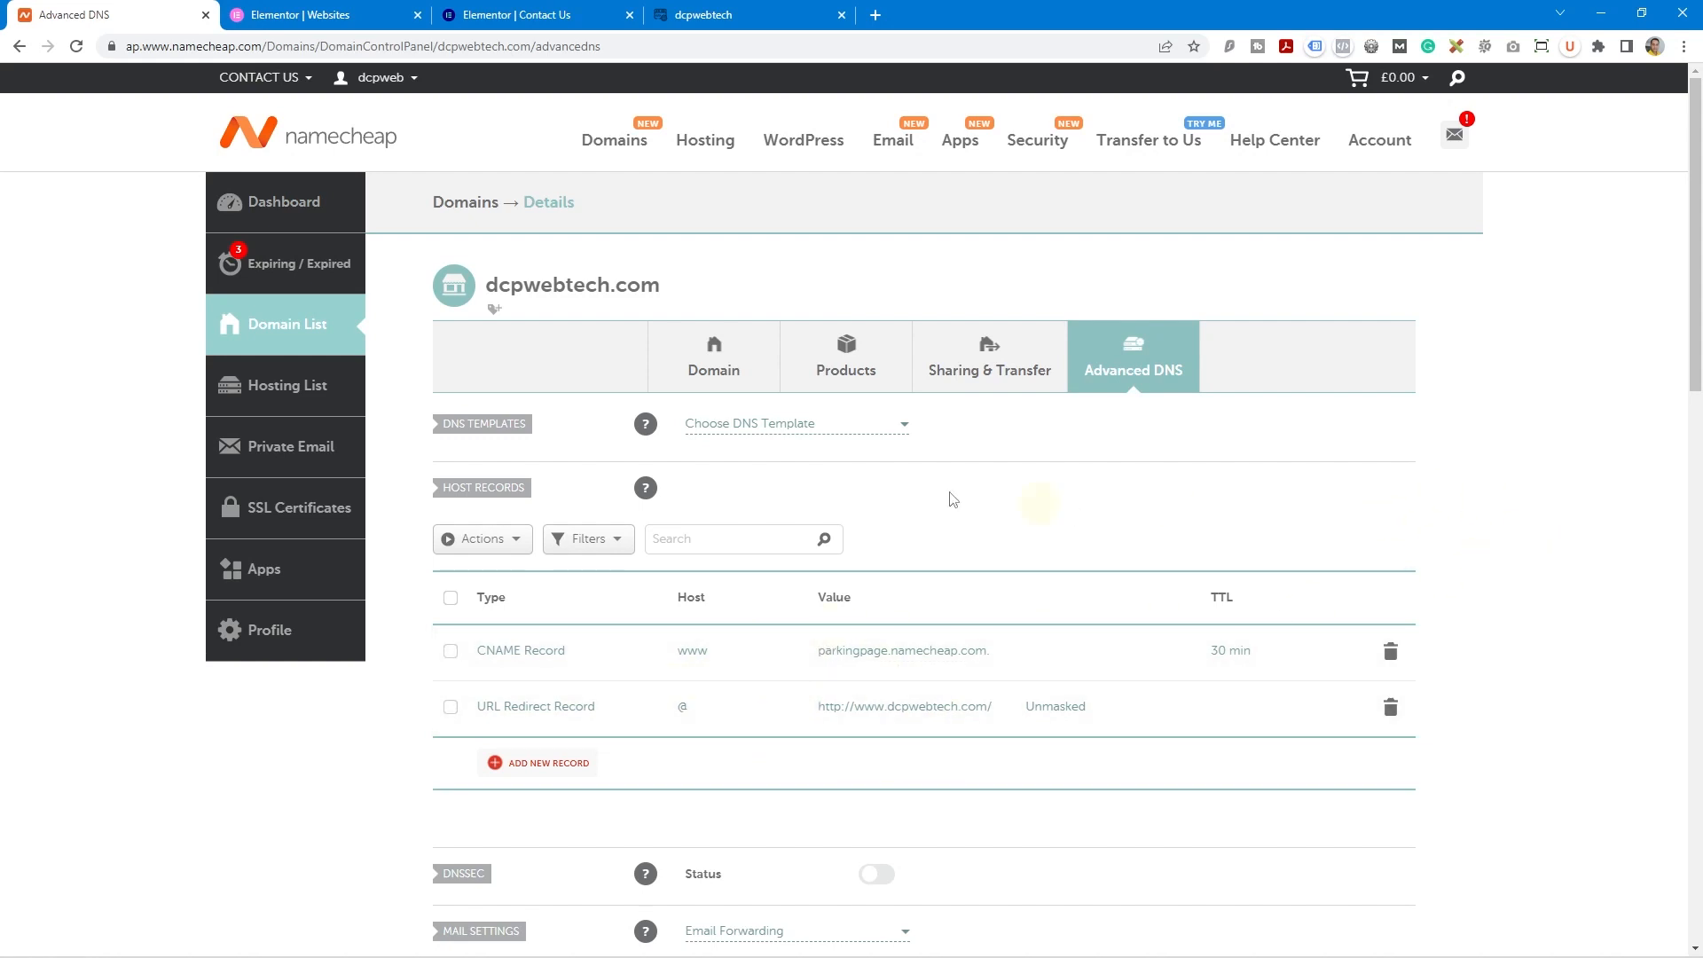
- From Elementor's website list, open dcpwebtech's management page and choose Connect My Domain
click(322, 29)
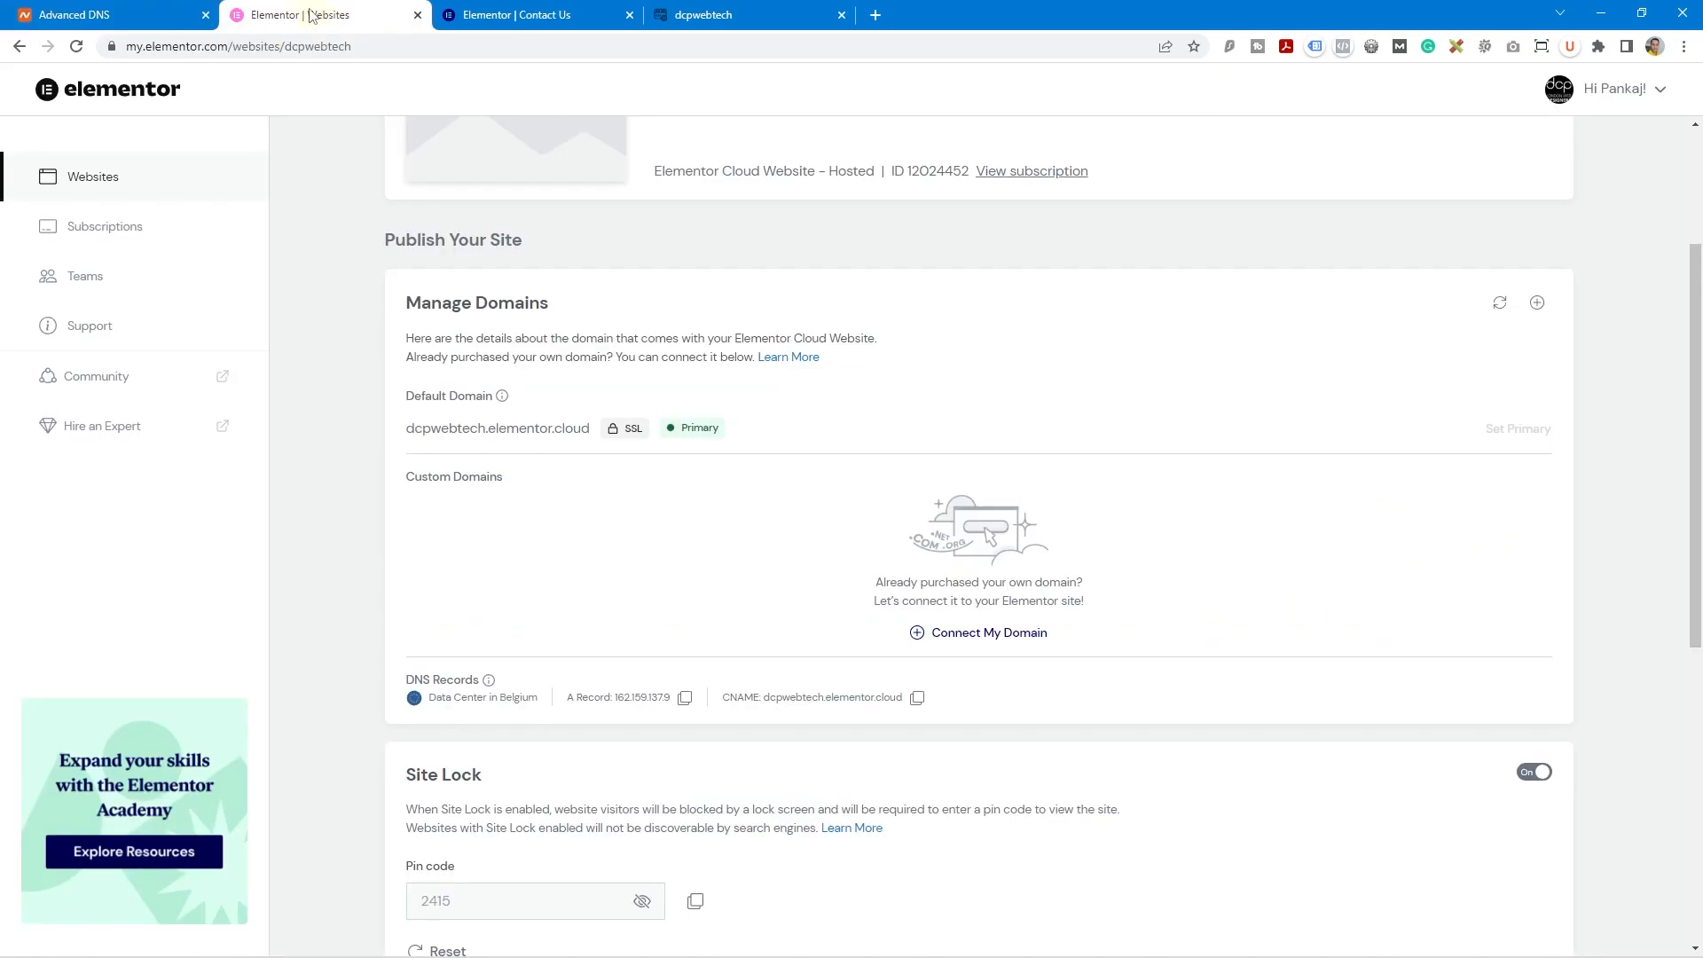
scroll(490, 579, up, 5)
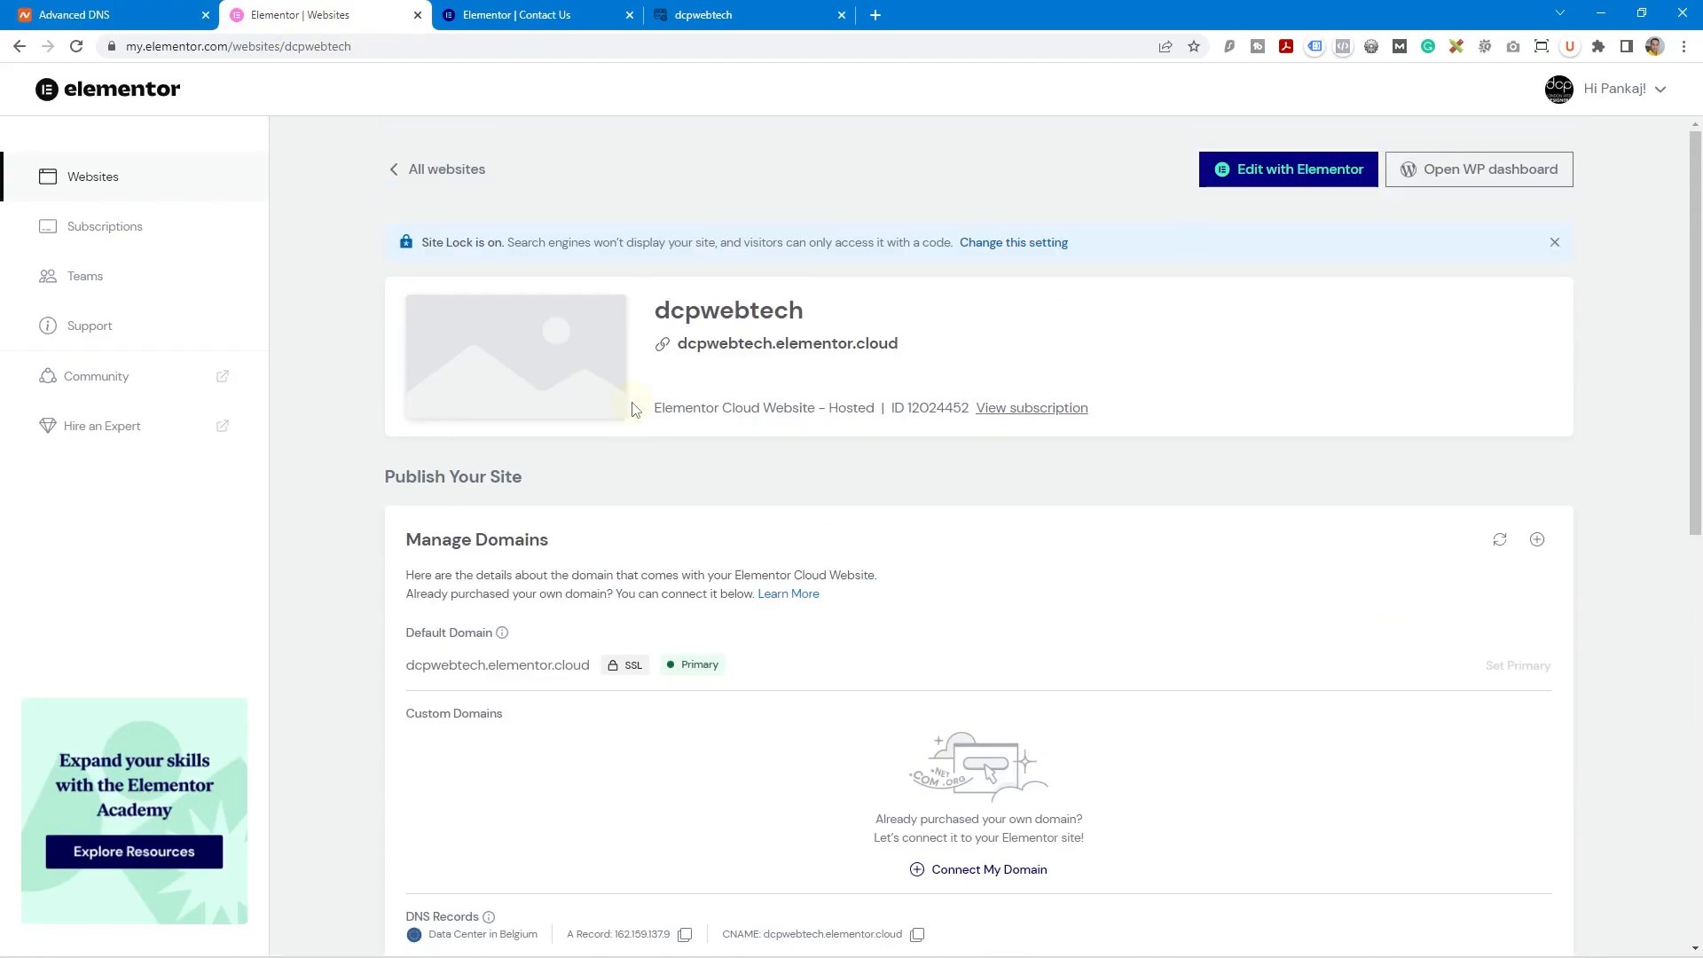
click(97, 180)
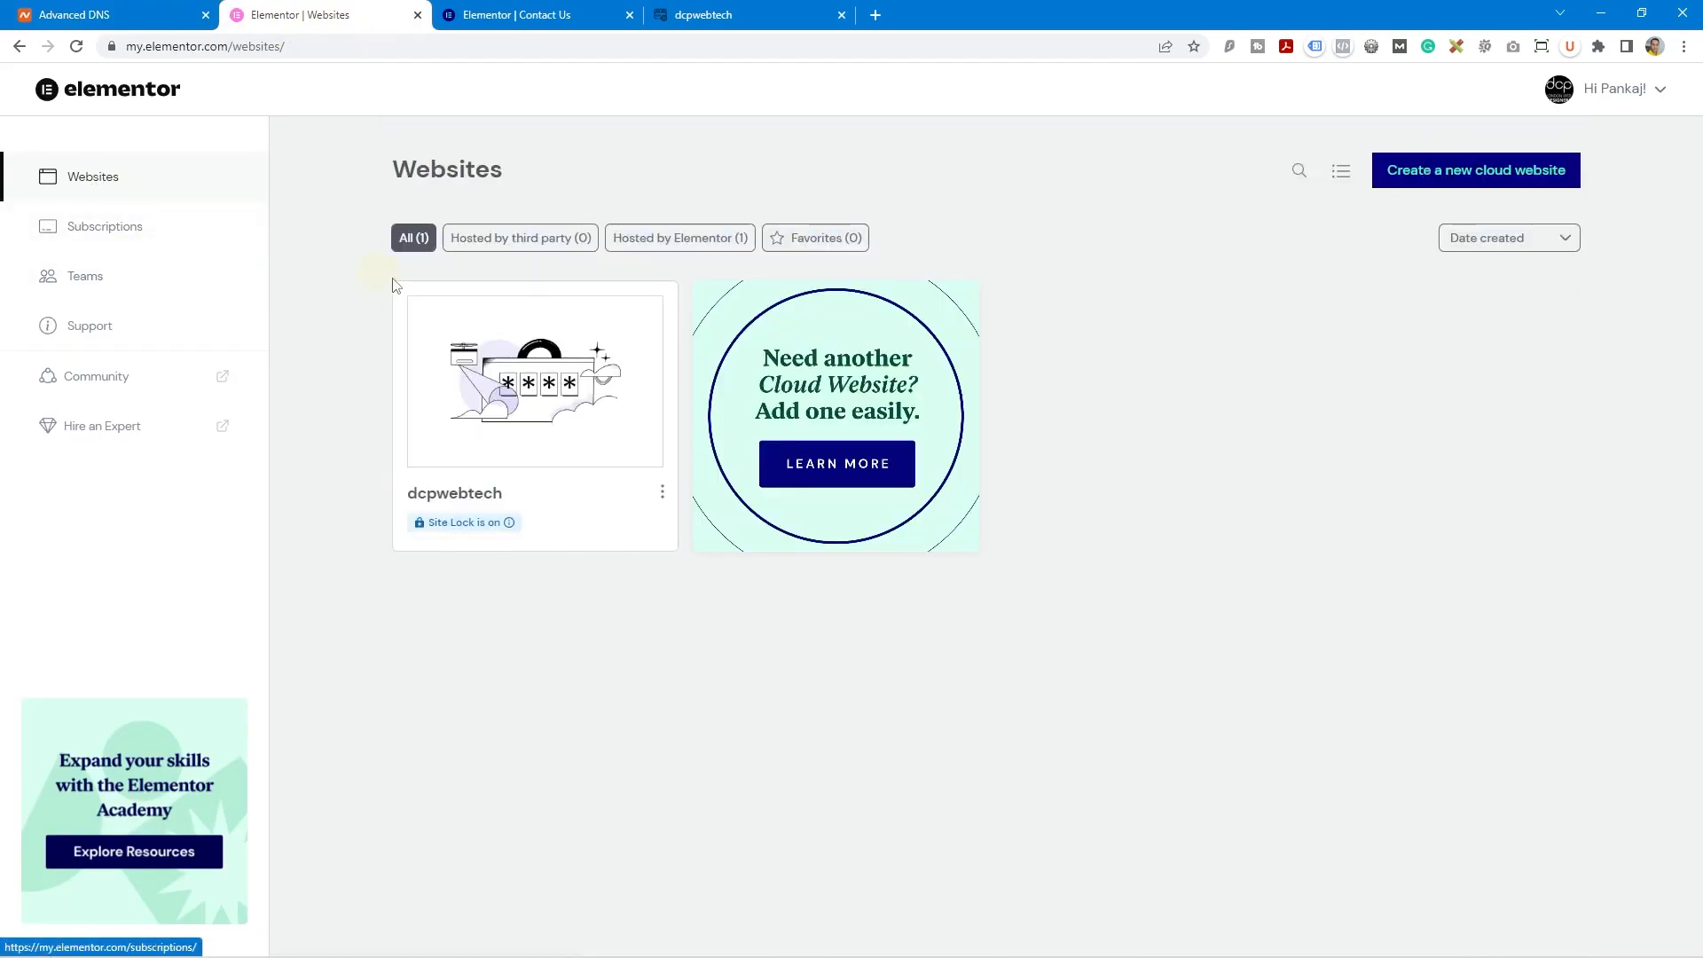
mouse_move(514, 497)
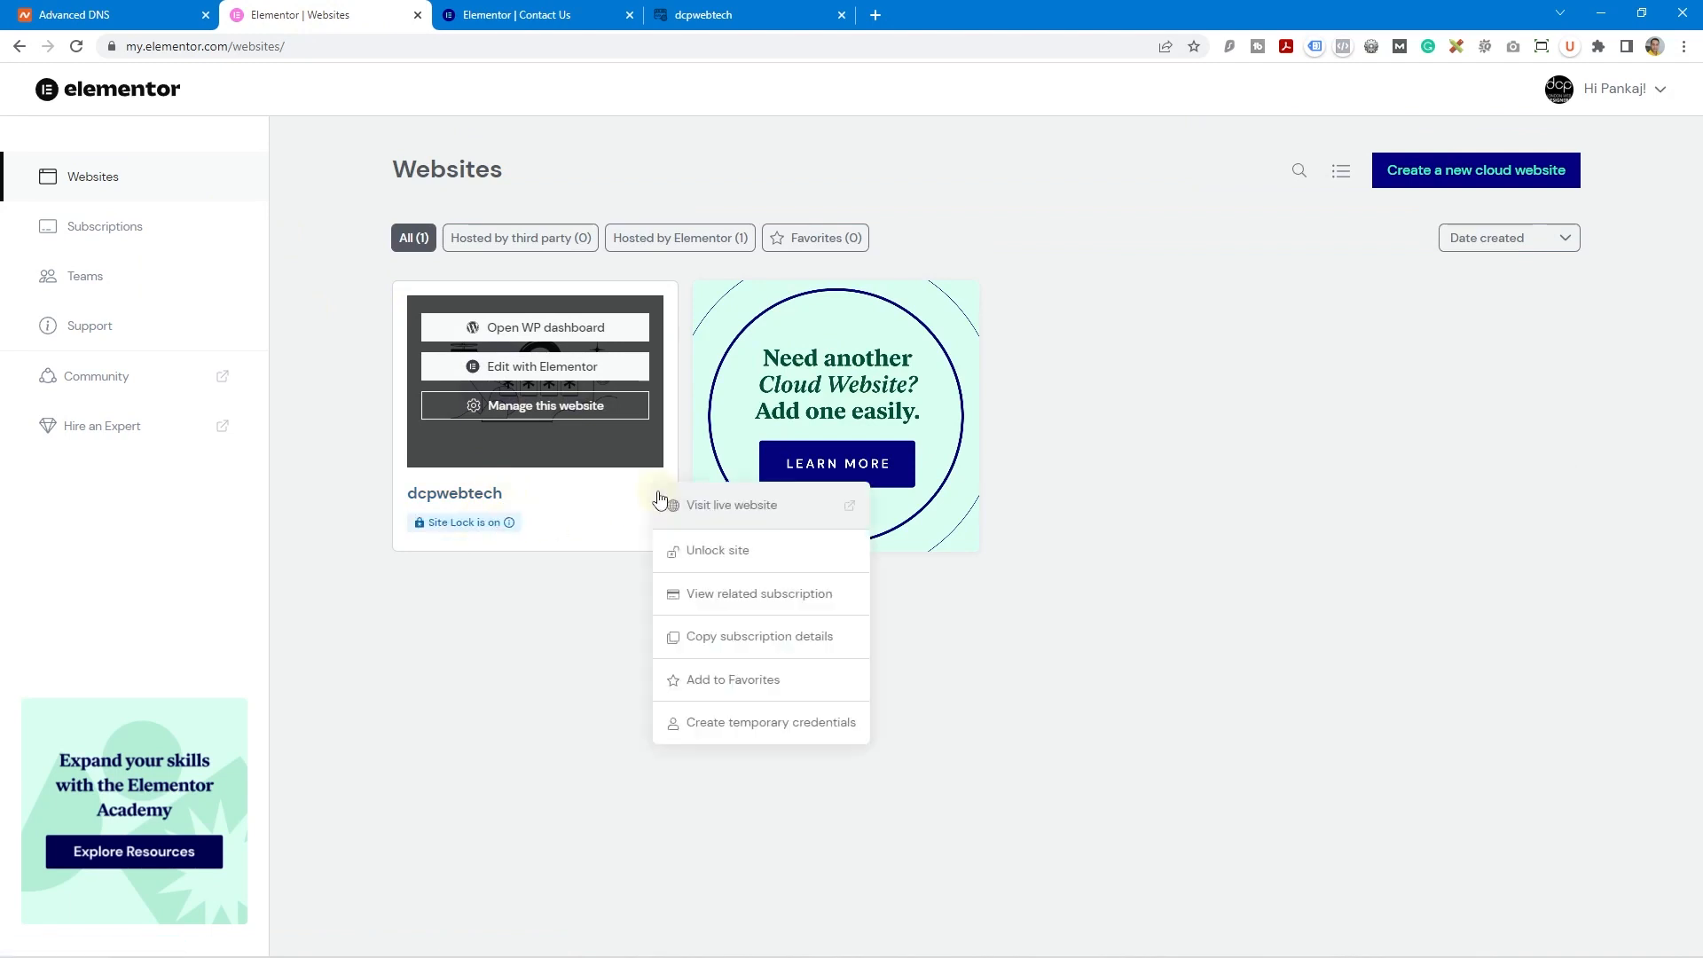
click(662, 495)
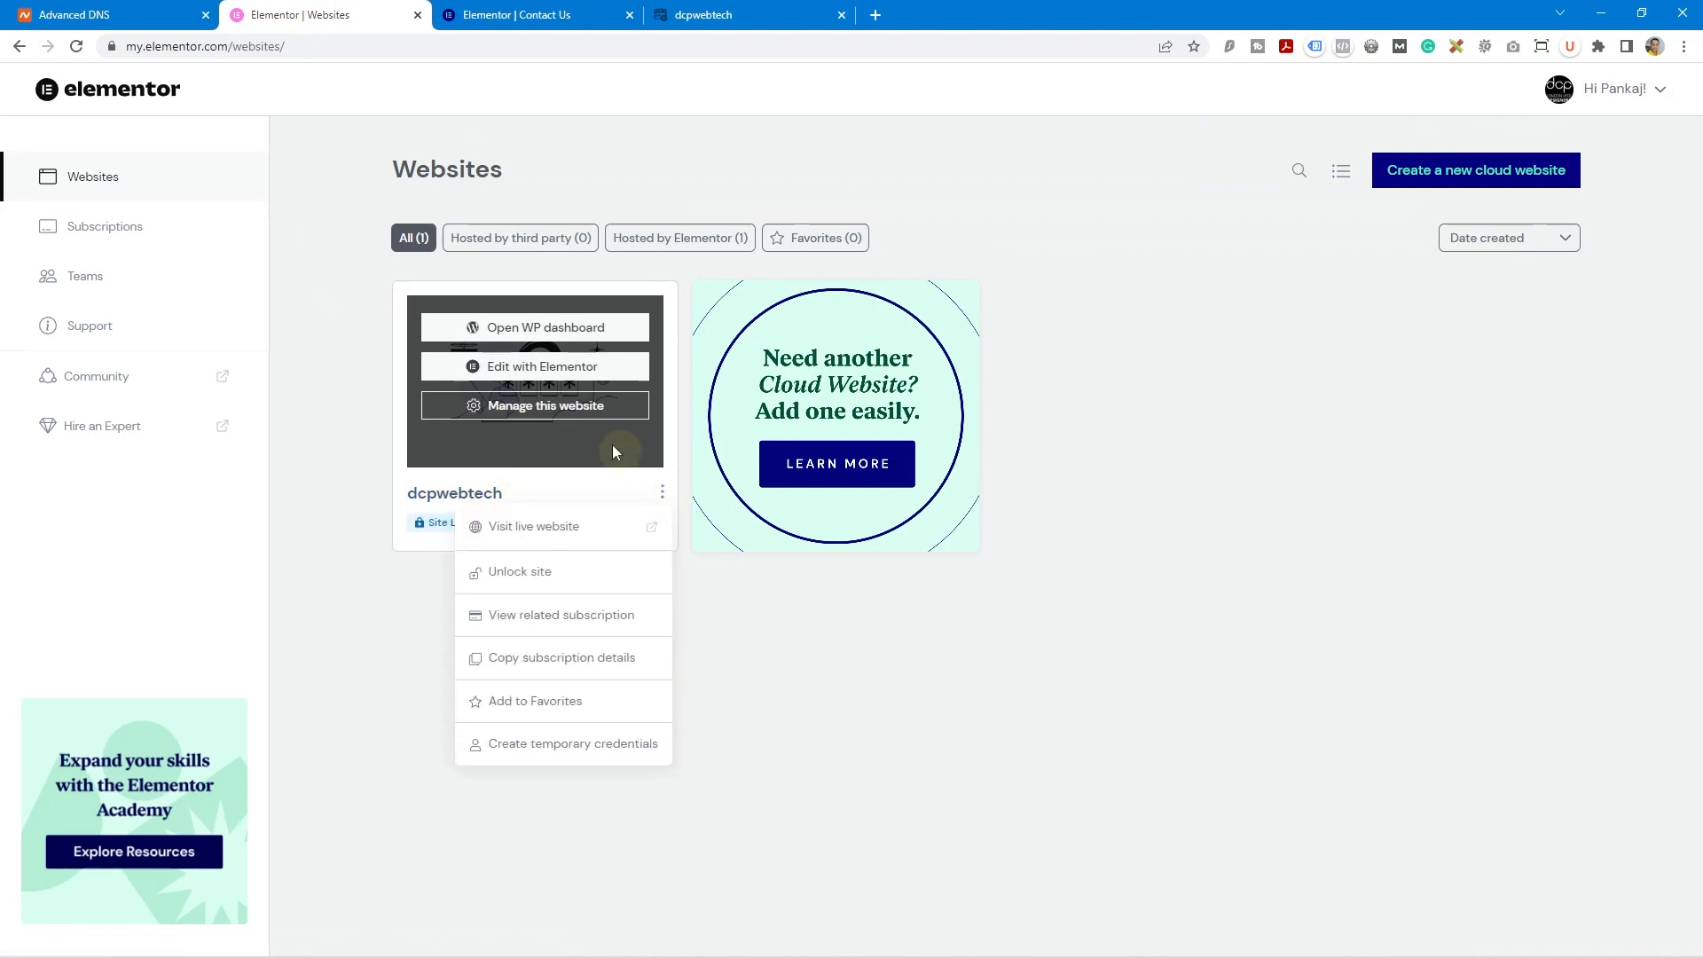
click(545, 407)
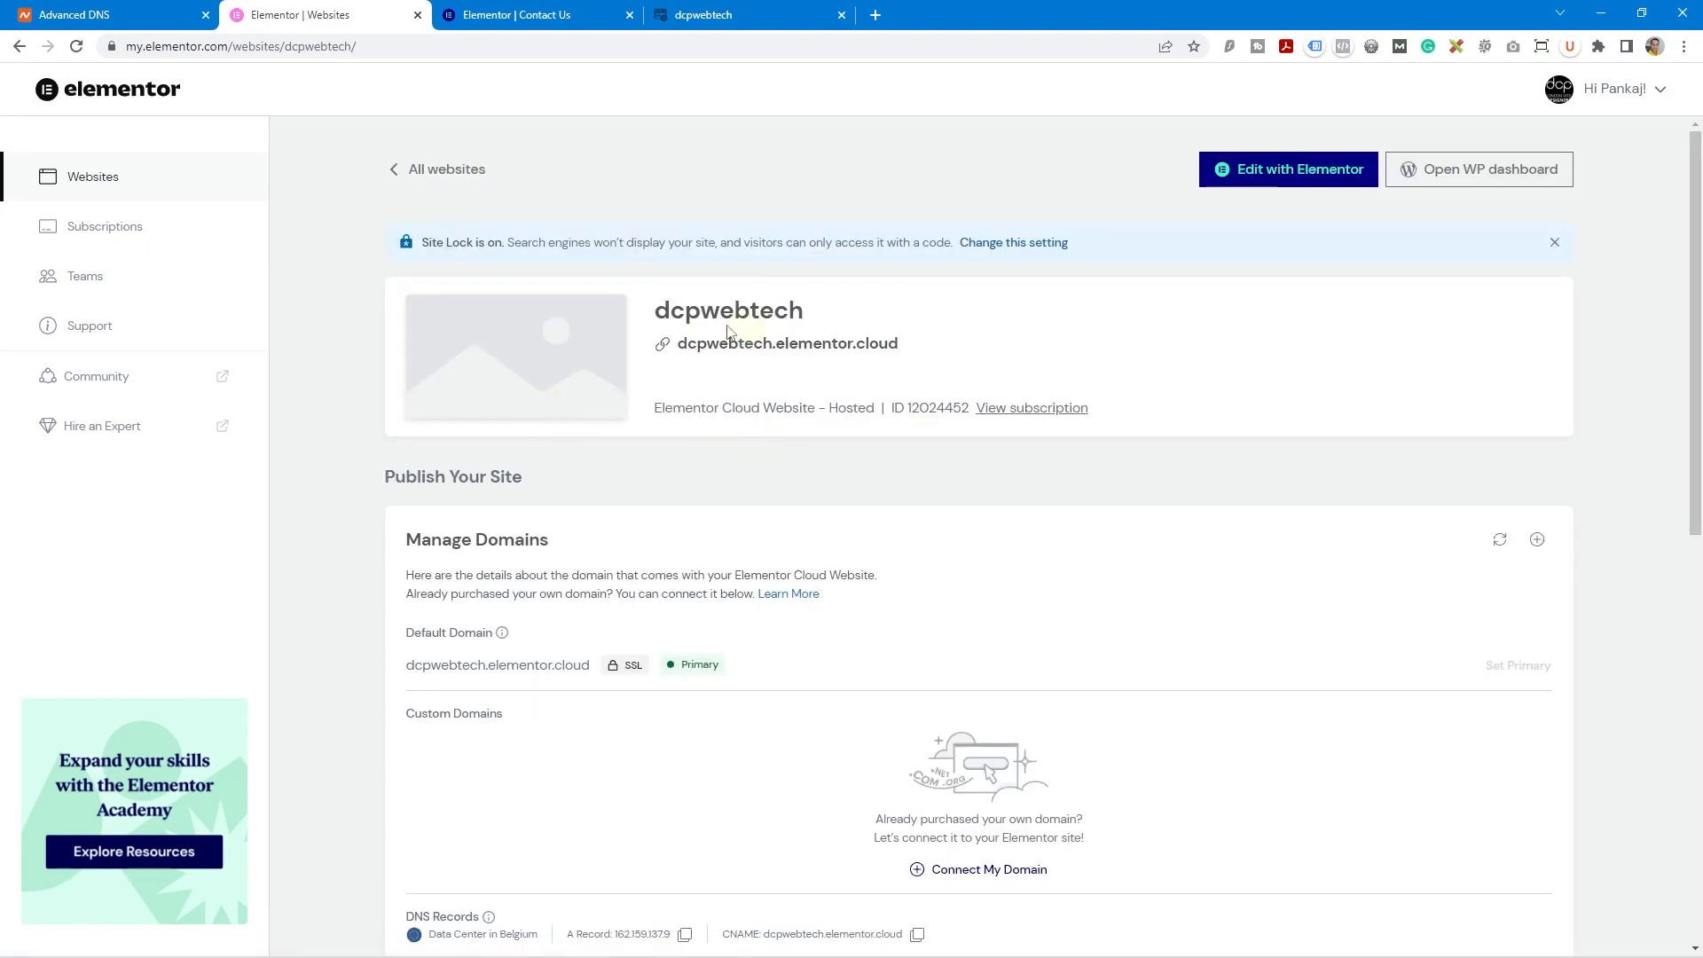
scroll(1041, 517, down, 3)
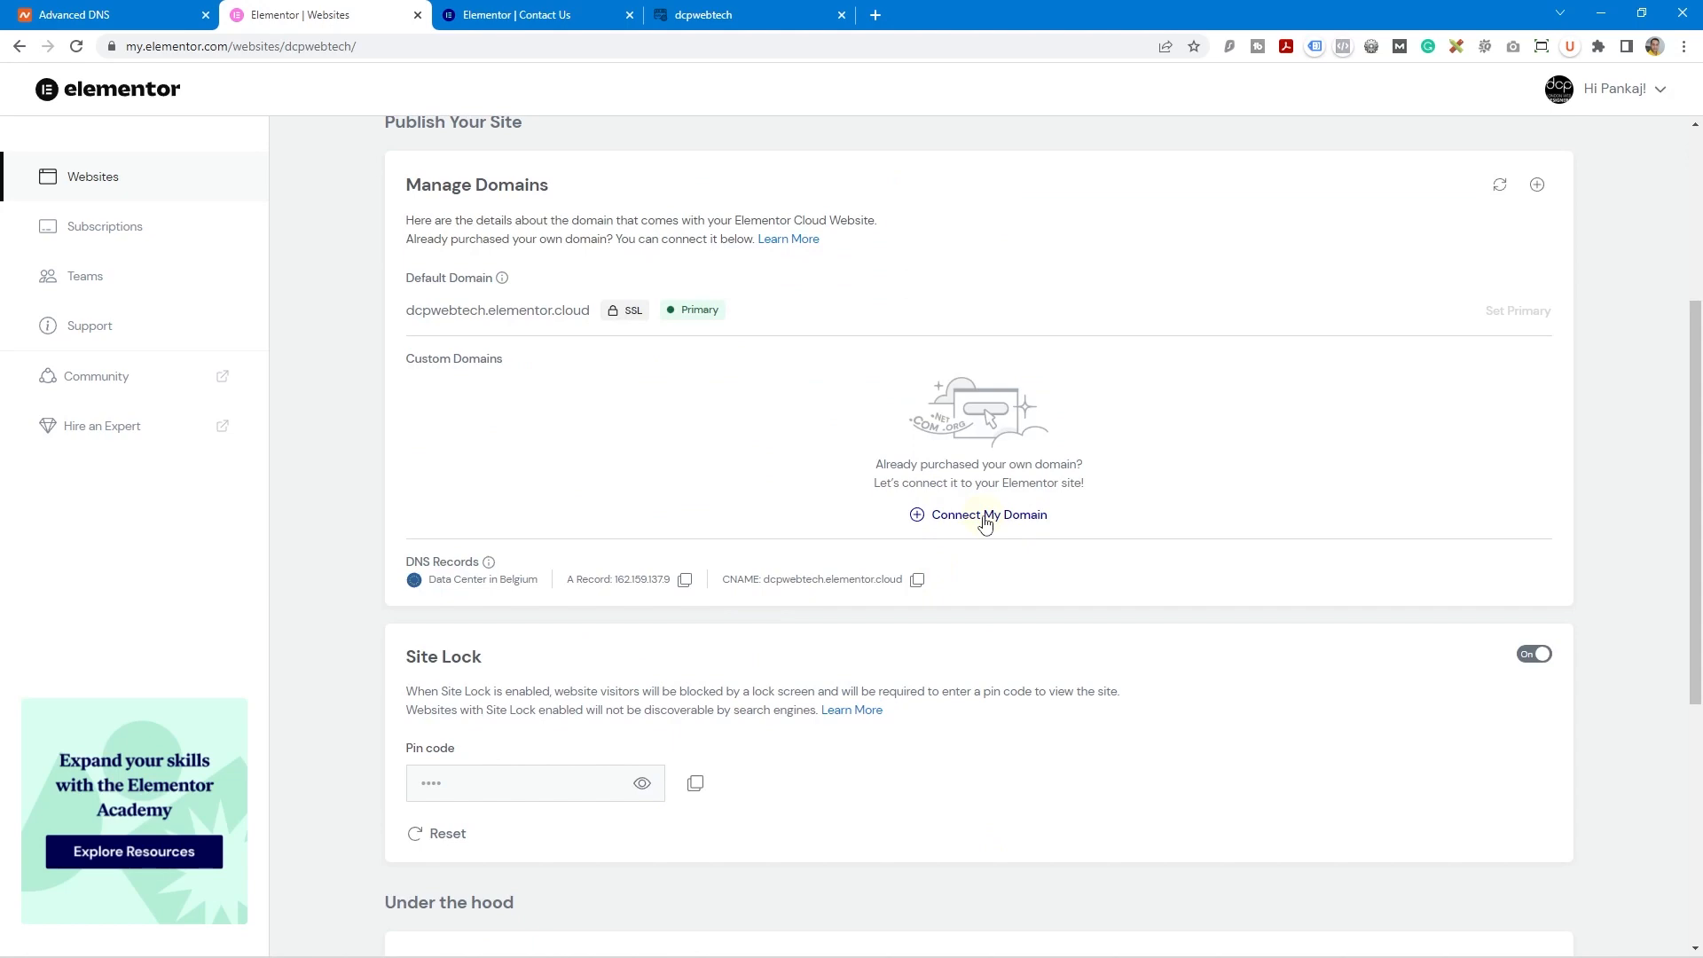
click(984, 522)
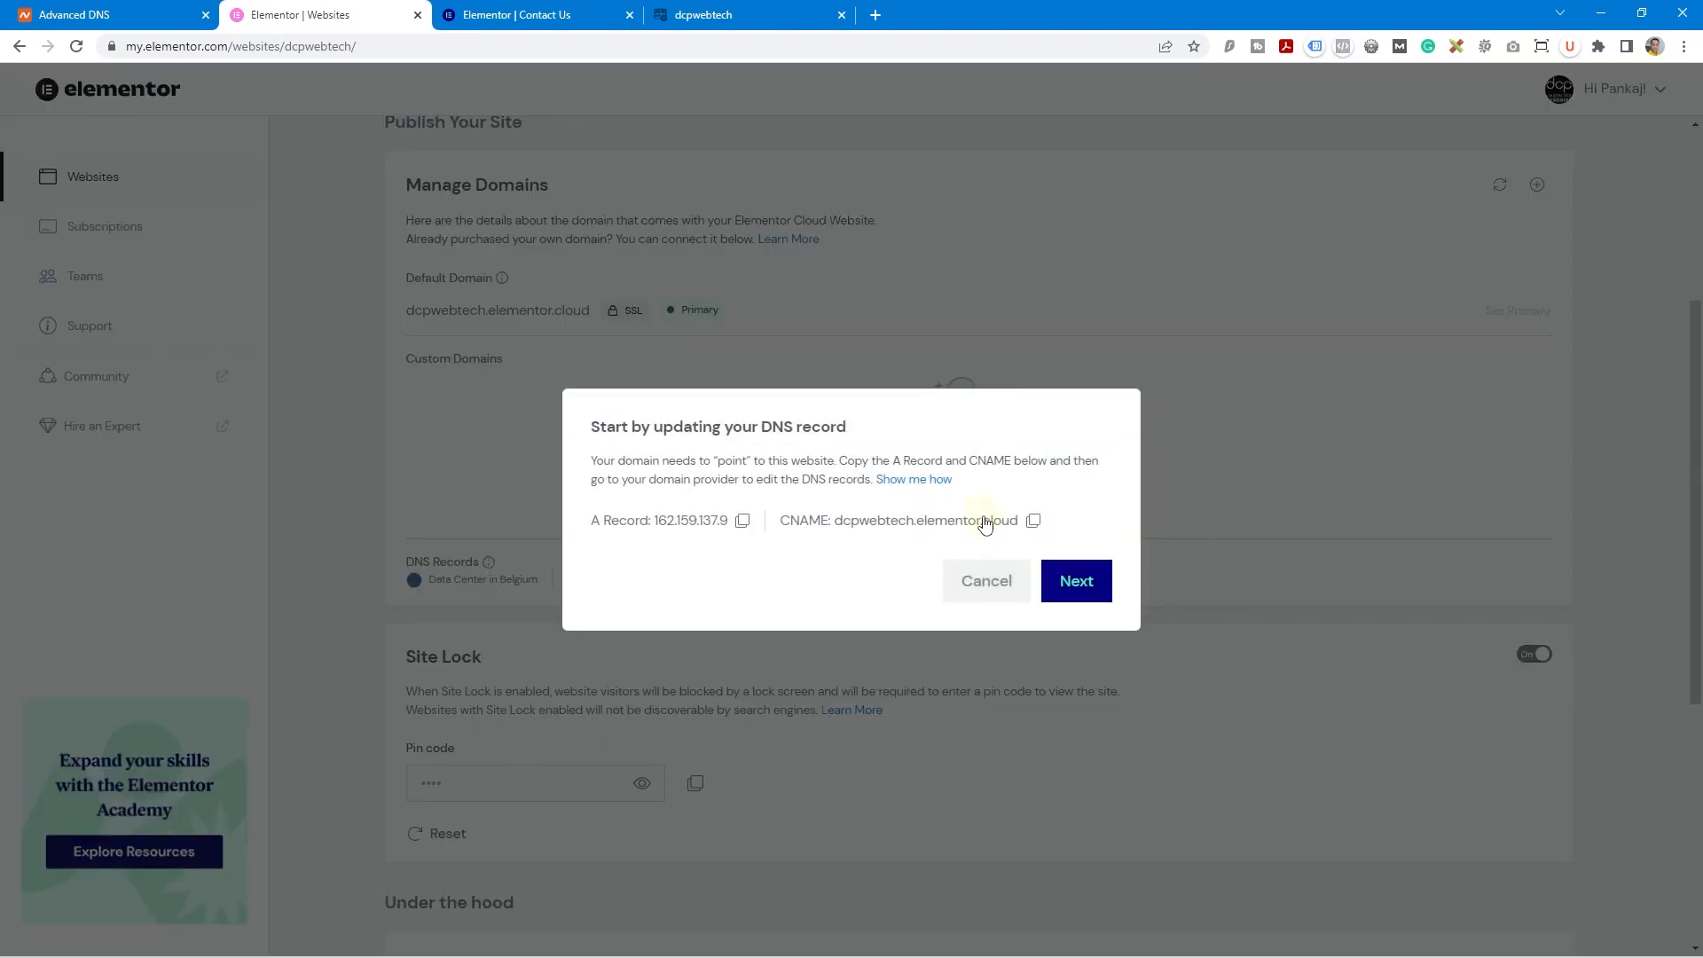
- Open Elementor's DNS help guide and its Namecheap-specific connection article
click(913, 487)
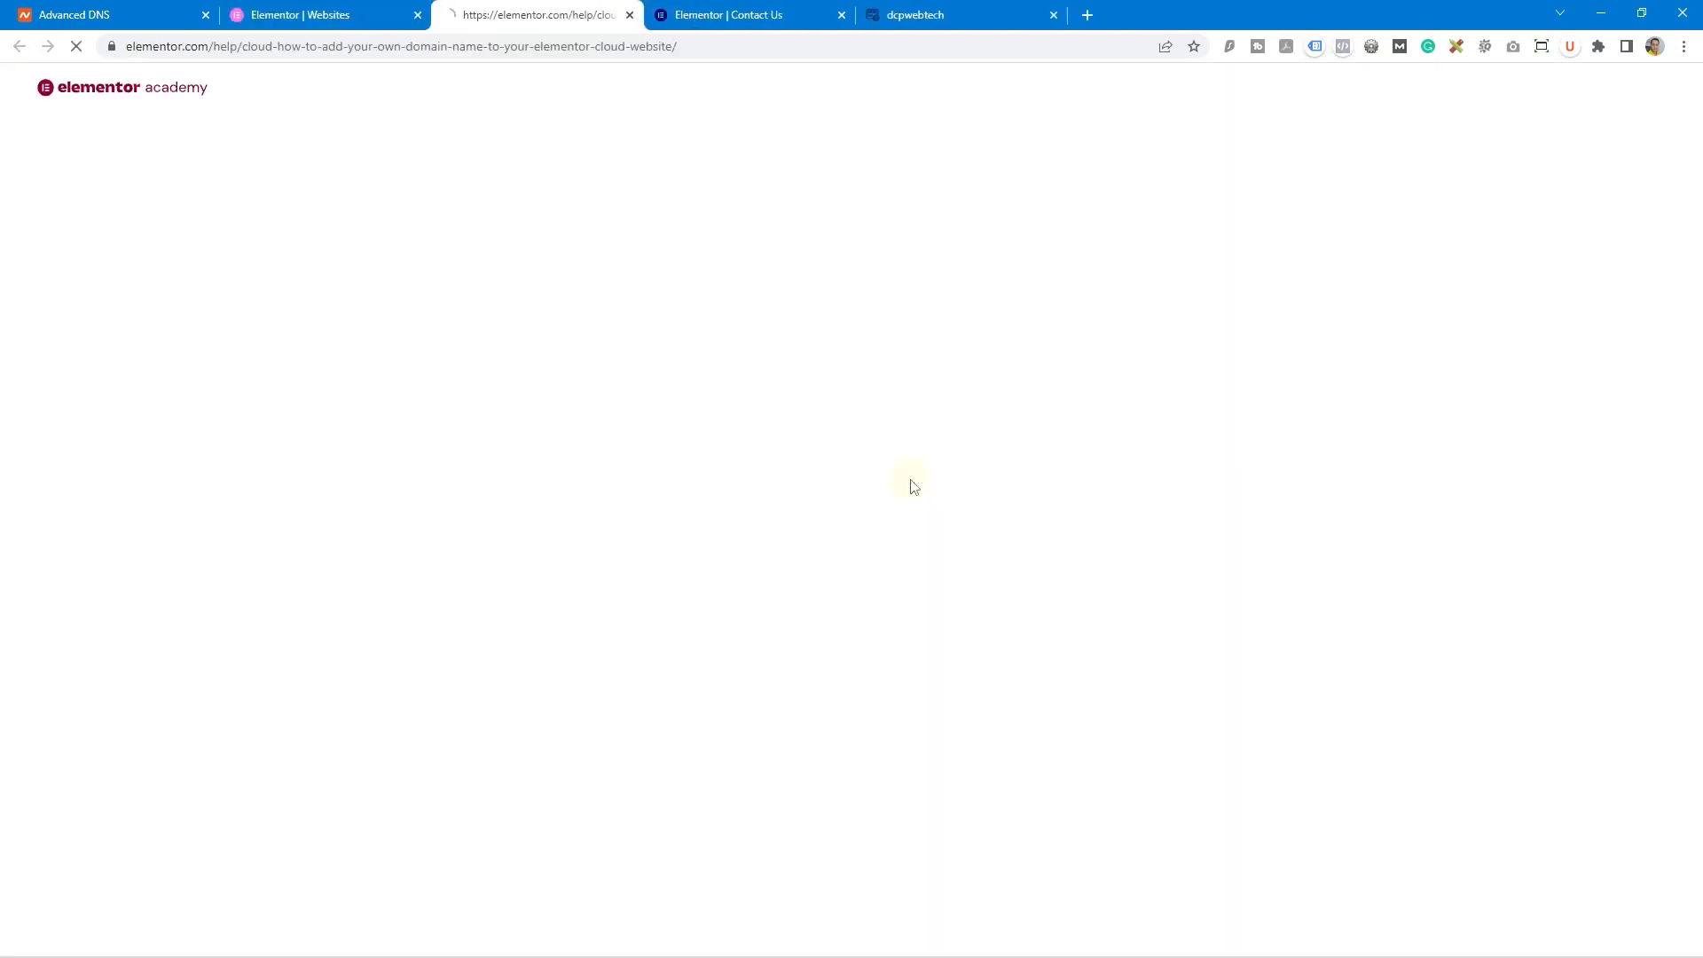
scroll(736, 348, down, 3)
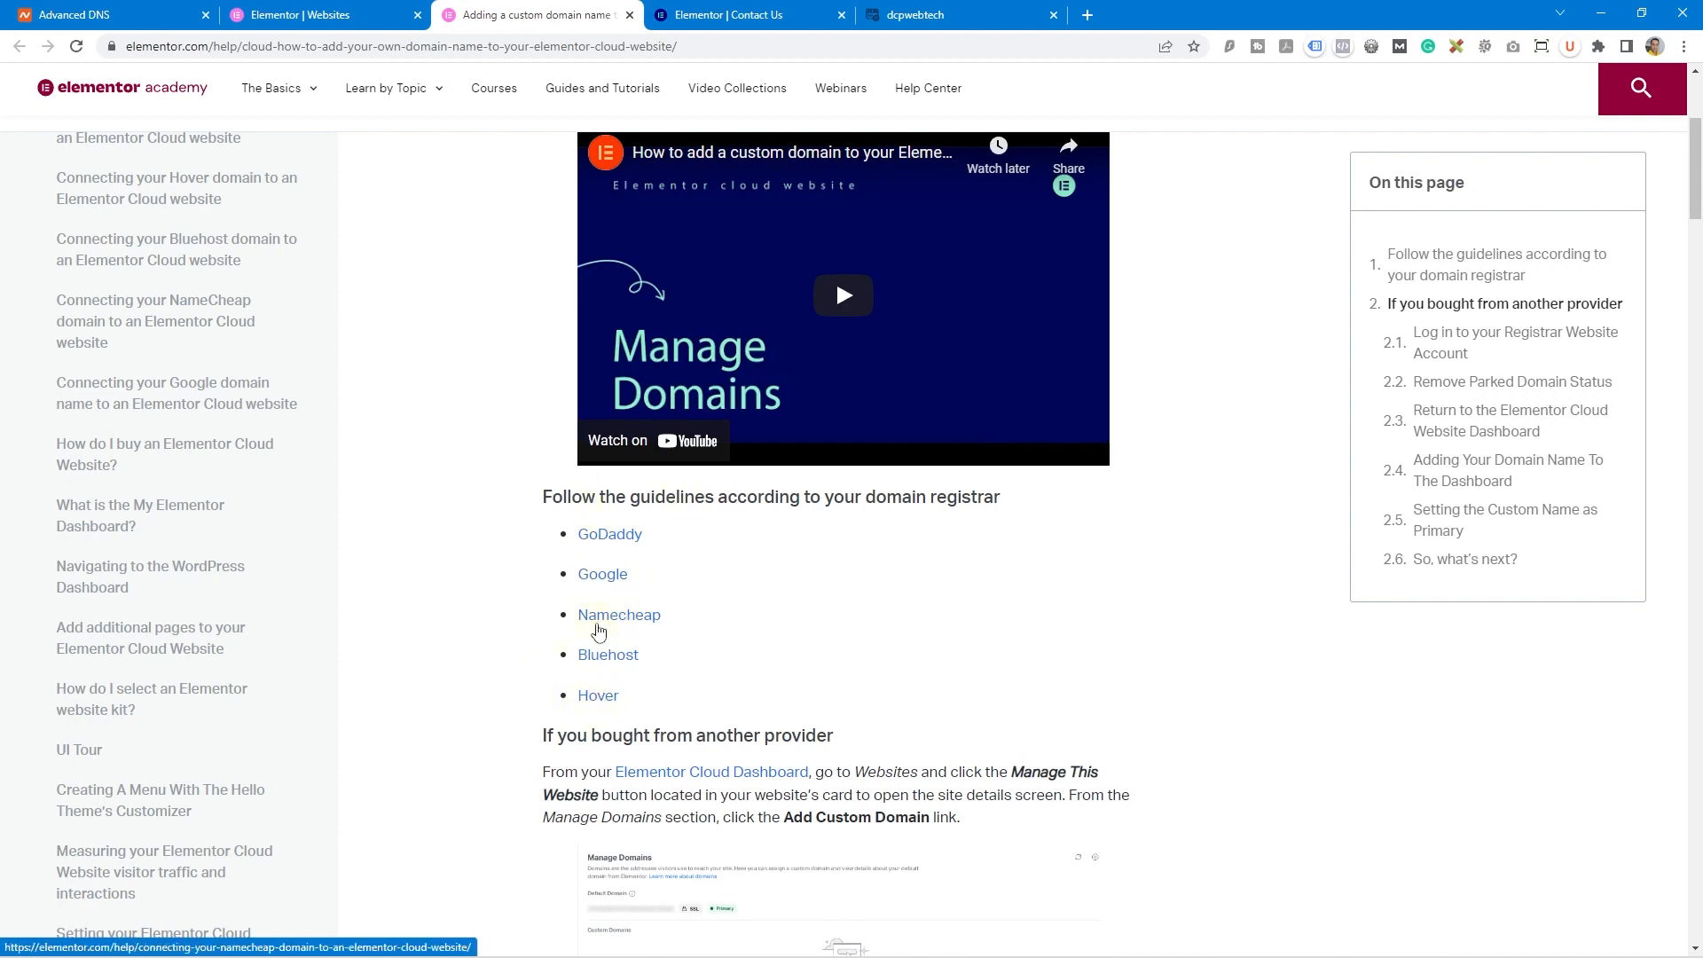
click(624, 619)
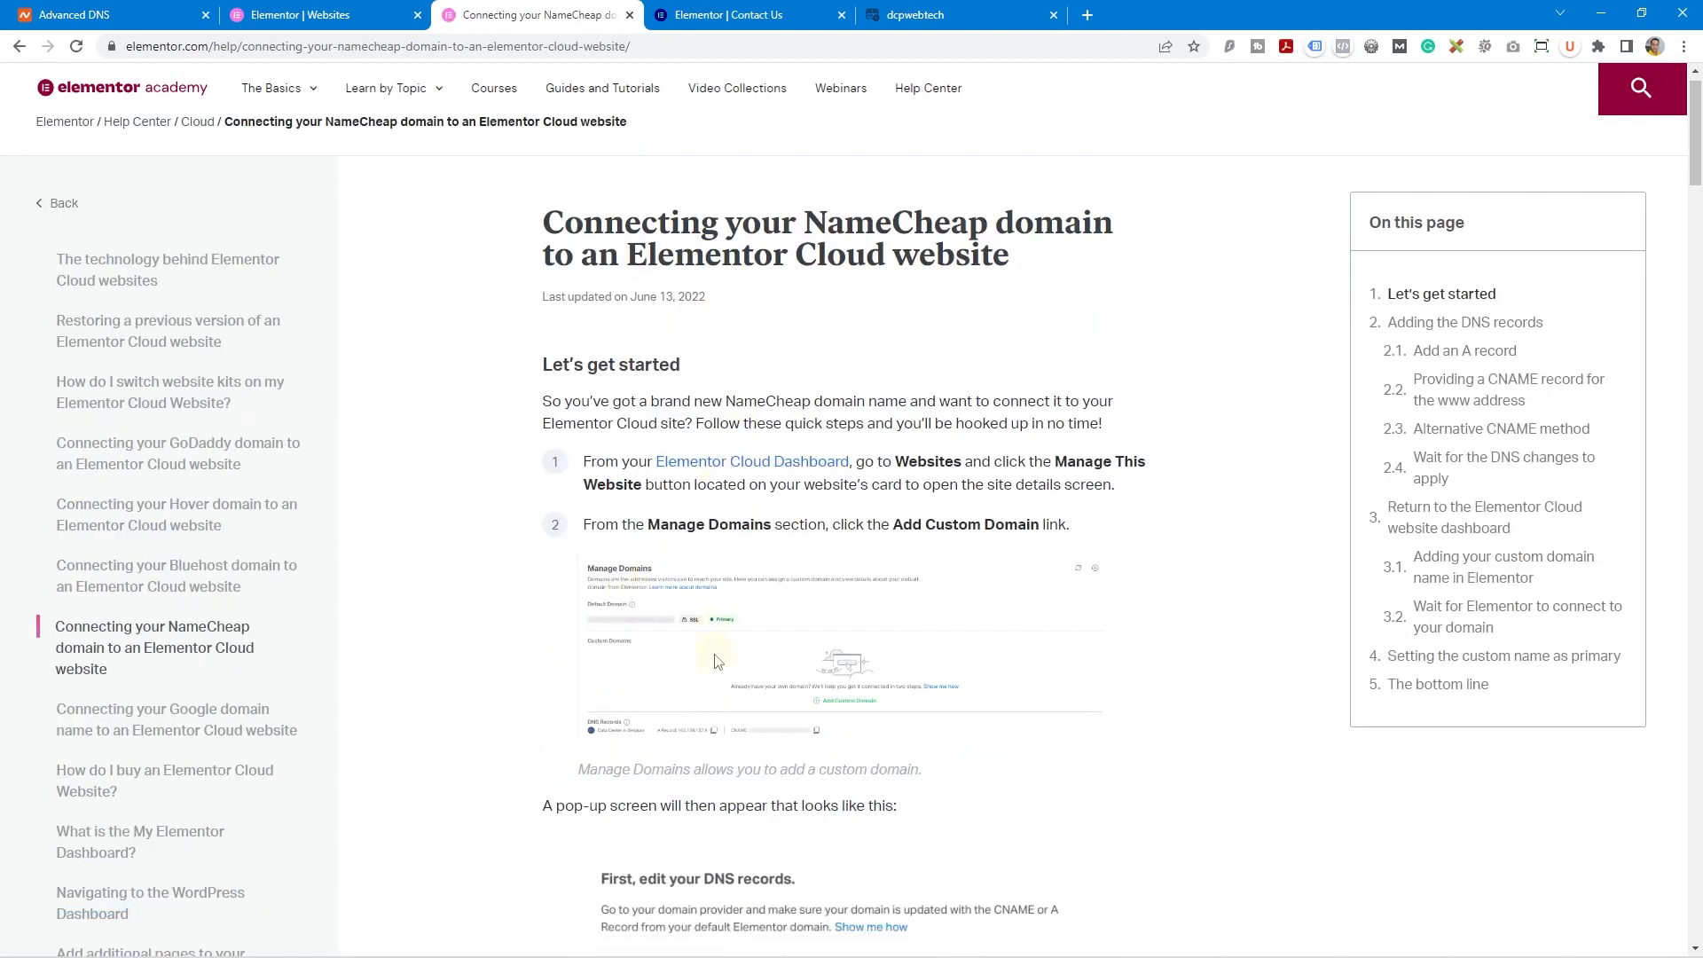
scroll(717, 661, down, 3)
scroll(717, 661, down, 4)
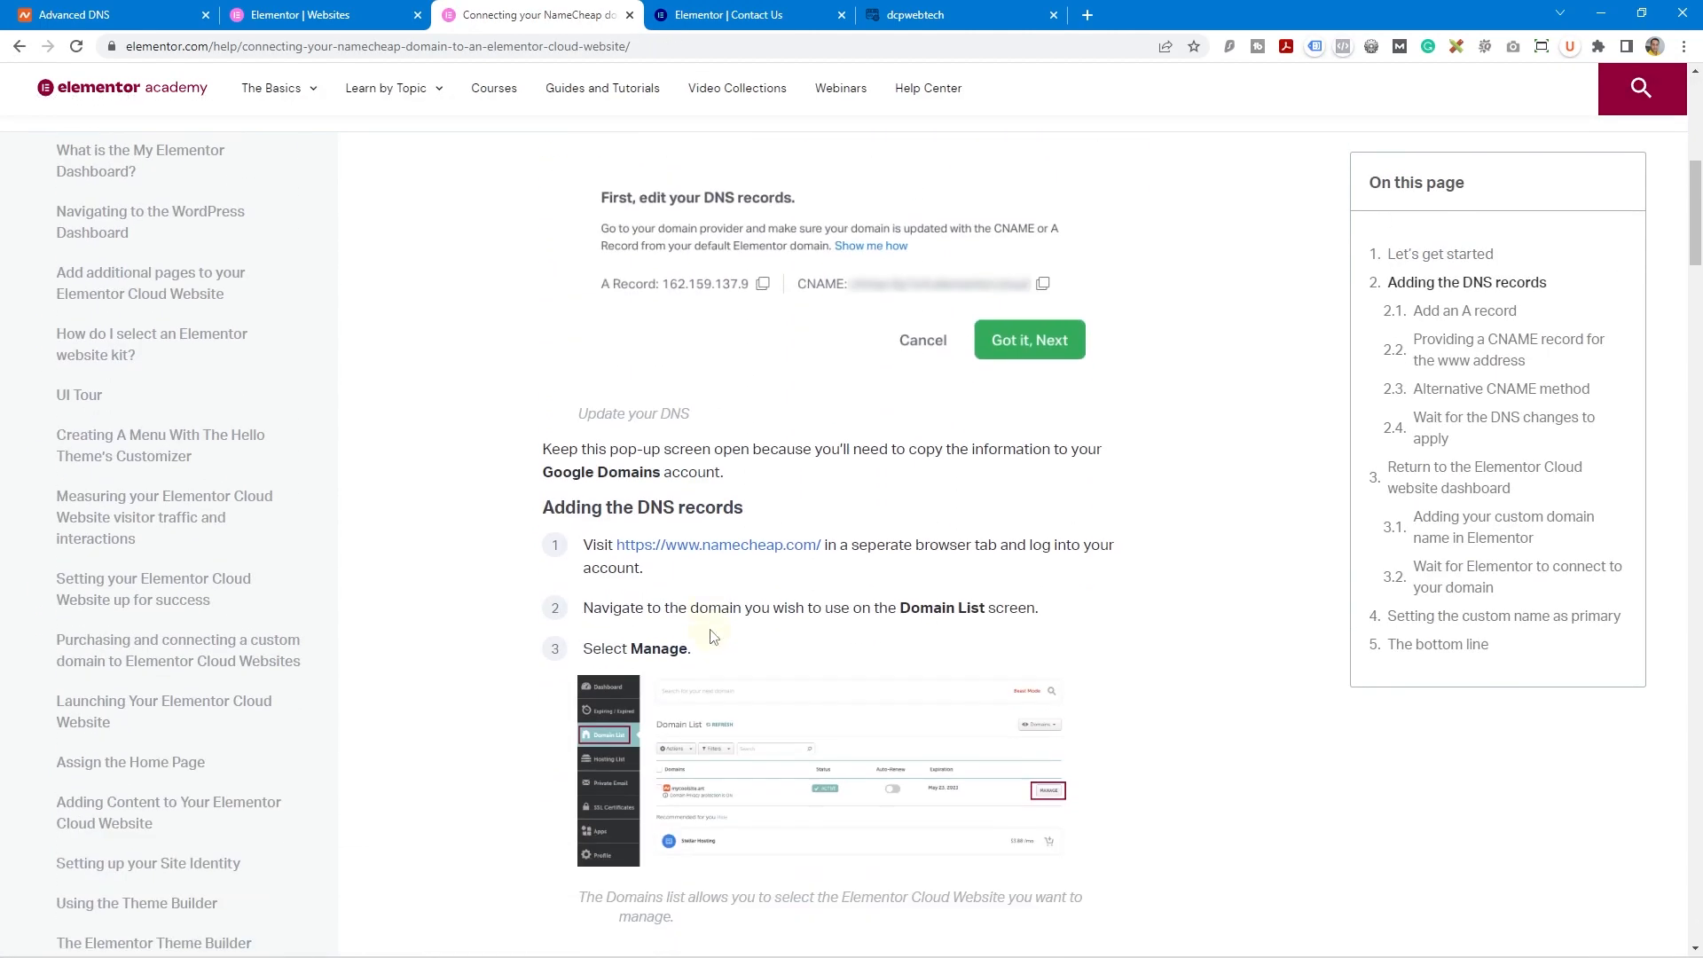
scroll(712, 636, down, 4)
scroll(721, 614, down, 5)
scroll(719, 603, down, 3)
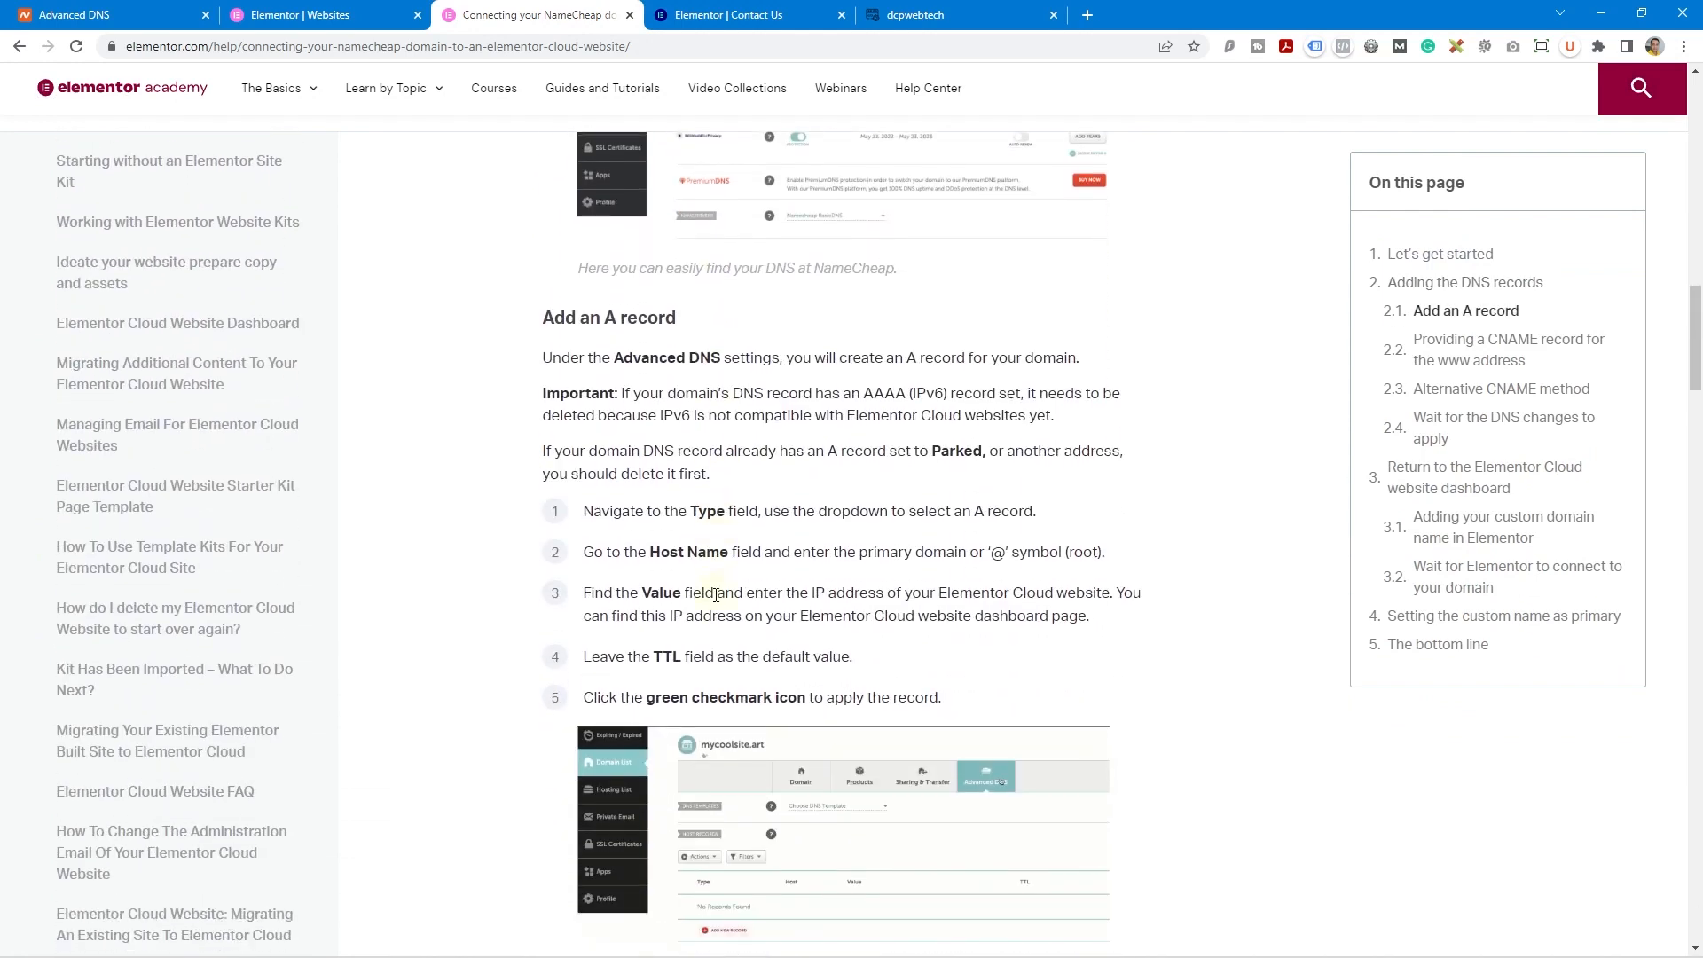
scroll(716, 596, down, 3)
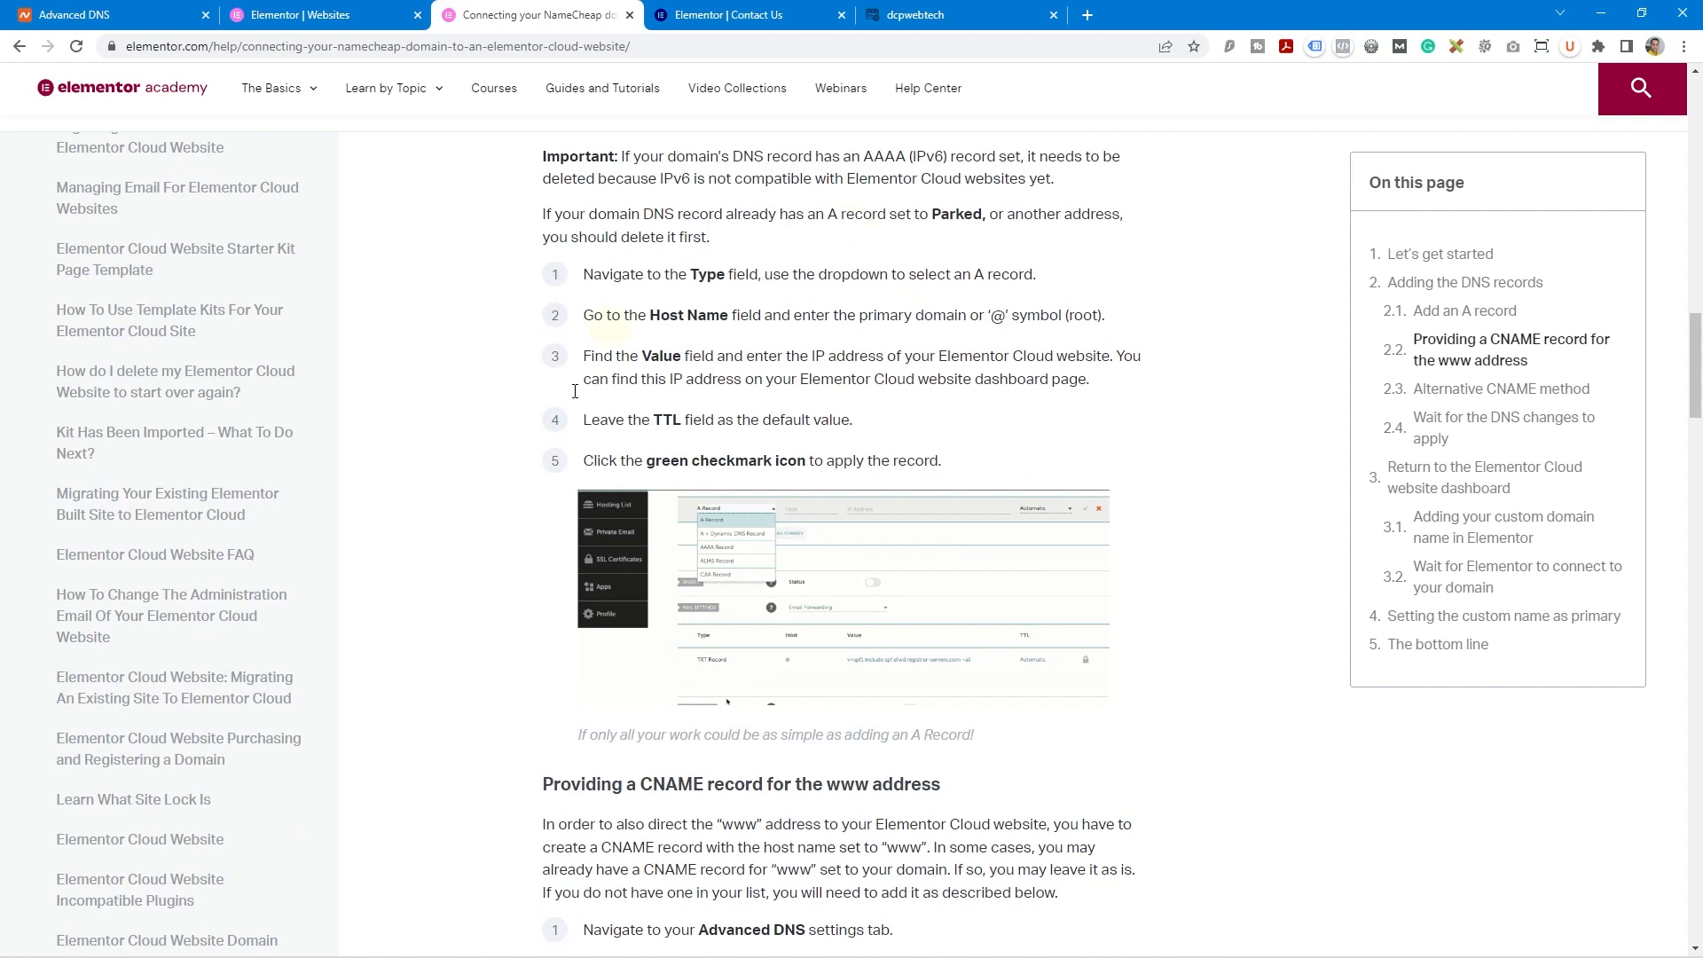
scroll(797, 292, up, 1)
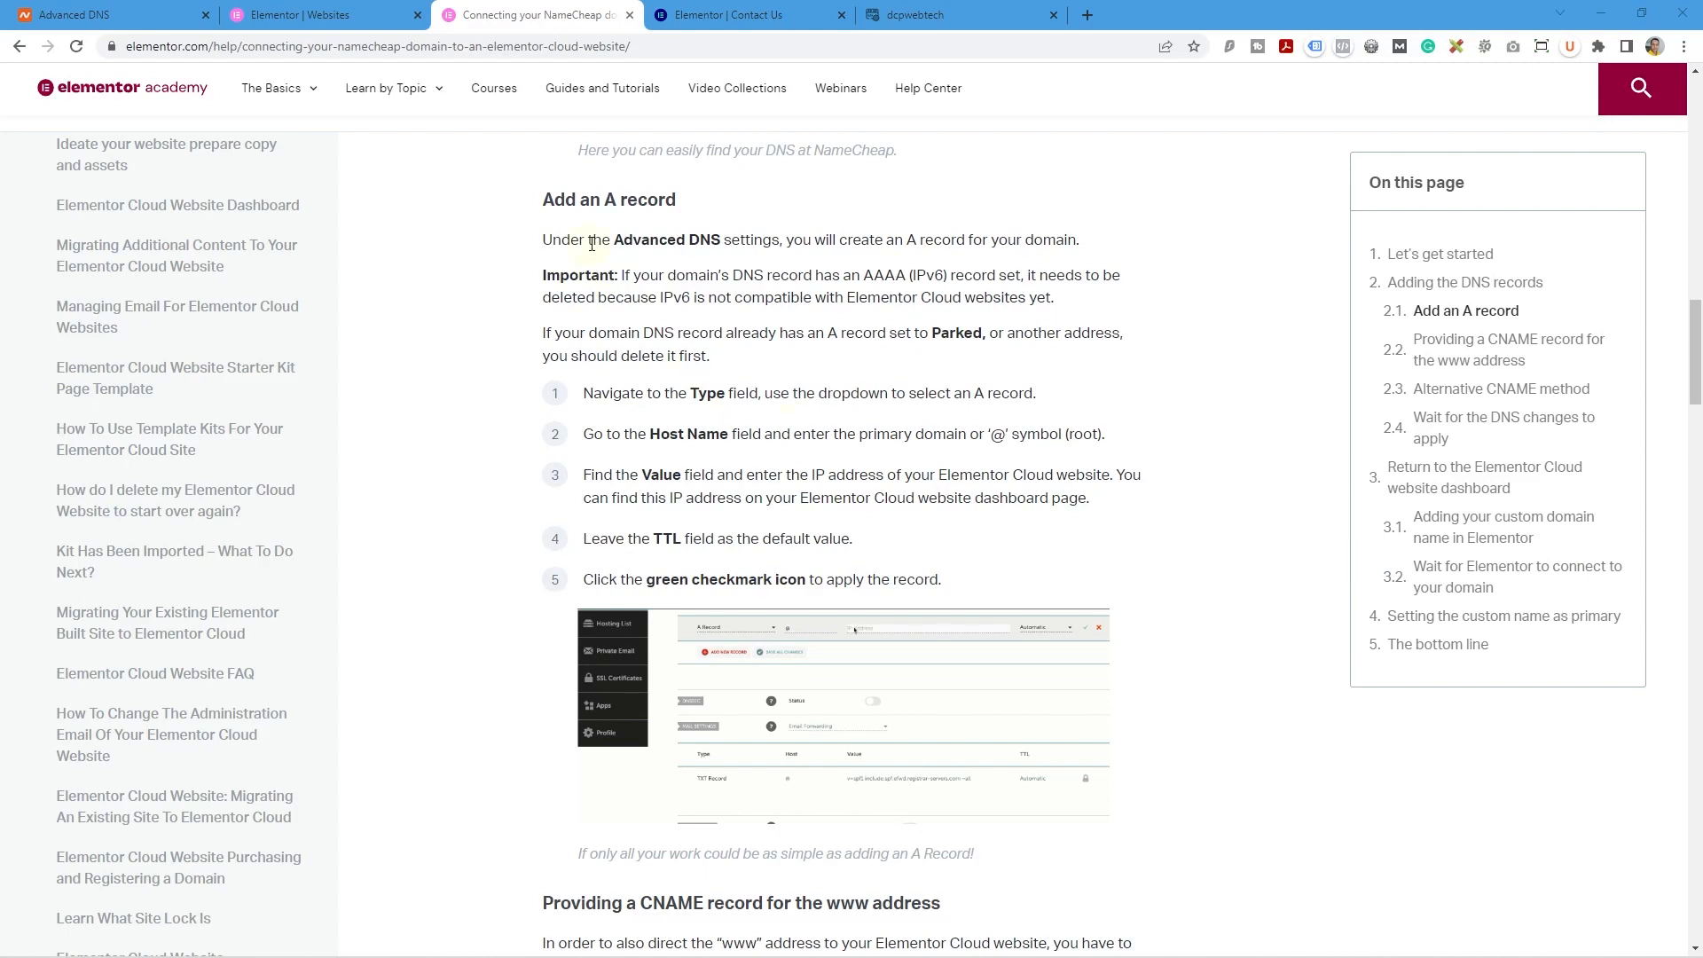
- Go over the guide's A record steps: choose type A, host @, enter the IP address
drag(604, 393, 945, 393)
click(622, 434)
drag(622, 433, 875, 434)
double_click(998, 434)
drag(626, 477, 879, 477)
click(879, 477)
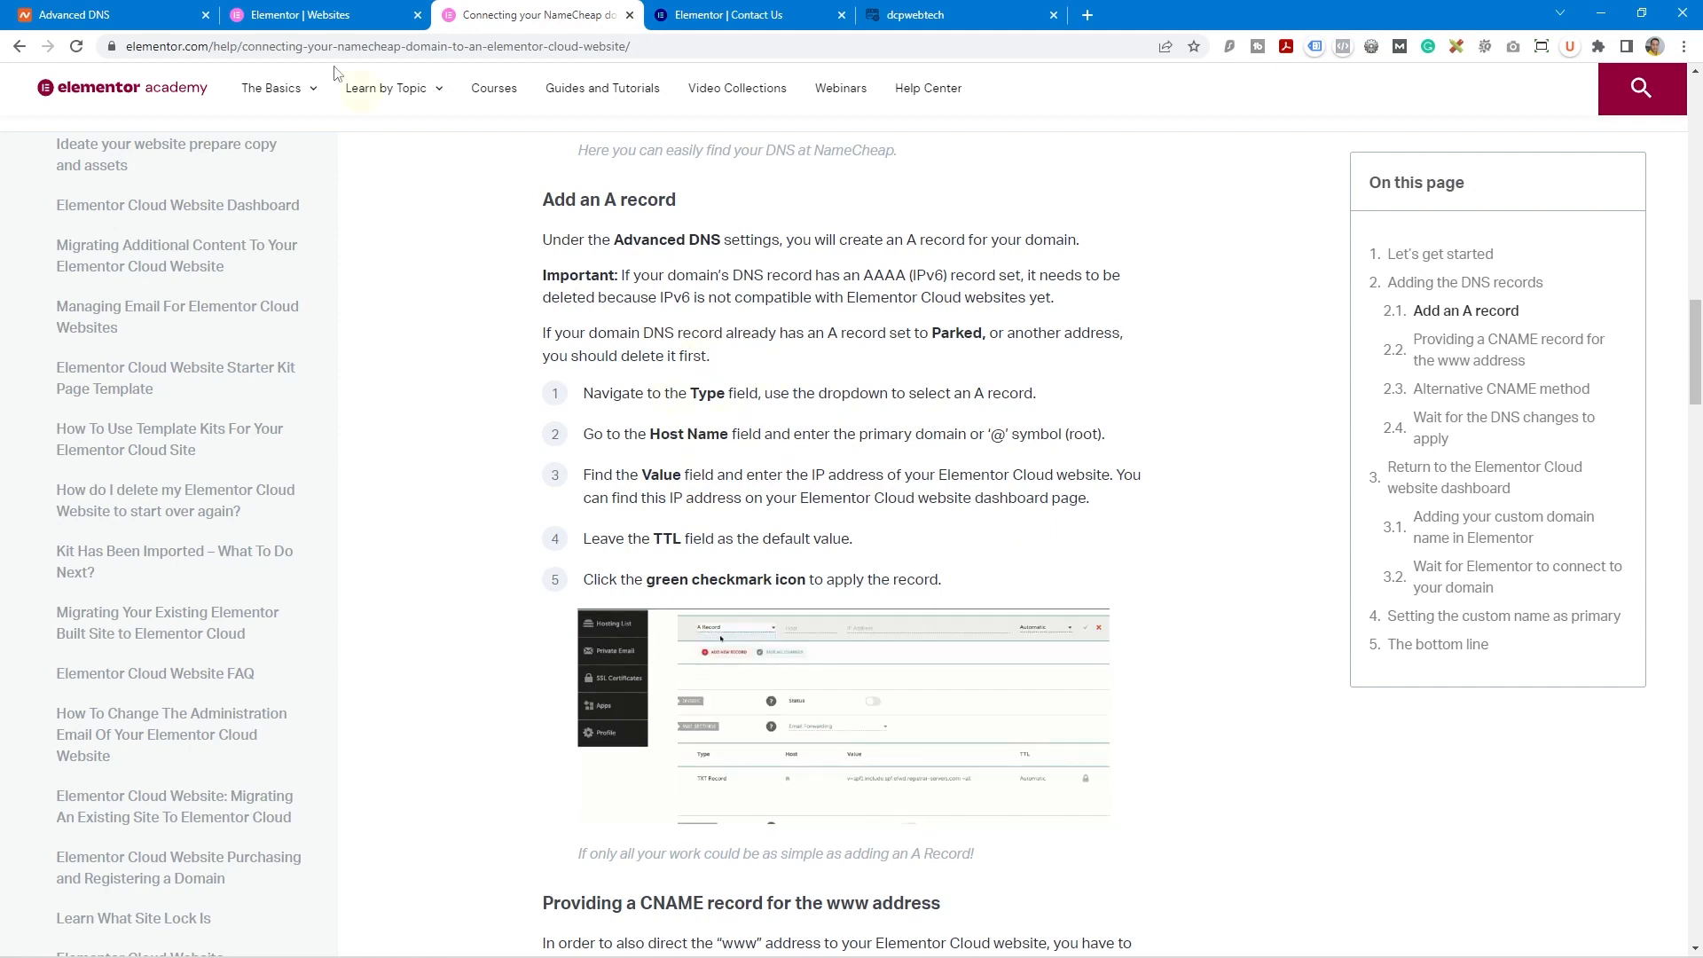
- Copy the A record IP address 162.159.137.9 from Elementor's DNS values
click(323, 25)
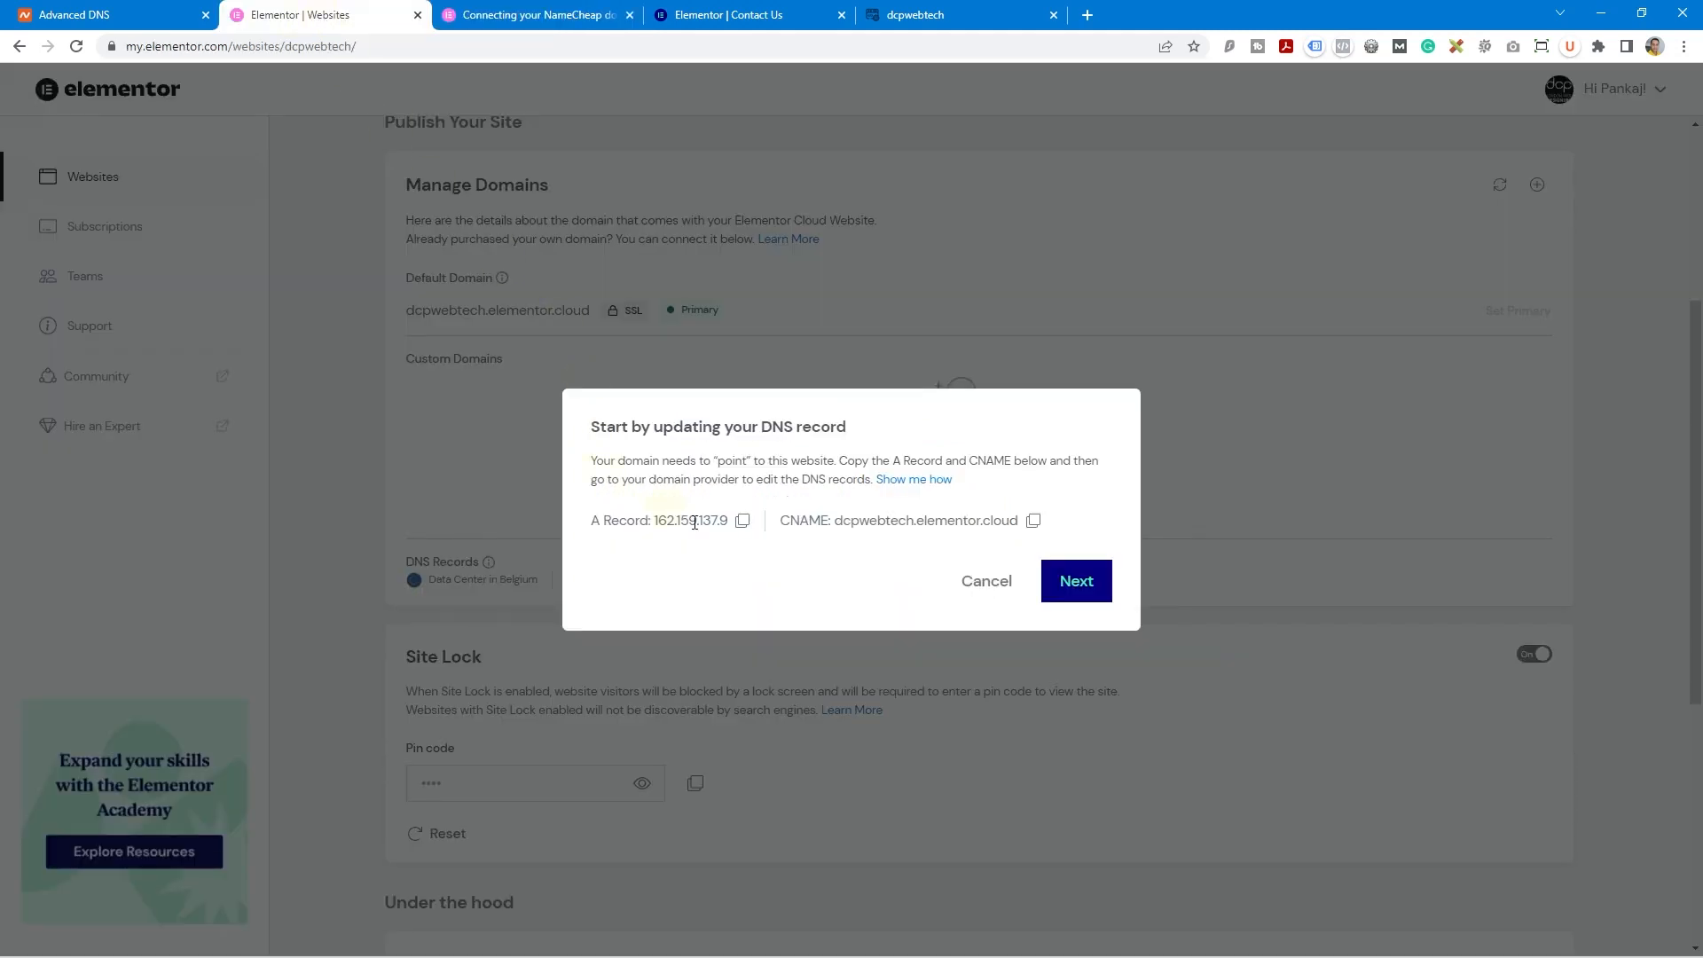
click(743, 523)
click(742, 523)
- Check Namecheap's Advanced DNS page, then re-read the guide's @ host name instruction
click(99, 17)
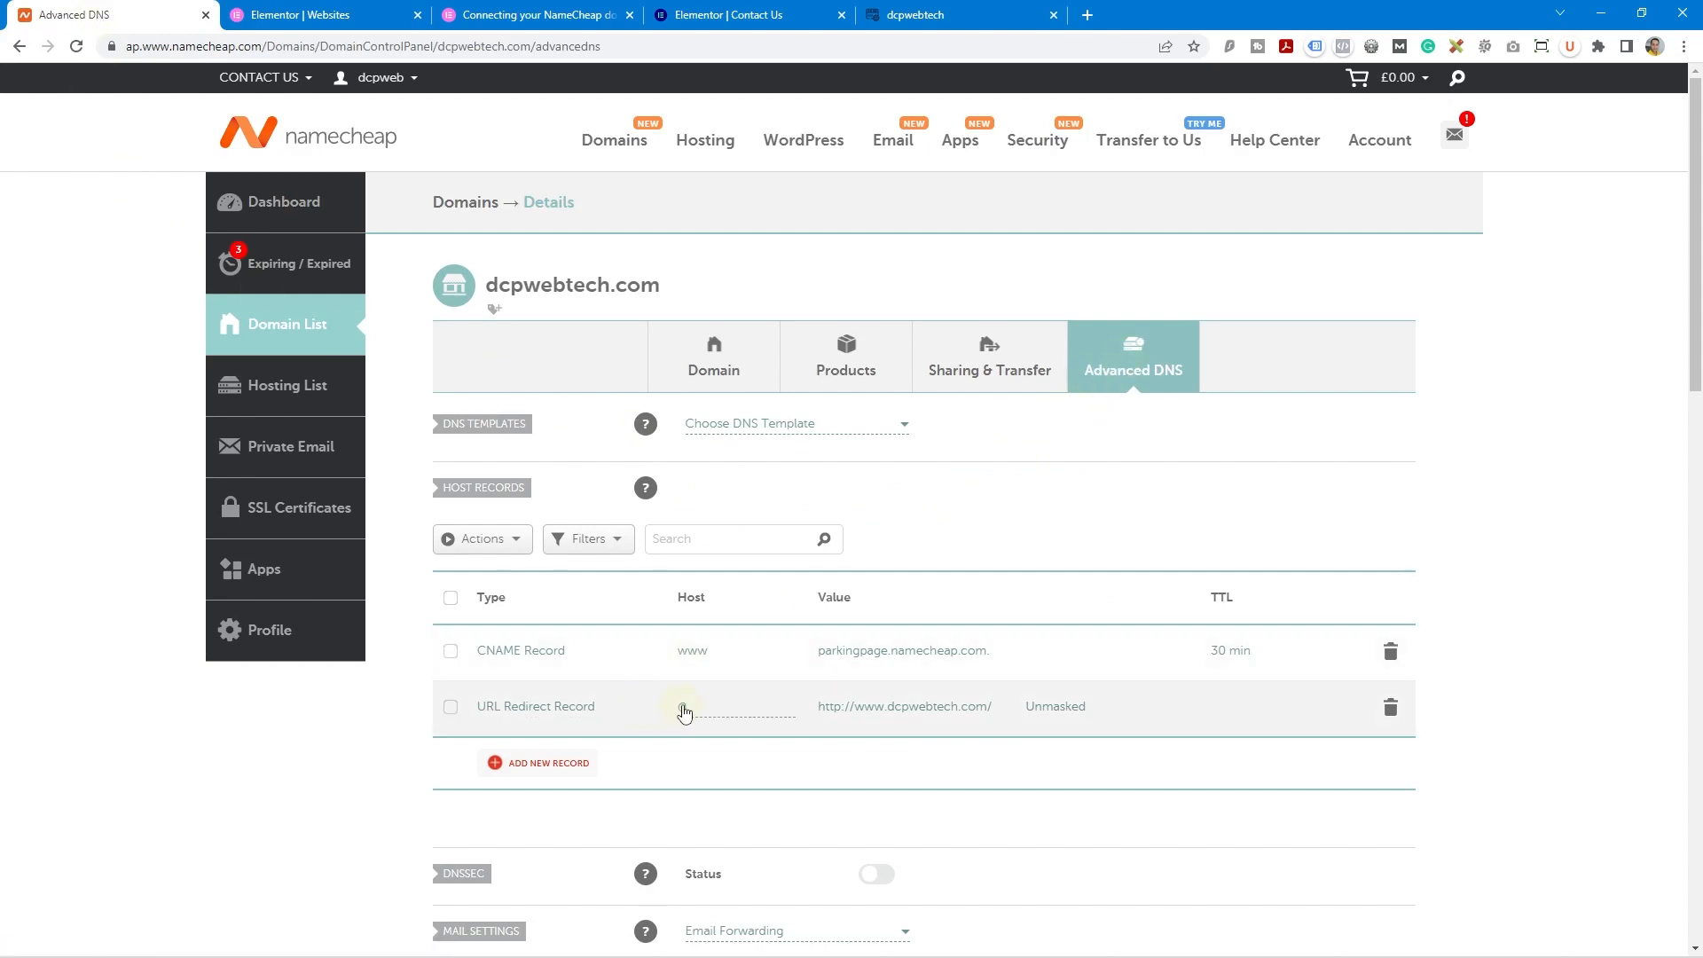
click(532, 16)
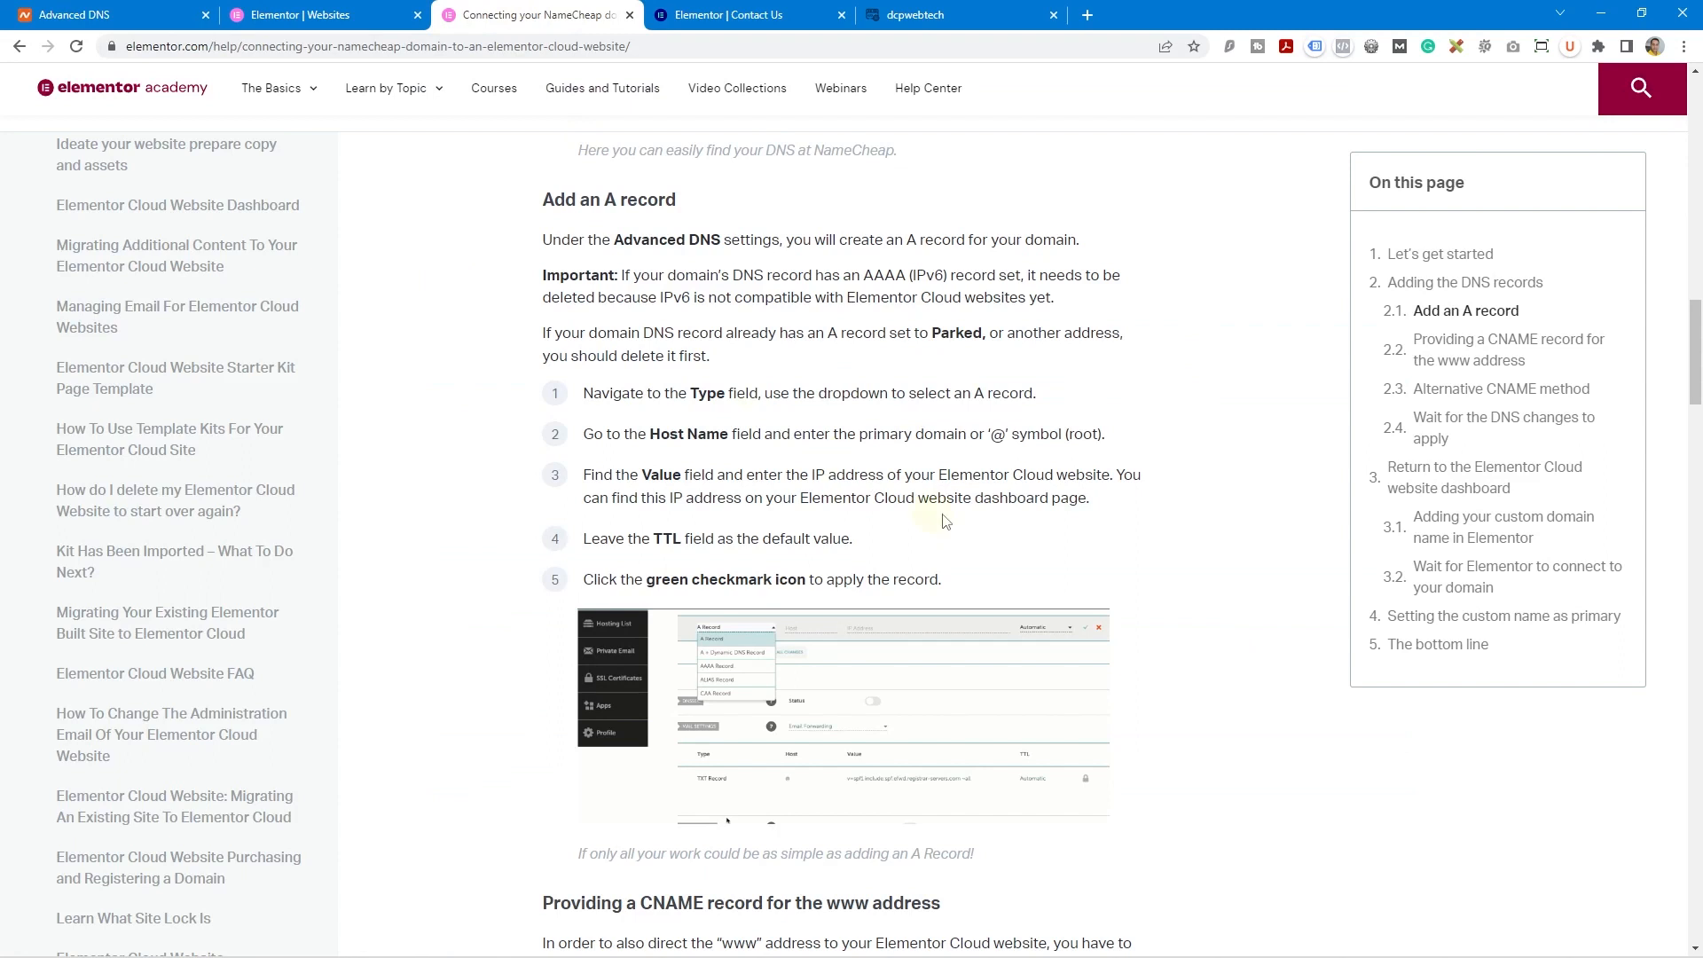
drag(990, 435, 1010, 436)
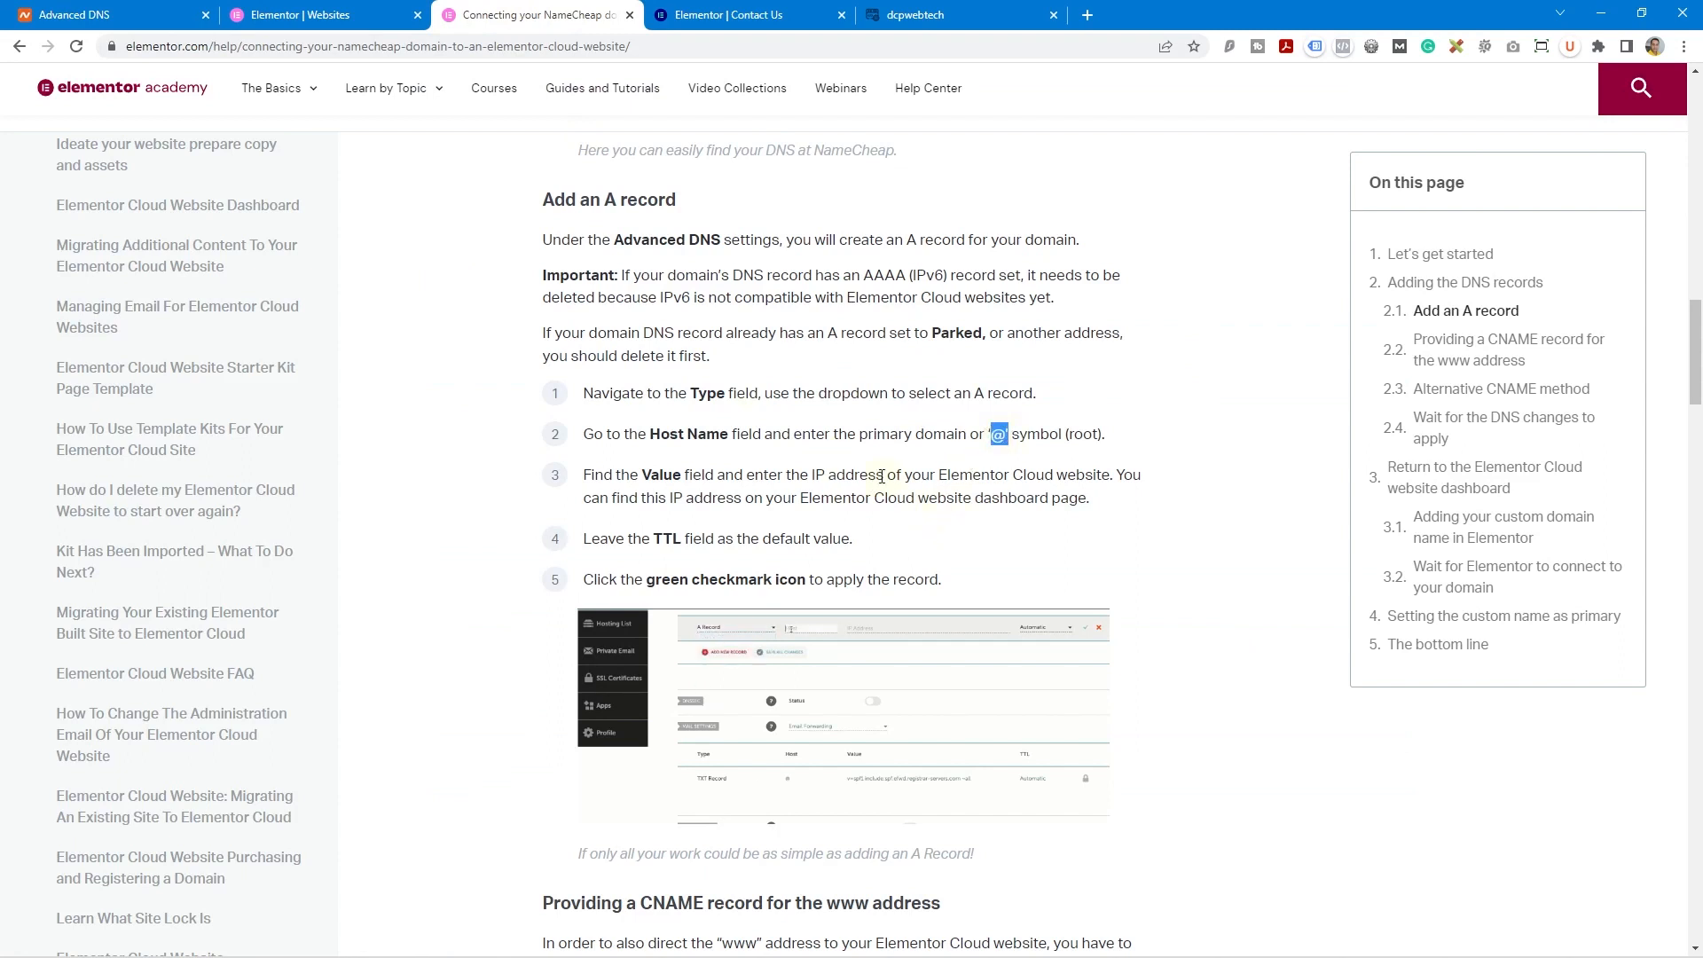
drag(621, 434, 1046, 434)
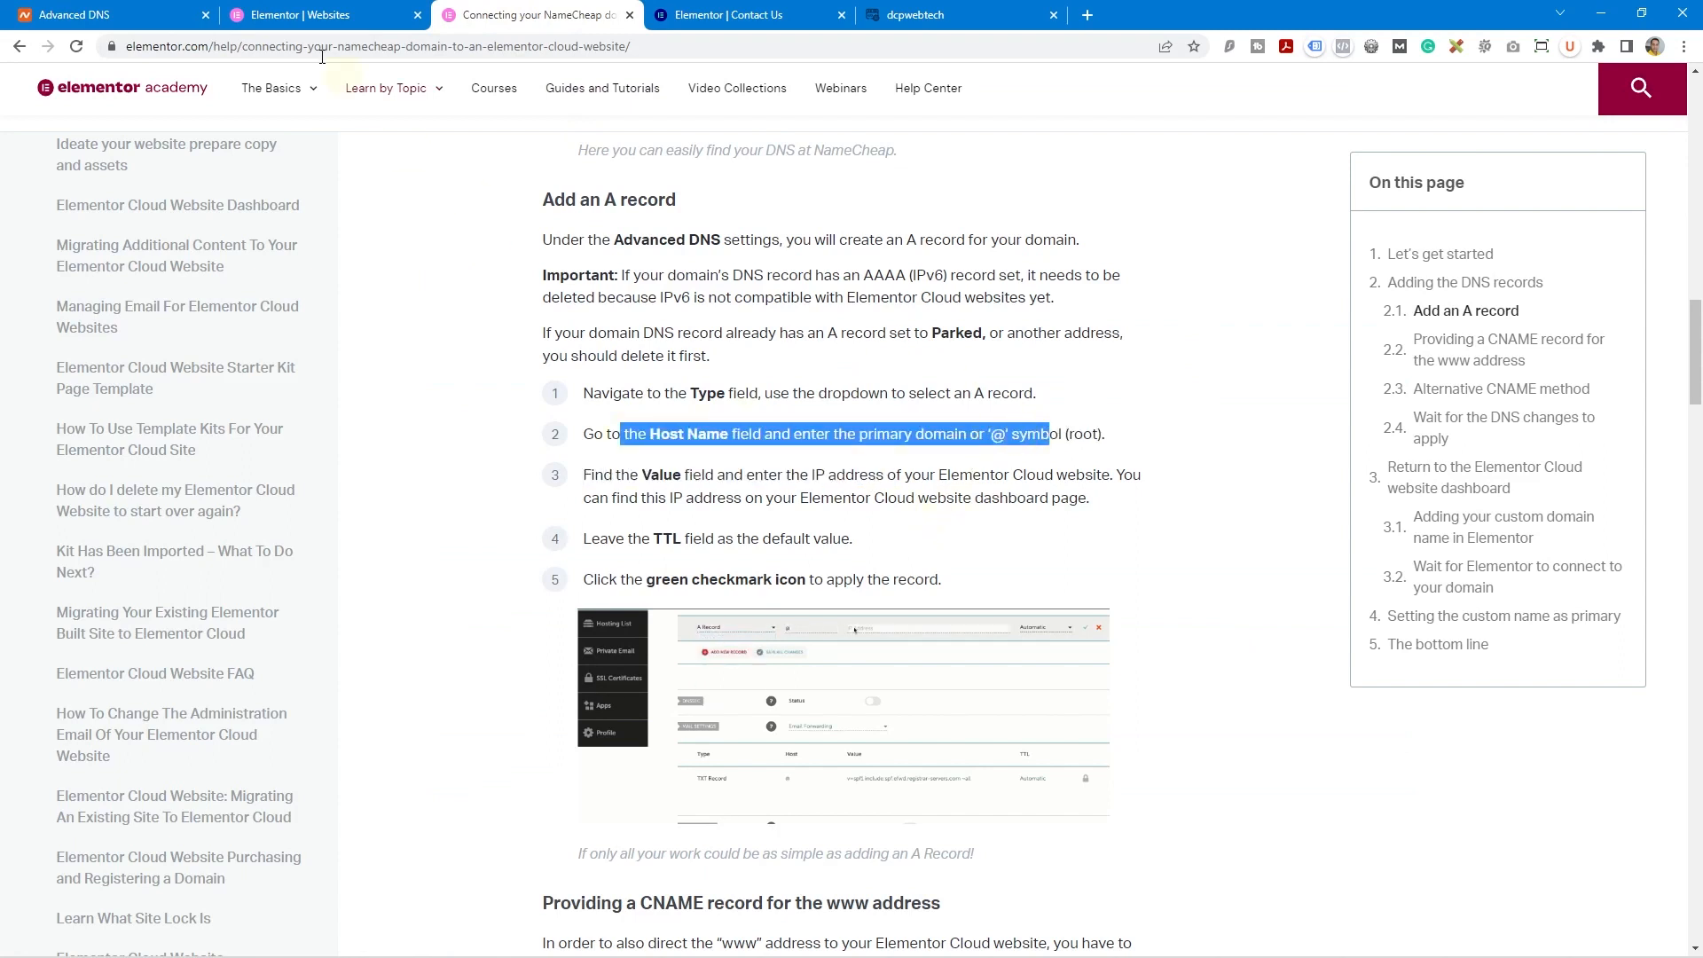
click(763, 443)
- Change the URL Redirect record to an A Record for @ with value 162.159.137.9 and save it
click(123, 16)
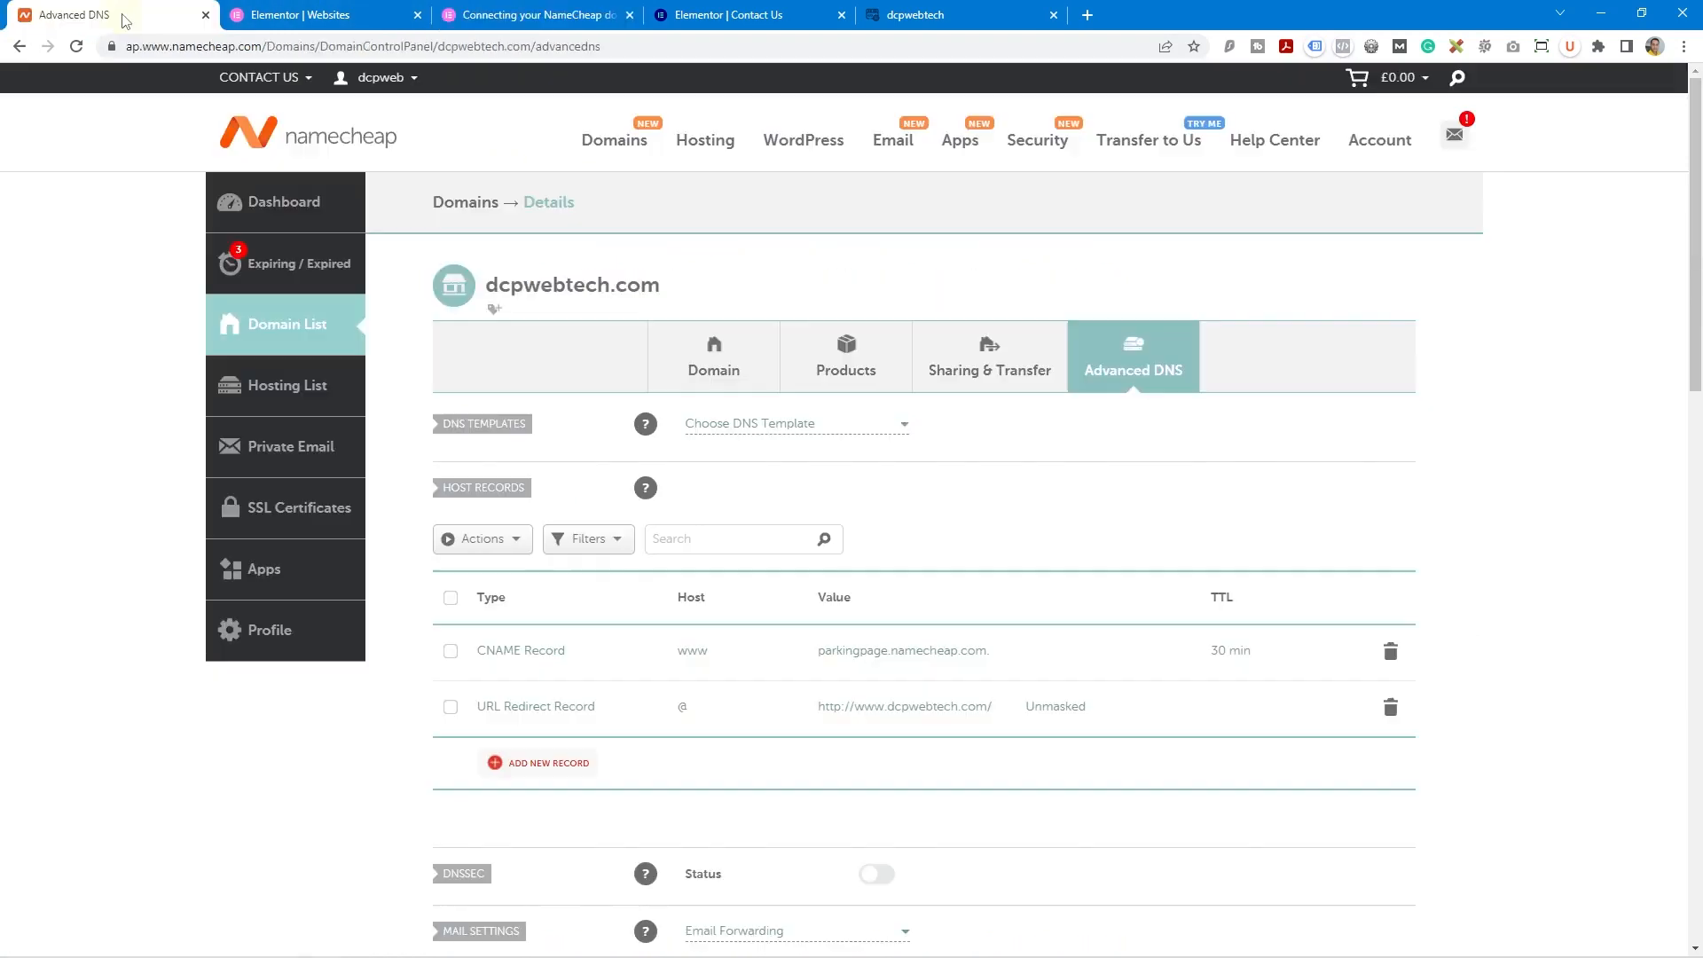
click(524, 710)
click(523, 710)
scroll(522, 754, up, 5)
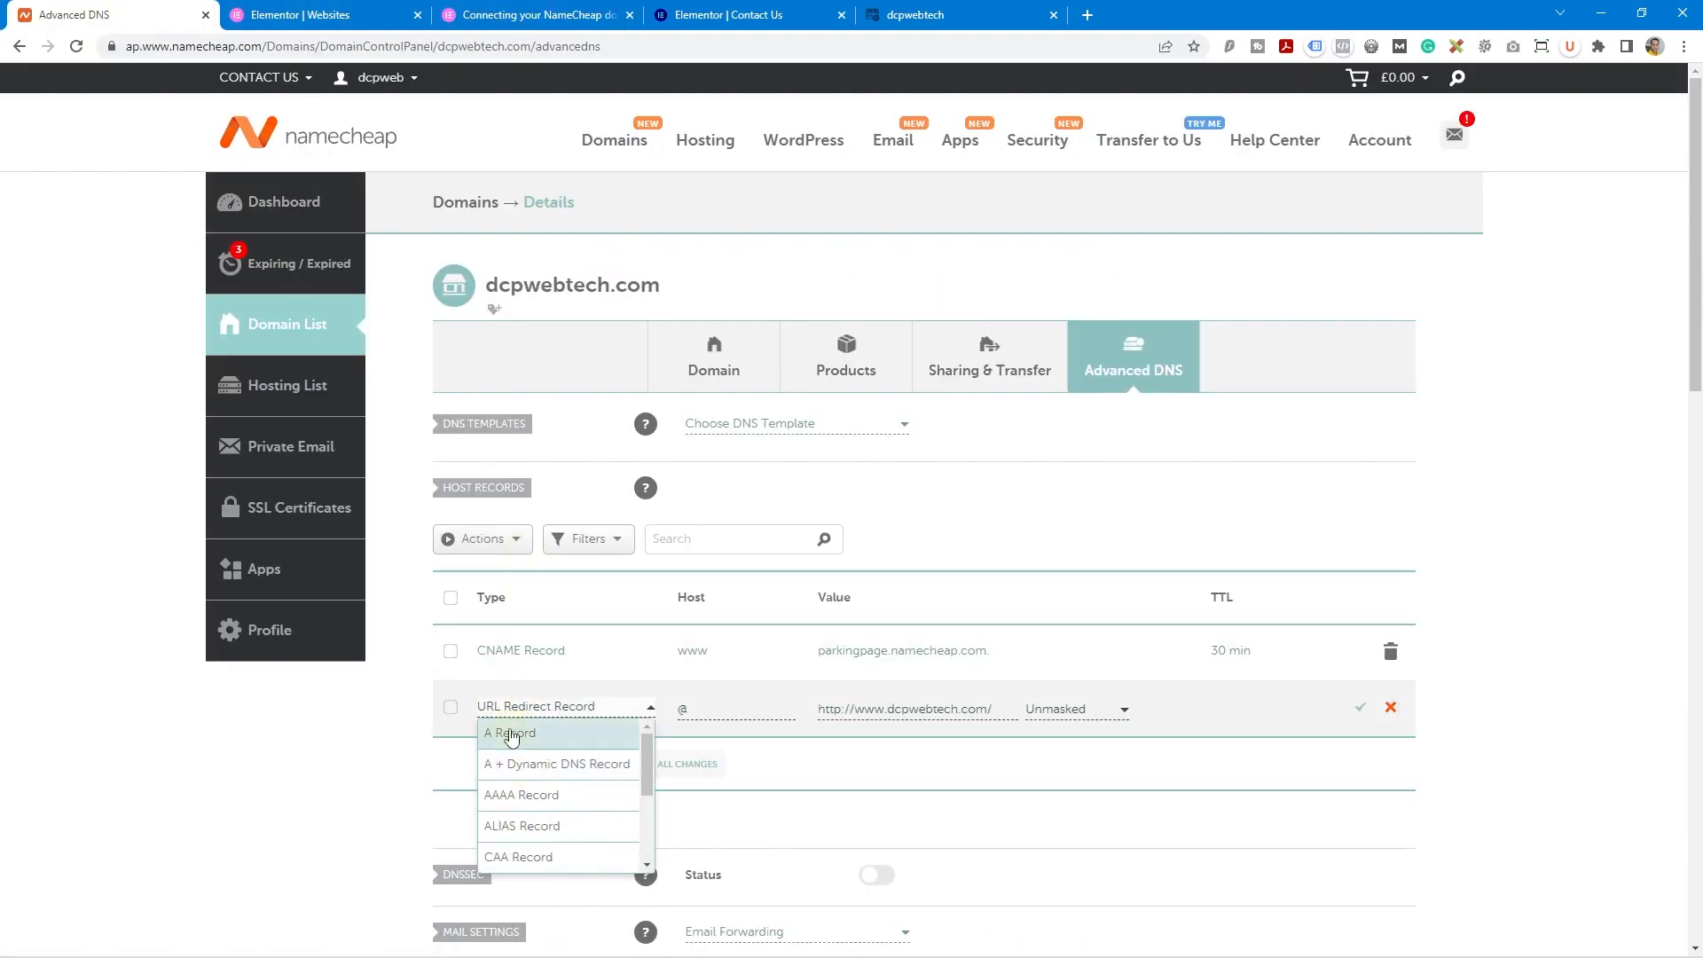
click(512, 735)
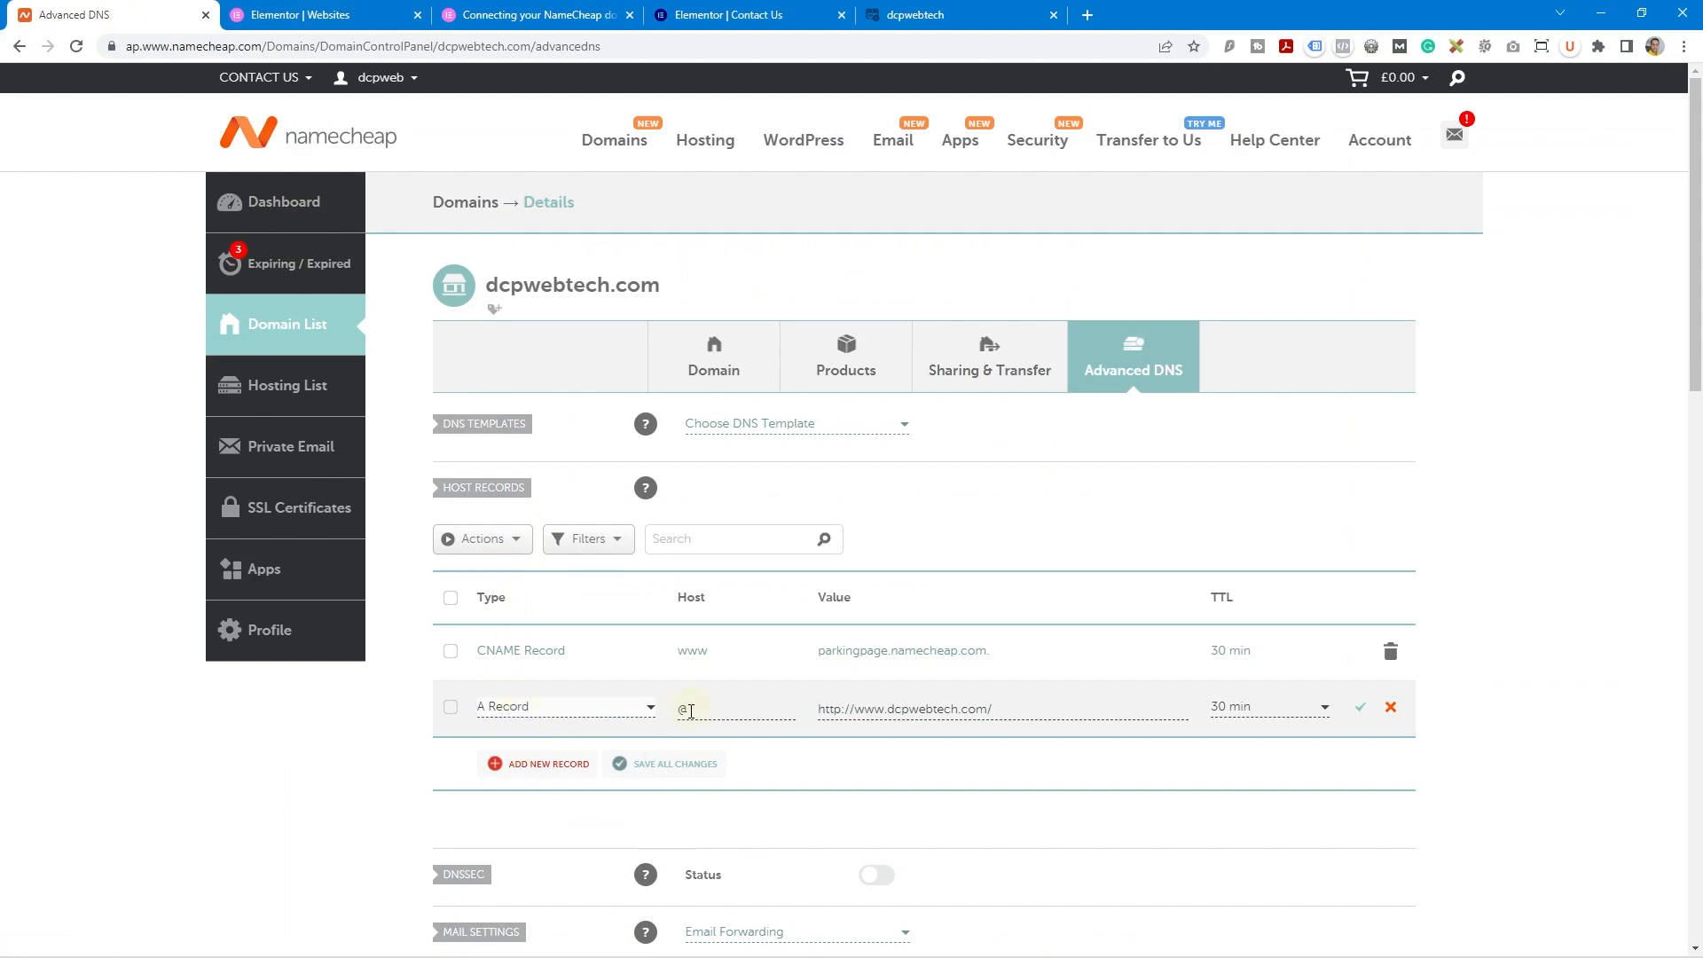
drag(989, 714, 817, 710)
key(ctrl+v)
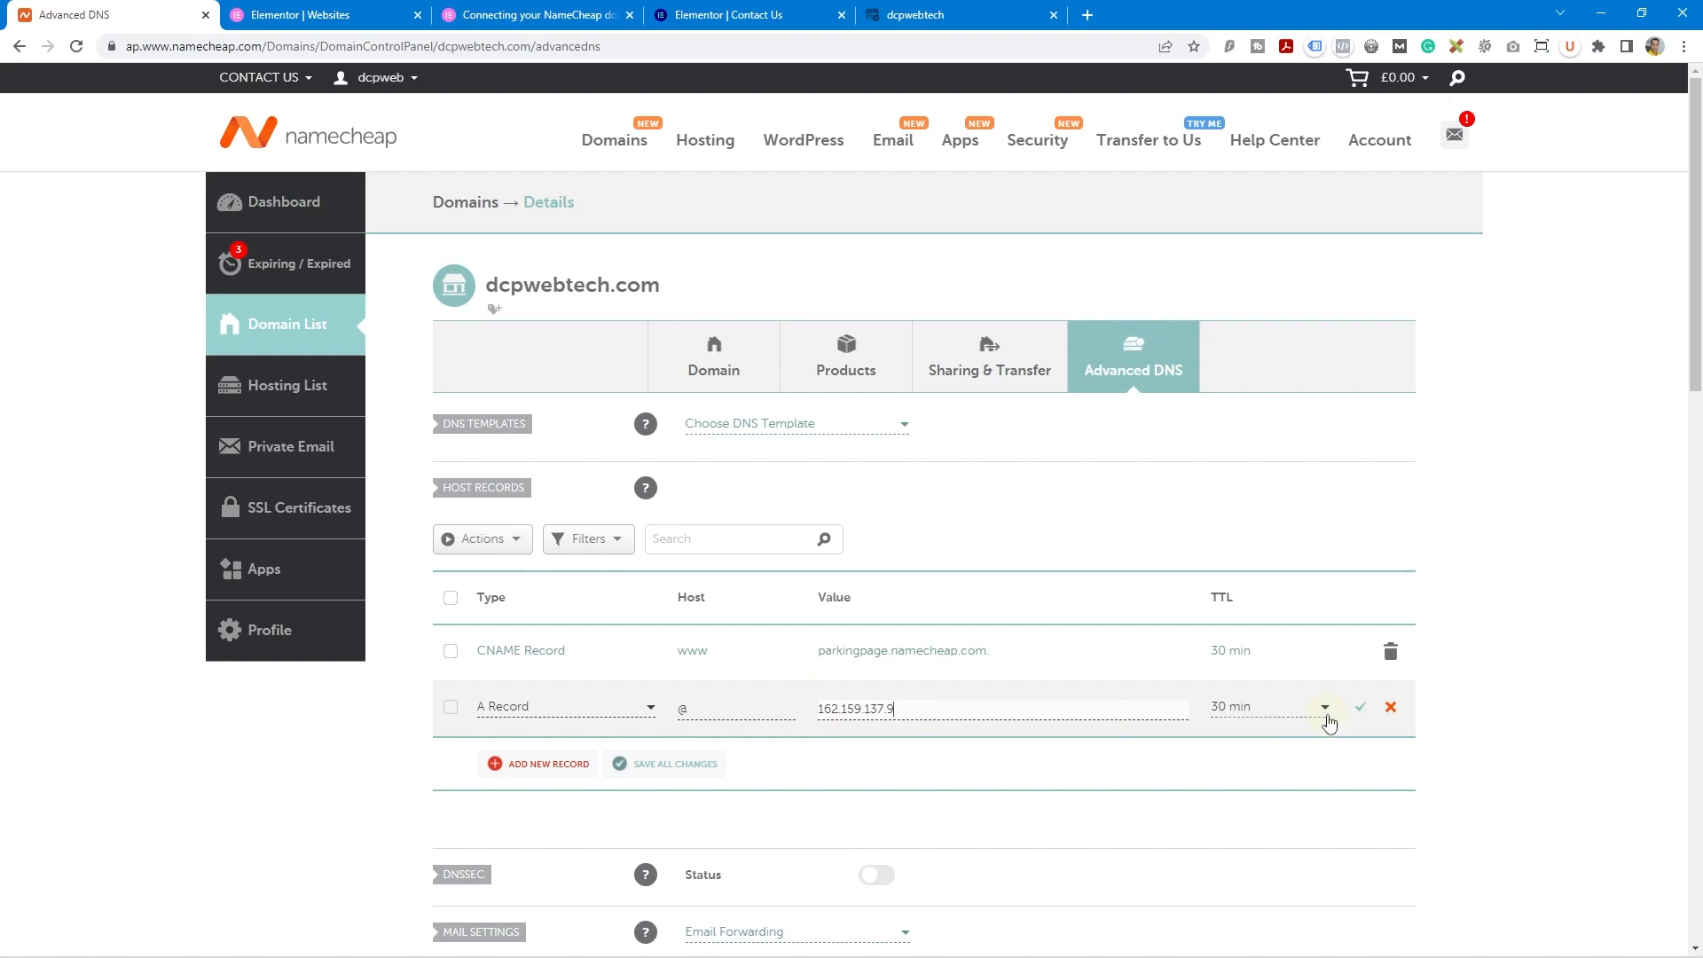
click(1363, 712)
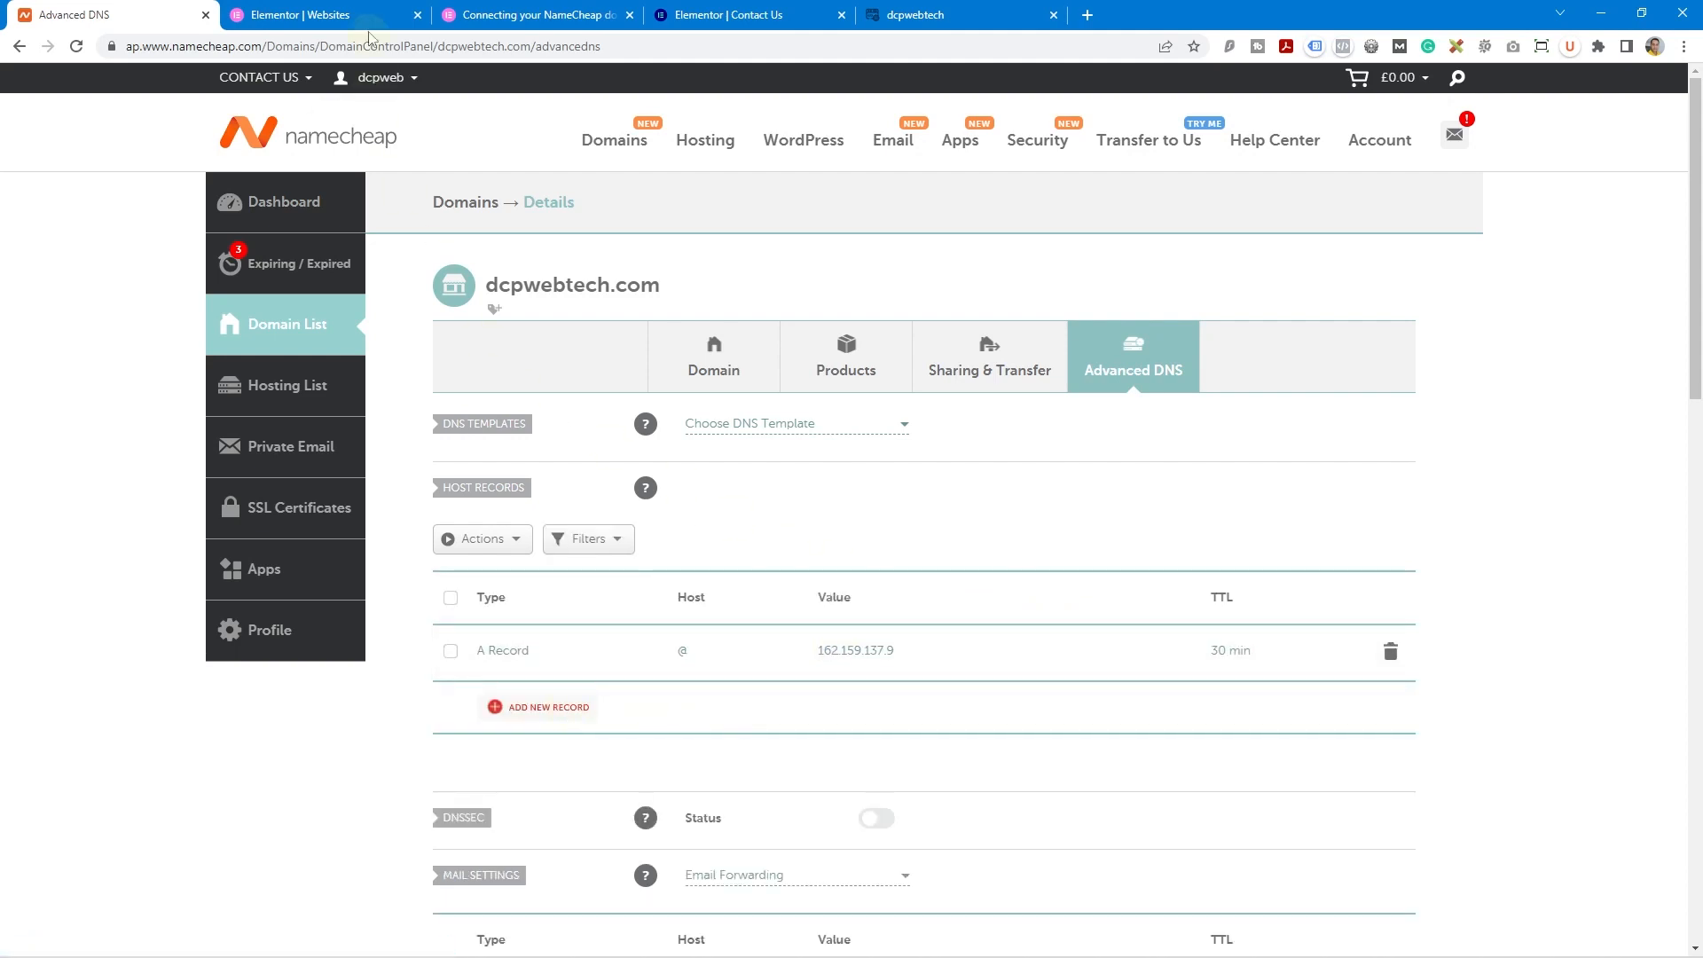
click(523, 16)
- Following the guide, add a new host record row and set its type to CNAME Record
scroll(749, 572, down, 6)
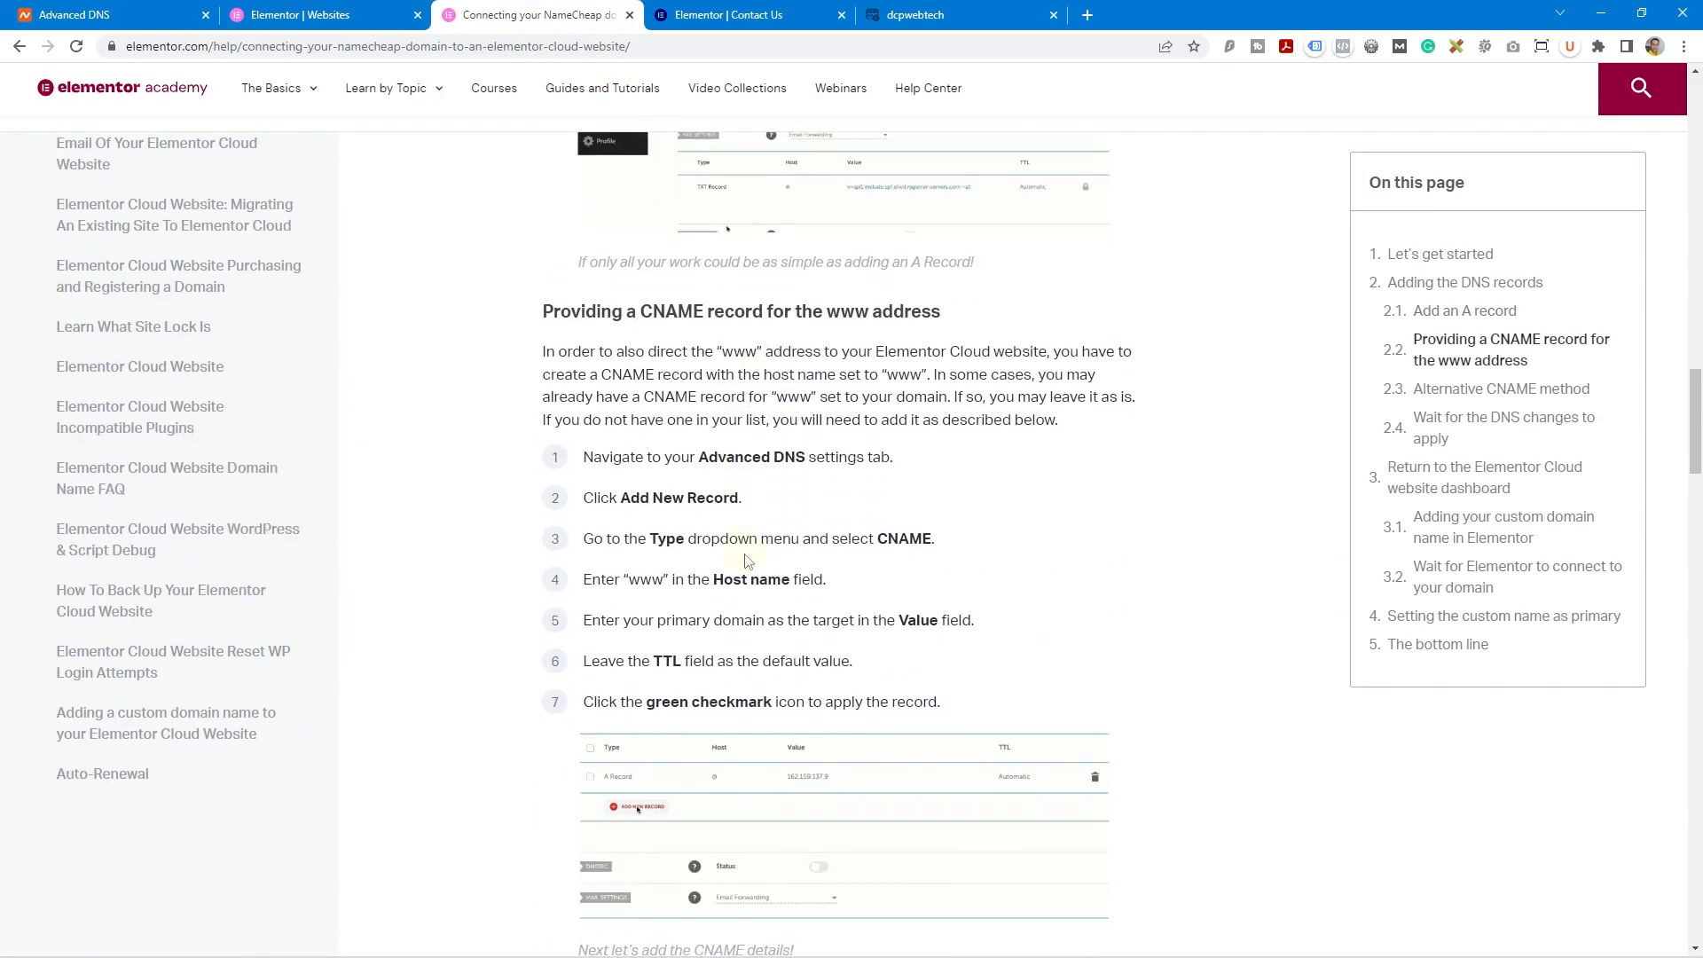
drag(612, 496, 741, 499)
drag(639, 539, 932, 539)
click(96, 15)
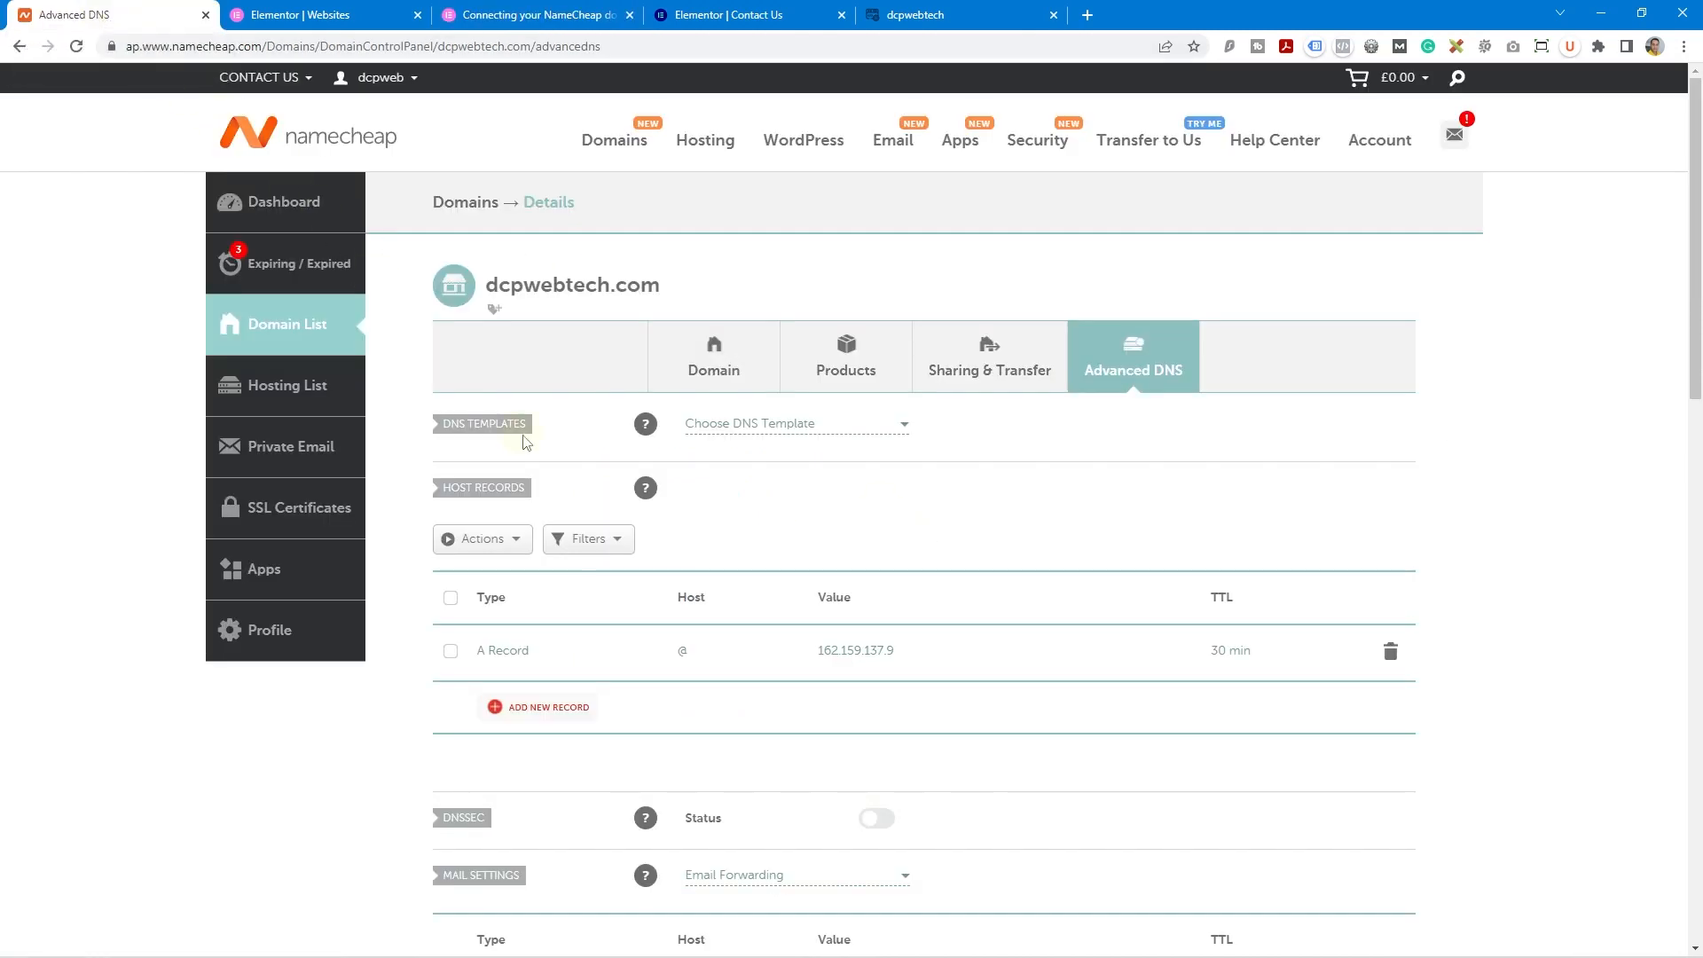
scroll(576, 630, down, 1)
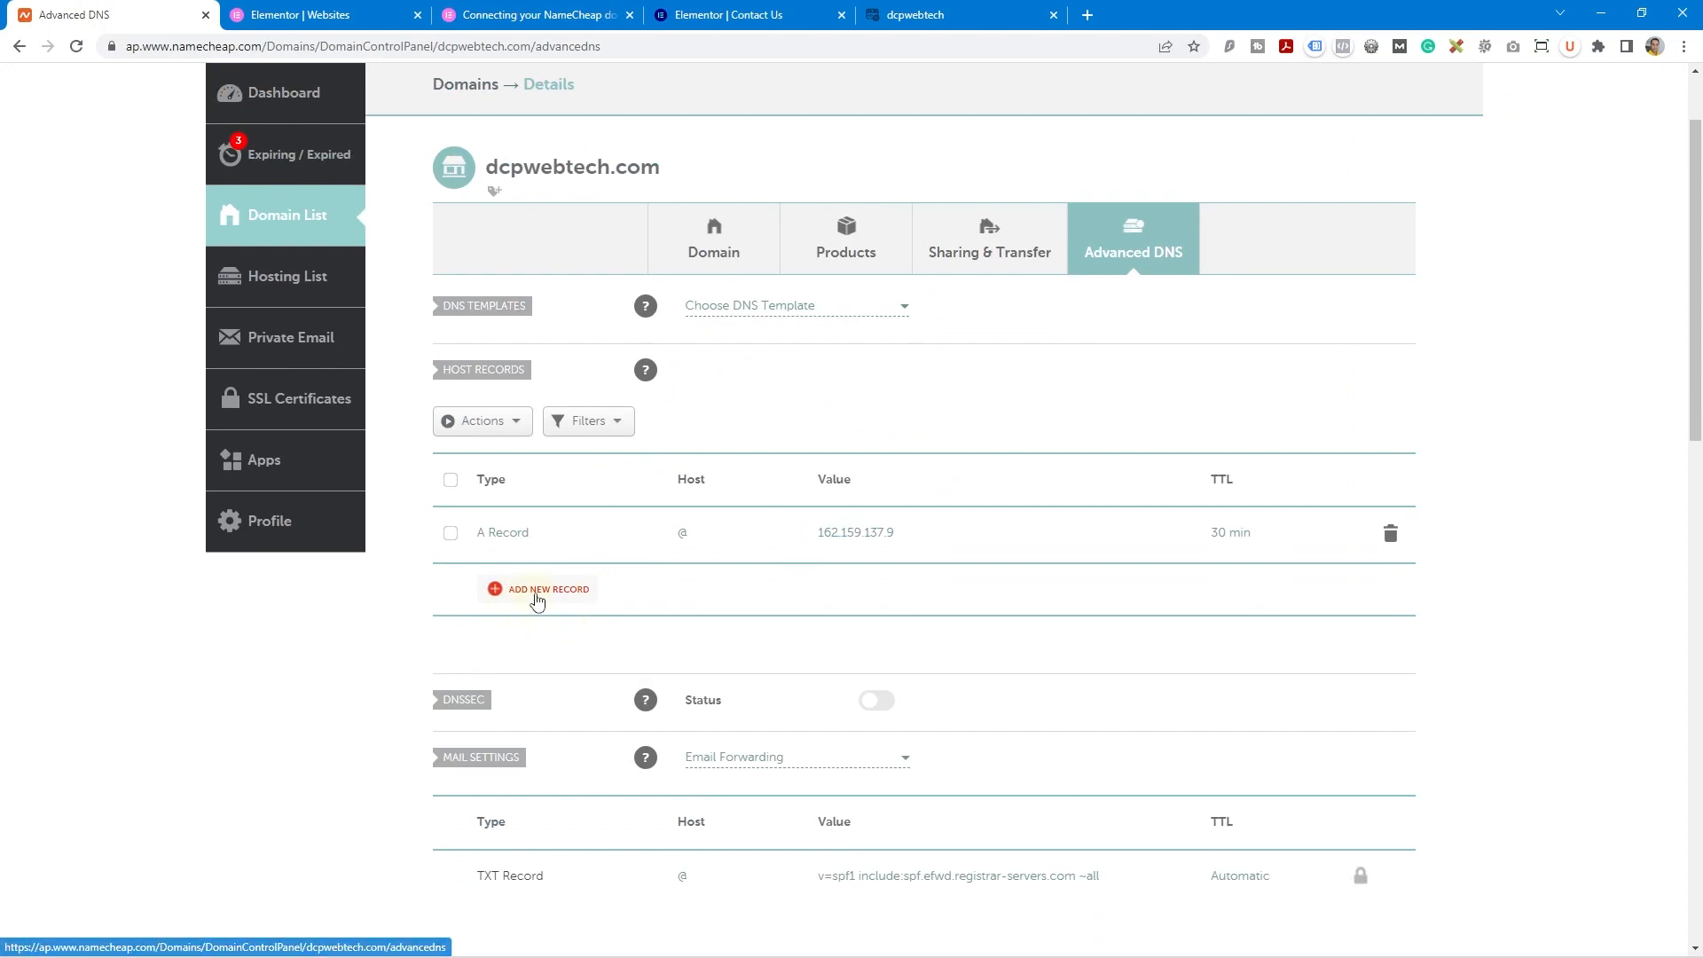
click(537, 599)
scroll(544, 435, down, 2)
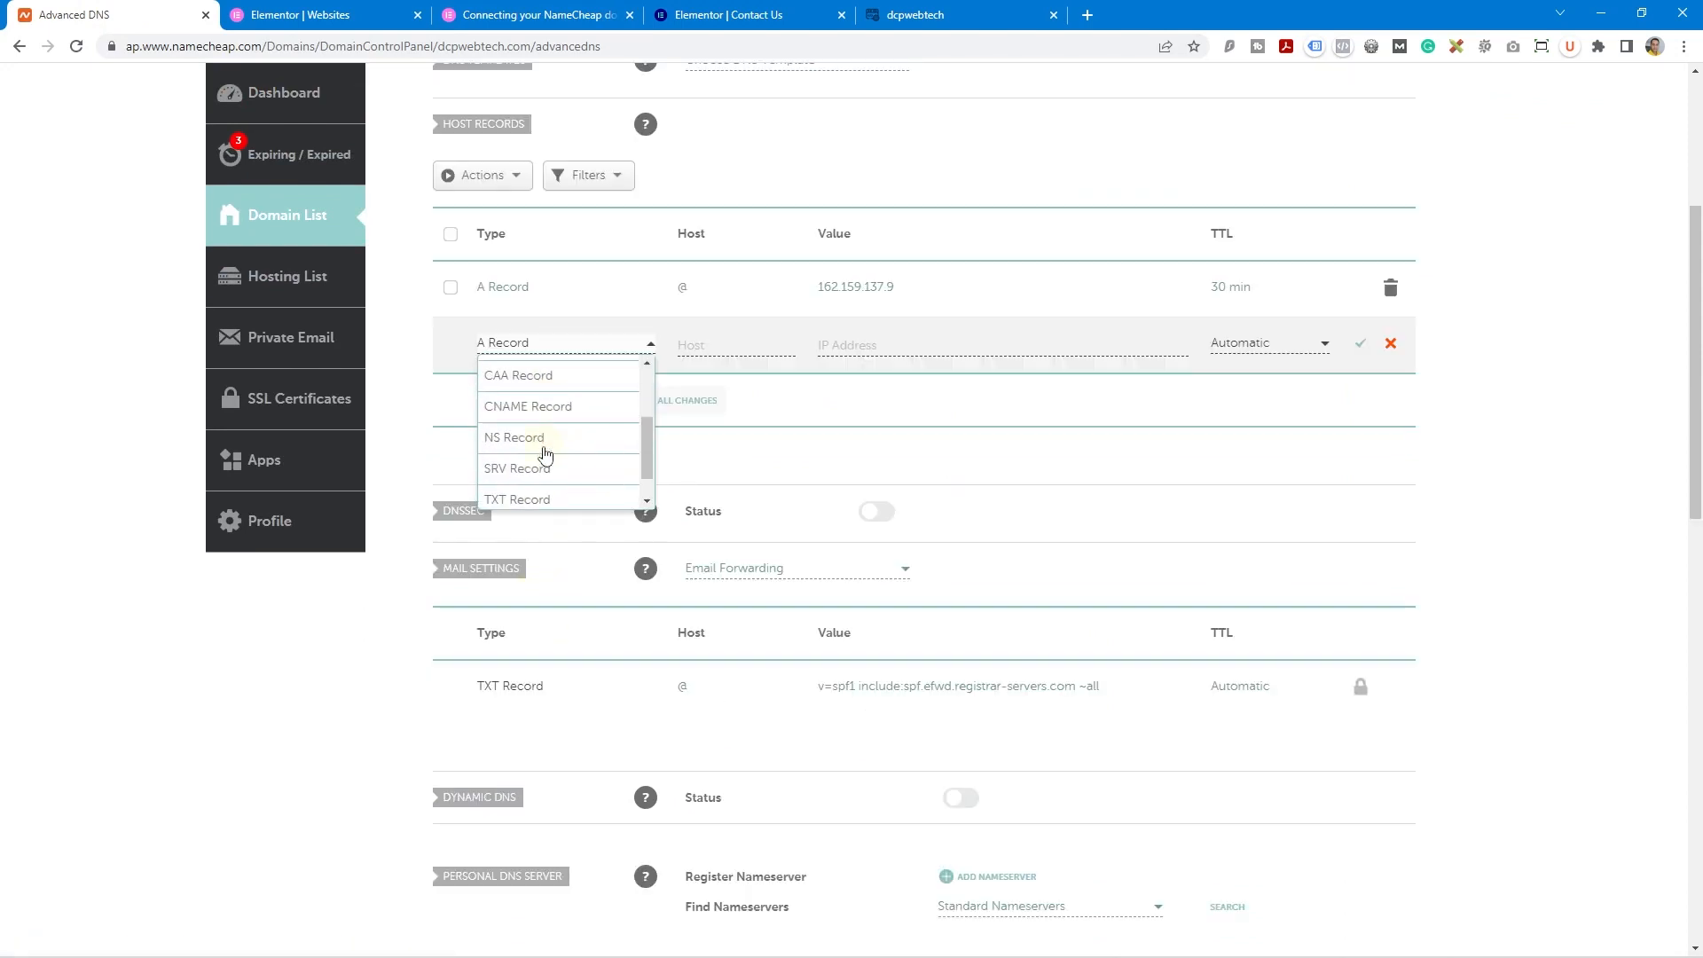
click(533, 408)
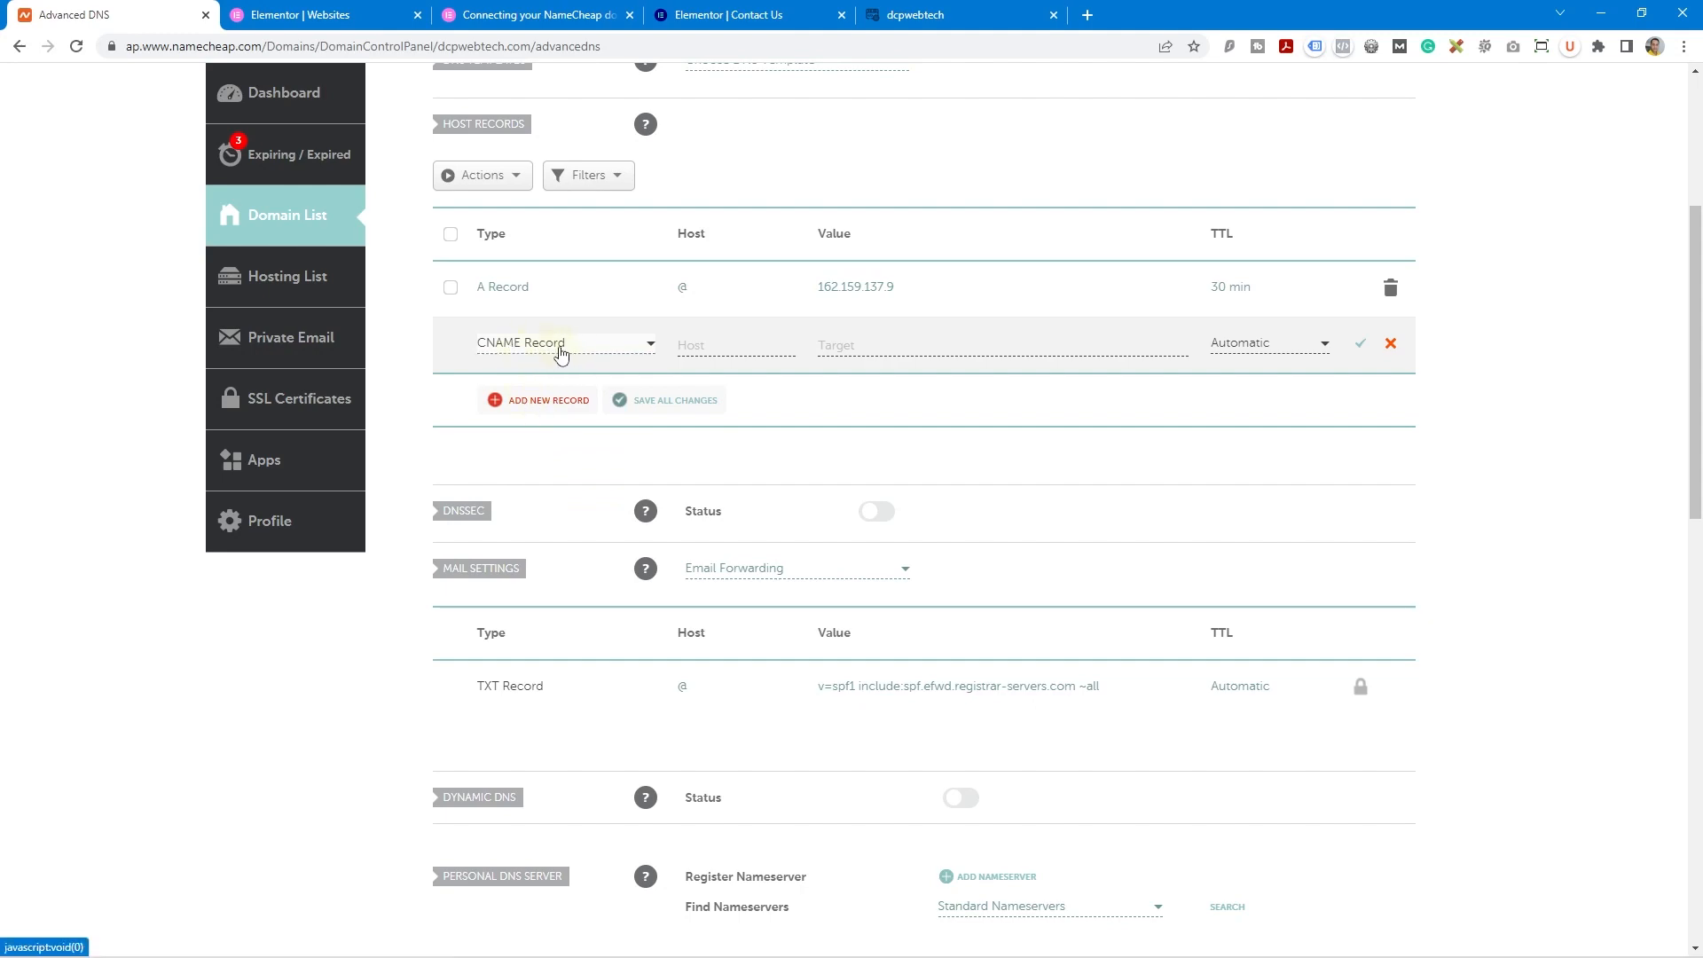
- Enter www as the new CNAME record's host
click(522, 27)
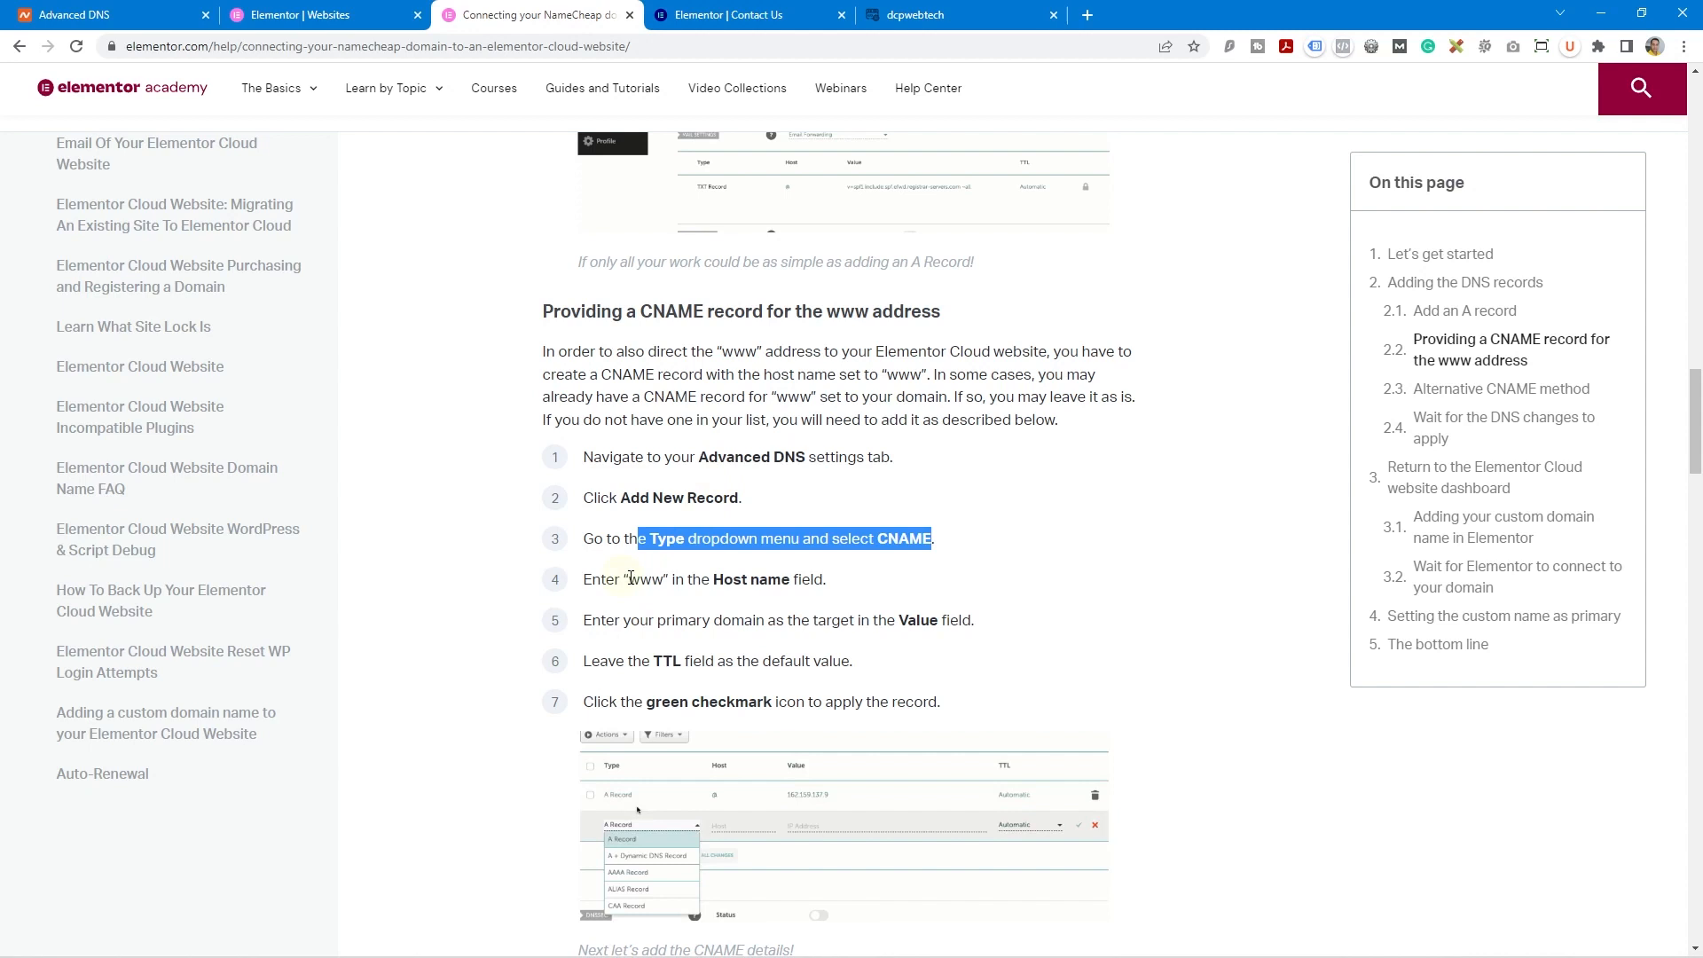
click(97, 16)
click(695, 348)
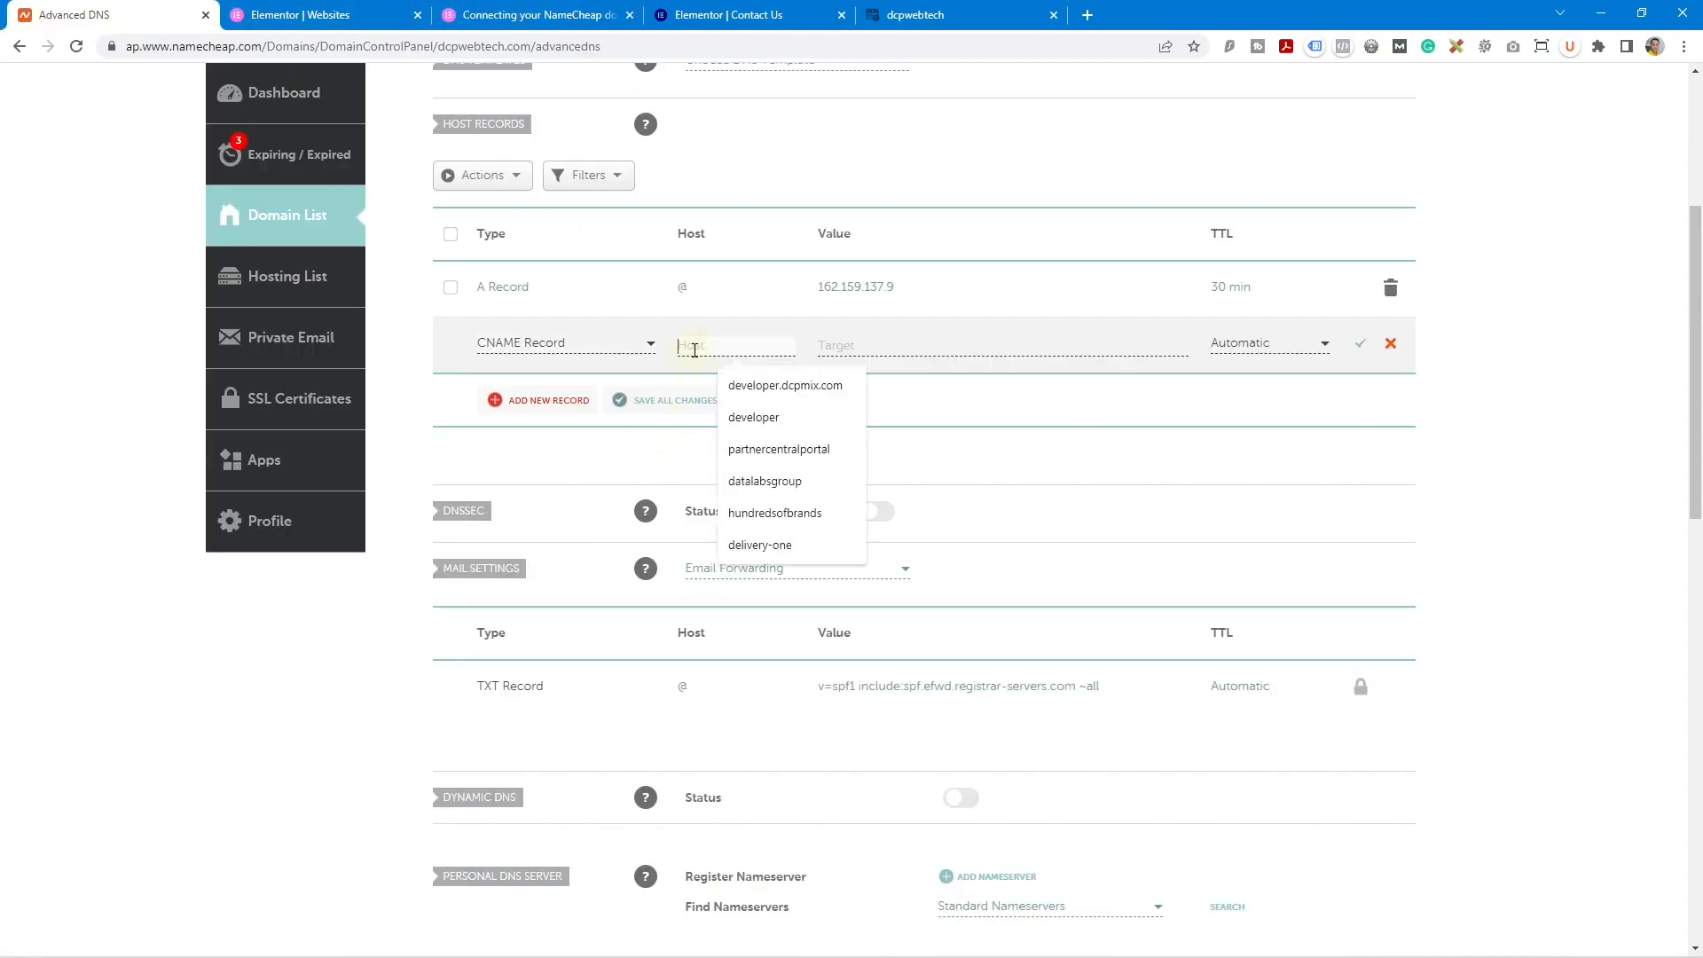
text(www)
click(845, 355)
- Copy dcpwebtech.elementor.cloud from Elementor, paste it as the CNAME target, and save the record
click(494, 17)
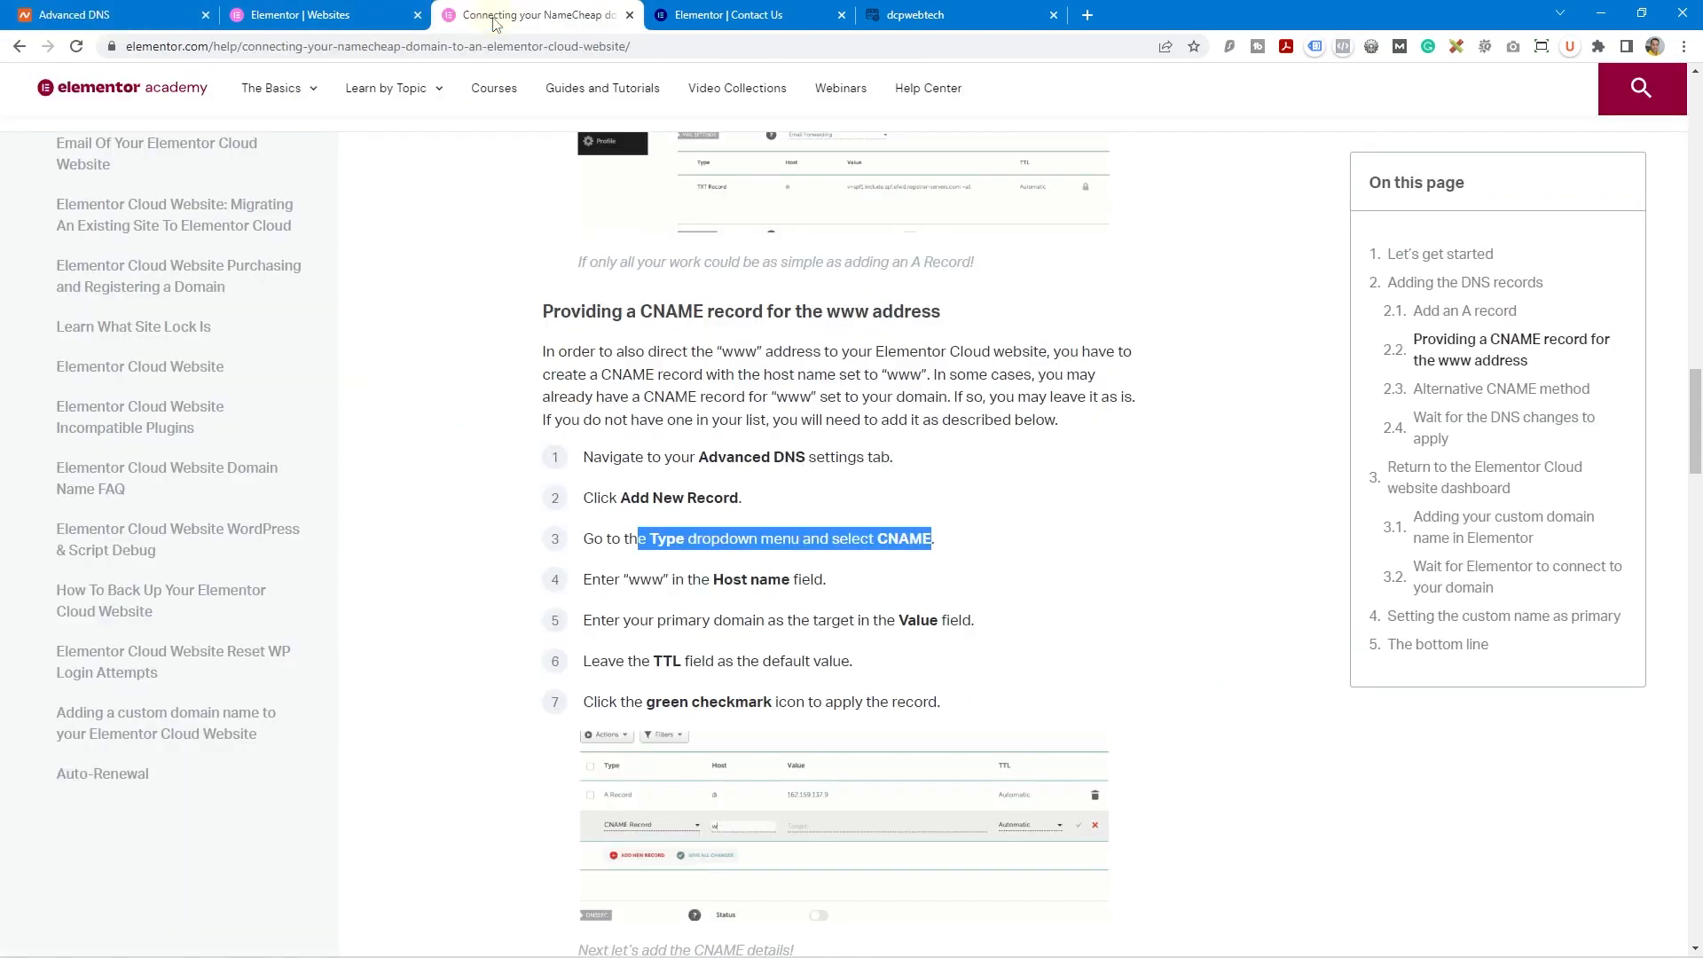
drag(712, 620, 879, 620)
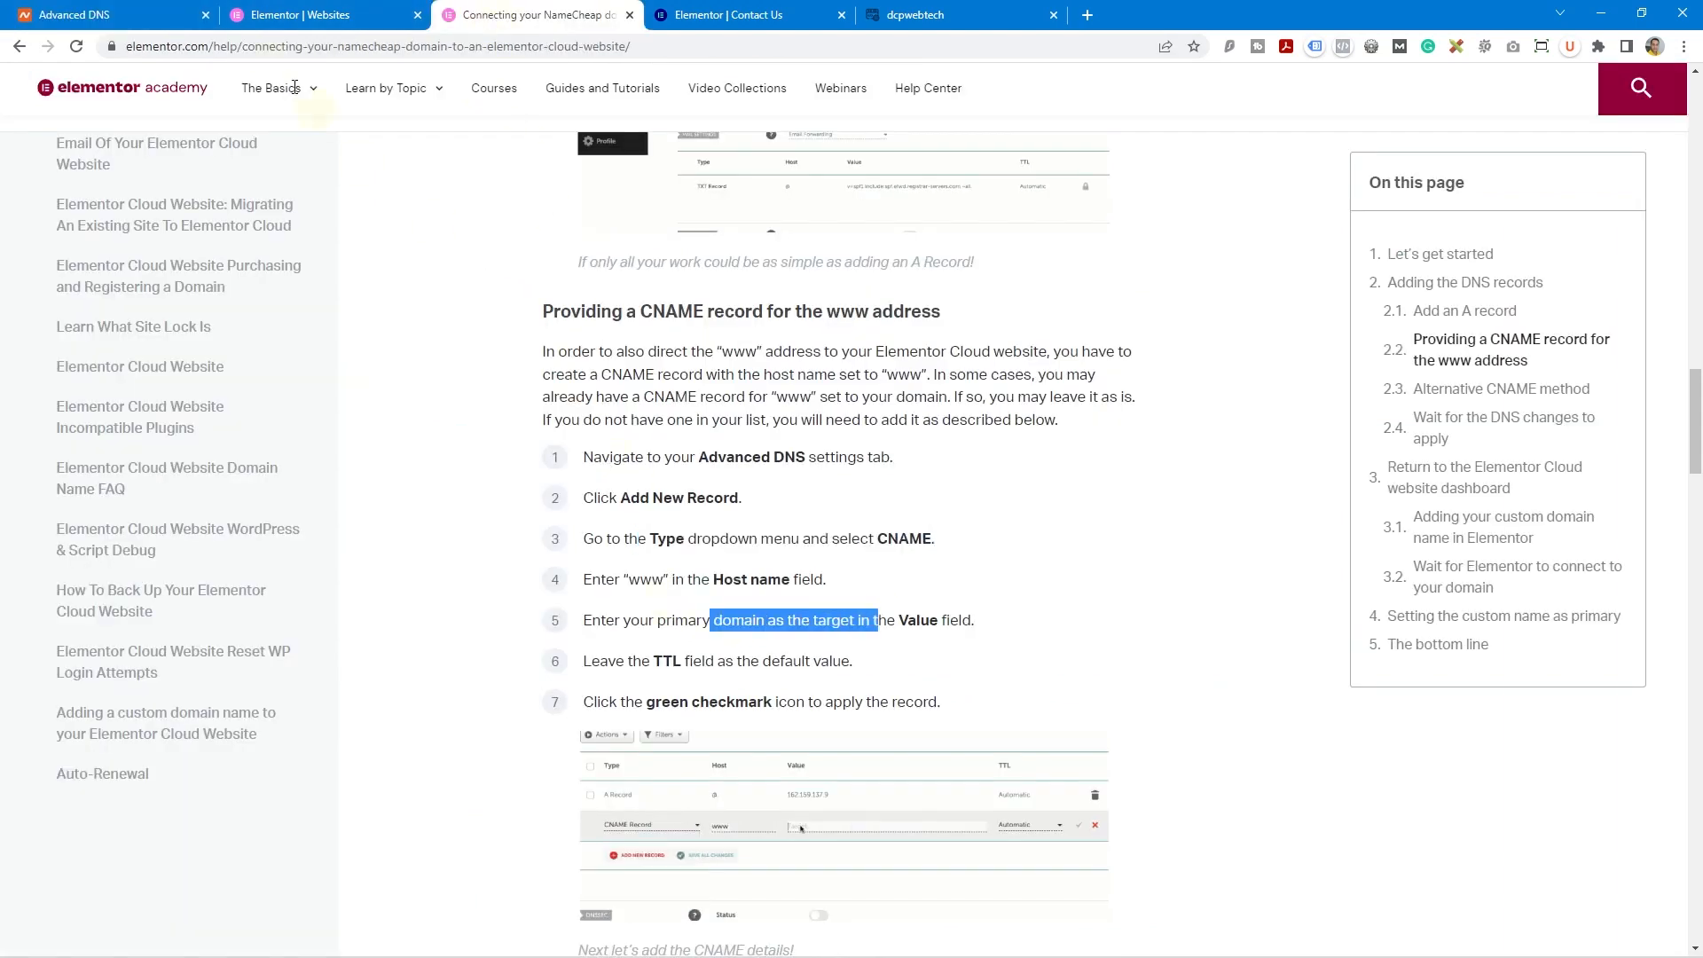
click(312, 21)
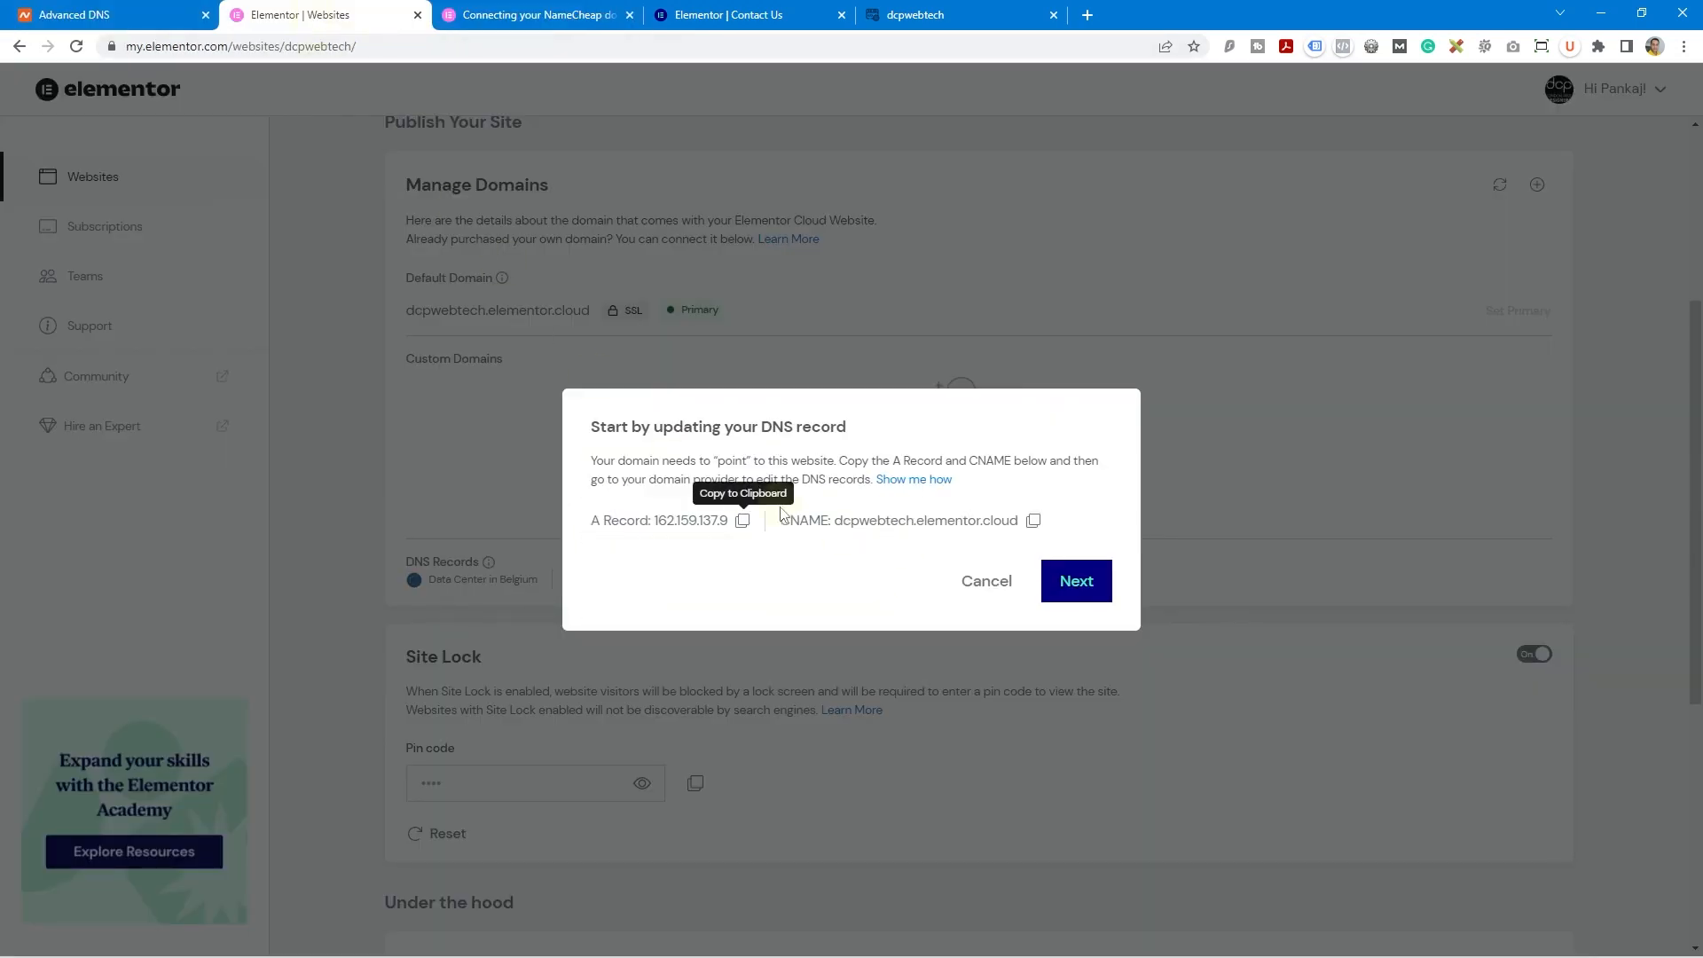
click(1034, 521)
click(111, 19)
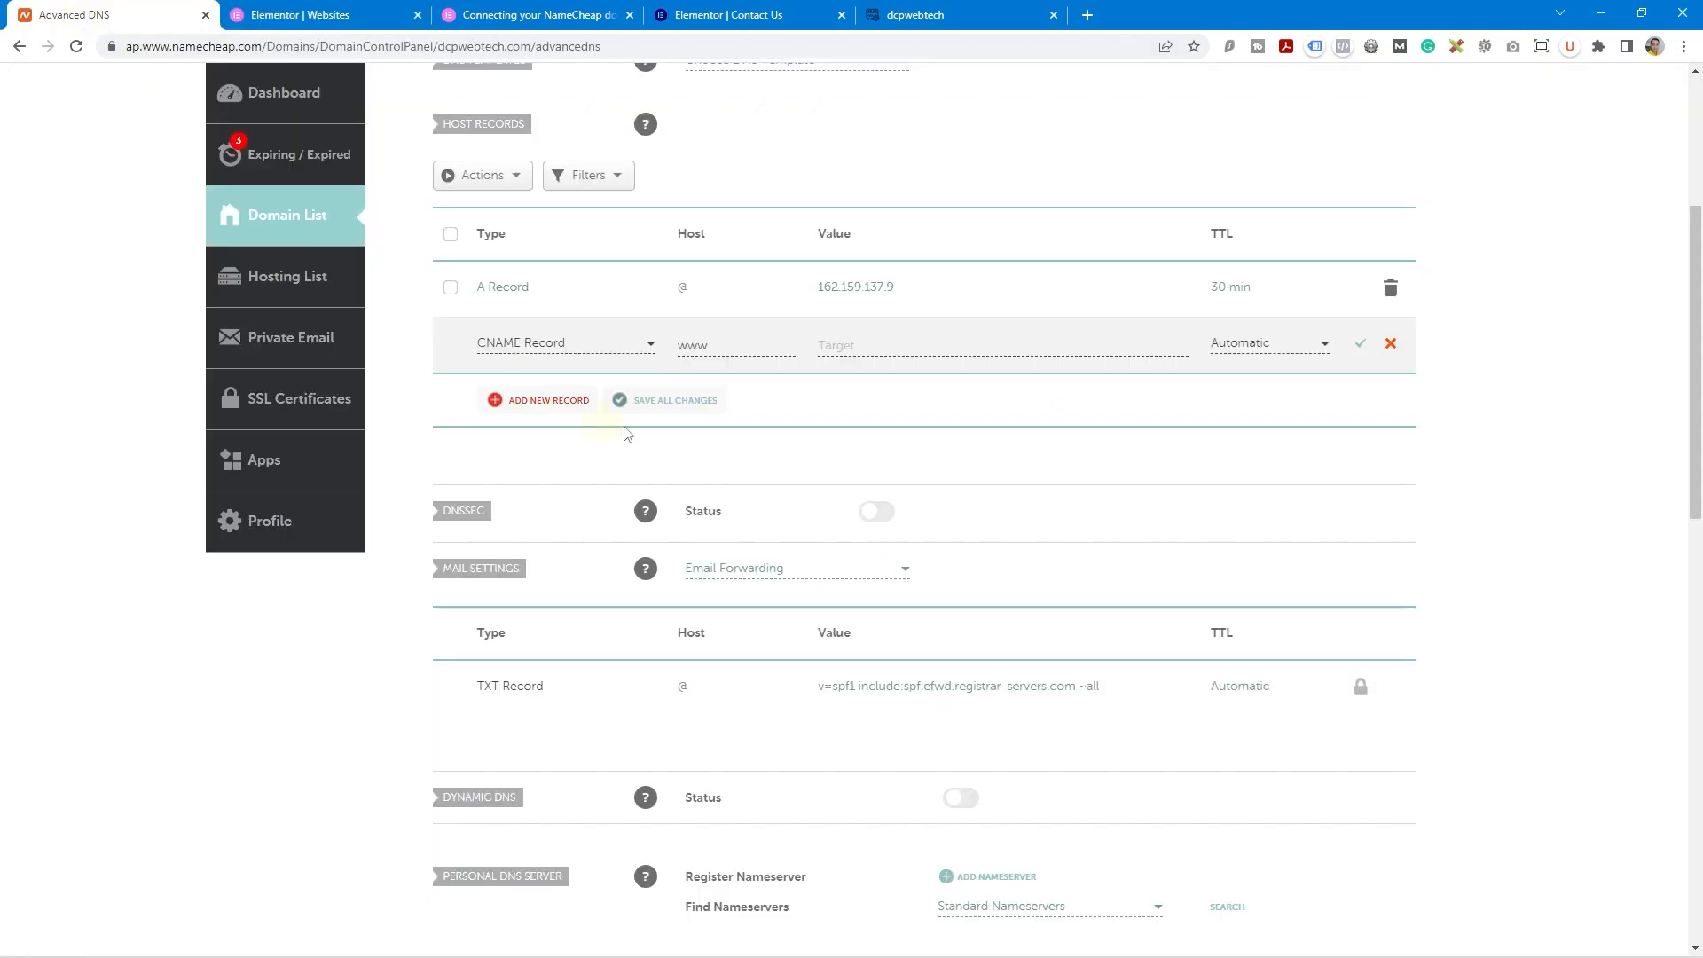
click(861, 348)
key(ctrl+v)
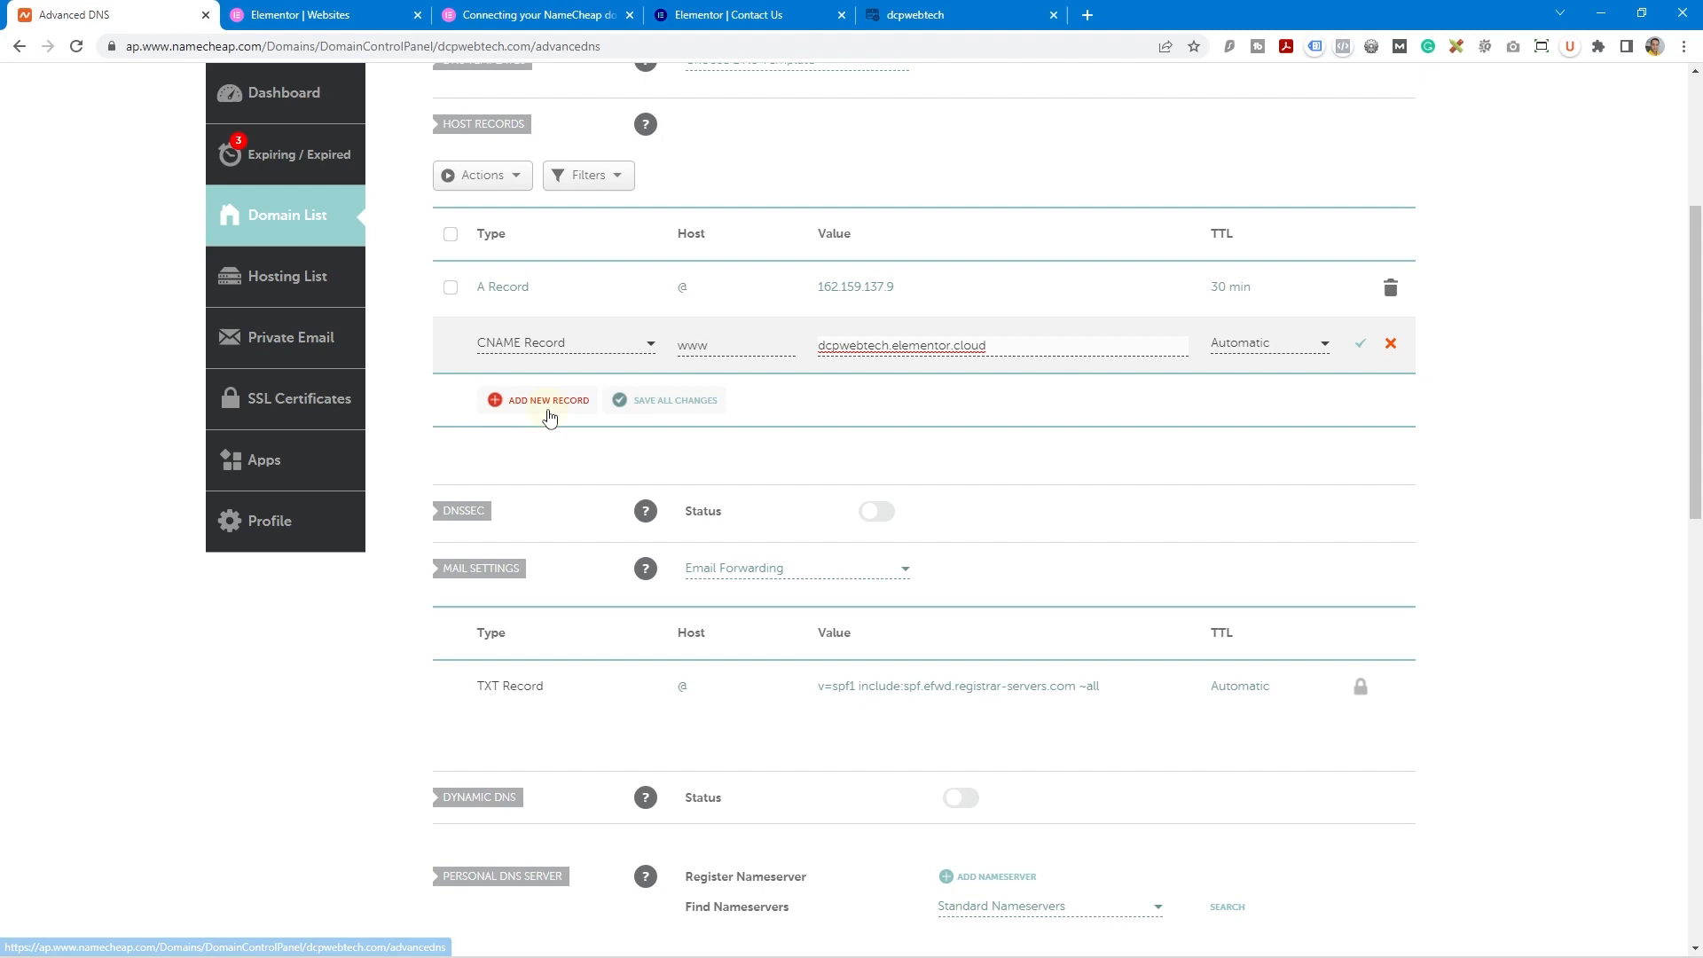
click(1360, 348)
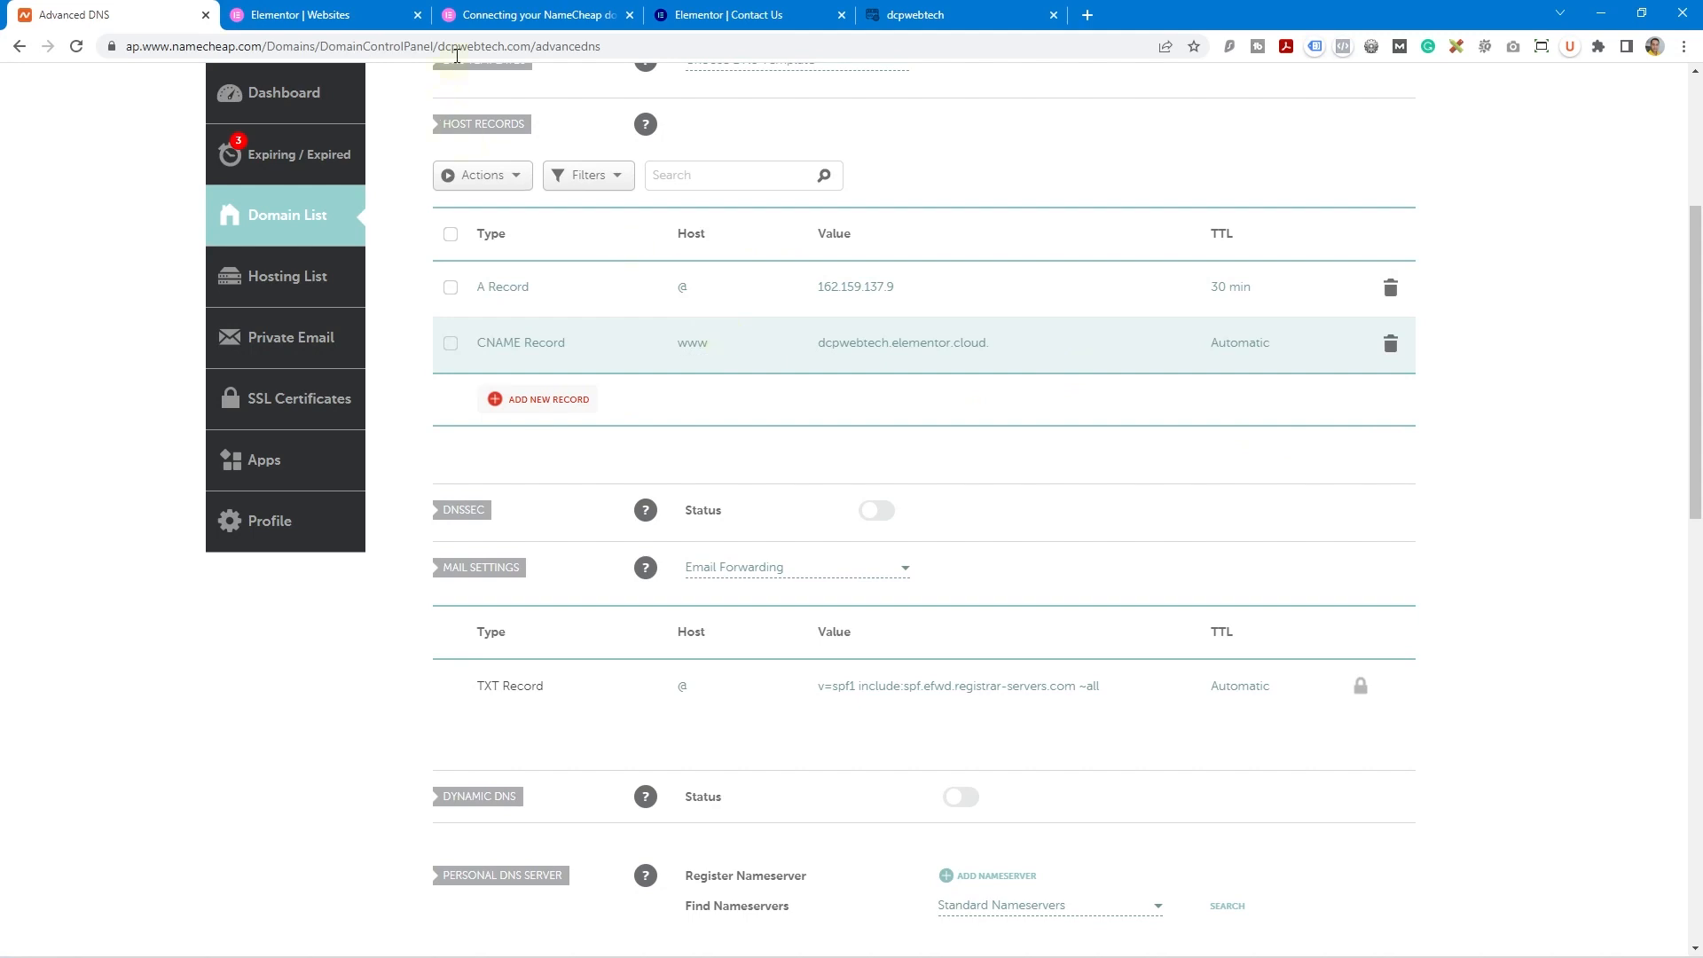
- Enter dcpwebtech.com, copied from Namecheap, as the Elementor custom domain and connect it
click(255, 20)
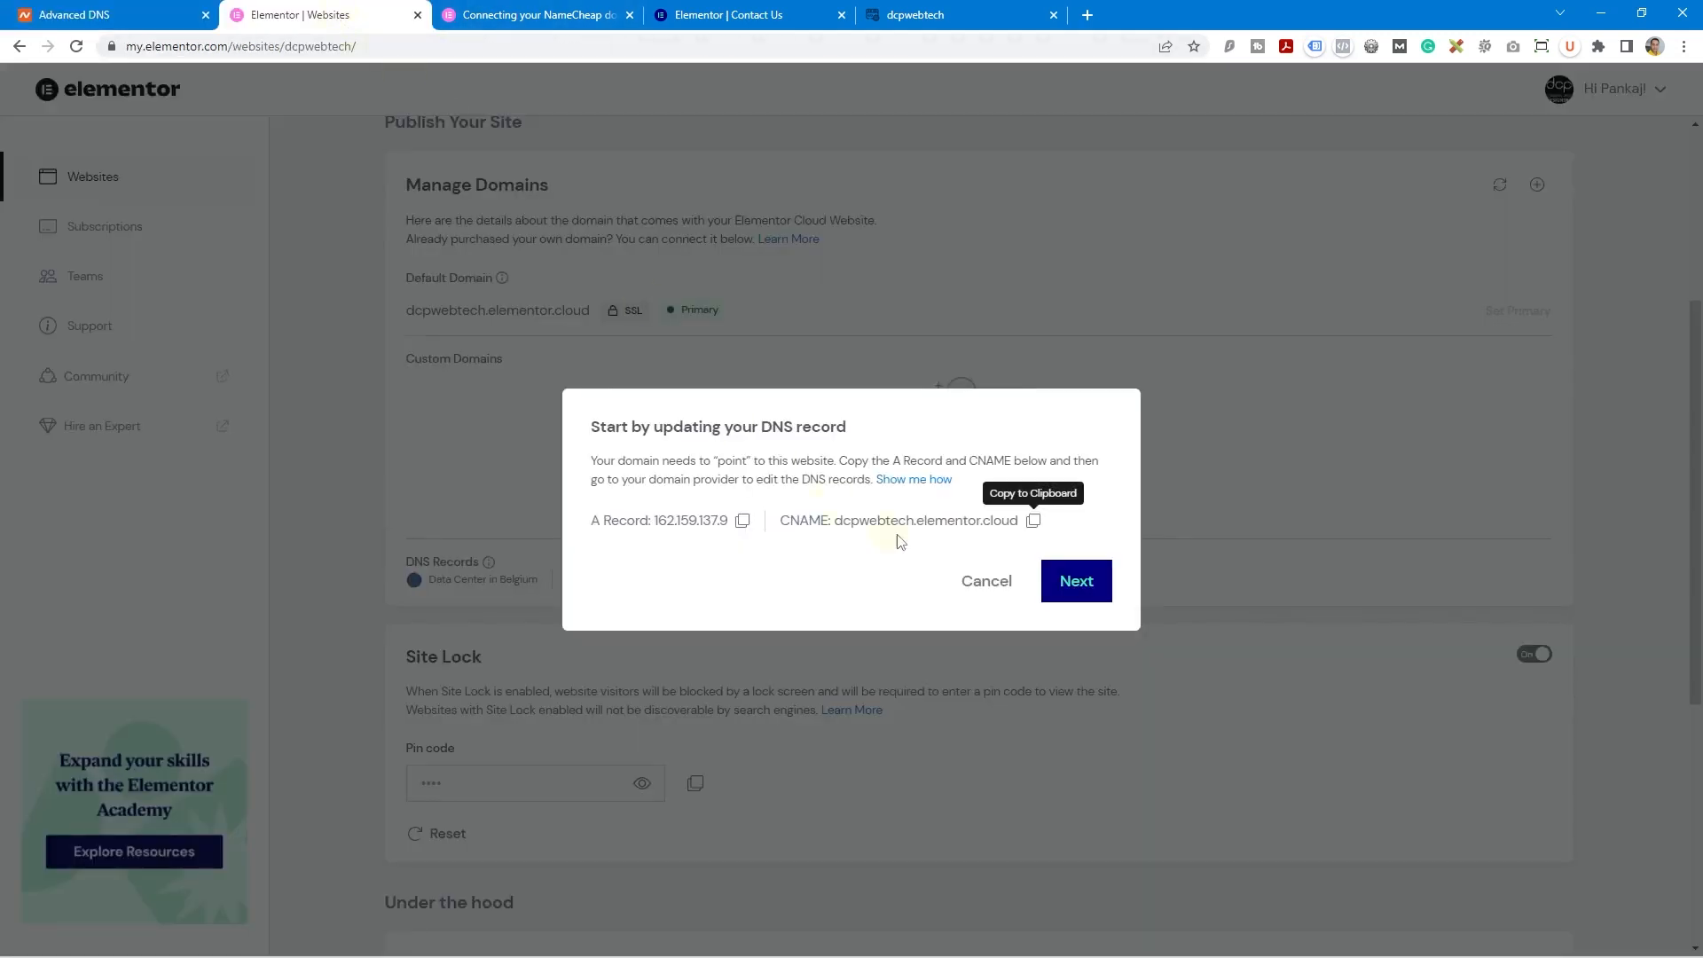
click(1075, 582)
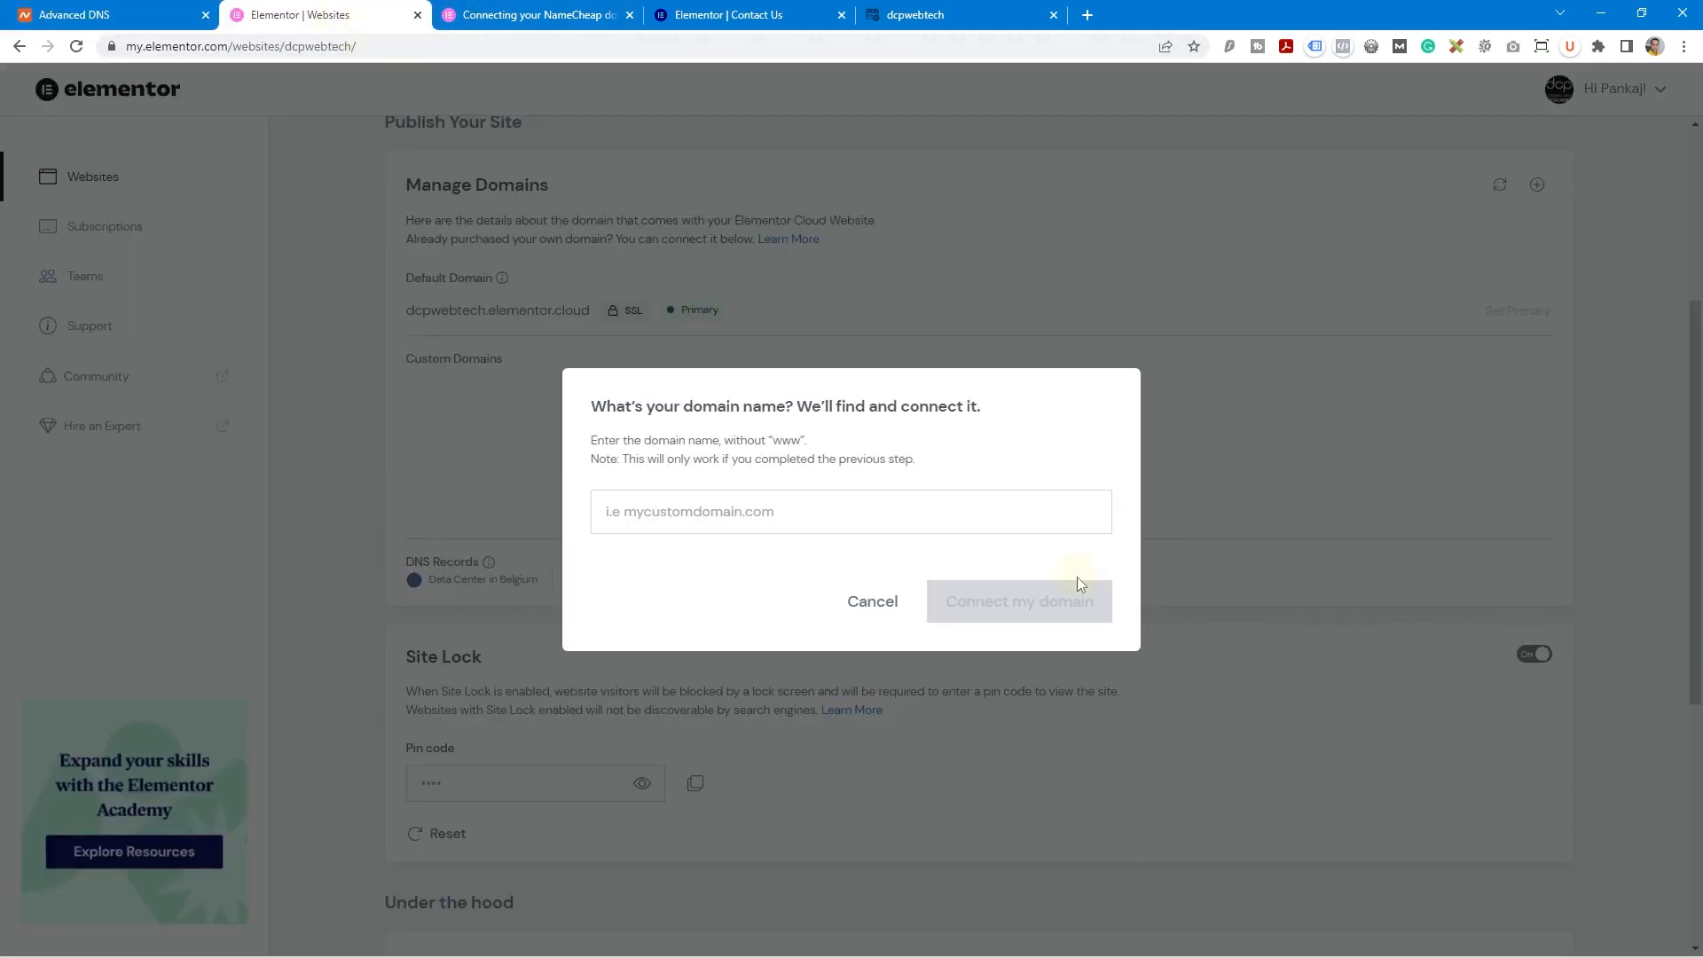
click(98, 15)
drag(663, 286, 484, 285)
click(292, 15)
click(700, 479)
key(ctrl+v)
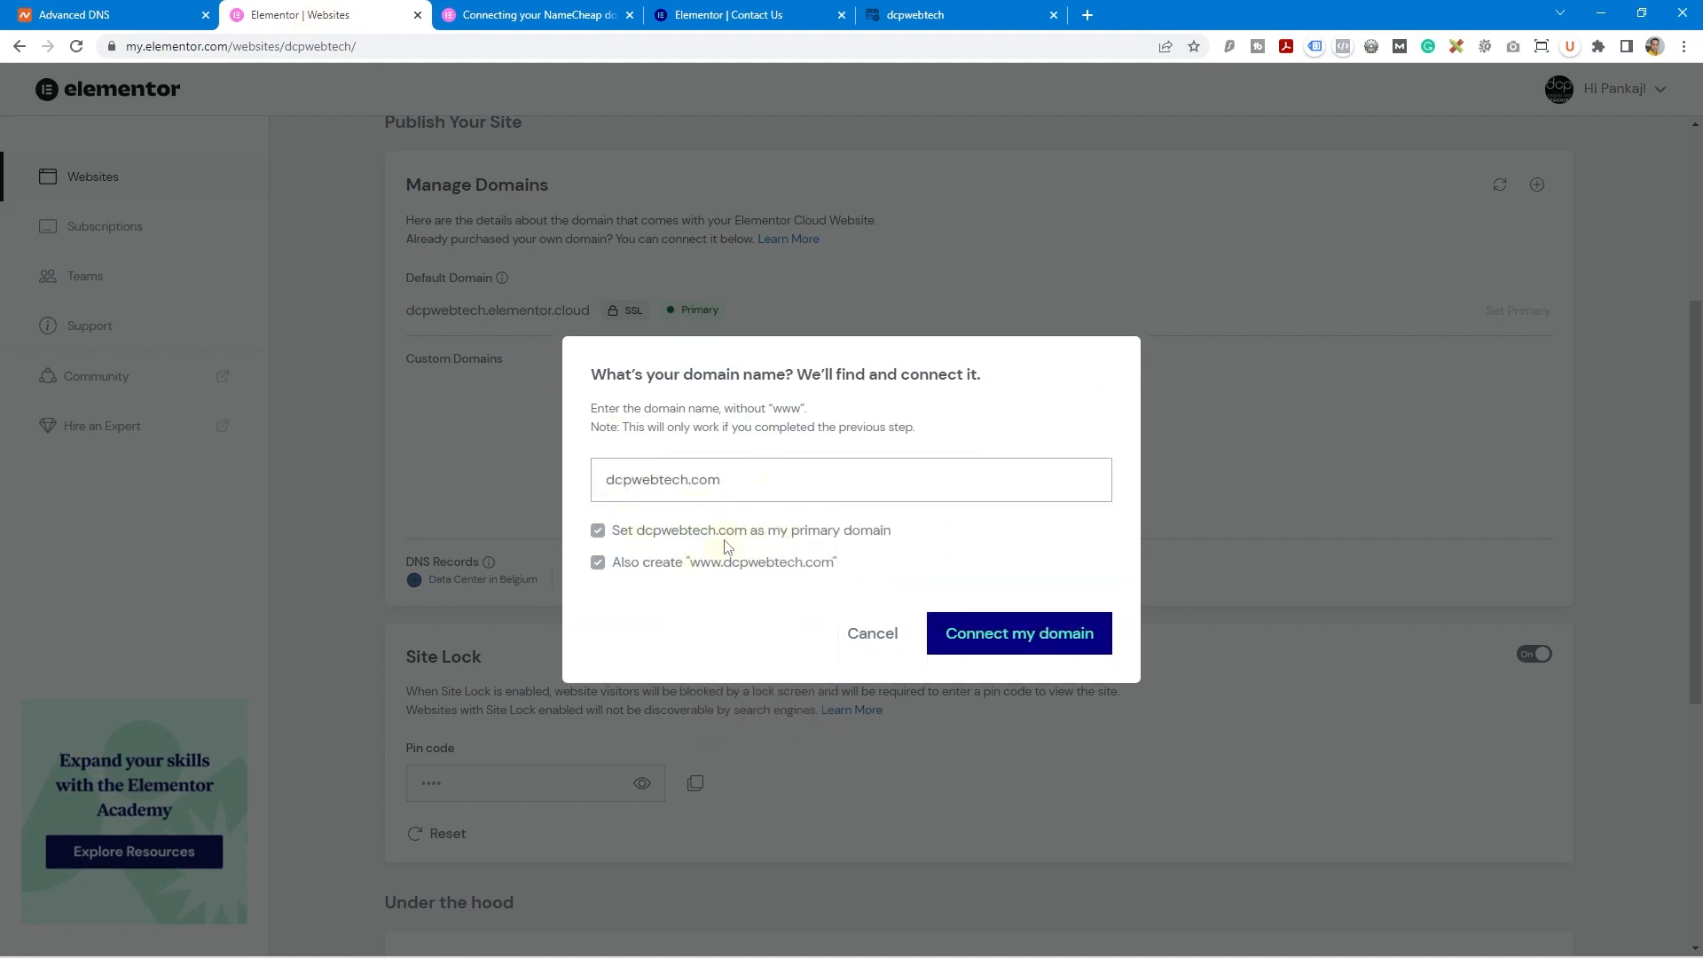
click(988, 639)
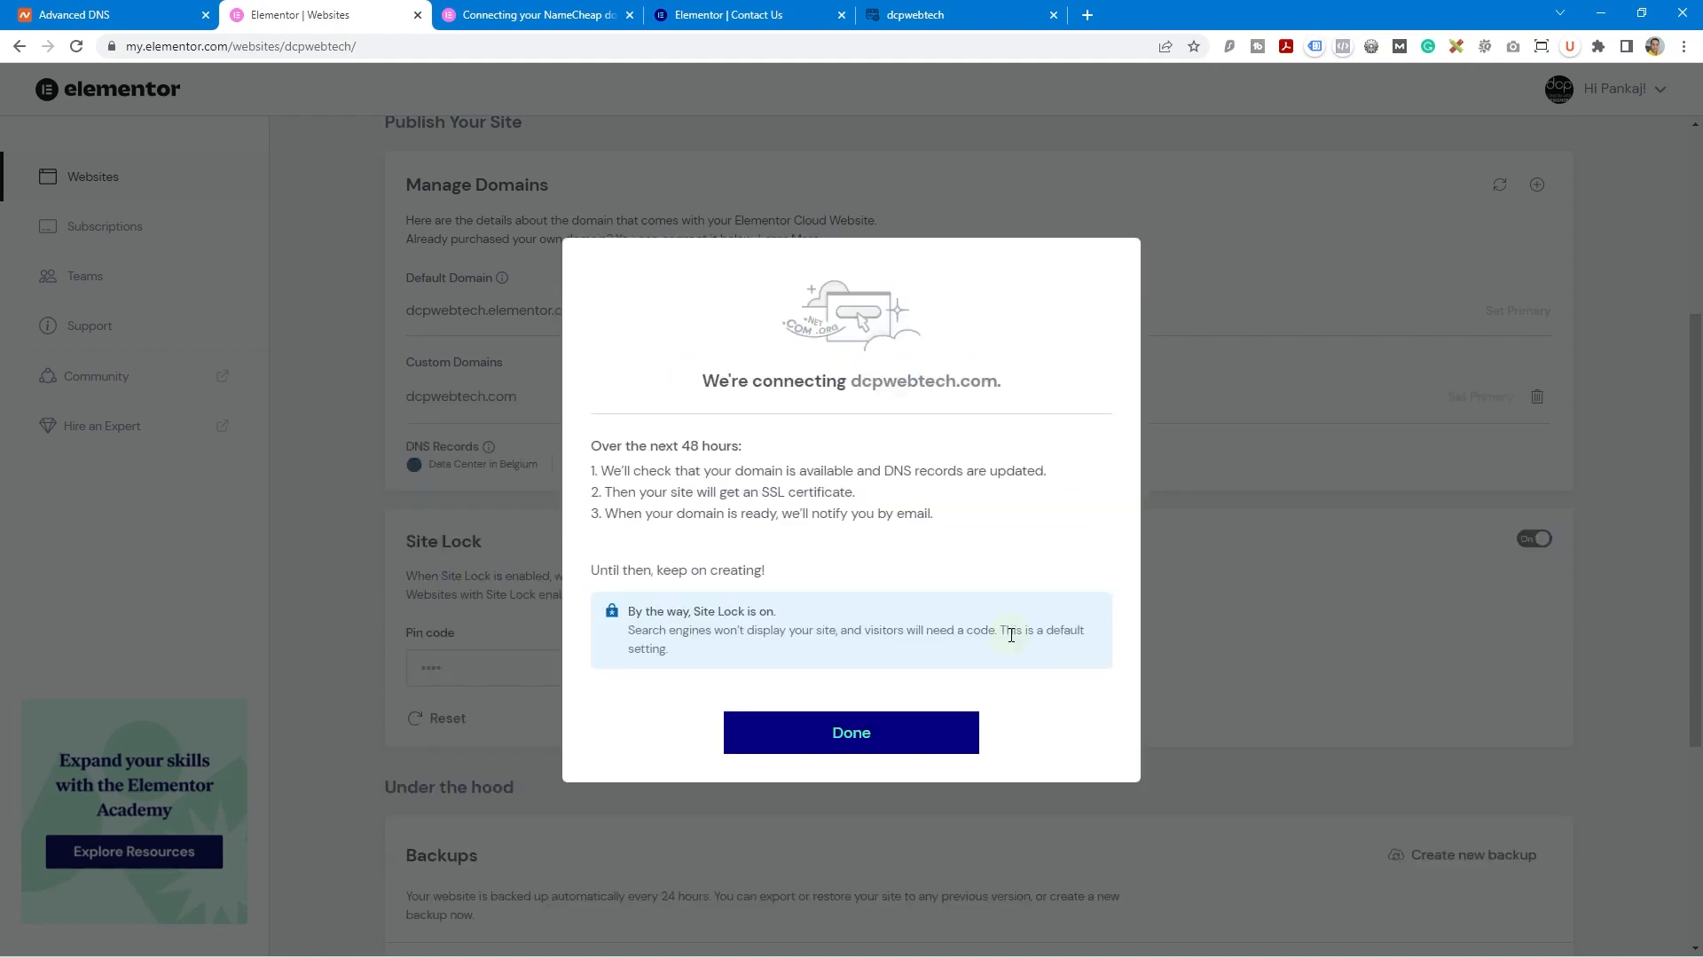
- Highlight the 48-hour connection timeline, SSL certificate and email notification steps
drag(601, 444, 934, 515)
click(770, 513)
drag(602, 489, 847, 498)
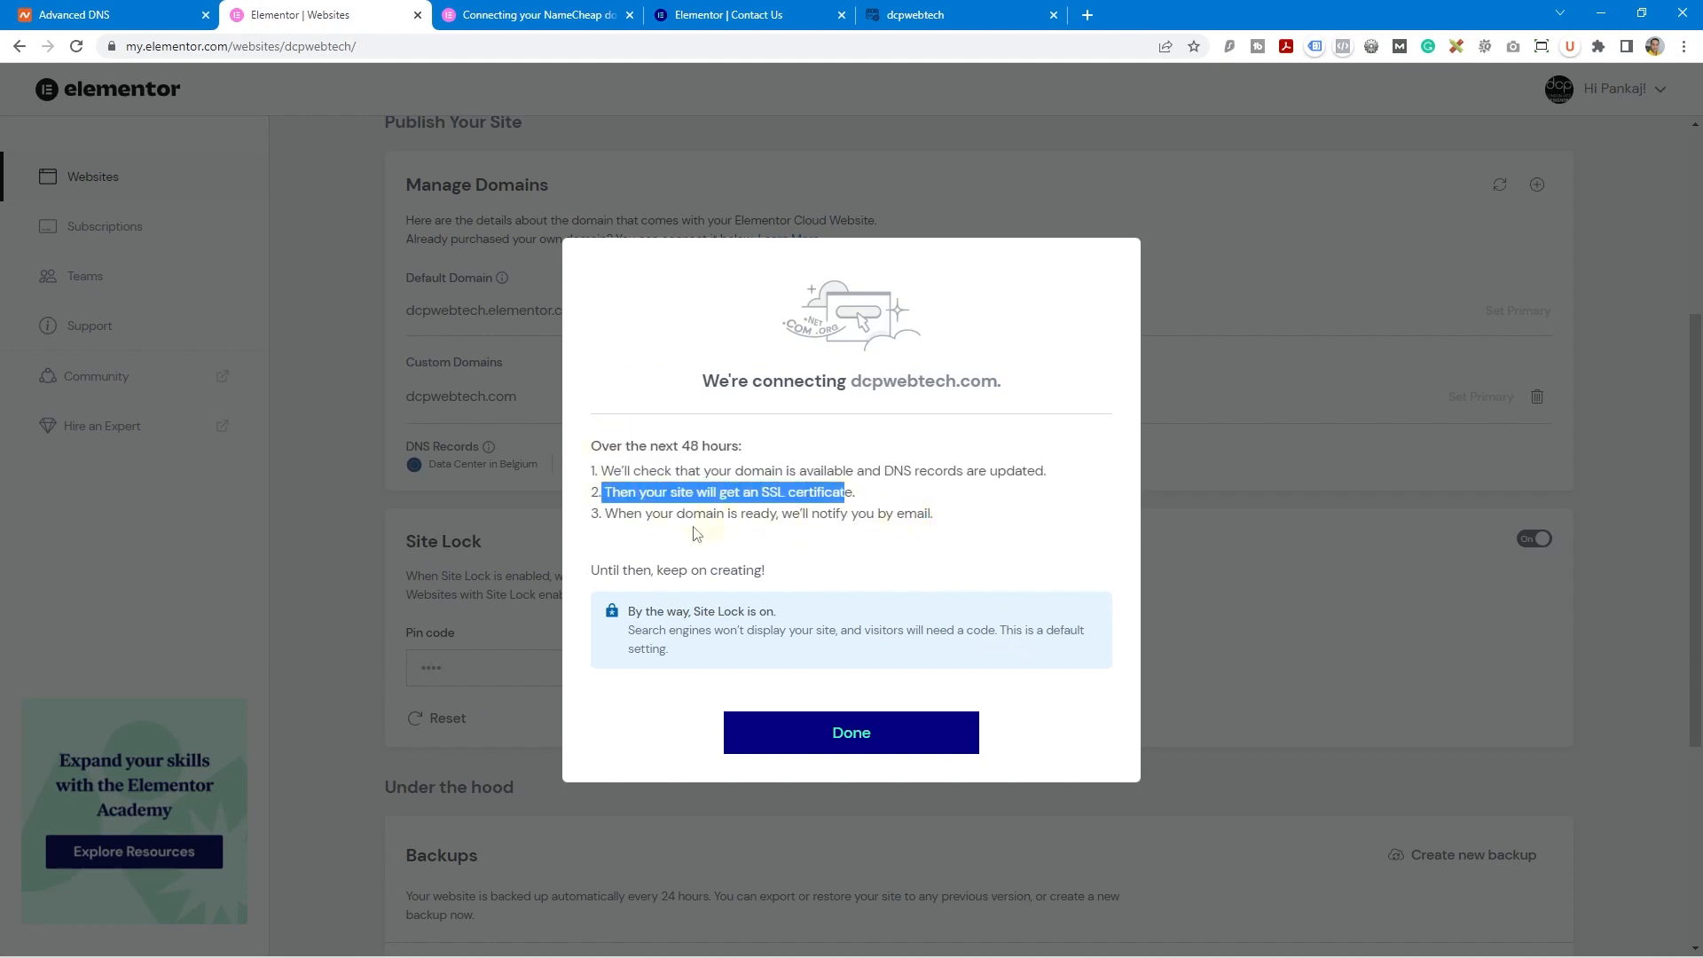
drag(609, 513, 931, 516)
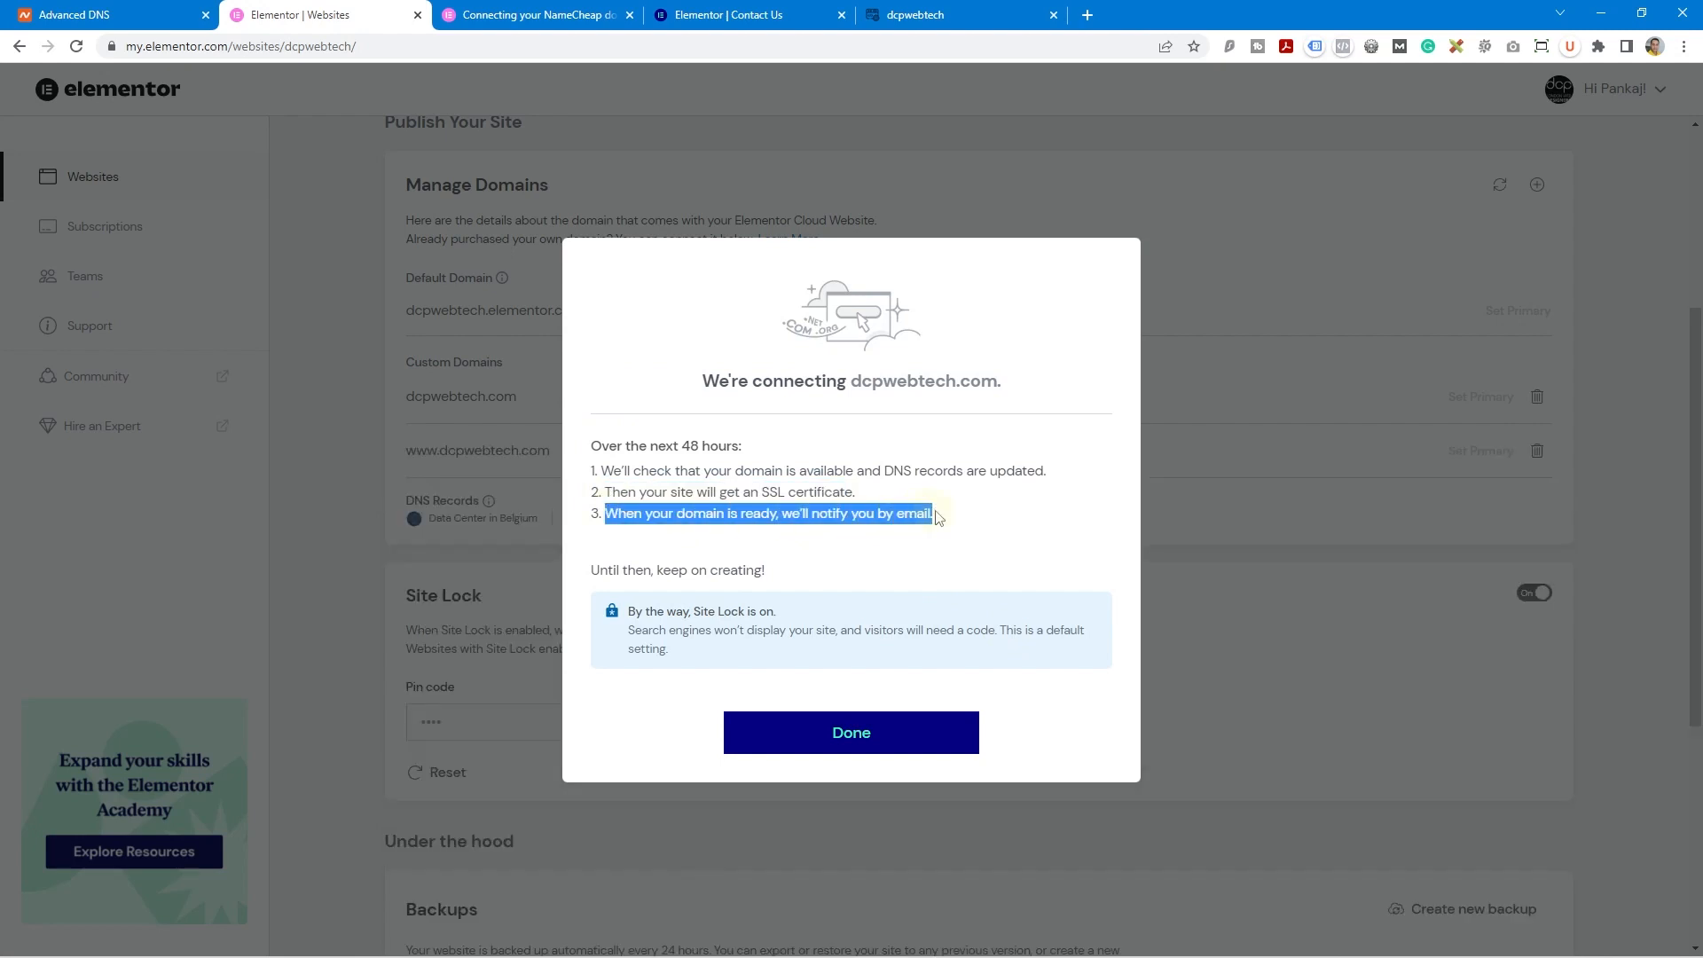
click(933, 522)
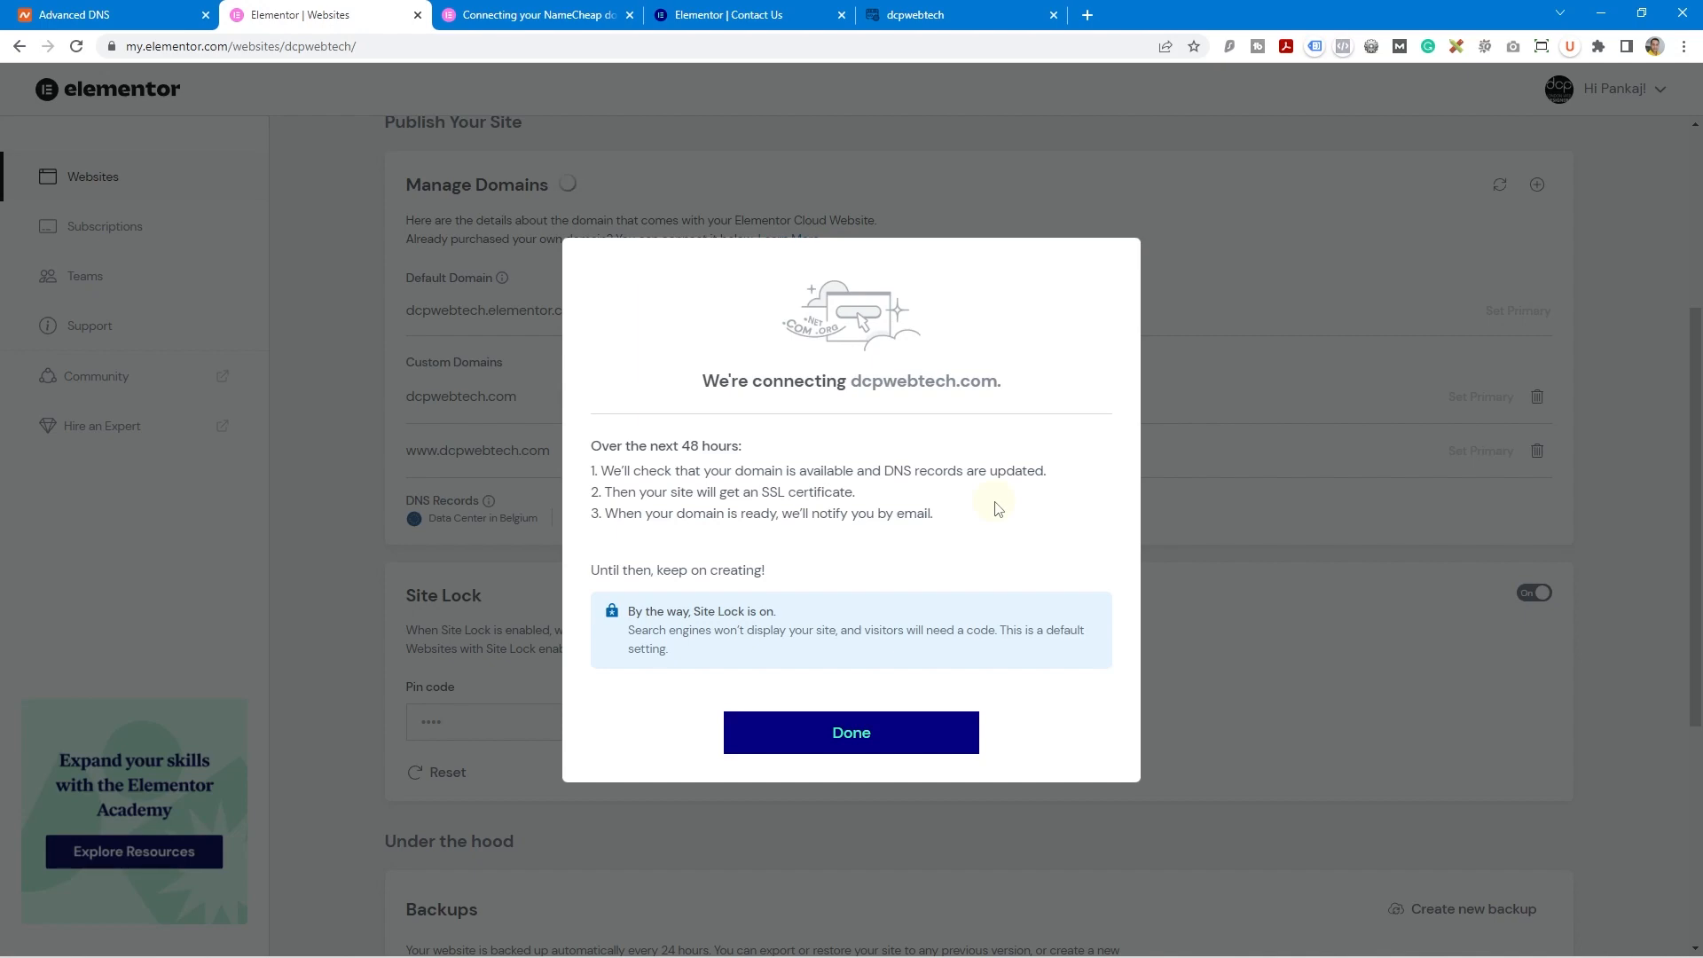
- Dismiss the 'We're connecting dcpwebtech.com' notice so both custom domains show as added
click(884, 735)
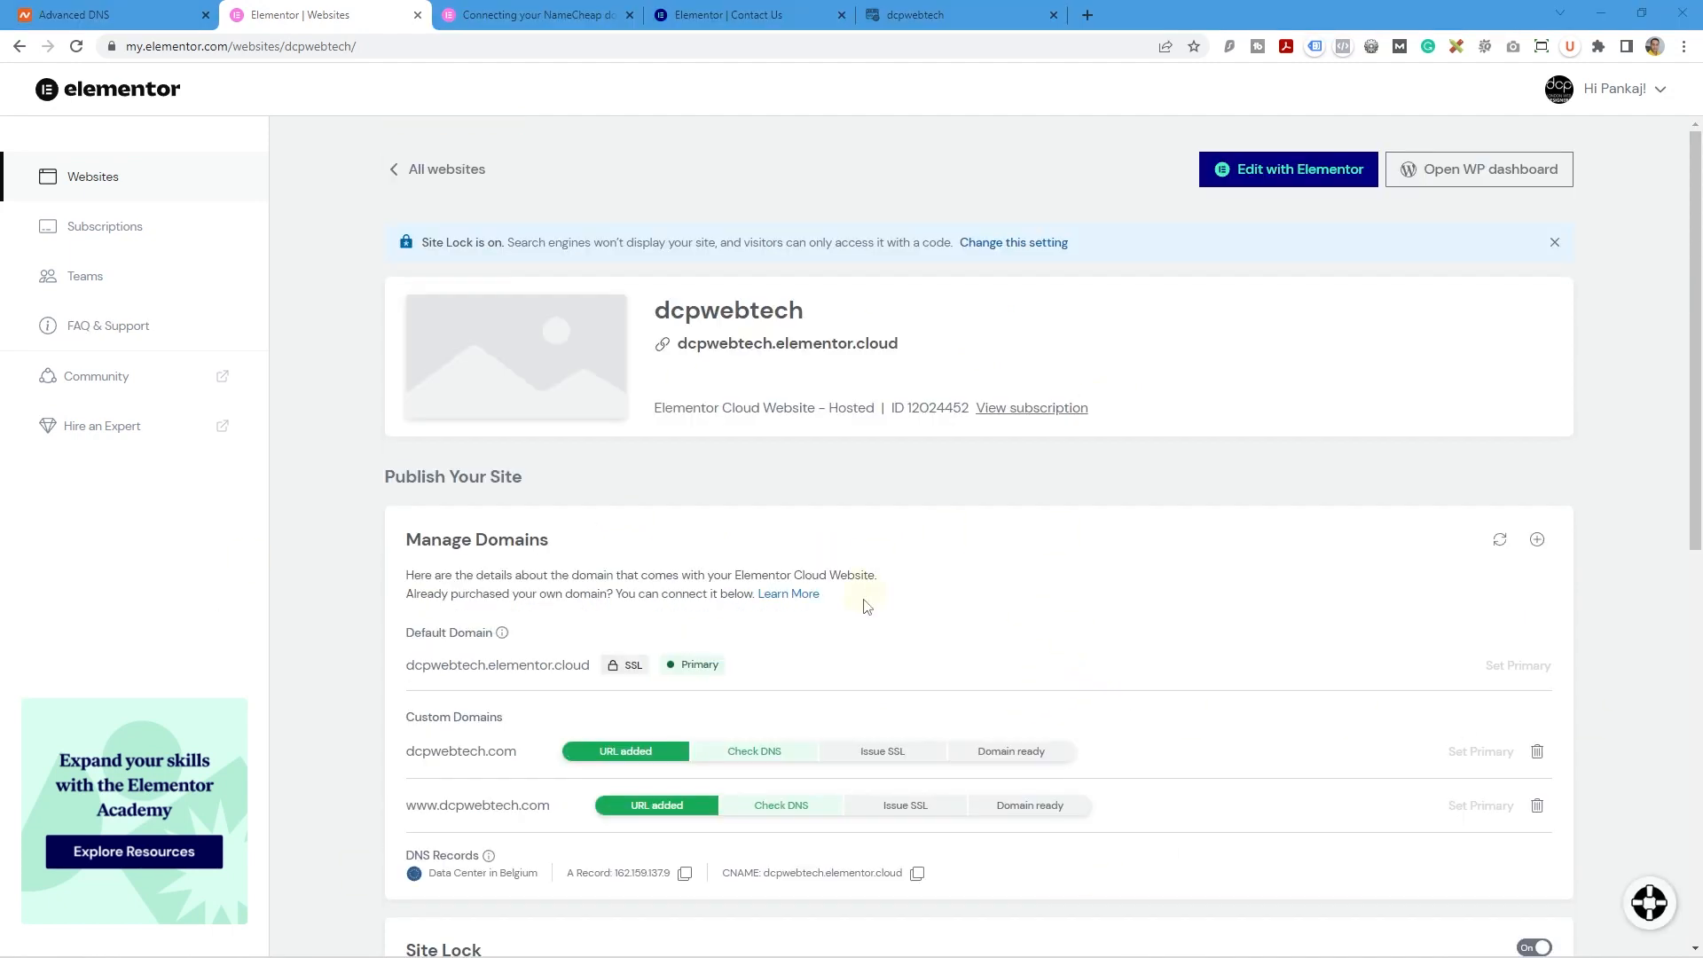
- Point out the Check DNS status, Issue SSL and Domain ready stages for both domains
drag(451, 537, 1052, 568)
click(1052, 568)
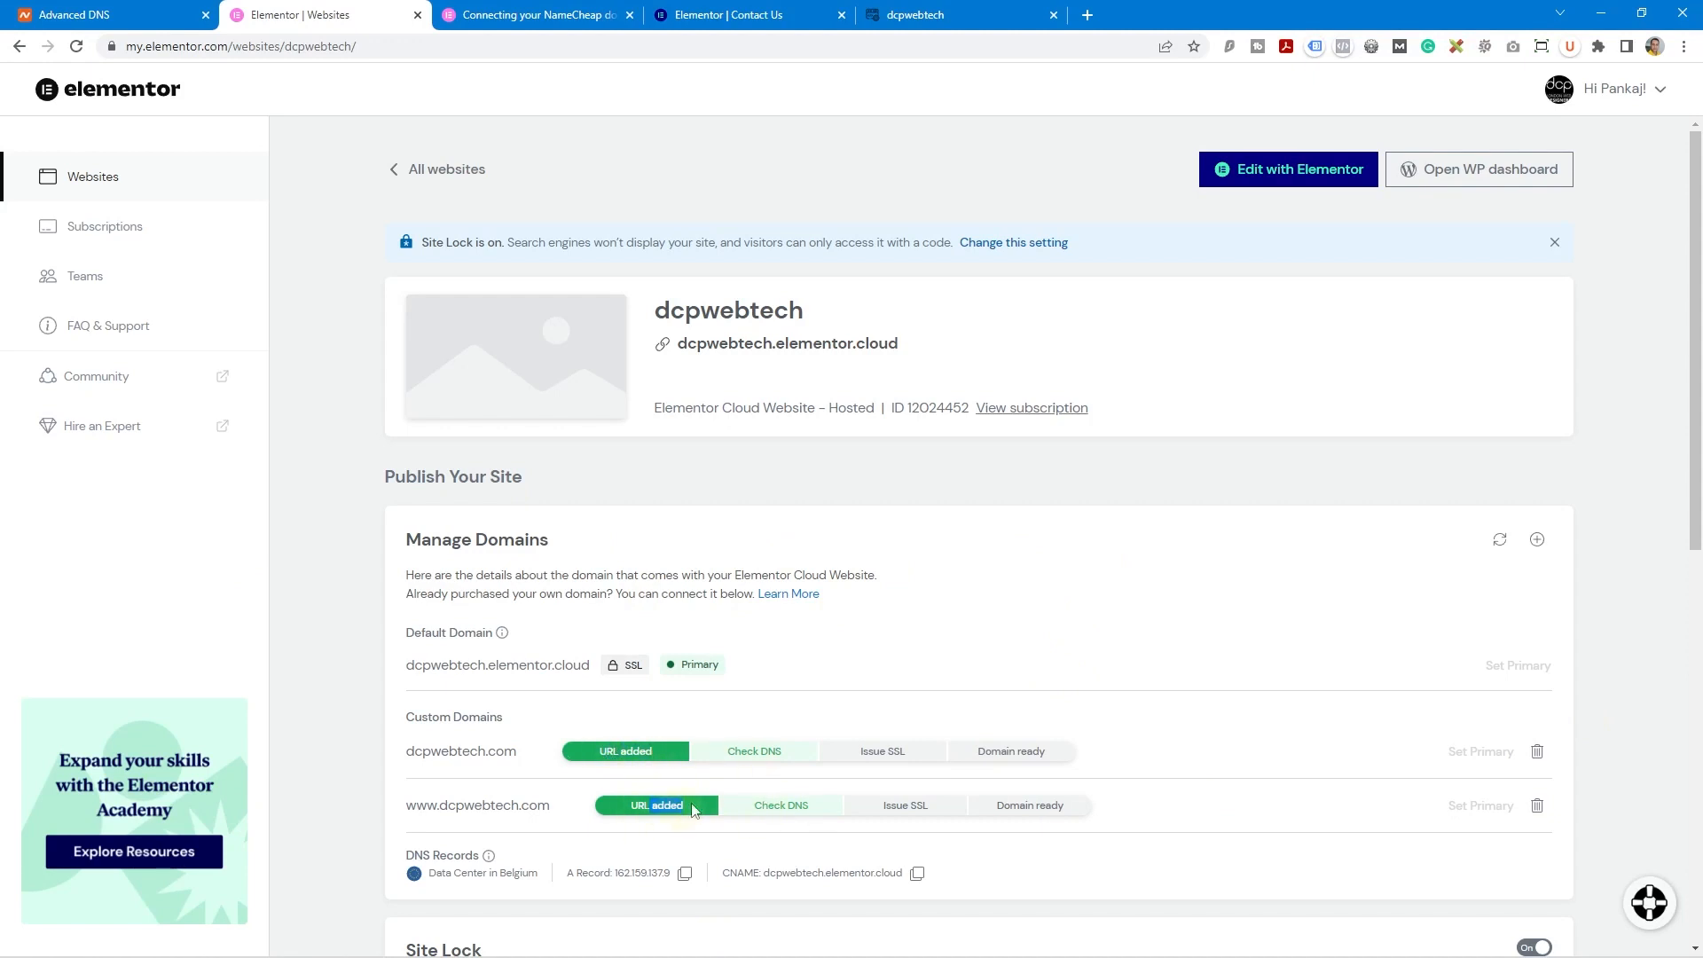
drag(724, 752, 796, 805)
drag(859, 753, 933, 808)
drag(974, 754, 1047, 752)
drag(997, 807, 1074, 803)
- Refresh the domain connection status twice, then go to Namecheap's Advanced DNS records
click(1077, 794)
click(1500, 543)
click(98, 15)
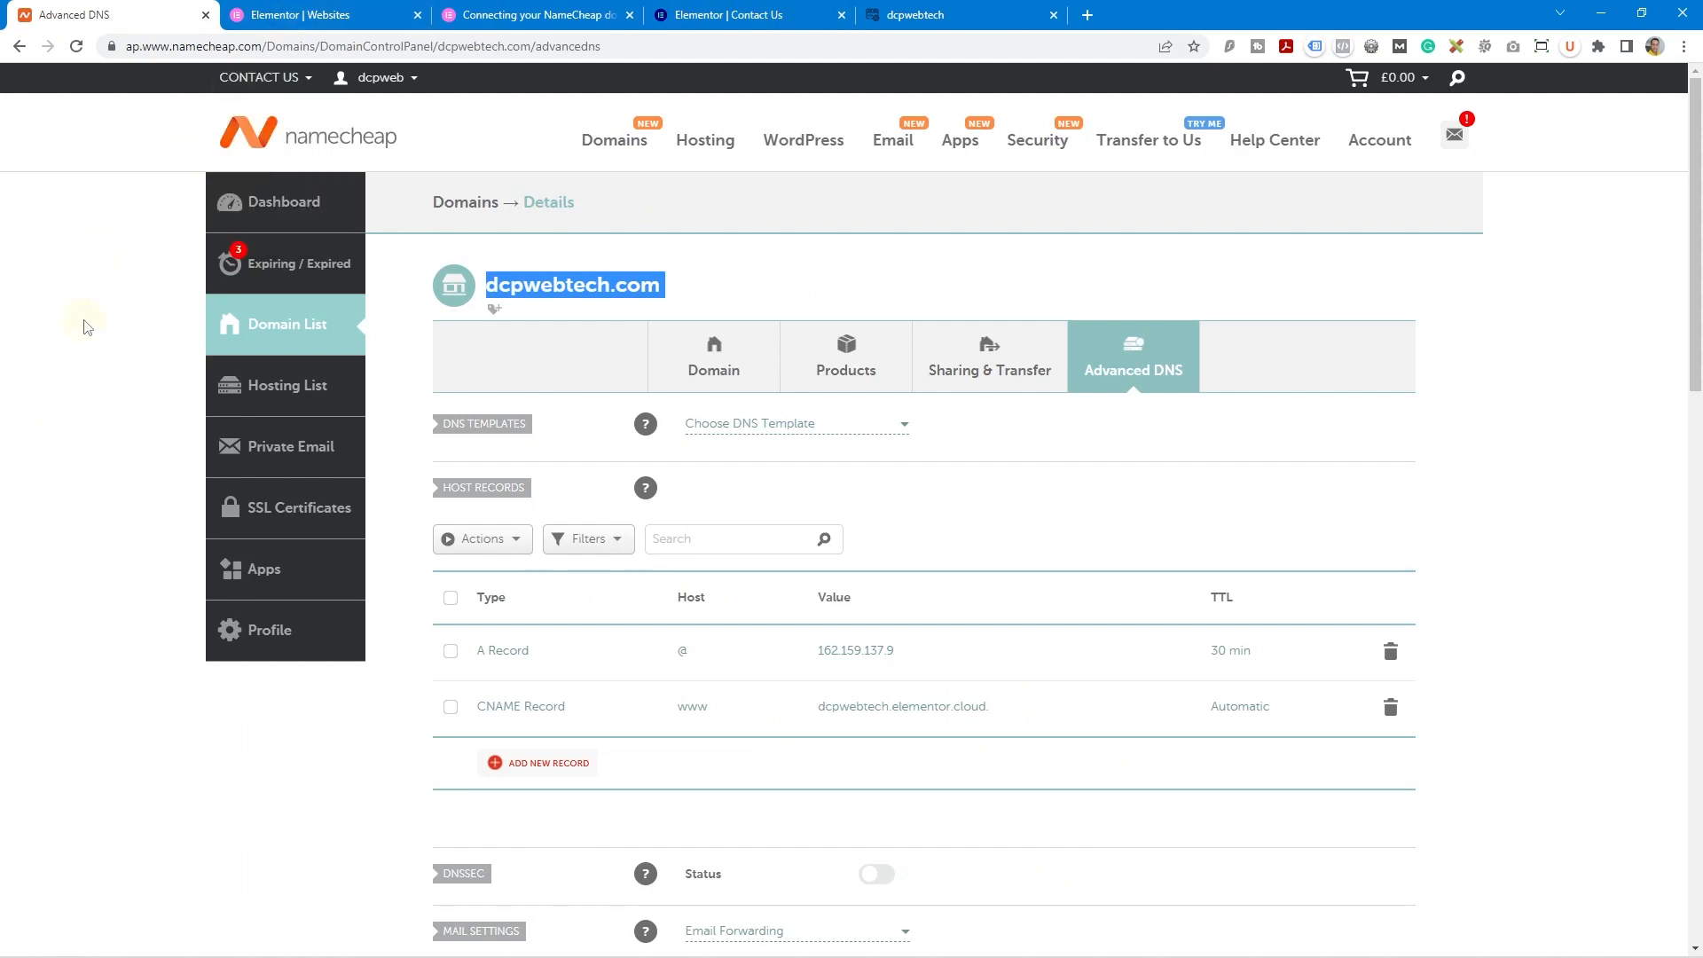
- Open Namecheap's business Email page and highlight the Starter plan's monthly and yearly prices
mouse_move(888, 143)
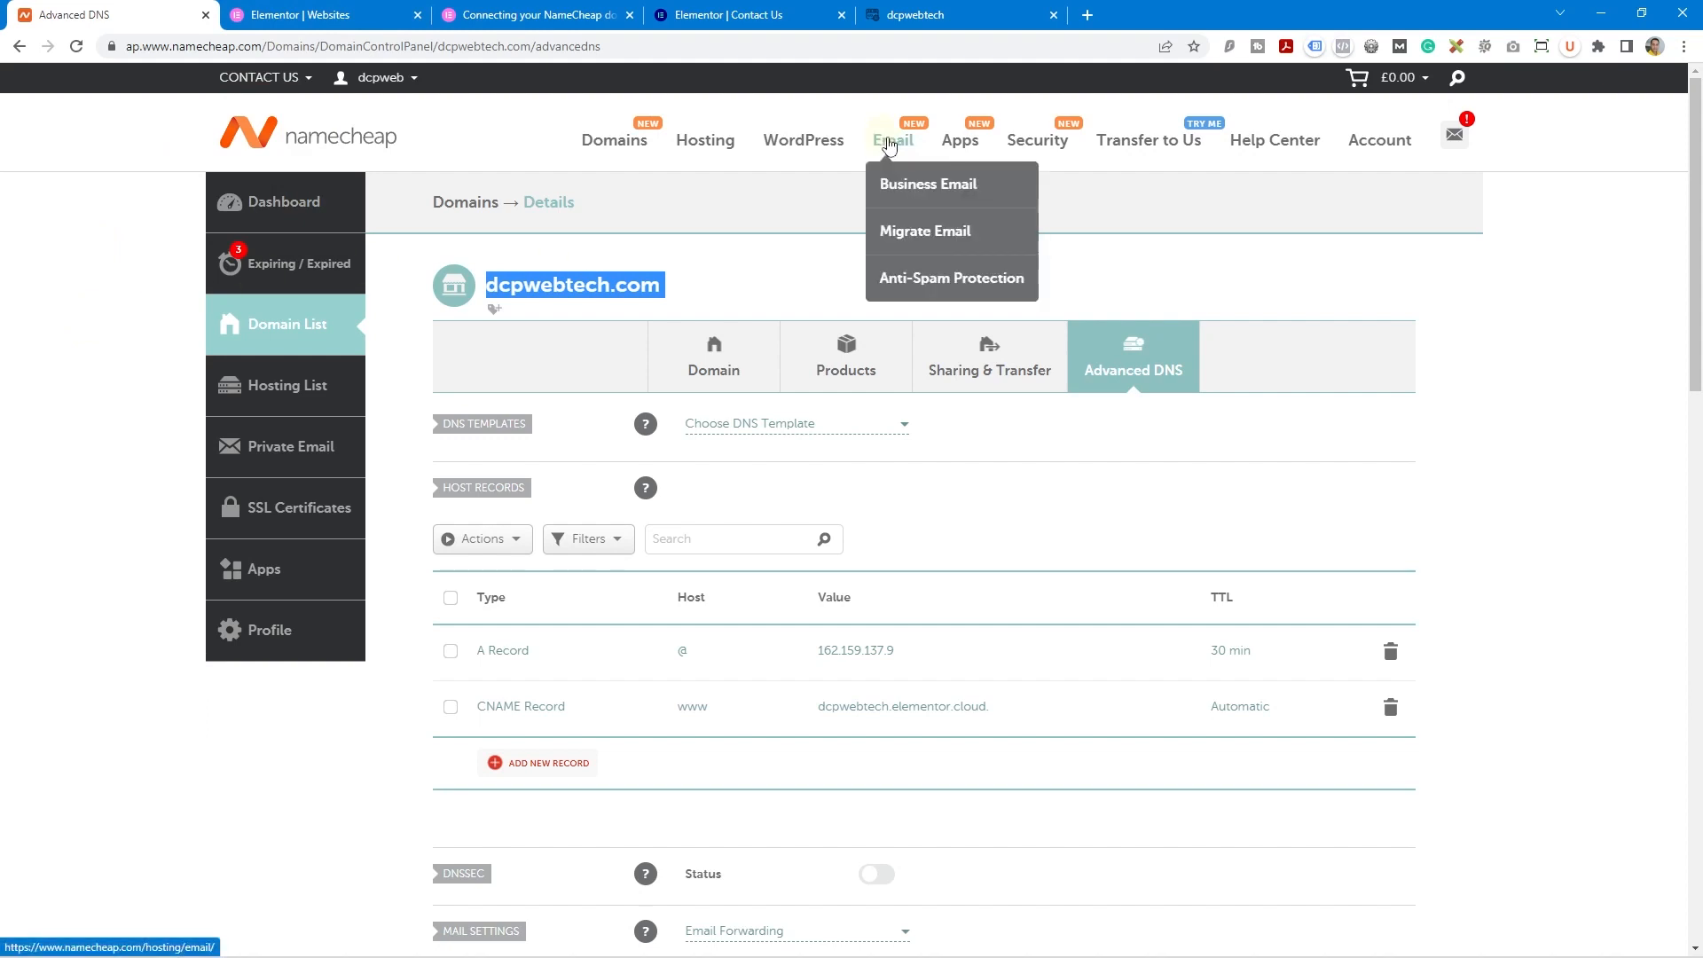
click(892, 145)
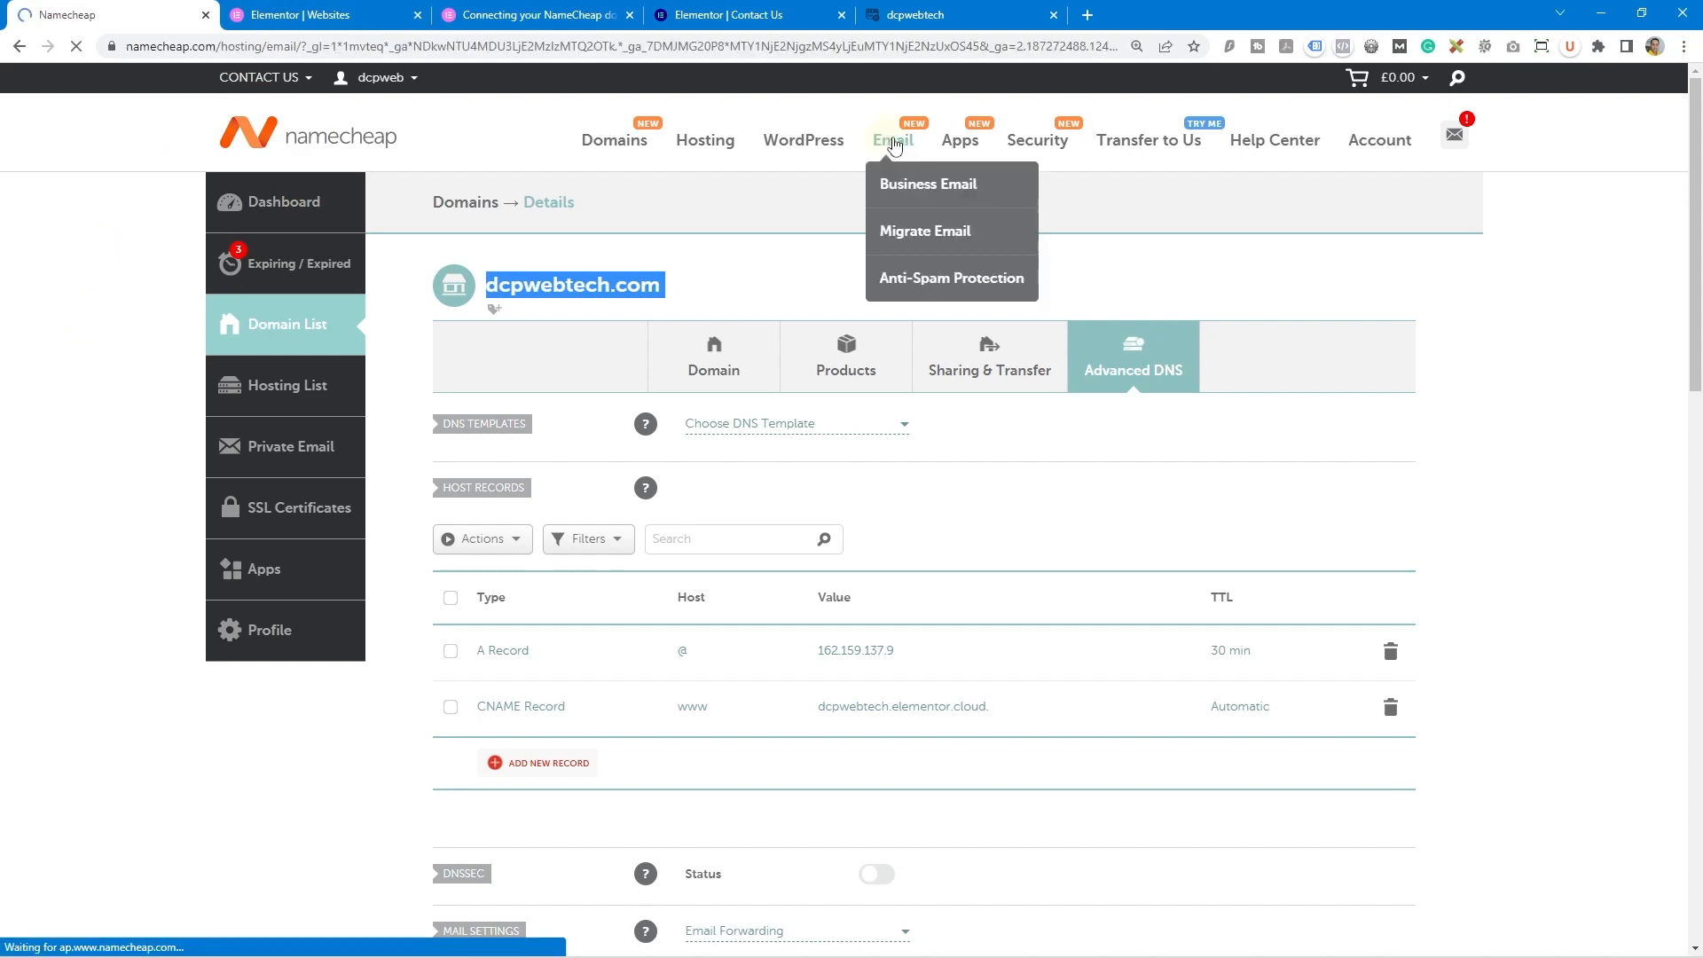
scroll(663, 593, down, 4)
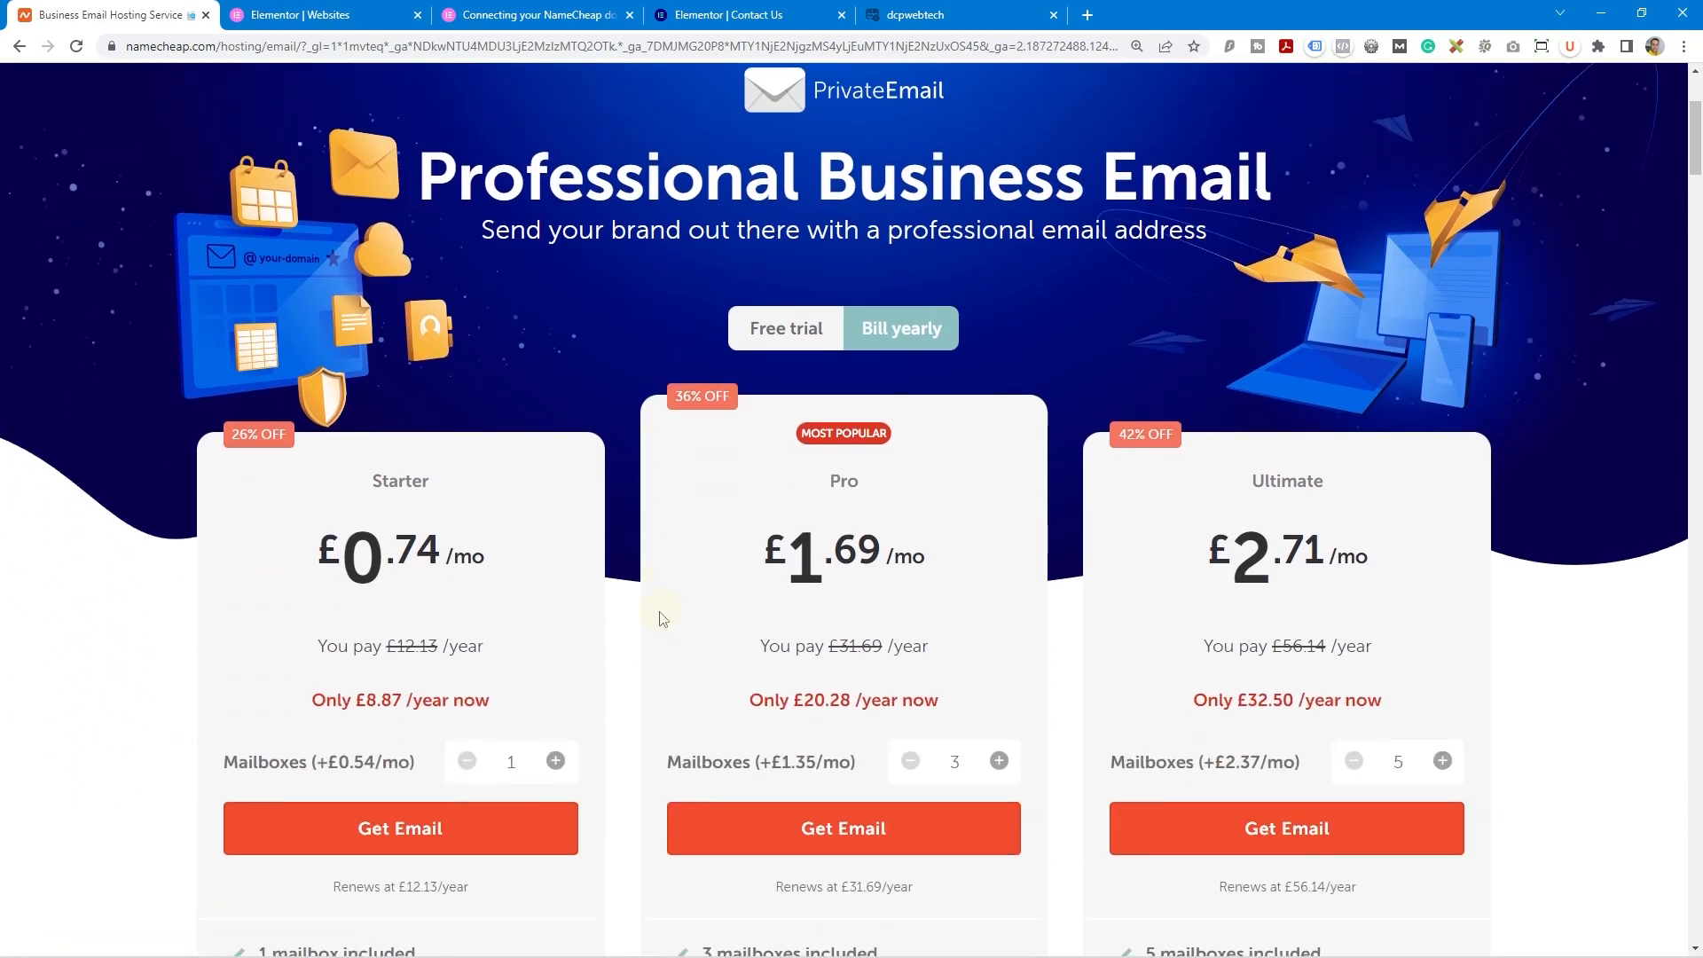
scroll(625, 593, down, 1)
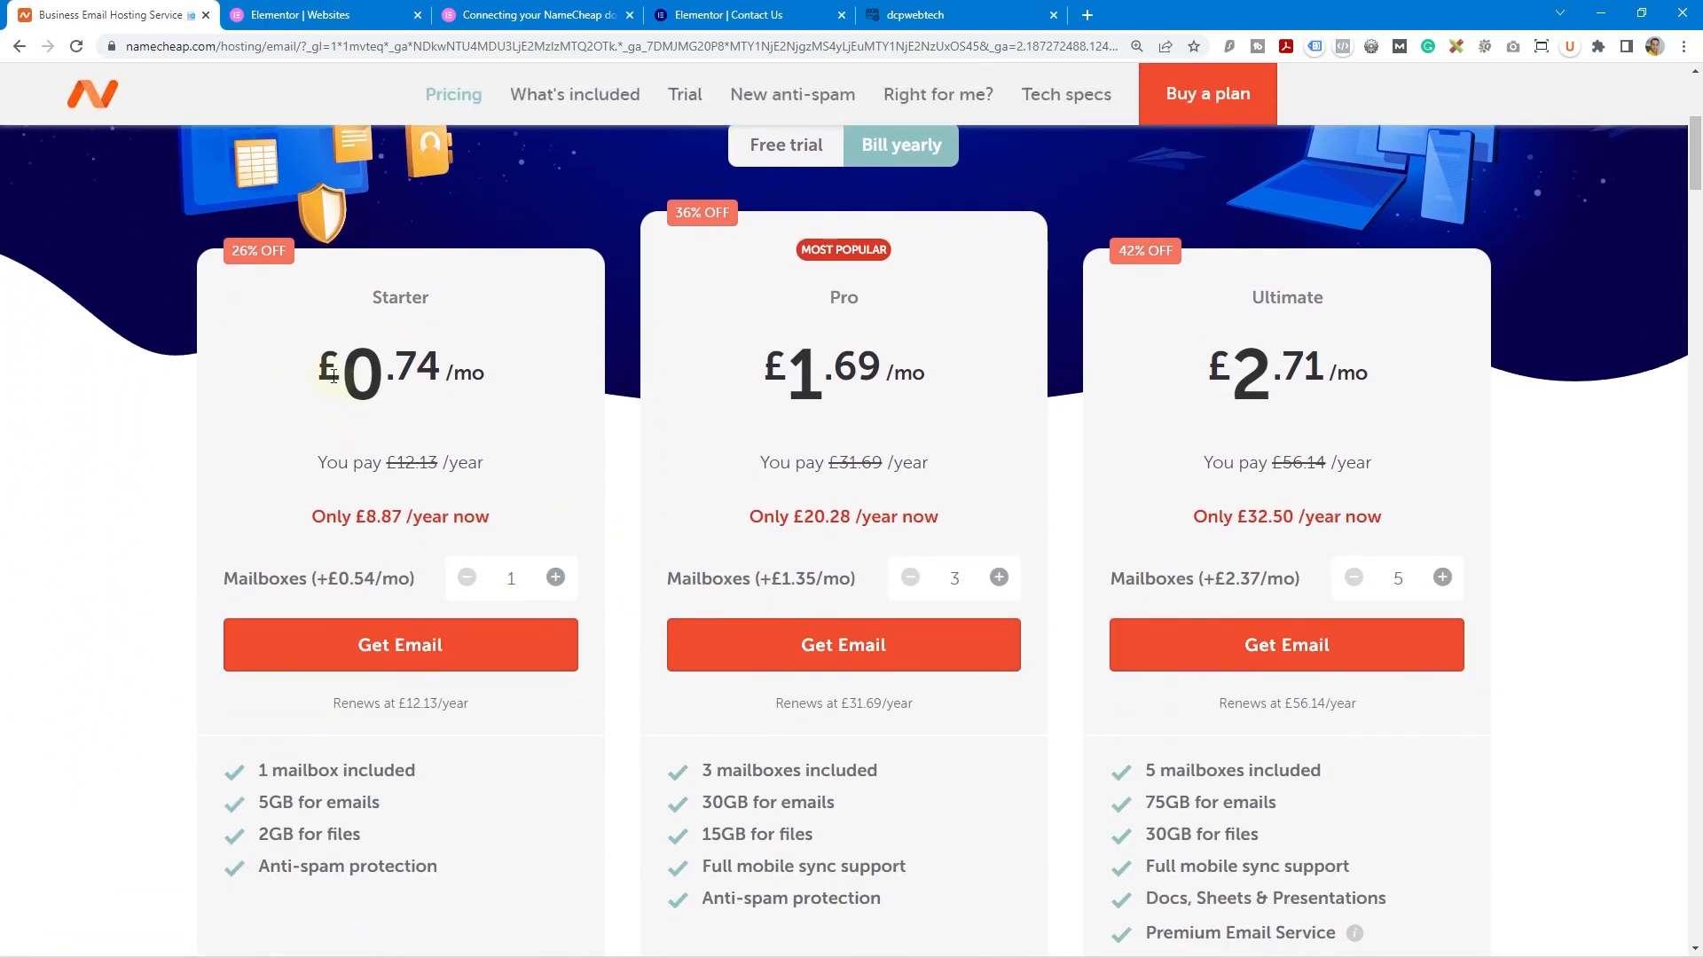
drag(341, 375, 487, 383)
click(460, 451)
drag(326, 516, 475, 518)
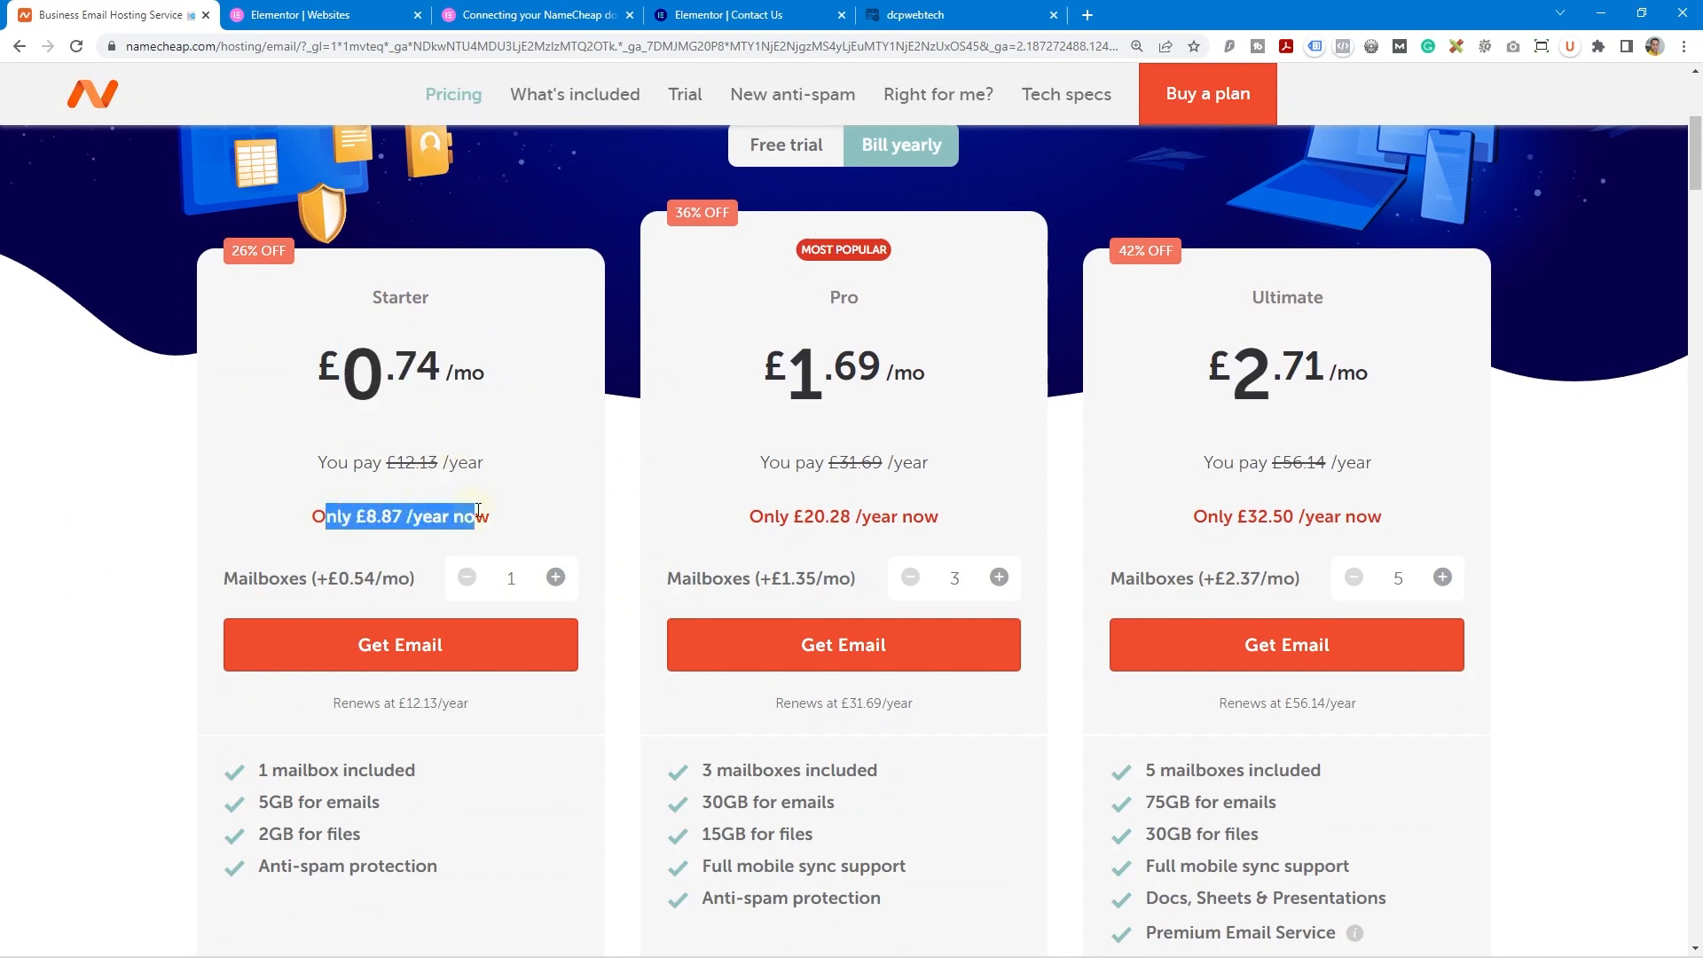
click(423, 581)
- Highlight the Starter plan's mailbox and storage features, including 2GB for files
scroll(341, 736, down, 1)
scroll(342, 736, down, 1)
drag(269, 651, 432, 654)
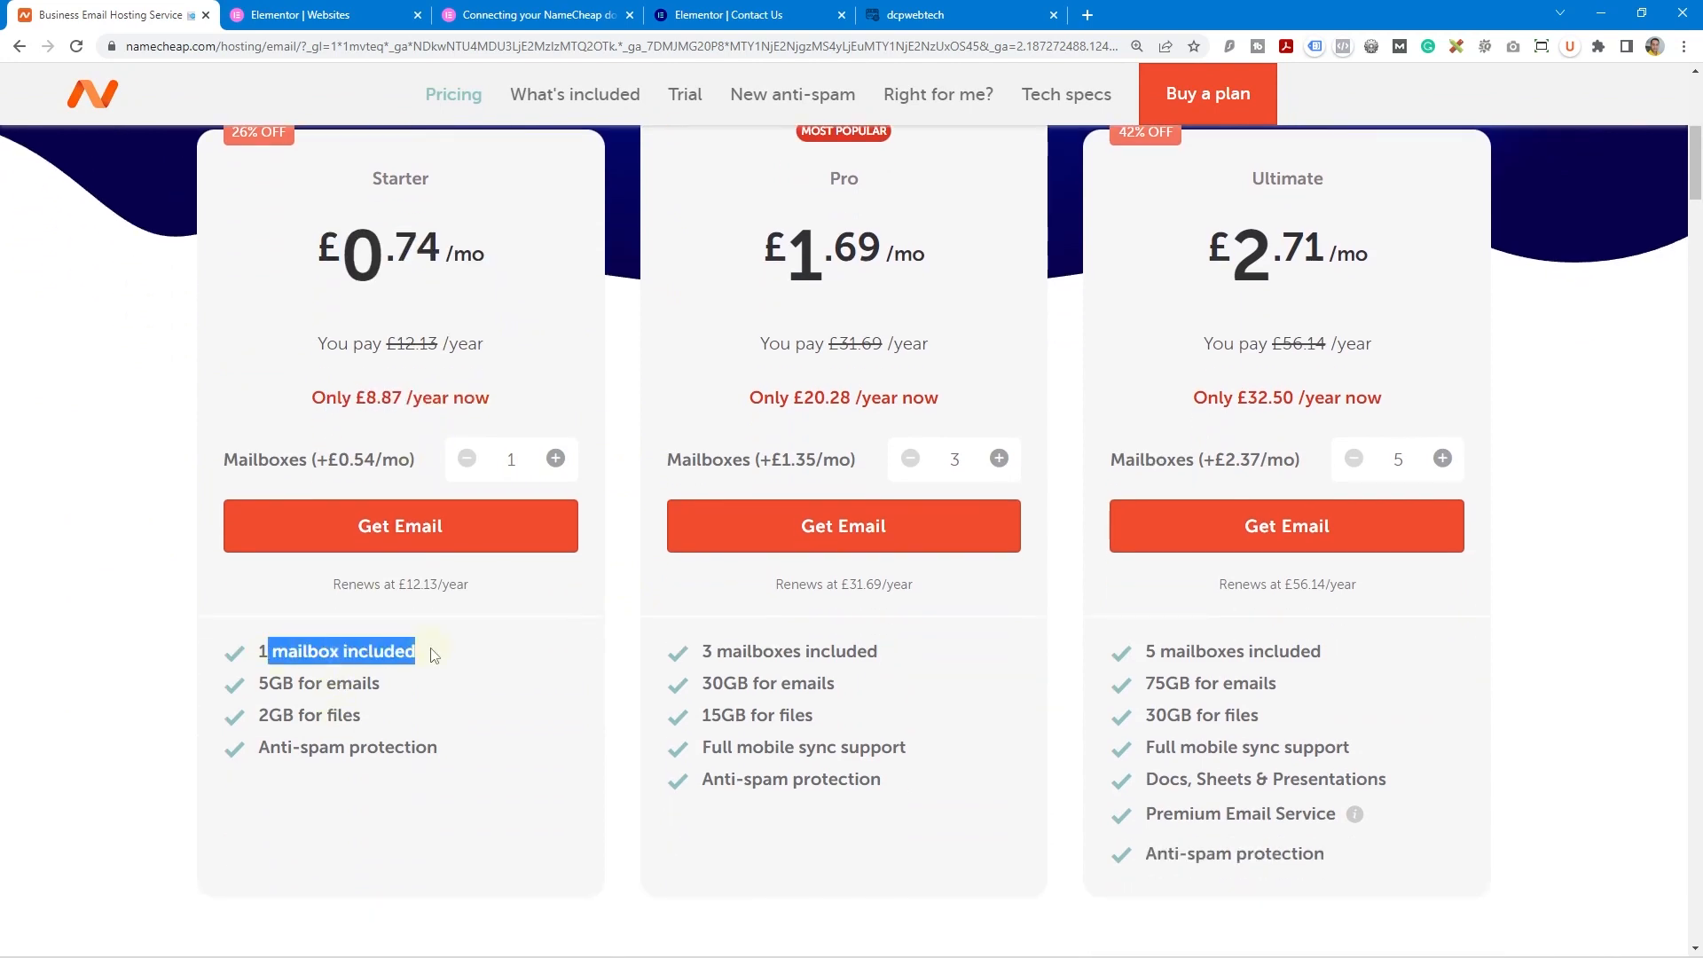
drag(272, 686, 434, 748)
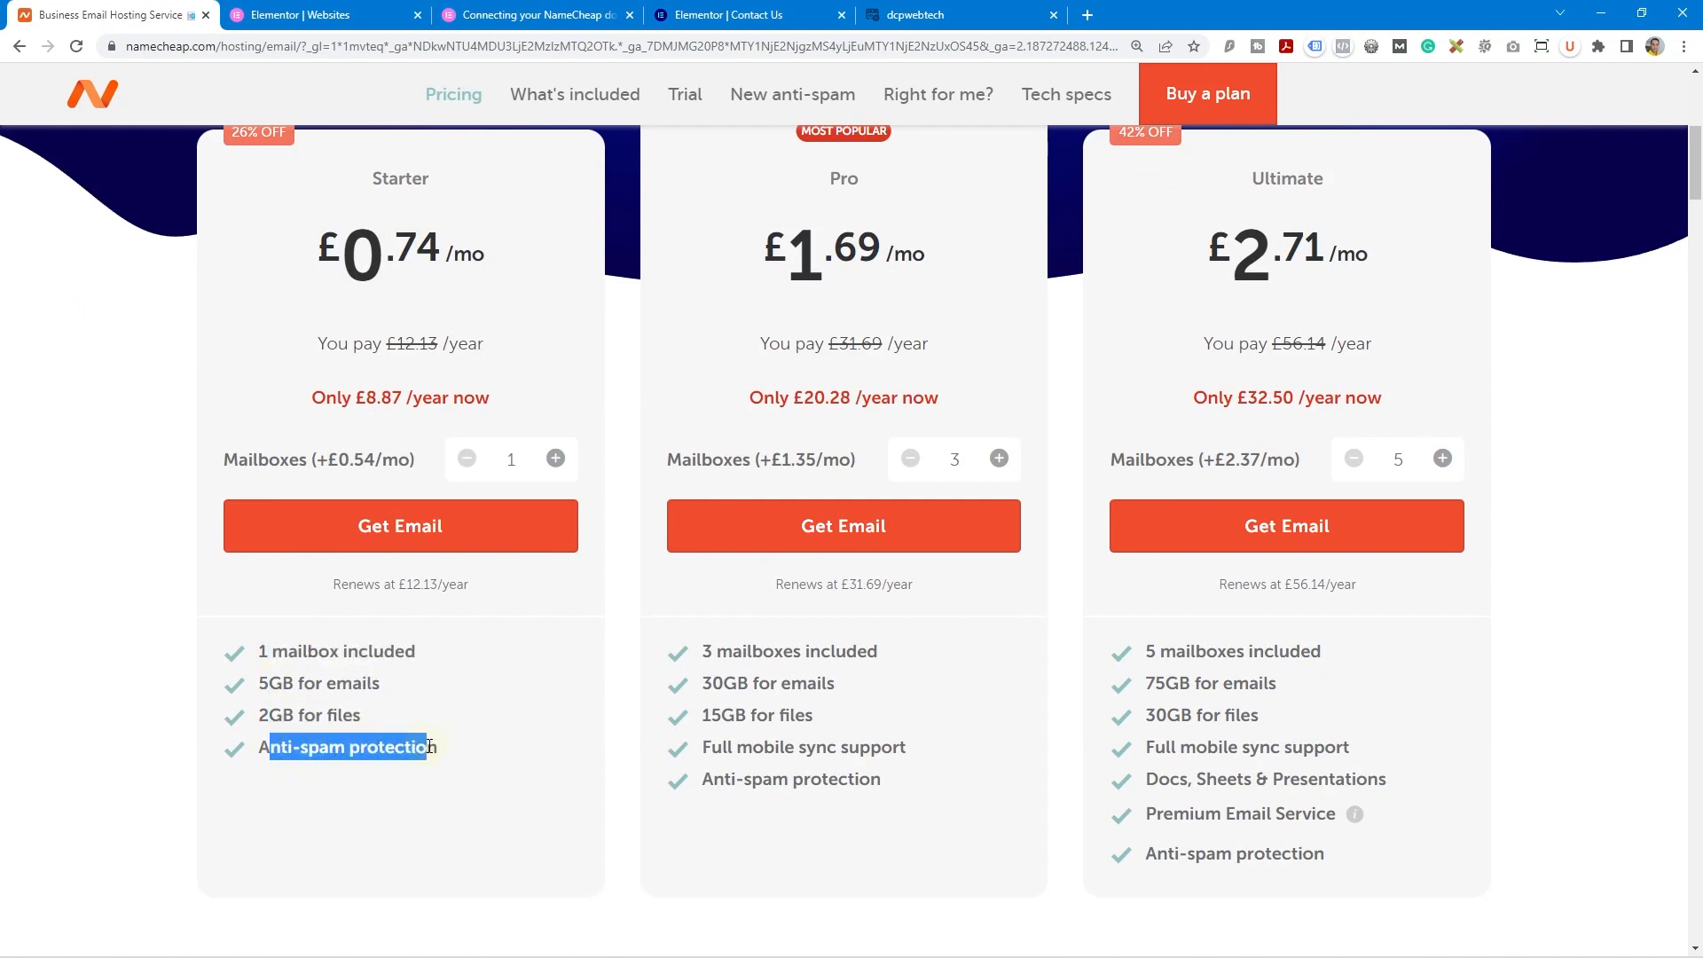
click(295, 717)
drag(295, 716, 379, 720)
click(314, 745)
click(346, 718)
drag(264, 717, 444, 750)
click(448, 752)
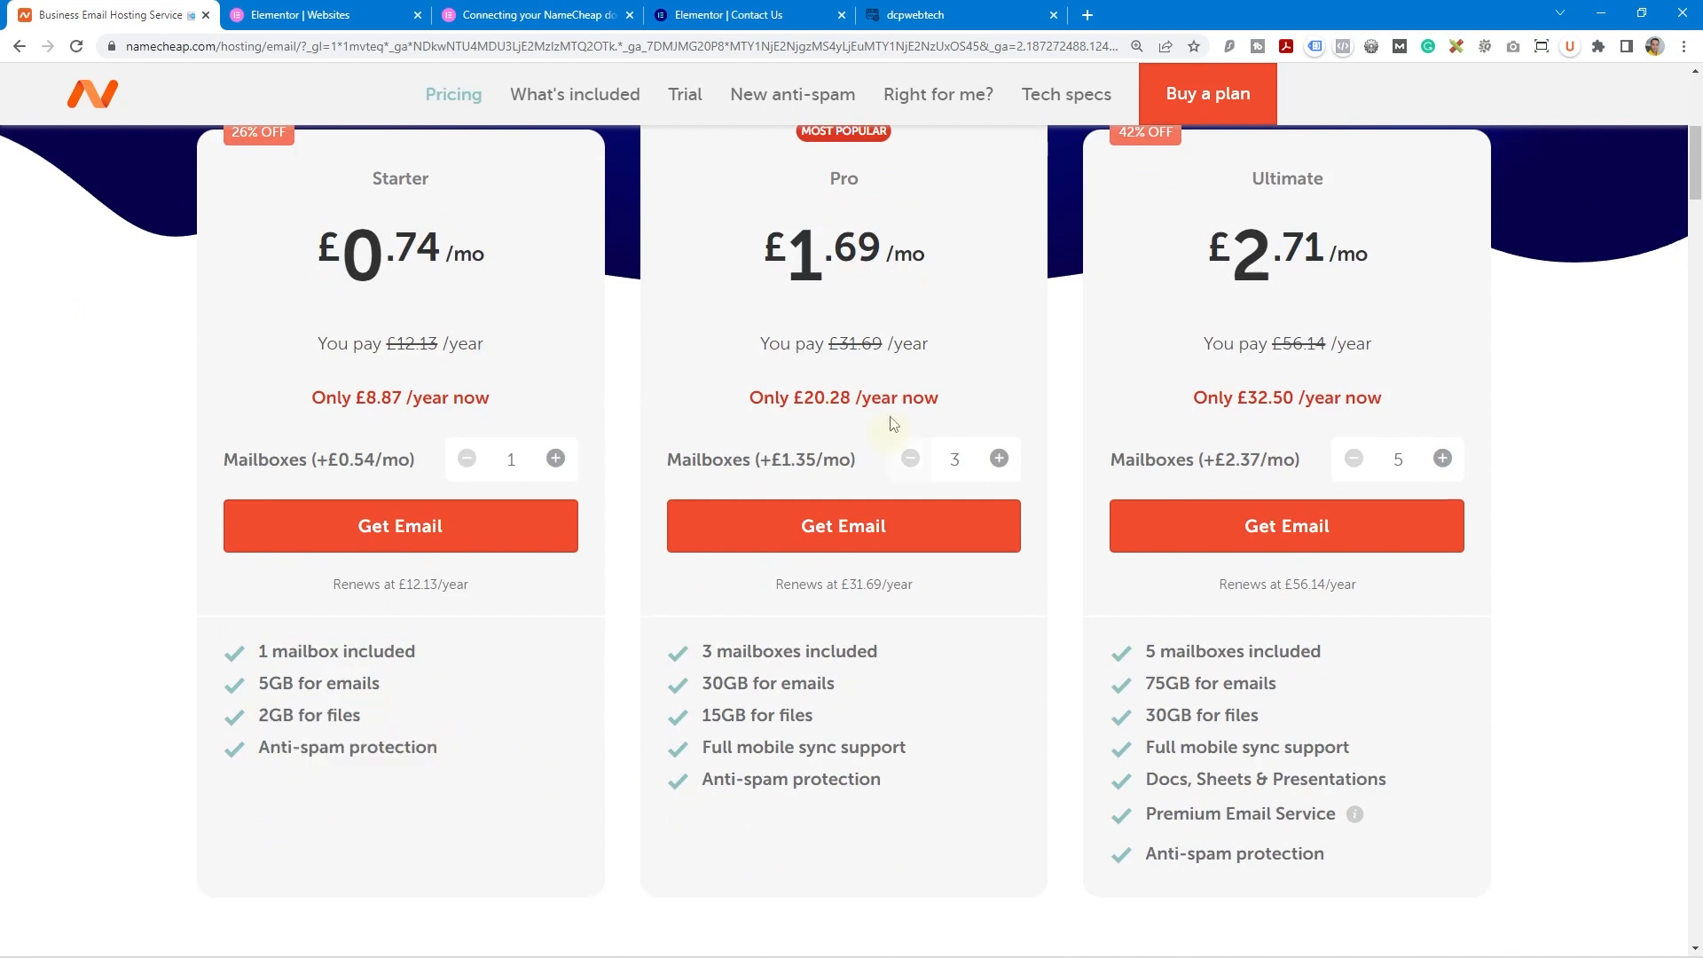
- Compare Pro's 3 mailboxes, 30GB email and 15GB files with Ultimate's 75GB email
drag(701, 653, 883, 645)
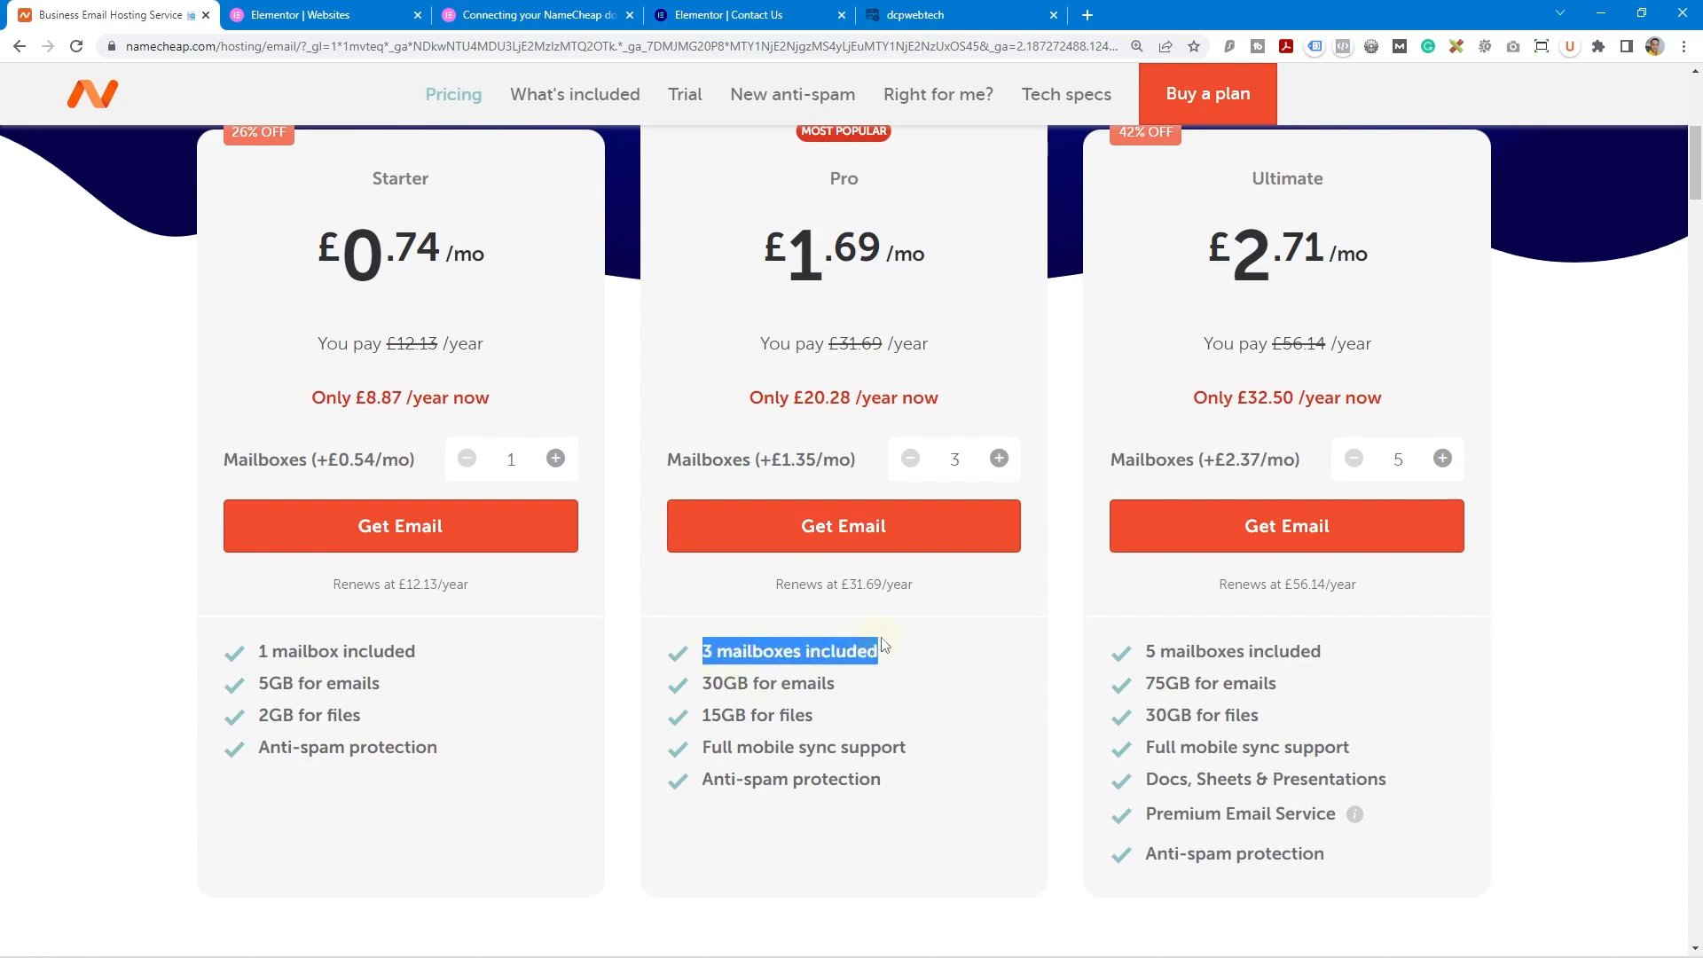
drag(708, 684, 843, 684)
drag(722, 715, 801, 768)
click(801, 769)
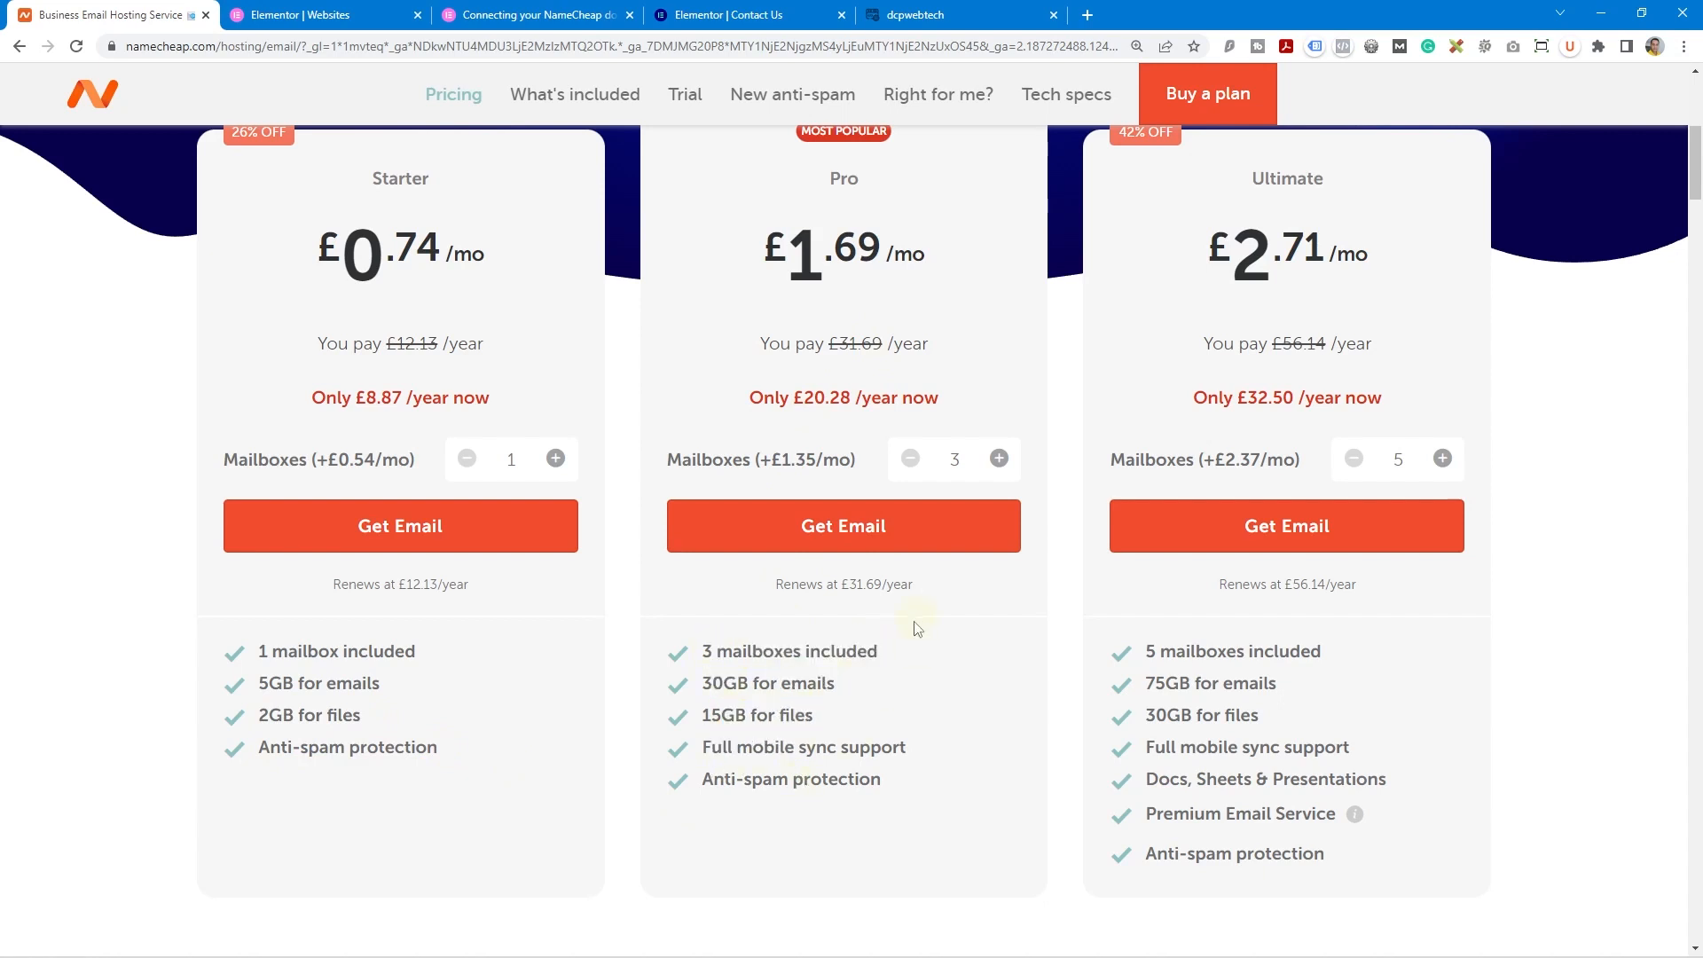
scroll(923, 627, up, 1)
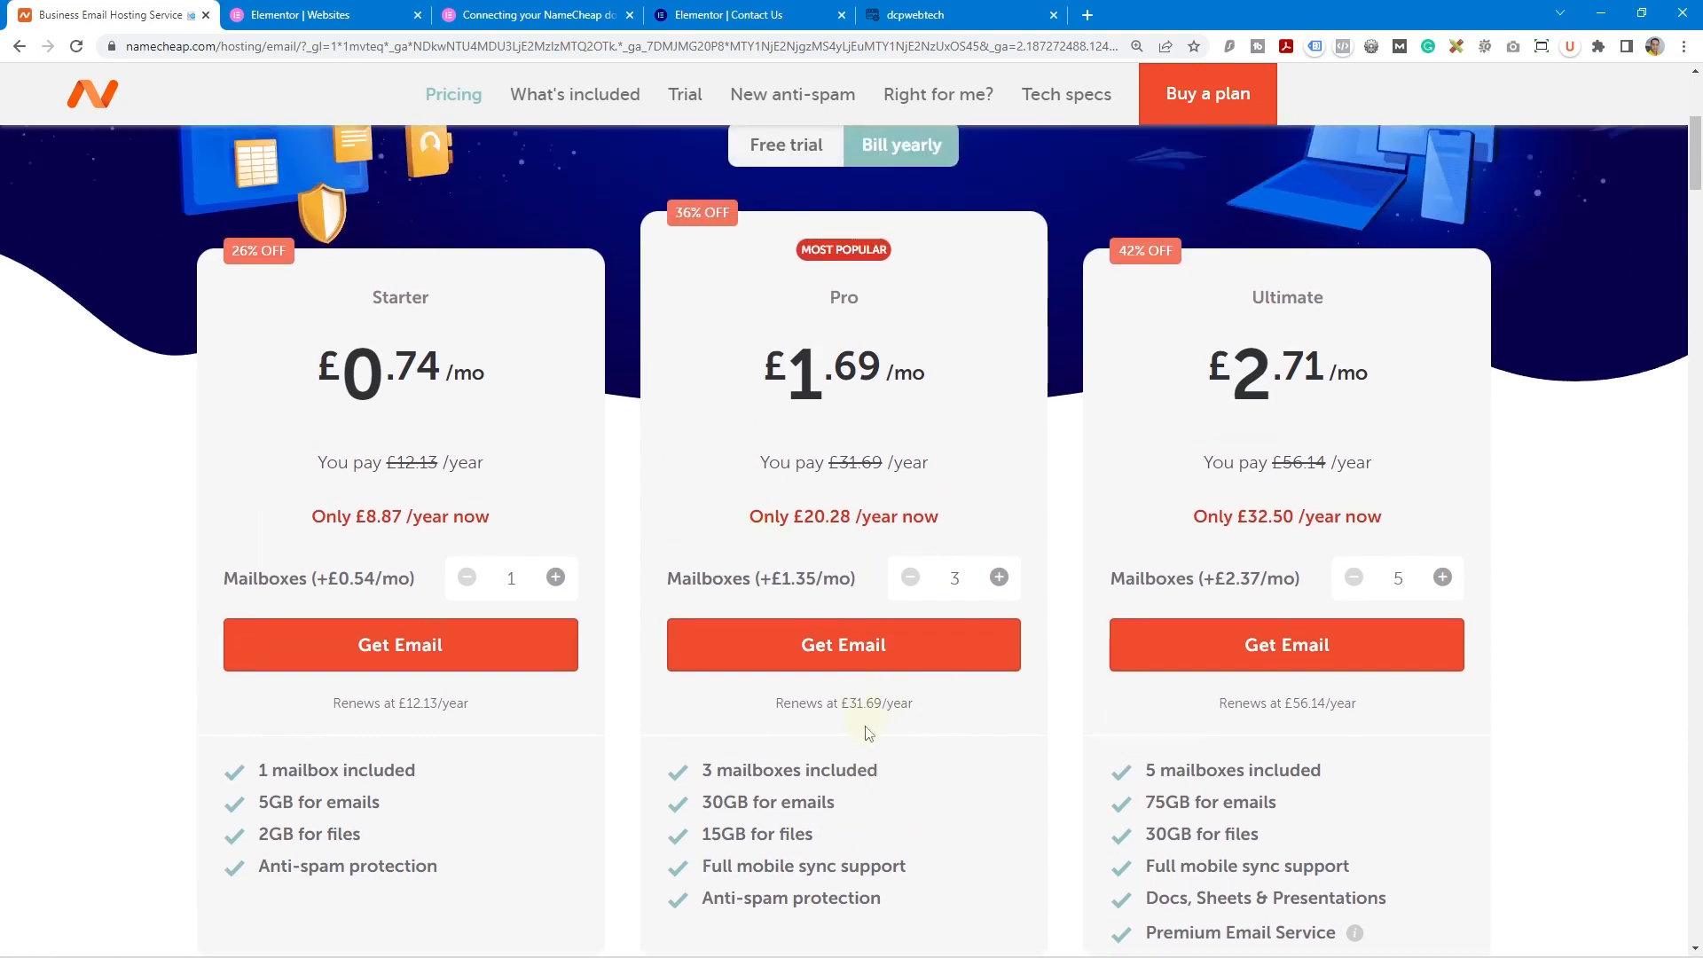
scroll(868, 733, down, 1)
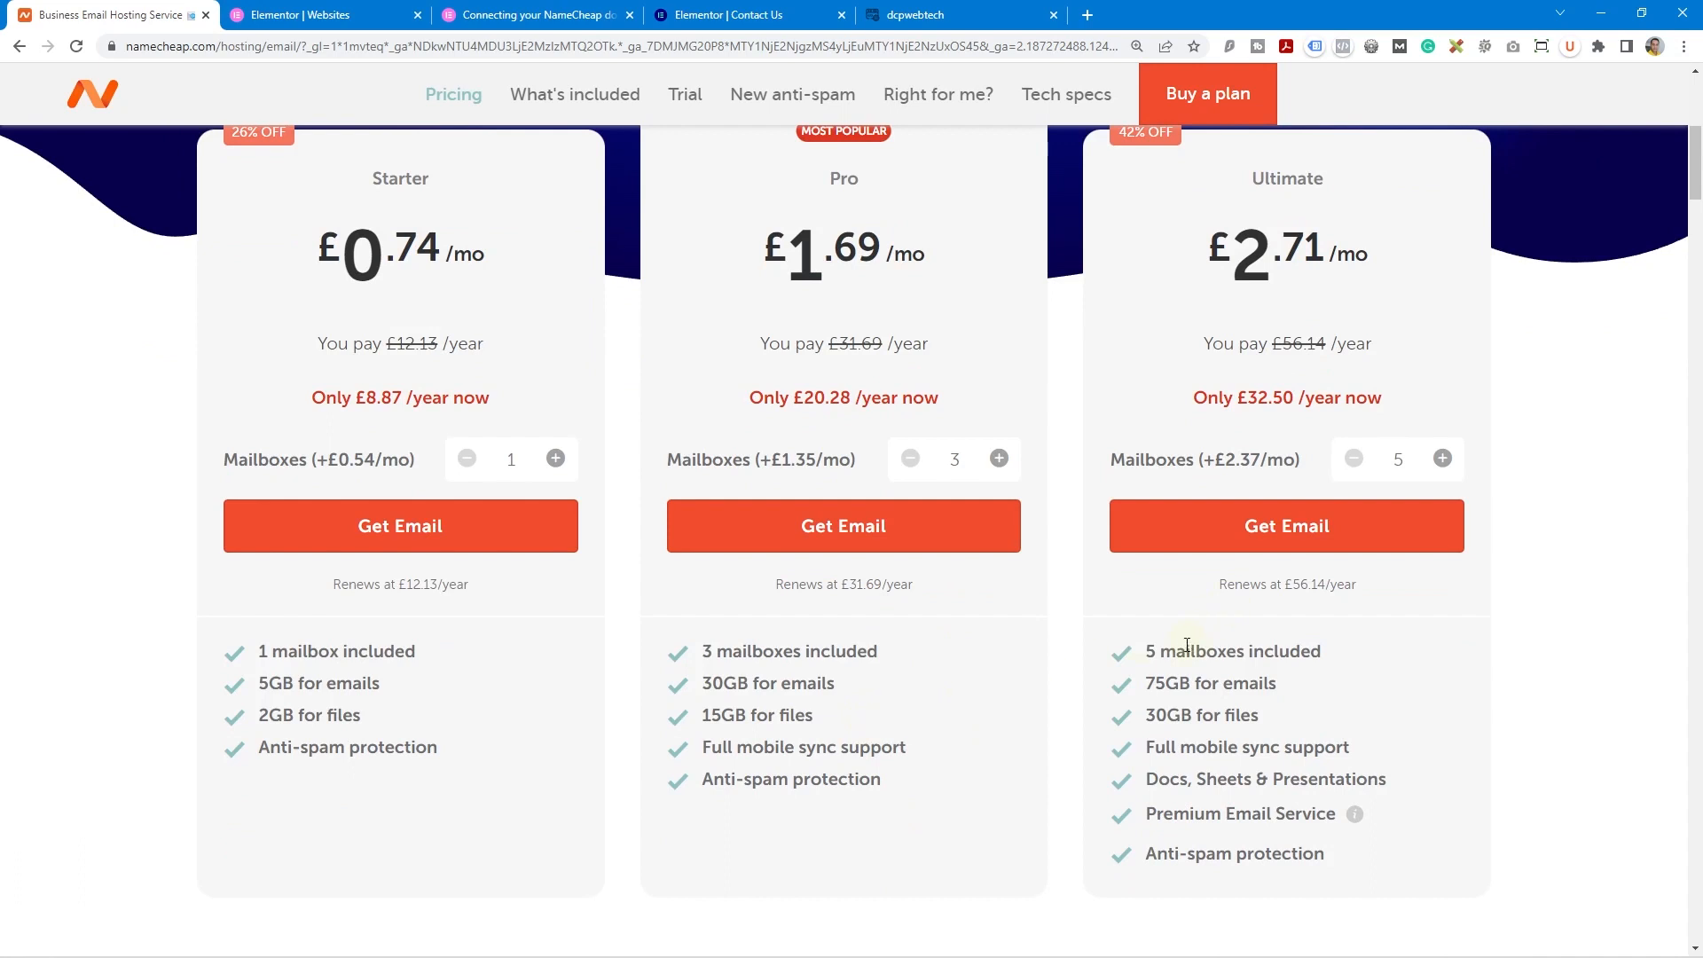
drag(1160, 651, 1298, 854)
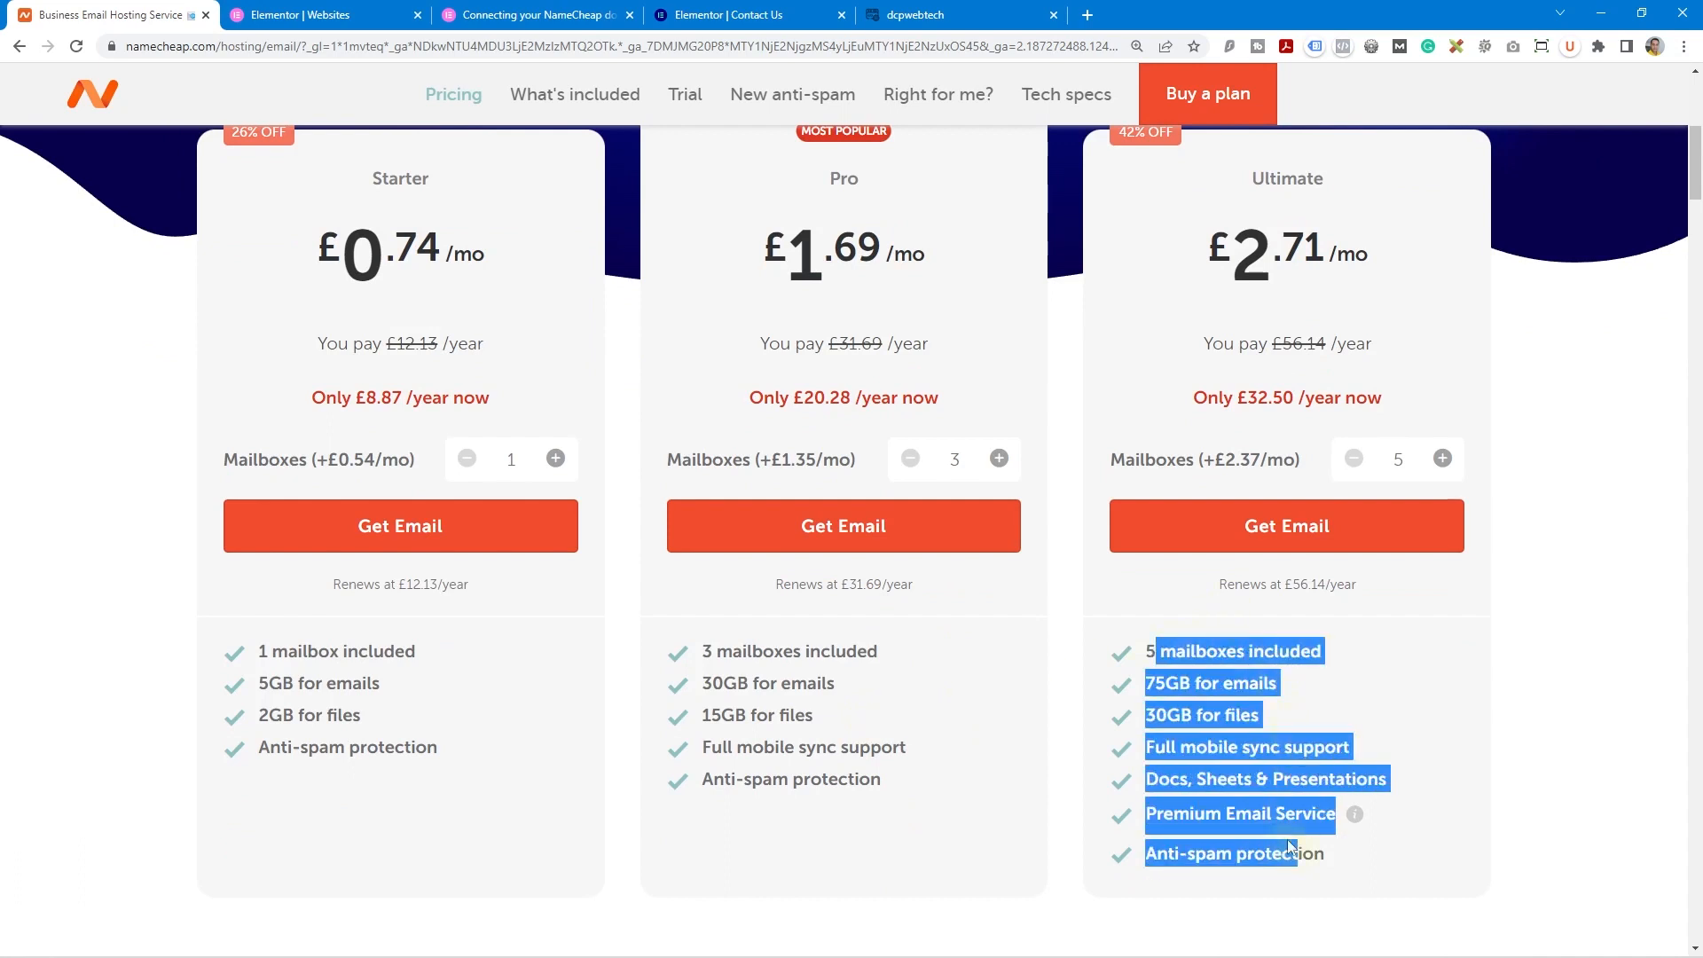
drag(1147, 685, 1284, 680)
click(1272, 679)
drag(703, 685, 830, 675)
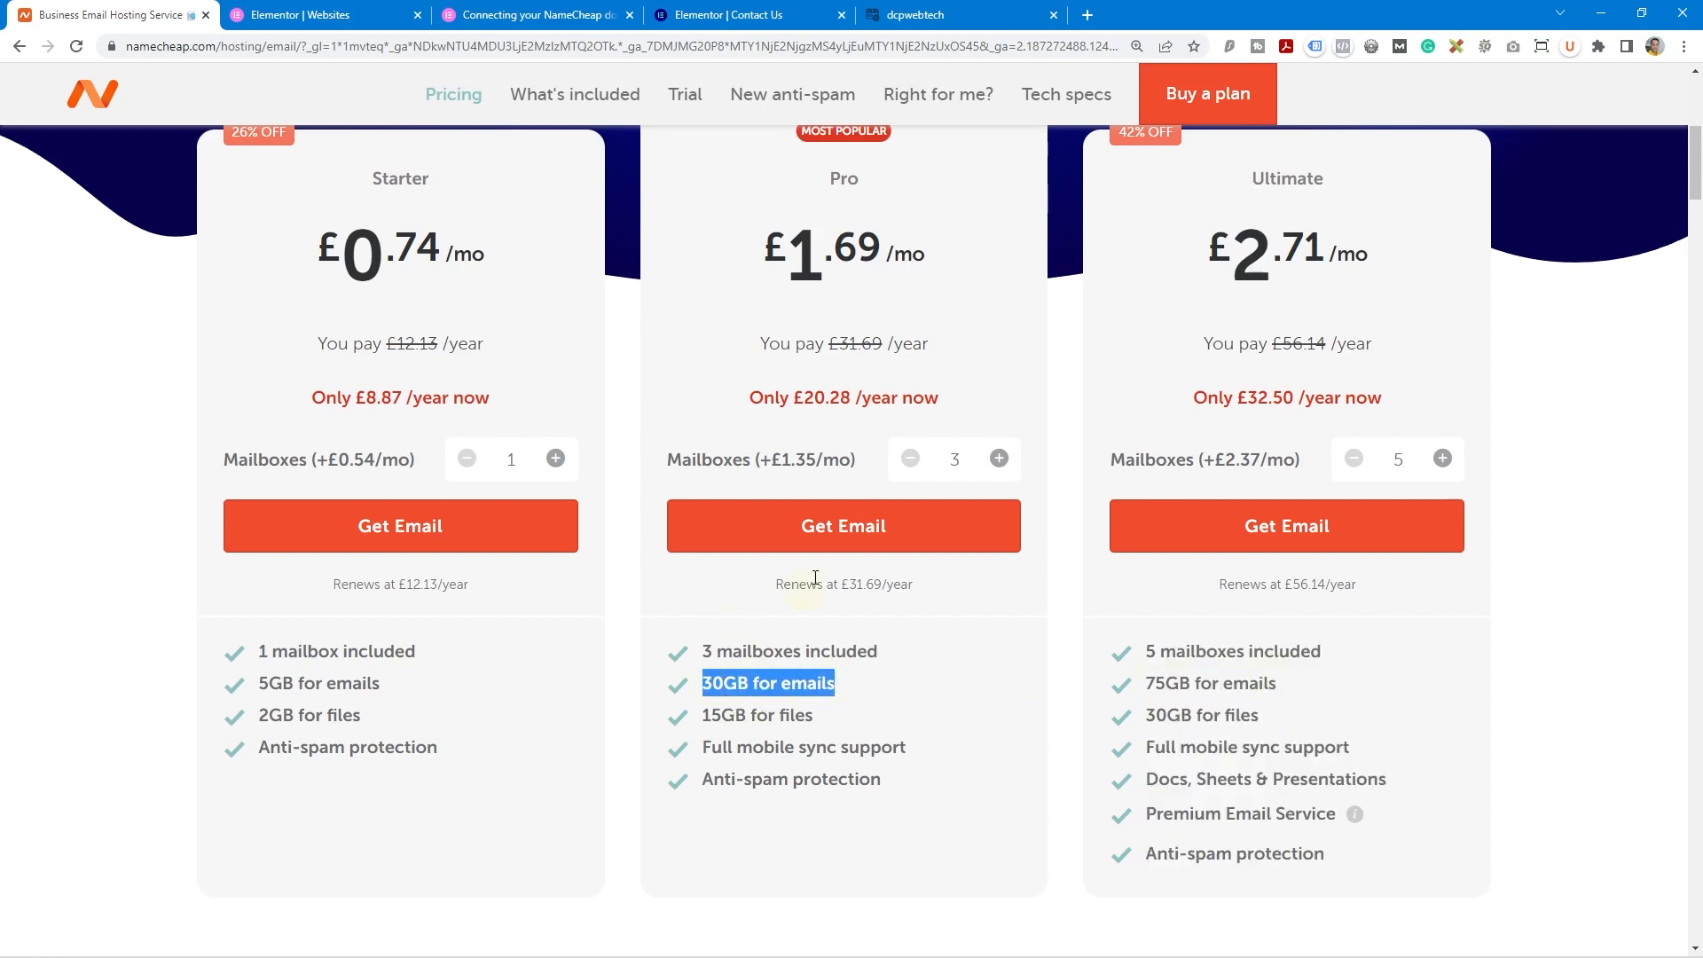
click(712, 690)
drag(711, 689, 889, 776)
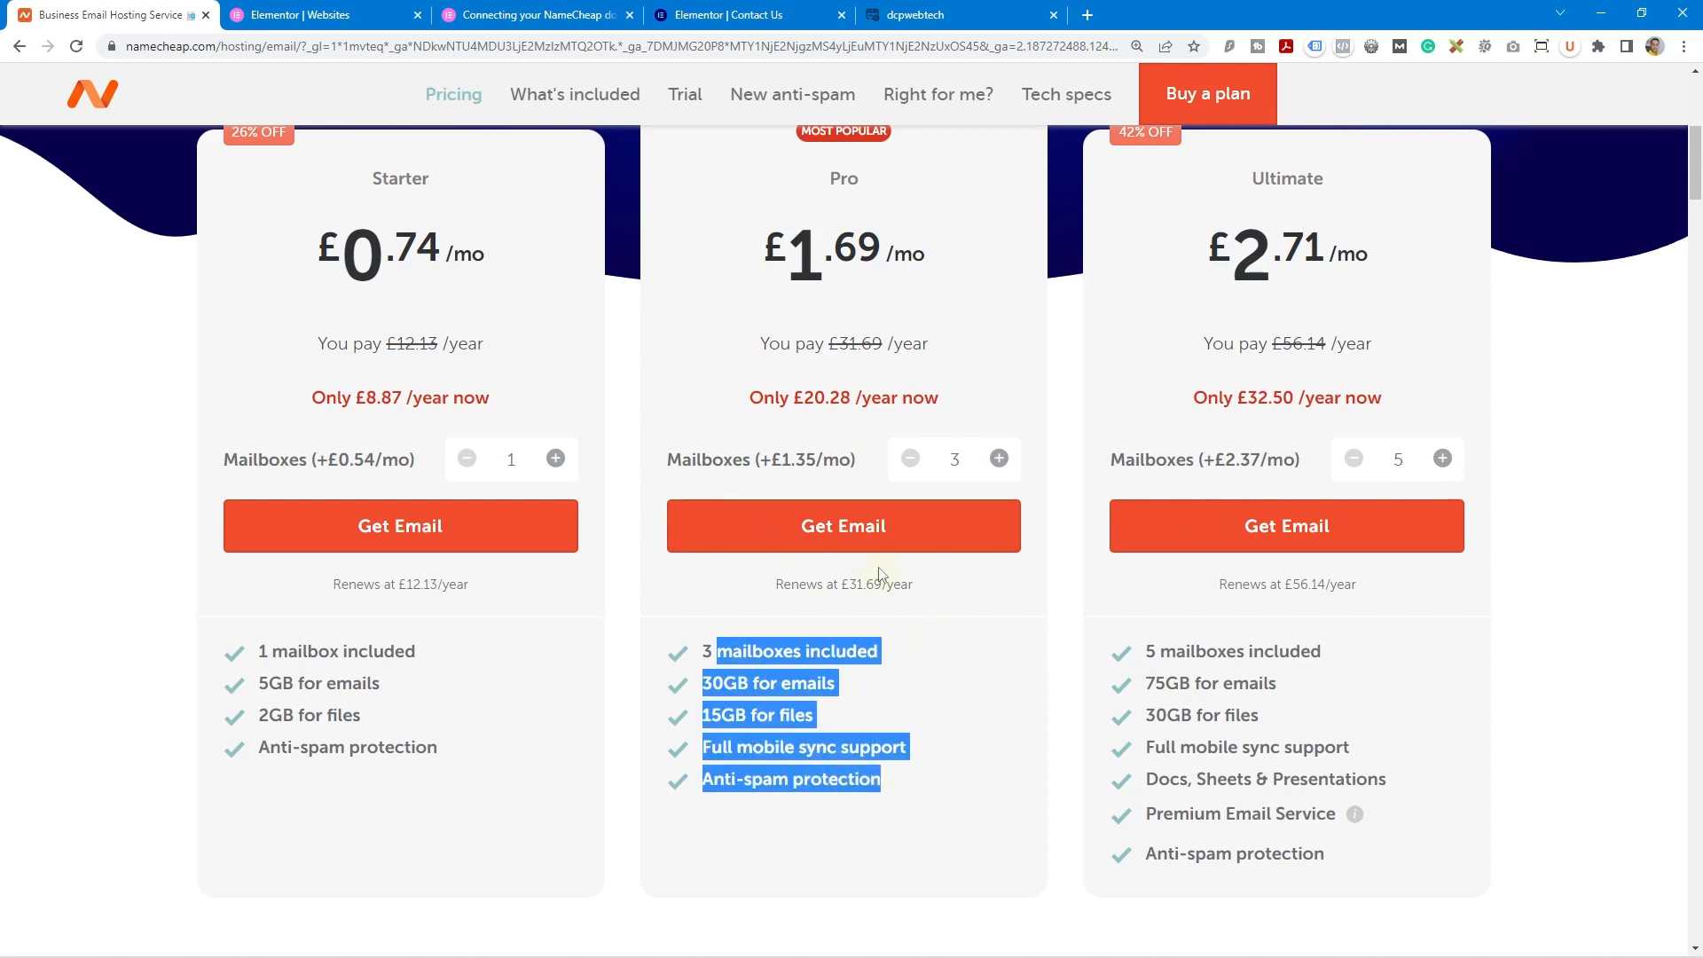
scroll(757, 557, up, 3)
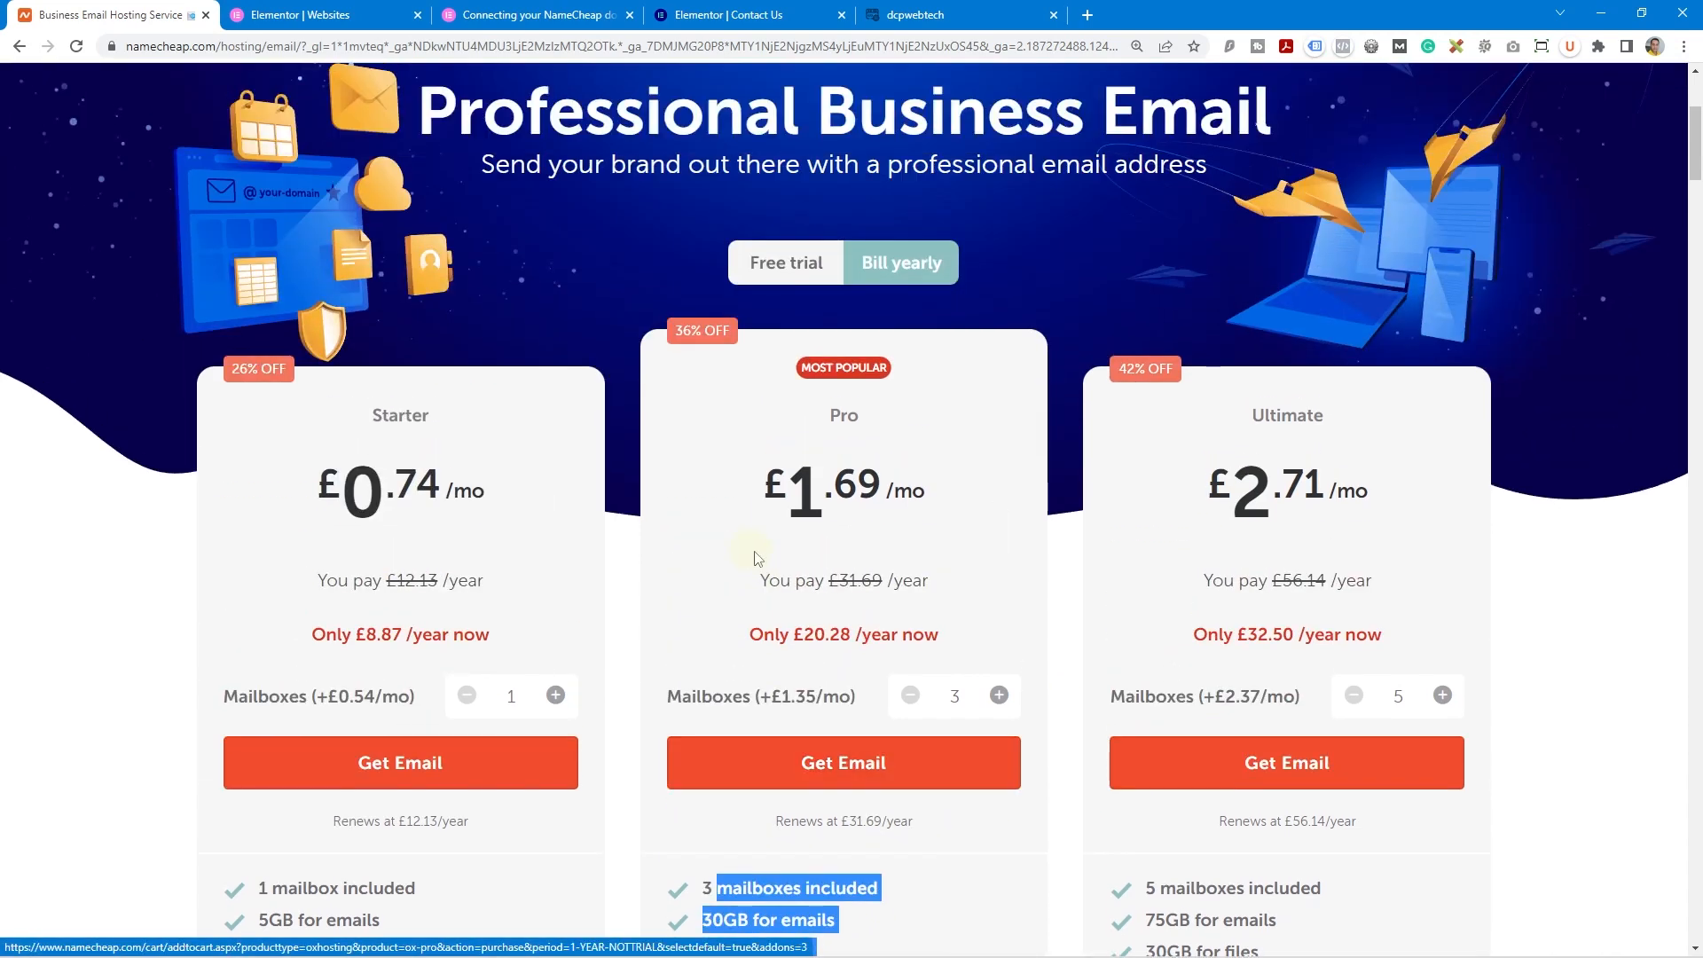
click(788, 267)
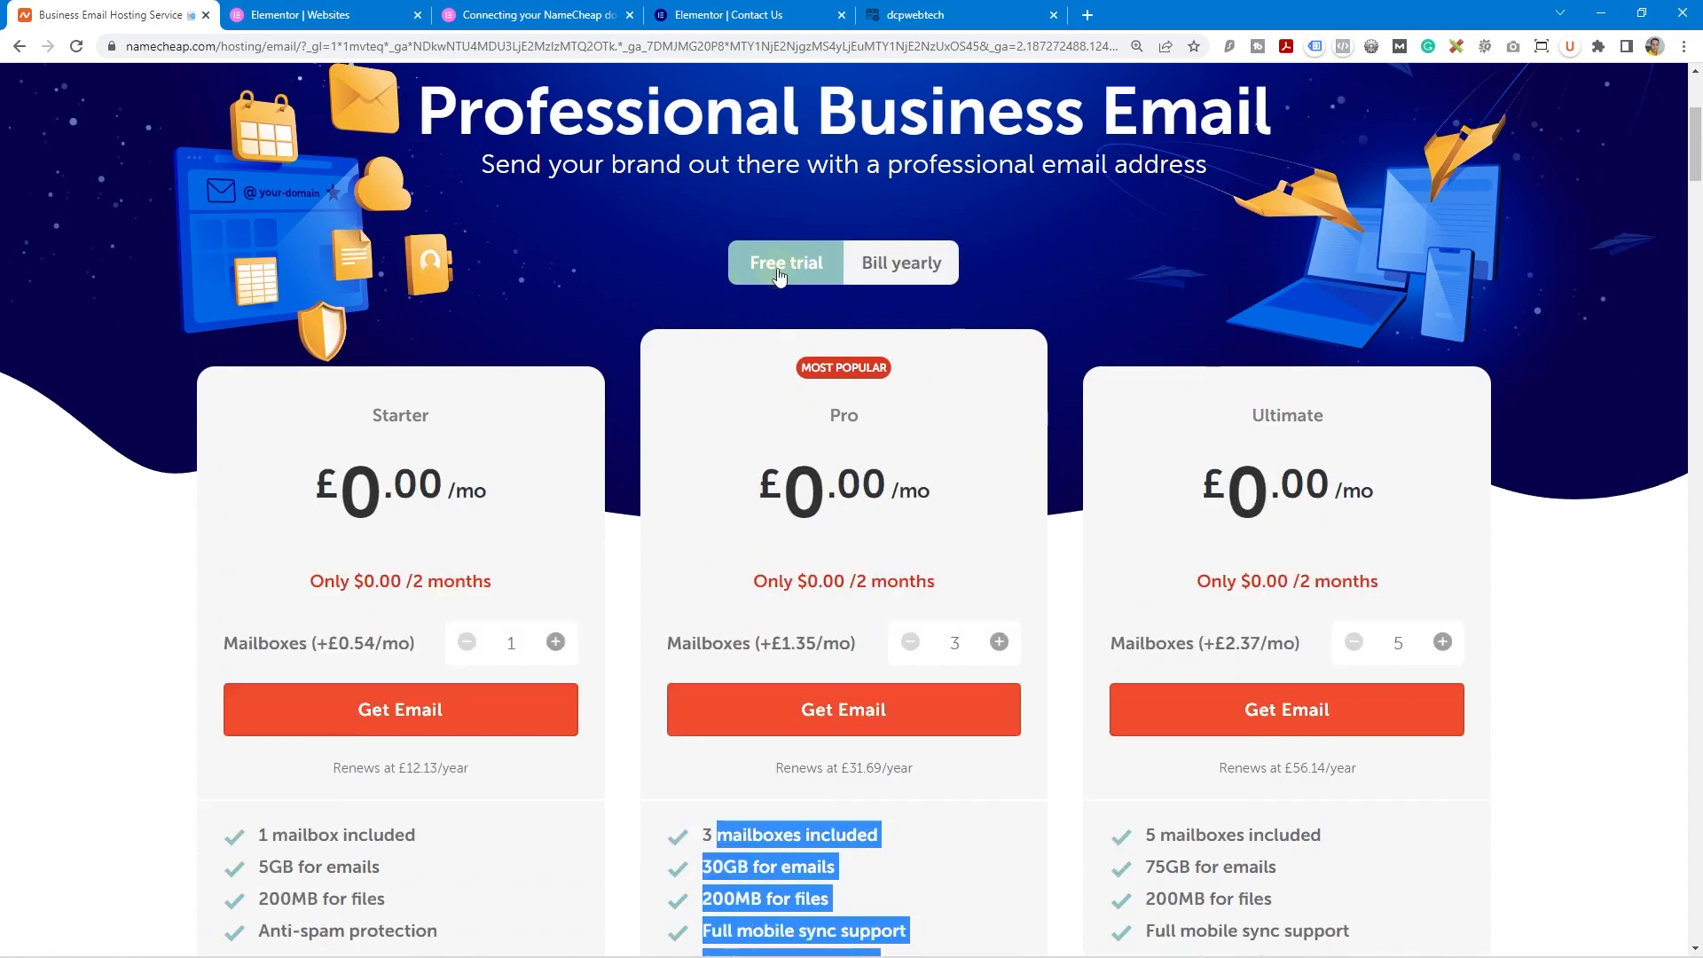
click(760, 581)
drag(760, 581, 947, 581)
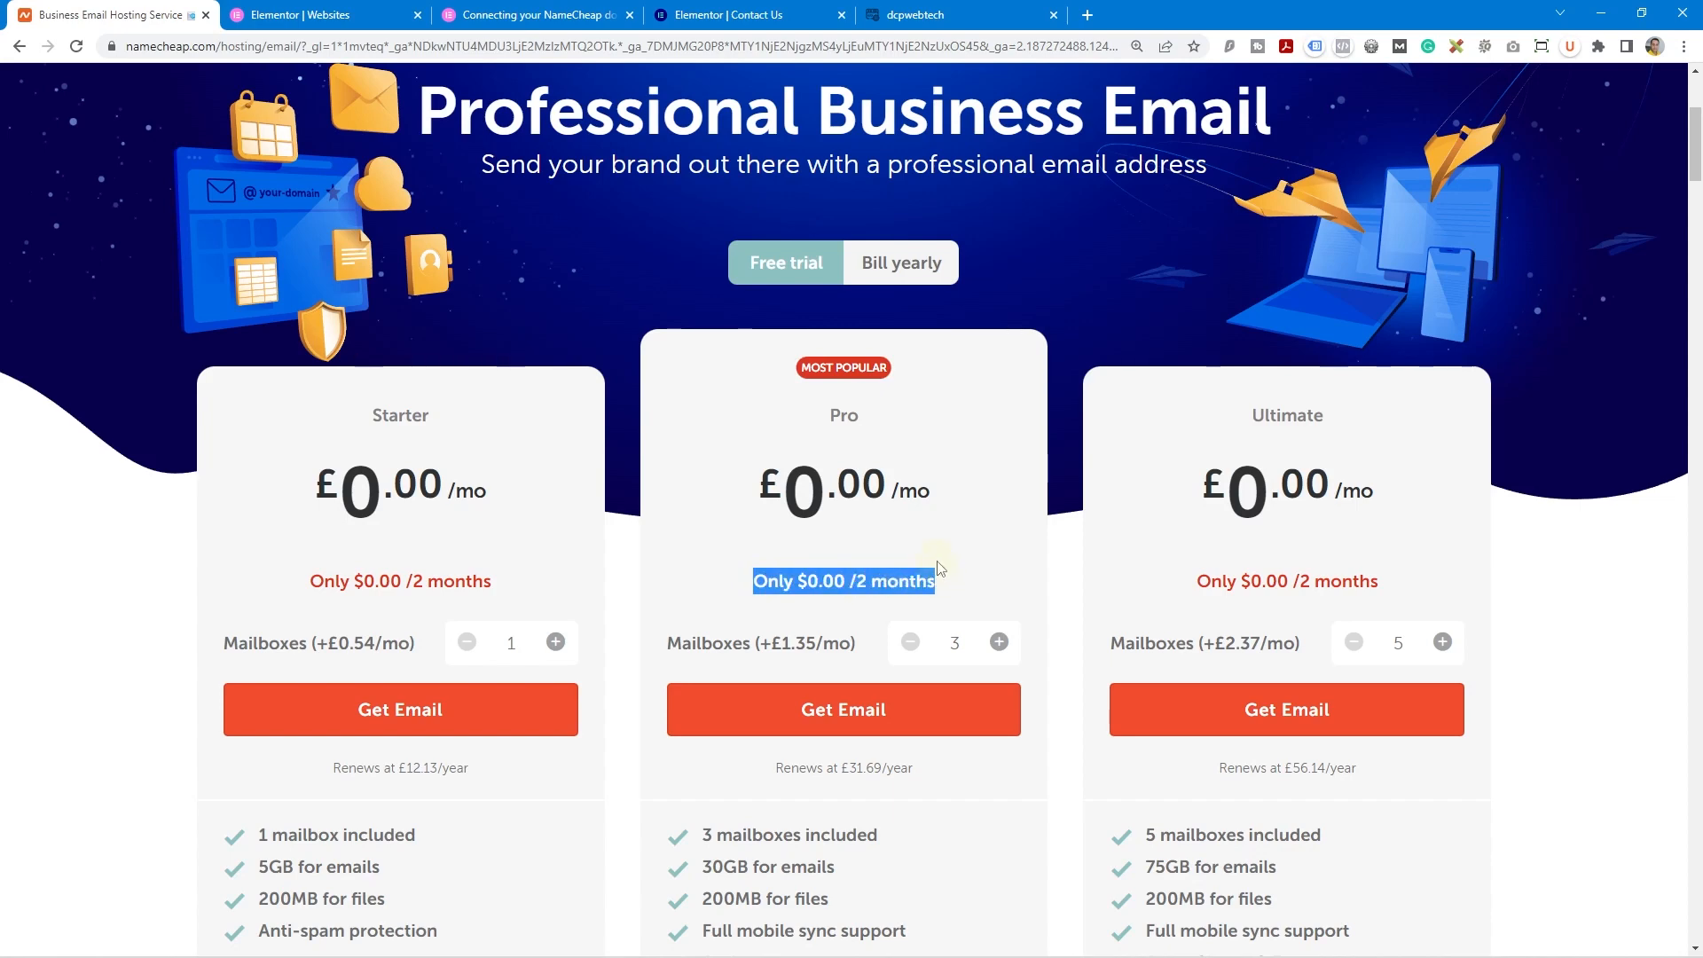
click(887, 257)
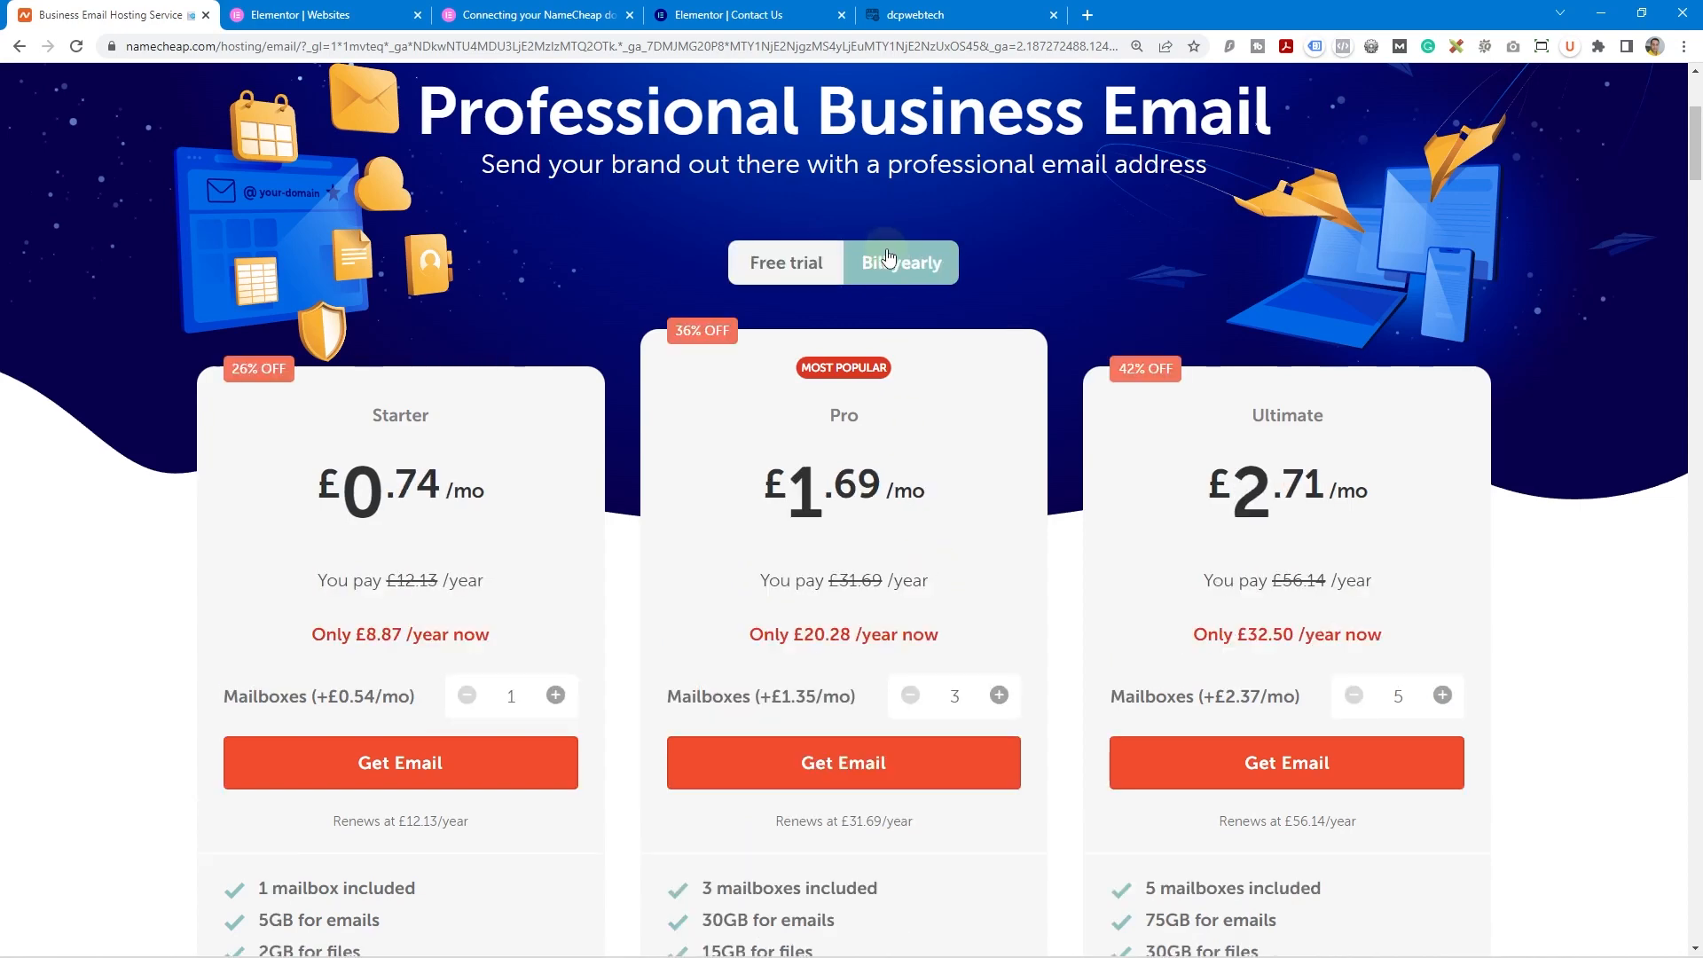
click(787, 267)
scroll(780, 545, down, 1)
scroll(780, 545, down, 1)
drag(753, 463, 934, 463)
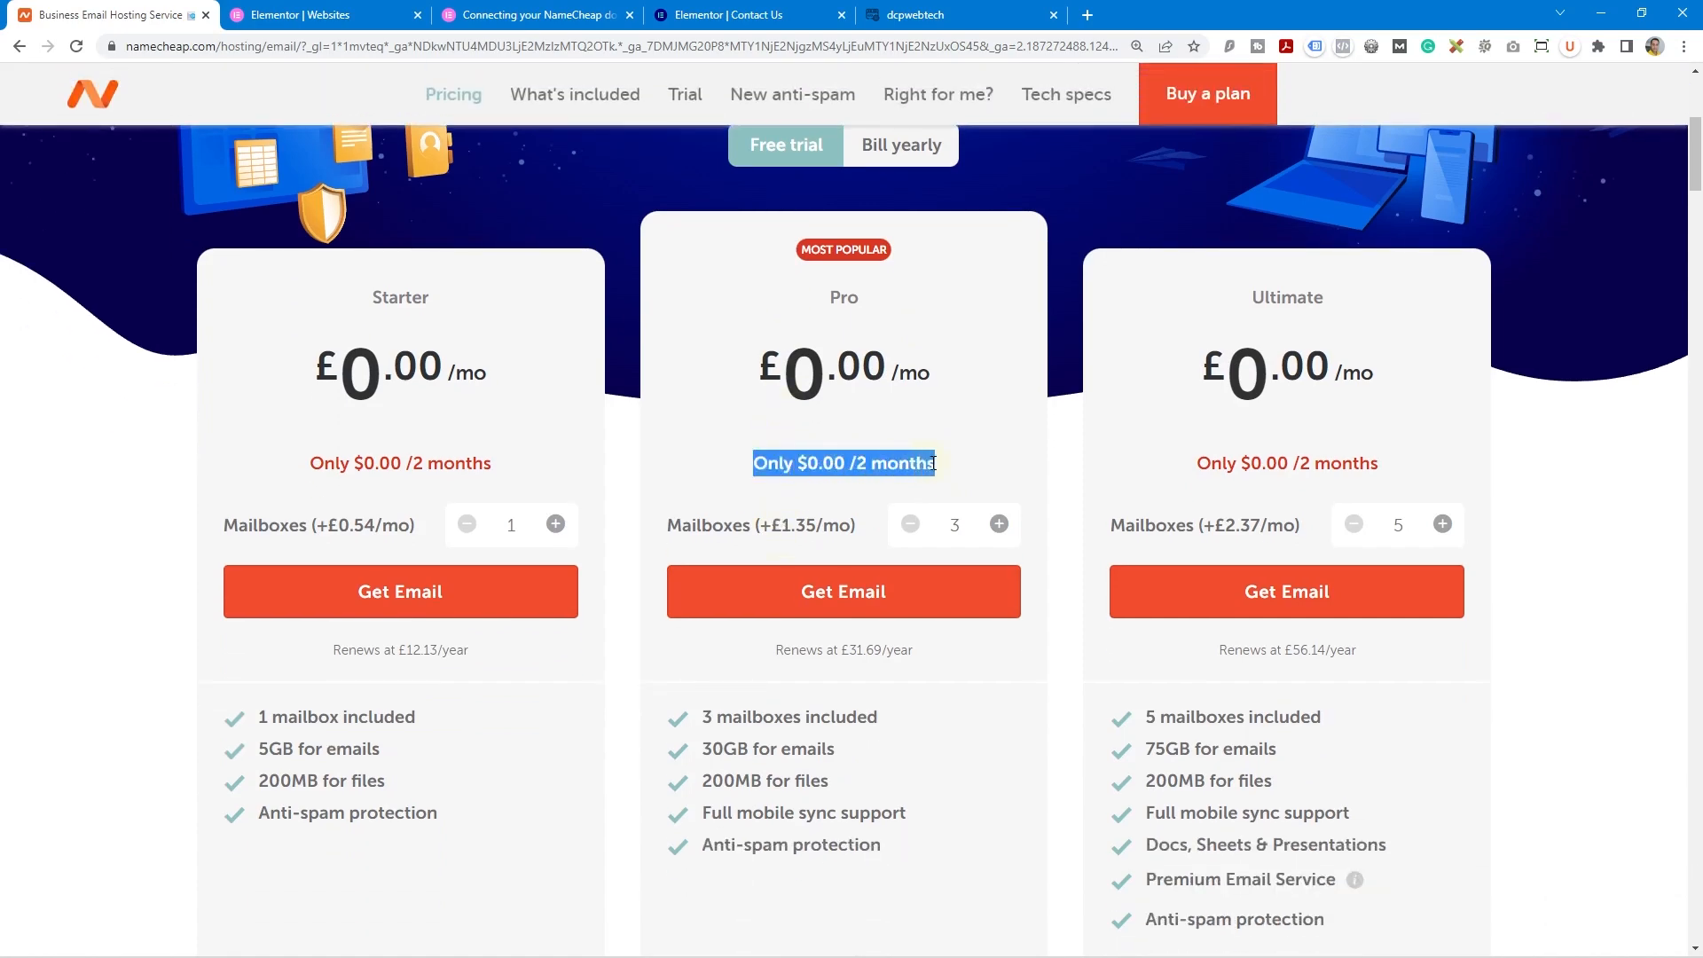
drag(701, 716, 898, 839)
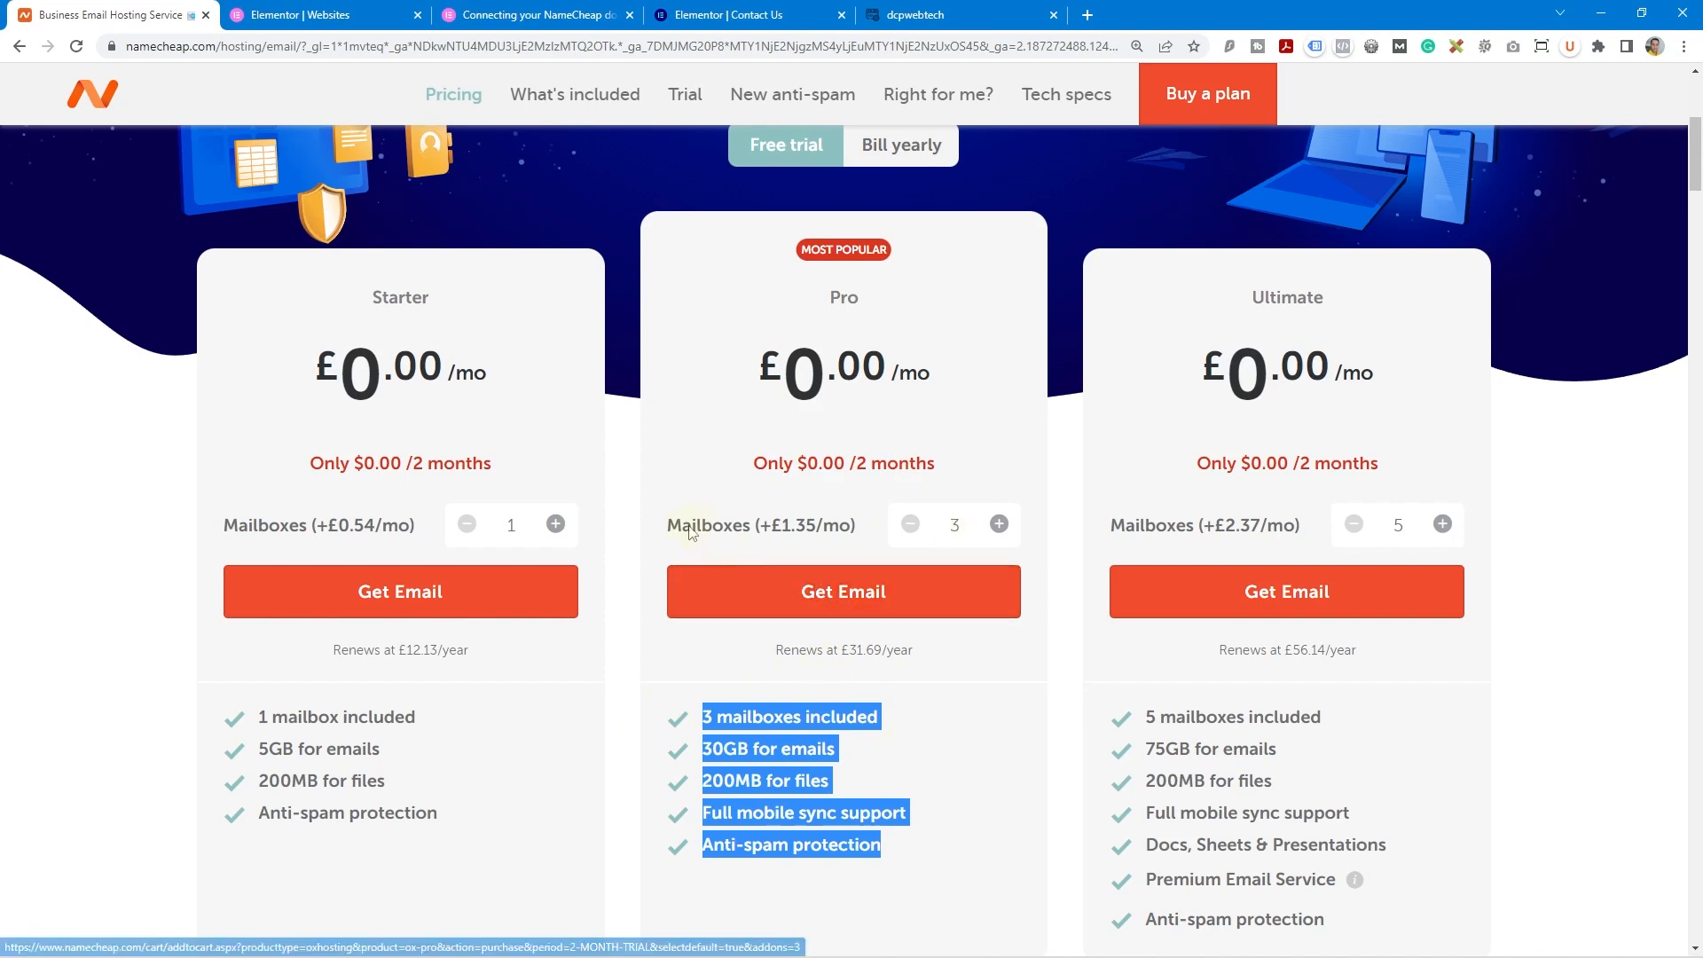
drag(834, 463, 755, 472)
click(755, 472)
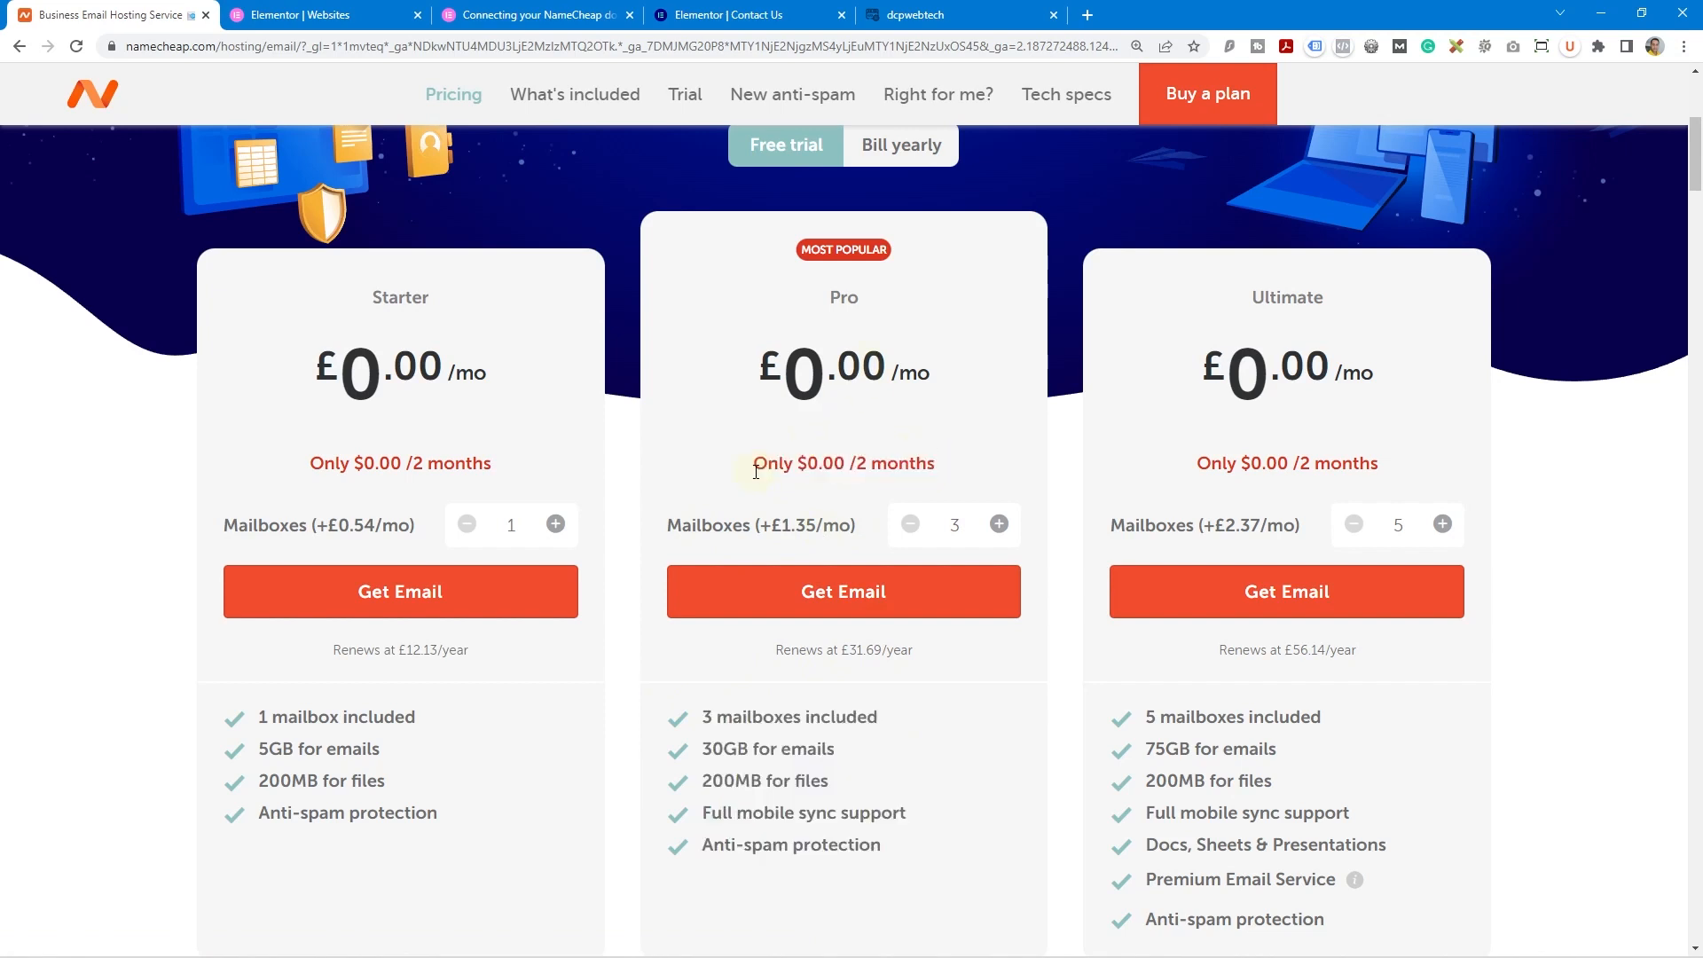
scroll(756, 472, down, 1)
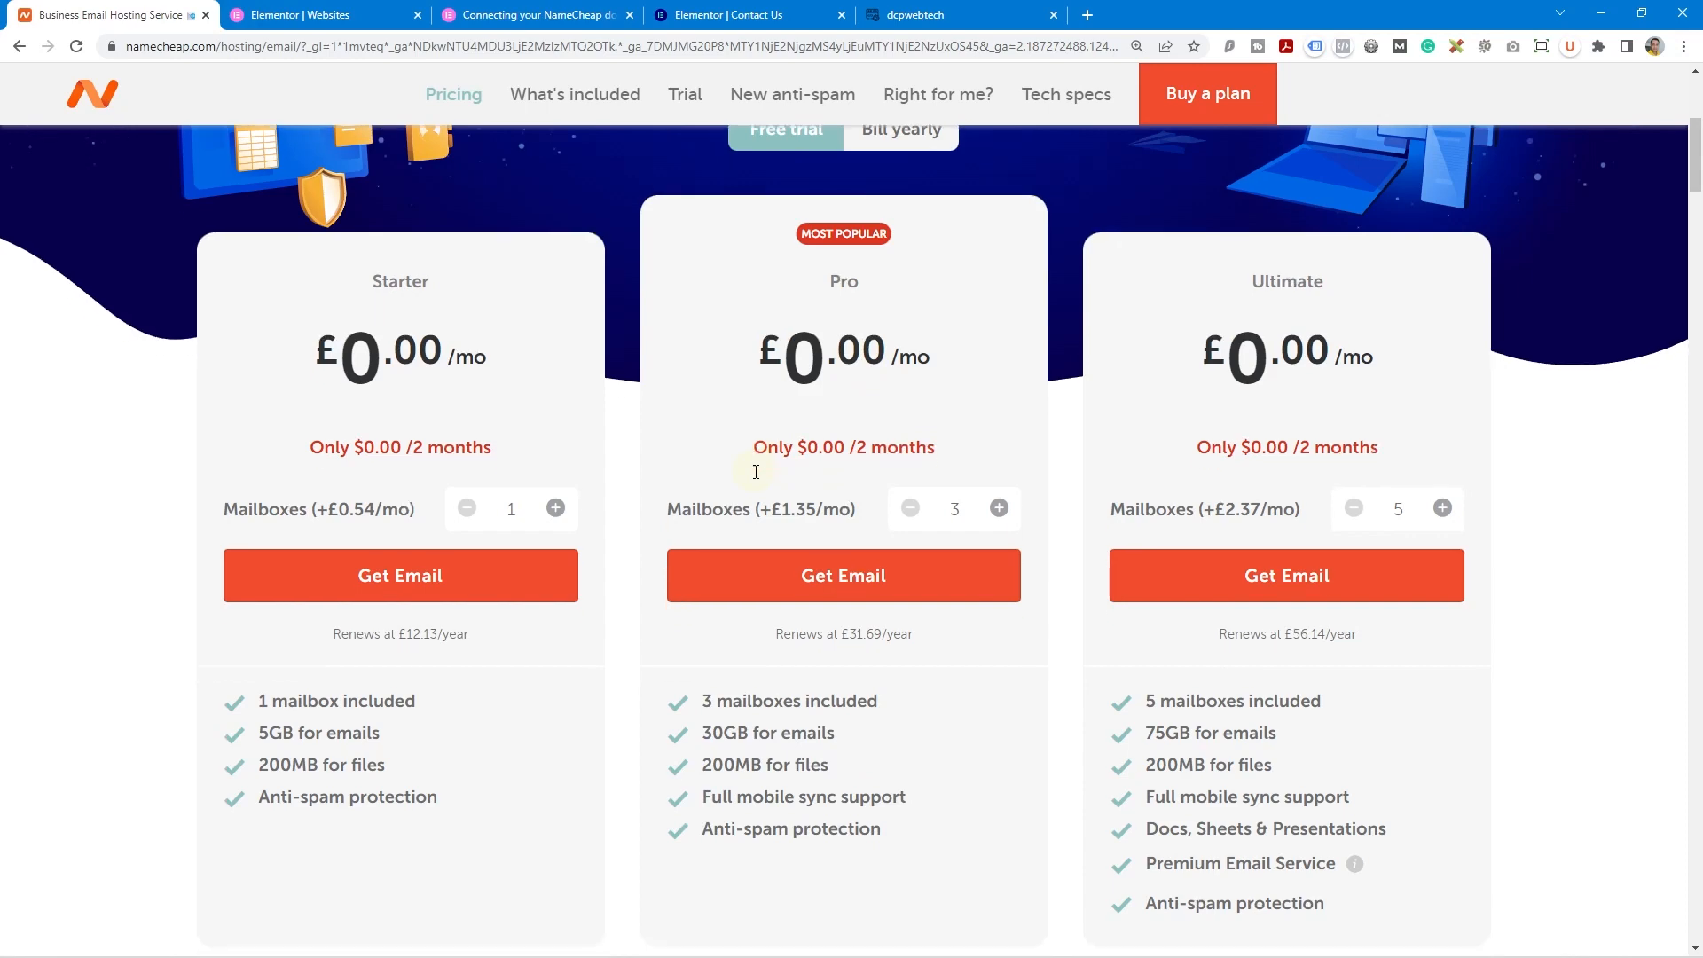
scroll(1293, 424, up, 2)
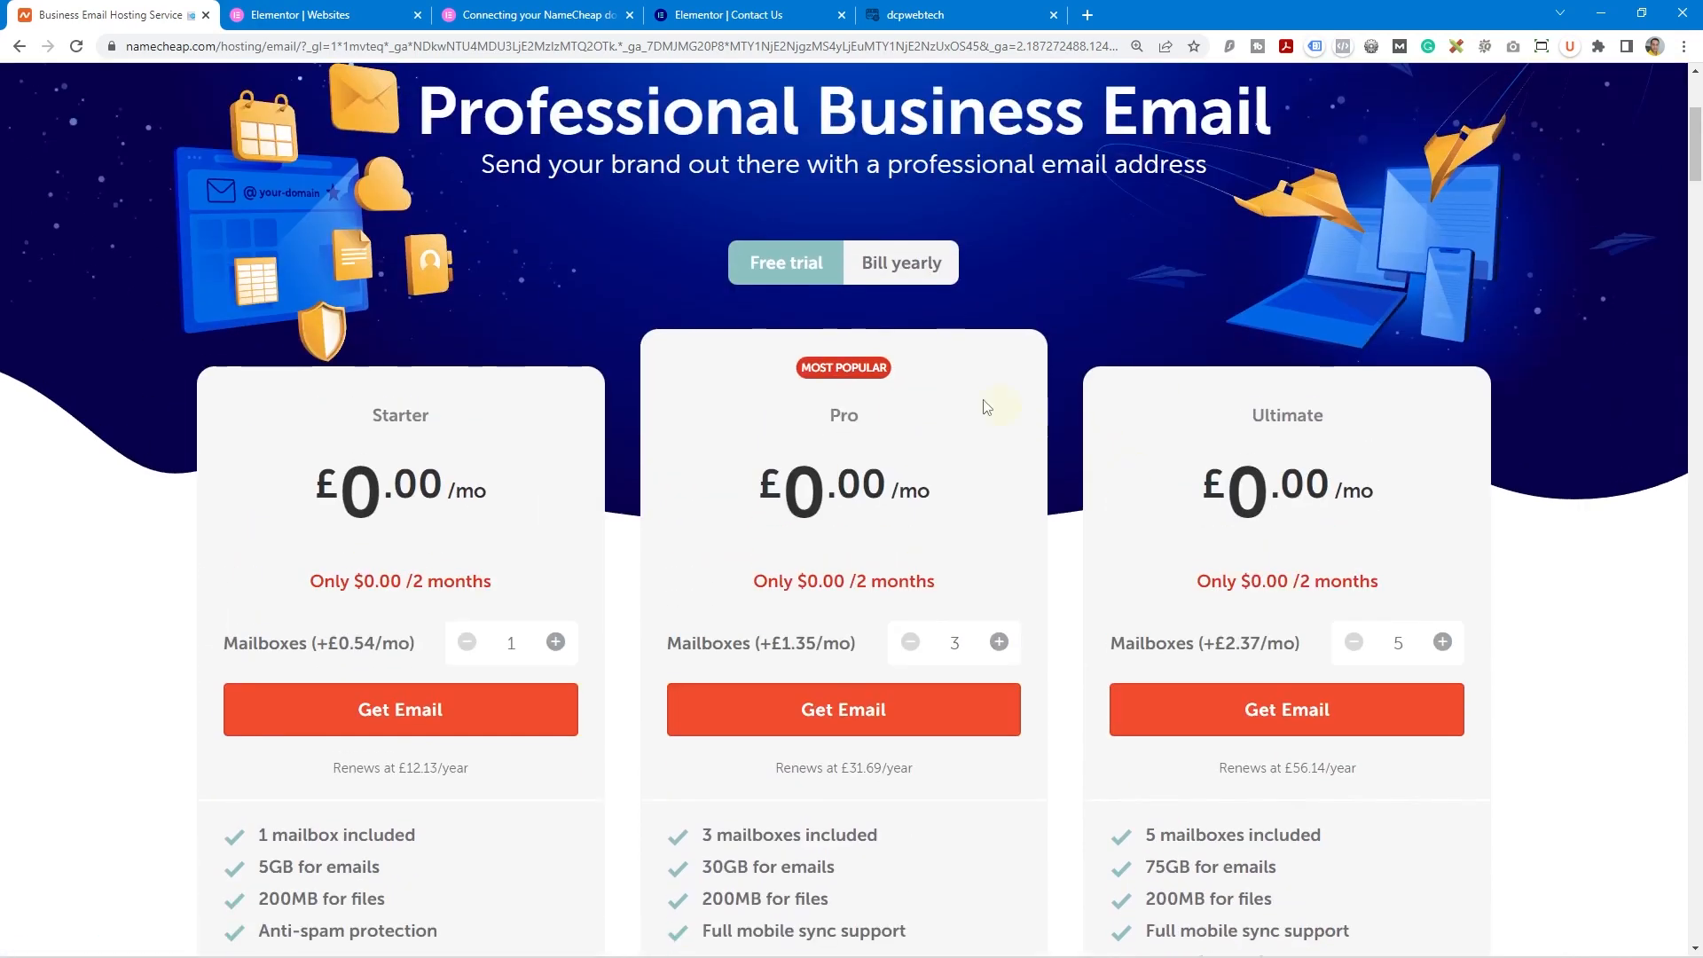
click(888, 271)
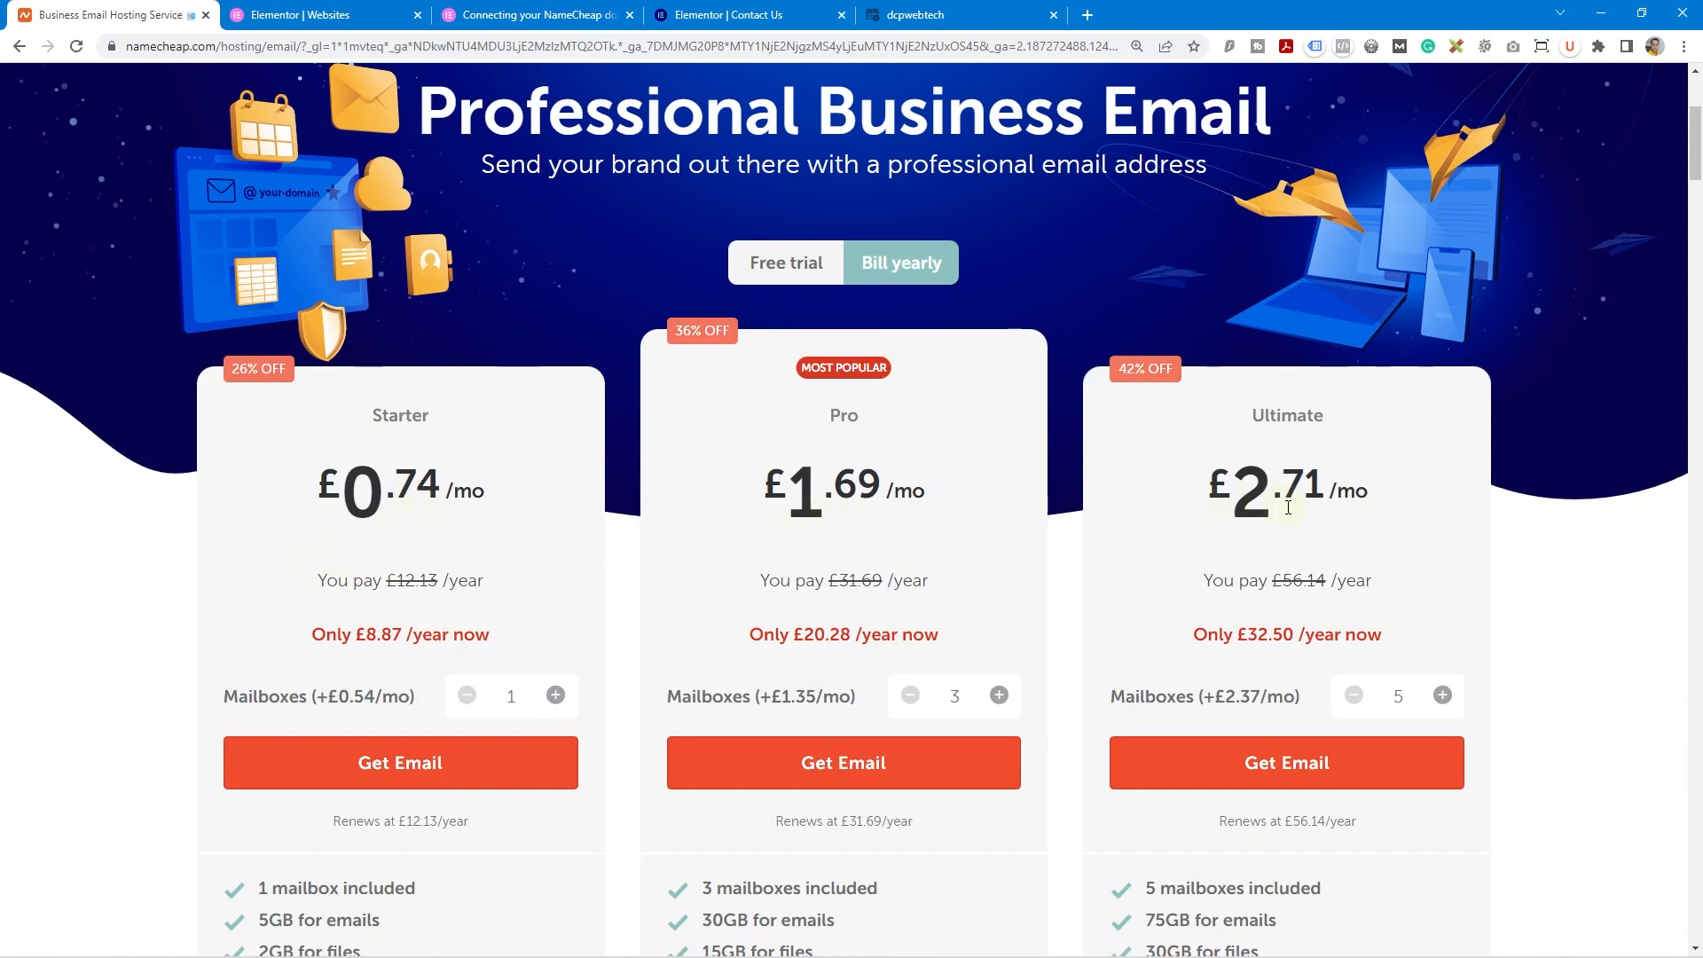
drag(1205, 495, 1385, 490)
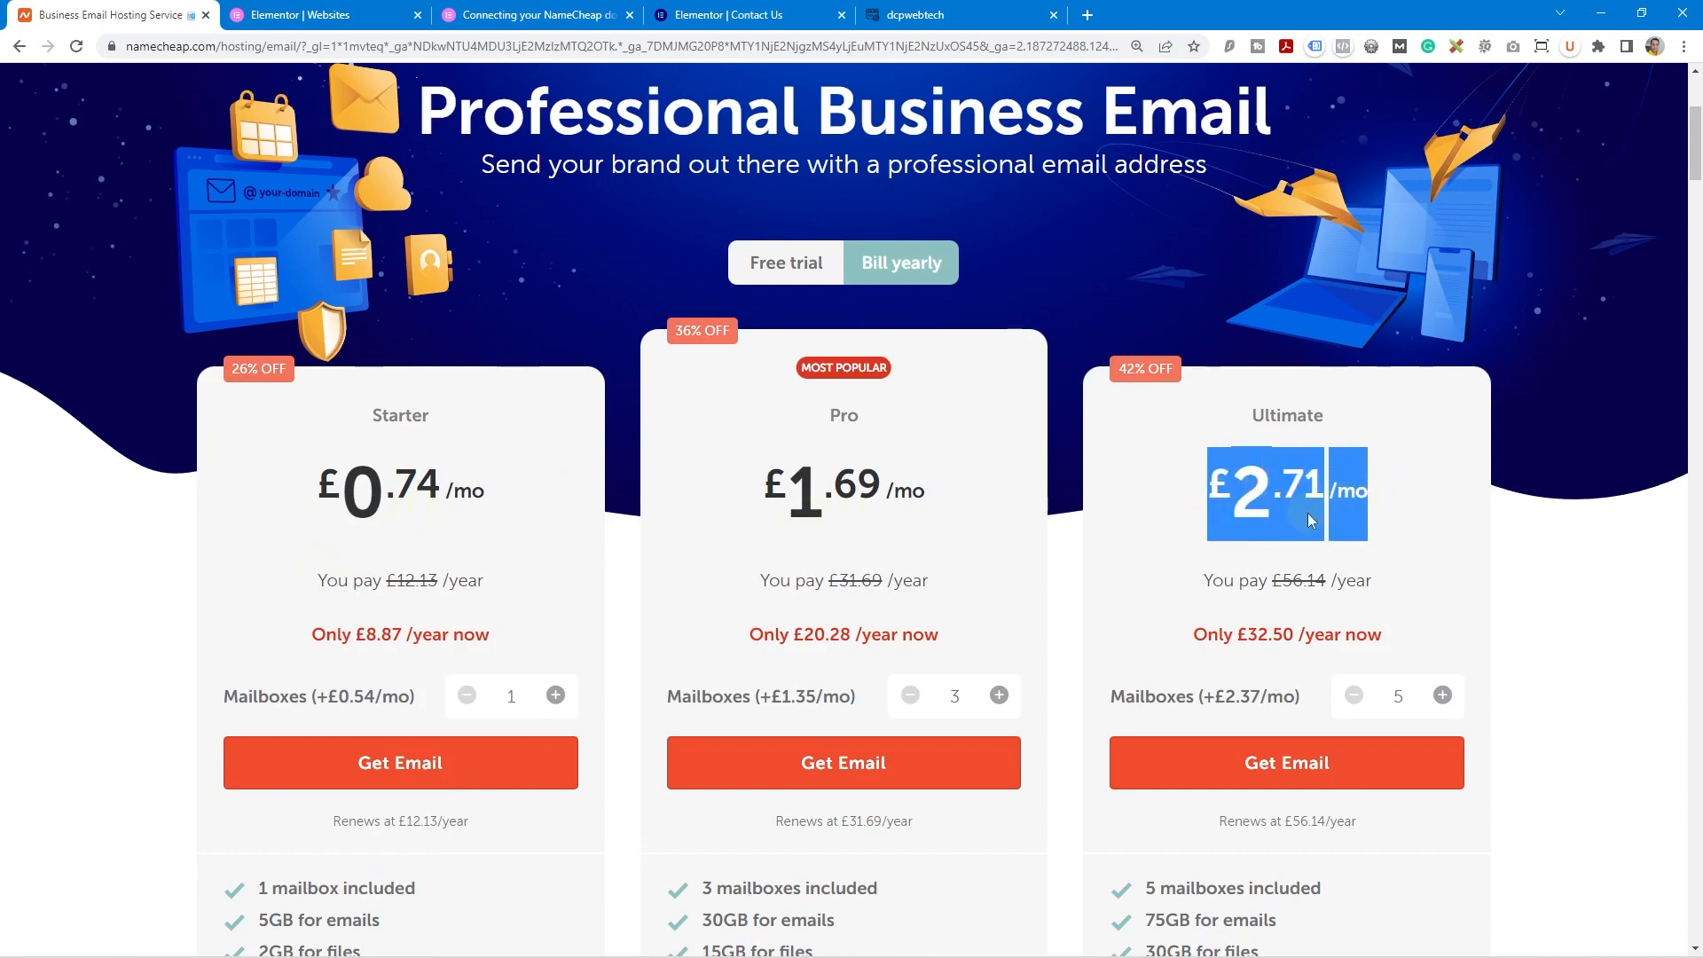
scroll(1307, 513, down, 3)
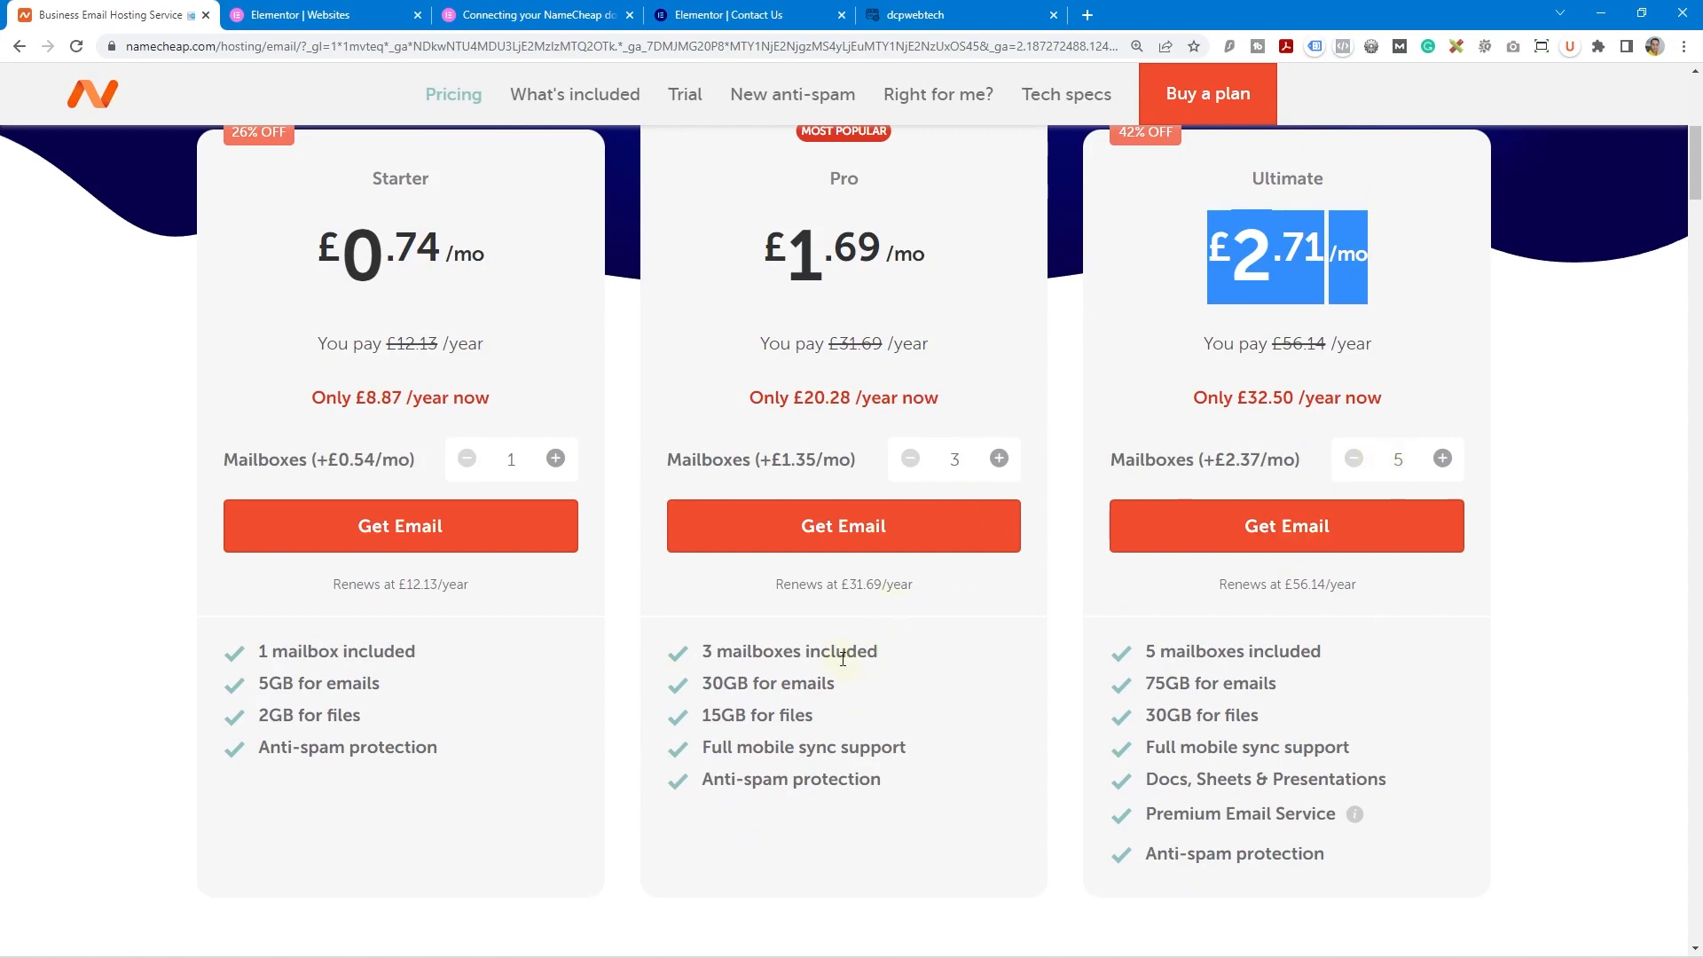
scroll(847, 666, down, 5)
scroll(841, 656, down, 5)
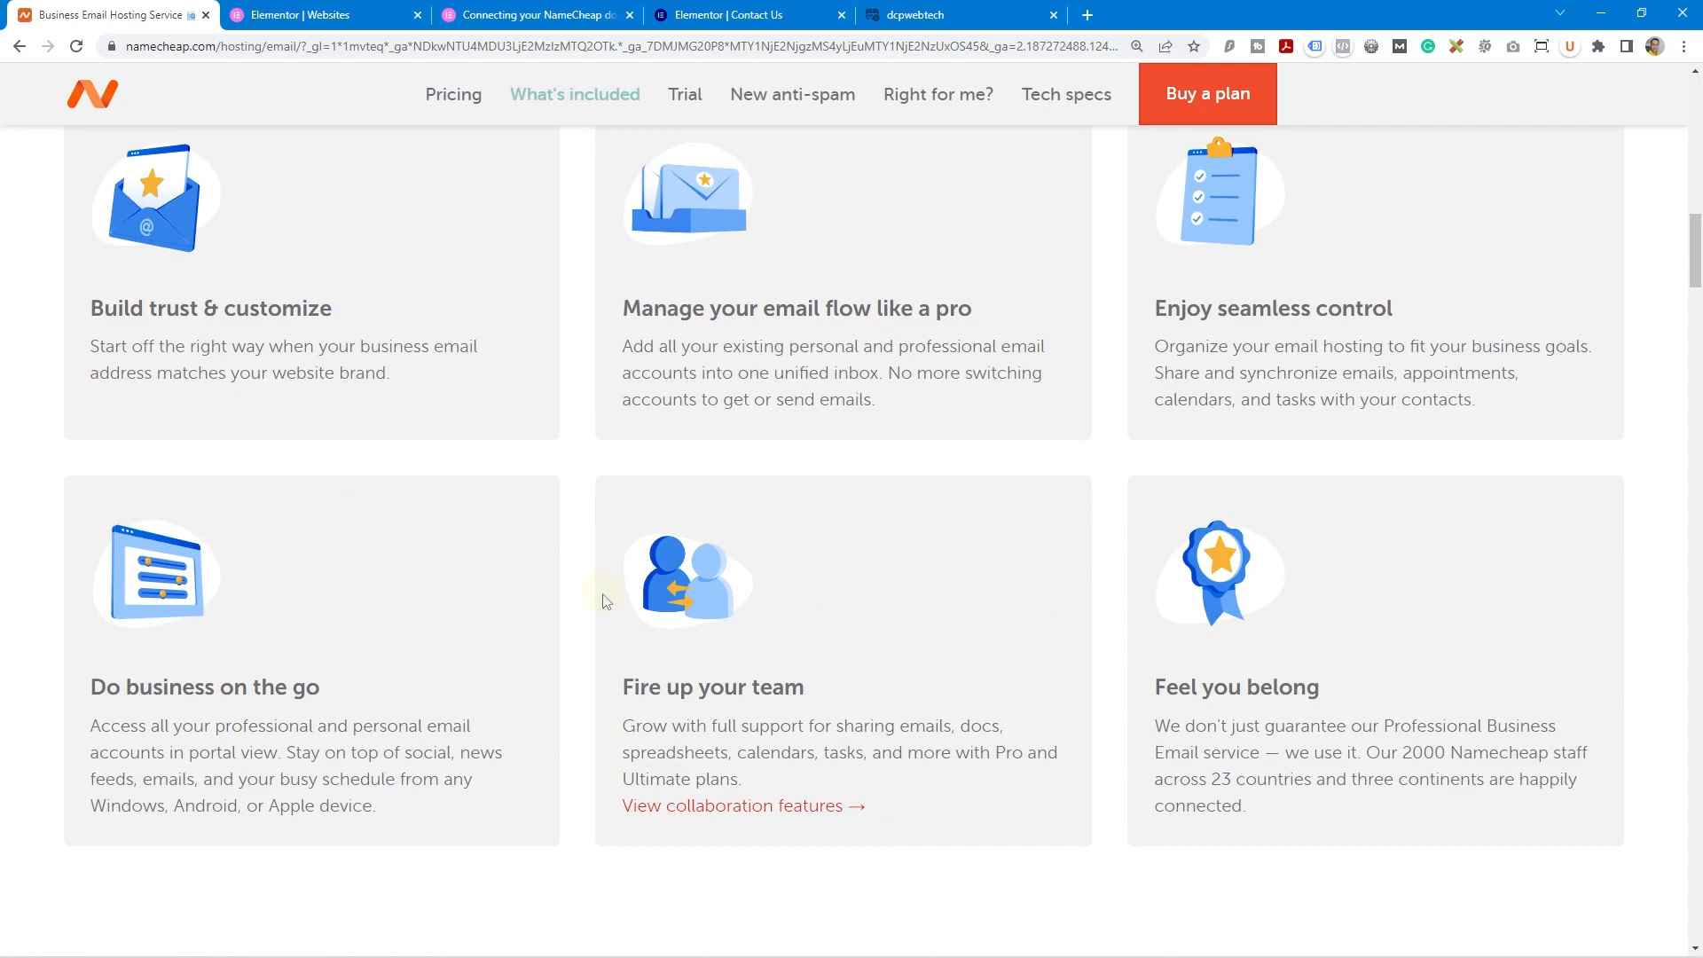
scroll(587, 586, down, 5)
scroll(584, 581, down, 8)
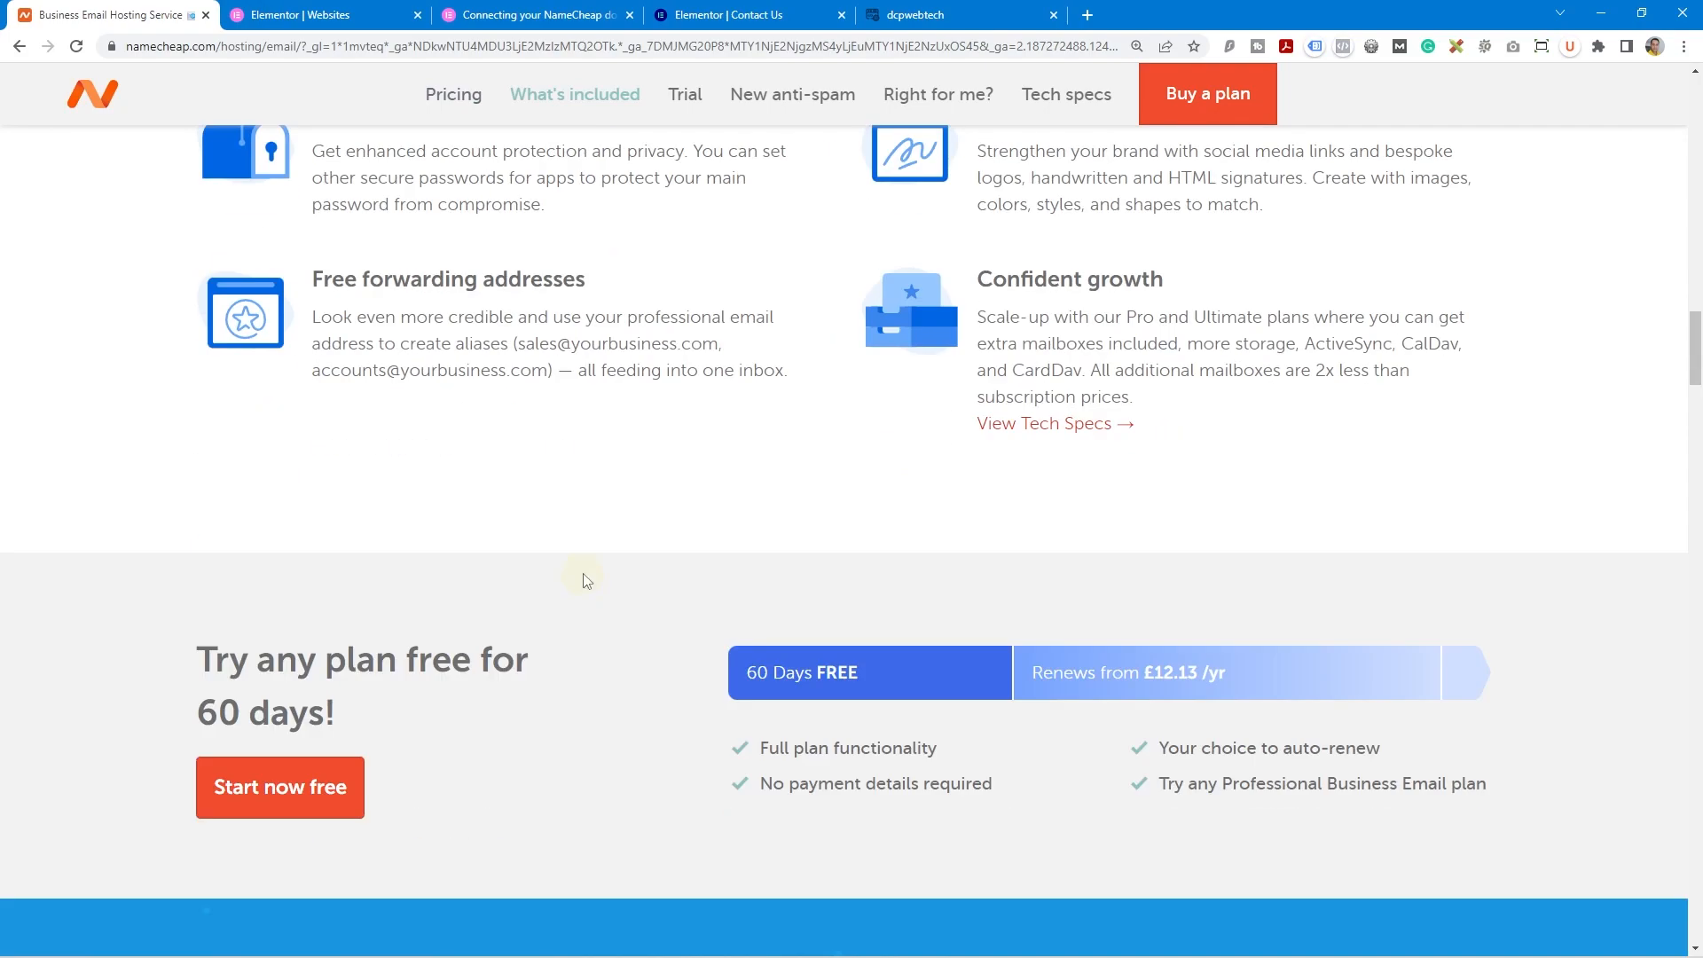
scroll(583, 573, down, 4)
scroll(583, 573, down, 10)
scroll(1300, 446, up, 5)
scroll(527, 618, down, 15)
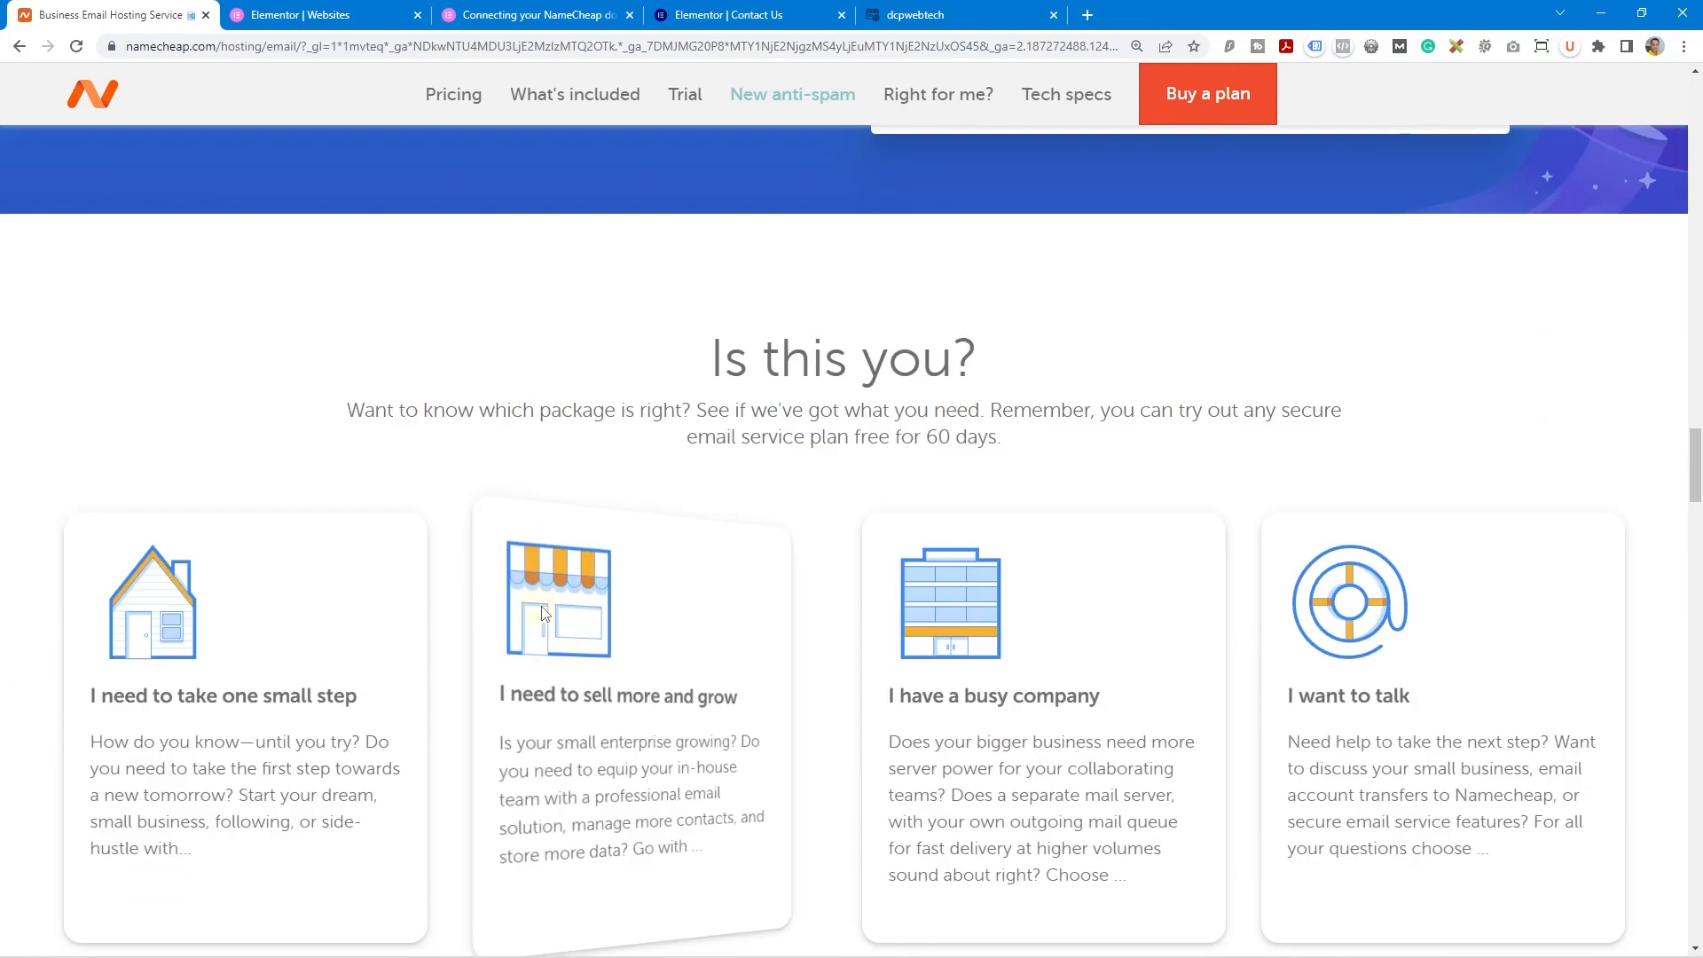
scroll(566, 665, down, 12)
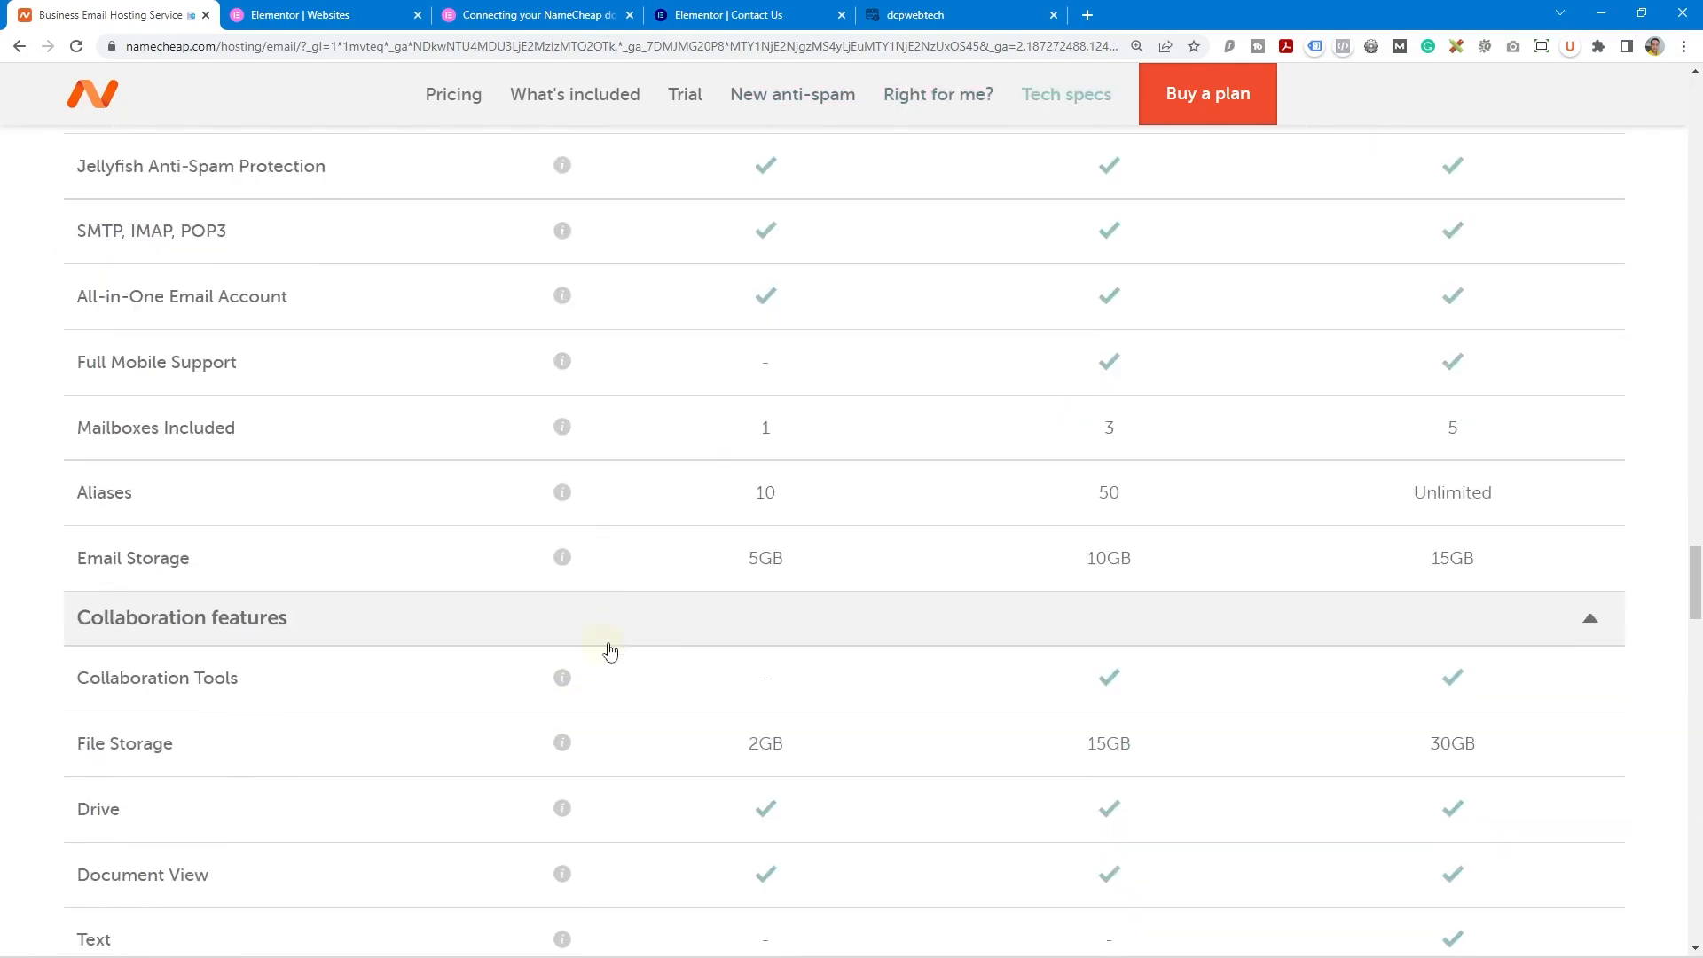
scroll(683, 590, up, 20)
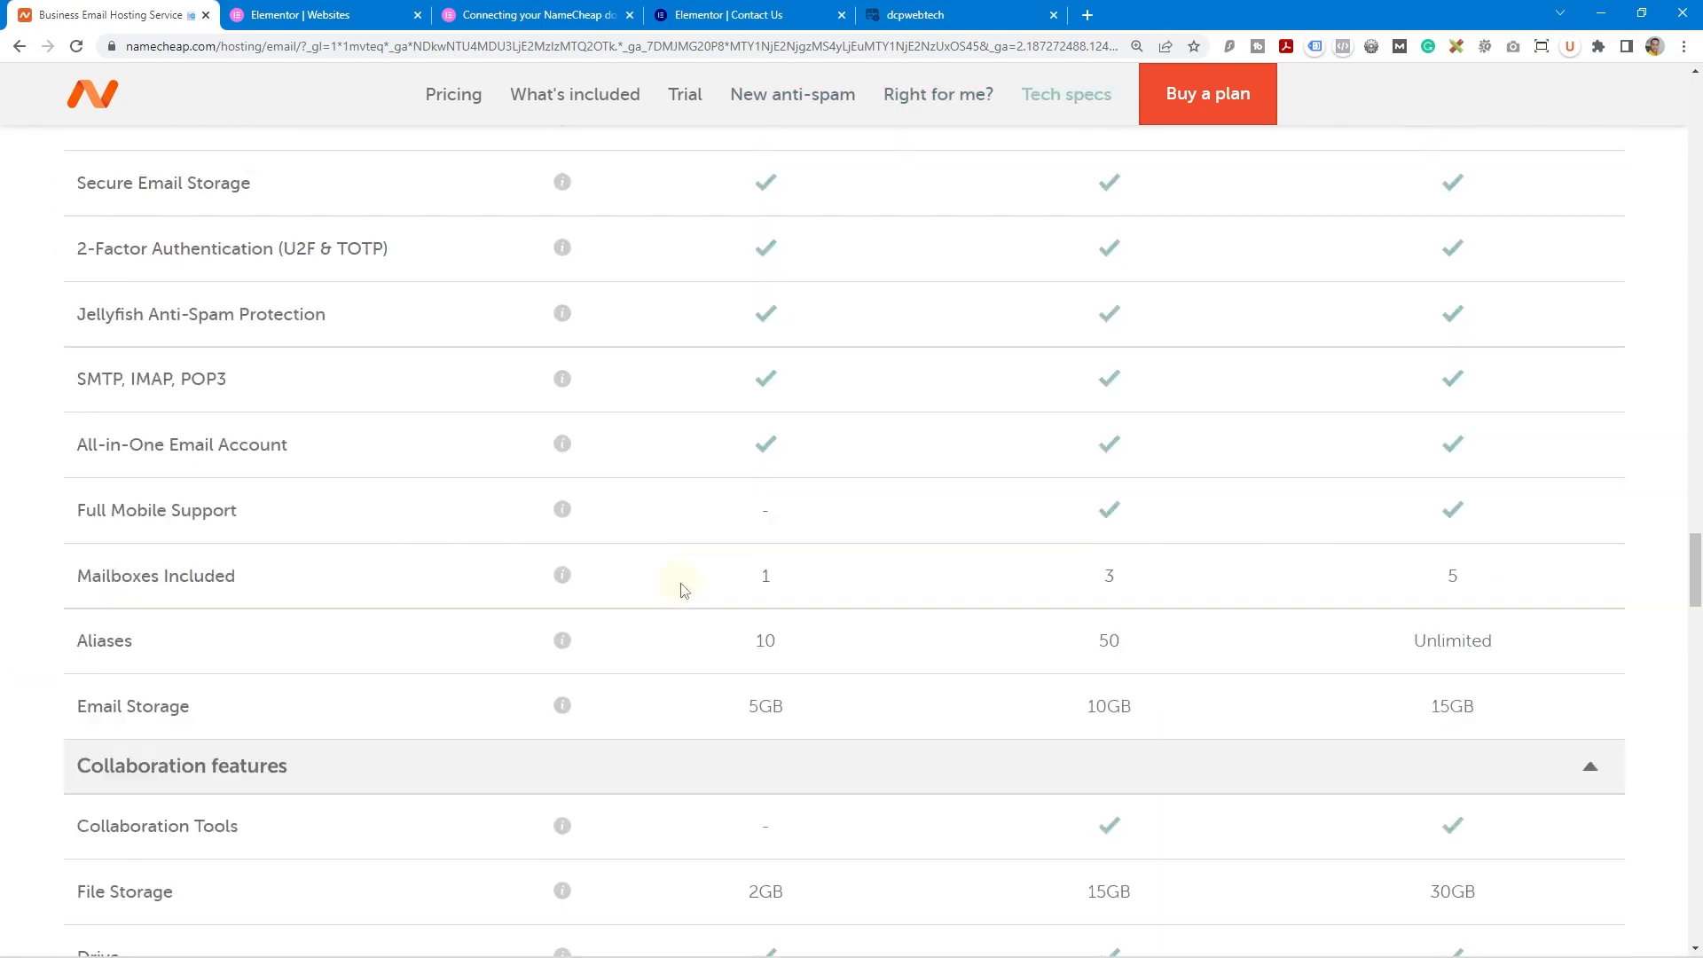
scroll(683, 589, up, 20)
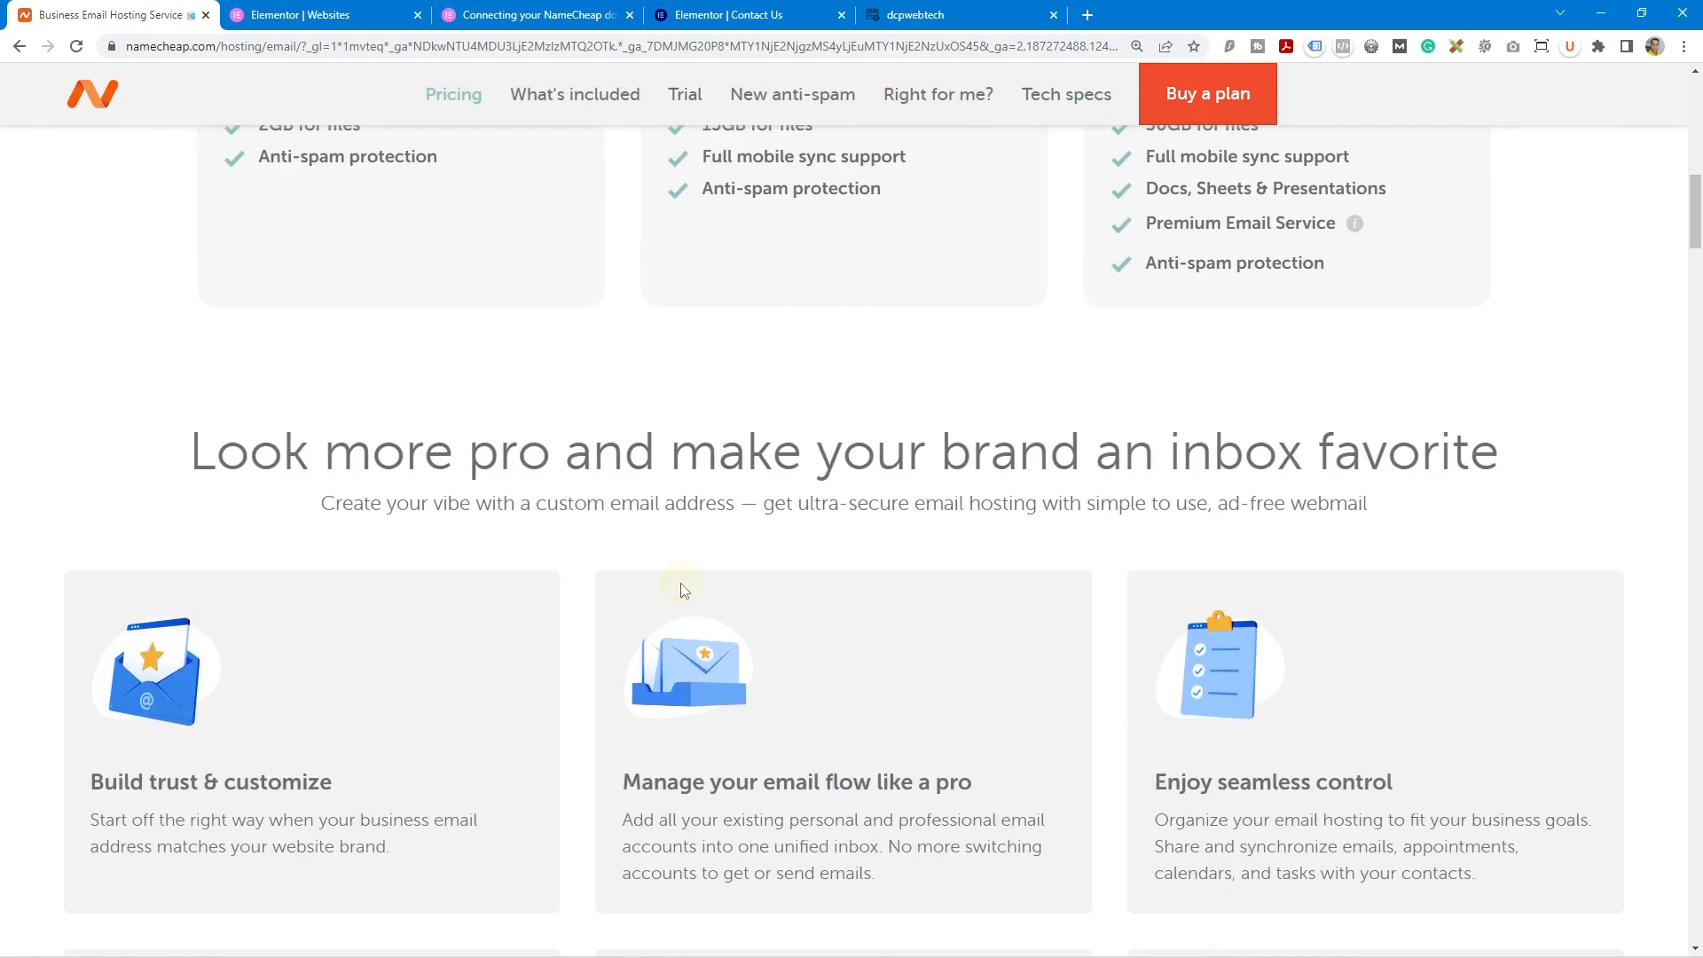
scroll(680, 583, down, 3)
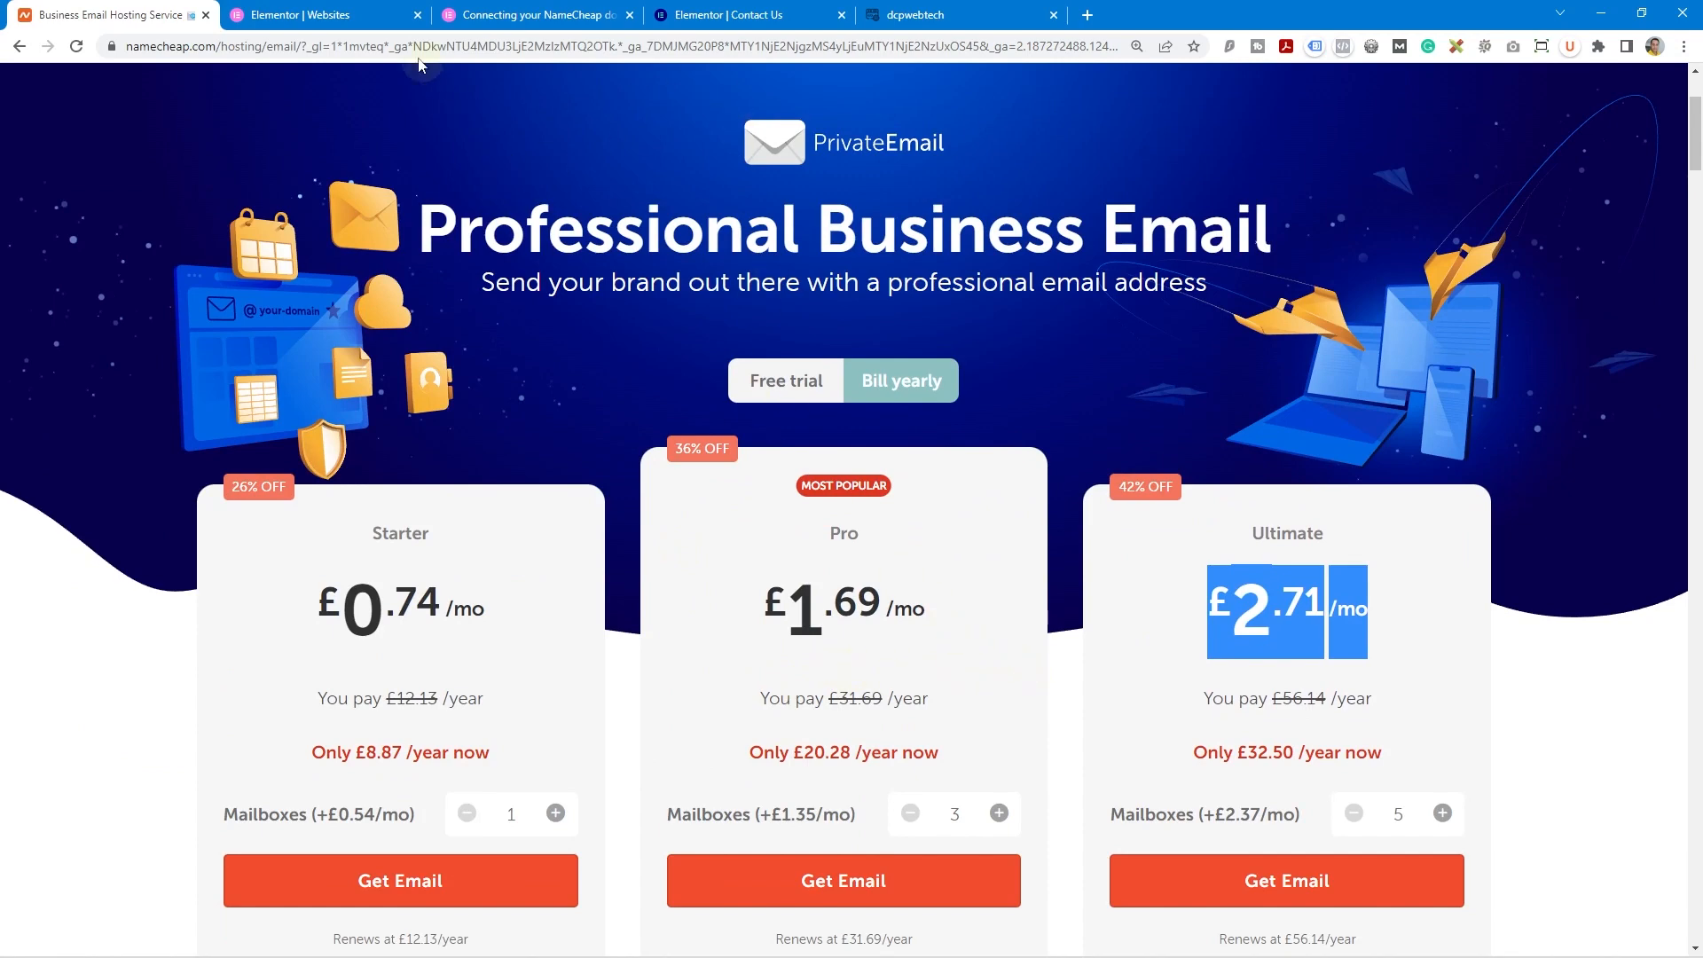
- Check dcpwebtech.com on the Elementor dashboard and close the Namecheap connection help article
click(310, 21)
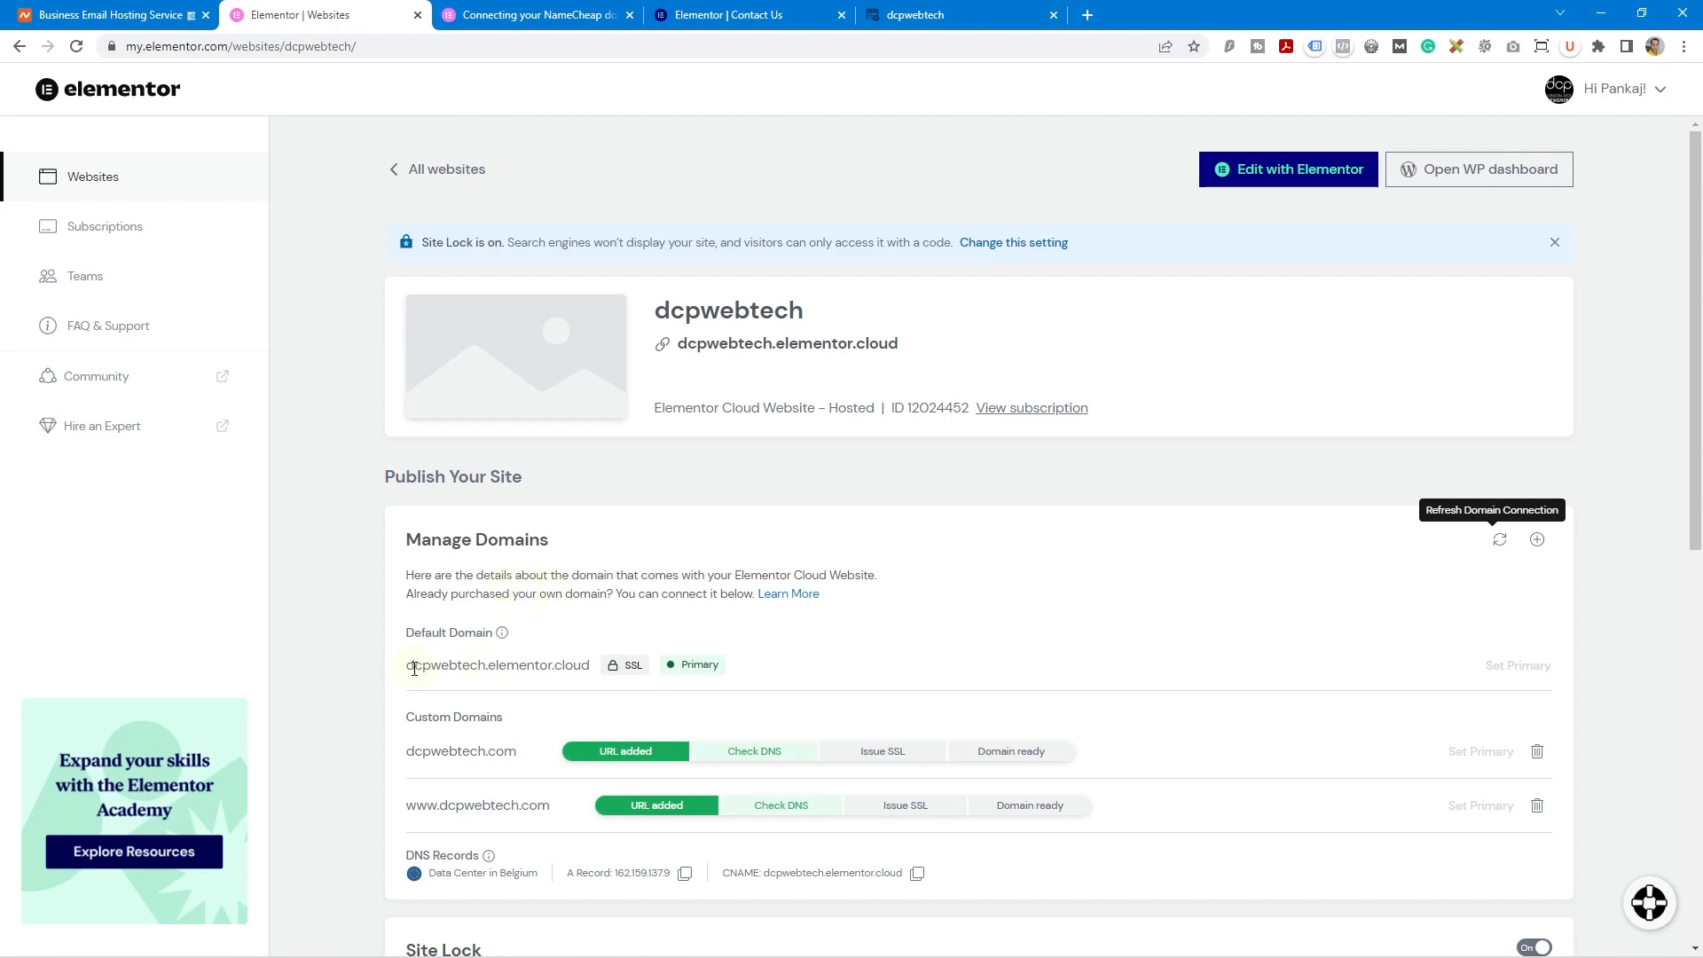
drag(409, 748, 525, 750)
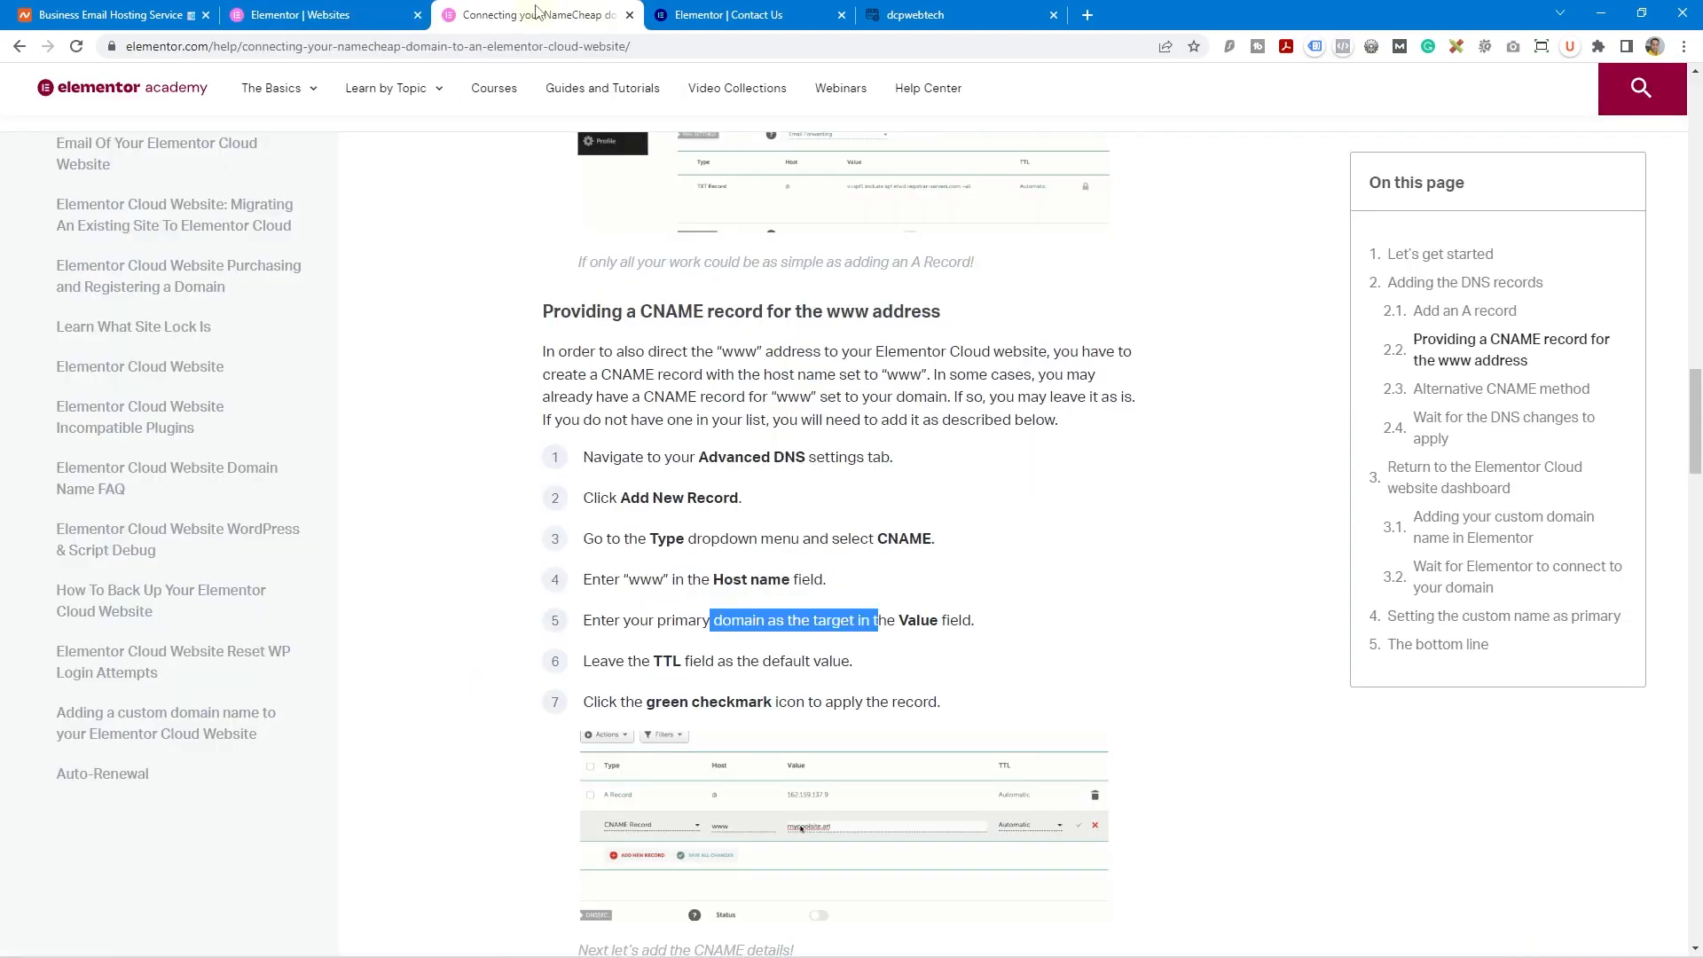
click(629, 15)
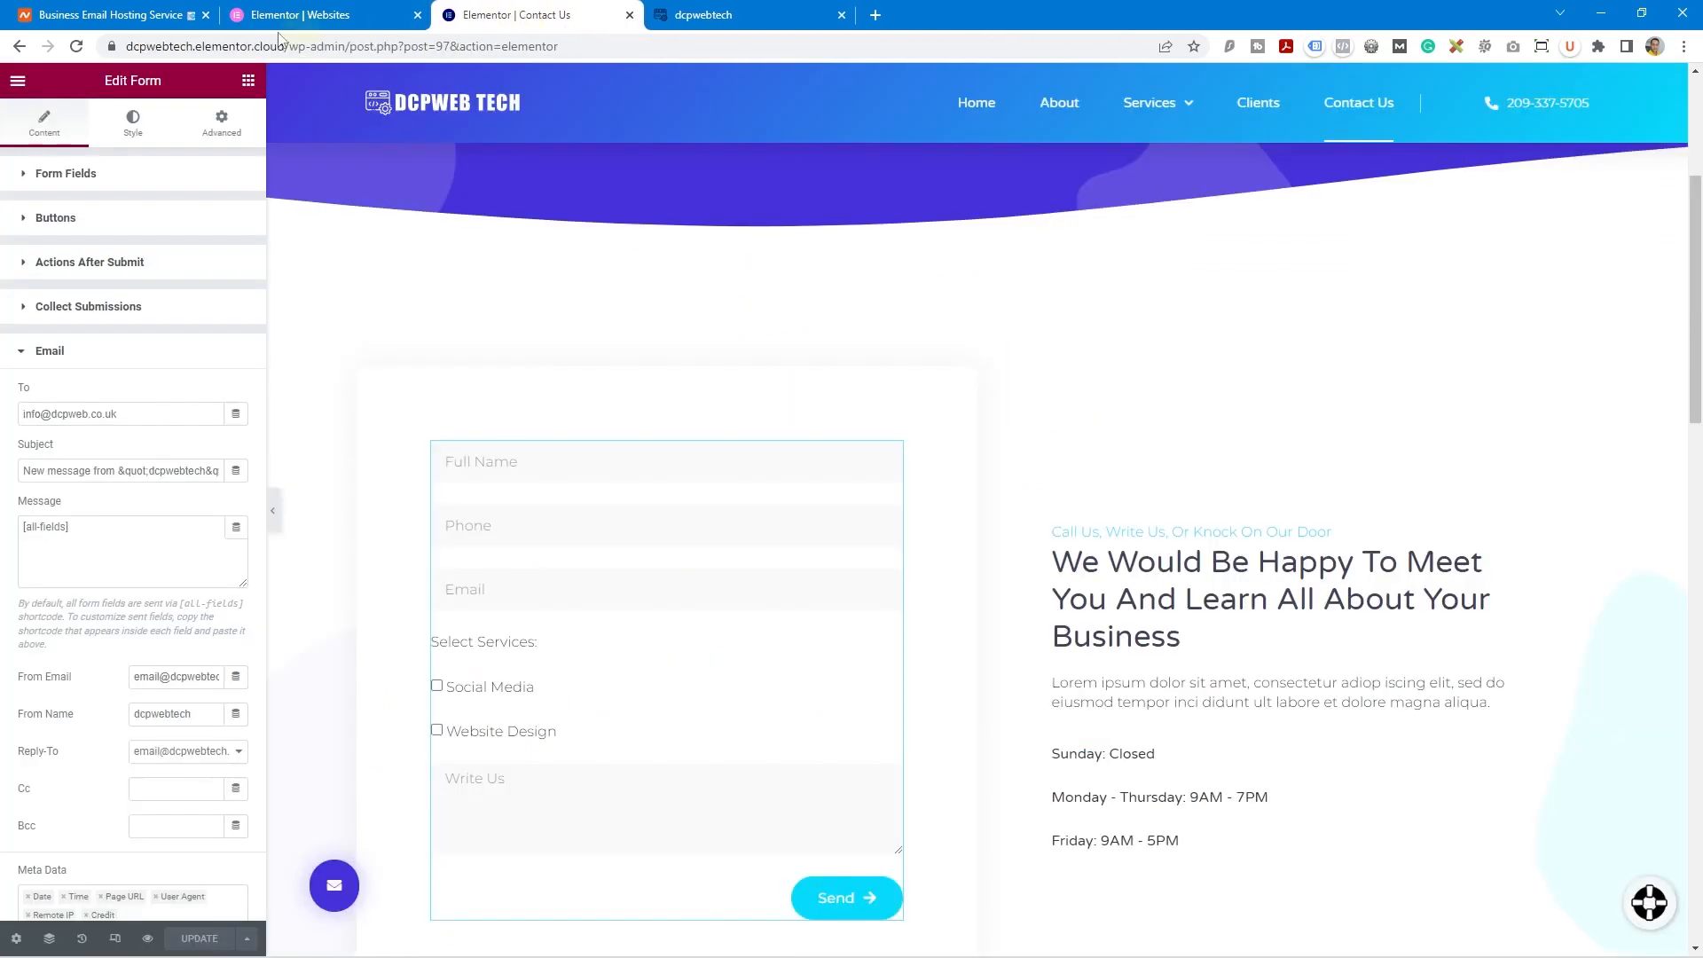
click(142, 17)
click(301, 15)
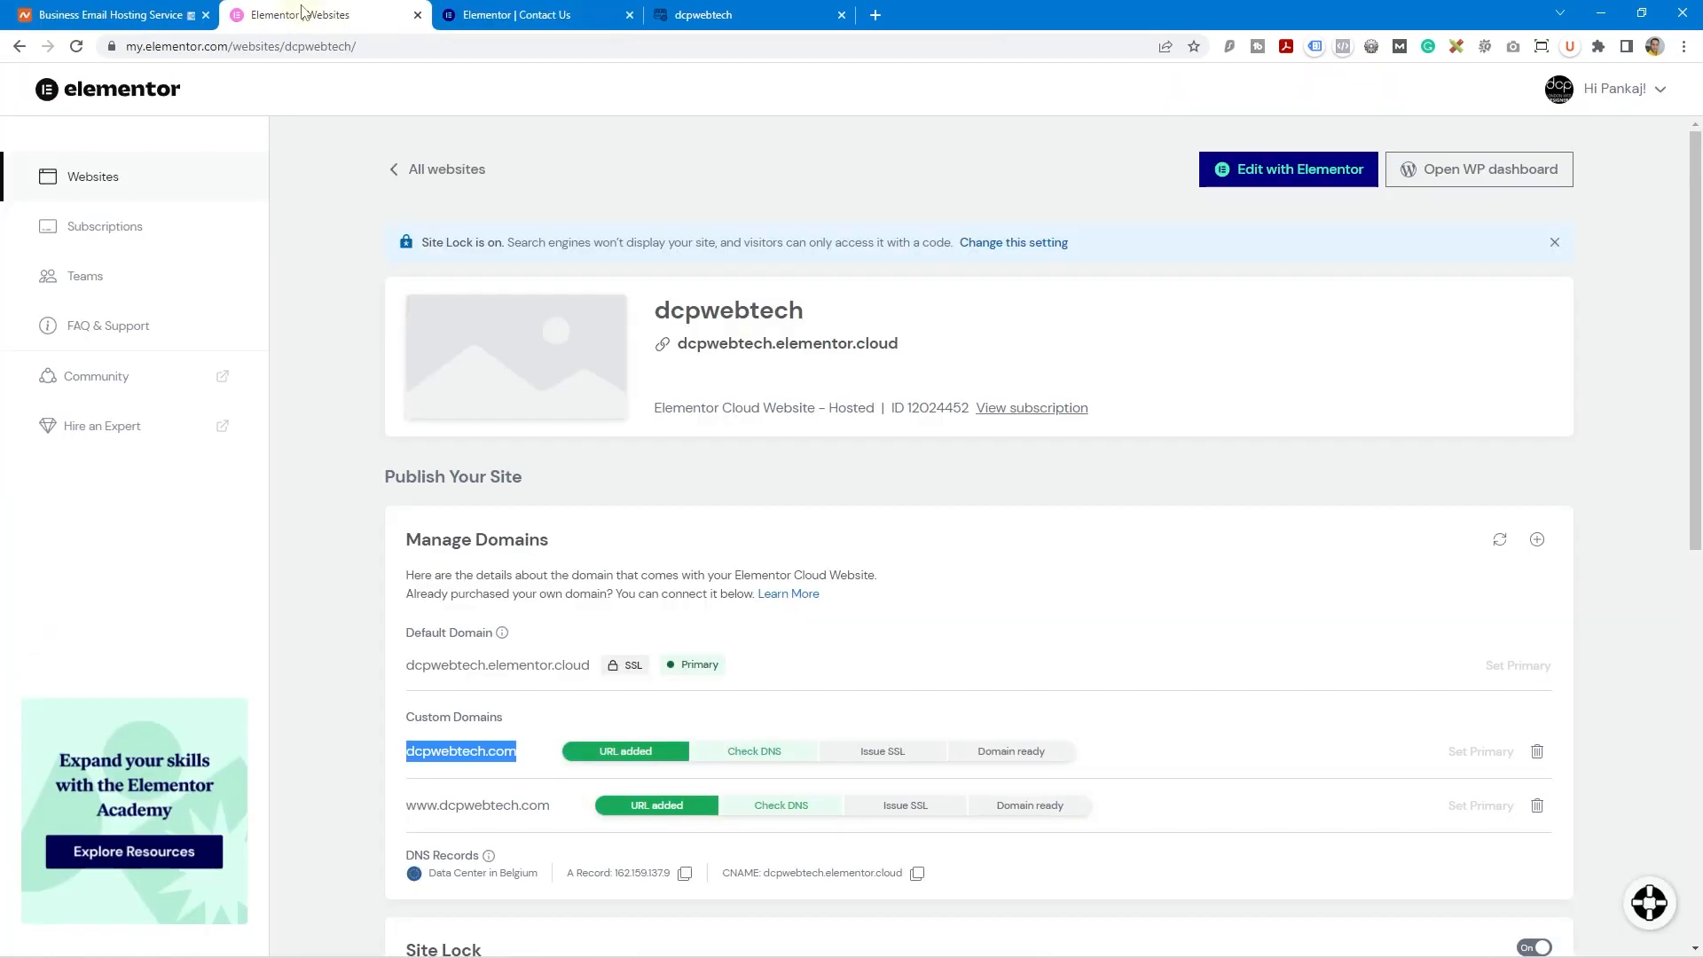
double_click(679, 310)
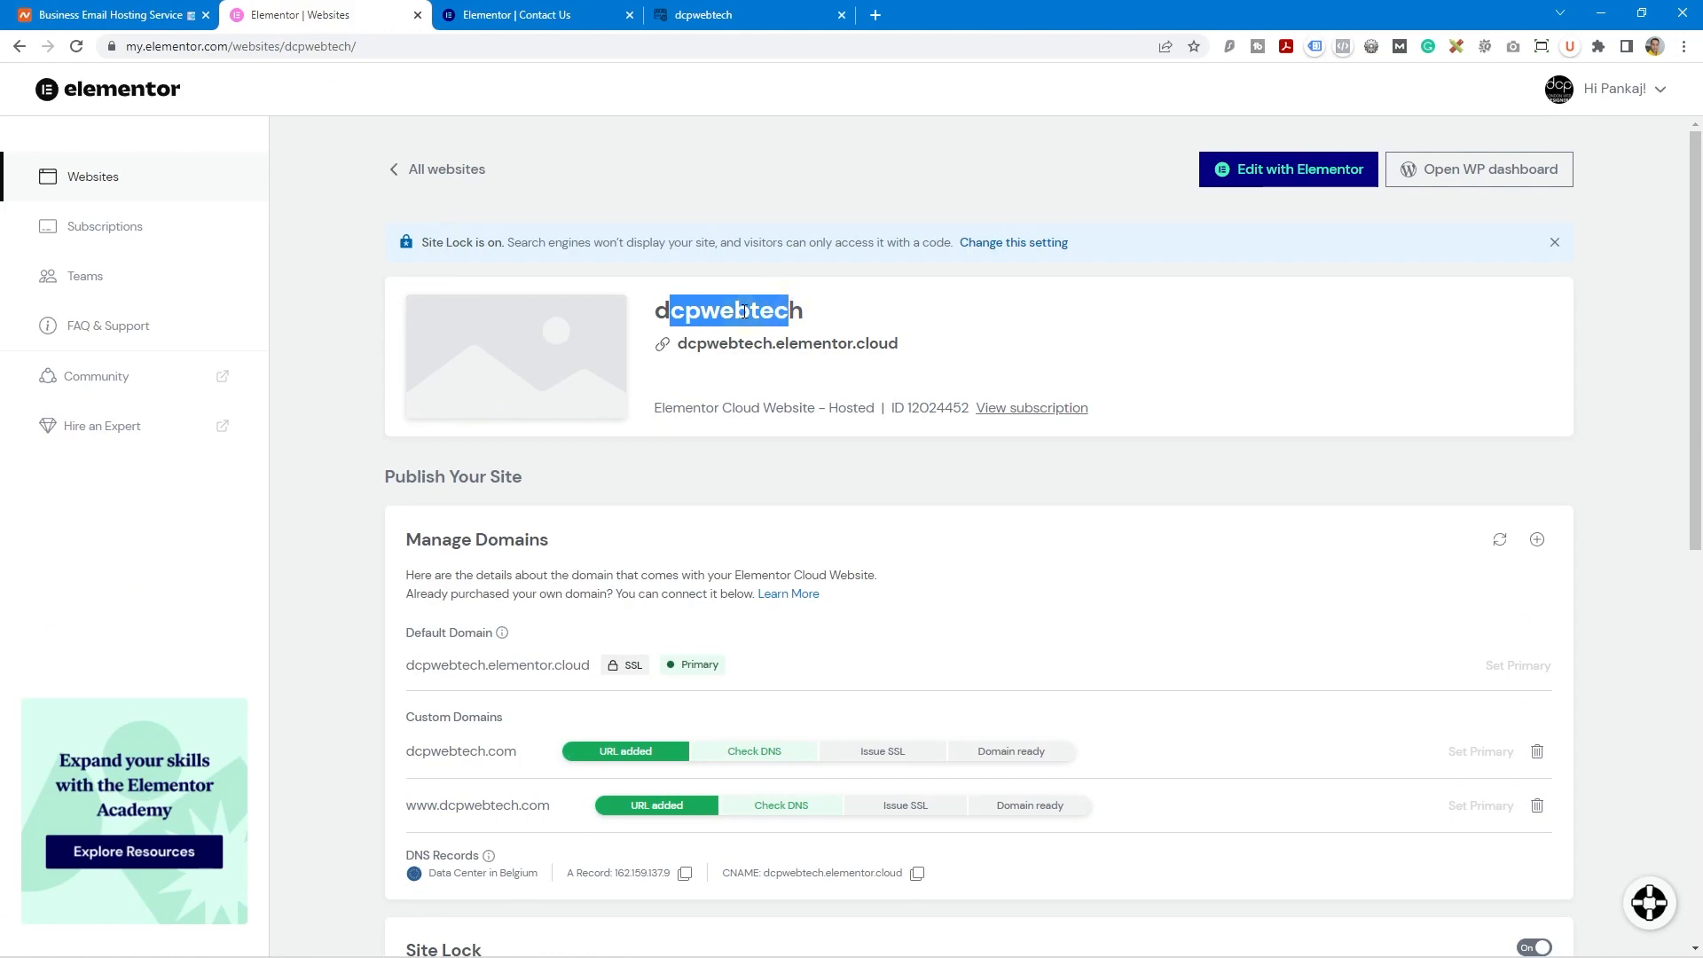
click(1077, 346)
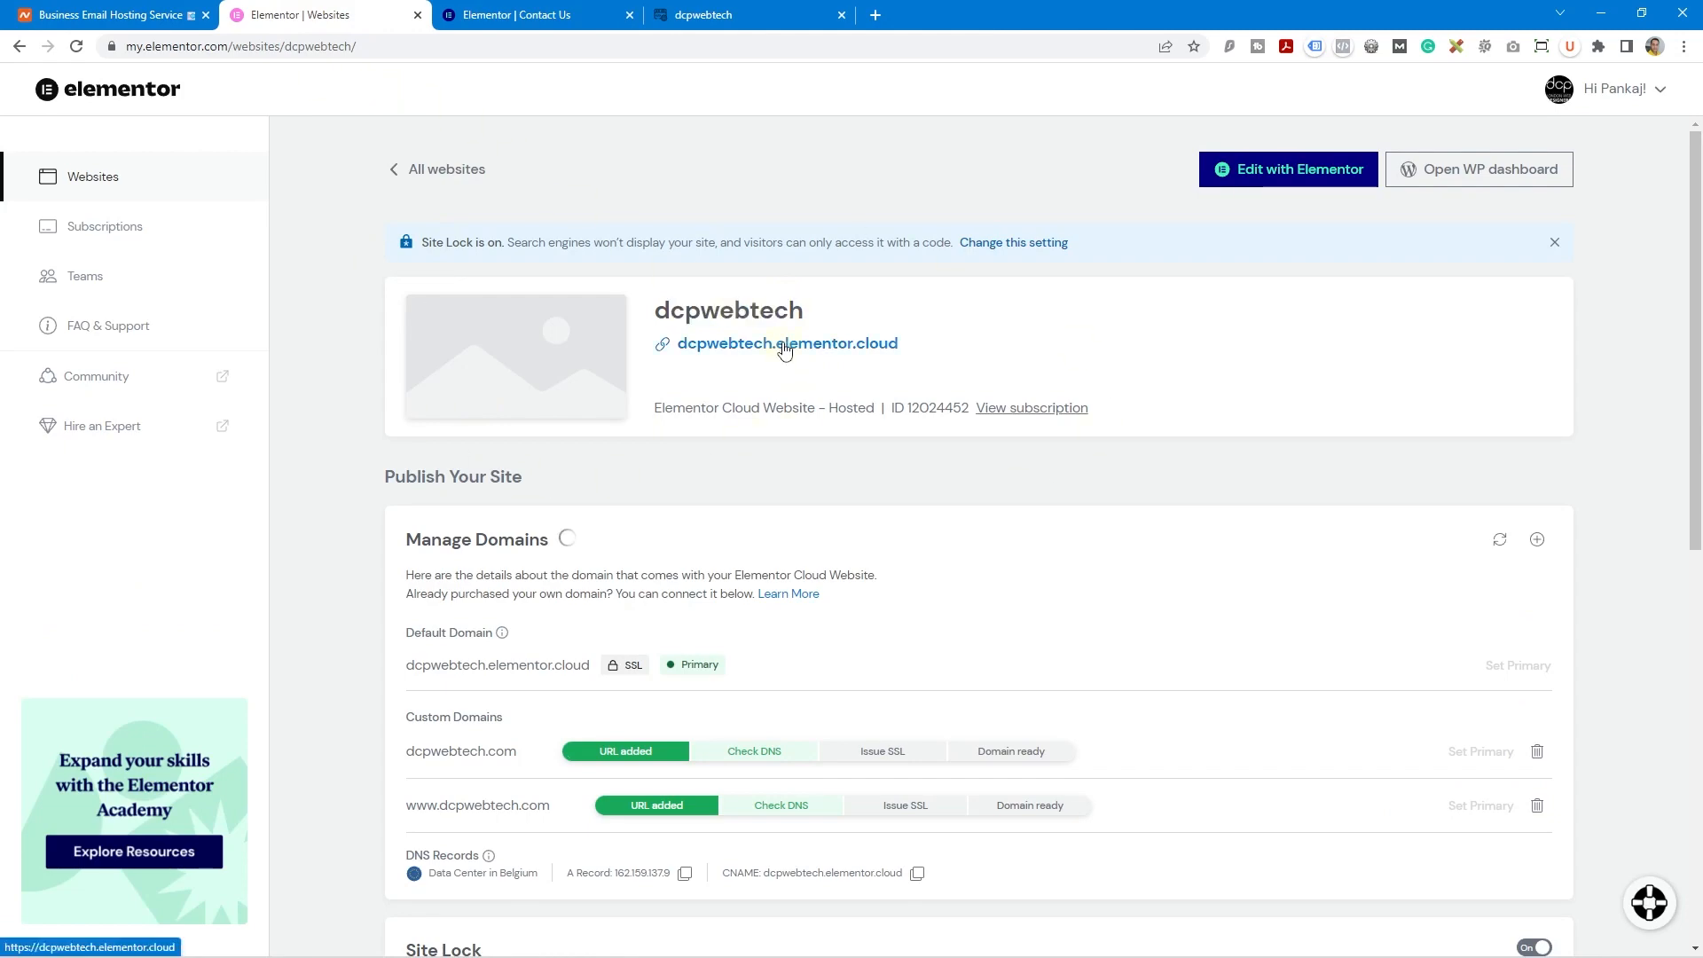
click(142, 16)
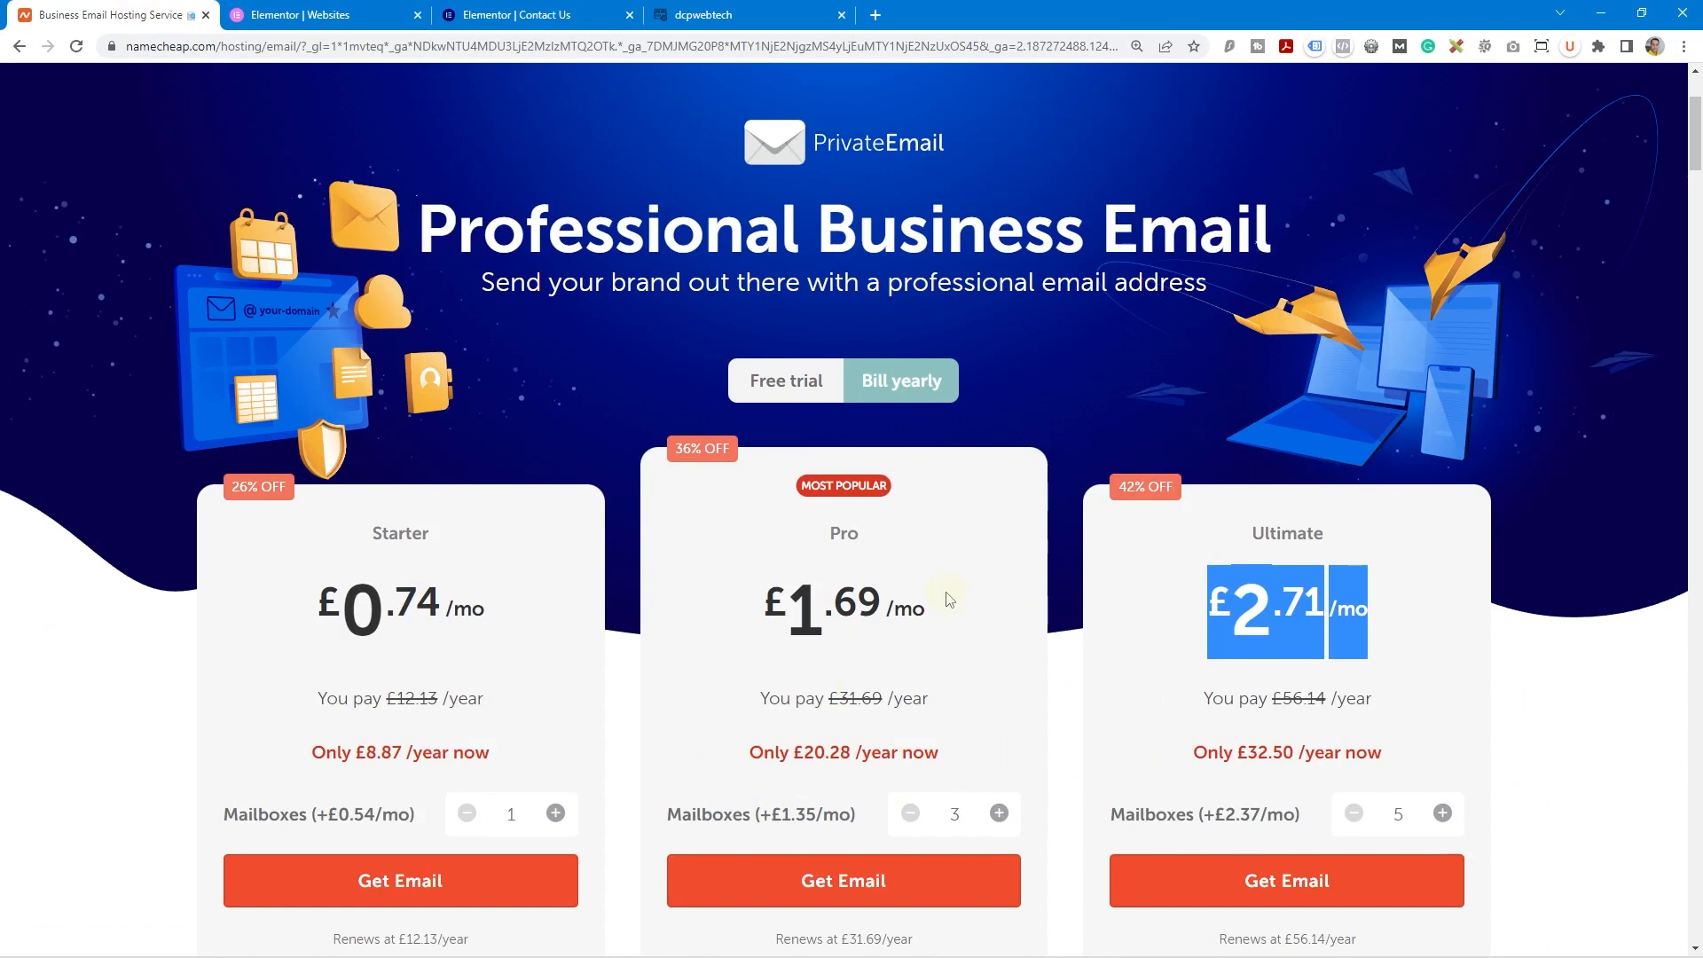
- Reopen the Contact Us editor, now served from dcpwebtech.com, and check the form's recipient e-mail field
click(1006, 575)
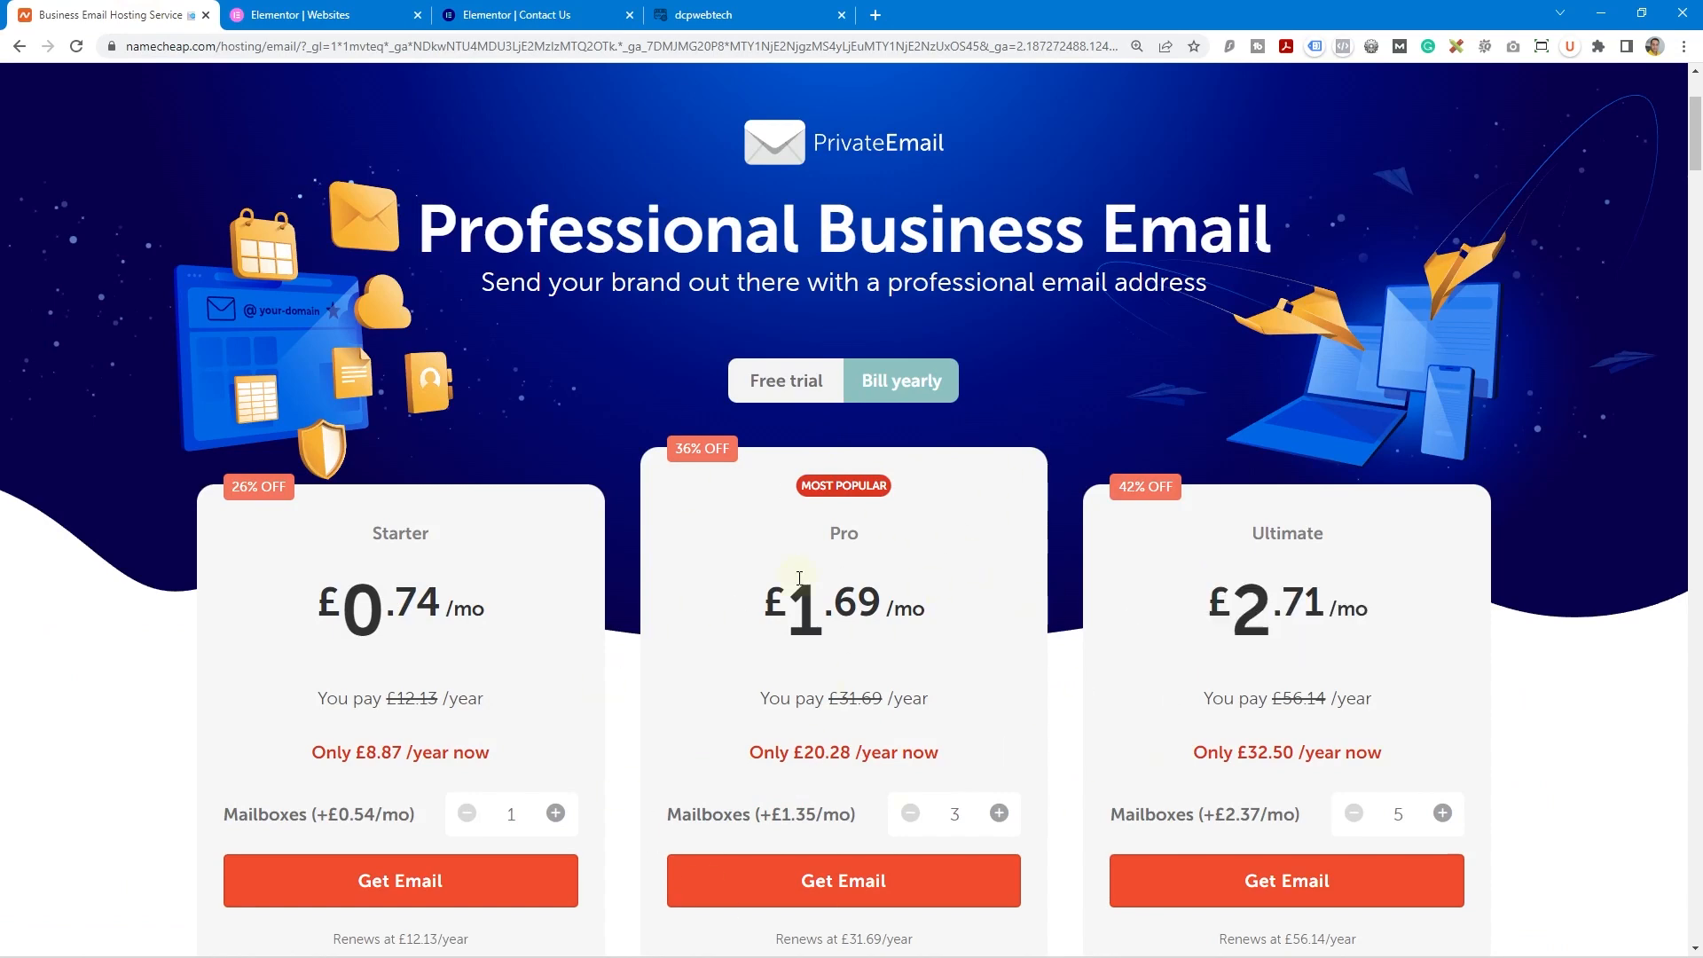
scroll(541, 408, up, 3)
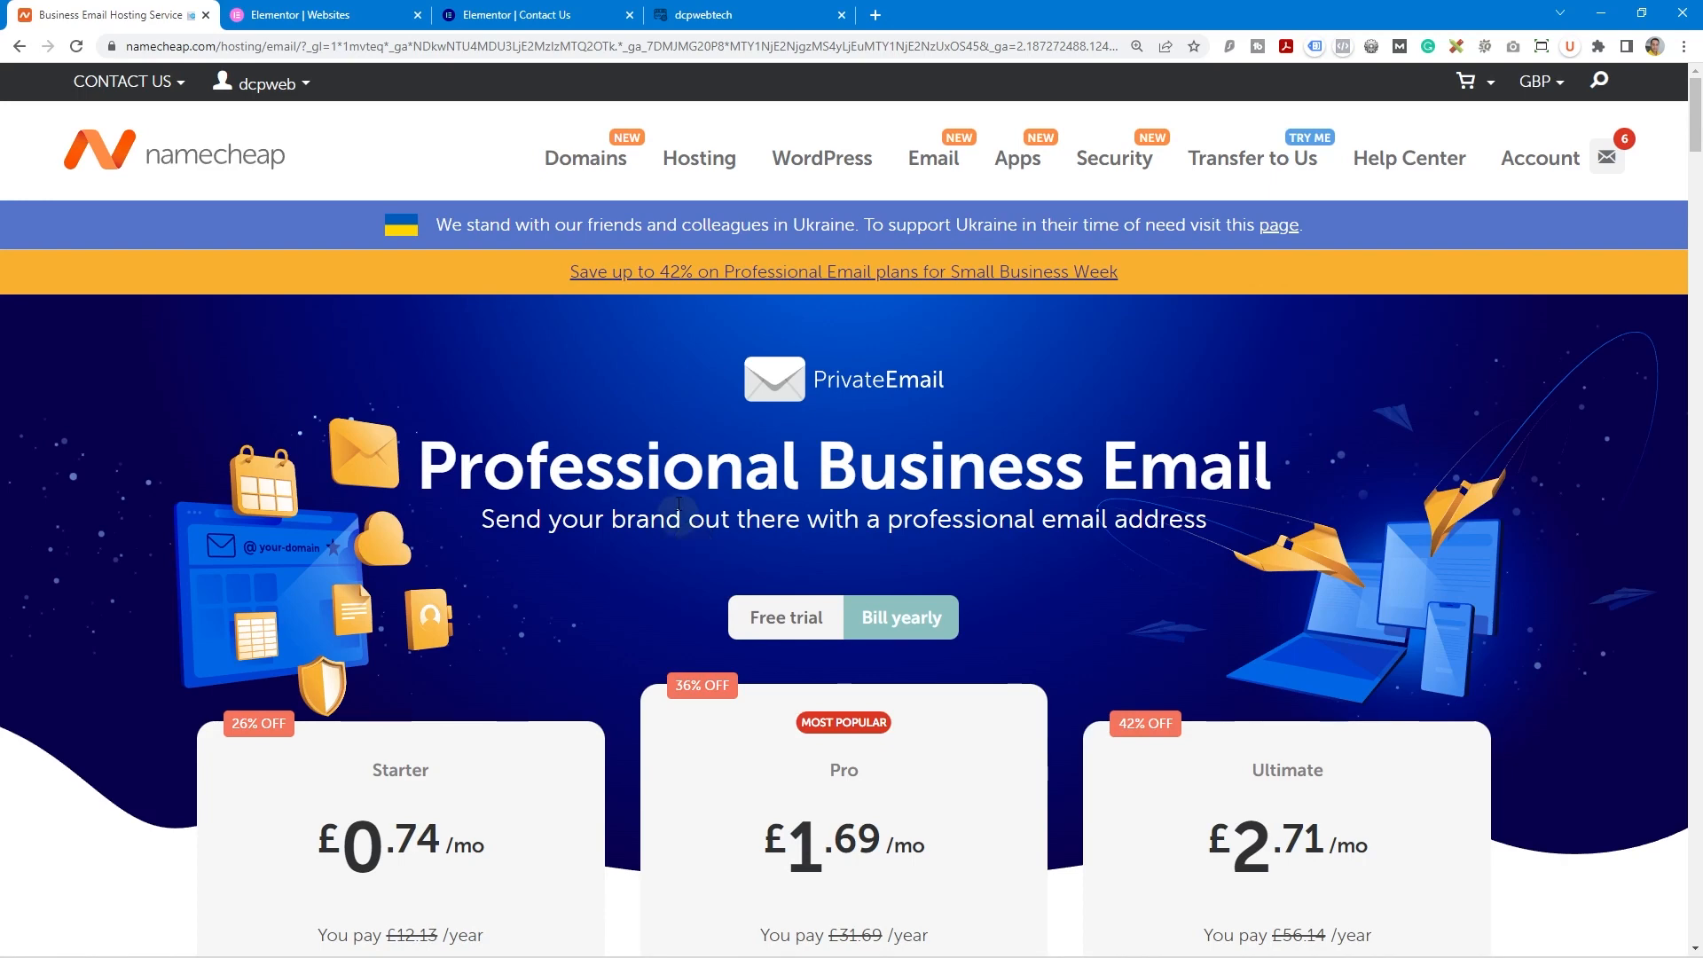
click(519, 16)
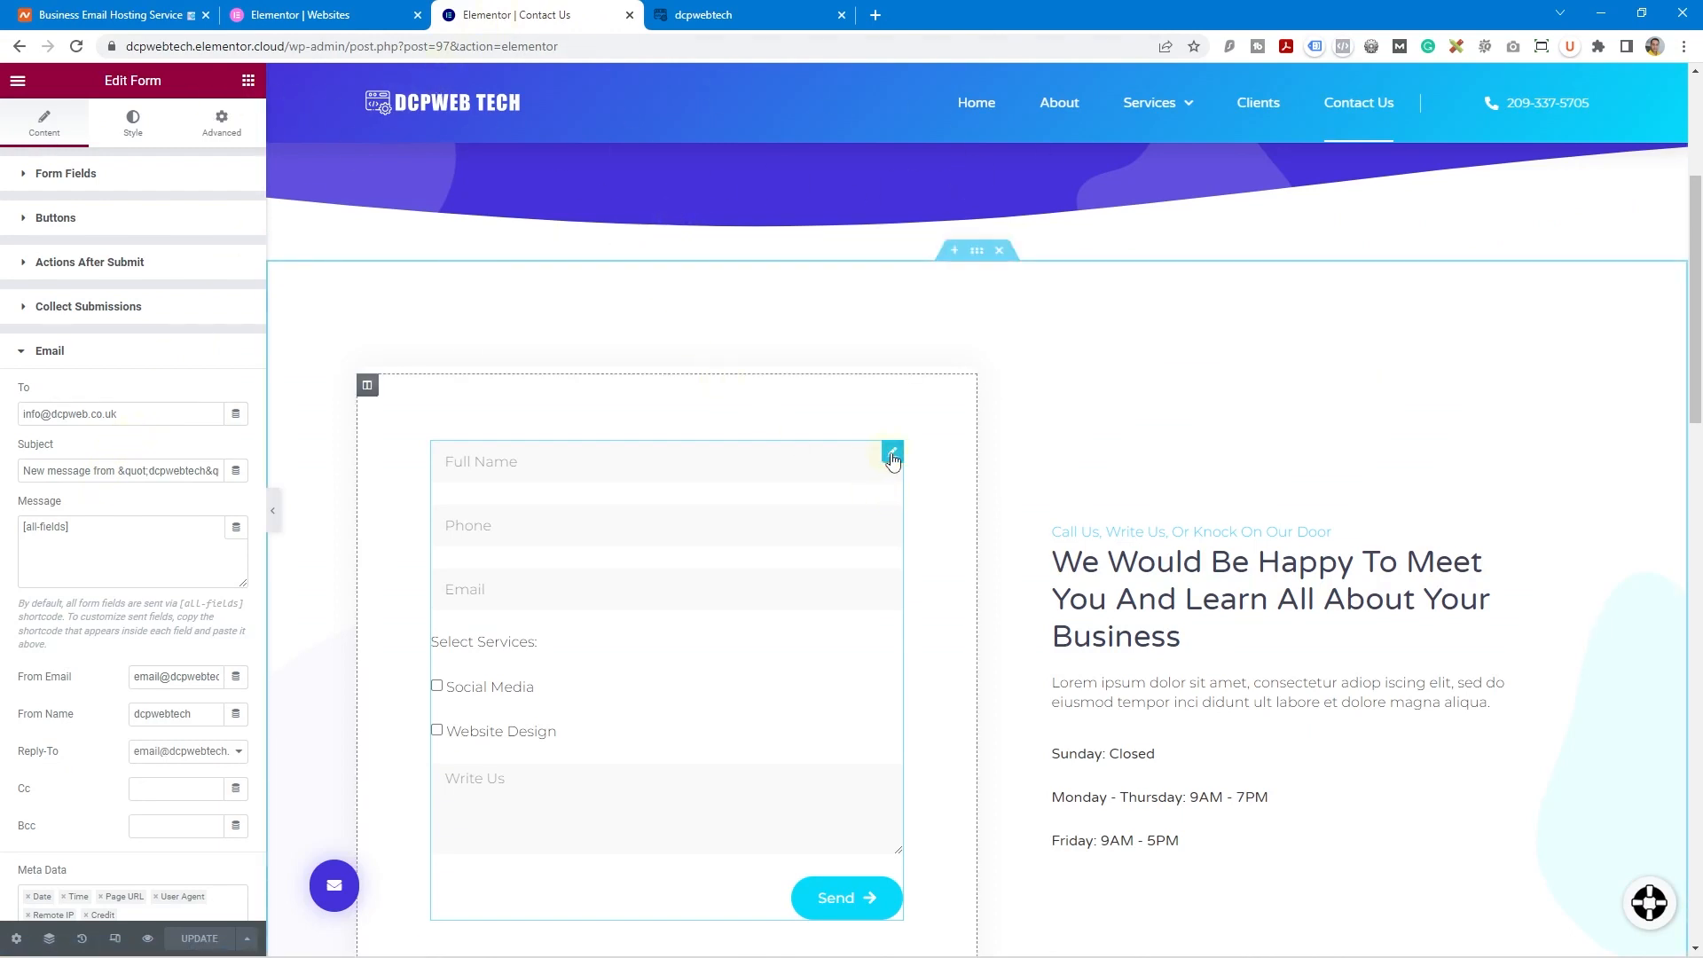
drag(112, 416, 13, 424)
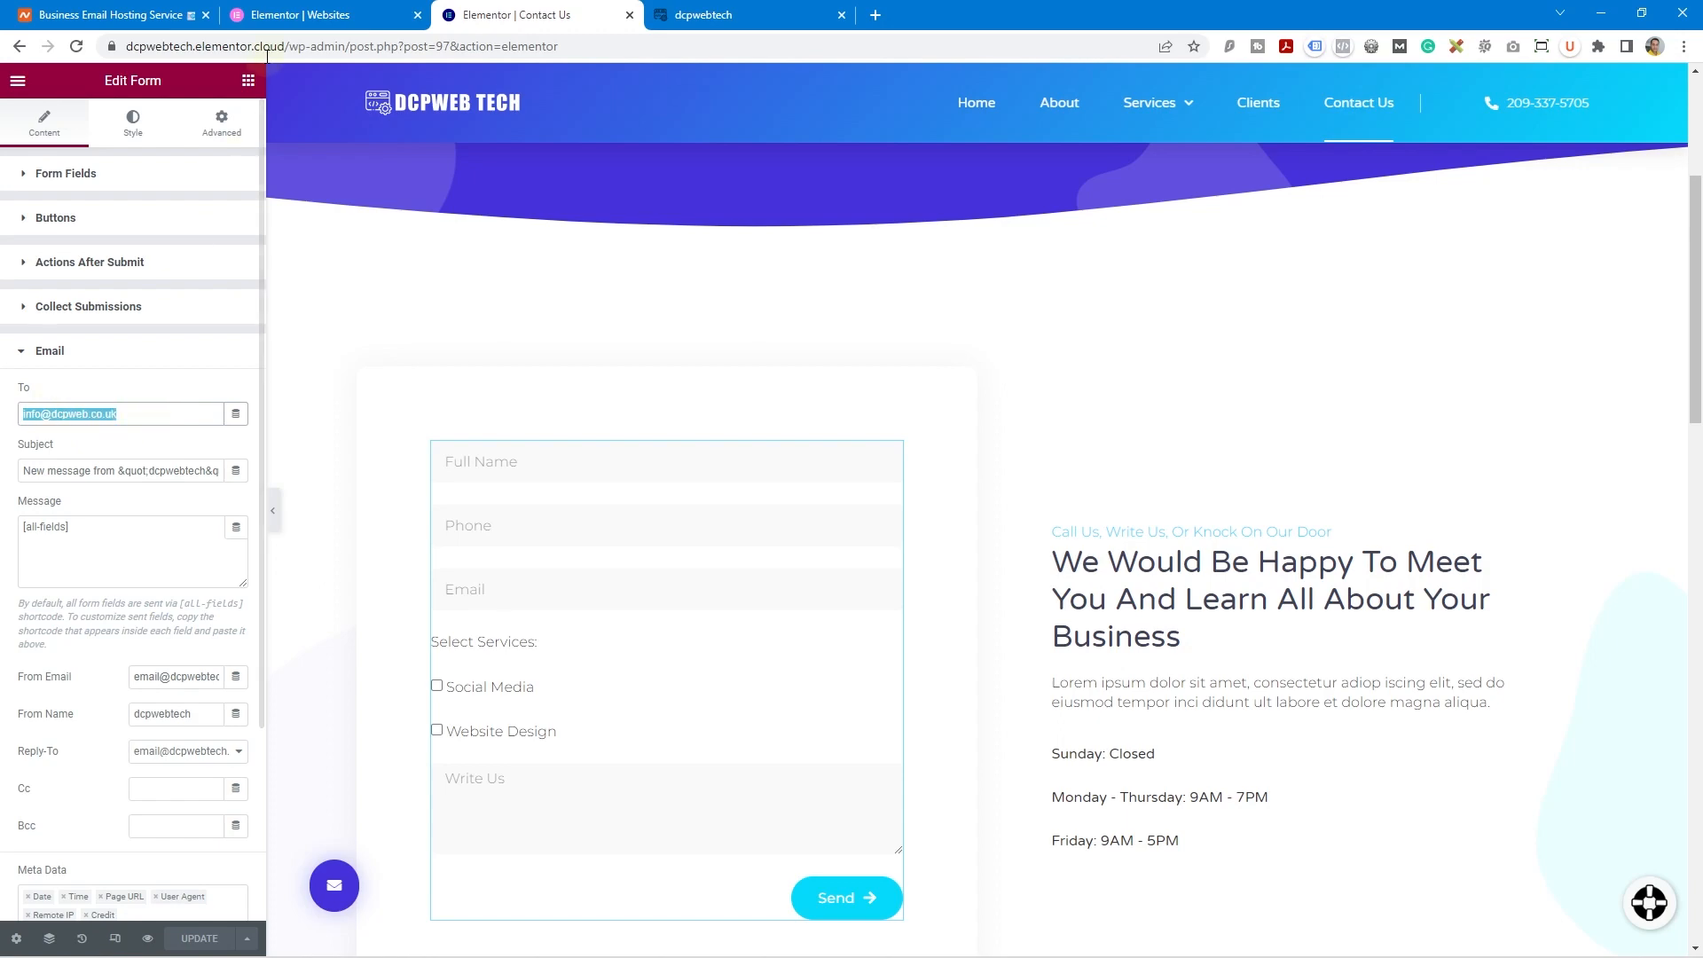
click(133, 15)
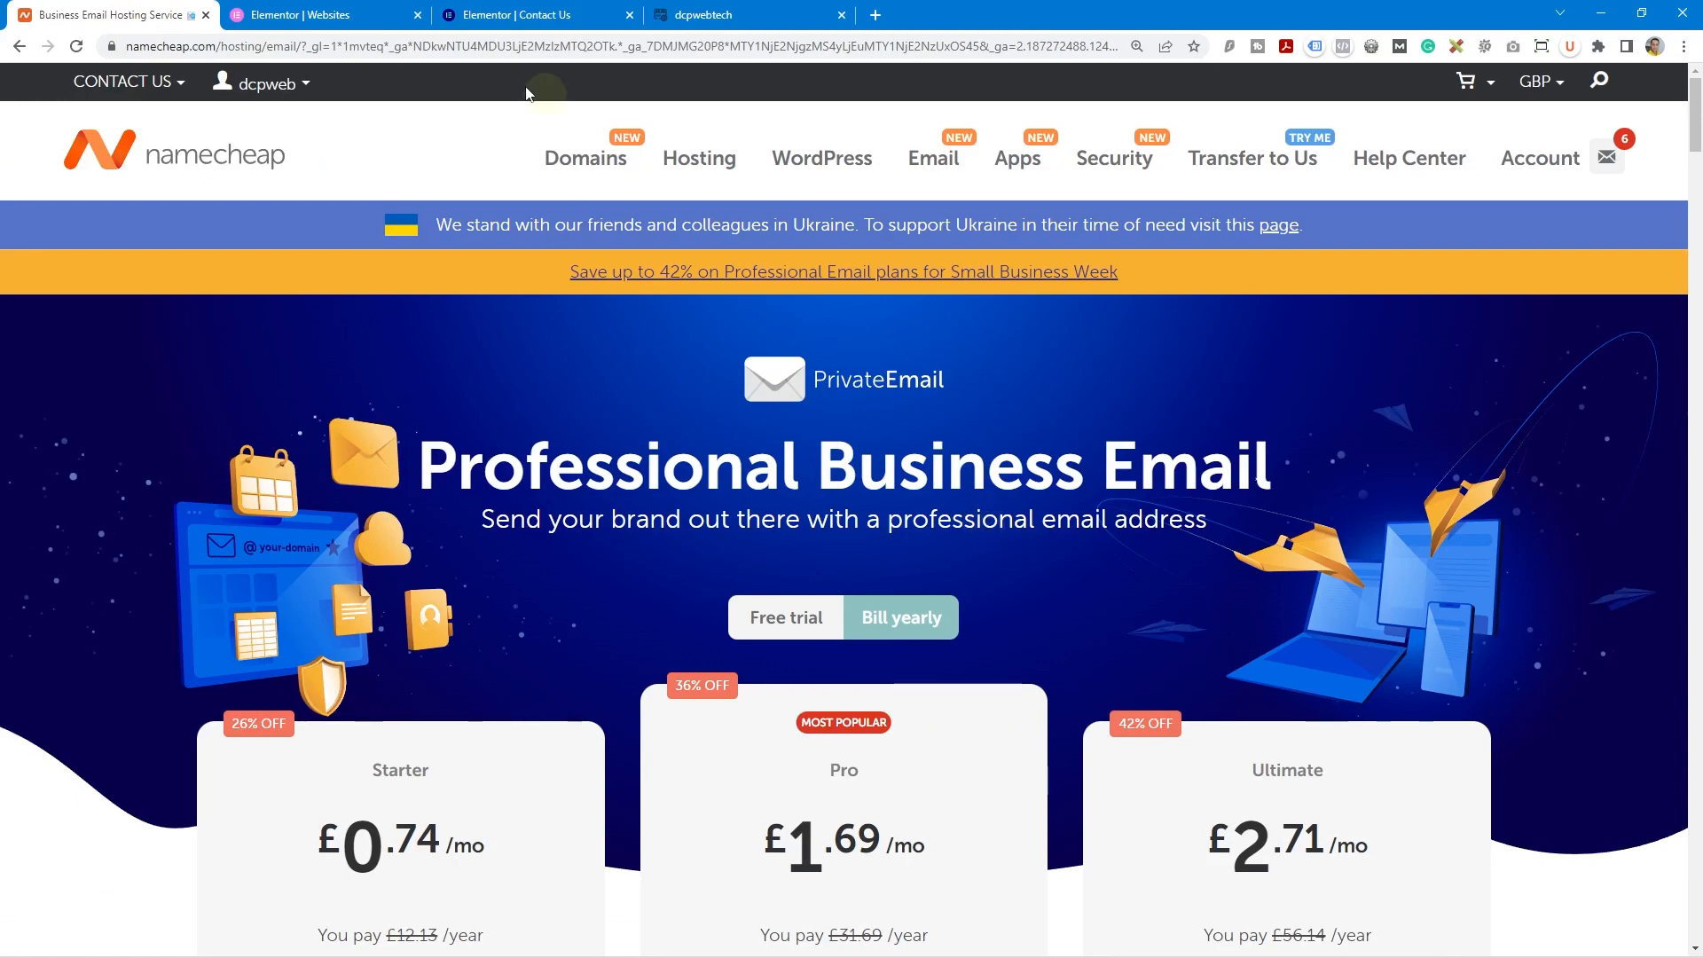
click(512, 15)
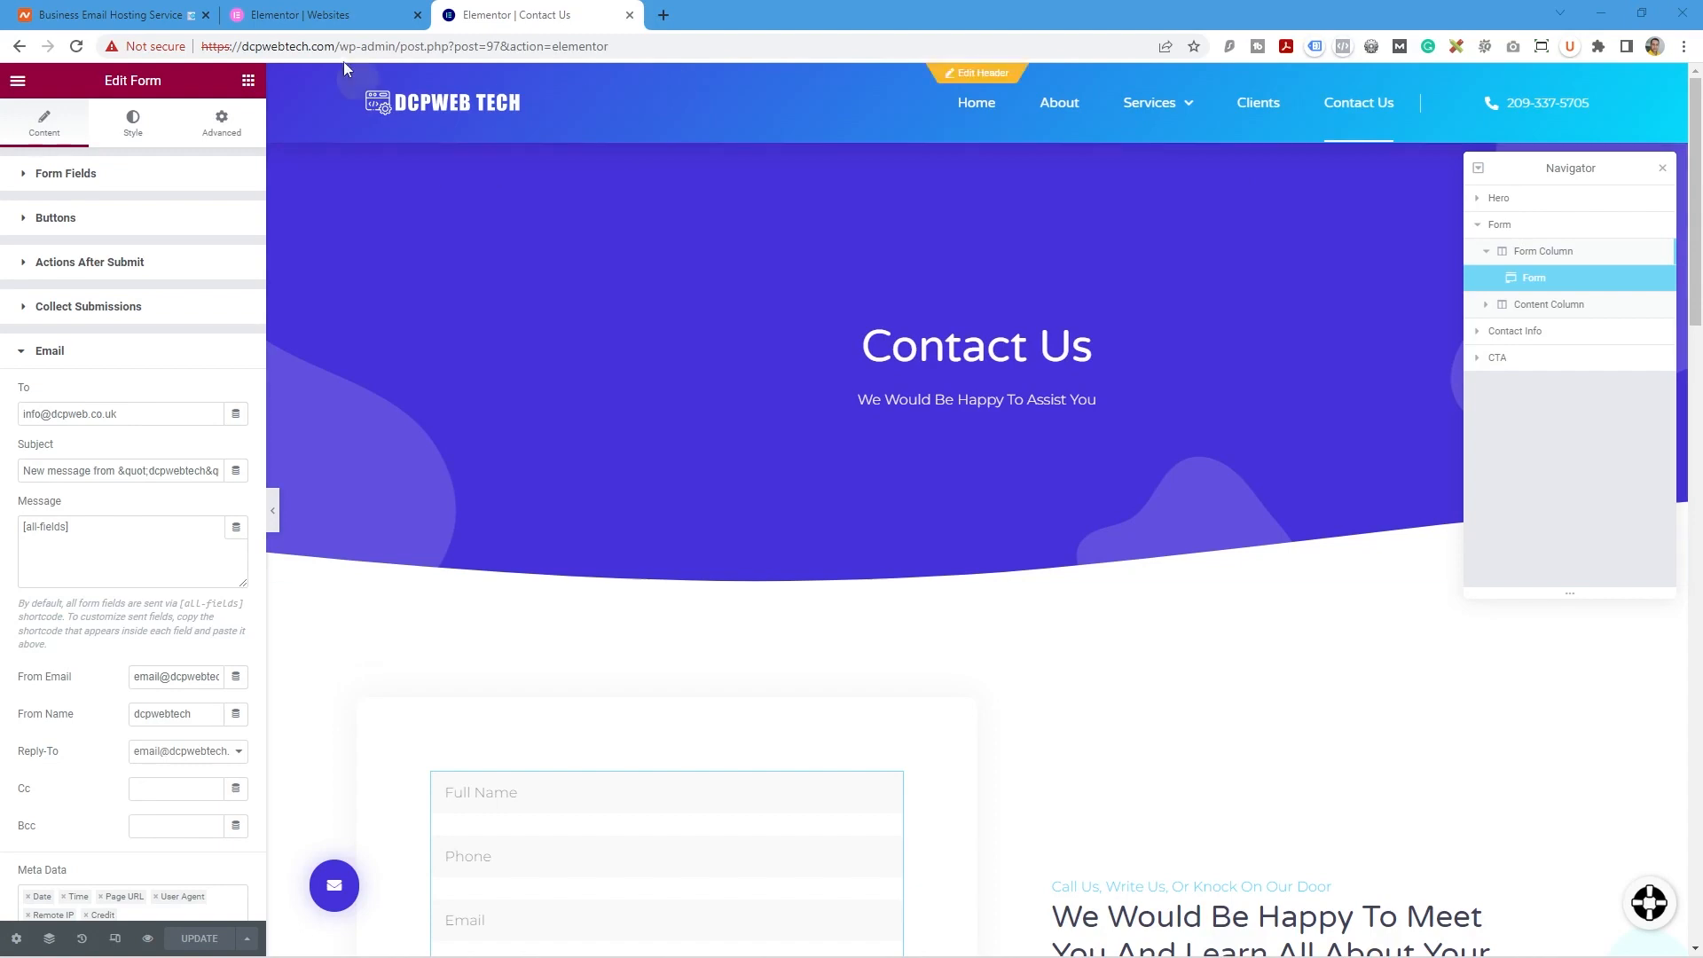
- Go to the Elementor site dashboard to make dcpwebtech.com the primary domain
click(346, 17)
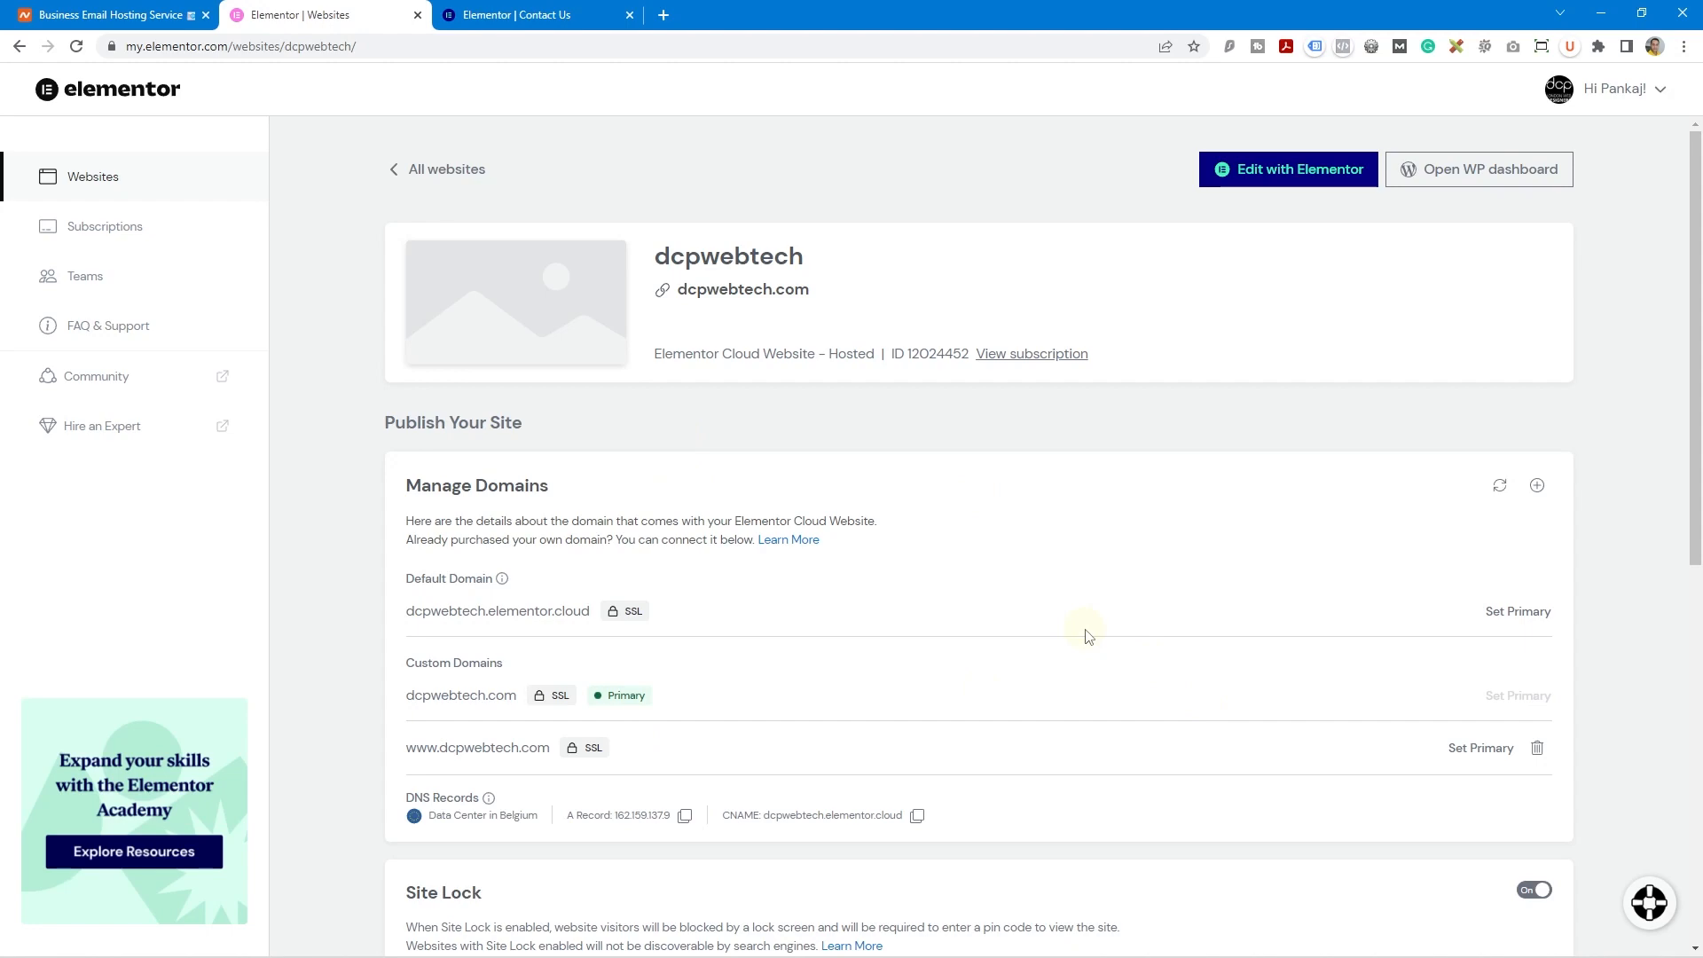
click(146, 18)
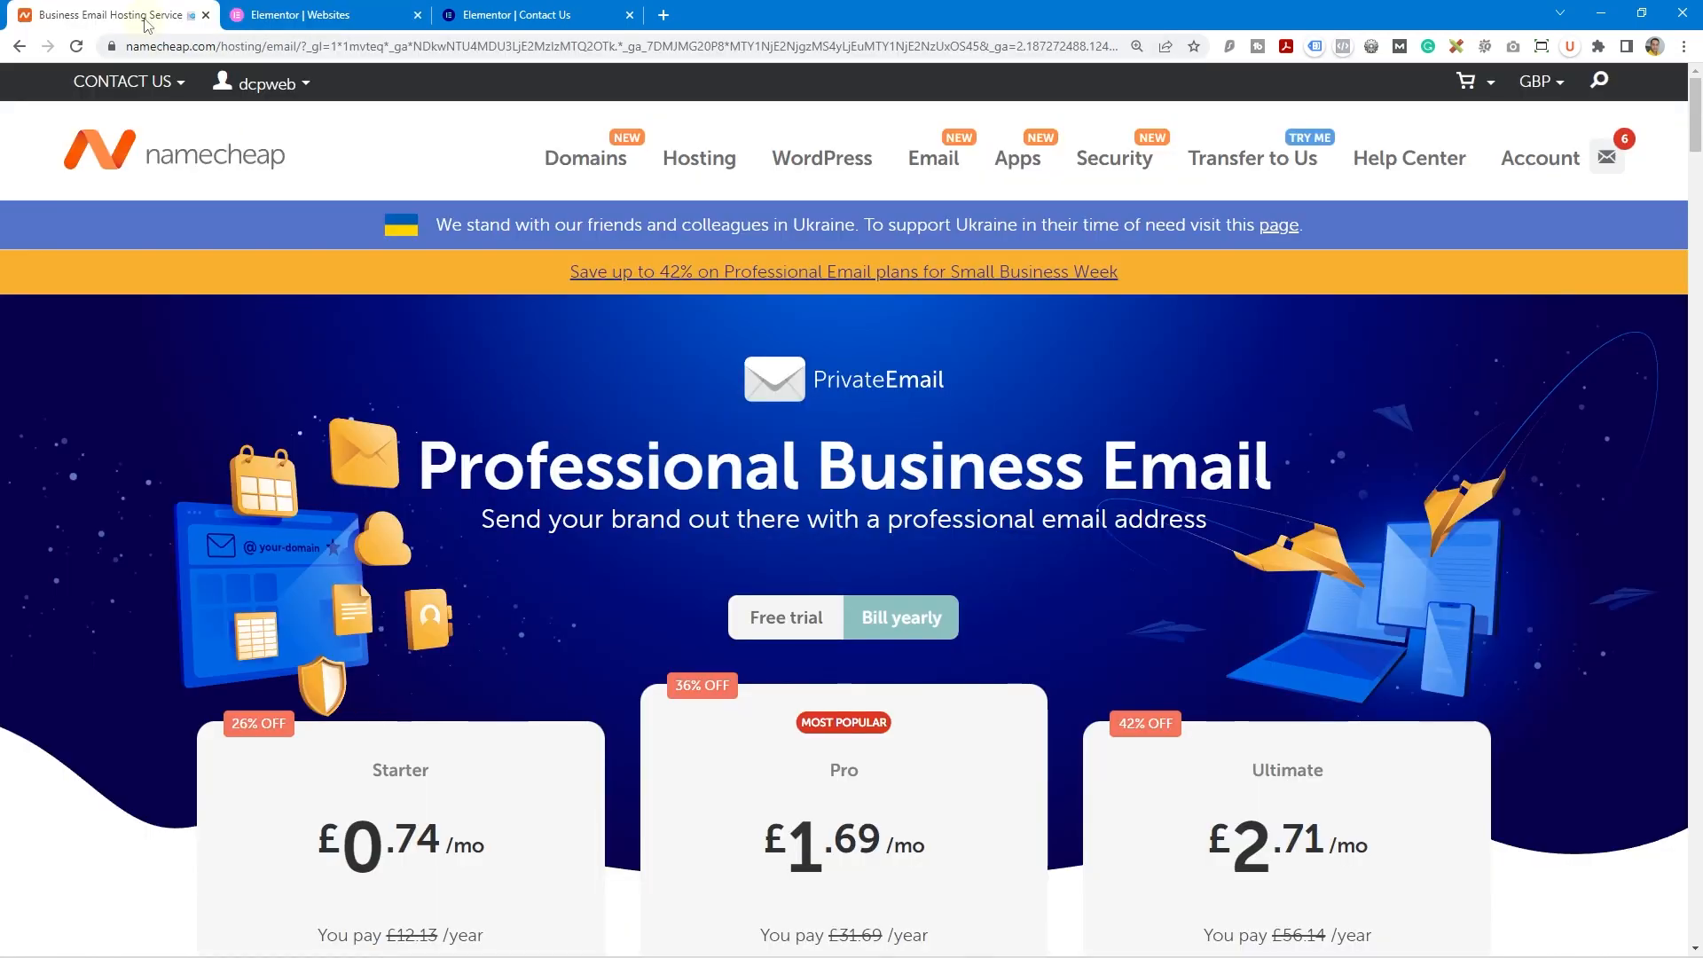
click(288, 15)
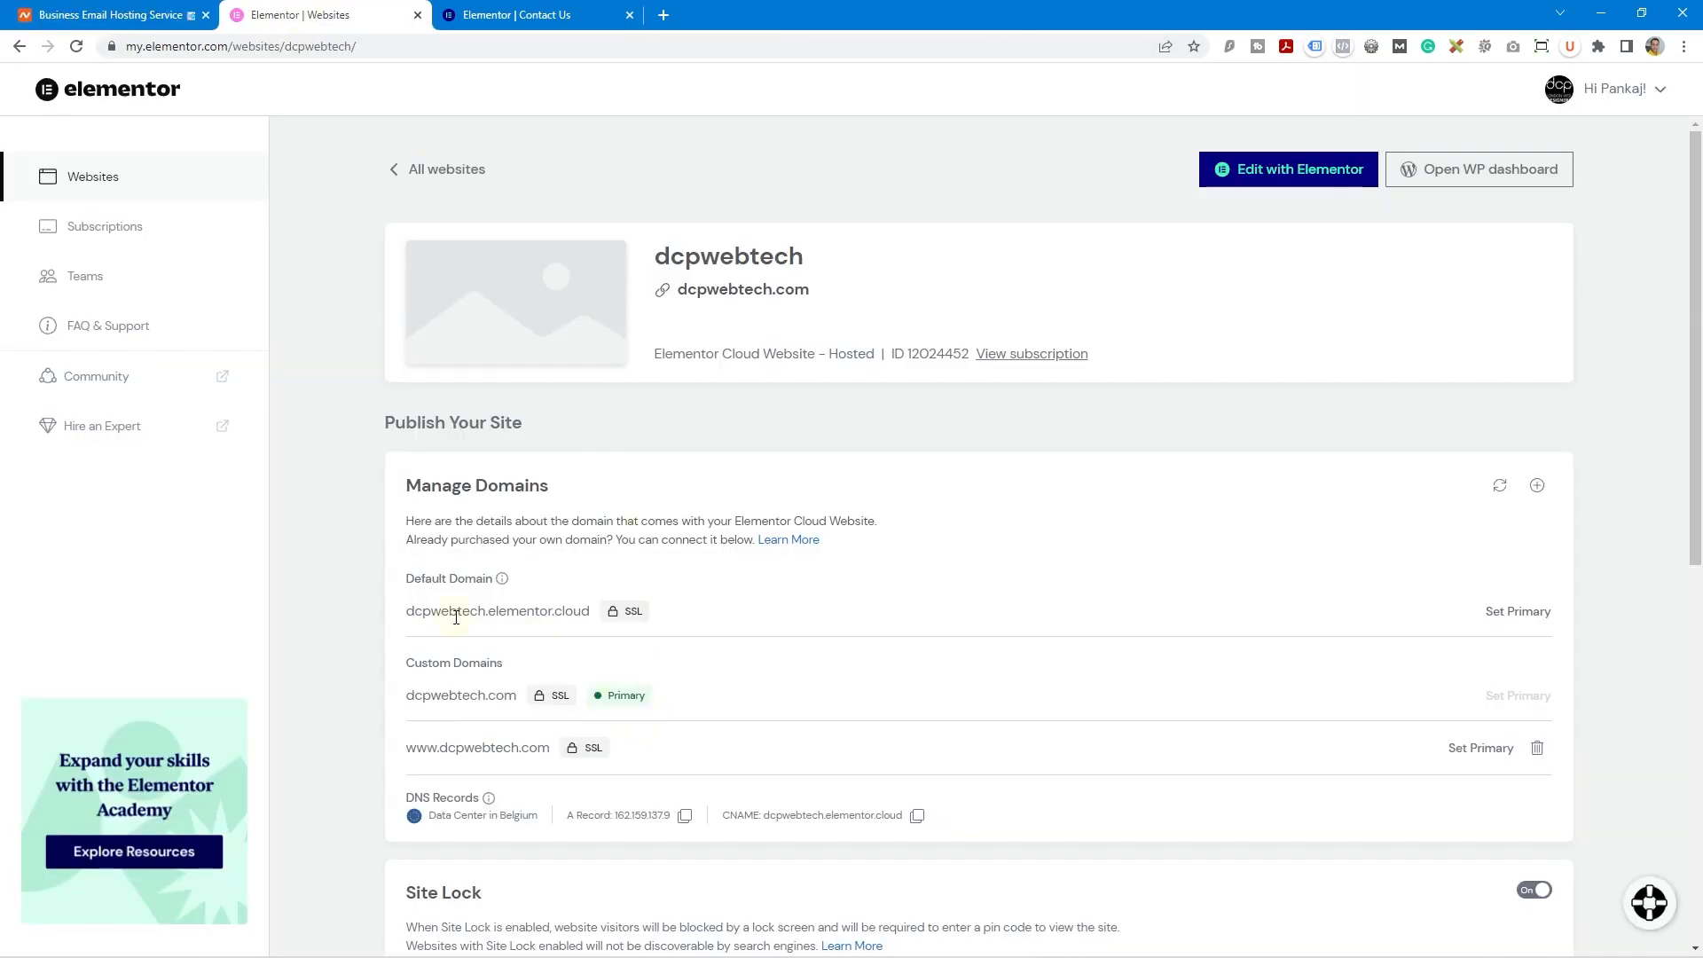
drag(422, 613, 547, 613)
click(441, 696)
drag(440, 748, 543, 744)
click(751, 664)
drag(413, 691, 515, 691)
drag(407, 611, 587, 609)
drag(406, 748, 557, 750)
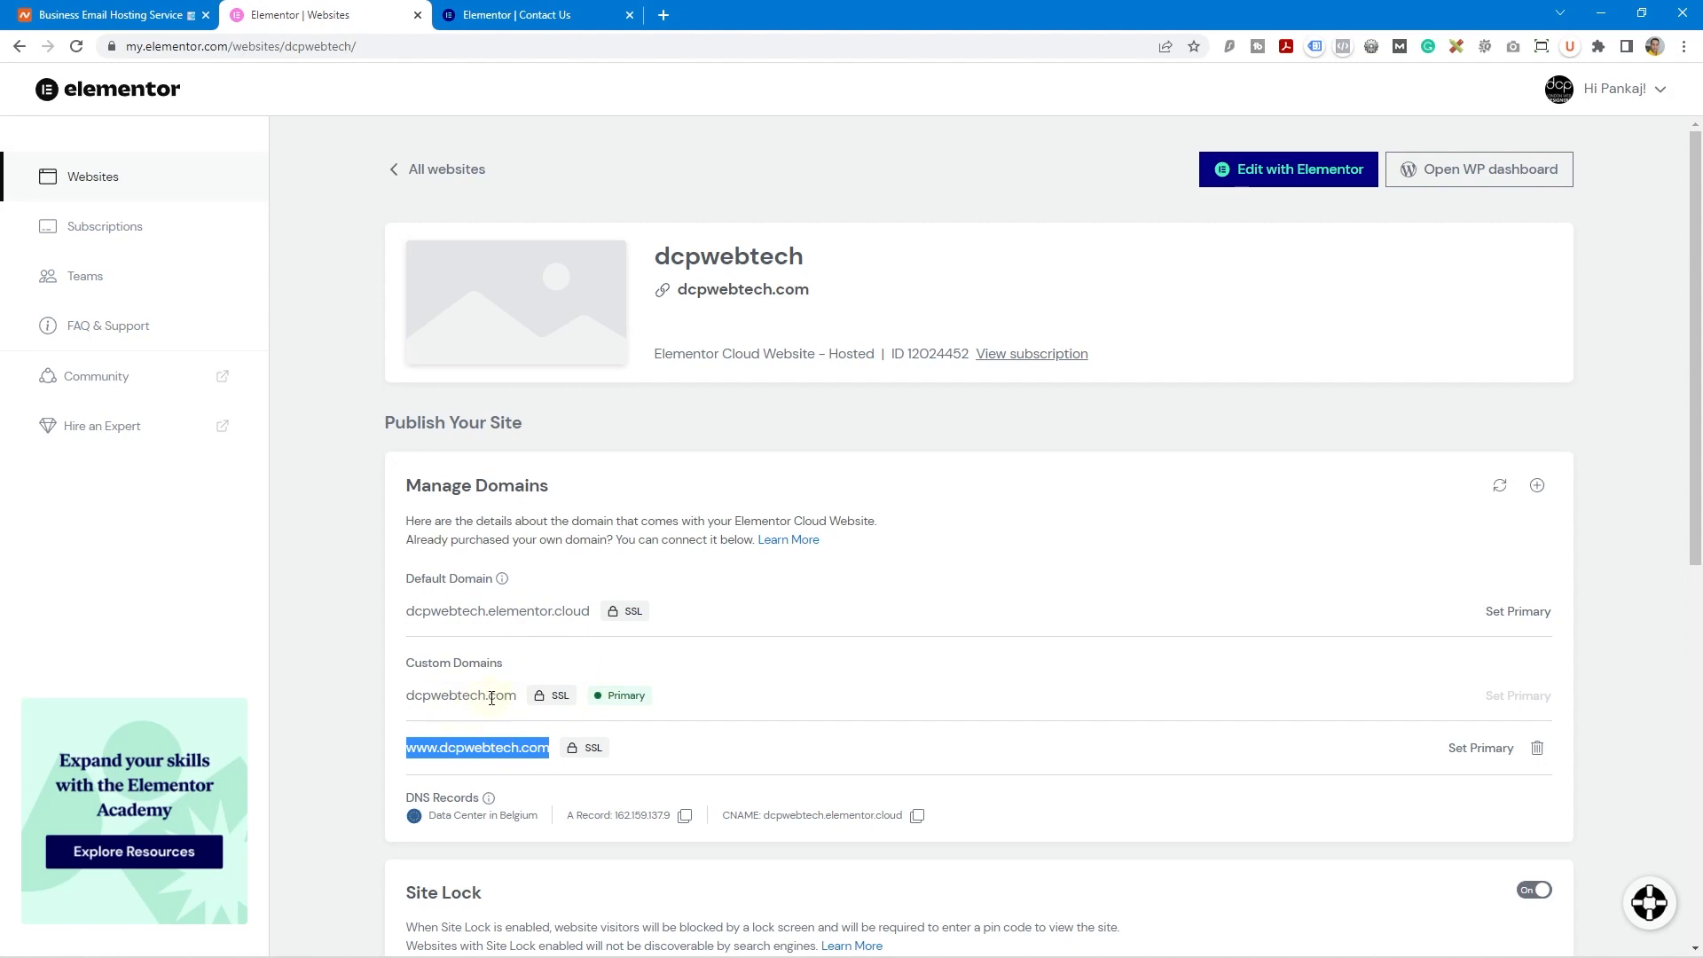
click(801, 651)
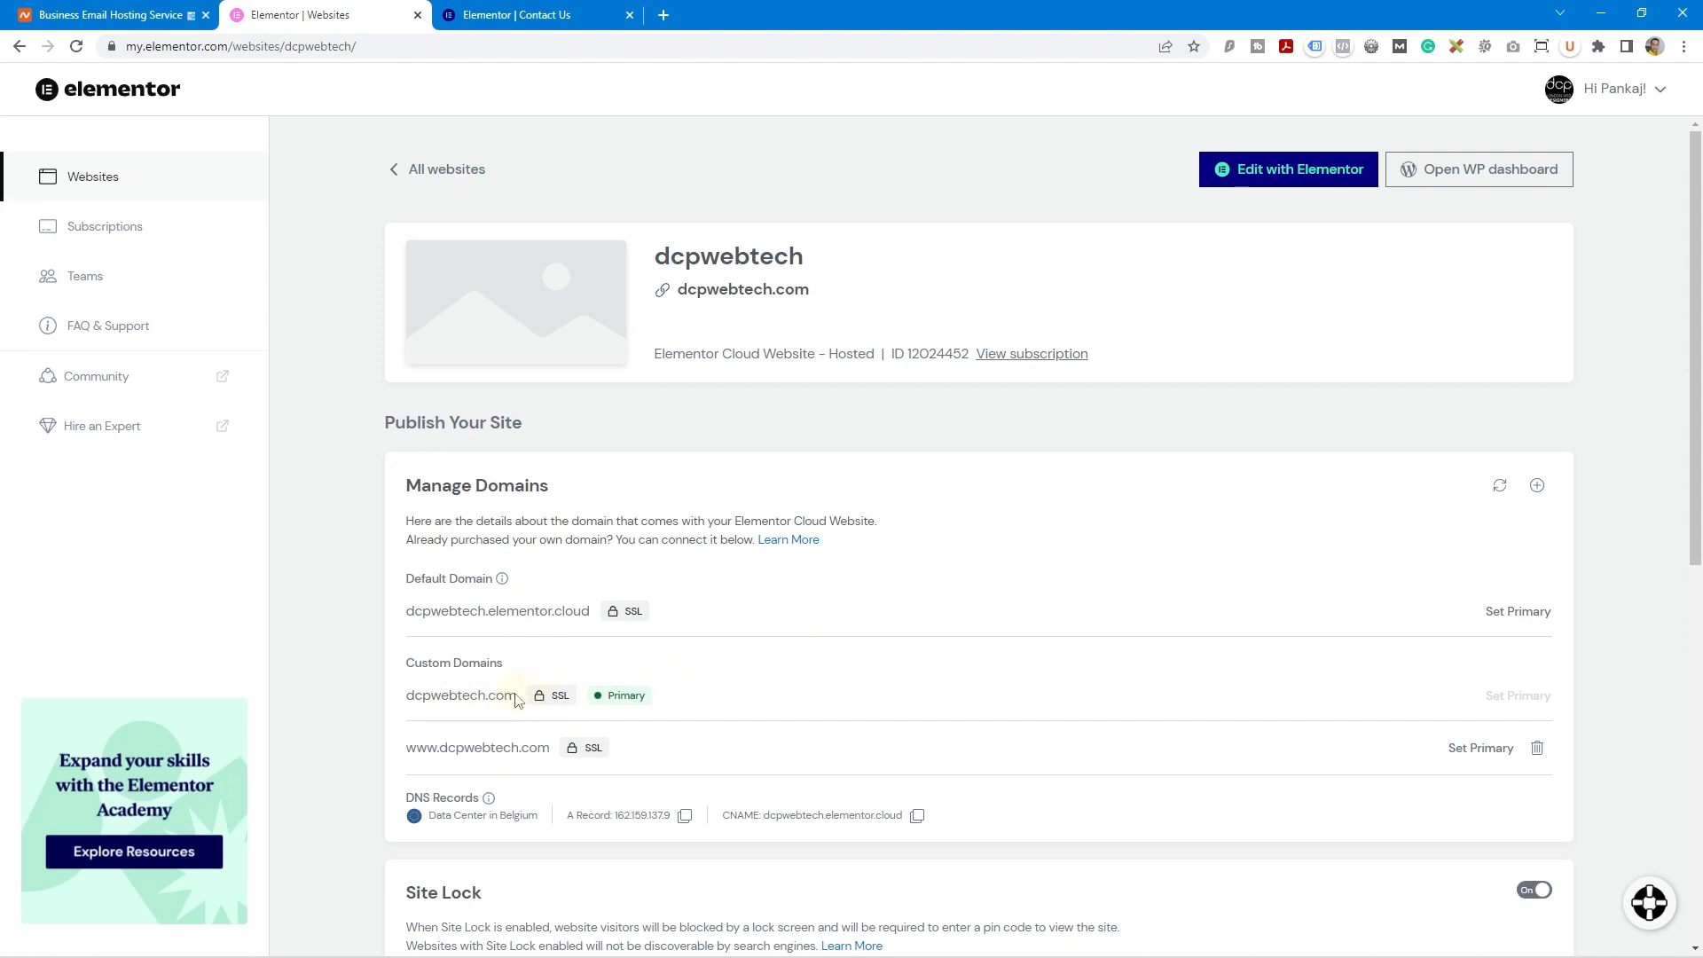
- Copy the primary domain dcpwebtech.com
drag(519, 696, 406, 696)
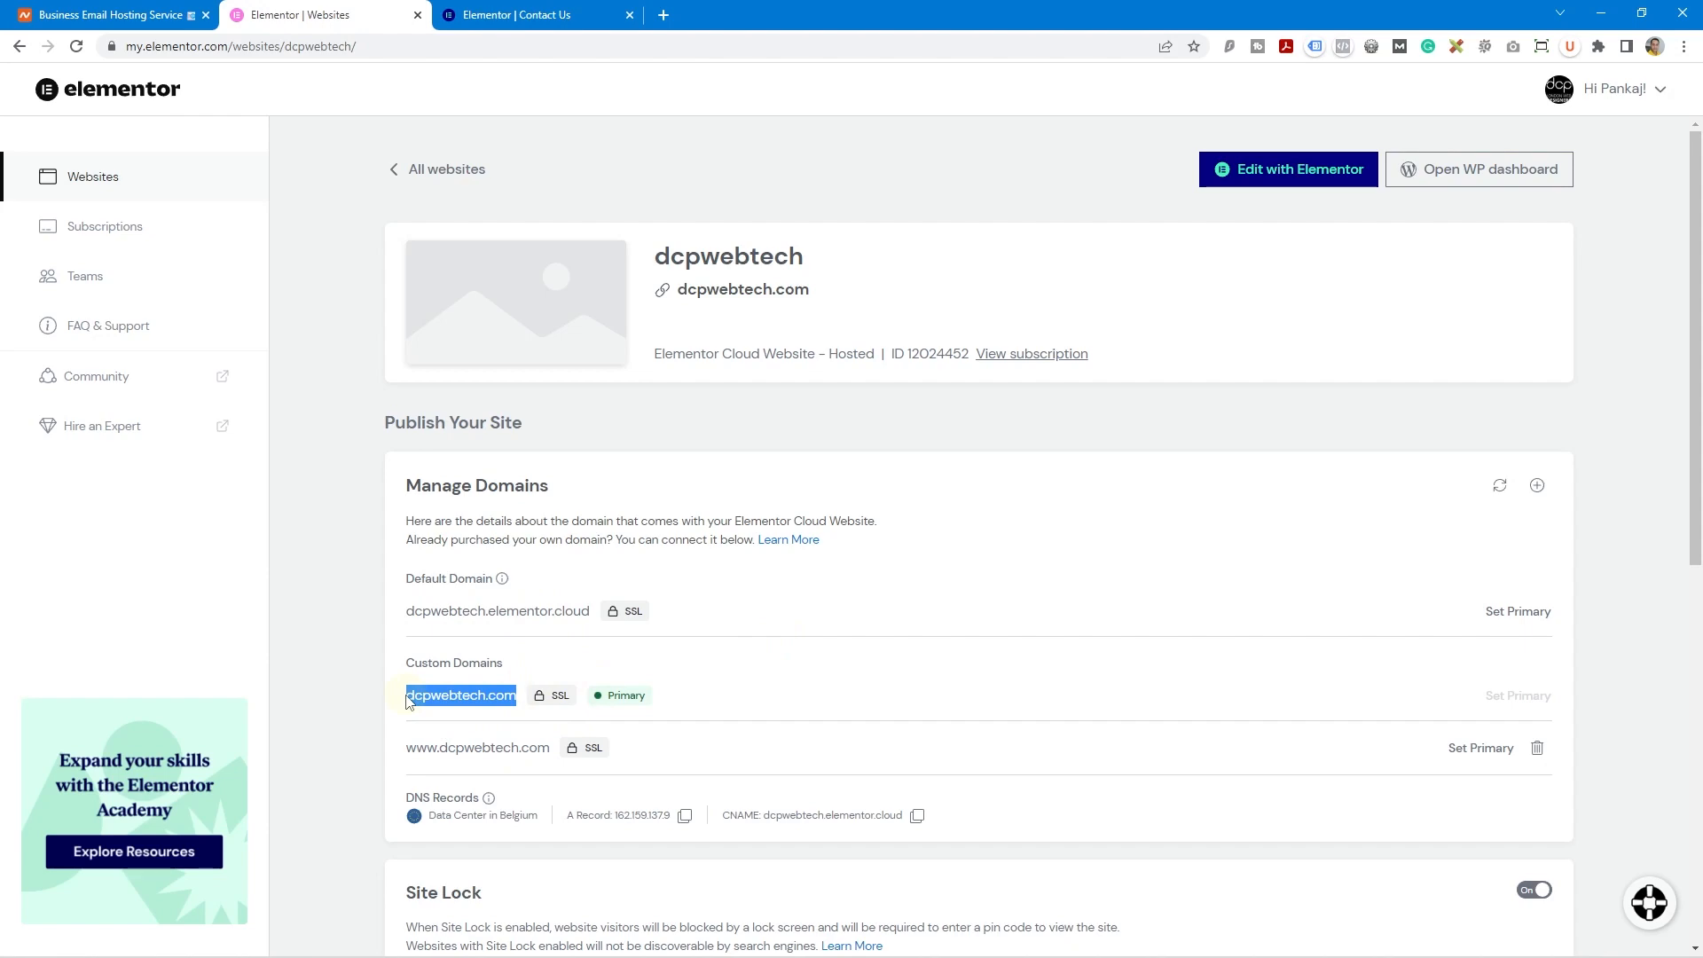
right_click(406, 697)
click(448, 715)
- Launch Firefox and load dcpwebtech.com from the copied domain
key(super)
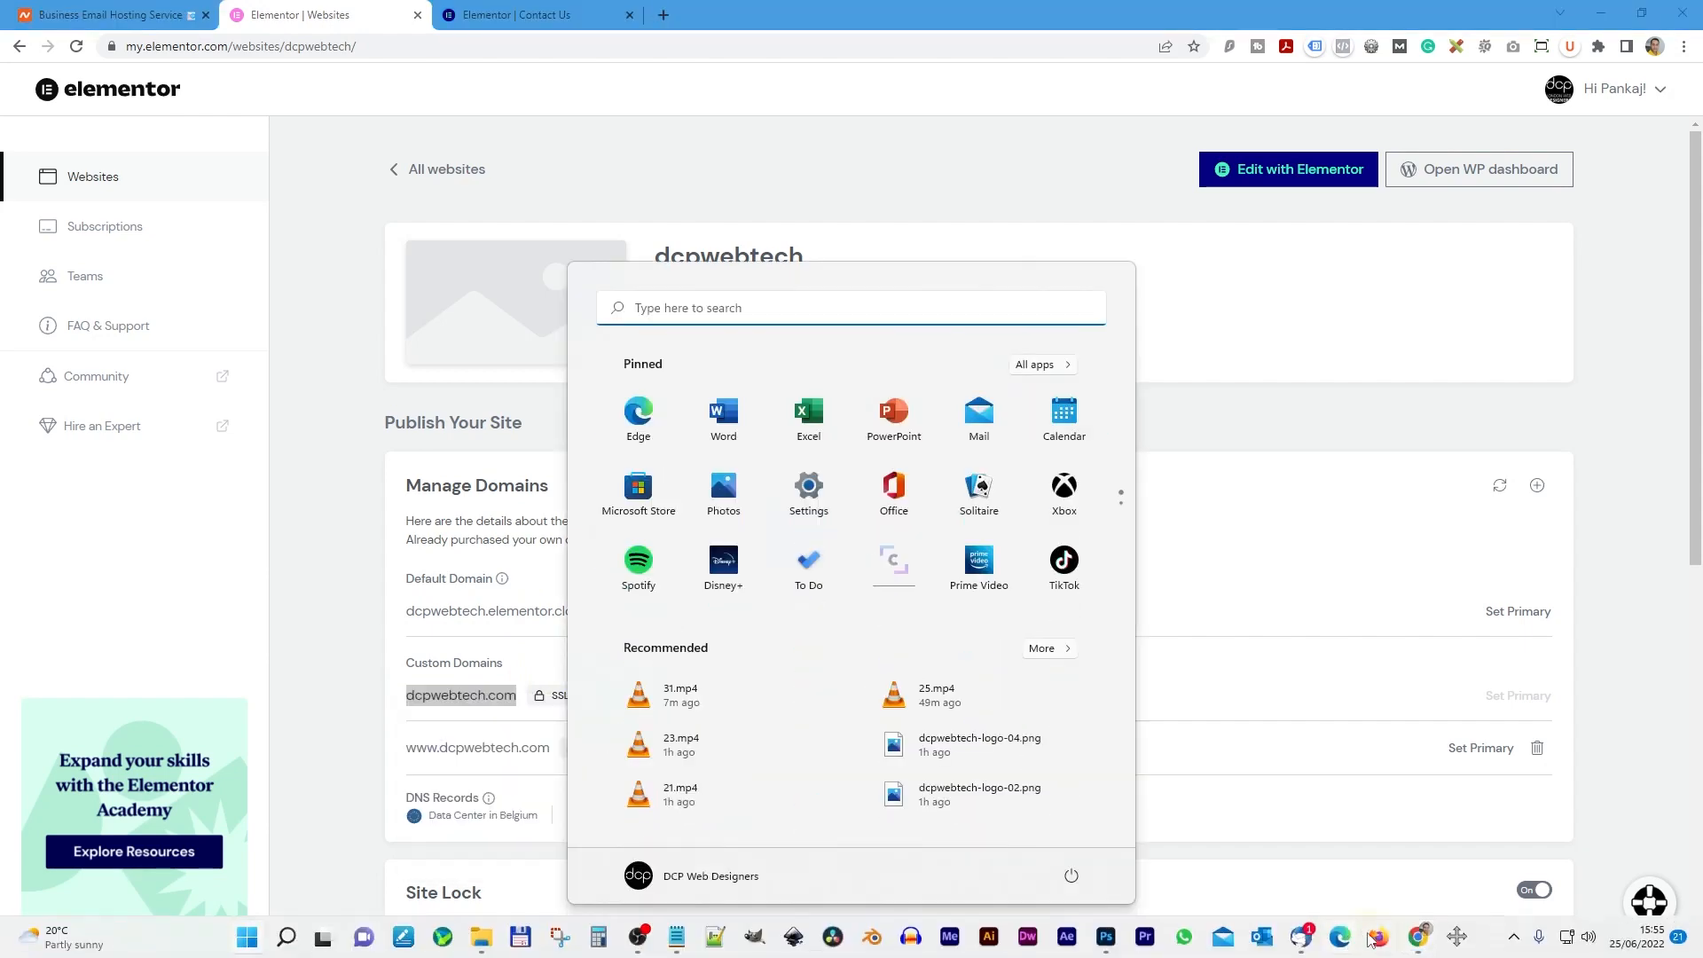
click(597, 56)
key(ctrl+v)
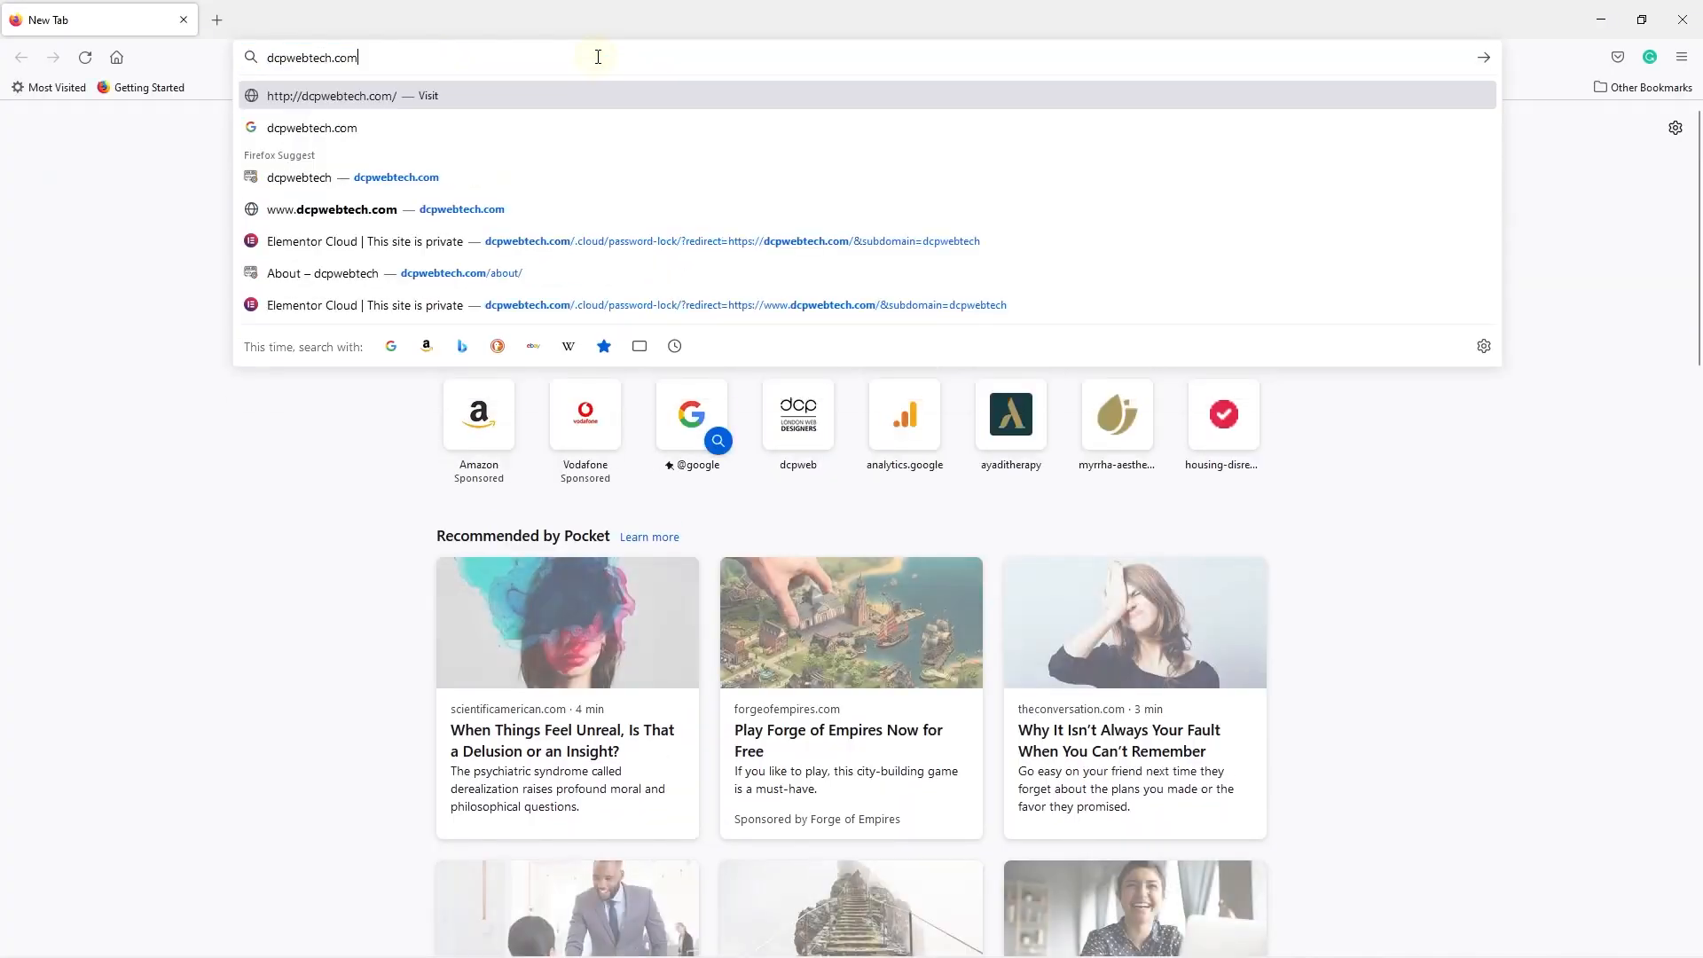
key(Return)
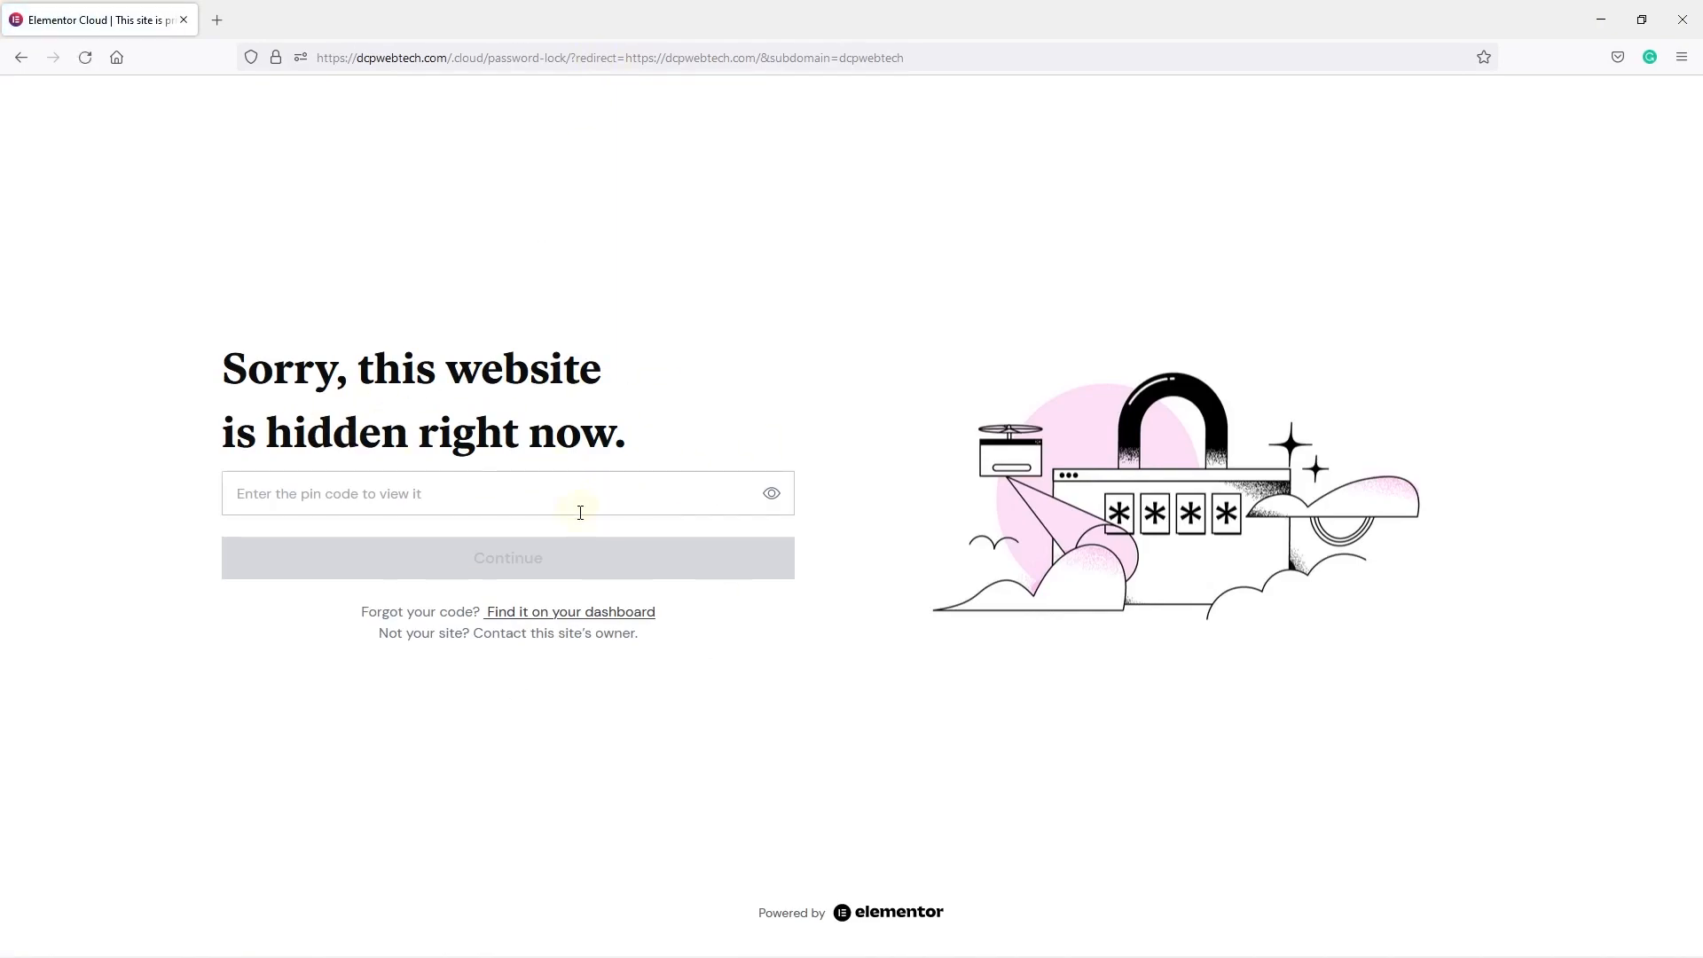
- Copy the Site Lock pin from Elementor and enter it on the site's pin page
key(alt+Tab)
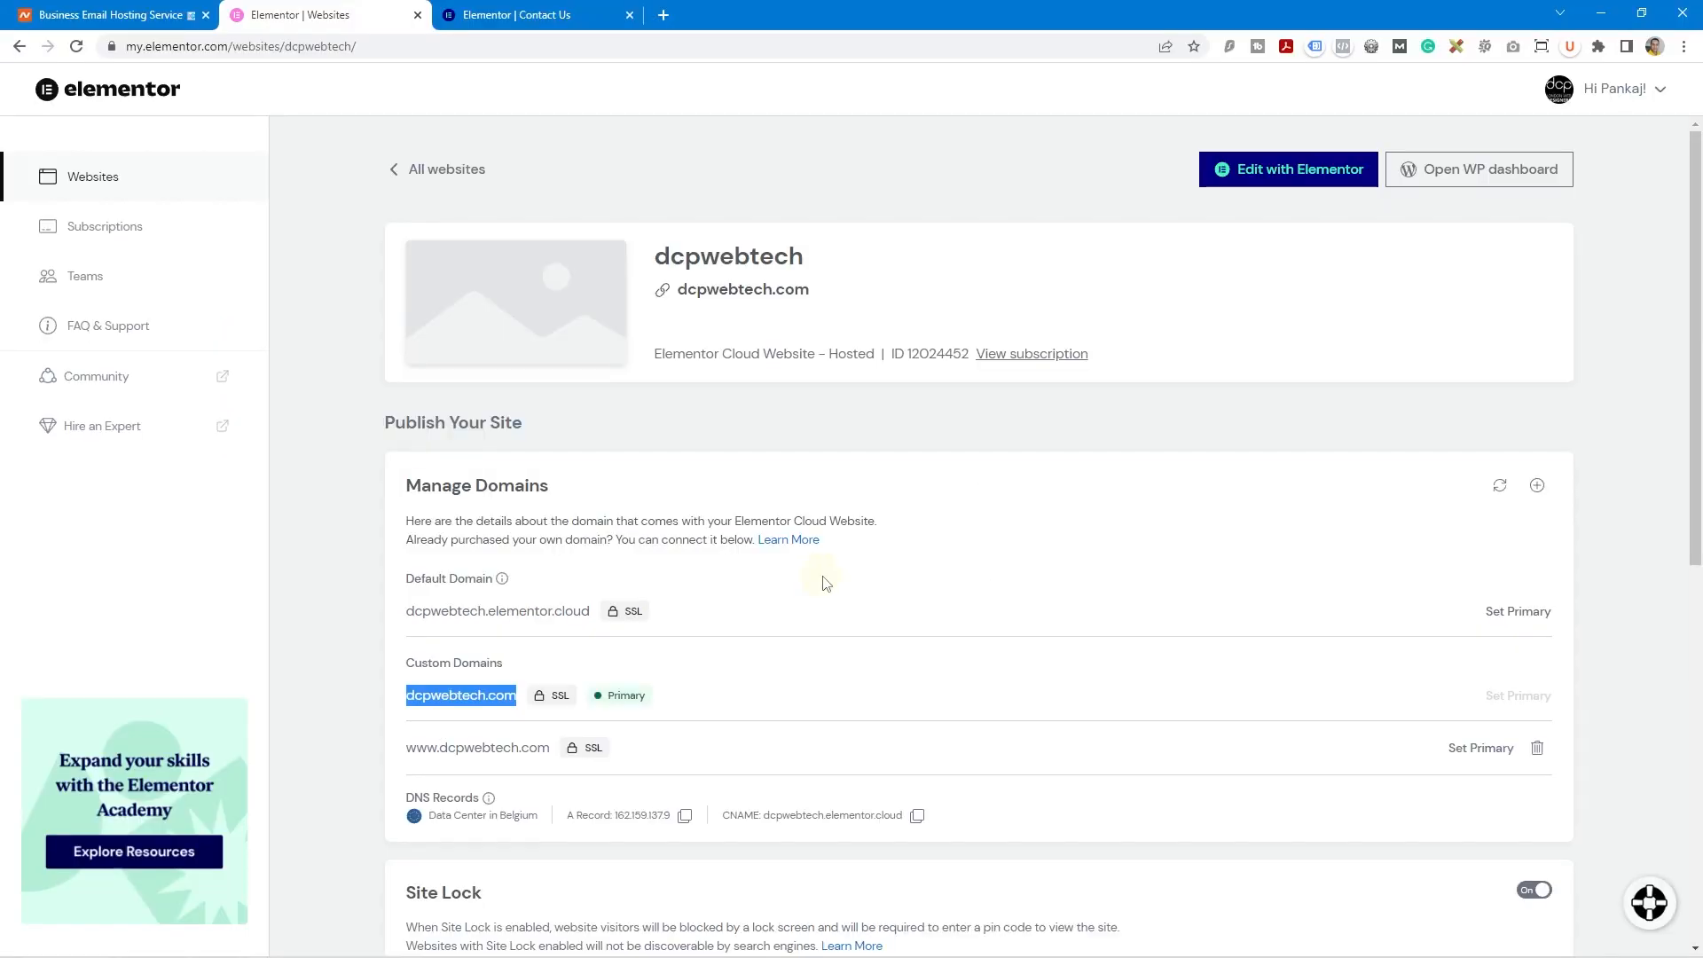
scroll(821, 717, down, 4)
scroll(628, 615, down, 1)
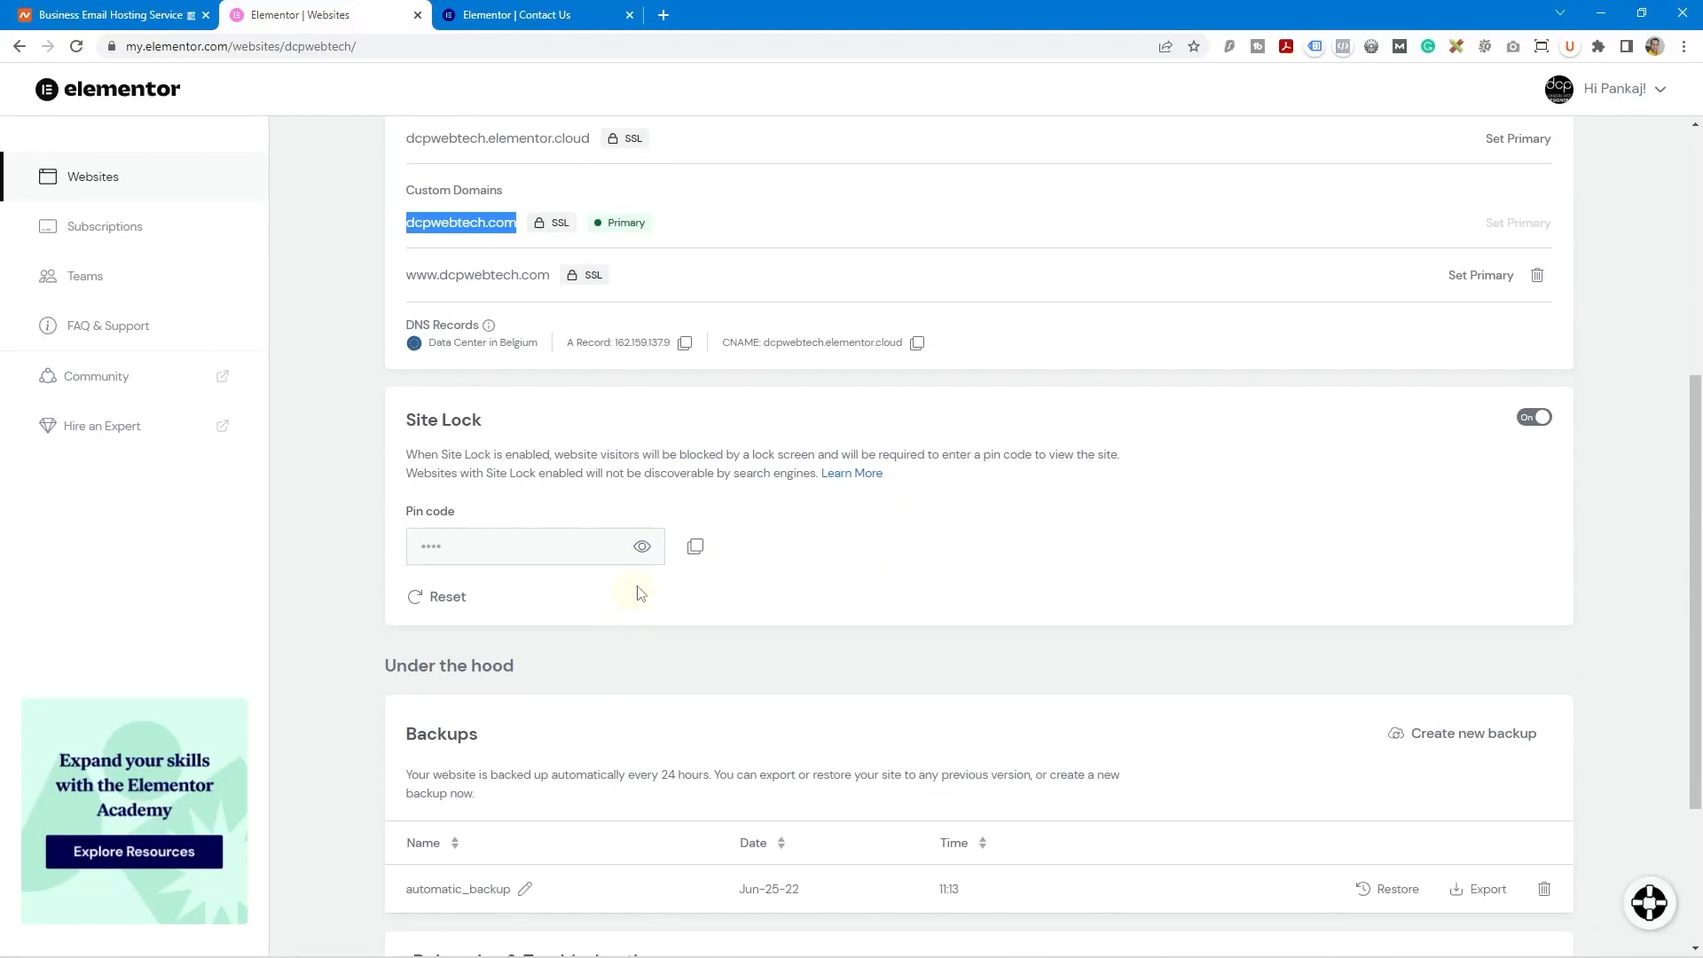
click(695, 547)
key(alt+Tab)
key(ctrl+v)
click(365, 555)
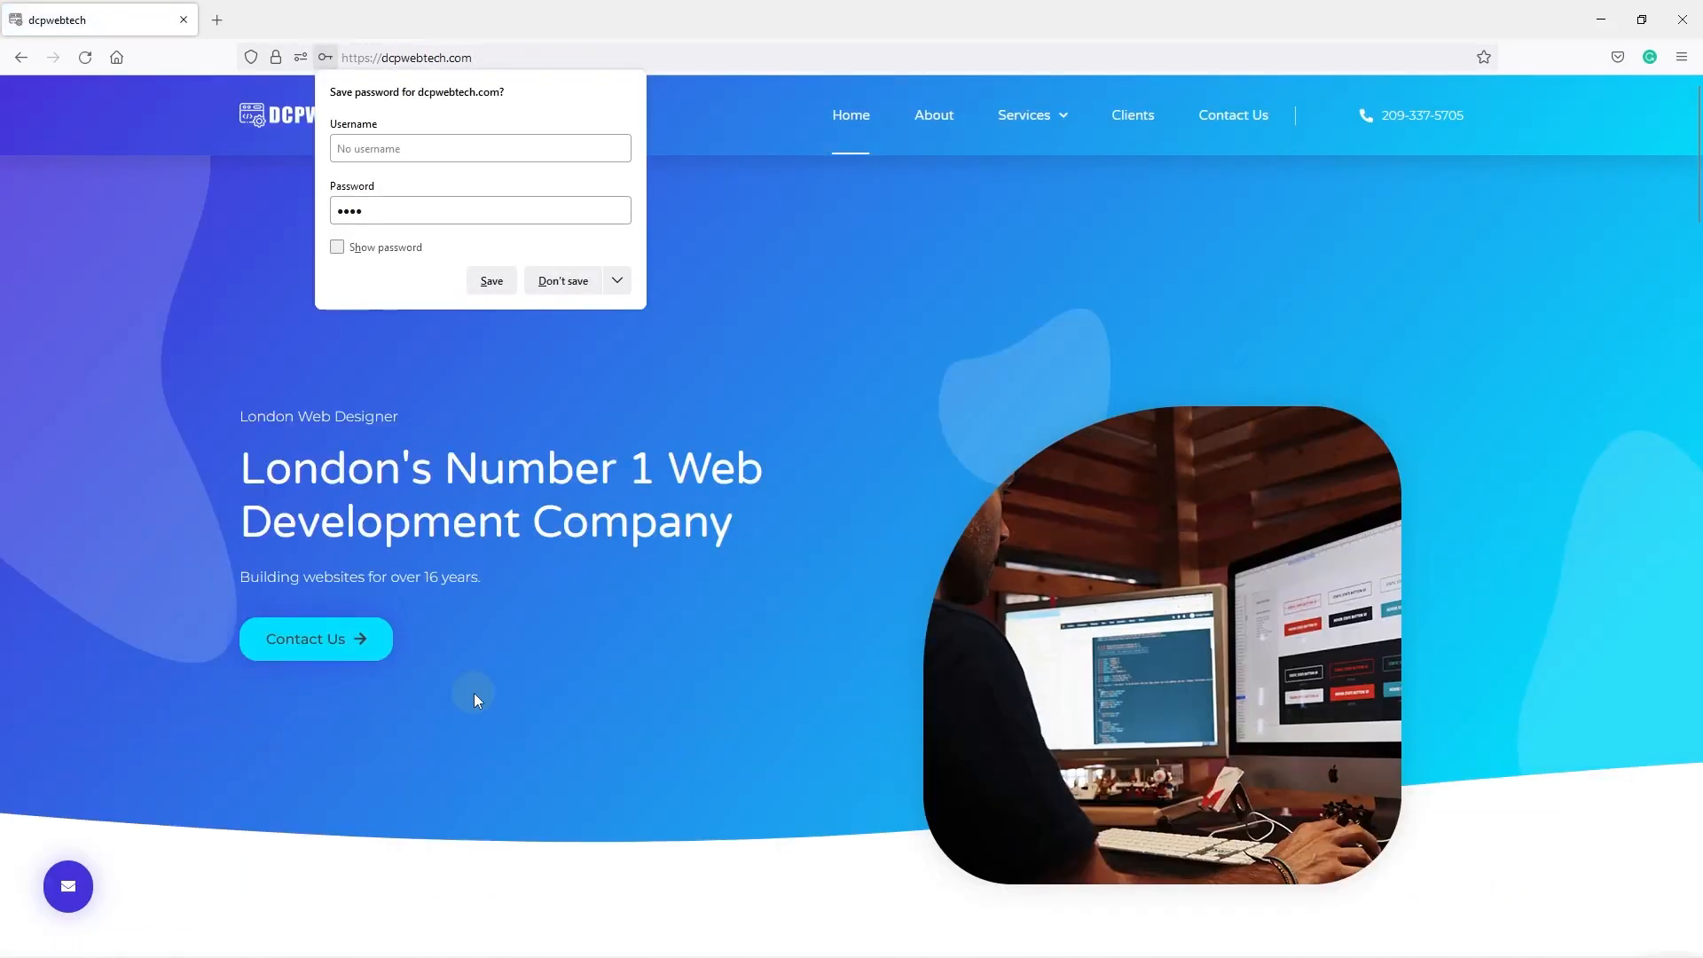
- Dismiss the save-password prompt, reload dcpwebtech.com and open its About and Home pages
click(760, 271)
drag(348, 58, 479, 62)
key(Return)
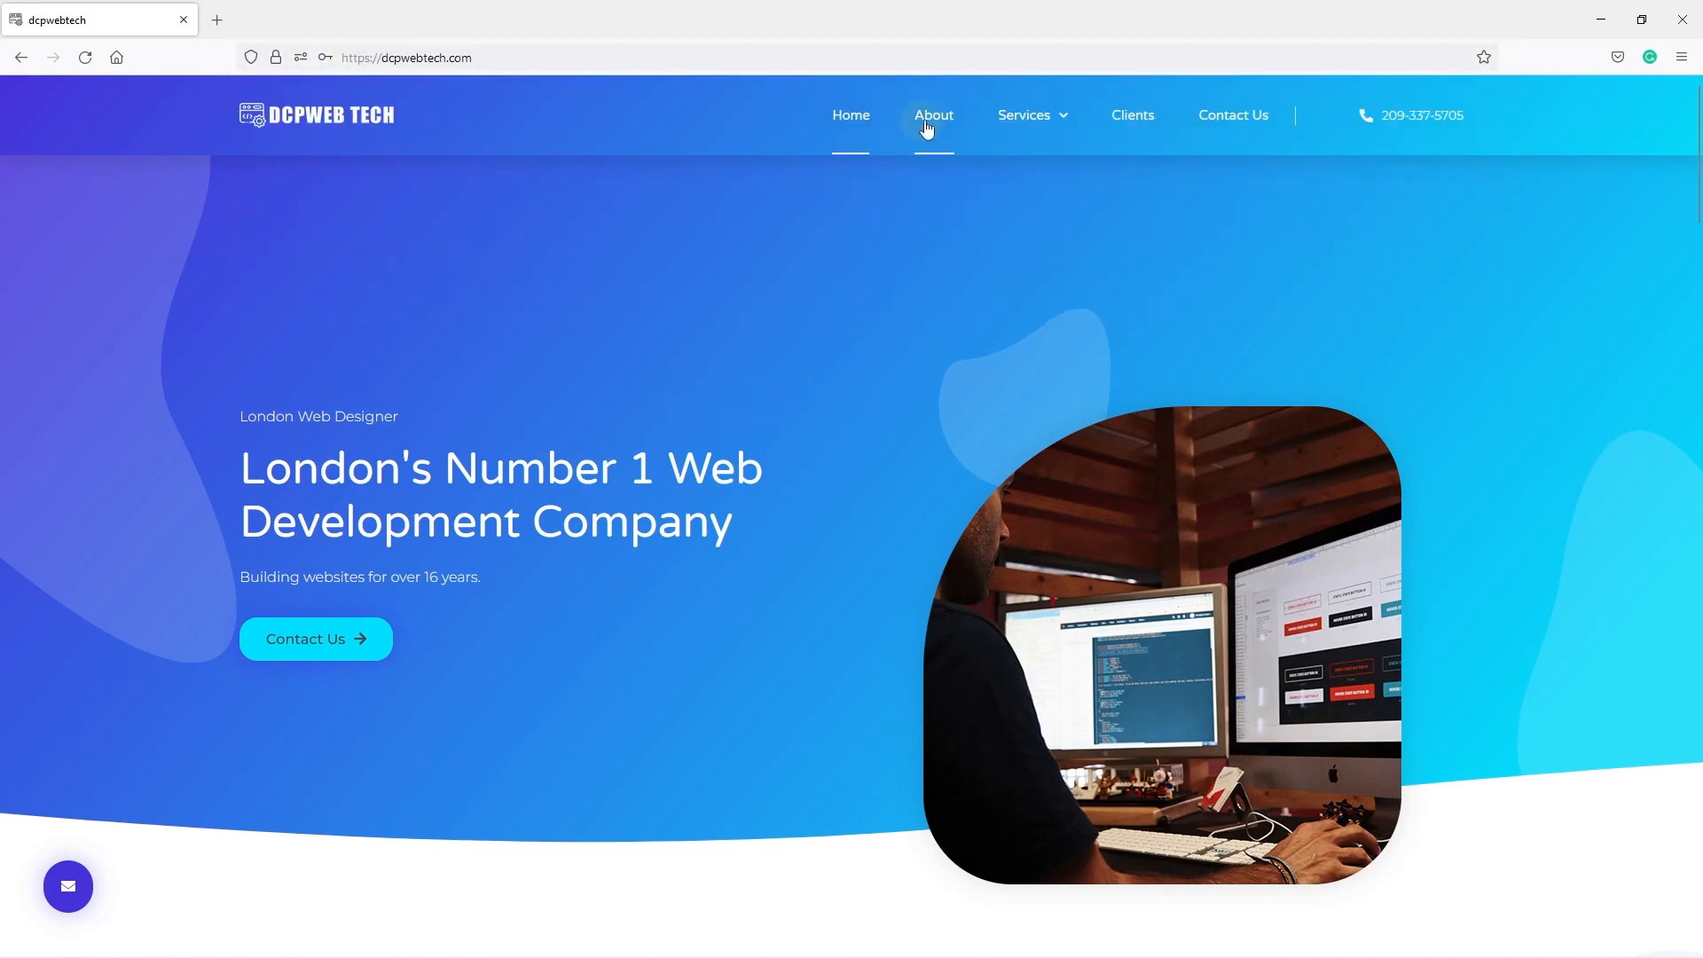
click(929, 126)
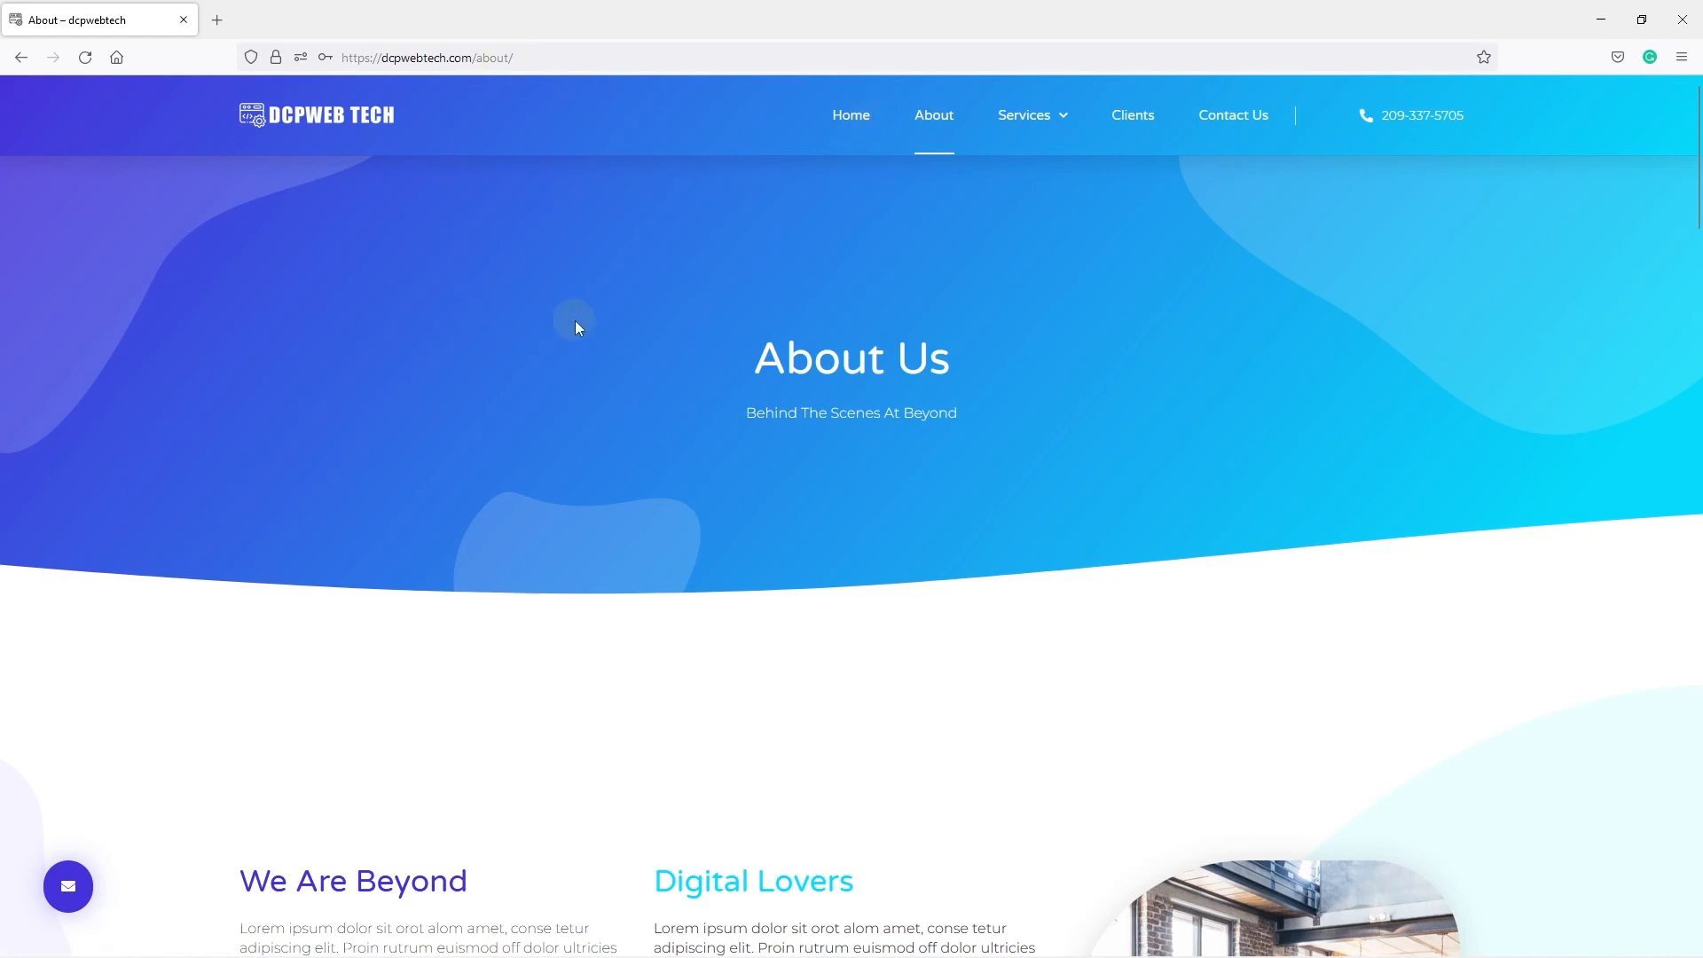
click(852, 115)
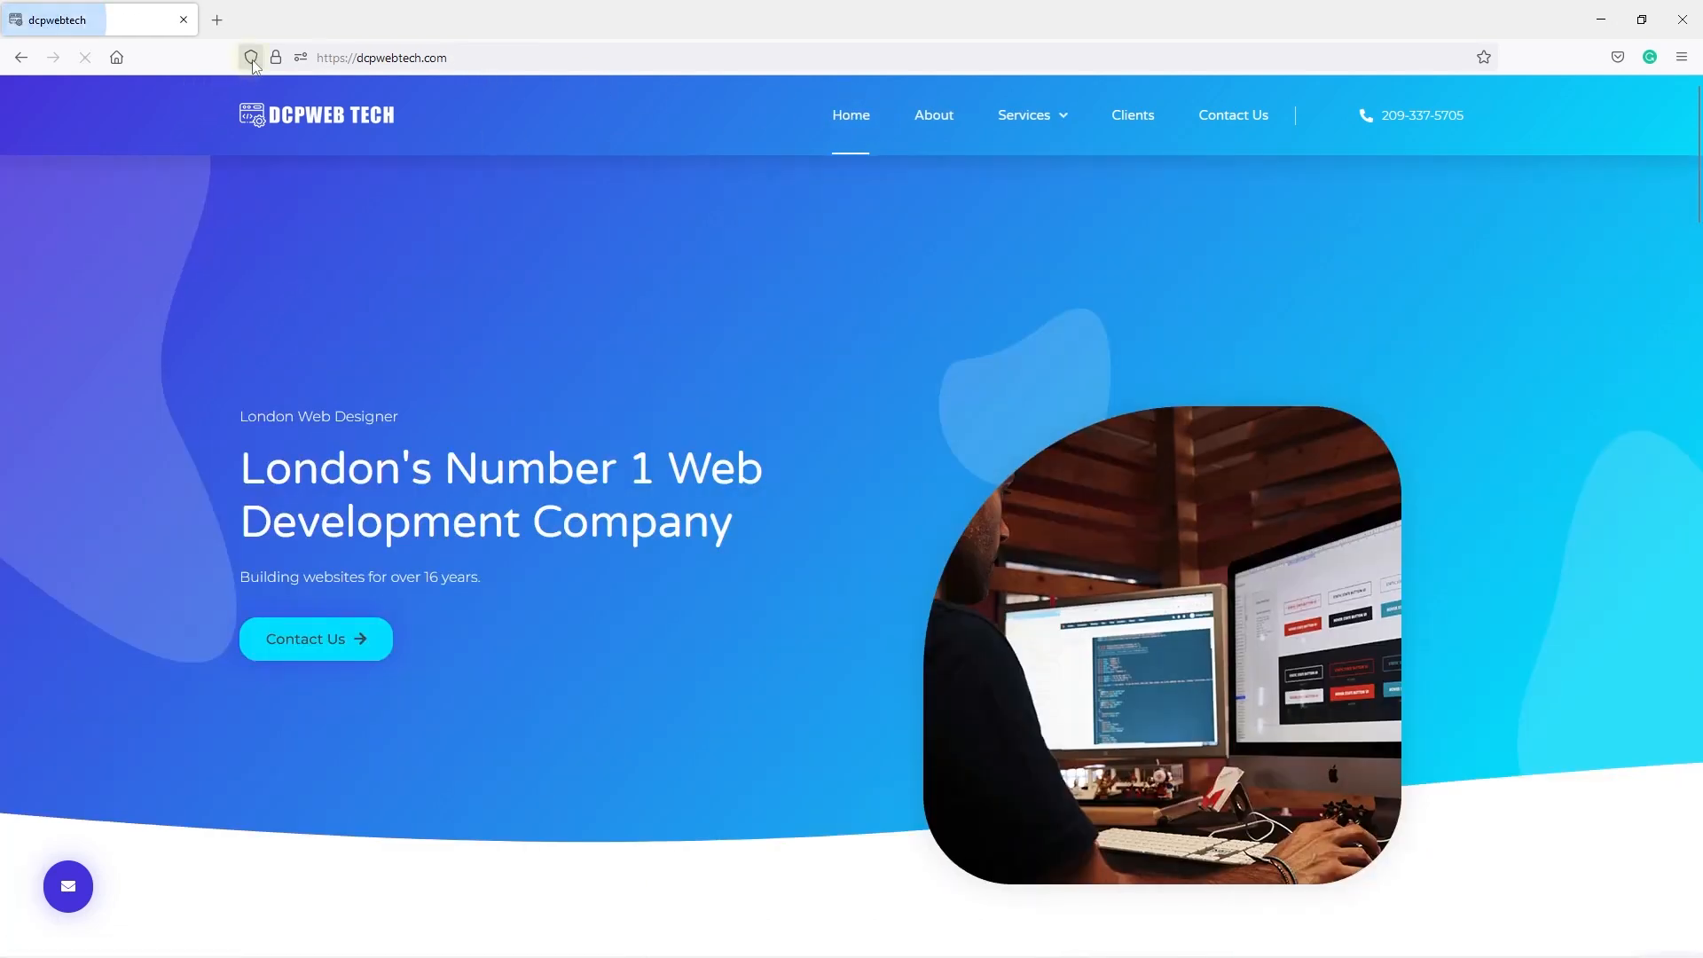
- Confirm the secure TLS 1.3 connection in the padlock details, then close Firefox
click(252, 58)
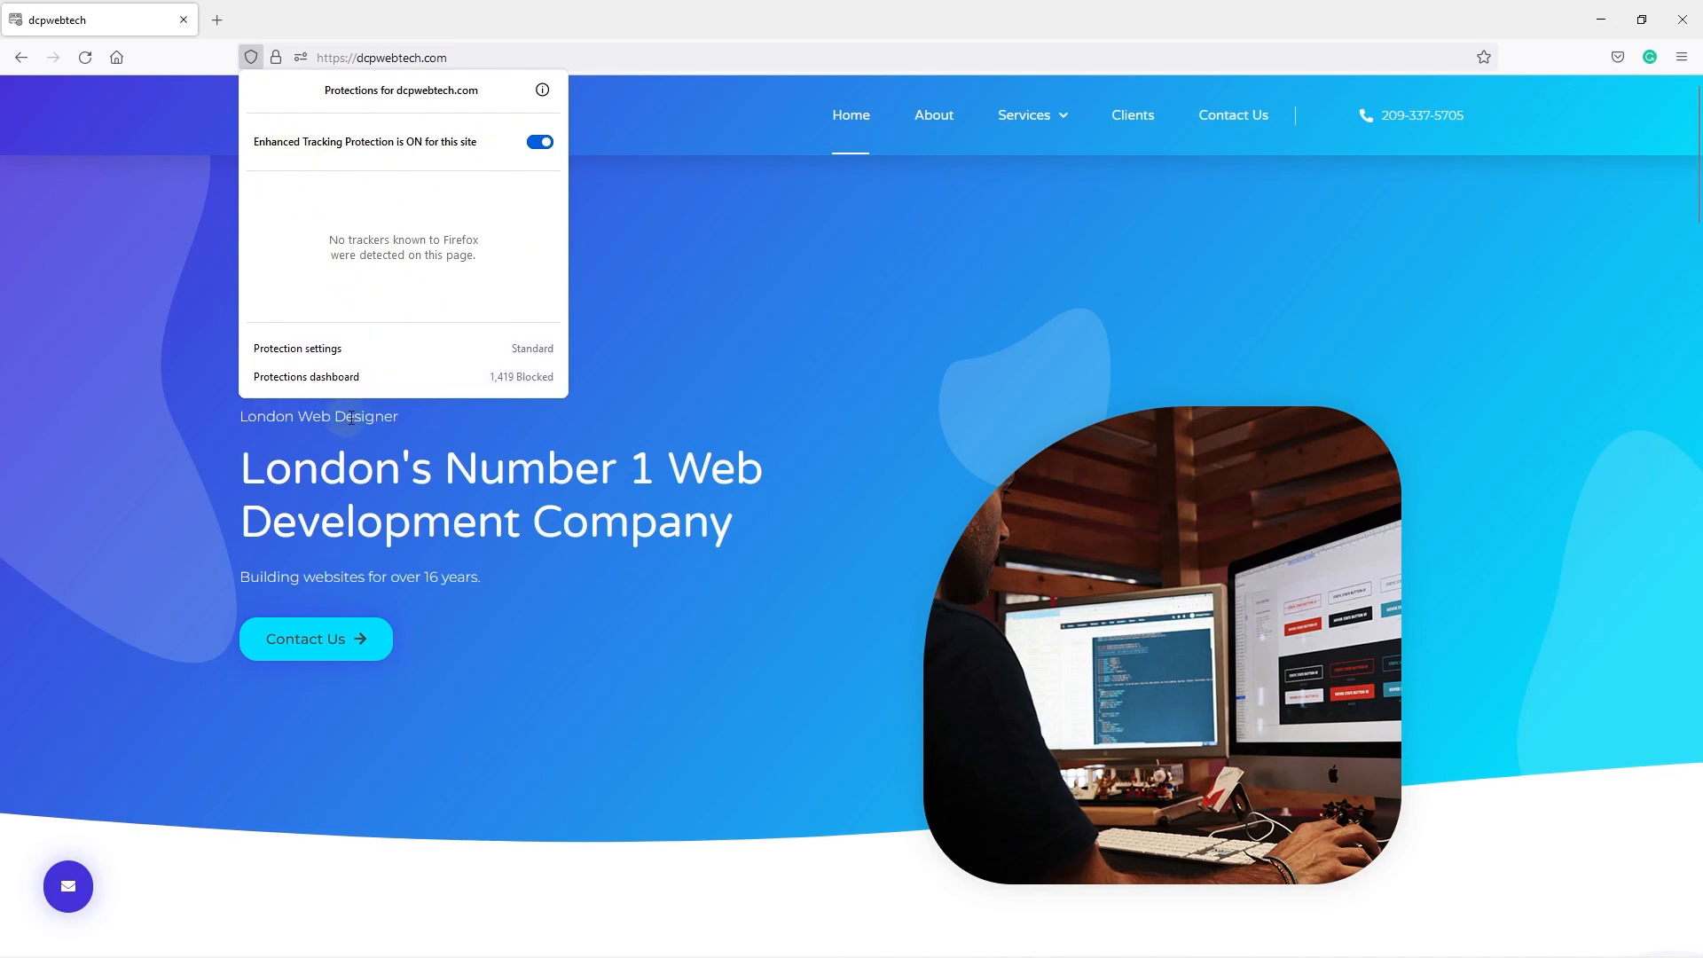
click(188, 221)
click(276, 57)
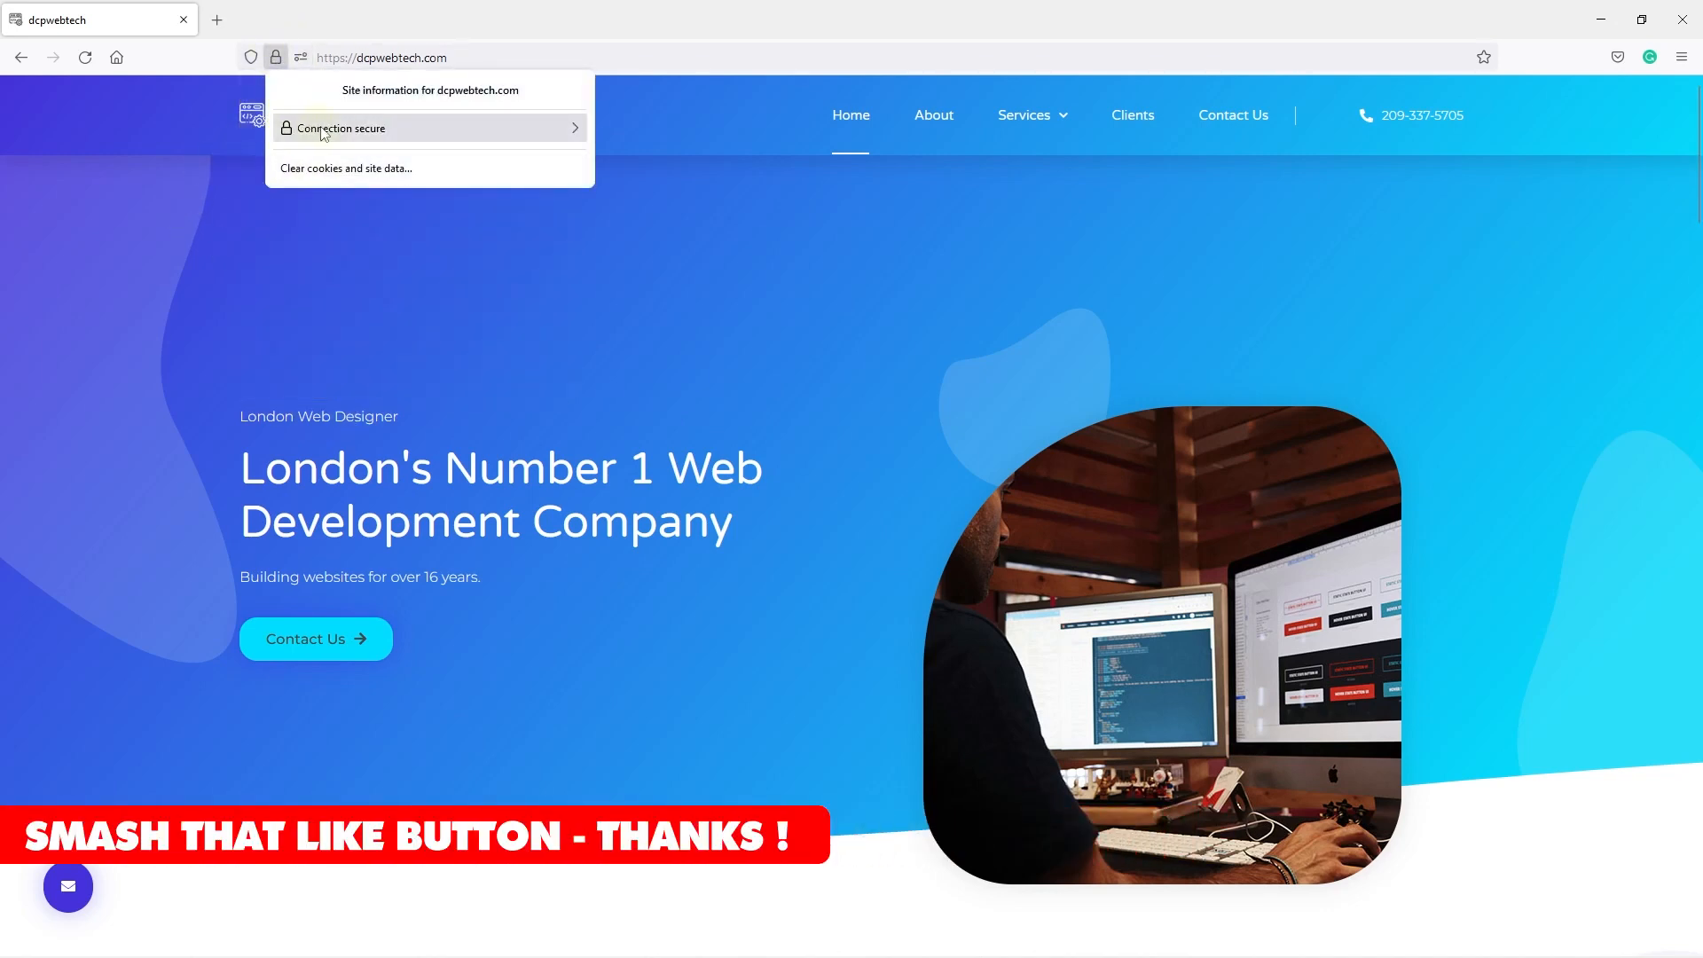
click(324, 129)
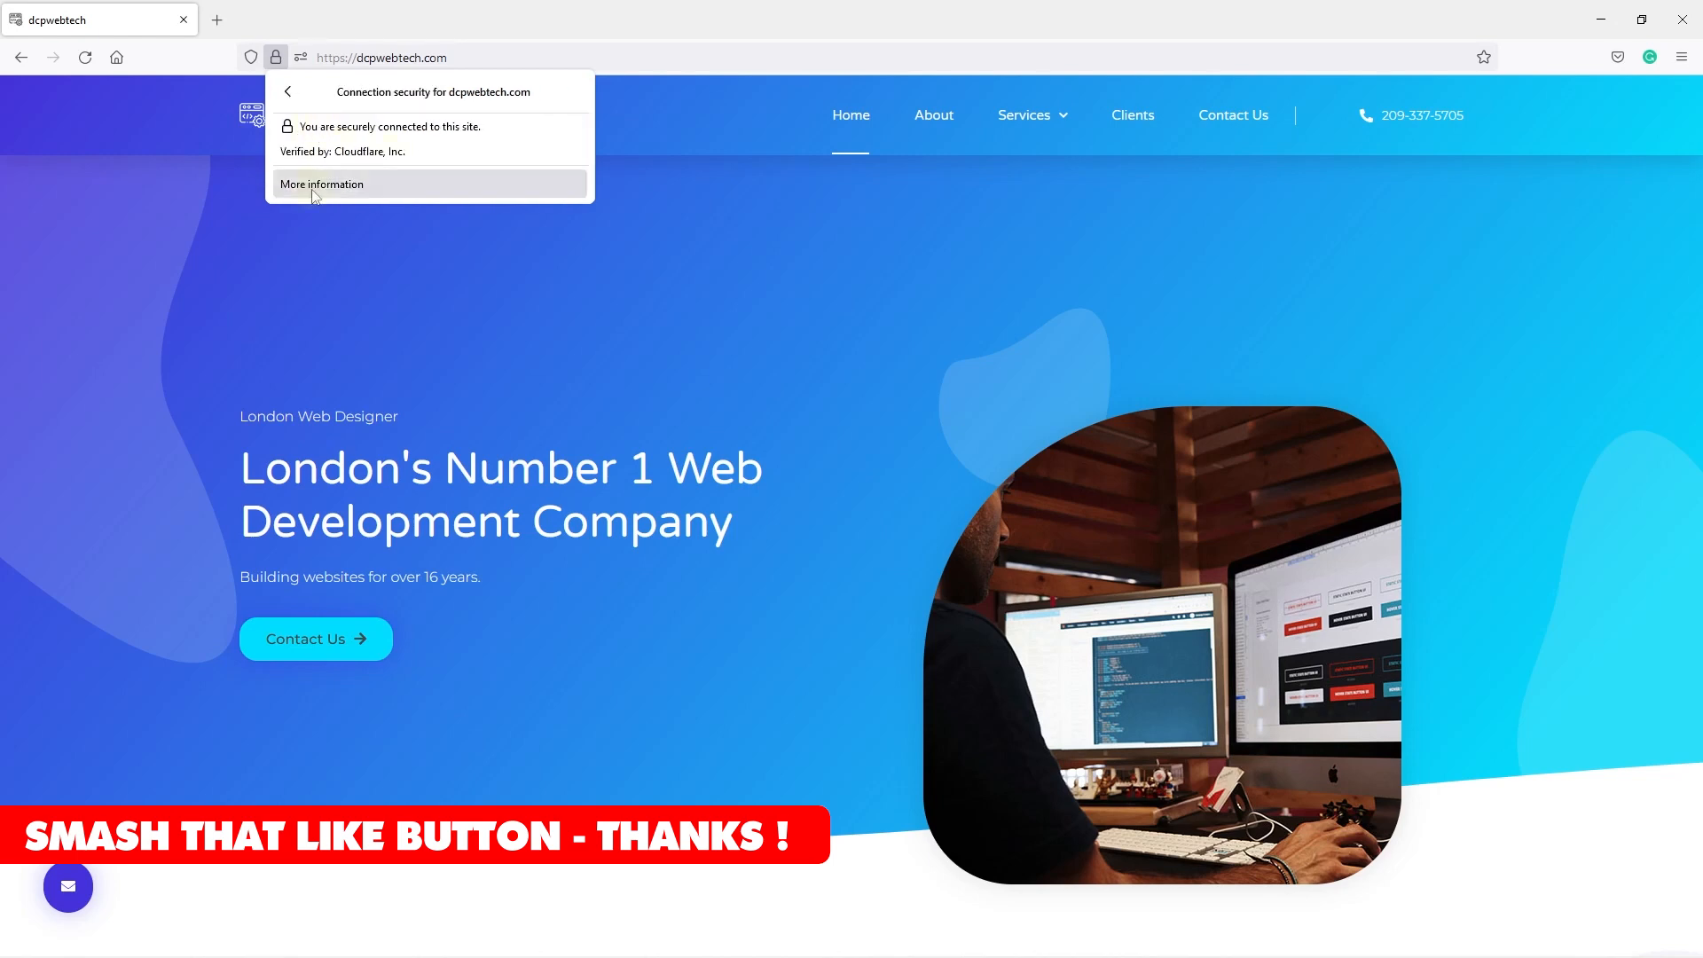
click(341, 183)
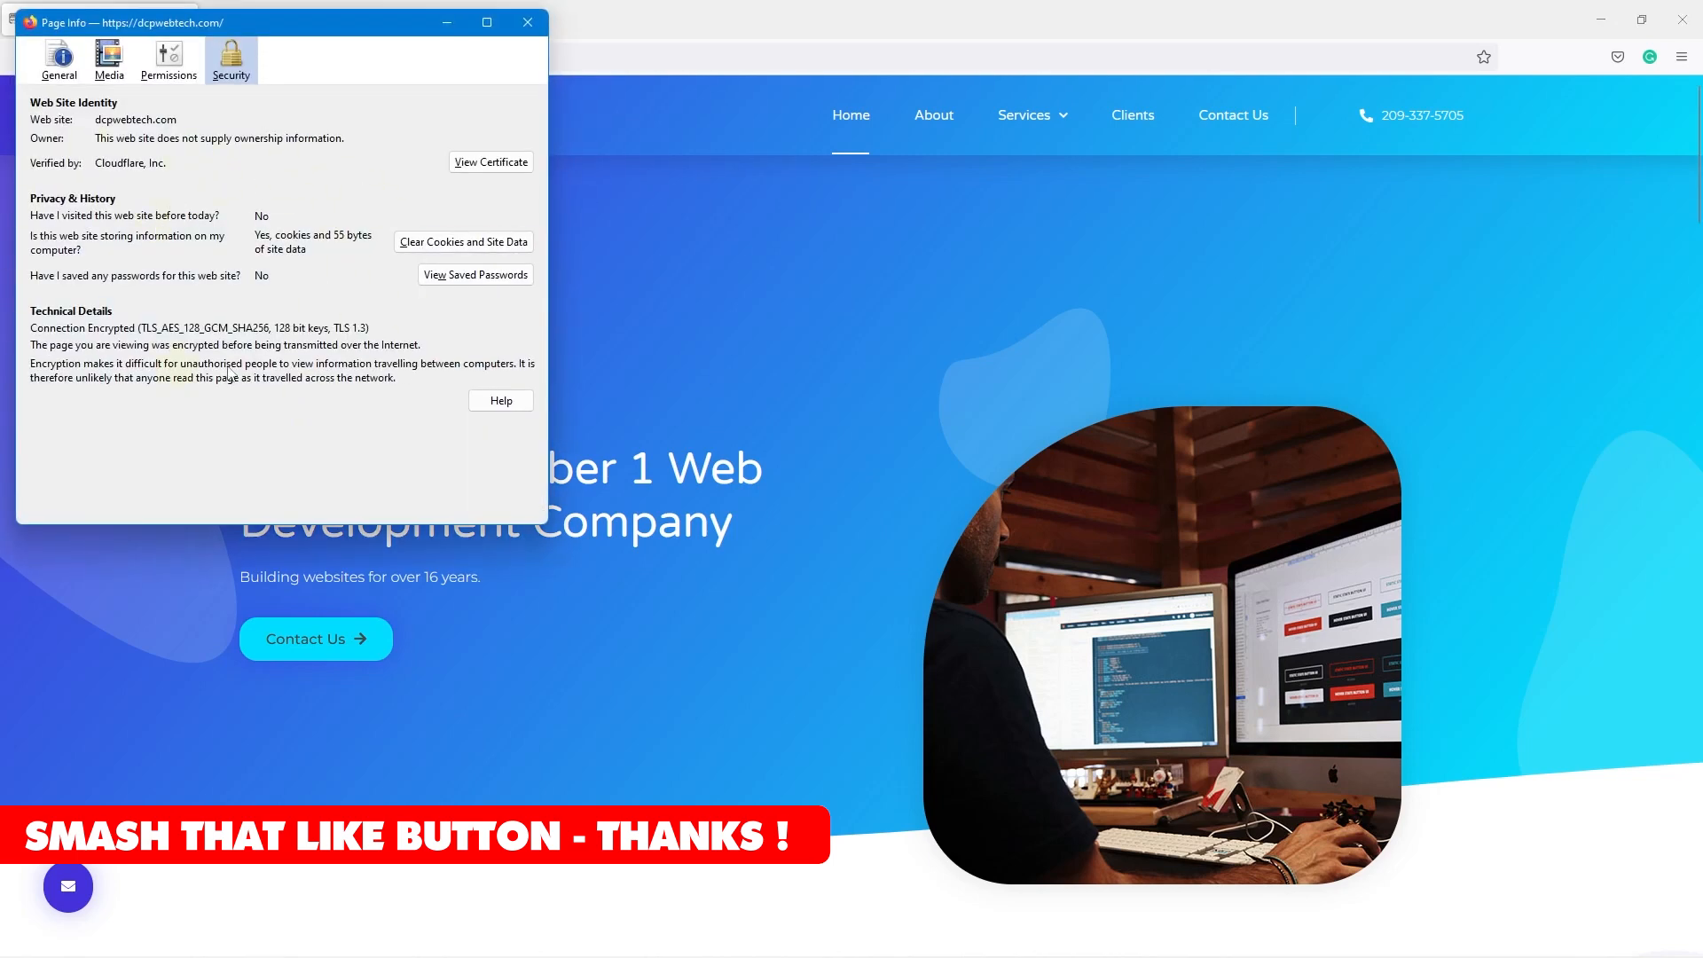
click(535, 23)
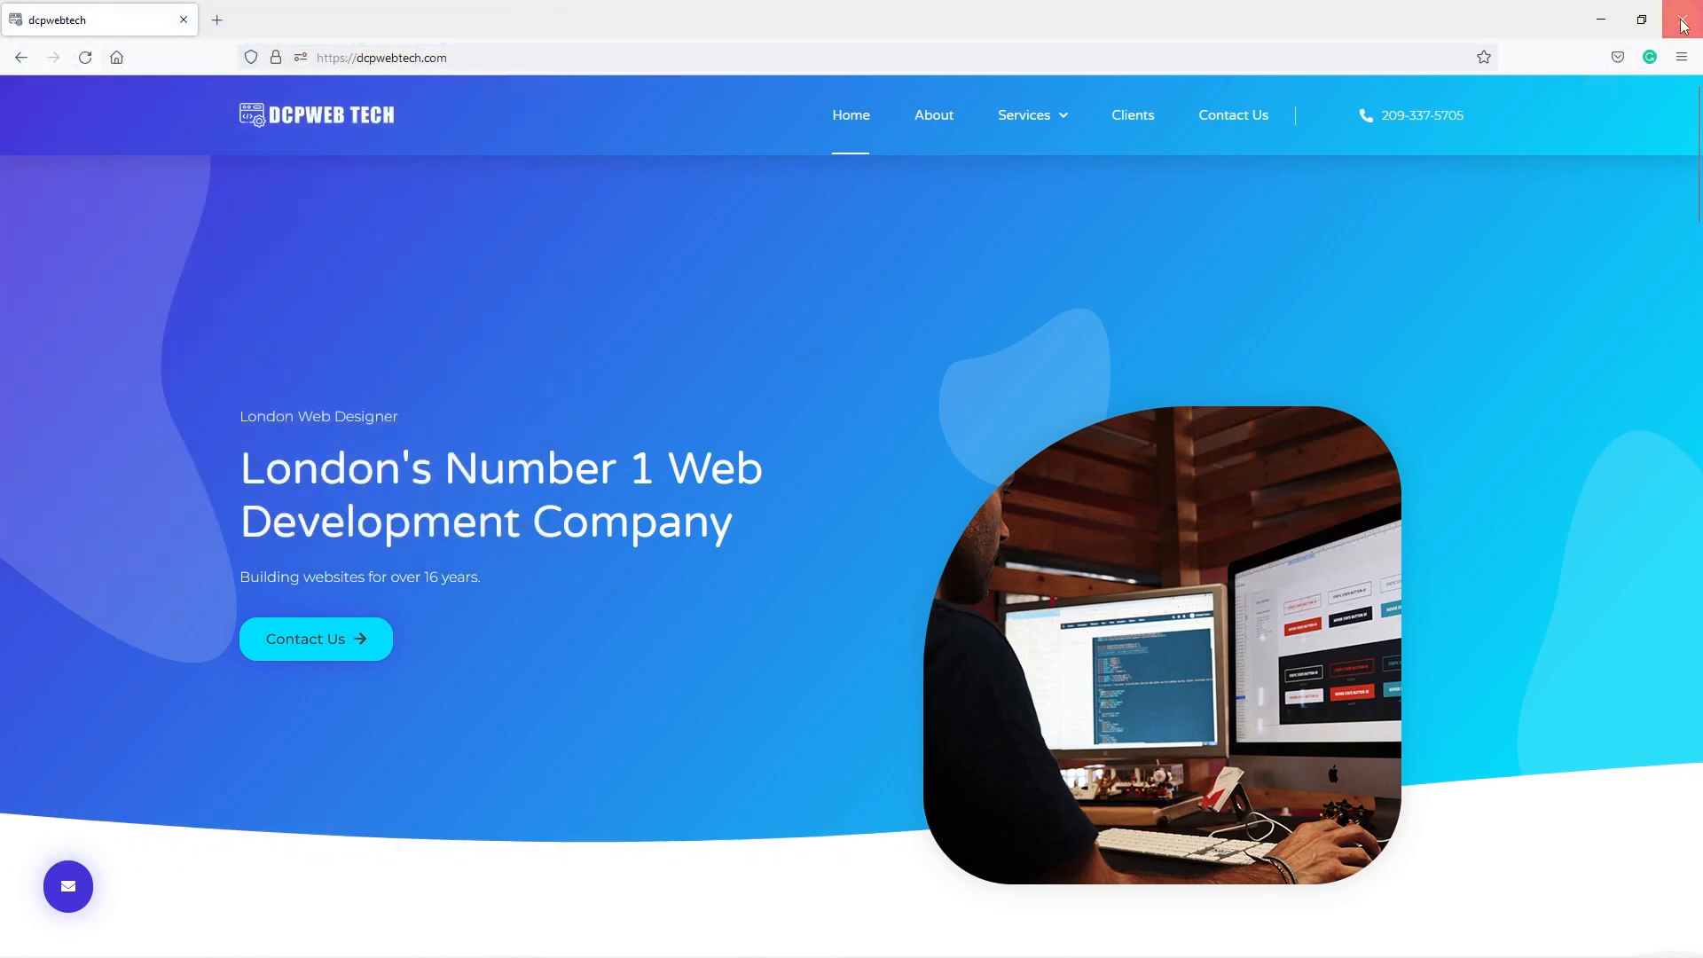
click(1683, 27)
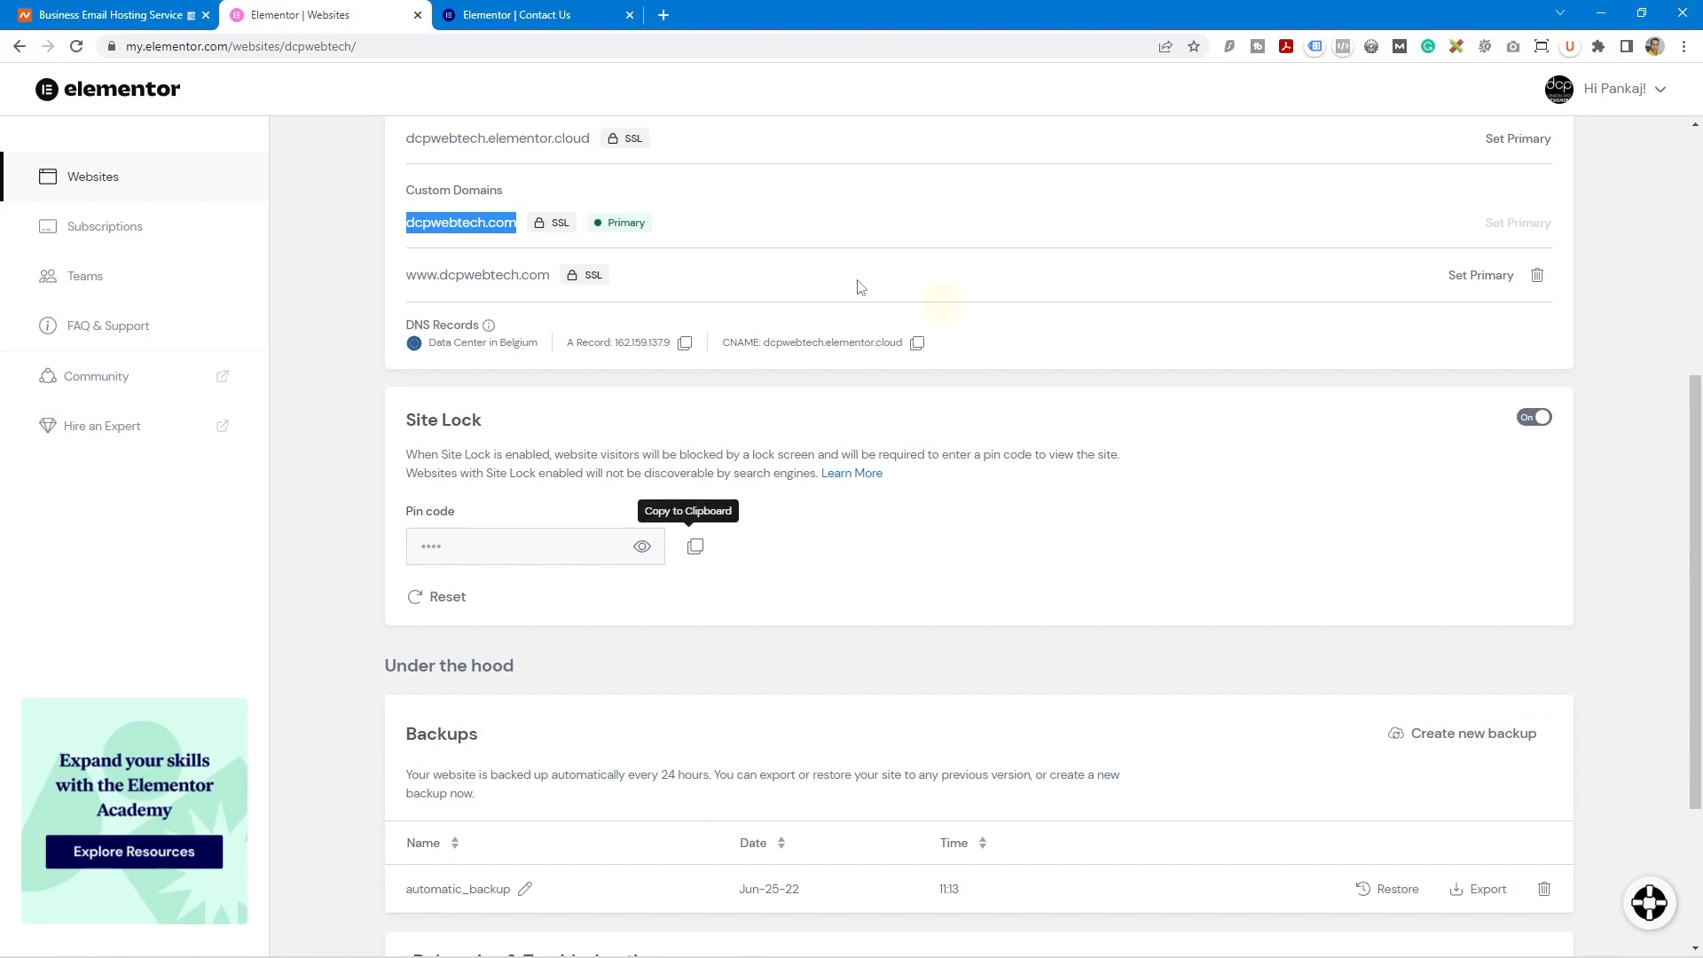
- Turn off Site Lock and confirm Unlock Site so dcpwebtech.com goes live
click(978, 604)
drag(420, 424, 517, 427)
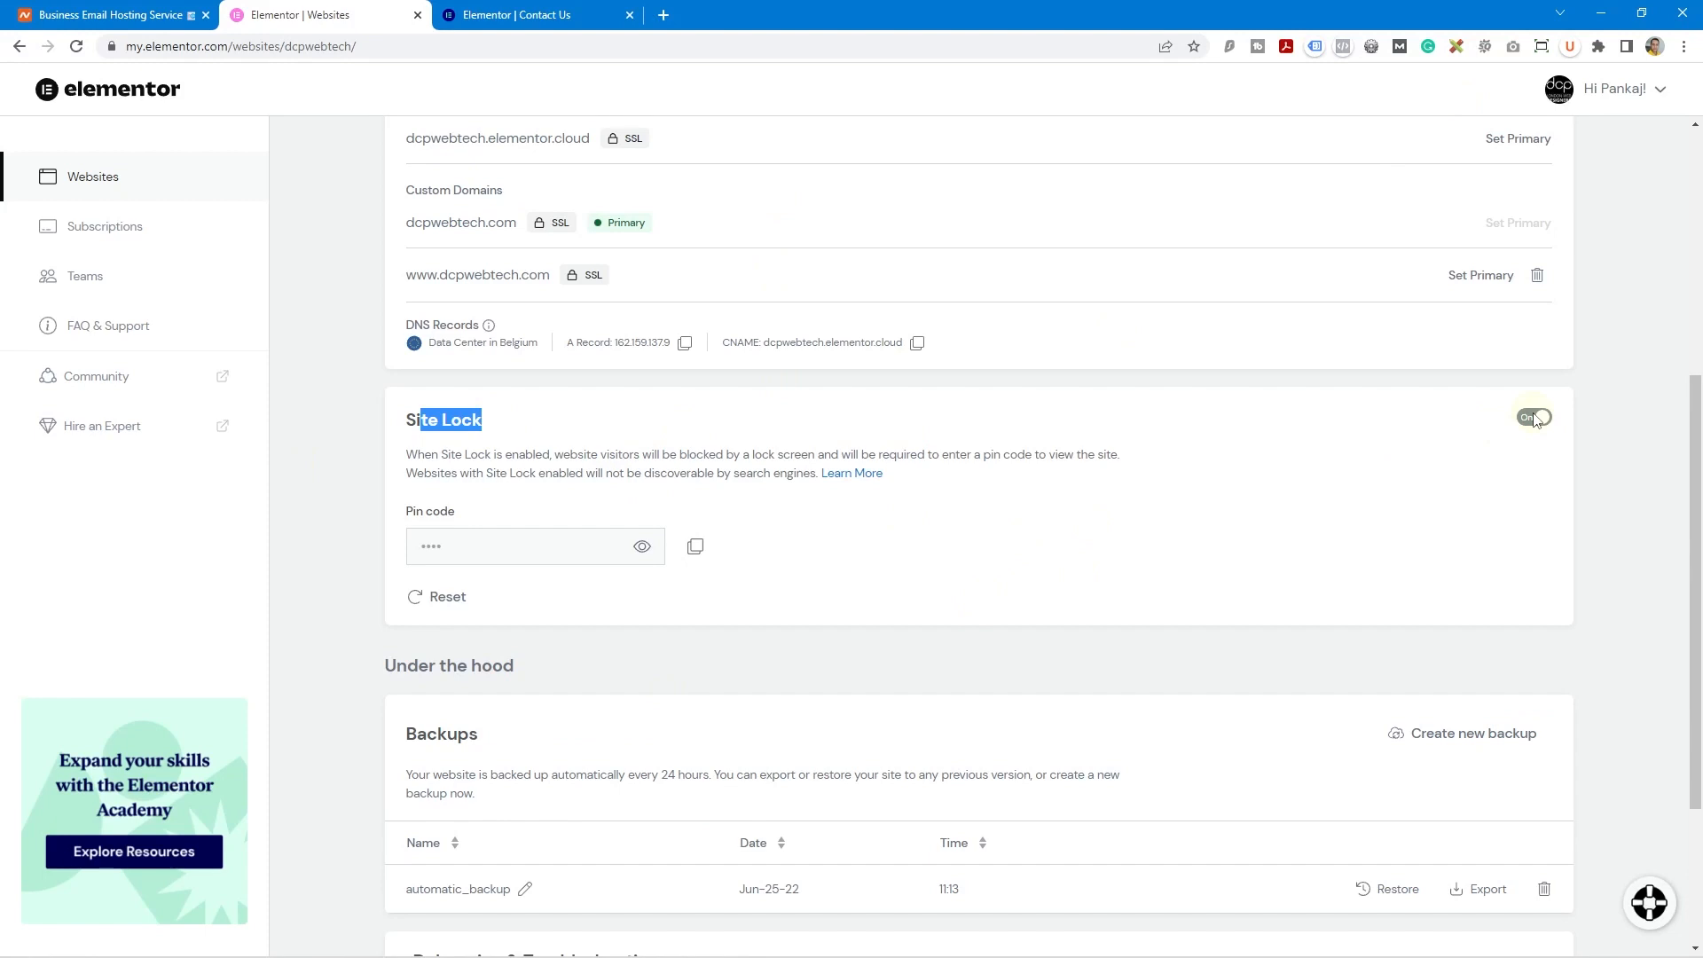
click(1535, 418)
drag(600, 492, 1100, 517)
click(1079, 563)
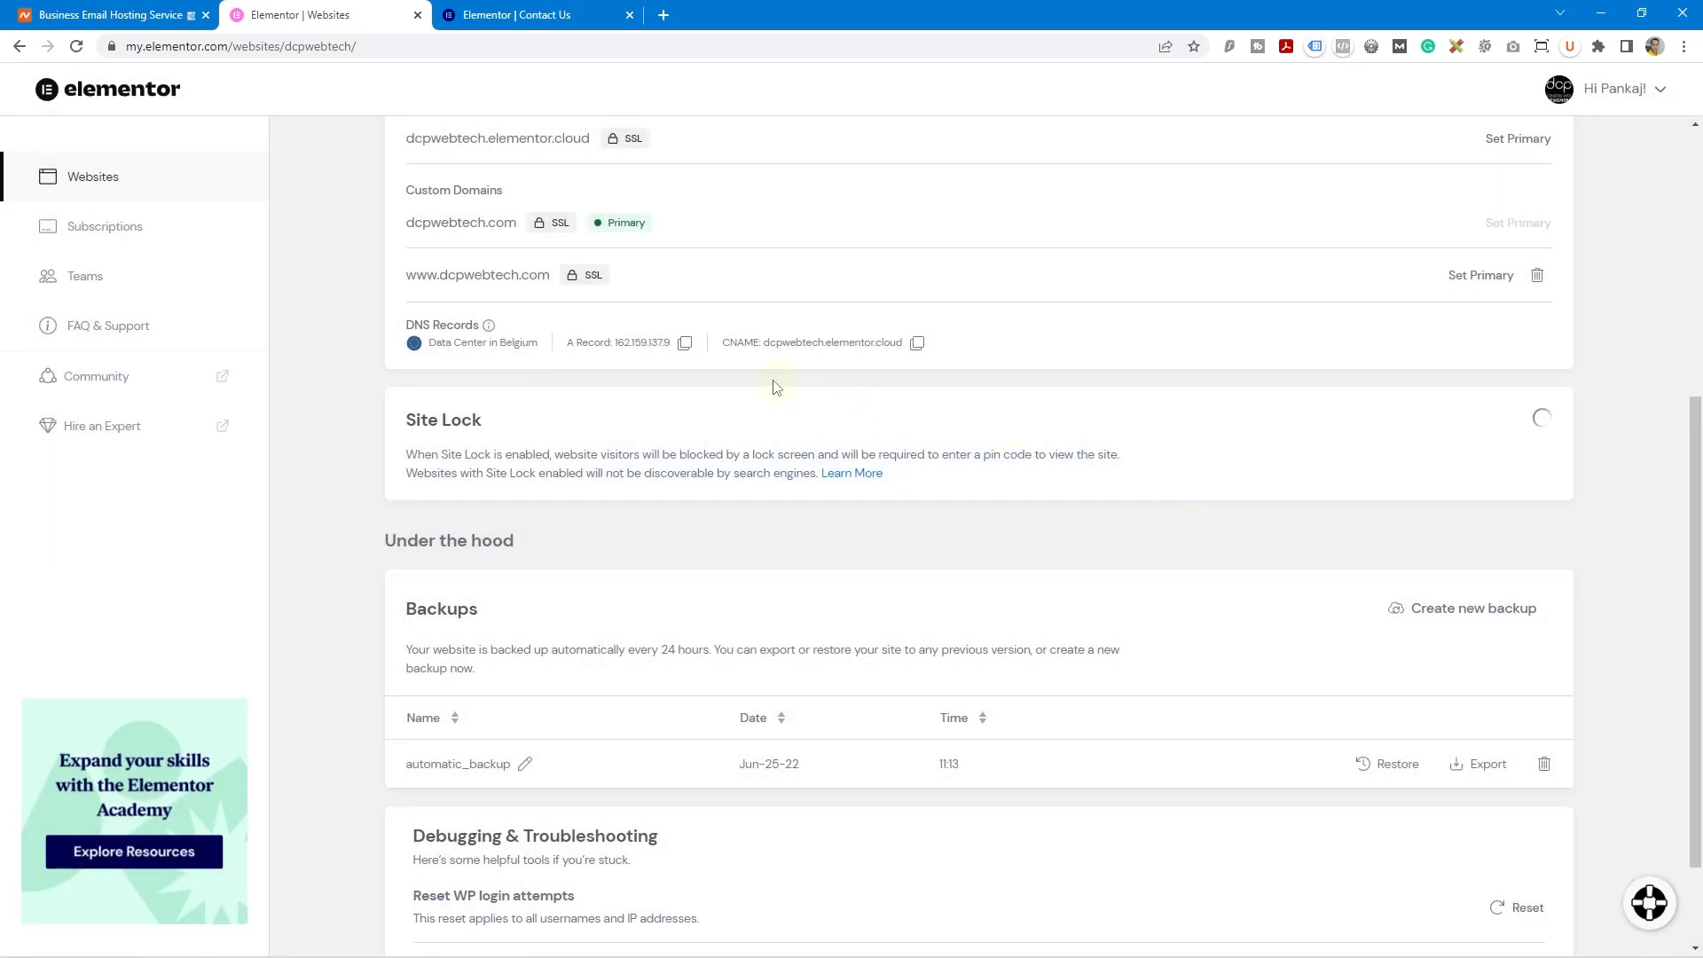
- Copy dcpwebtech.com from Custom Domains for a new Firefox window
scroll(754, 381, up, 1)
drag(516, 343, 405, 343)
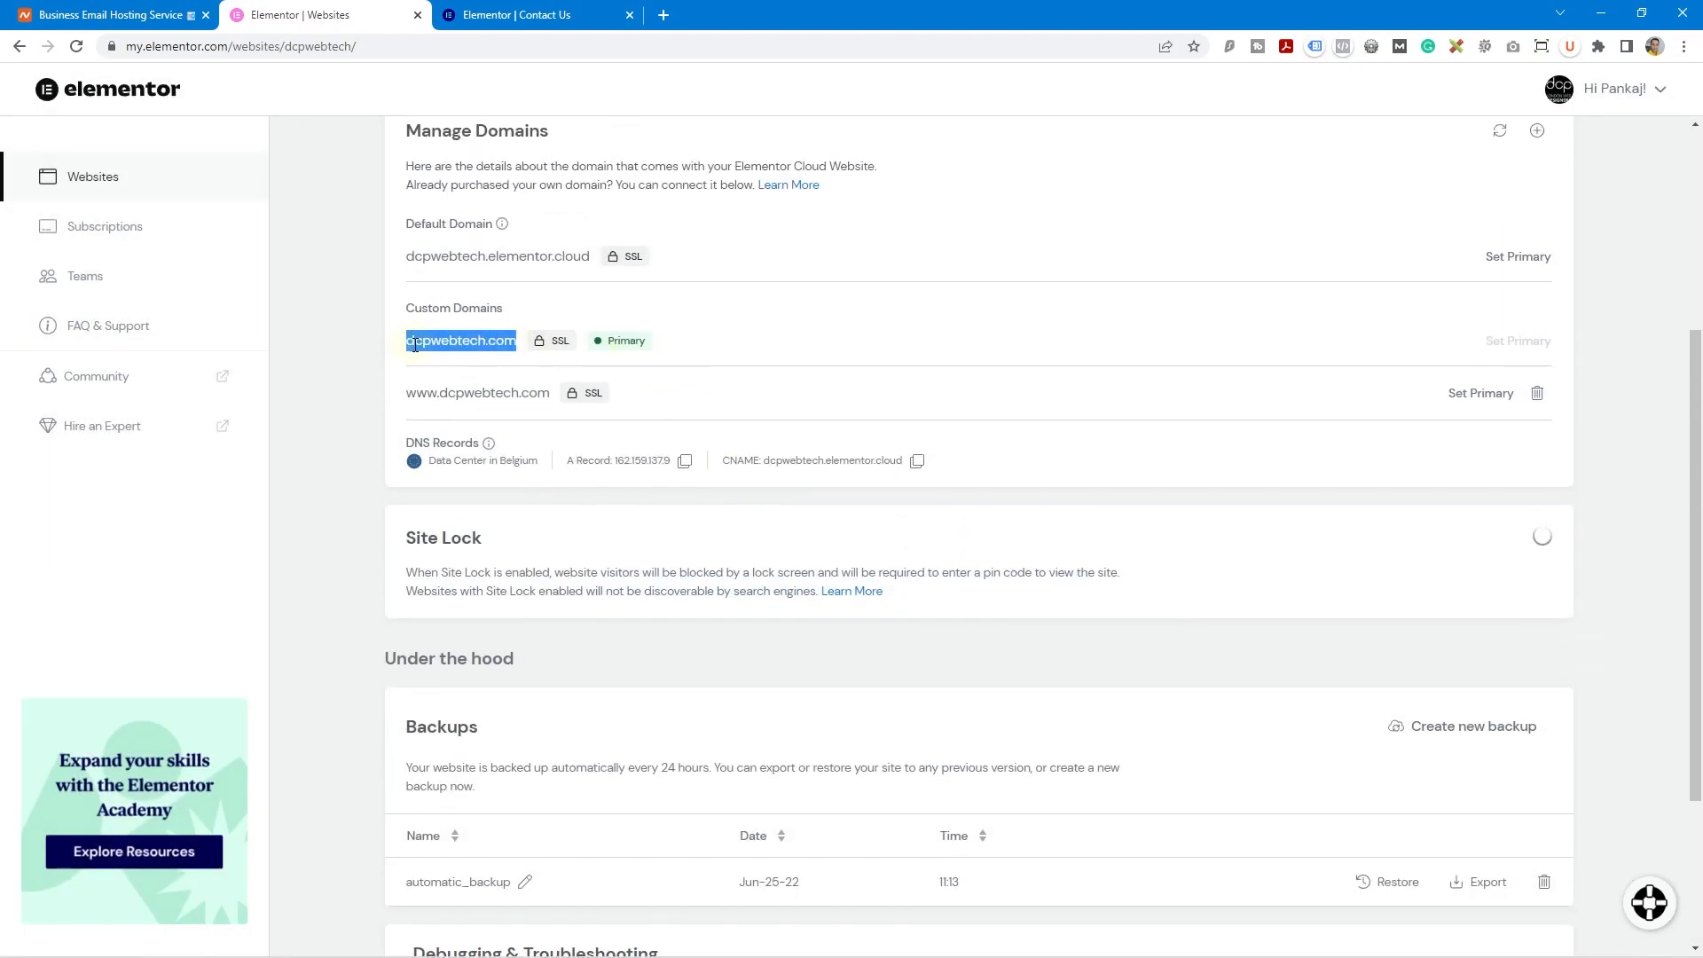
right_click(420, 345)
click(462, 363)
click(1378, 948)
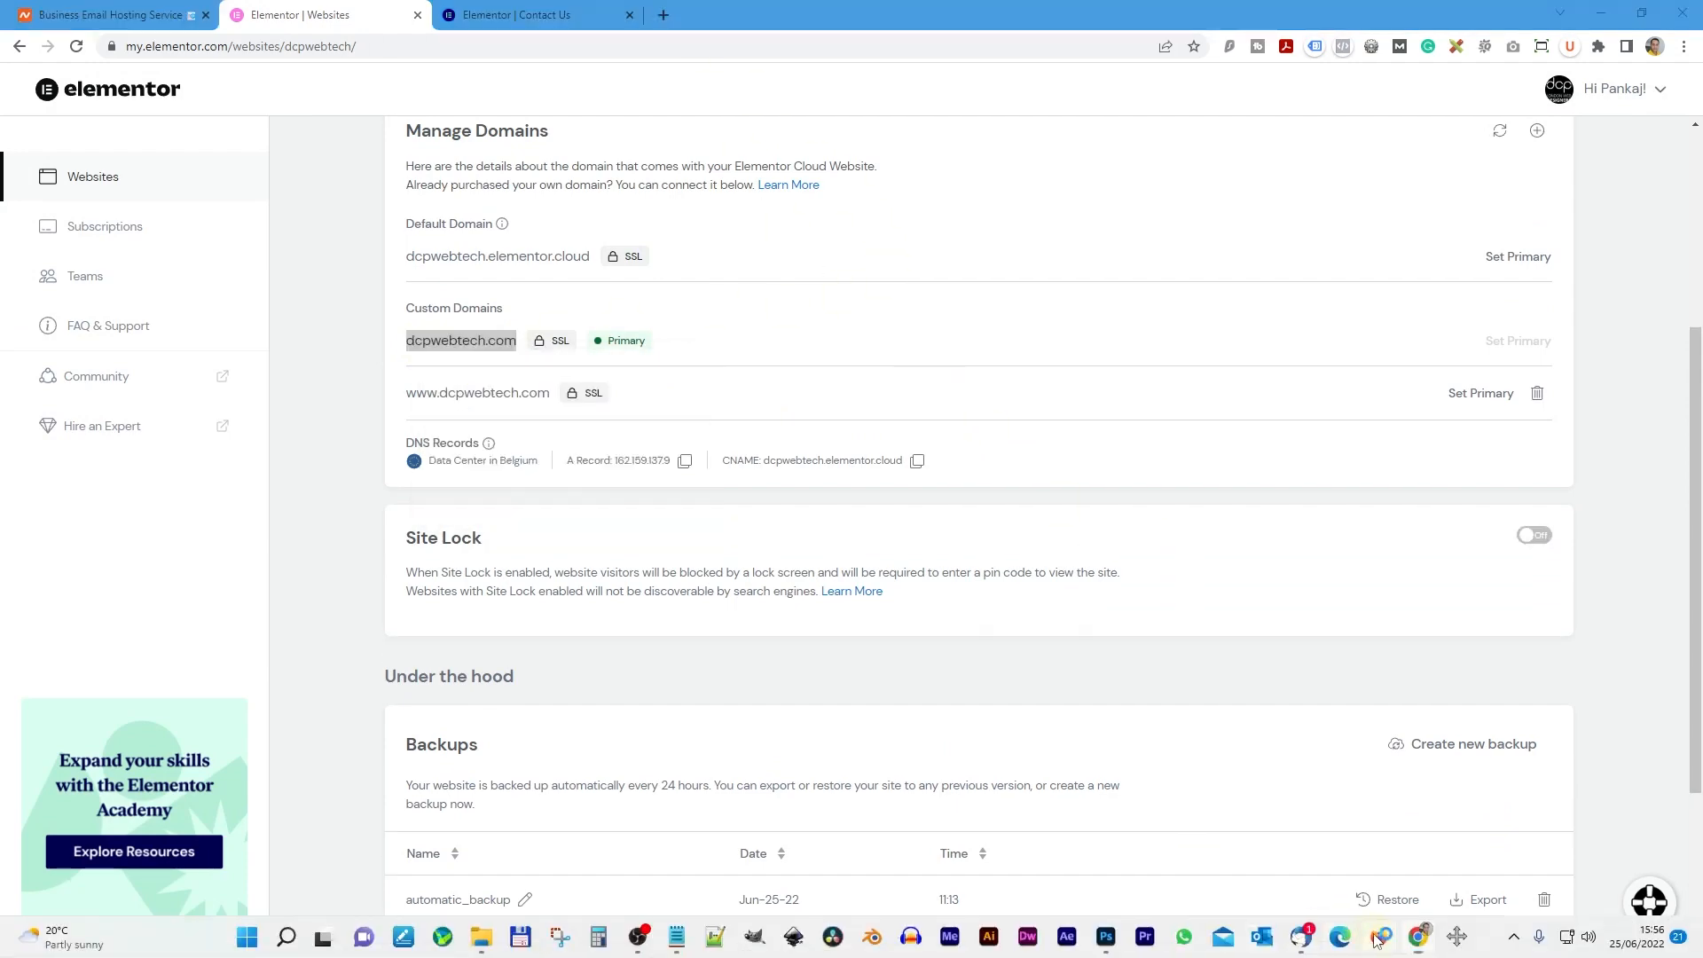
key(ctrl+v)
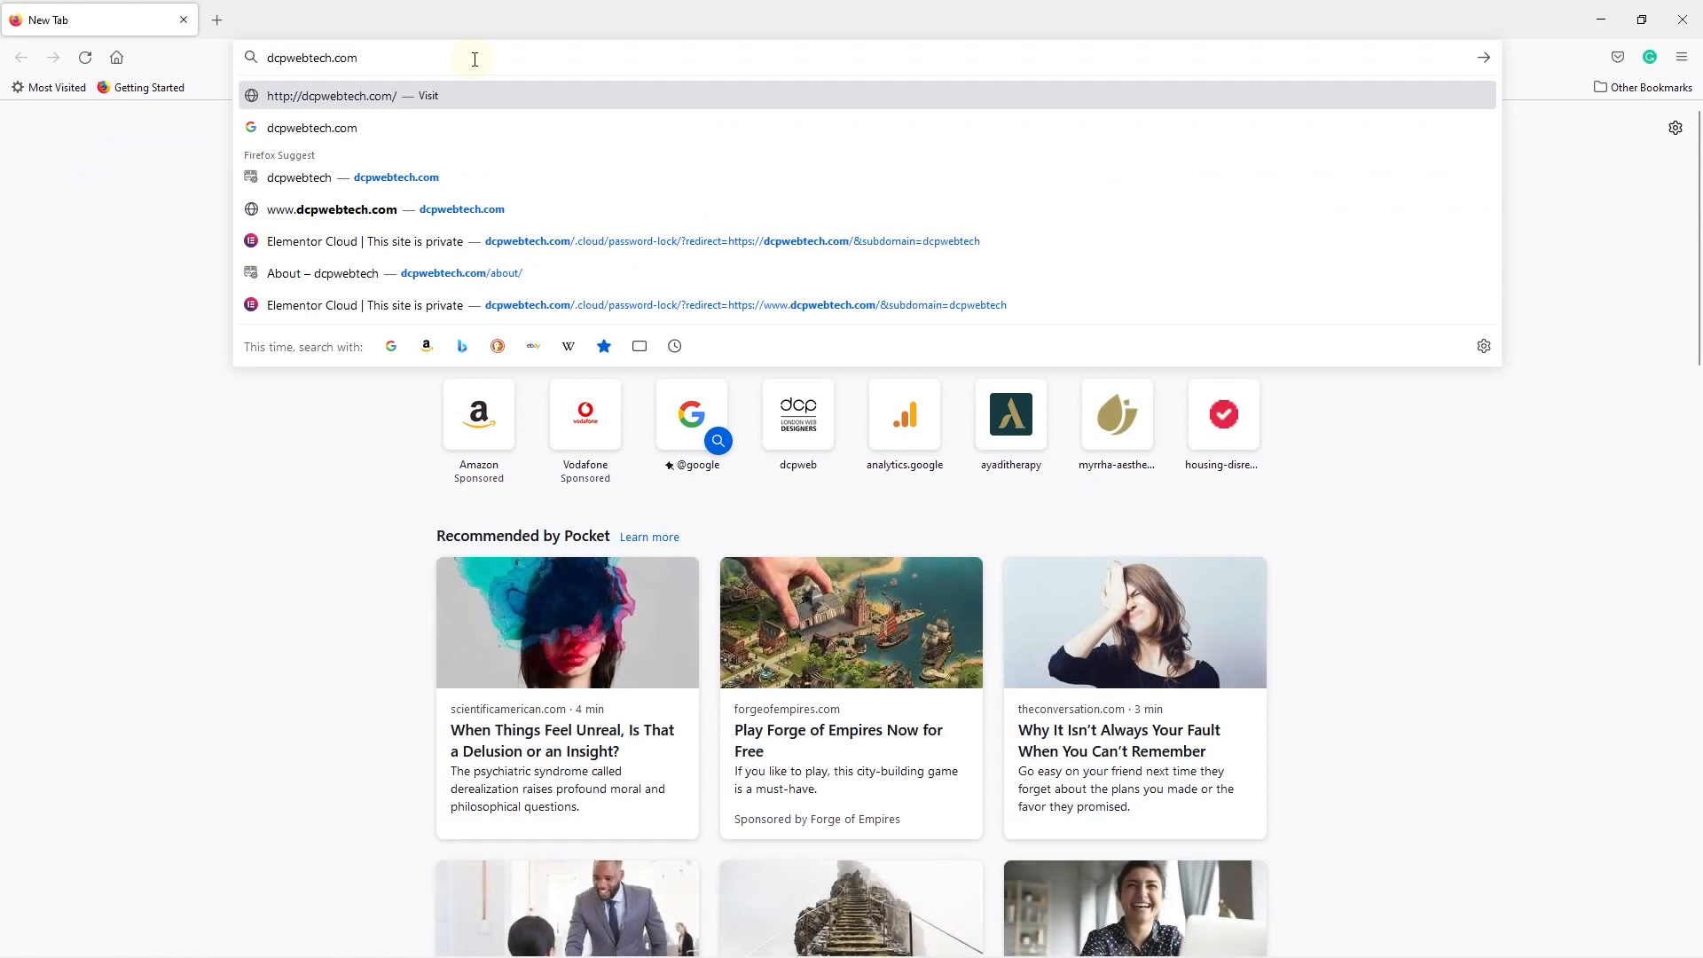
key(Return)
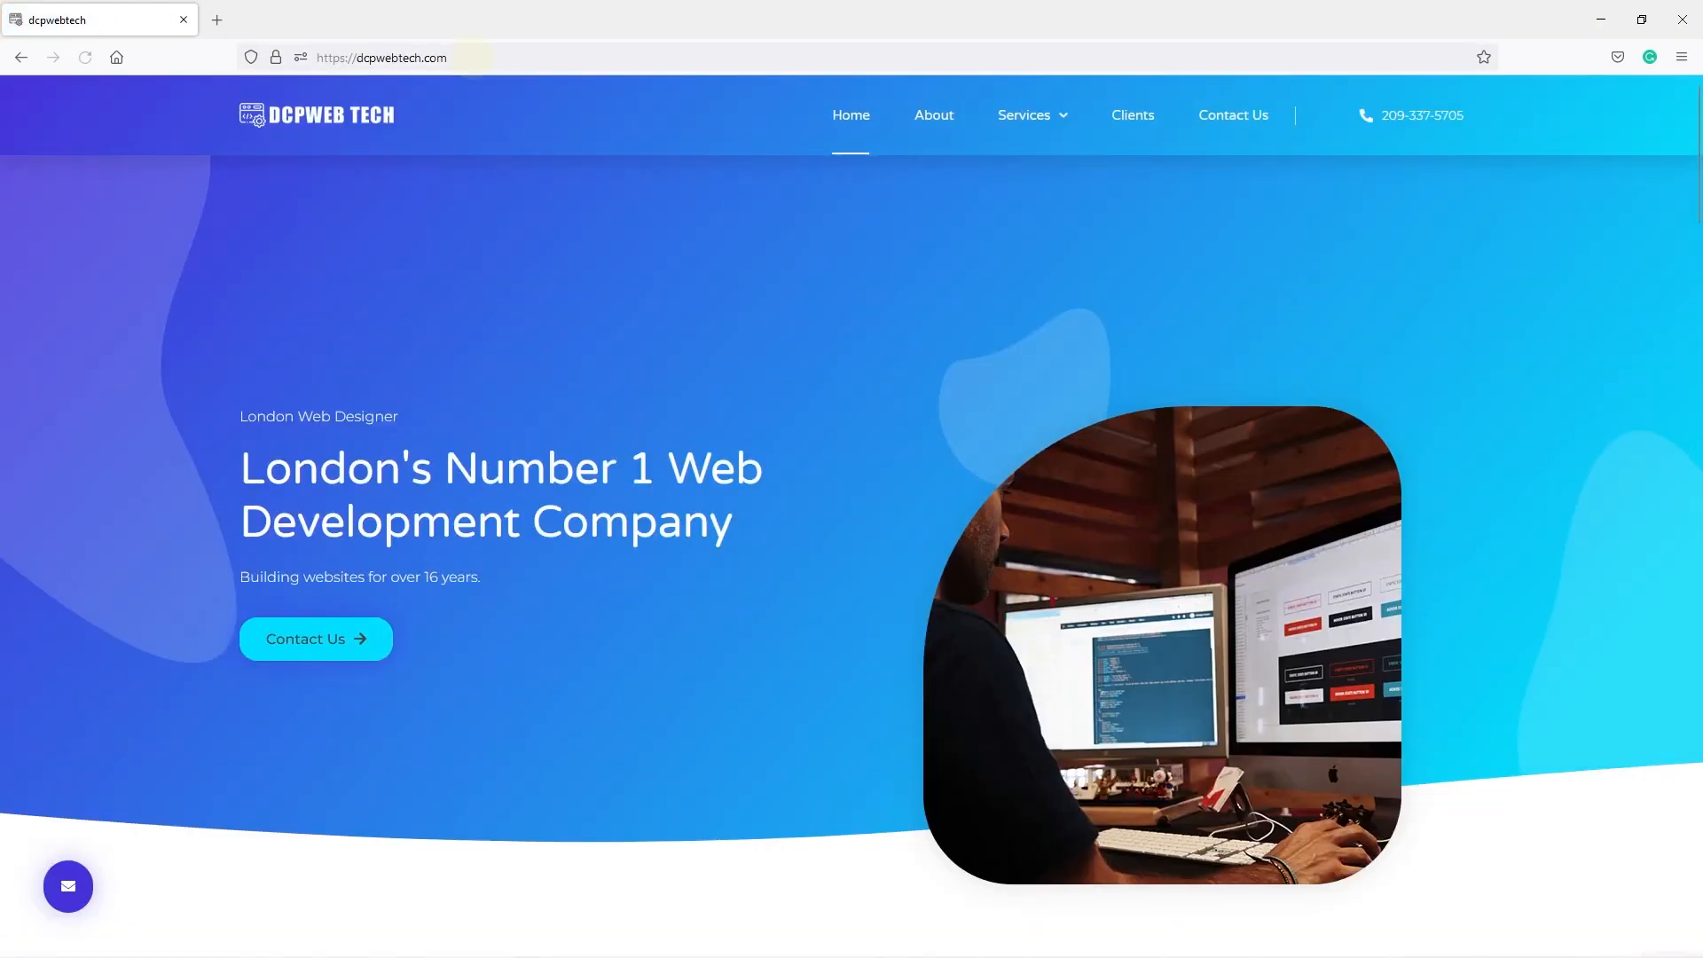
click(365, 58)
click(364, 59)
key(Left)
key(shift+Home)
text(www.)
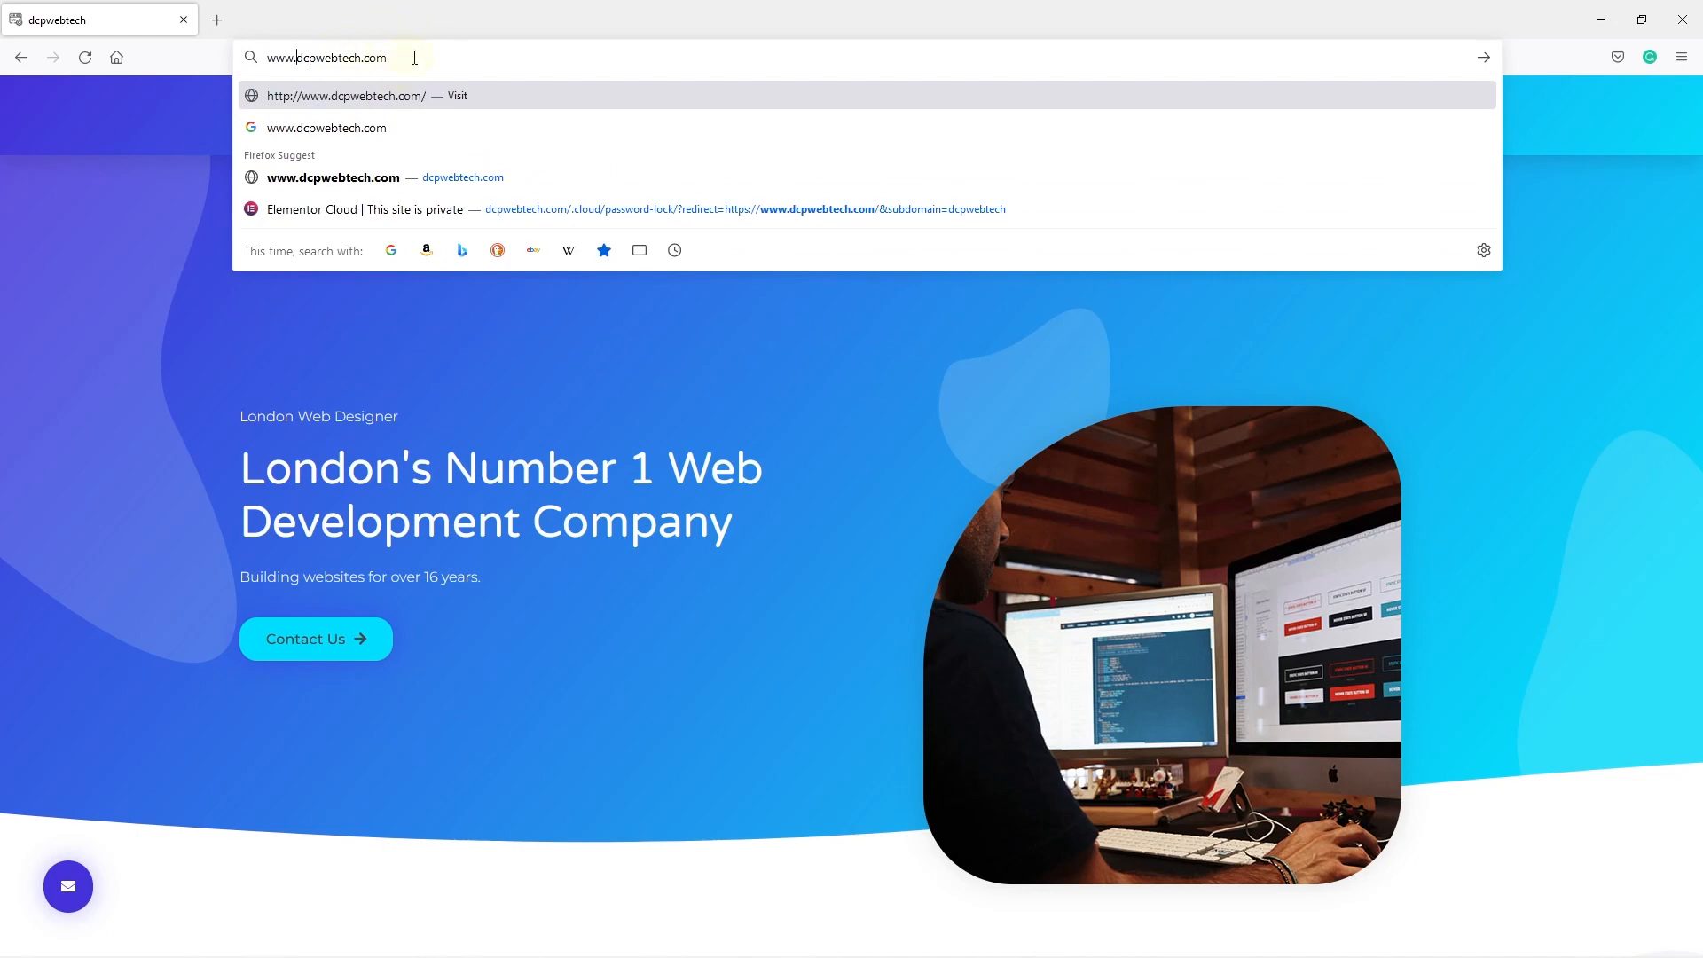
key(Return)
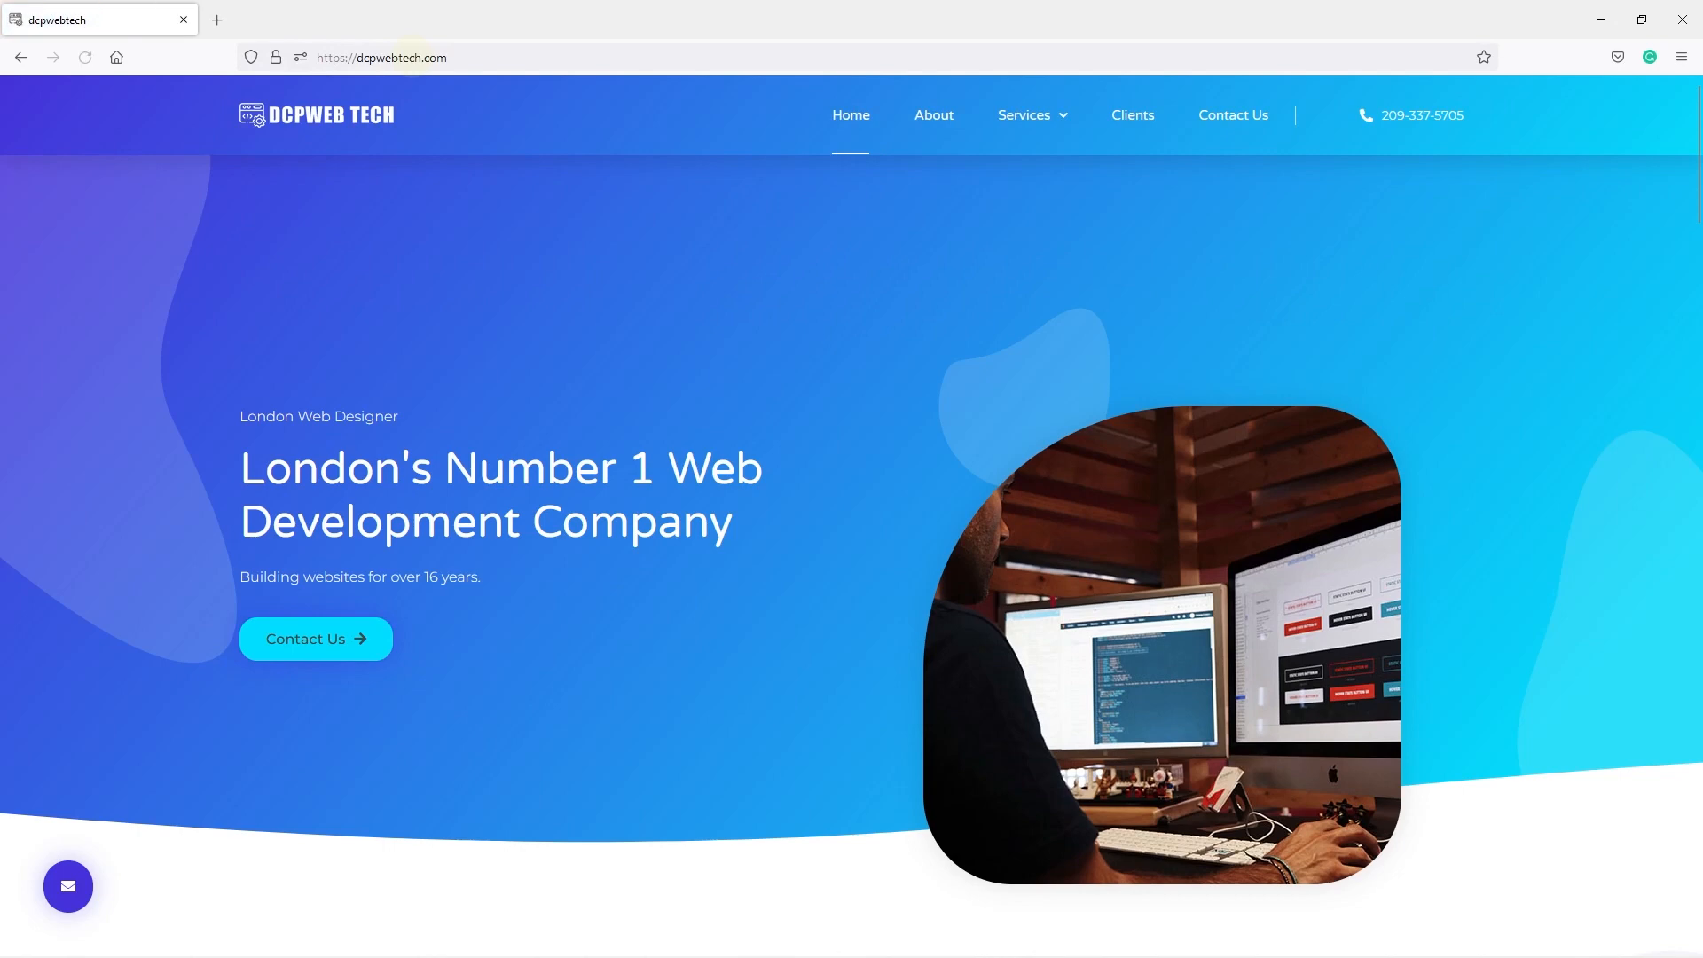
click(371, 58)
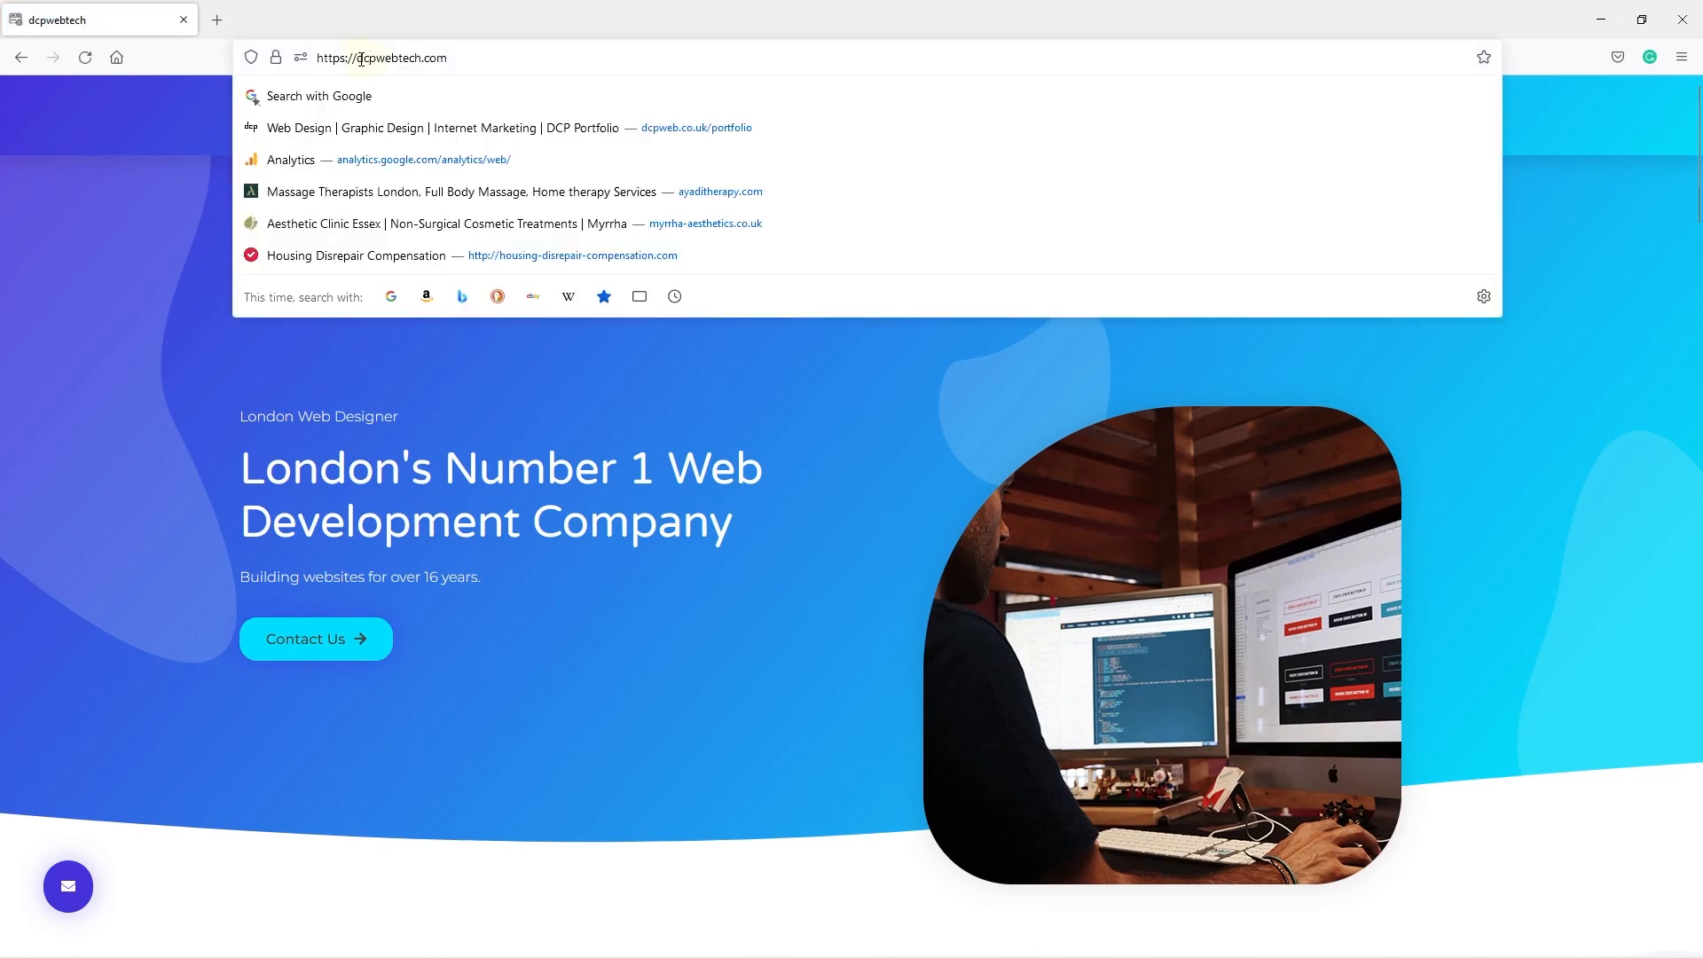
click(138, 232)
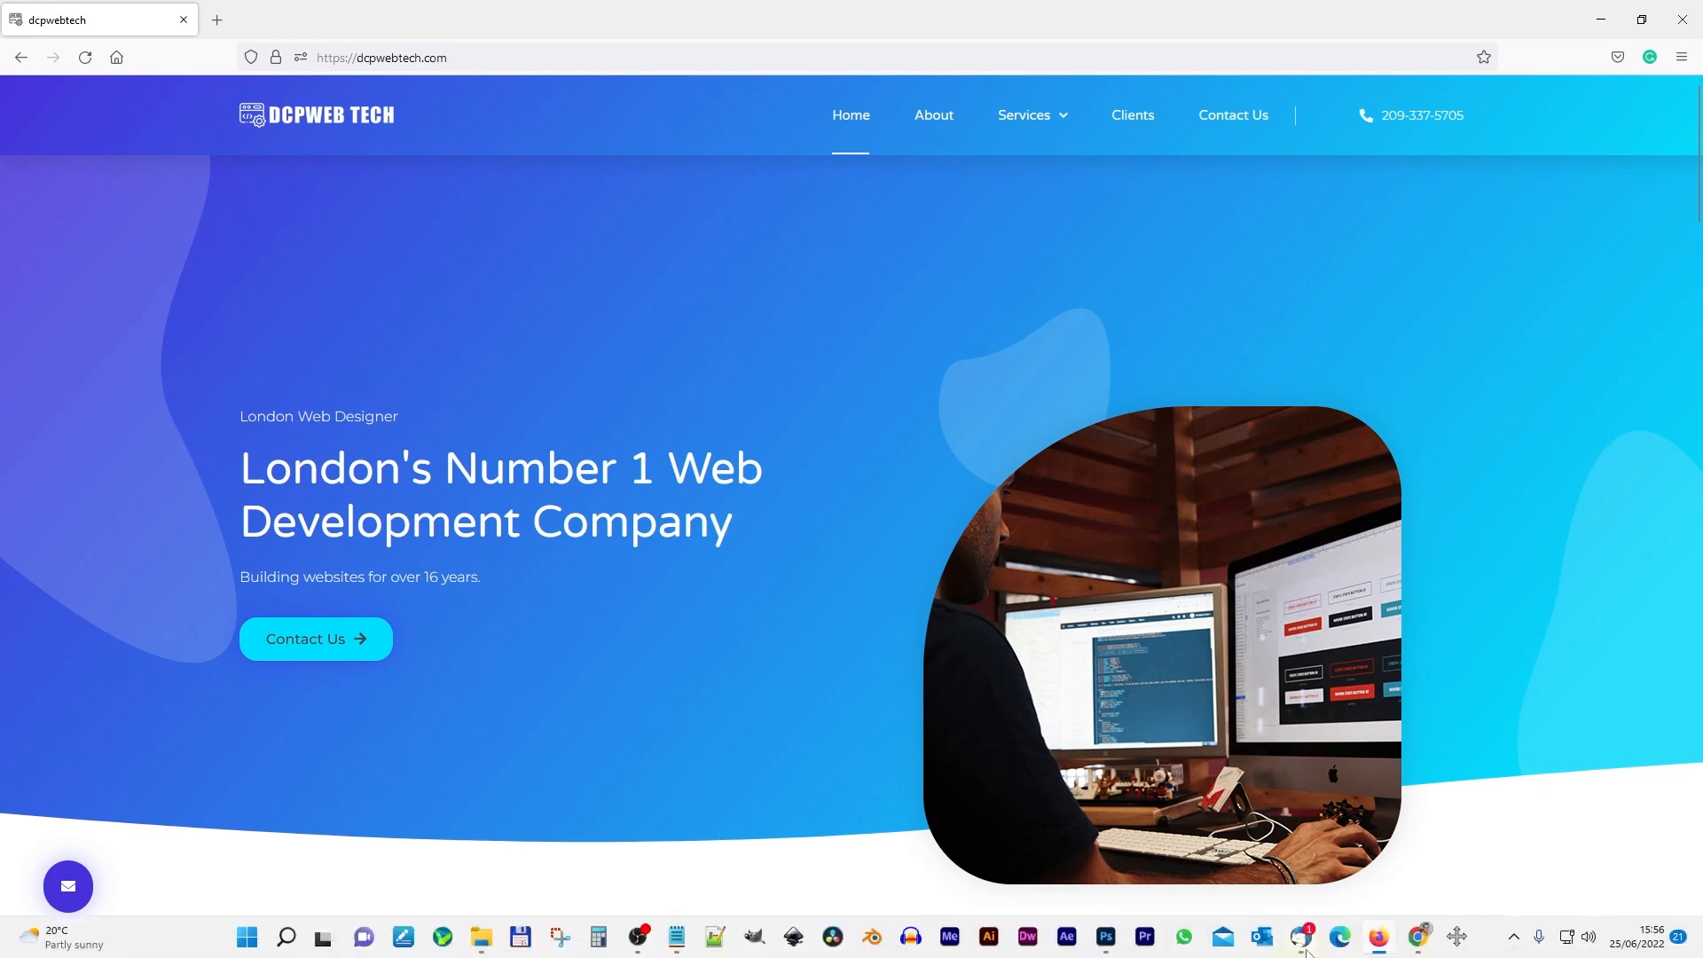
- Copy the dcpwebtech.elementor.cloud default domain from the Elementor dashboard
click(1413, 940)
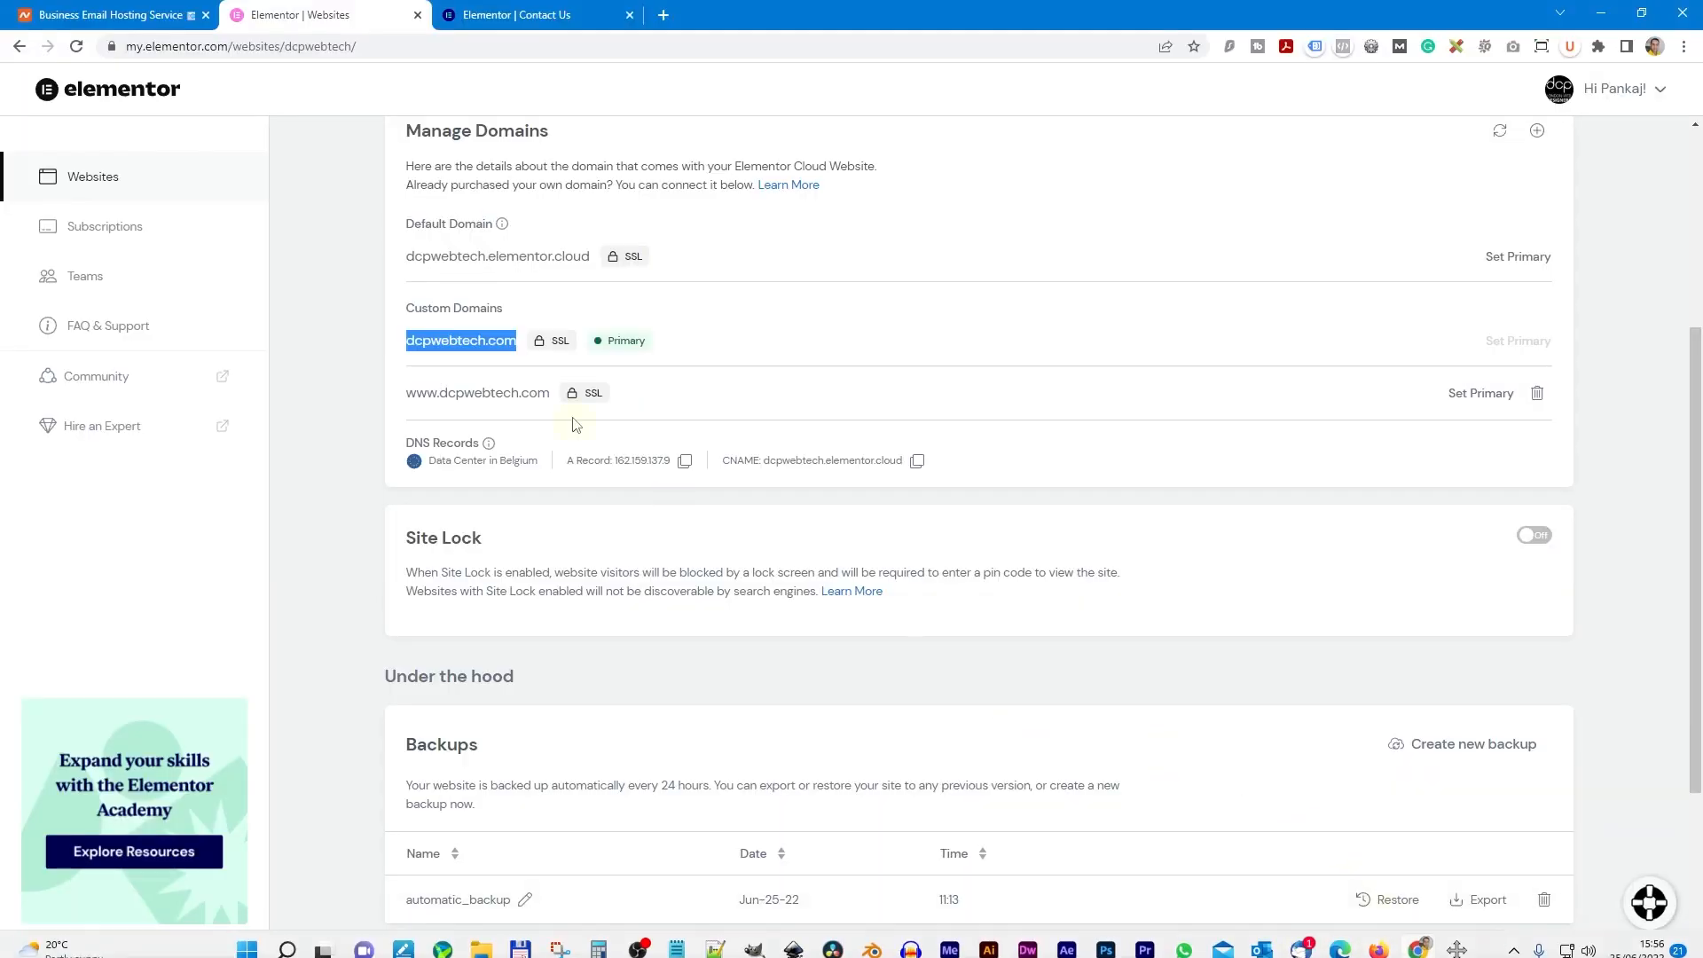
click(590, 258)
drag(590, 258, 407, 257)
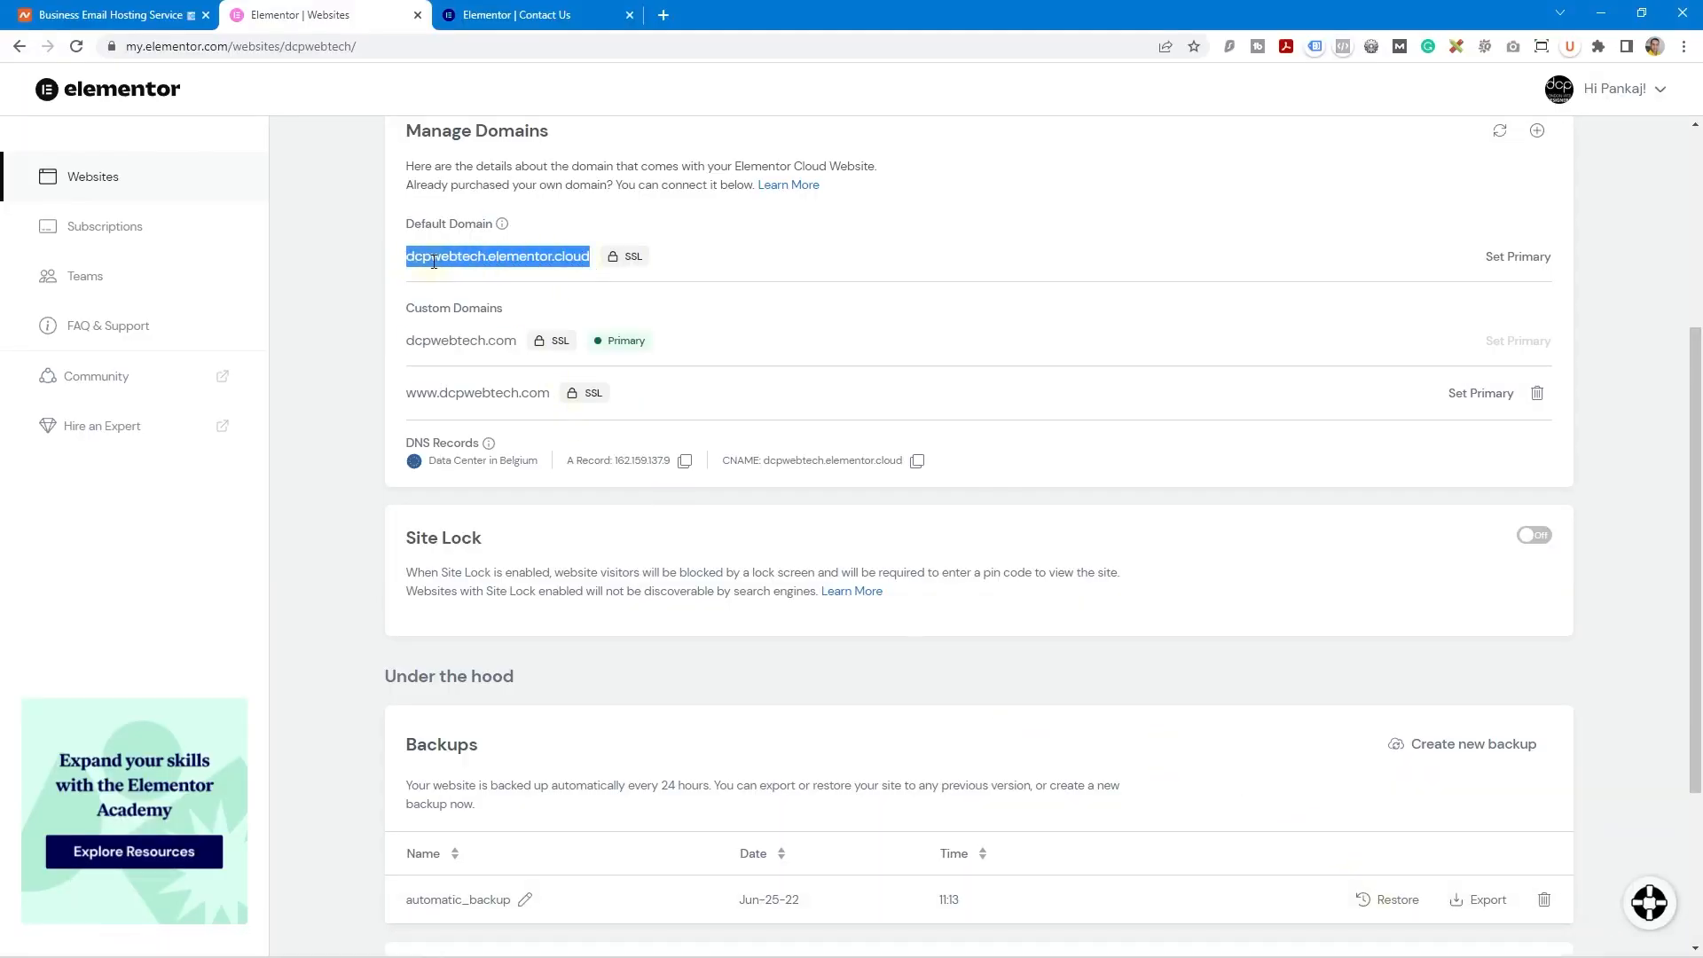
right_click(433, 265)
click(476, 280)
key(alt+Tab)
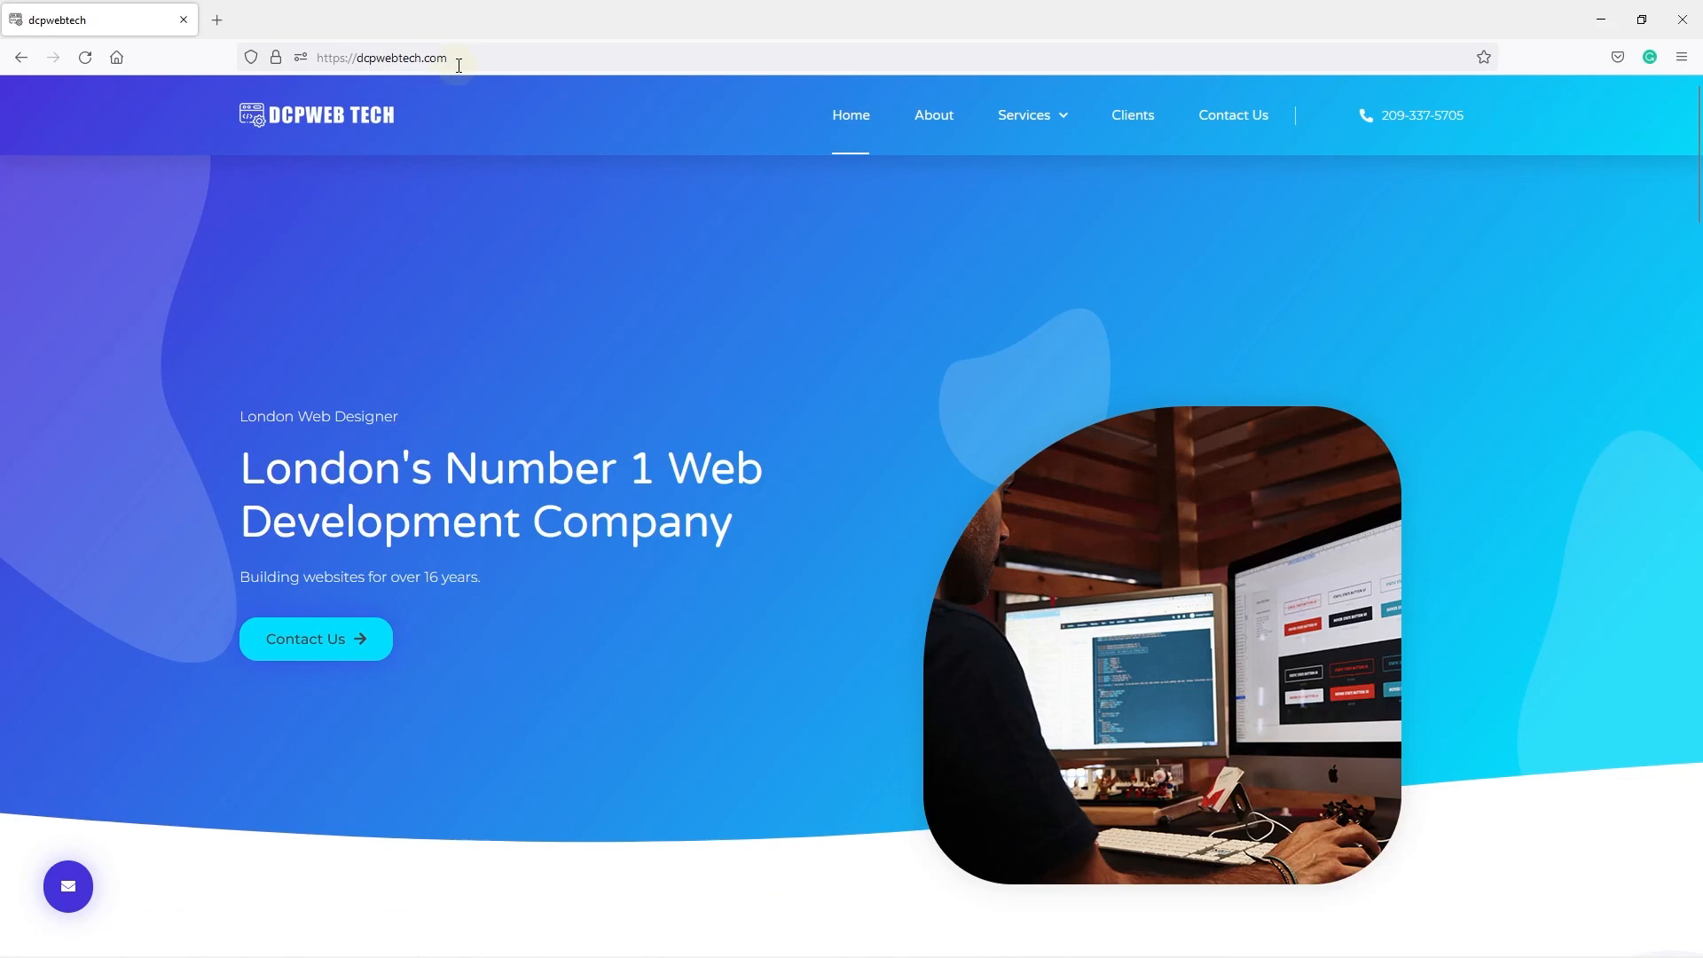
- Load dcpwebtech.elementor.cloud in Firefox and check it redirects to dcpwebtech.com
click(457, 58)
key(ctrl+v)
click(611, 97)
click(475, 51)
click(493, 52)
key(ctrl+v)
key(ctrl+a)
key(ctrl+v)
key(Return)
drag(359, 60, 454, 69)
click(650, 421)
drag(361, 59, 522, 69)
click(734, 395)
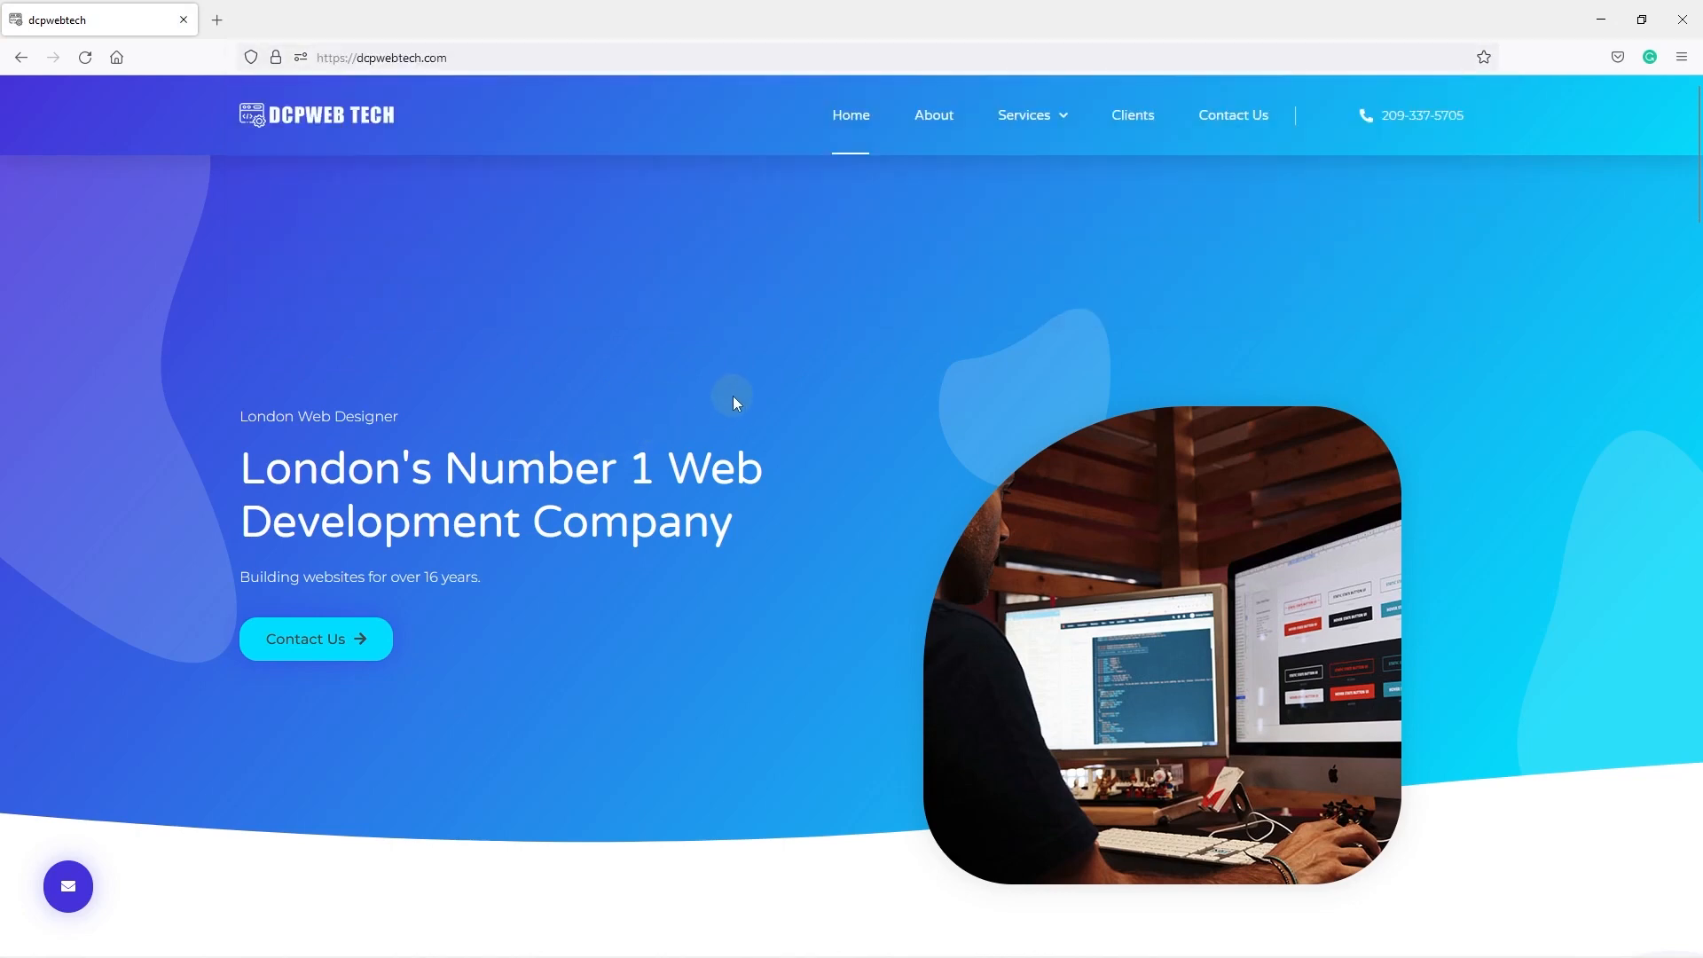
- Open the About, Website Design, Clients and Contact Us pages, then minimize Firefox
click(949, 138)
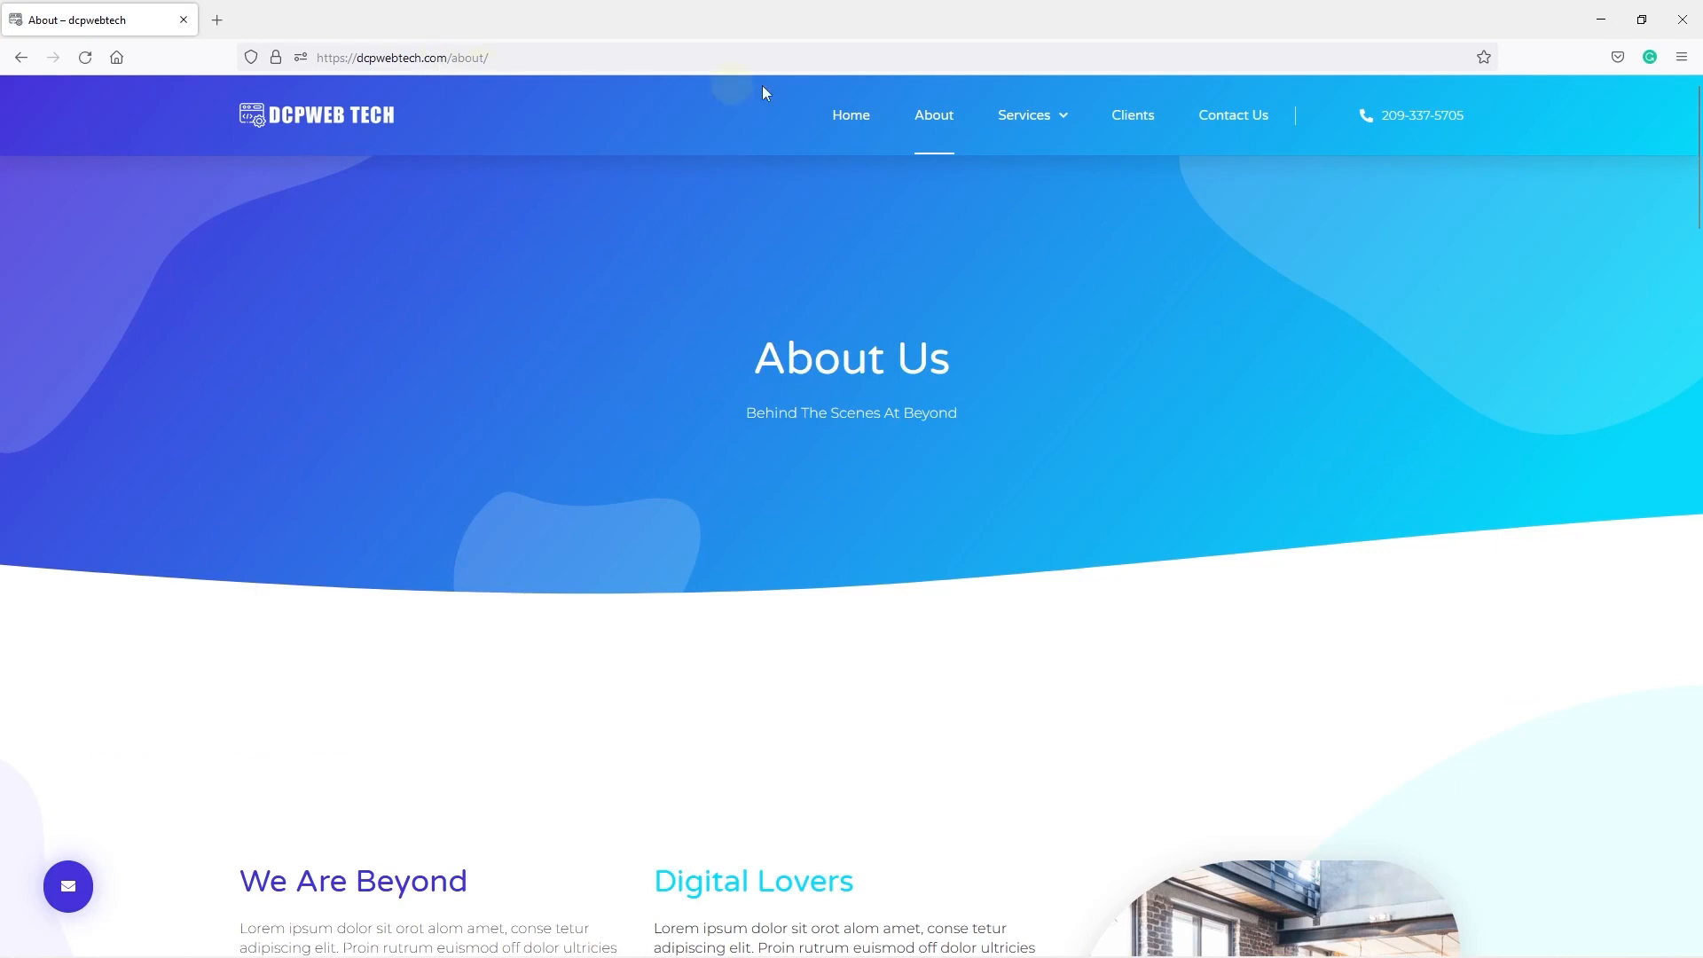
mouse_move(1047, 129)
click(1036, 180)
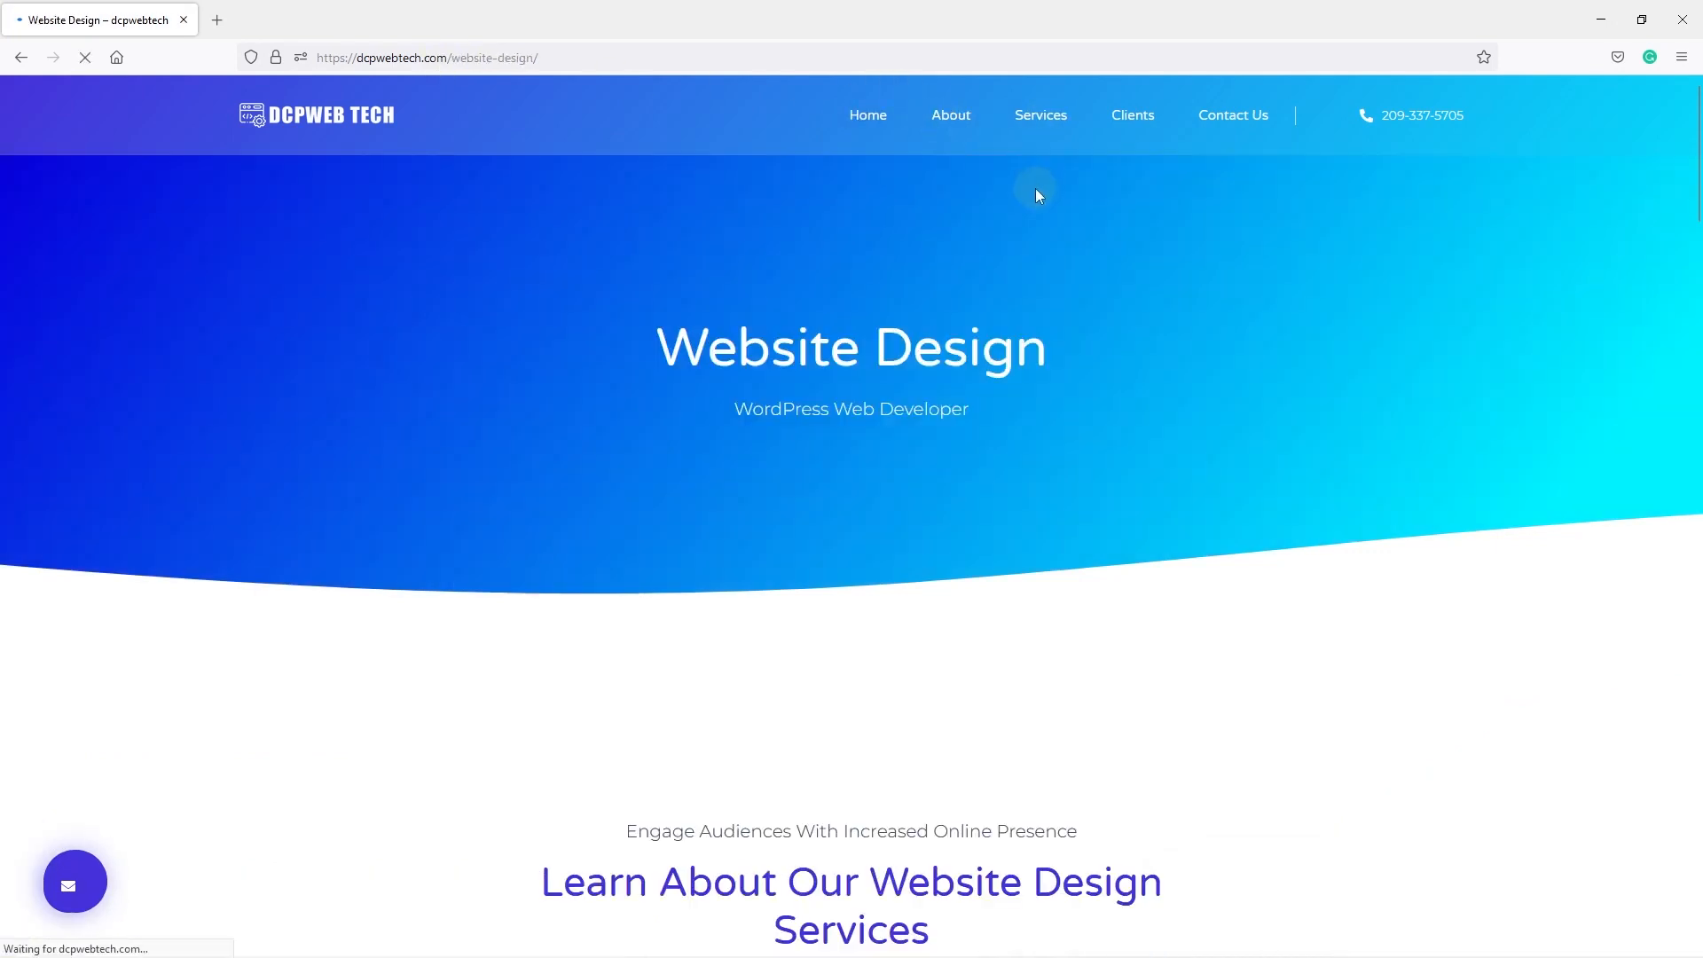
click(1133, 131)
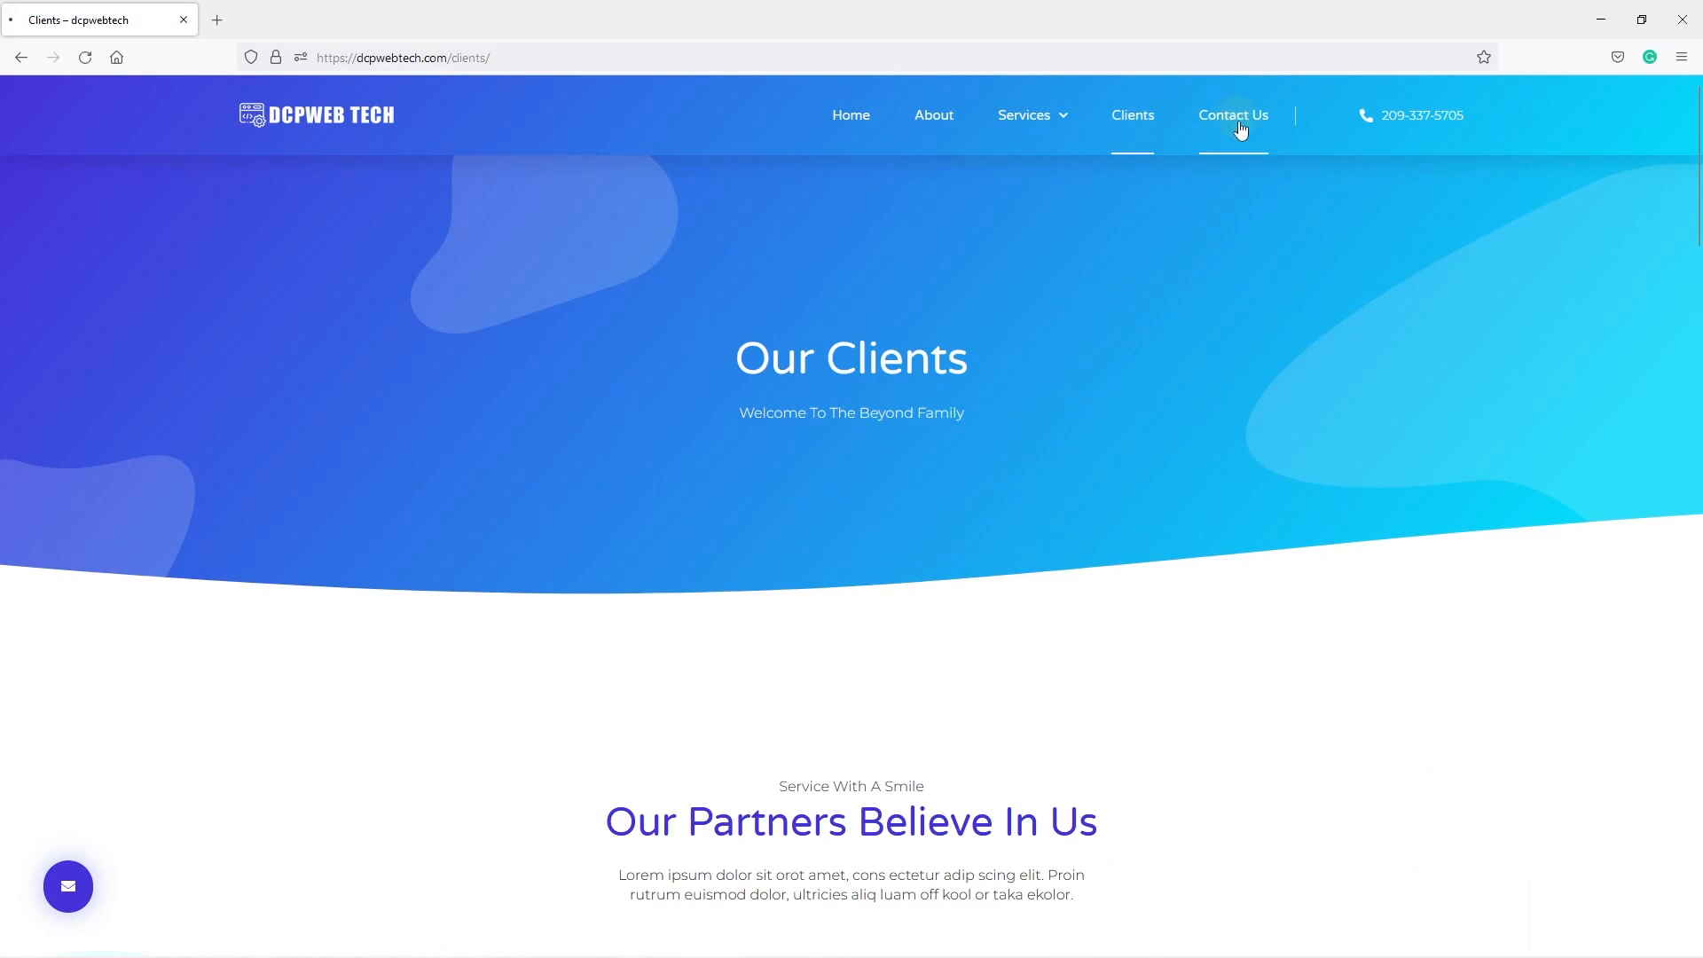
click(1224, 137)
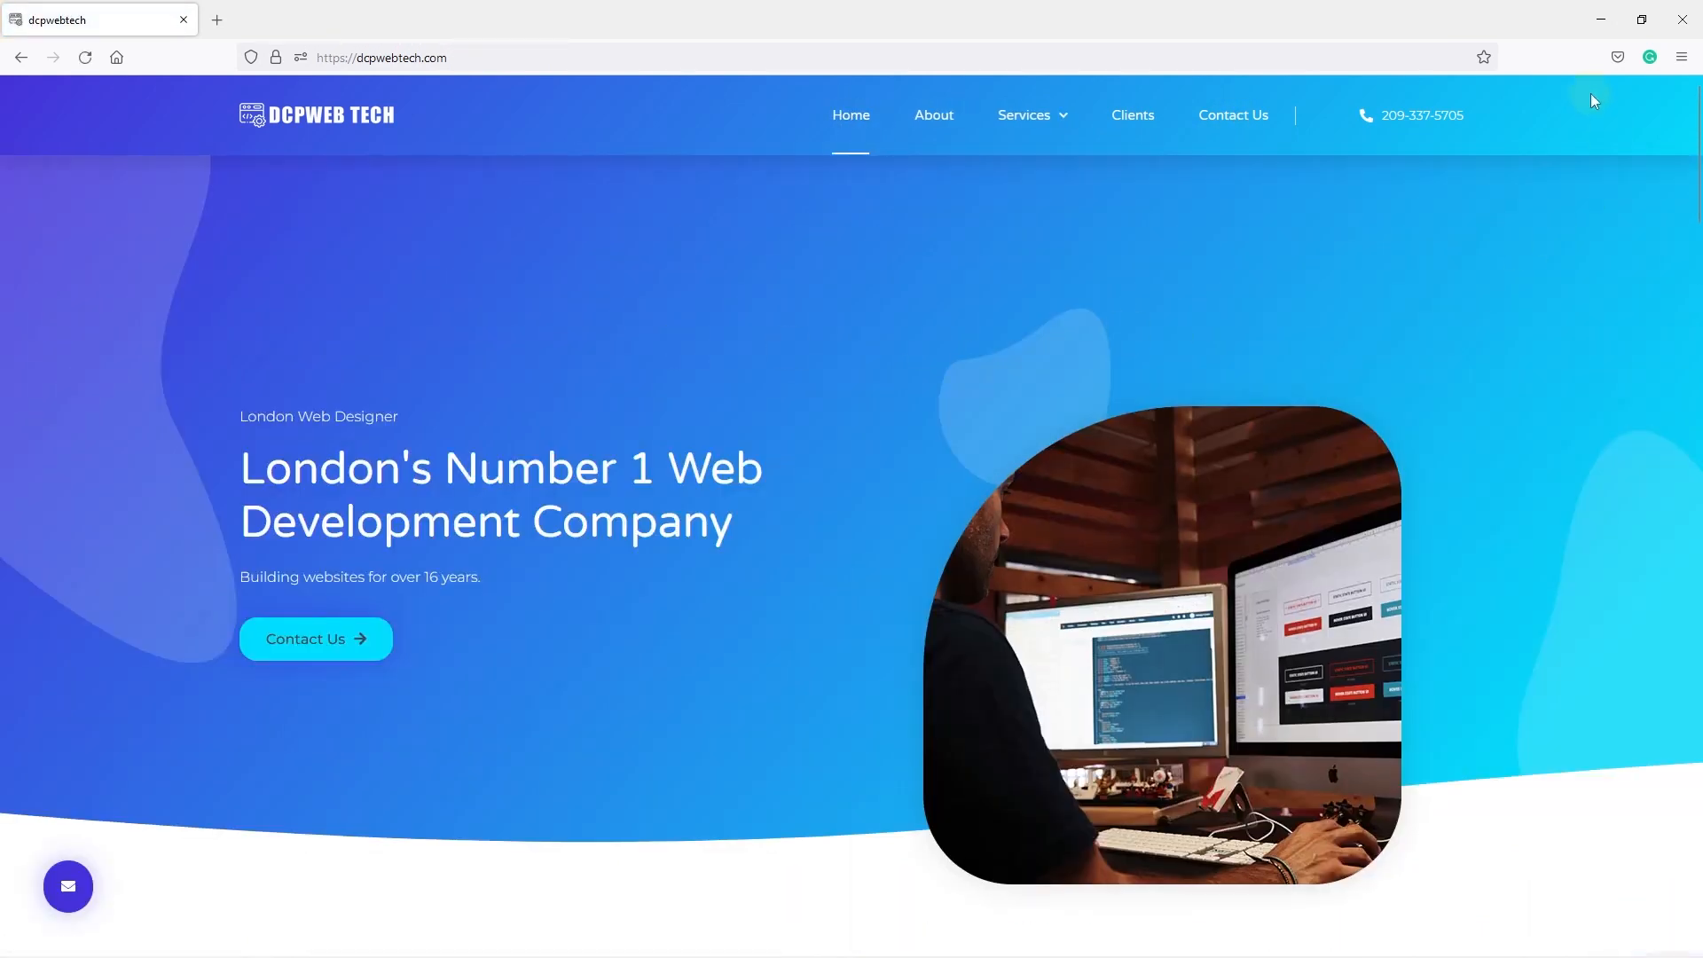
click(1604, 19)
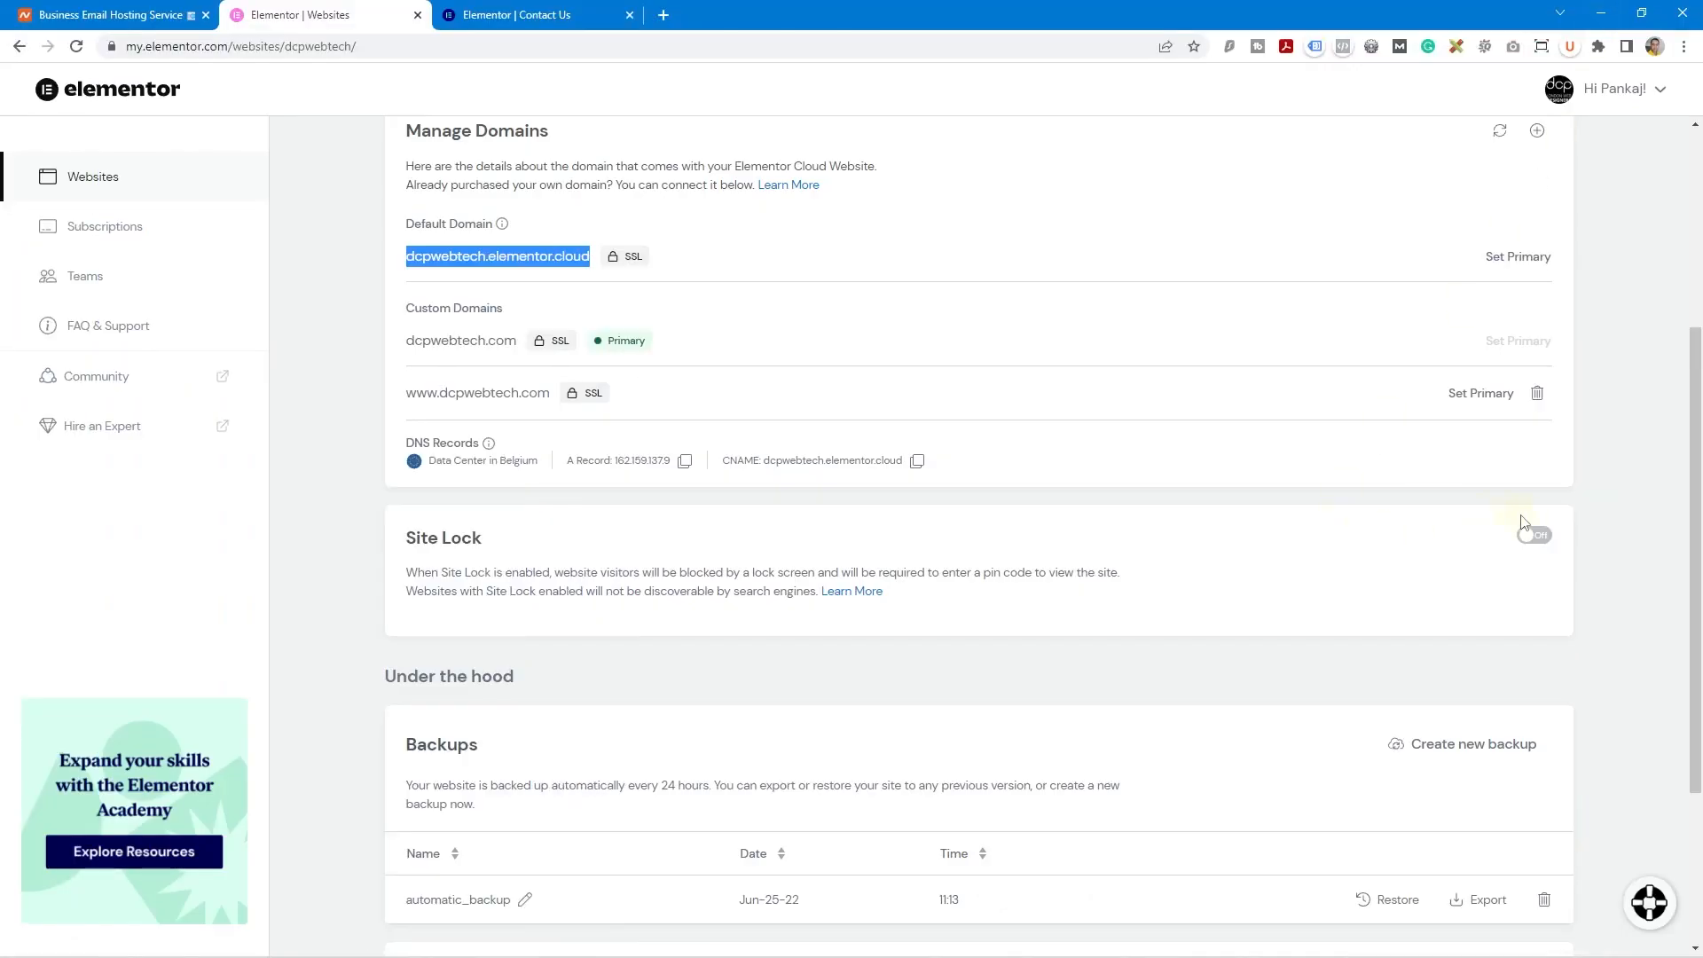
- Switch the dcpwebtech Site Lock toggle On and confirm the pin-code lock
click(1533, 536)
click(1045, 574)
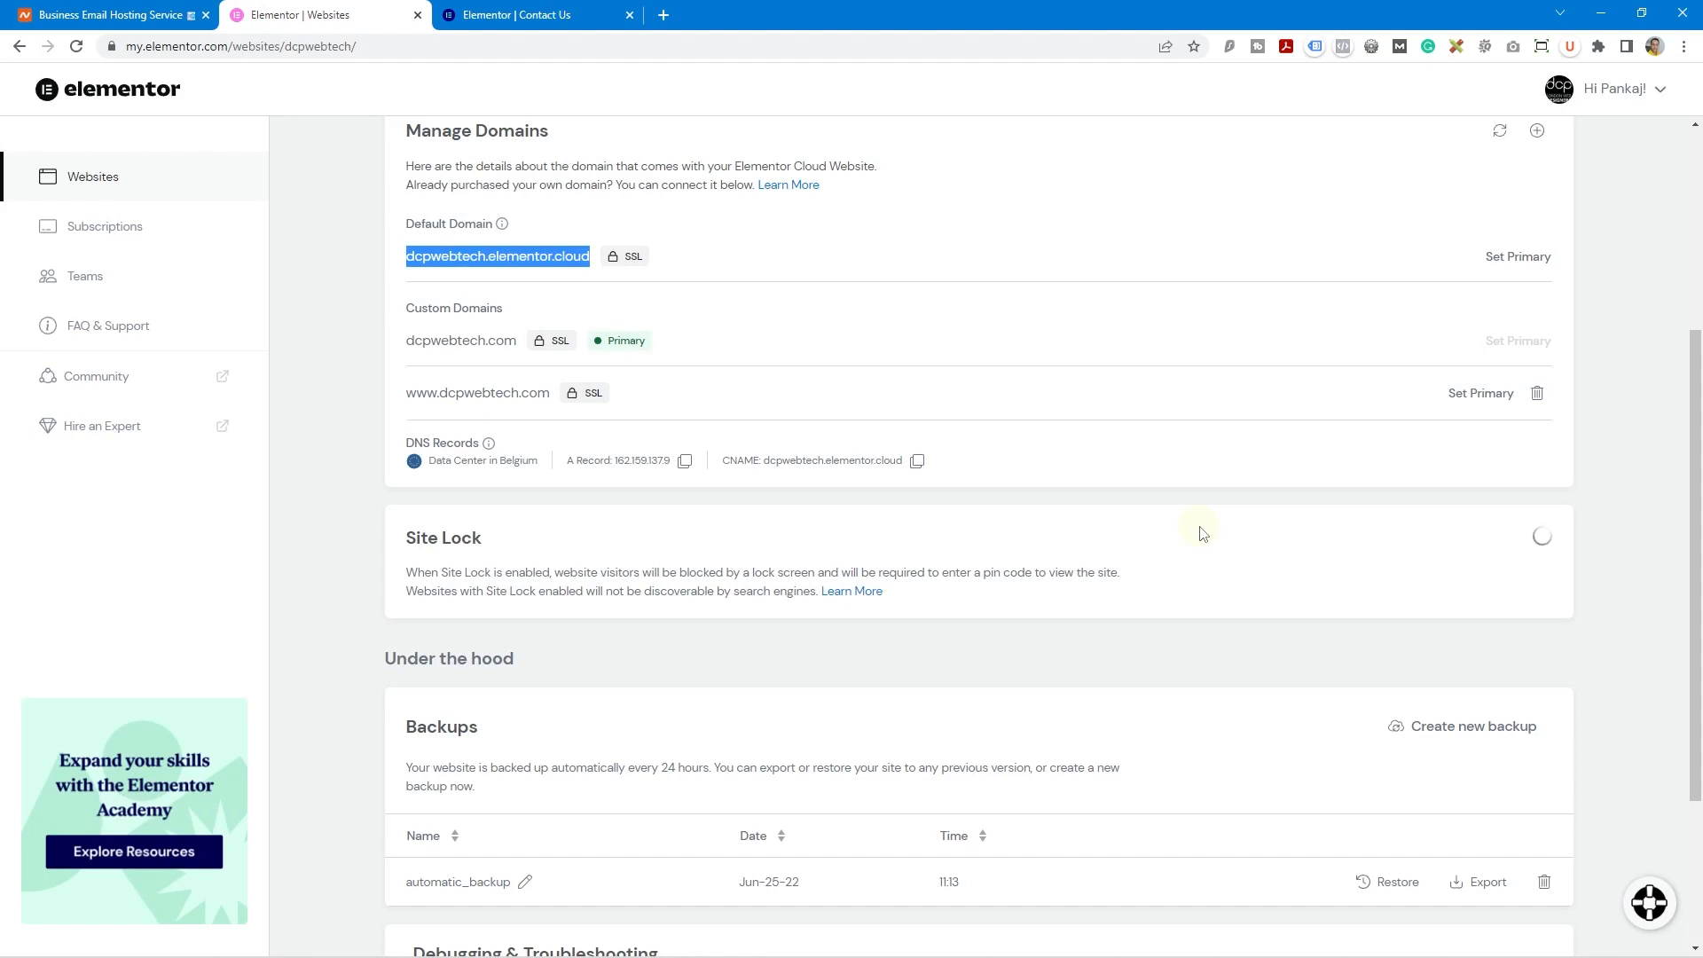
scroll(1199, 531, down, 3)
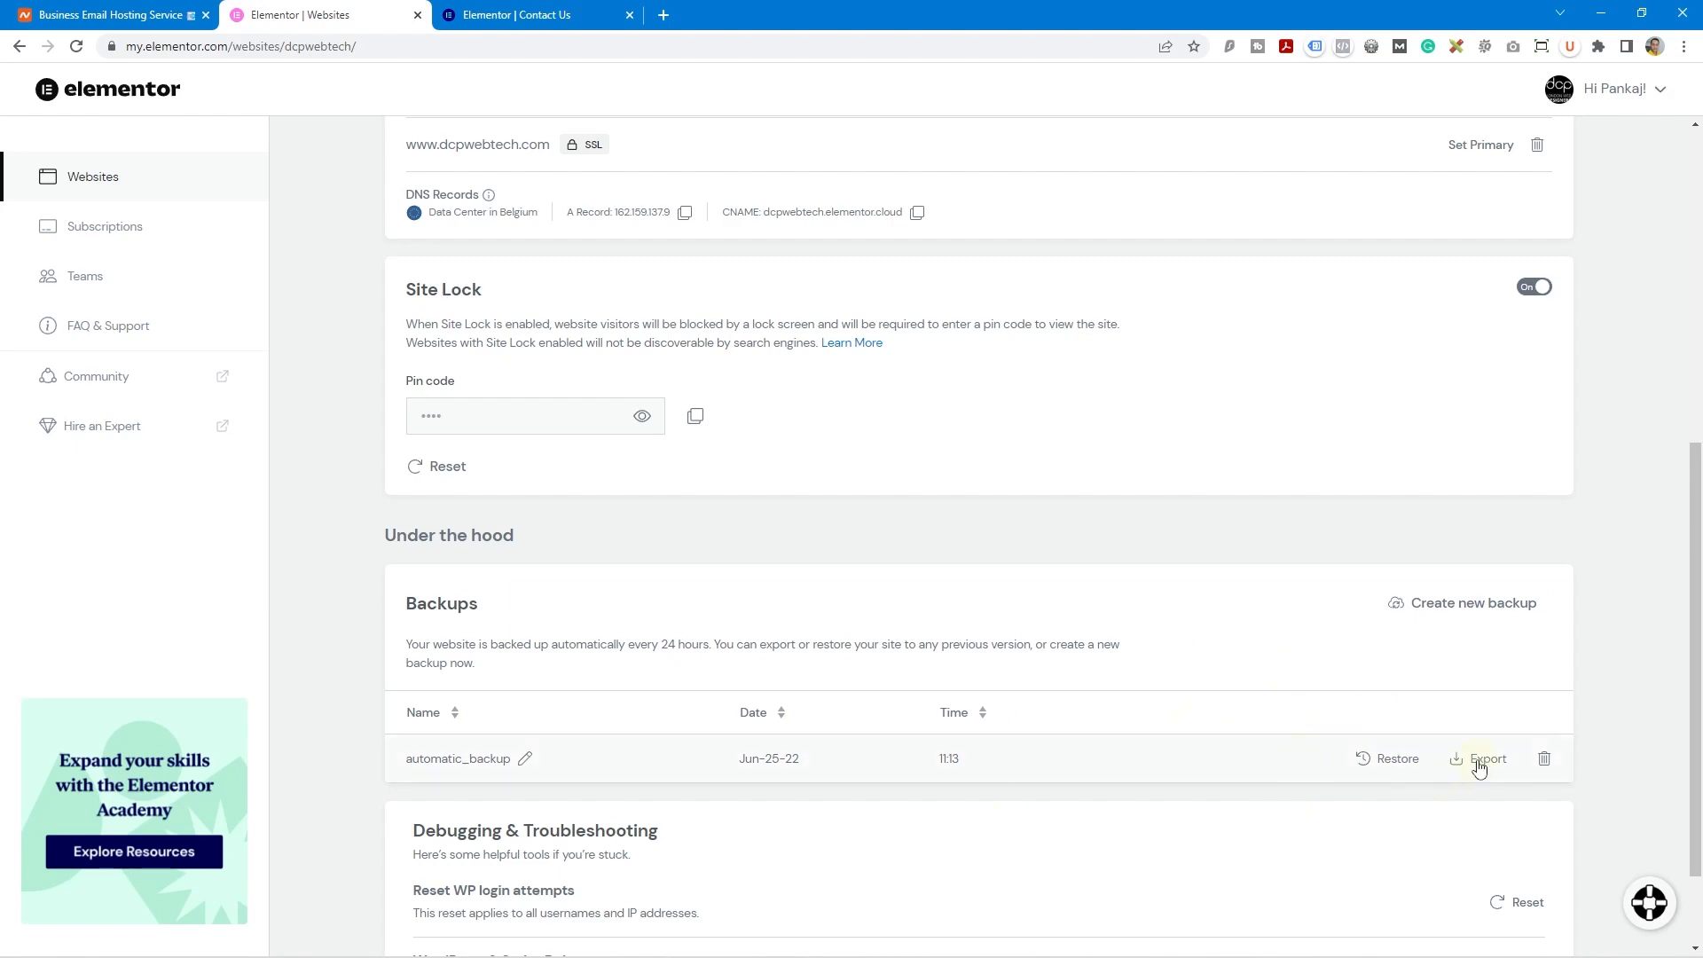
scroll(1225, 677, up, 7)
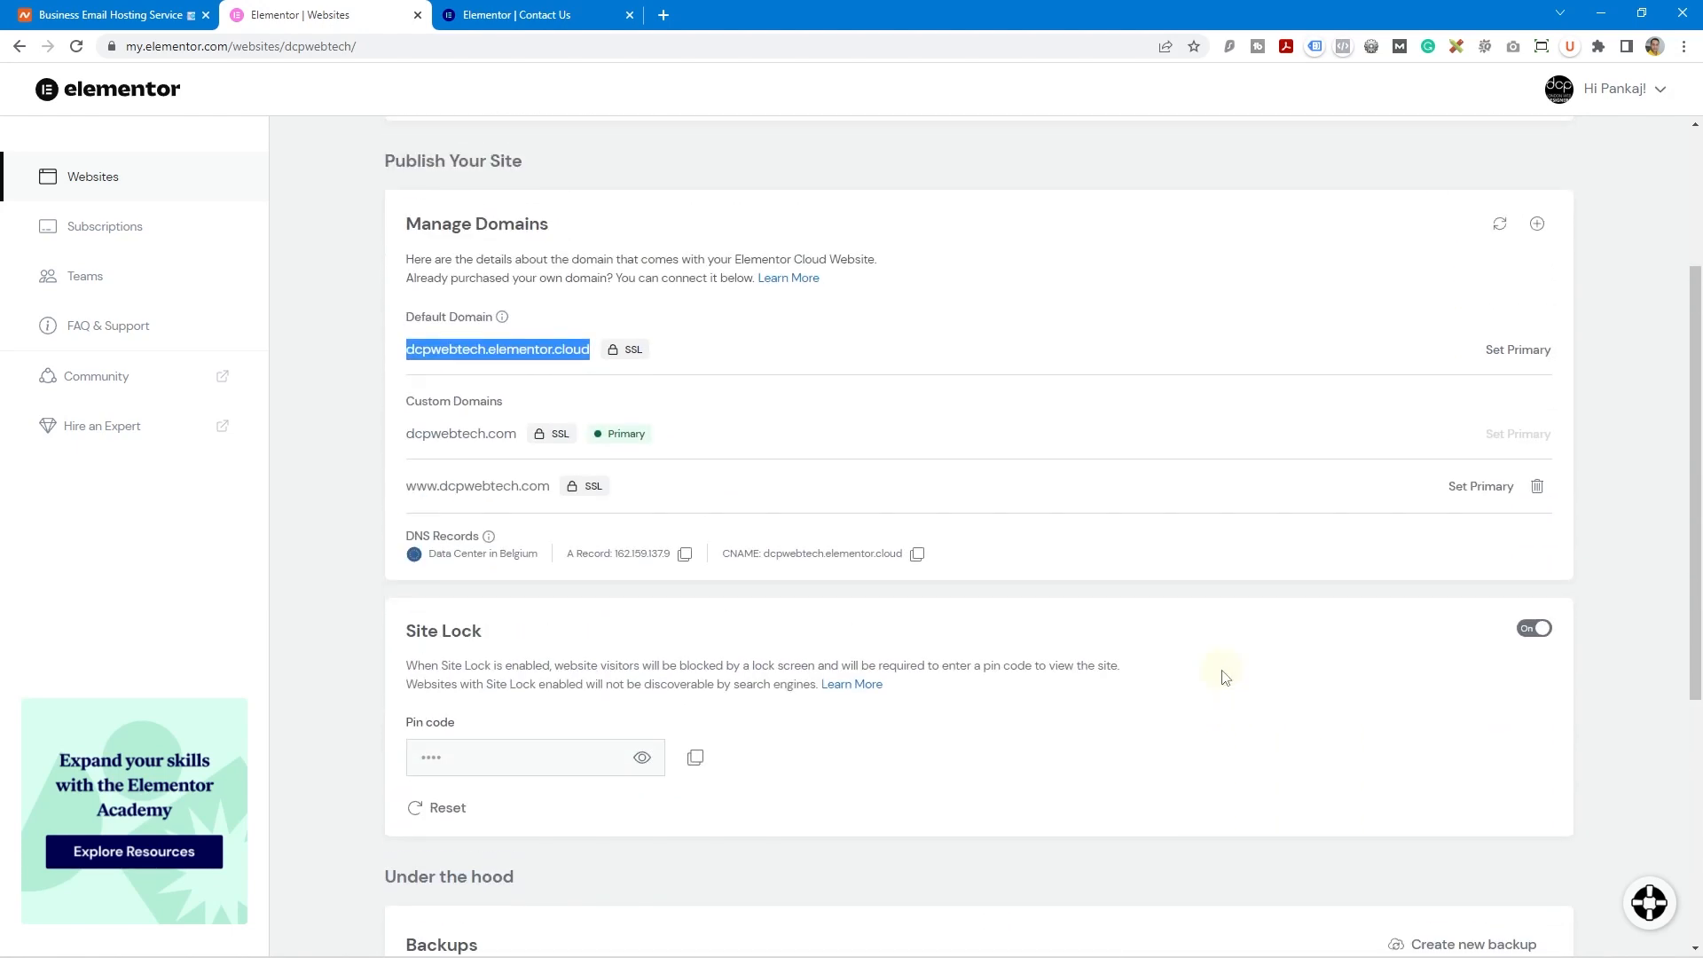
- Exit the Contact Us builder to the WordPress dashboard, reopen it, then exit again
click(523, 21)
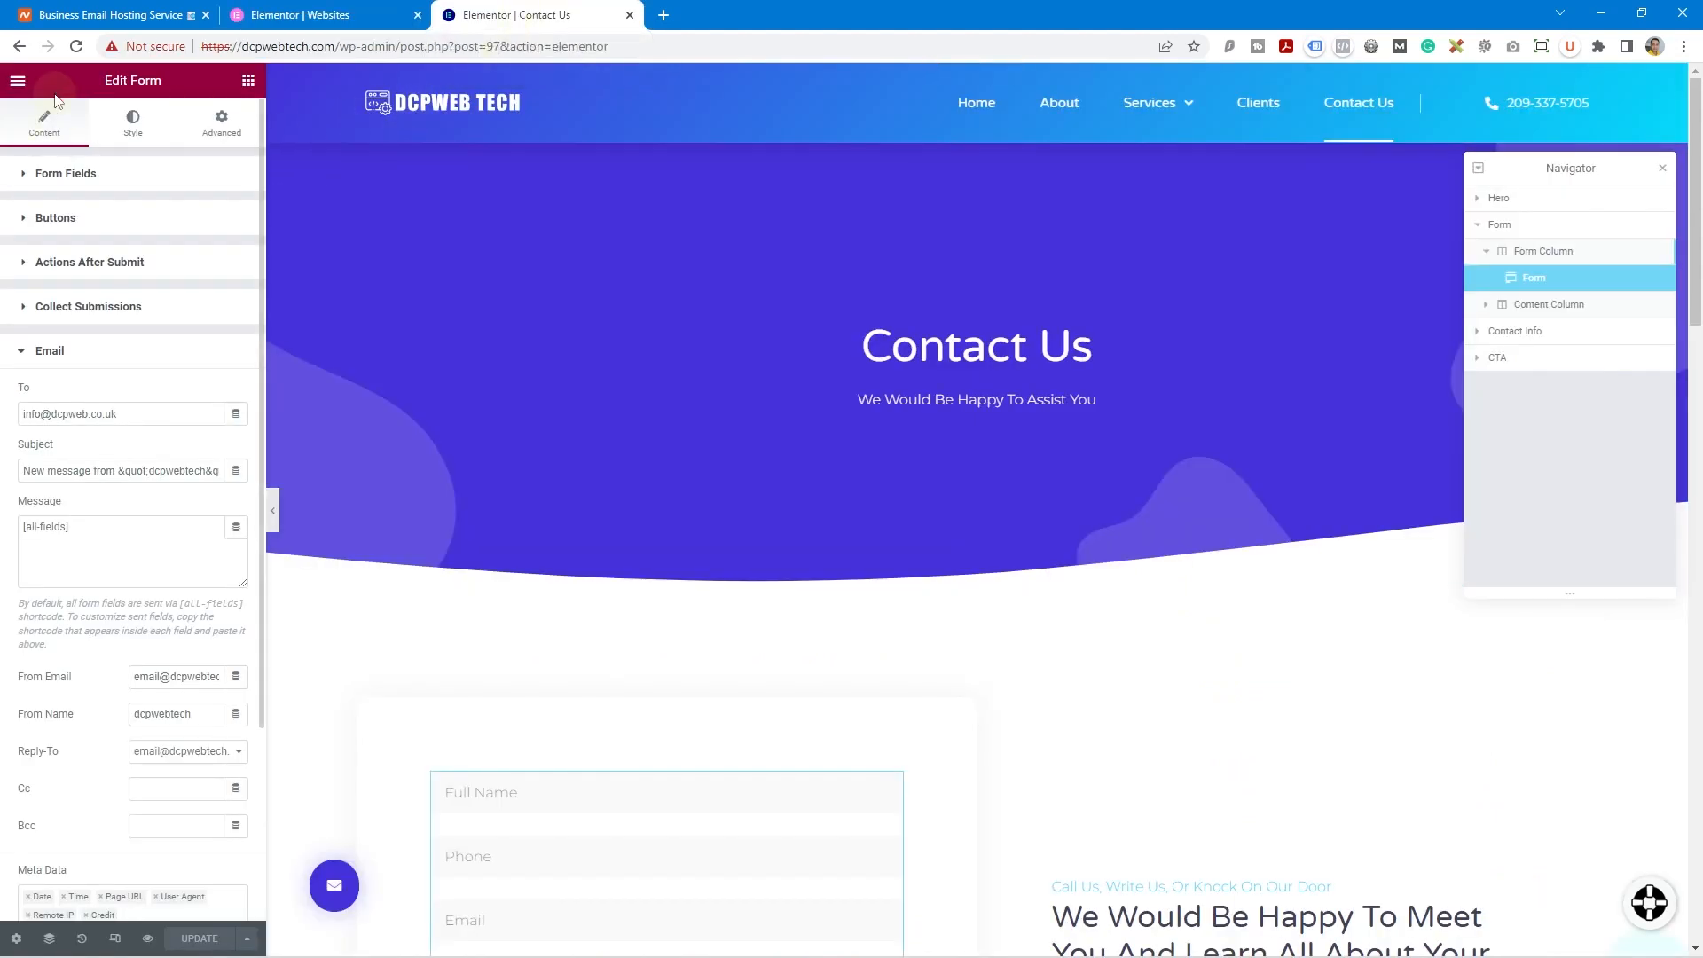
click(18, 85)
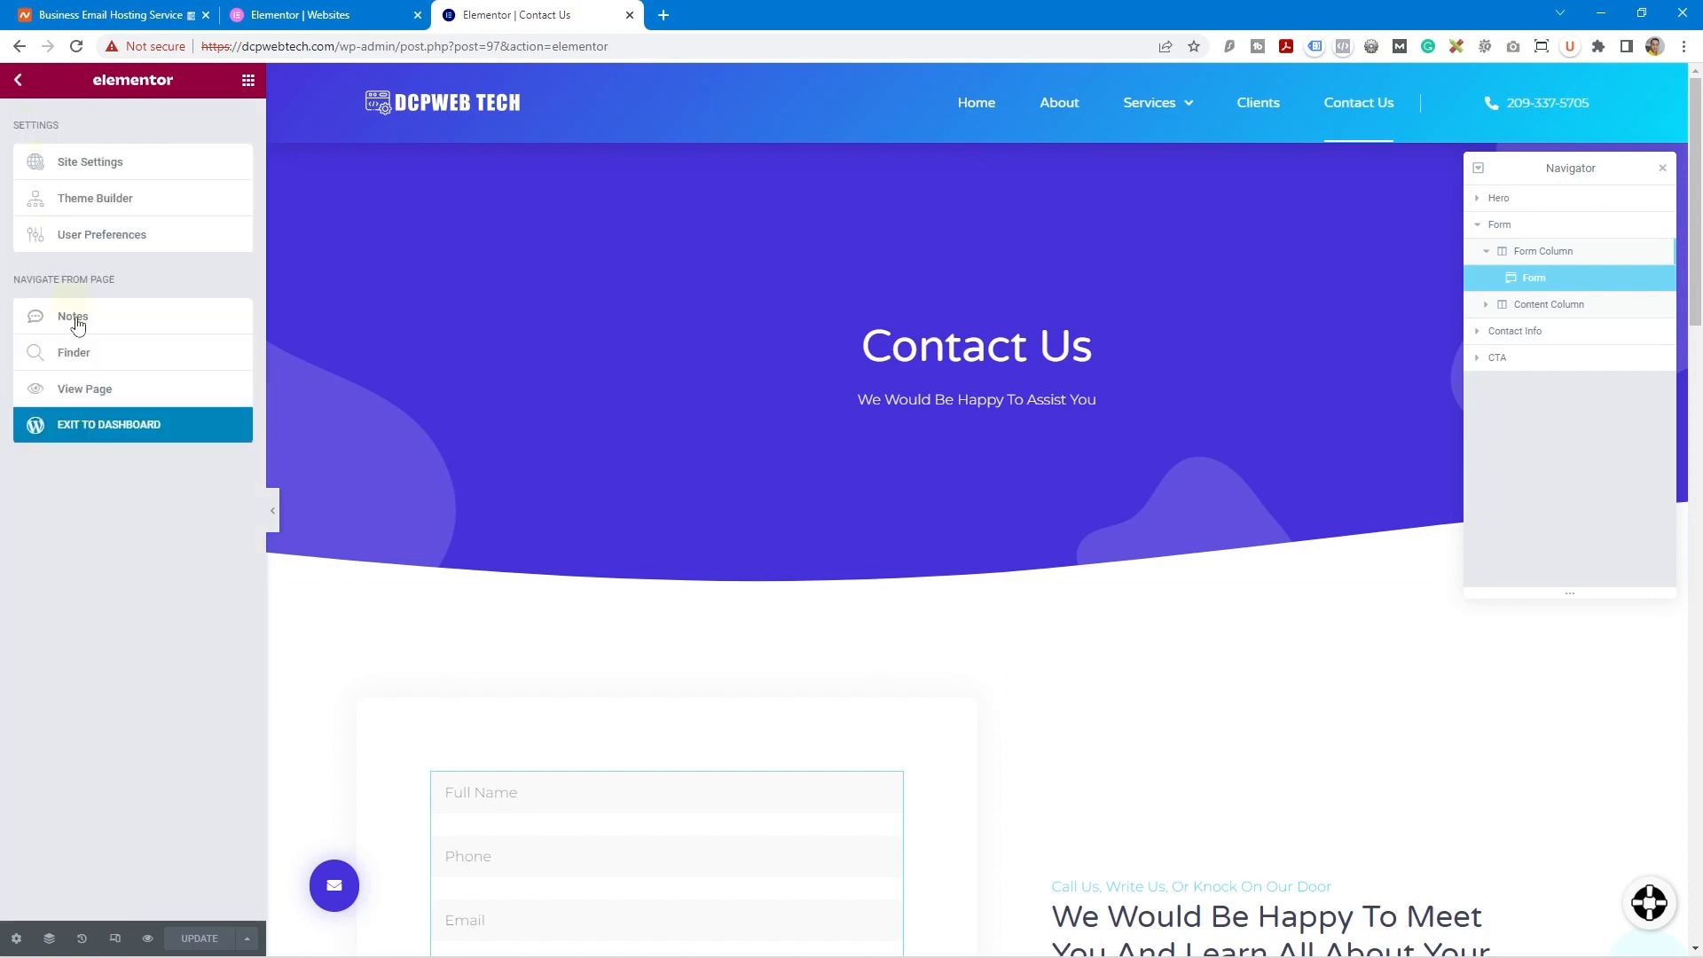
click(108, 426)
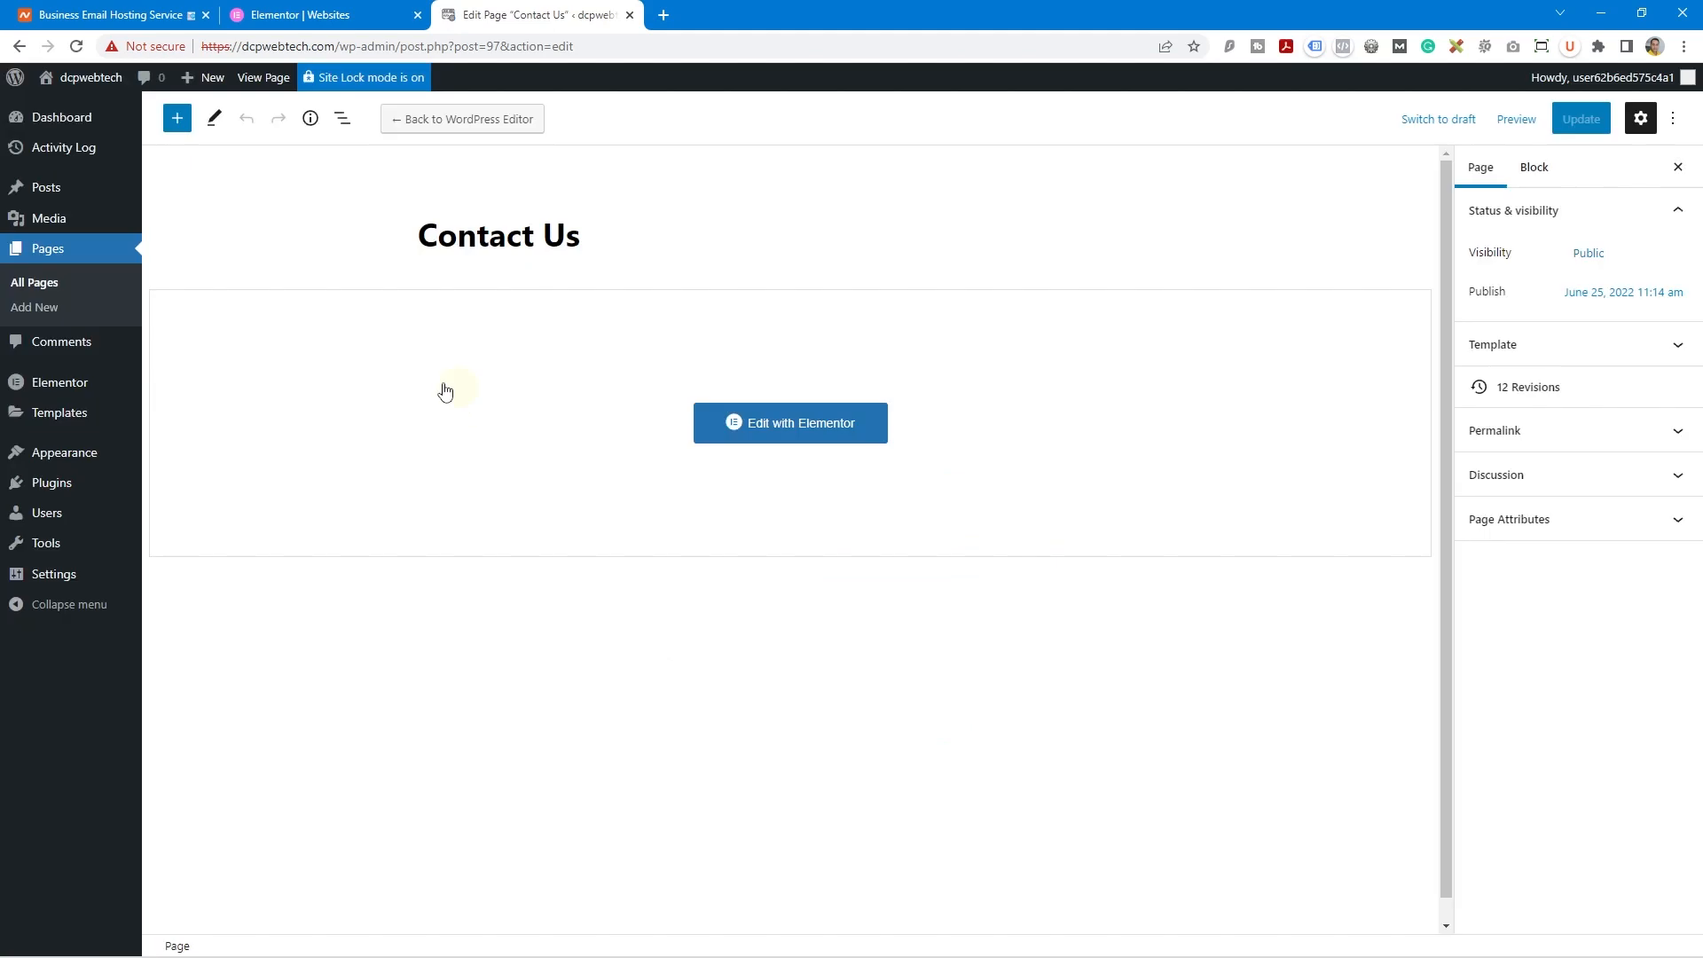
click(350, 338)
mouse_move(93, 80)
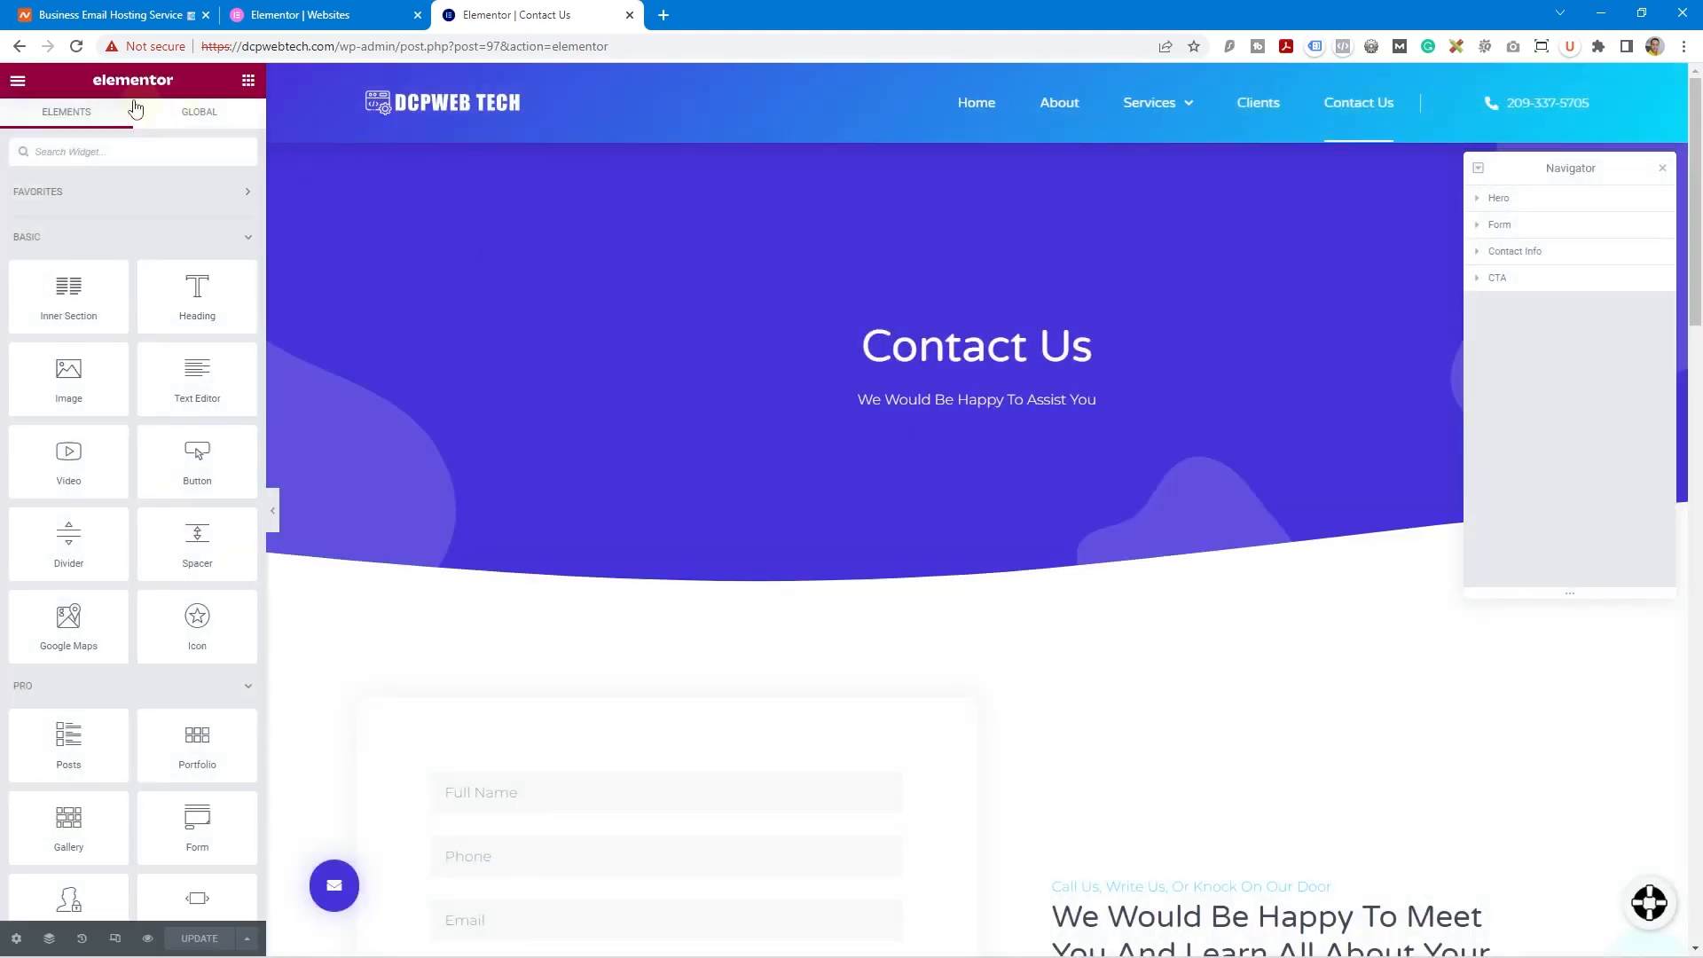
click(17, 82)
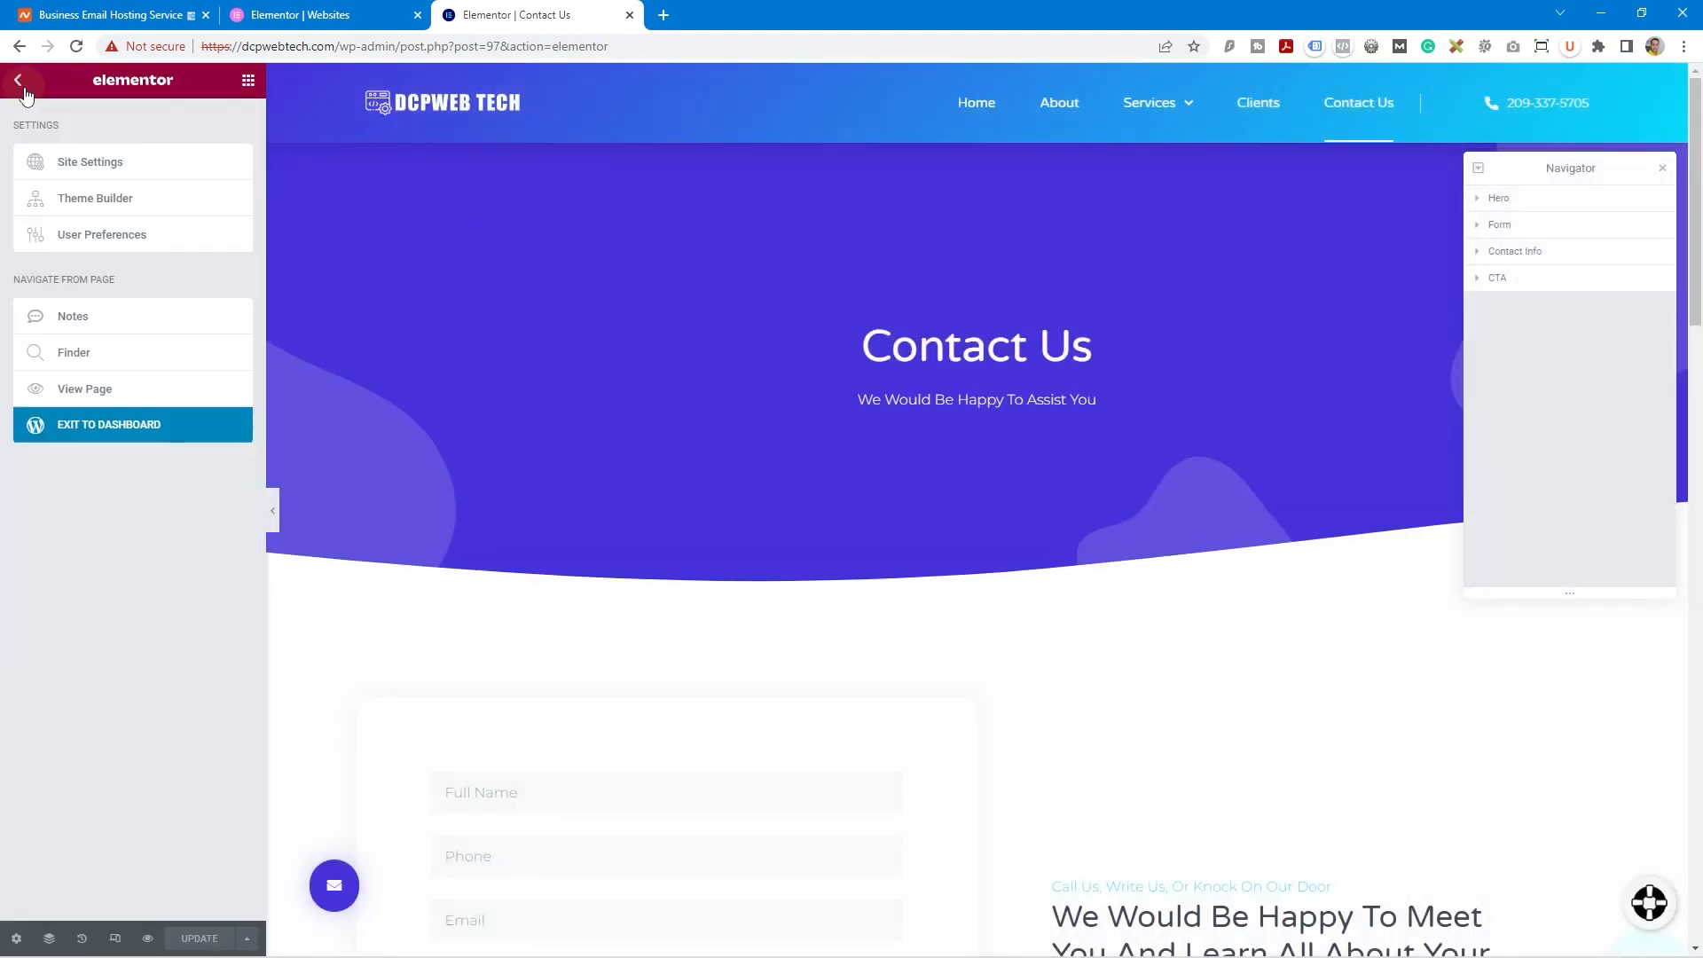
click(94, 431)
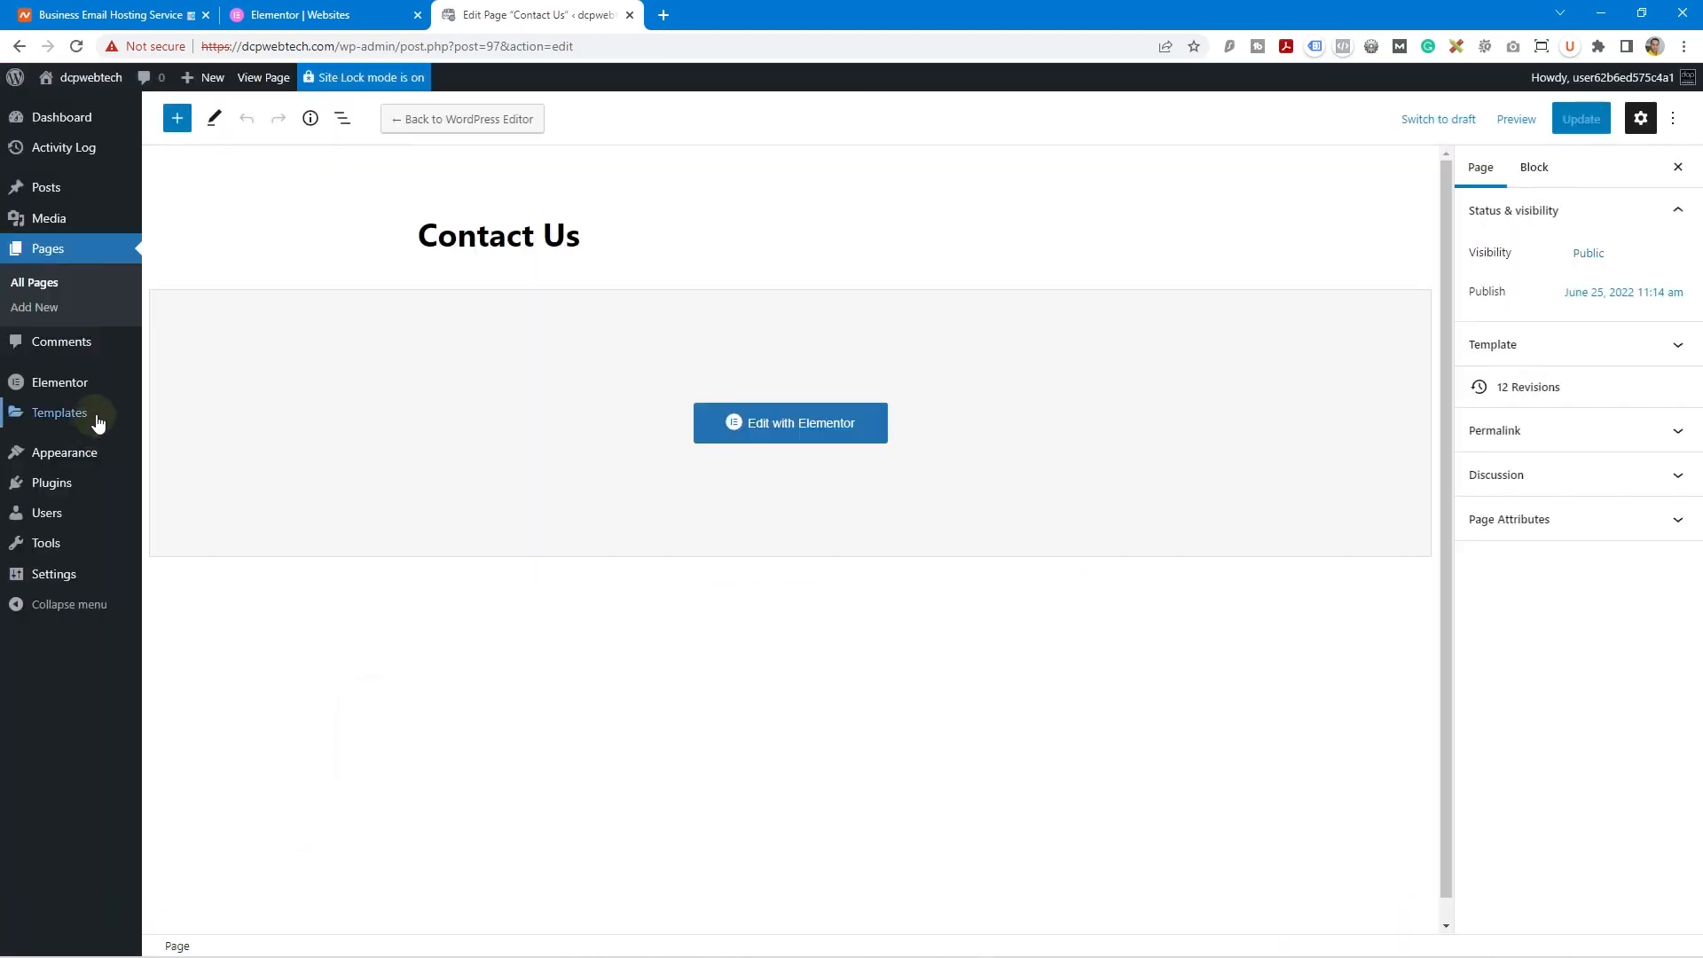
- Visit the live dcpwebtech.com homepage and scroll through it
click(71, 126)
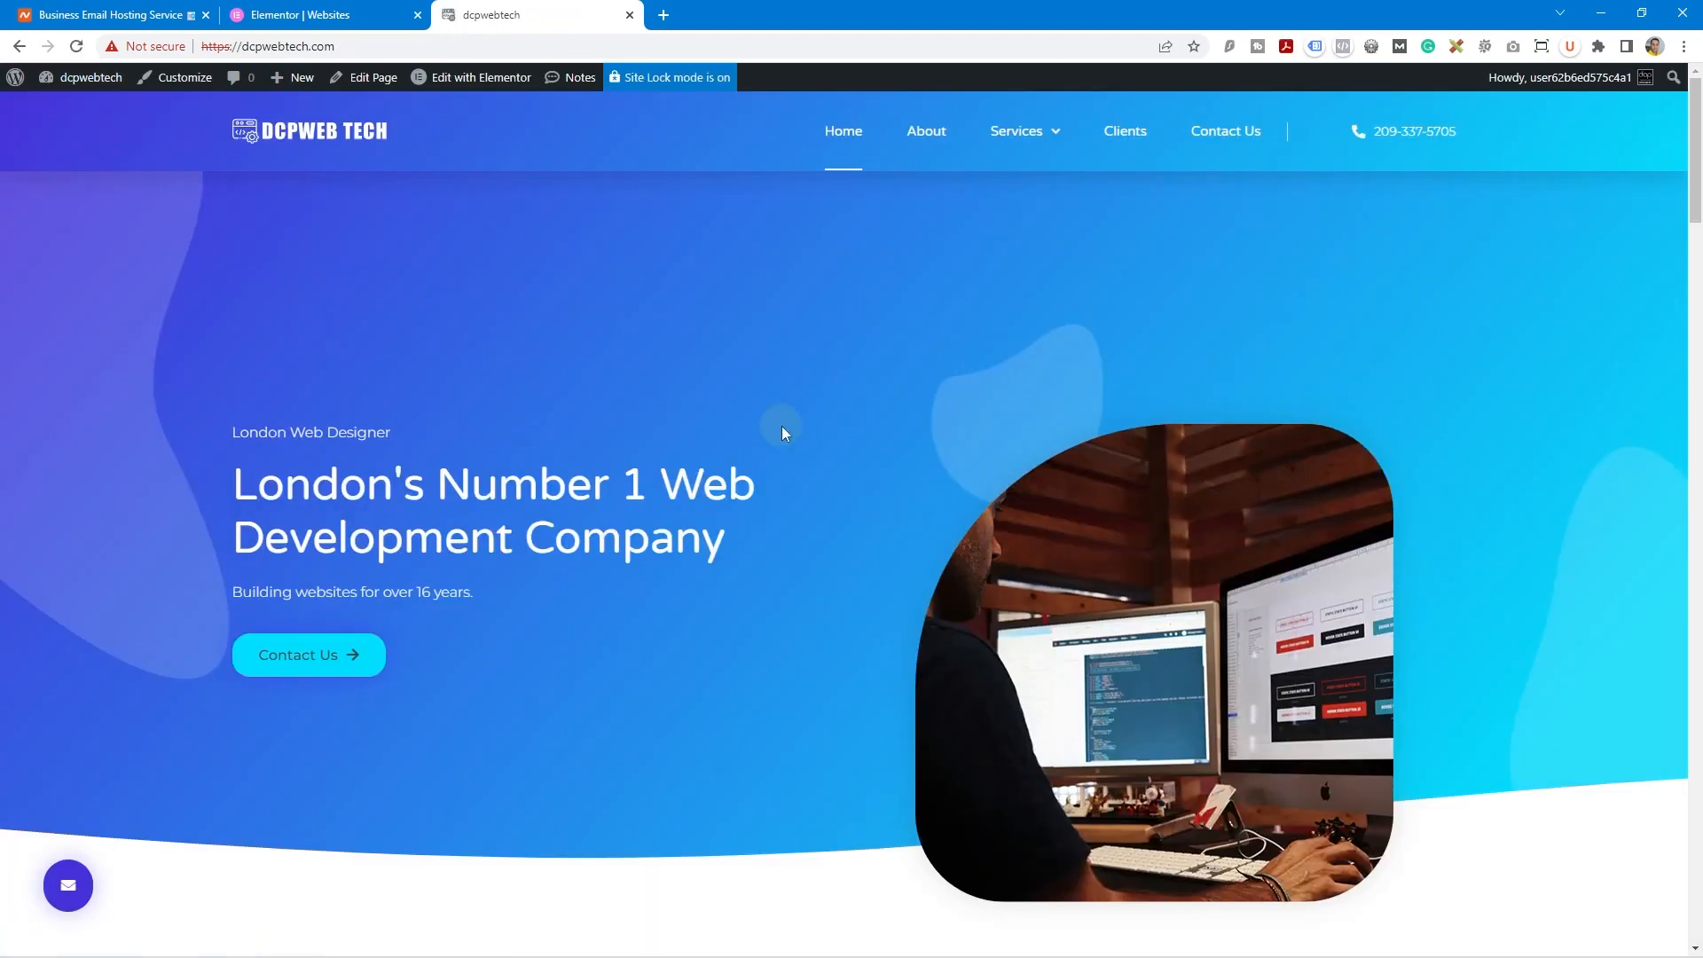
scroll(782, 427, down, 6)
scroll(788, 426, down, 10)
scroll(788, 422, up, 15)
scroll(666, 360, down, 15)
scroll(678, 342, down, 10)
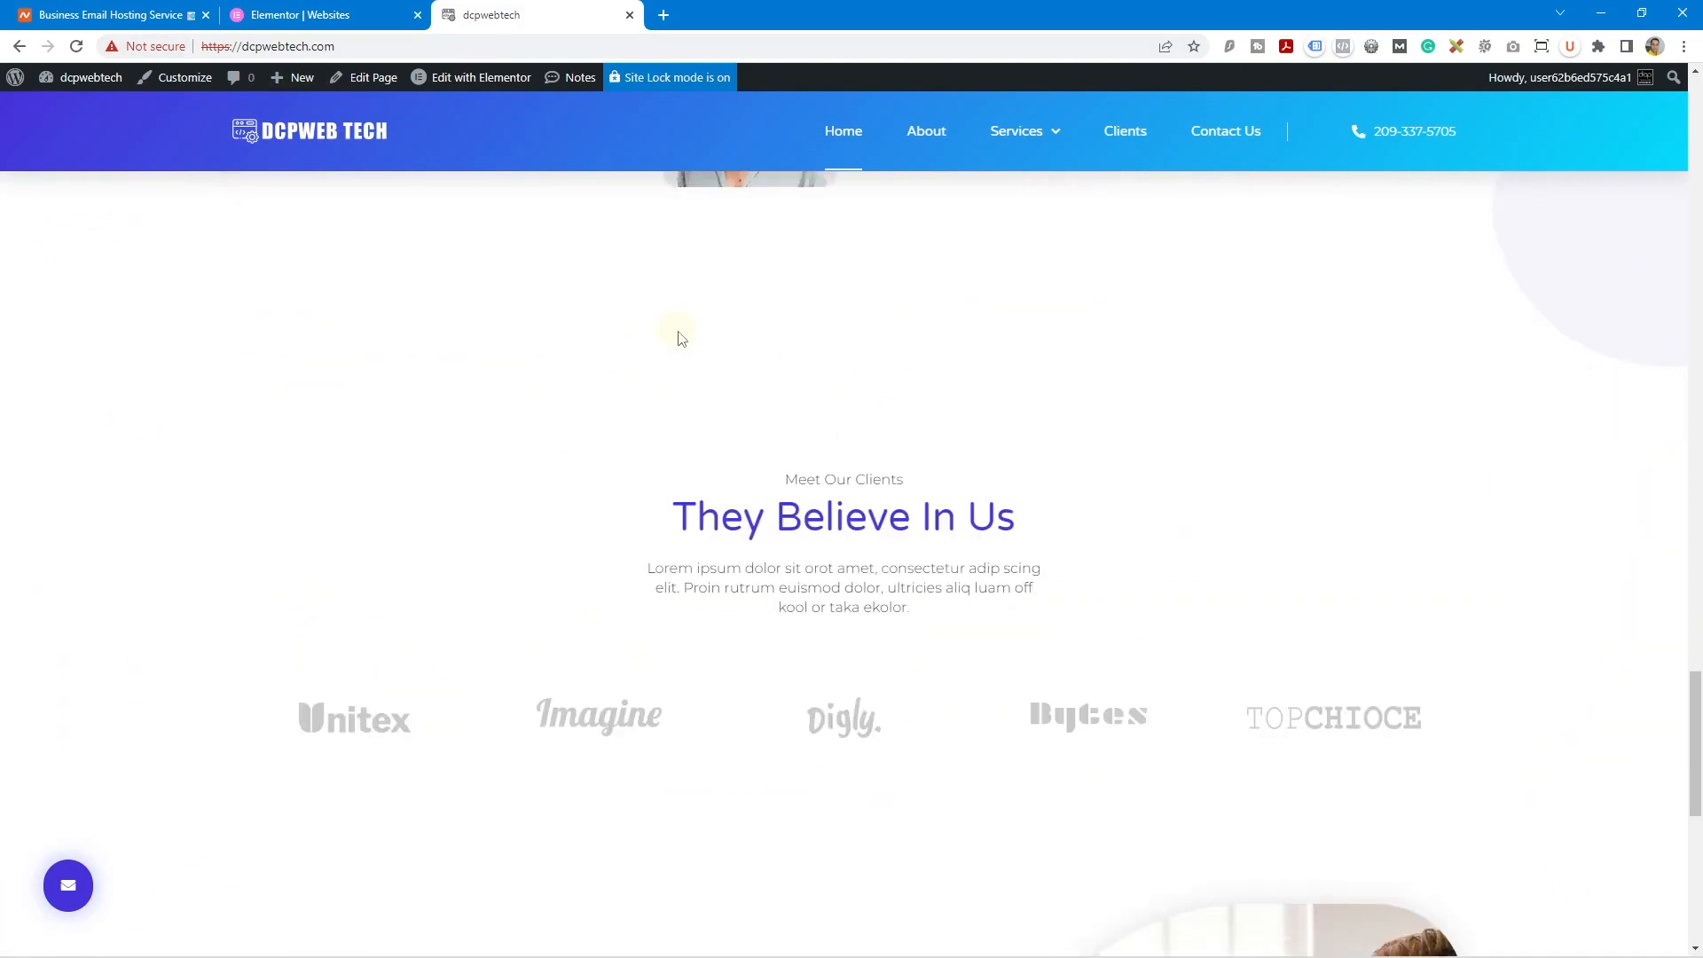
scroll(760, 471, up, 8)
scroll(766, 430, up, 15)
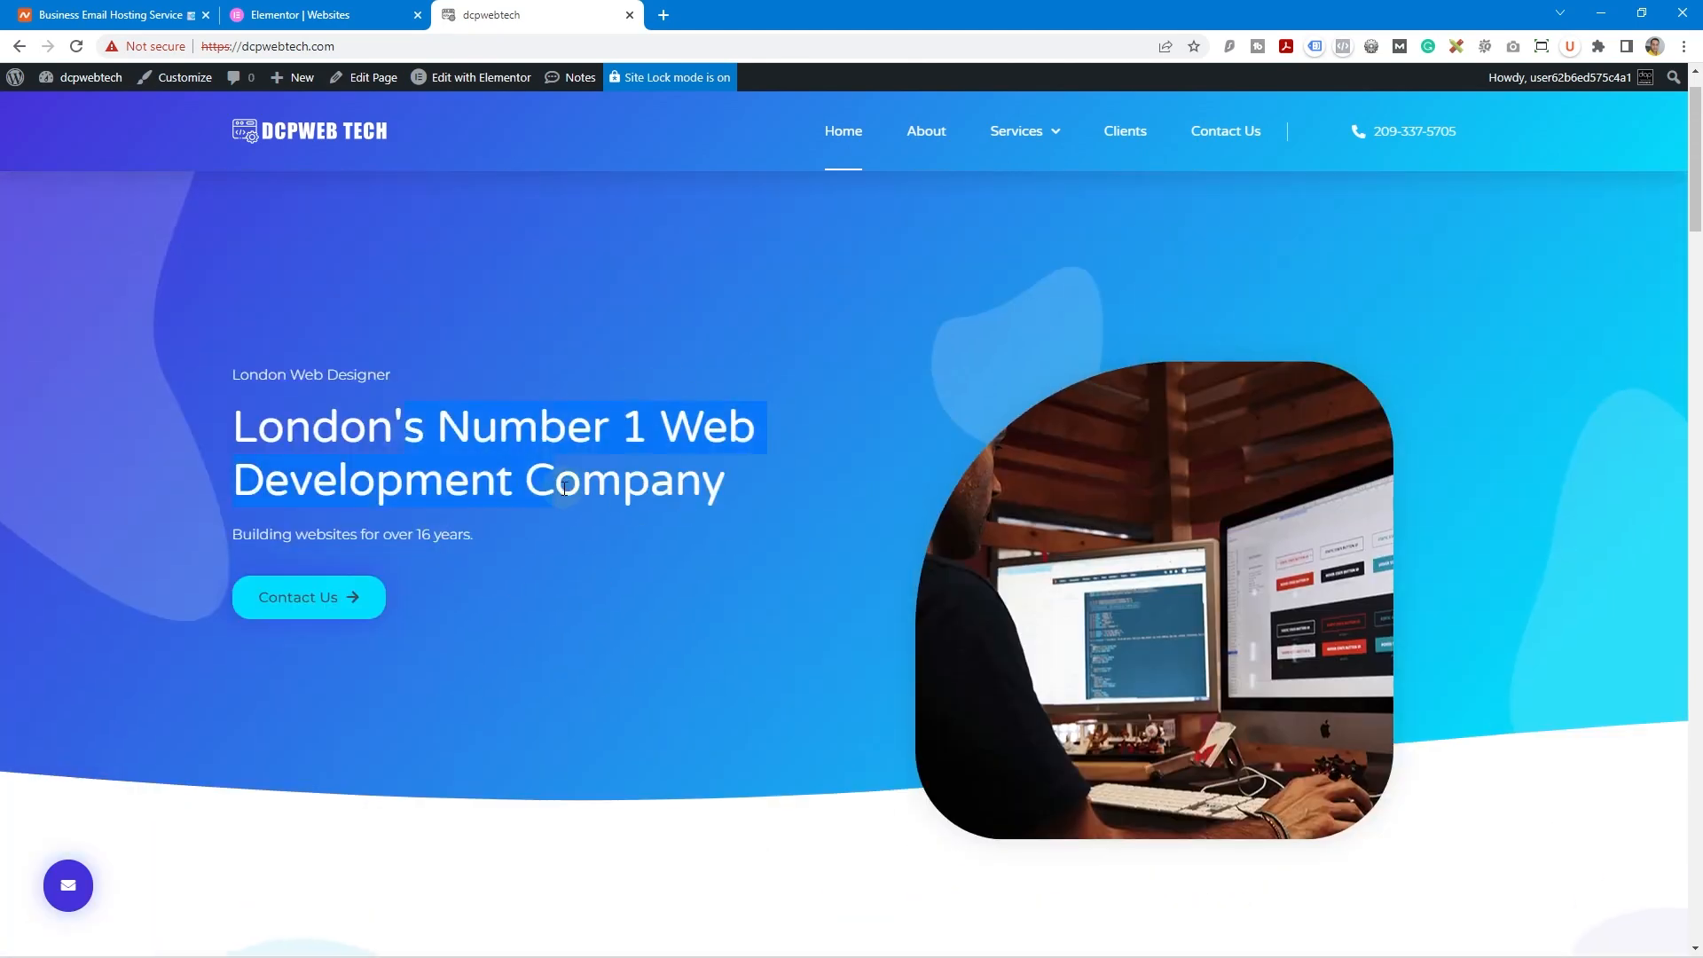
- Open the live About page and scroll through its content
click(923, 133)
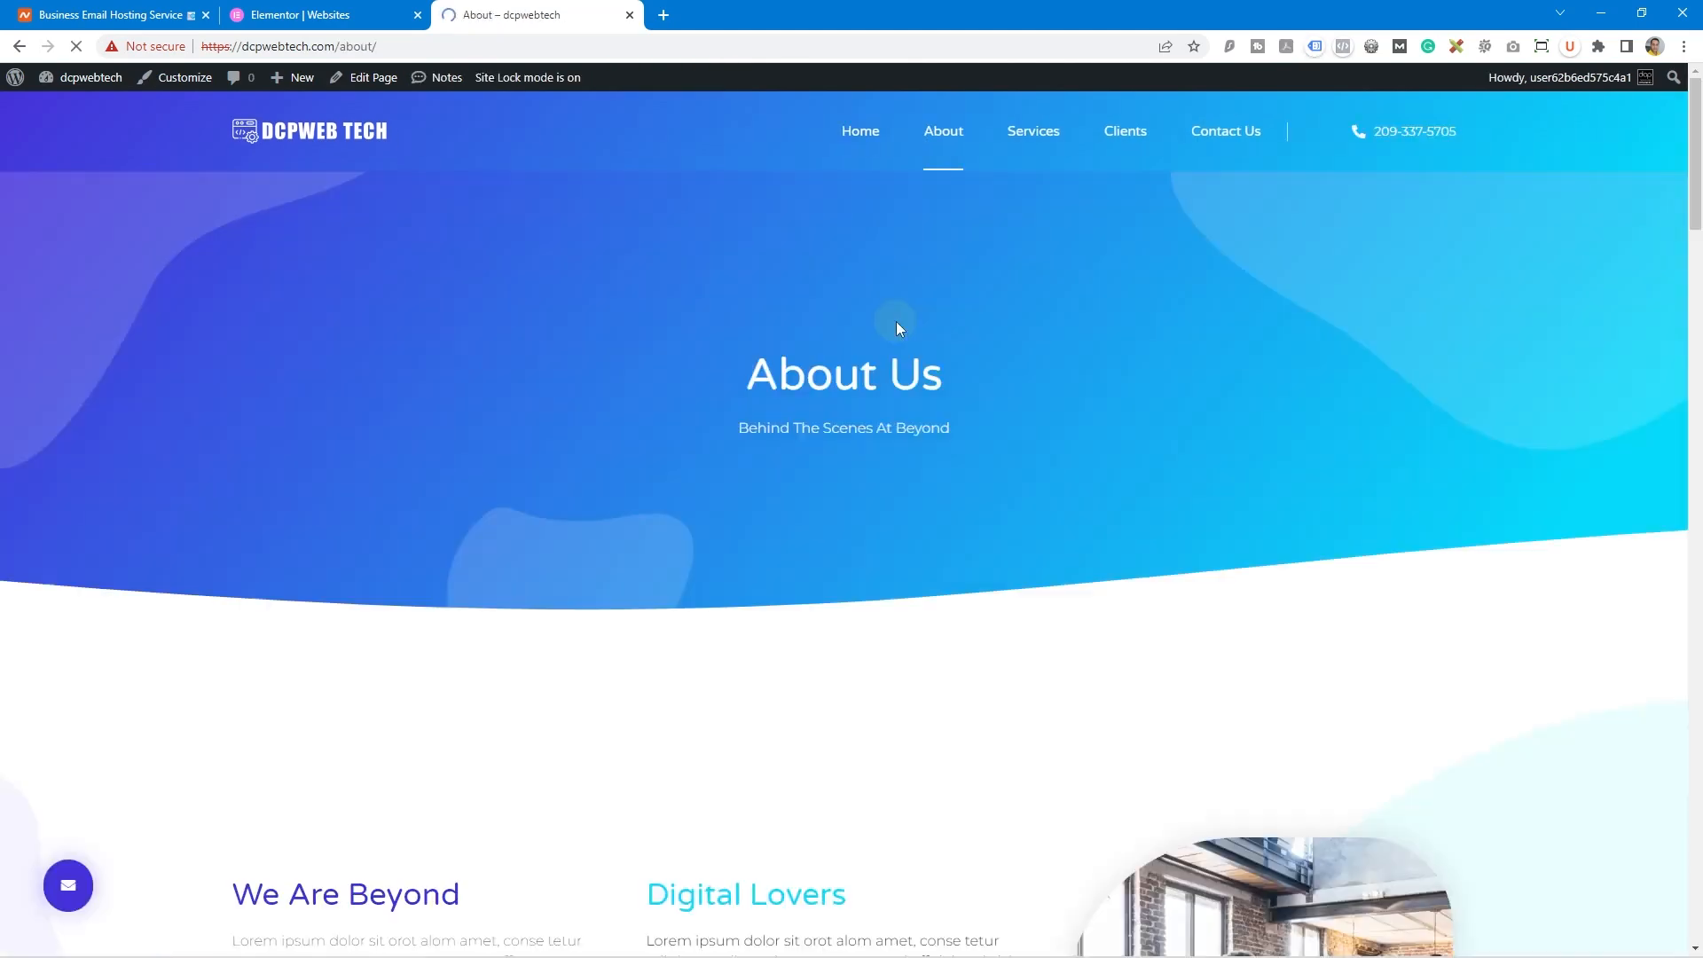
scroll(666, 550, down, 10)
scroll(706, 537, down, 15)
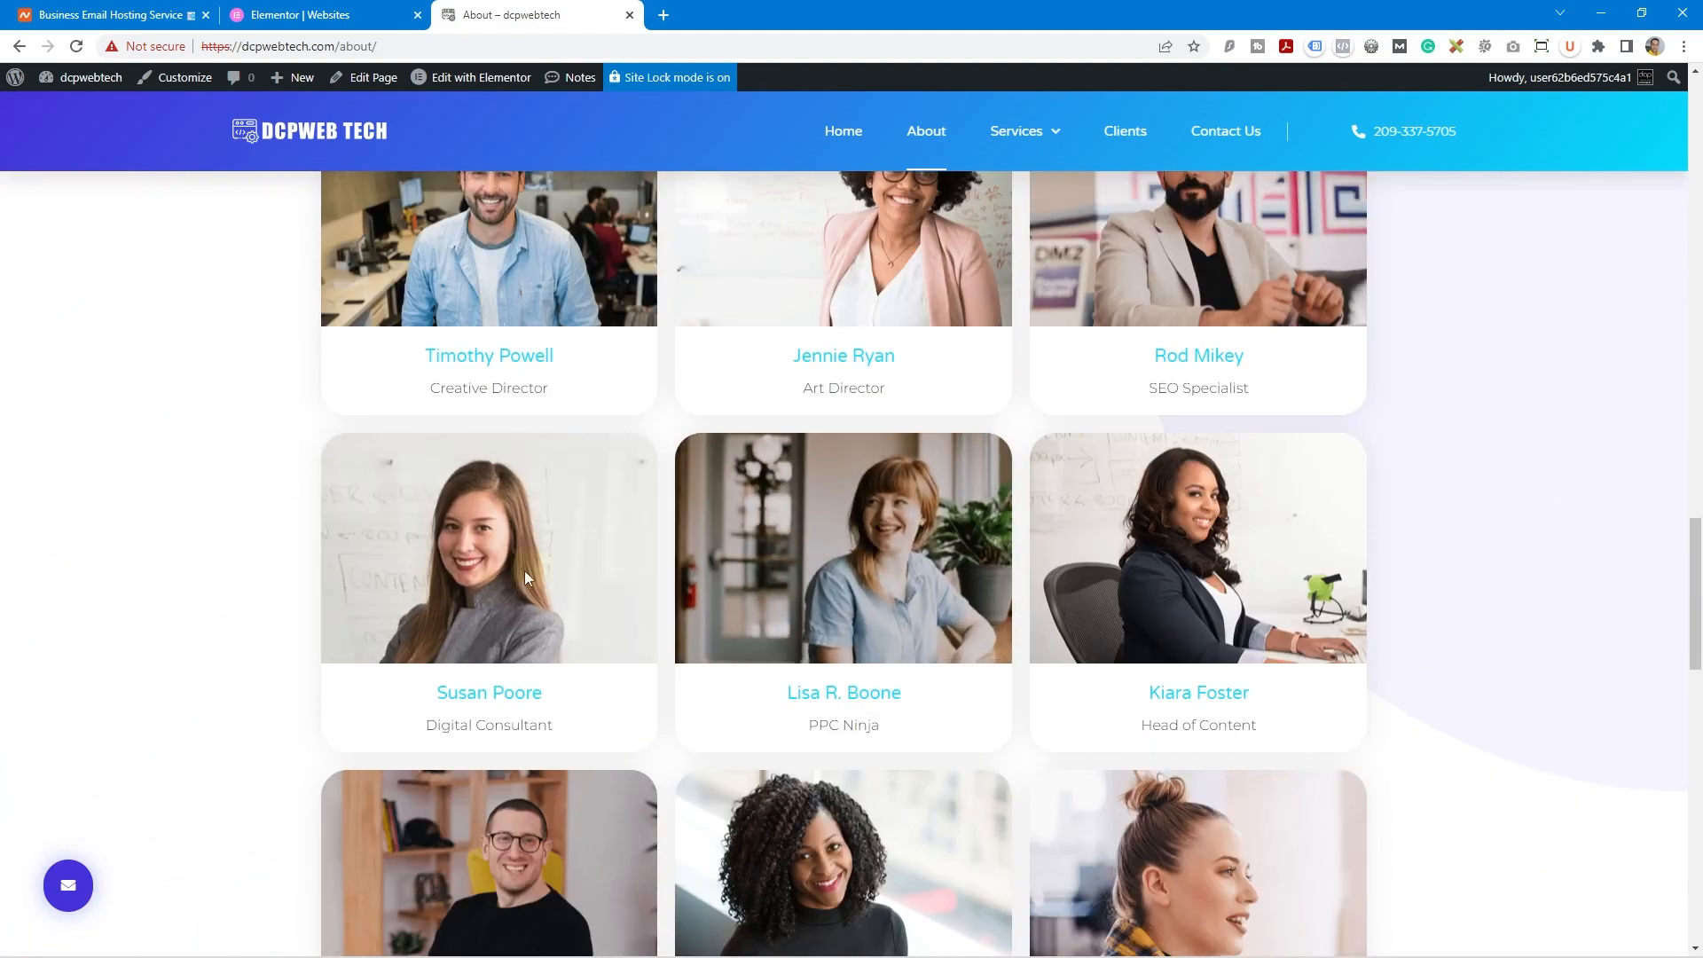
scroll(413, 538, up, 5)
scroll(1027, 556, up, 8)
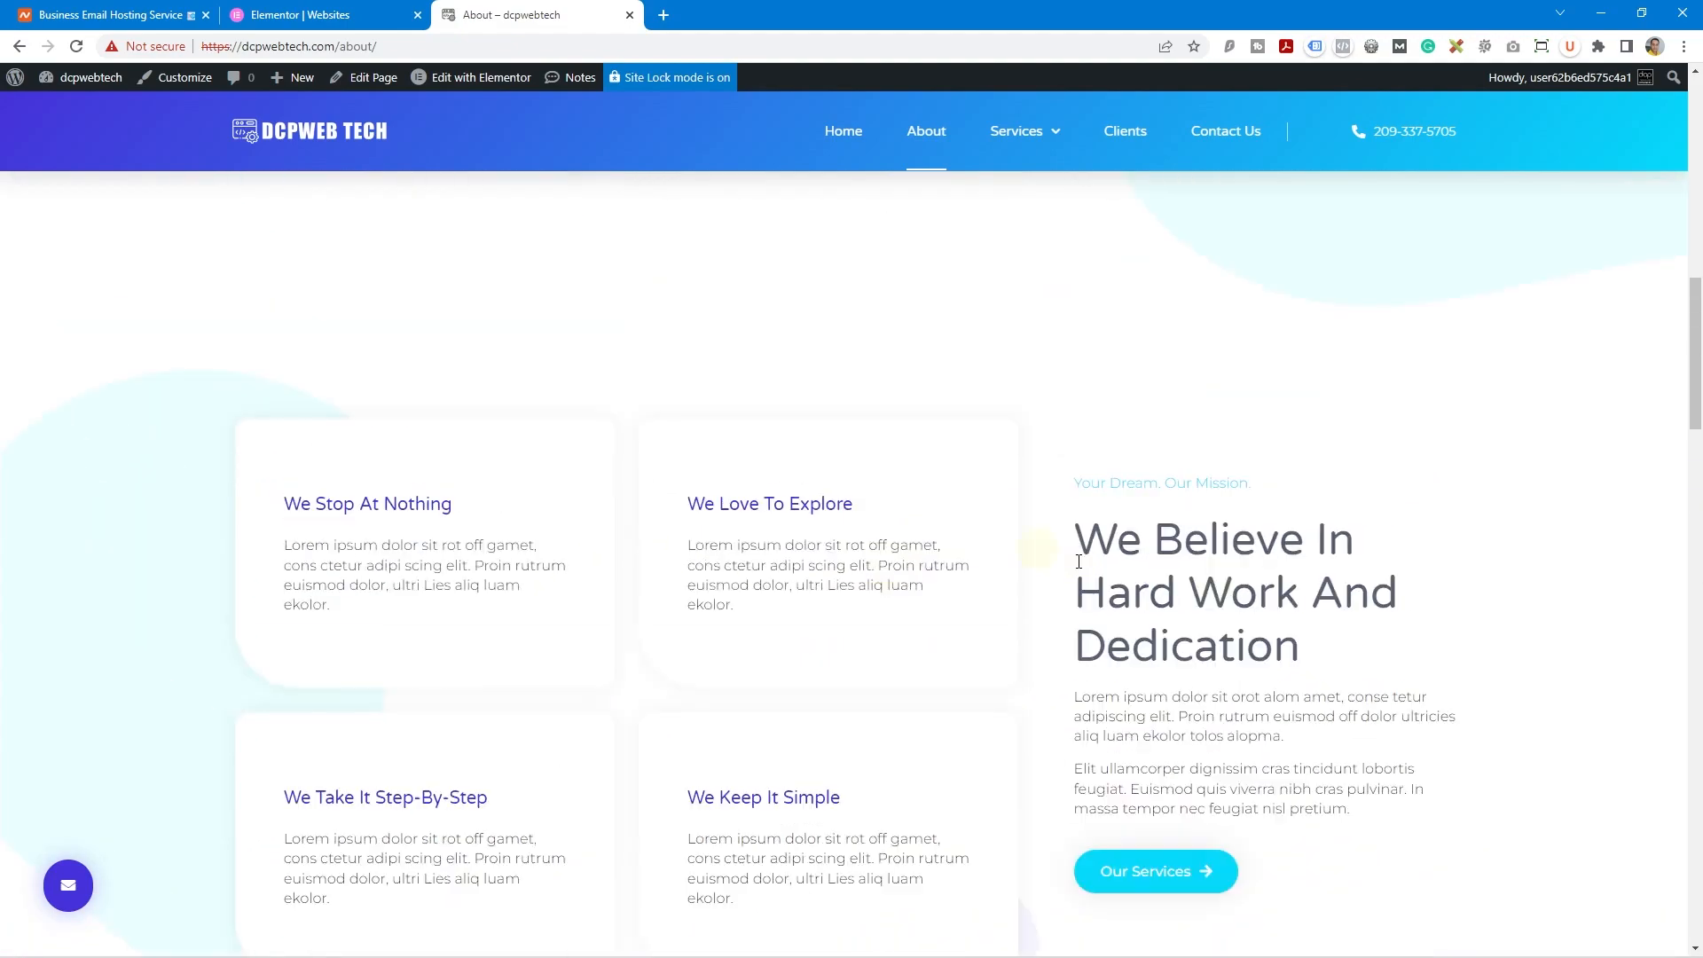
scroll(924, 434, up, 10)
- View the live Clients and Contact Us pages, then return to the Namecheap tab
mouse_move(1019, 157)
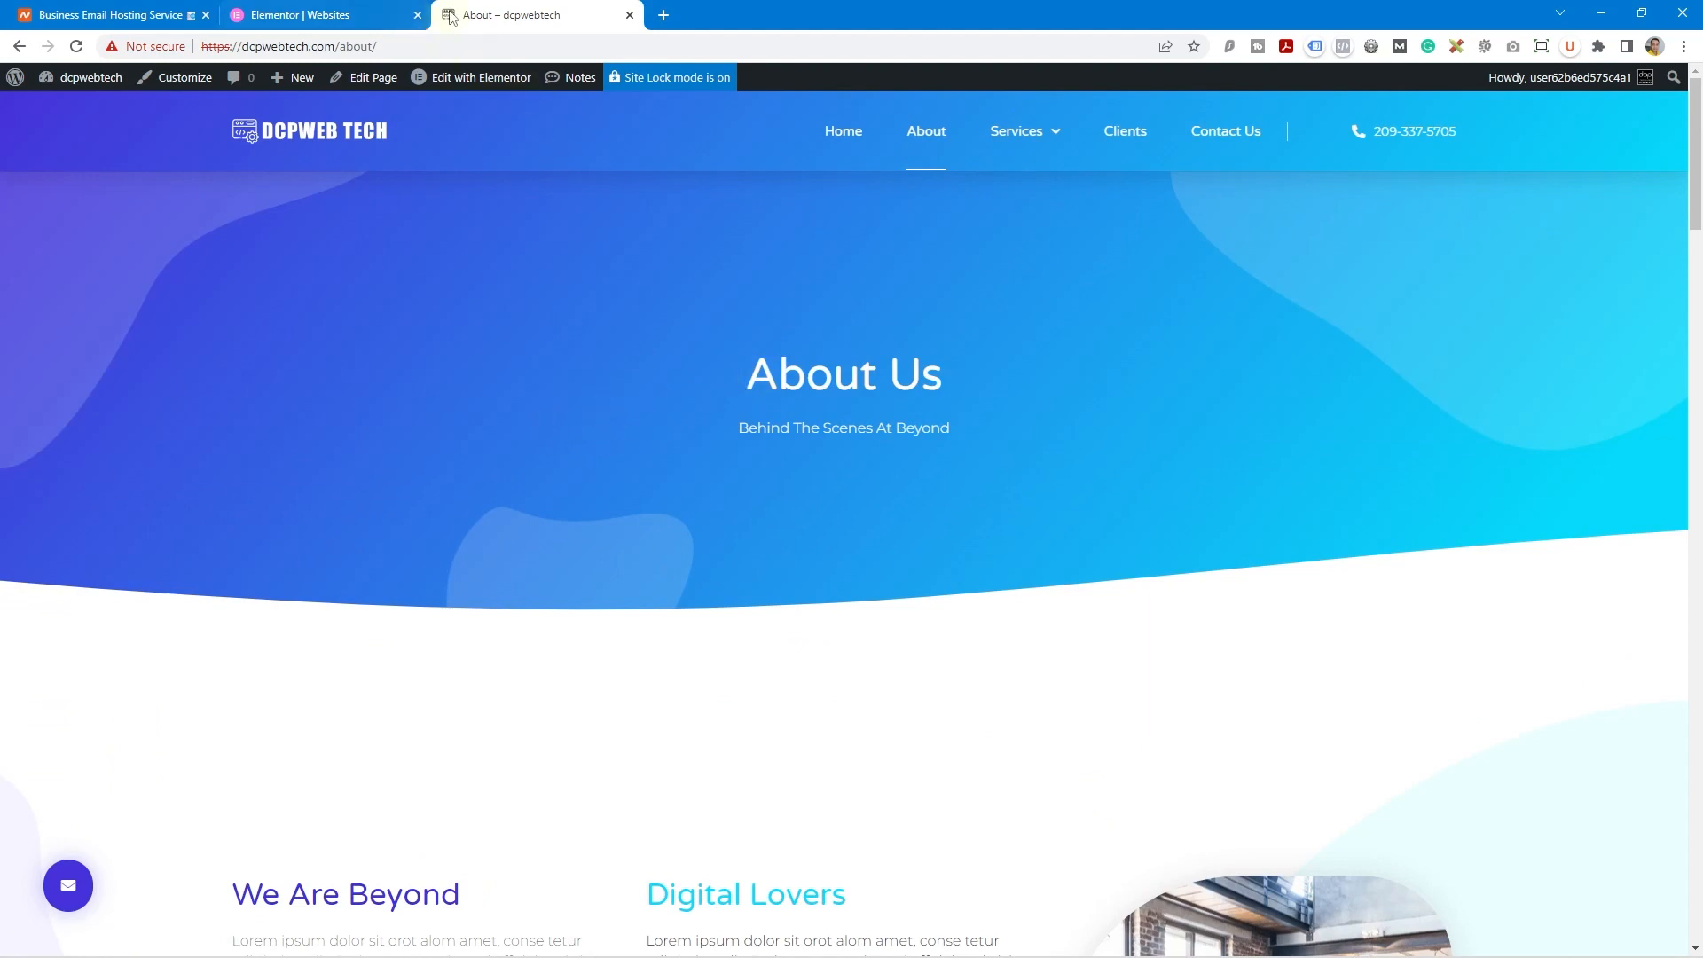
click(1102, 131)
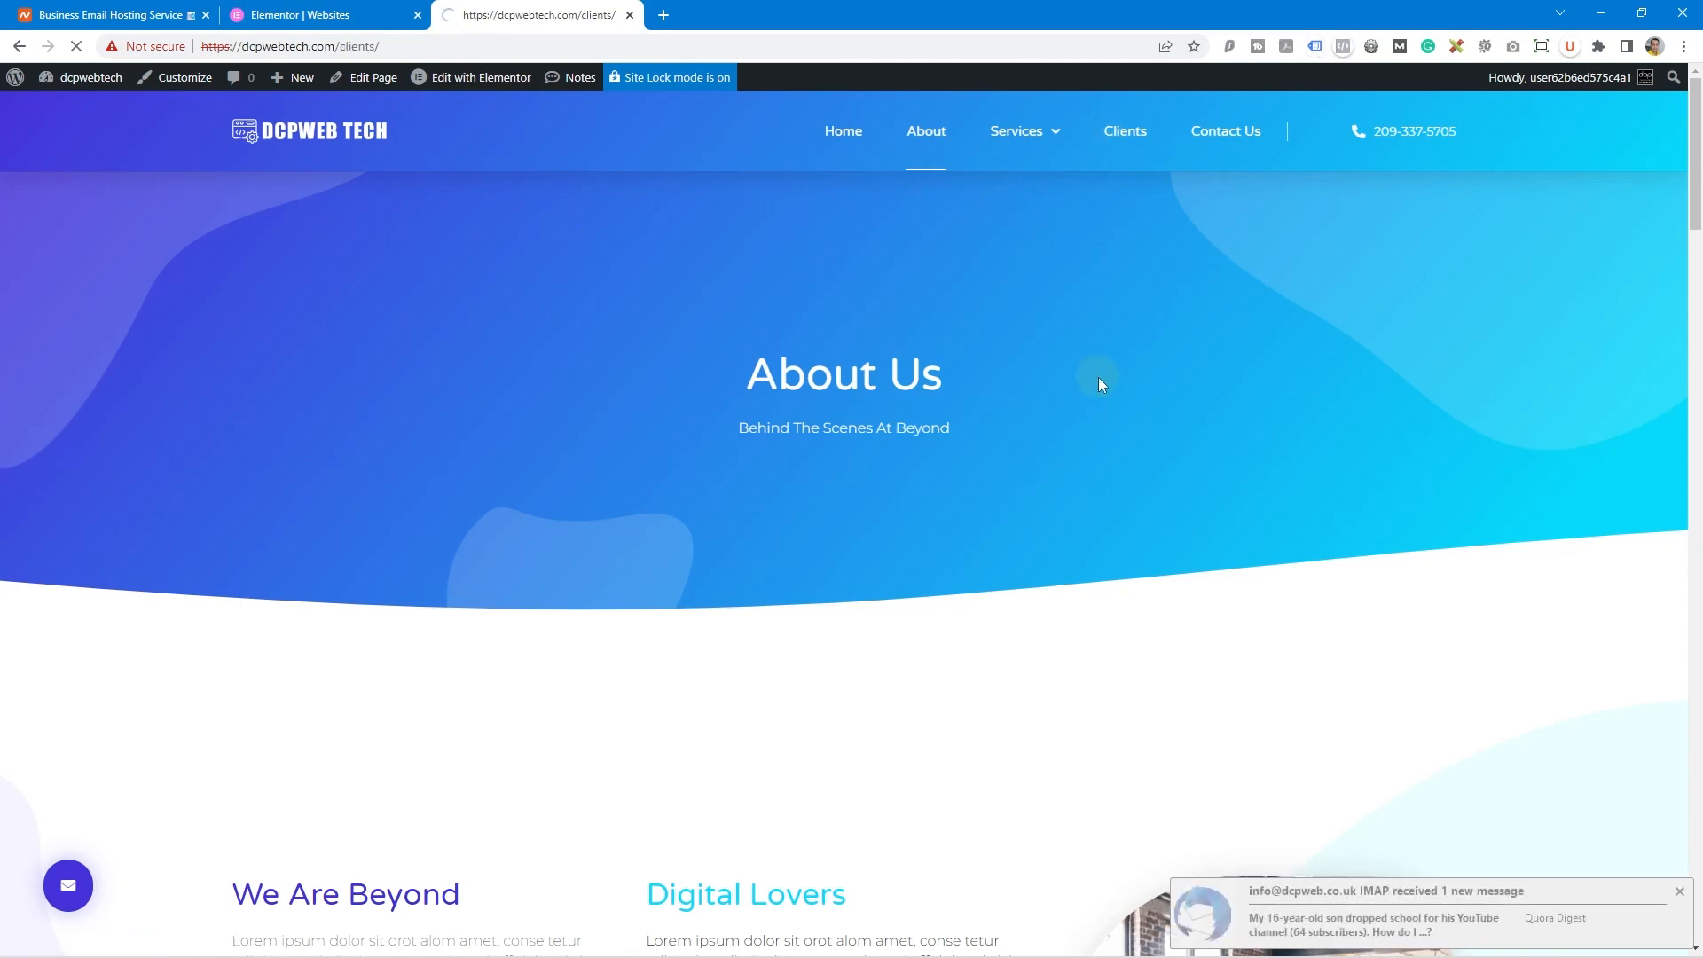
click(1679, 892)
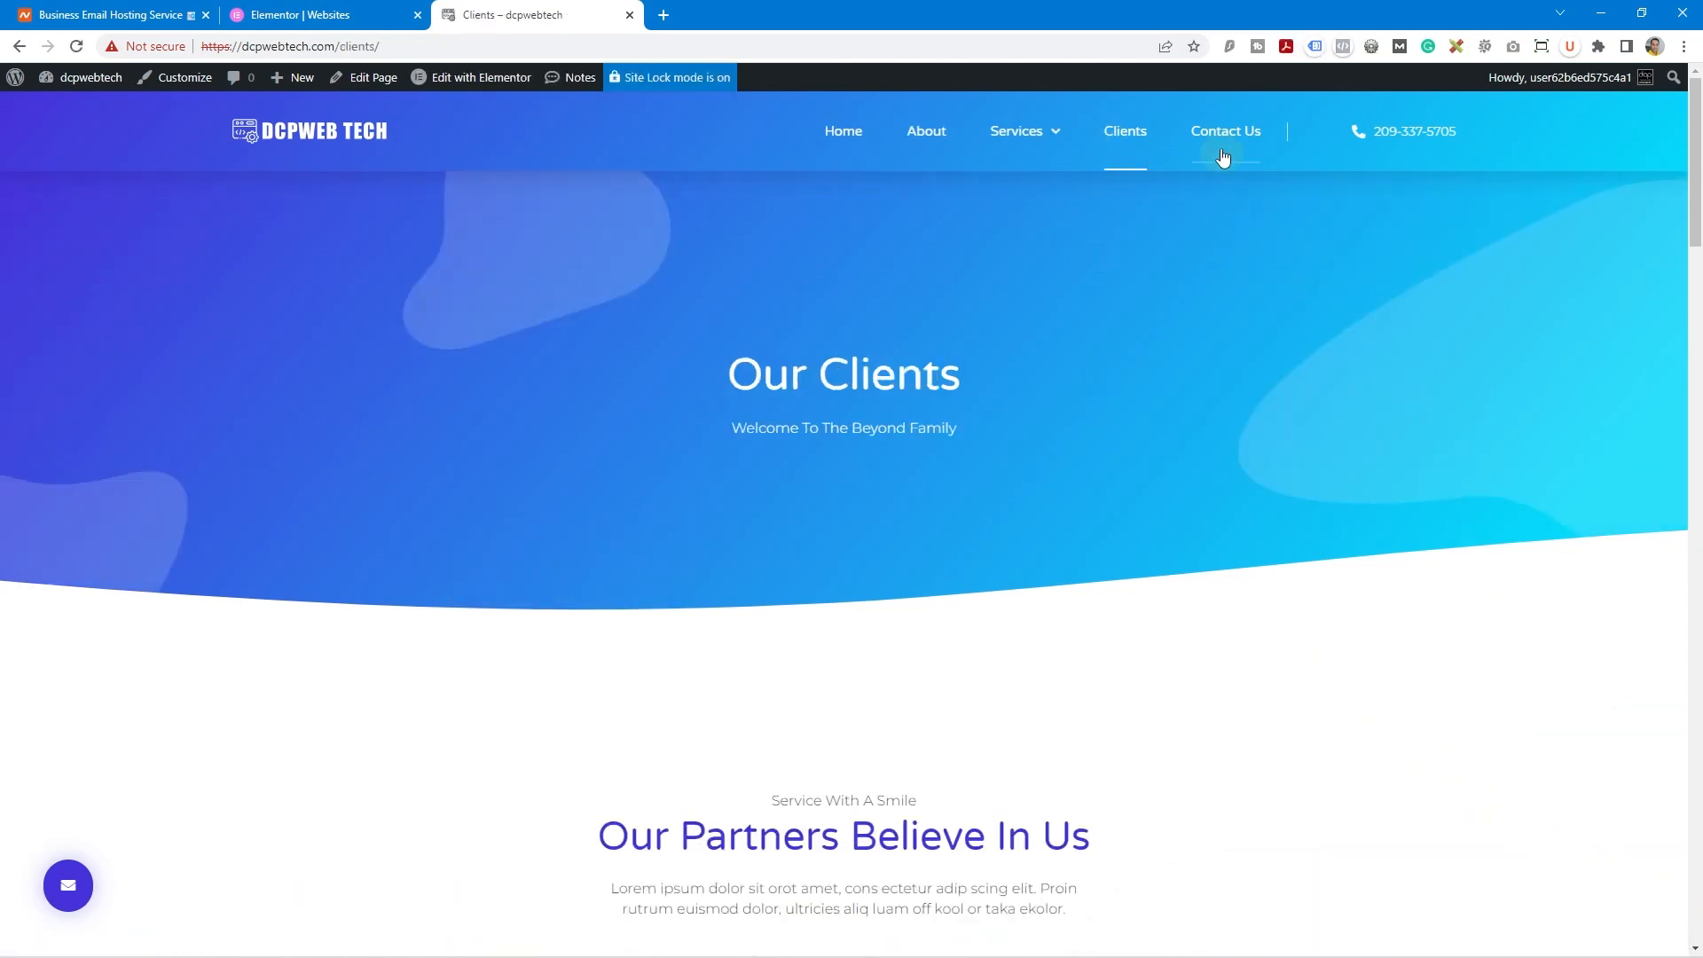
click(1221, 148)
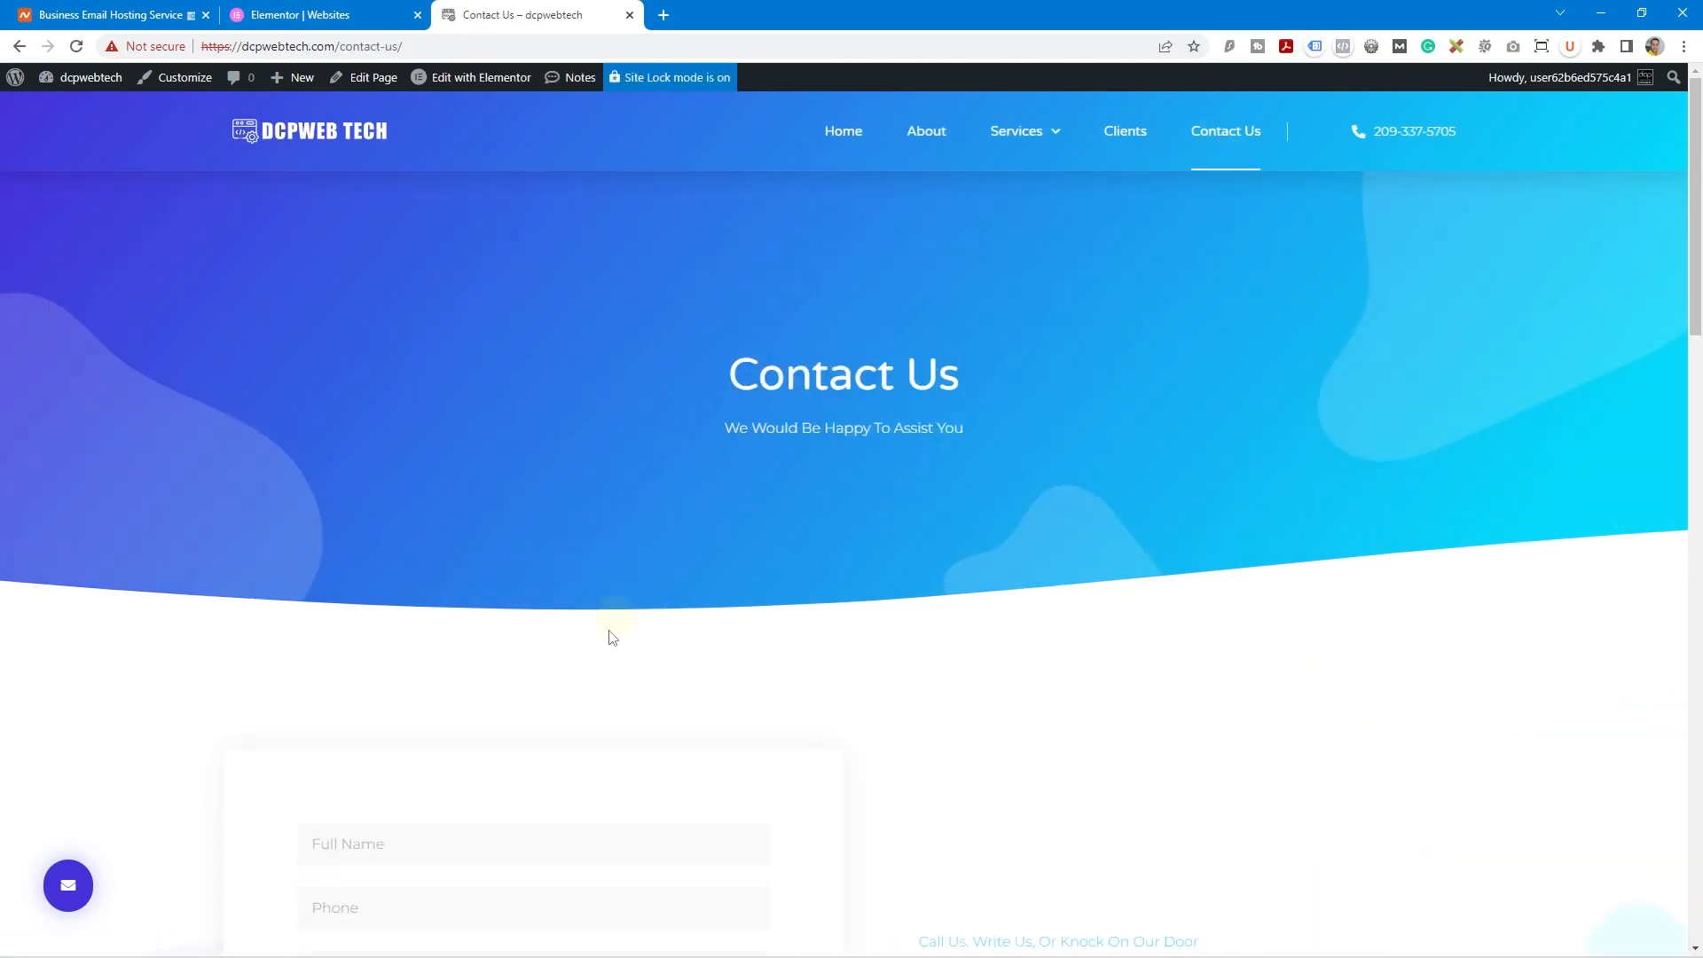
scroll(603, 532, down, 6)
scroll(410, 405, up, 6)
click(113, 15)
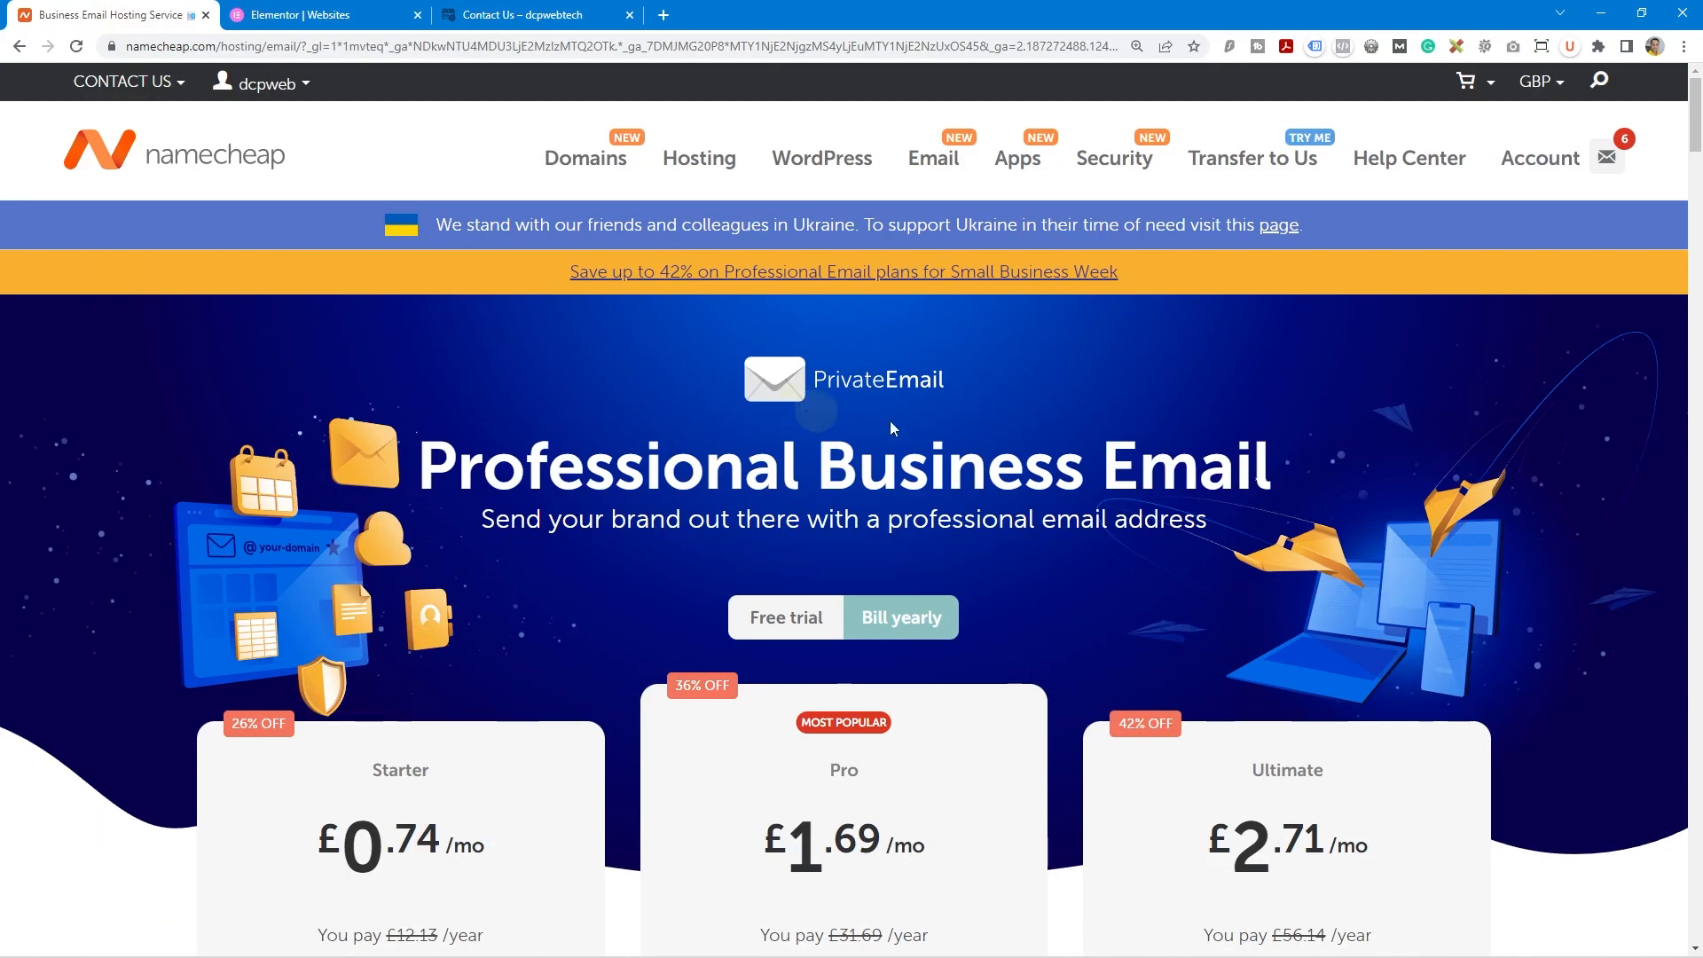
- Show free-trial pricing on the Professional Business Email plan cards
drag(421, 463, 1213, 525)
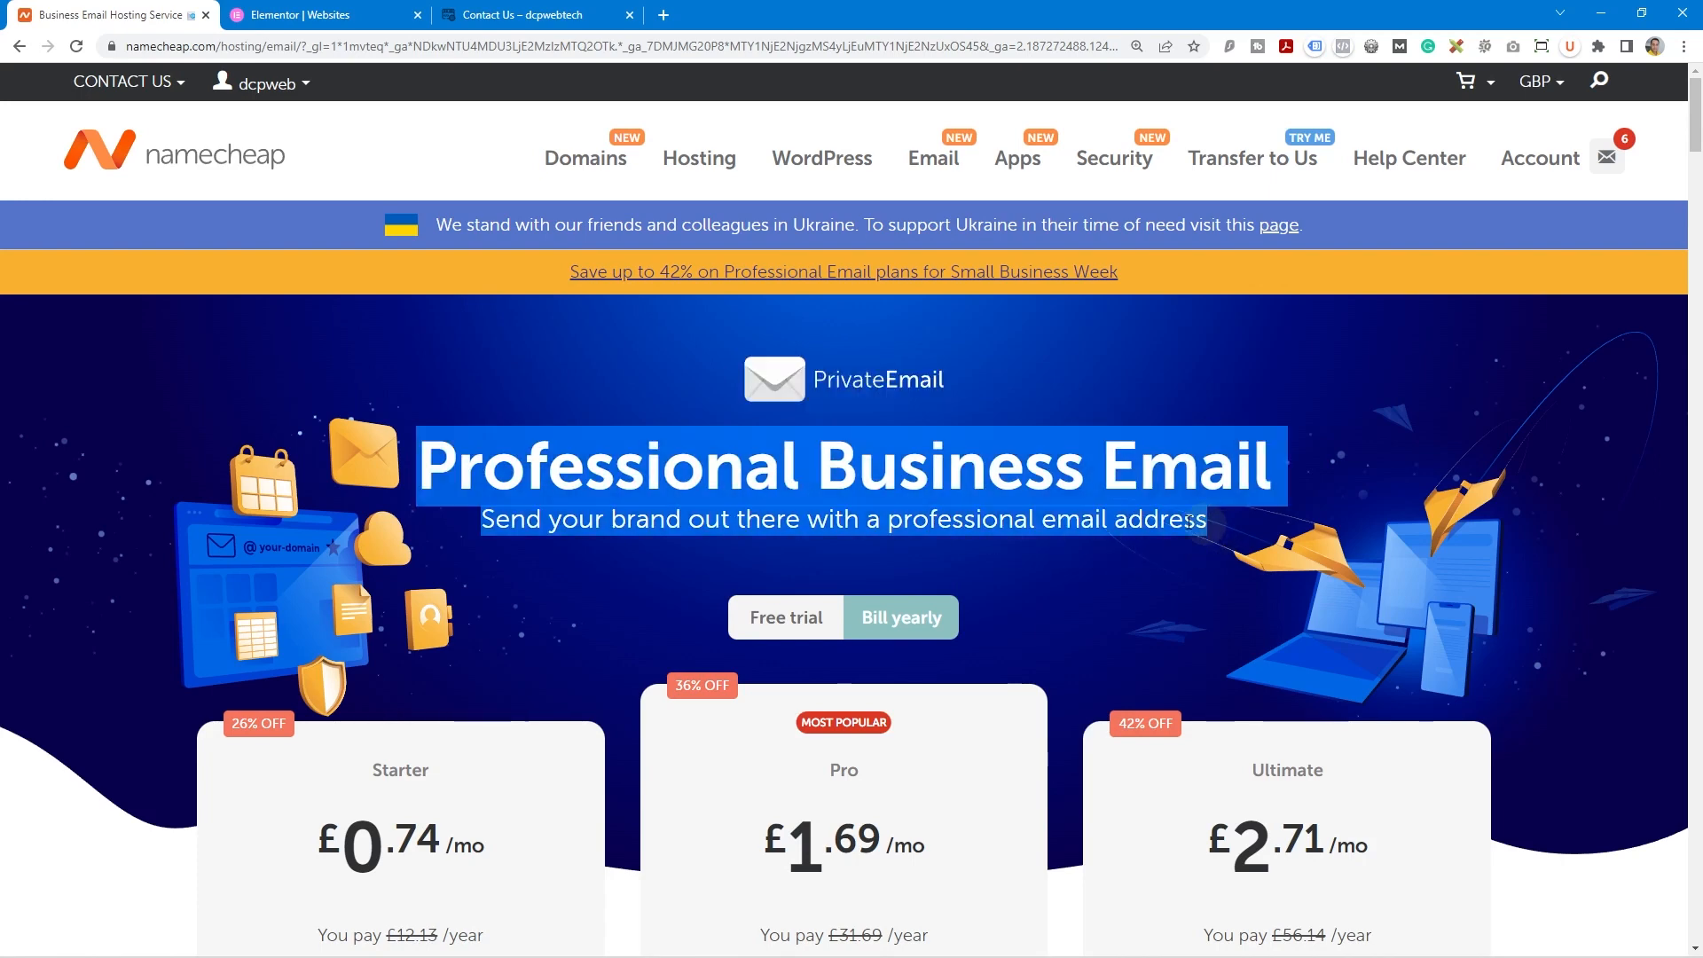
click(883, 473)
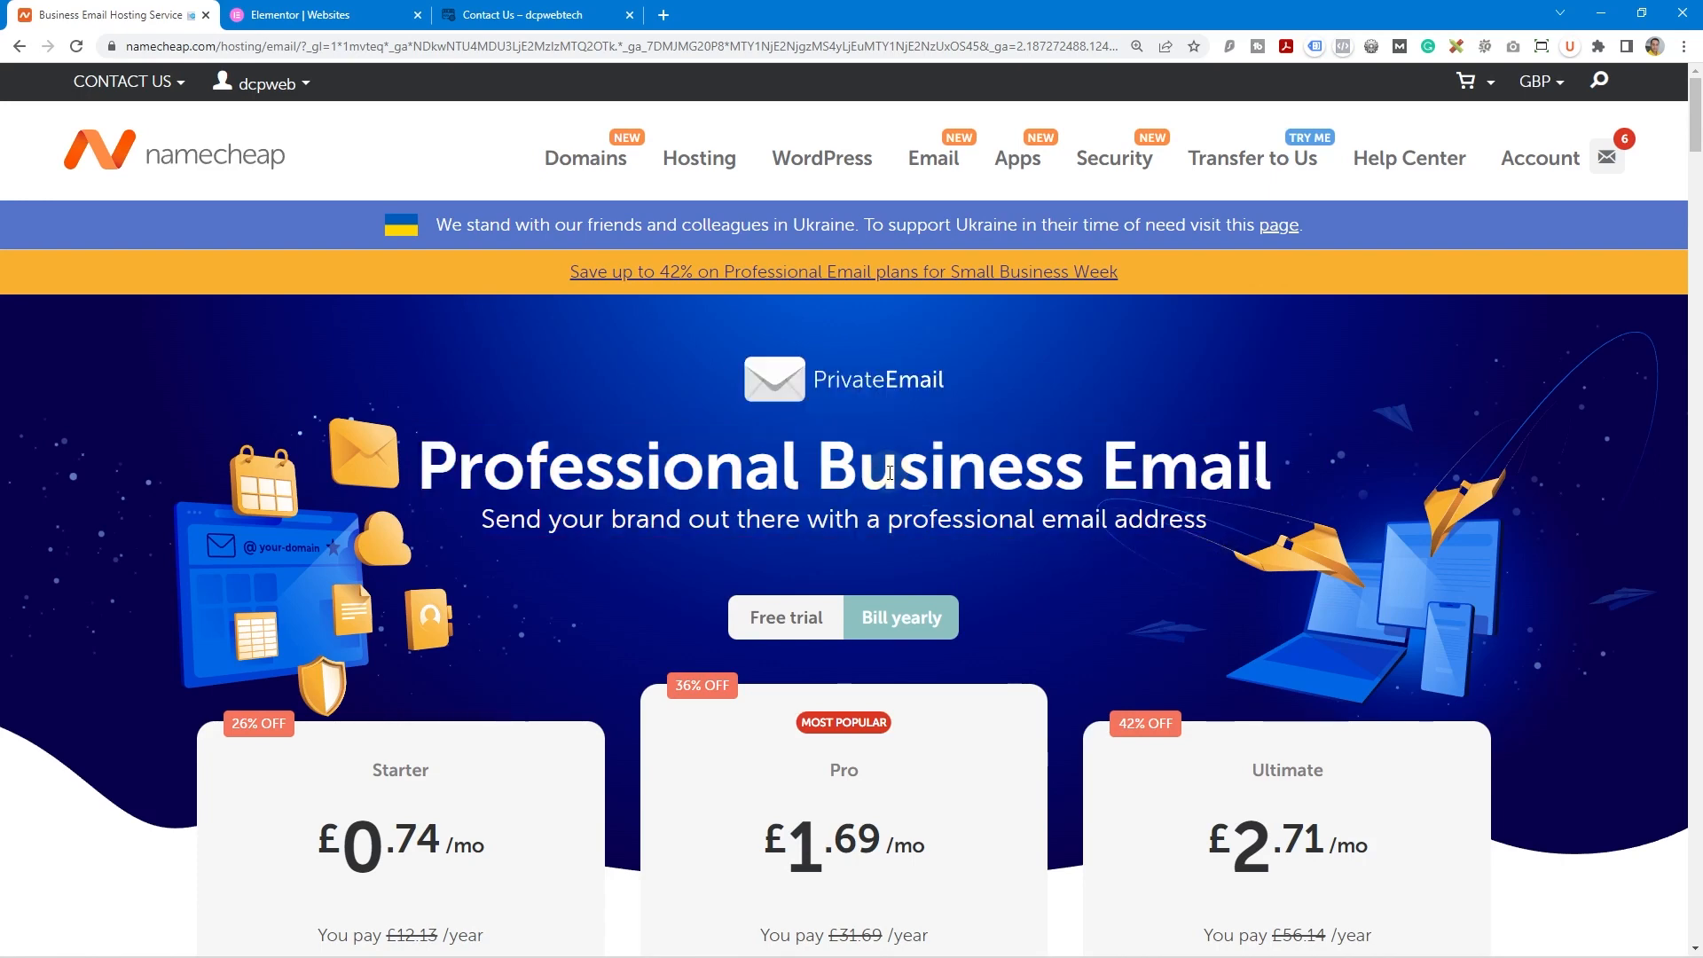
scroll(781, 515, down, 4)
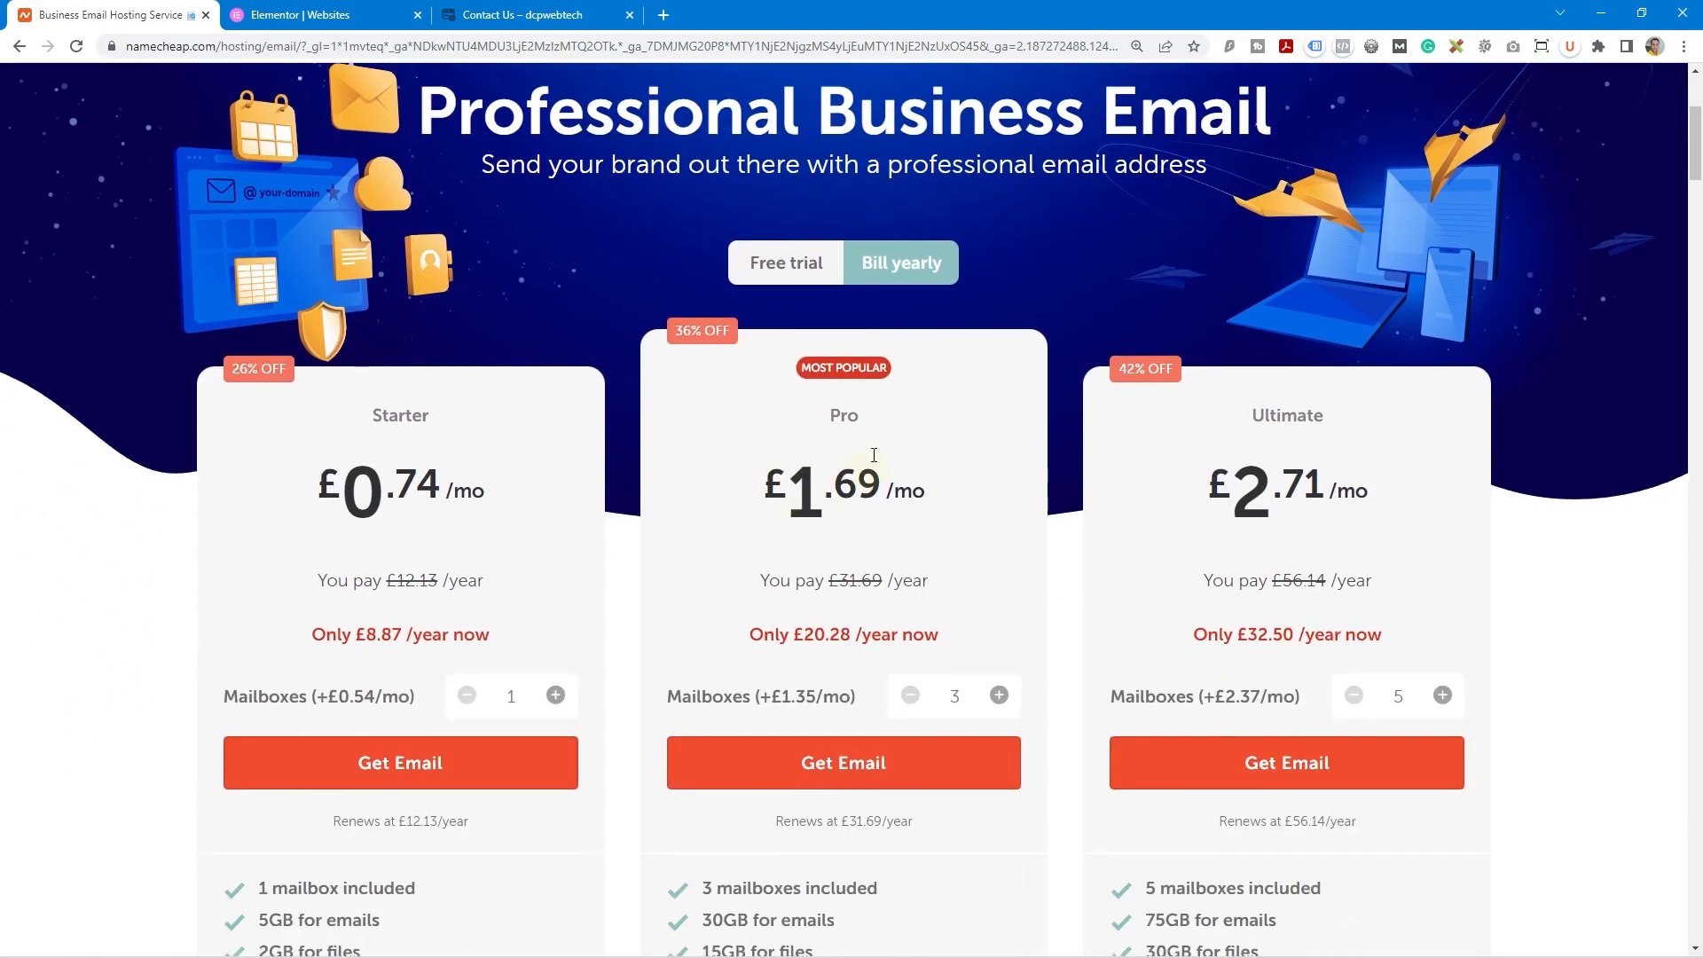
click(807, 270)
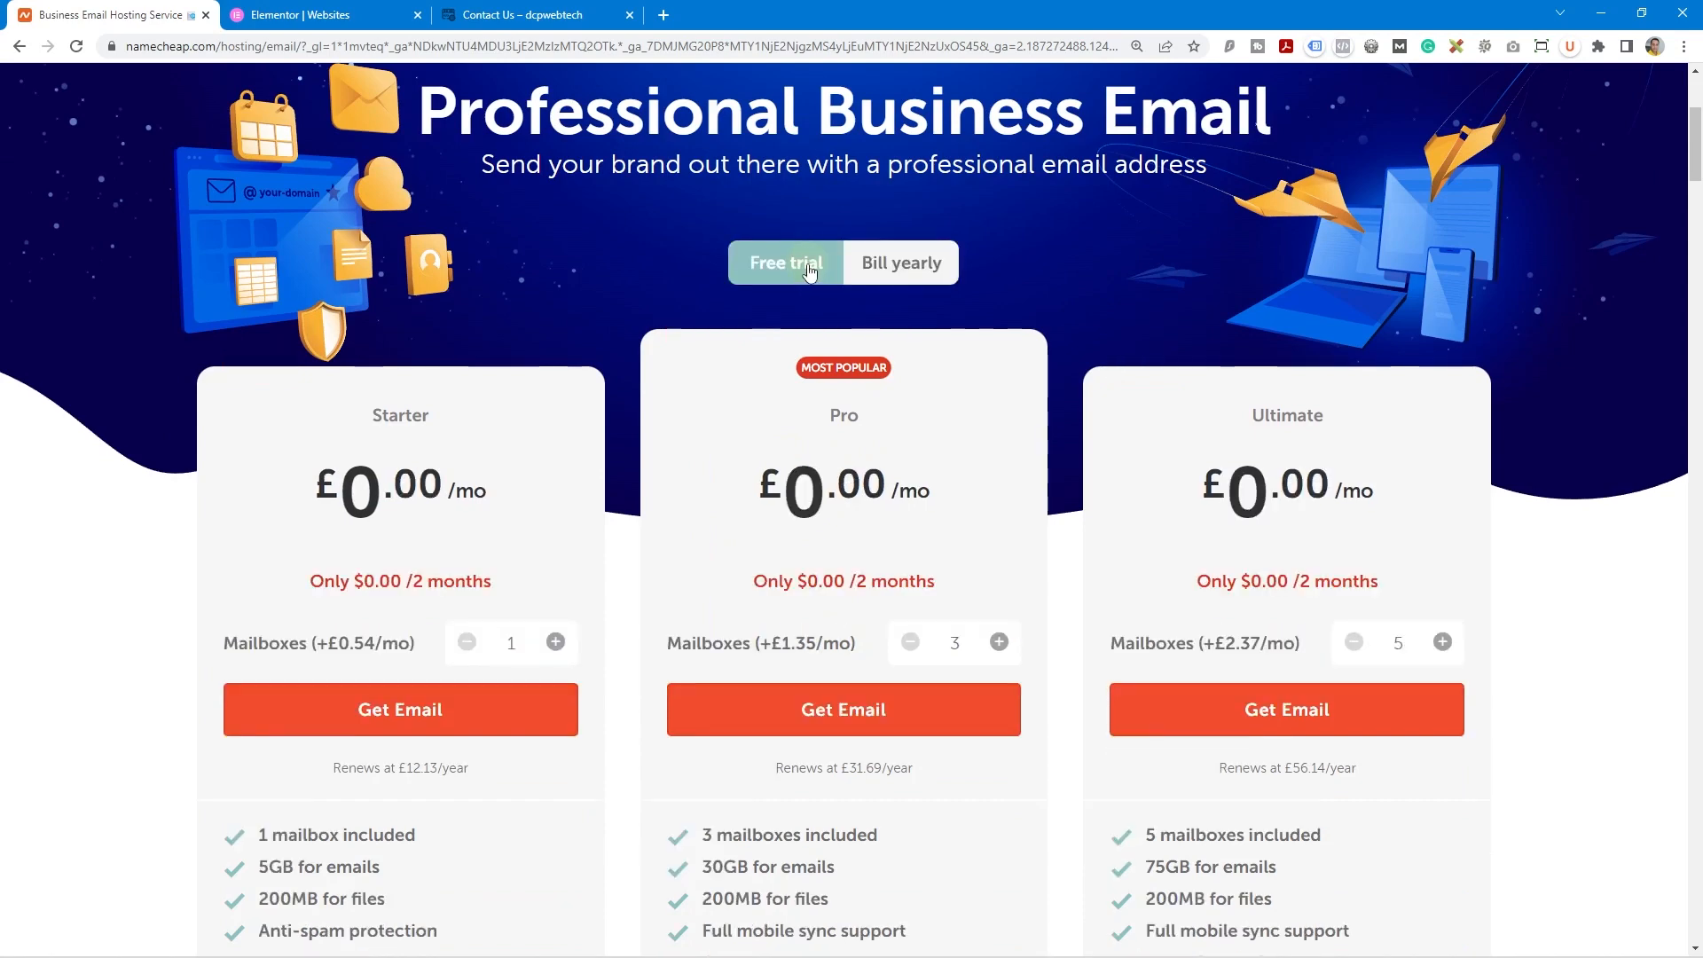
triple_click(960, 584)
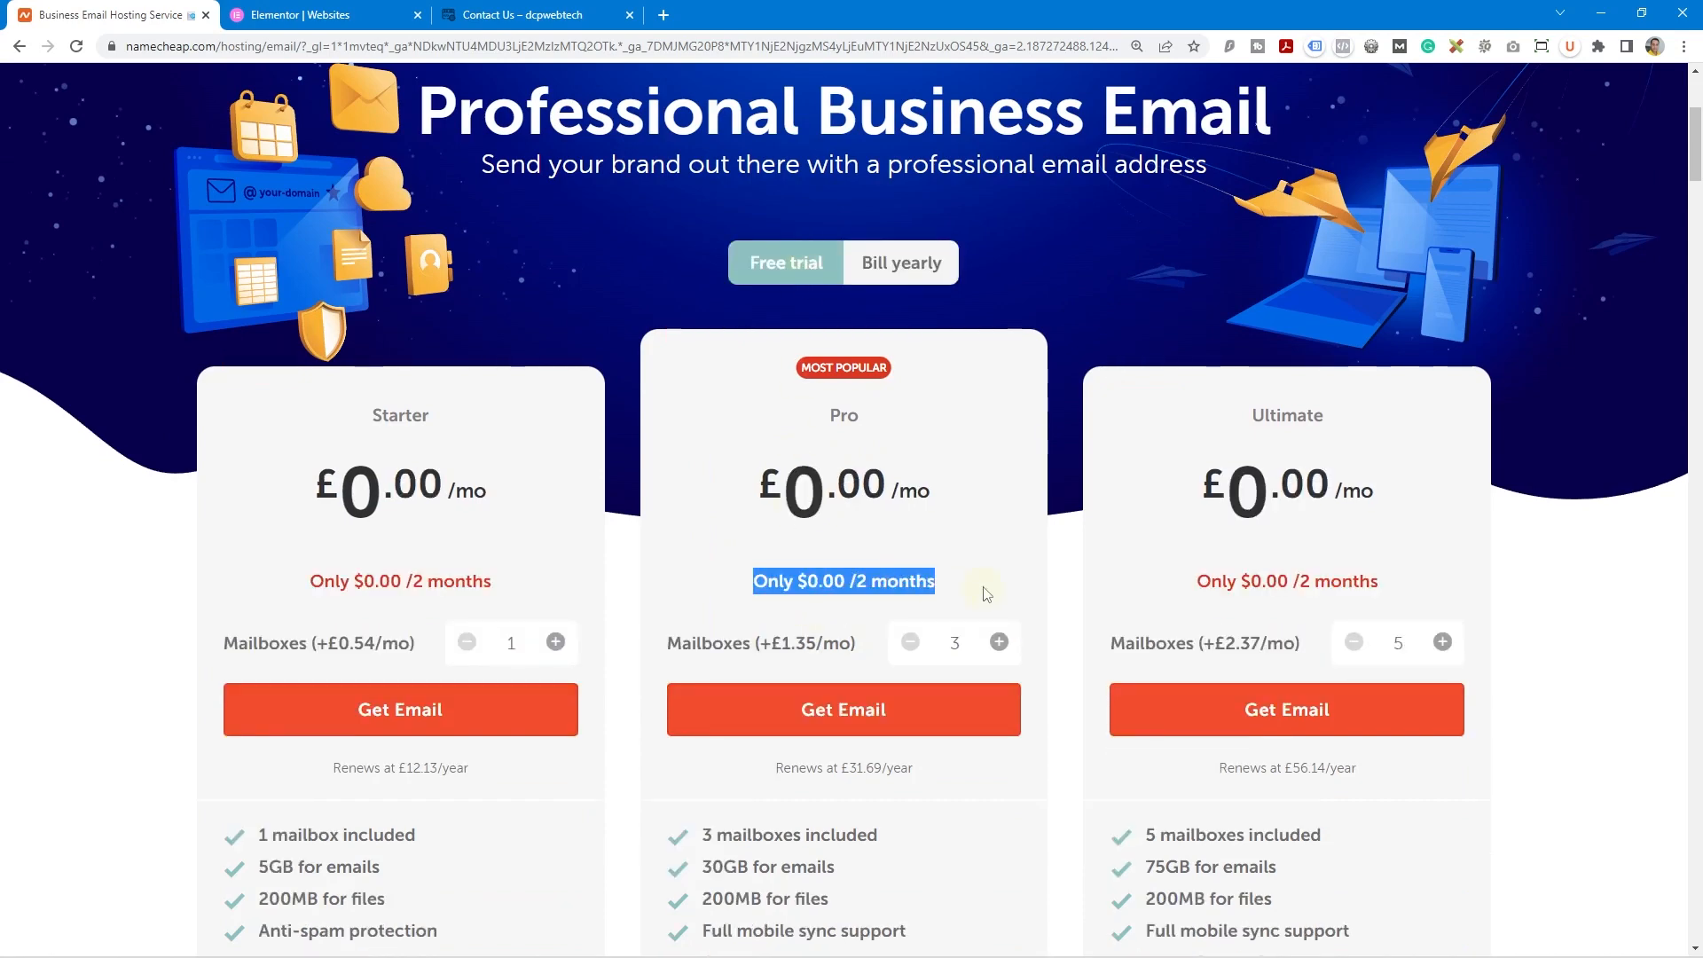
click(983, 591)
- Minimise the Namecheap browser and close the Logo Design folder window
scroll(798, 488, up, 4)
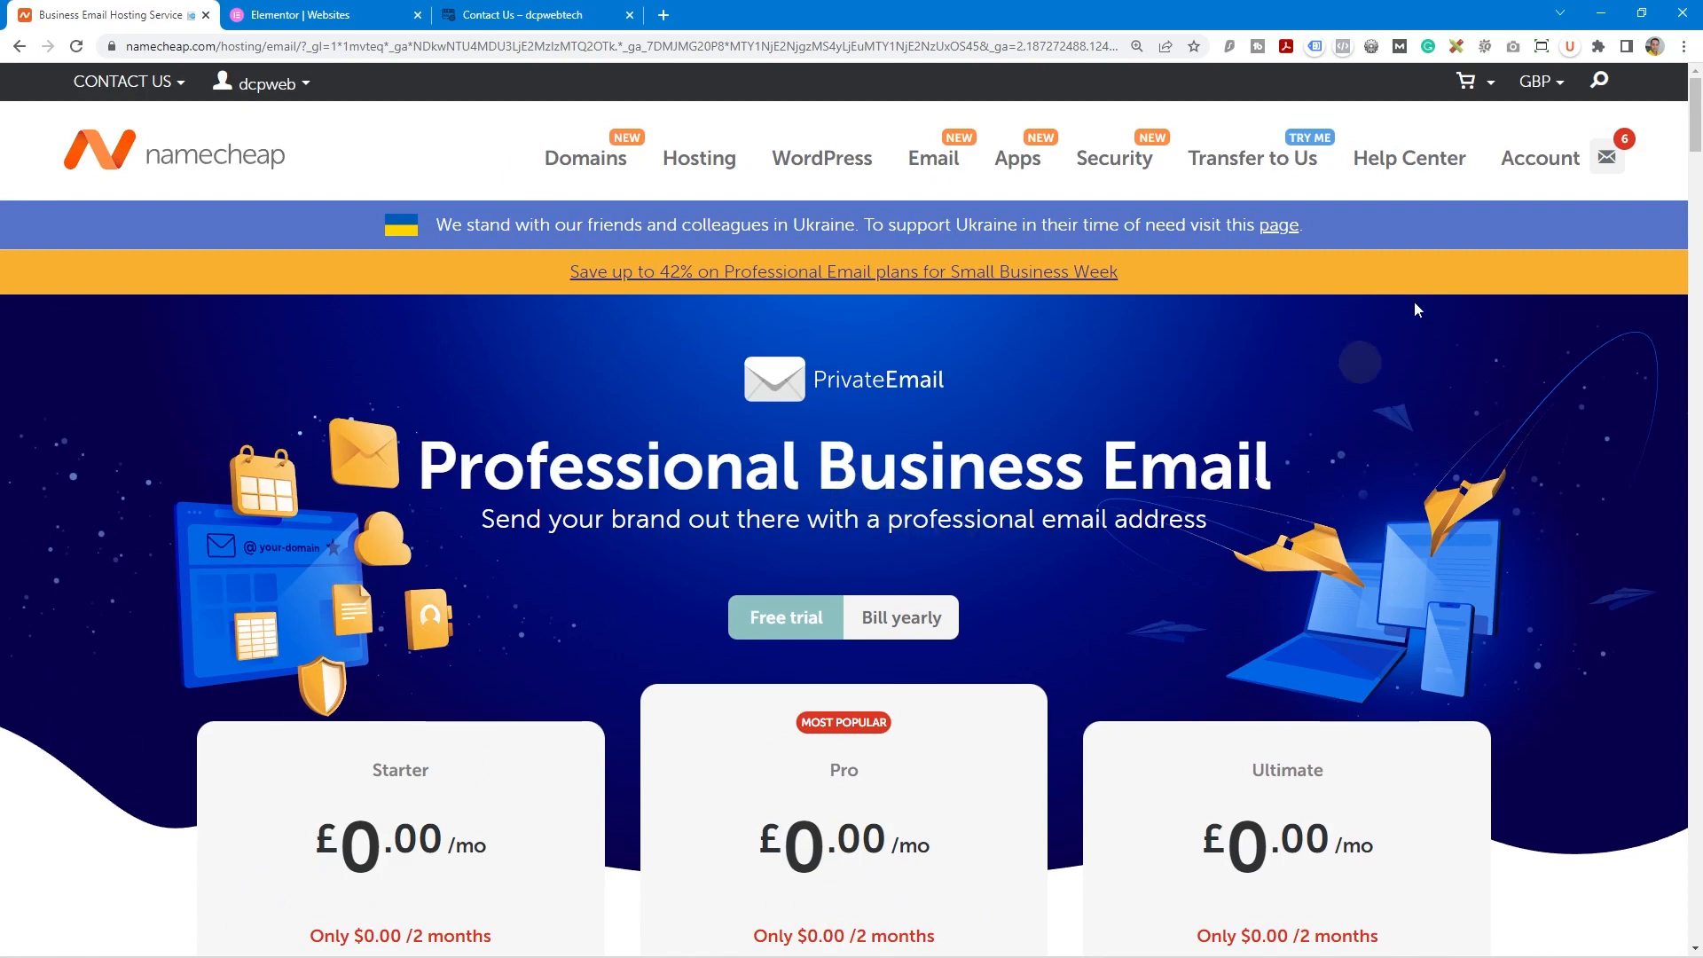
click(1602, 15)
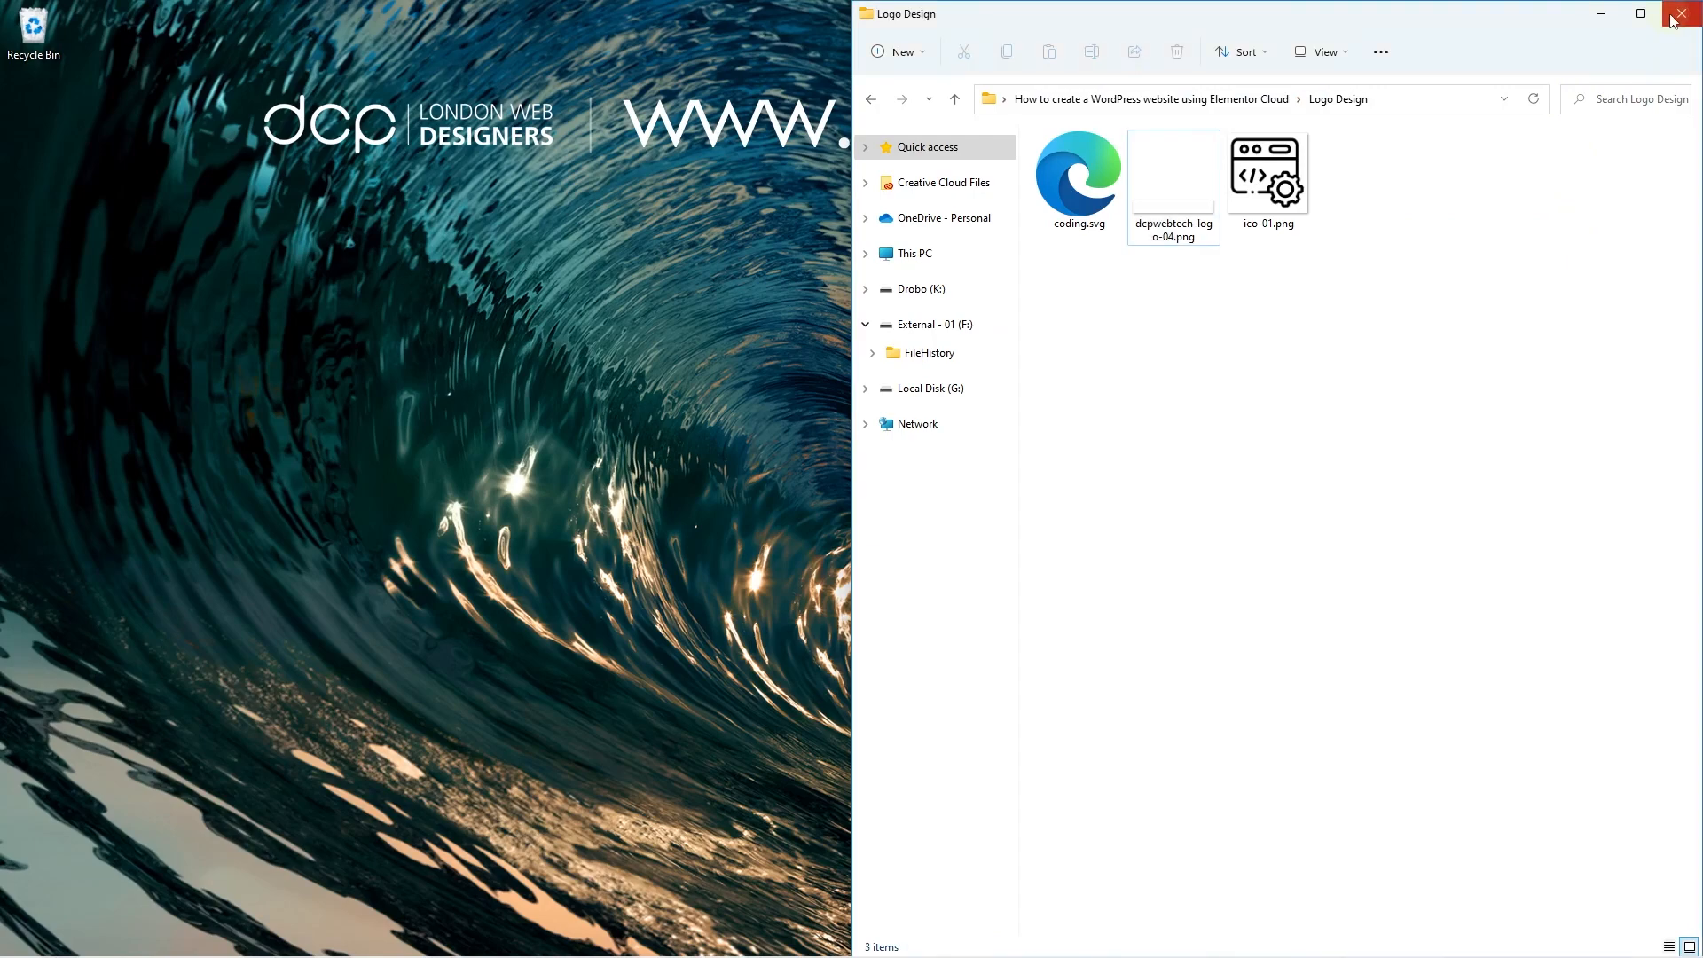
click(1681, 15)
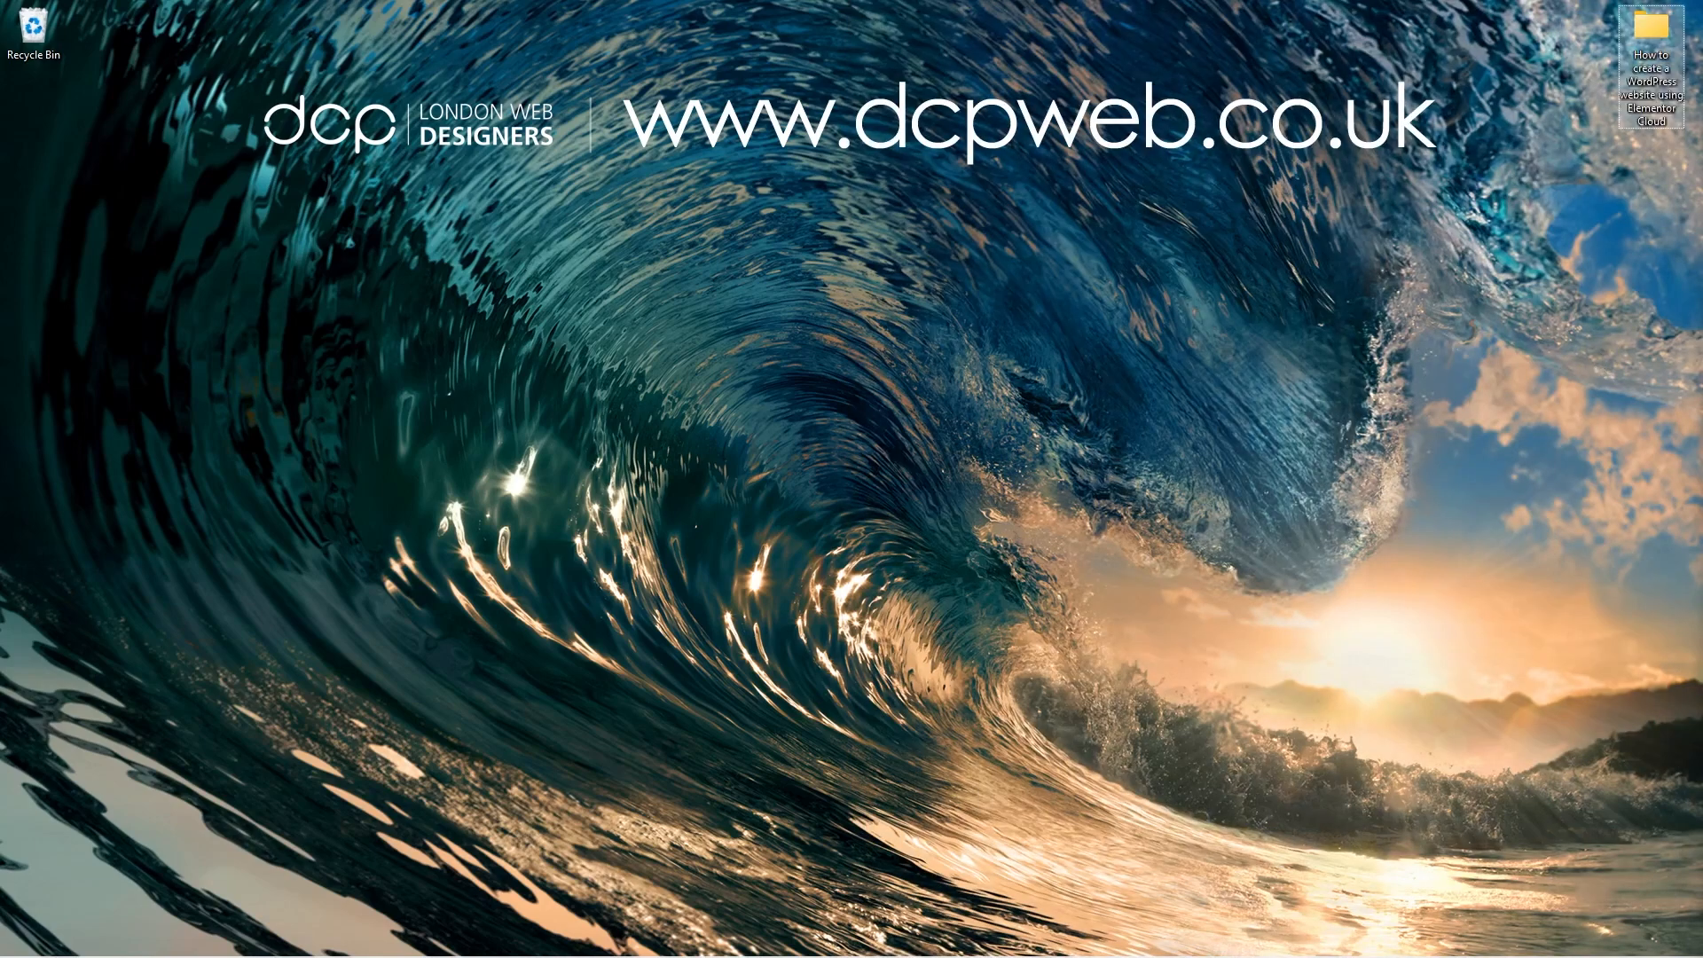